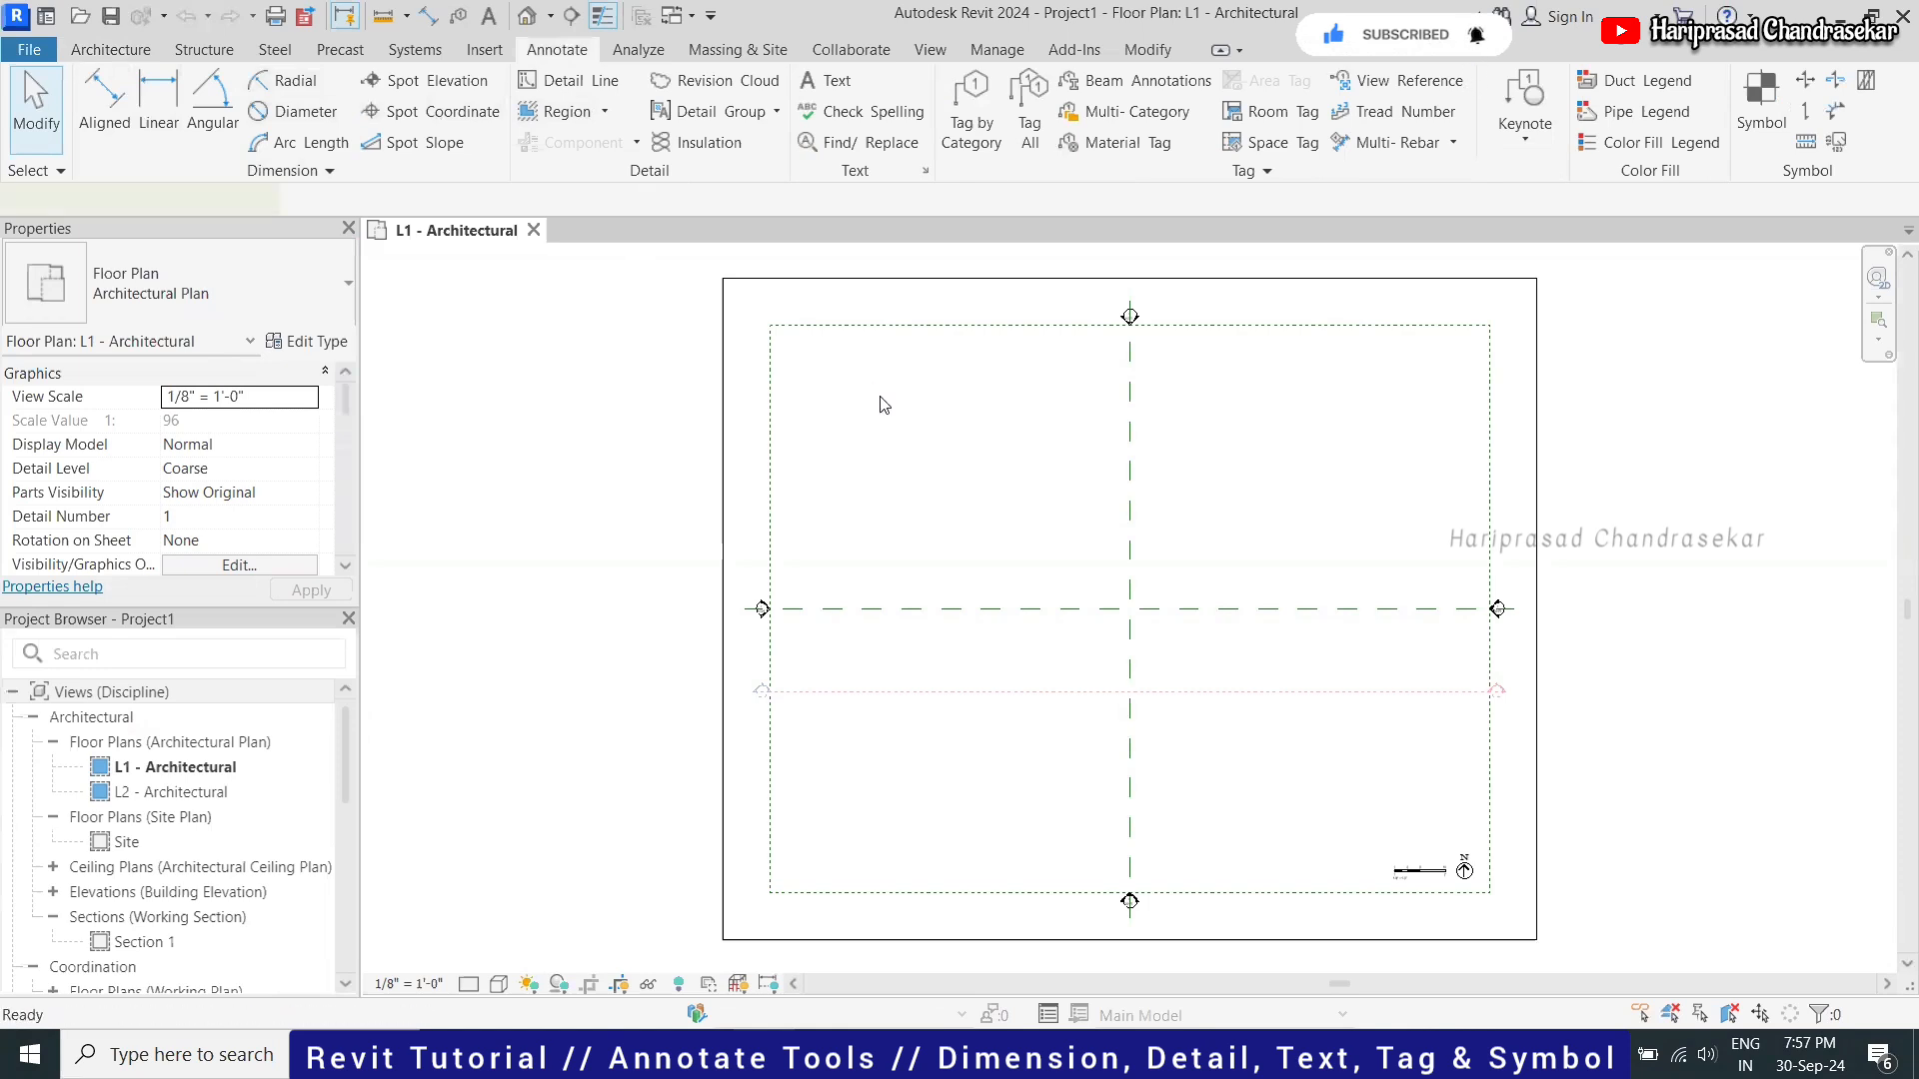
Draw a closed loop of six Generic - 8" walls with one step in the upper edge and a sloping lower wall
key("w")
key("a")
left_click(849, 467)
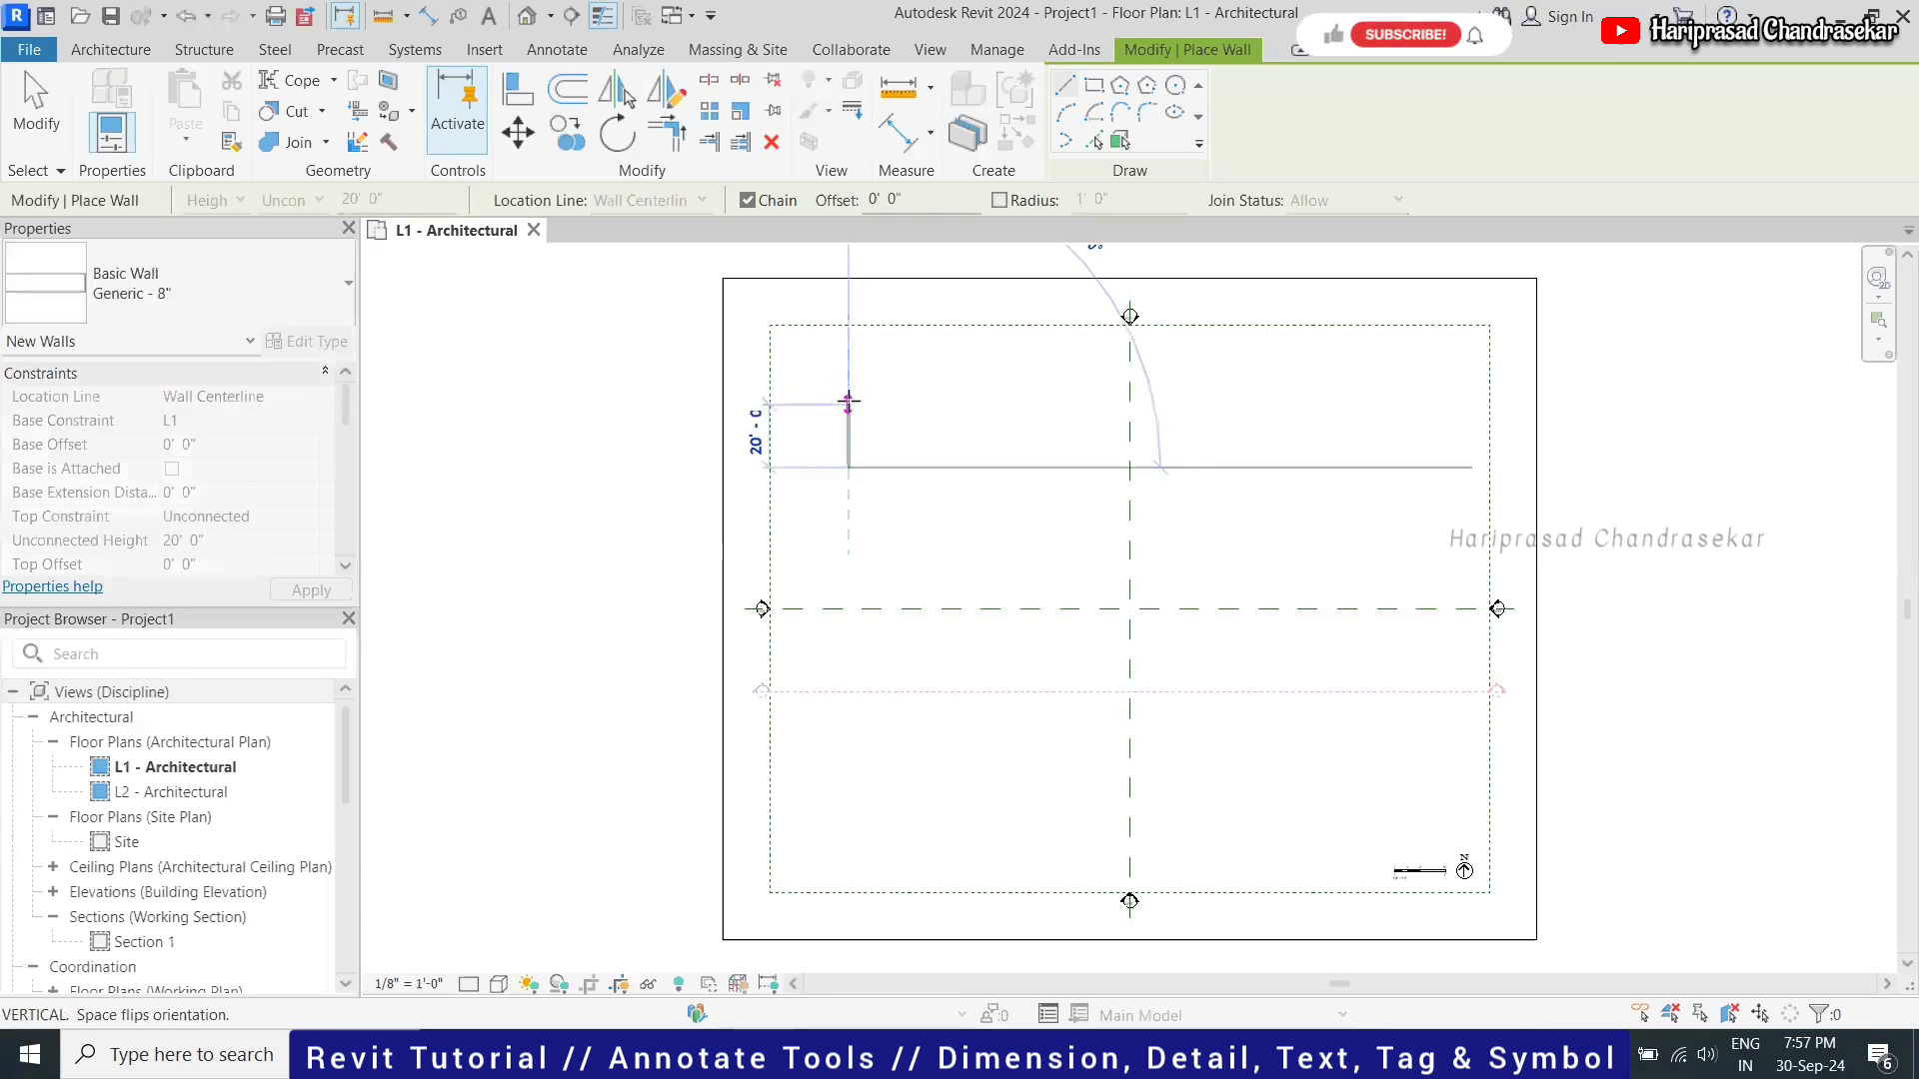
left_click(898, 401)
left_click(899, 405)
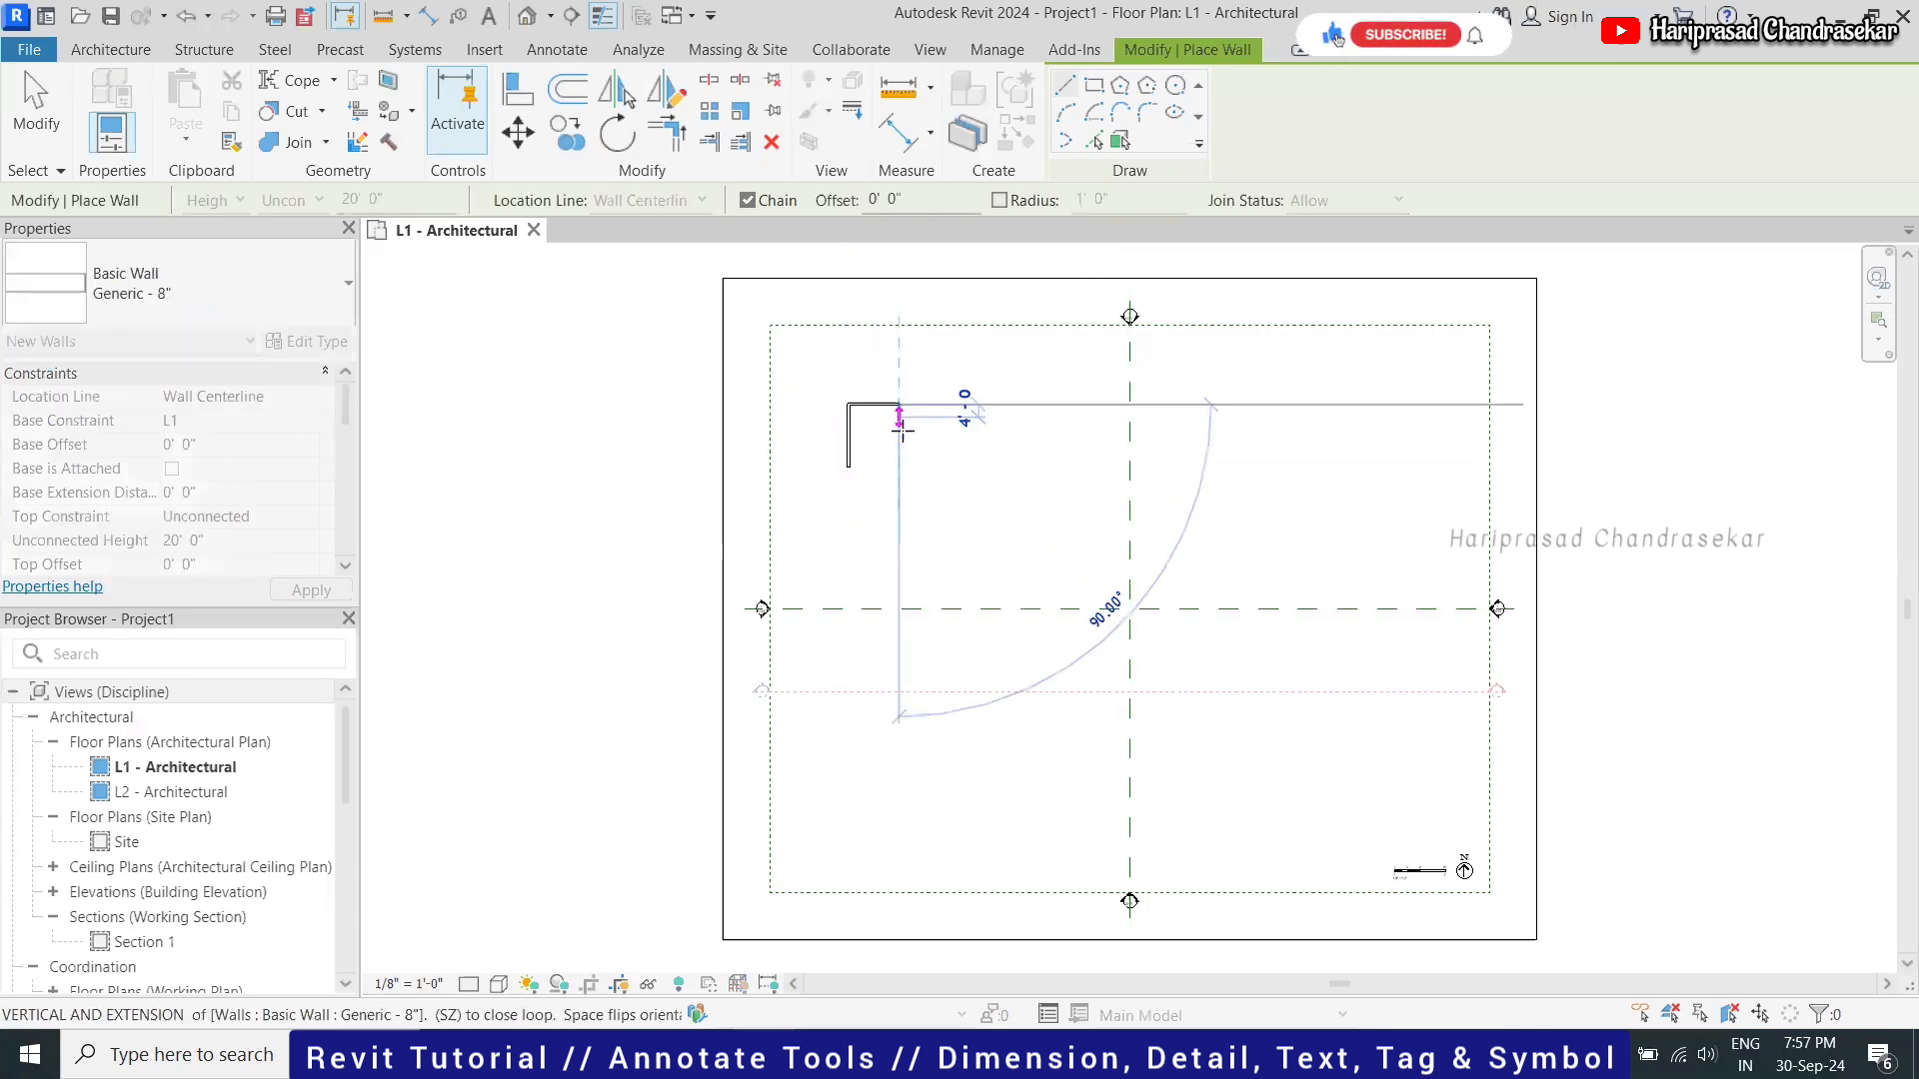
left_click(920, 430)
left_click(959, 449)
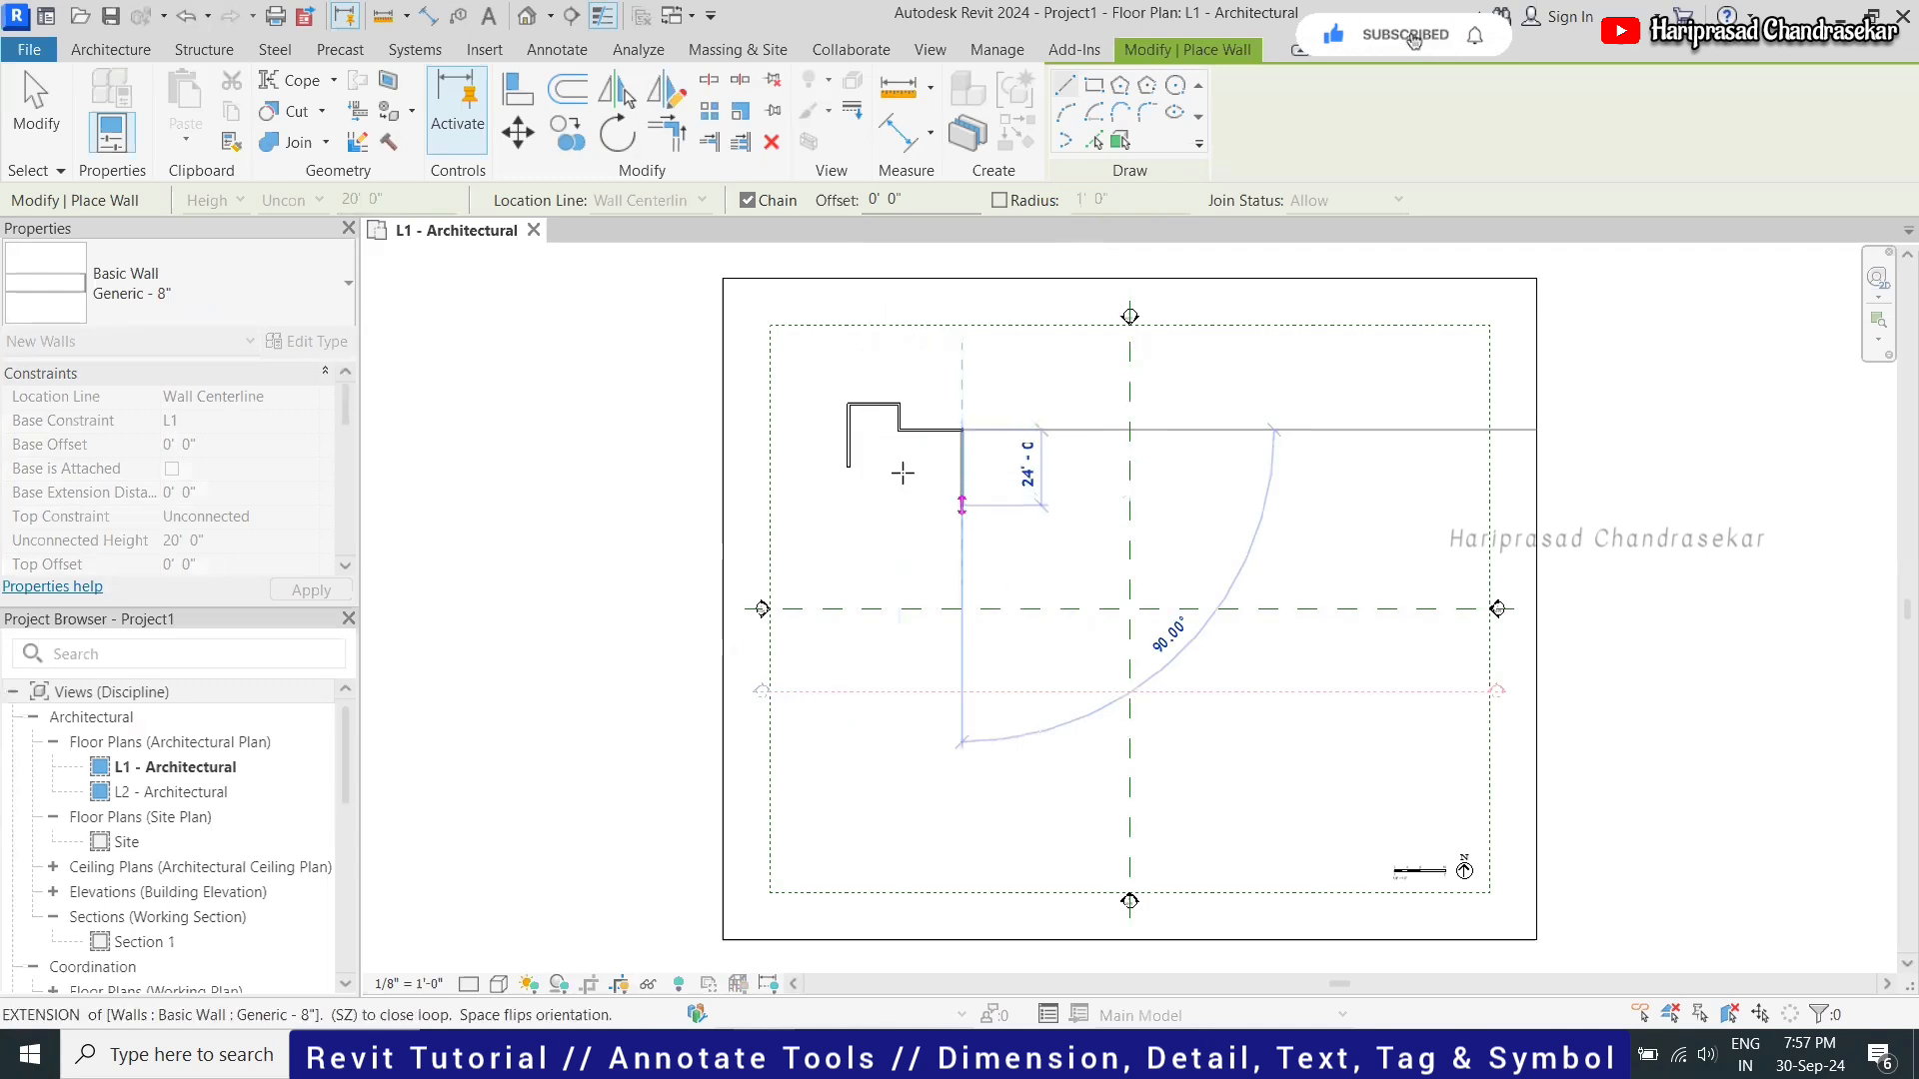
left_click(849, 465)
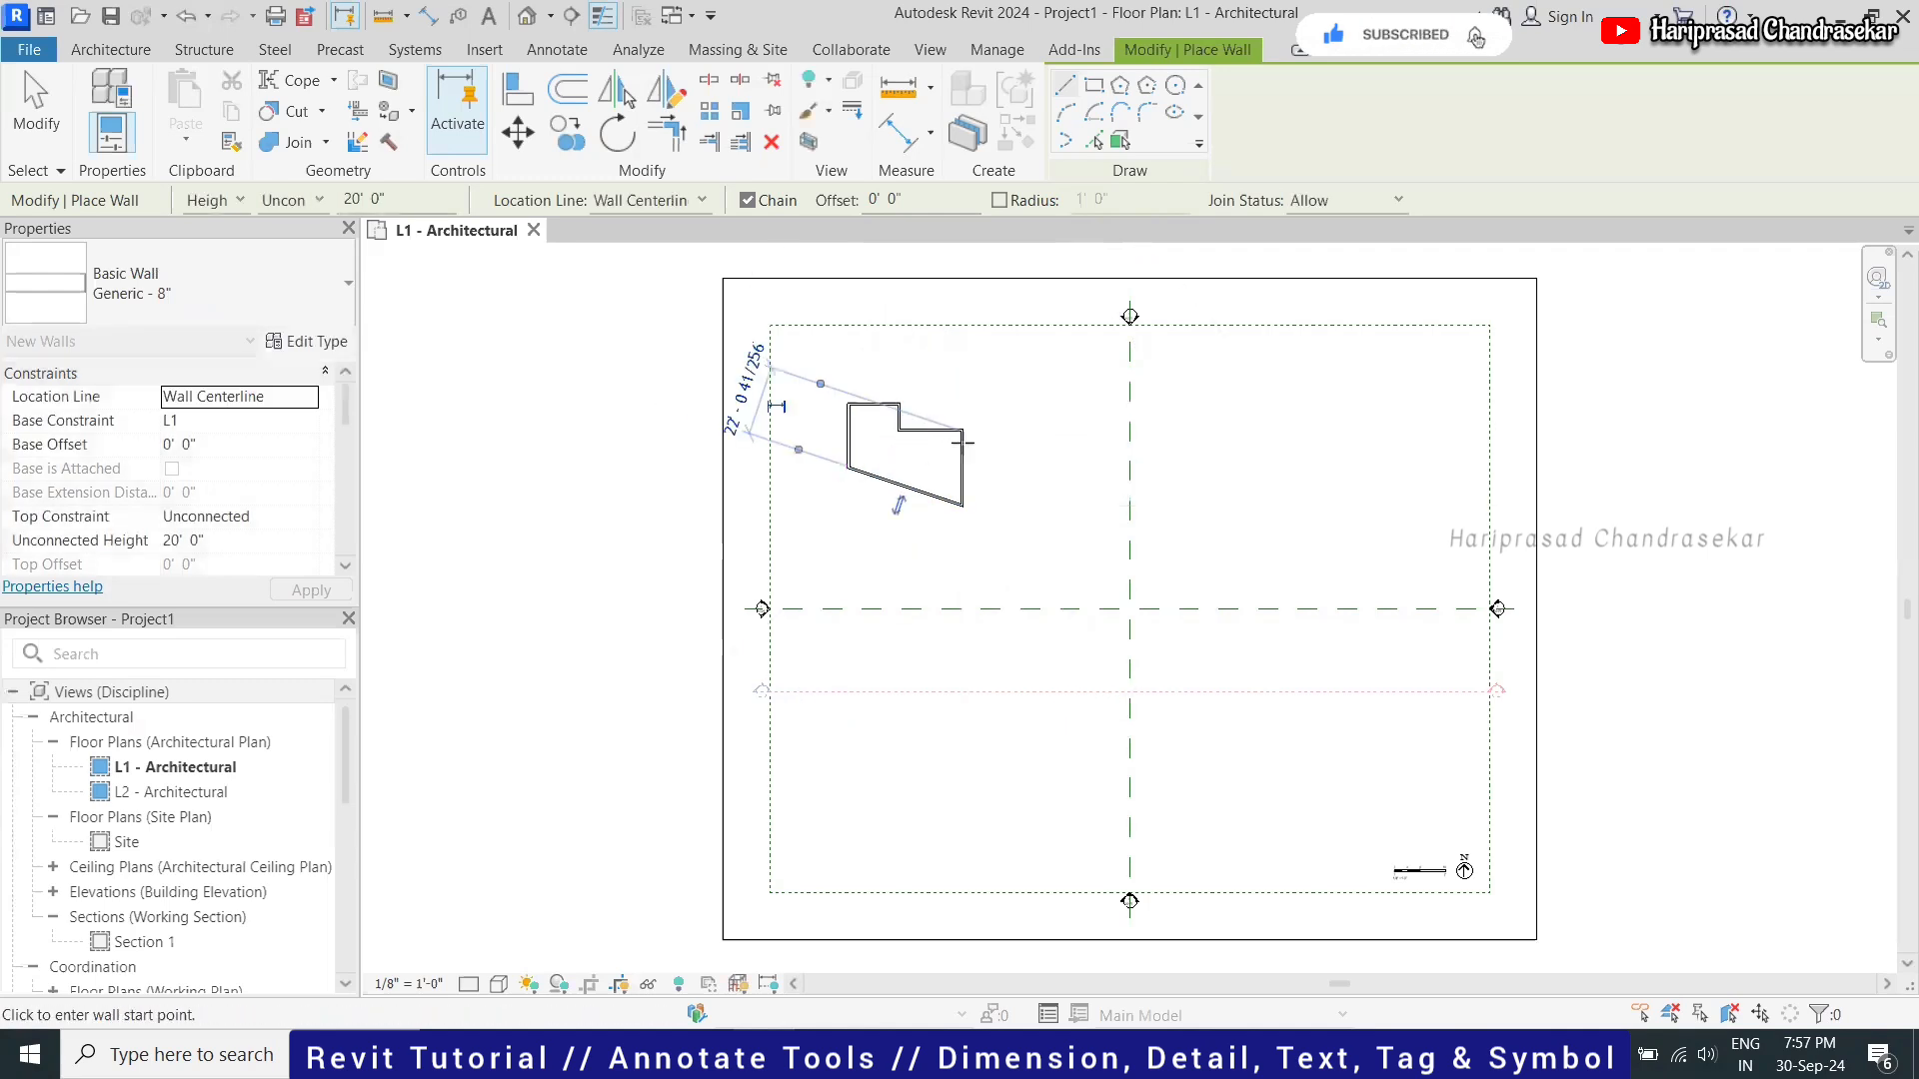
scroll(931, 421, "up", 2)
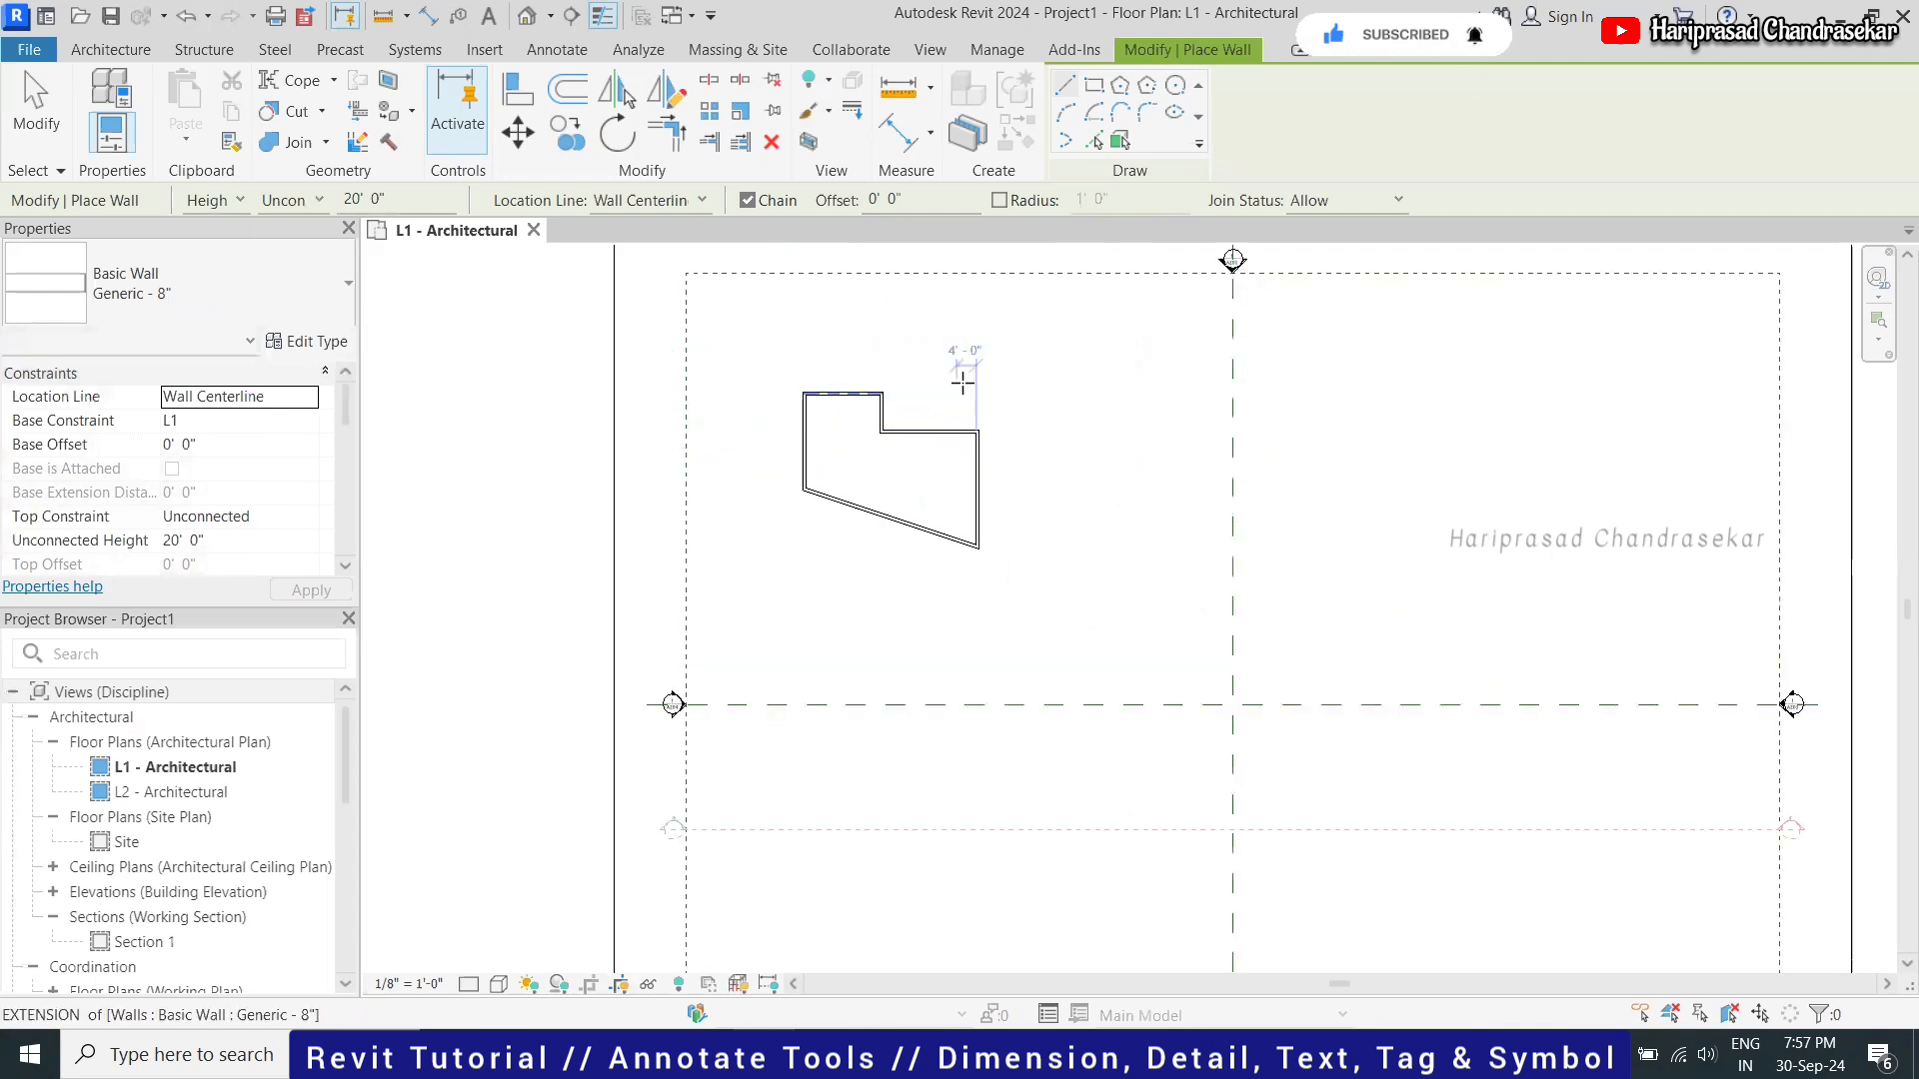
key("Escape")
key("Escape")
scroll(925, 335, "up", 2)
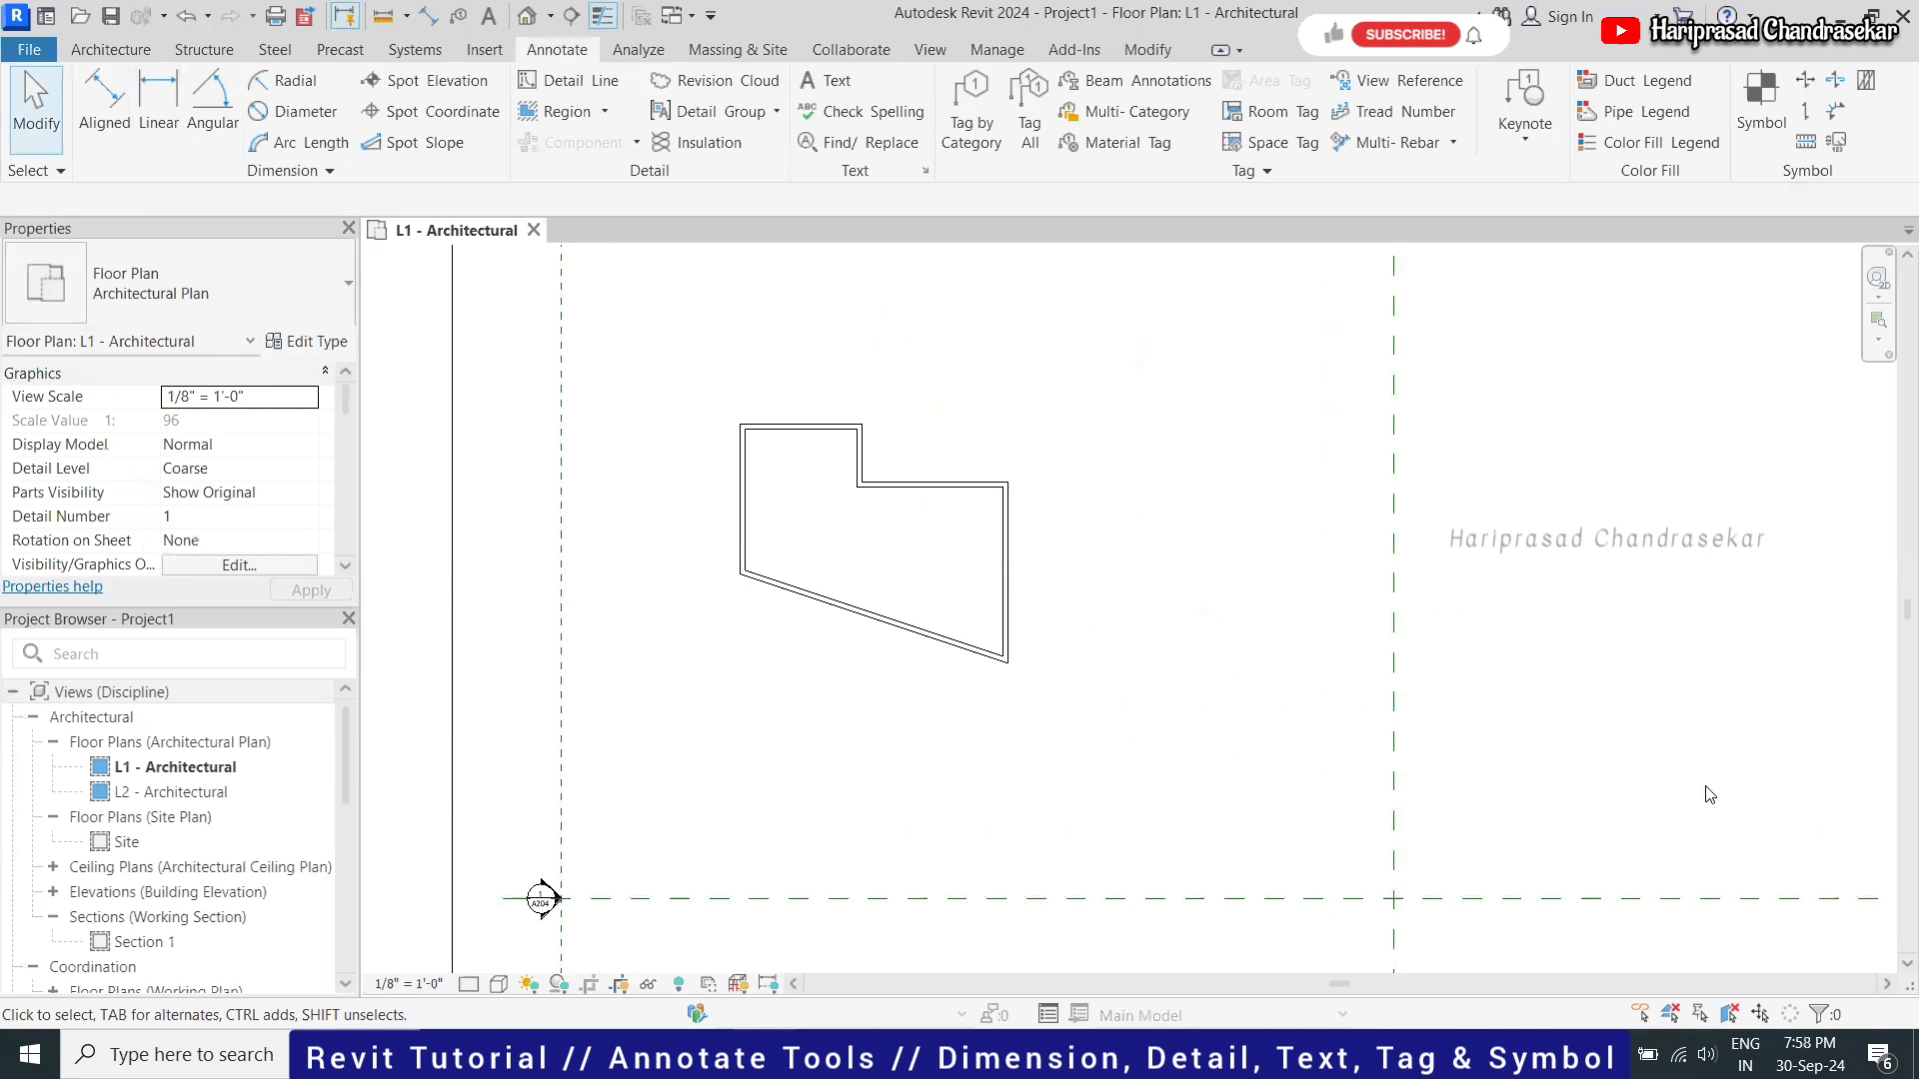
Add aligned dimensions inside the room for the width of the raised upper-left portion and the depth of the step
left_click(115, 96)
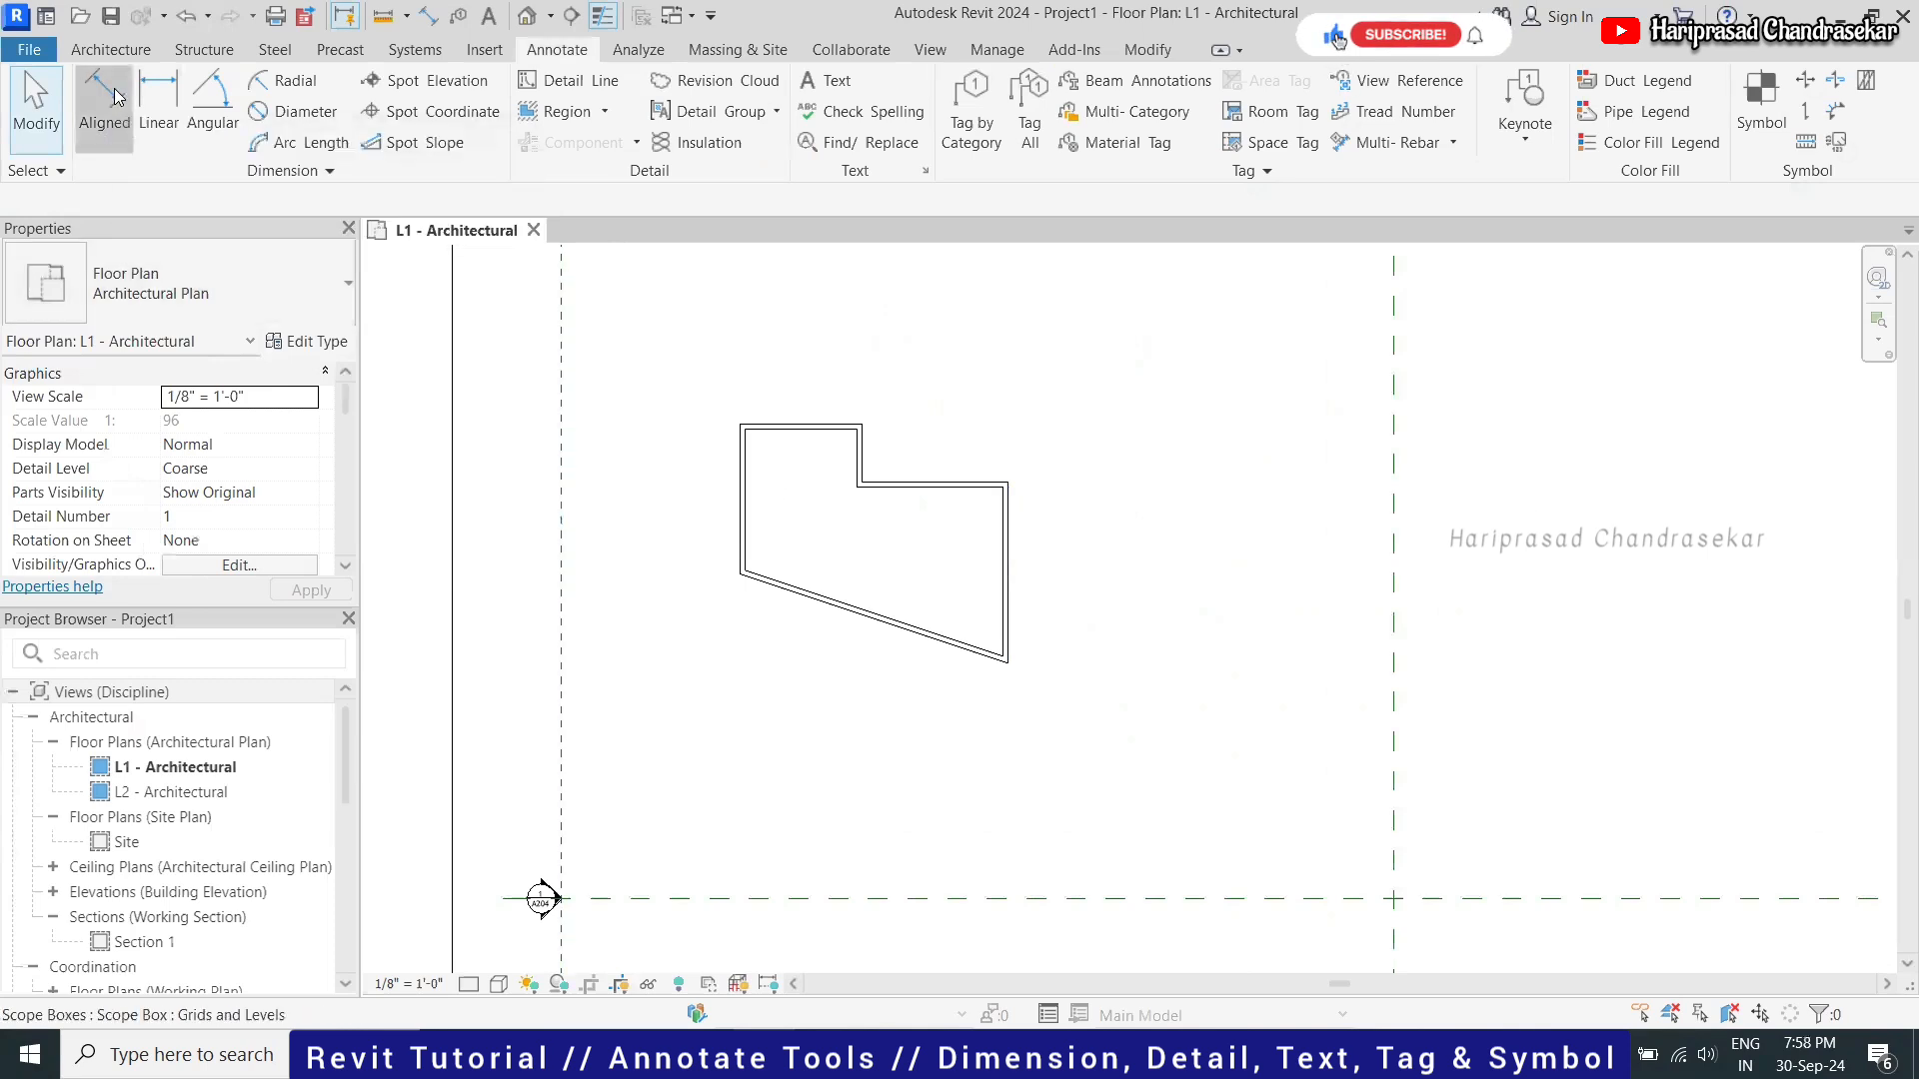
left_click(746, 459)
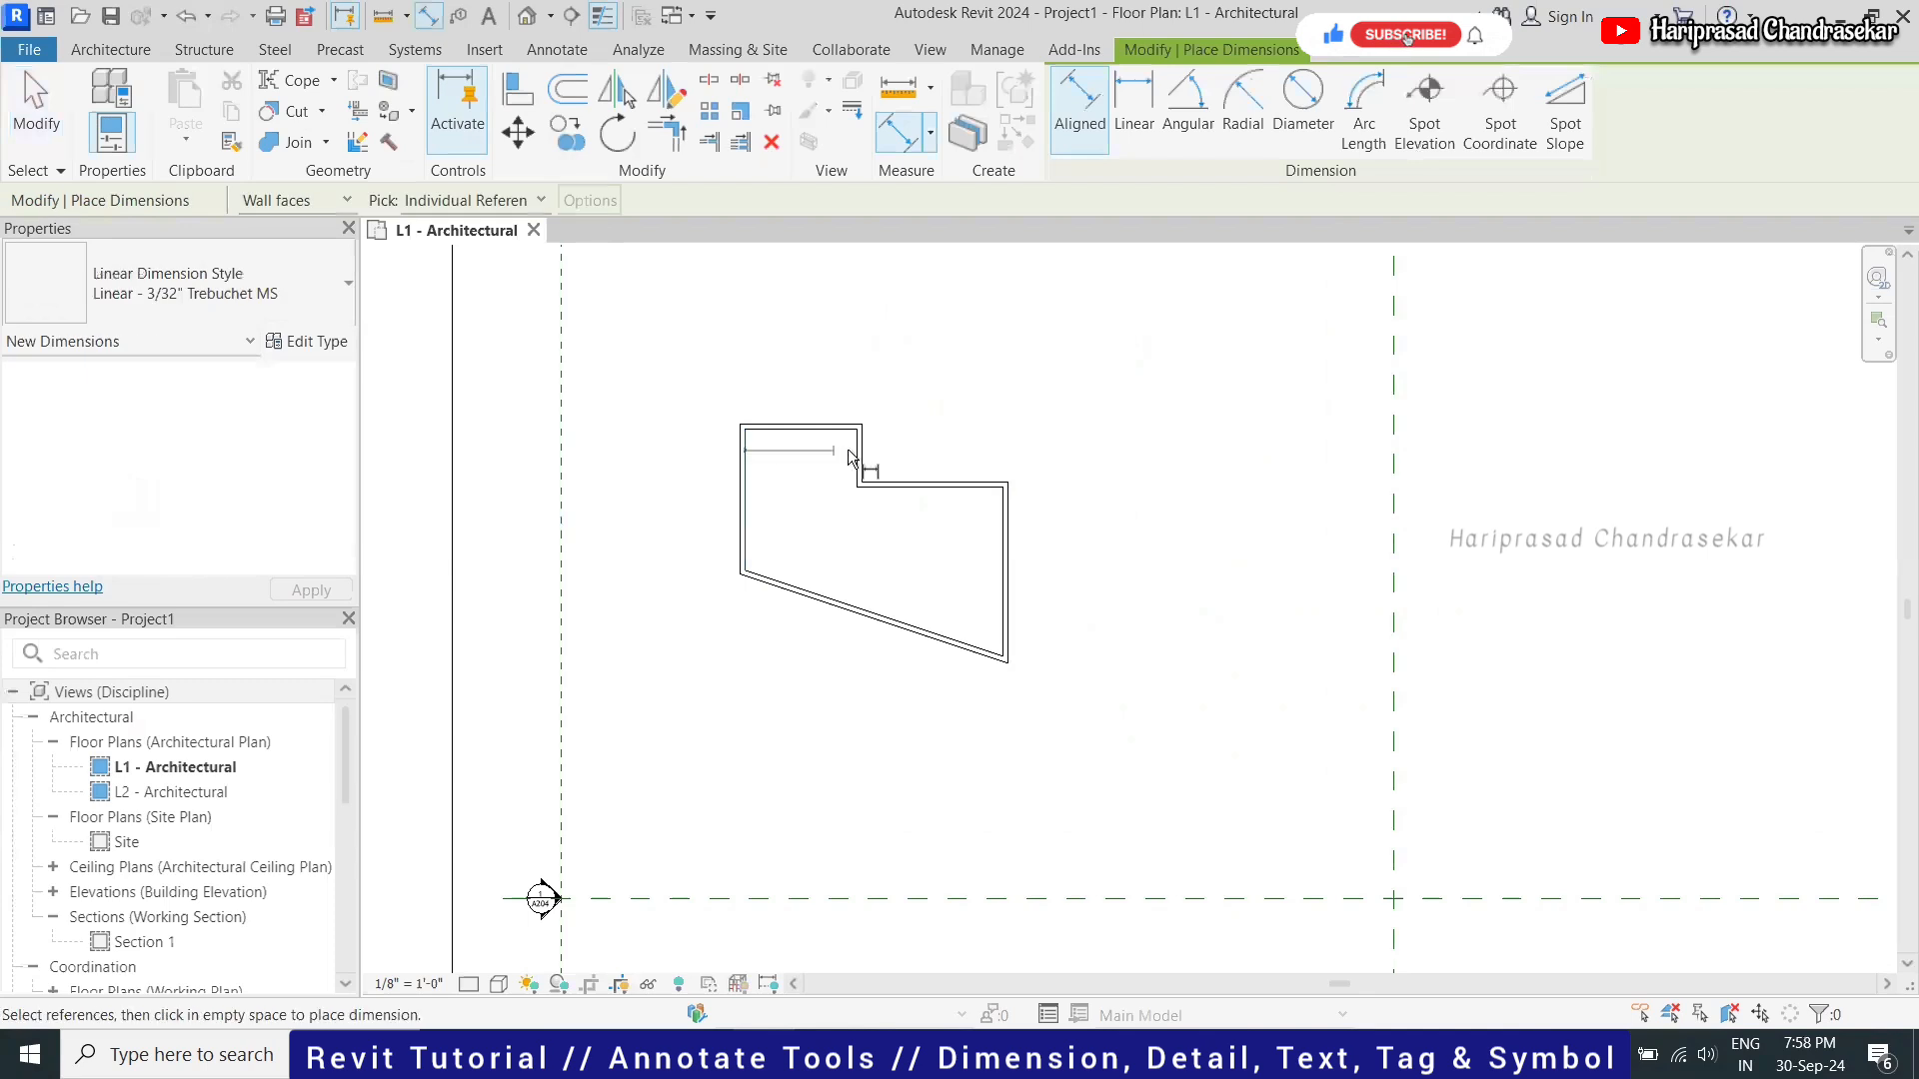
left_click(857, 458)
scroll(812, 441, "up", 3)
scroll(804, 442, "up", 2)
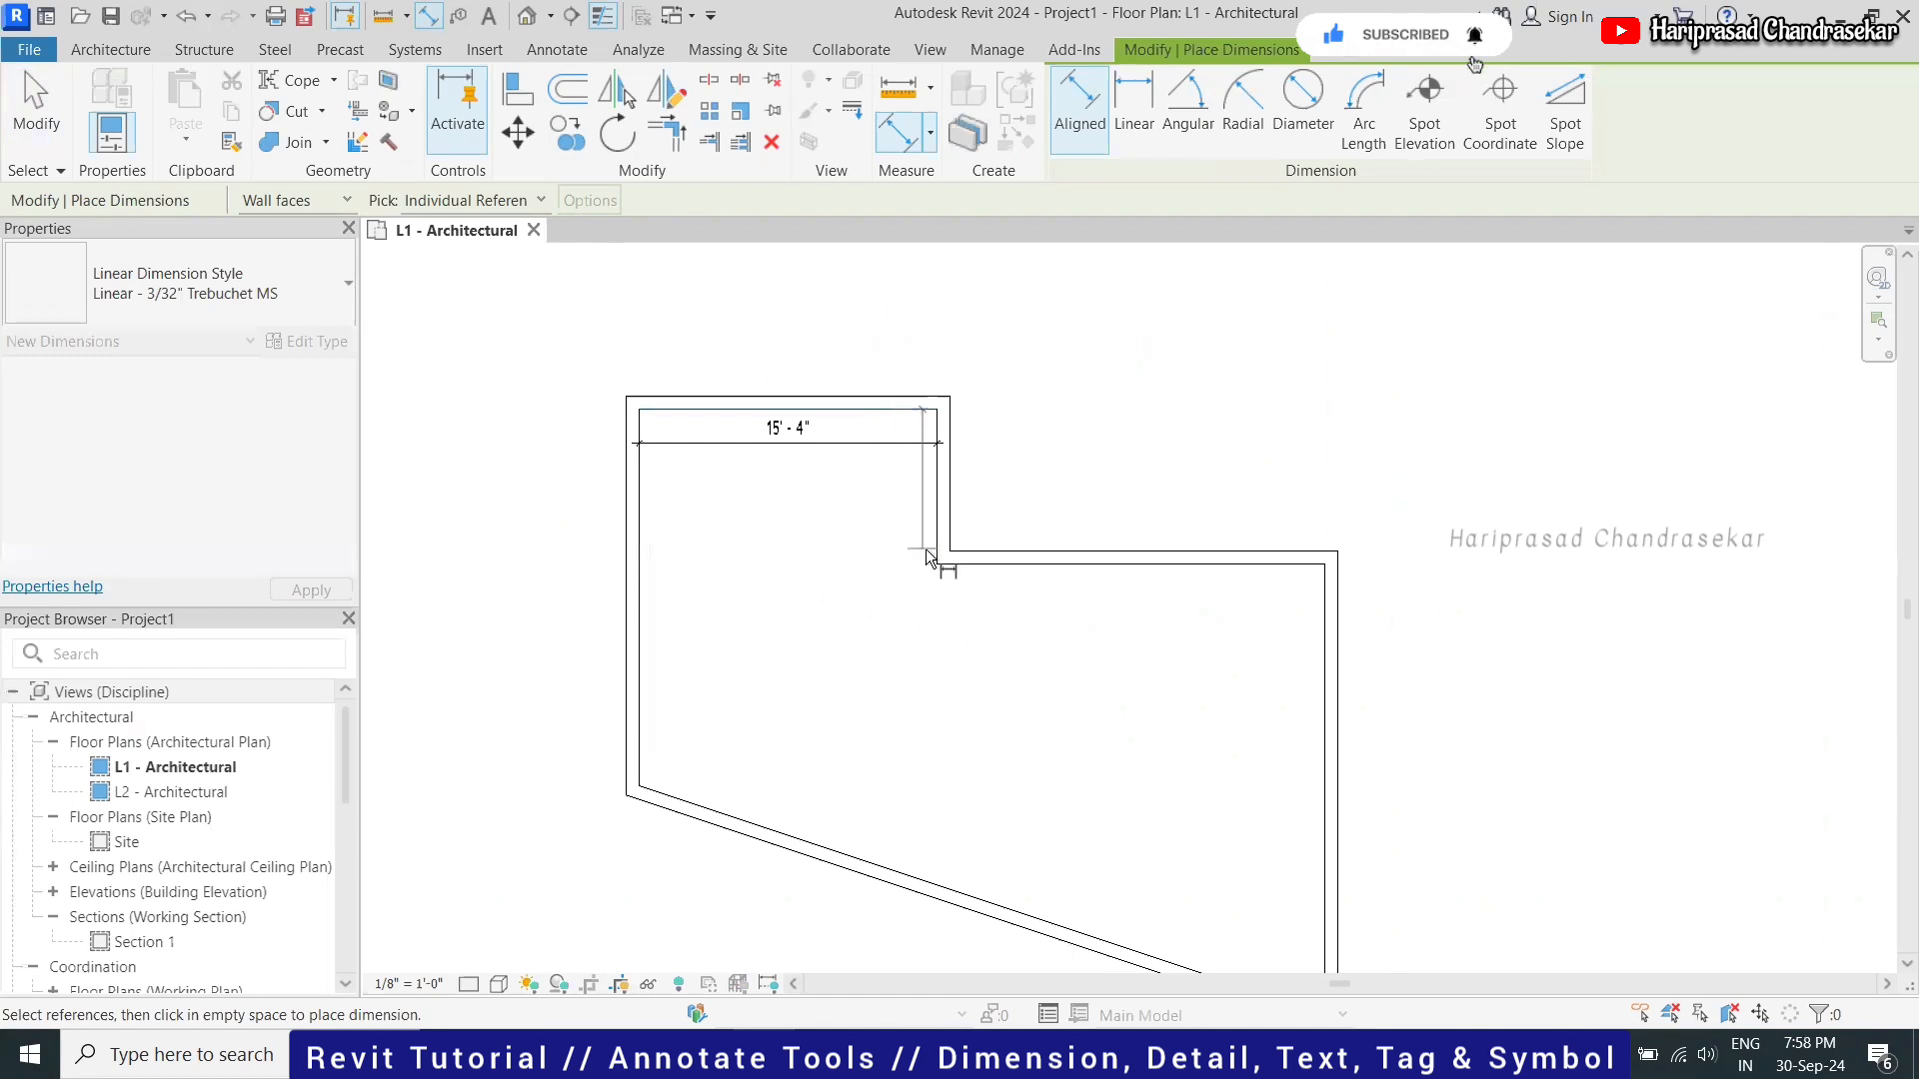
left_click(960, 562)
left_click(889, 553)
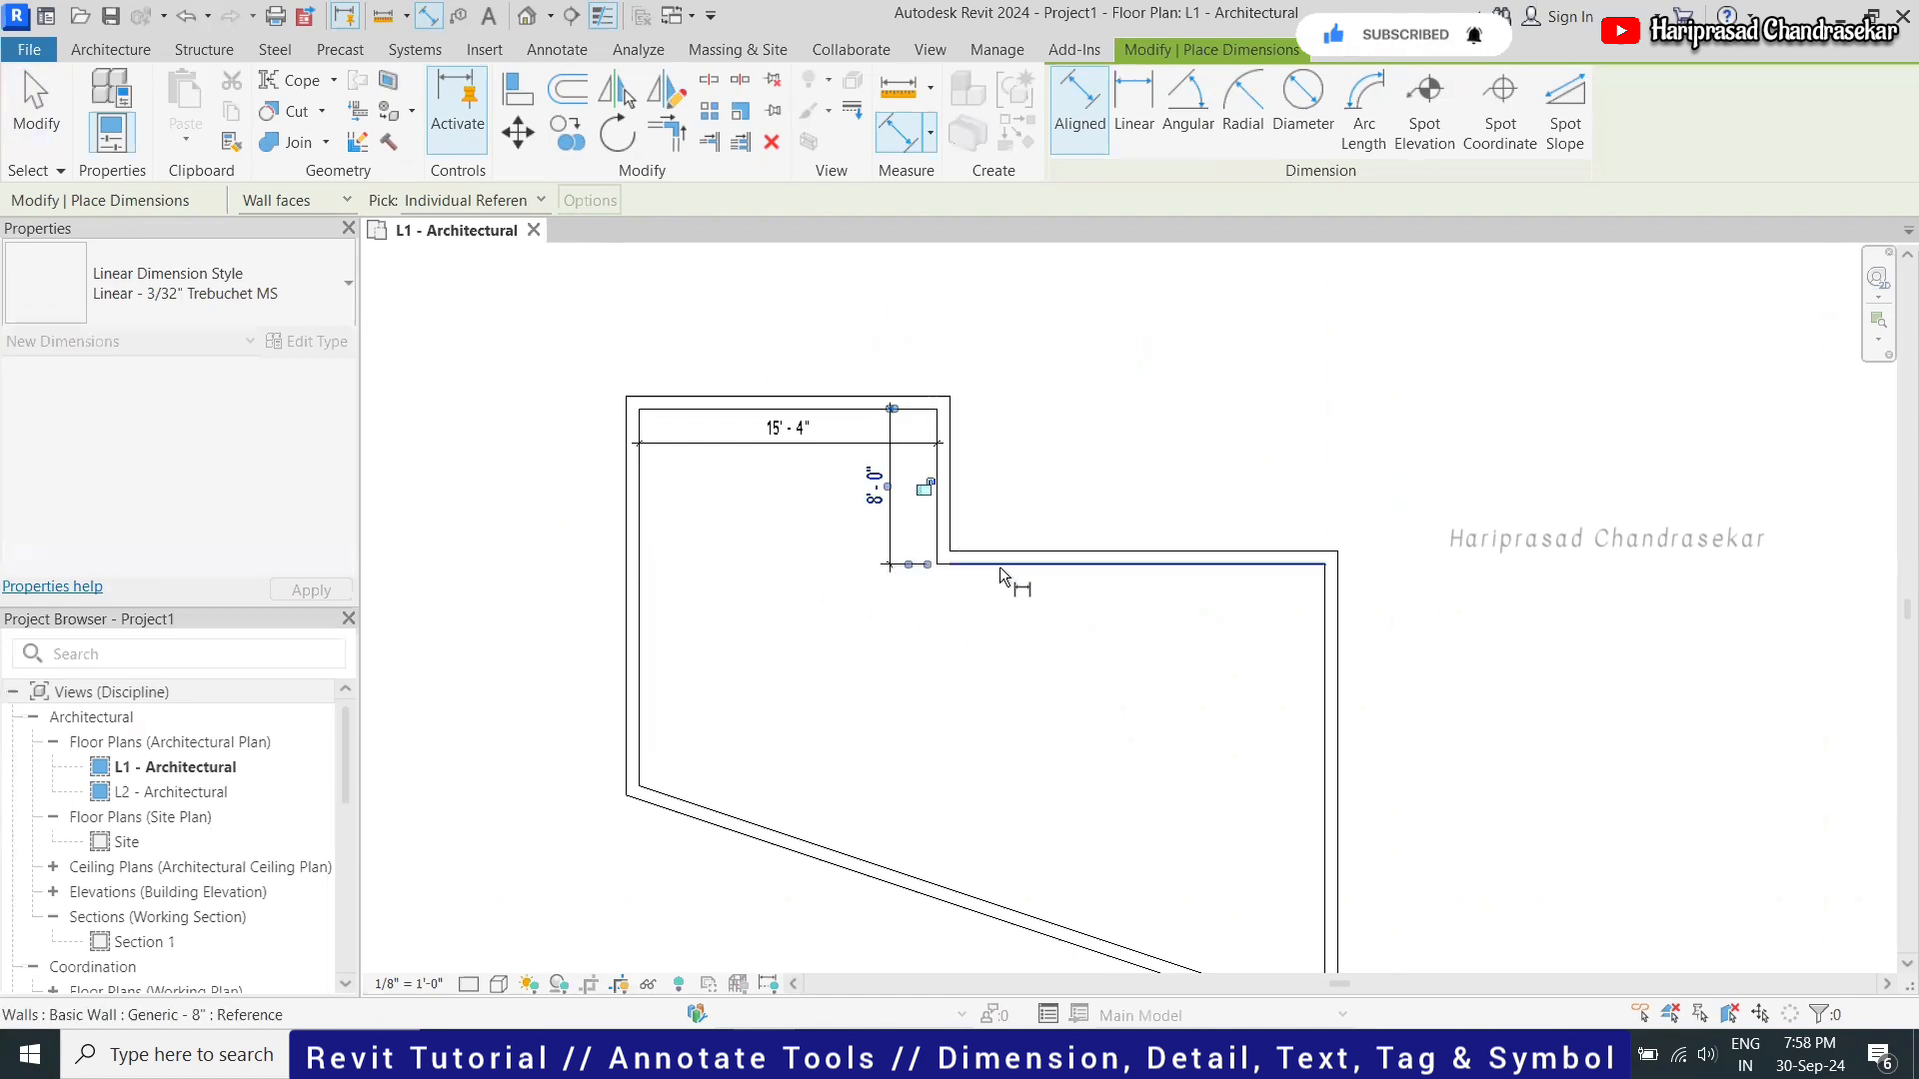
Add an aligned dimension along the right wall, from the step's horizontal inner face to the inner corner with the sloping wall
left_click(1017, 566)
scroll(1061, 622, "down", 2)
key("Escape")
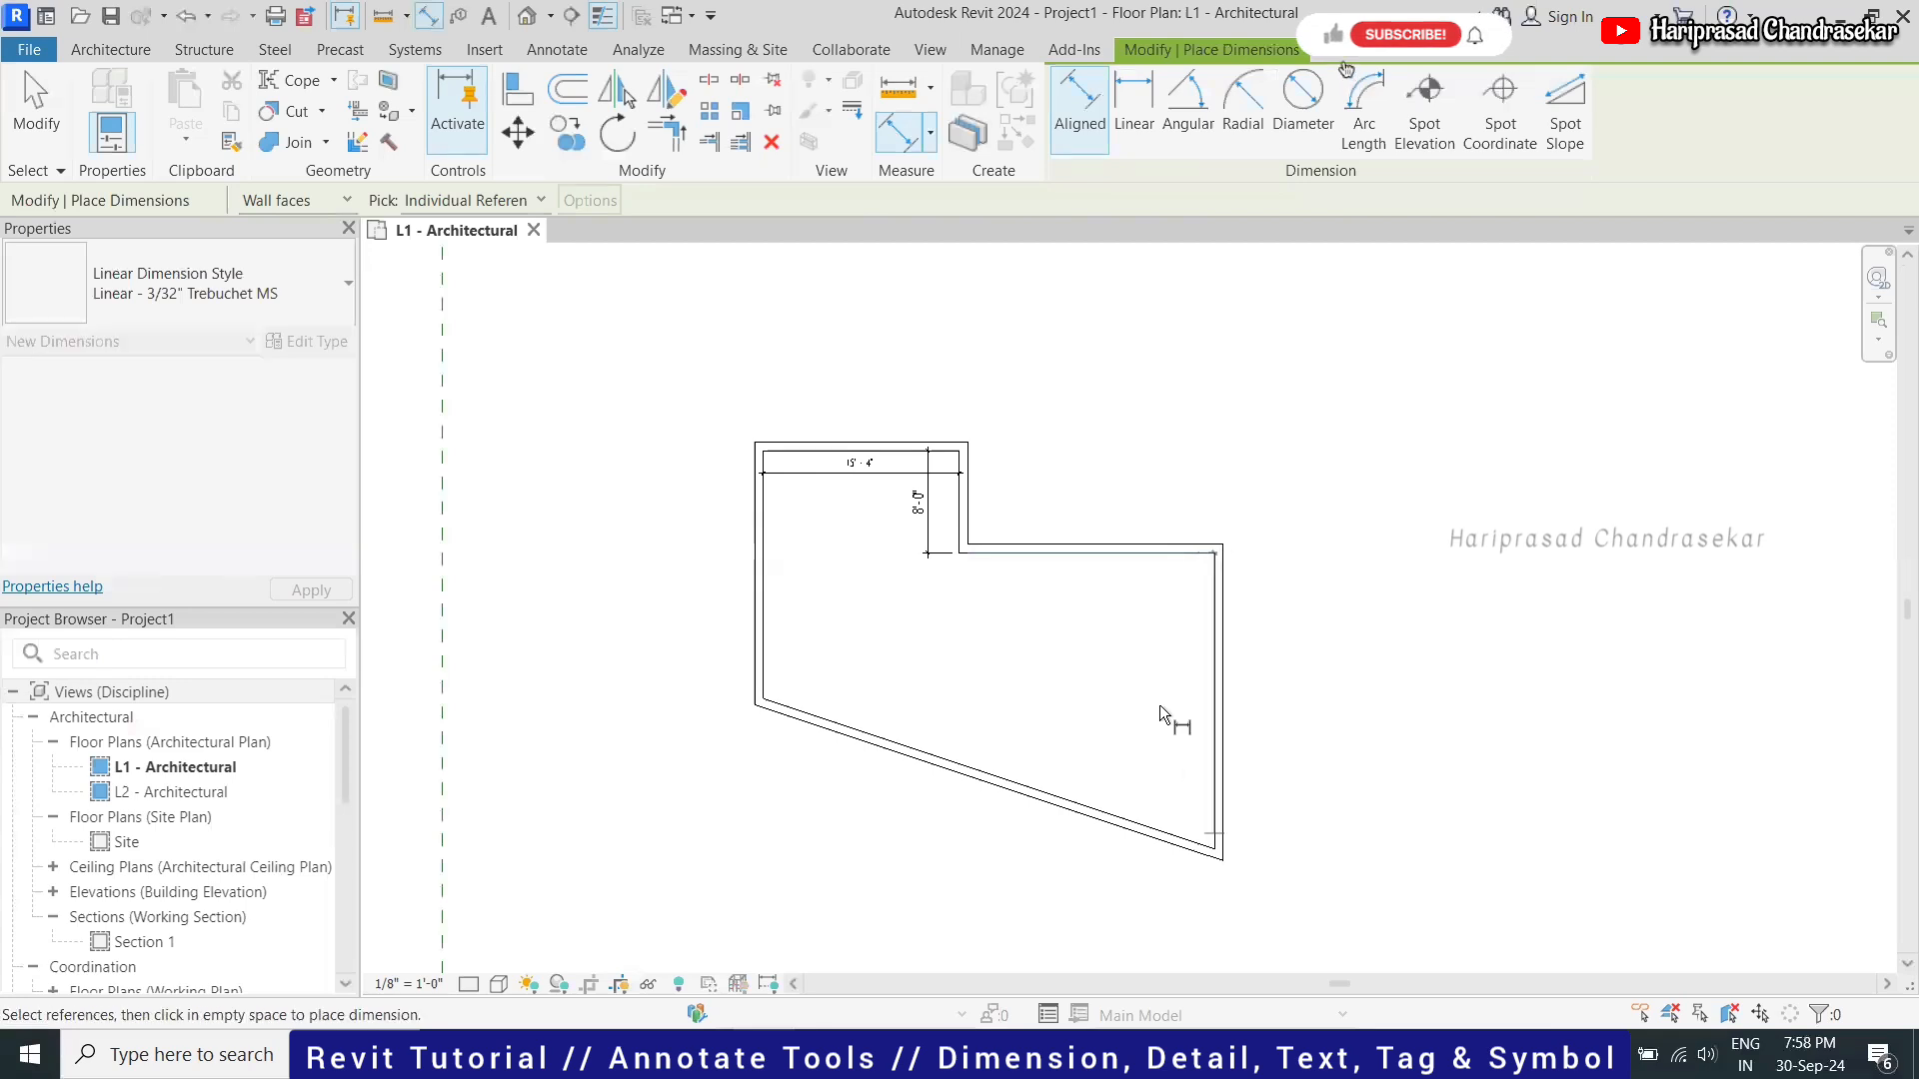
scroll(1162, 763, "down", 1)
key("Tab")
key("Tab")
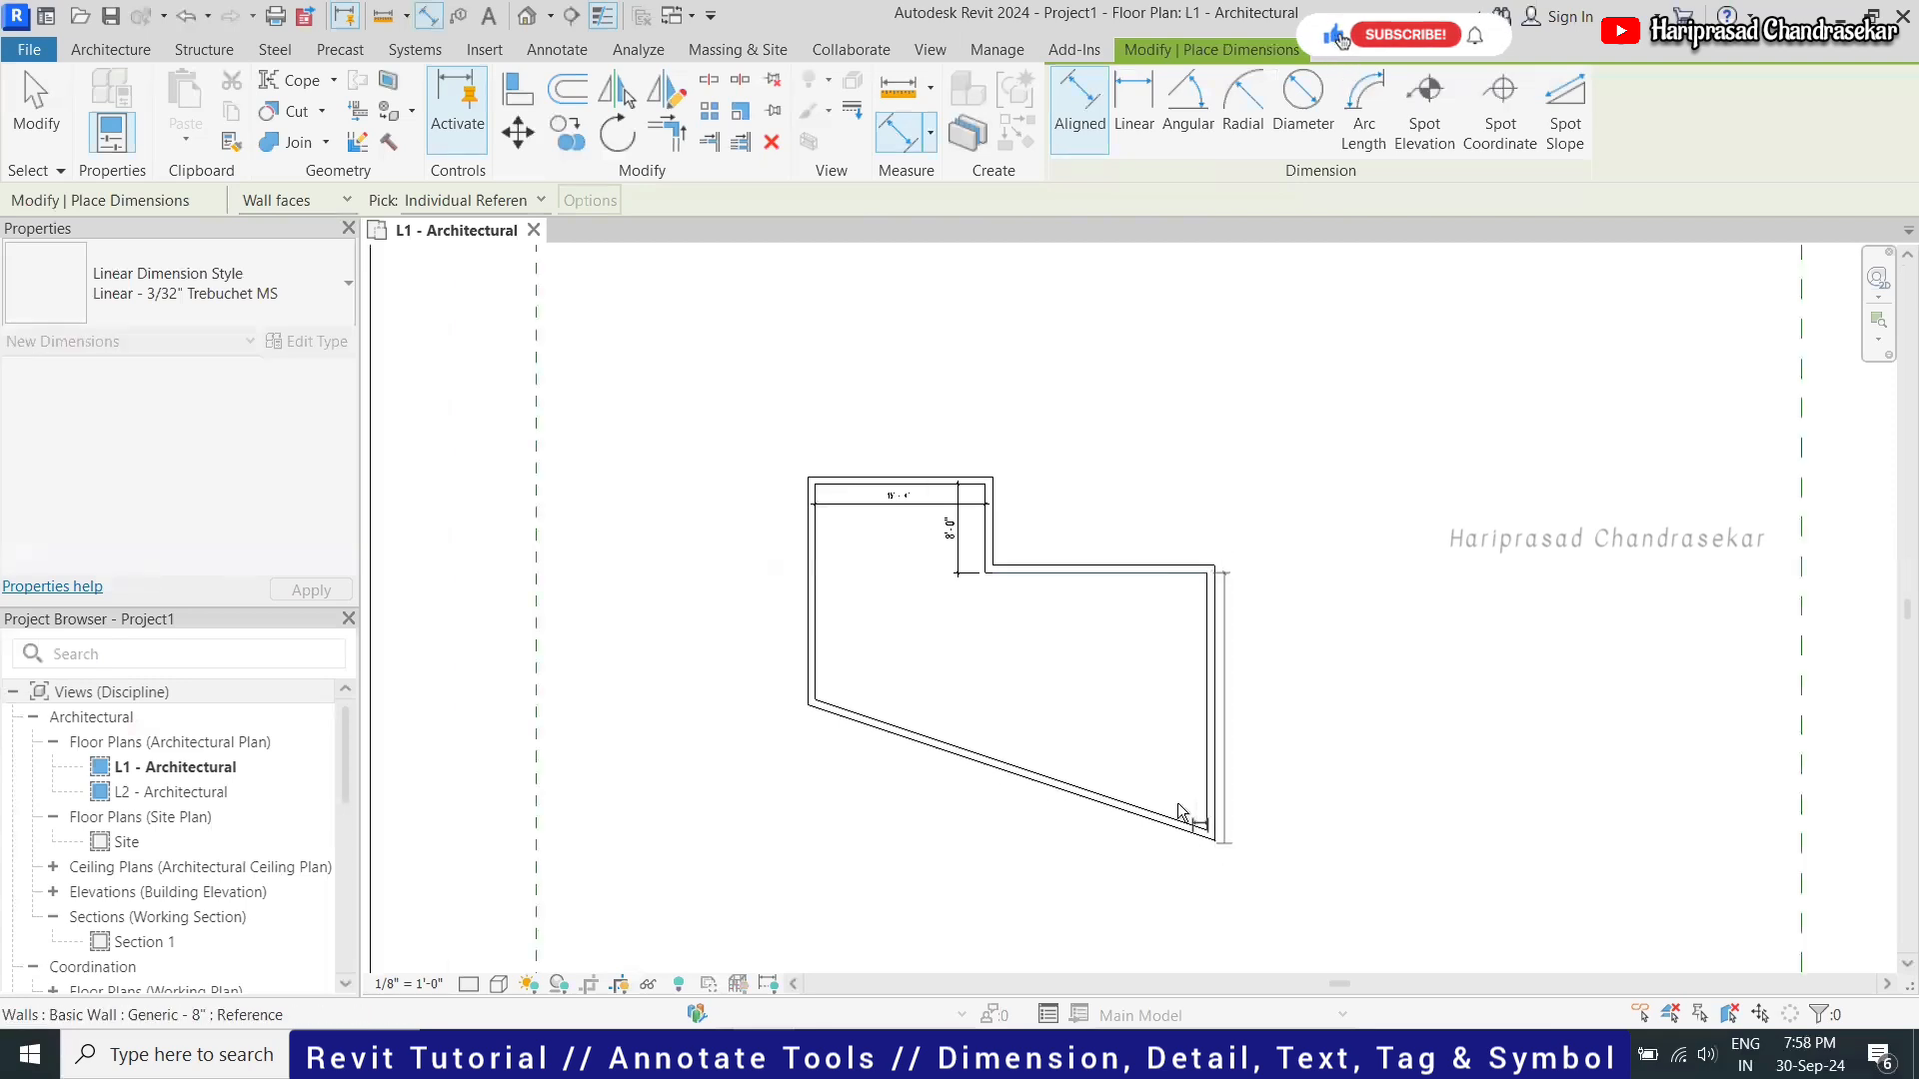
key("Tab")
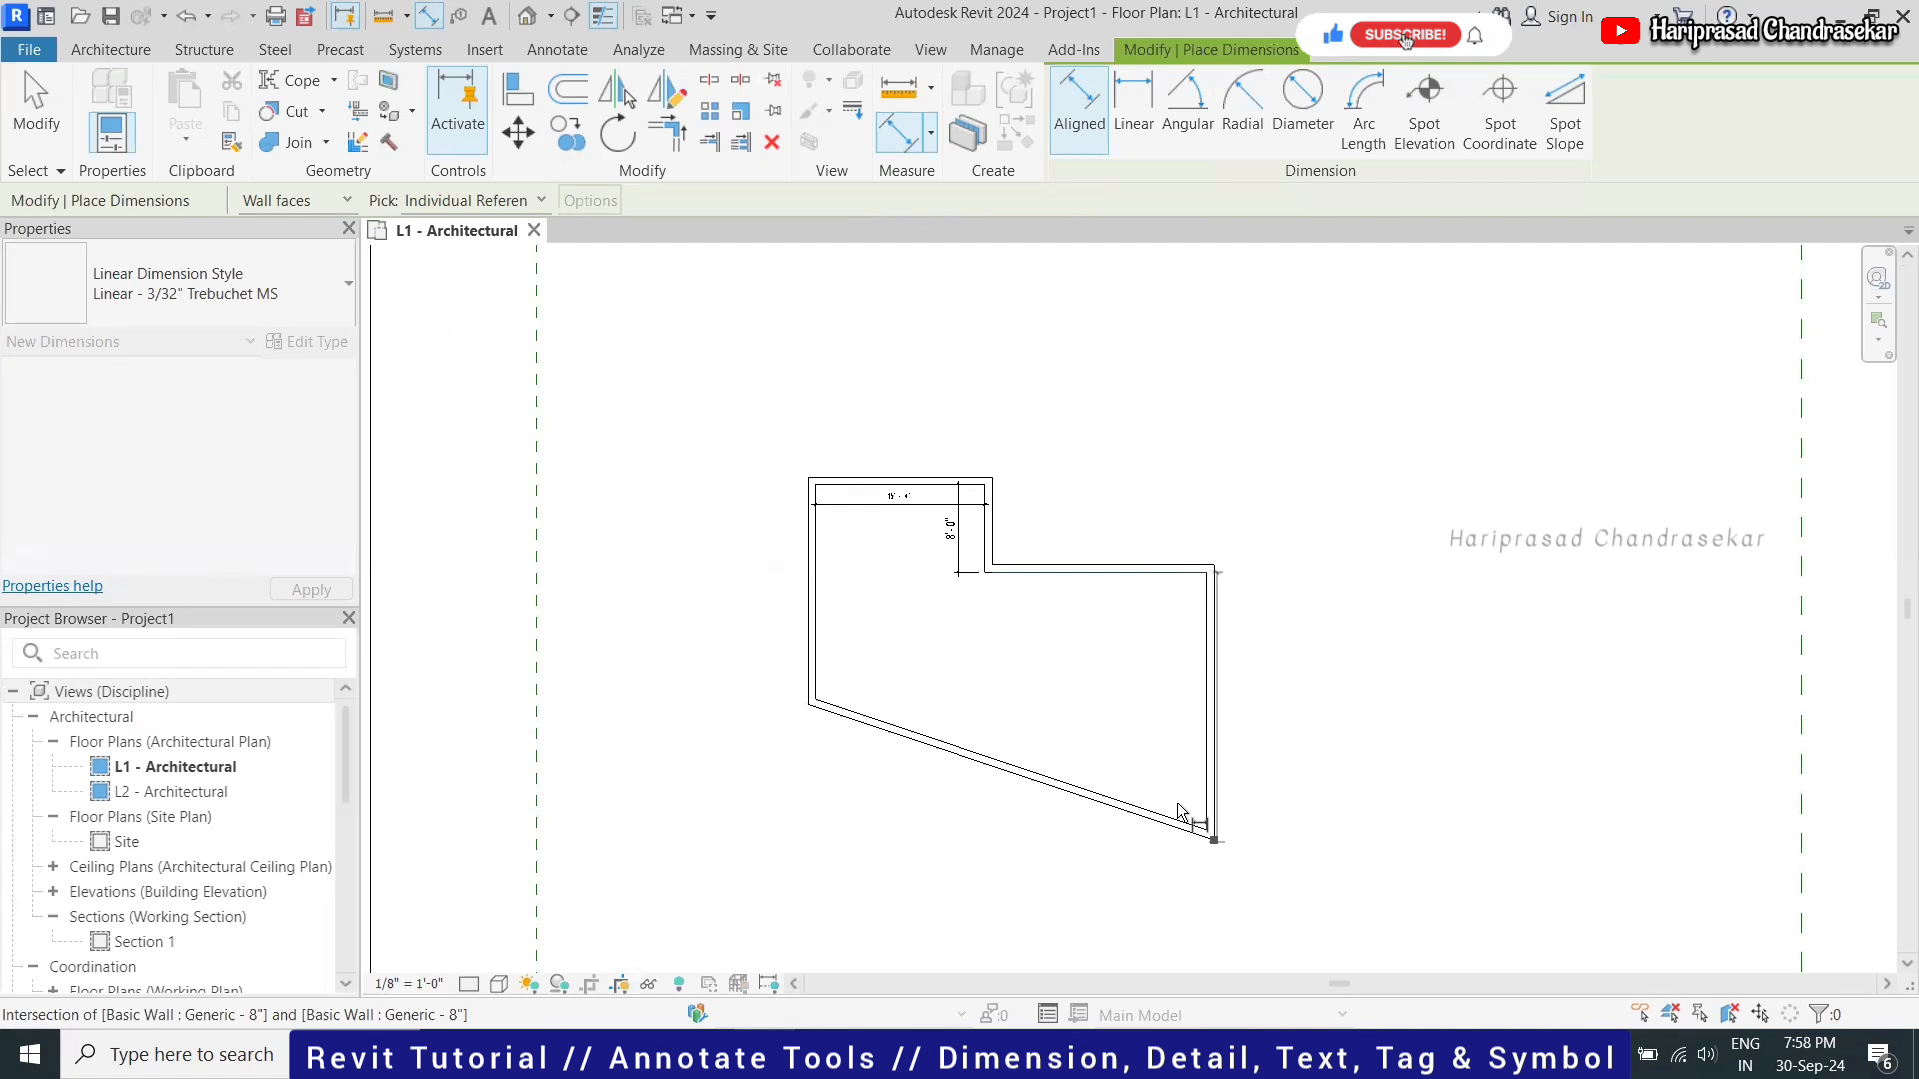
key("Tab")
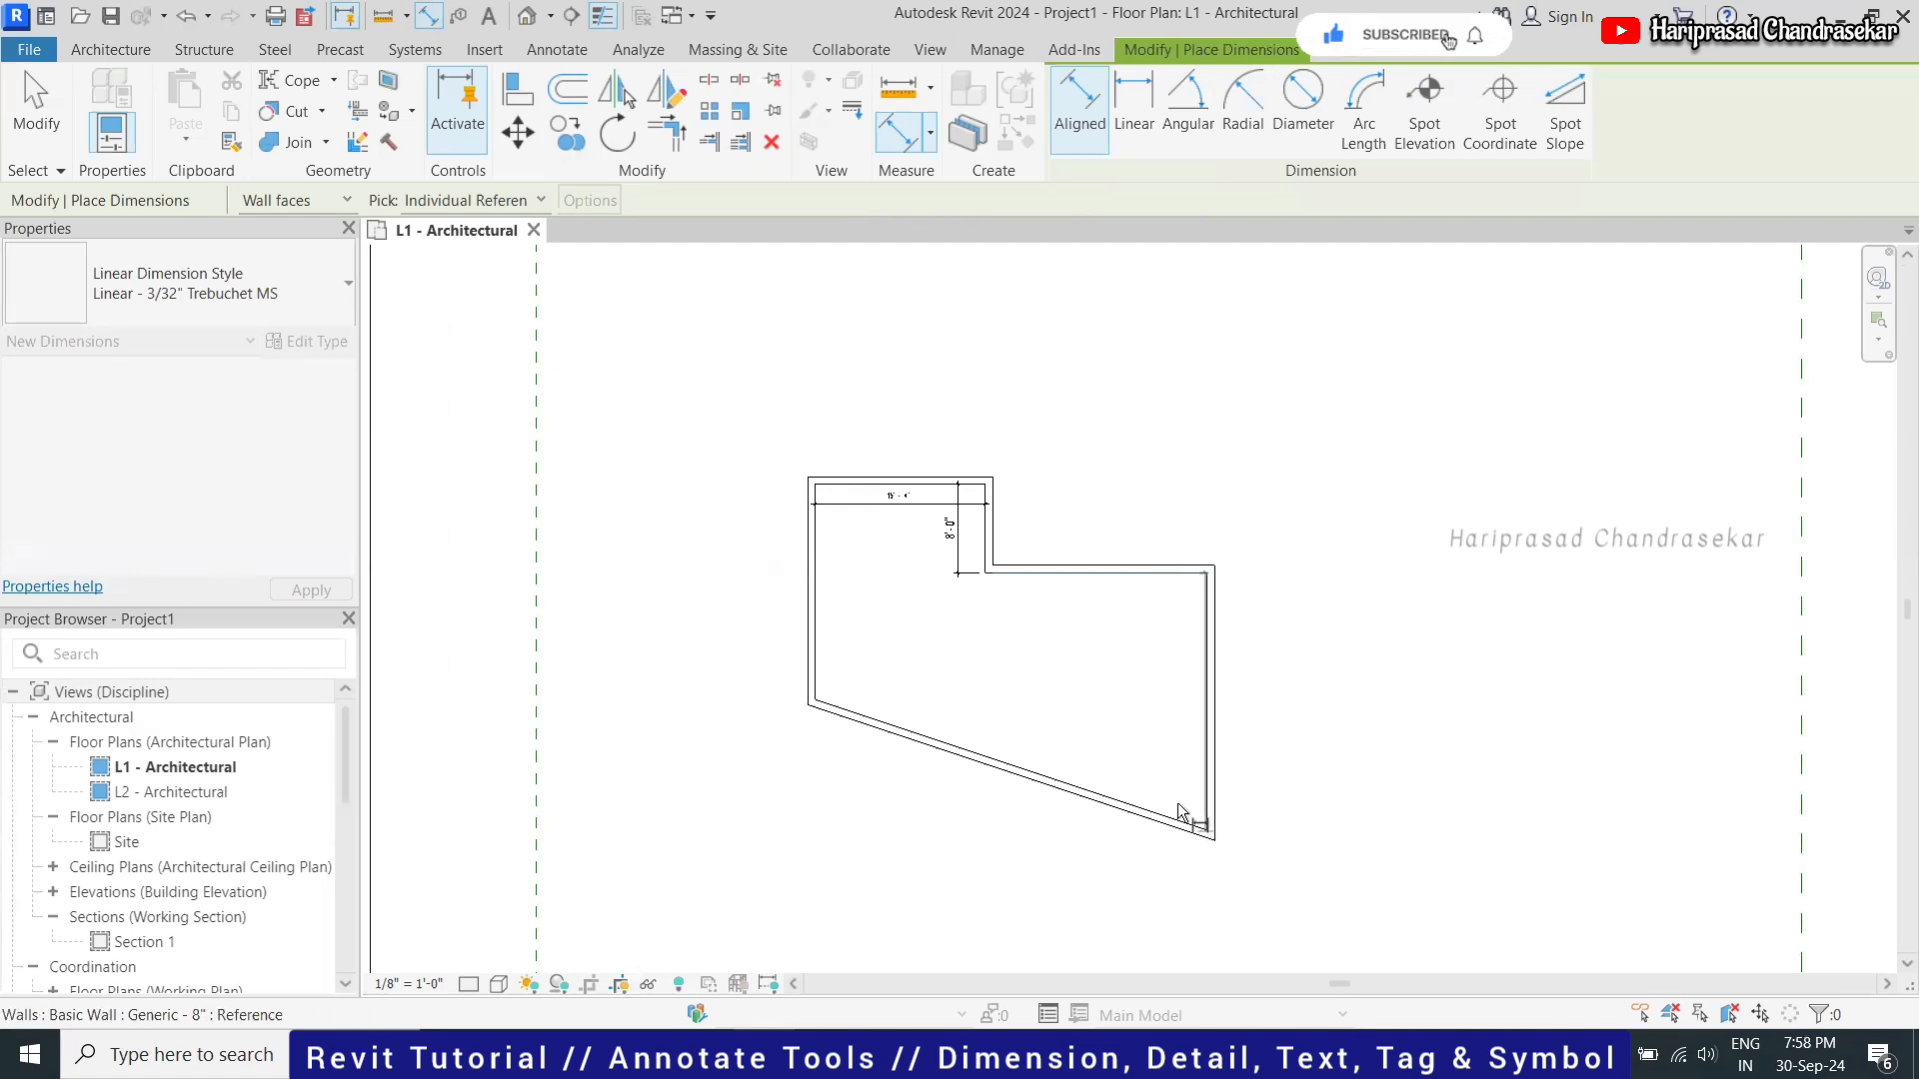
key("Tab")
left_click(1182, 809)
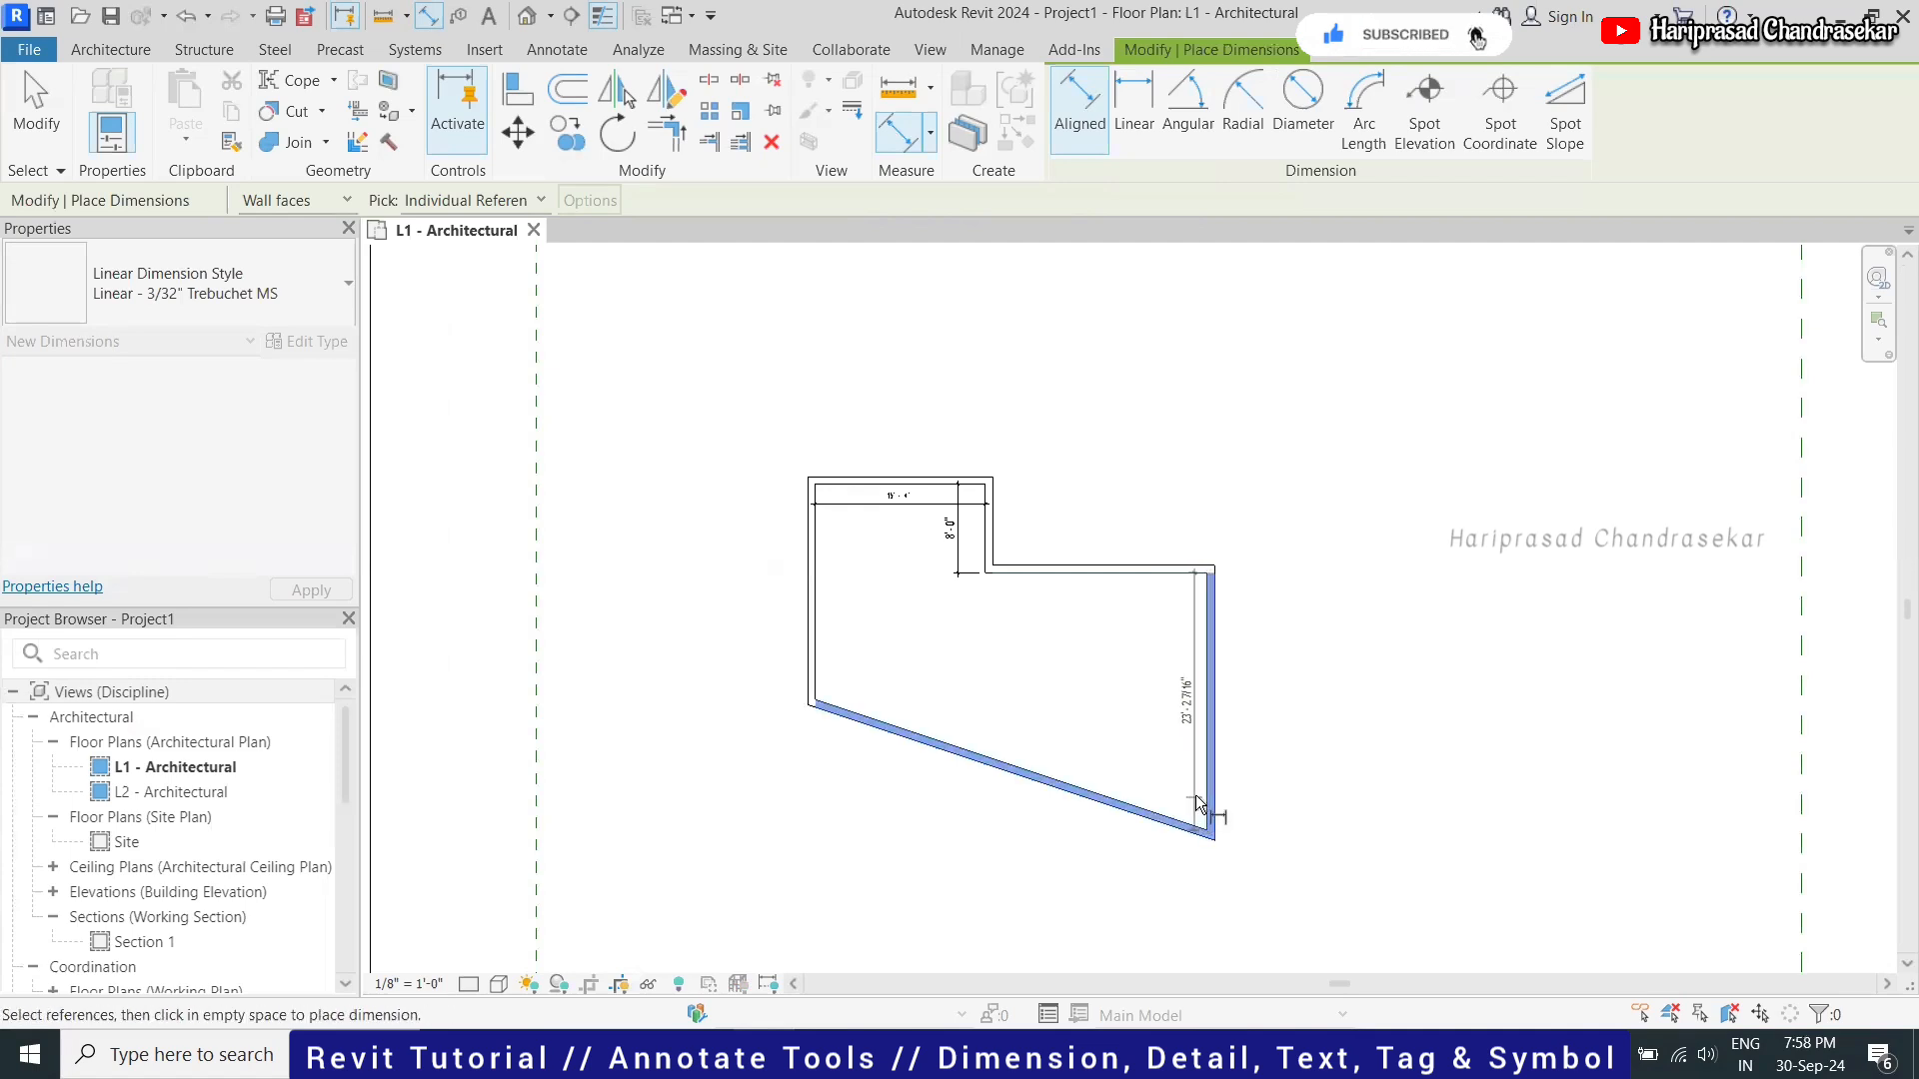
scroll(1193, 799, "up", 2)
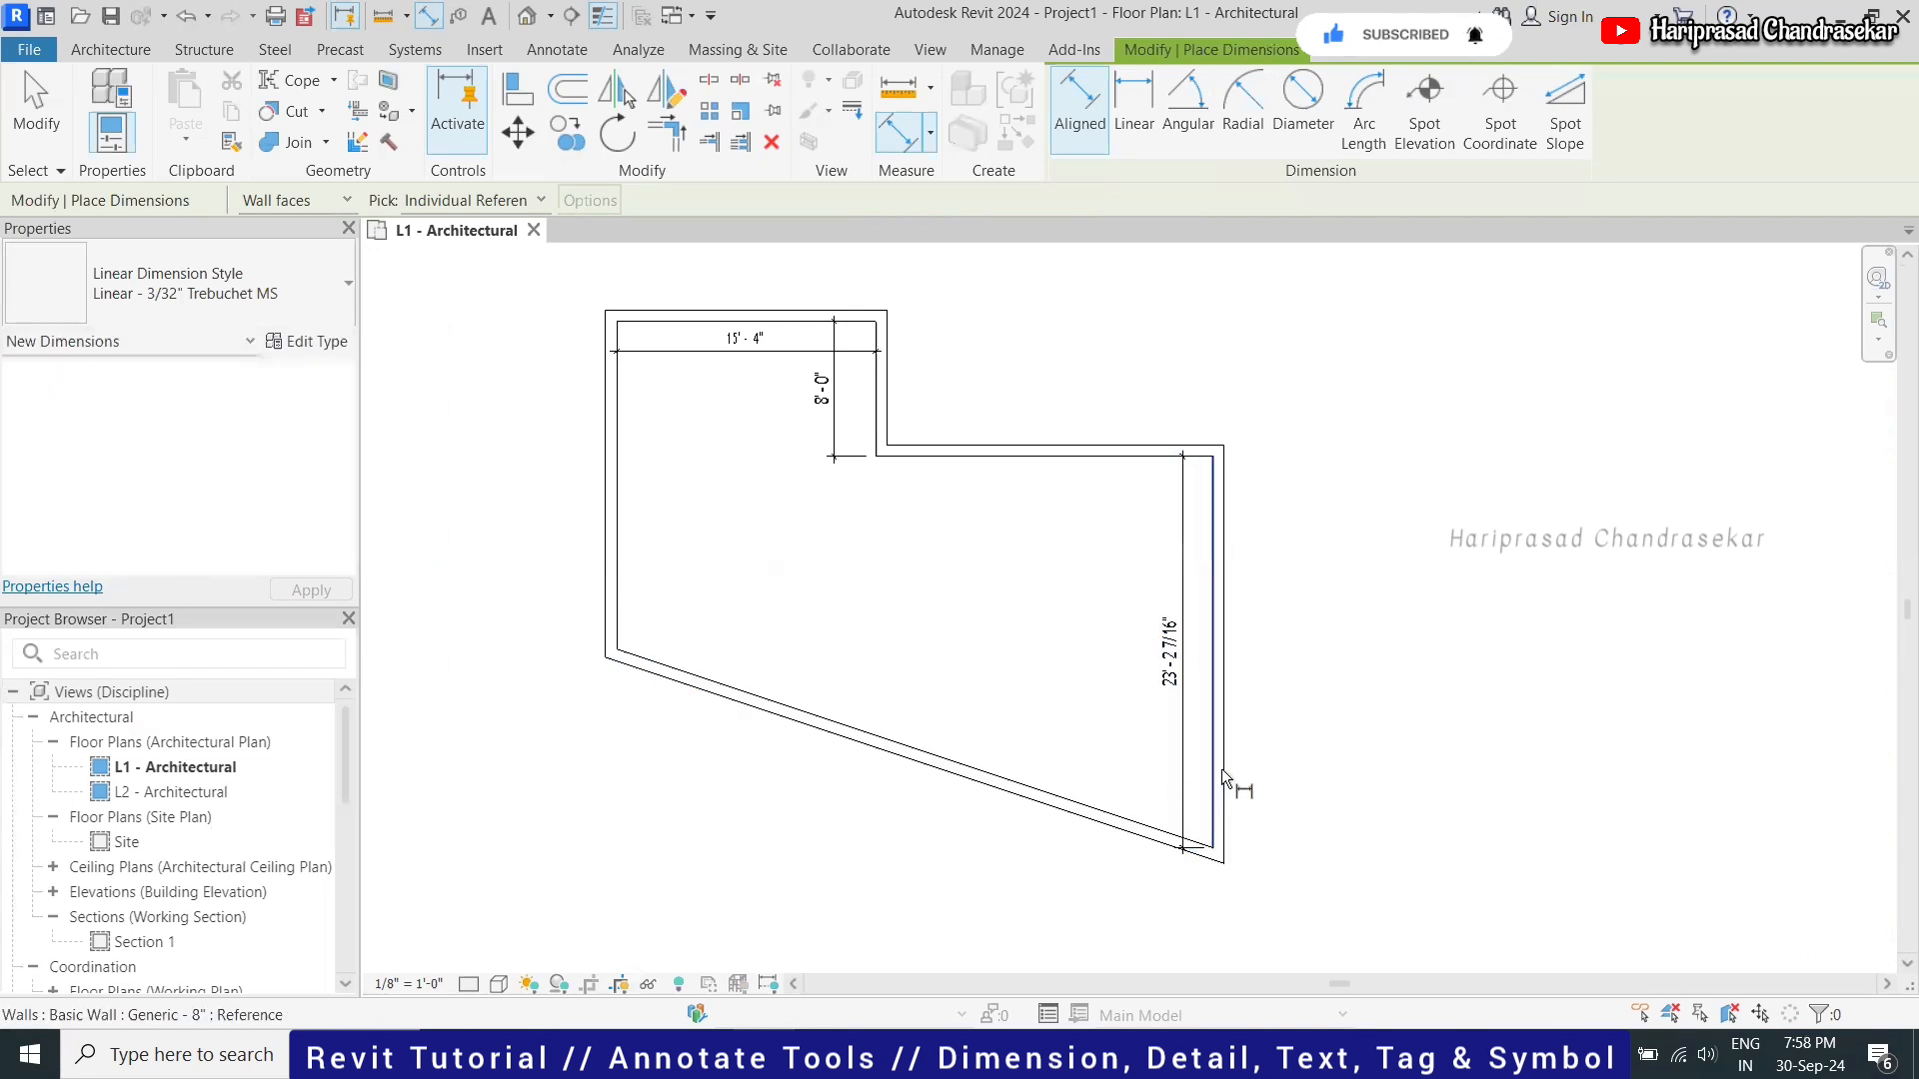
Add aligned dimensions inside the room for the step's horizontal wall and for the left wall down to its lower inner corner
scroll(1197, 659, "down", 1)
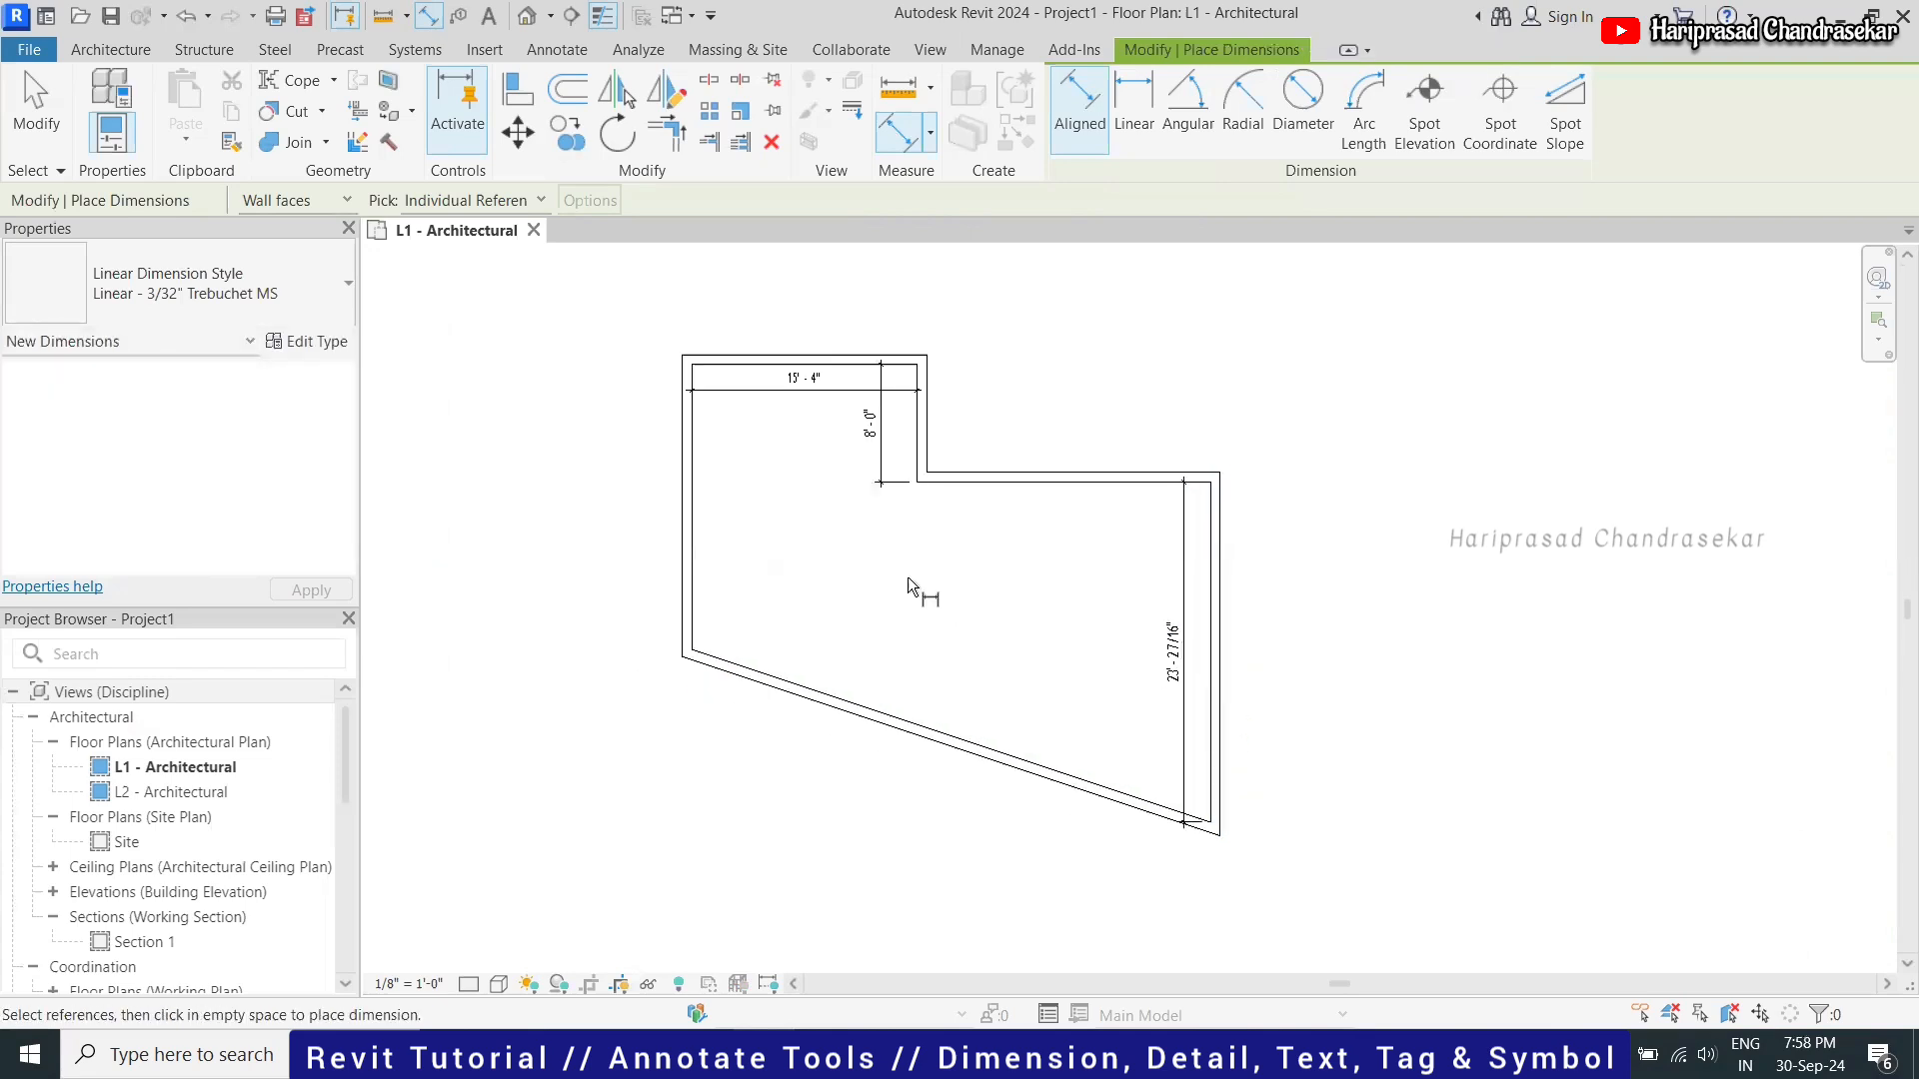
left_click(919, 482)
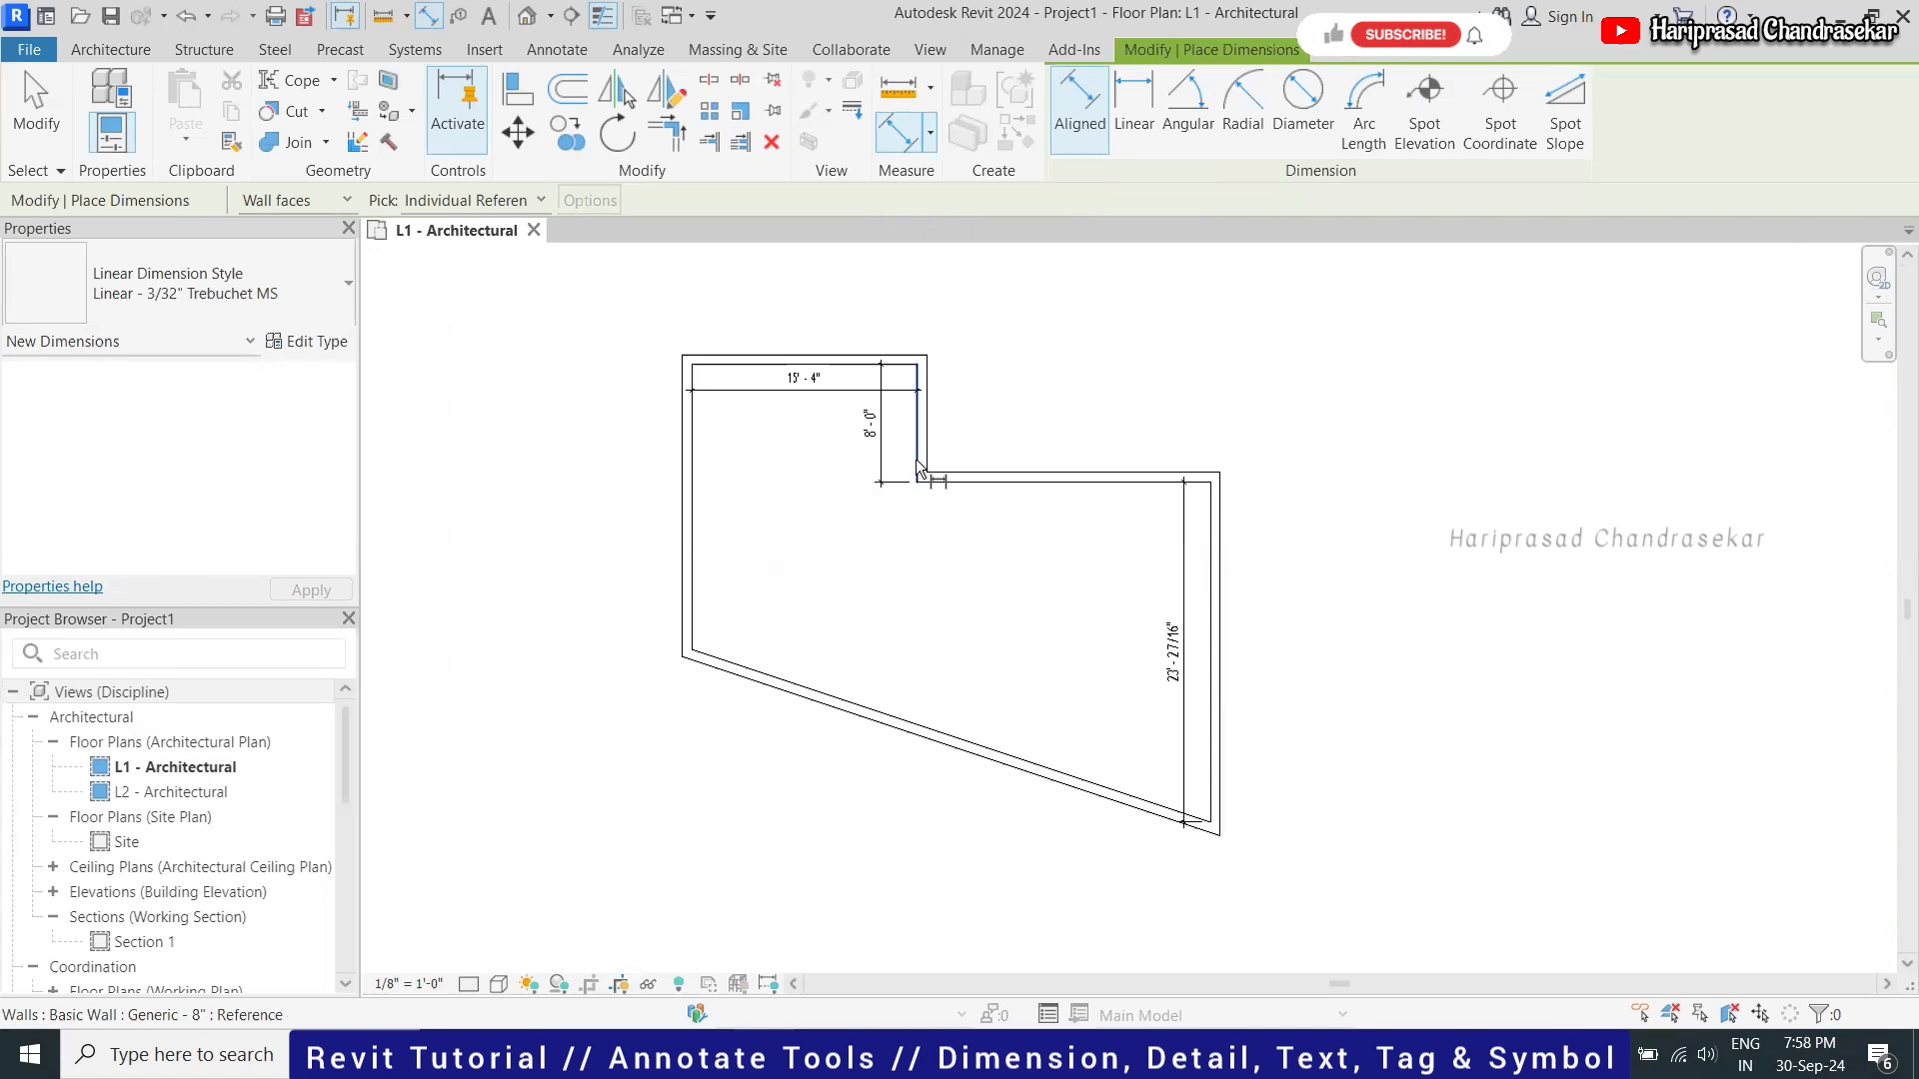
left_click(1211, 545)
left_click(1095, 517)
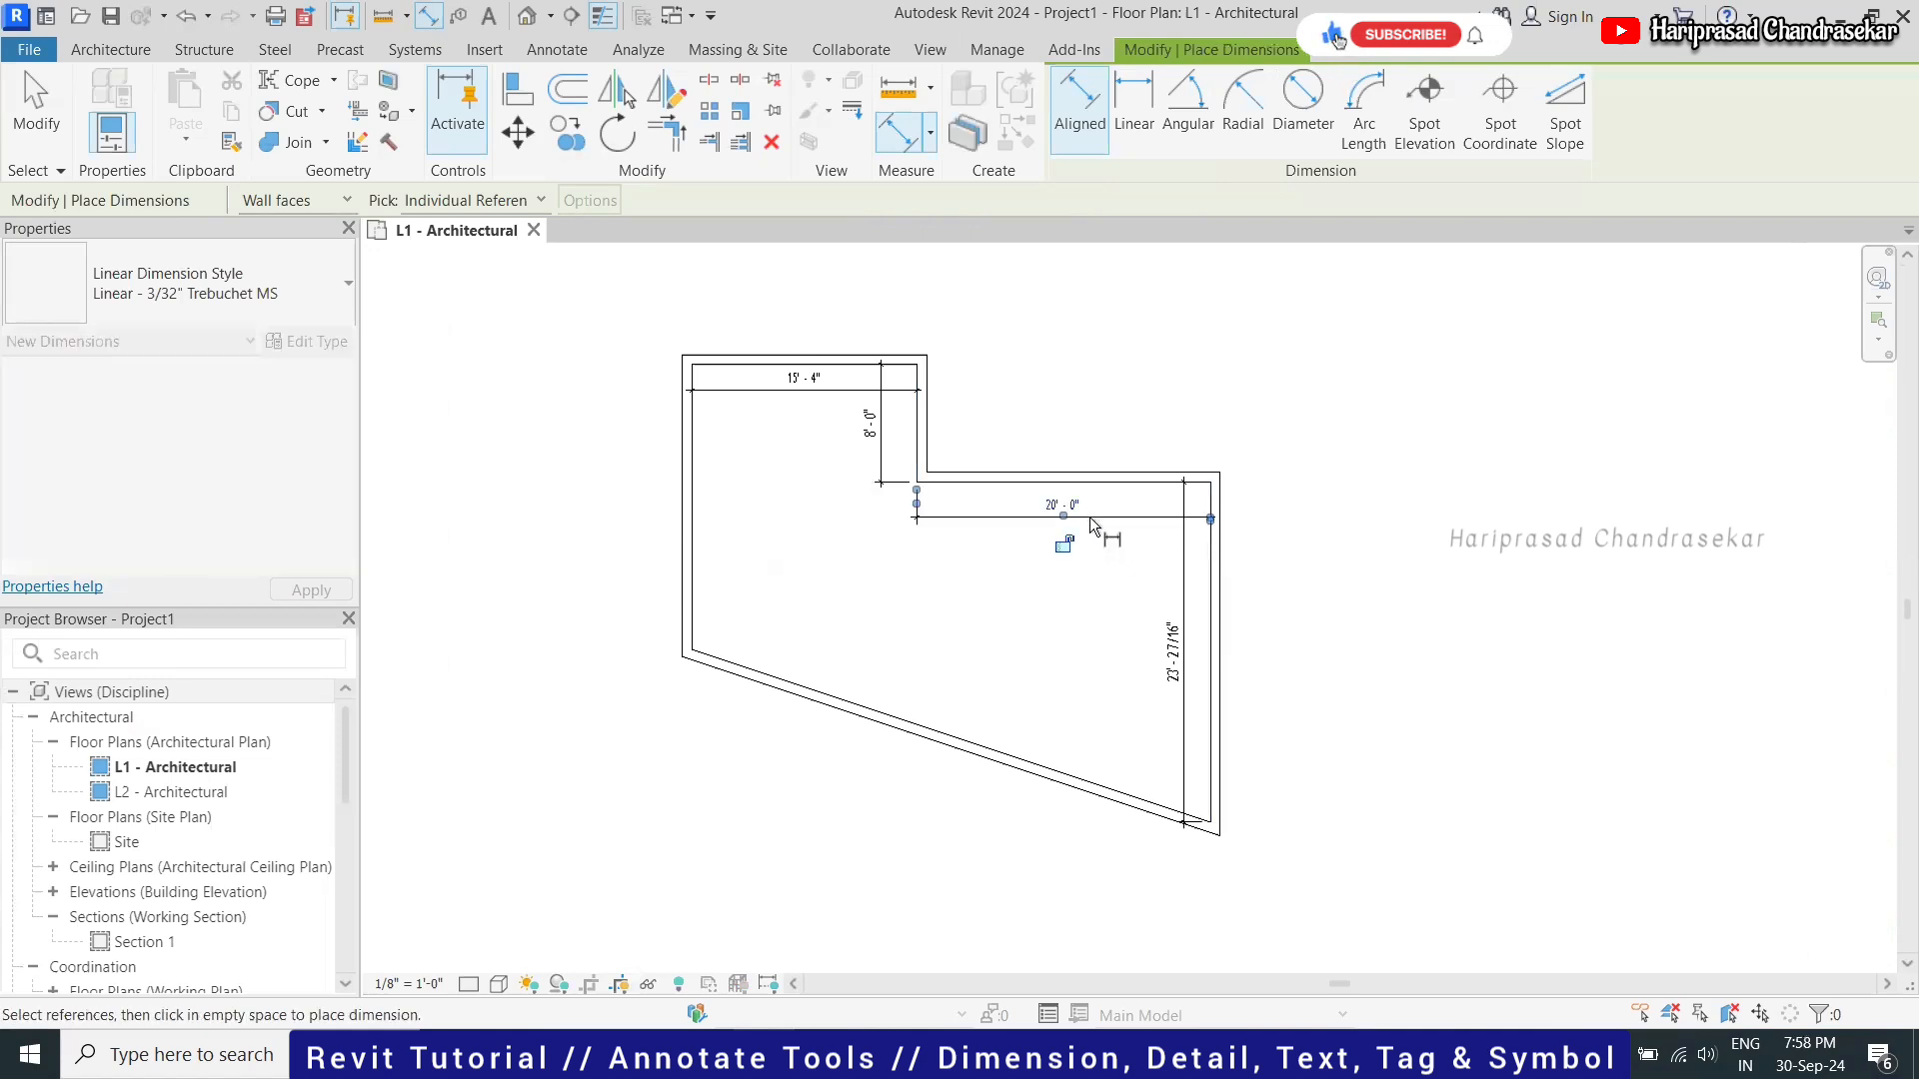
left_click(737, 374)
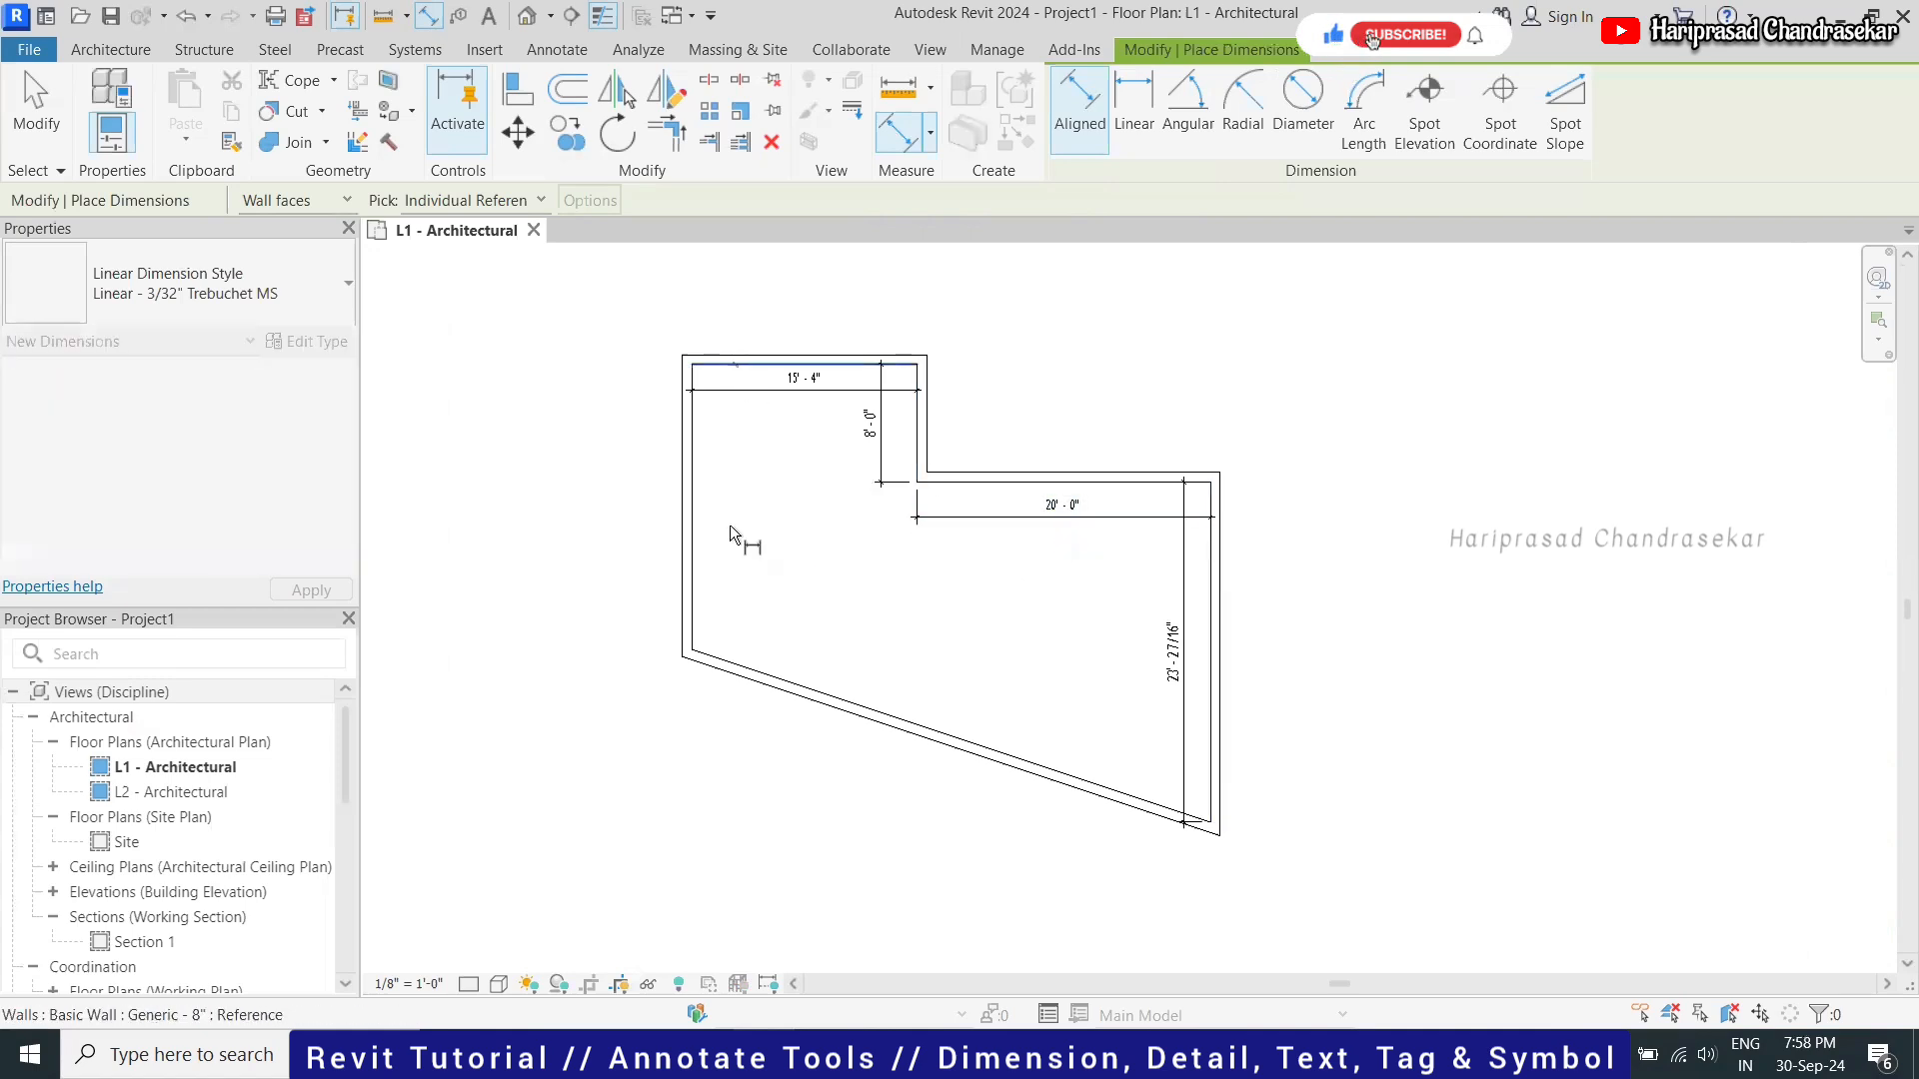
left_click(696, 655)
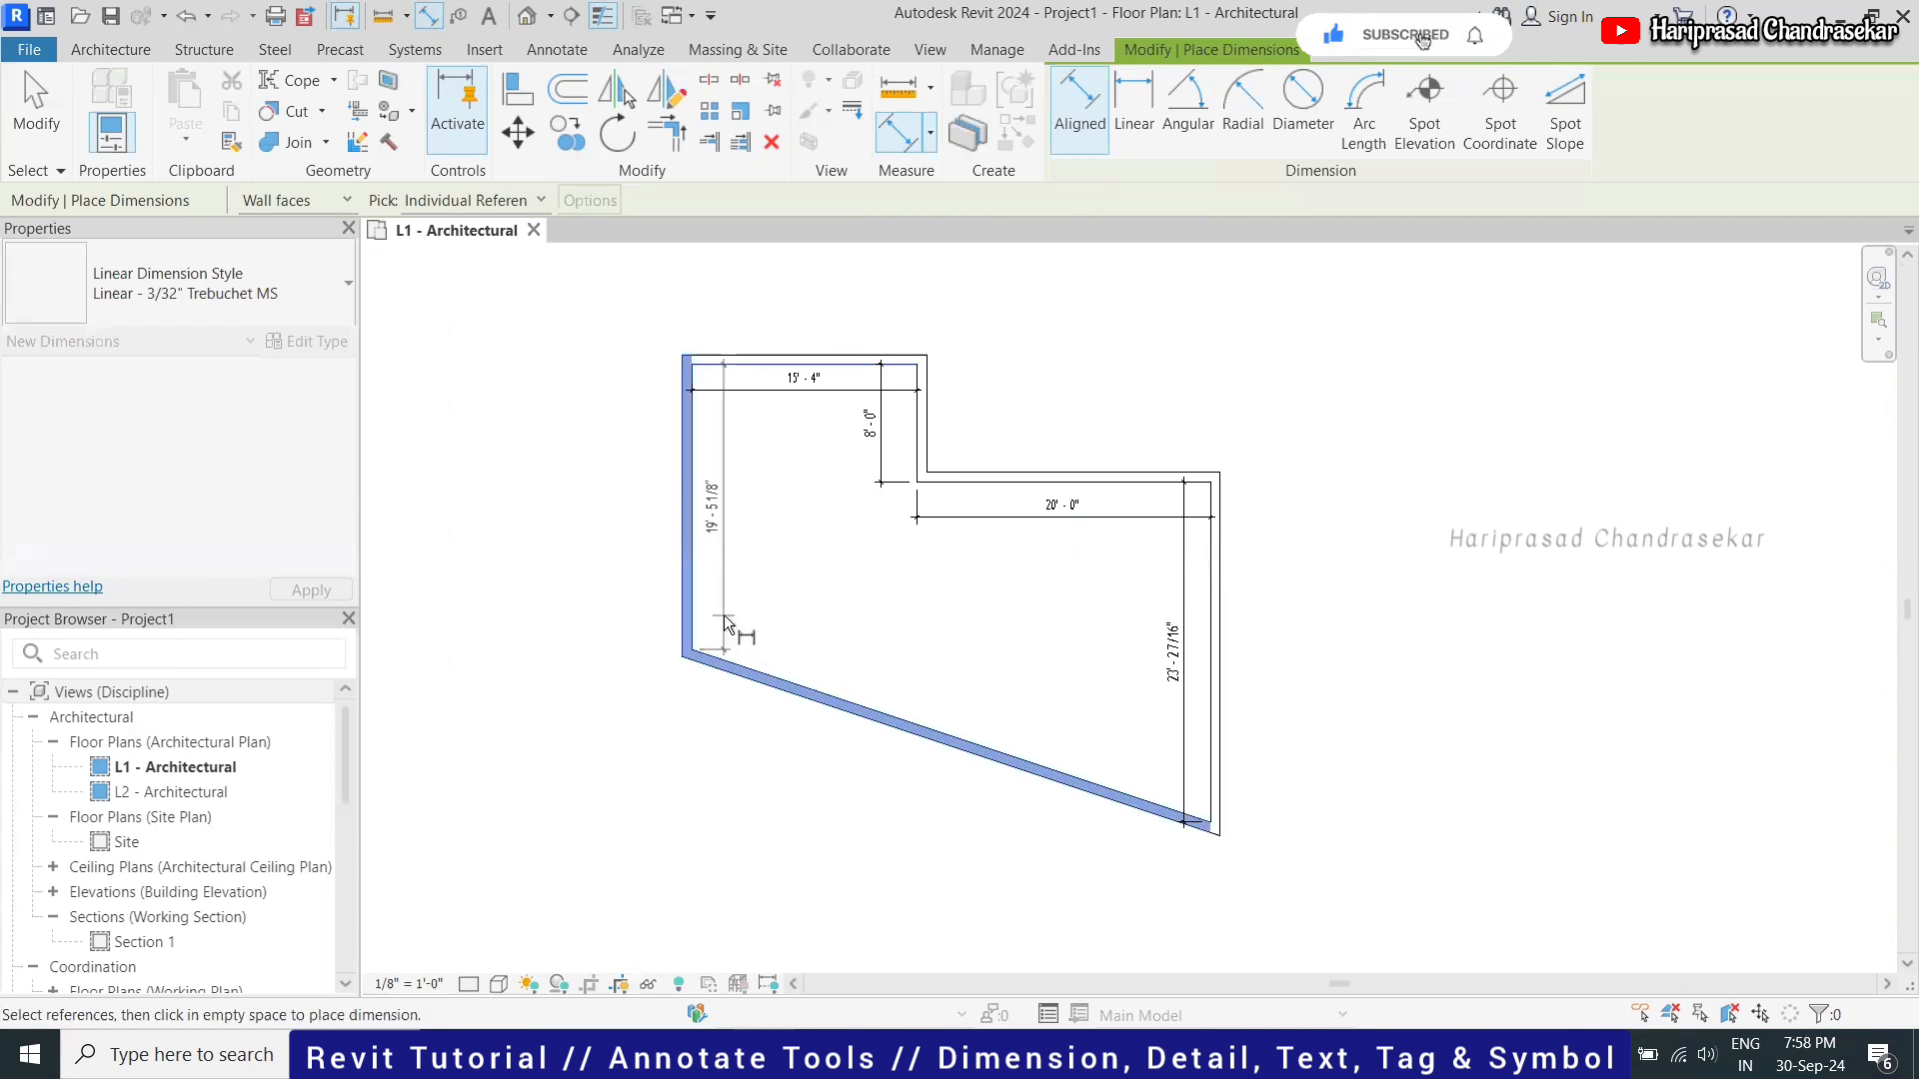
left_click(723, 656)
key("Escape")
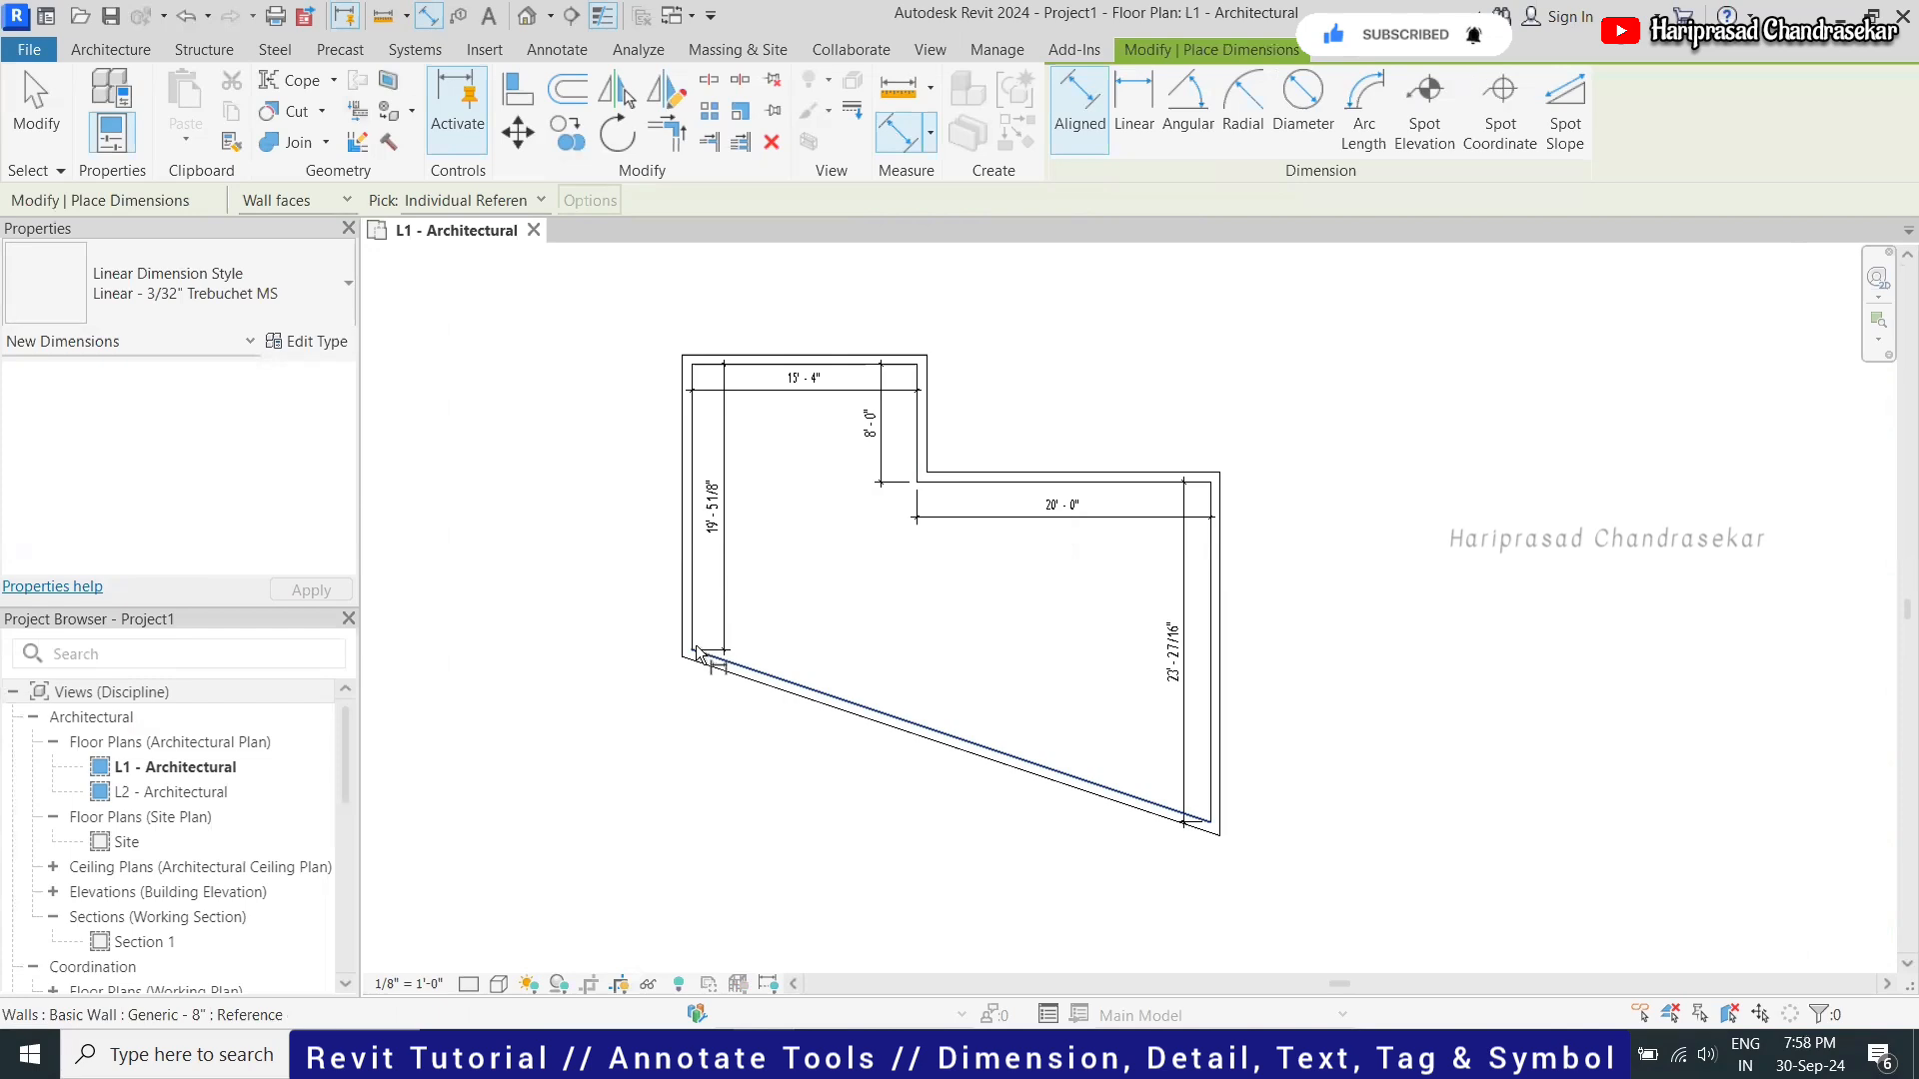
Add an aligned dimension parallel to the sloping wall between its two inner corner points, placed inside the room
key("Escape")
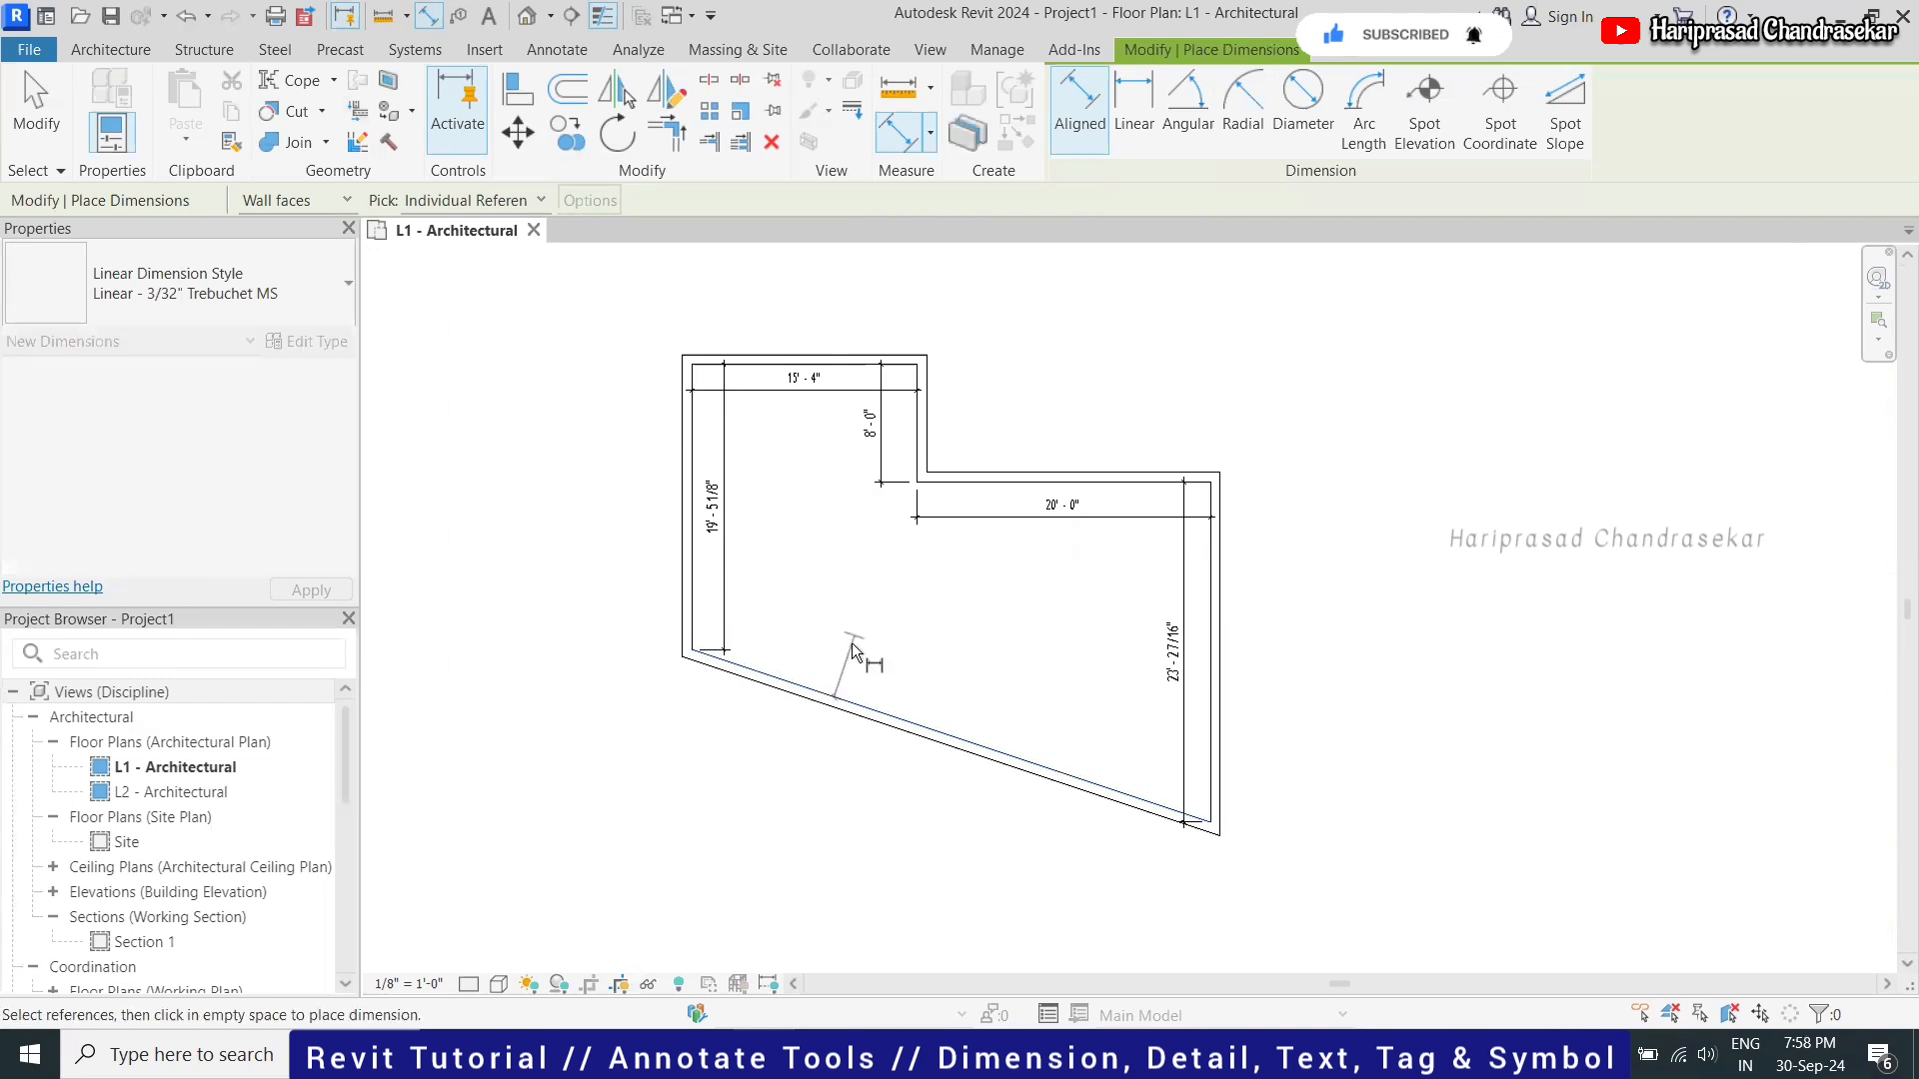
key("d")
key("i")
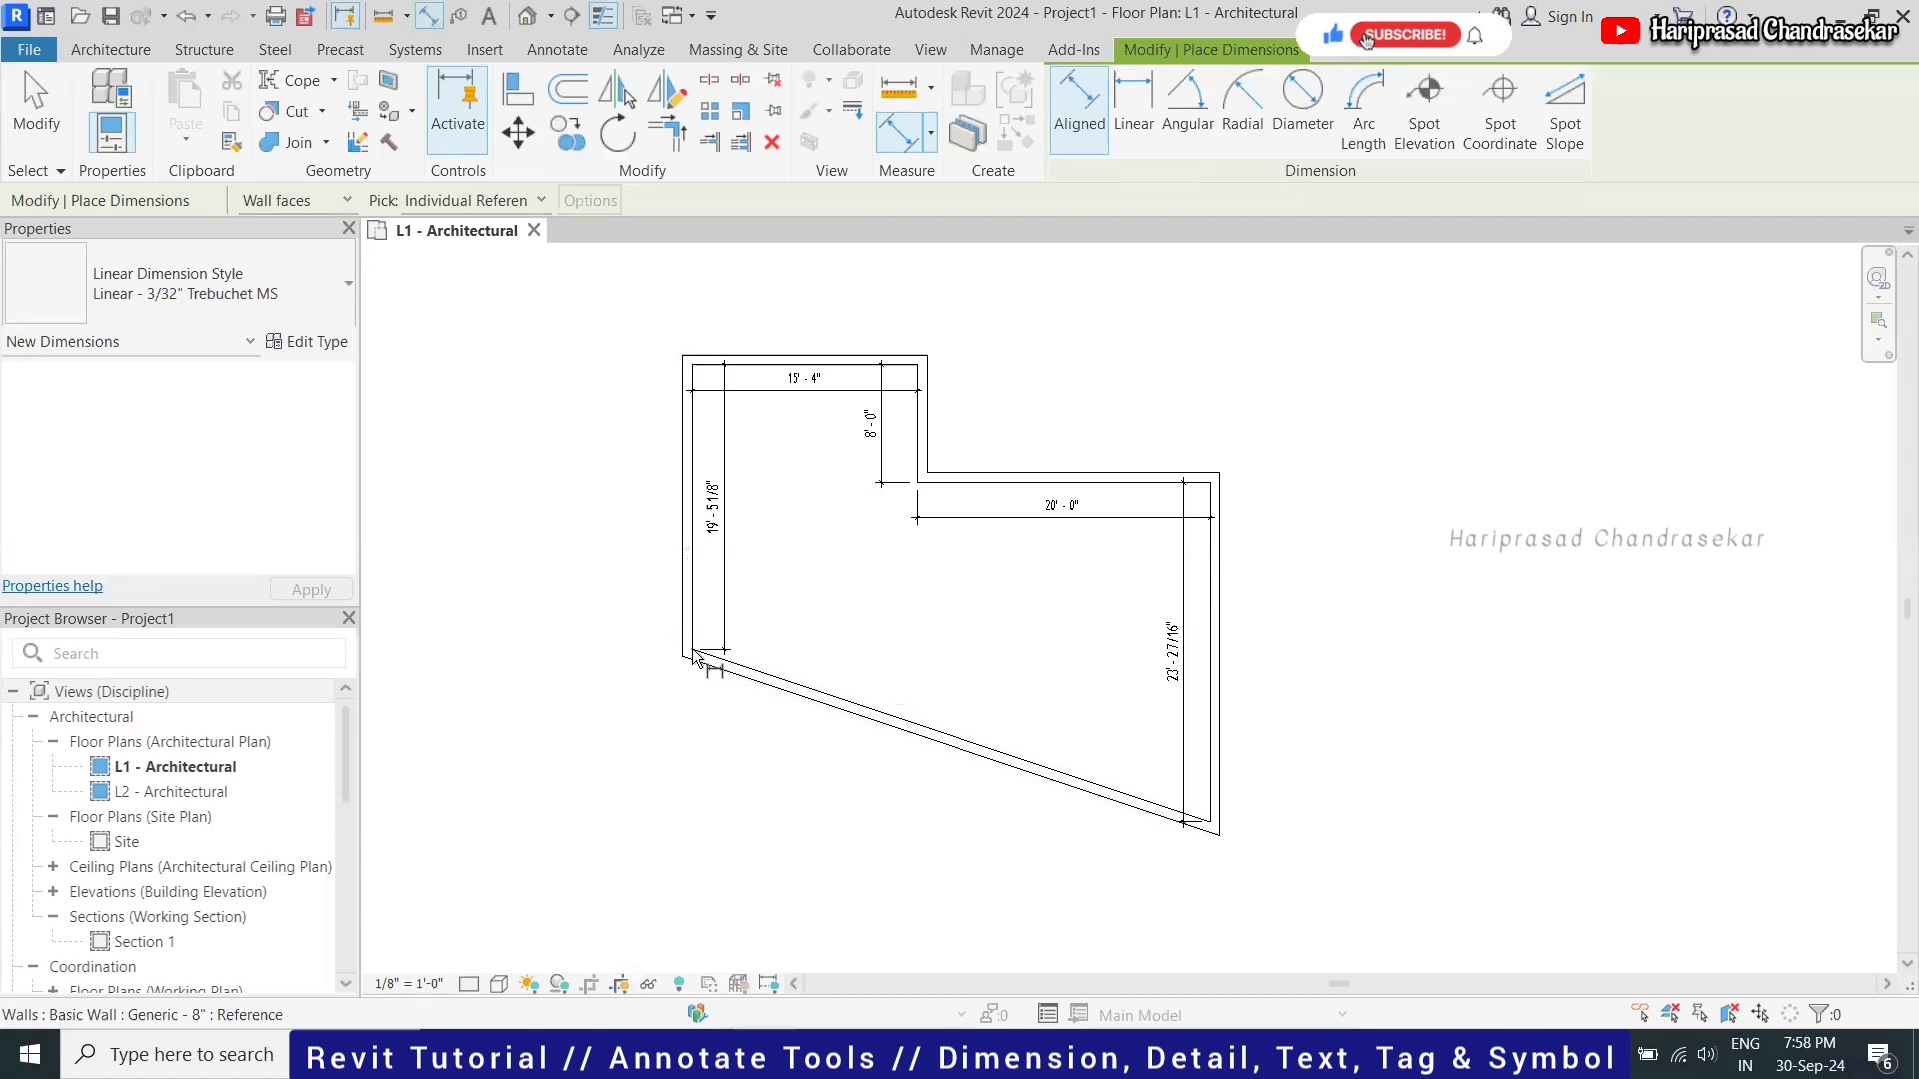
scroll(696, 660, "up", 3)
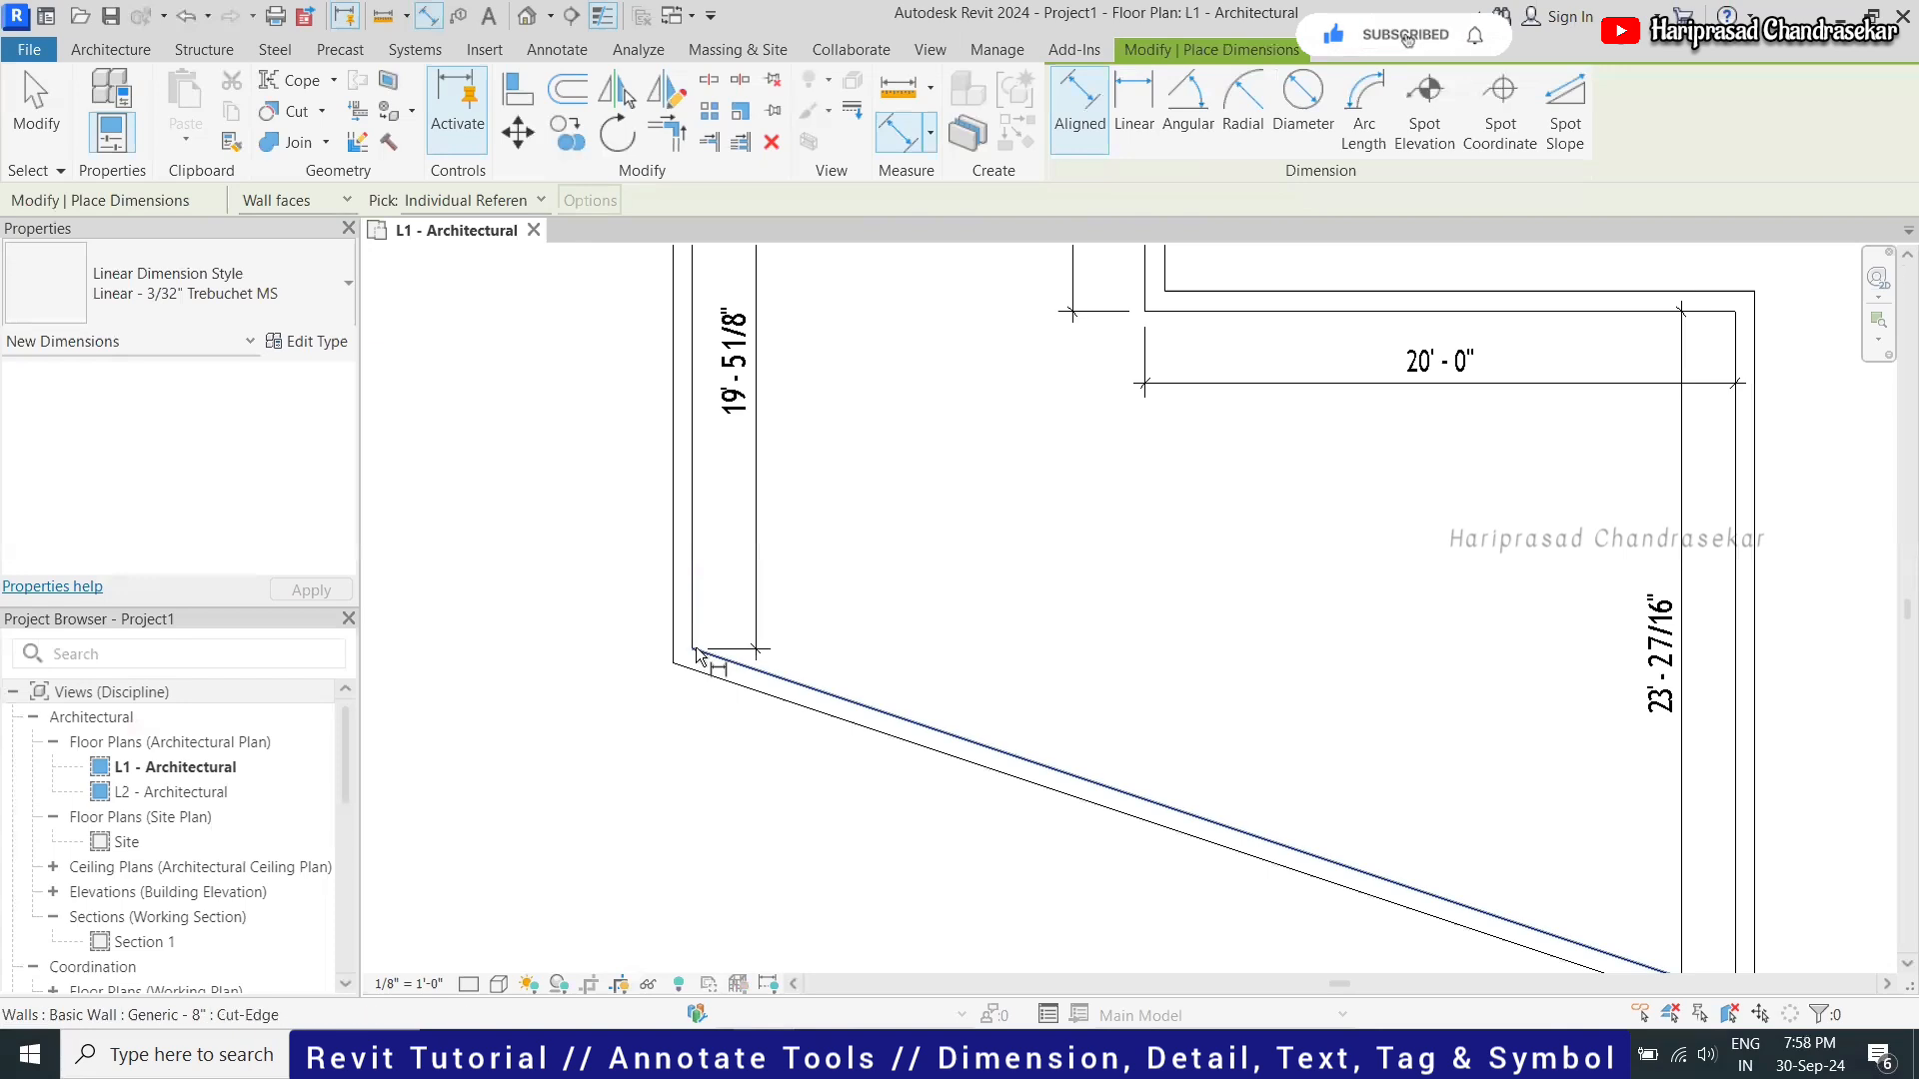
left_click(696, 657)
scroll(660, 440, "down", 2)
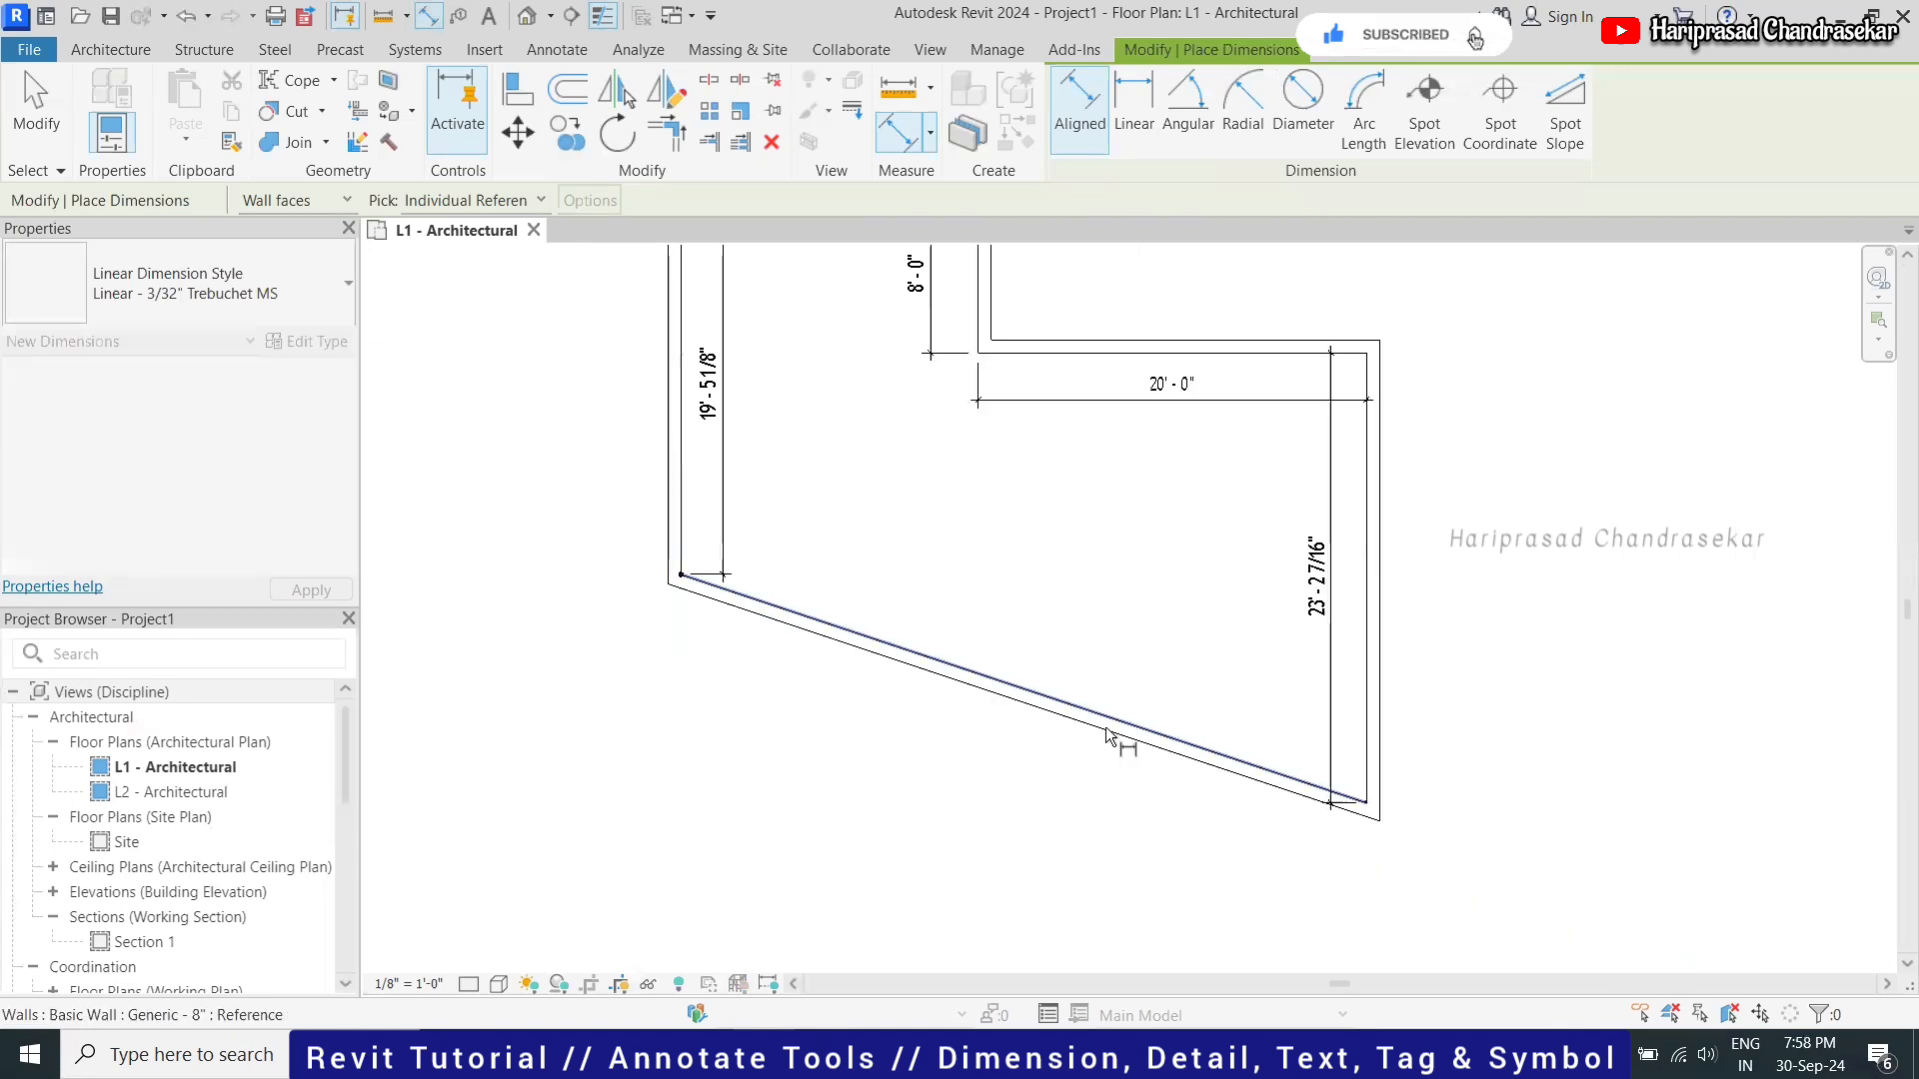
left_click(1366, 808)
left_click(1259, 737)
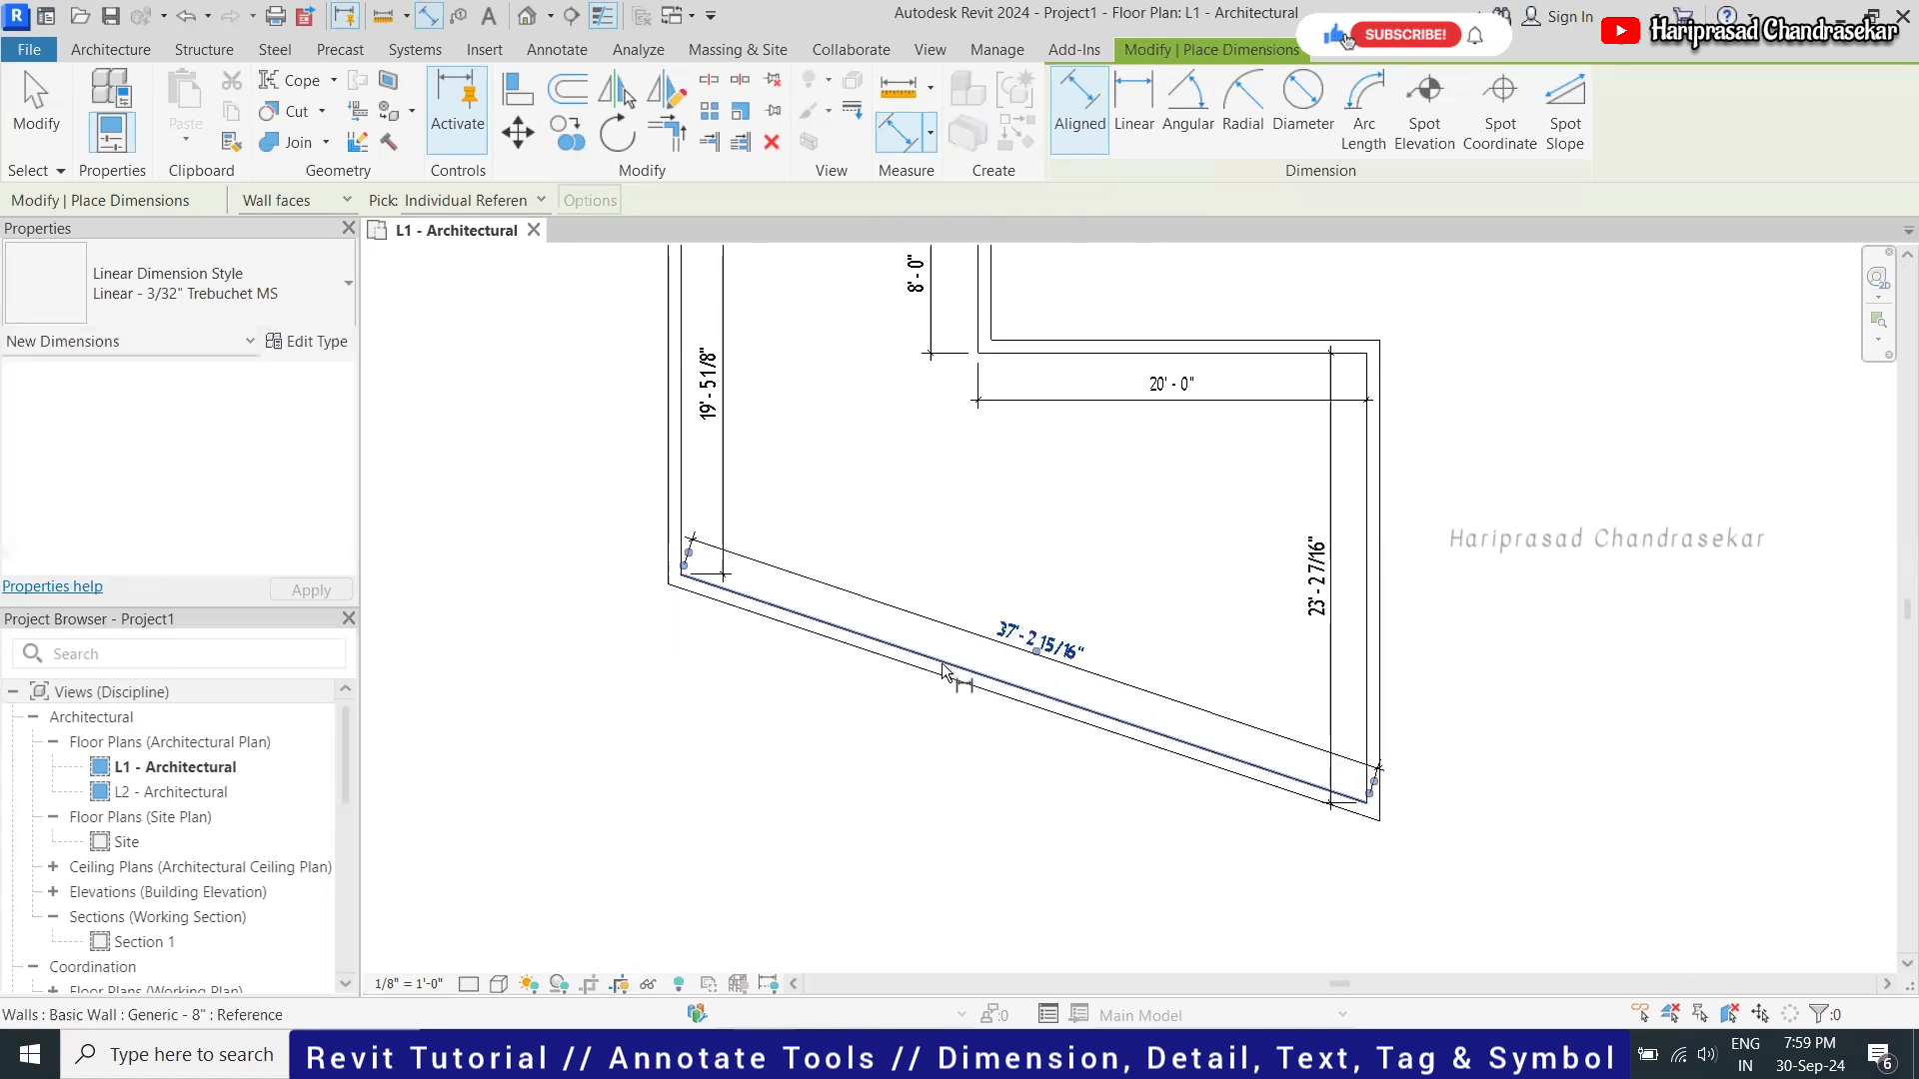
Add a Linear dimension between the outer corners of the topmost wall, placed just above it
scroll(967, 775, "down", 2)
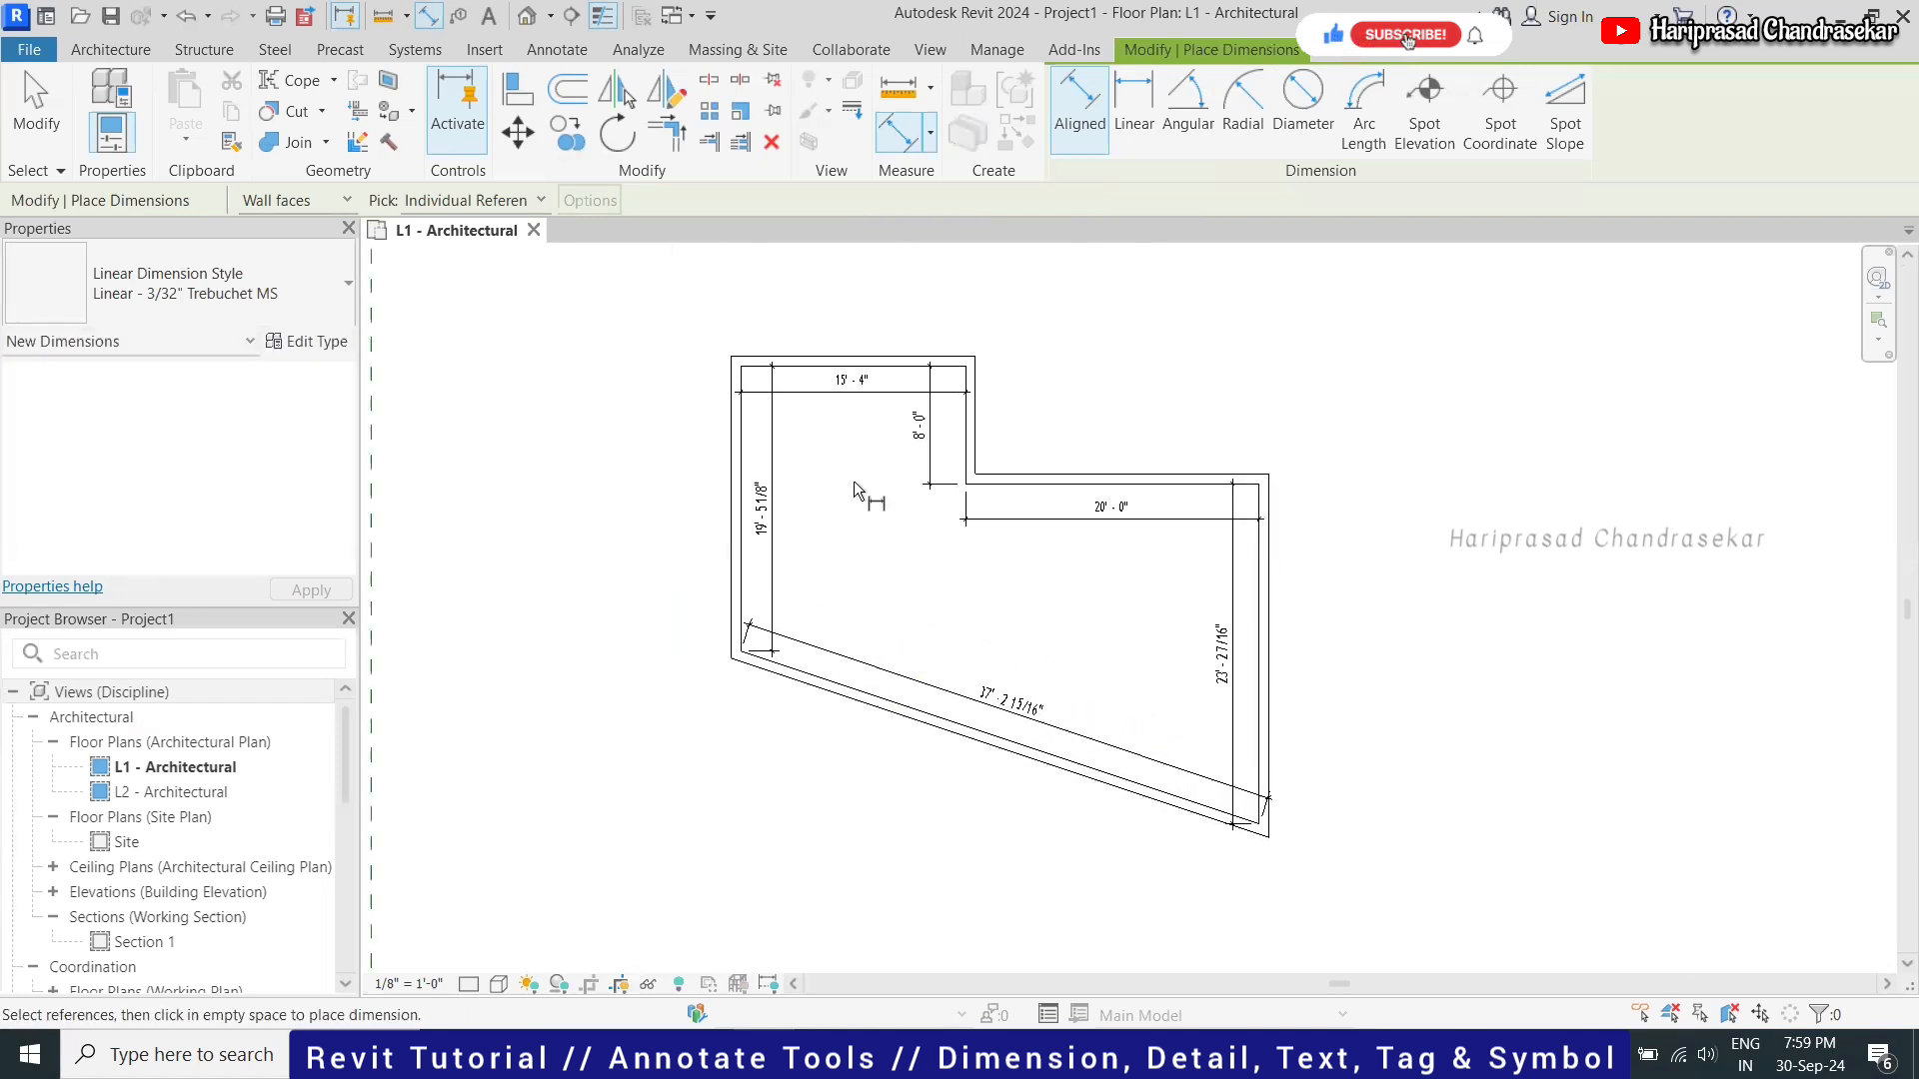
left_click(563, 53)
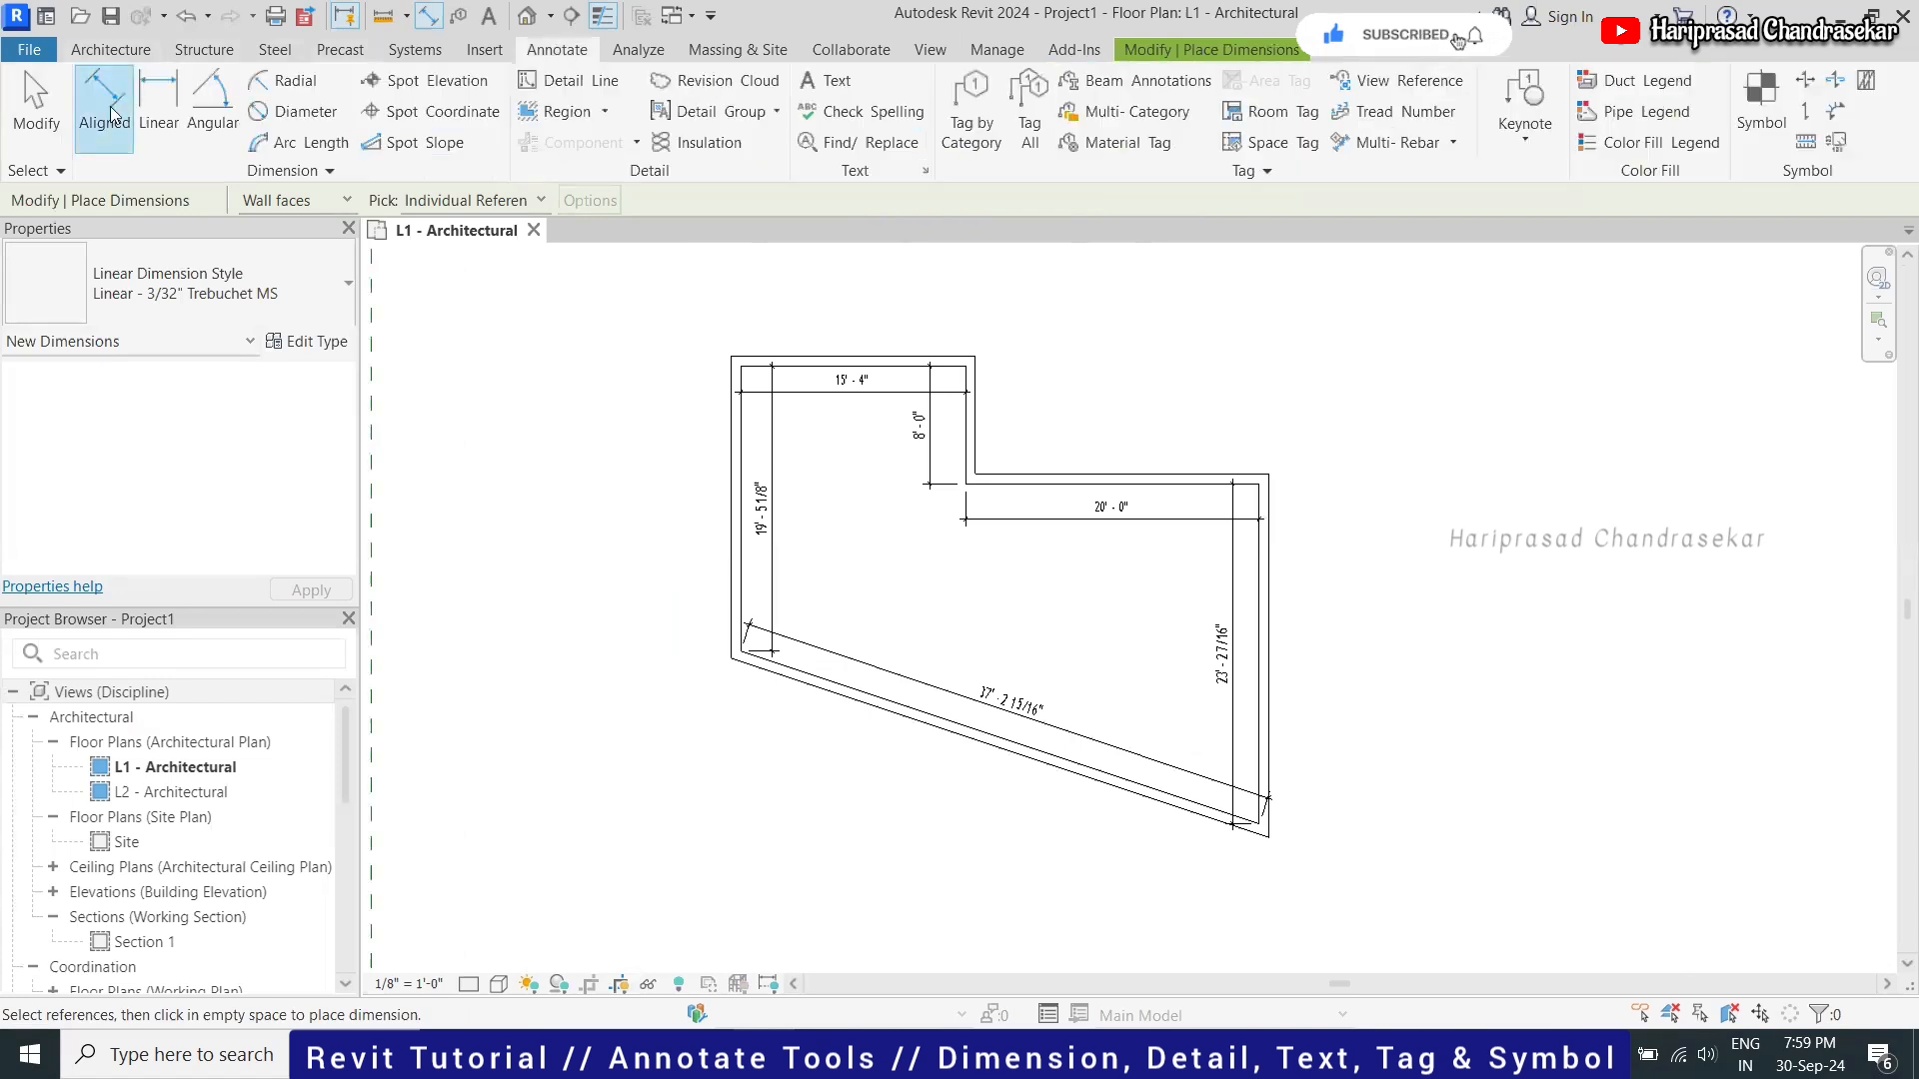
left_click(160, 92)
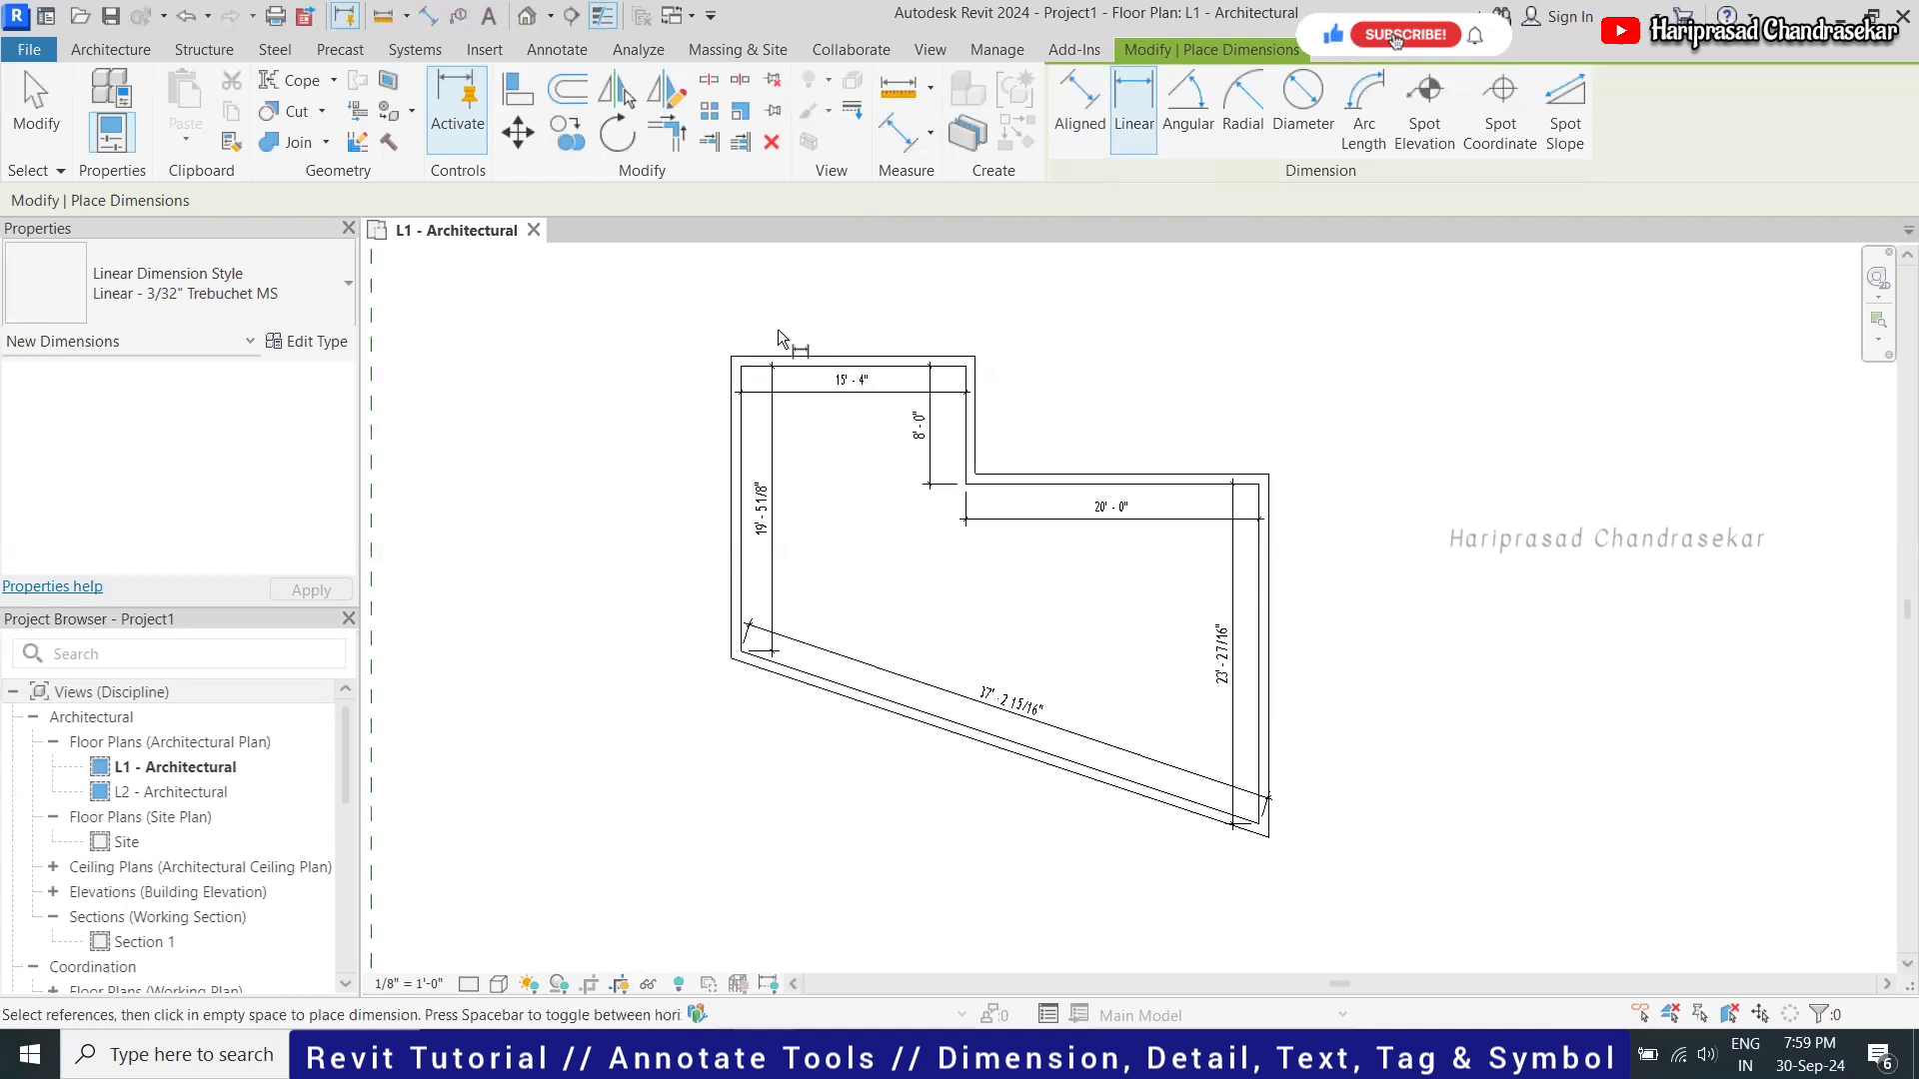
left_click(733, 355)
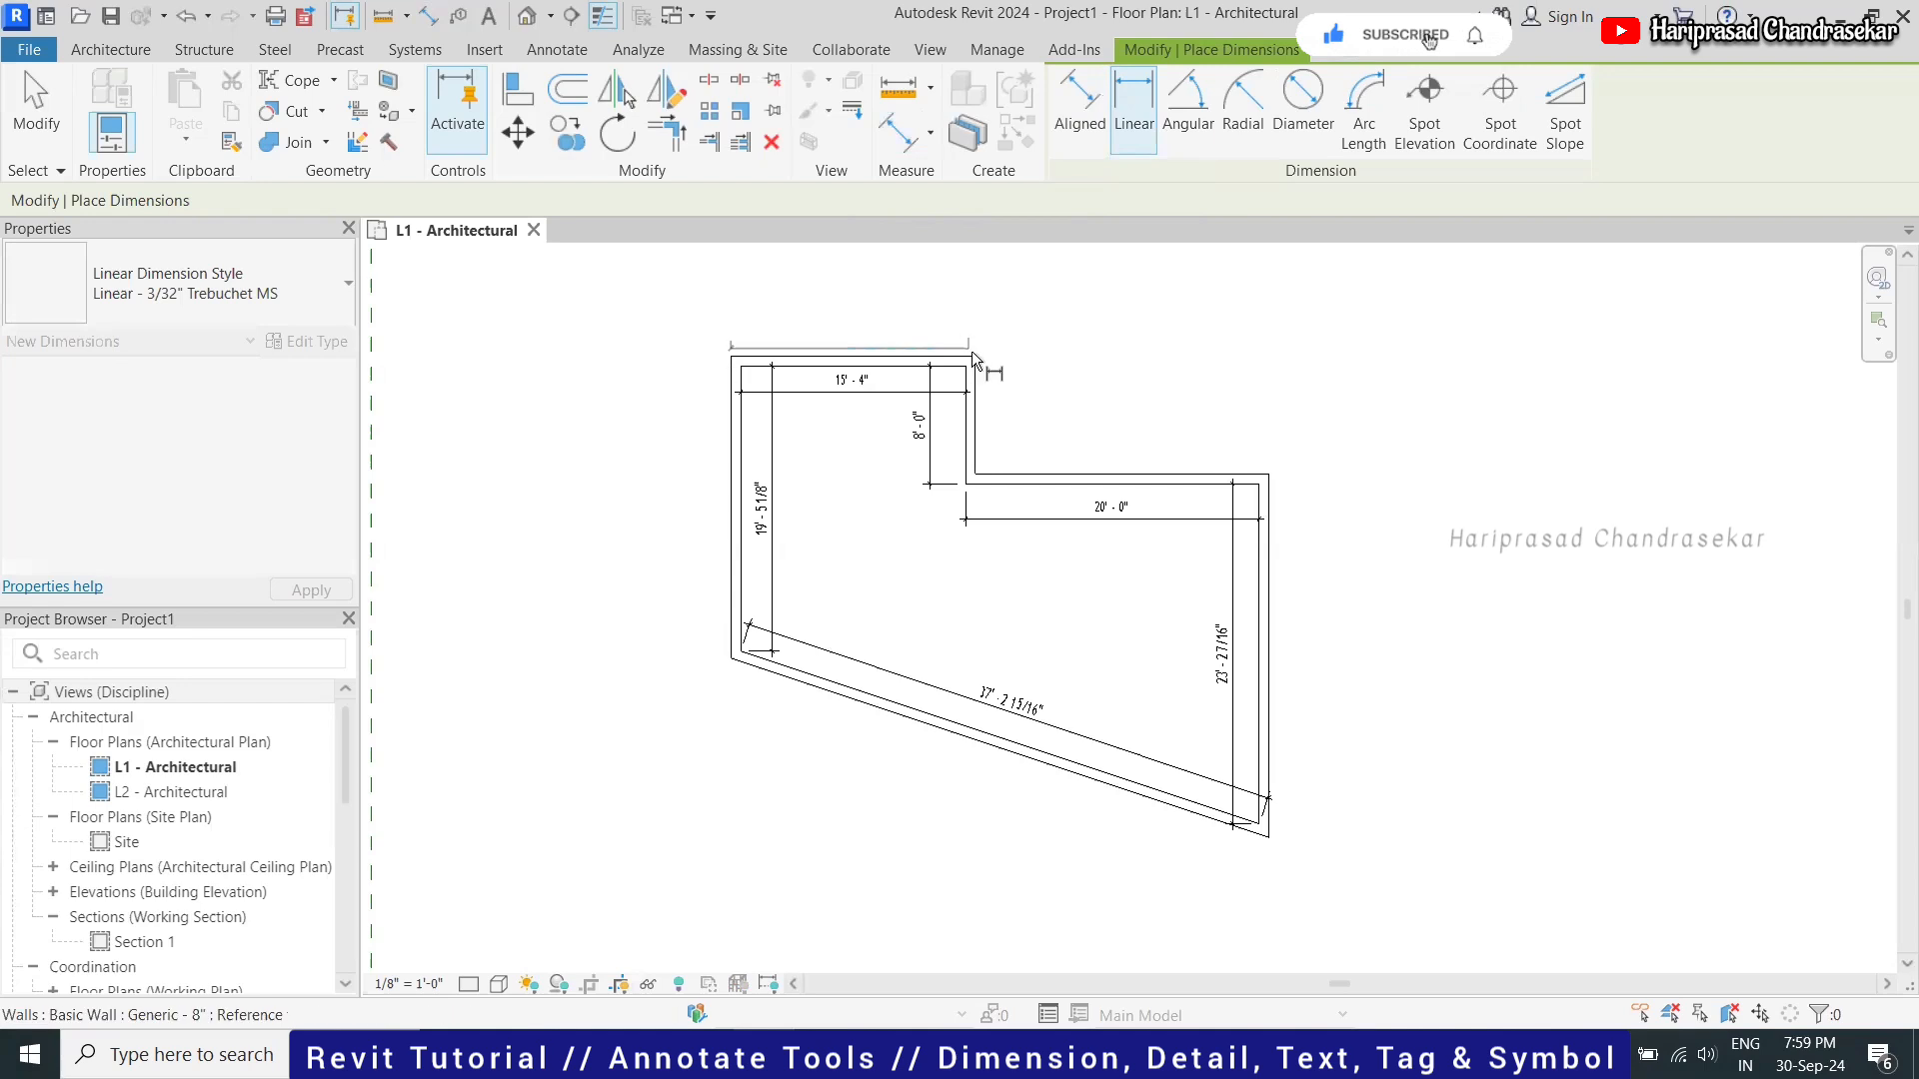
left_click(977, 357)
left_click(994, 327)
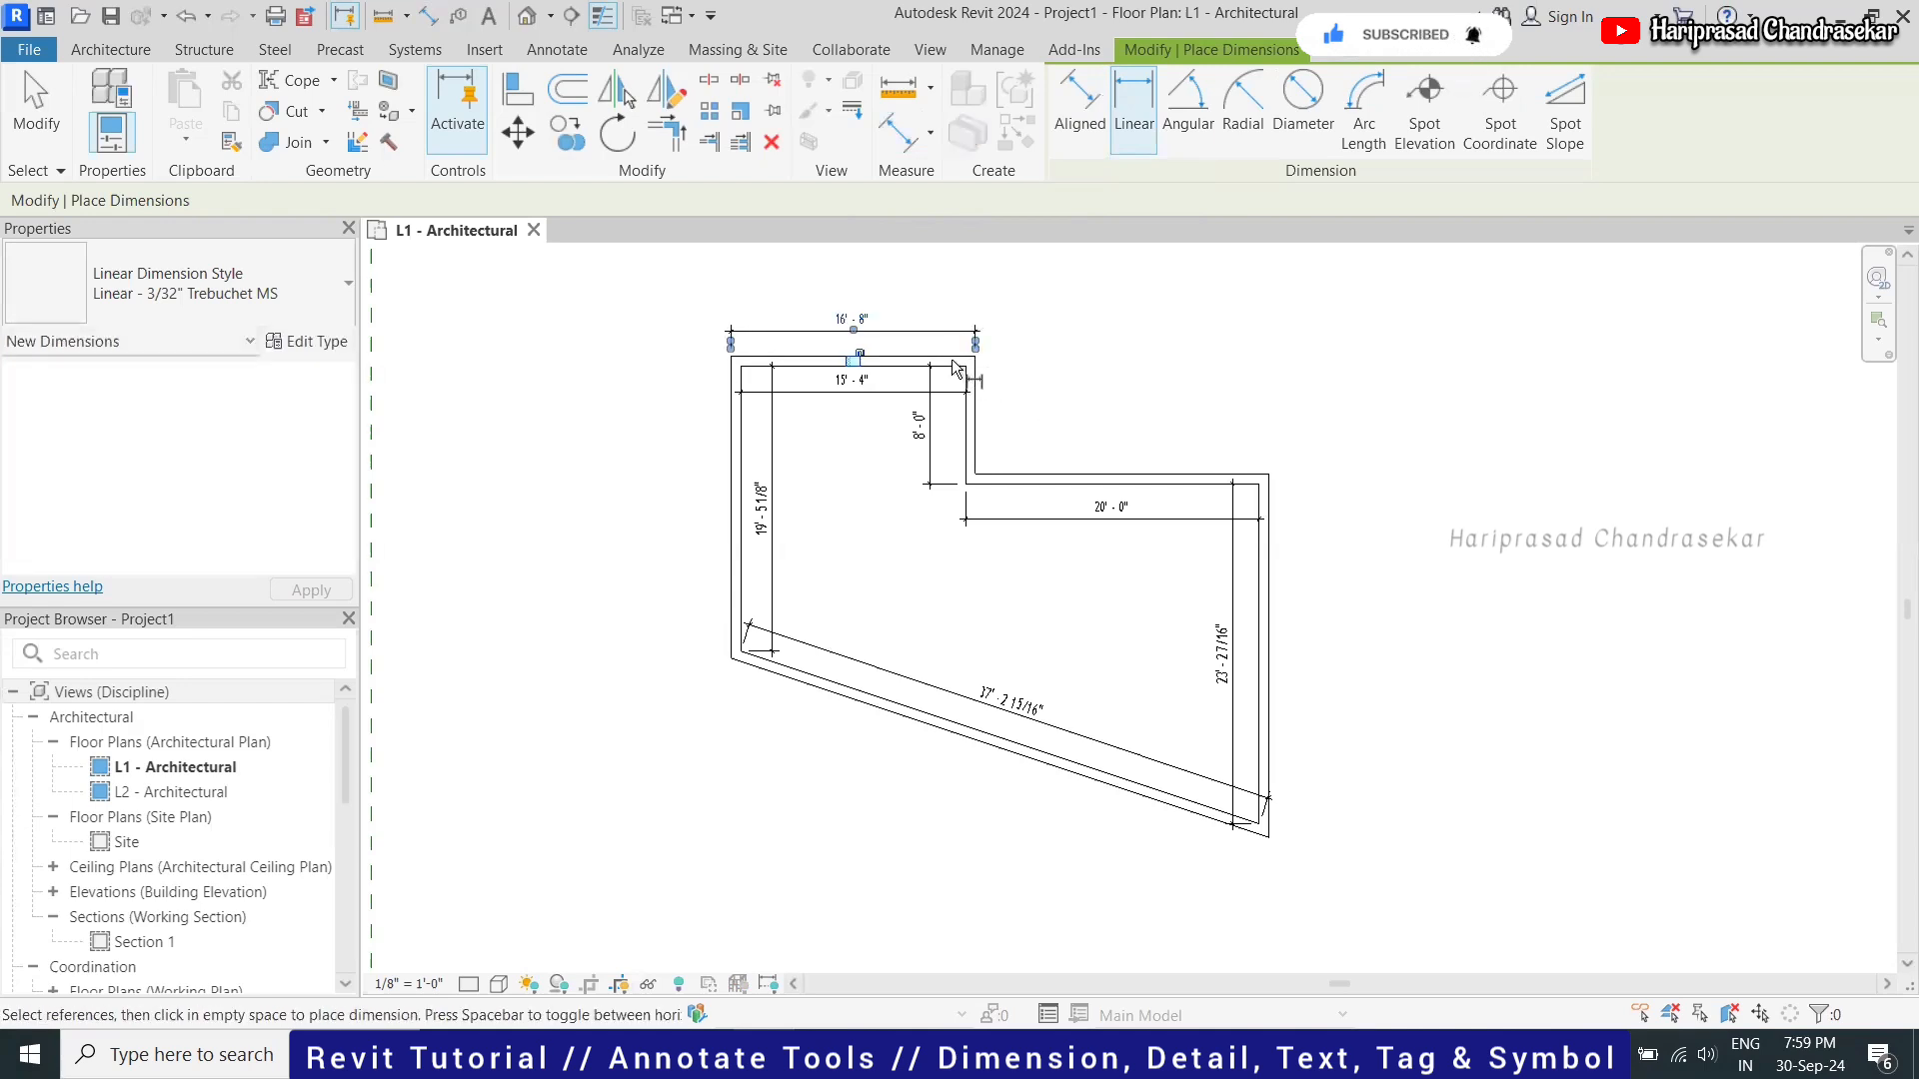
left_click(1271, 472)
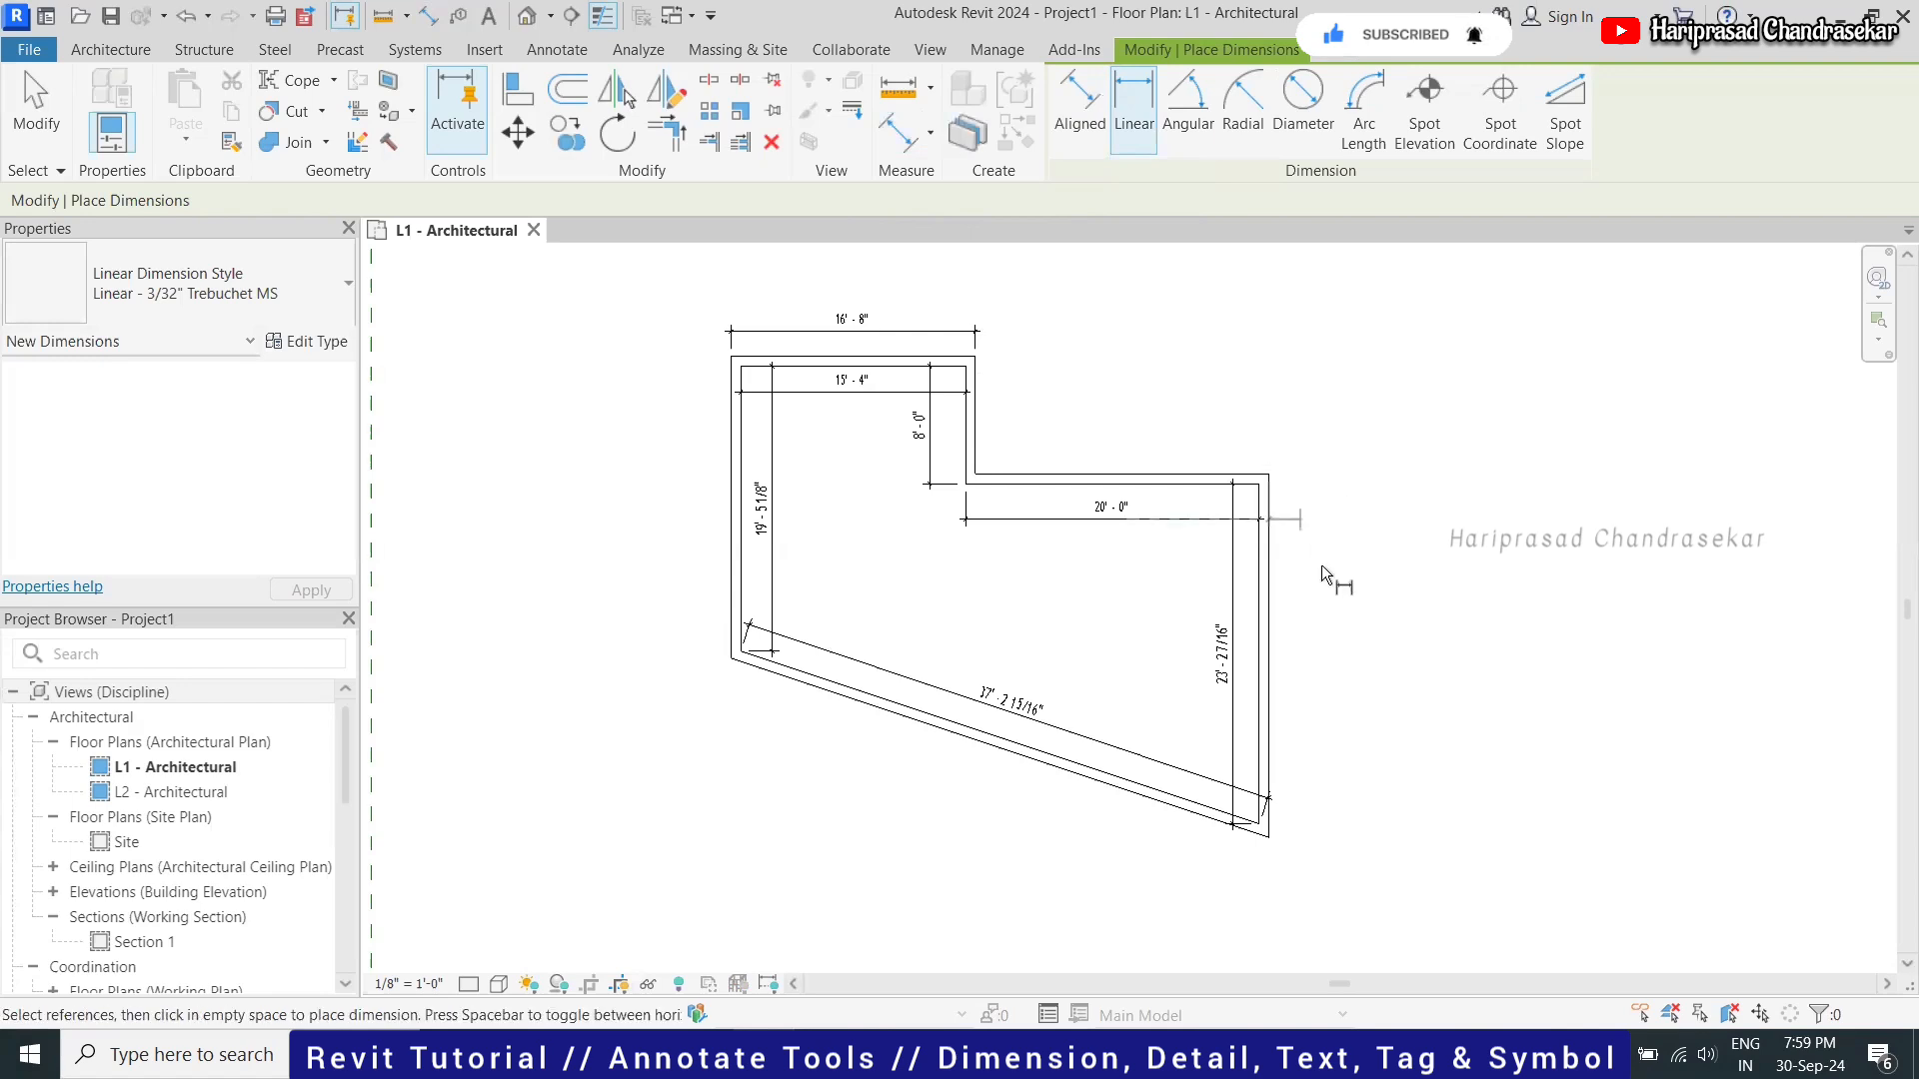
left_click(1311, 802)
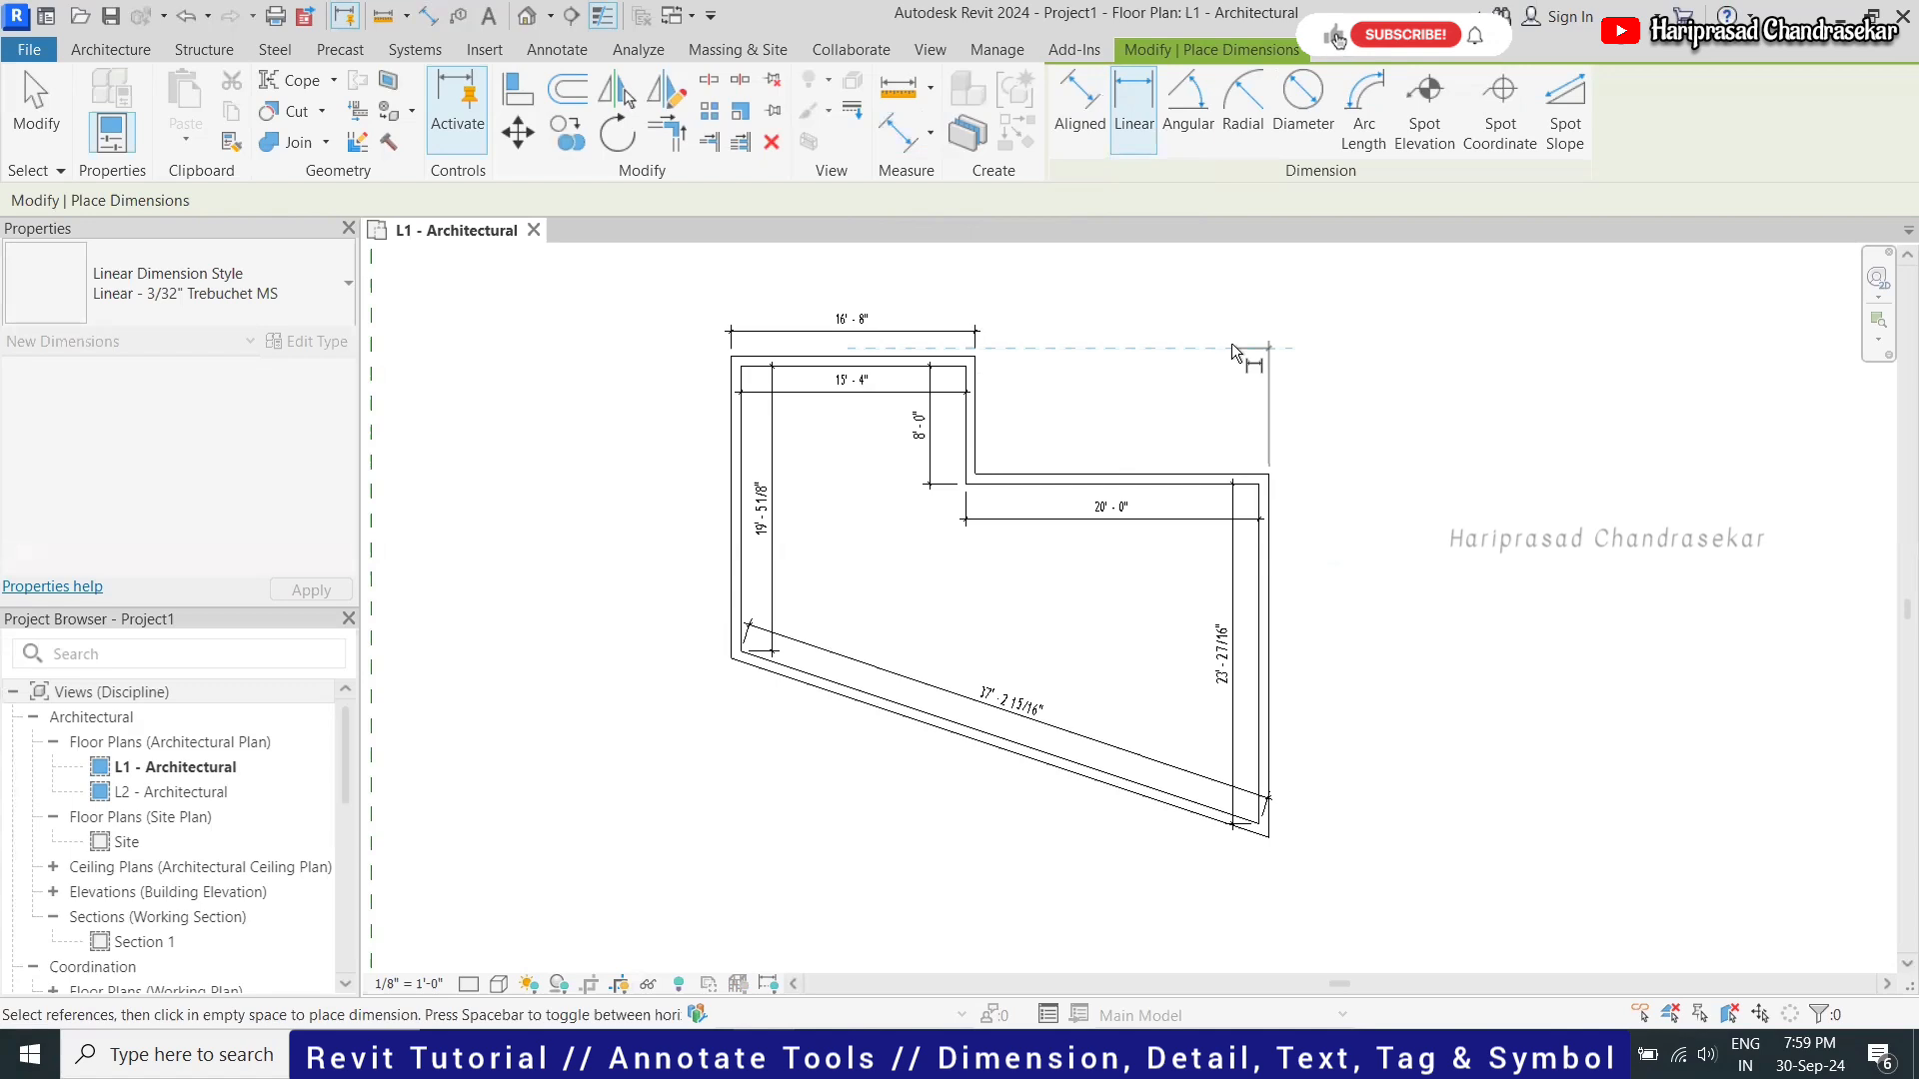
key("Escape")
key("Escape")
key("Return")
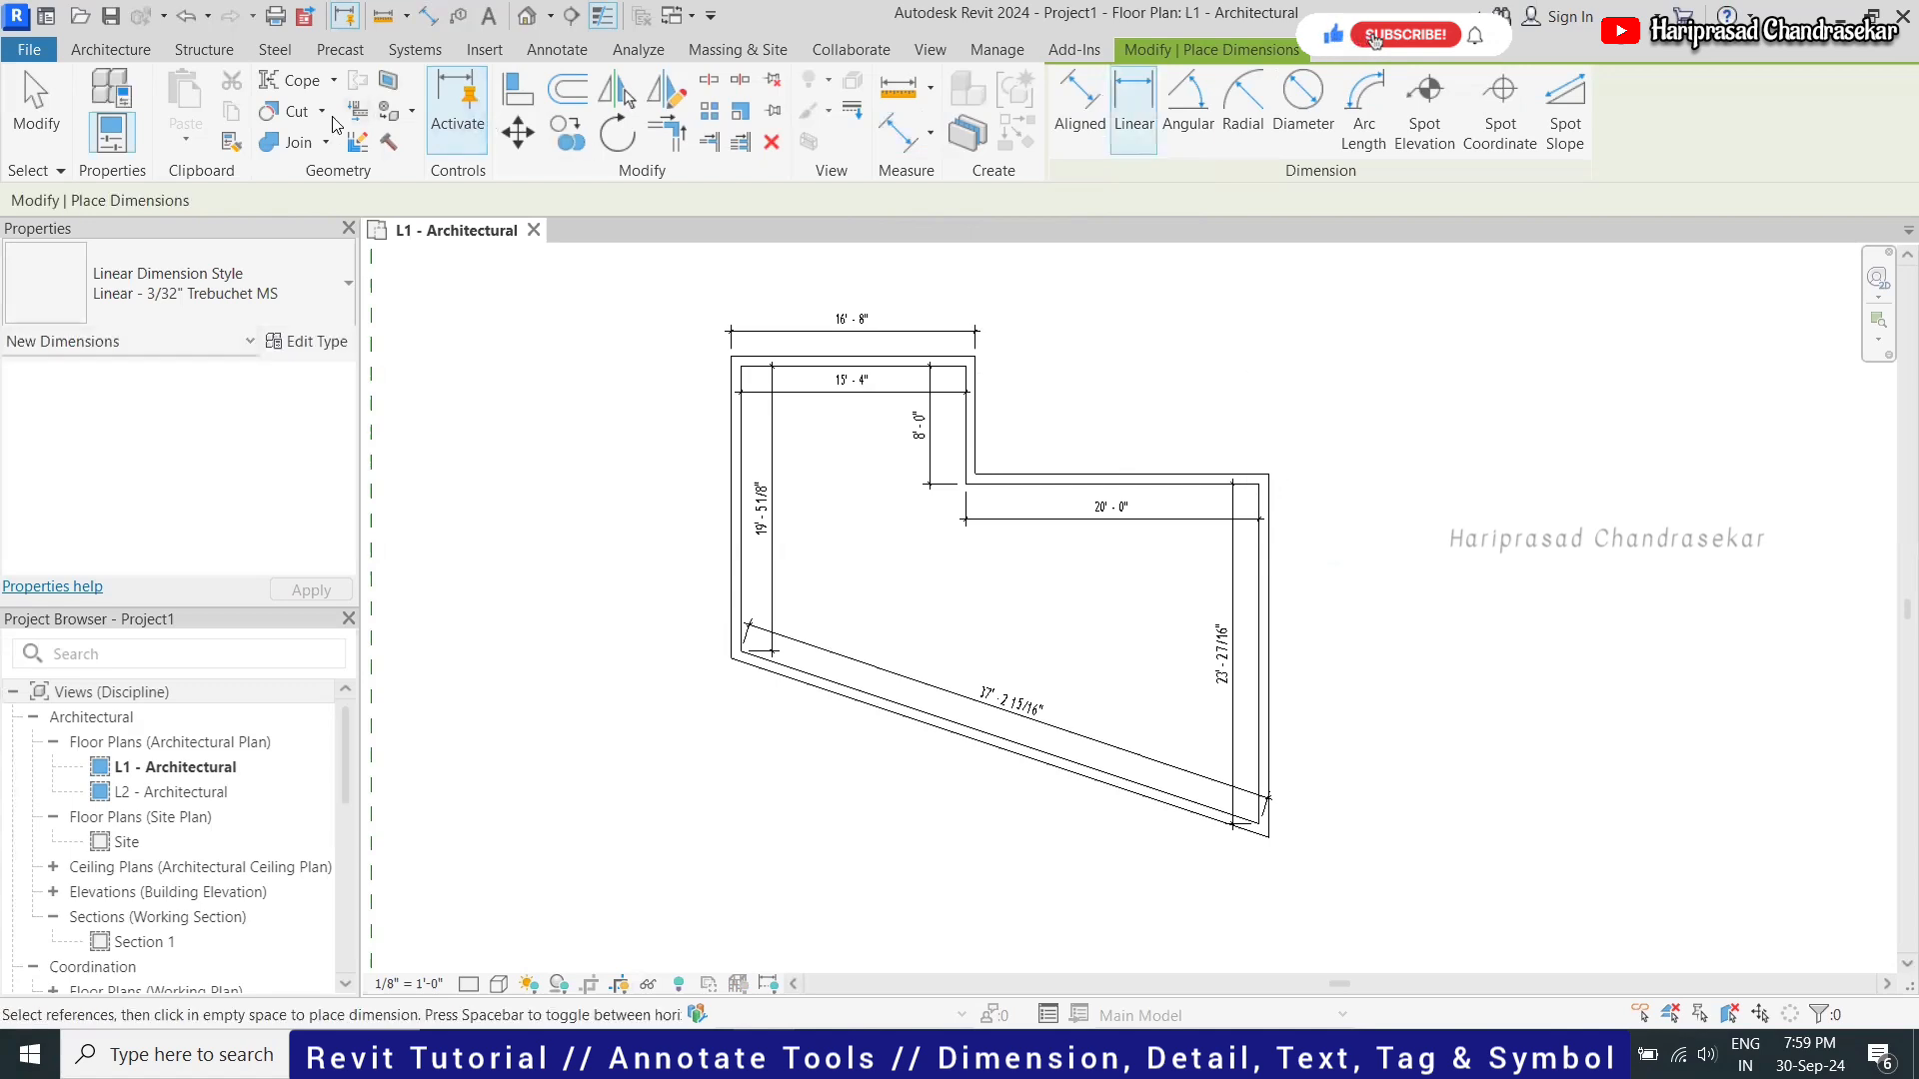
Add a vertical Linear dimension between the right wall's upper and lower outer corners, placed just outside the wall
left_click(555, 50)
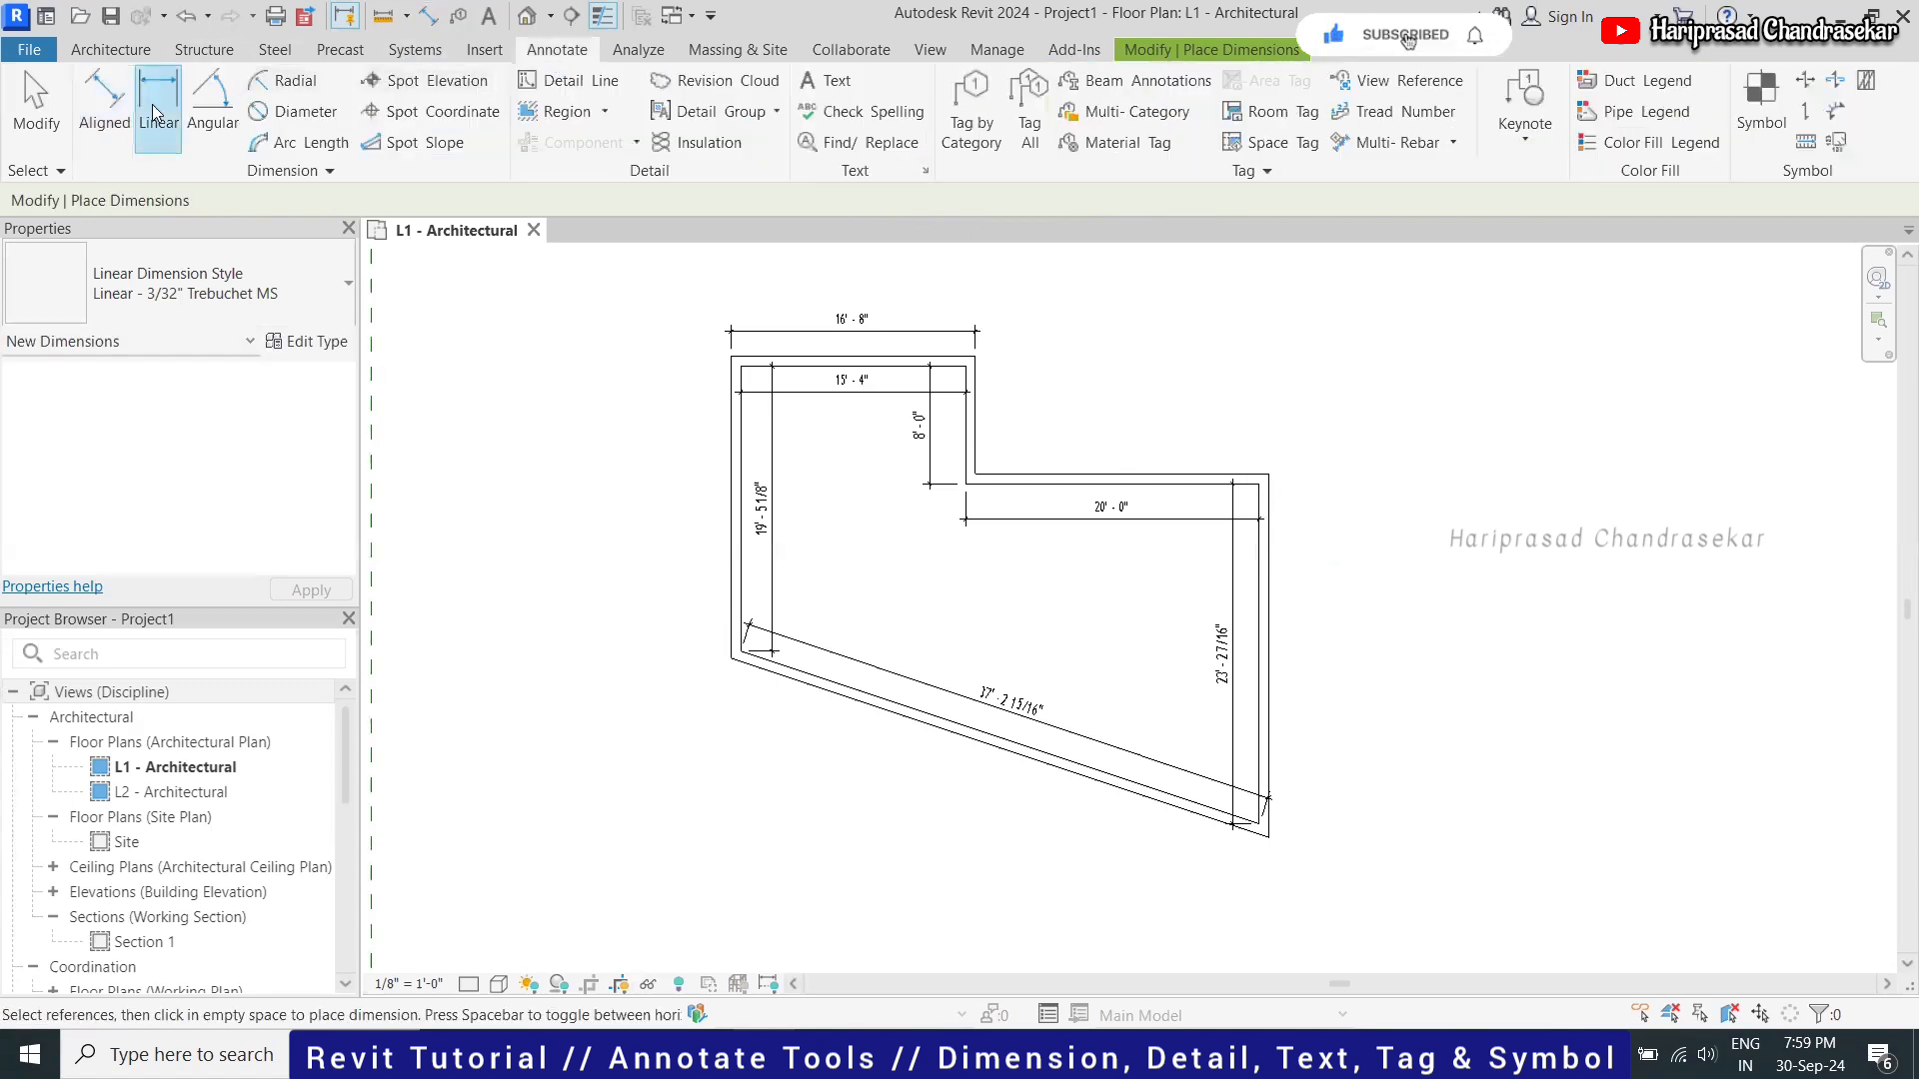
left_click(1269, 471)
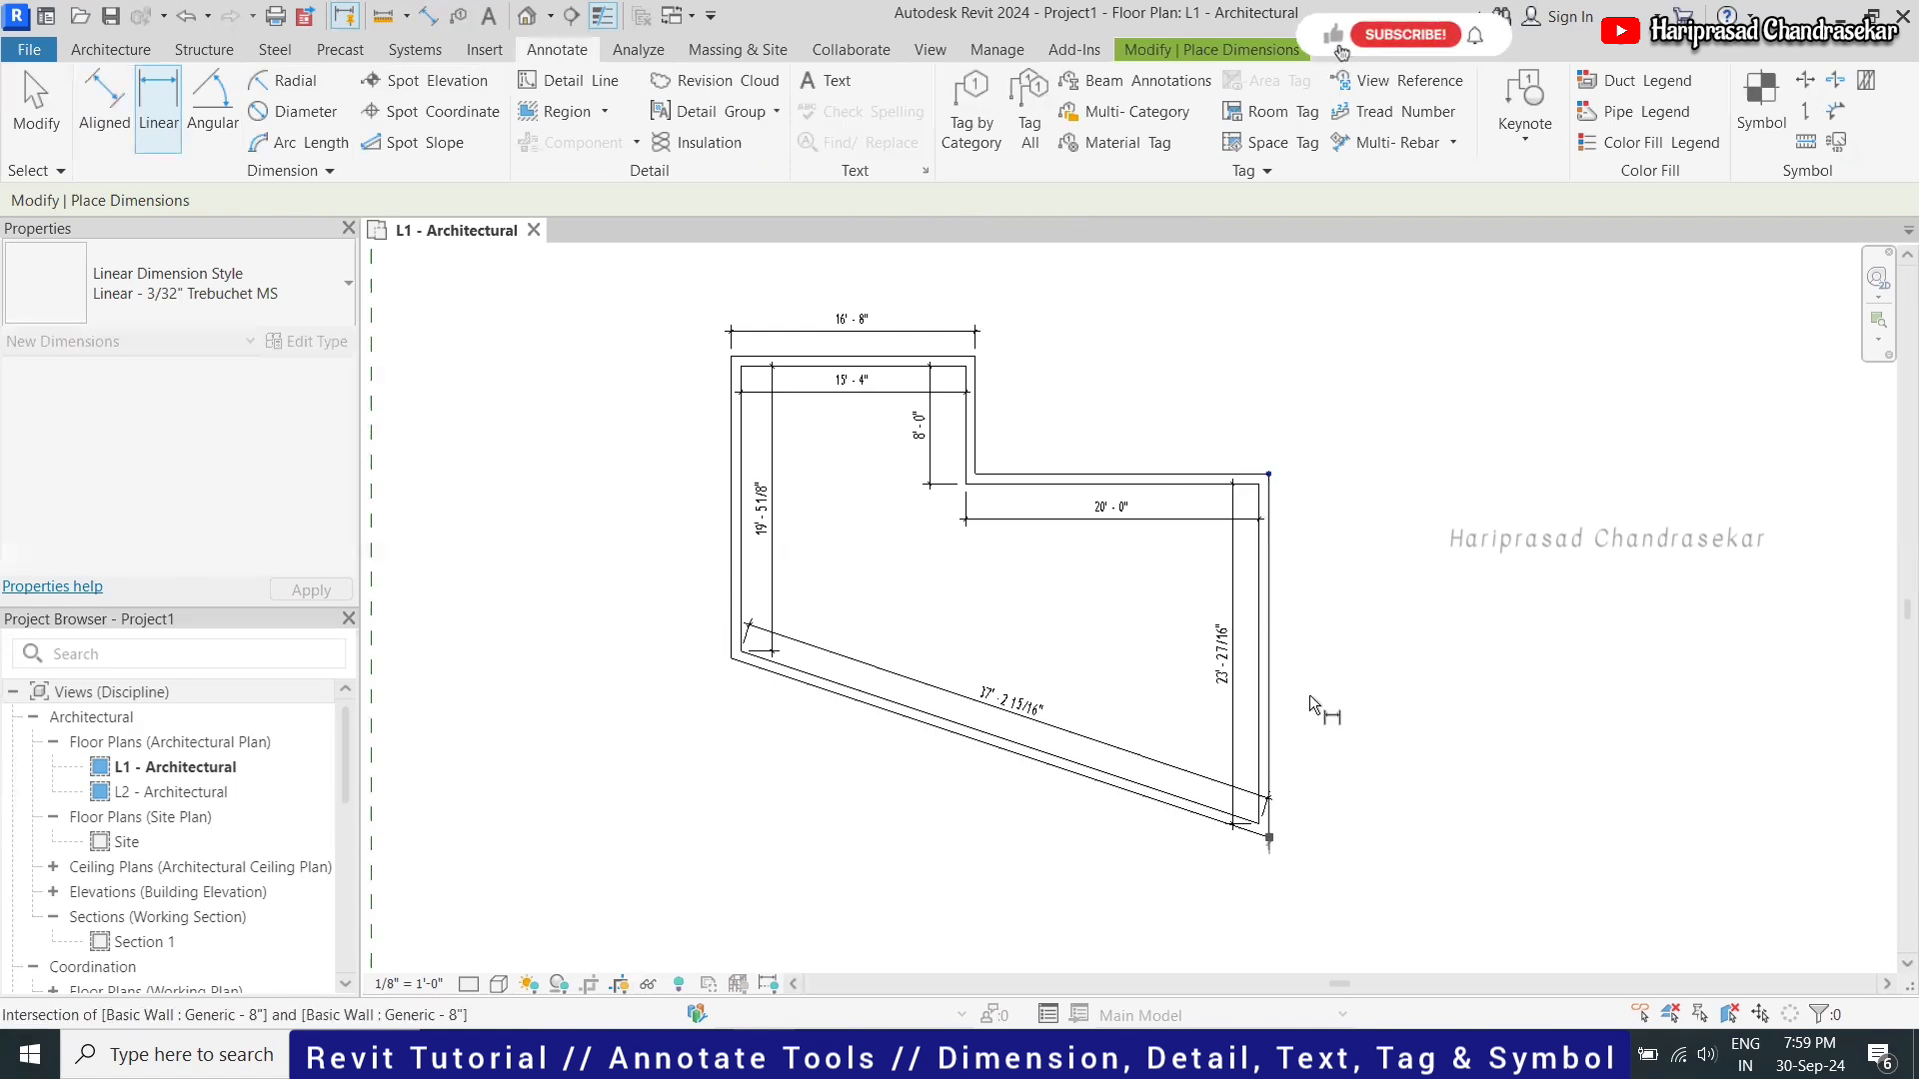
left_click(1310, 697)
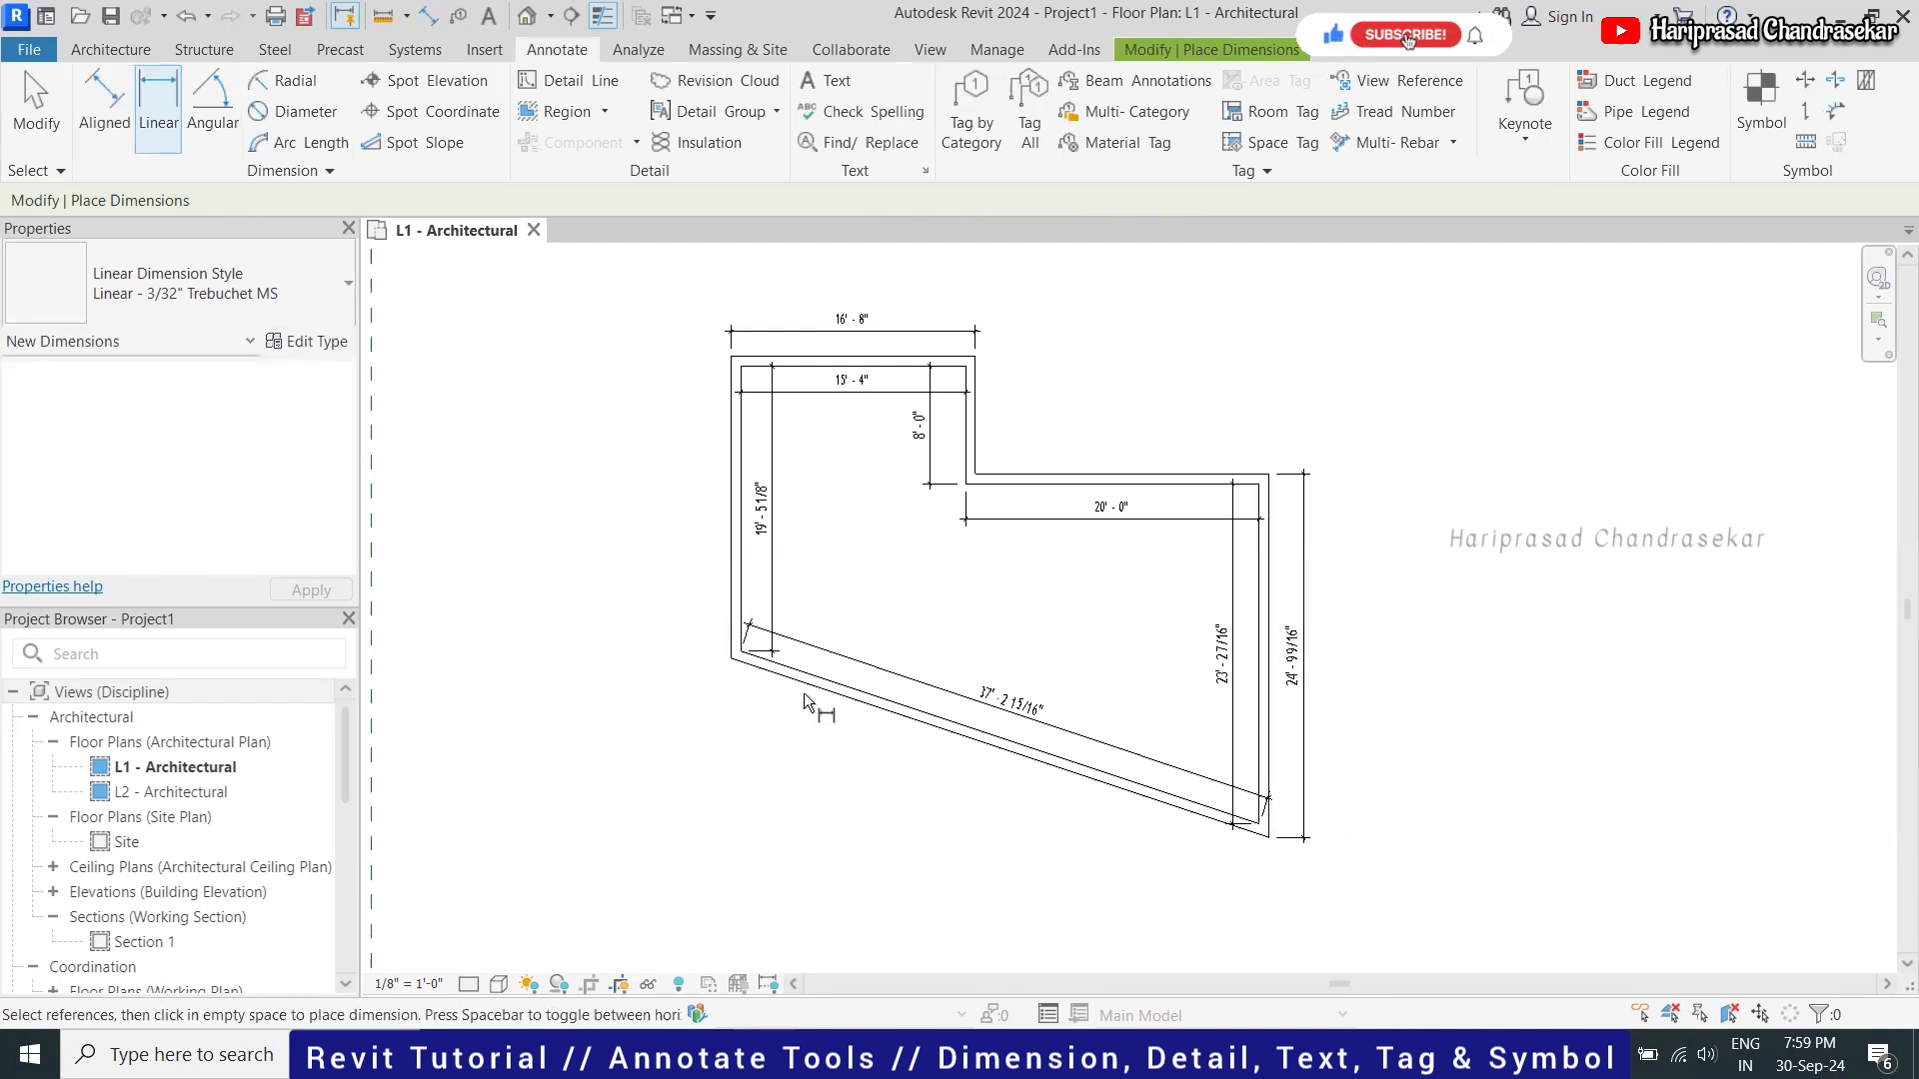
Add a horizontal Linear dimension between the sloping wall's two outer corners, placed below the plan
left_click(730, 661)
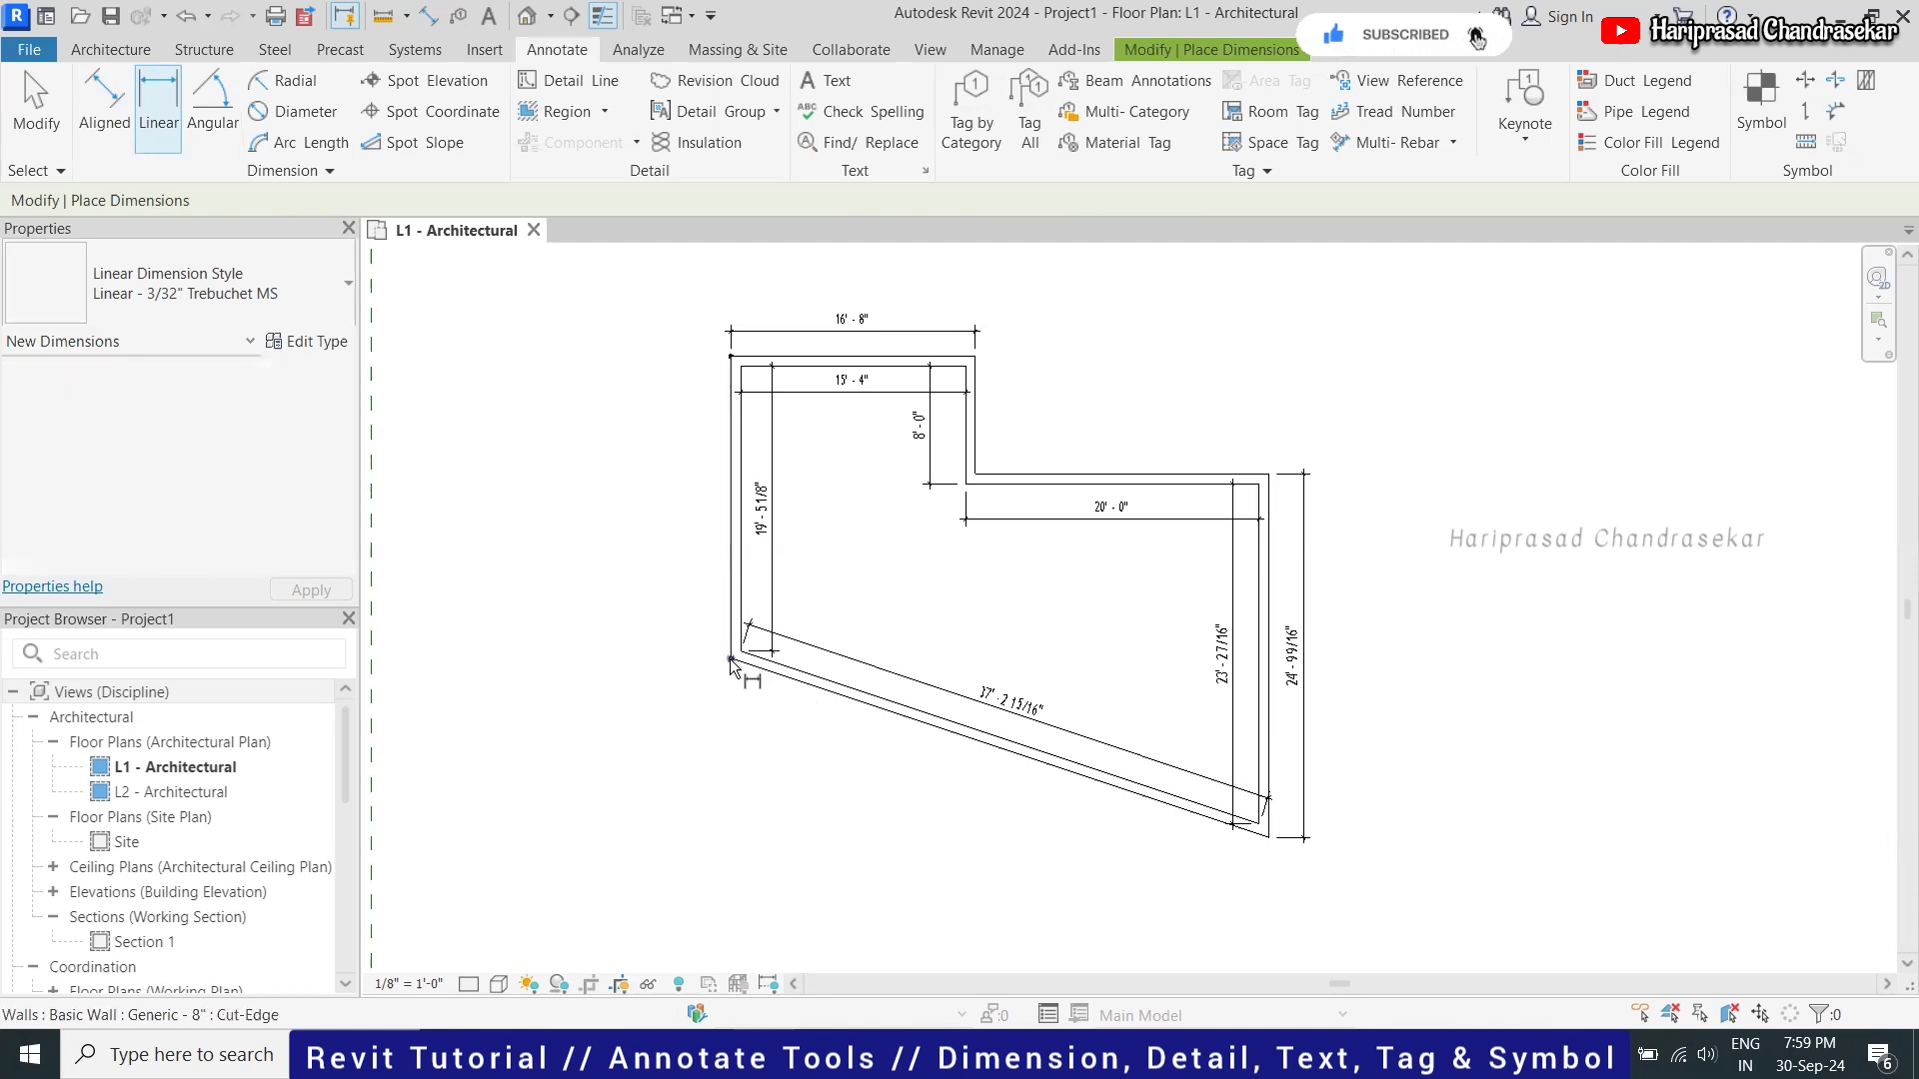
left_click(1019, 775)
scroll(1007, 790, "down", 2)
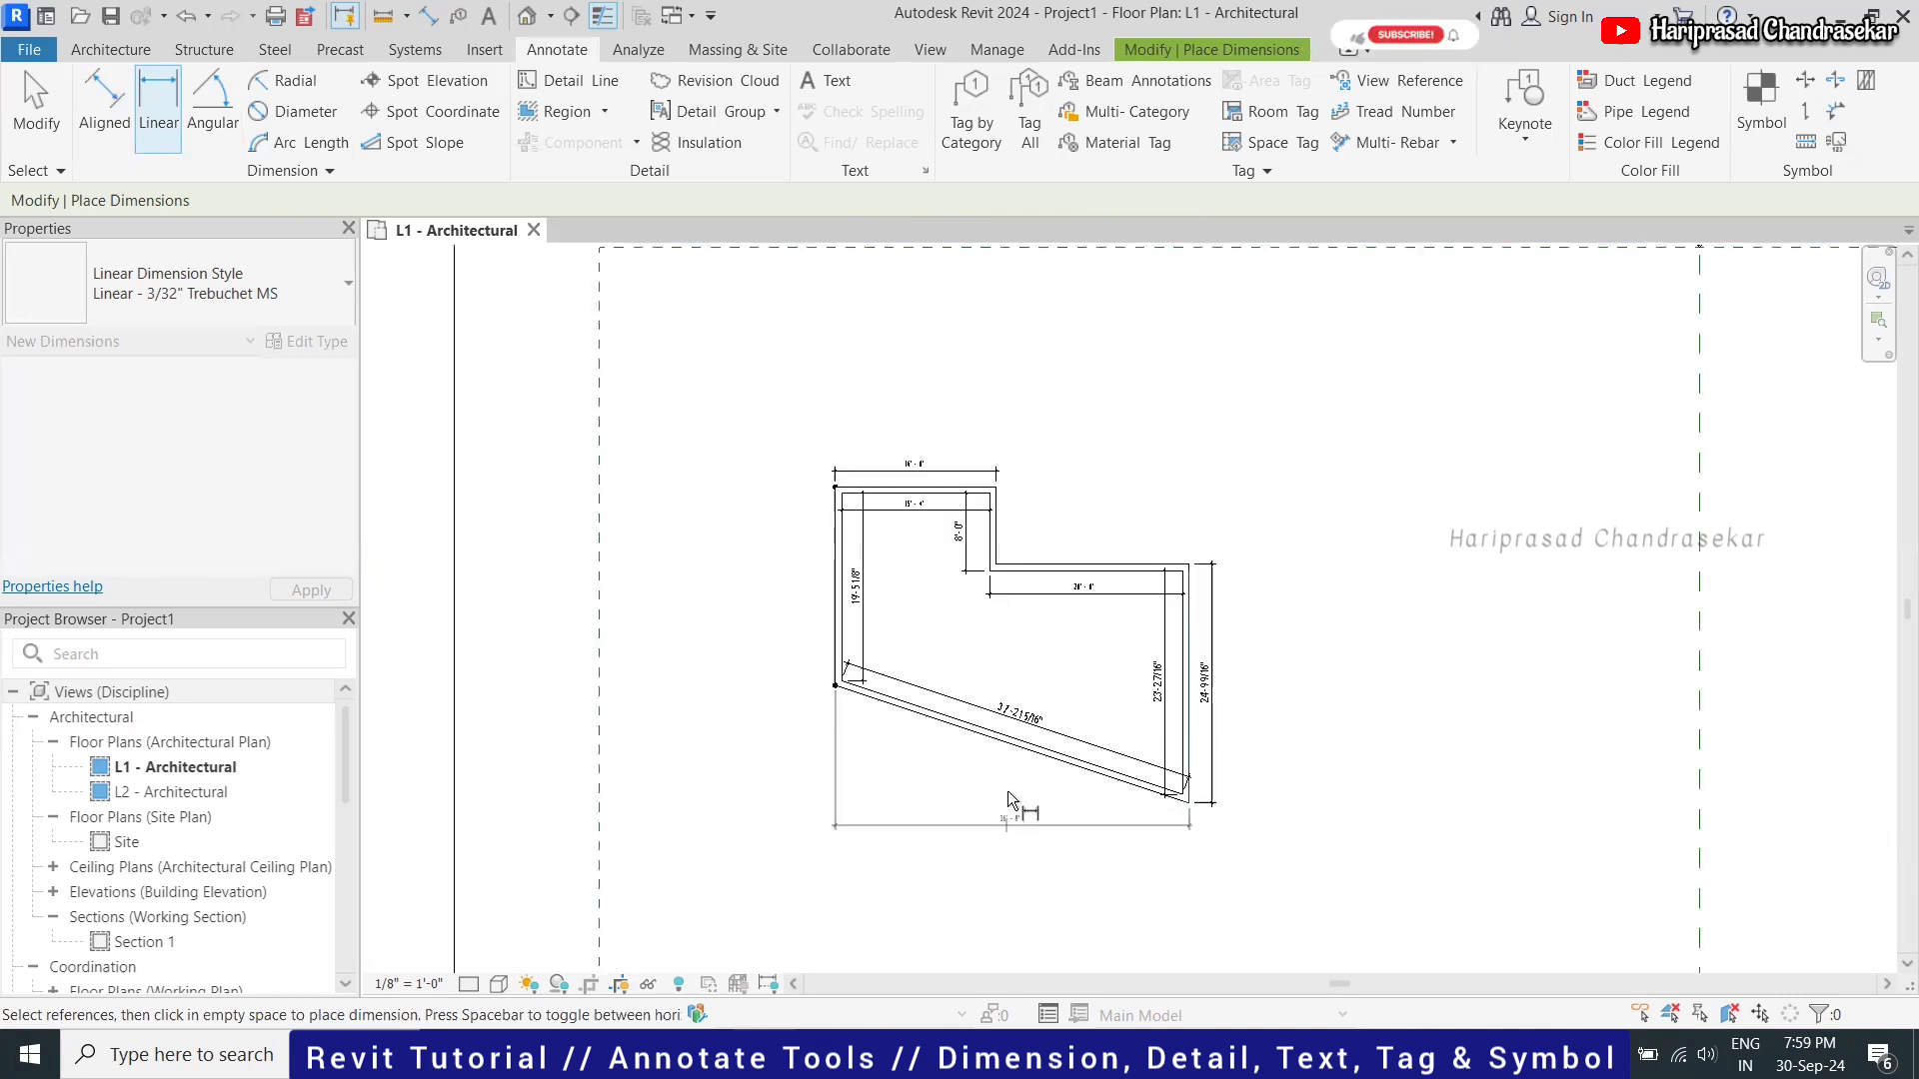
left_click(1050, 789)
scroll(1049, 790, "up", 2)
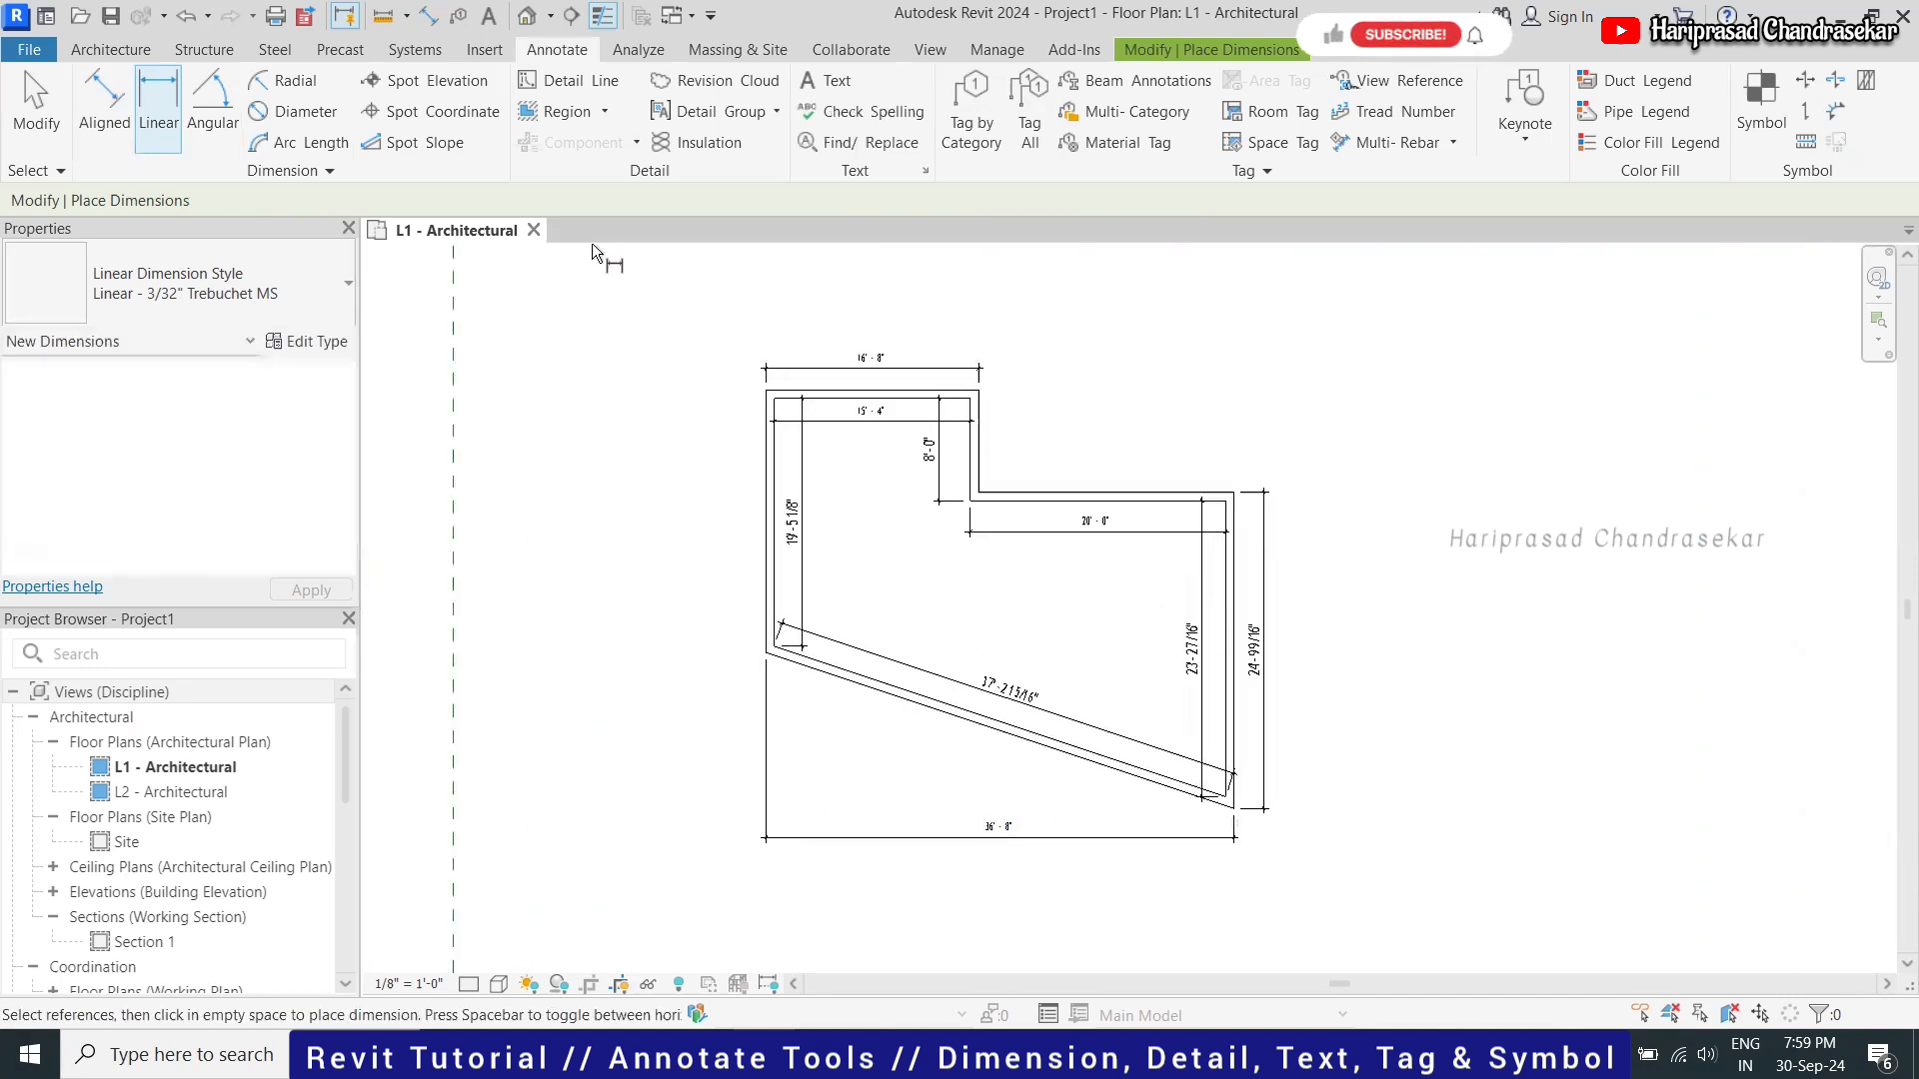
Add an Angular dimension between the inner faces of the left wall and the sloping wall, placed inside the room
left_click(212, 110)
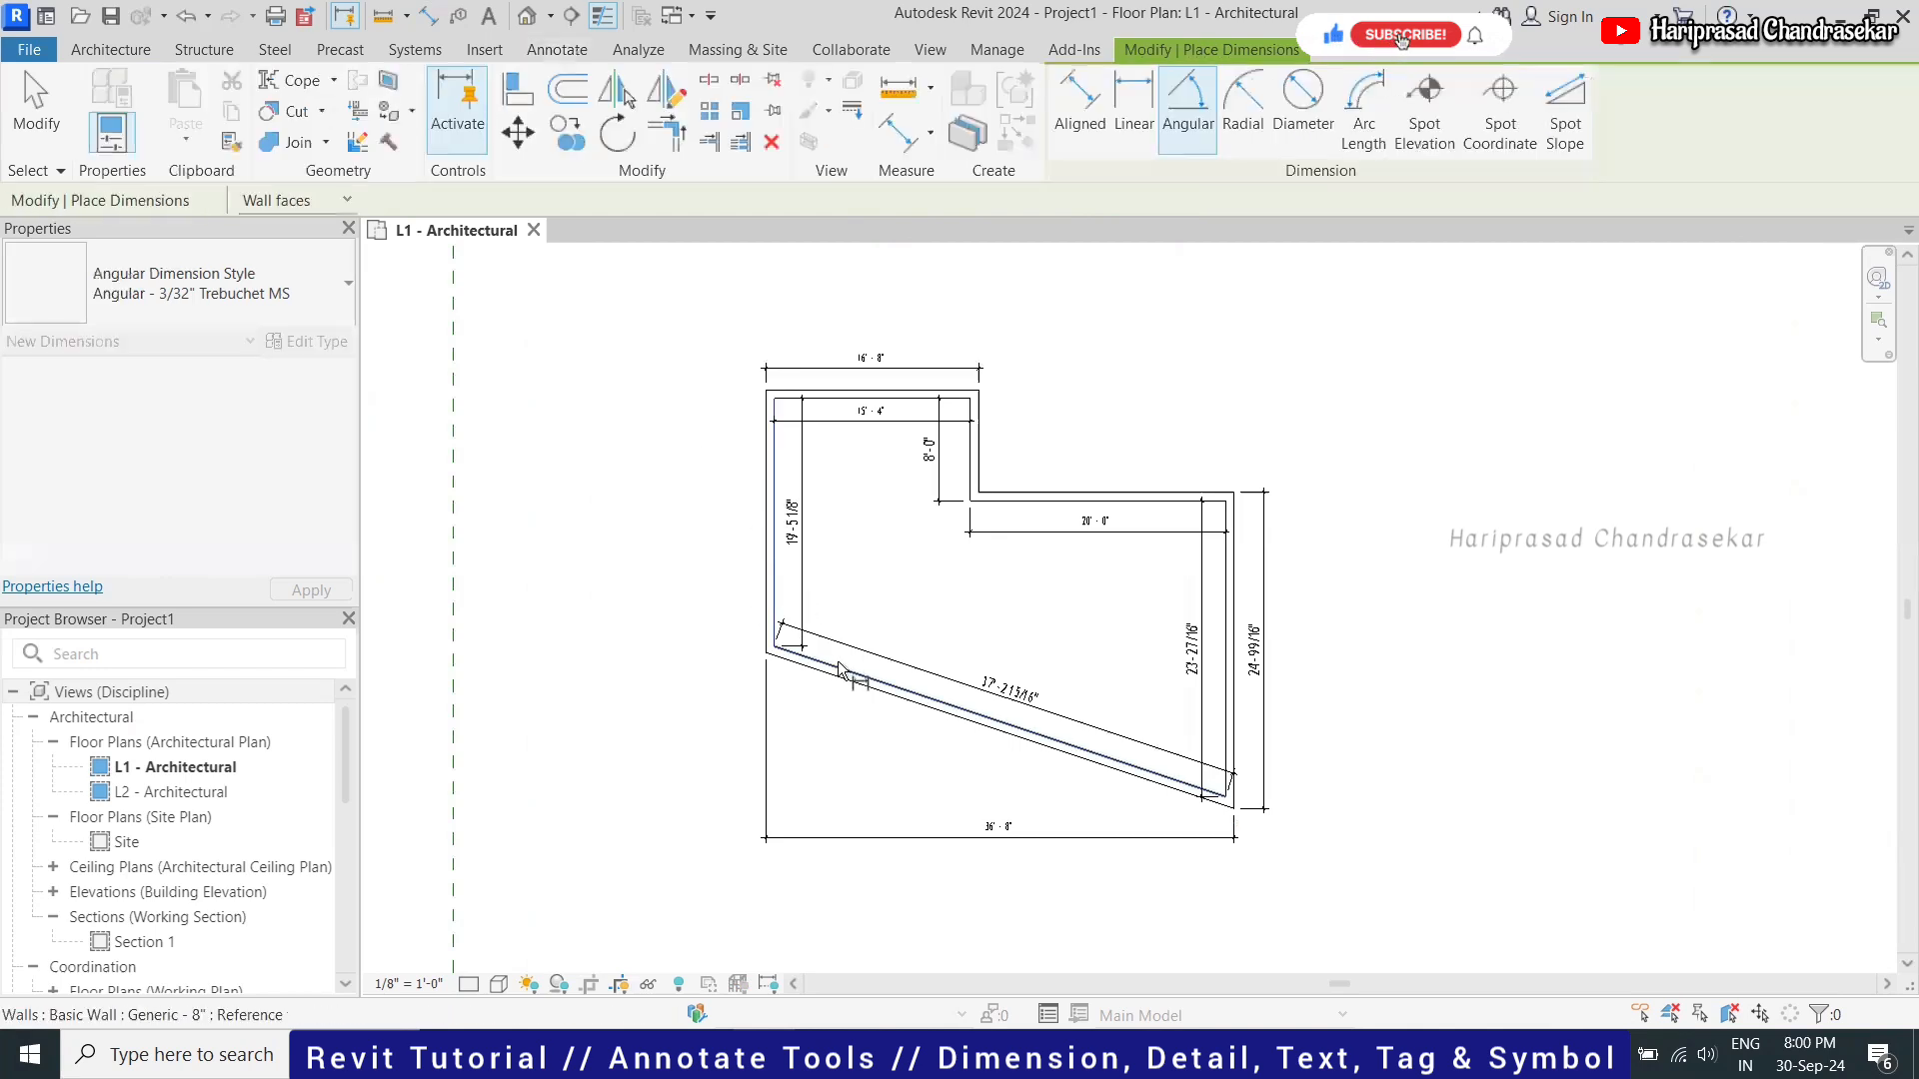
left_click(853, 627)
left_click(861, 608)
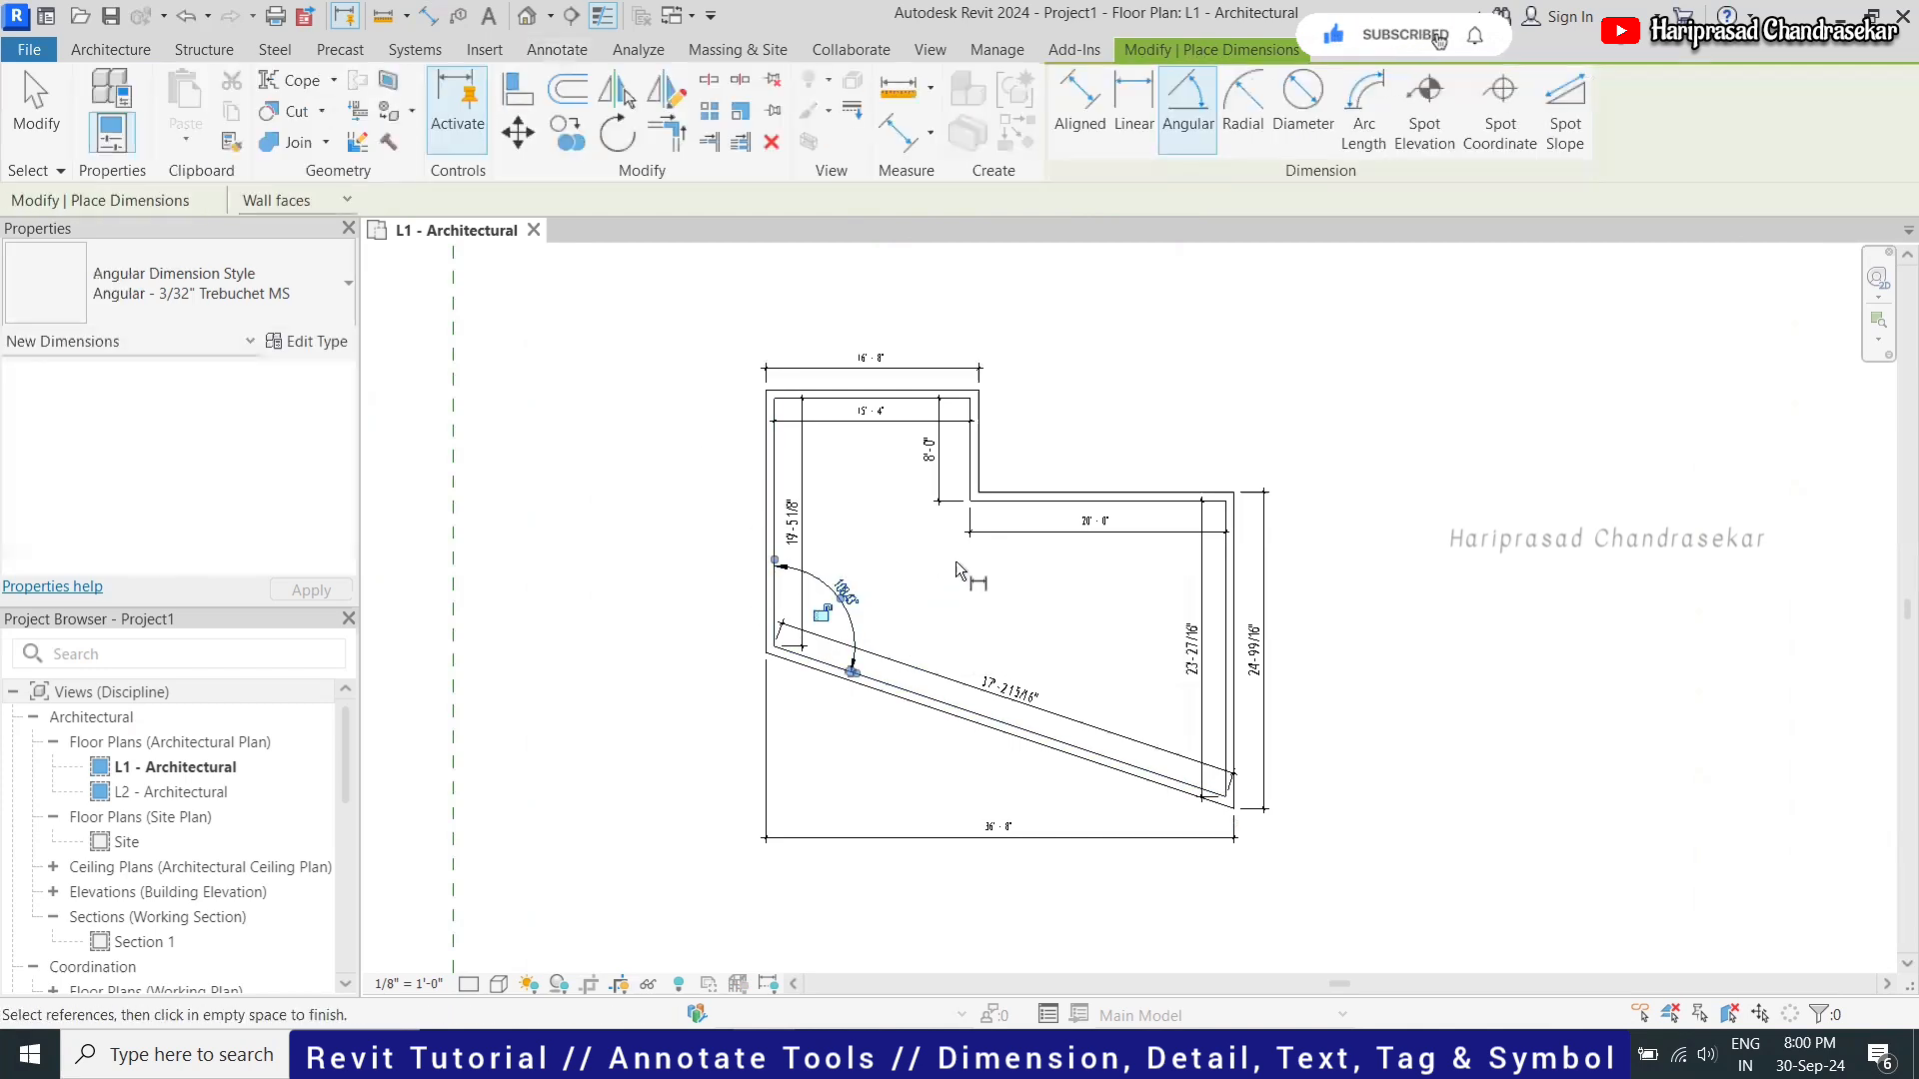
Add an Angular dimension between the step's vertical and horizontal inner faces, placed inside the room
left_click(975, 480)
left_click(989, 501)
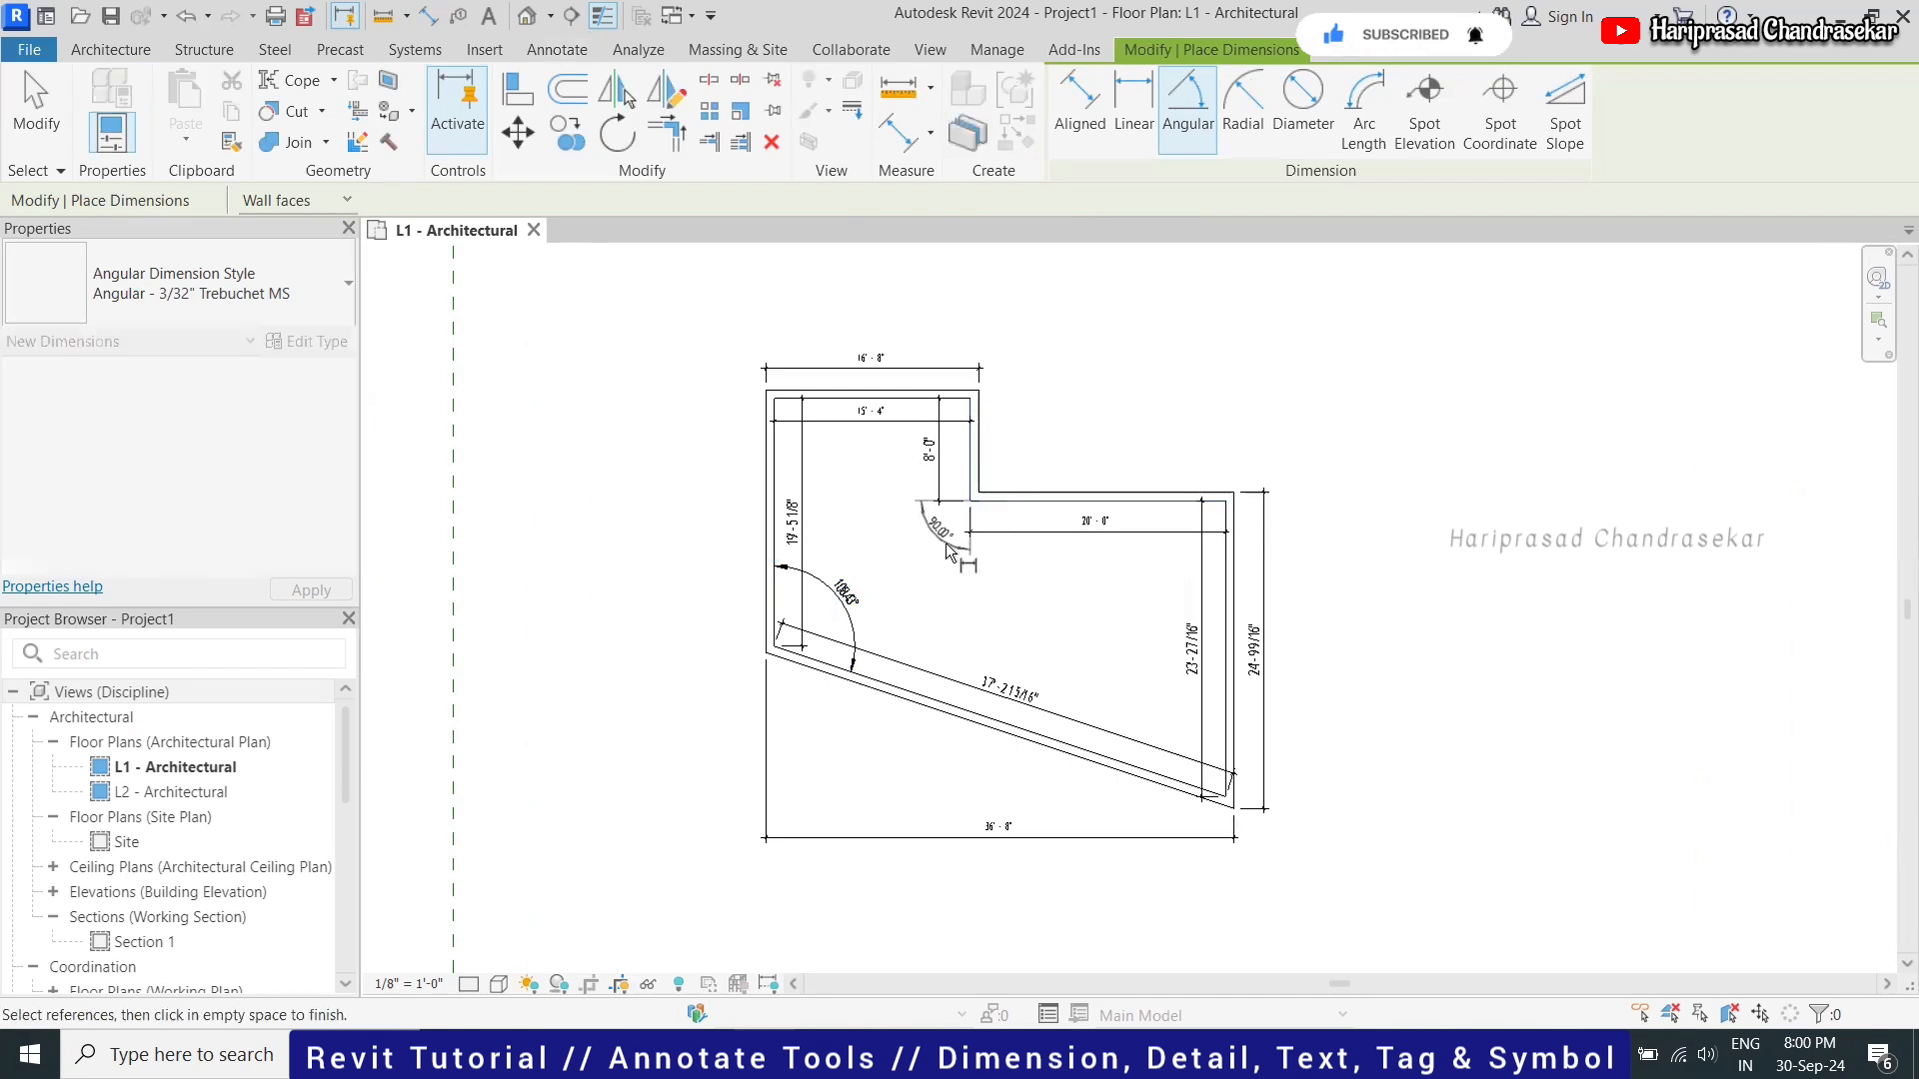
left_click(947, 551)
scroll(947, 542, "up", 1)
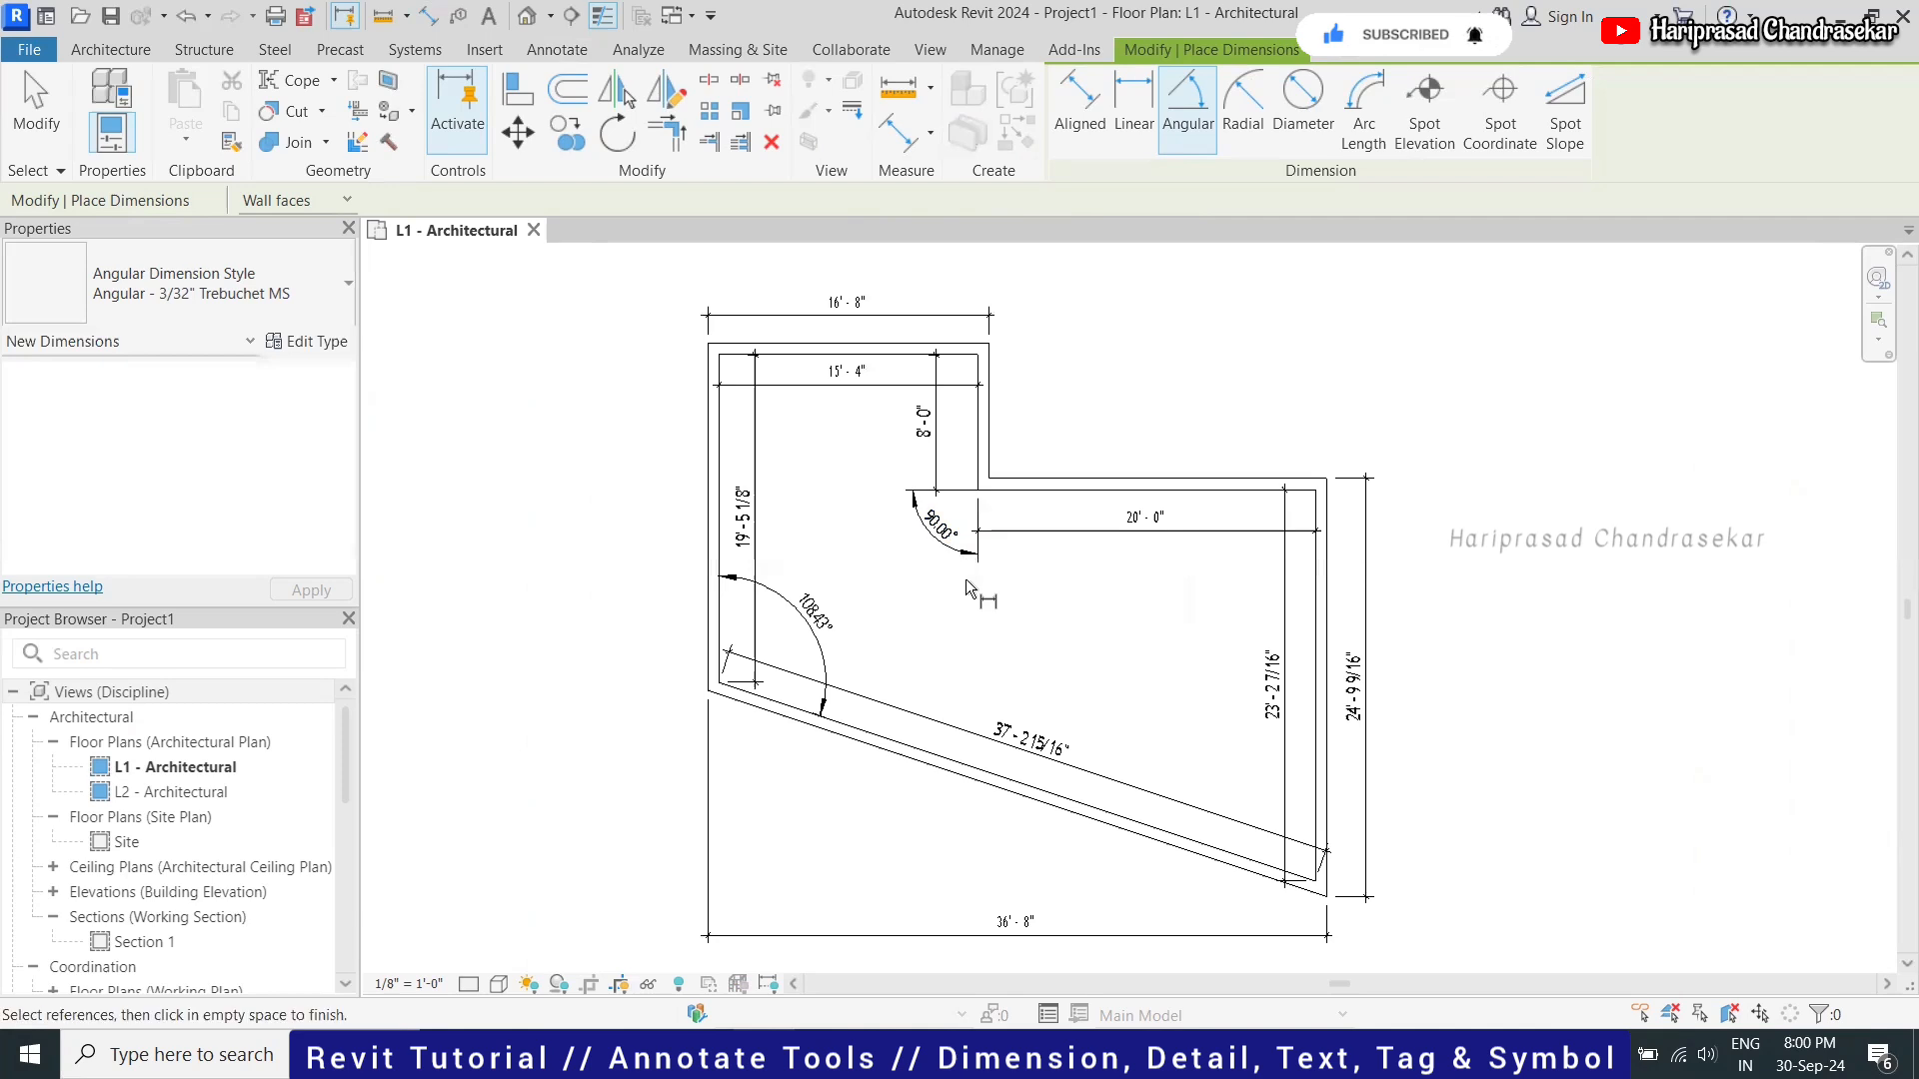
scroll(933, 576, "down", 1)
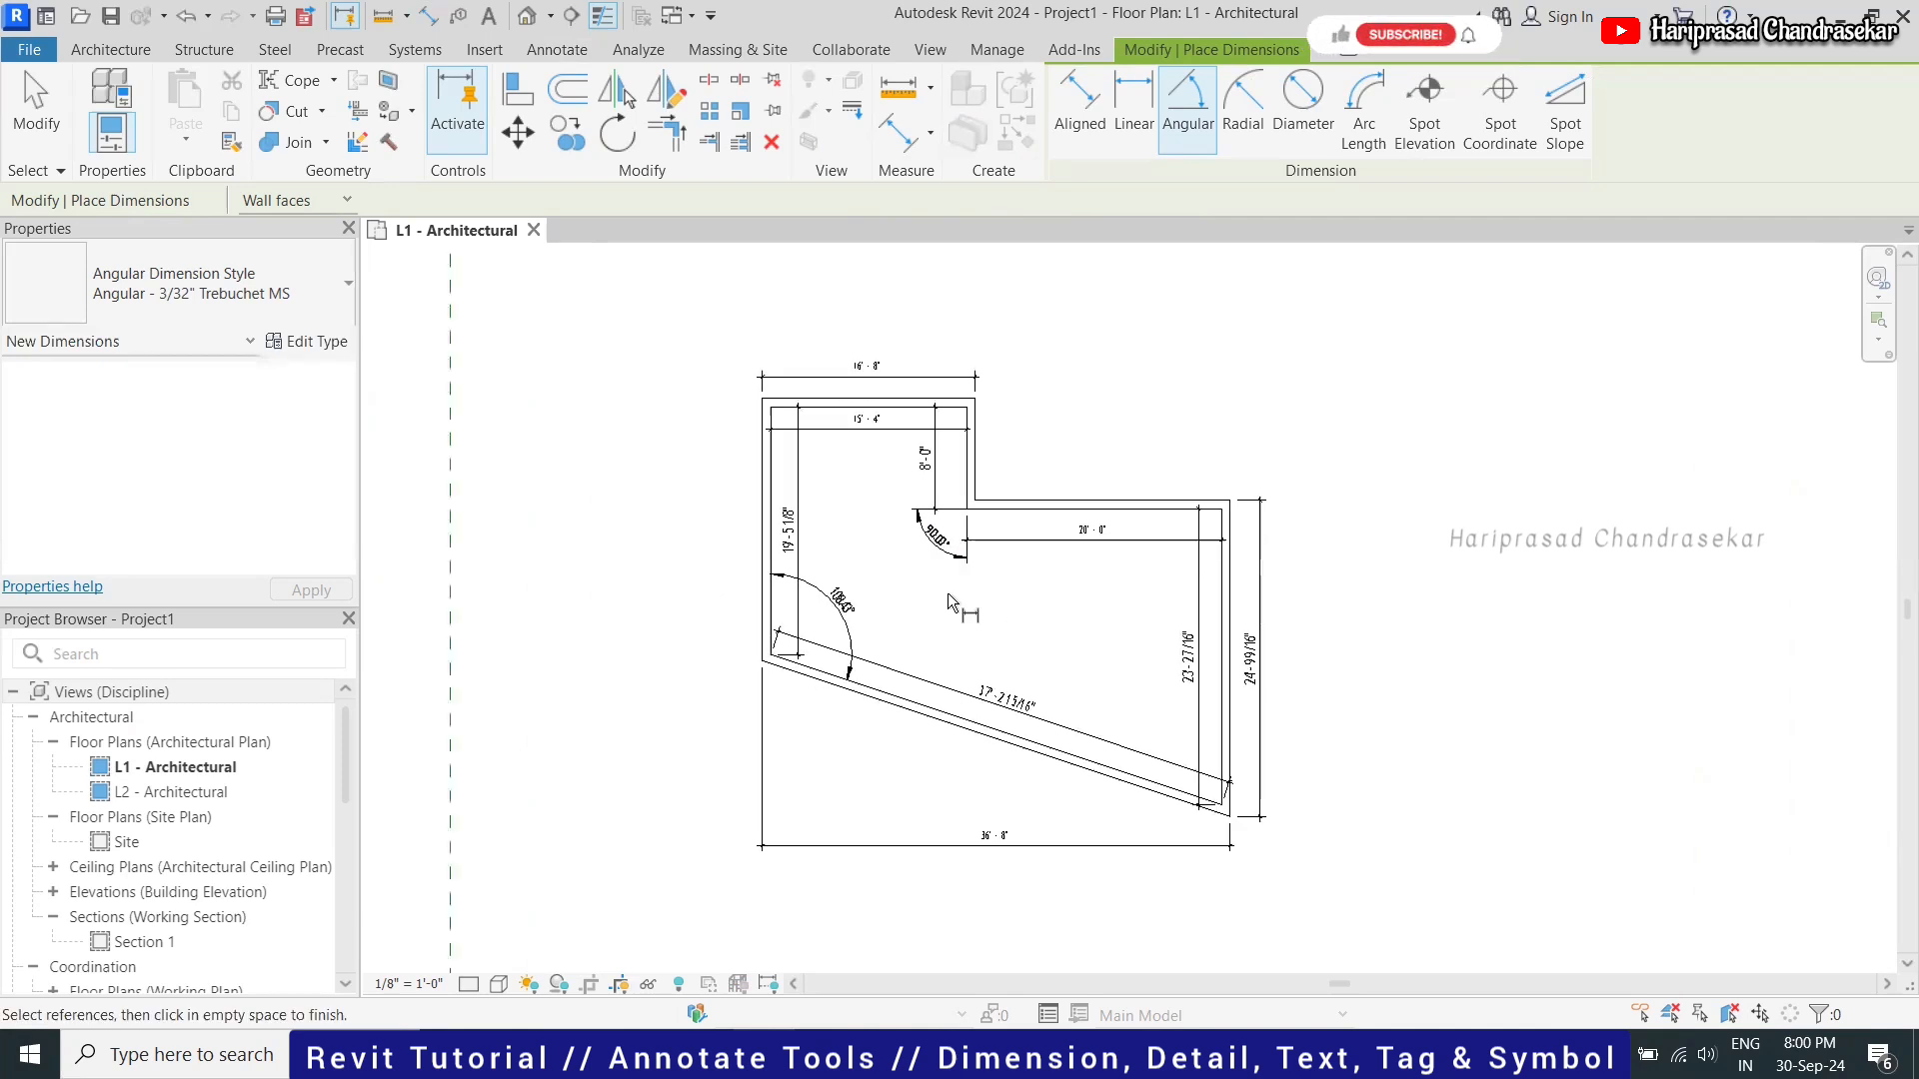
Add an Angular dimension between the inner faces of the sloping wall and the right wall, and end dimensioning
left_click(1136, 780)
left_click(1174, 719)
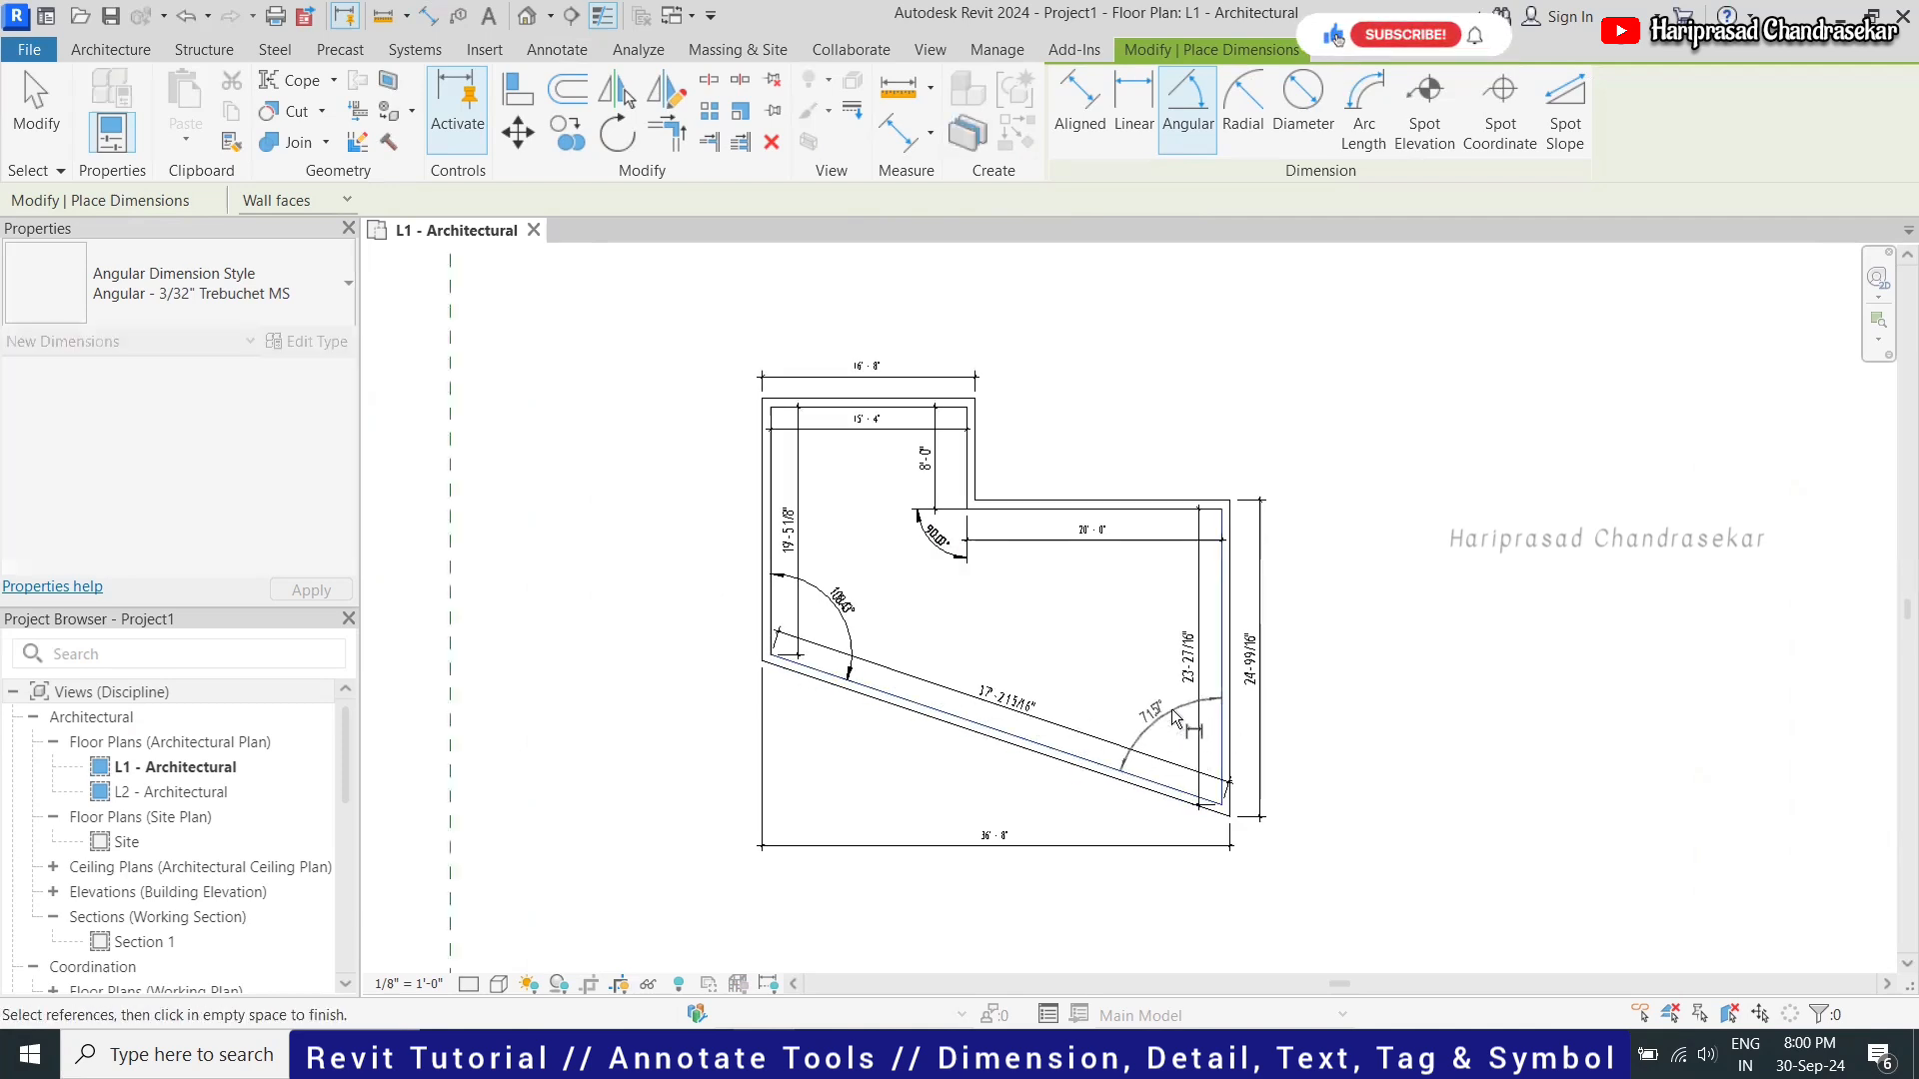
left_click(1151, 720)
scroll(787, 668, "down", 1)
scroll(964, 712, "up", 1)
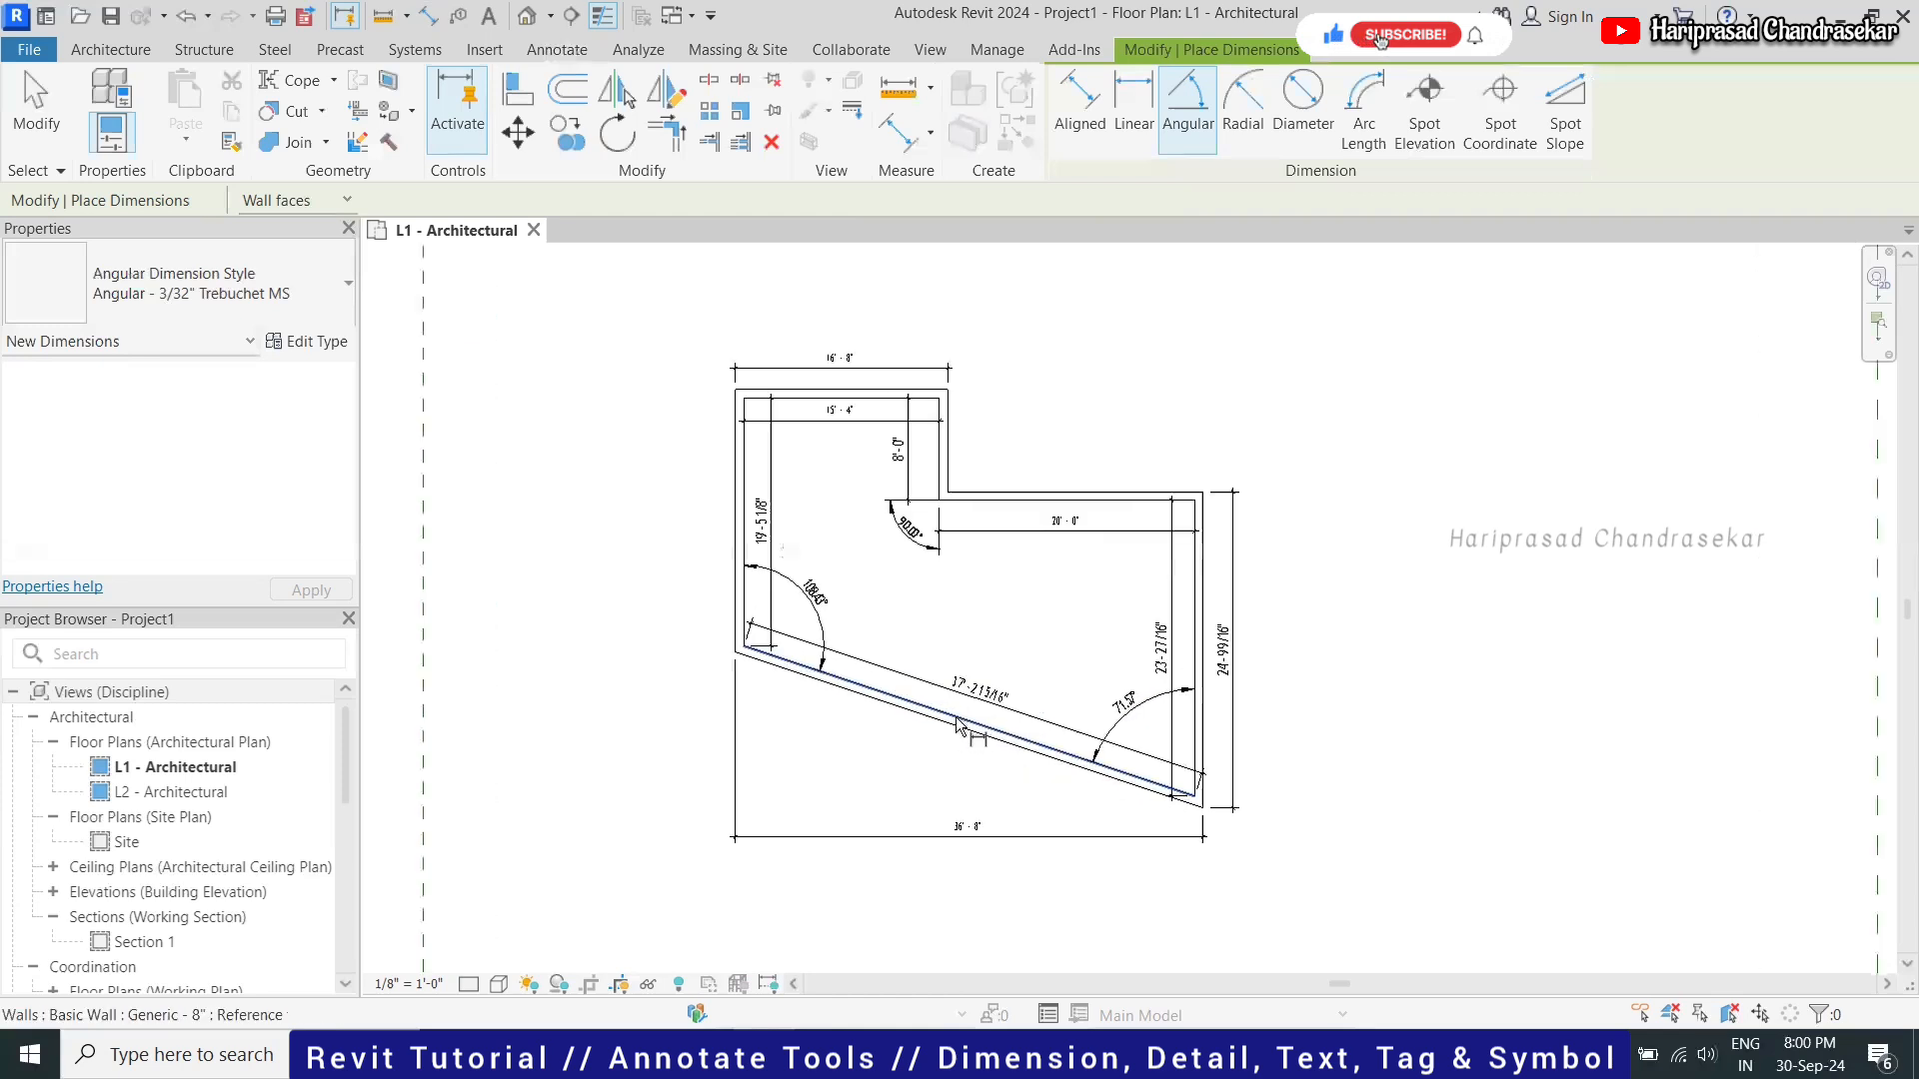
key("Escape")
key("Escape")
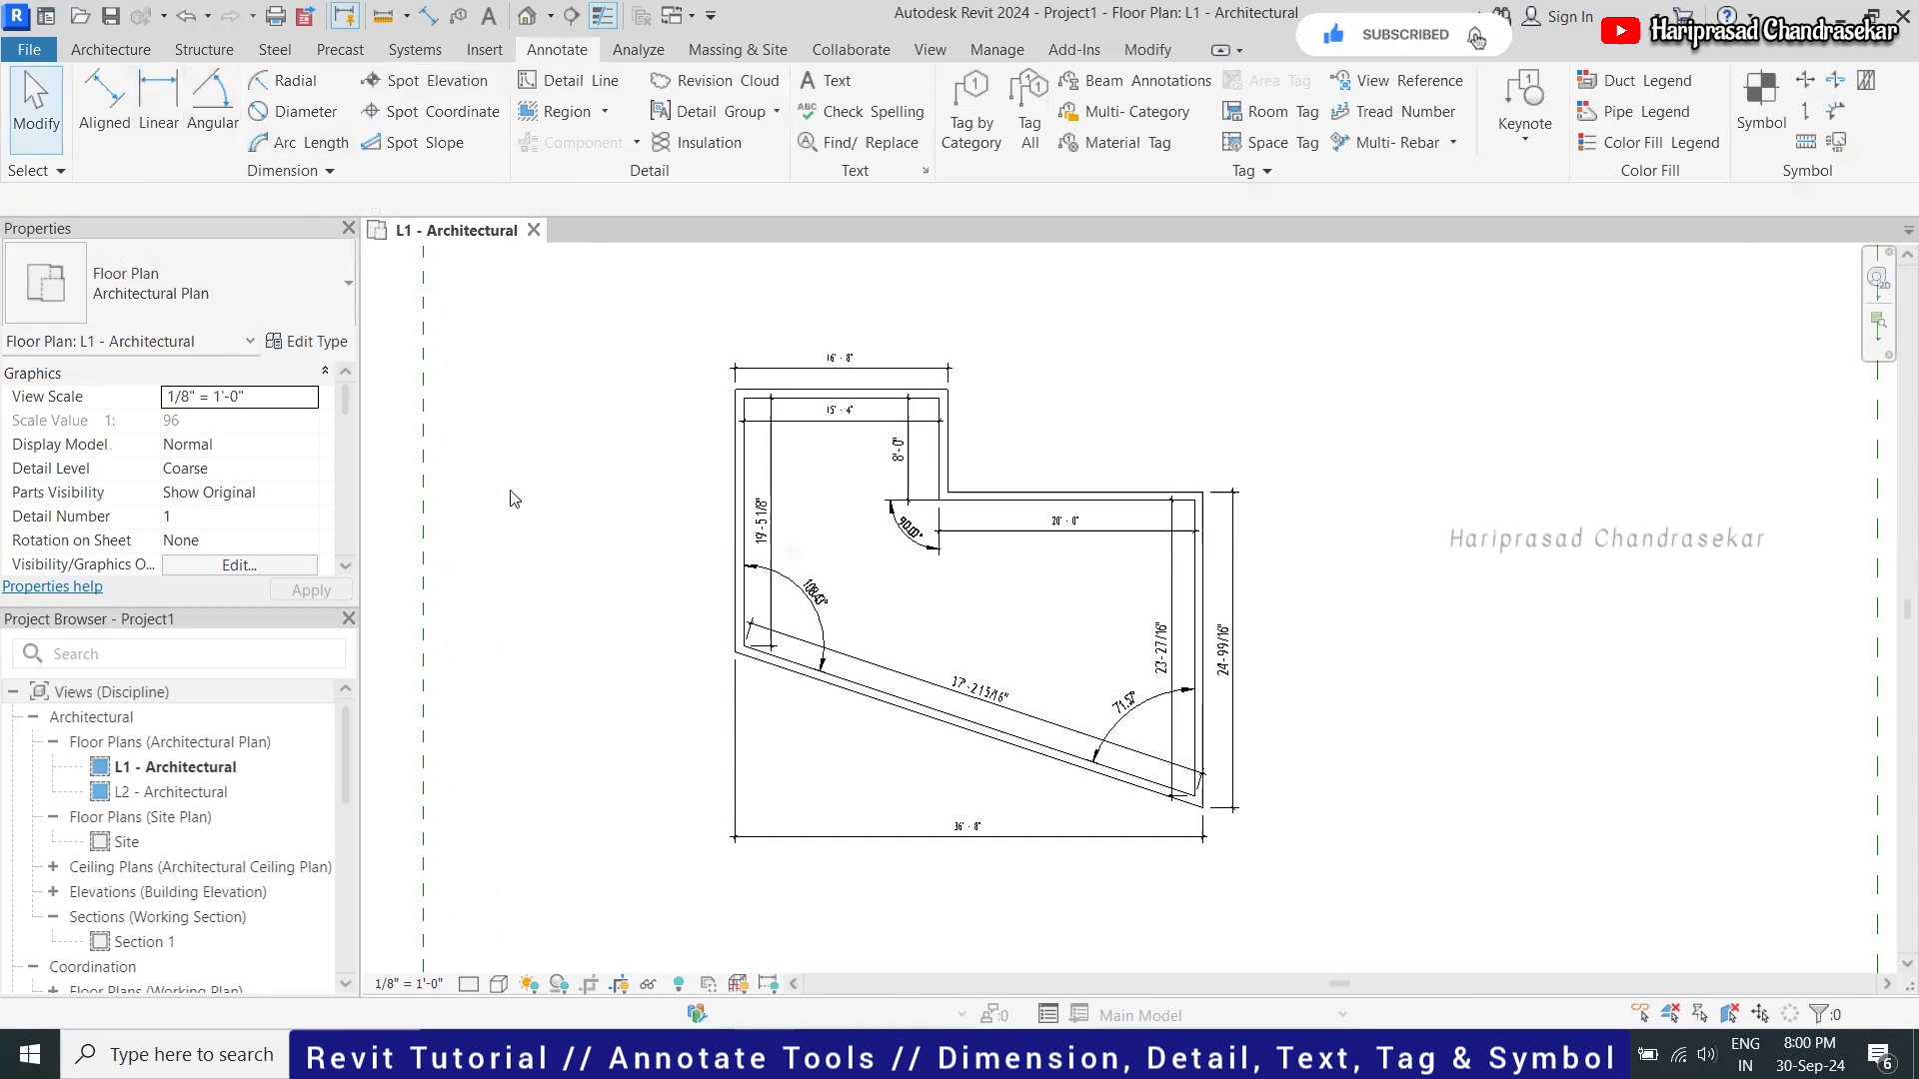
Add a continuous Linear dimension string through the top-left, step and right wall outer corners, placed above the existing top dimension
left_click(158, 110)
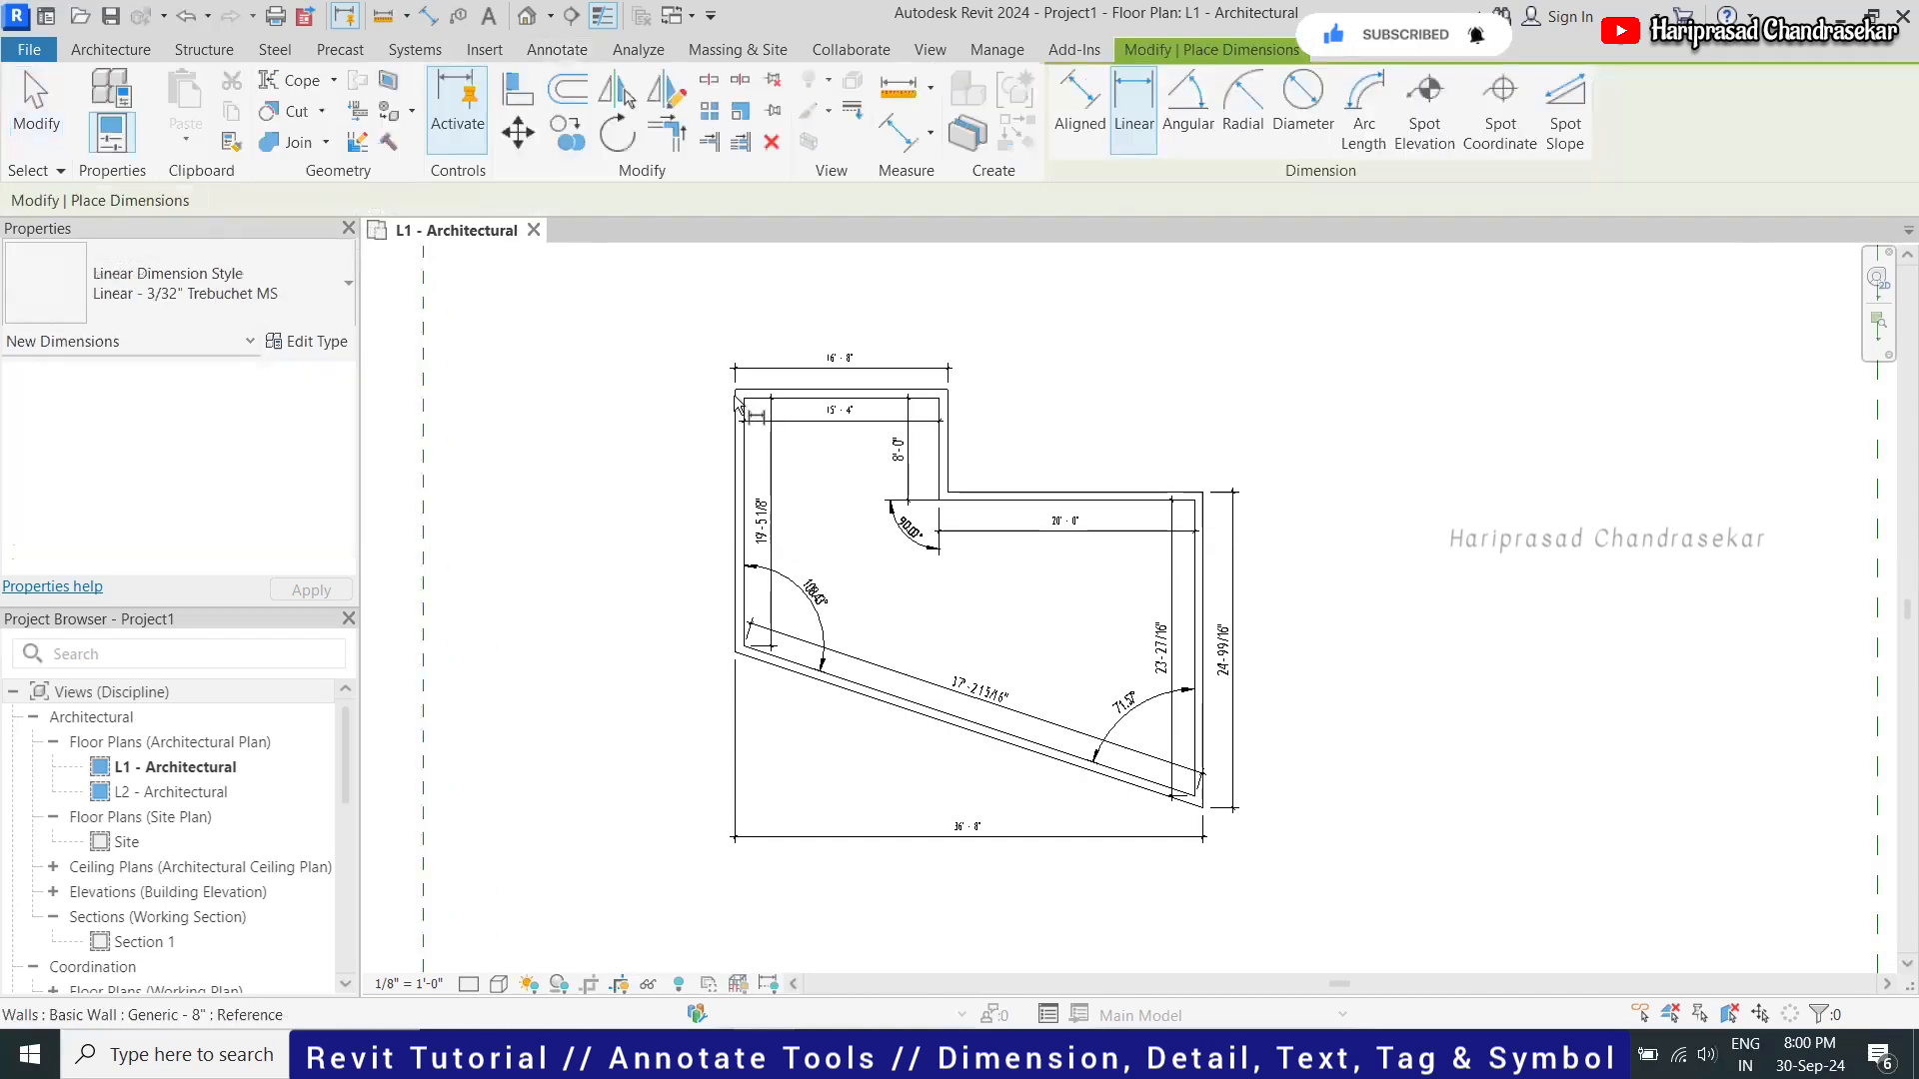
left_click(735, 394)
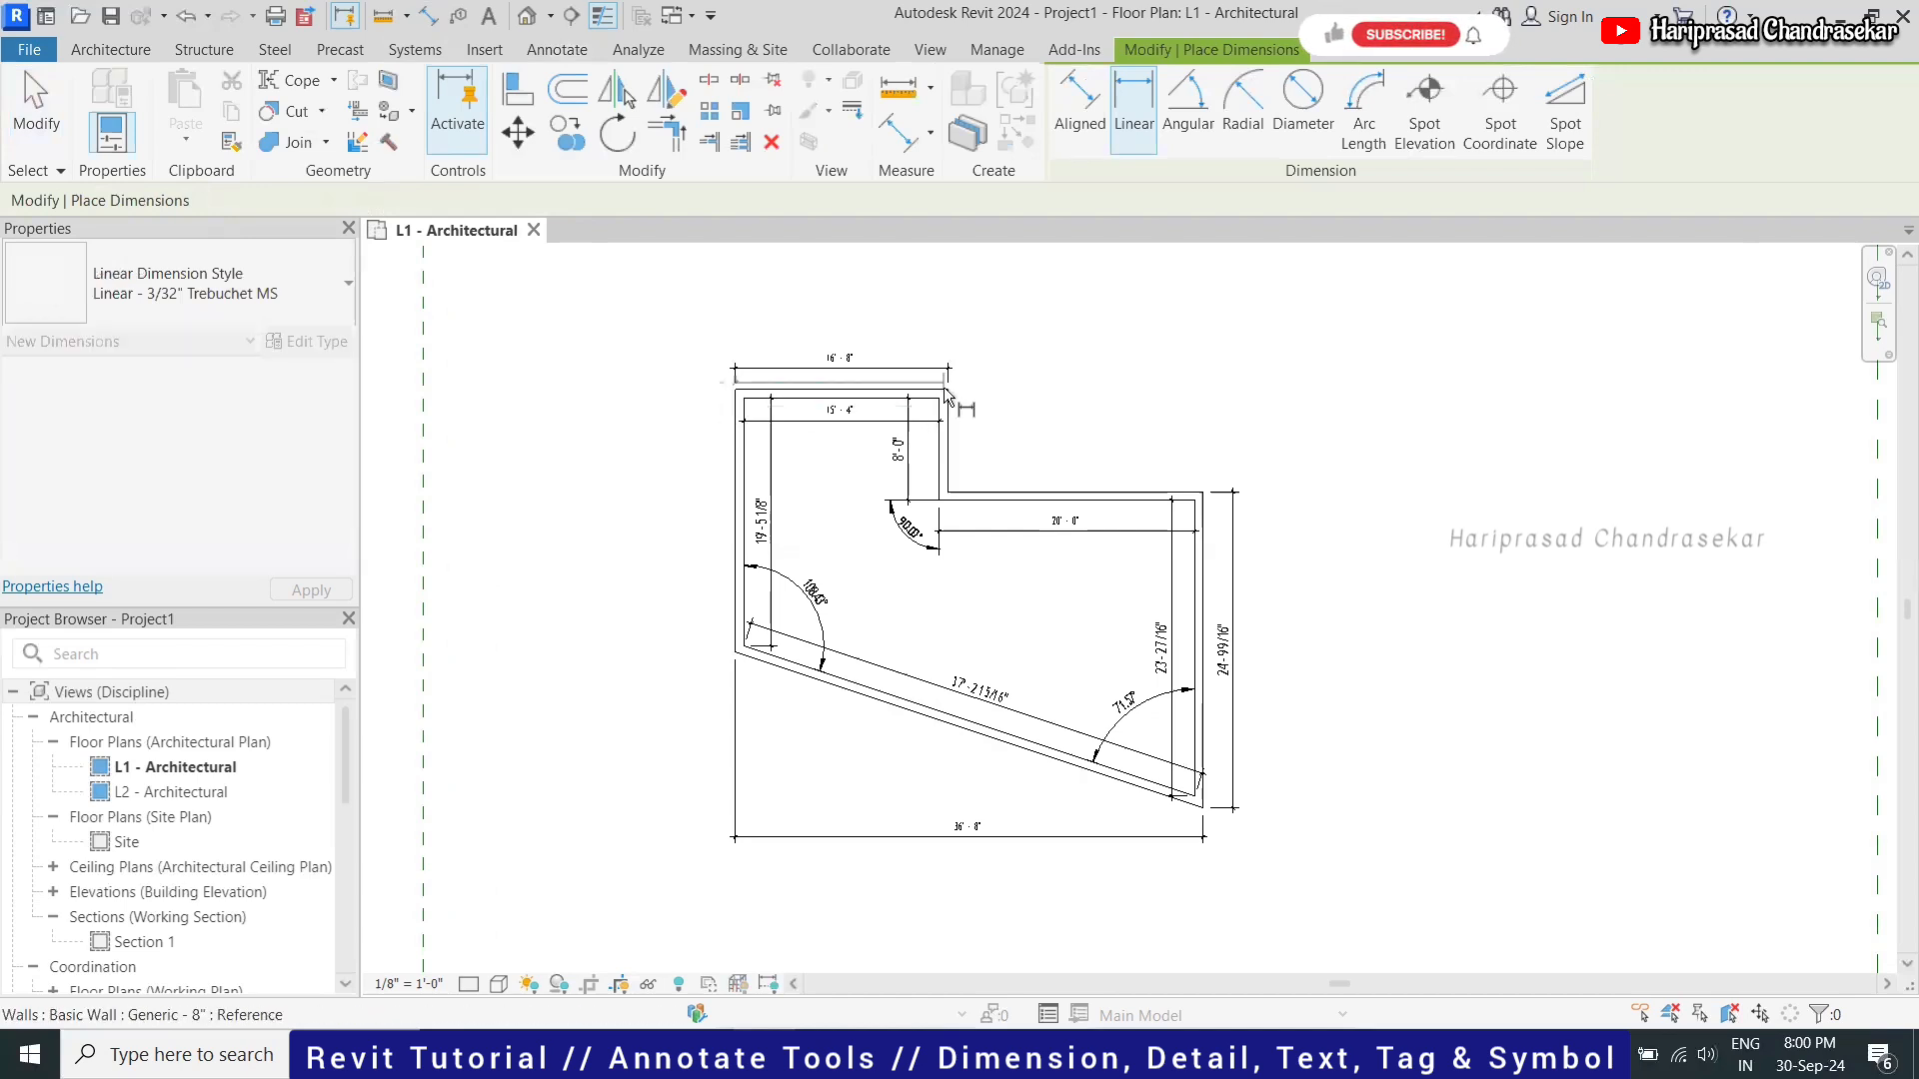
left_click(946, 390)
left_click(1200, 491)
left_click(1128, 285)
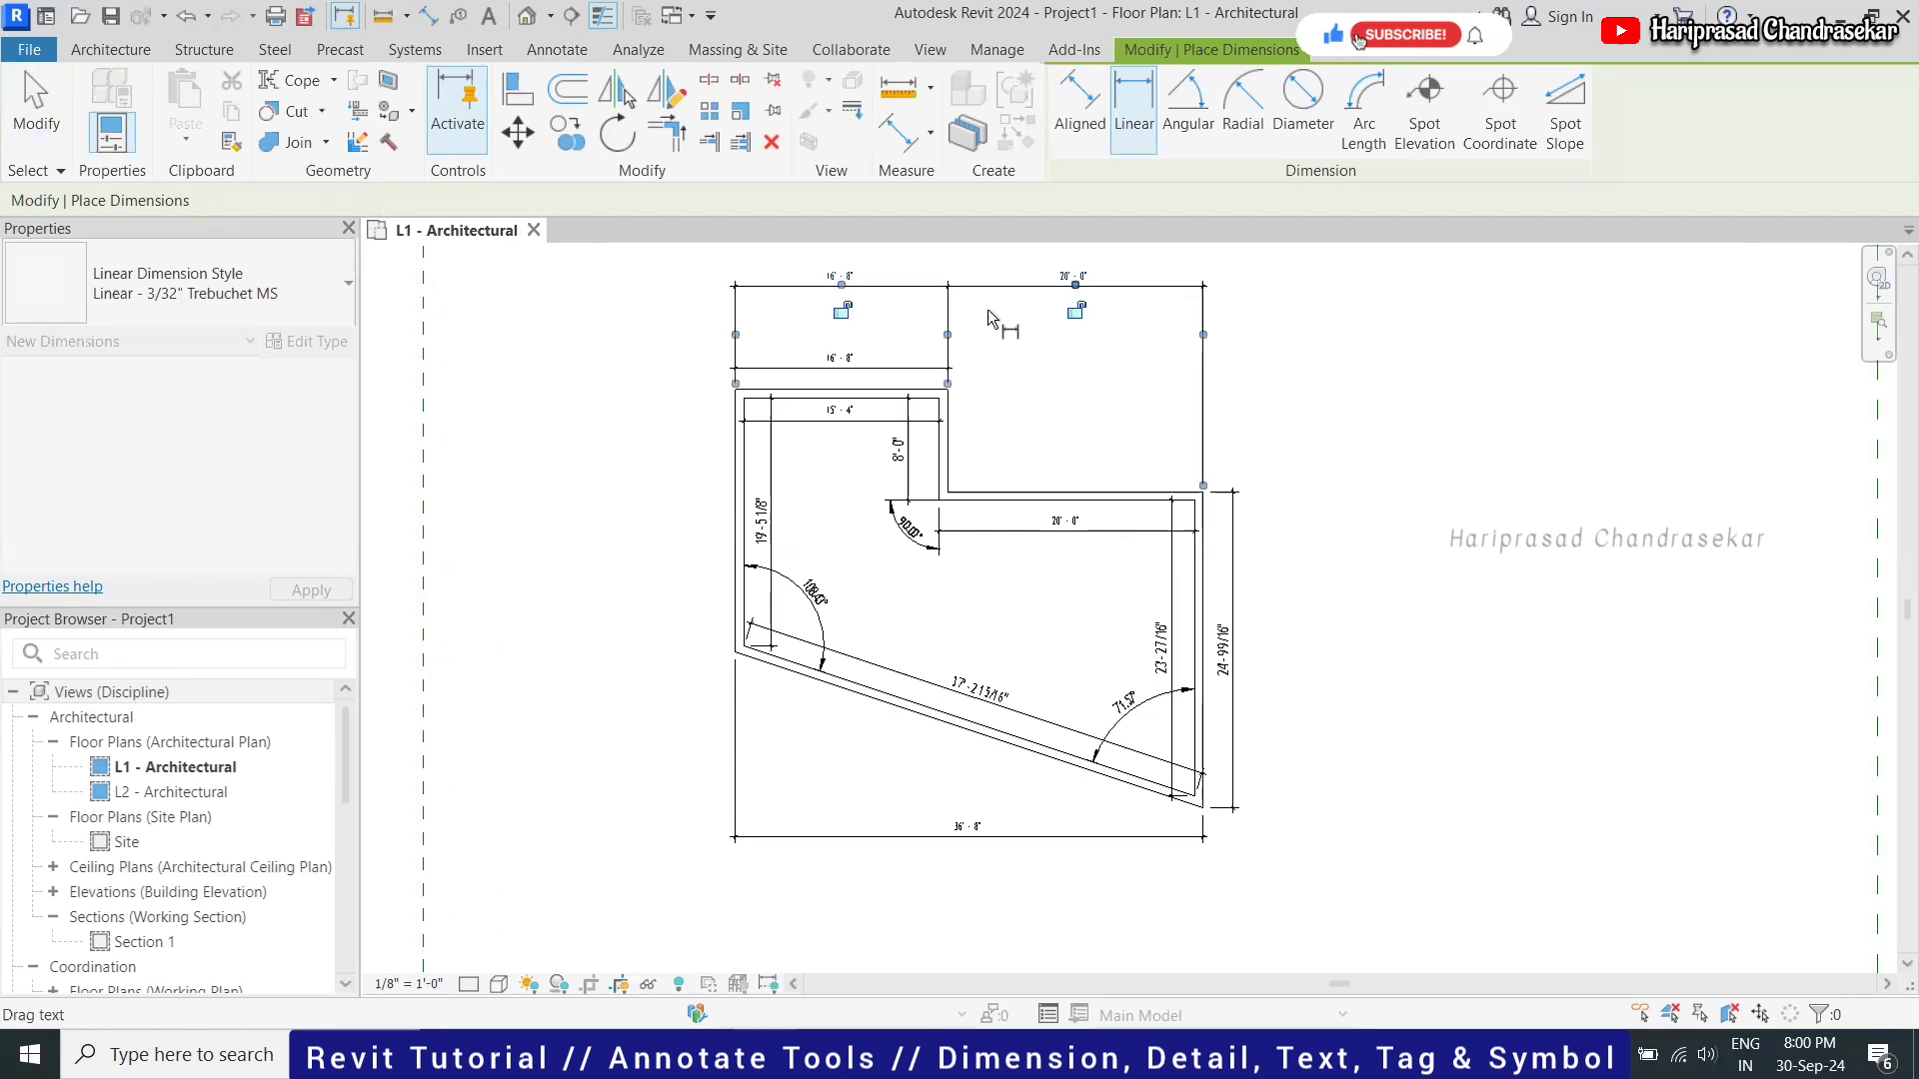
scroll(909, 273, "up", 1)
scroll(905, 290, "down", 2)
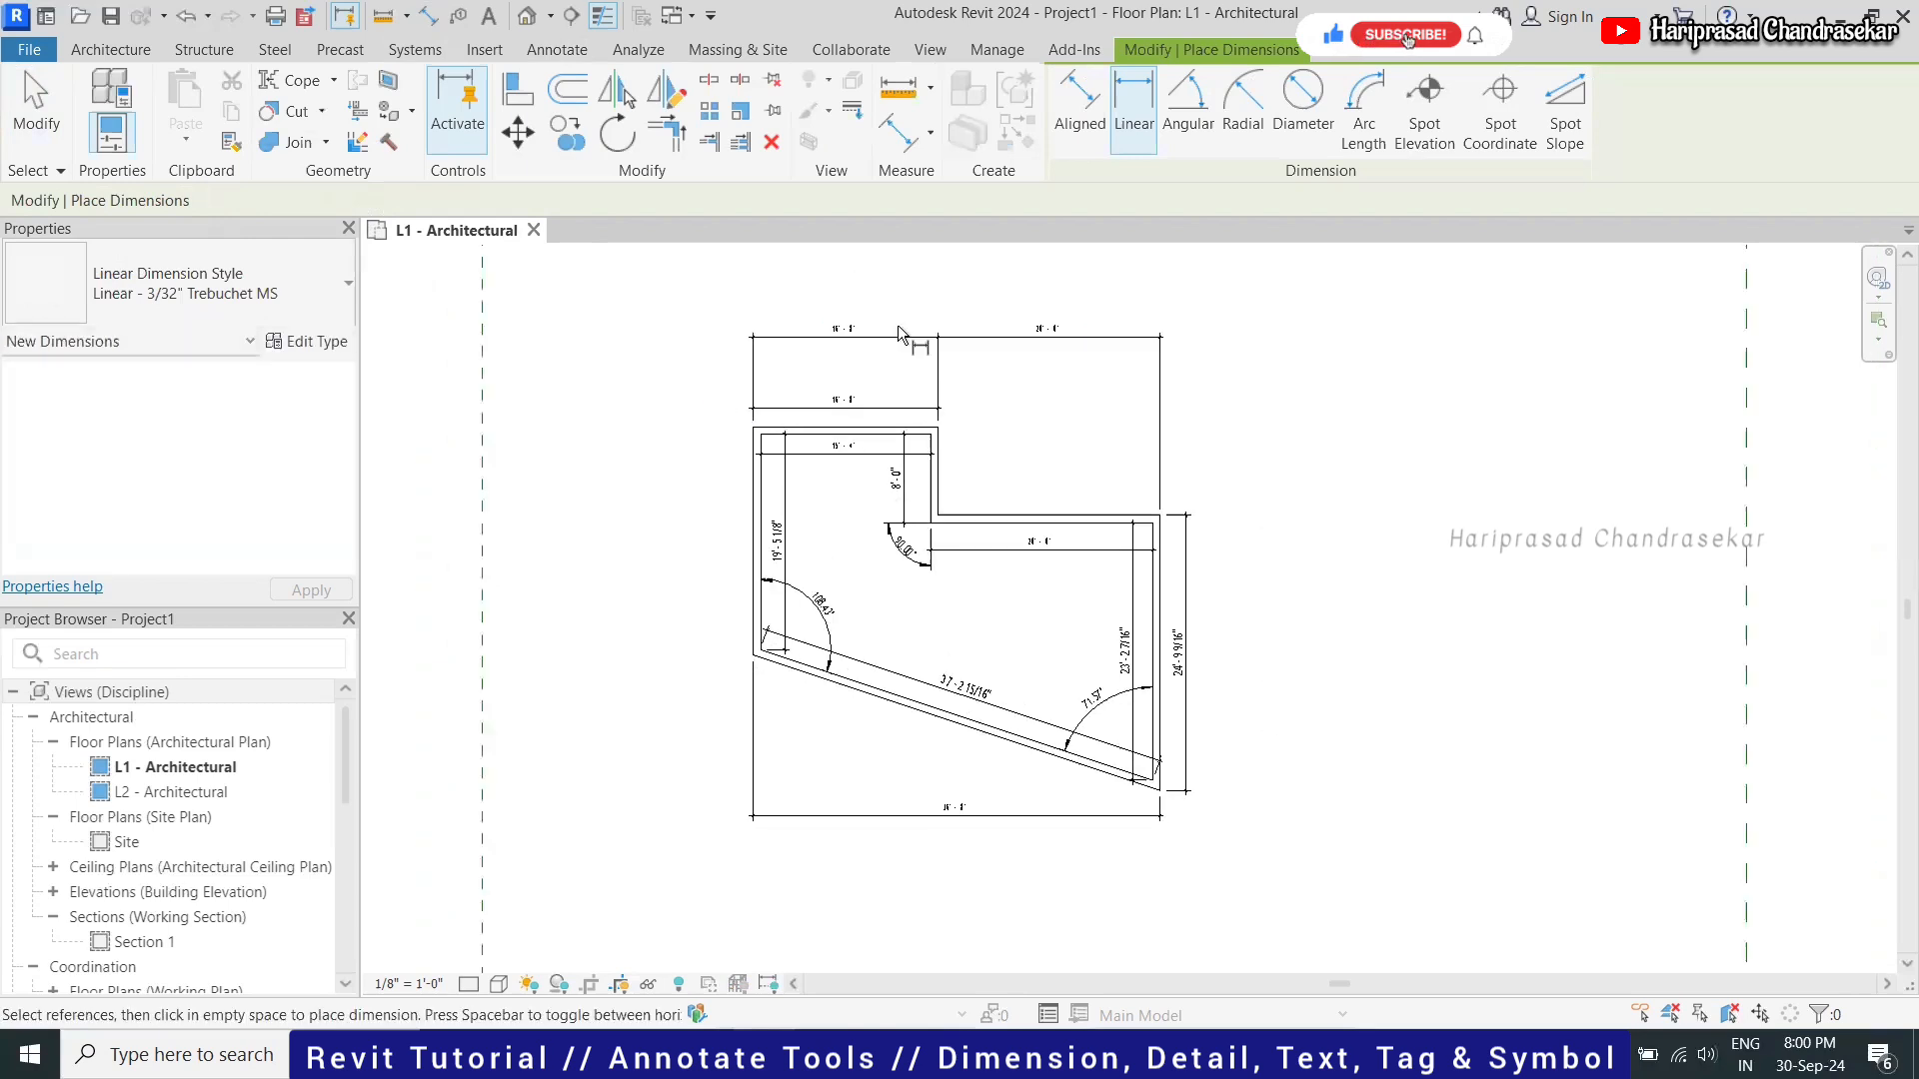
scroll(900, 315, "up", 3)
scroll(798, 320, "up", 1)
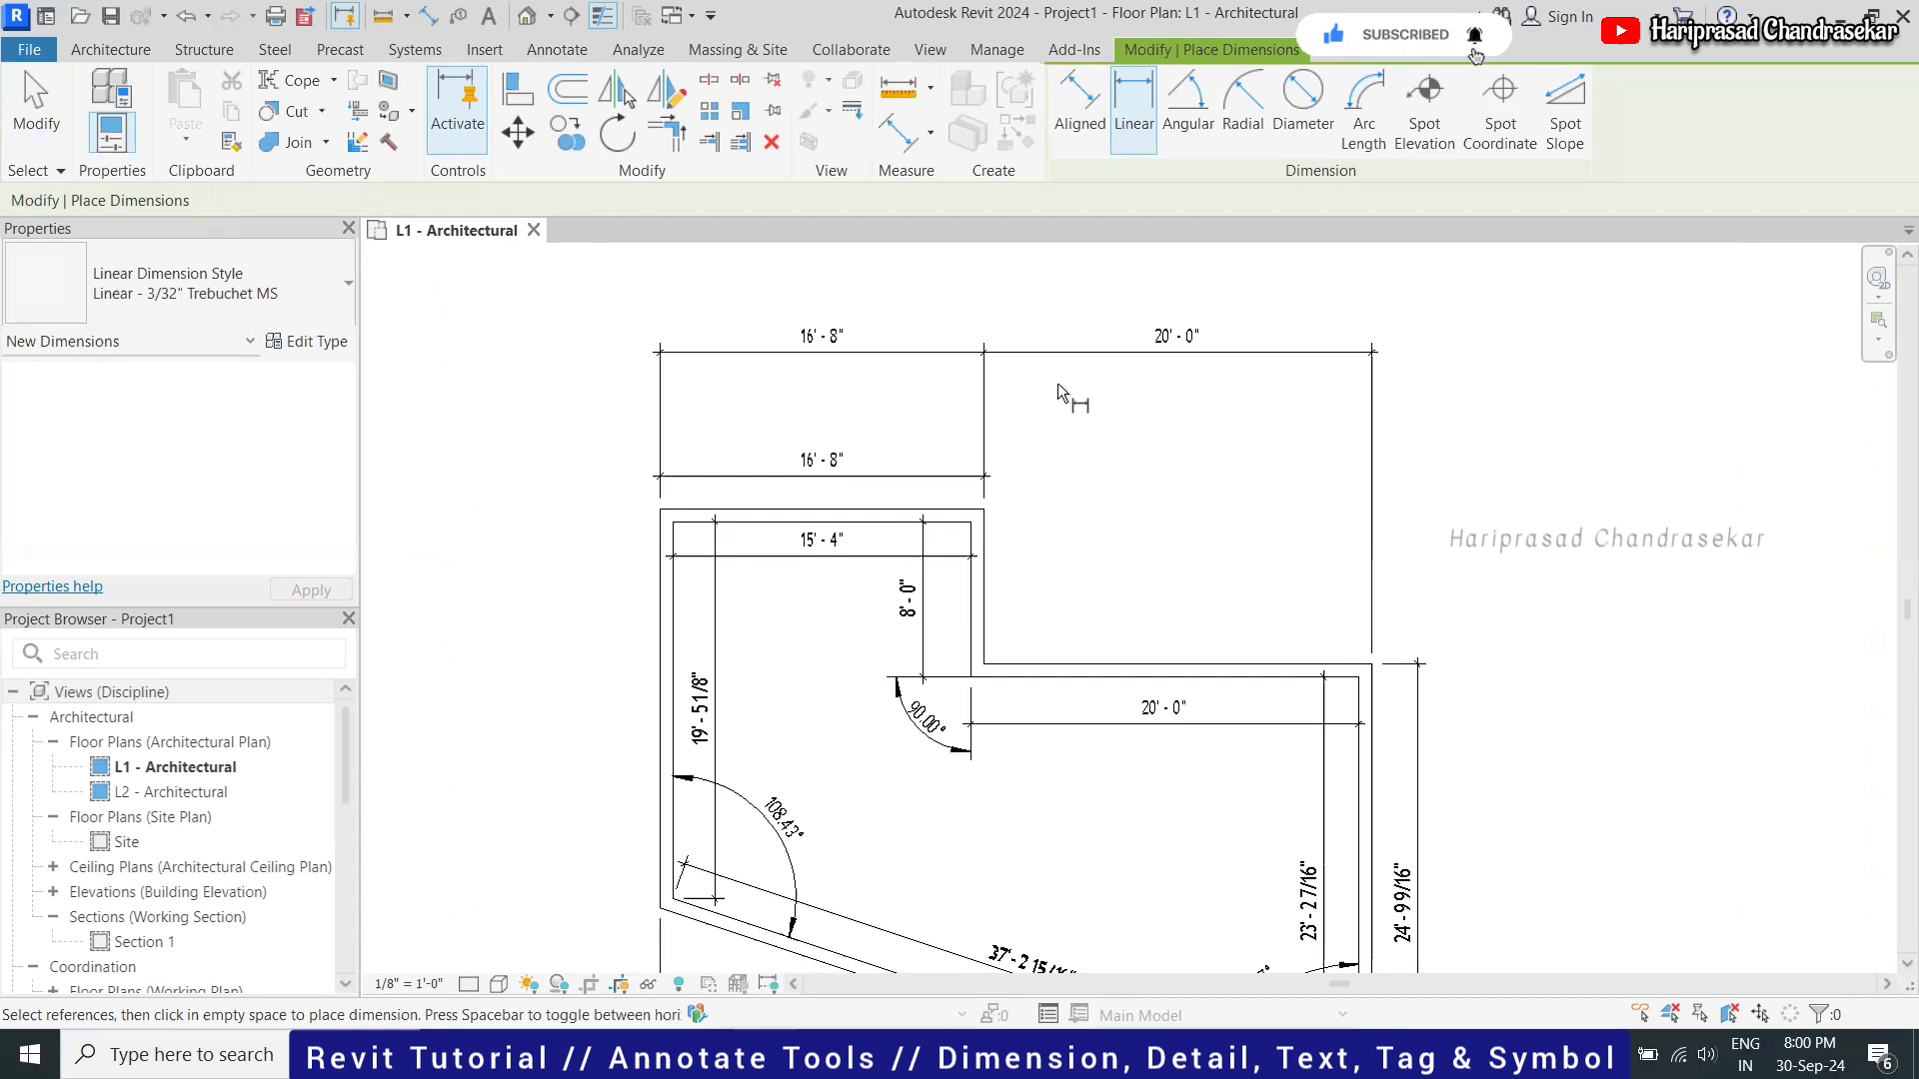
key("Escape")
key("Escape")
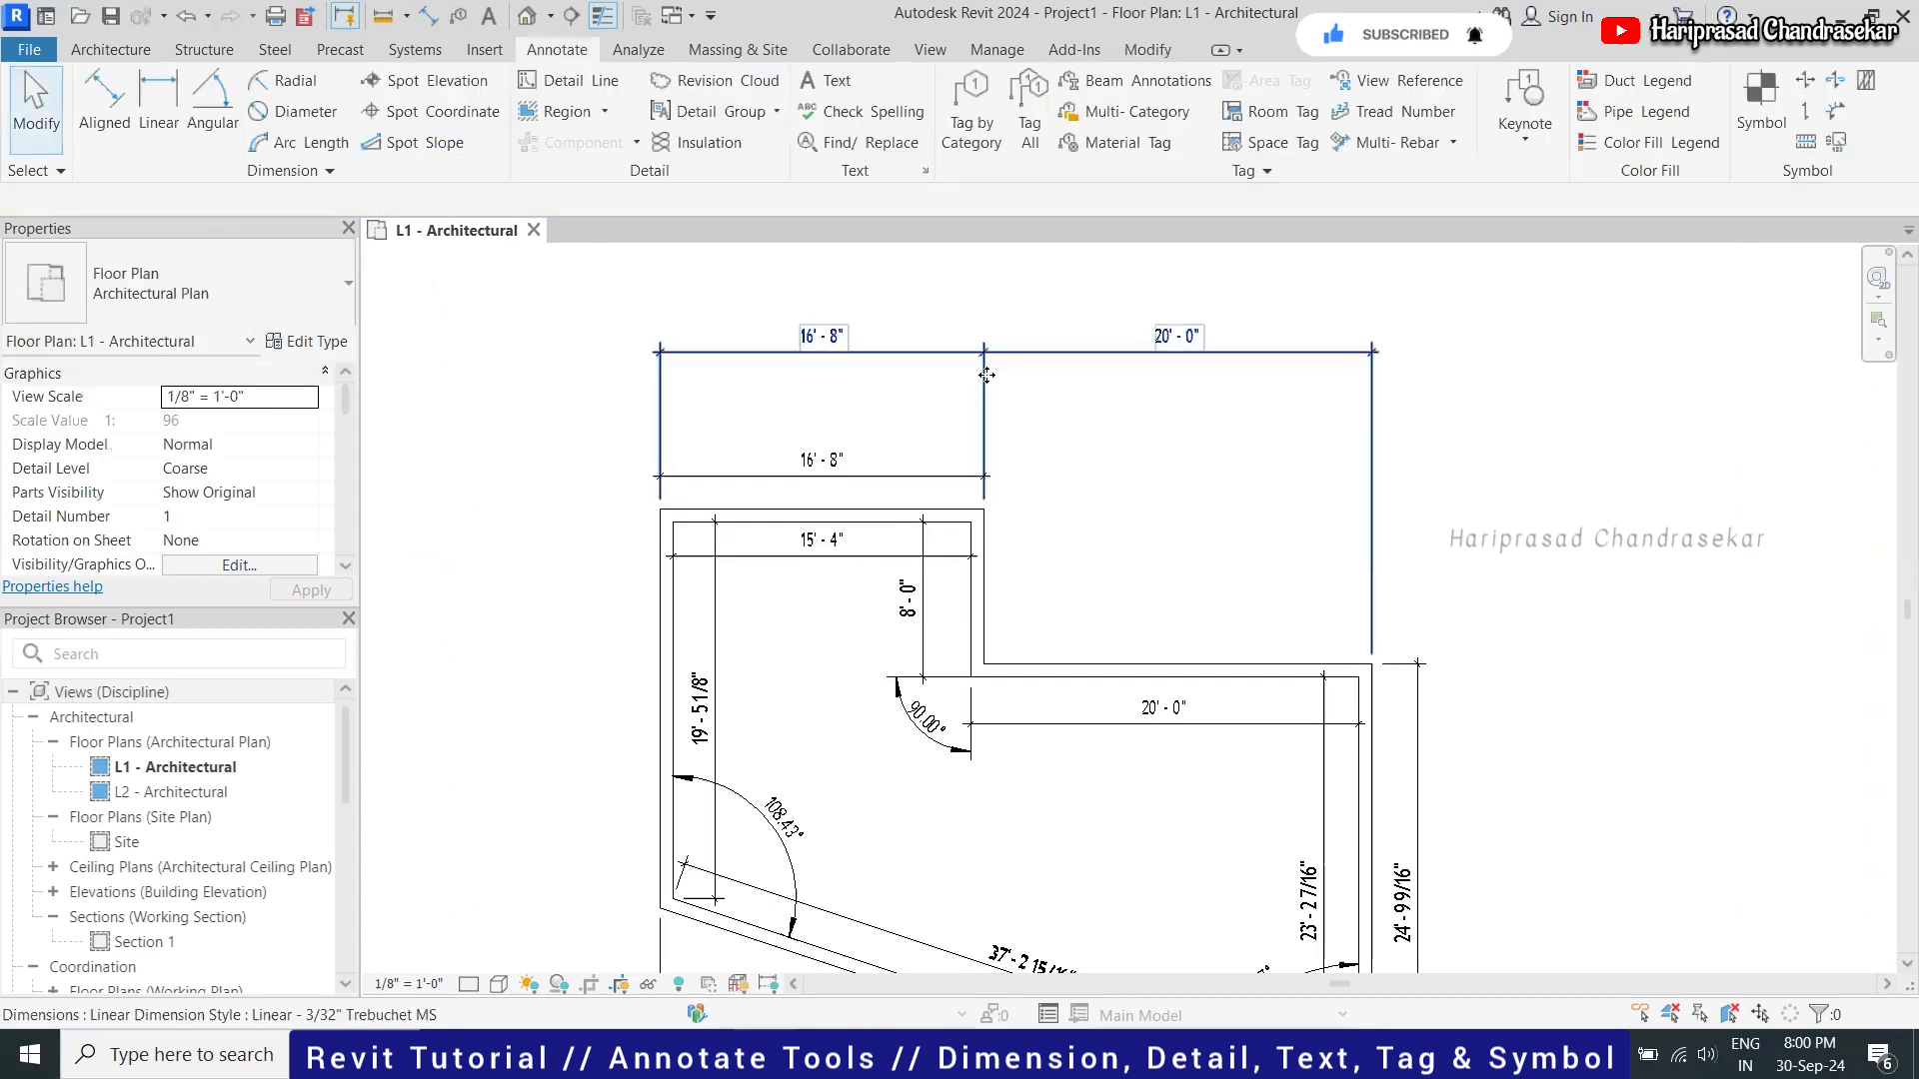
Set the Dimension String Type of the upper dimension string's linear style to Baseline
left_click(987, 375)
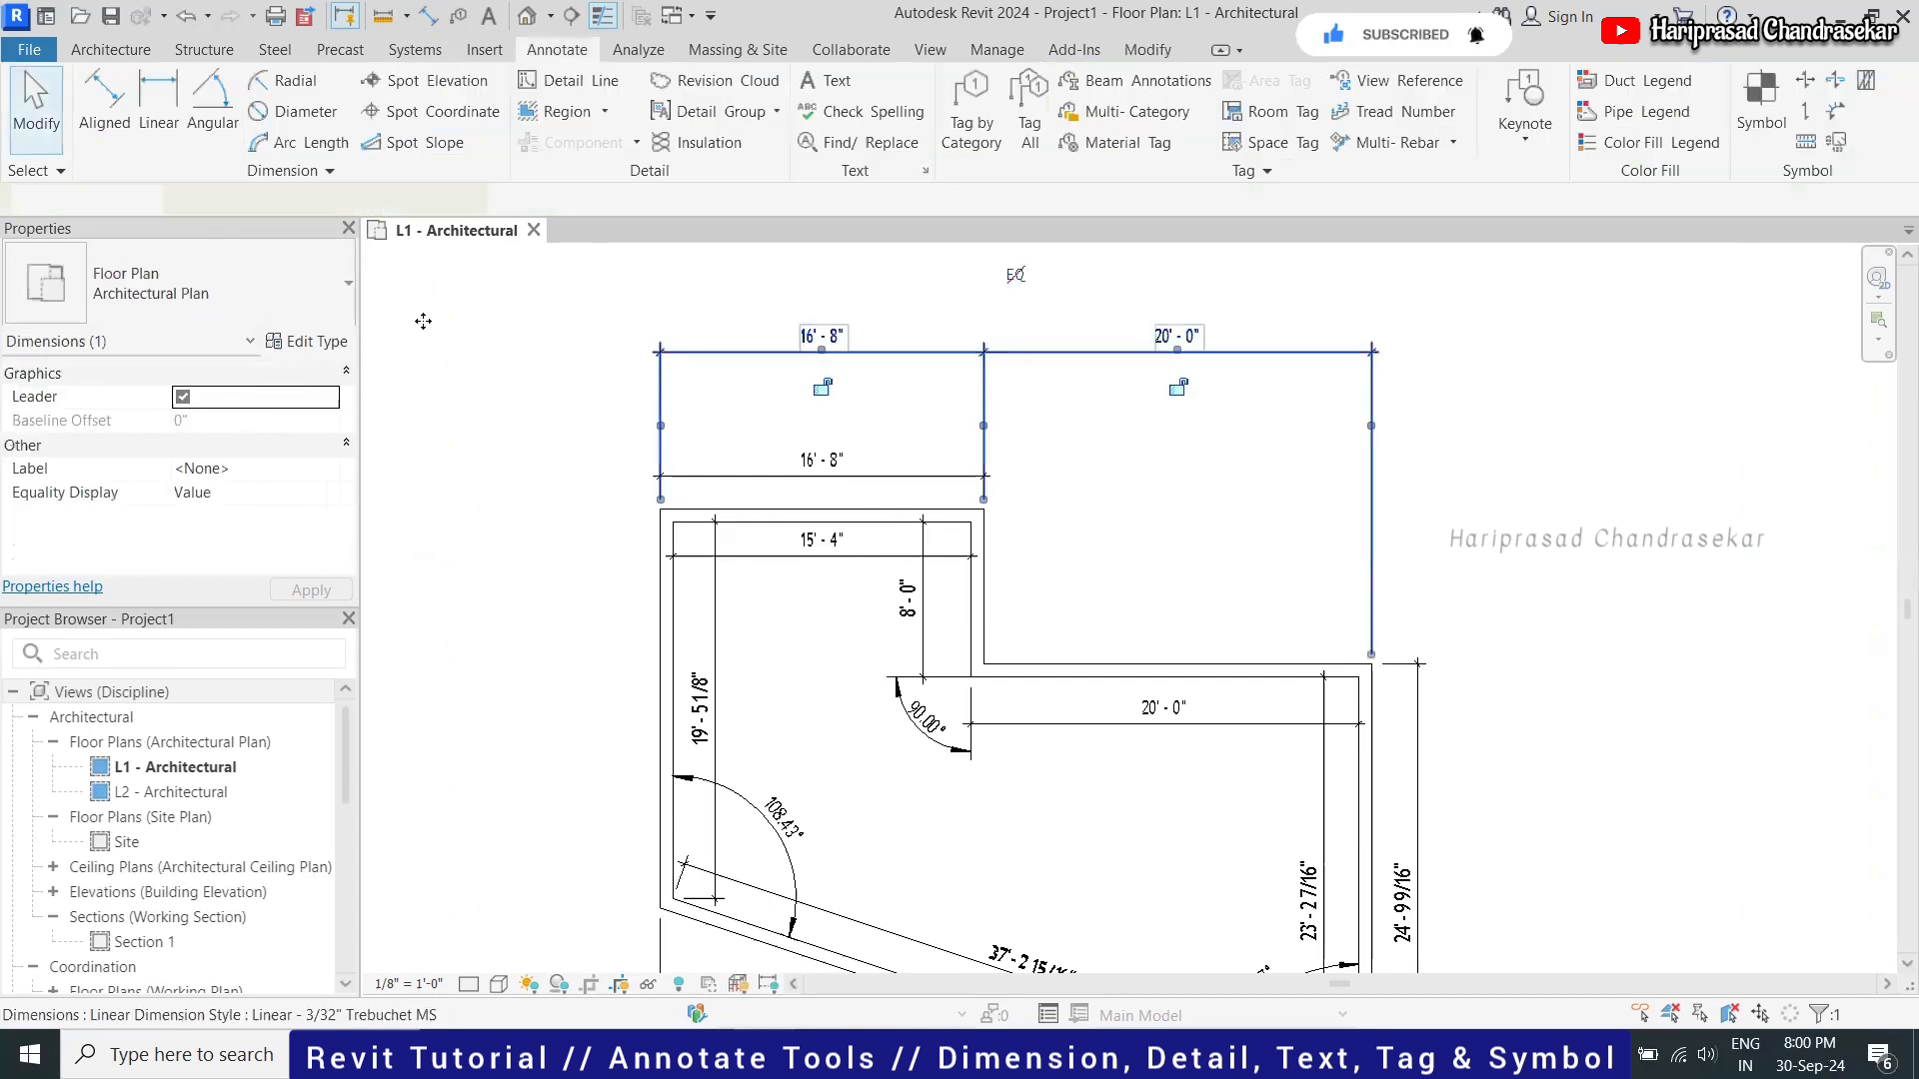
left_click(320, 341)
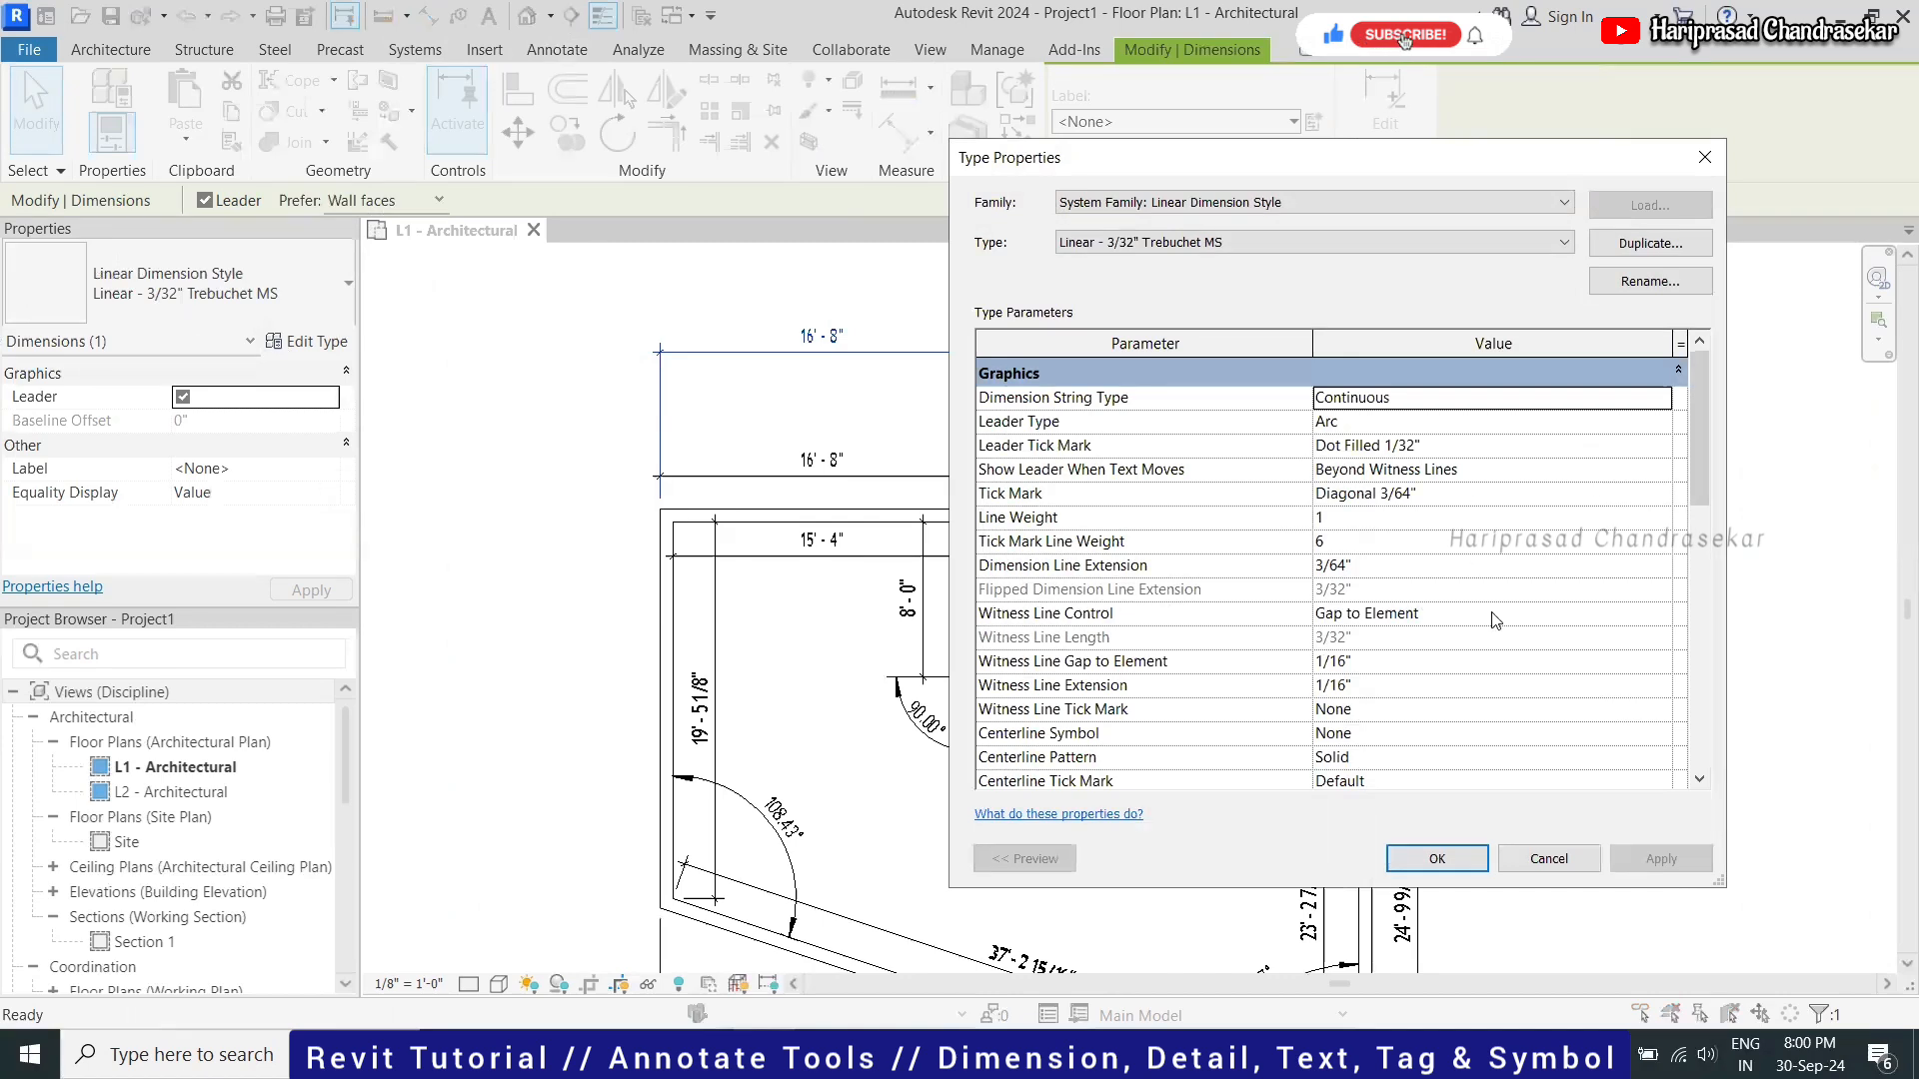
scroll(1552, 592, "down", 2)
scroll(1547, 592, "up", 2)
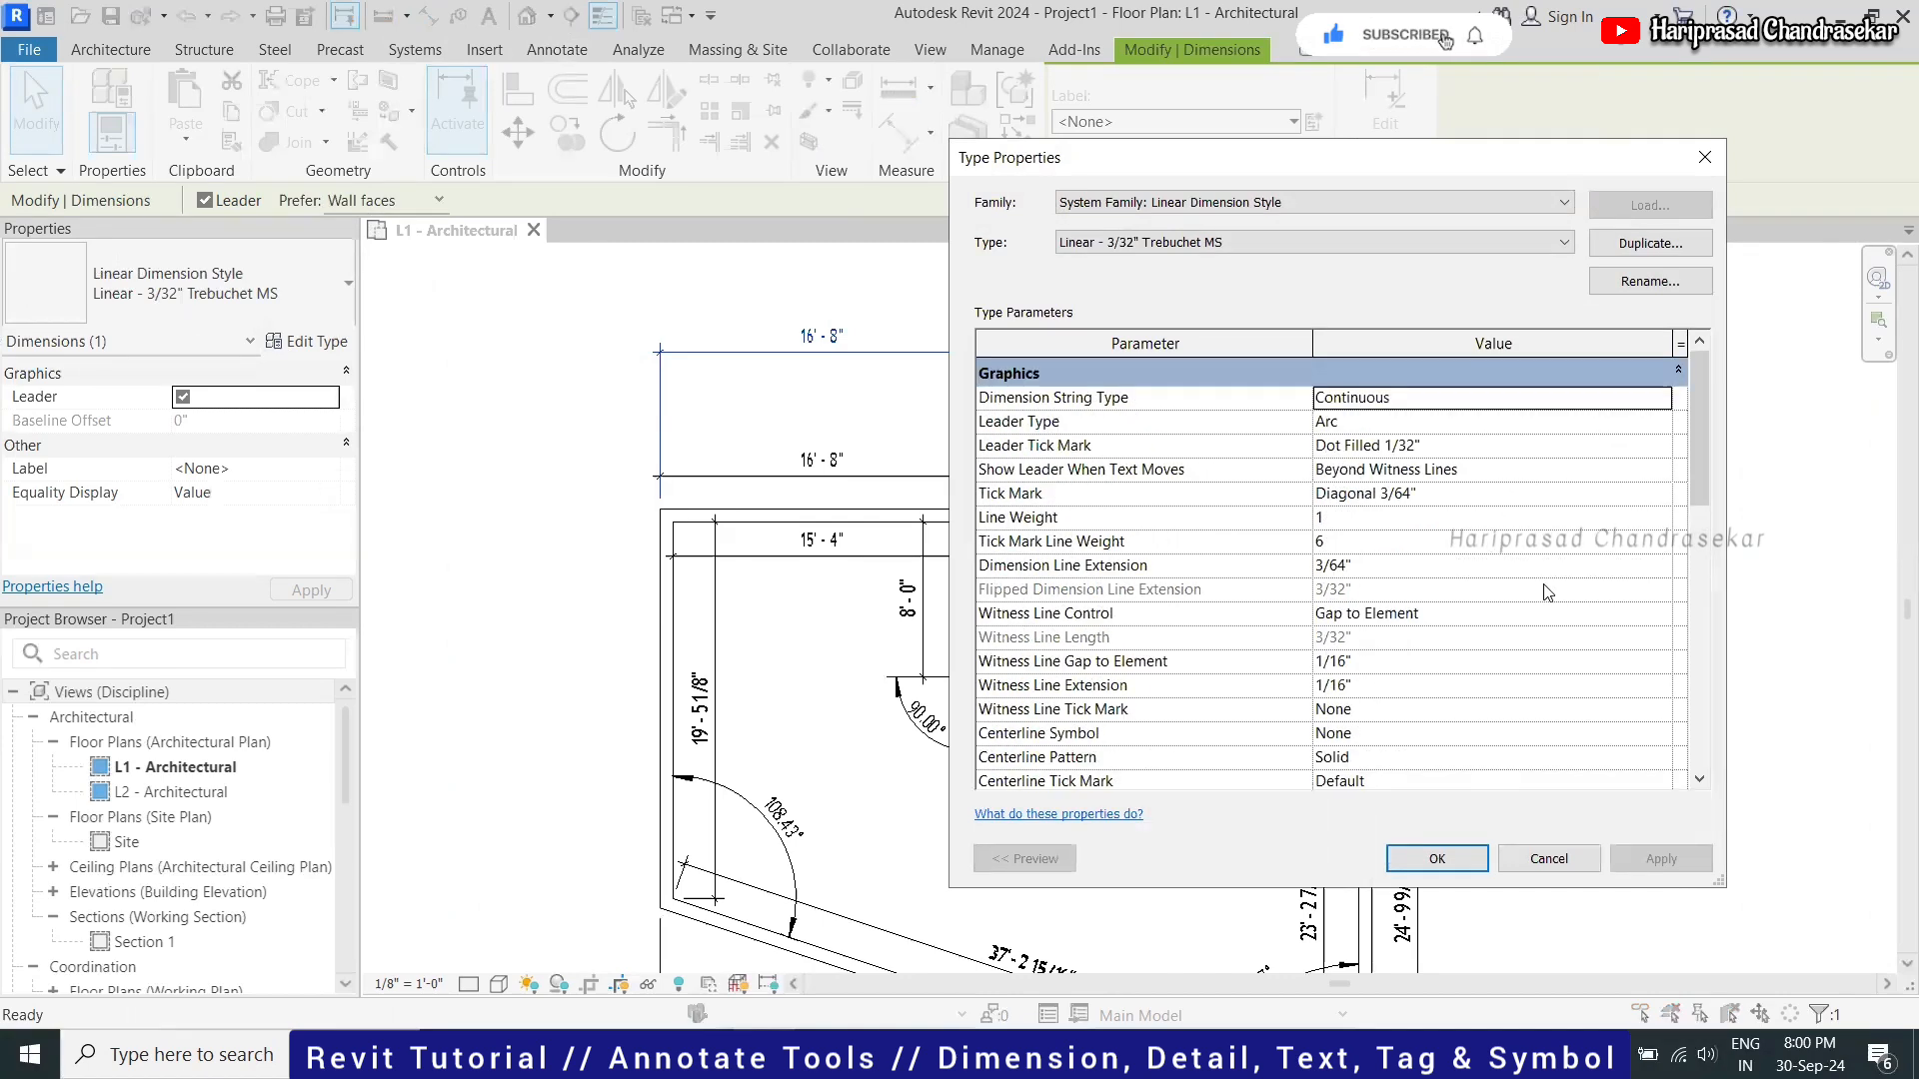
left_click(1619, 447)
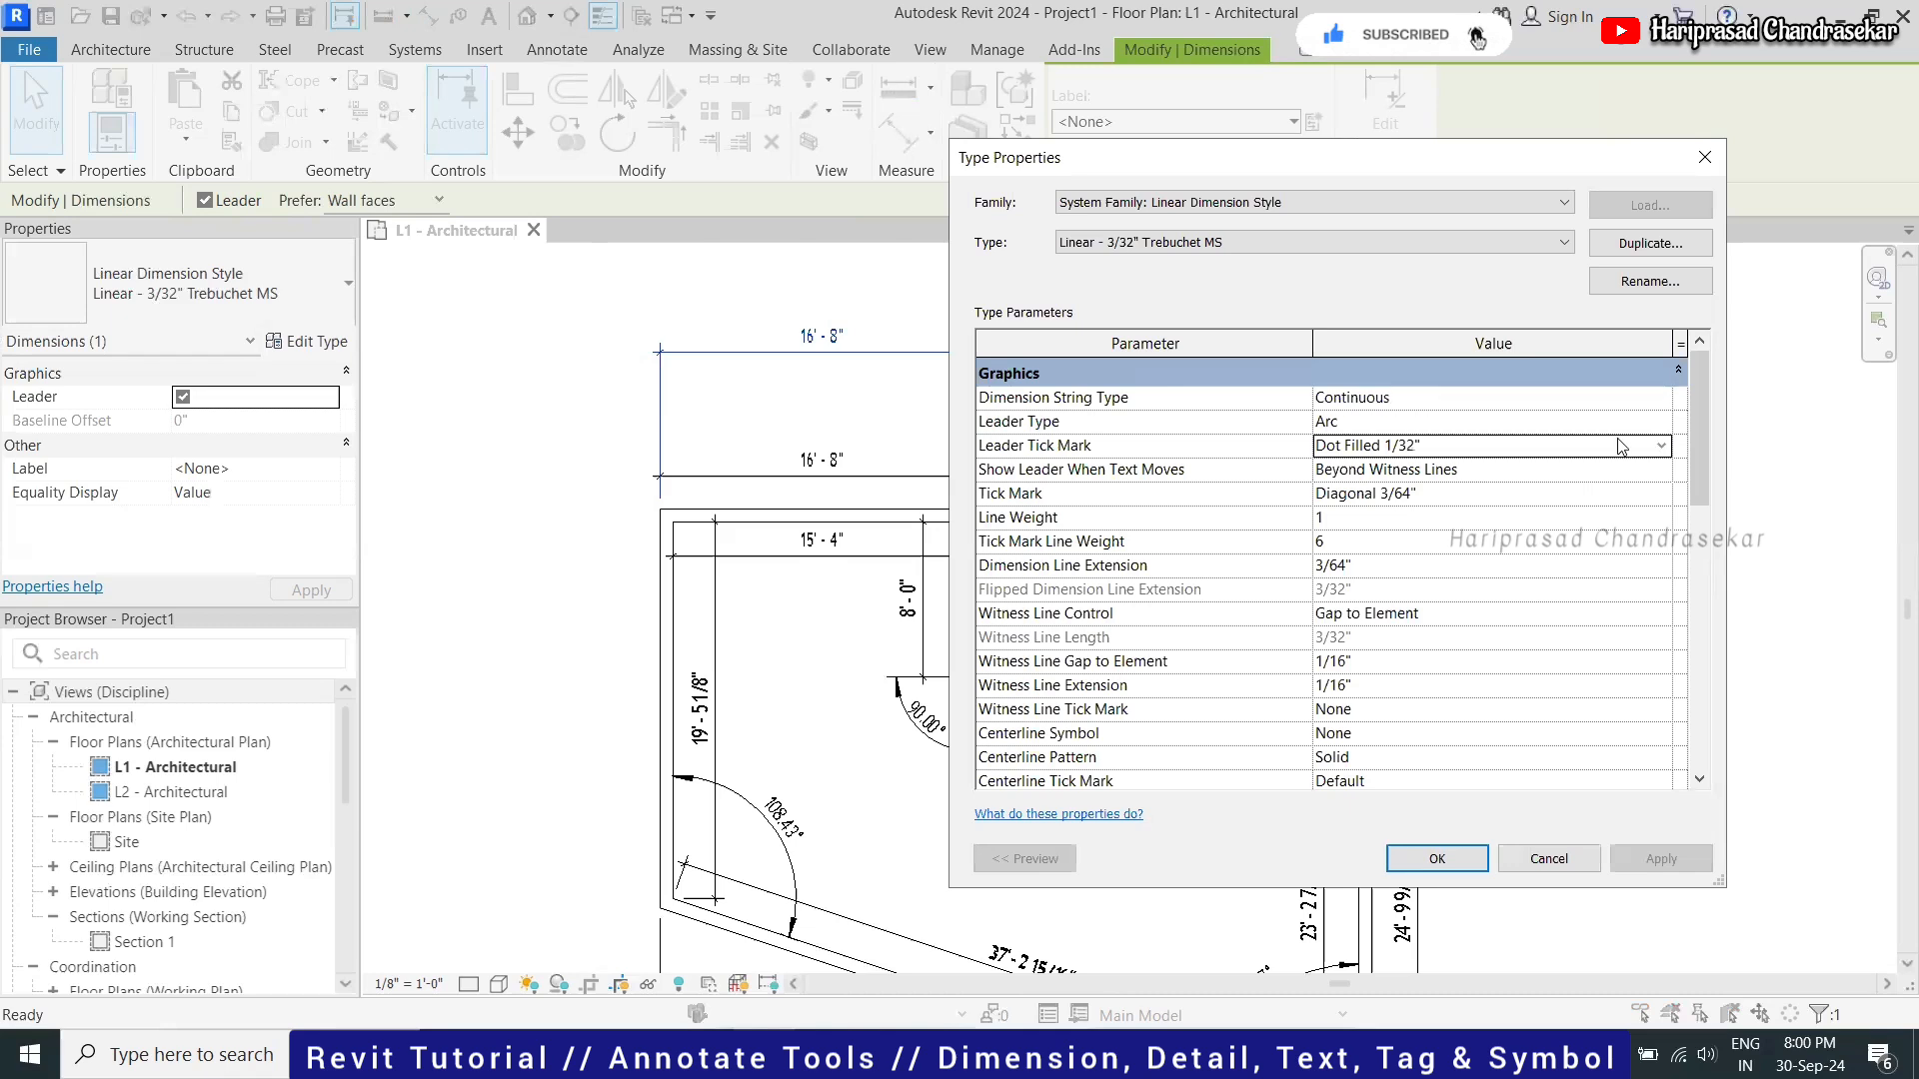
left_click(1654, 400)
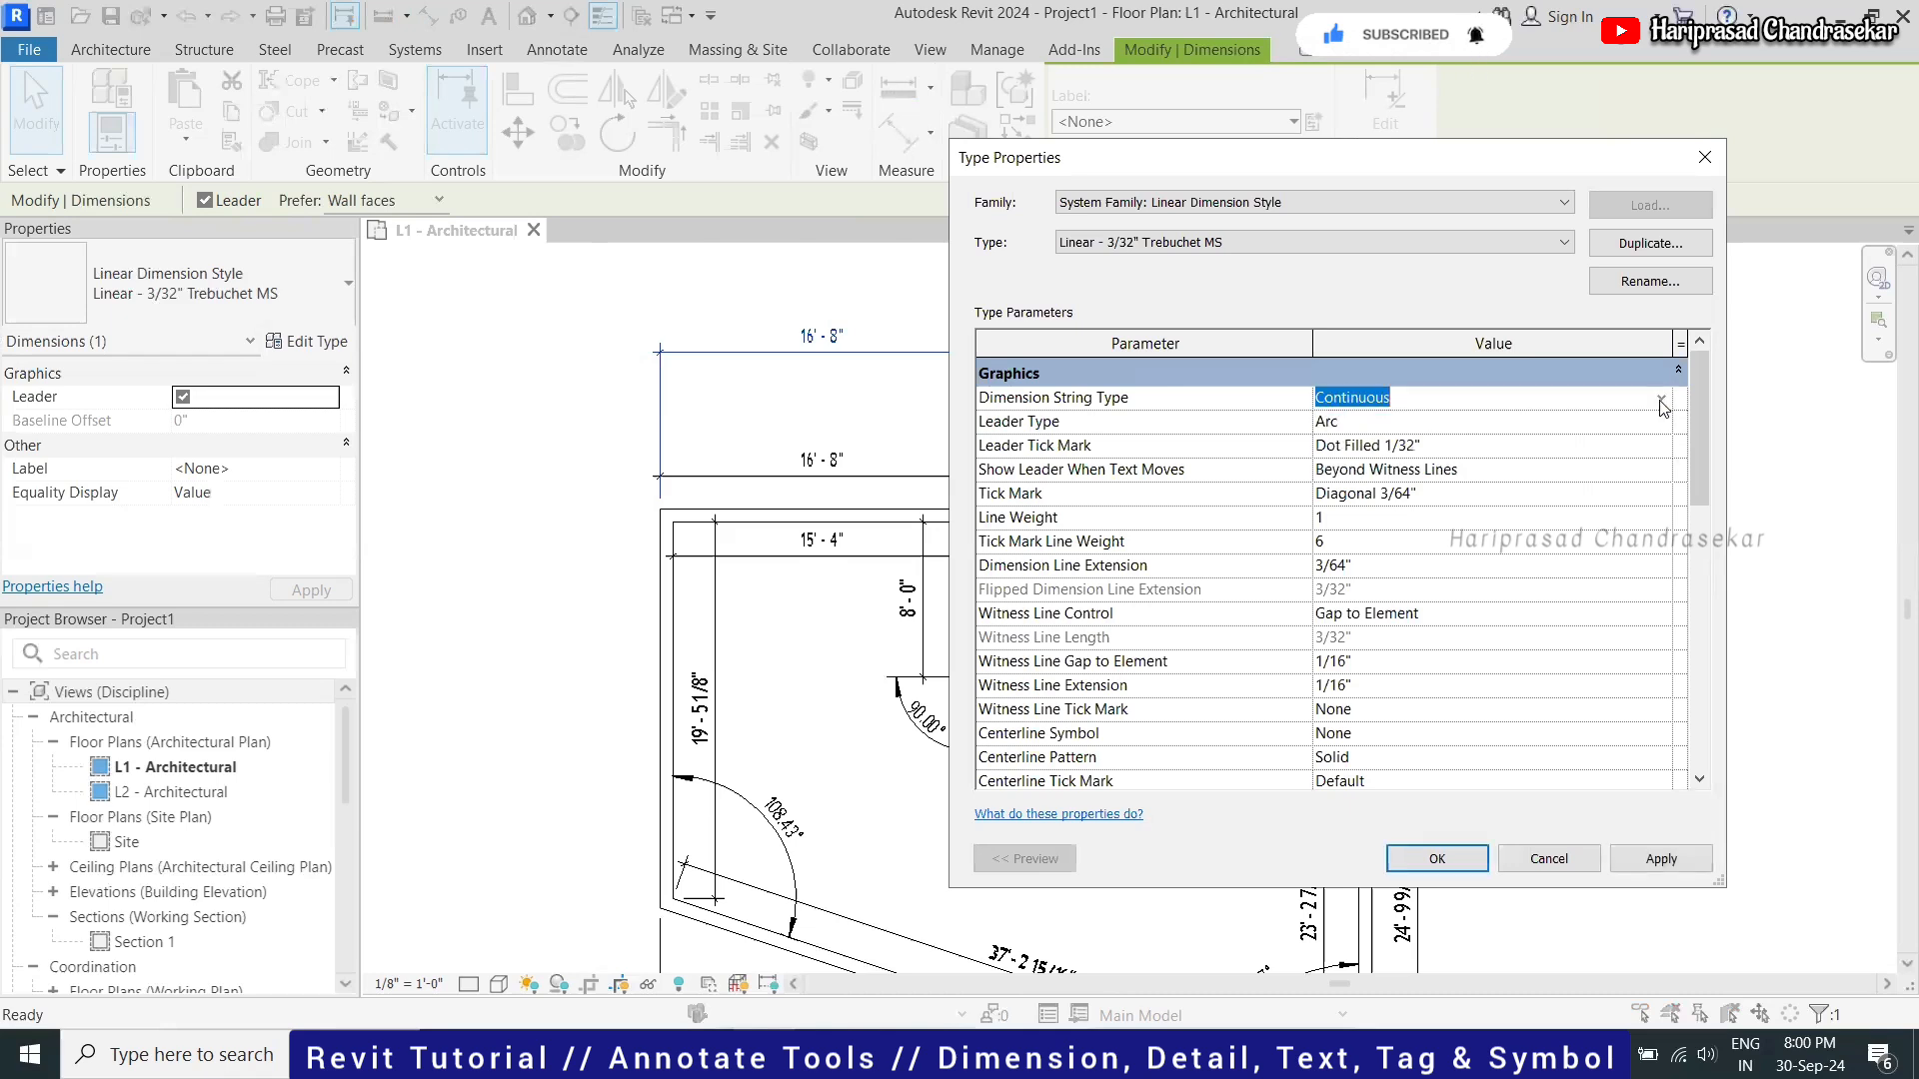
left_click(1663, 401)
left_click(1341, 442)
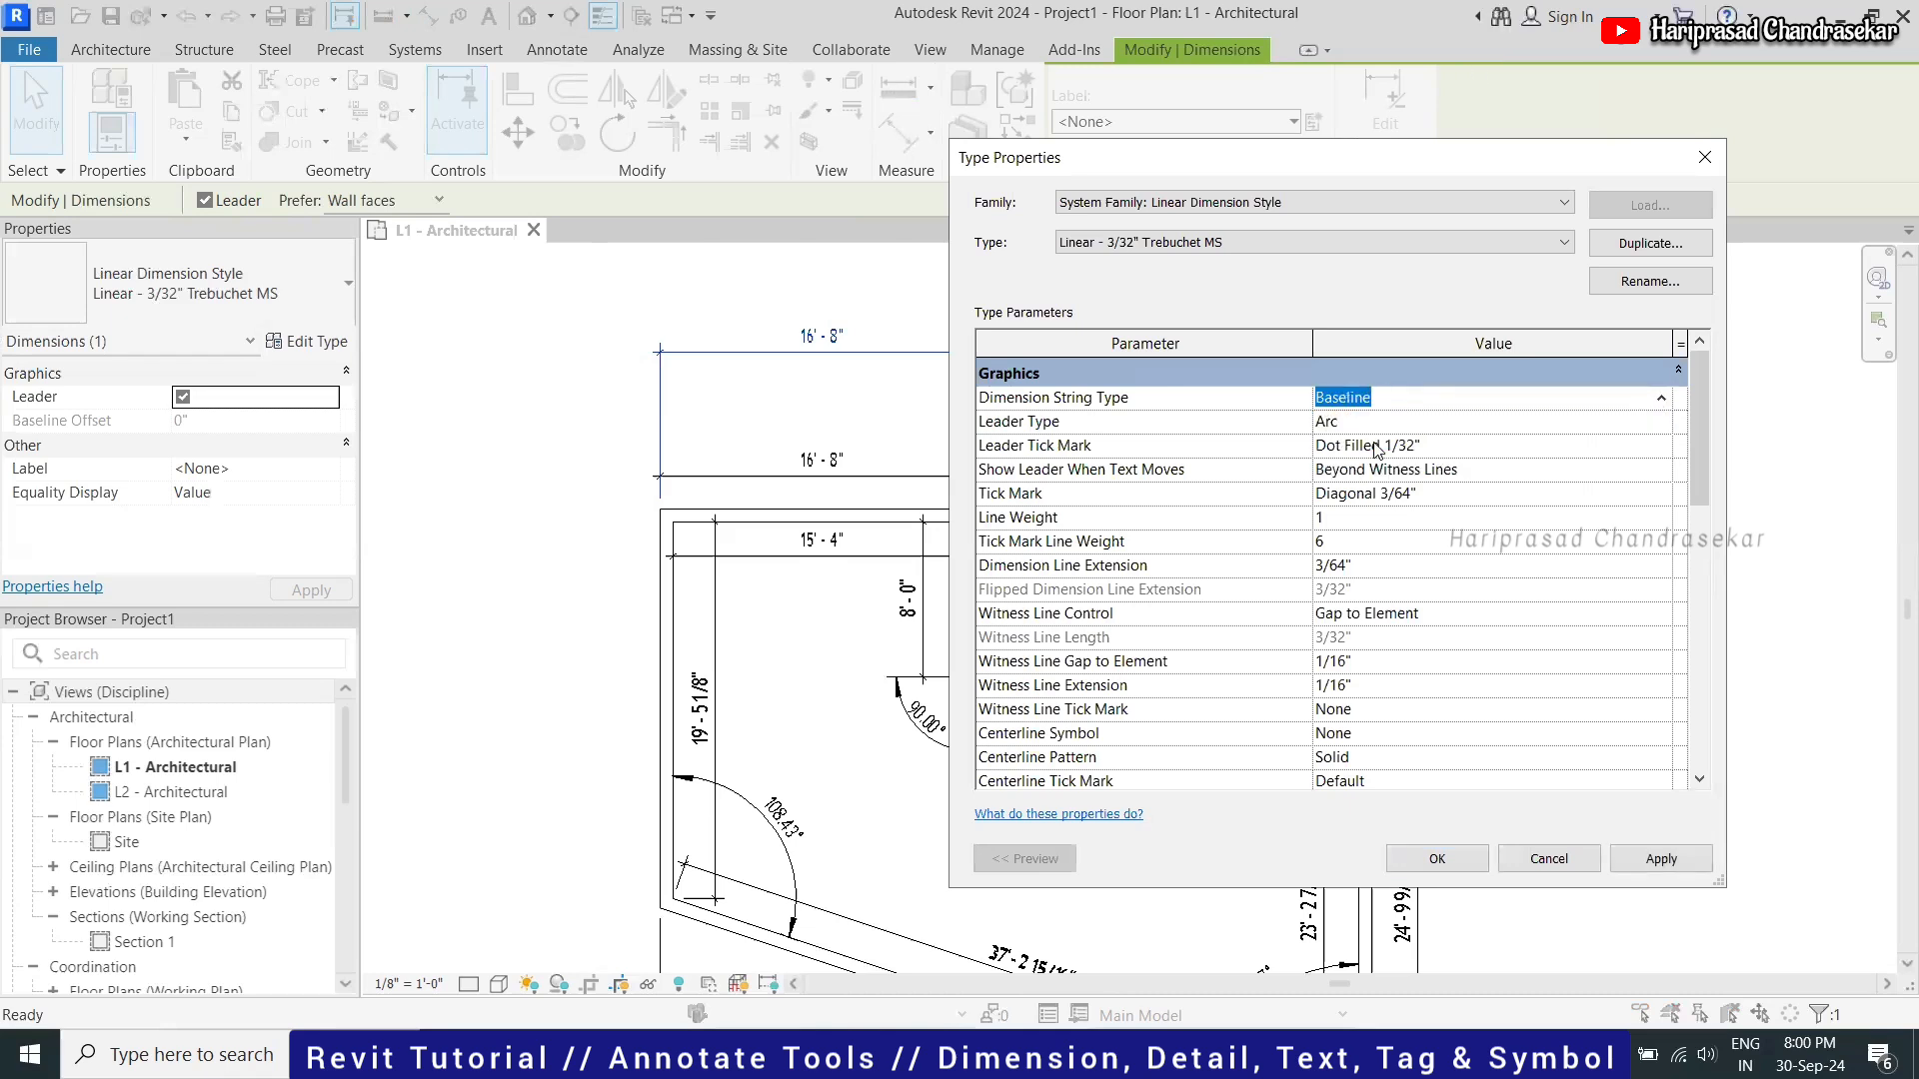
key("Return")
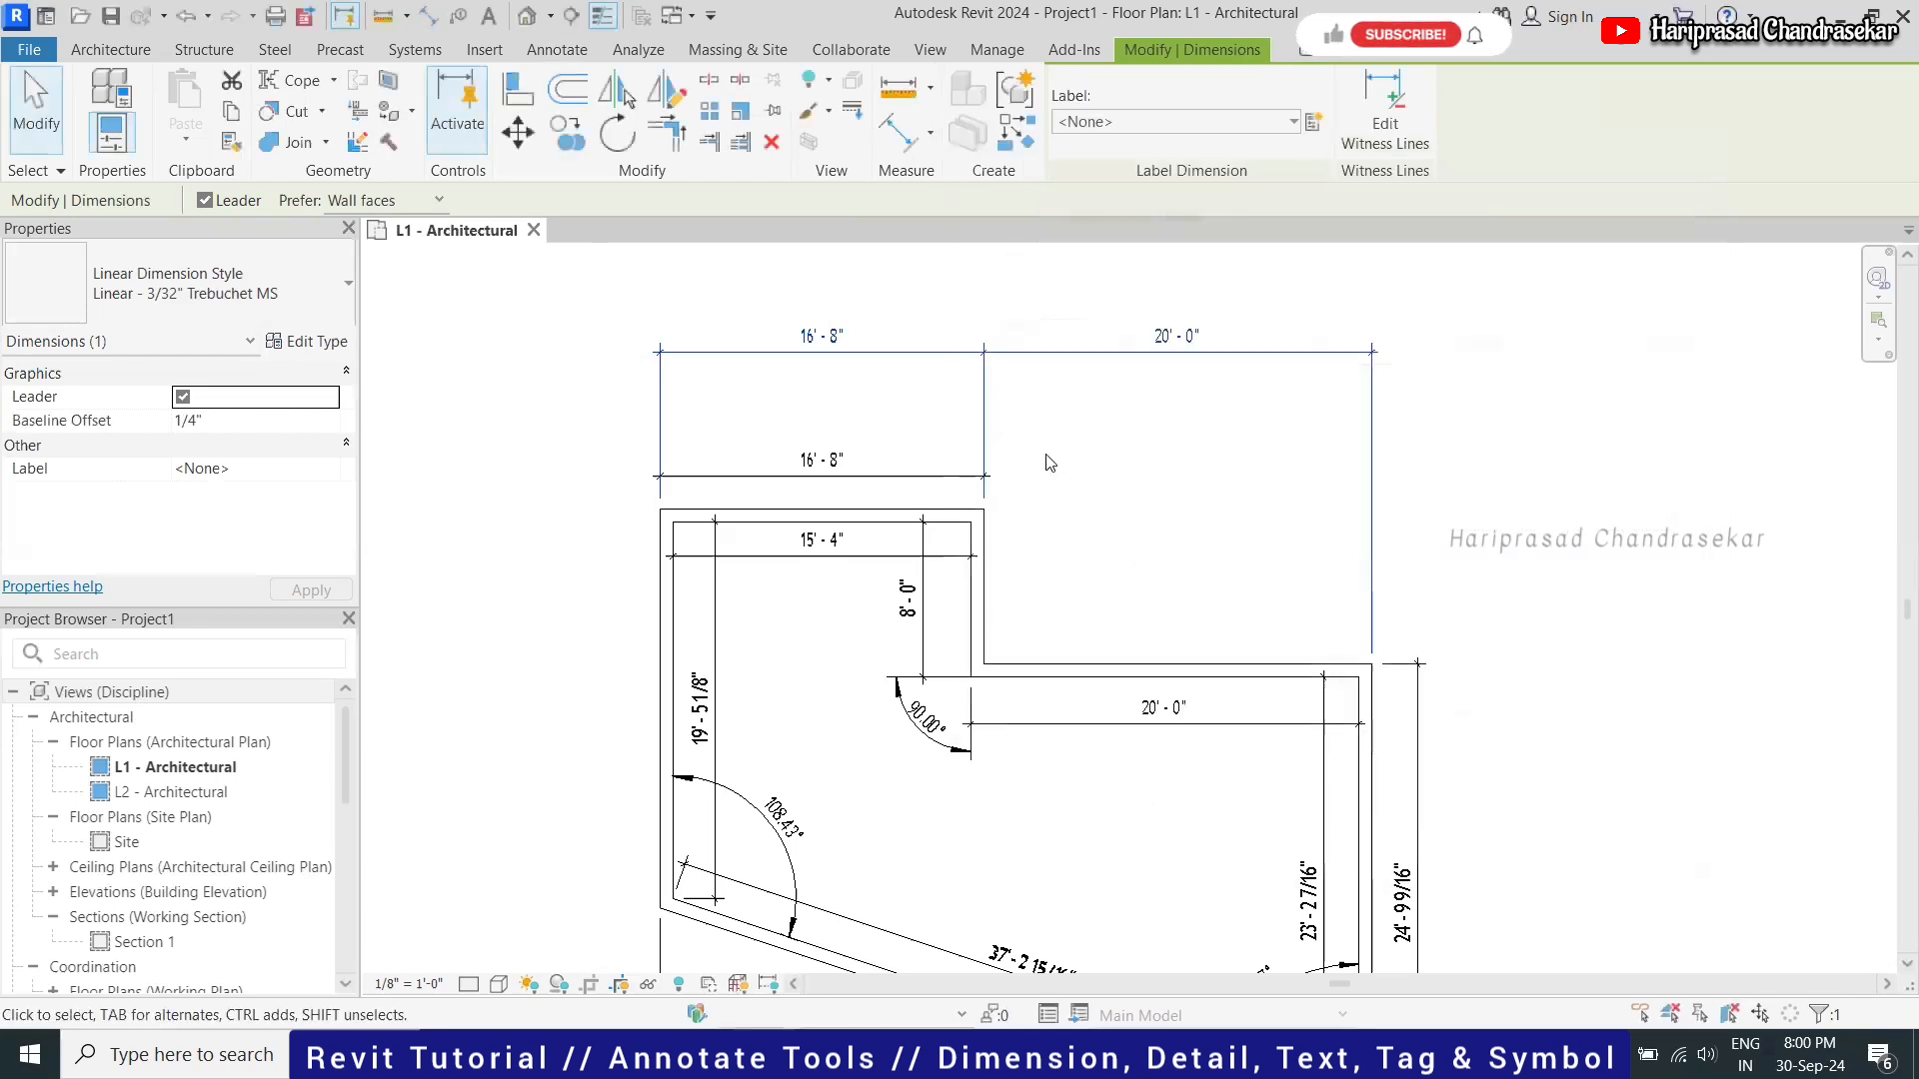
left_click(1172, 415)
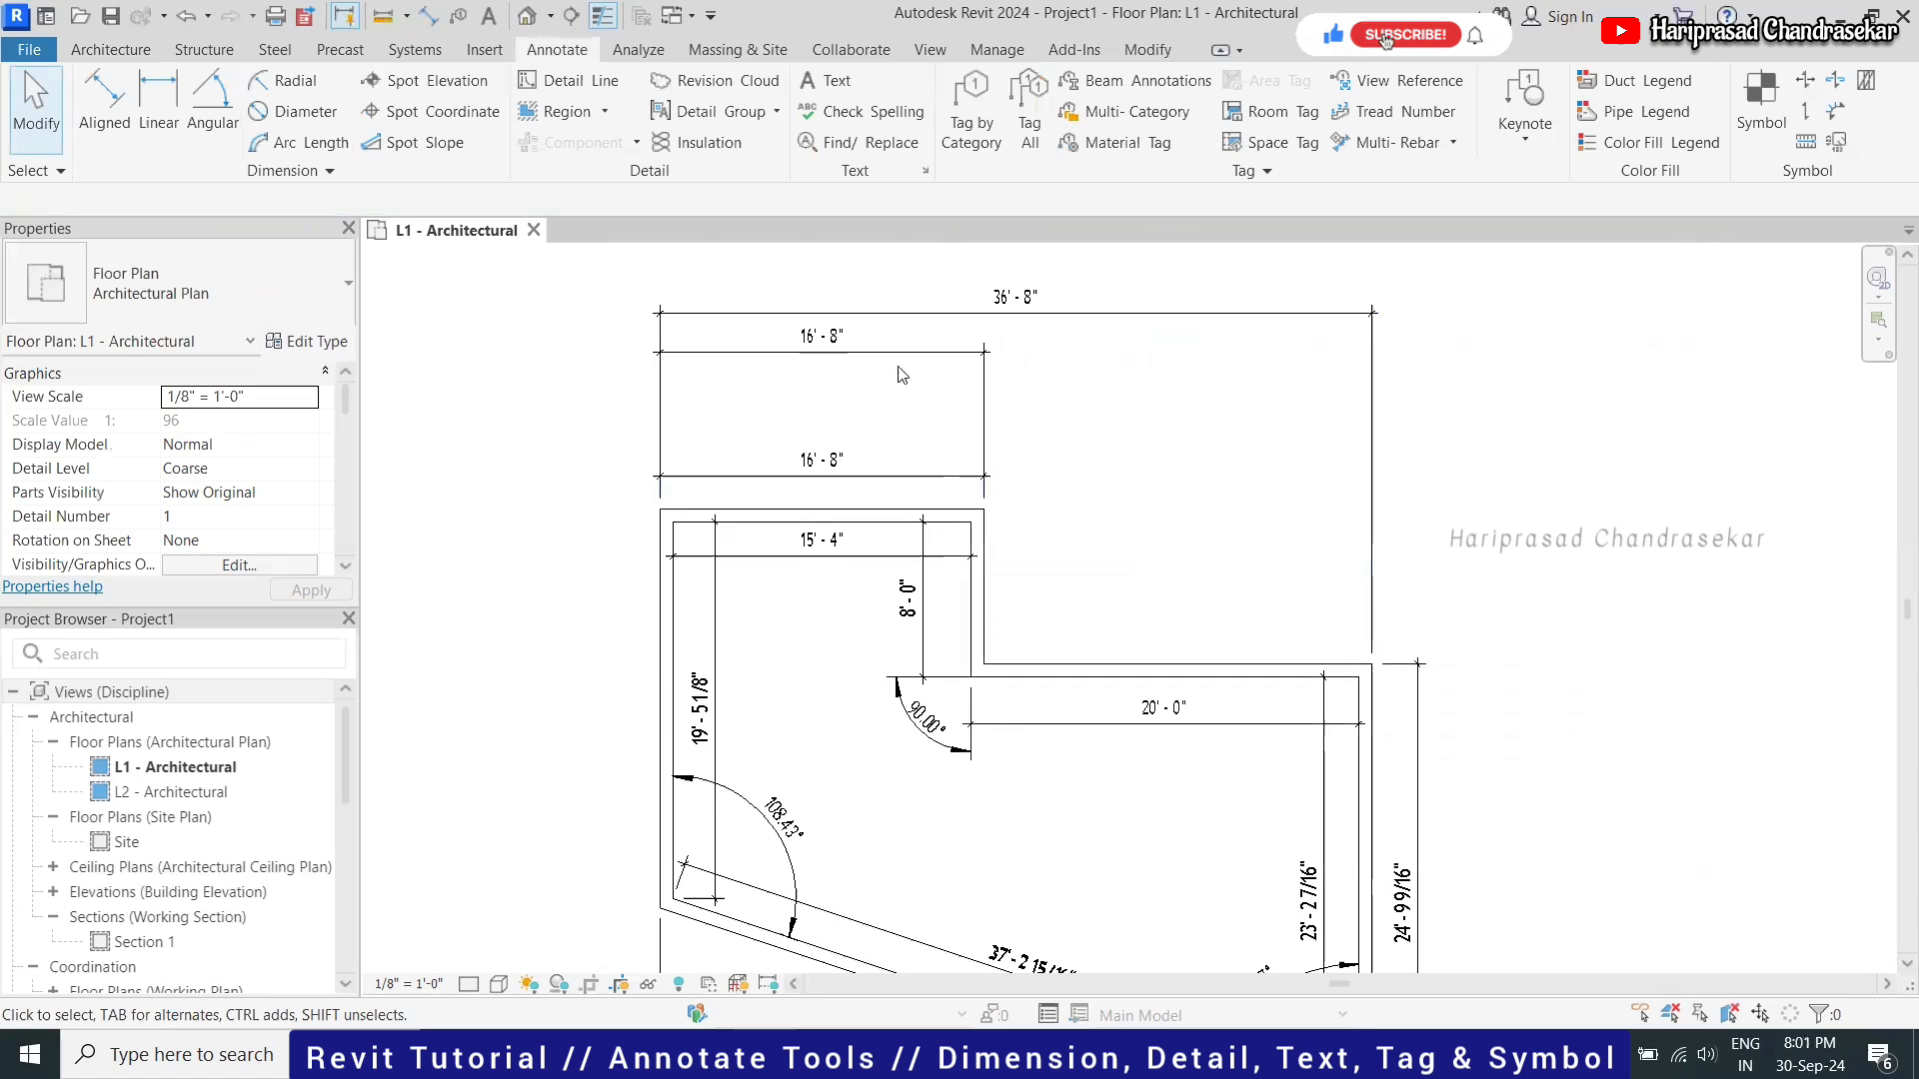
Set the Dimension String Type of the upper dimension string's linear style to Ordinate
left_click(939, 366)
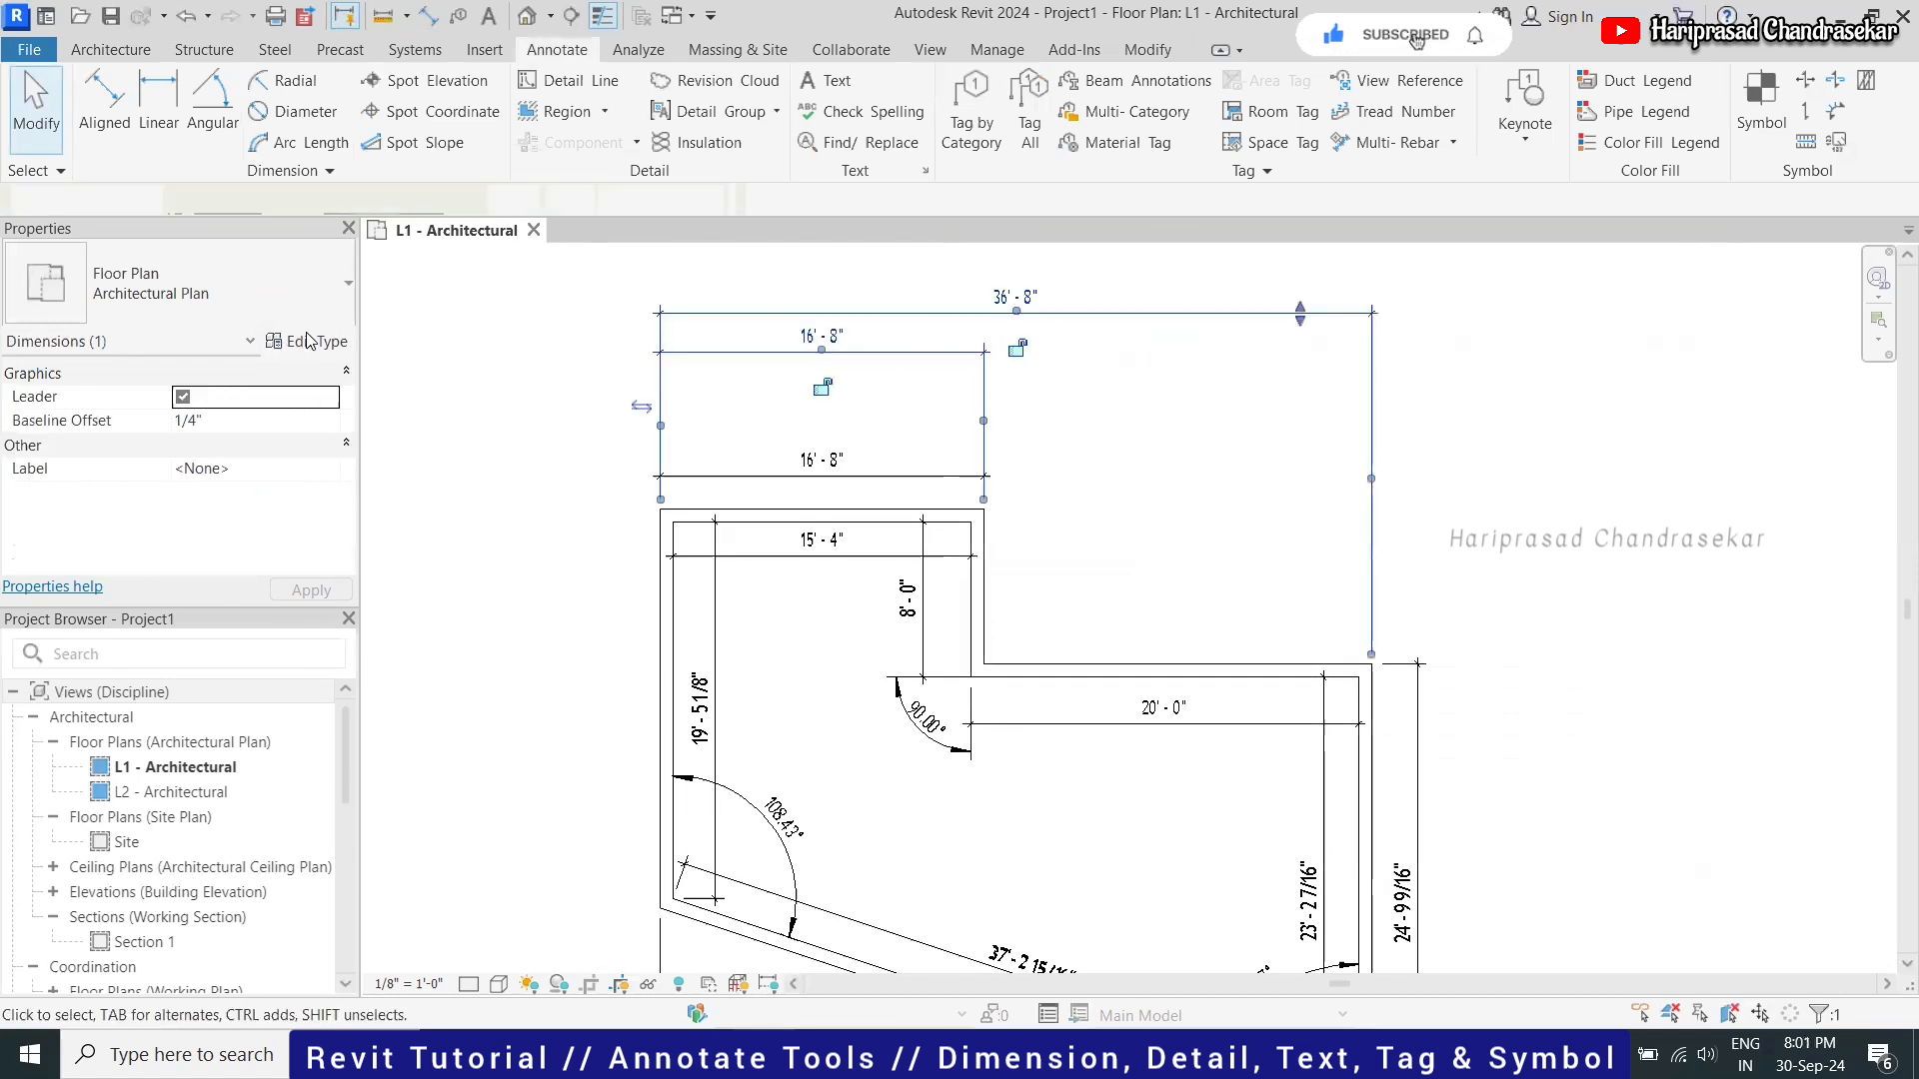
left_click(308, 341)
left_click(1663, 399)
left_click(1360, 462)
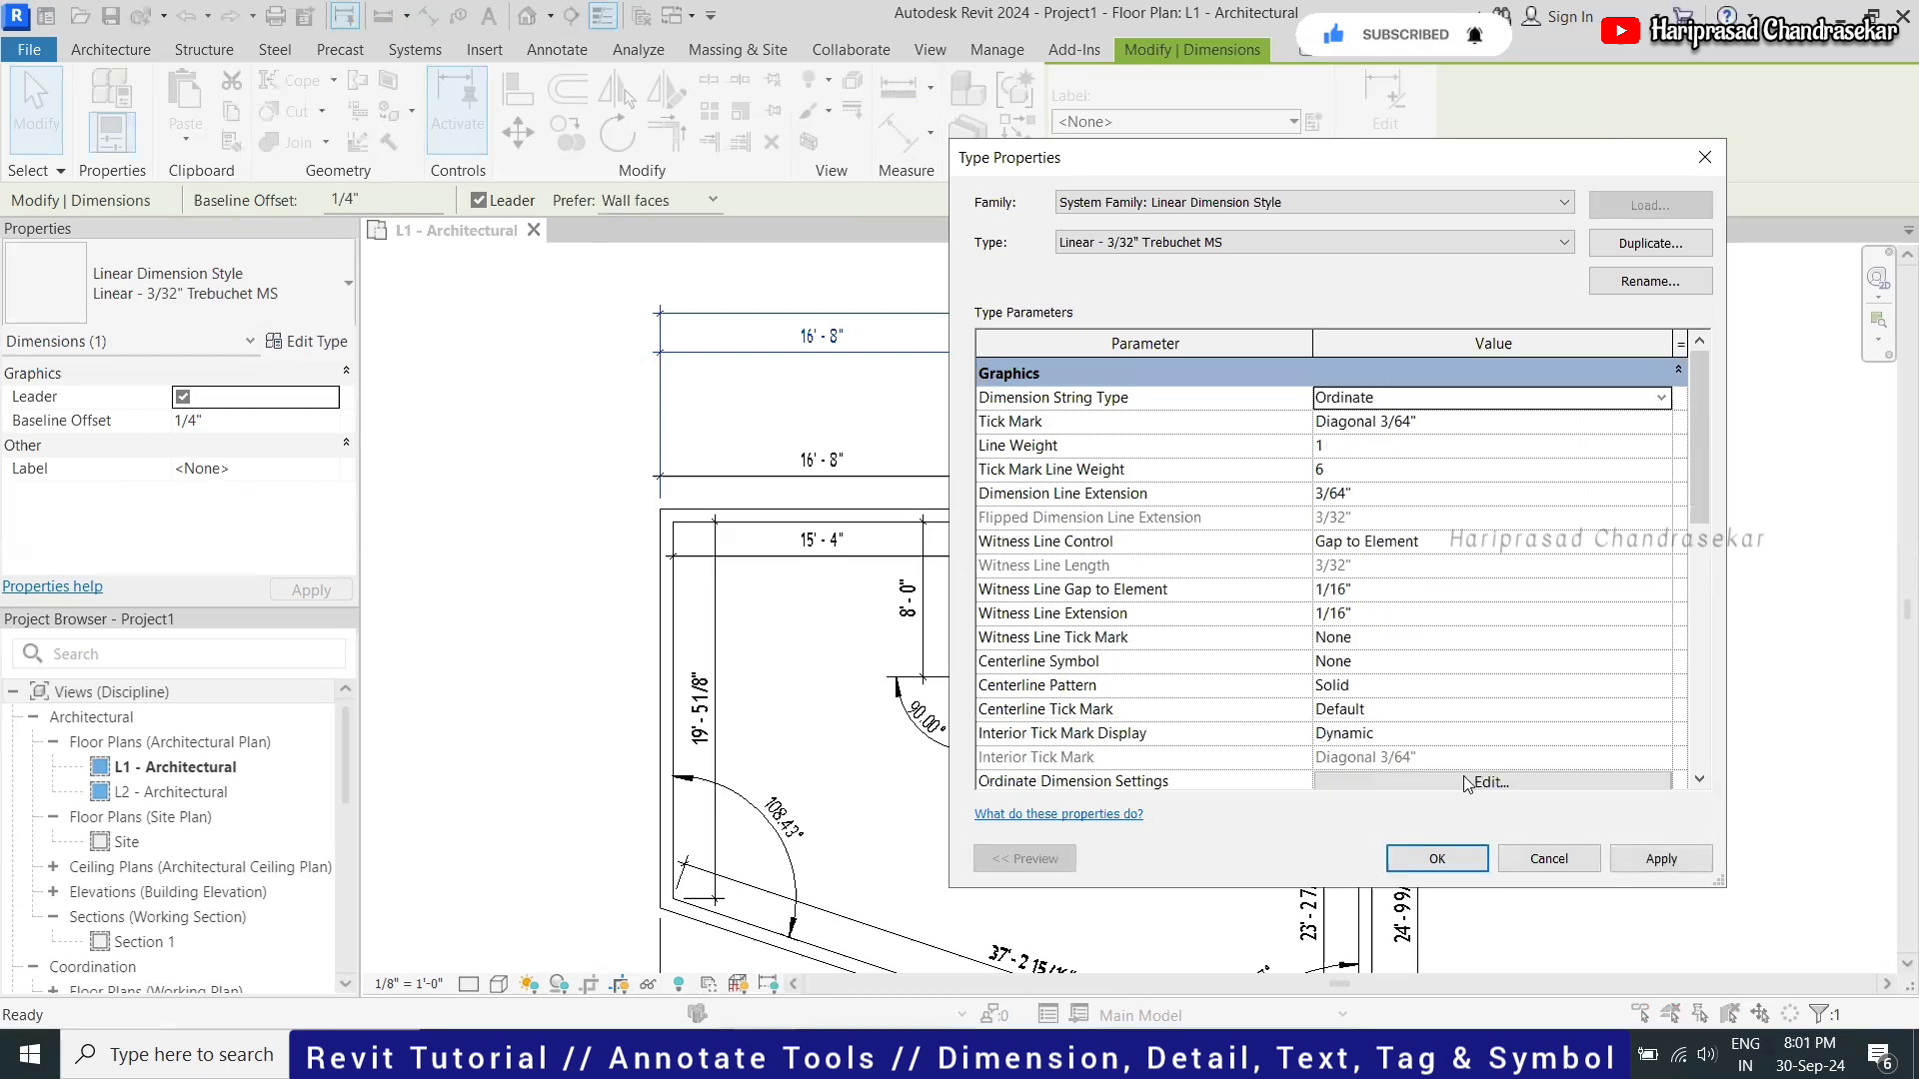
left_click(1438, 859)
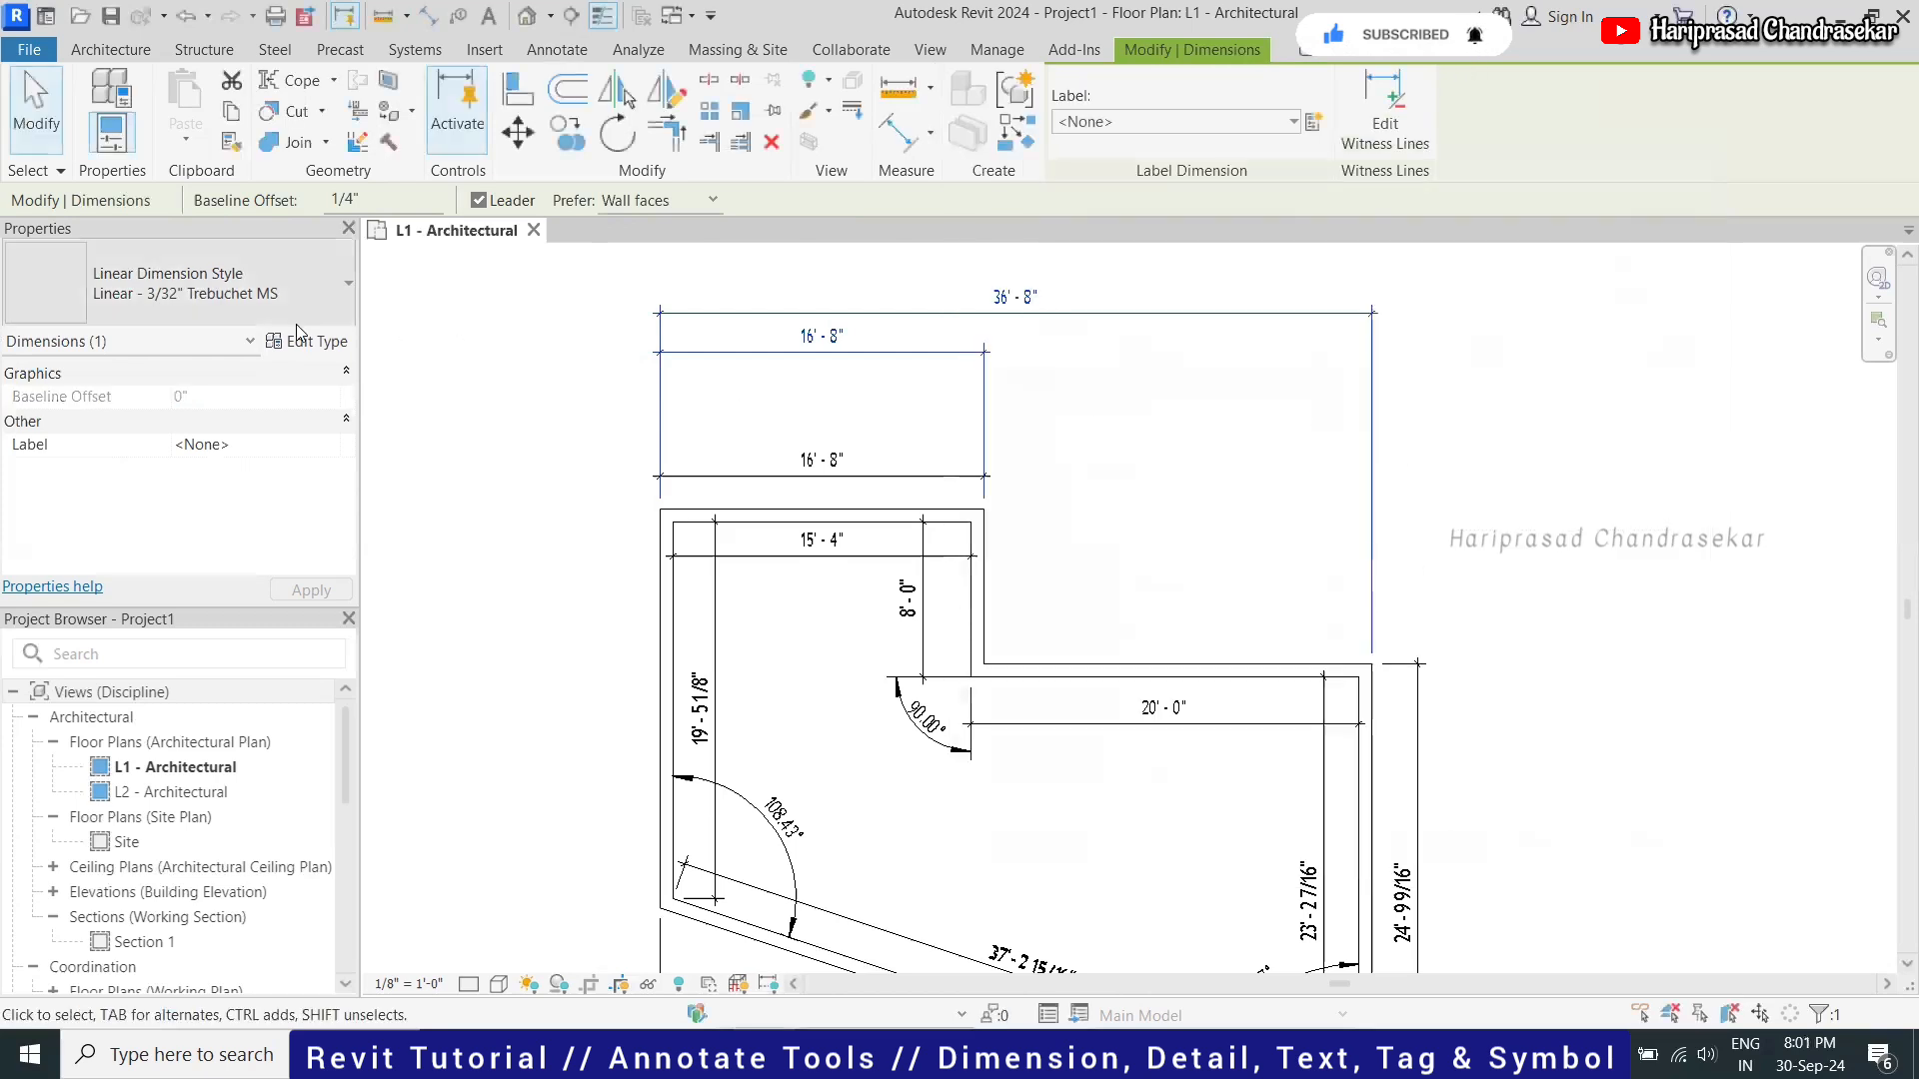
left_click(719, 394)
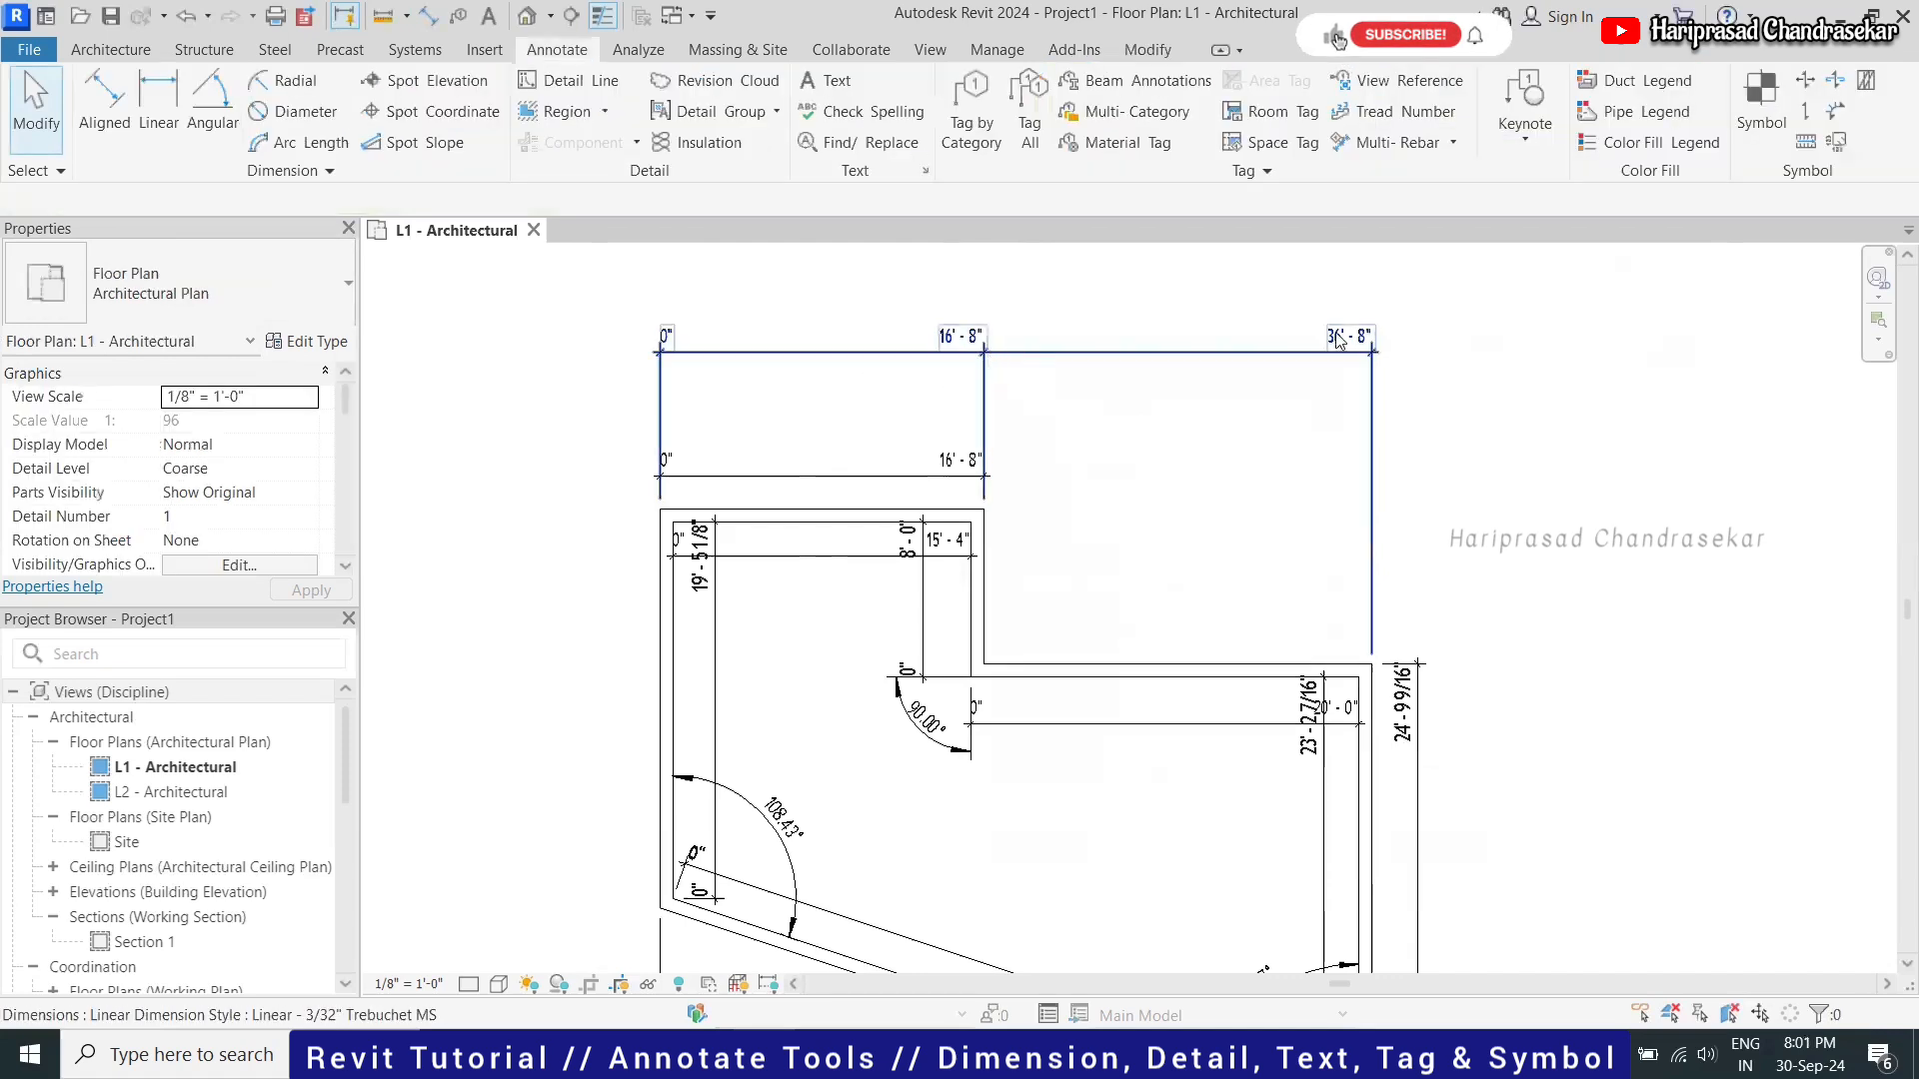
Set the Dimension String Type of the upper dimension string's linear style to Continuous
left_click(316, 343)
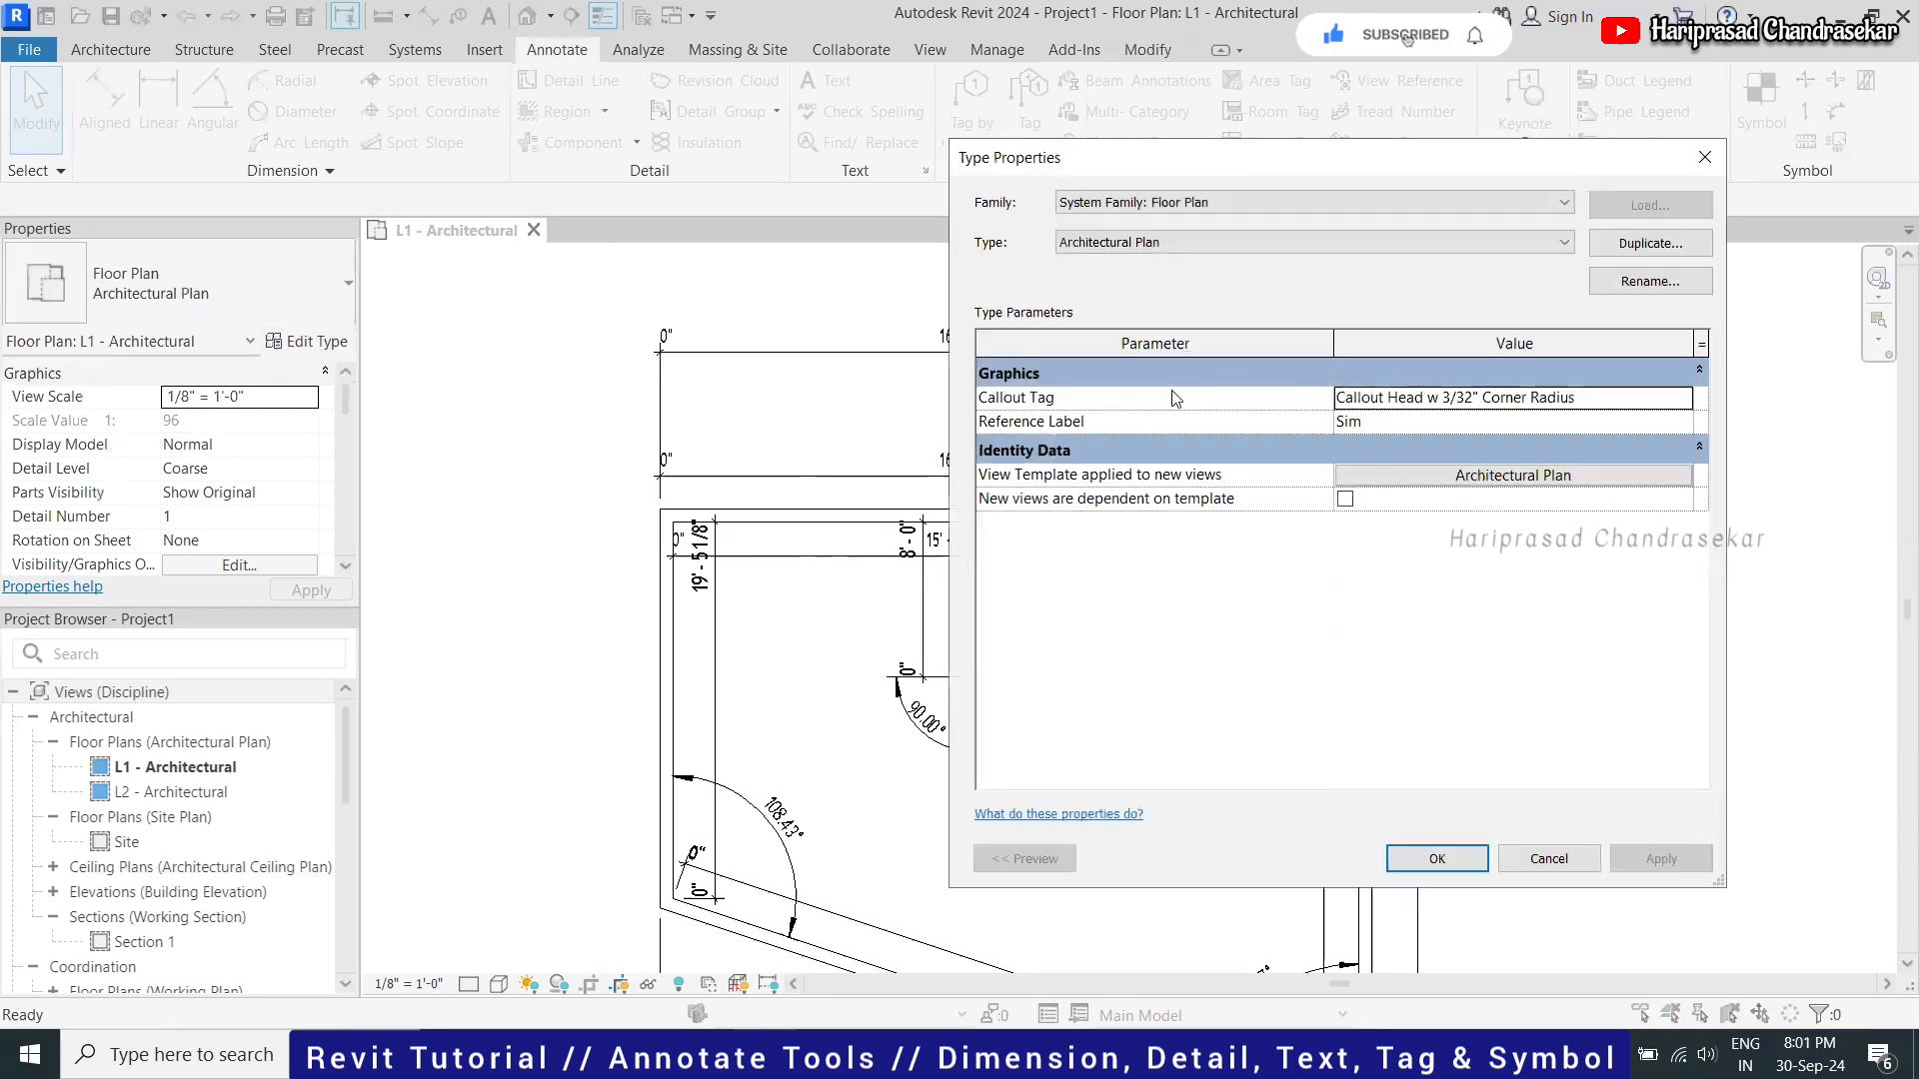
key("Escape")
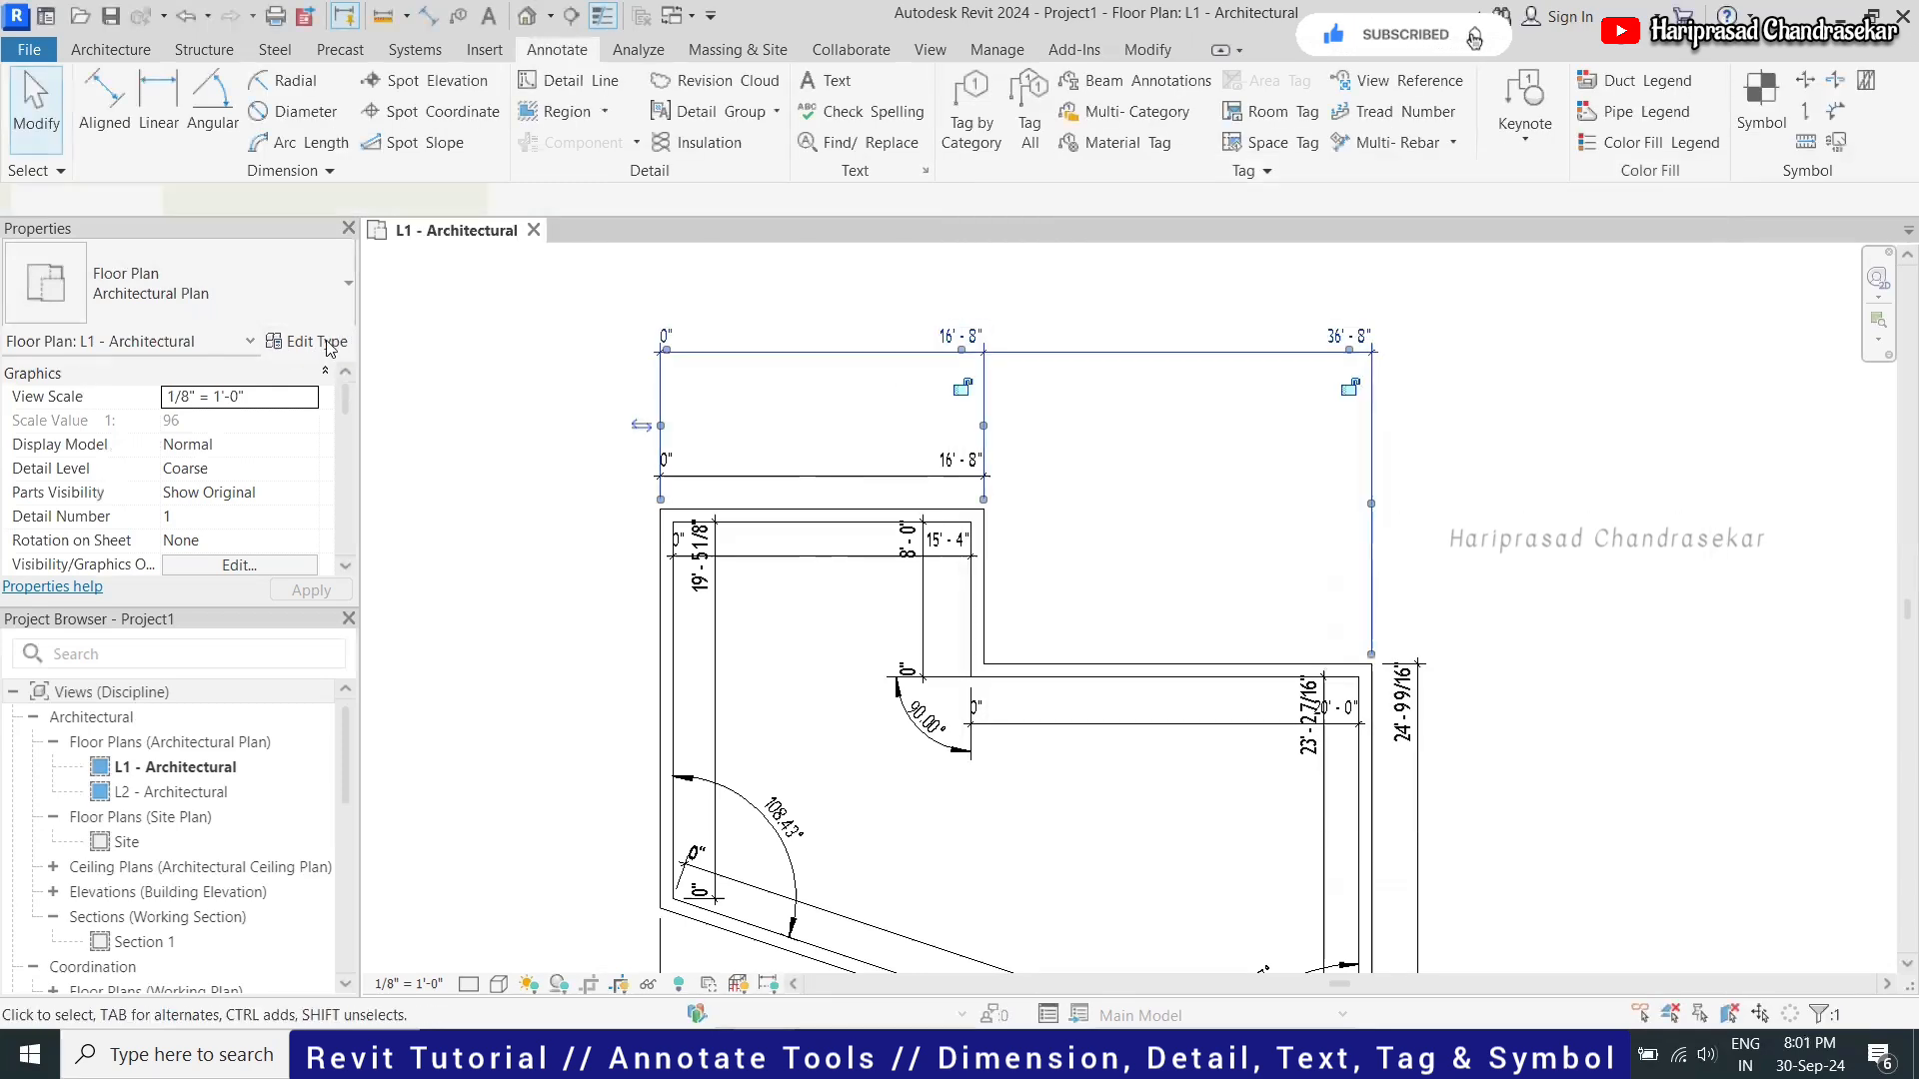
left_click(1114, 354)
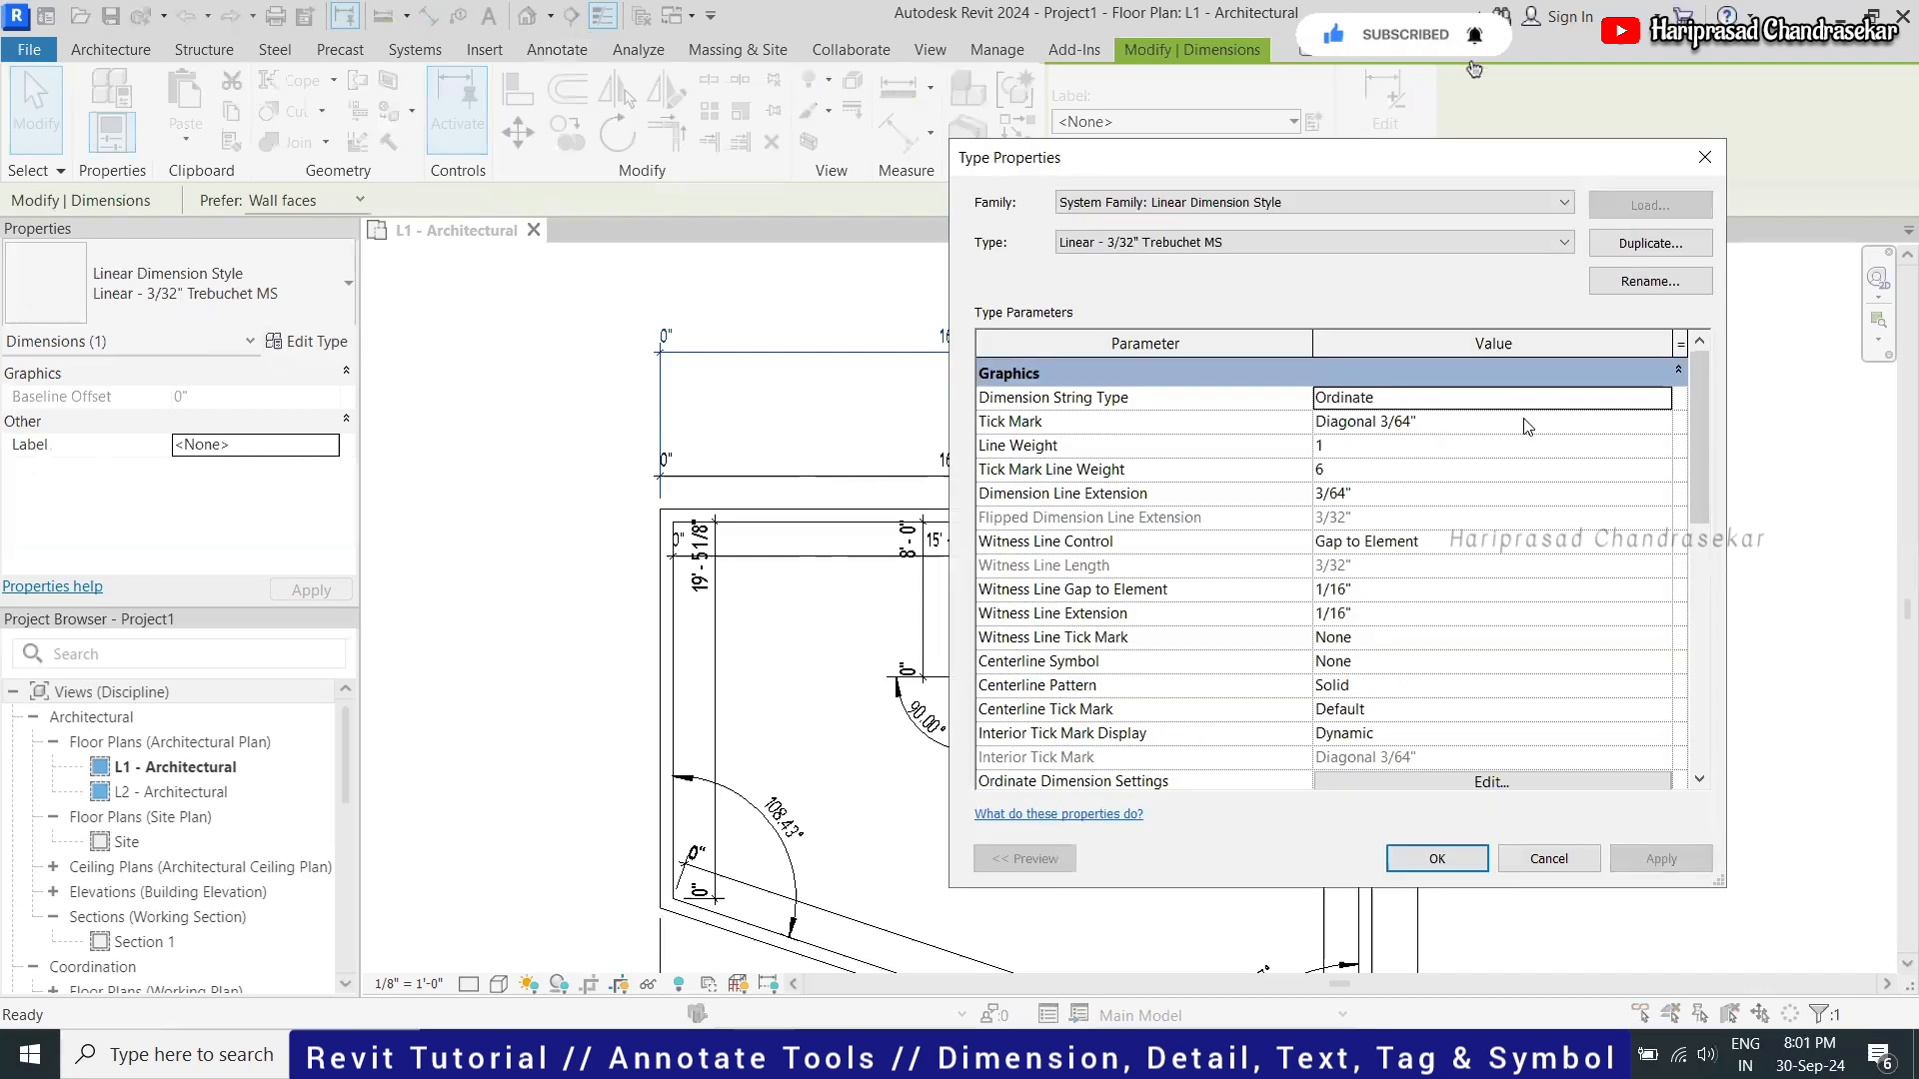
left_click(1657, 404)
left_click(1351, 422)
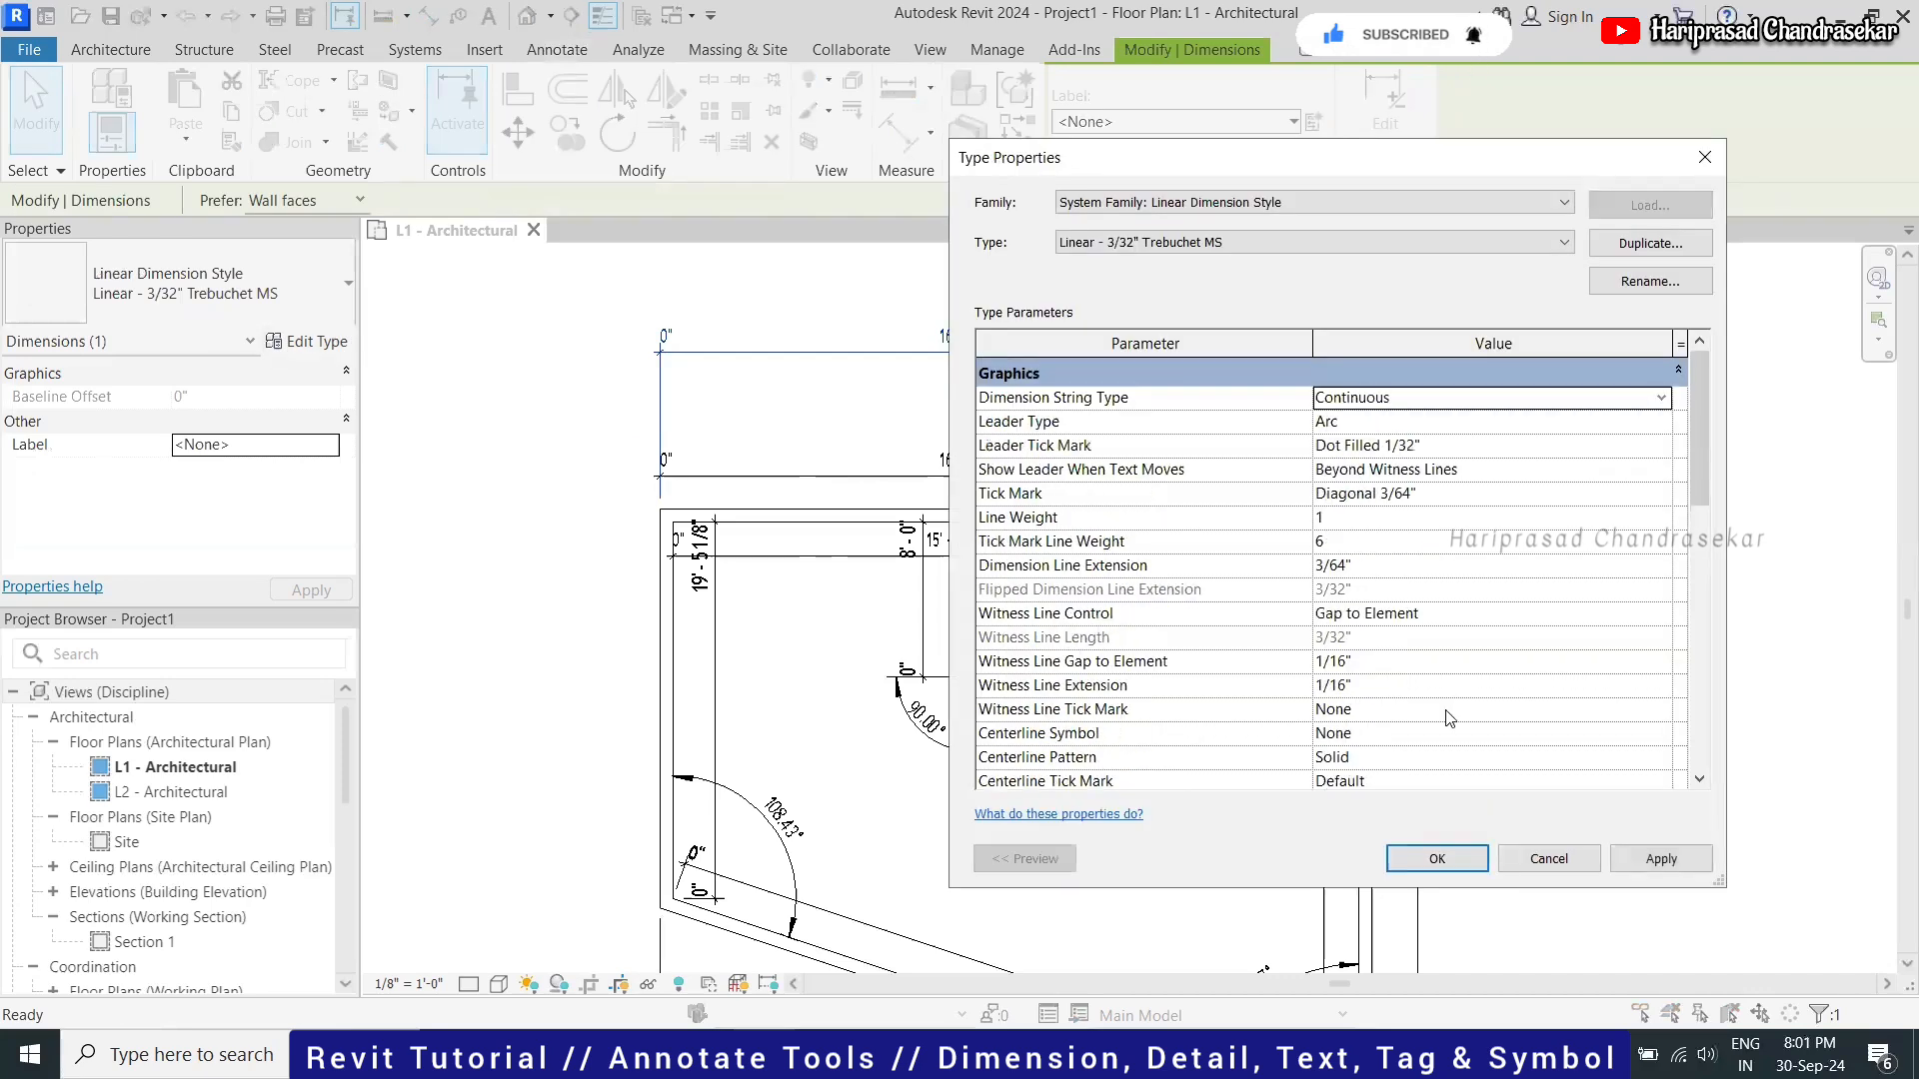
left_click(1436, 858)
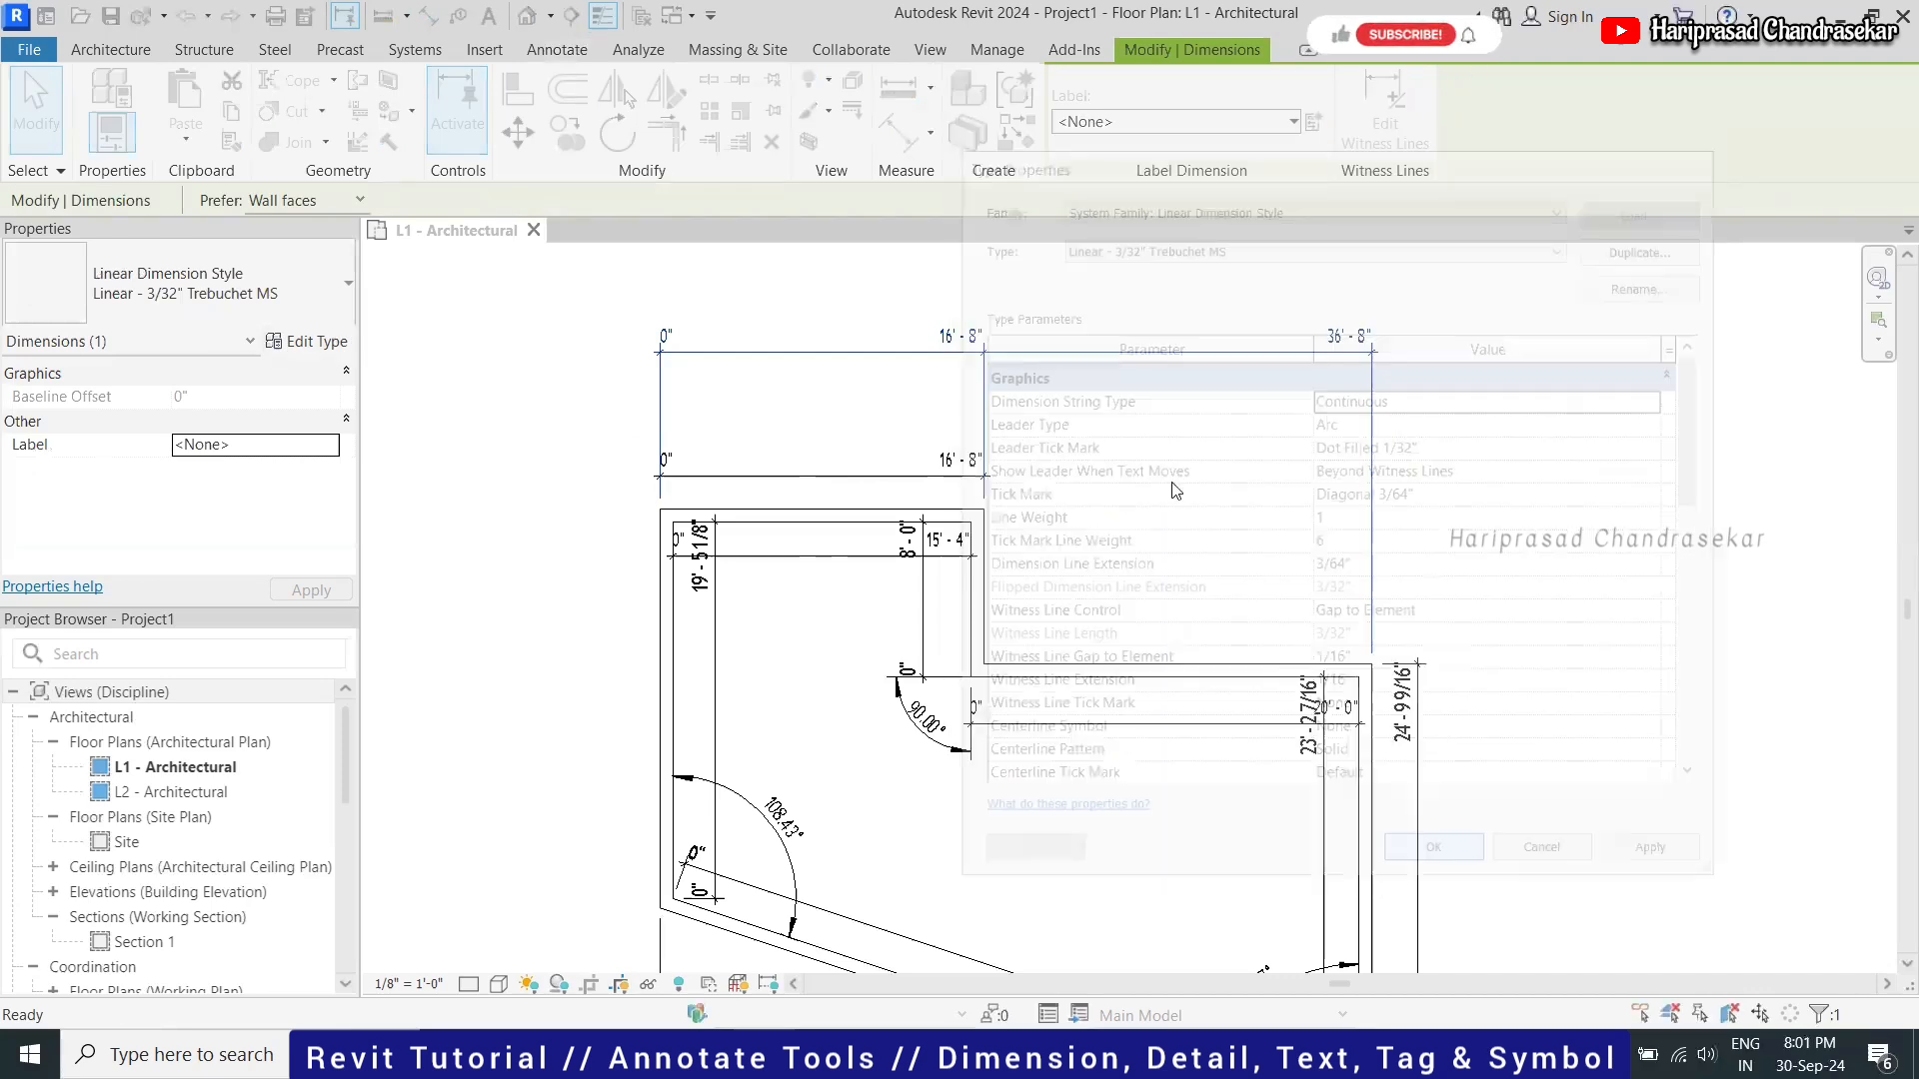
left_click(1080, 432)
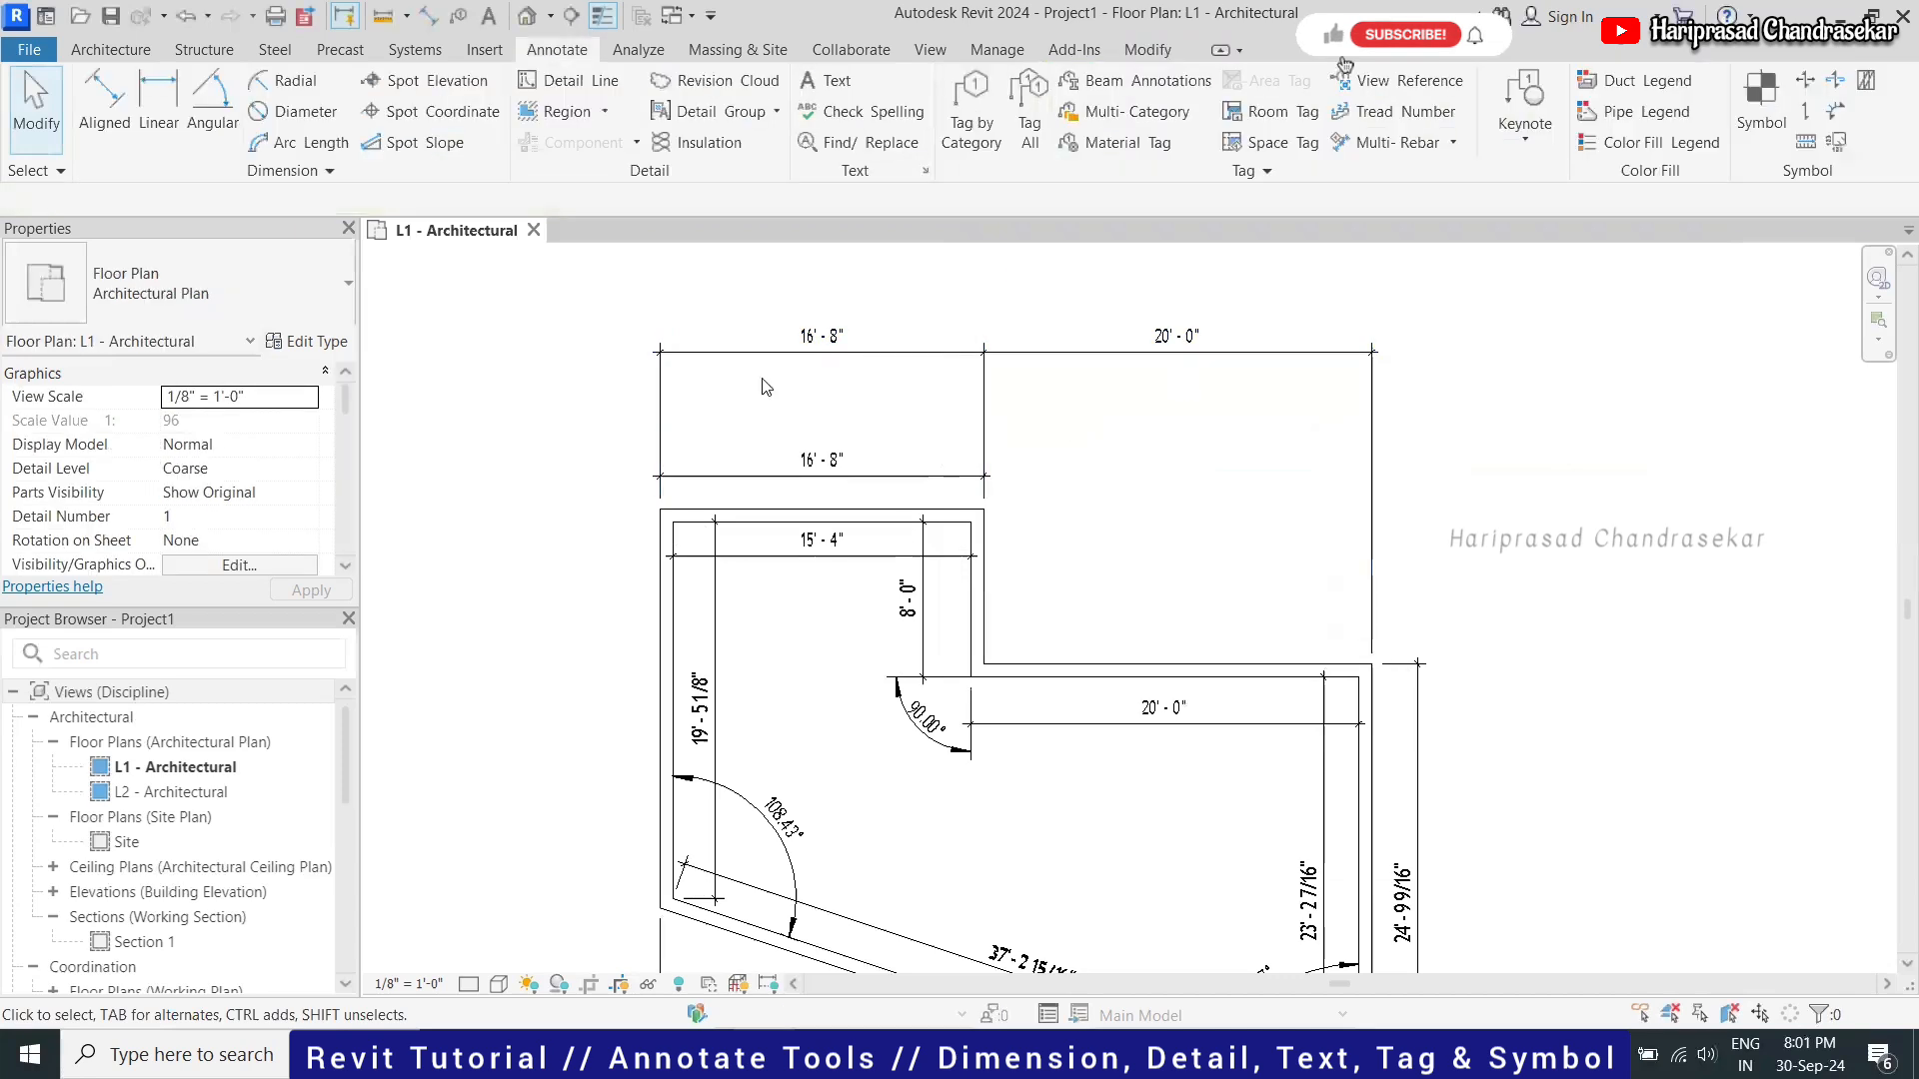
Constrain the two segments of the upper dimension string to be equal with the EQ toggle
scroll(683, 375, "down", 1)
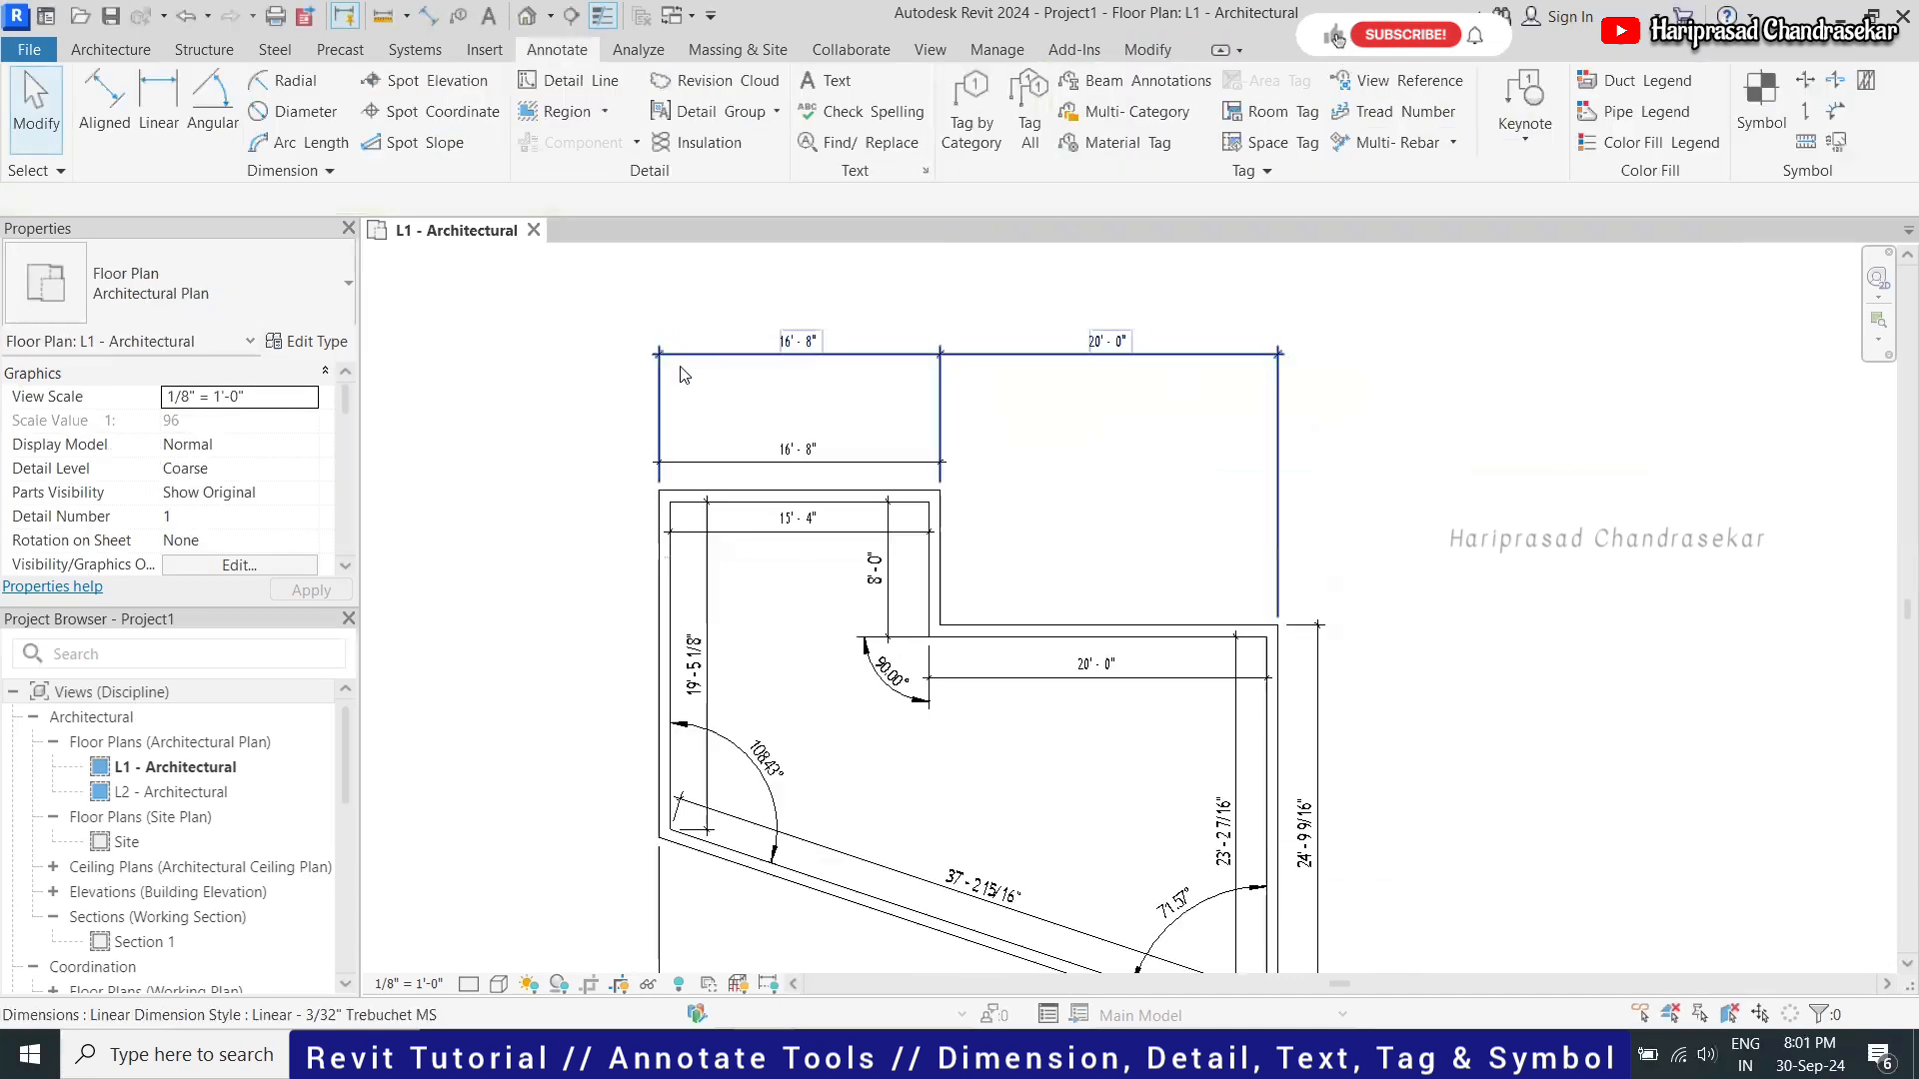
left_click(1017, 357)
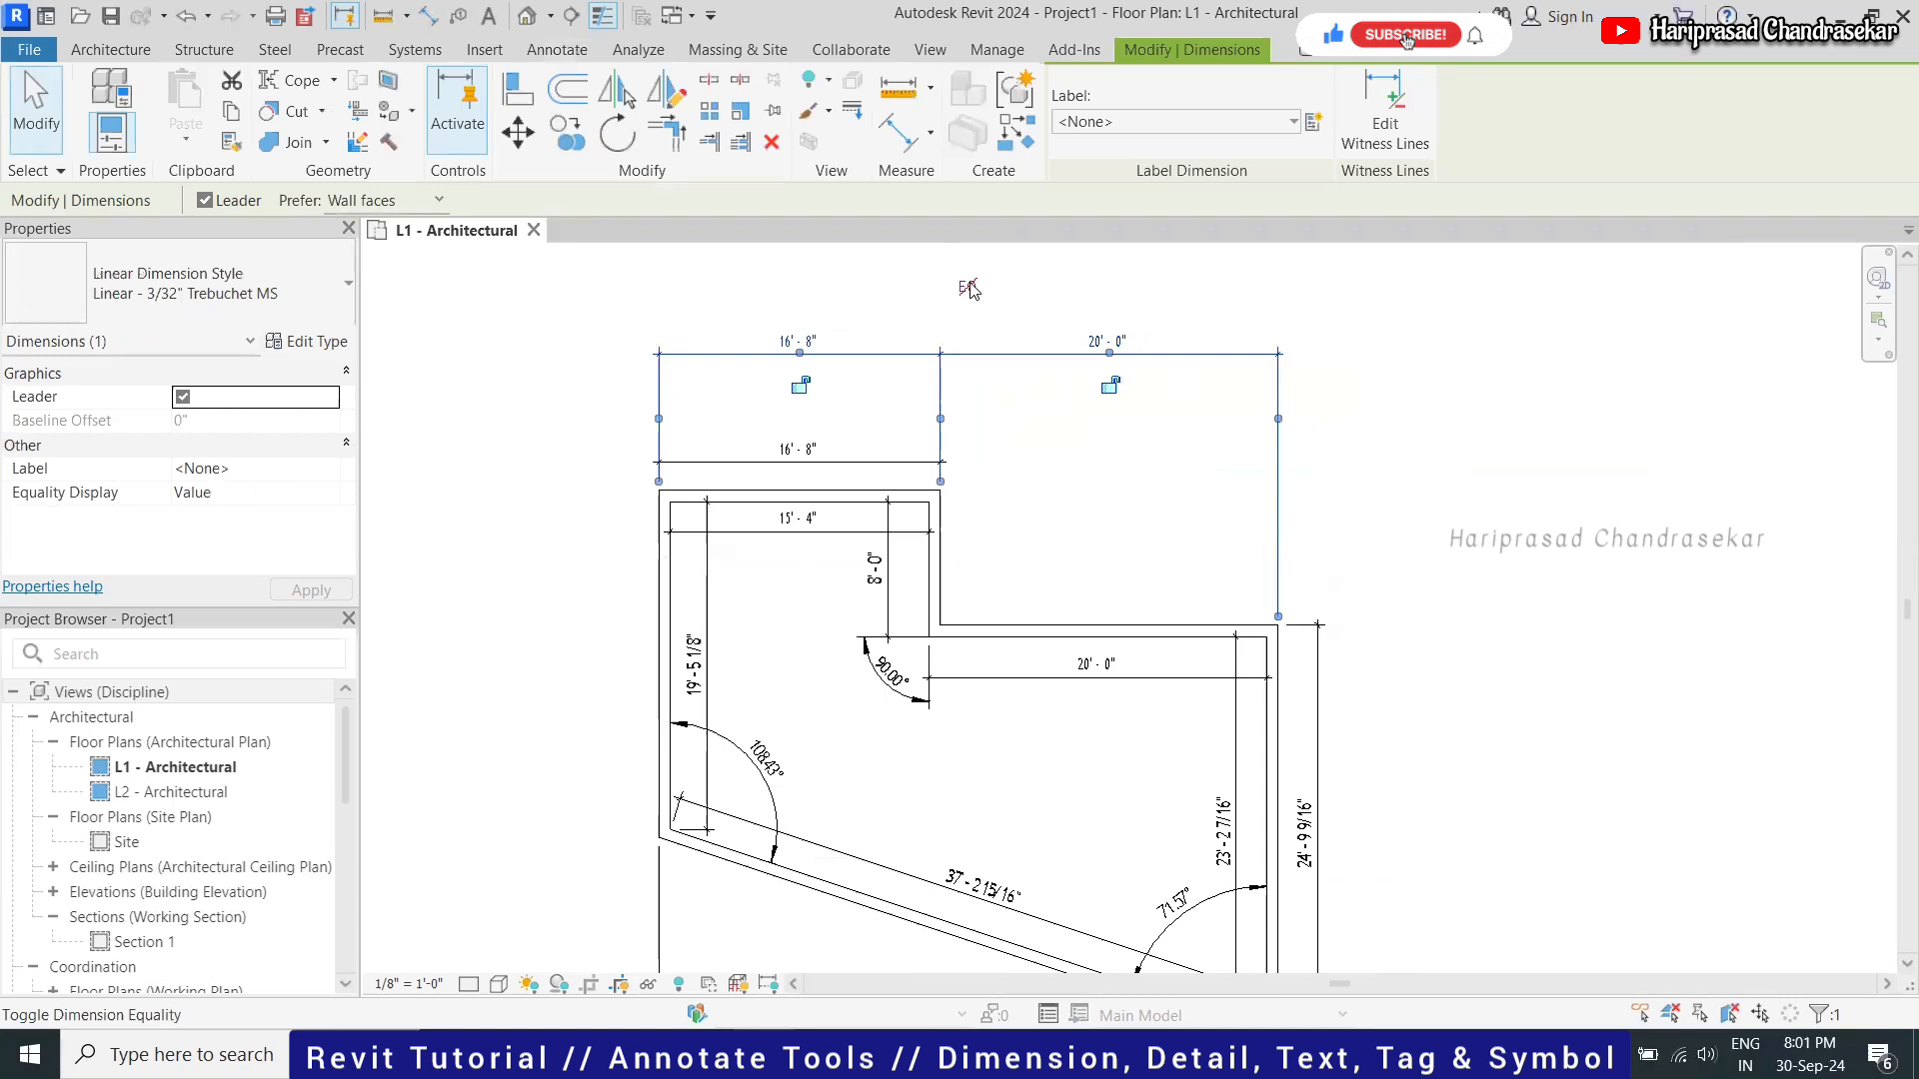
left_click(969, 289)
left_click(1050, 455)
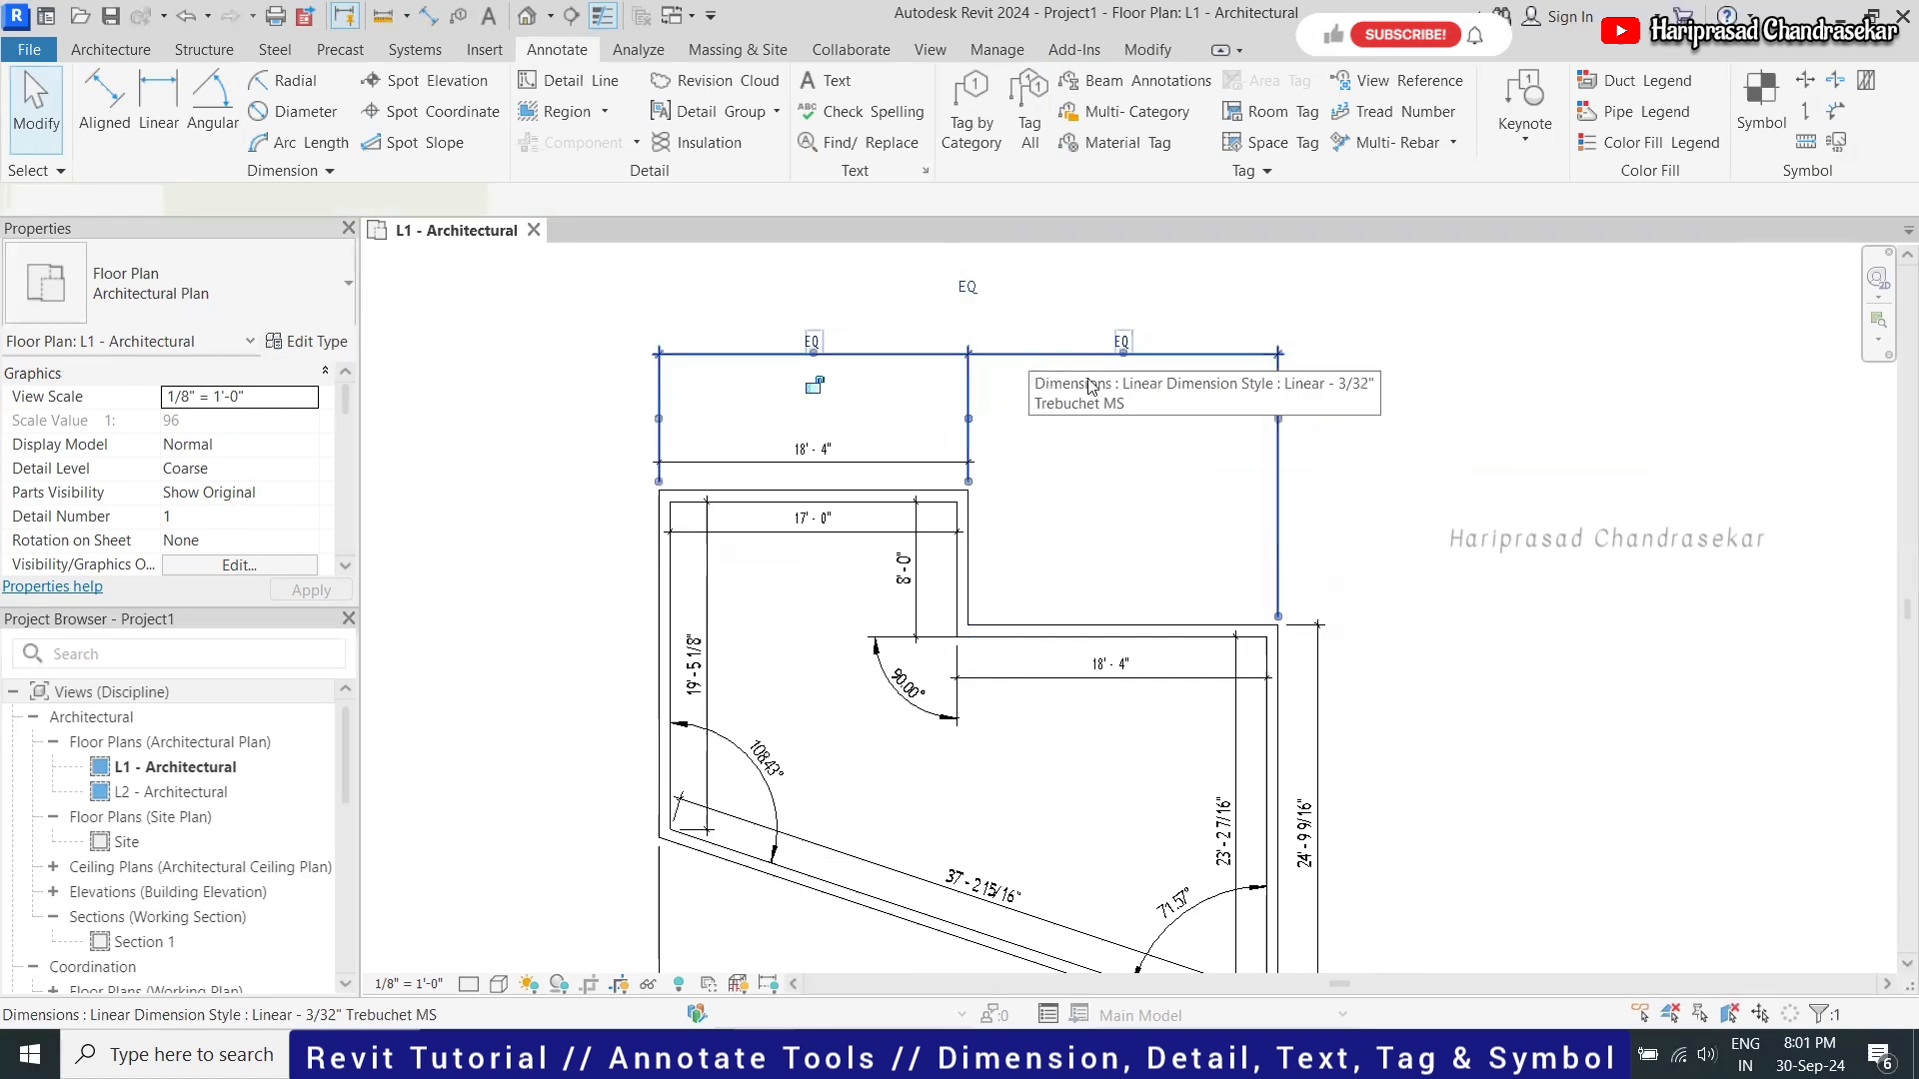
Set the Equality Display of the upper dimension string to Value
left_click(1032, 357)
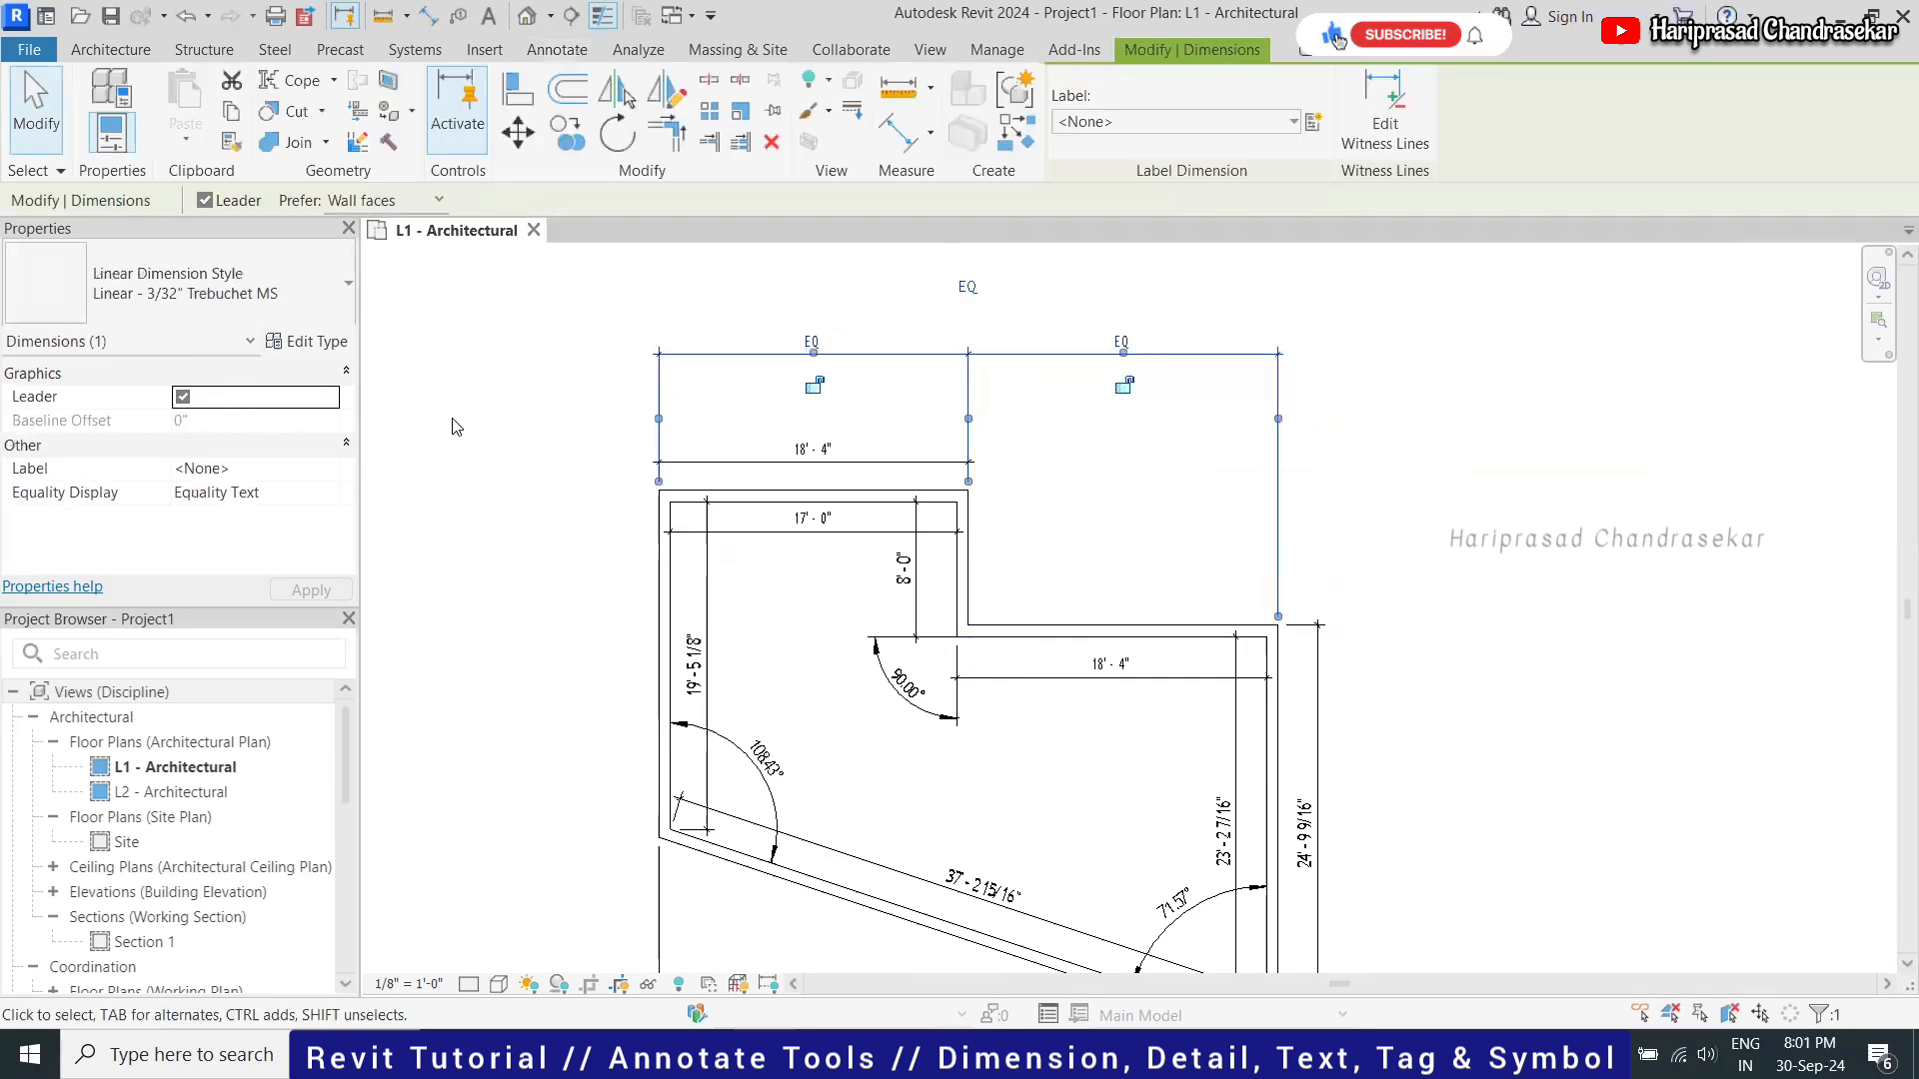
left_click(334, 500)
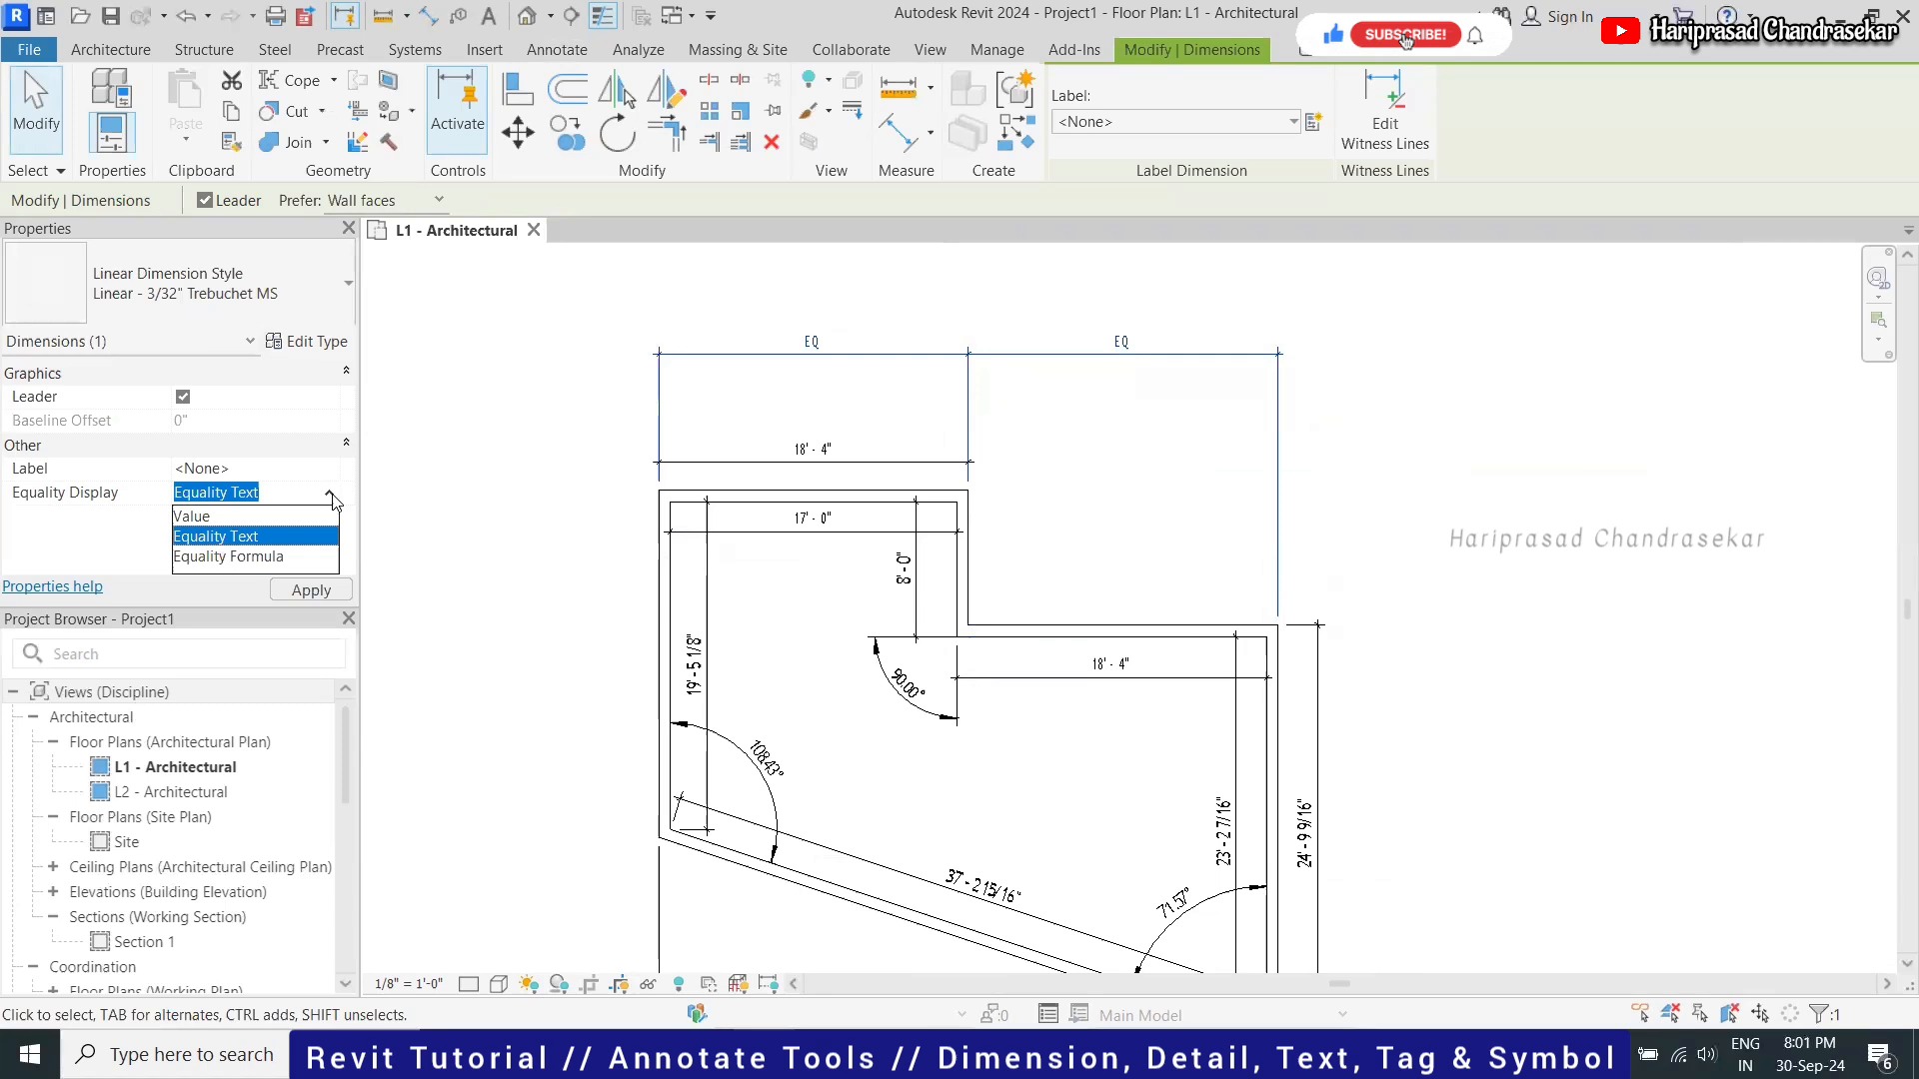
left_click(236, 518)
left_click(1405, 443)
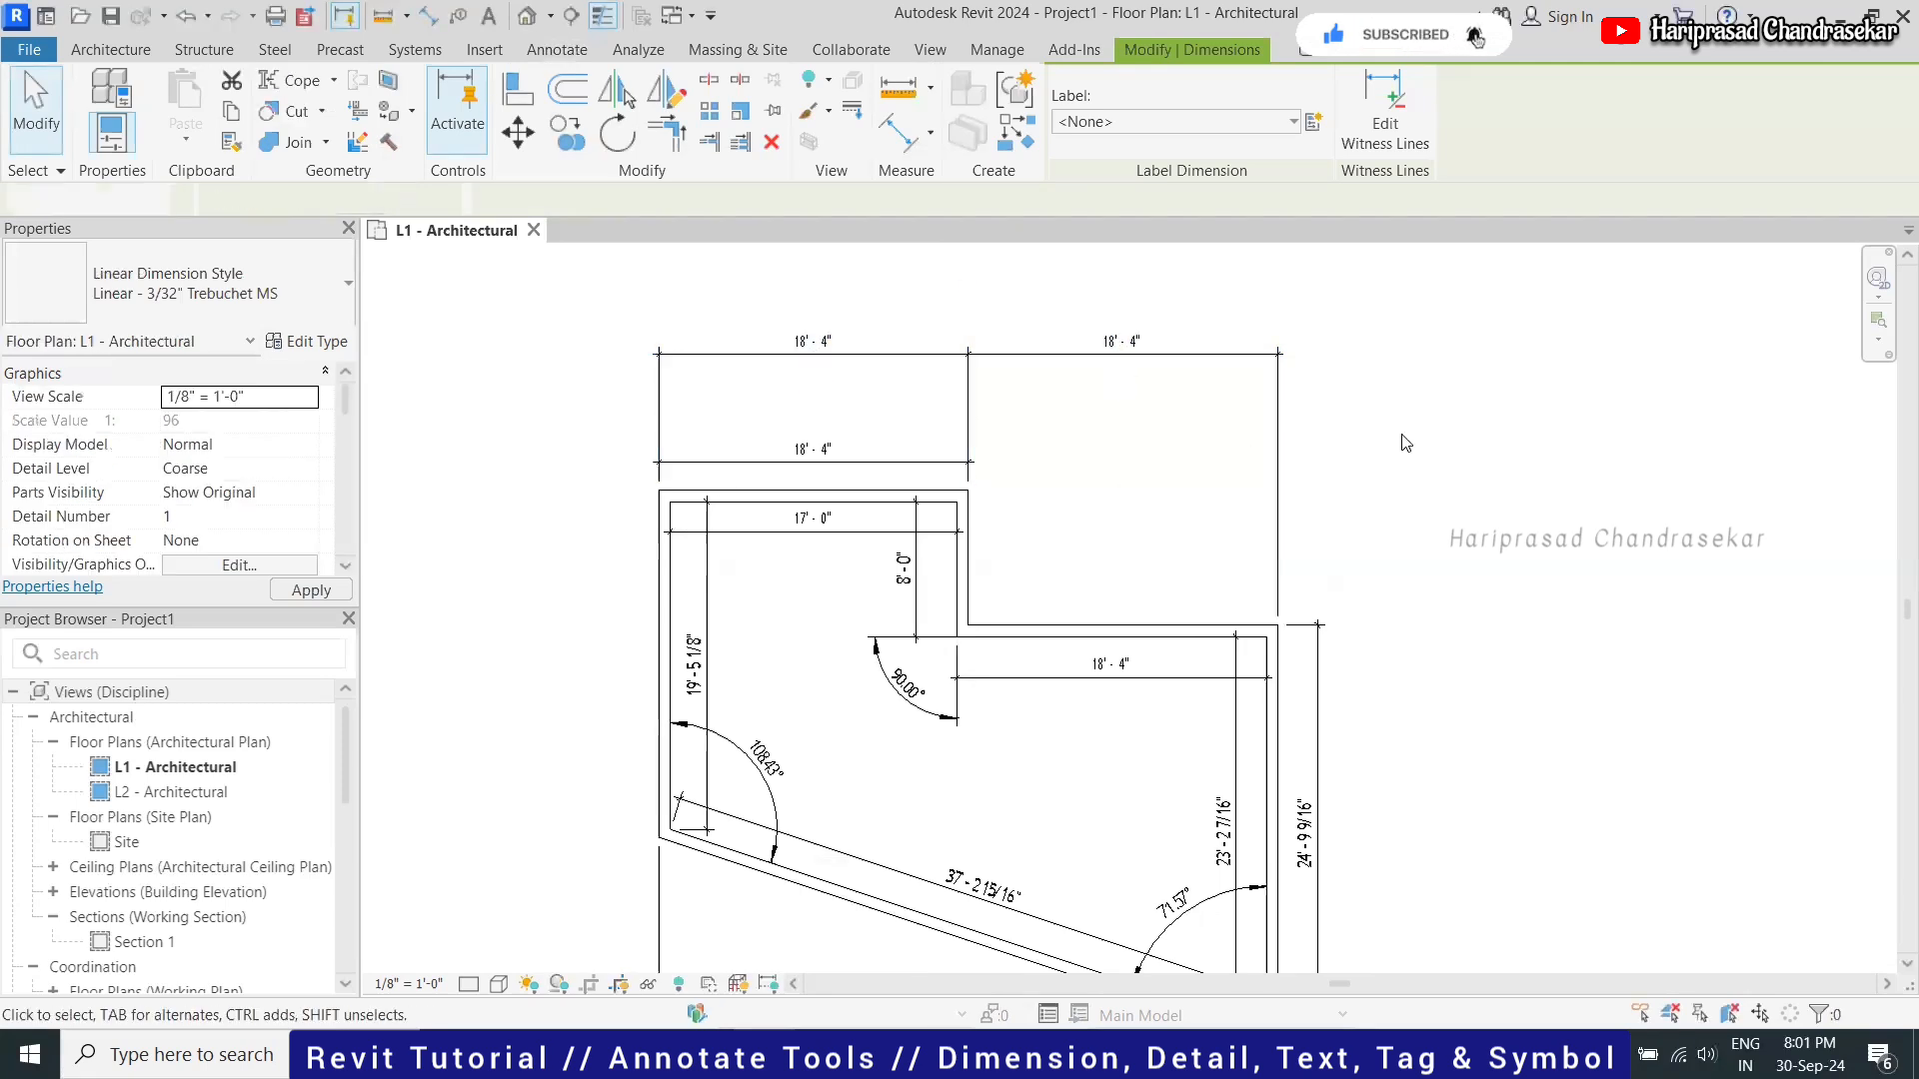
left_click(1237, 367)
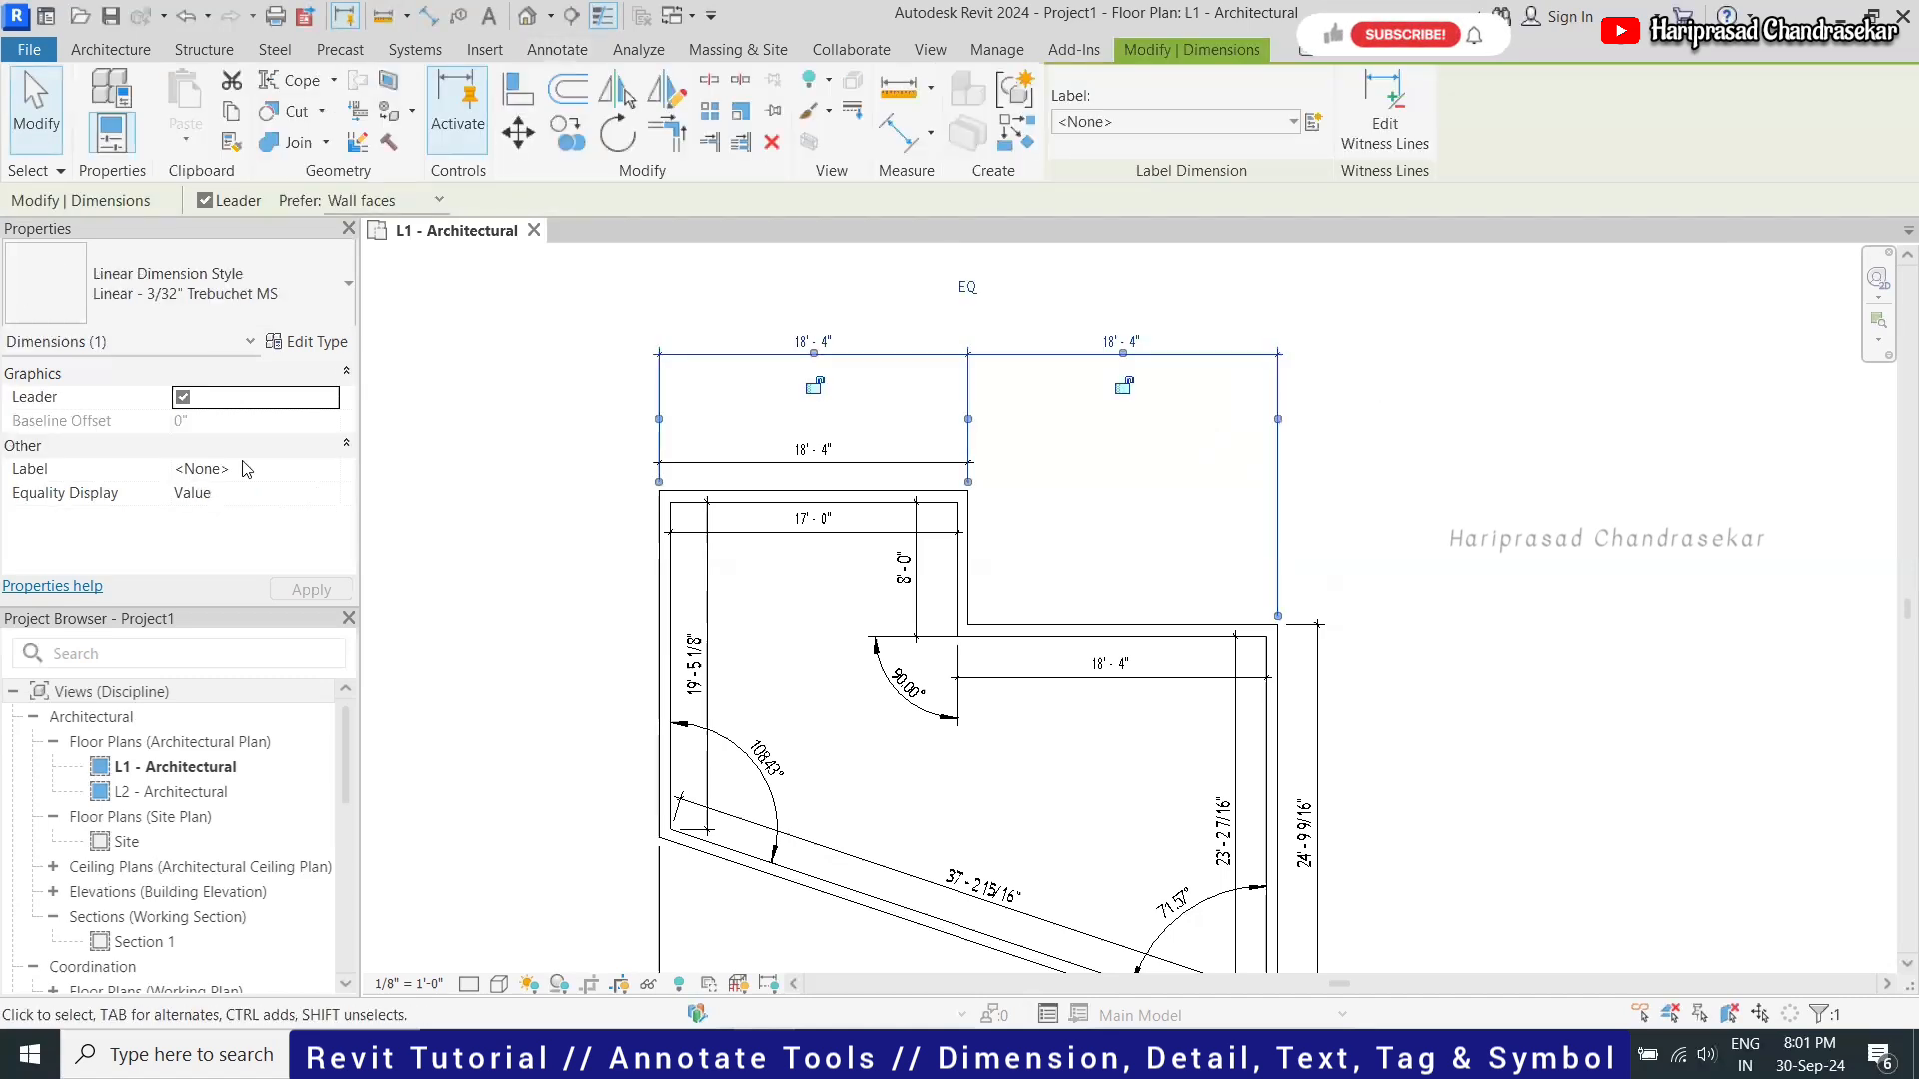
left_click(1218, 531)
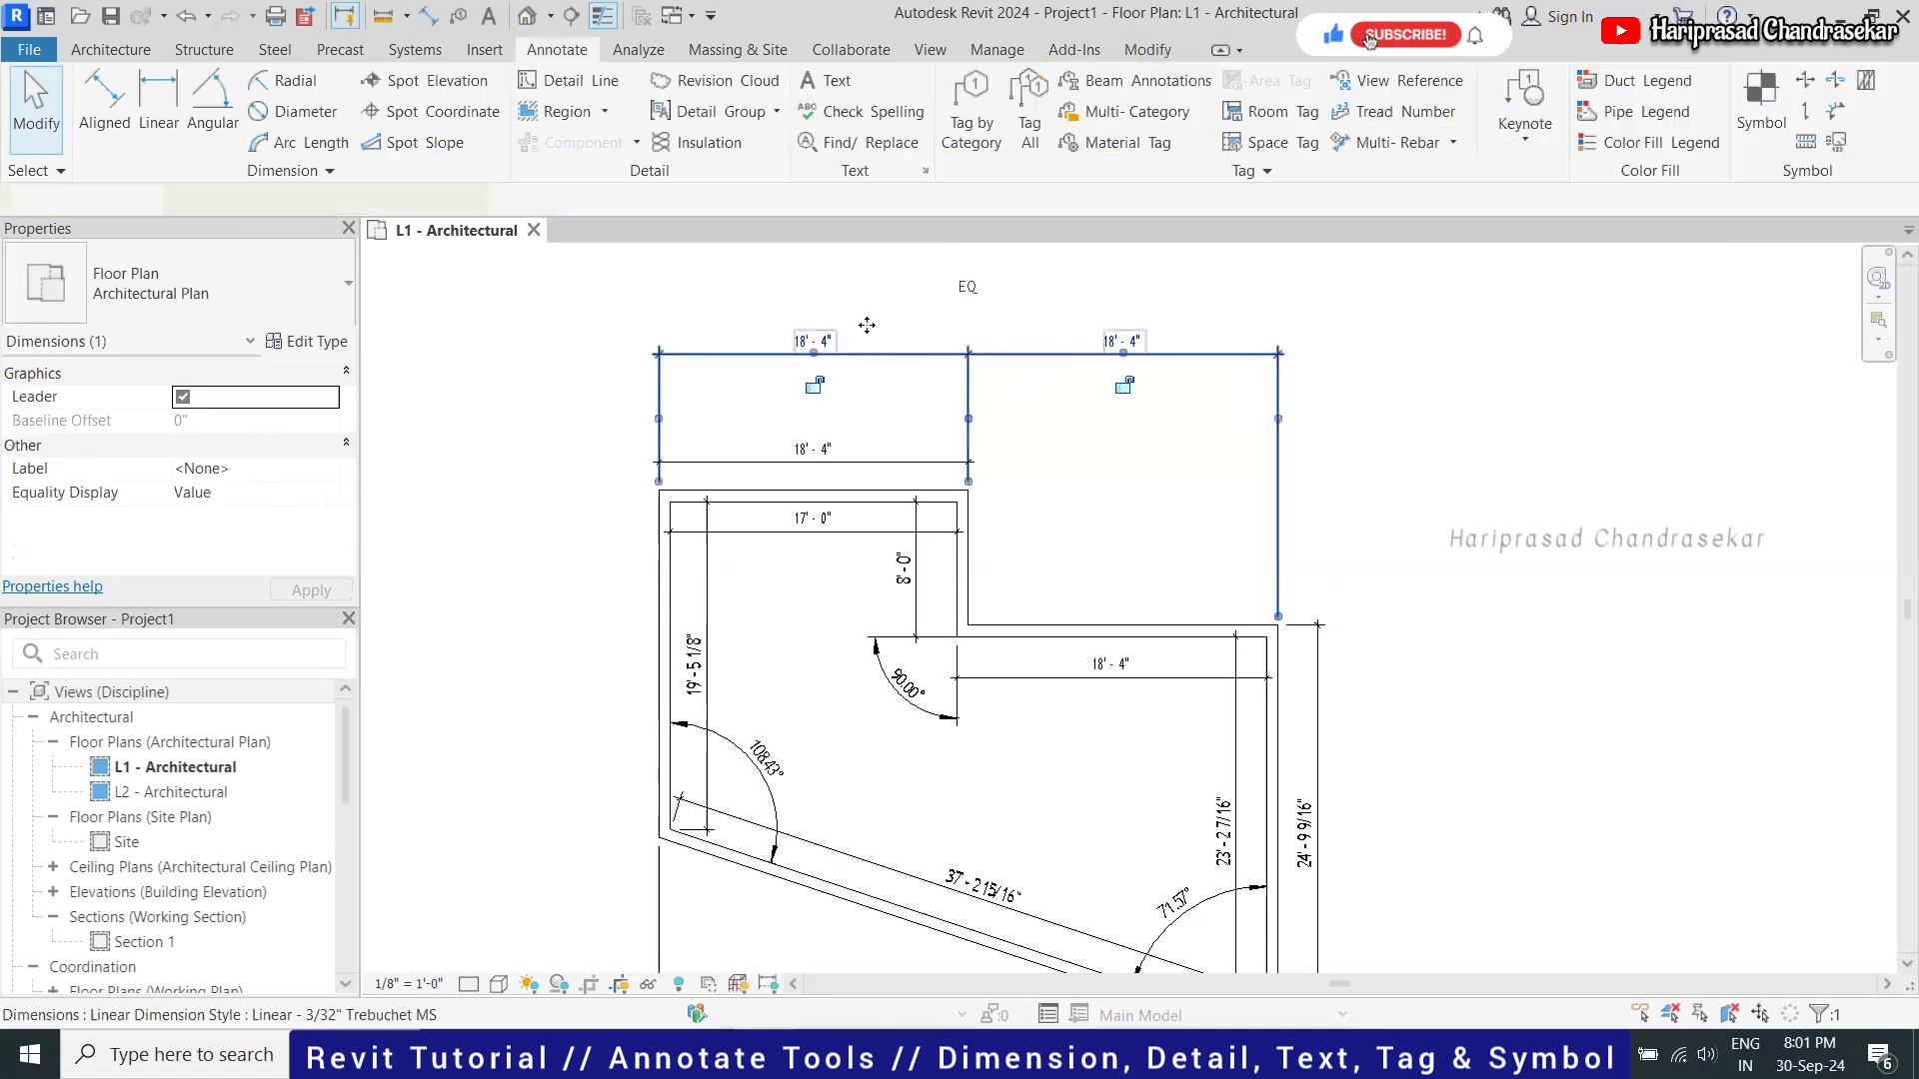
Move the dimension text of the upper string's left segment up and to the left, off its dimension line
scroll(849, 325, "up", 2)
left_click(810, 348)
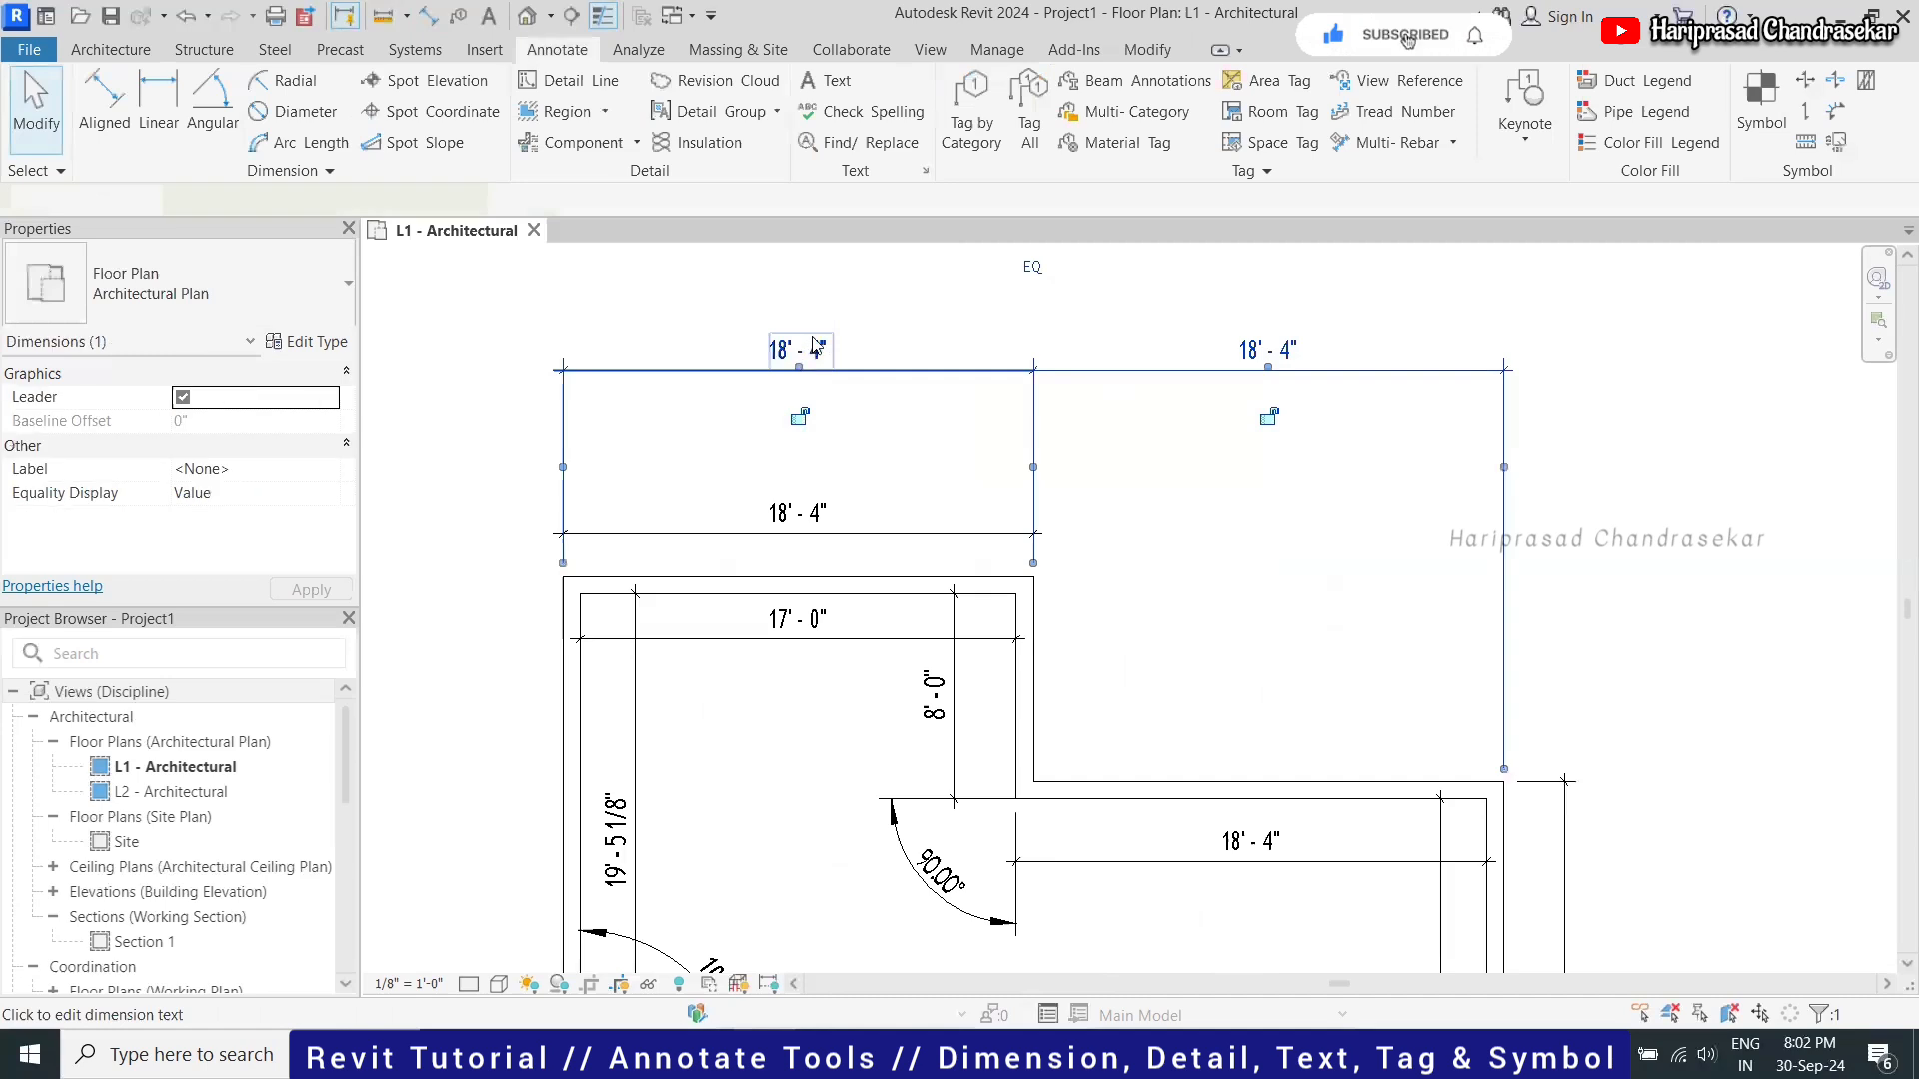
left_click_drag(800, 368, 721, 333)
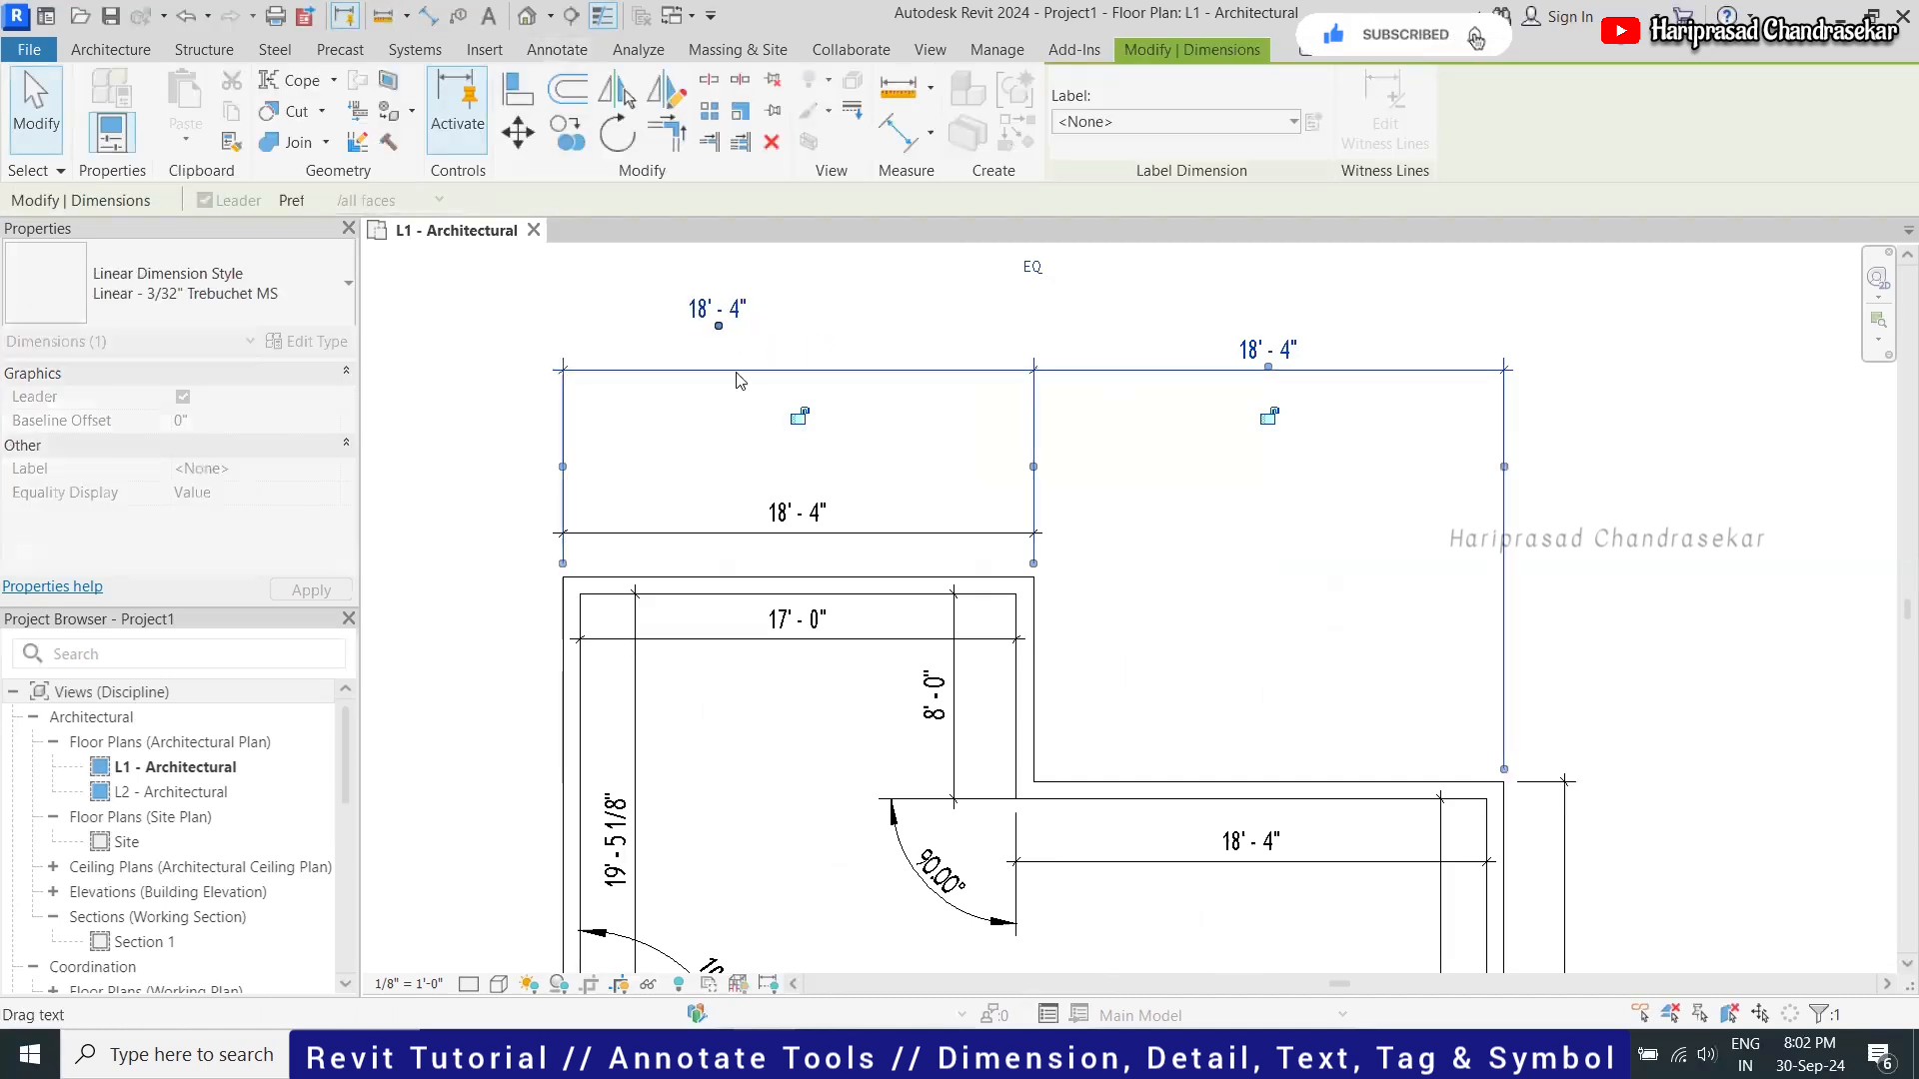
key("Escape")
left_click(728, 329)
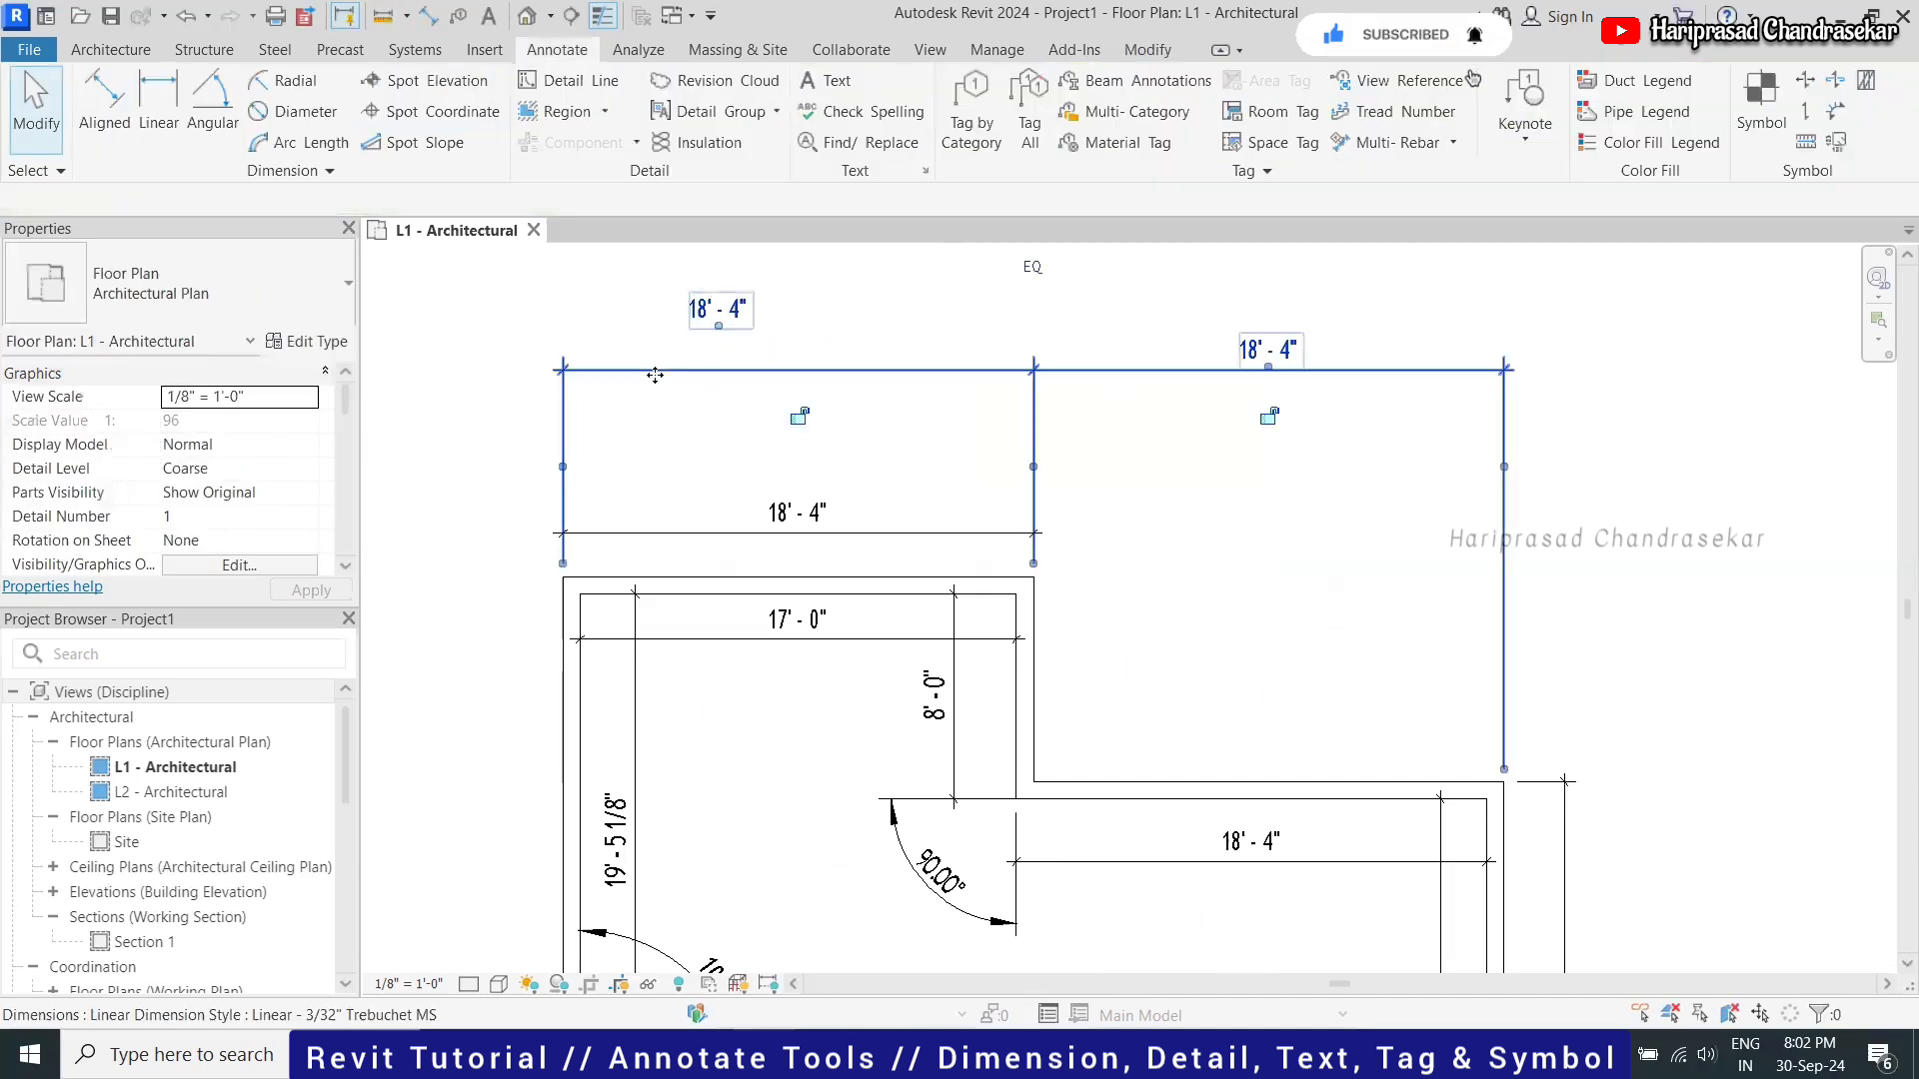
Set the Leader Type of the upper dimension string's linear style to Line
left_click(310, 342)
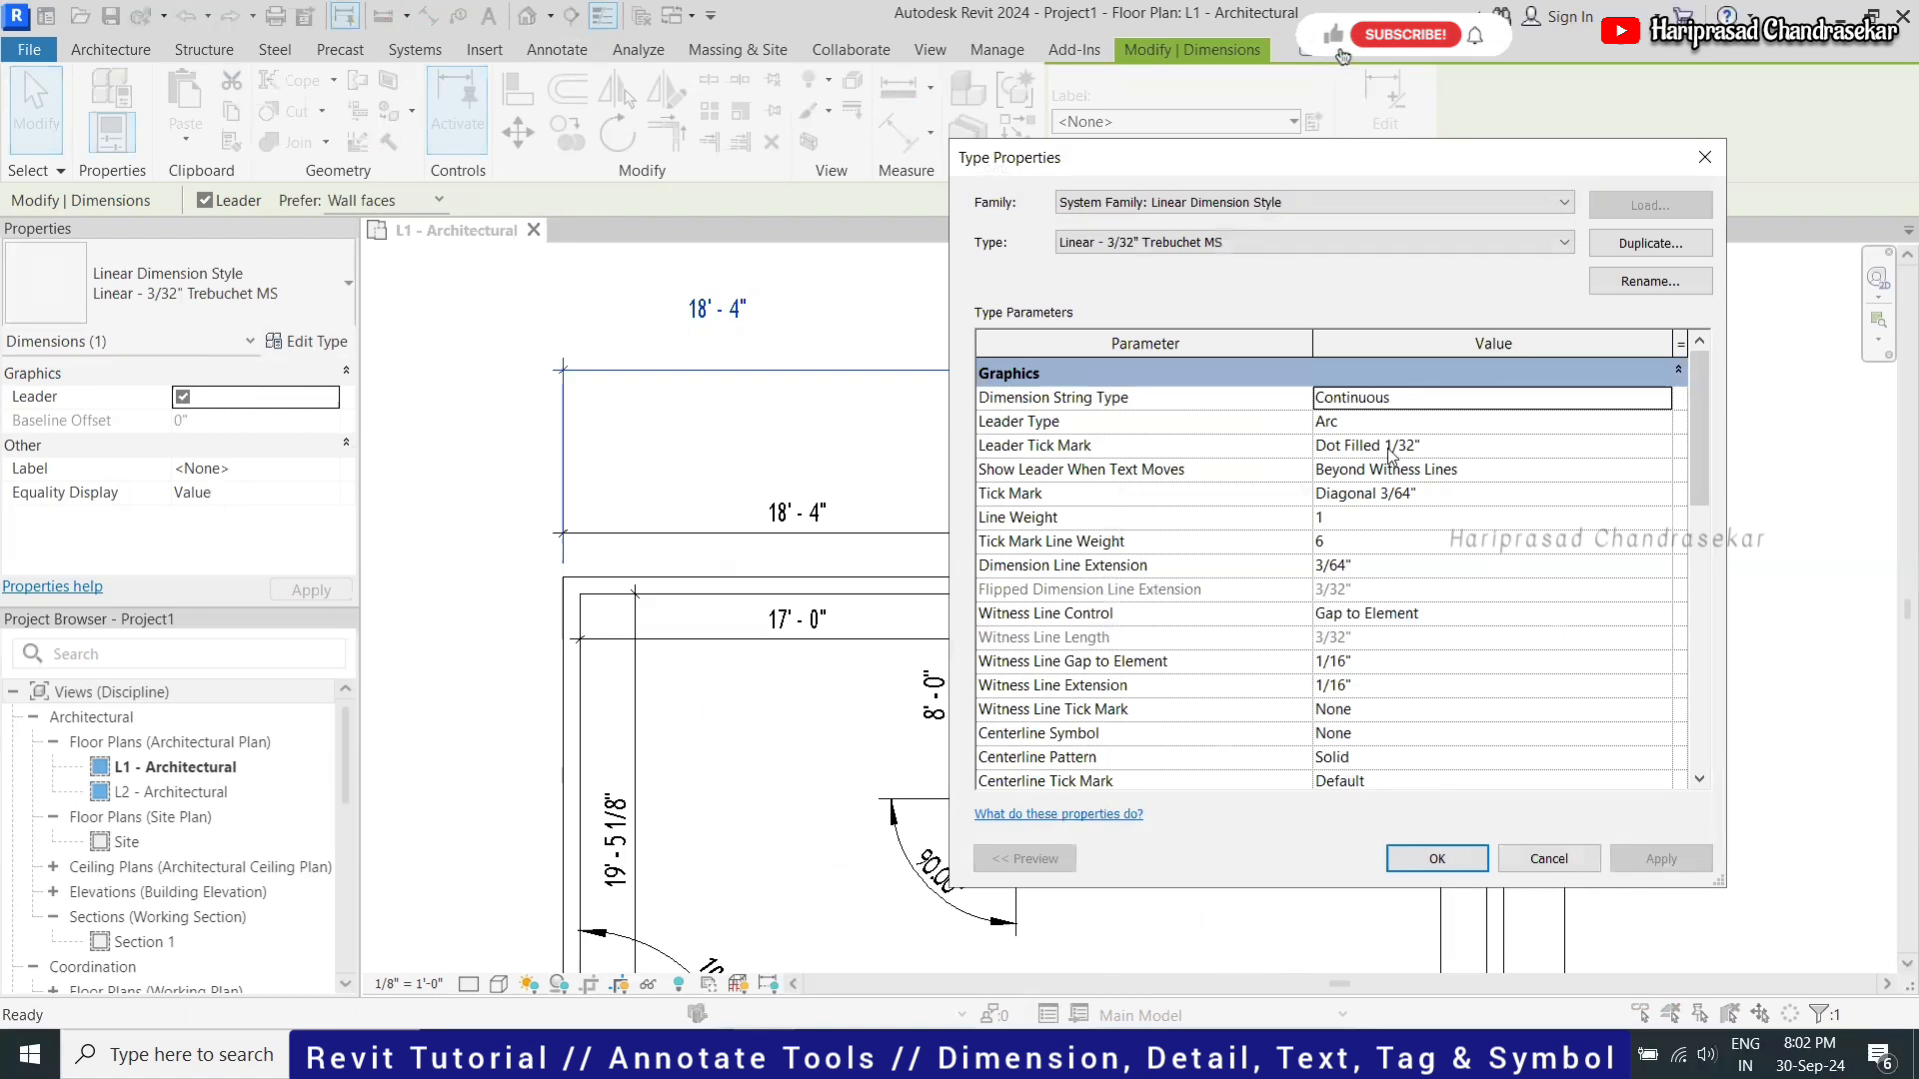
left_click(1649, 424)
left_click(1660, 424)
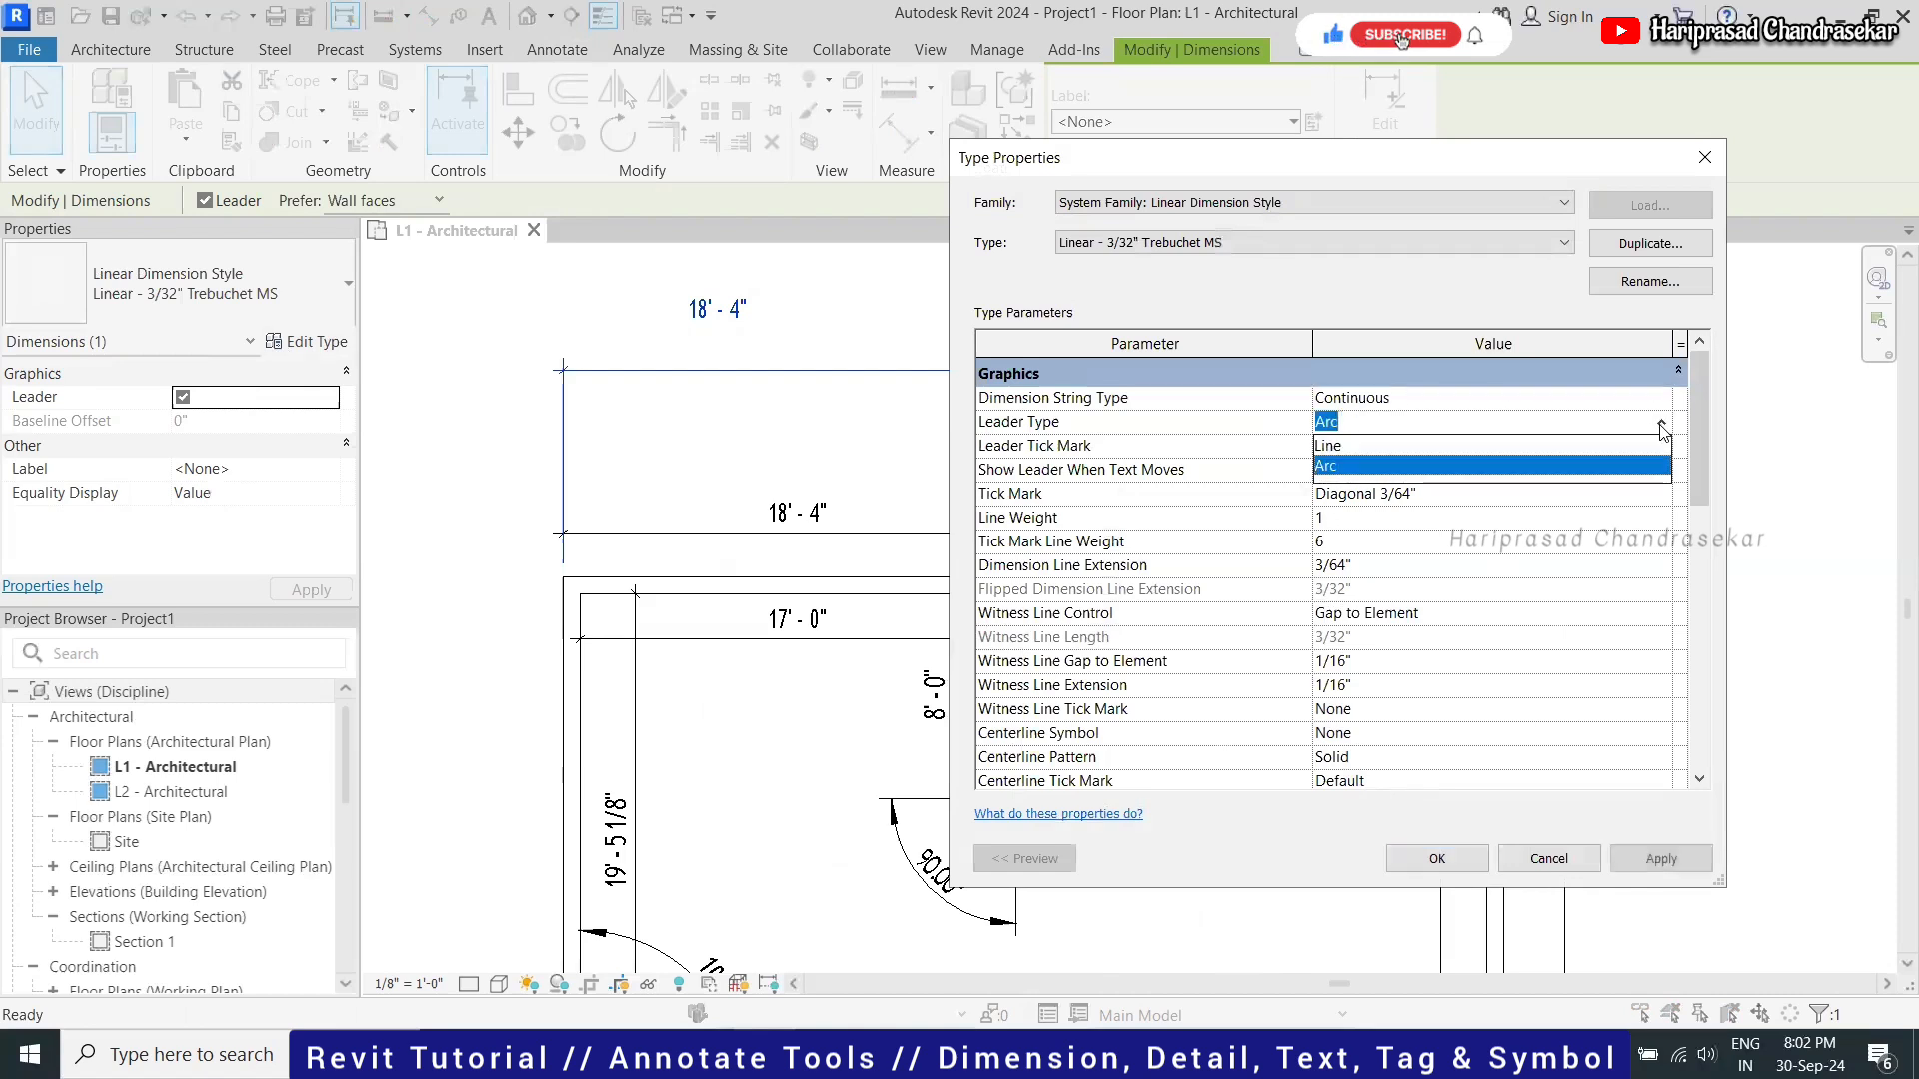
left_click(1589, 446)
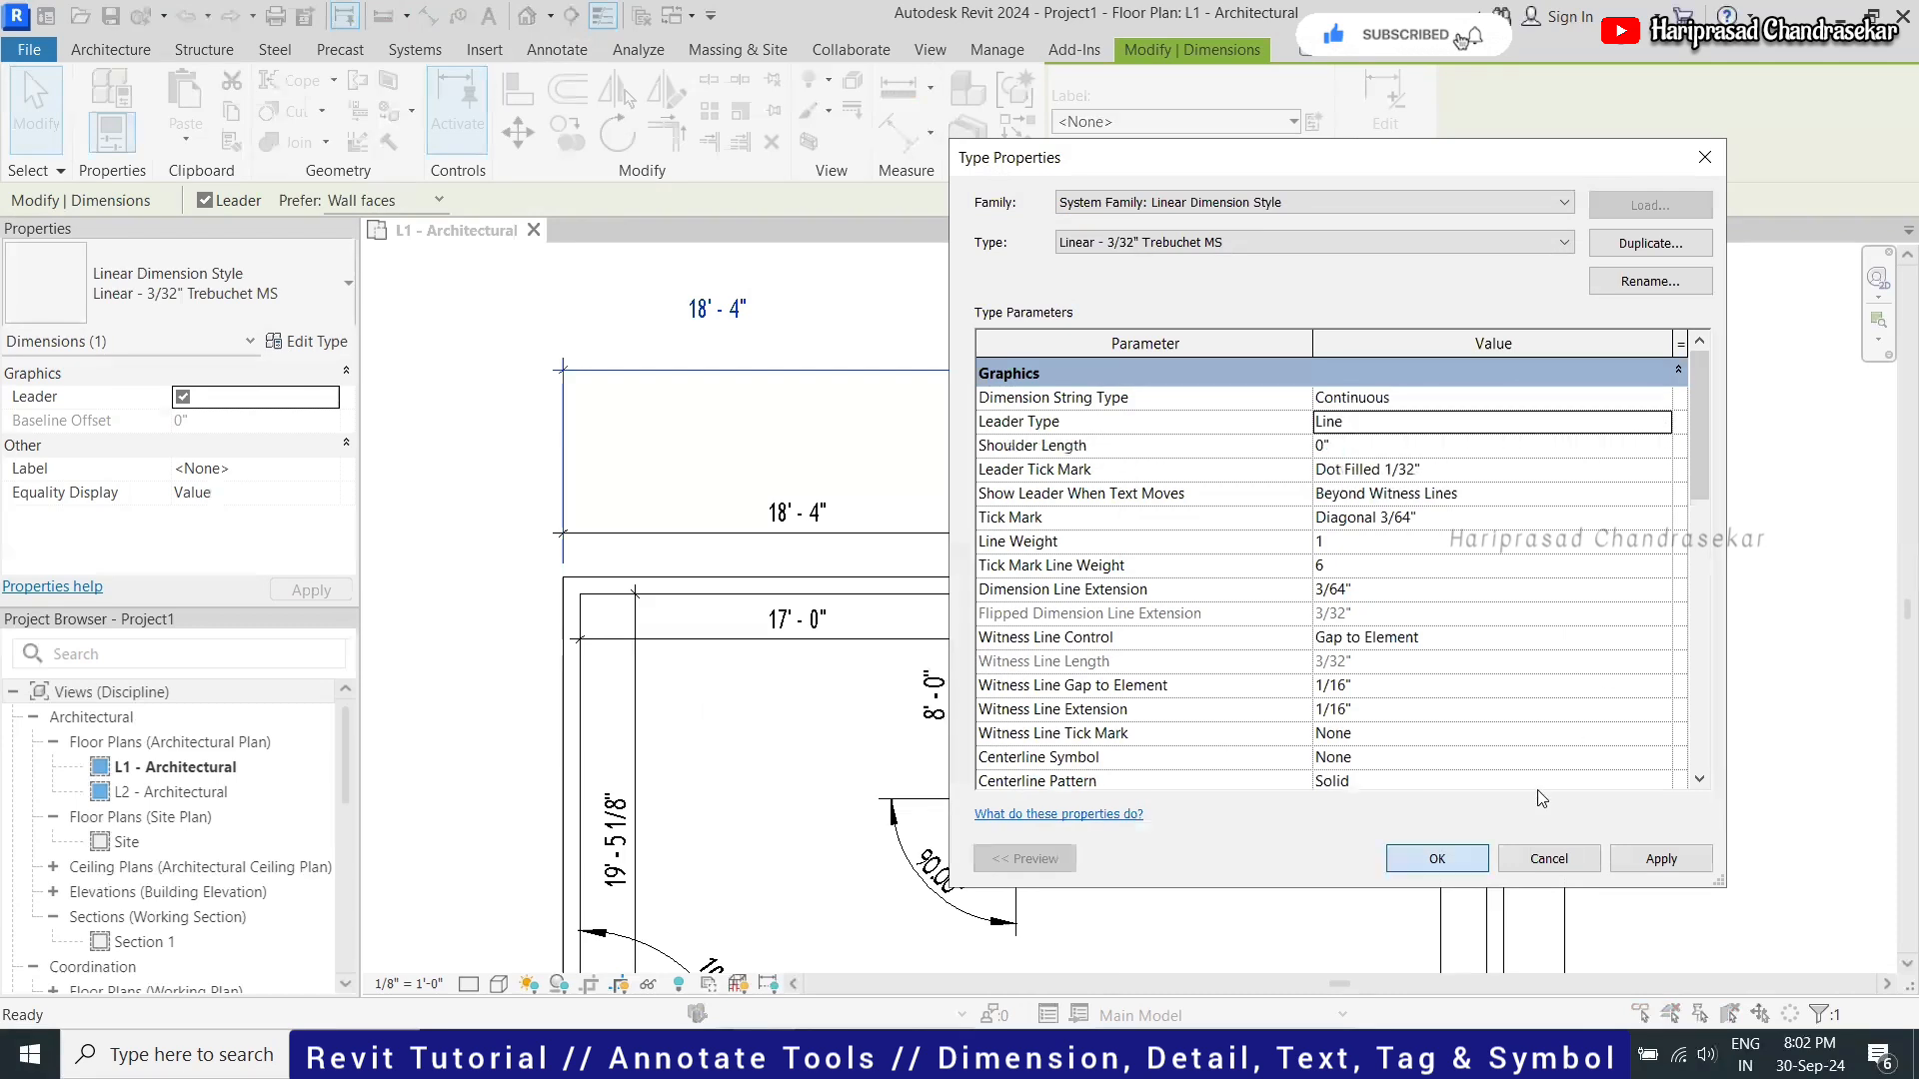
key("Return")
Move the upper string's left dimension text back to the middle of its segment, just above the dimension line
mouse_move(719, 325)
left_mouse_down()
mouse_move(906, 290)
mouse_move(809, 347)
left_mouse_up()
left_click(895, 445)
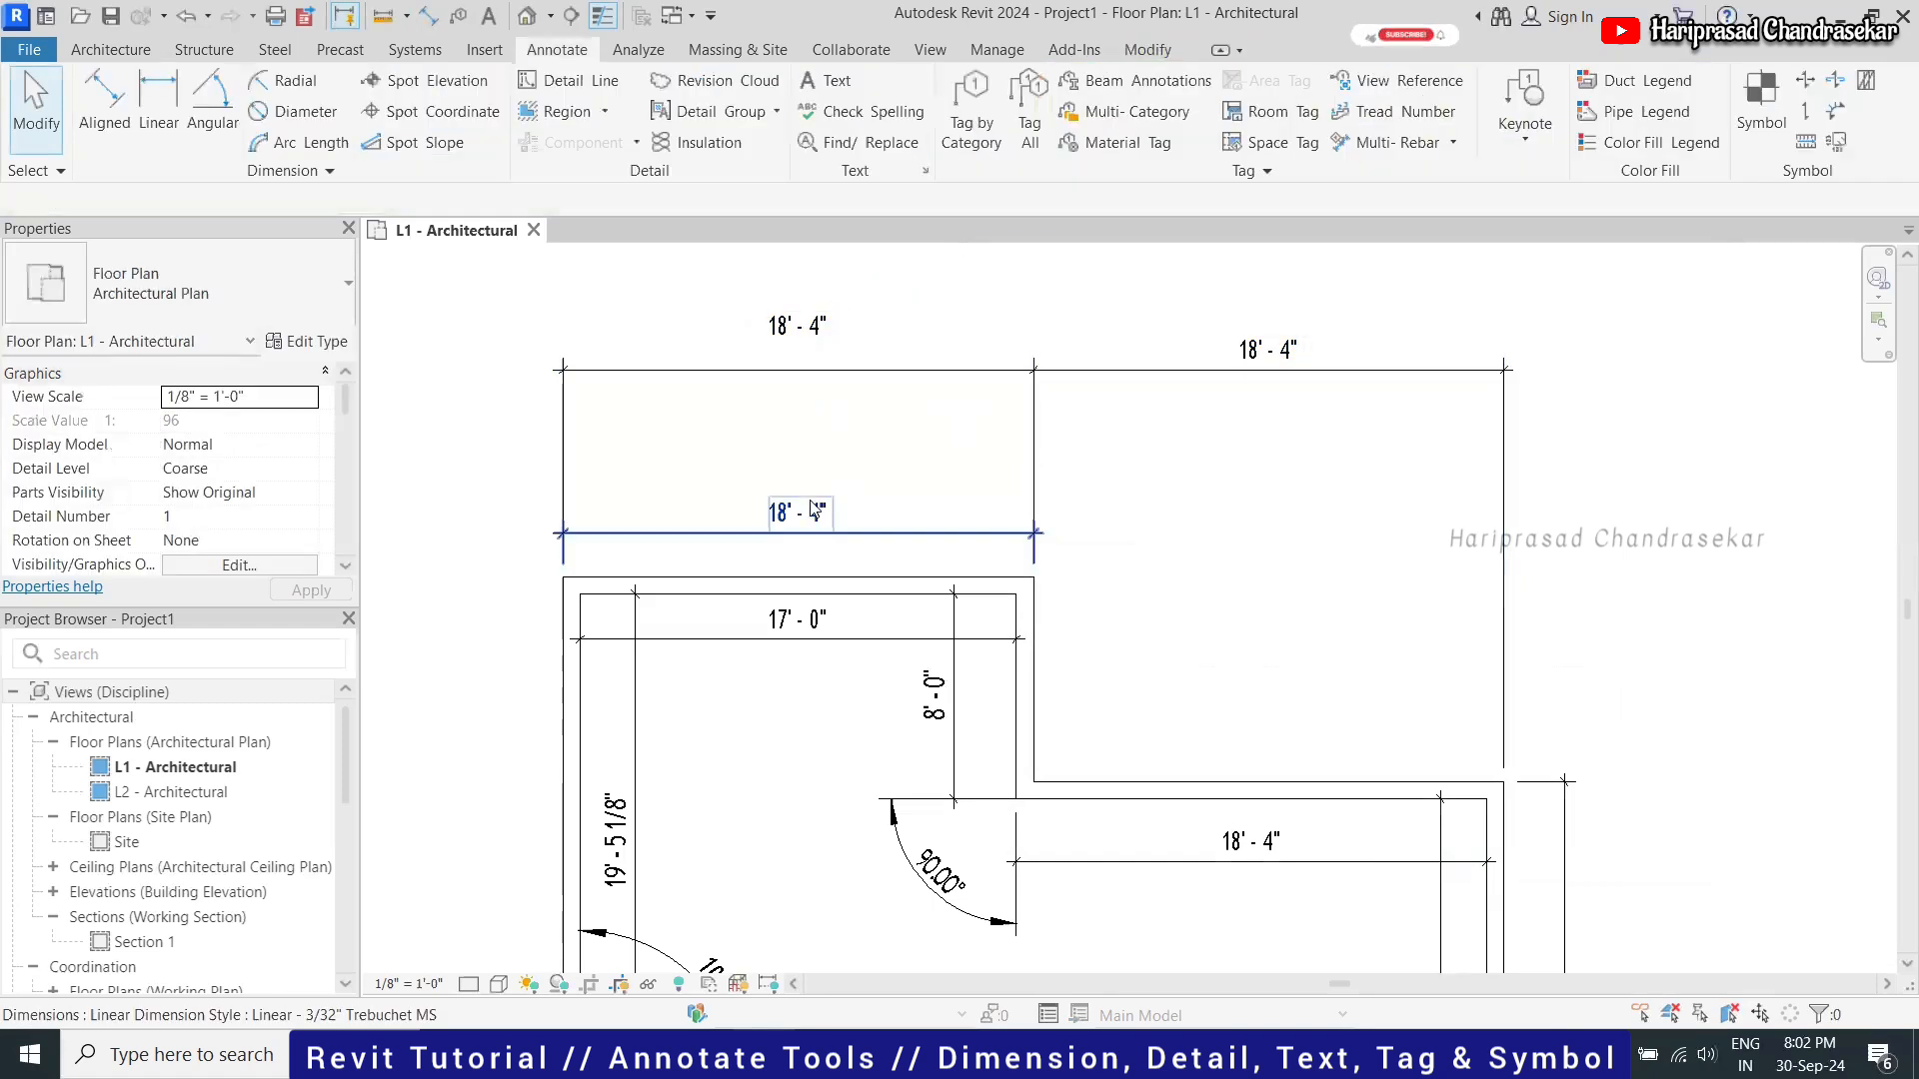
left_click(796, 340)
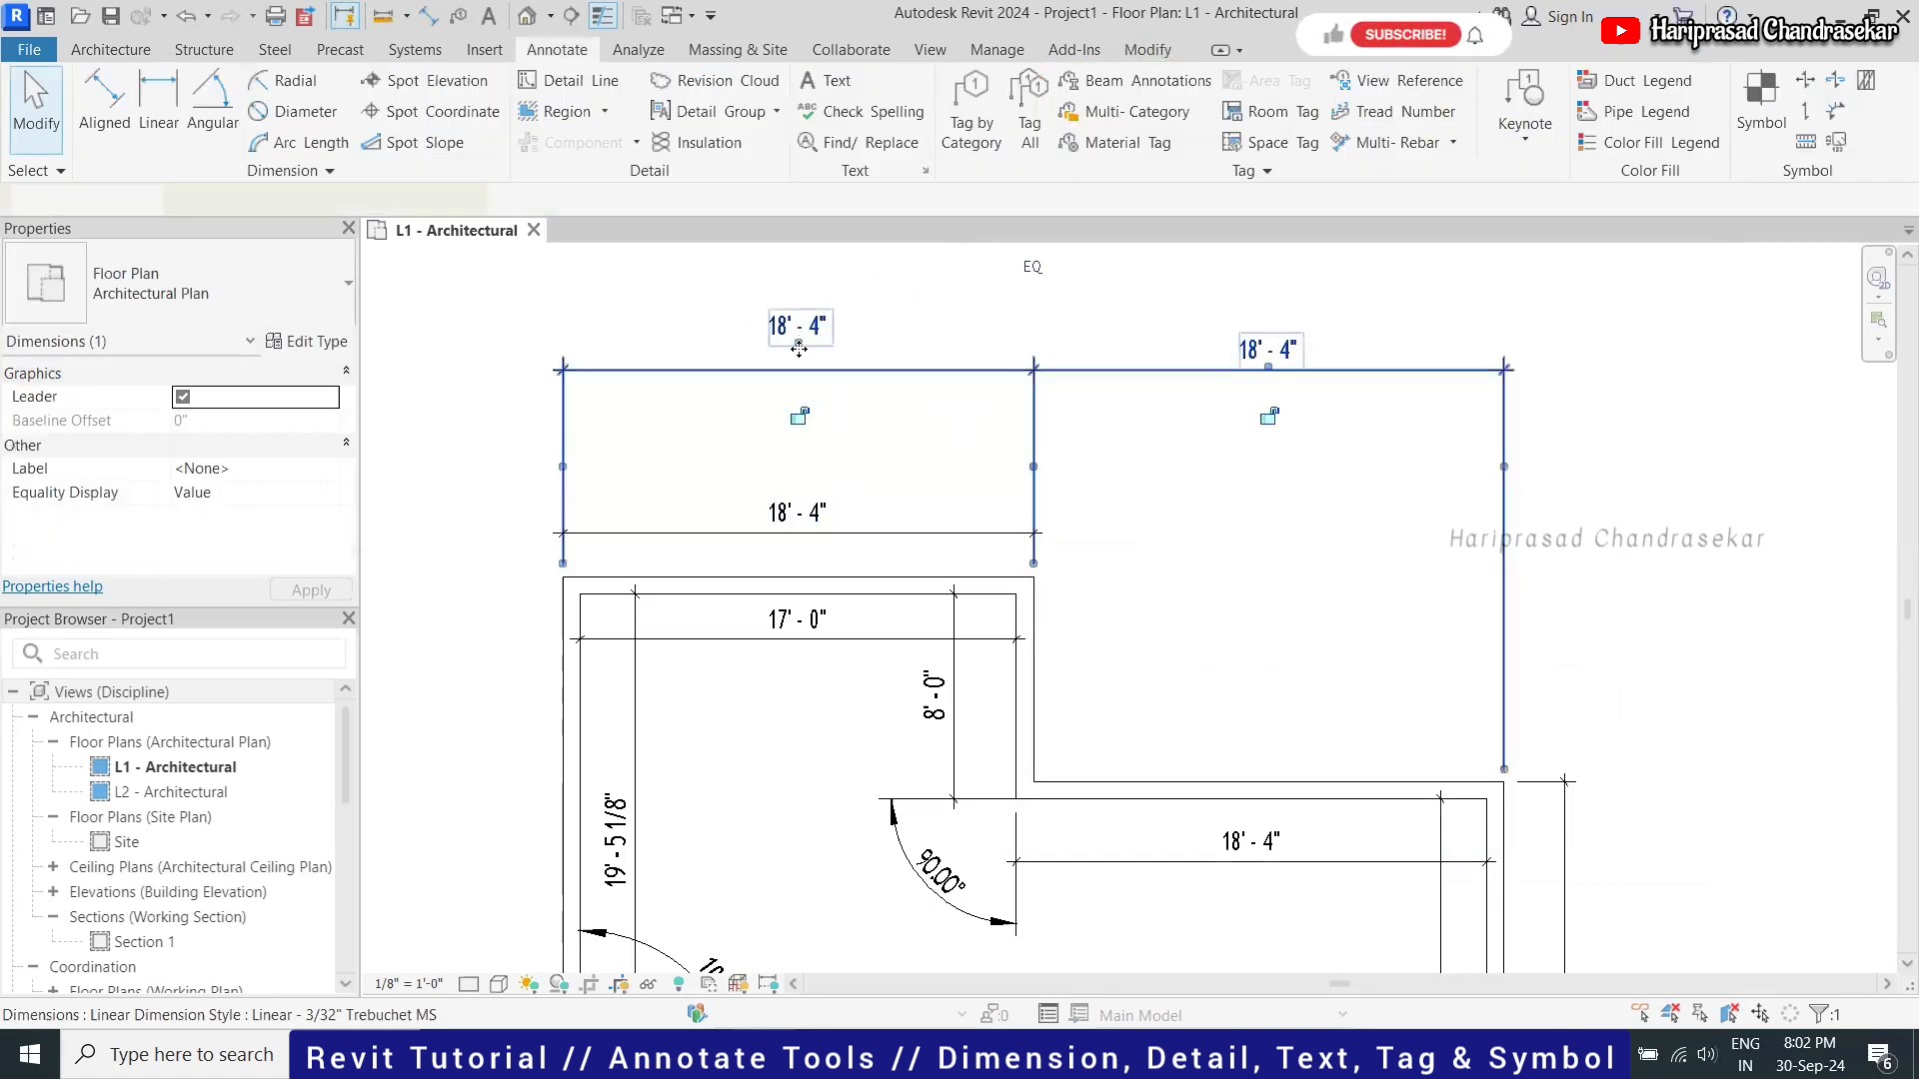
left_click_drag(798, 367, 826, 357)
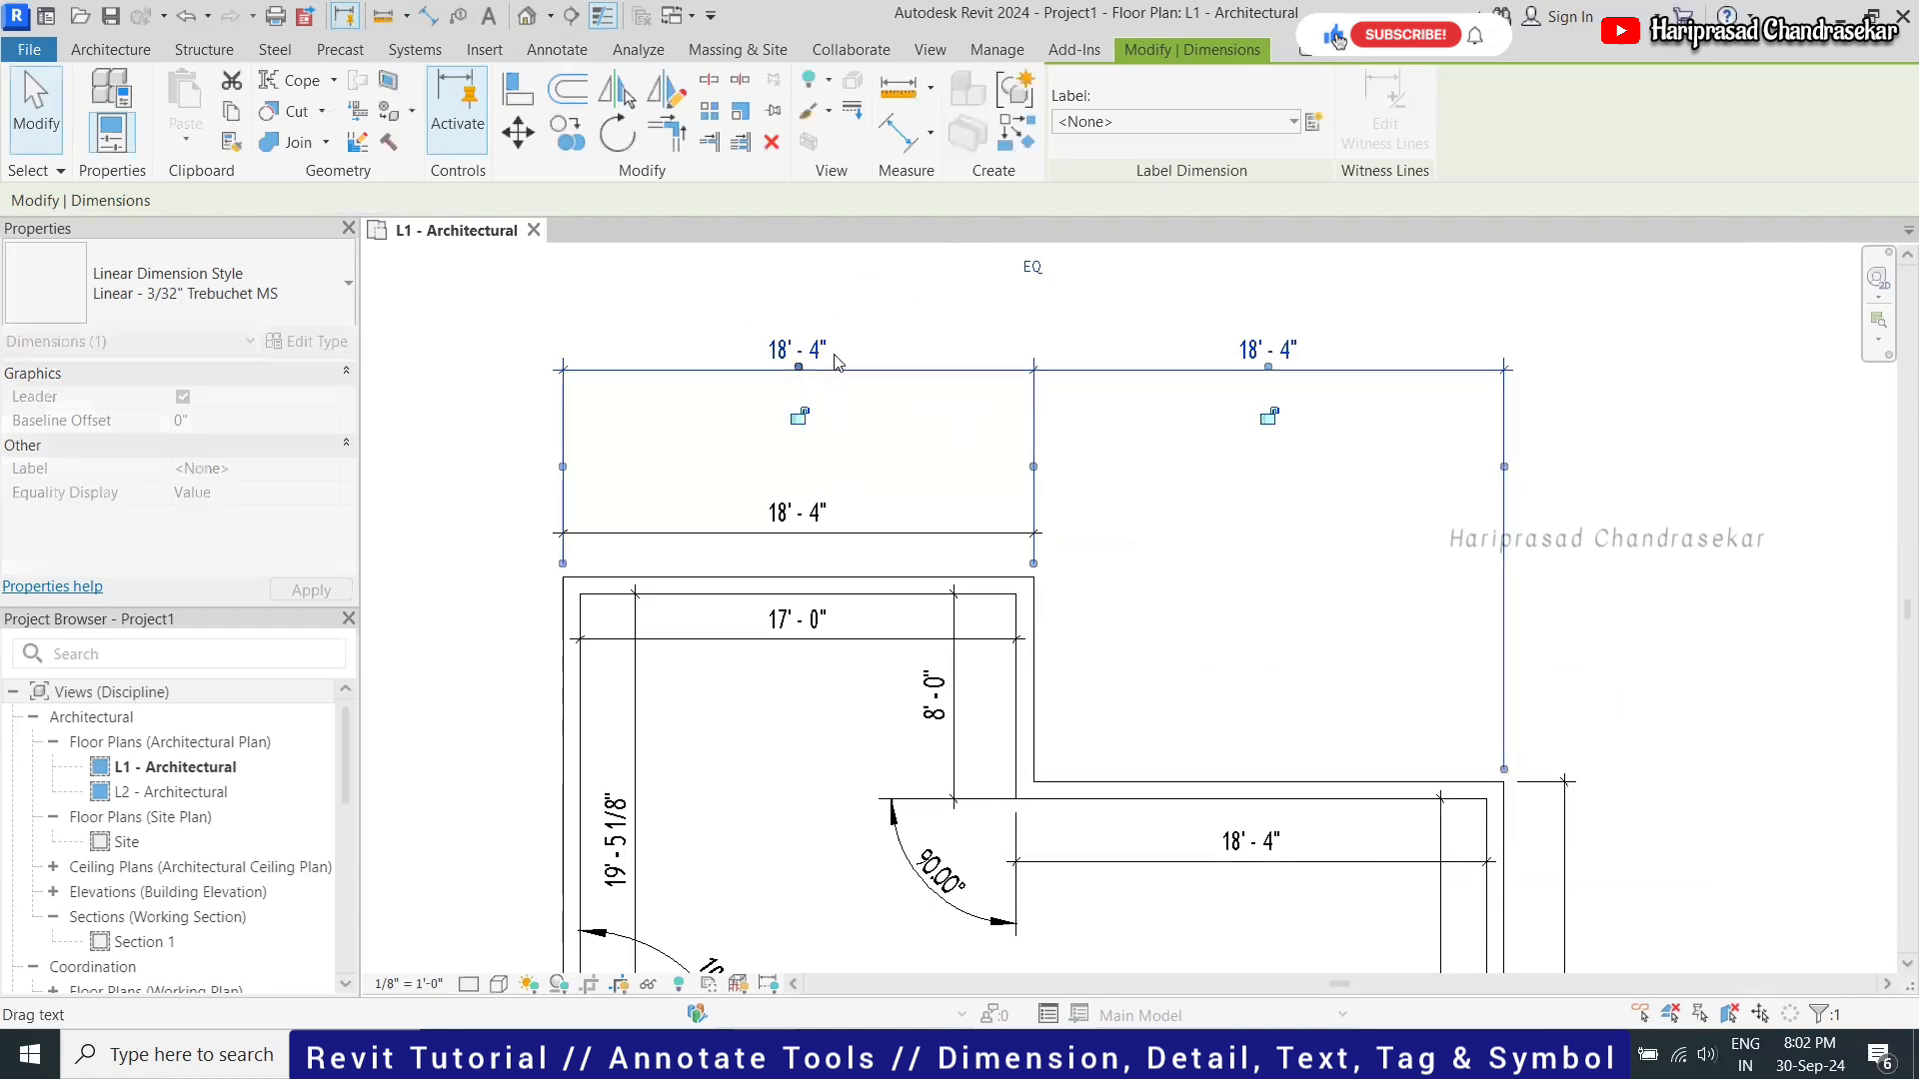
key("Escape")
Set the Leader Type of the upper dimension string's linear style to Arc, keeping Leader Tick Mark at Dot Filled 1/32"
left_click(838, 372)
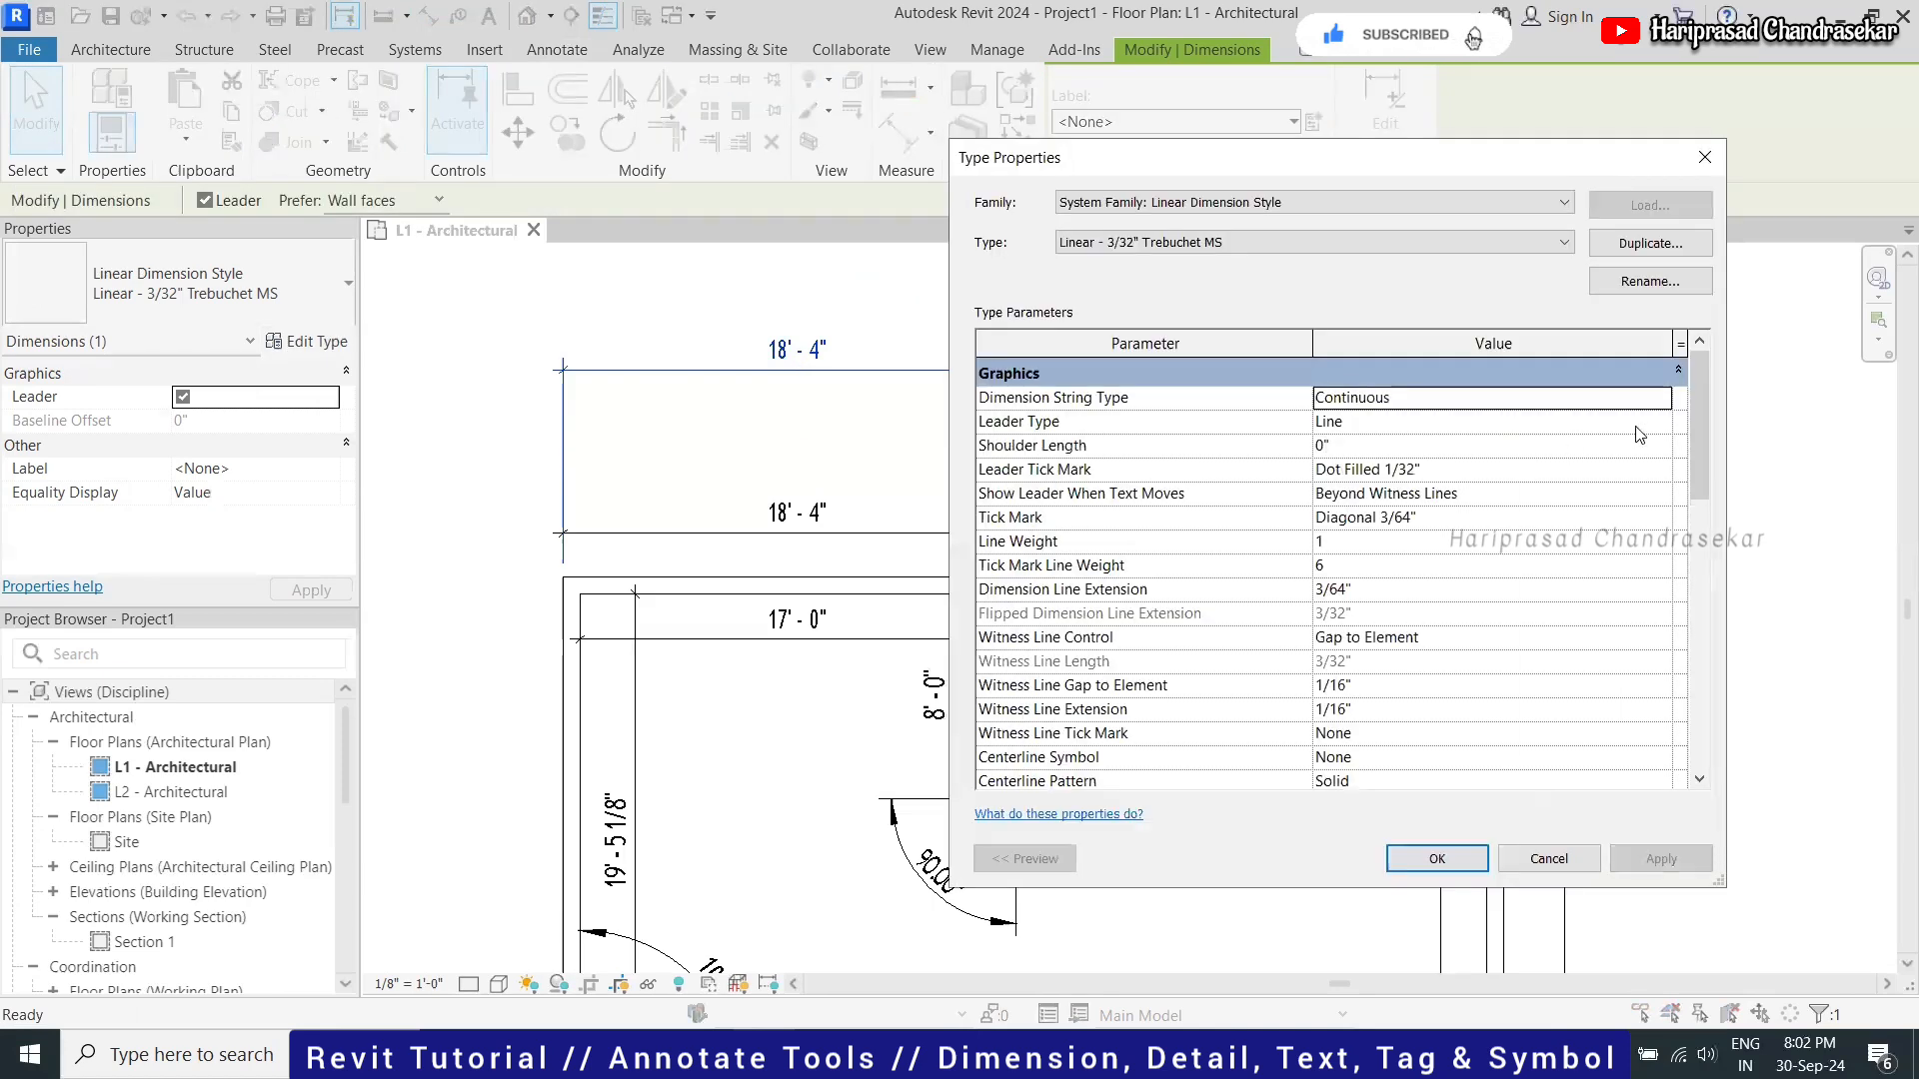
left_click(1641, 422)
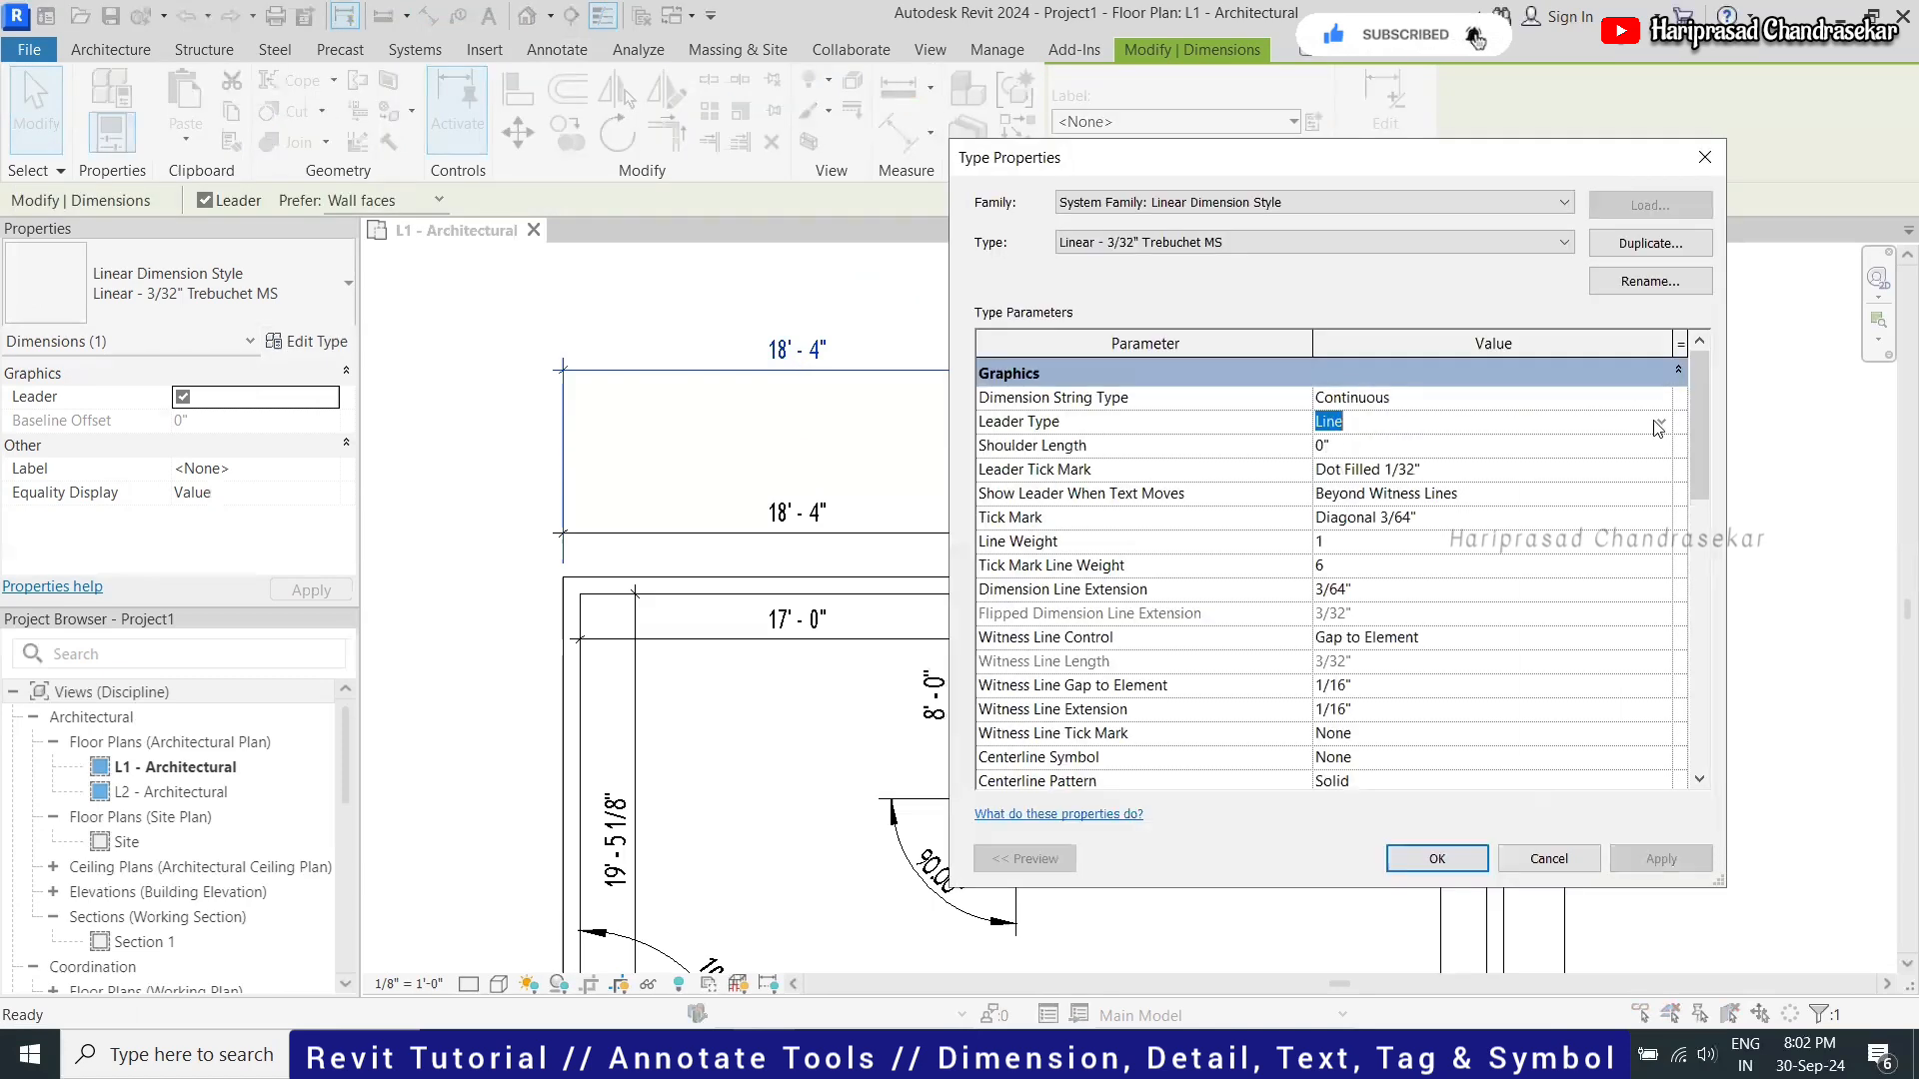
left_click(1659, 425)
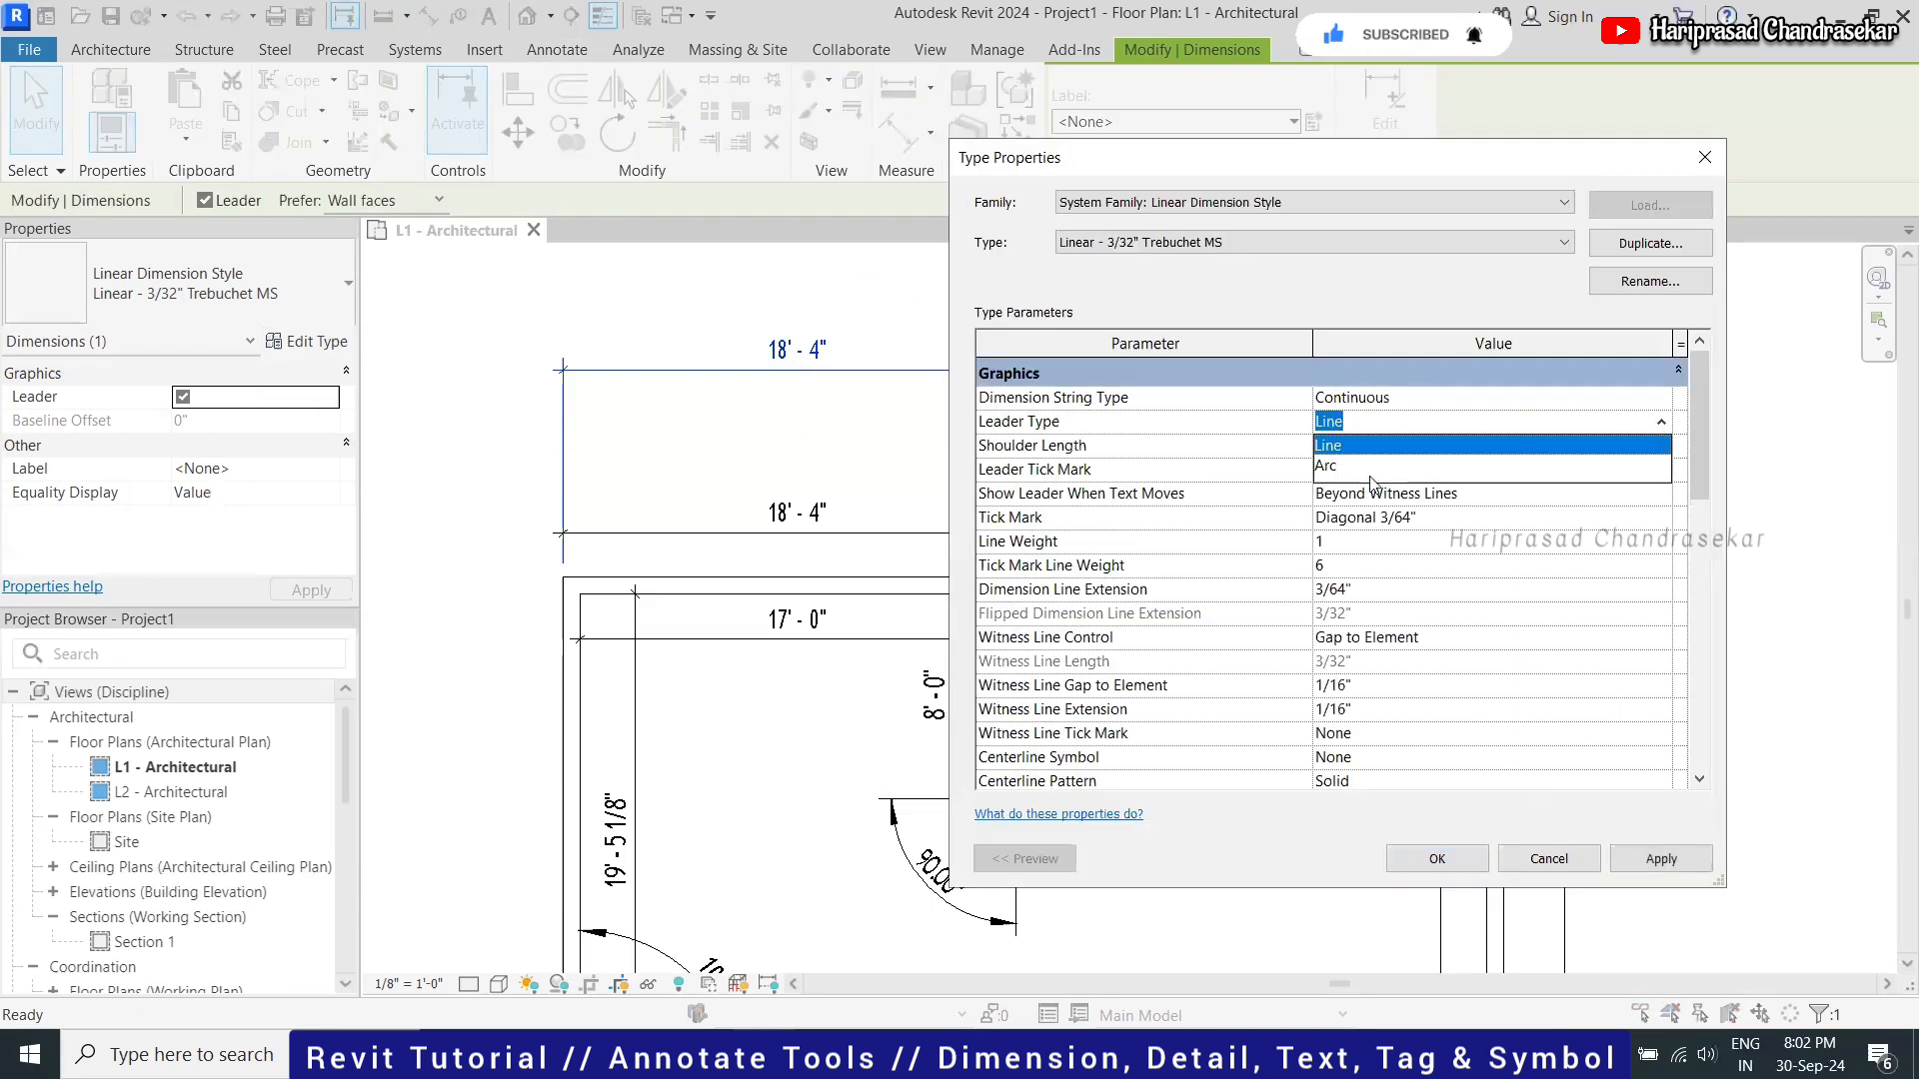
left_click(1369, 470)
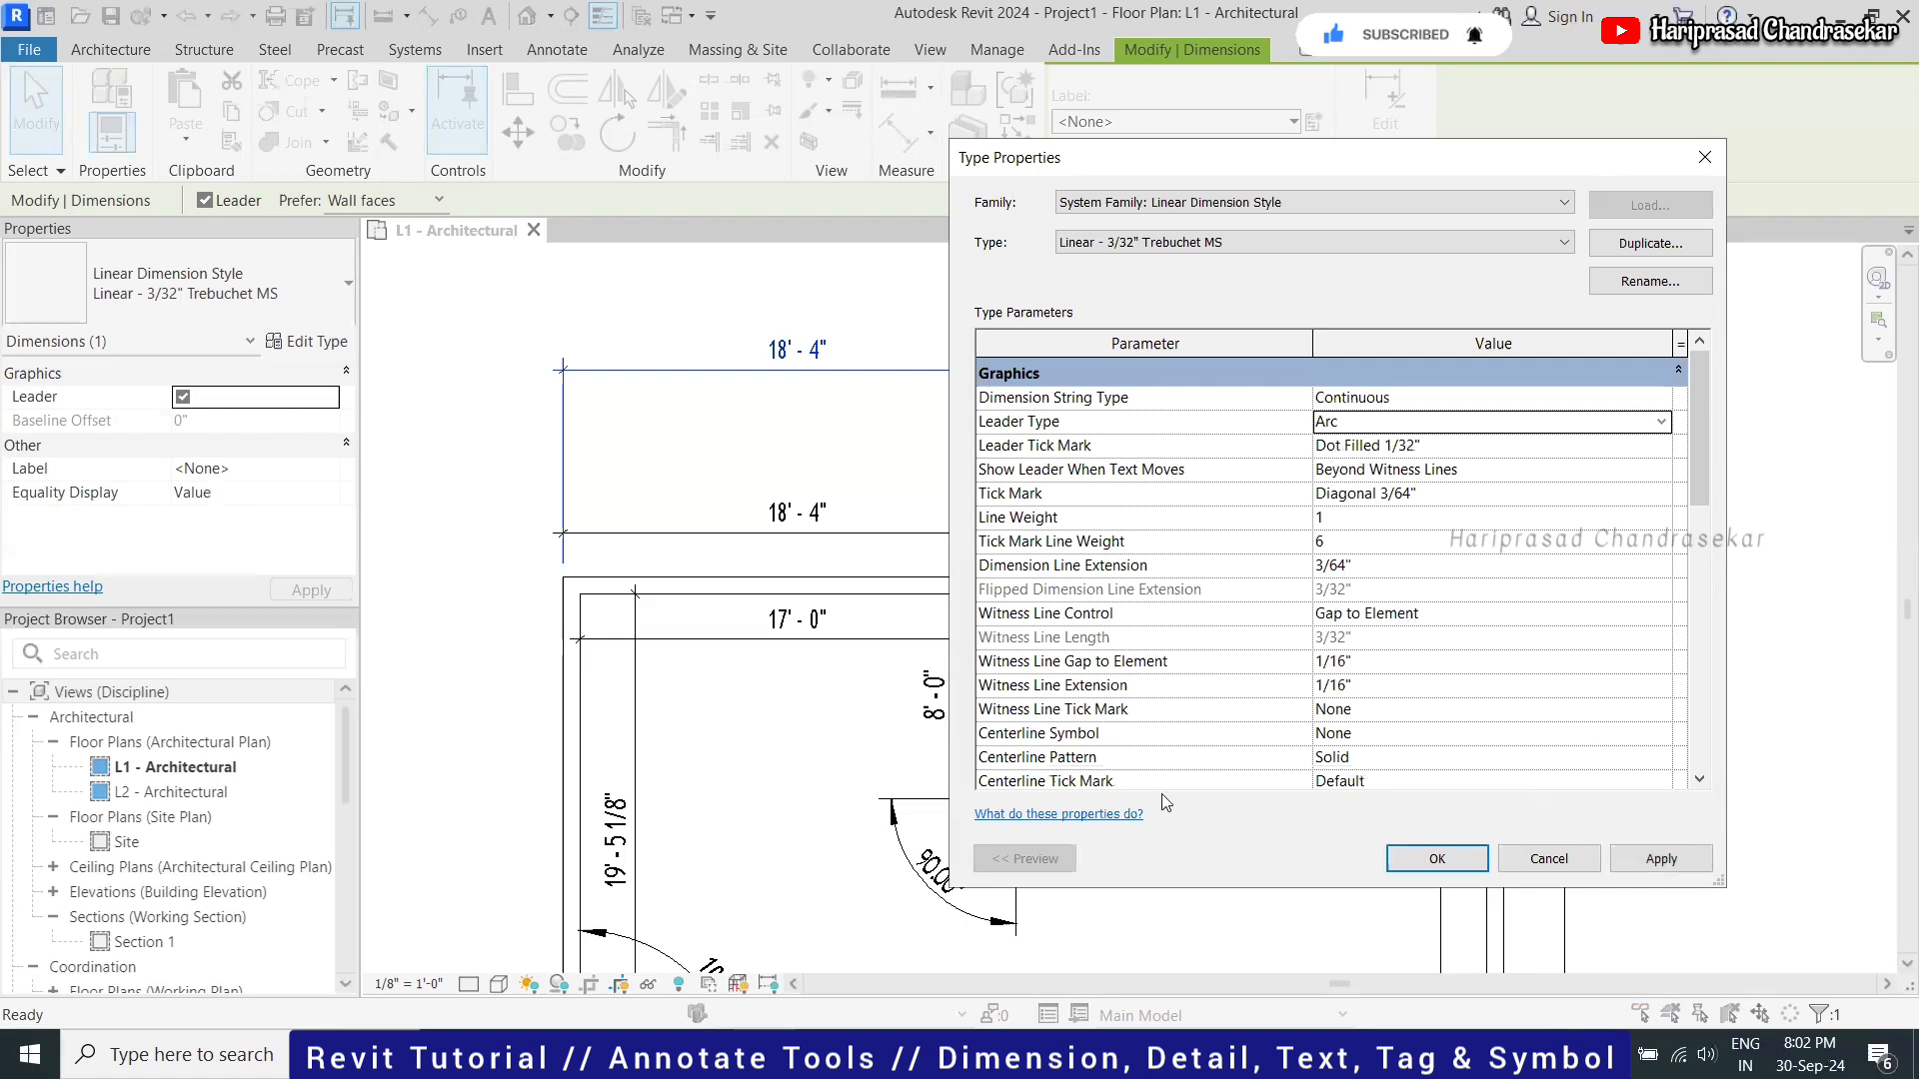
left_click(1497, 449)
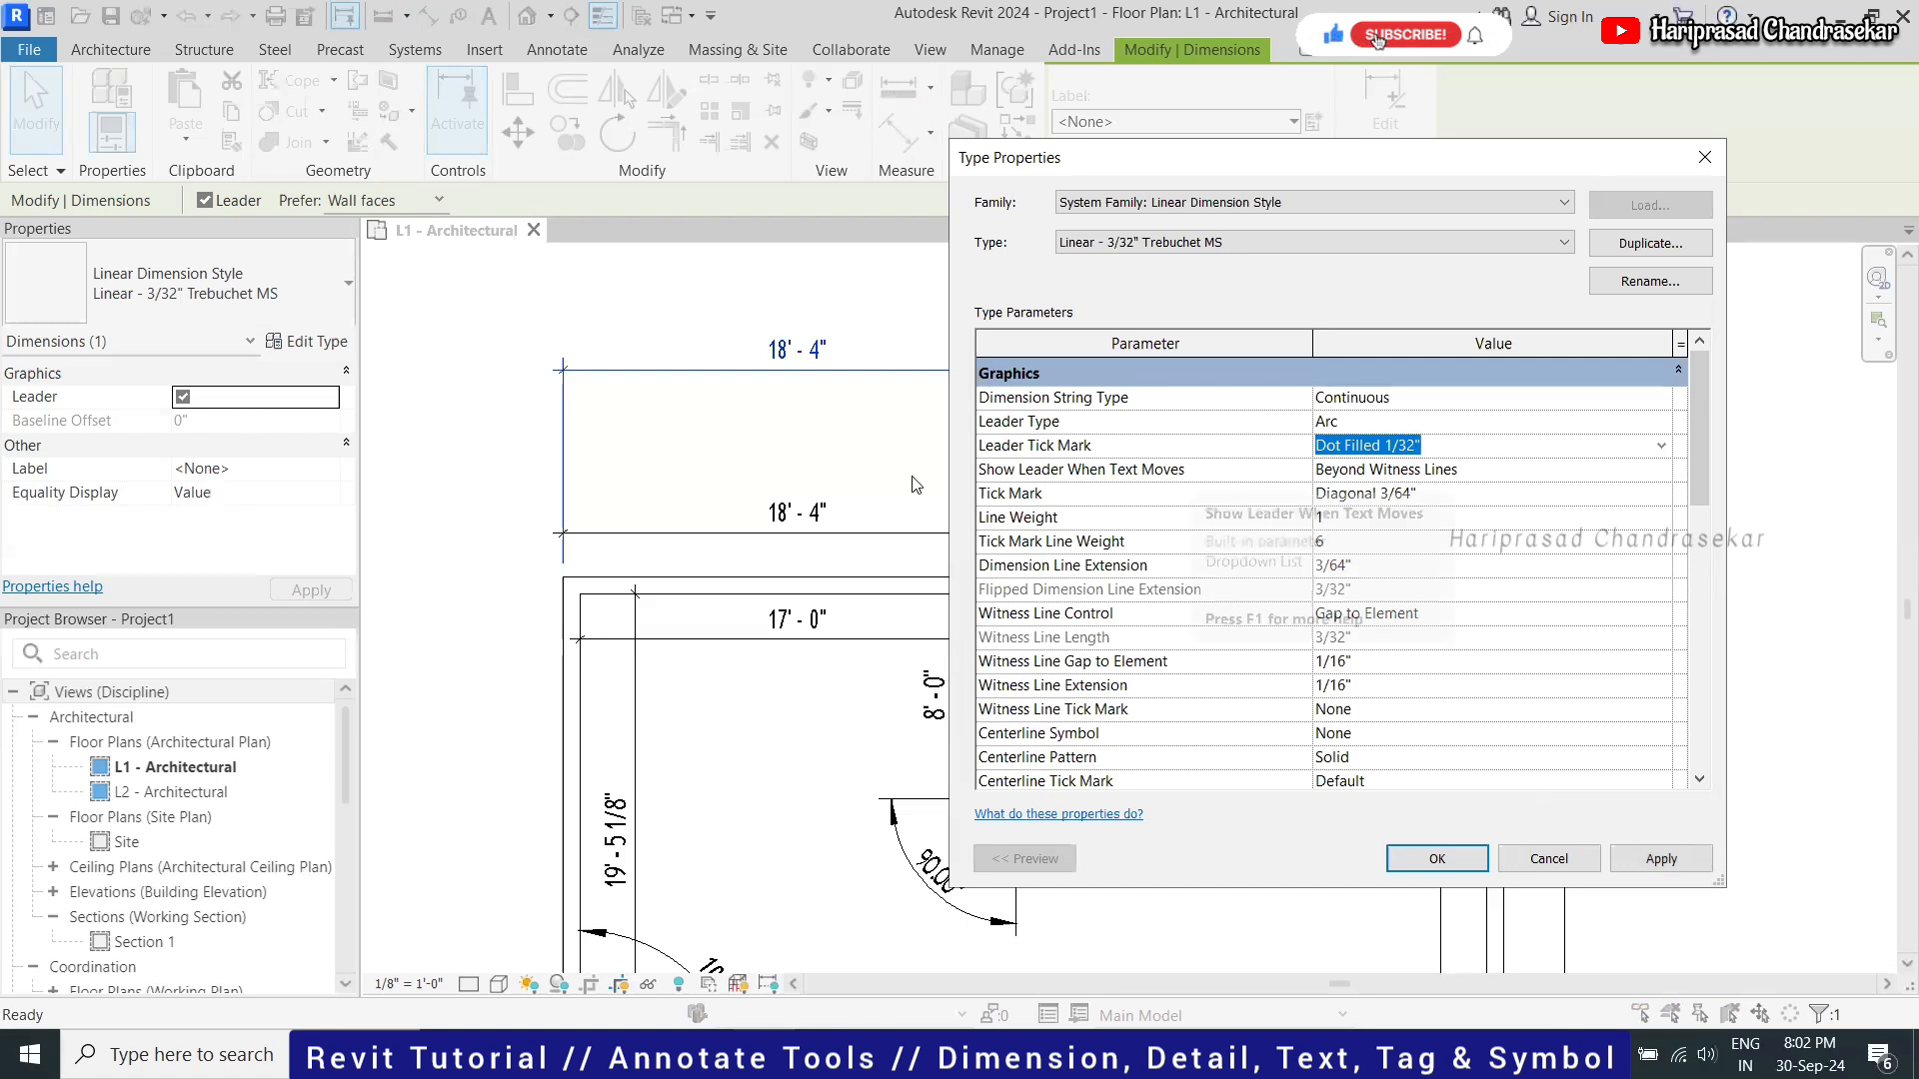
left_click(1659, 858)
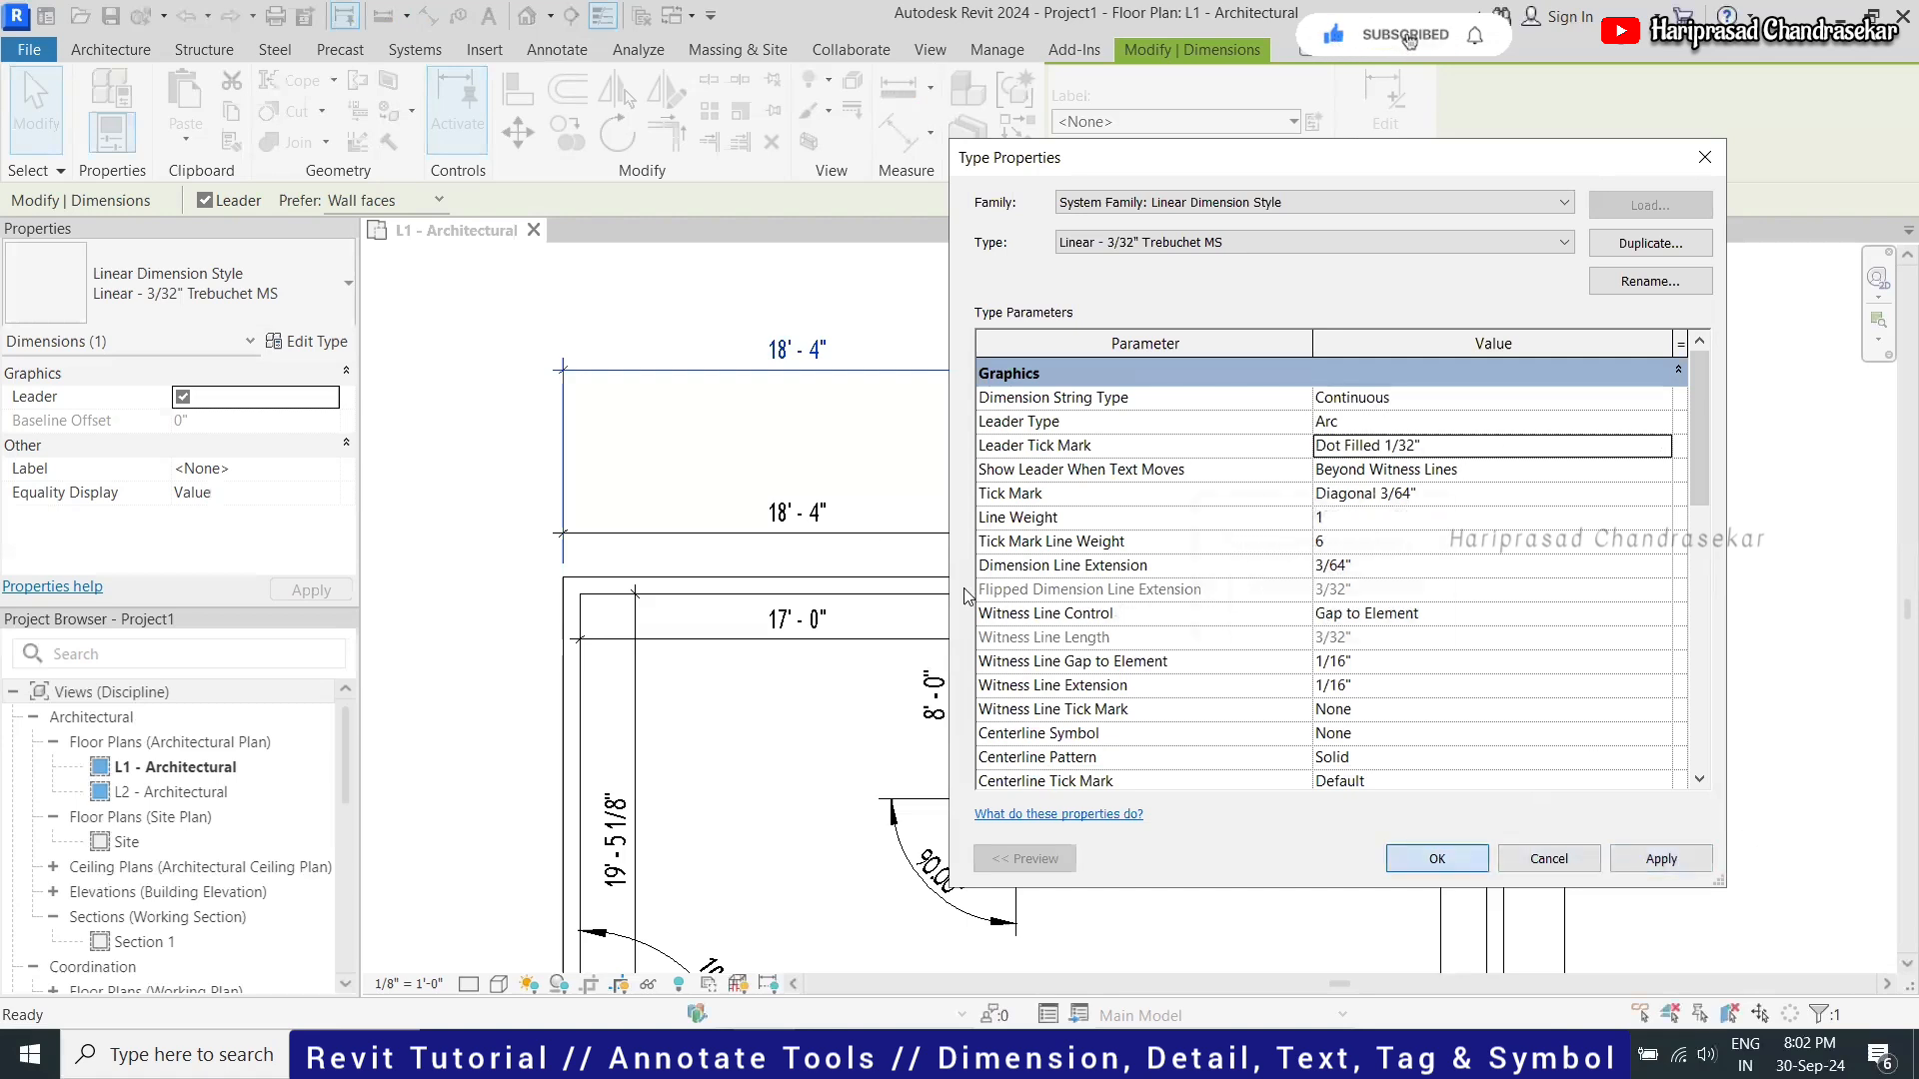
left_click(1436, 858)
Try moving the text of the lower top dimension up and to the right of its line, and undo the move
left_click(821, 517)
left_click_drag(817, 514, 898, 480)
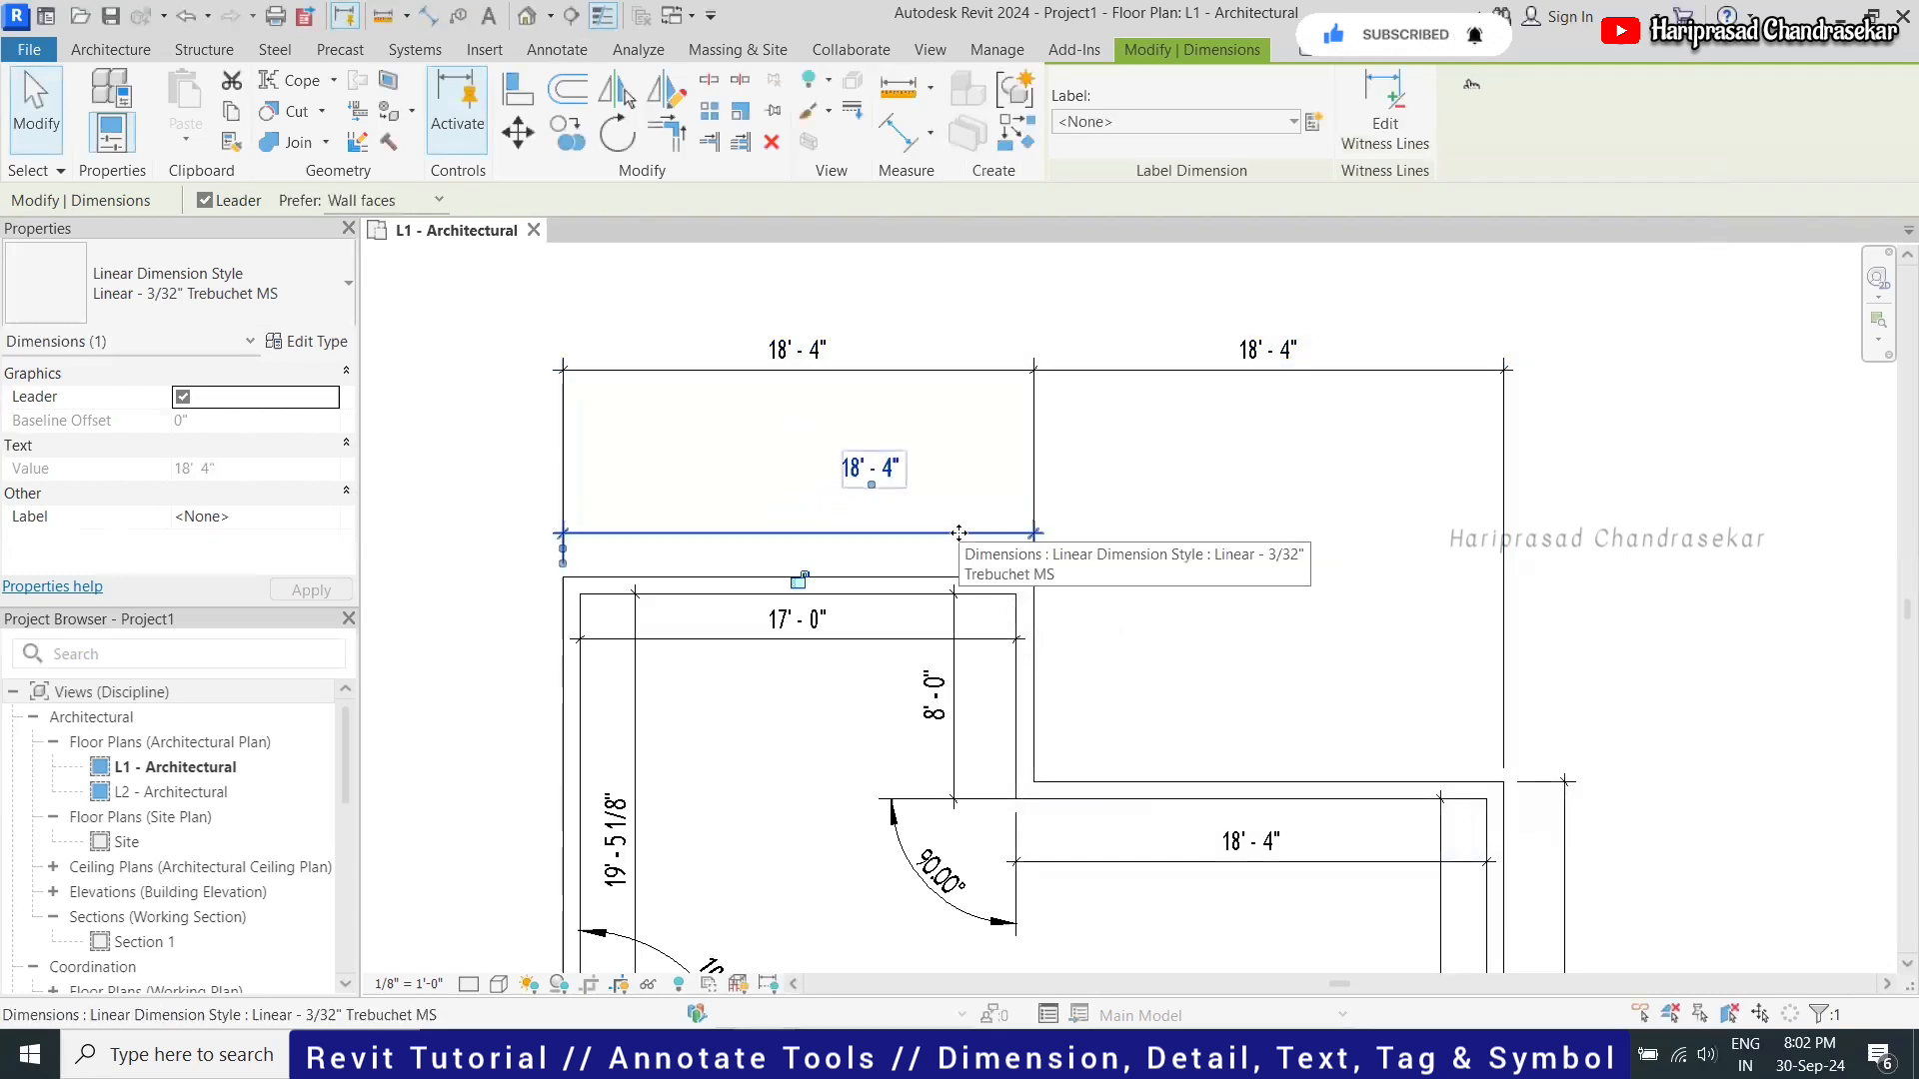
key("ctrl+z")
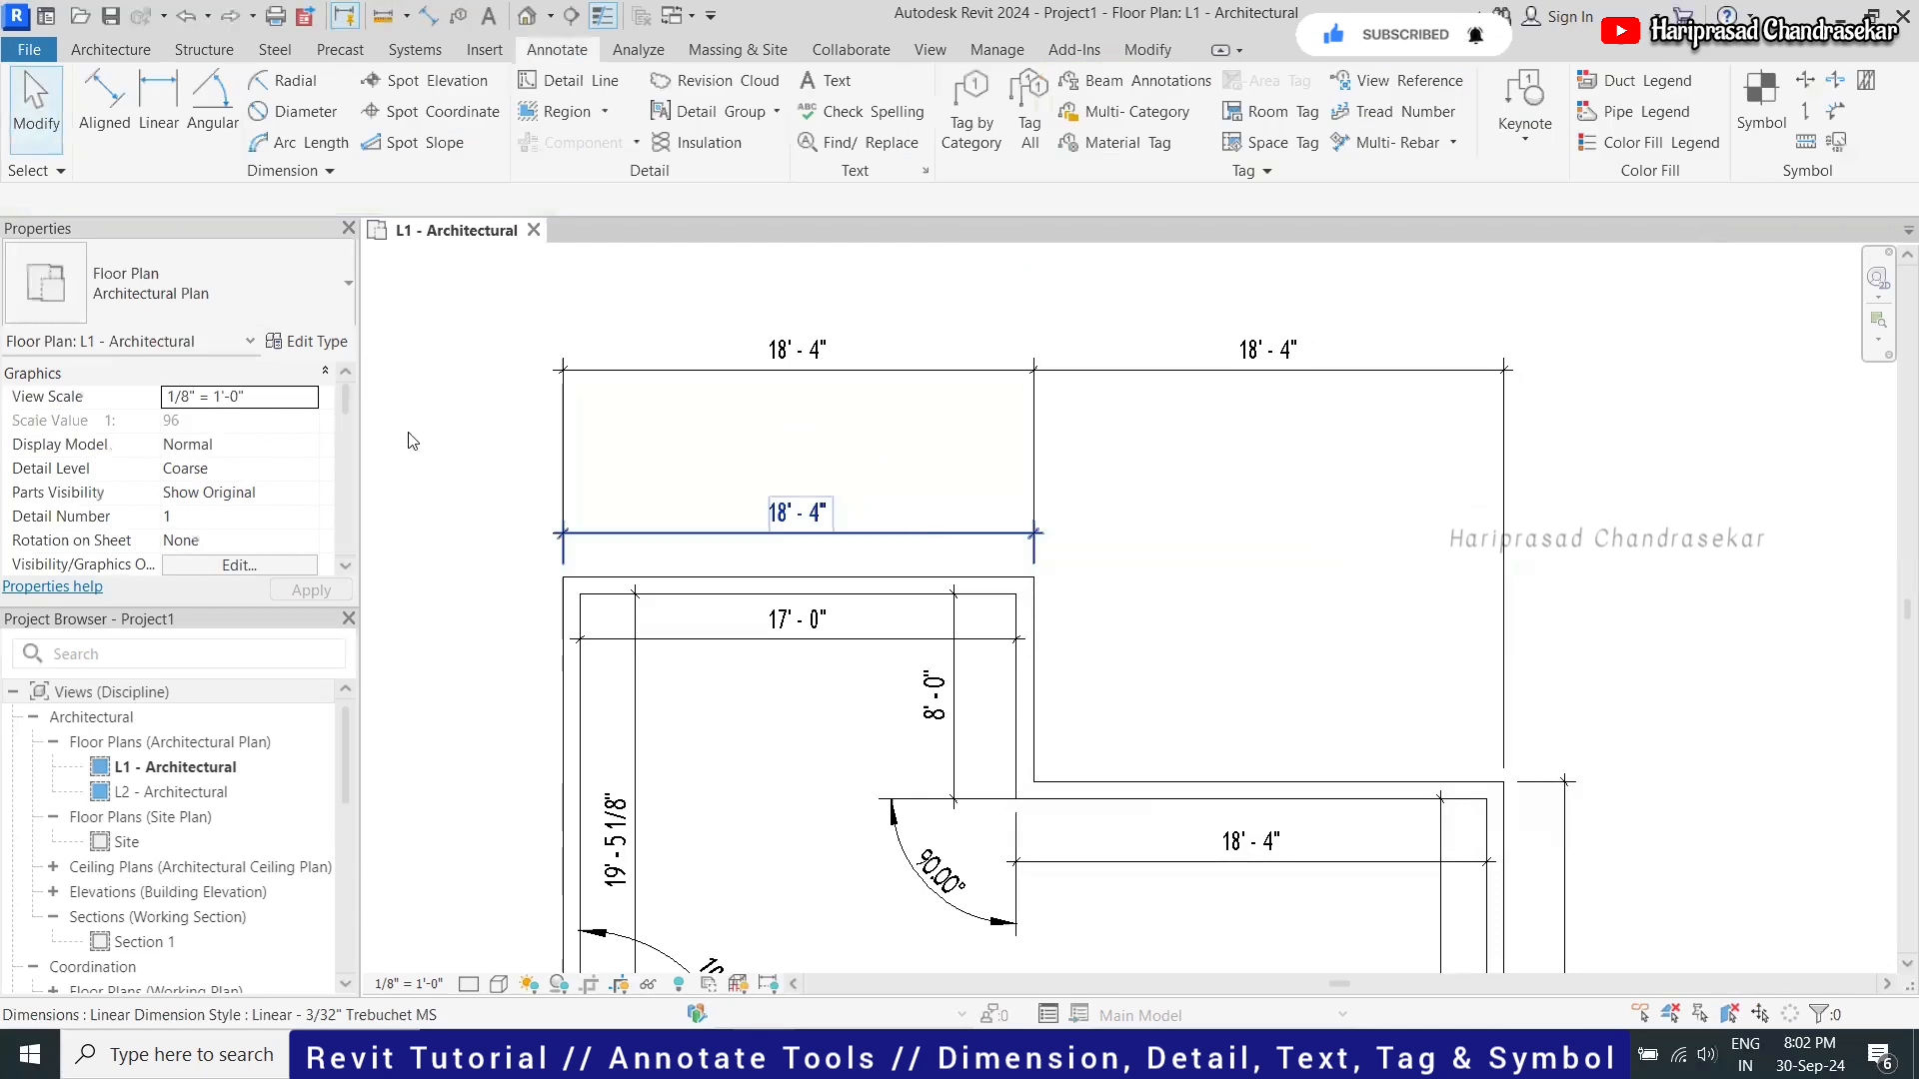
left_click(284, 277)
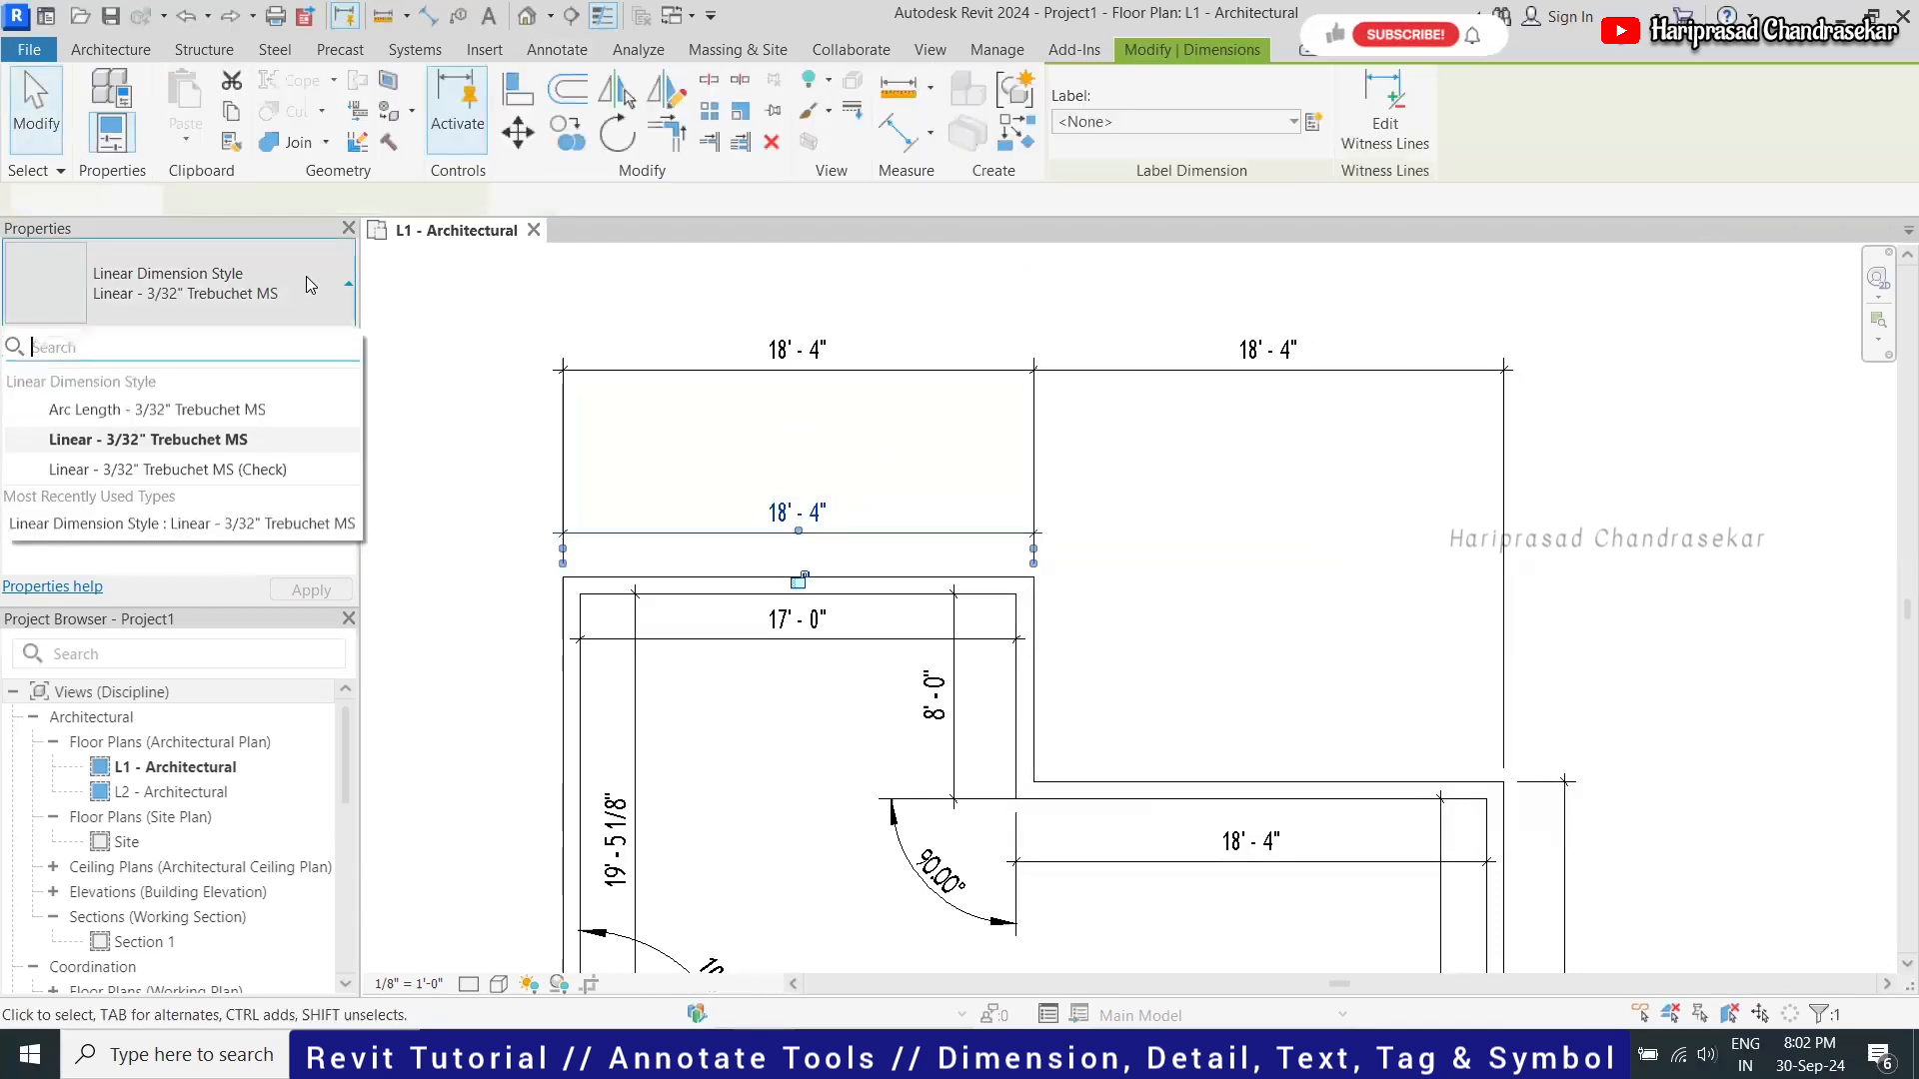
type("`")
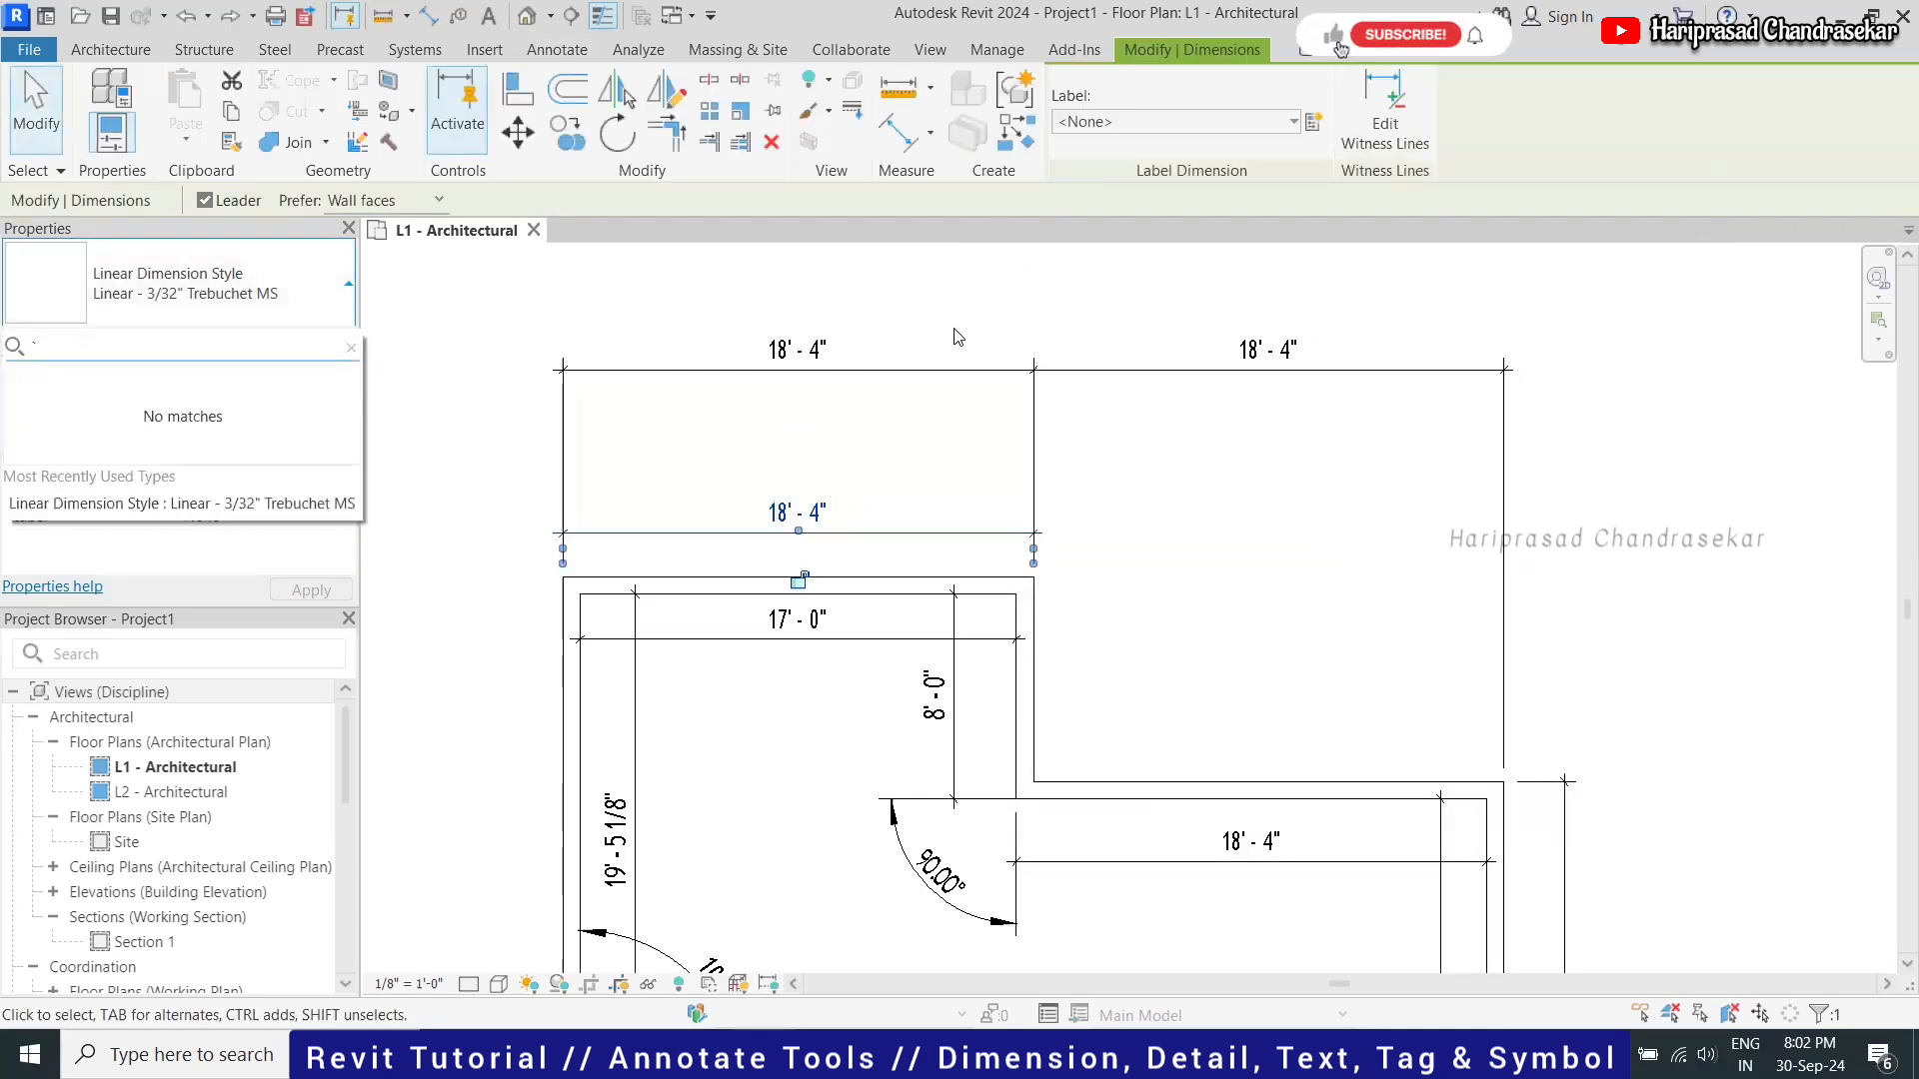
key("BackSpace")
left_click(991, 494)
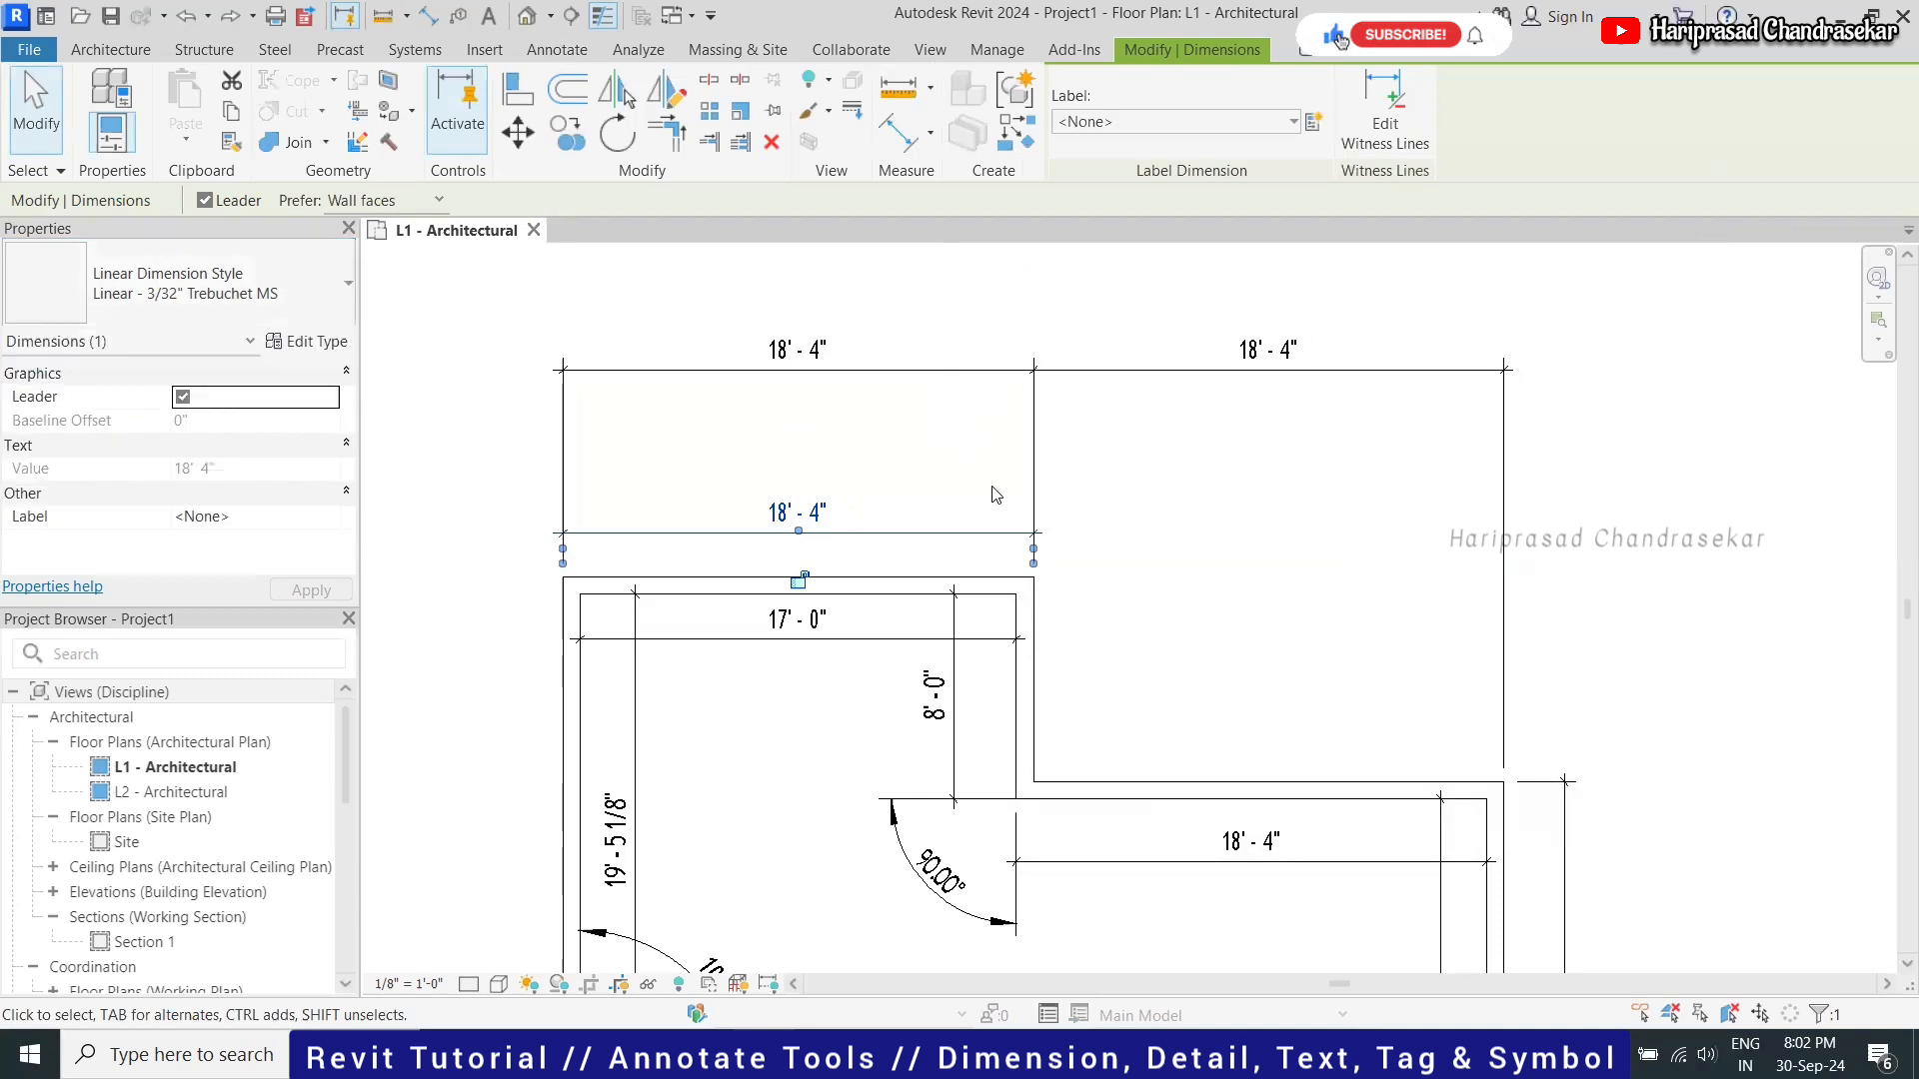
left_click(807, 424)
scroll(806, 420, "down", 2)
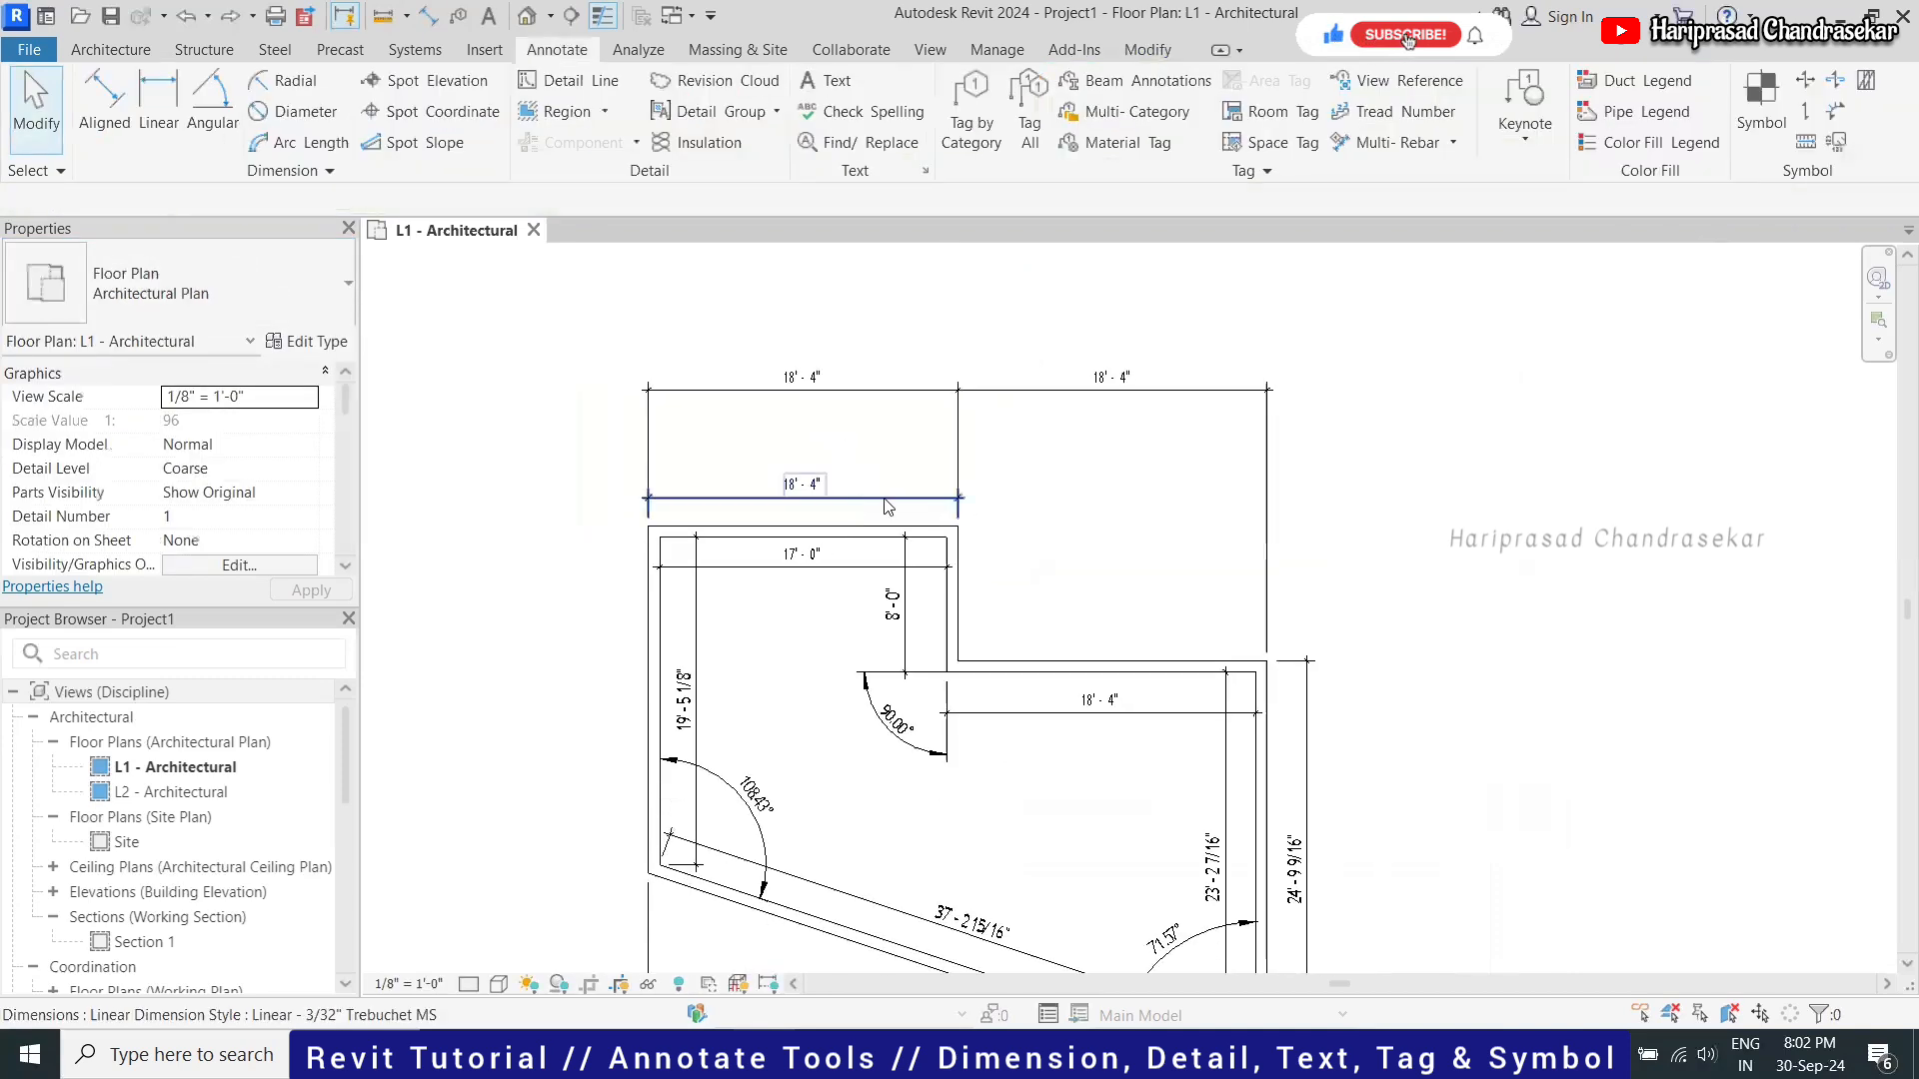
Draw a curved Generic - 8" wall, close to a half circle with an inner radius of about 5' 4", right of the walled outline
scroll(949, 500, "up", 1)
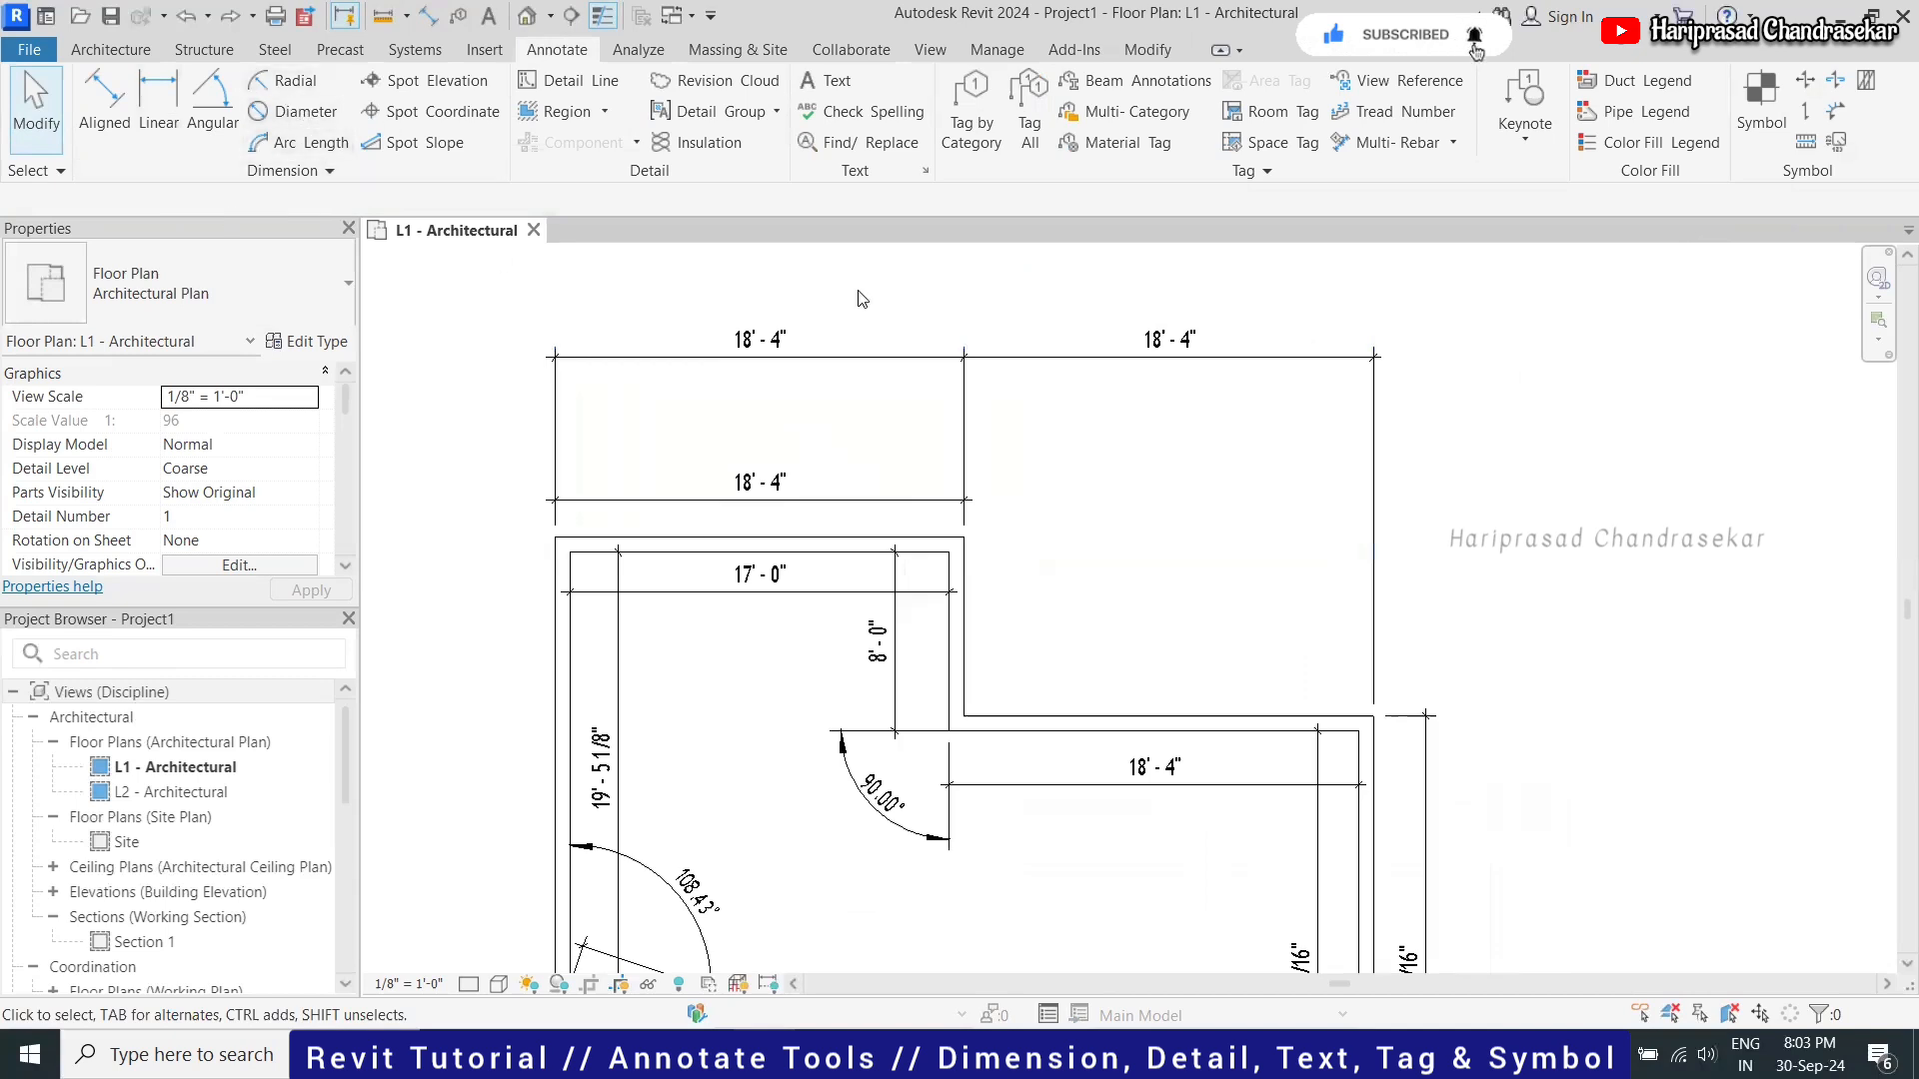
scroll(861, 290, "down", 2)
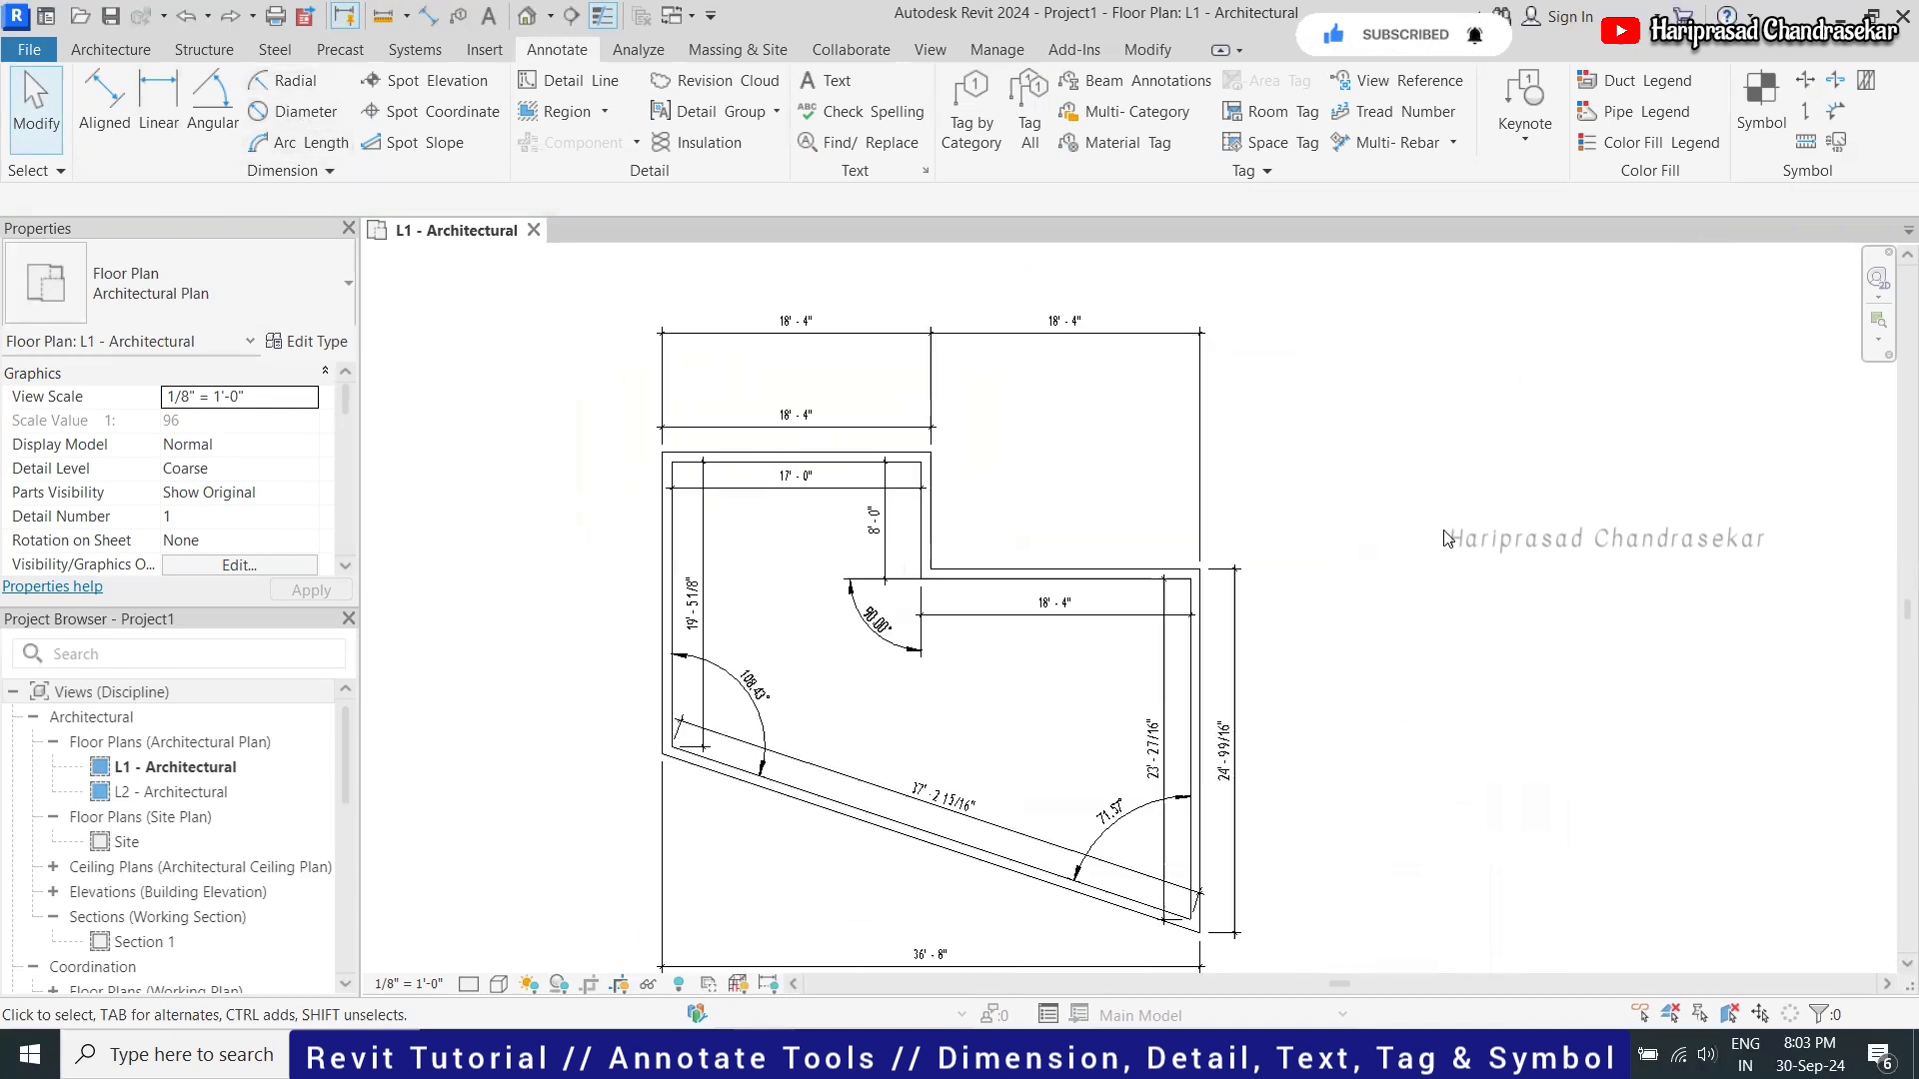
key("w")
key("a")
left_click(1379, 587)
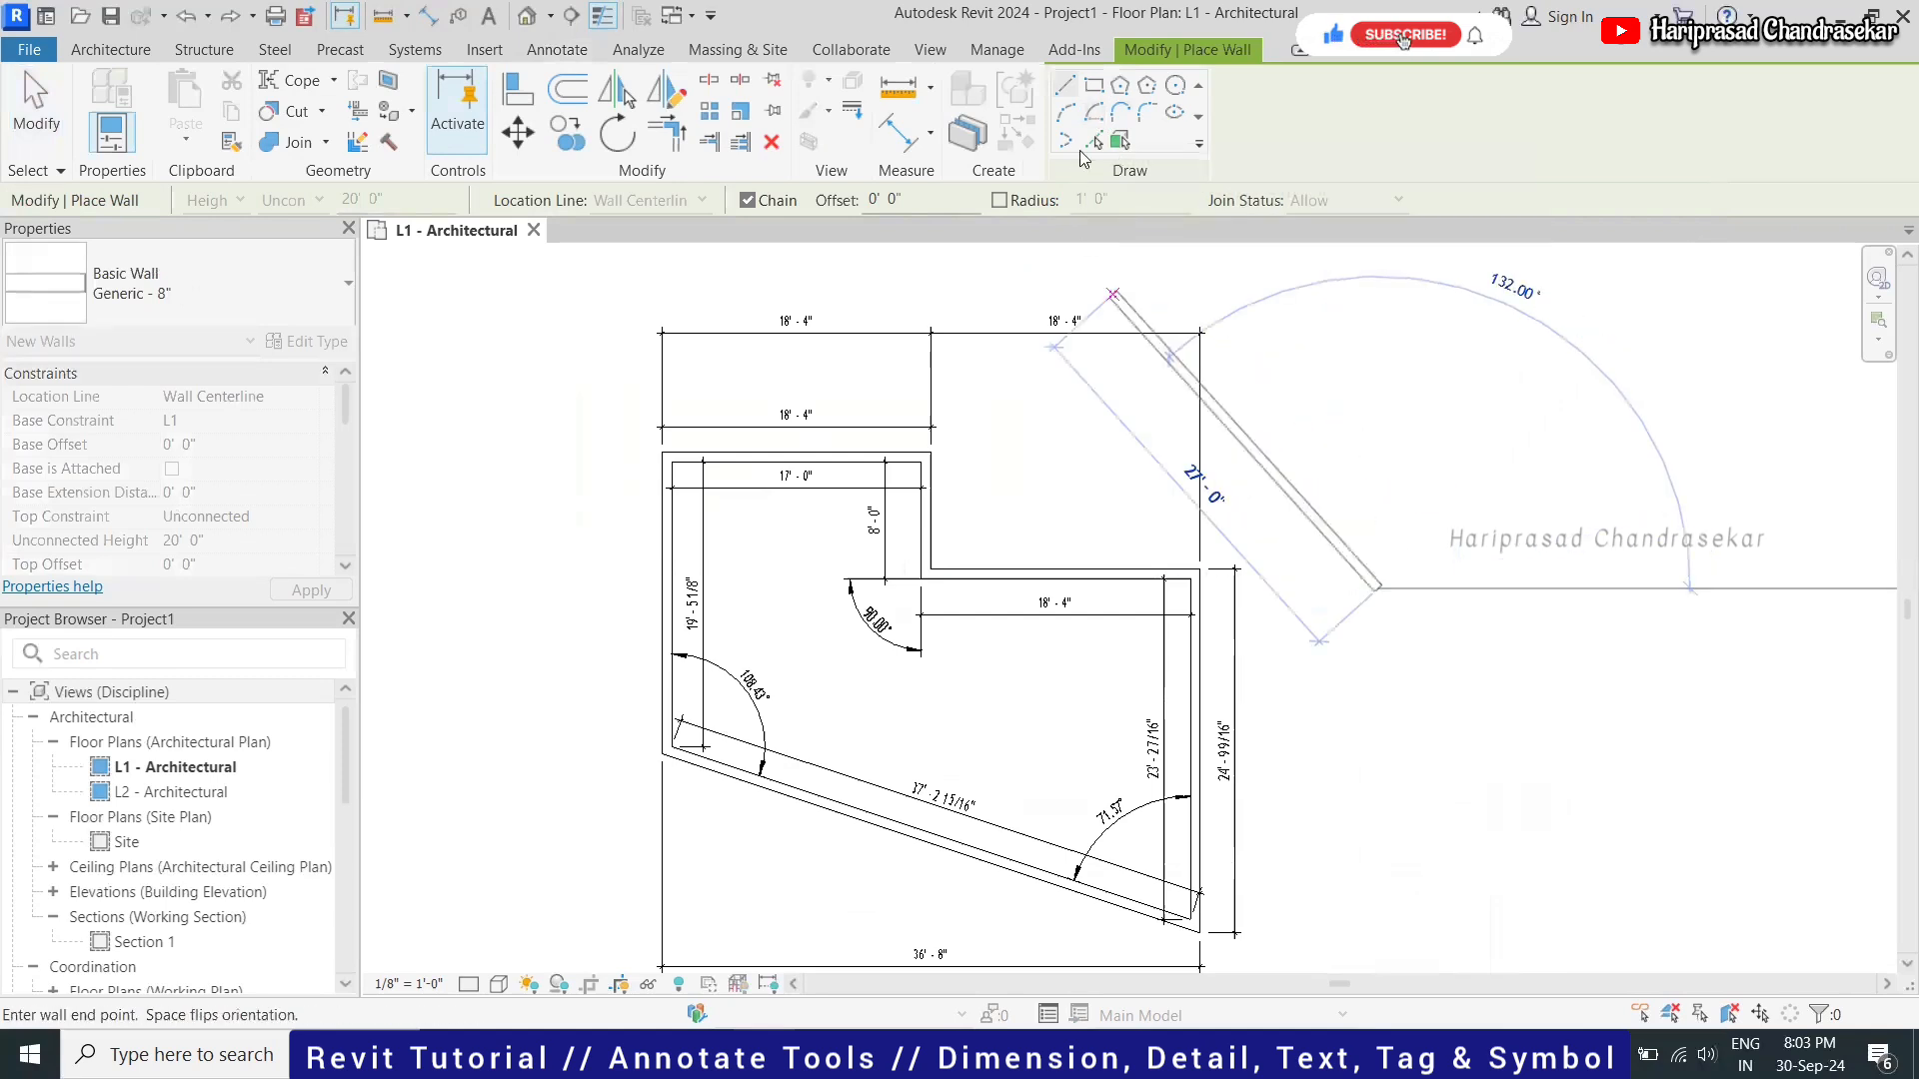
key("Escape")
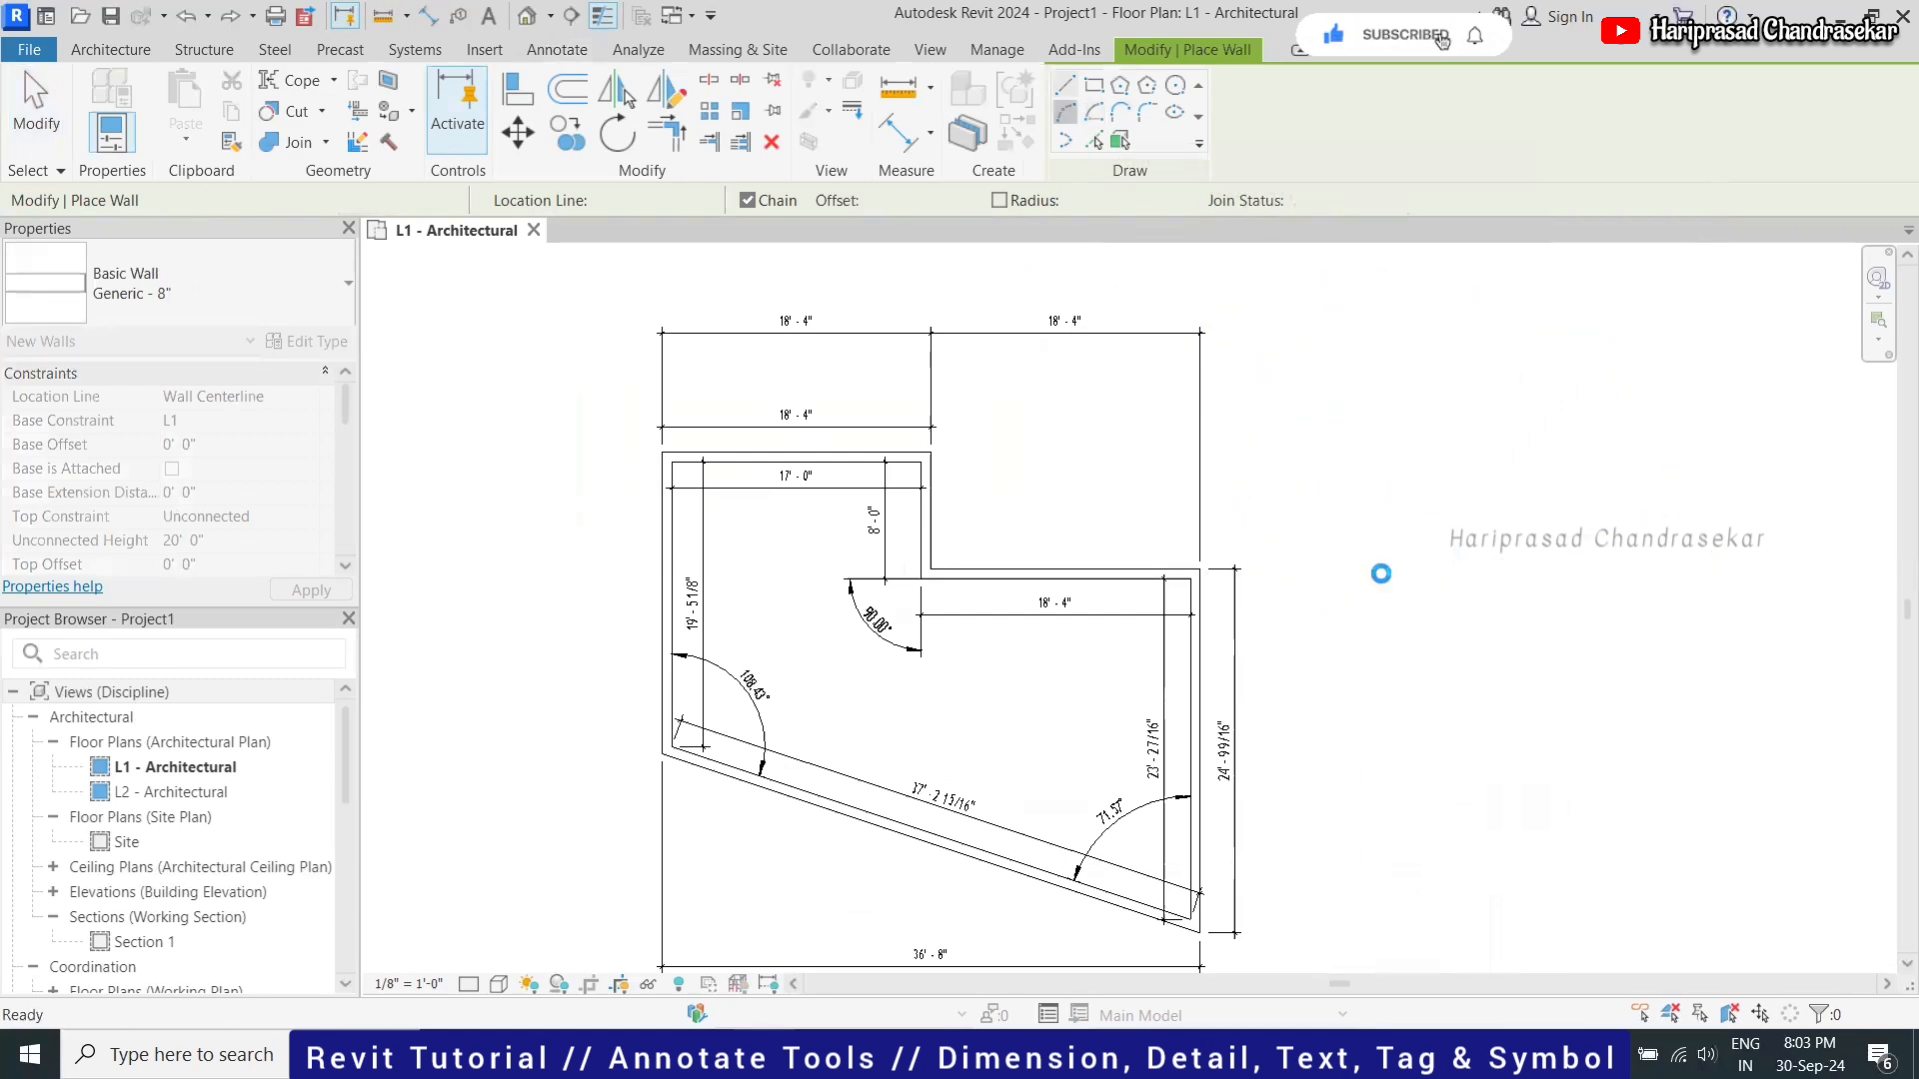
left_click(1383, 574)
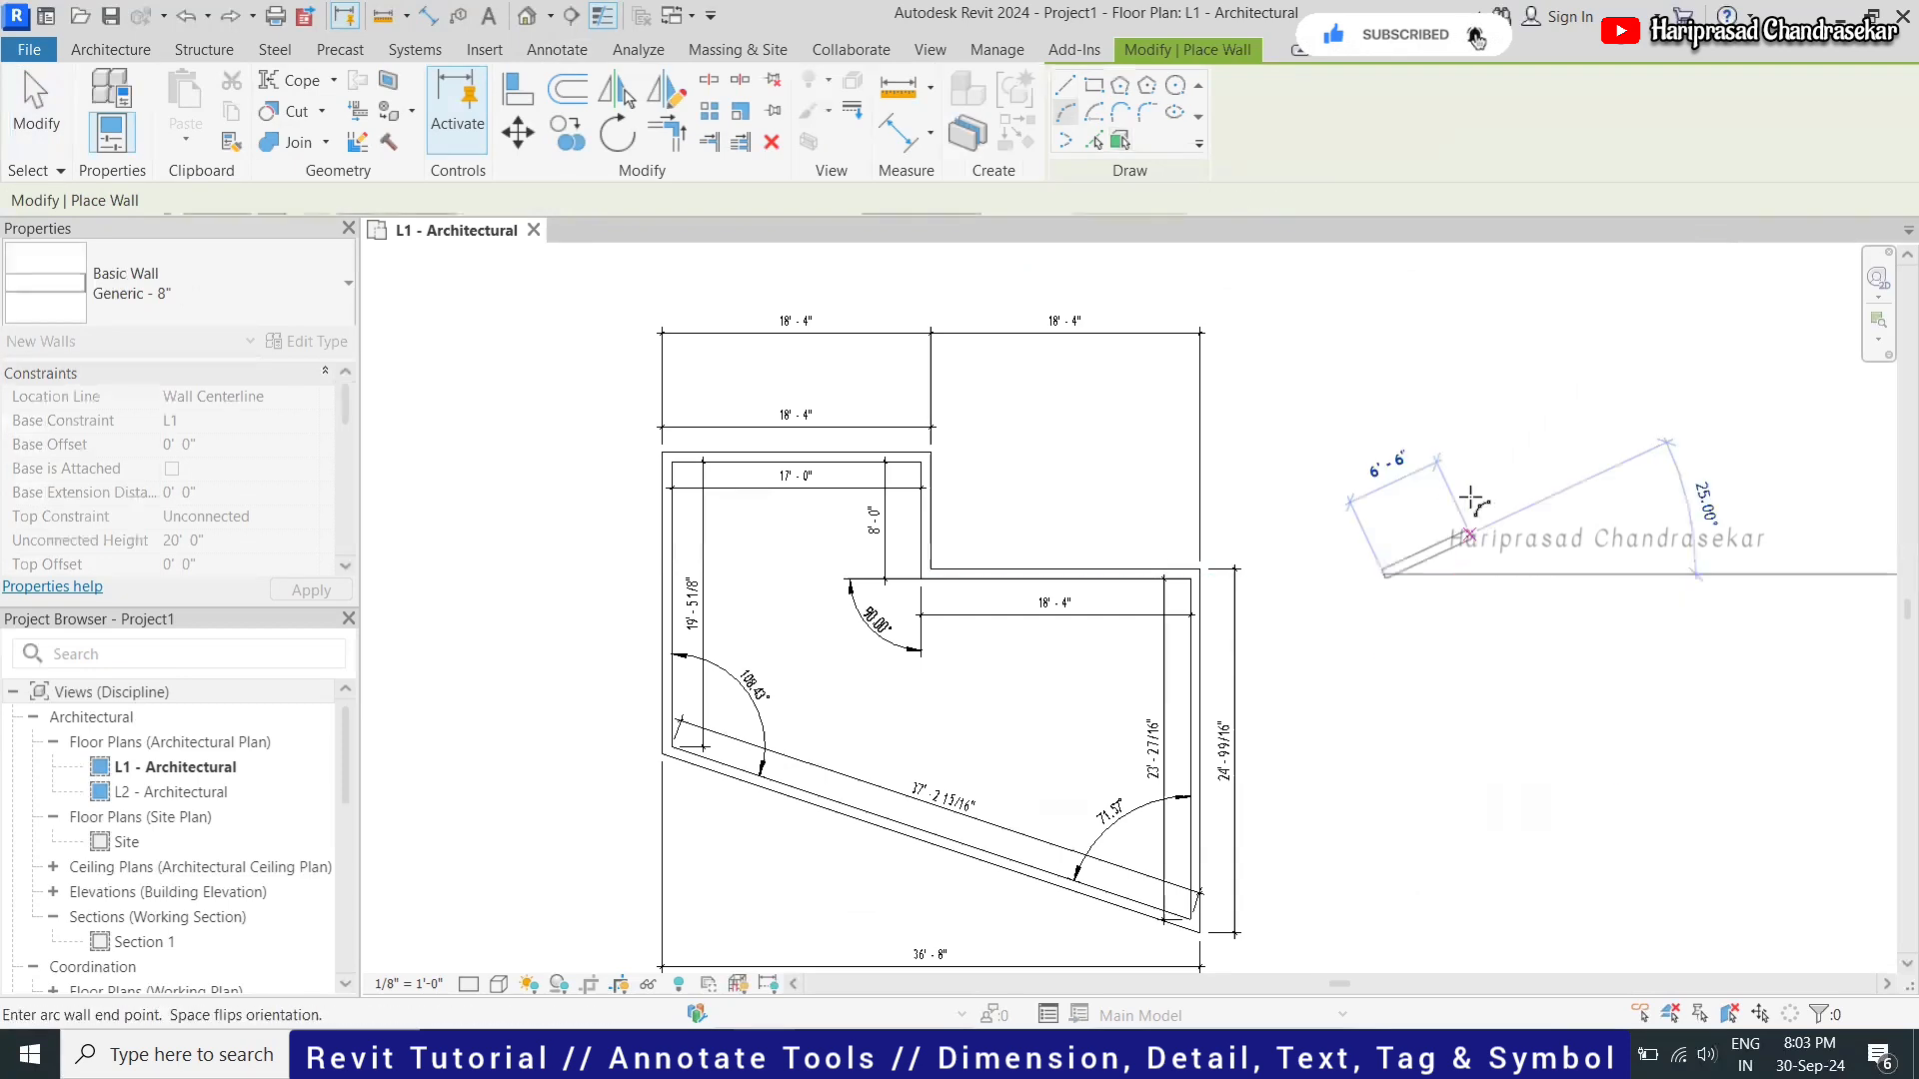
left_click(1501, 458)
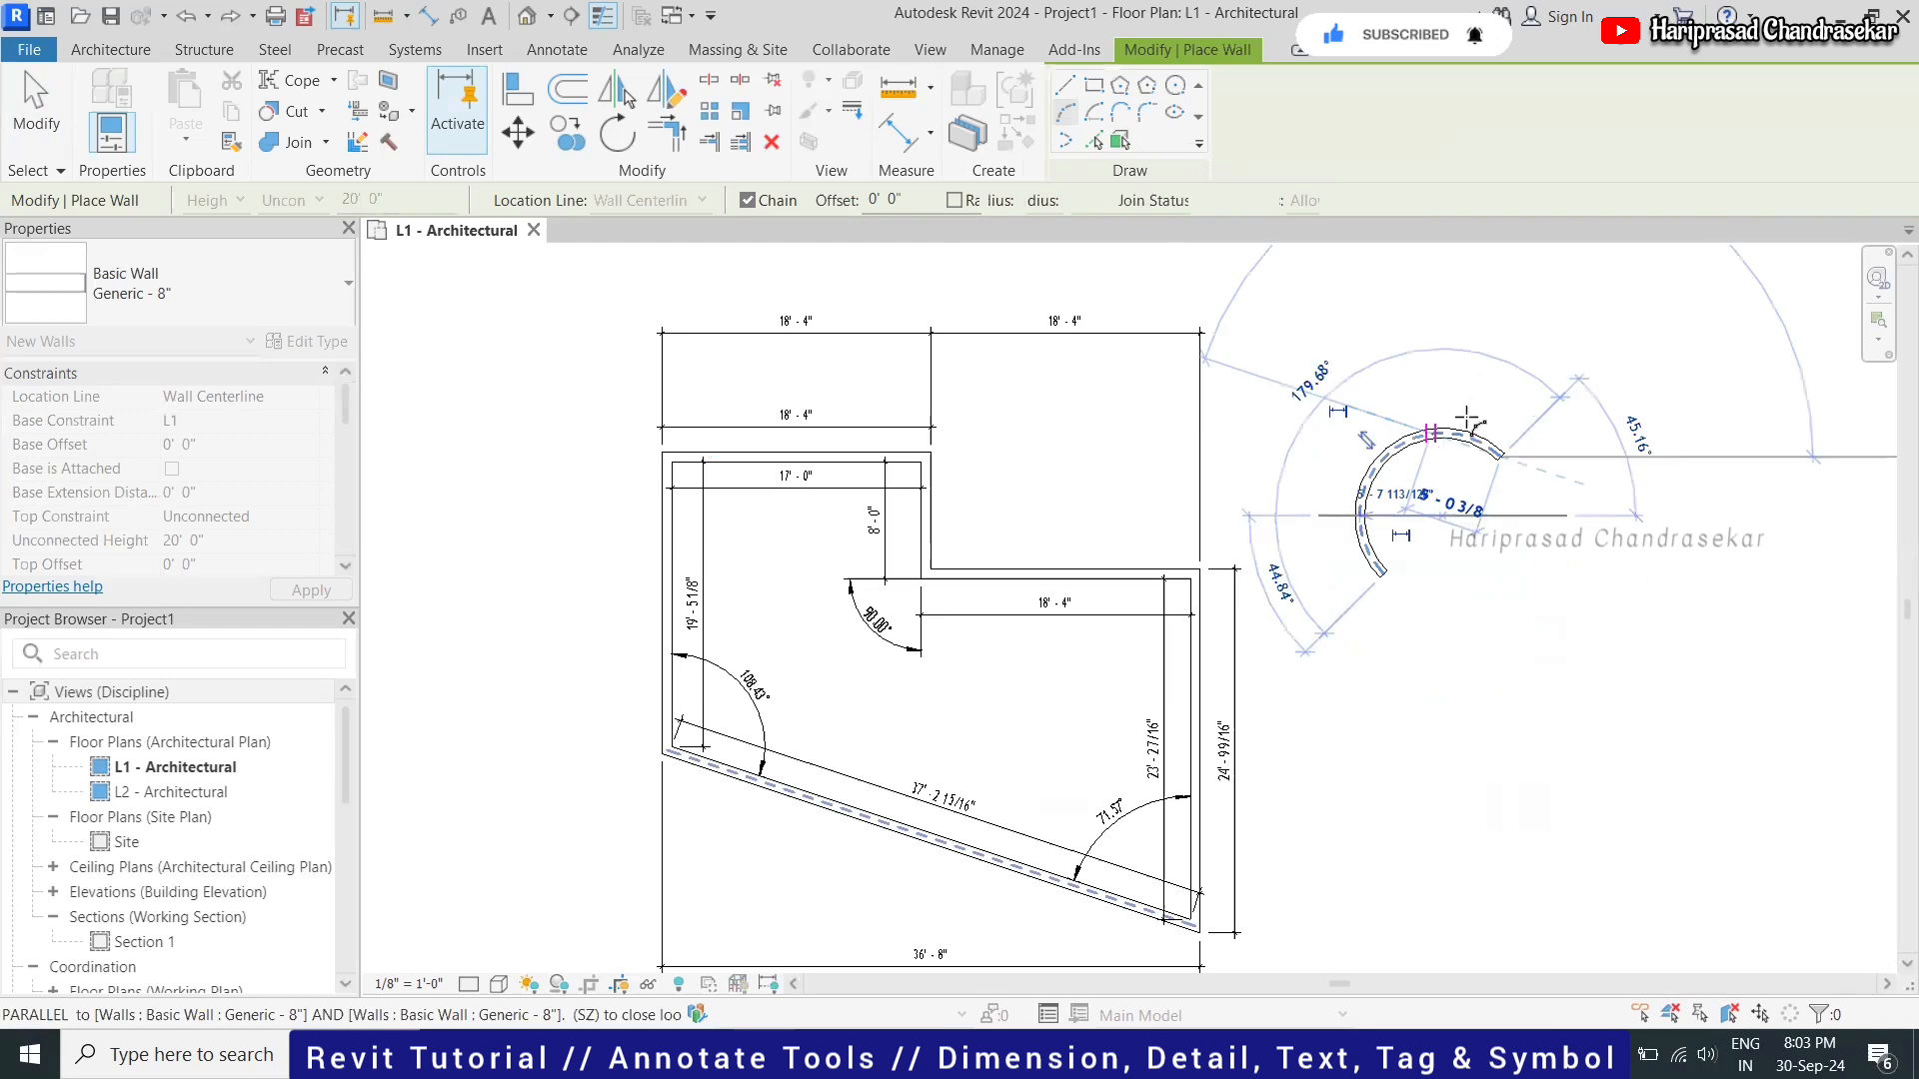
left_click(1431, 437)
key("Escape")
key("Escape")
Add a radial dimension to the inner face of the curved wall, placing its text inside the arc
left_click(556, 49)
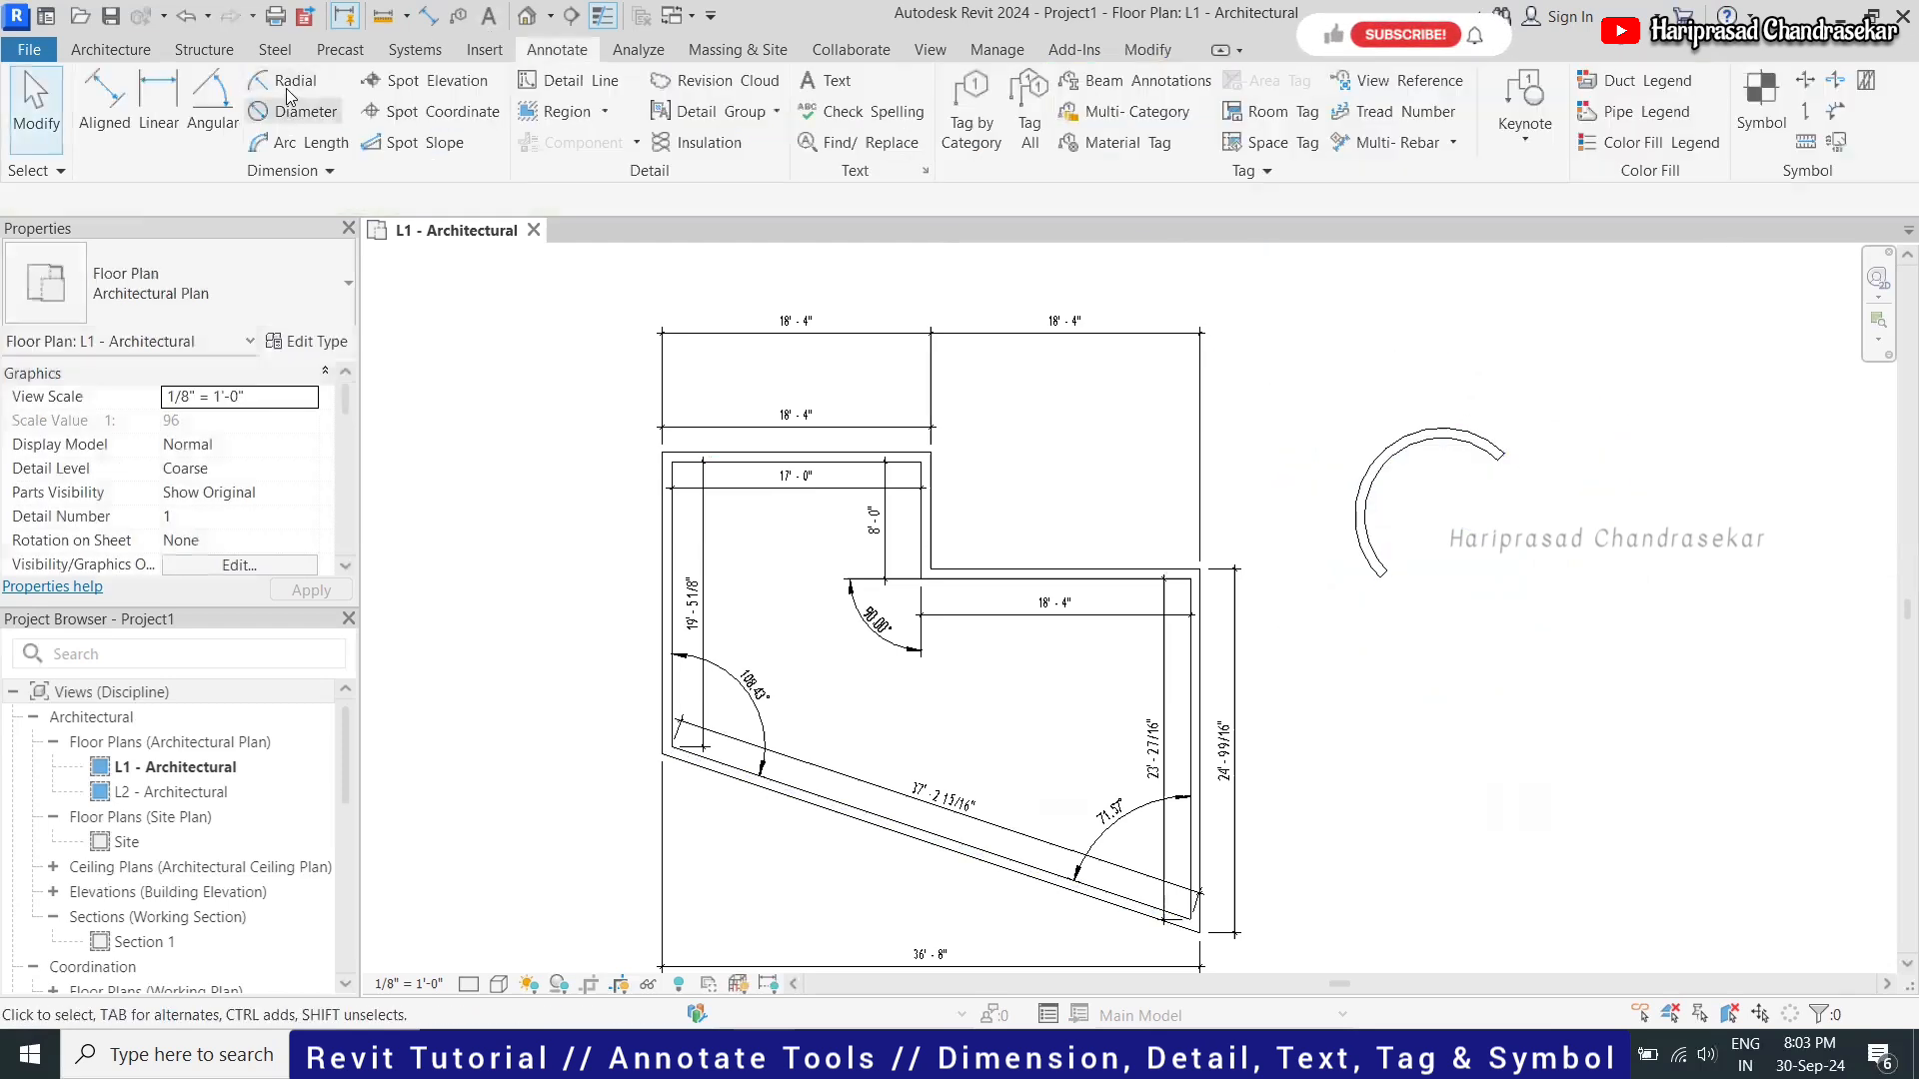
key("d")
key("r")
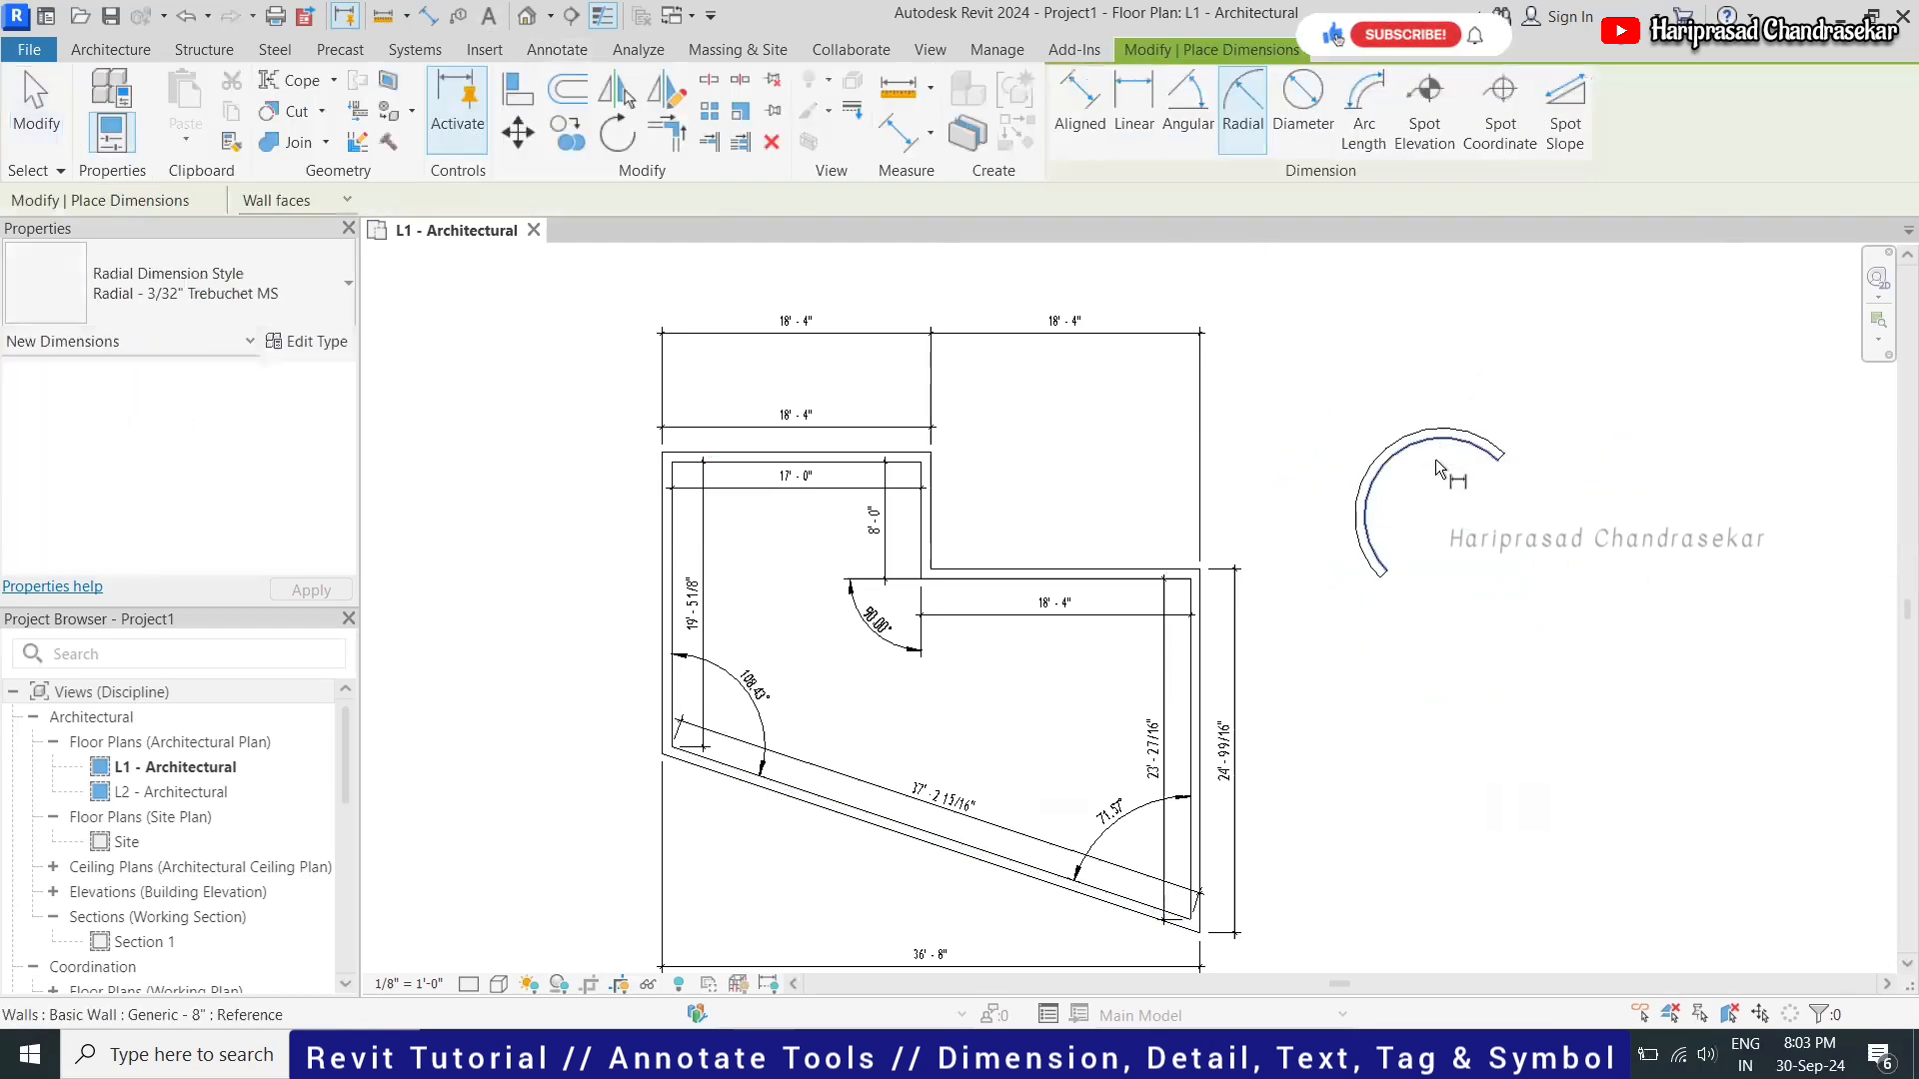
left_click(1446, 482)
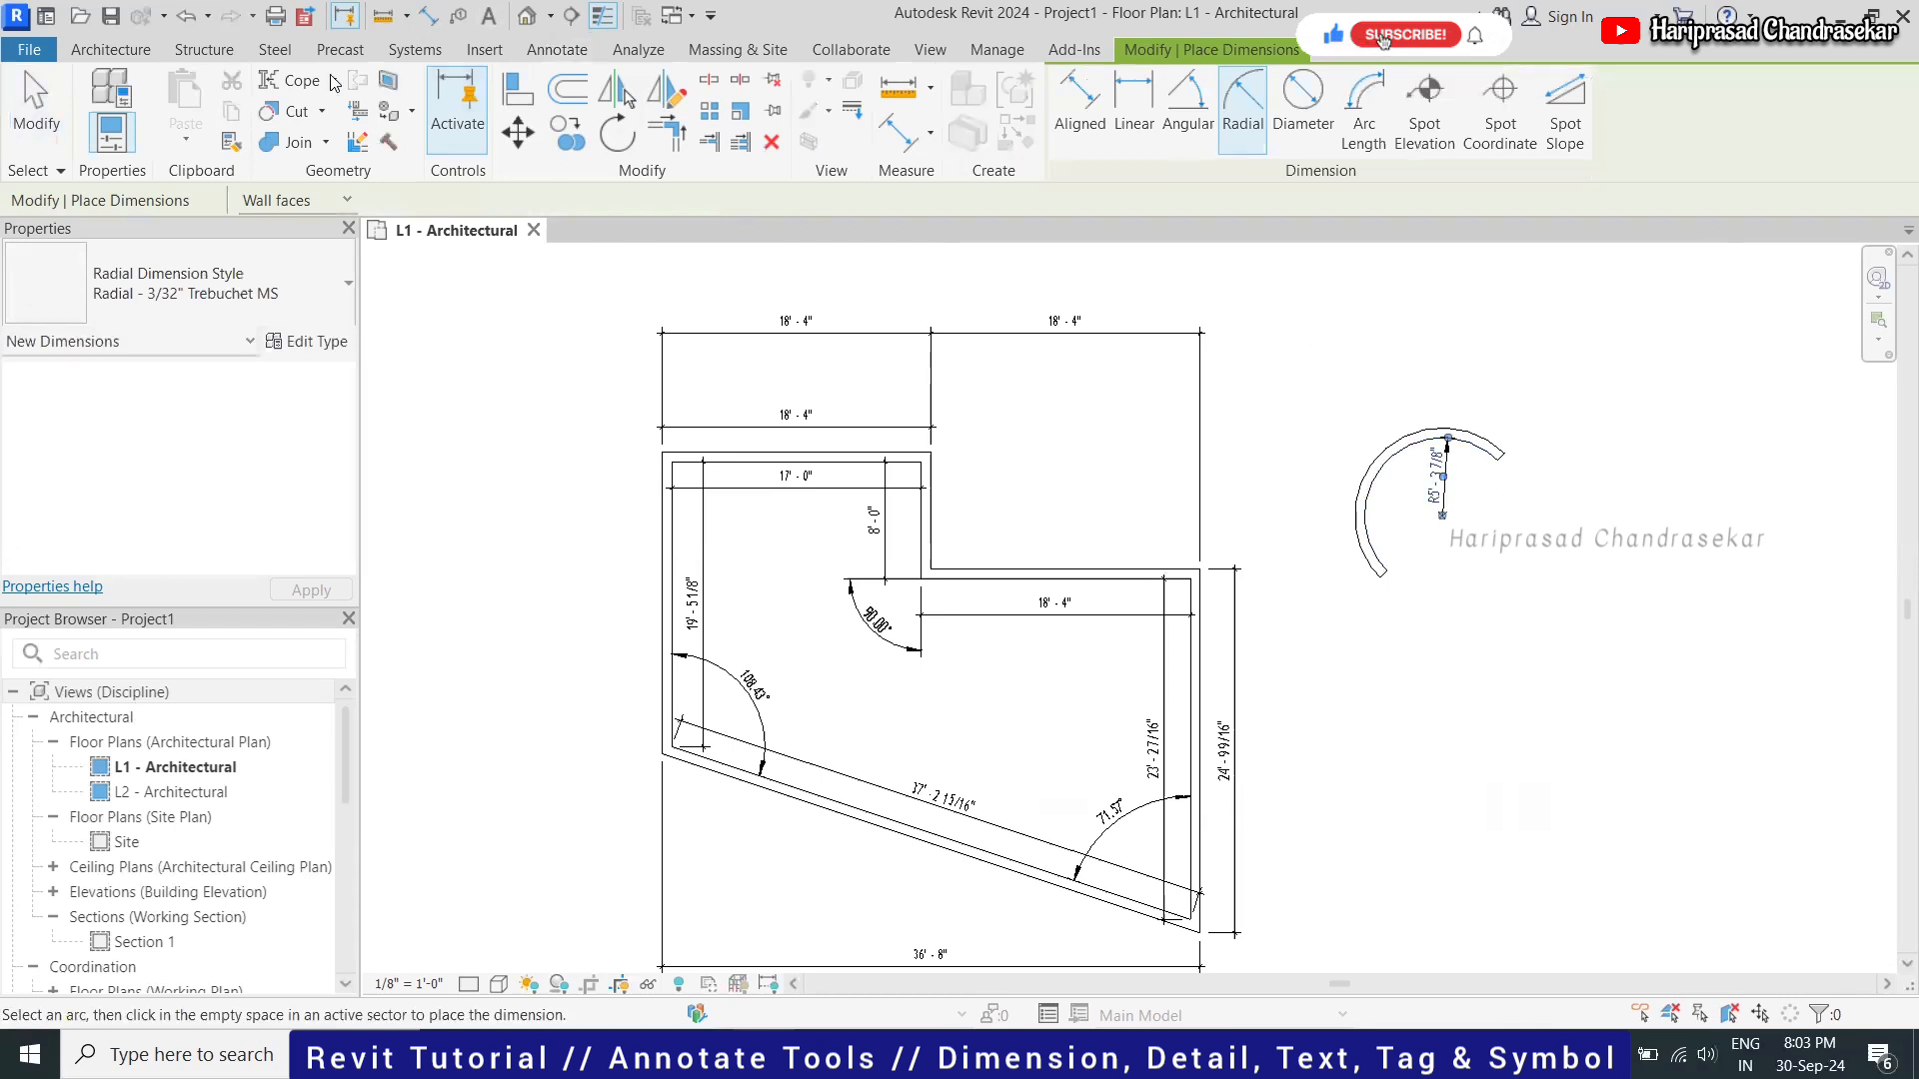
Add a diameter dimension to the outer face of the curved wall, slanted through the arc's centre
left_click(556, 50)
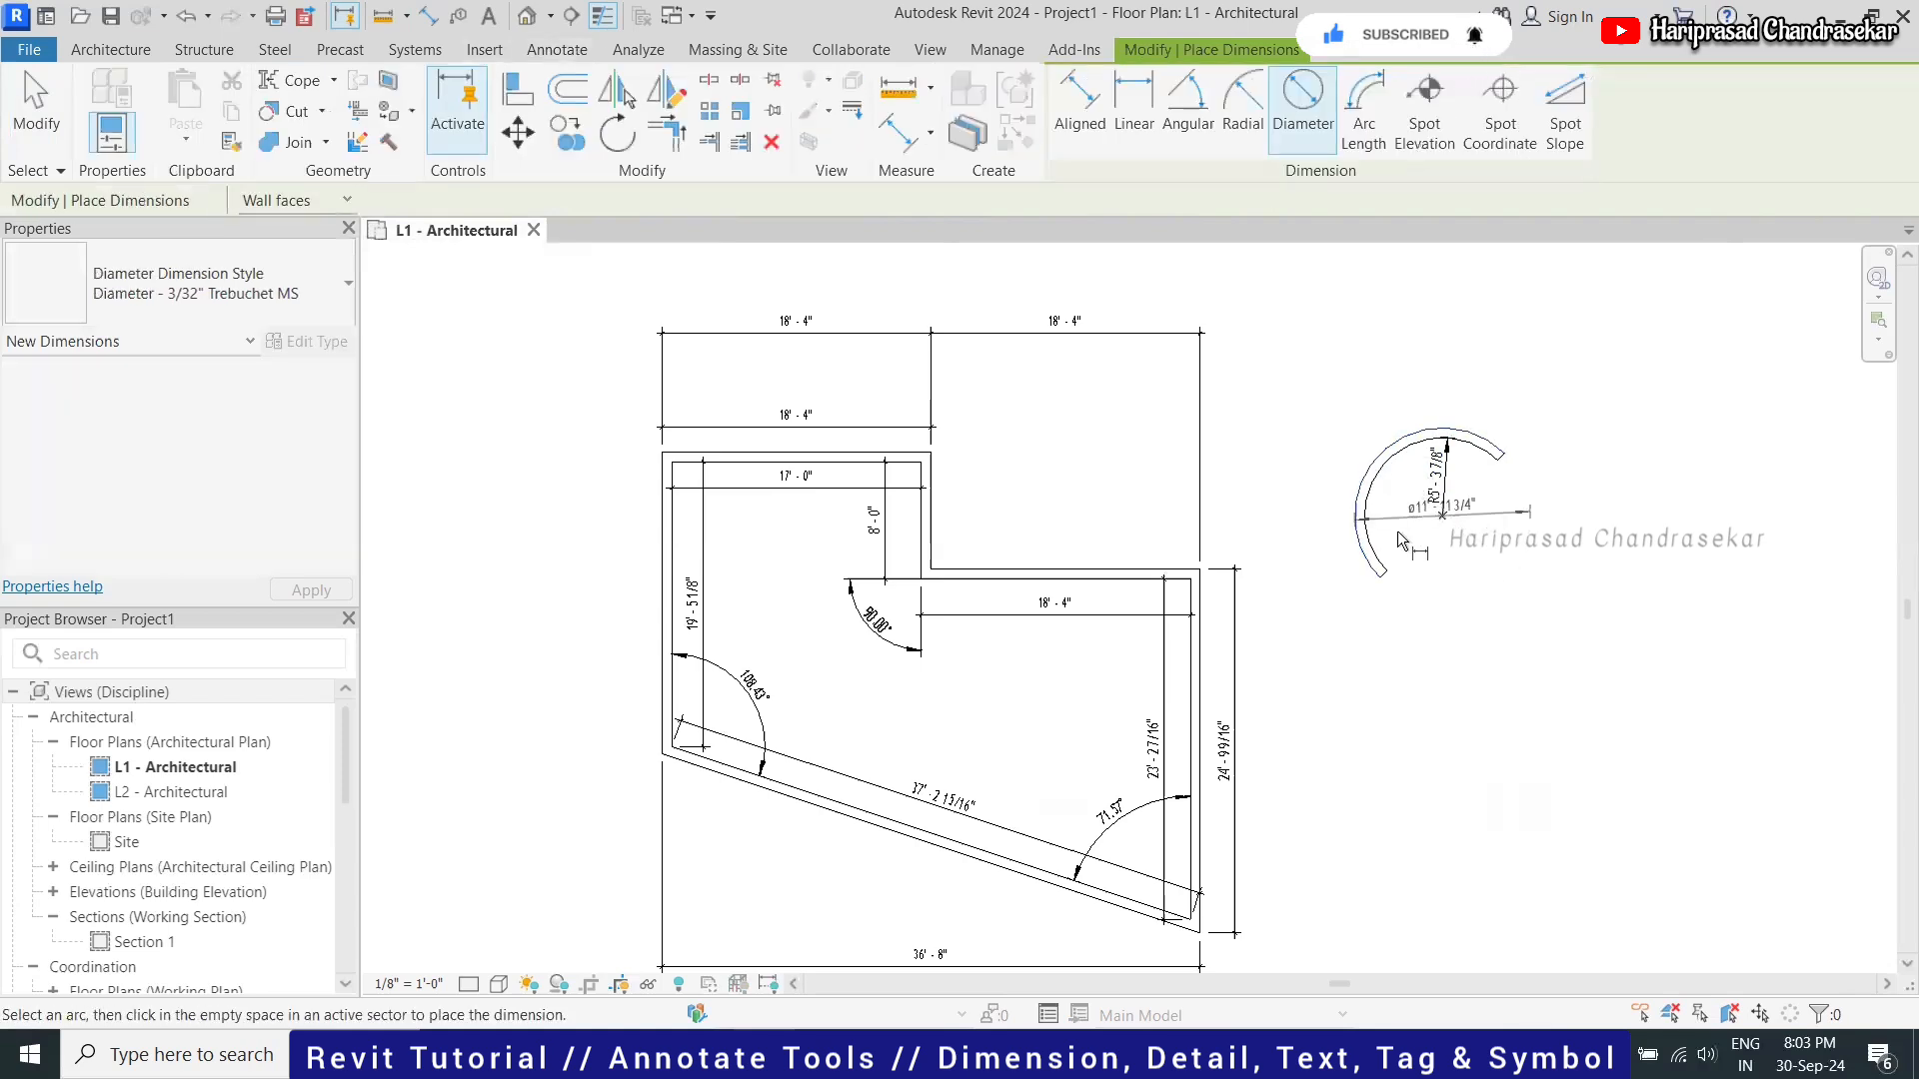
scroll(1440, 487, "up", 4)
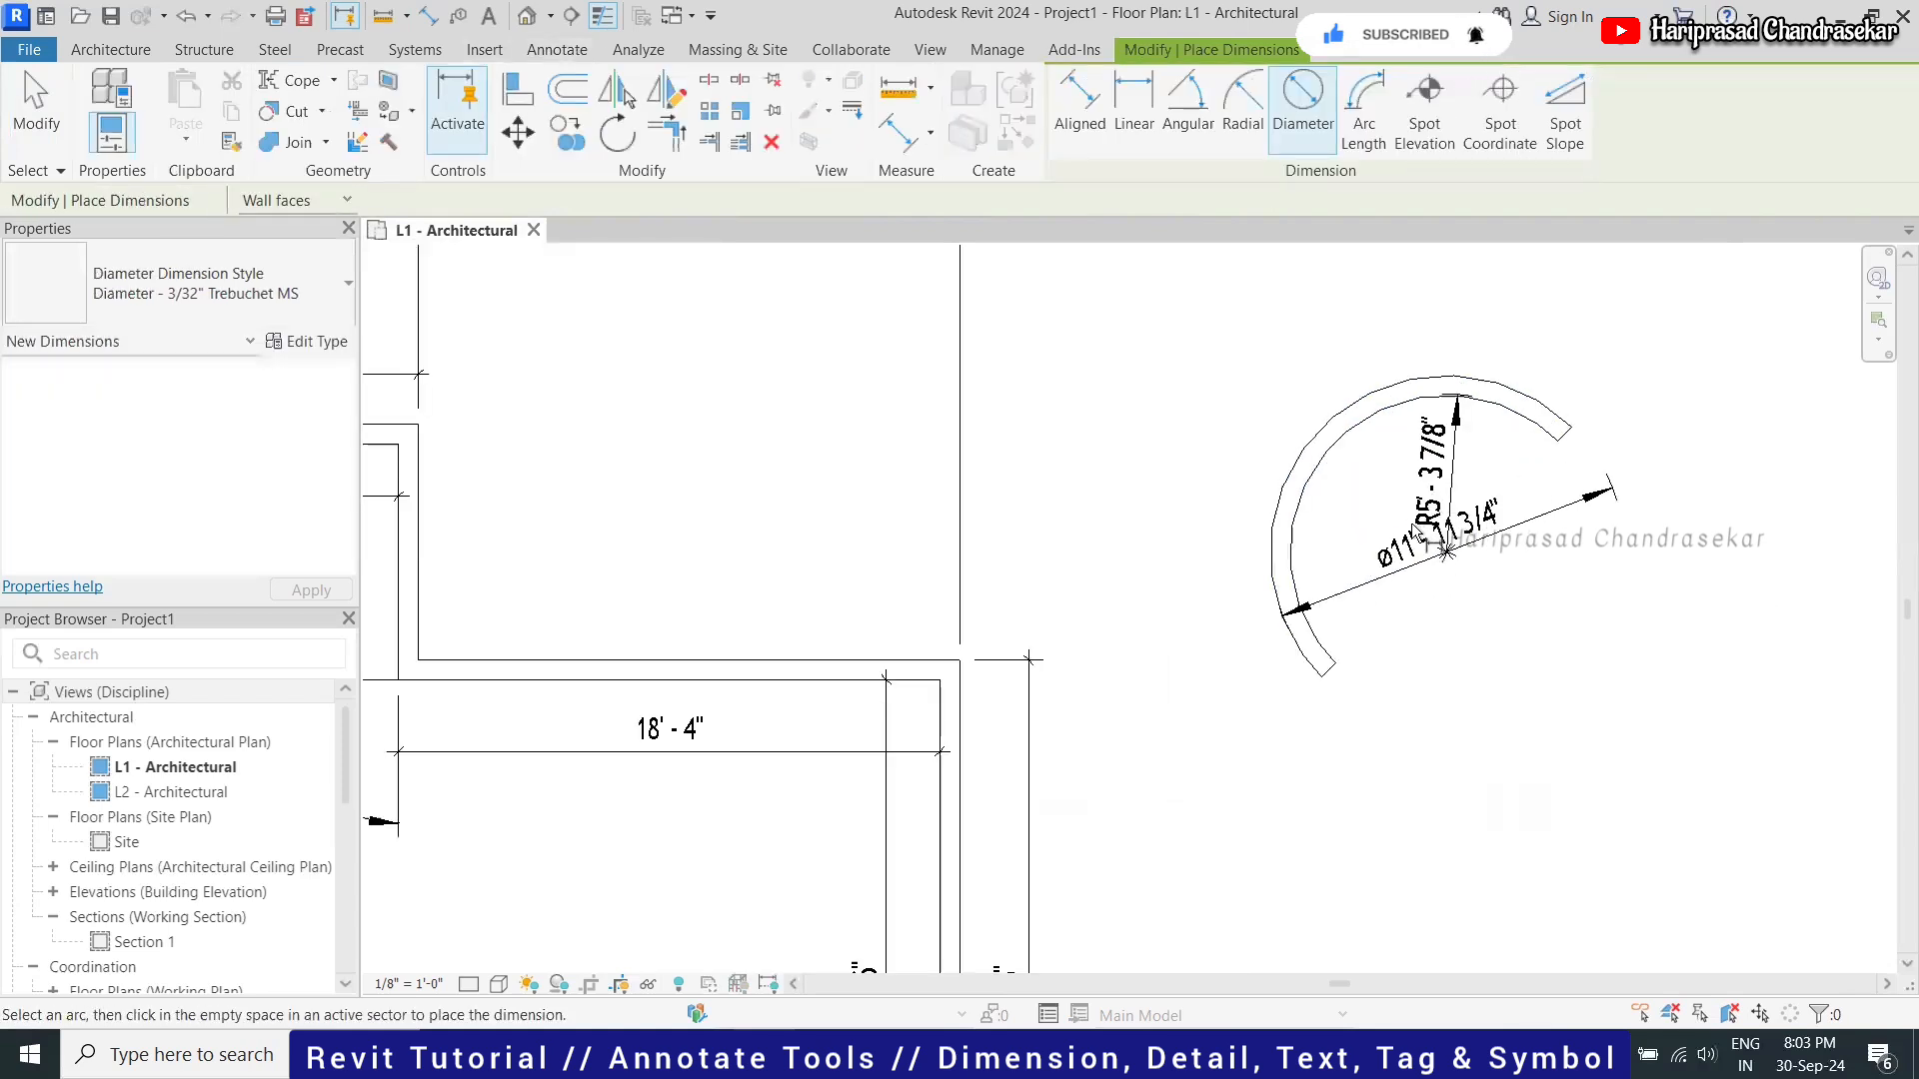
left_click(1522, 556)
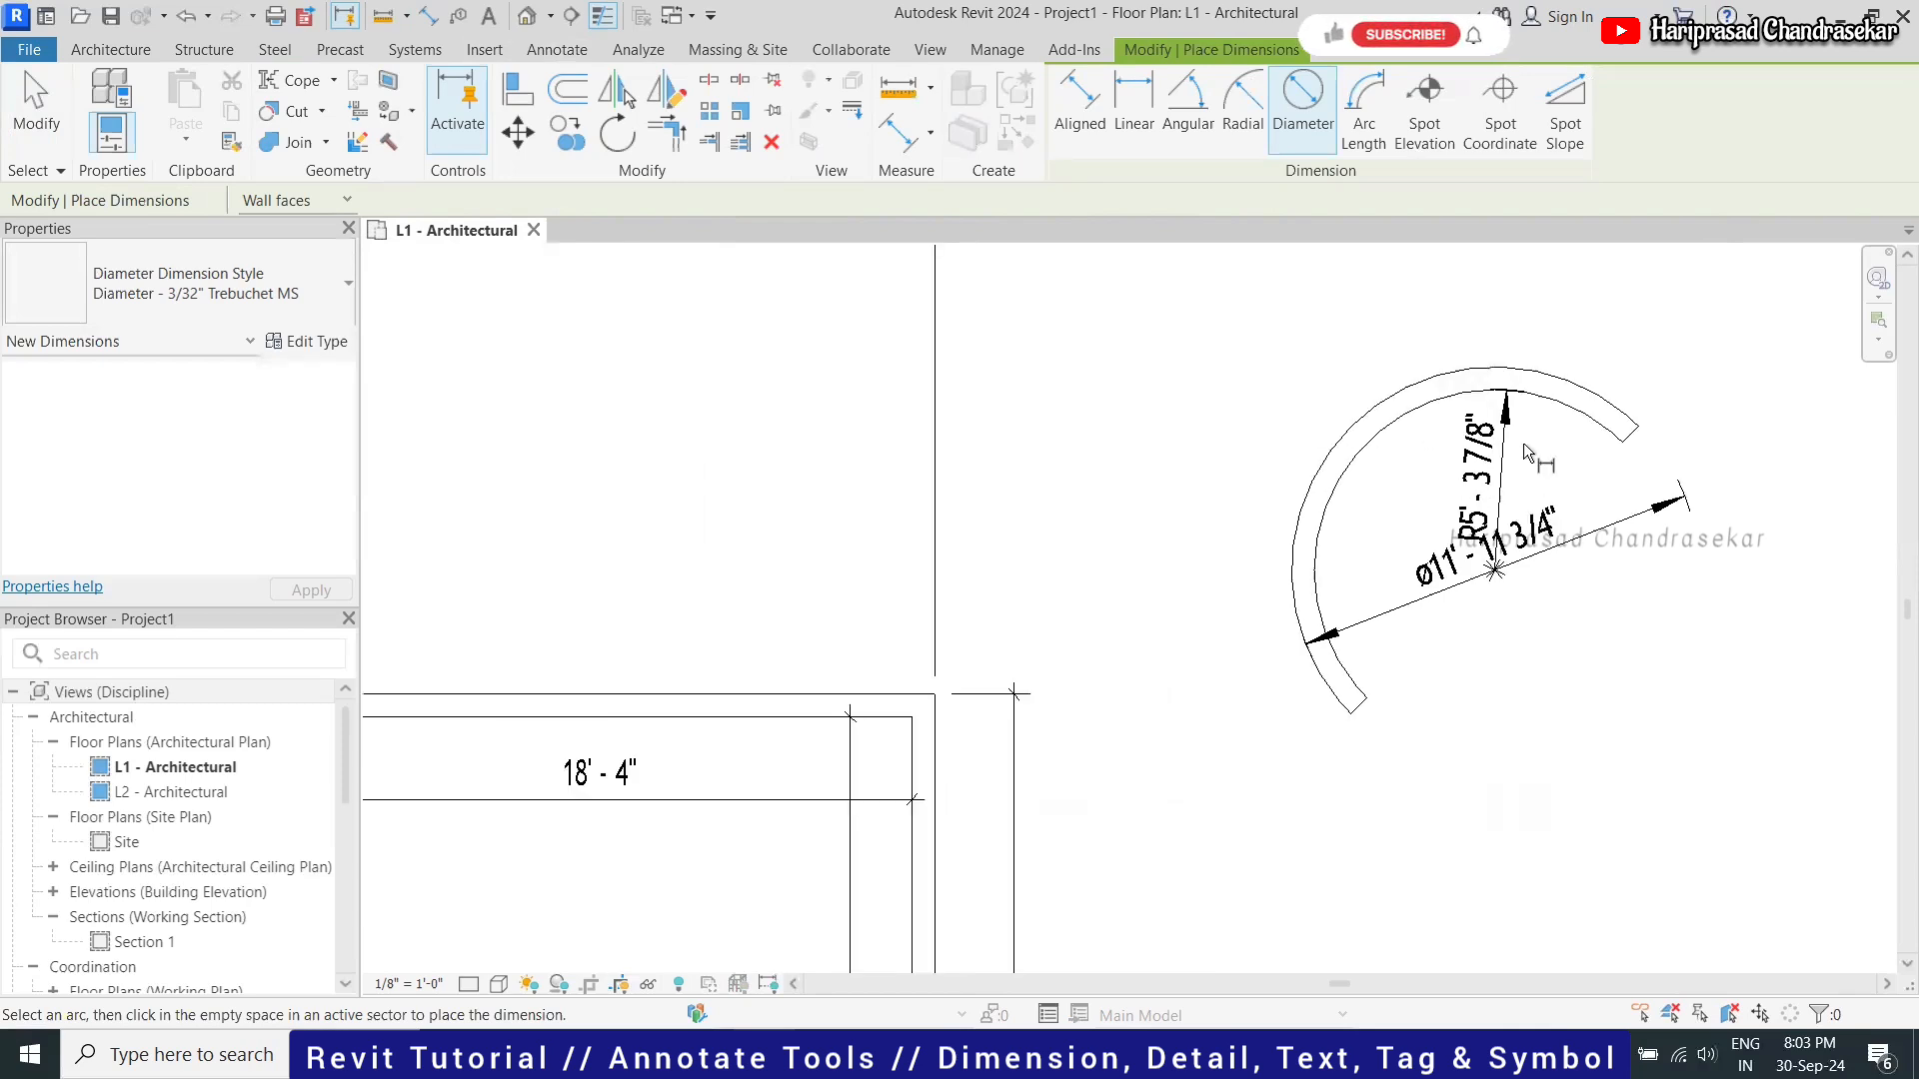
scroll(1544, 458, "up", 2)
key("Escape")
key("Escape")
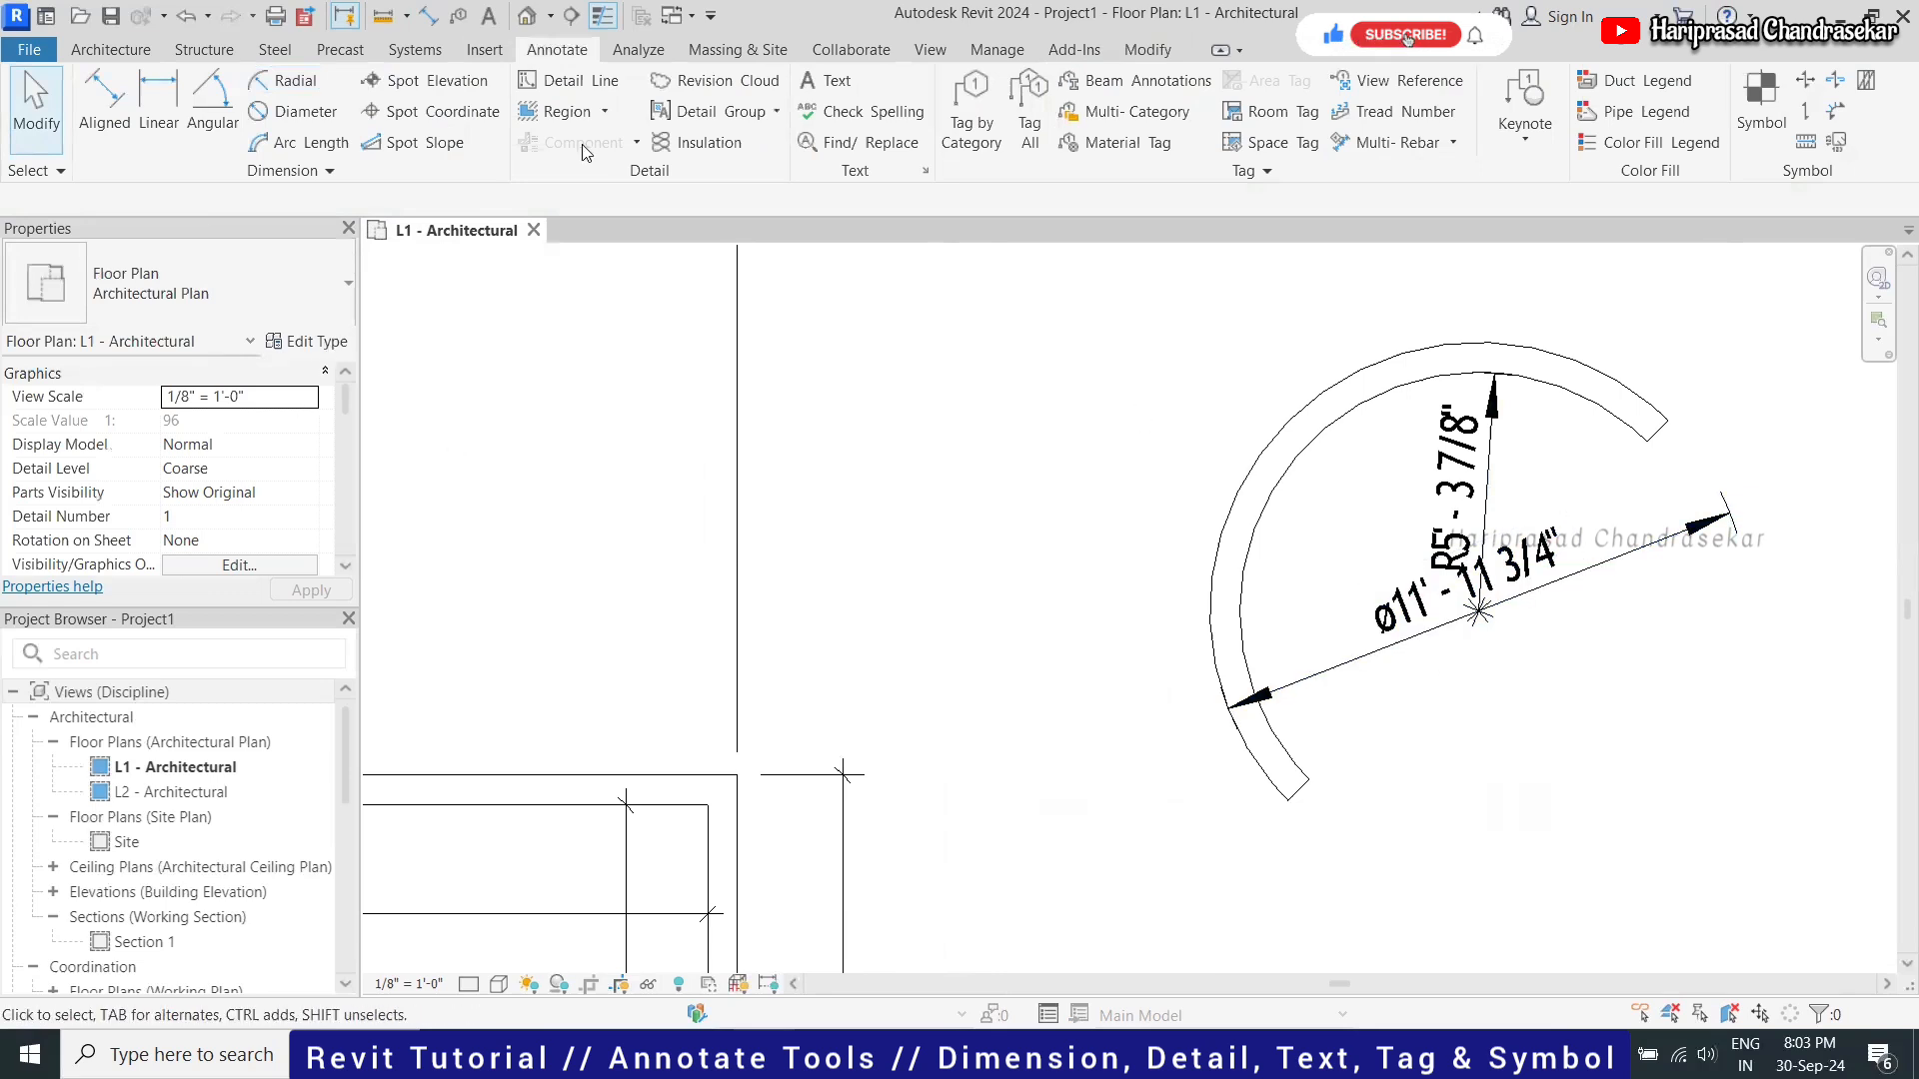
Add an arc length dimension for the curved wall's outer face between its two ends, placed outside the arc
left_click(316, 145)
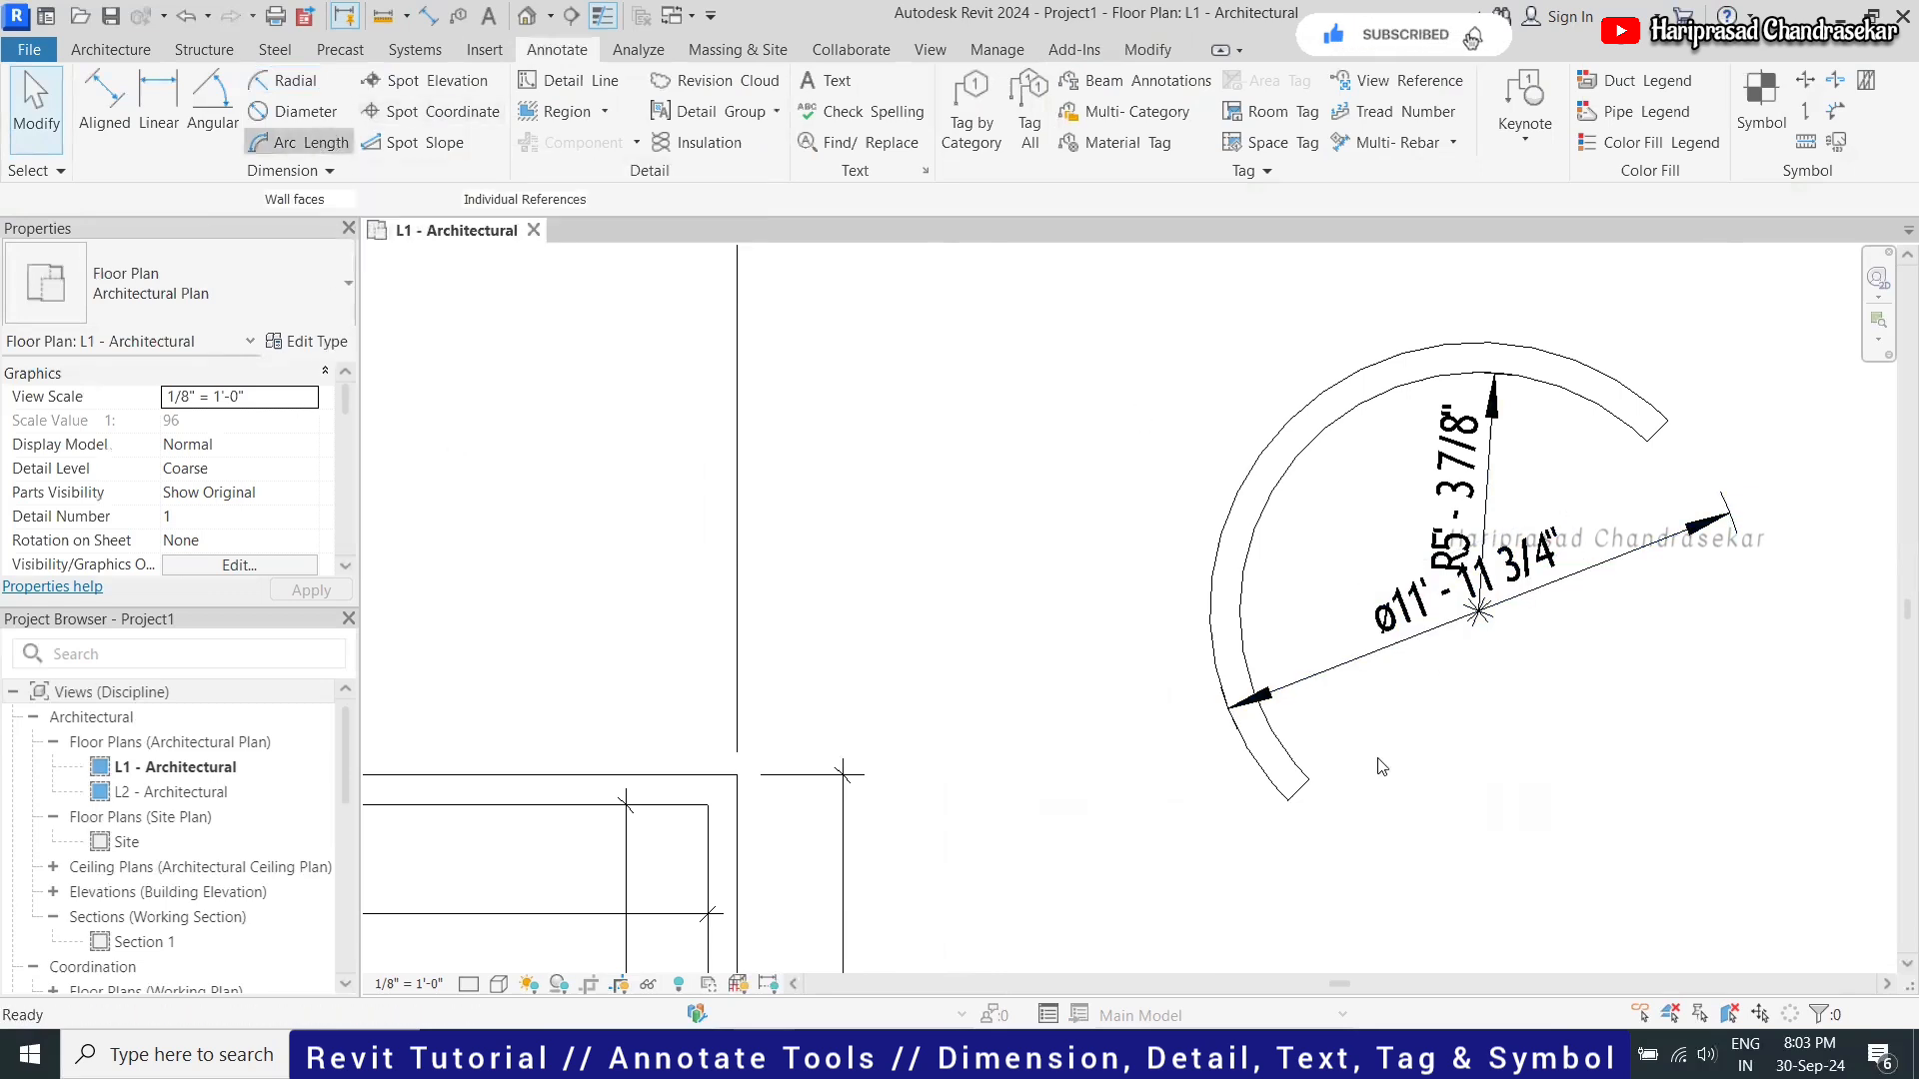
left_click(1209, 601)
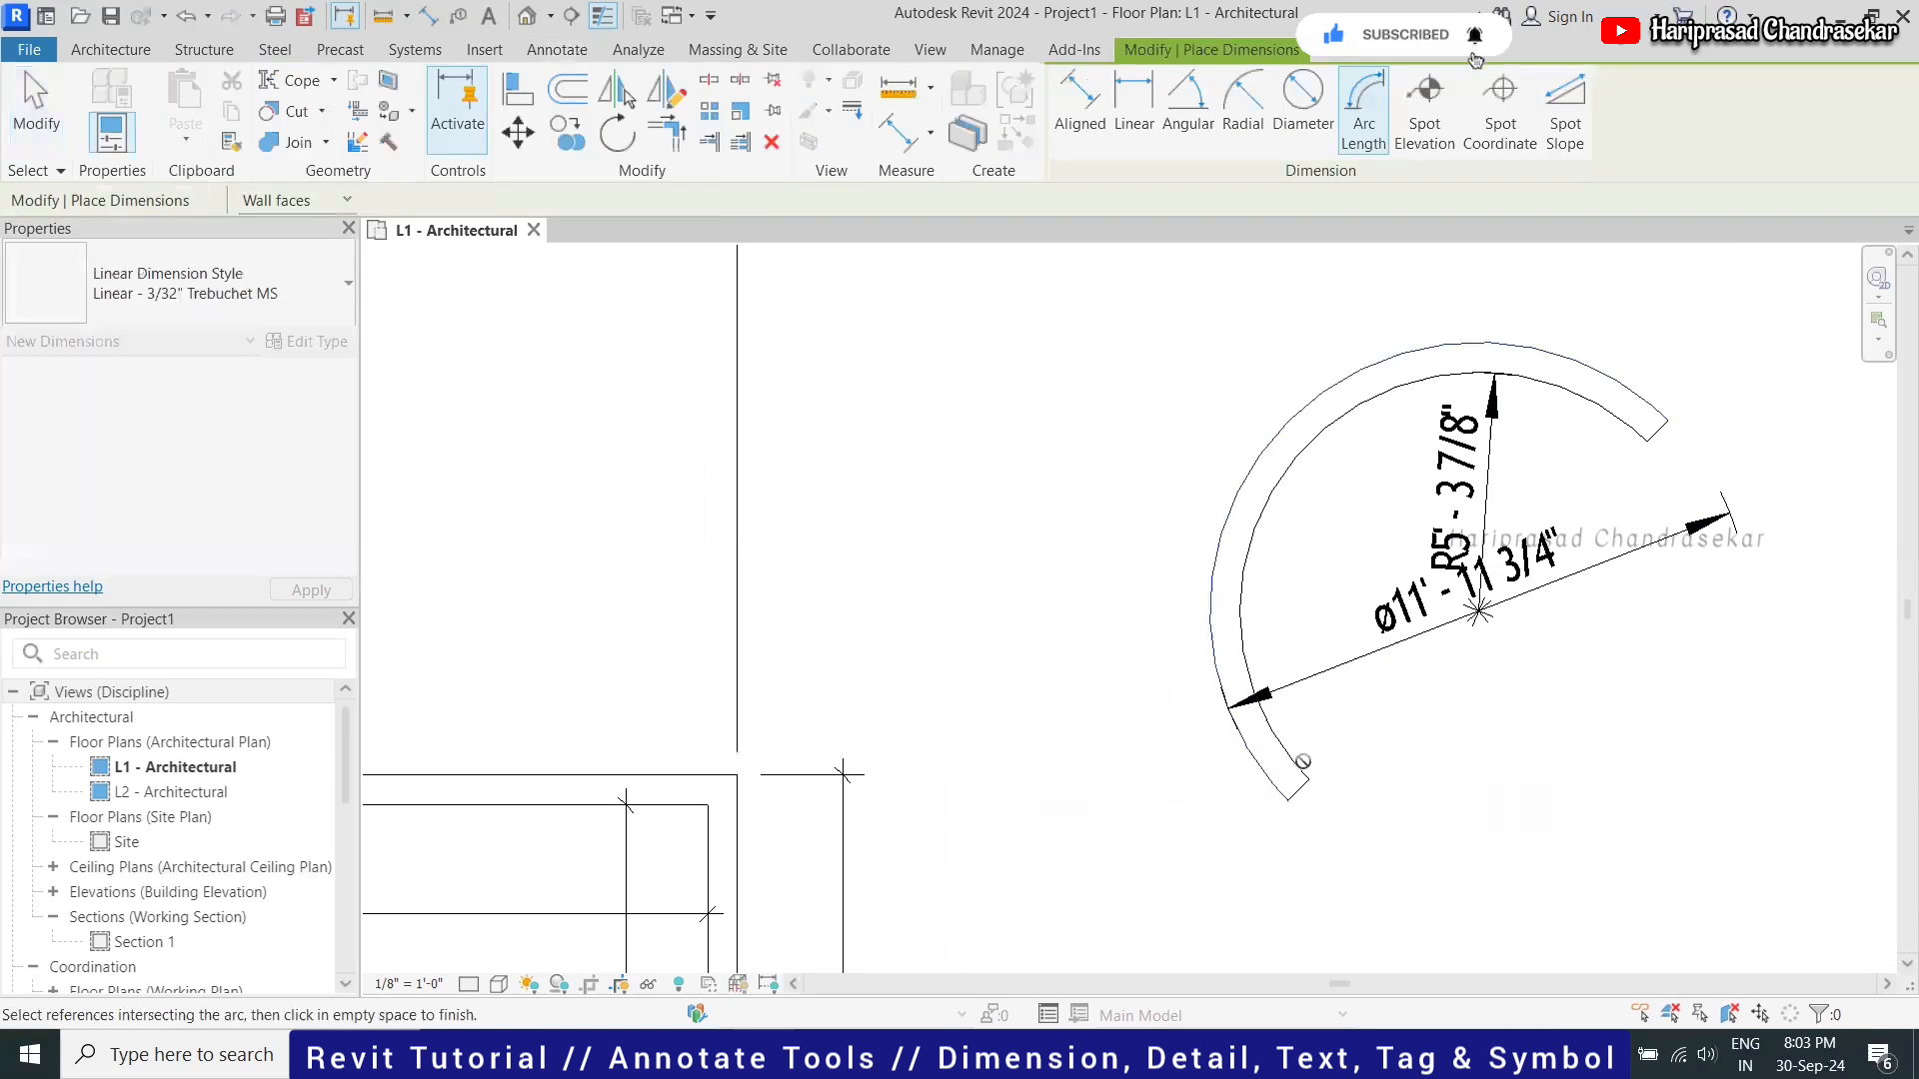
left_click(1667, 430)
left_click(1465, 292)
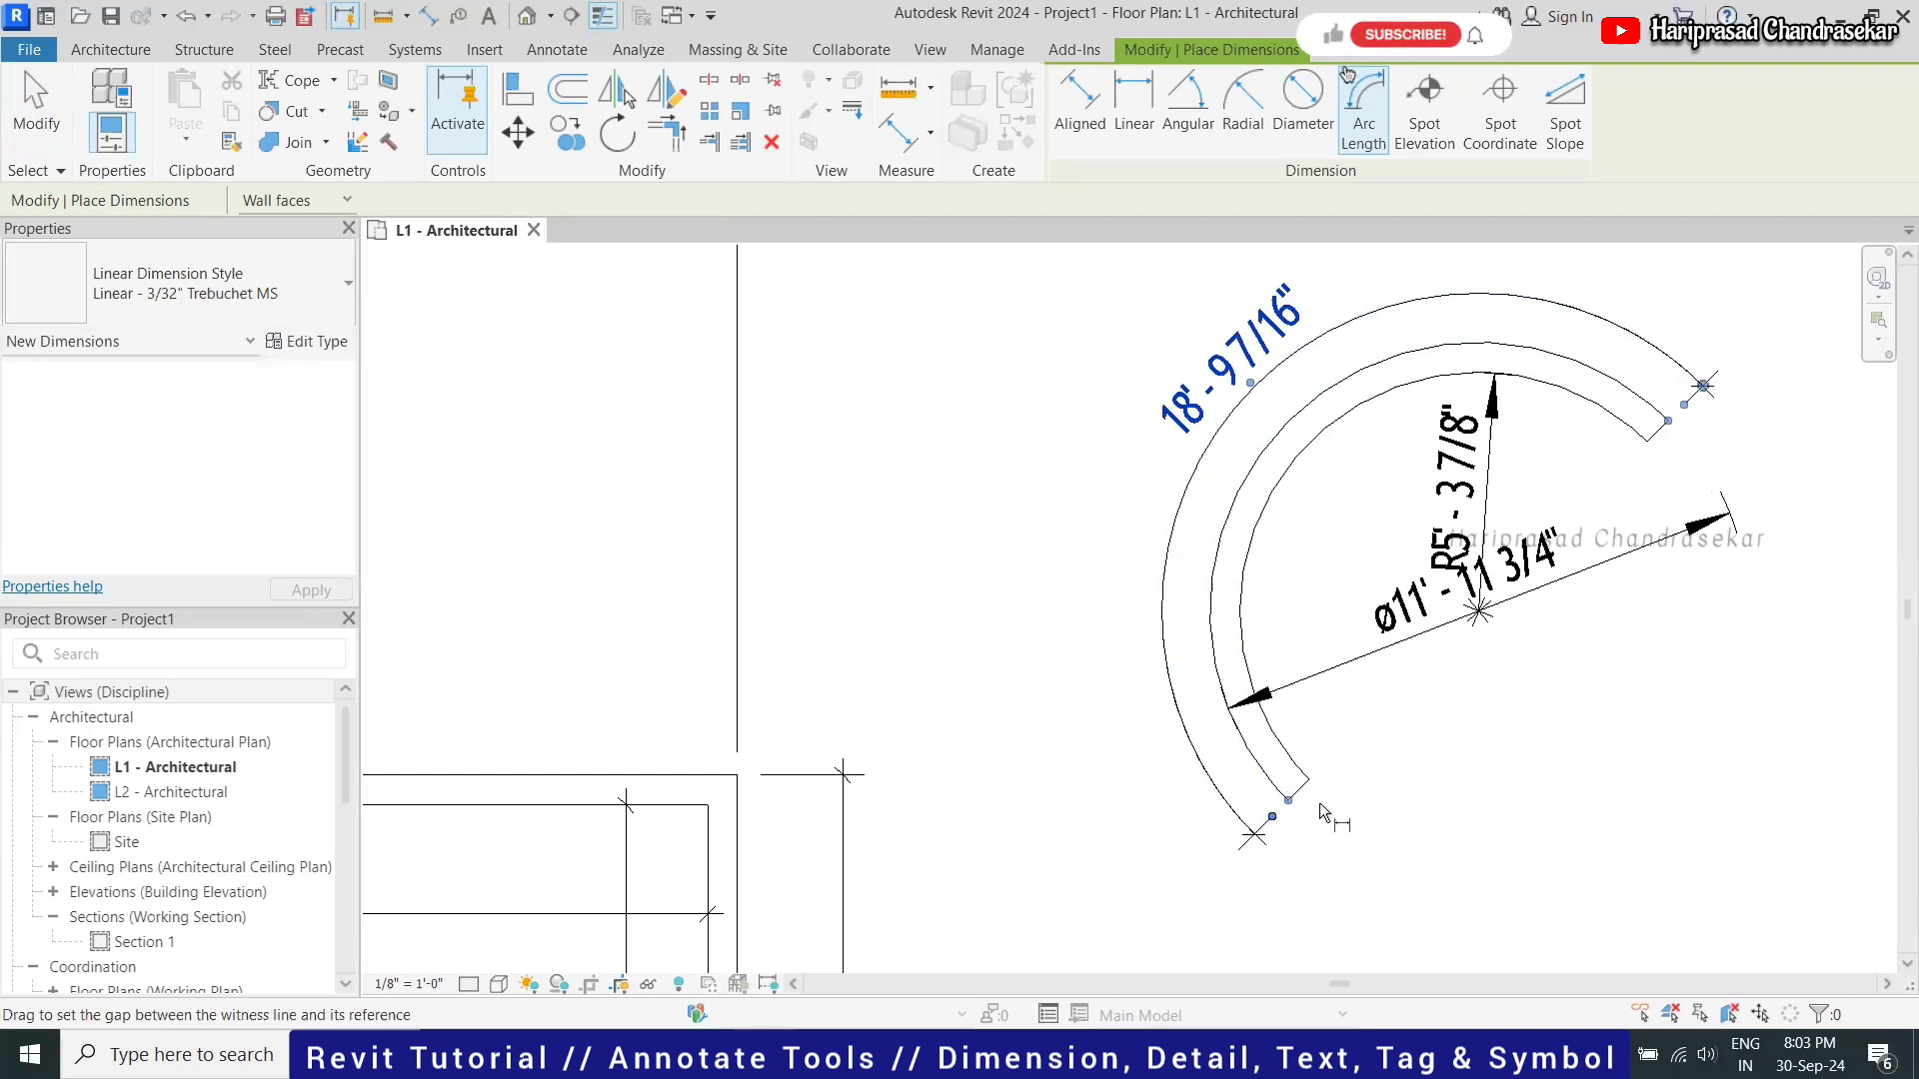
Add an arc length dimension for the curved wall's inner face between its two ends, placed inside the arc
left_click(1298, 456)
left_click(1300, 792)
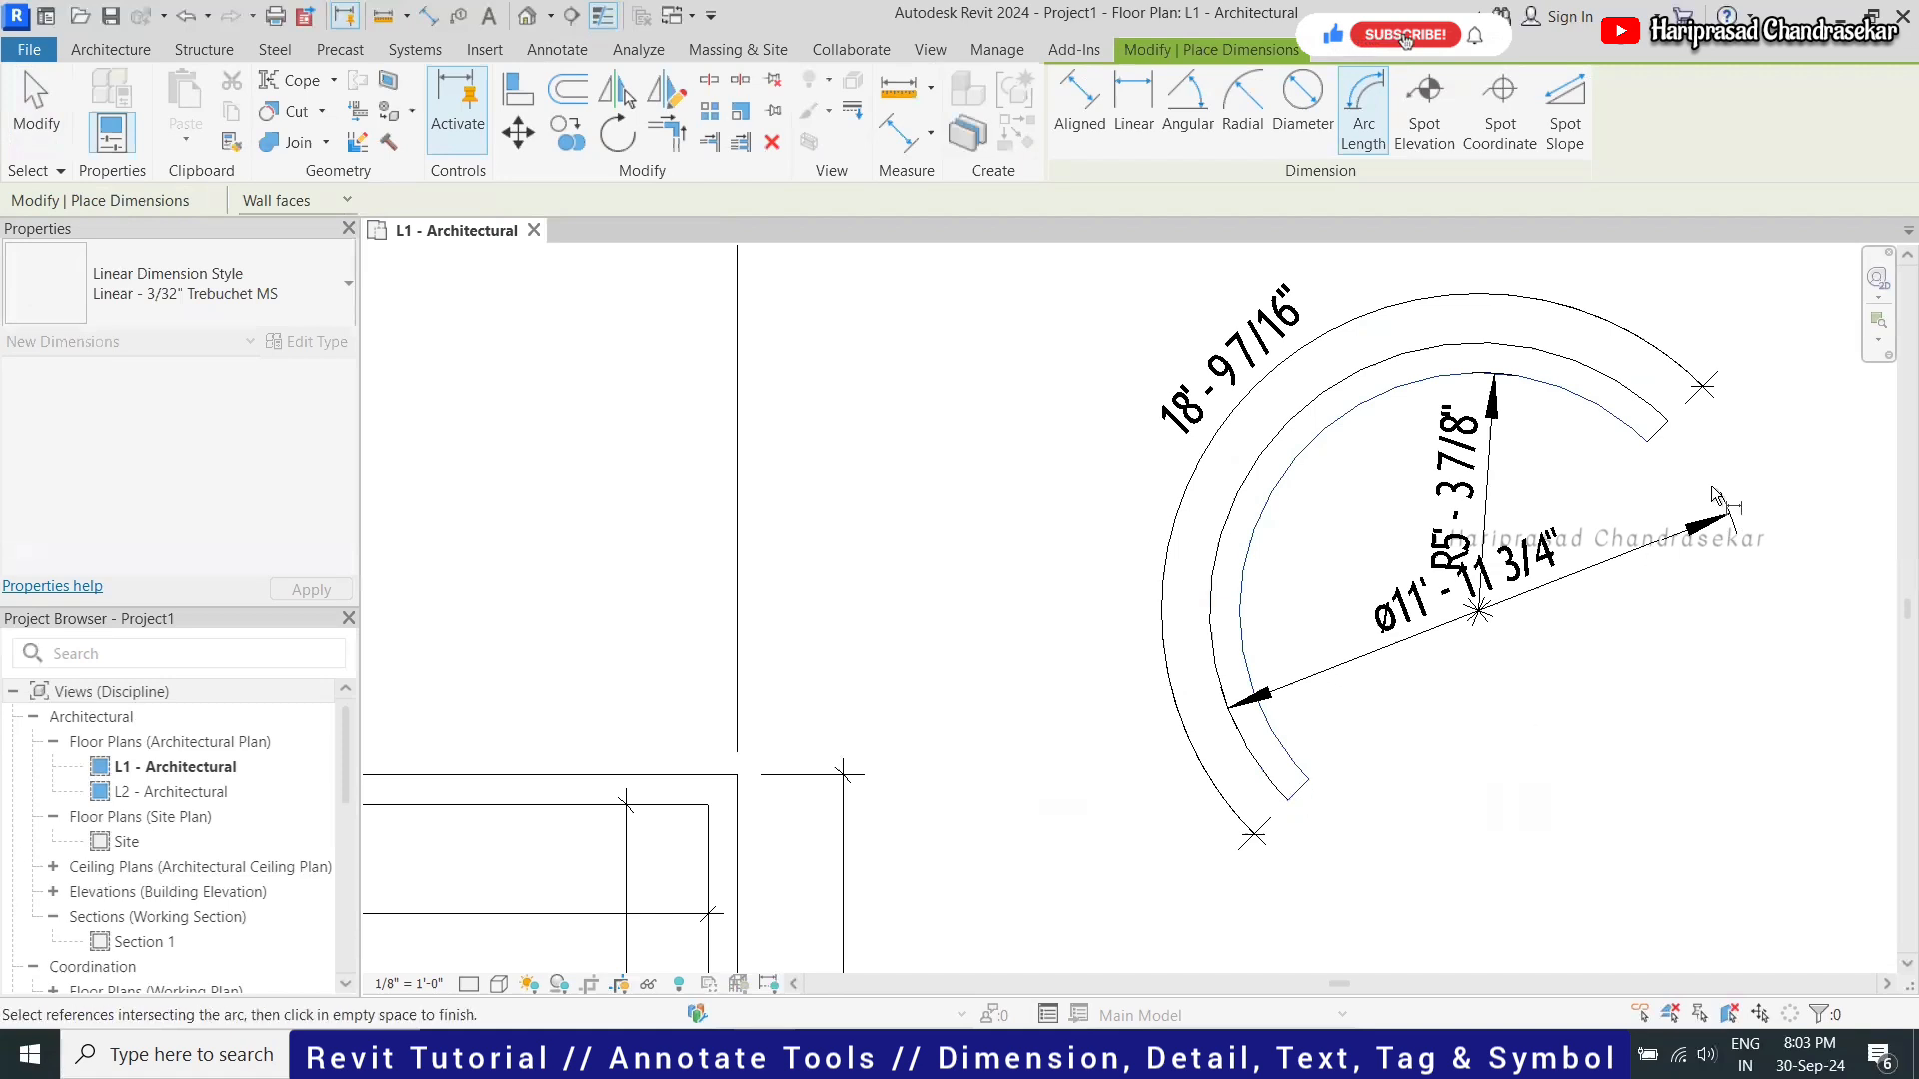
left_click(1659, 431)
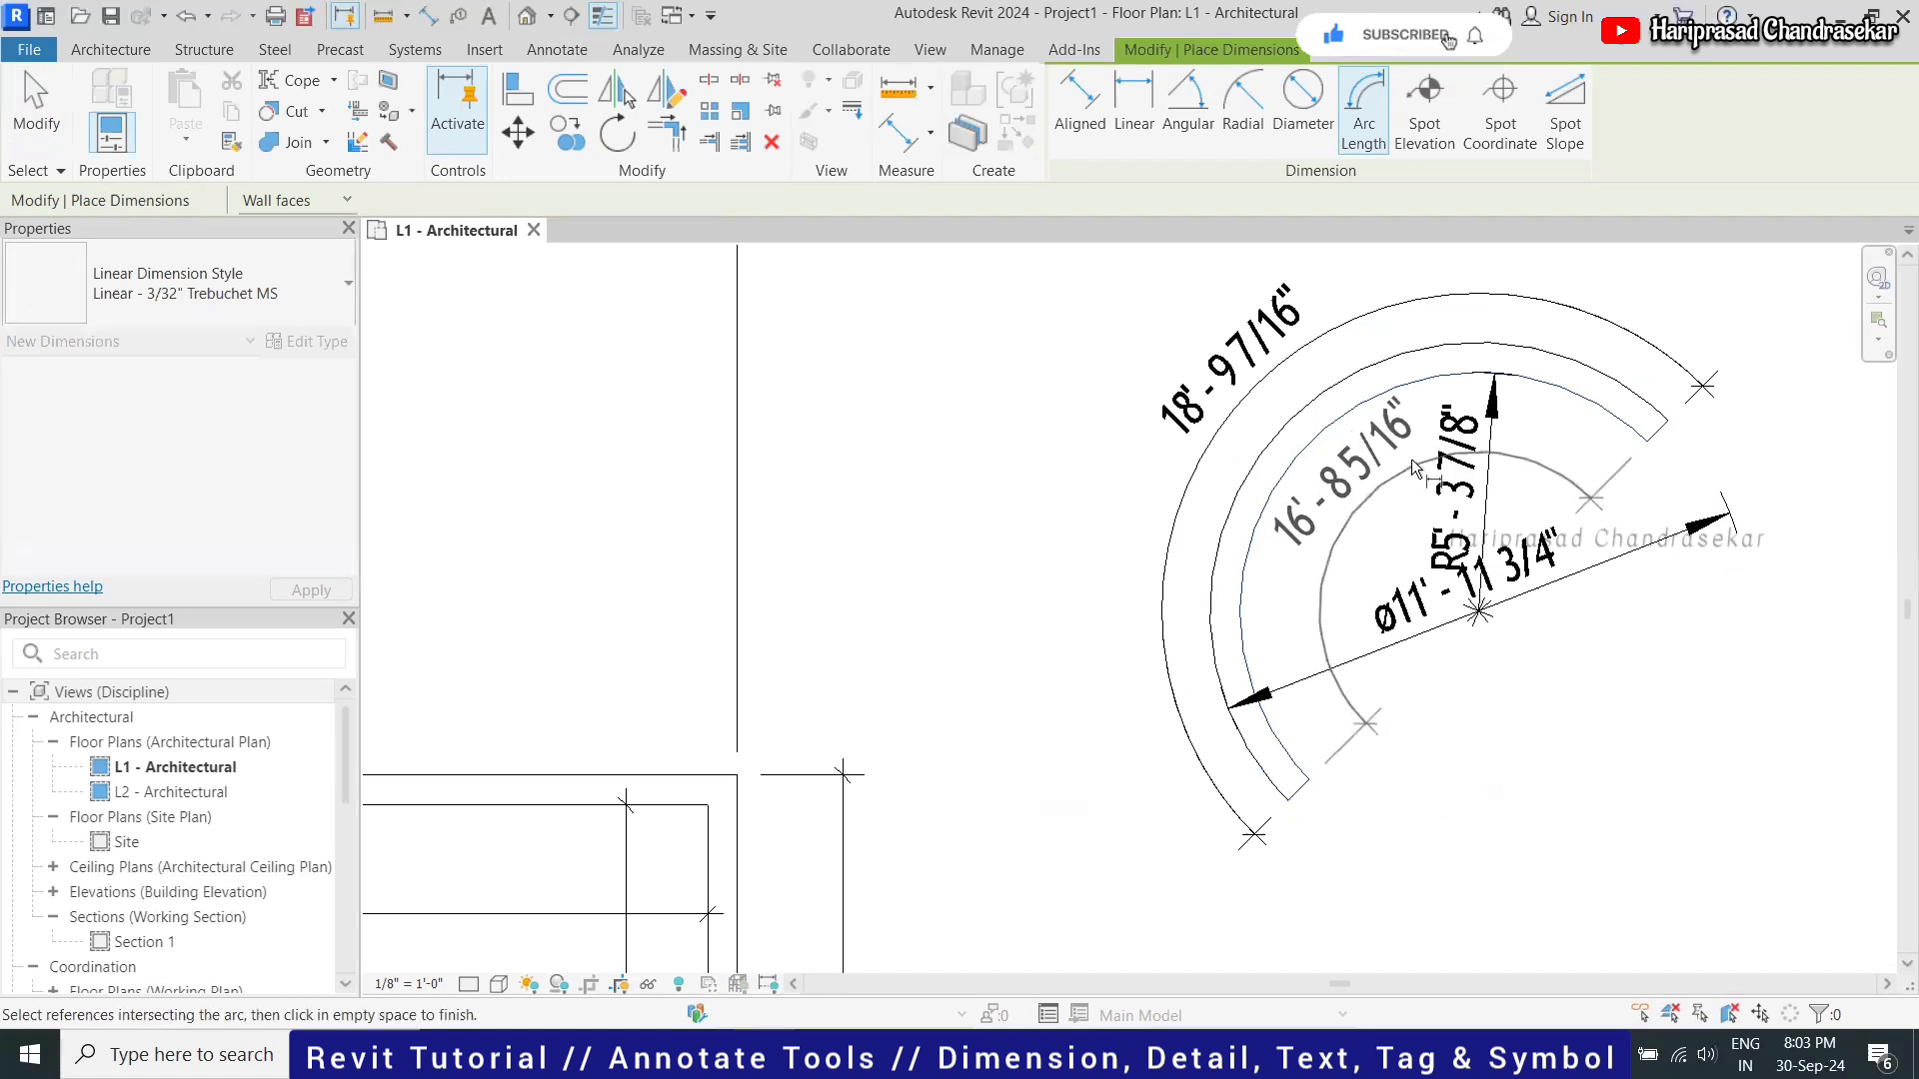
left_click(1403, 463)
key("Escape")
scroll(1284, 553, "down", 2)
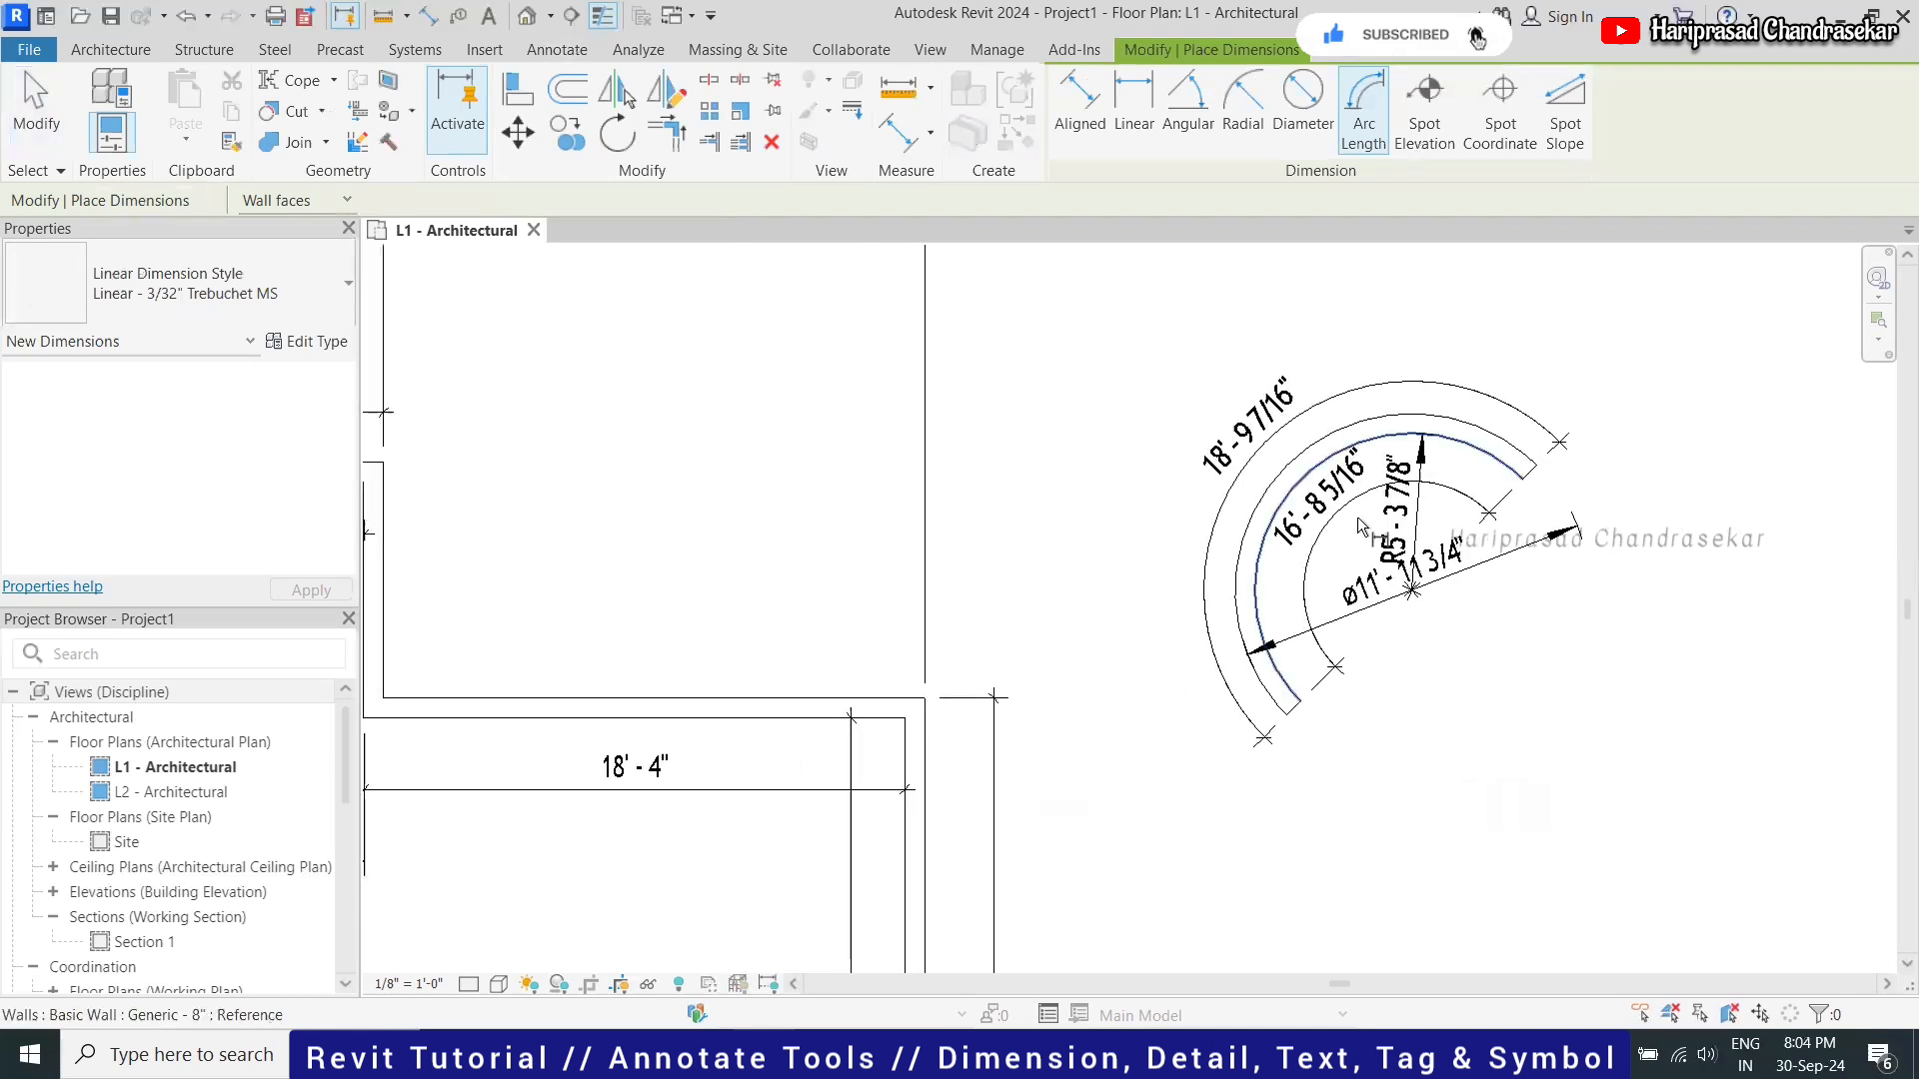
scroll(1358, 590, "up", 2)
key("Escape")
key("Escape")
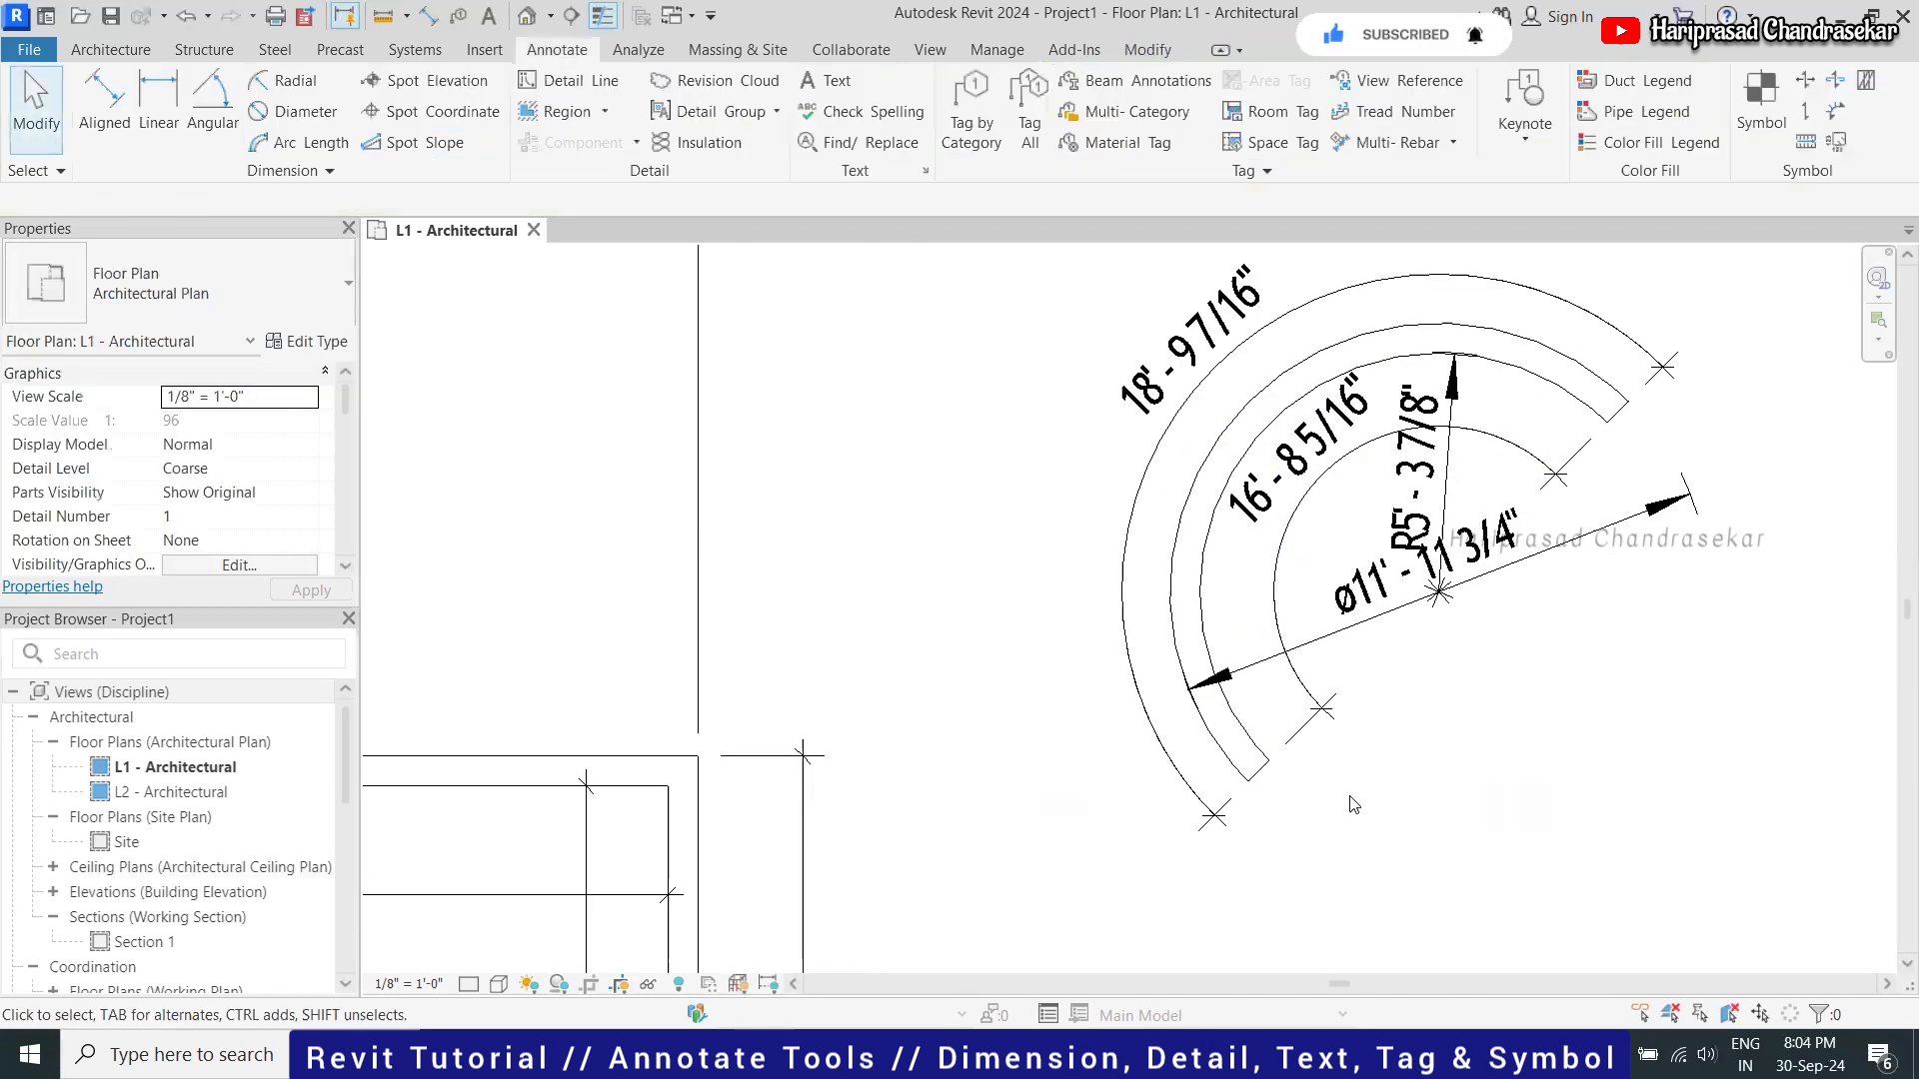
scroll(1339, 796, "down", 2)
left_click(1386, 560)
key("Escape")
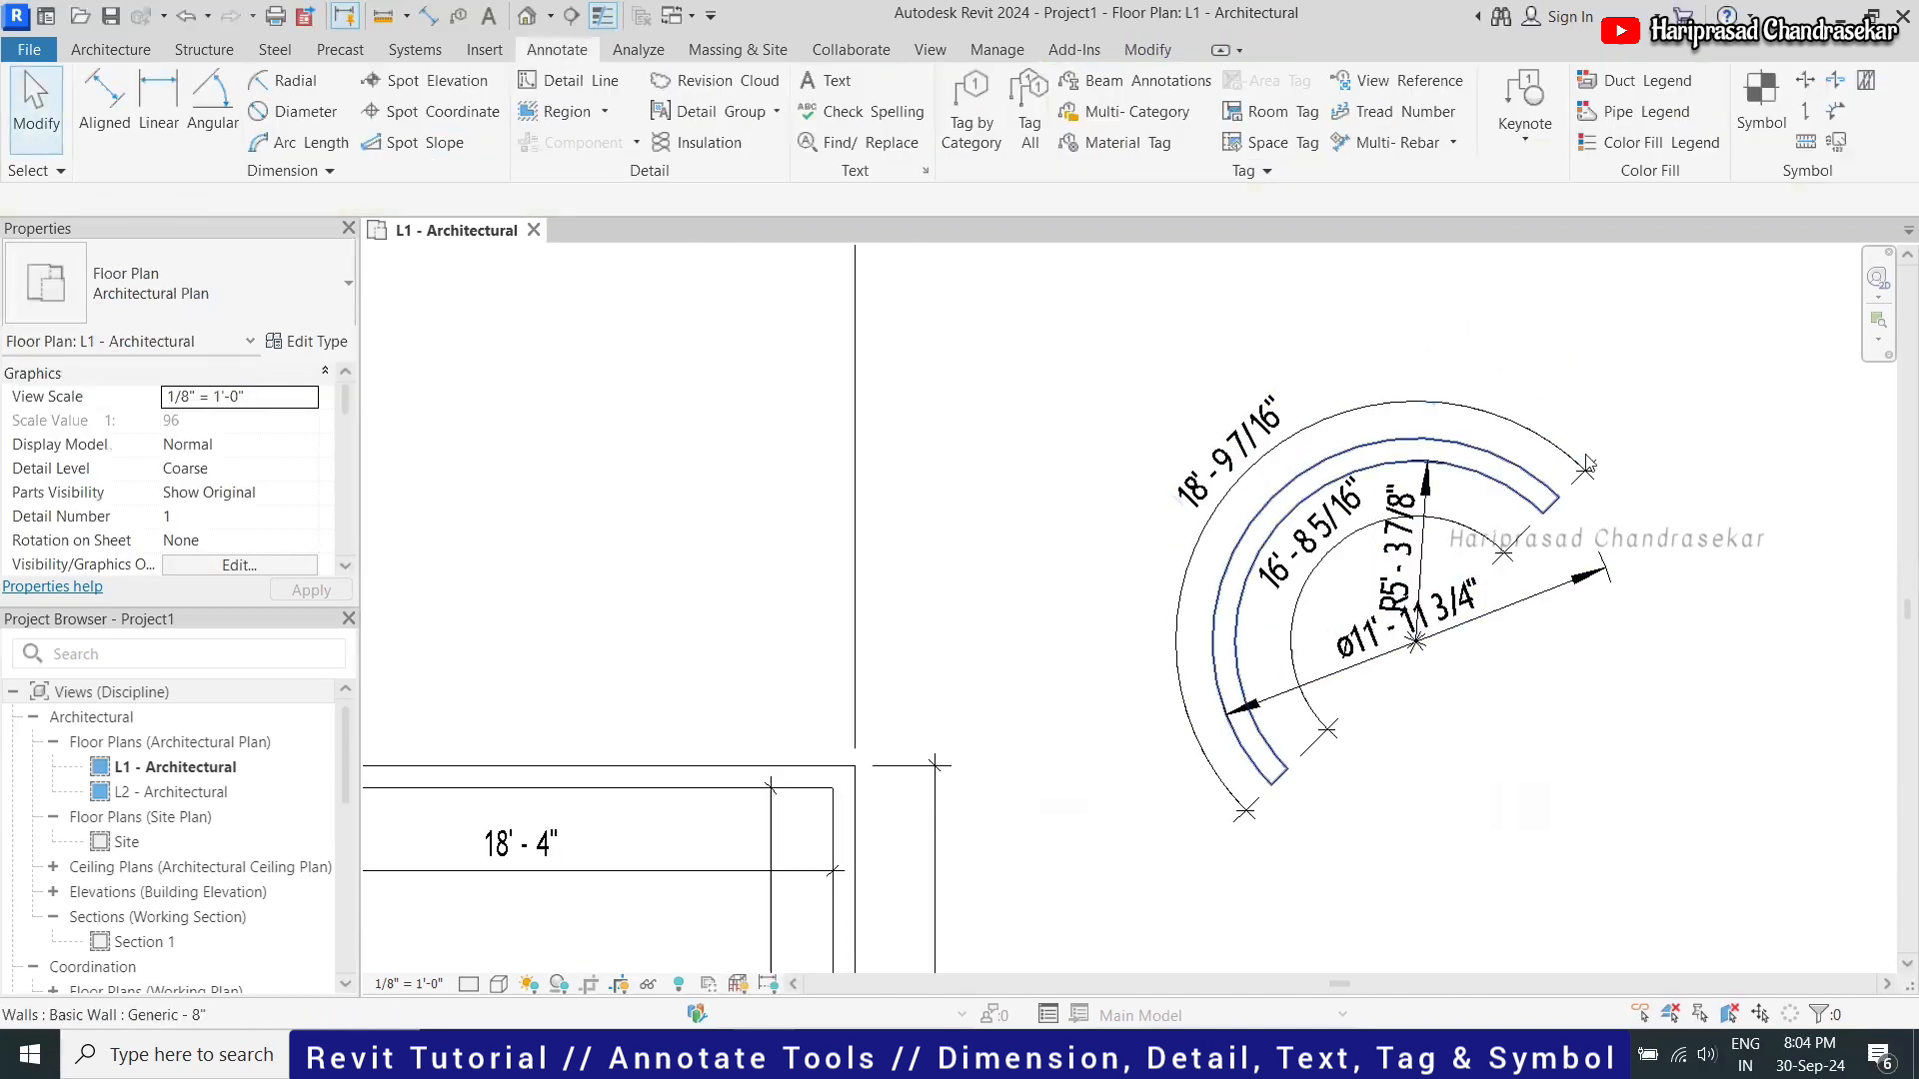
scroll(1271, 557, "up", 3)
scroll(1351, 406, "down", 2)
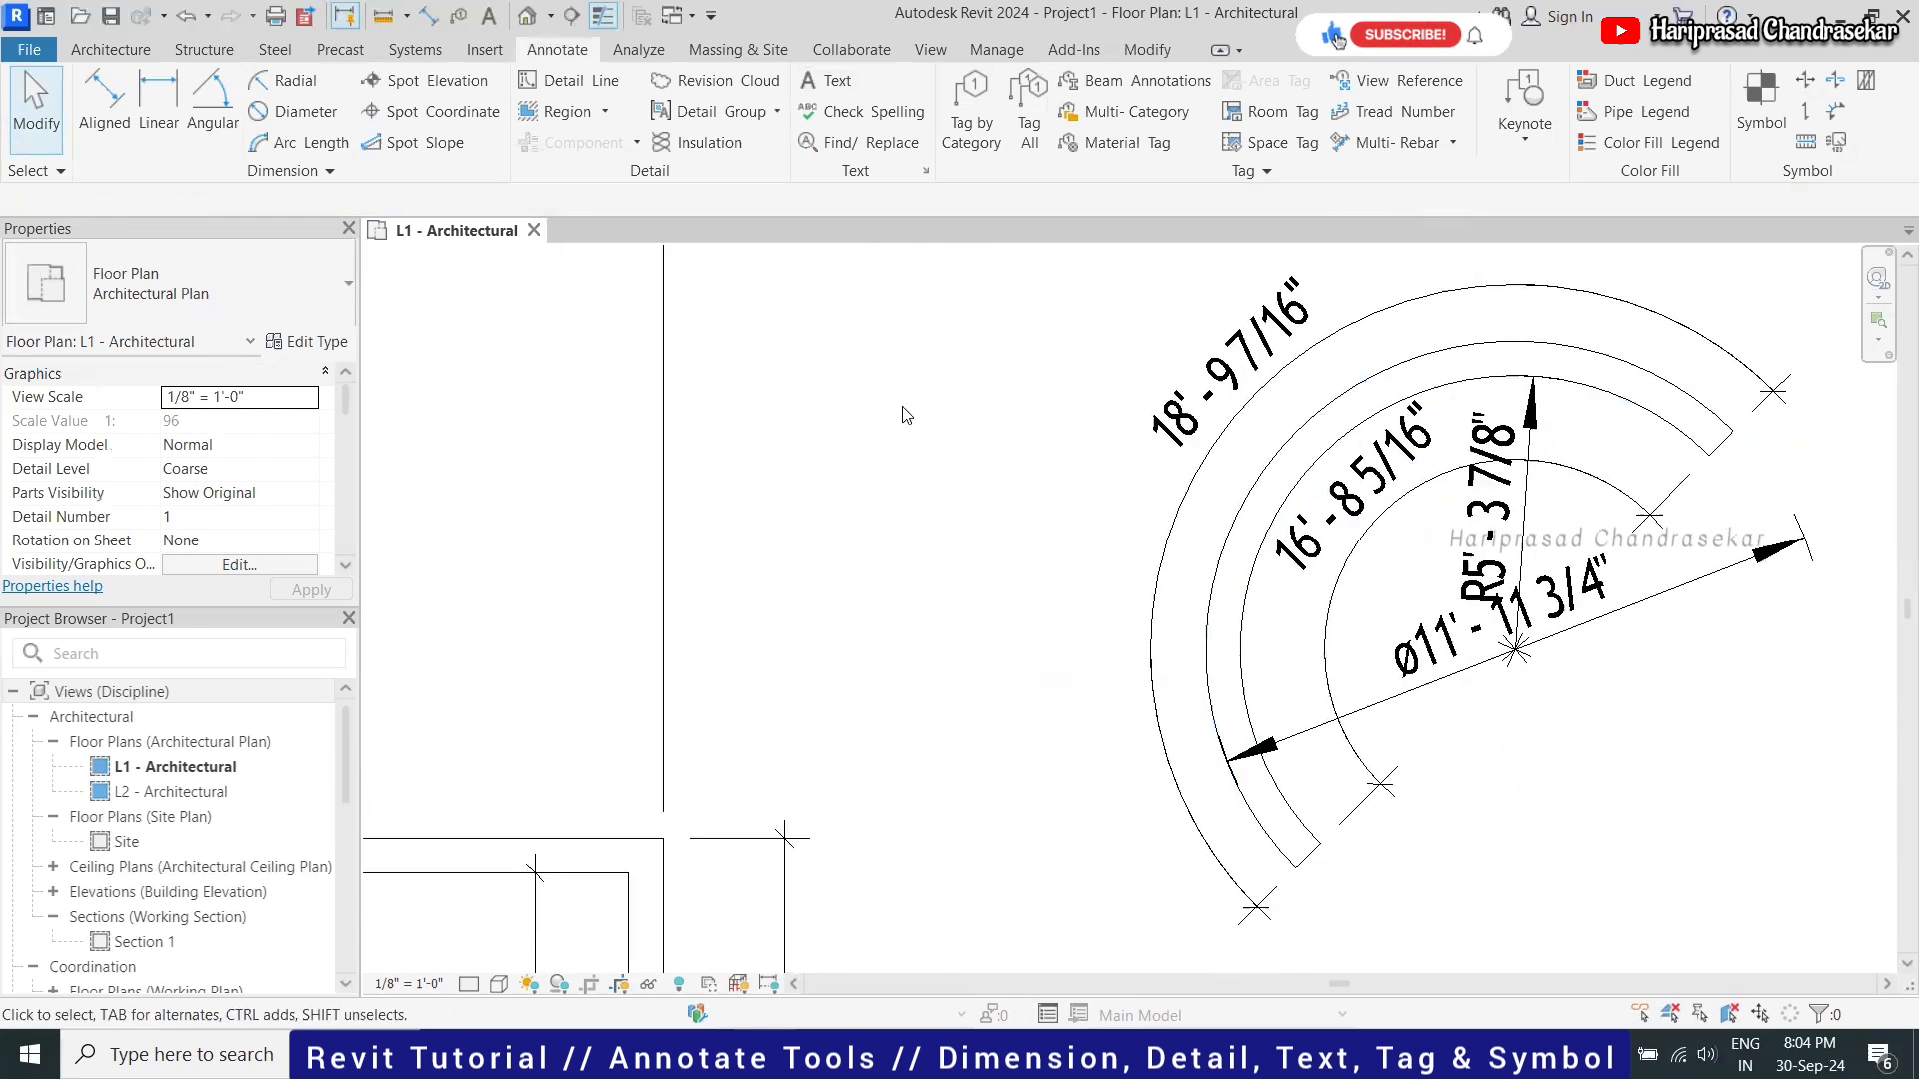
Turn on Underline, Italic and Bold text in the inner arc length dimension's type, Linear - 3/32" Trebuchet MS, and apply the change
left_click(1351, 406)
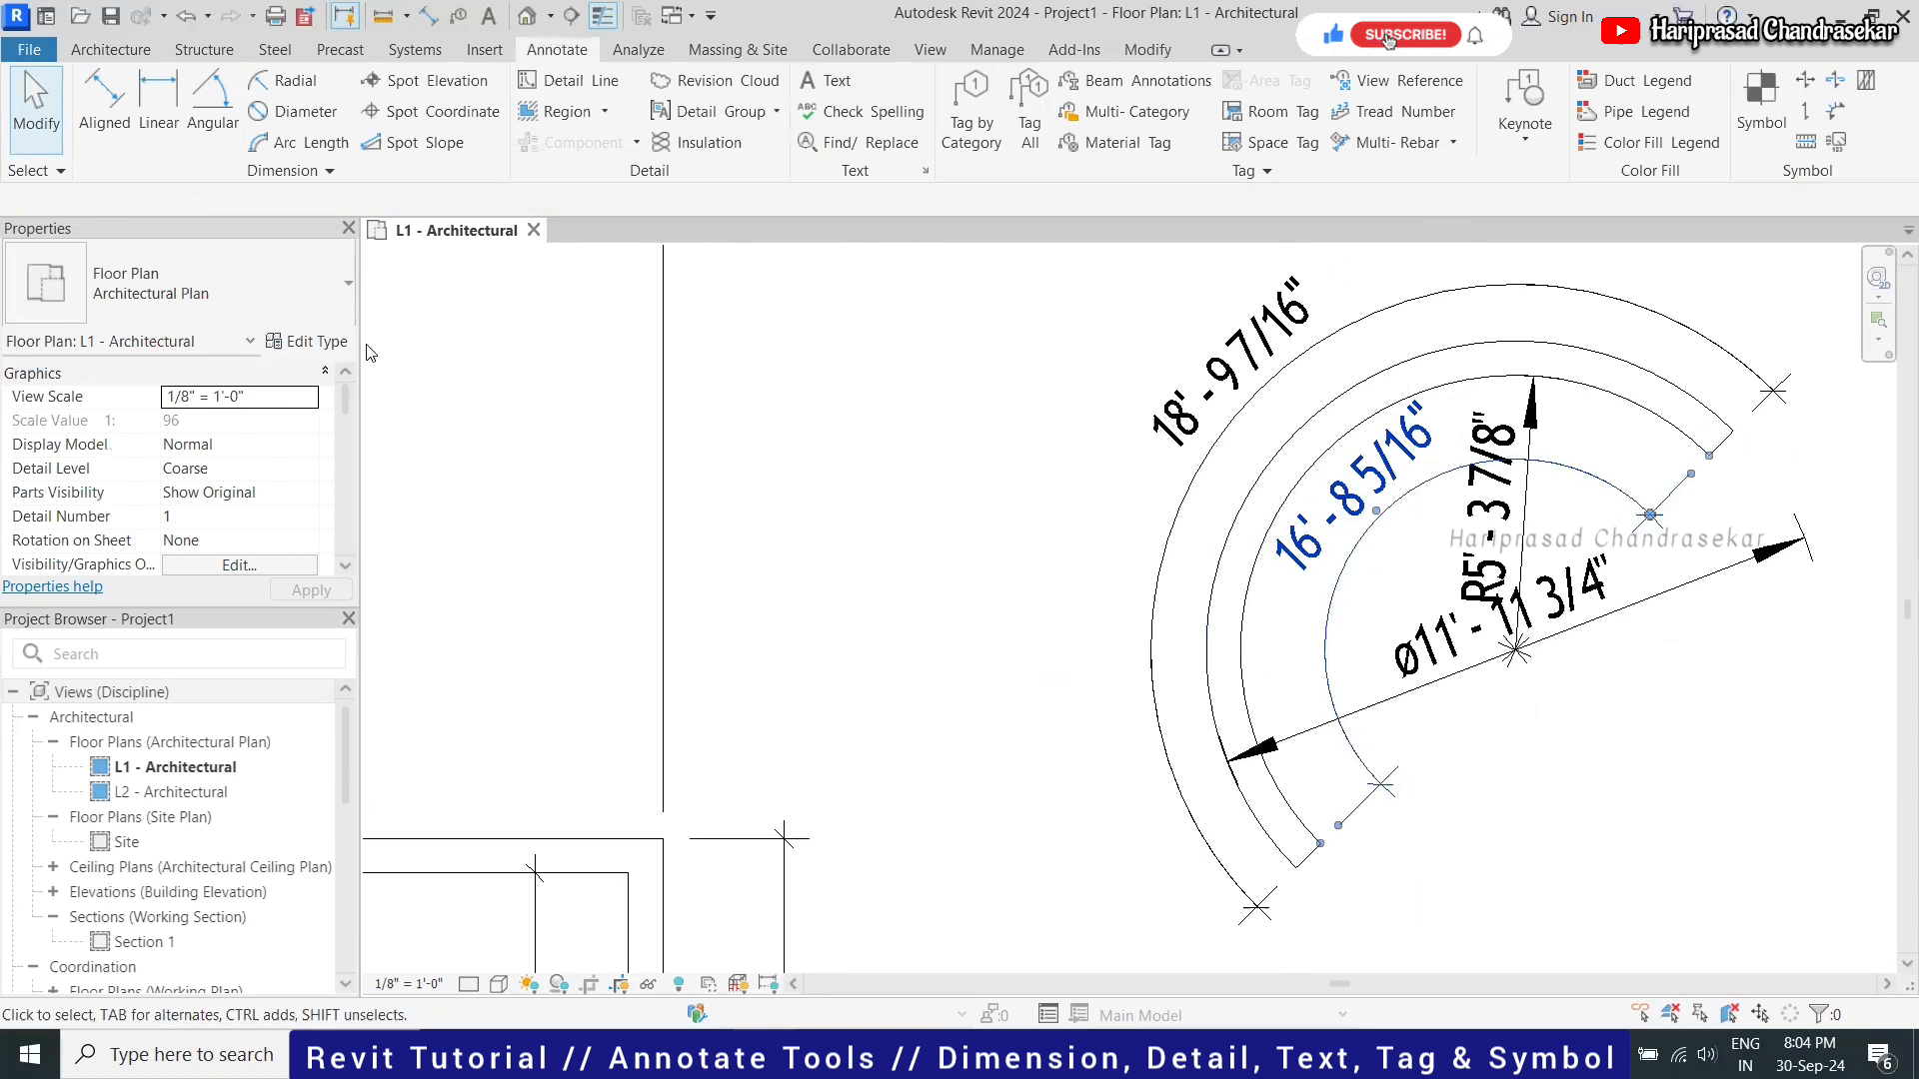
left_click(318, 342)
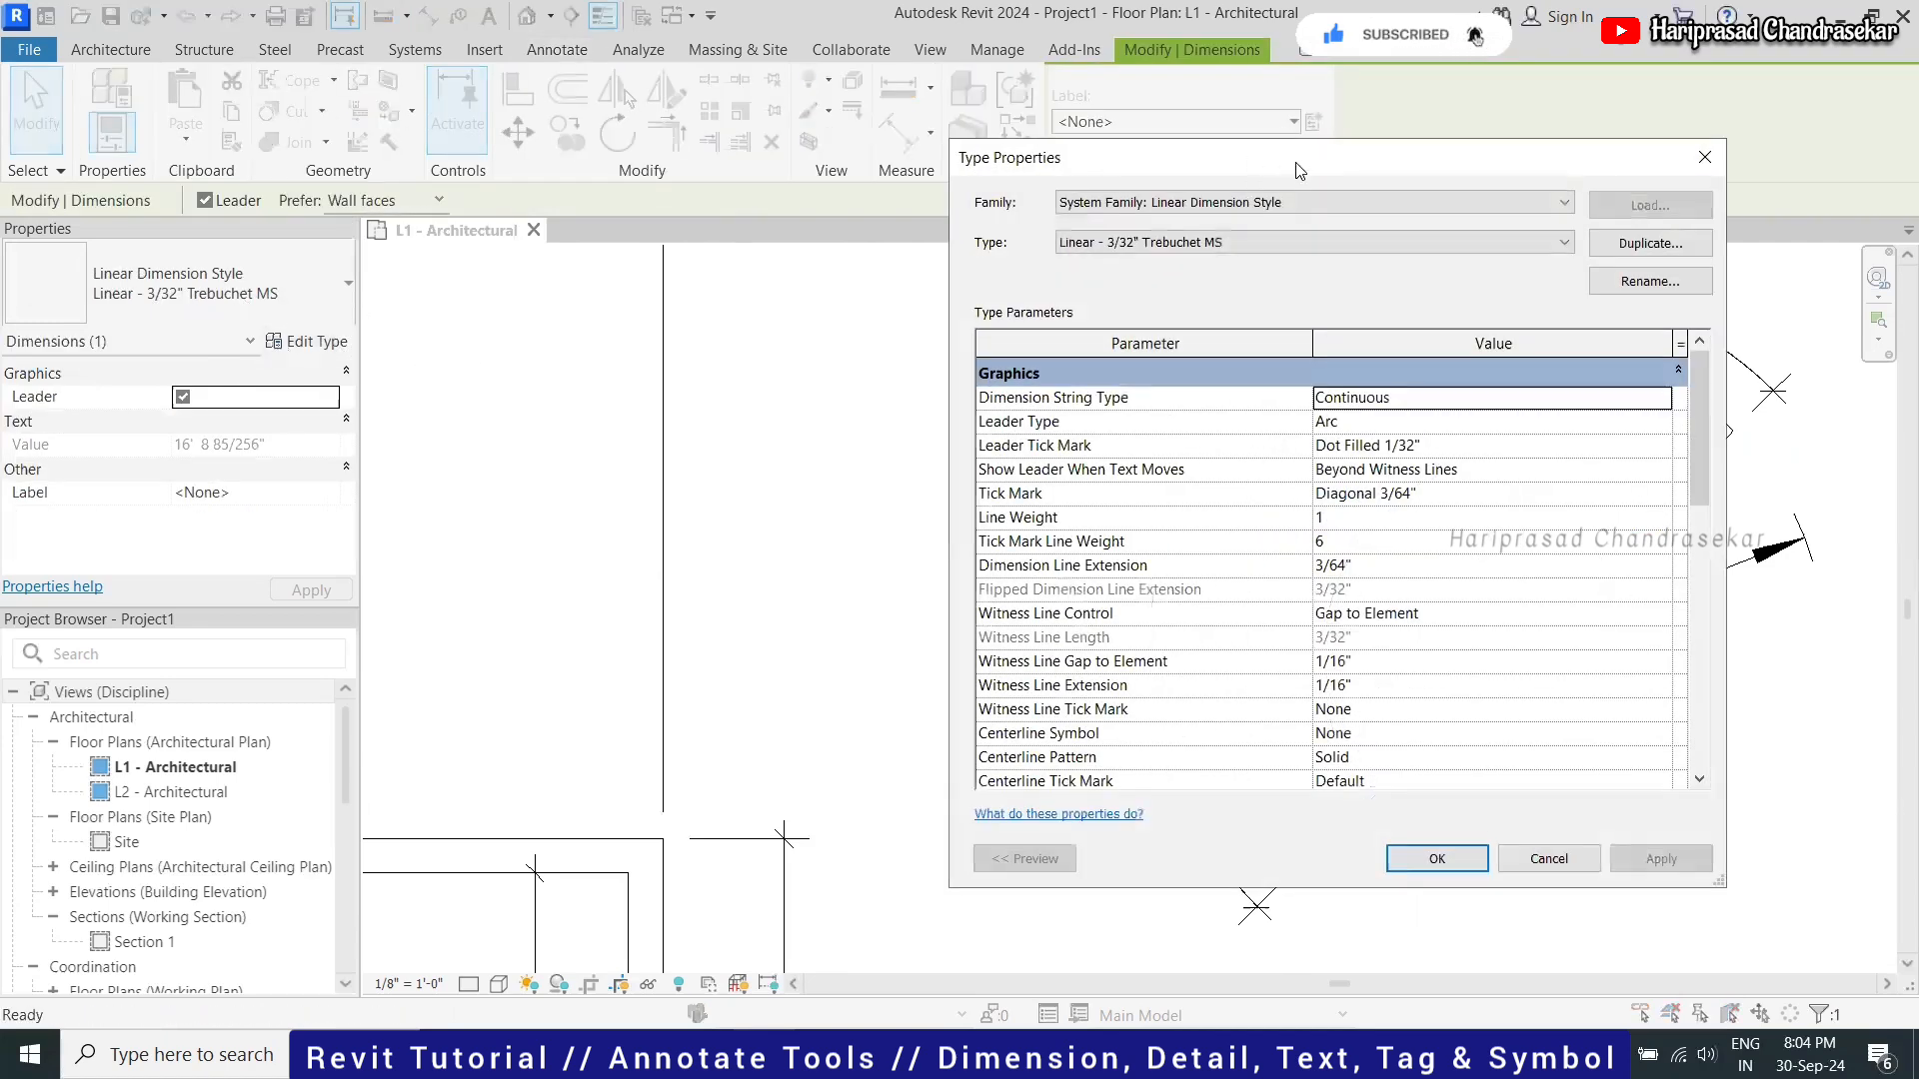
left_click_drag(1302, 170, 720, 184)
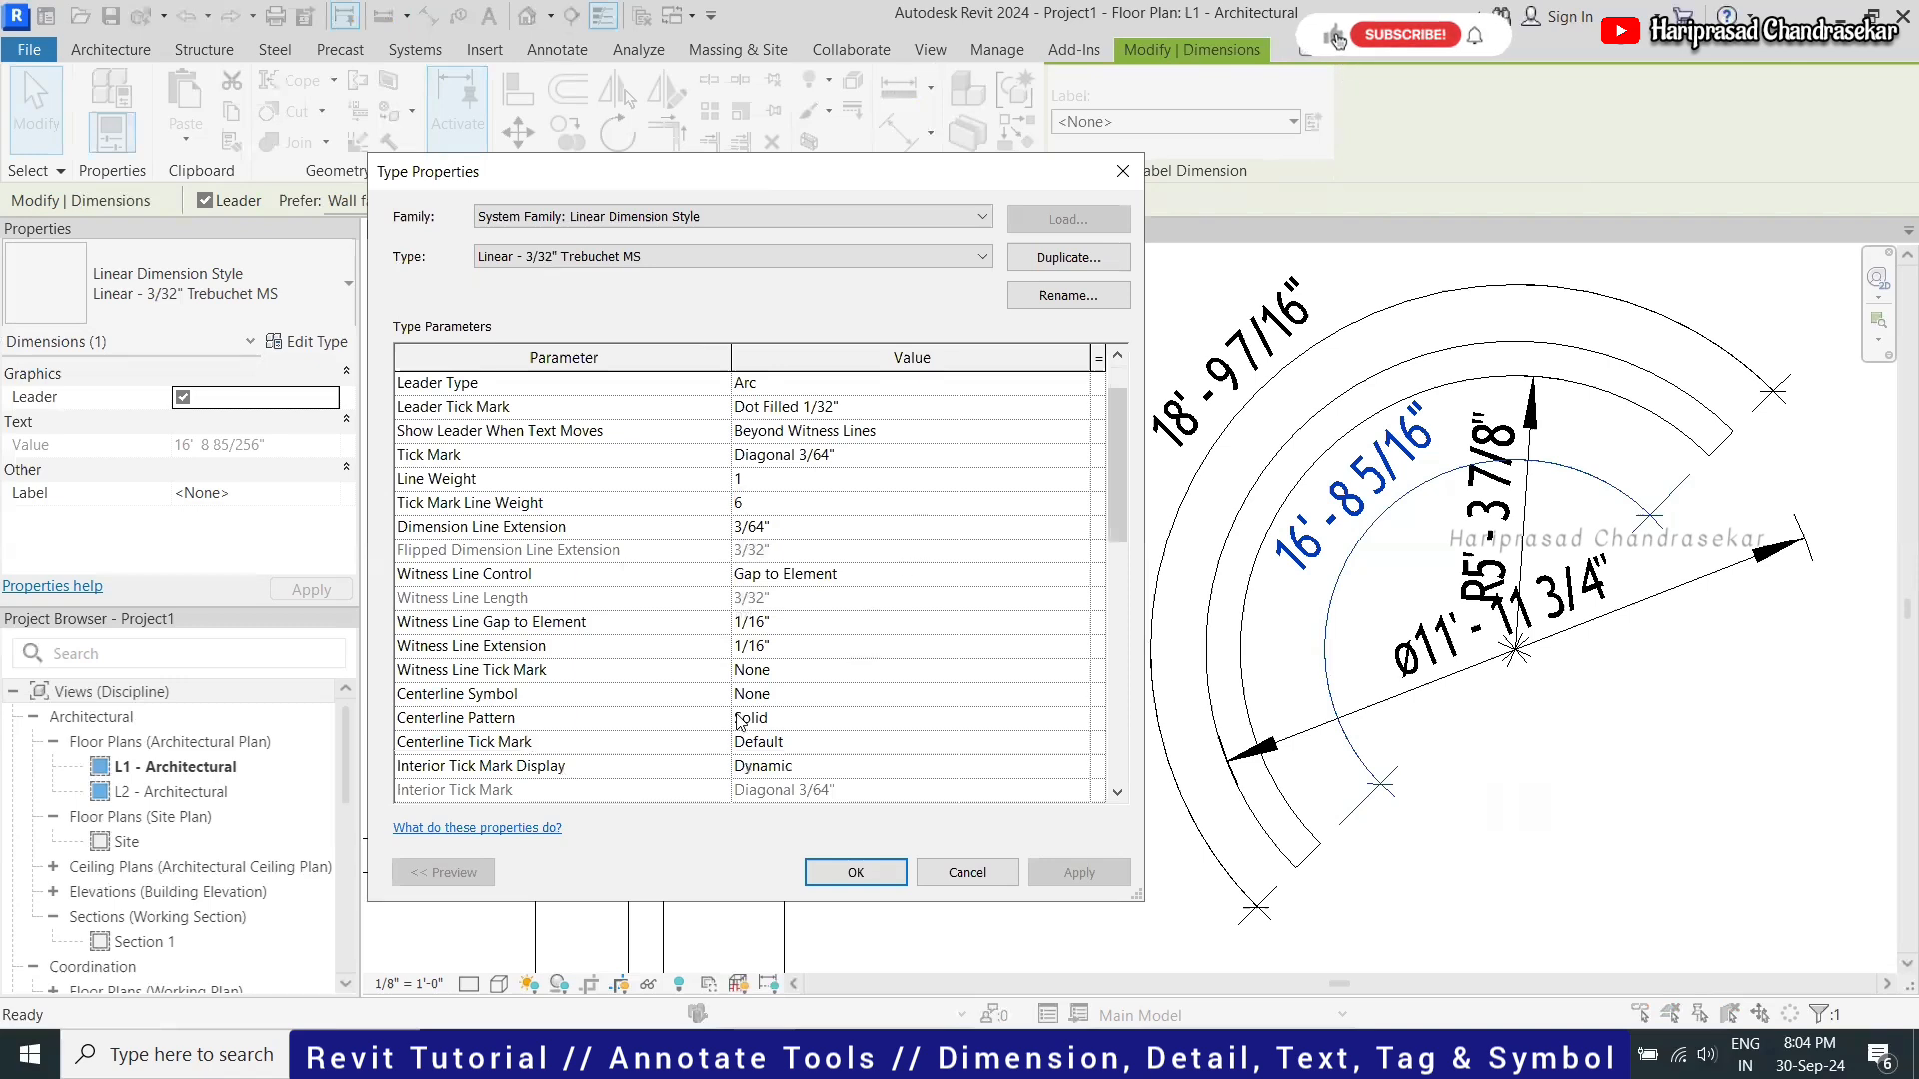
scroll(877, 766, "down", 3)
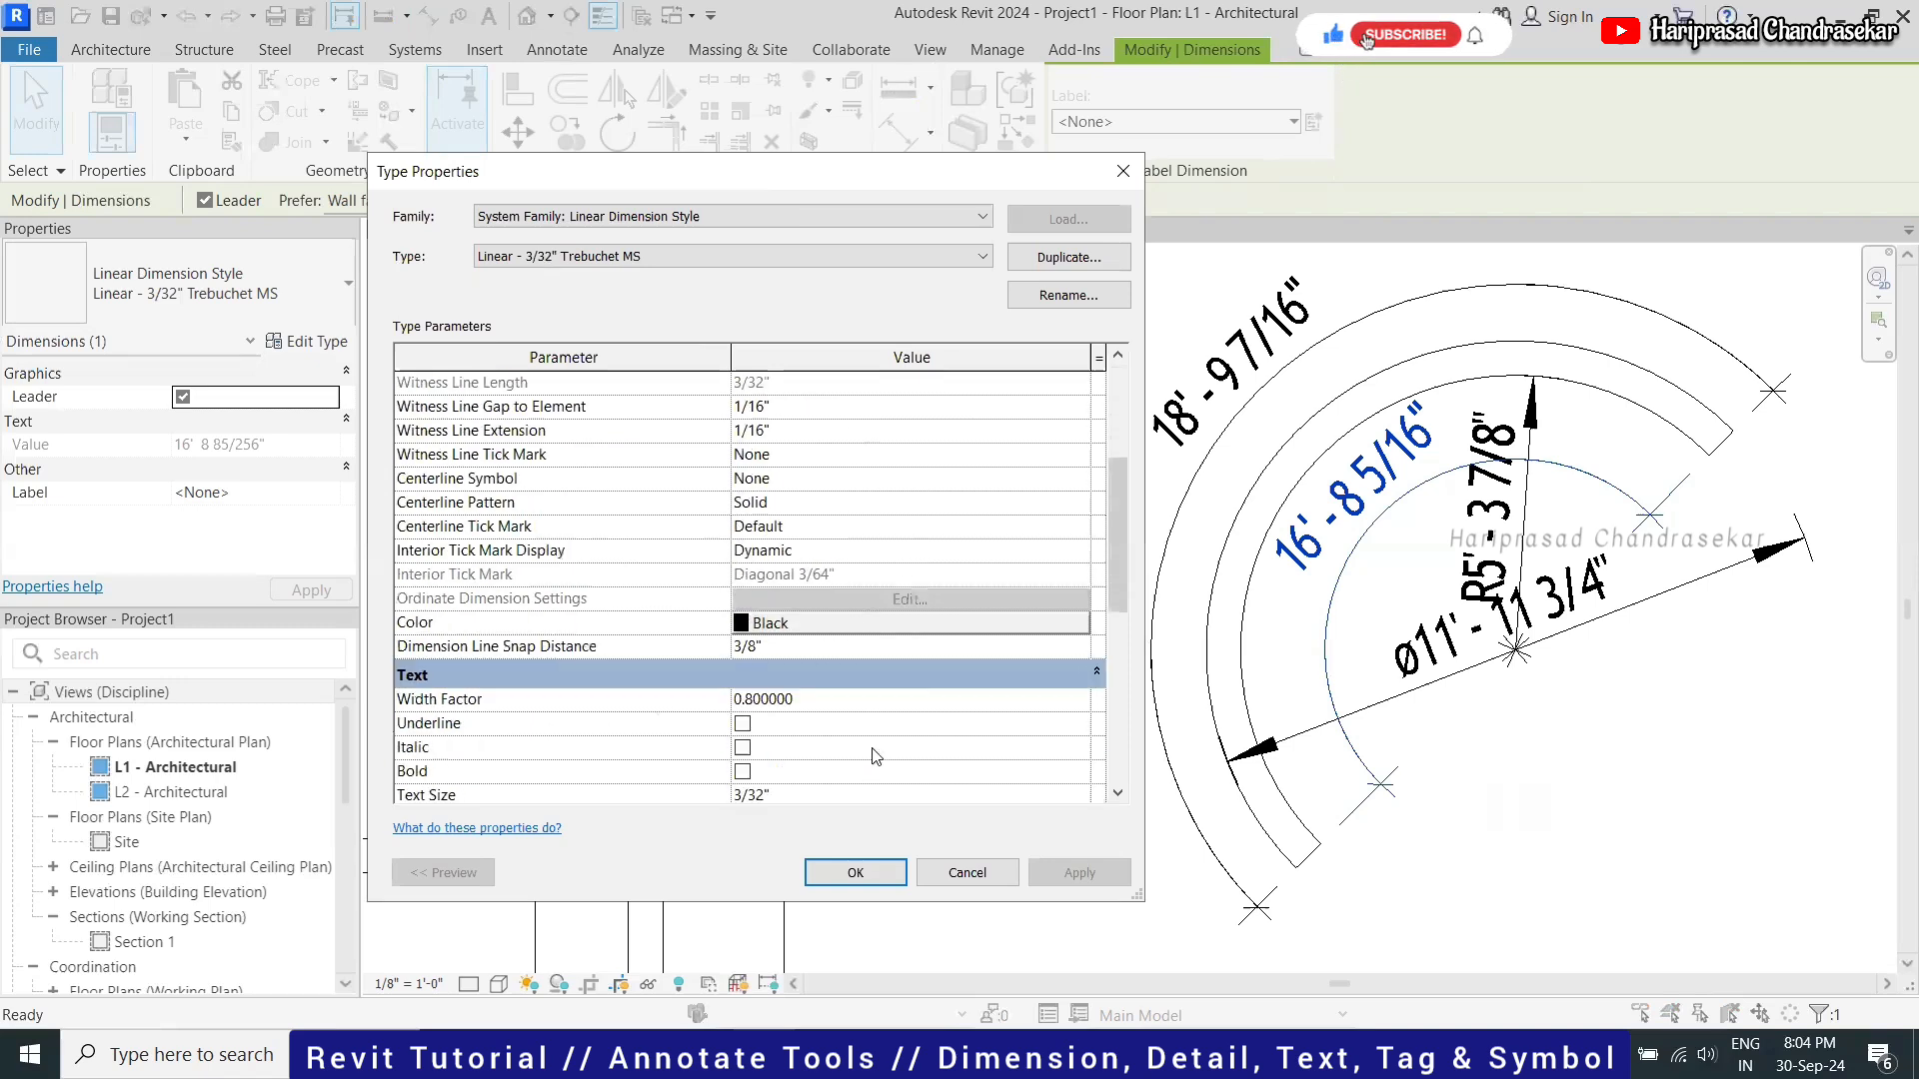
scroll(876, 750, "down", 2)
scroll(877, 737, "down", 2)
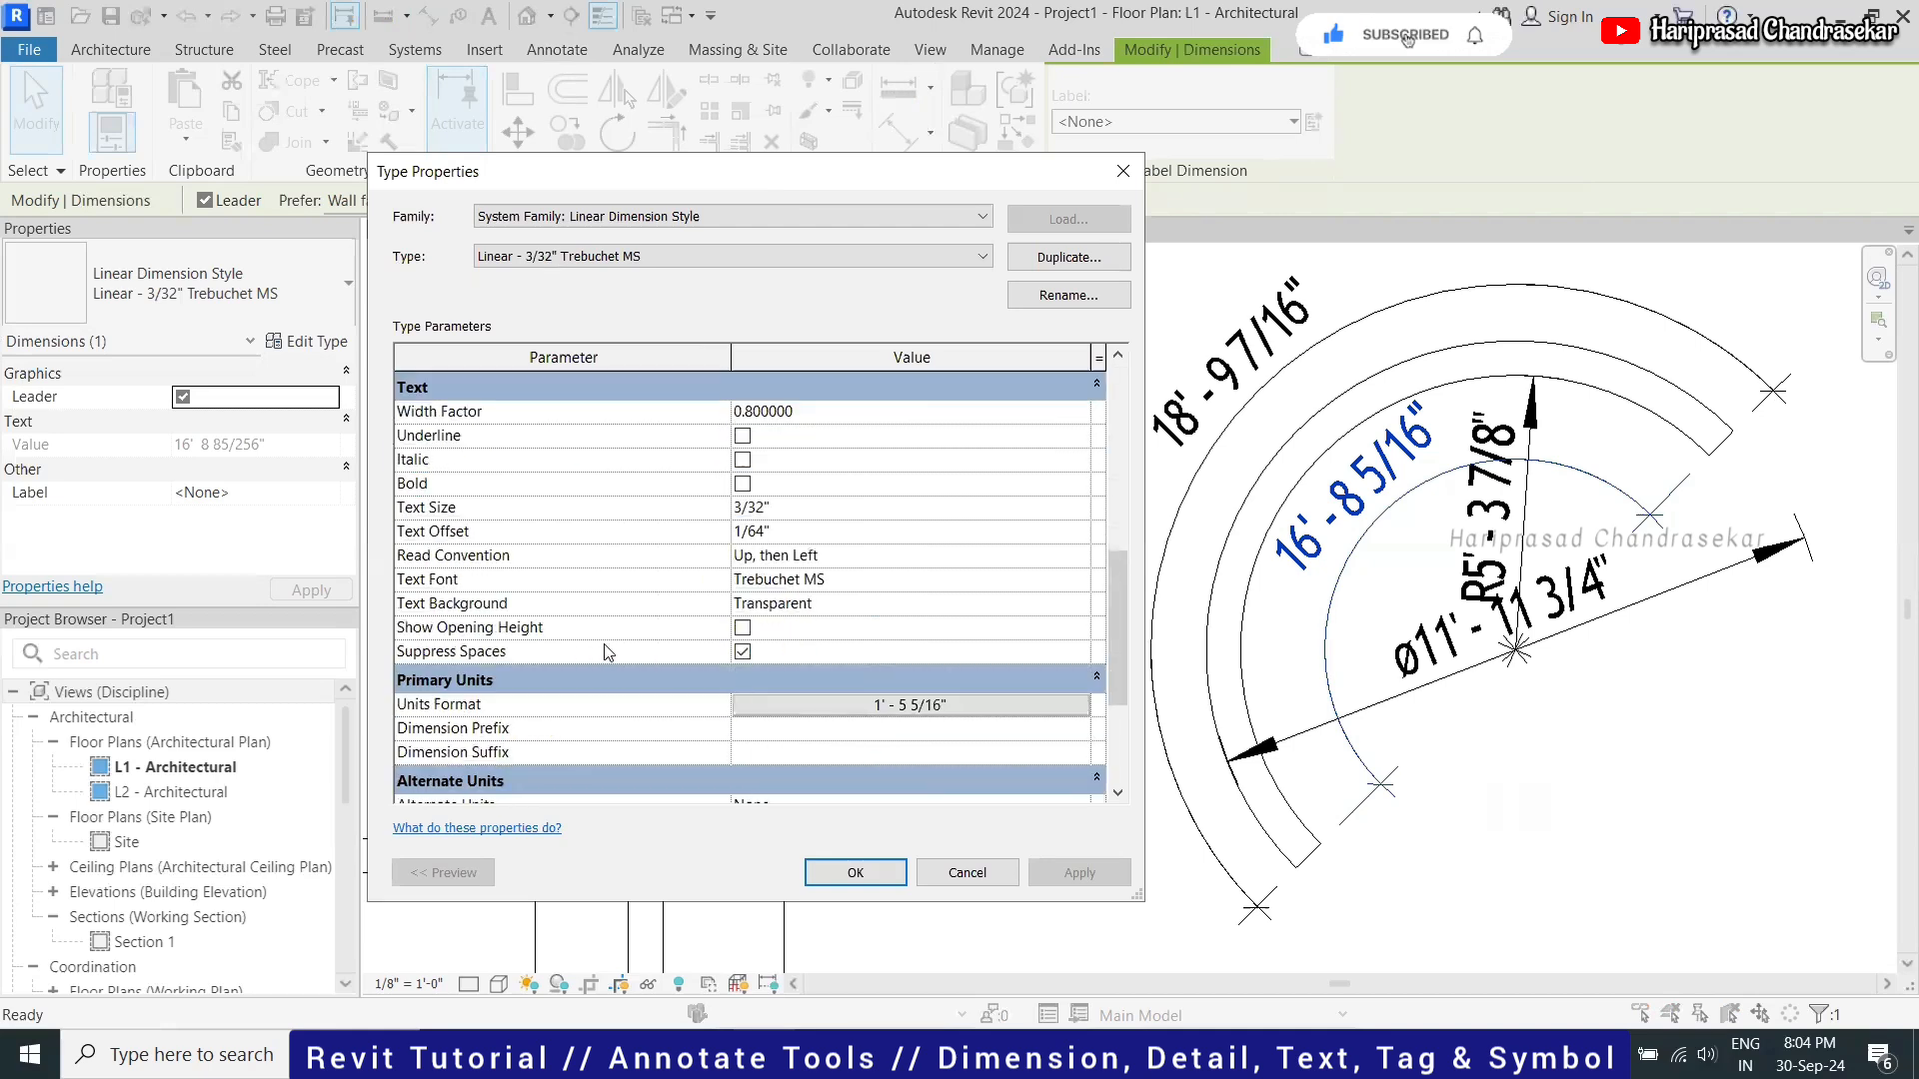
left_click(743, 461)
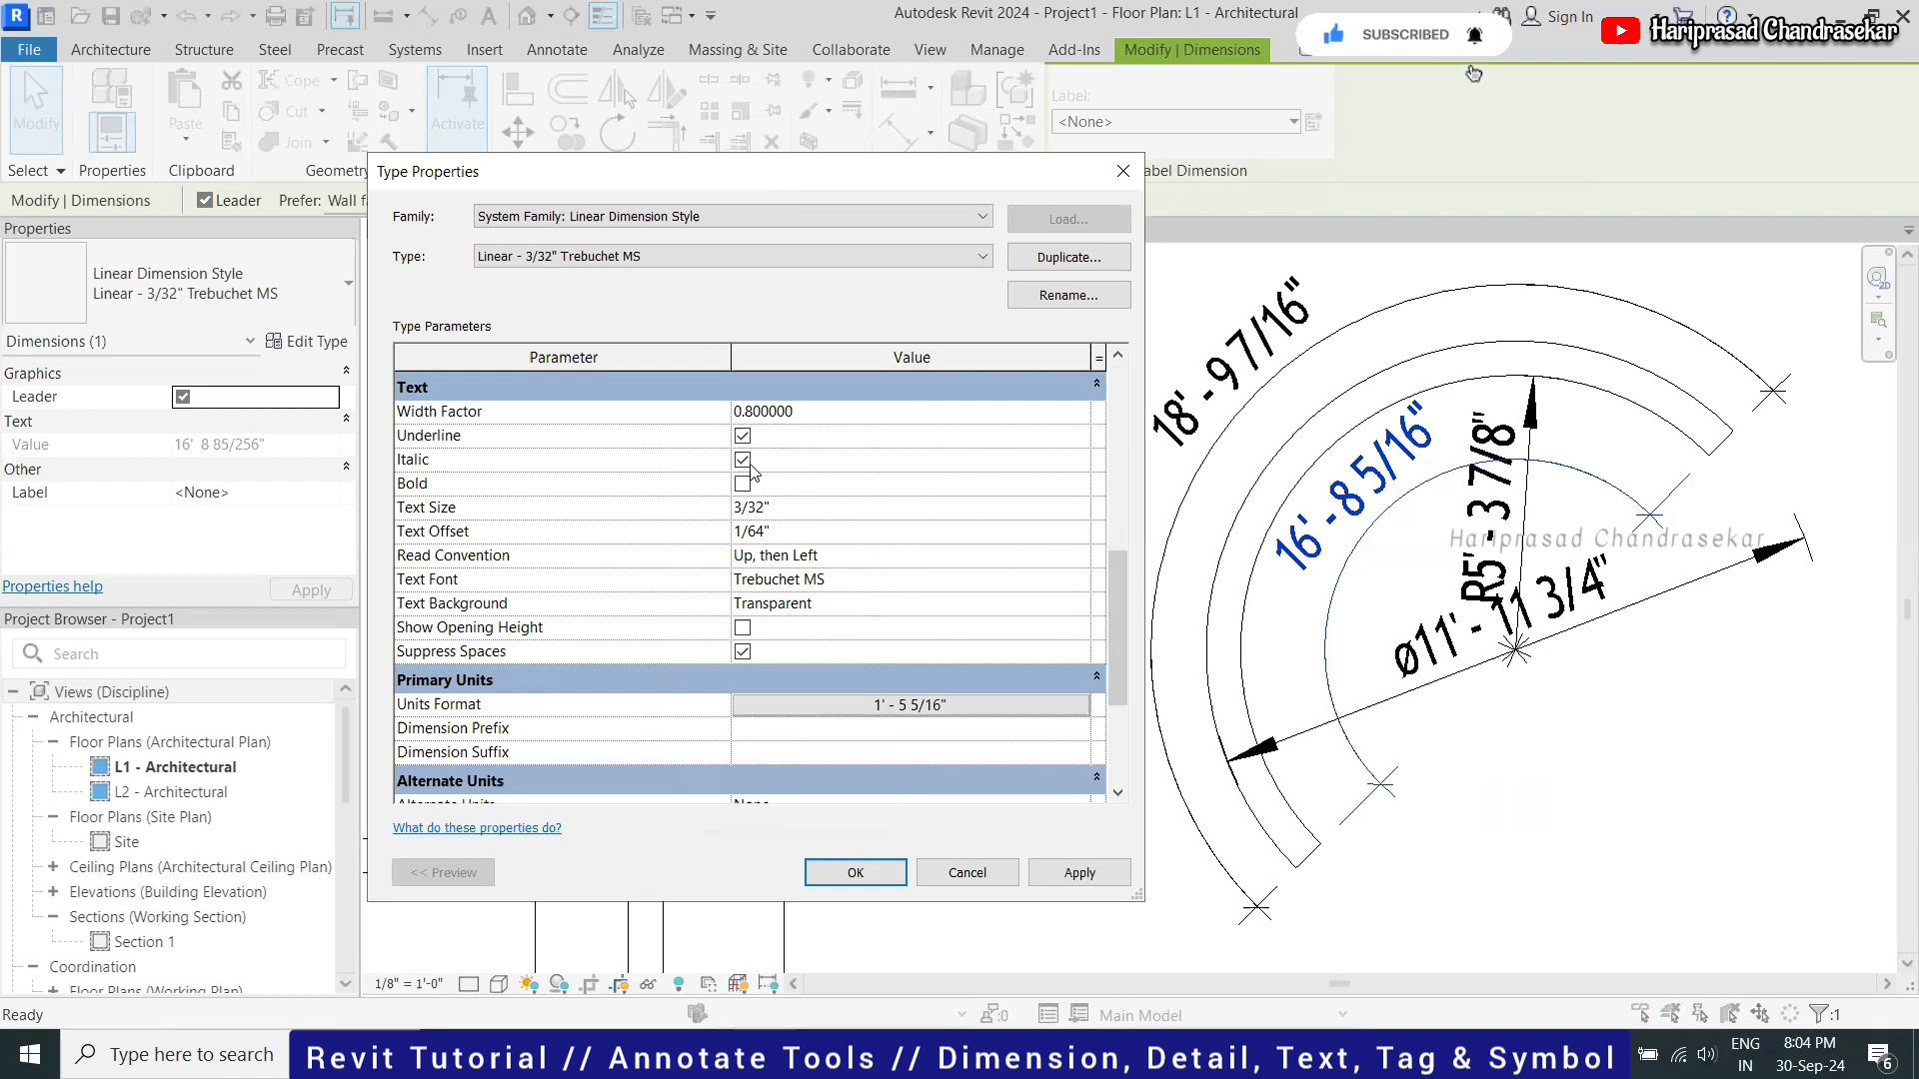
left_click(745, 484)
left_click(1080, 873)
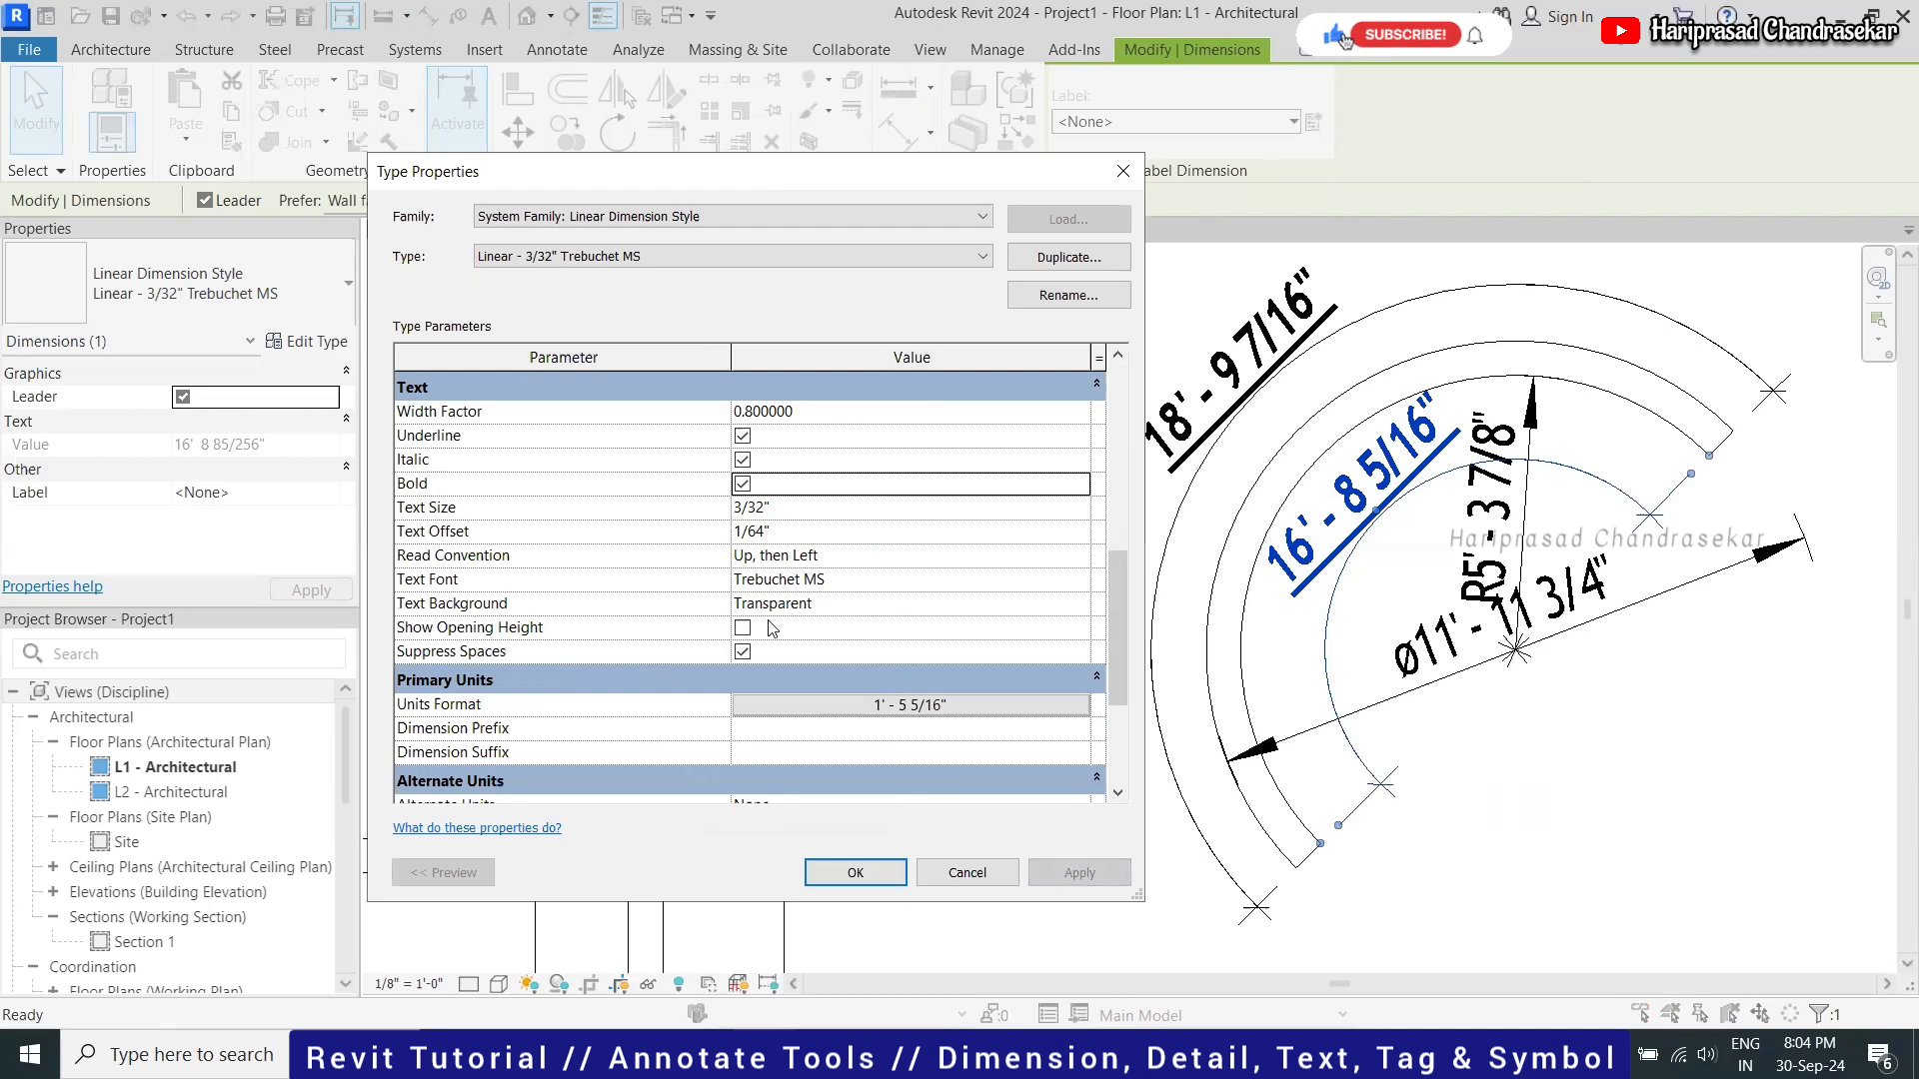
Change the Text Font of the linear dimension style to Verdana and apply it
left_click(853, 512)
left_click(892, 557)
left_click(915, 576)
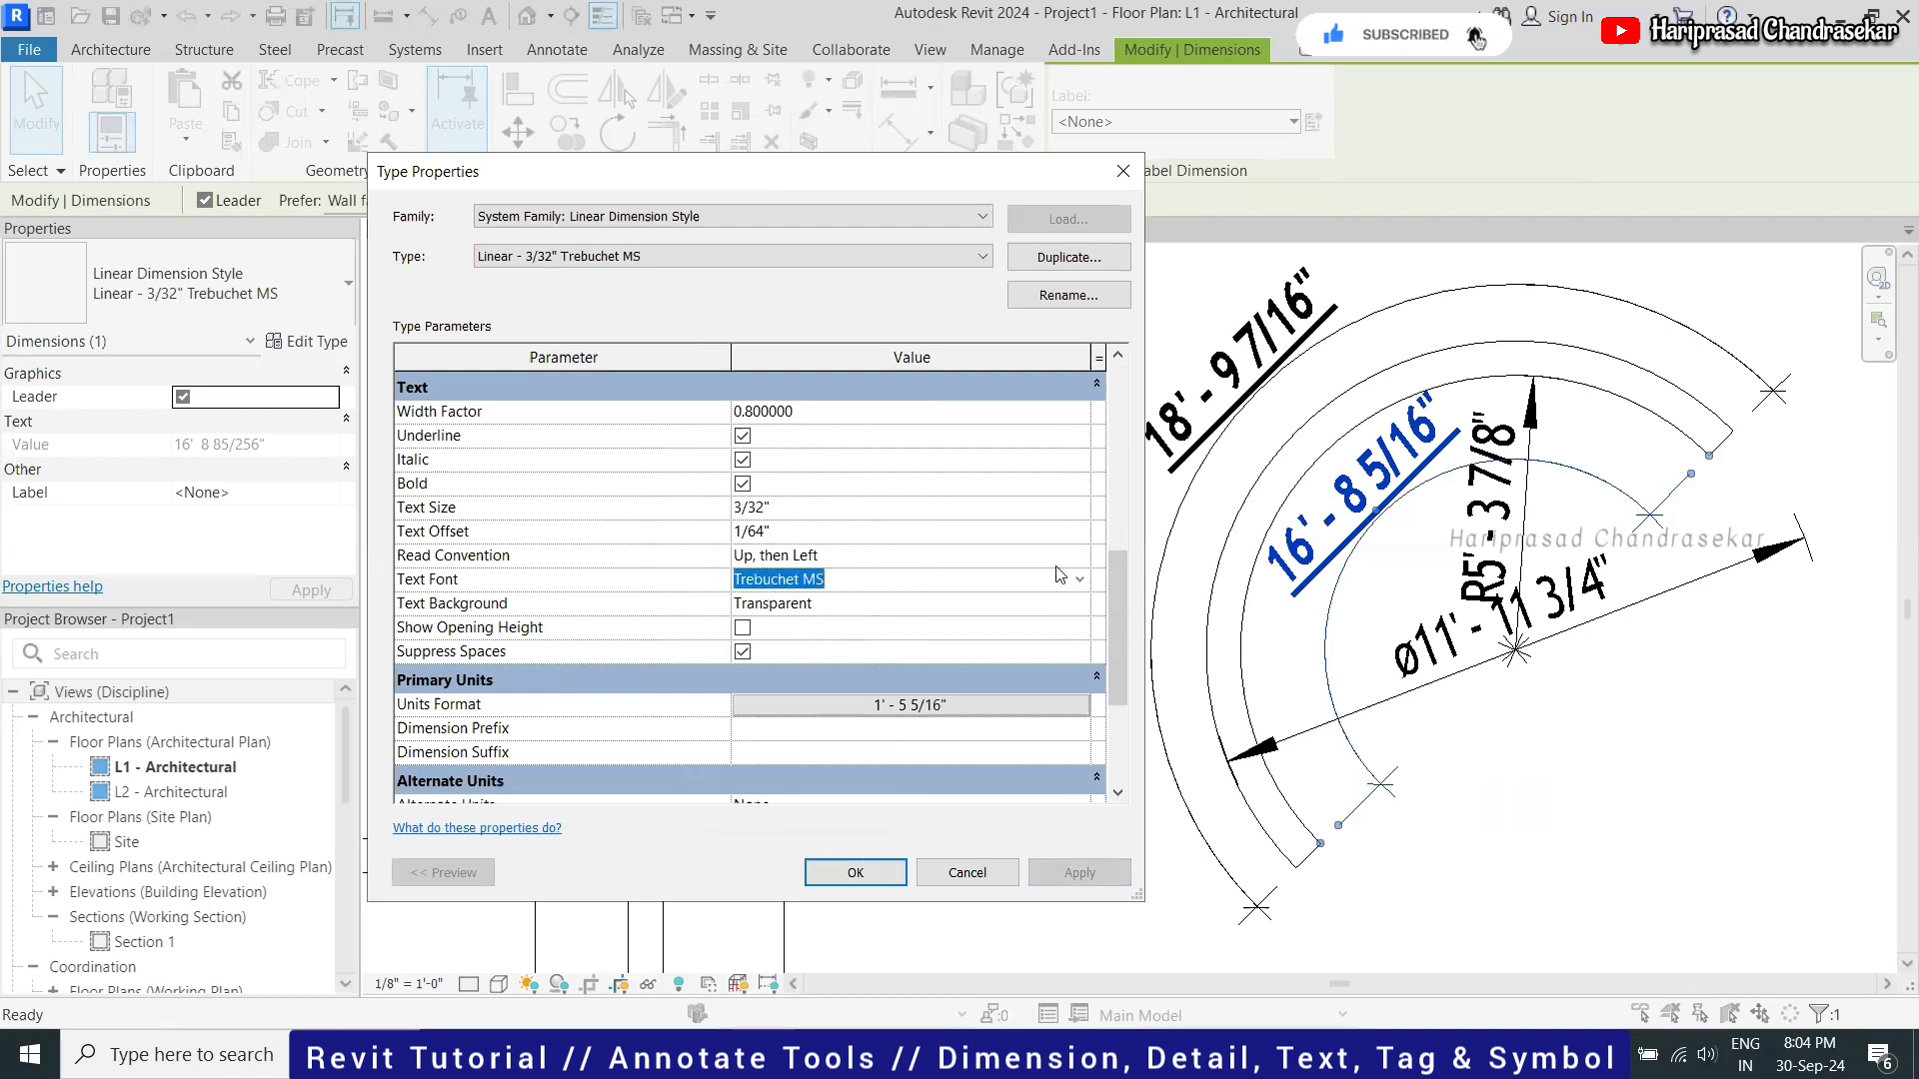
left_click(1079, 584)
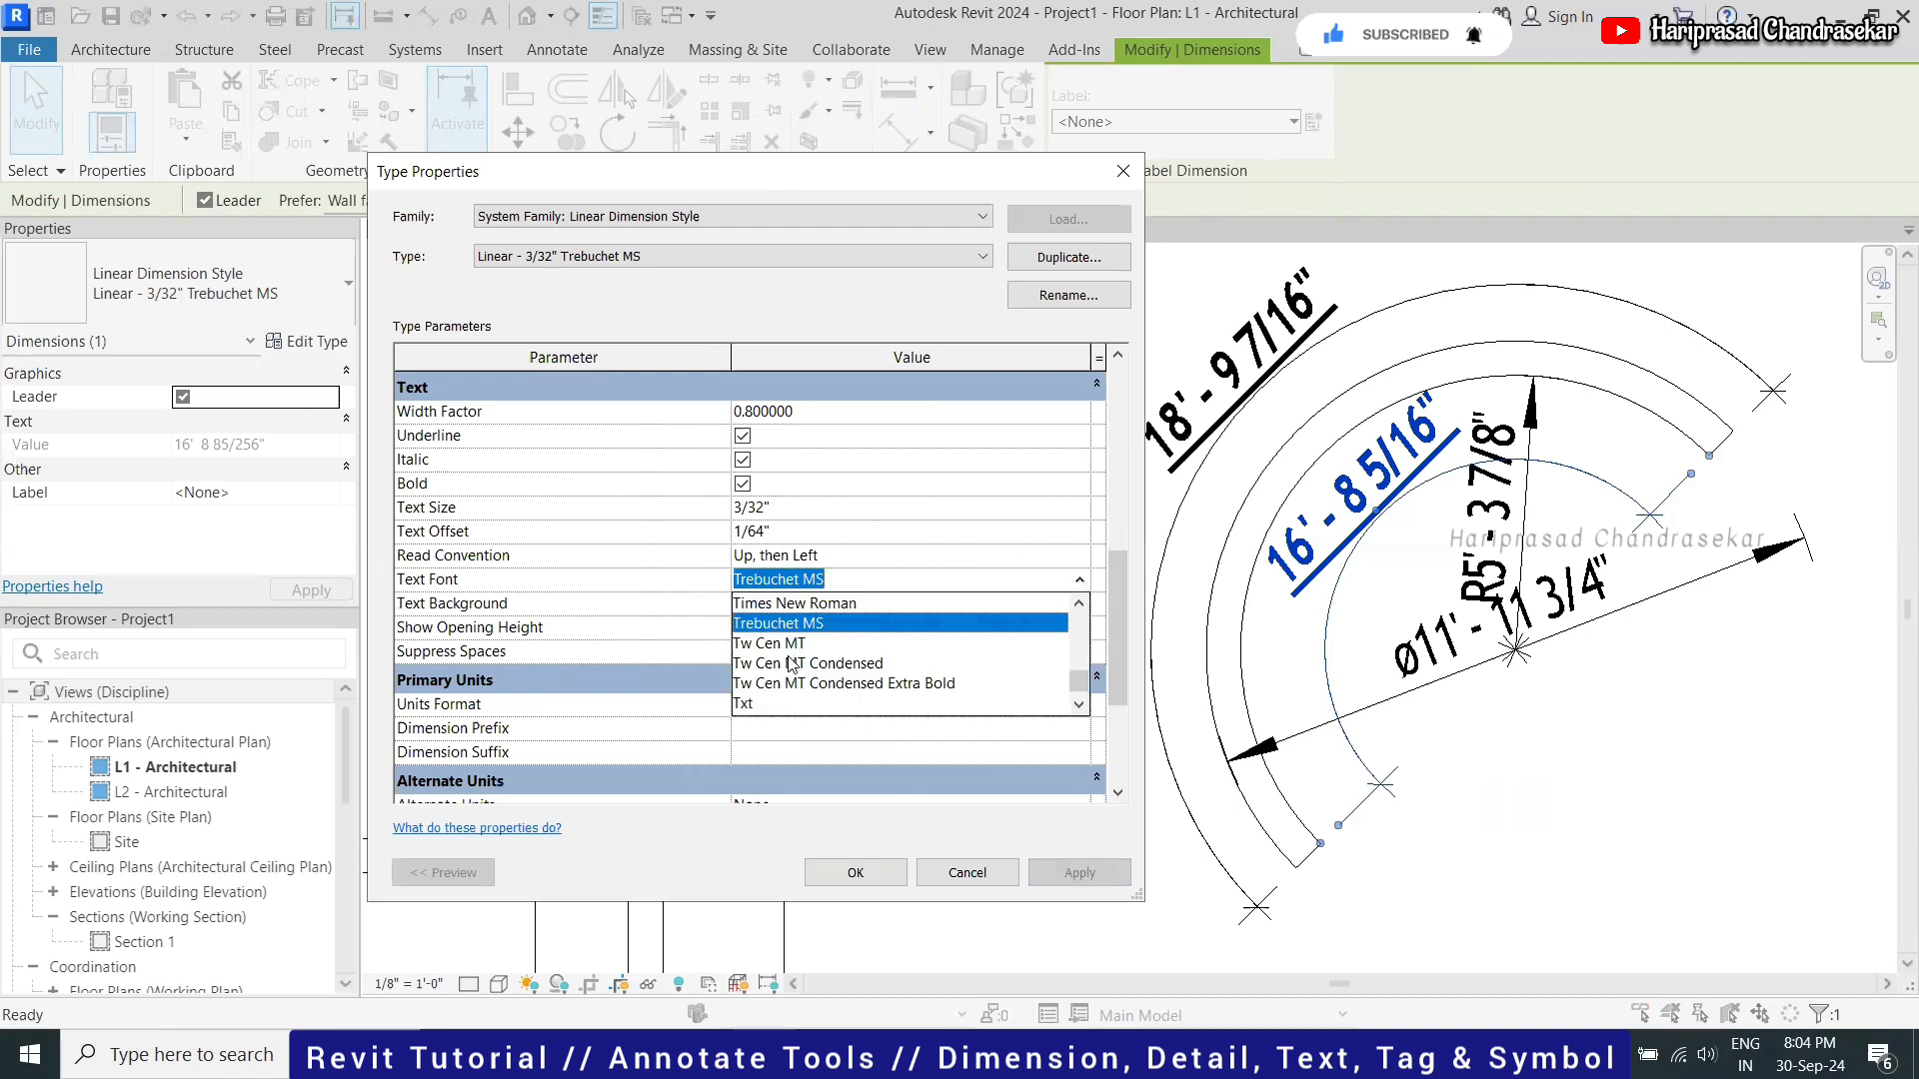
scroll(804, 674, "down", 3)
left_click(770, 623)
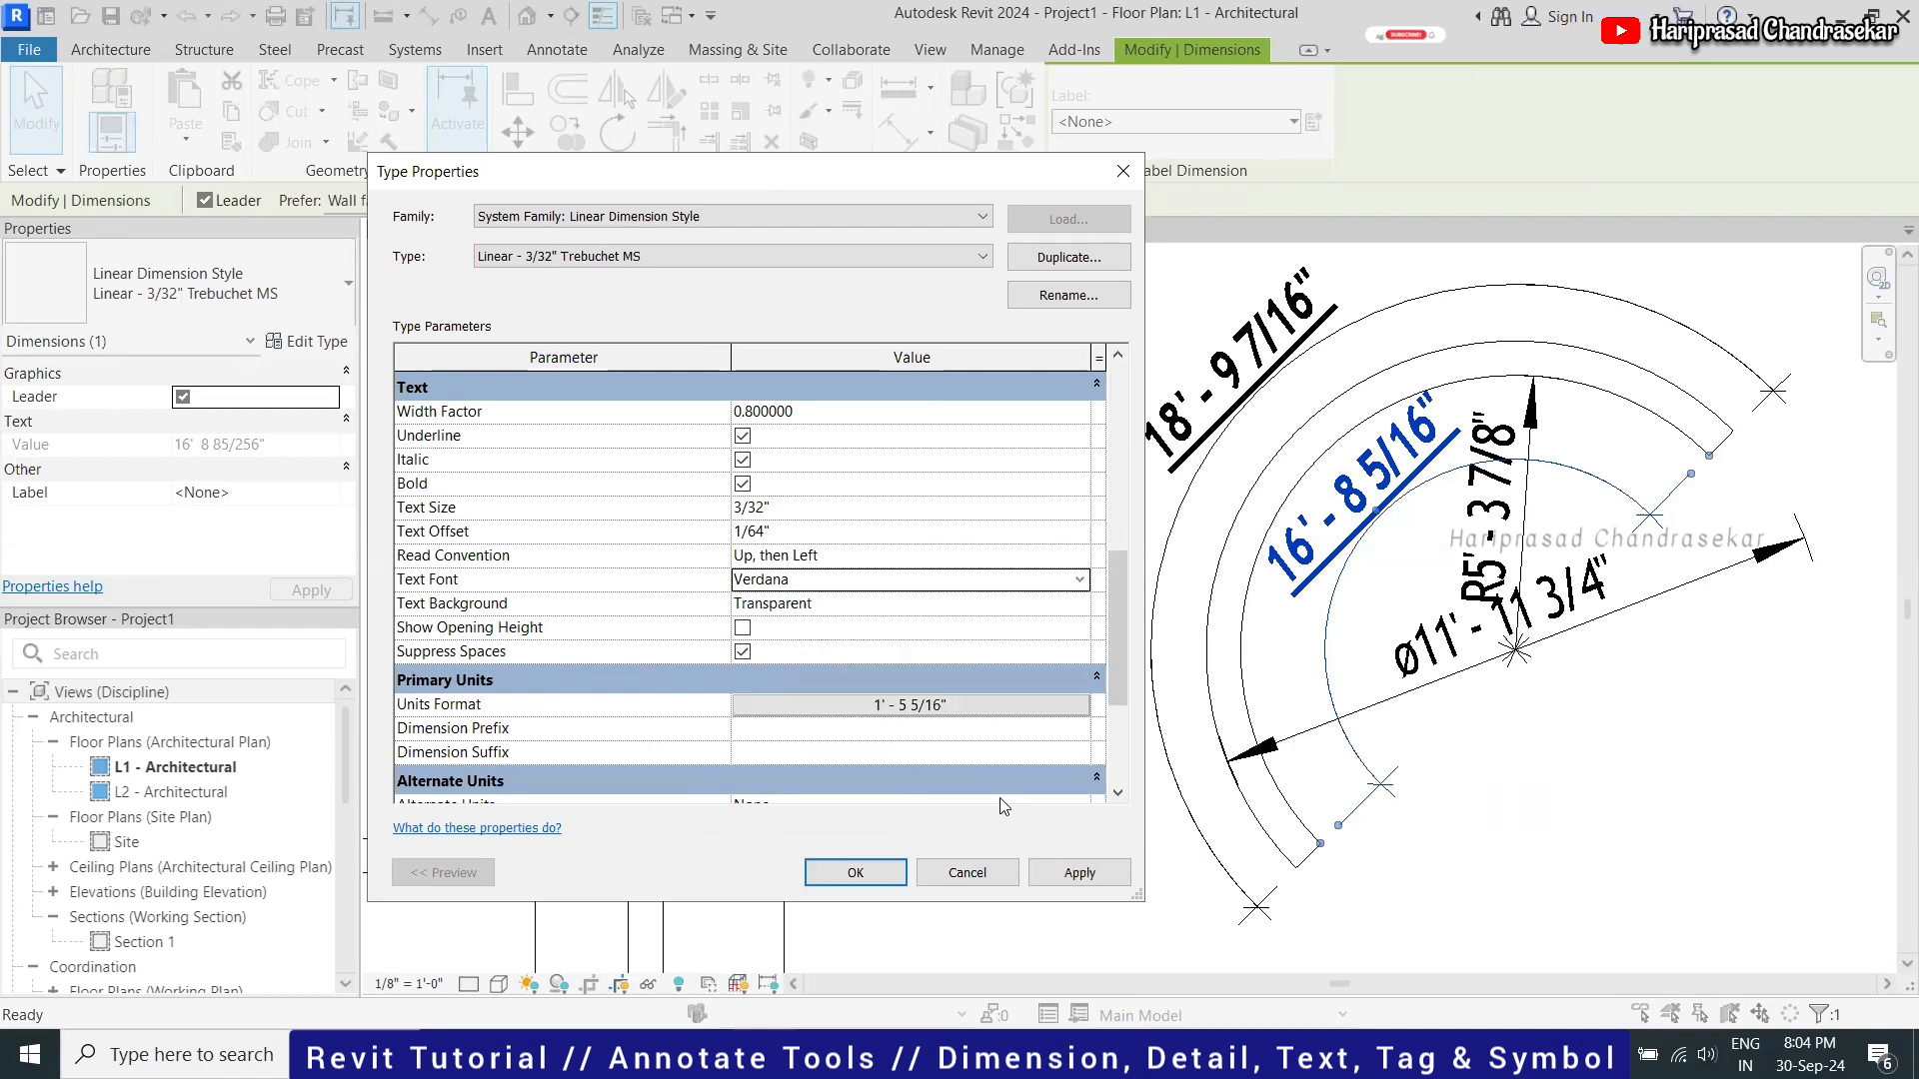
left_click(1074, 873)
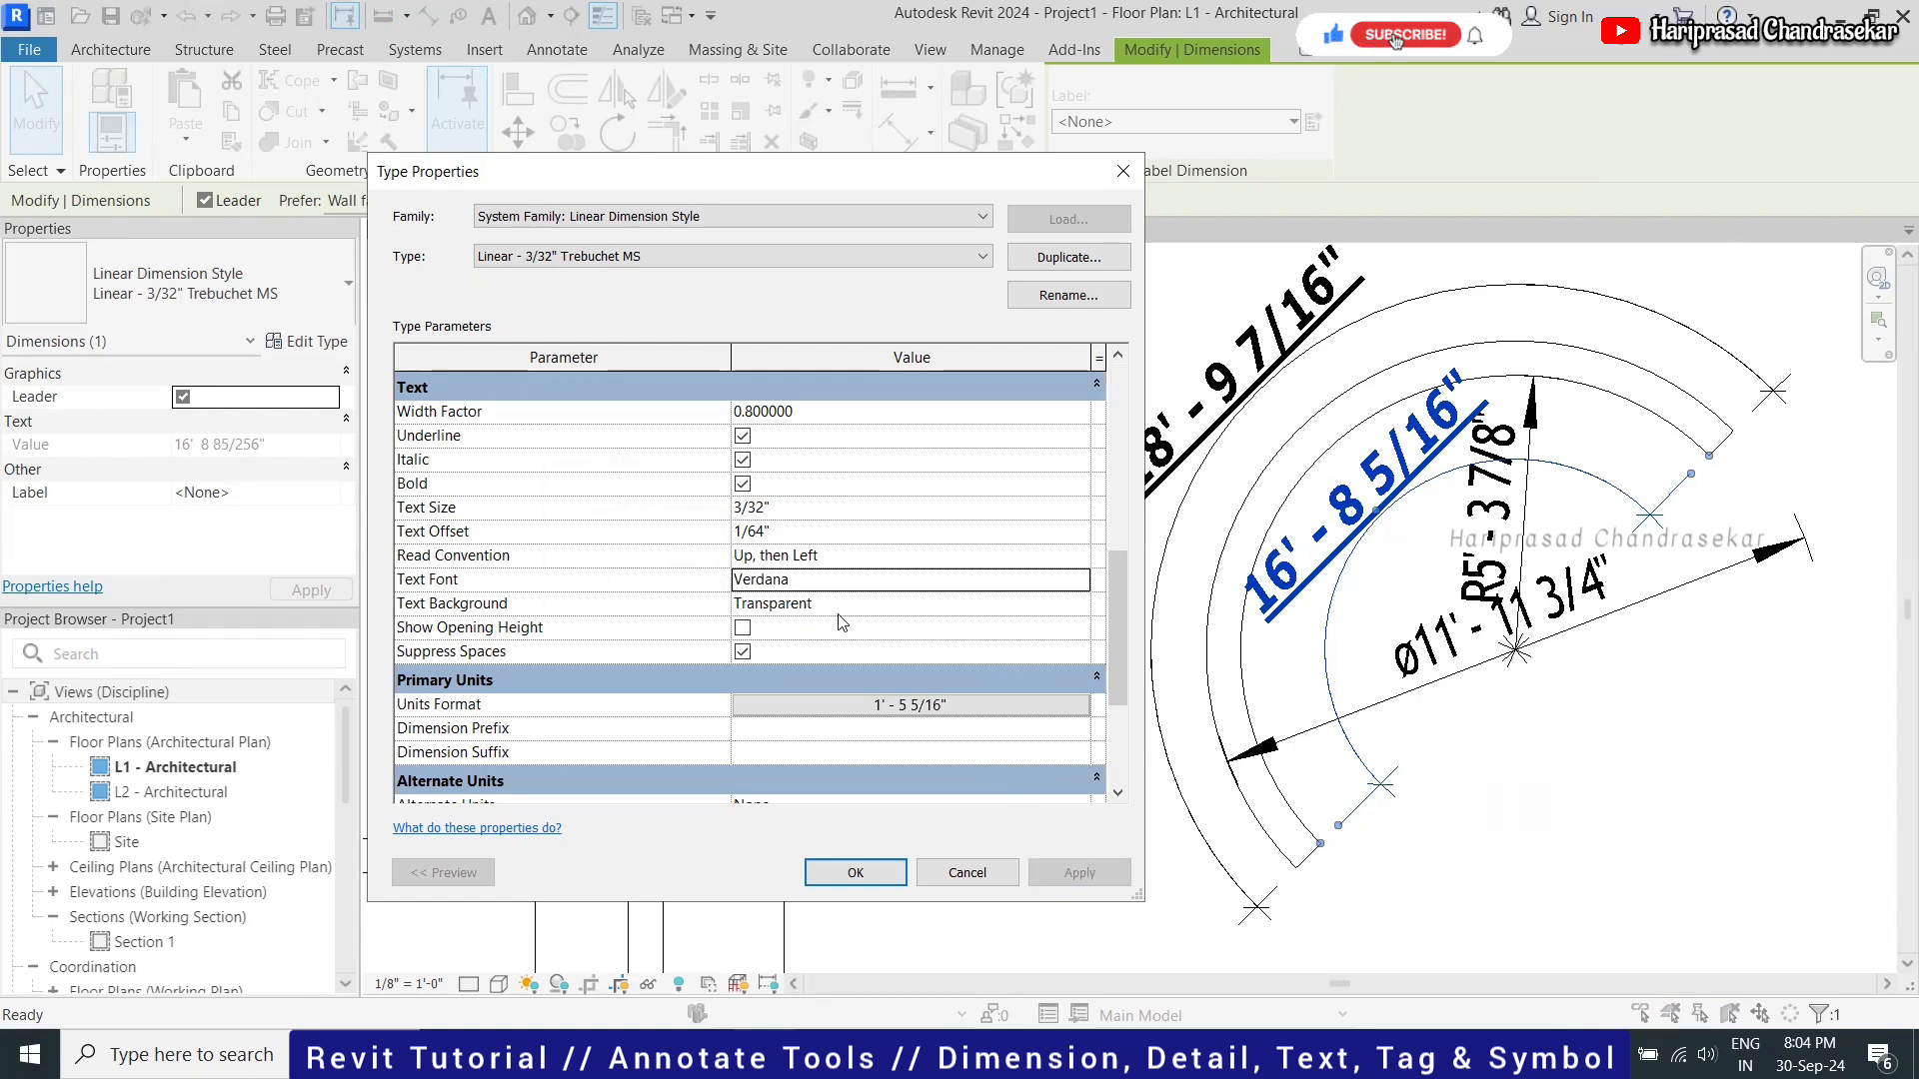
Set the Text Background of the linear dimension style to Opaque
left_click(880, 604)
left_click(1078, 608)
left_click(1077, 607)
left_click(1077, 607)
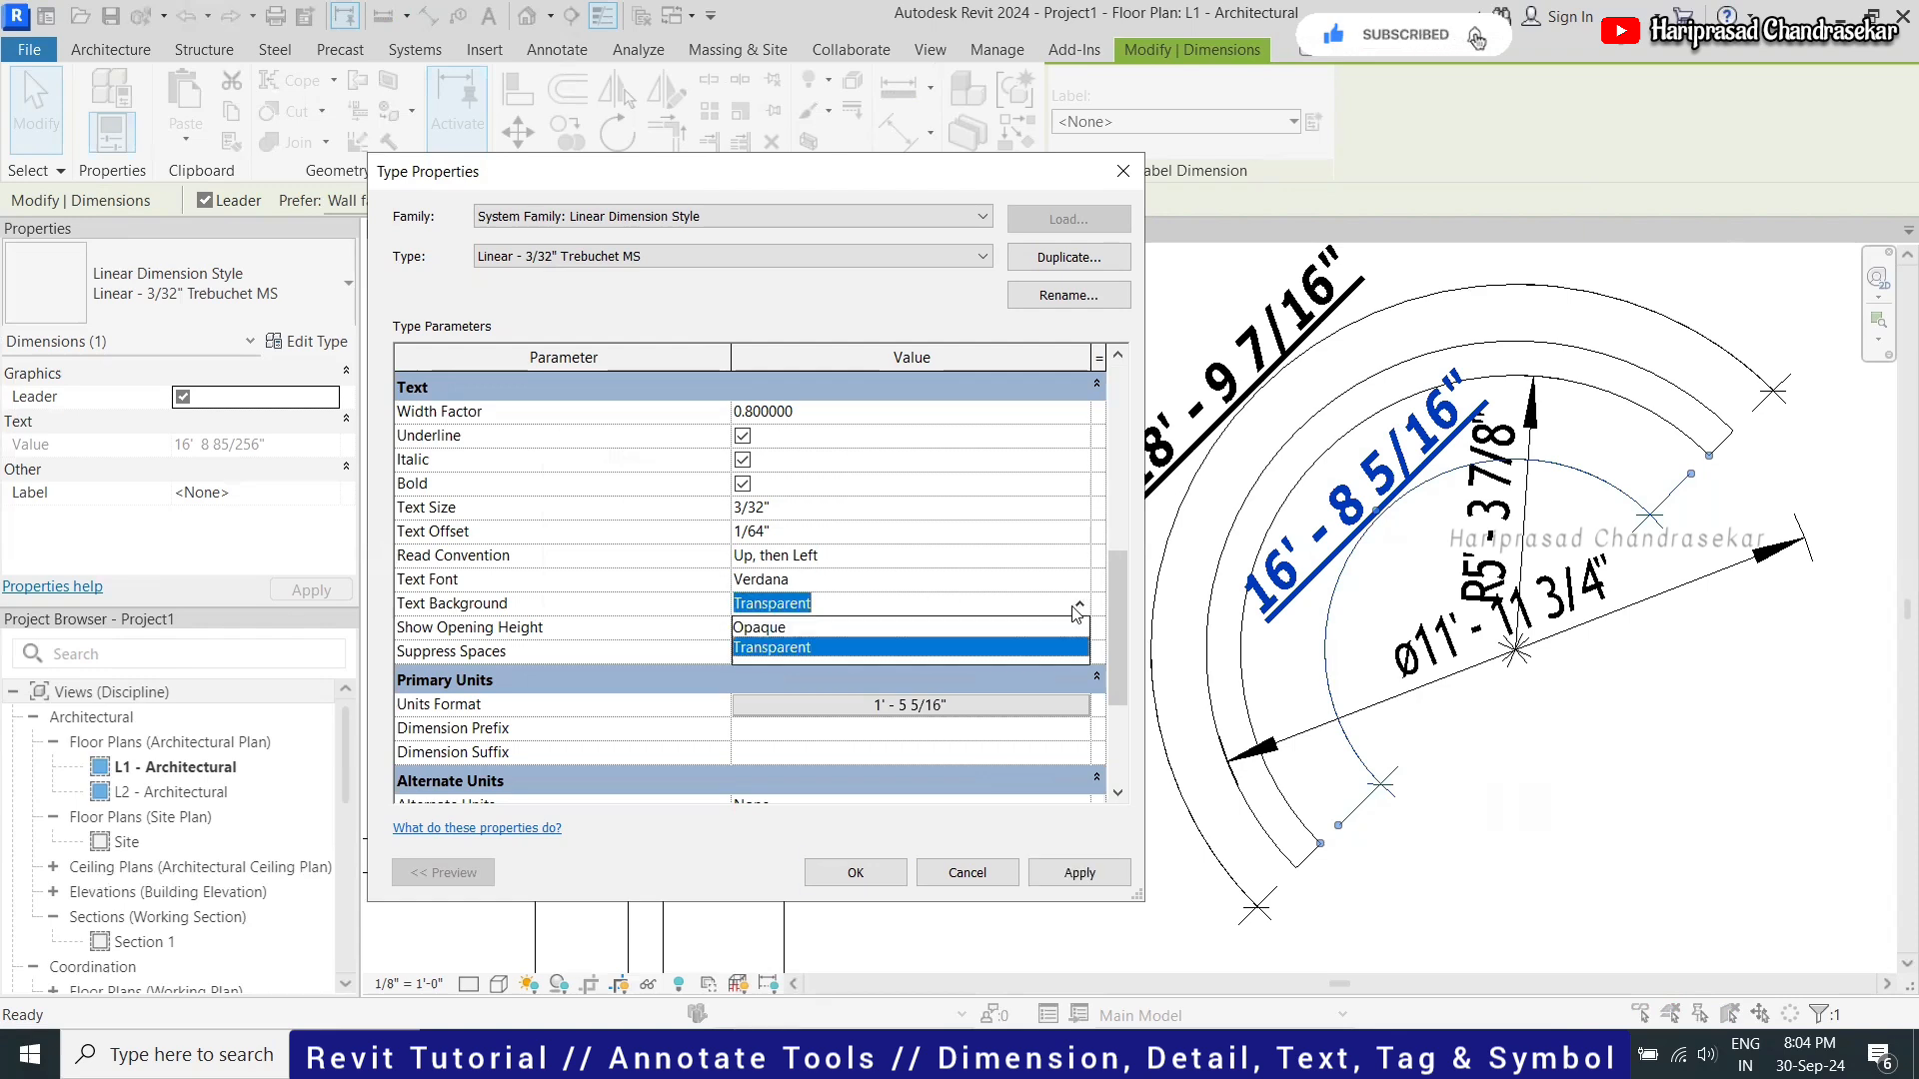
left_click(790, 627)
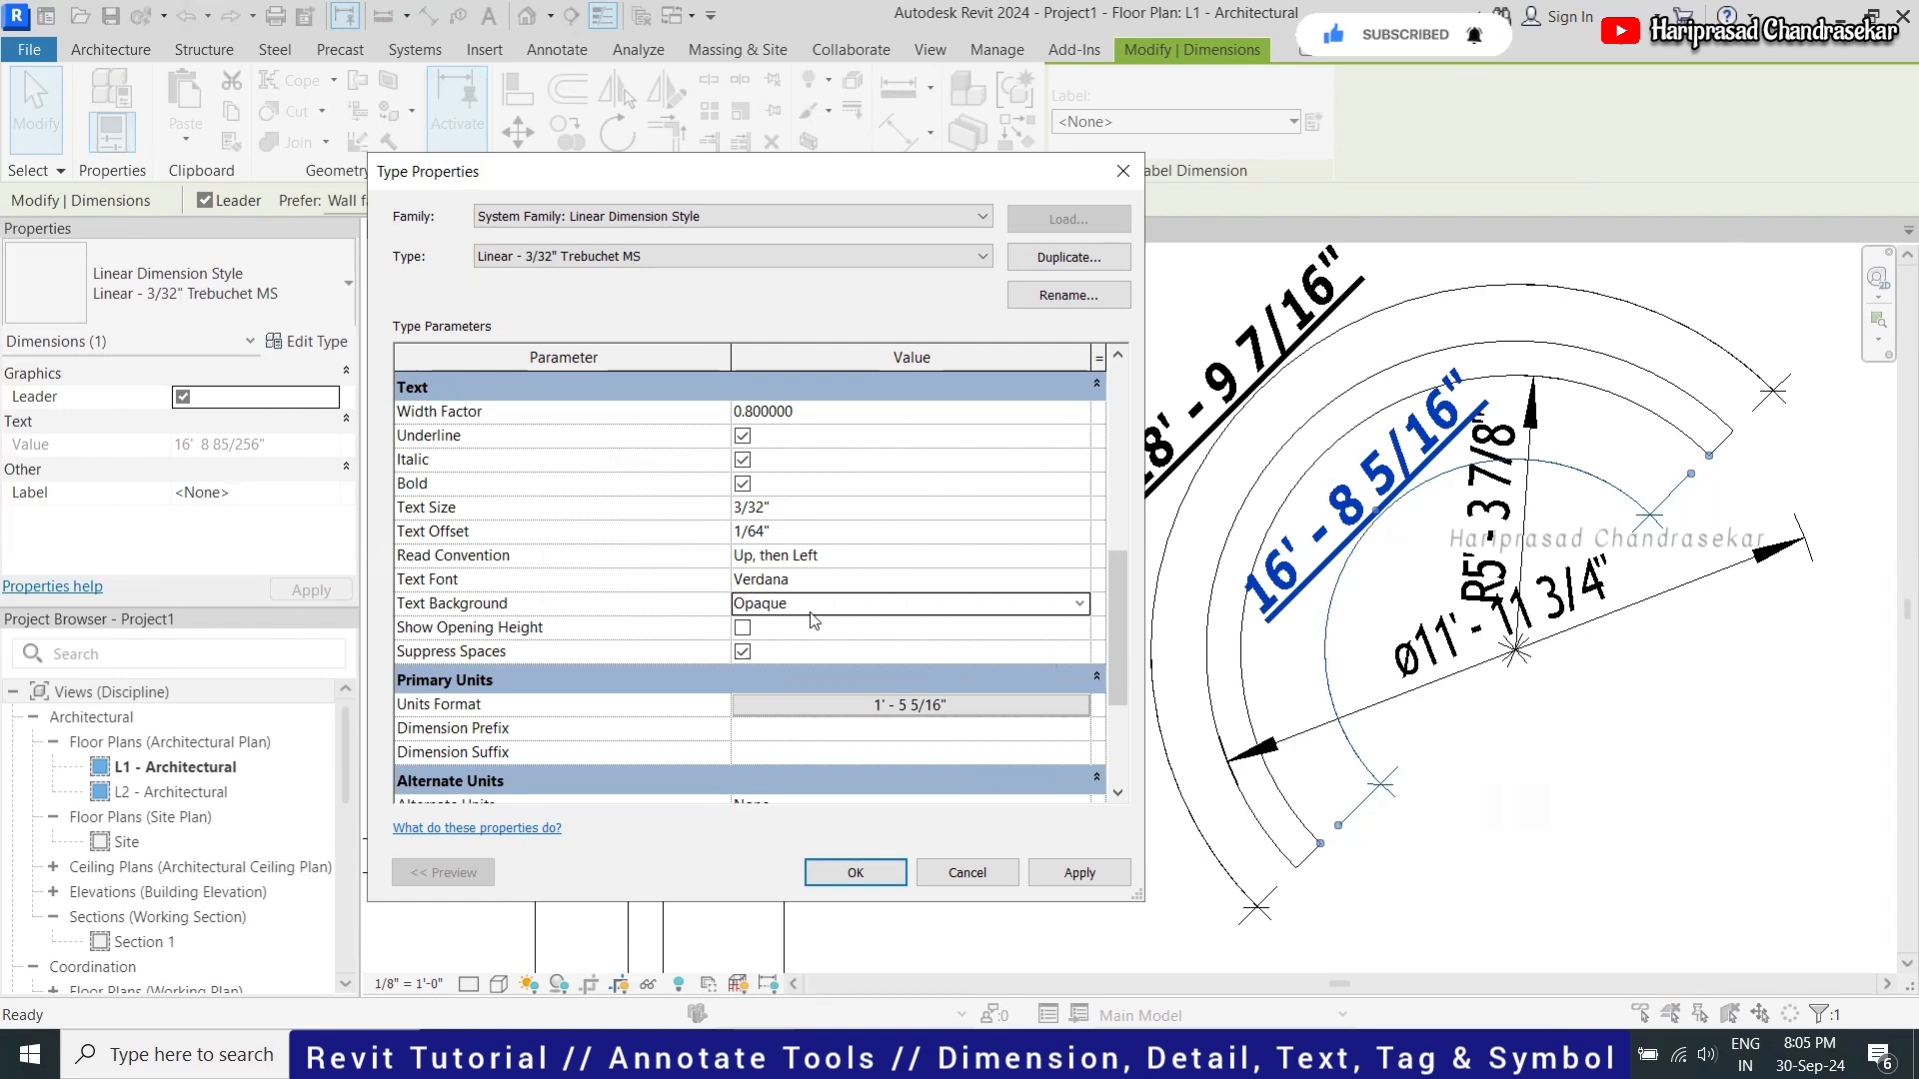
Confirm the linear dimension style changes and deselect the inner arc length dimension
key("Return")
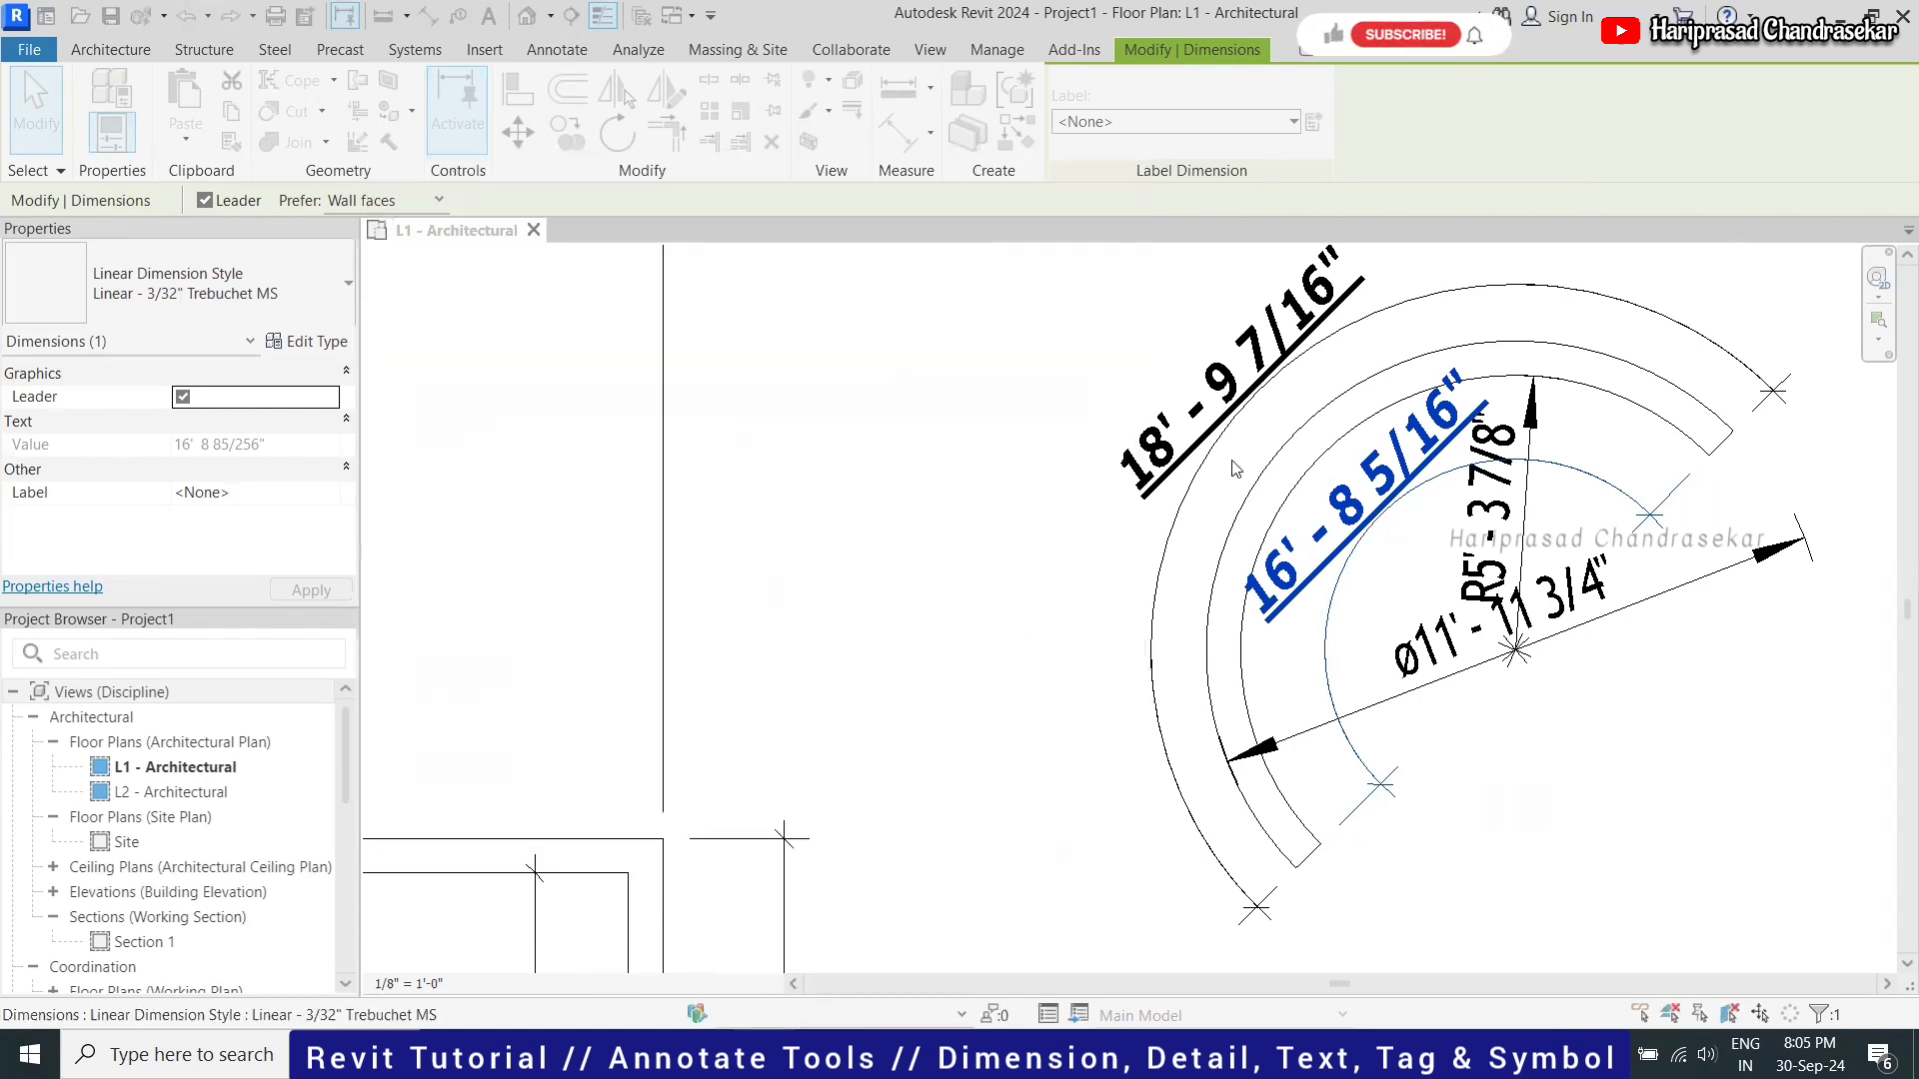
scroll(1236, 470, "down", 3)
scroll(1109, 460, "down", 3)
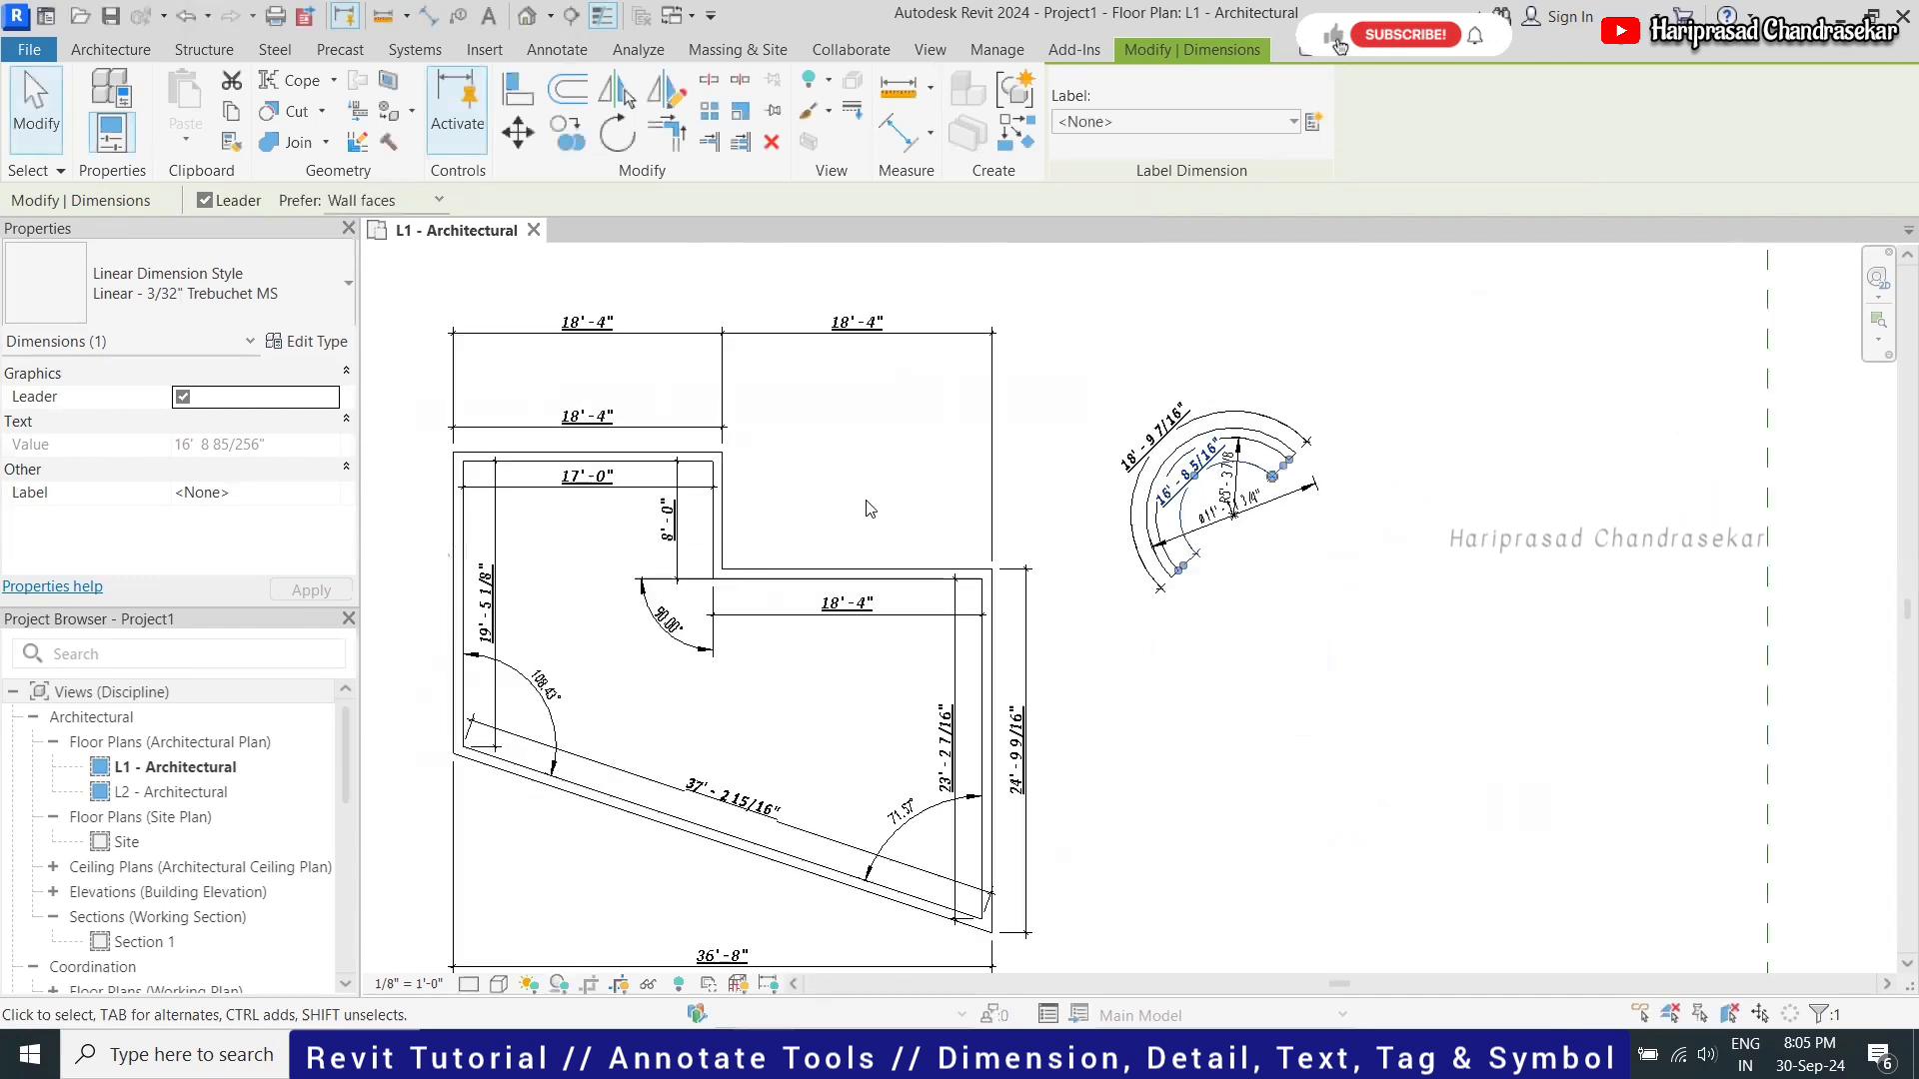
left_click(800, 476)
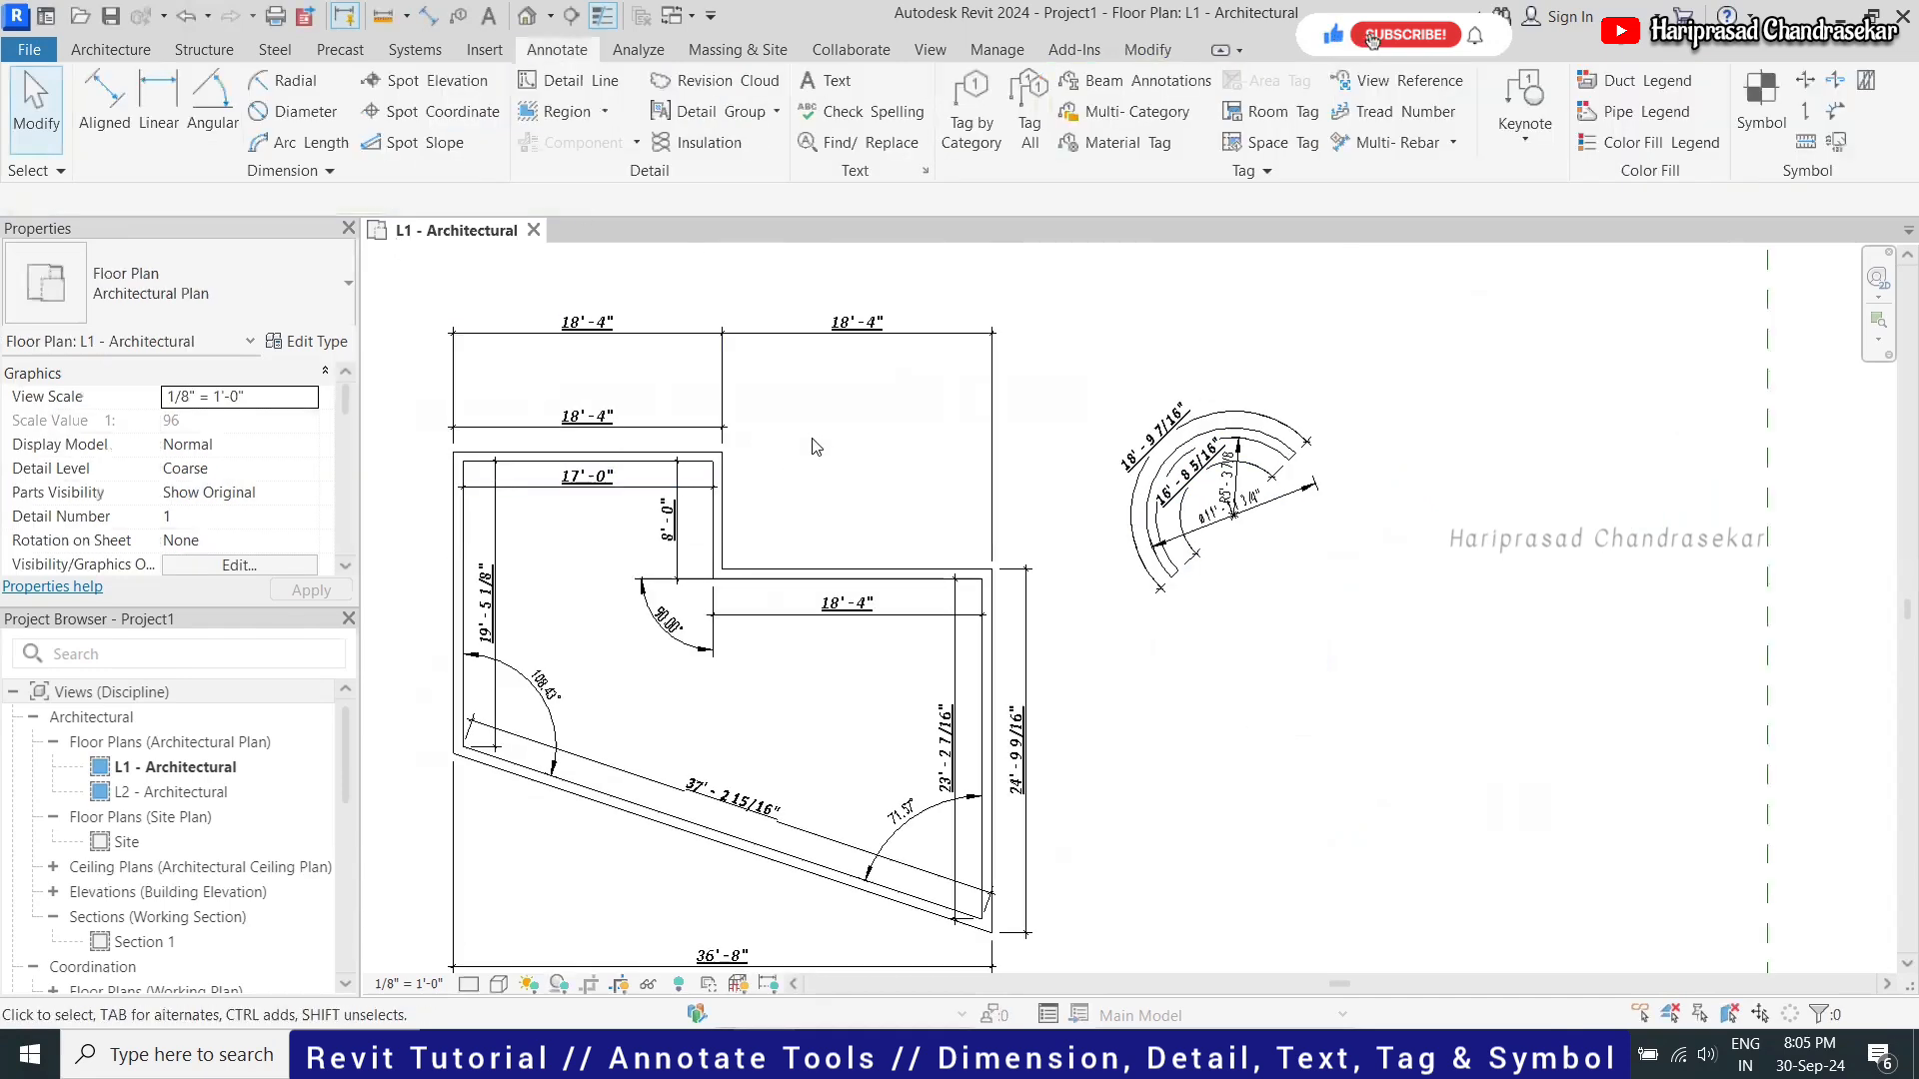
Switch the plan to a shaded visual style and create a Generic - 12" floor on L1 from the chain of straight walls
left_click(94, 50)
left_click(572, 140)
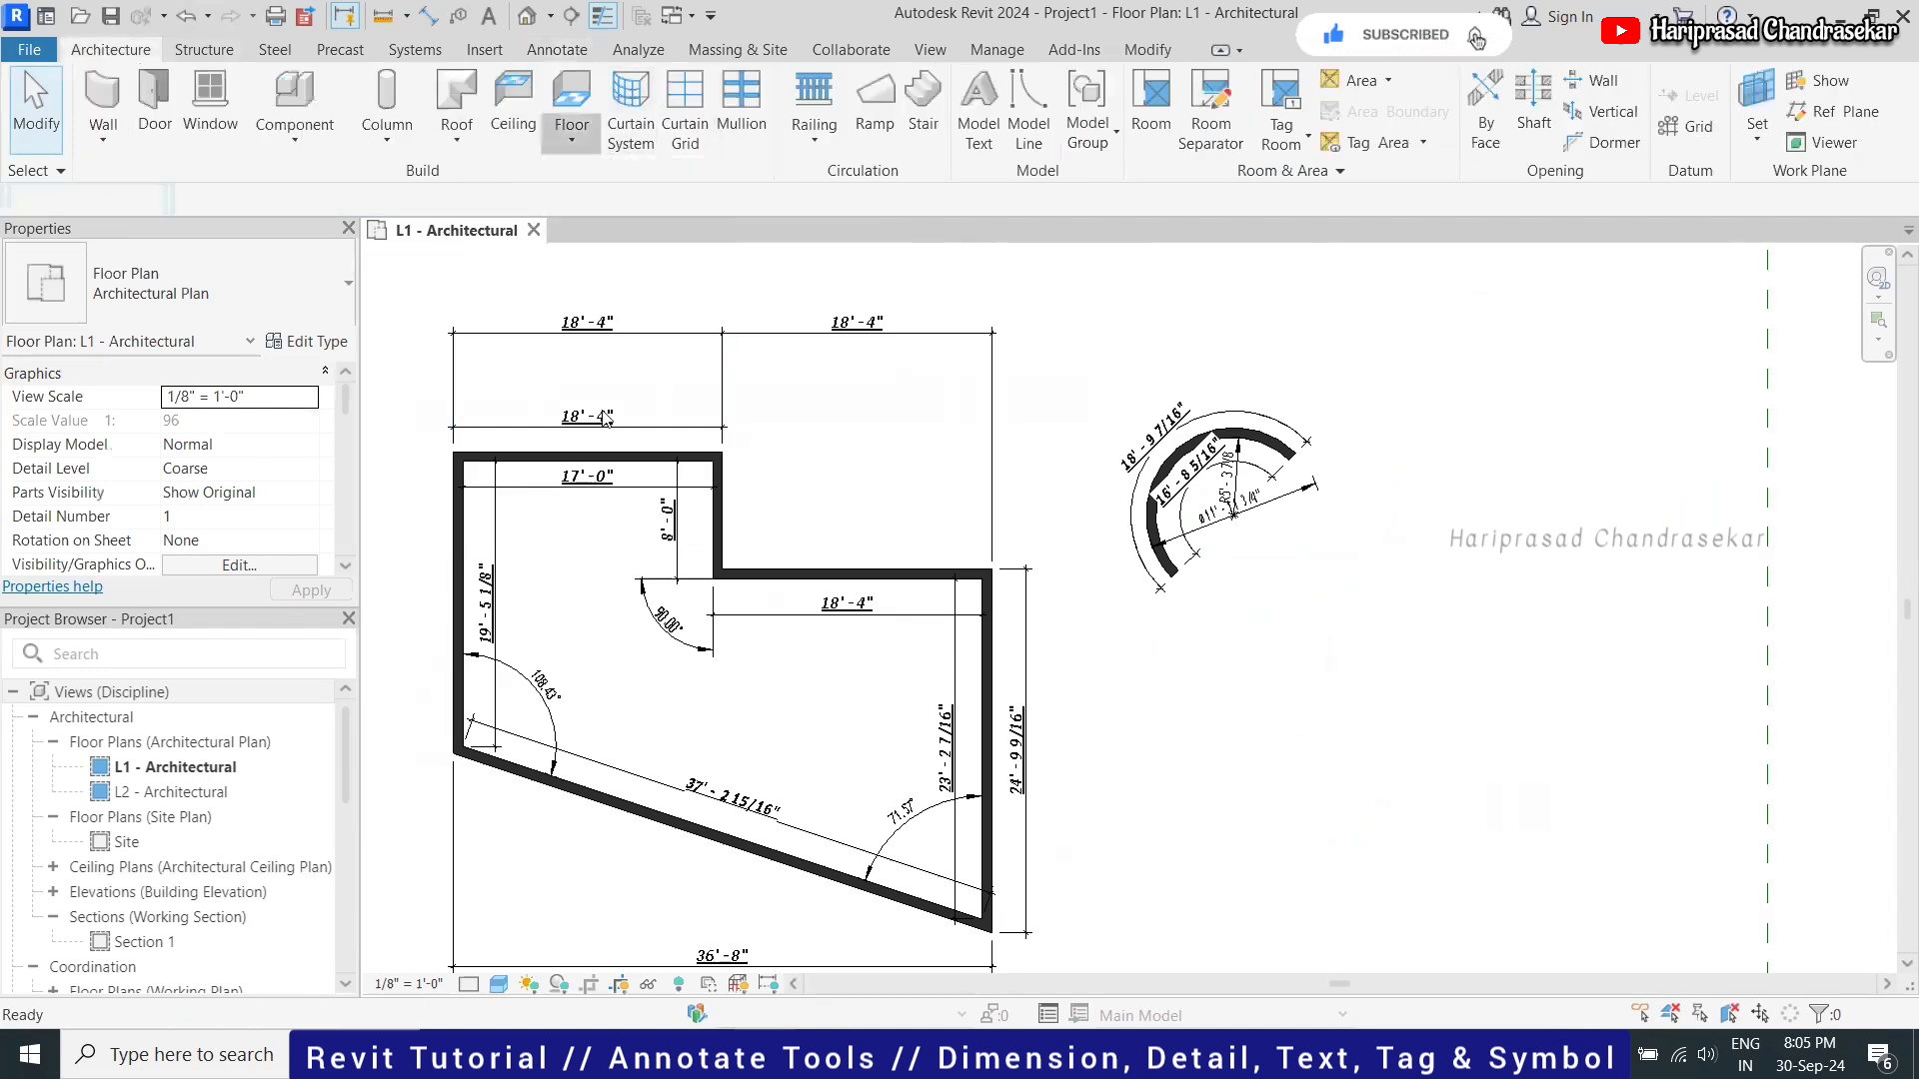
key("Tab")
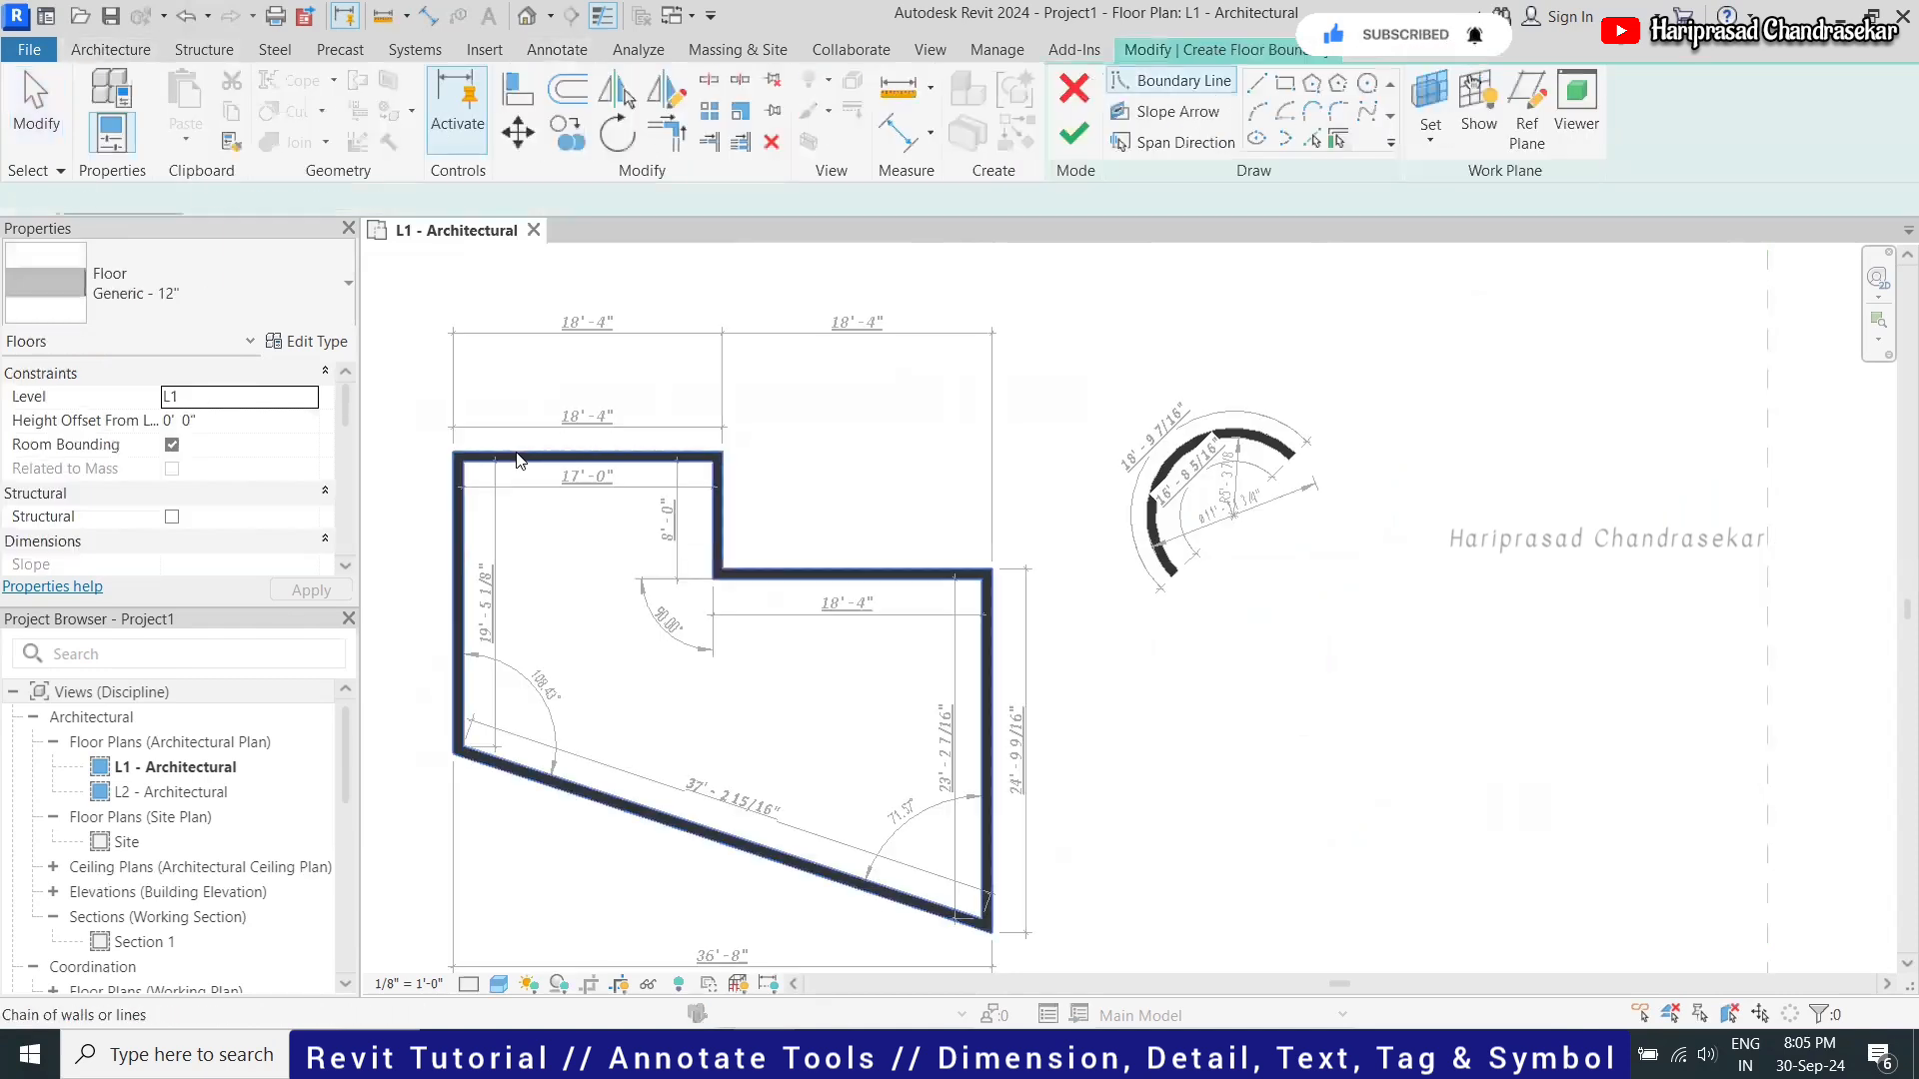
left_click(519, 459)
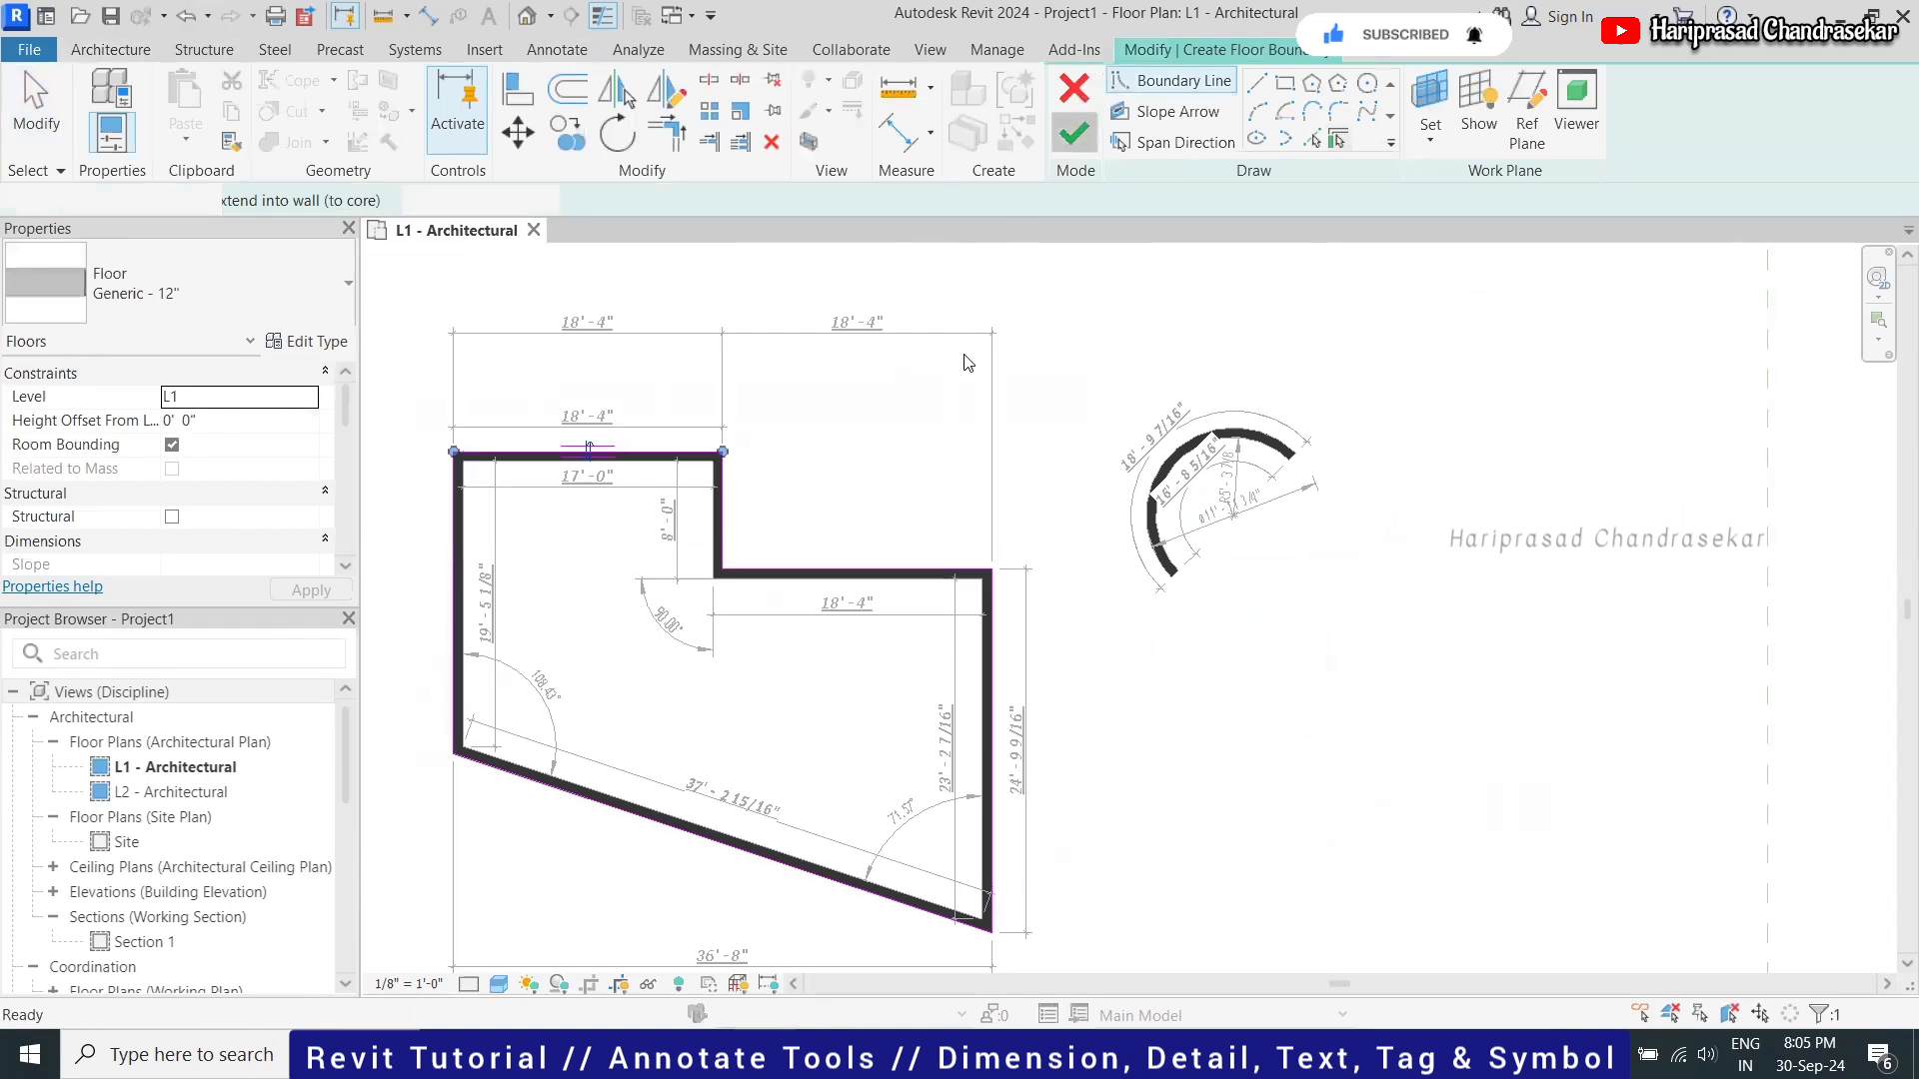
left_click(593, 556)
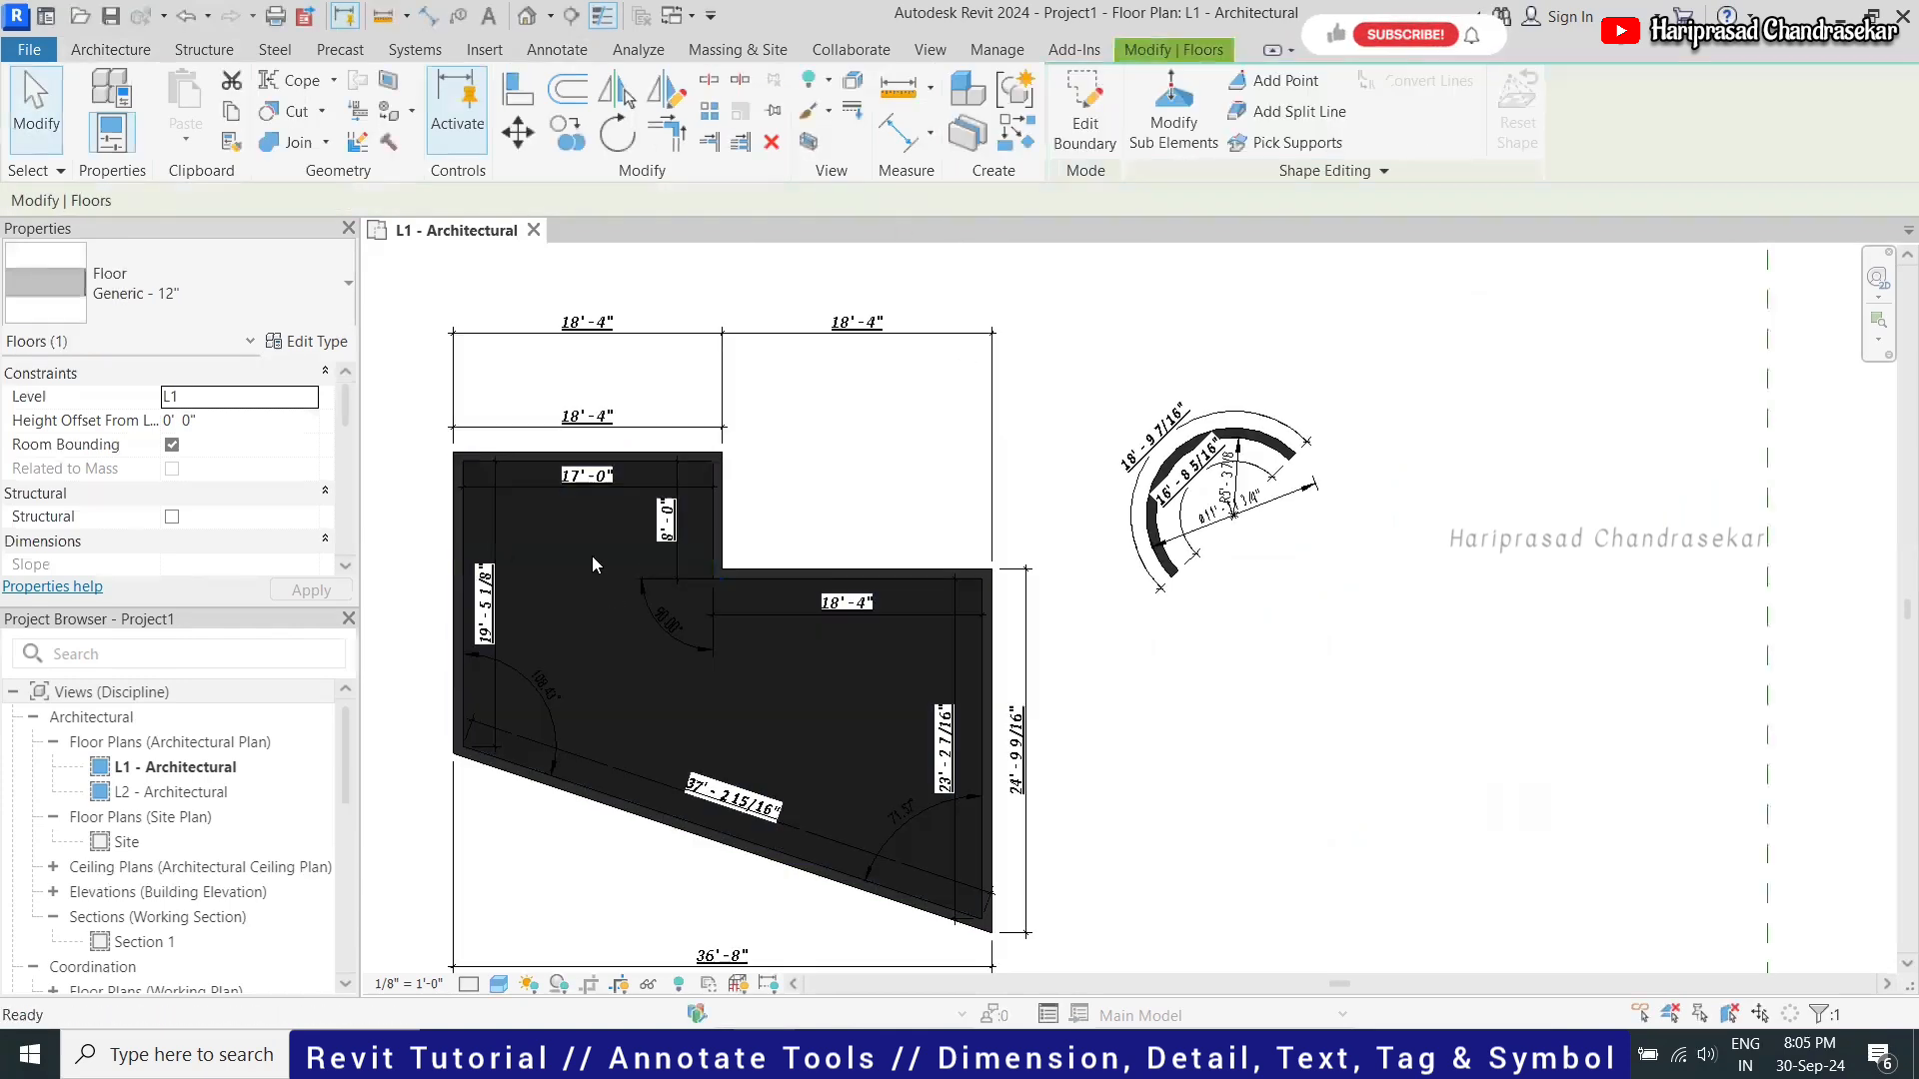
Set the linear dimension style's Text Background to Transparent, and return the floor plan to an unshaded visual style
scroll(531, 525, "up", 2)
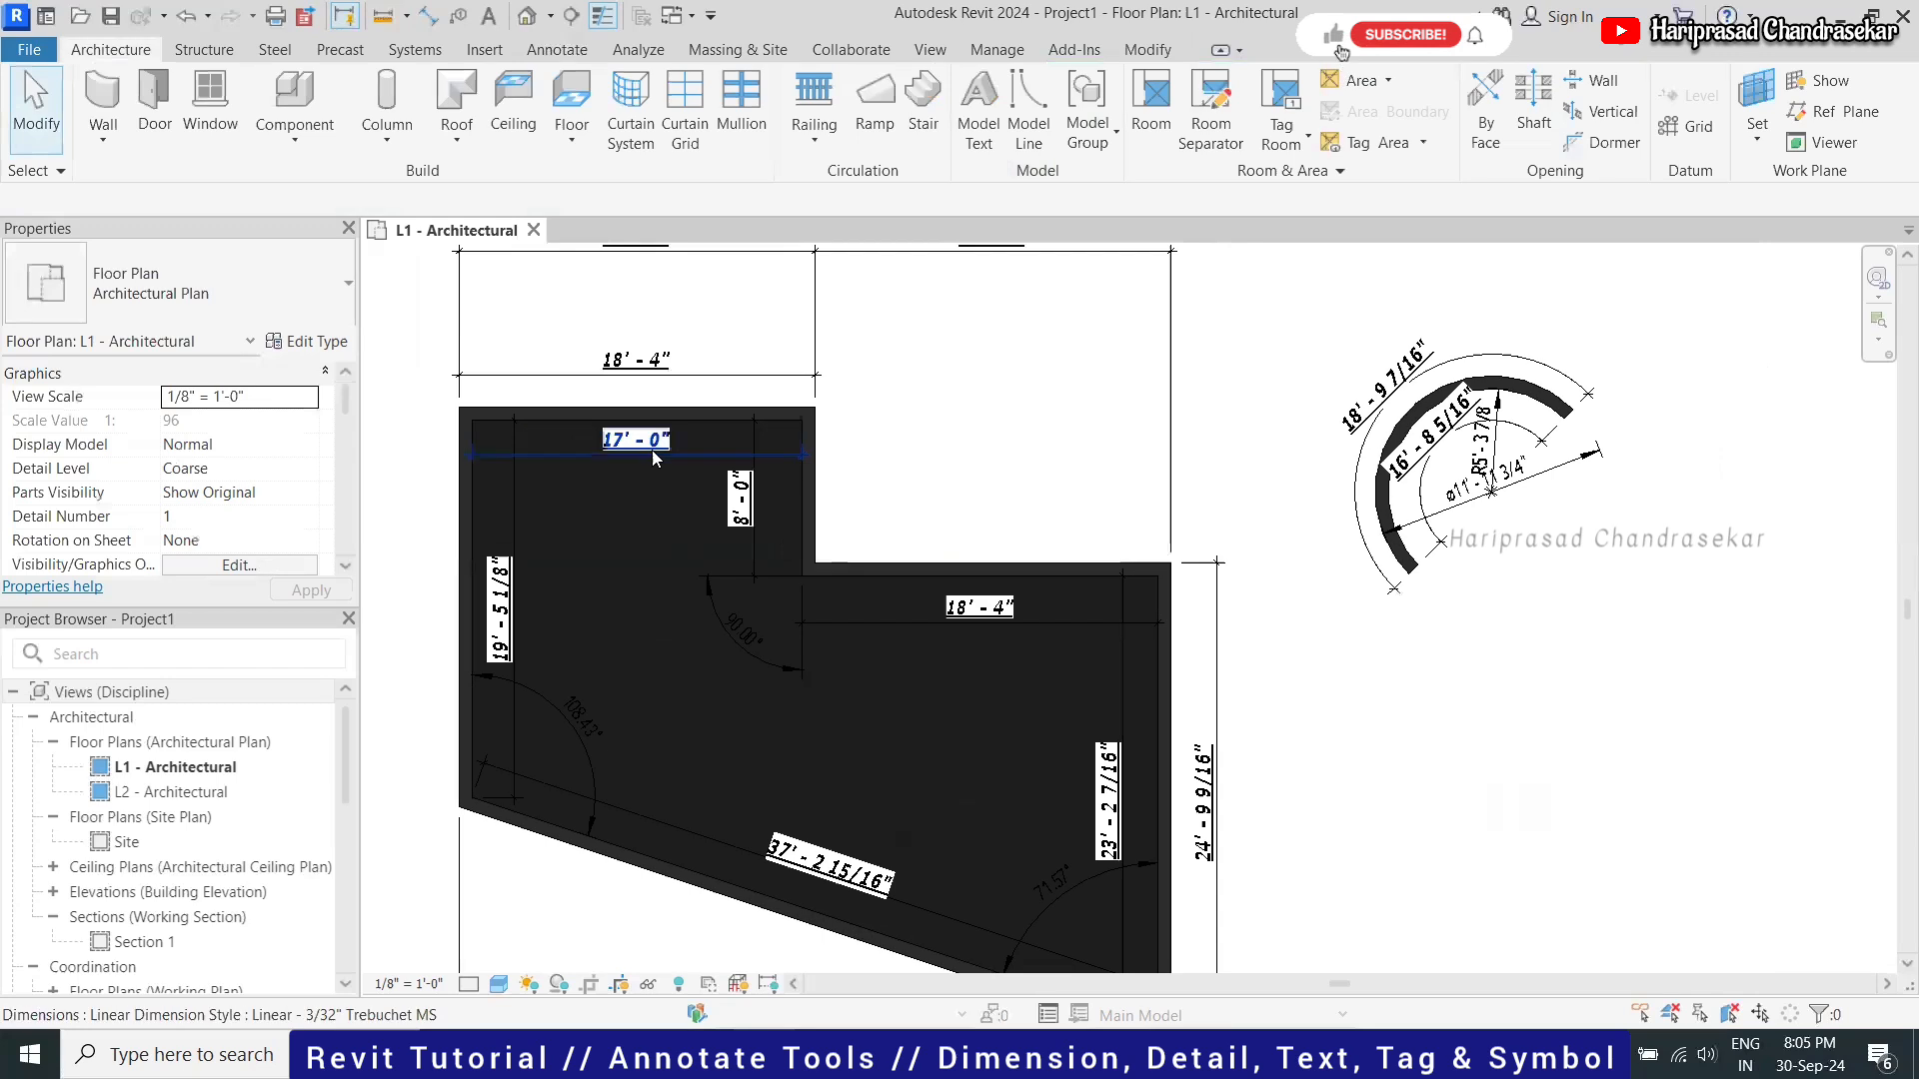
left_click(655, 459)
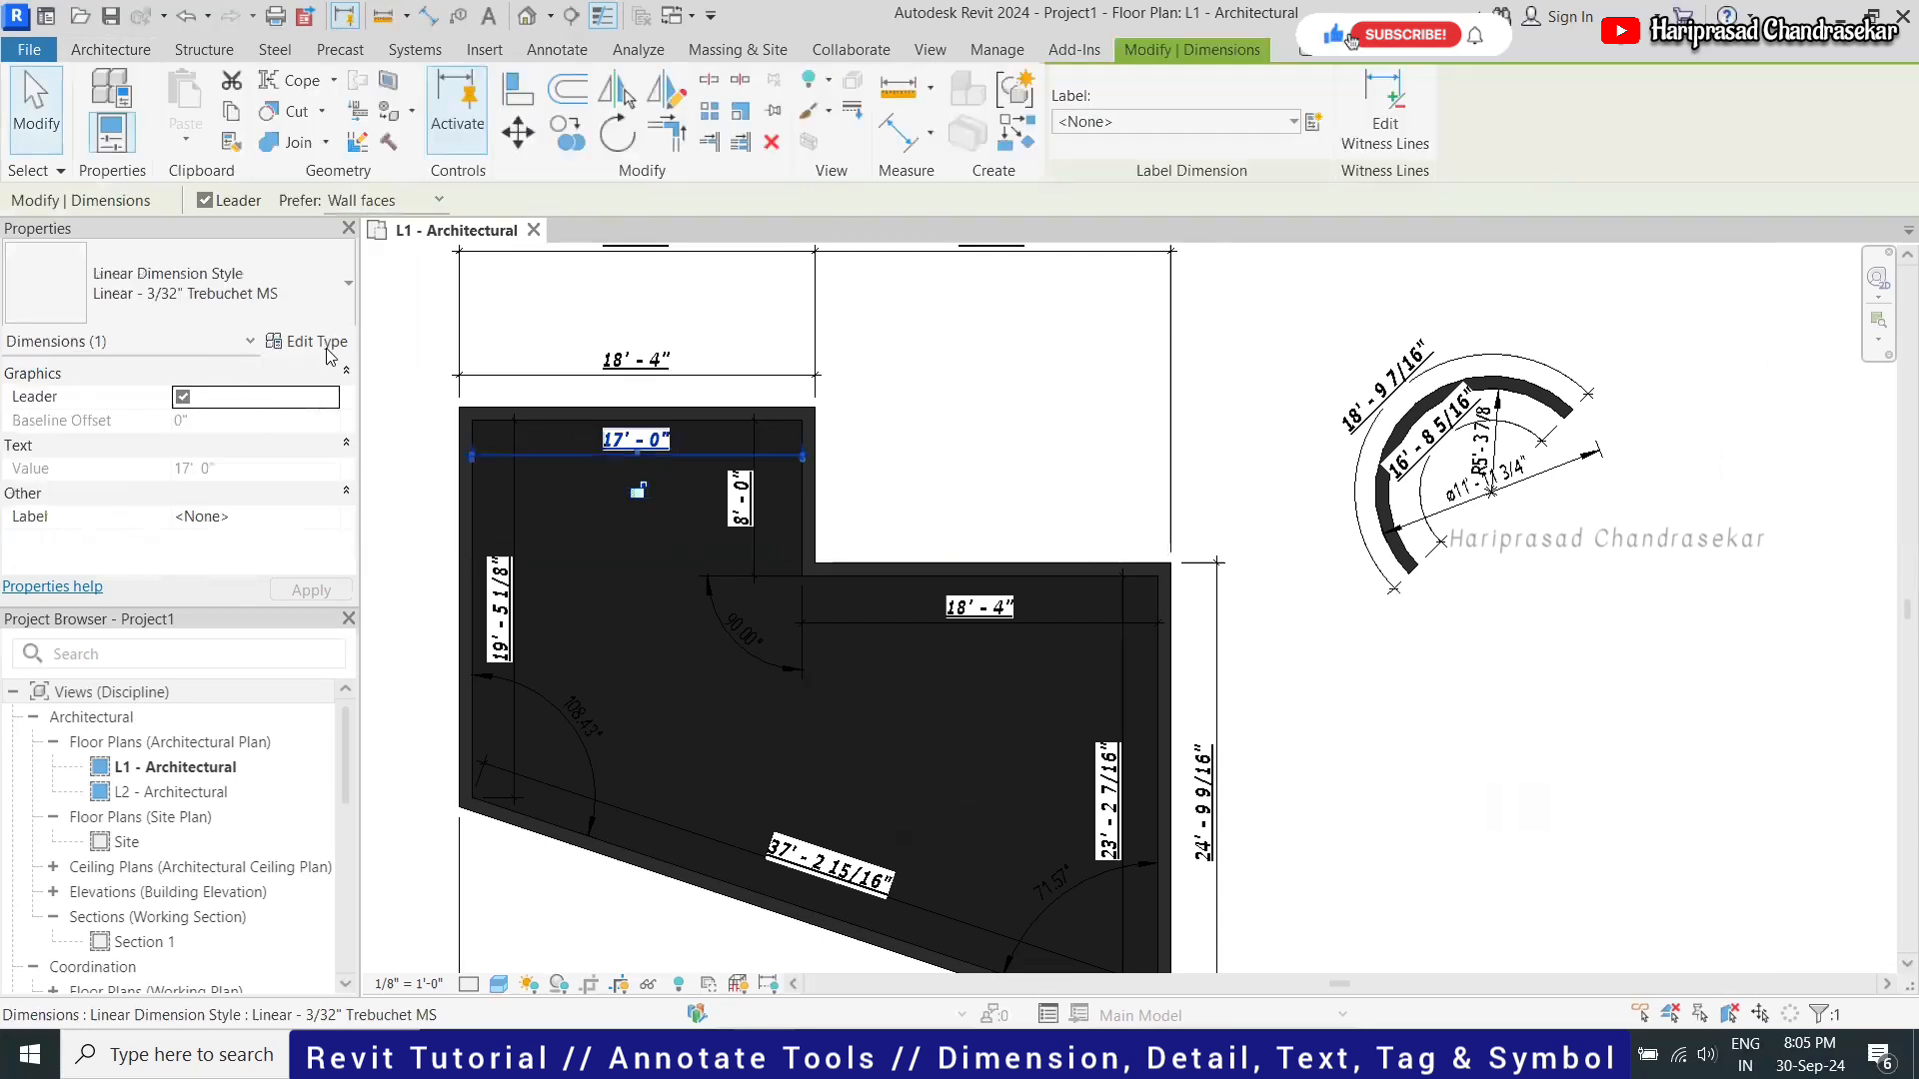
left_click(328, 350)
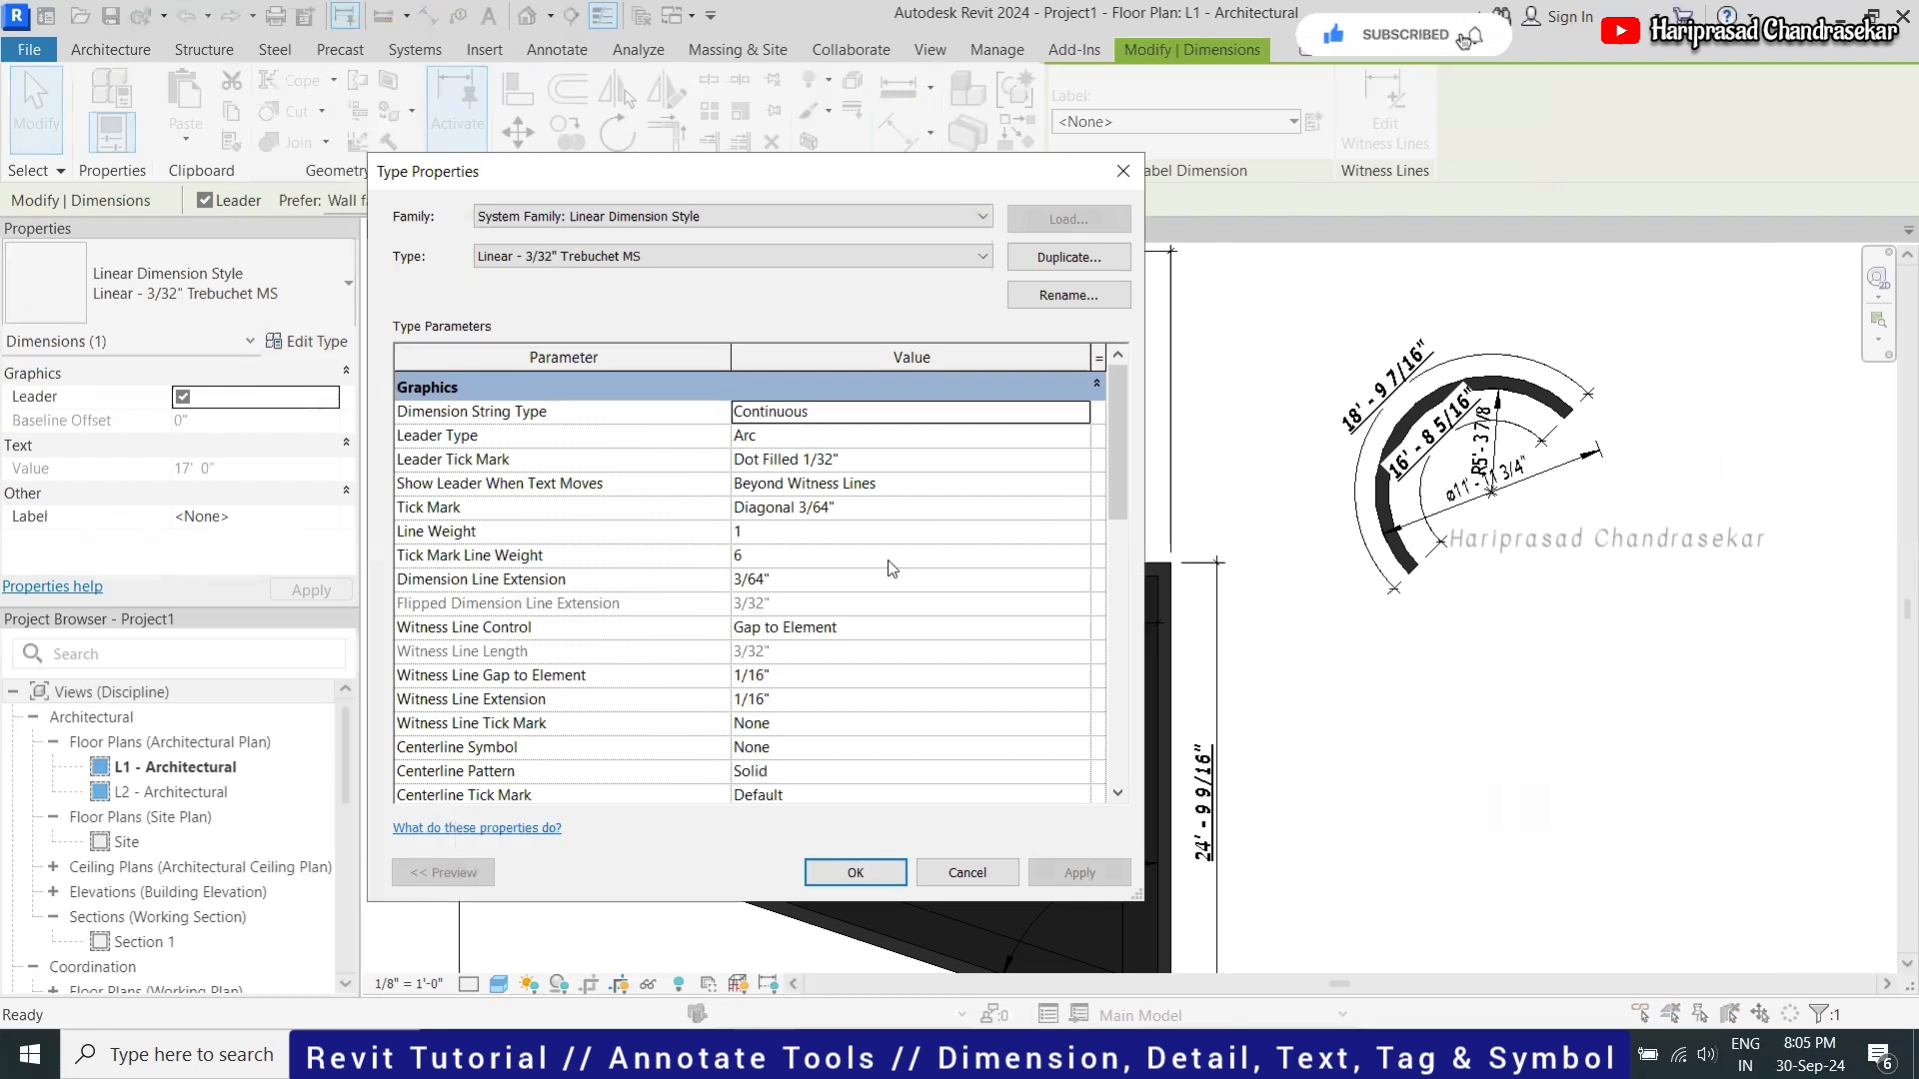
scroll(892, 510, "down", 8)
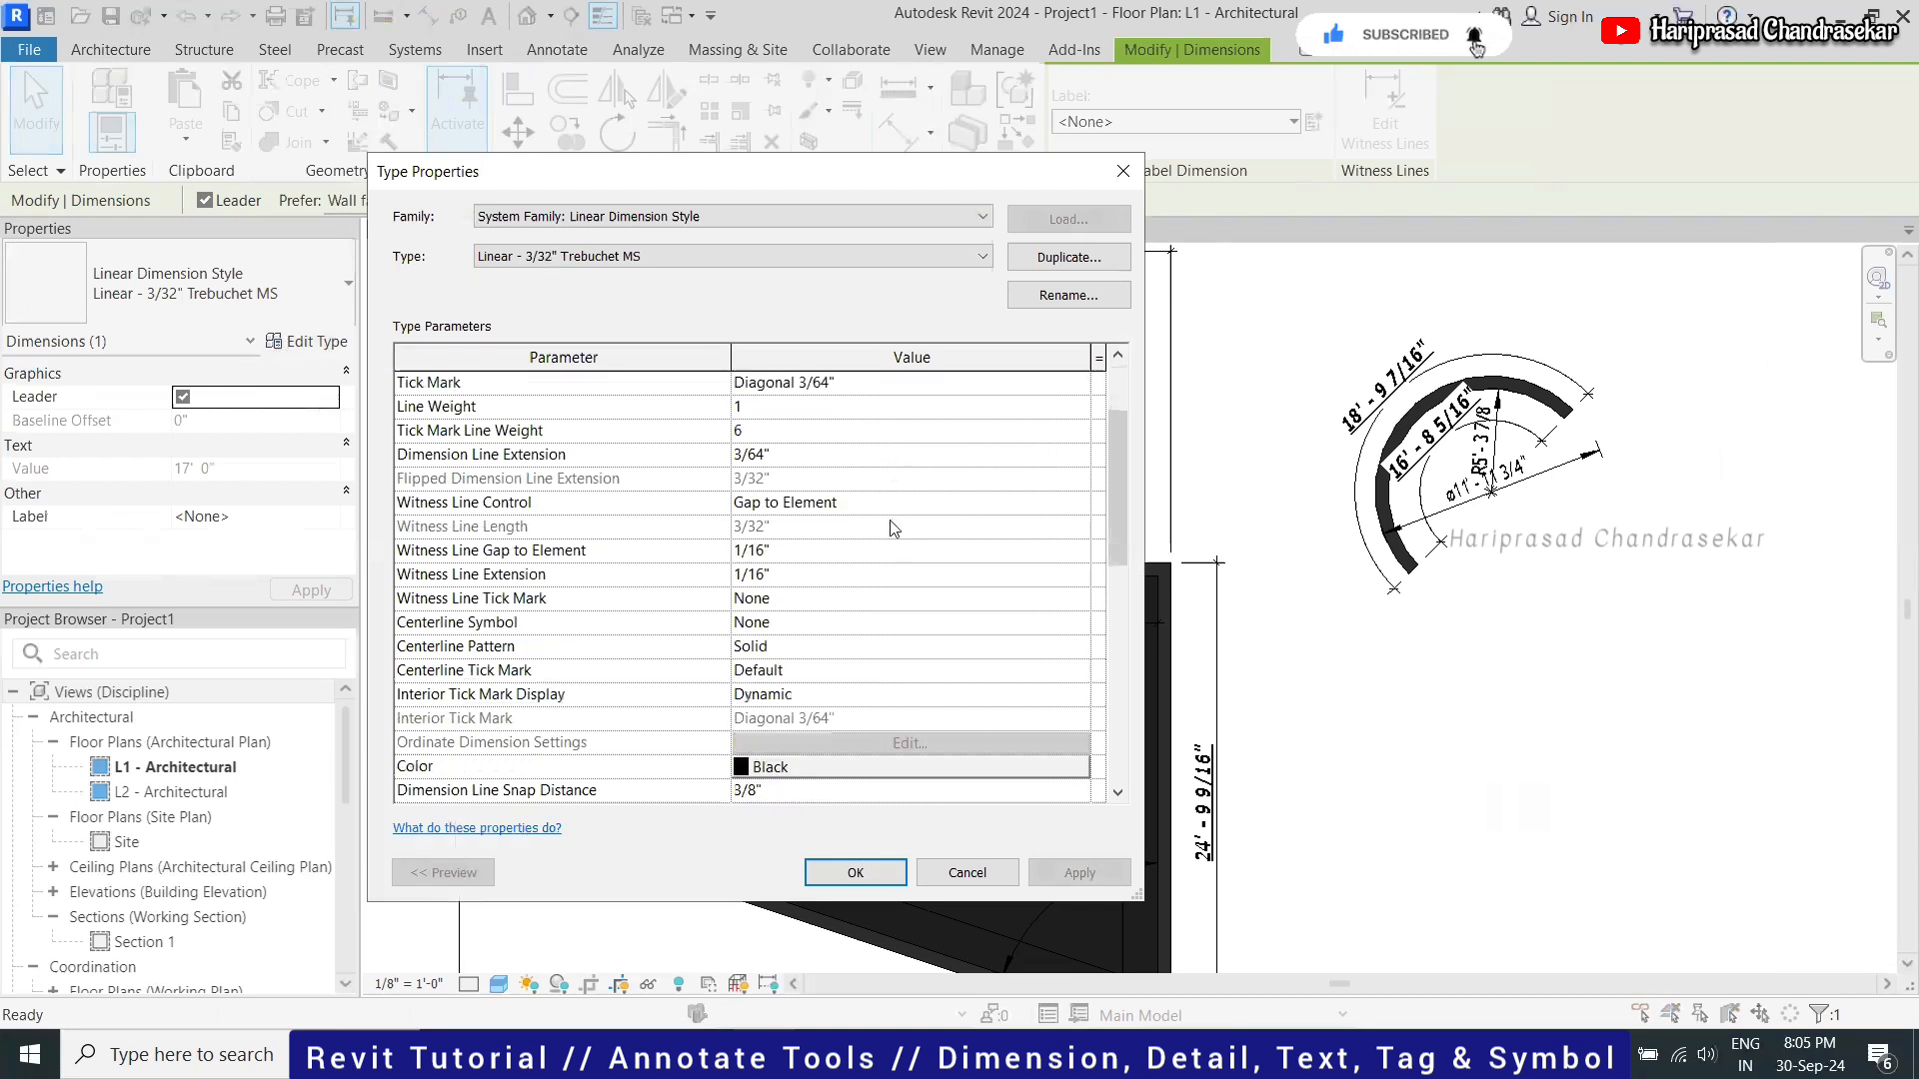
scroll(889, 548, "down", 3)
left_click(1065, 605)
left_click(820, 646)
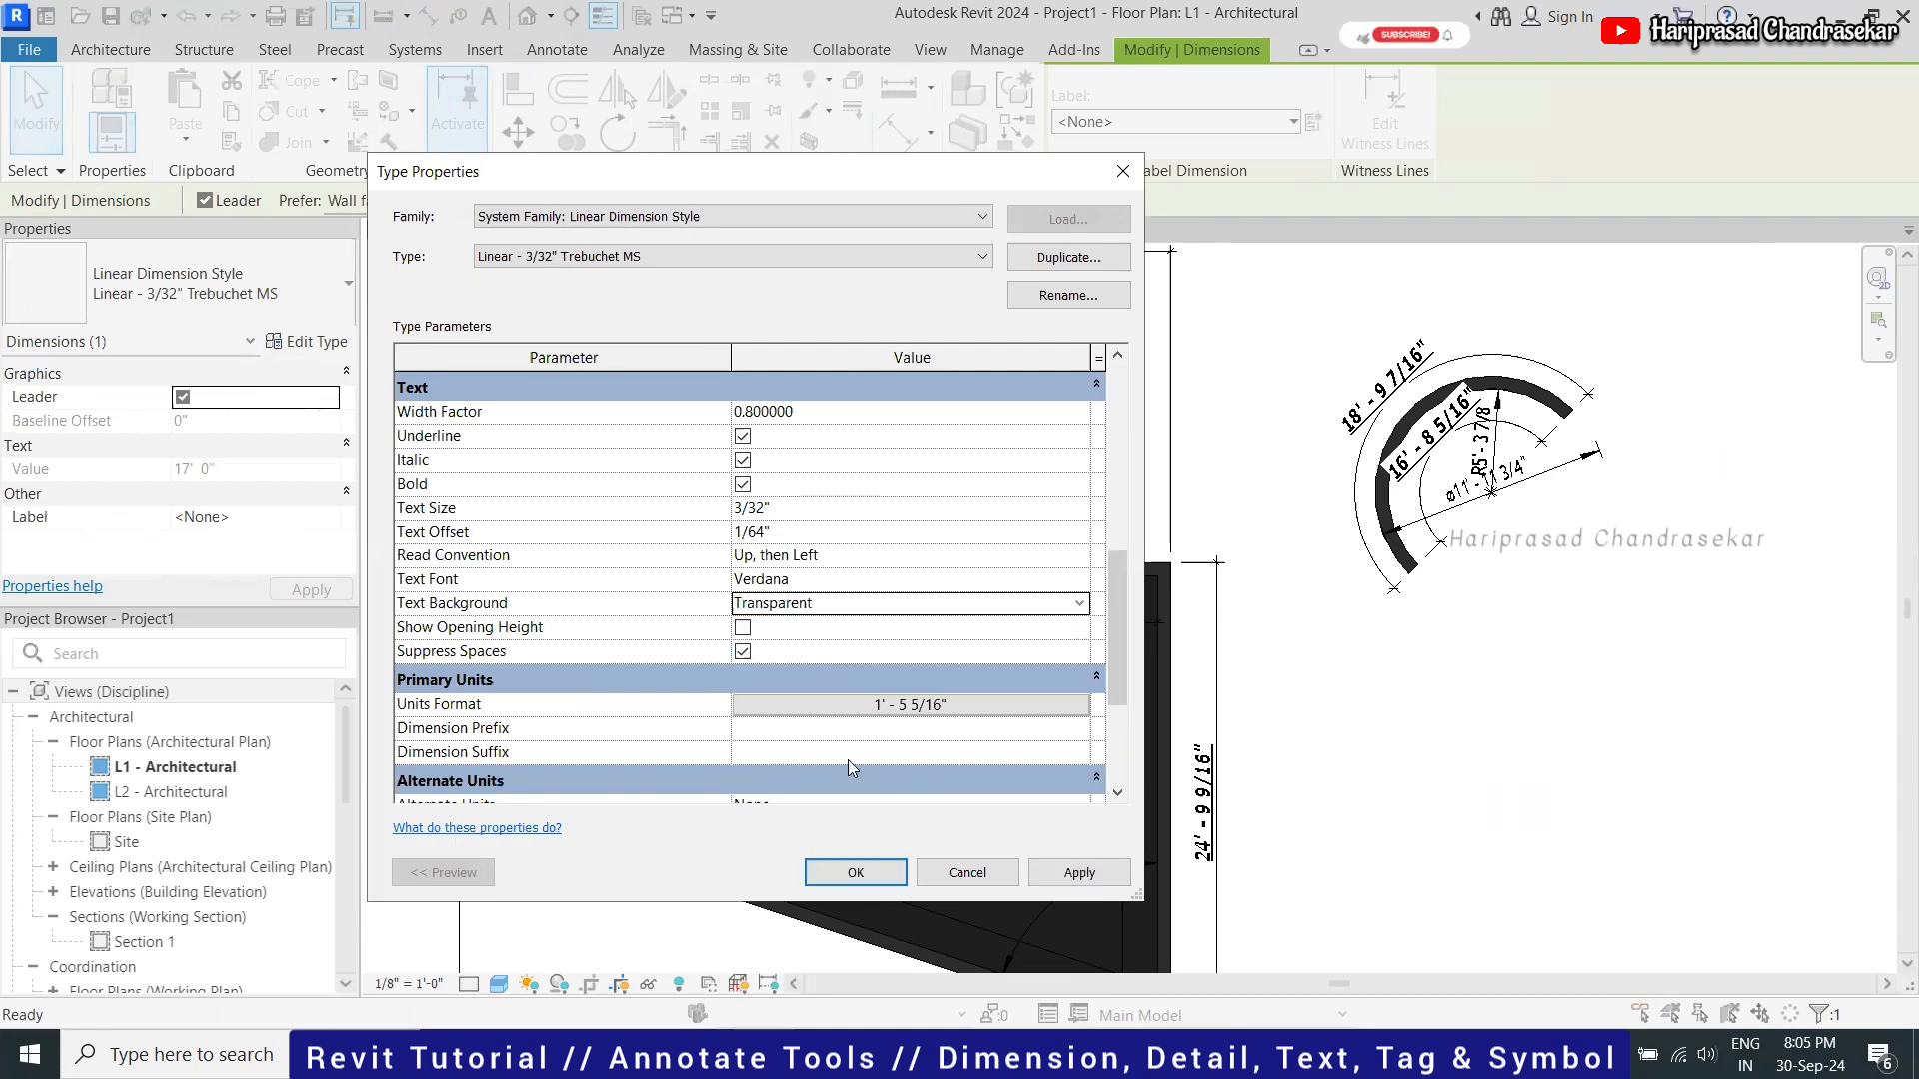
key("Return")
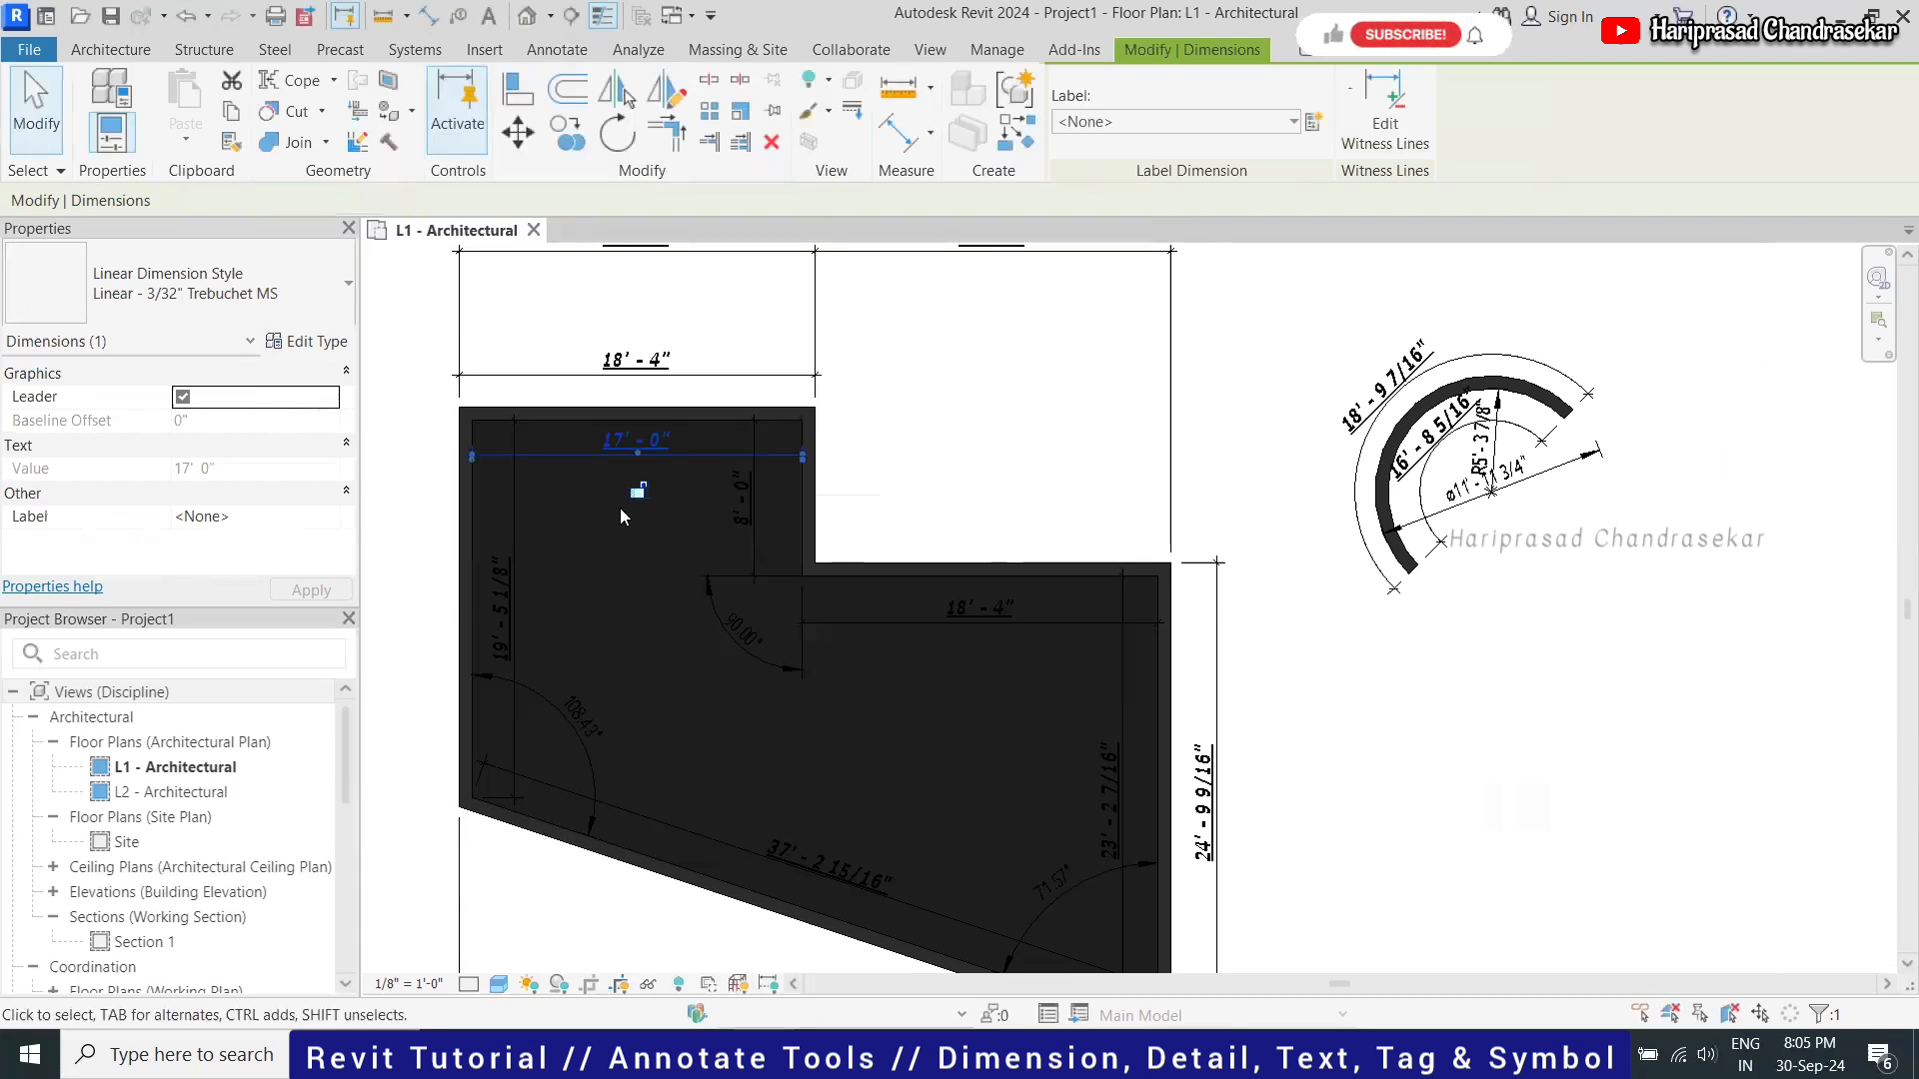
left_click(985, 467)
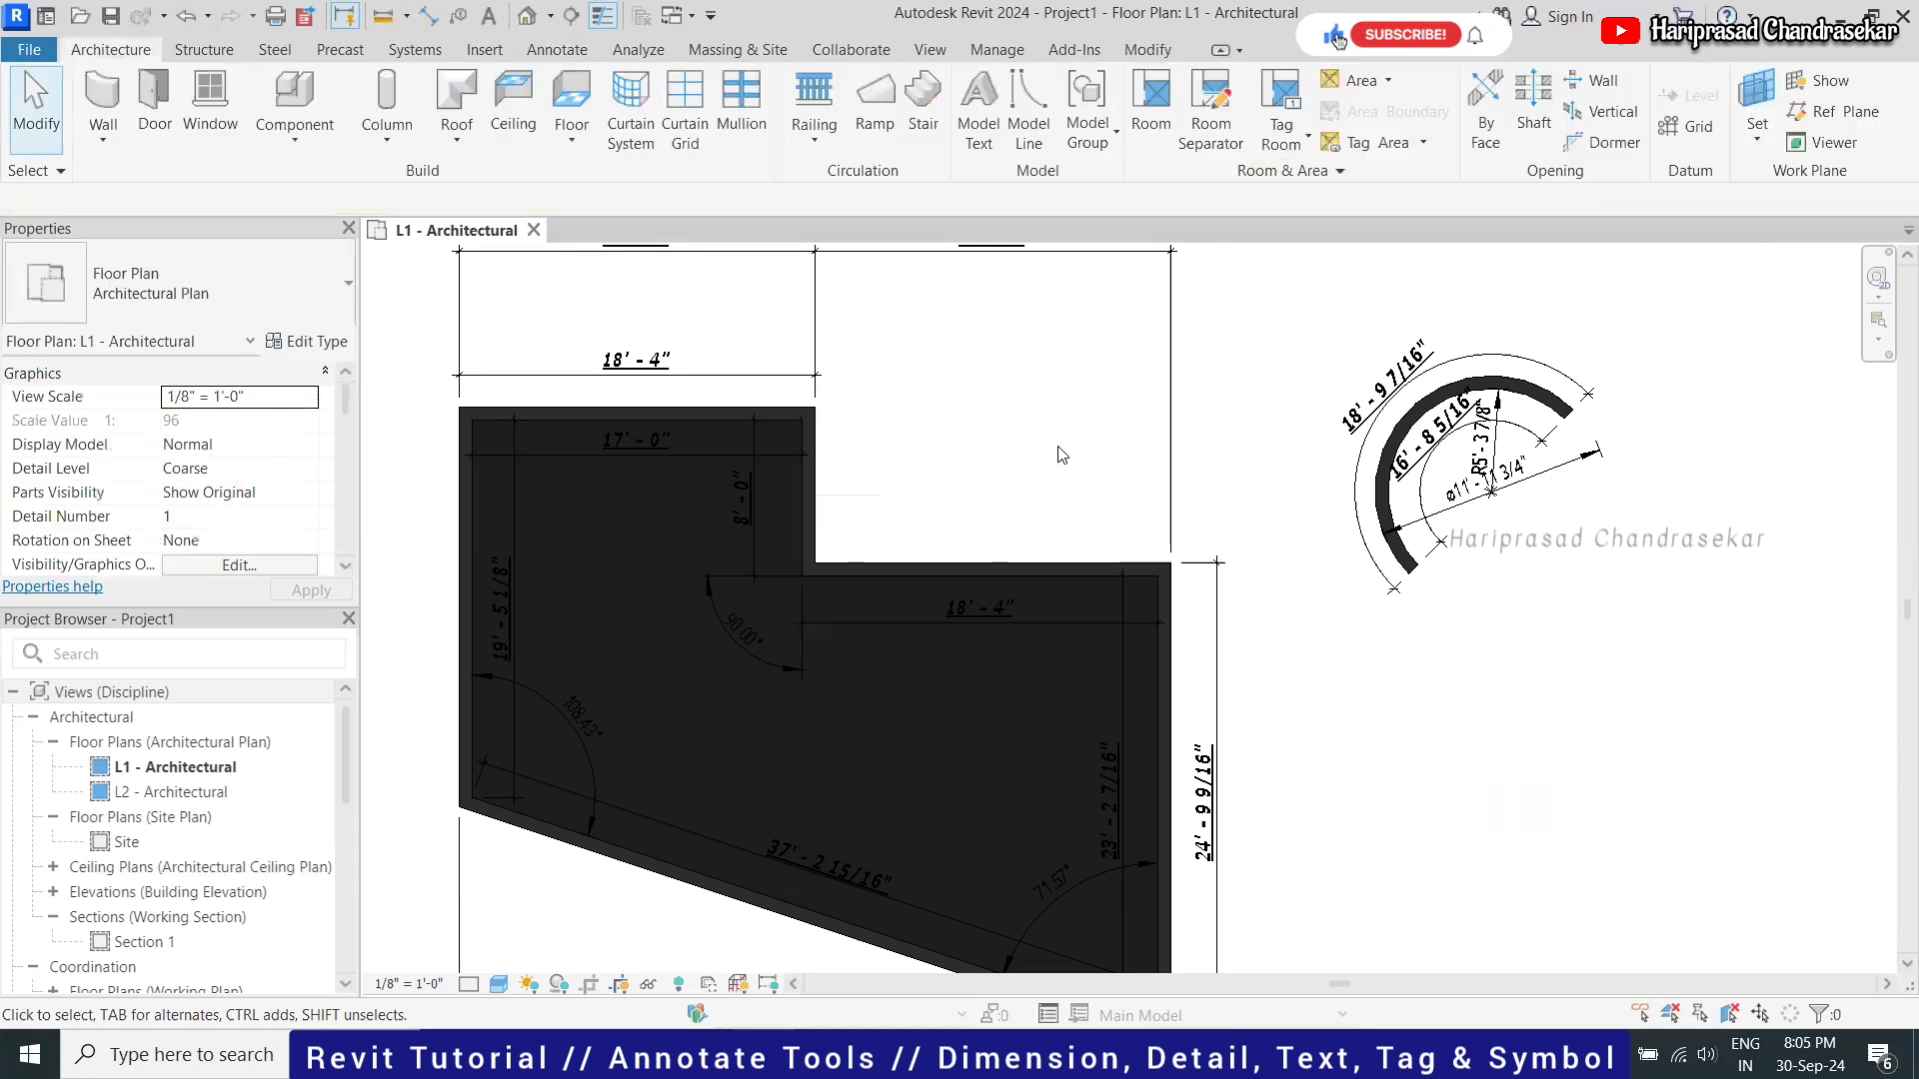
left_click(499, 985)
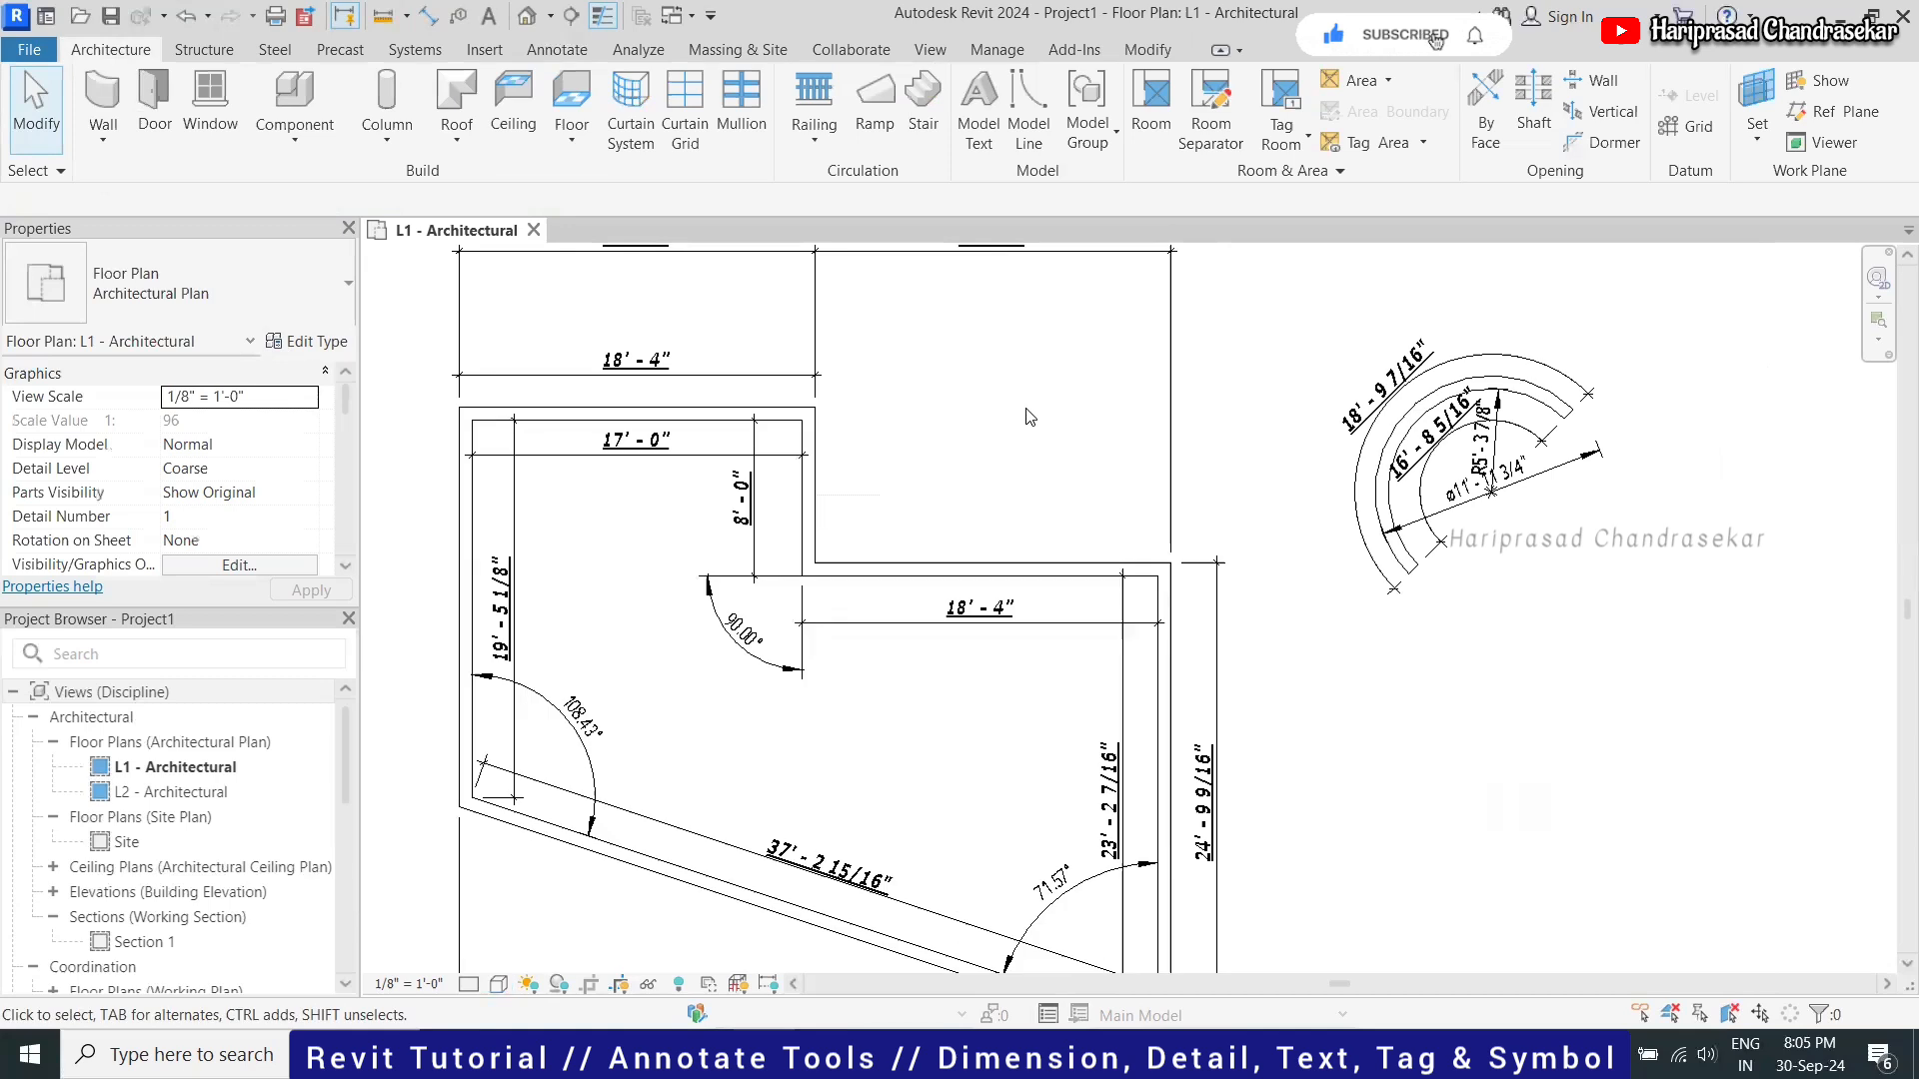
Set the Color of the Linear - 3/32" Trebuchet MS dimension type to Red and apply it
scroll(1030, 417, "down", 1)
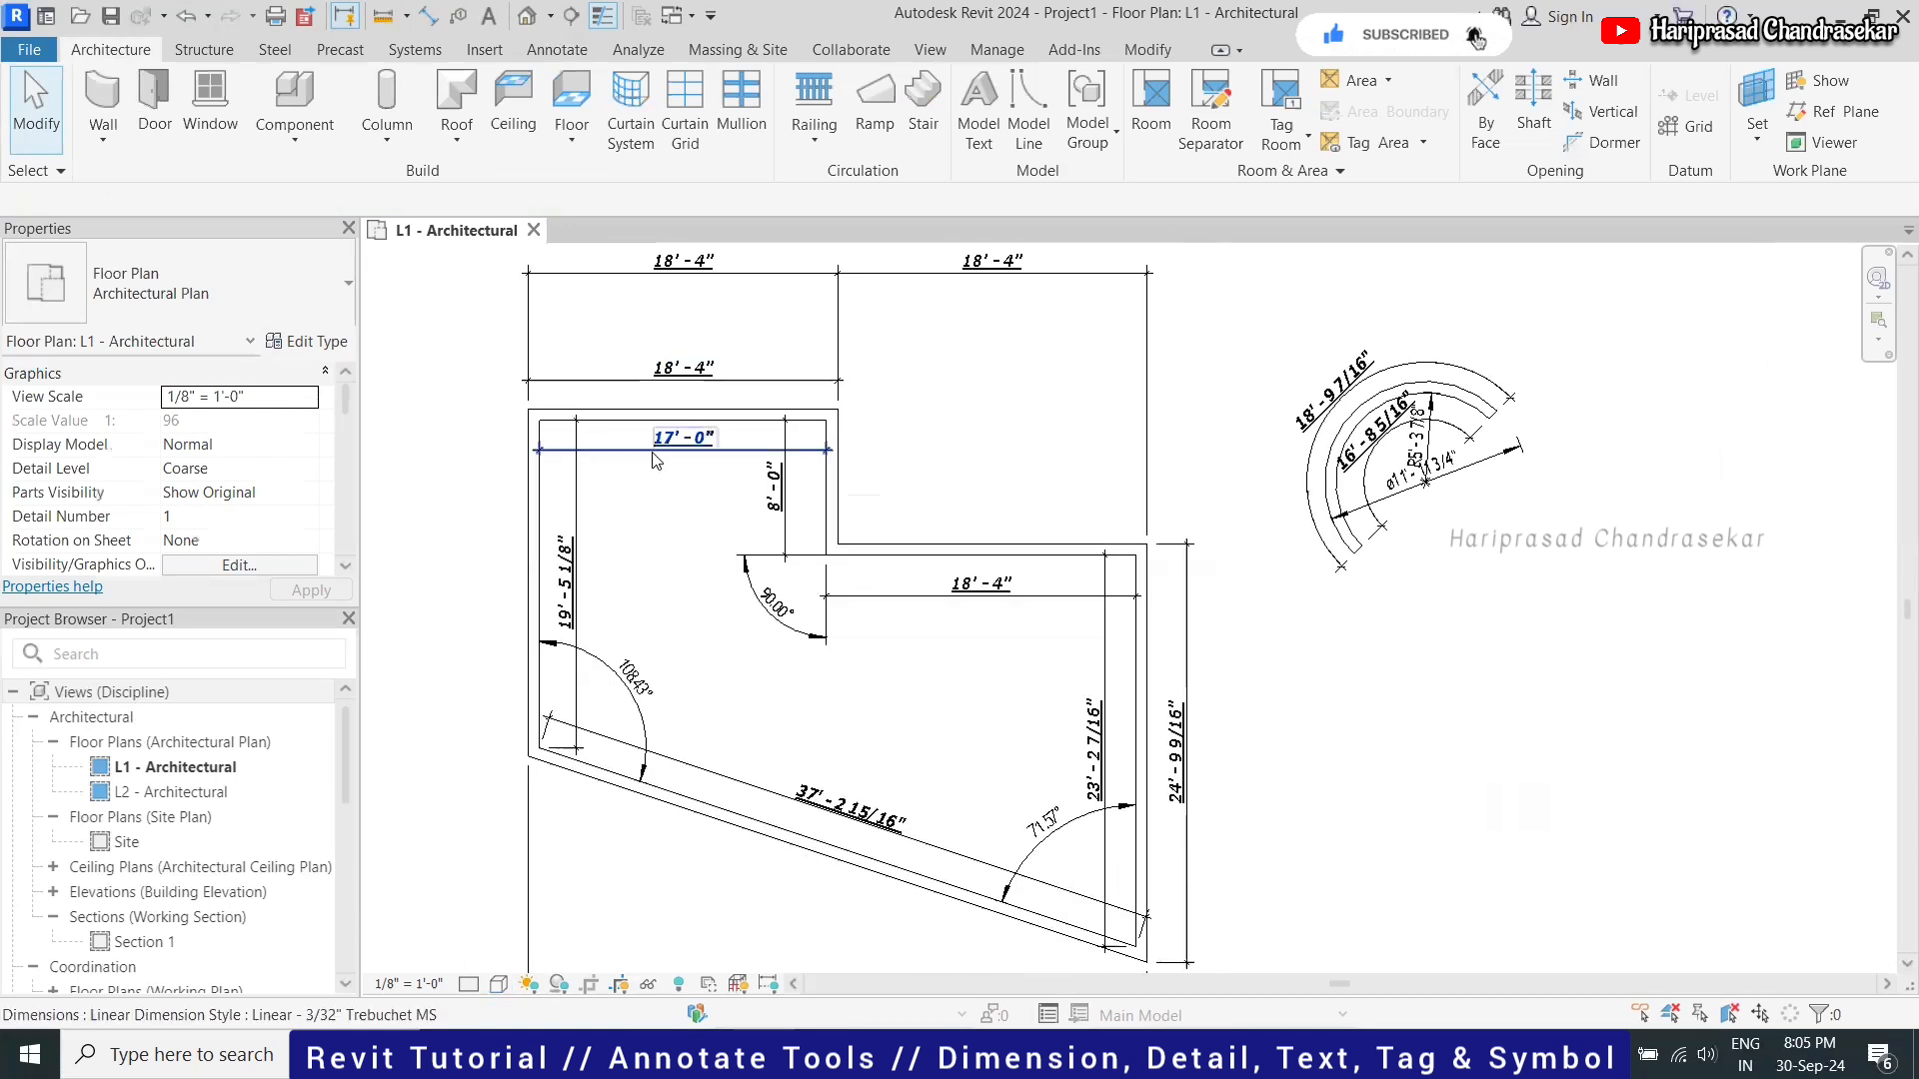
left_click(683, 447)
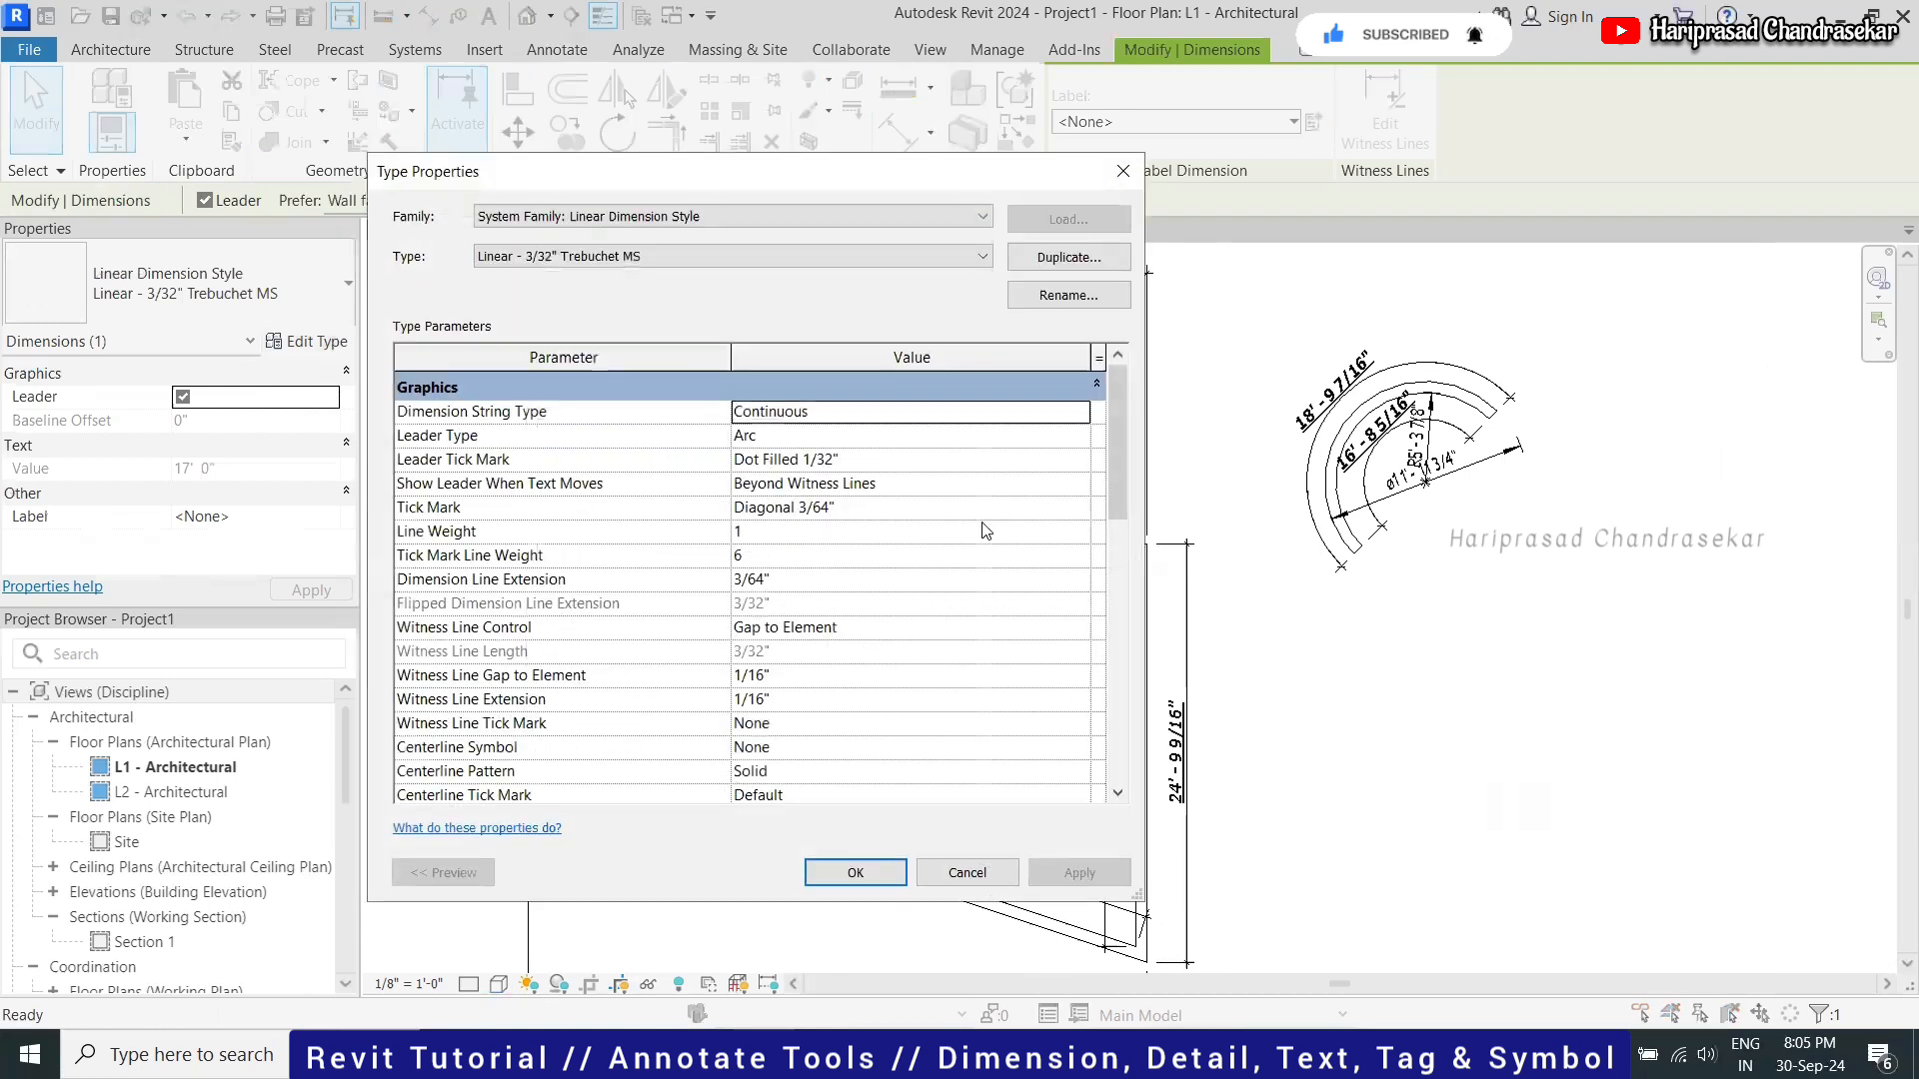
scroll(977, 600, "down", 5)
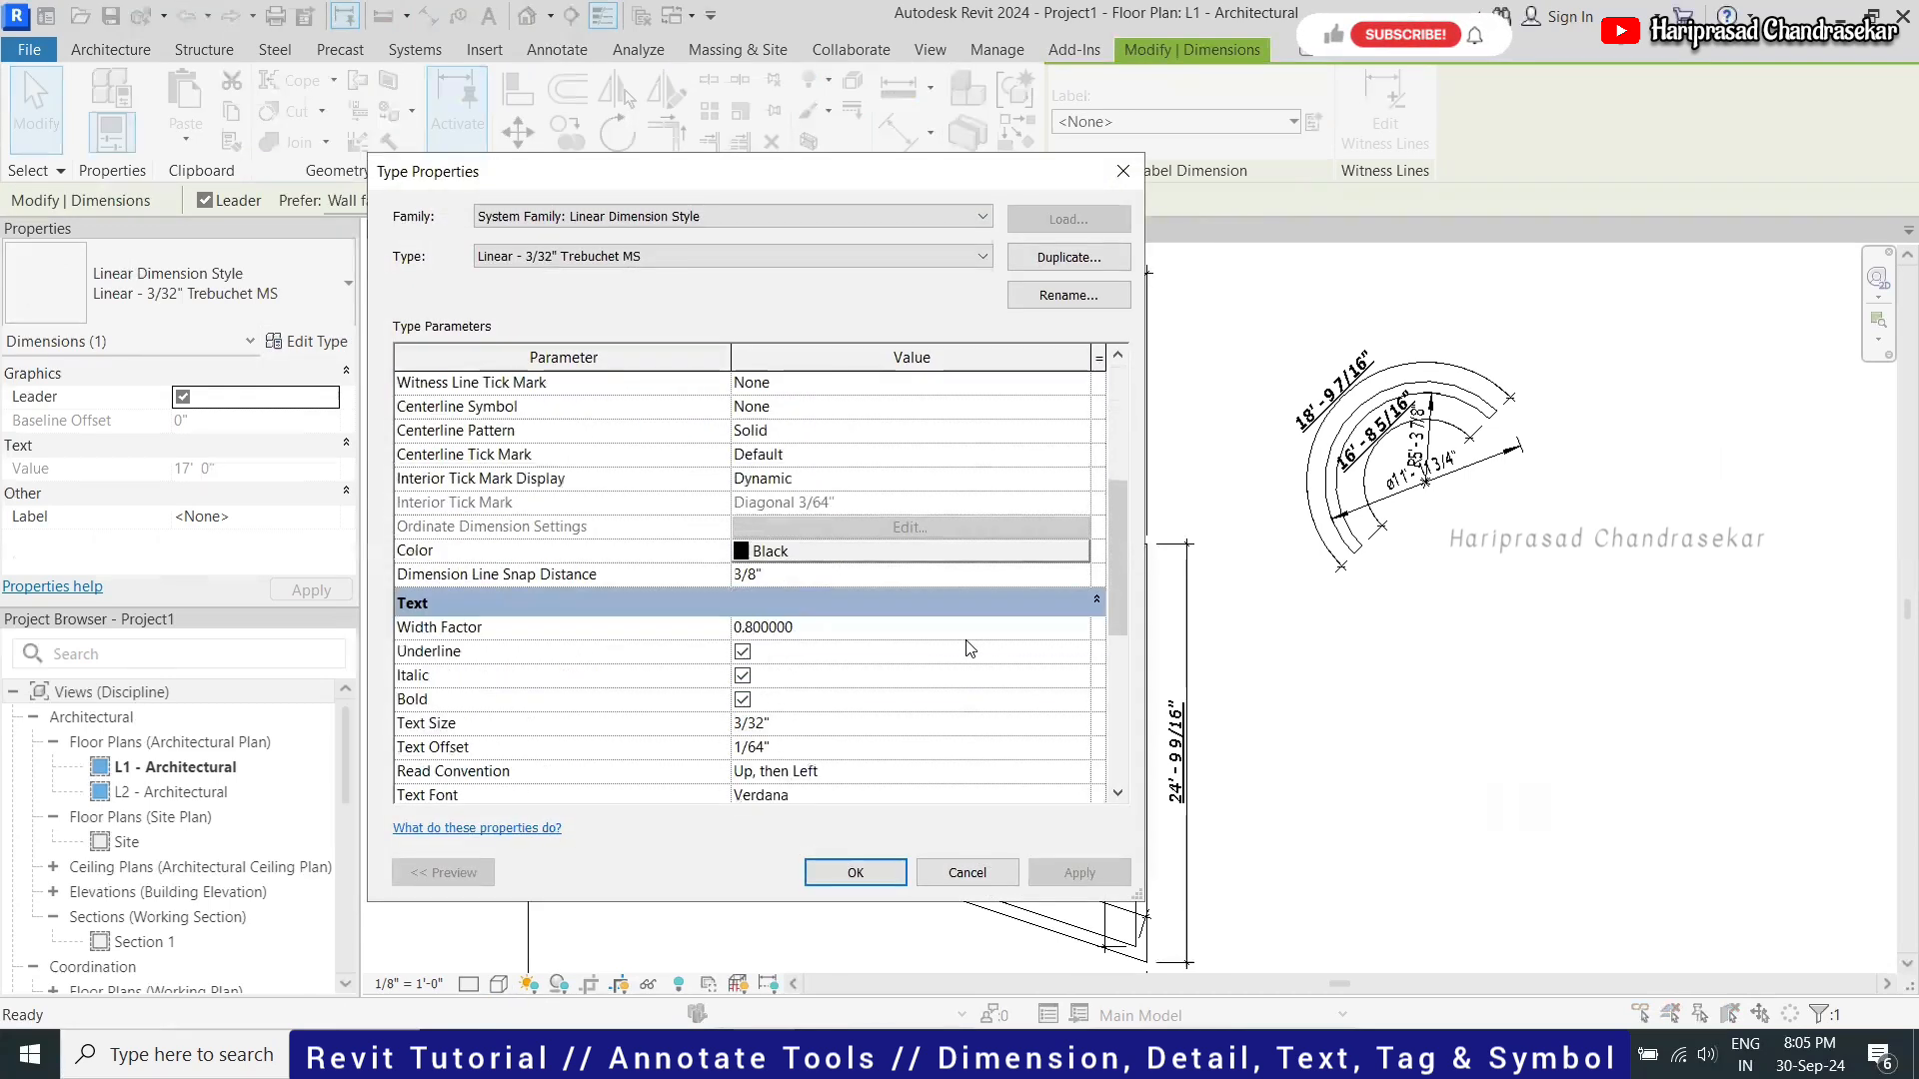
left_click(819, 563)
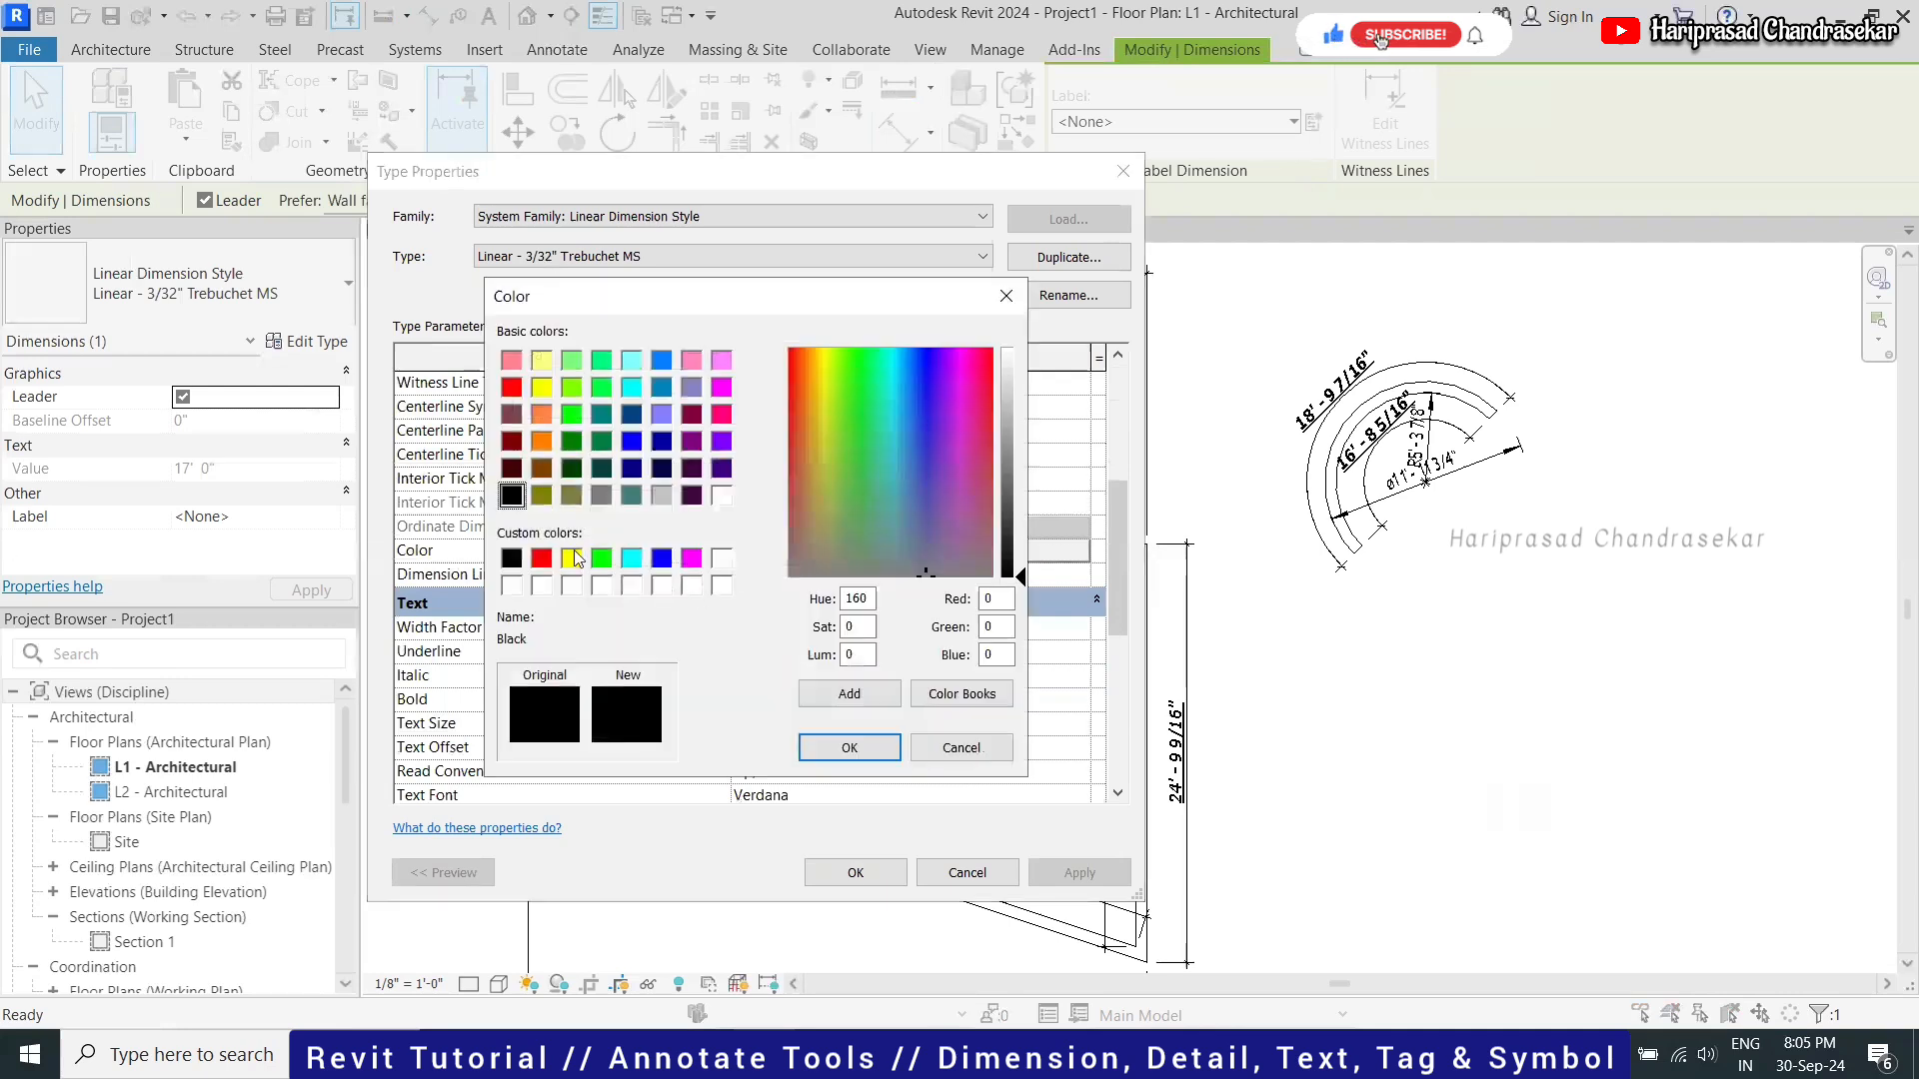
left_click(540, 558)
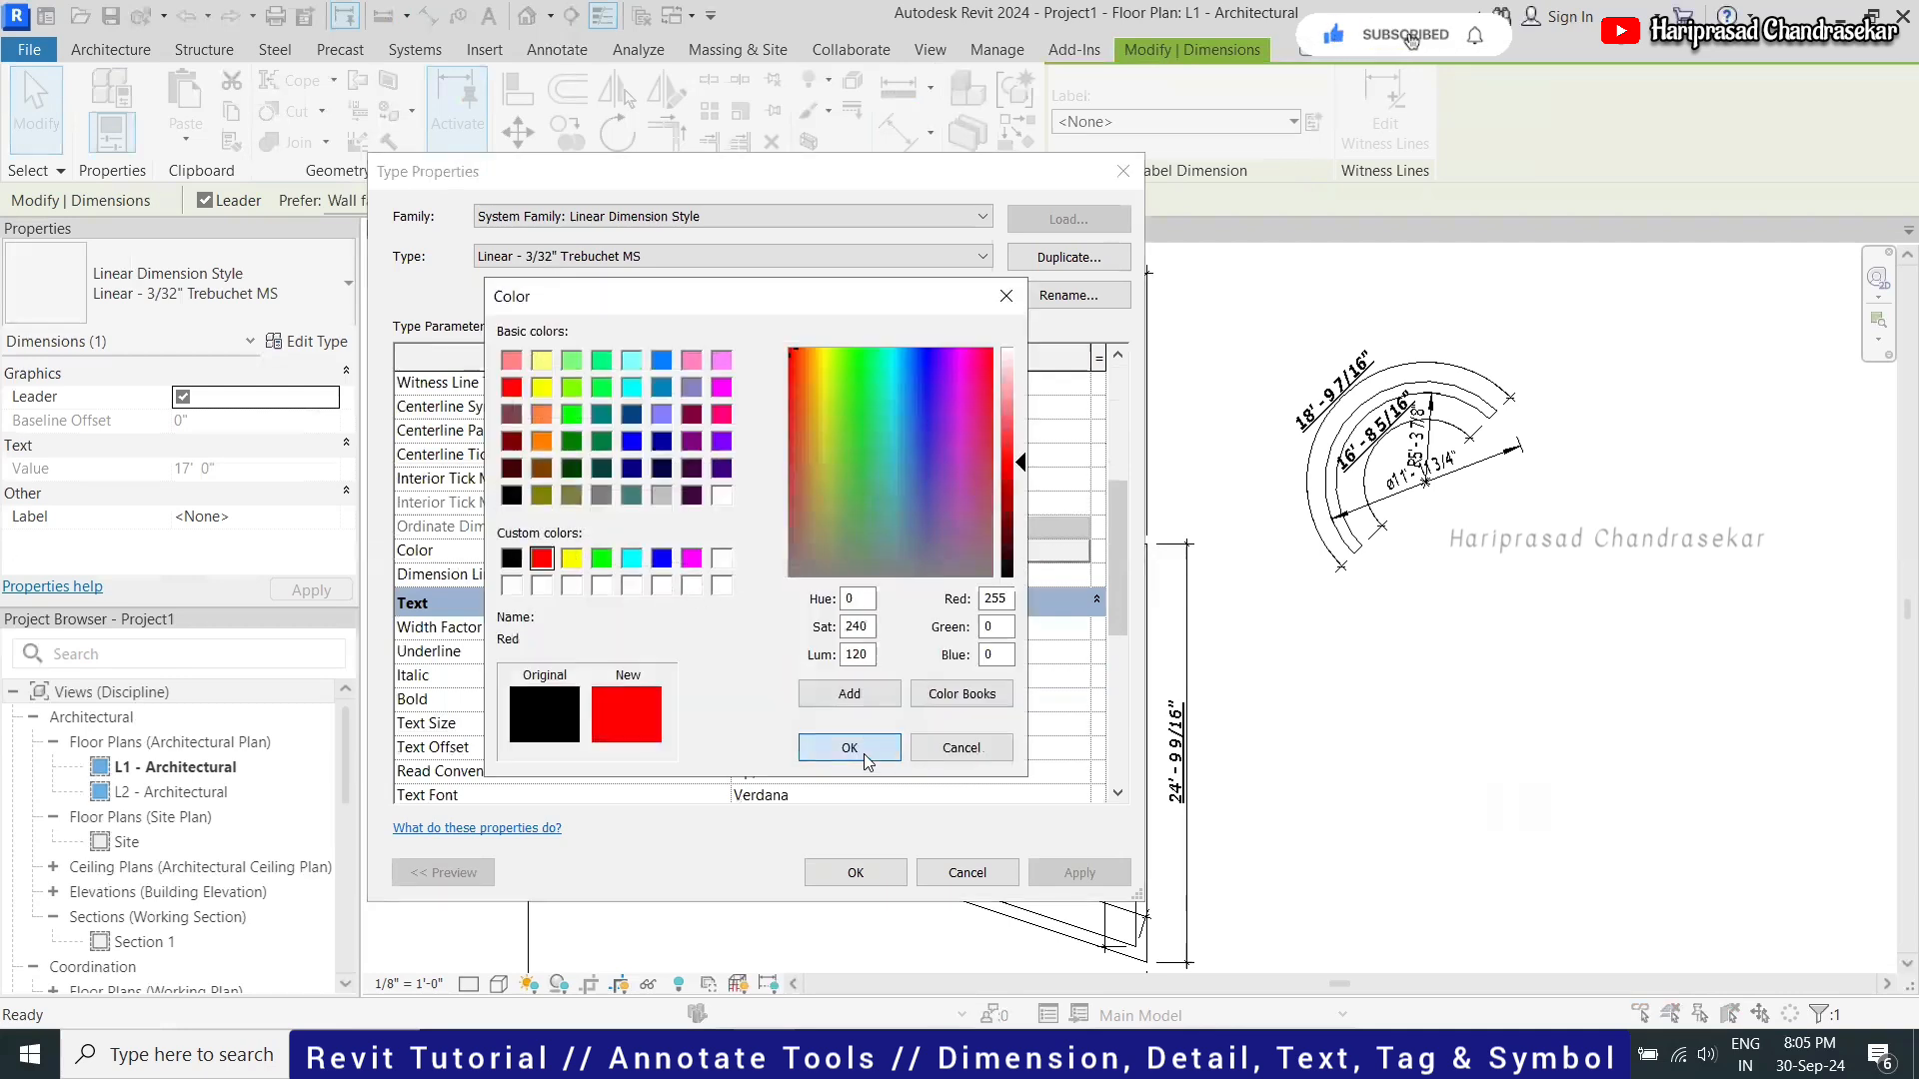
left_click(879, 751)
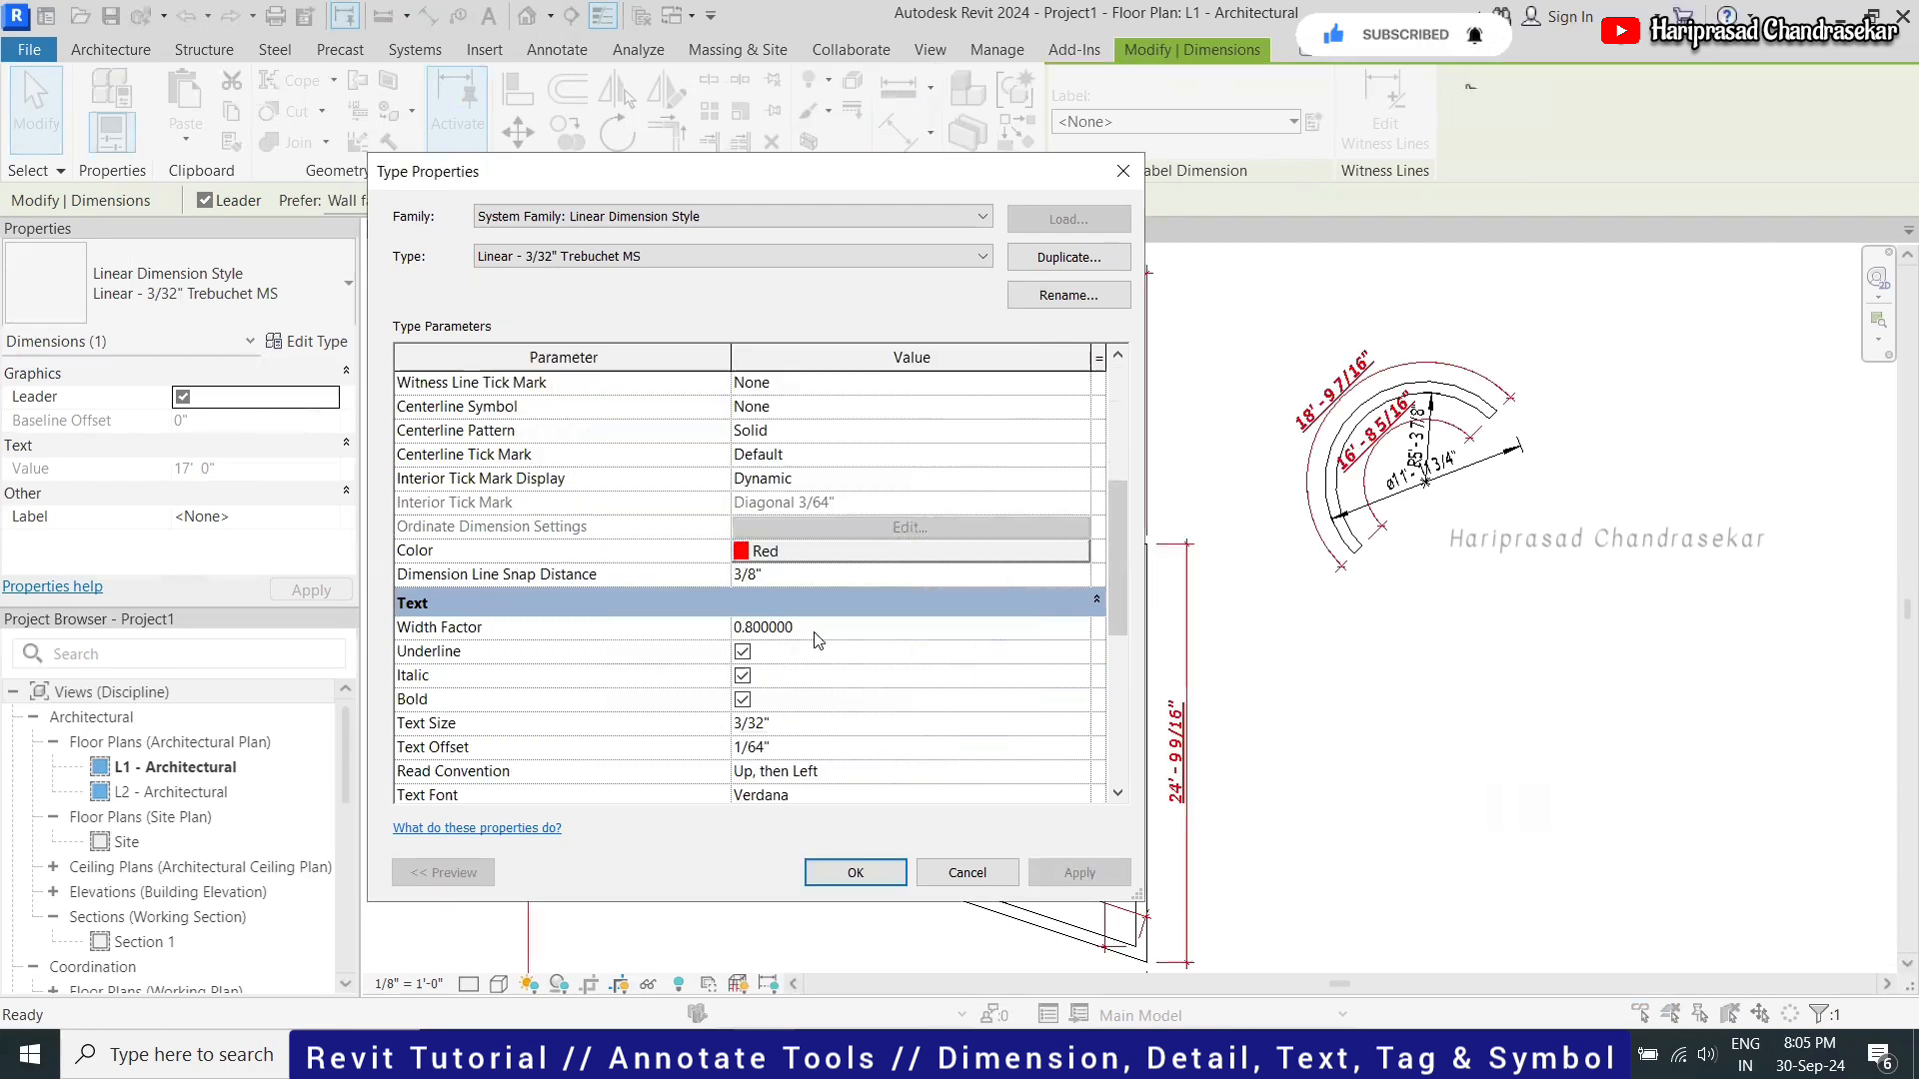
Review the available Read Convention options of the linear dimension style, keeping Up, then Left
scroll(834, 644, "down", 3)
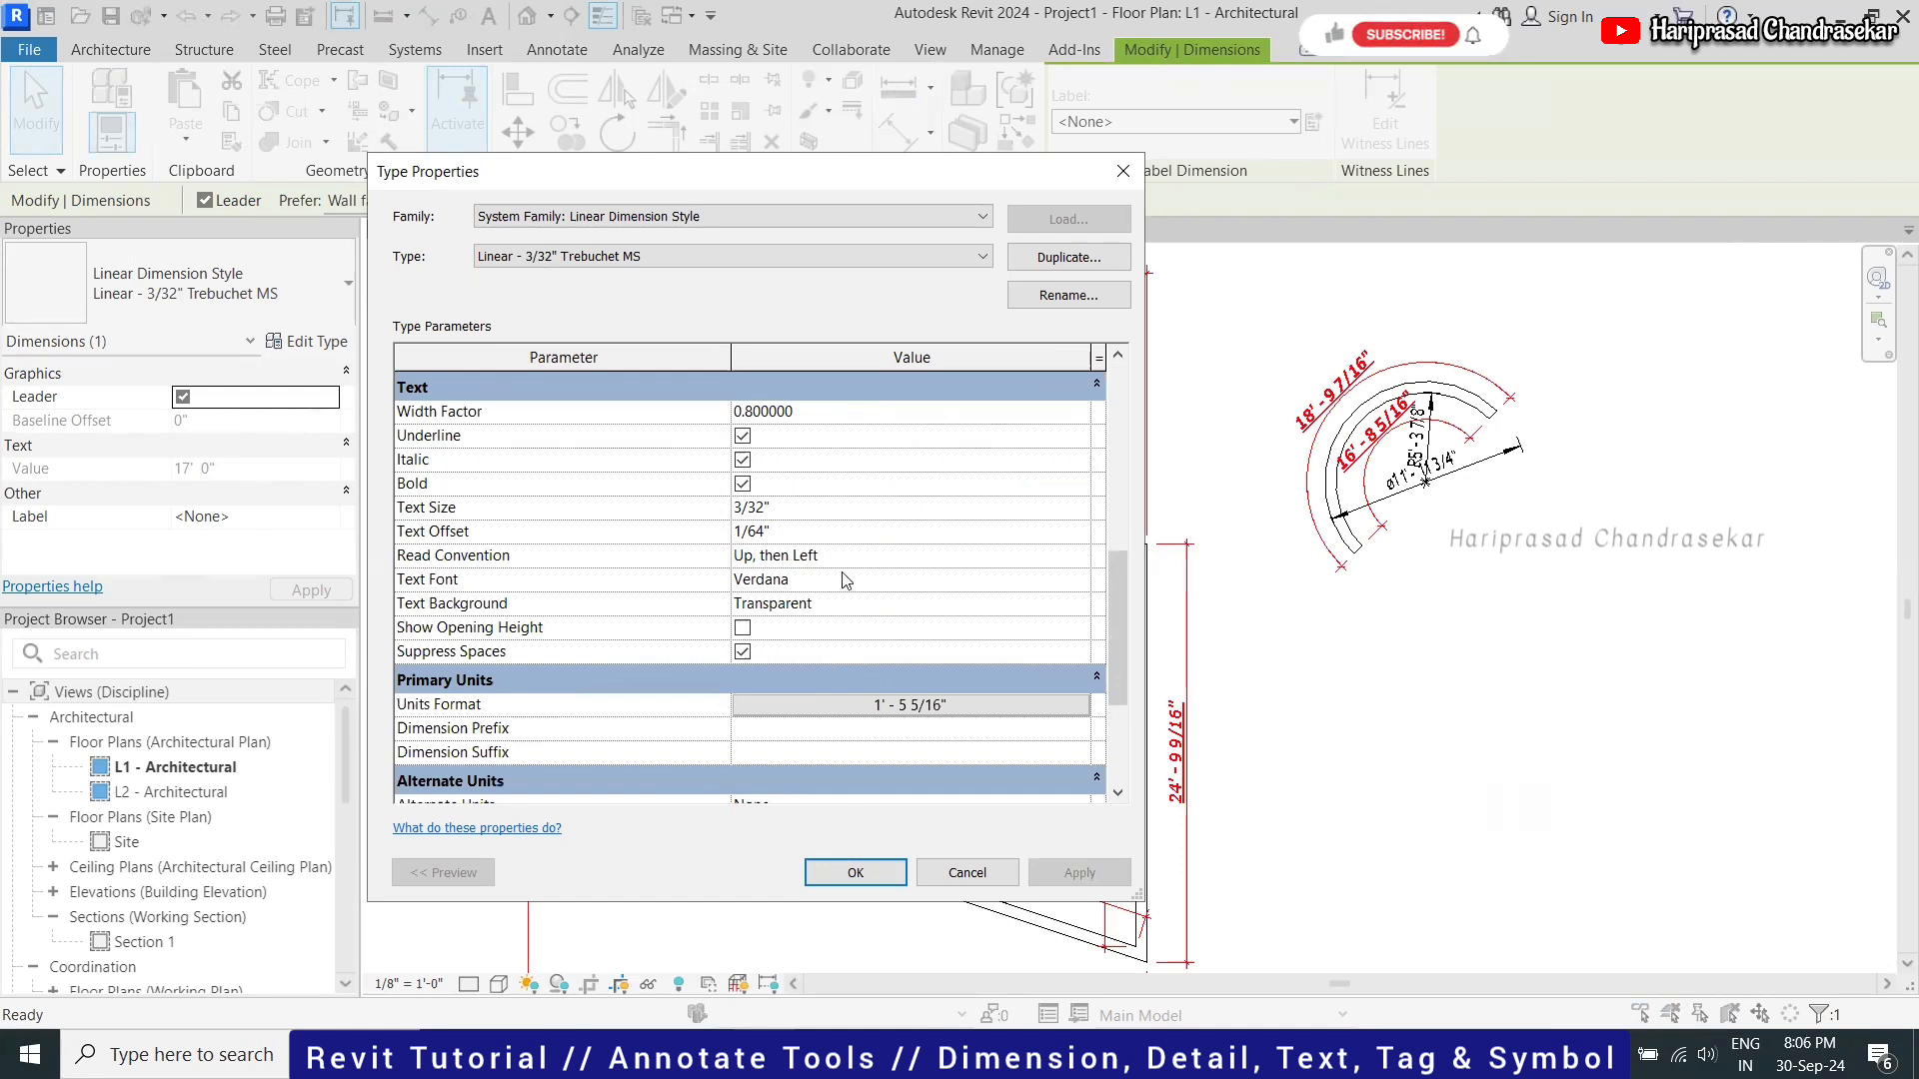
left_click(964, 555)
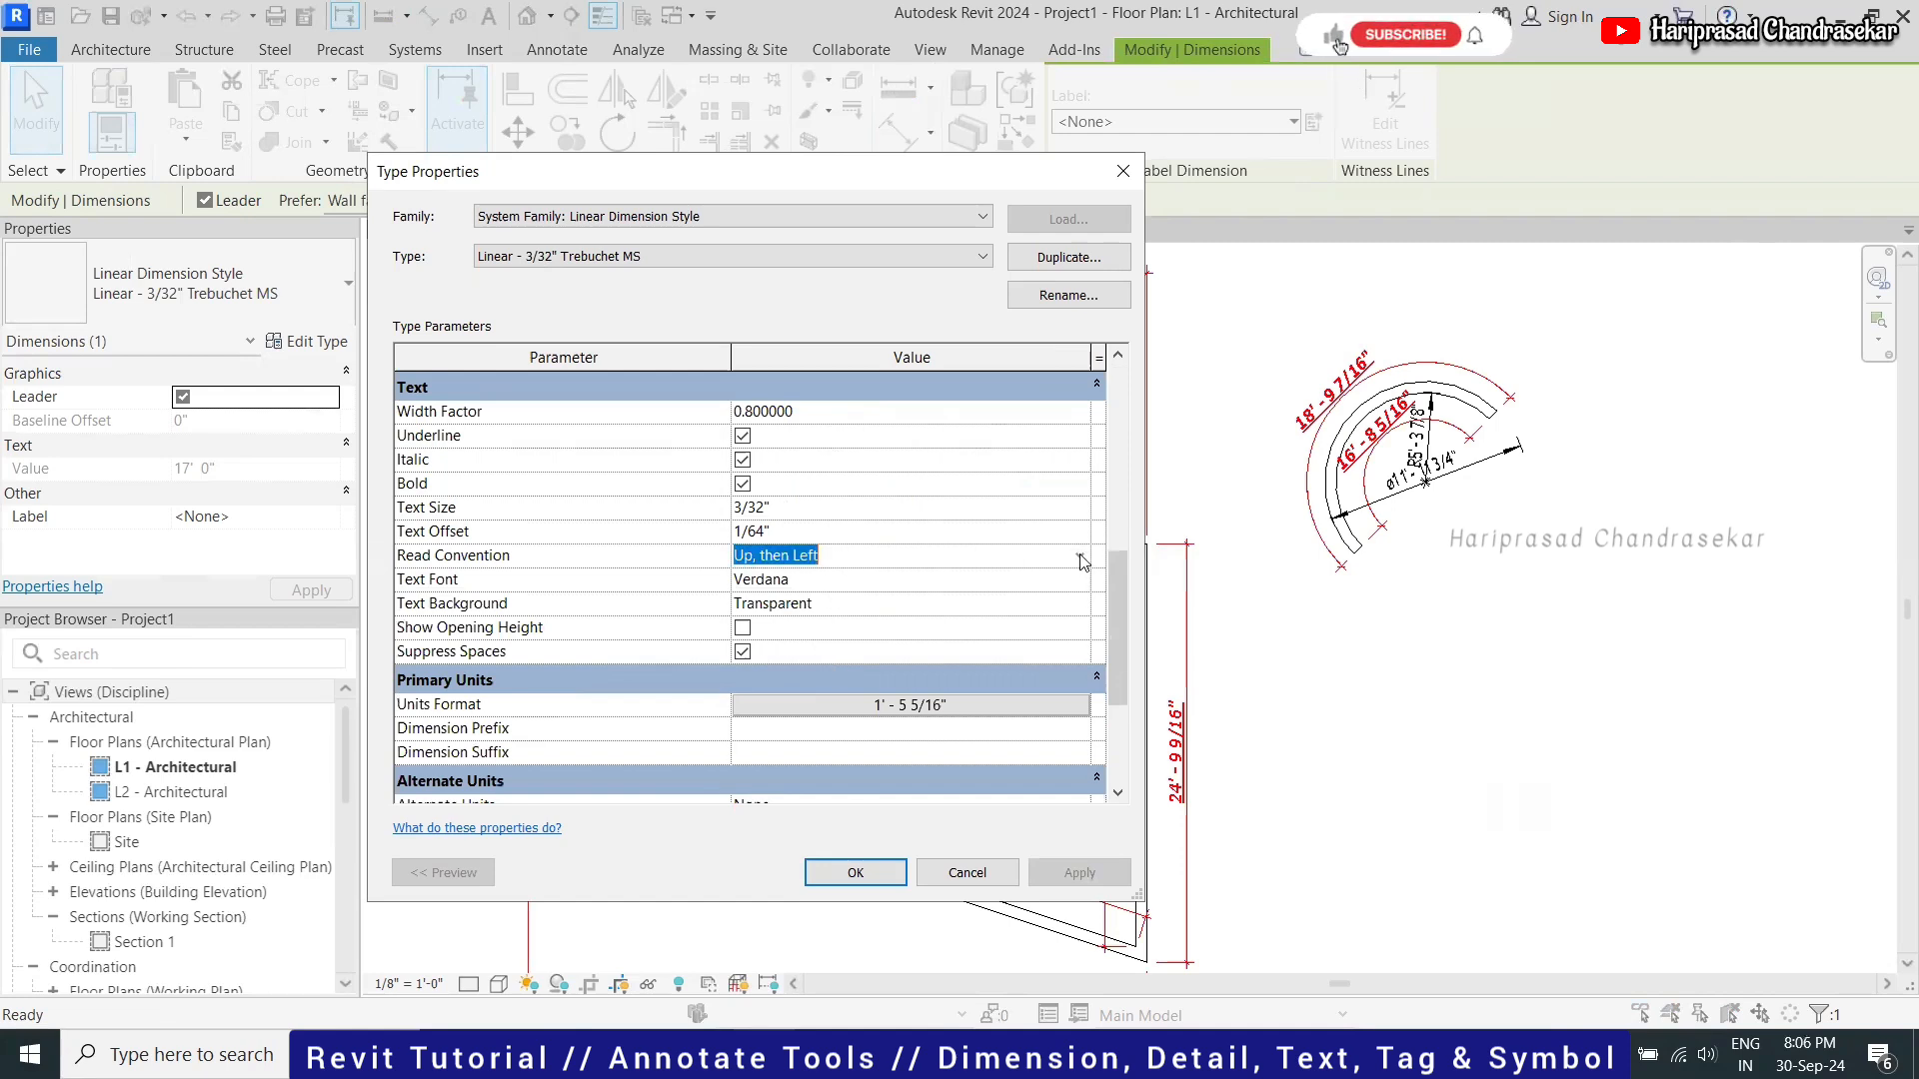
left_click(1080, 556)
left_click(796, 597)
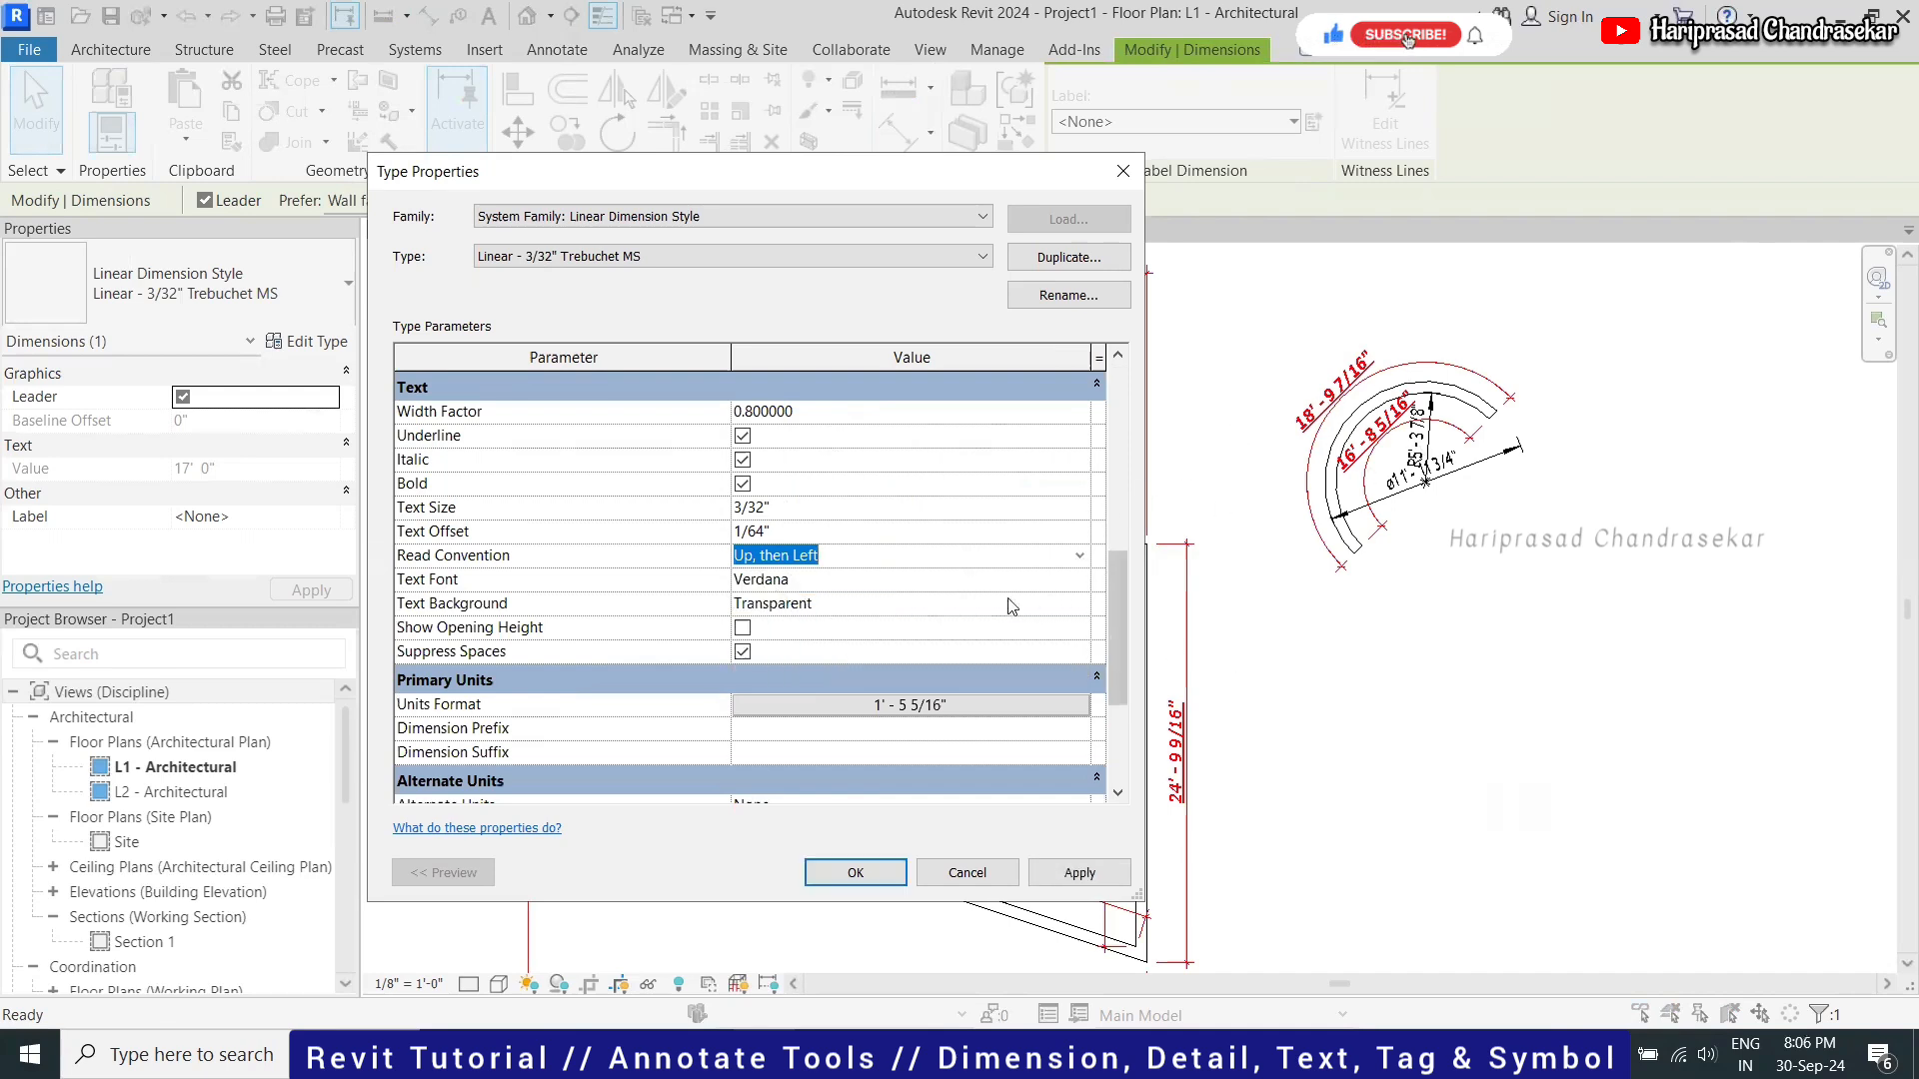
left_click(1079, 555)
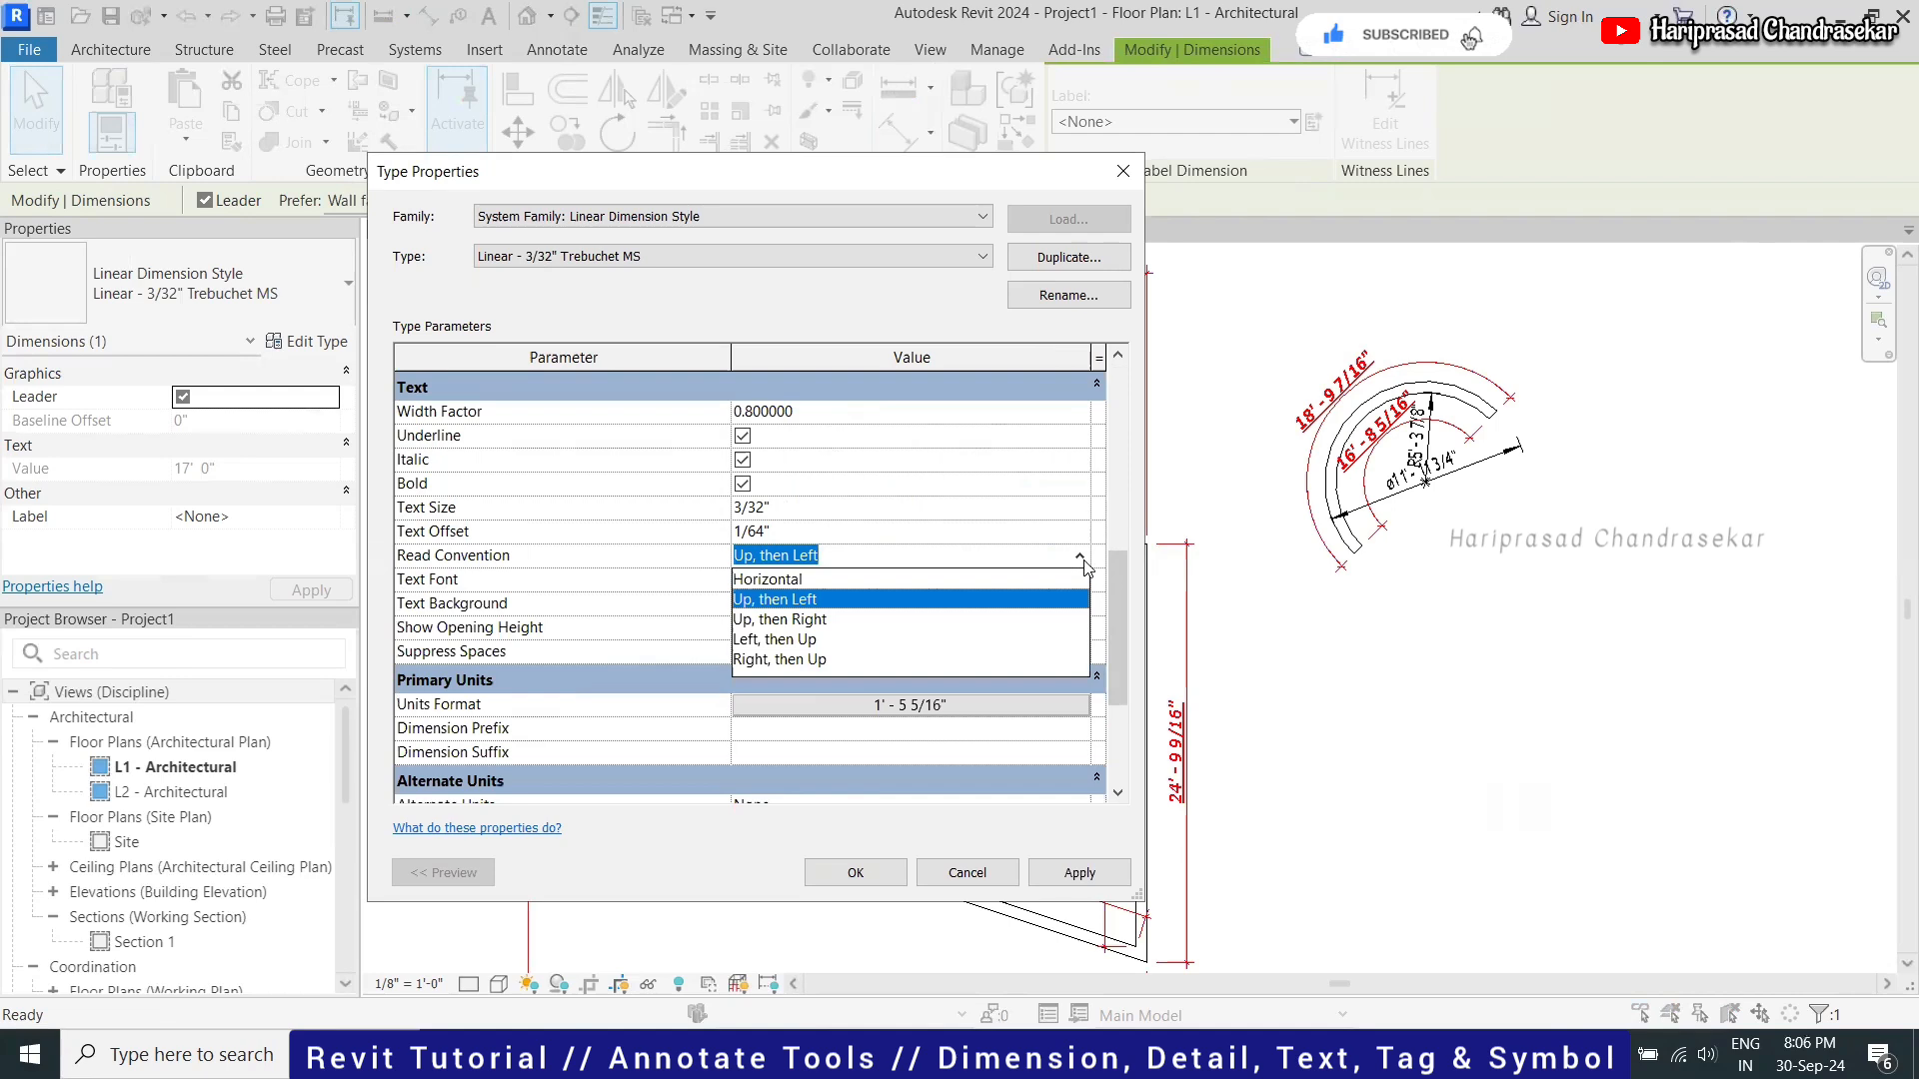
left_click(1400, 639)
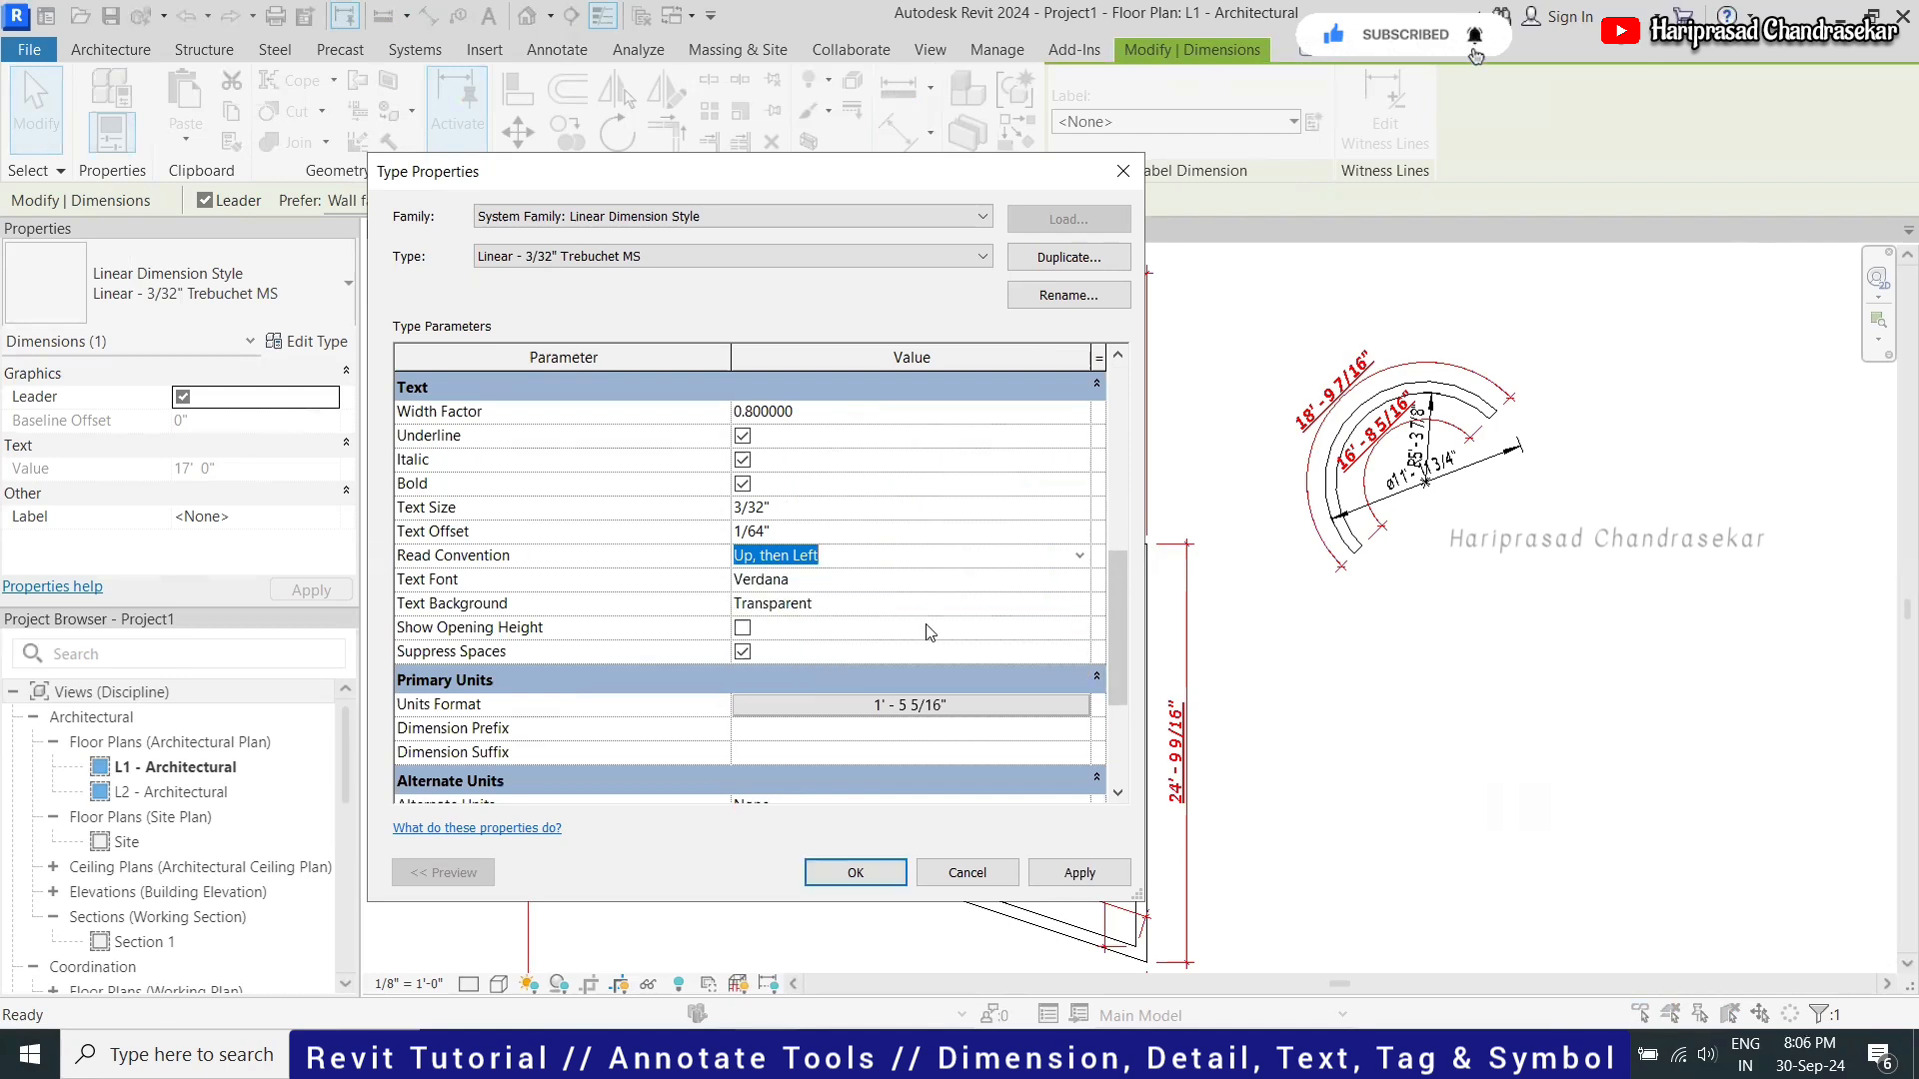
Examine the primary Units Format settings of the linear dimension style and close them without changes
scroll(917, 612, "down", 2)
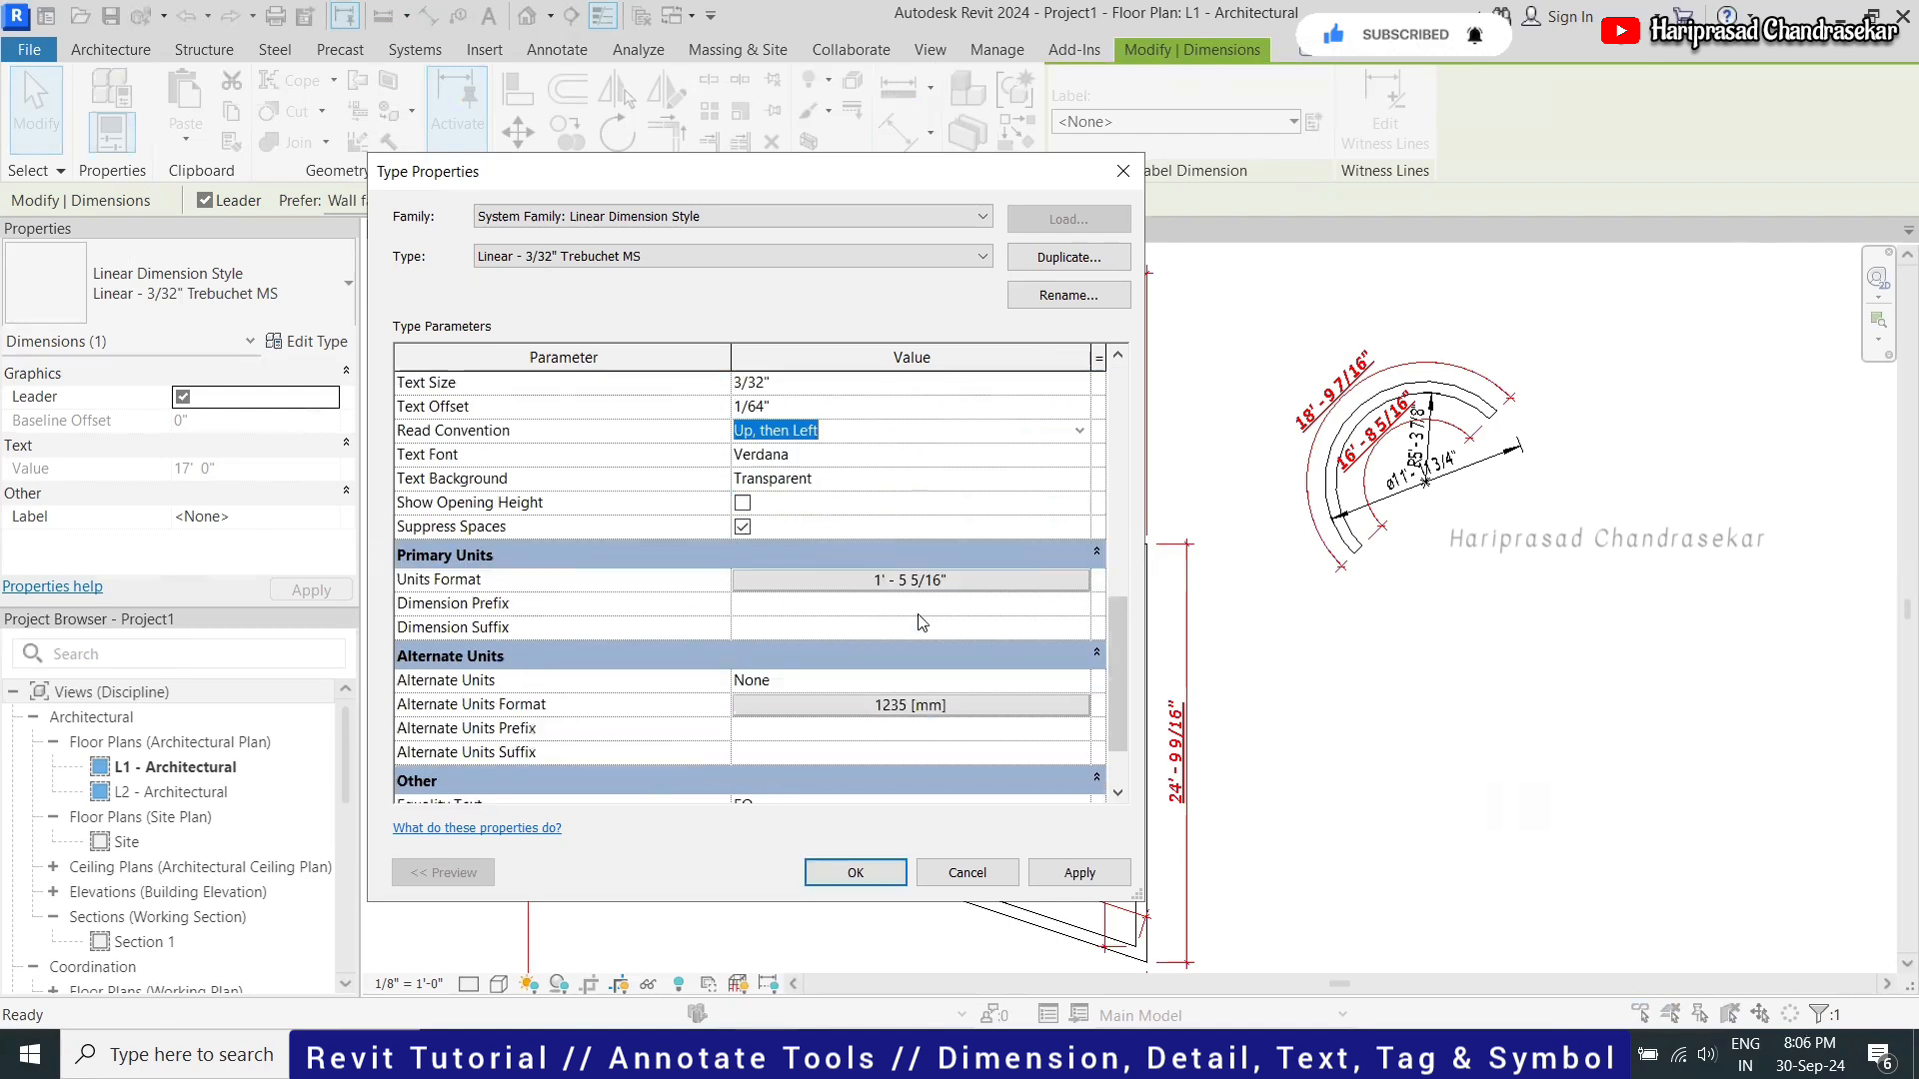
scroll(920, 619, "down", 2)
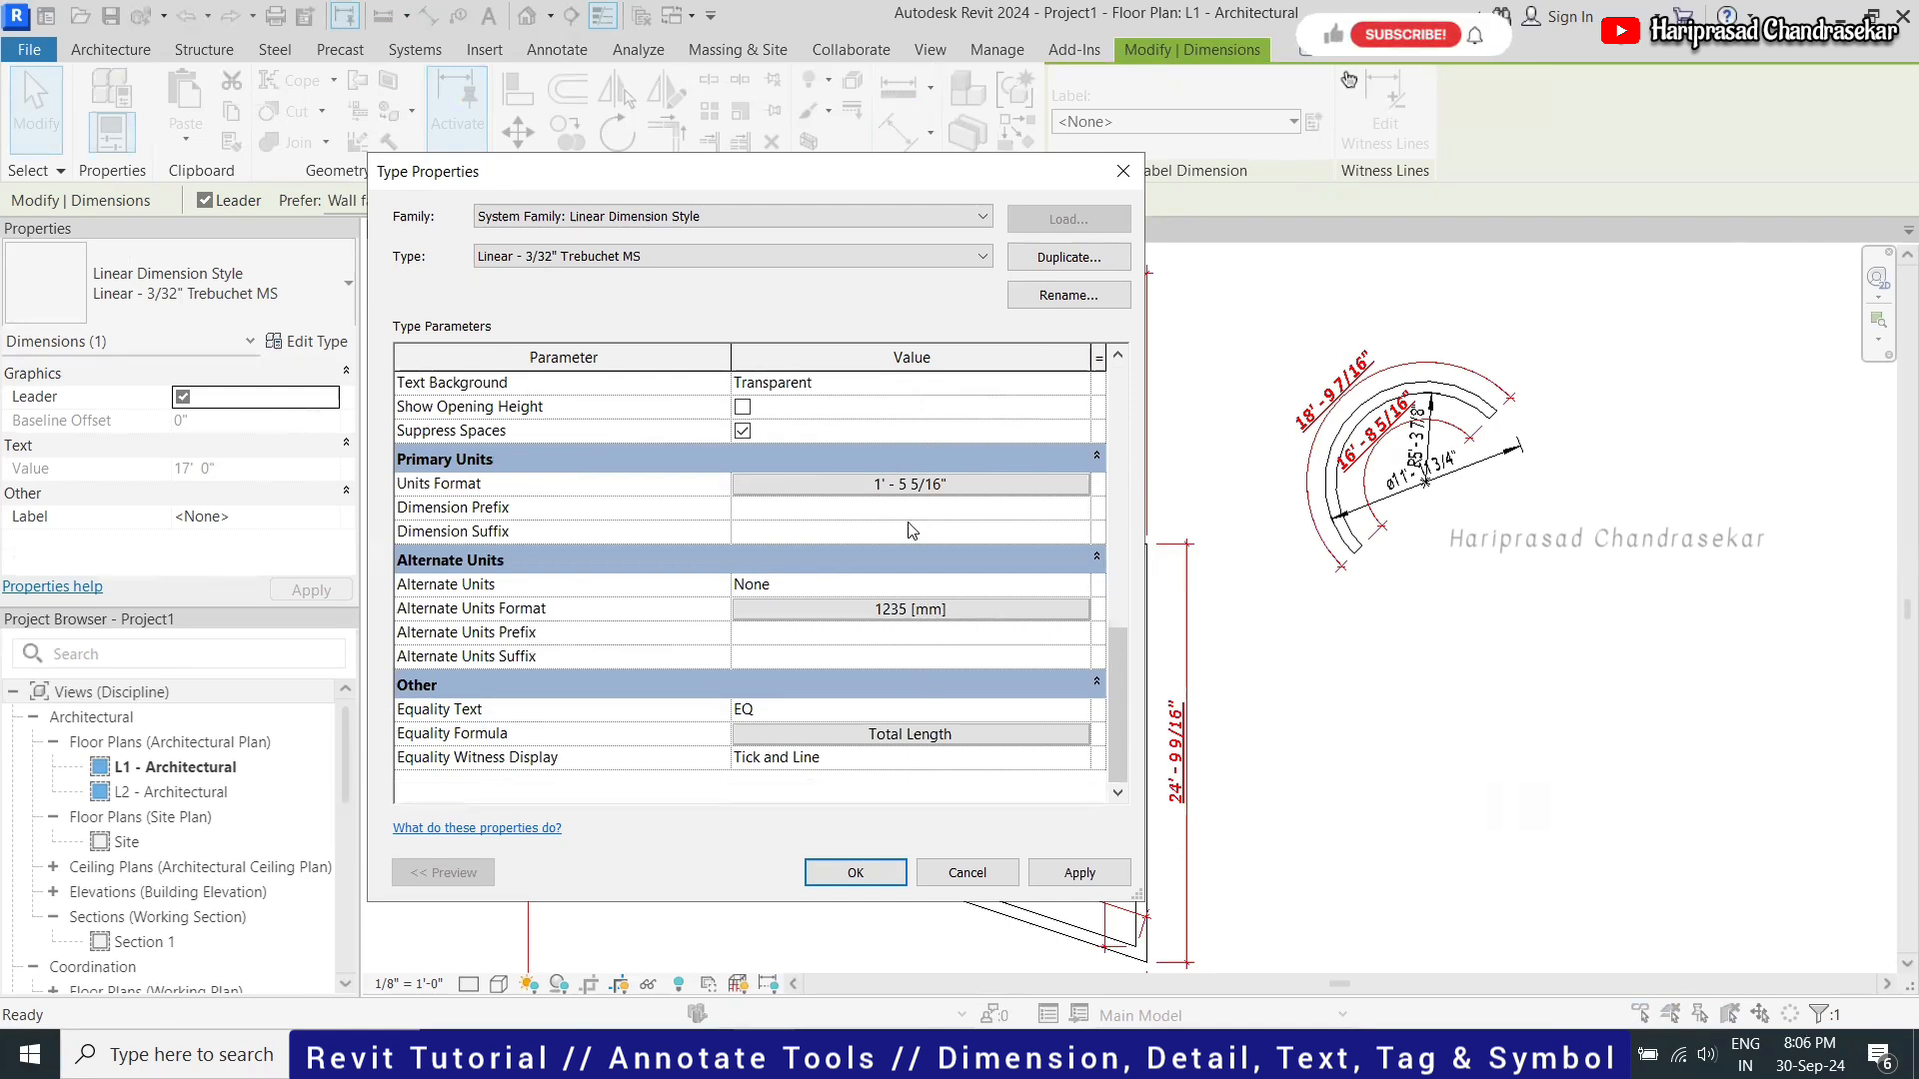
left_click(949, 495)
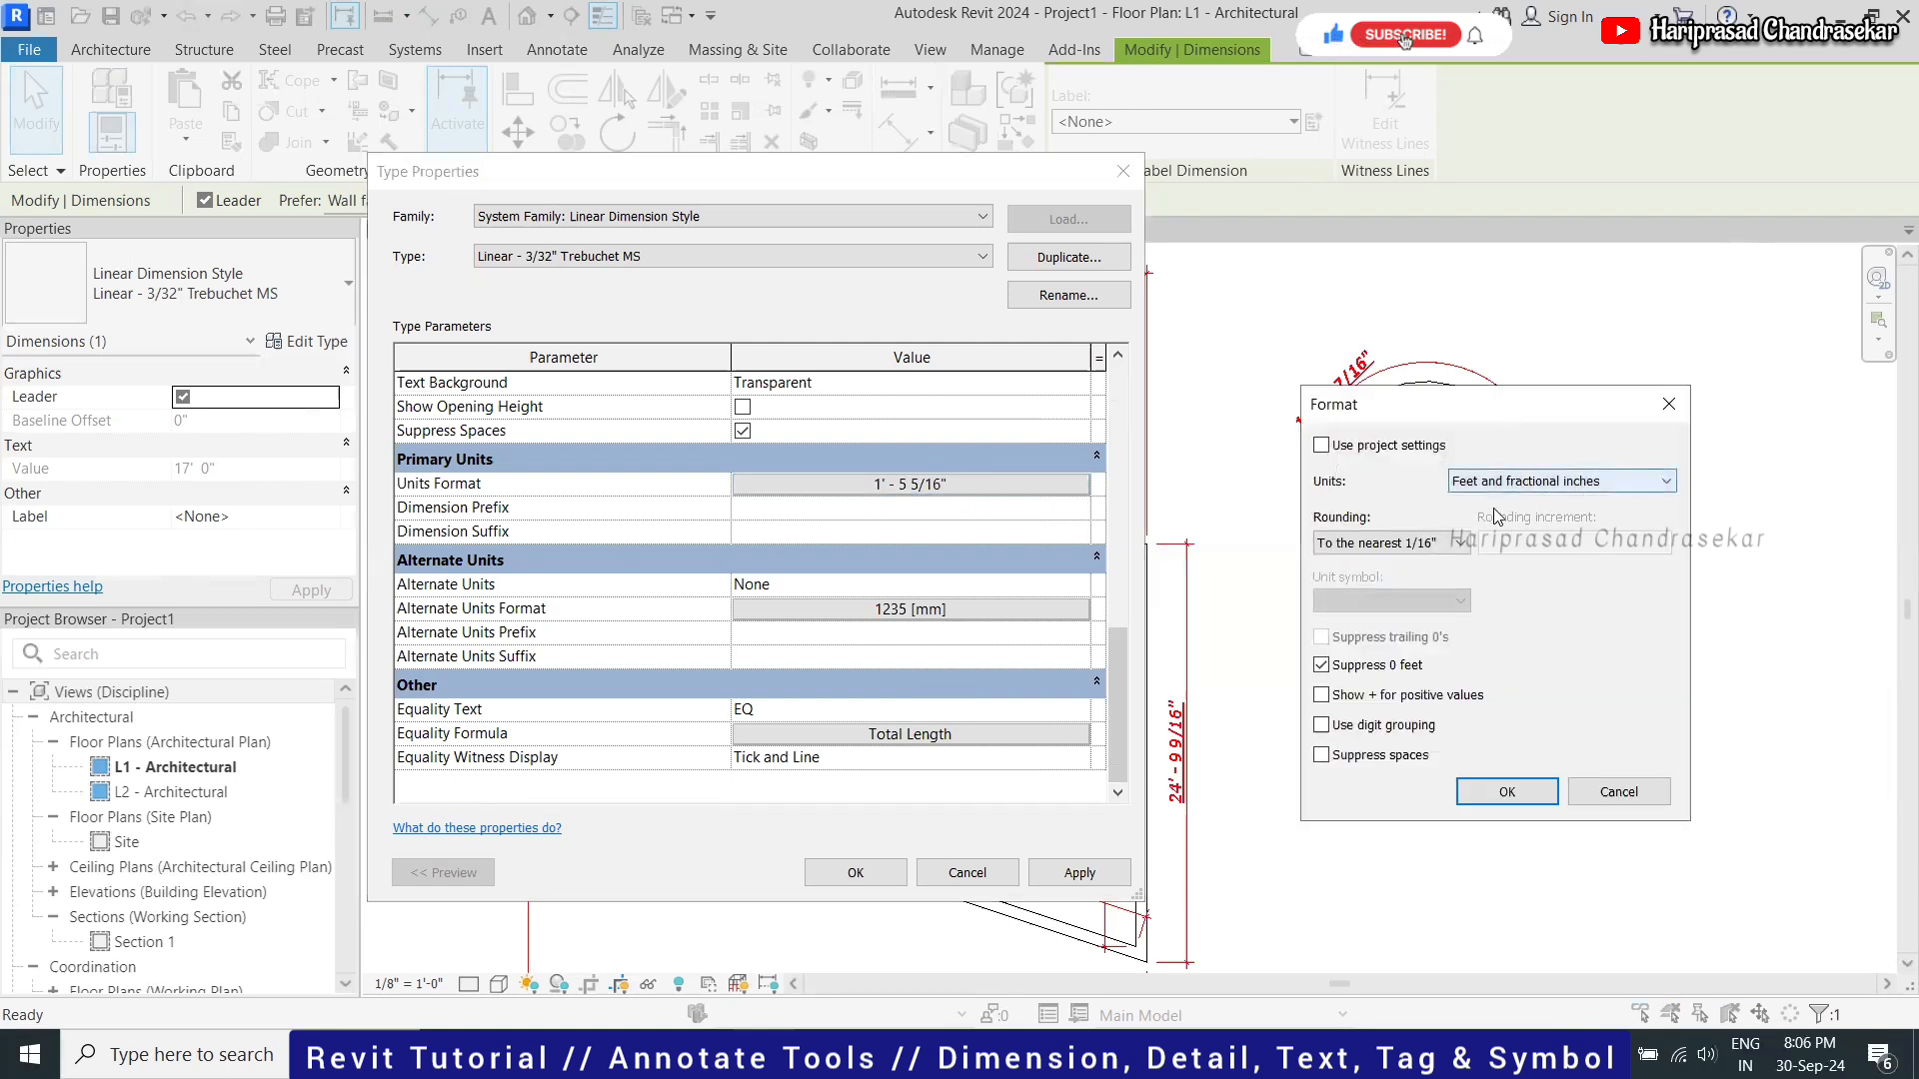
left_click(1619, 793)
Set Alternate Units of the linear dimension style to Right
left_click(957, 587)
left_click(941, 588)
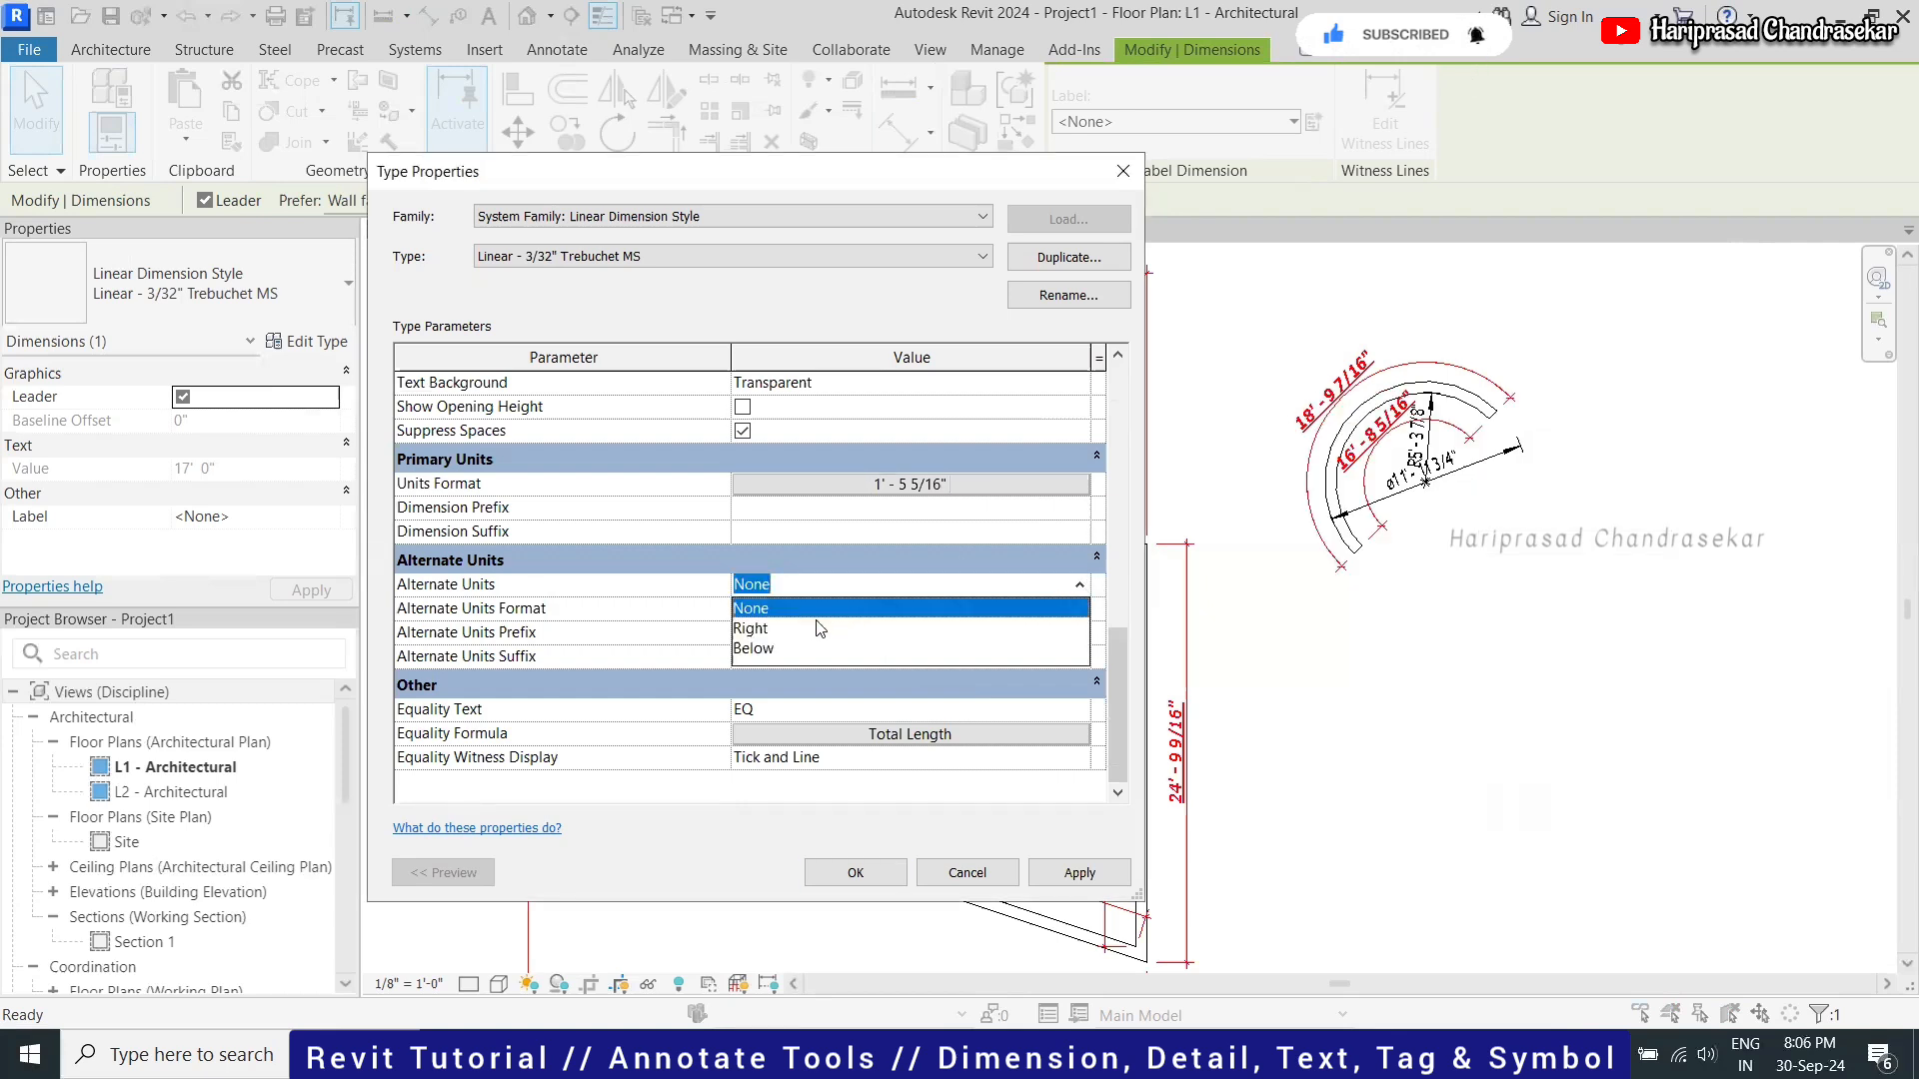
left_click(754, 629)
Set the alternate units format to Meters, 2 decimal places, symbol m, with trailing zeros suppressed, plus sign and digit grouping on, and apply it
left_click(980, 610)
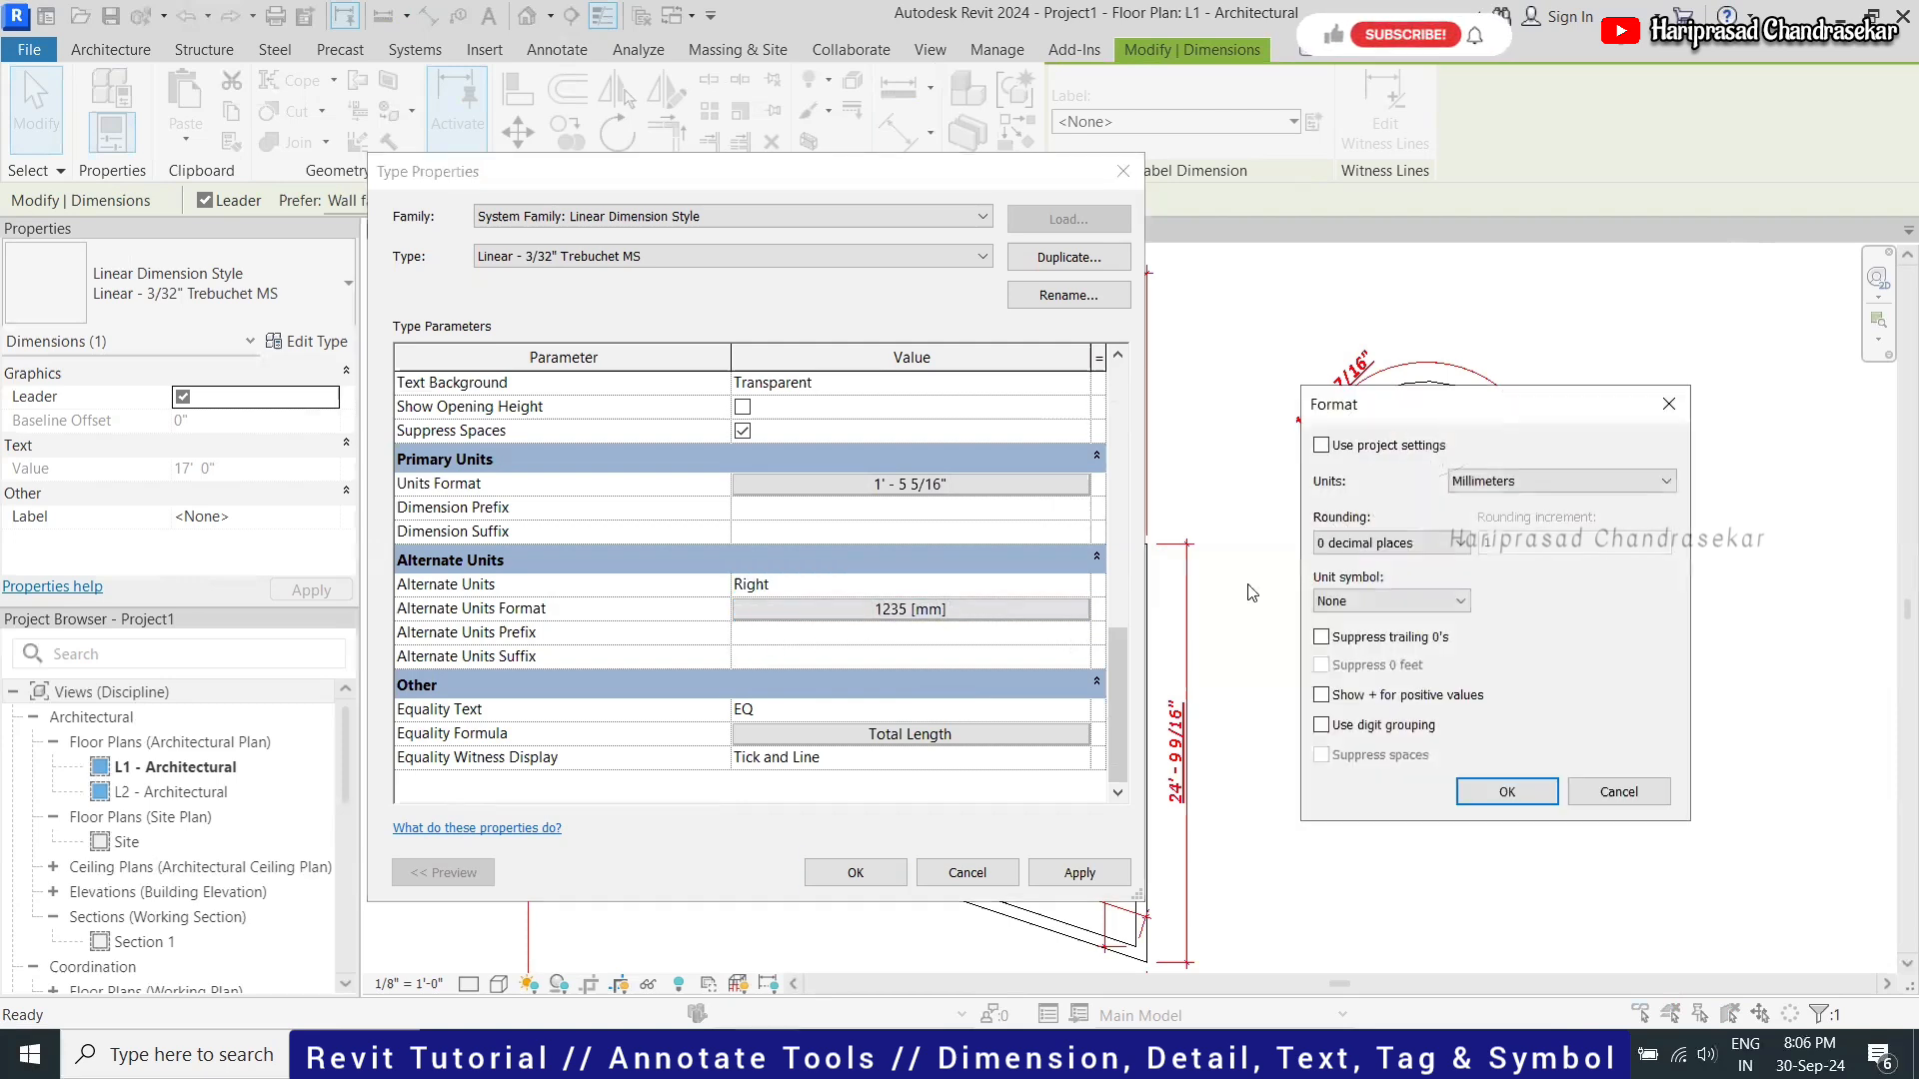
left_click(1494, 481)
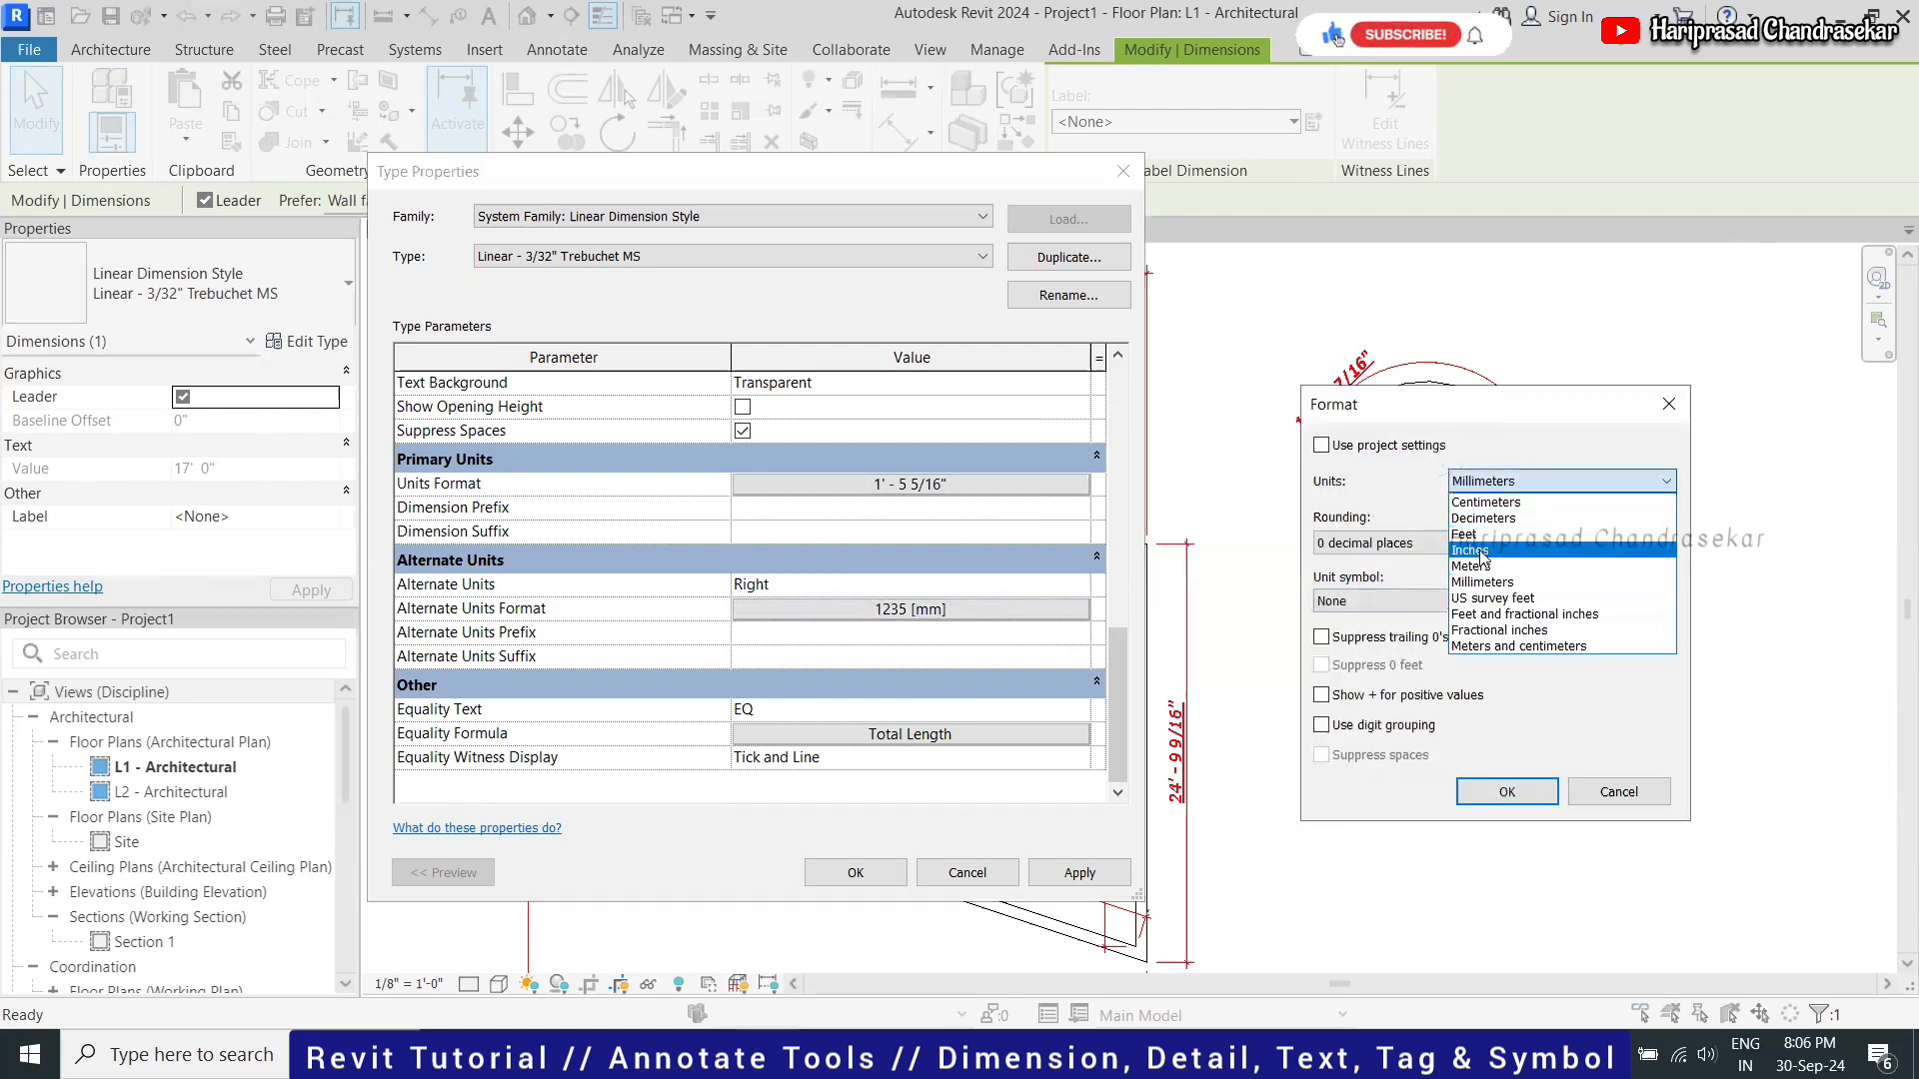
left_click(1469, 566)
left_click(1384, 542)
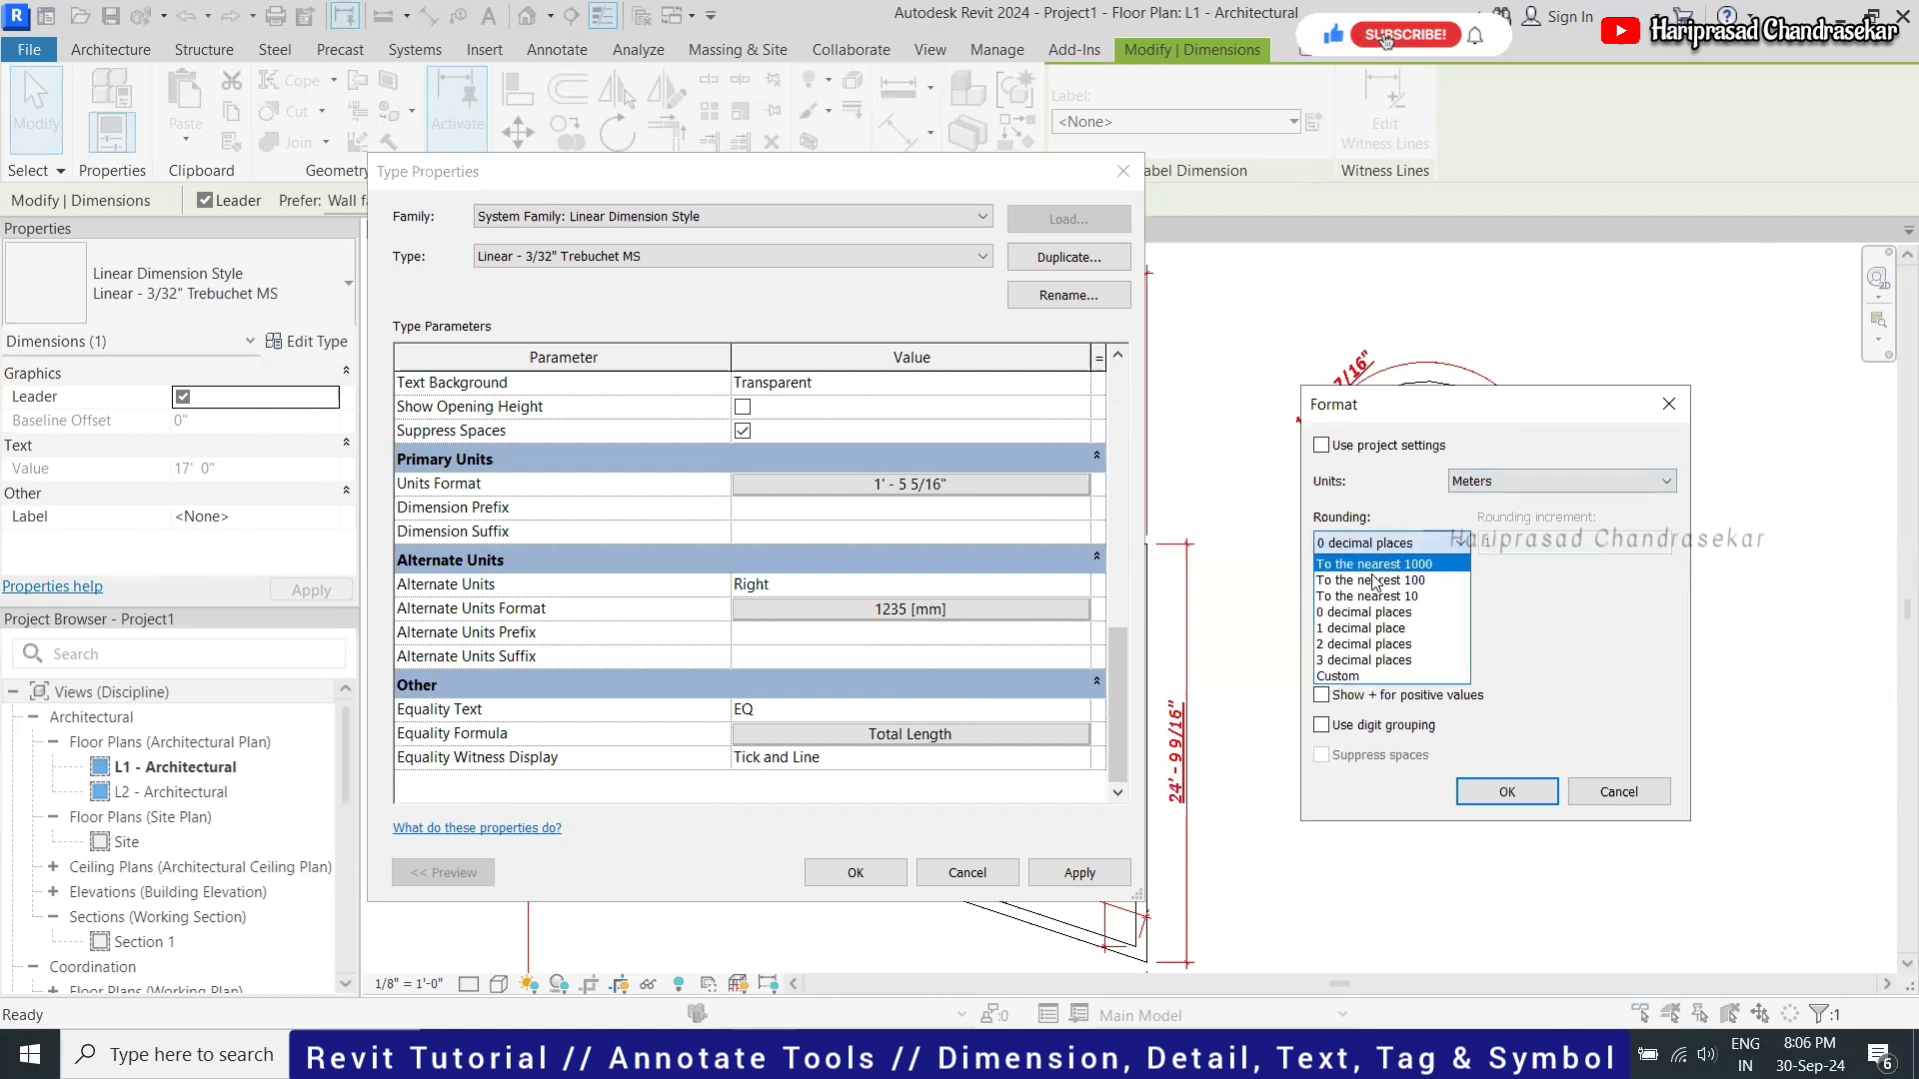
left_click(1355, 645)
left_click(1389, 601)
left_click(1345, 634)
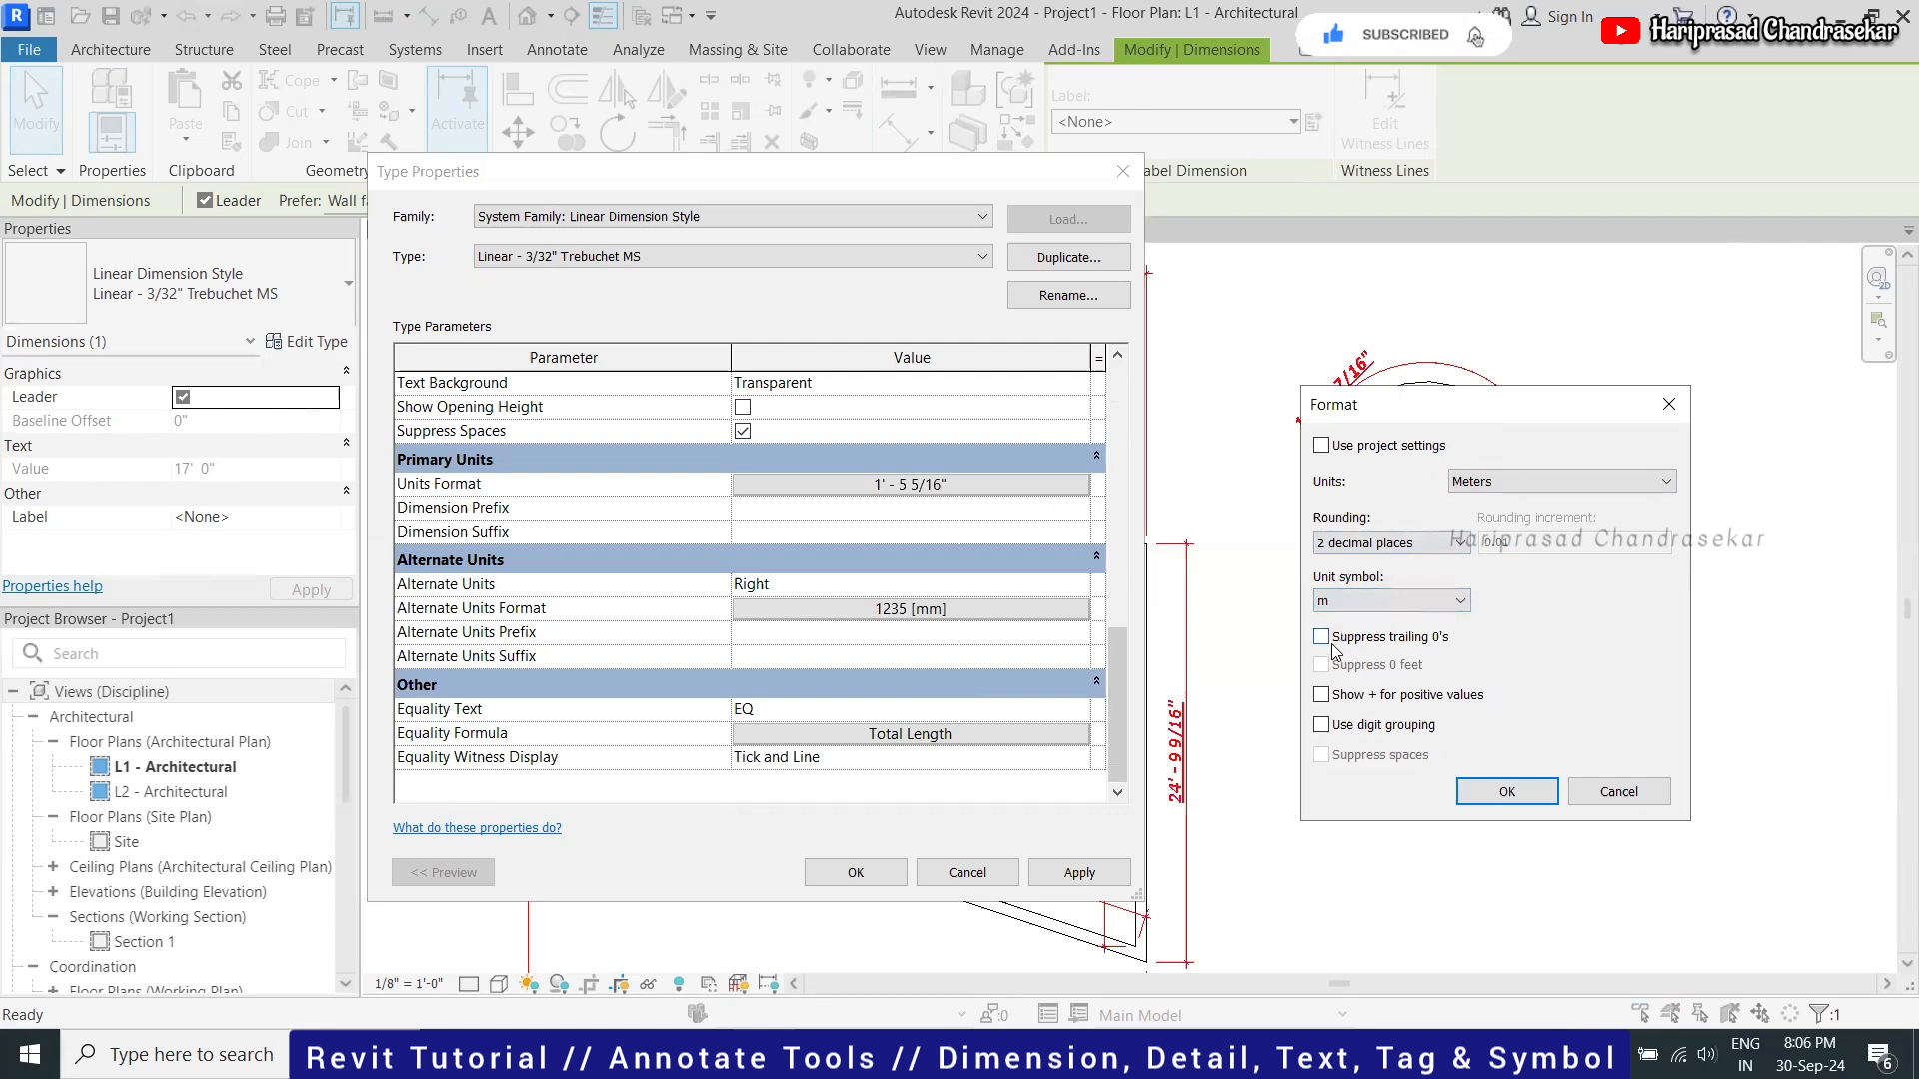
left_click(1321, 727)
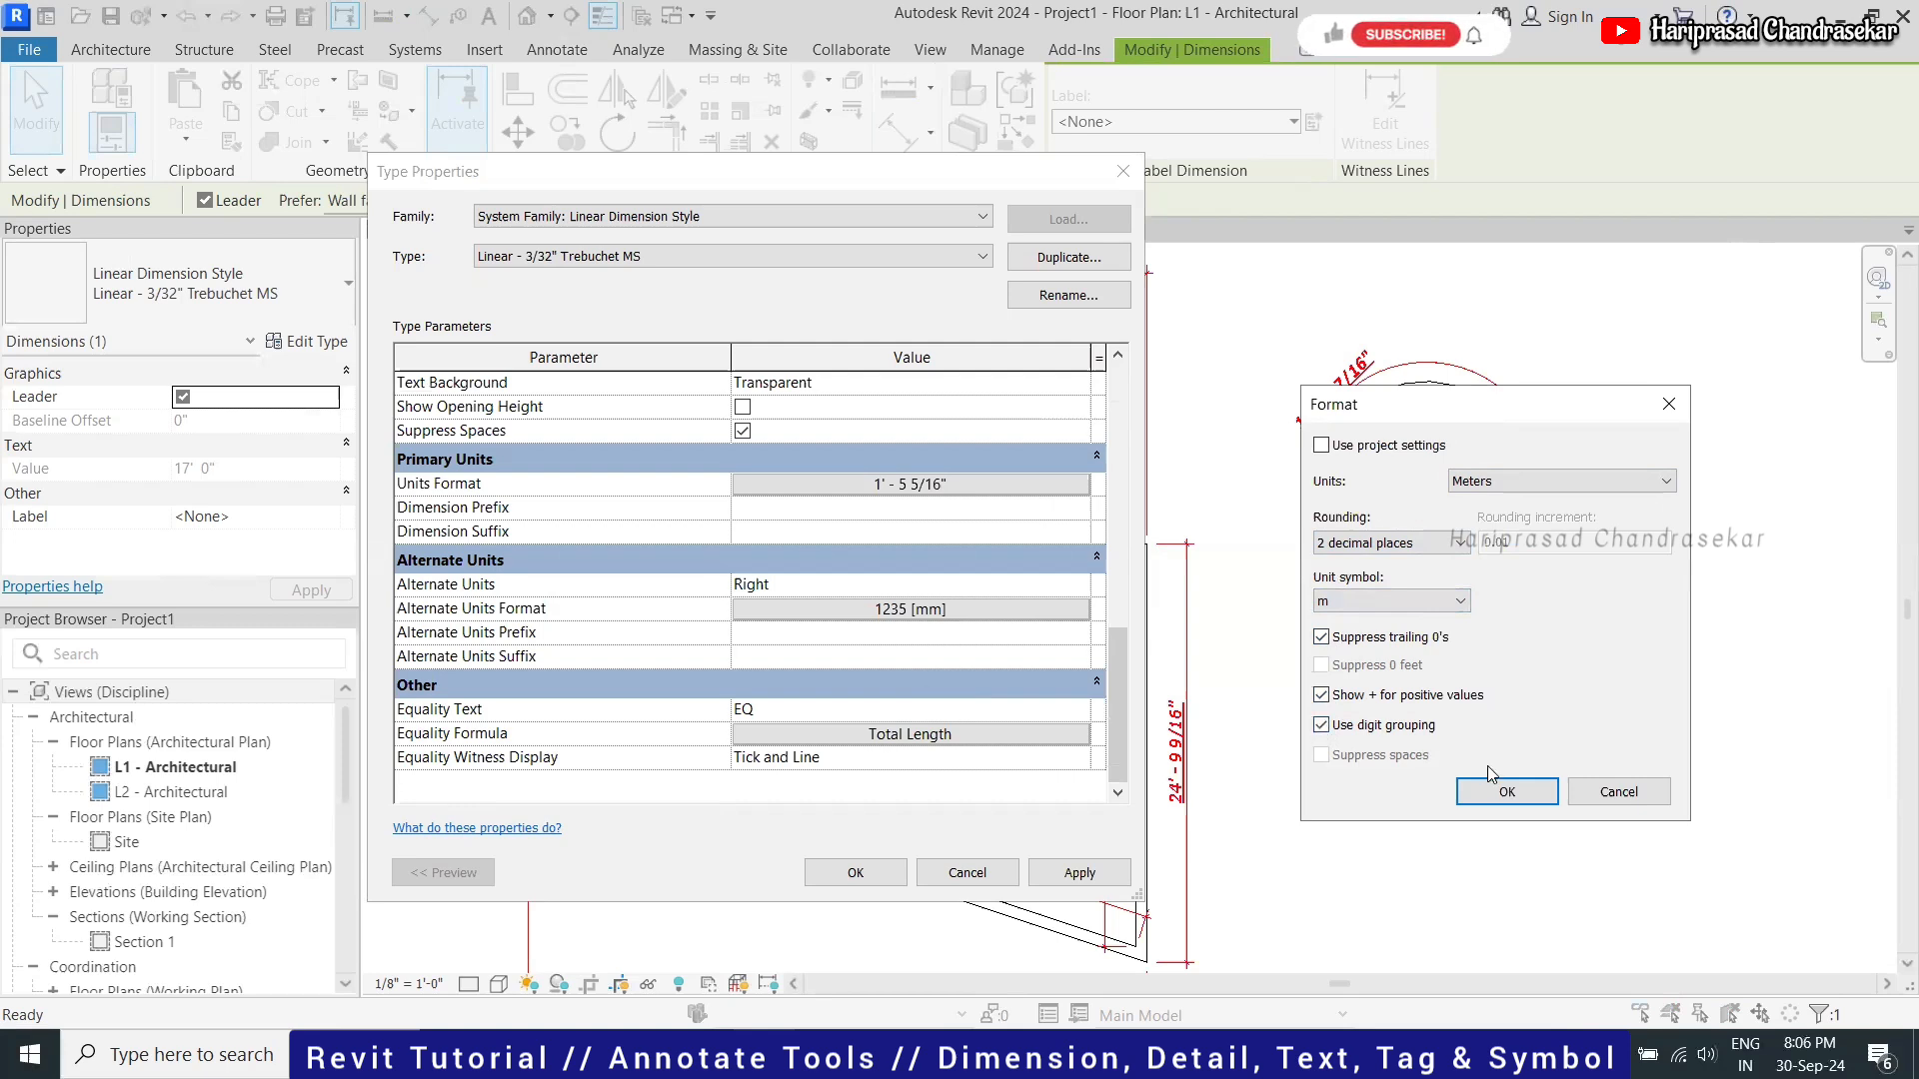
left_click(1507, 789)
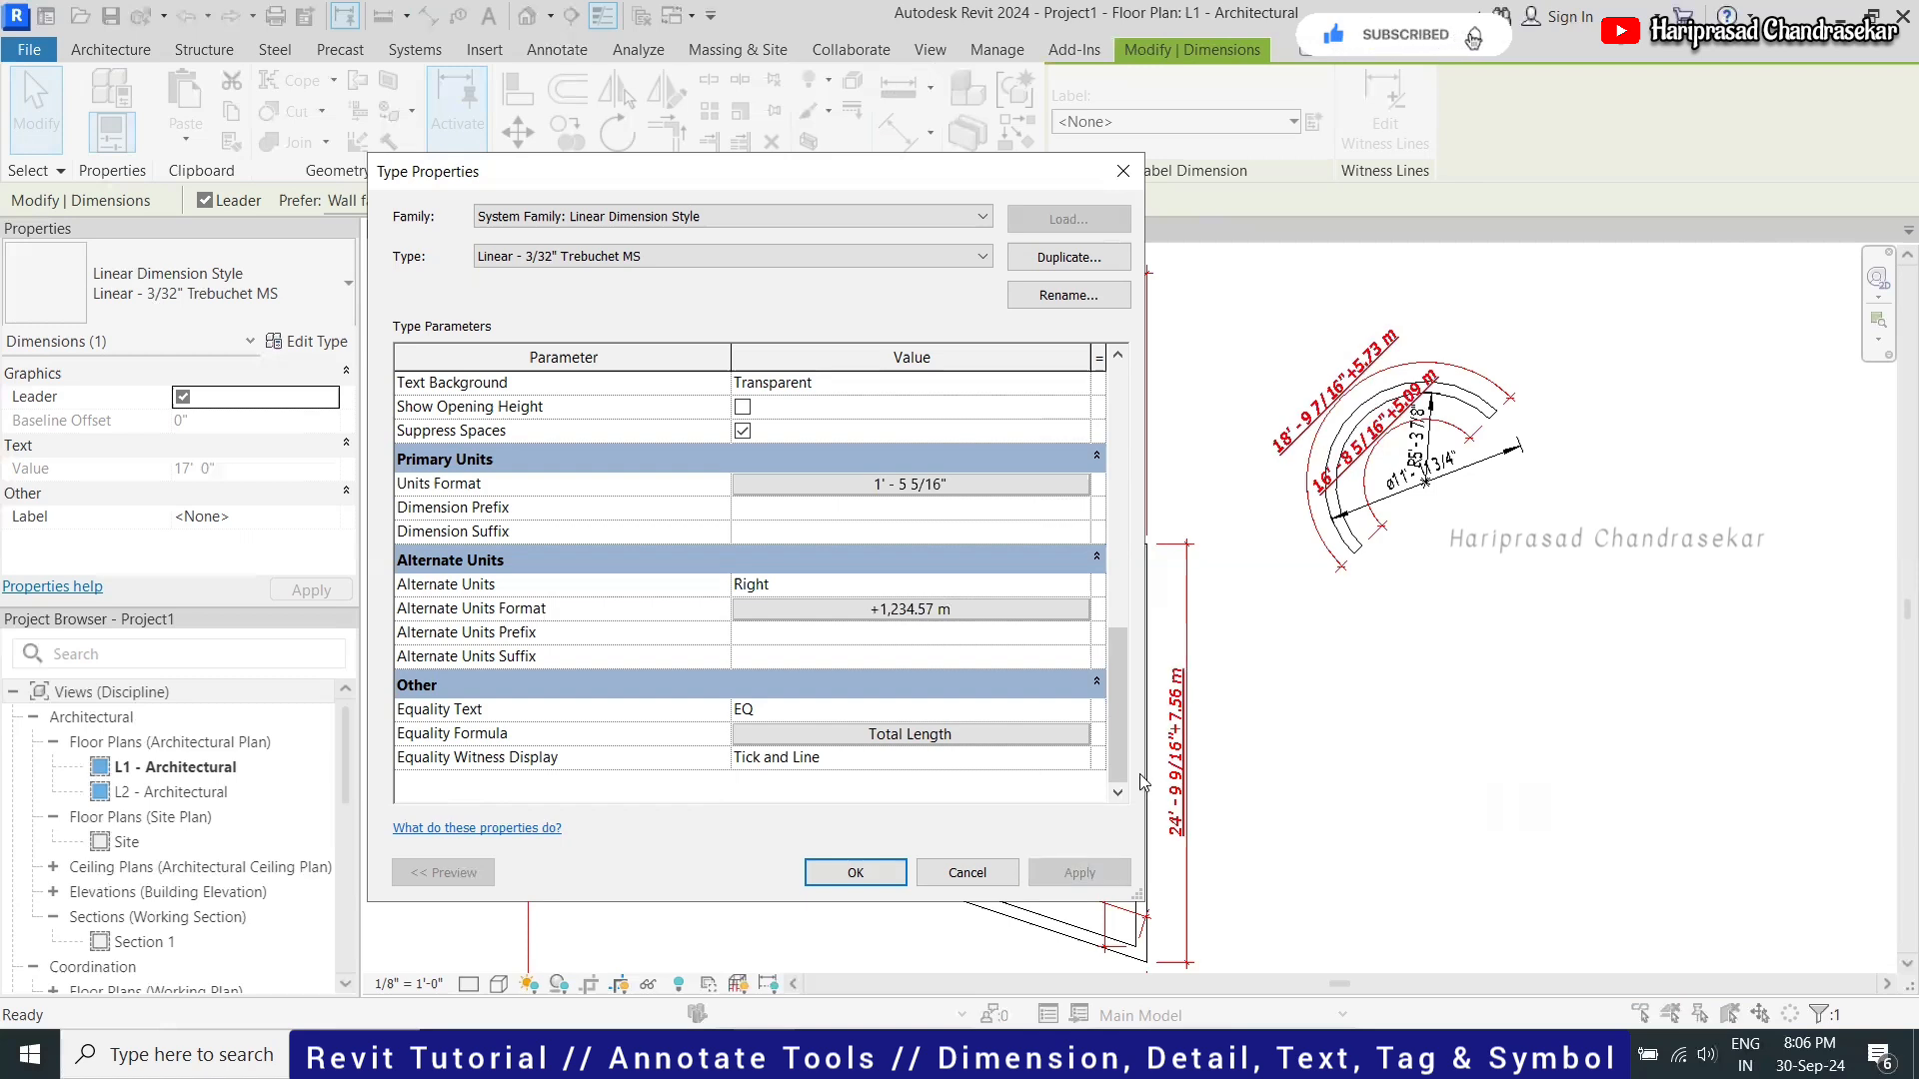
Turn off the plus sign in the alternate units format and apply "(" and ")" as the alternate units prefix and suffix
left_click(955, 618)
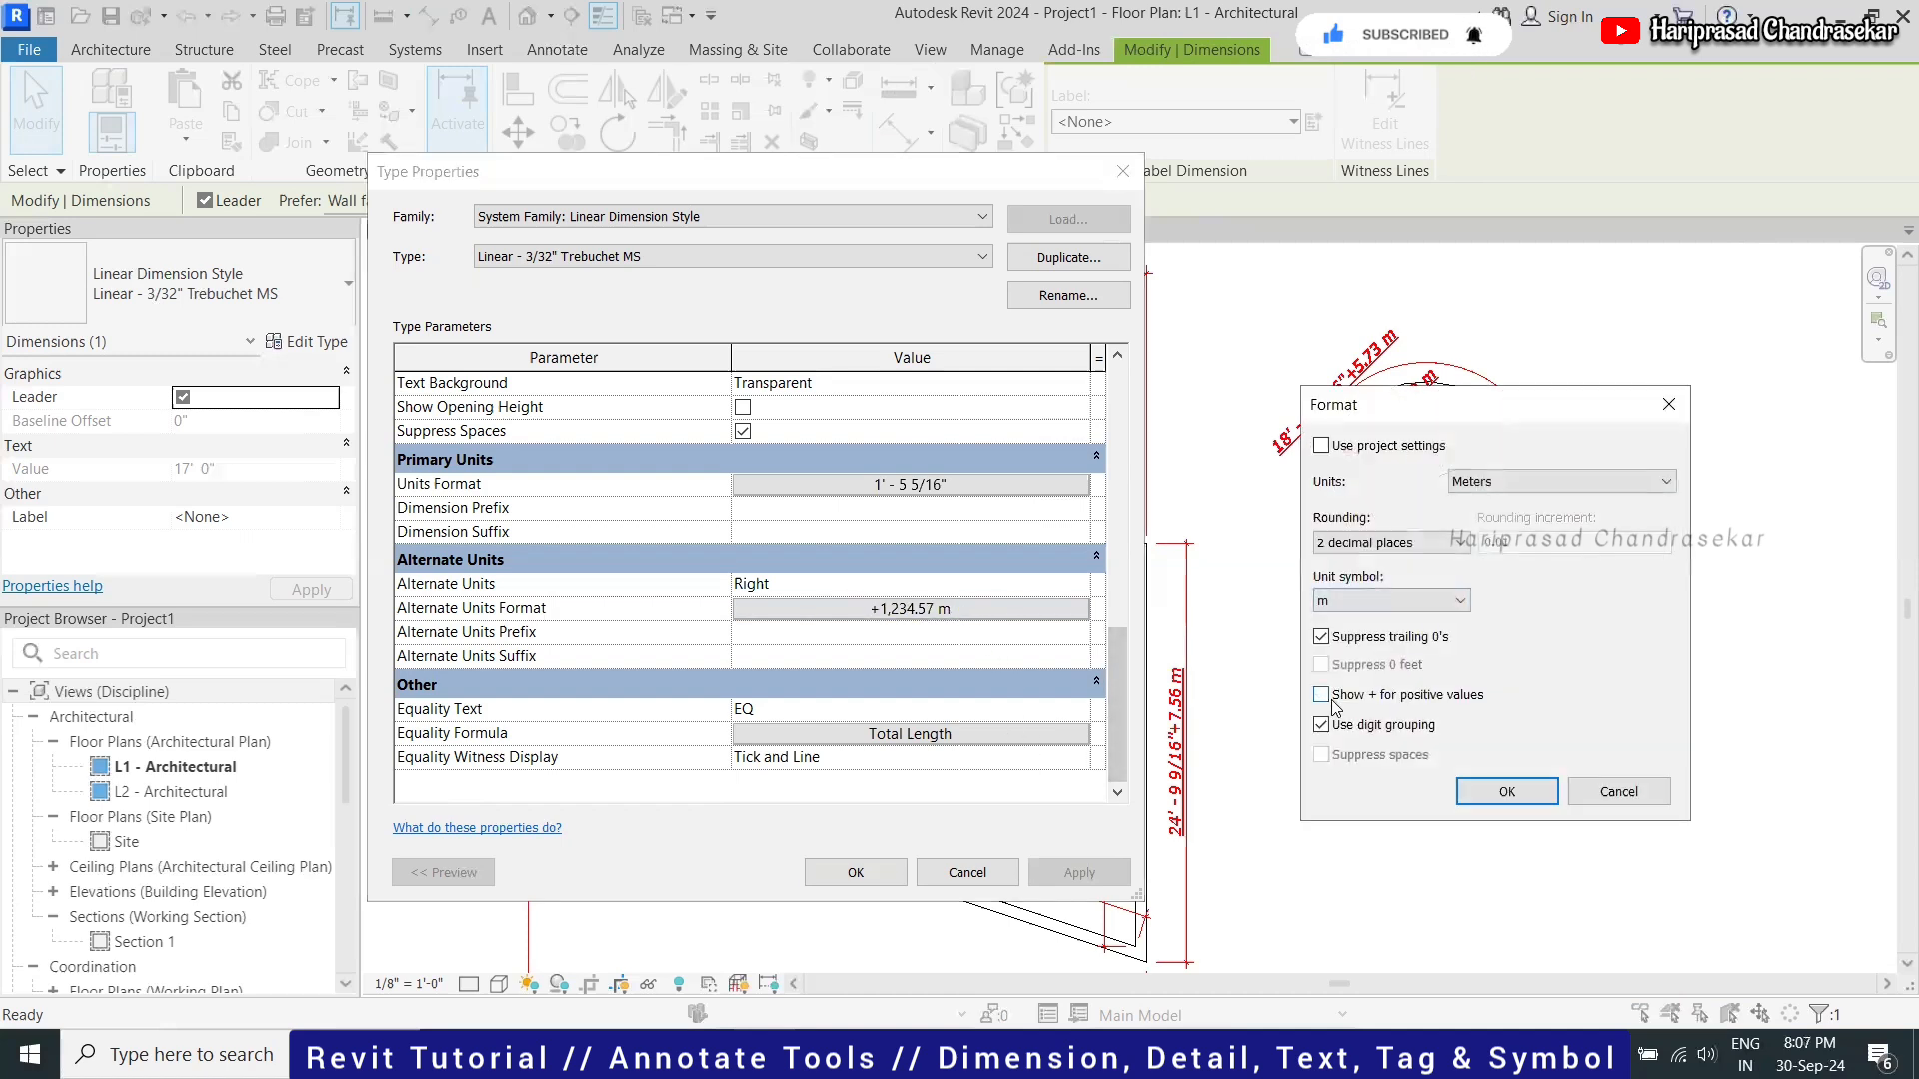
left_click(1487, 788)
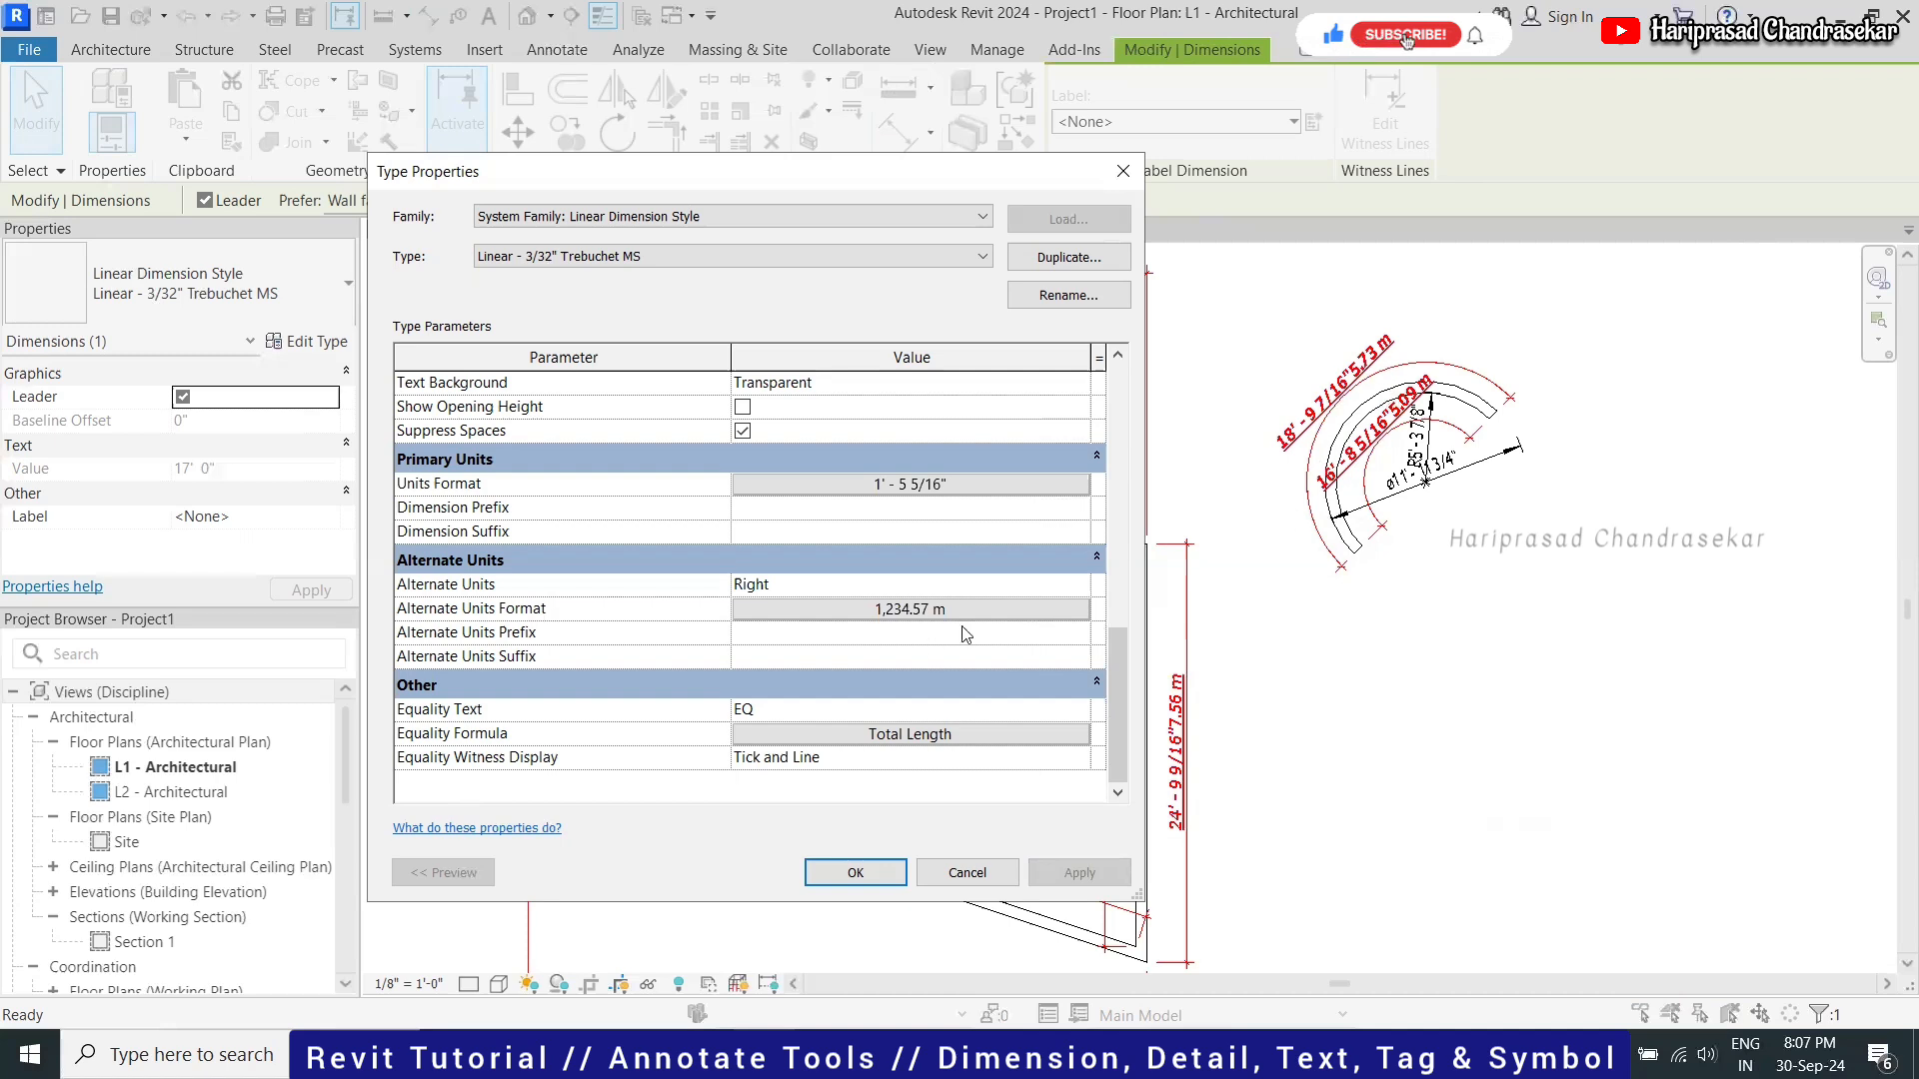
left_click(849, 640)
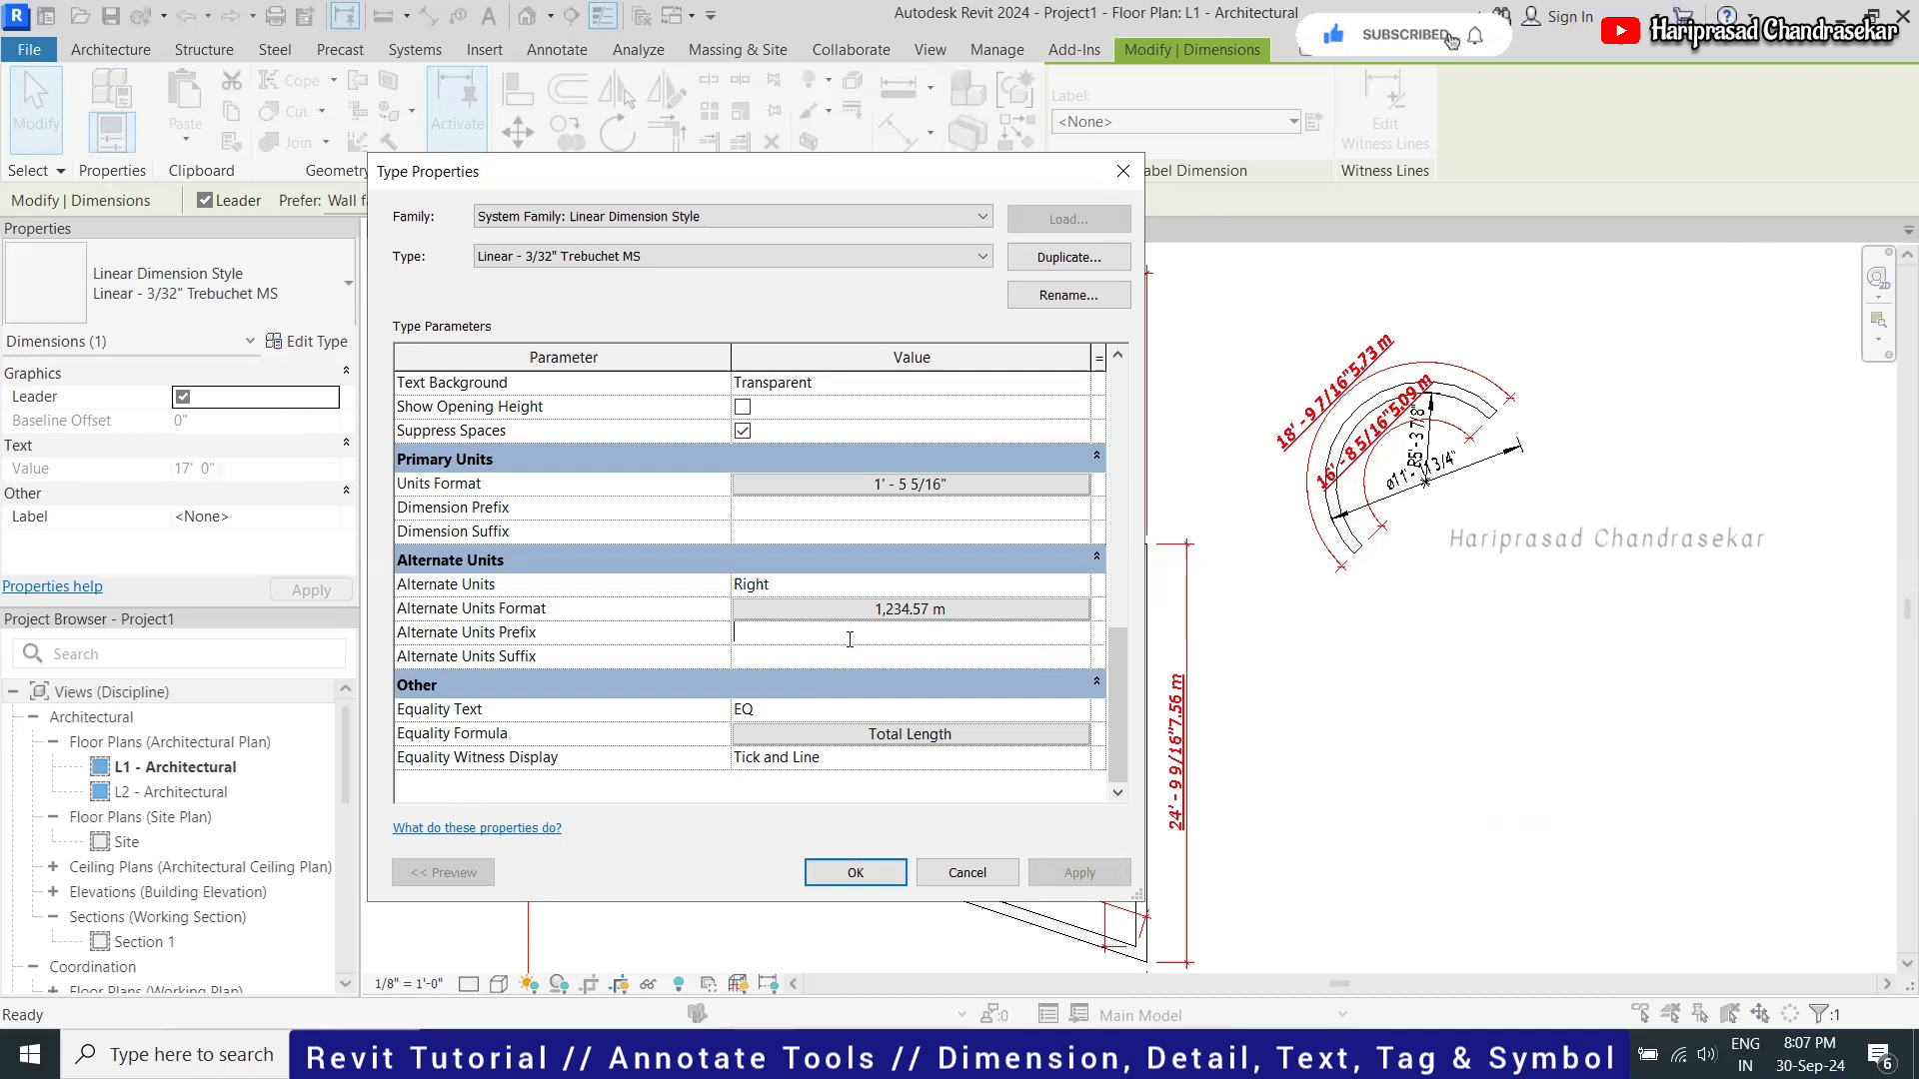
type("(")
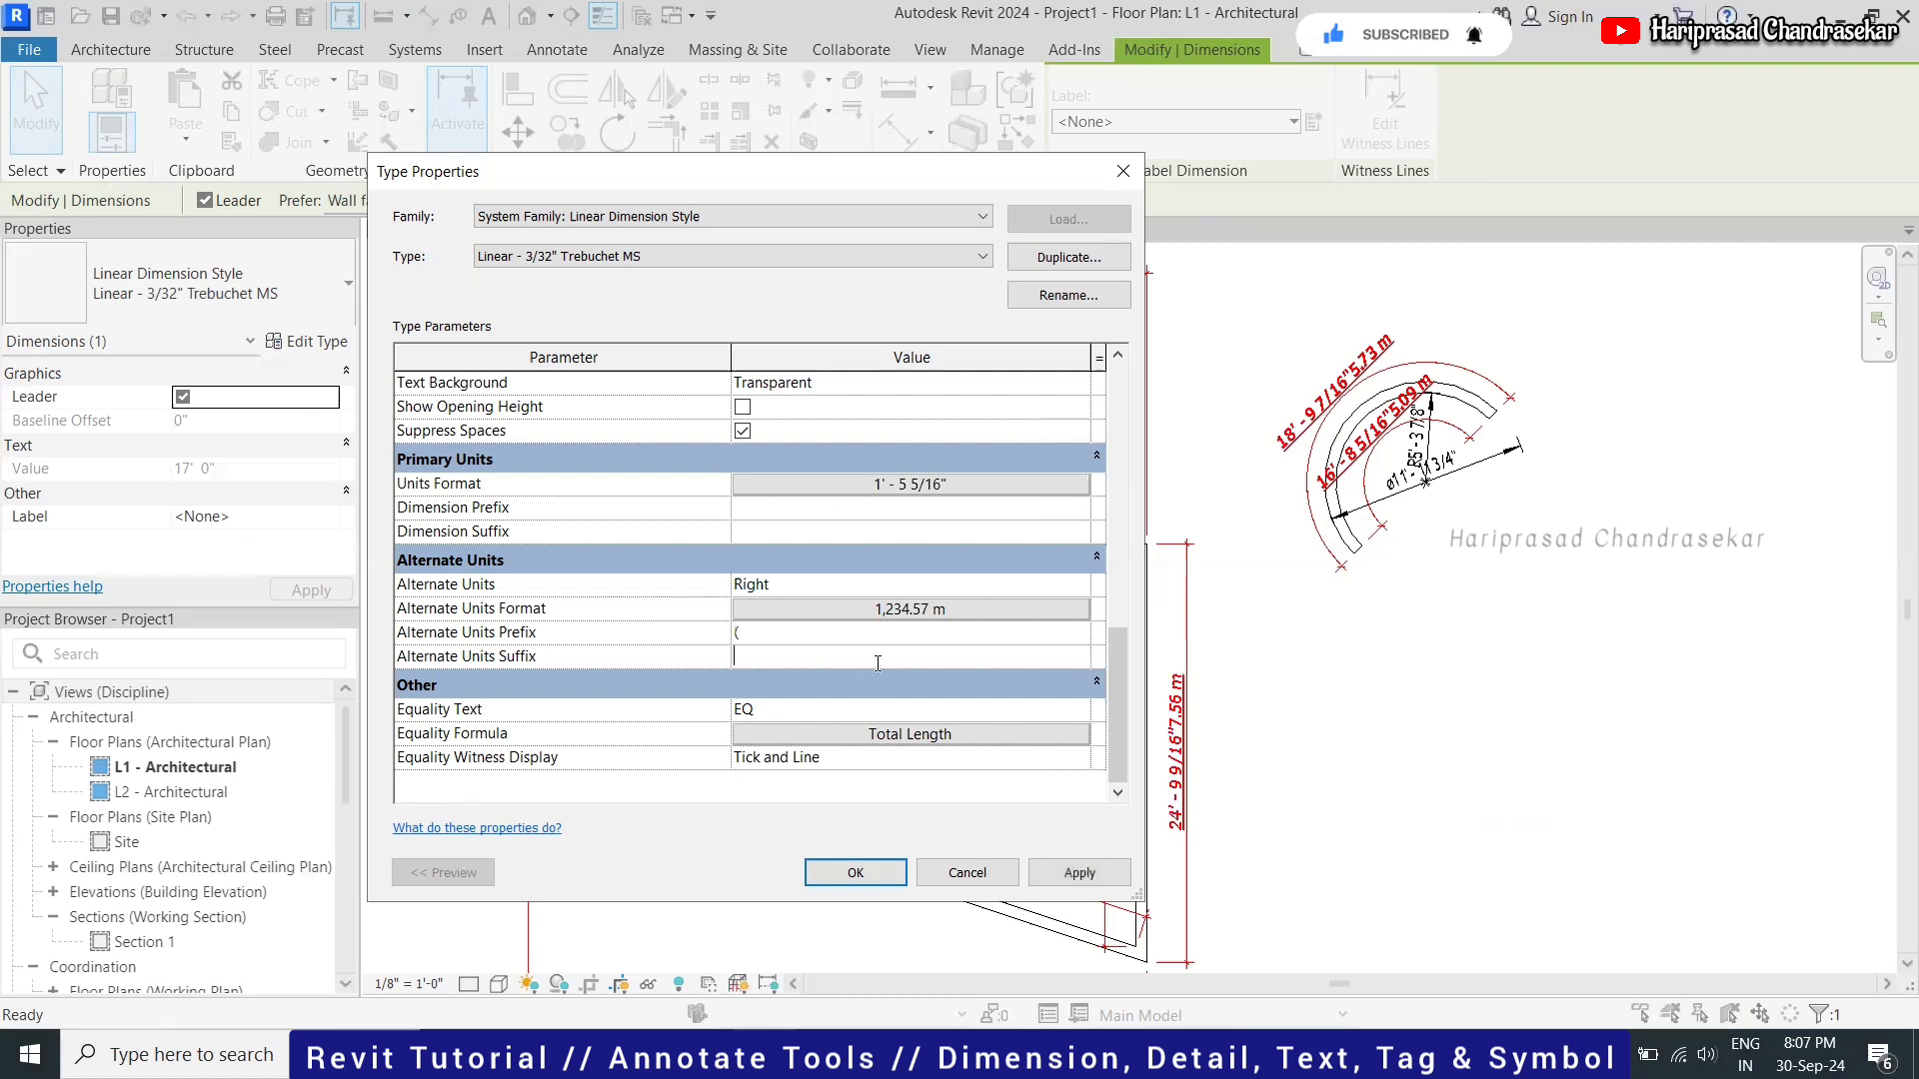
left_click(1079, 872)
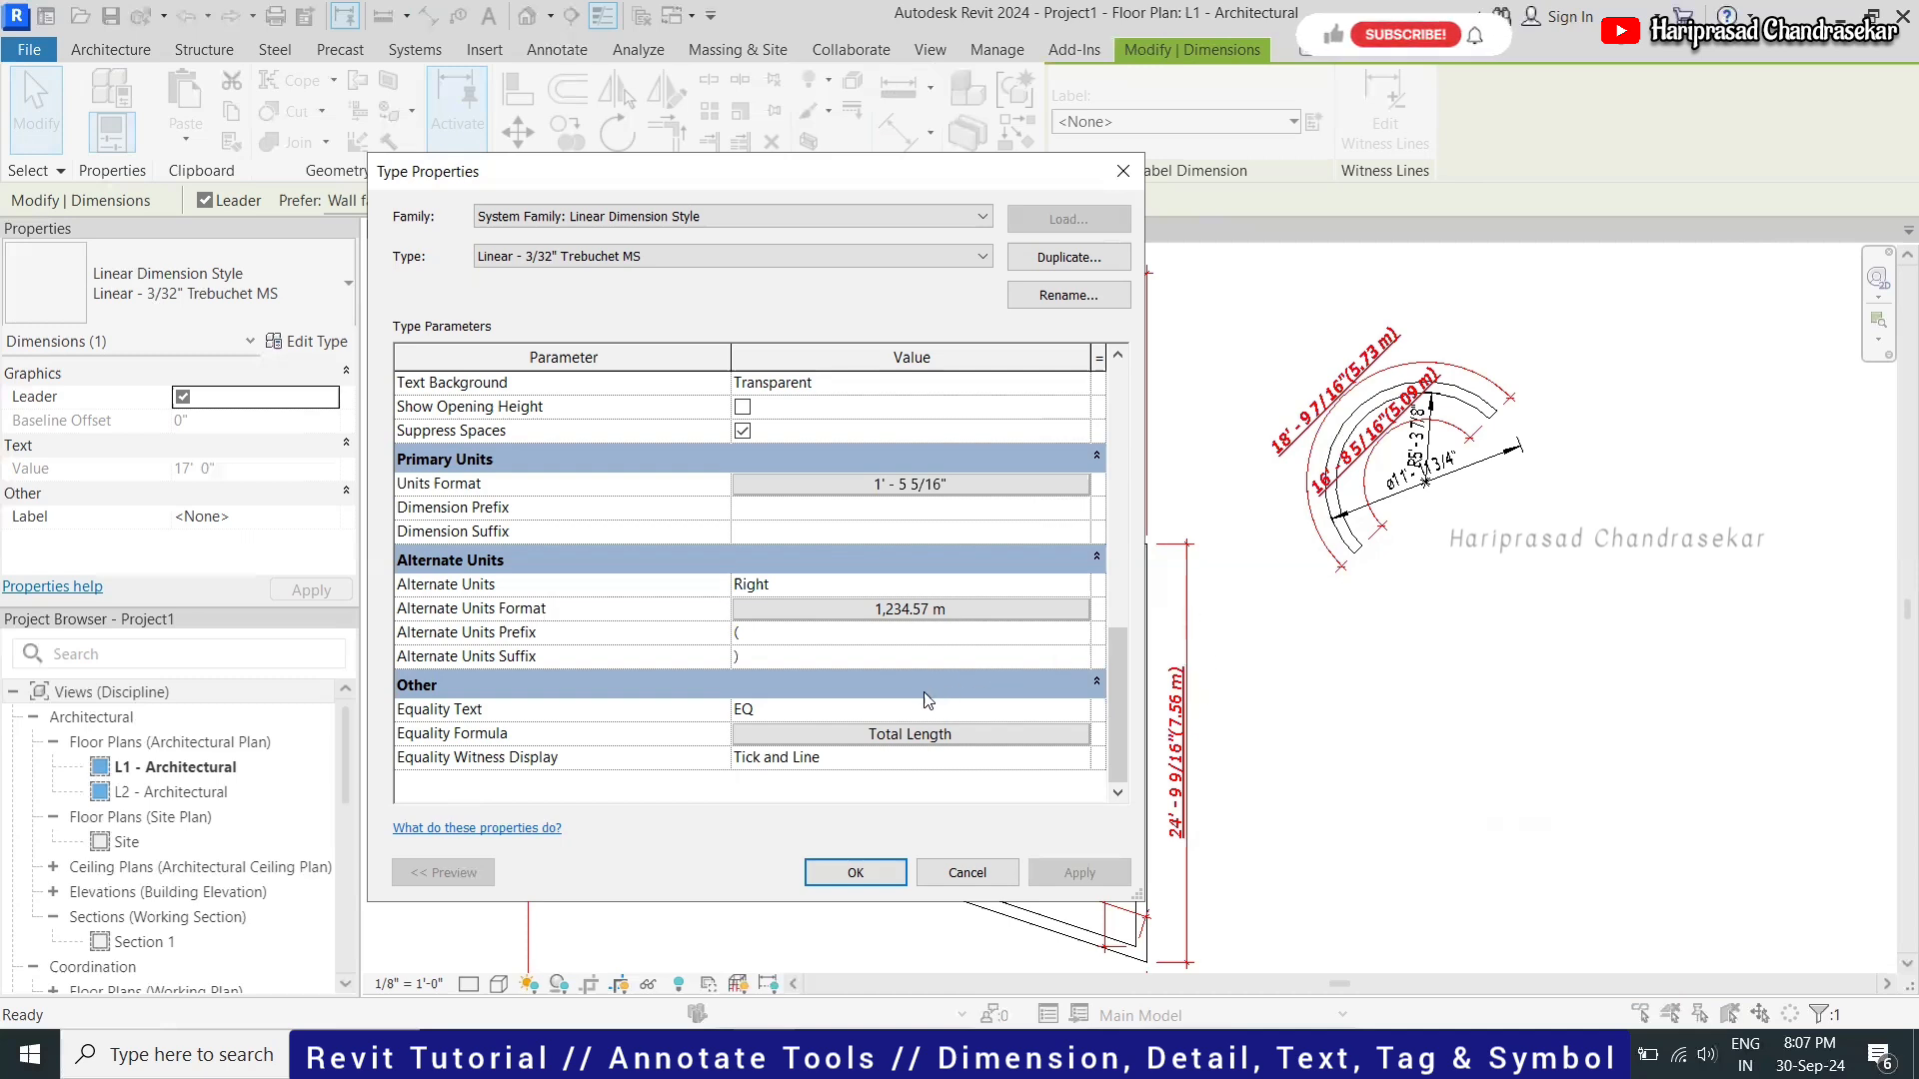
Examine the equality text, equality formula and graphics settings of the linear dimension style, then close its type properties
left_click(848, 707)
left_click(849, 707)
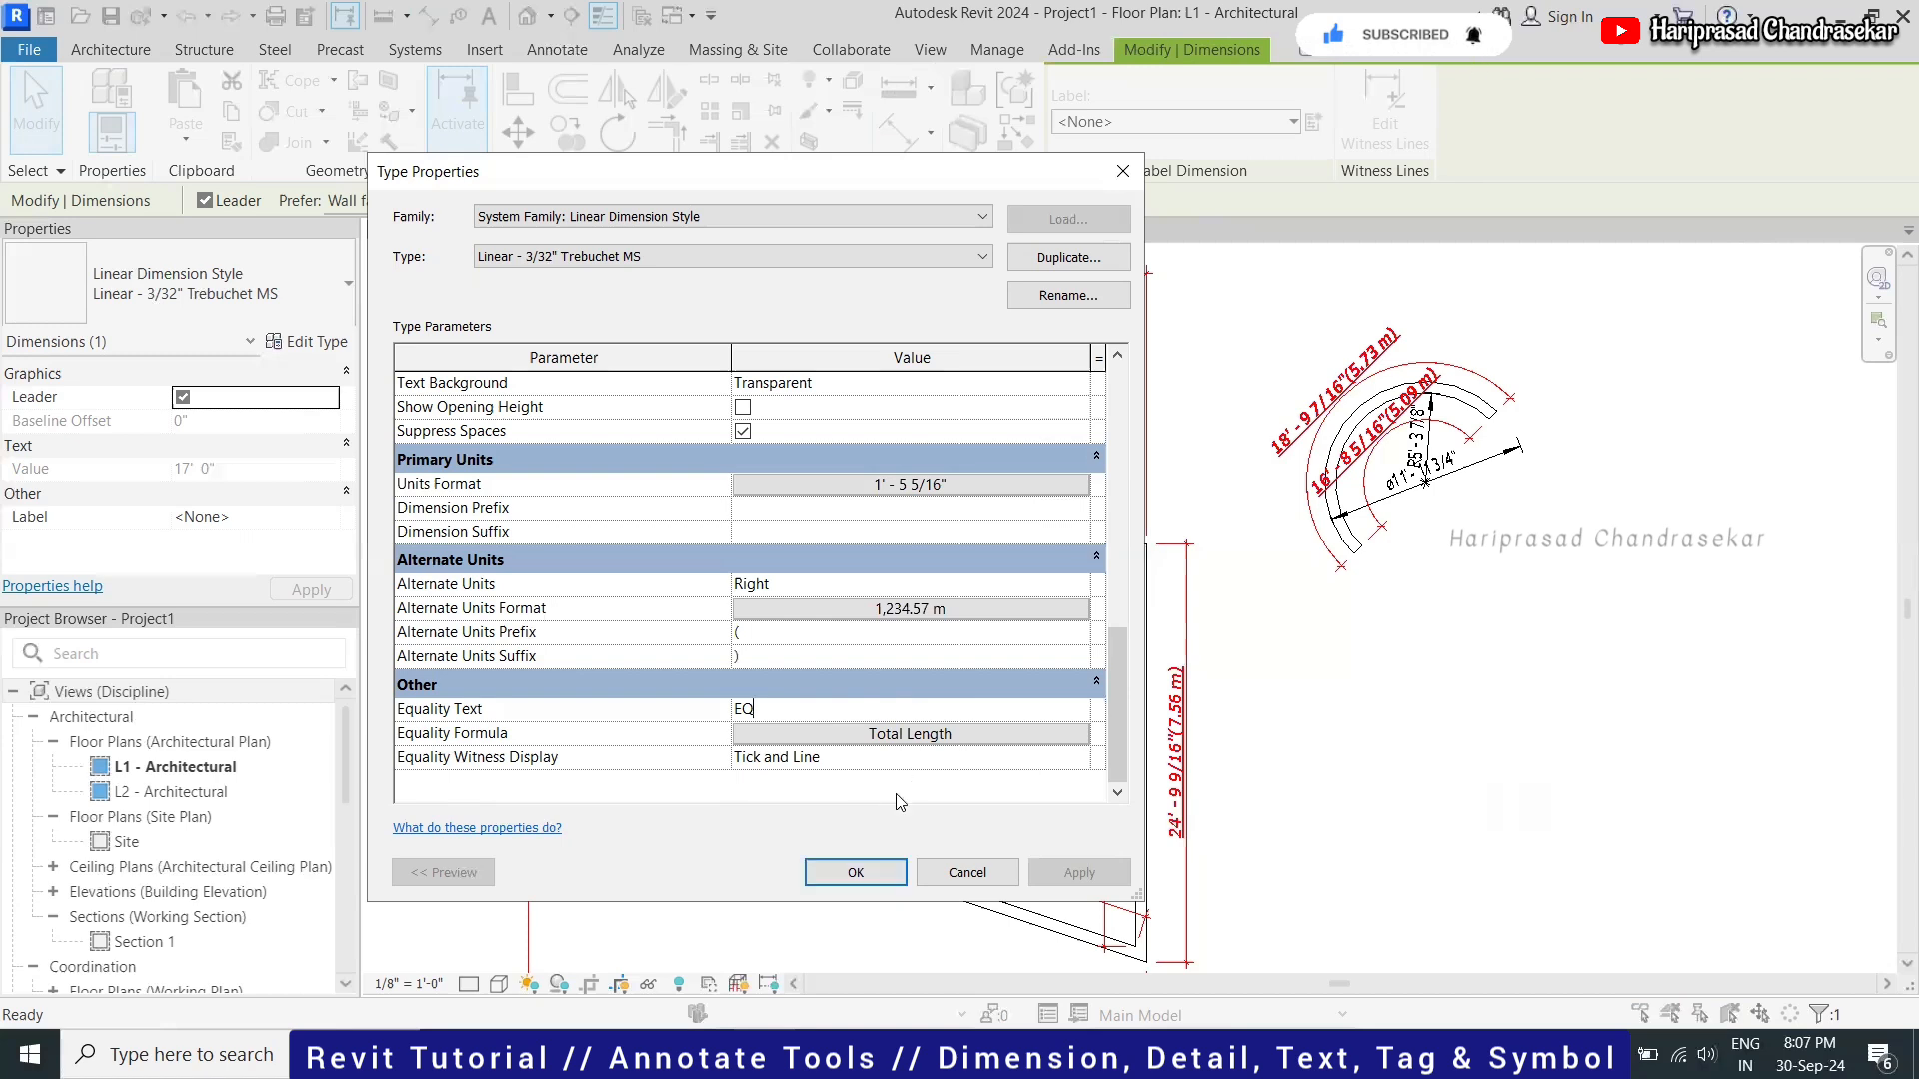
left_click(949, 739)
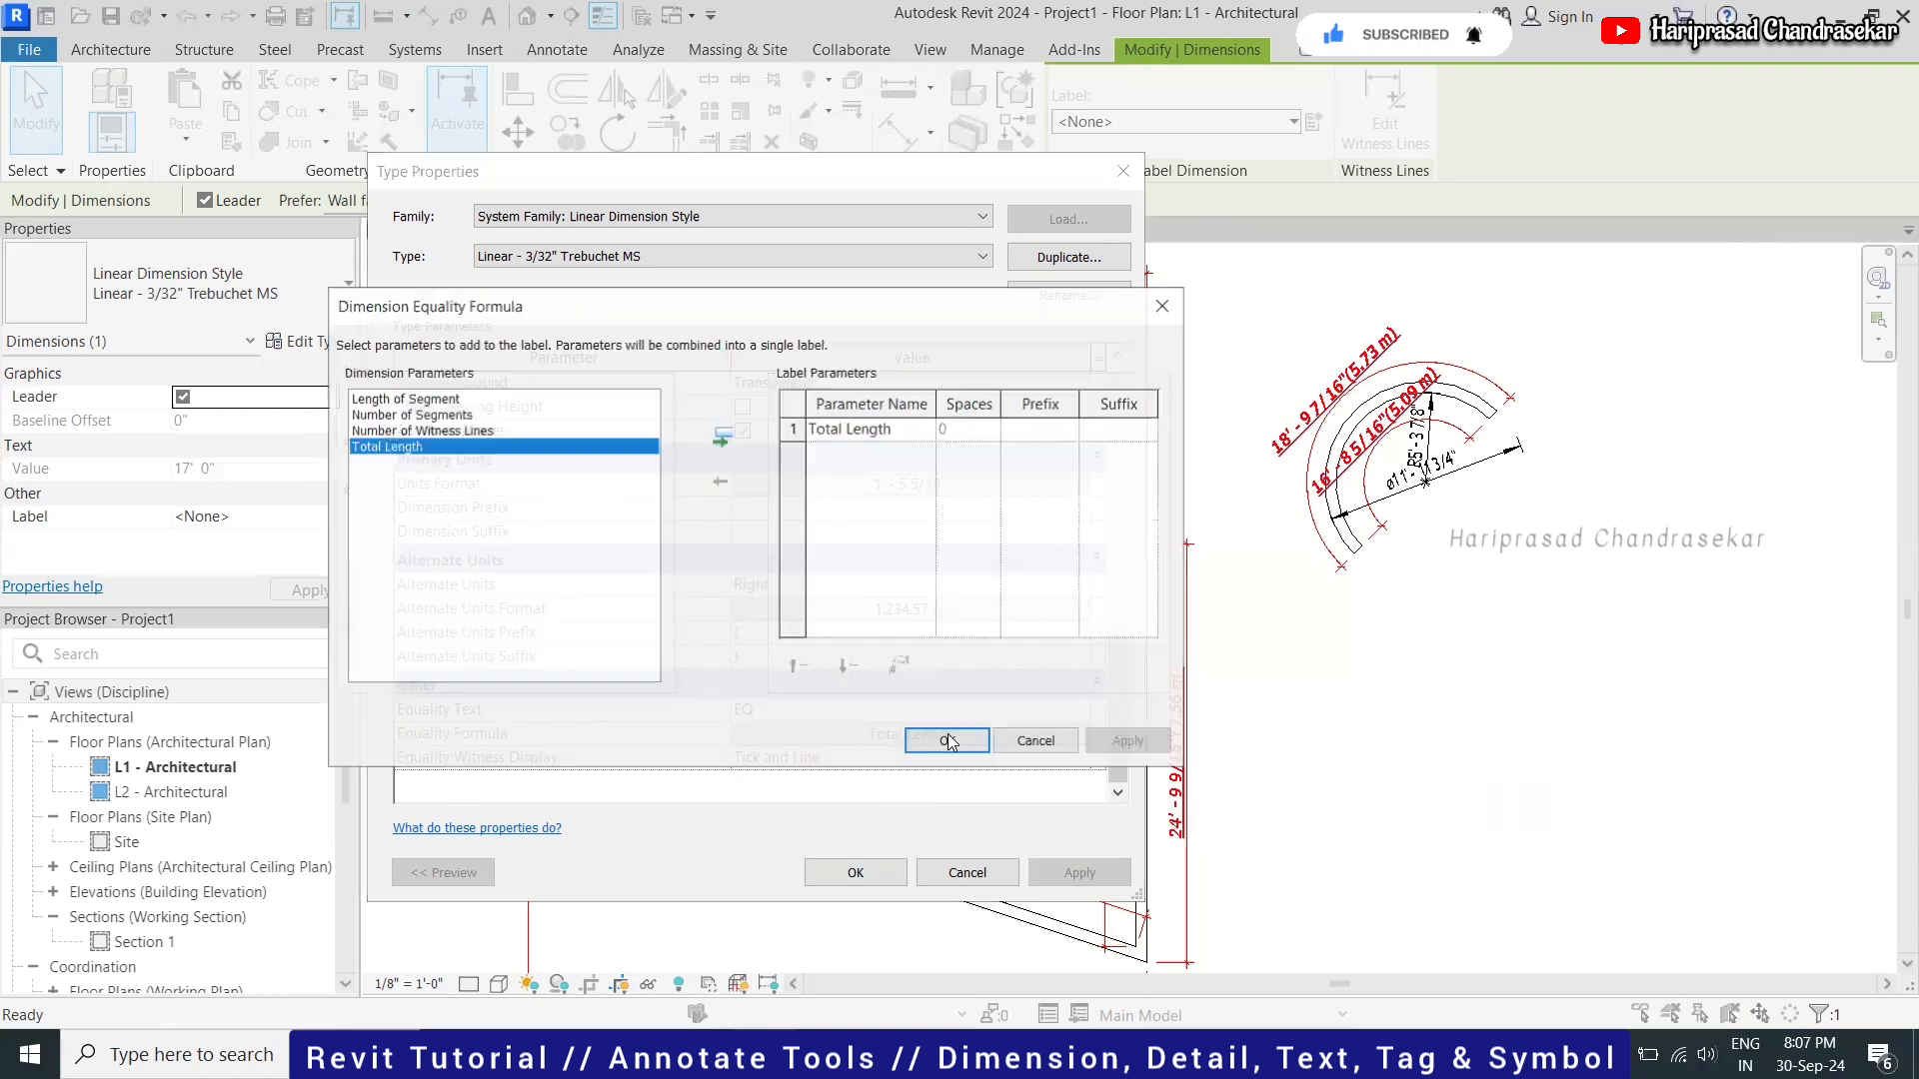
left_click(1036, 742)
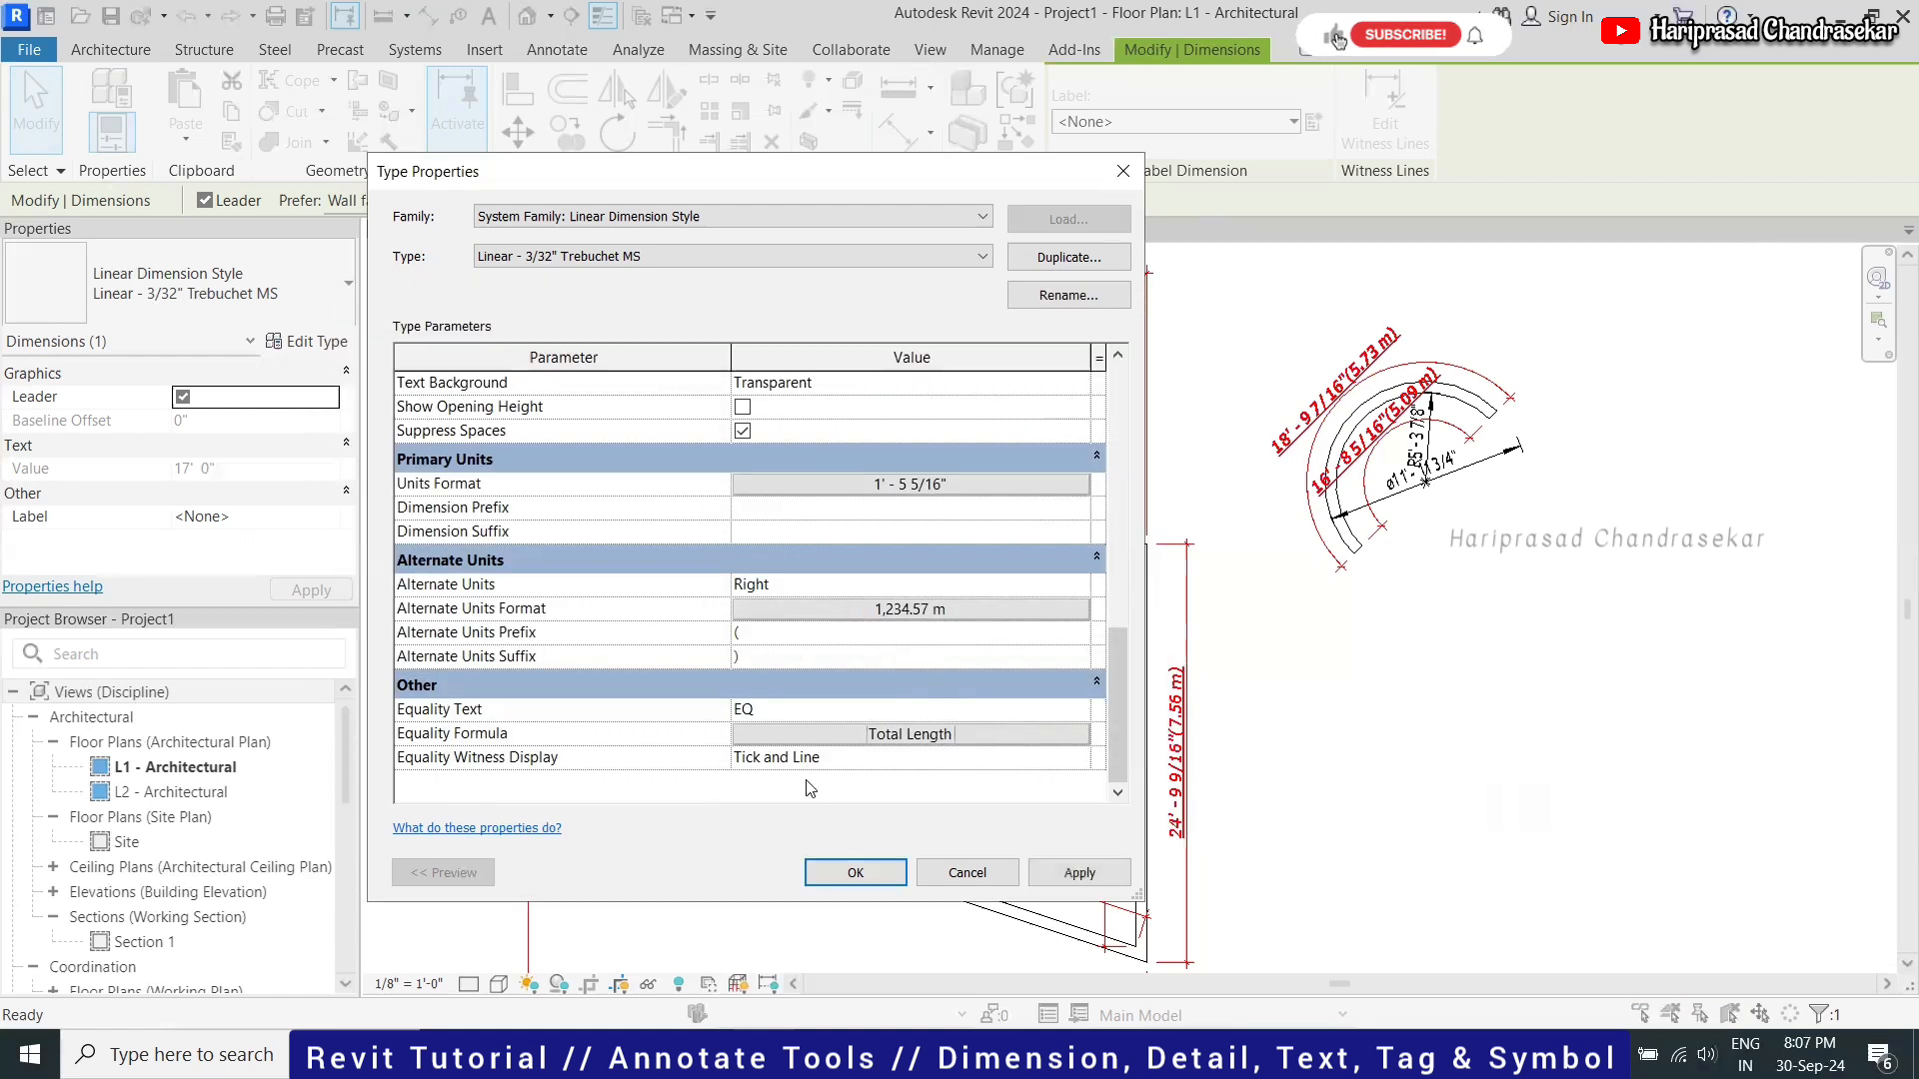
scroll(921, 650, "up", 10)
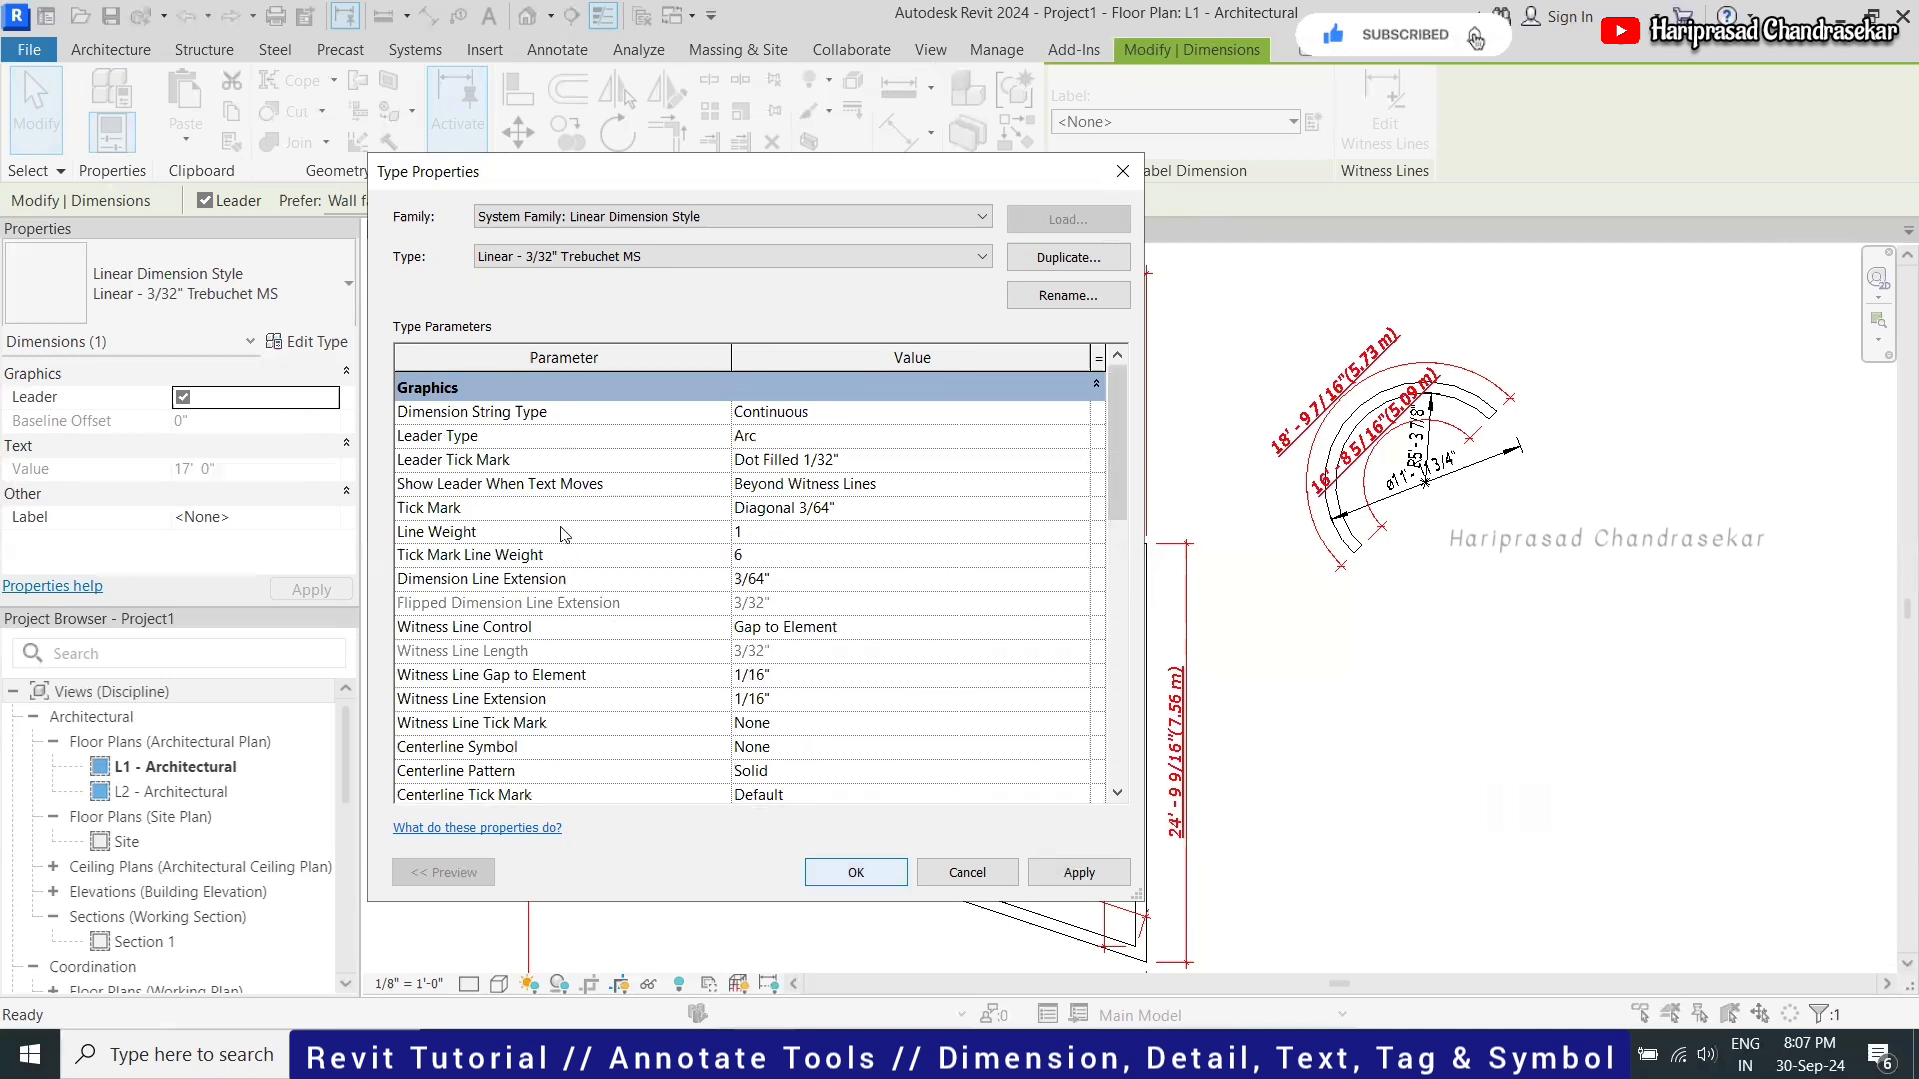
scroll(715, 713, "down", 1)
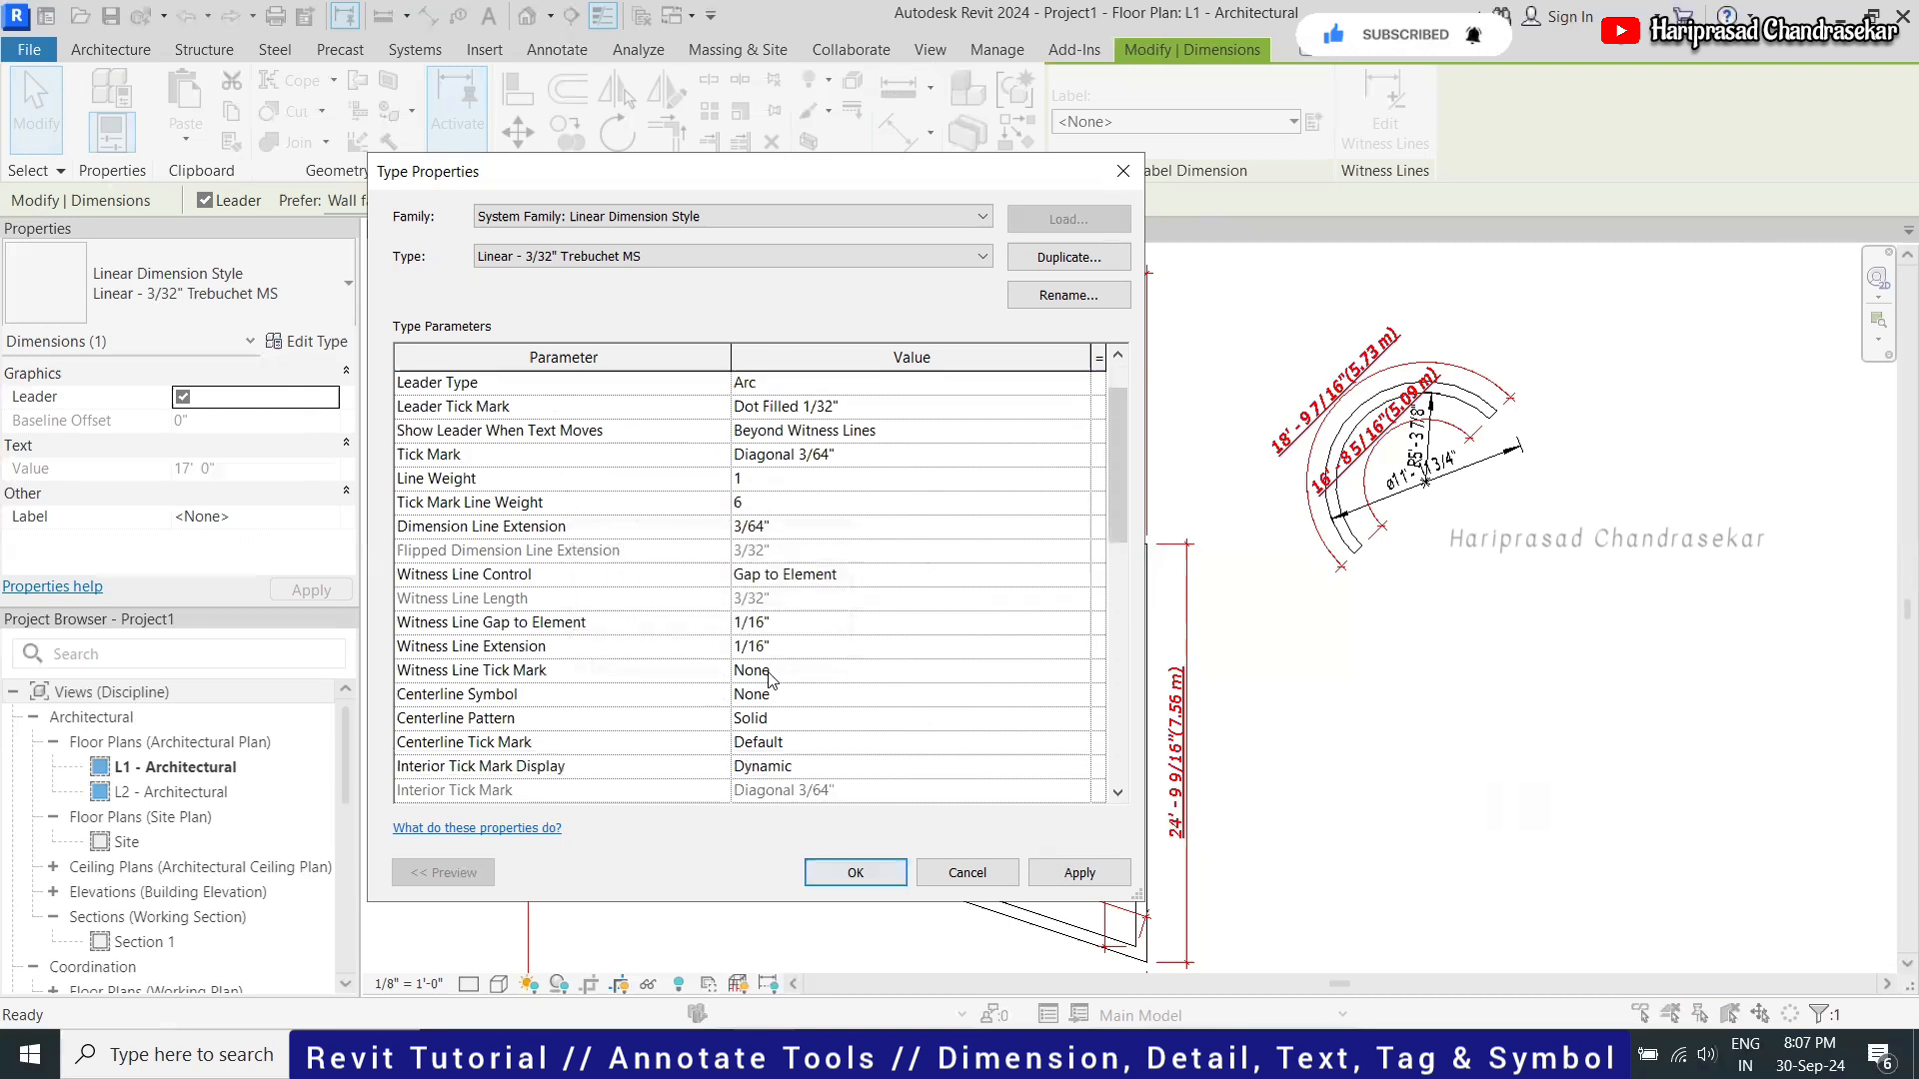
key("Escape")
left_click(1473, 762)
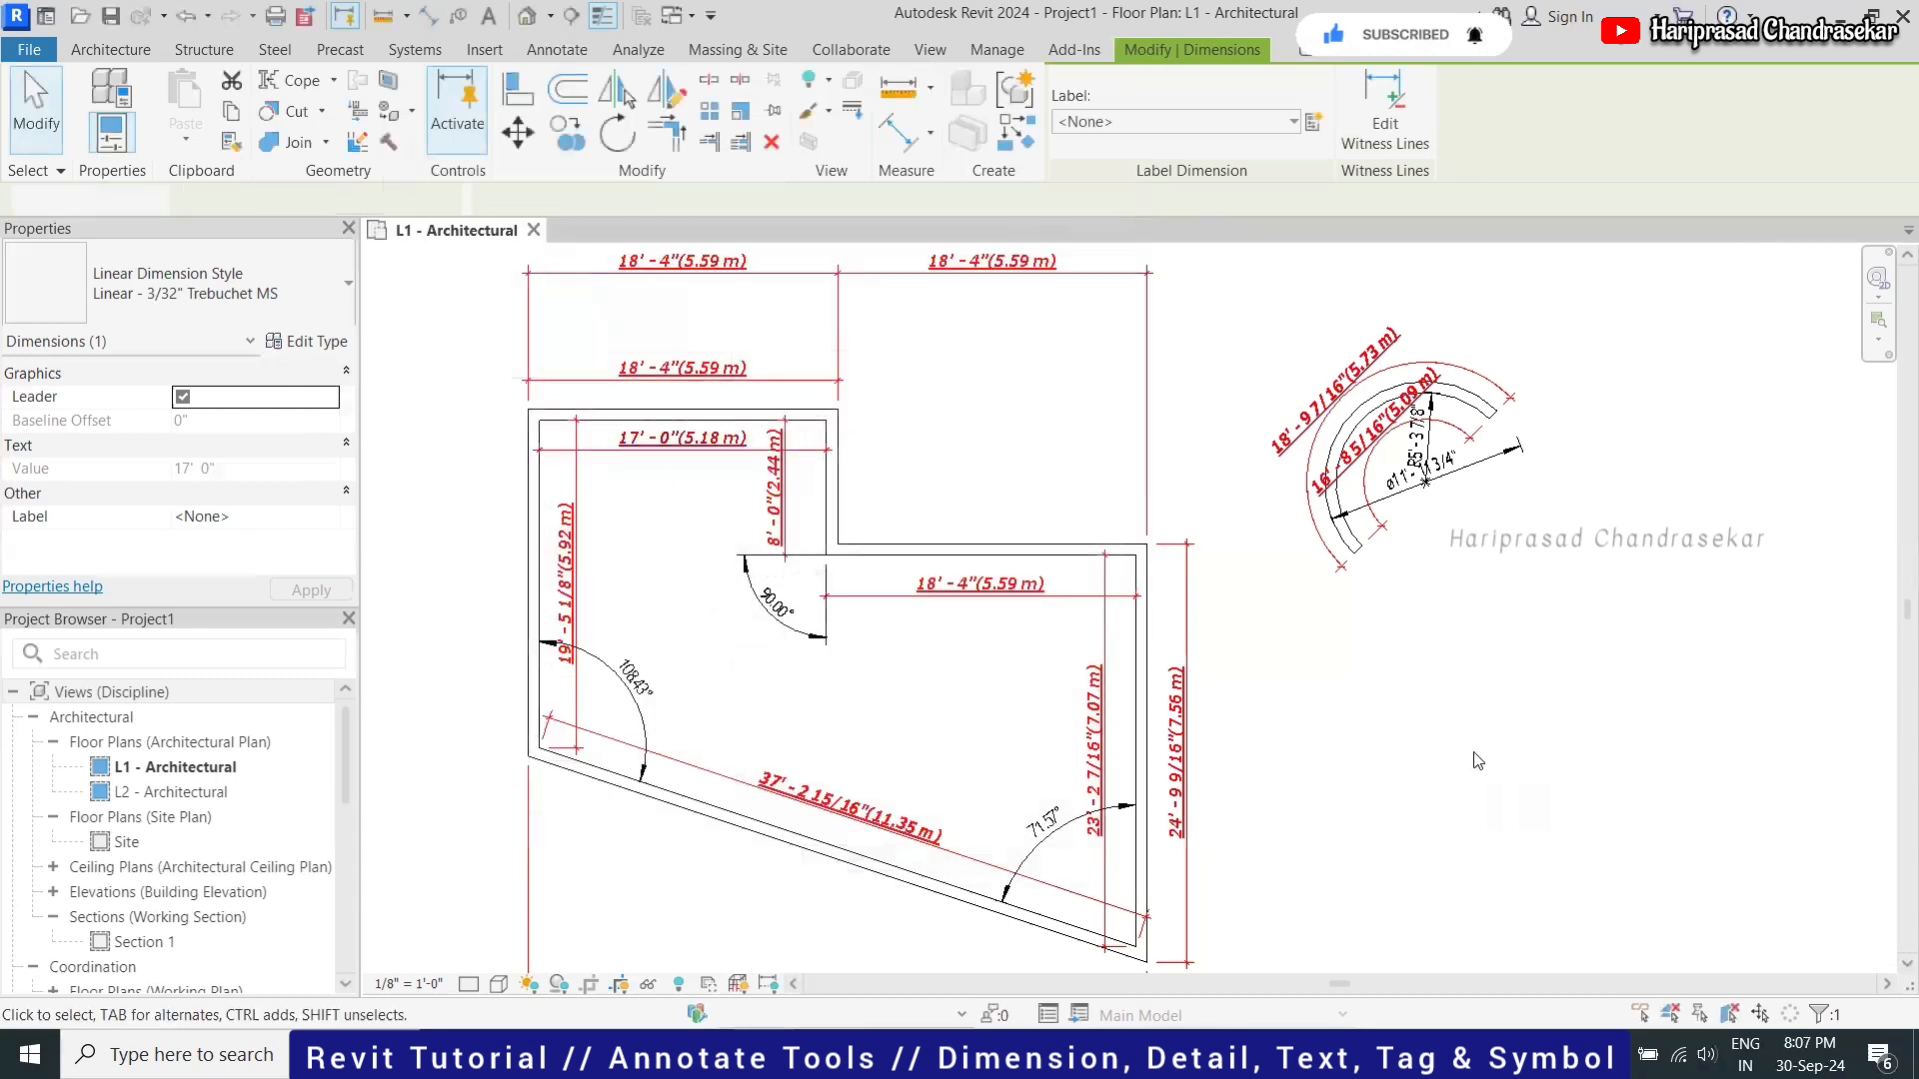
Set the Color of the Angular - 3/32" Trebuchet MS dimension type to Green using the dimension at the plan's lower-left corner
left_click(649, 738)
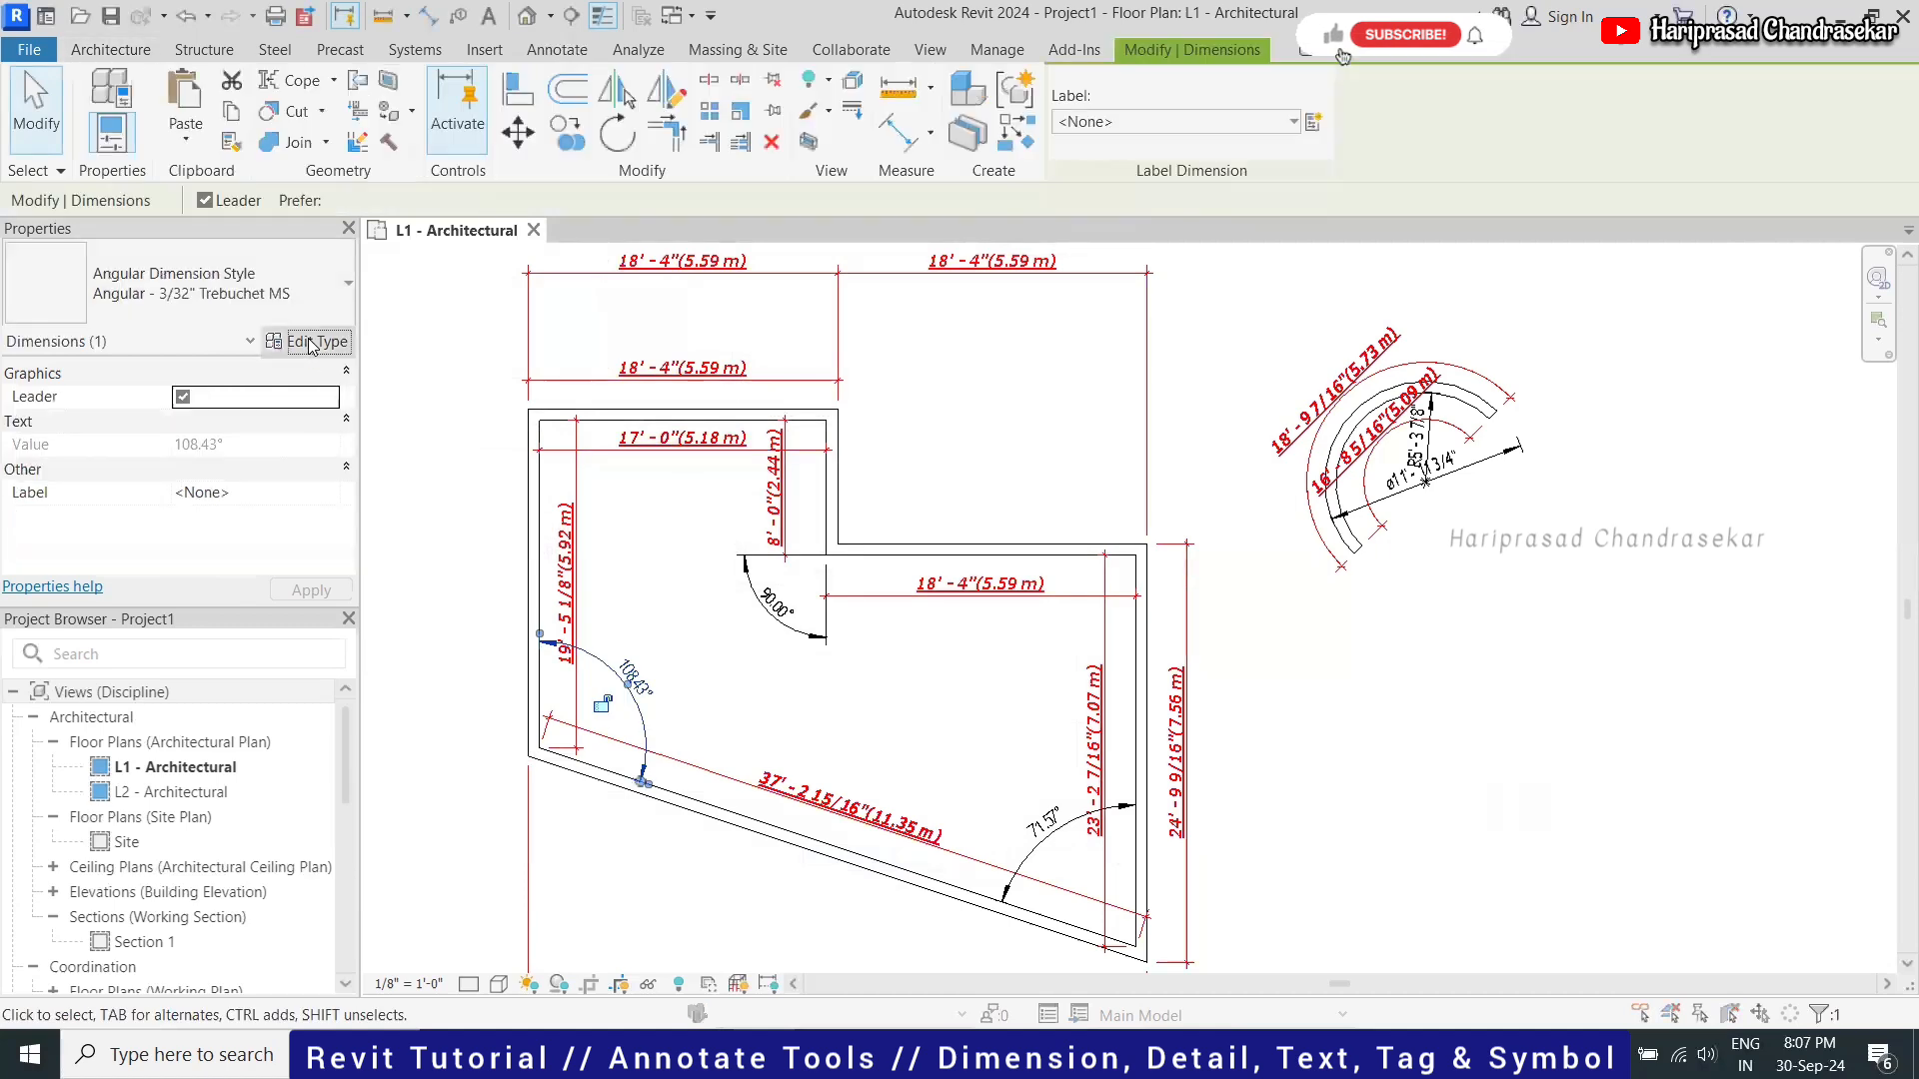
left_click(311, 346)
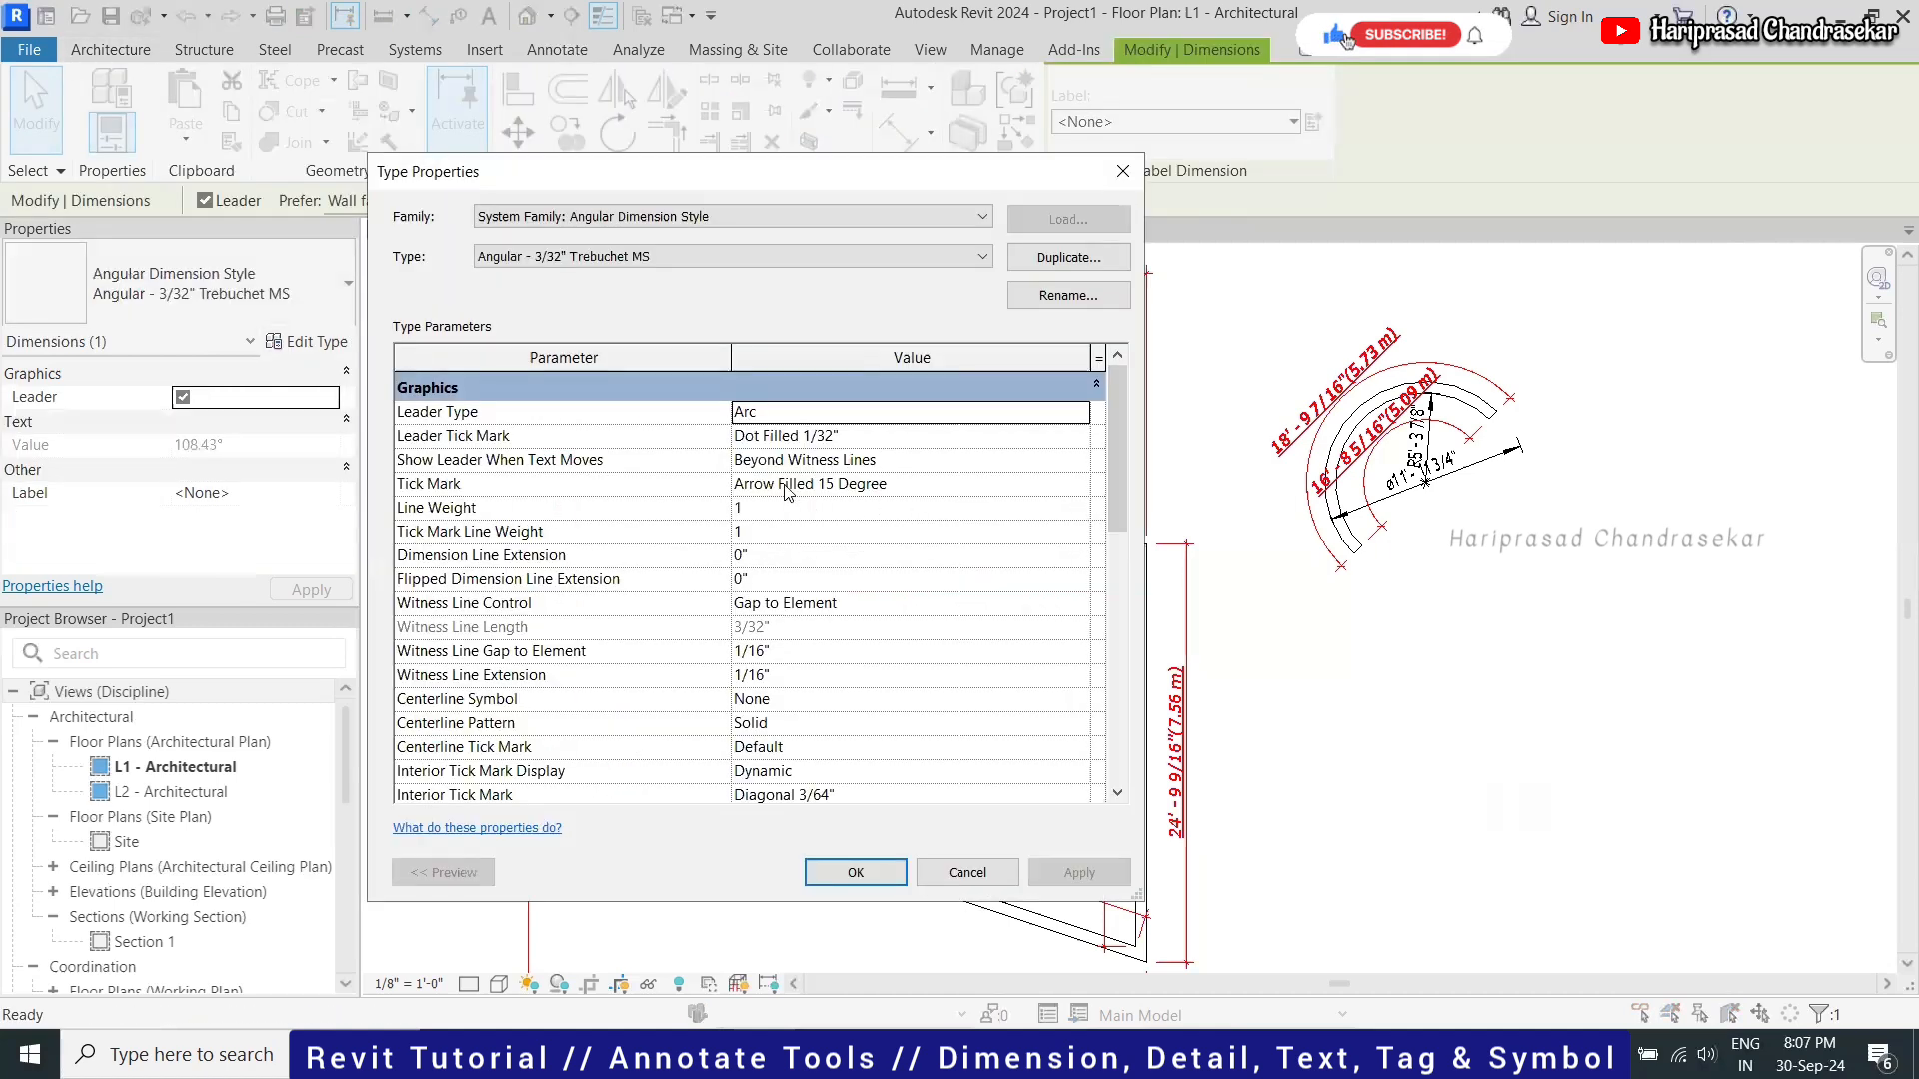
scroll(785, 489, "down", 8)
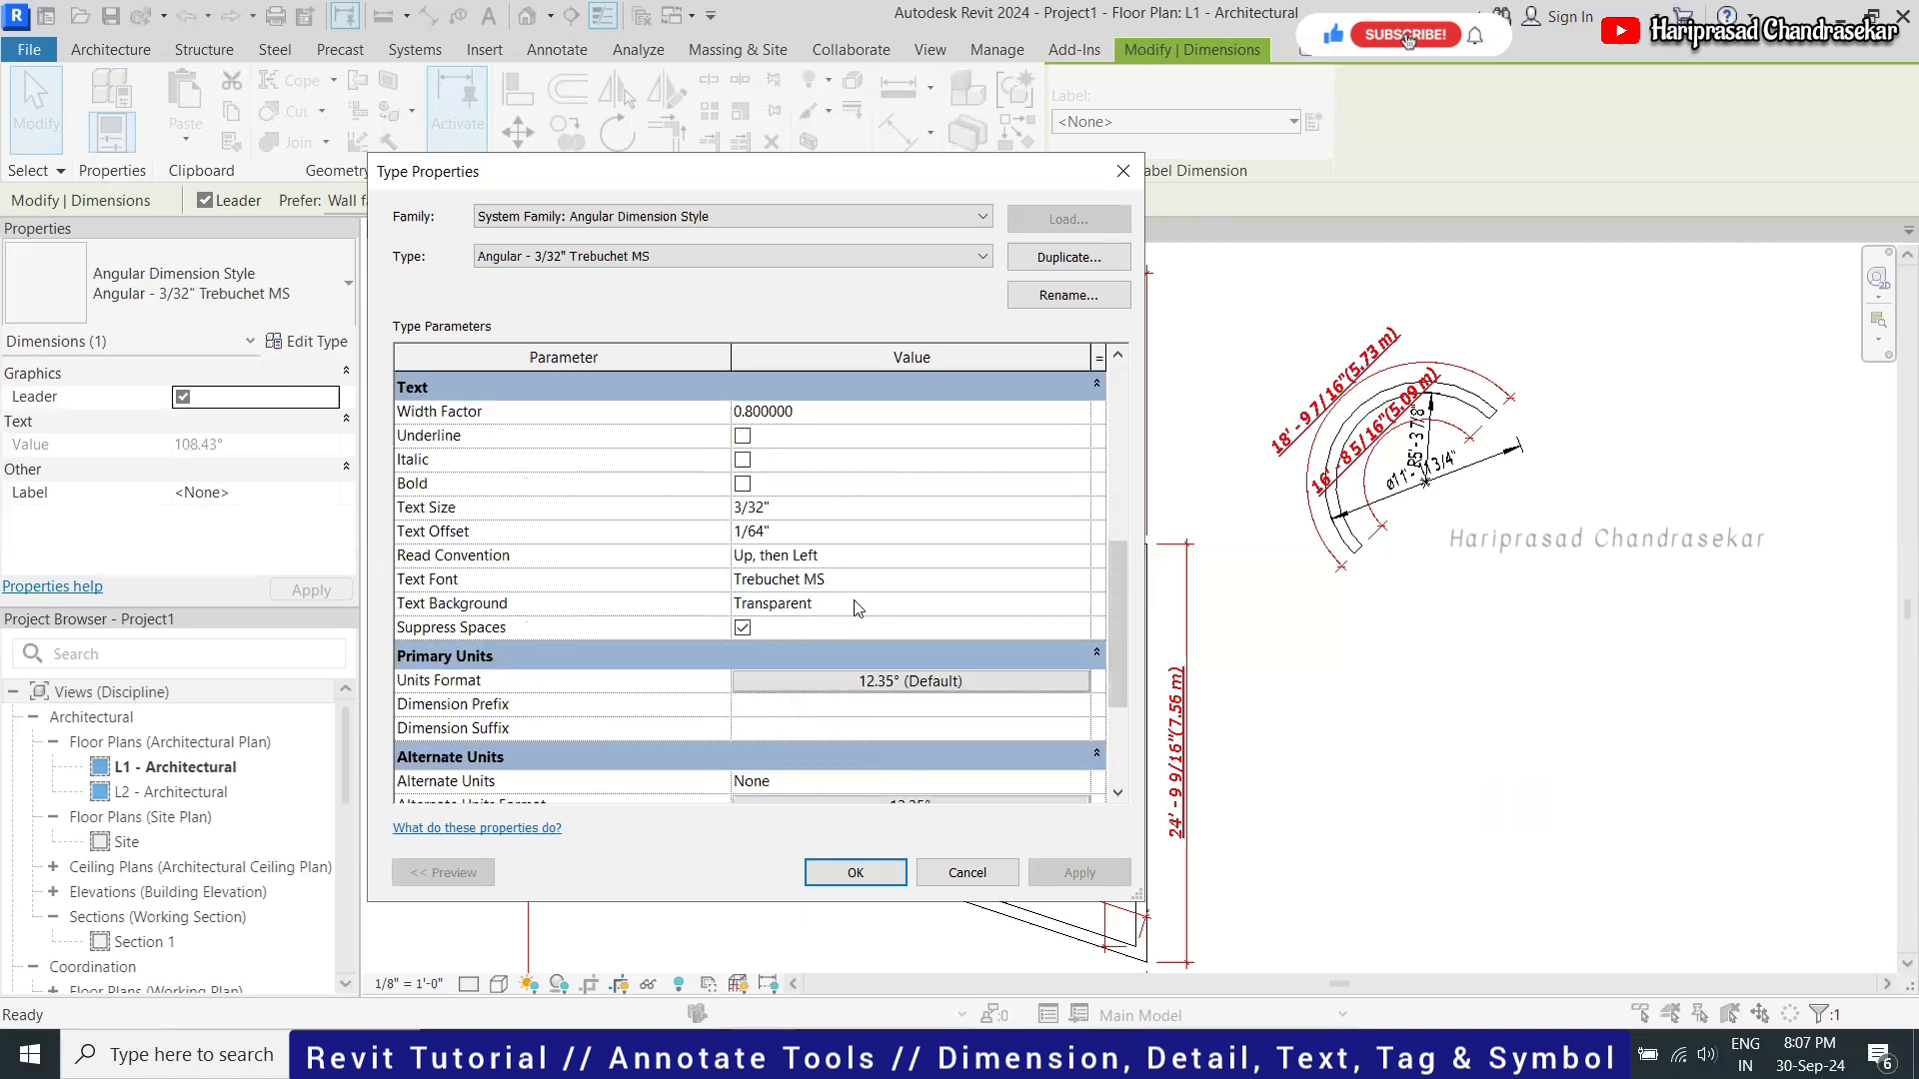
scroll(860, 604, "down", 1)
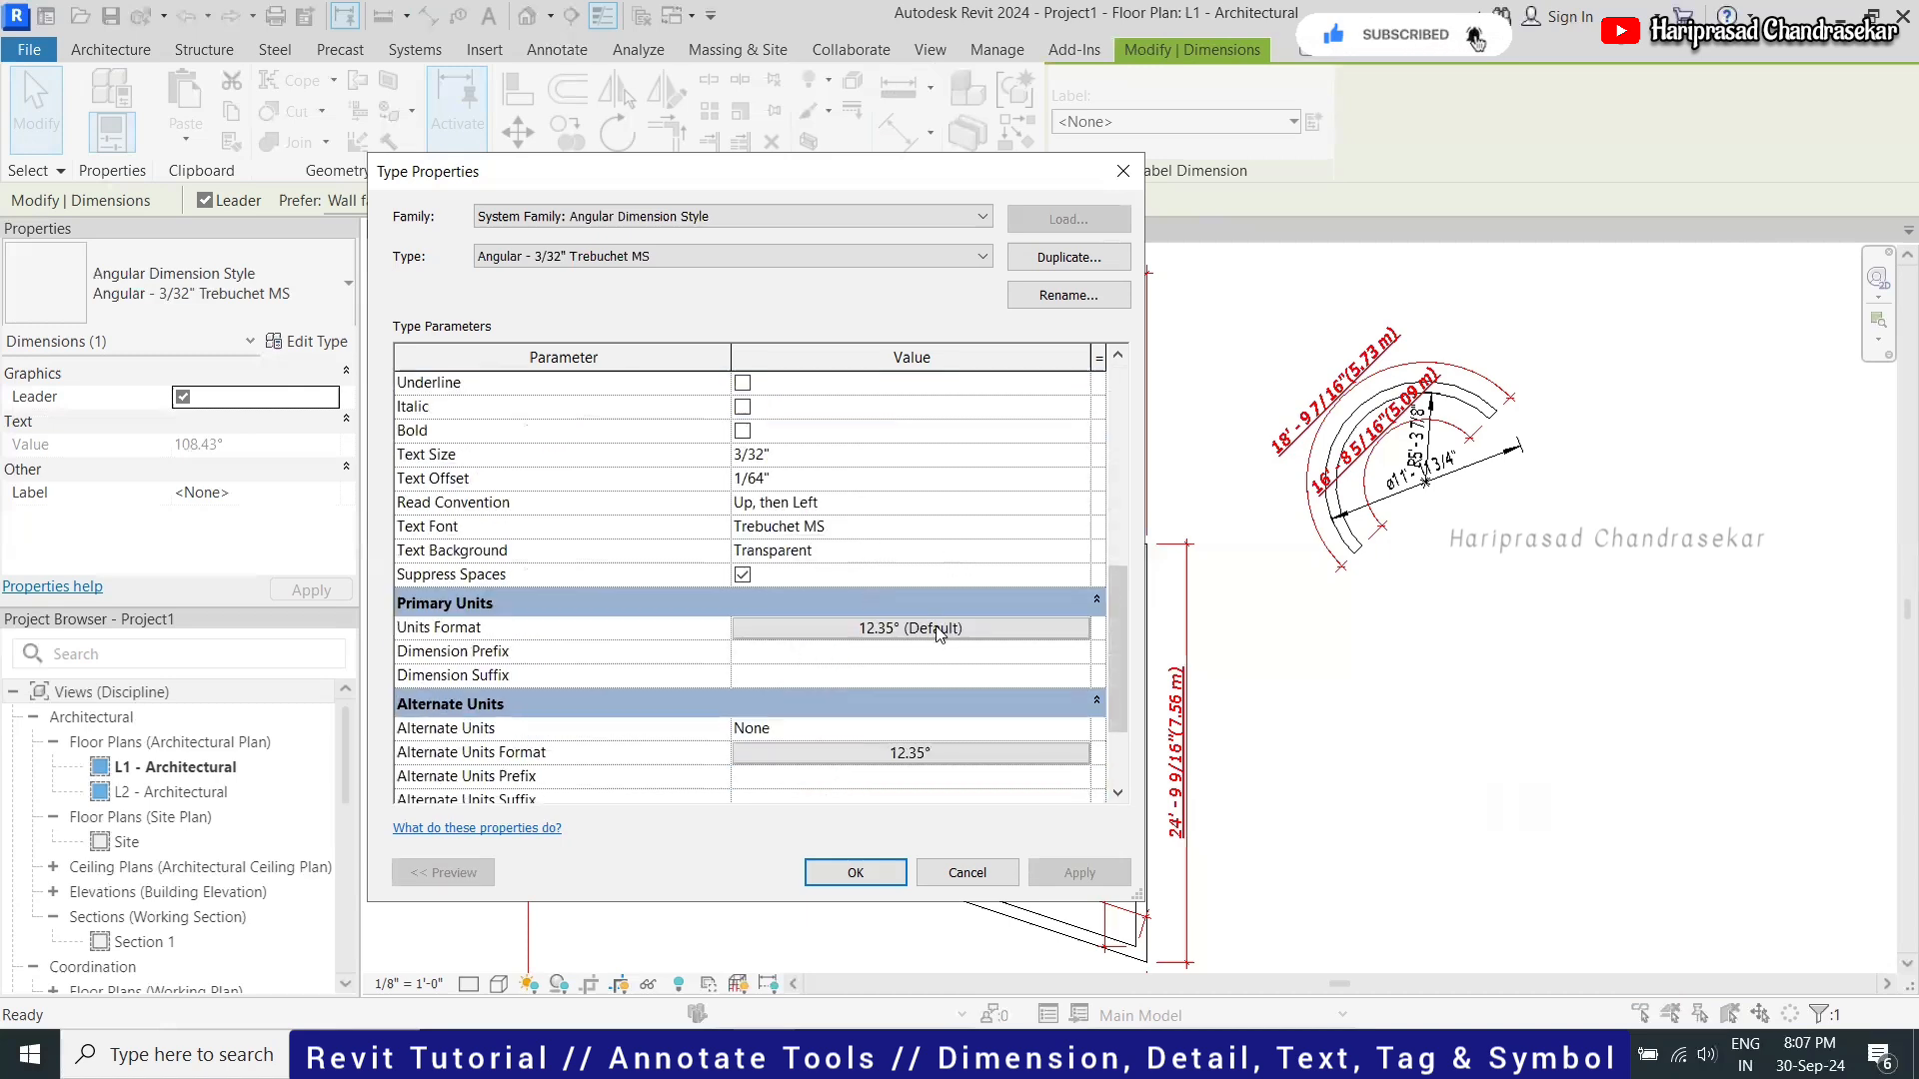
scroll(931, 683, "down", 3)
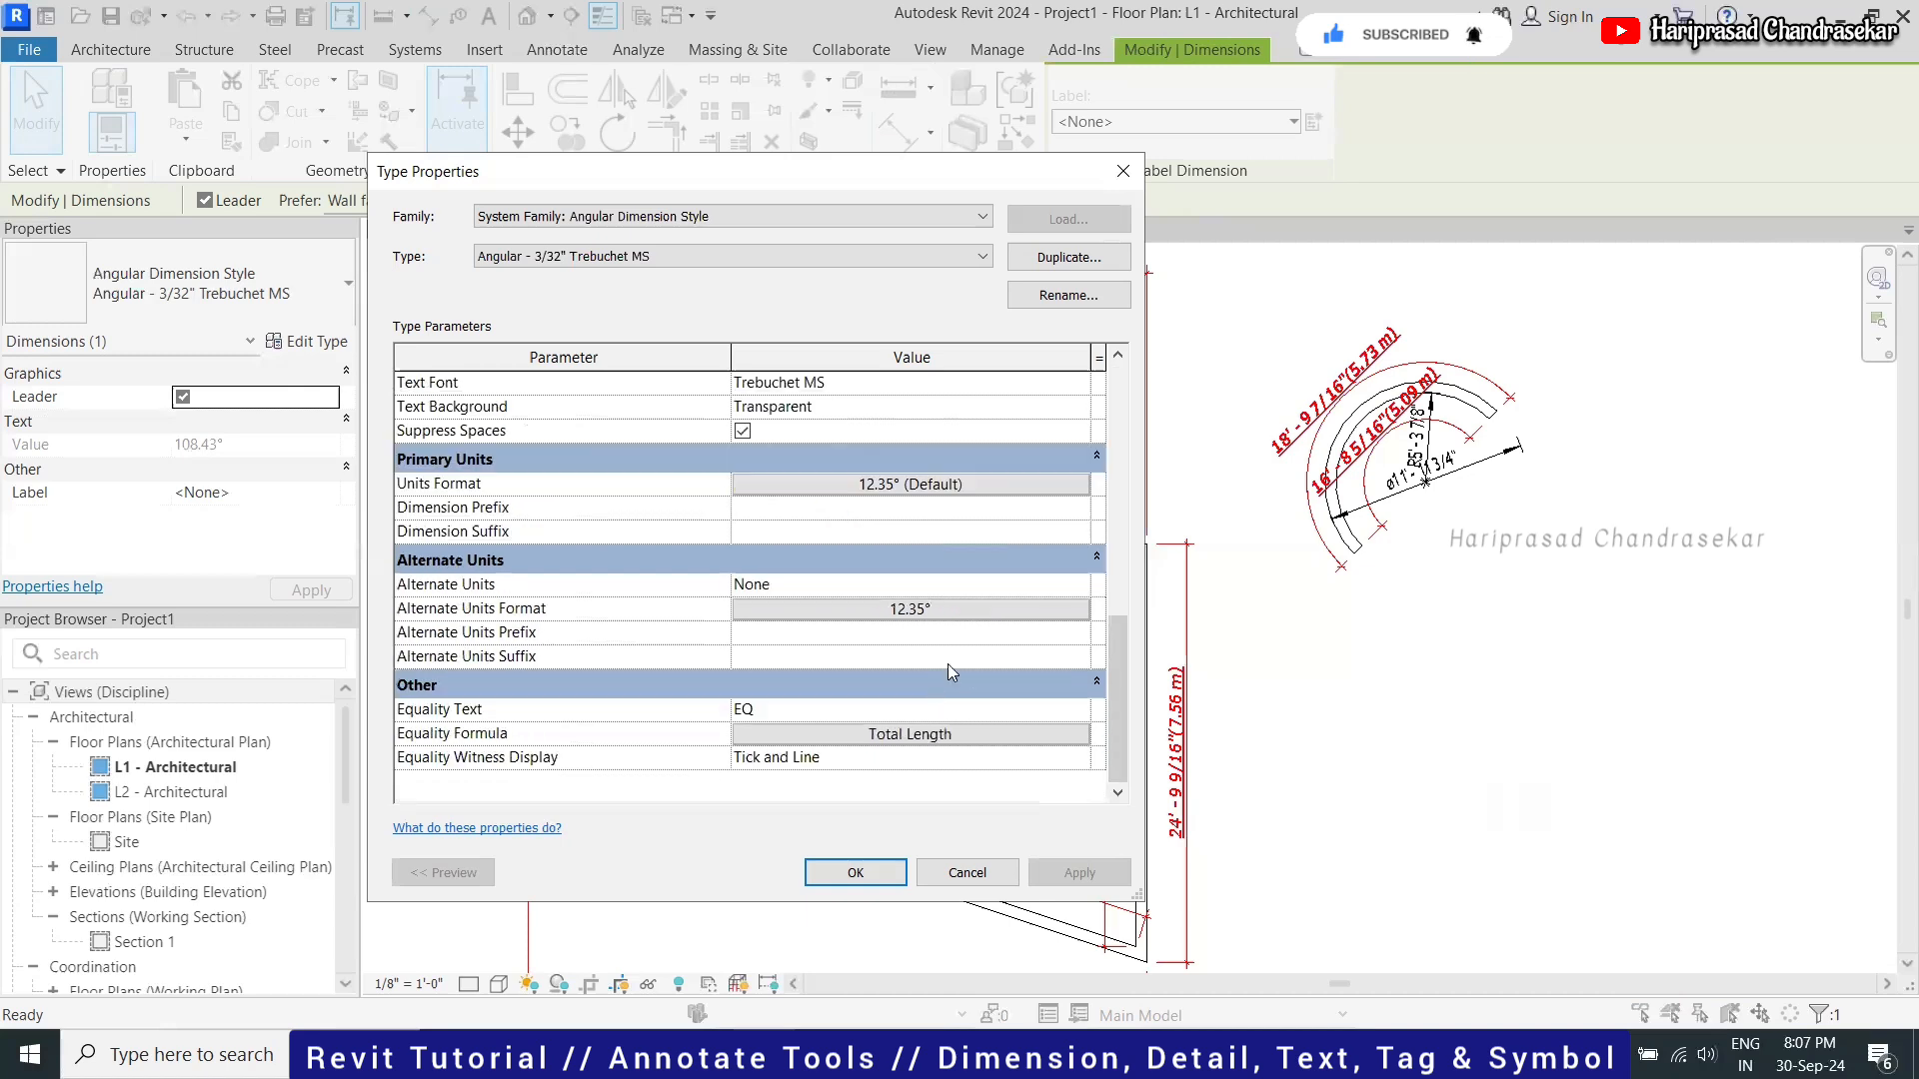
scroll(947, 664, "up", 10)
left_click(847, 766)
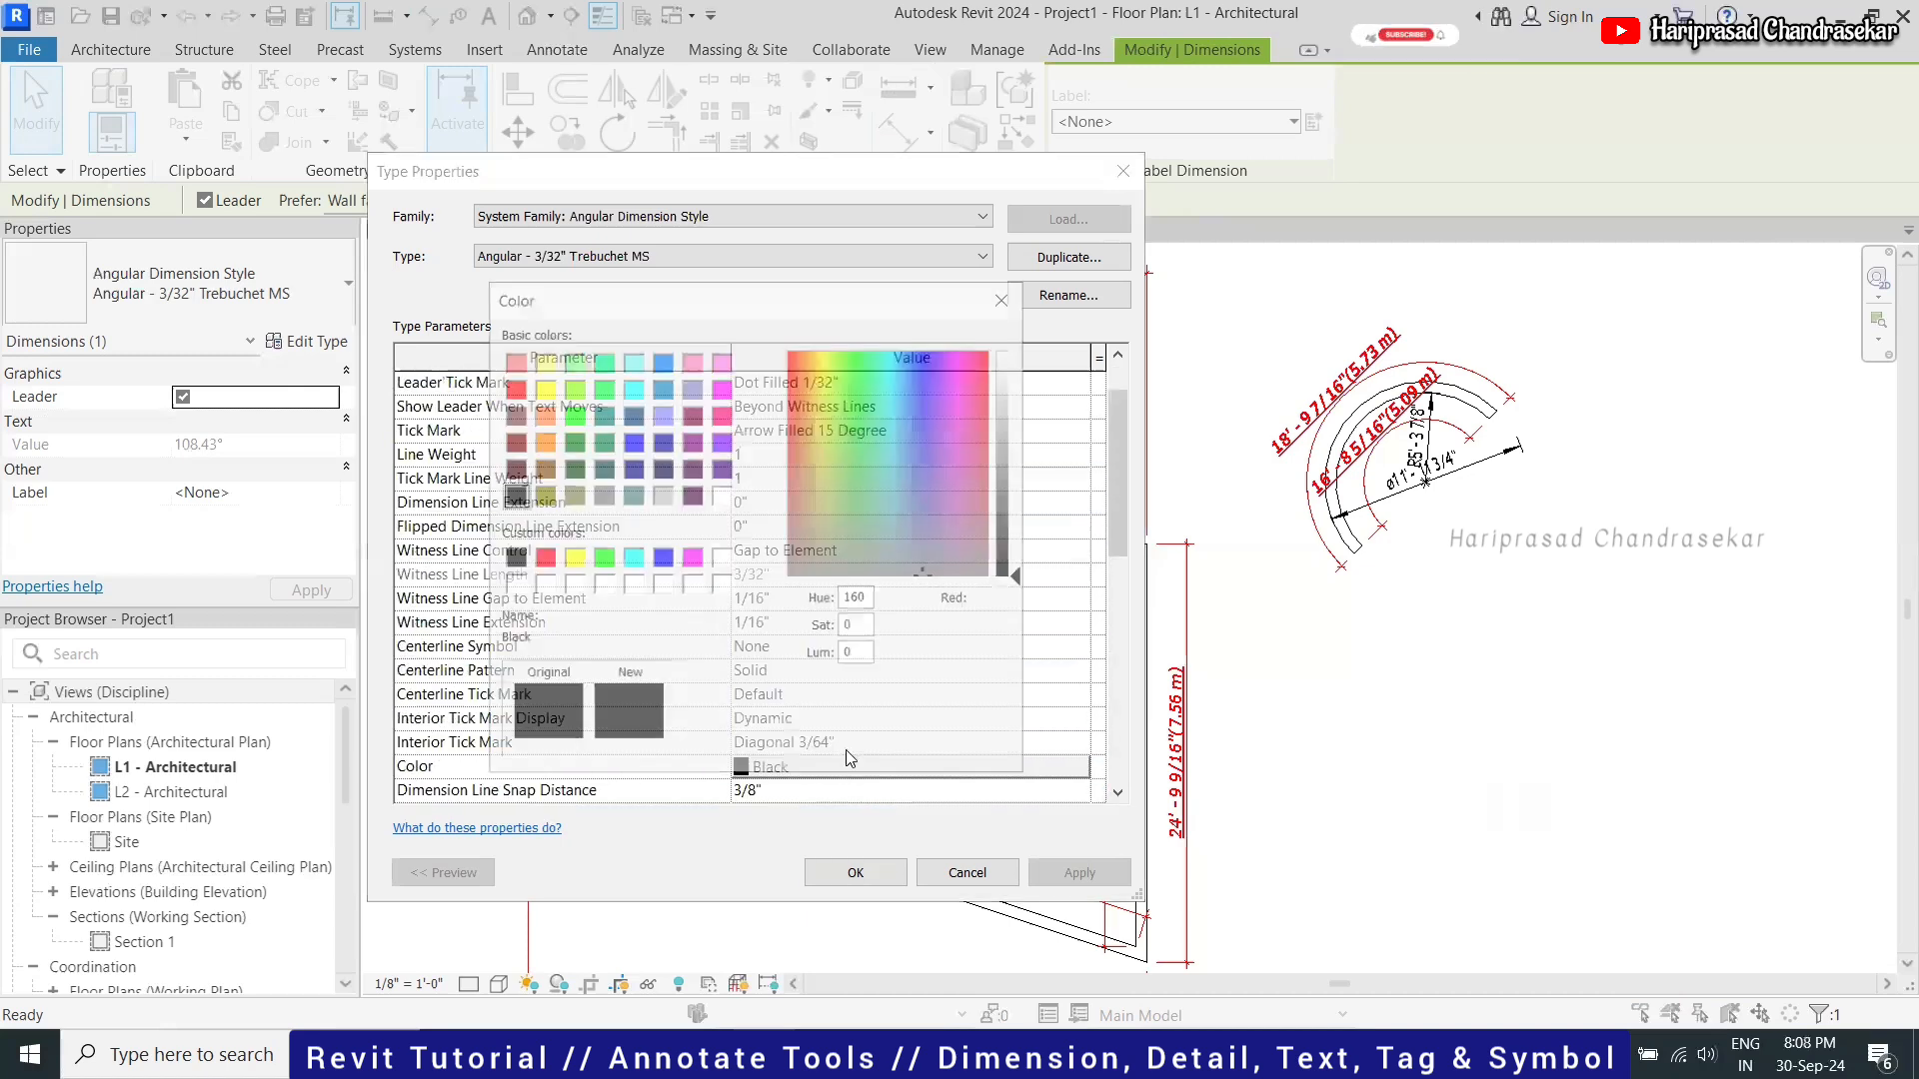
left_click(600, 557)
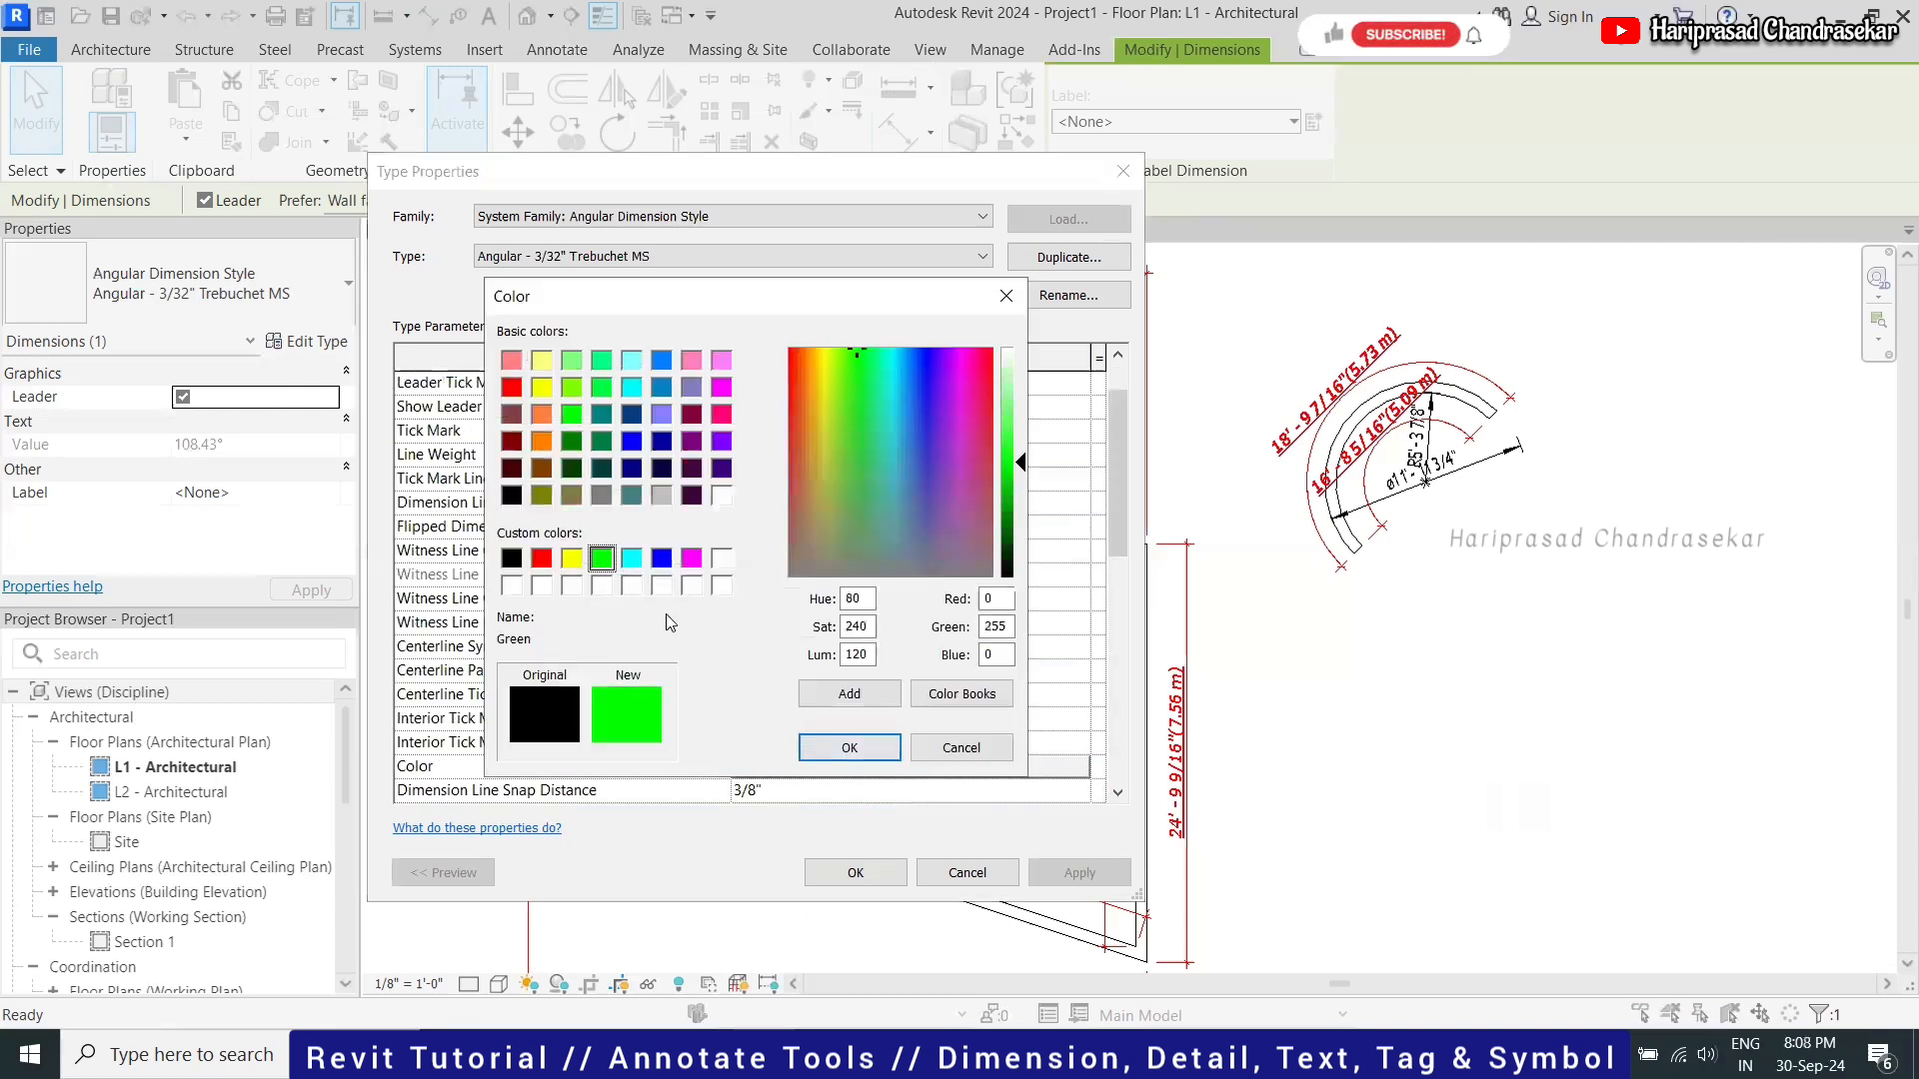
left_click(849, 748)
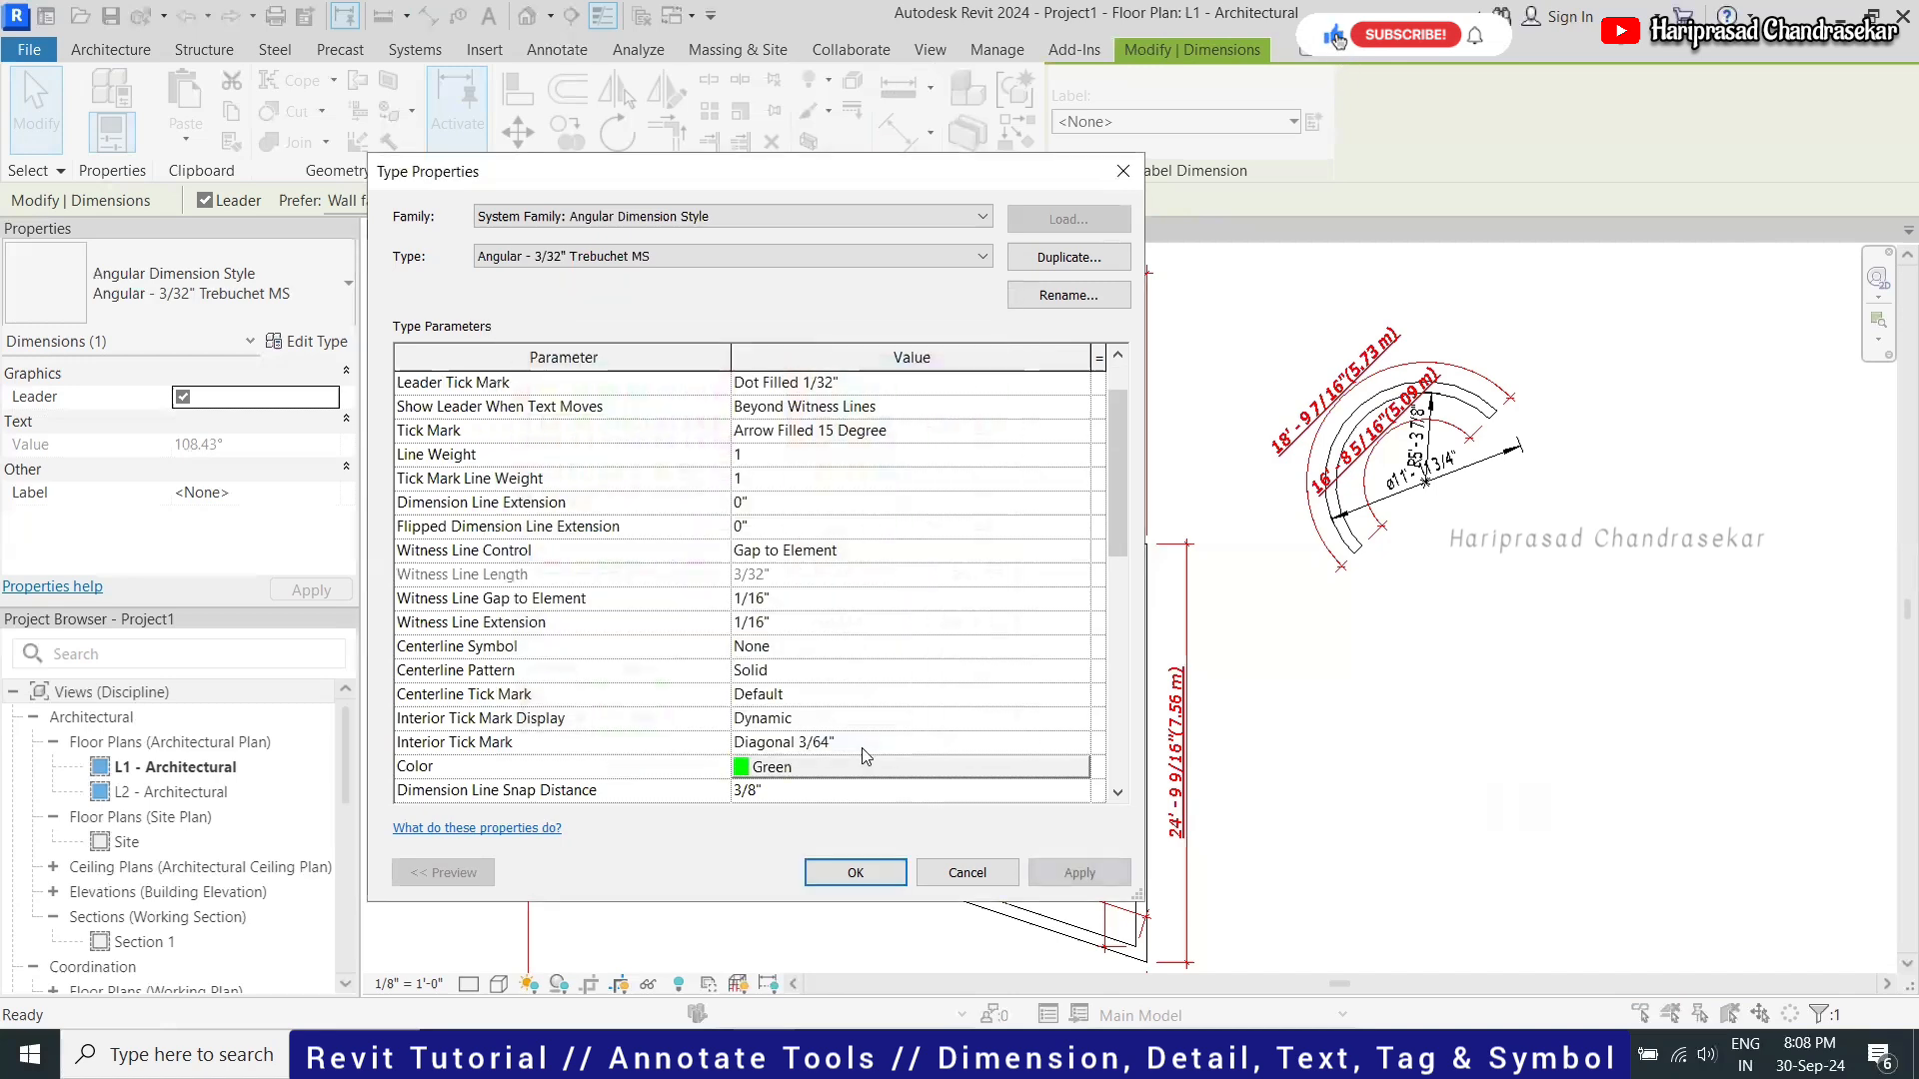
left_click(855, 873)
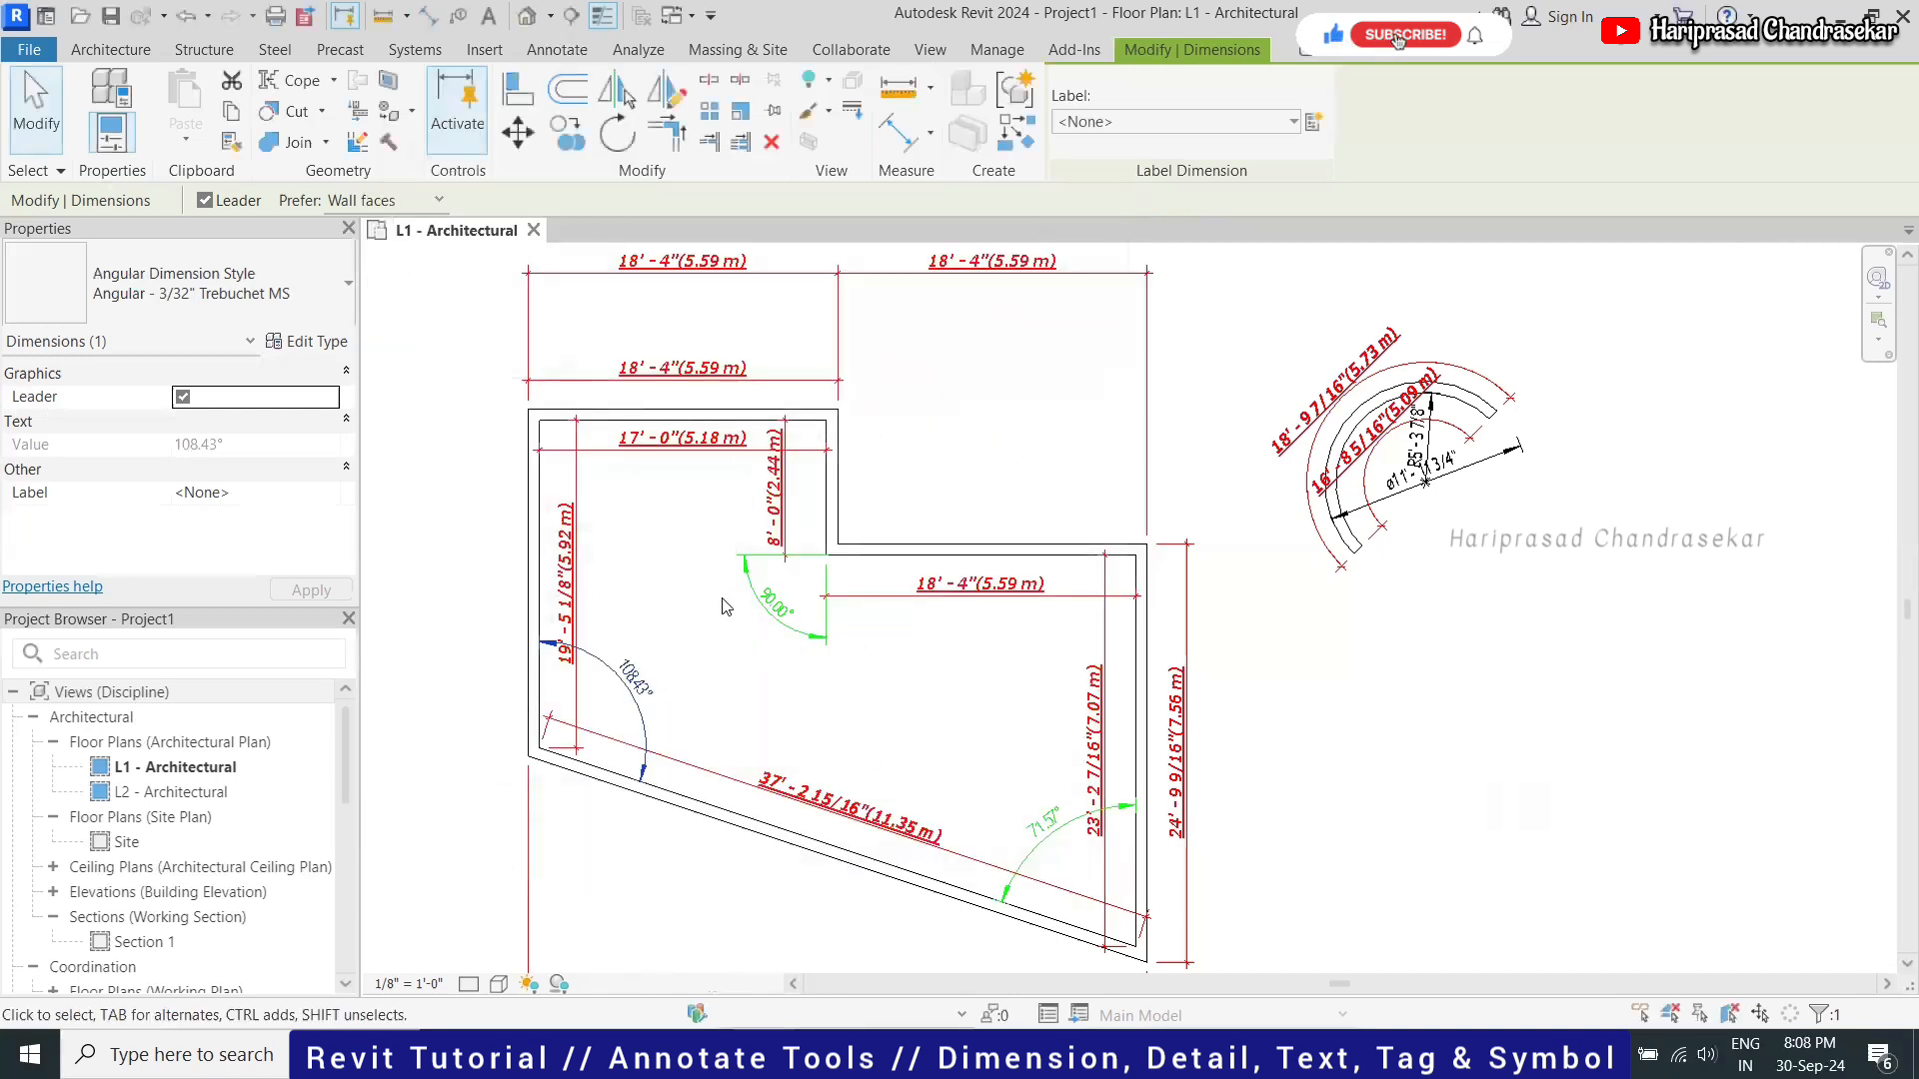
left_click(785, 722)
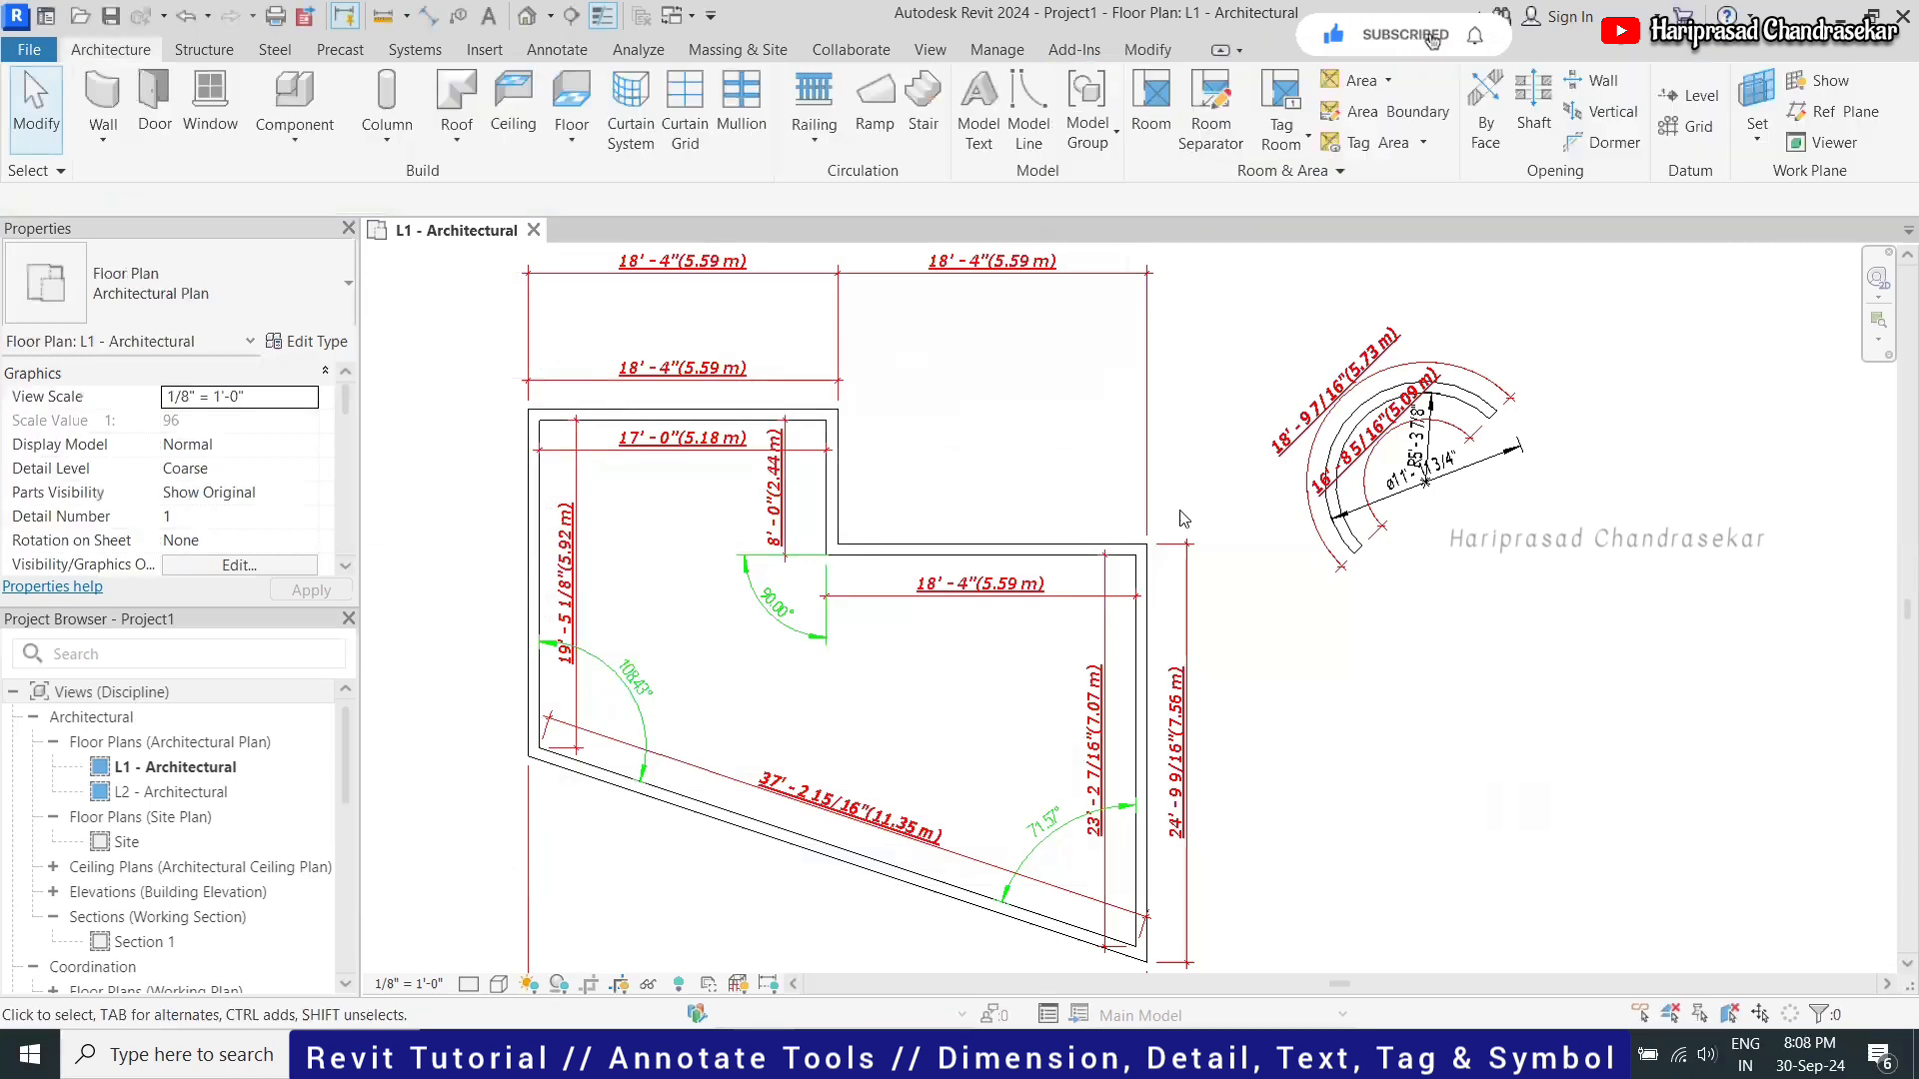
Enable Bold, Italic and Underline for the text of the curved wall's Diameter - 3/32" Trebuchet MS dimension type
left_click(1512, 478)
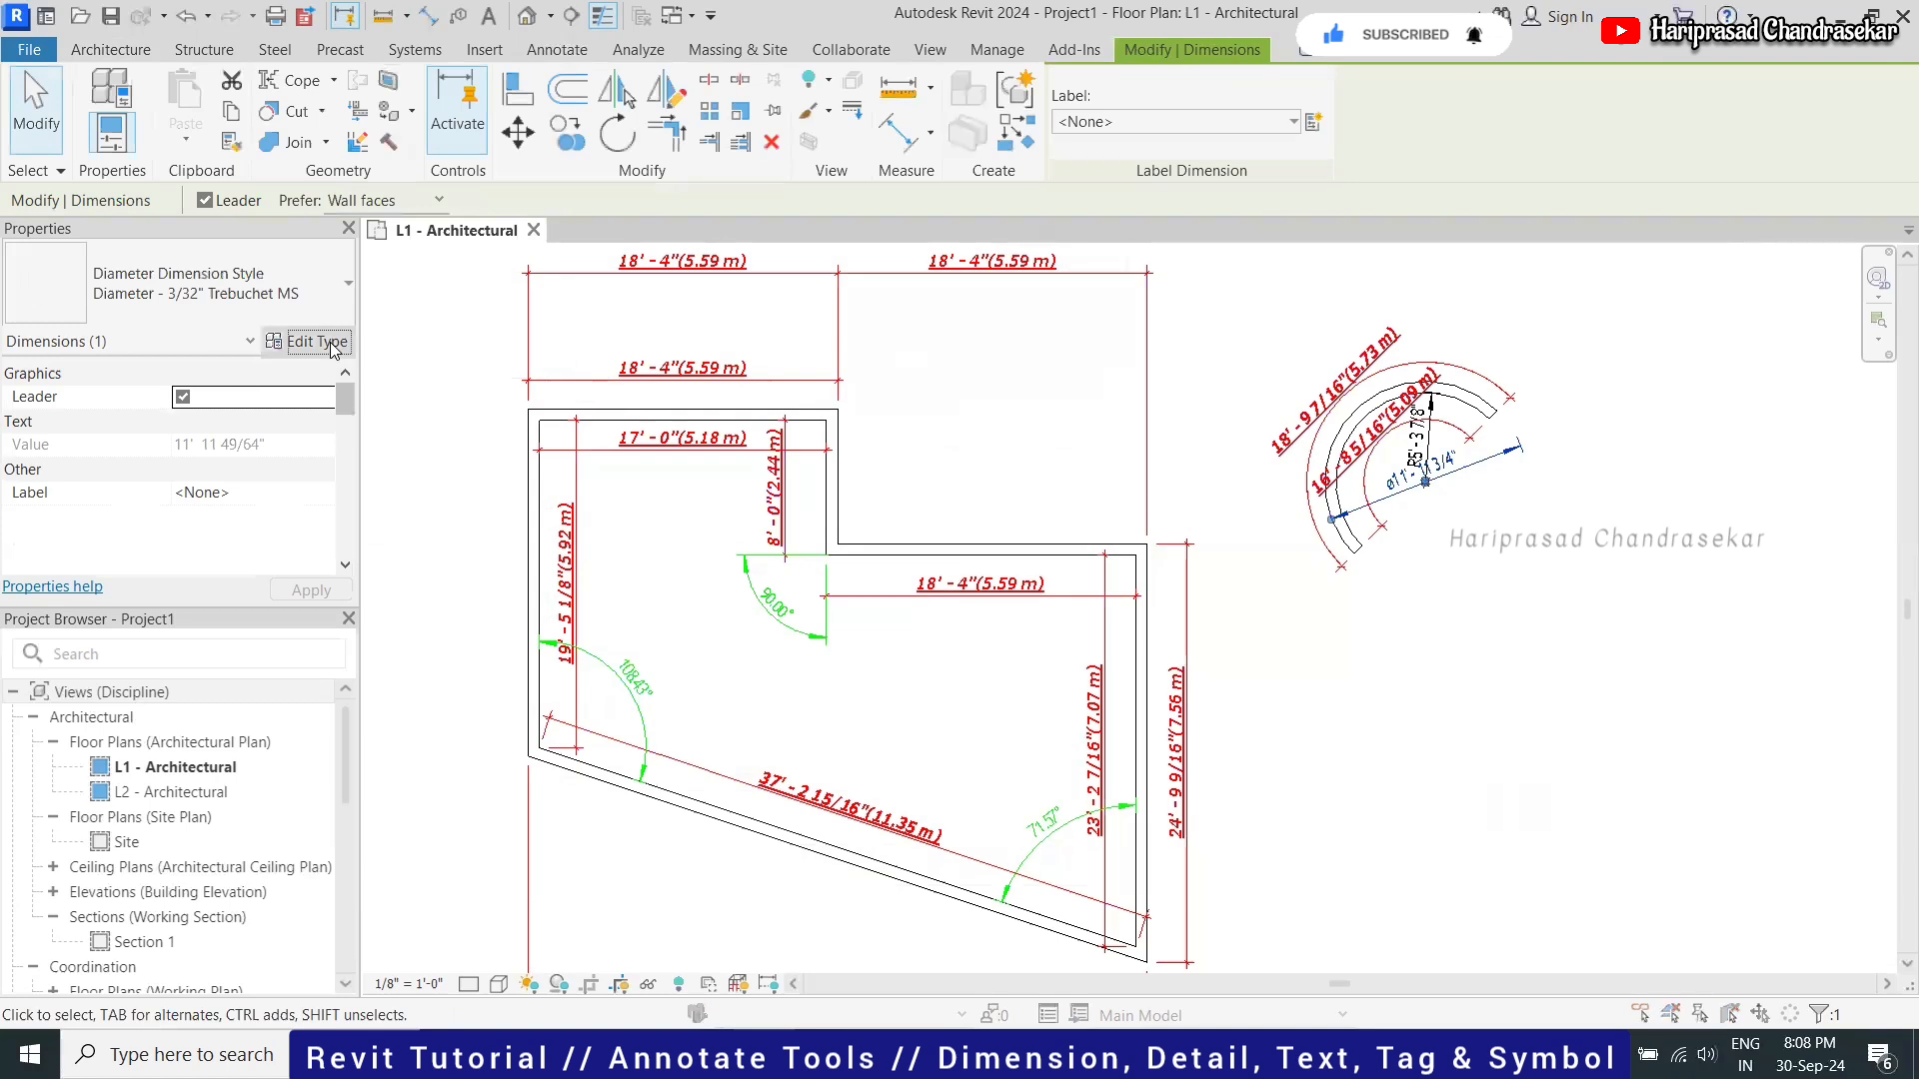
left_click(318, 342)
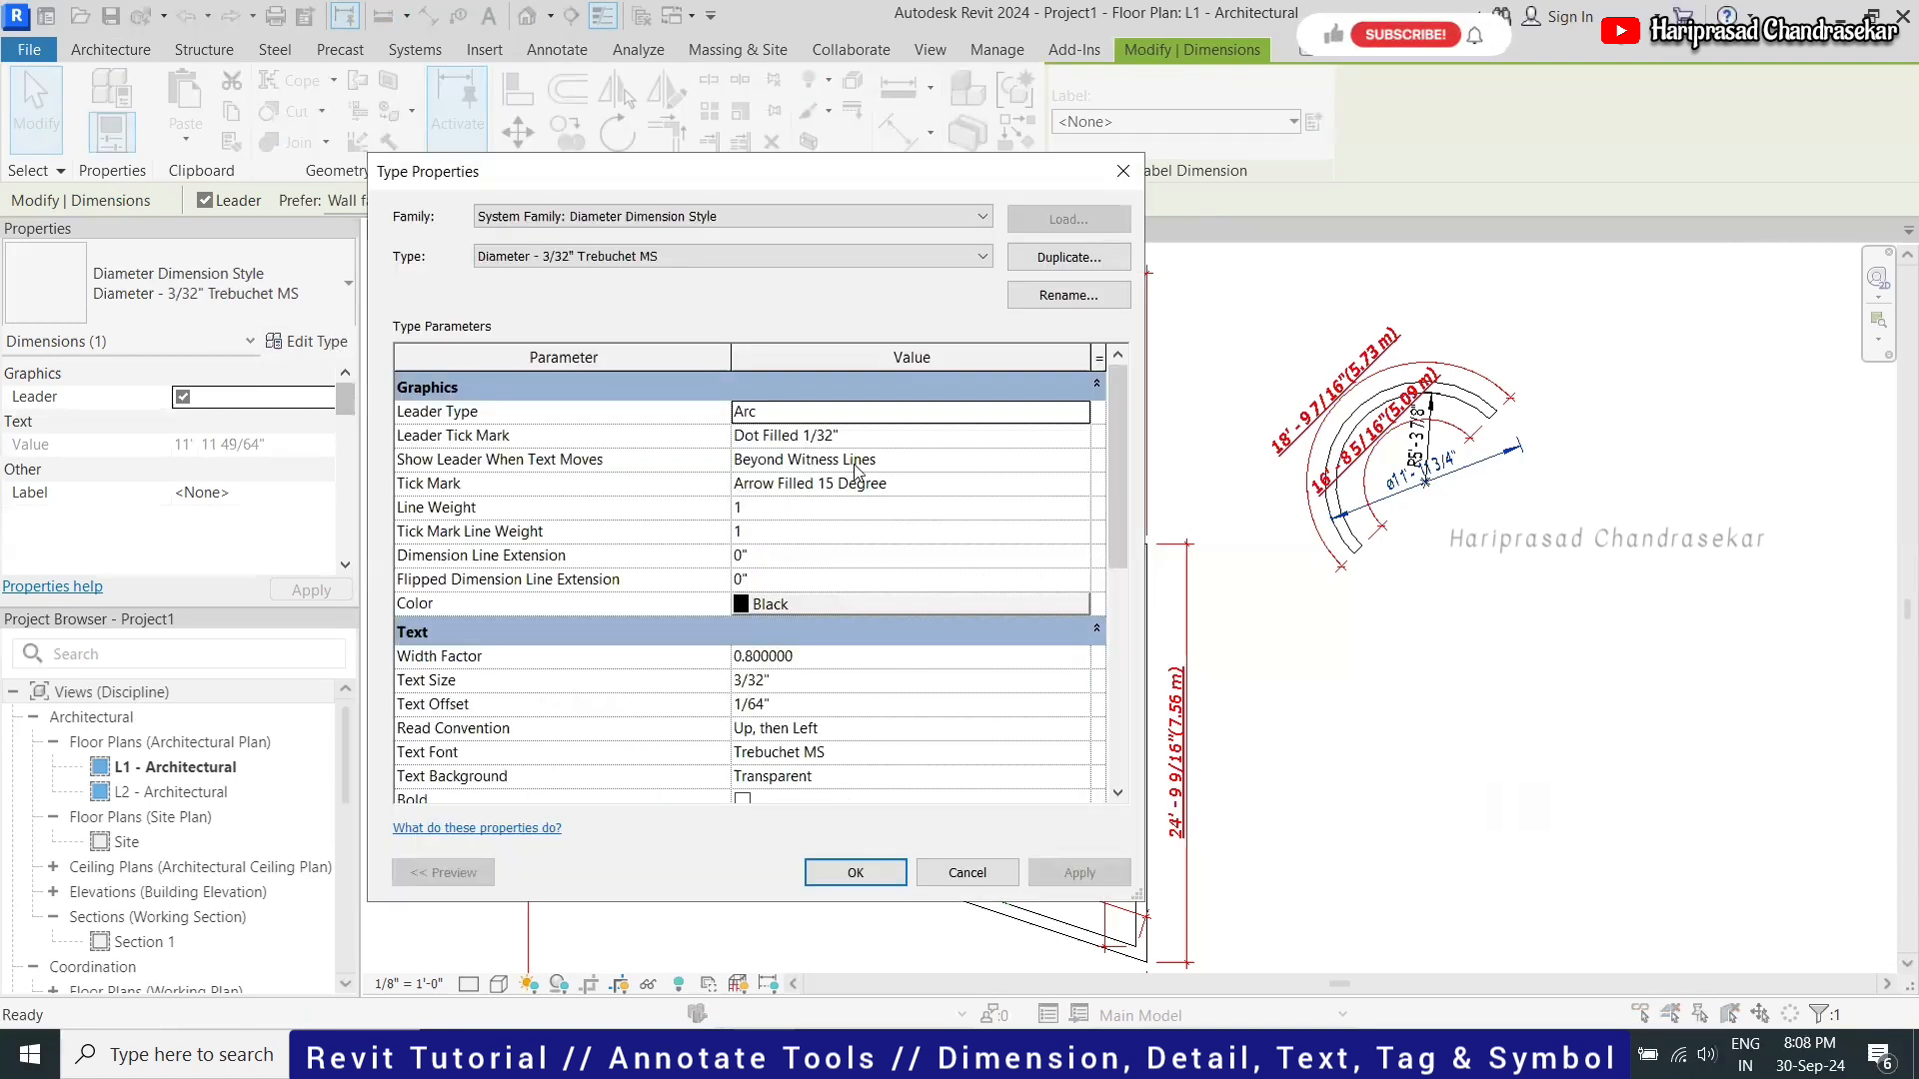
left_click(978, 482)
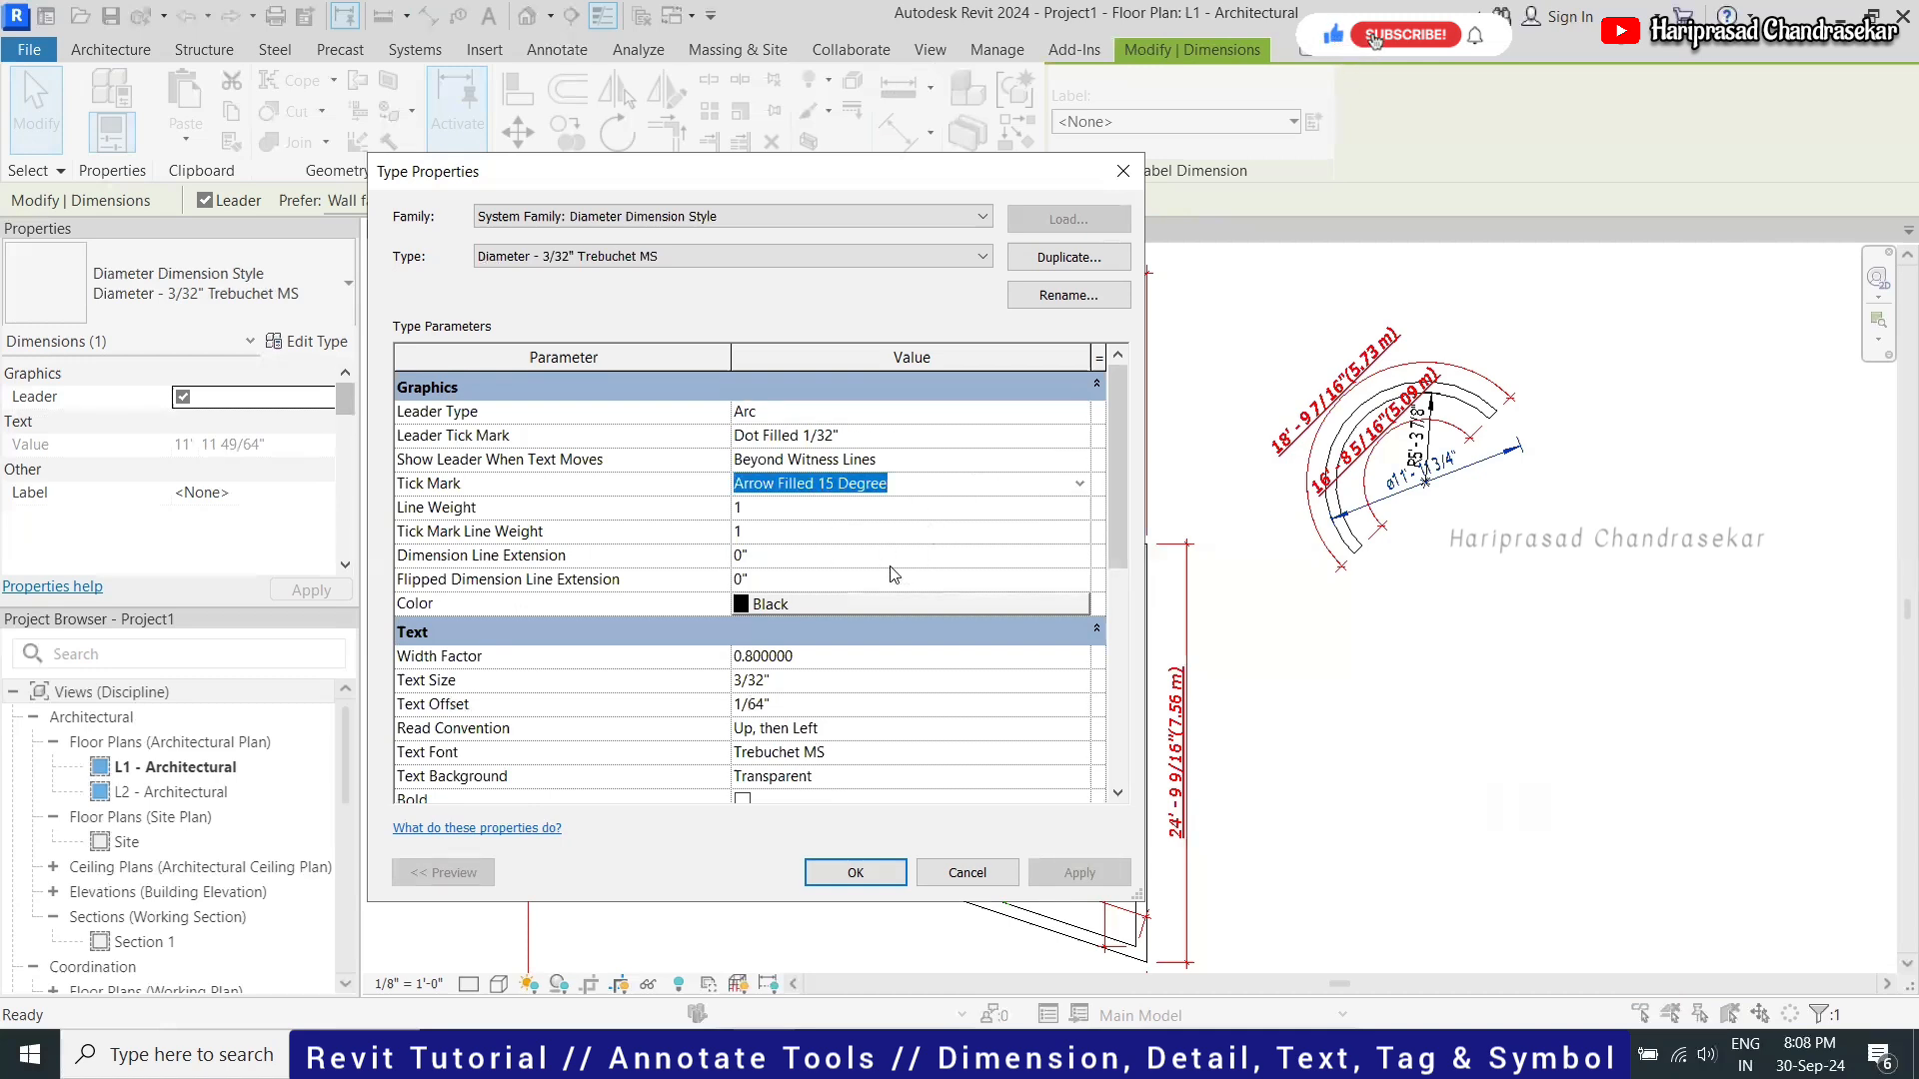
scroll(895, 574, "down", 3)
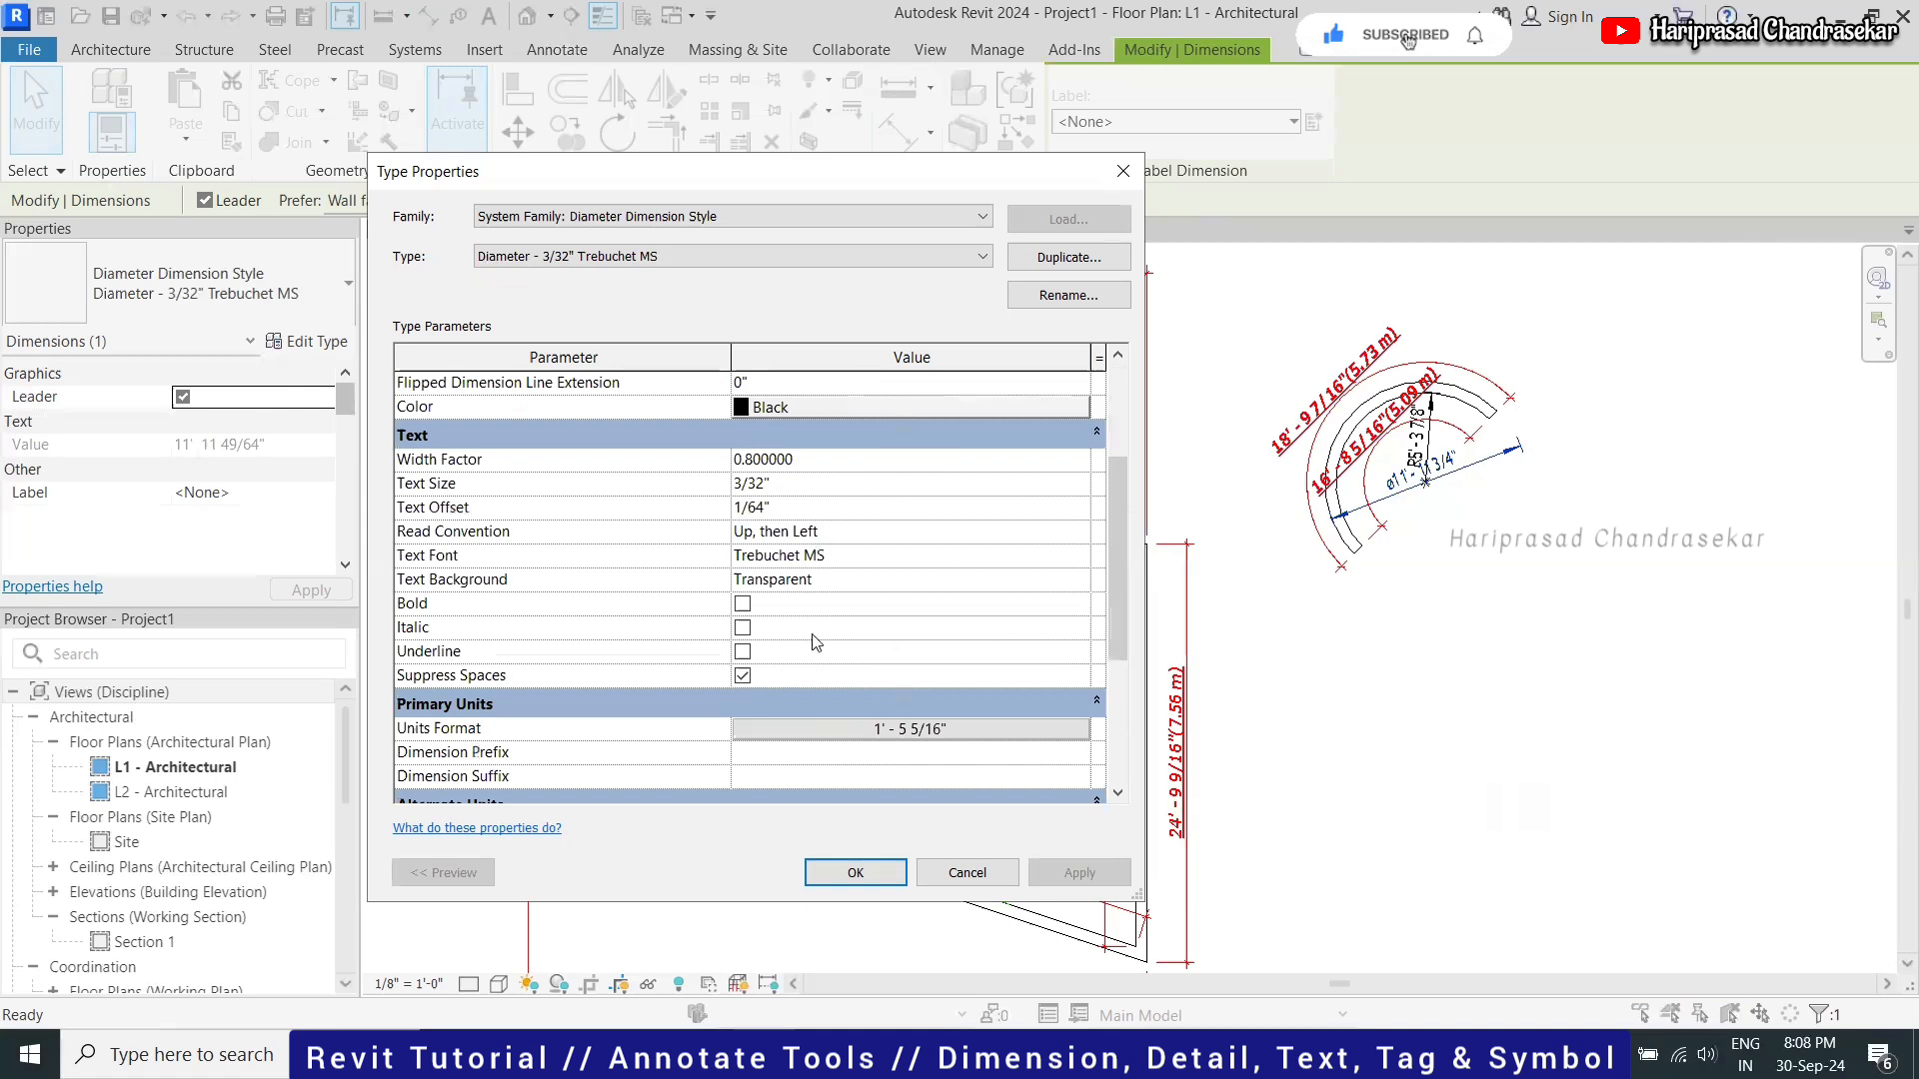
left_click(742, 604)
left_click(743, 628)
left_click(742, 651)
Examine the center mark and diameter symbol settings of the diameter dimension type and apply its text formatting changes
scroll(848, 757, "down", 3)
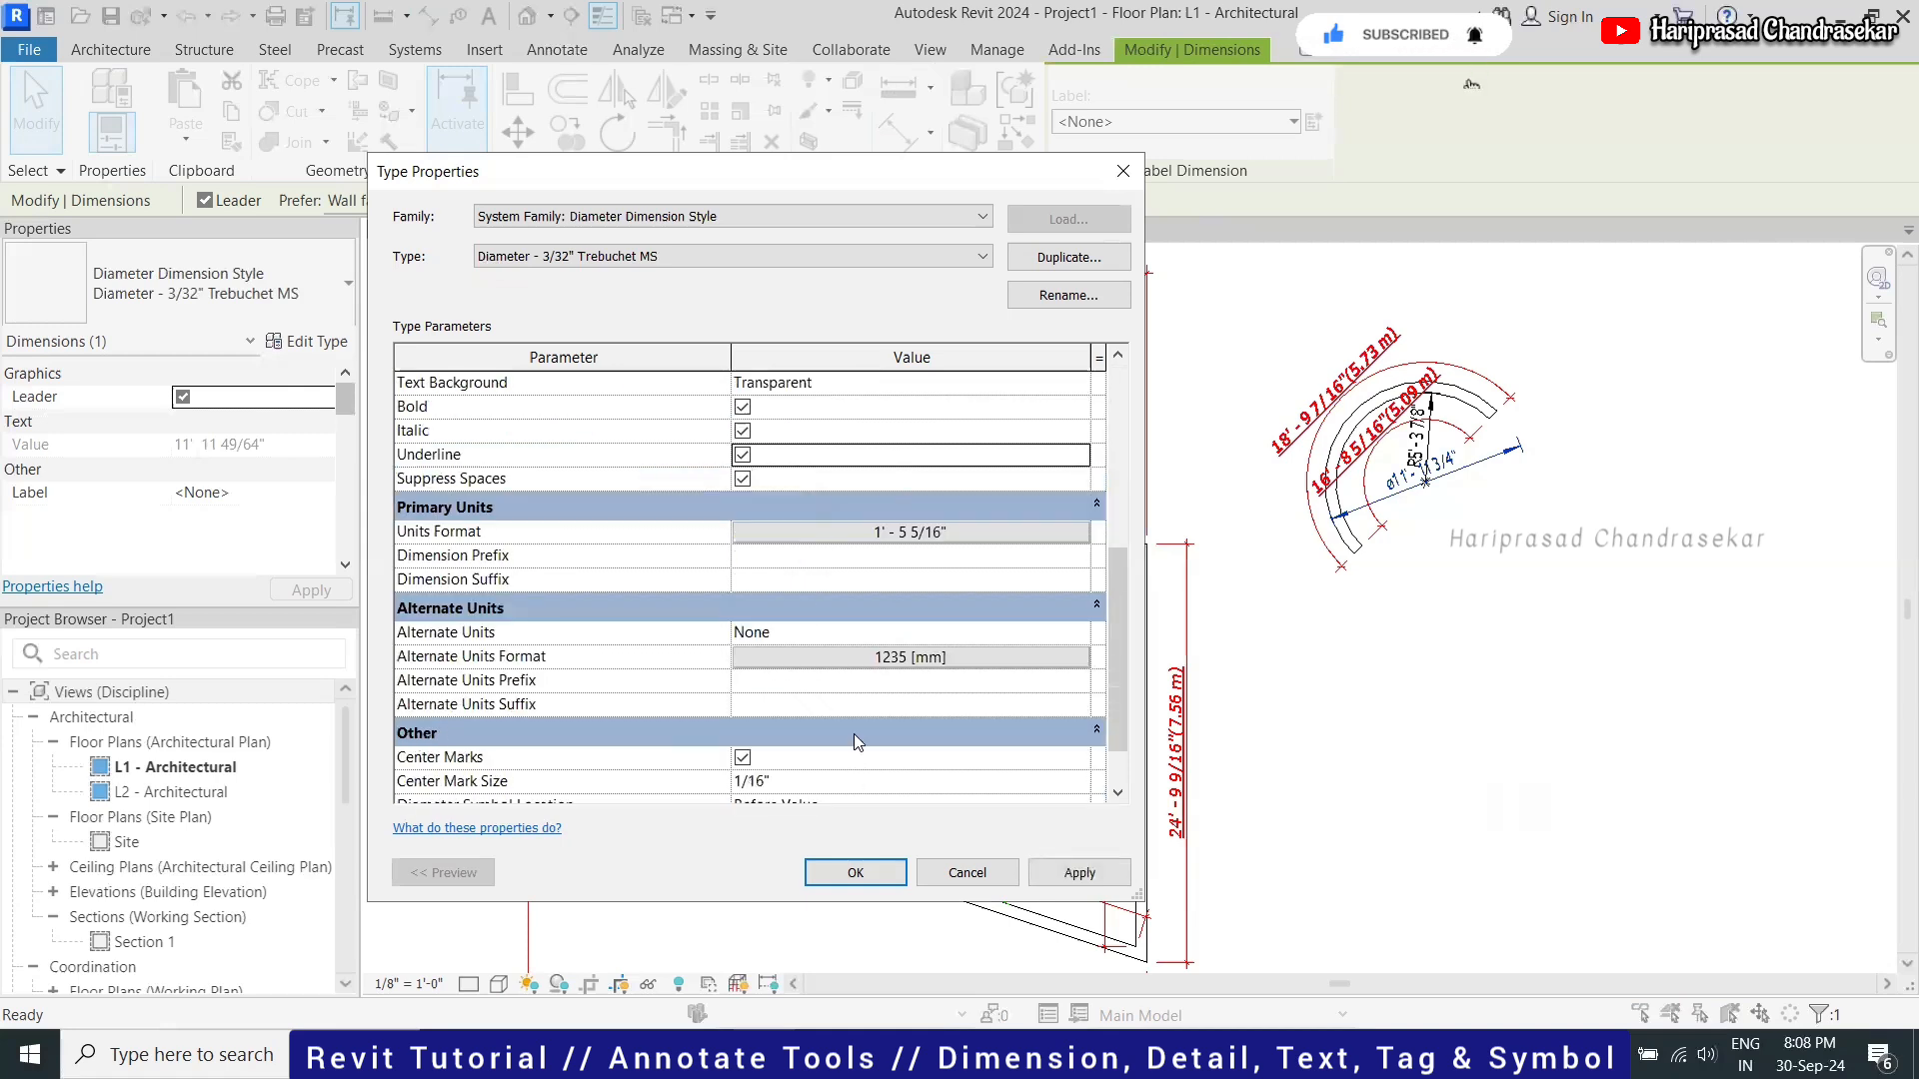
scroll(828, 716, "down", 1)
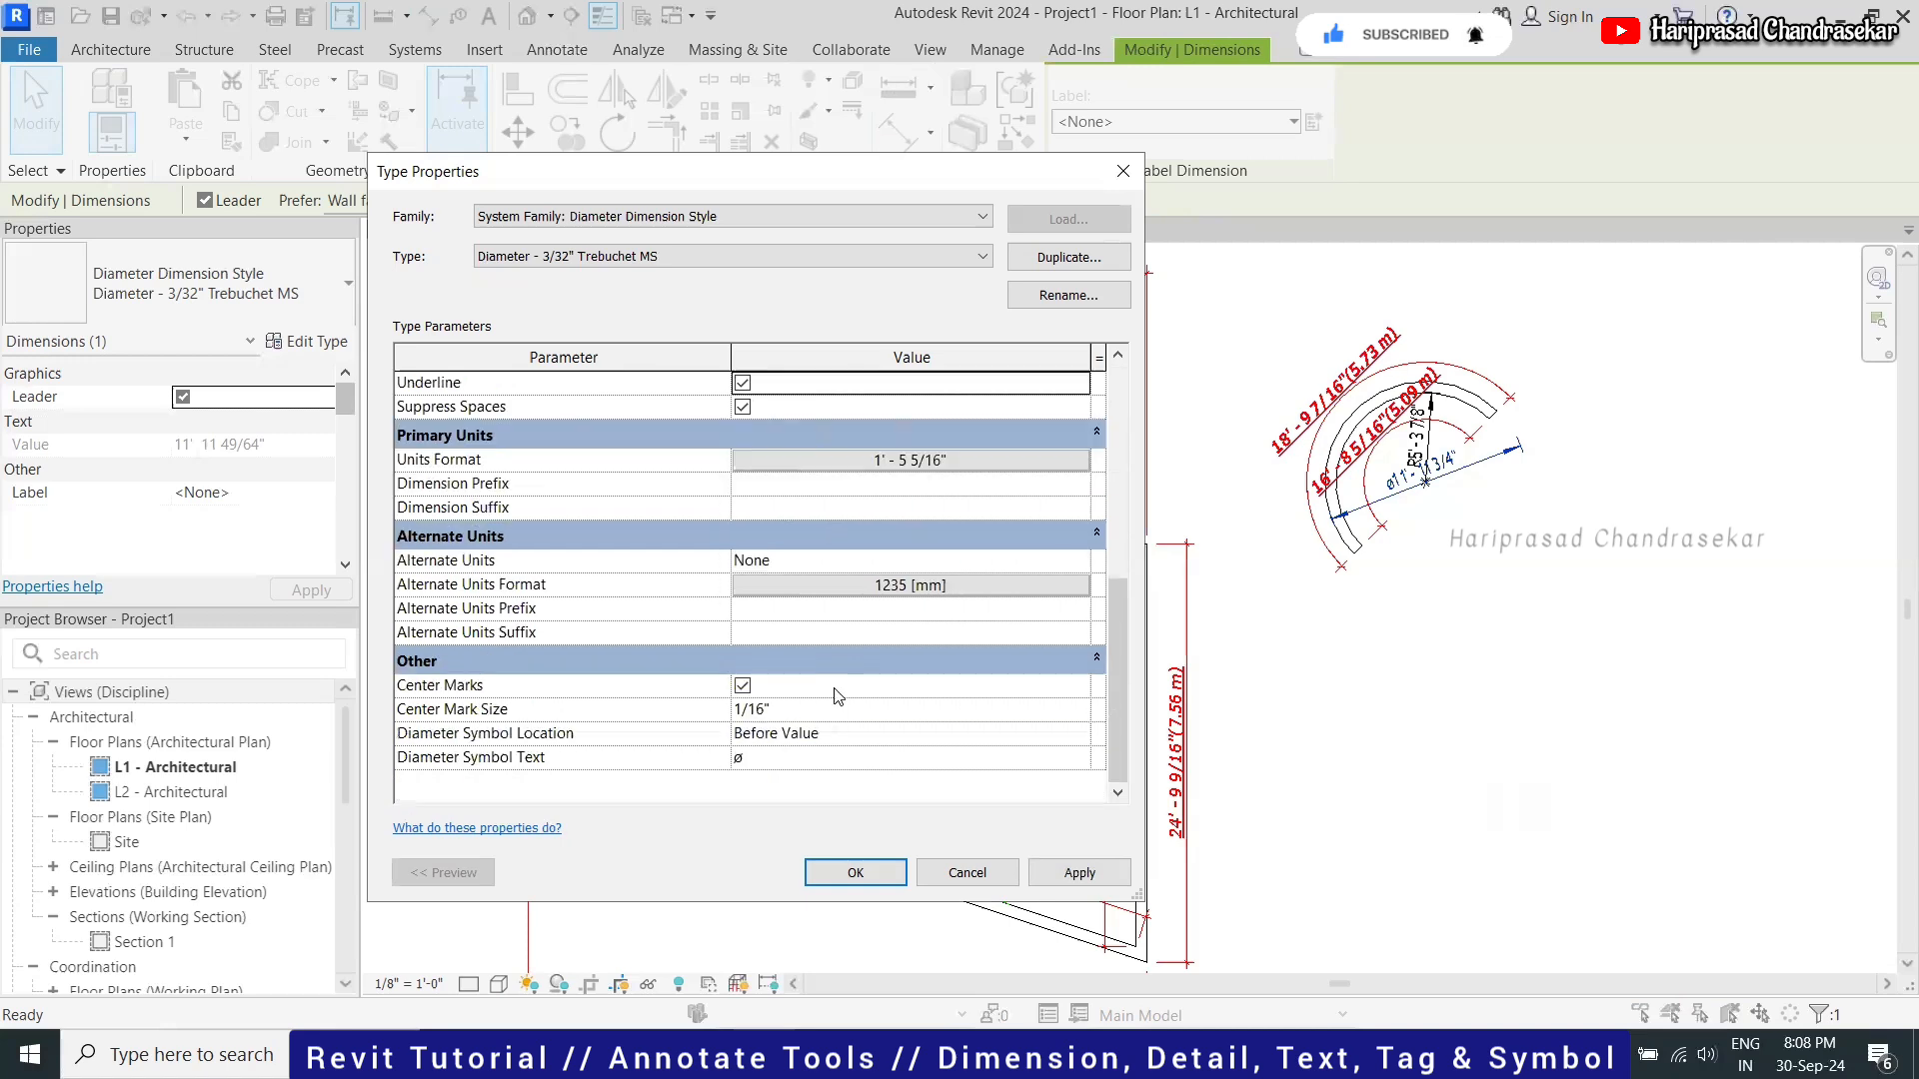
left_click(768, 761)
left_click(808, 761)
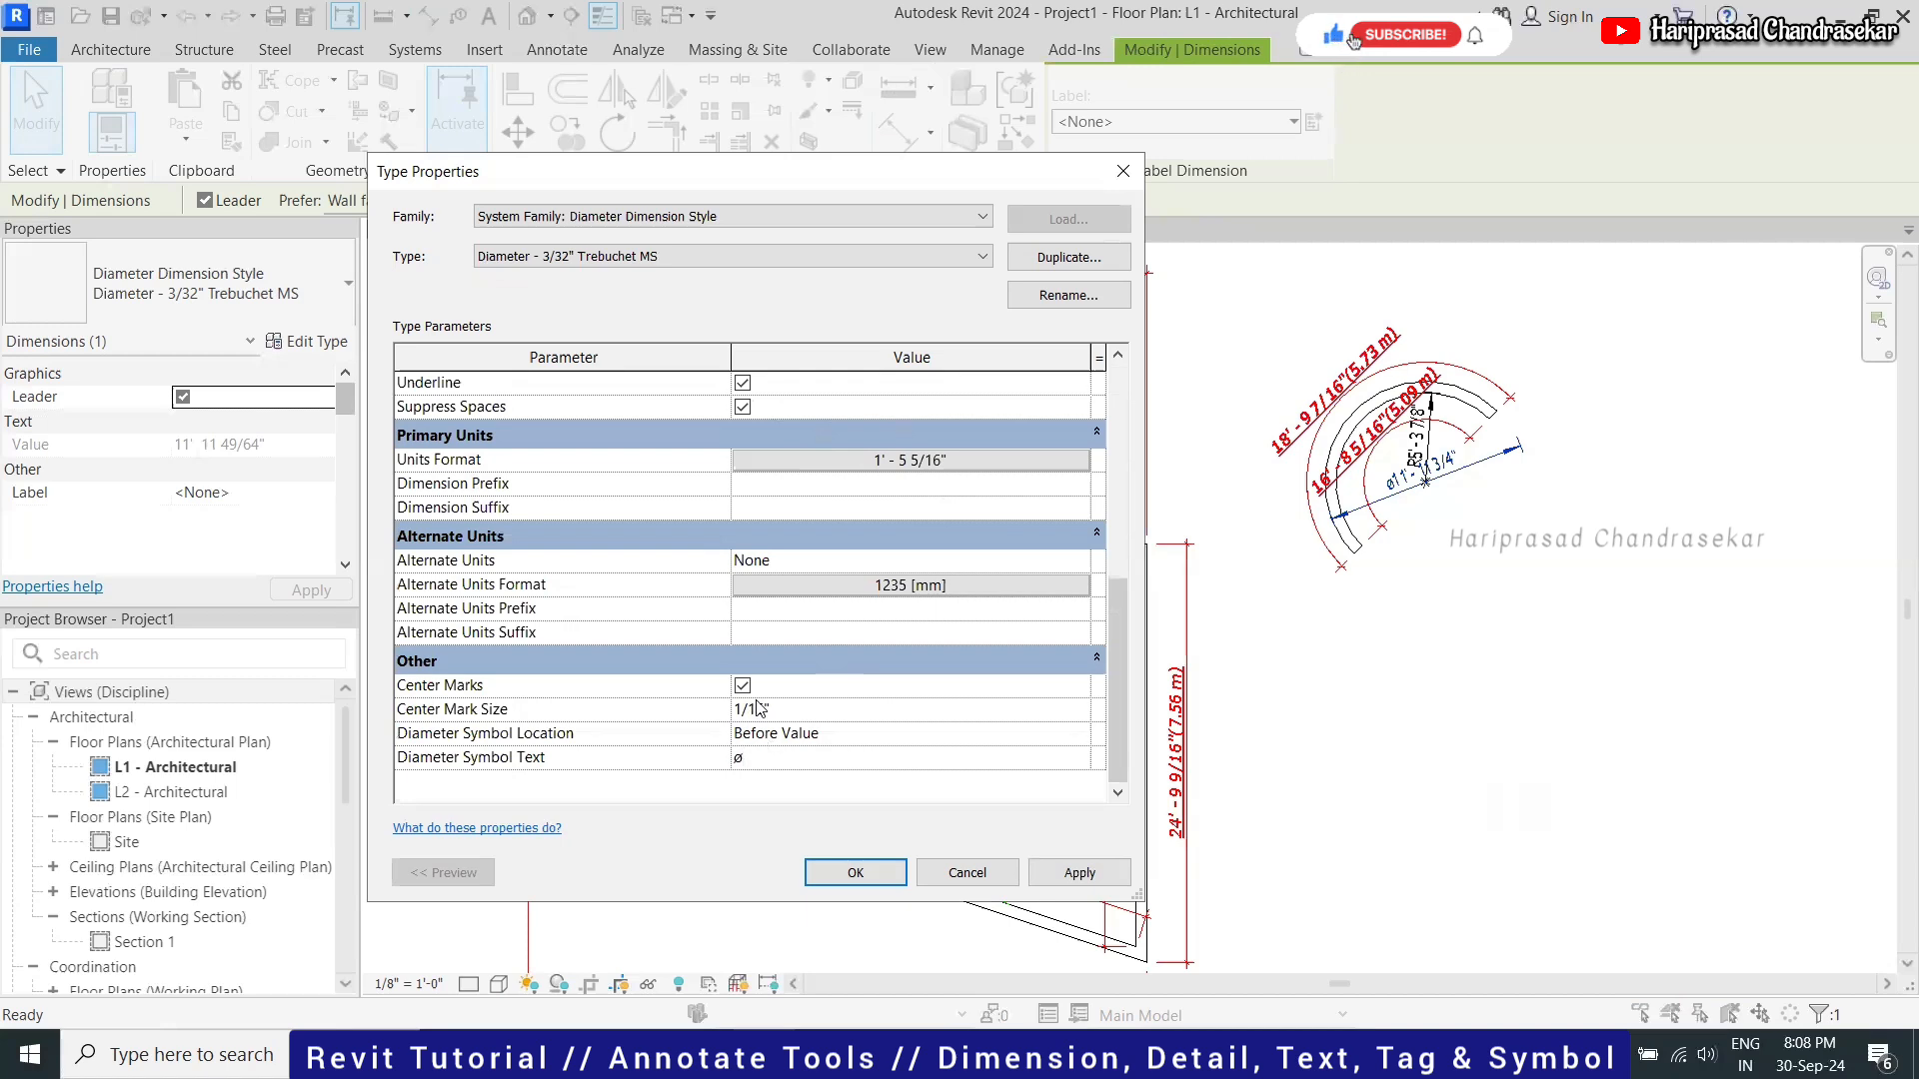
left_click(896, 738)
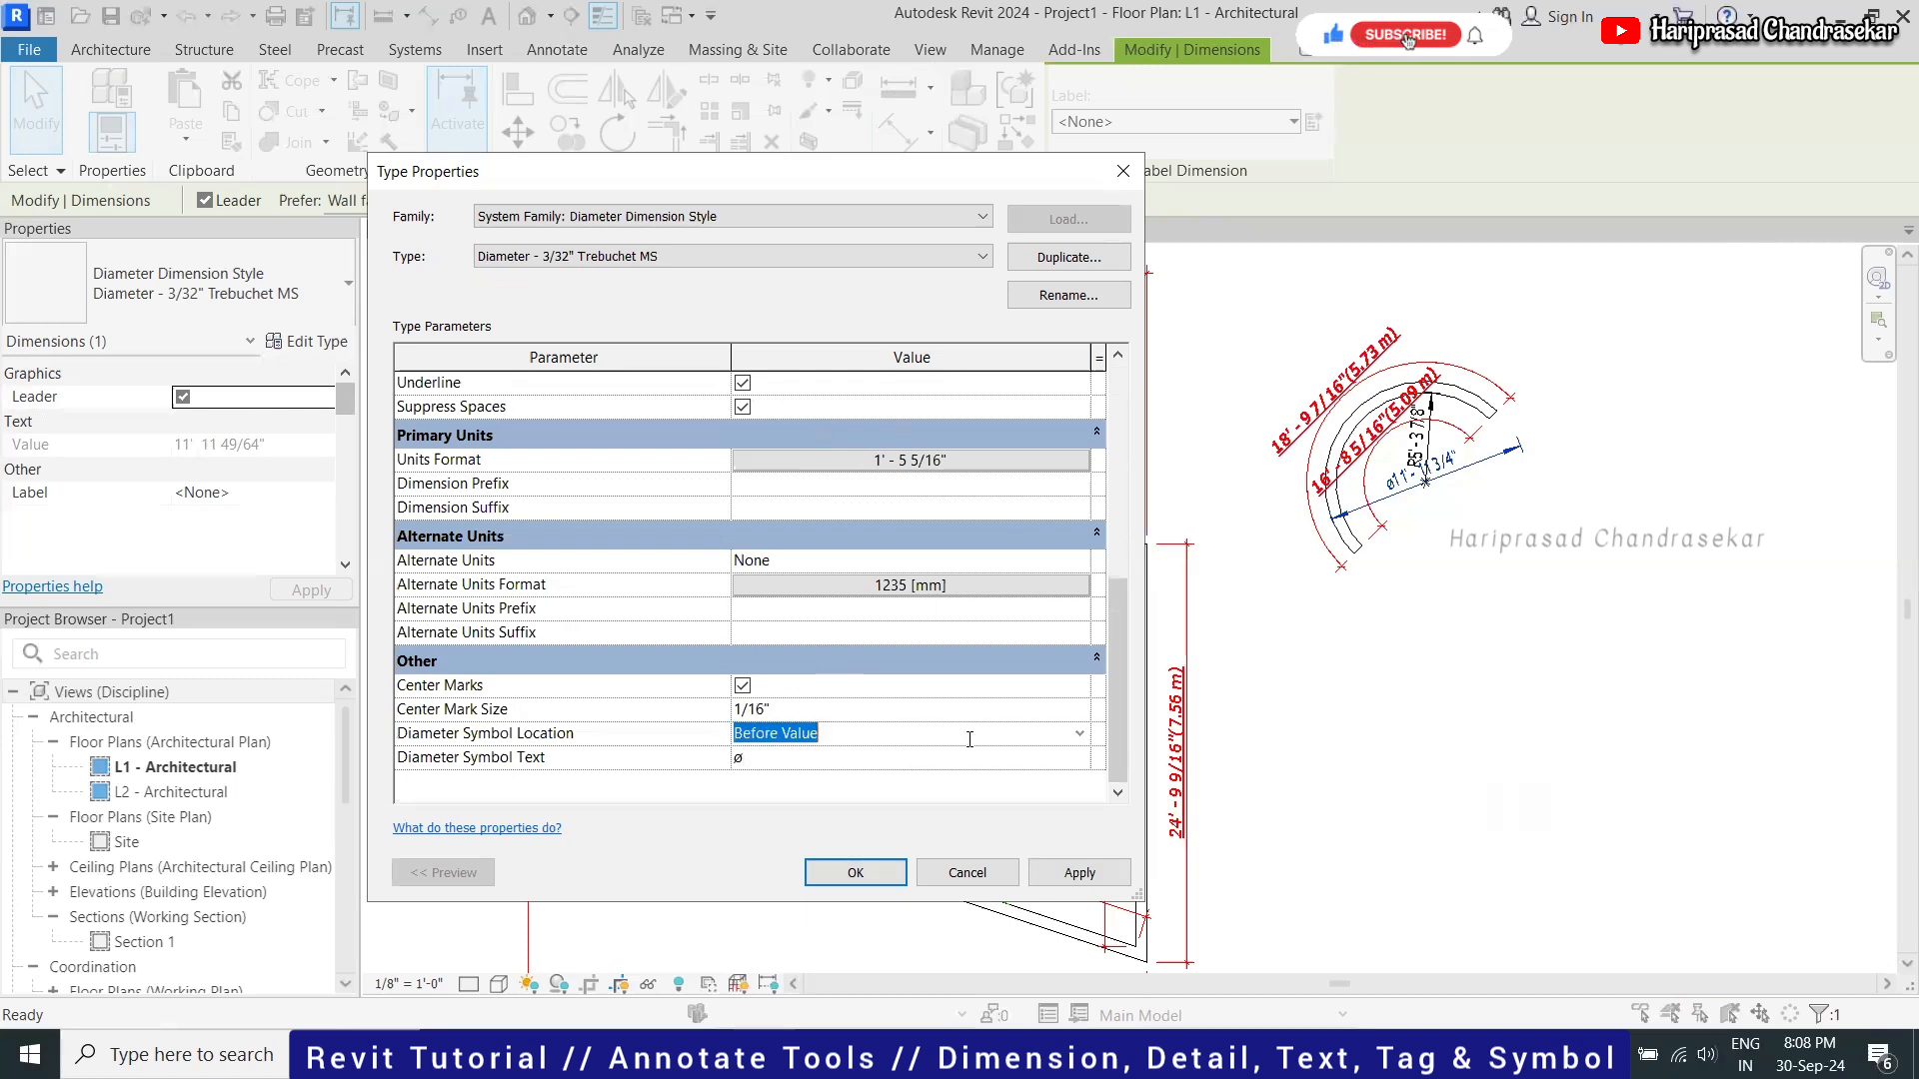
left_click(1078, 736)
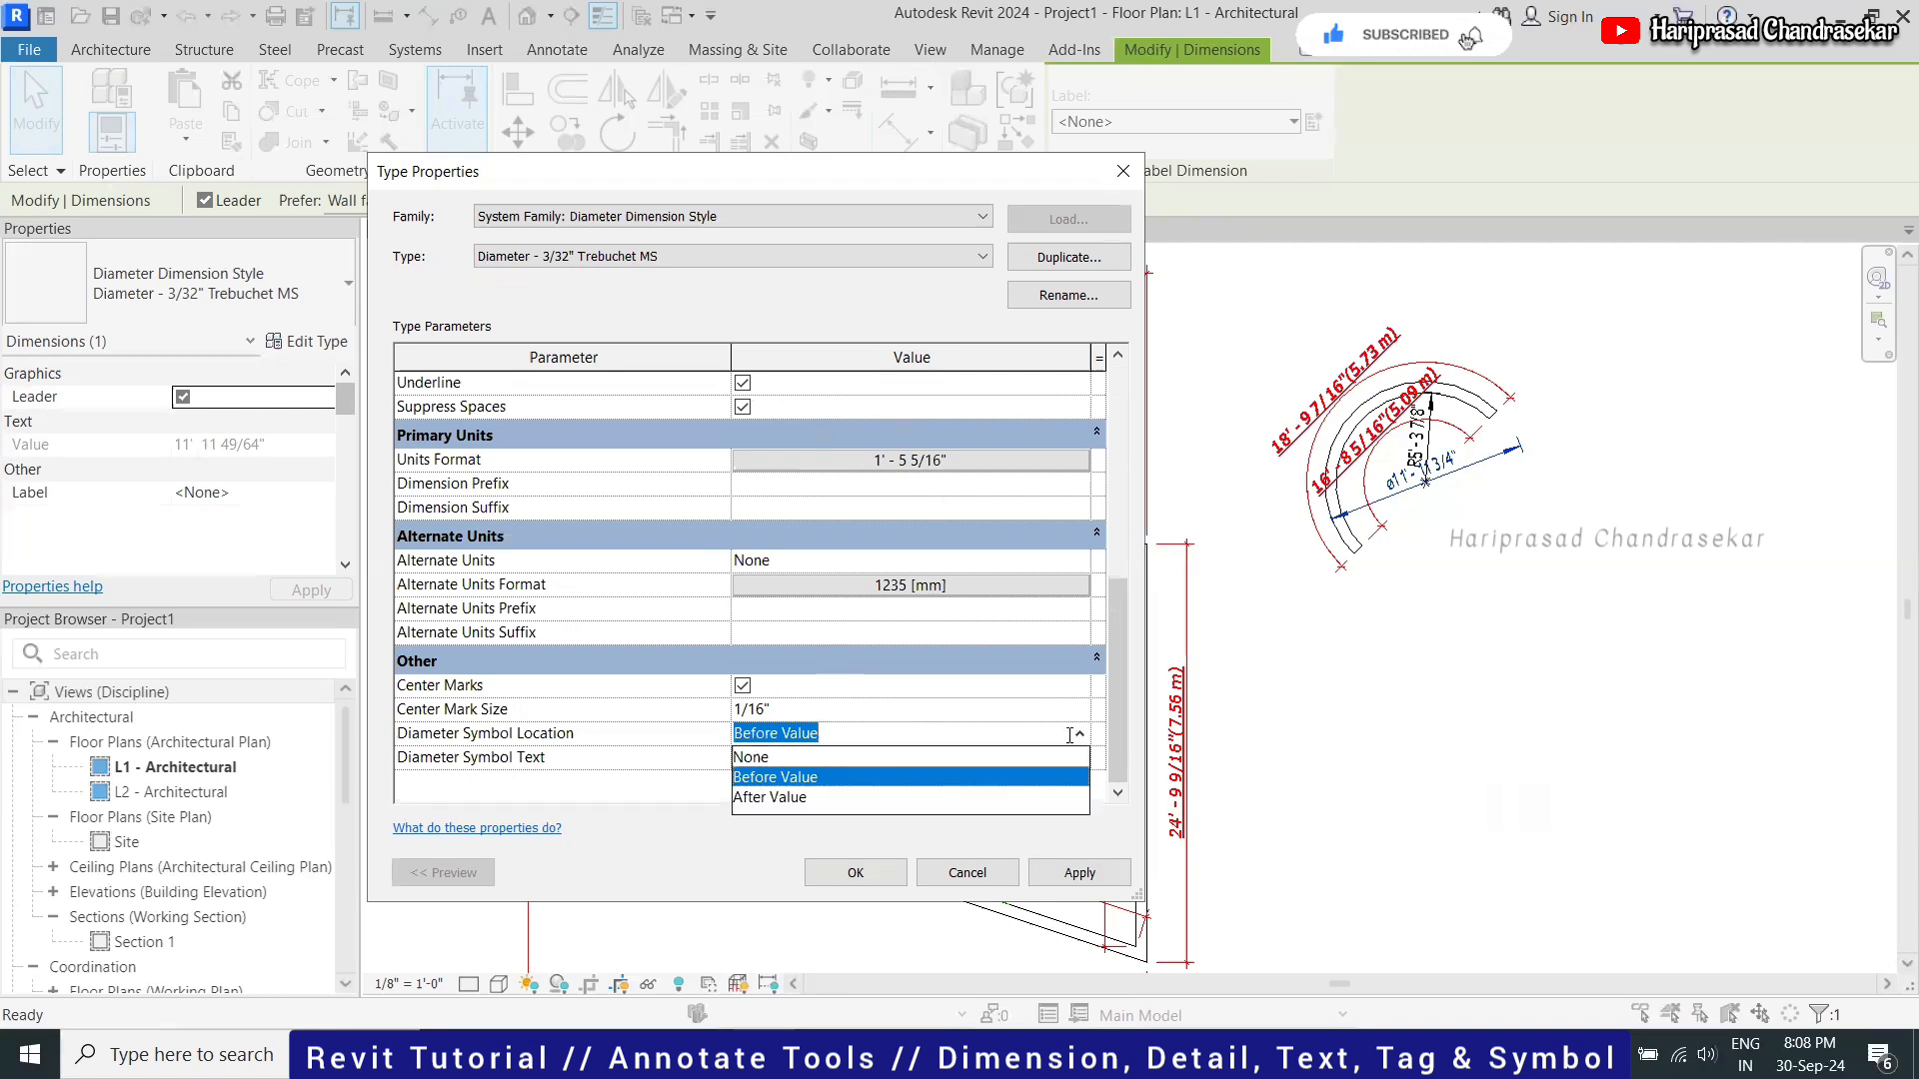
left_click(1070, 736)
key("alt+a")
key("Return")
scroll(1469, 447, "up", 3)
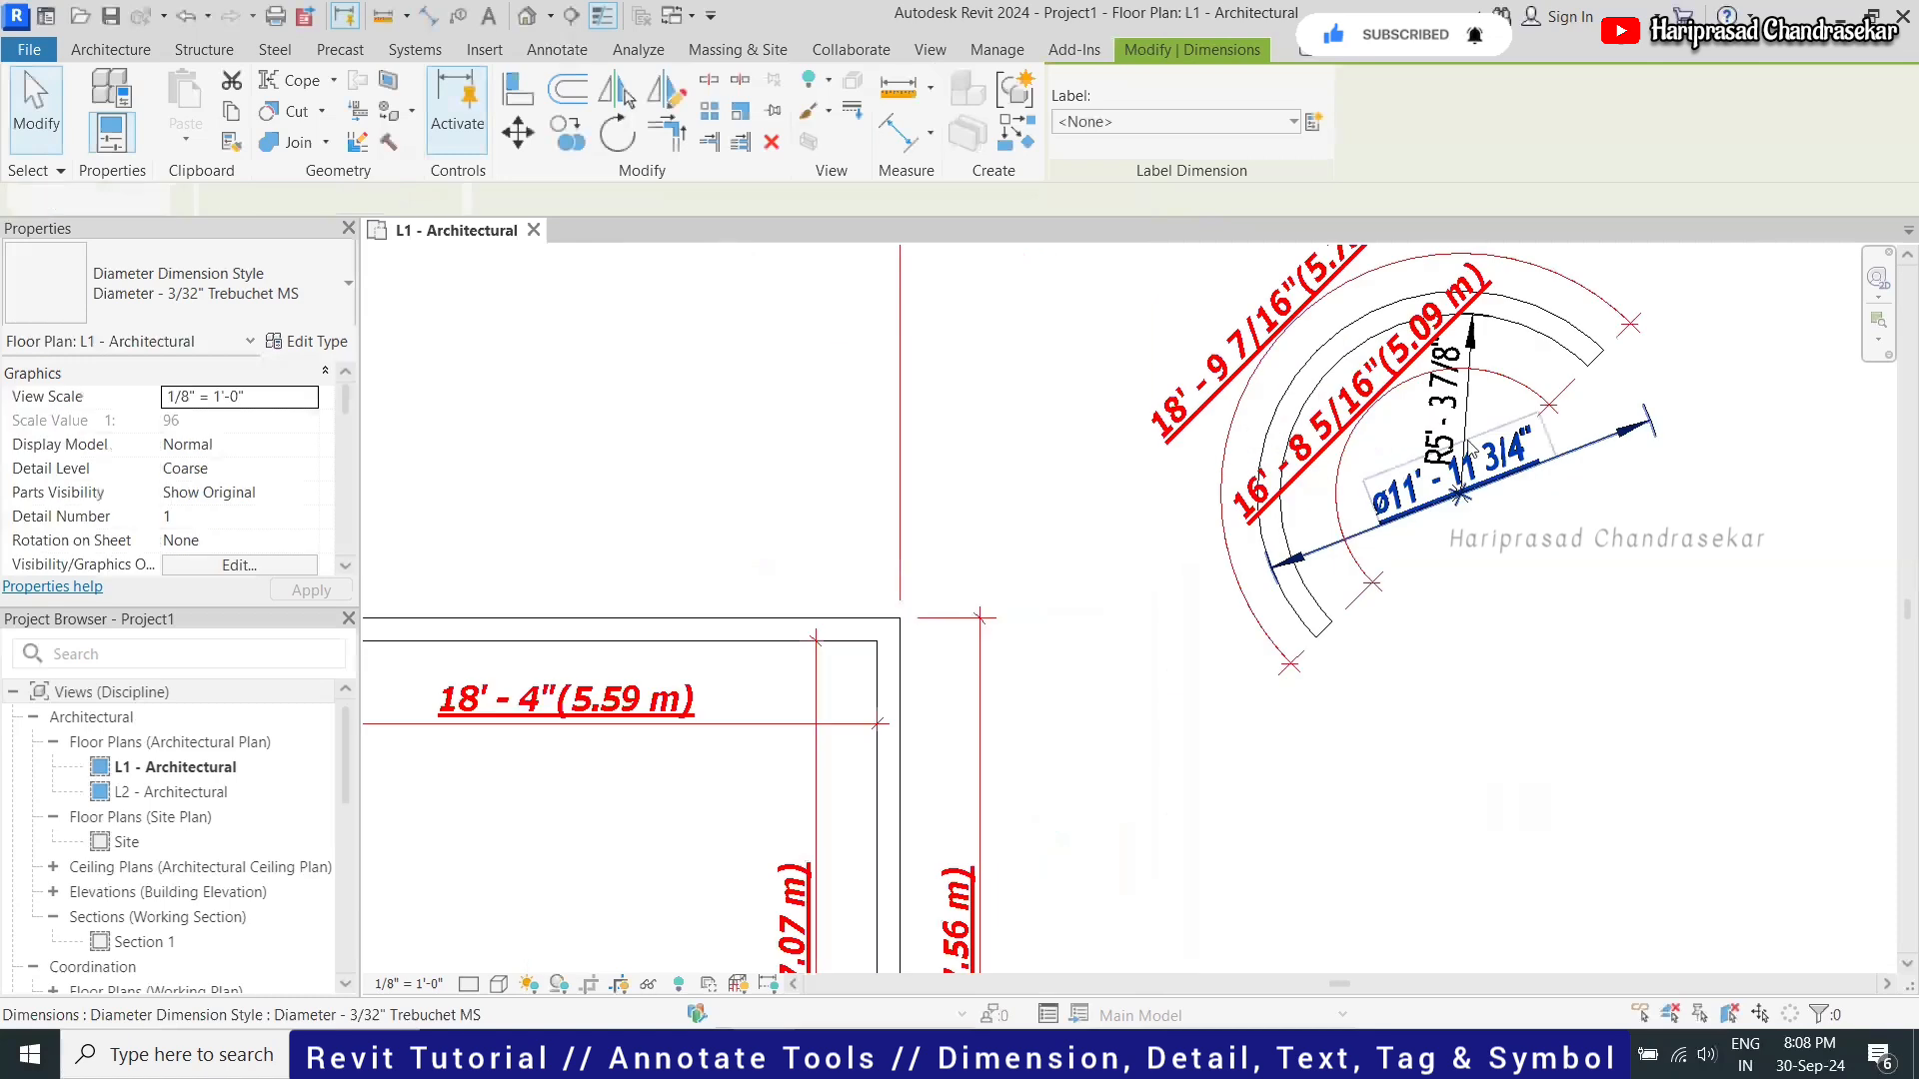
key("Escape")
Examine the type properties of the curved wall's radial dimension through to Radius Symbol Text, then close them without changes
scroll(1469, 446, "up", 2)
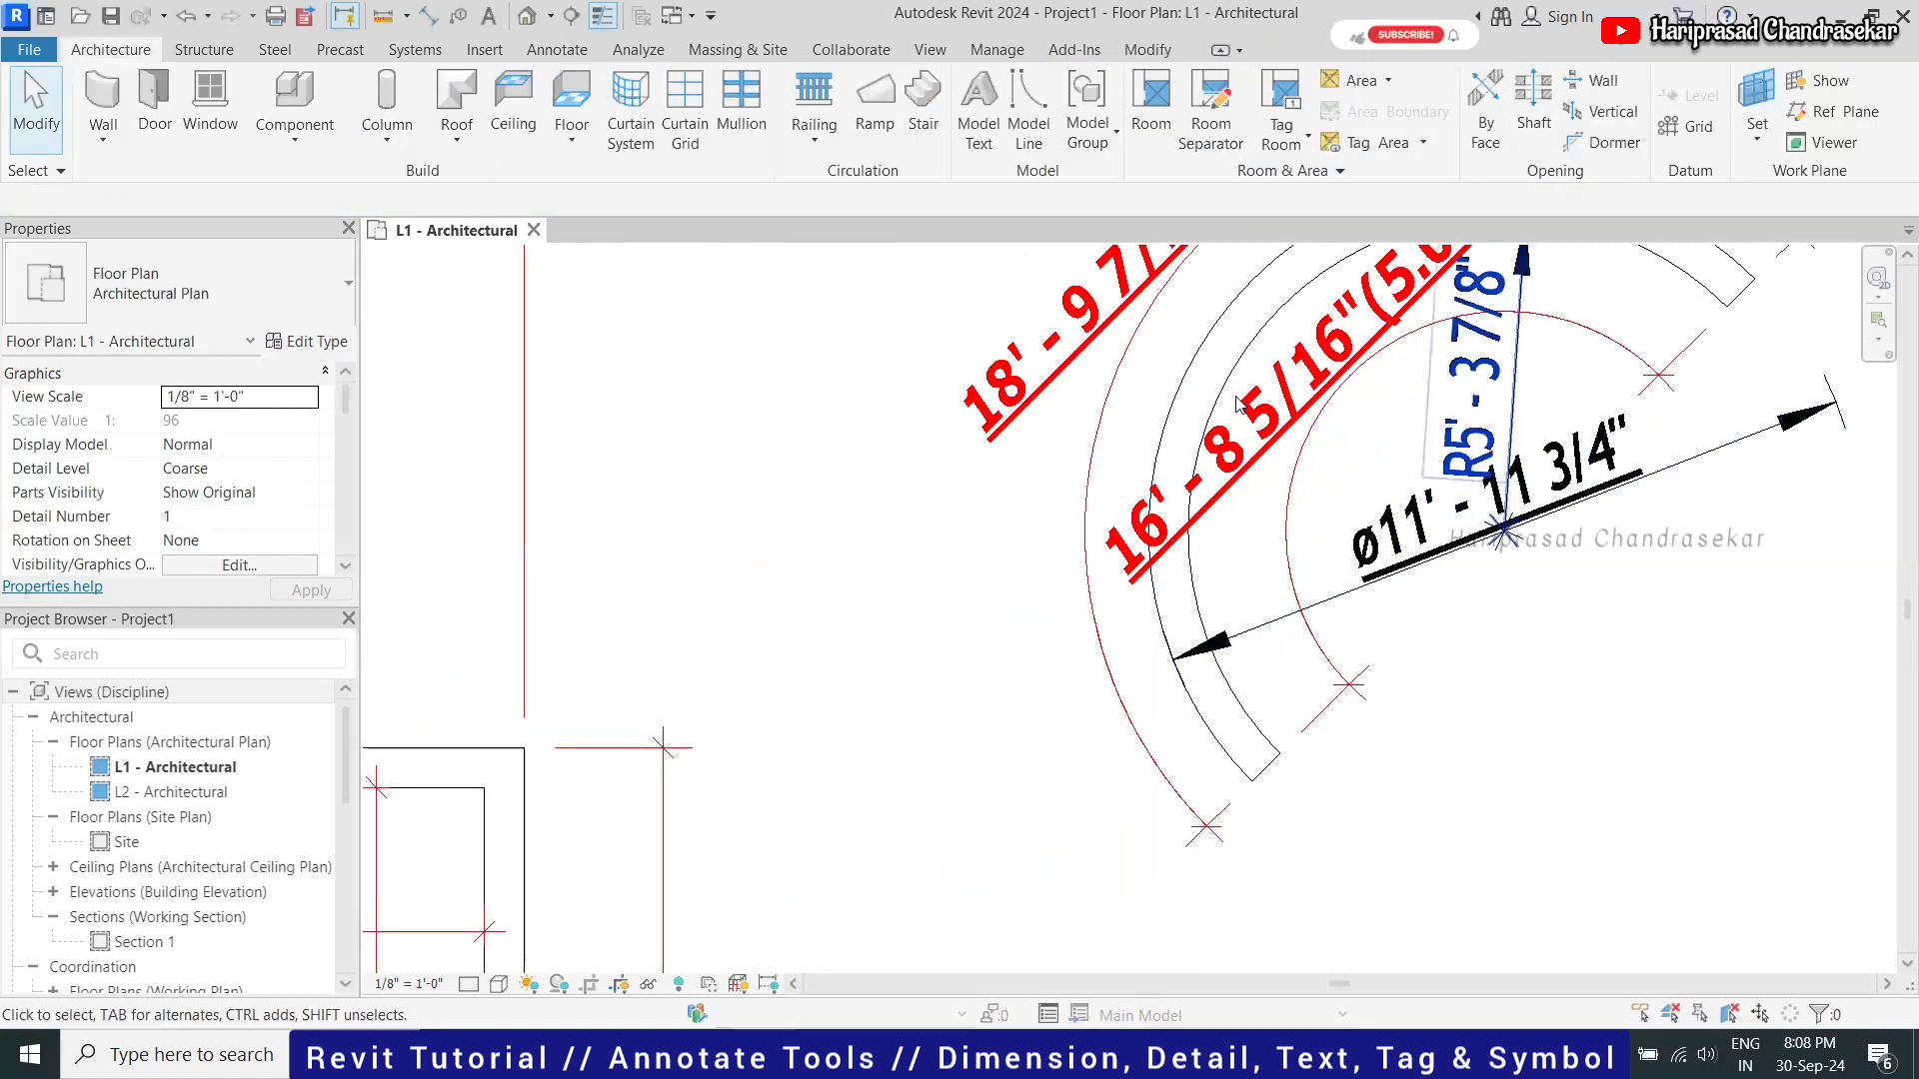
left_click(315, 341)
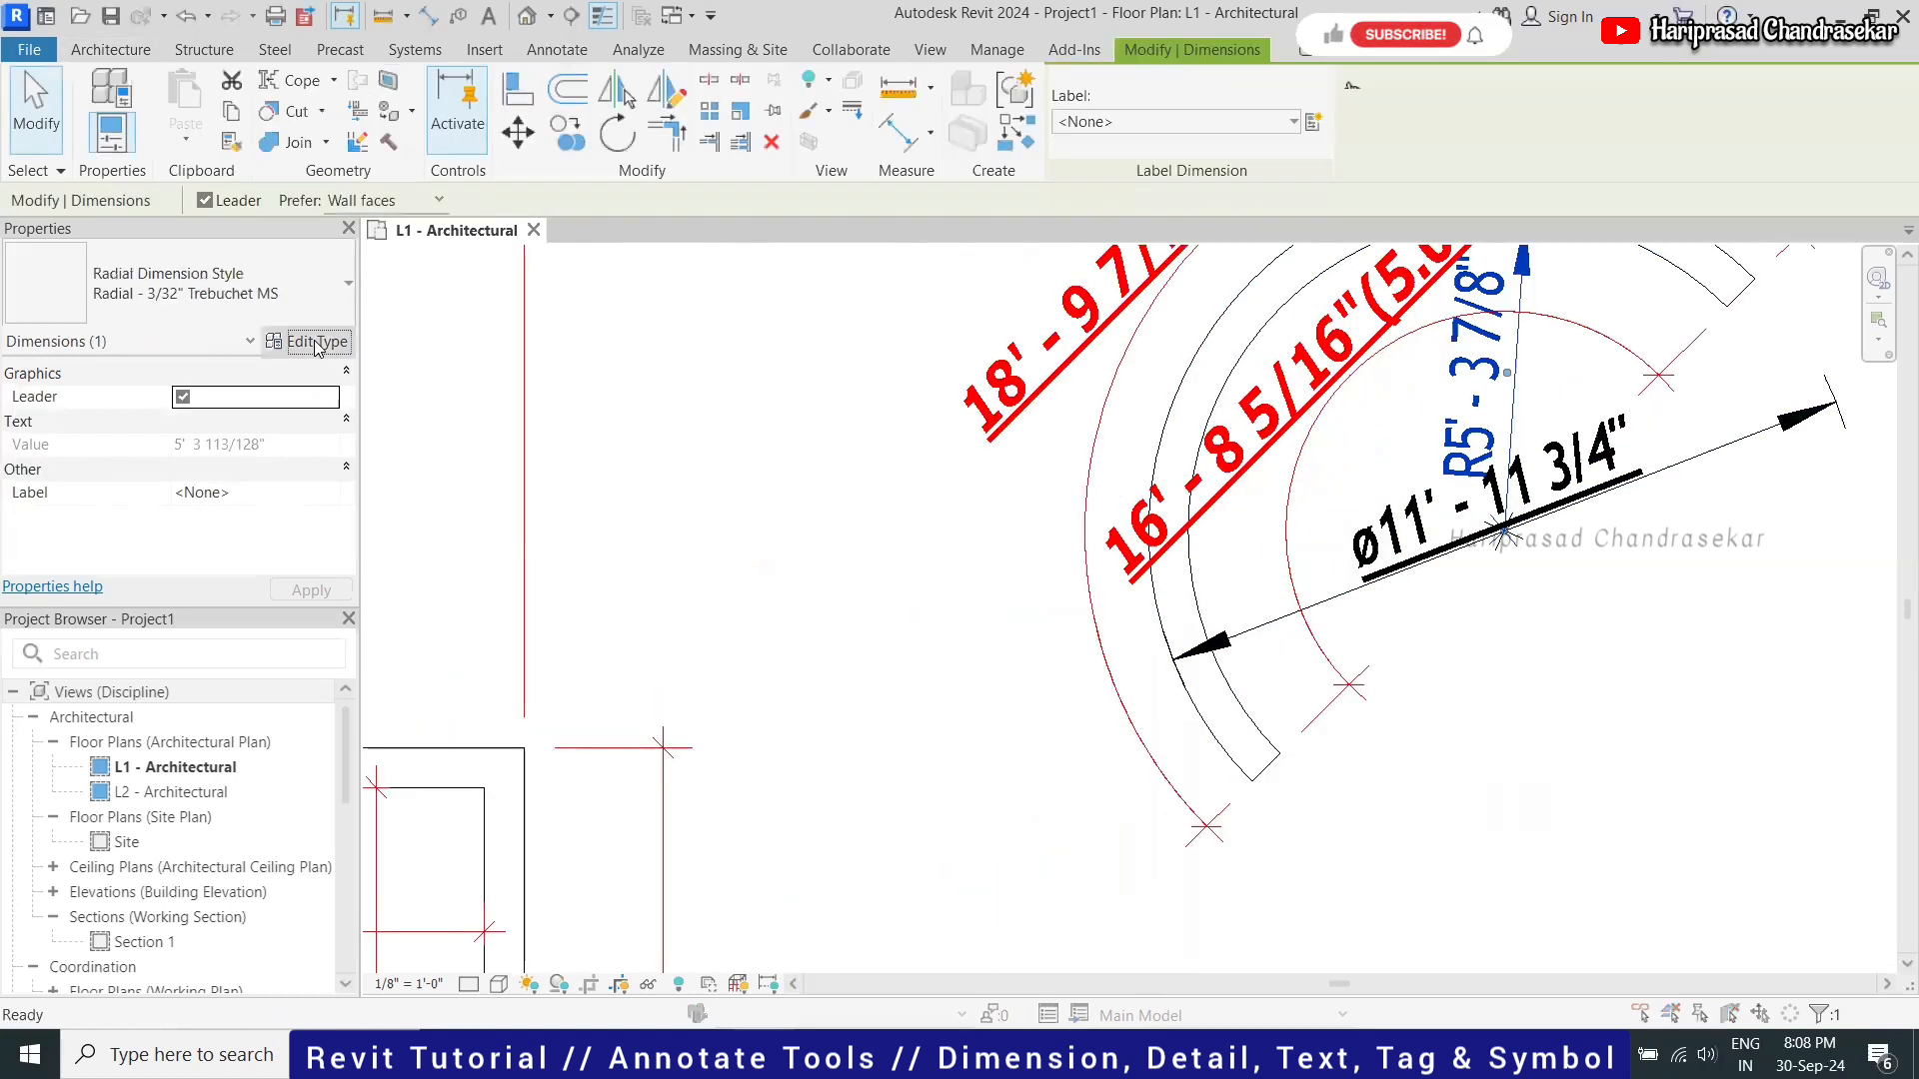
left_click(315, 341)
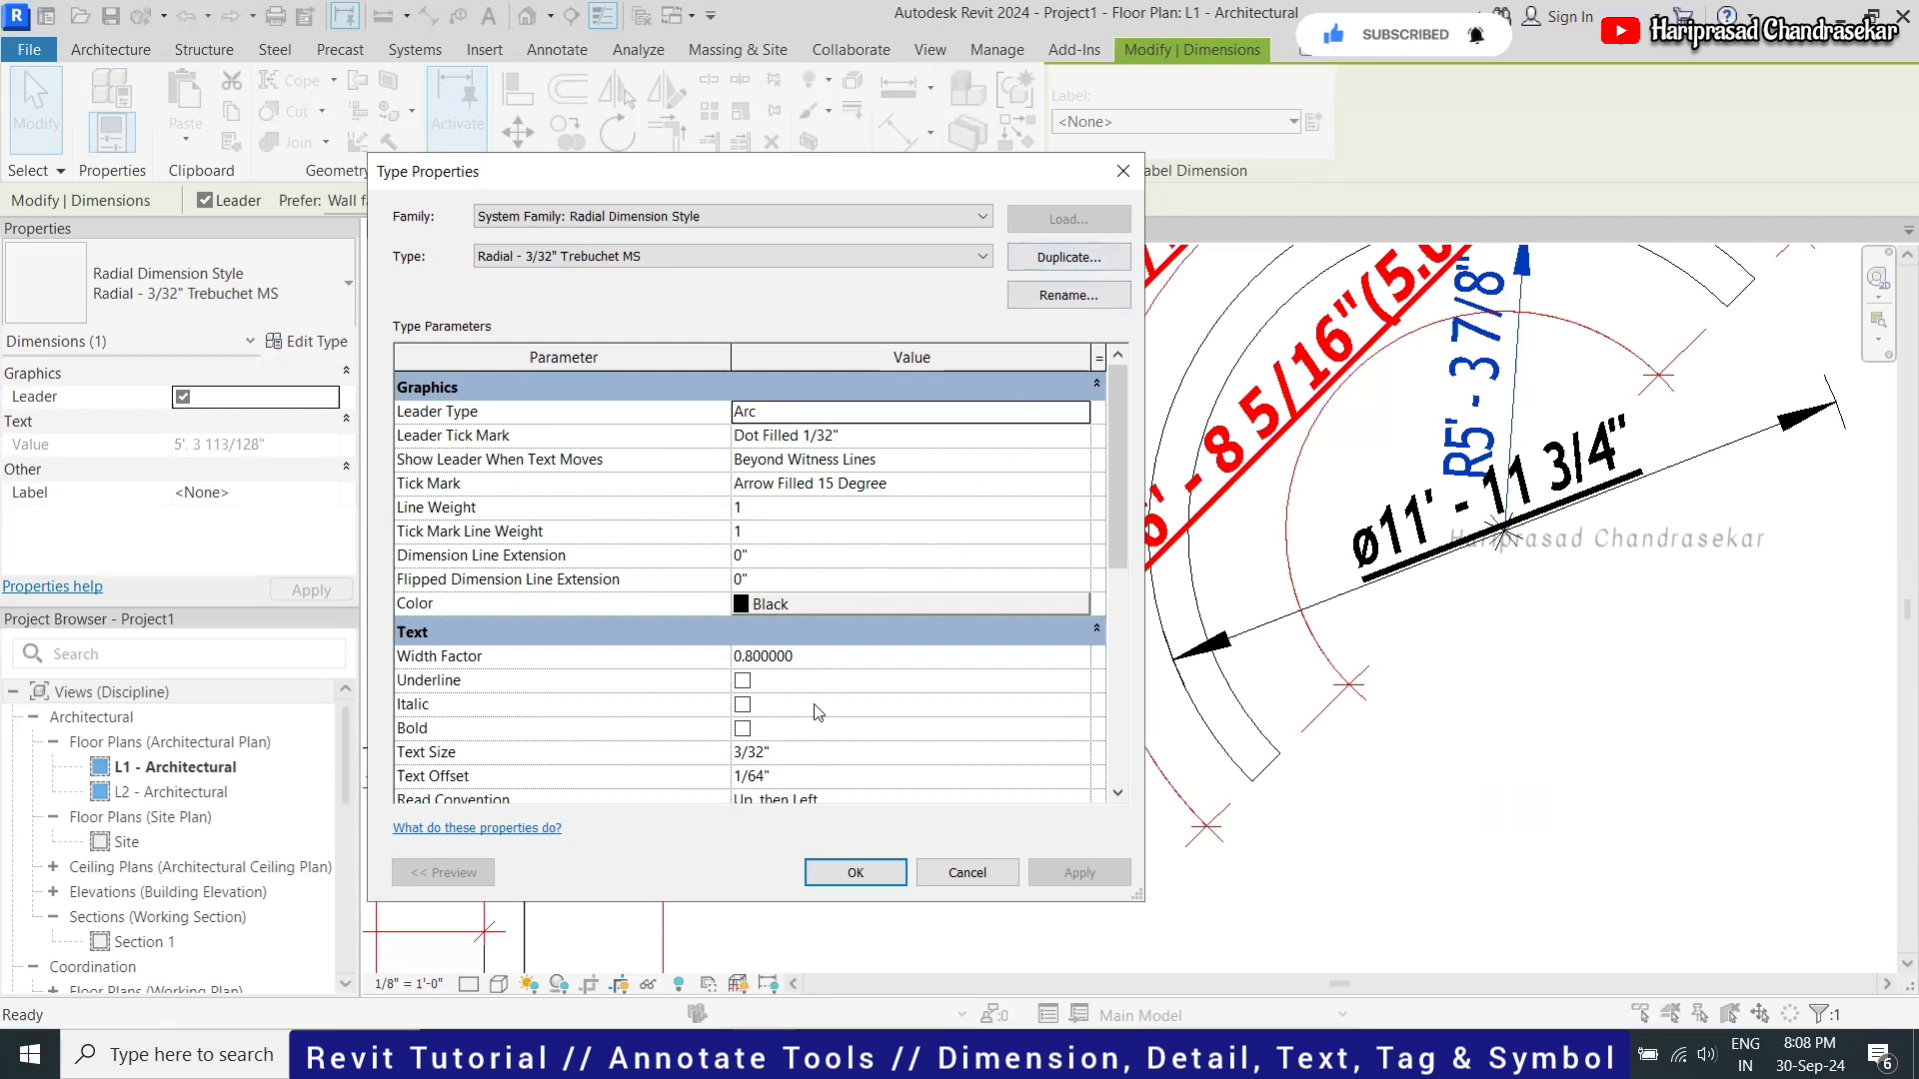
scroll(817, 711, "down", 8)
left_click(770, 759)
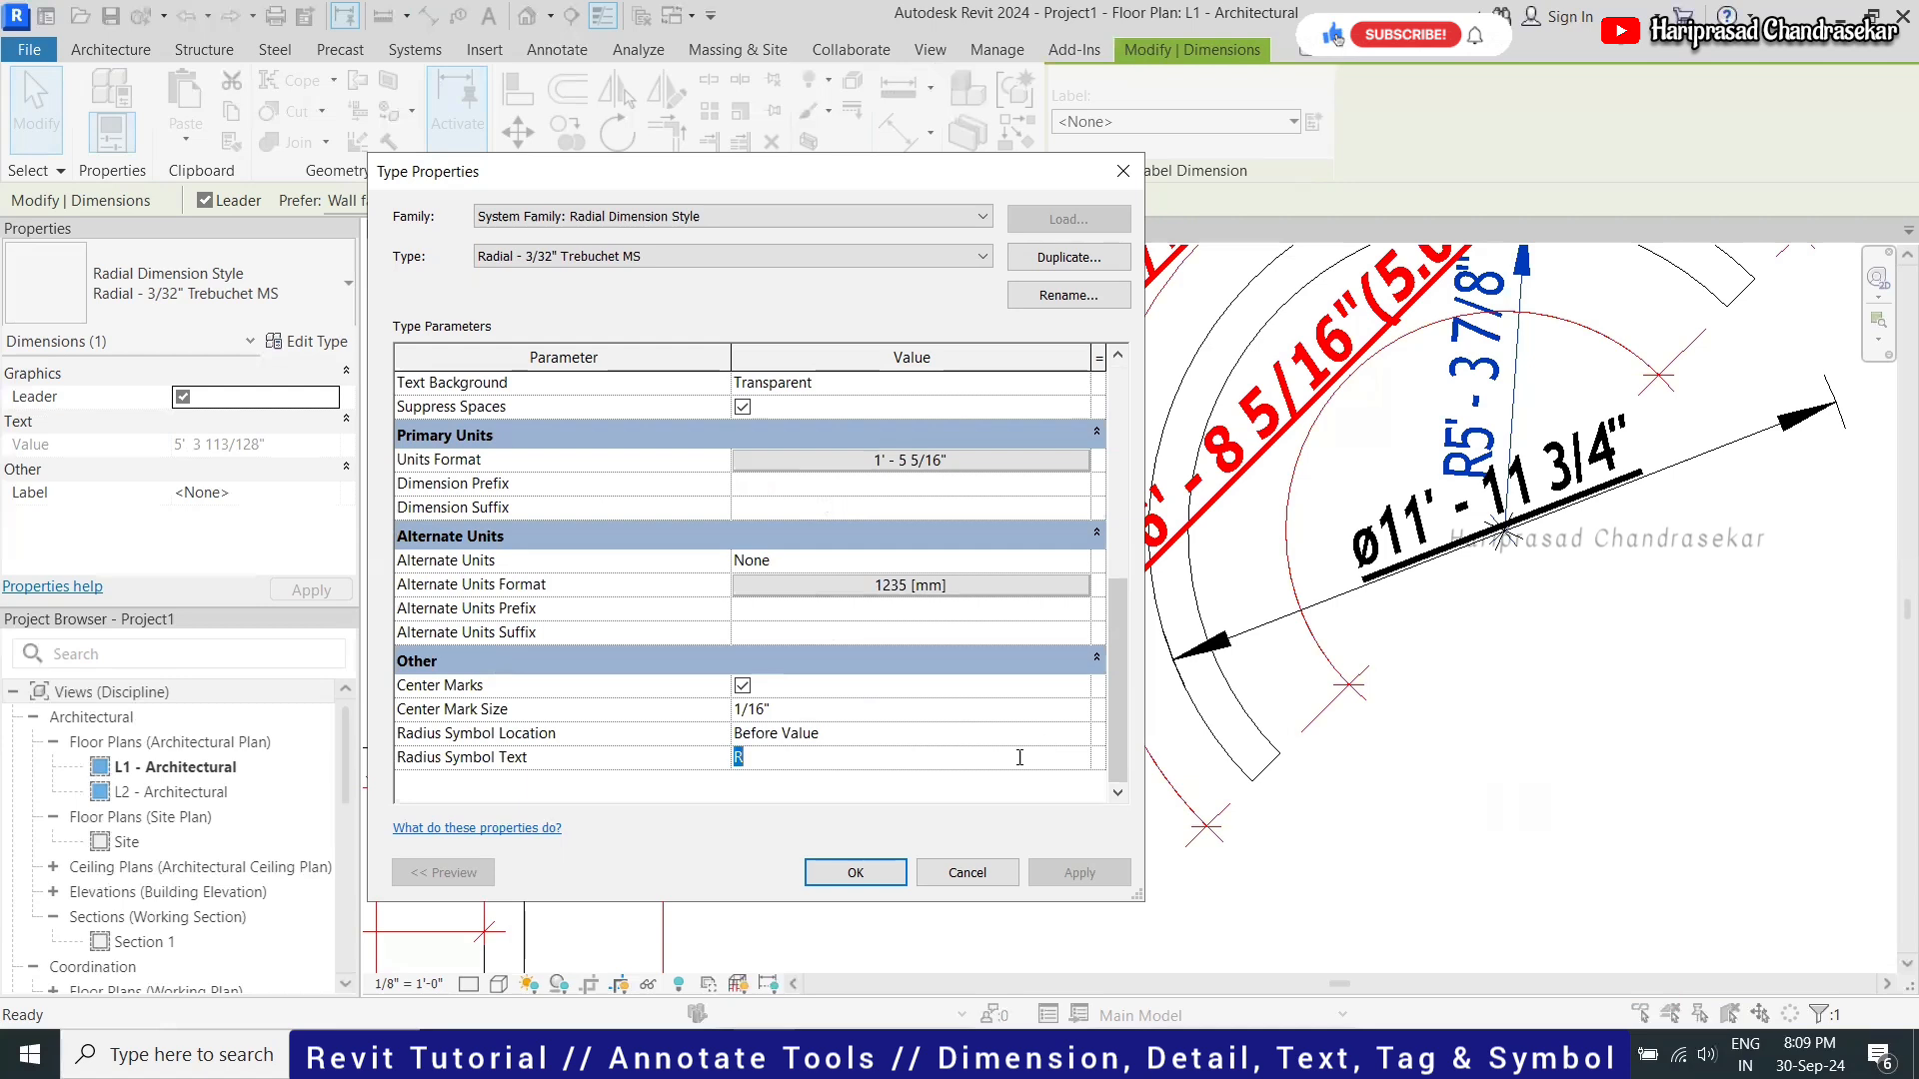
left_click(966, 873)
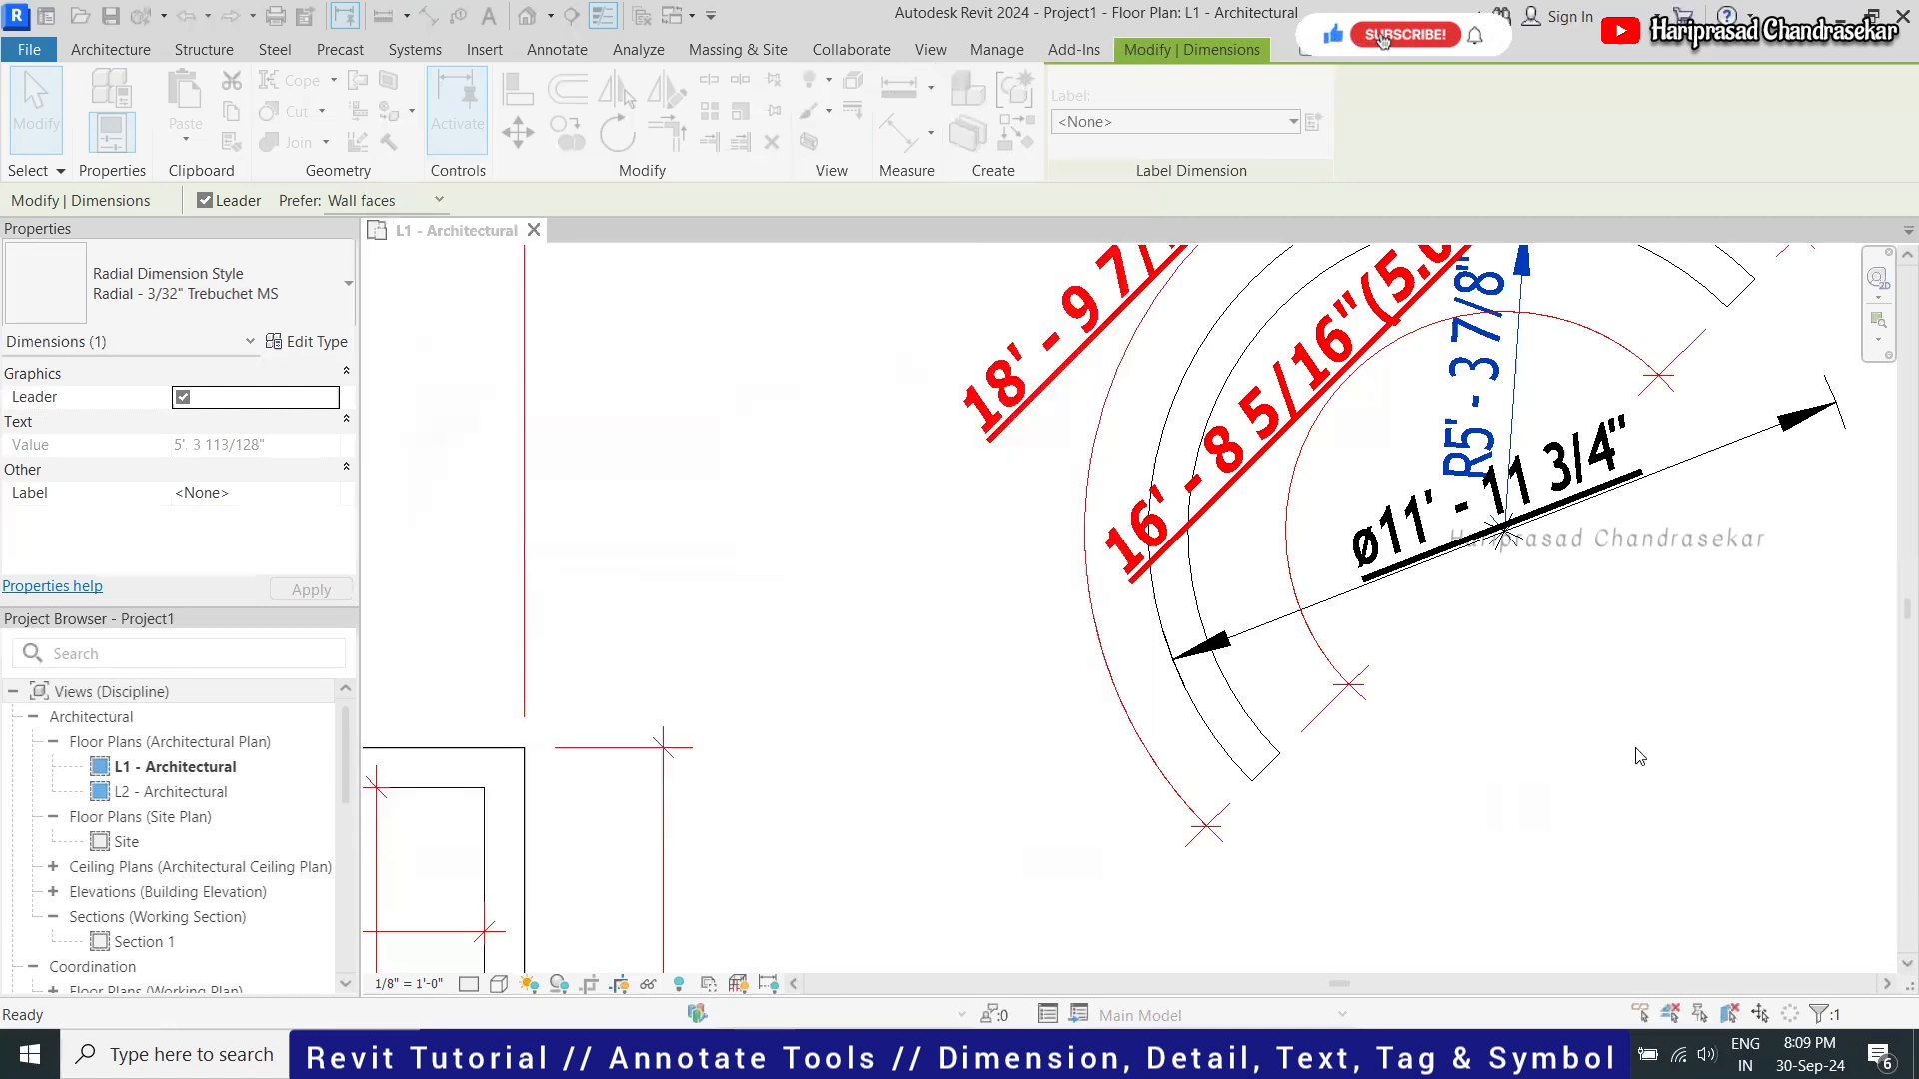
left_click(1501, 673)
Place a spot elevation with a shouldered leader at the plan's upper-right outer corner, ending above the curved wall
scroll(1407, 472, "down", 5)
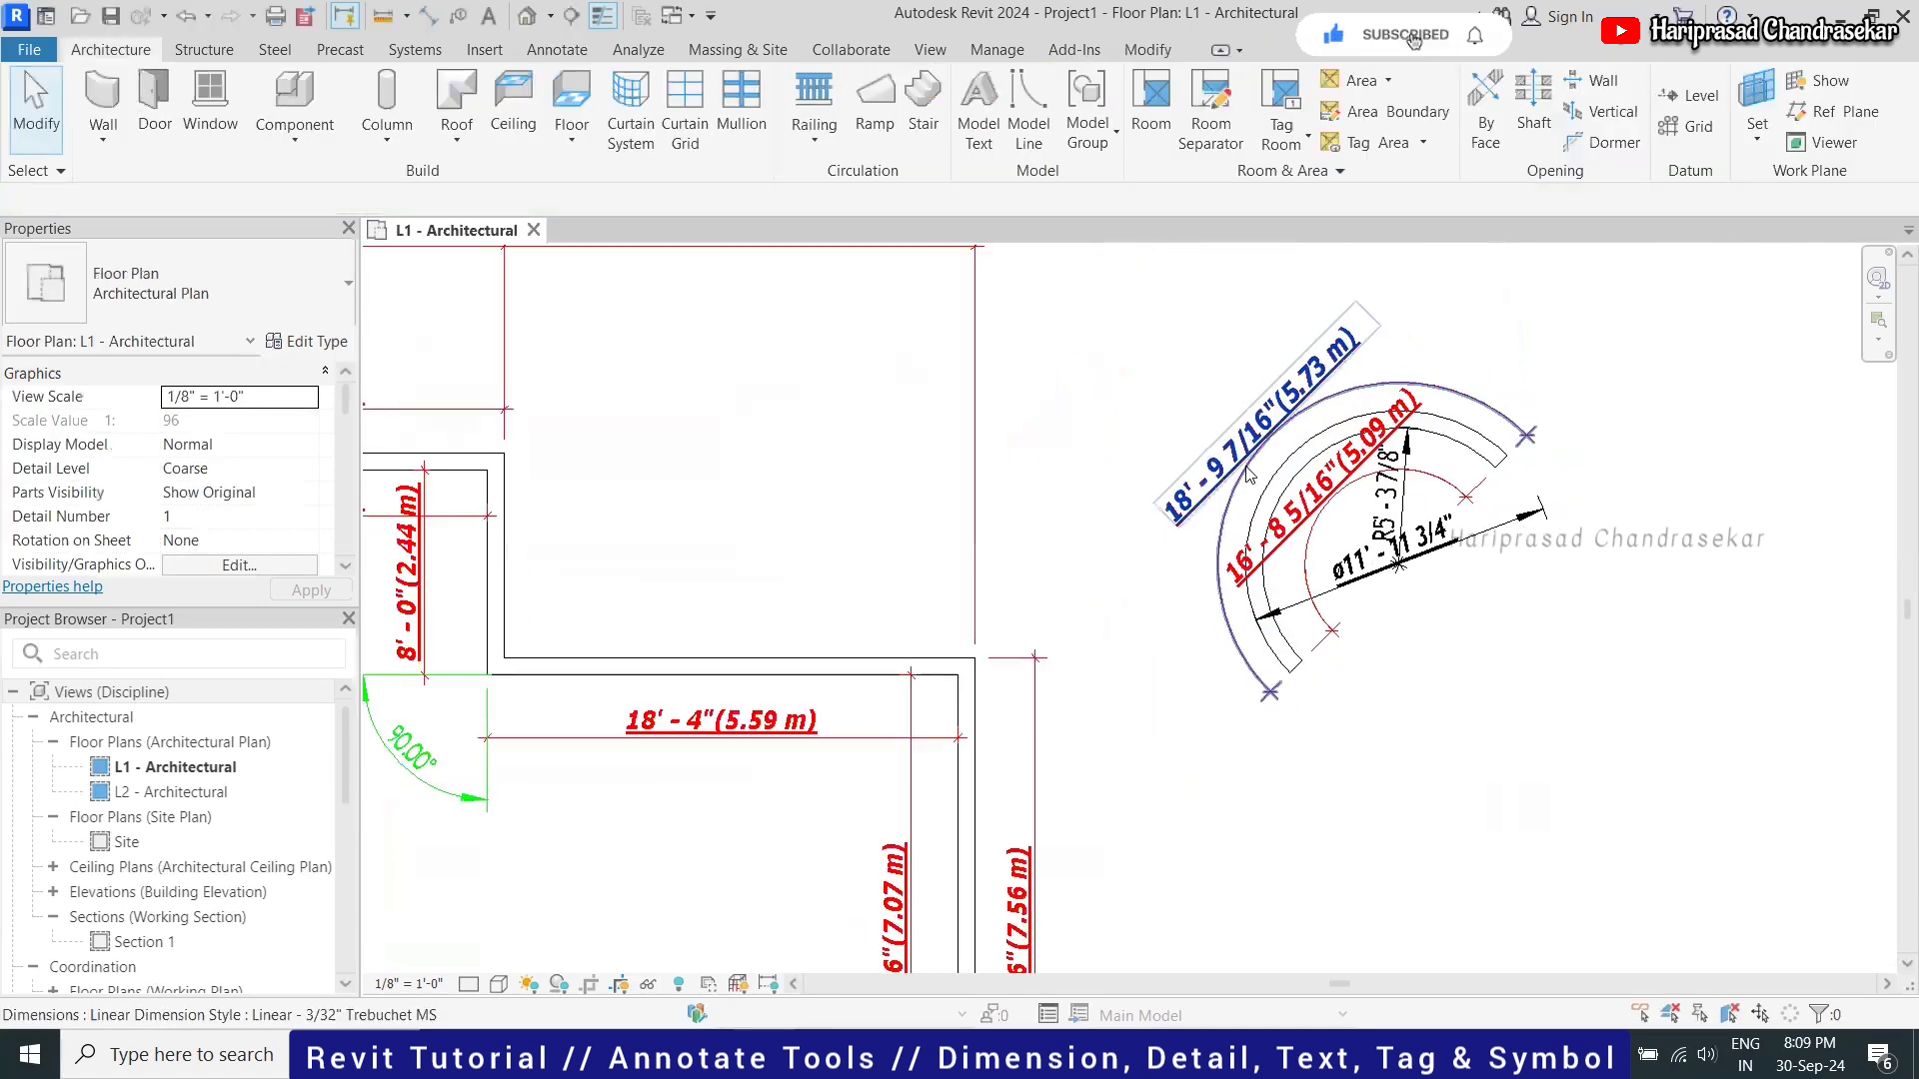
scroll(1457, 422, "down", 3)
scroll(1179, 540, "up", 1)
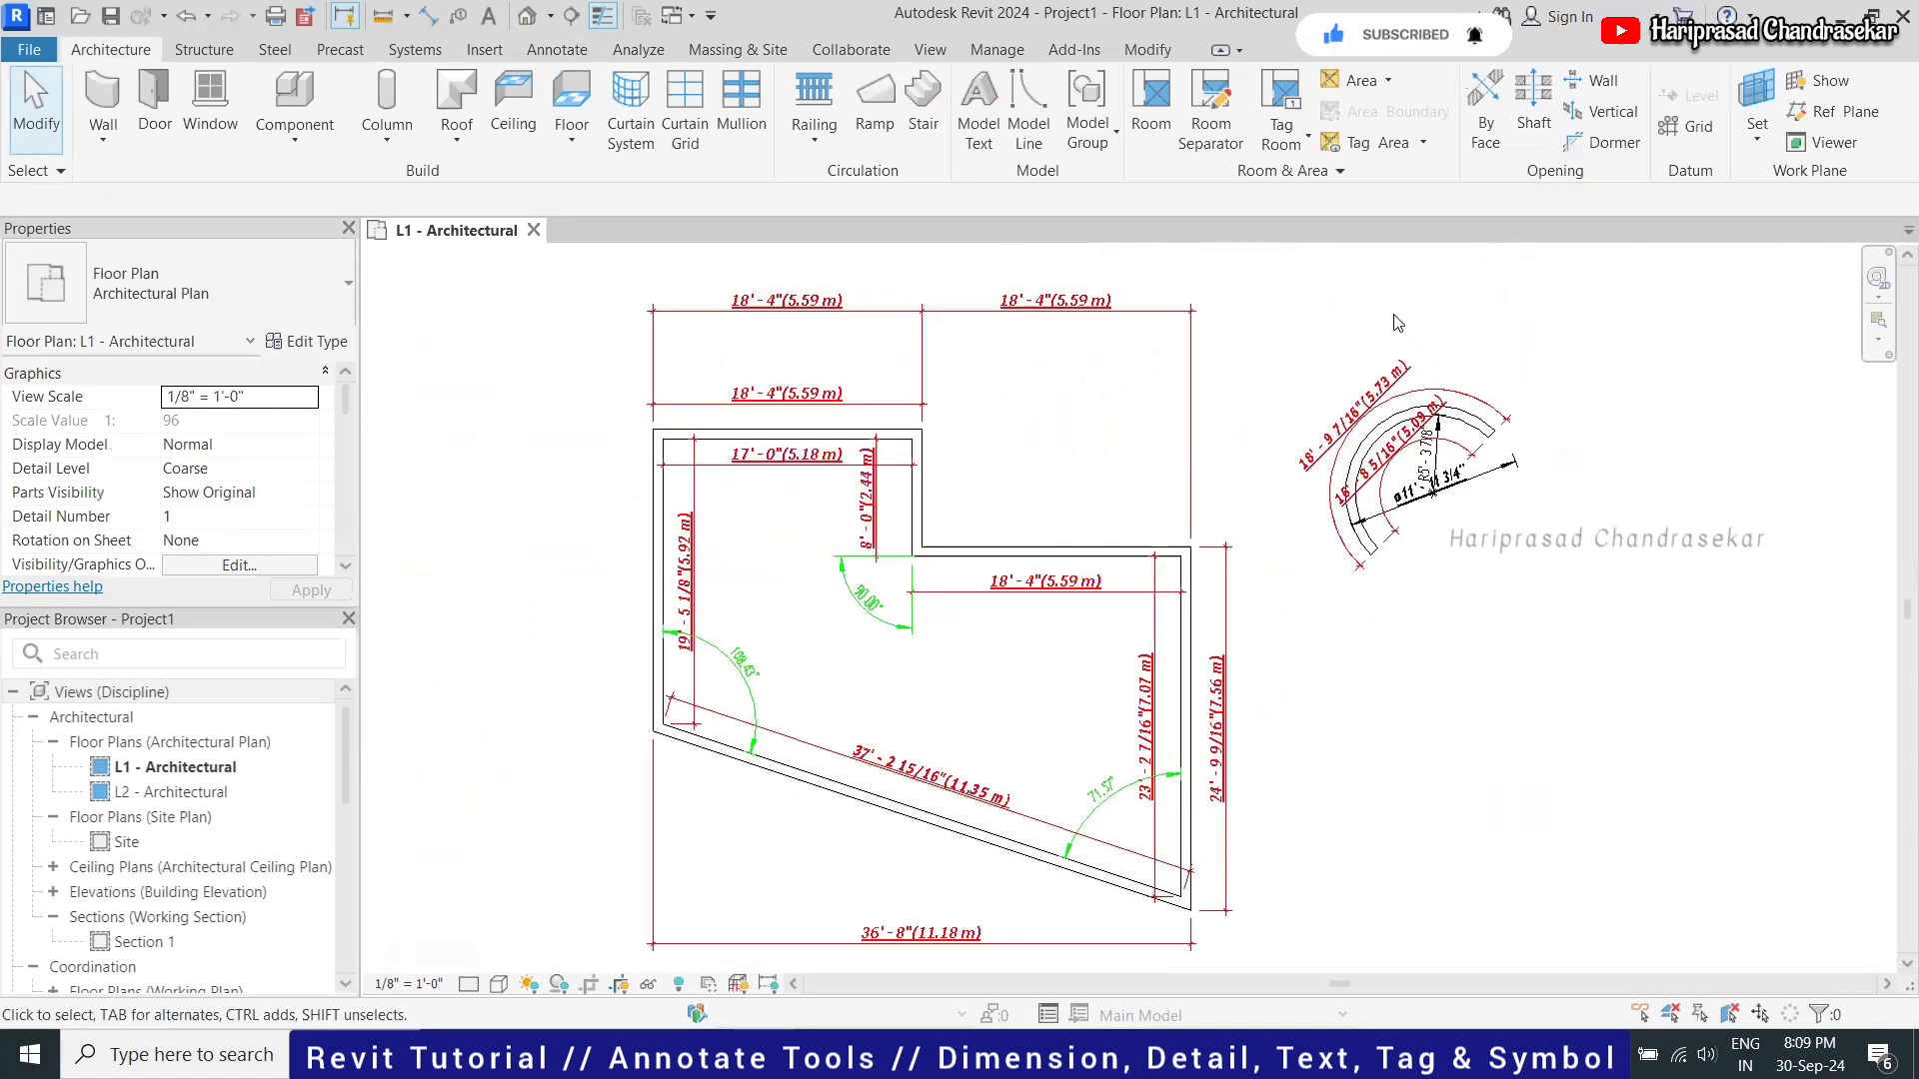
left_click(555, 50)
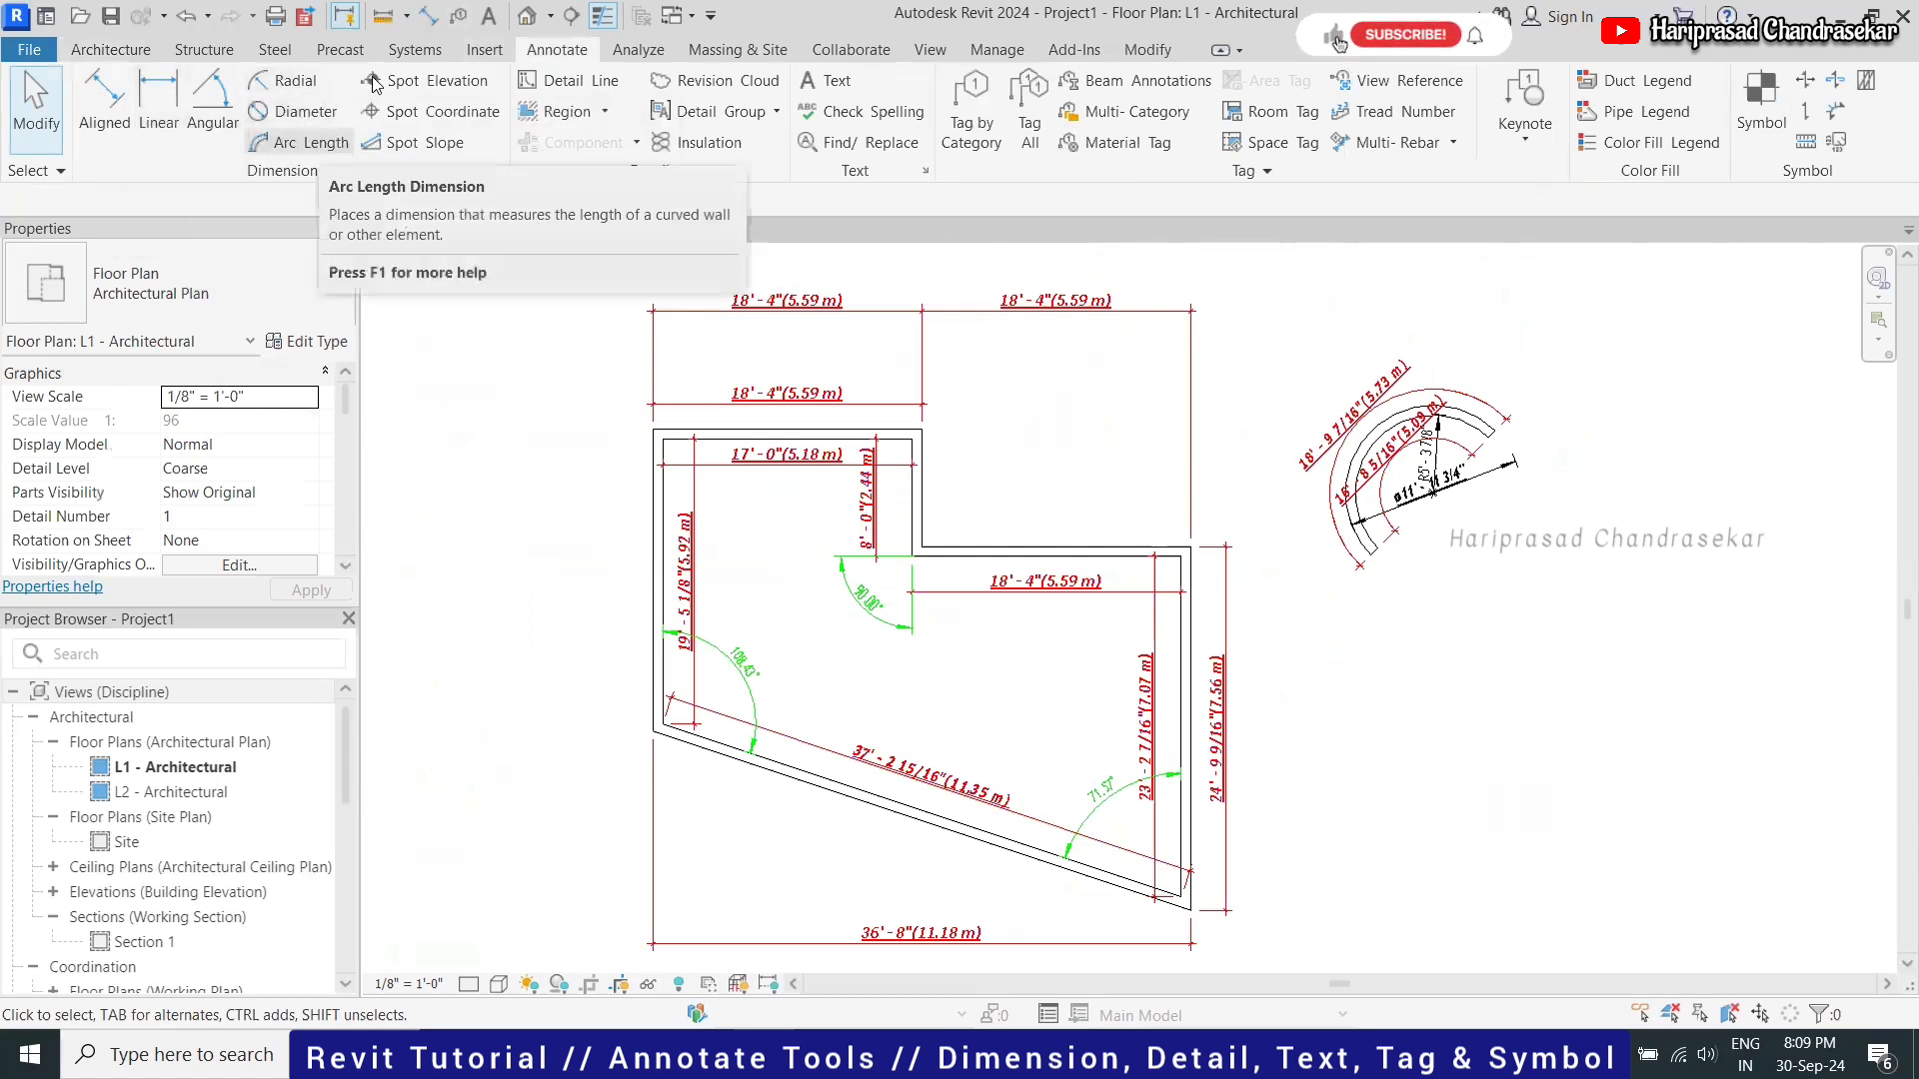
left_click(429, 89)
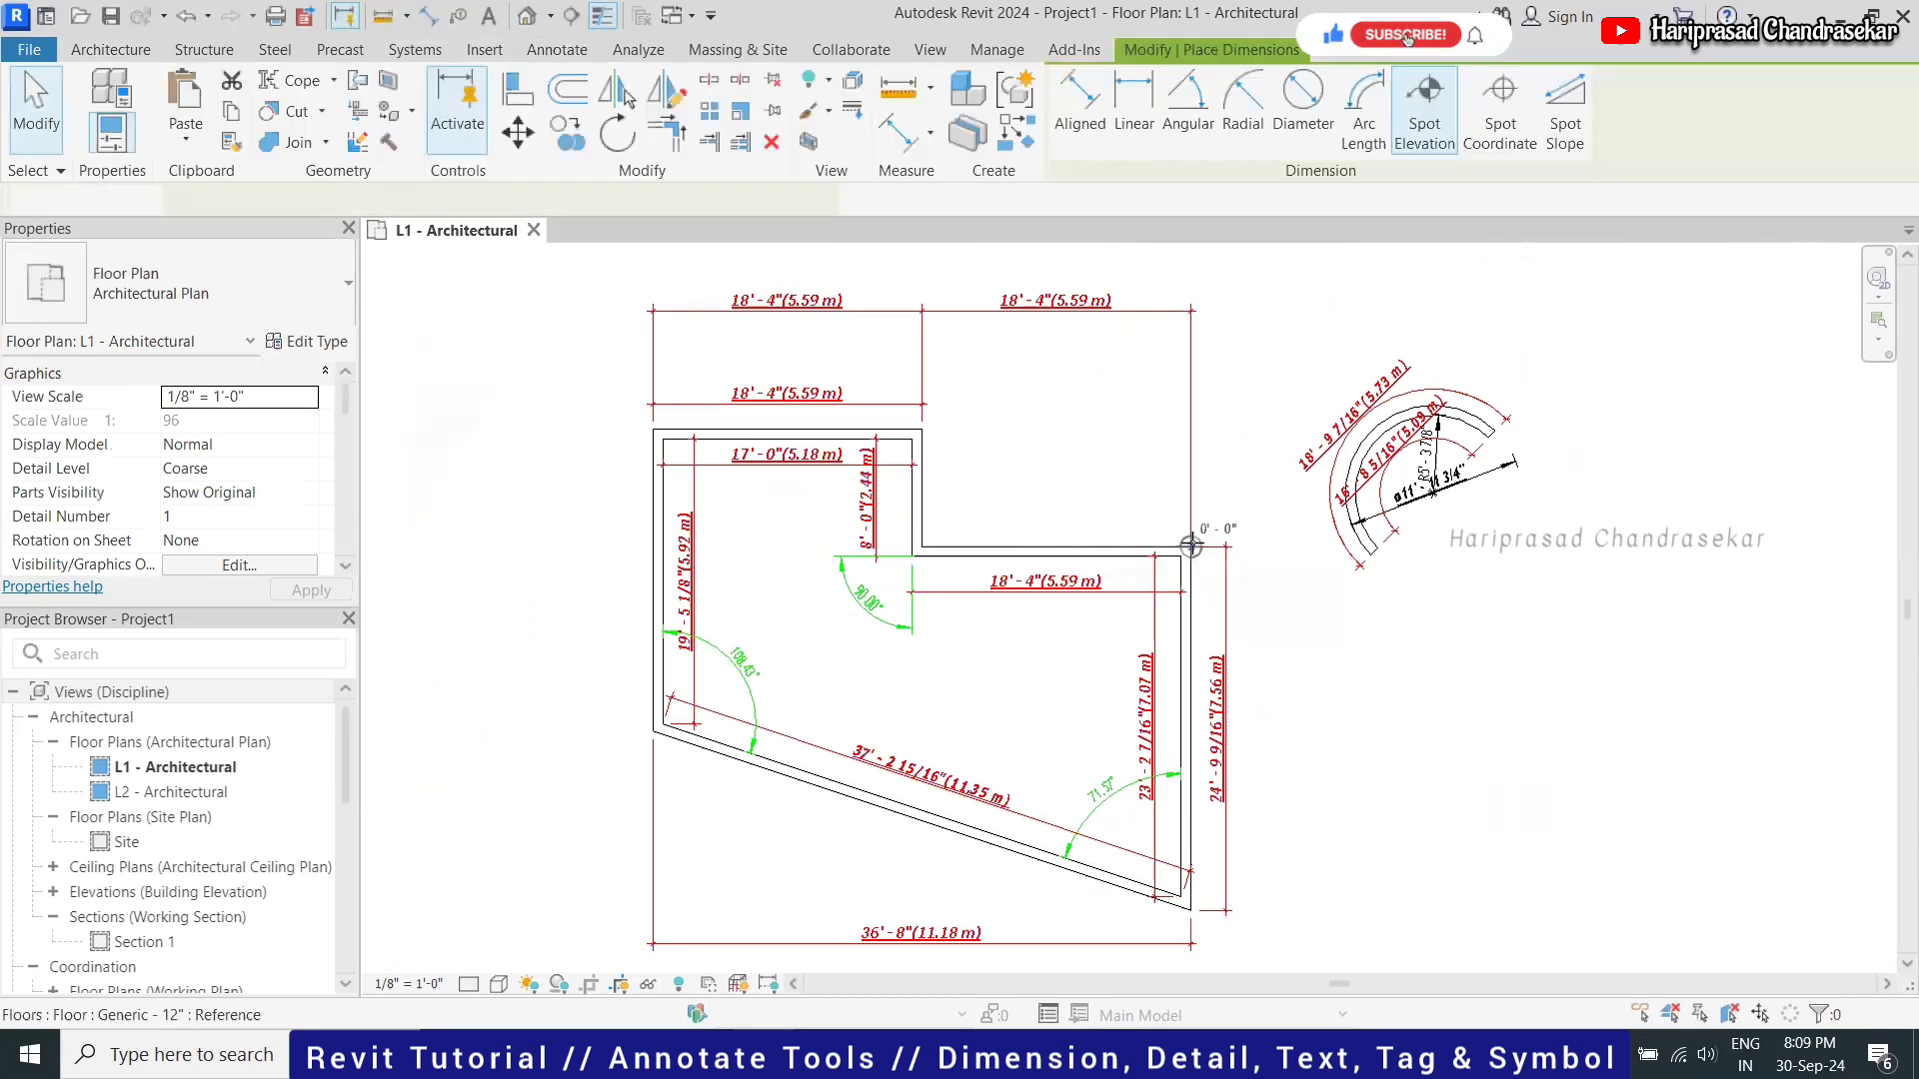
left_click(1191, 545)
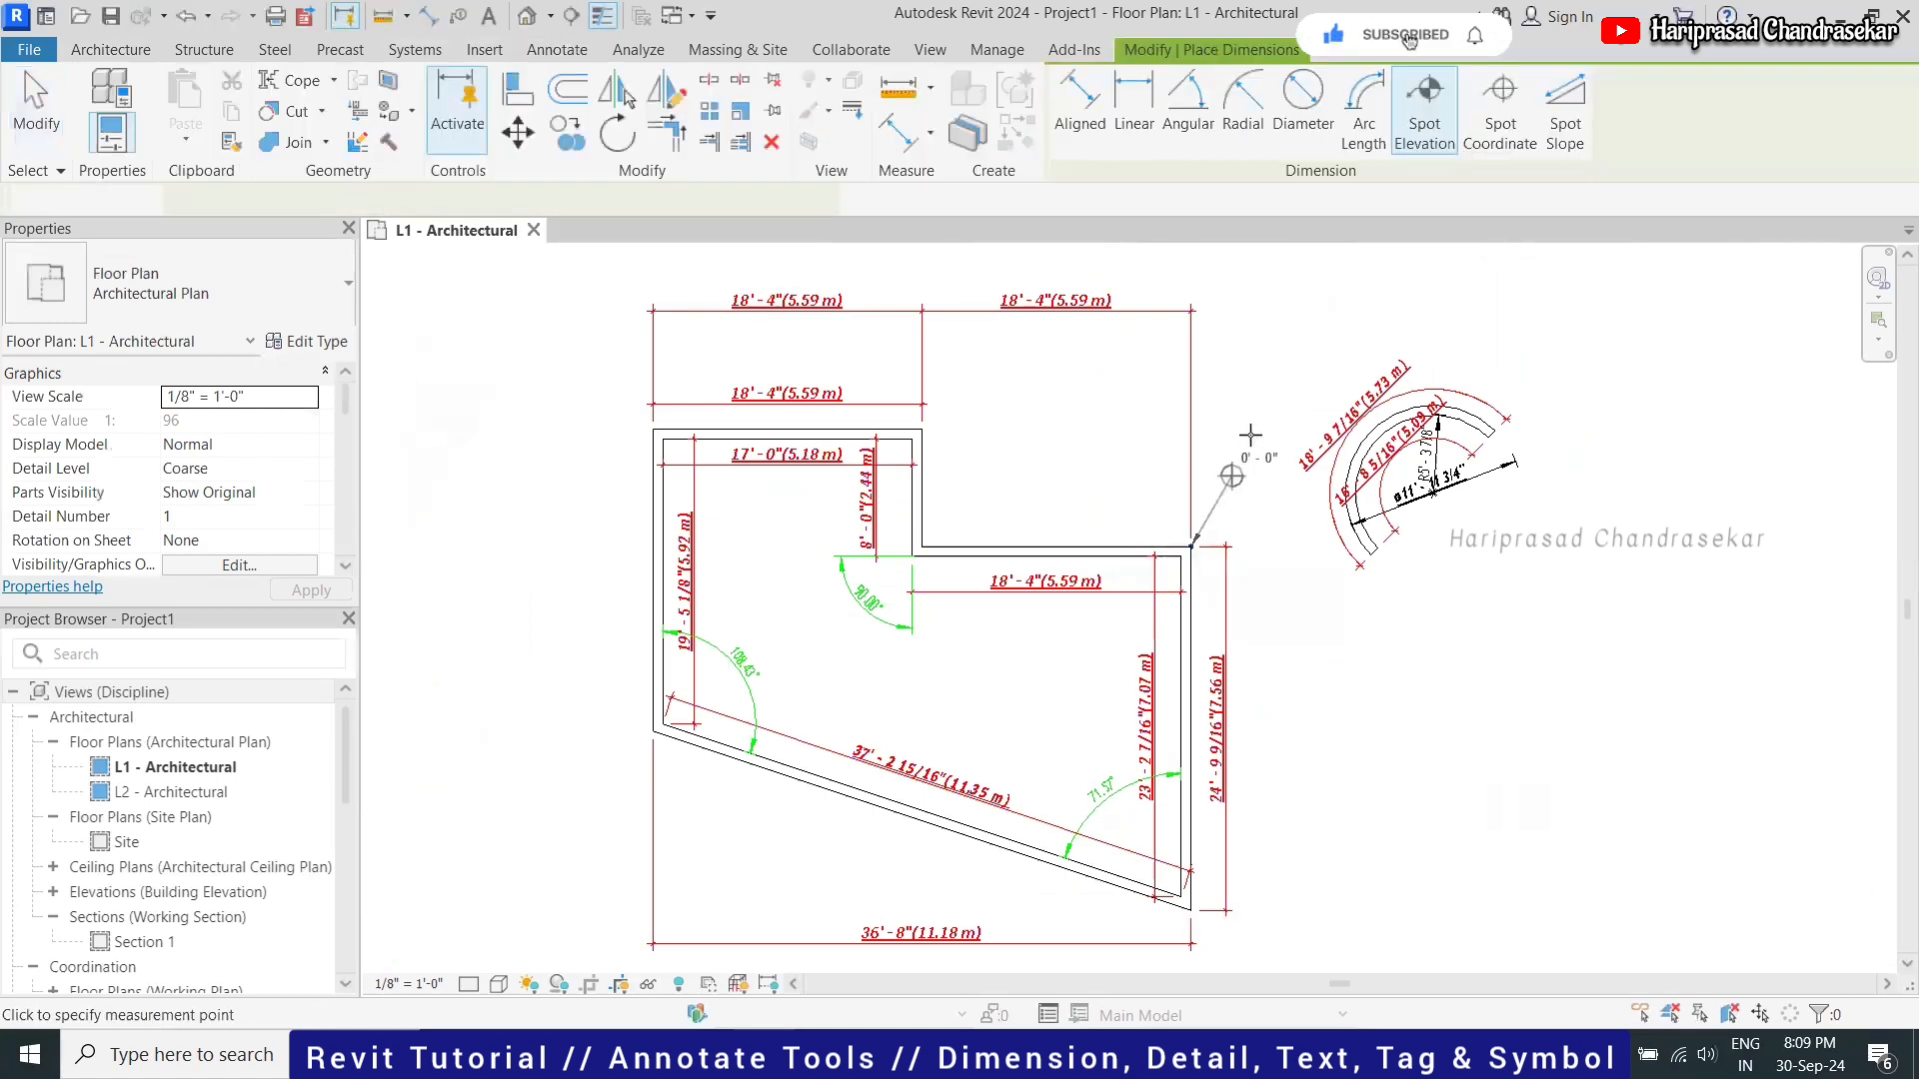
left_click(1300, 329)
left_click(1456, 330)
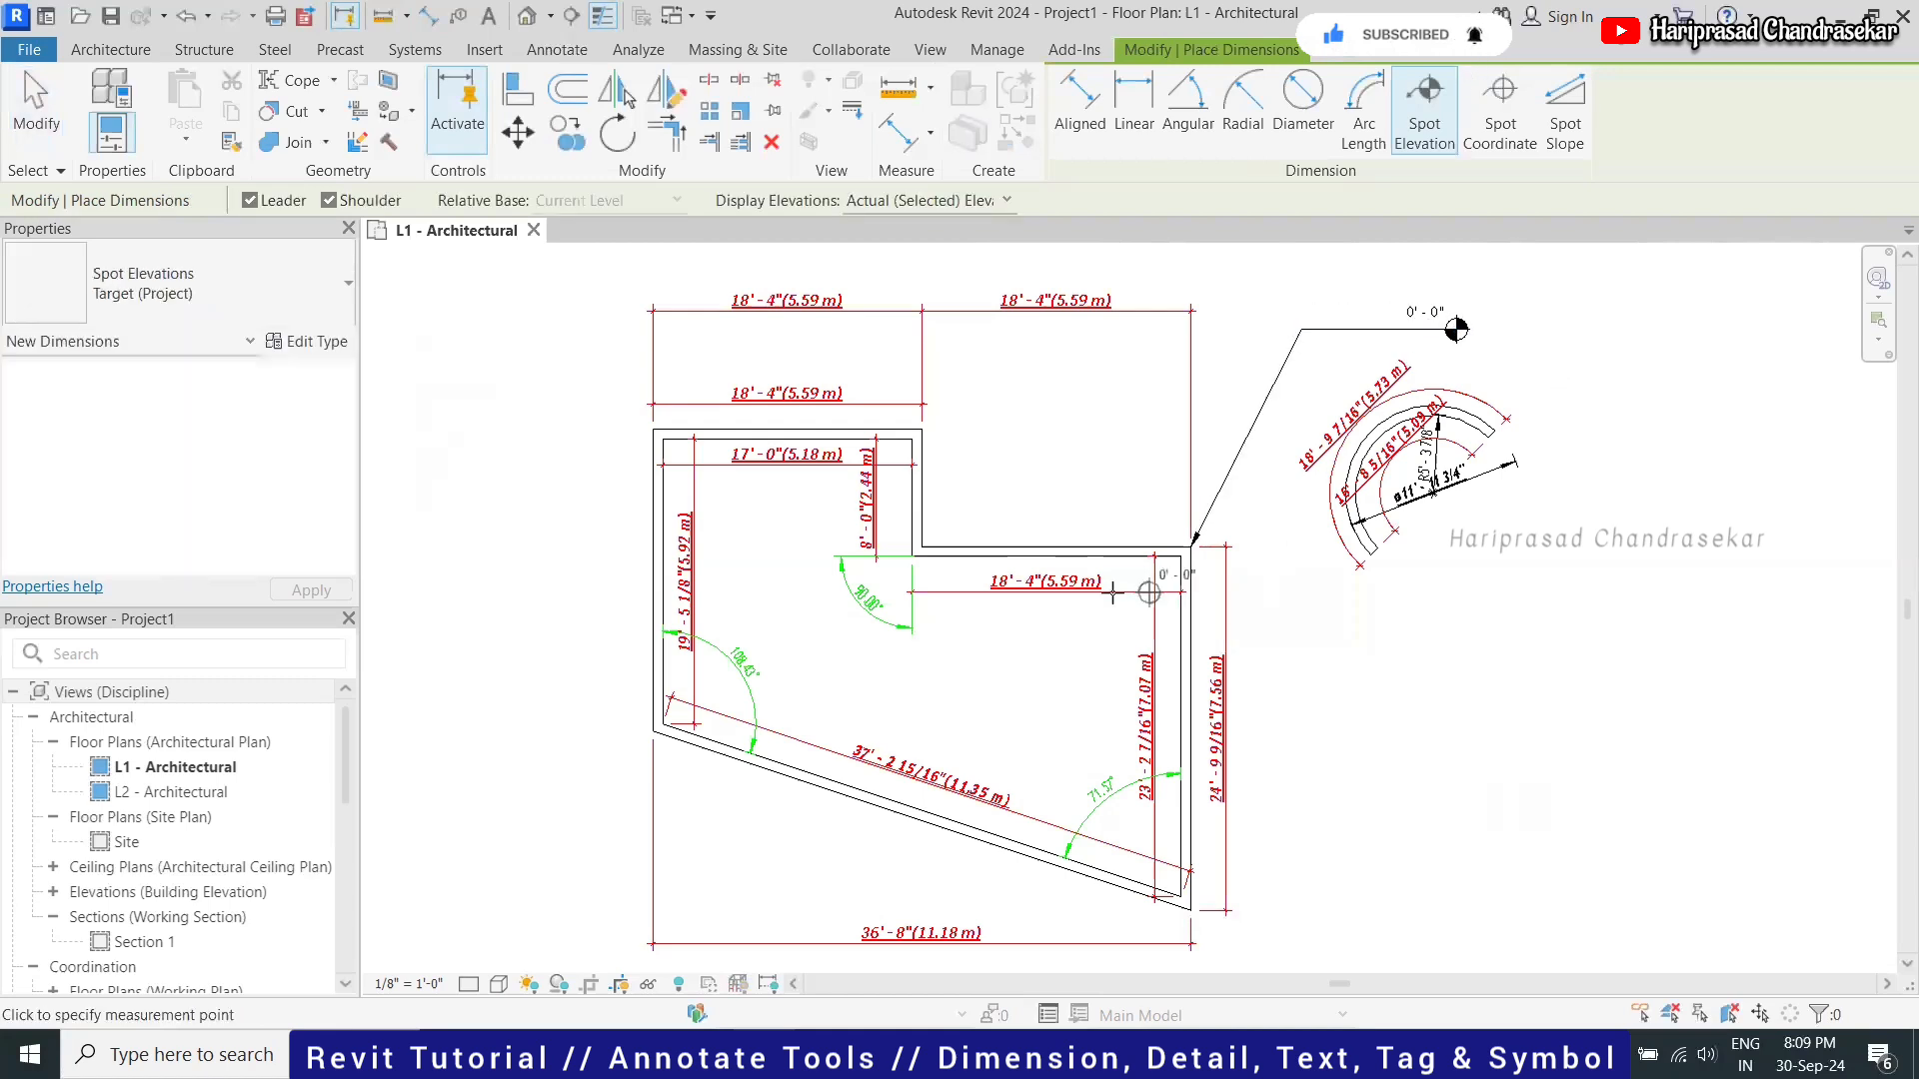
Place a spot elevation on the inner face of the plan's right-hand wall, with its leader running outside the building
scroll(1185, 633, "up", 3)
scroll(1178, 620, "up", 3)
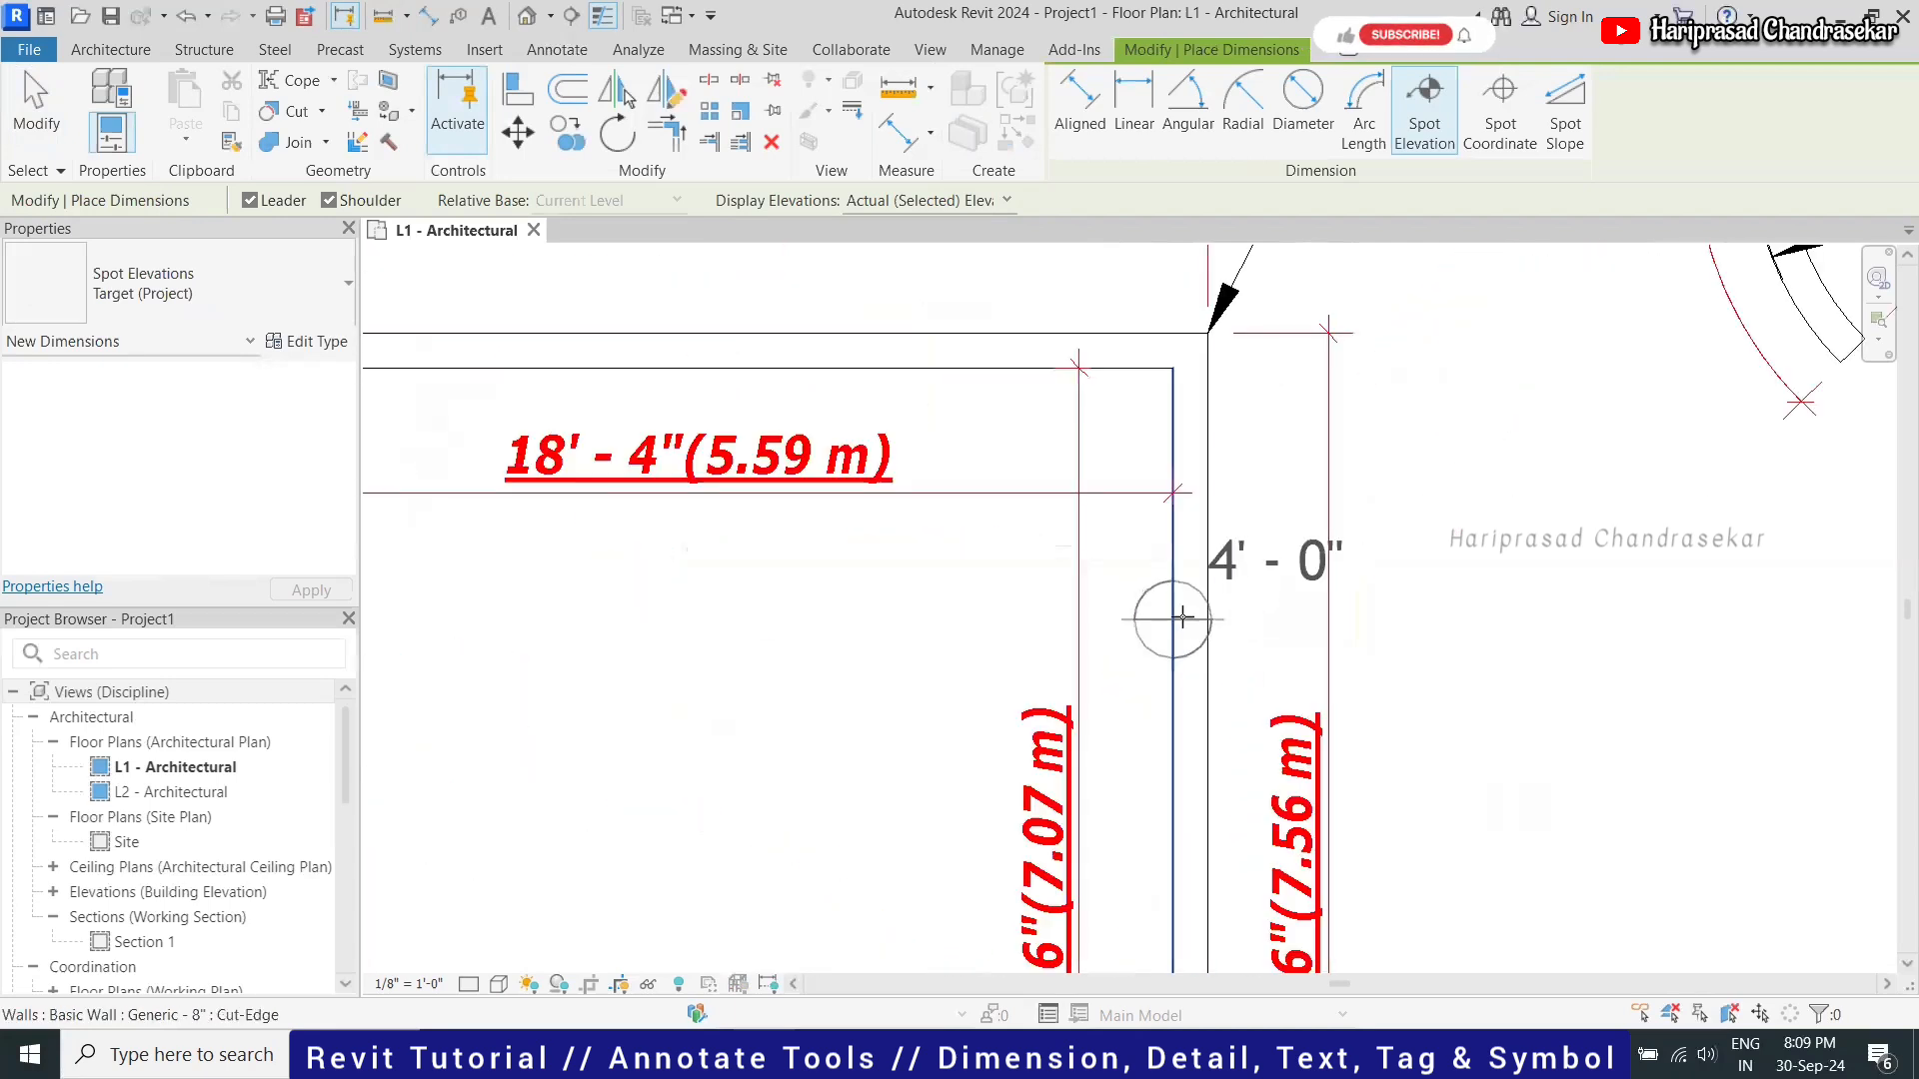
scroll(1189, 610, "up", 3)
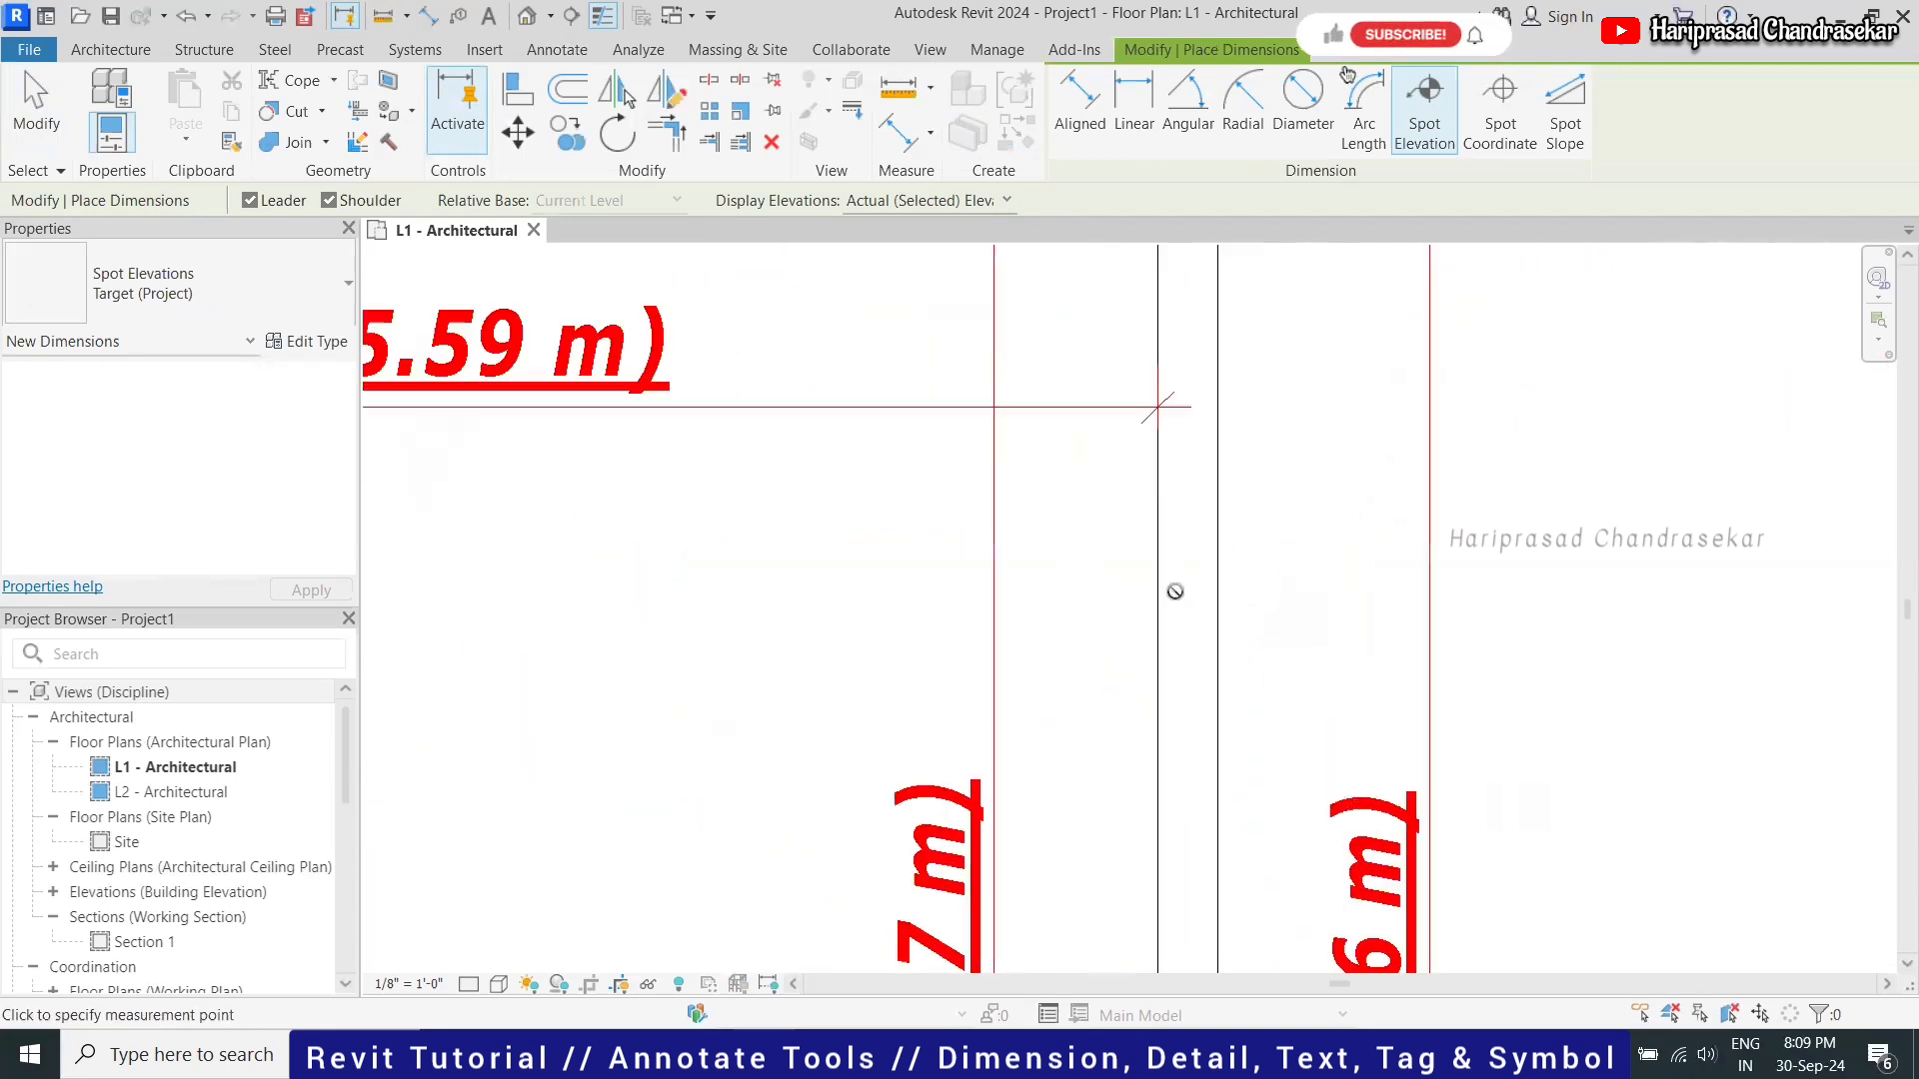
left_click(1159, 590)
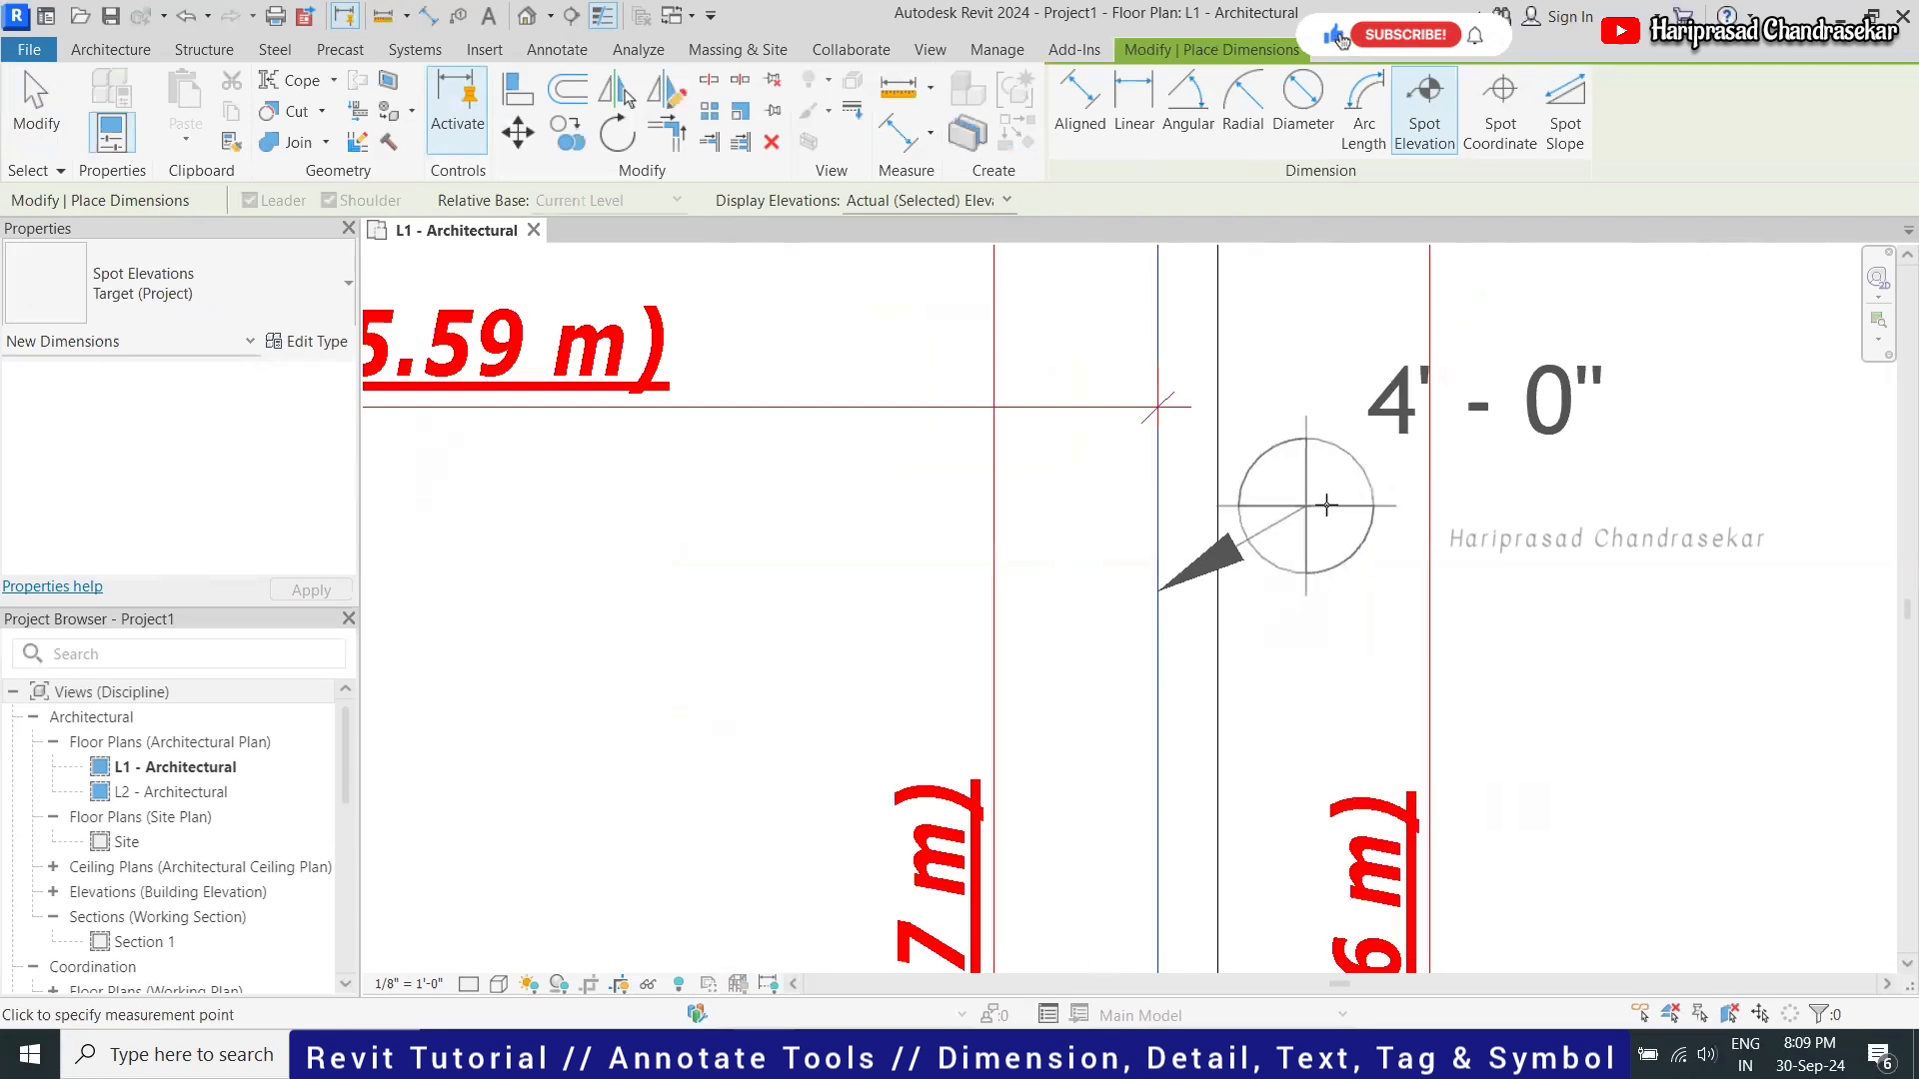
left_click(1544, 420)
left_click(1736, 427)
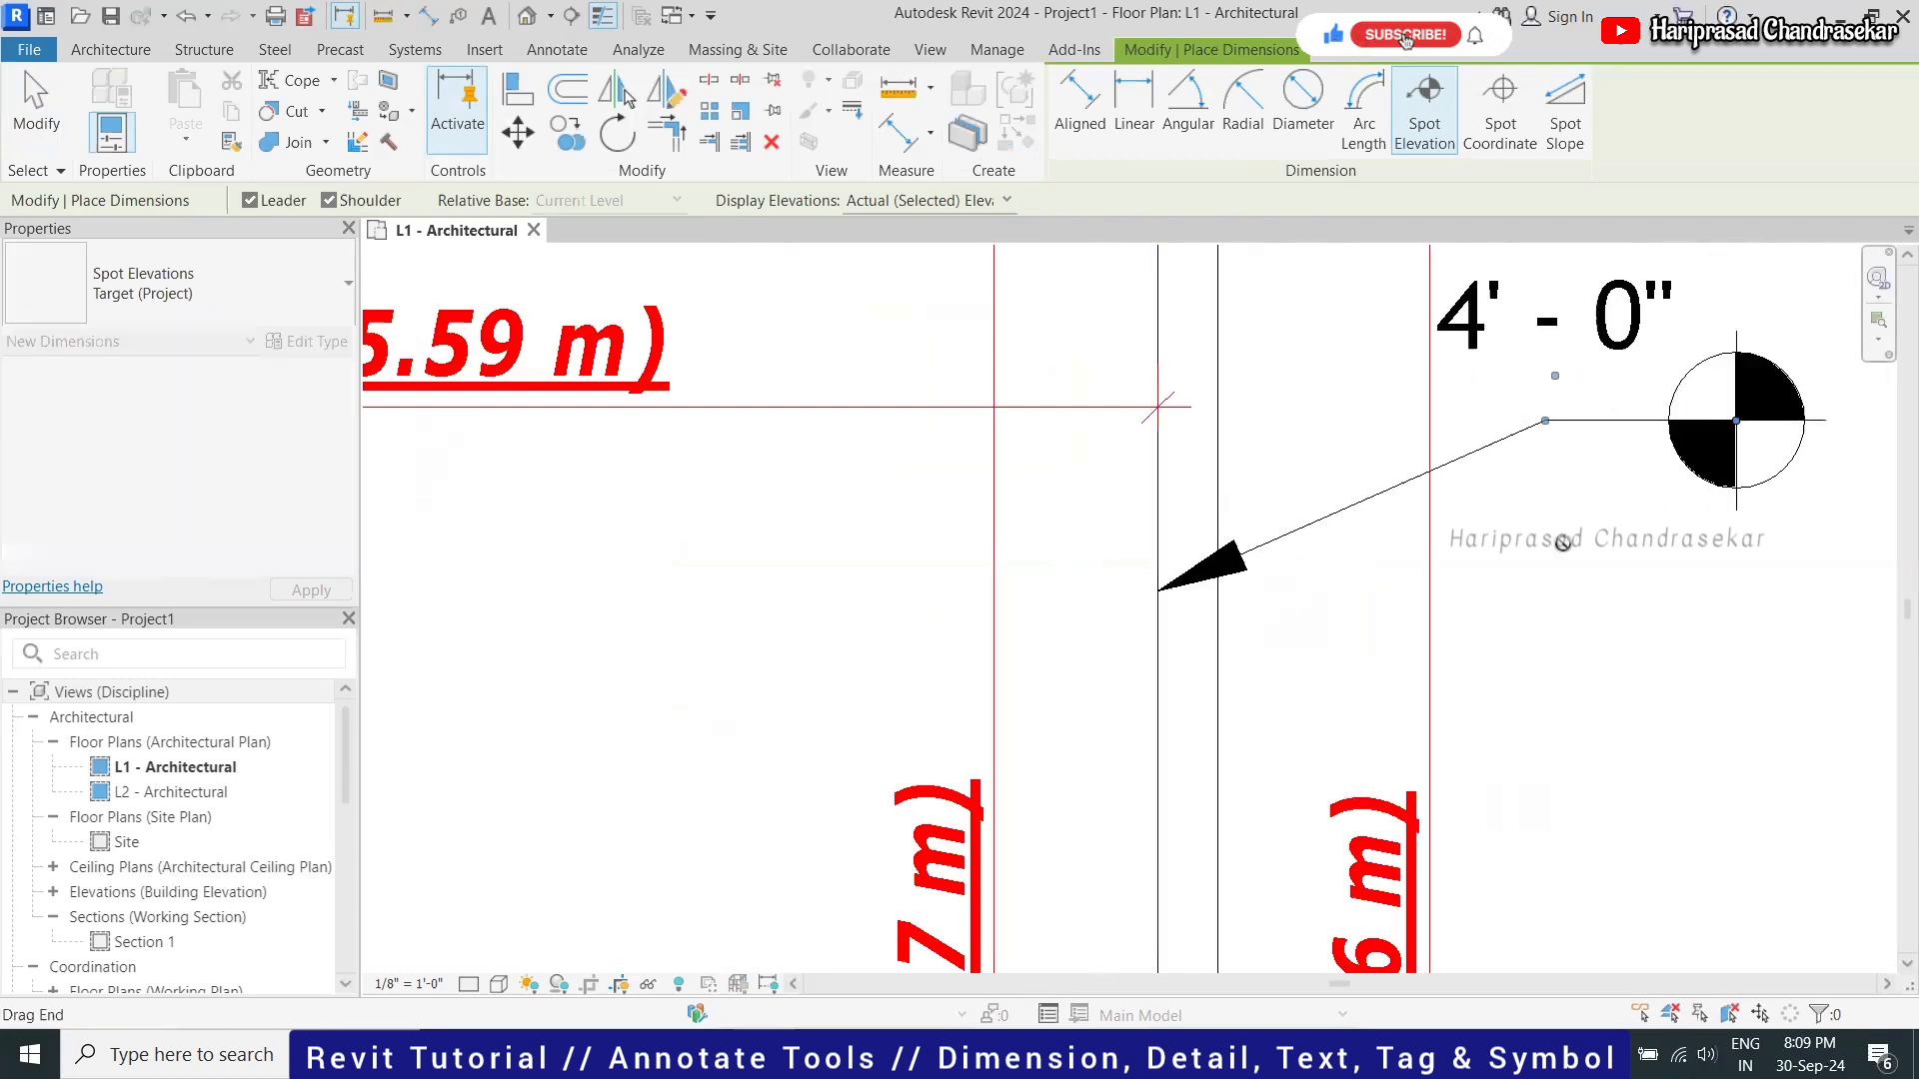
scroll(1407, 506, "down", 6)
key("Escape")
key("Escape")
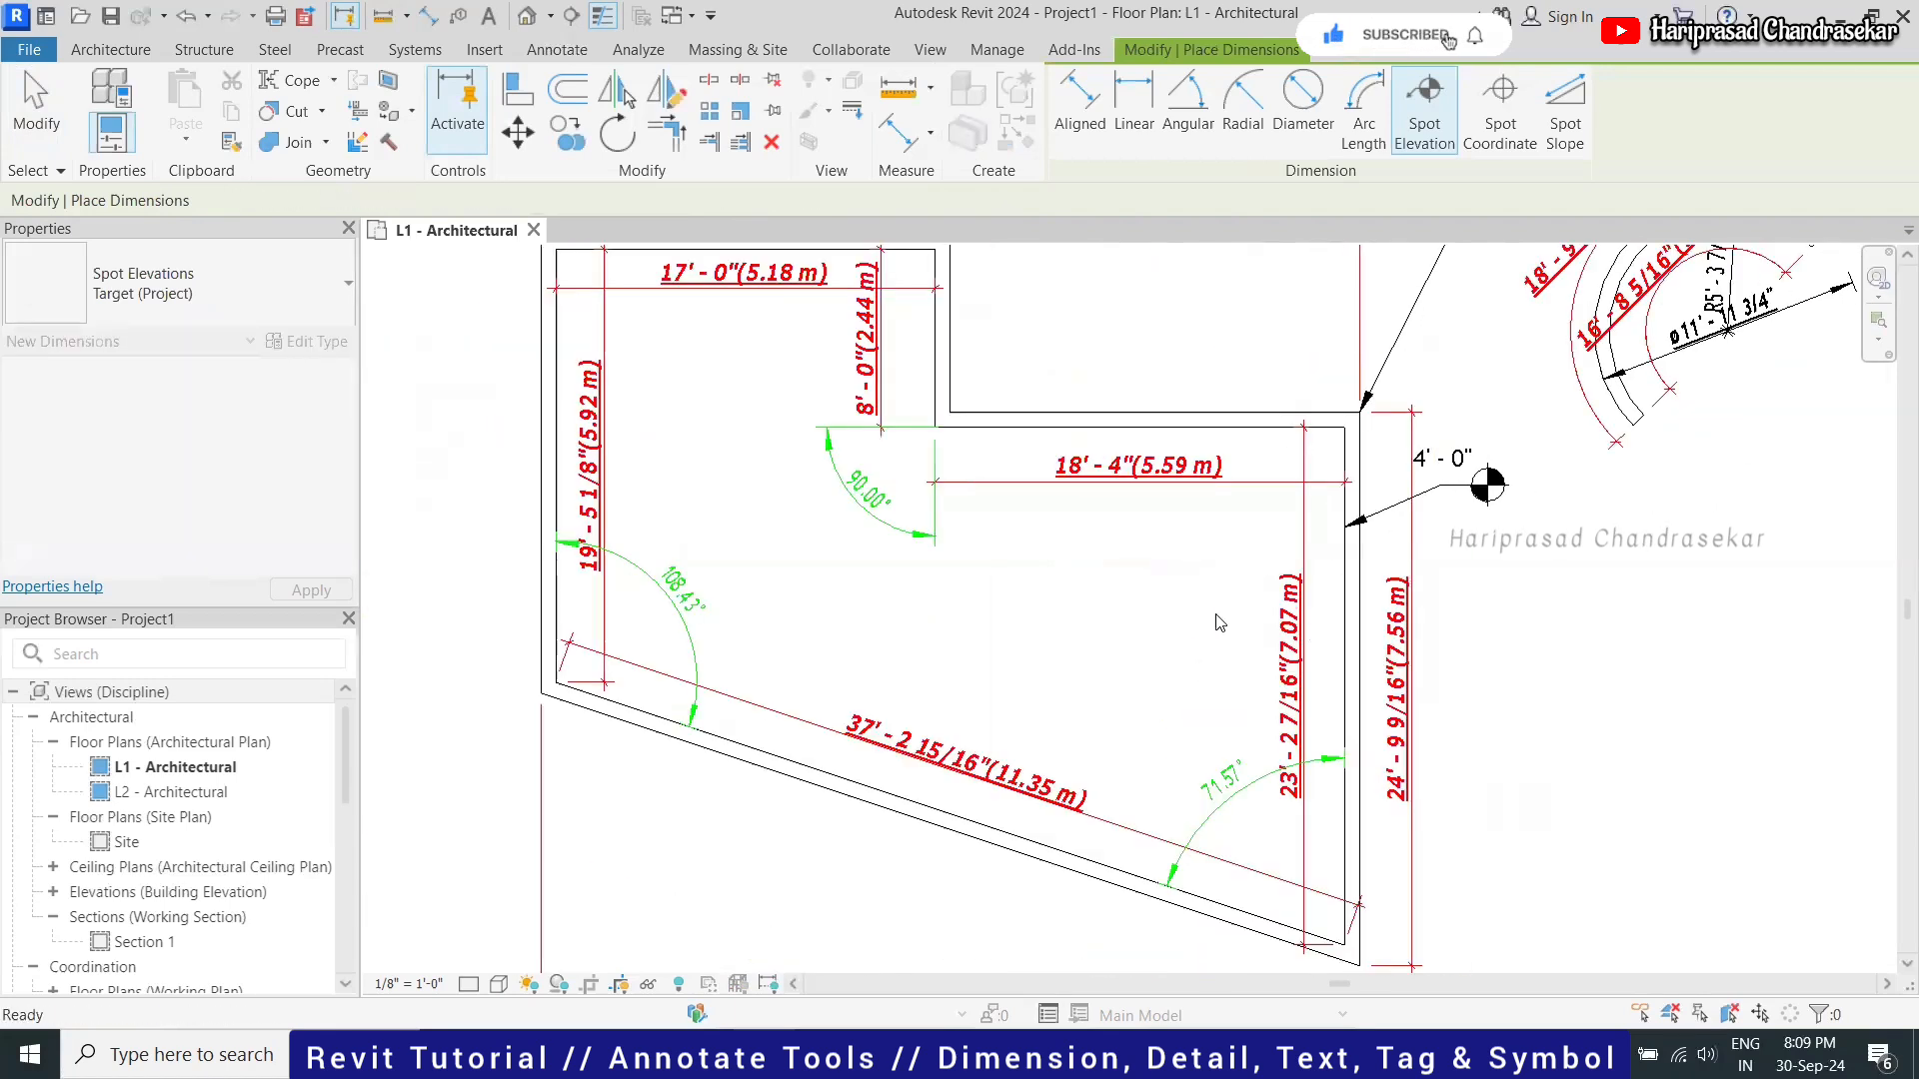
Place a 36" x 84" Door-Passage-Single-Flush door in the right-hand wall, just below the second spot elevation
key("d")
key("r")
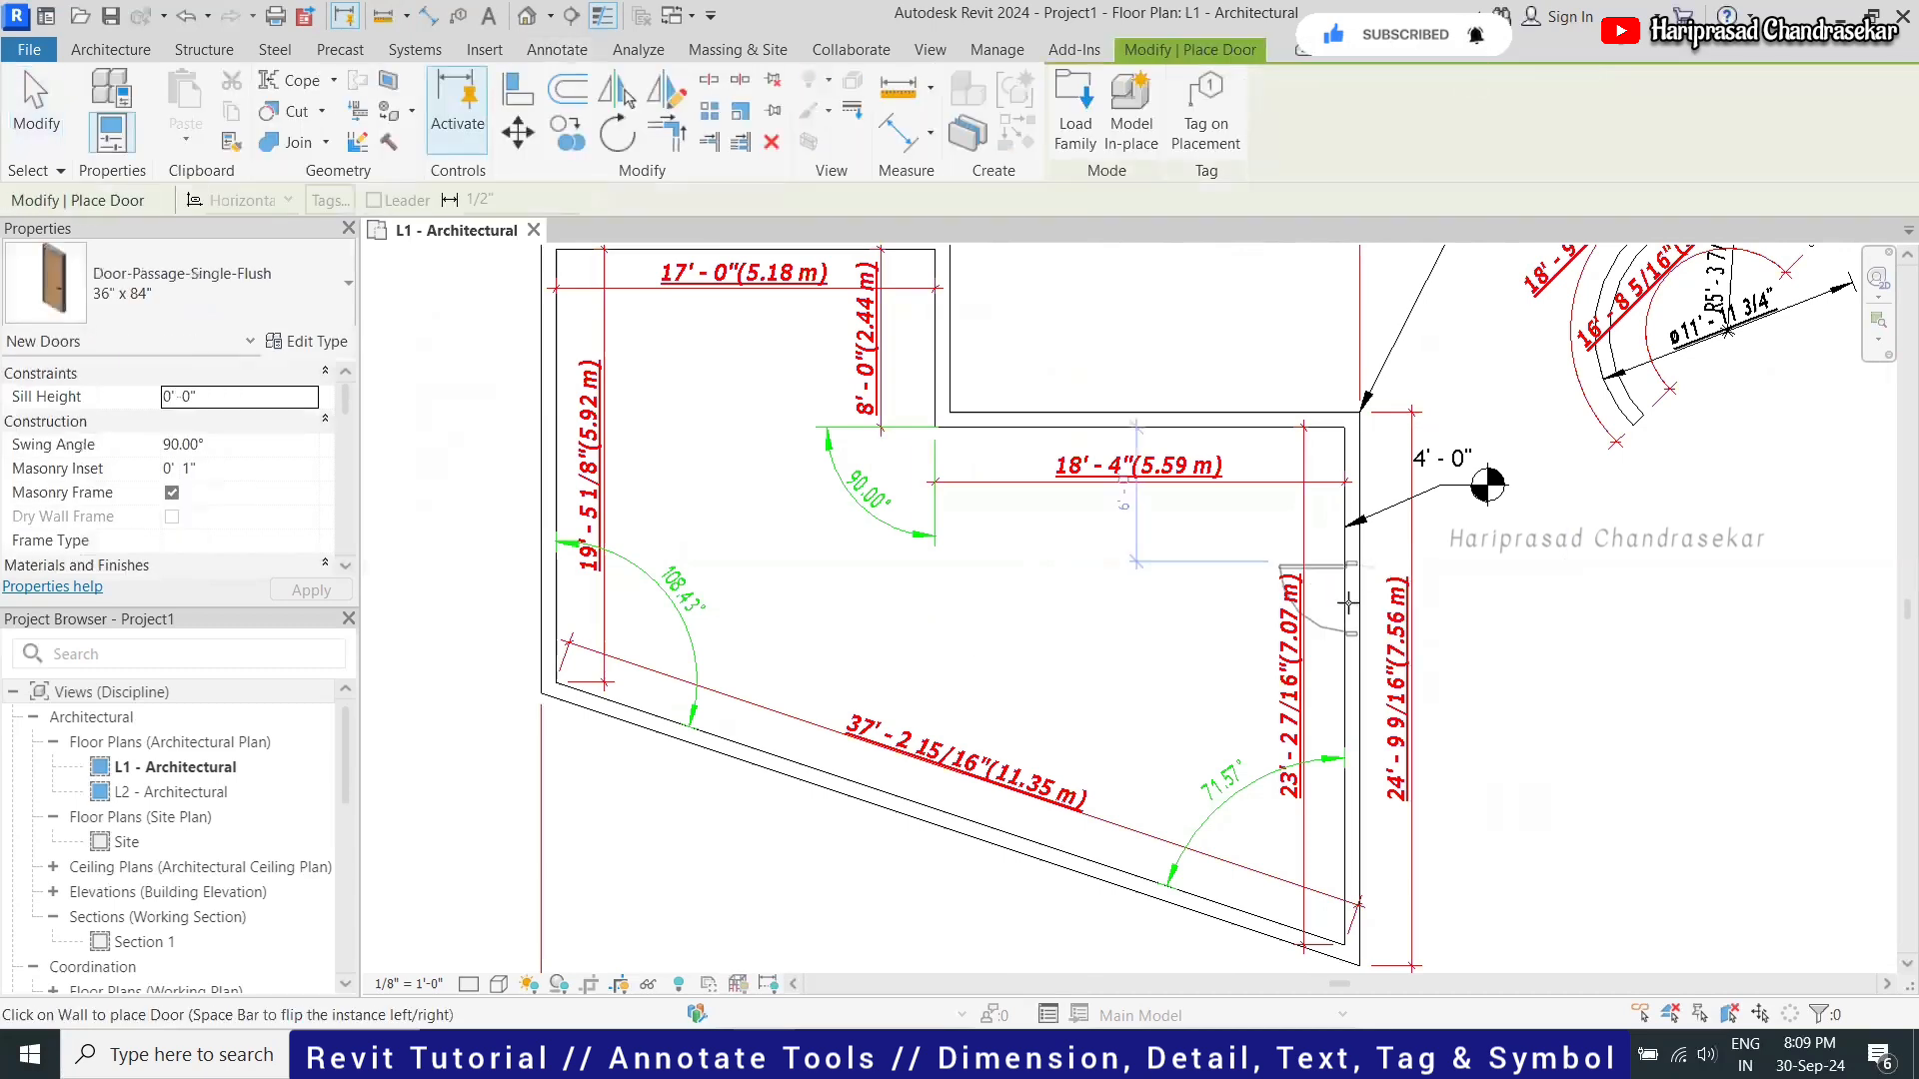
left_click(1382, 569)
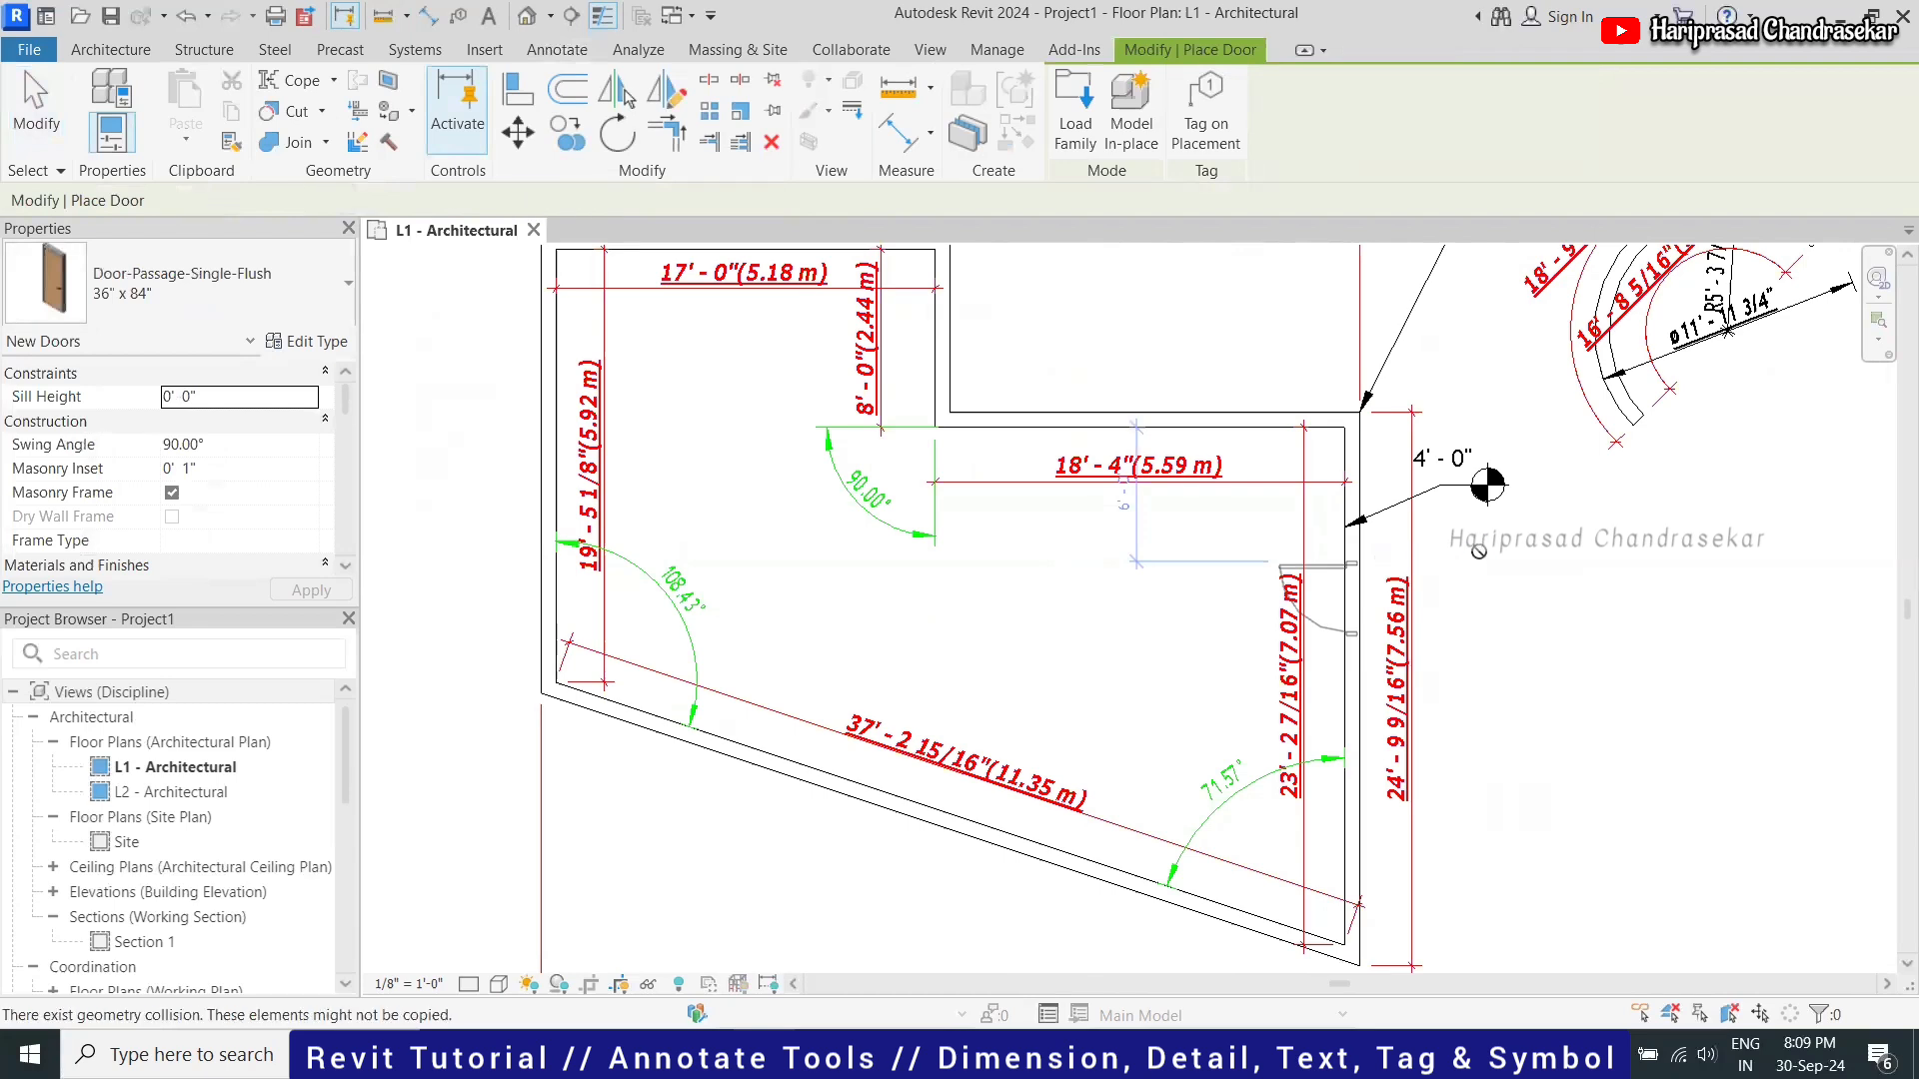
key("Escape")
Place a 36" x 48" Window-Fixed window in the horizontal wall near the door, about 4' - 6" from its right end
left_click(1251, 482)
key("n")
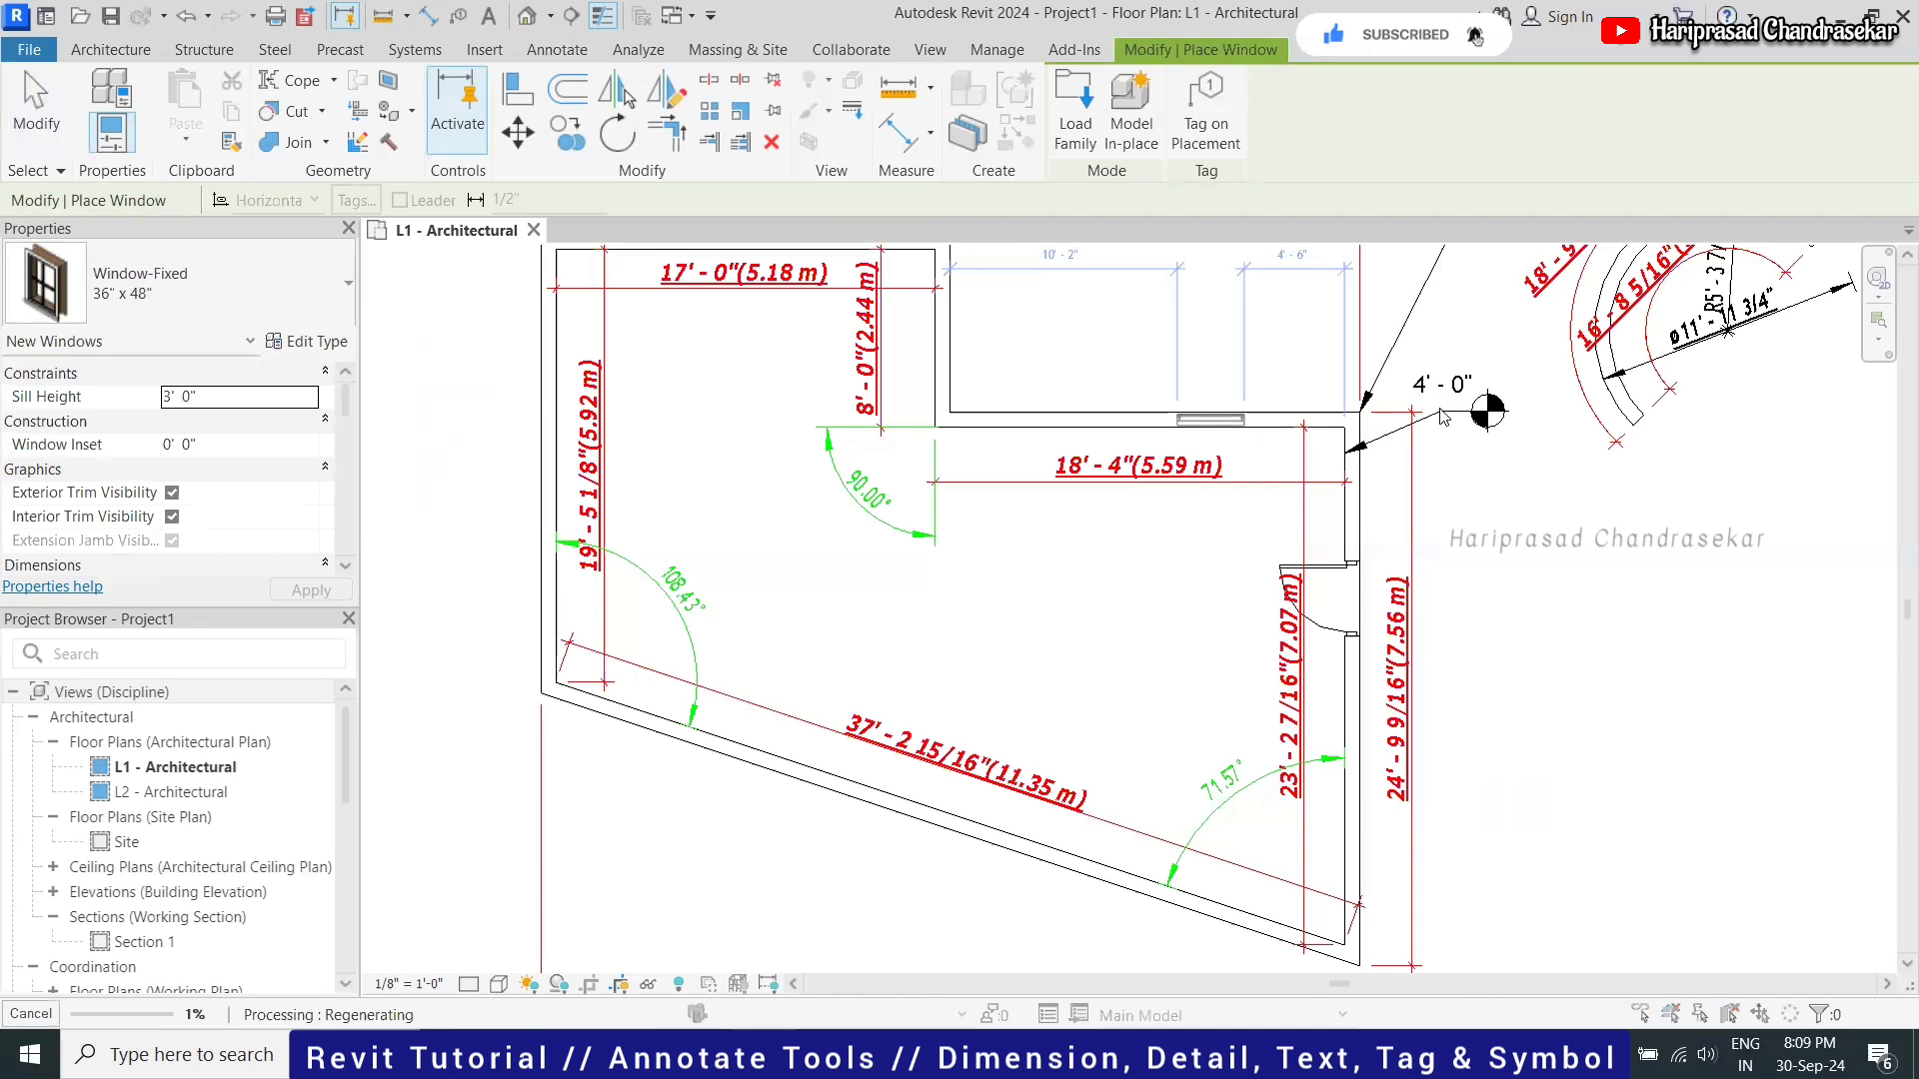
key("Escape")
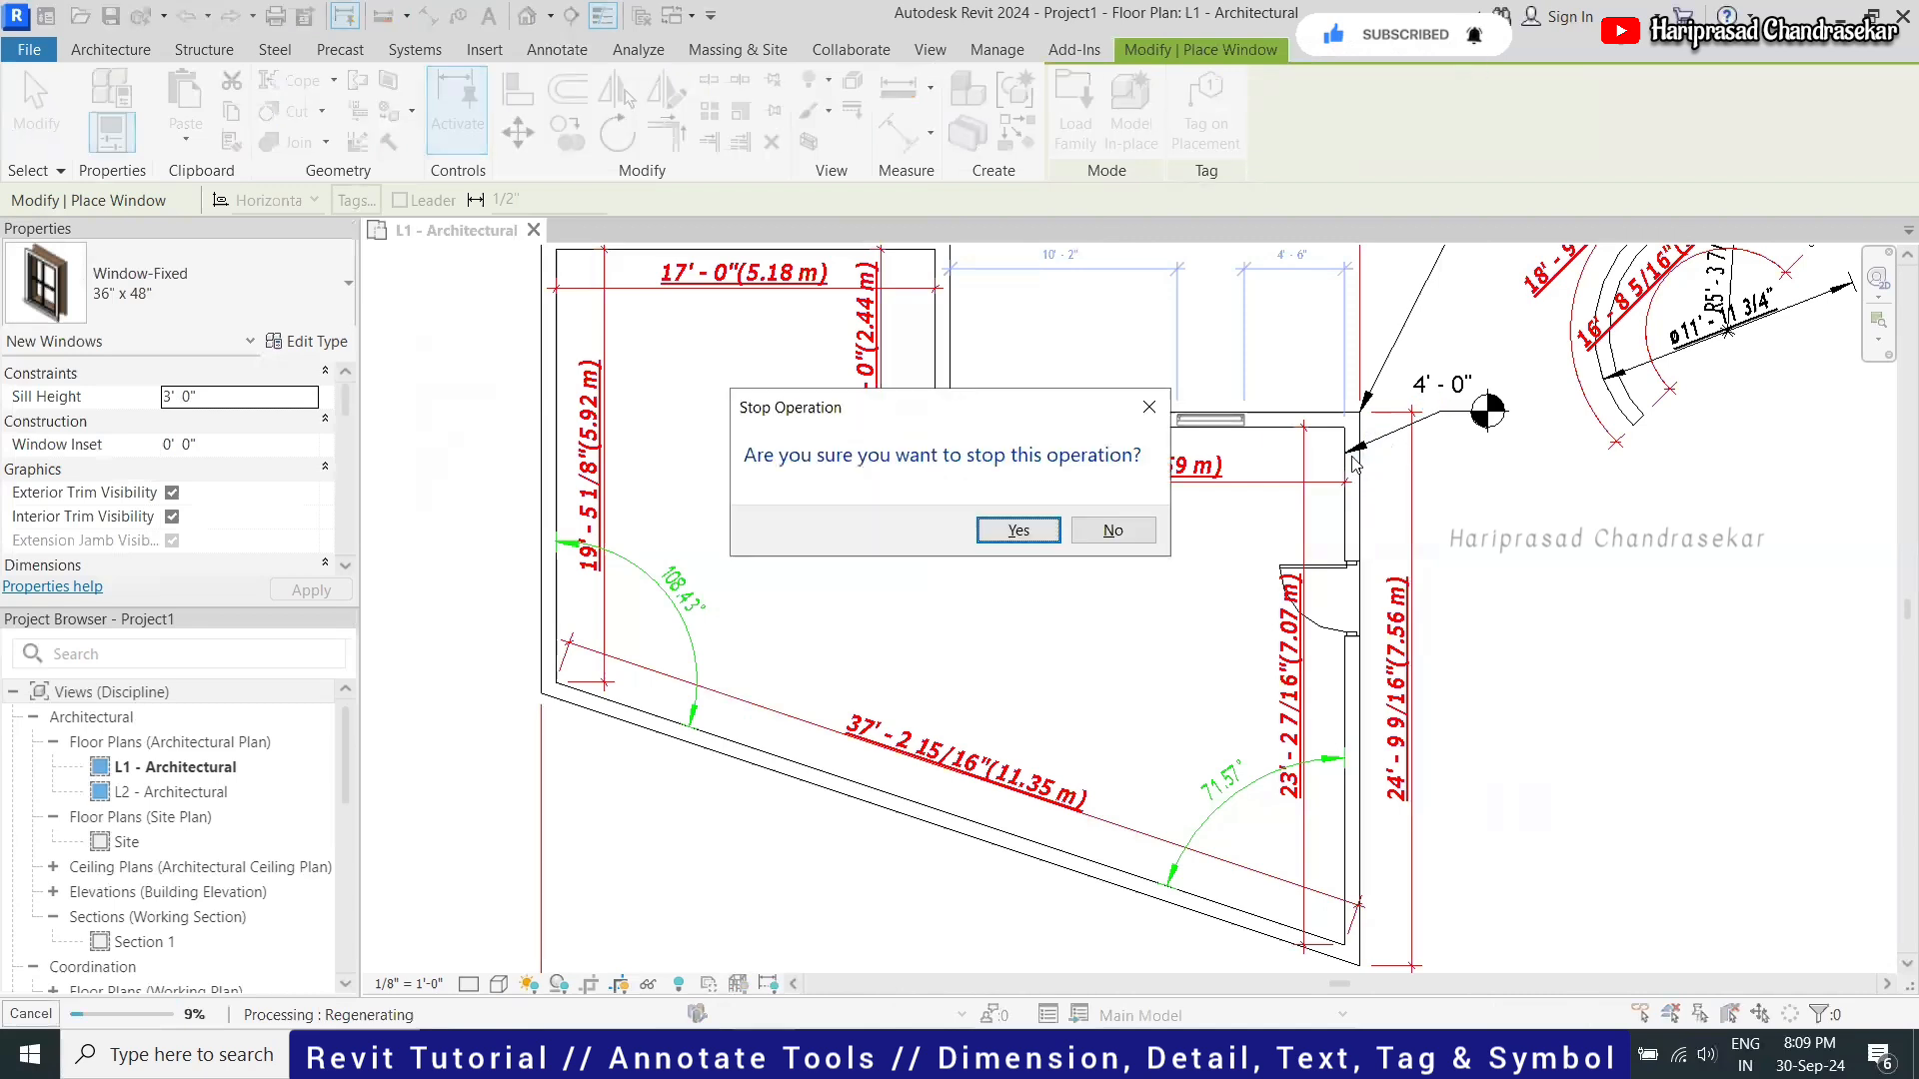
left_click(1149, 409)
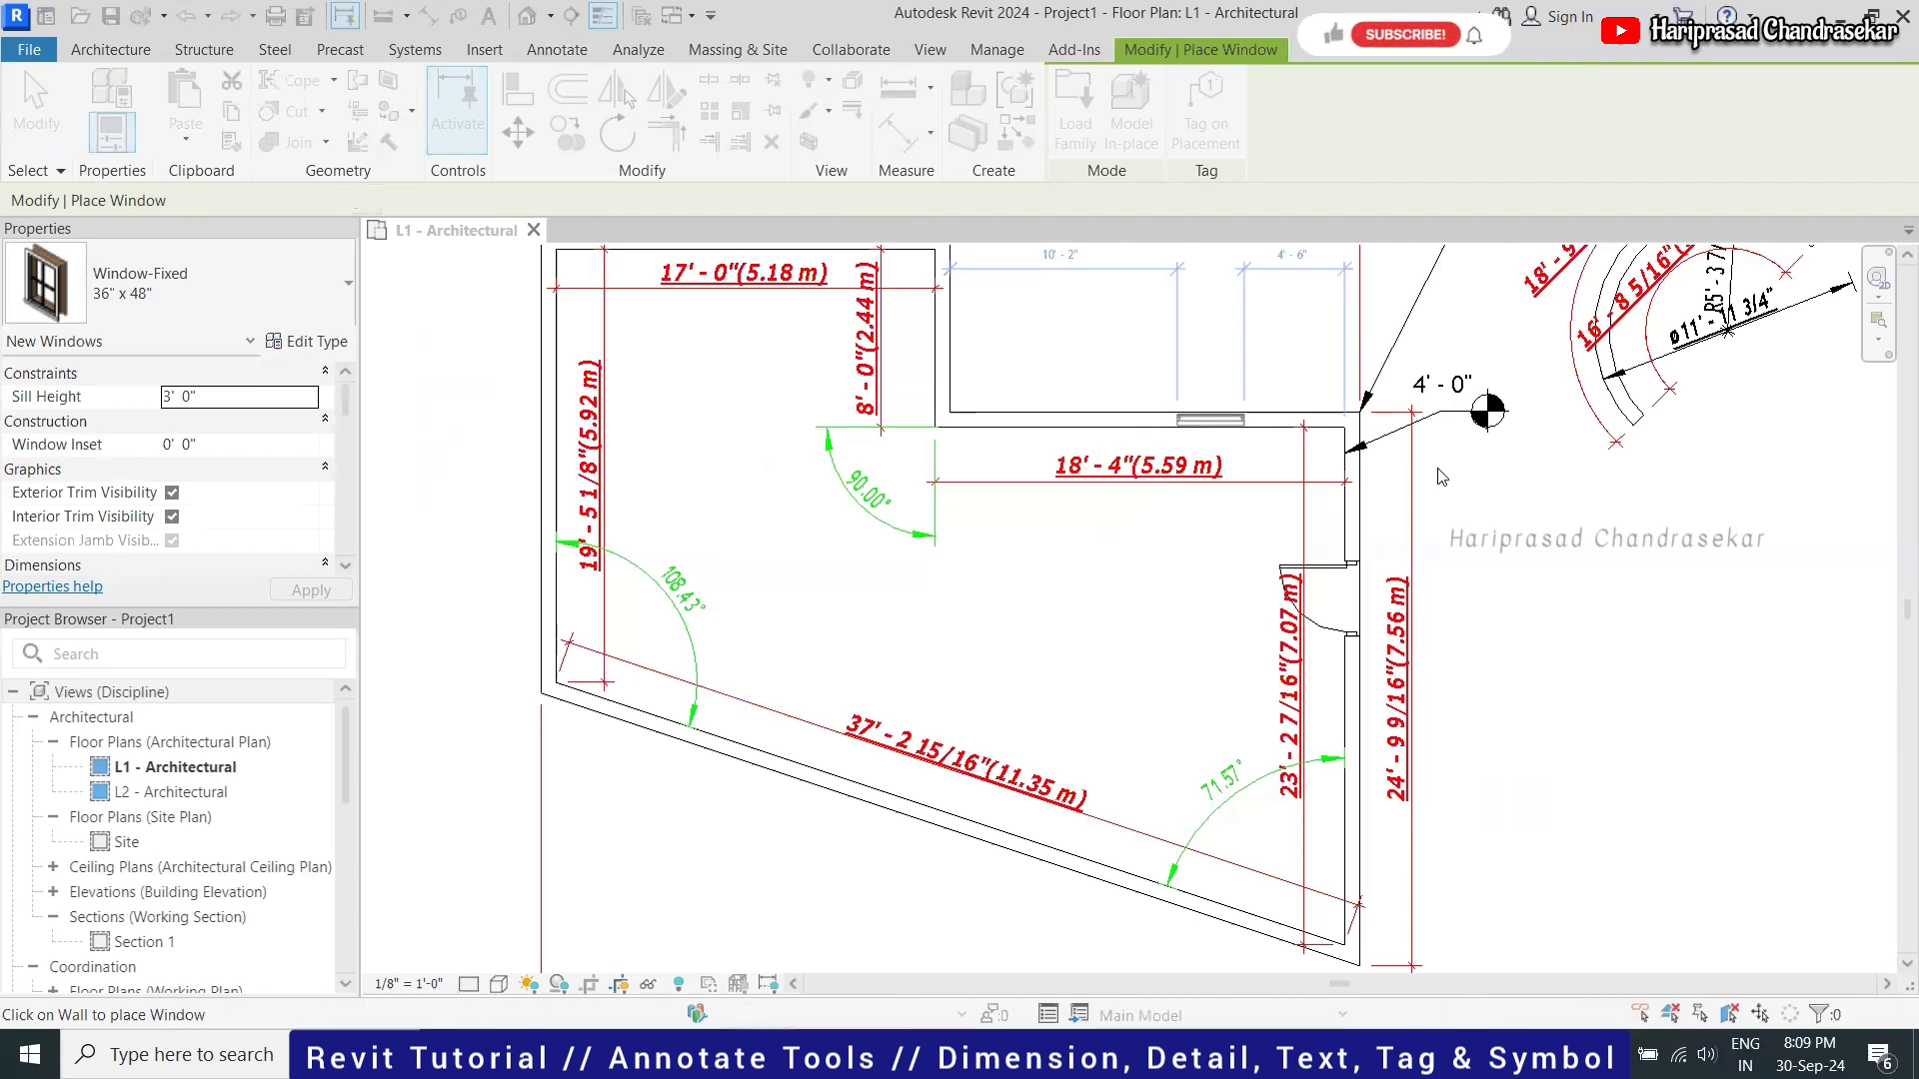
scroll(1428, 450, "down", 1)
scroll(1444, 388, "up", 1)
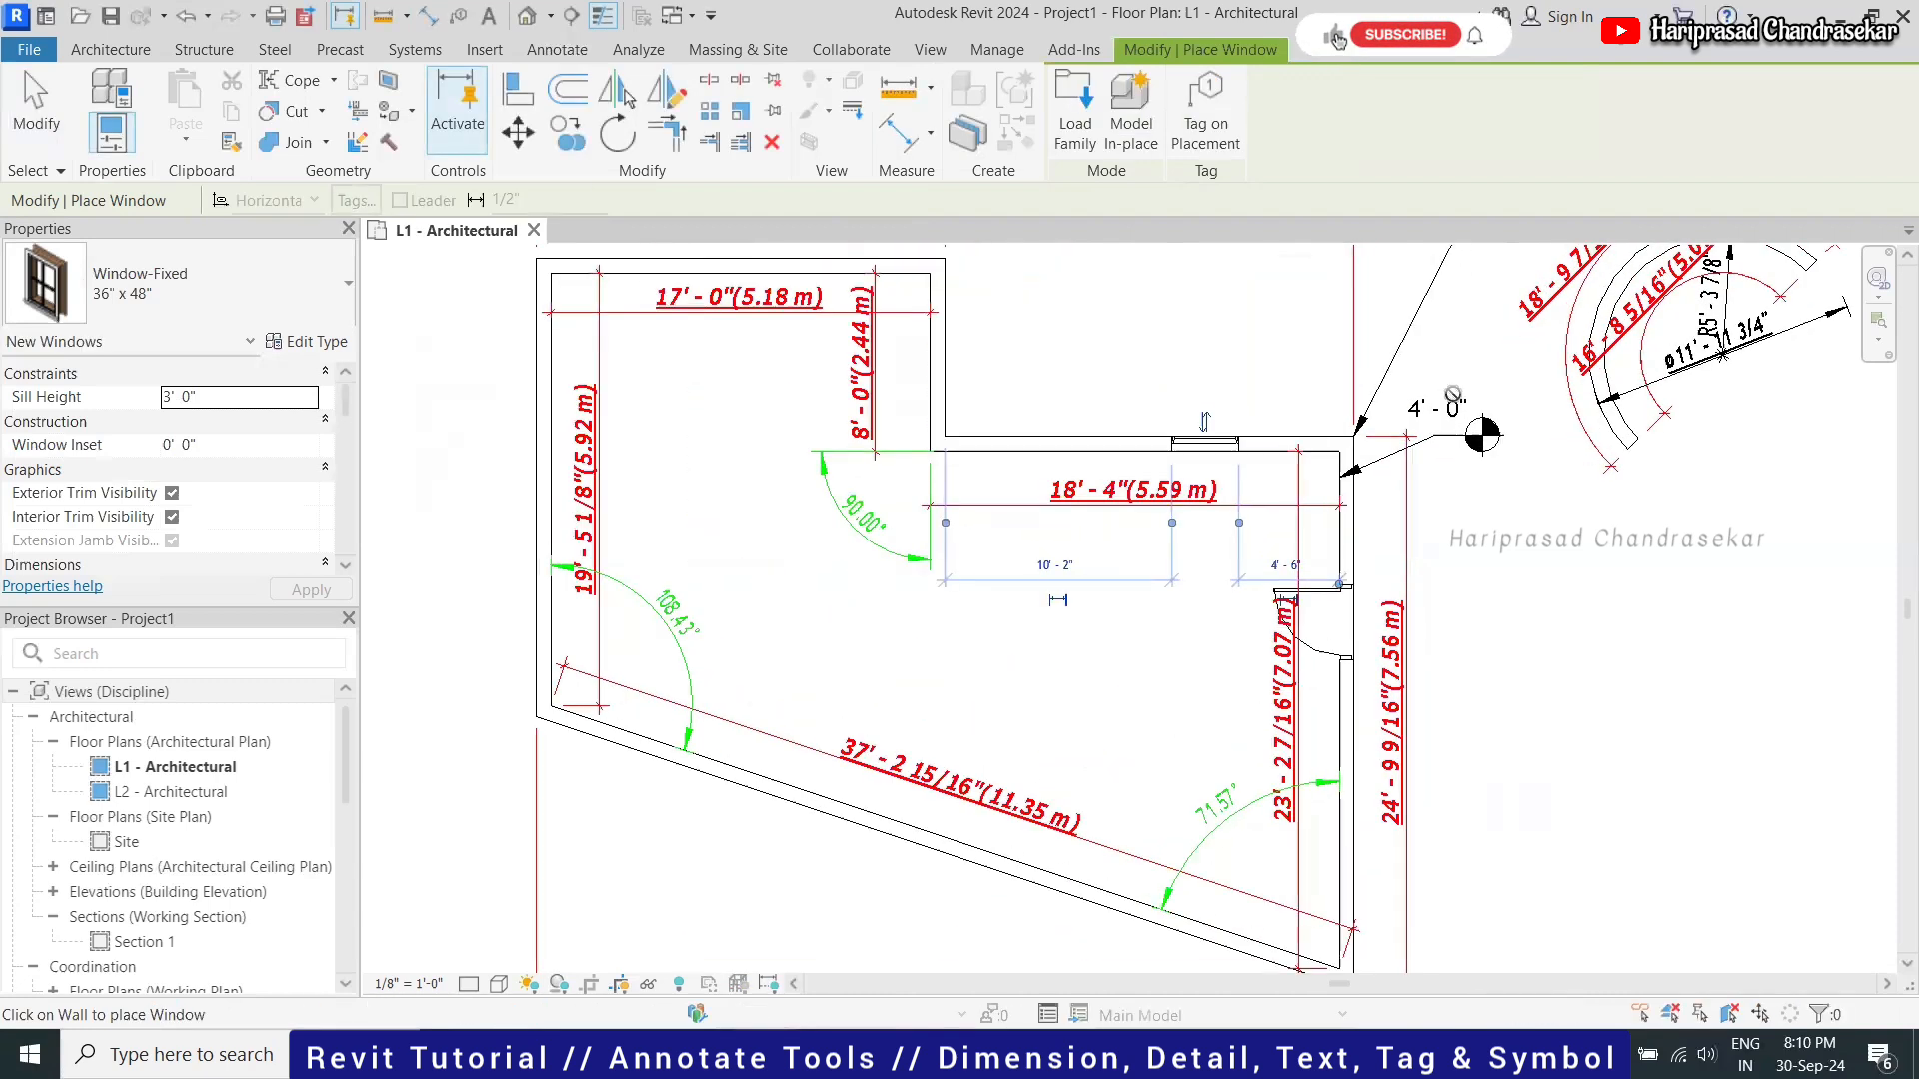
Place a Horizontal spot coordinate at the new window's upper-left corner, with a shouldered leader running up and left
left_click(567, 50)
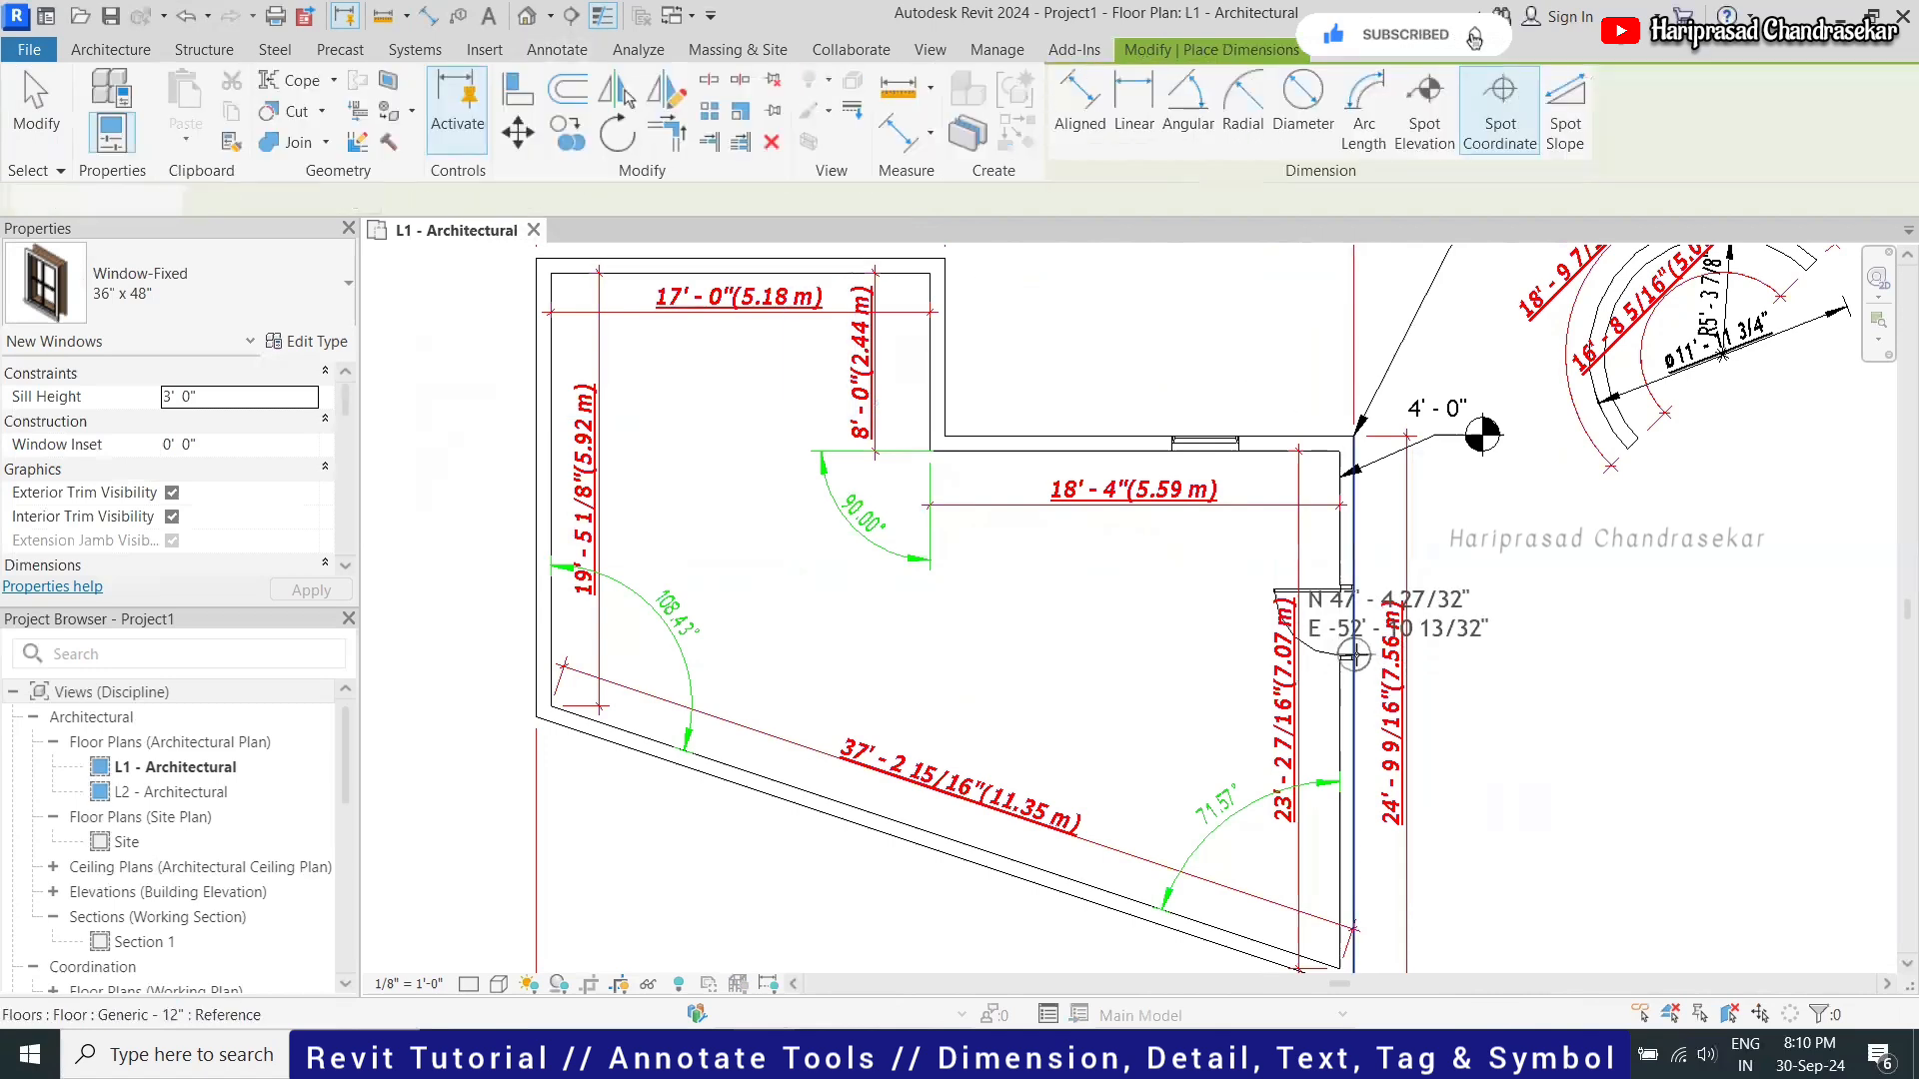
left_click(1173, 432)
left_click(1105, 320)
left_click(1039, 320)
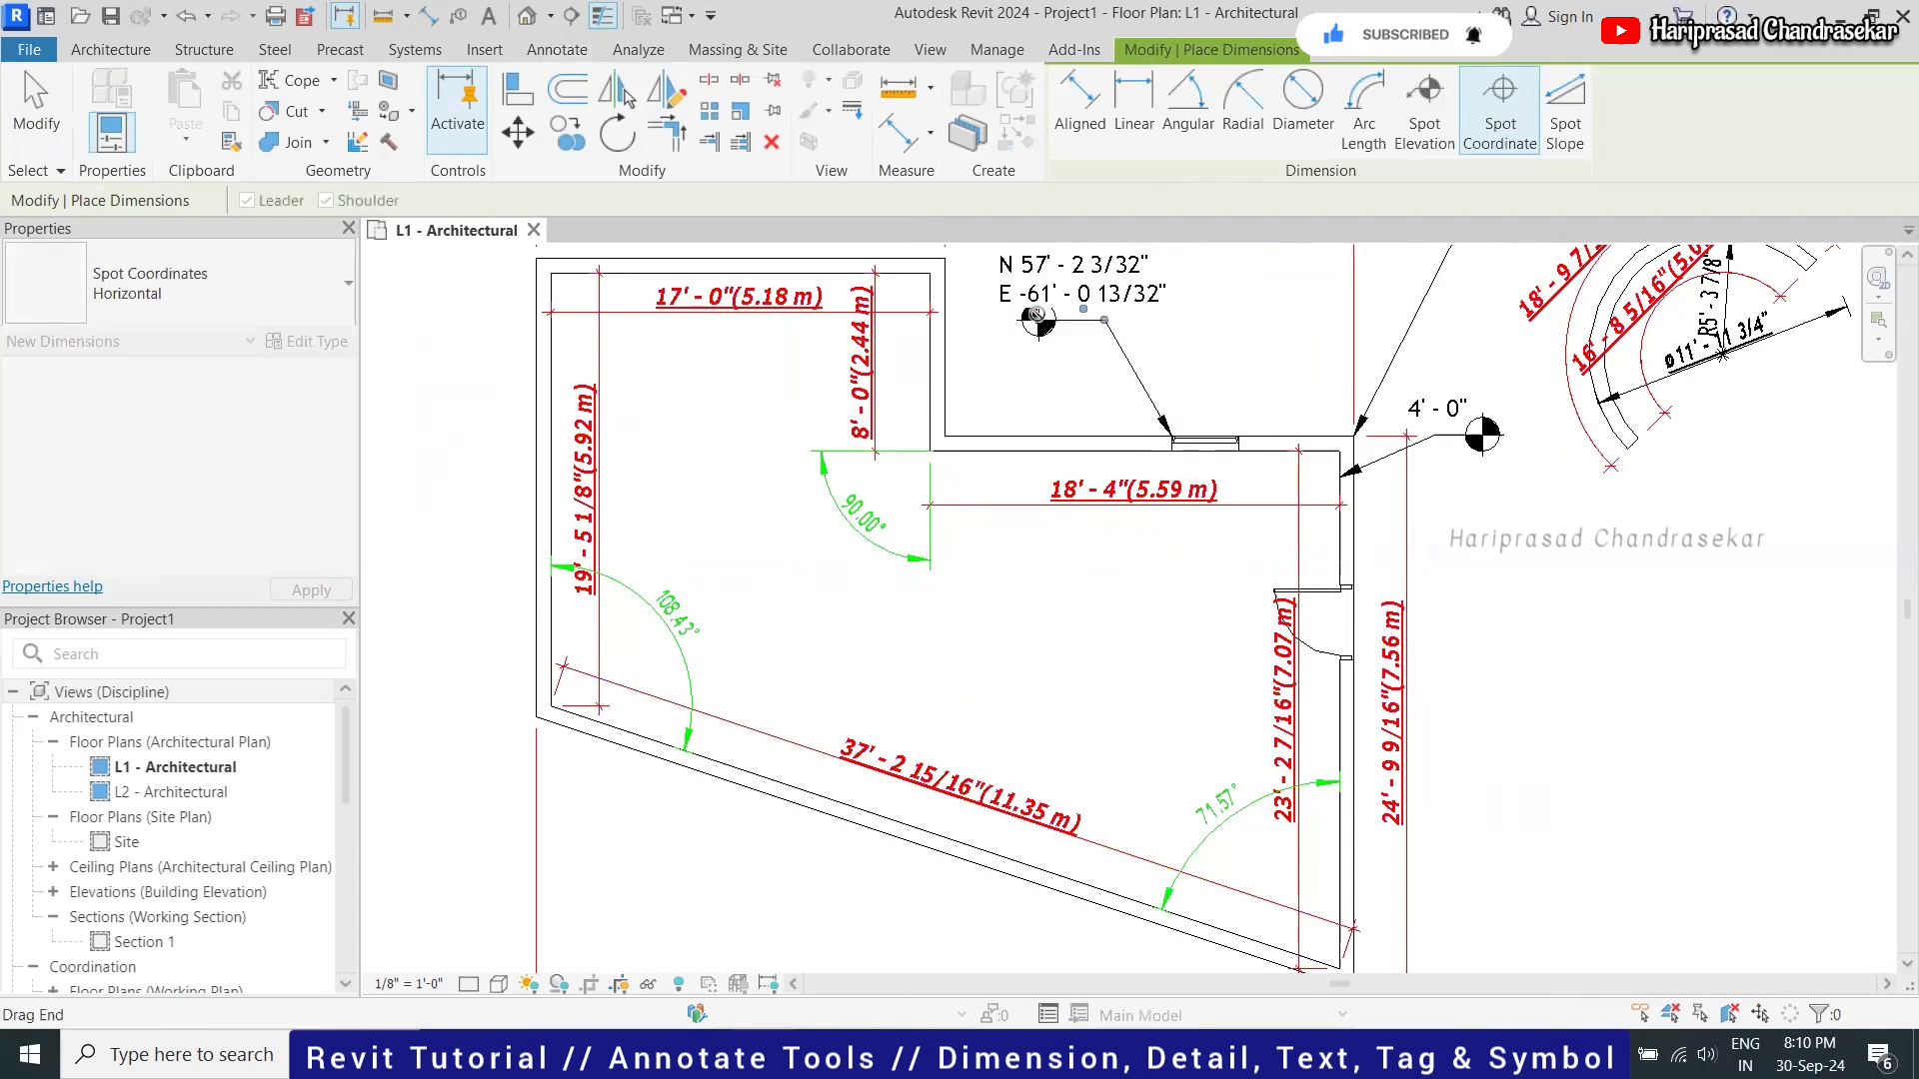
key("Escape")
key("Escape")
Set the leader arrowhead of the window's Horizontal spot coordinate type to Arrow Filled 30 Degree
scroll(1100, 320, "down", 2)
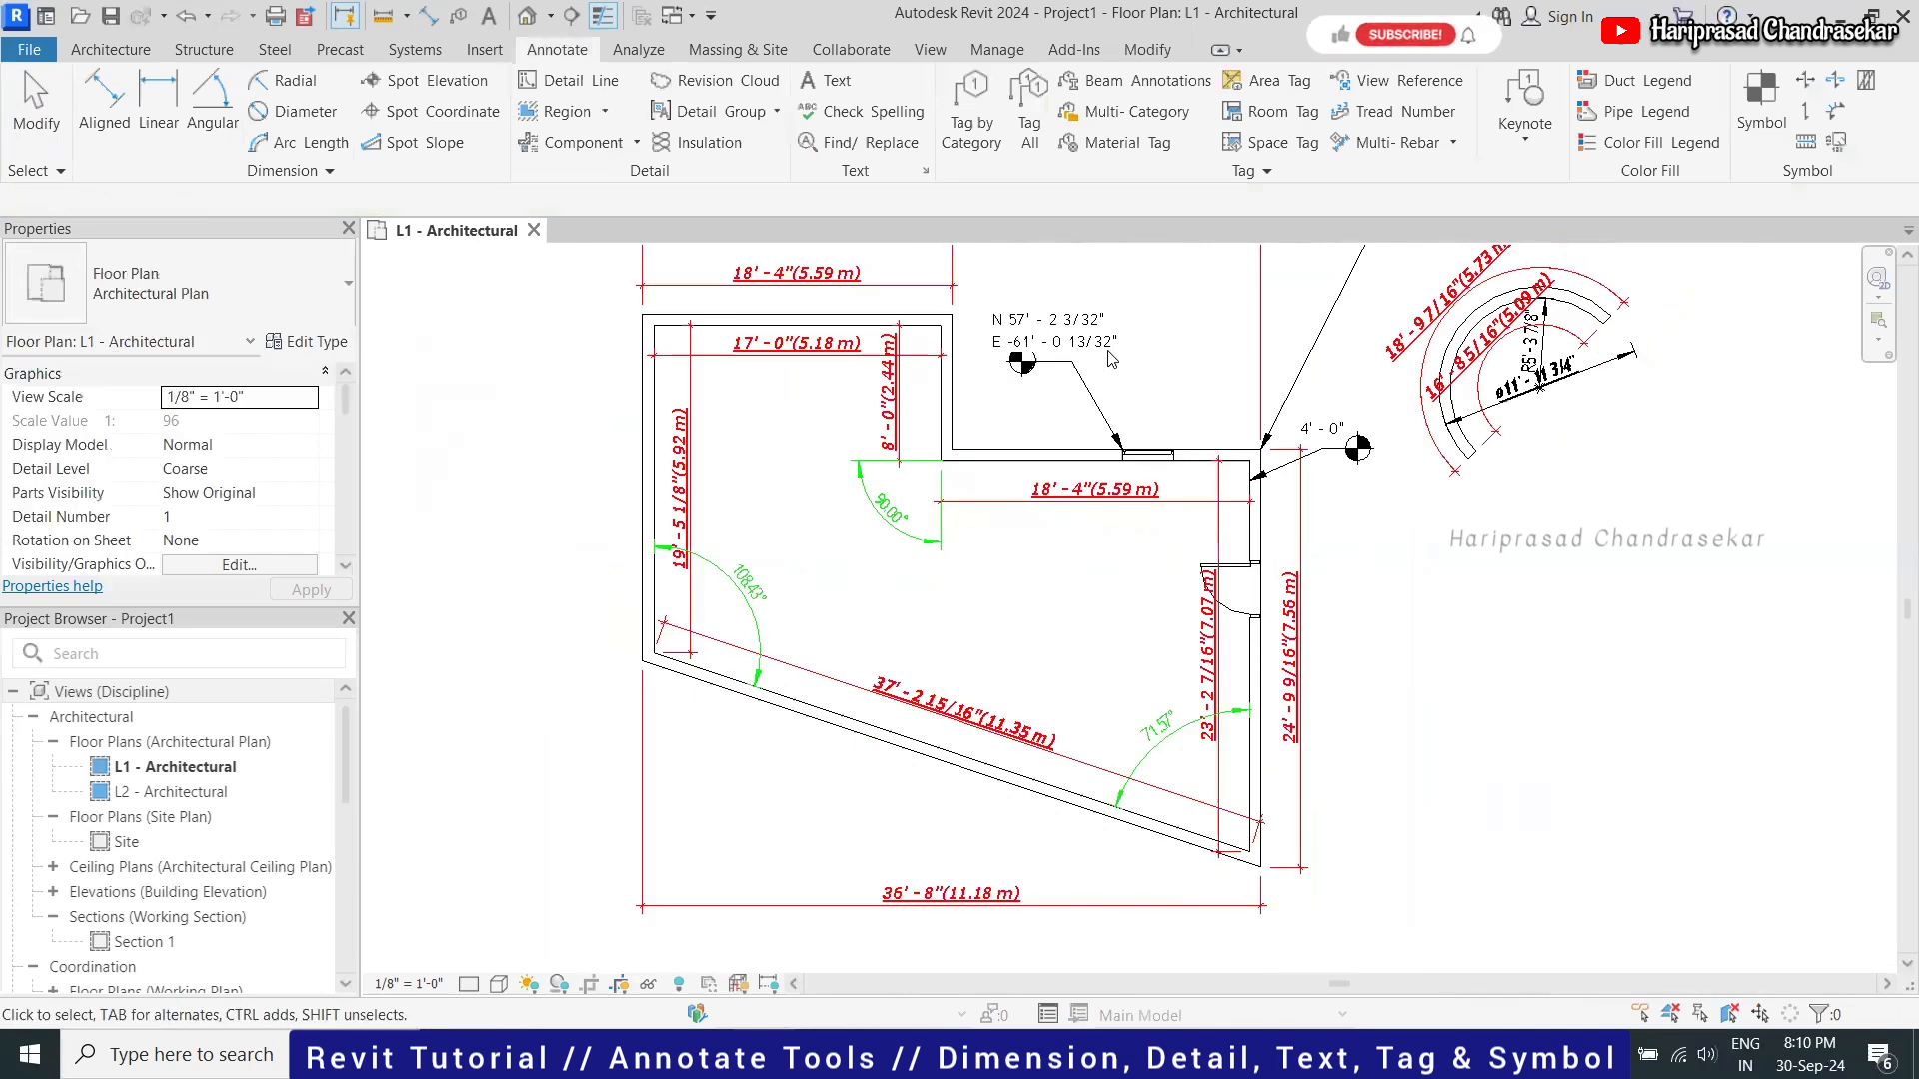
scroll(1142, 317, "up", 3)
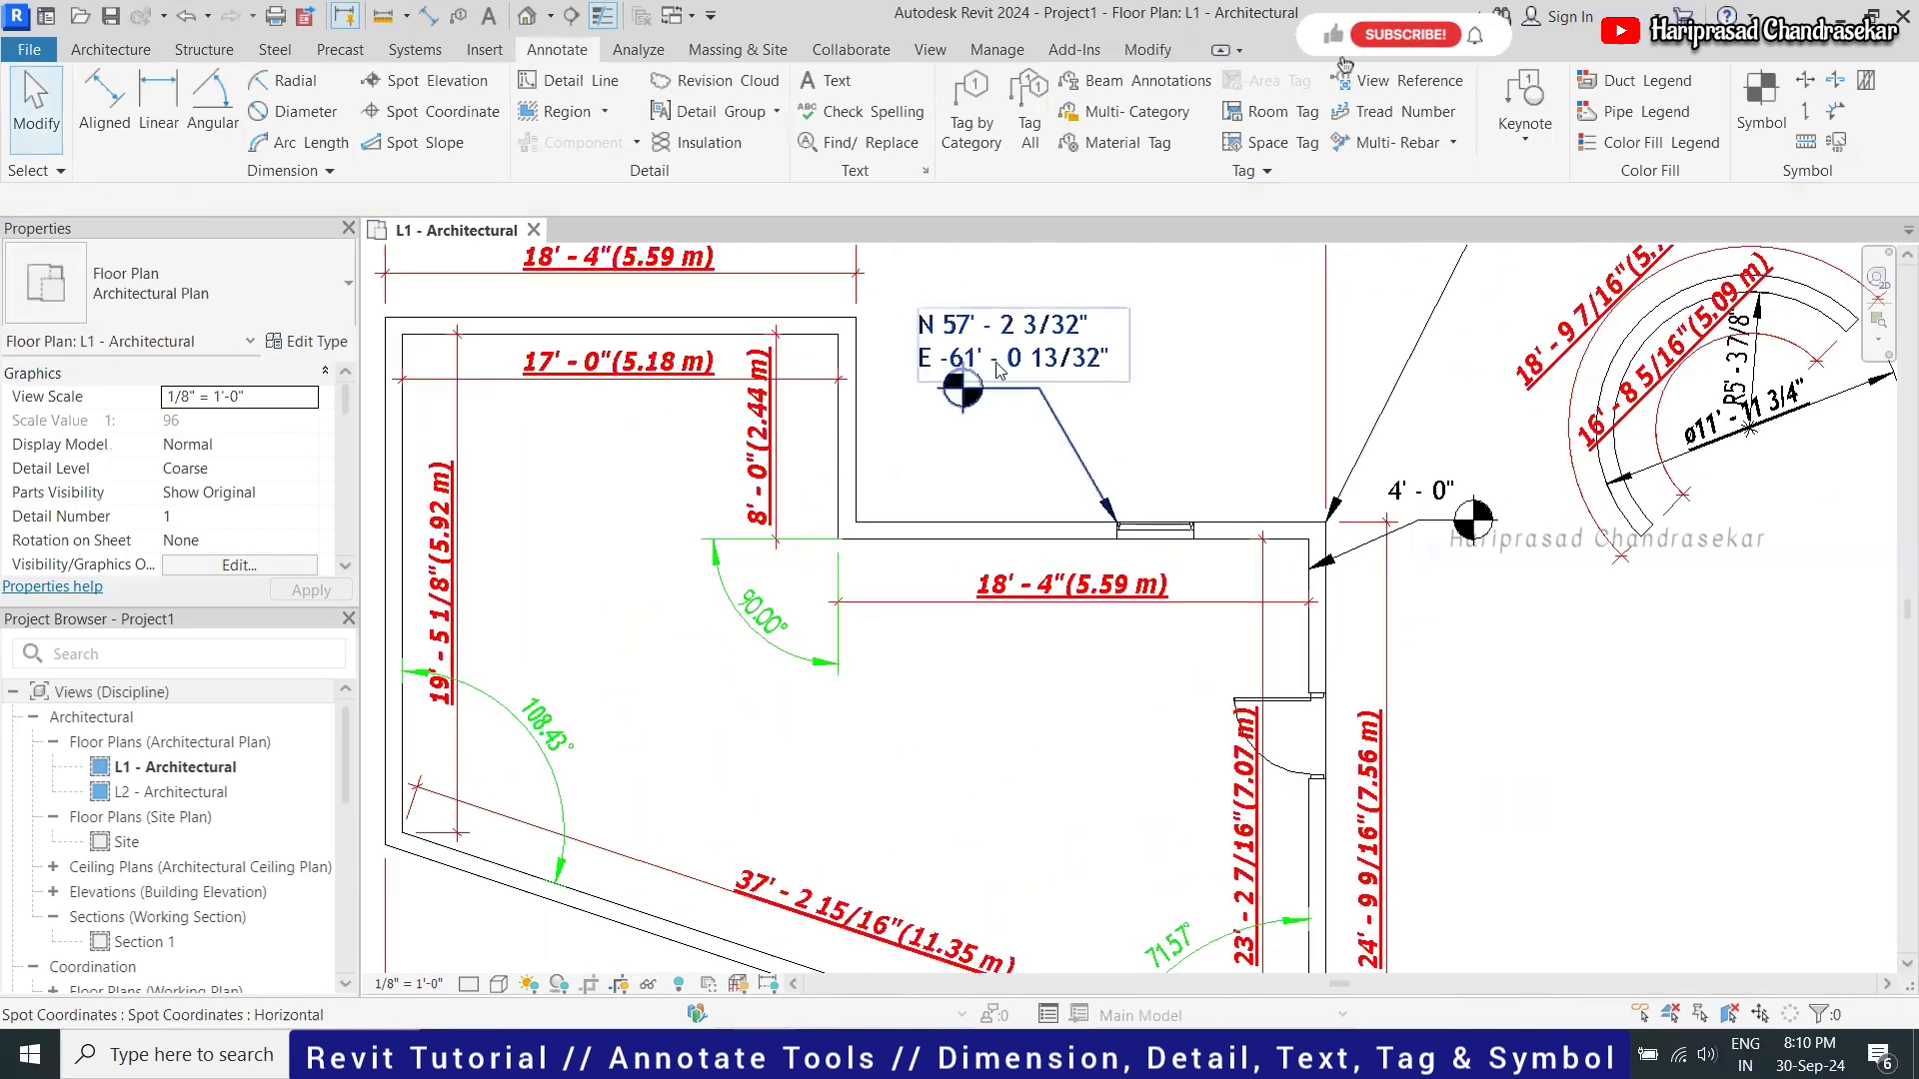
left_click(1048, 350)
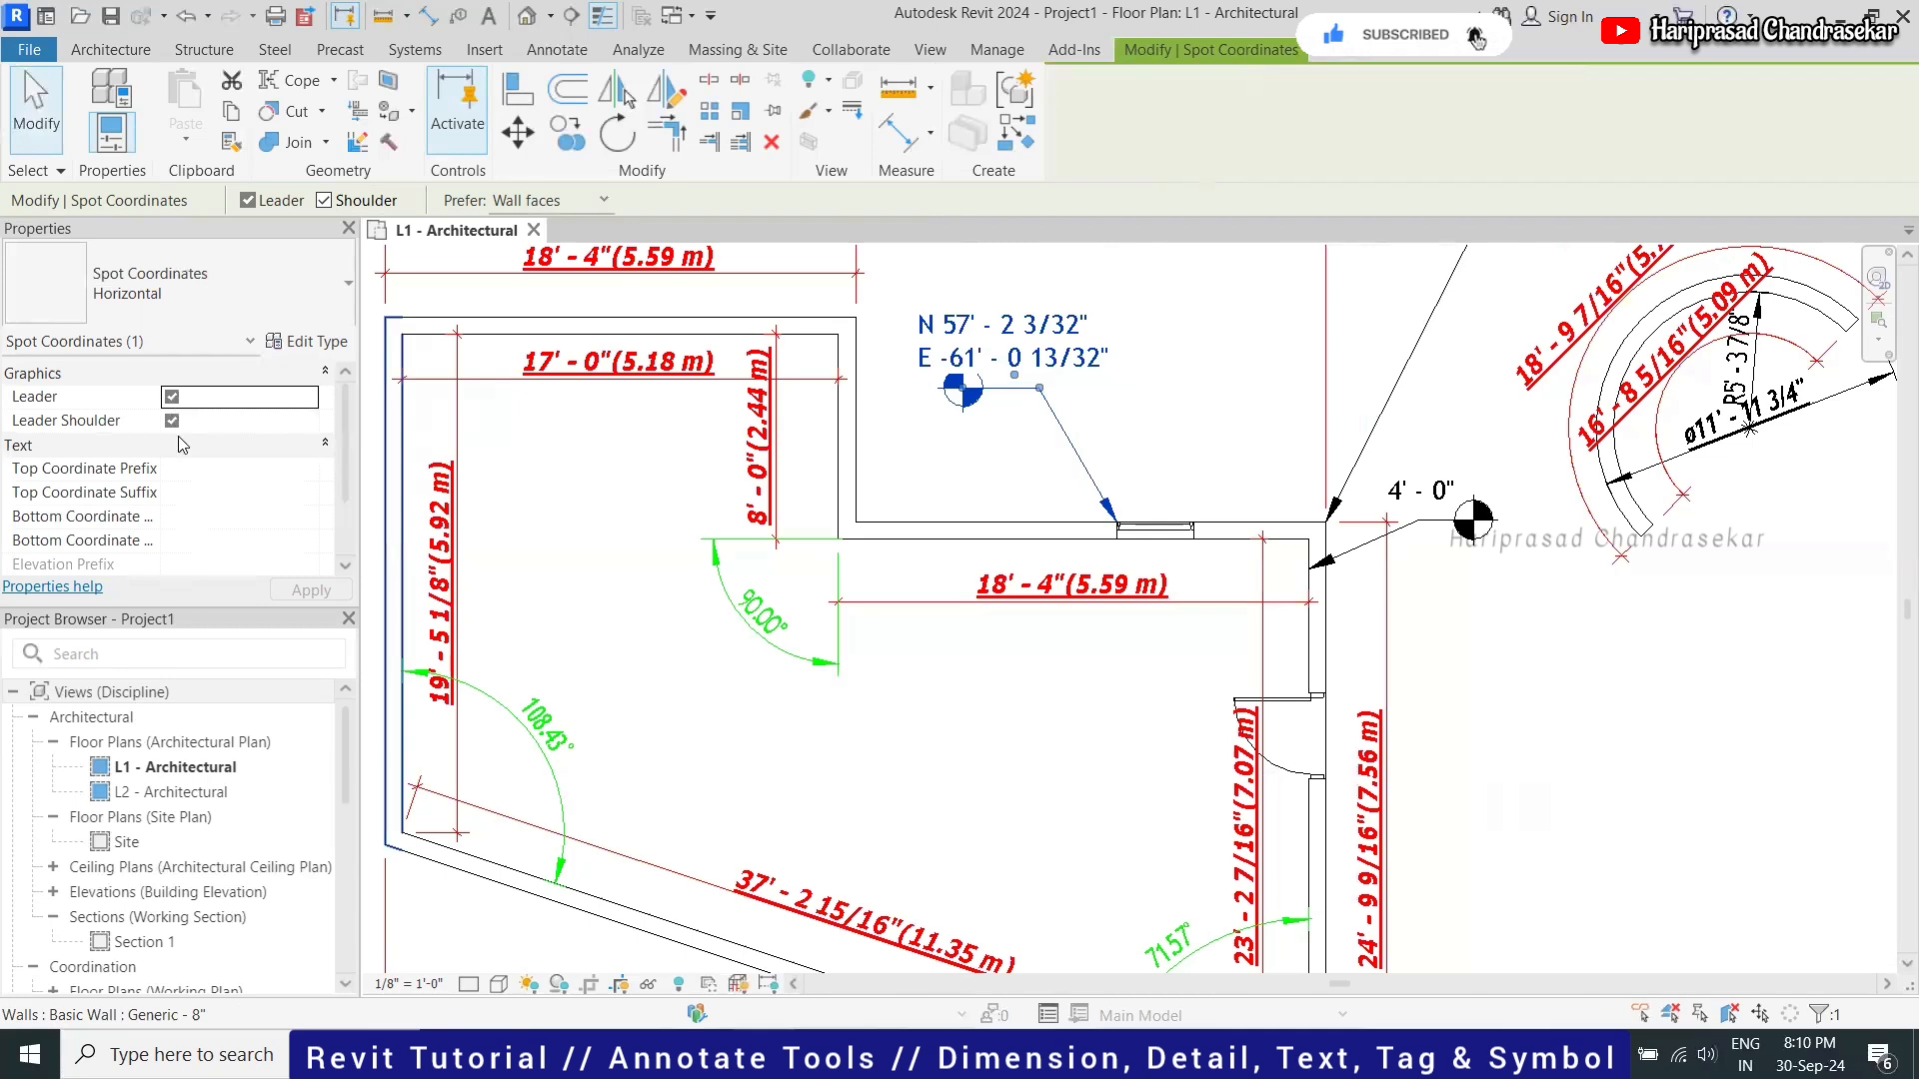
scroll(217, 462, "down", 2)
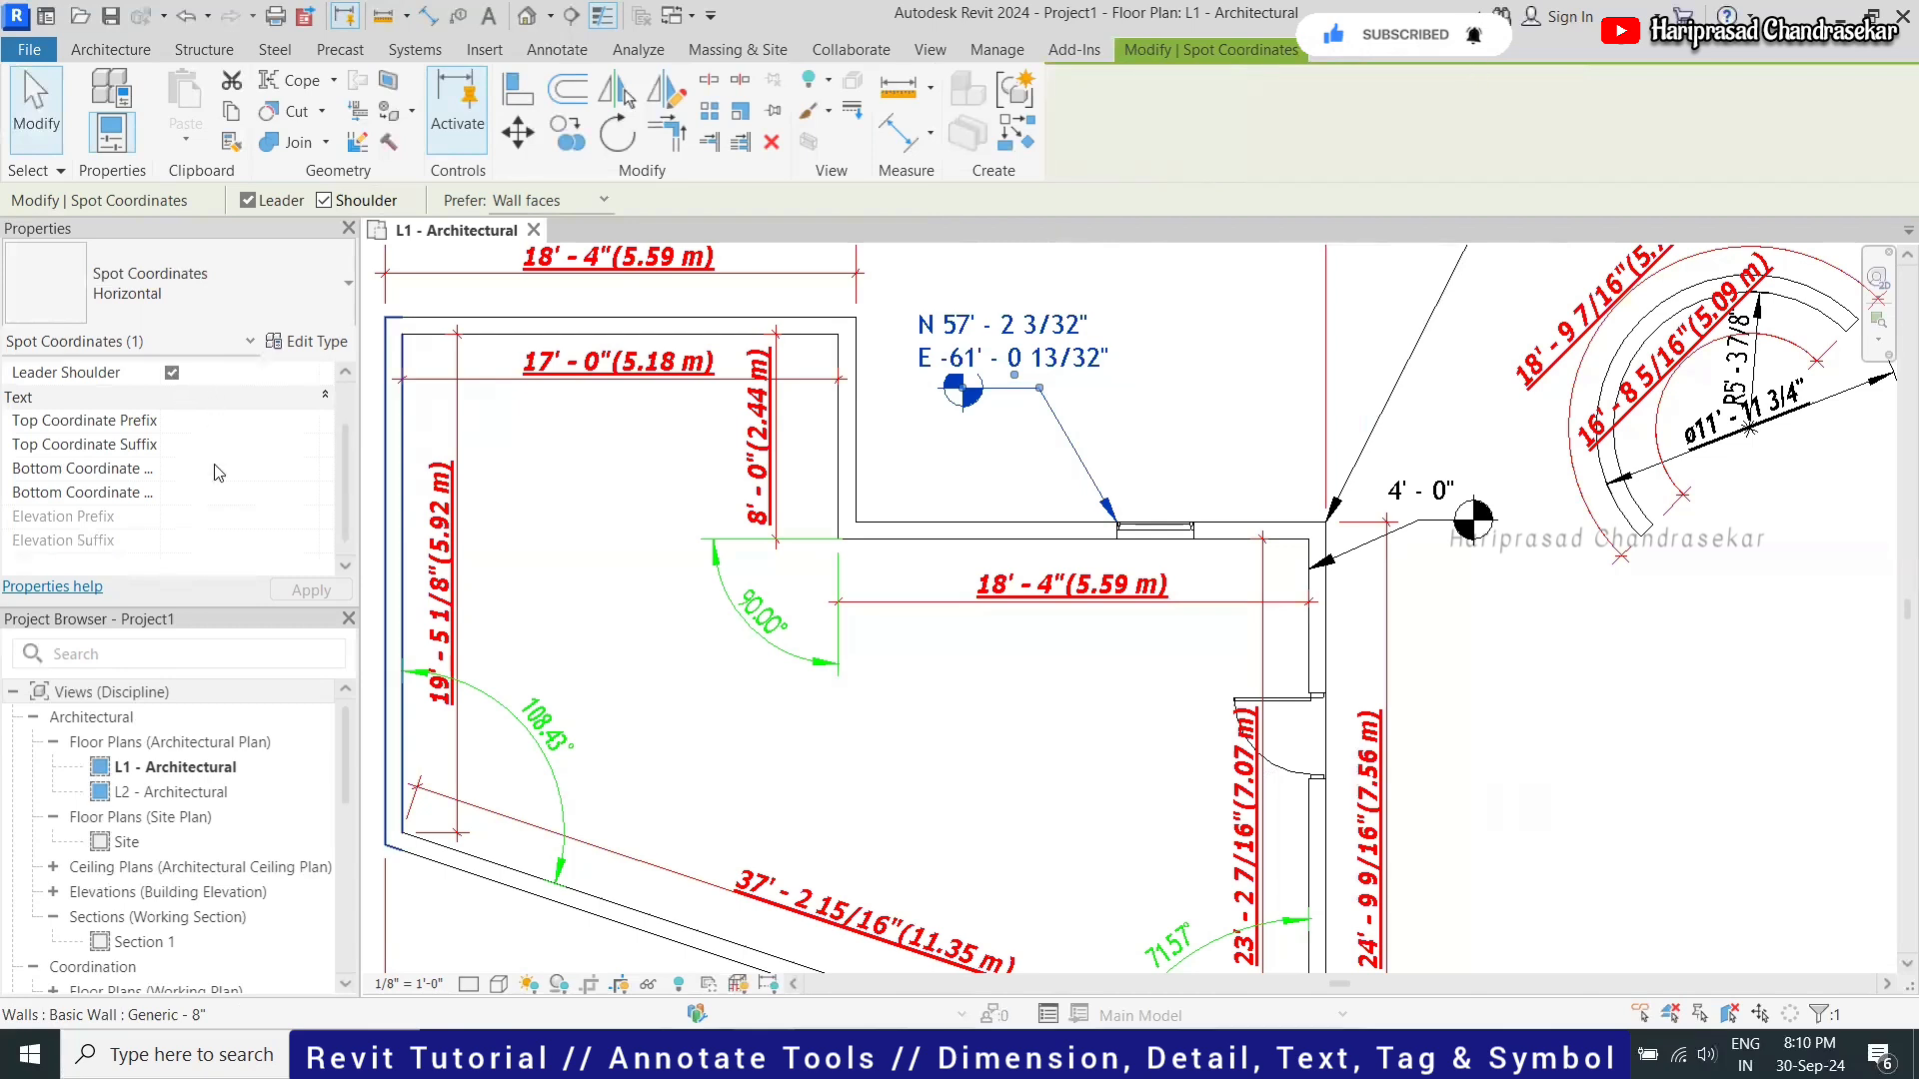
scroll(234, 467, "up", 2)
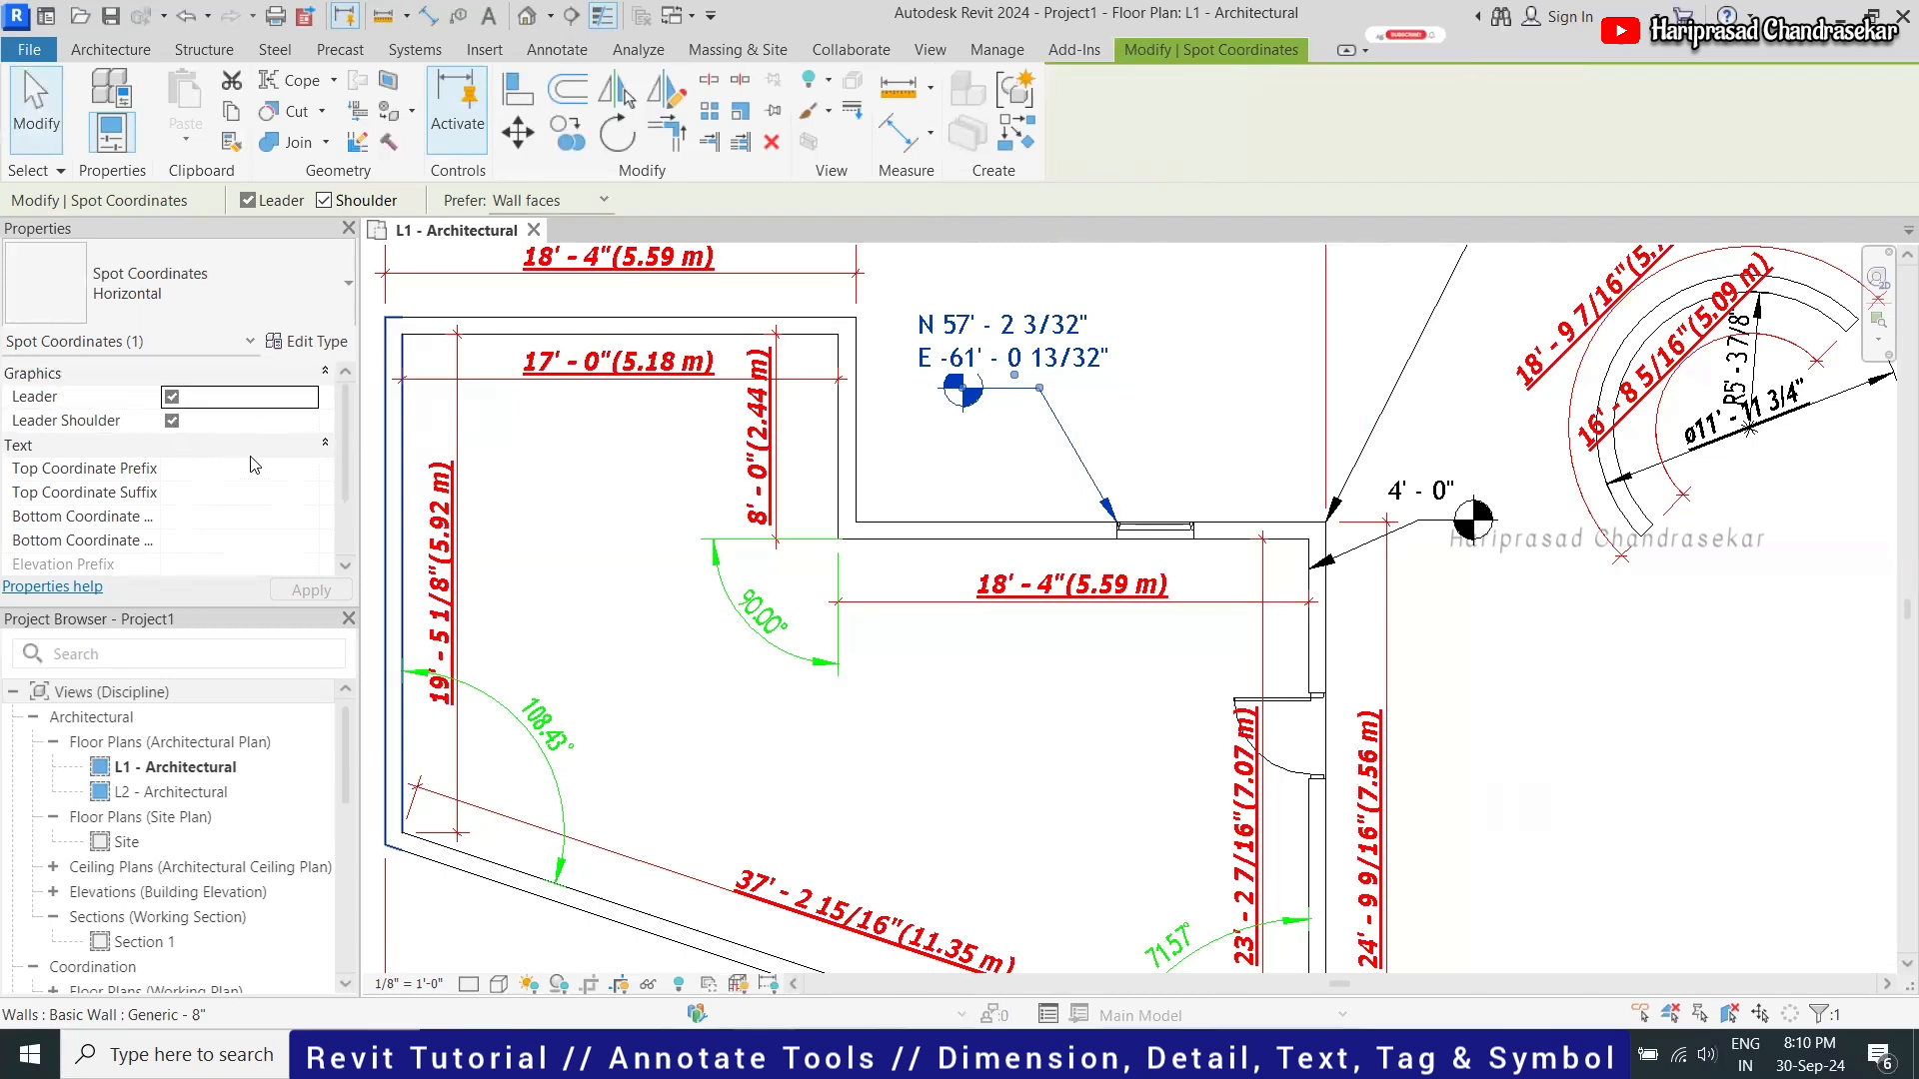
left_click(313, 343)
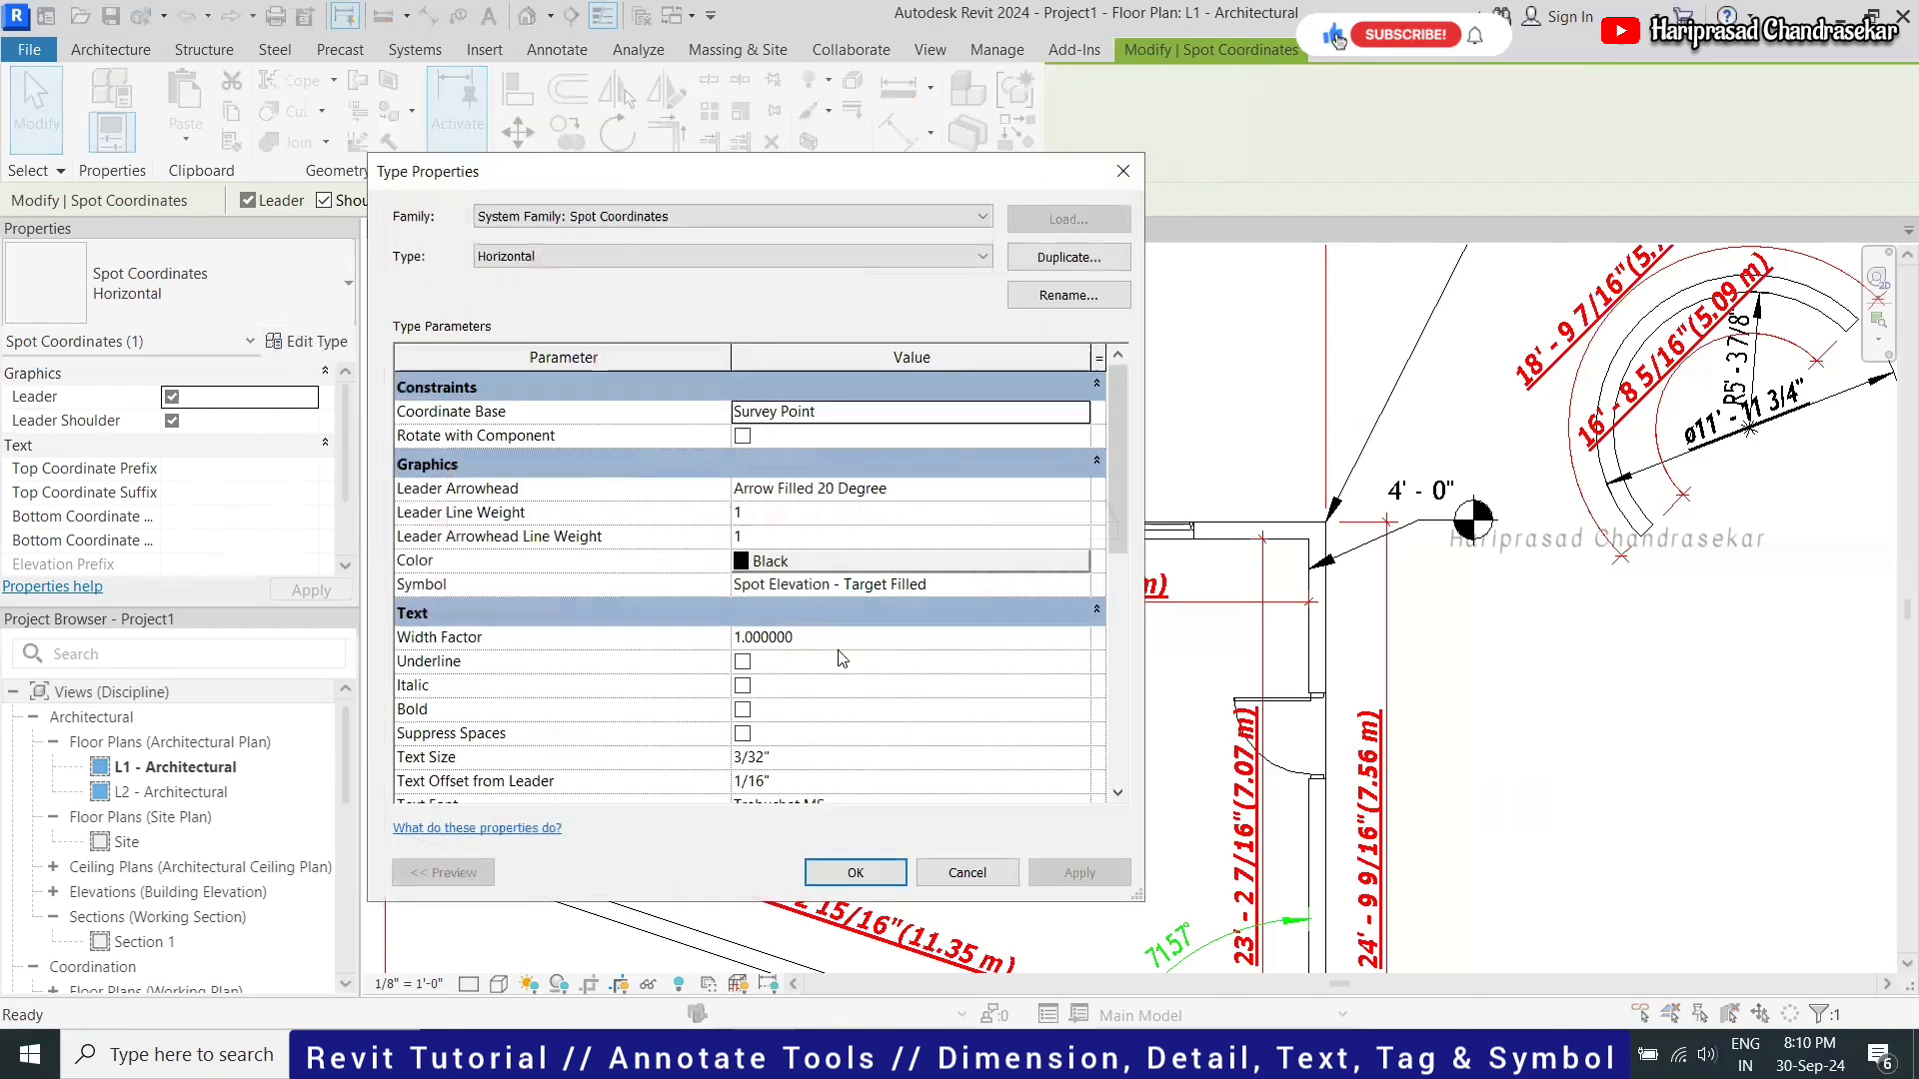
left_click(1020, 490)
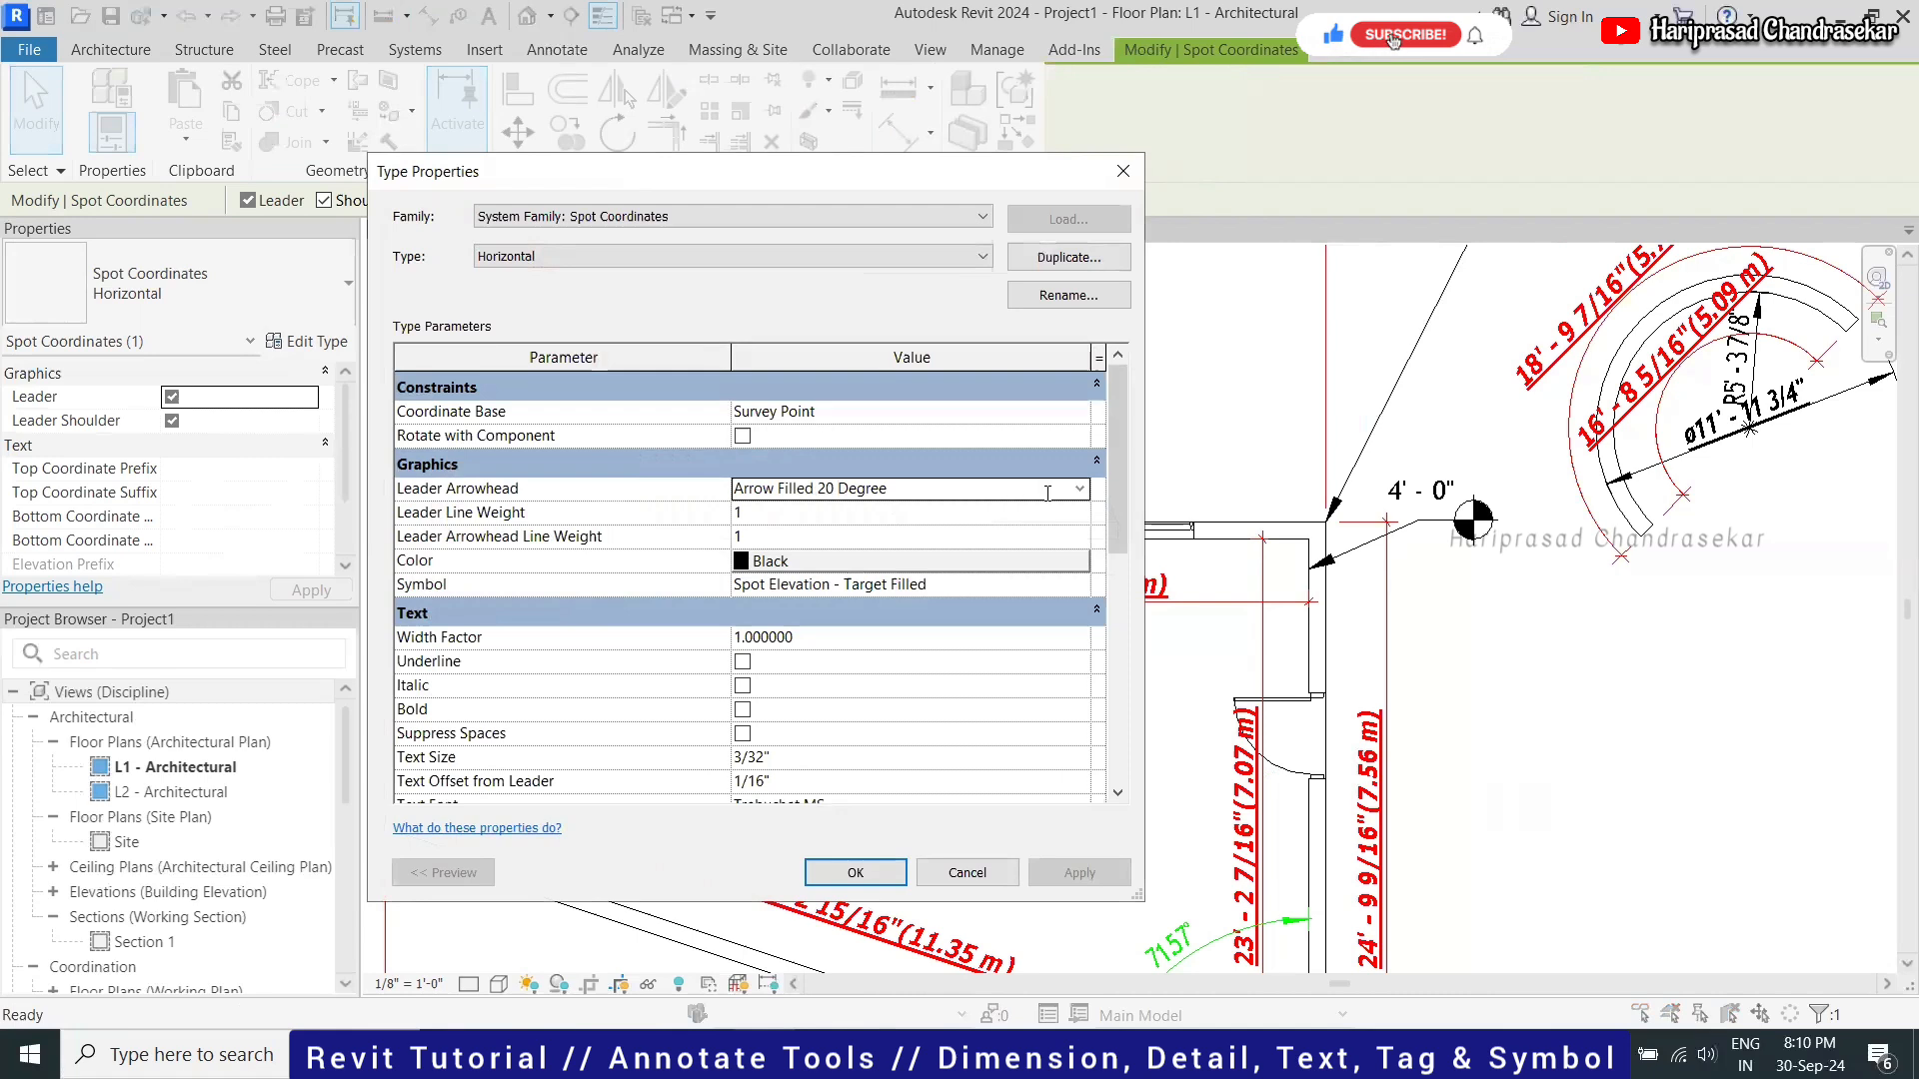
left_click(1079, 492)
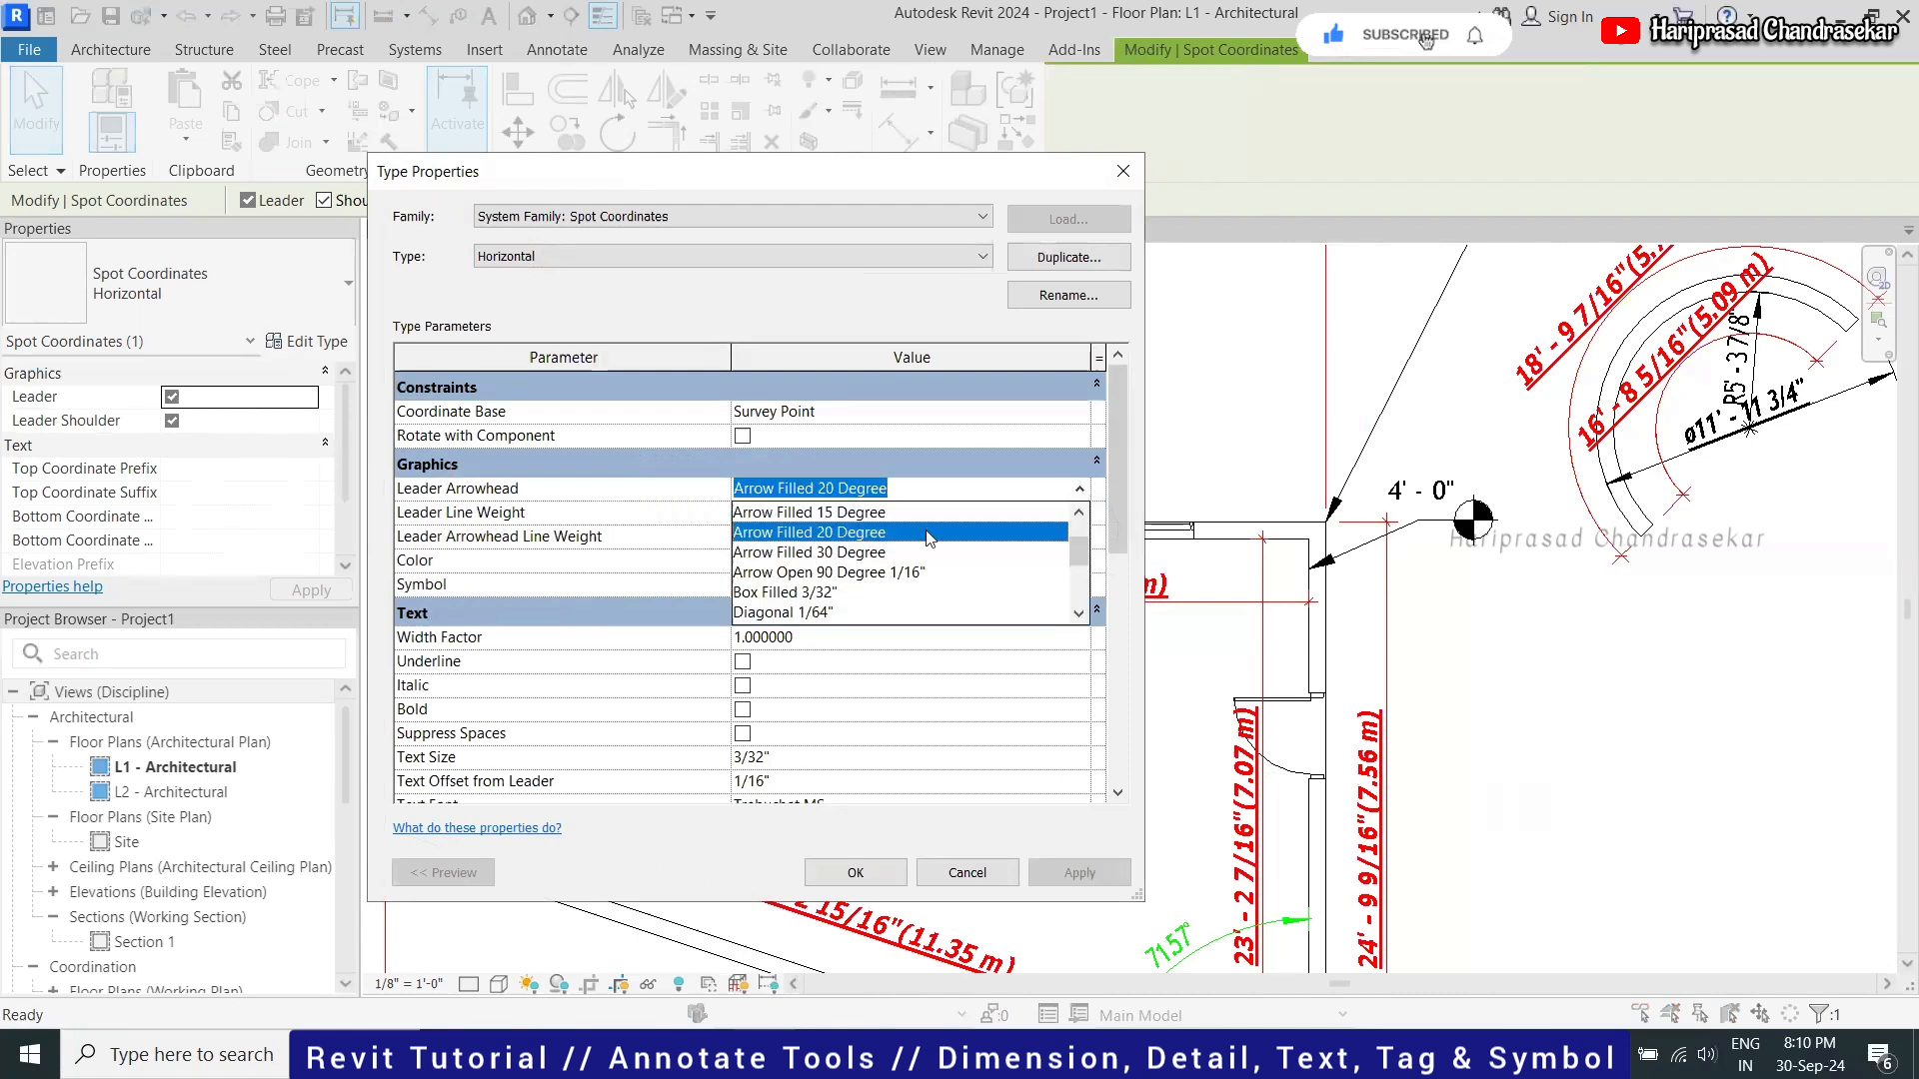
left_click(854, 554)
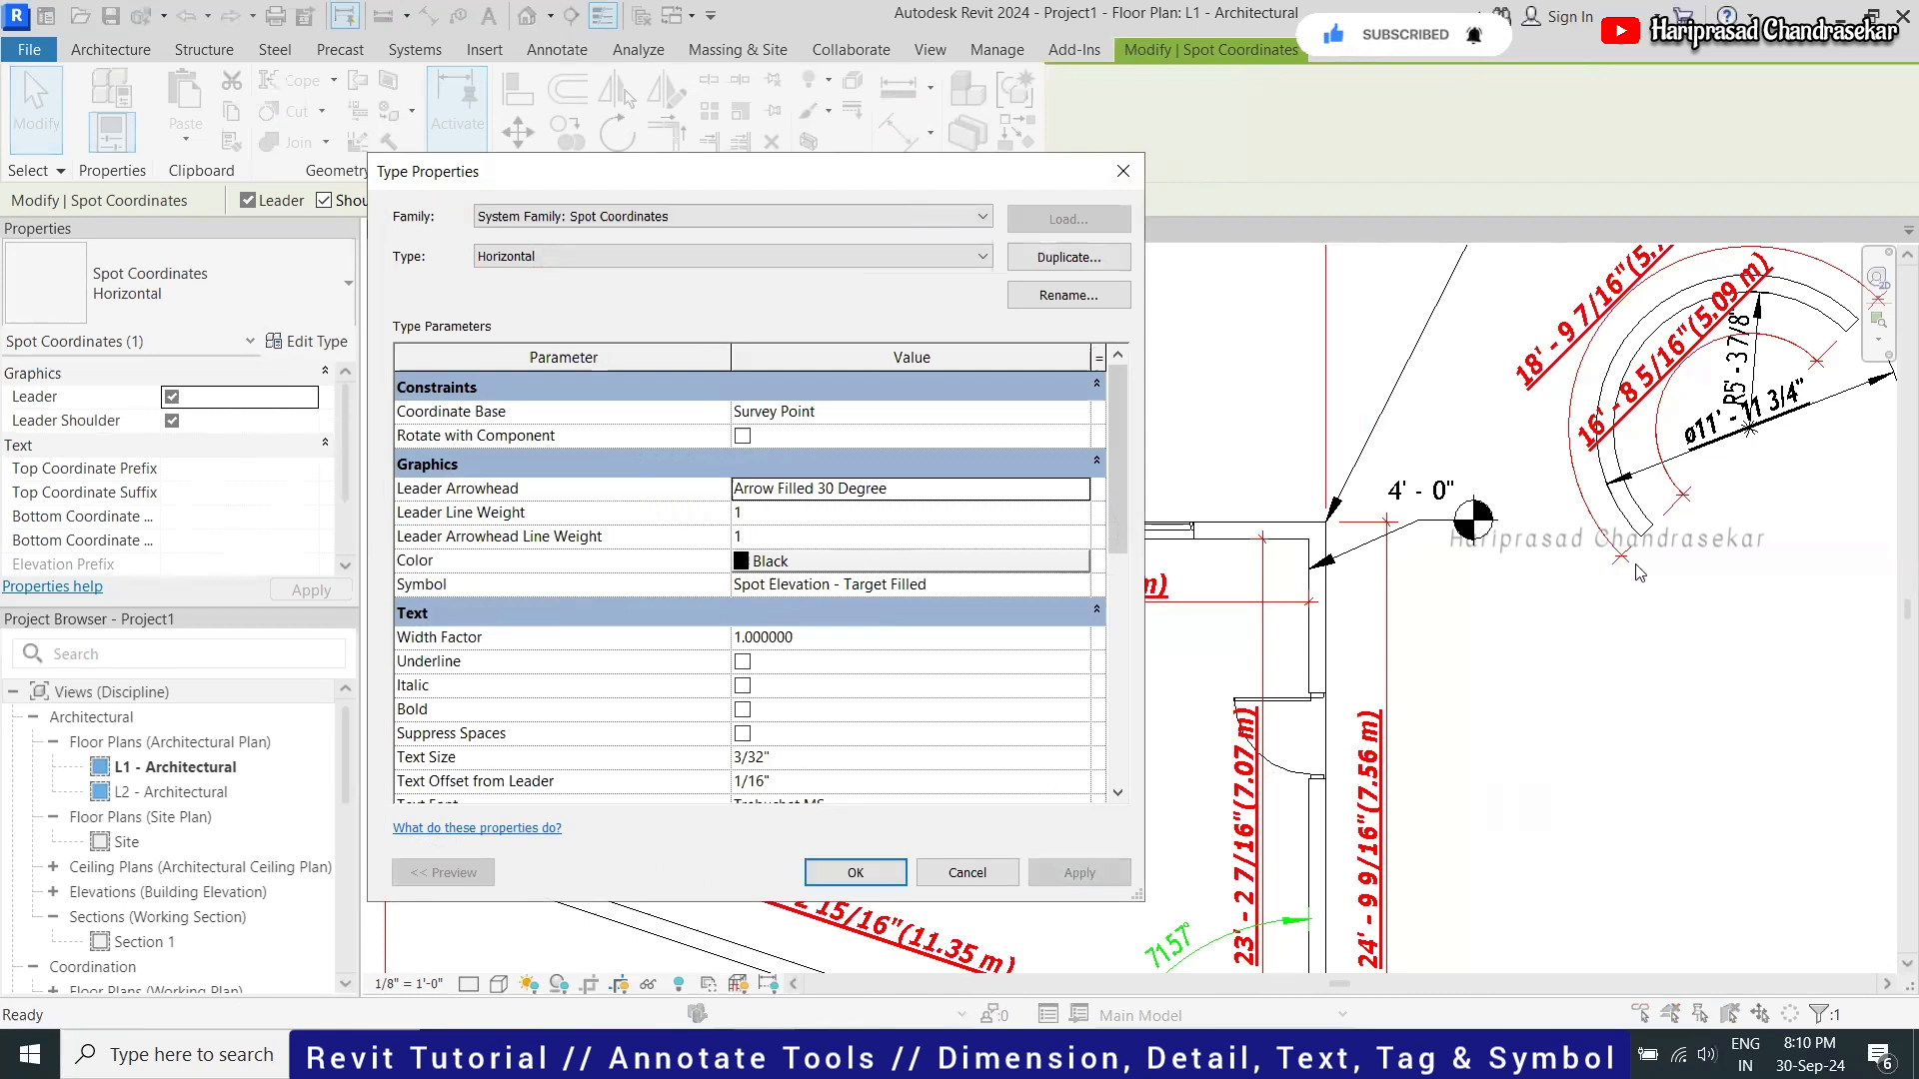
Uncover the spot coordinate in the drawing and review the Coordinate Base options of its type
left_click_drag(686, 171, 1442, 192)
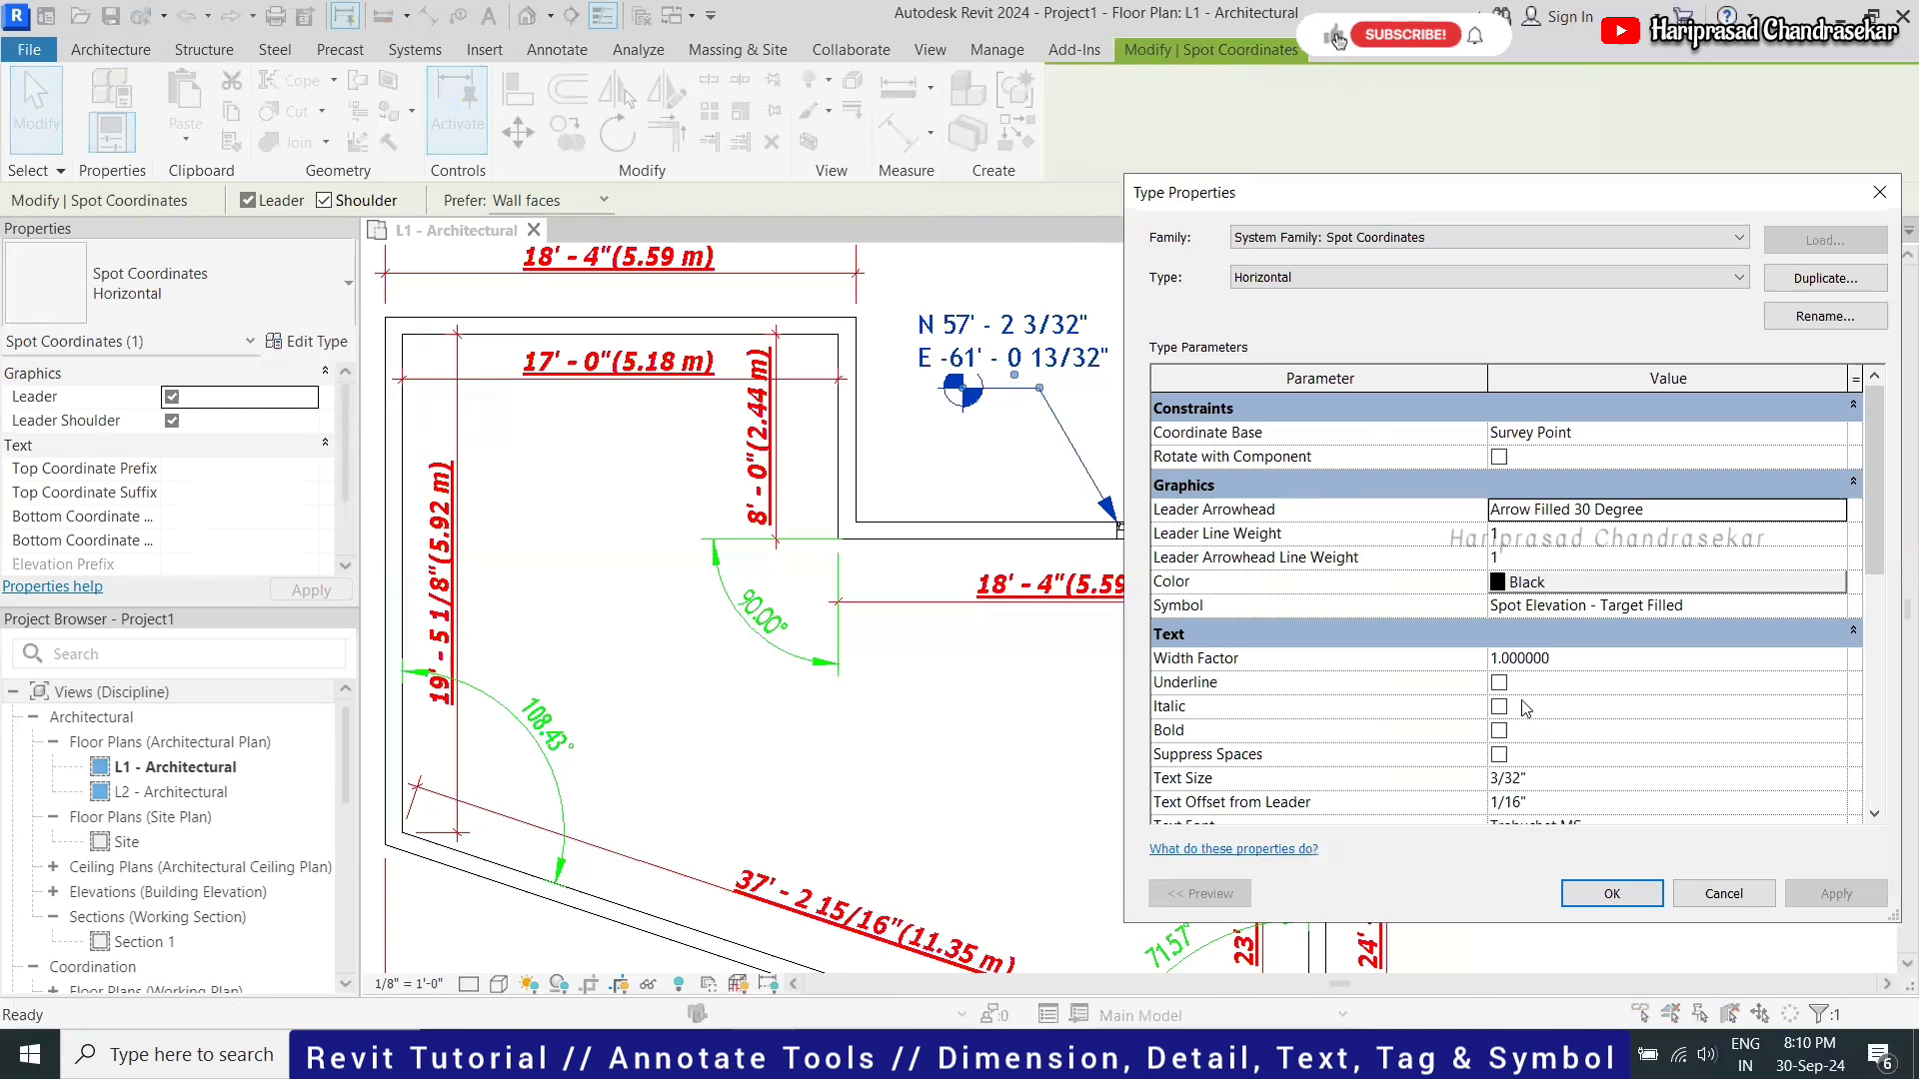
left_click(1567, 436)
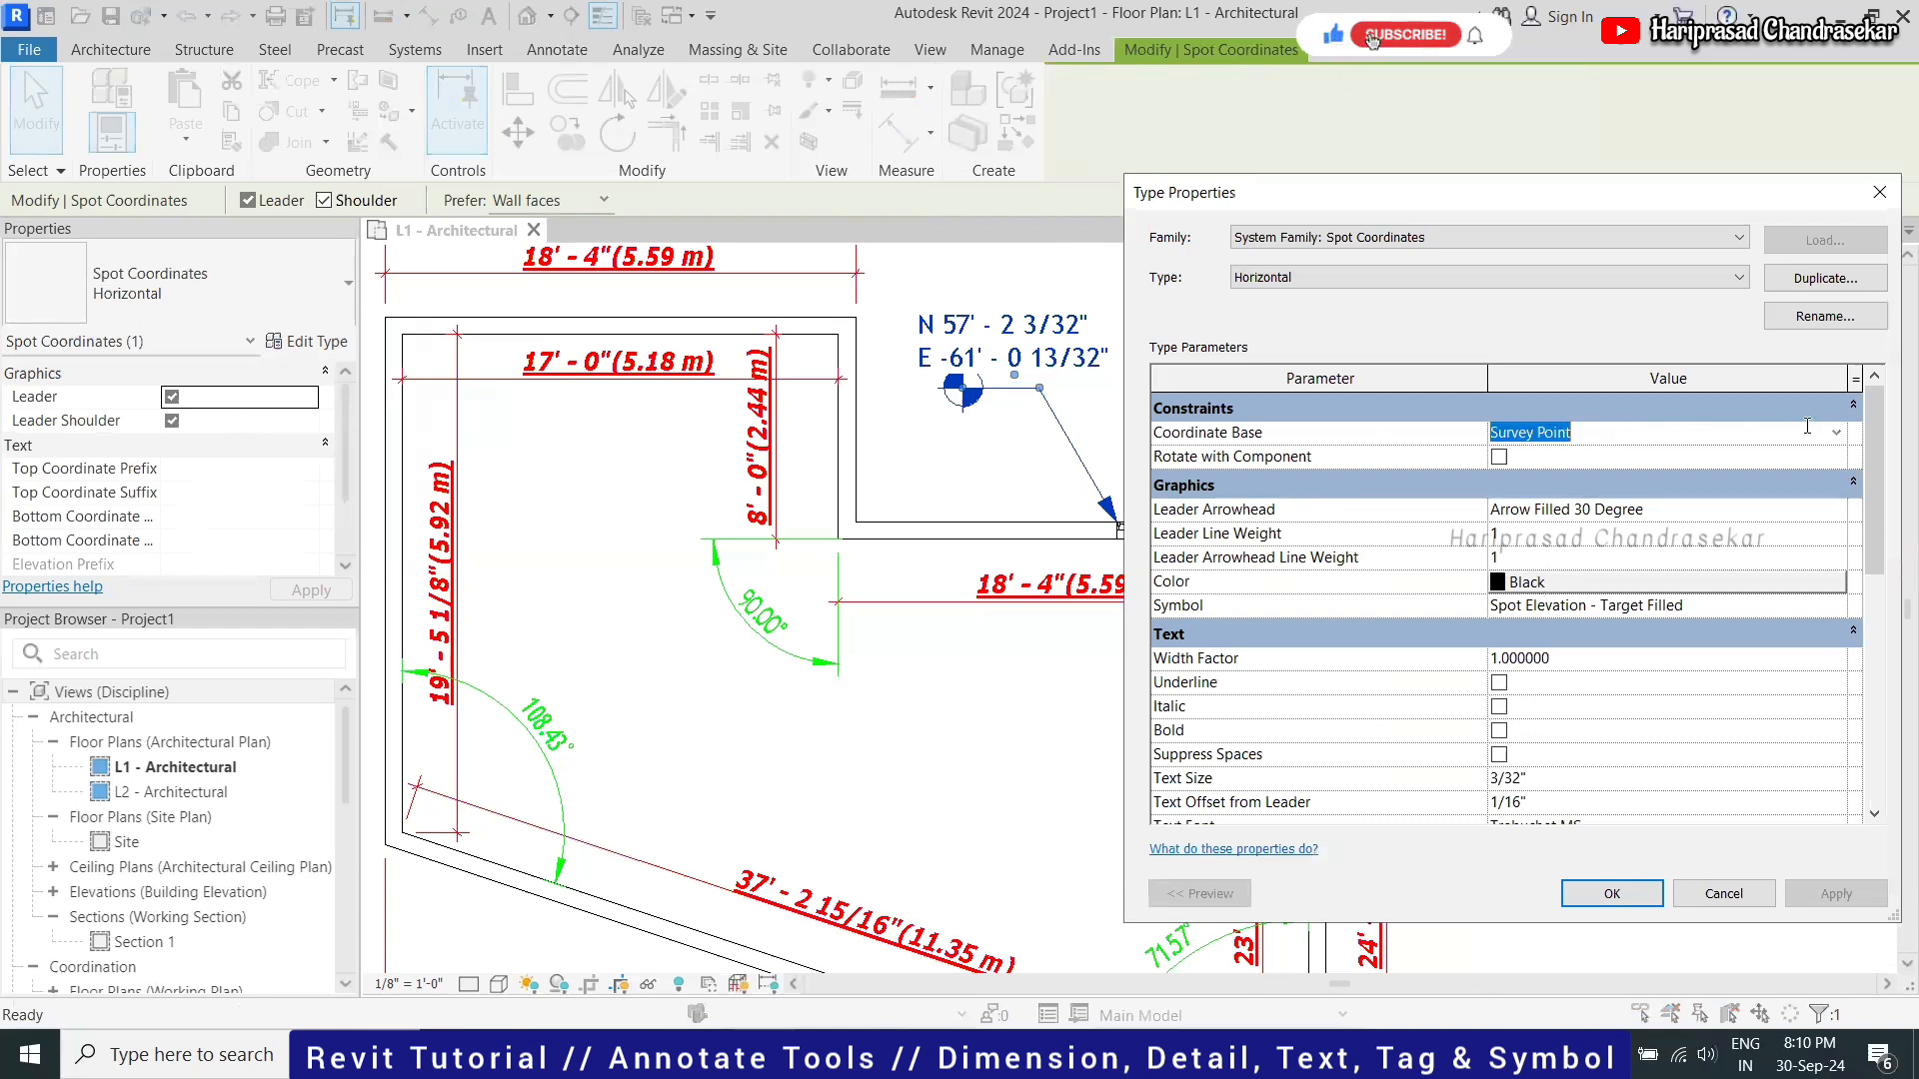
left_click(1838, 435)
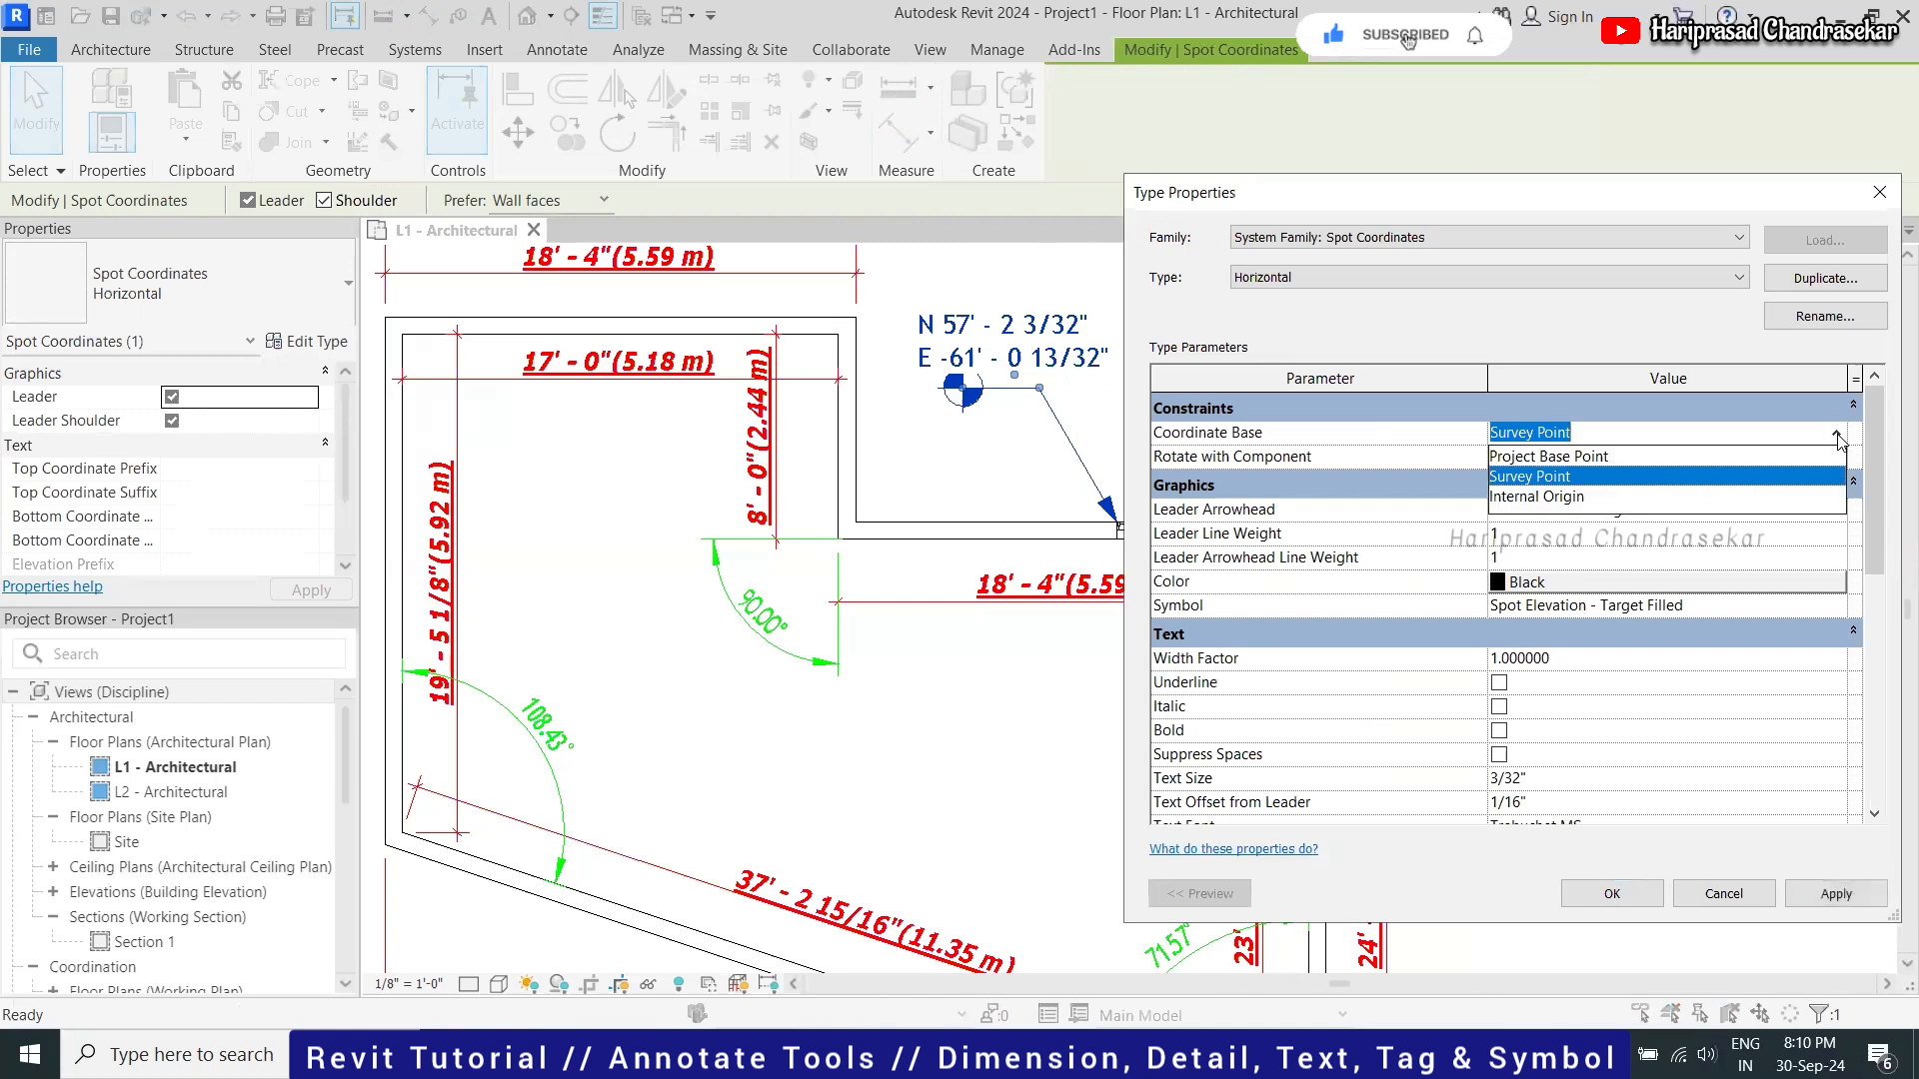
left_click(1839, 438)
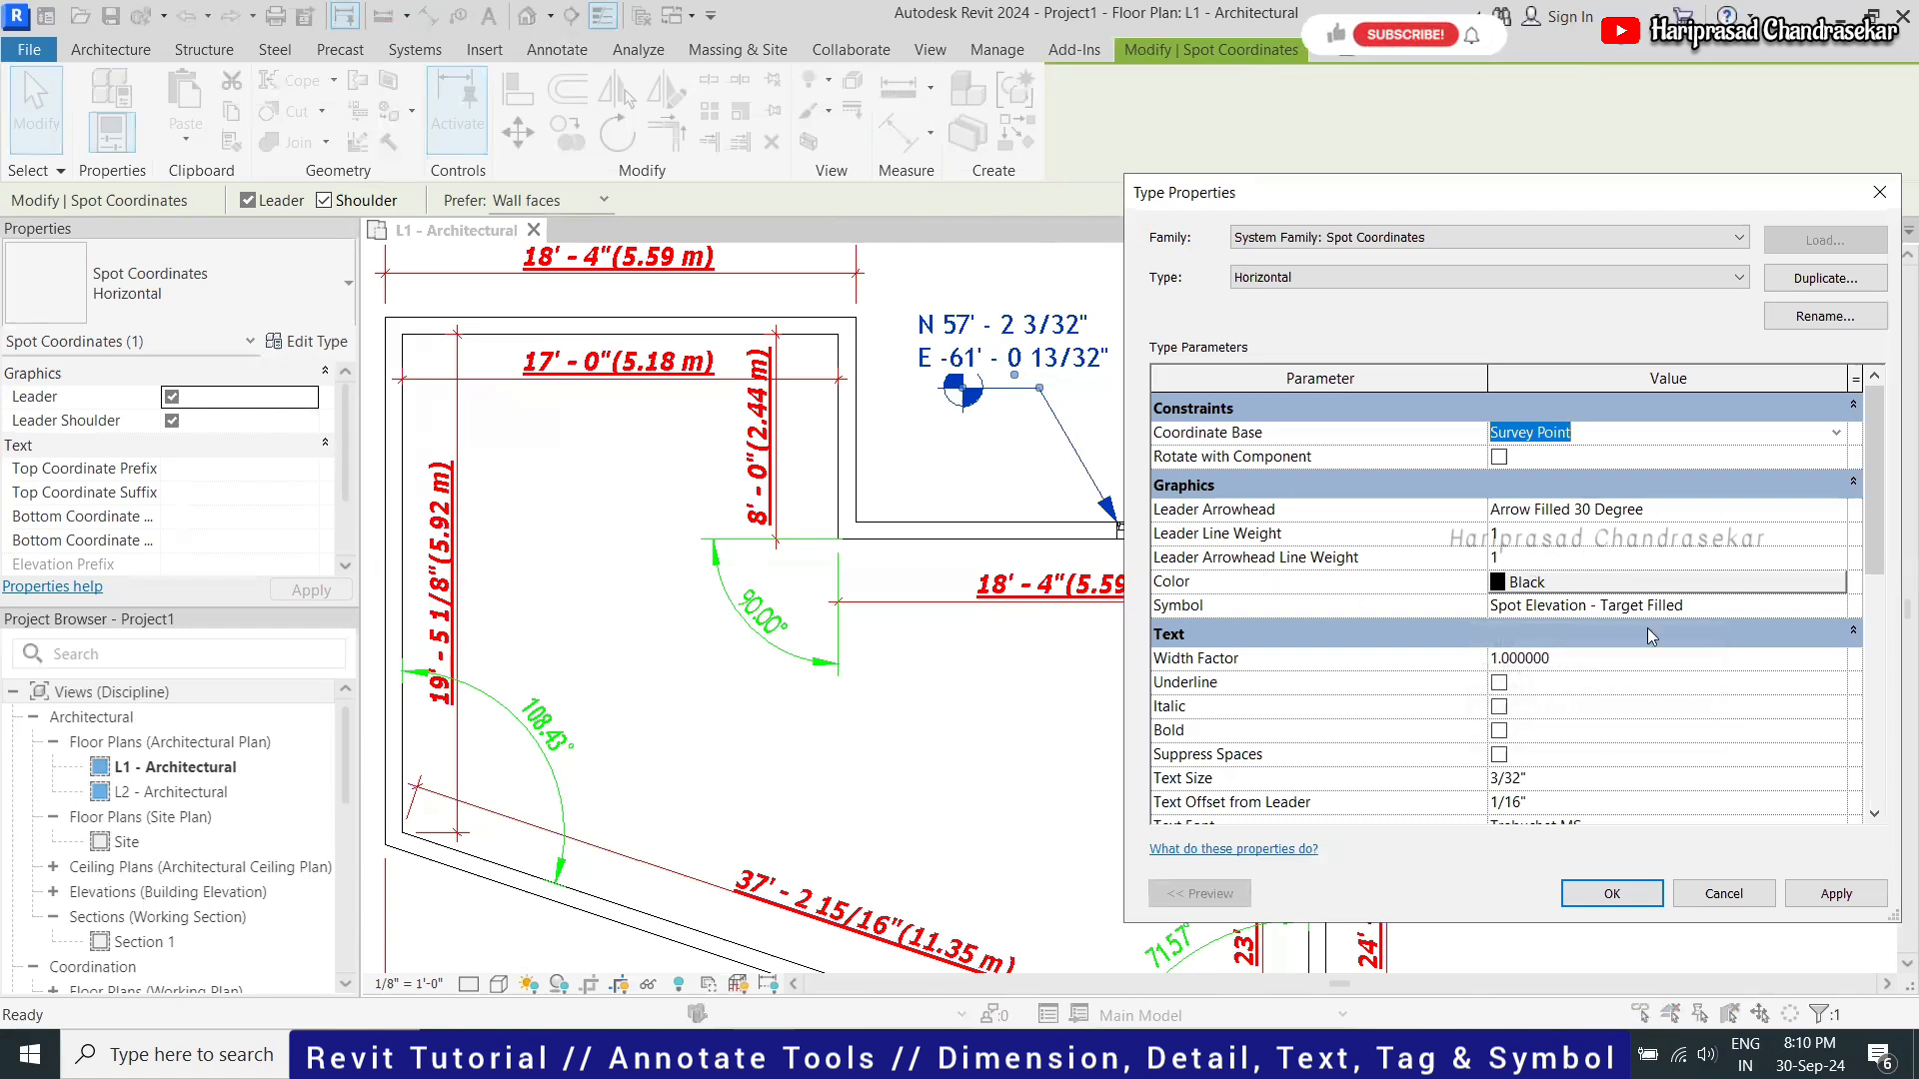
Try the Spot Elevation - Crosshair symbol on the spot coordinate type and restore Spot Elevation - Target Filled
left_click(1773, 605)
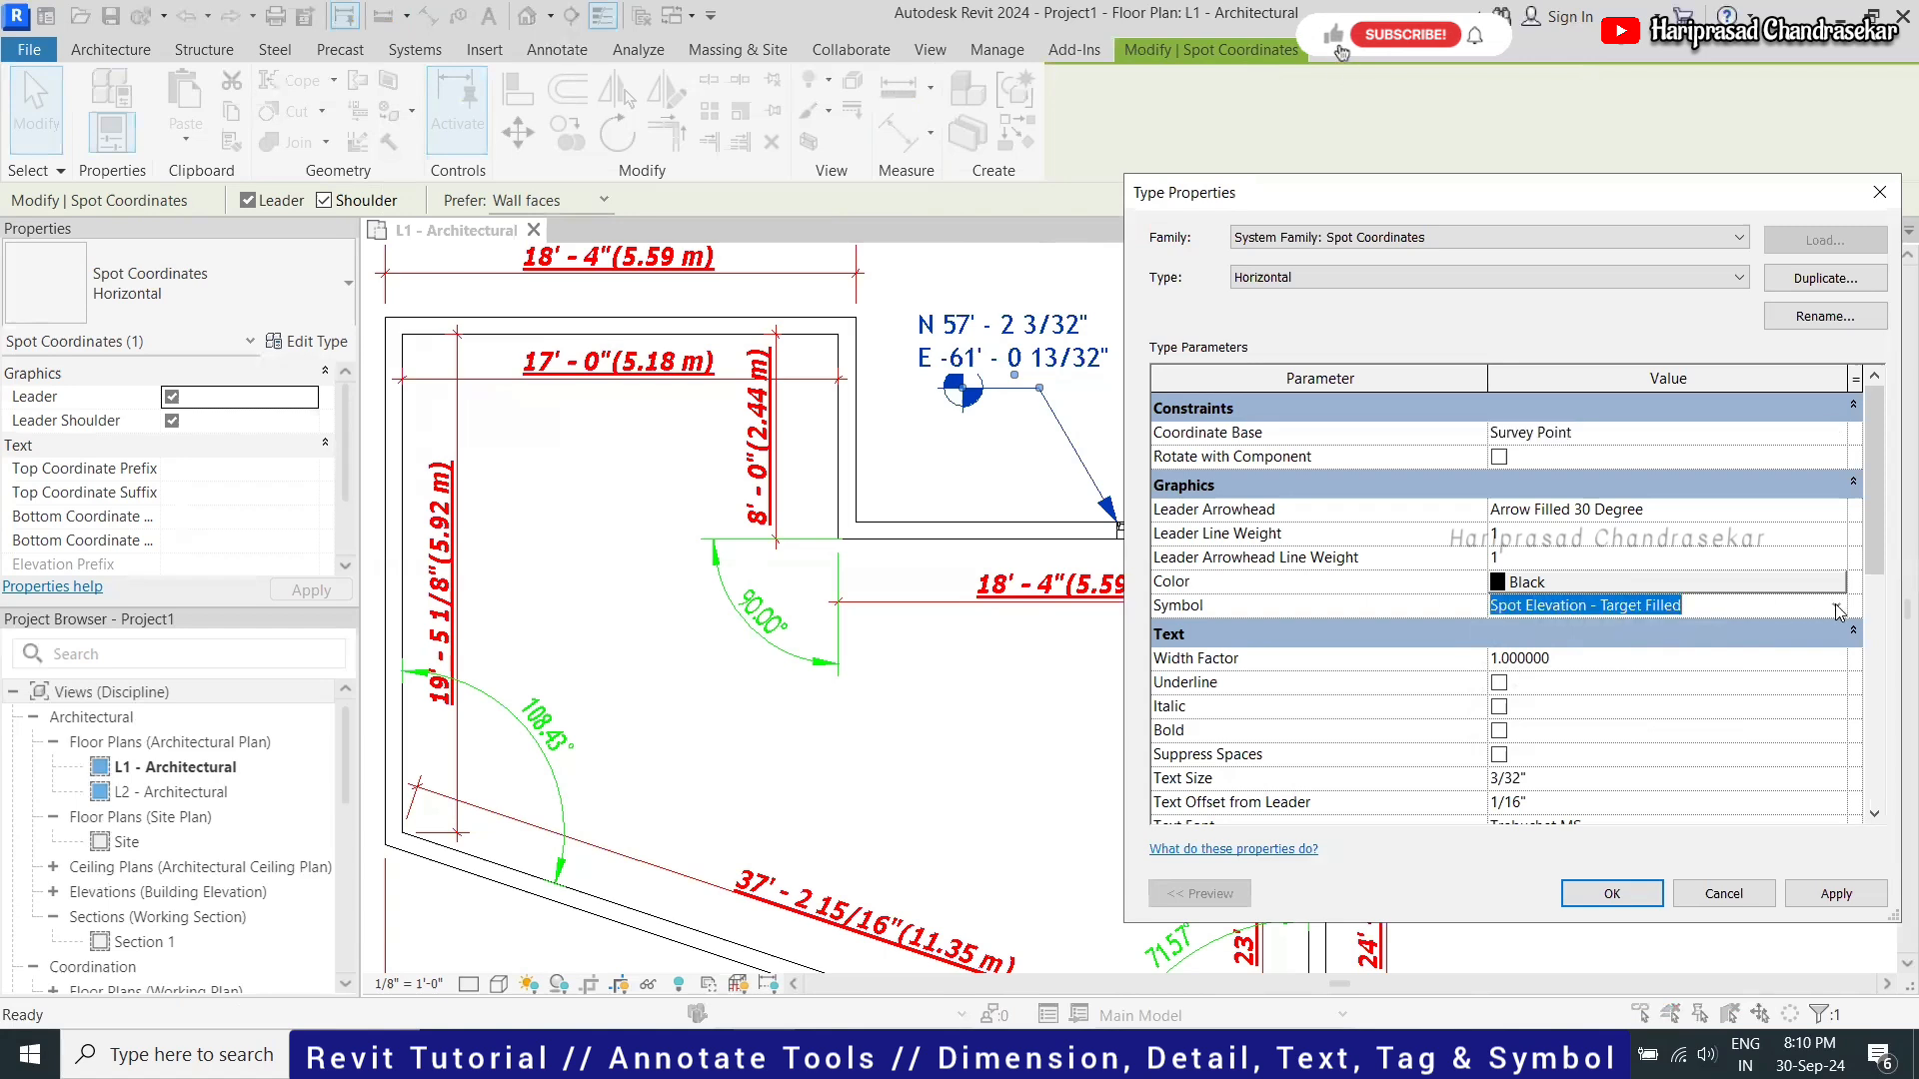
left_click(1837, 608)
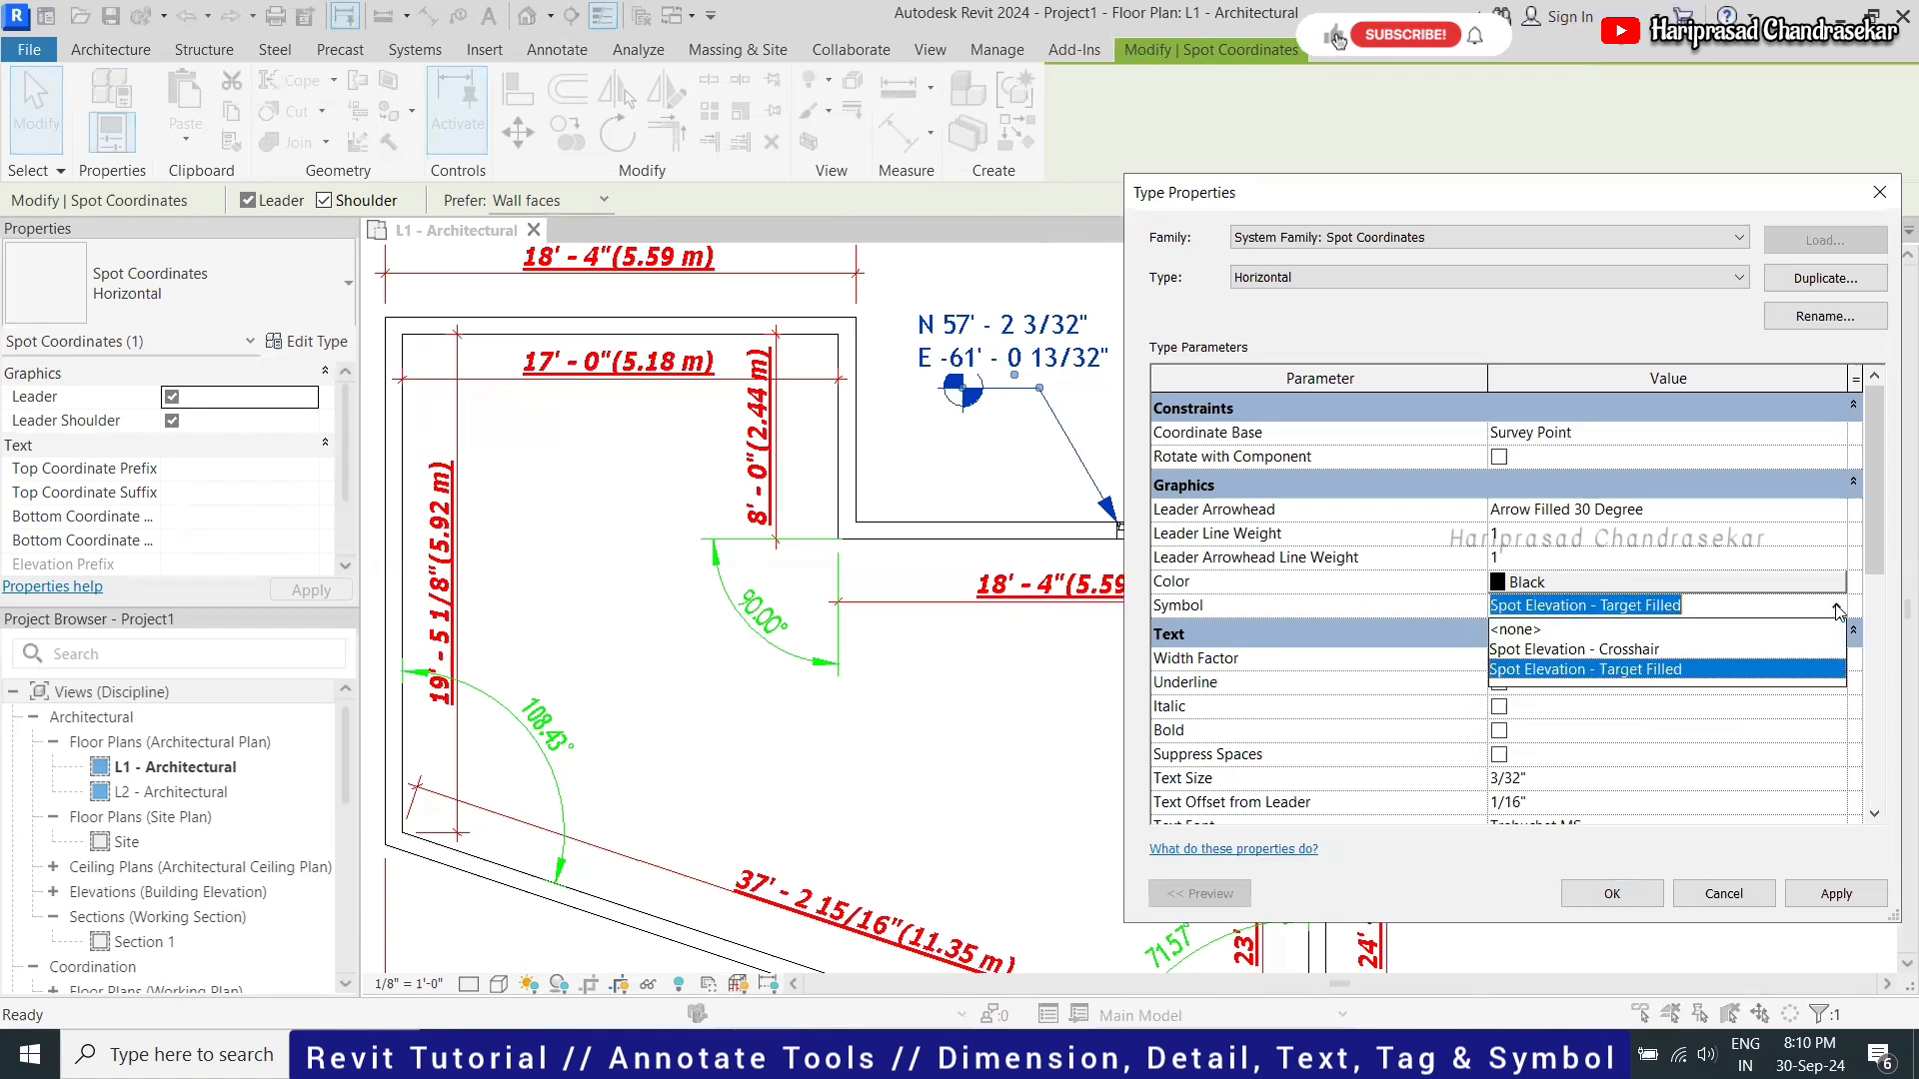
left_click(1647, 651)
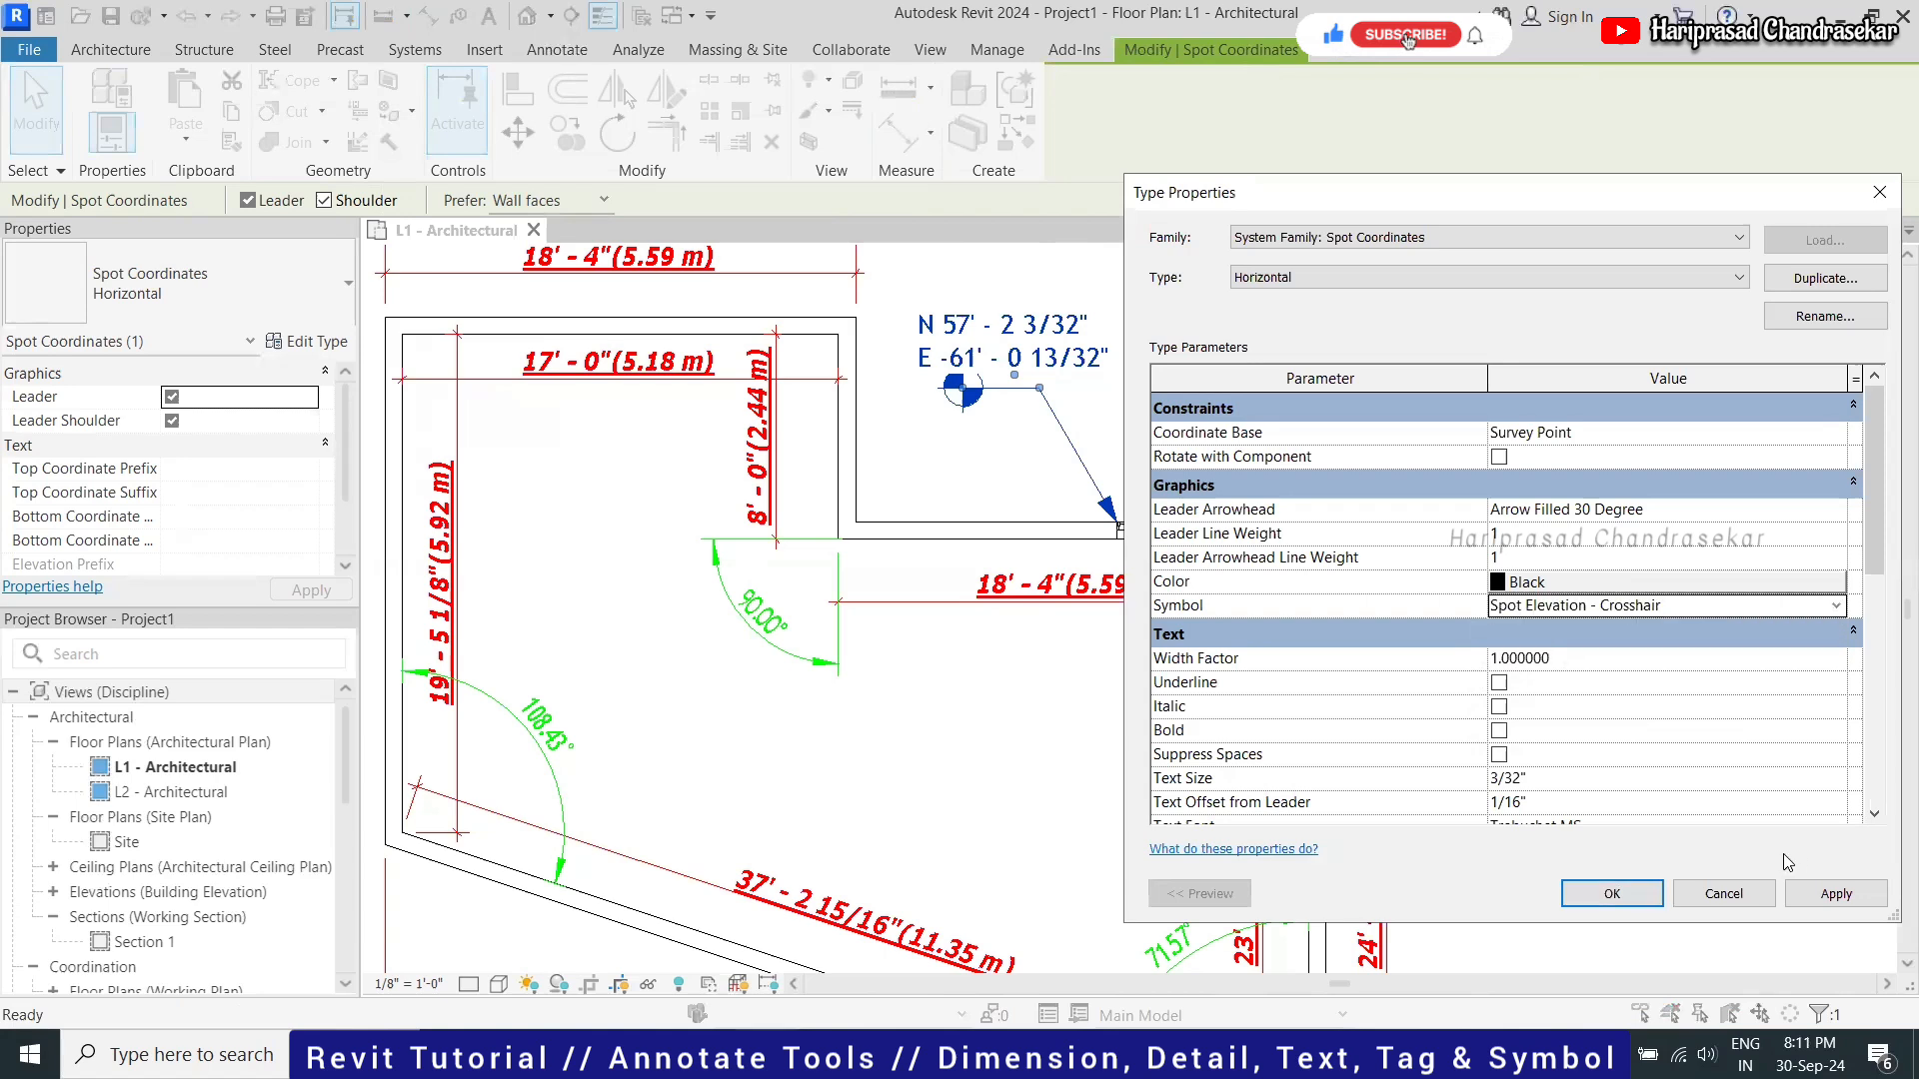
left_click(1811, 895)
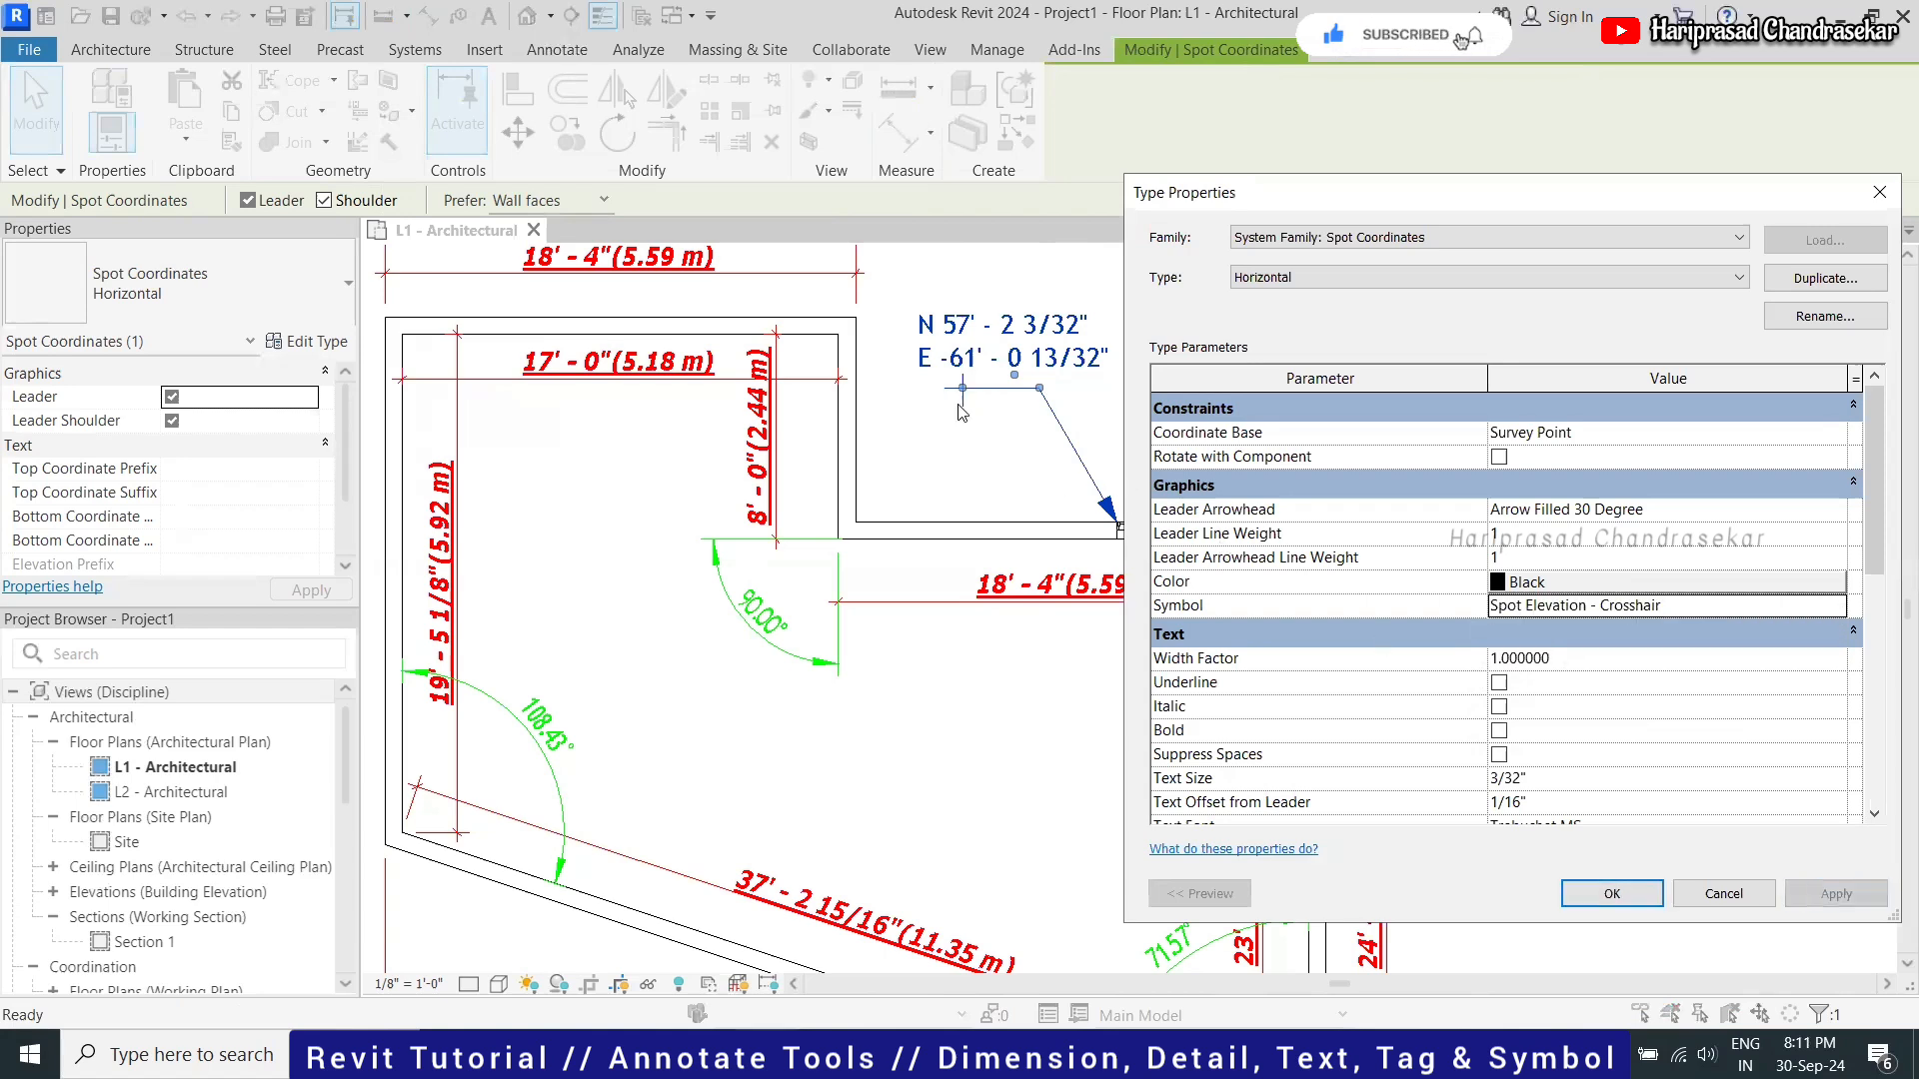
left_click(1837, 610)
left_click(1592, 670)
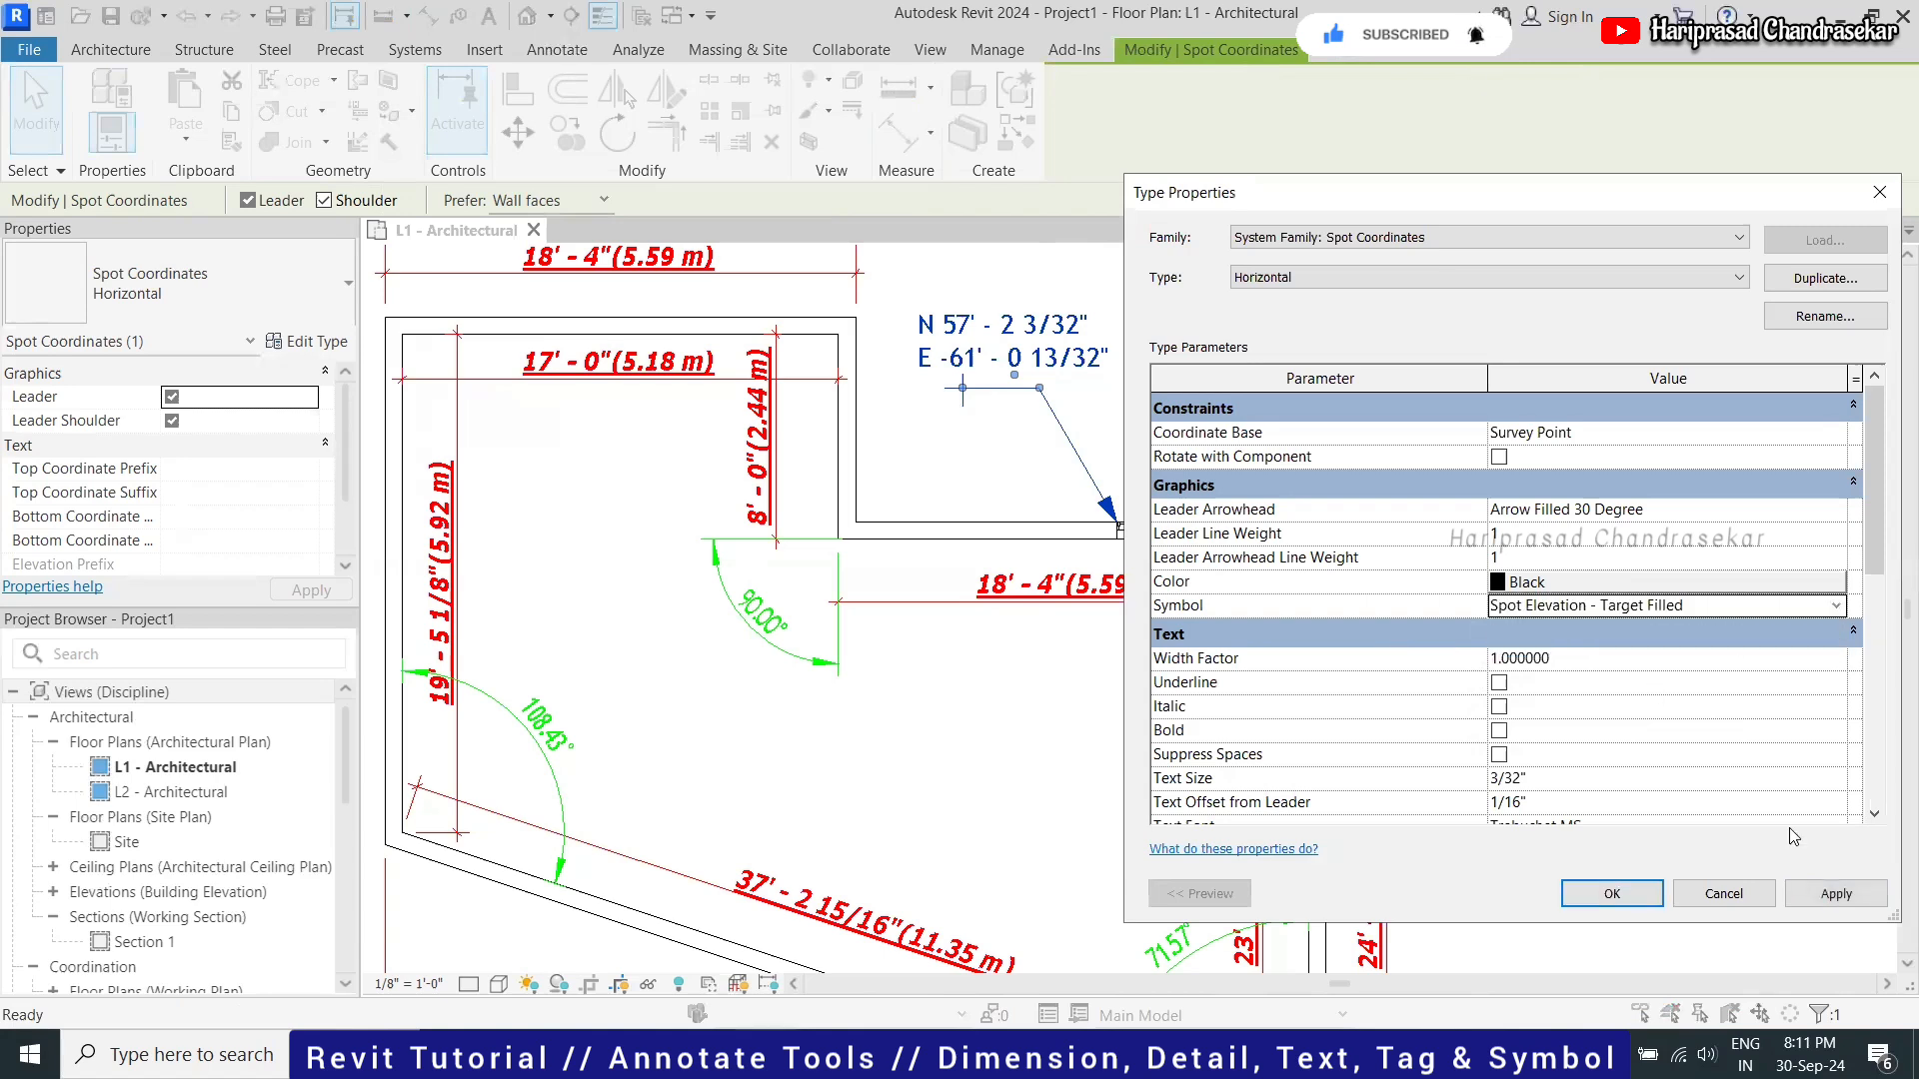
left_click(1821, 895)
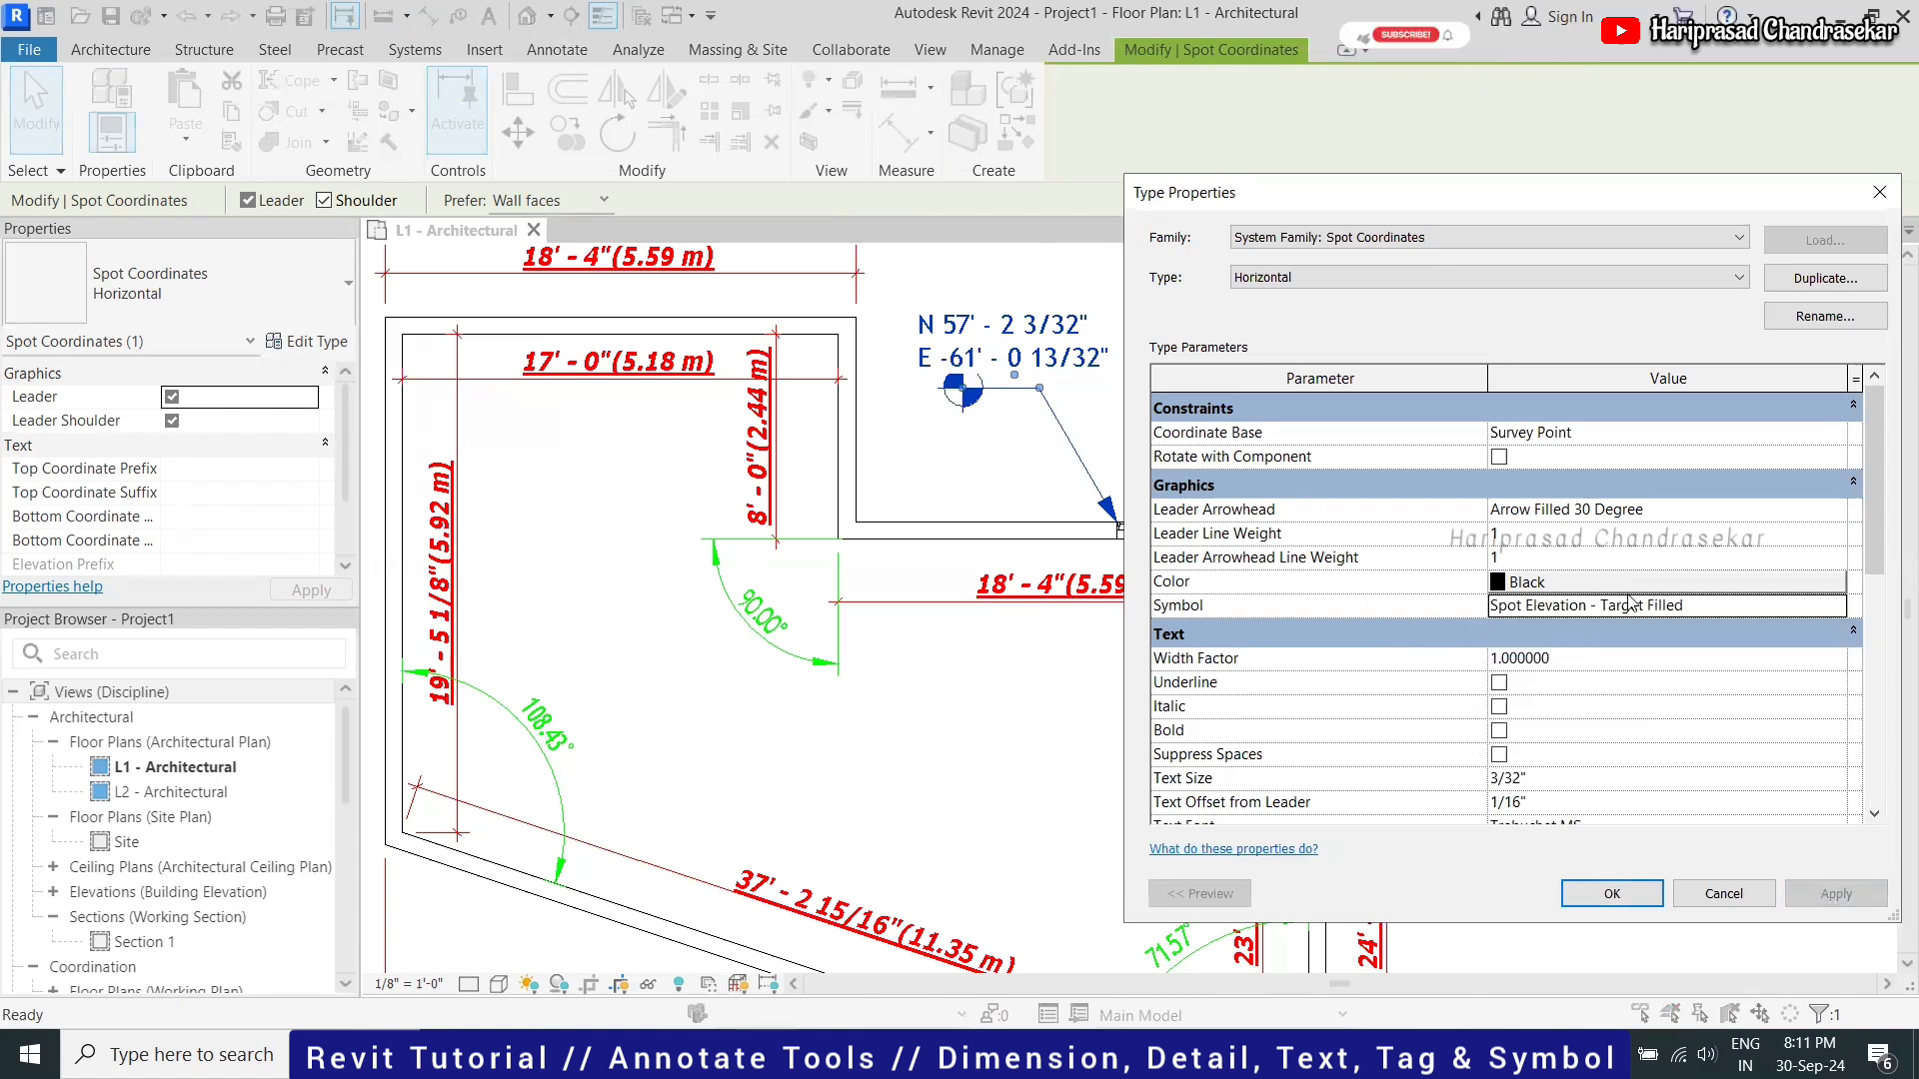
Set the spot coordinate type's colour to Blue, accept the type changes and deselect the annotation
left_click(1582, 582)
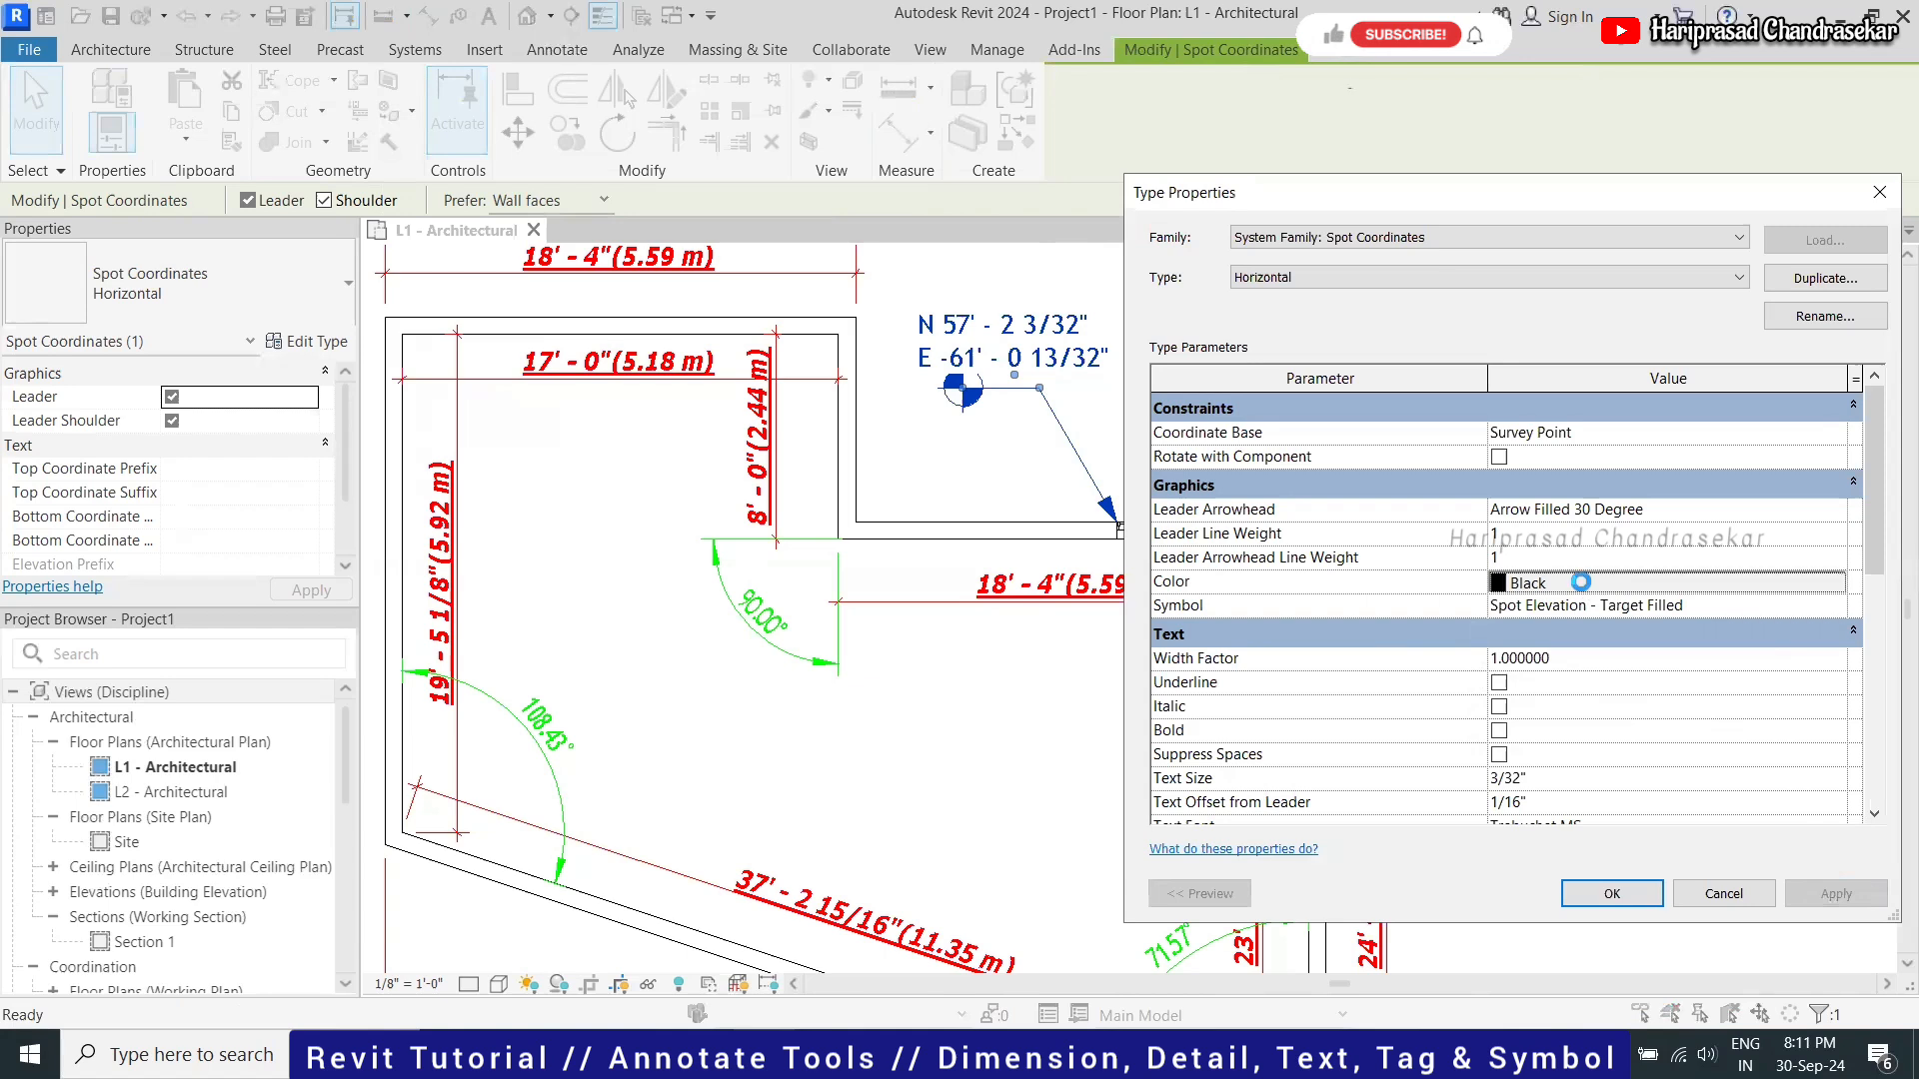
left_click(1417, 580)
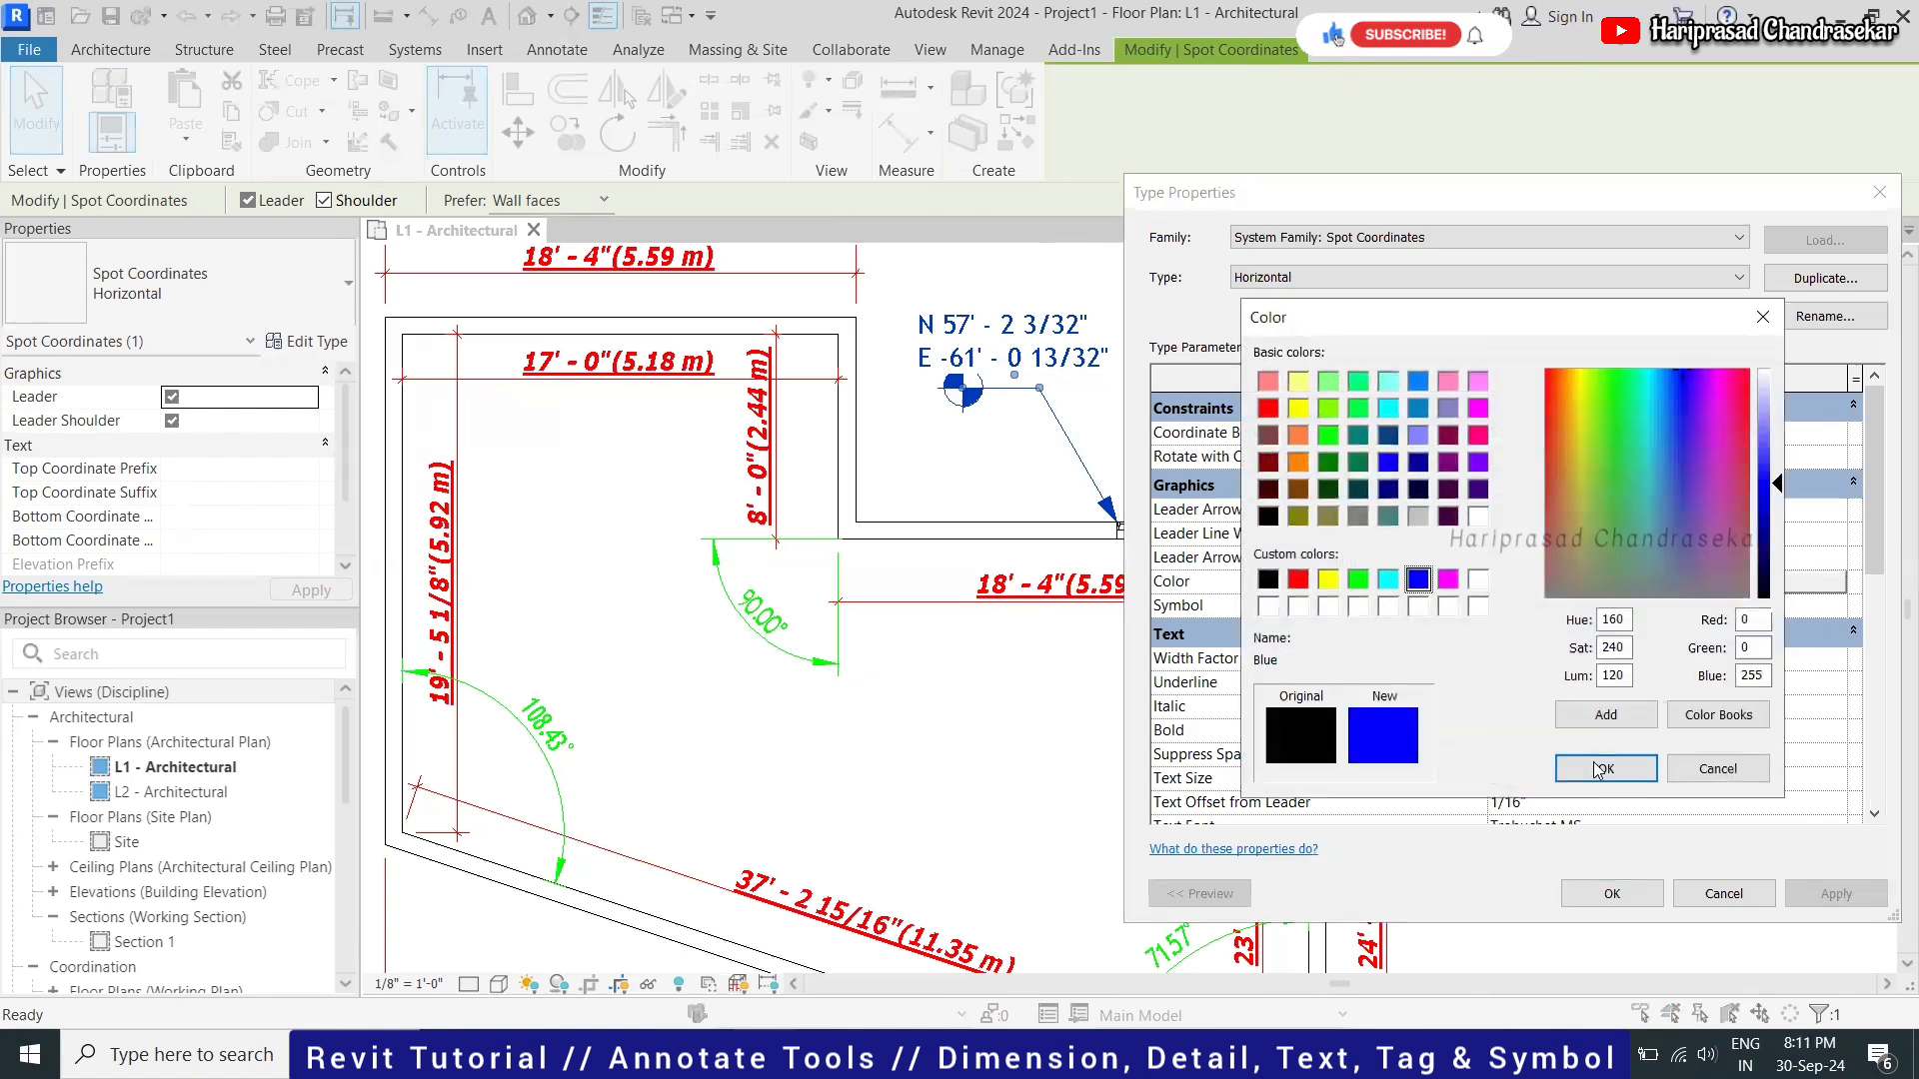
left_click(1649, 778)
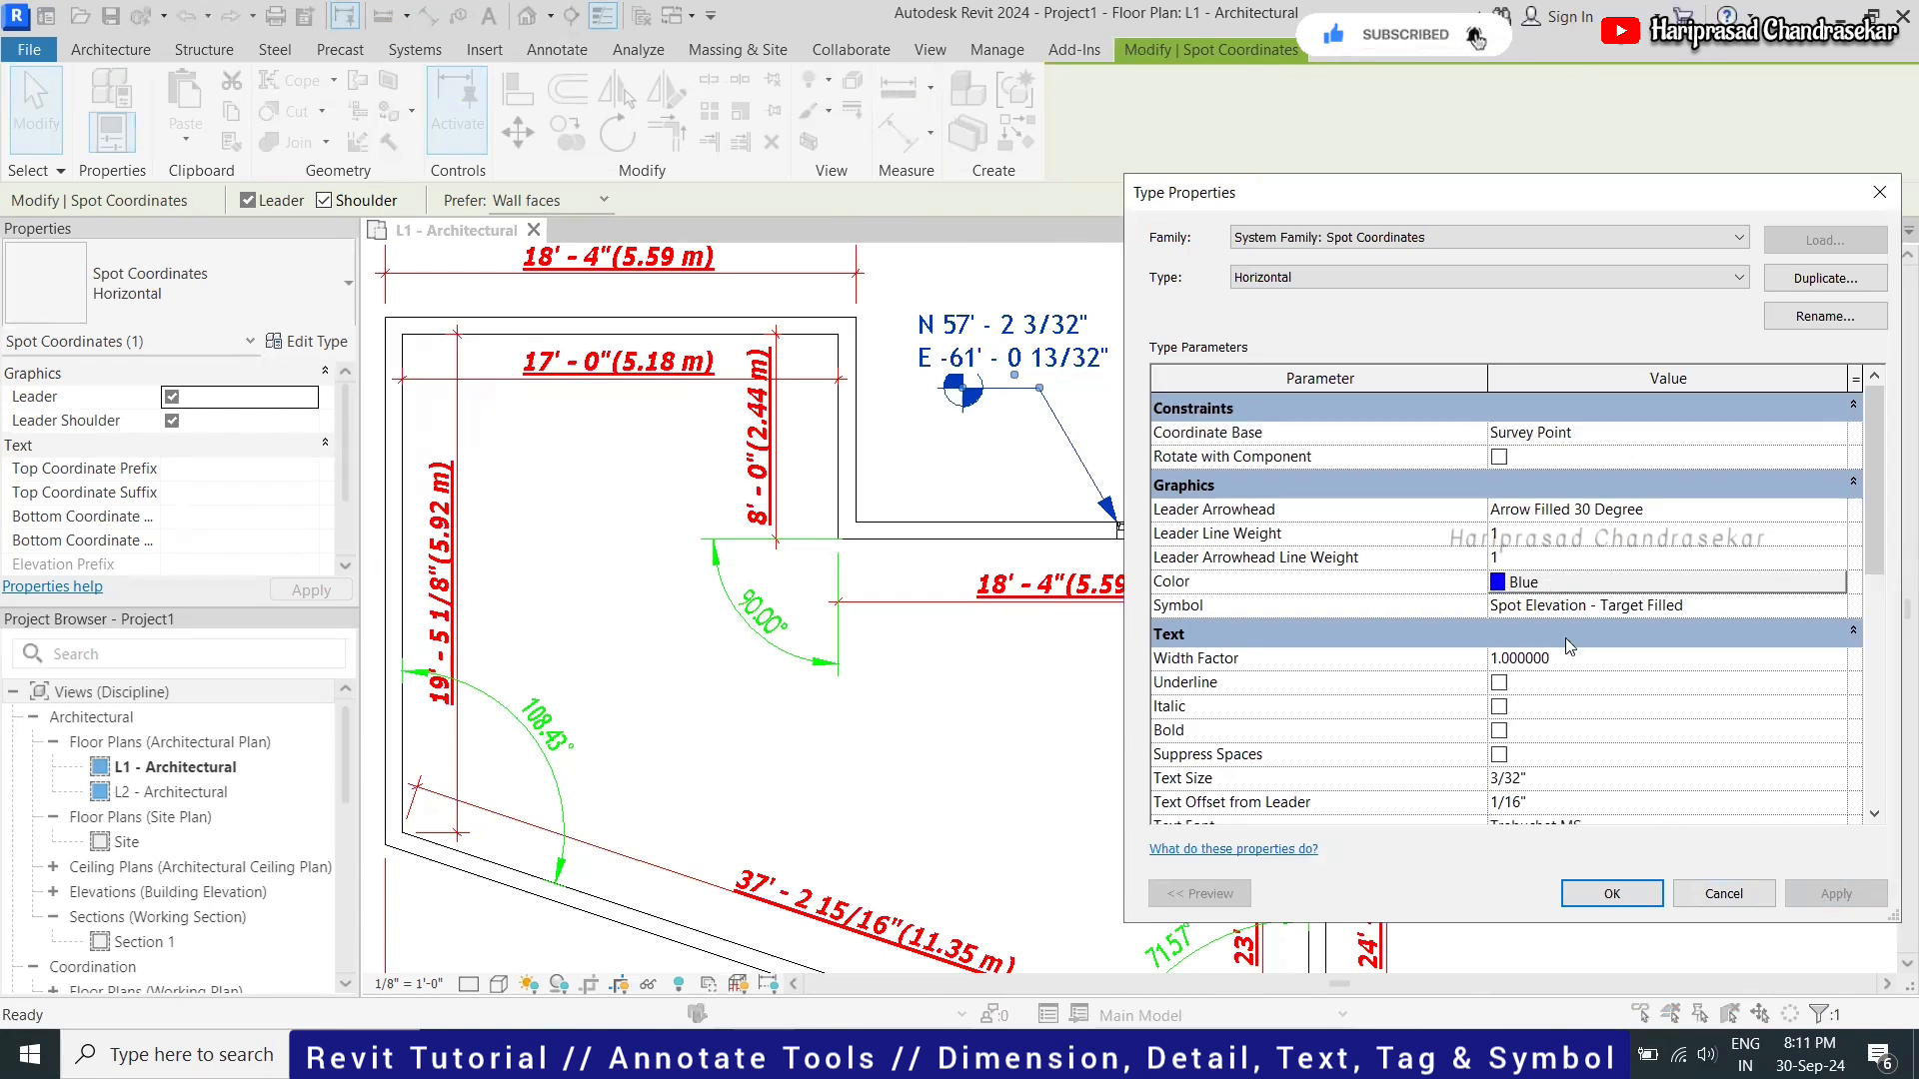
scroll(1566, 644, "down", 3)
scroll(1616, 662, "down", 4)
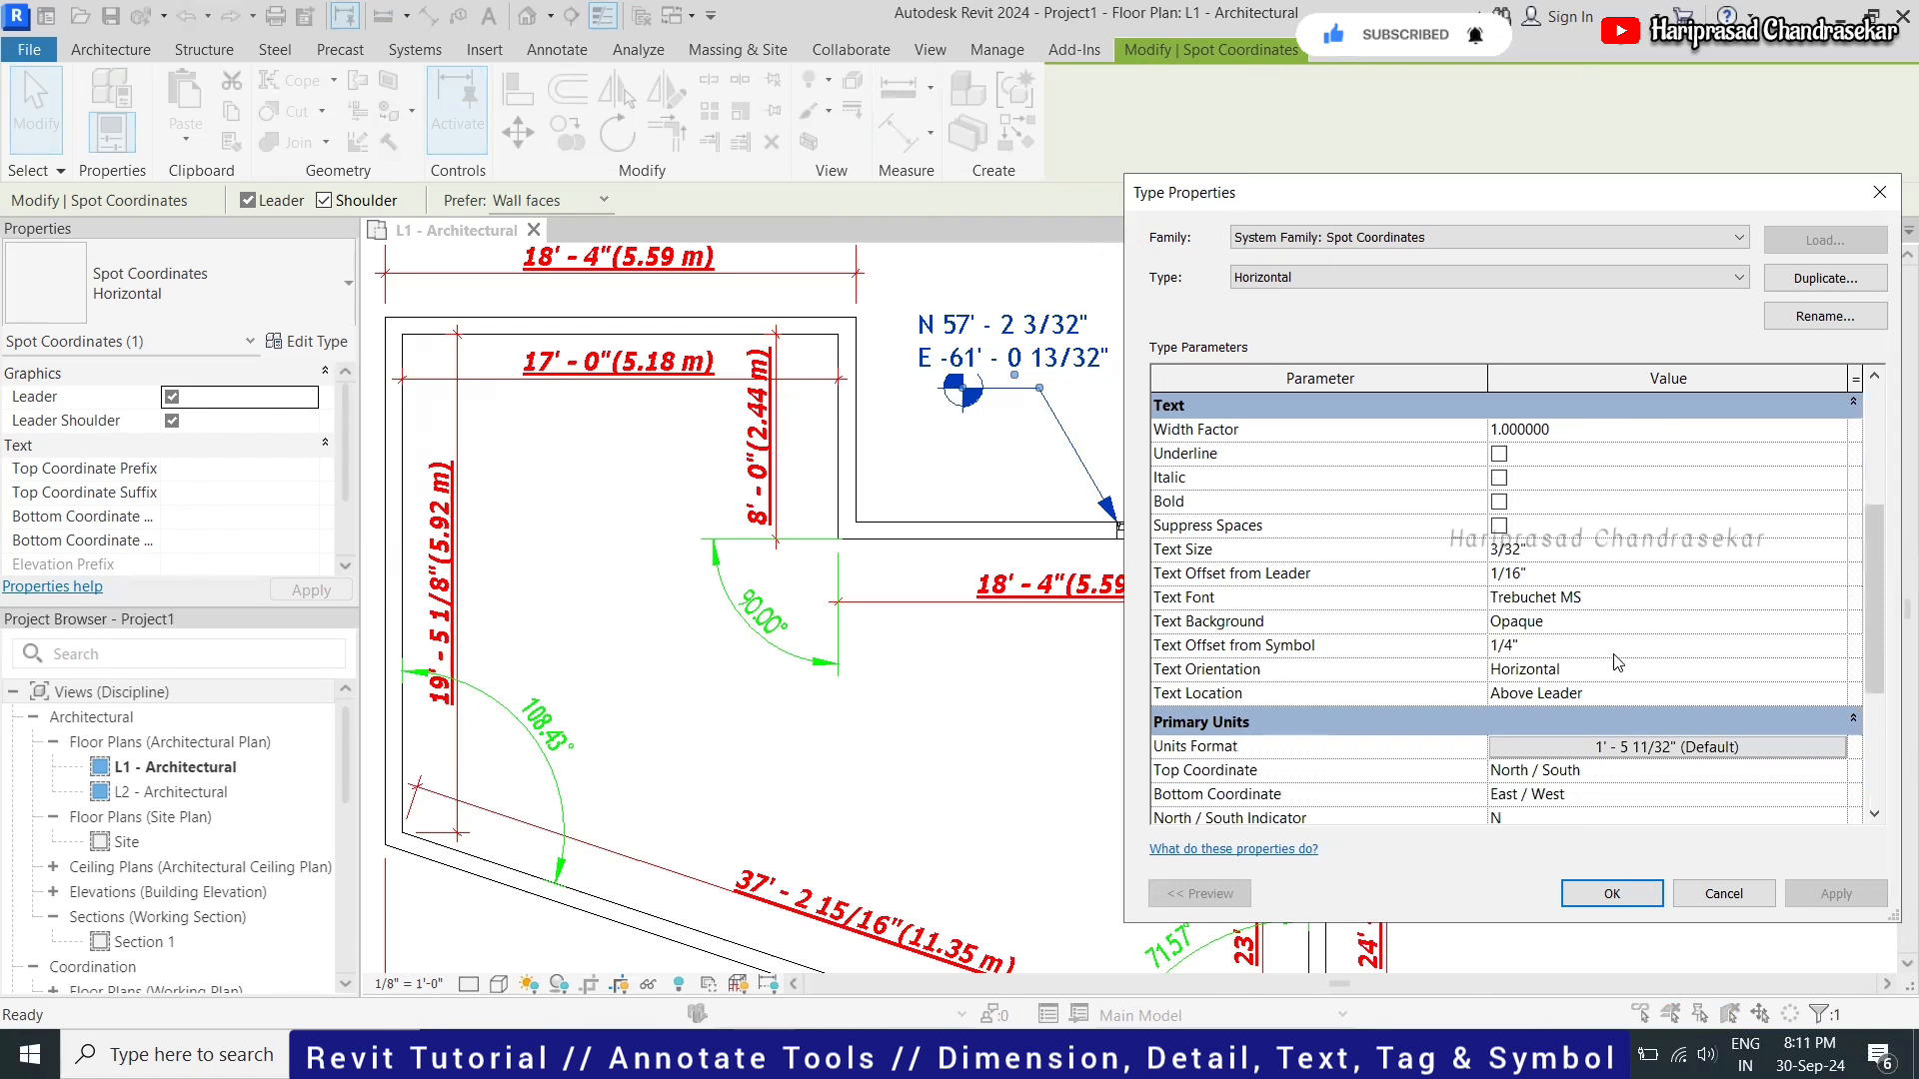
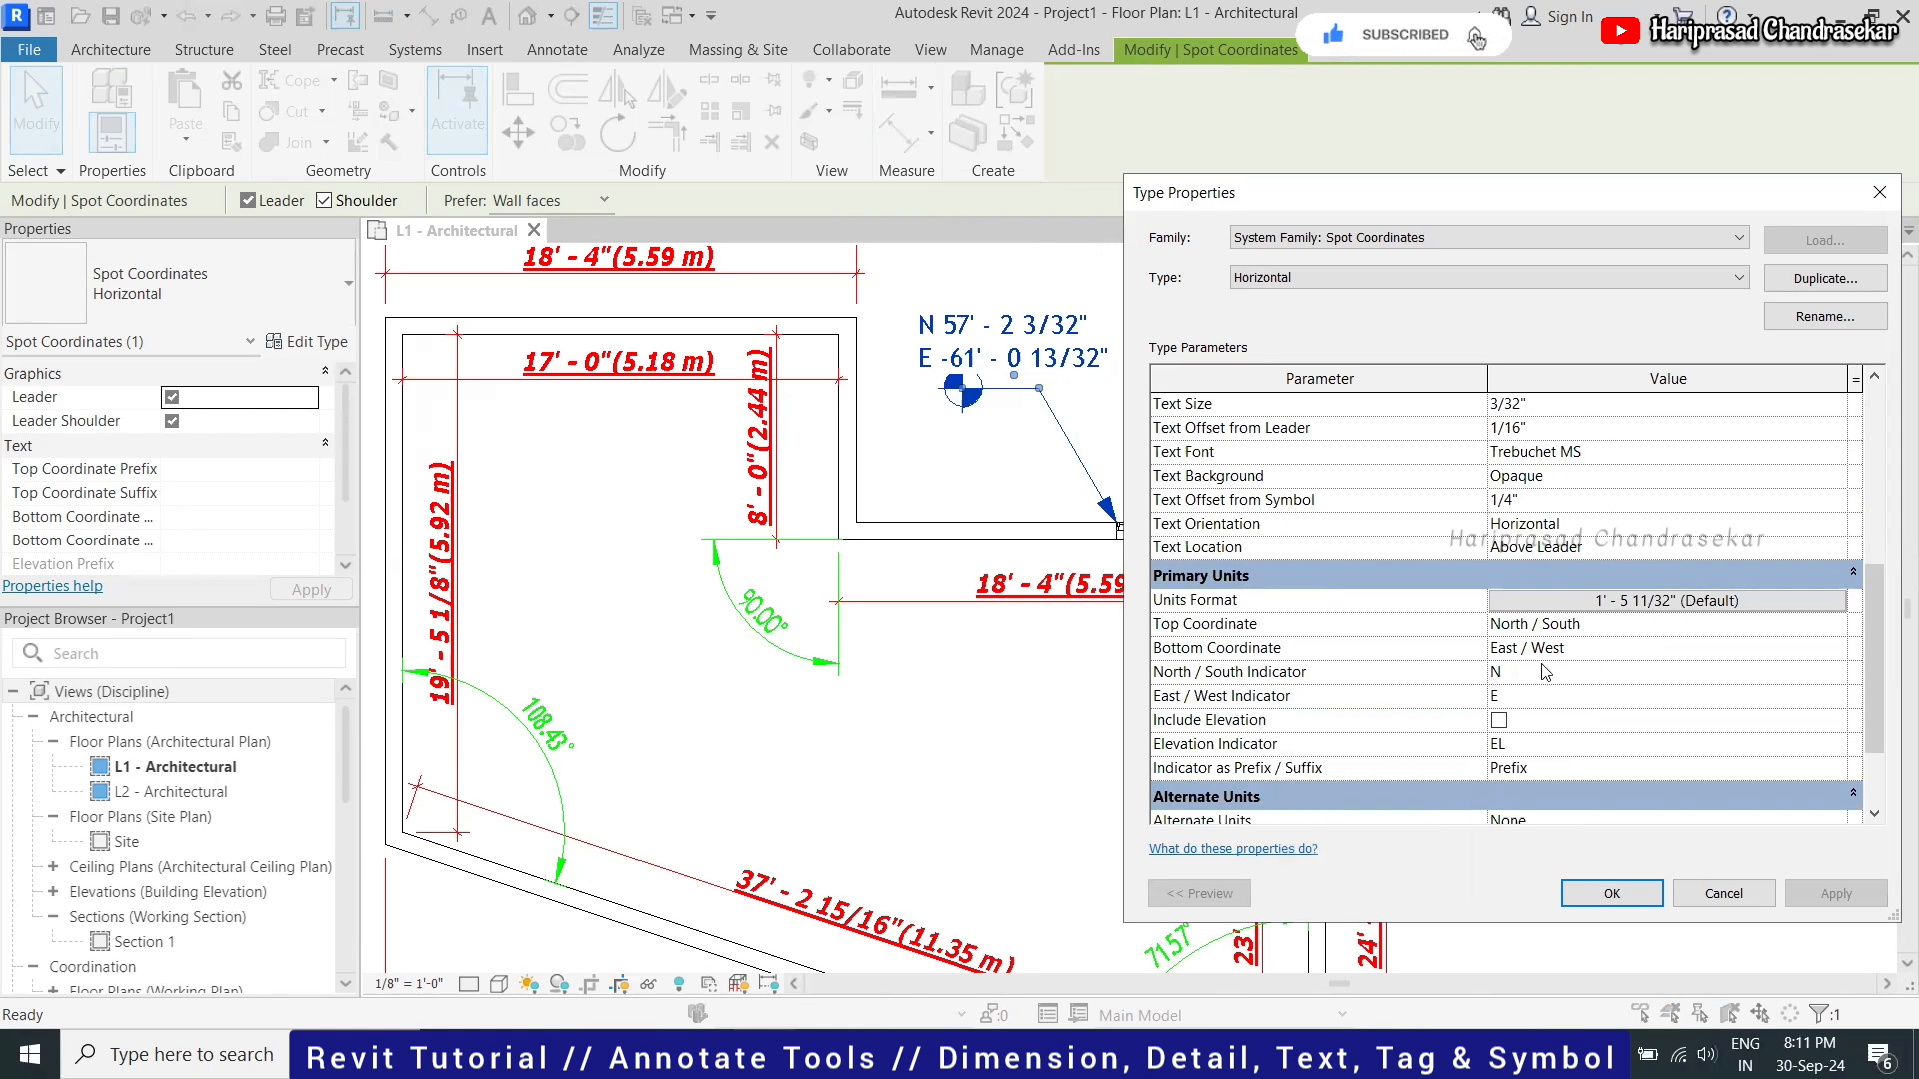
scroll(1562, 739, "down", 1)
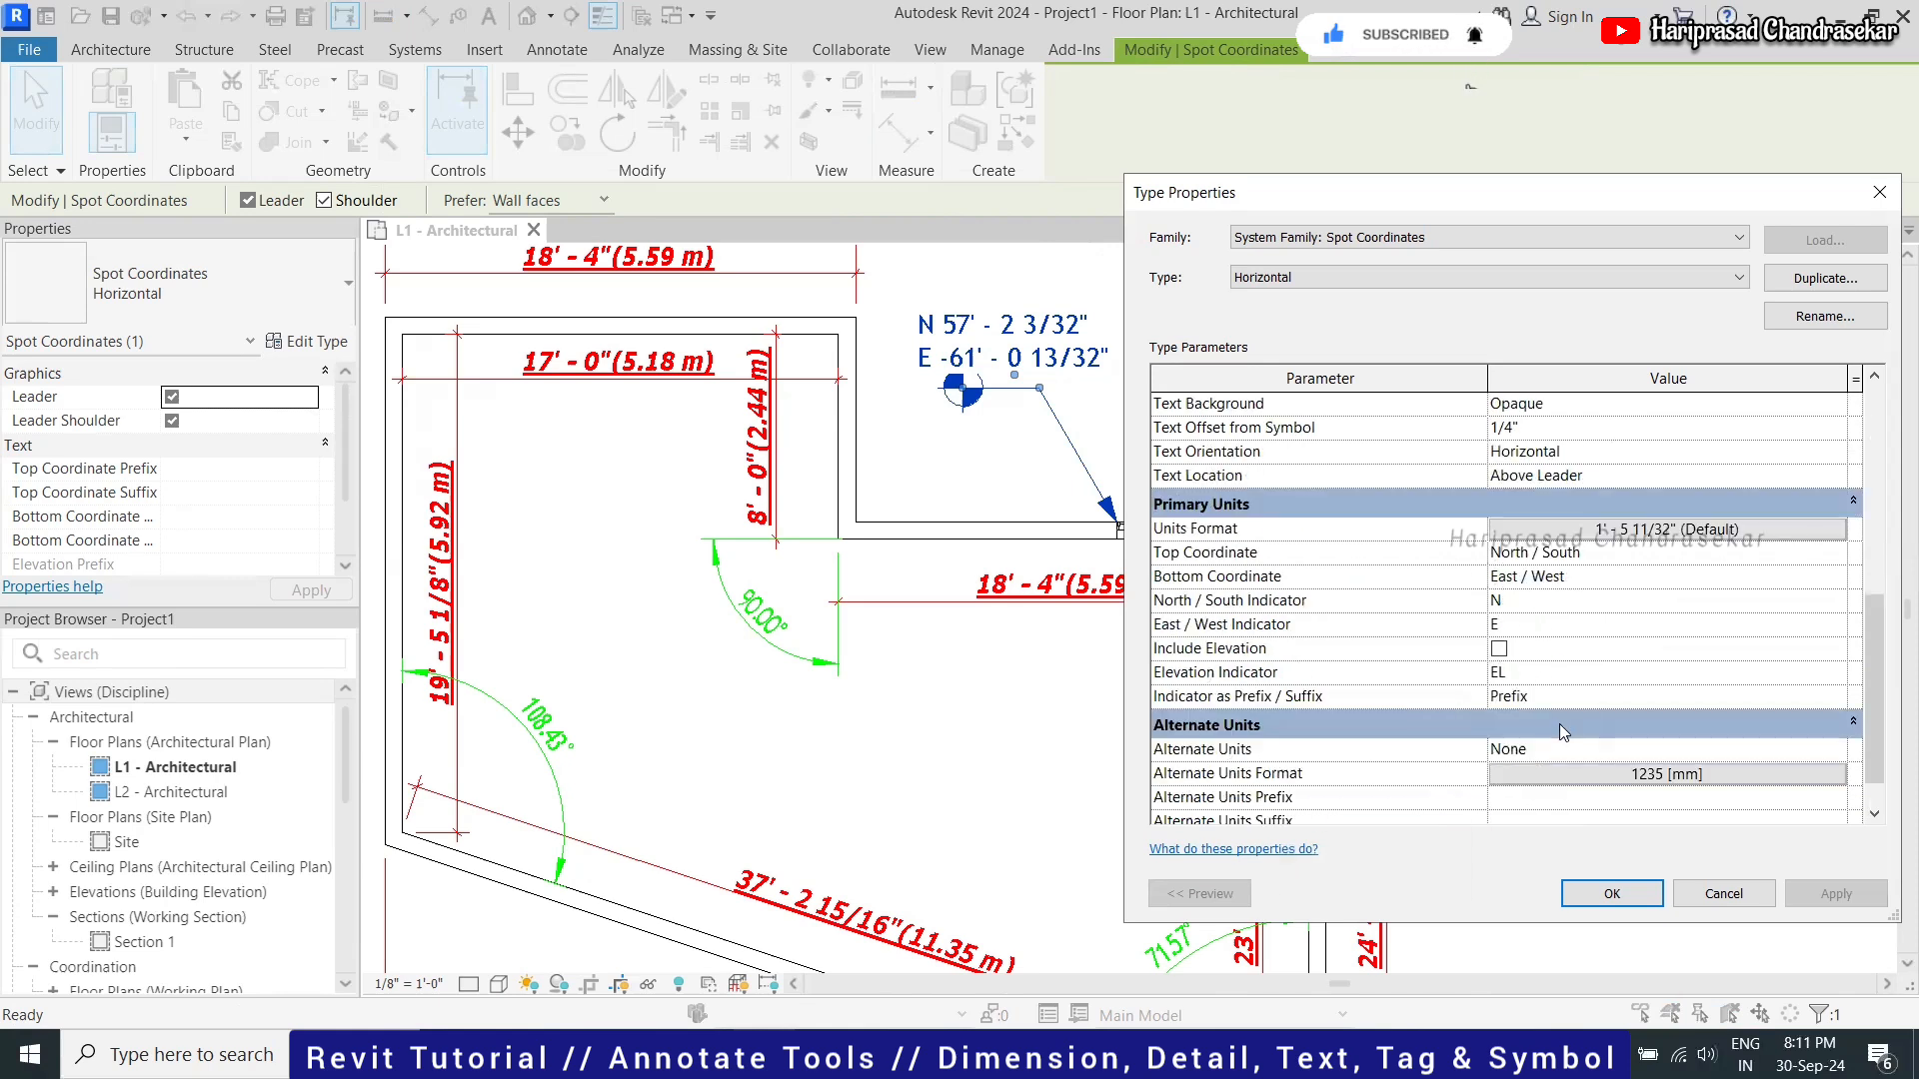
scroll(1562, 733, "down", 1)
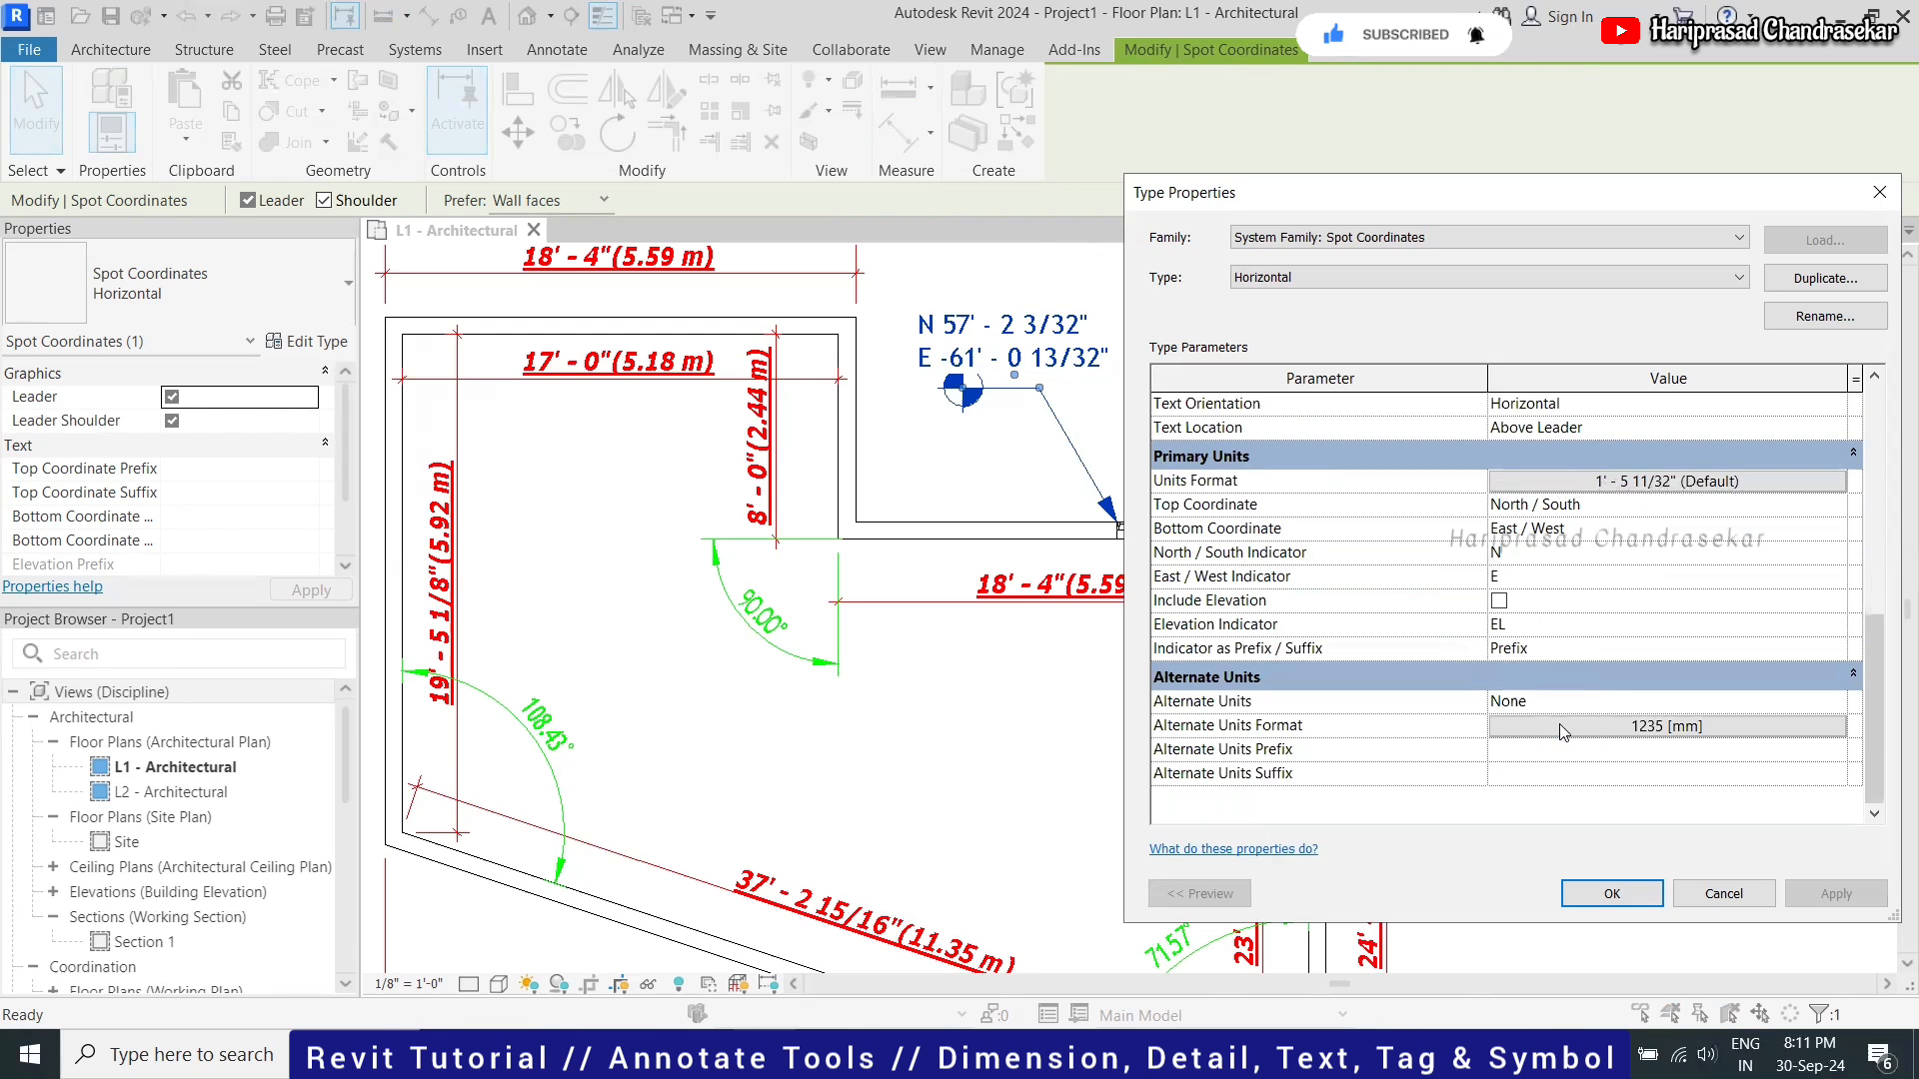
left_click(1640, 897)
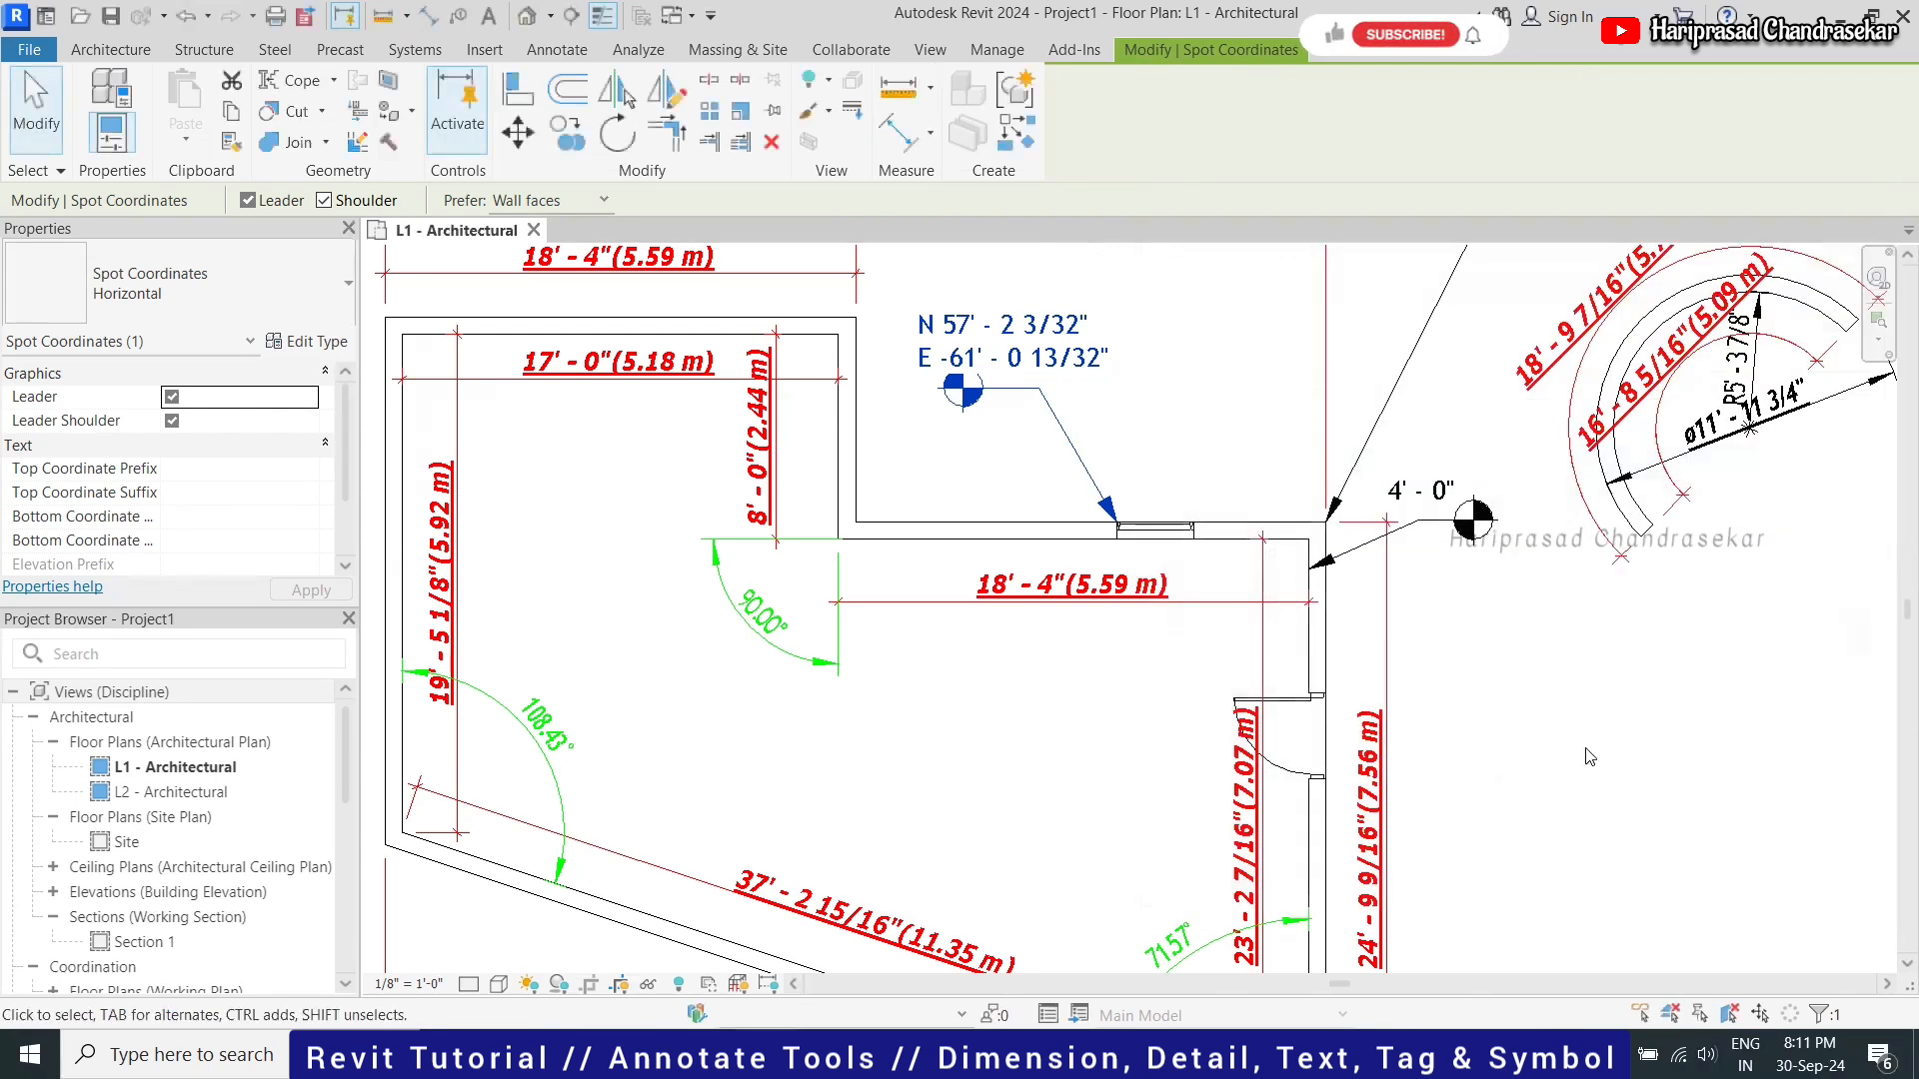
left_click(1585, 753)
Place a spot slope on the floor in the middle of the room with the Slope type
scroll(1216, 369, "down", 1)
scroll(1215, 368, "up", 1)
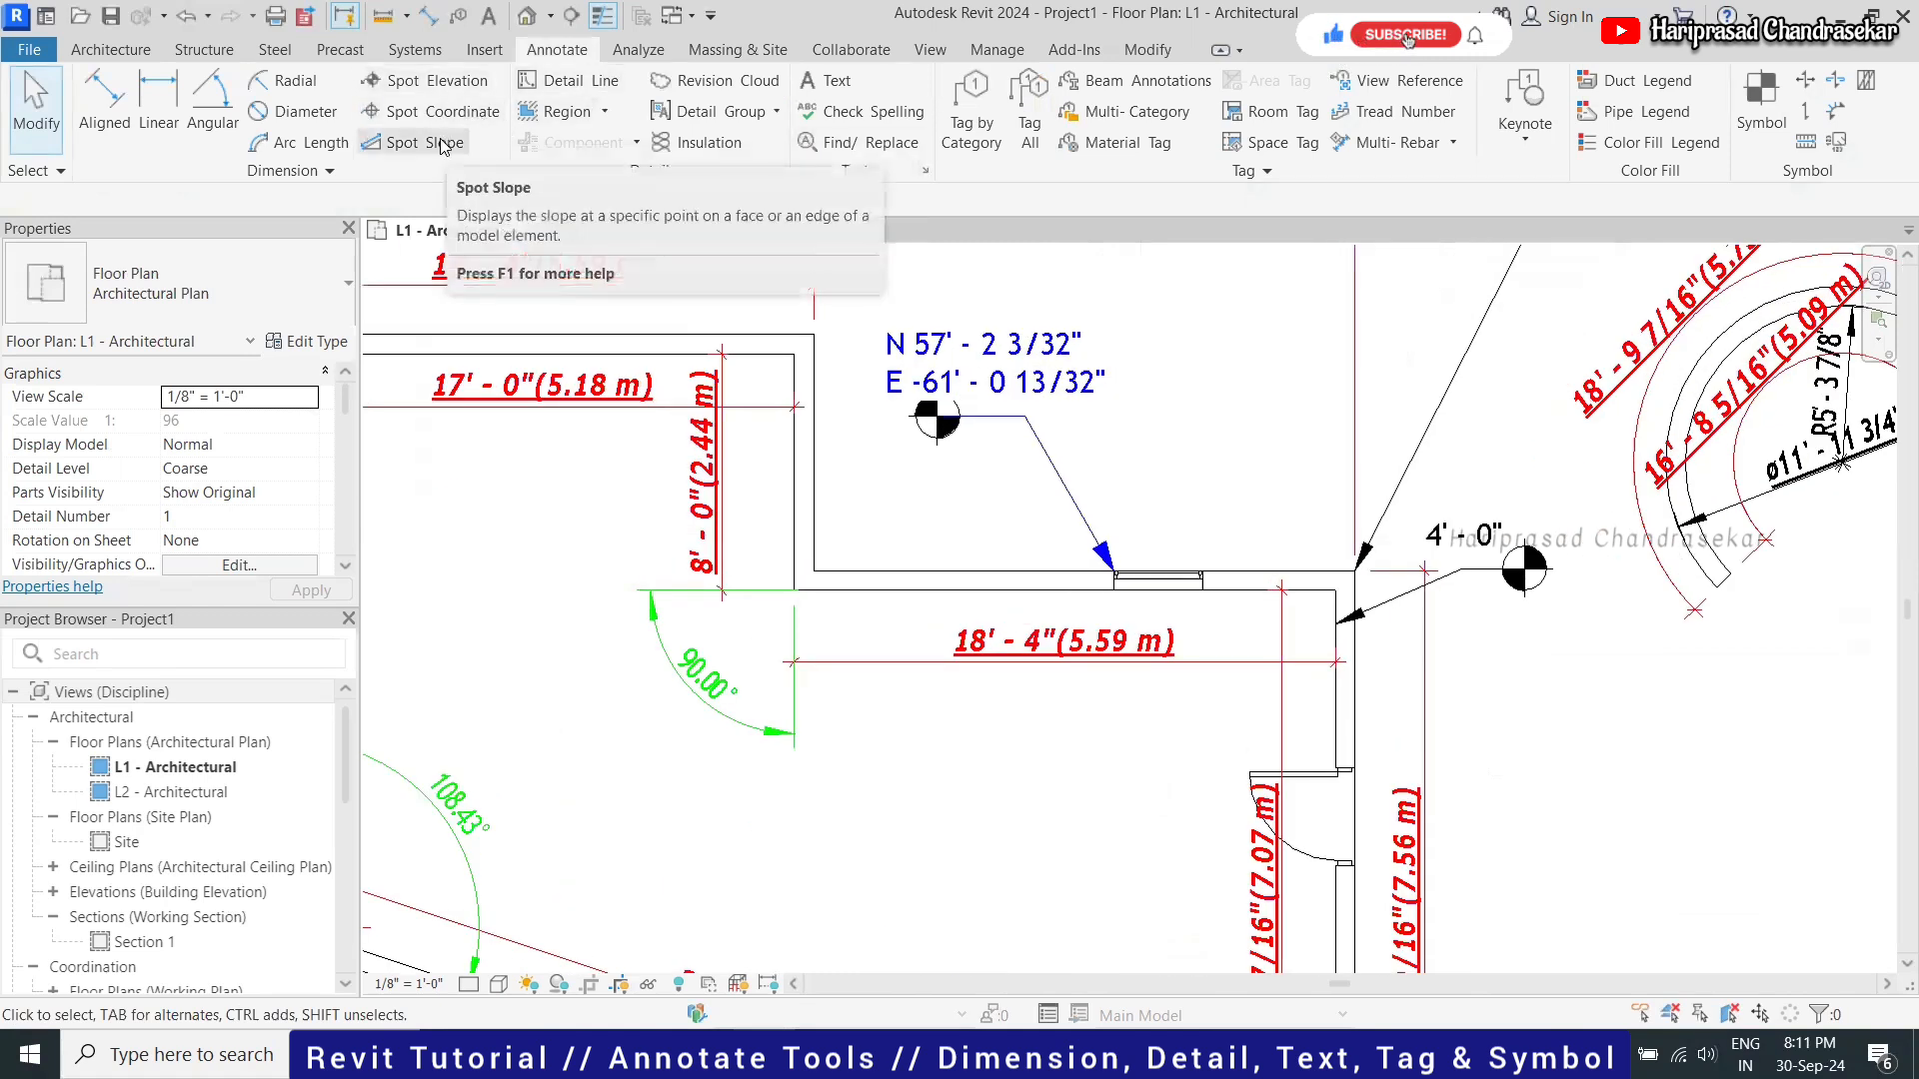
scroll(797, 407, "down", 2)
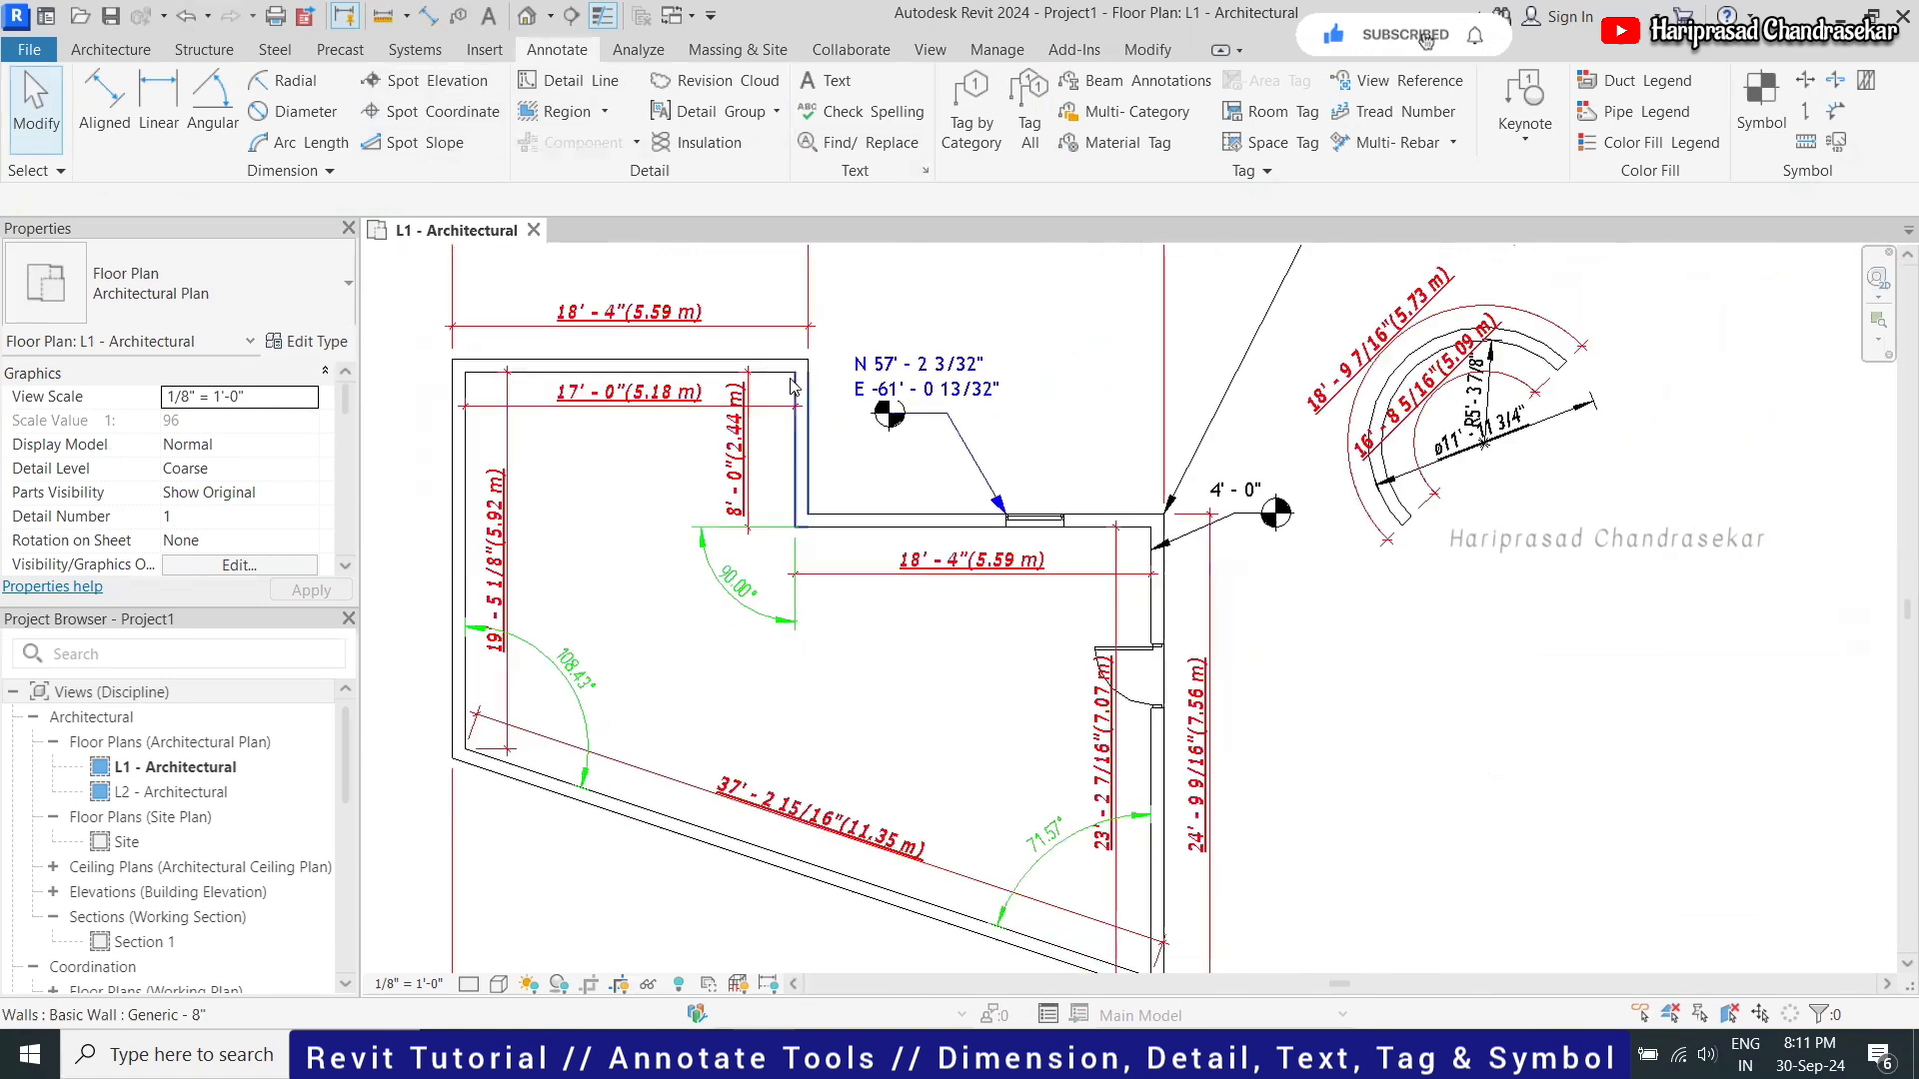
left_click(430, 146)
left_click(1021, 701)
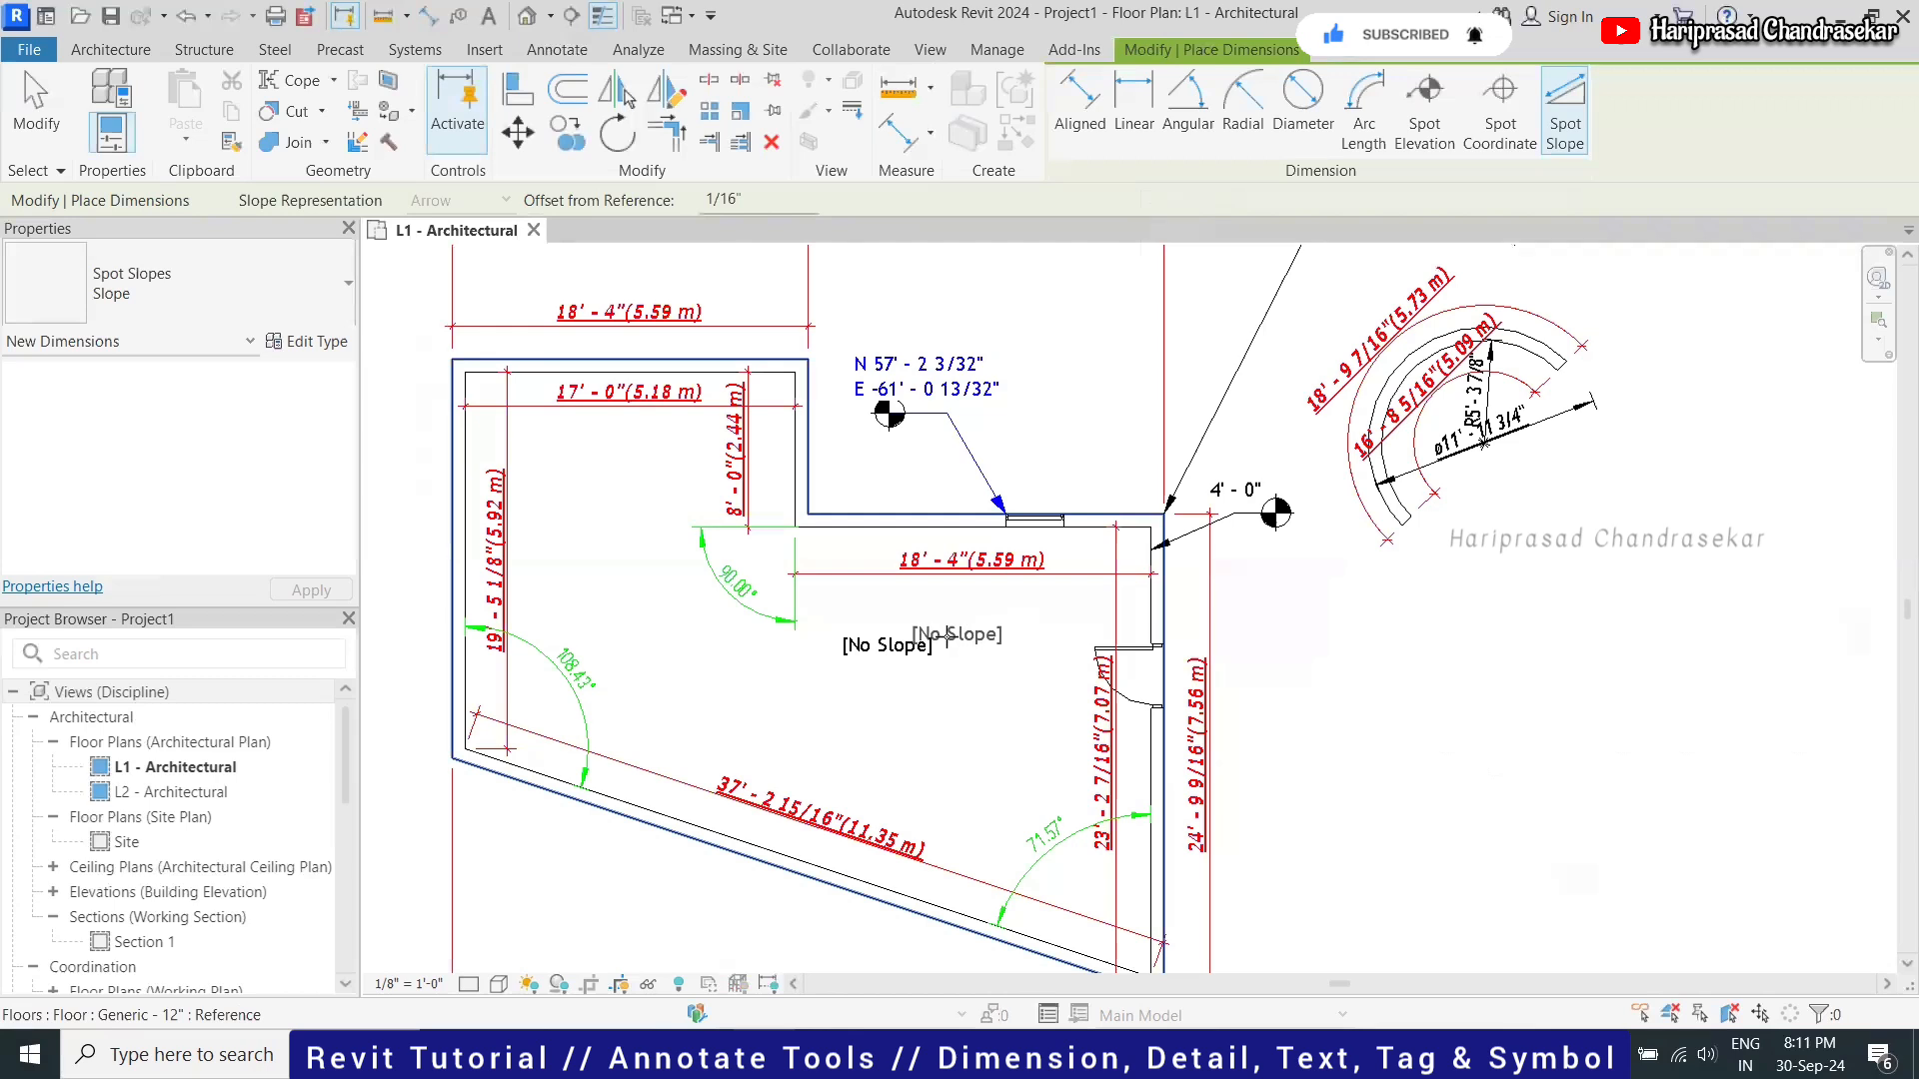
key("Escape")
key("Escape")
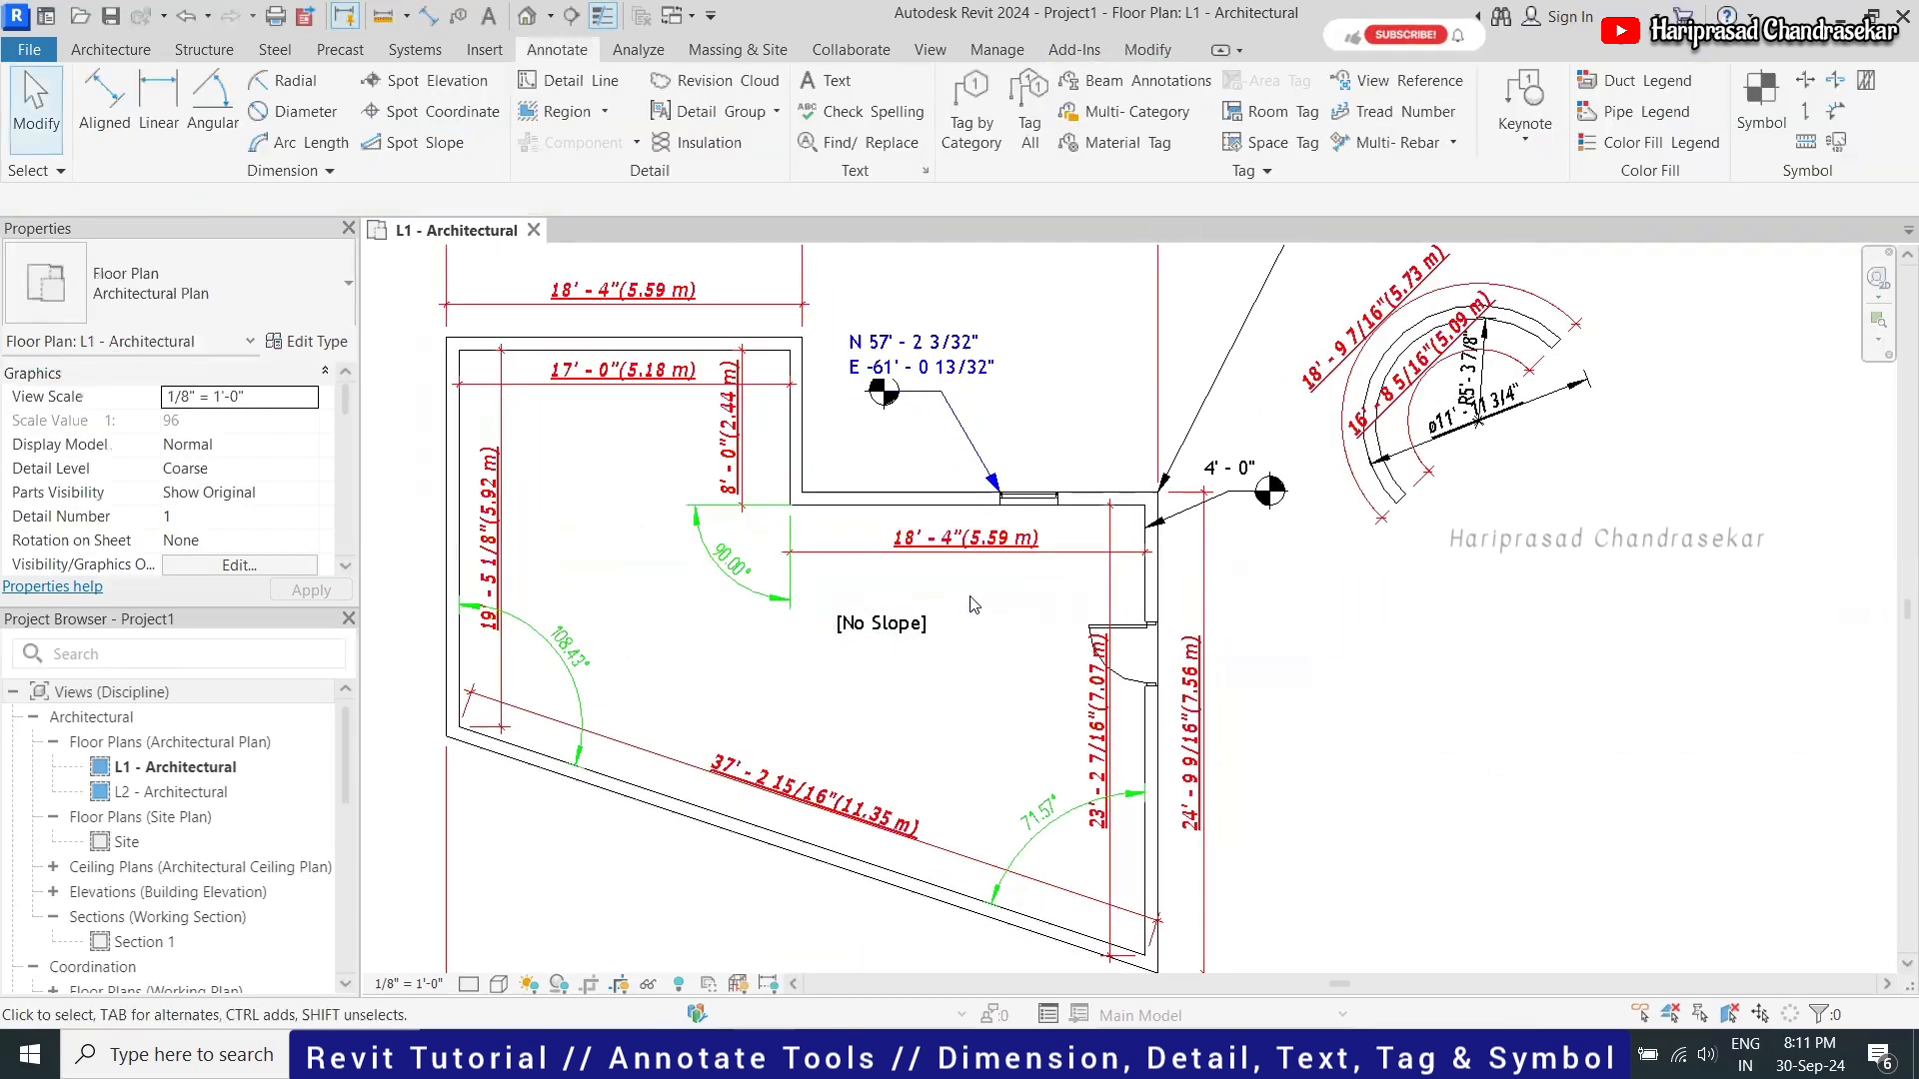
Examine the building's walls and door in the default 3D view and return to the L1 - Architectural plan
scroll(974, 605, "up", 3)
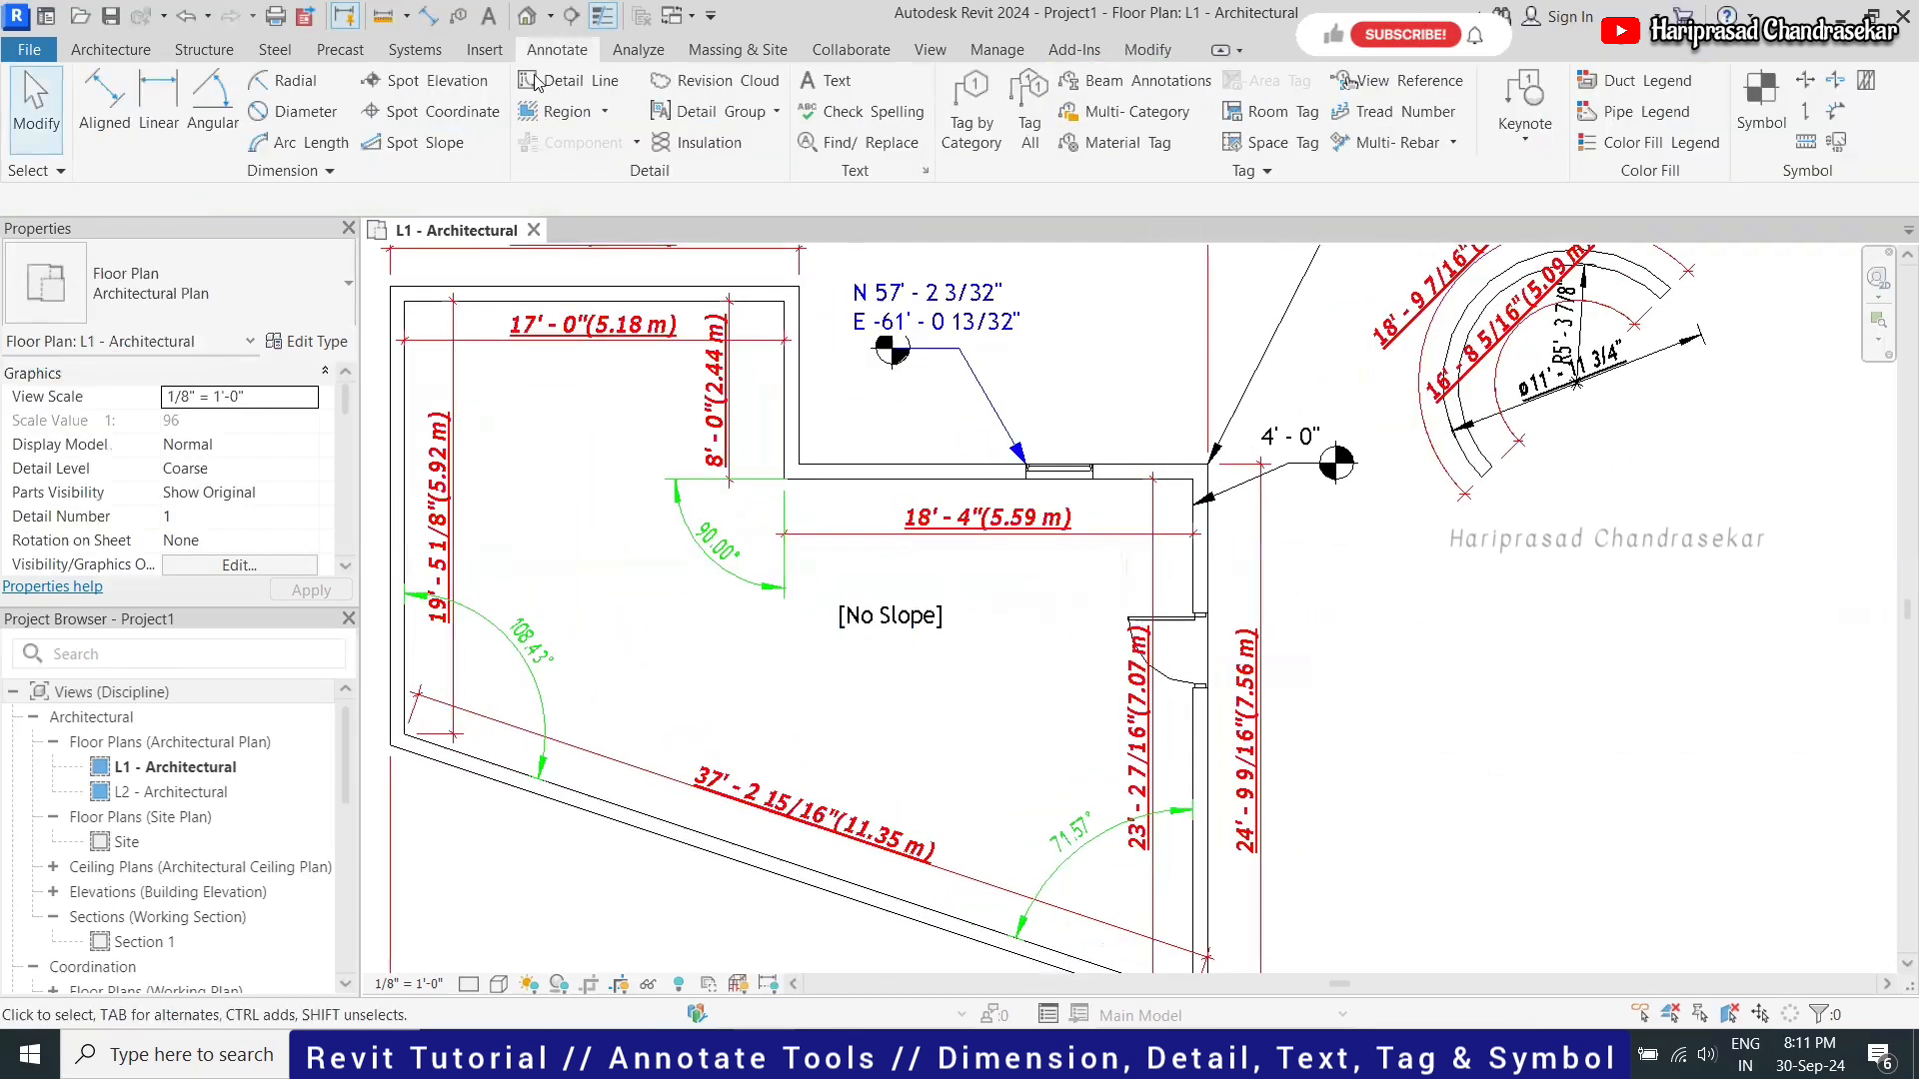
left_click(527, 18)
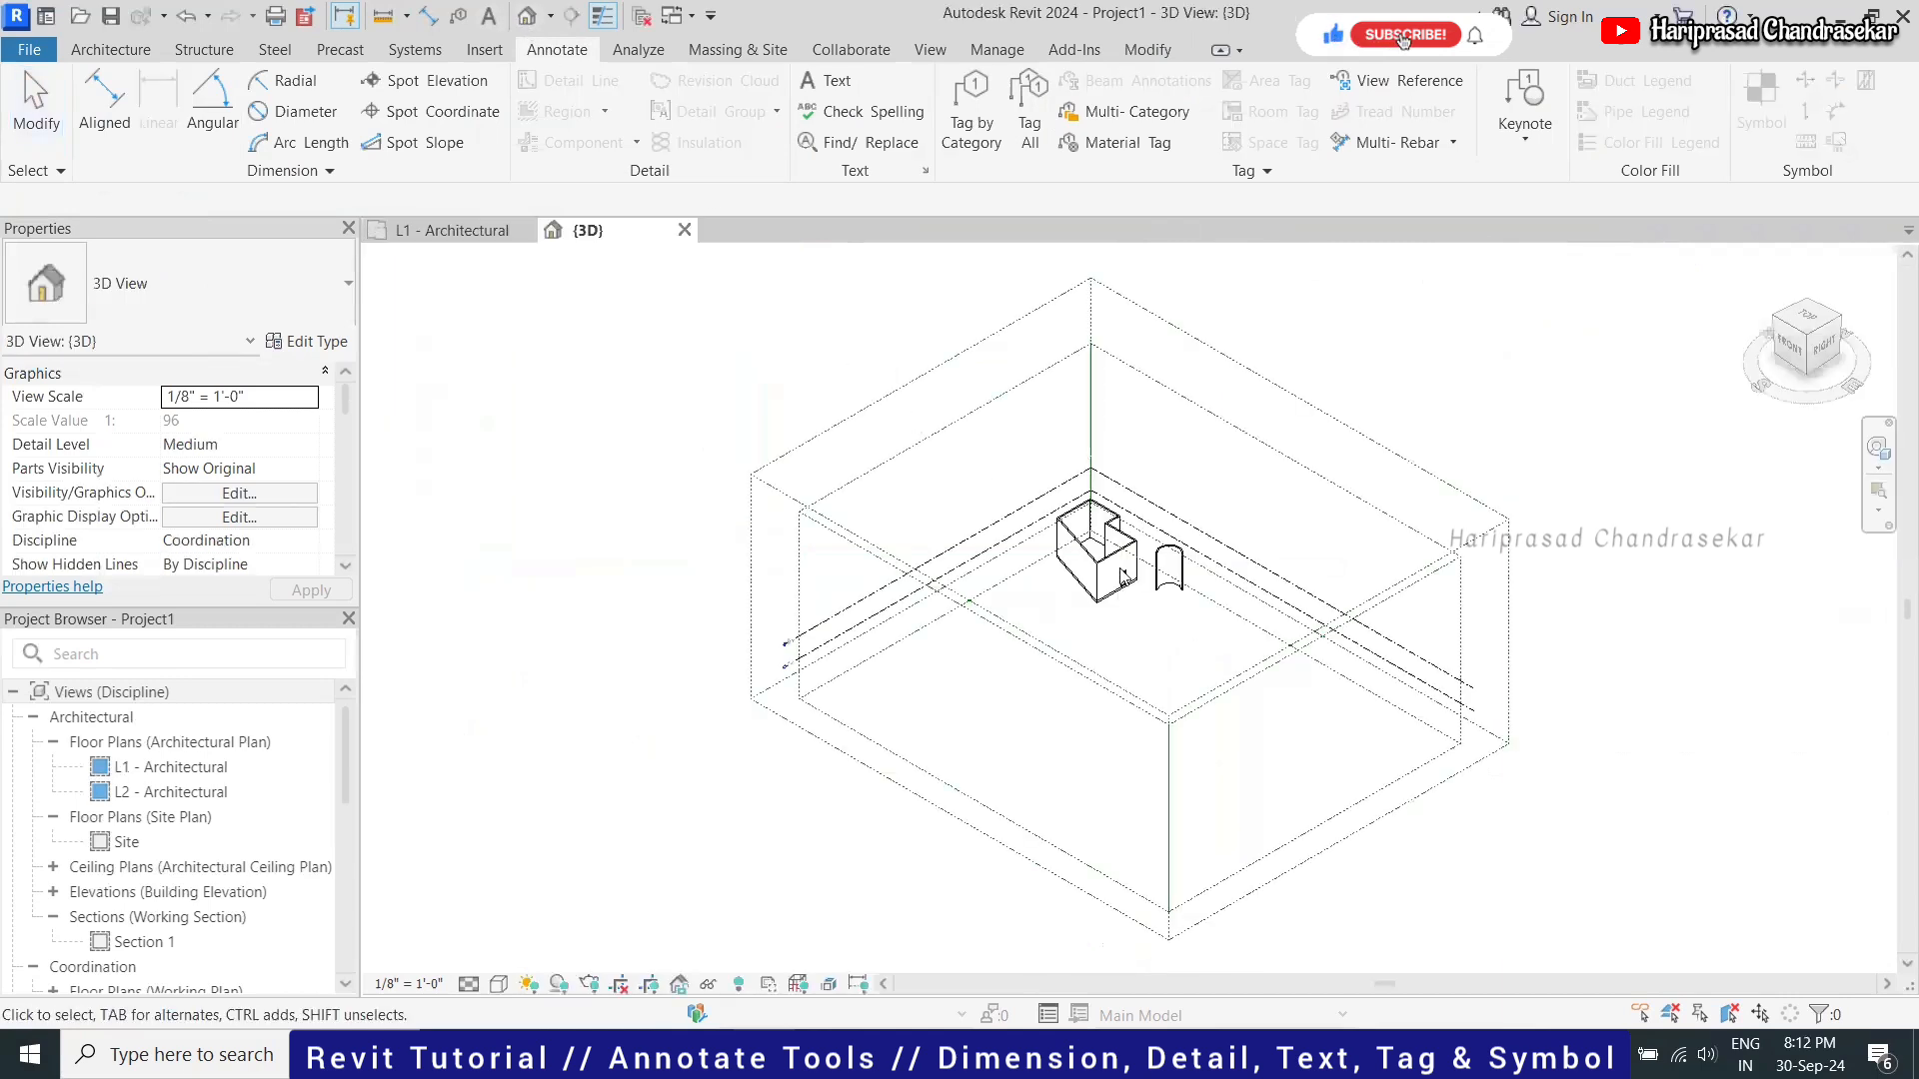
scroll(1116, 627, "up", 5)
scroll(1117, 627, "up", 2)
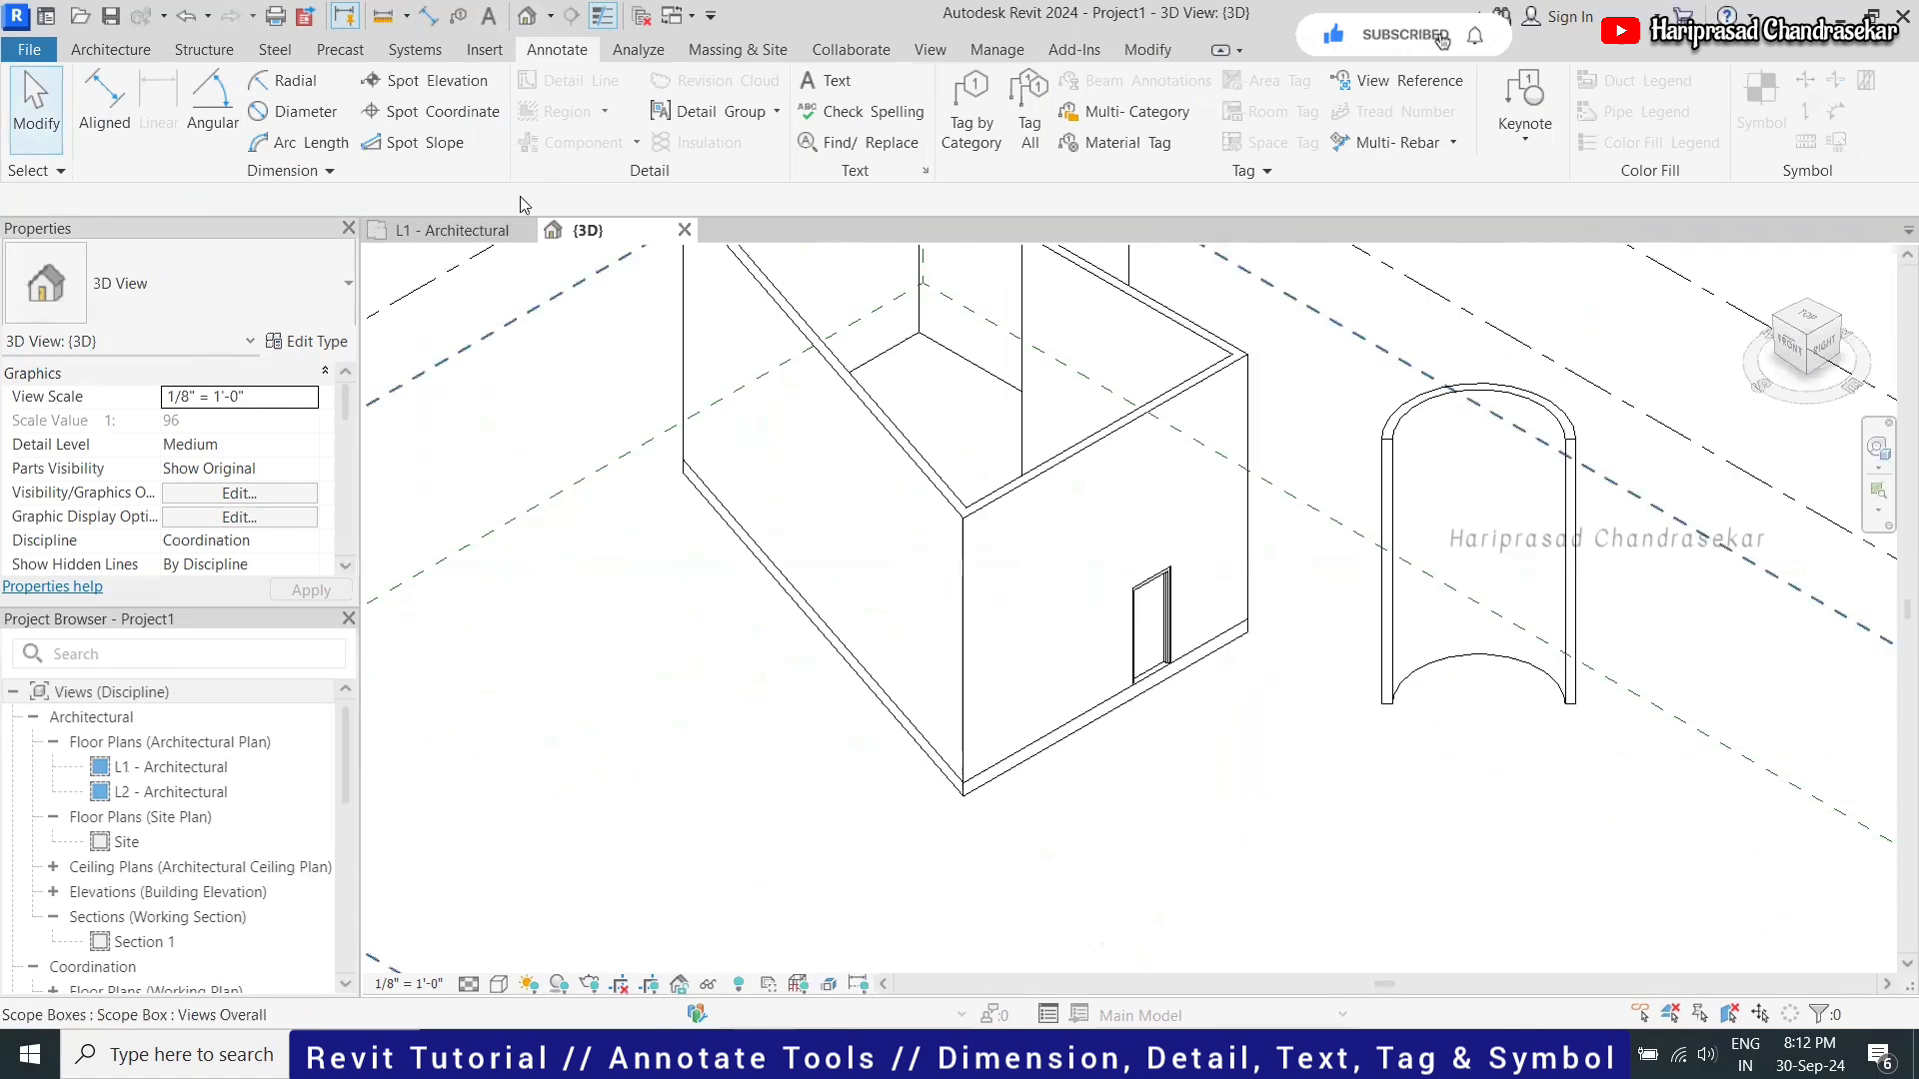
left_click(475, 234)
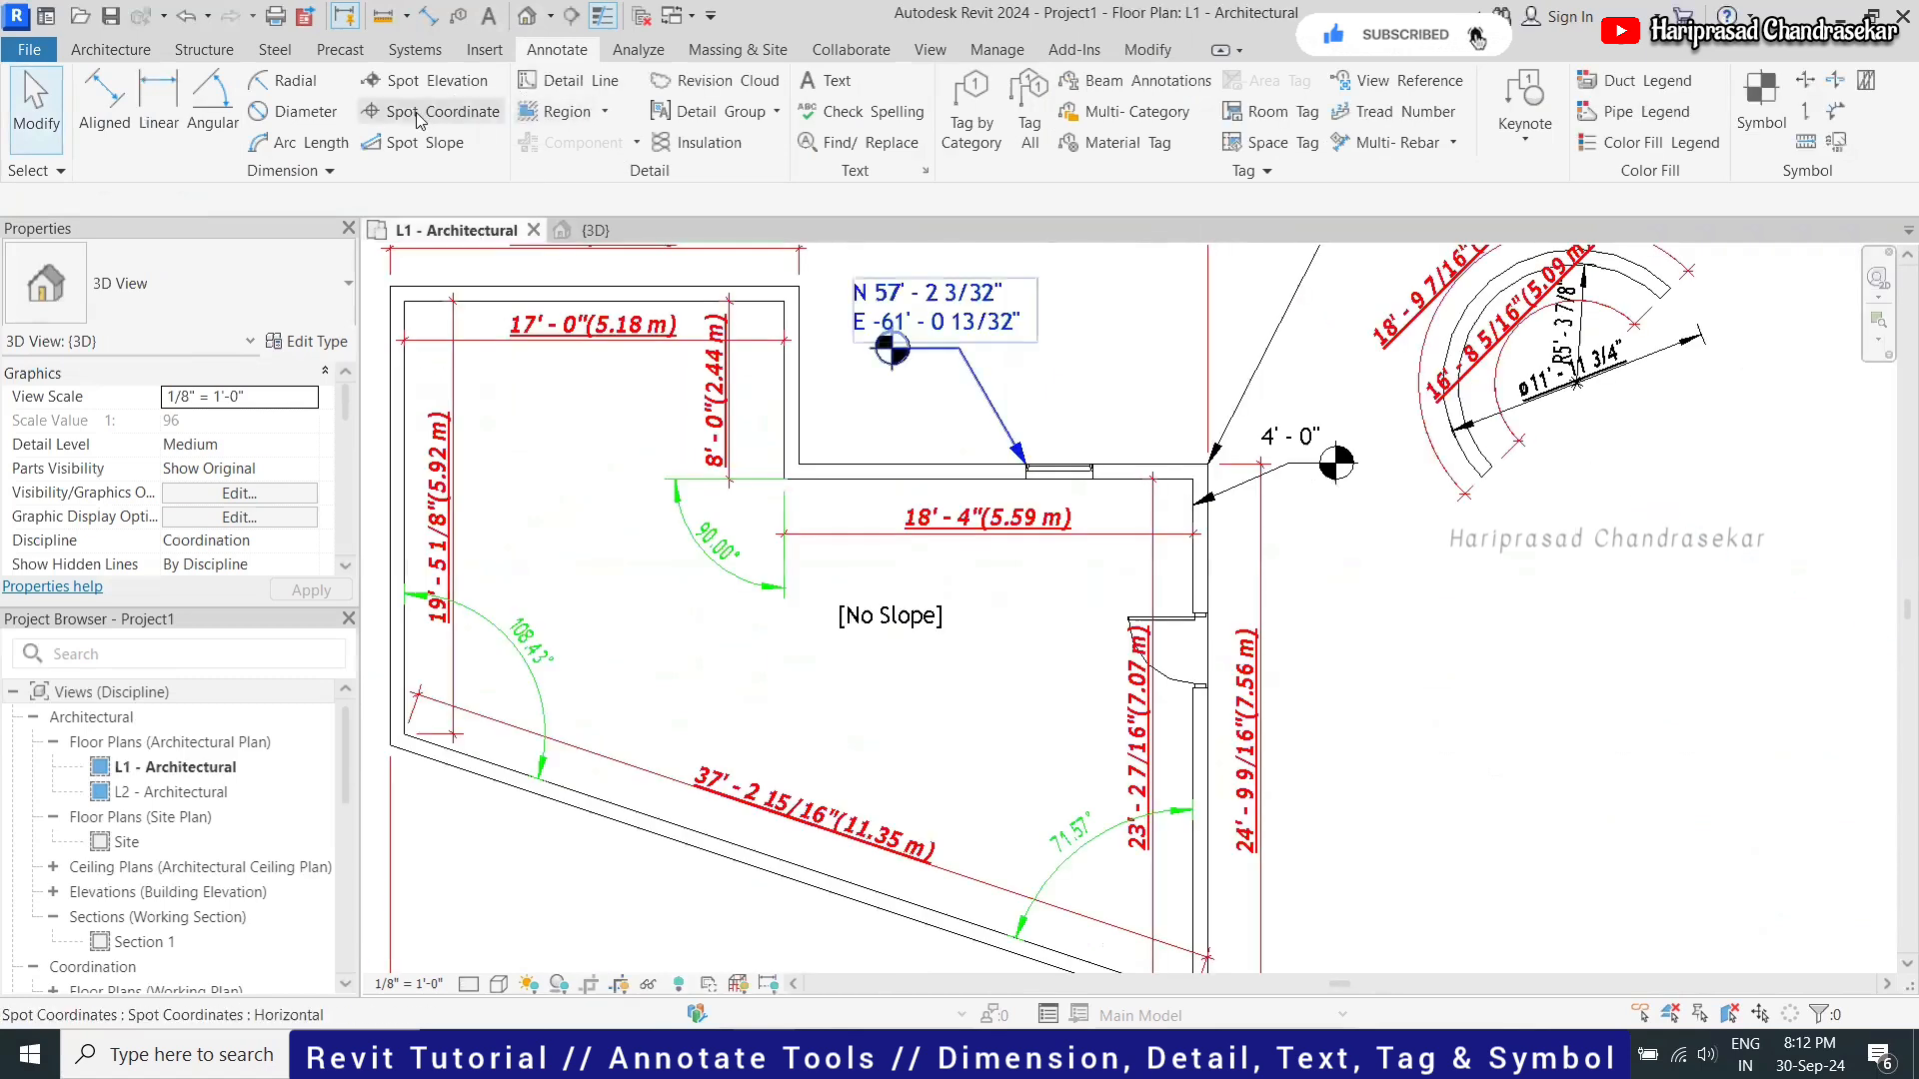
Create a sloped Generic - 9" footprint roof on level L2 from the closed chain of the building's exterior walls
left_click(110, 49)
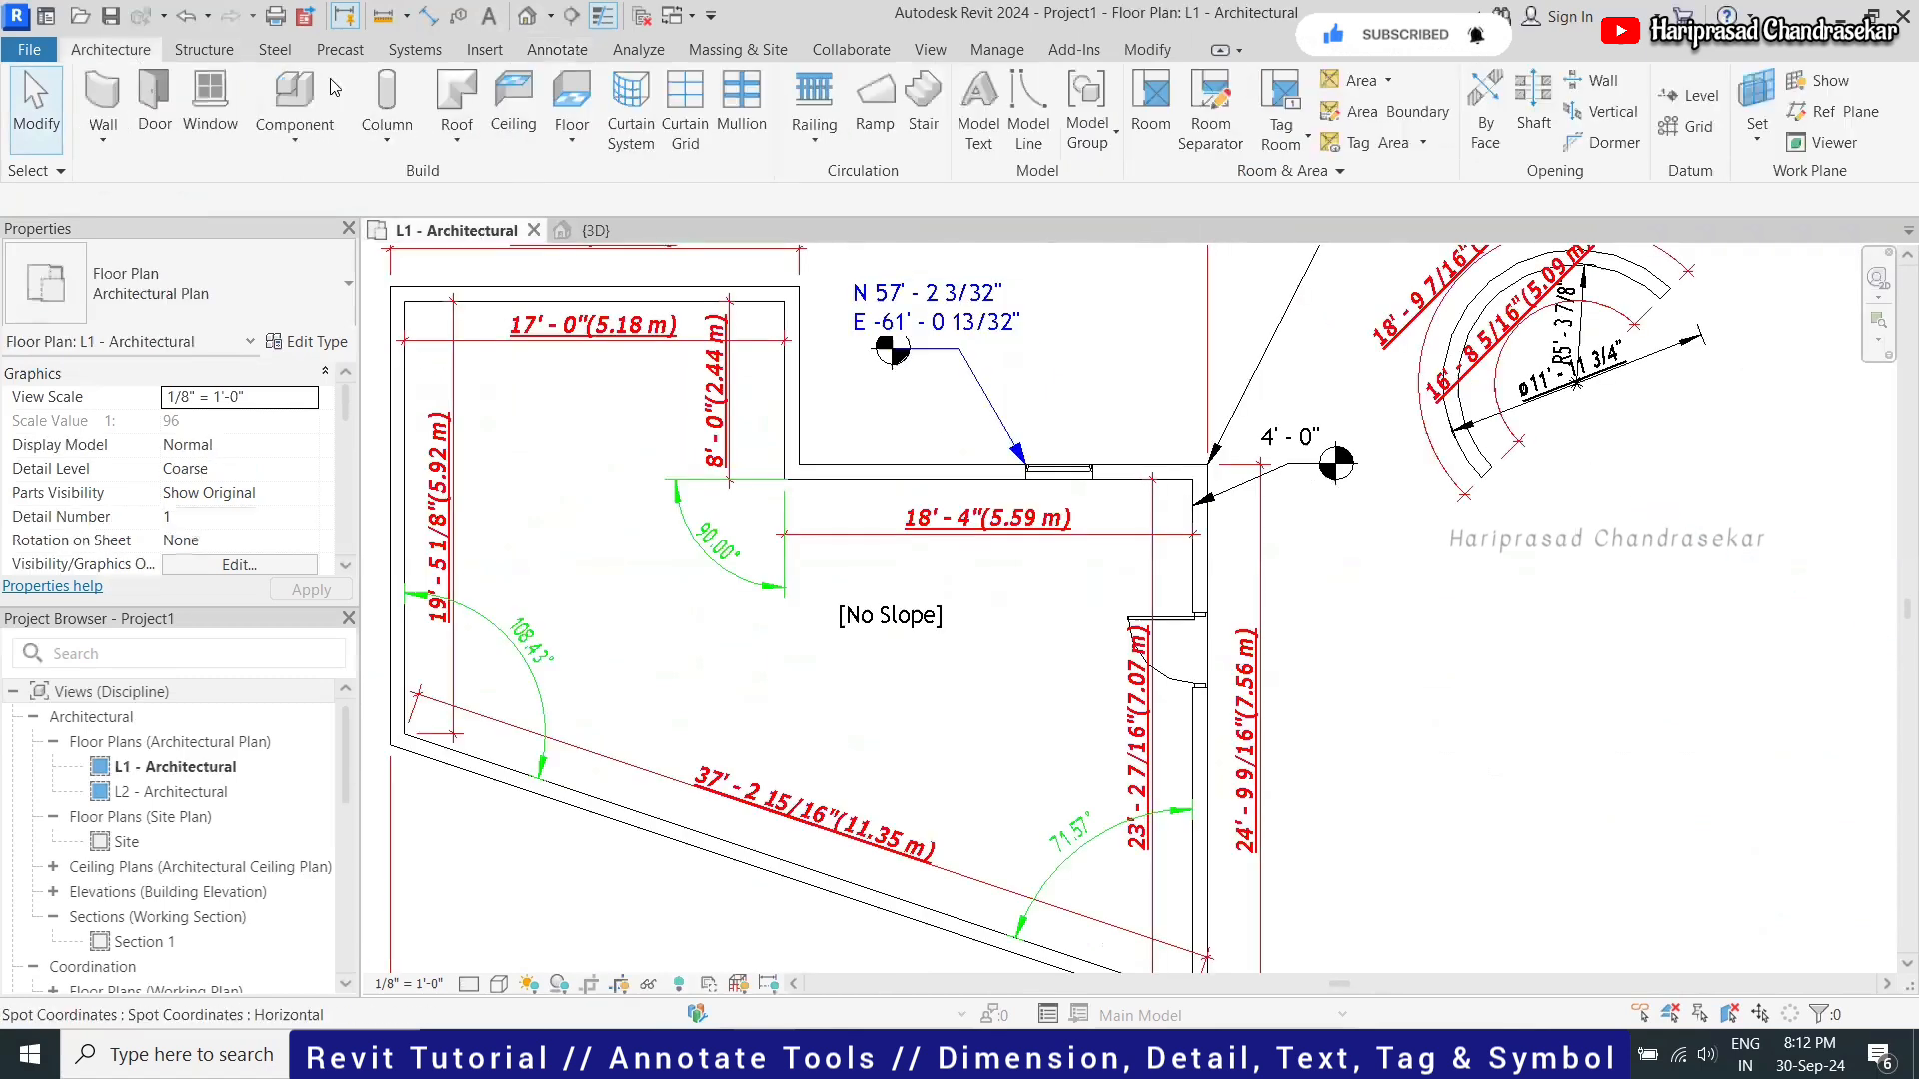
left_click(450, 145)
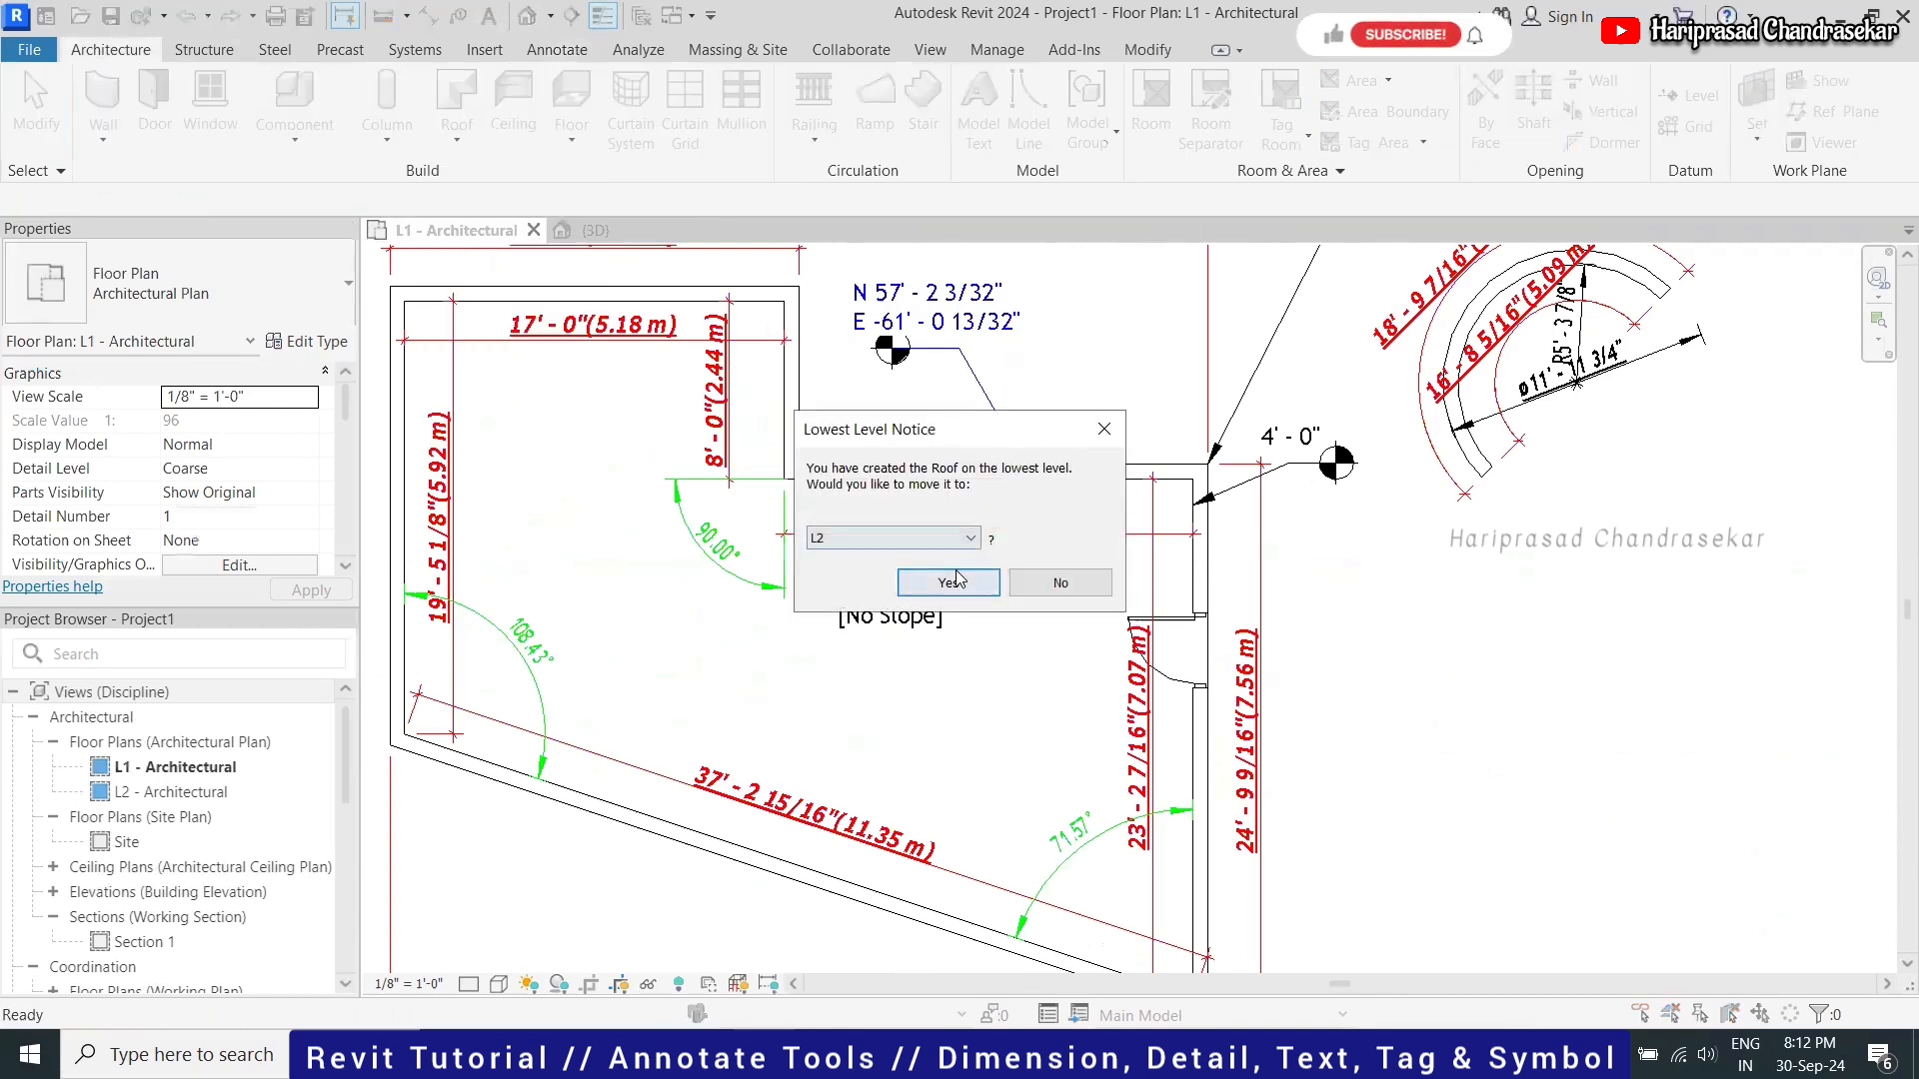
left_click(951, 582)
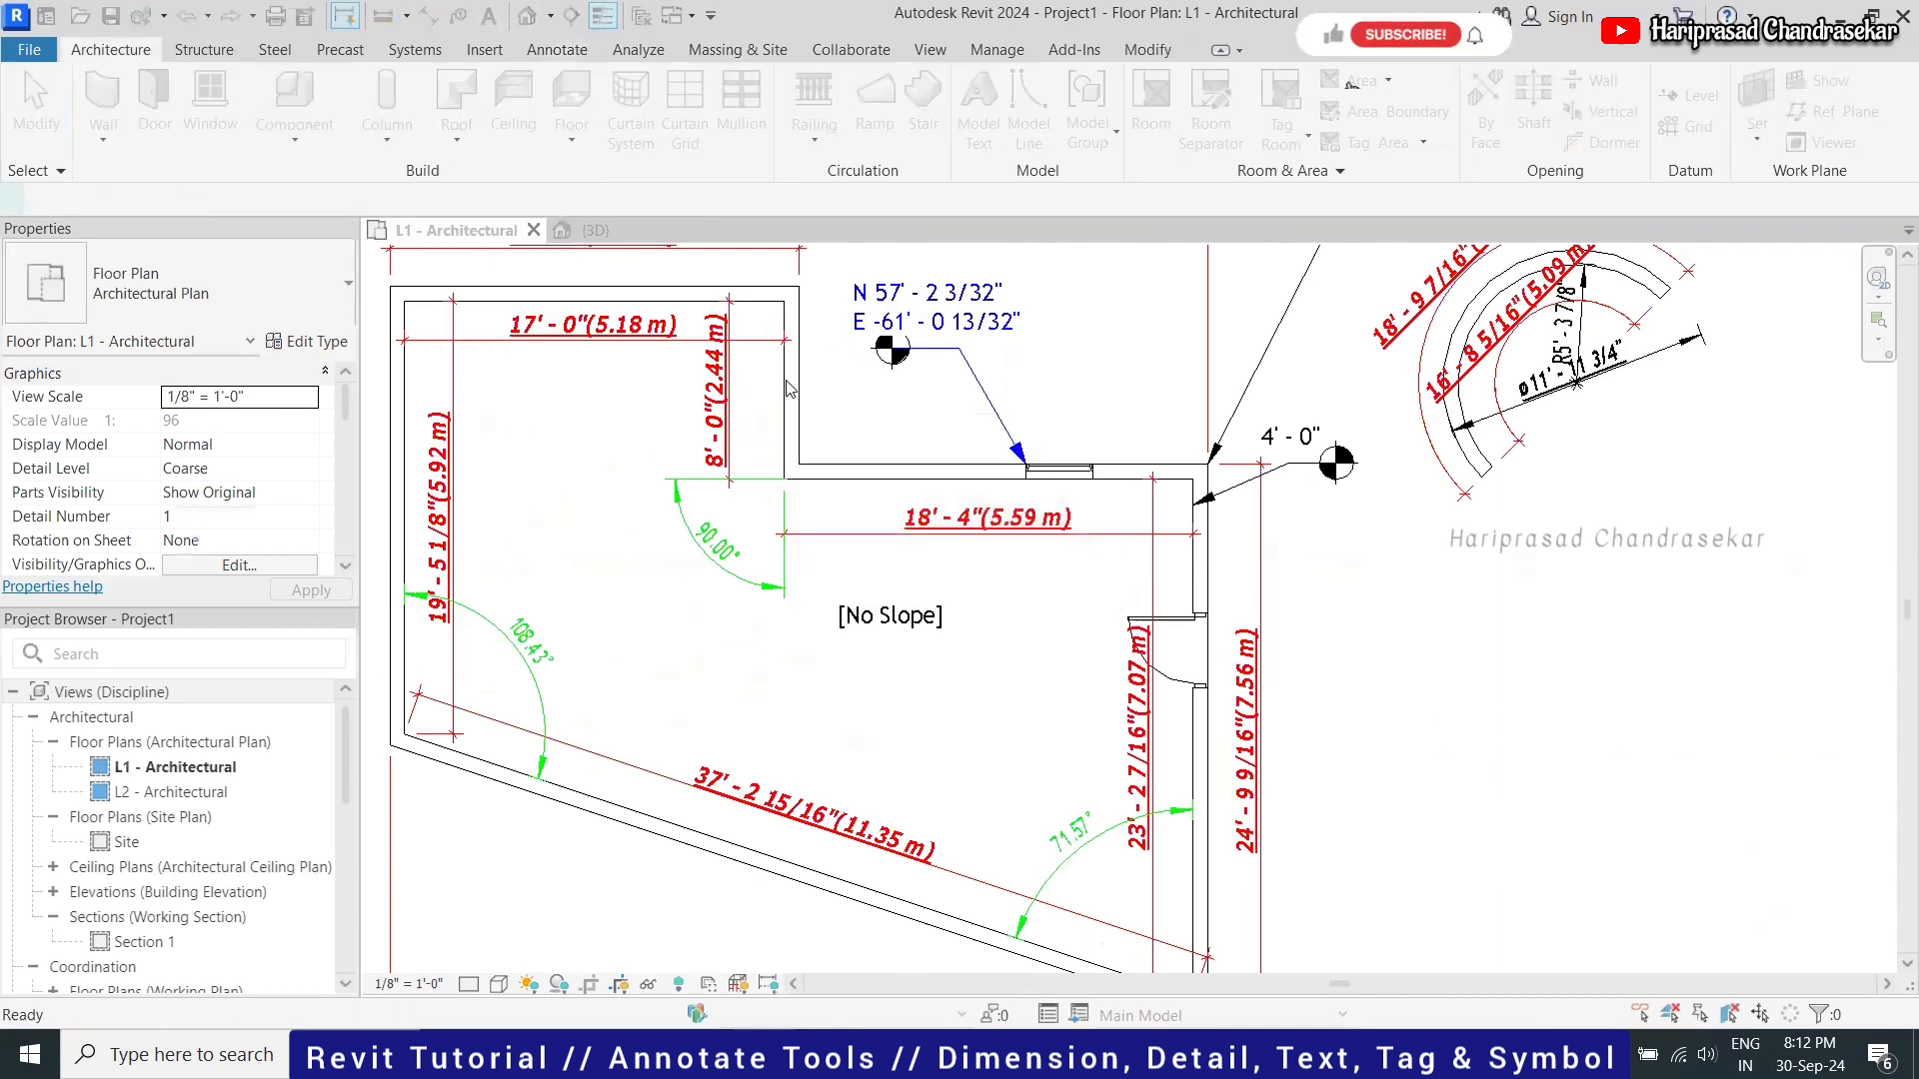
key("Tab")
left_click(760, 292)
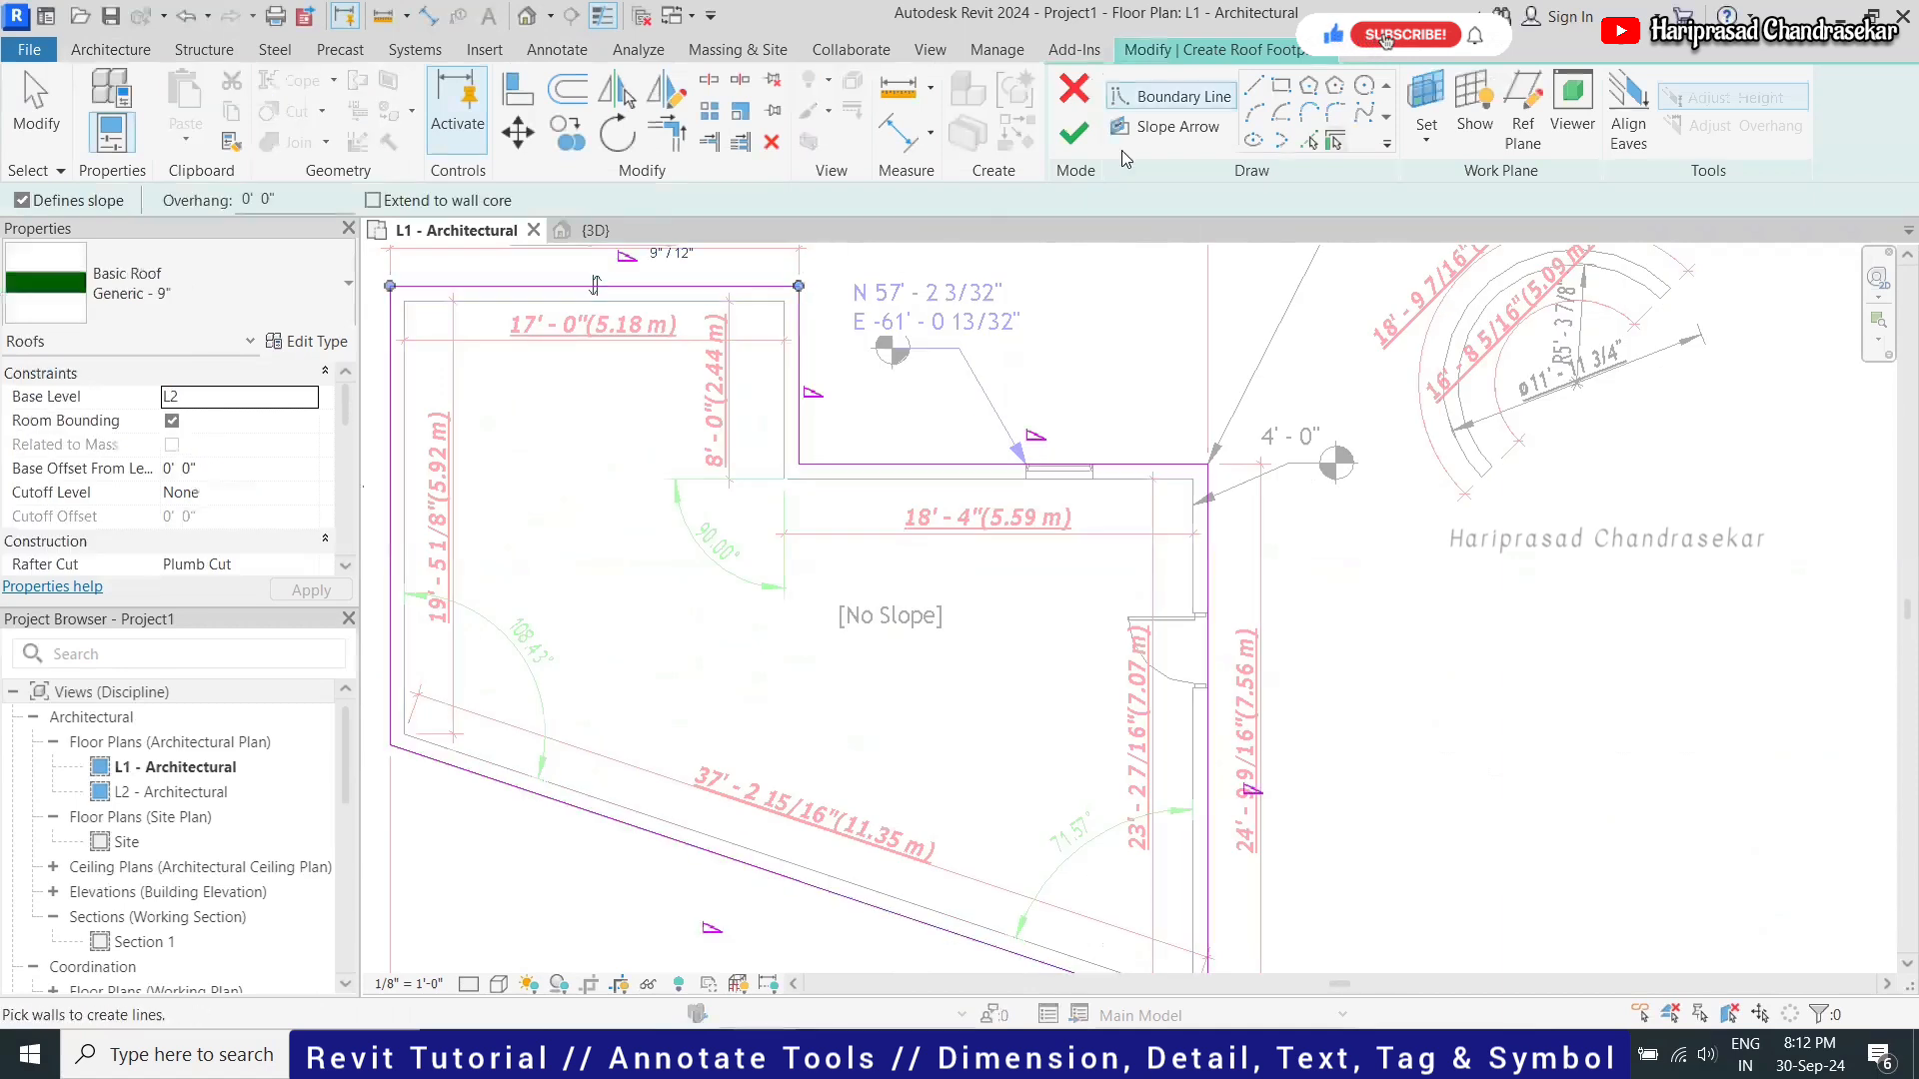
left_click(1068, 139)
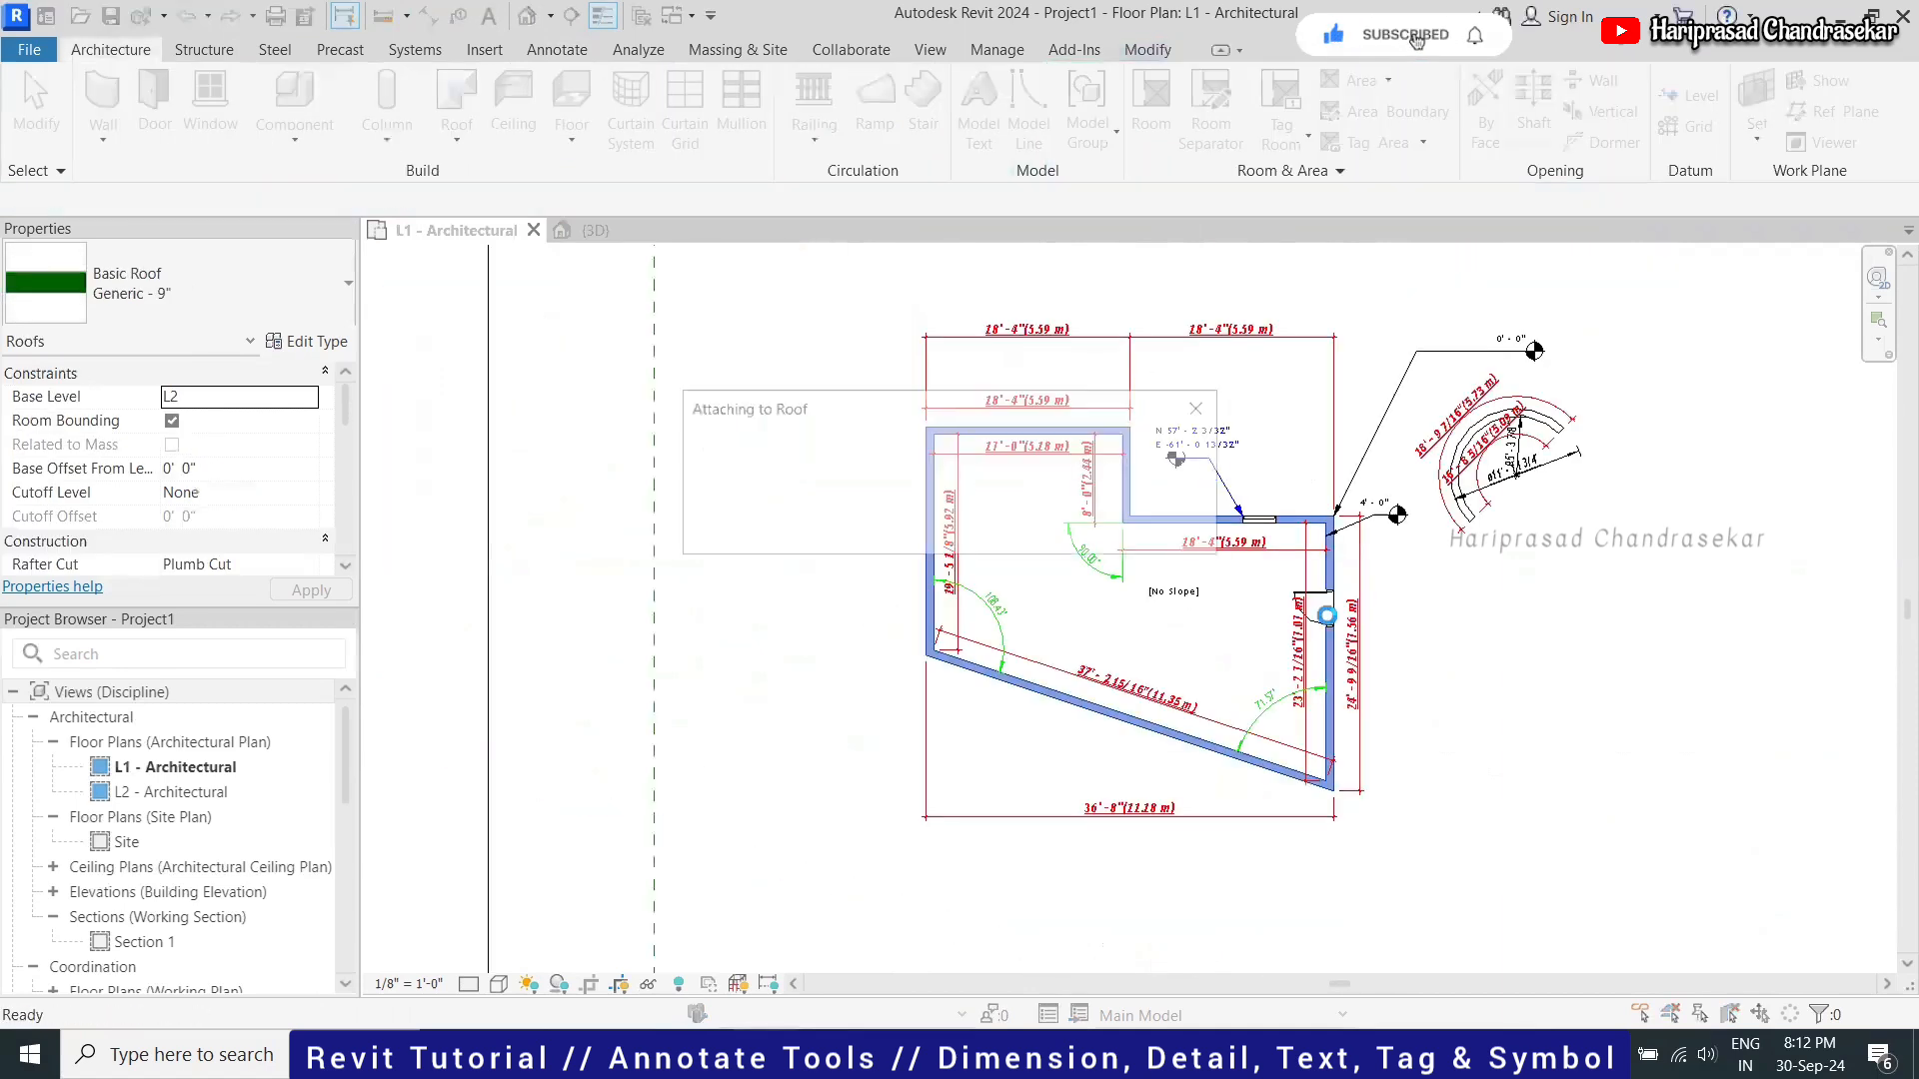
left_click(1064, 530)
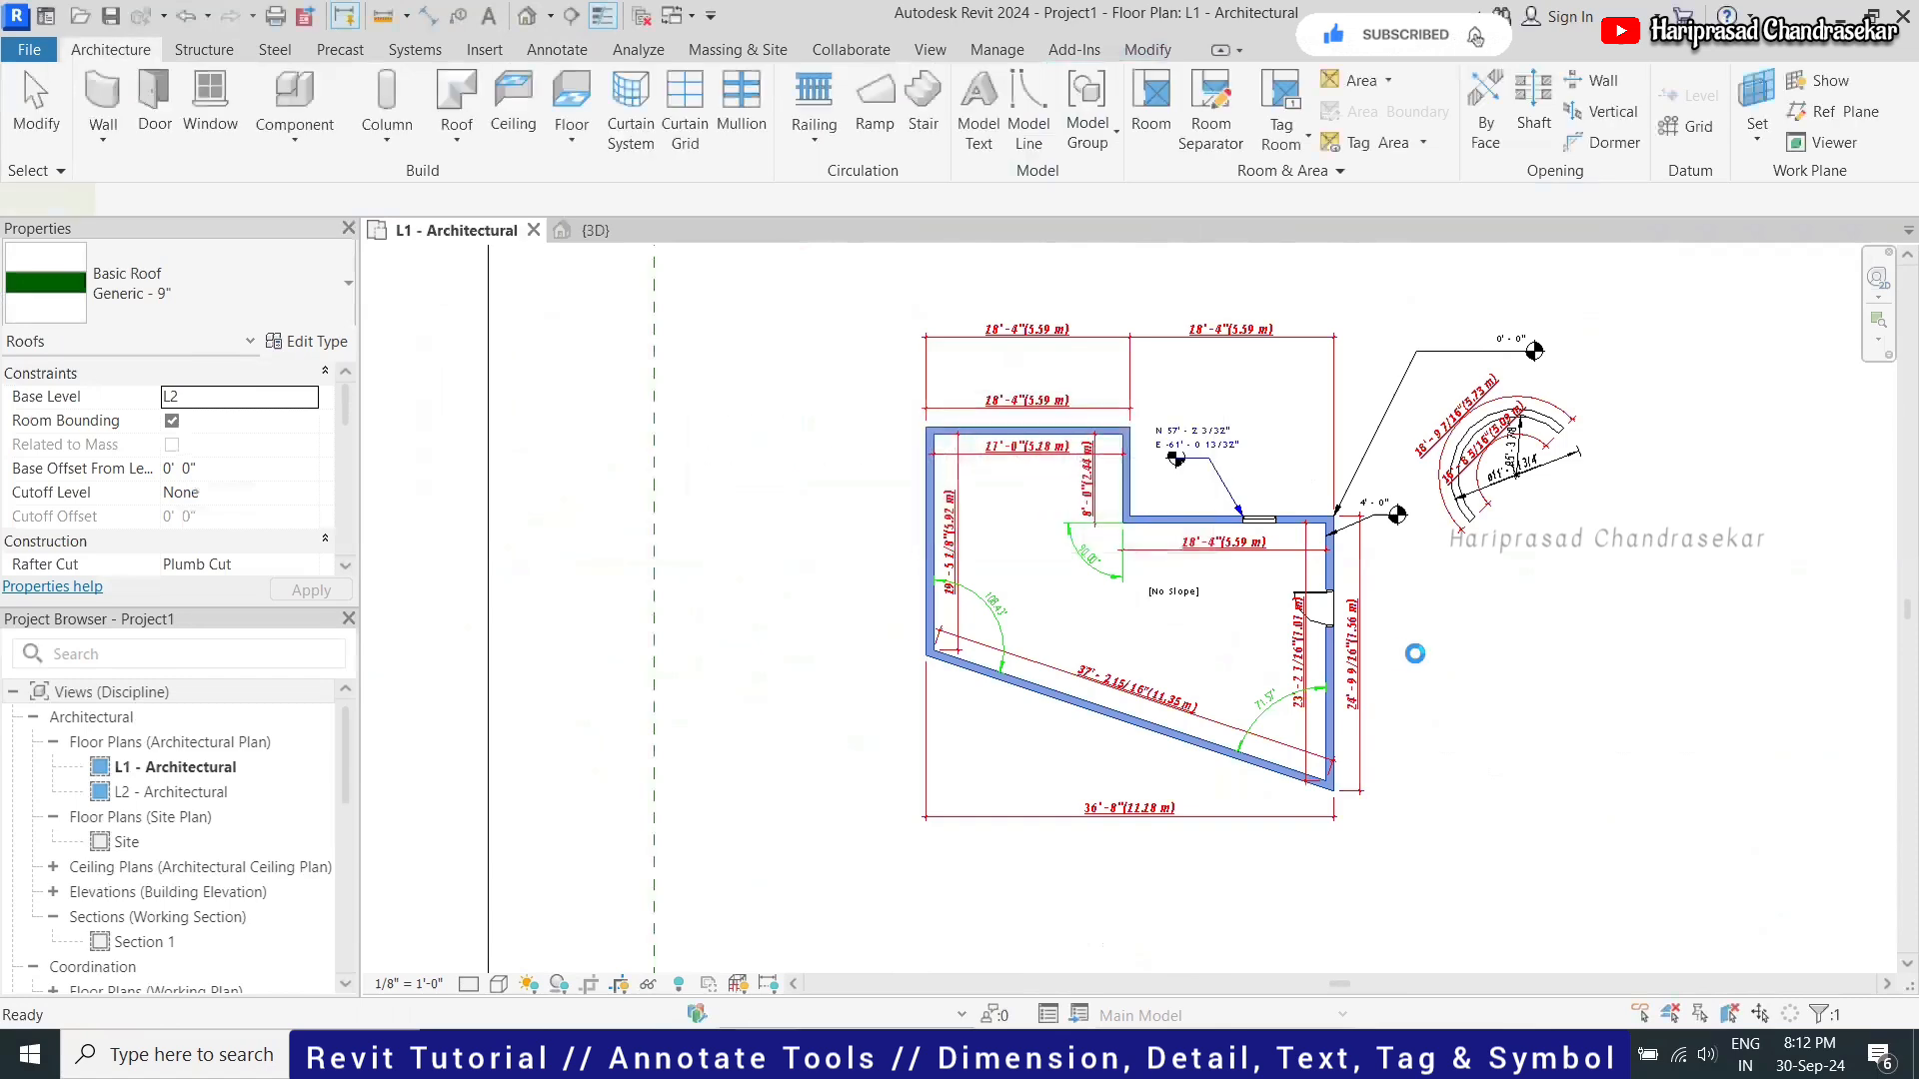
left_click(1482, 659)
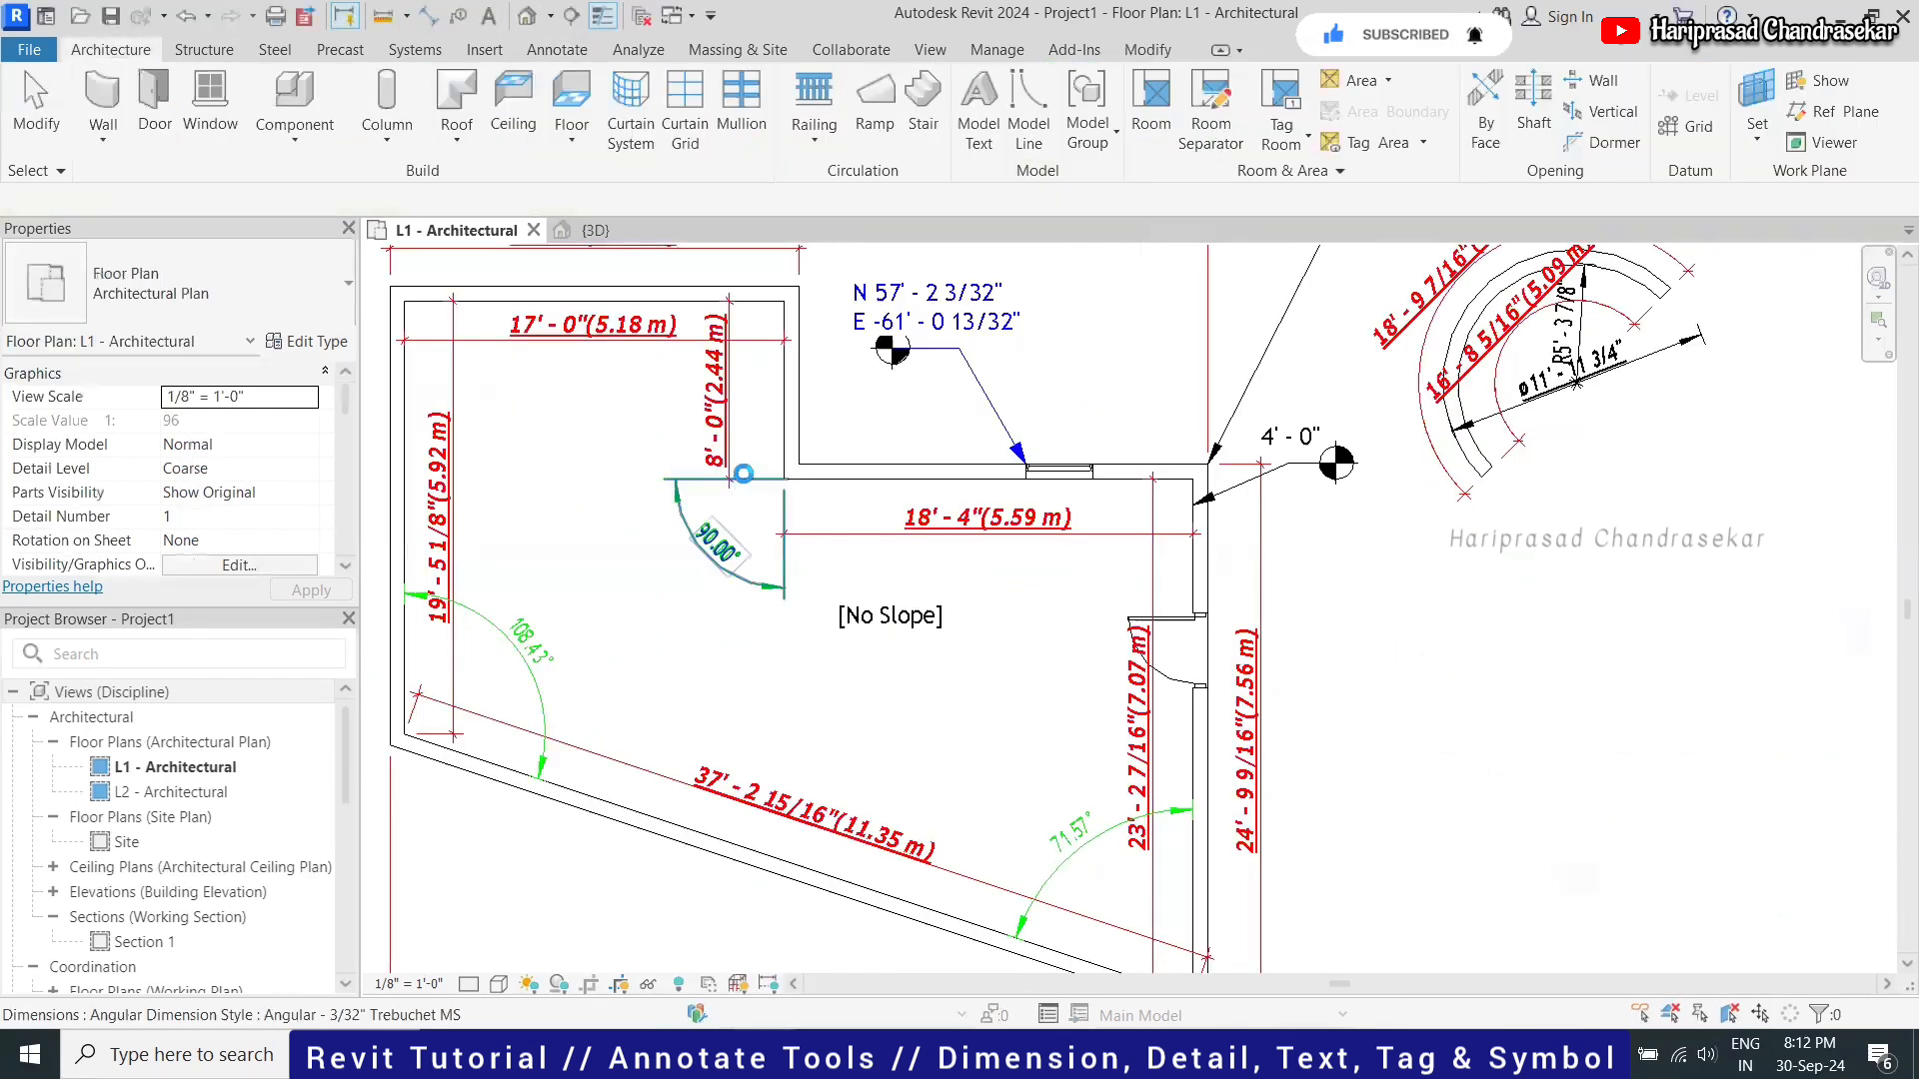
Open the L2 - Architectural floor plan and place a spot slope on the roof face beside the inner corner, pointing up the sheet
scroll(726, 473, "down", 2)
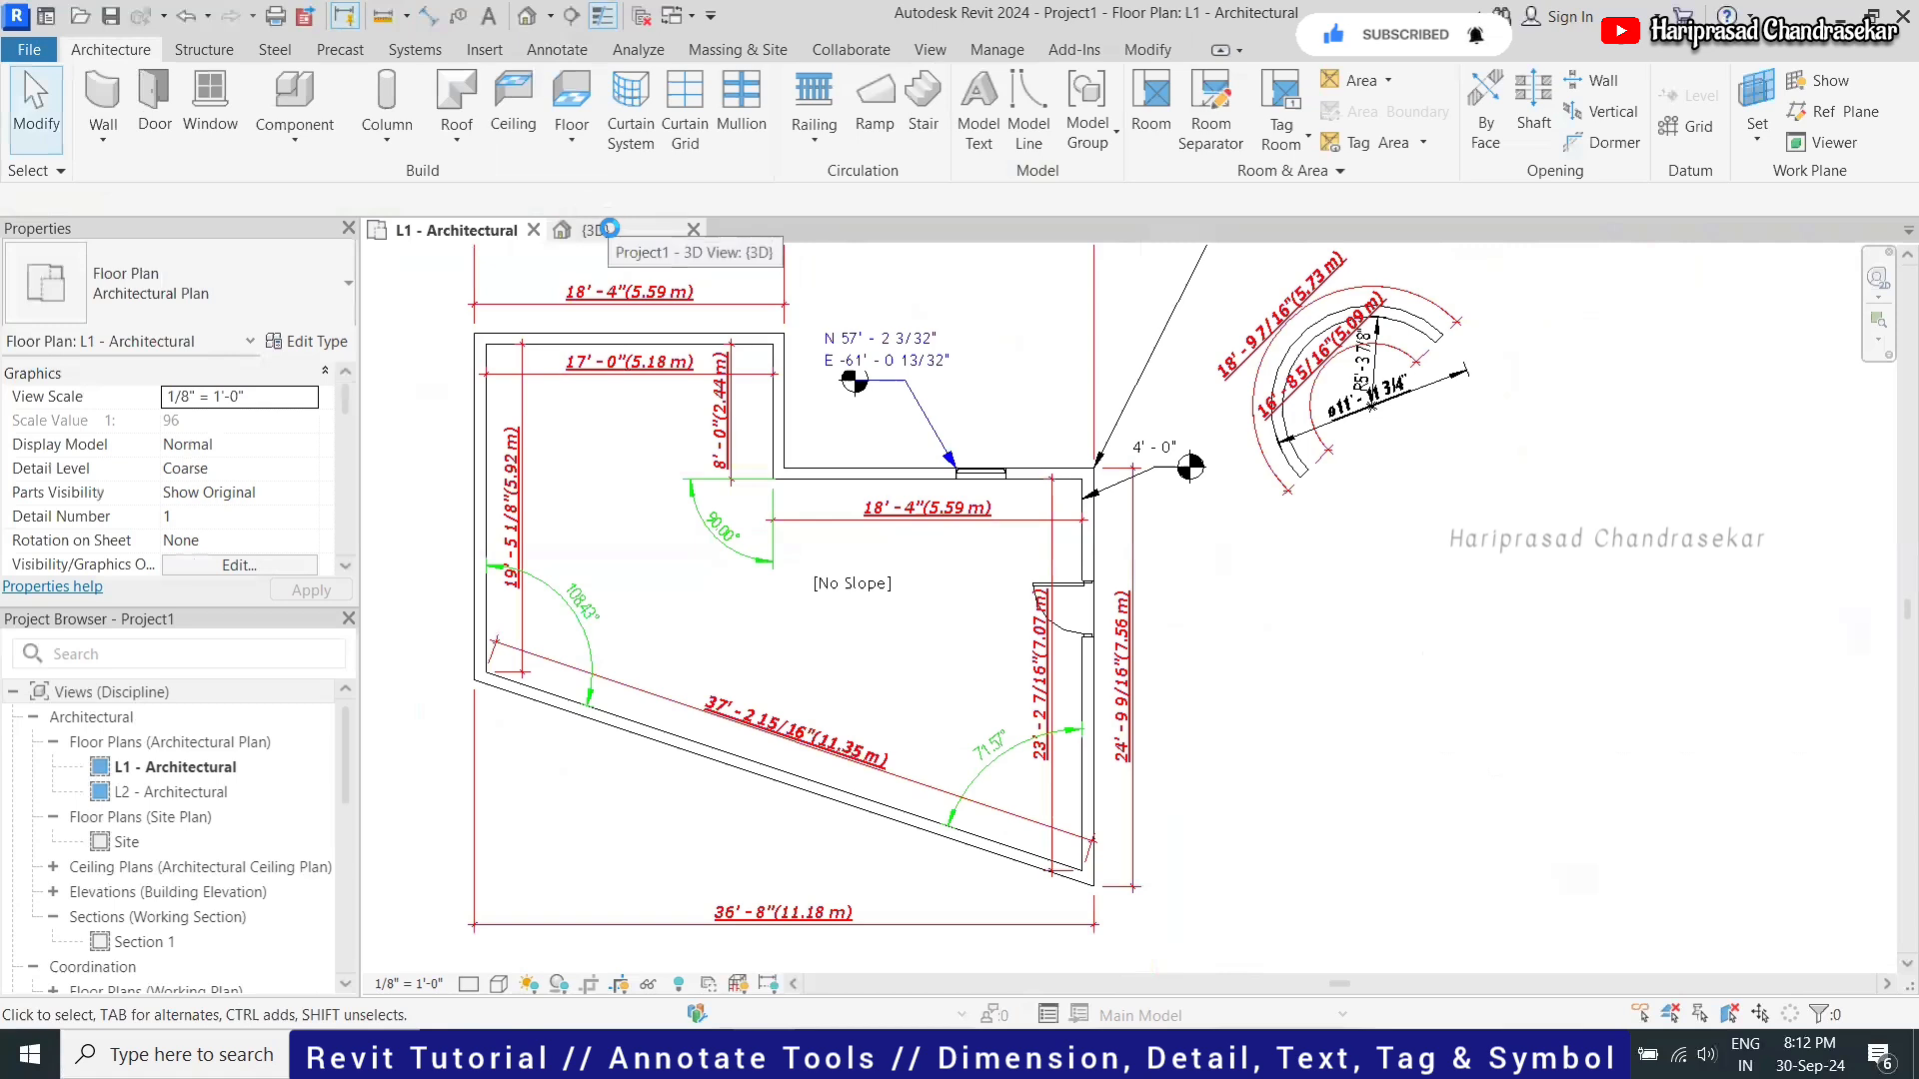
double_click(207, 794)
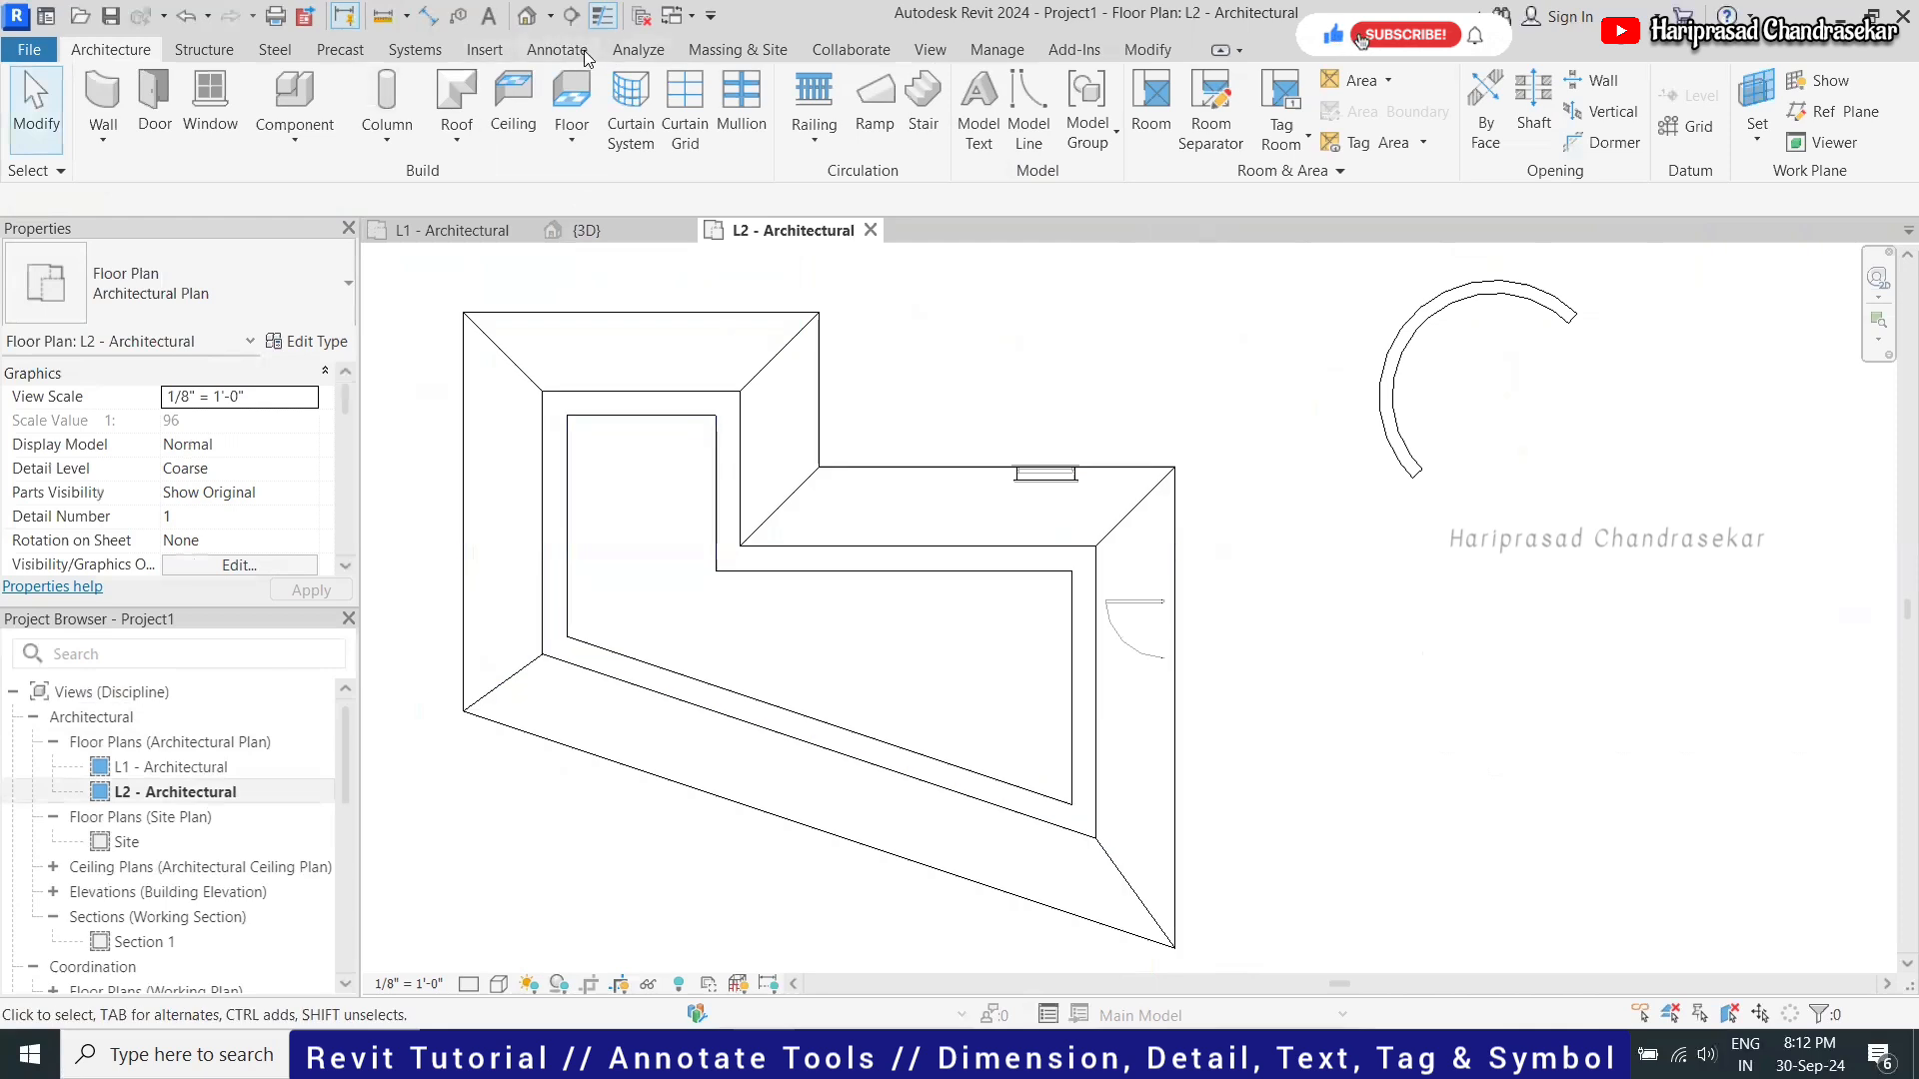
left_click(556, 50)
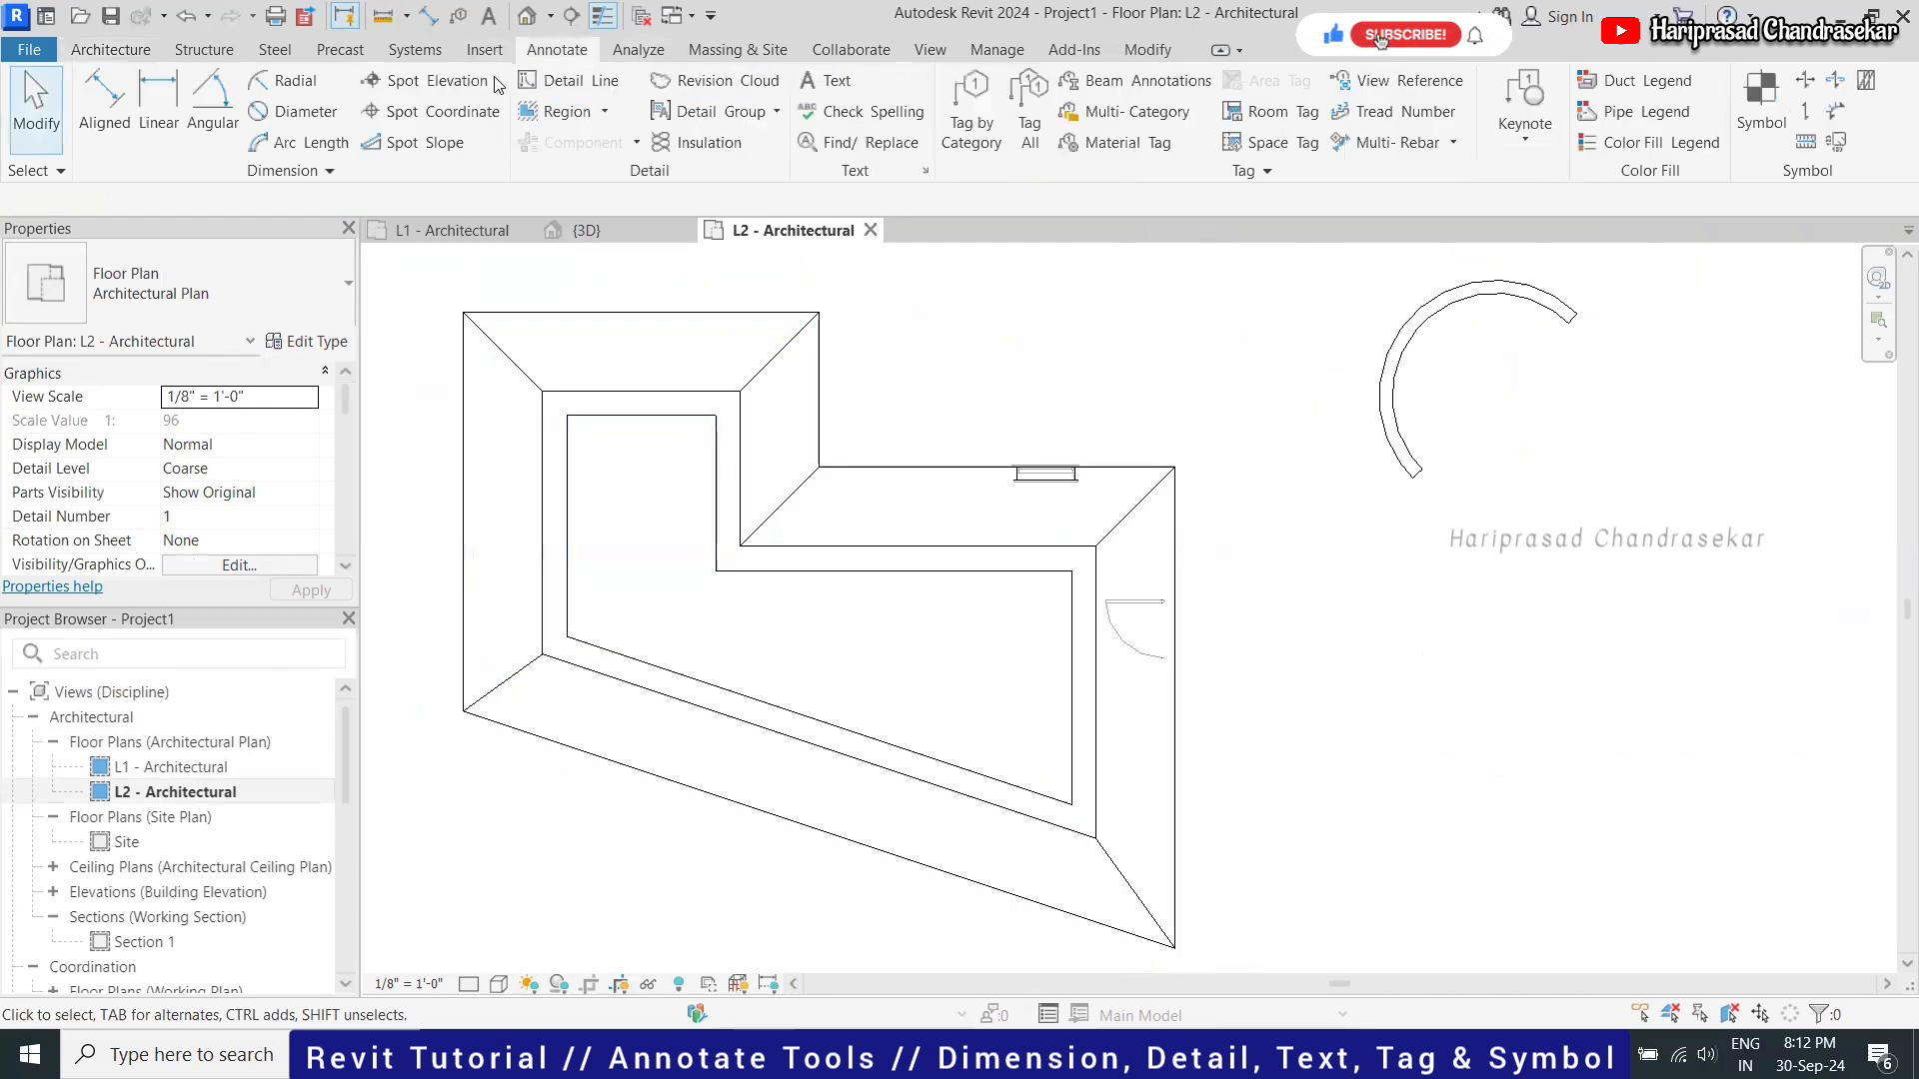
left_click(903, 531)
scroll(867, 505, "up", 2)
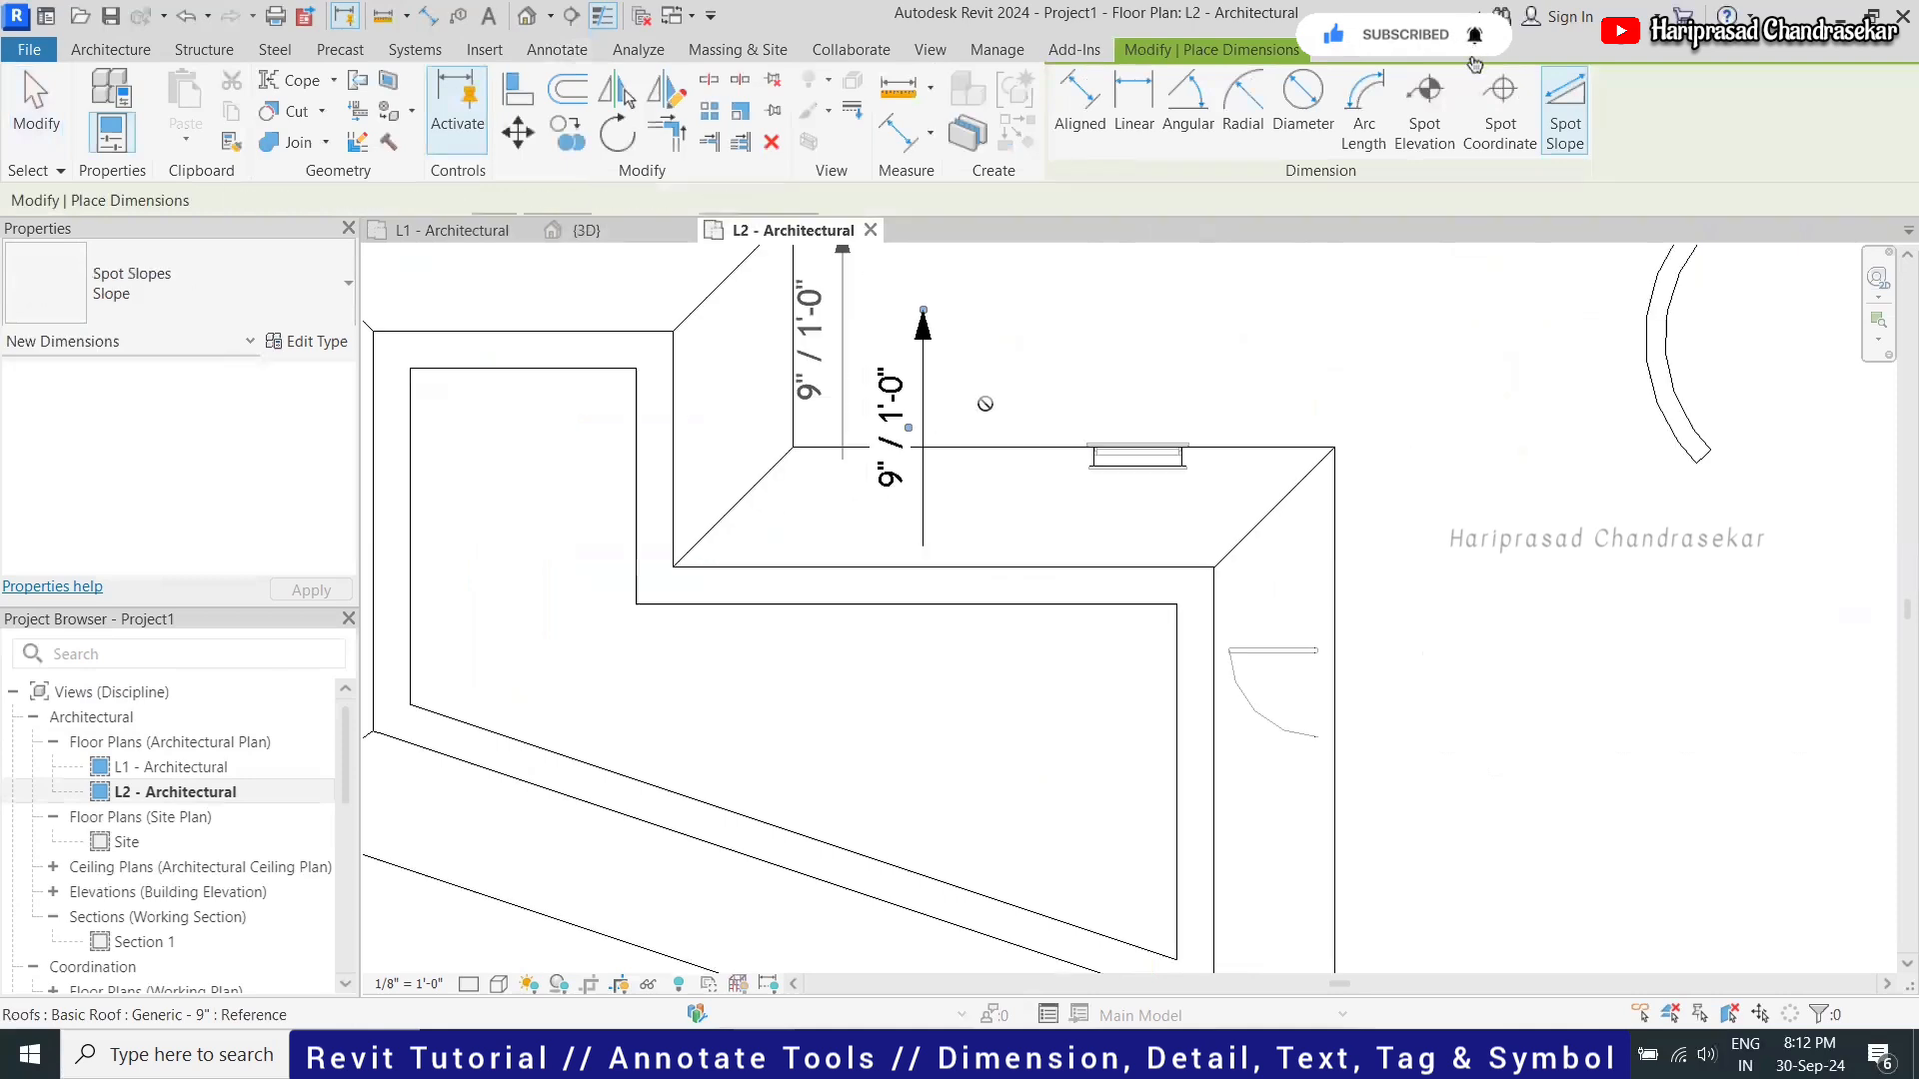
scroll(1091, 416, "down", 2)
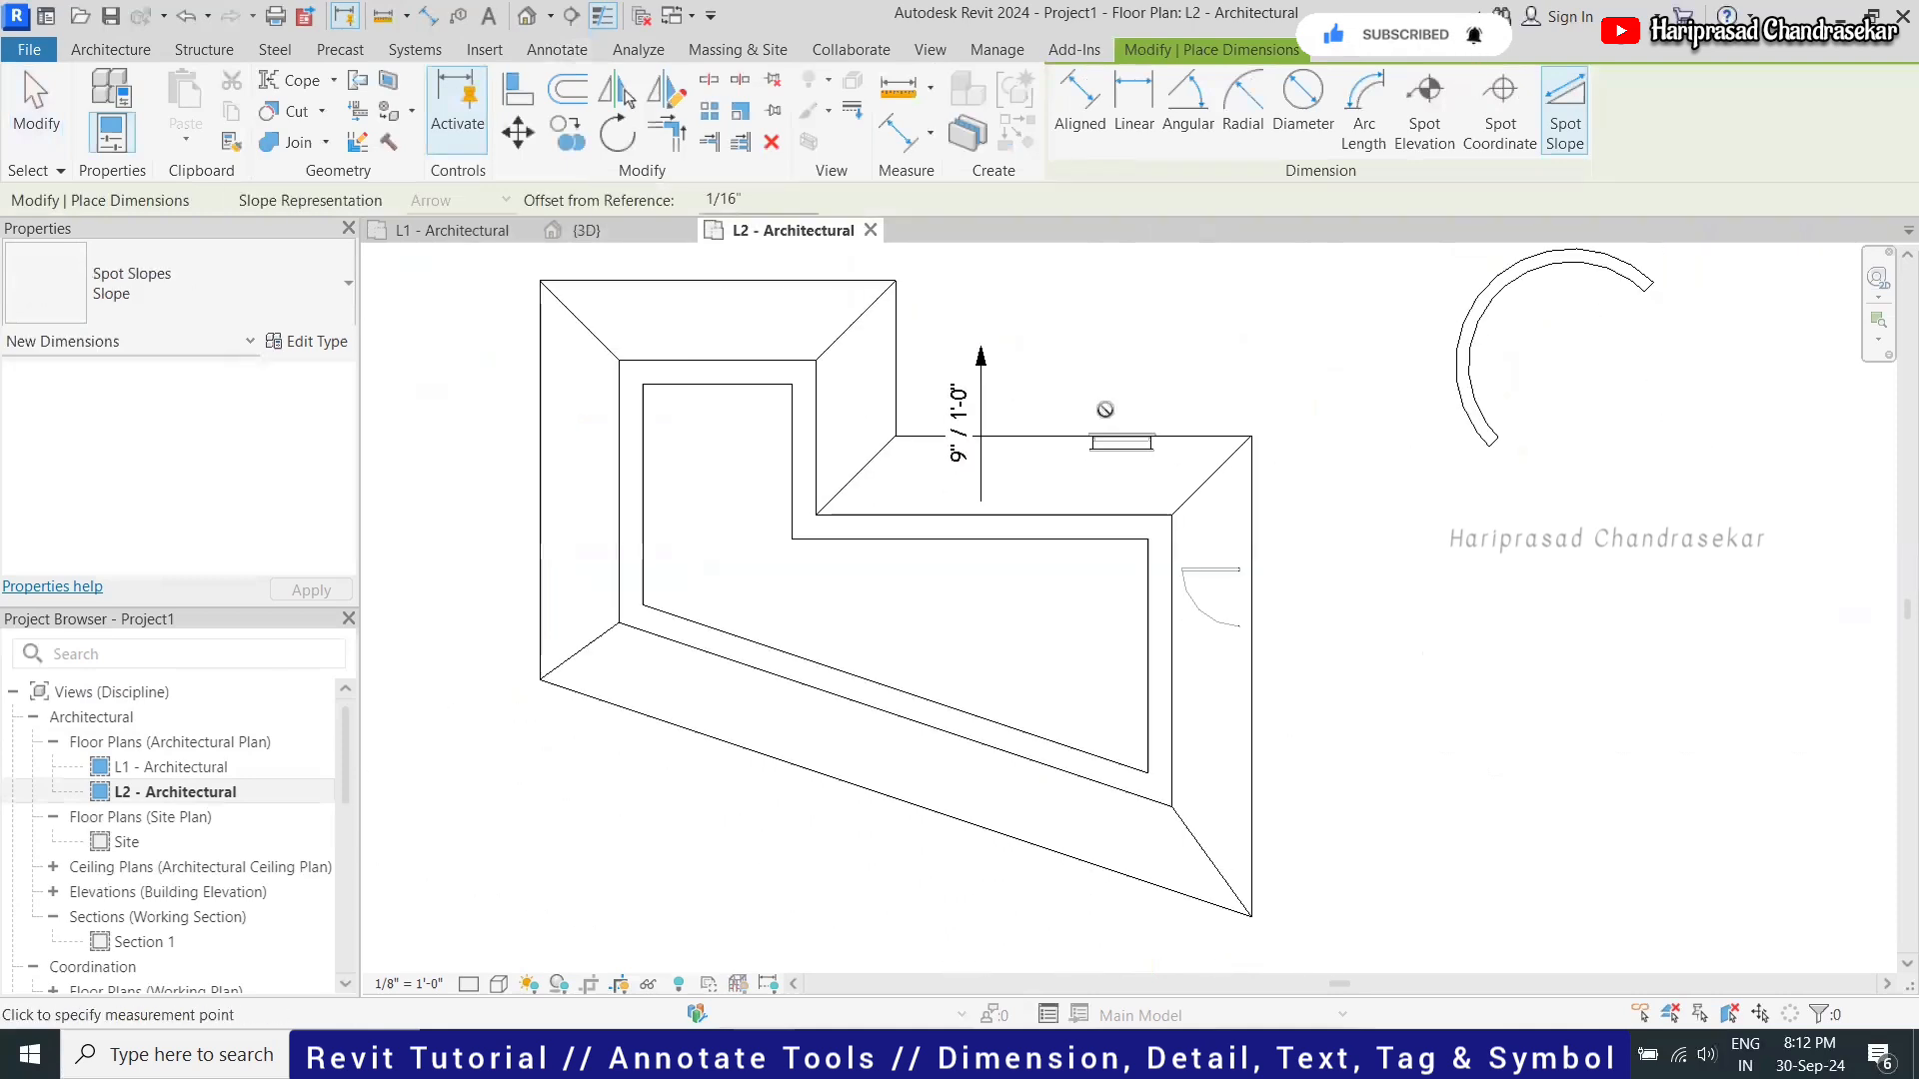
Place a second spot slope on the roof face along the door-side wall and finish the Spot Slope command
left_click(1206, 689)
left_click(1209, 490)
key("Escape")
key("Escape")
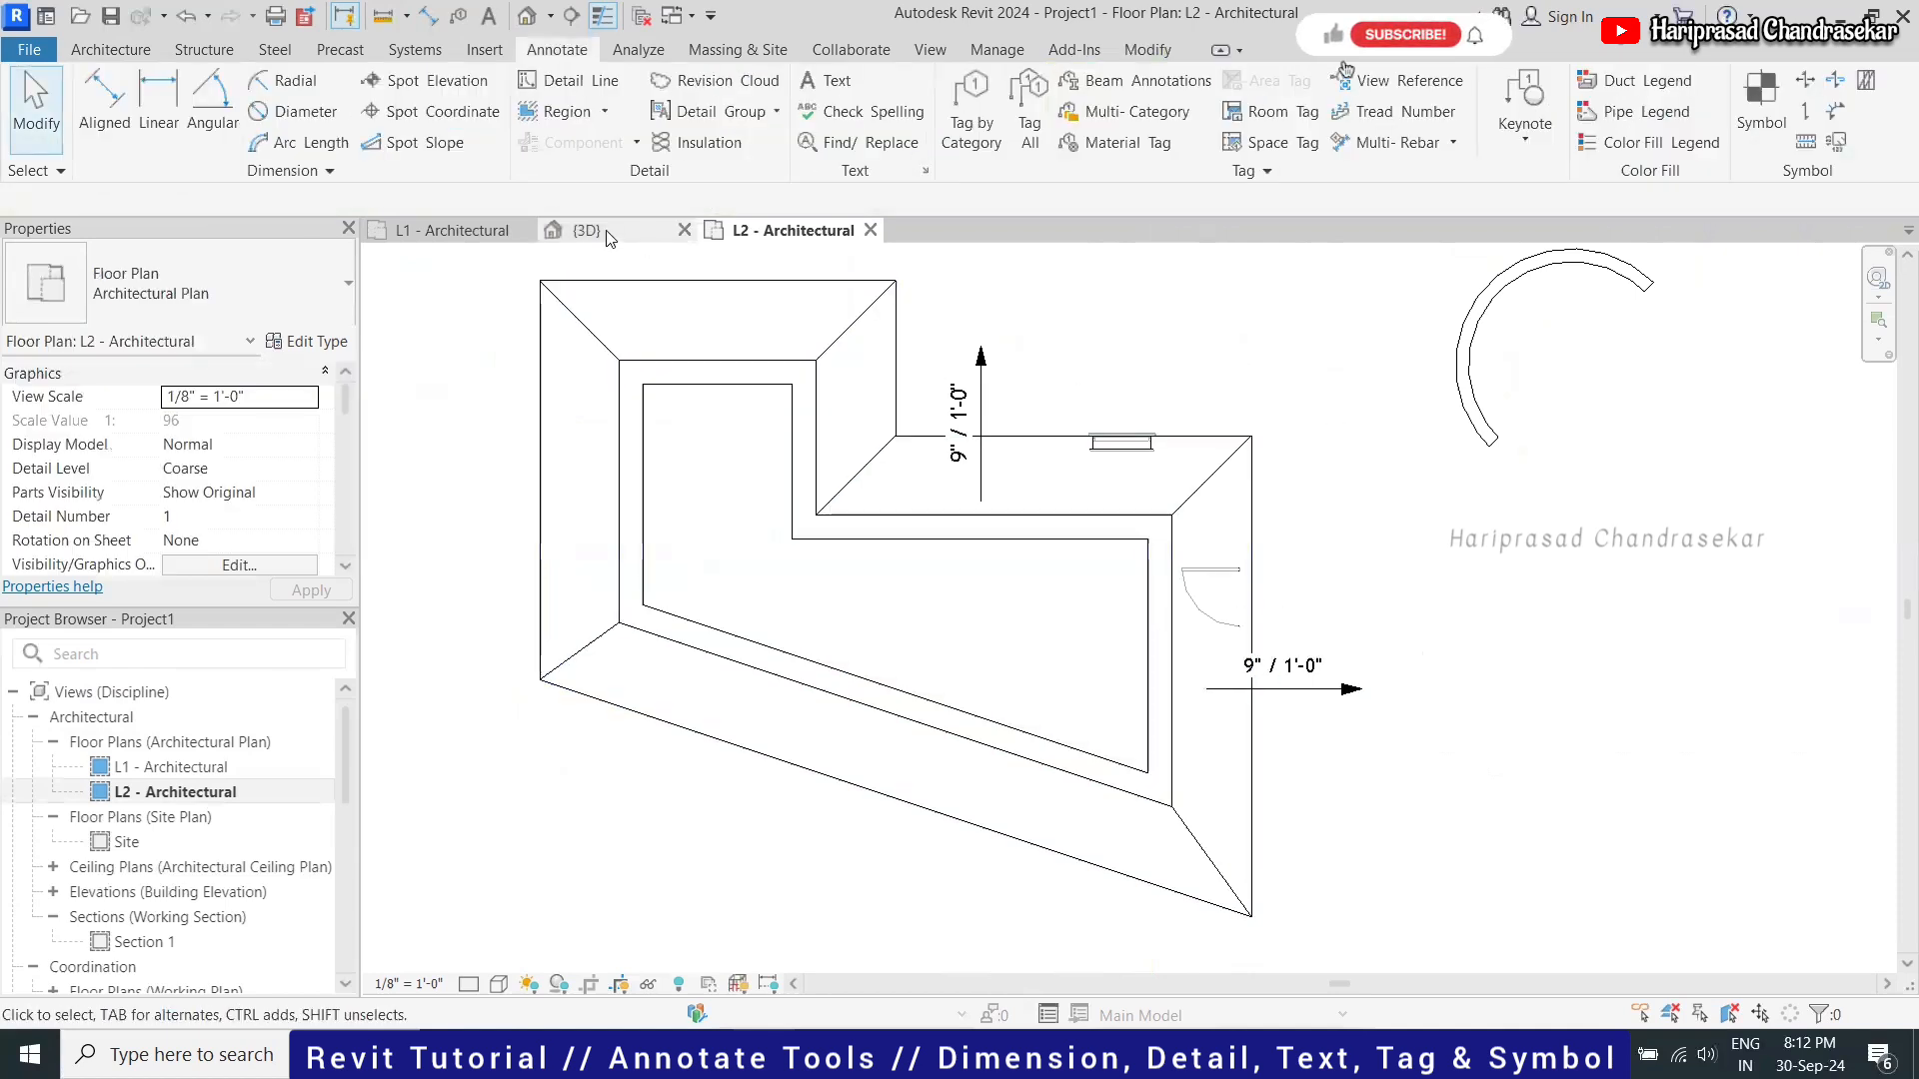
Return to the L1 - Architectural floor plan and examine the spot slope on the room's floor
left_click(484, 236)
left_click(890, 581)
key("Escape")
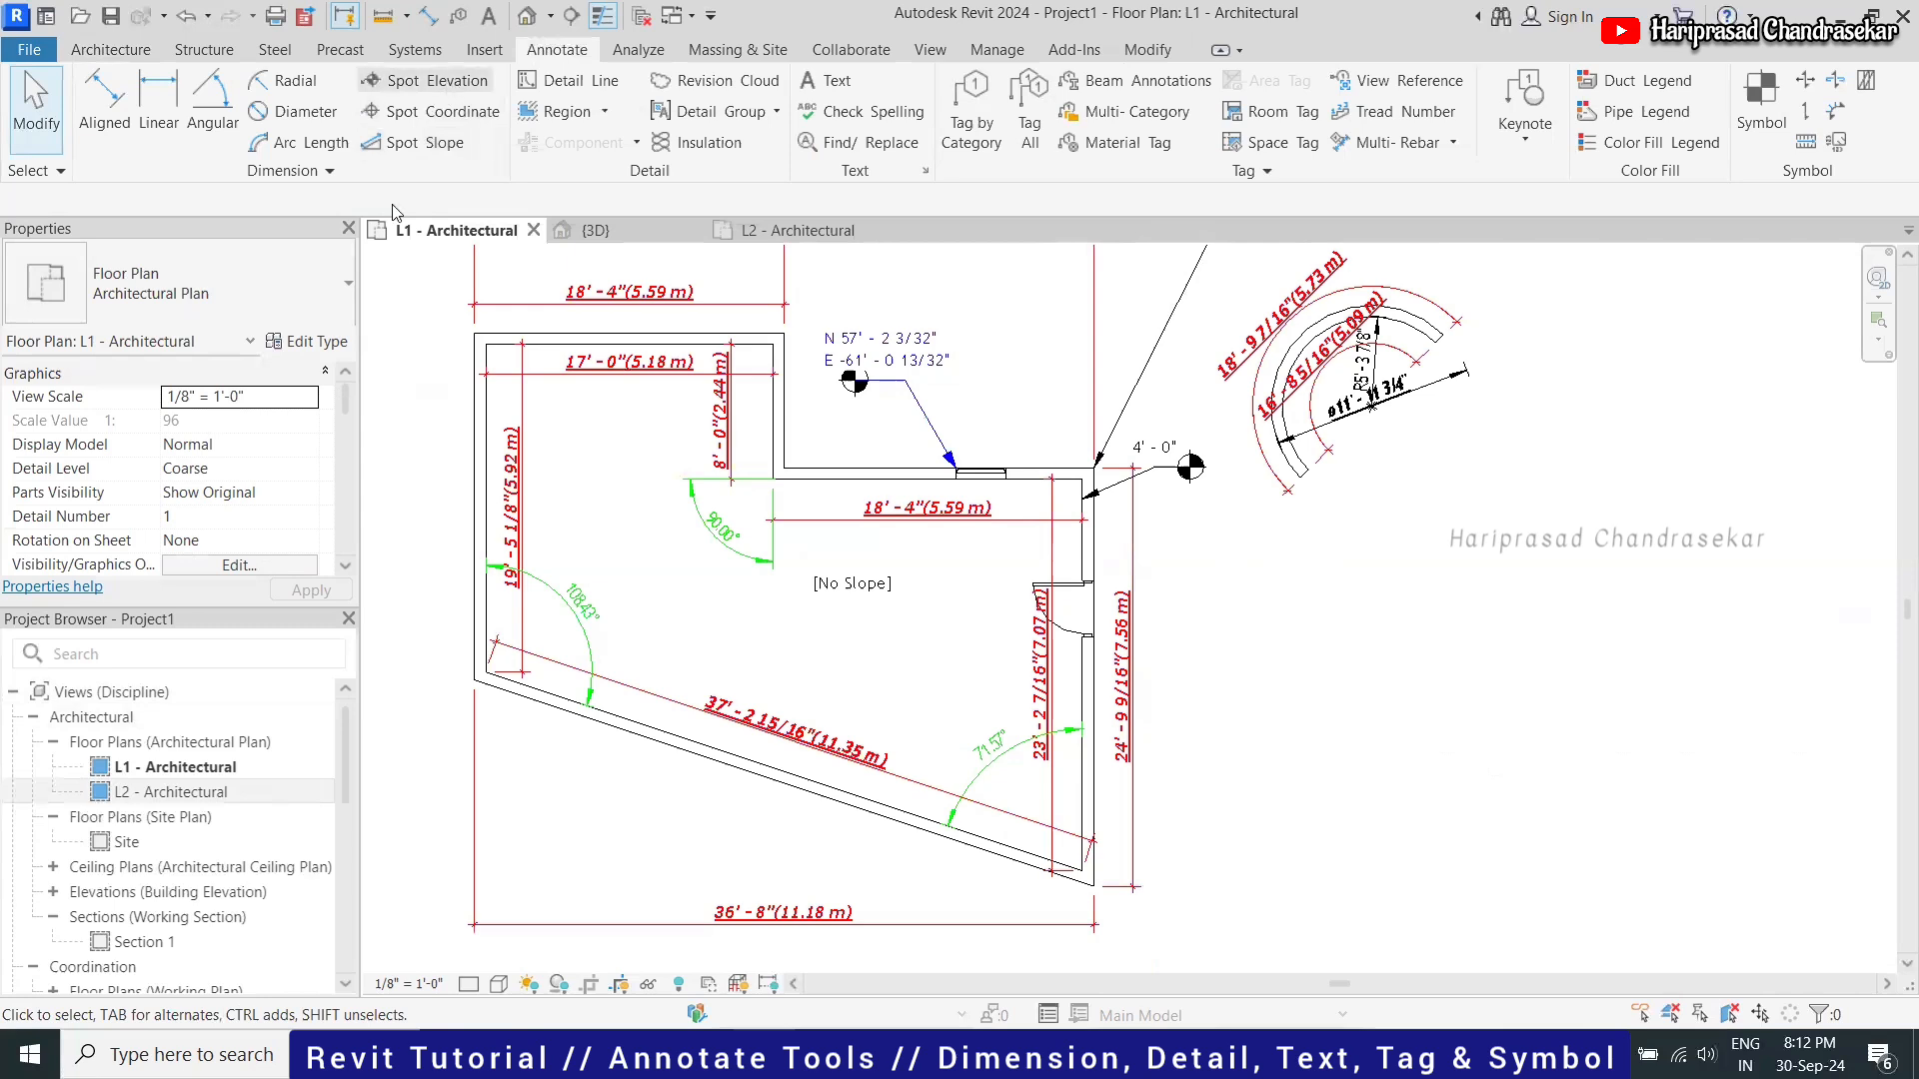
Expand the architectural building elevations and open the East - Architectural elevation
scroll(175, 834, "down", 5)
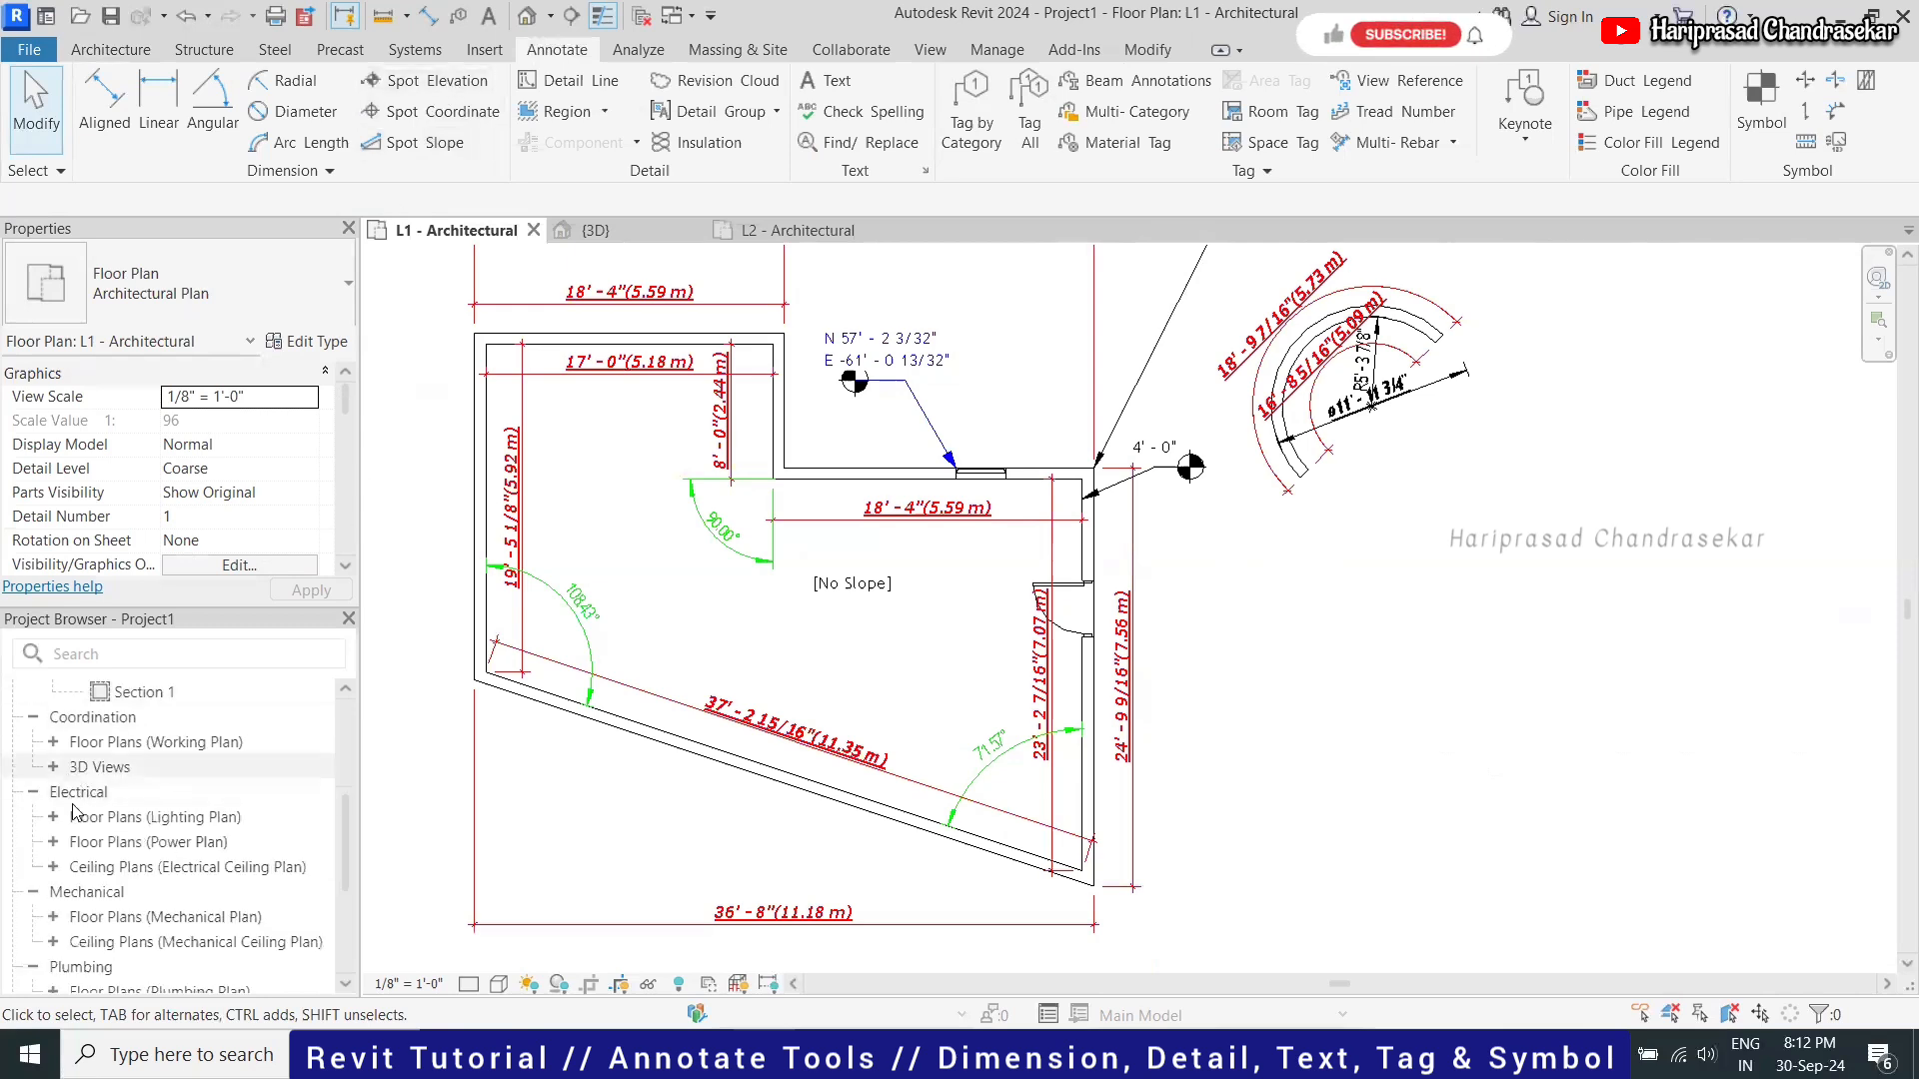
scroll(80, 899, "up", 5)
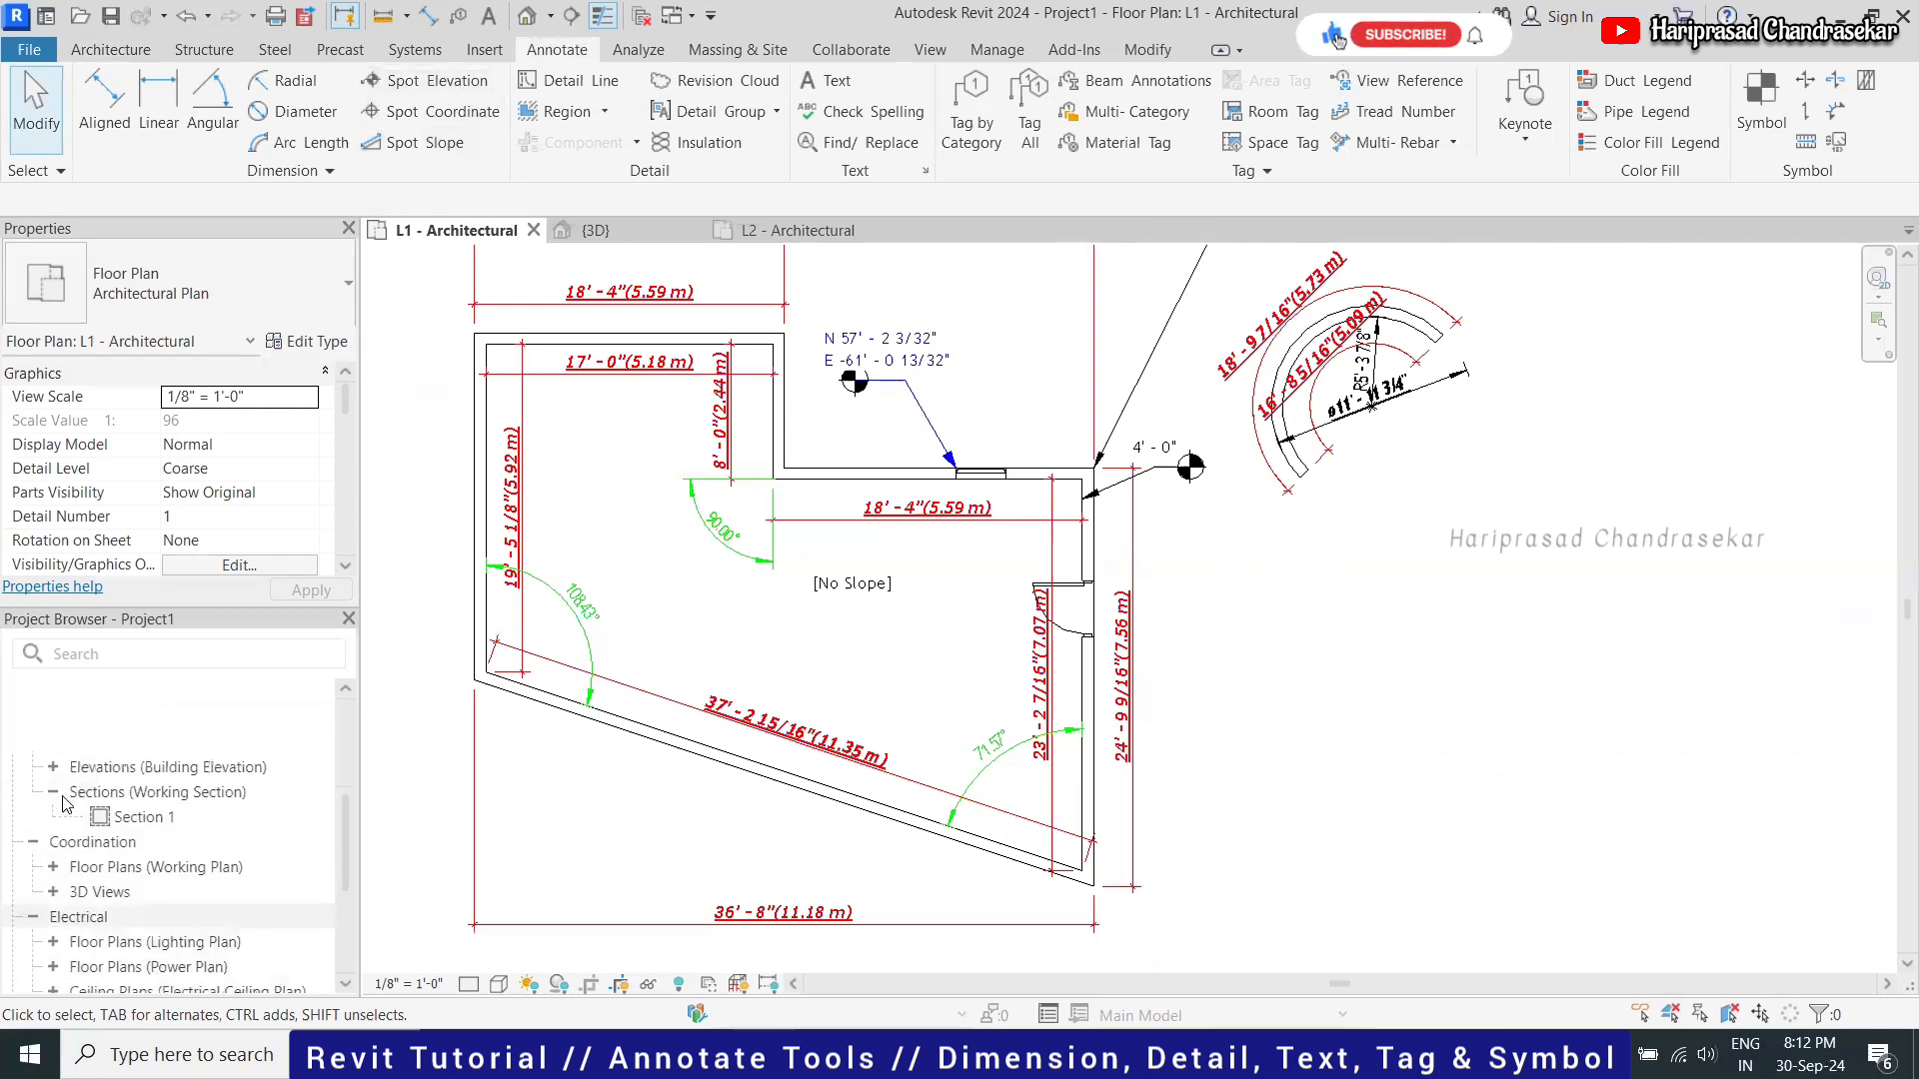
scroll(98, 824, "down", 3)
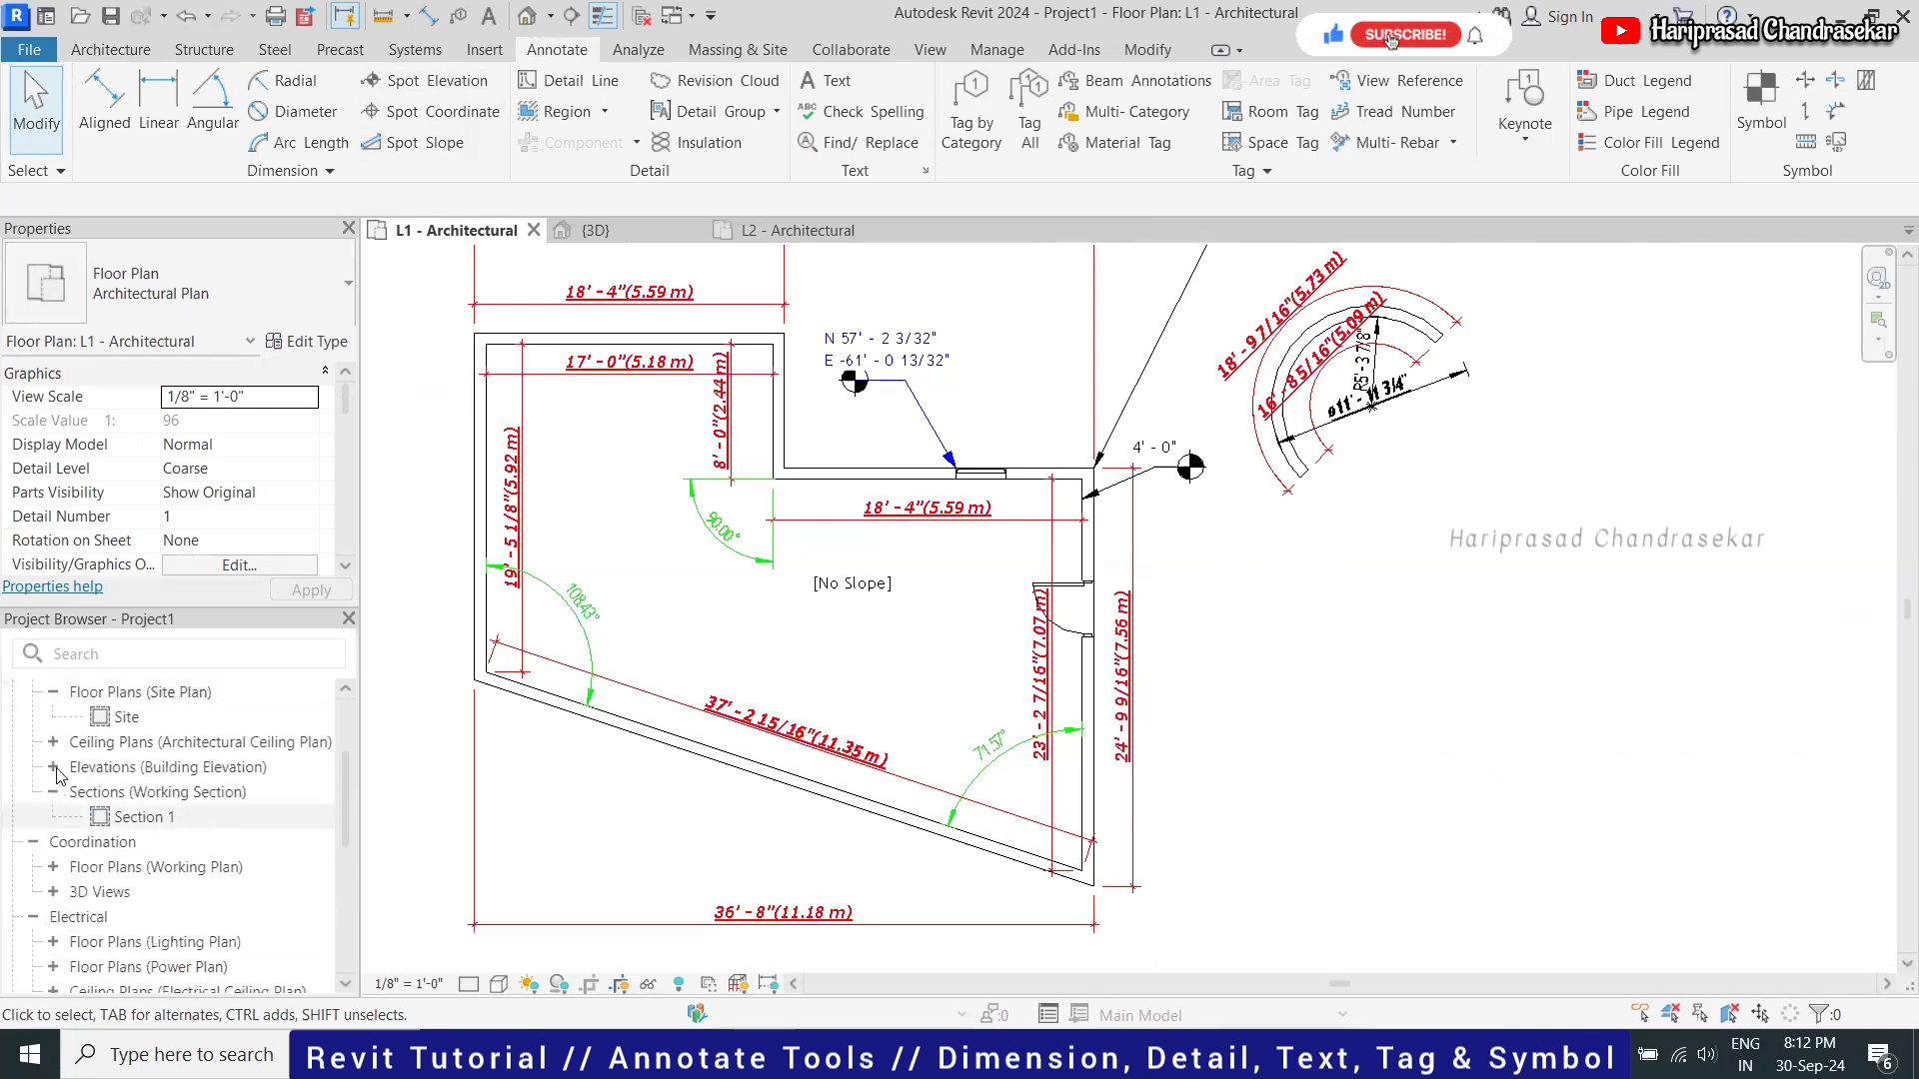
left_click(143, 774)
double_click(143, 774)
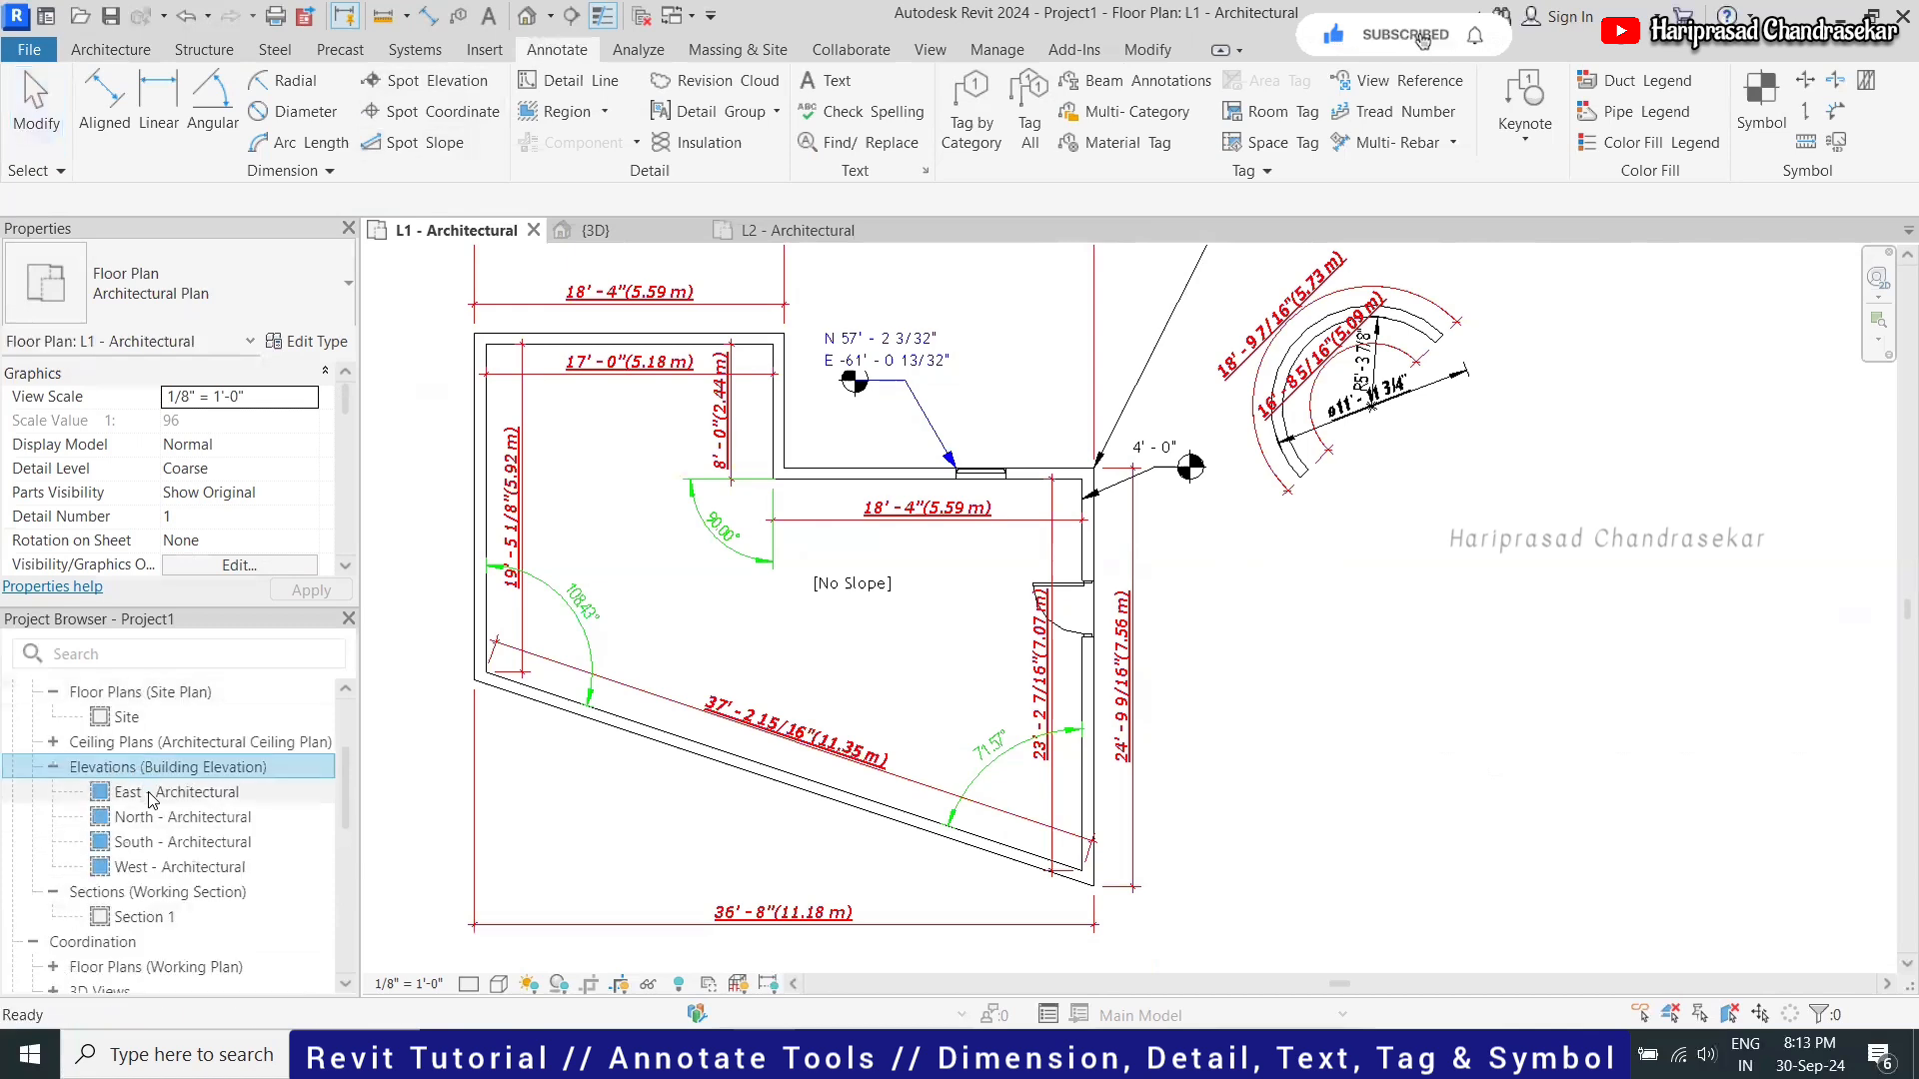
double_click(150, 792)
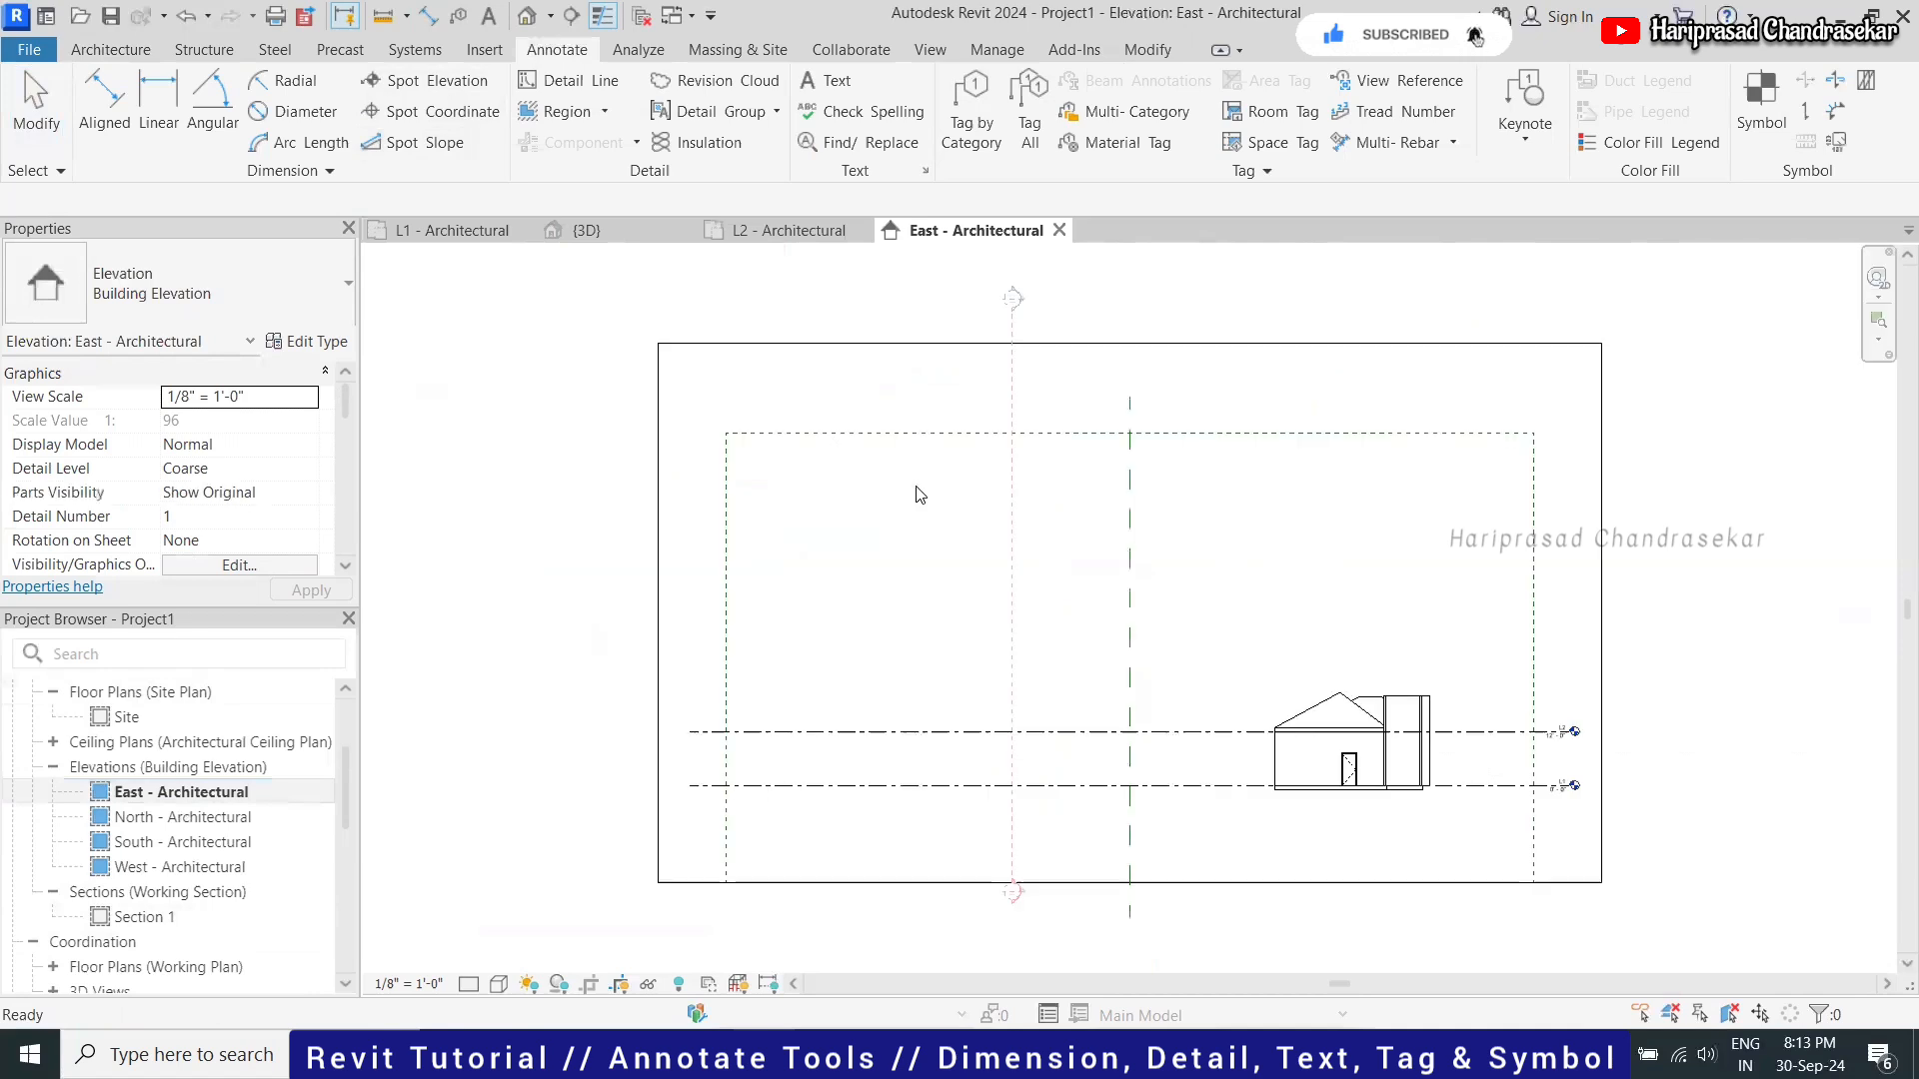
Place a Target (Project) spot elevation with a shouldered leader on the peak of the roof
scroll(1479, 754, "up", 4)
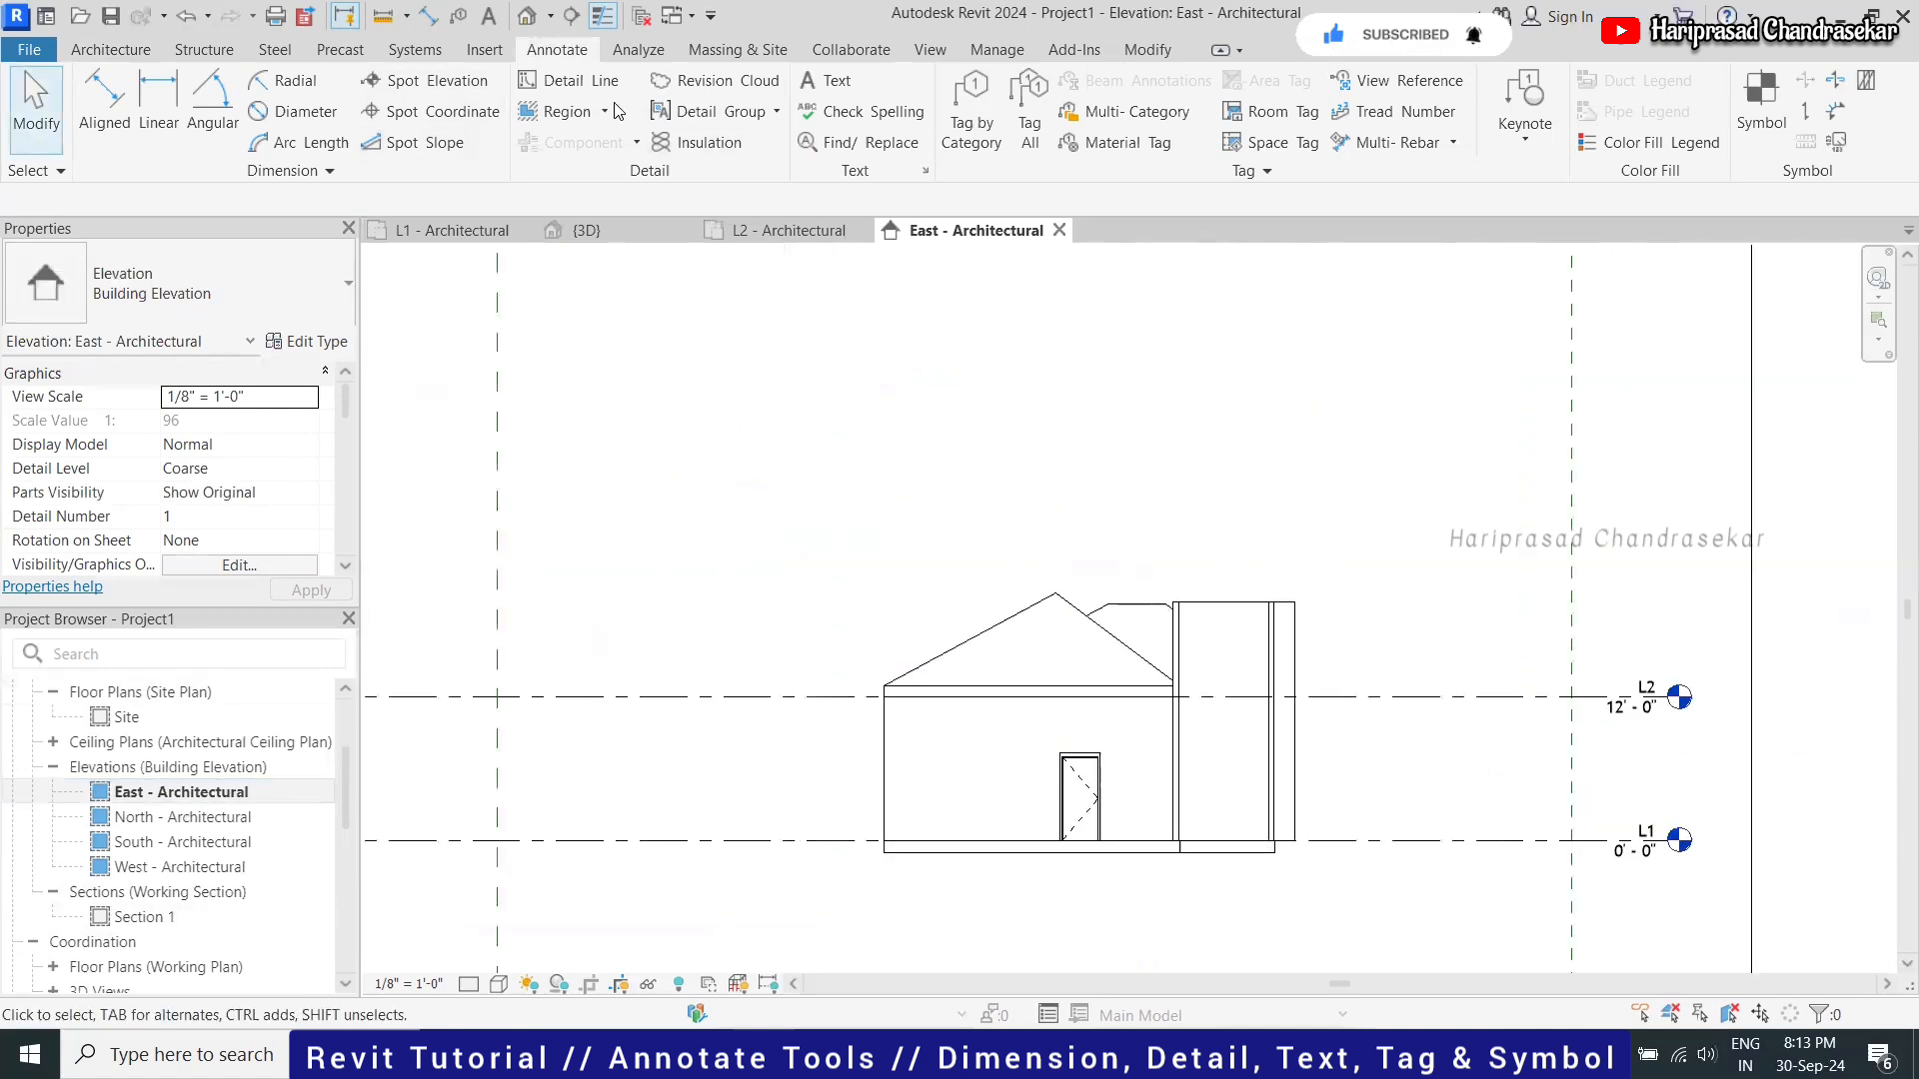
left_click(437, 80)
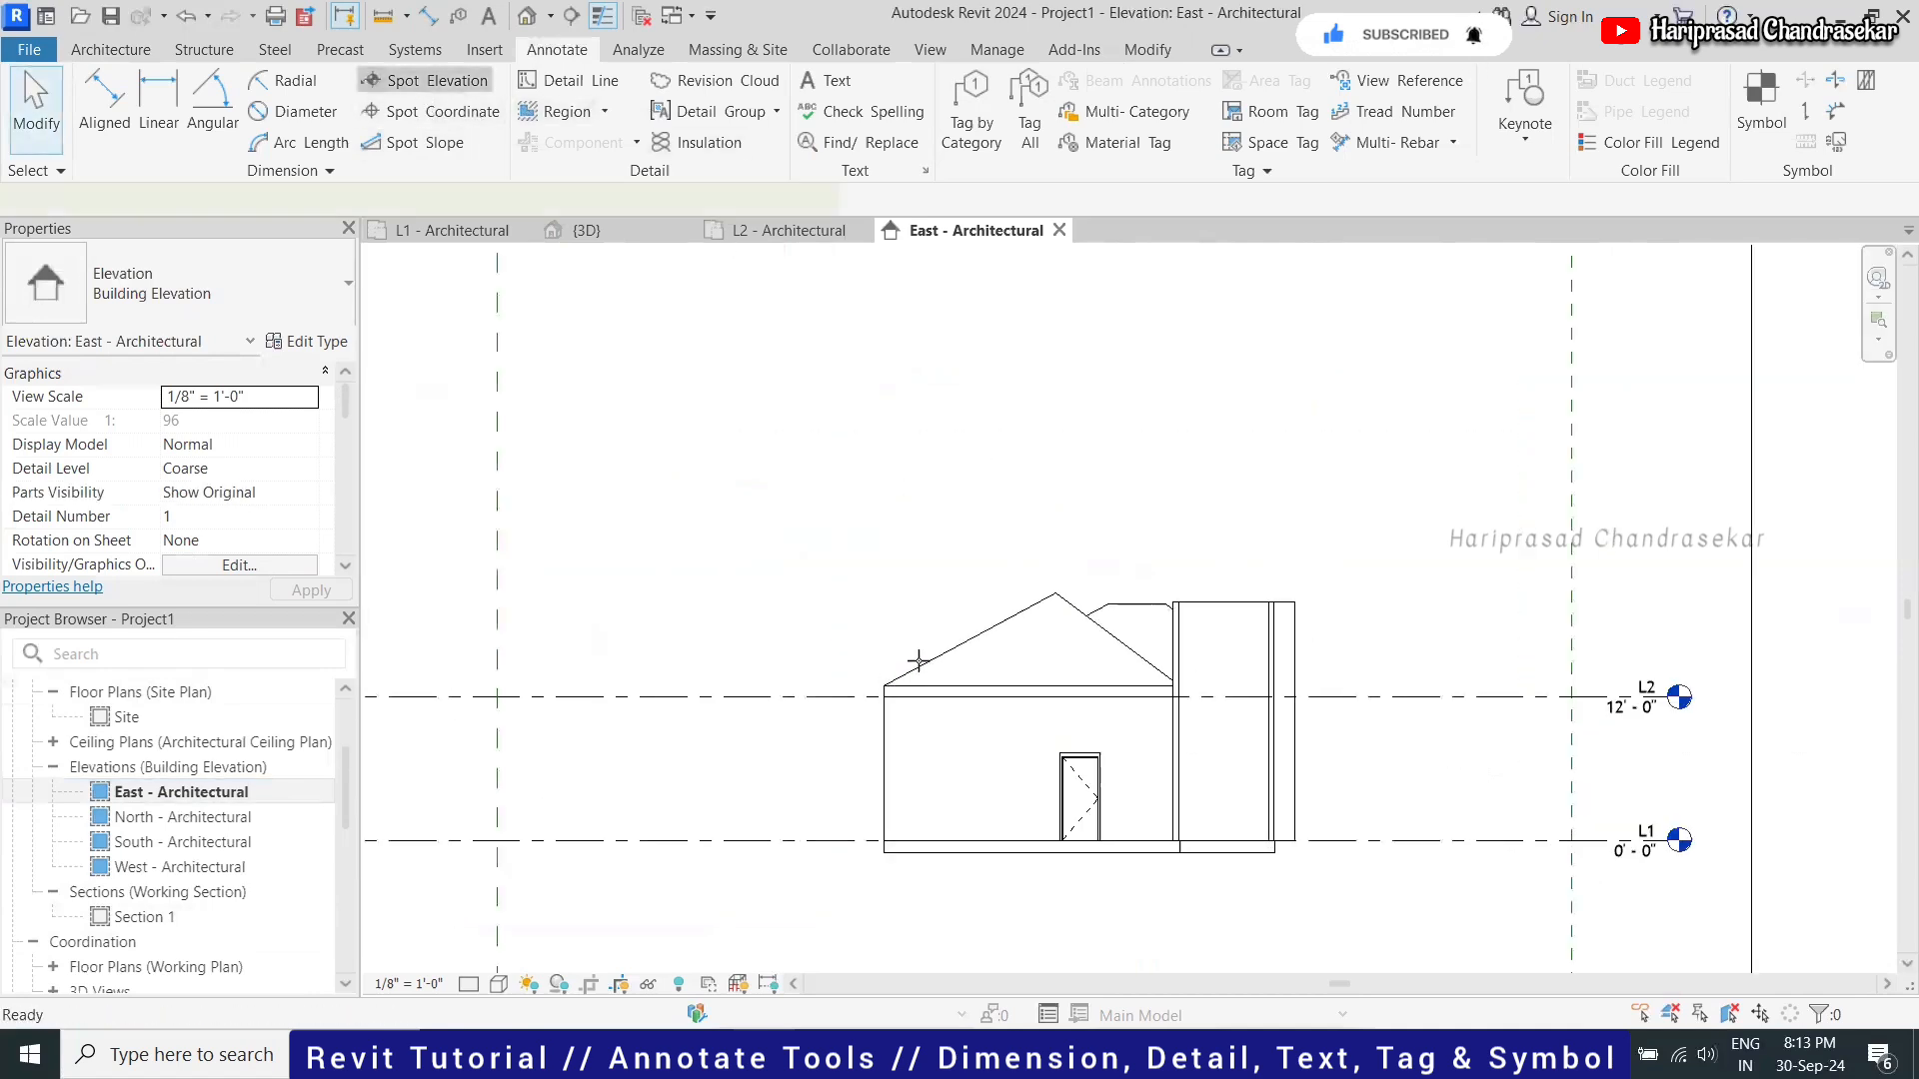
left_click(1056, 593)
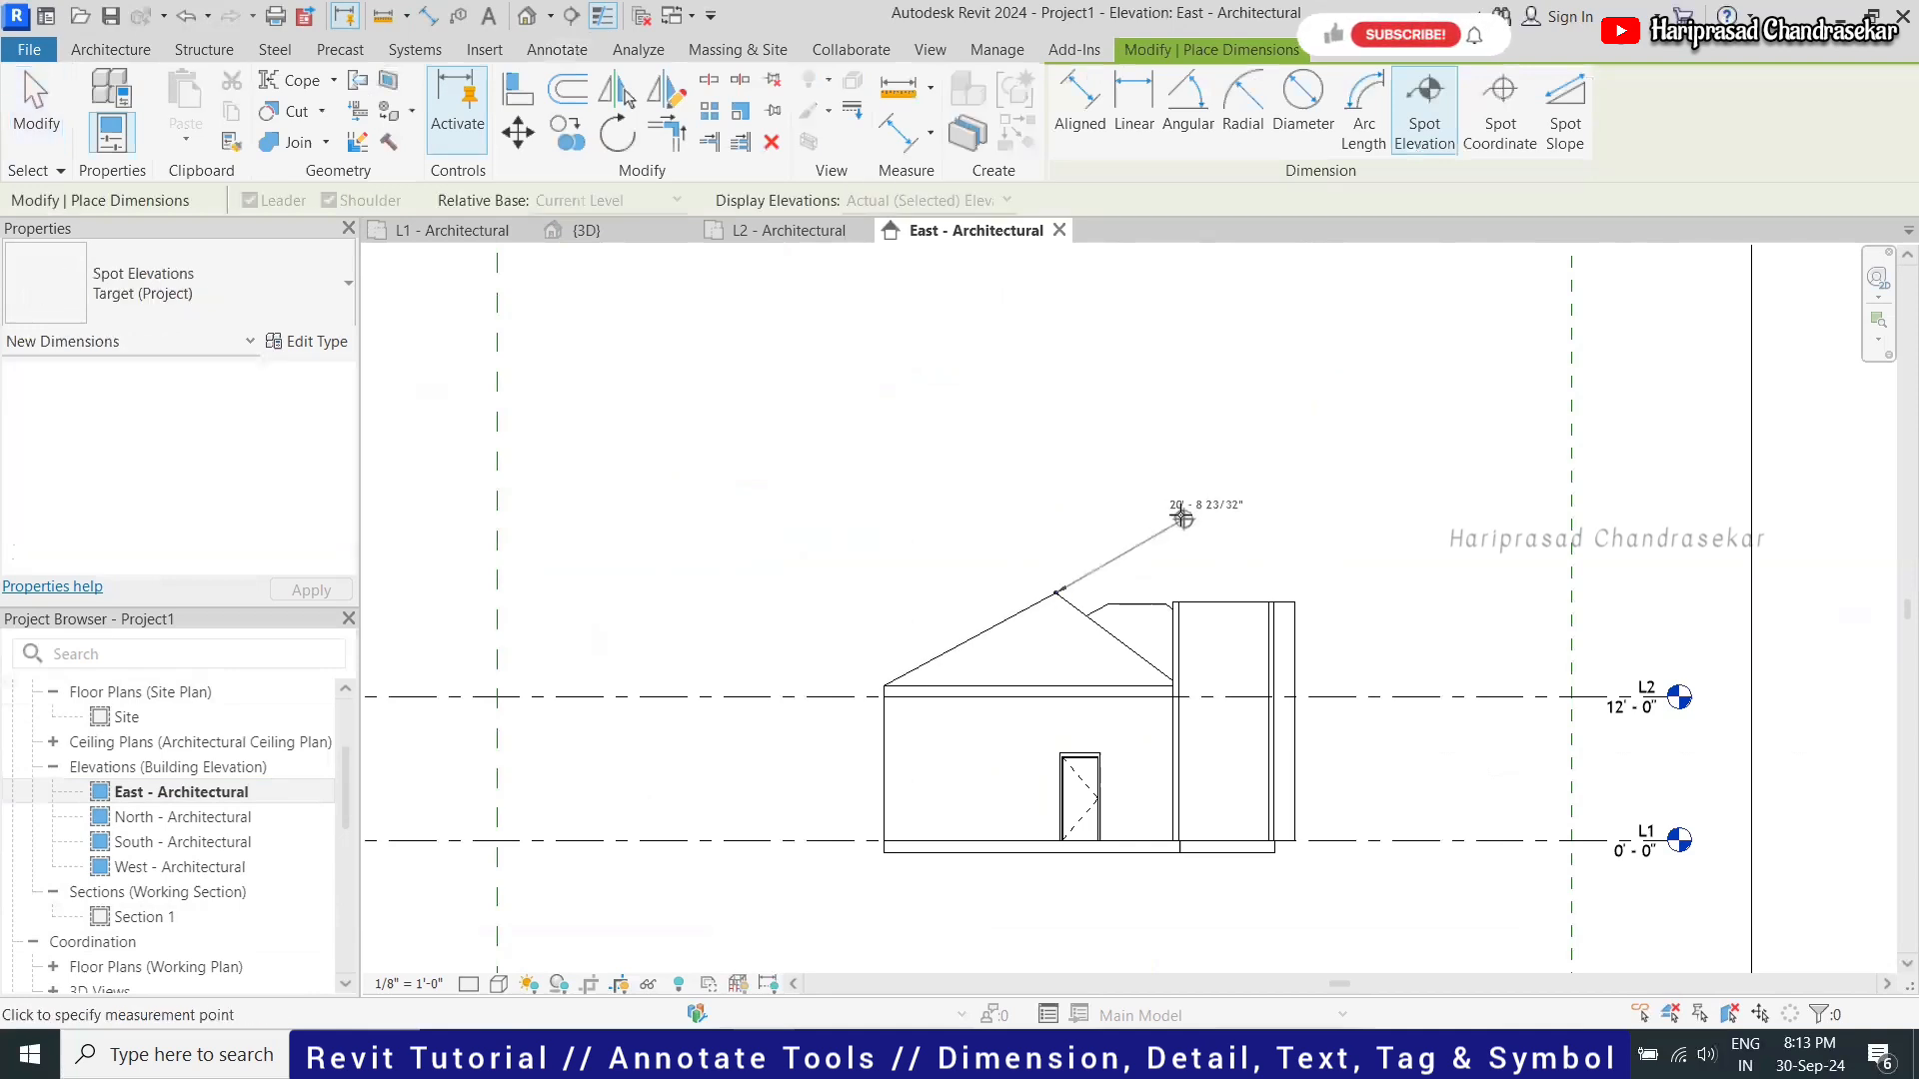
left_click(1306, 519)
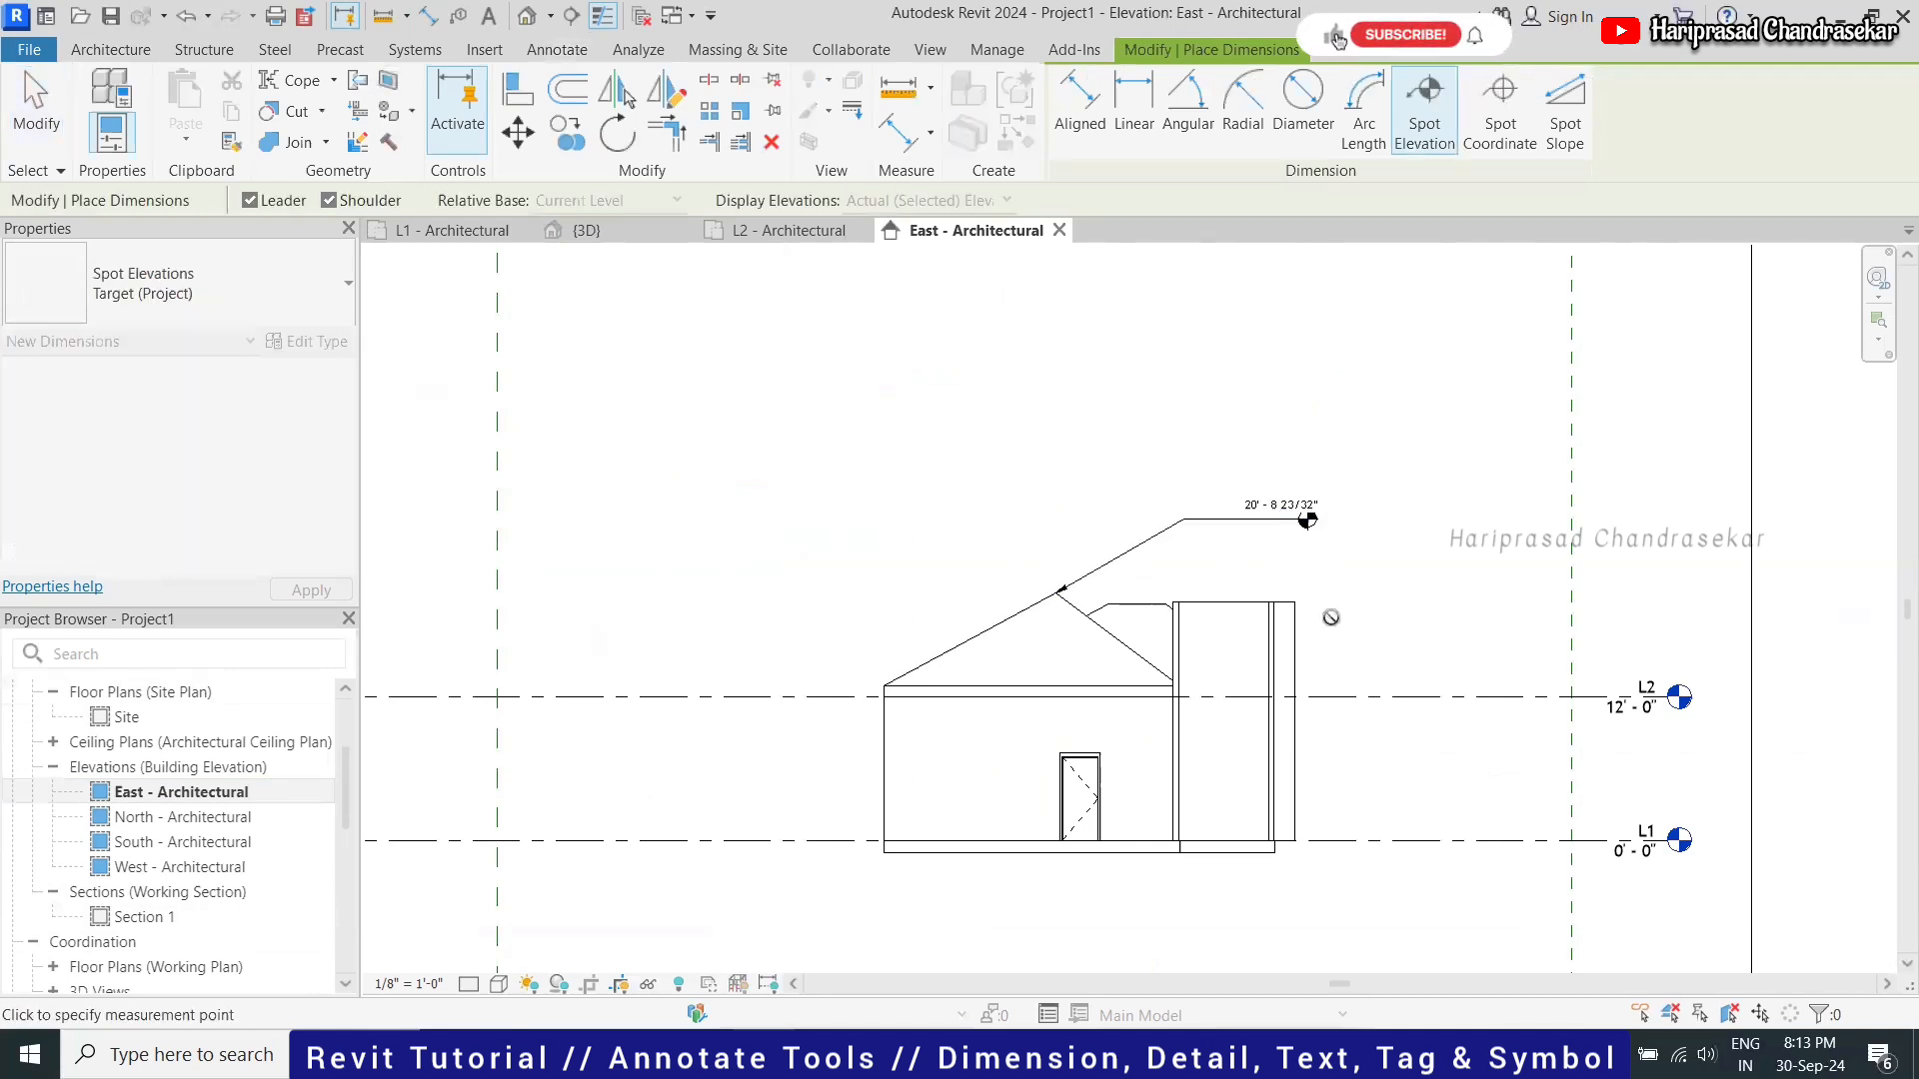
Place a Horizontal spot coordinate with a shouldered leader on the roof's eave corner at the foot of the long slope
left_click(555, 49)
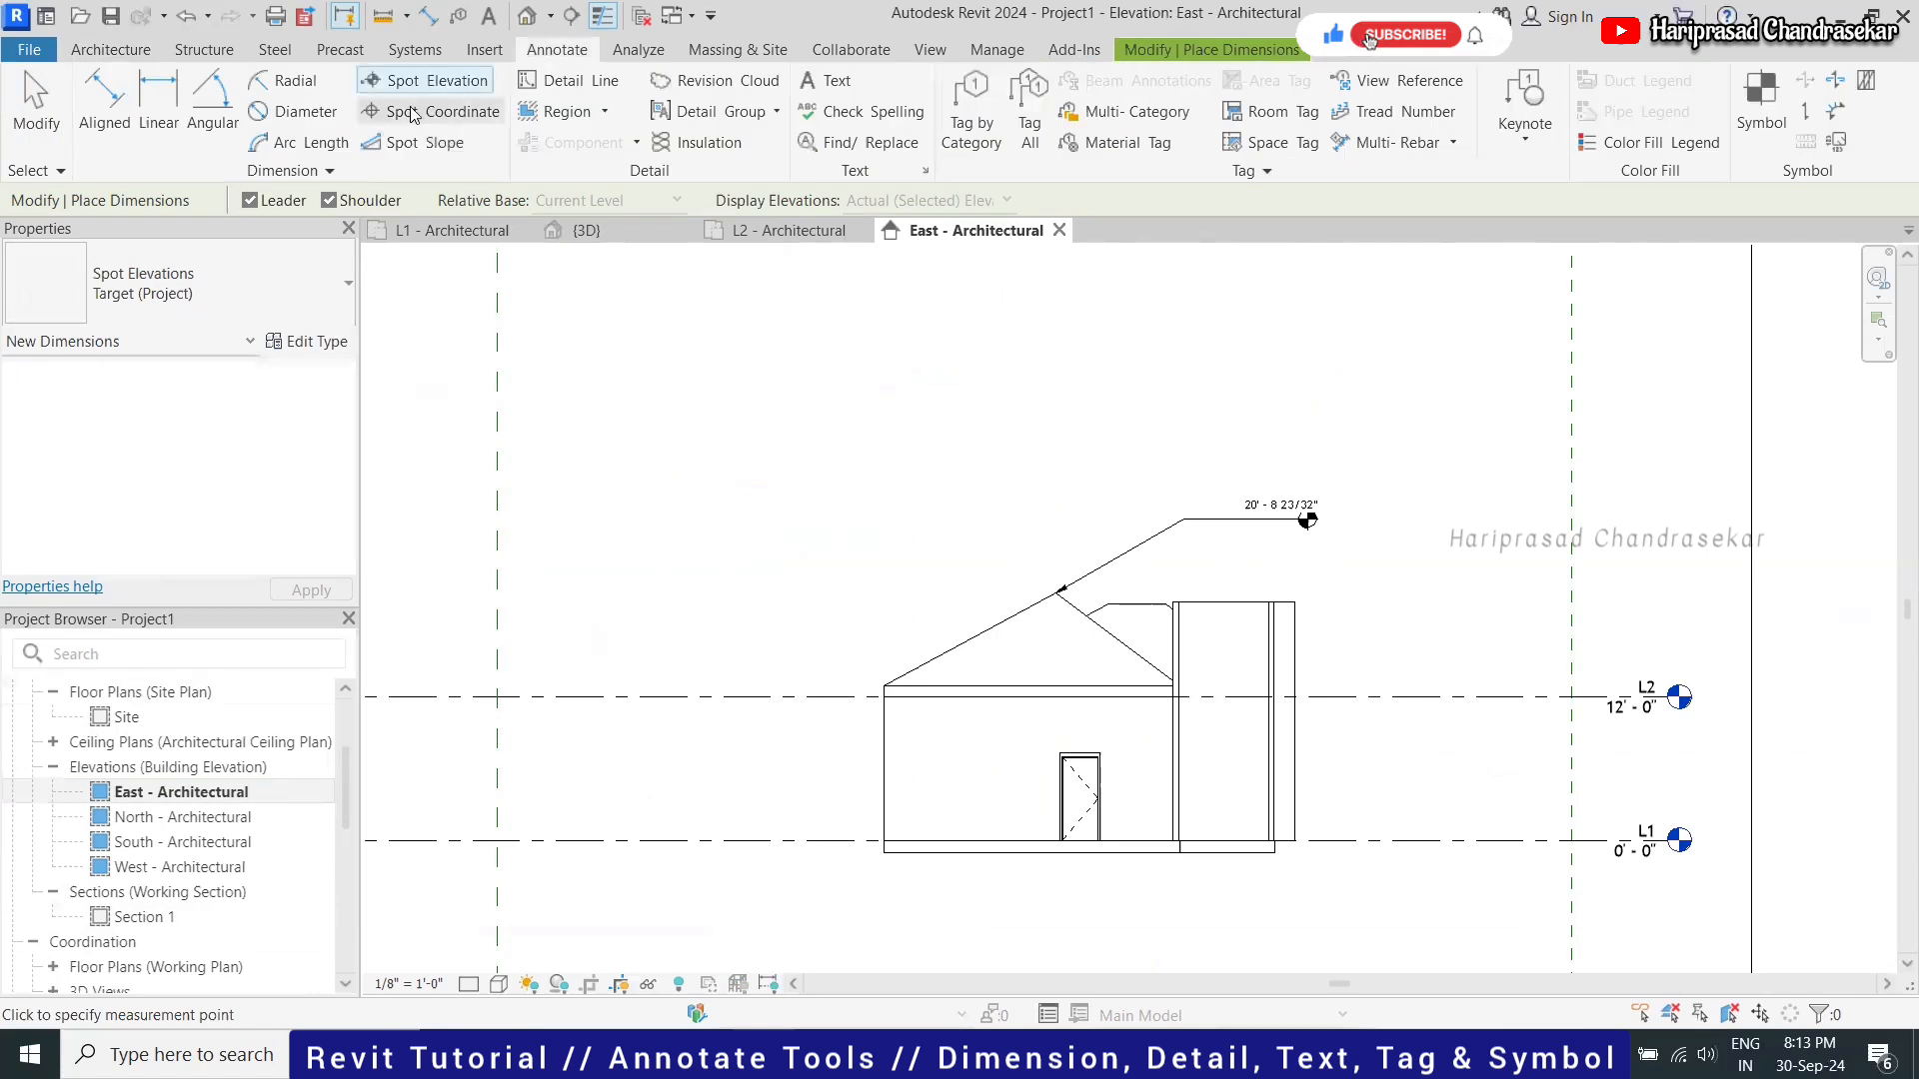
left_click(418, 112)
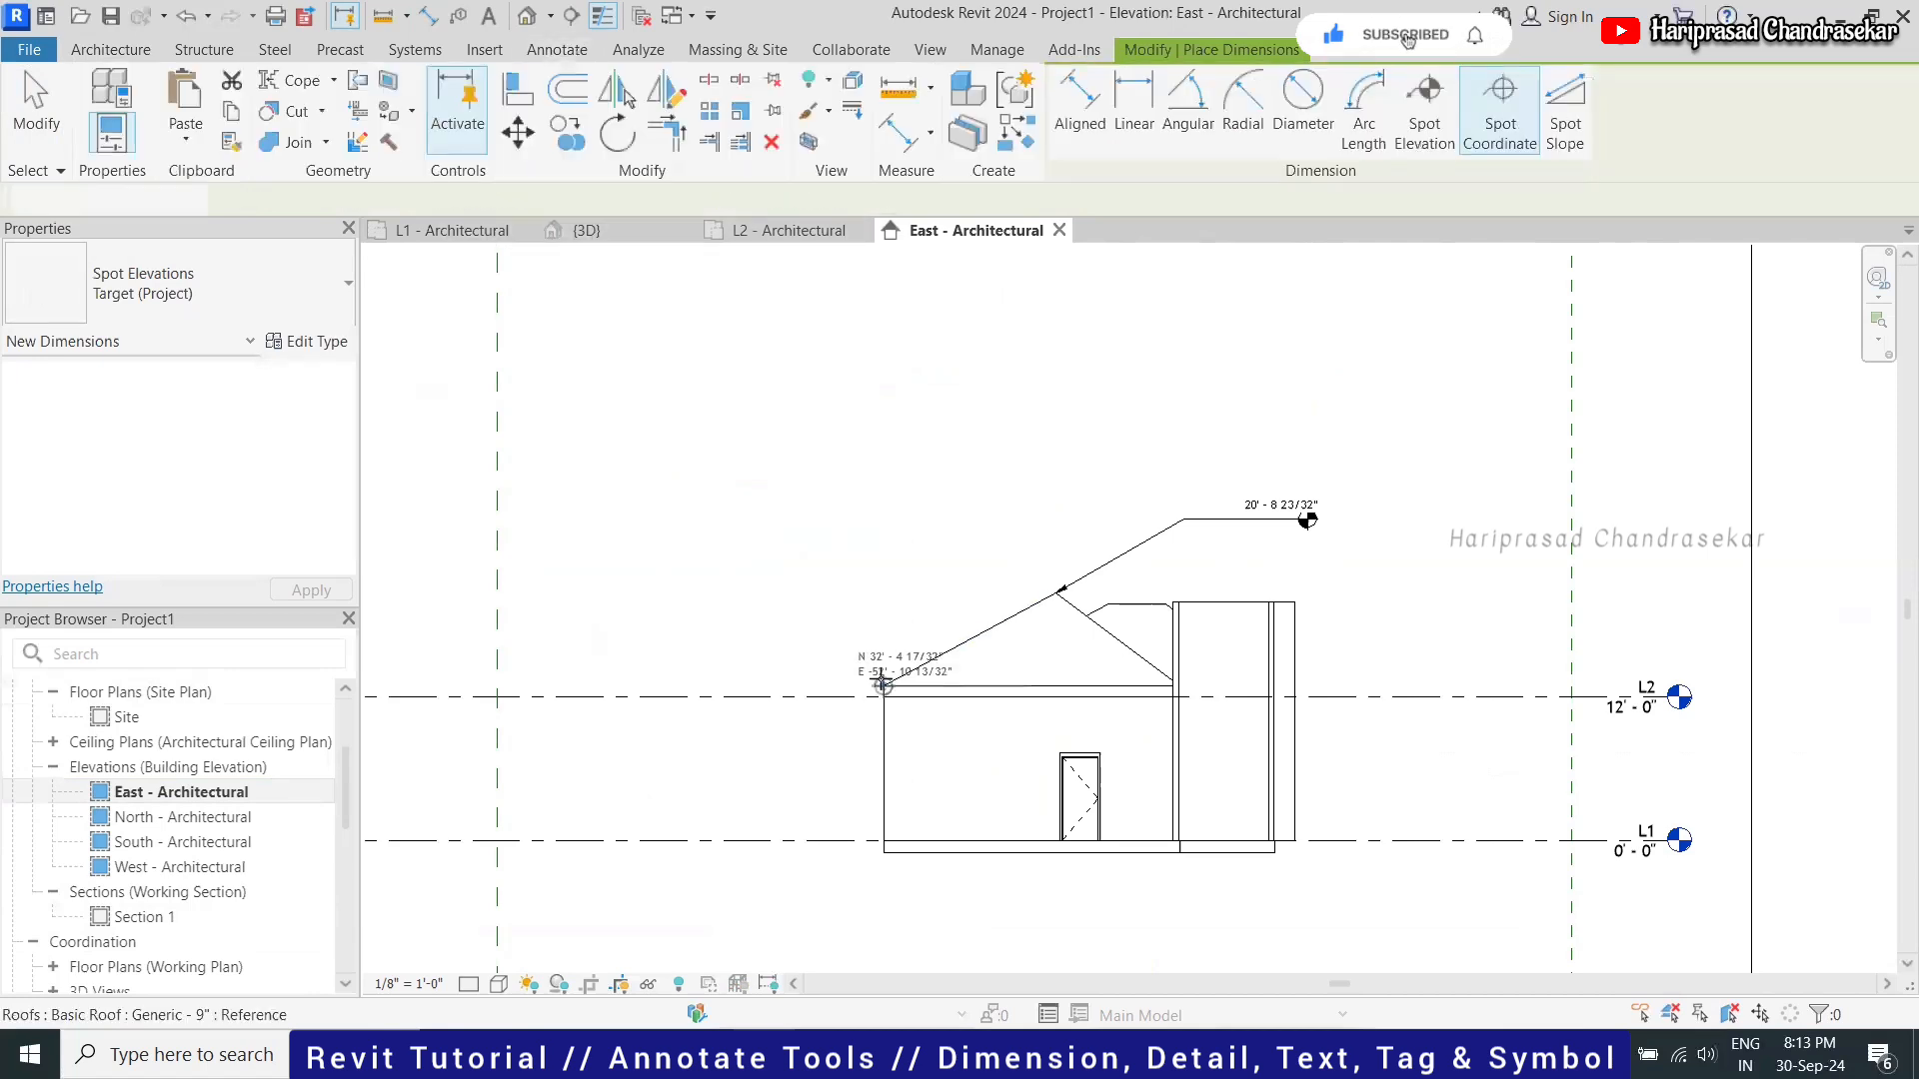
left_click(883, 685)
left_click(789, 592)
left_click(686, 591)
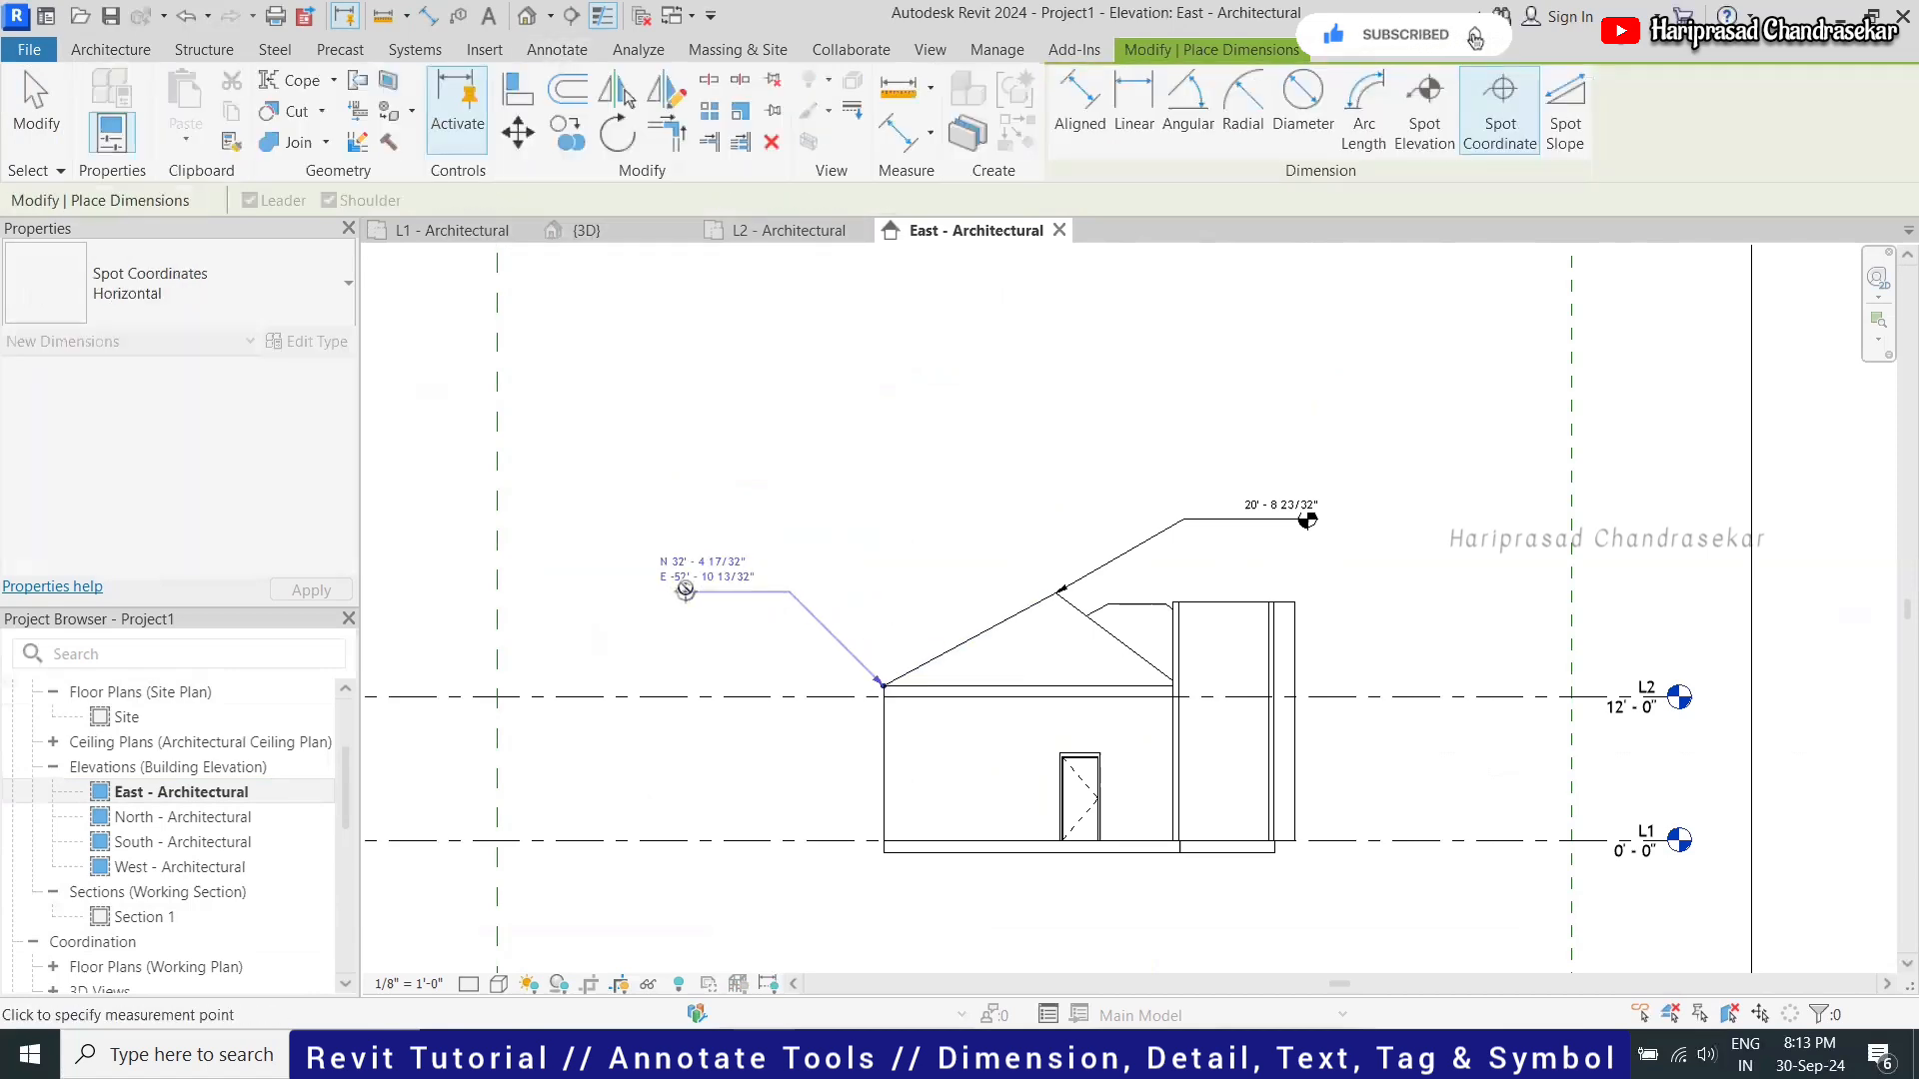
left_click(530, 52)
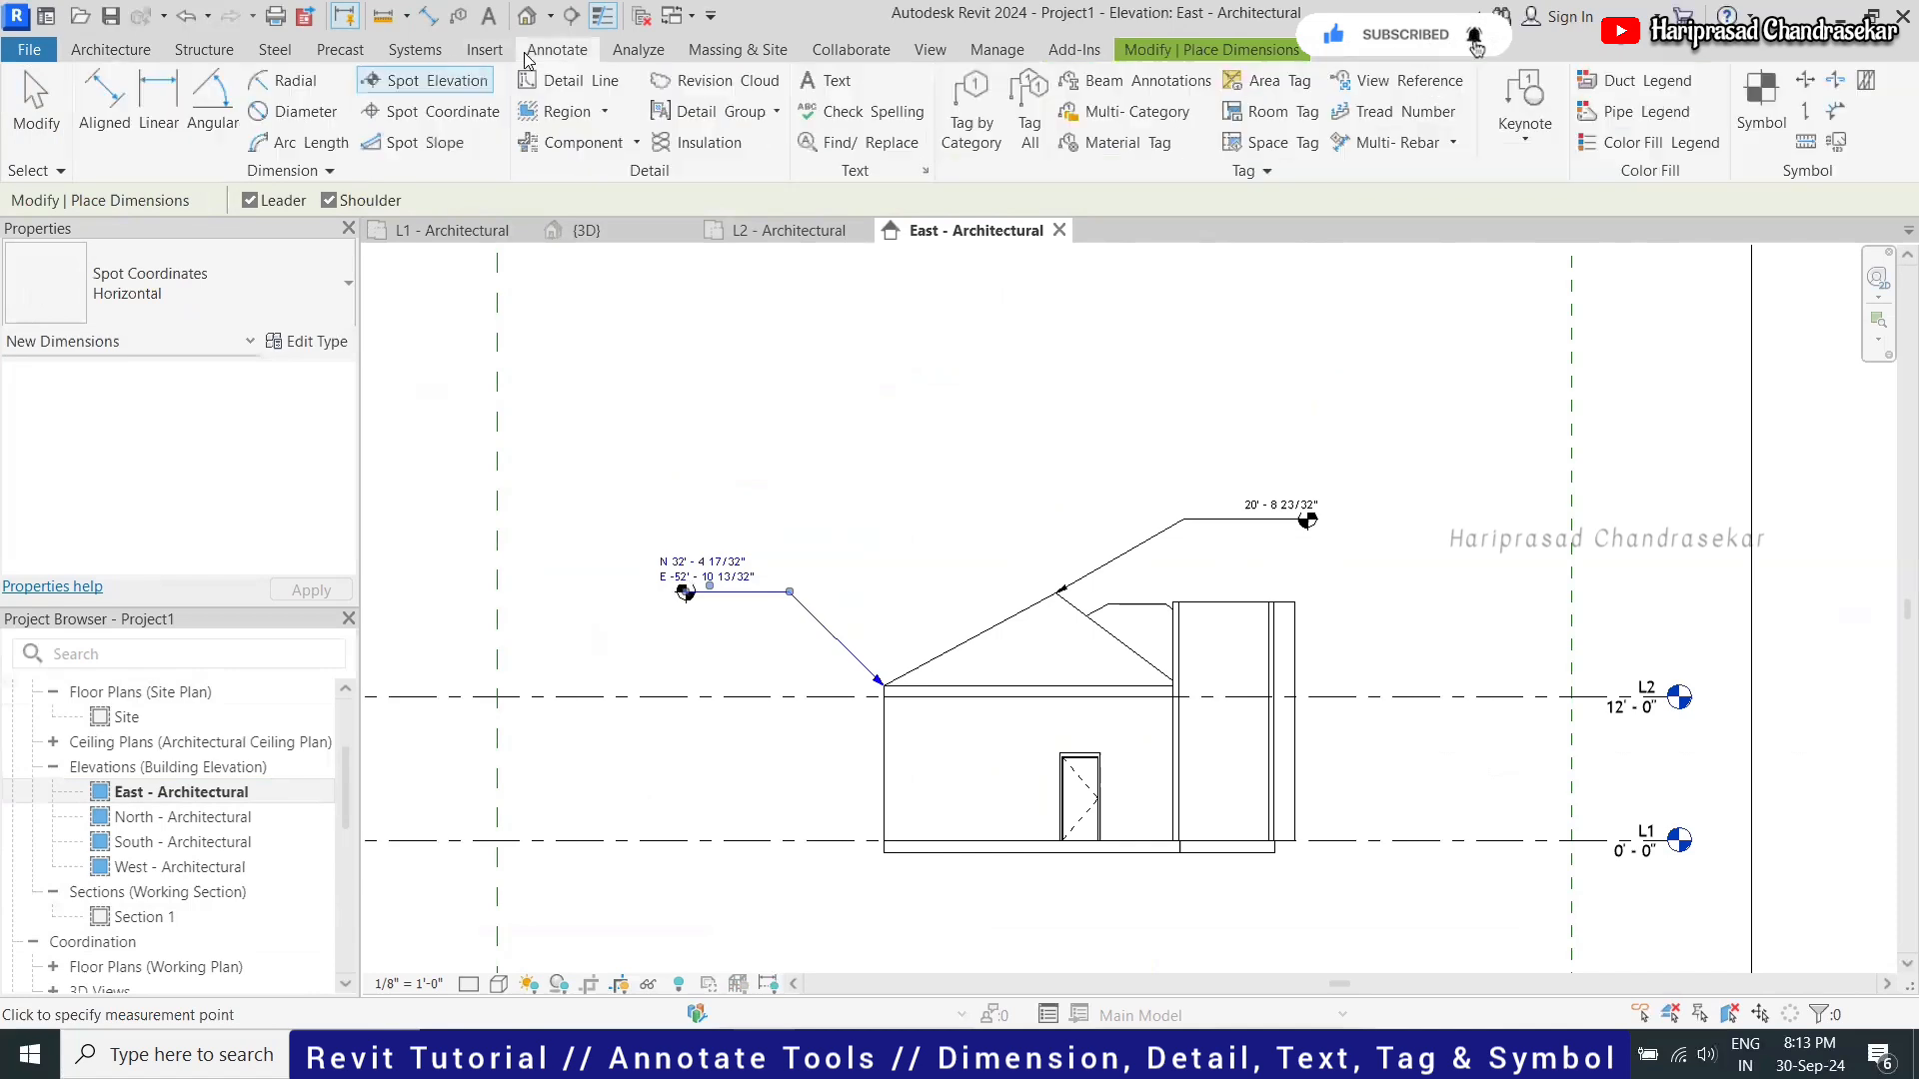
left_click(431, 145)
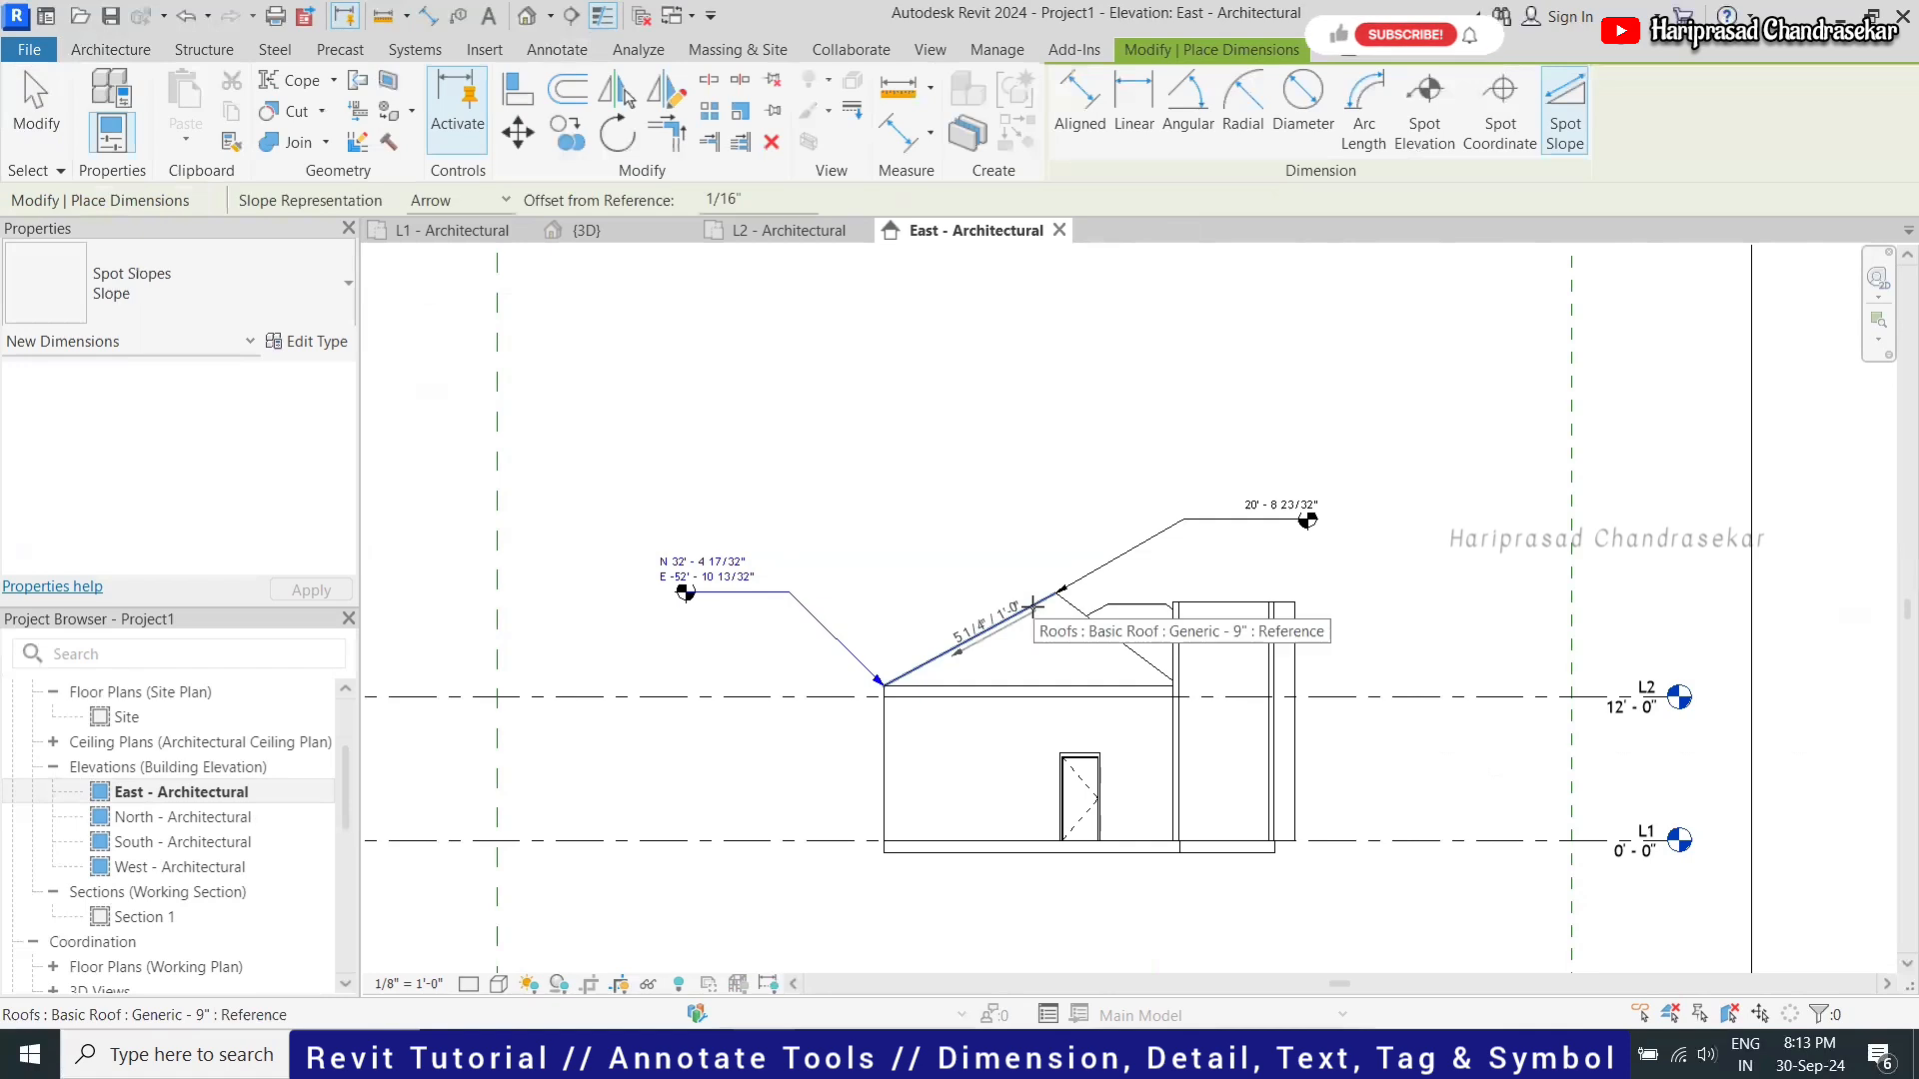
key("Escape")
key("Escape")
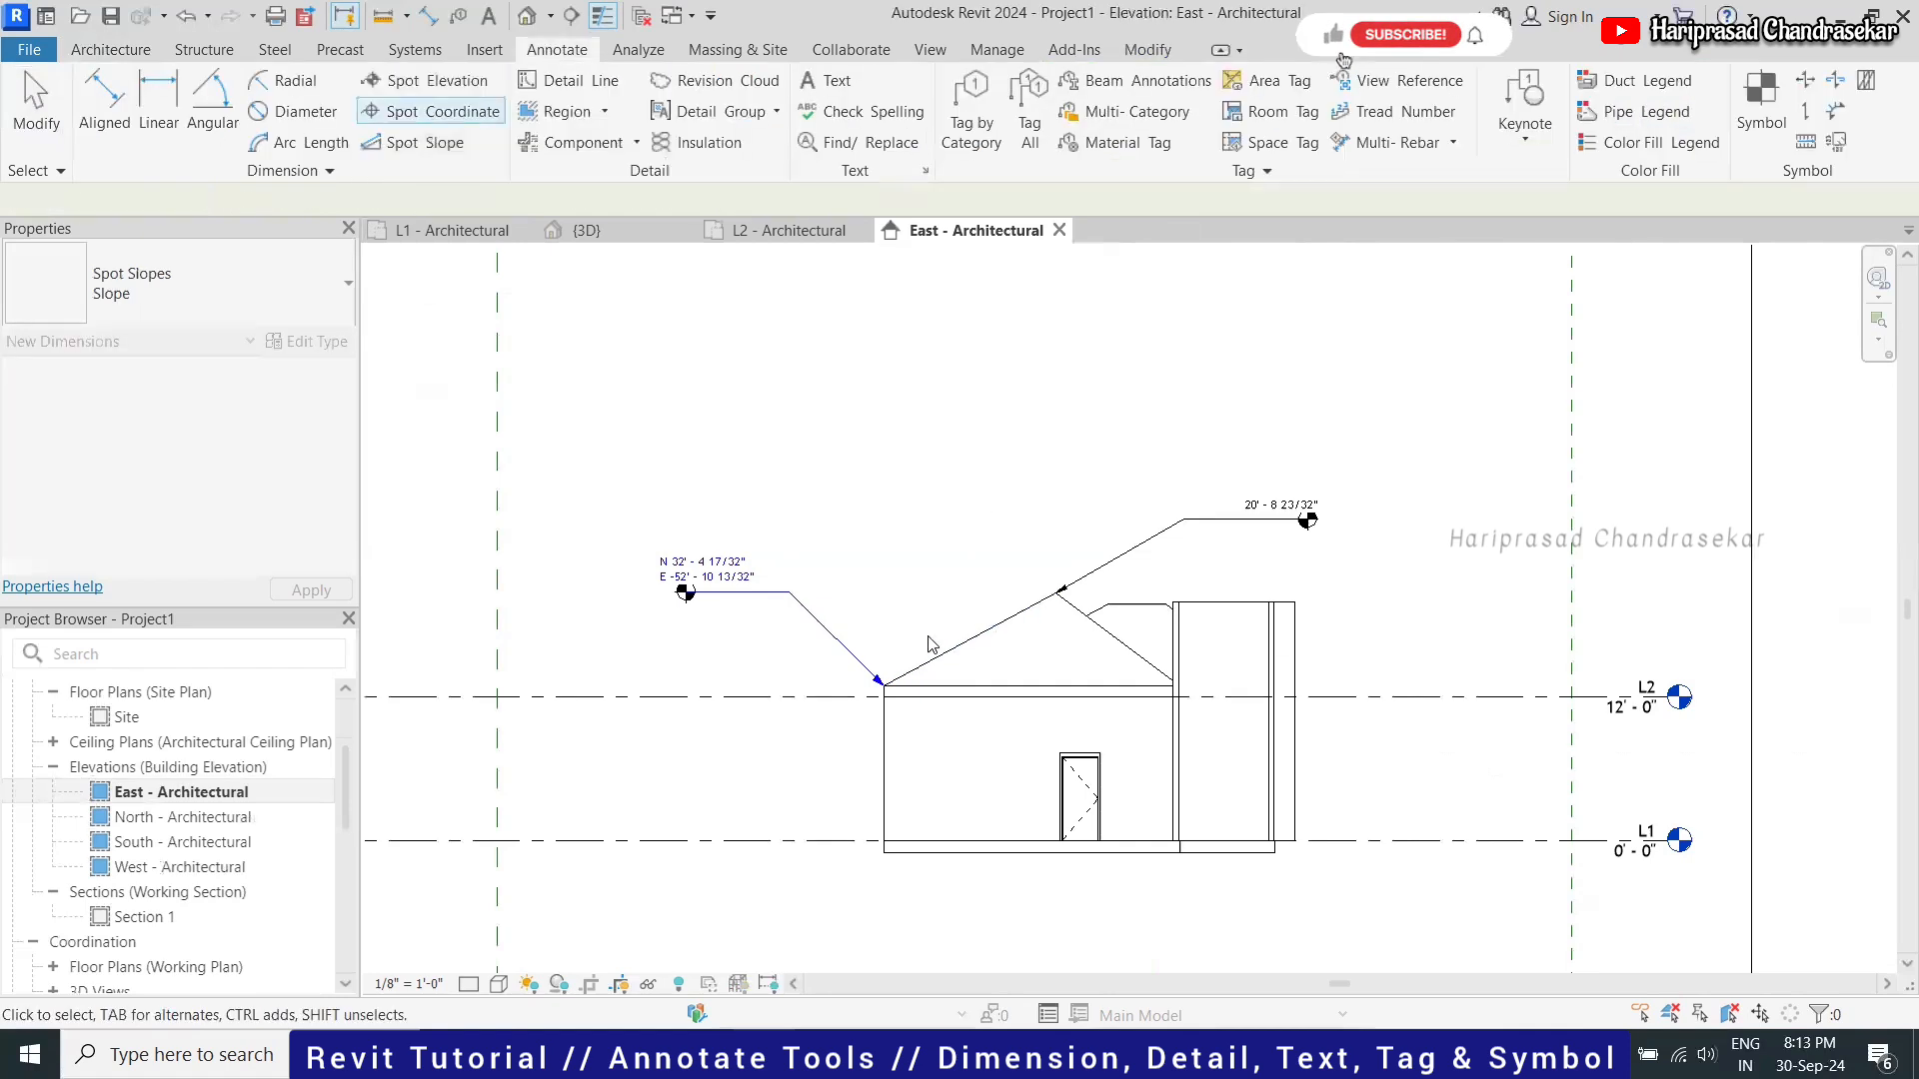
scroll(1009, 635, "up", 2)
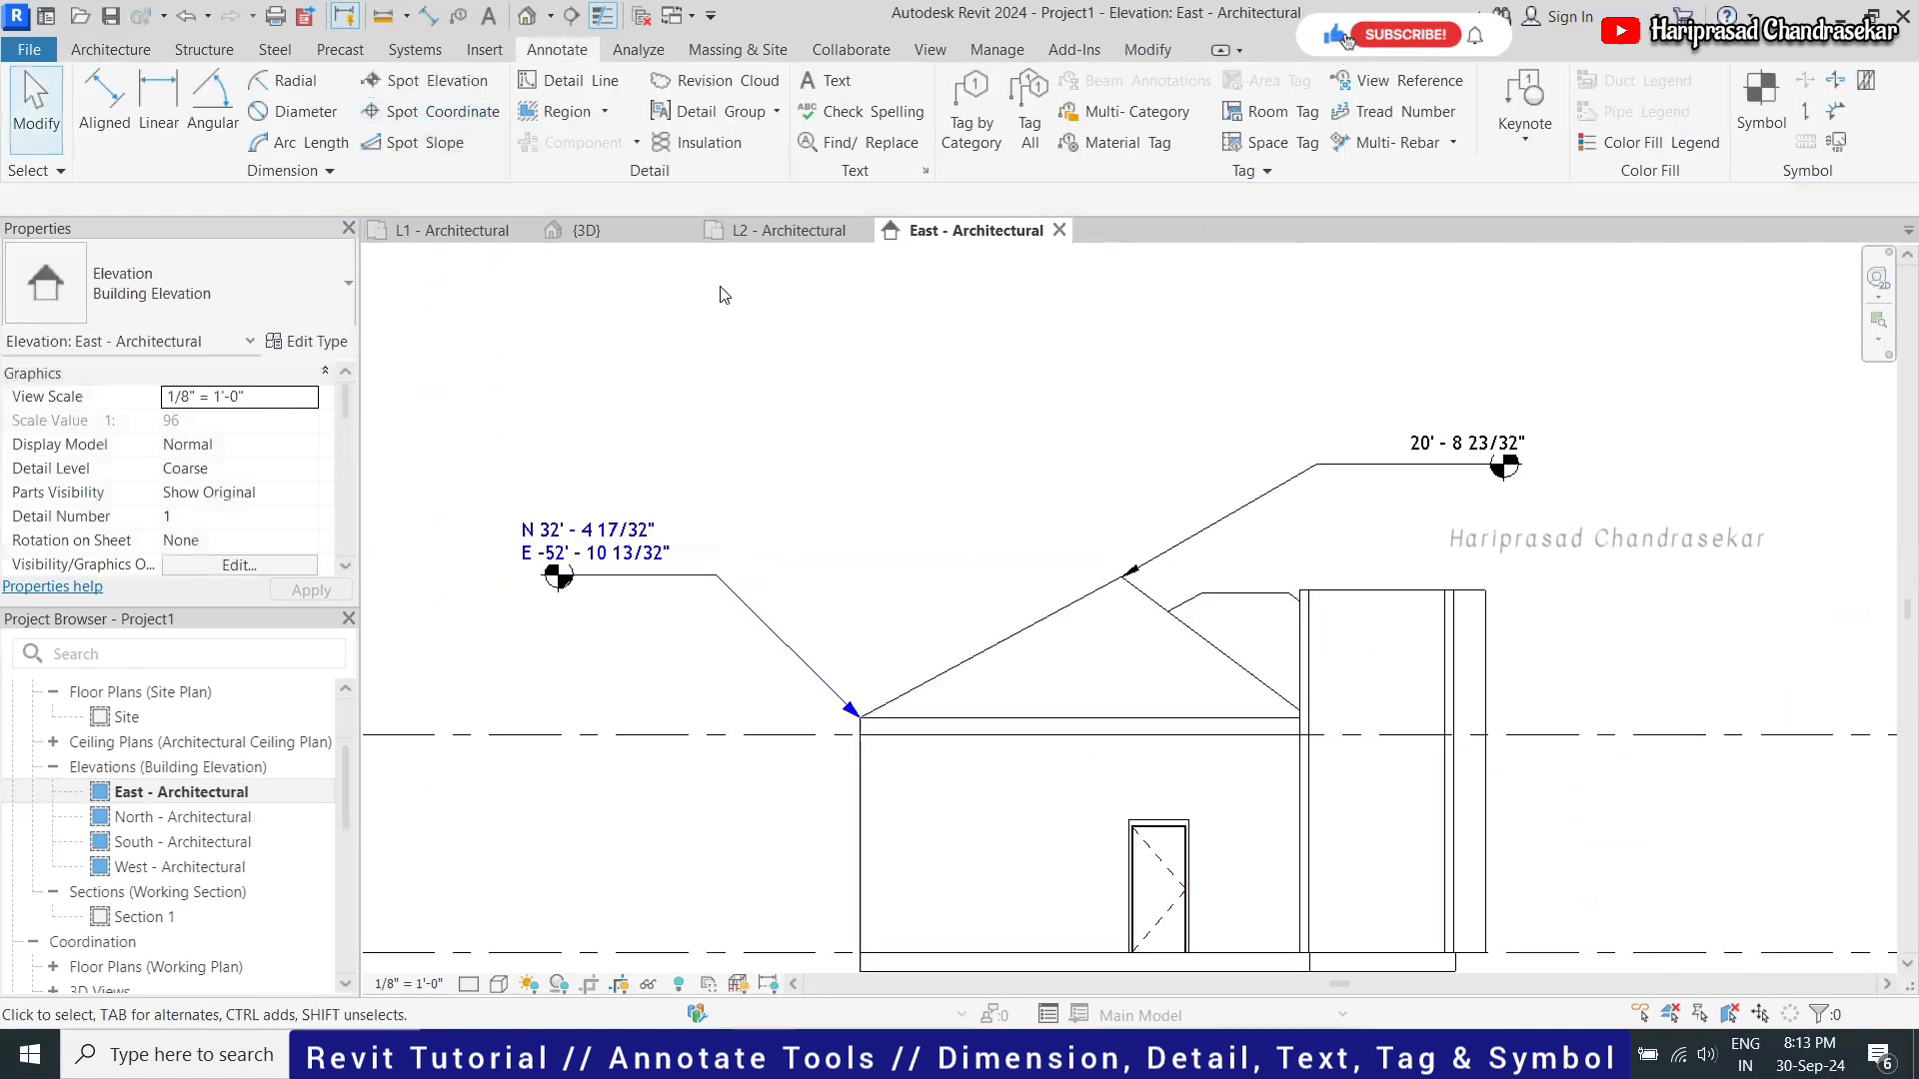
left_click(445, 128)
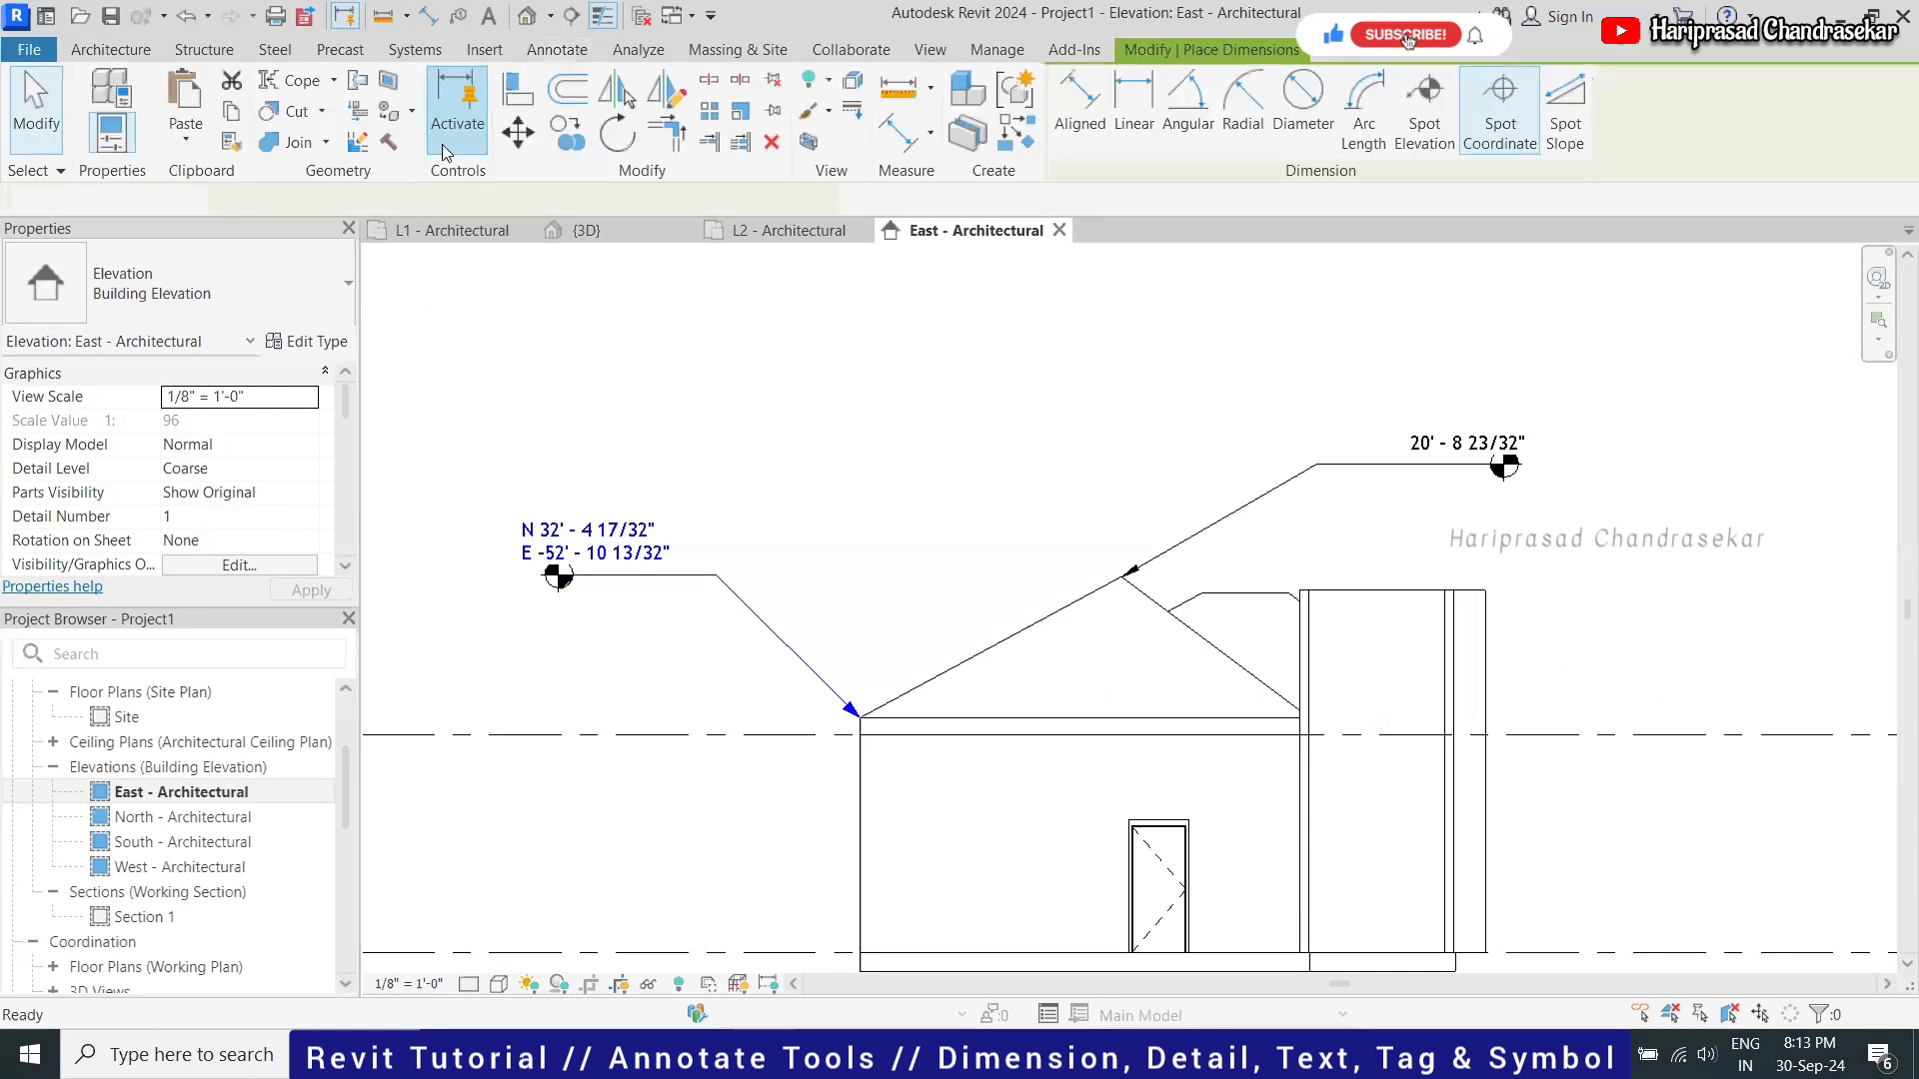
key("Escape")
Place a Slope type spot slope with arrow representation and 1/16" offset along the roof's long sloping edge in the elevation
left_click(436, 142)
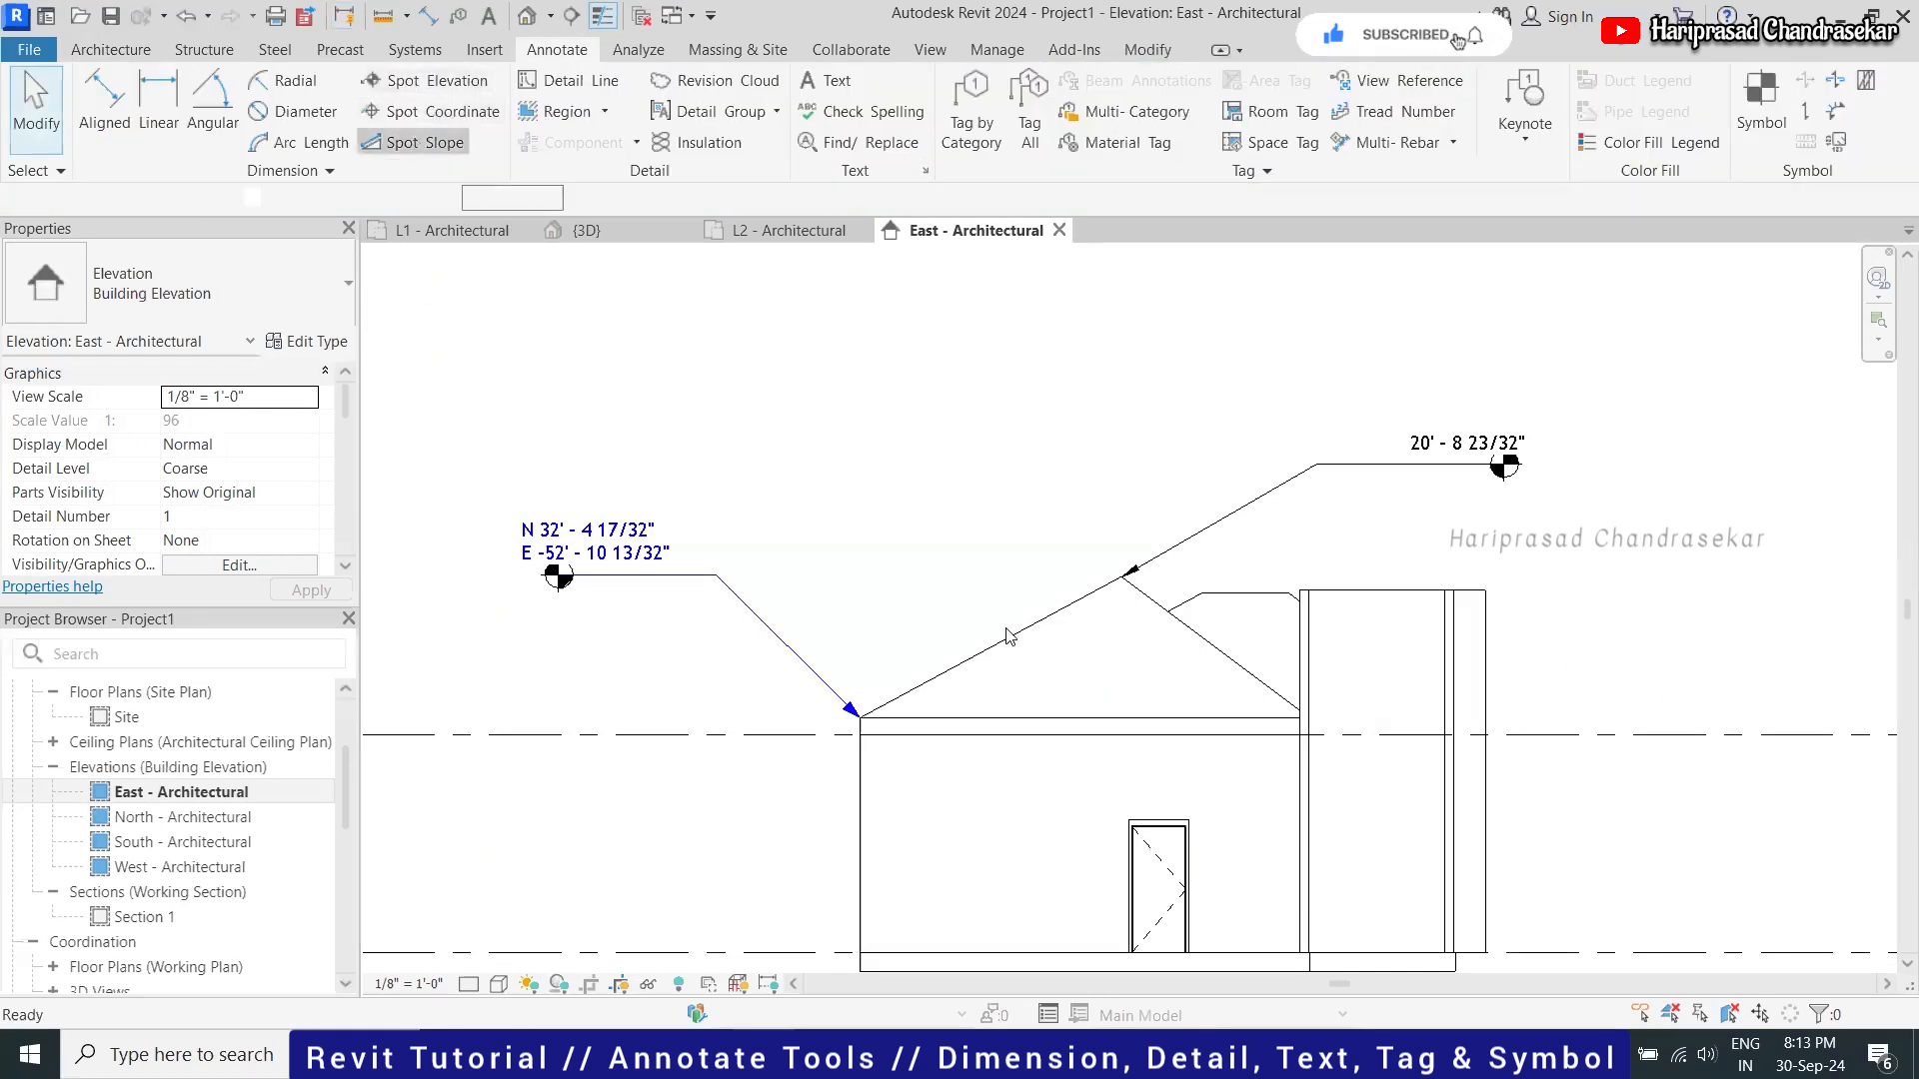
left_click(1071, 626)
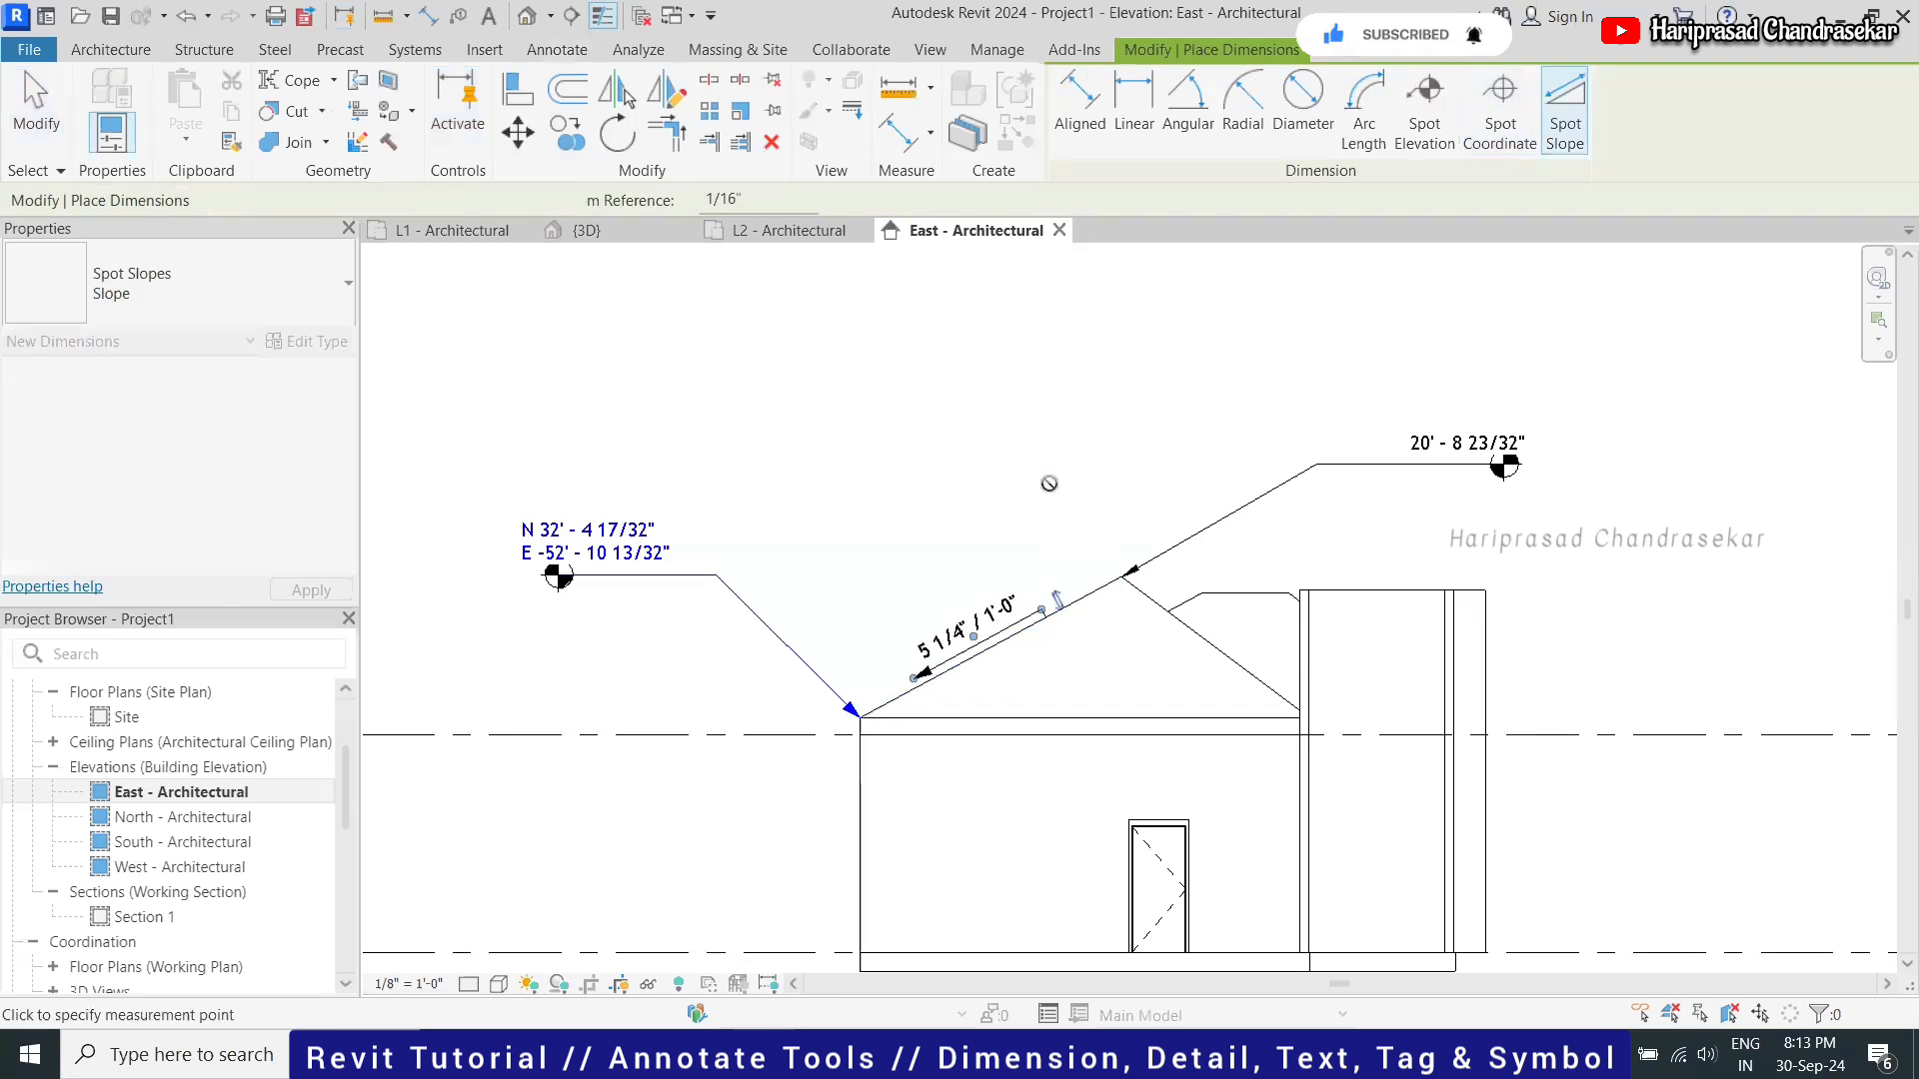
left_click(1057, 482)
key("Escape")
key("Escape")
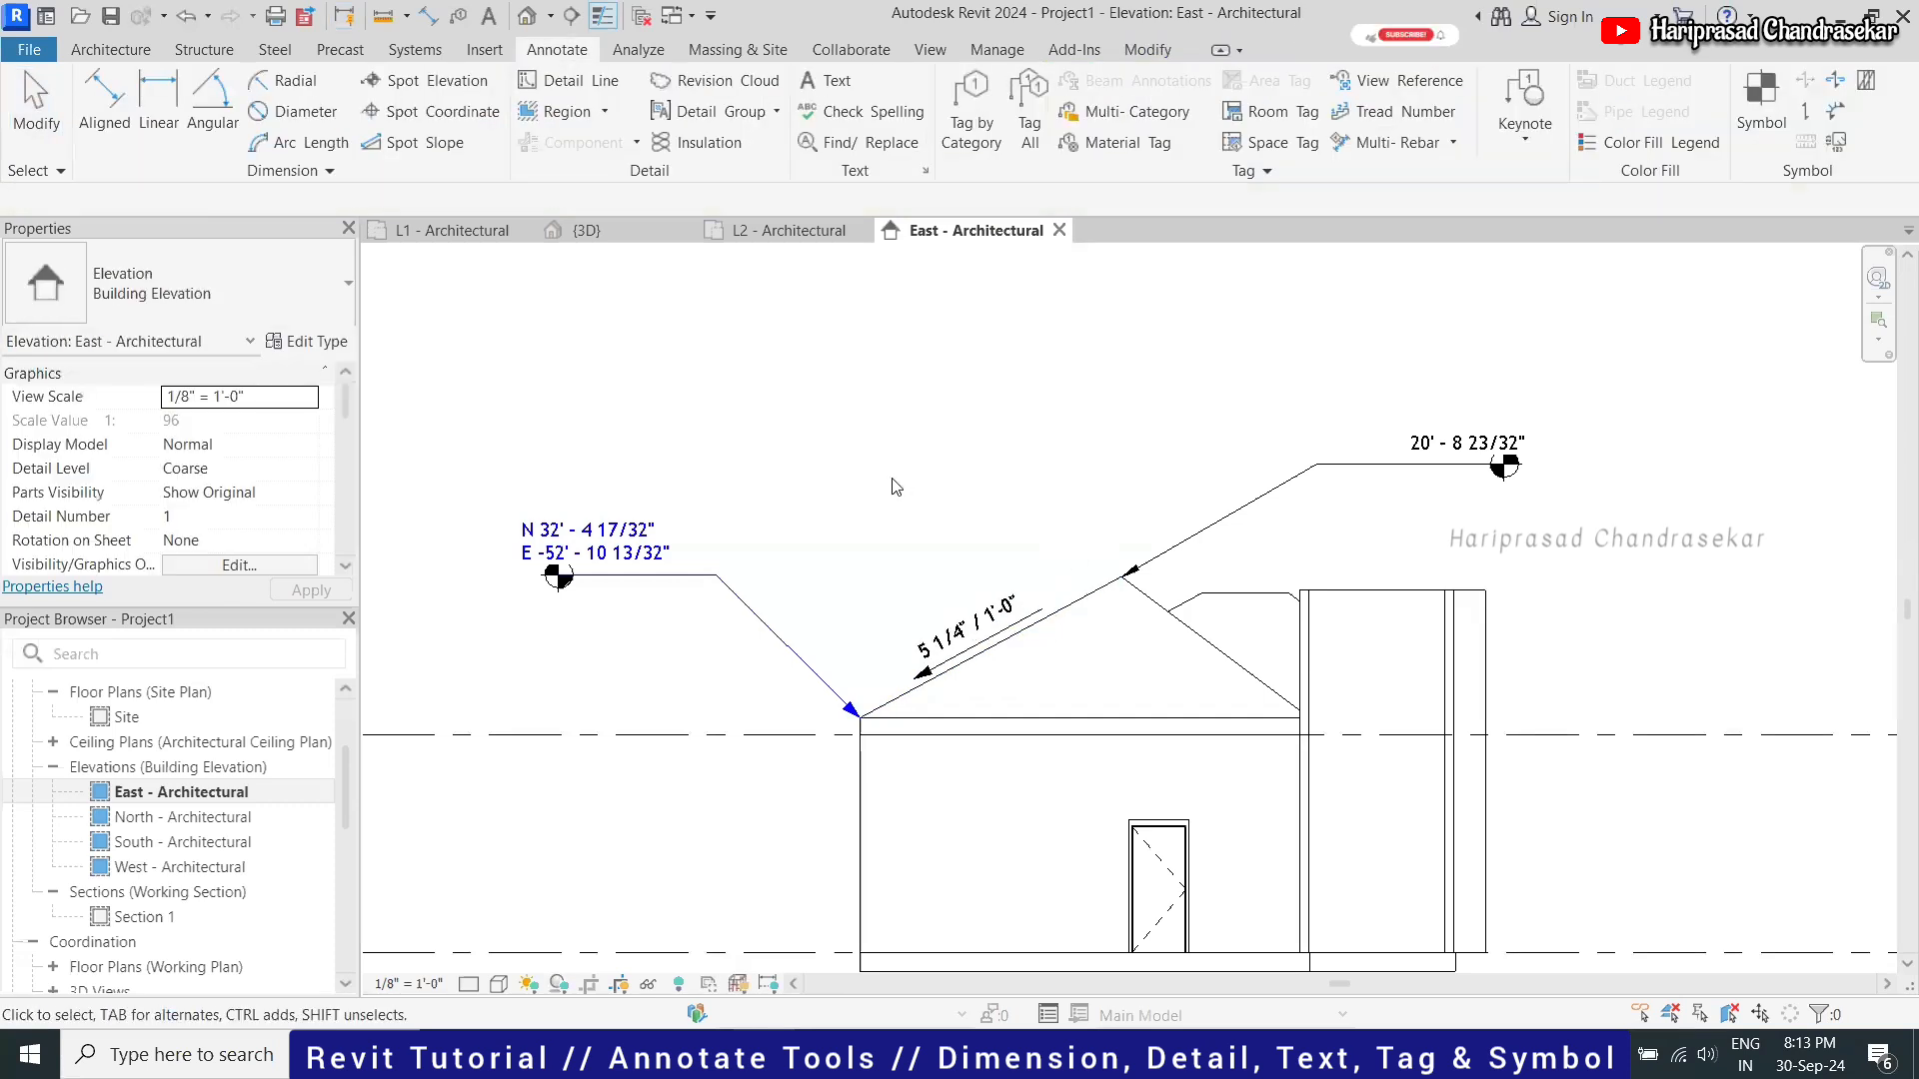
scroll(895, 483, "down", 1)
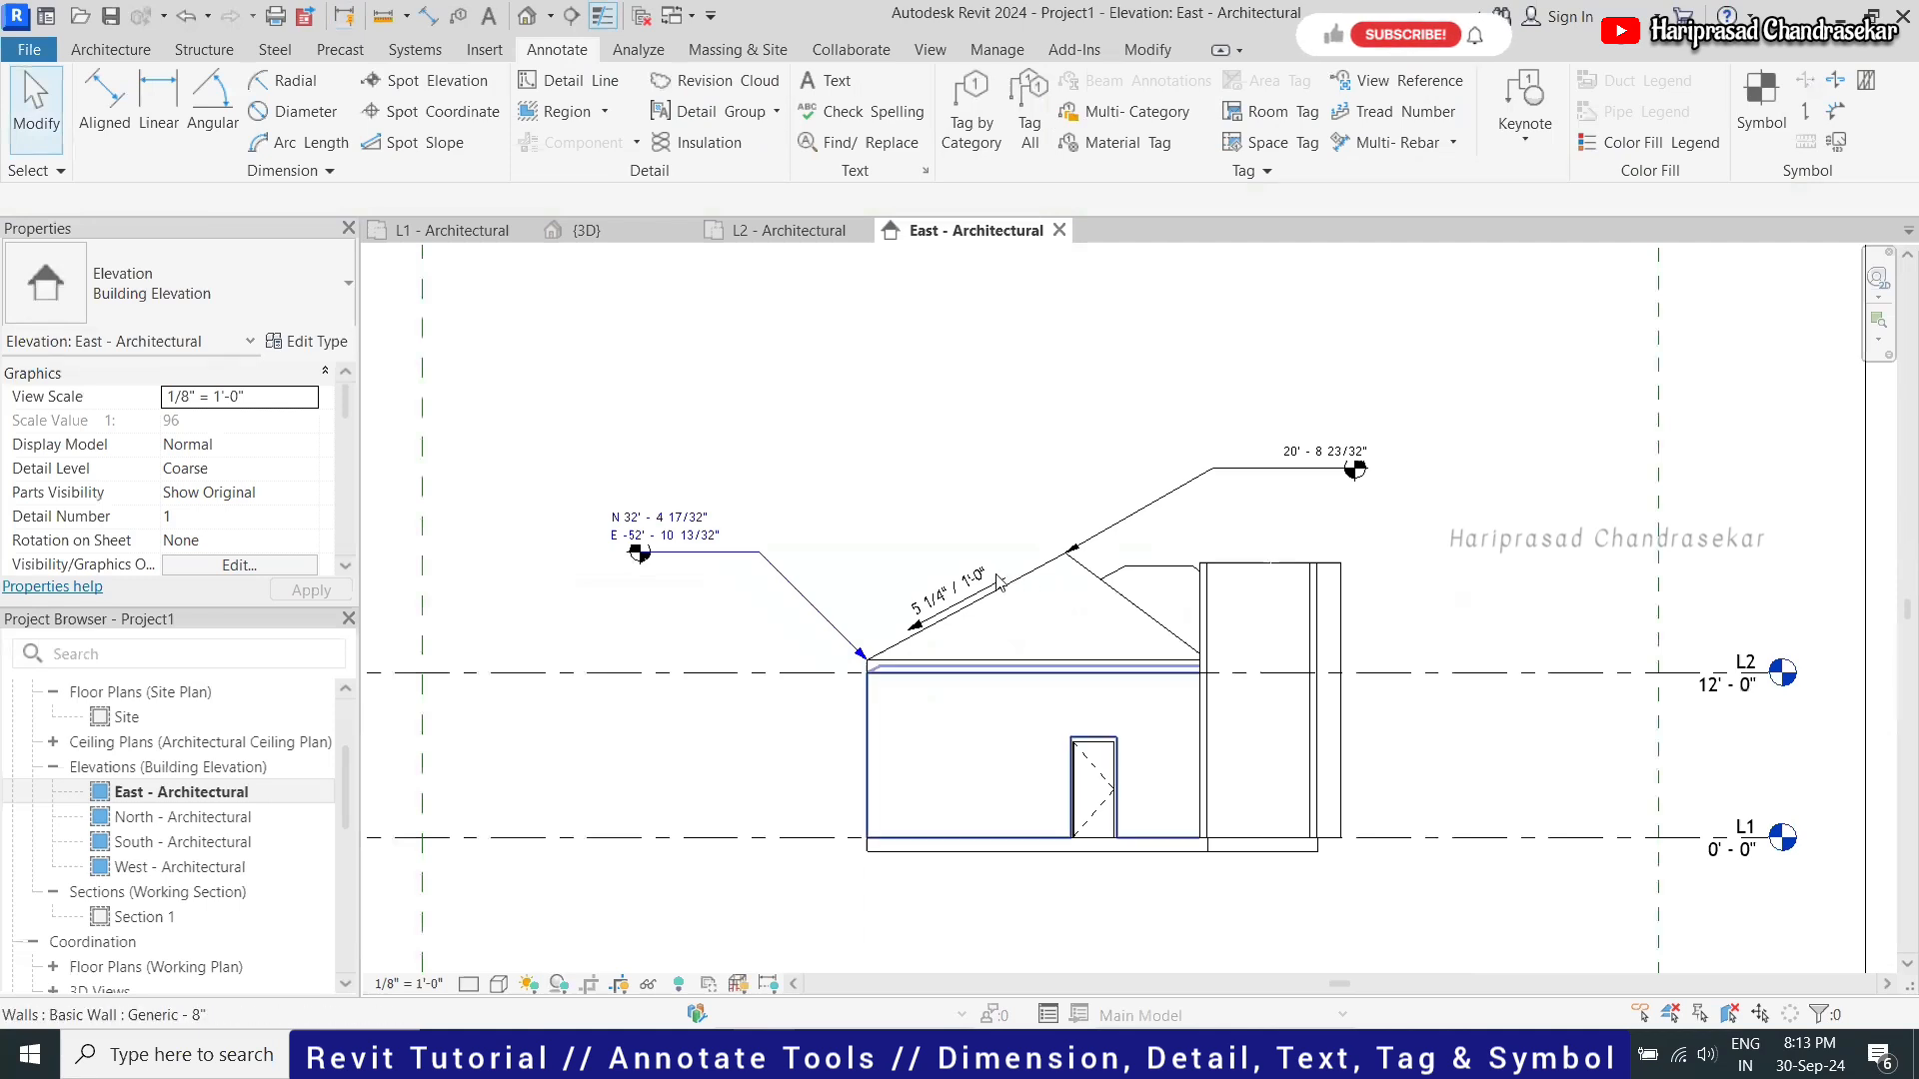
Set the primary units format of the roof's spot slope type to 1 : Ratio
scroll(991, 569, "up", 1)
scroll(1053, 440, "down", 1)
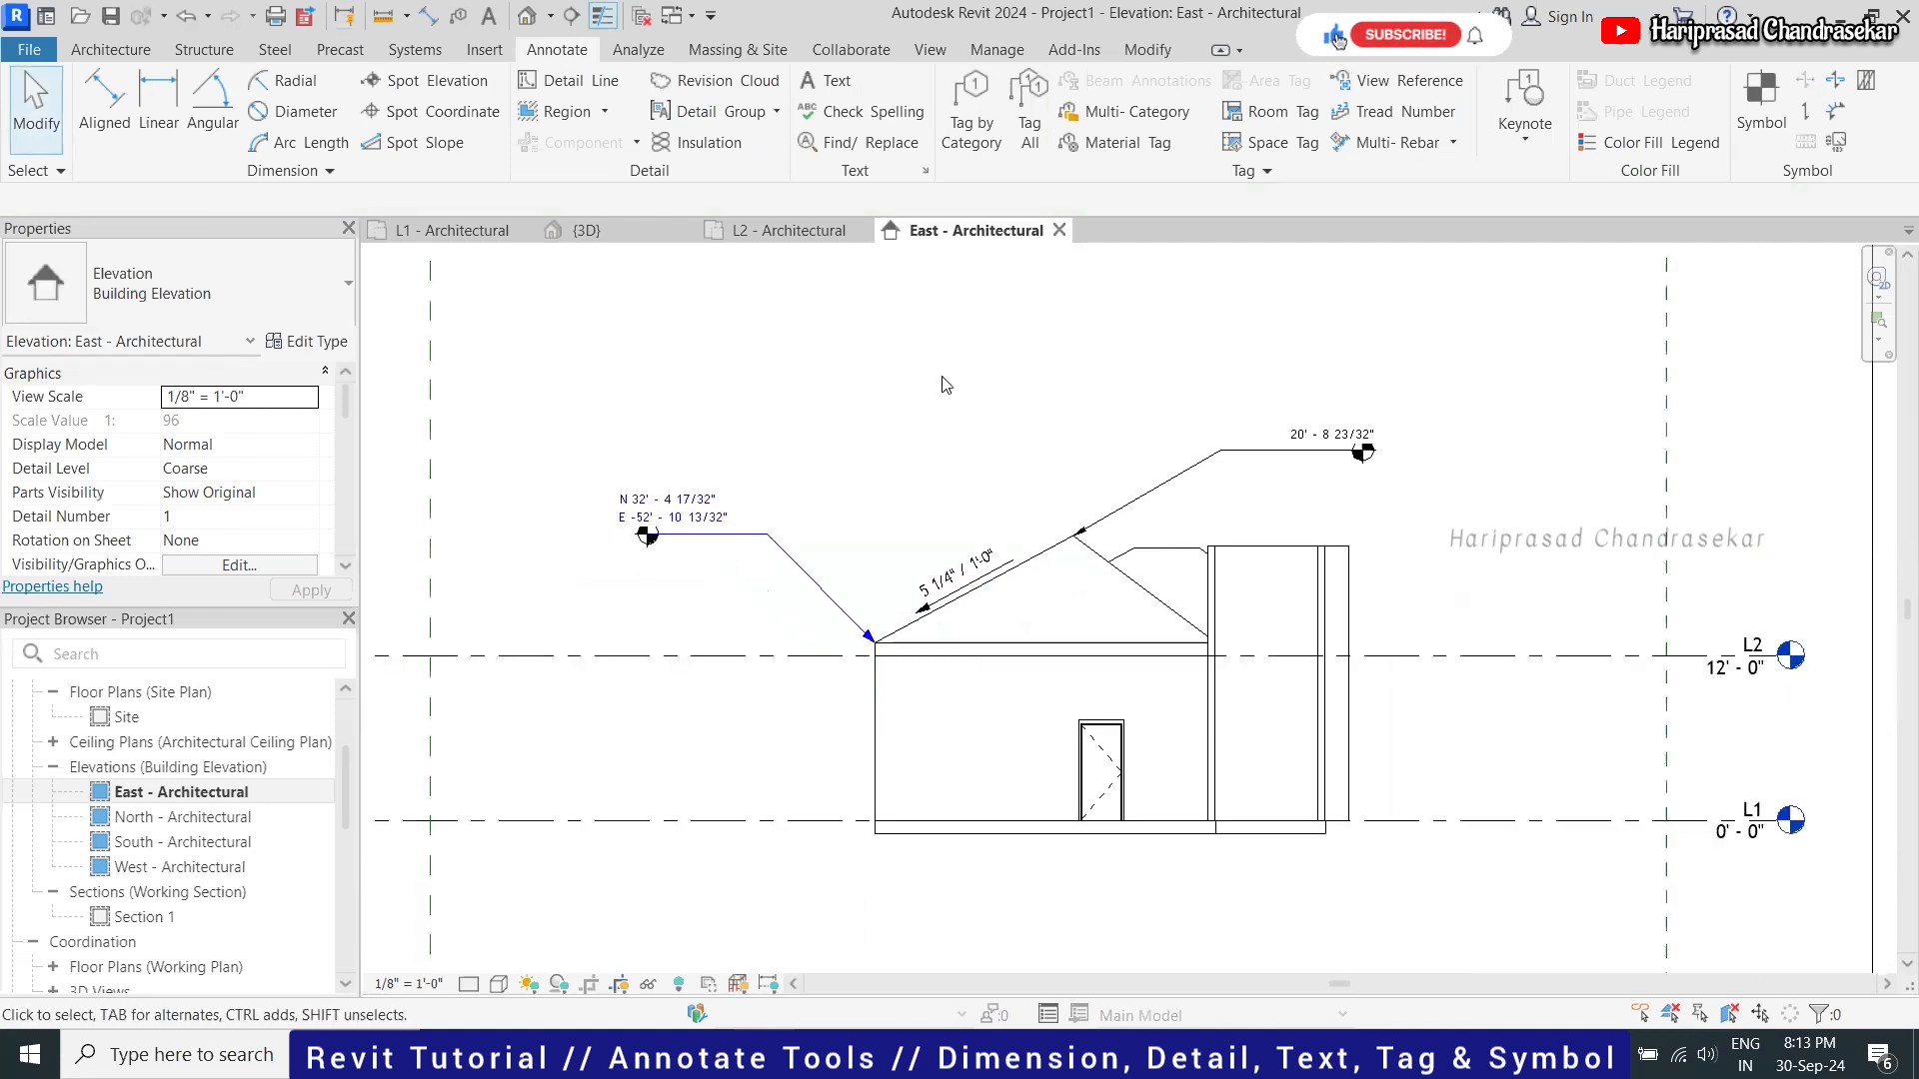
scroll(944, 385, "up", 1)
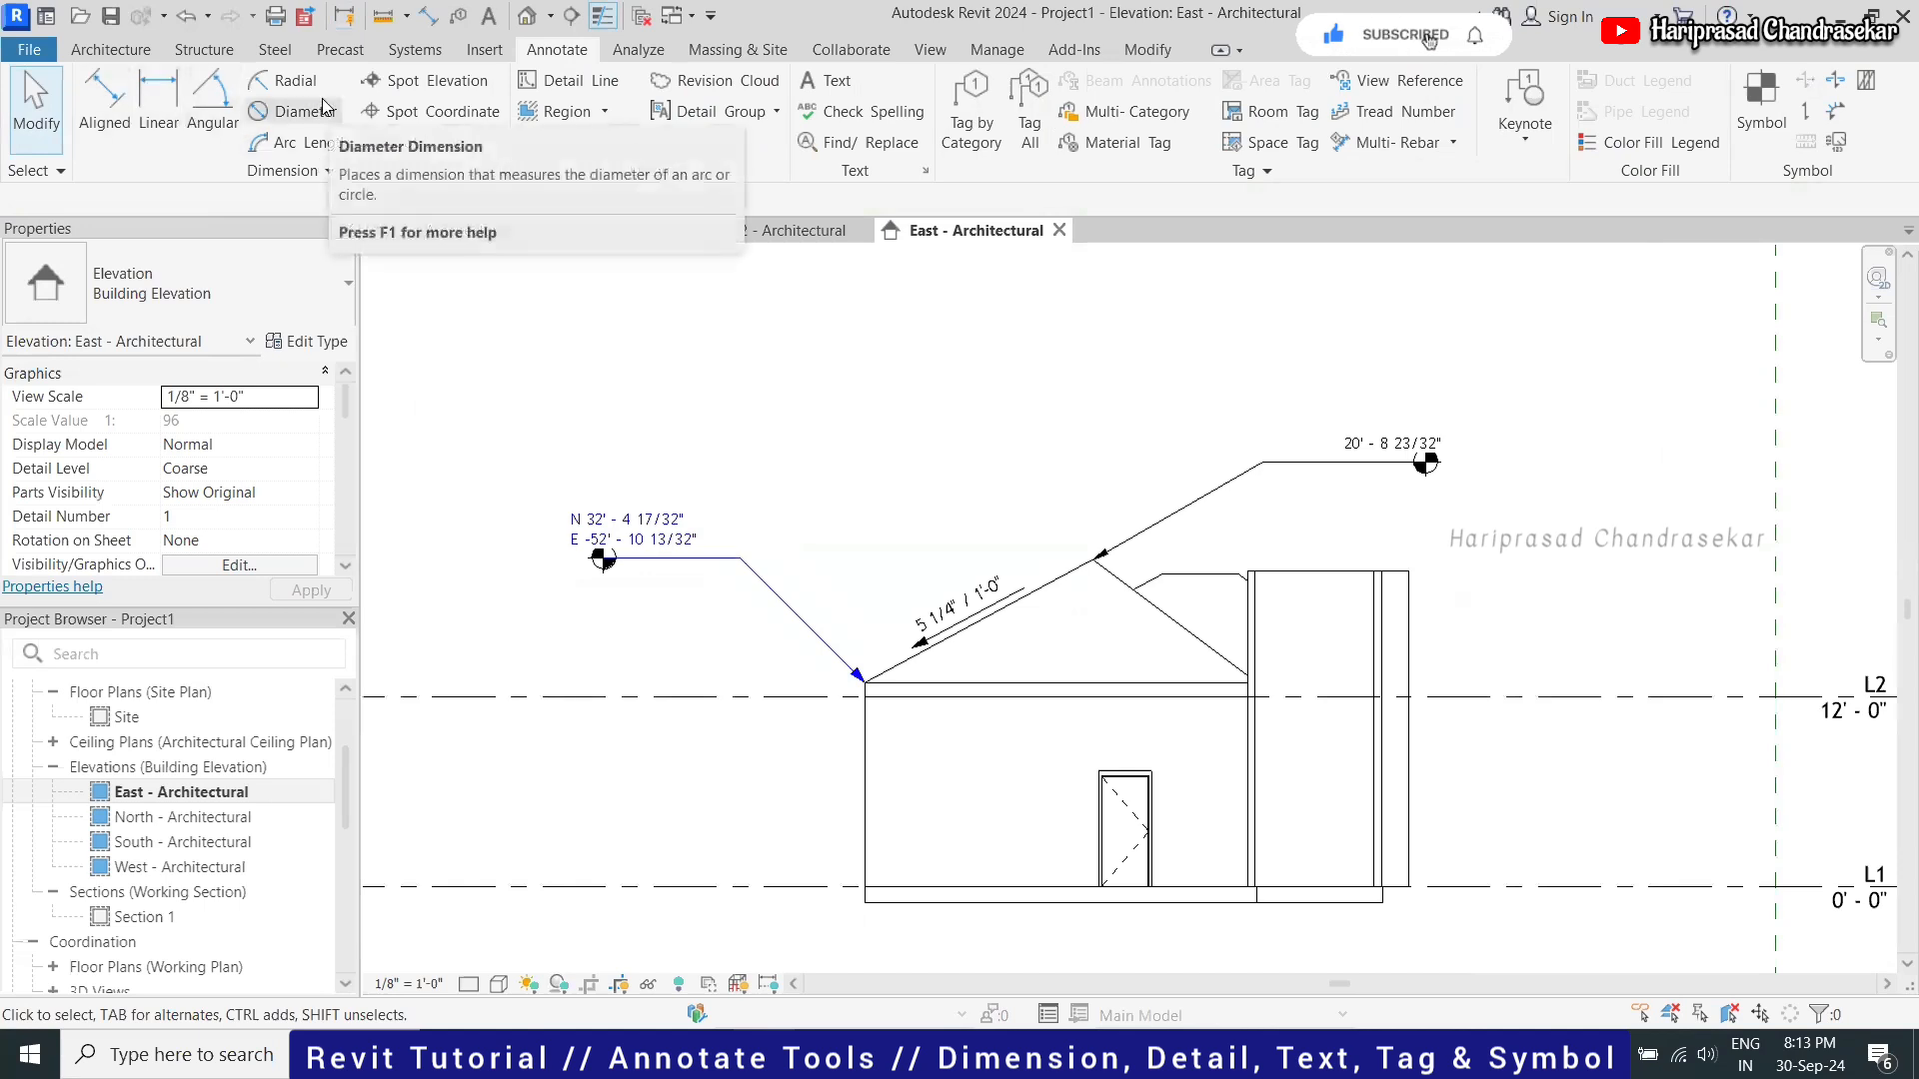
scroll(935, 620, "up", 2)
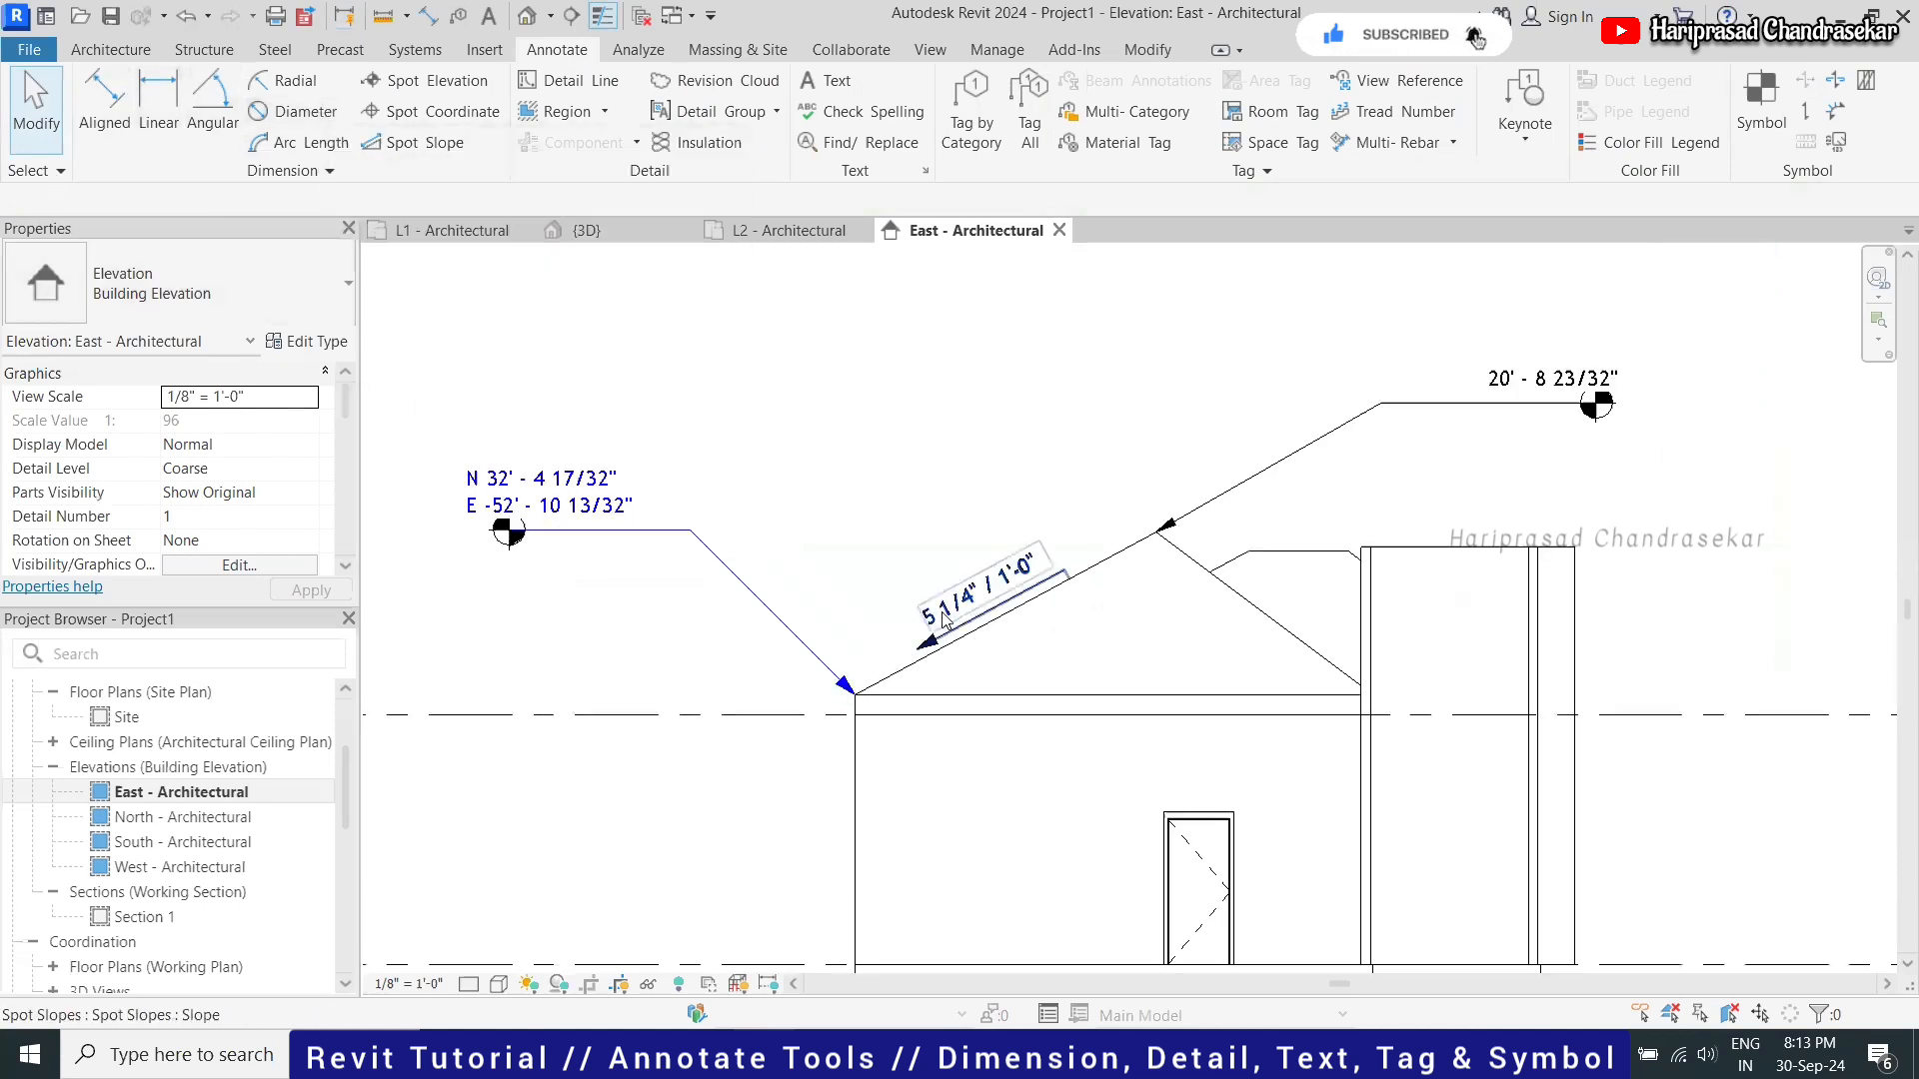
left_click(419, 483)
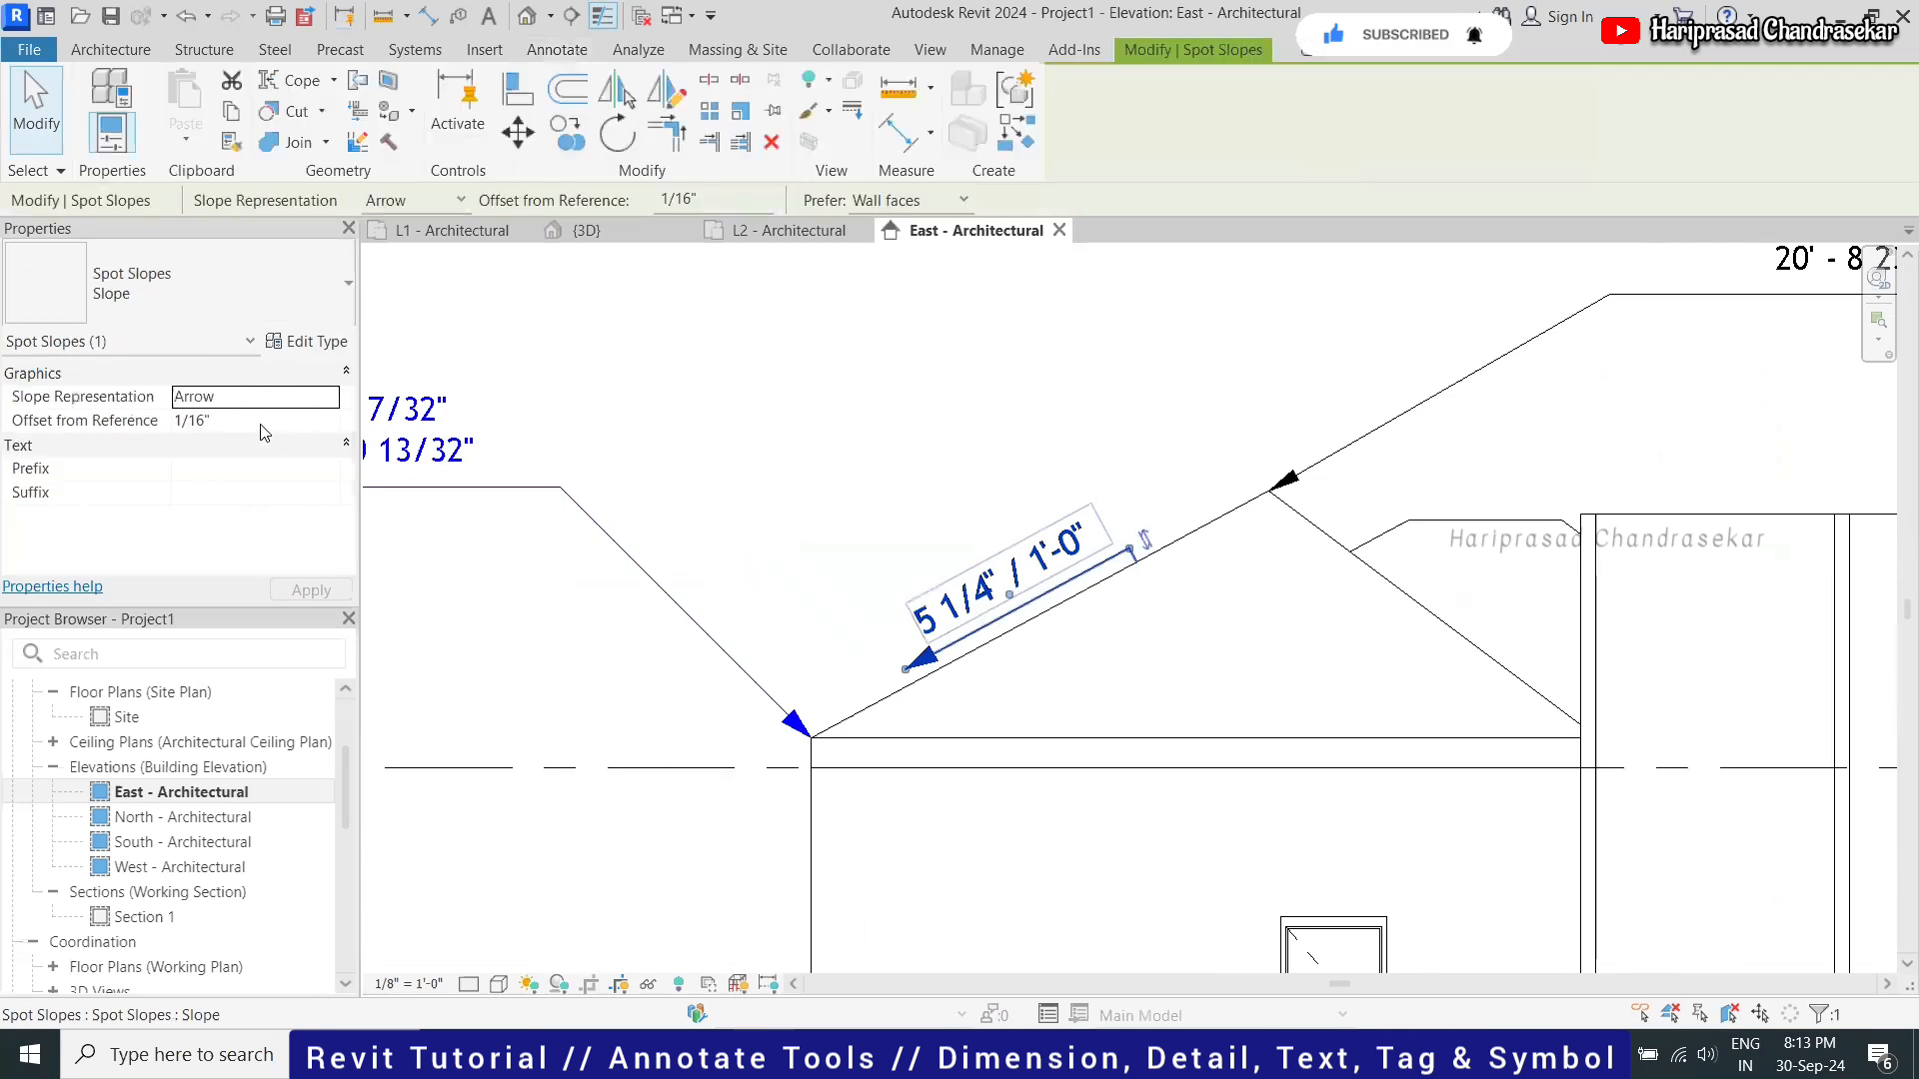
left_click(345, 350)
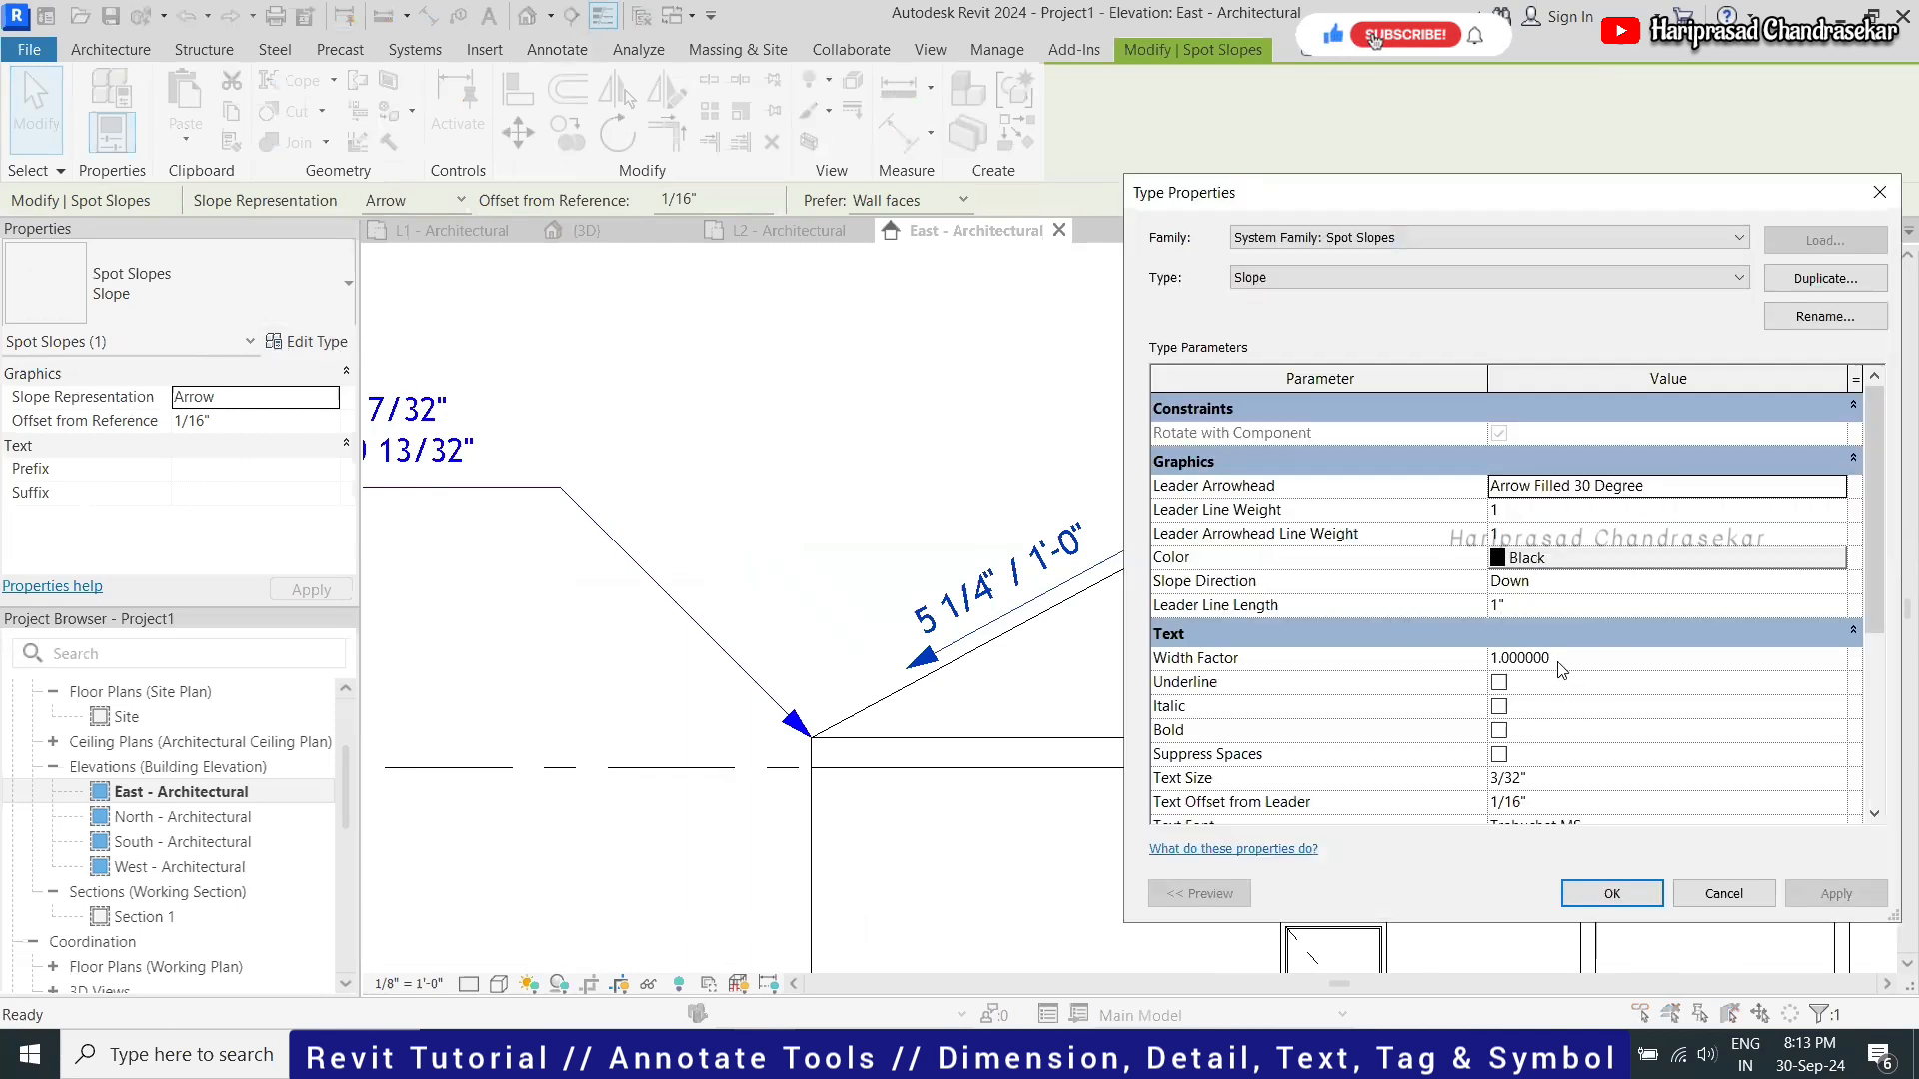
scroll(1602, 591, "down", 3)
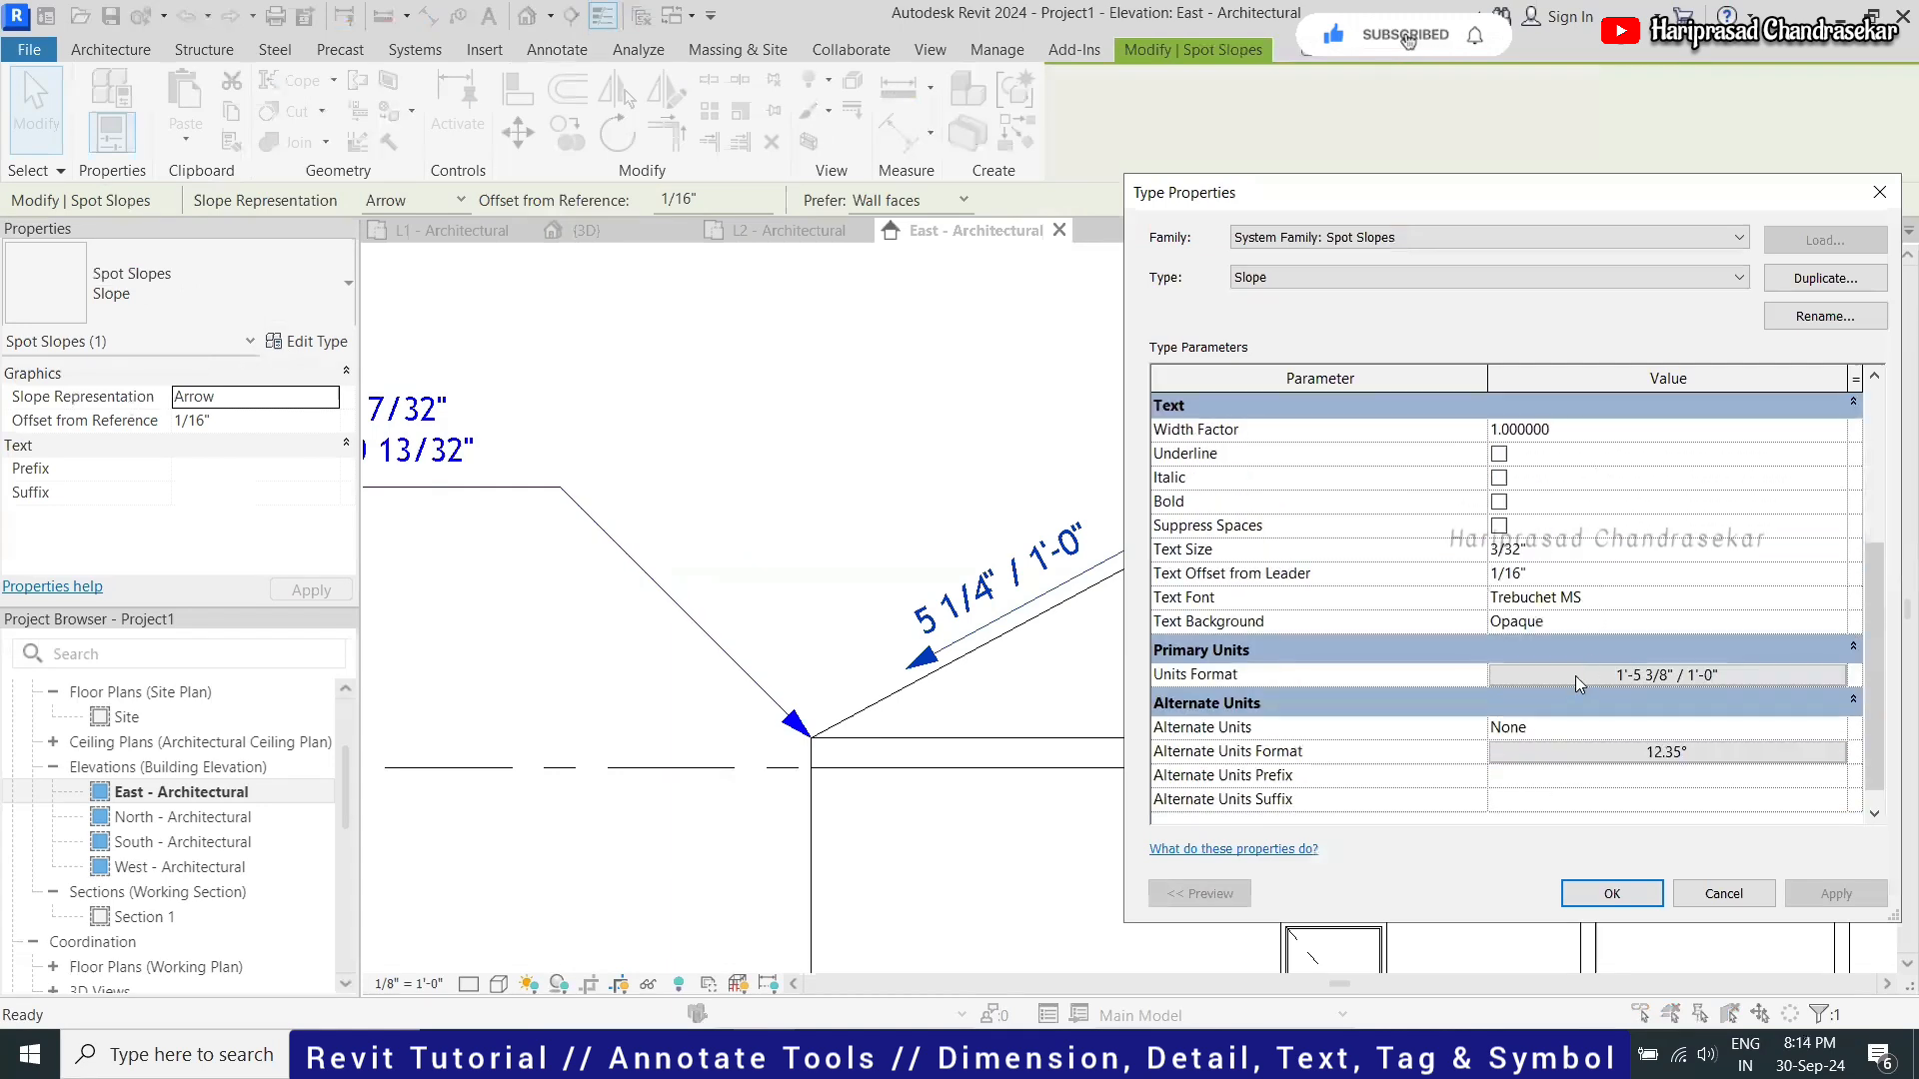
left_click(1574, 678)
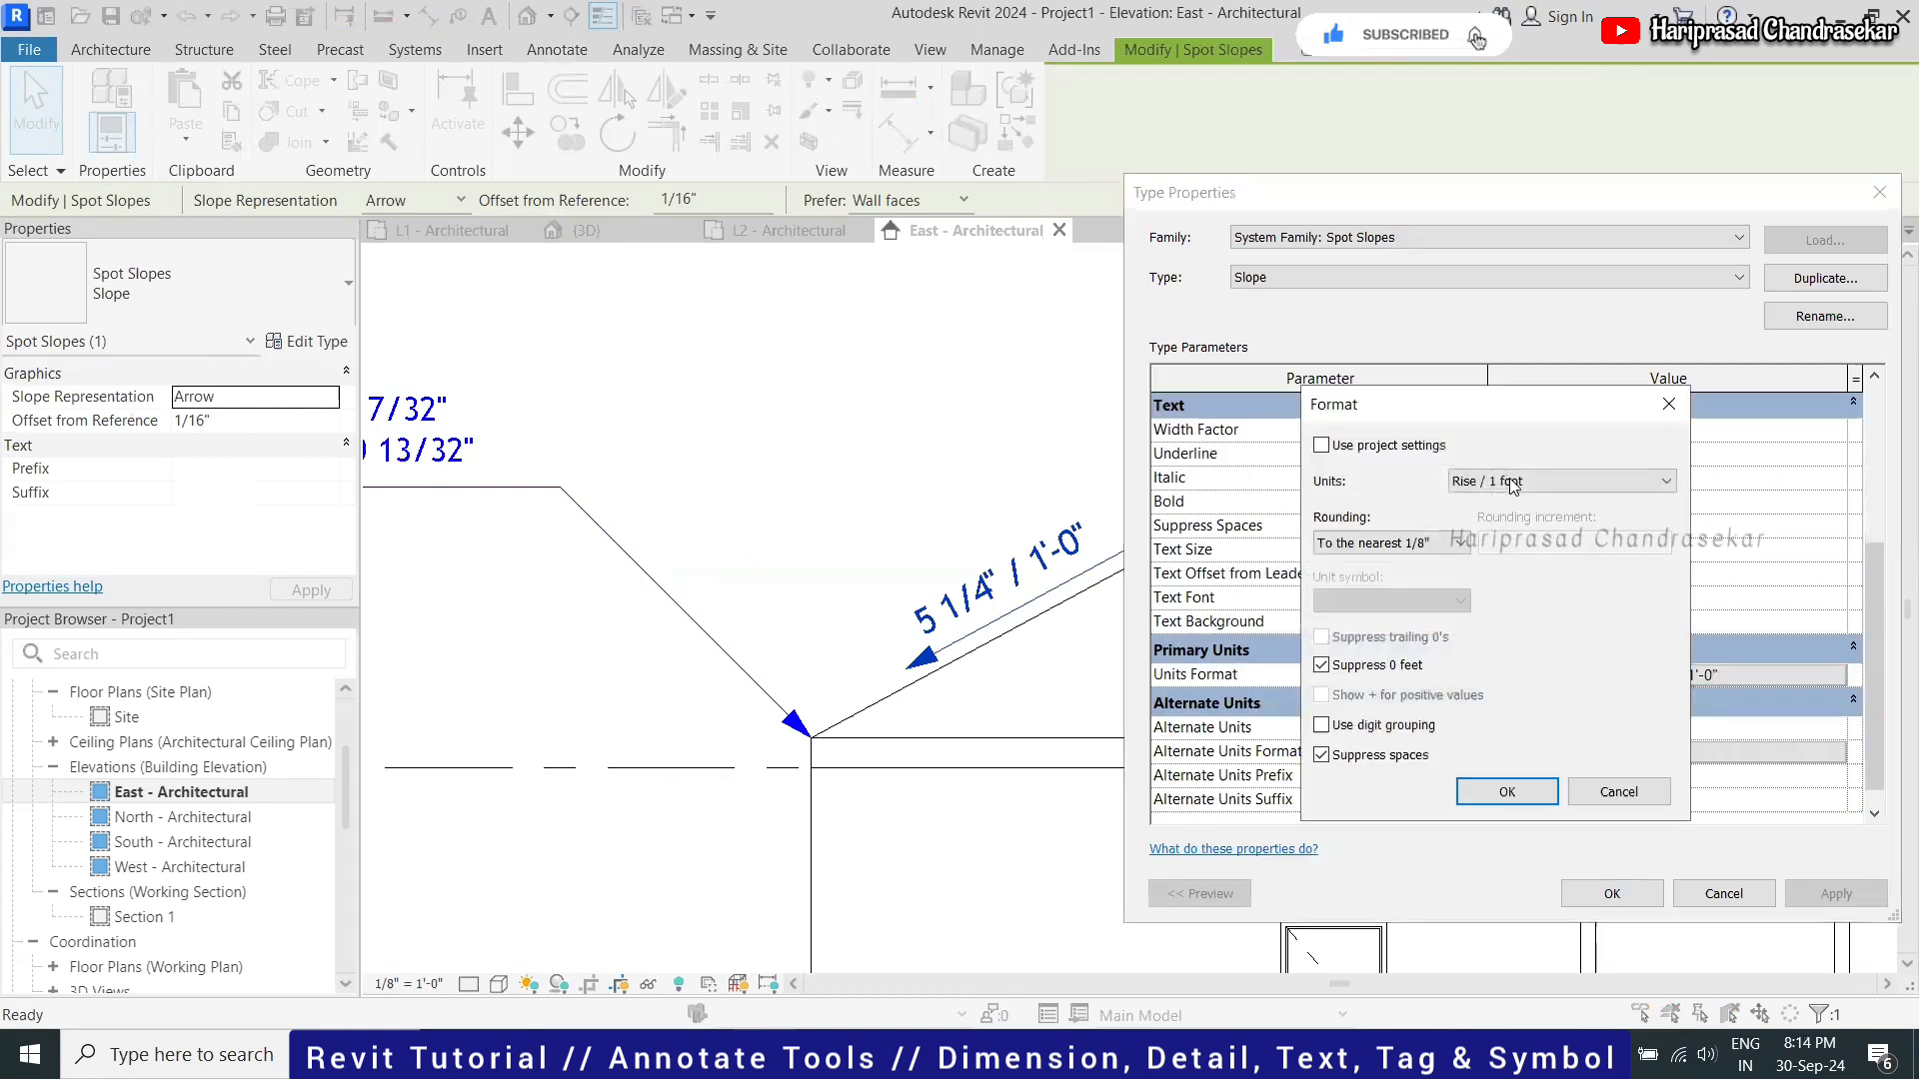
left_click(1526, 479)
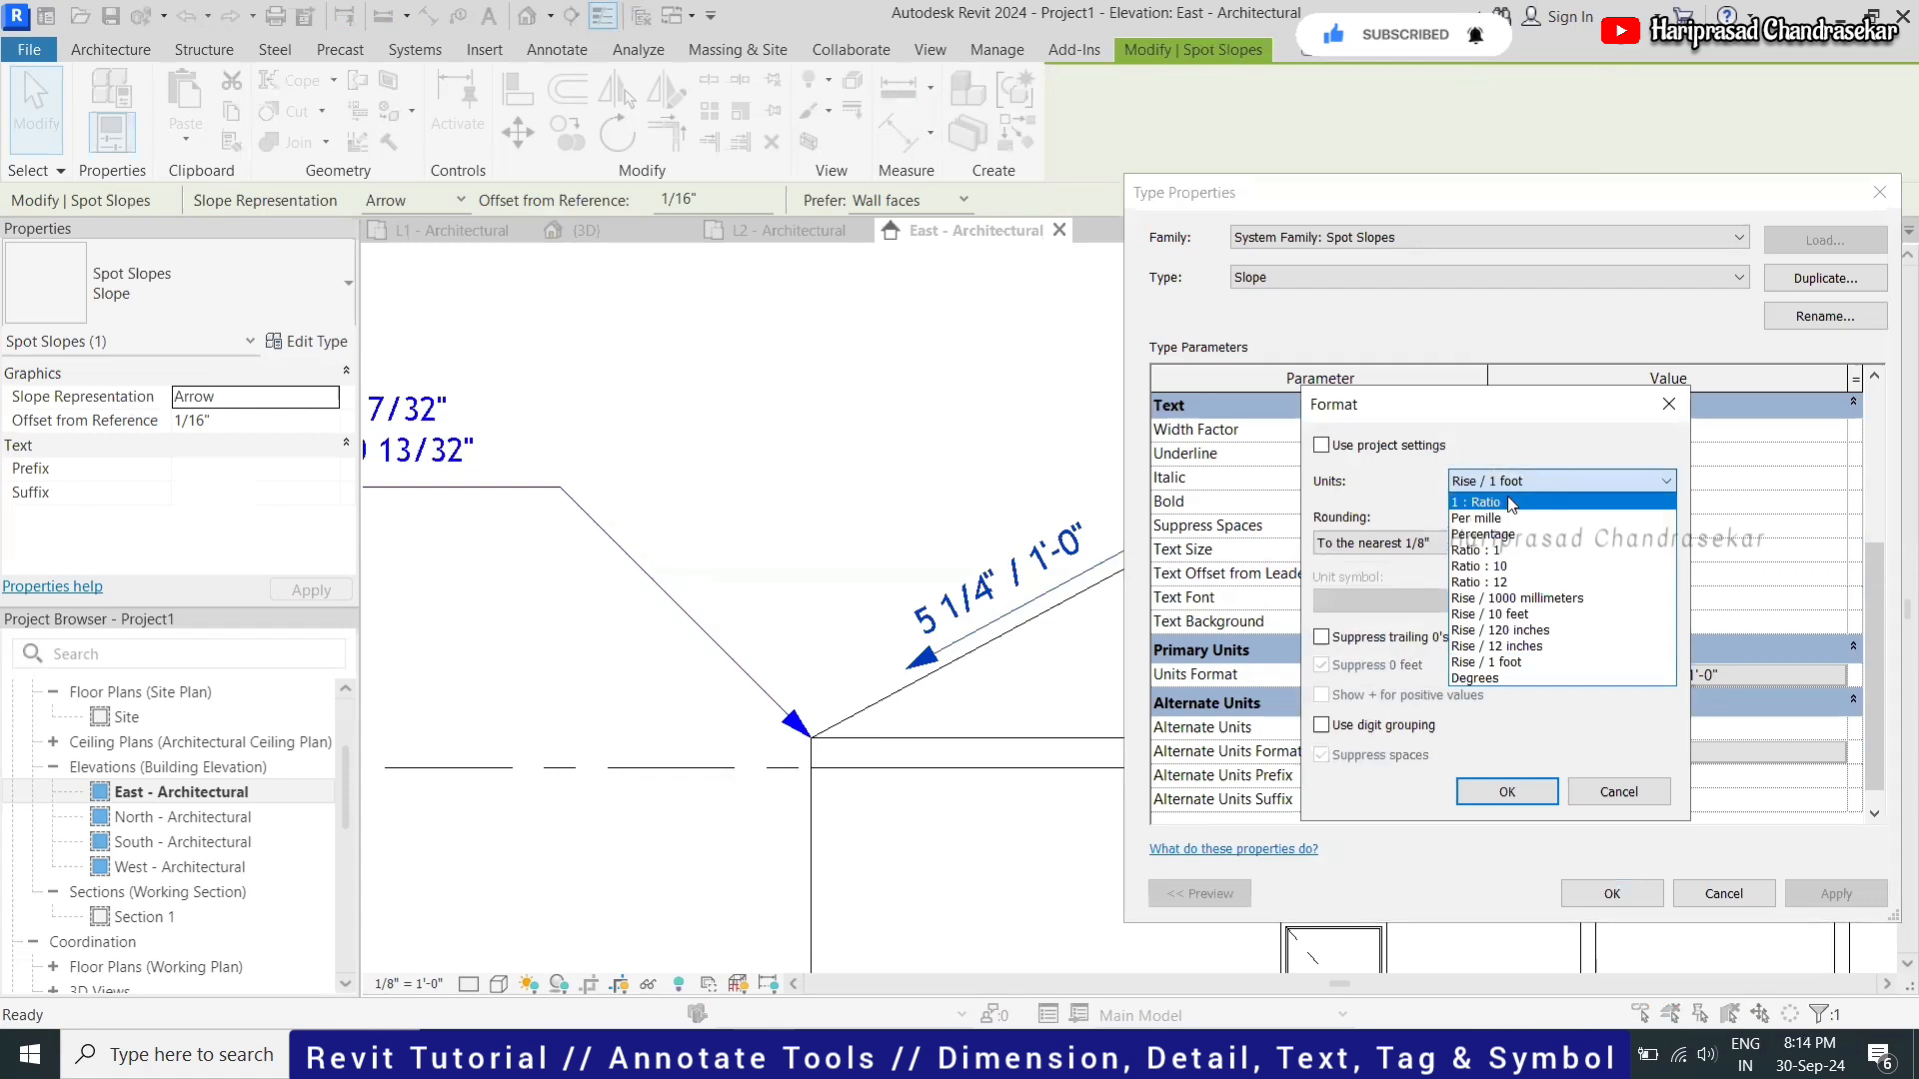
left_click(1511, 503)
left_click(1519, 795)
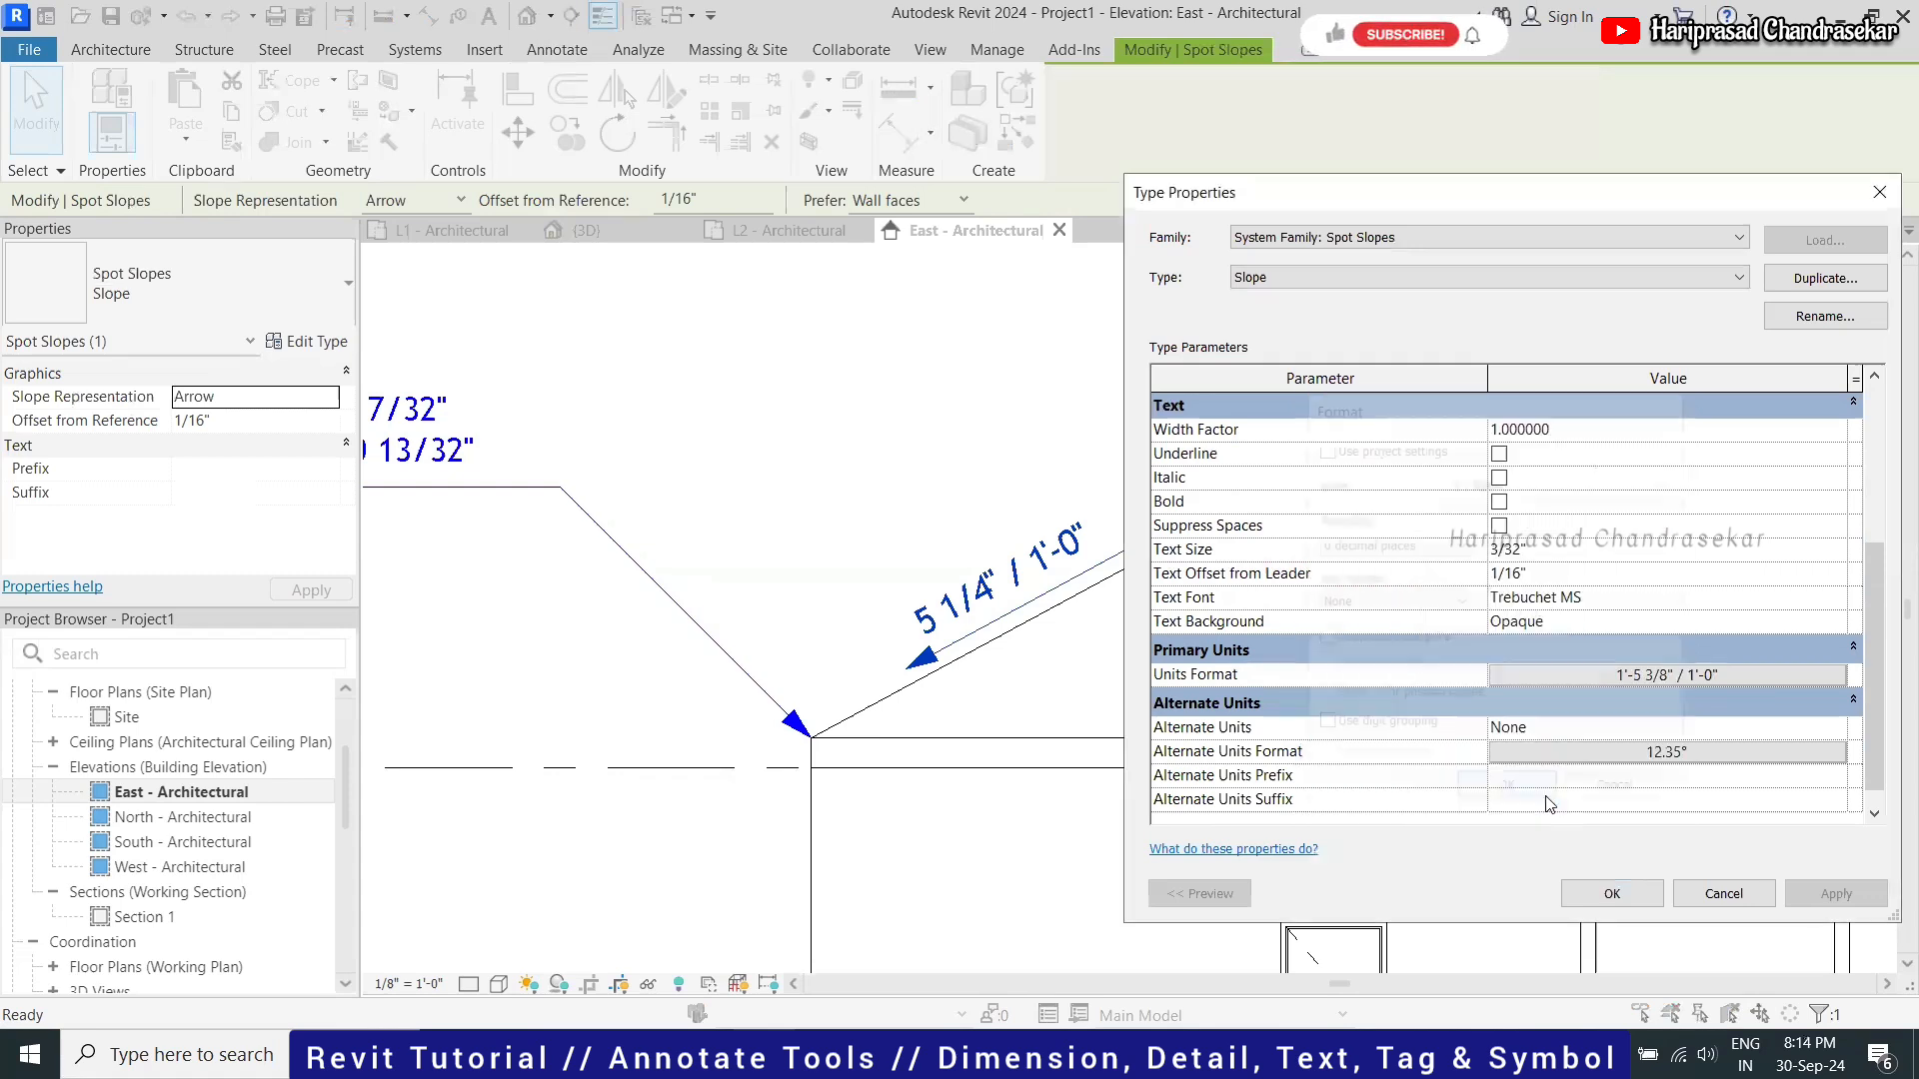
left_click(1721, 893)
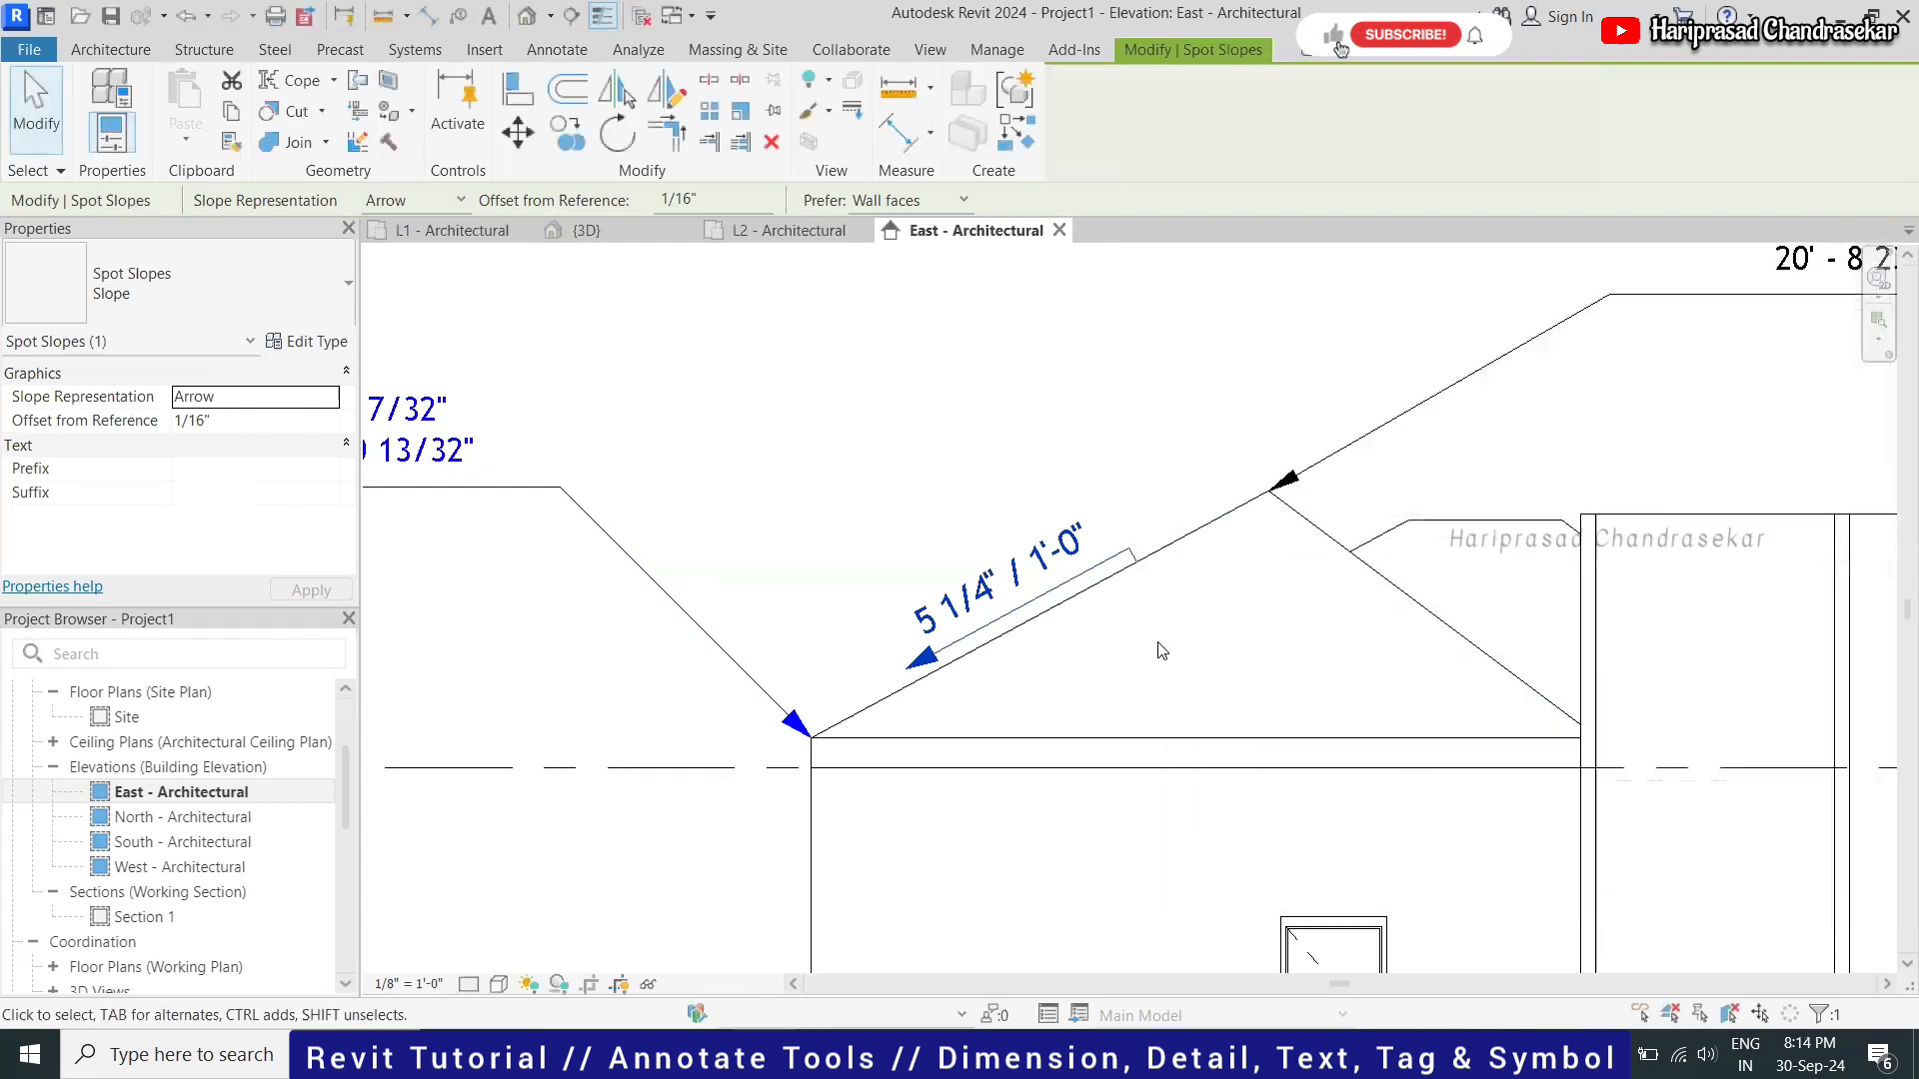
Change the spot slope type's primary units format to Ratio : 1
left_click(317, 342)
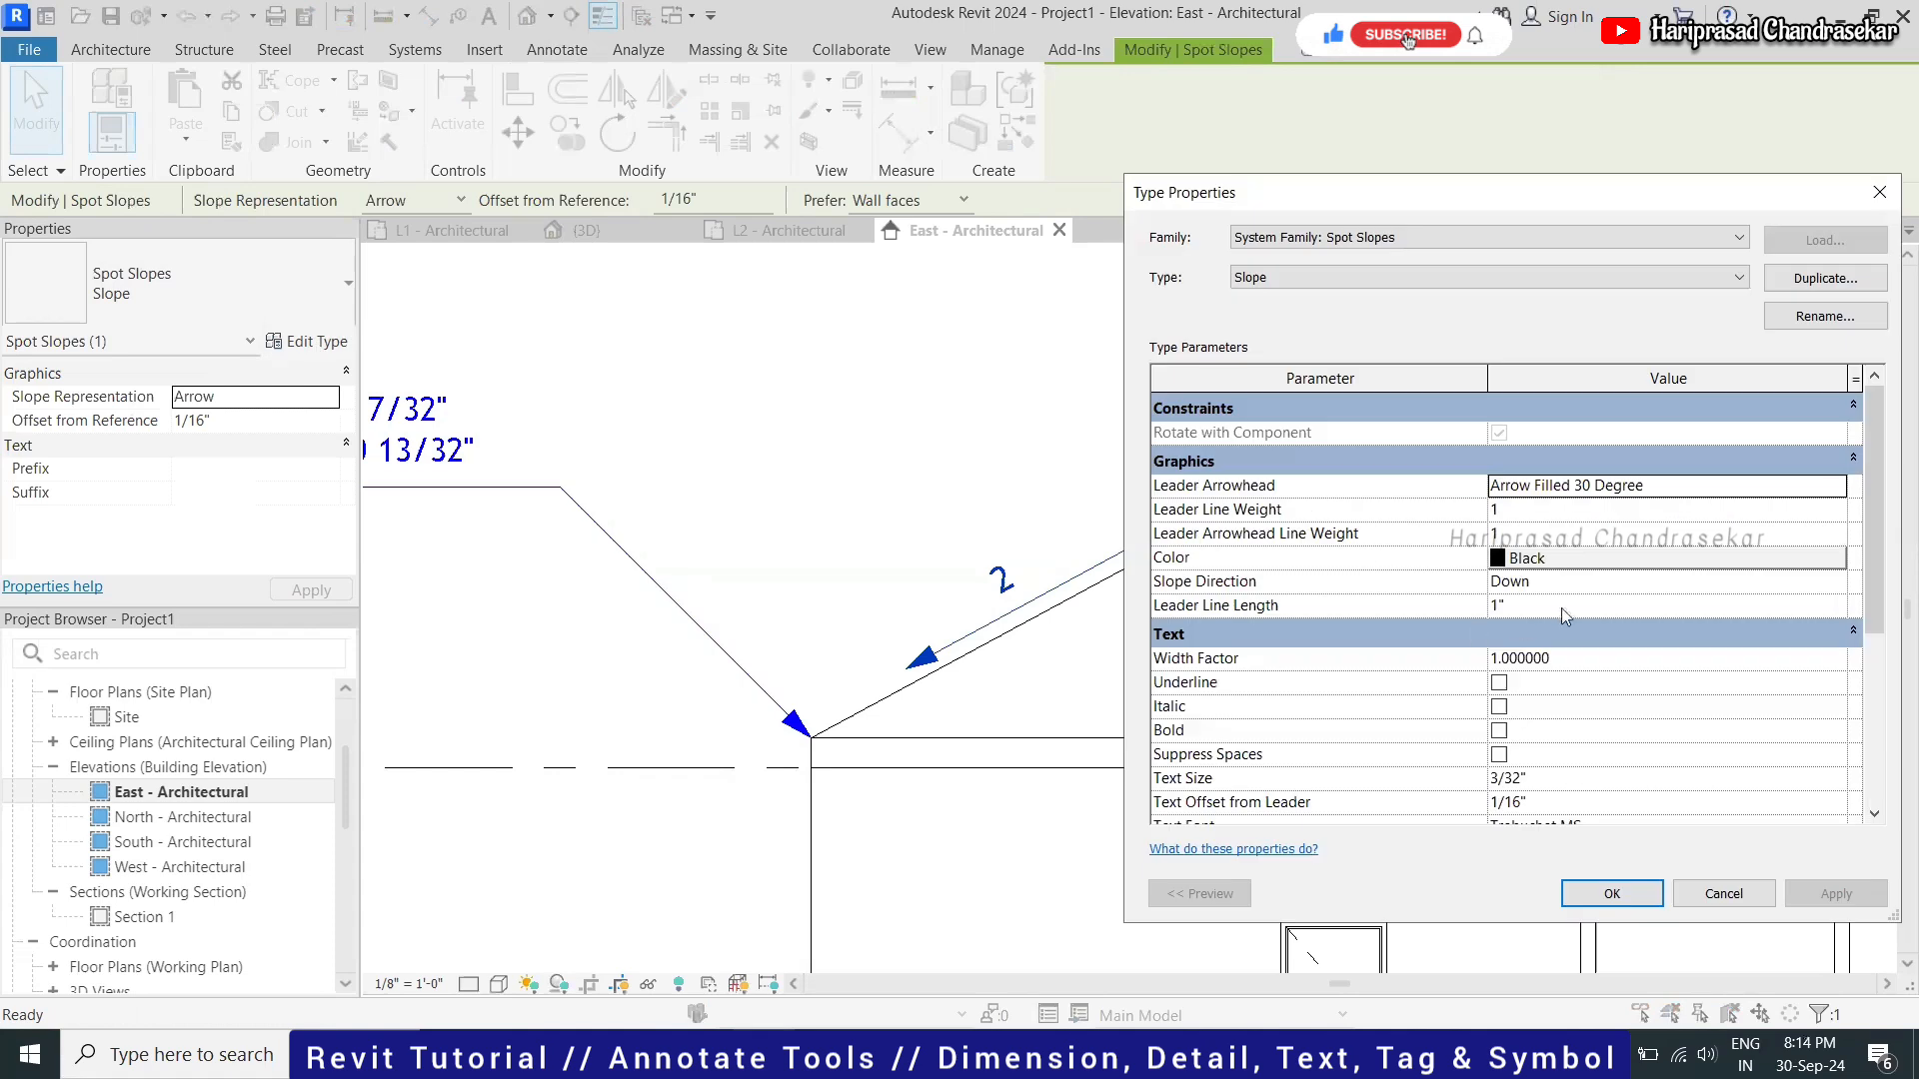
scroll(1621, 730, "down", 5)
left_click(1667, 677)
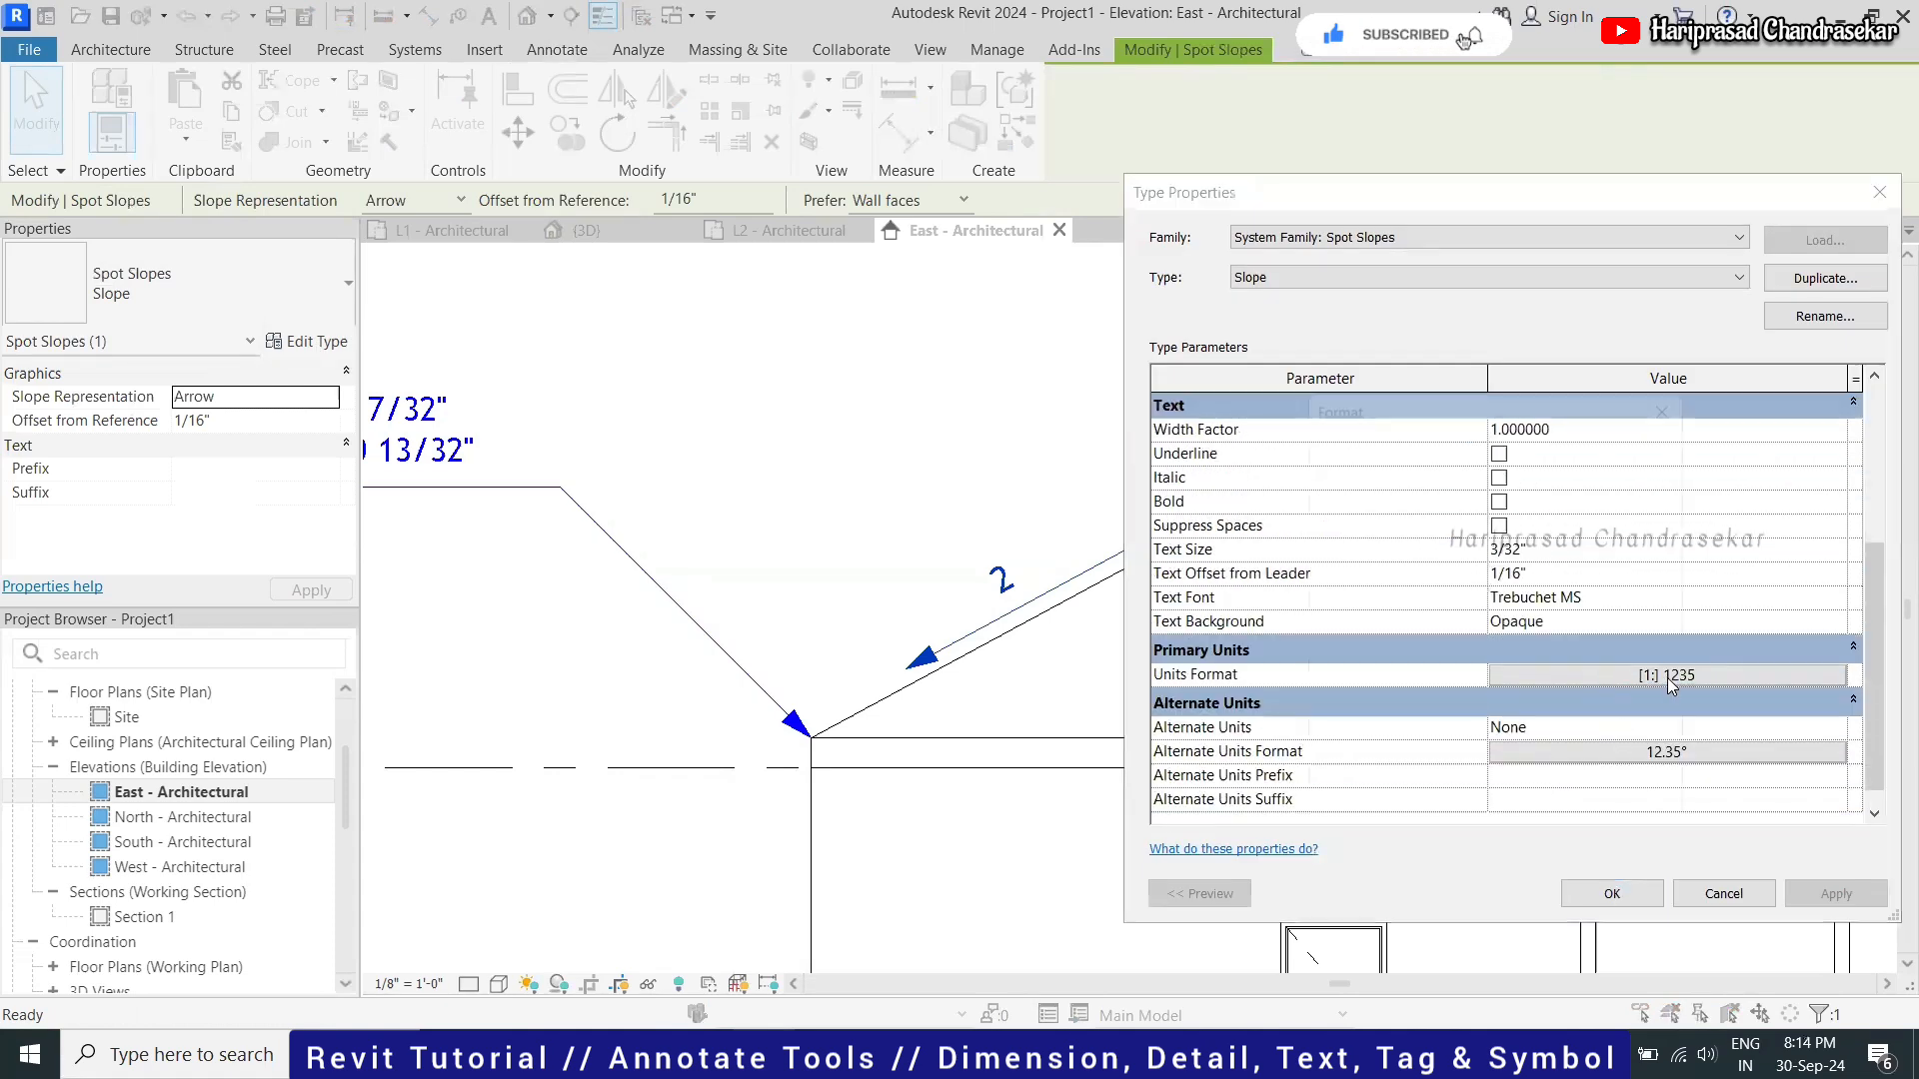
left_click(1555, 482)
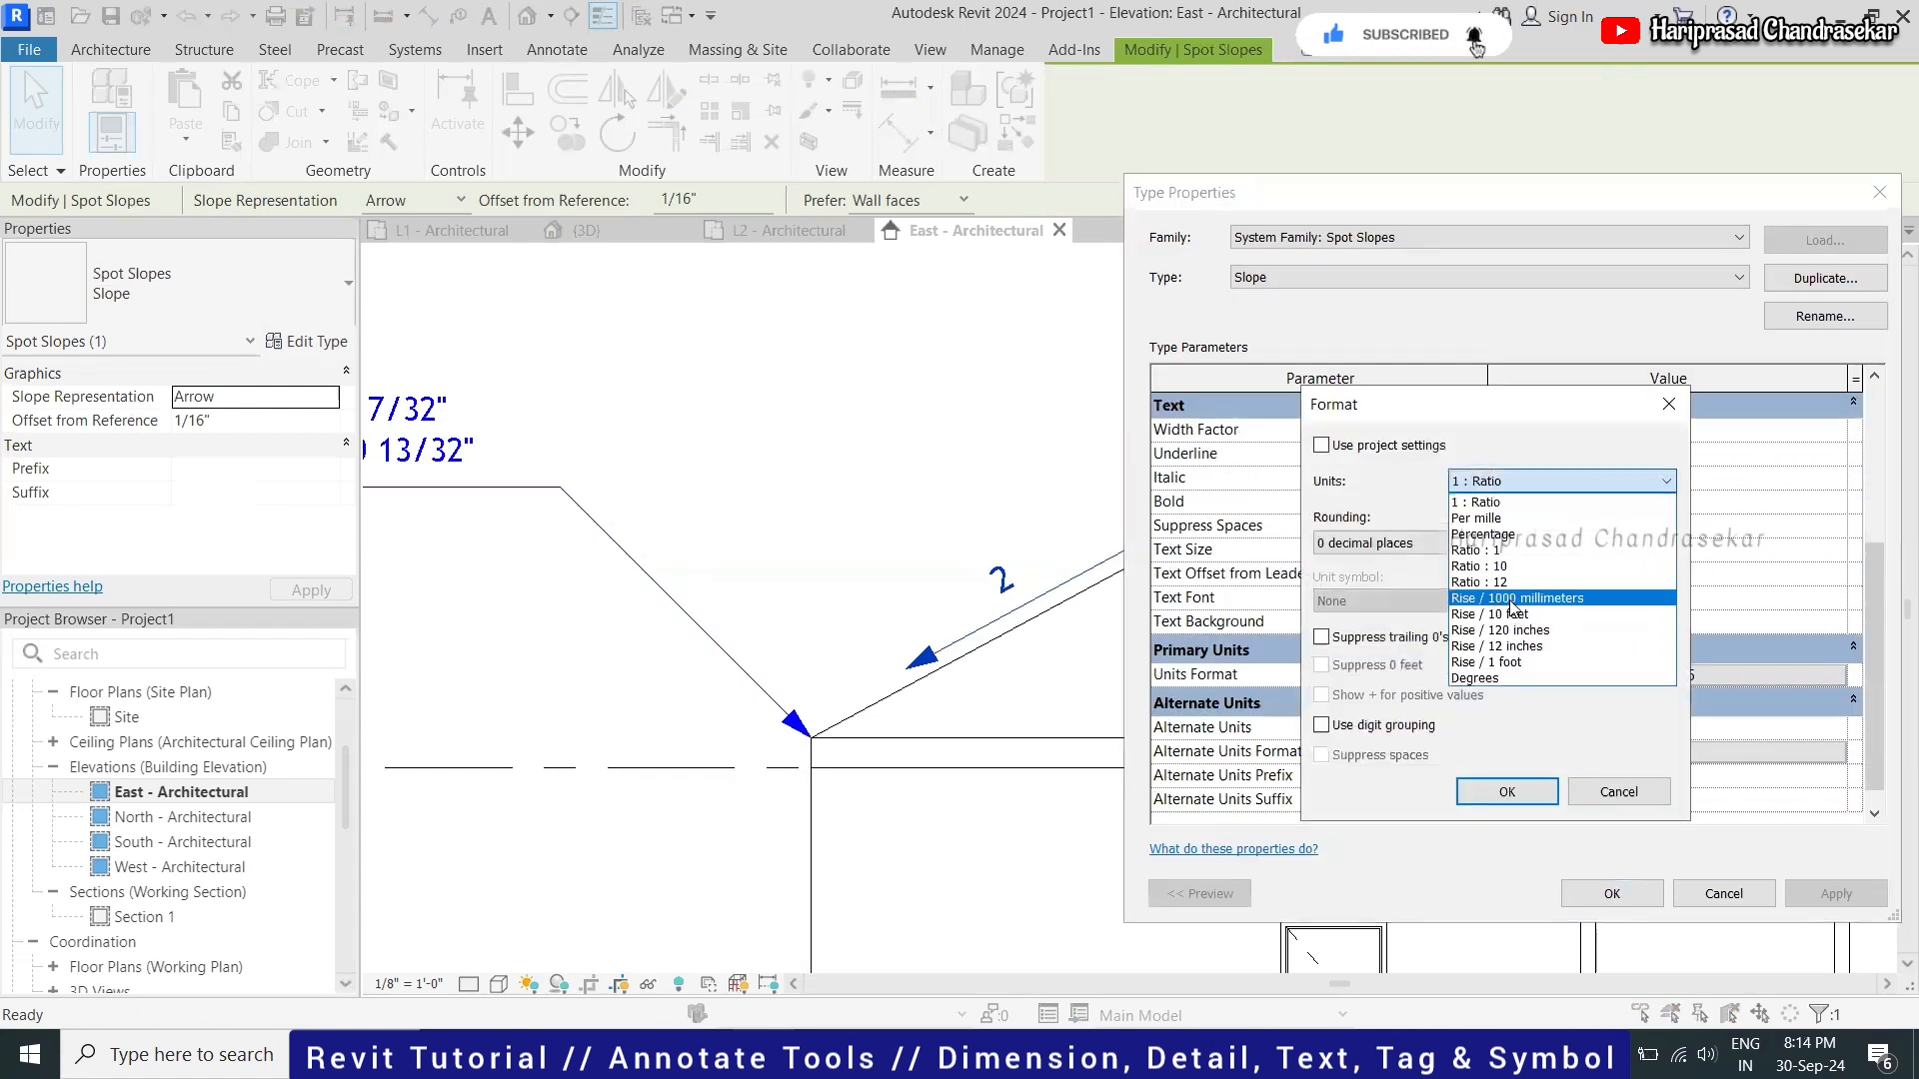
left_click(1489, 550)
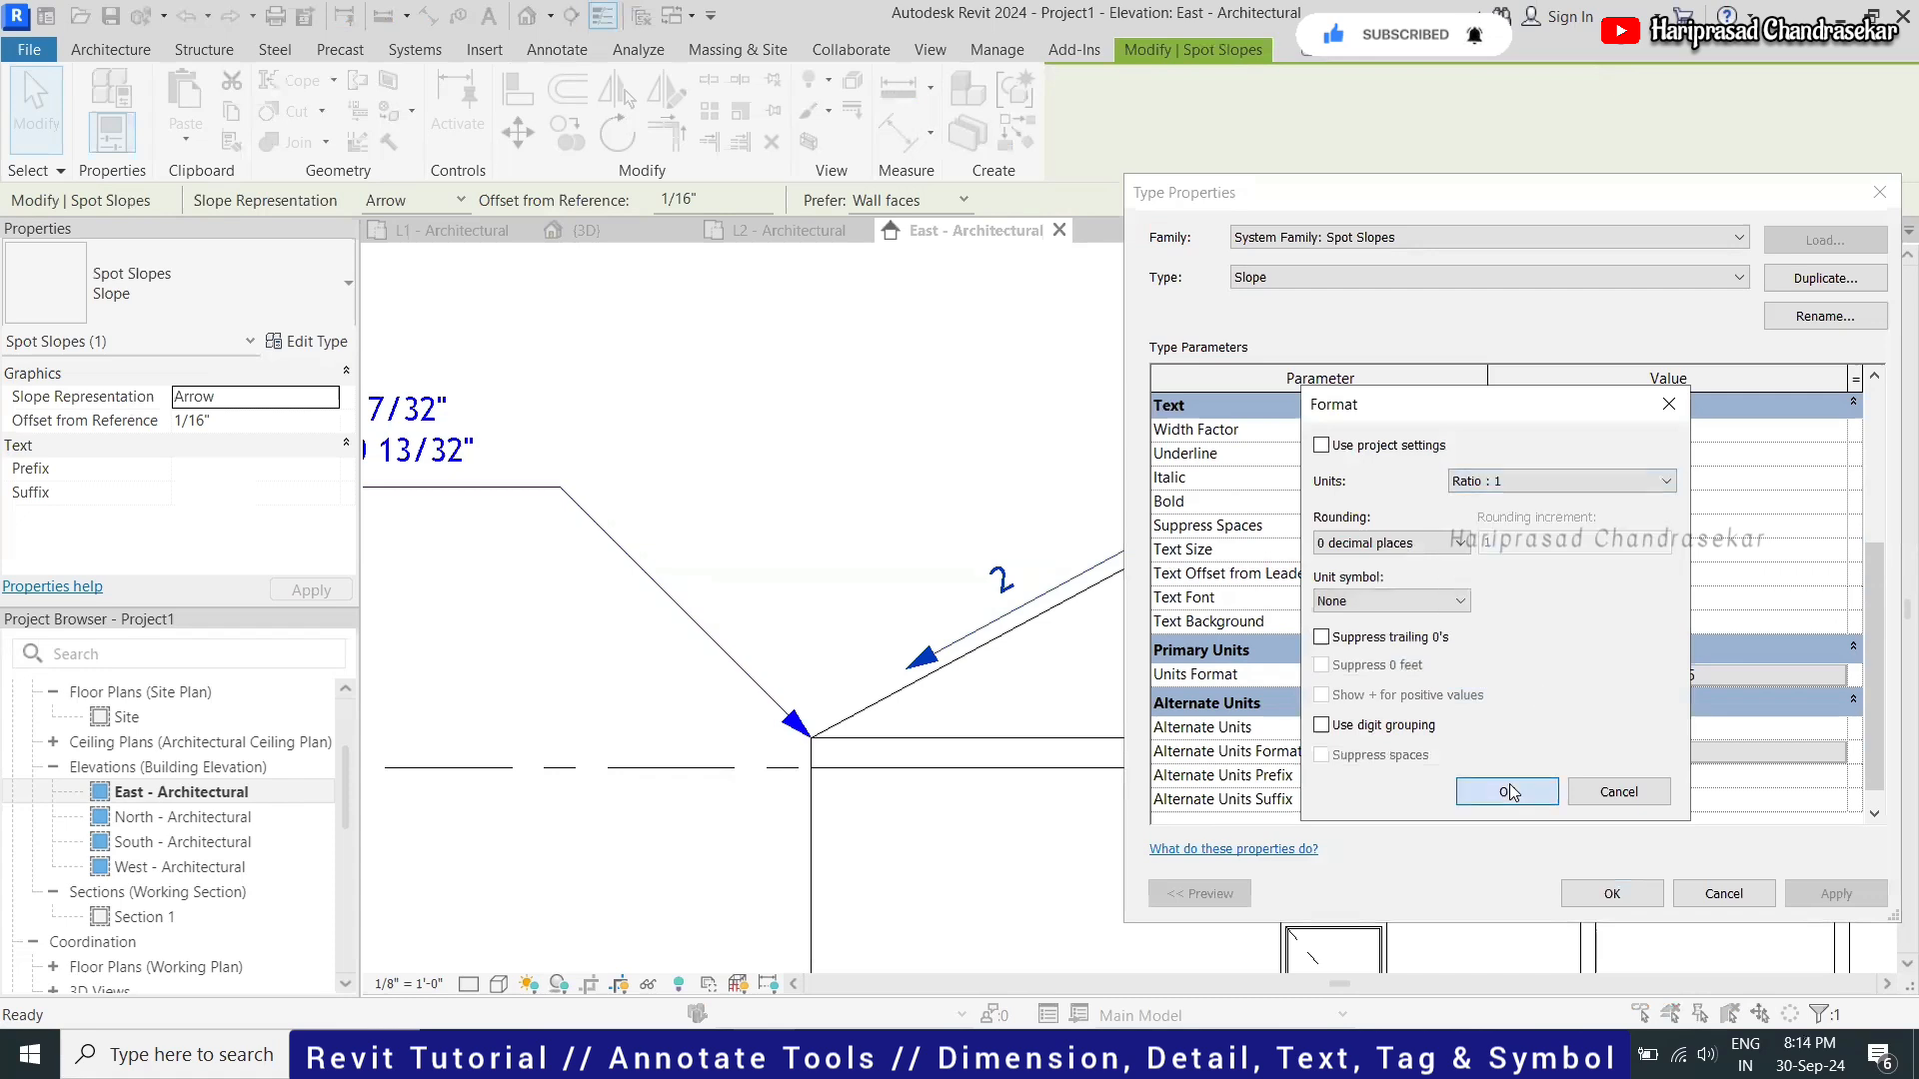
left_click(1508, 792)
left_click(1604, 892)
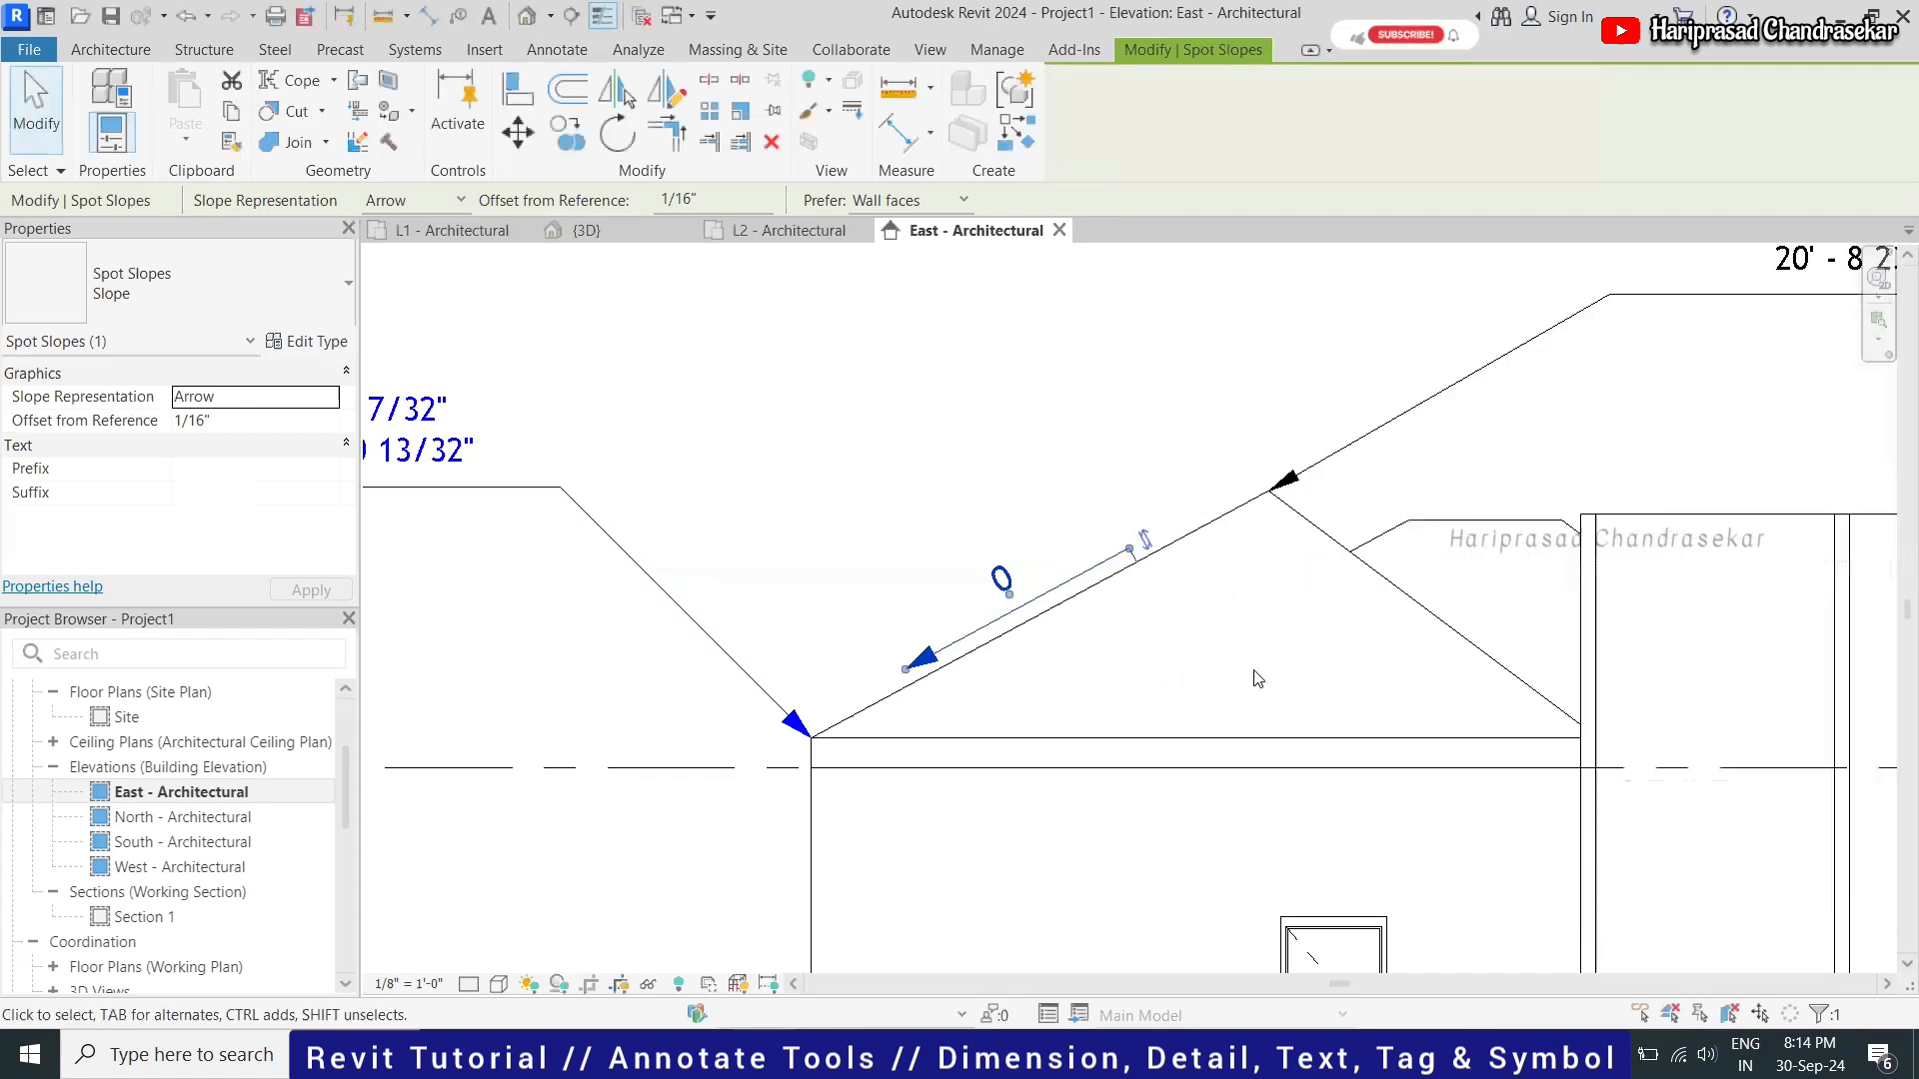
Add the :1 unit symbol to the spot slope type's primary units format and apply it
left_click(318, 341)
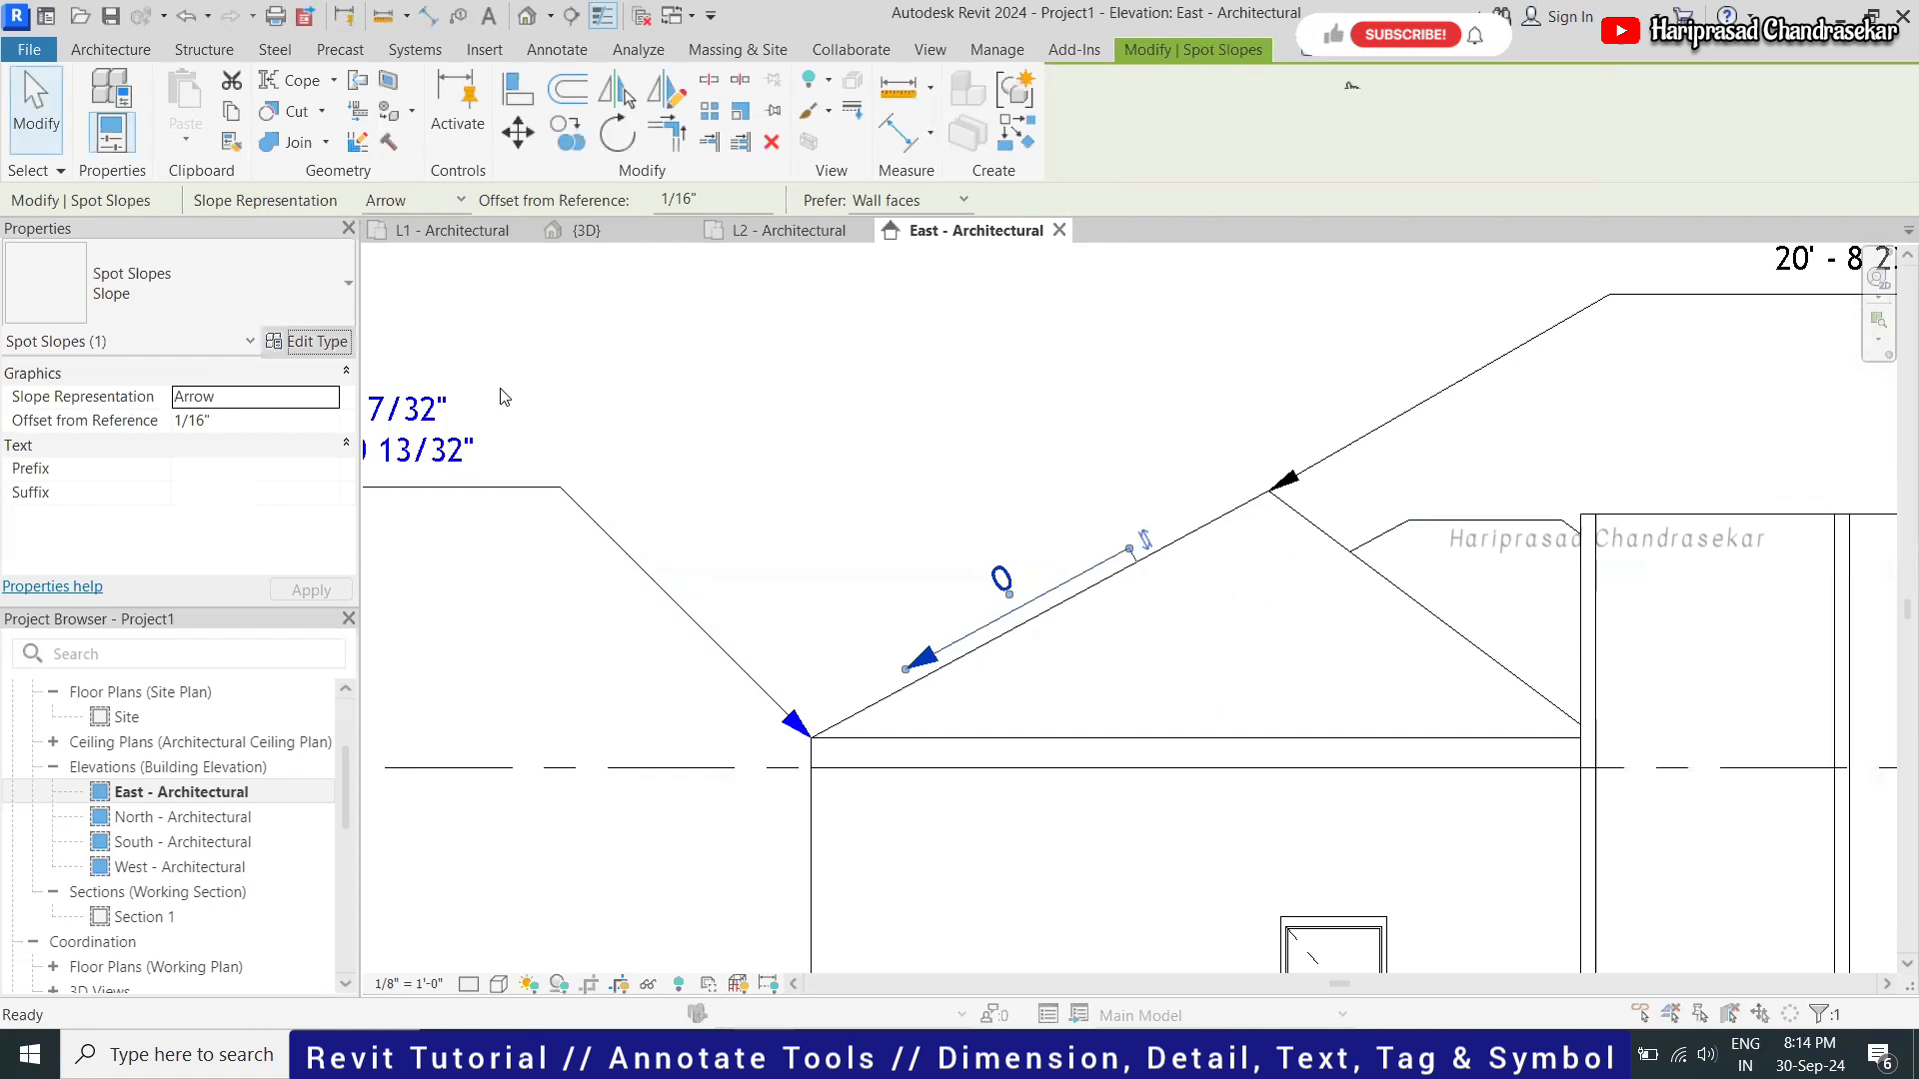
left_click(1599, 558)
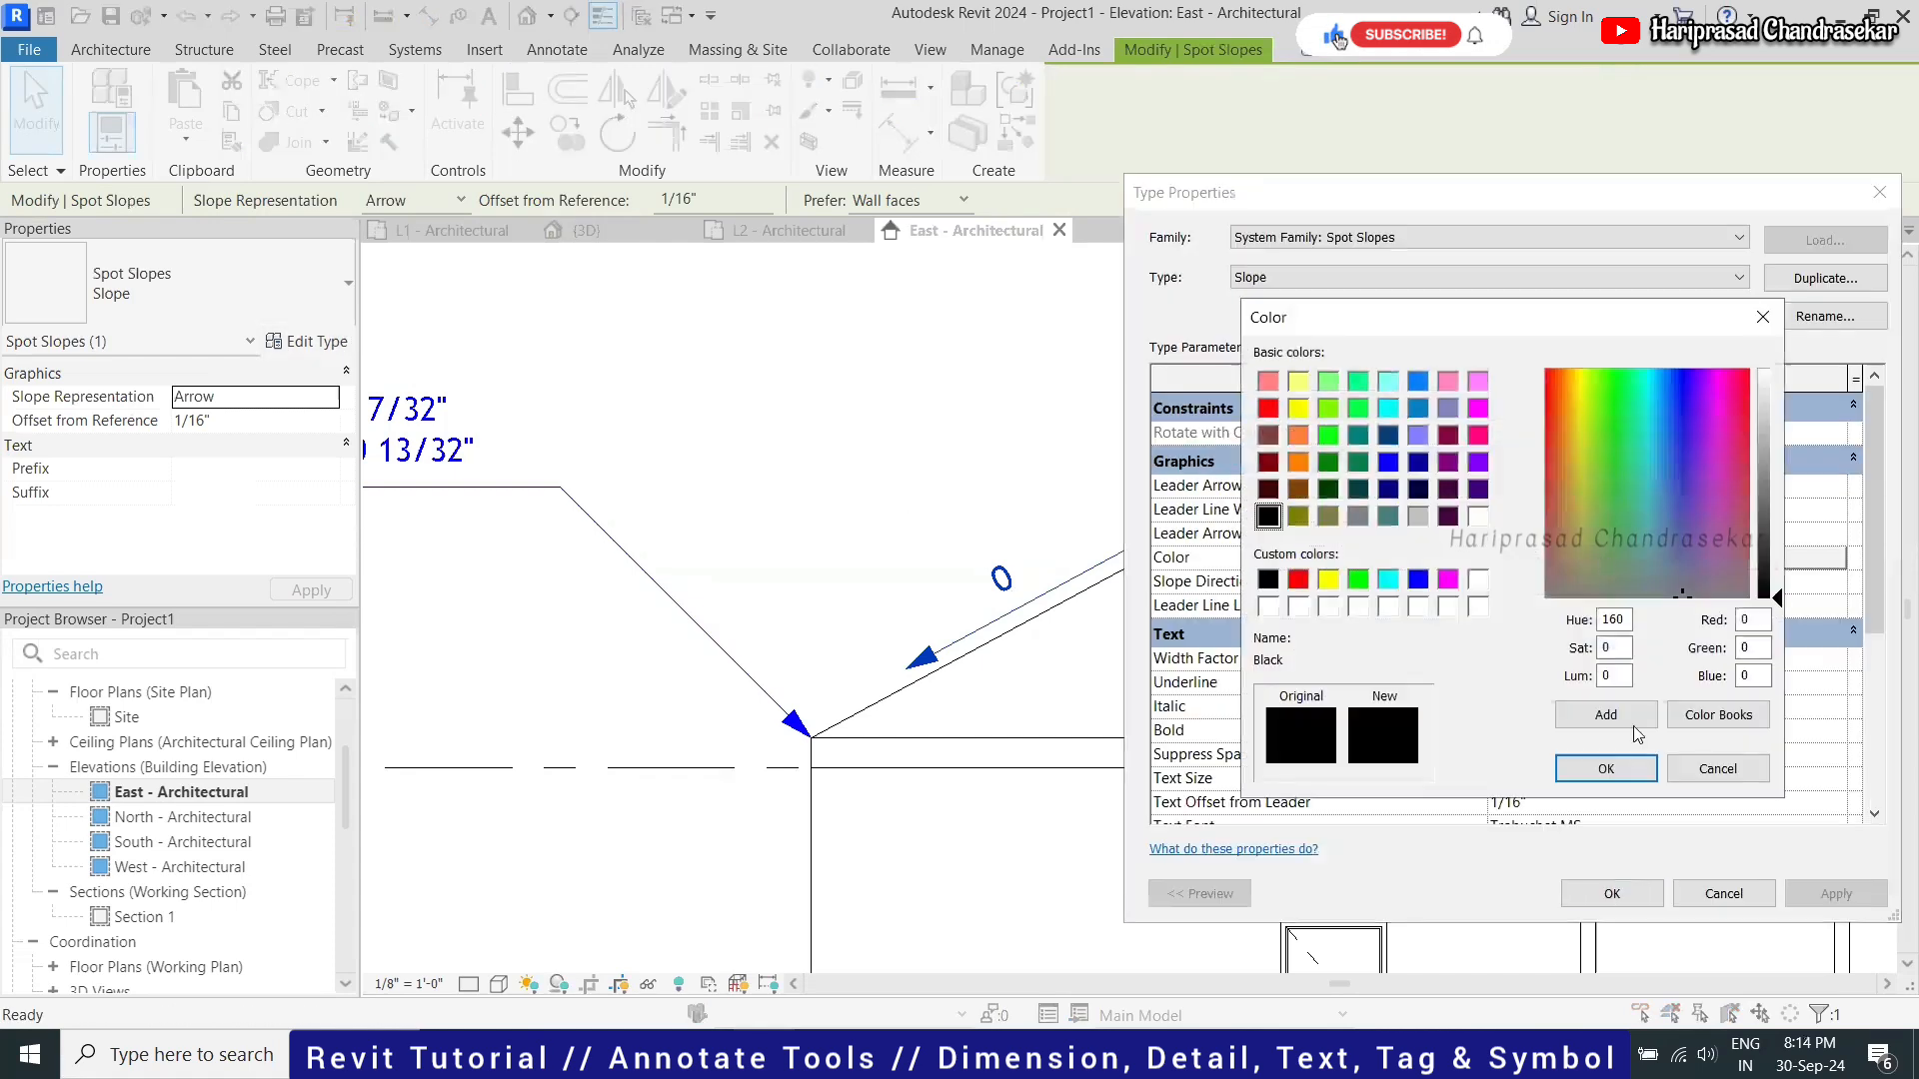
left_click(1717, 770)
scroll(1669, 778, "down", 2)
left_click(1679, 800)
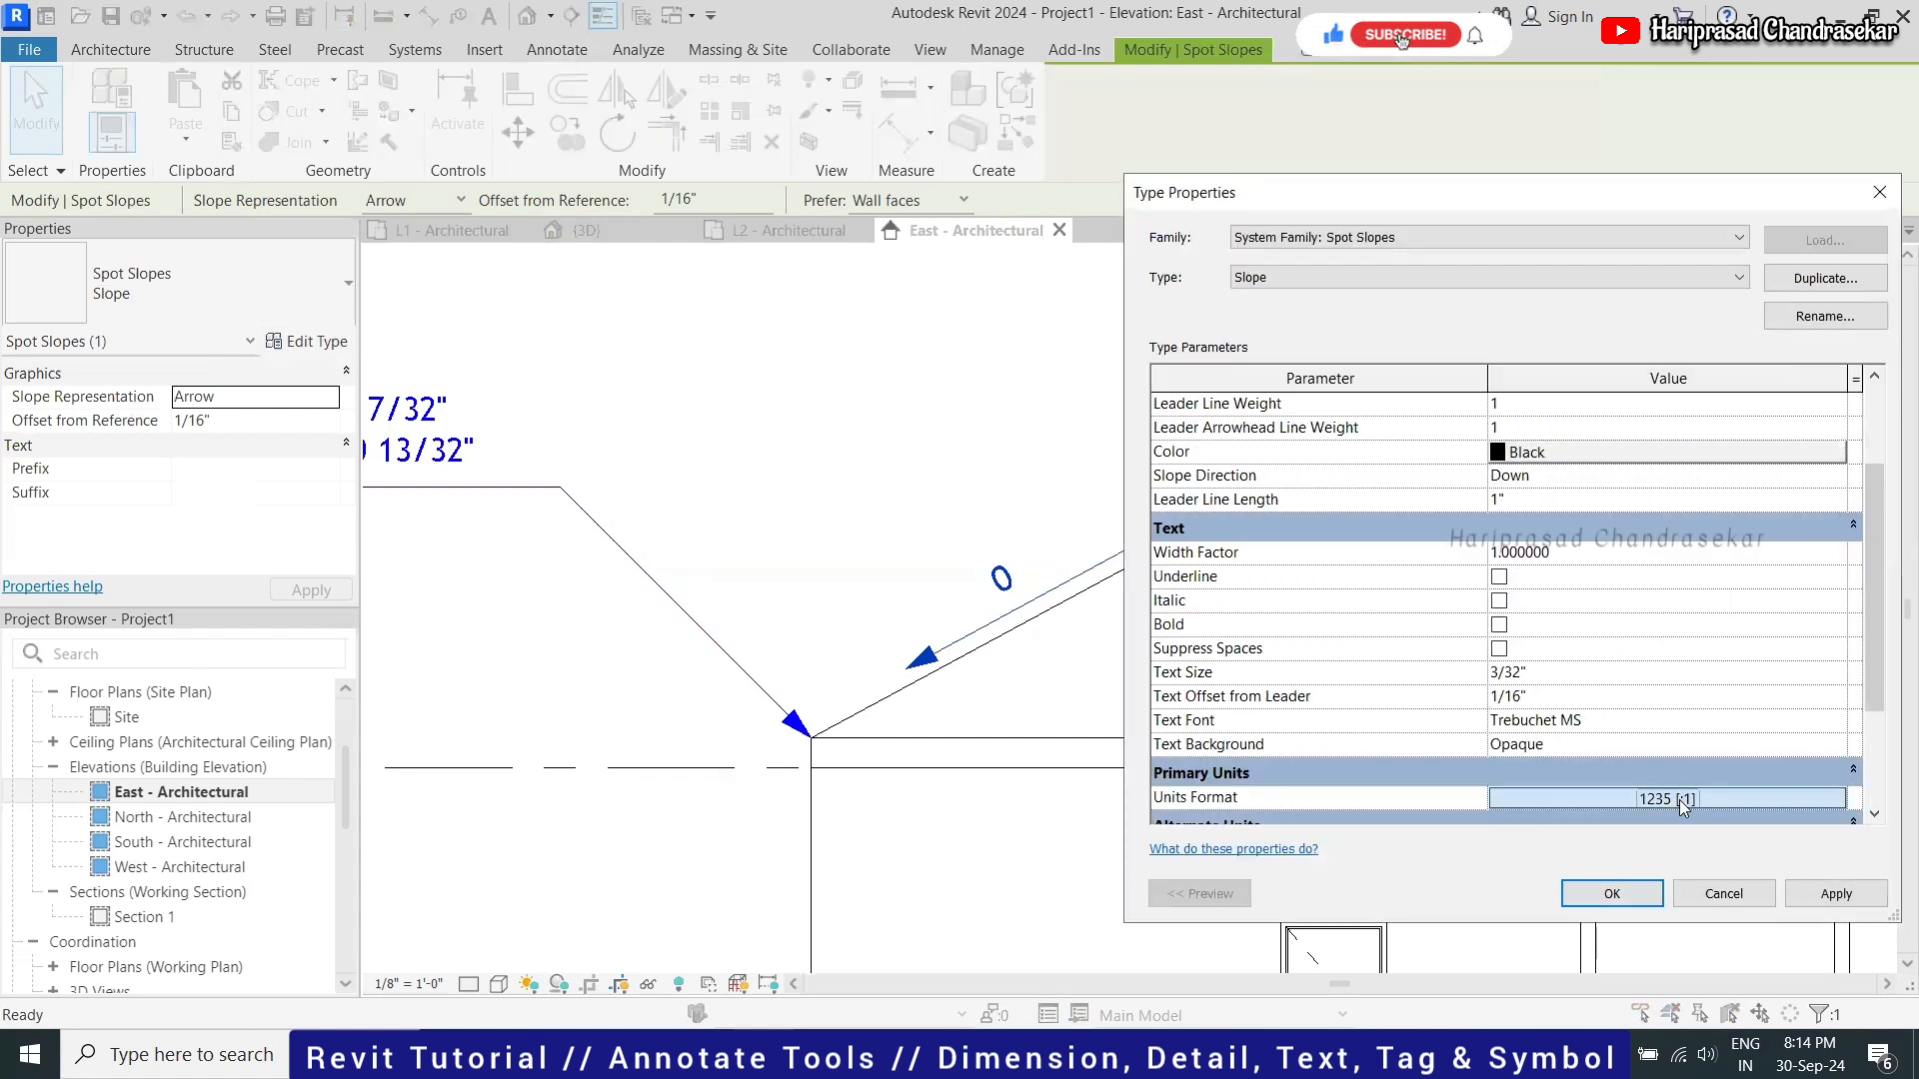
left_click(1683, 799)
left_click(1356, 601)
left_click(1359, 633)
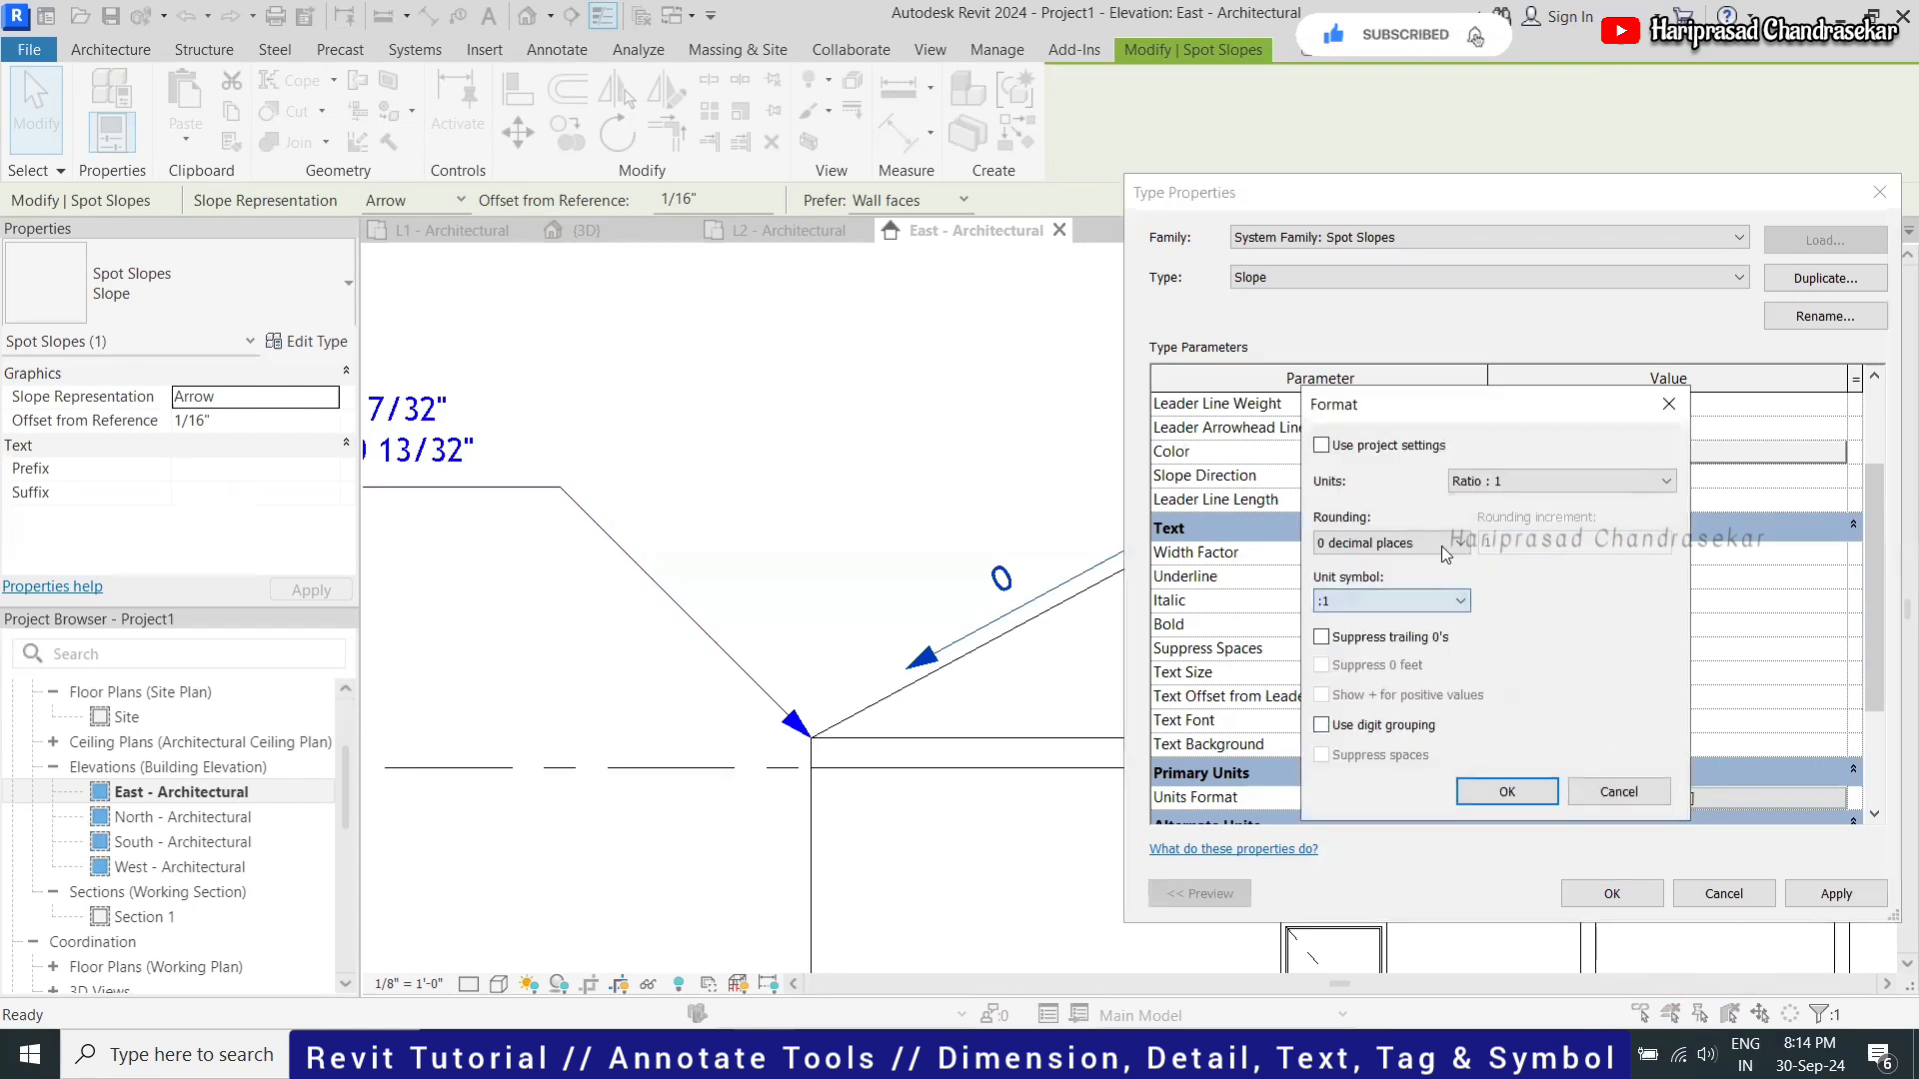
left_click(1508, 792)
left_click(1813, 895)
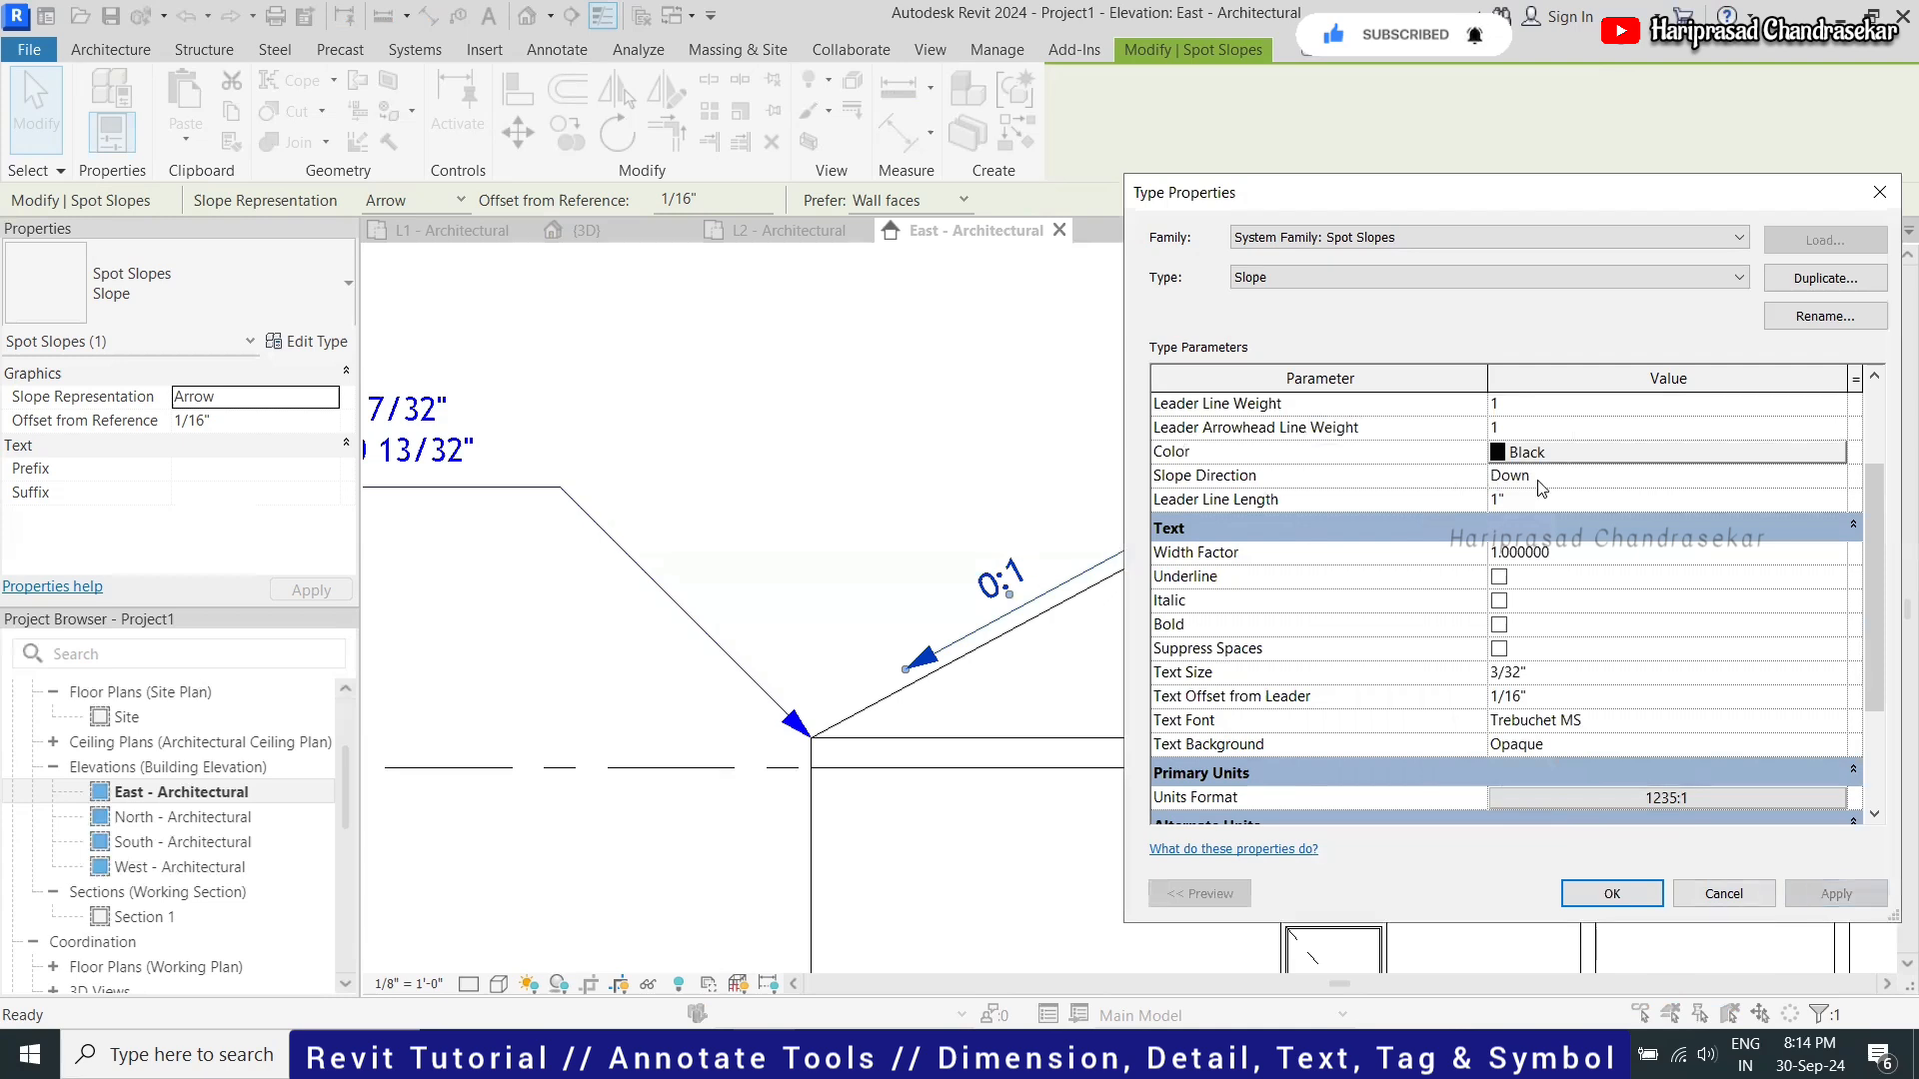
Switch the spot slope type's units from Ratio : 1 to 1 : Ratio and apply the change
left_click(1605, 798)
left_click(1482, 482)
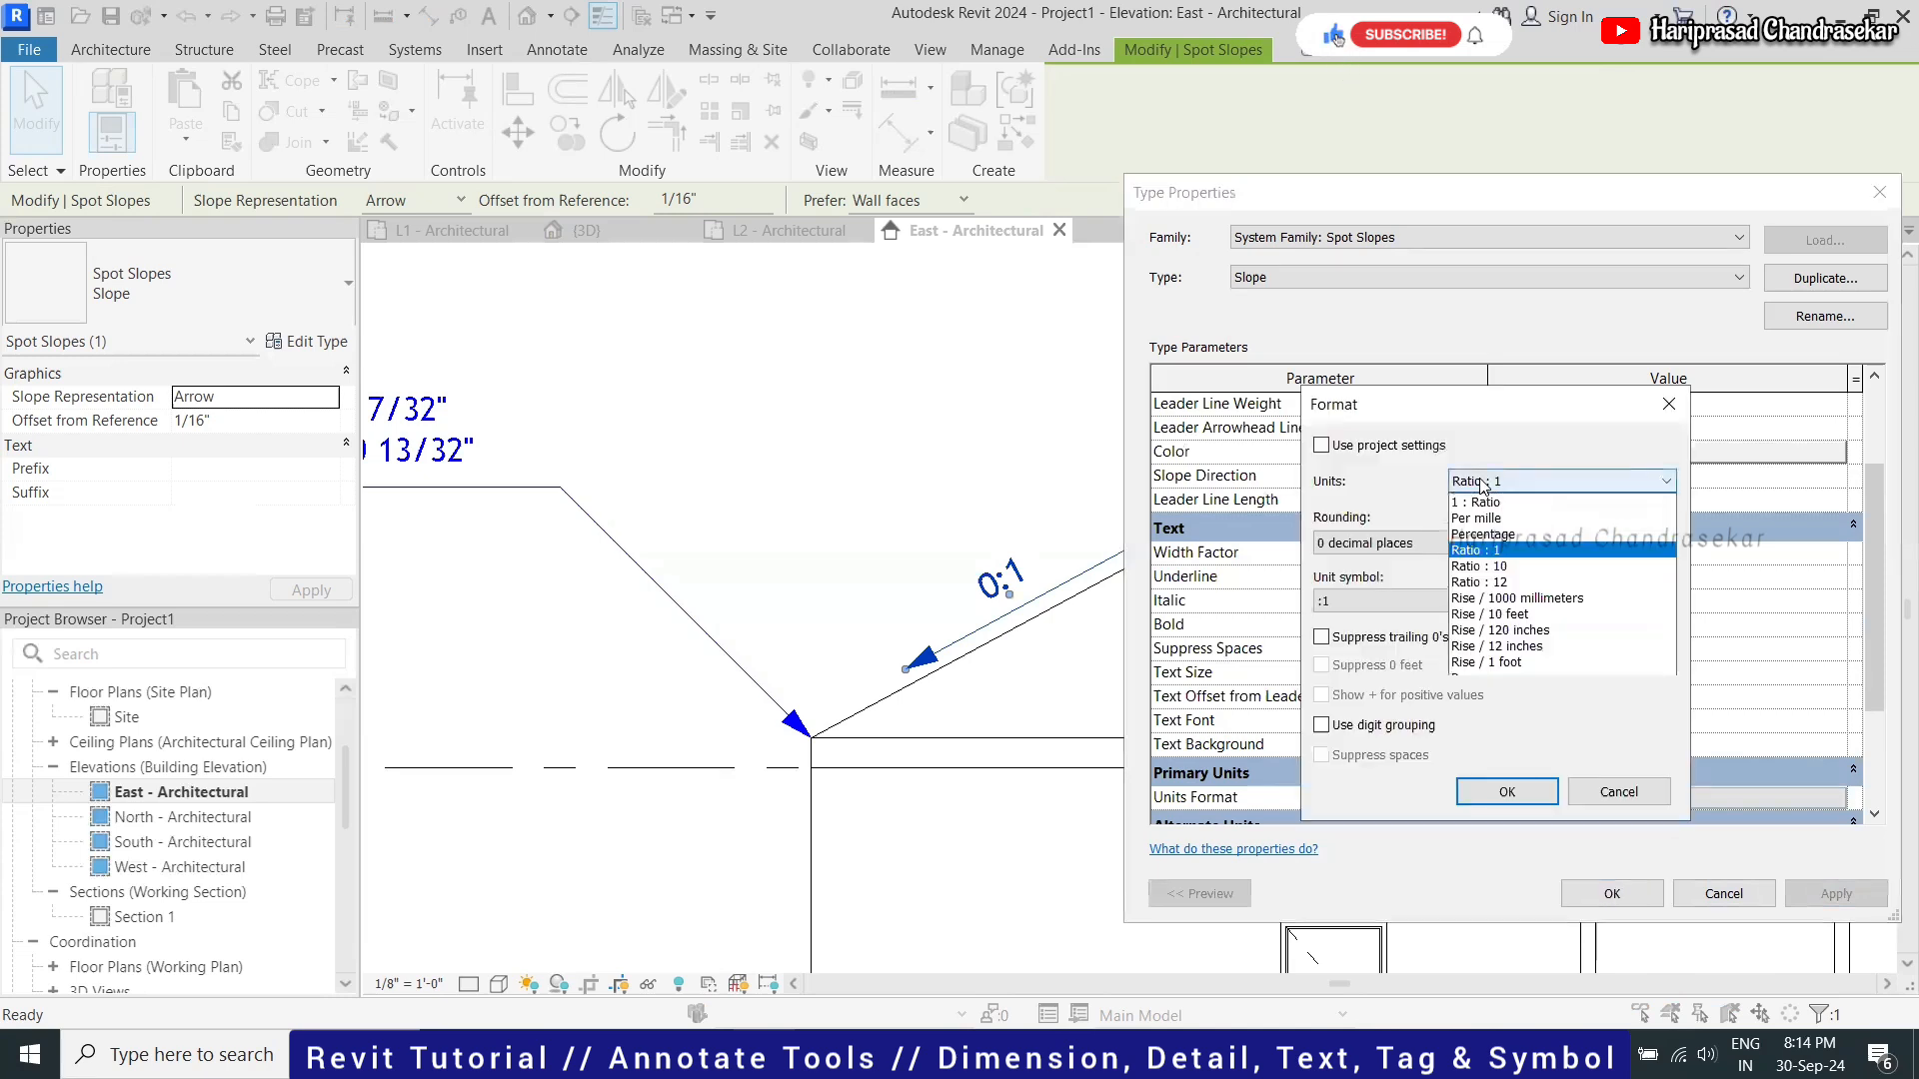
left_click(1486, 502)
left_click(1504, 793)
left_click(1821, 895)
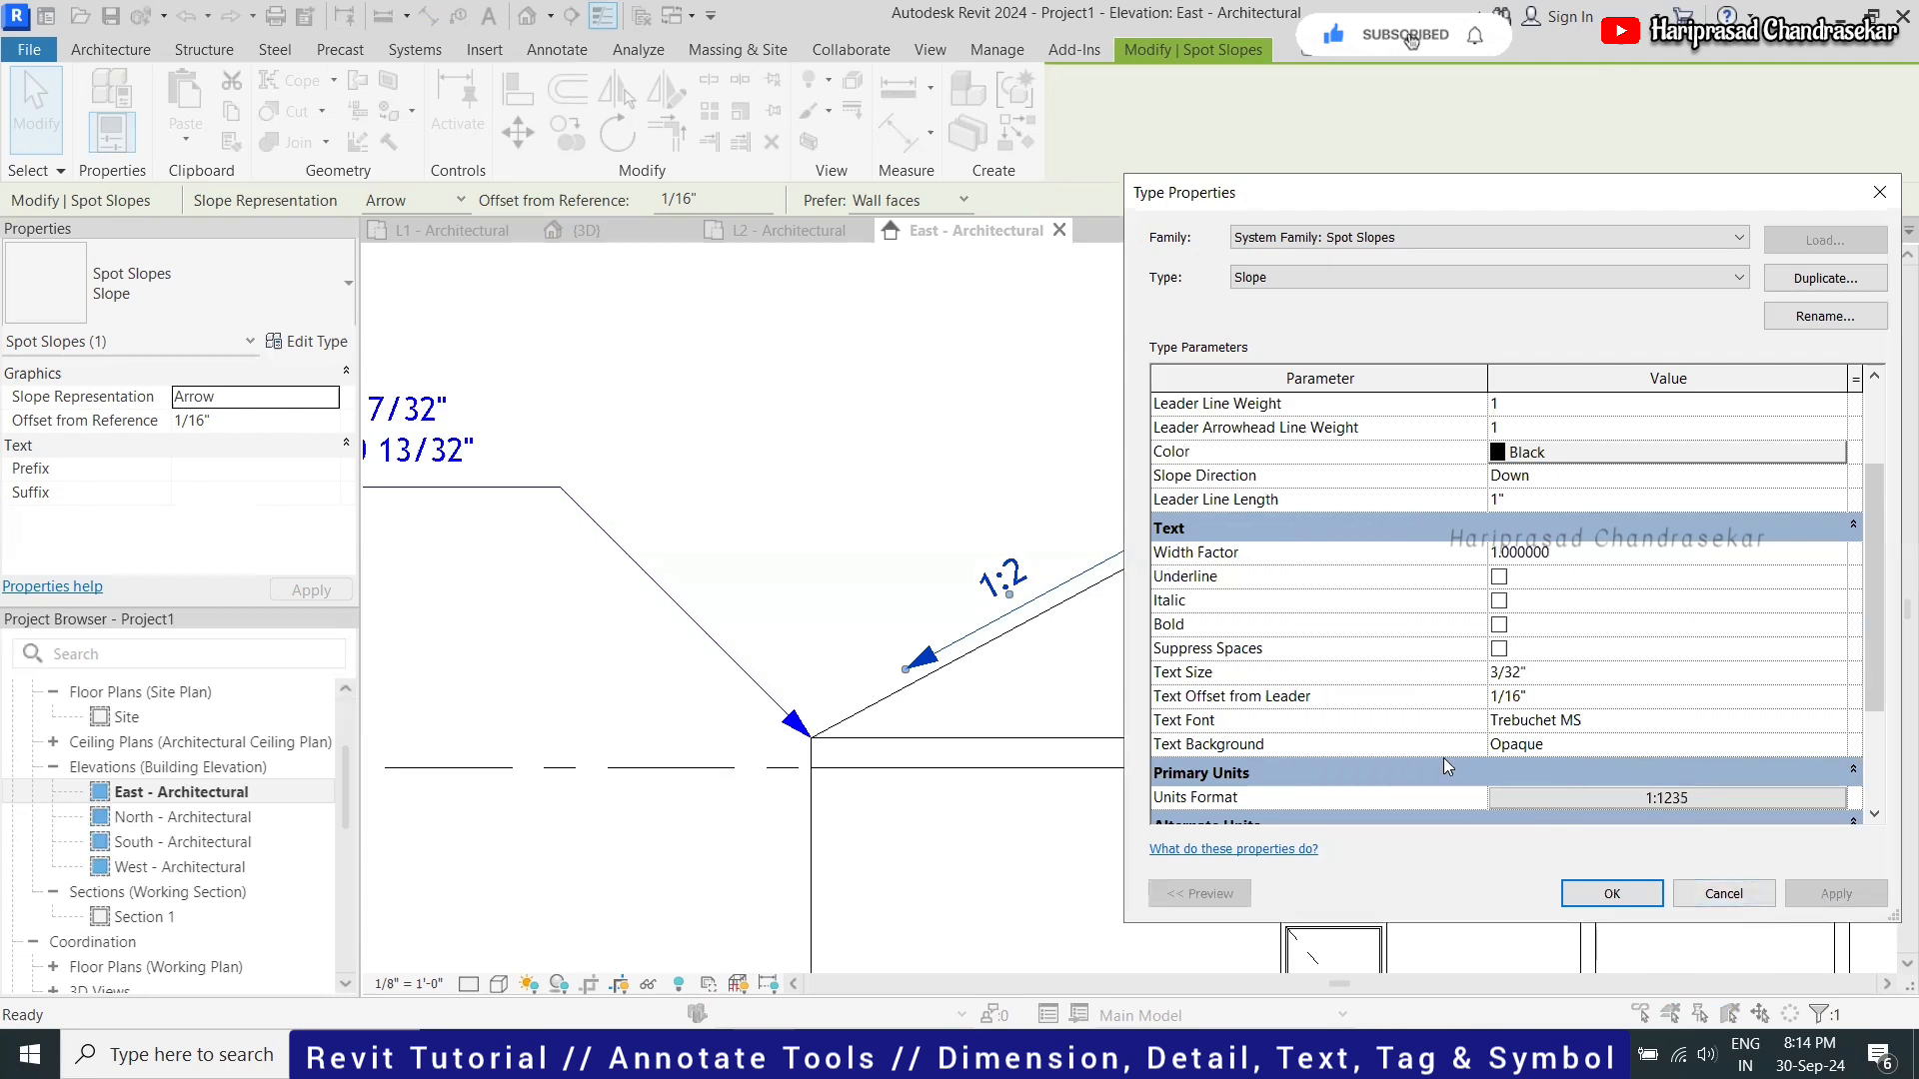
Set the spot slope type's primary units to Rise / 12 inches, apply the format and deselect the annotation
left_click(1673, 799)
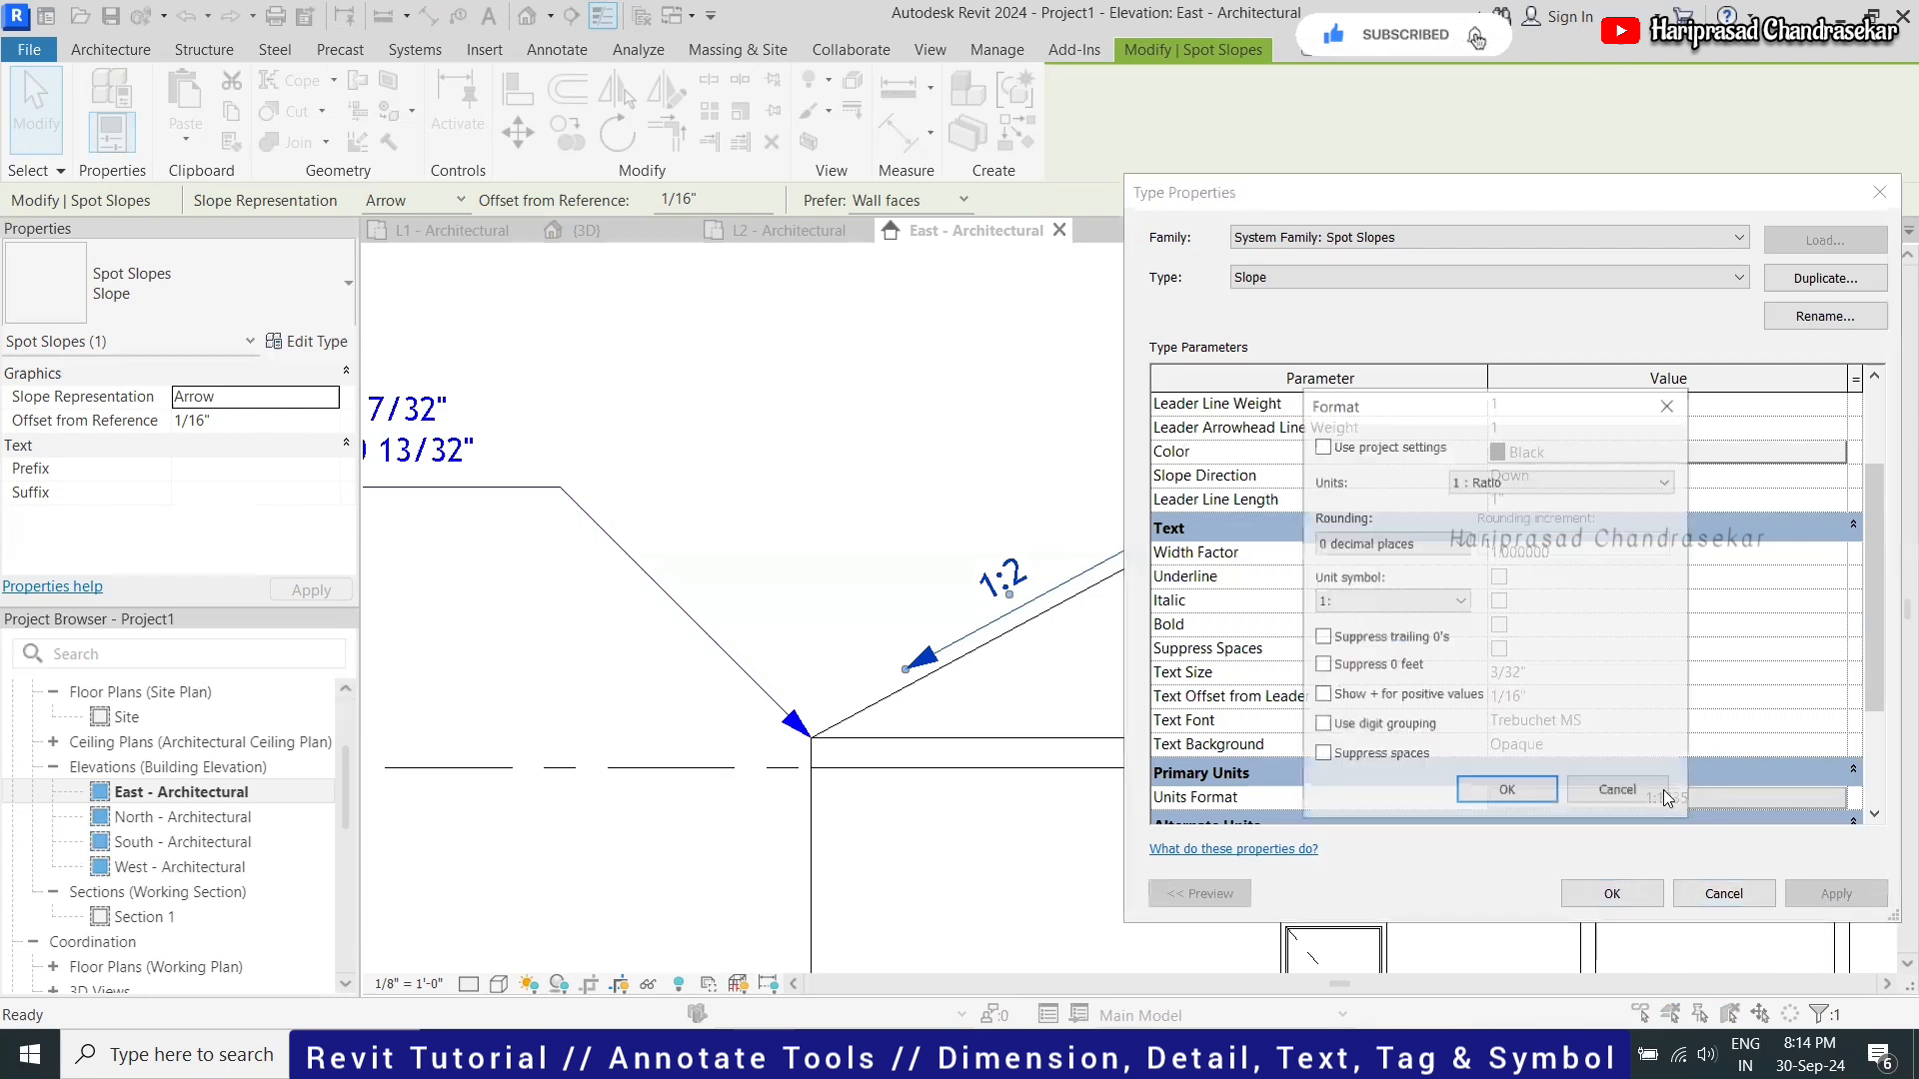
left_click(1511, 484)
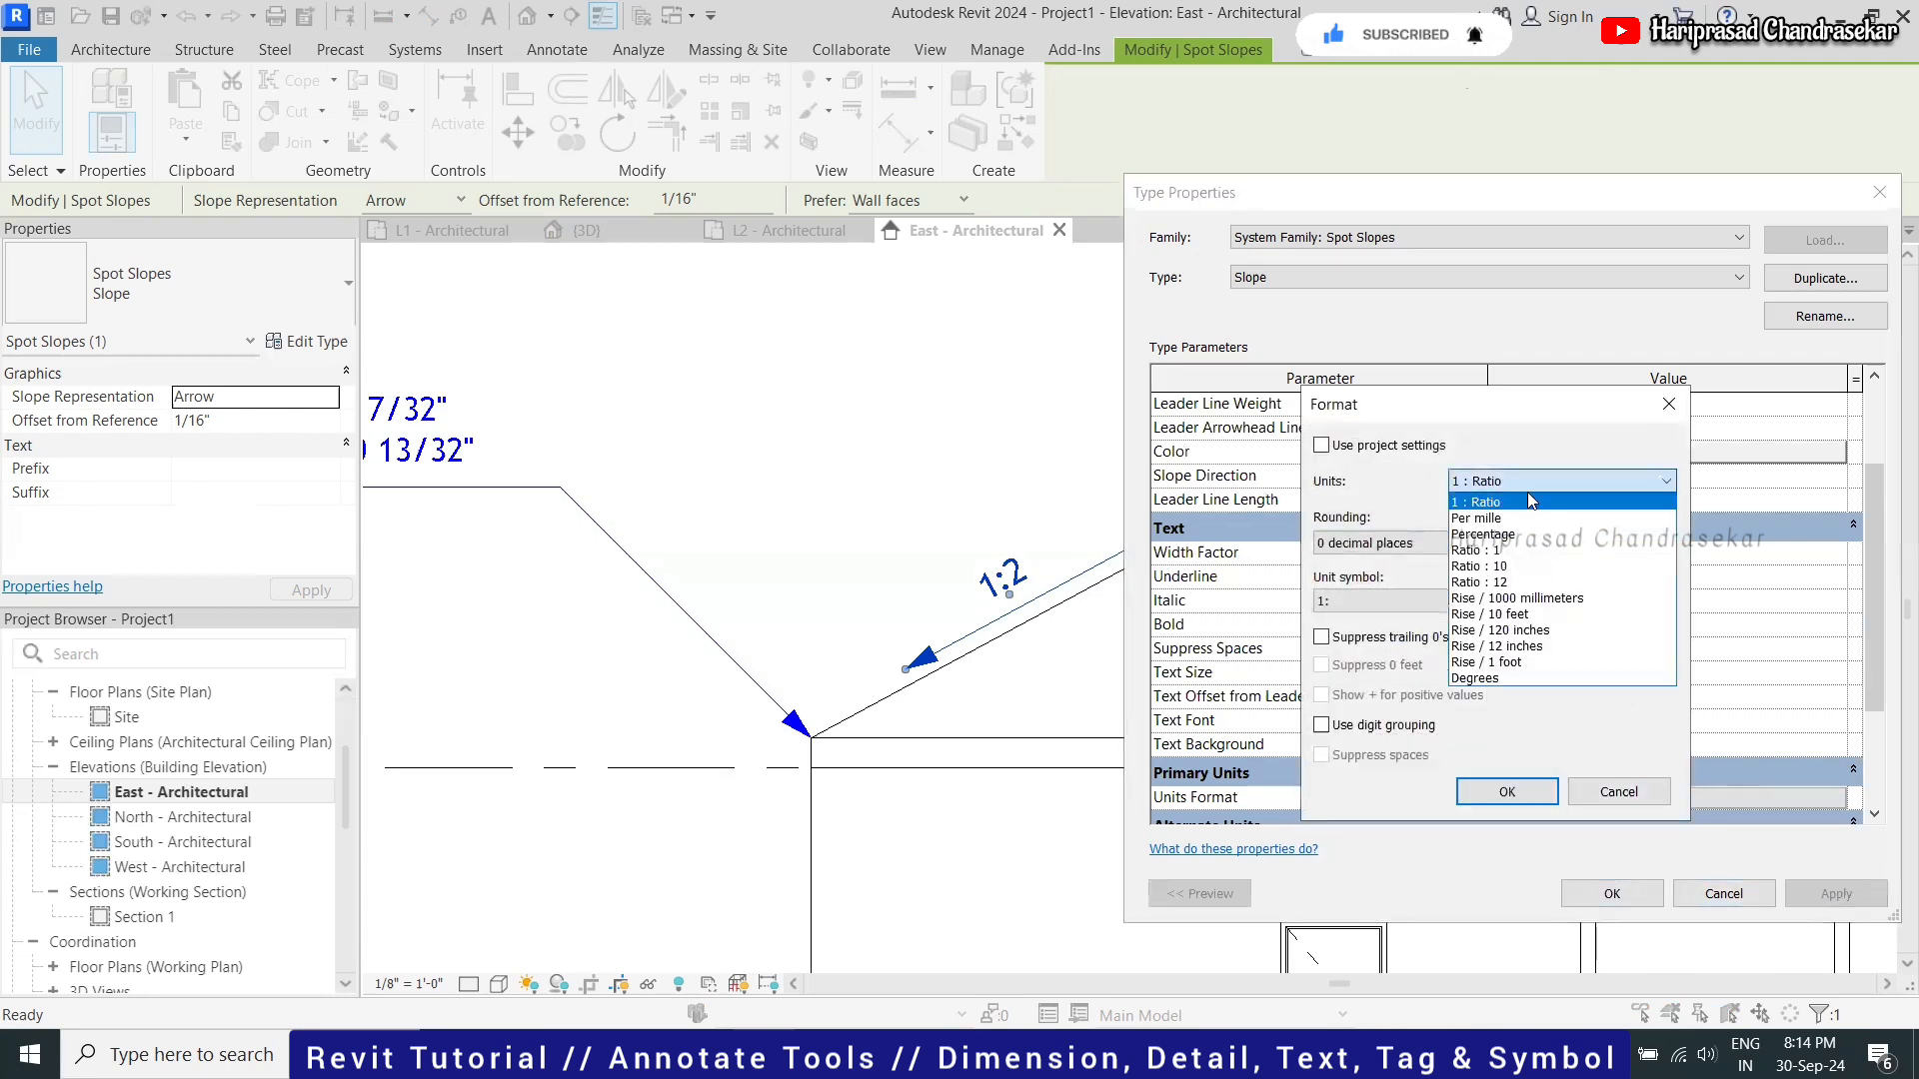
left_click(1527, 647)
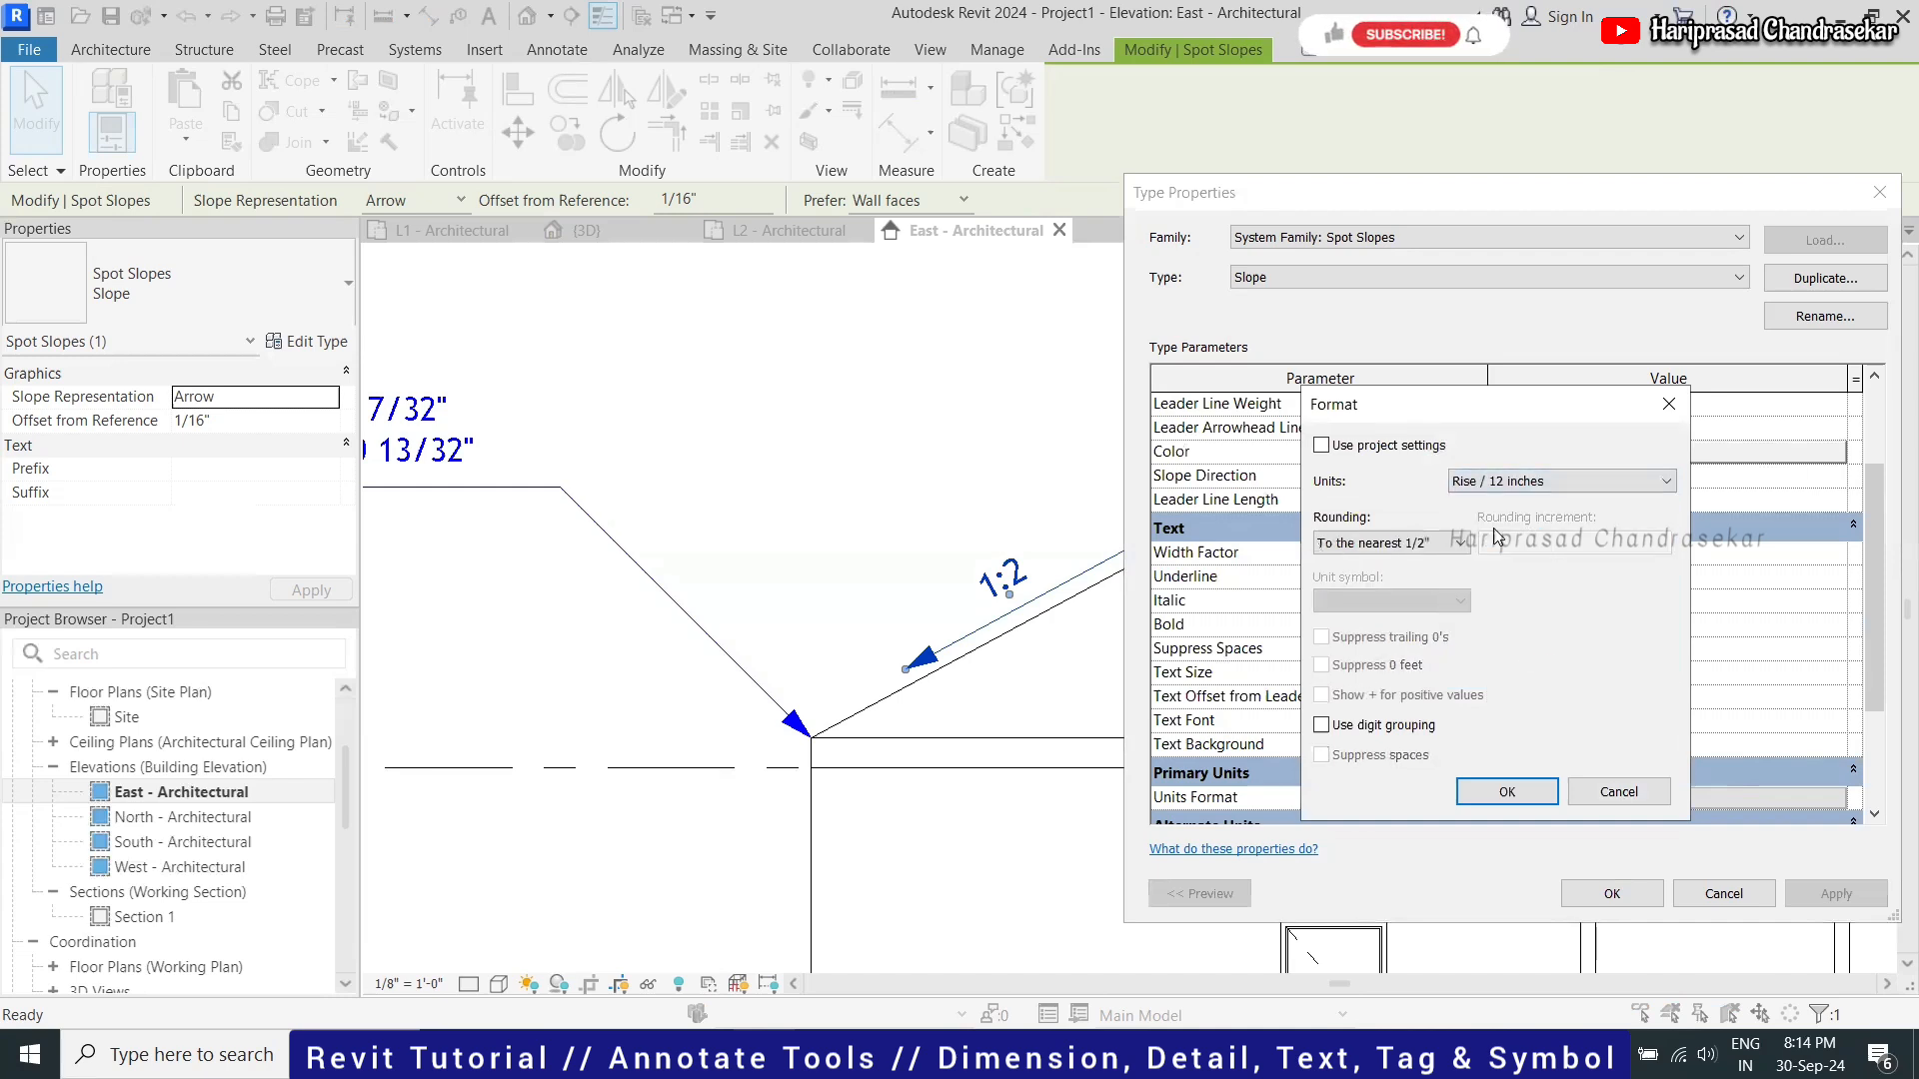
left_click(1507, 792)
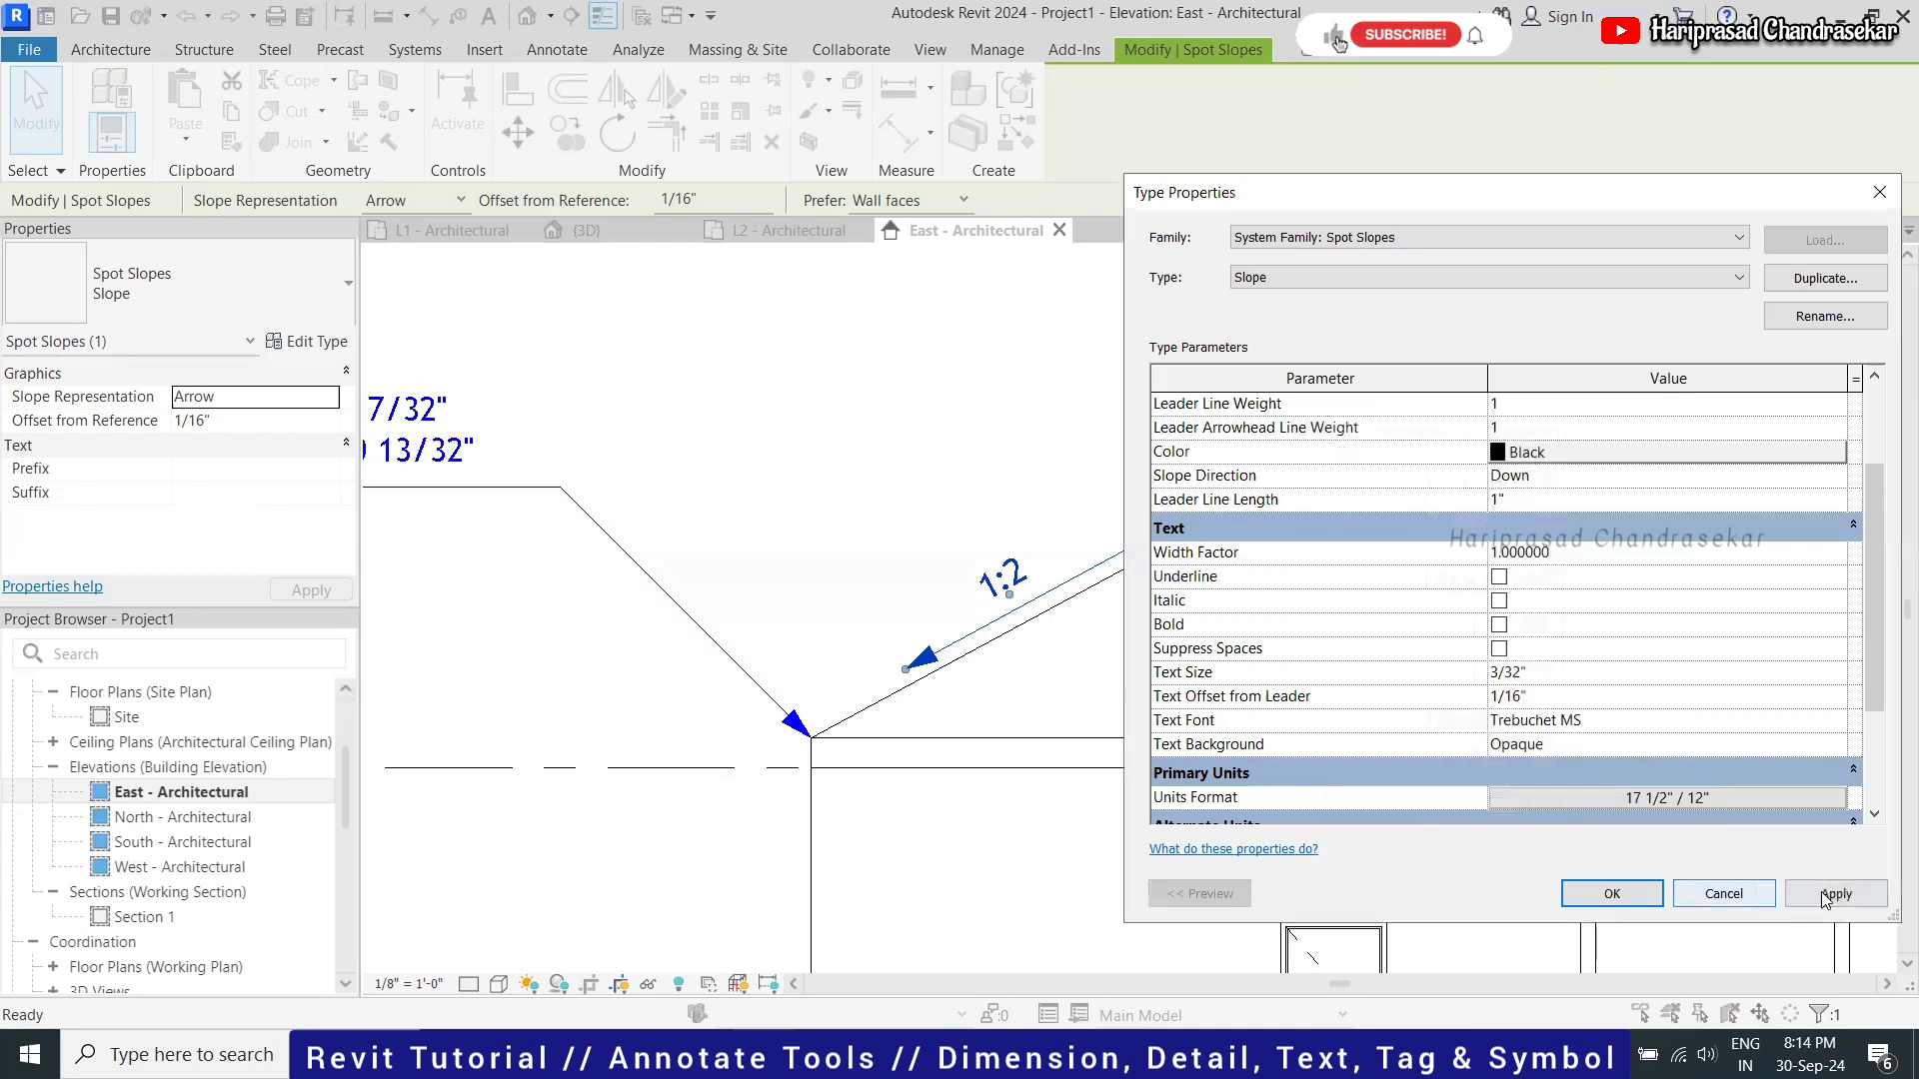
left_click(1836, 894)
left_click(1647, 895)
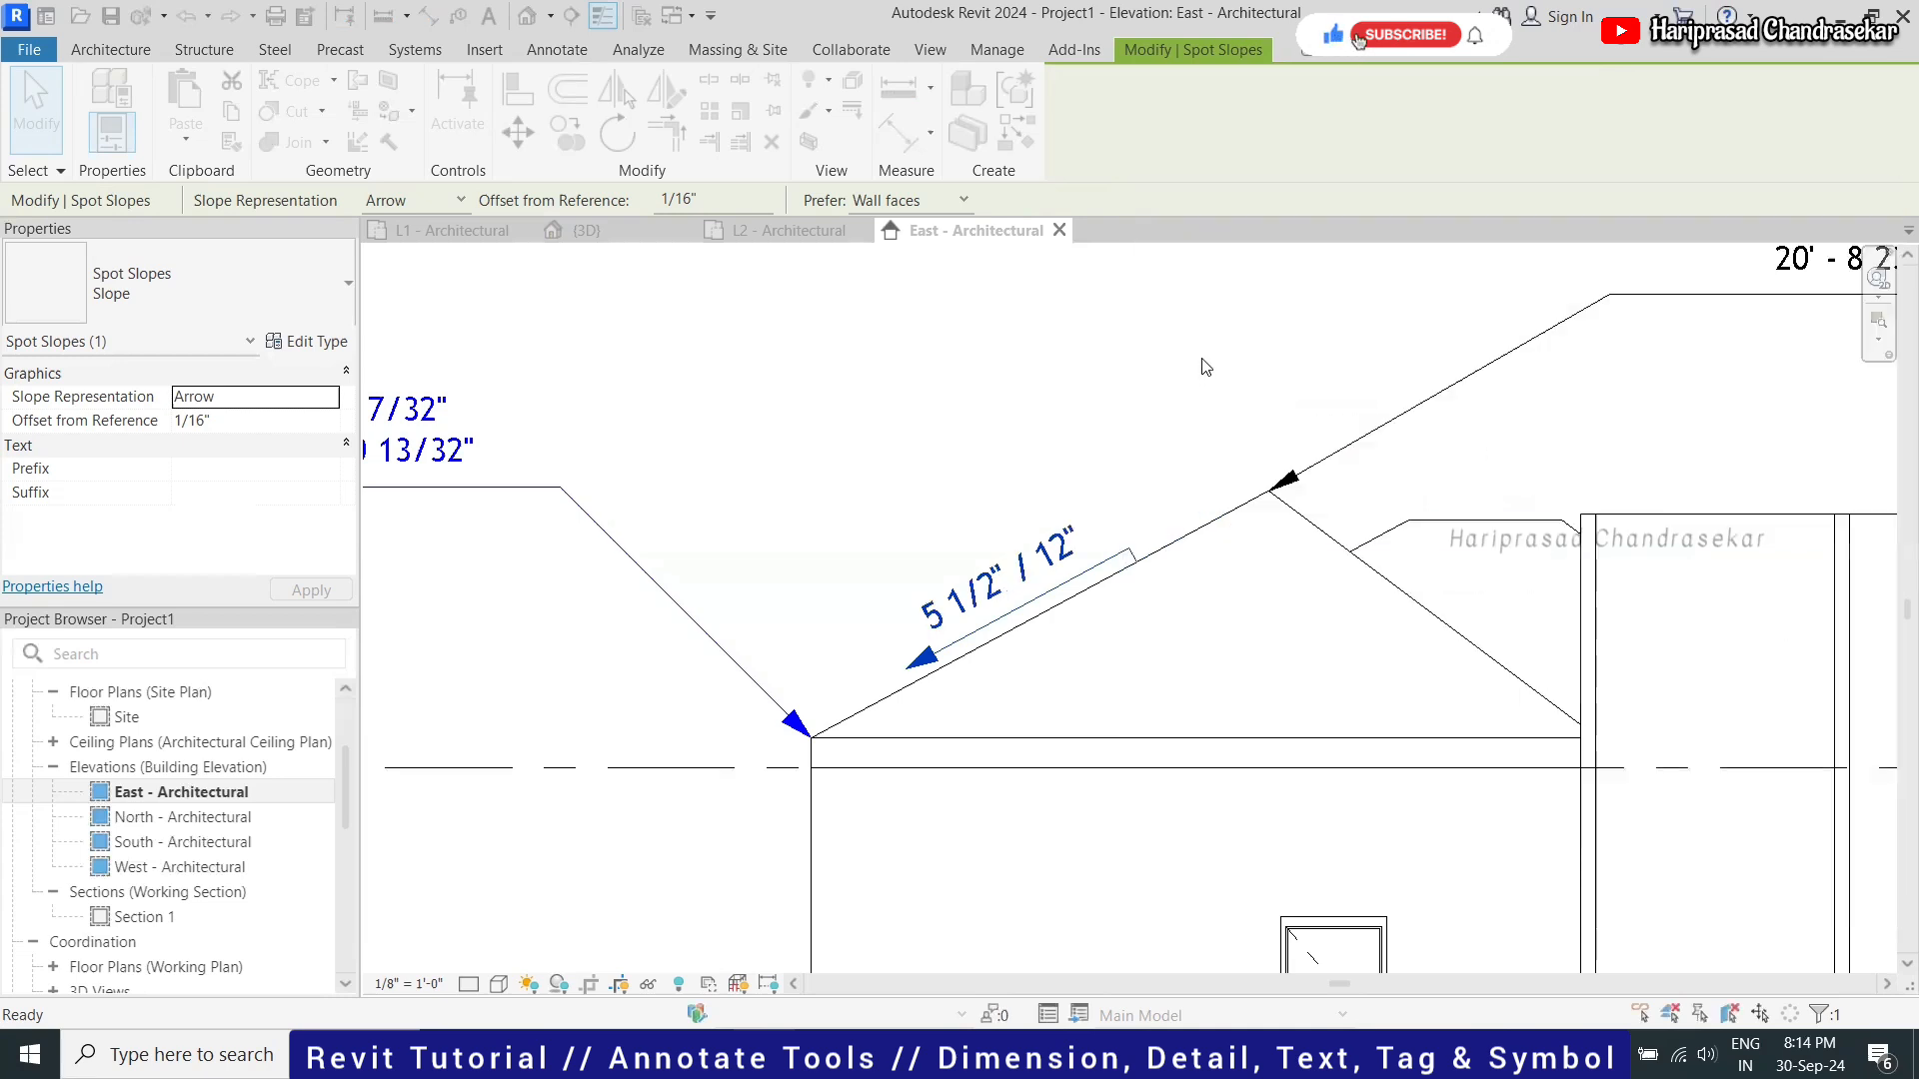
left_click(1205, 364)
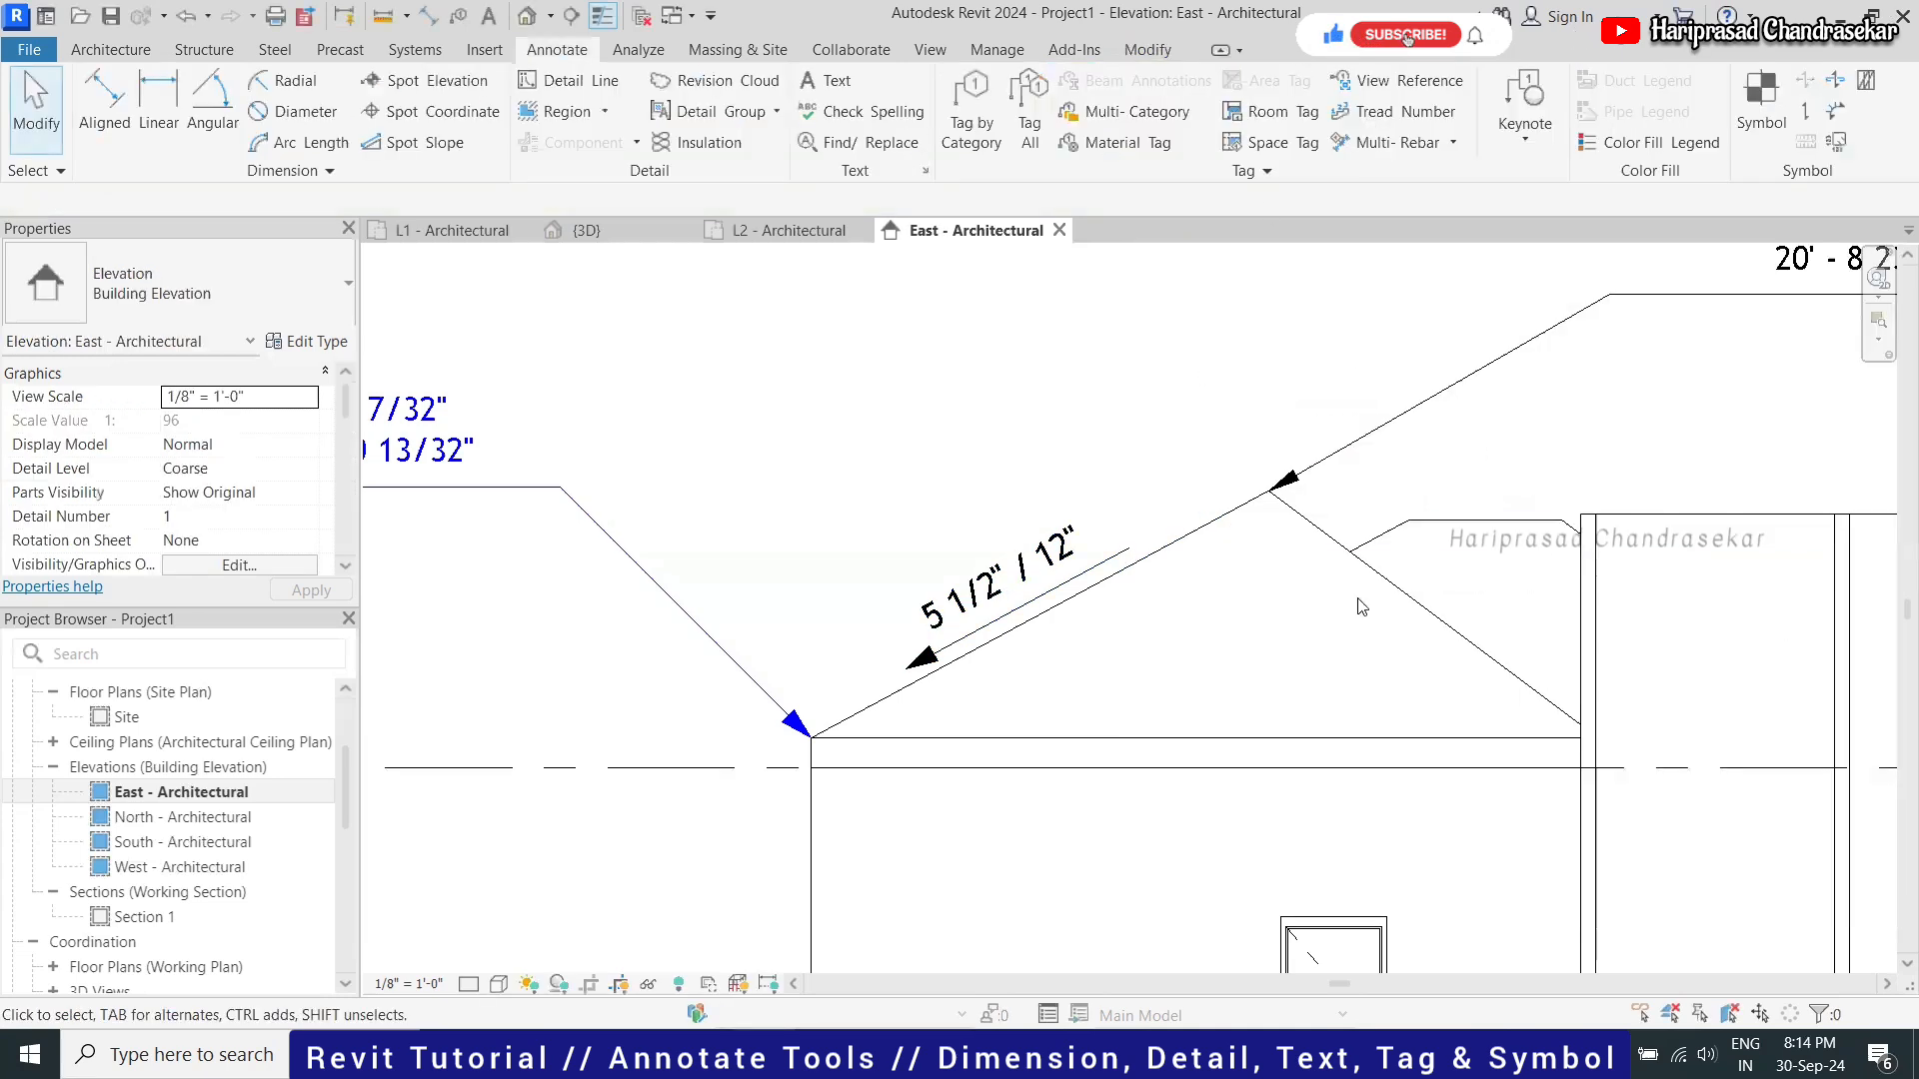
Open the Site floor plan from the architectural site plan views
scroll(759, 386, "down", 5)
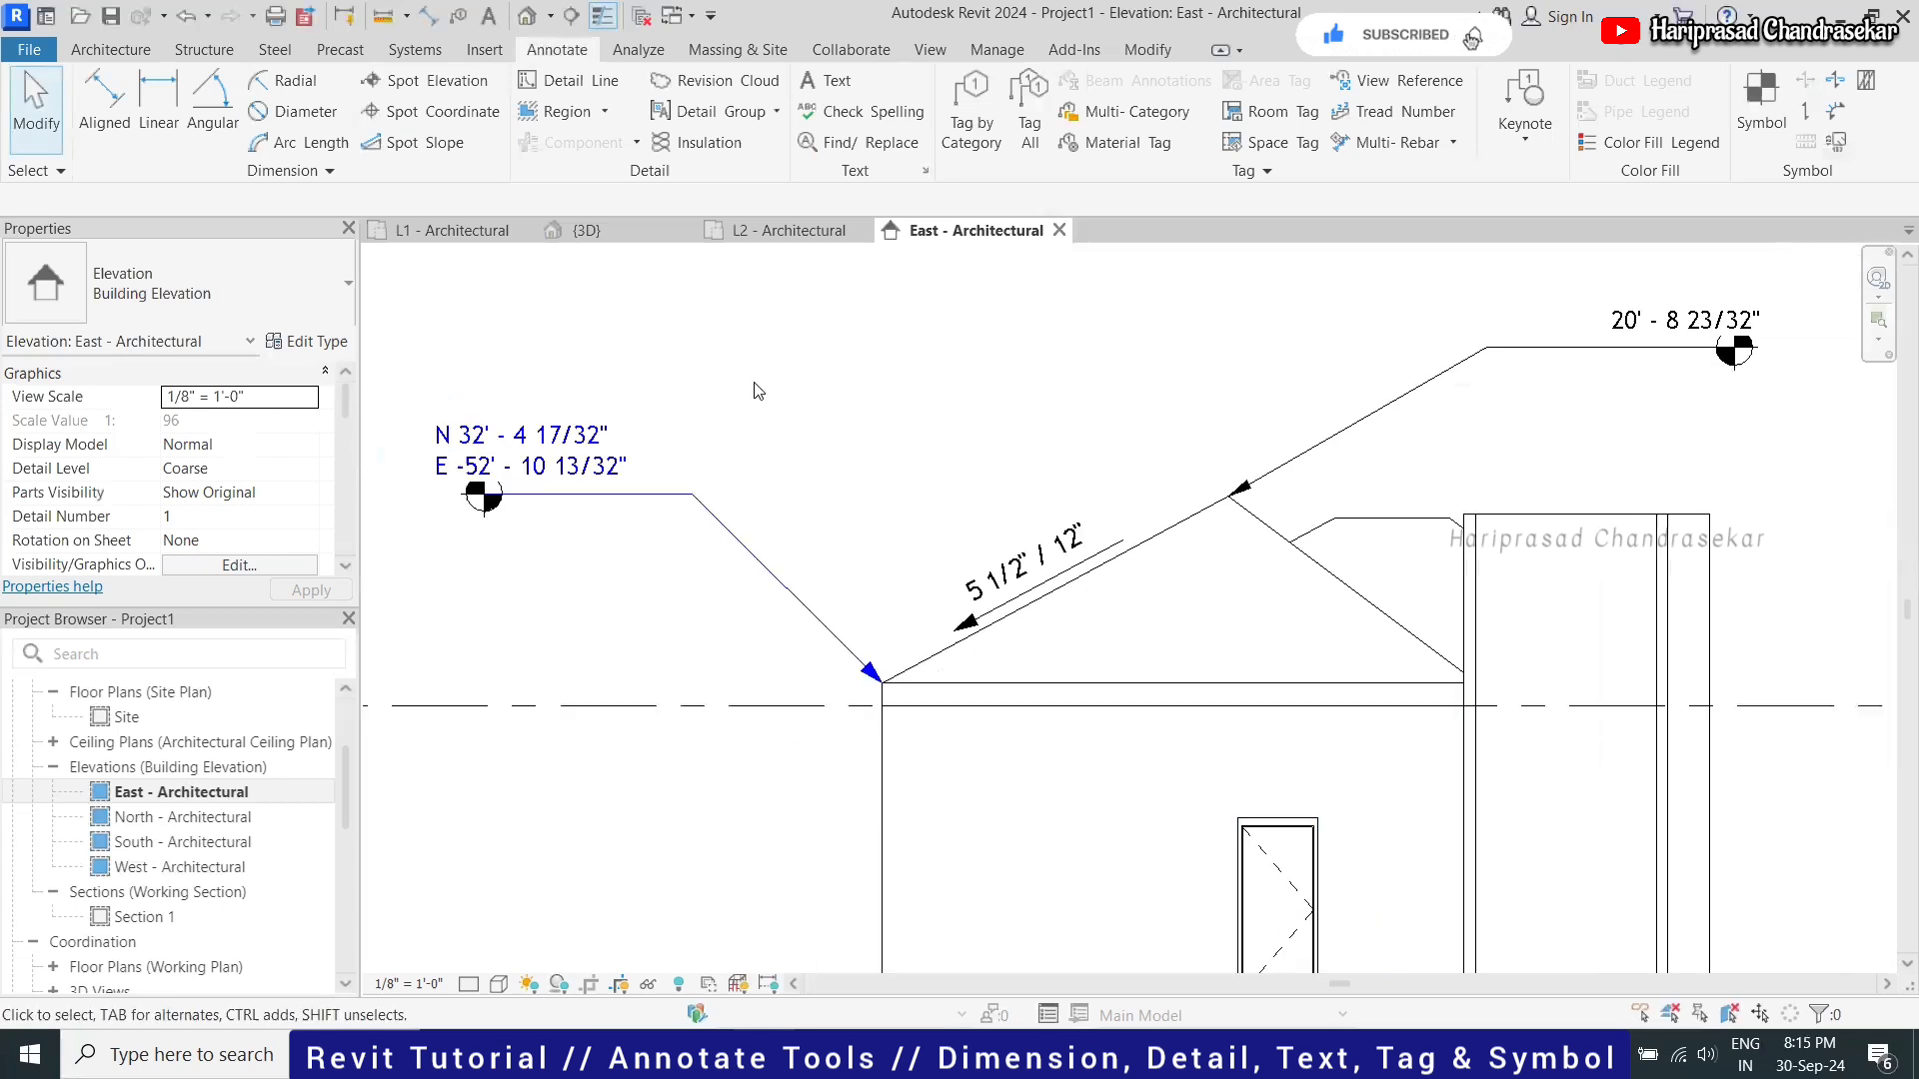
scroll(855, 363, "up", 2)
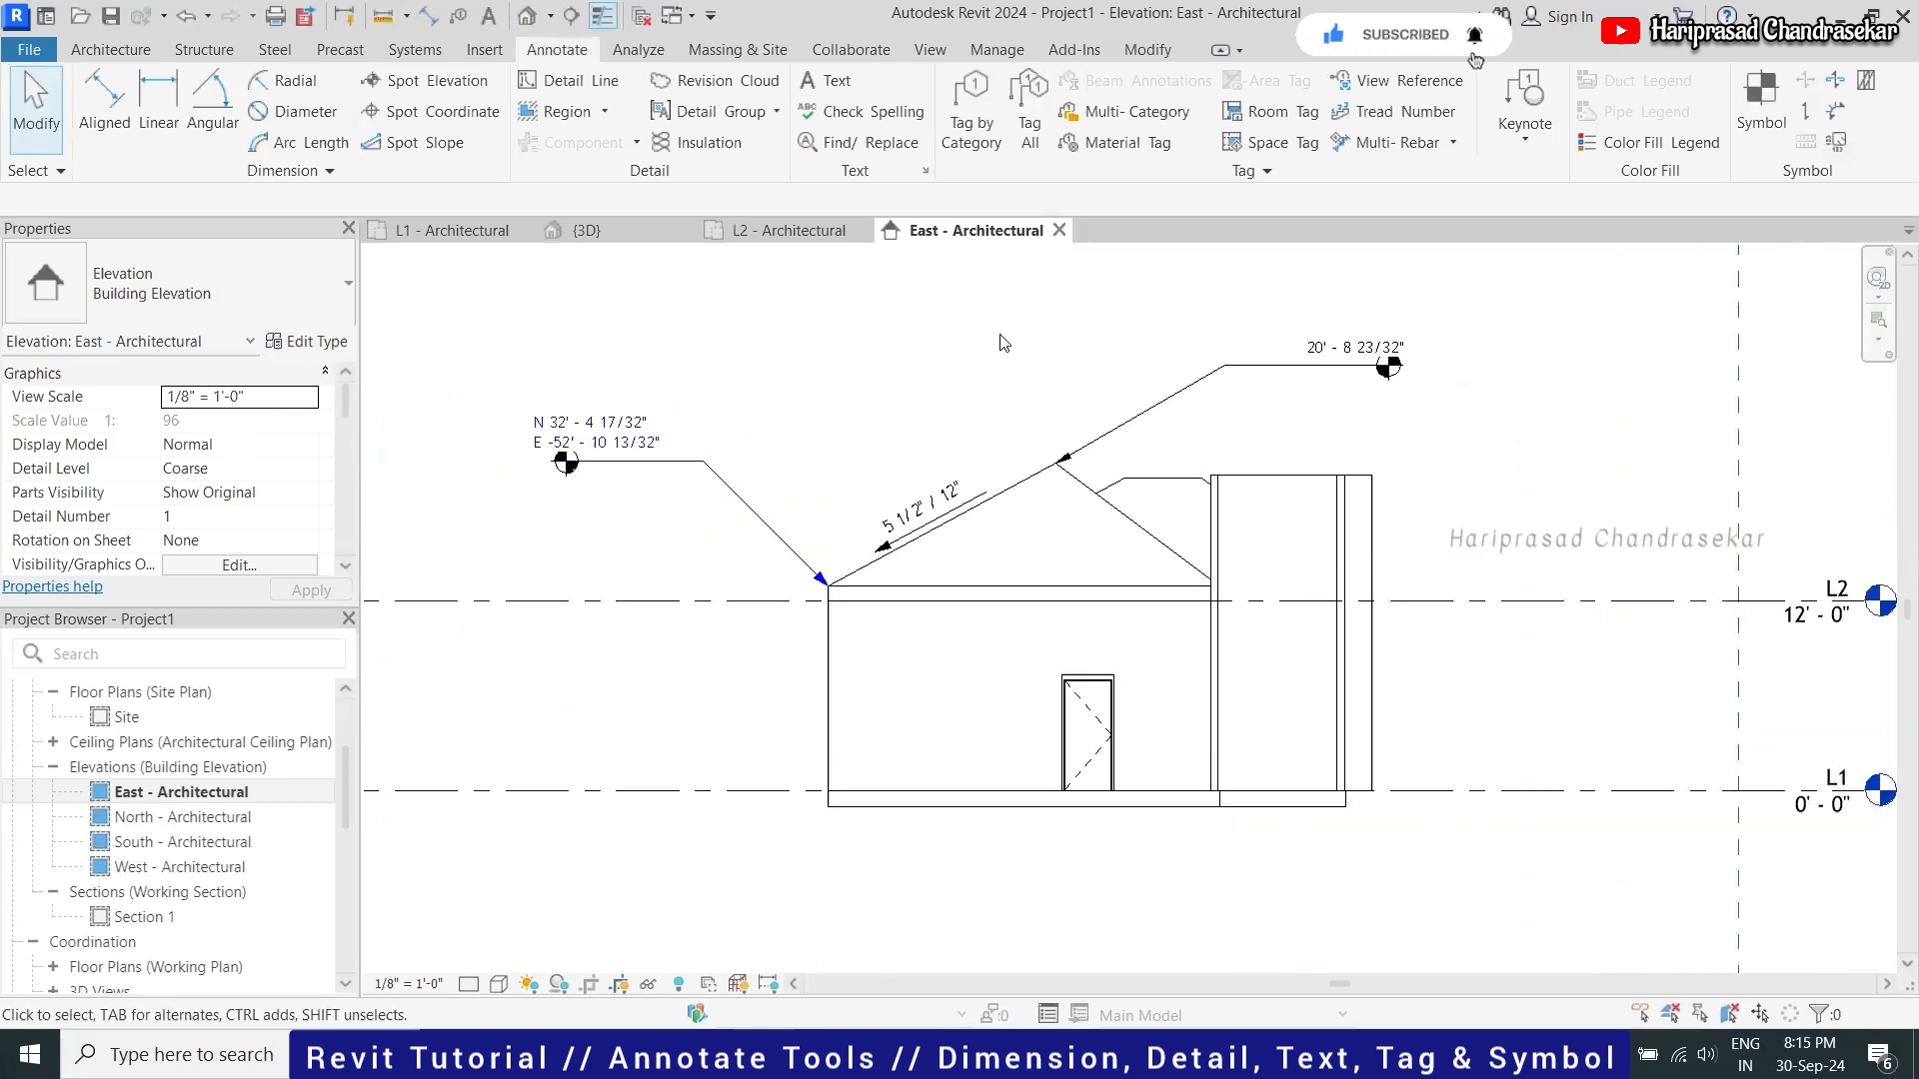
scroll(1001, 336, "up", 1)
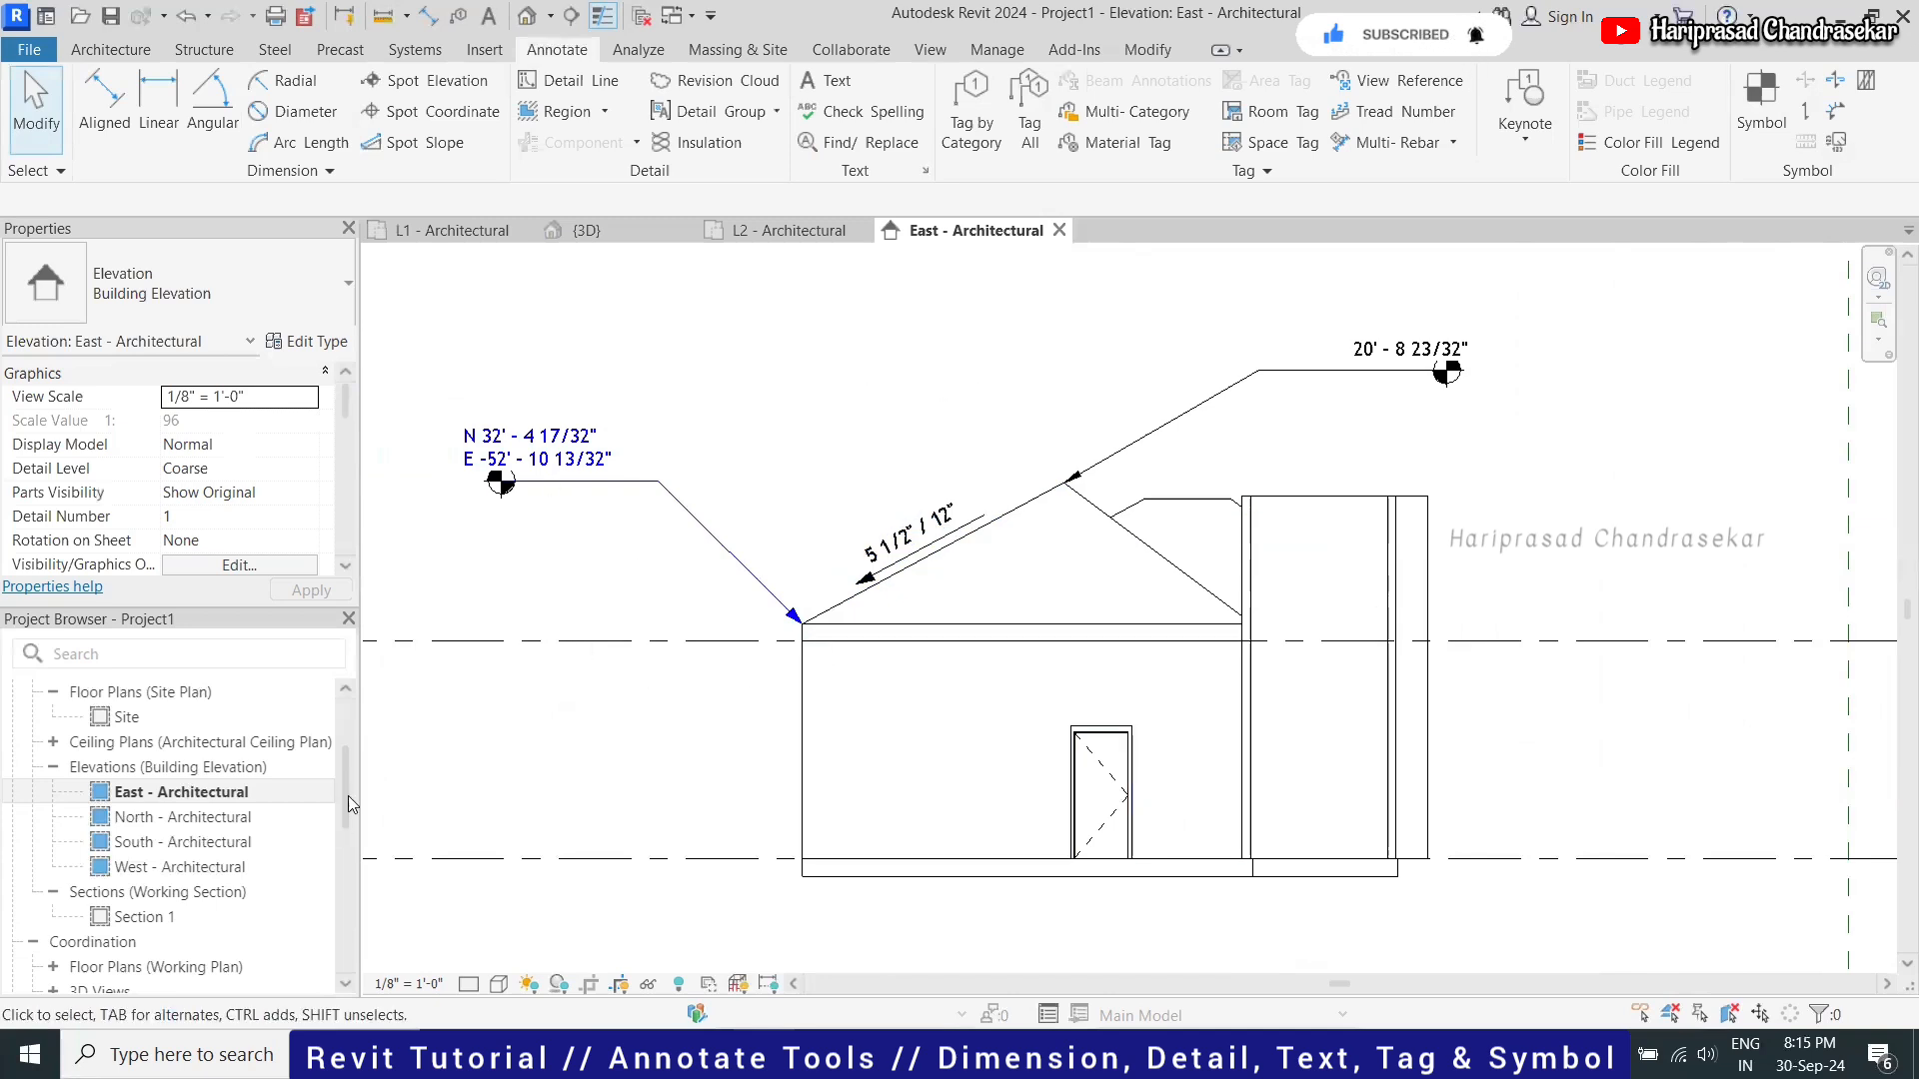
left_click_drag(348, 795, 352, 811)
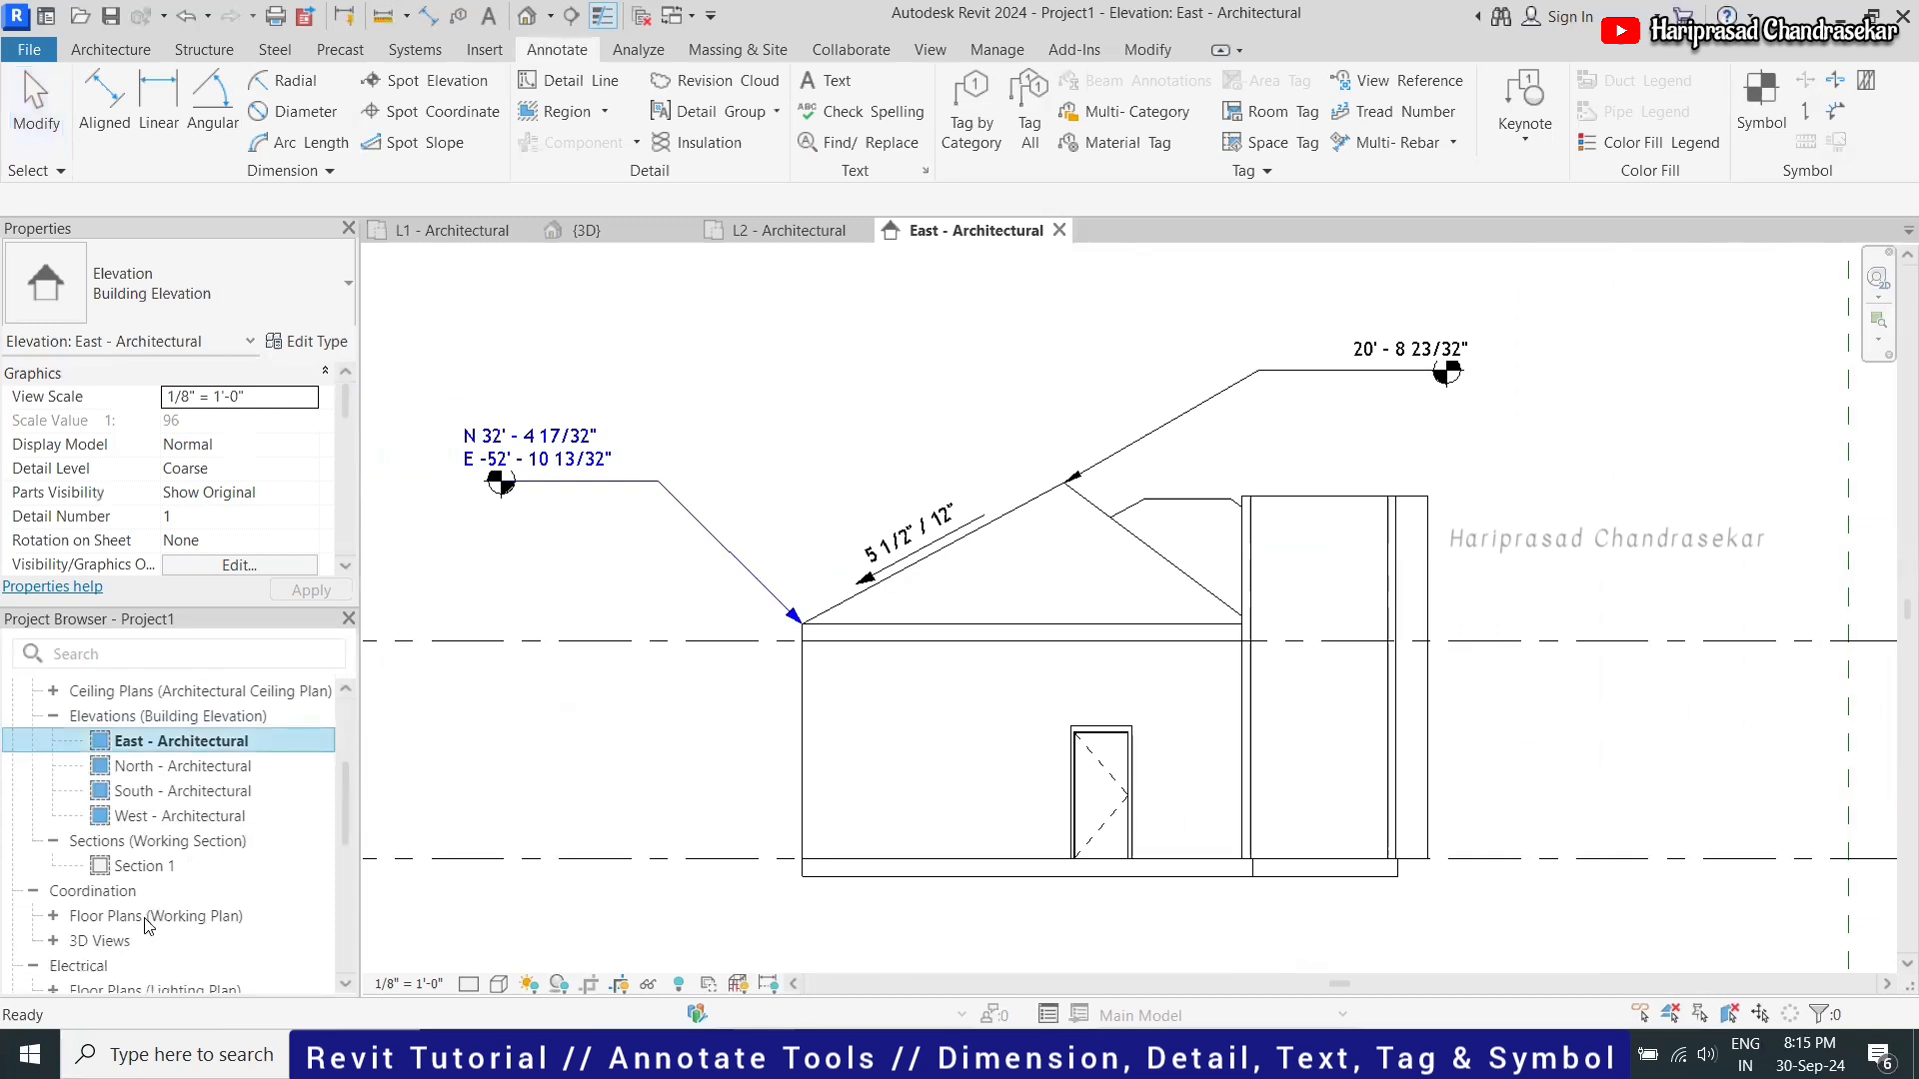
scroll(130, 899, "down", 5)
scroll(117, 885, "up", 6)
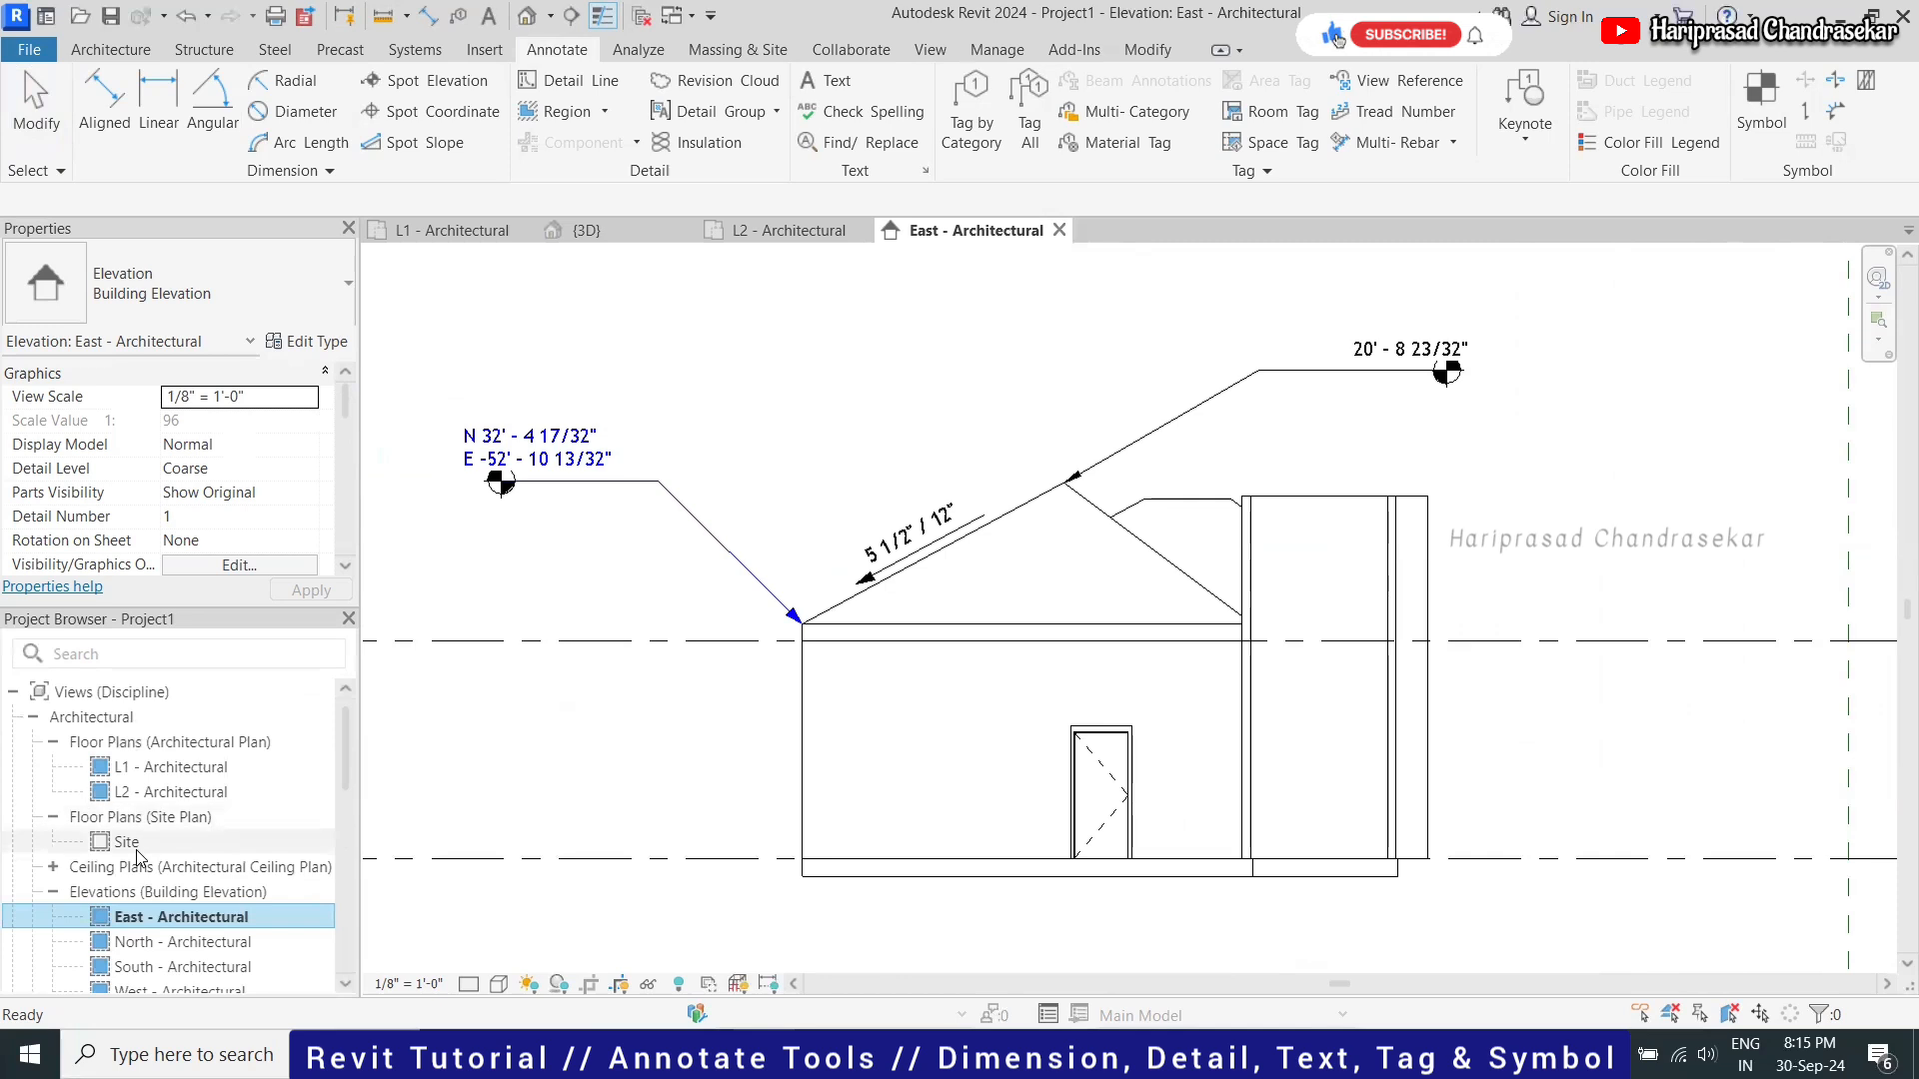
left_click(126, 843)
double_click(130, 845)
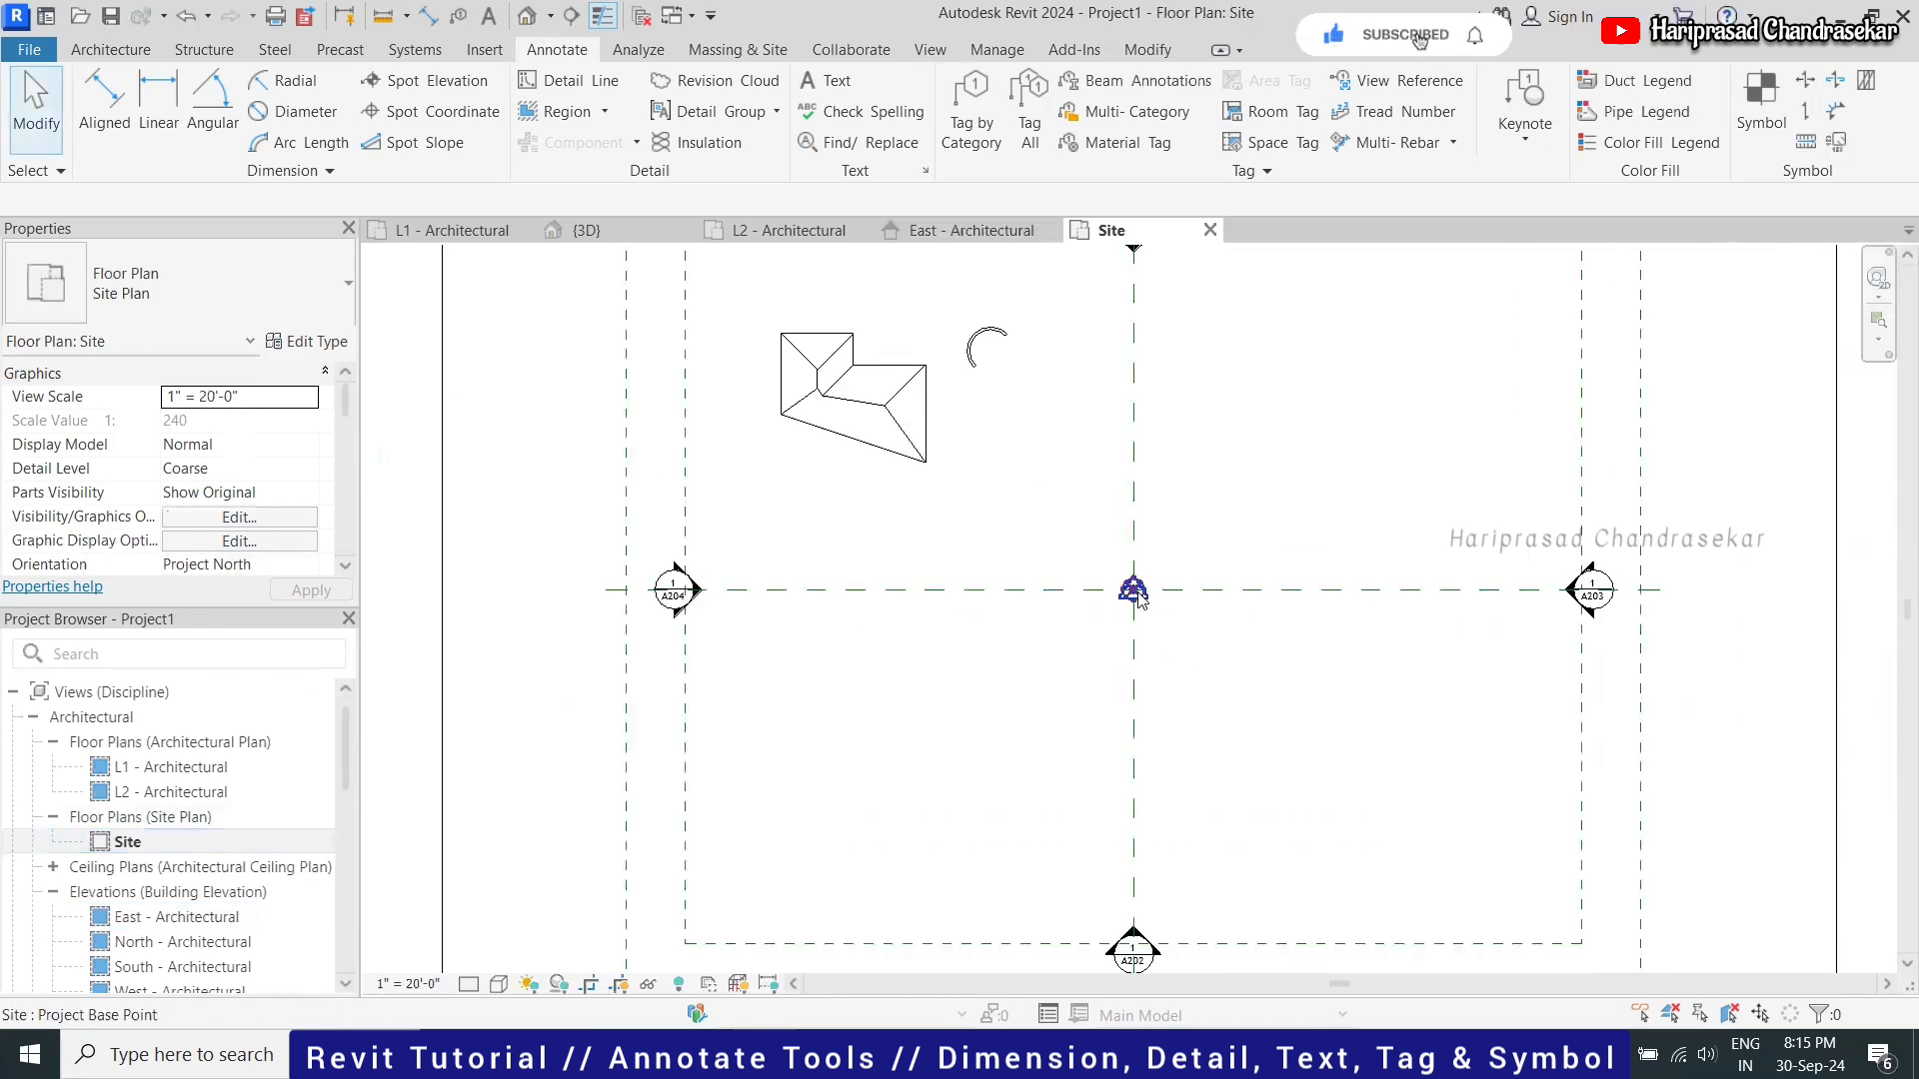
Move the project base point southwest off the survey point to the empty area below the roof, and select the survey point
left_click(1135, 592)
left_click_drag(1134, 590, 839, 707)
left_click(1144, 597)
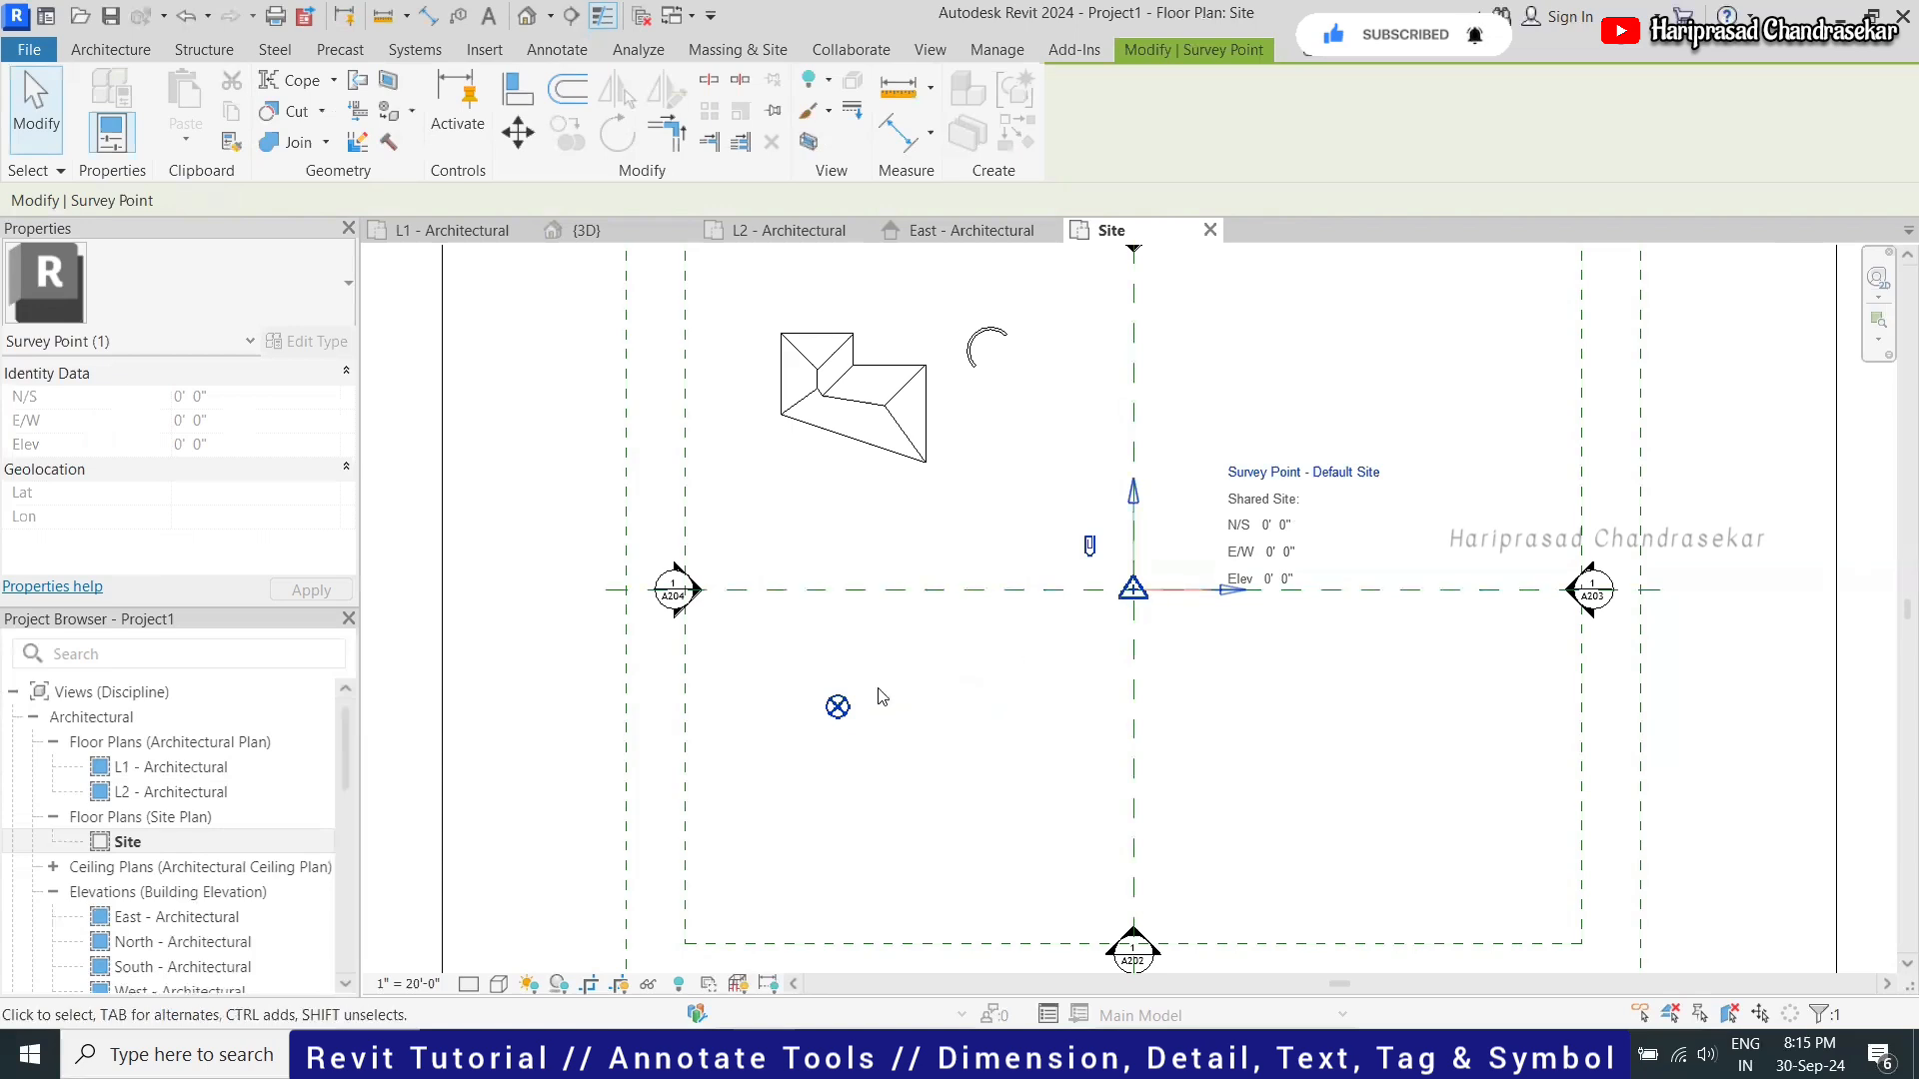
Move the project base point to just southwest of the roof, about 15' north and 101' west of the survey point, and deselect it
left_click(837, 707)
left_click_drag(838, 707, 721, 516)
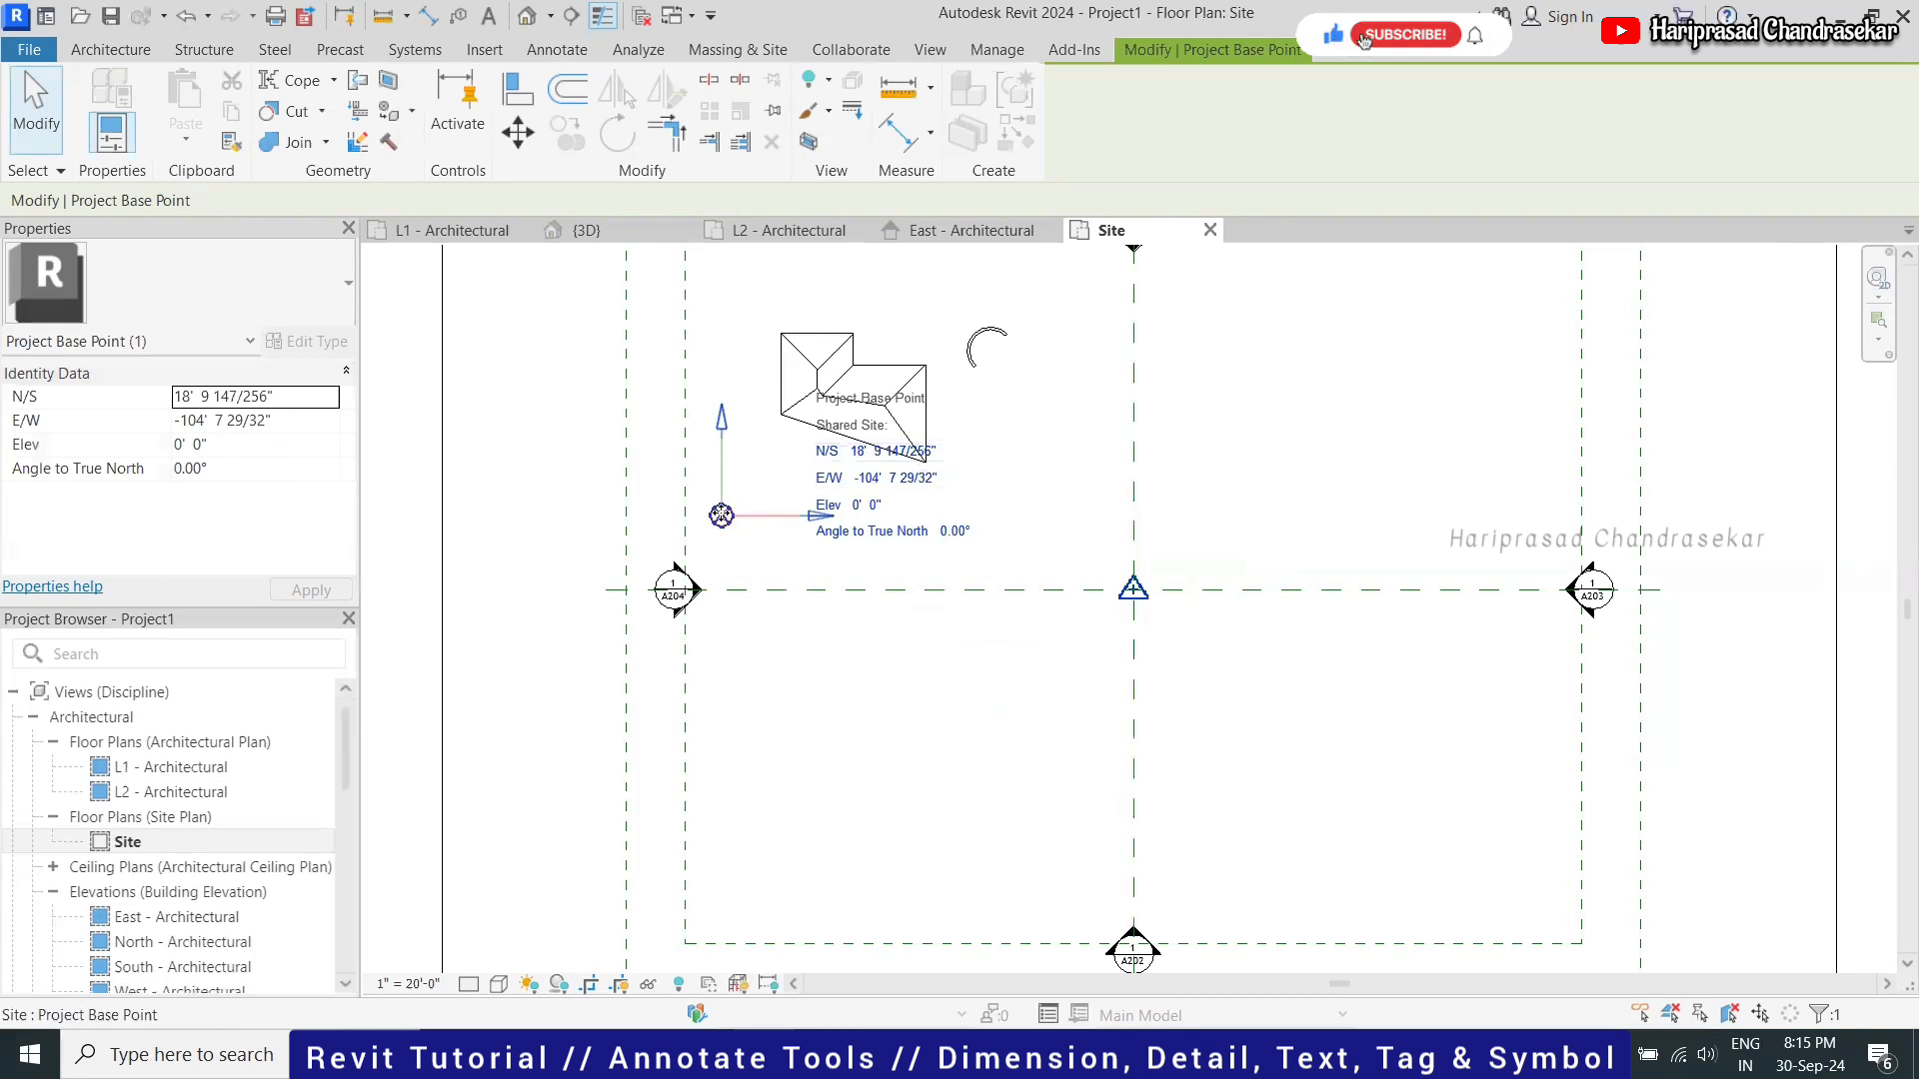
mouse_move(721, 516)
left_mouse_down()
mouse_move(776, 541)
mouse_move(736, 530)
left_mouse_up()
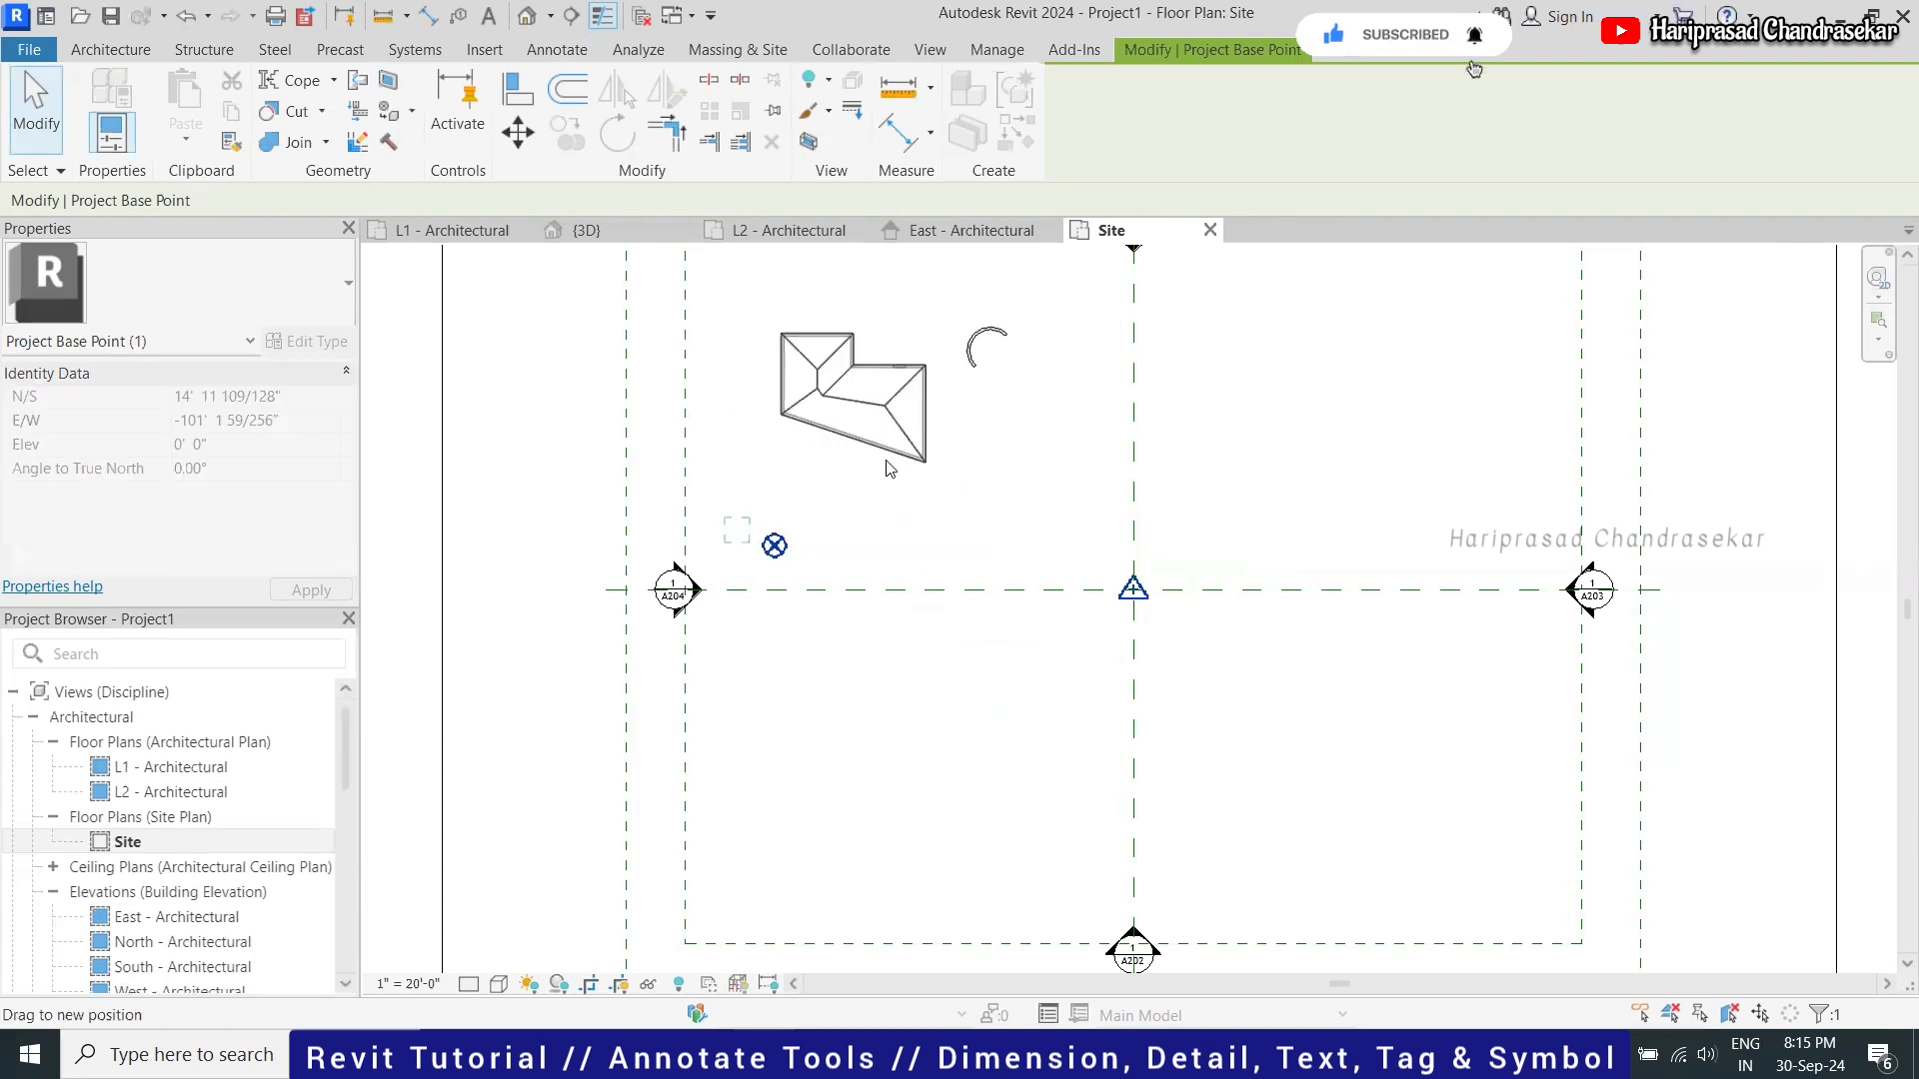
left_click(1201, 508)
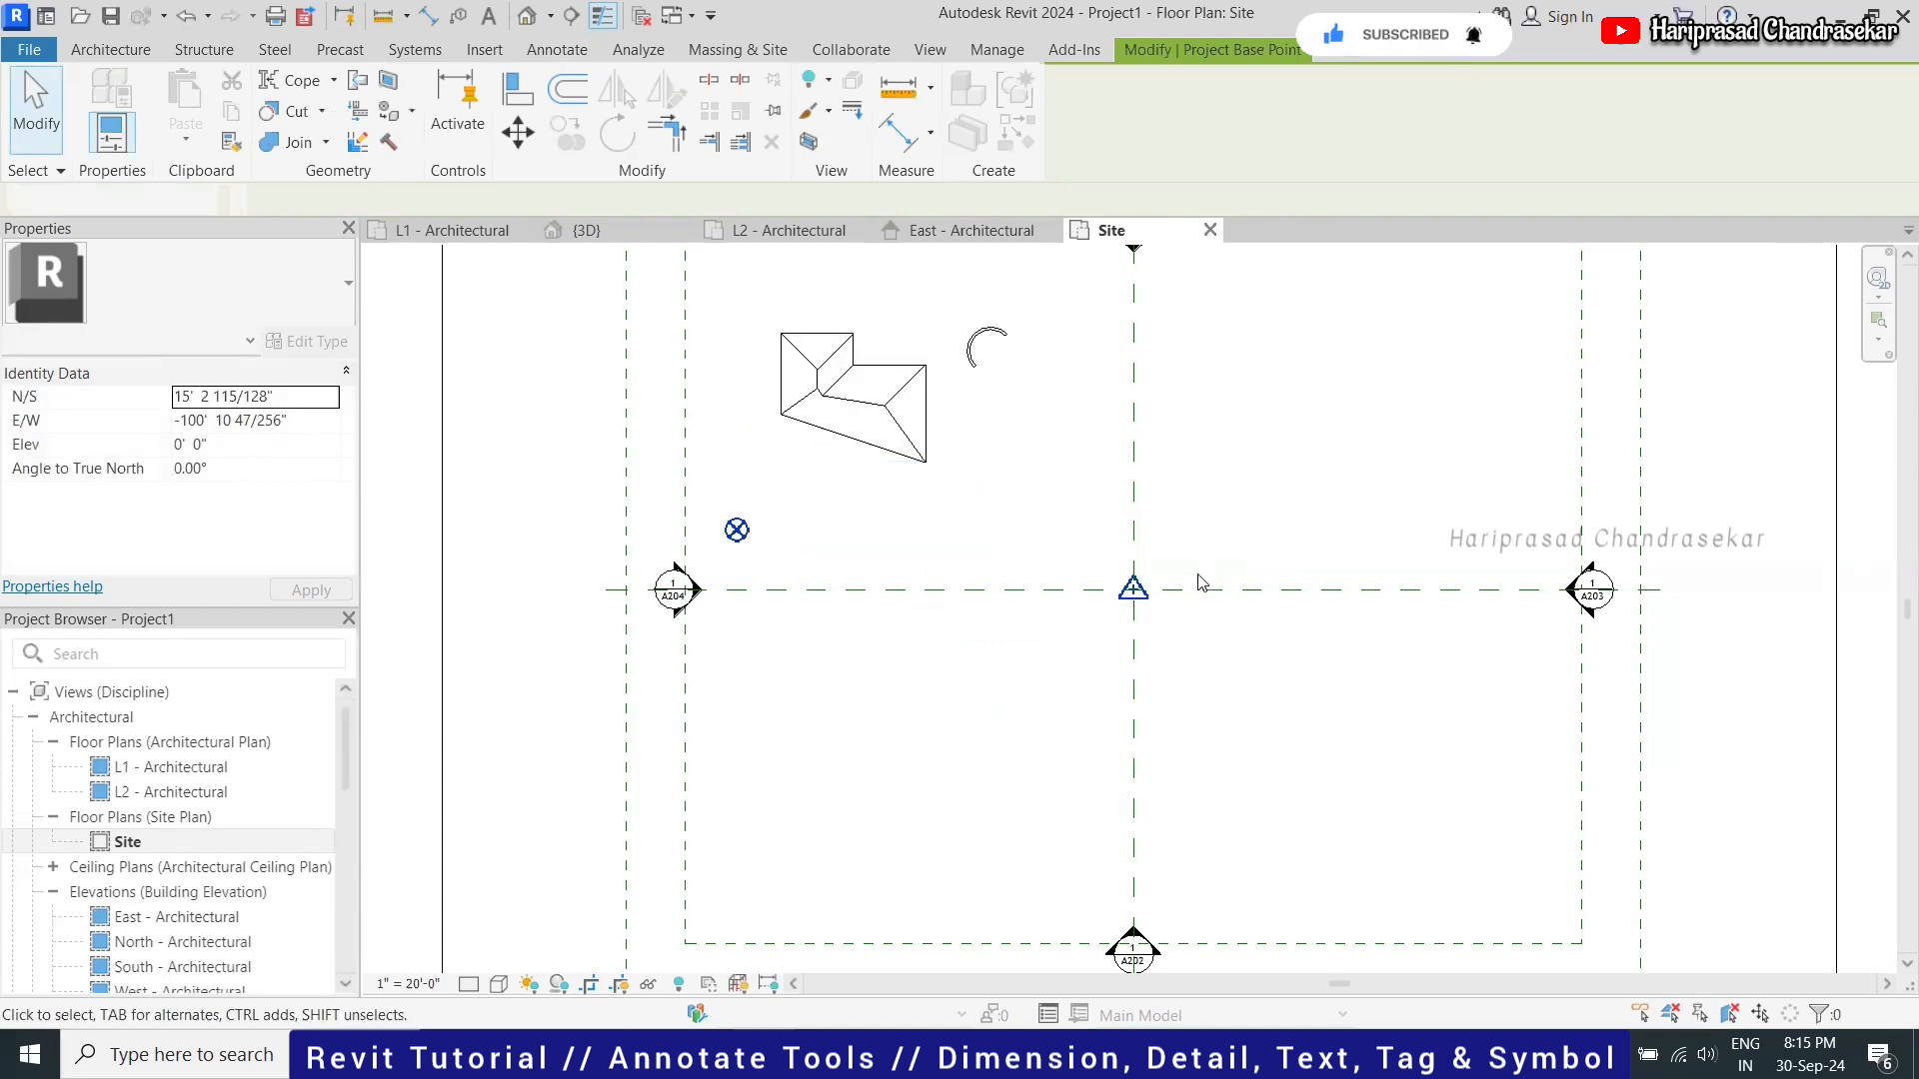
Inspect the survey point's shared site coordinates and its position relative to the project base point and the building on the site plan
left_click(1136, 589)
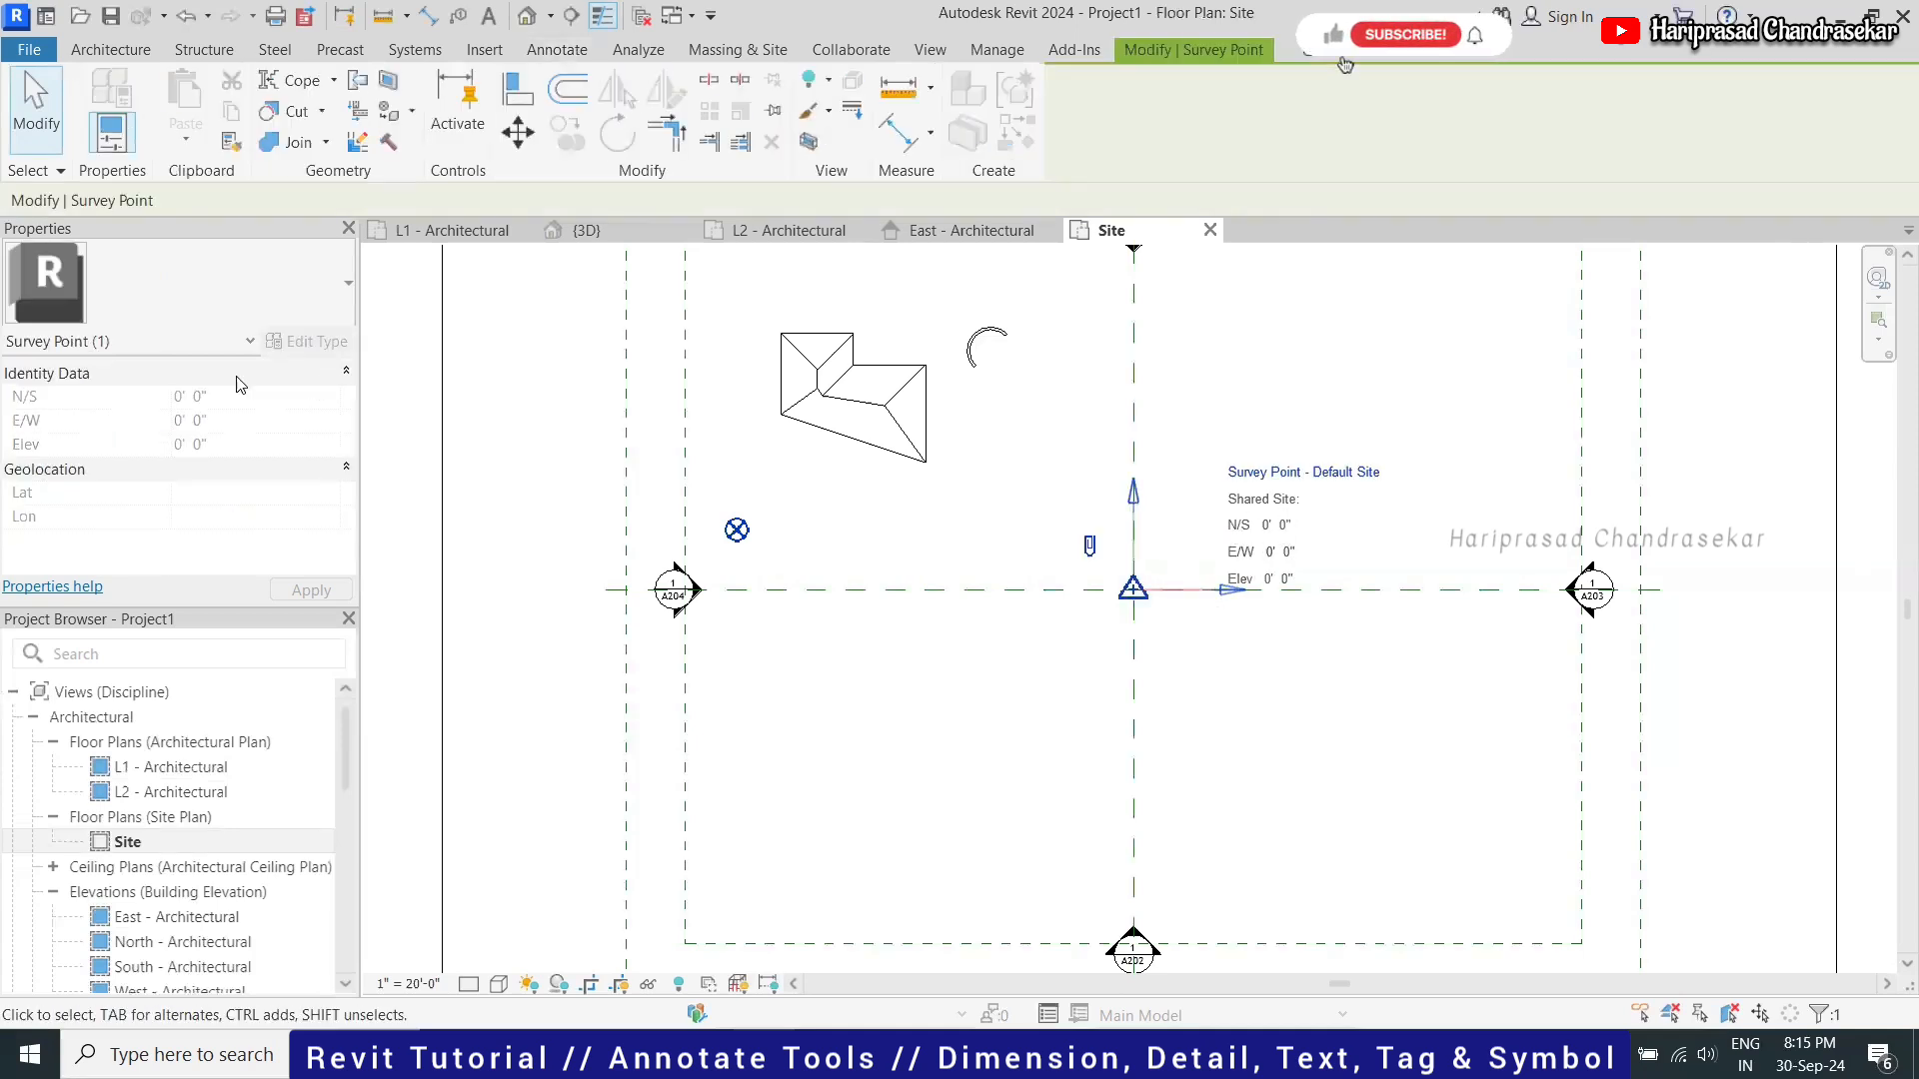
left_click(1235, 675)
scroll(780, 518, "down", 2)
scroll(839, 422, "up", 2)
scroll(839, 422, "up", 1)
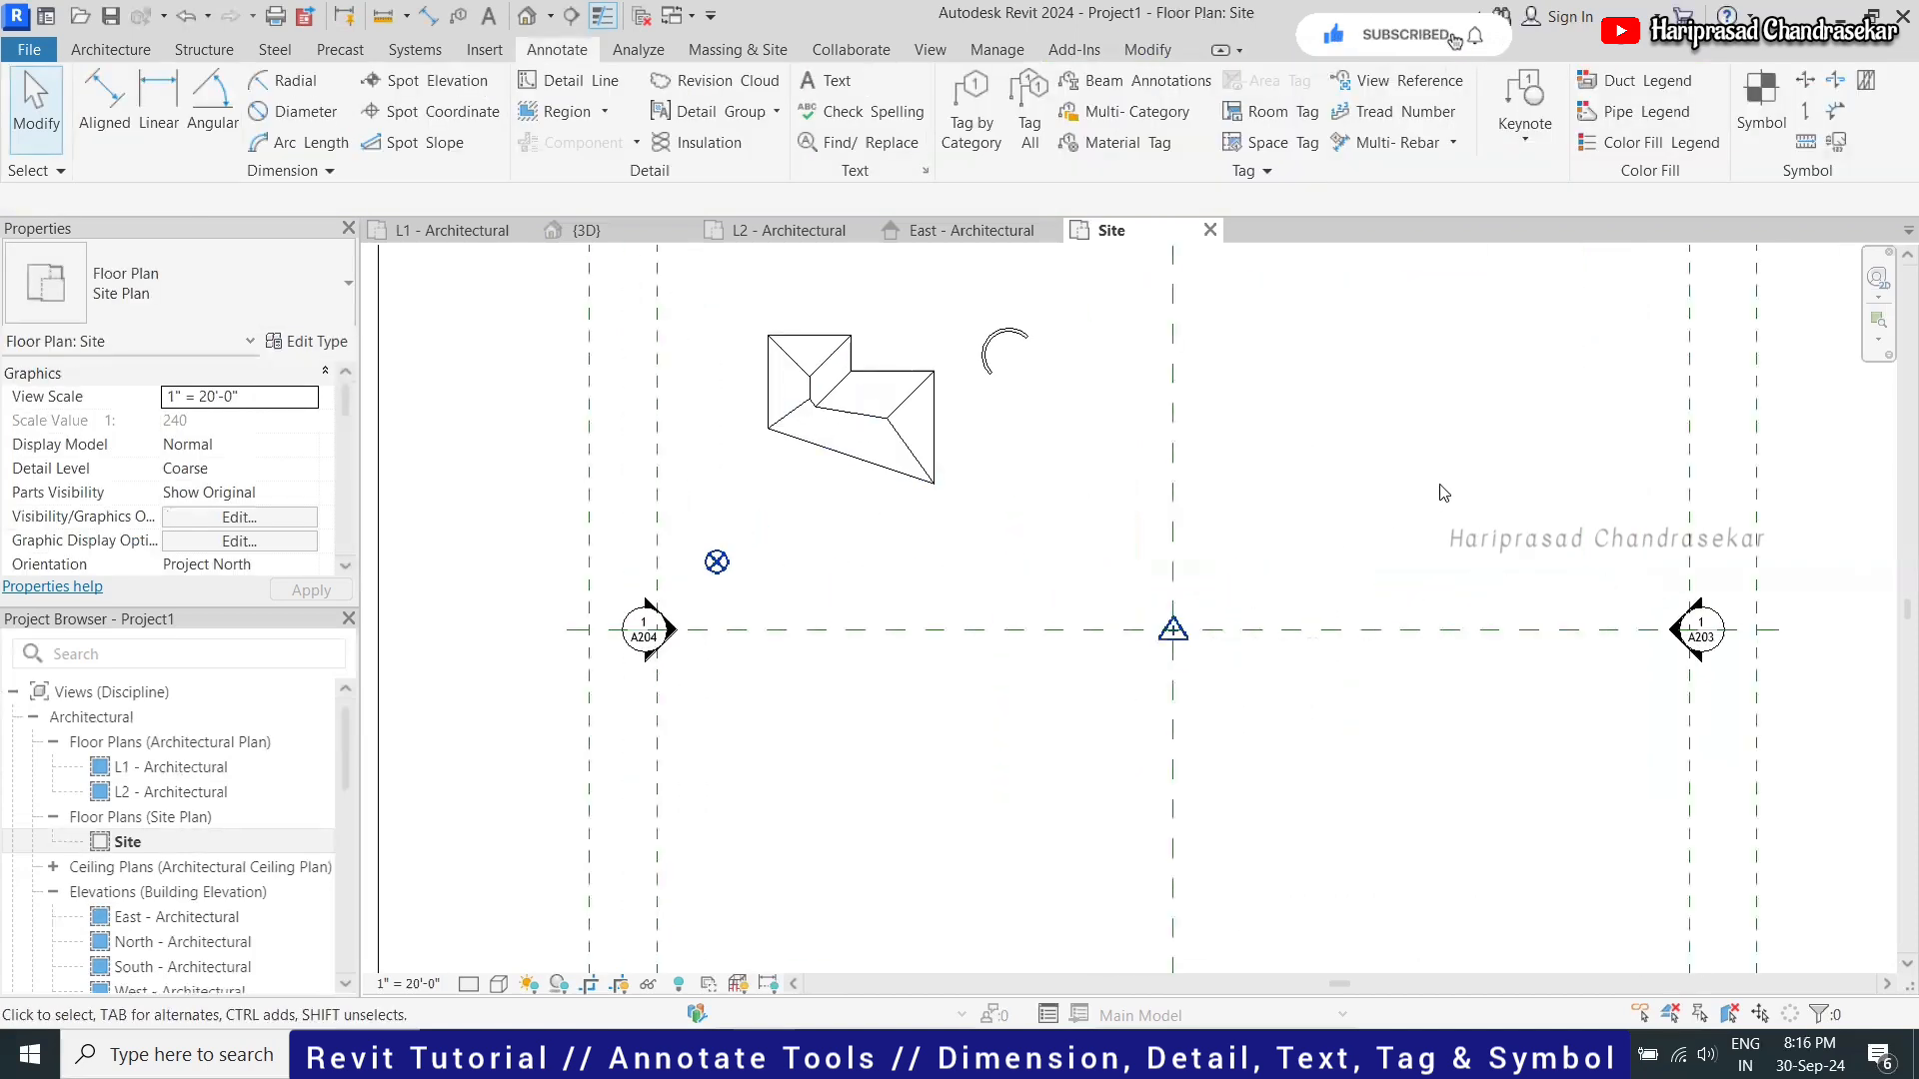
scroll(1539, 362, "down", 3)
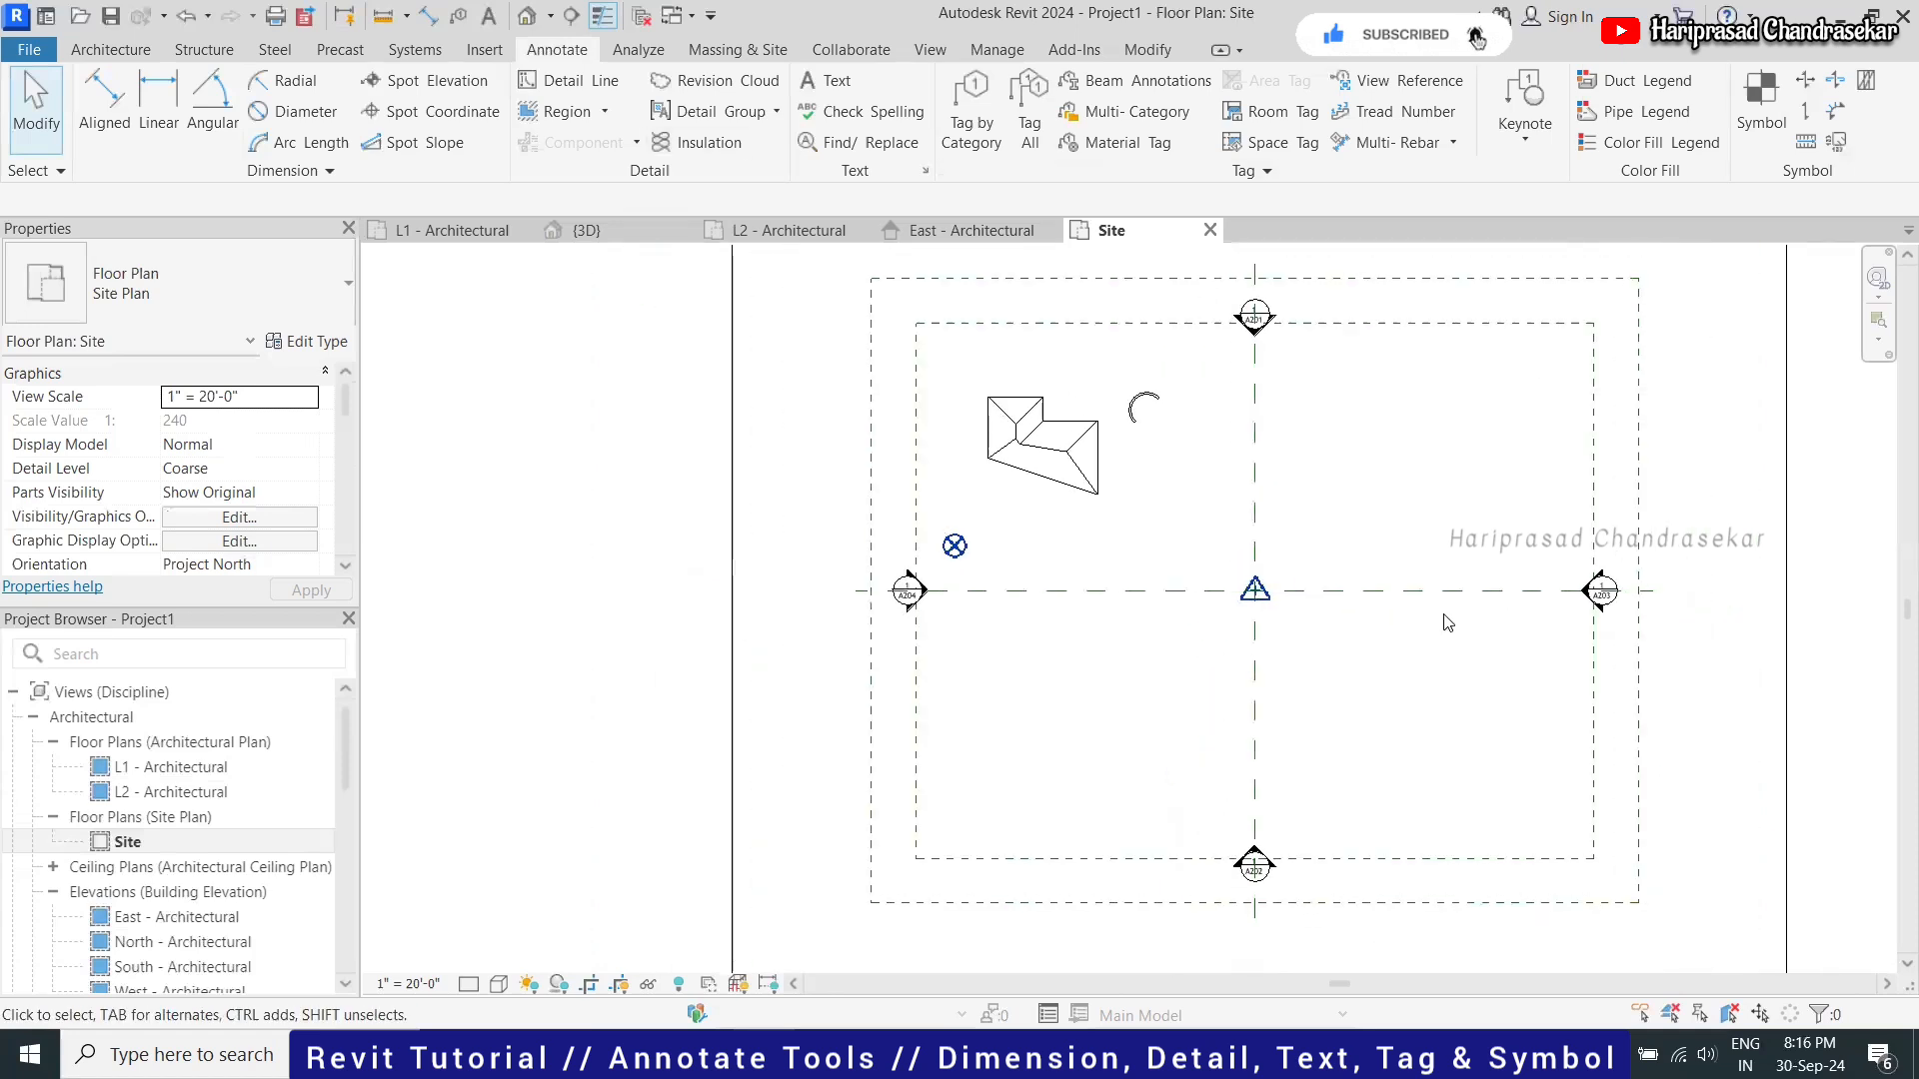
scroll(1439, 600, "up", 4)
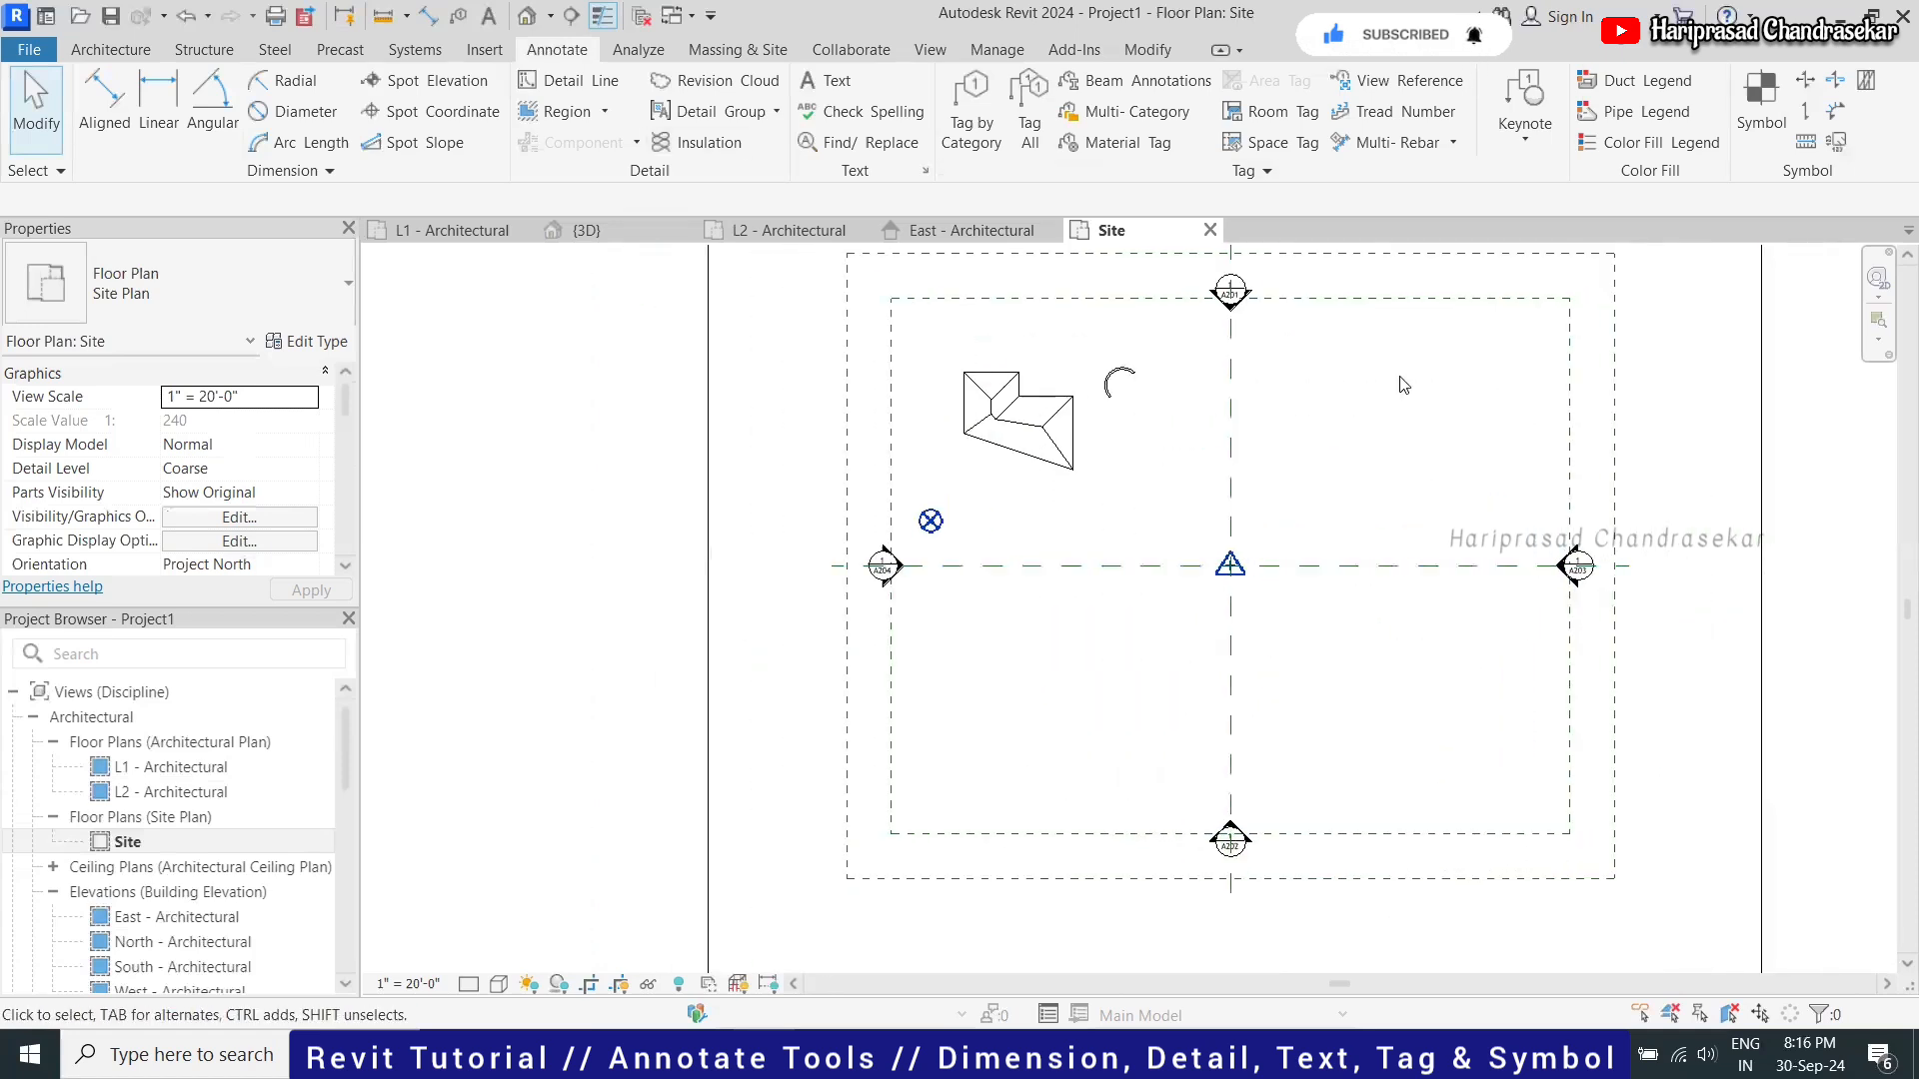
scroll(1365, 459, "down", 1)
Switch to the L1 - Architectural floor plan and examine its full extent for the reference points and north arrow
left_click(455, 230)
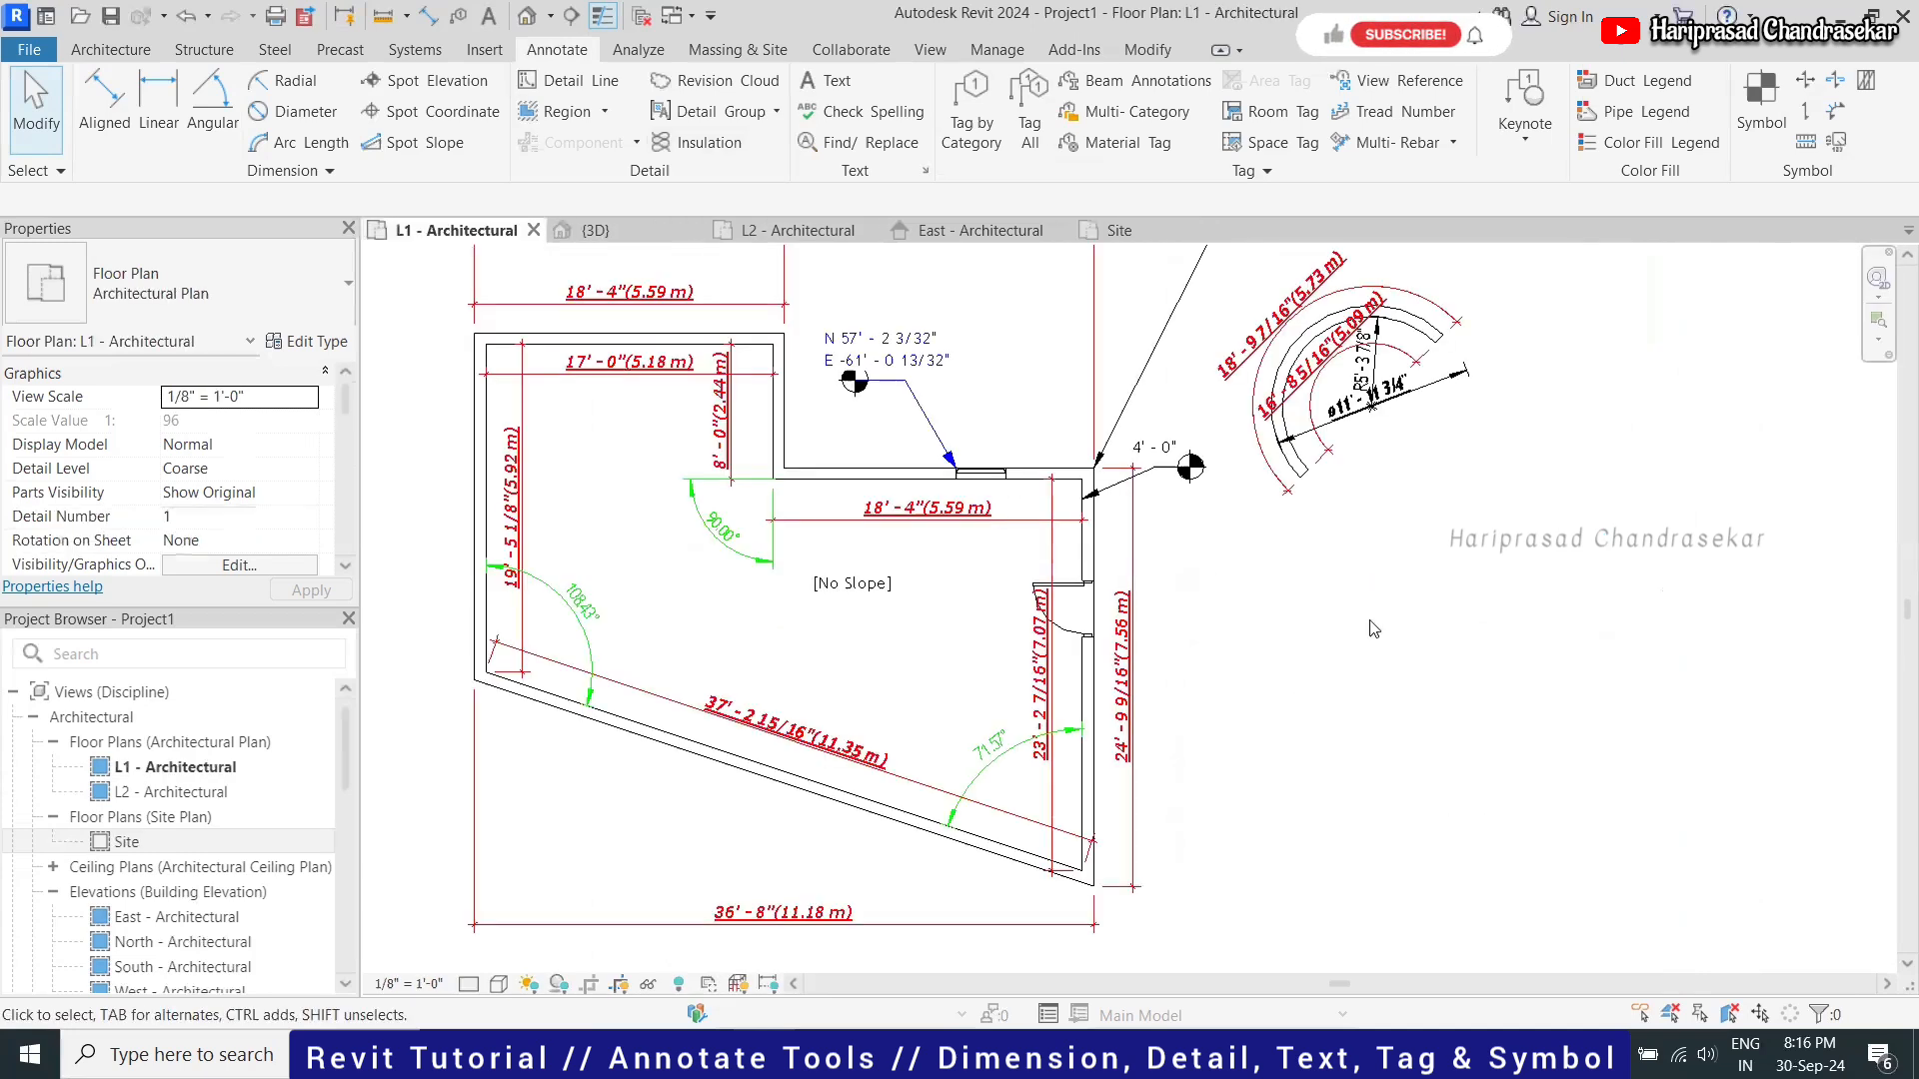
scroll(1374, 628, "down", 5)
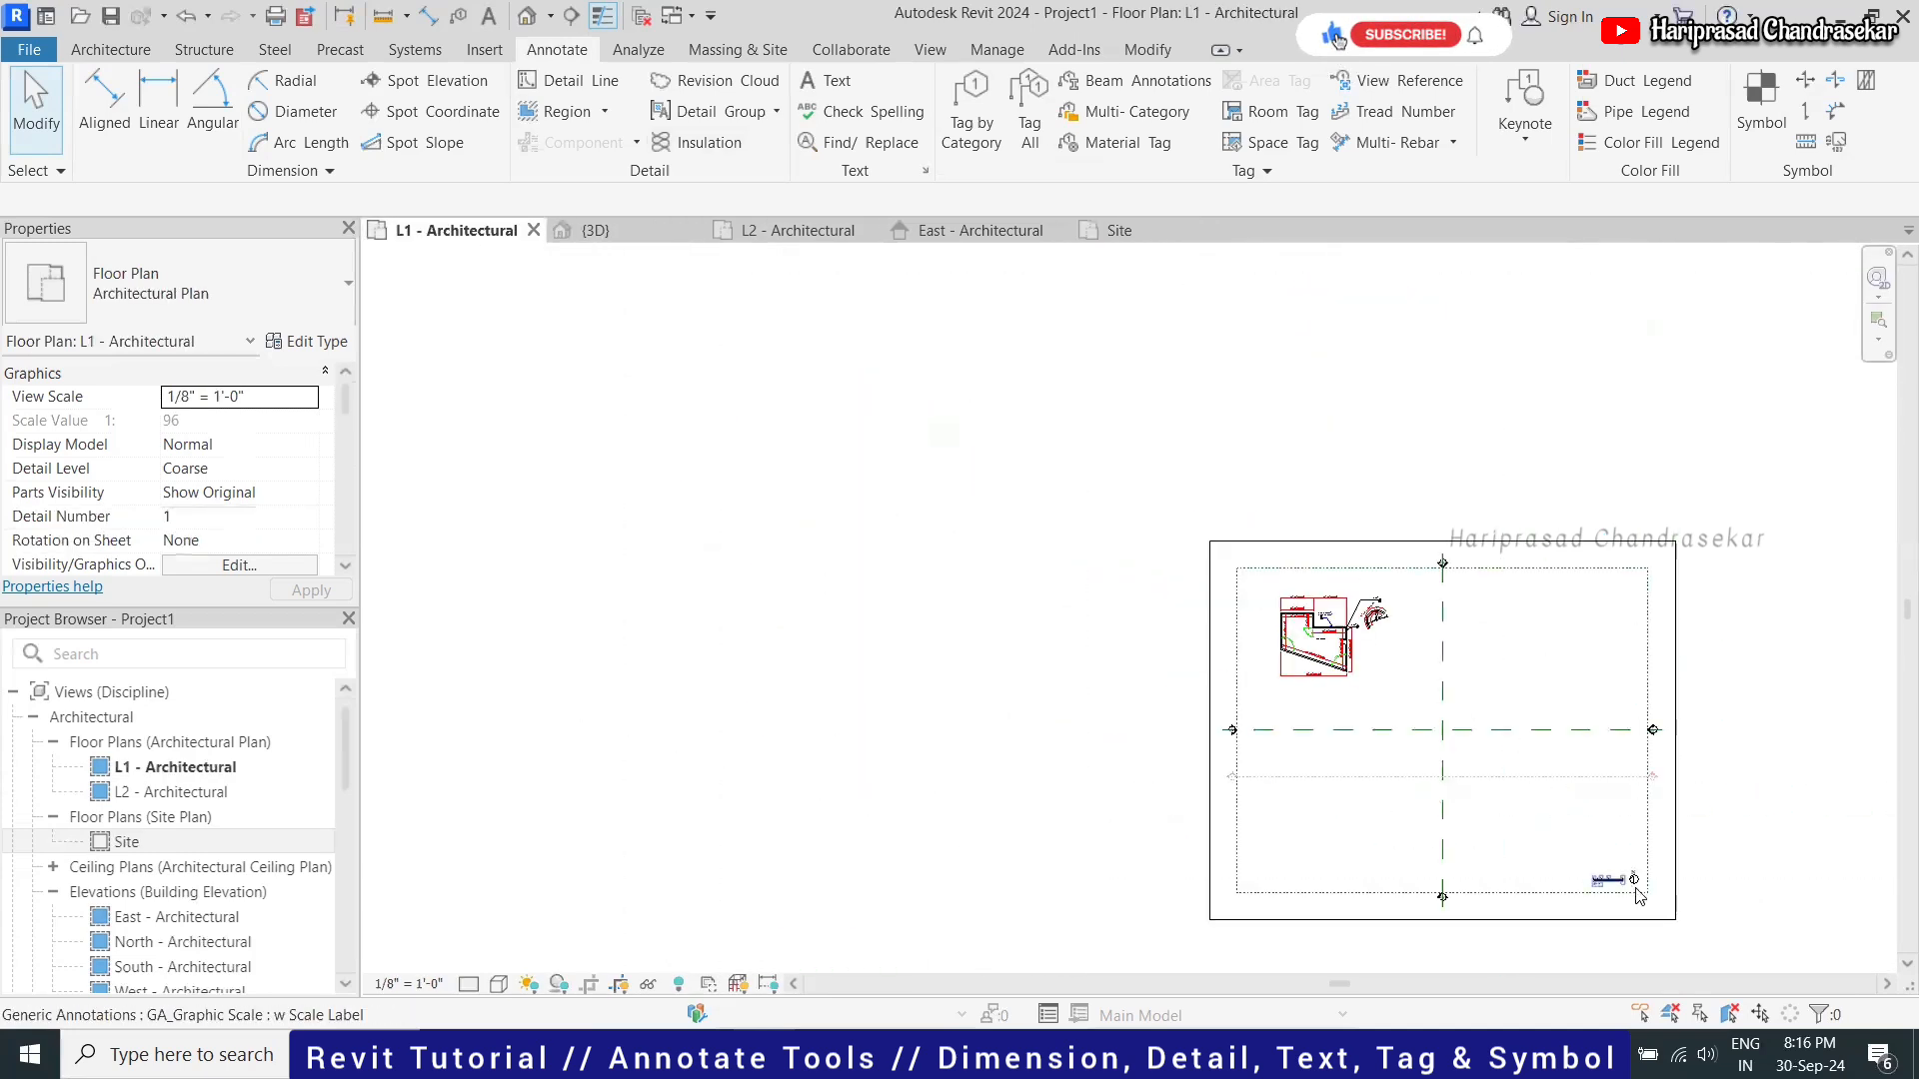
scroll(1629, 883, "up", 5)
scroll(1533, 804, "down", 5)
scroll(1517, 736, "up", 1)
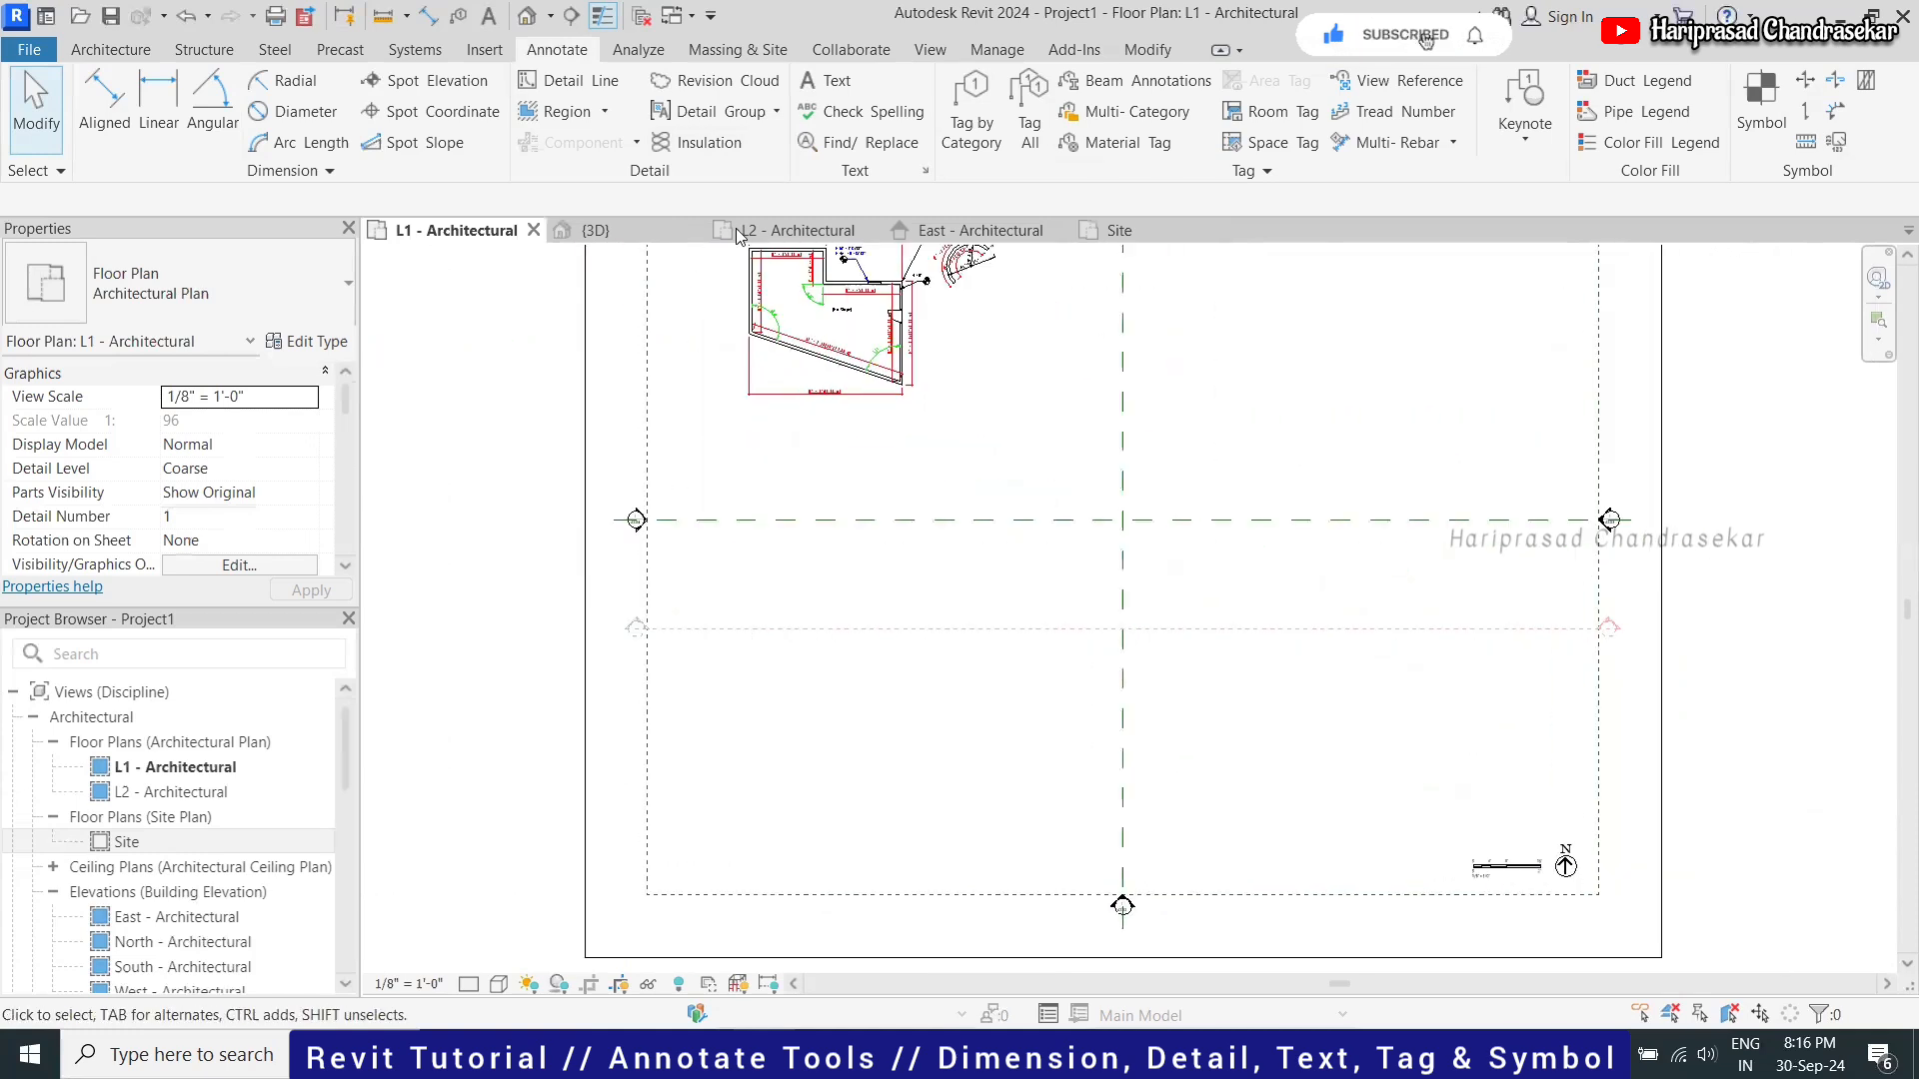
Return to the Site floor plan and view the whole site with its project base point and survey point
left_click(1114, 230)
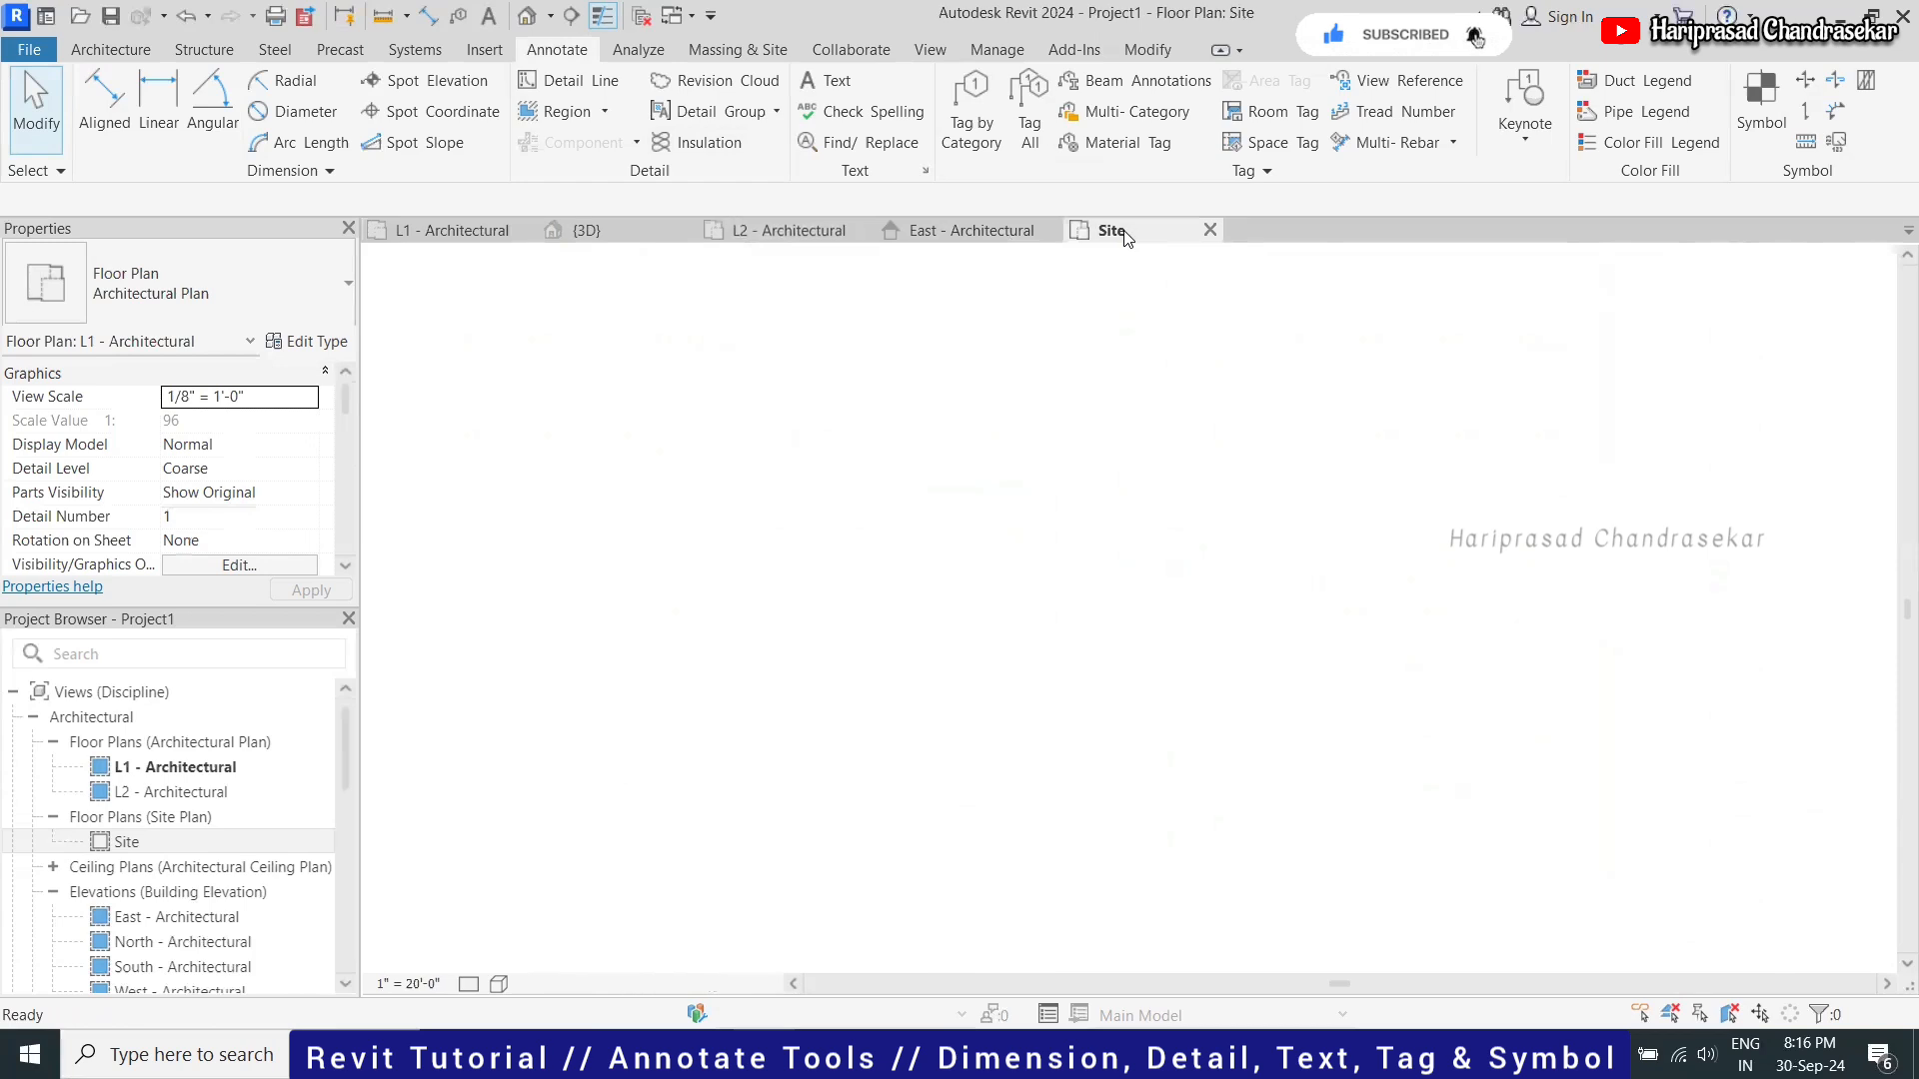
scroll(1007, 632, "down", 3)
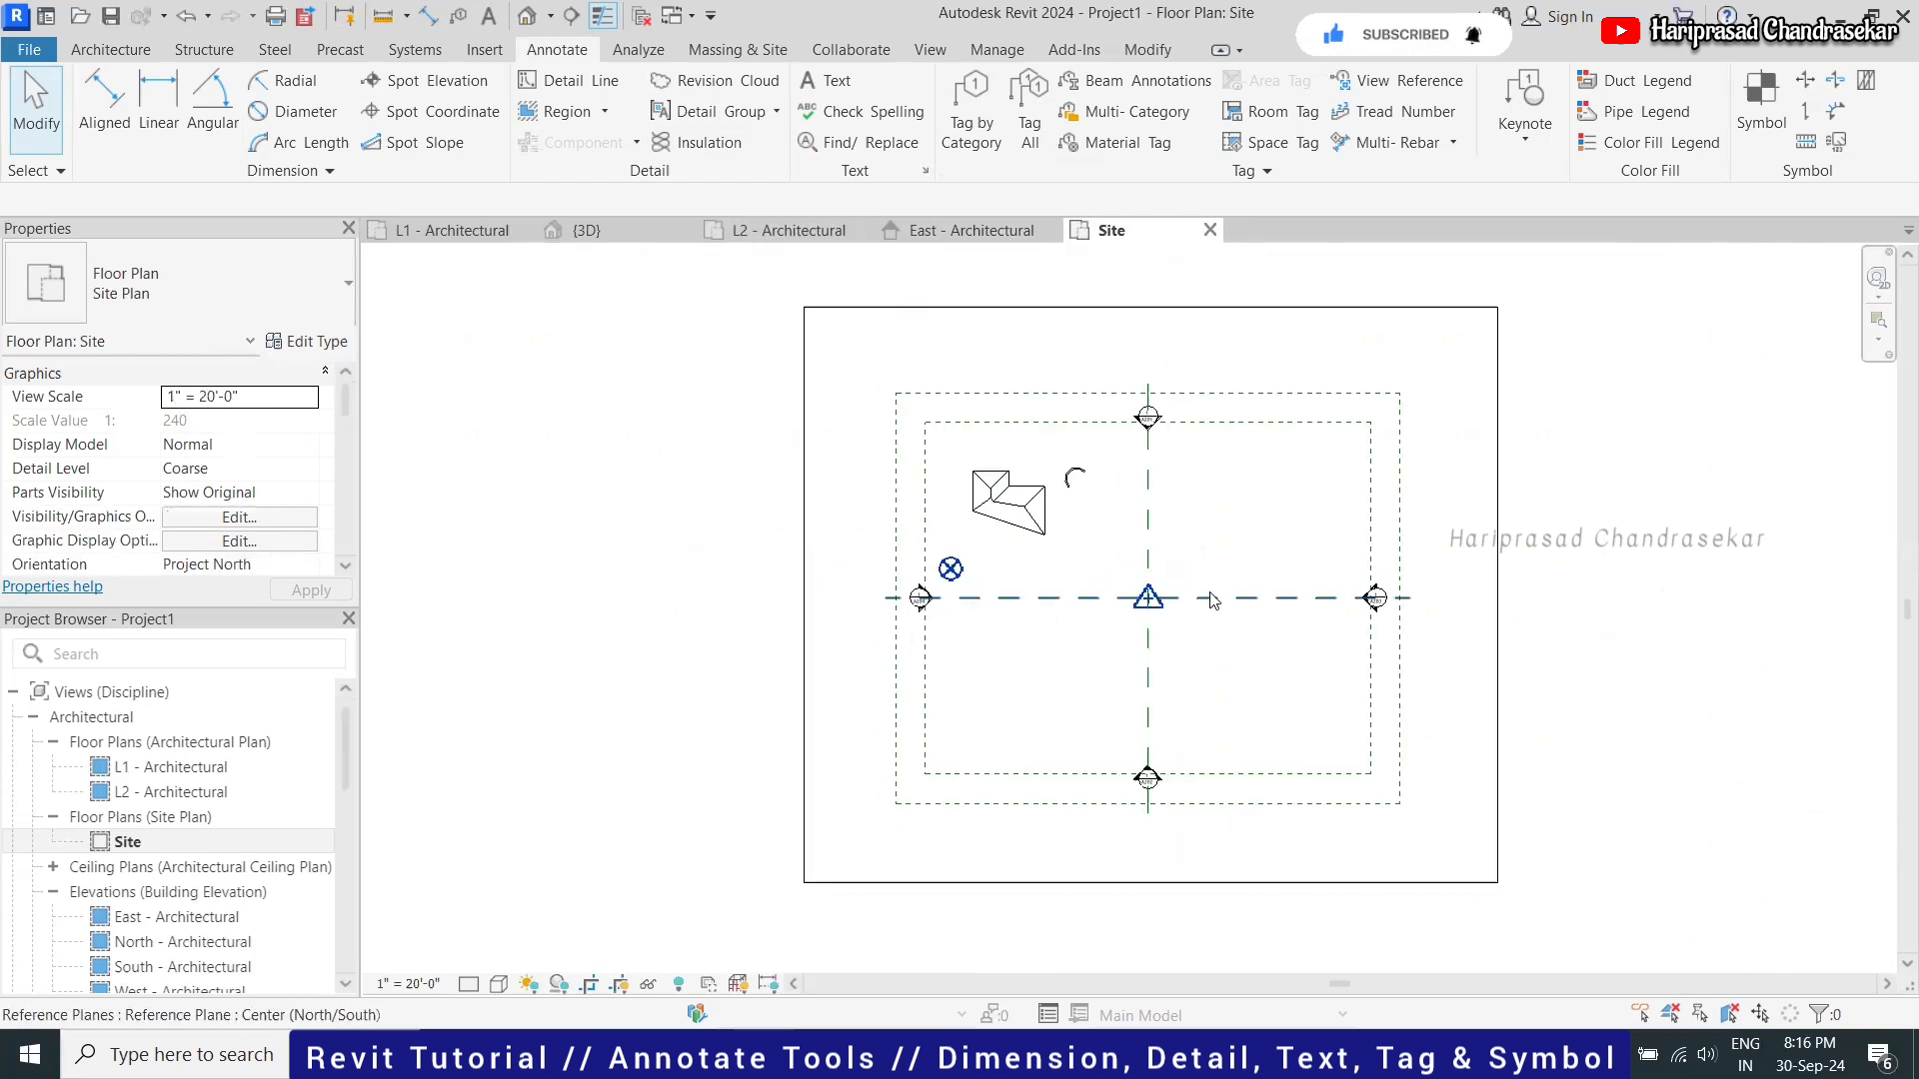
scroll(1211, 598, "up", 1)
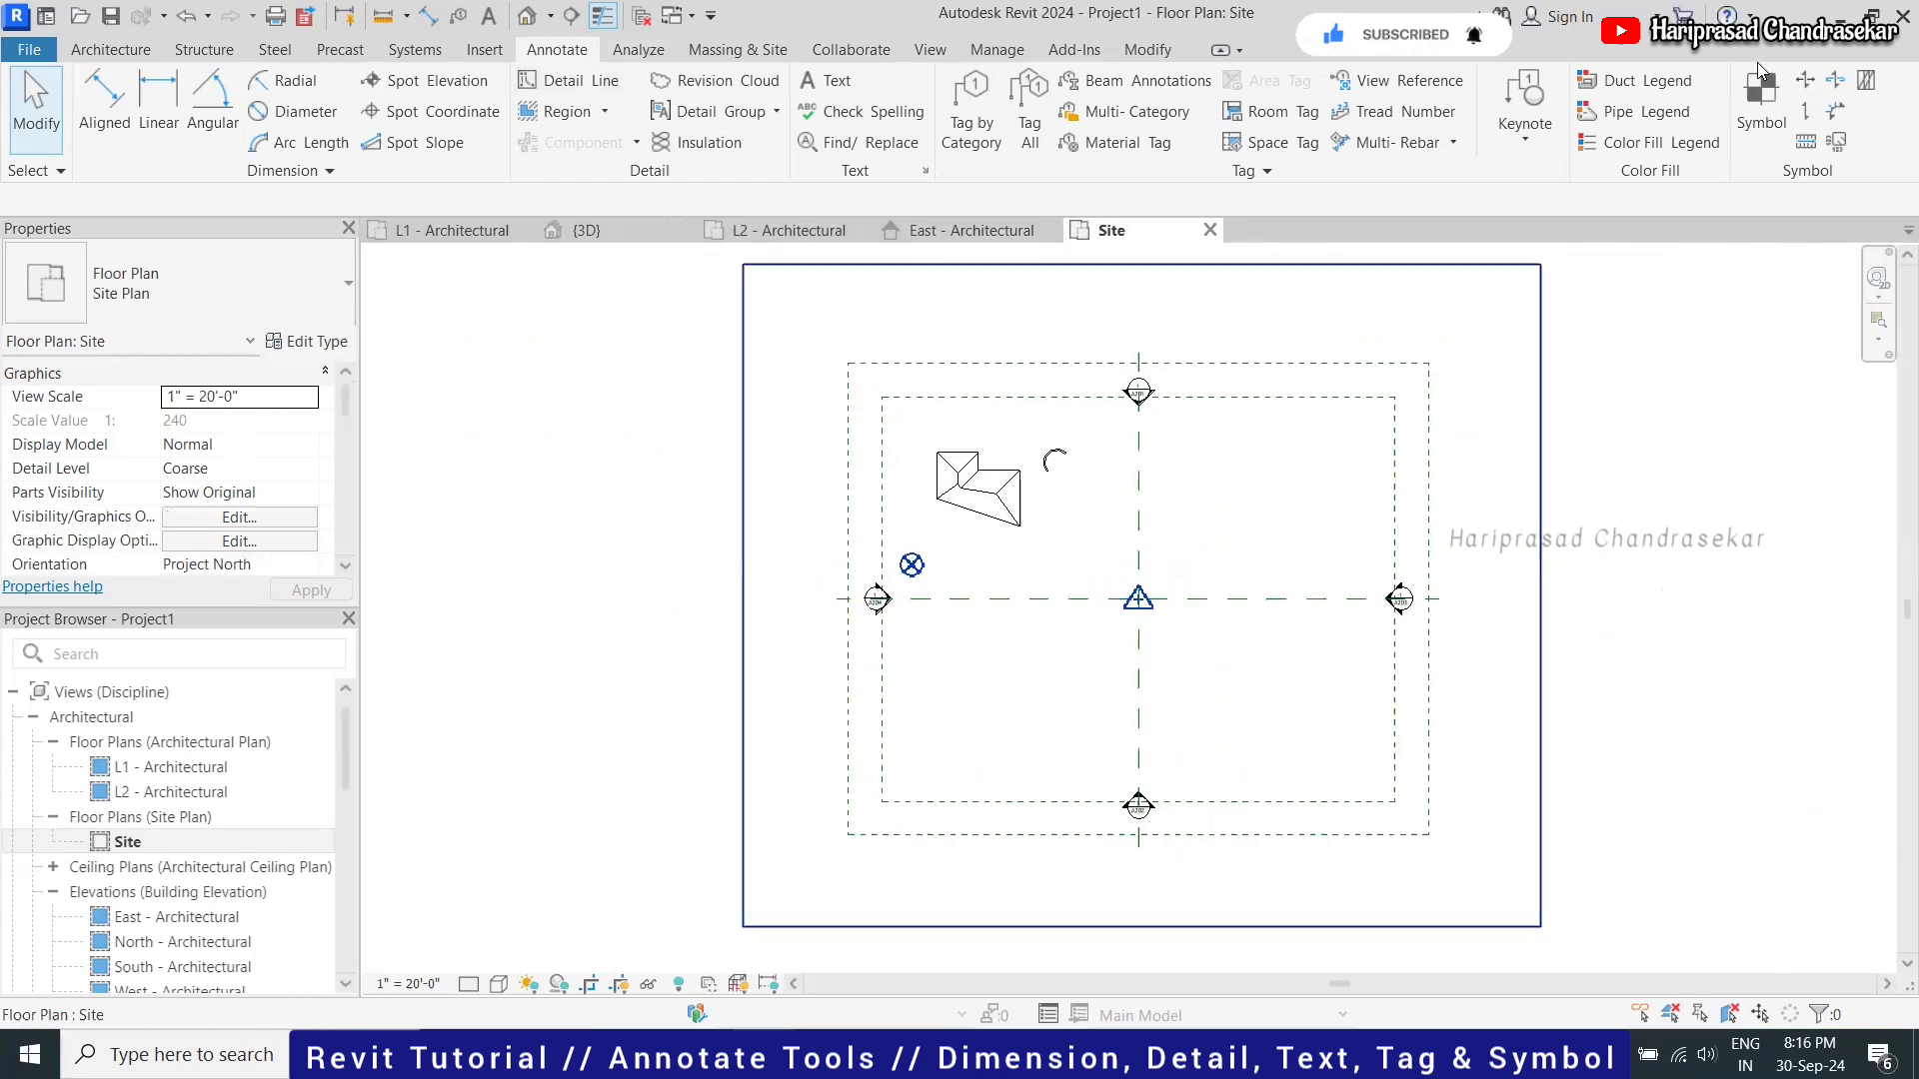
Start placing a symbol and browse for a family to load in the US Imperial Annotations folder of the RVT 2020 libraries
left_click(1763, 104)
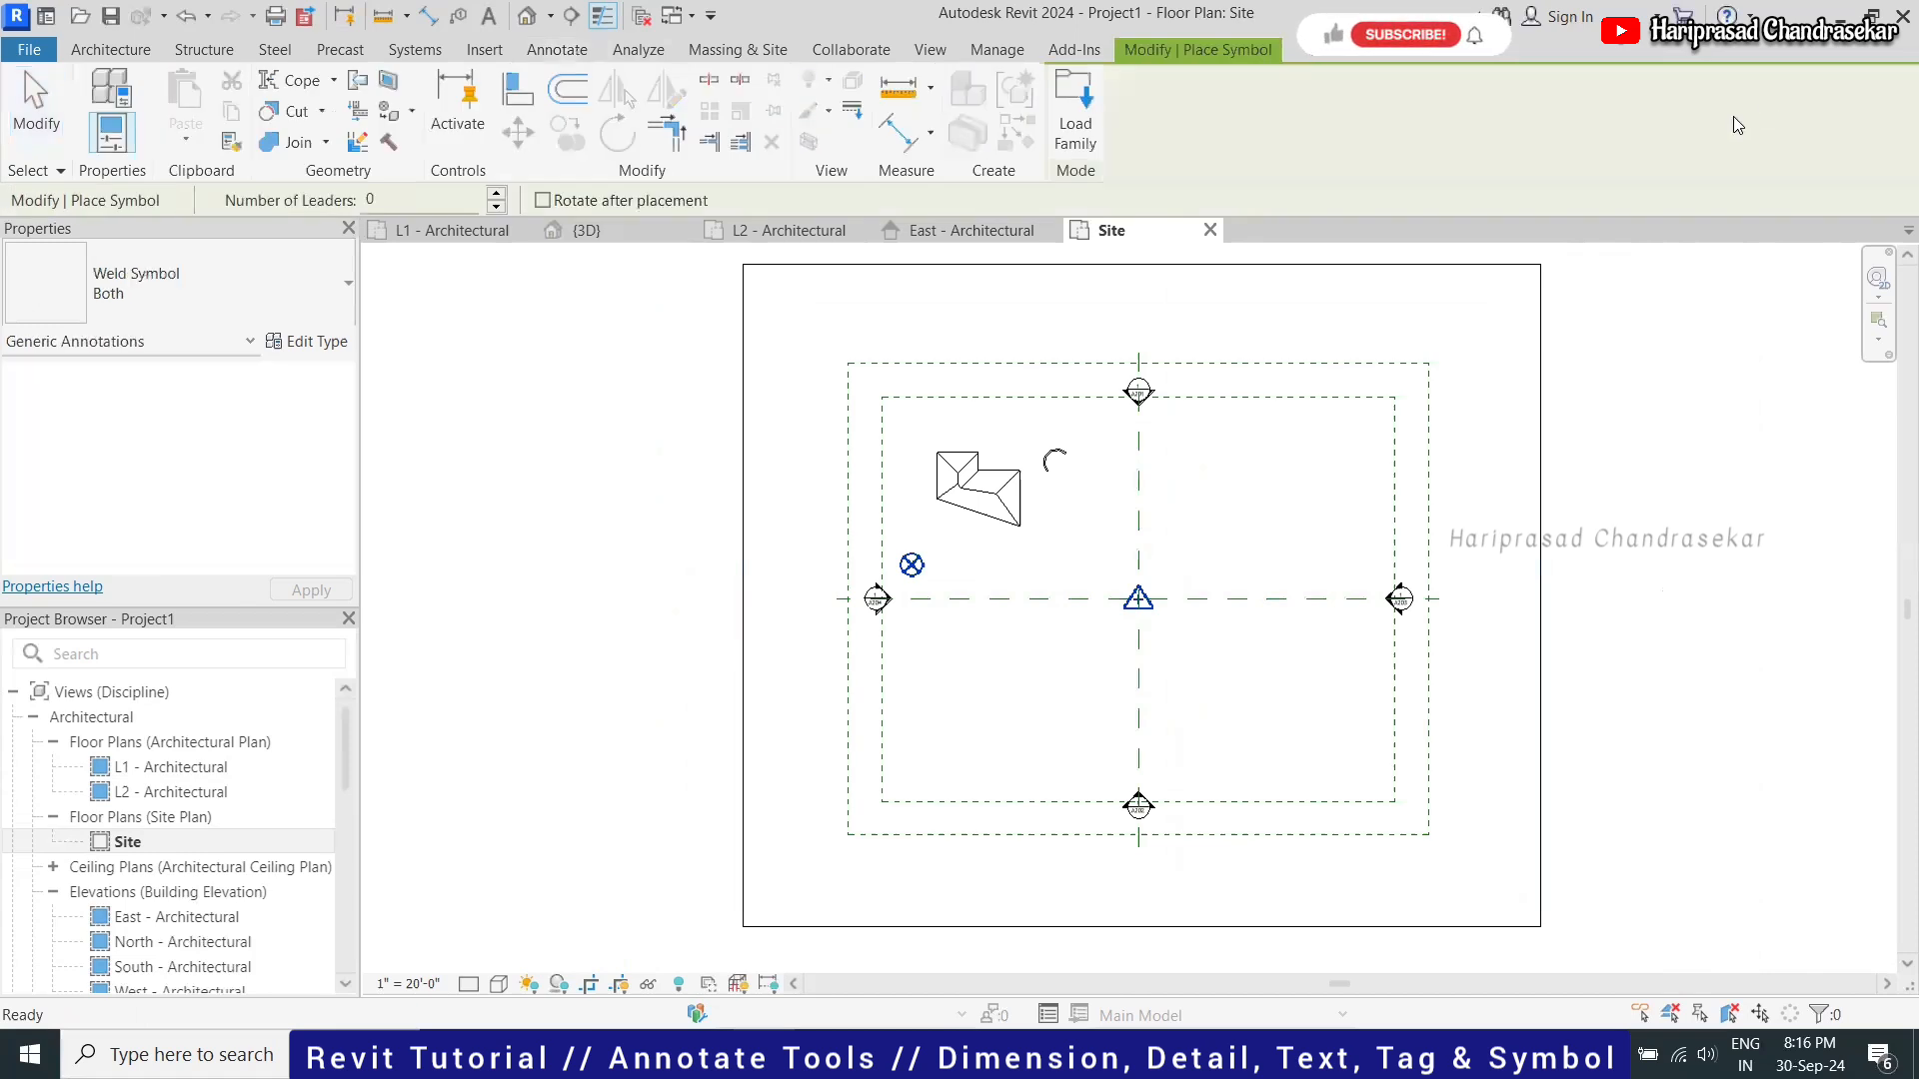
left_click(1075, 110)
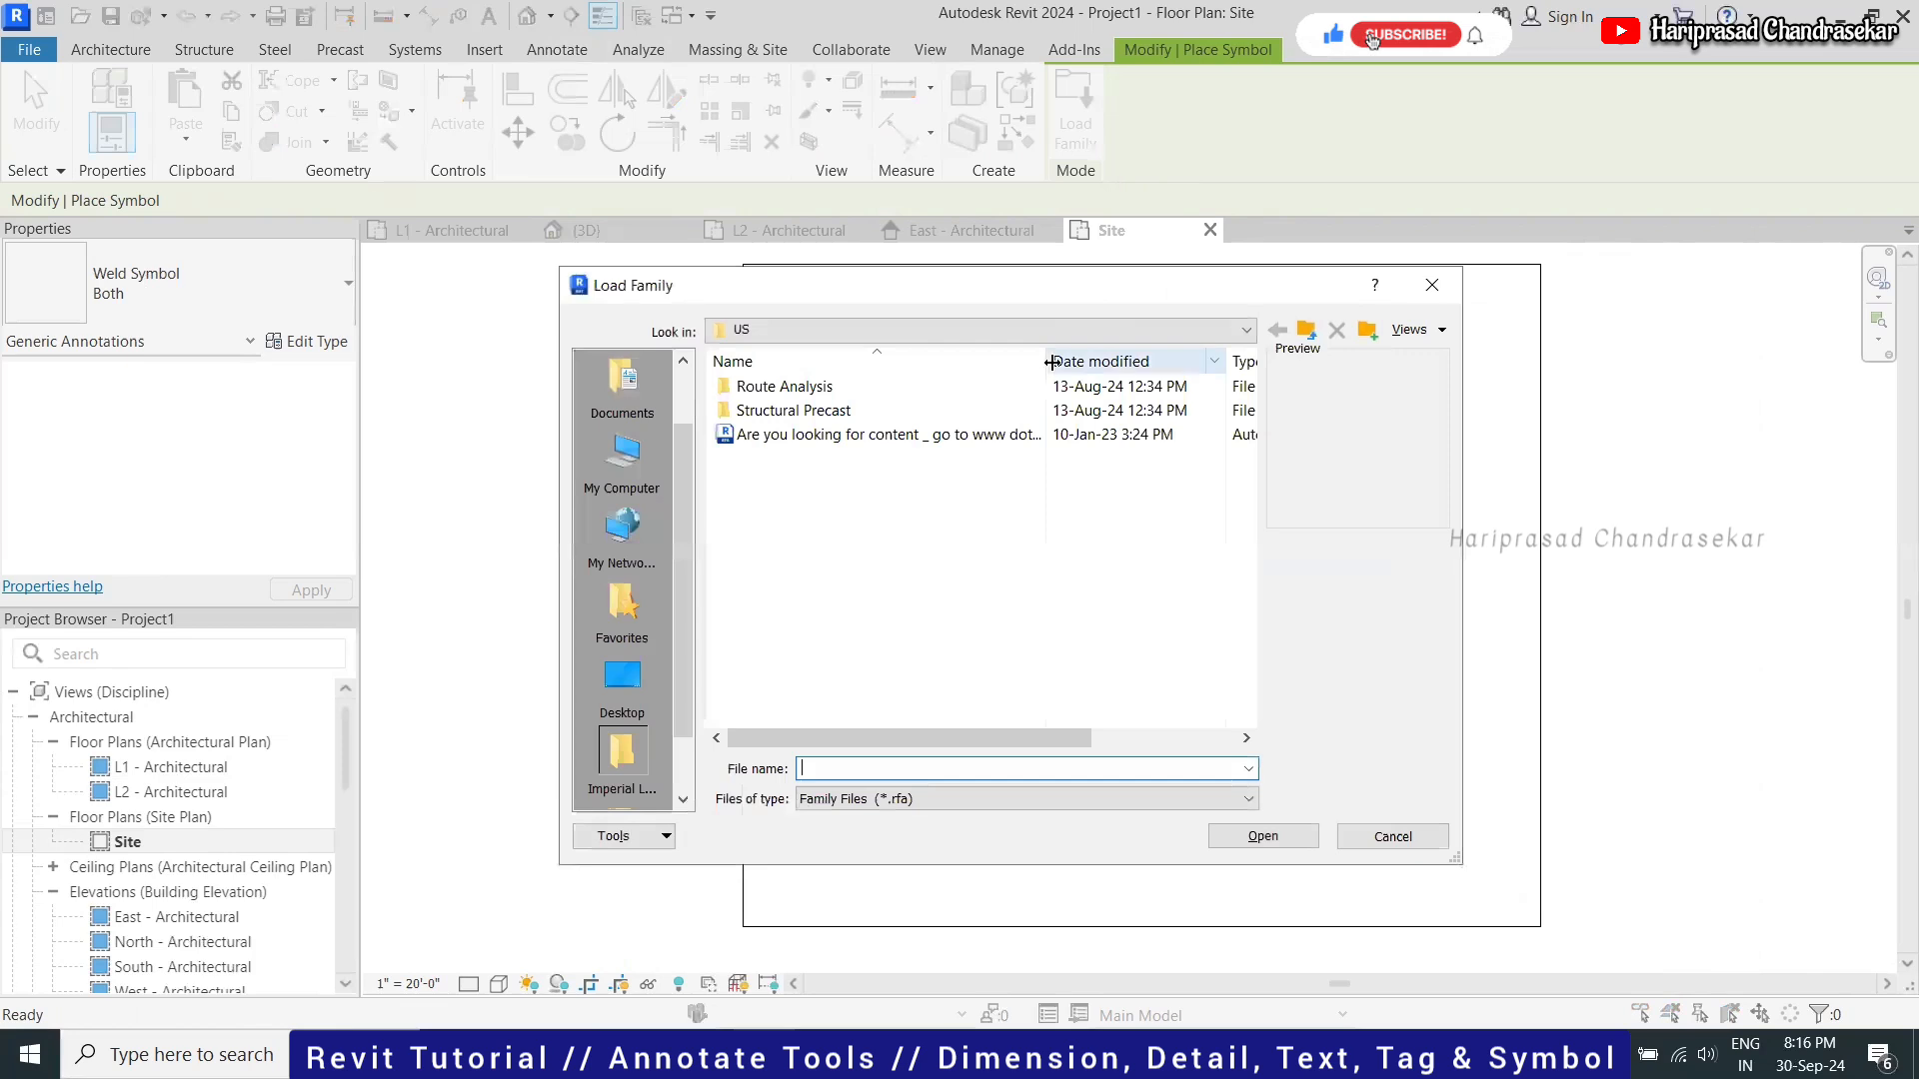
left_click(1308, 332)
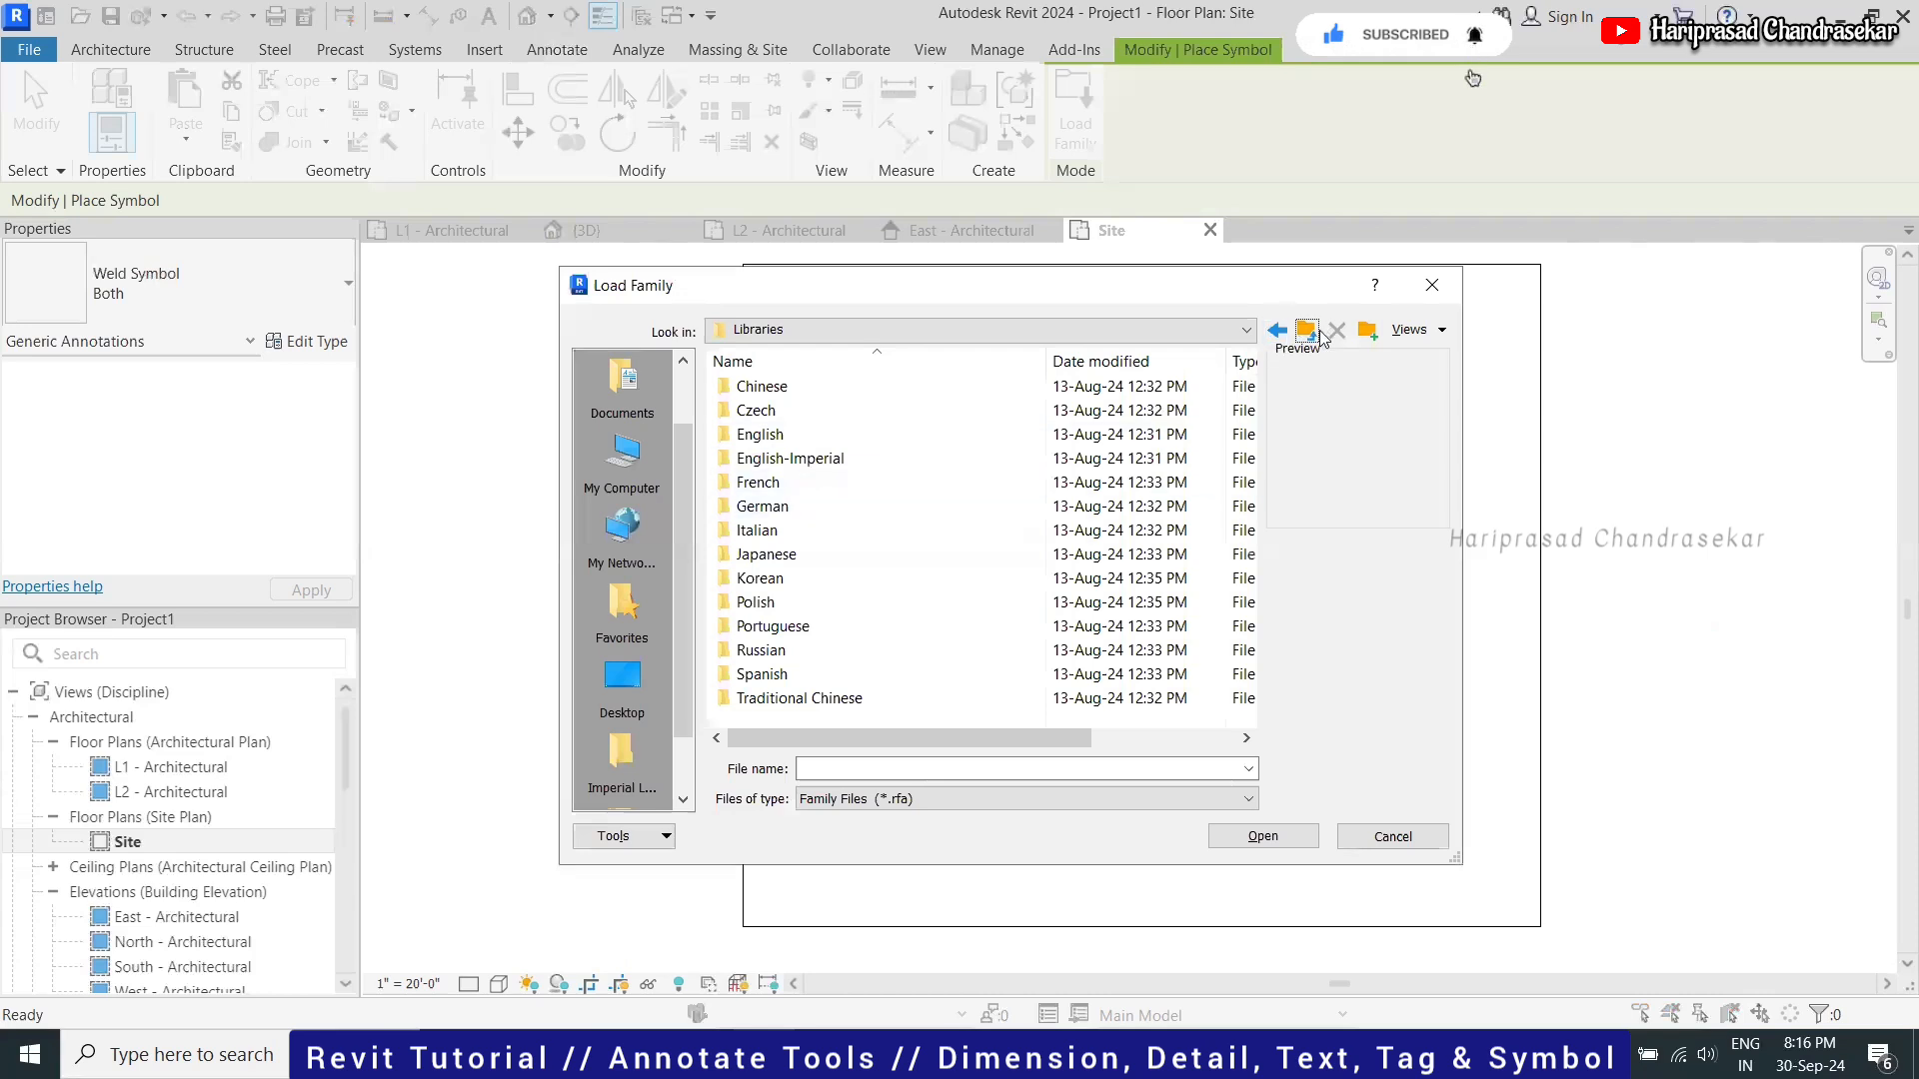
left_click(1309, 333)
left_click(1317, 340)
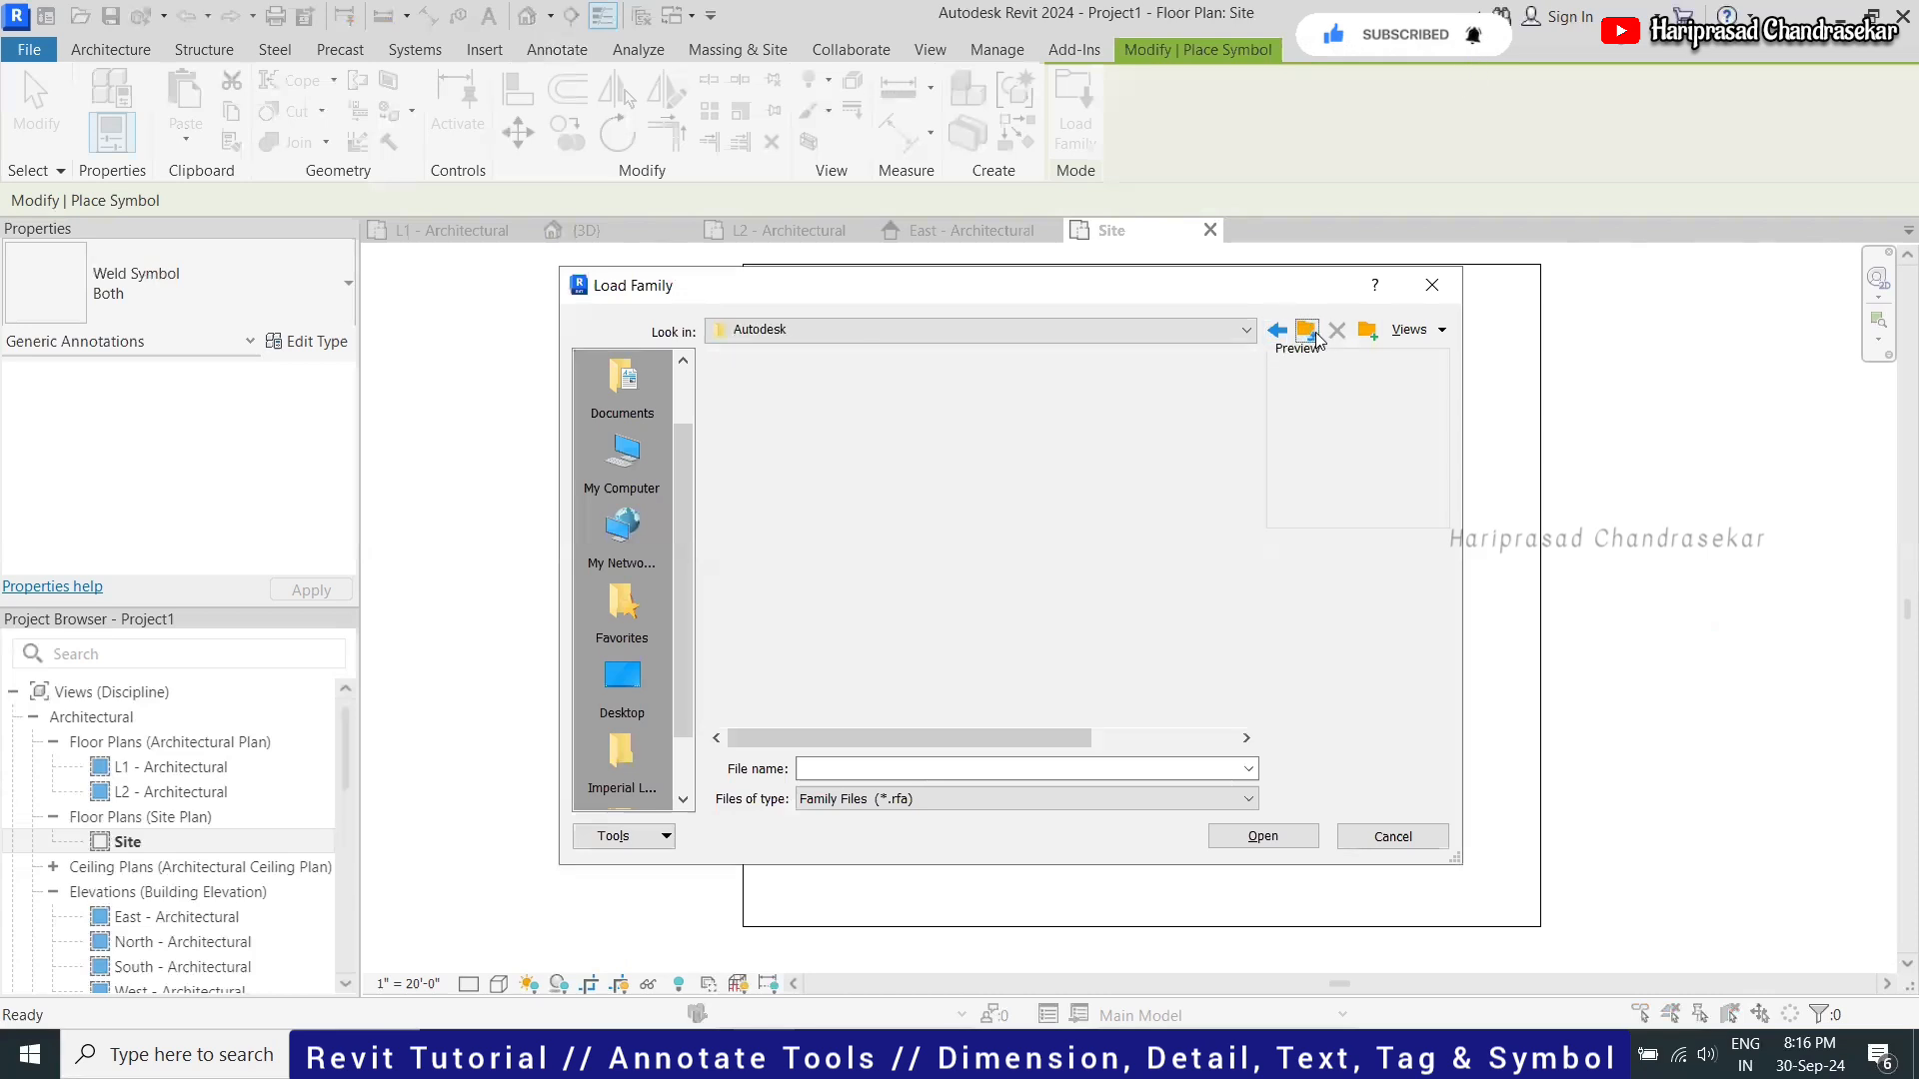
scroll(820, 606, "down", 7)
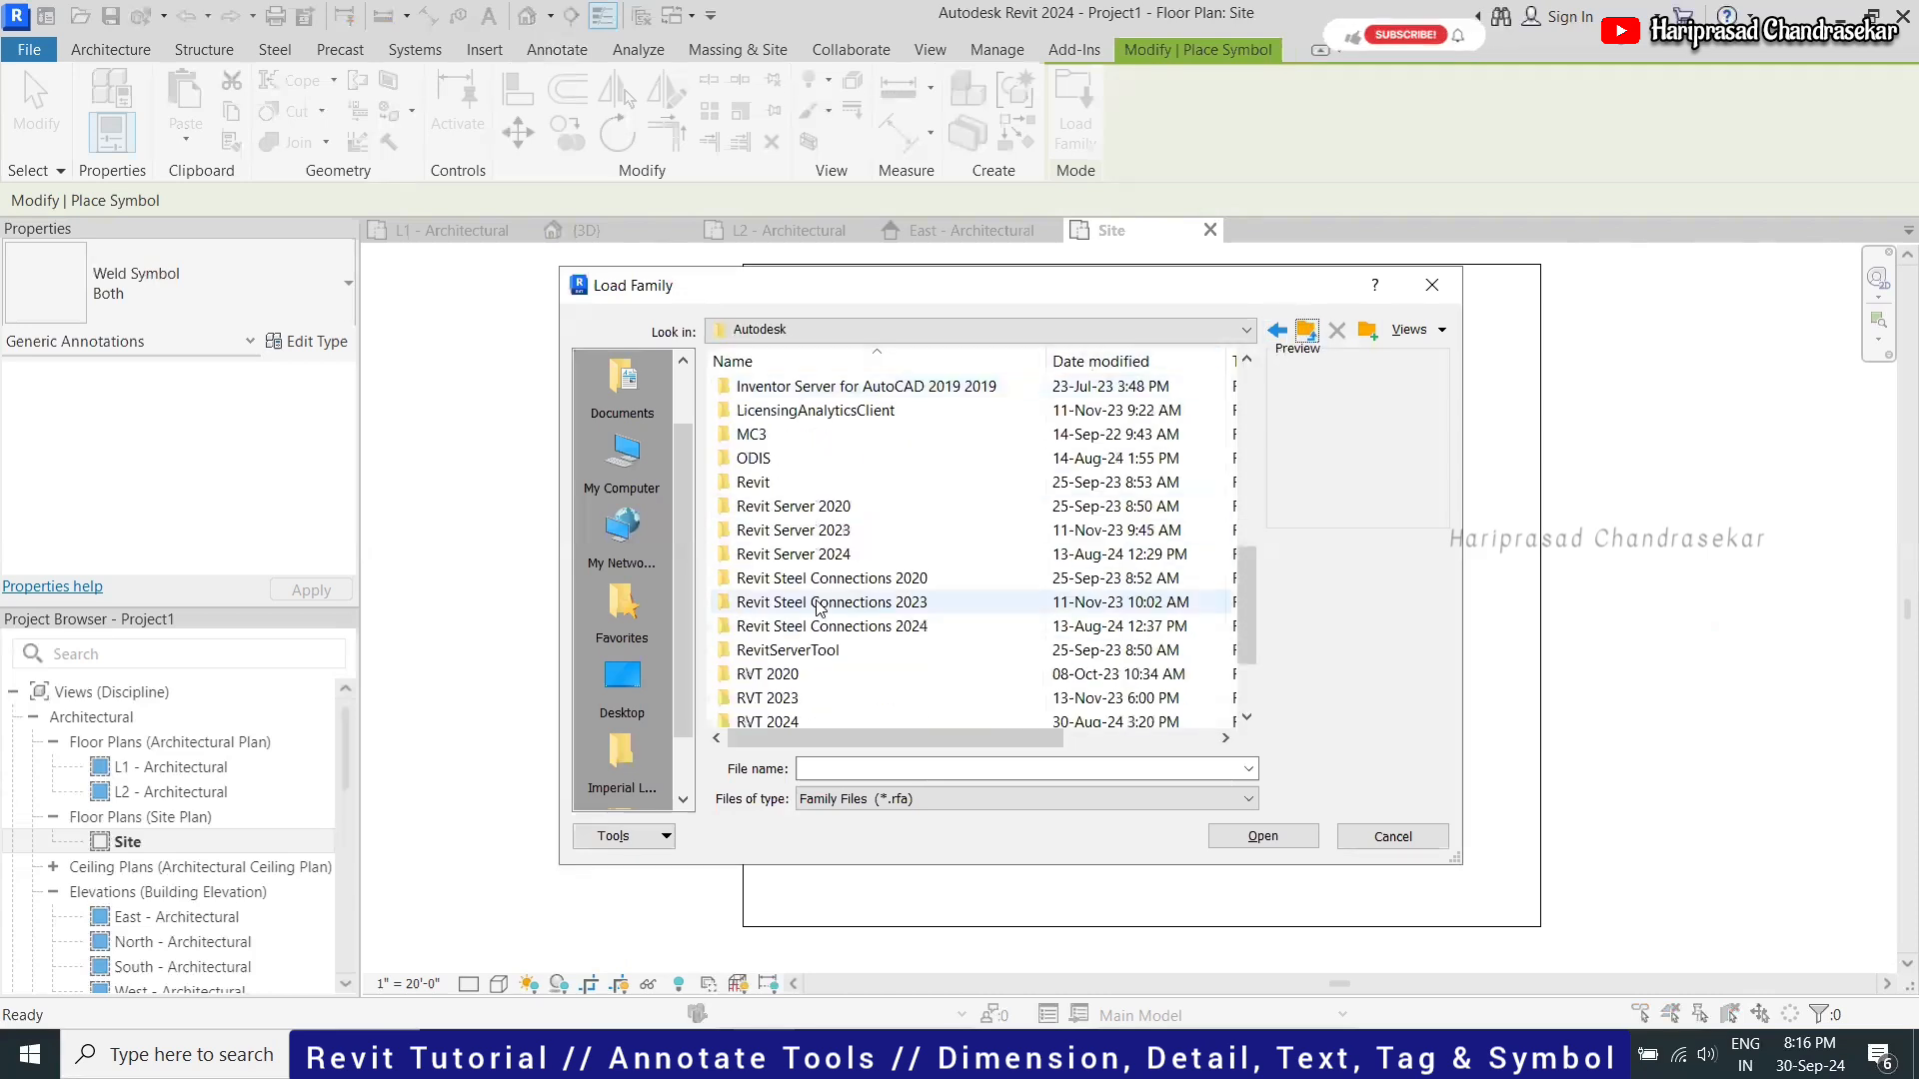
double_click(799, 674)
double_click(825, 484)
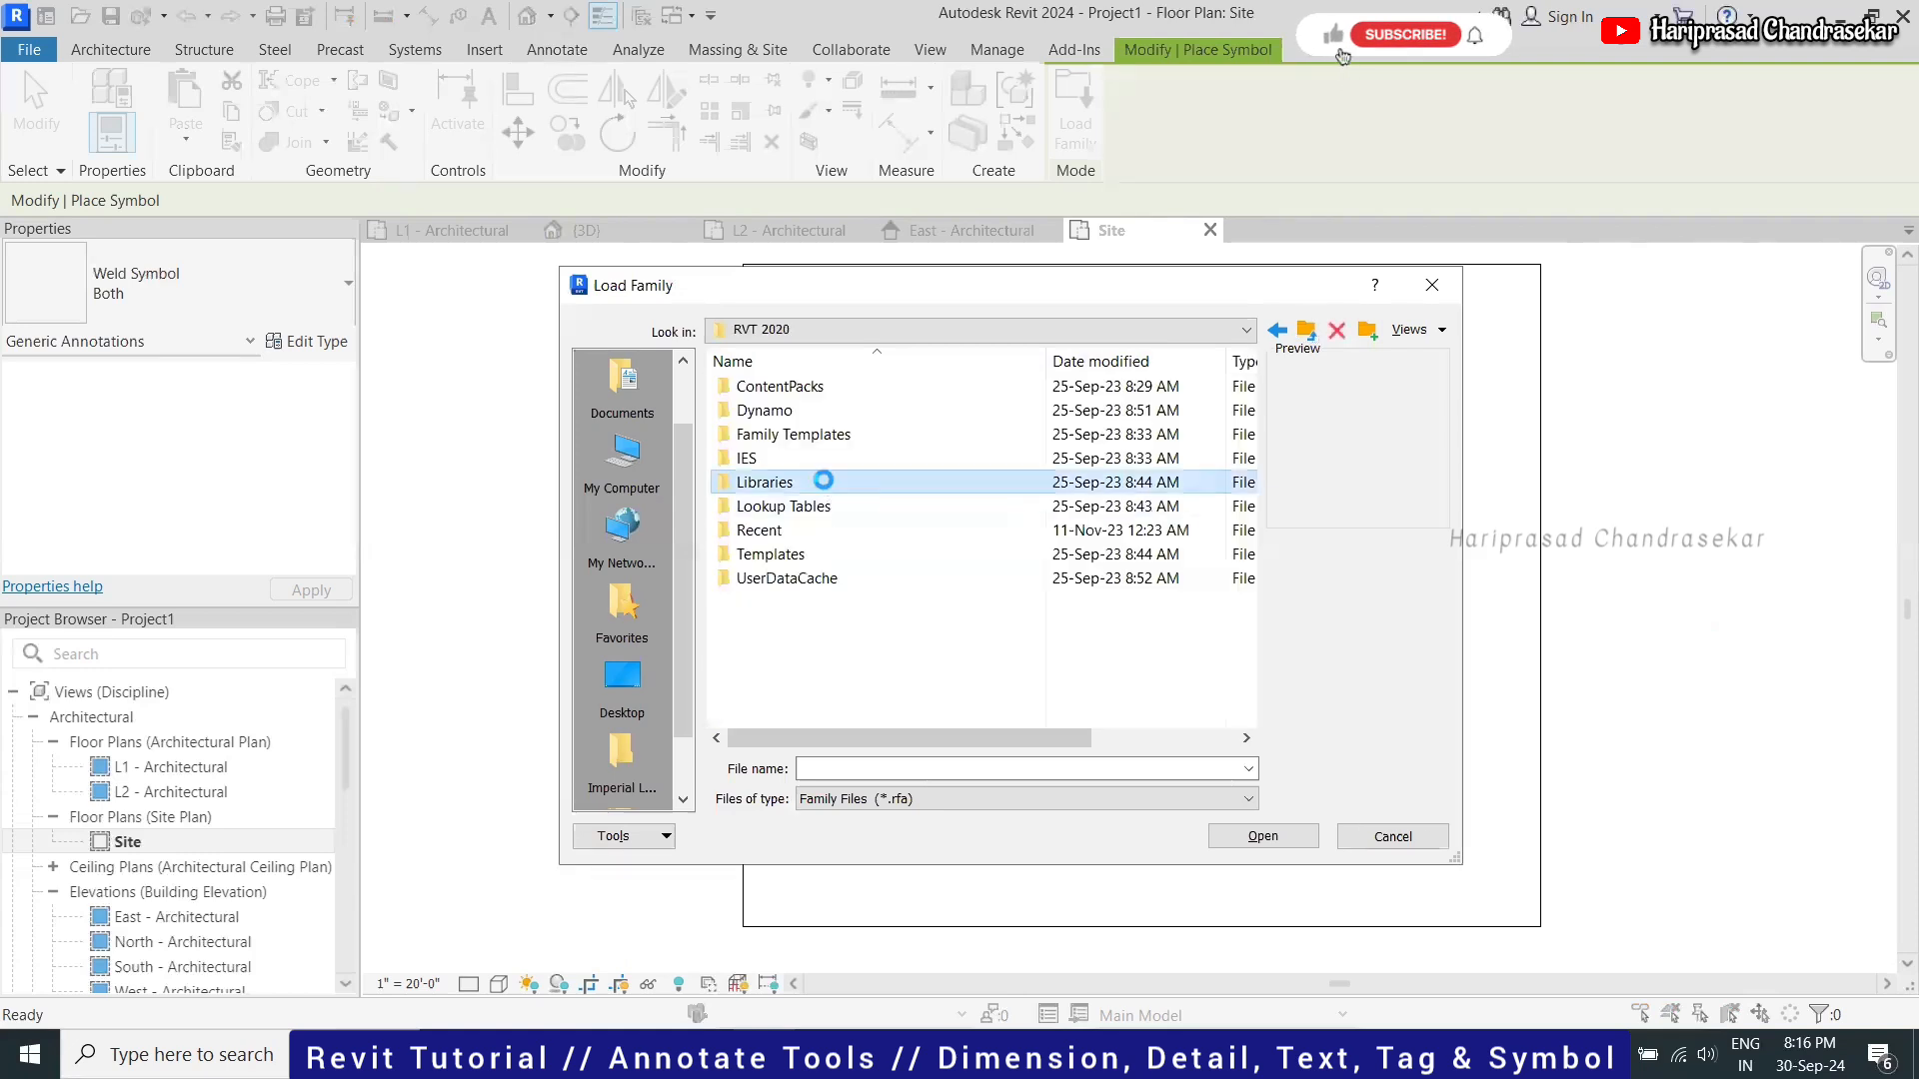
double_click(819, 414)
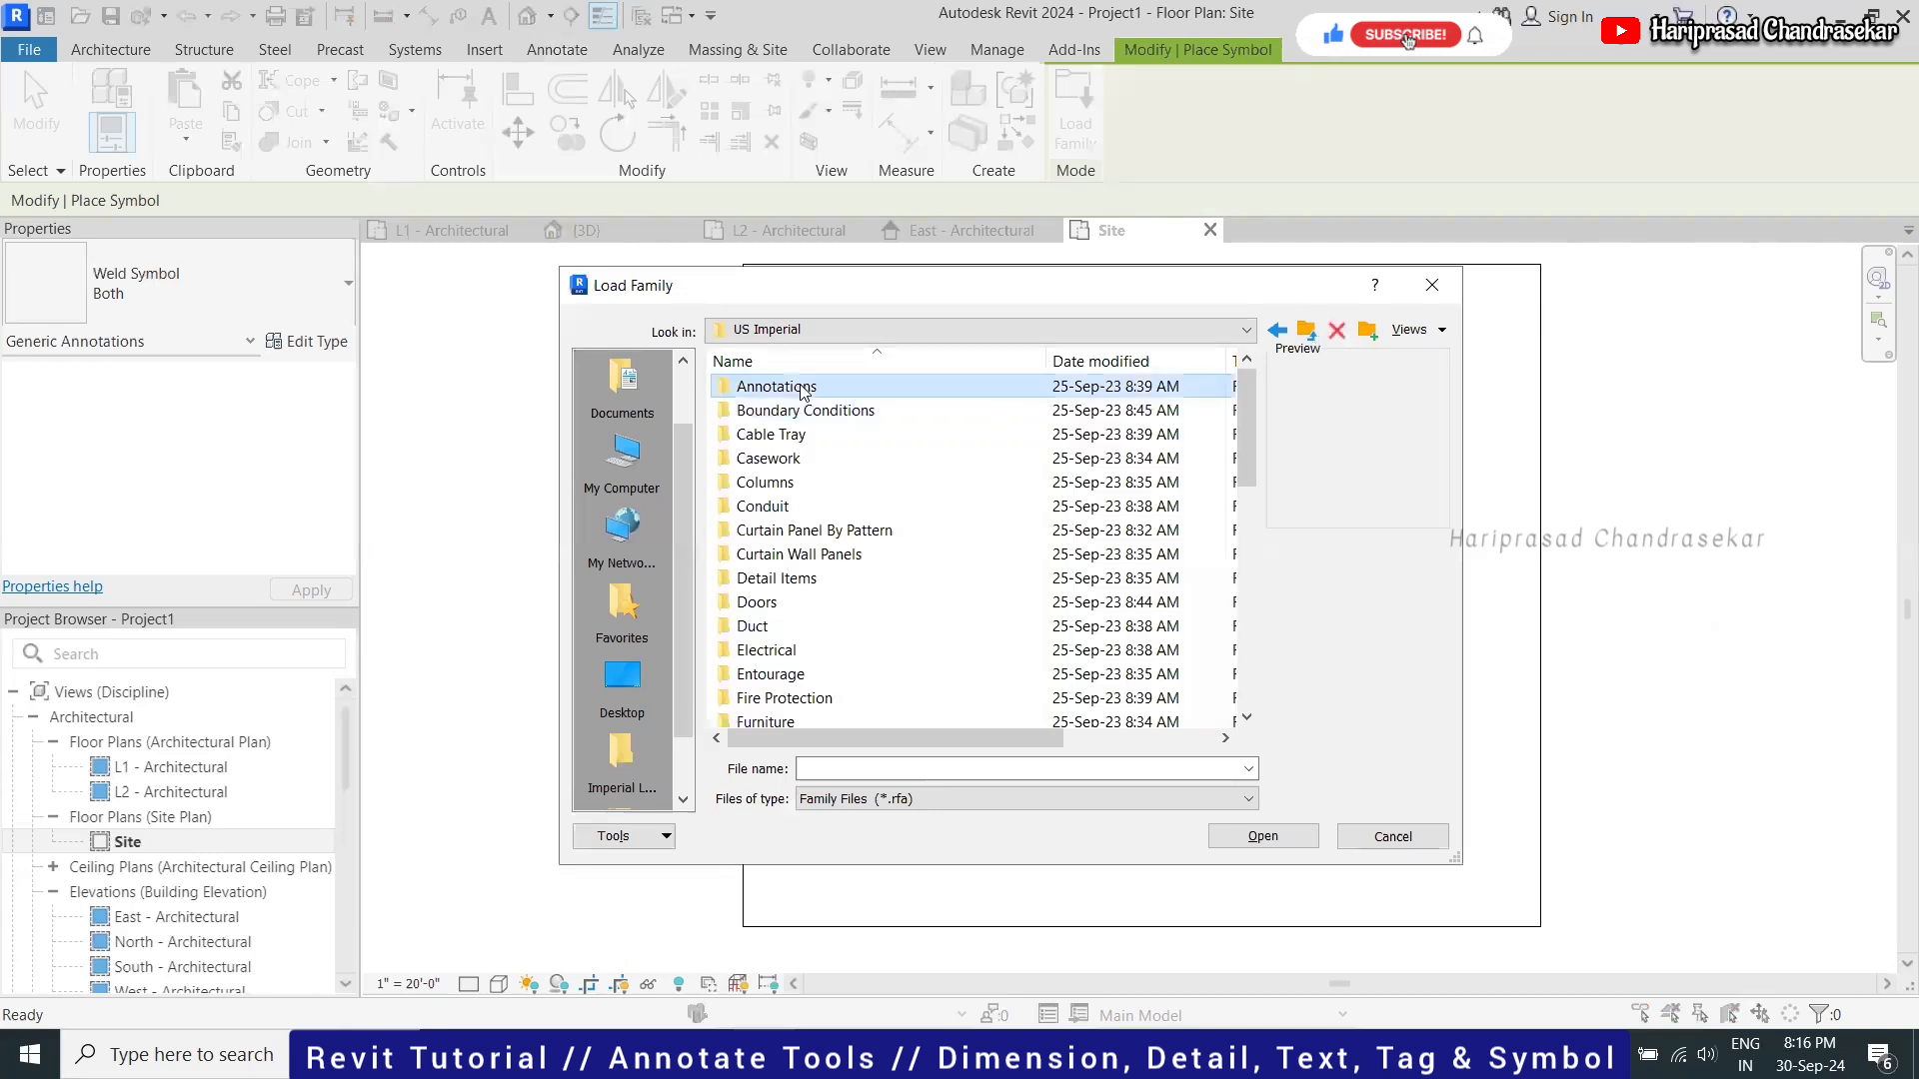
double_click(802, 388)
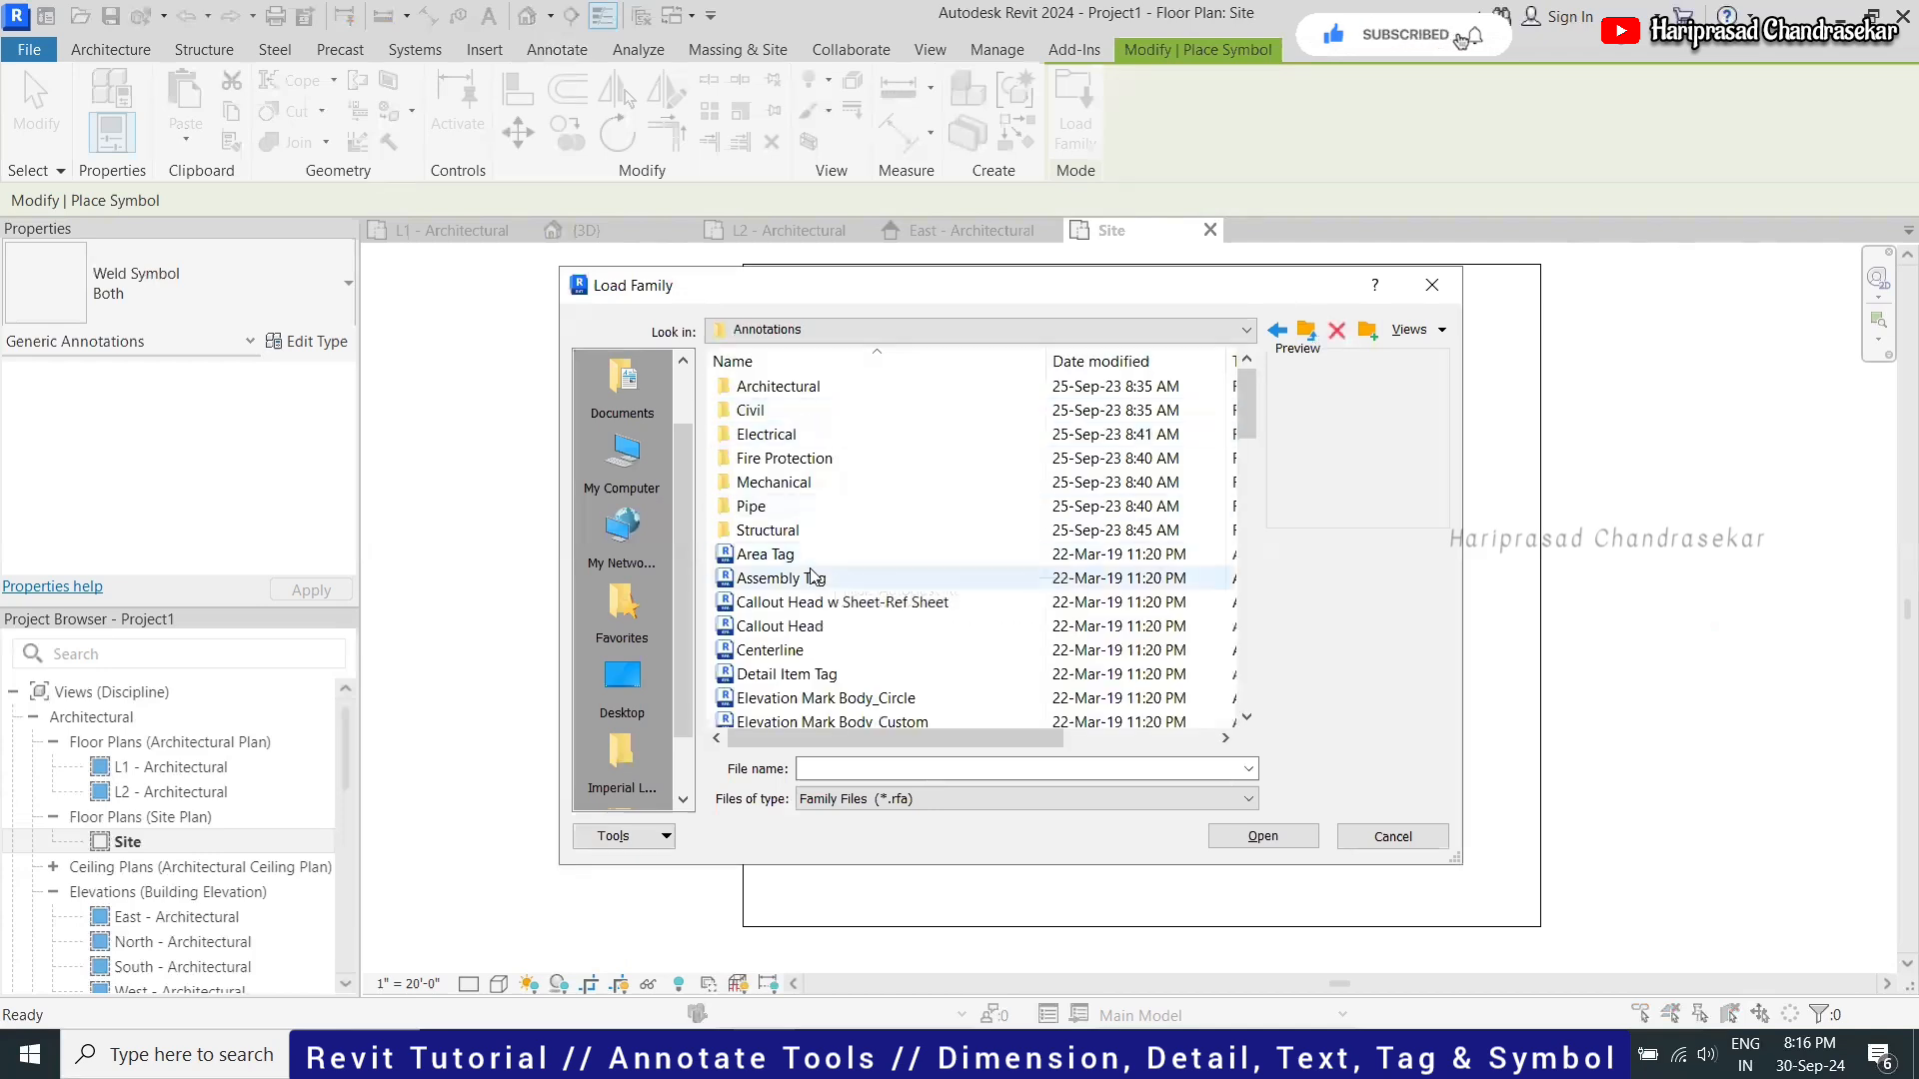
Load the North Arrow 1 annotation family from the Annotations folder
left_click(812, 576)
scroll(825, 590, "down", 15)
scroll(834, 605, "up", 12)
left_click(790, 602)
left_click(785, 625)
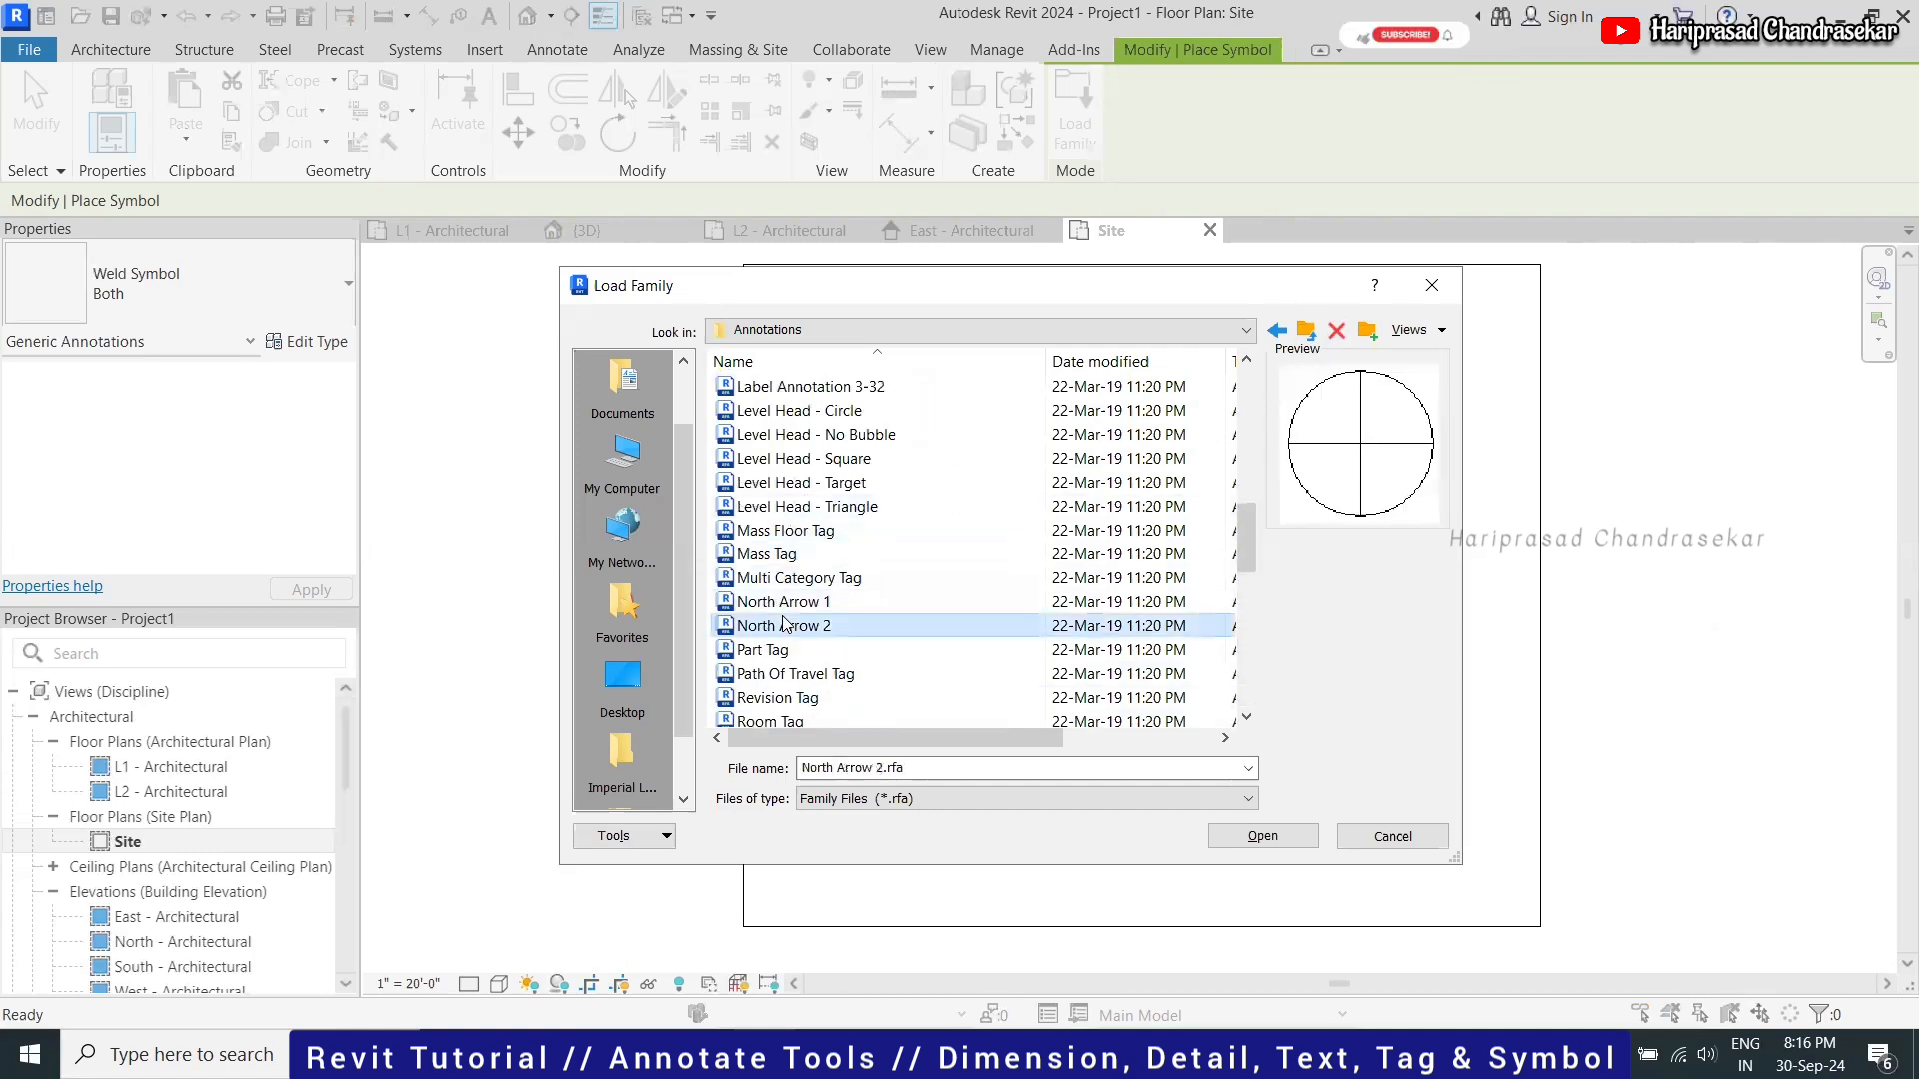
left_click(784, 602)
left_click(1261, 832)
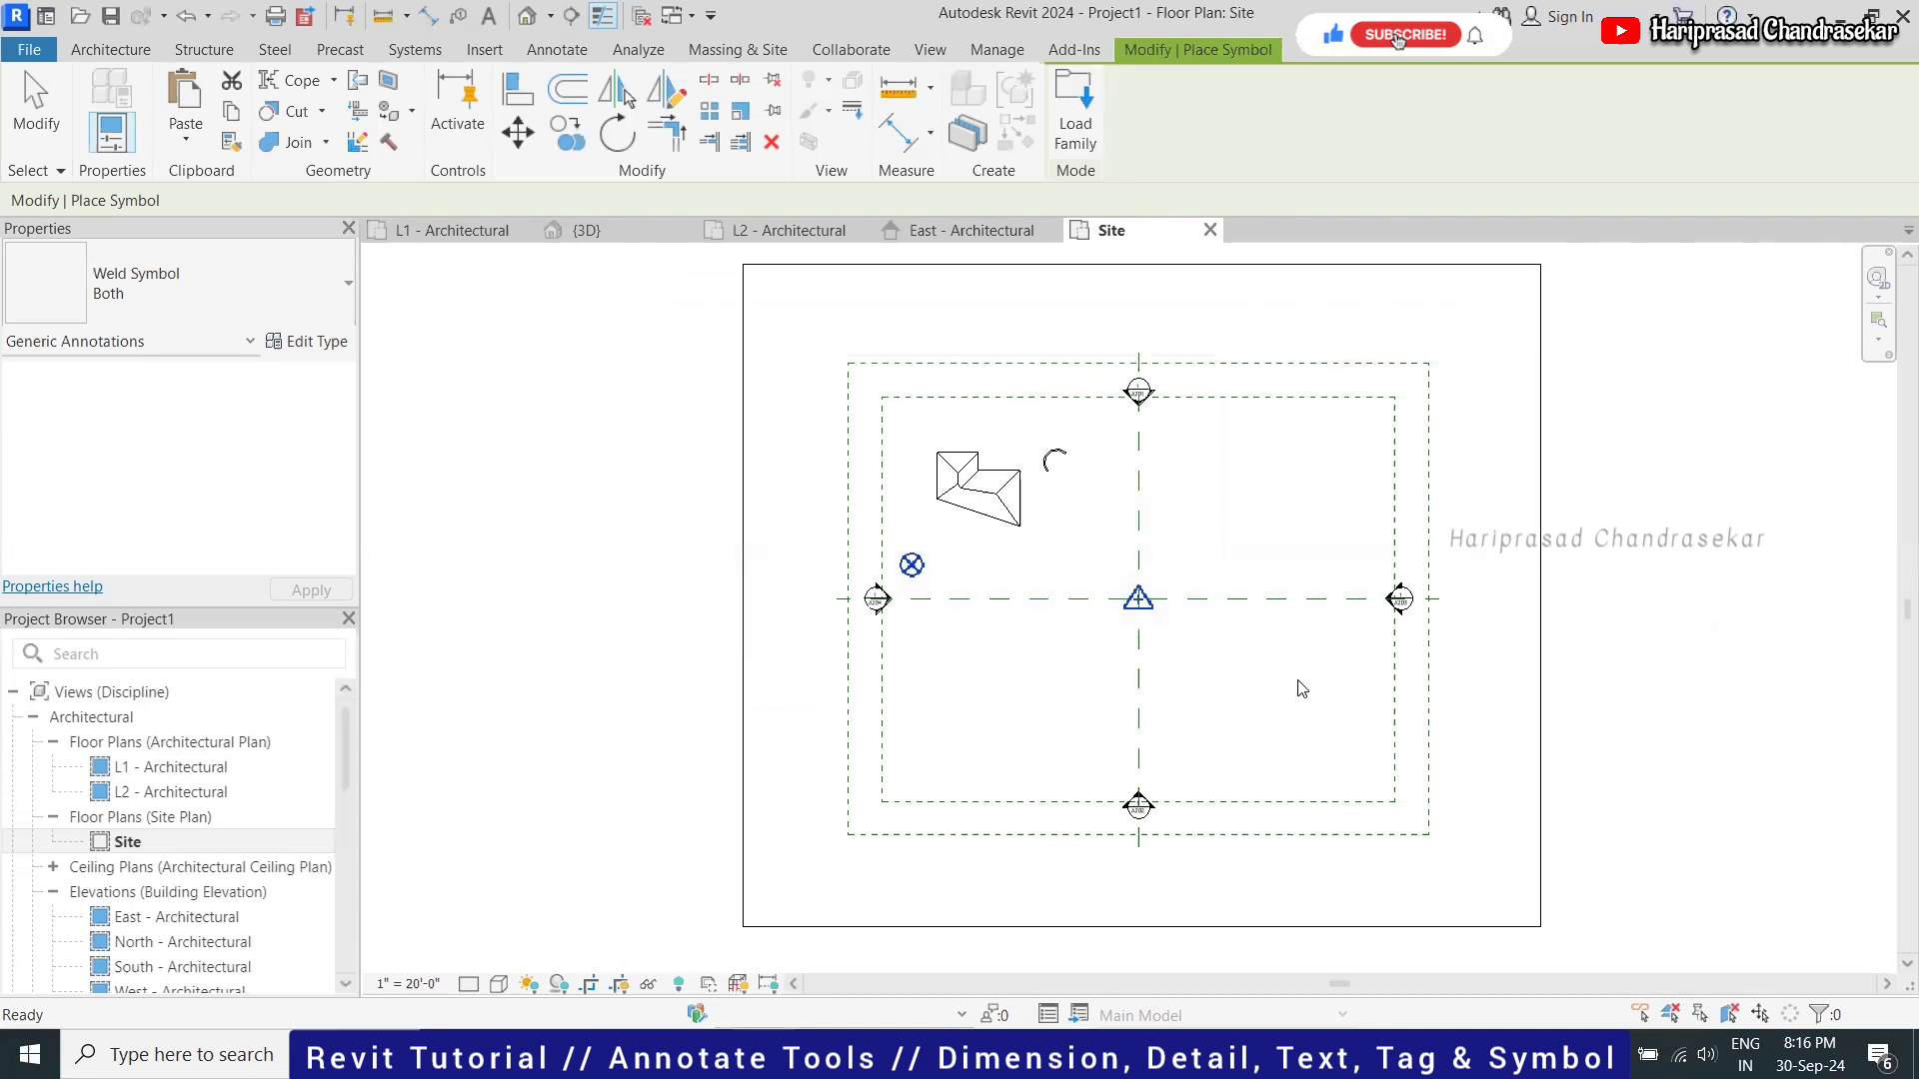
Place one North Arrow 1 symbol below and to the right of the building on the site plan, with no leaders
scroll(1071, 552, "up", 3)
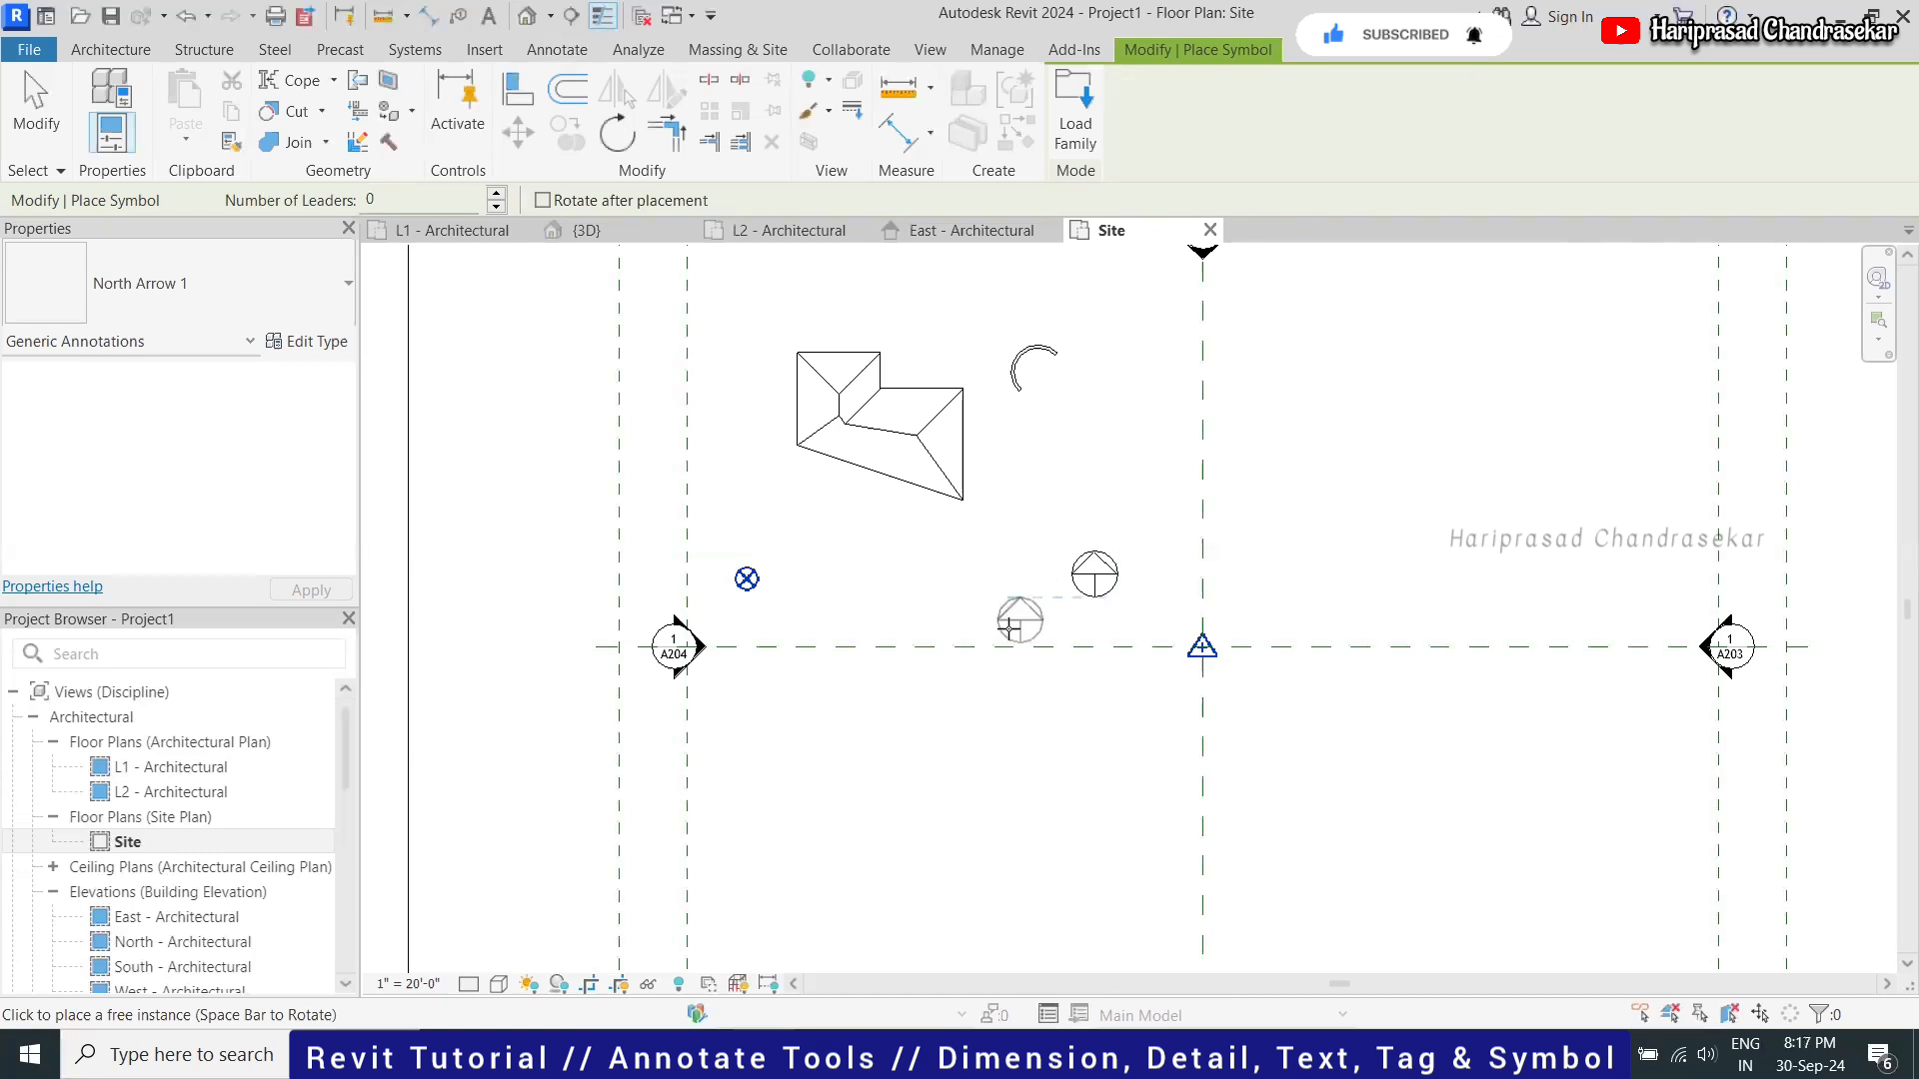
key("Escape")
key("Escape")
scroll(1000, 534, "down", 2)
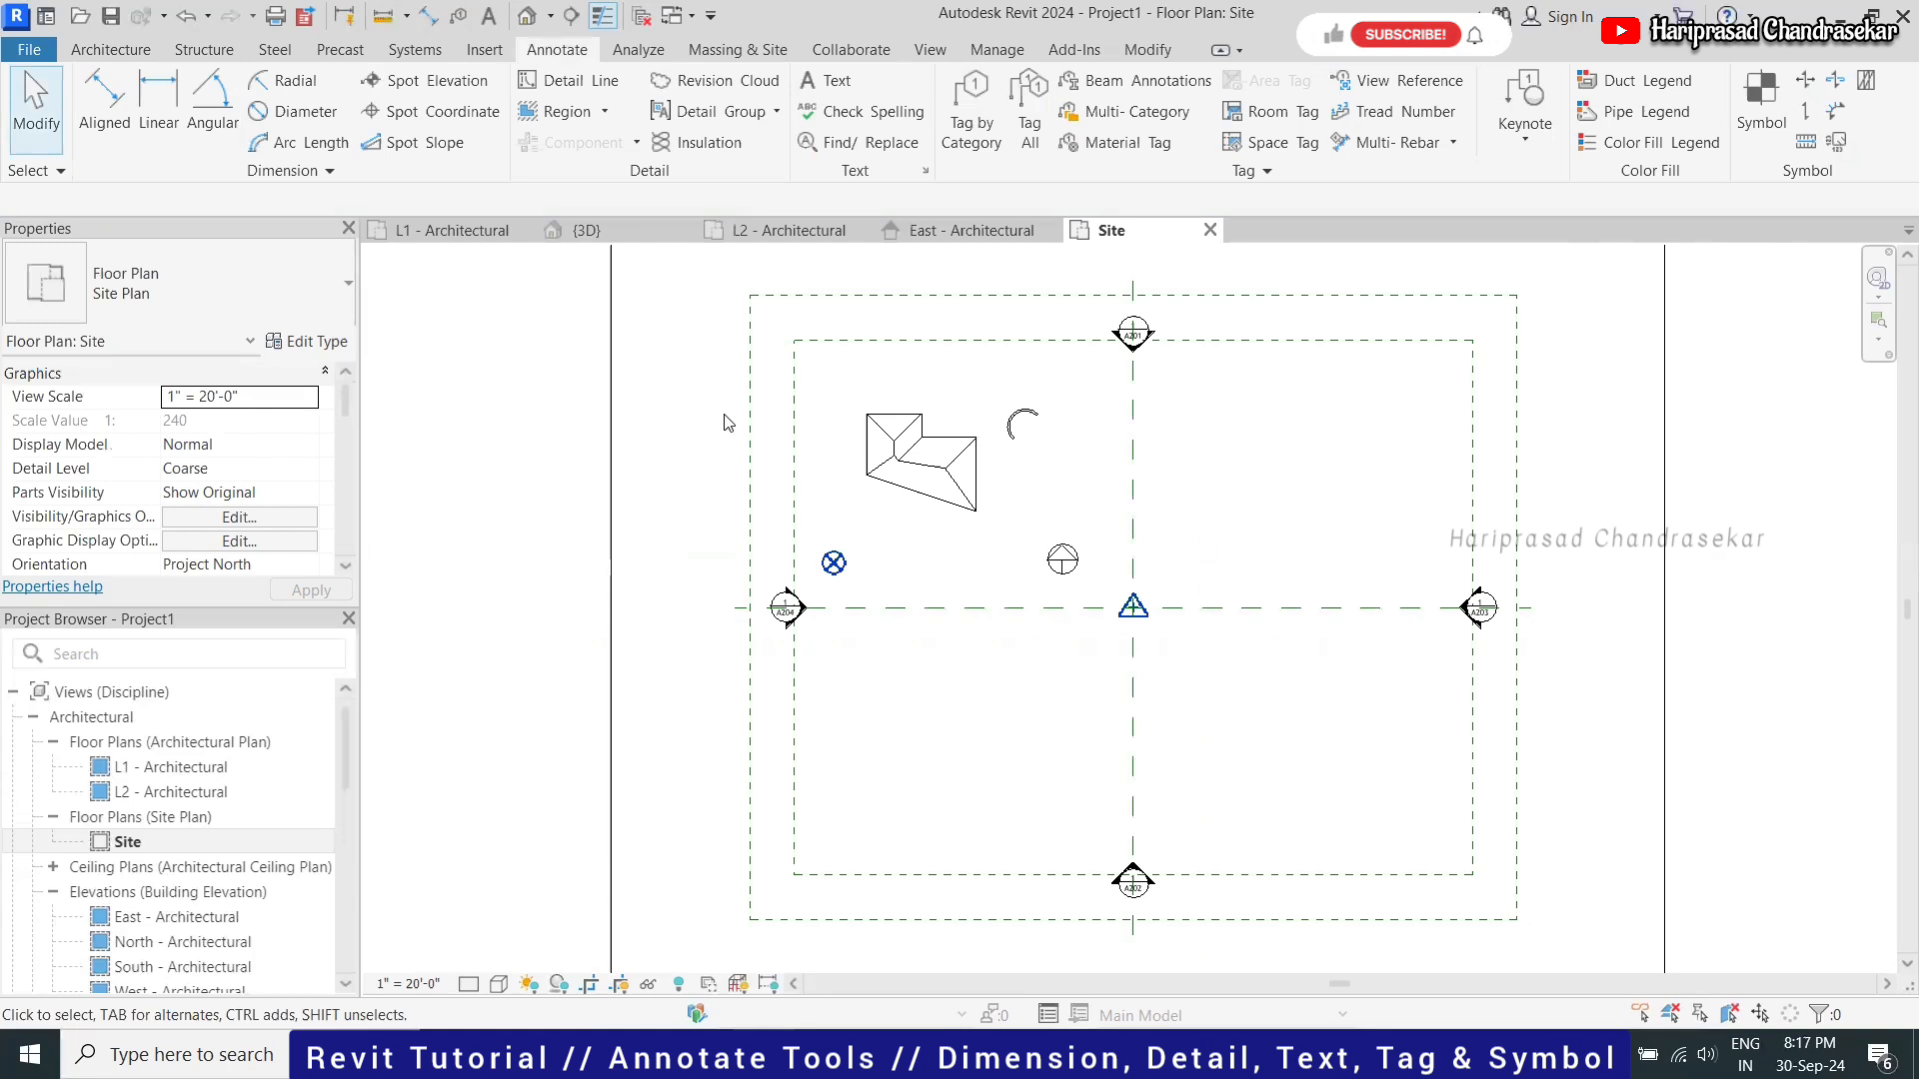
scroll(1004, 467, "up", 1)
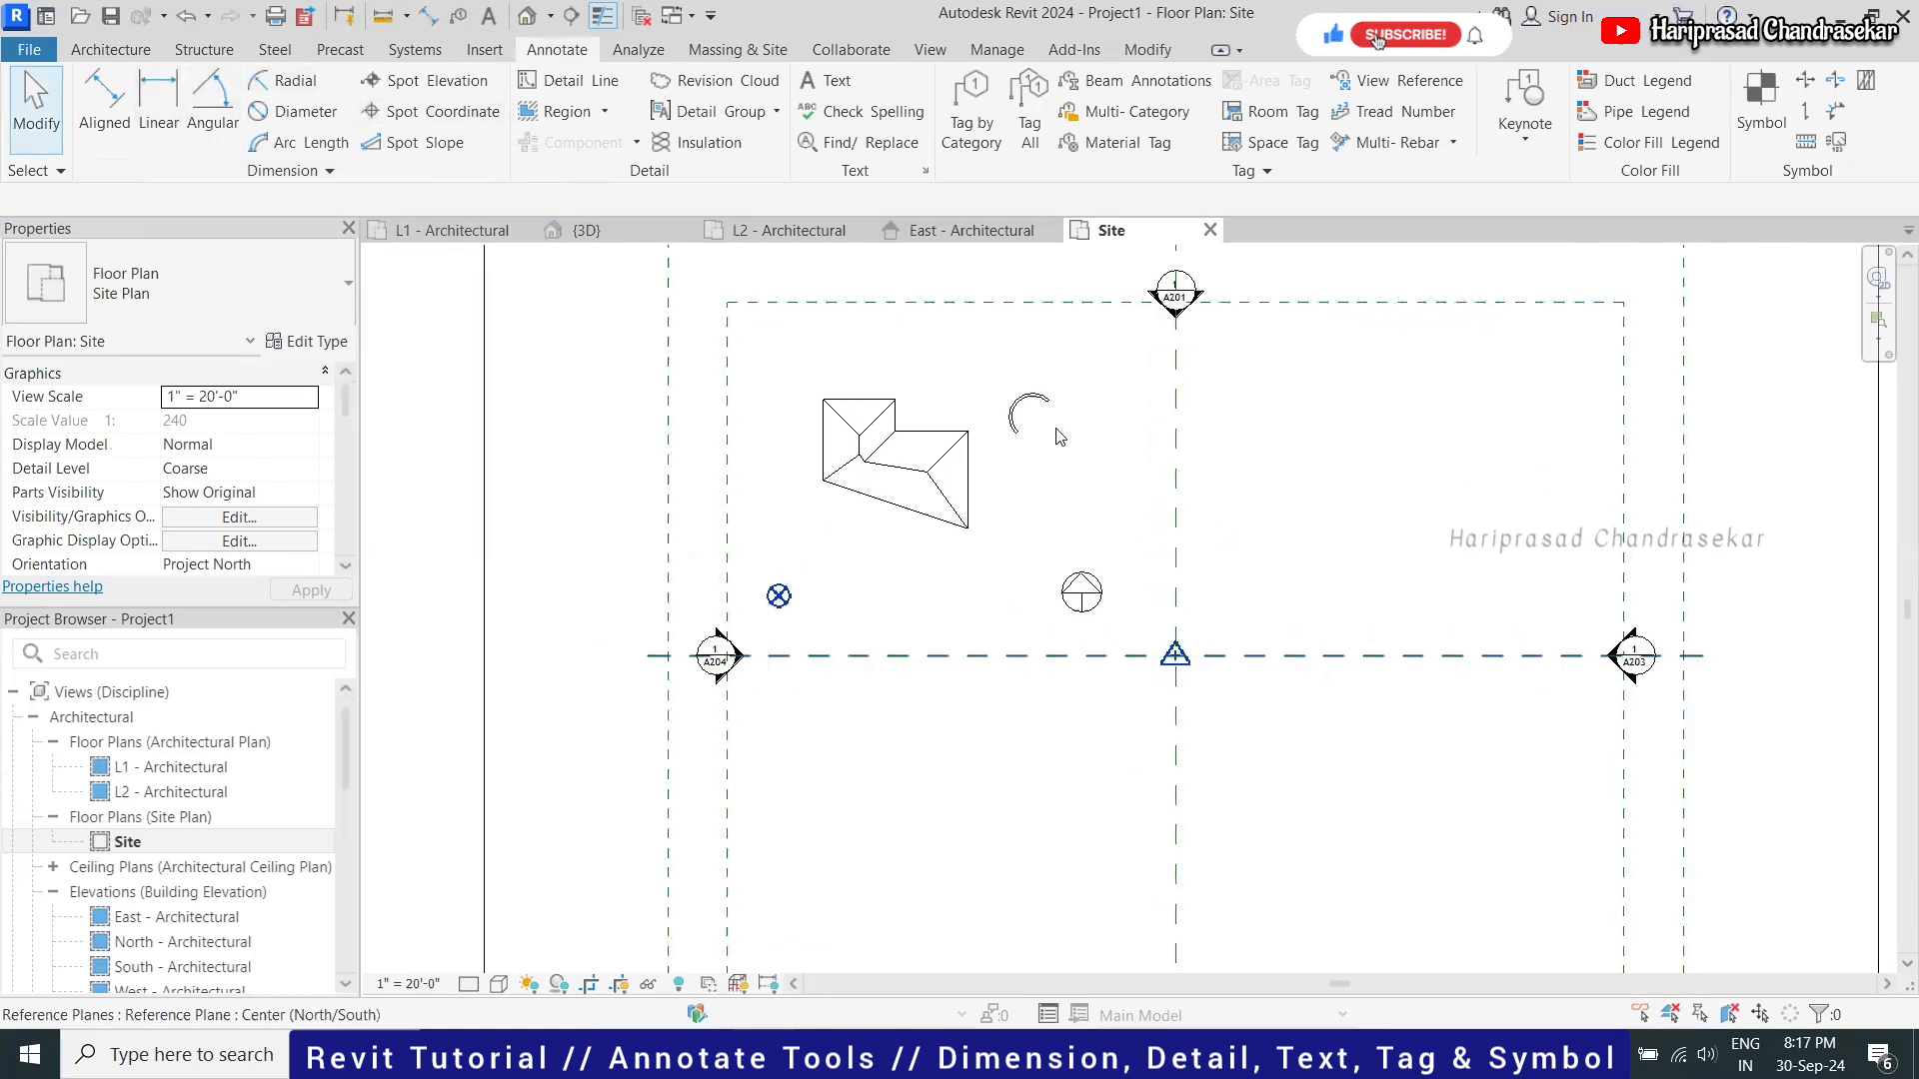
Draw a straight model line rising diagonally to the right, between the building and the north arrow, as a true north guide
left_click(111, 49)
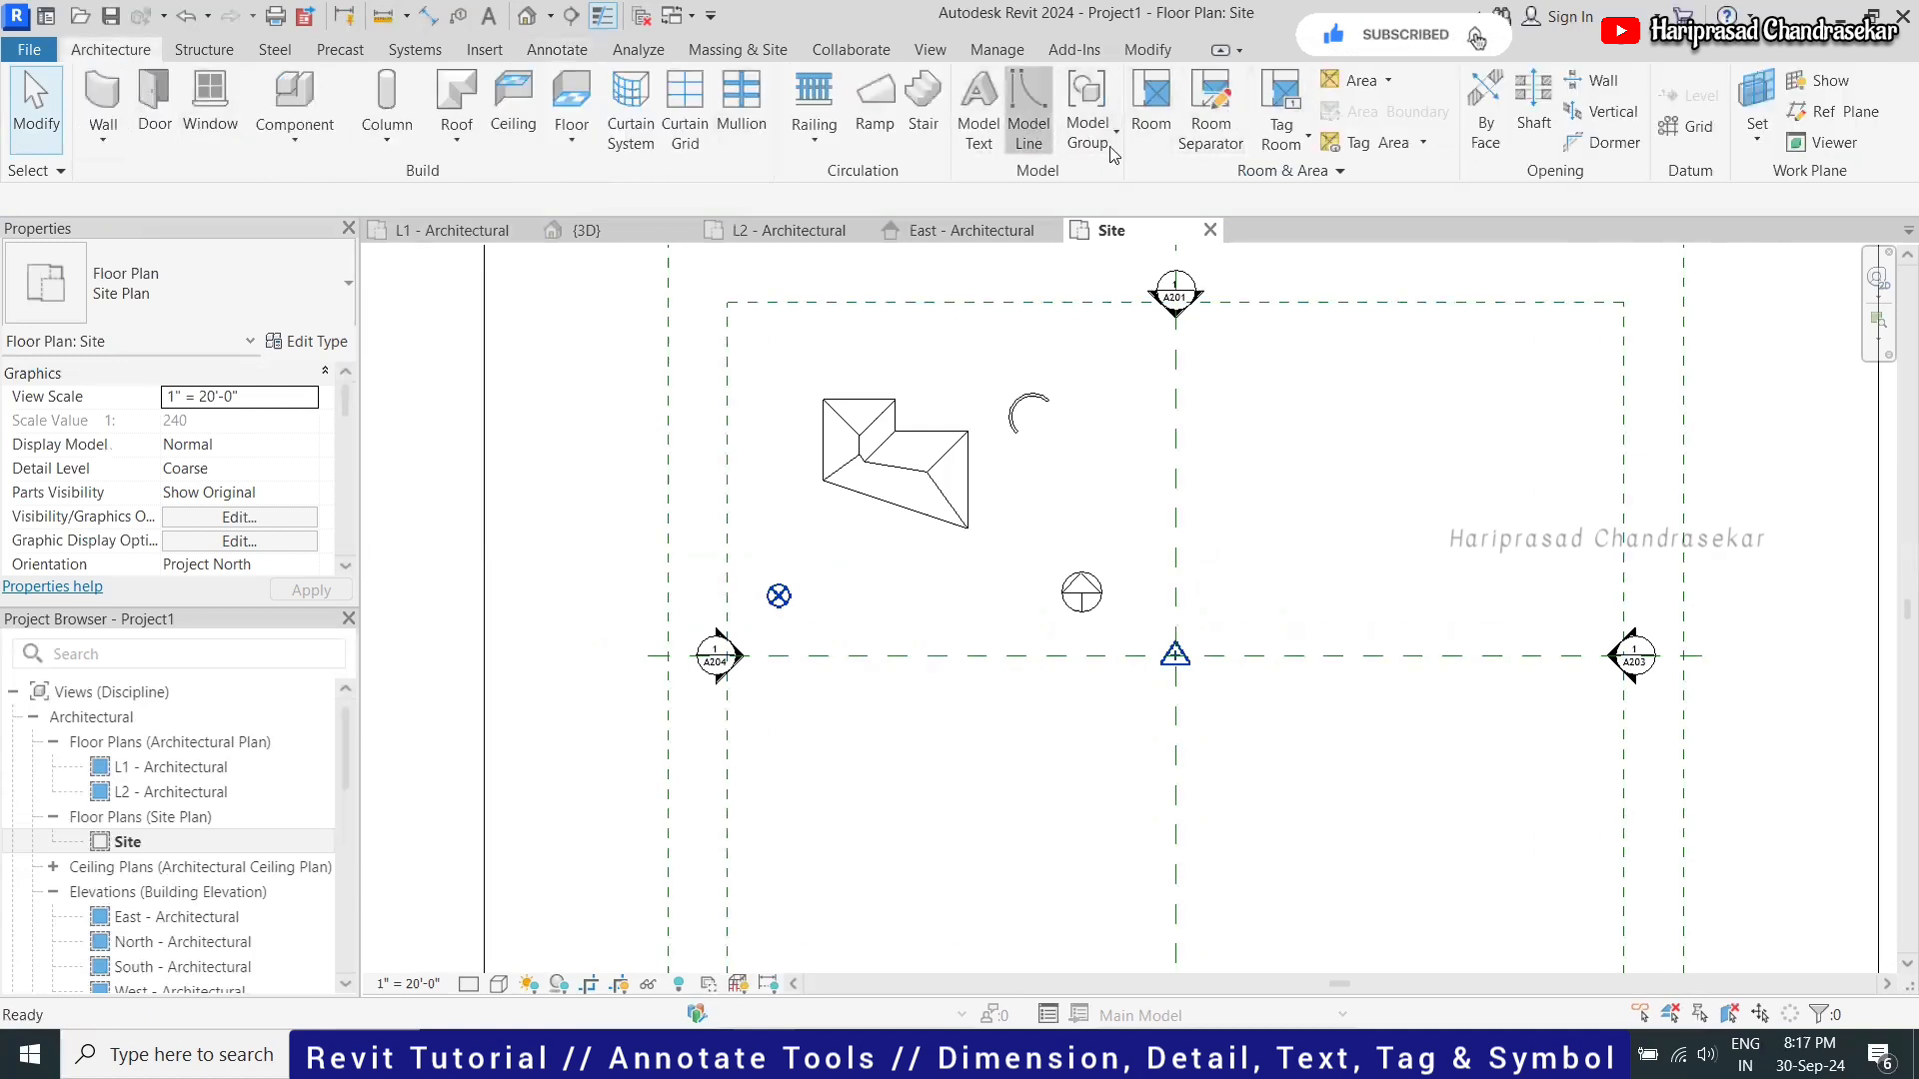
left_click(1030, 124)
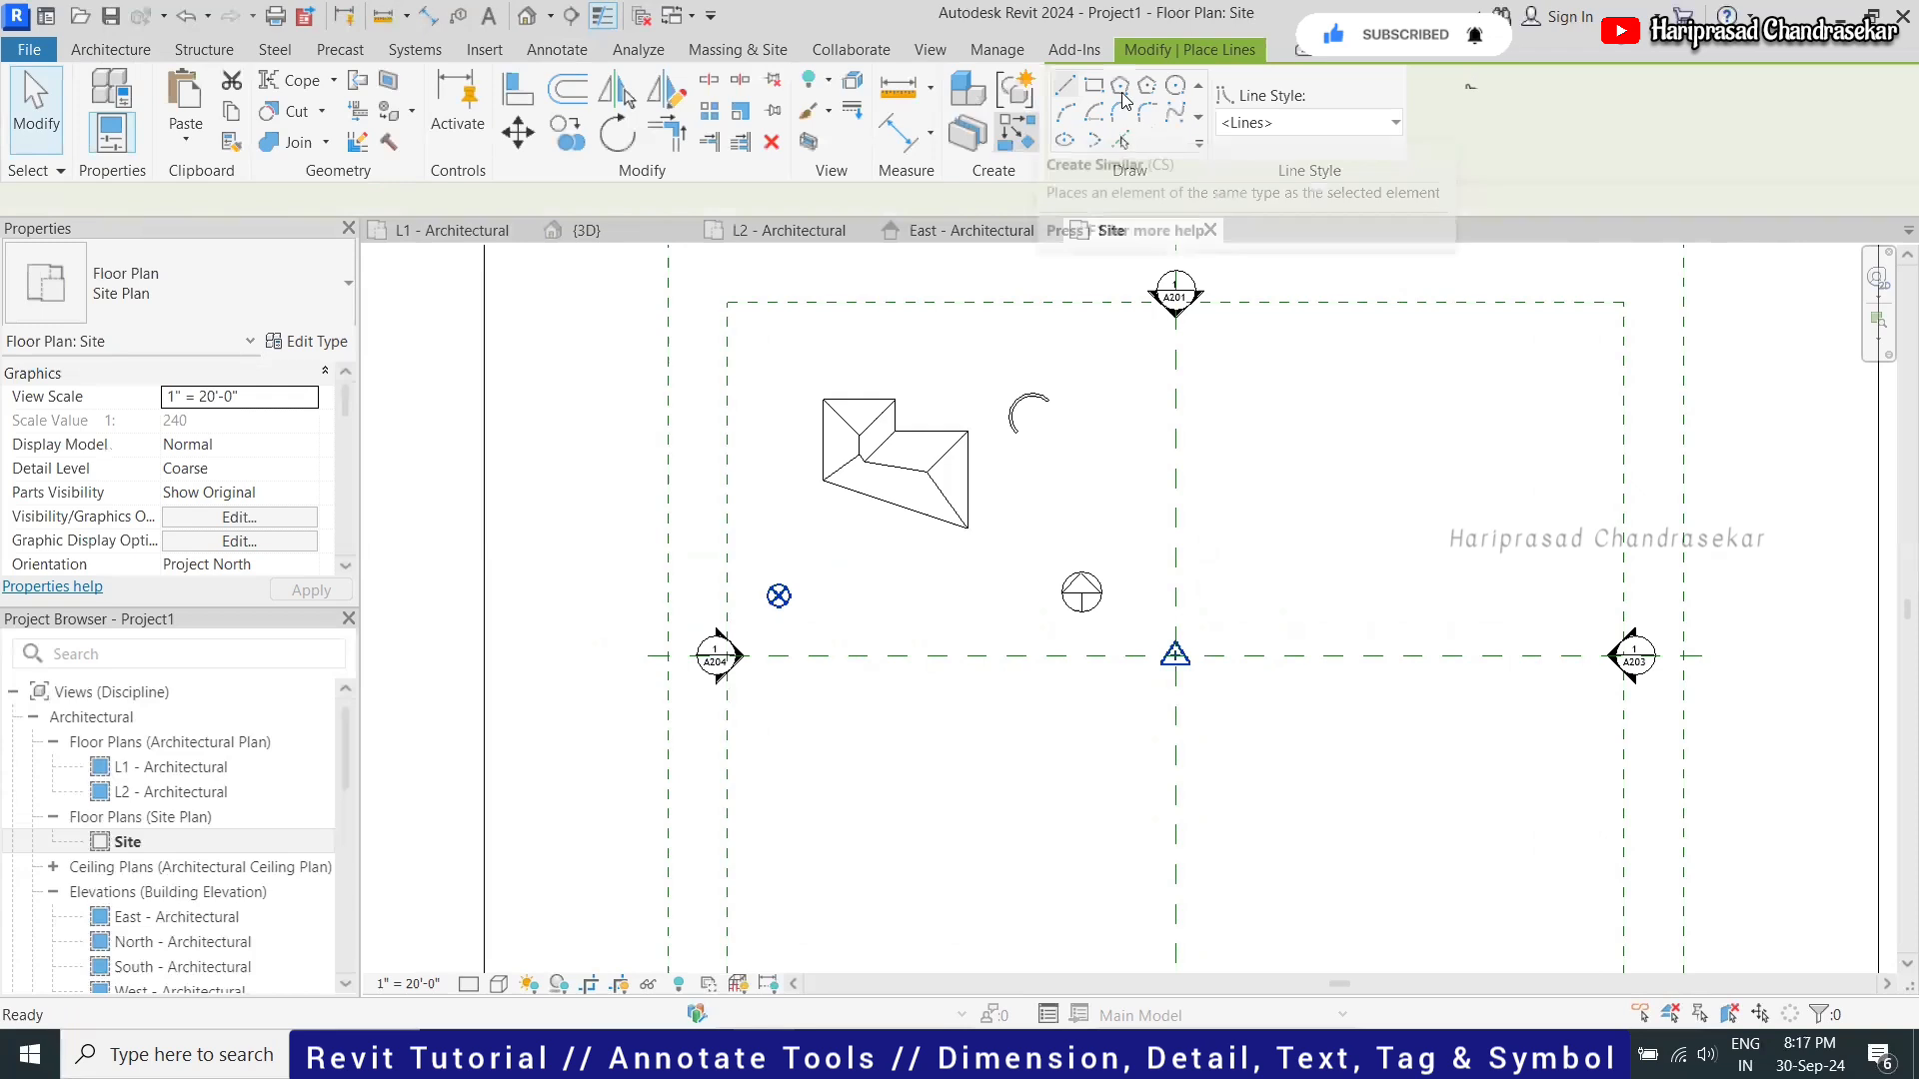
left_click(1029, 547)
key("Escape")
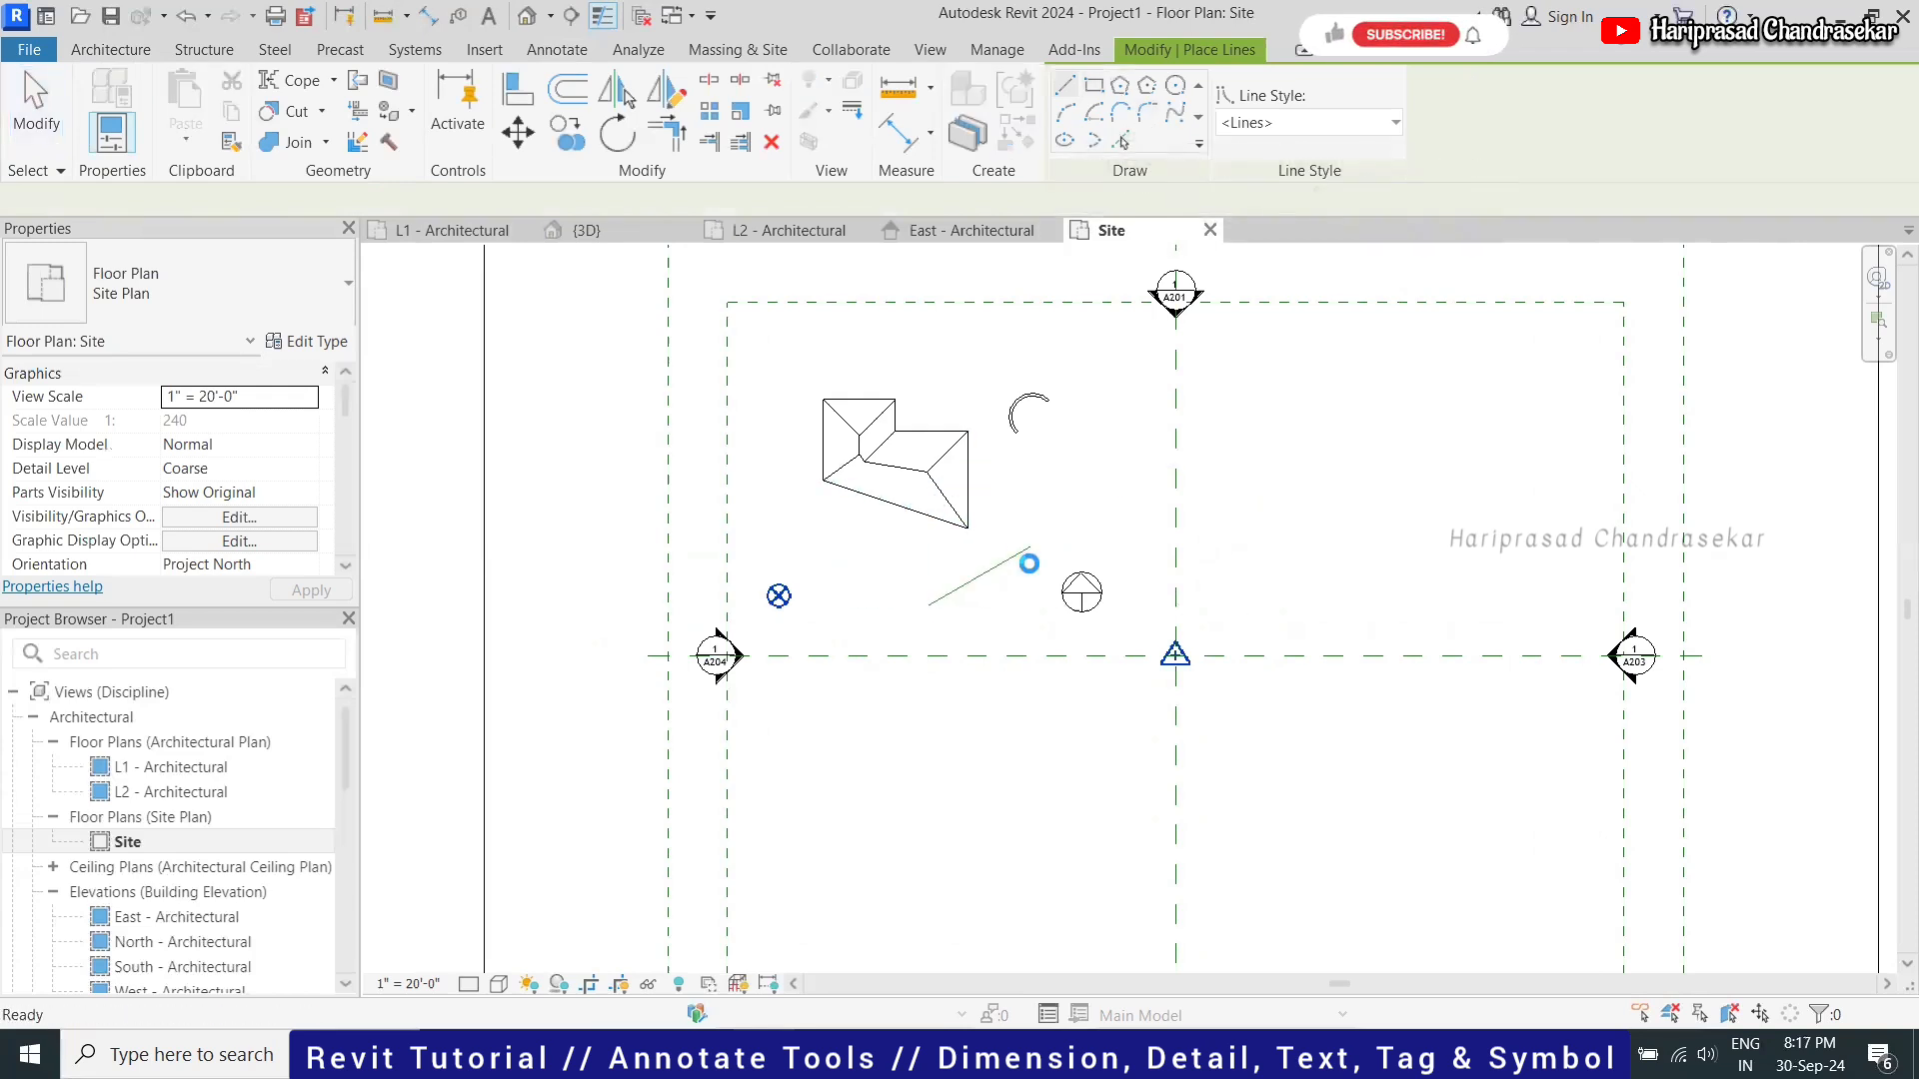
scroll(997, 559, "up", 2)
key("Escape")
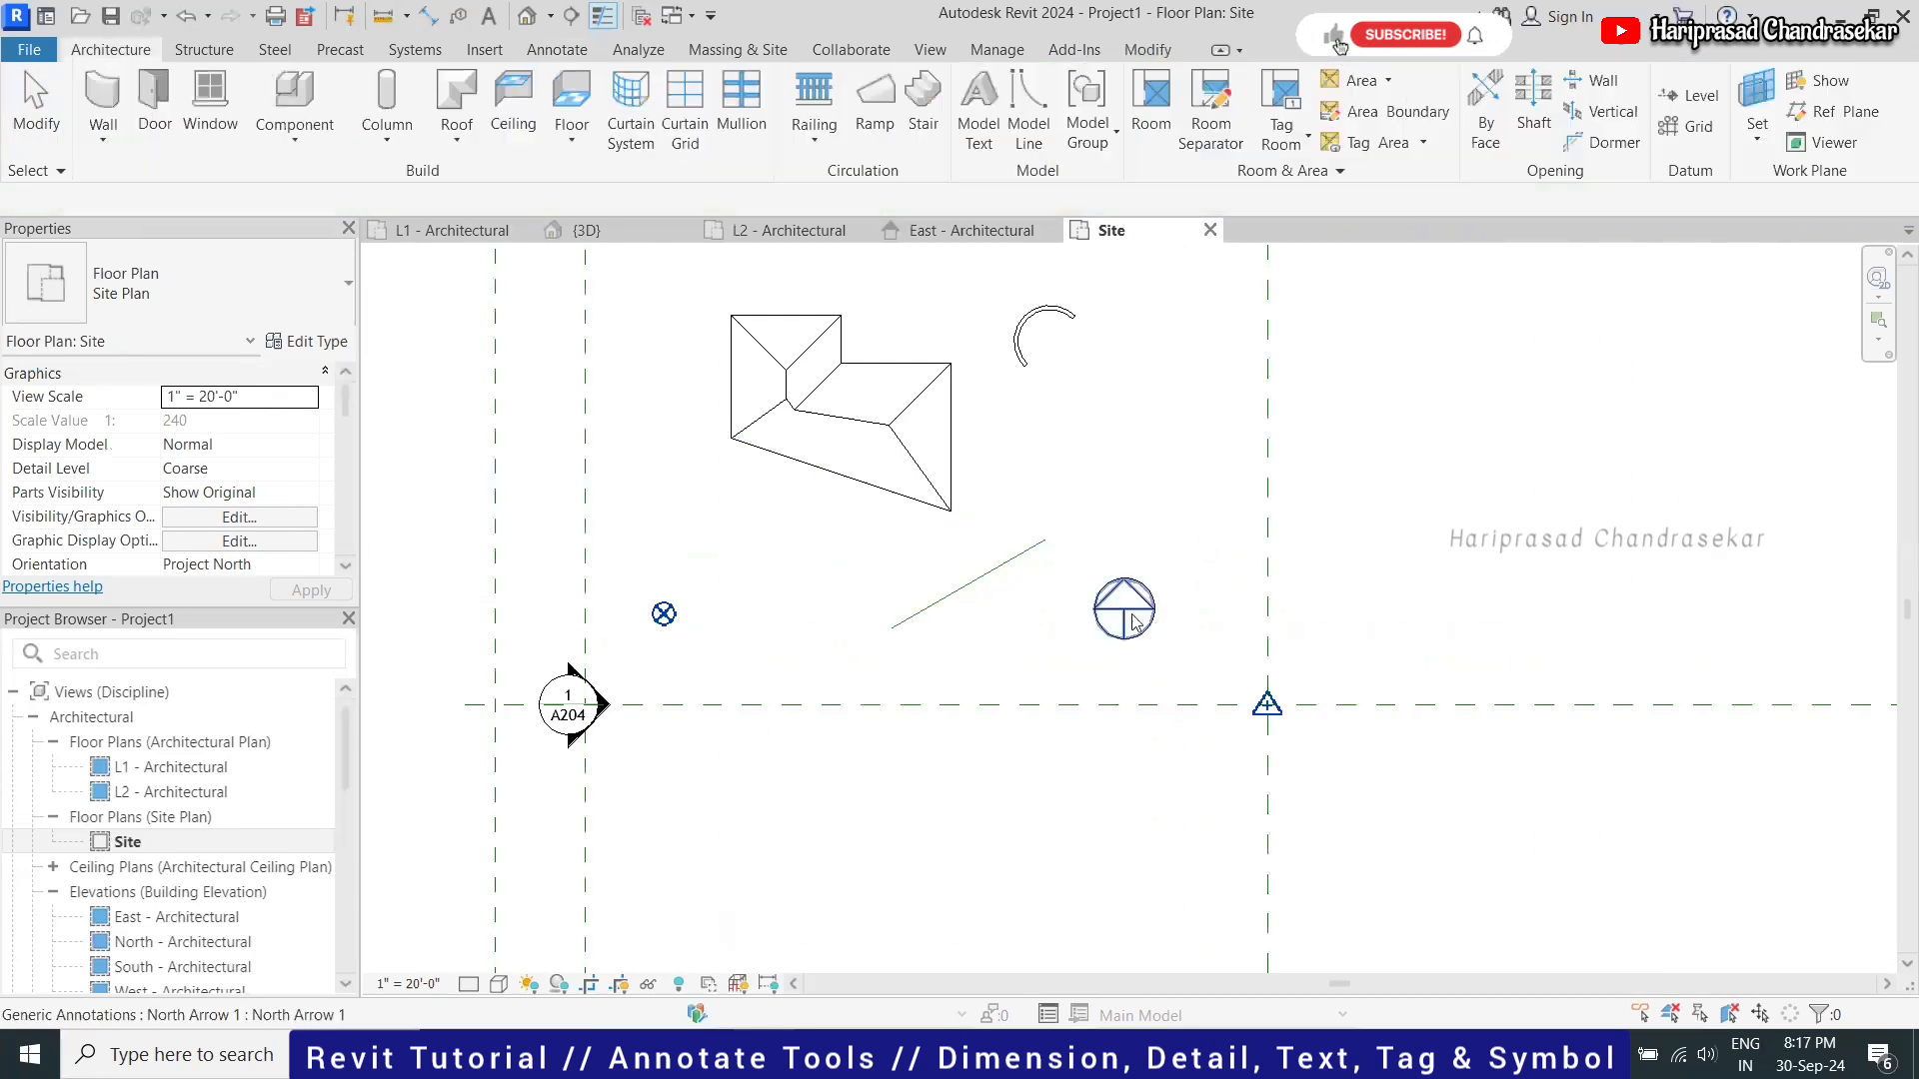
left_click(1011, 575)
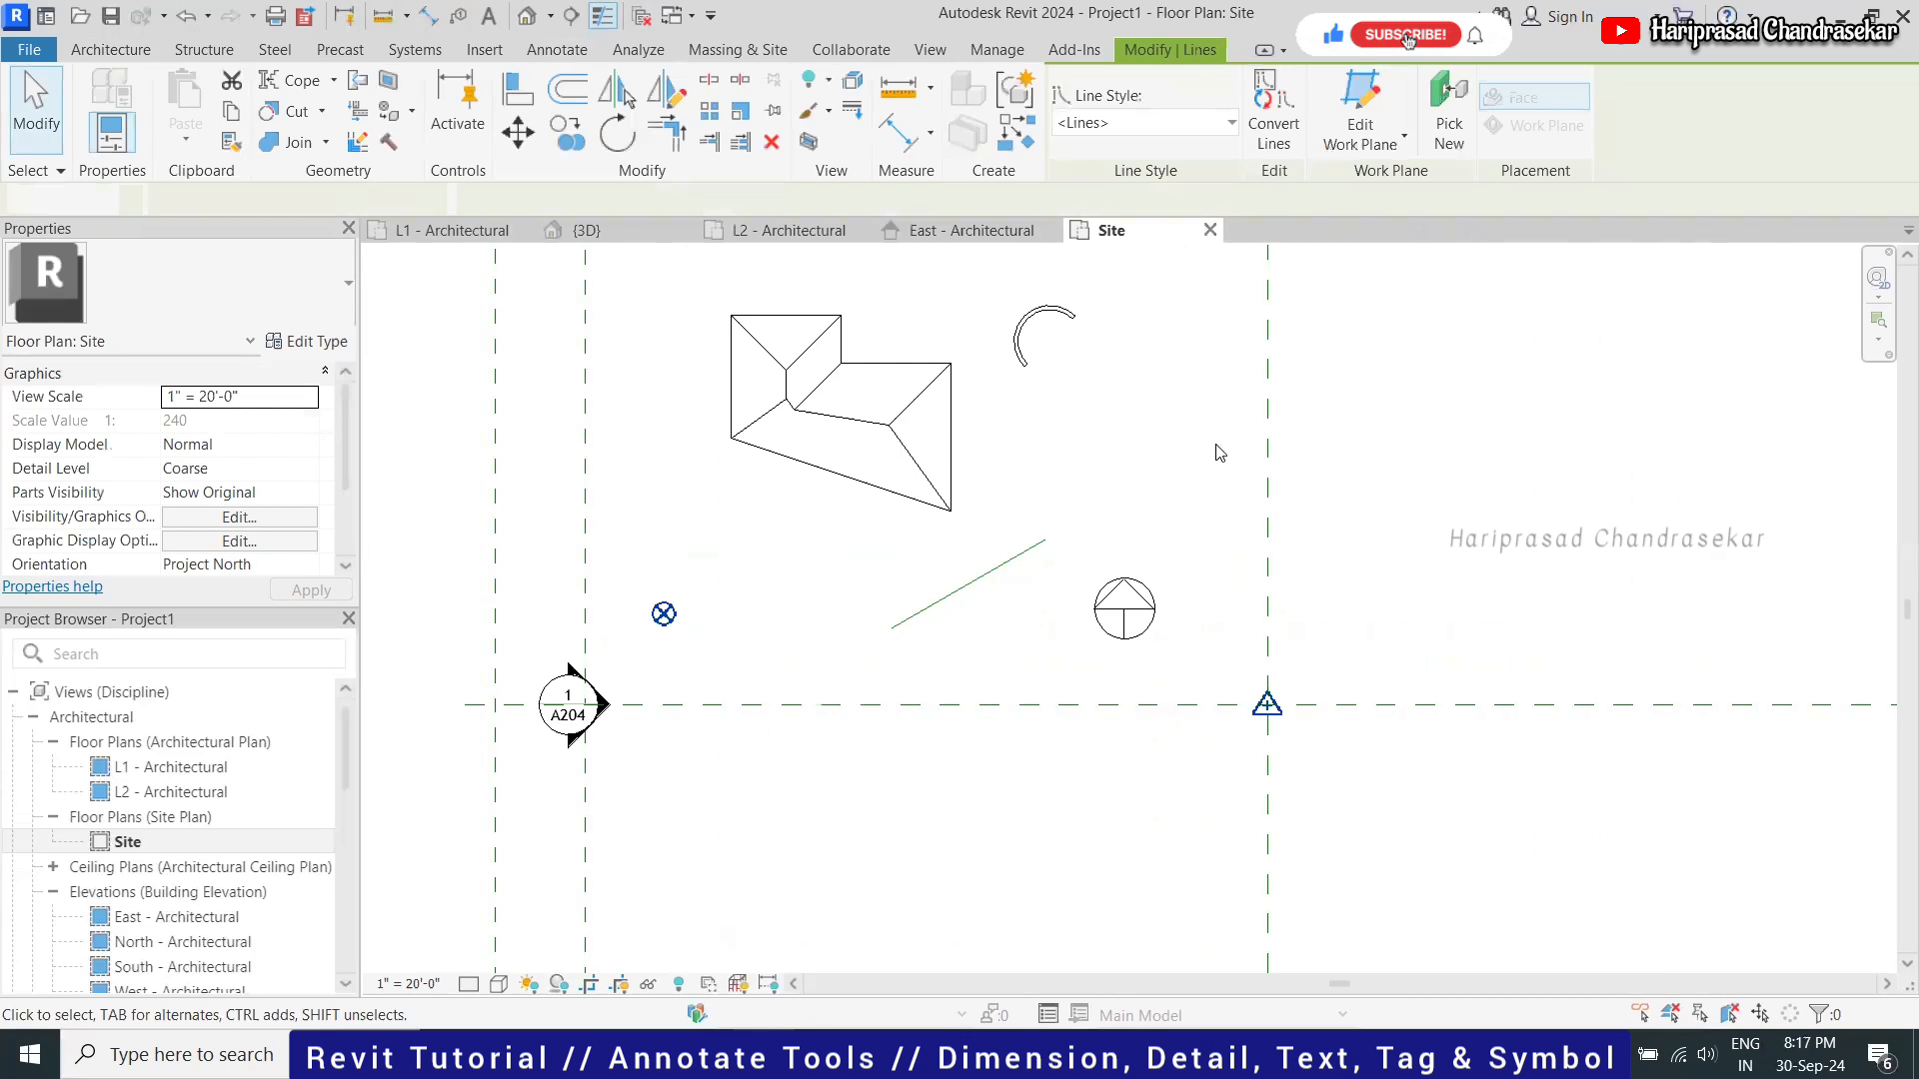
Set the site plan view's orientation to True North
scroll(997, 495, "down", 3)
scroll(1080, 448, "up", 1)
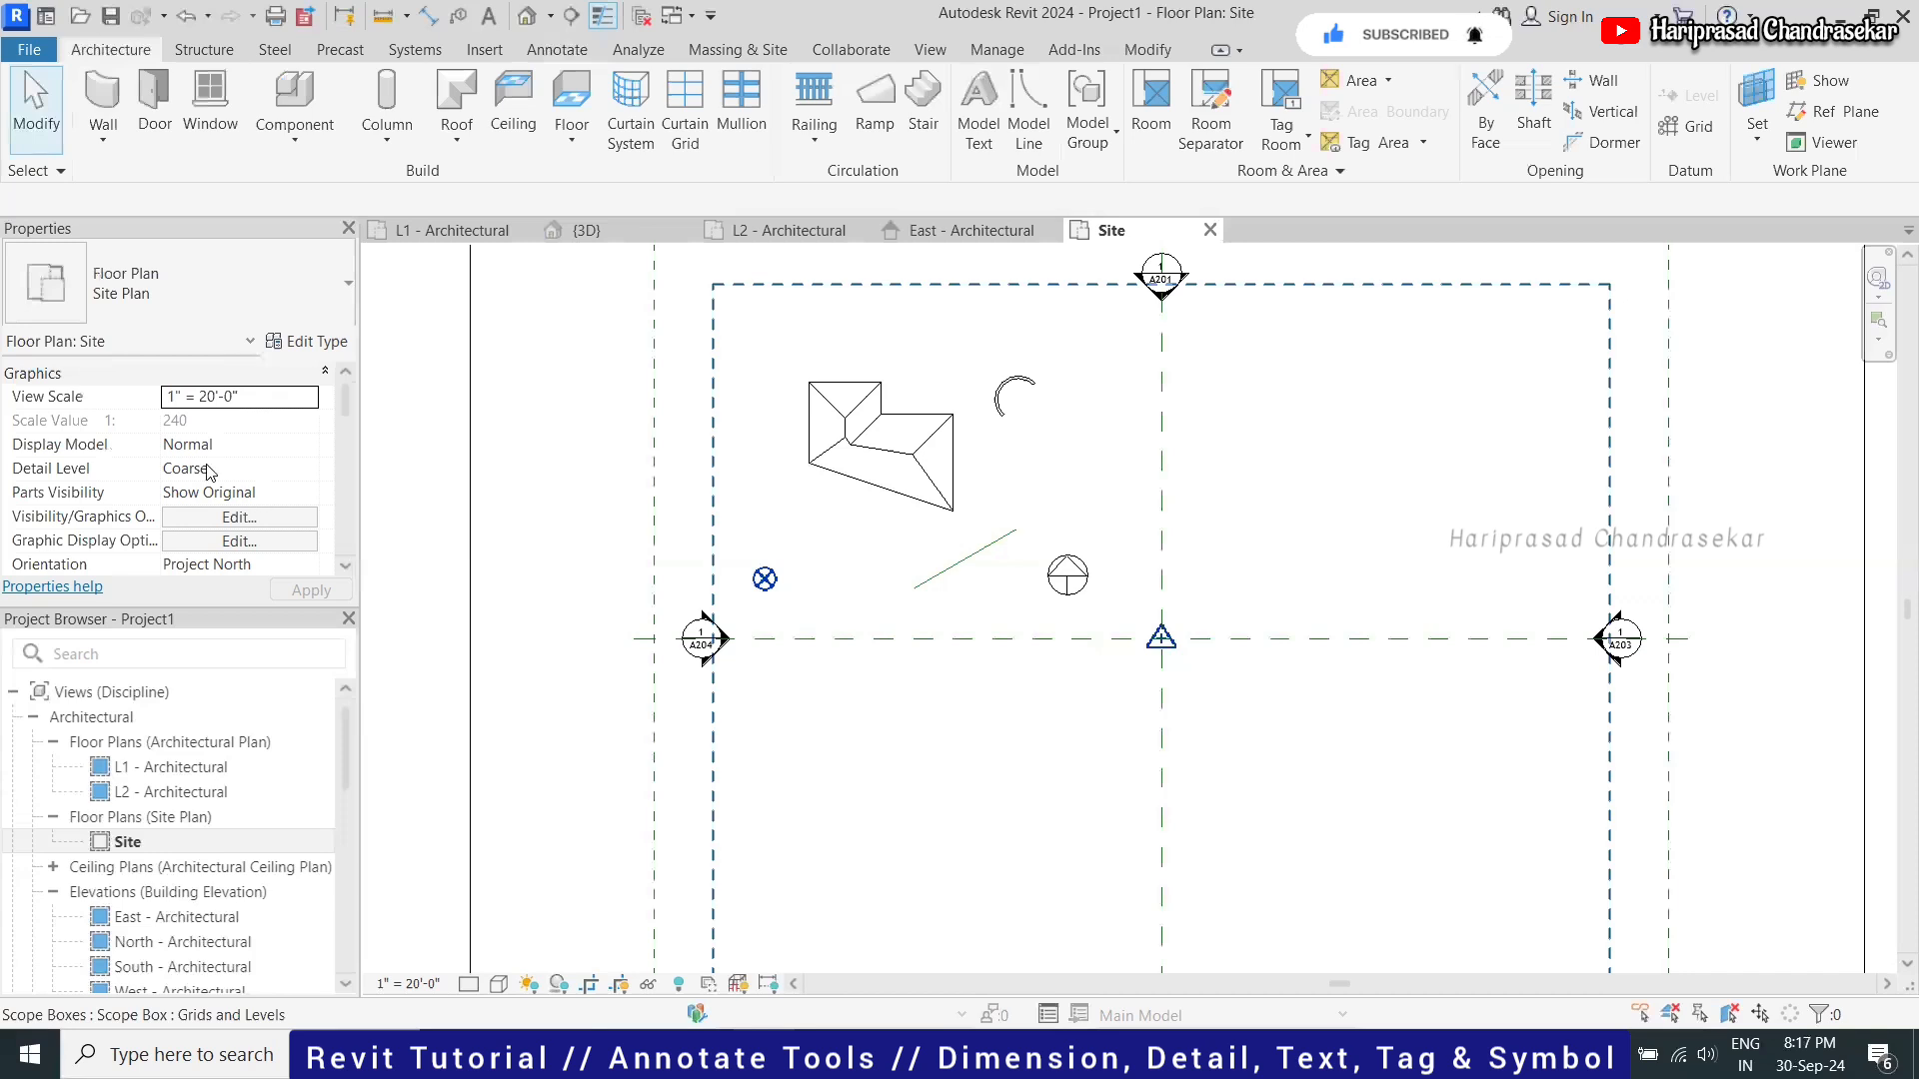
scroll(225, 474, "down", 1)
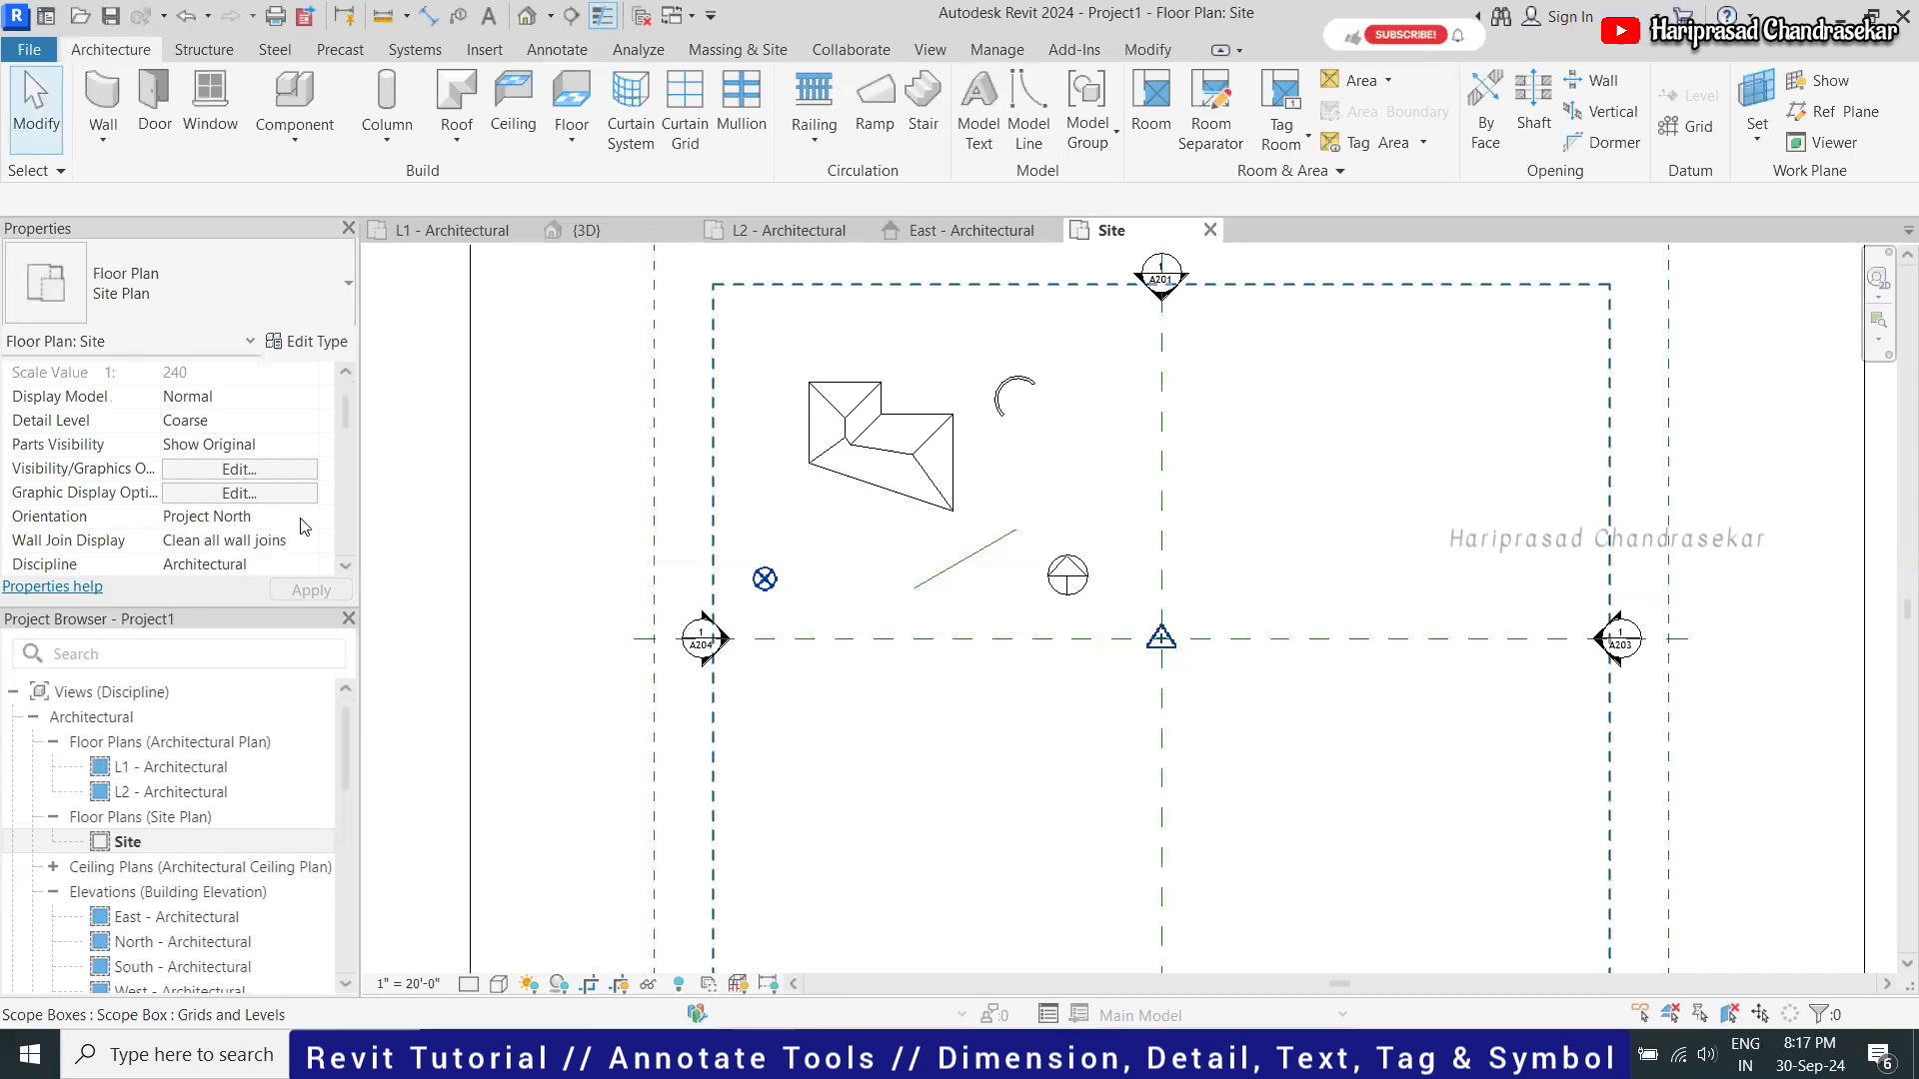
left_click(222, 516)
left_click(250, 561)
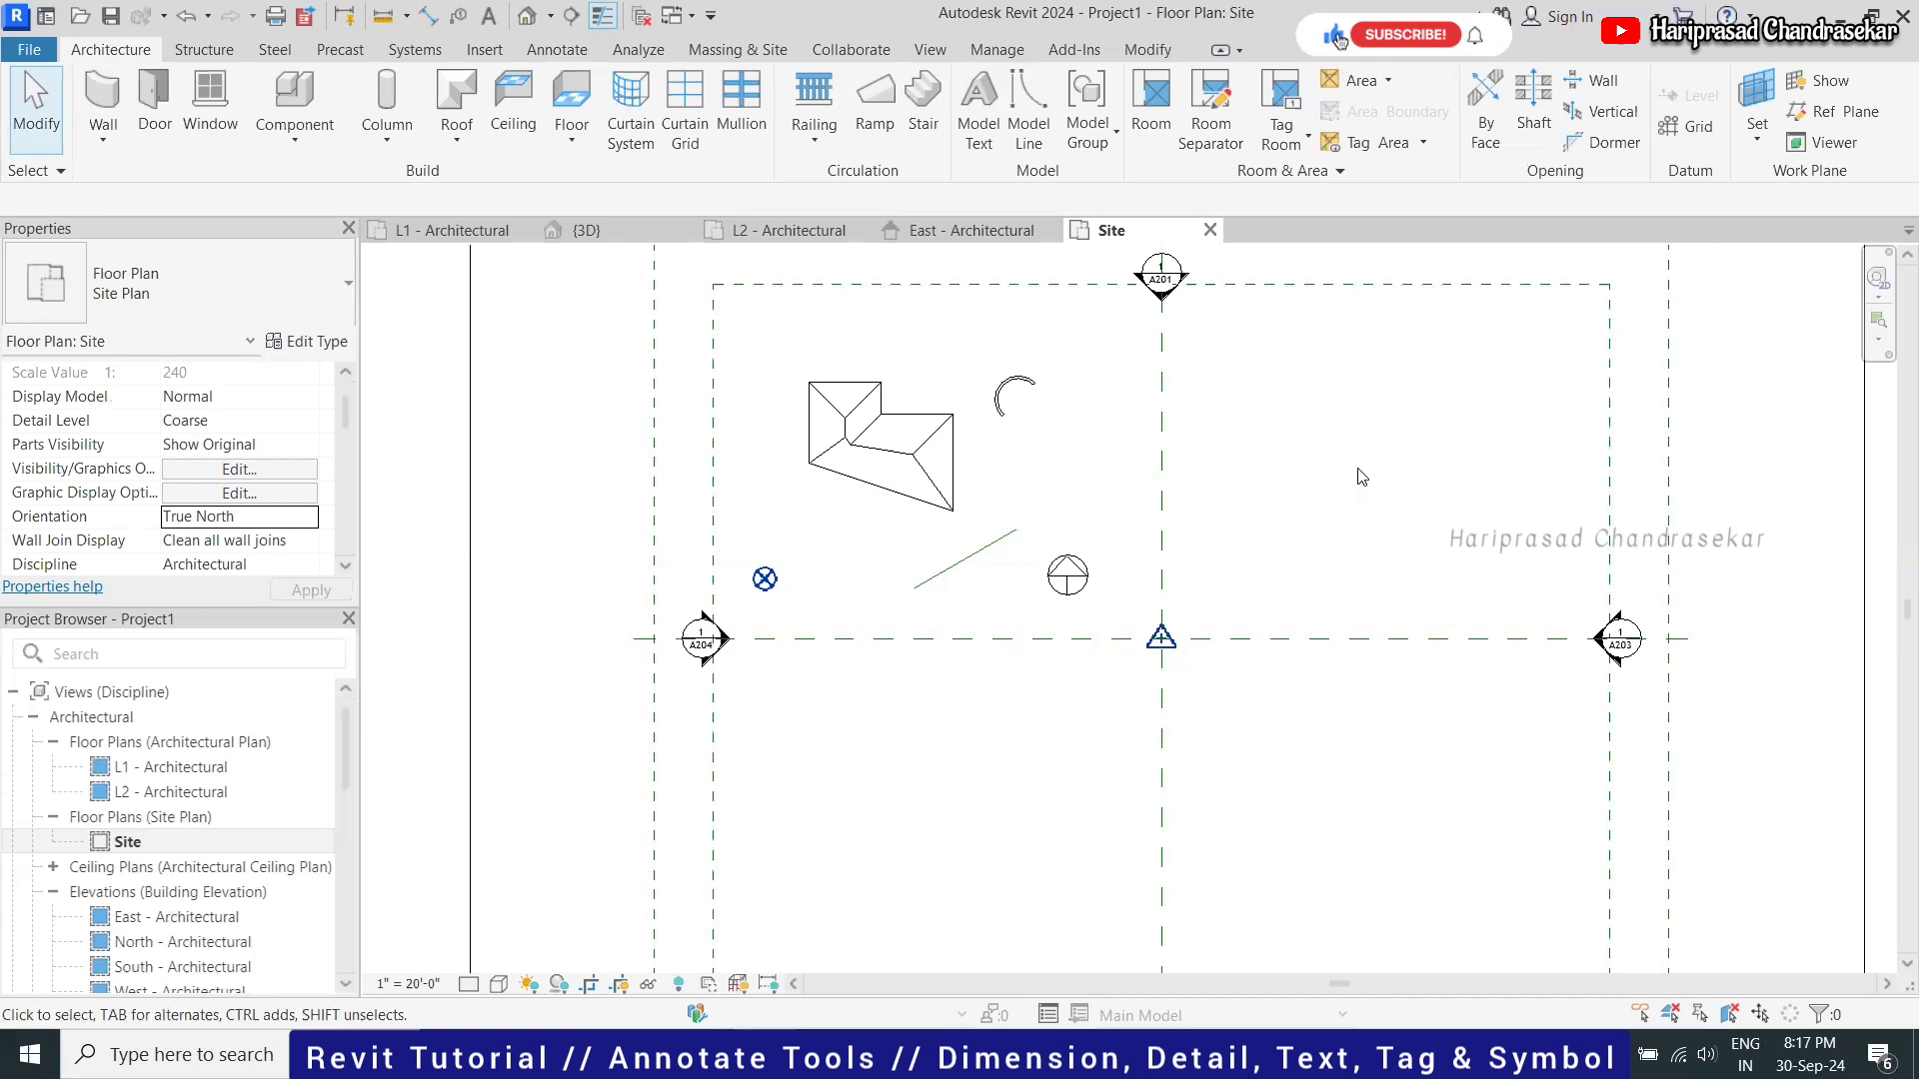
Rotate true north about the lower-left endpoint of the diagonal model line, from vertical to the direction of that line
left_click(995, 52)
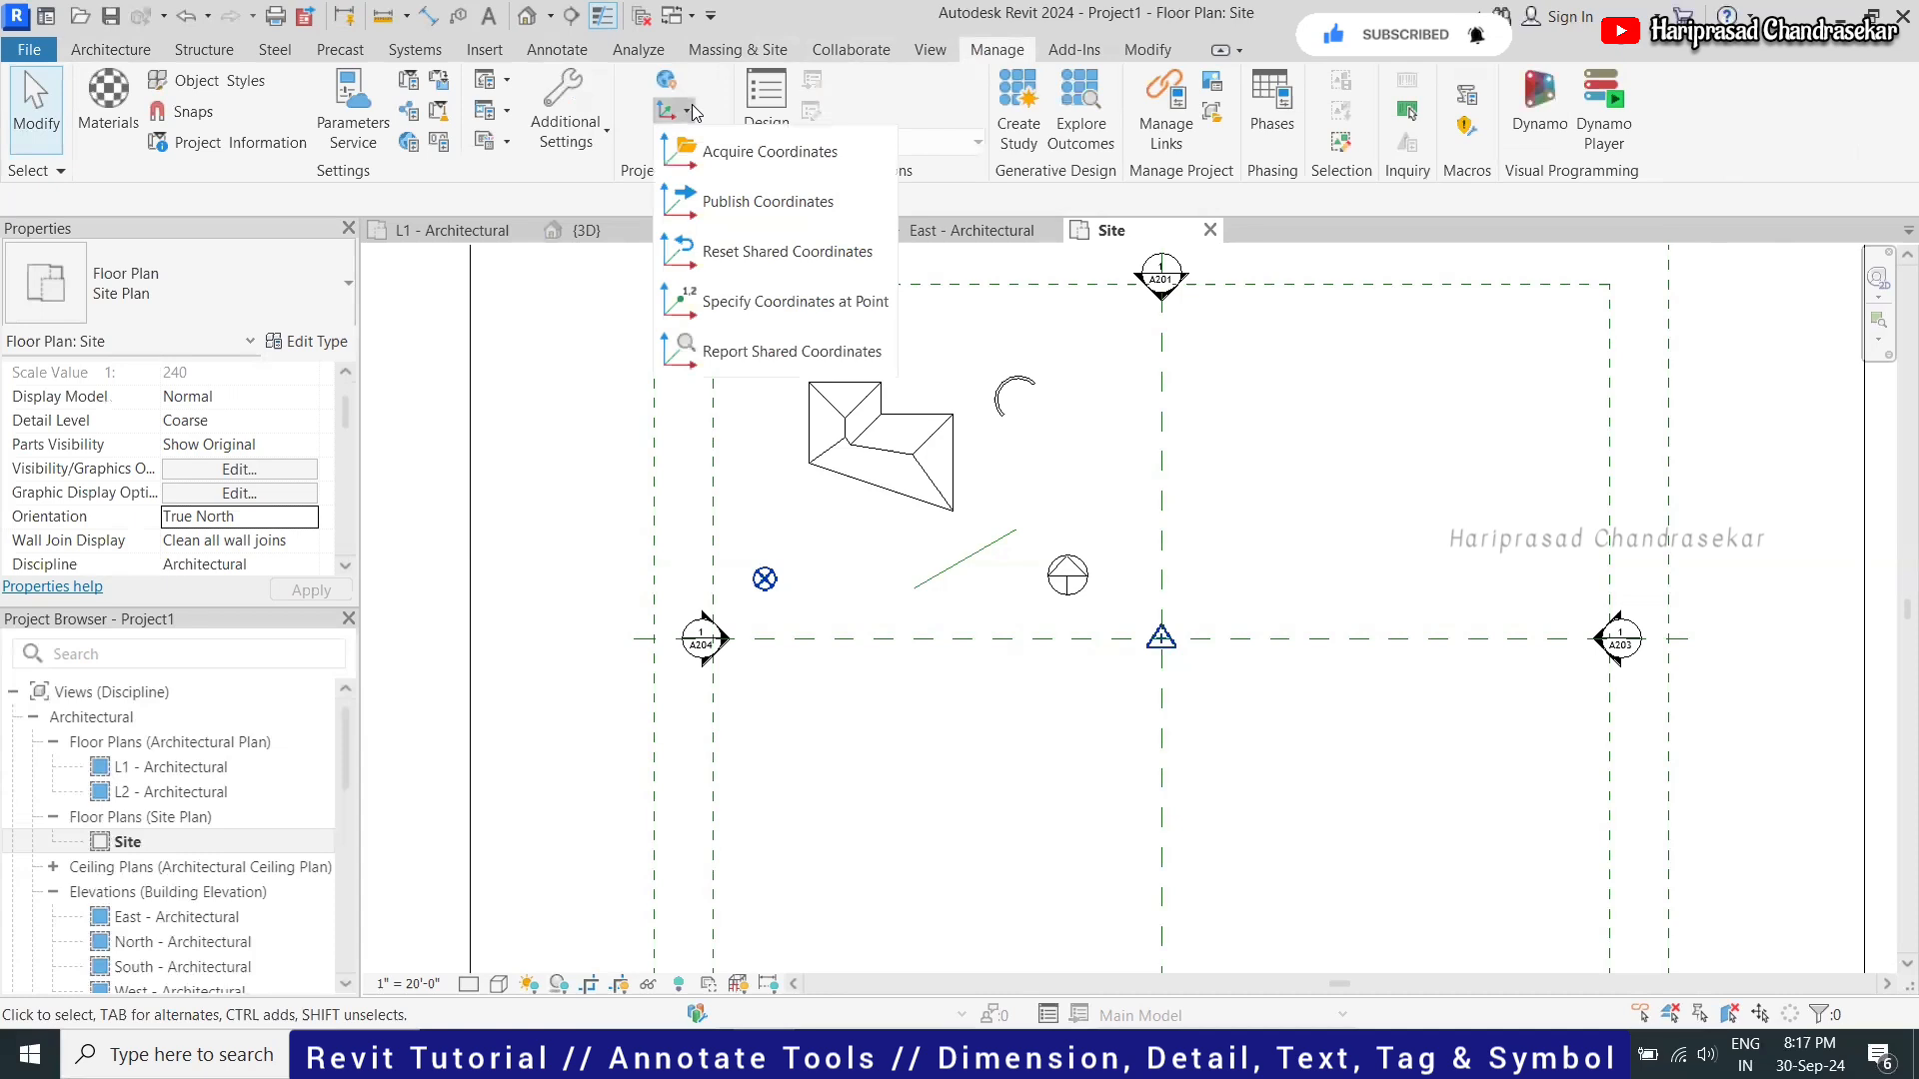
left_click(571, 325)
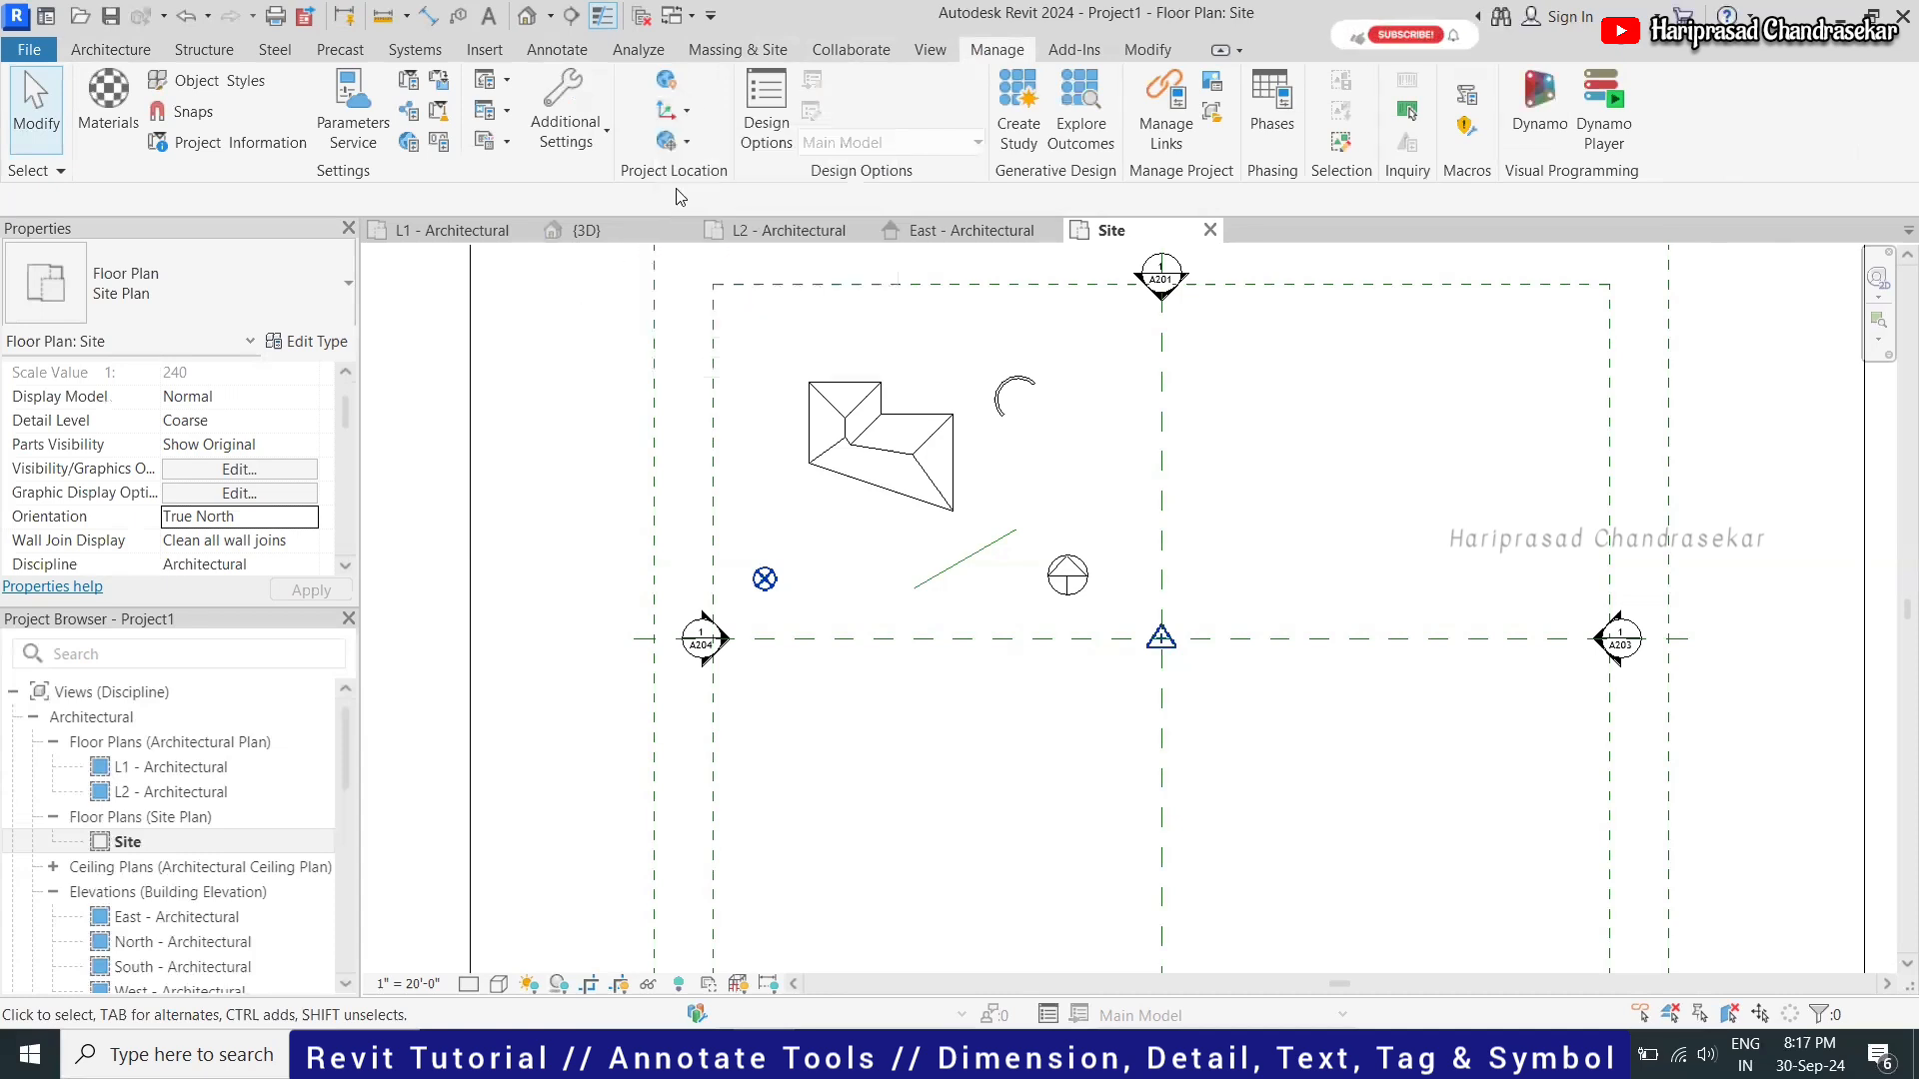
left_click(683, 113)
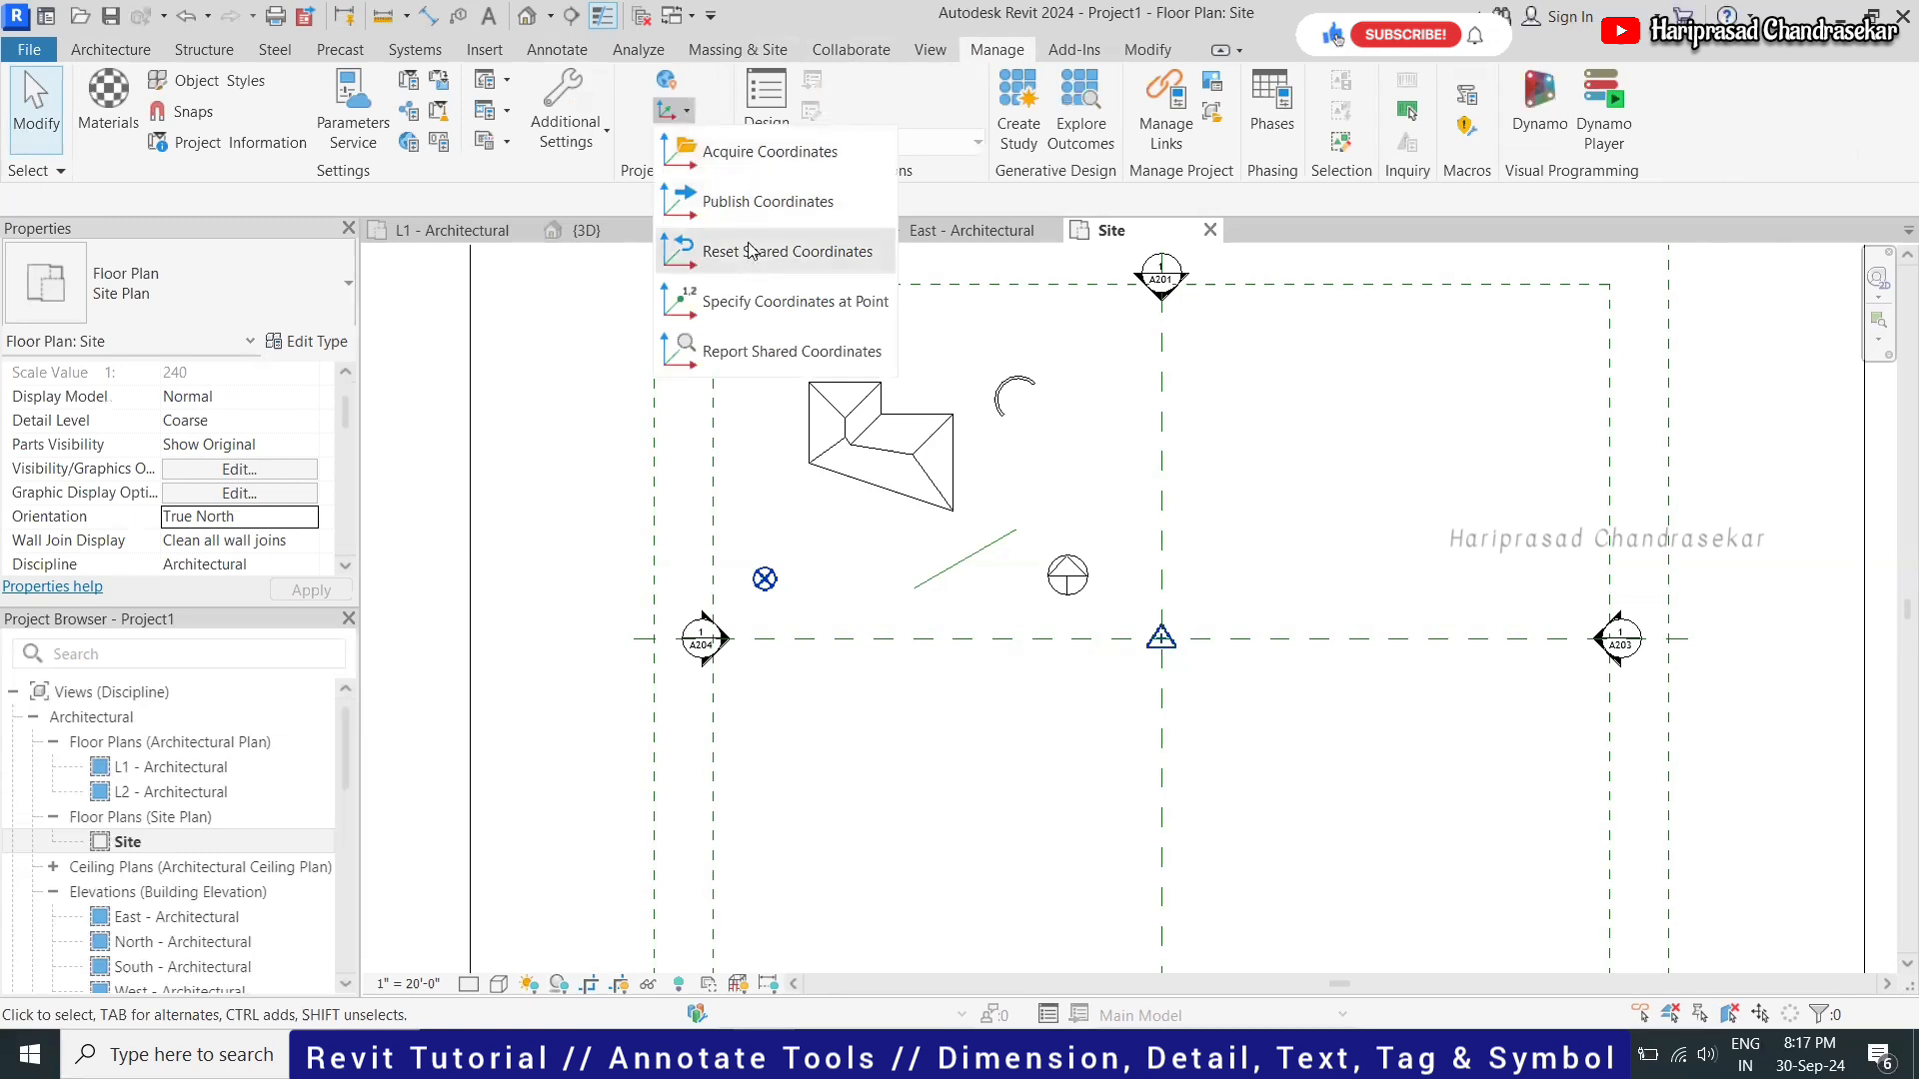
left_click(597, 329)
left_click(687, 148)
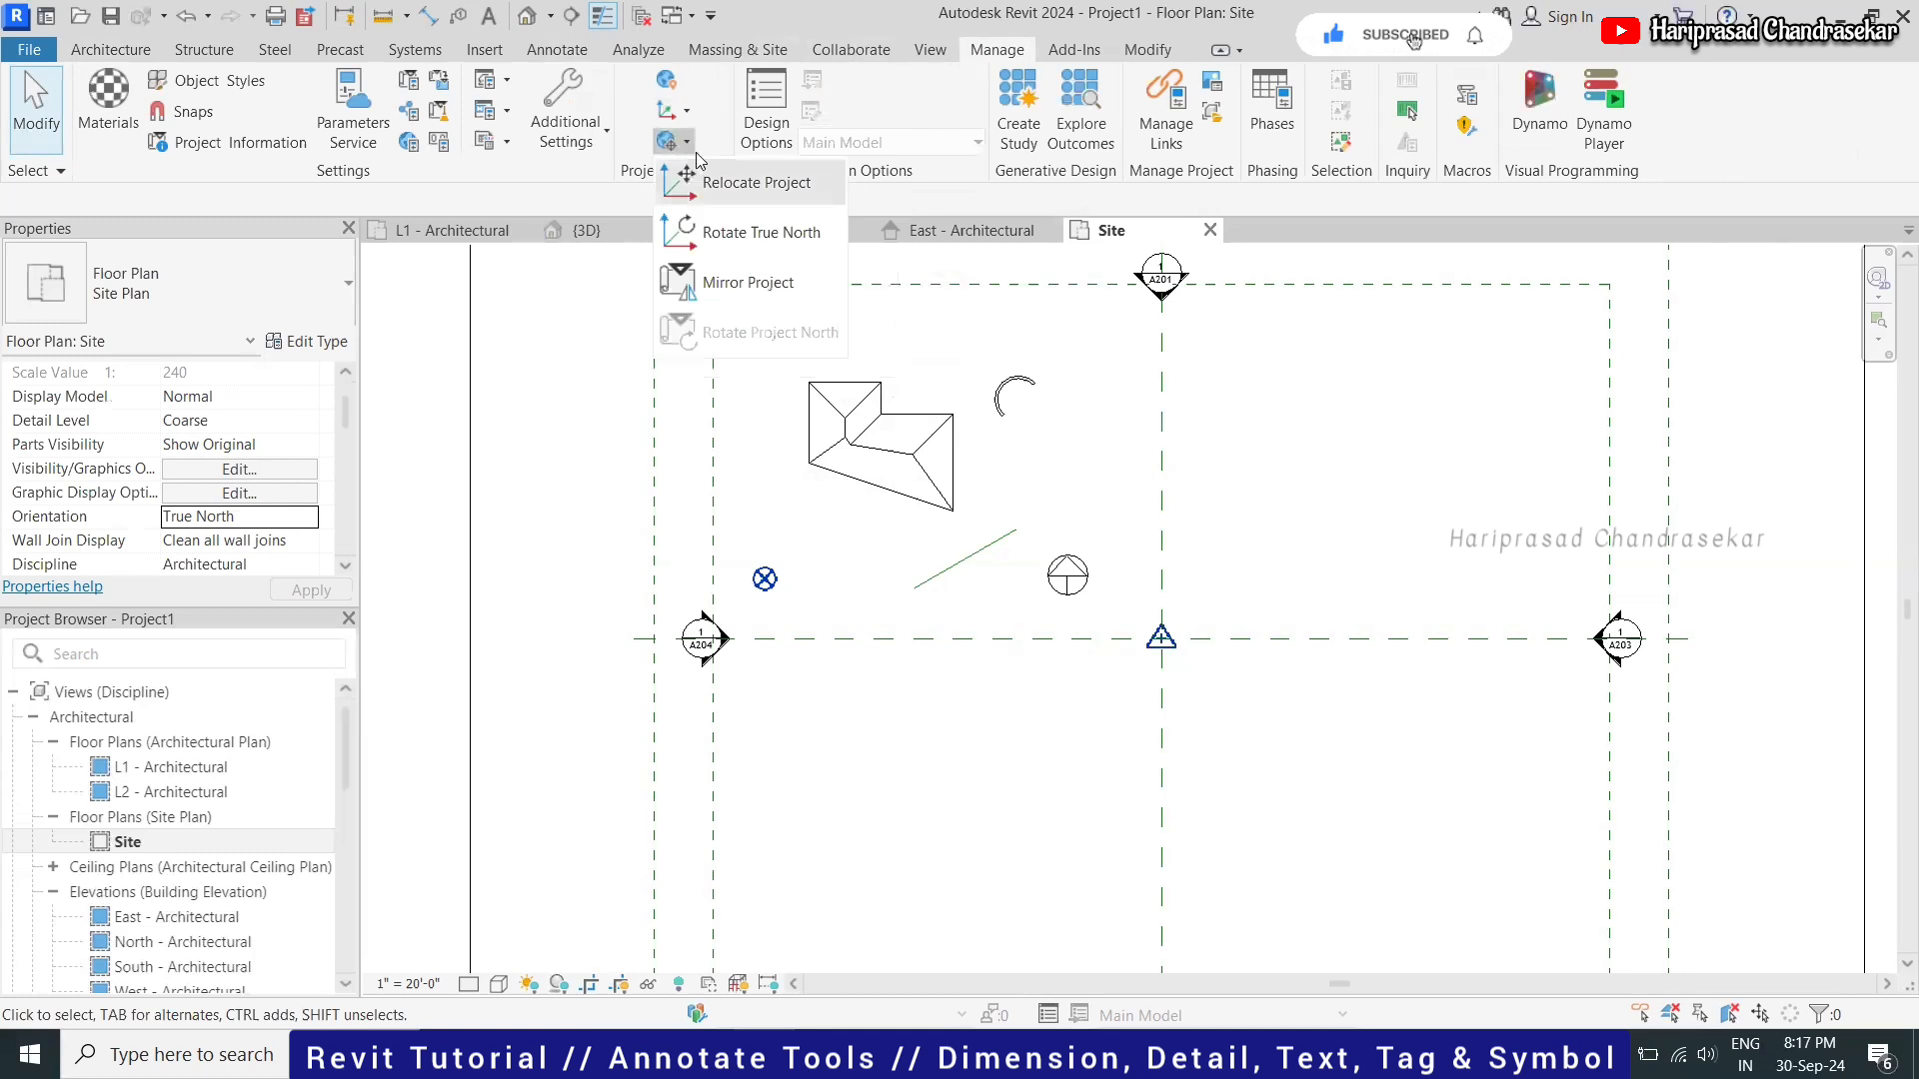
left_click(771, 235)
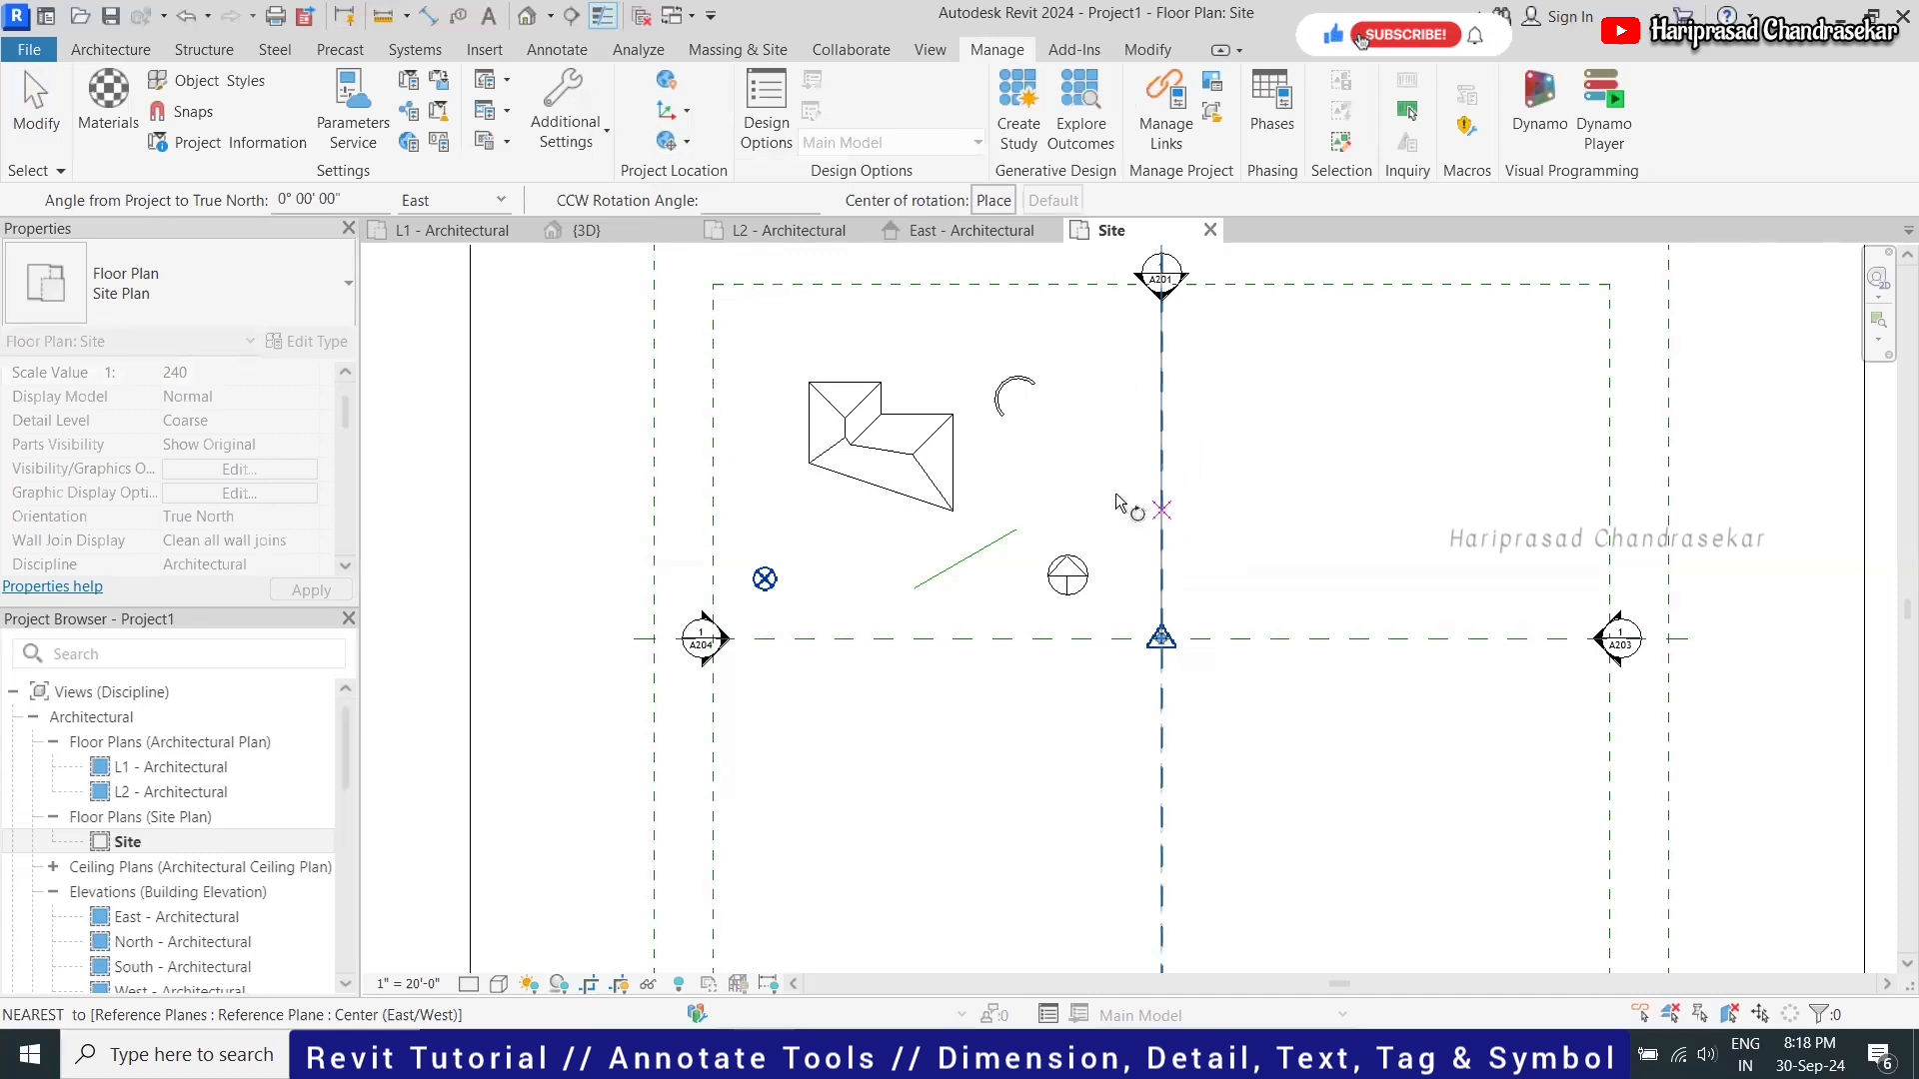
left_click(993, 201)
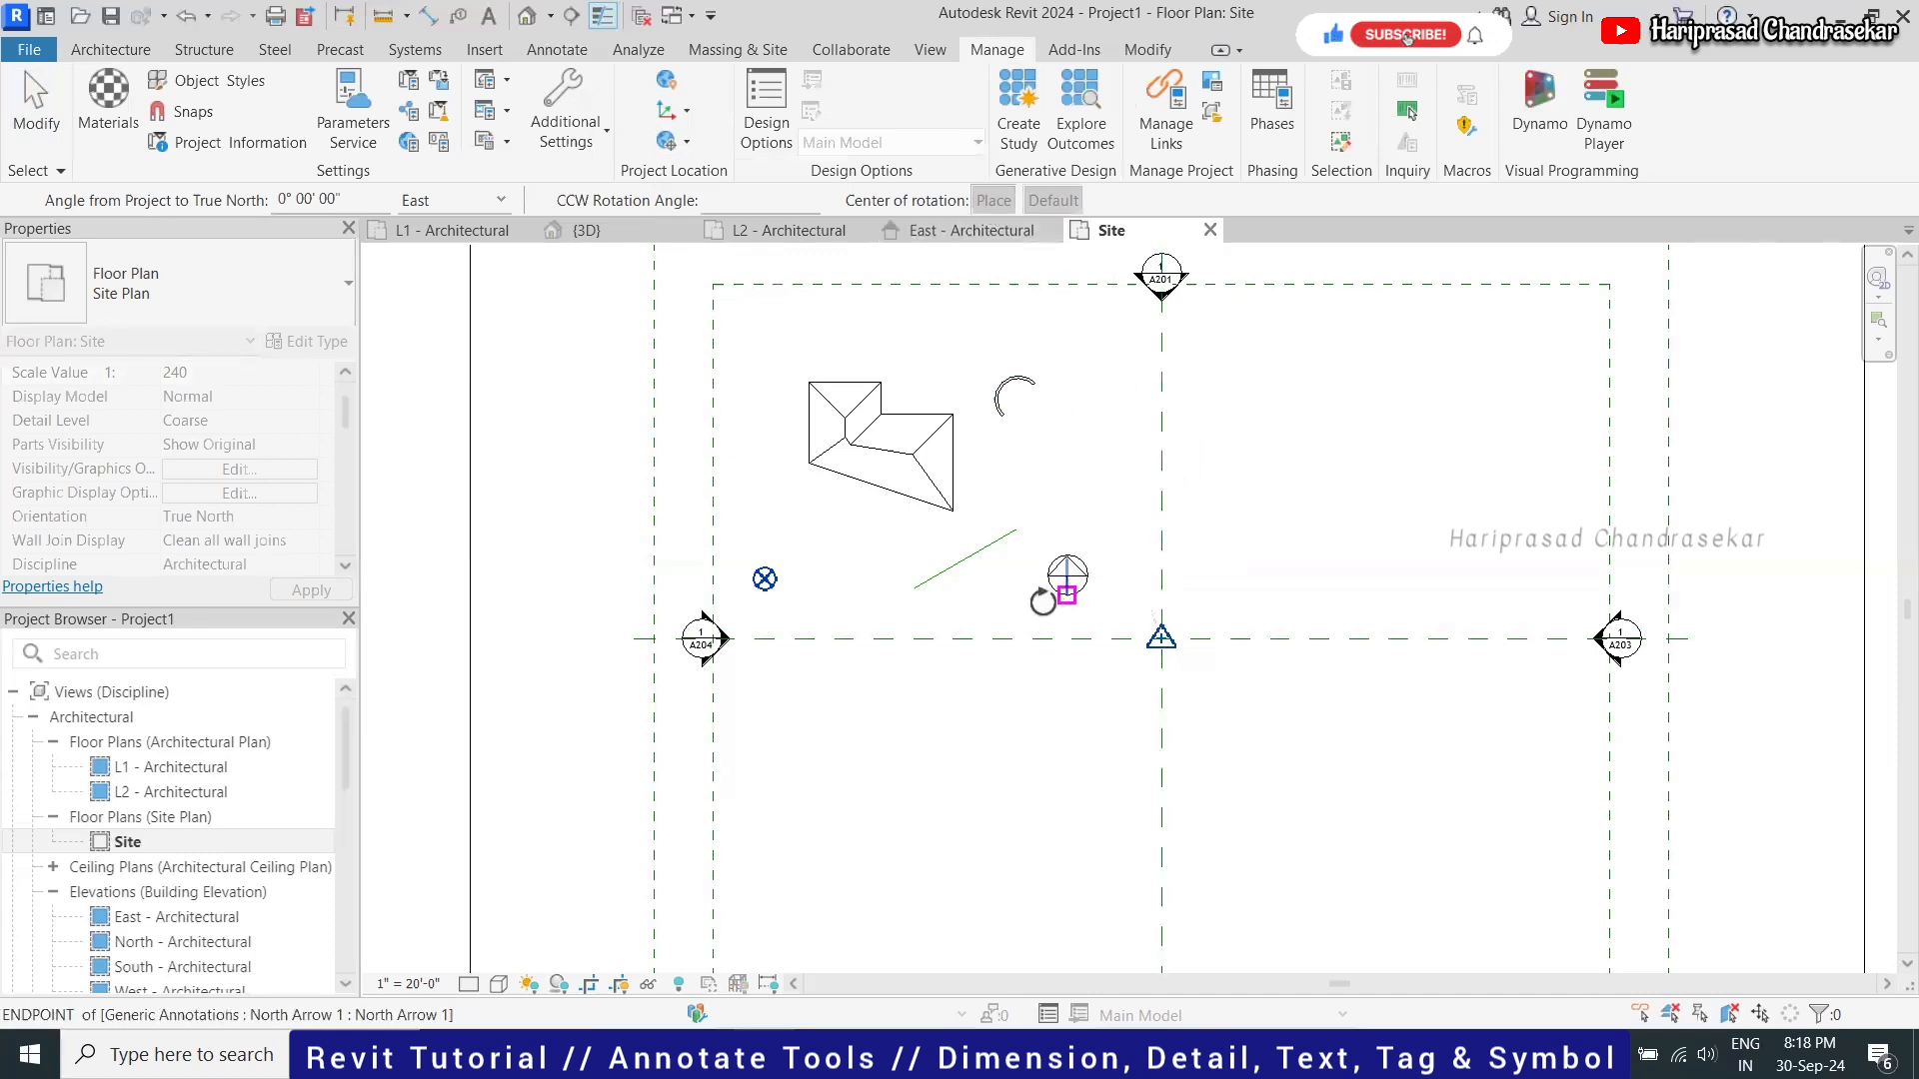
left_click(944, 593)
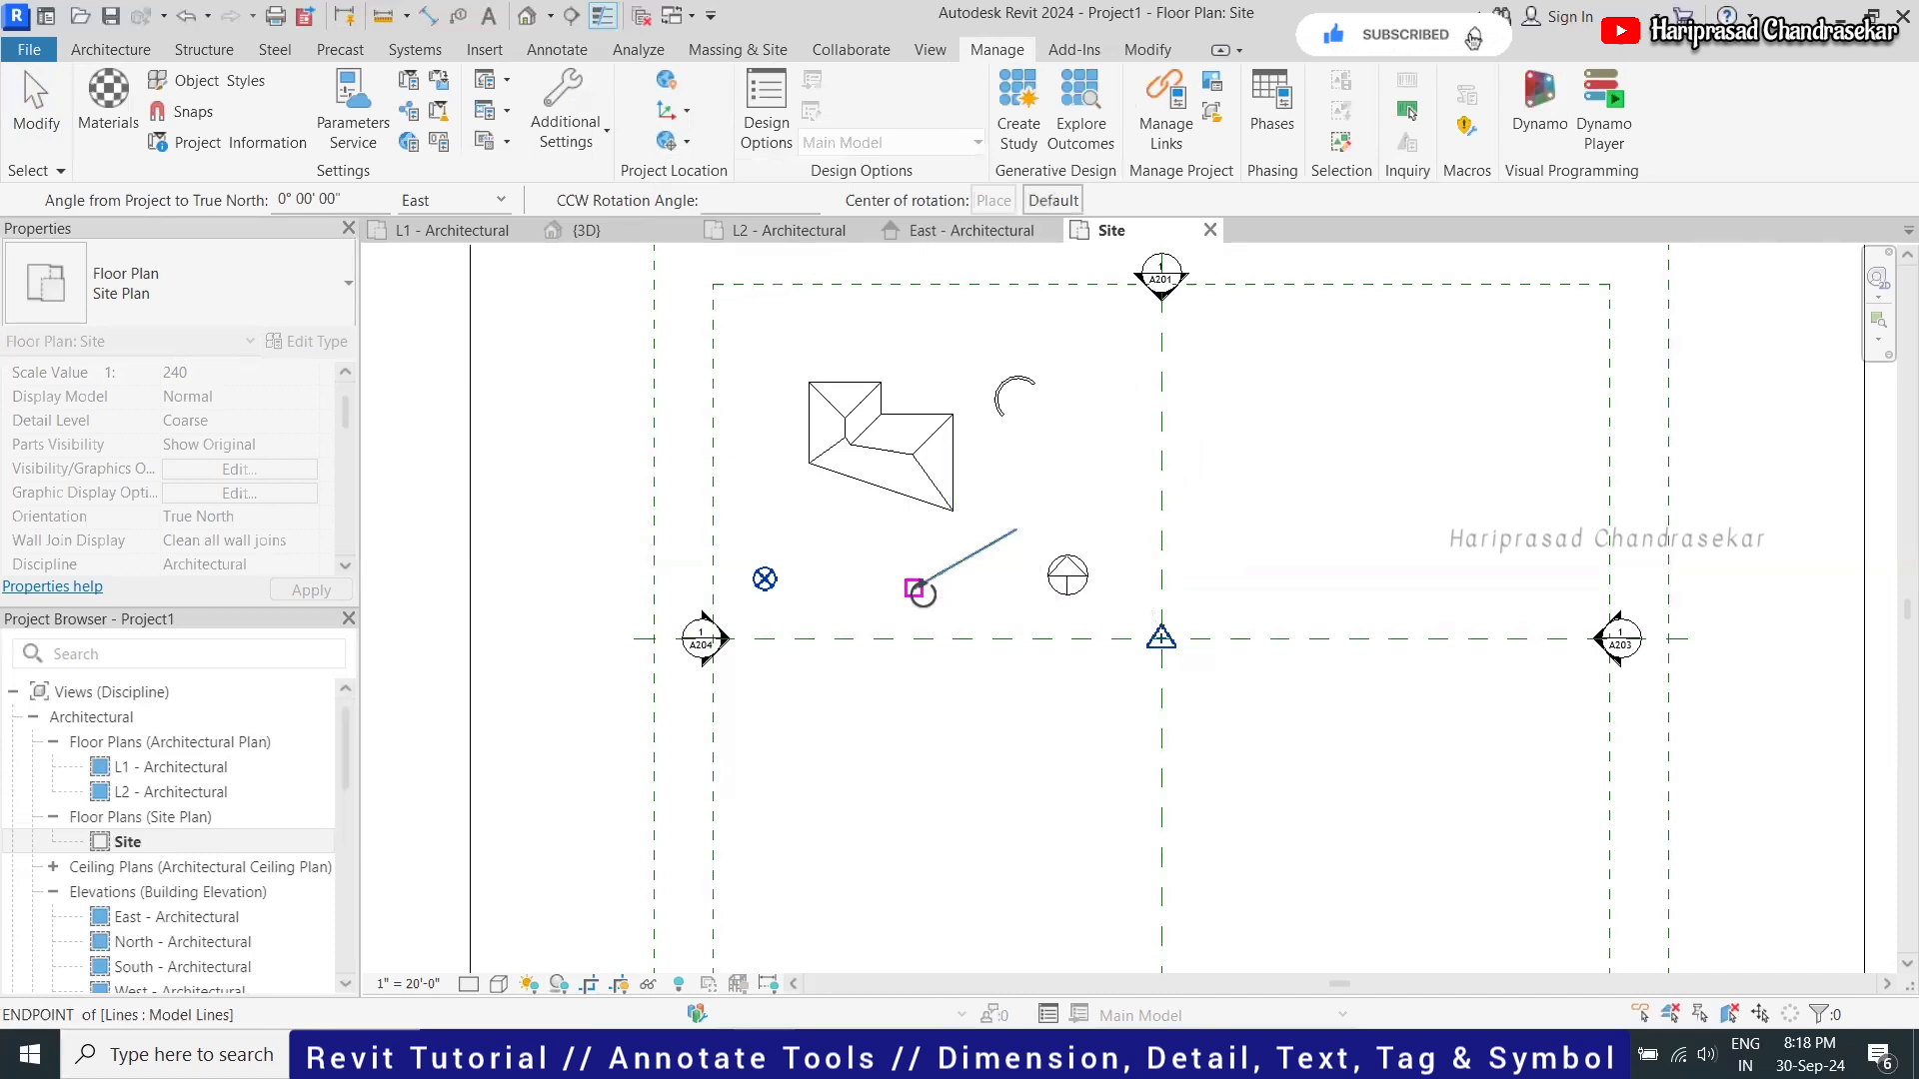
left_click(915, 589)
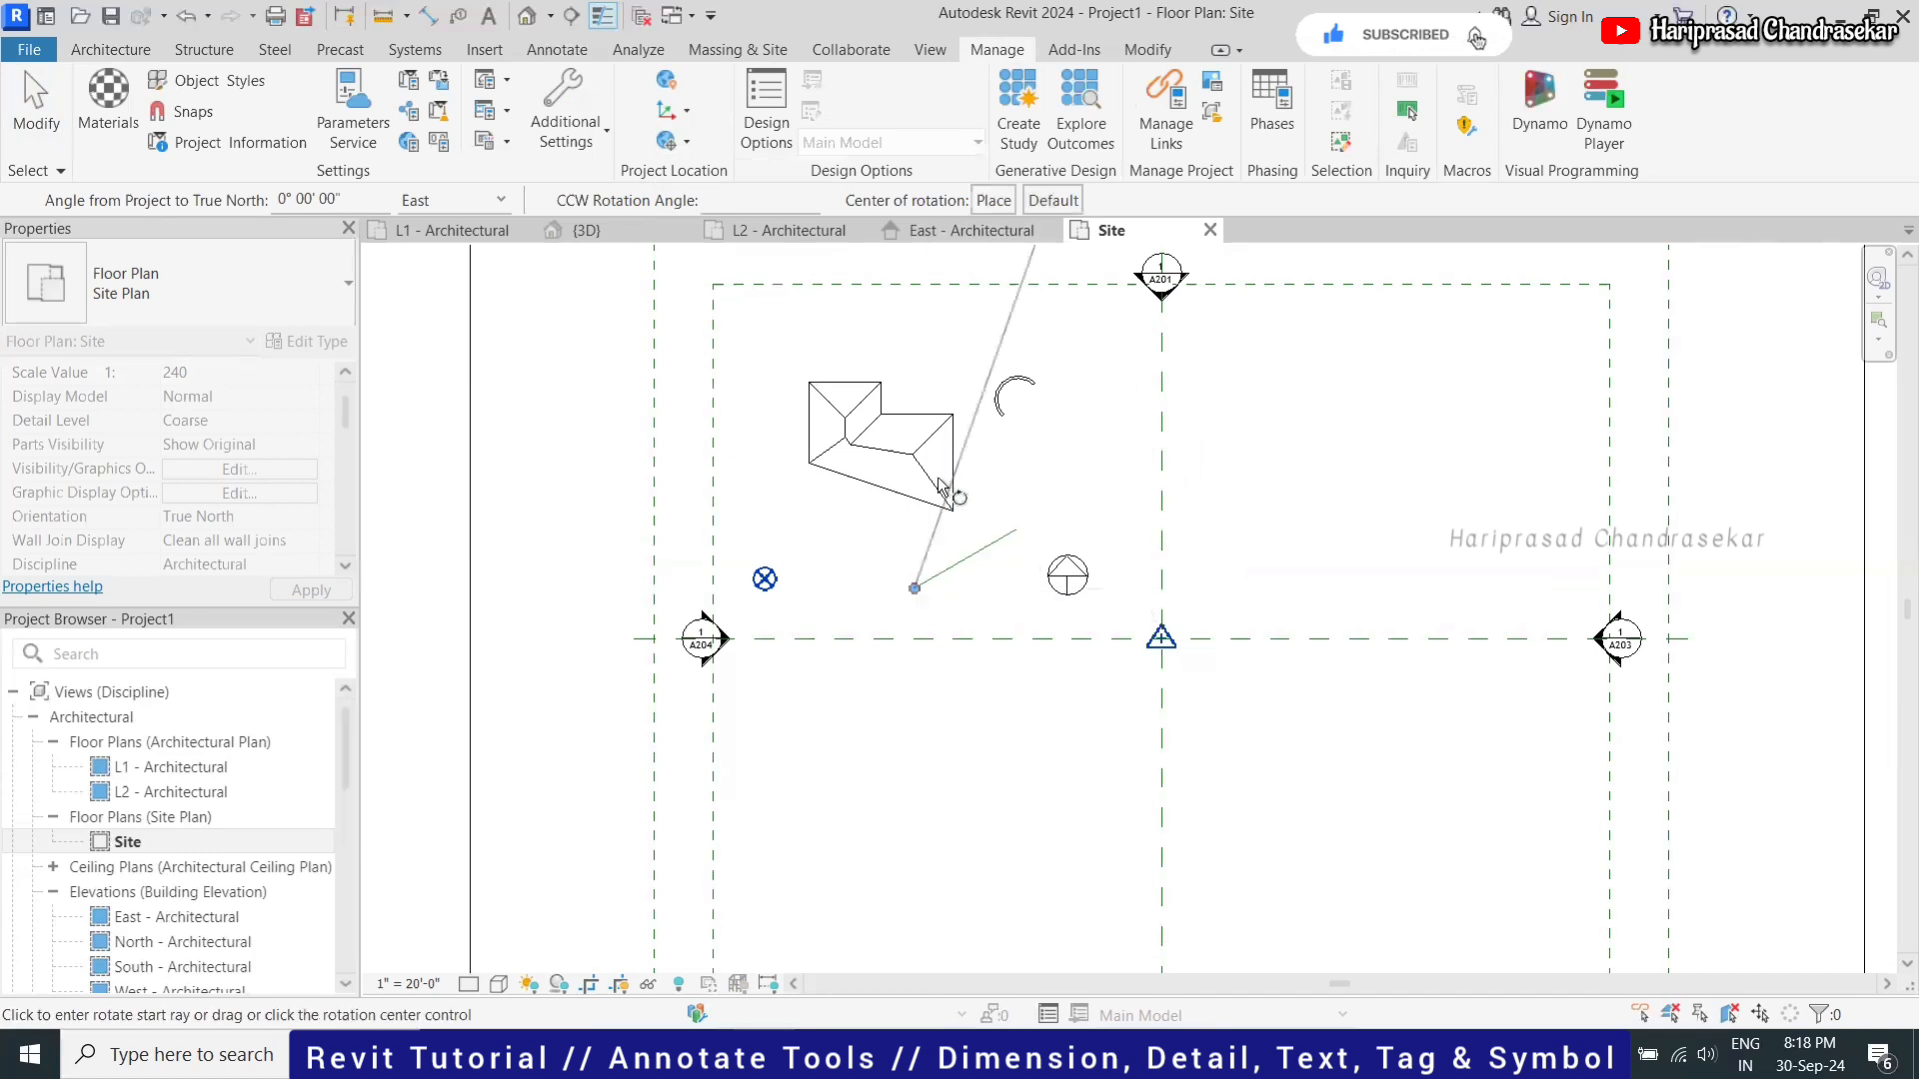
left_click(913, 360)
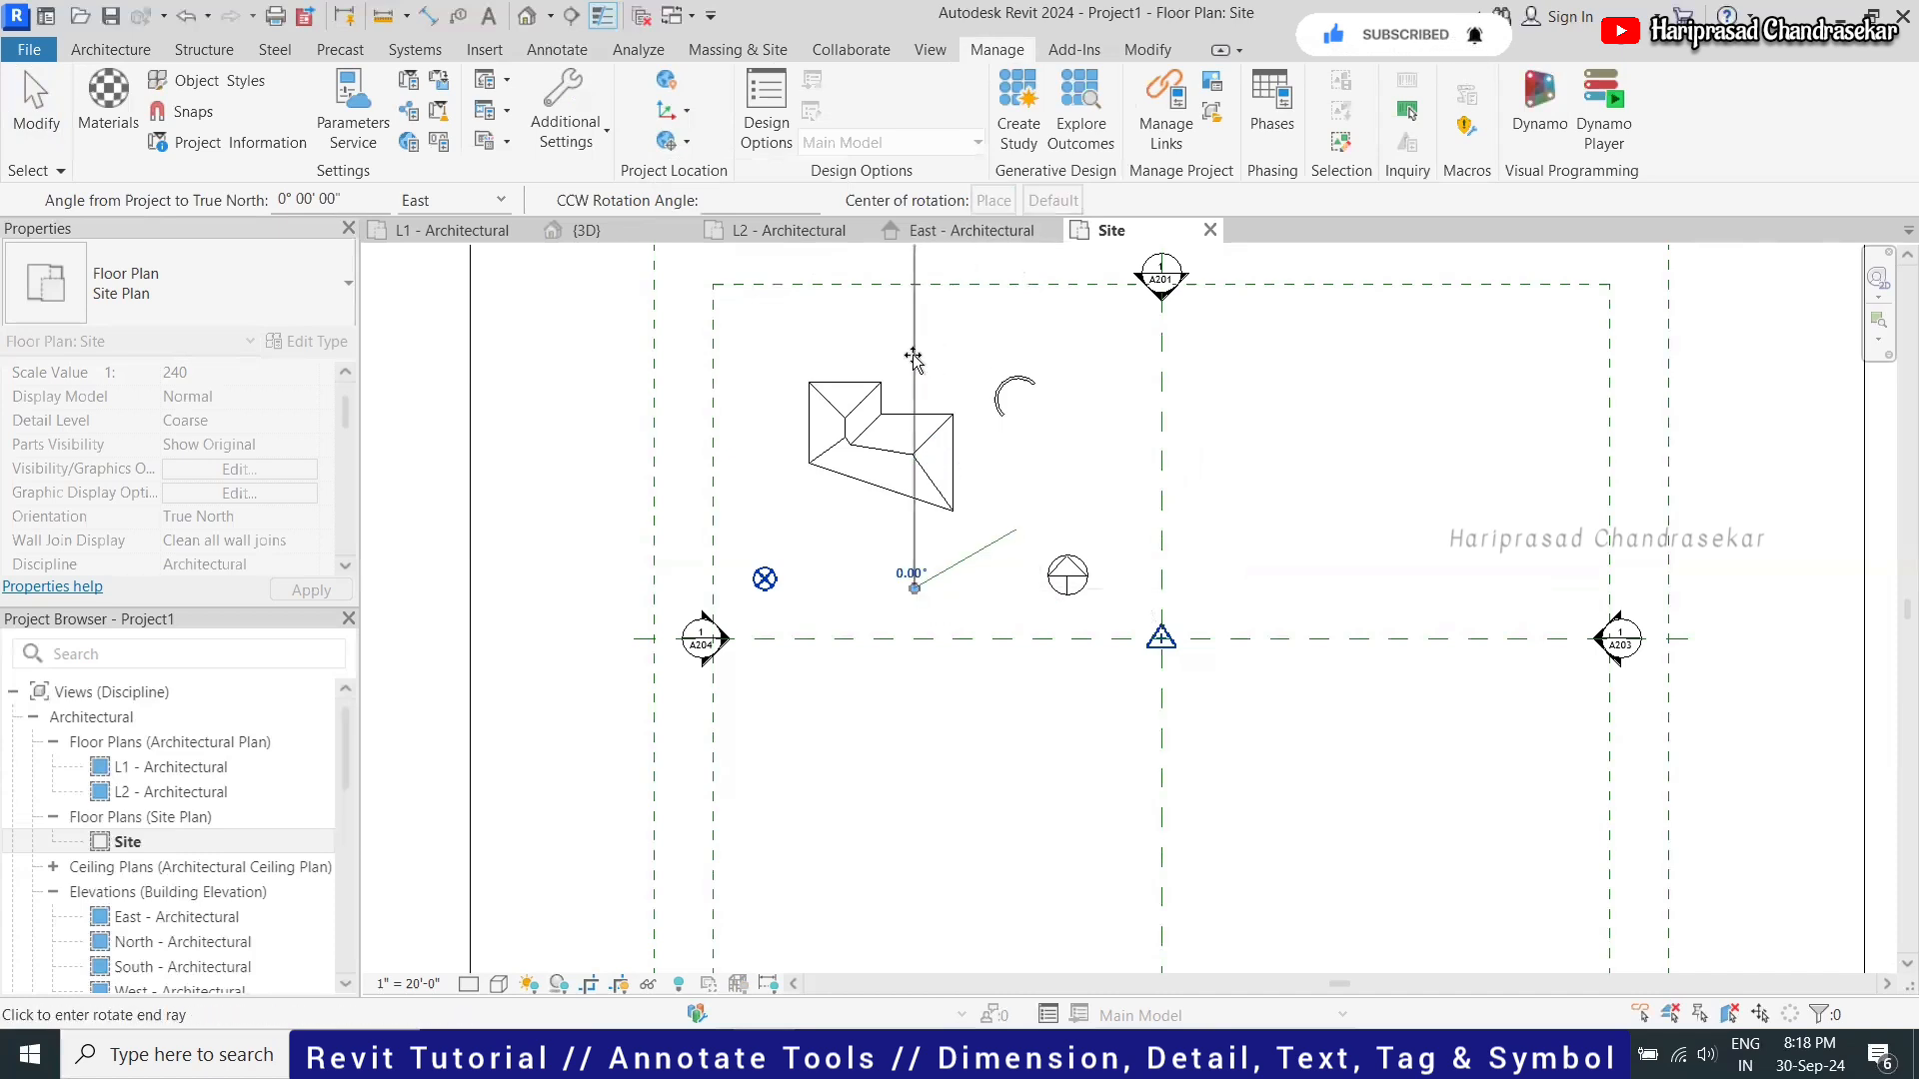
left_click(1037, 511)
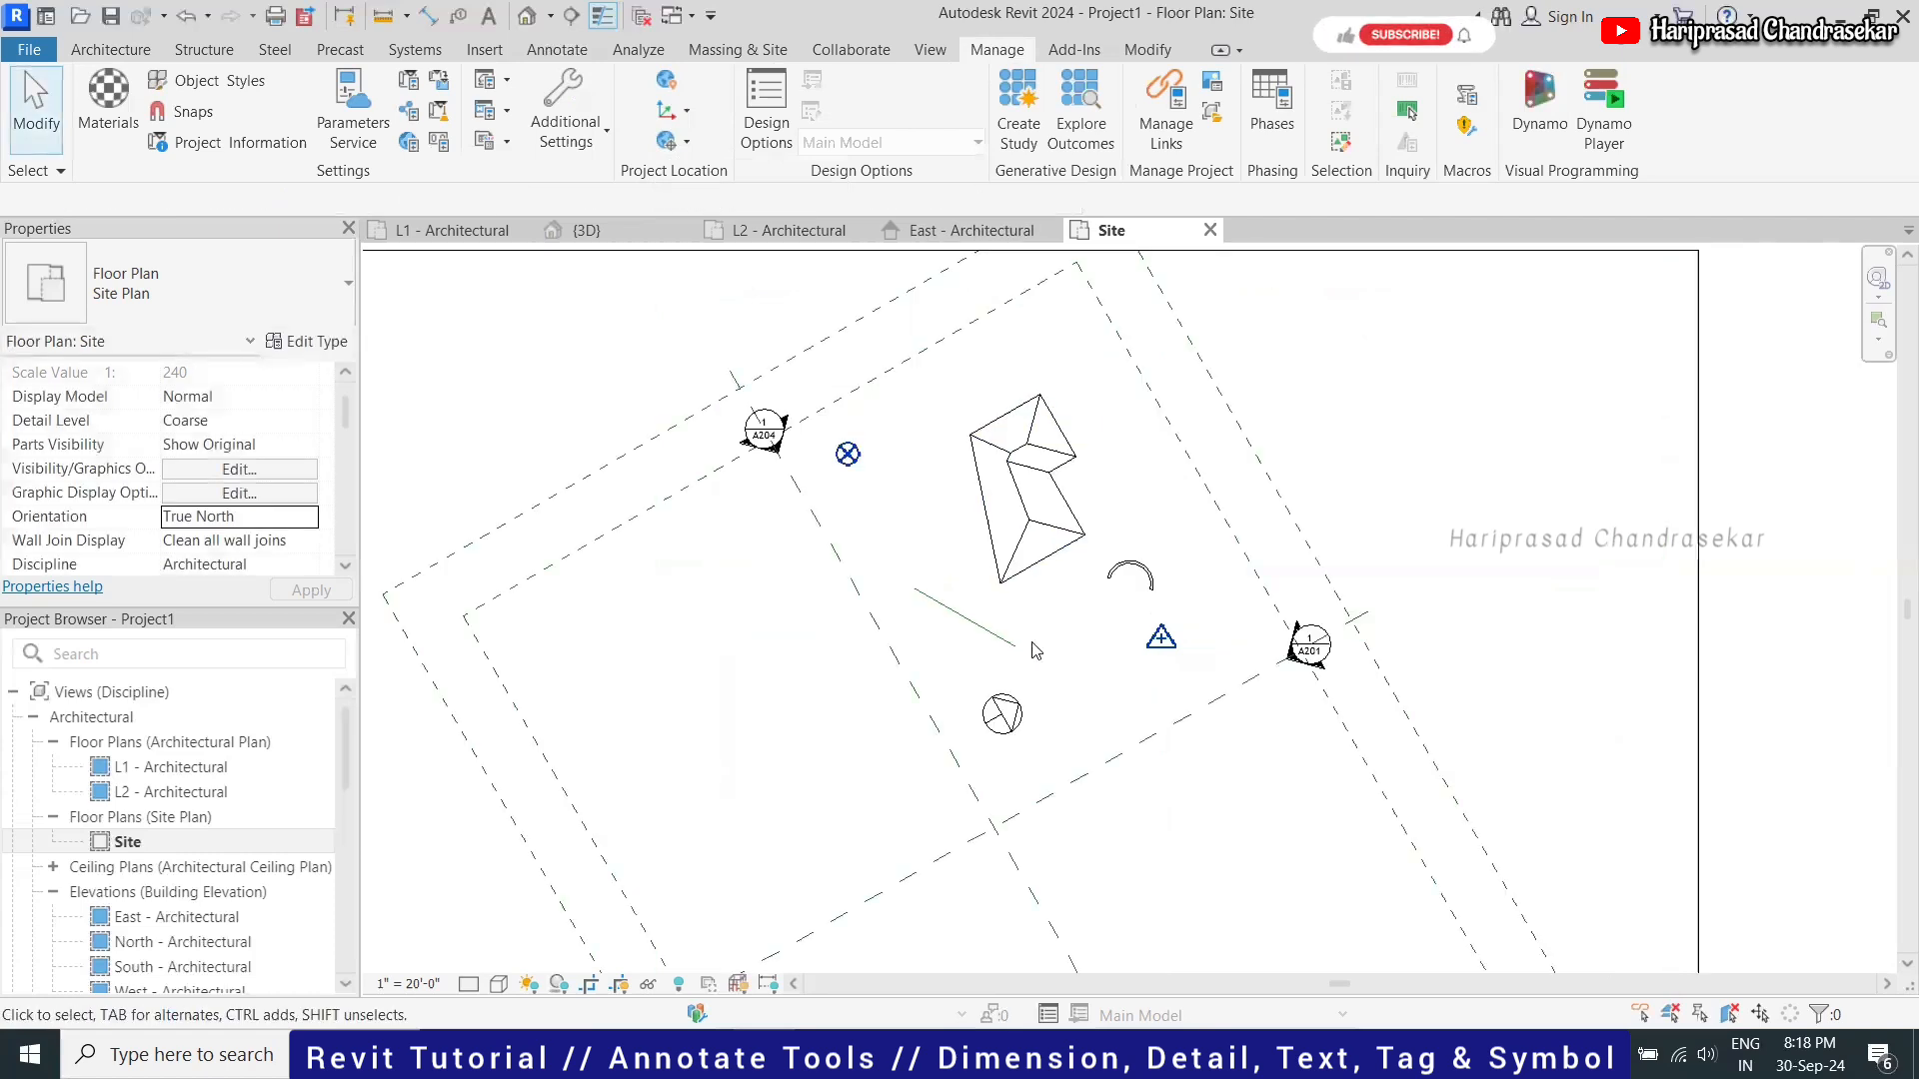
Delete the diagonal guide line and check the rotated site plan and north arrow
left_click(957, 620)
key("Delete")
scroll(947, 771, "up", 2)
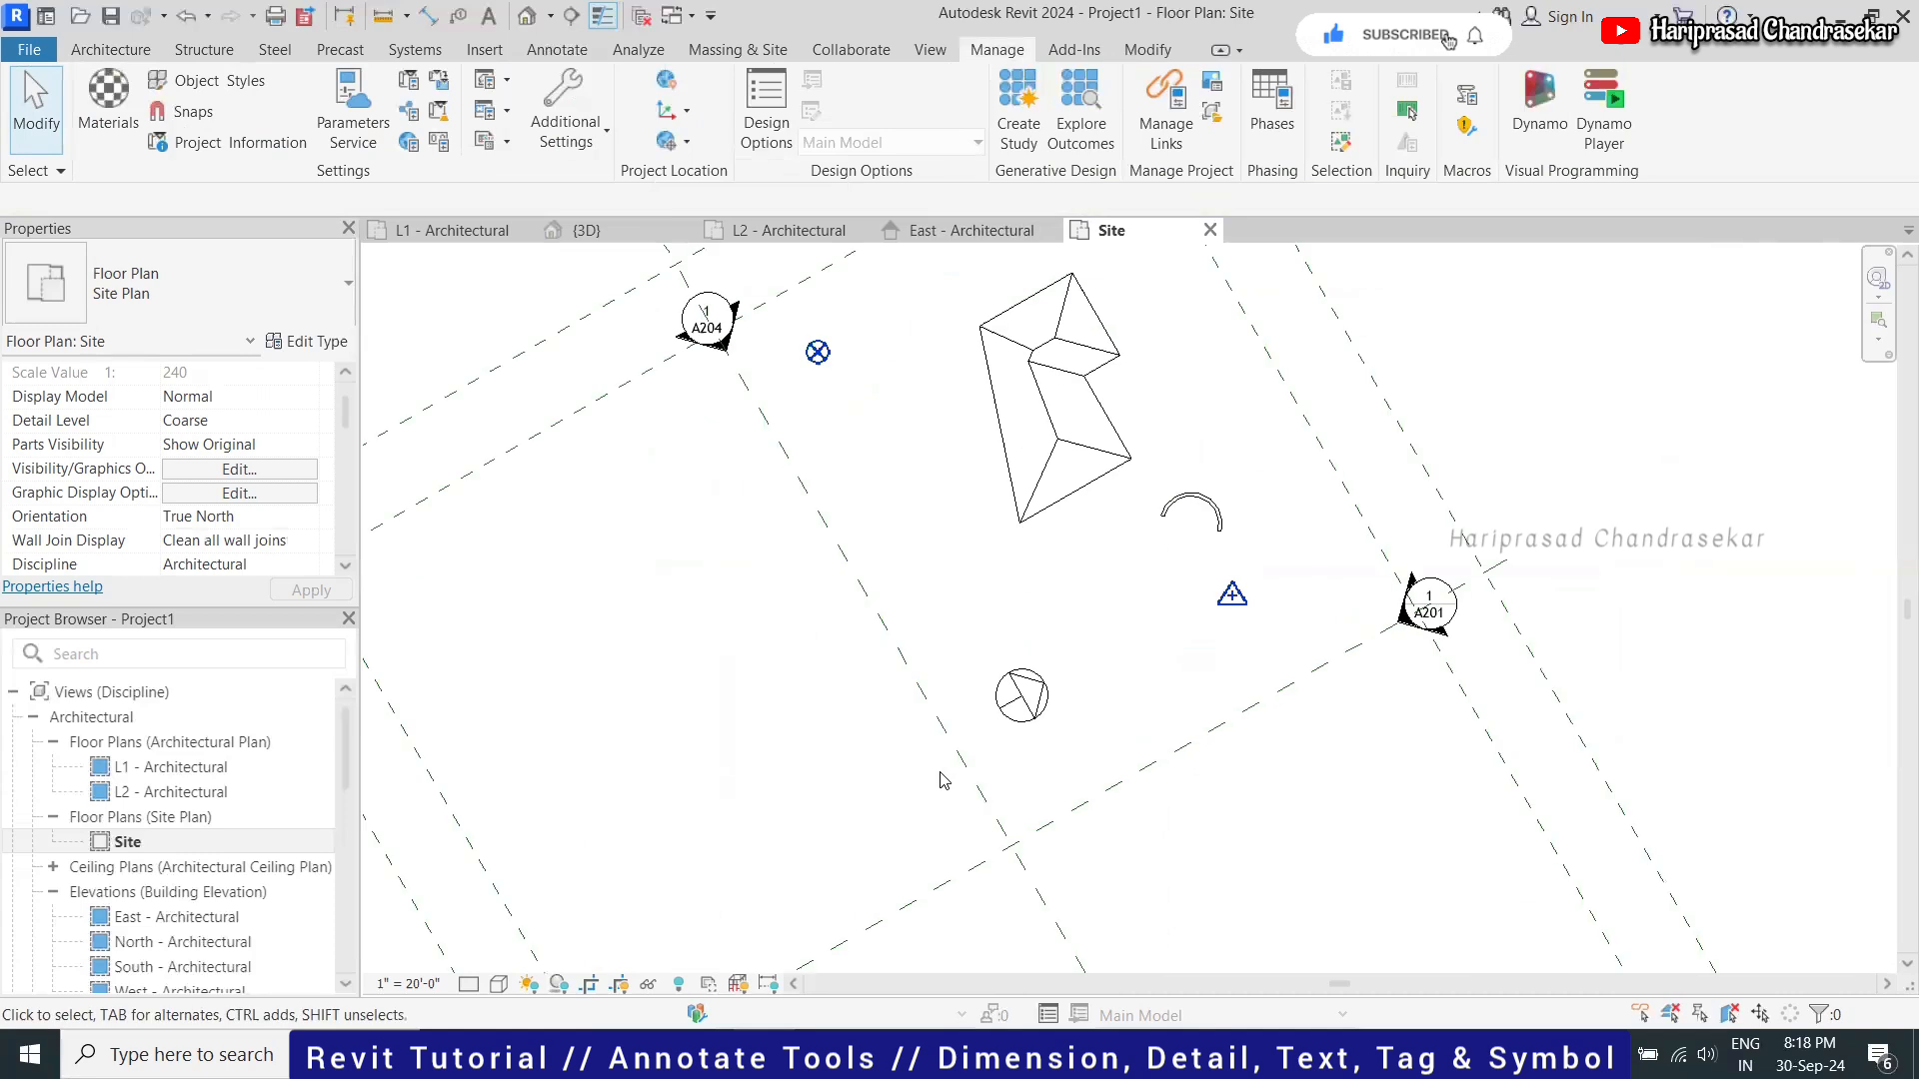
scroll(1021, 665, "down", 5)
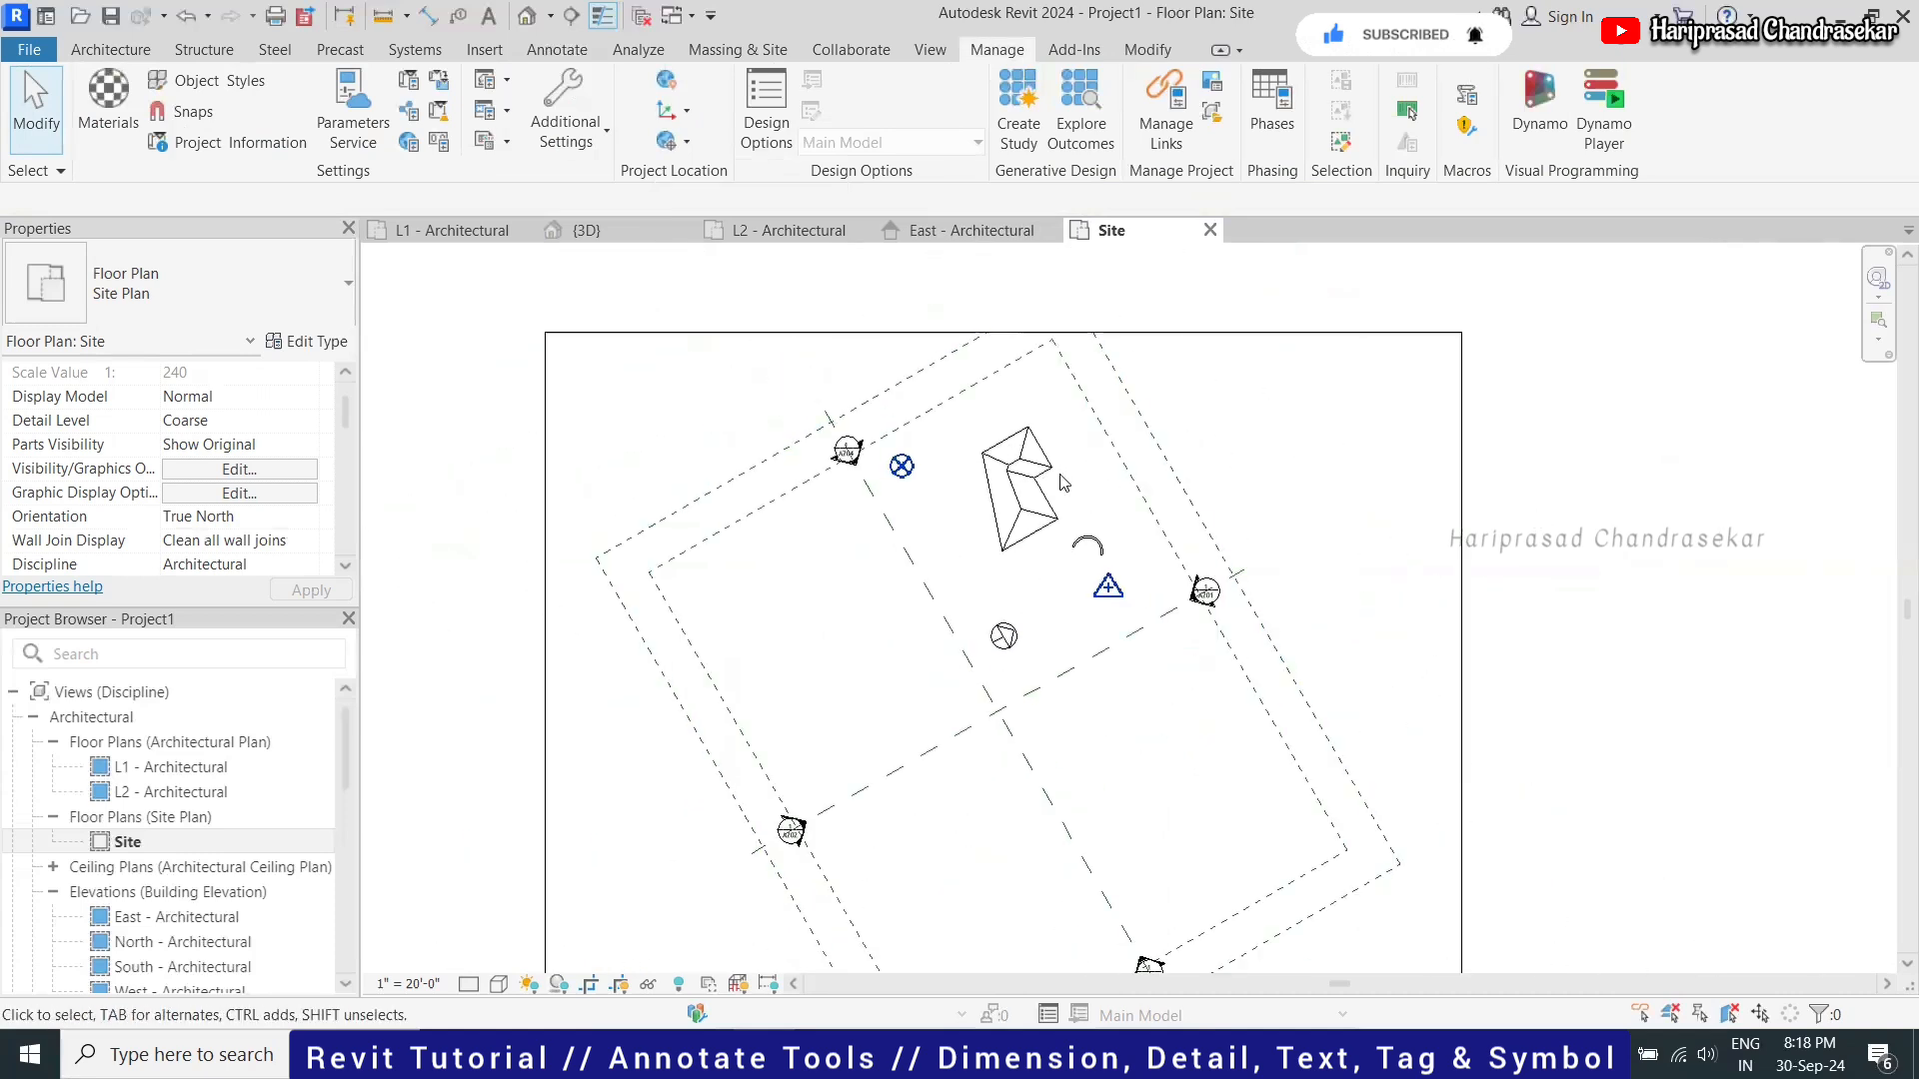
scroll(1019, 571, "up", 4)
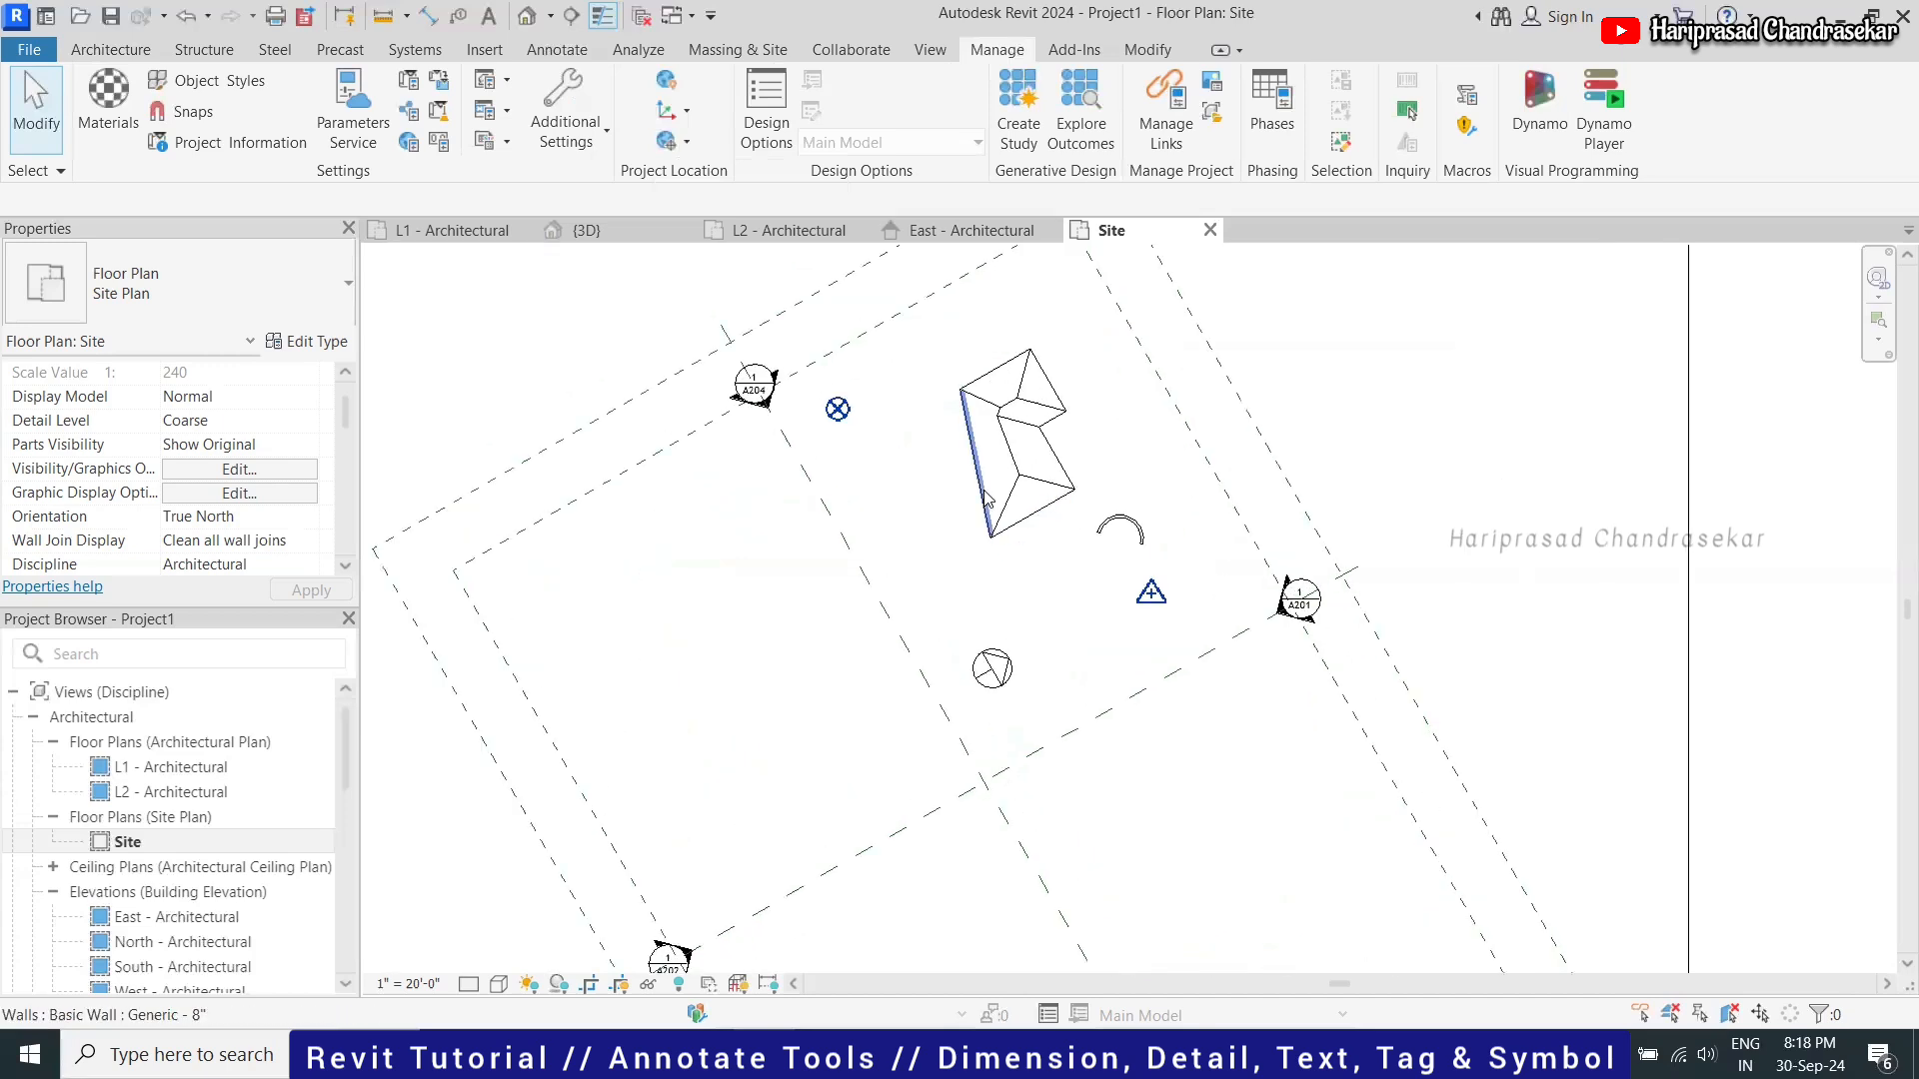
scroll(960, 450, "down", 1)
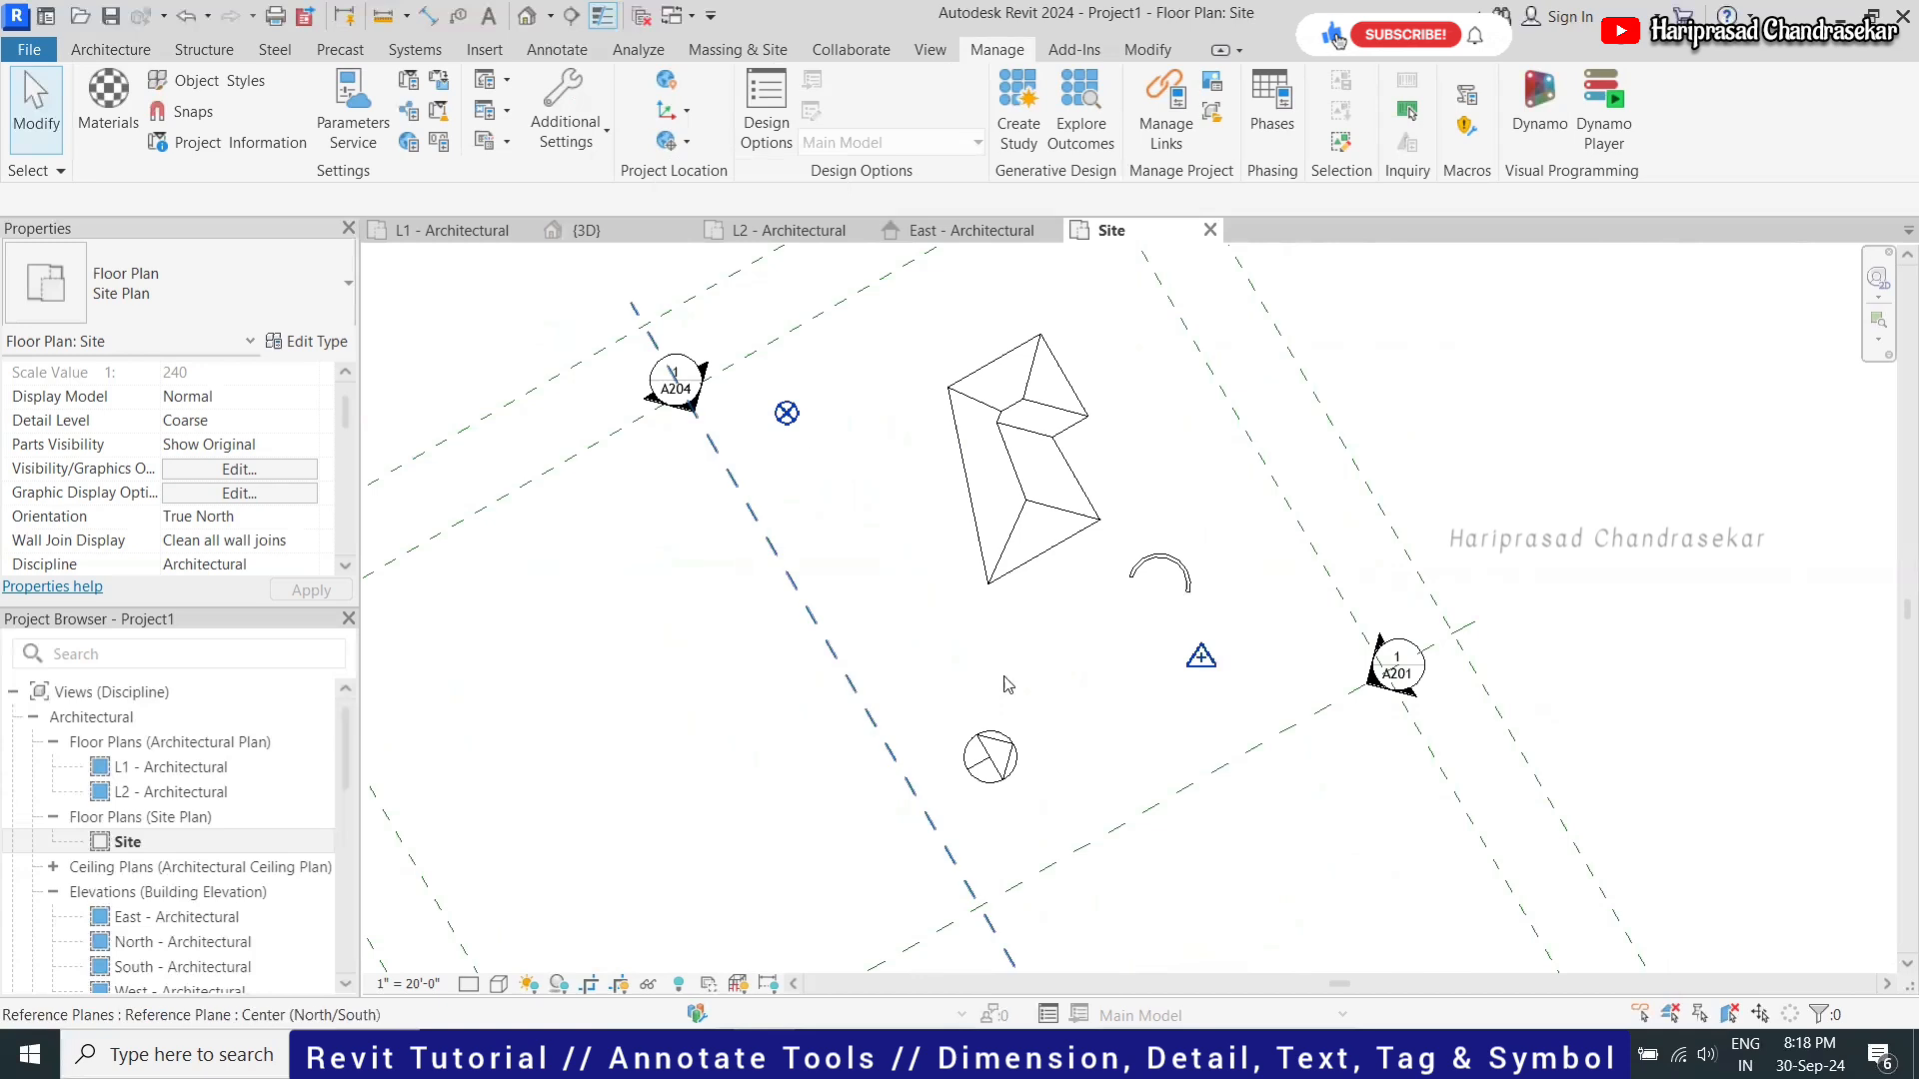
In the L1 - Architectural plan, place a 36" x 84" Door-Passage-Single-Flush in the upper horizontal wall, beside the existing window
left_click(446, 234)
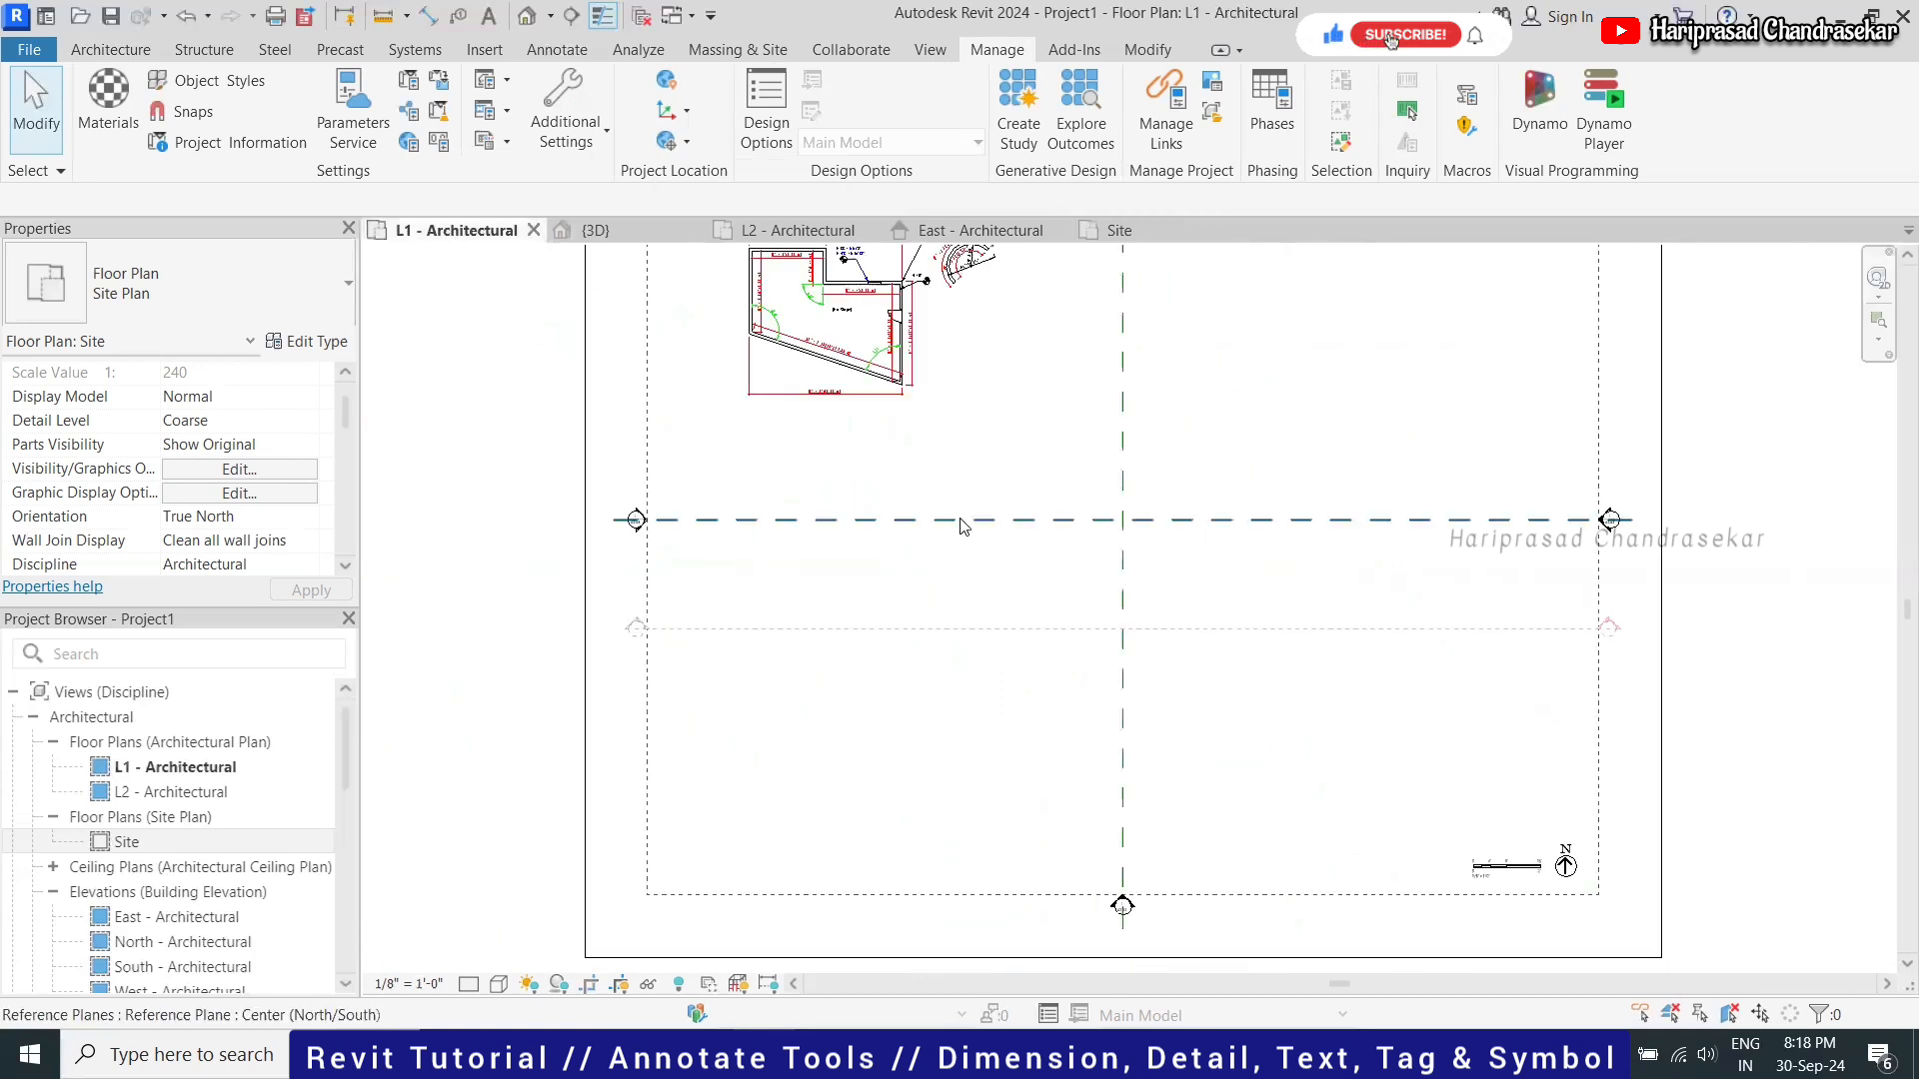
scroll(910, 652, "down", 3)
scroll(997, 449, "up", 2)
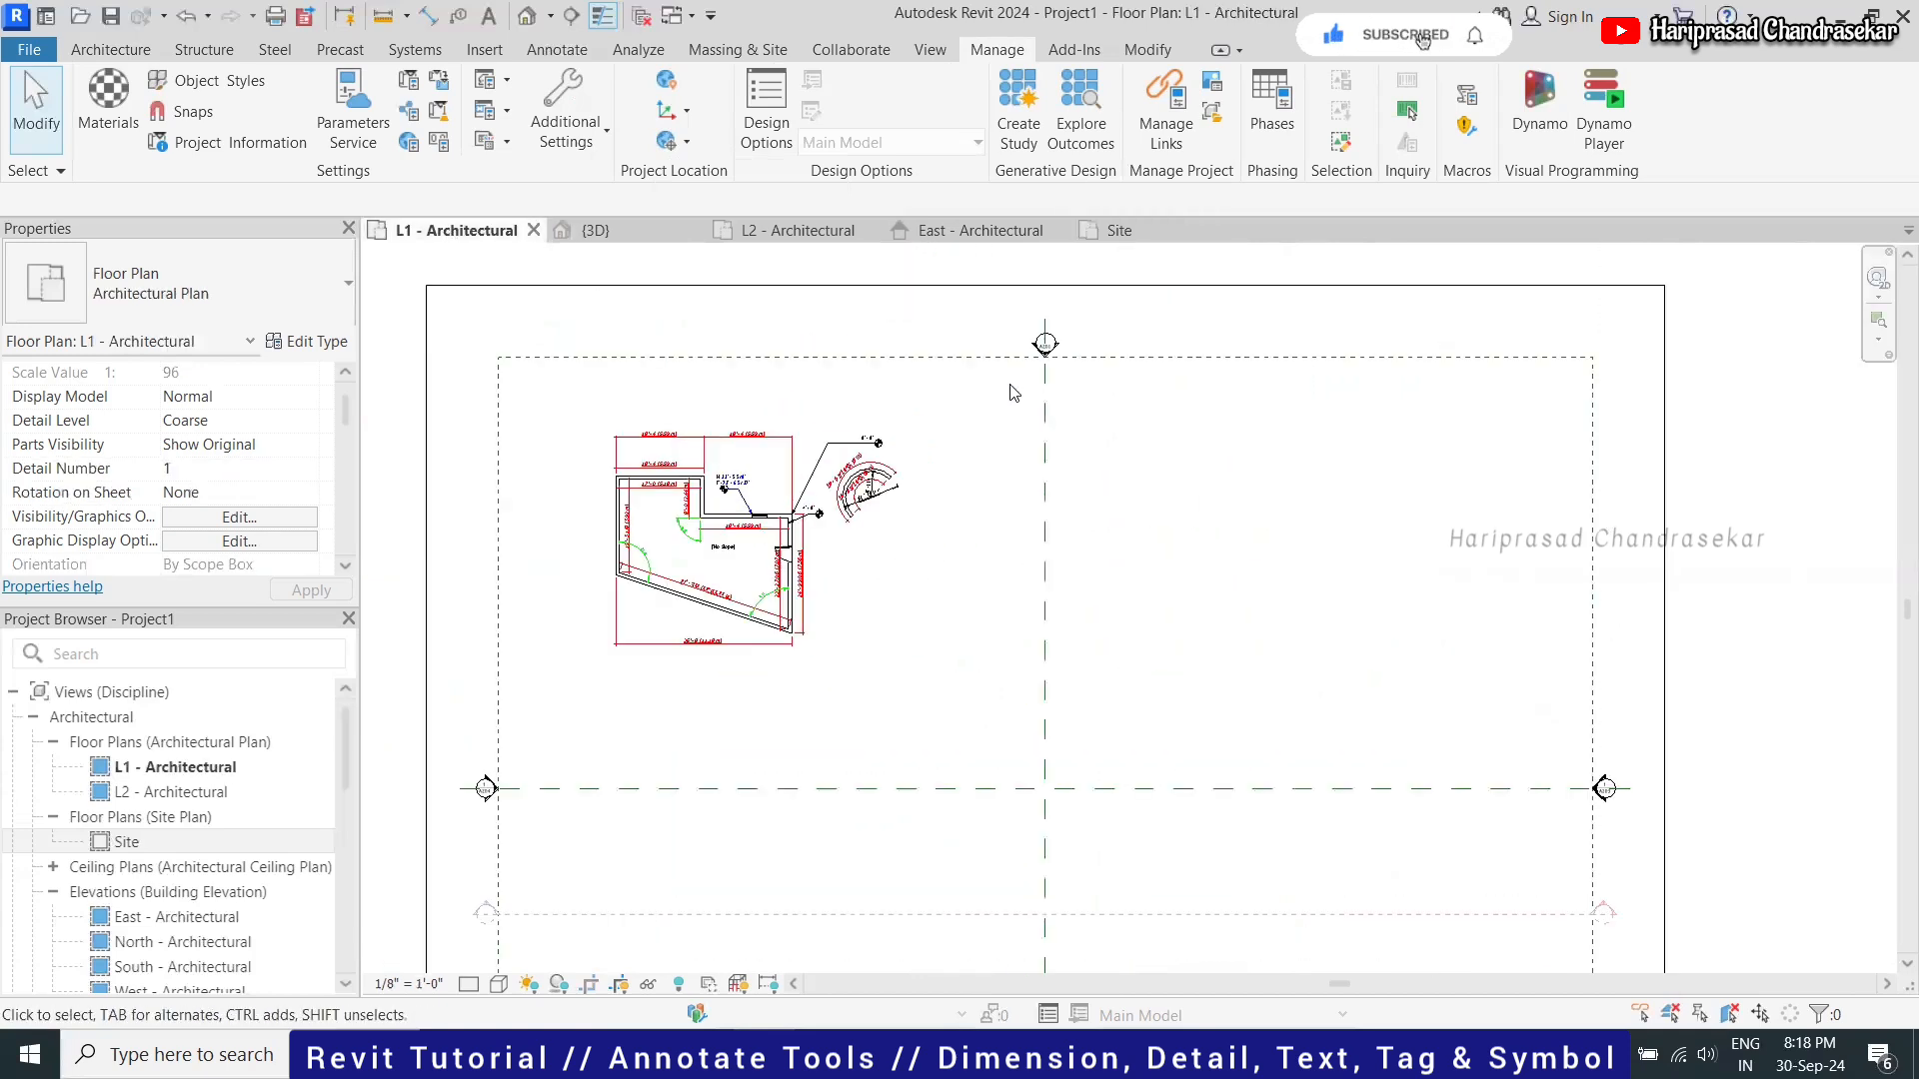
scroll(939, 365, "down", 1)
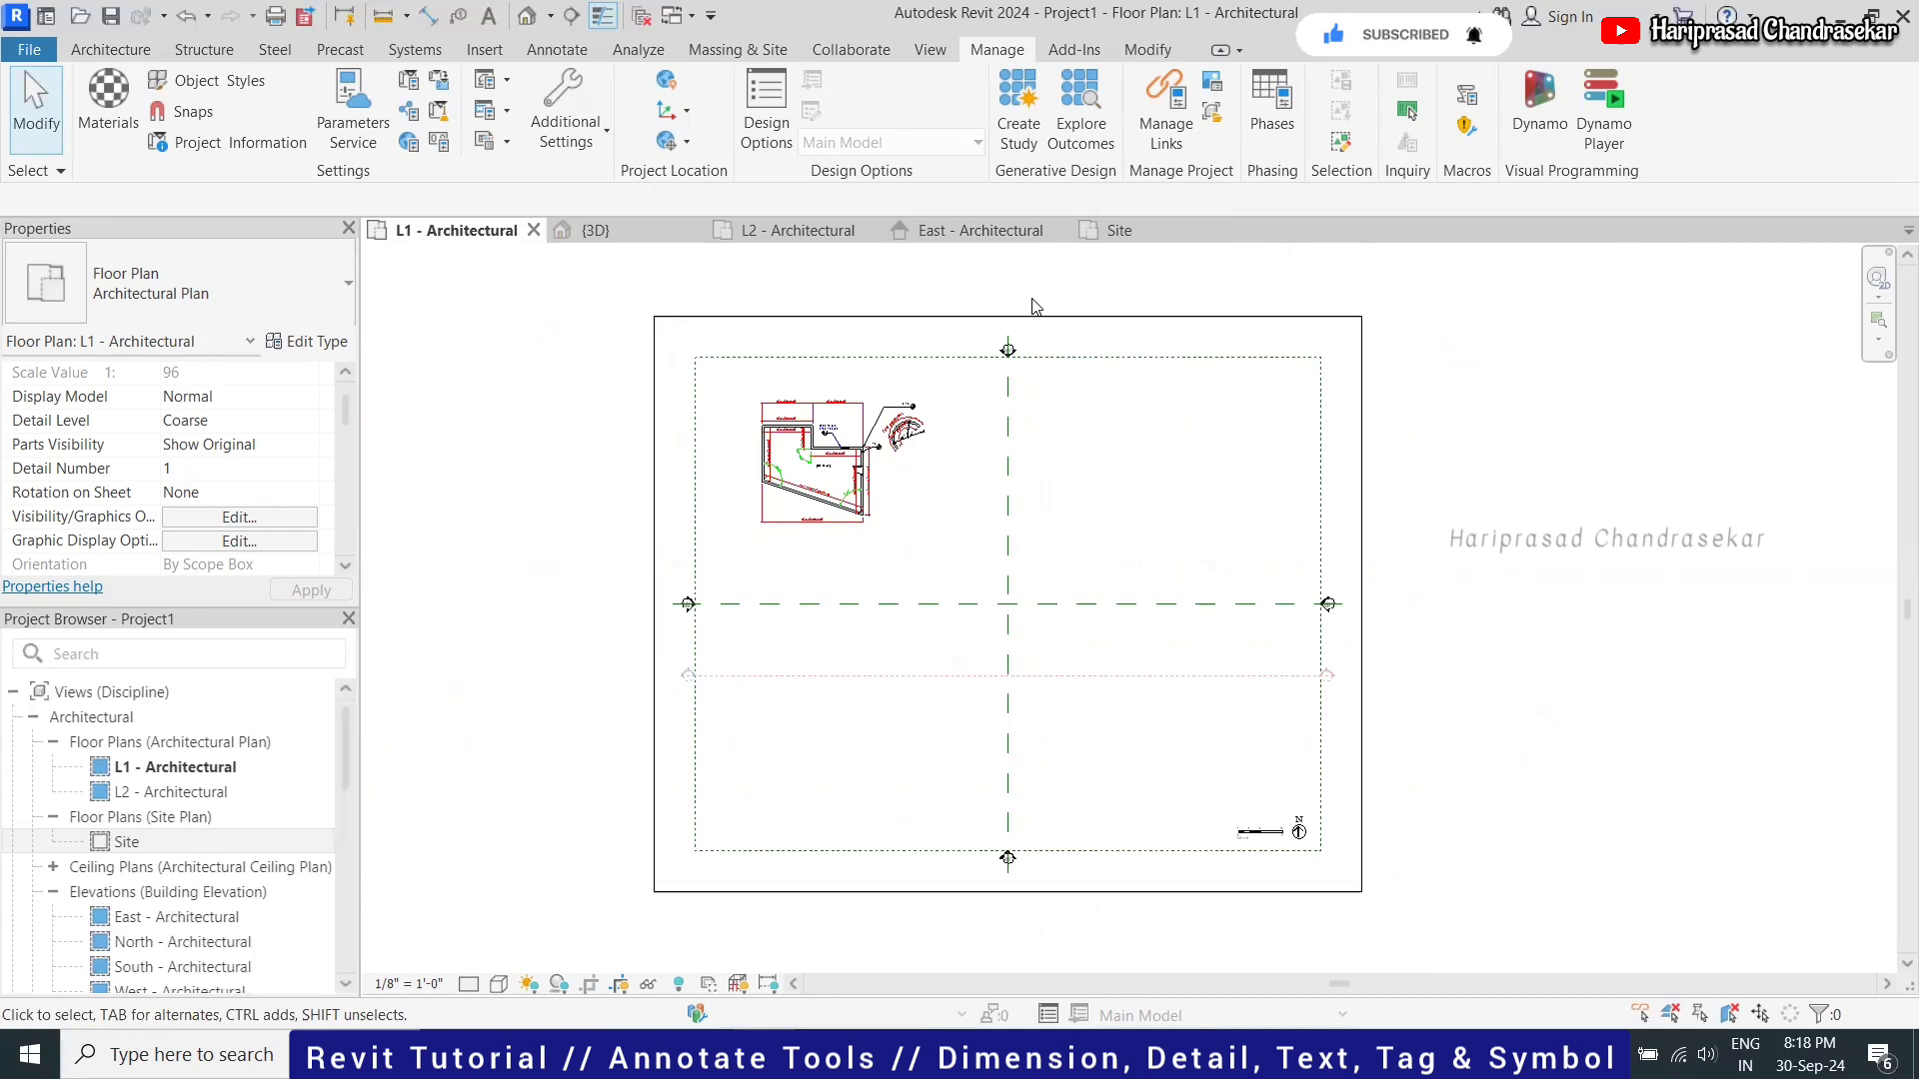
scroll(804, 444, "up", 3)
key("d")
key("r")
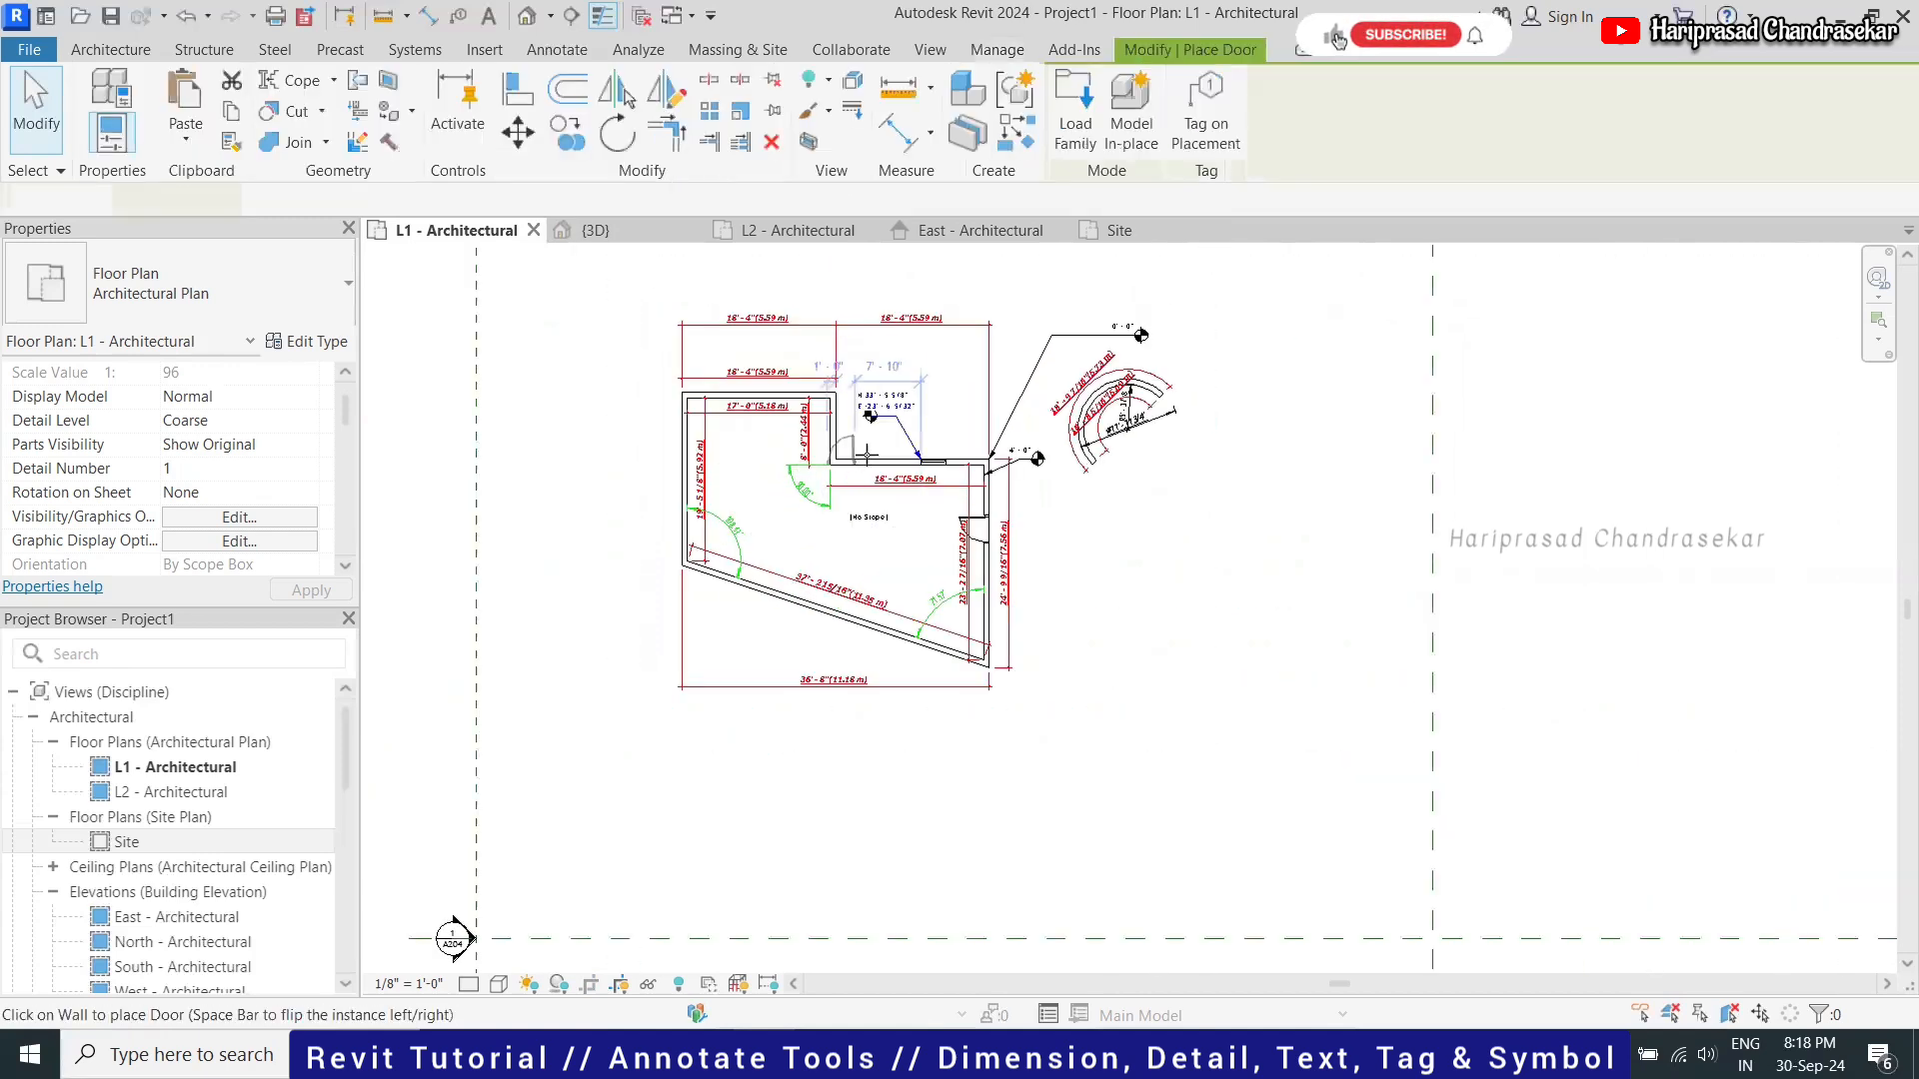
left_click(871, 455)
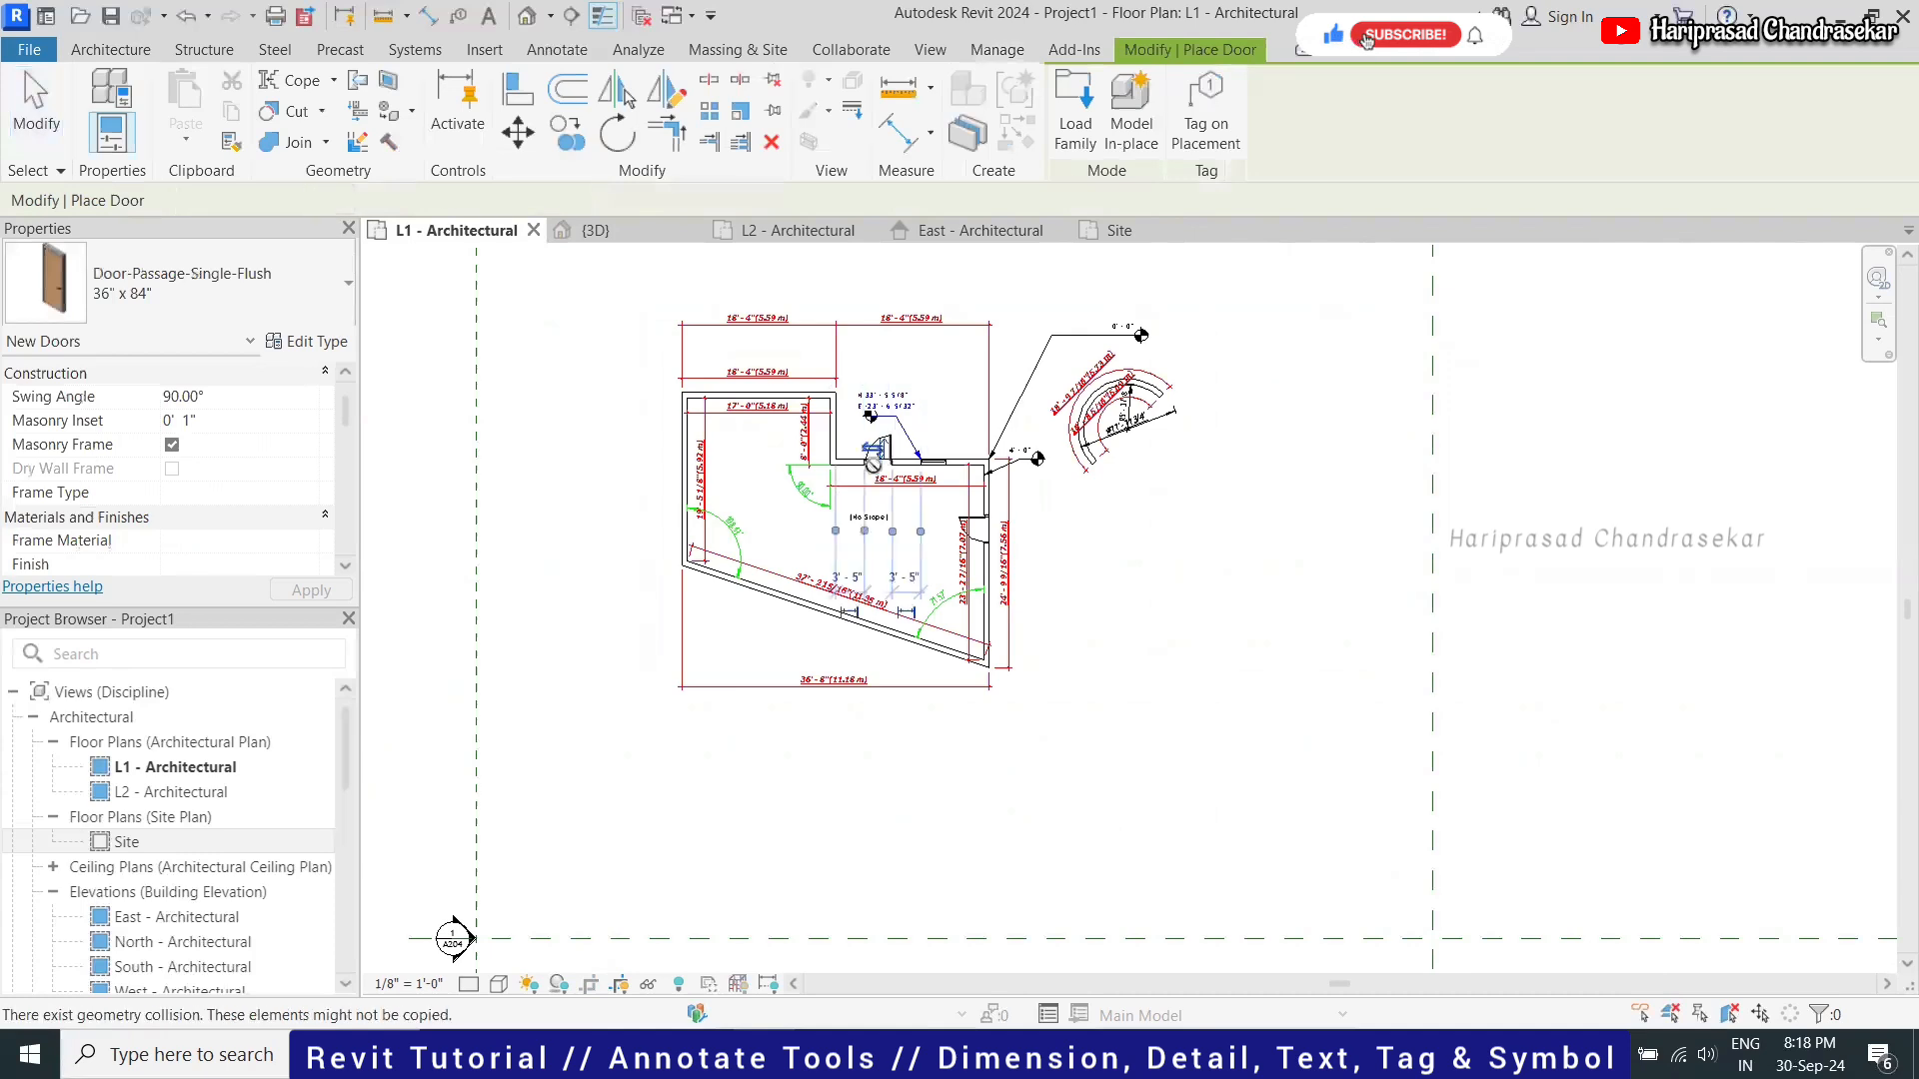
key("Escape")
scroll(756, 578, "down", 2)
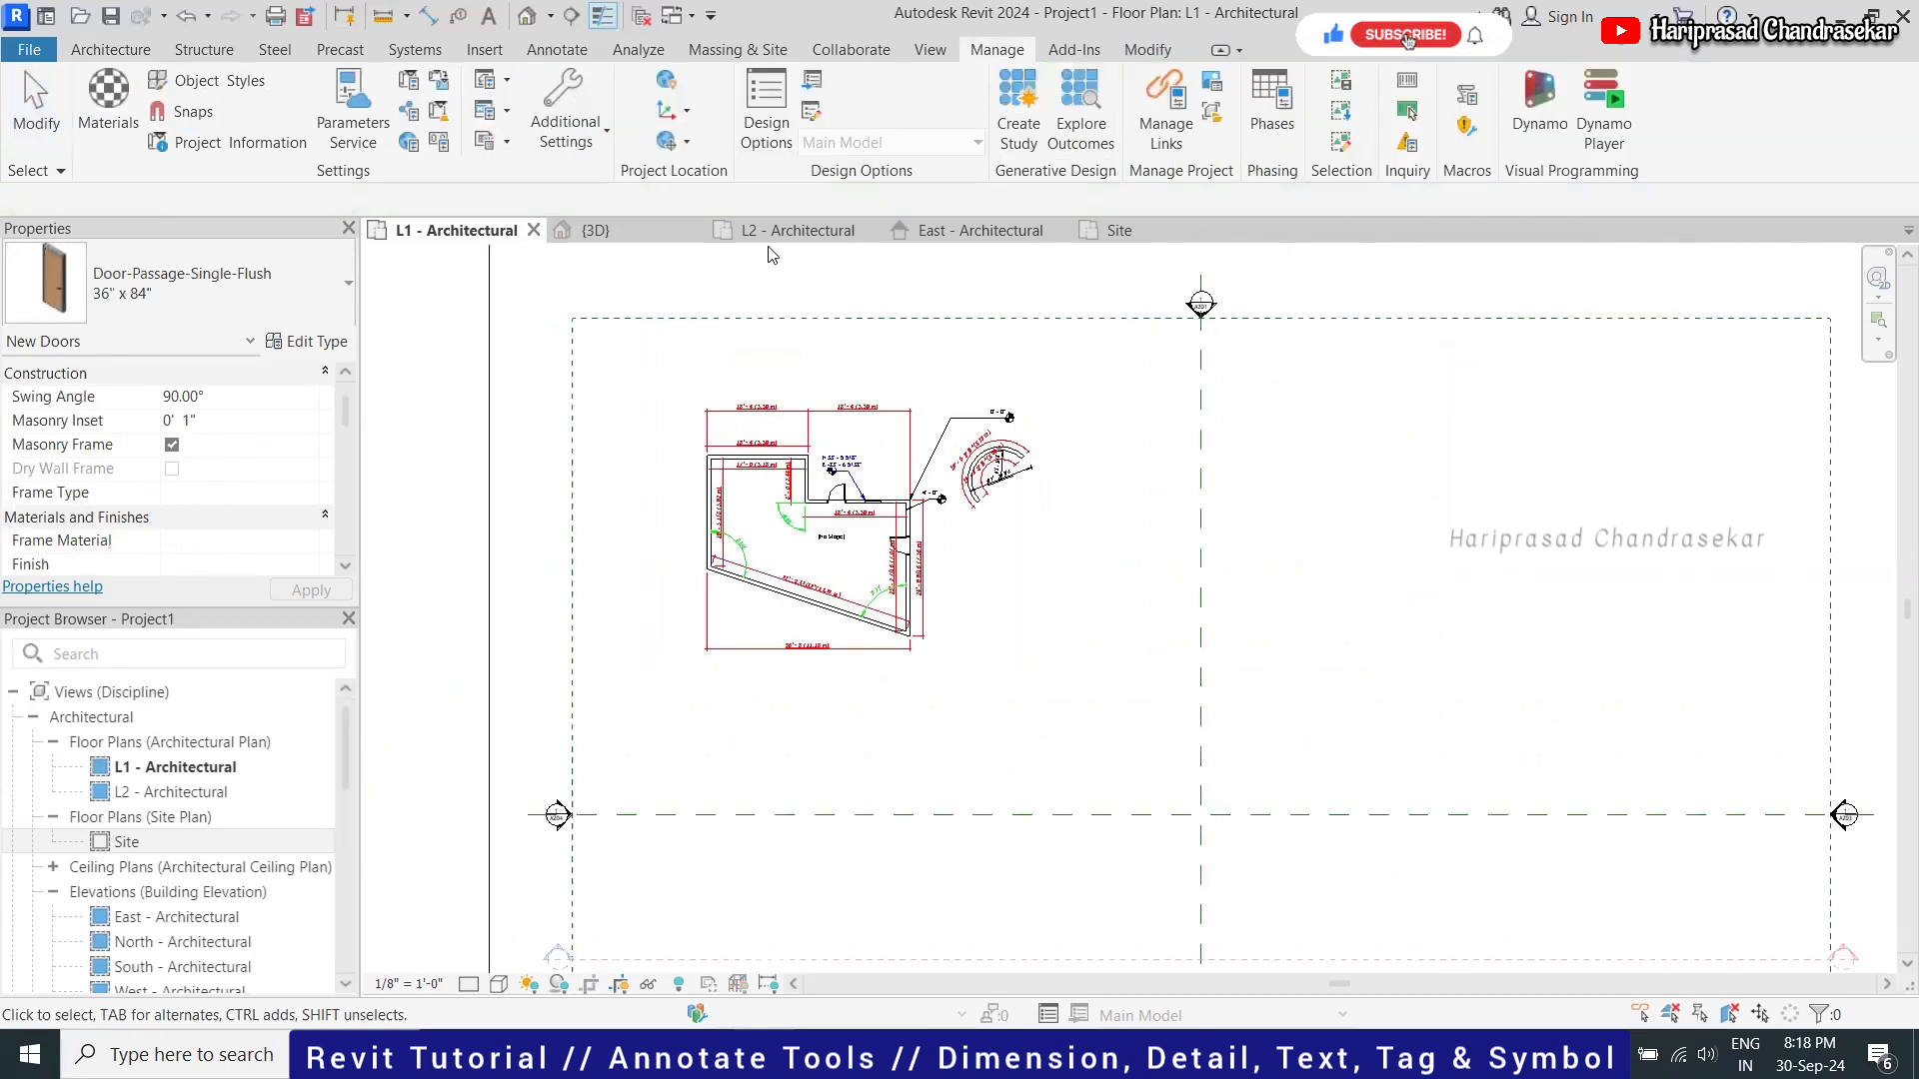
Compare the building's orientation in the Site plan with the top and front views of the 3D model
left_click(1114, 229)
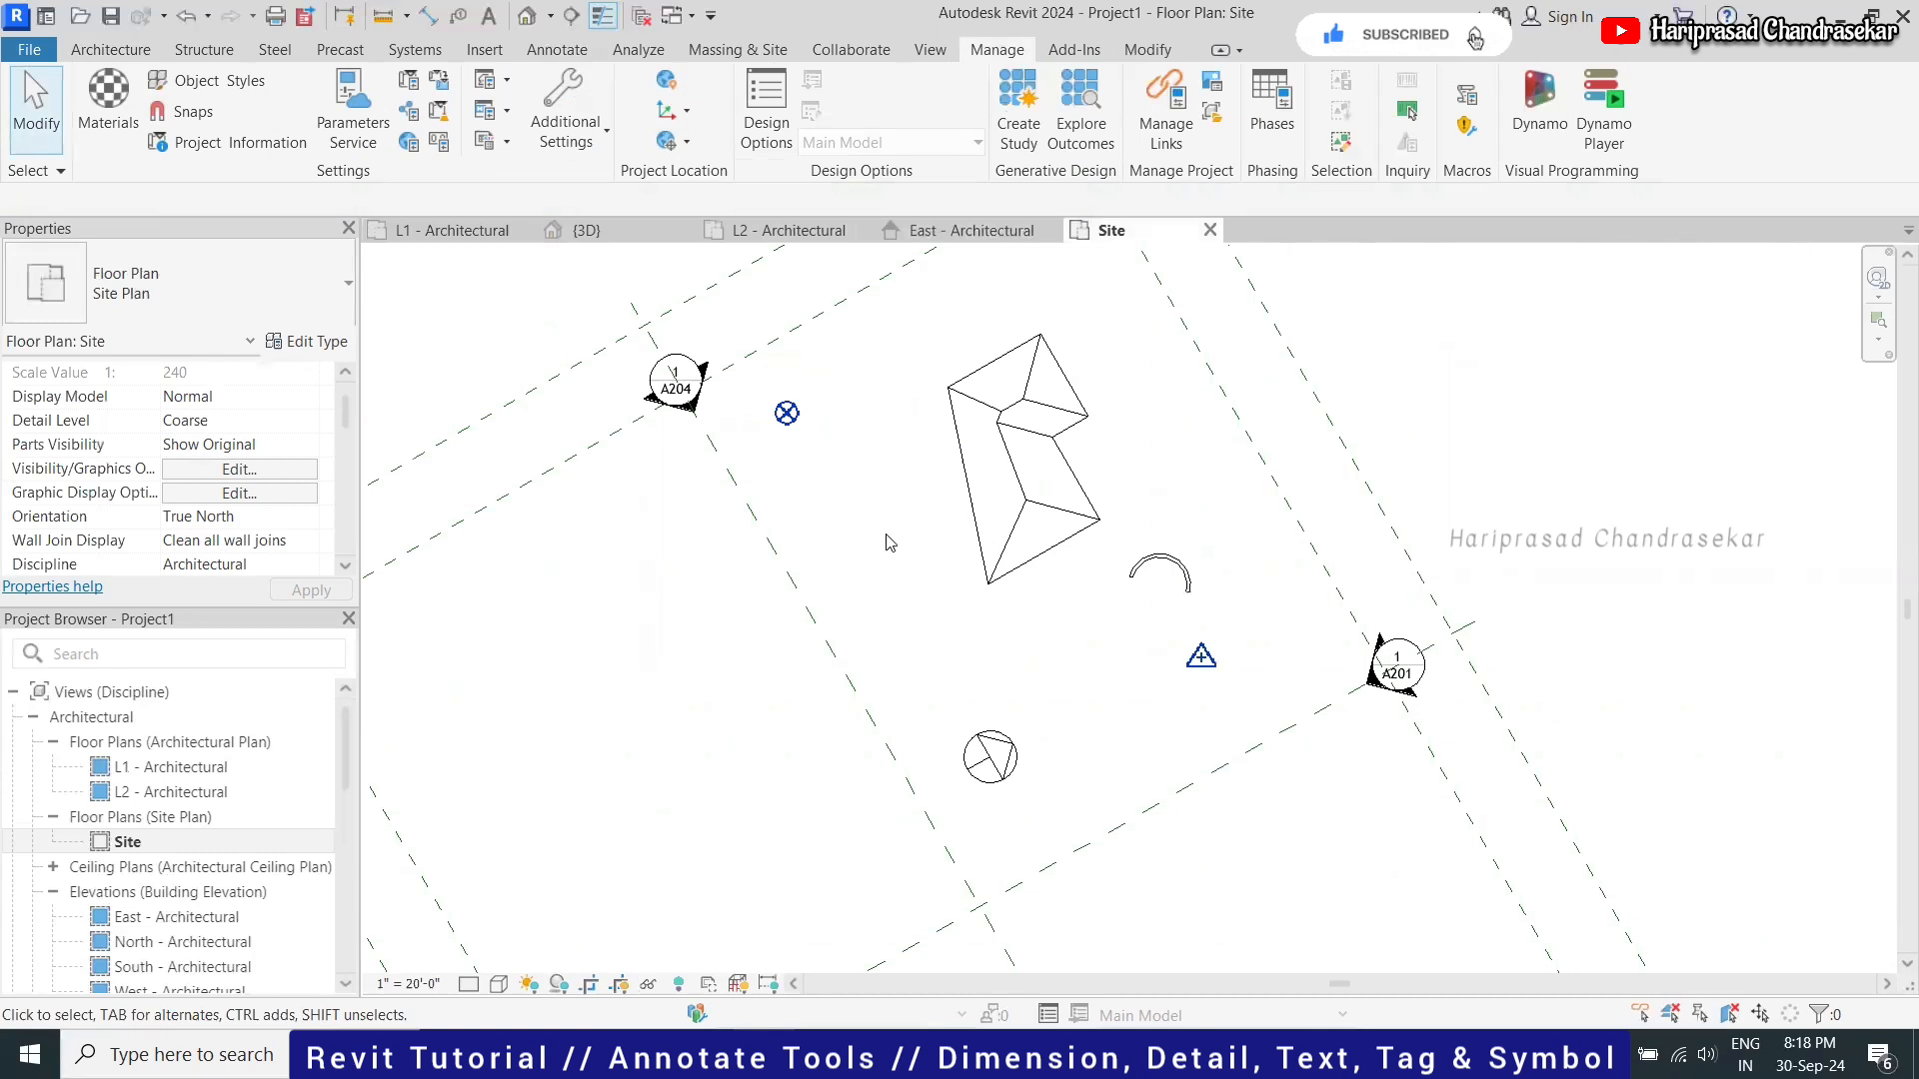
scroll(880, 539, "down", 3)
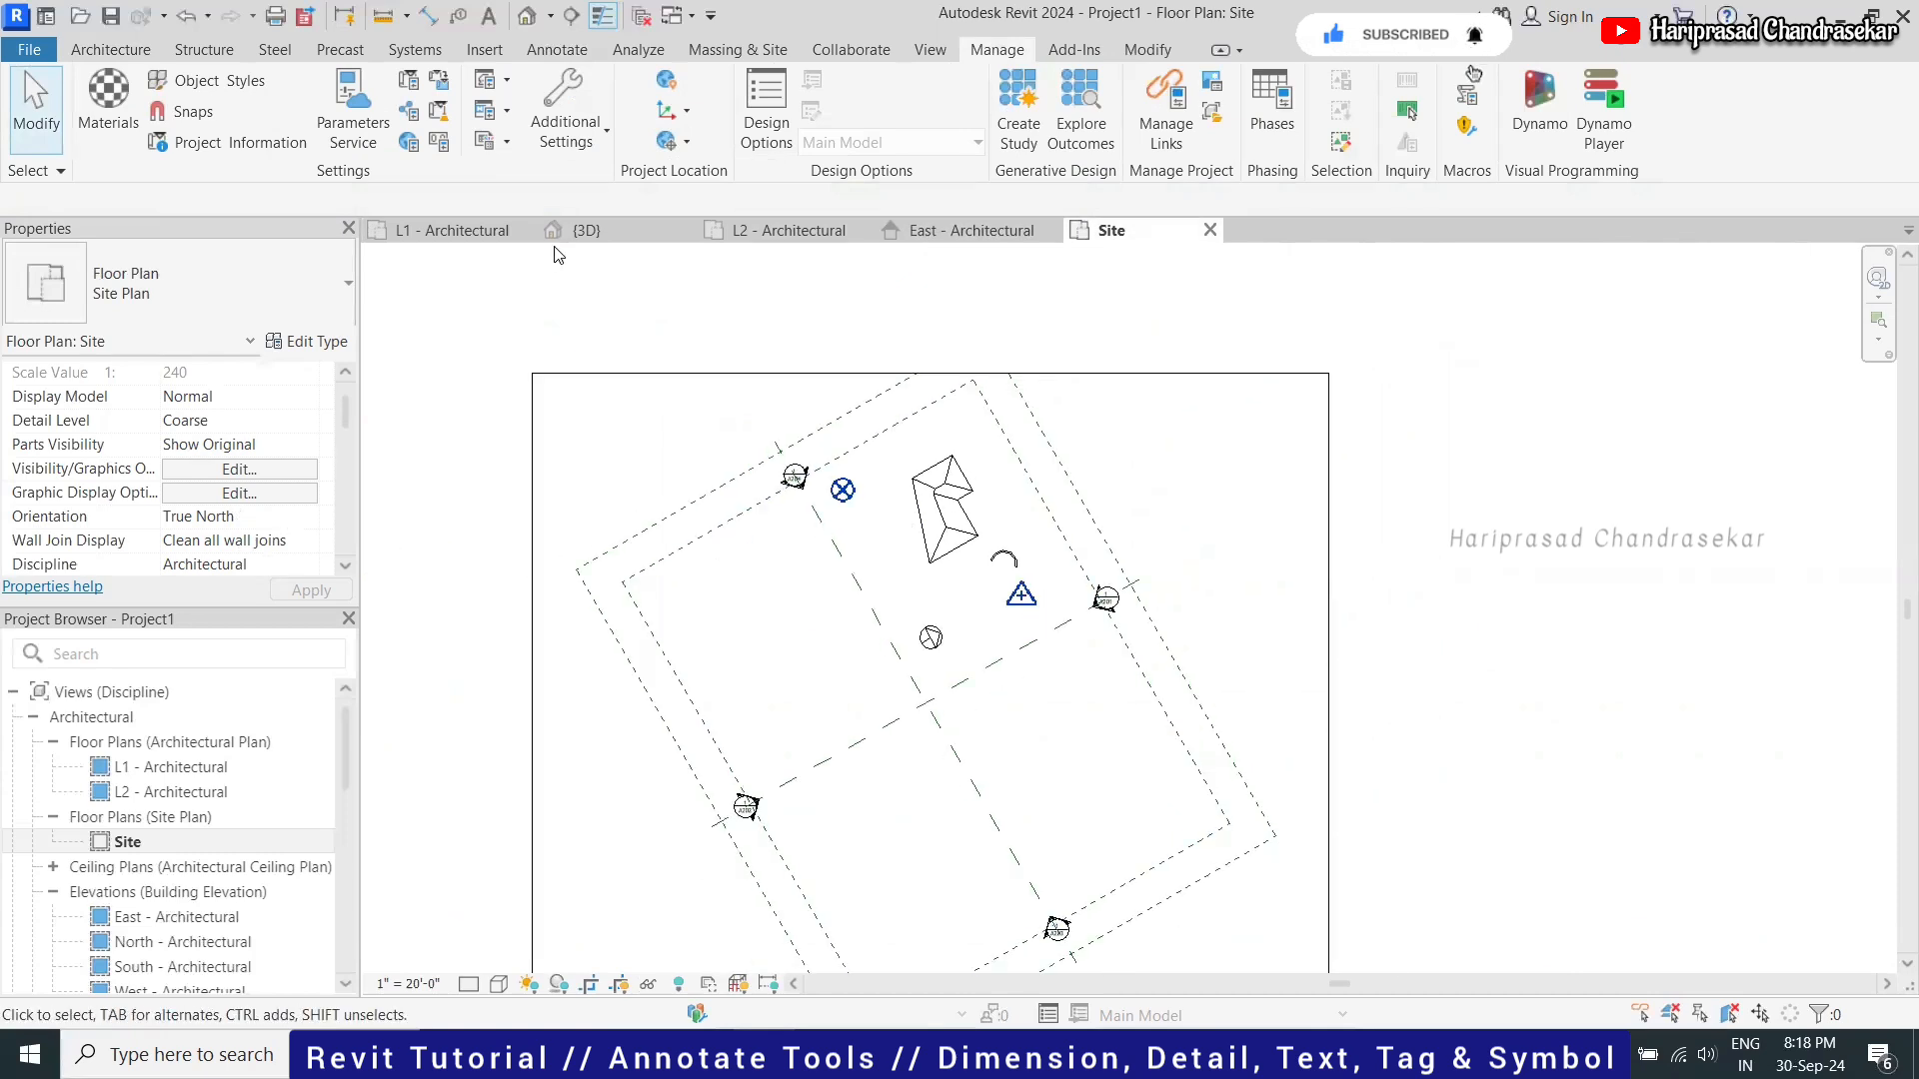
left_click(588, 230)
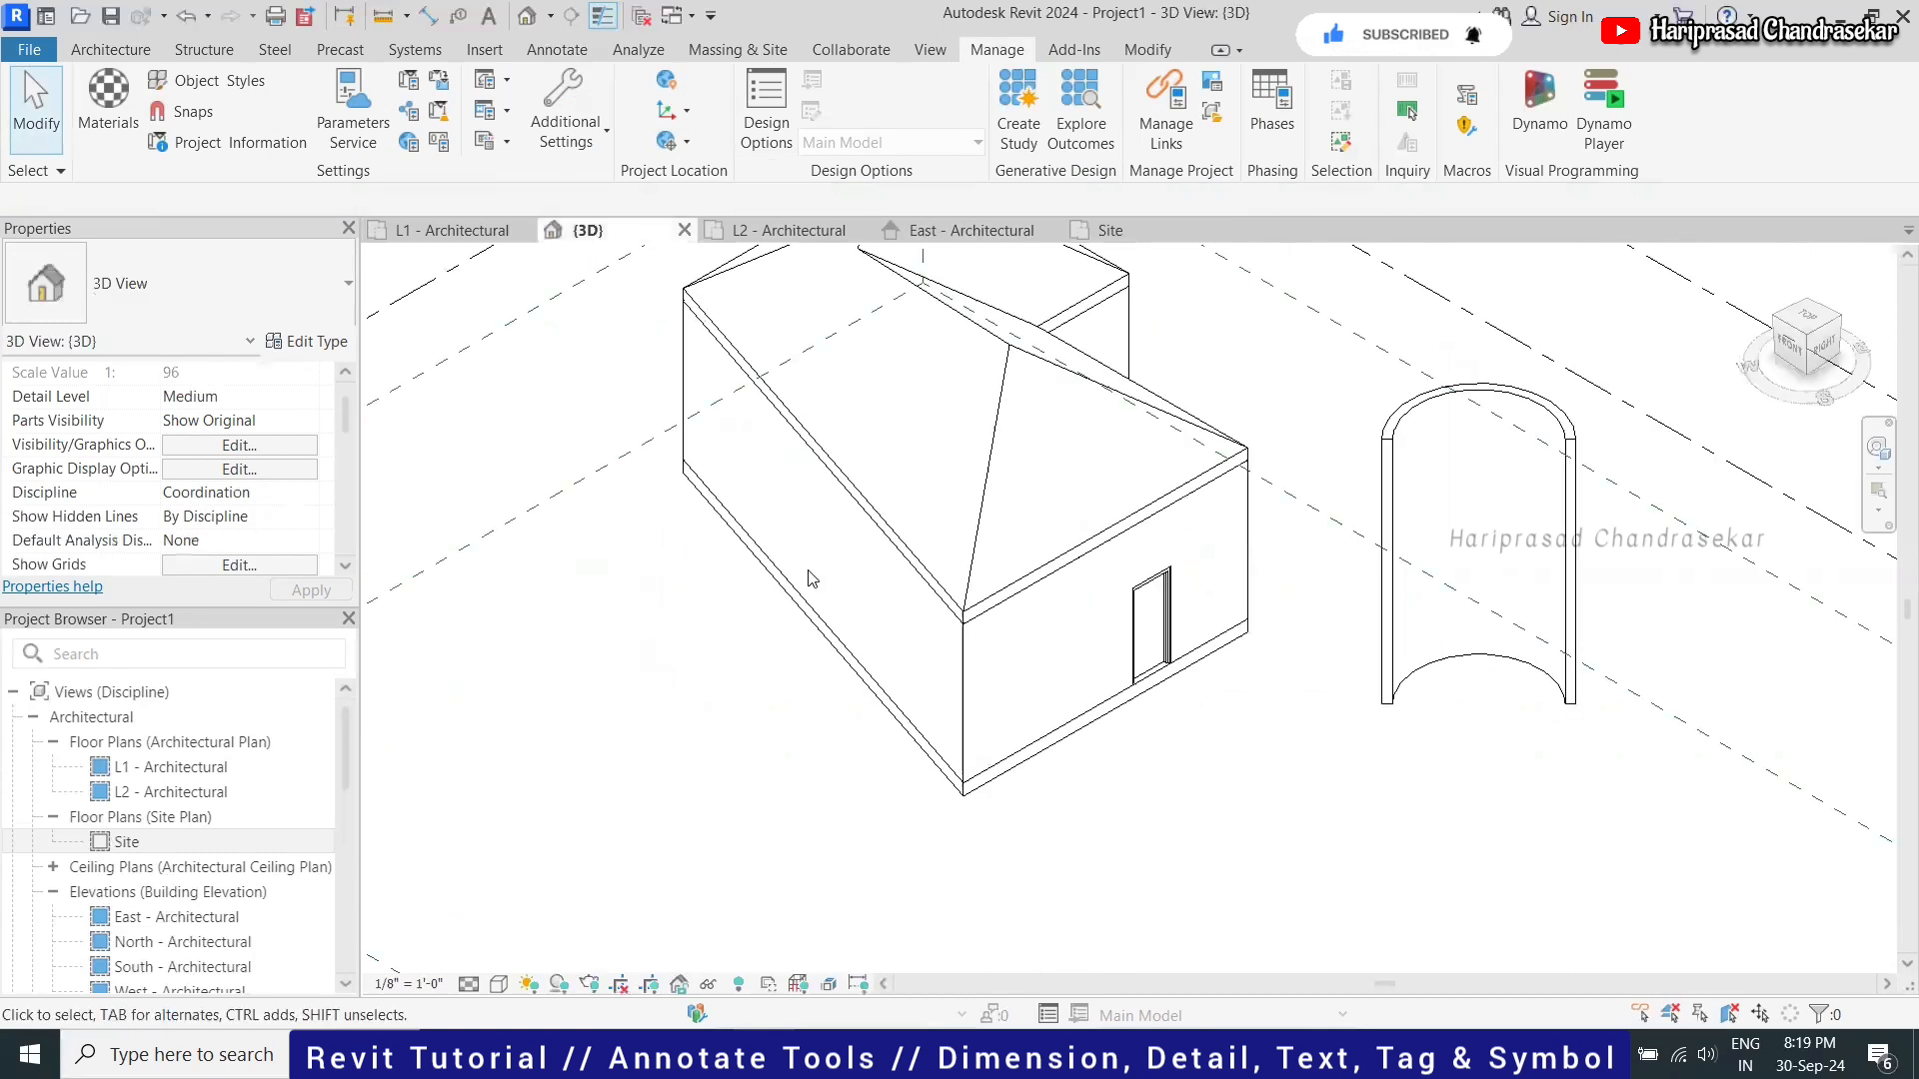
scroll(811, 579, "down", 3)
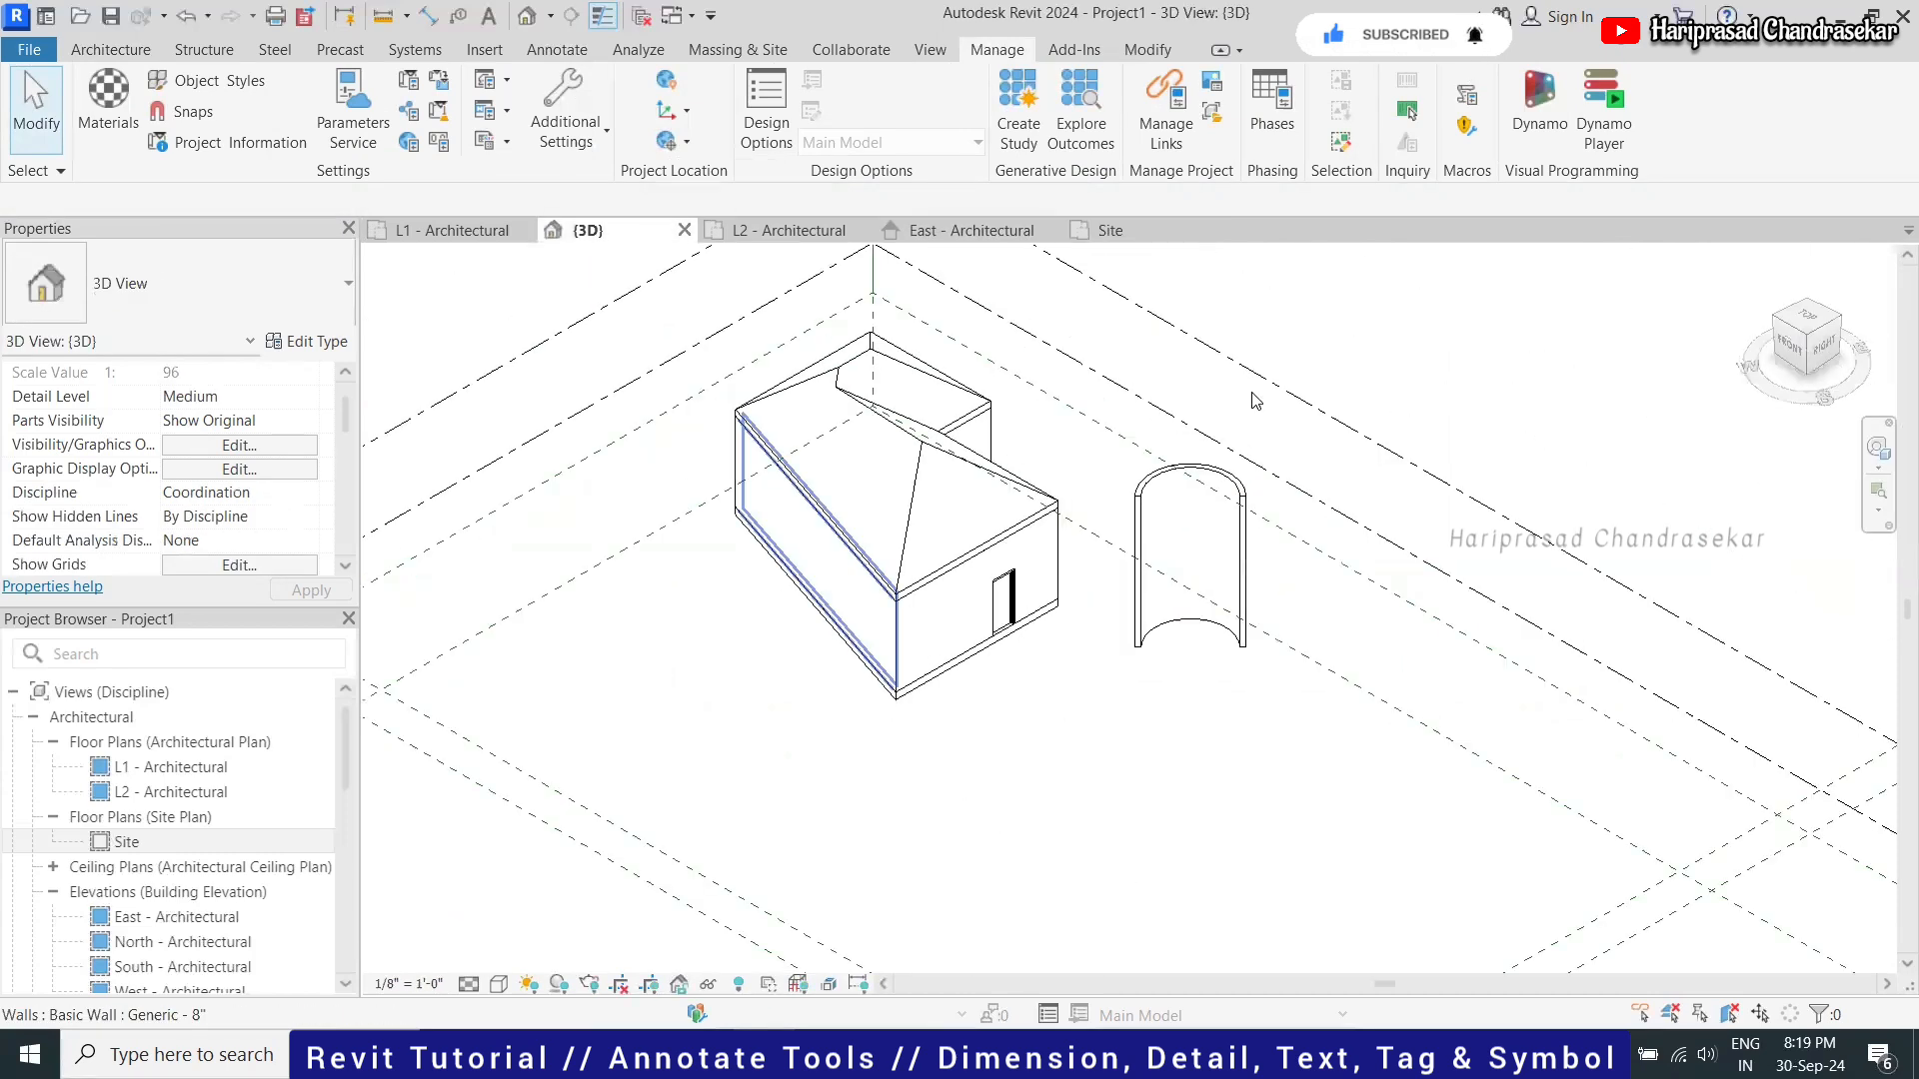
left_click(1802, 320)
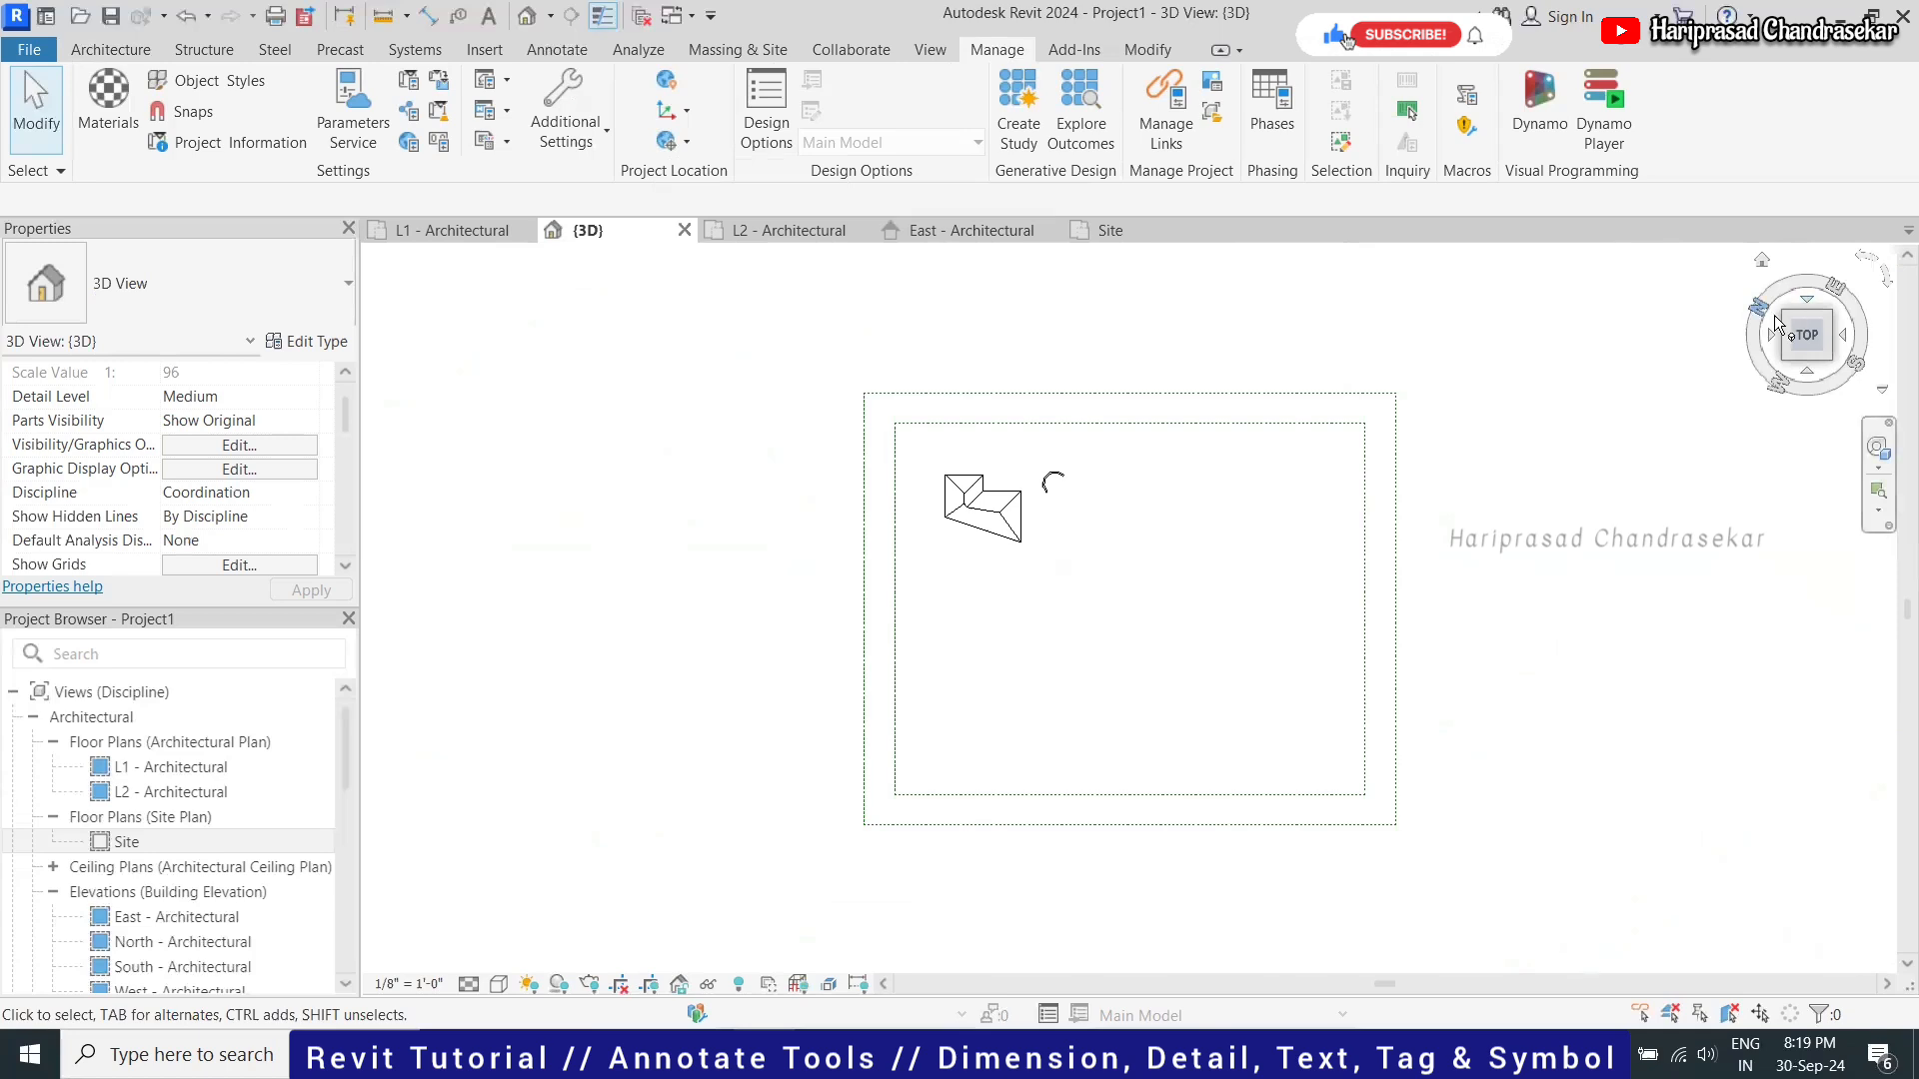
left_click(1806, 373)
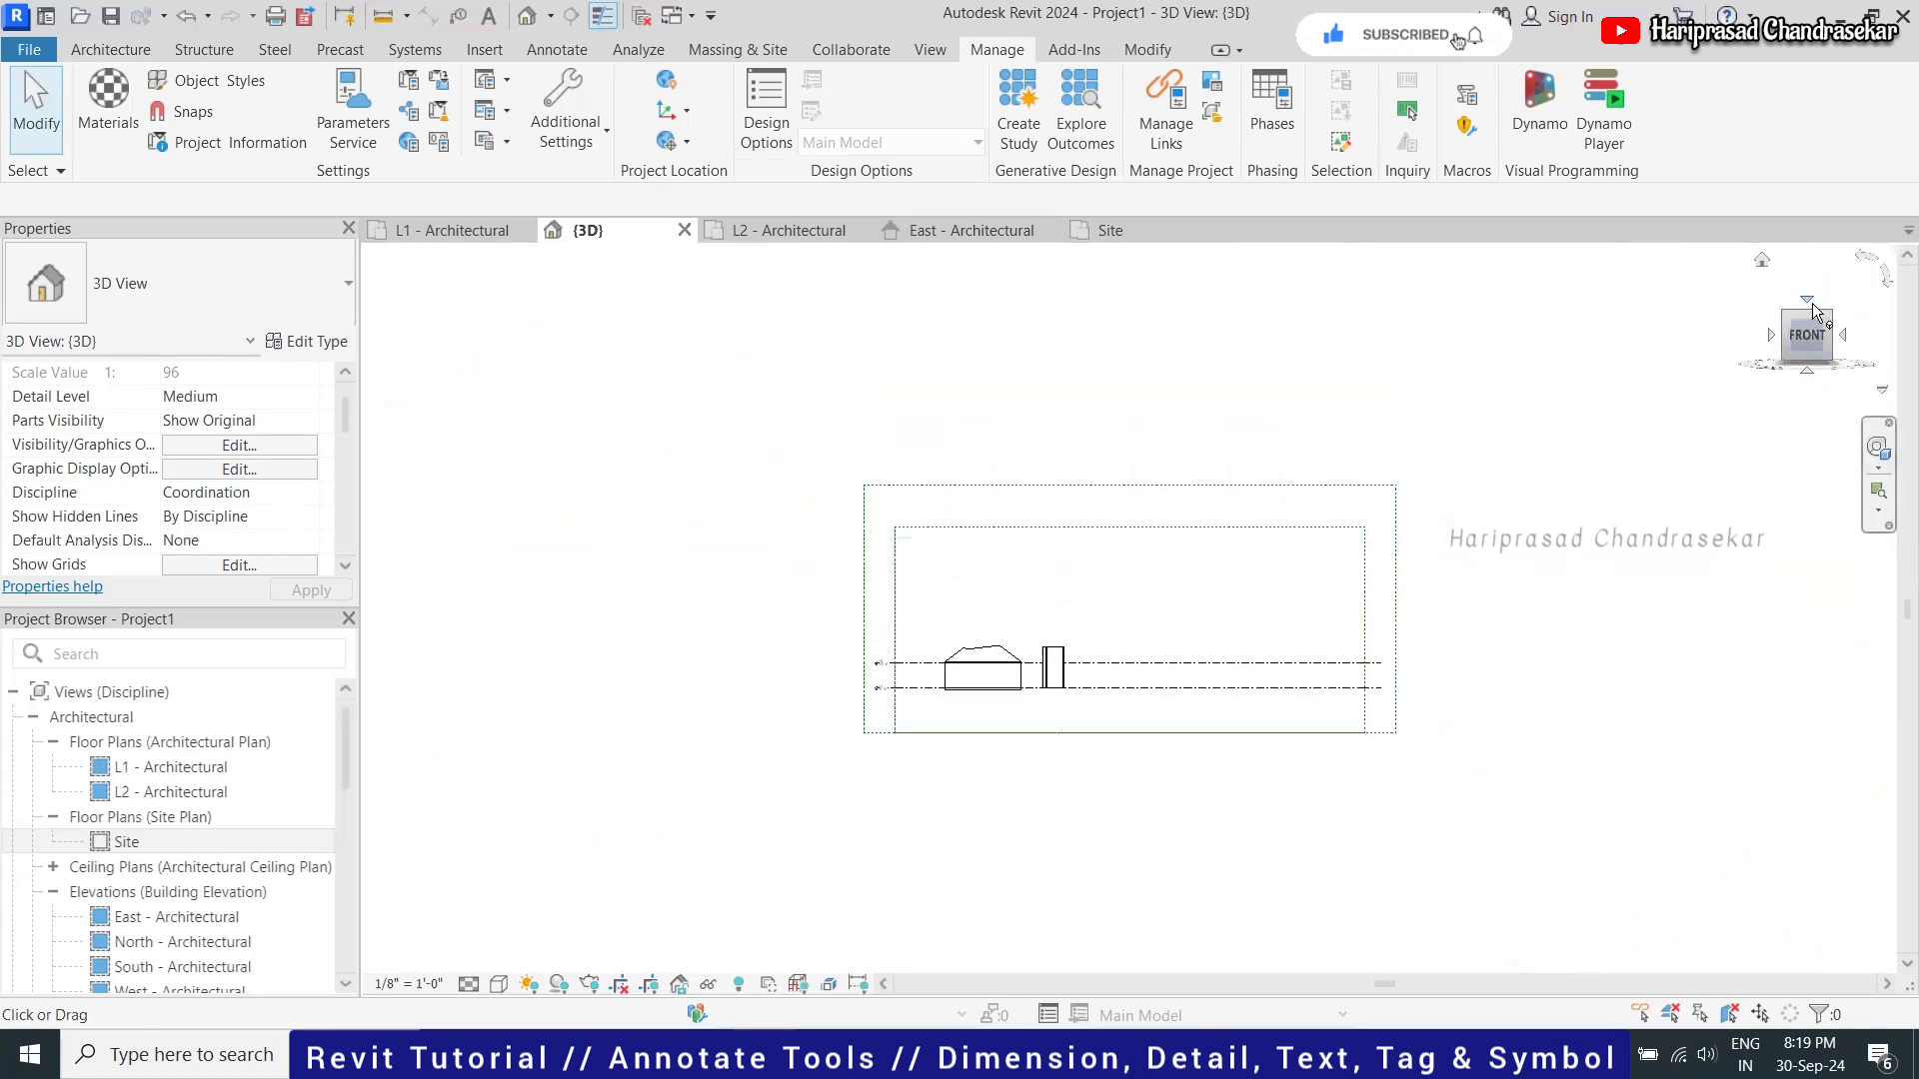
left_click(1809, 301)
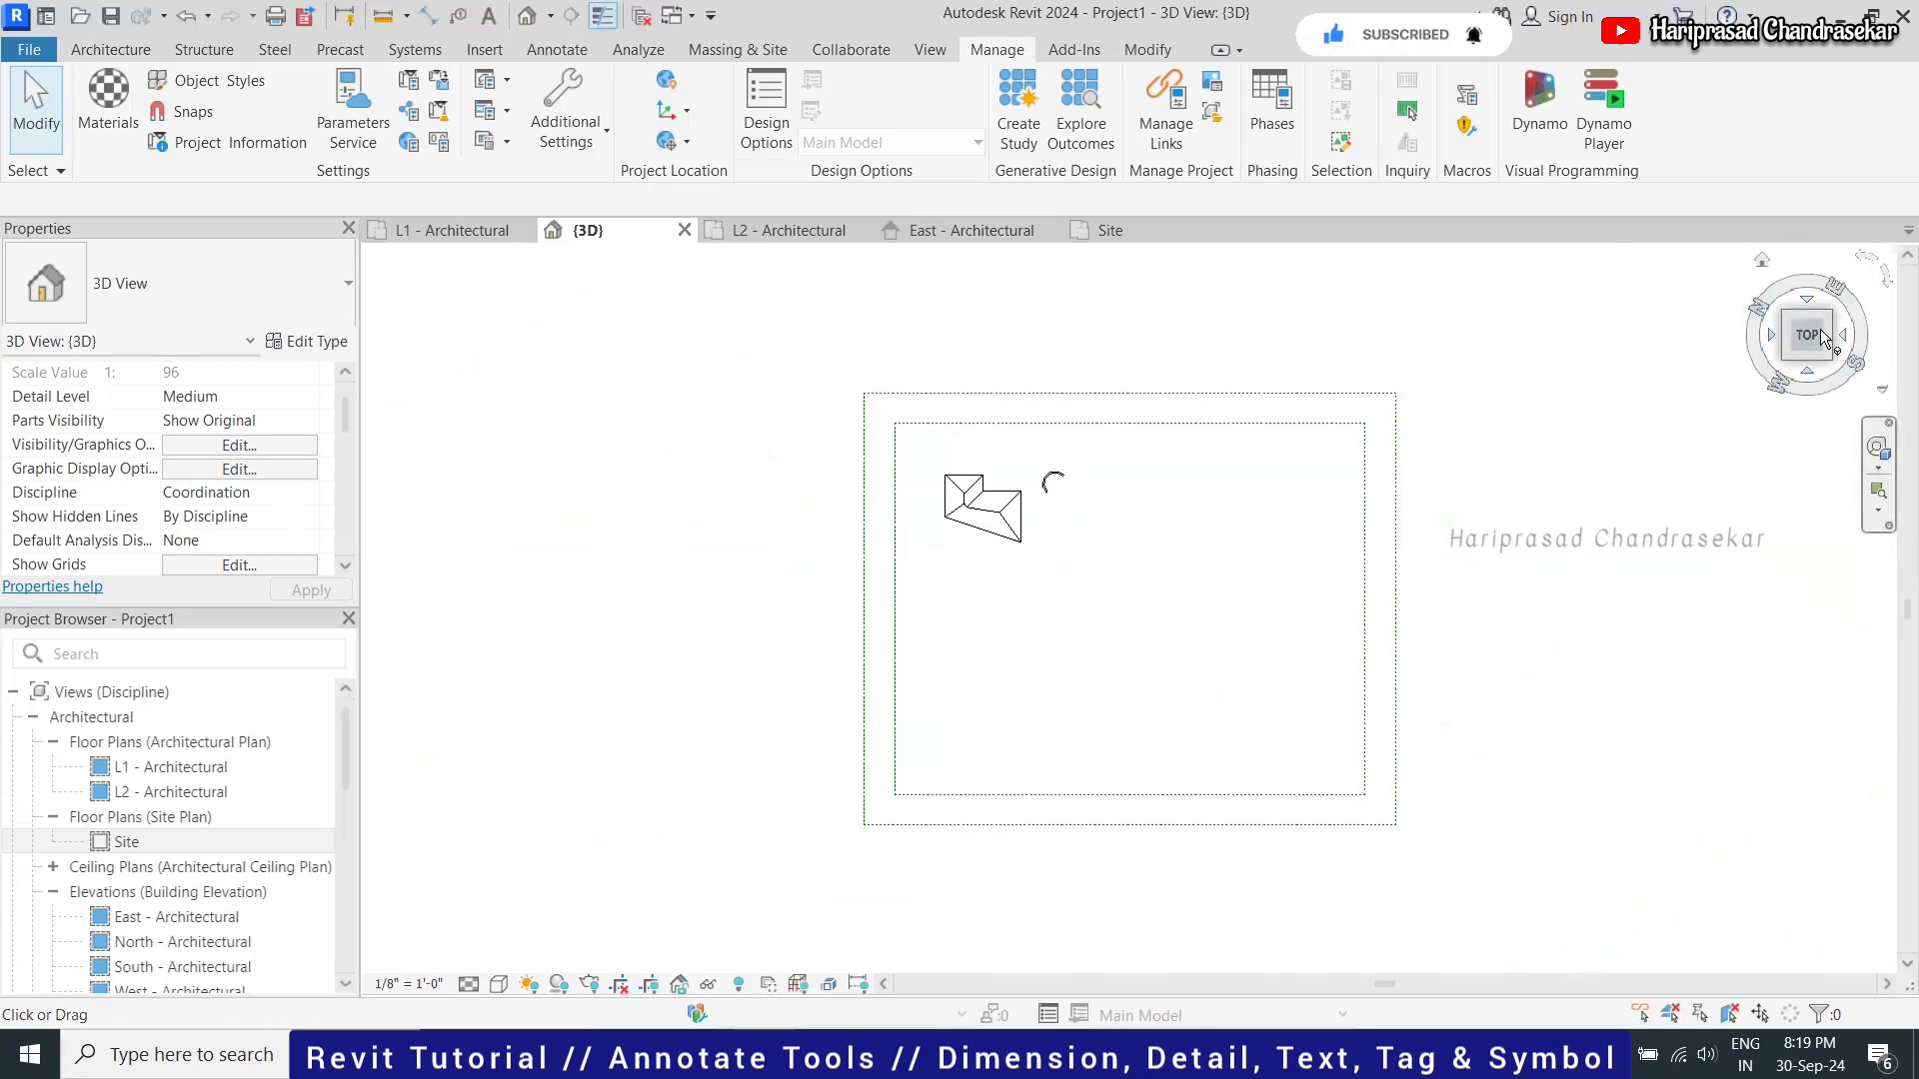
scroll(1817, 326, "up", 1)
scroll(522, 655, "up", 1)
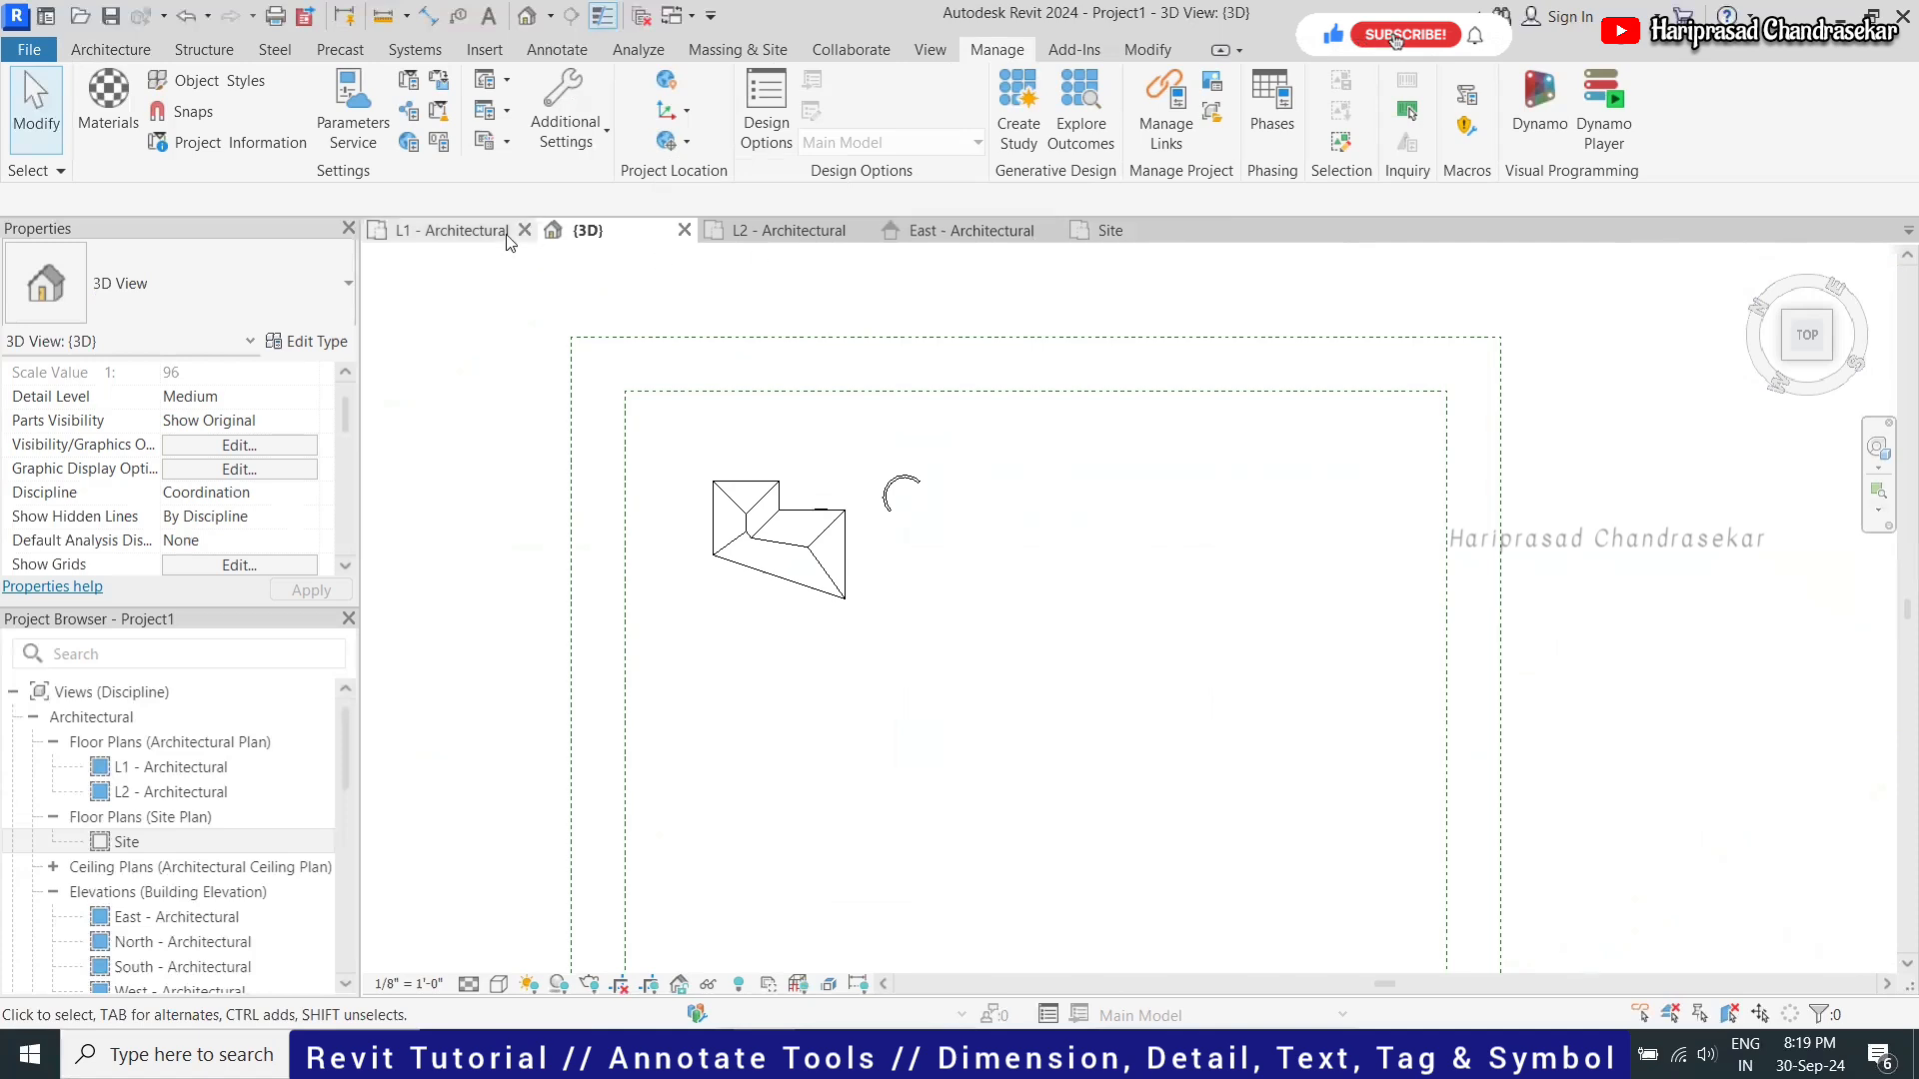
Start a stair in the L1 - Architectural plan and draw its first run of 8 risers, 6'-5" long, along the slanted lower wall
left_click(437, 231)
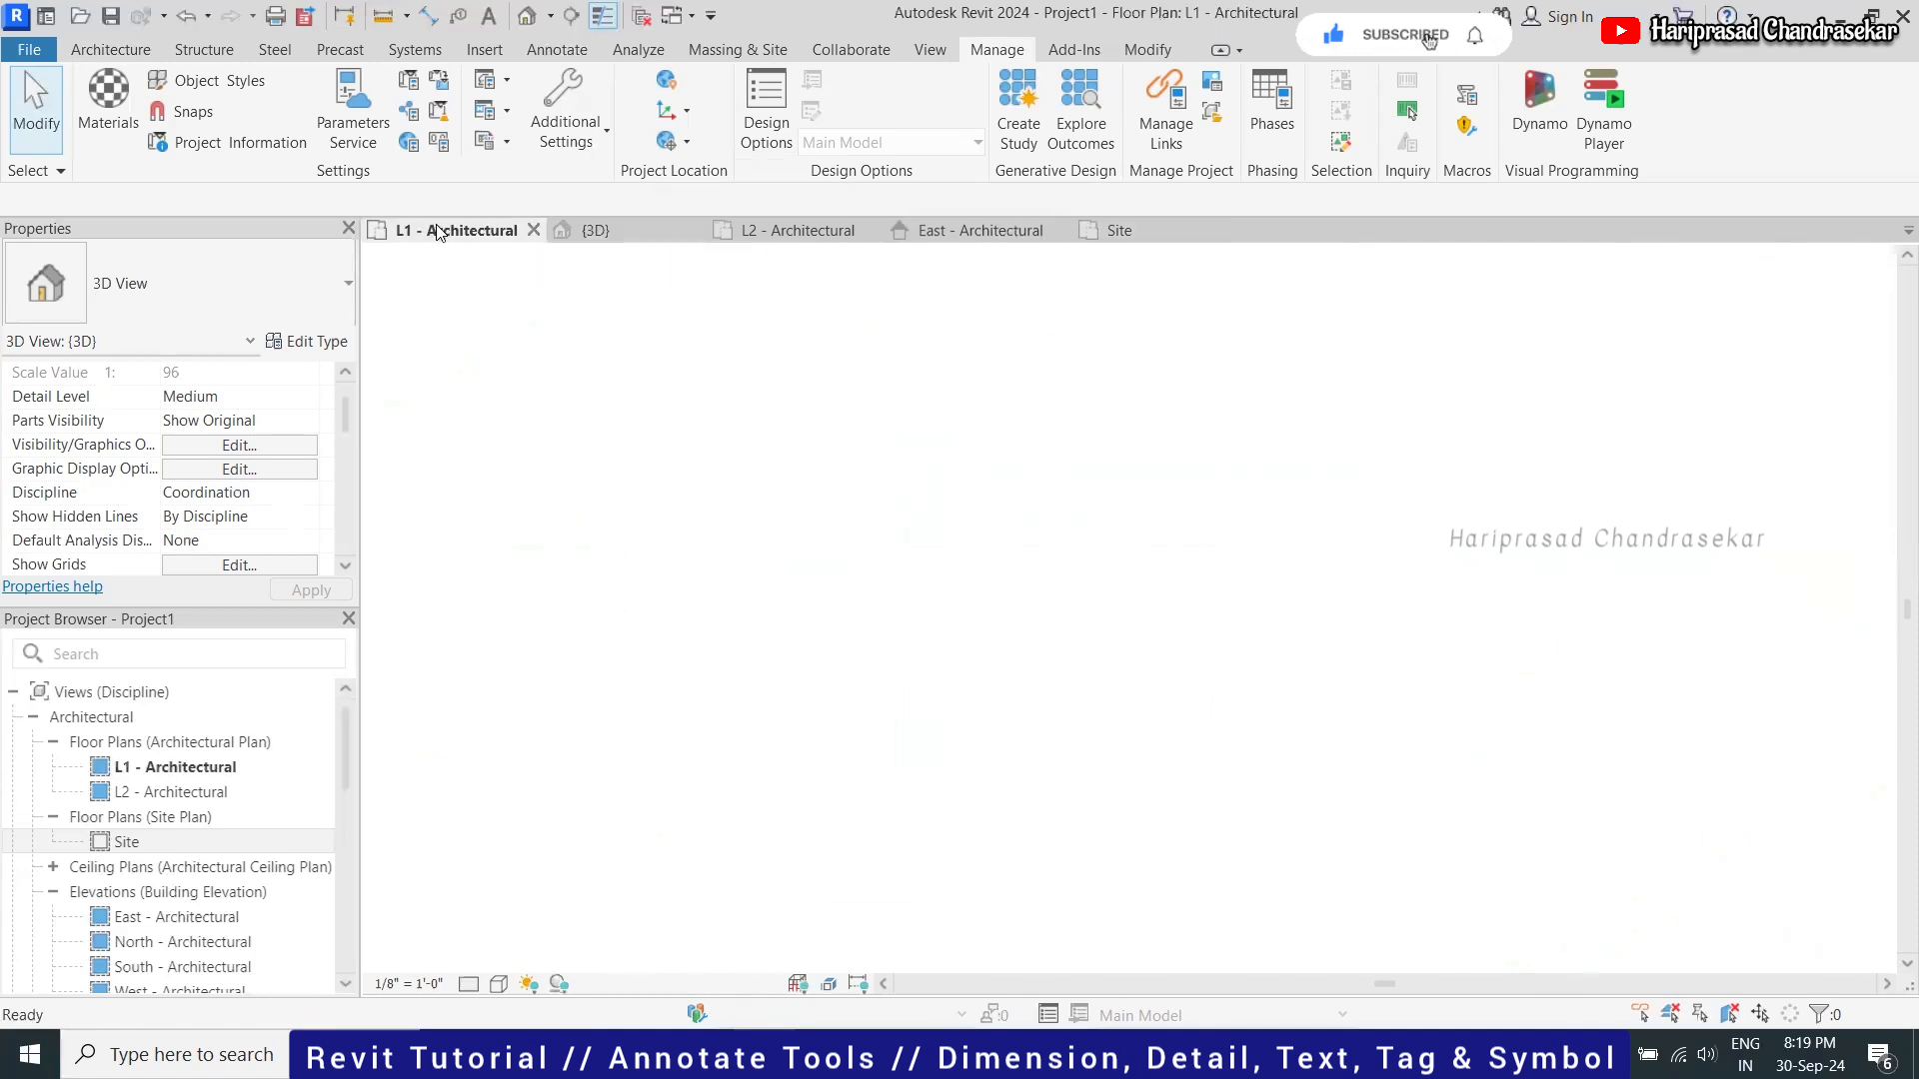
left_click(133, 52)
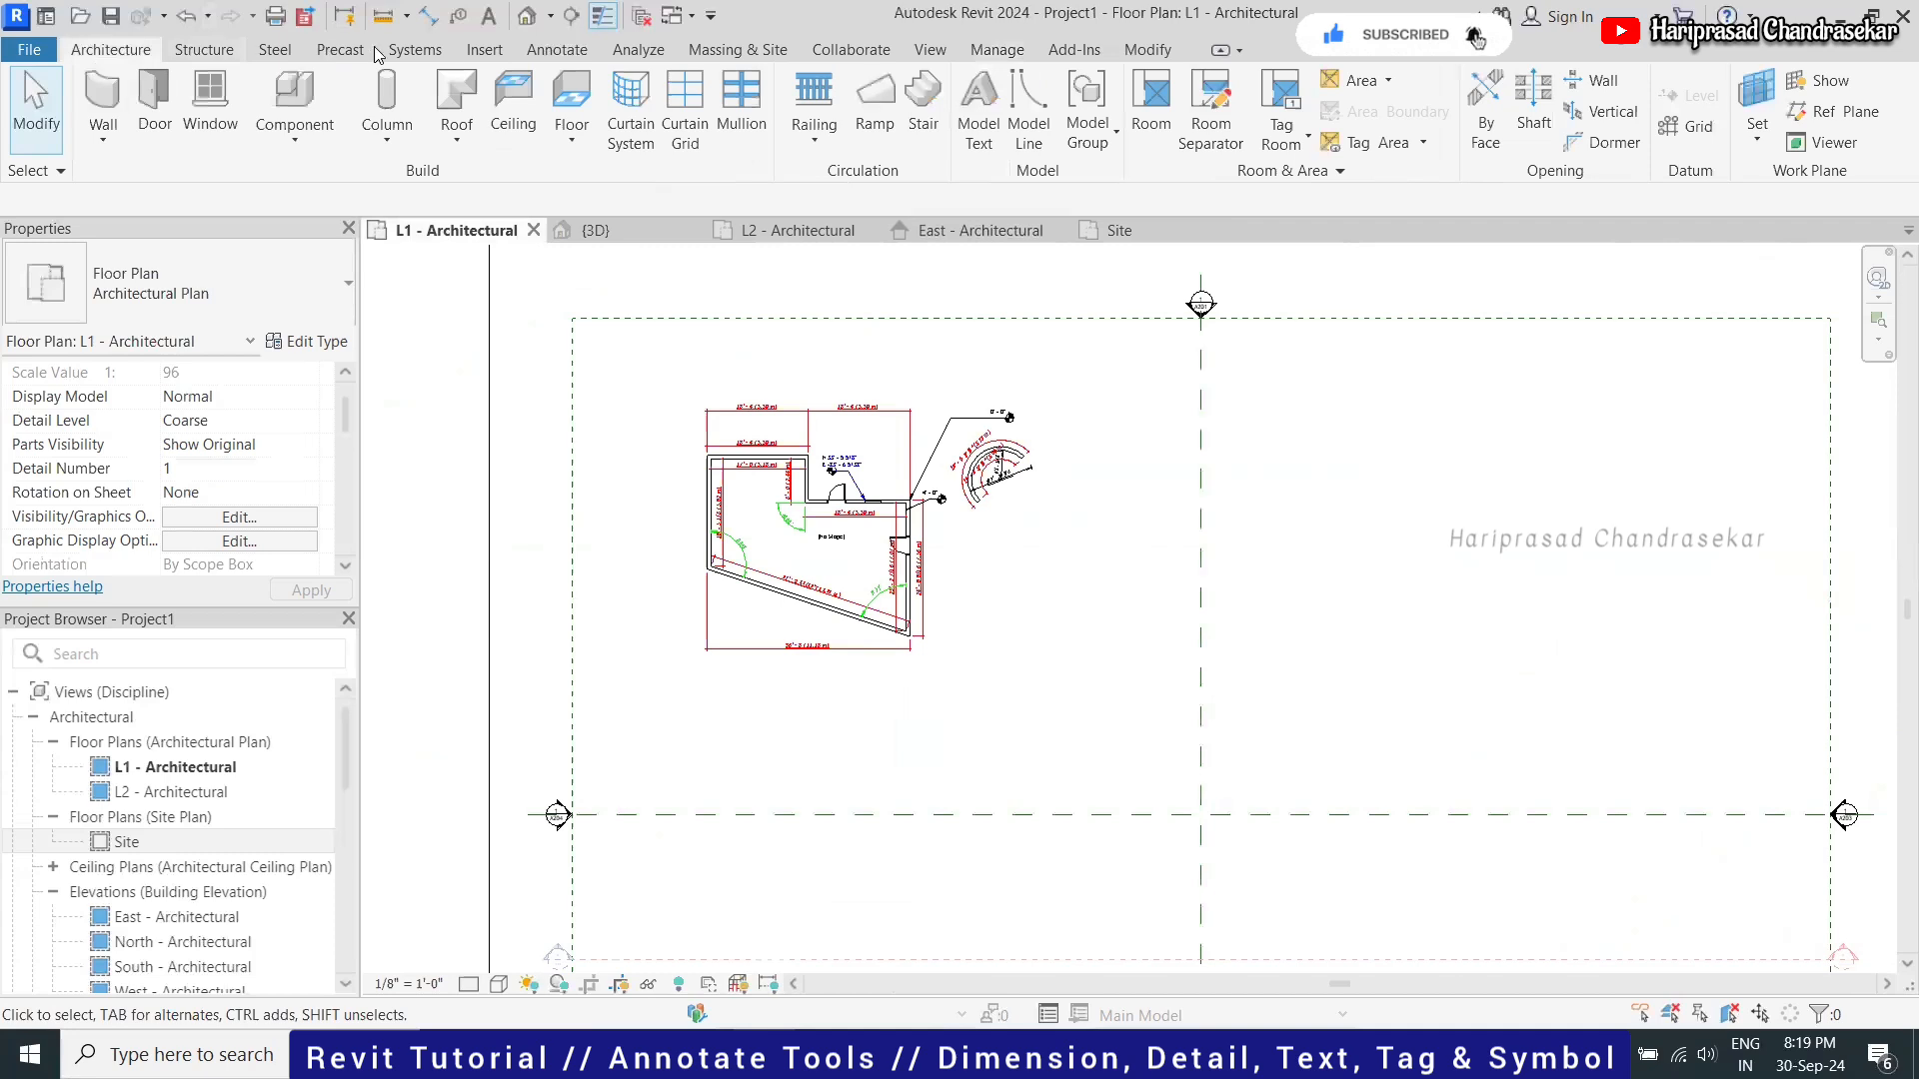
left_click(563, 52)
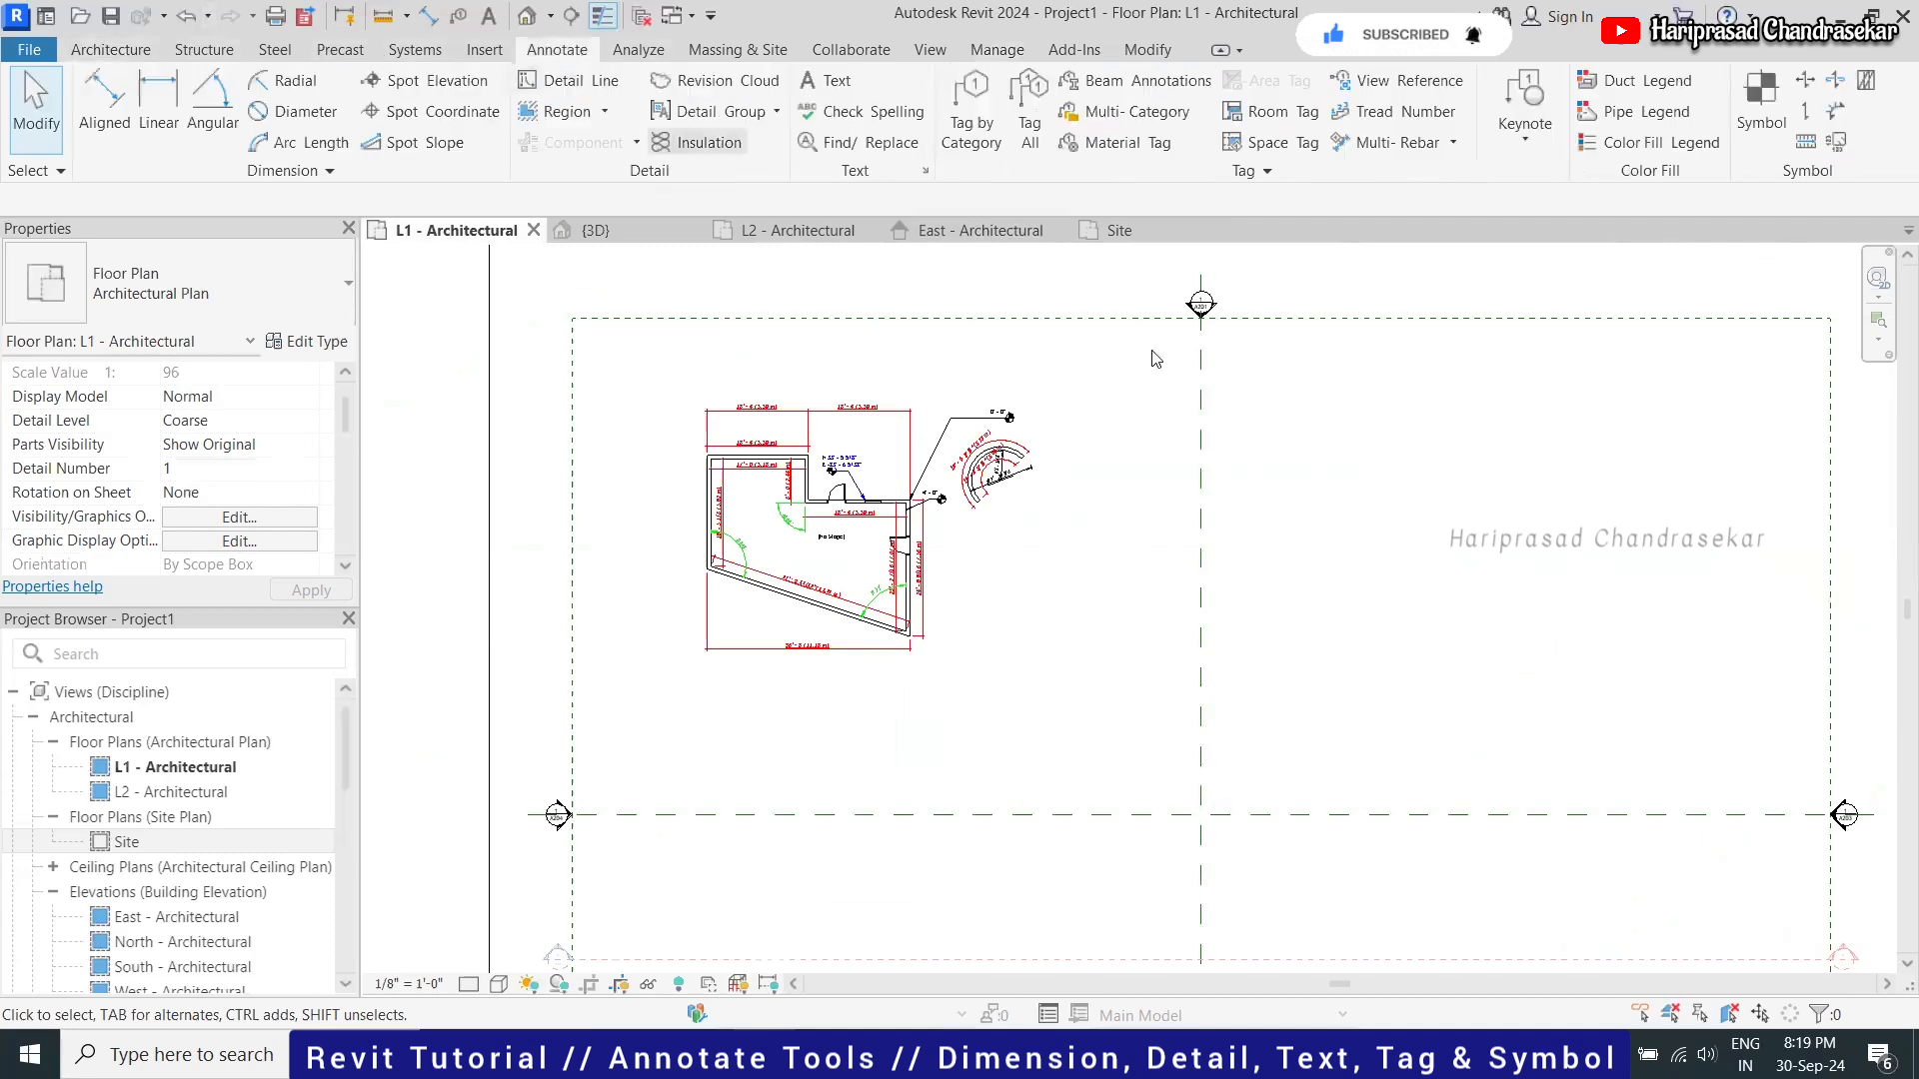
scroll(789, 365, "up", 2)
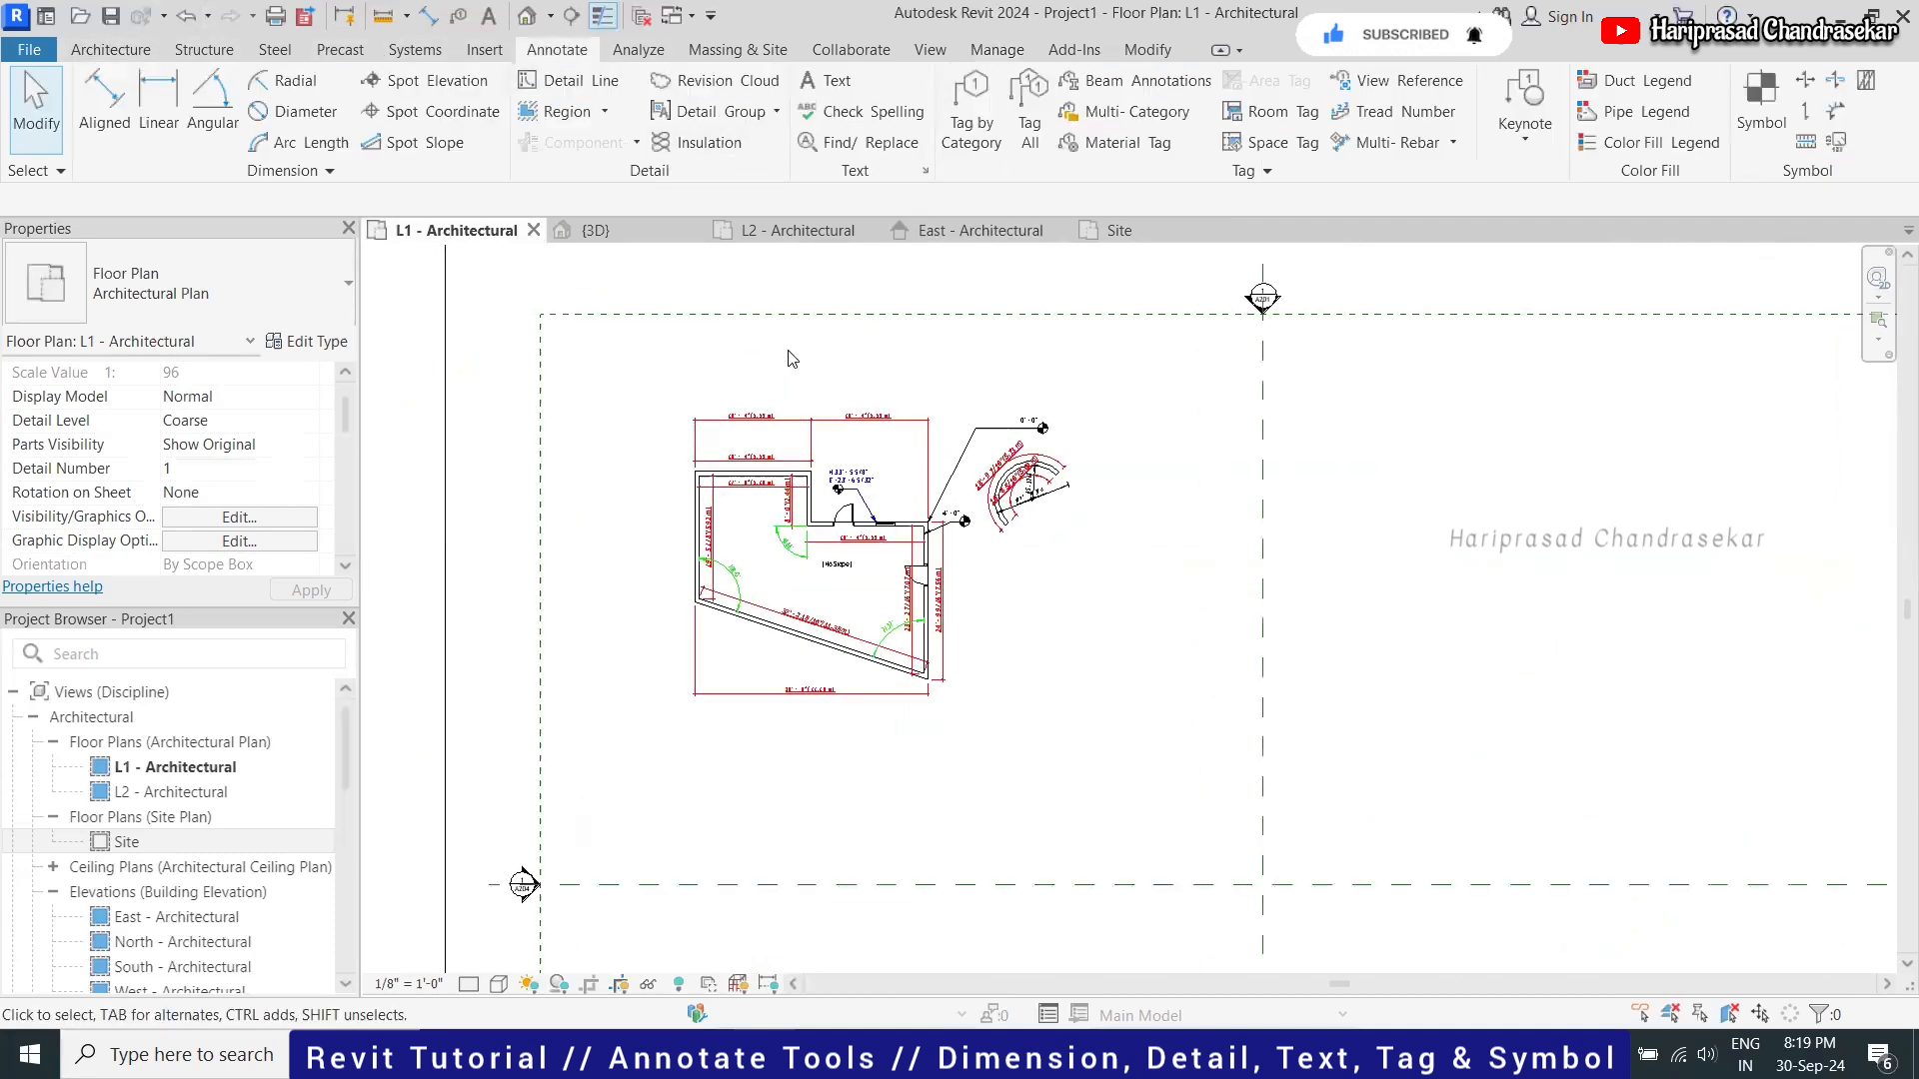
scroll(790, 360, "up", 1)
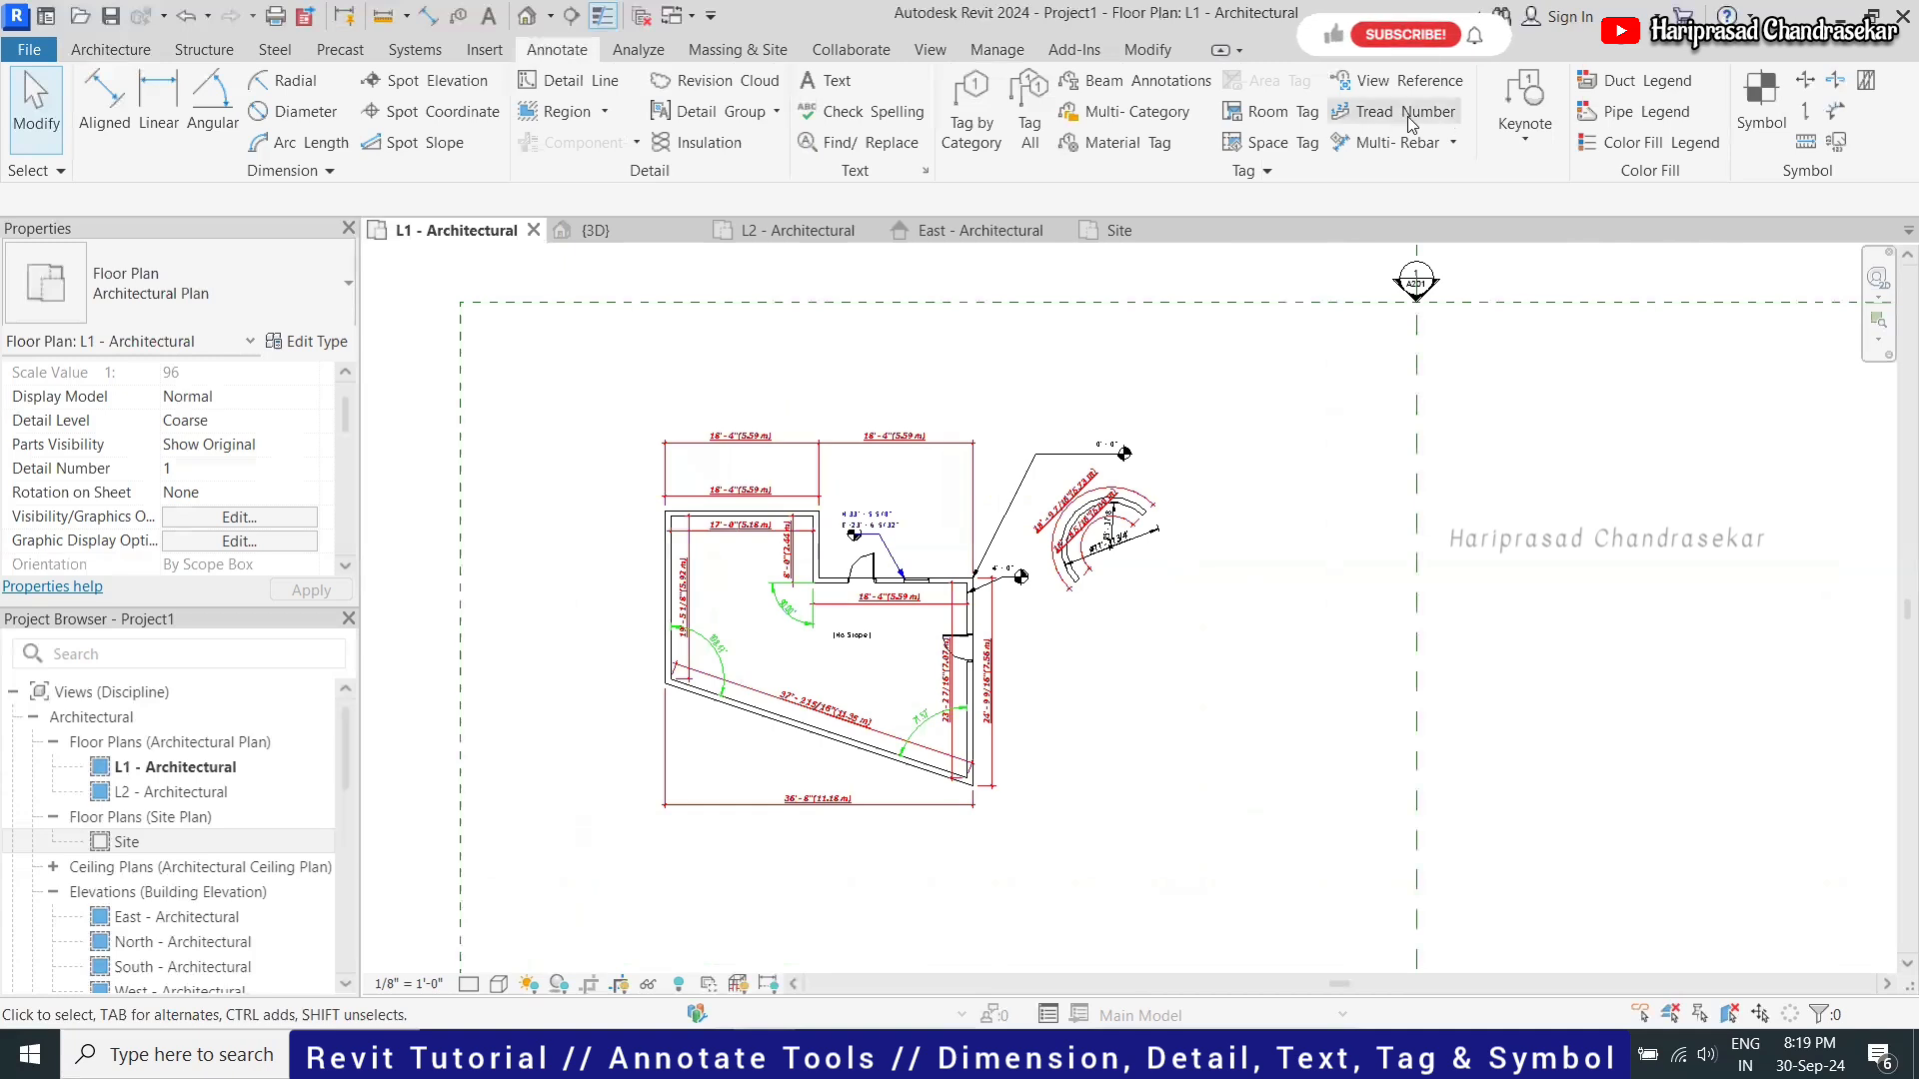
left_click(112, 52)
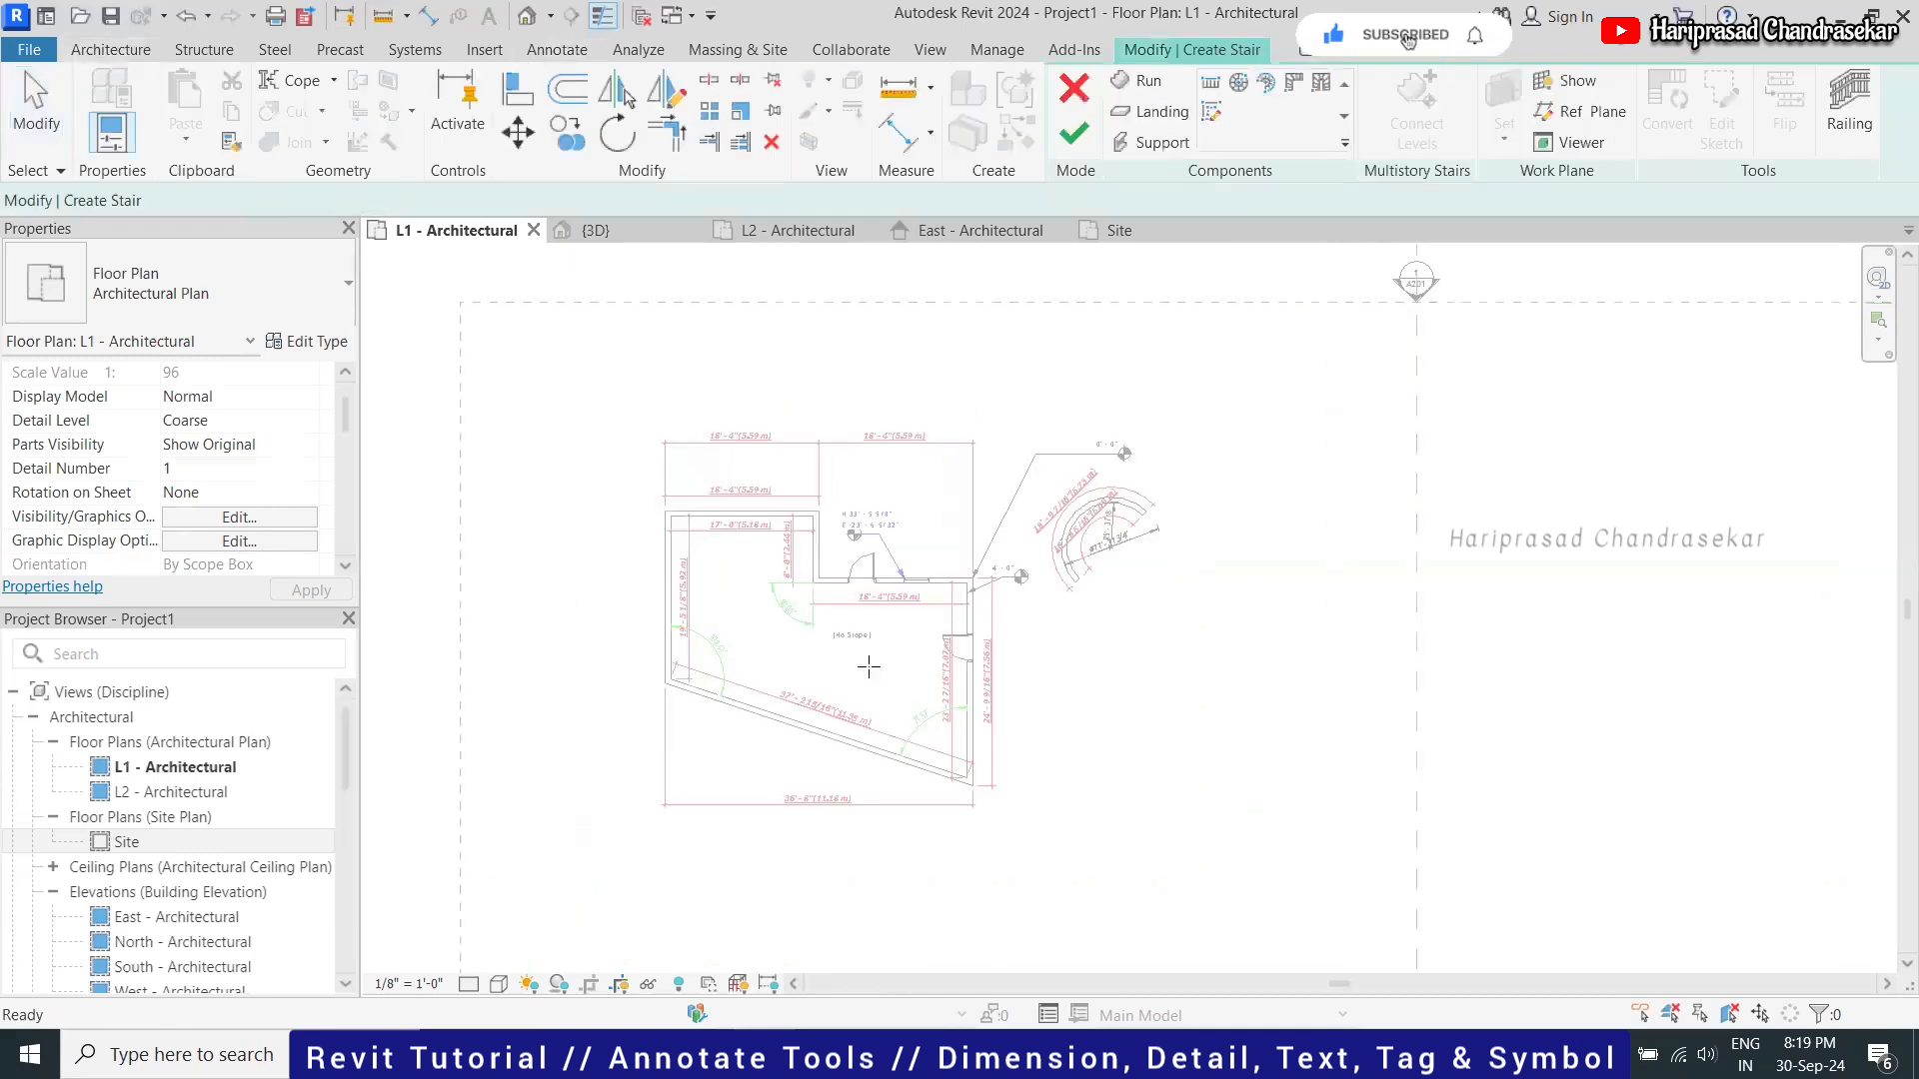
scroll(825, 680, "up", 1)
scroll(739, 693, "up", 1)
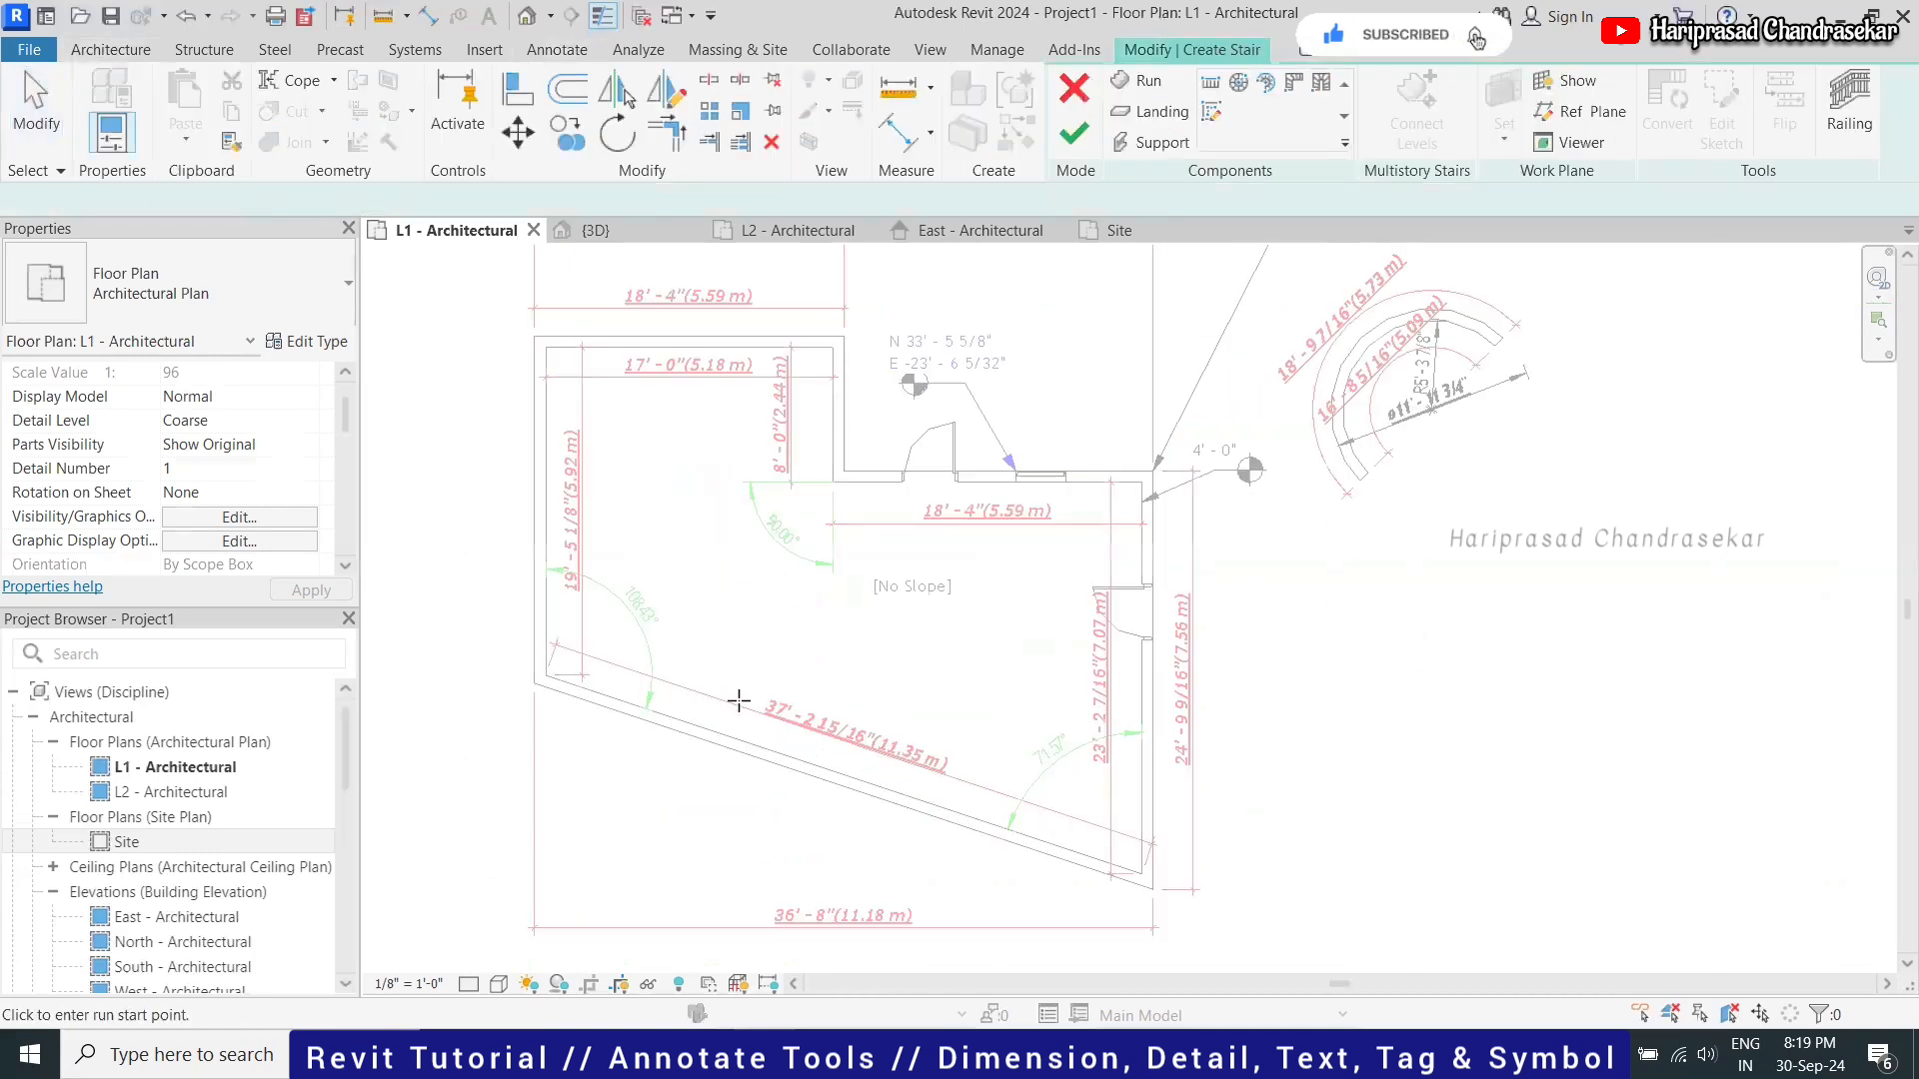
left_click(749, 726)
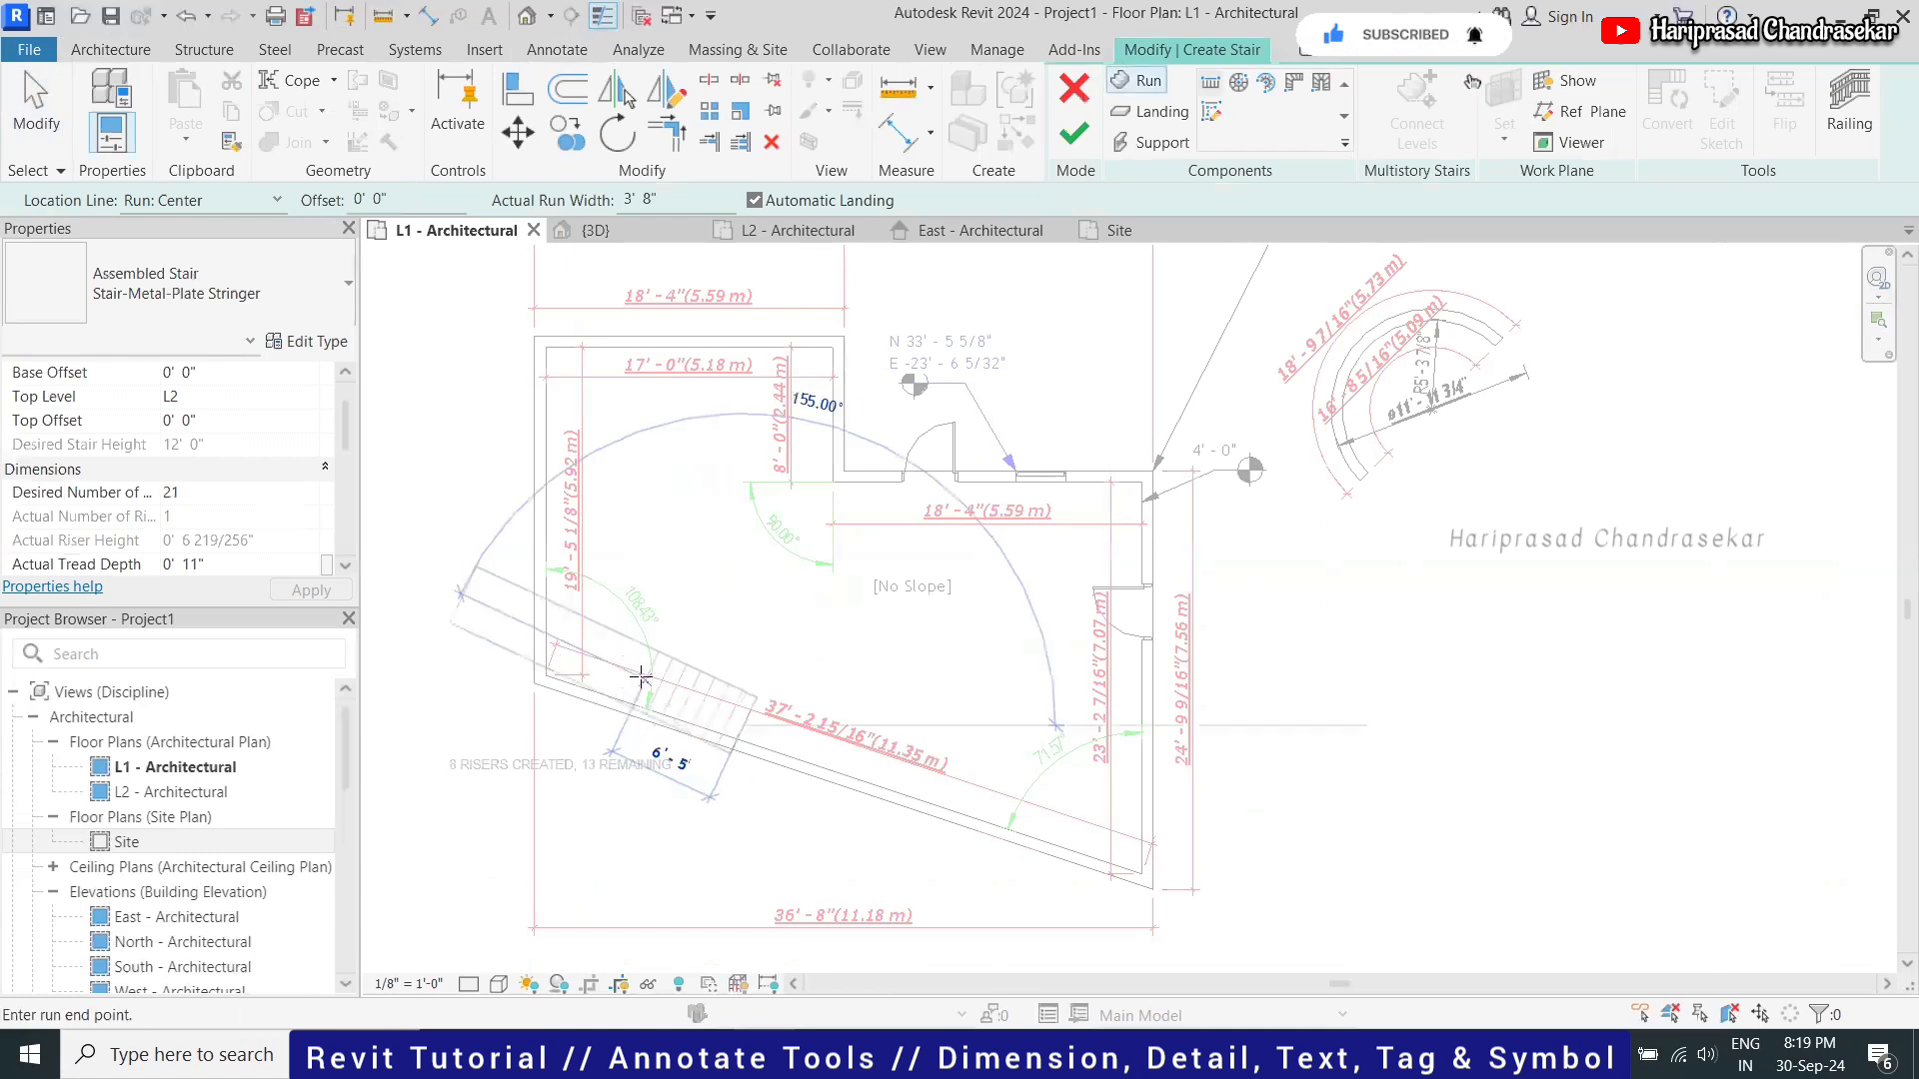
key("Escape")
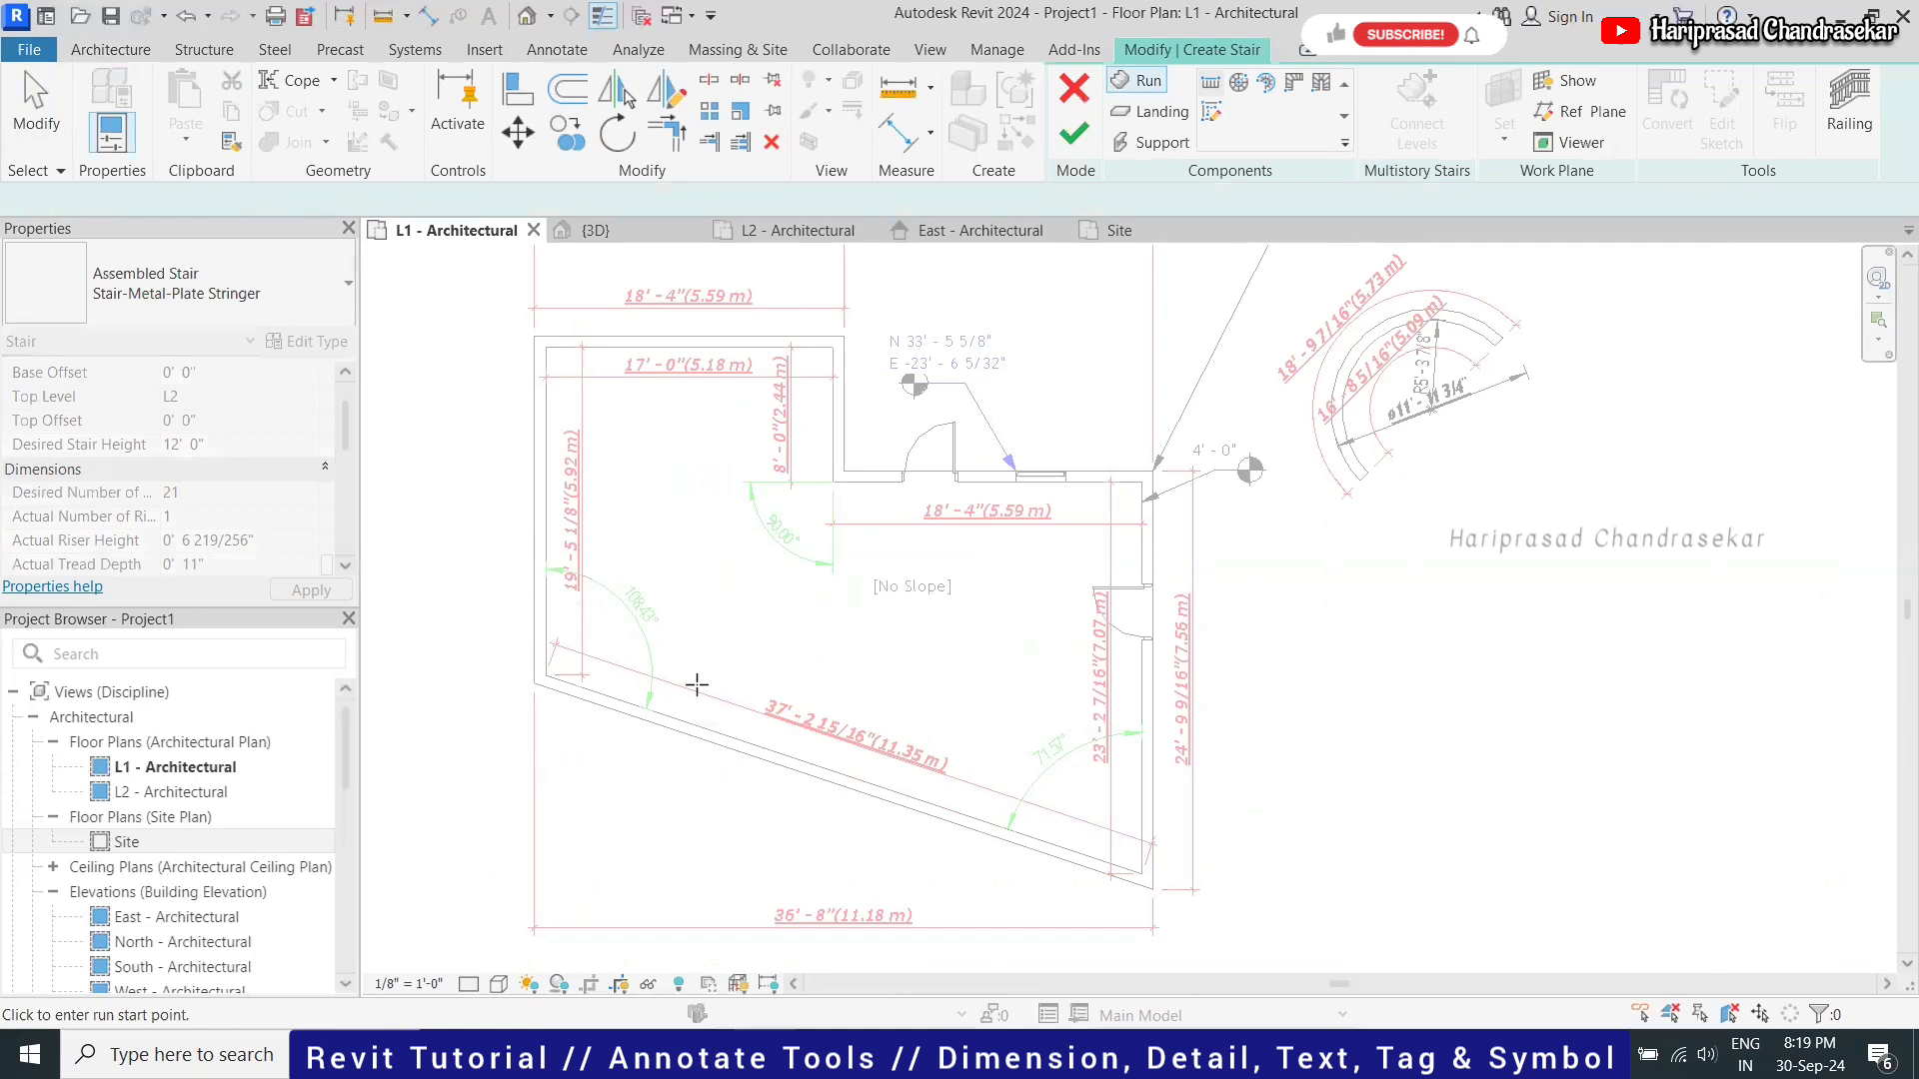
left_click(613, 634)
scroll(587, 620, "up", 3)
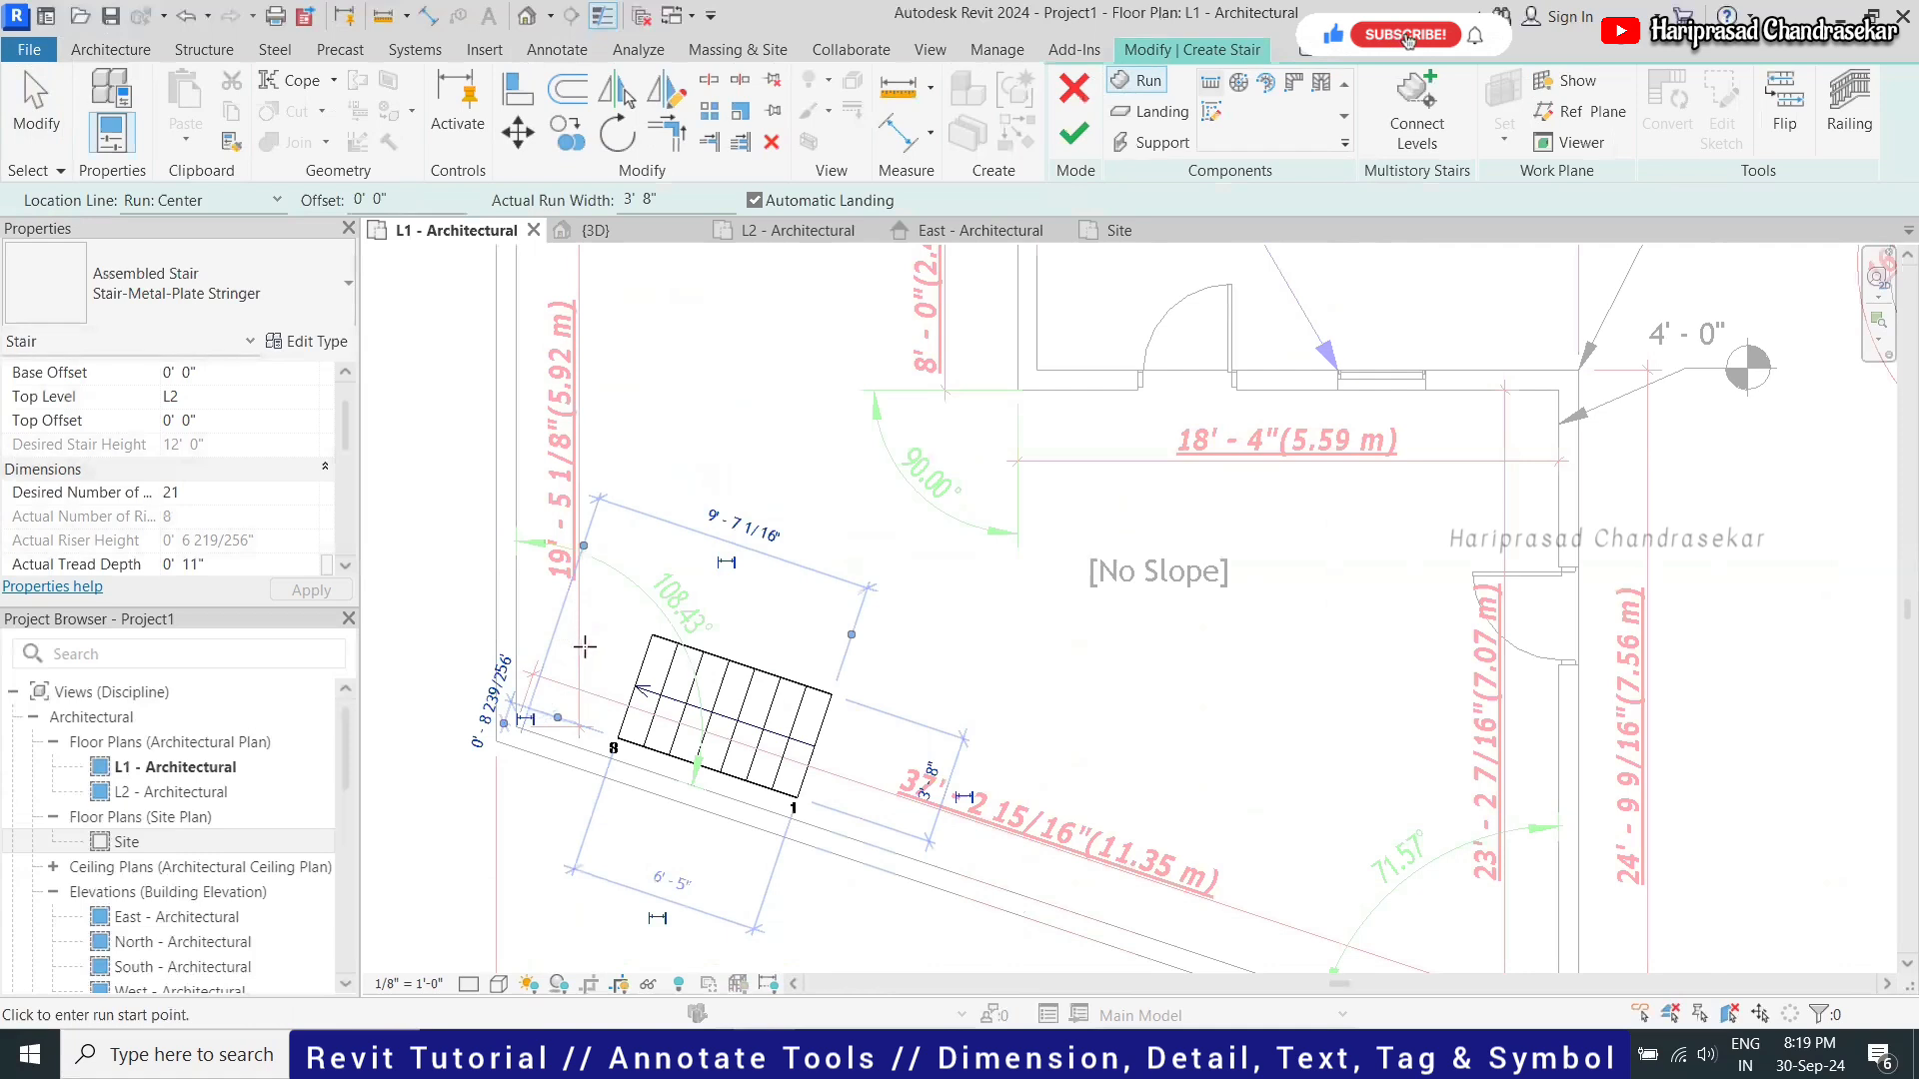
Draw the second stair run vertically along the left wall, about 8'-3" long with 10 risers, and finish the stair
left_click(585, 648)
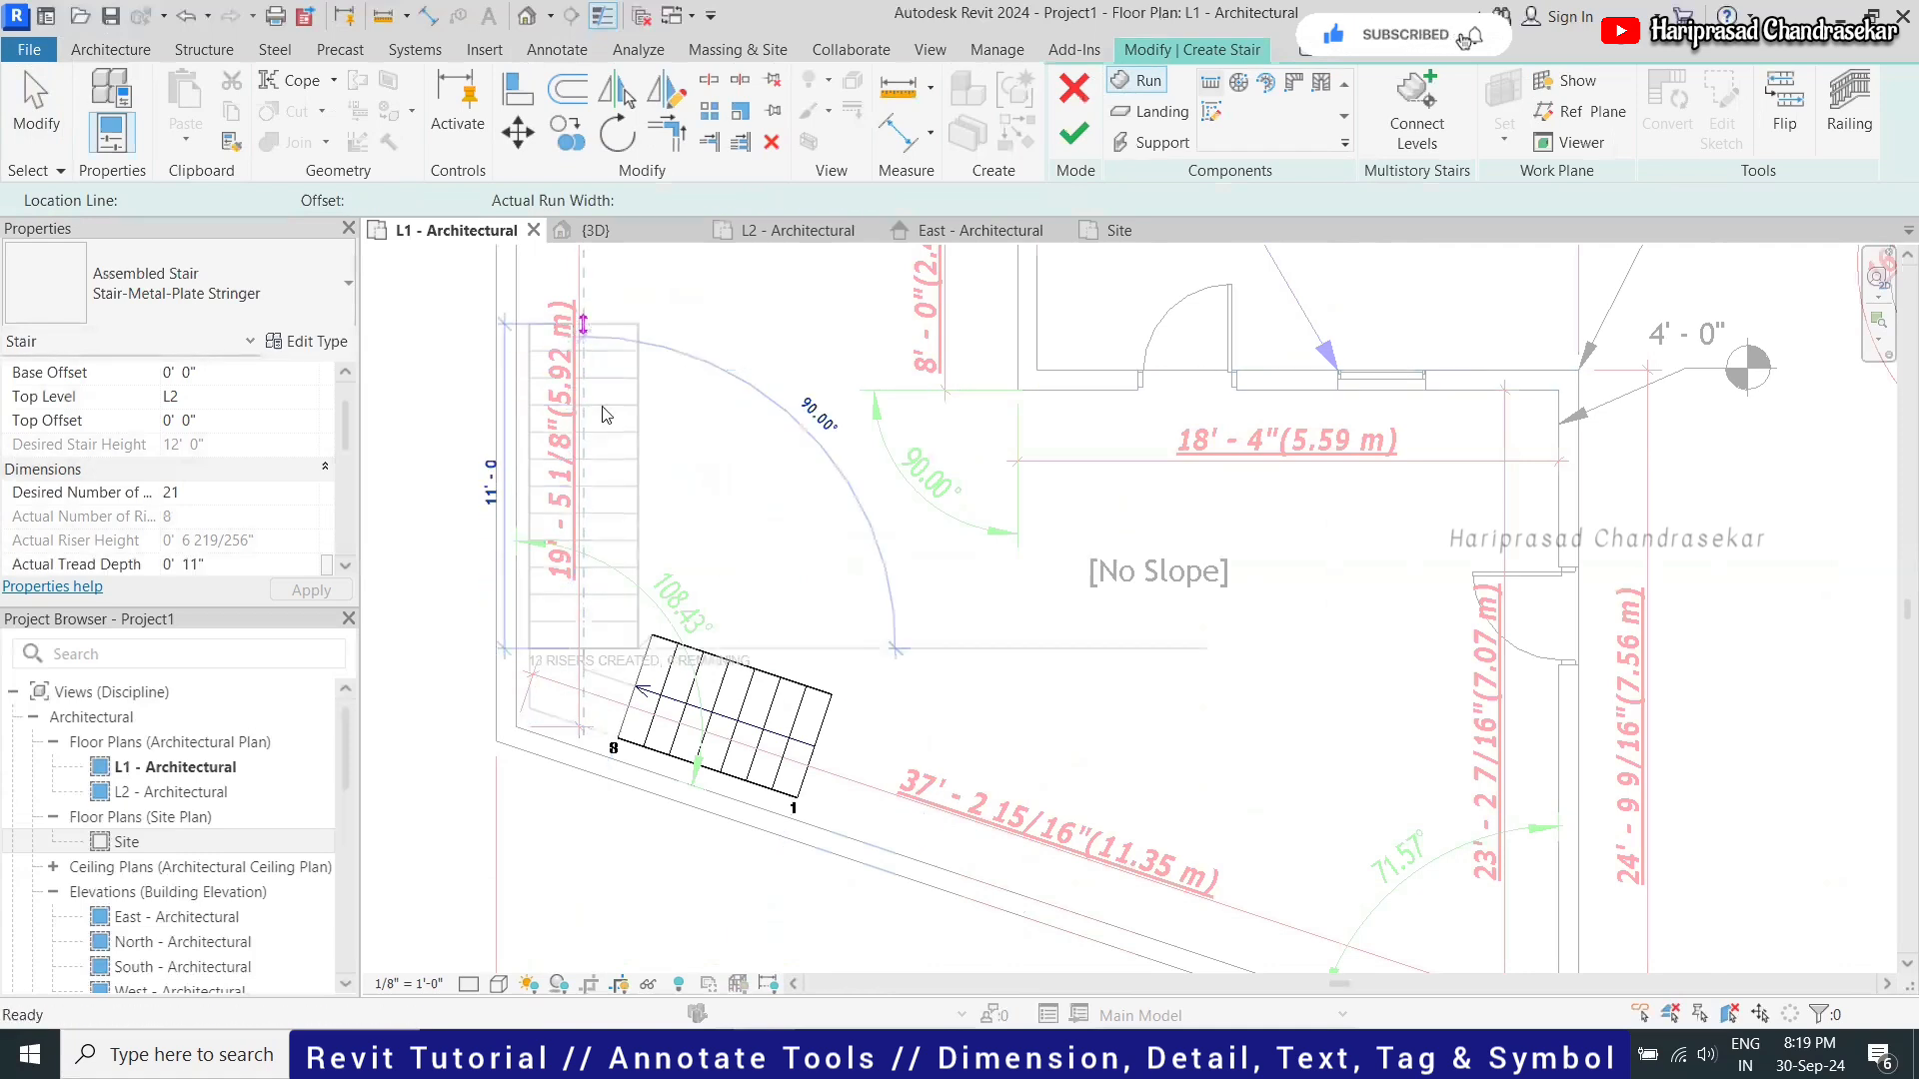
key("Escape")
left_click(581, 582)
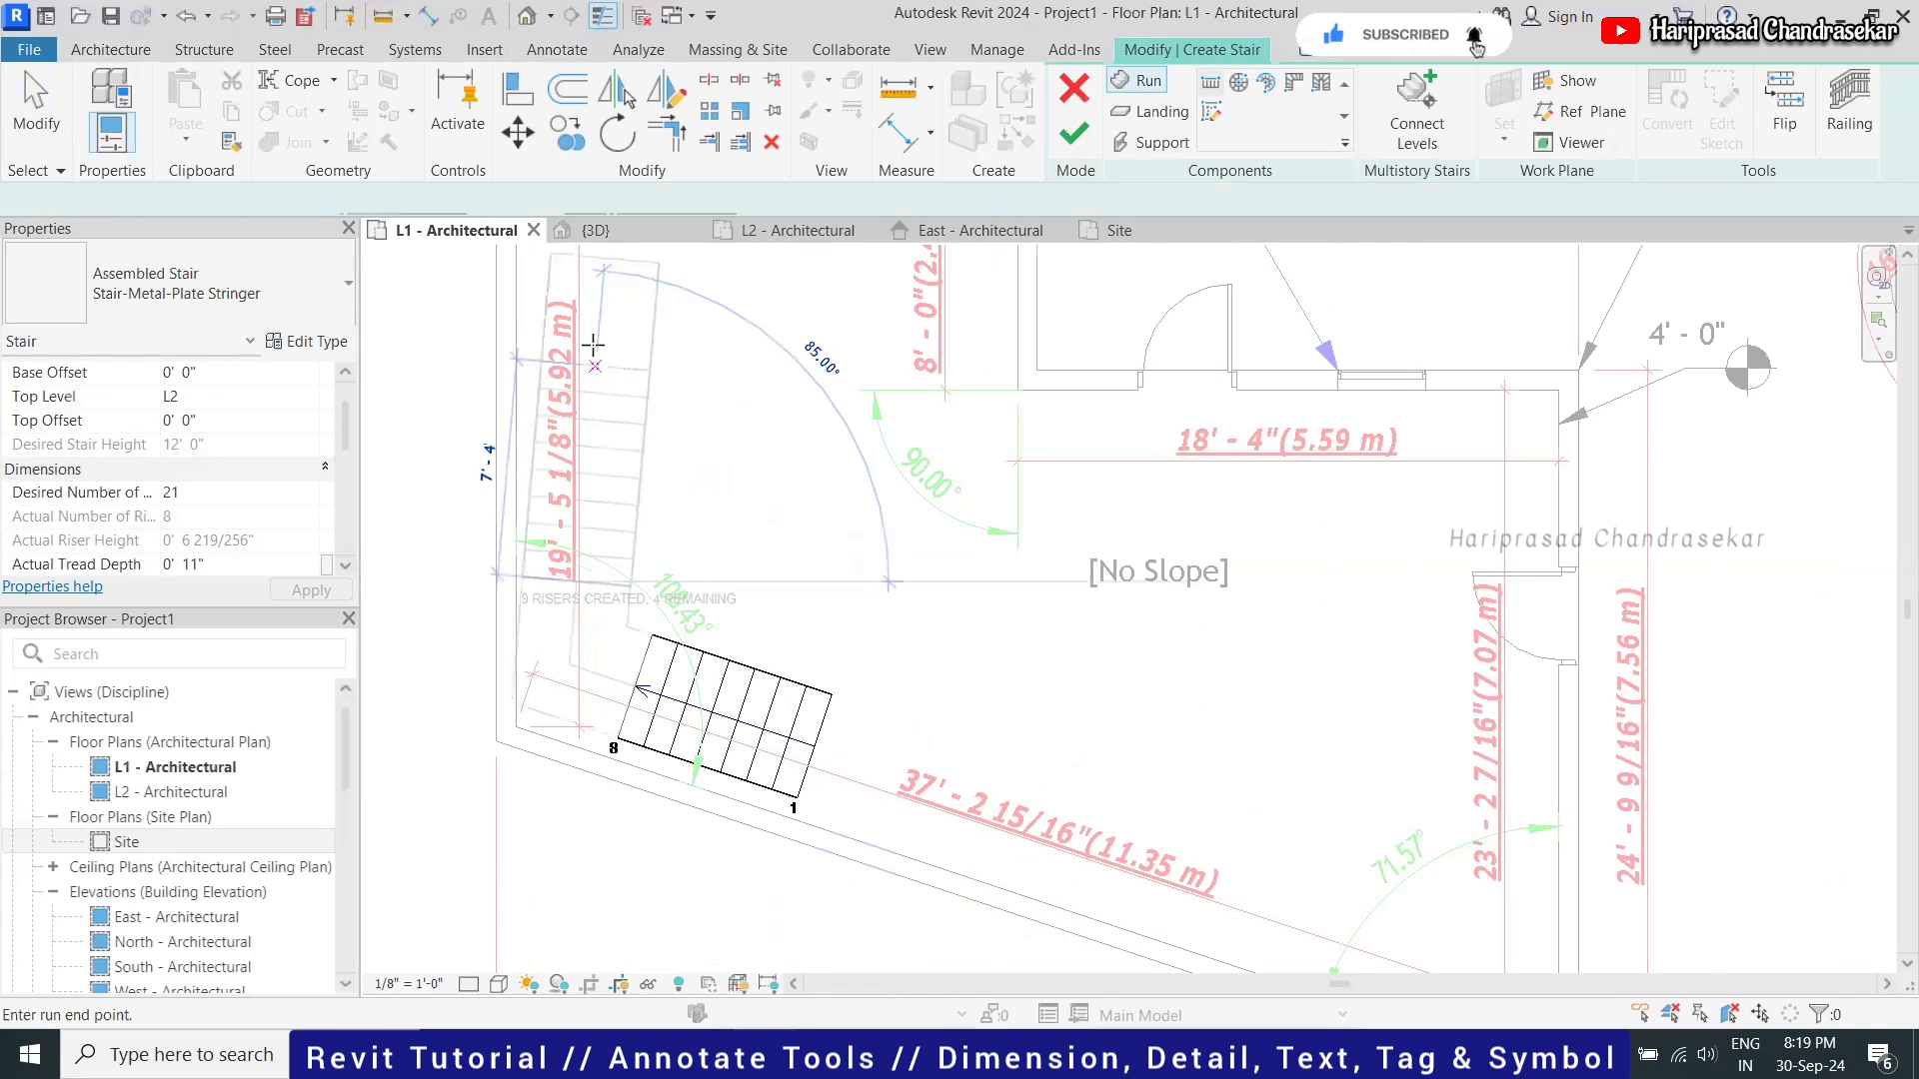
left_click(578, 331)
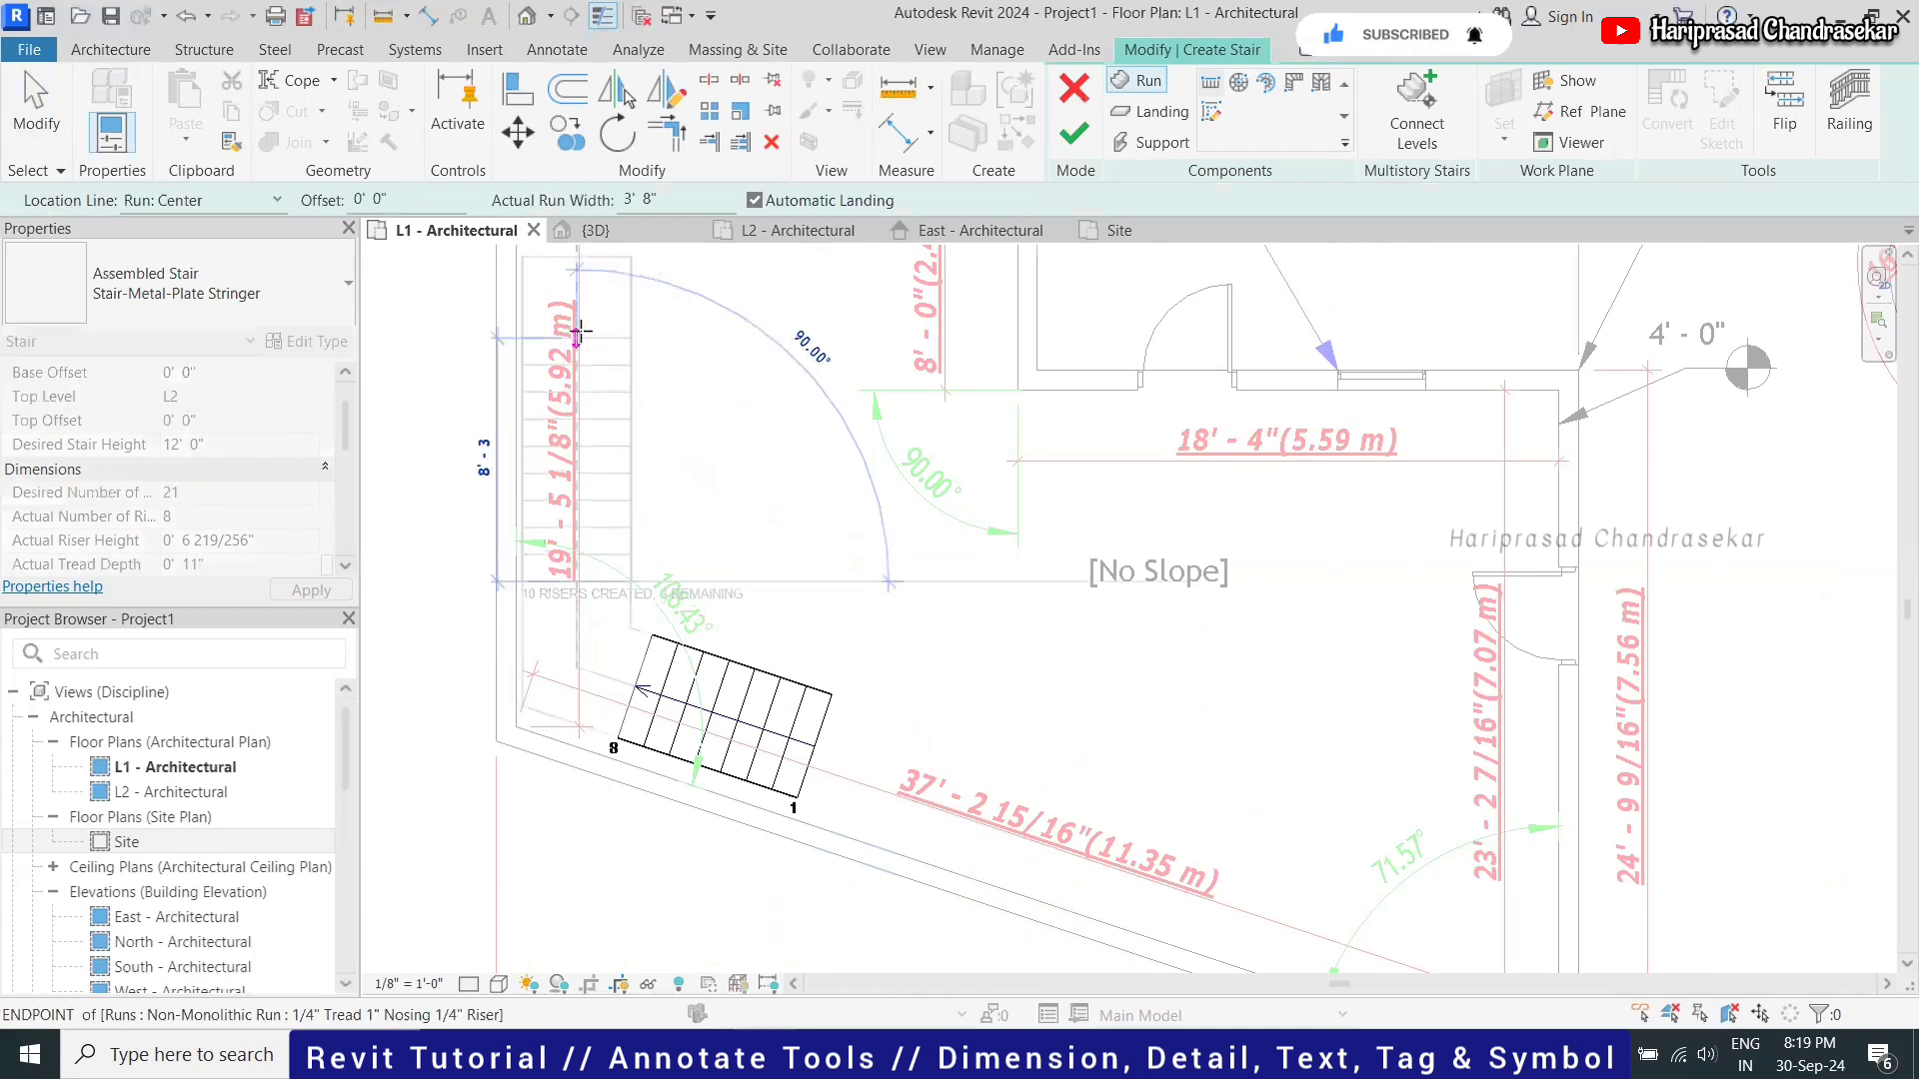
left_click(1071, 150)
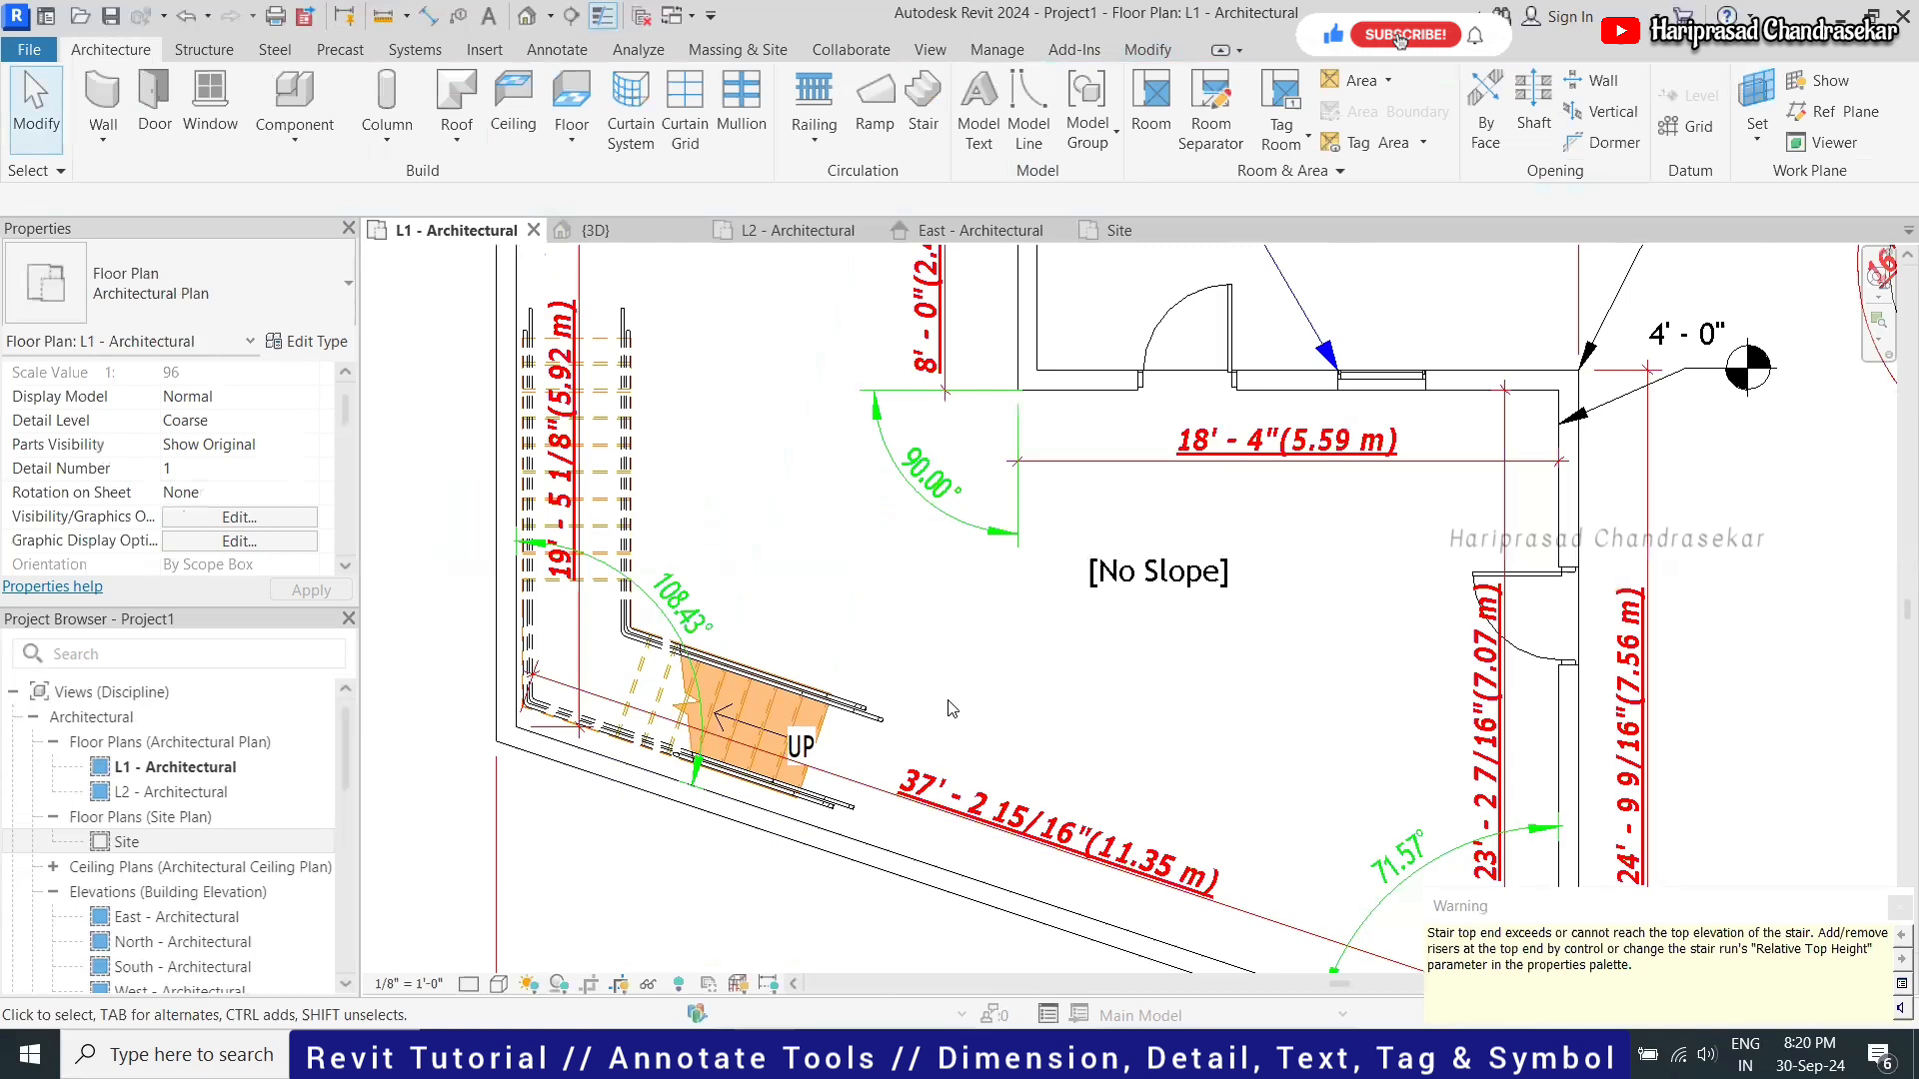
scroll(699, 689, "down", 3)
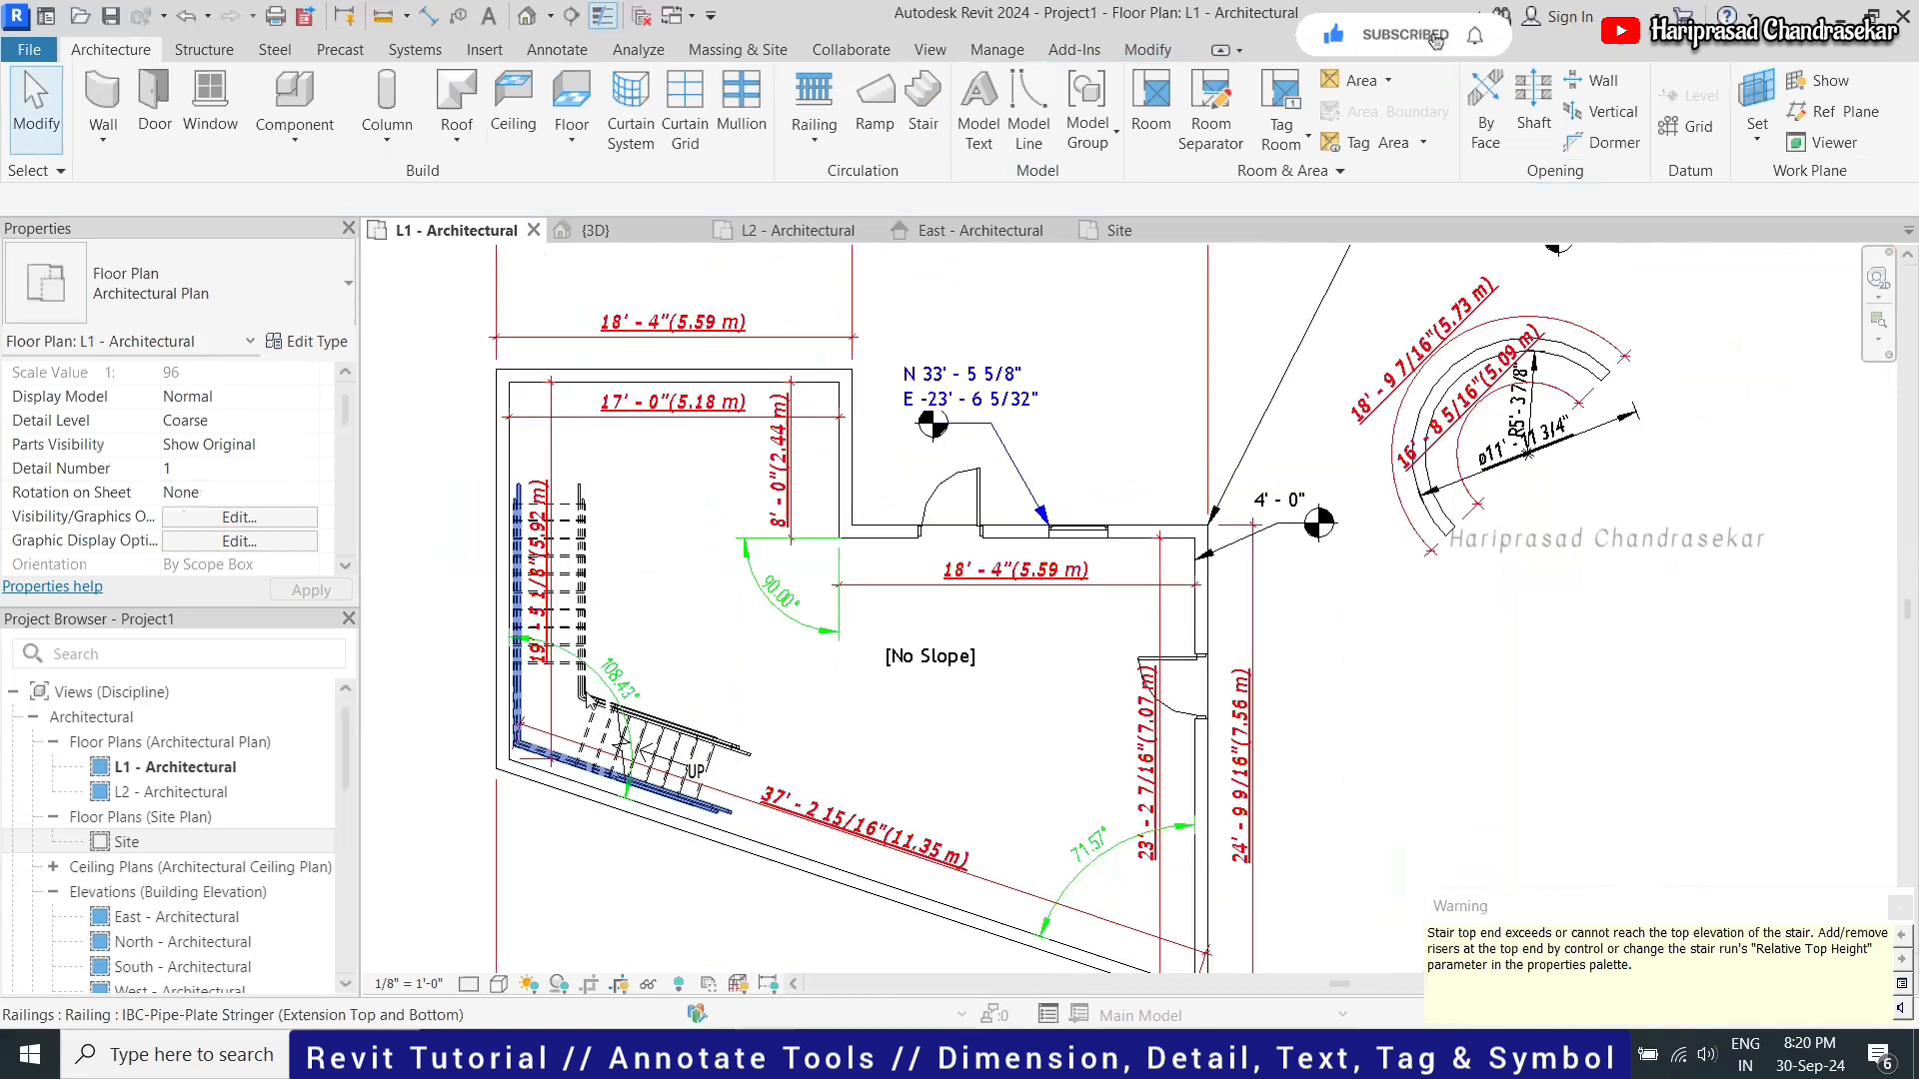
scroll(554, 711, "up", 3)
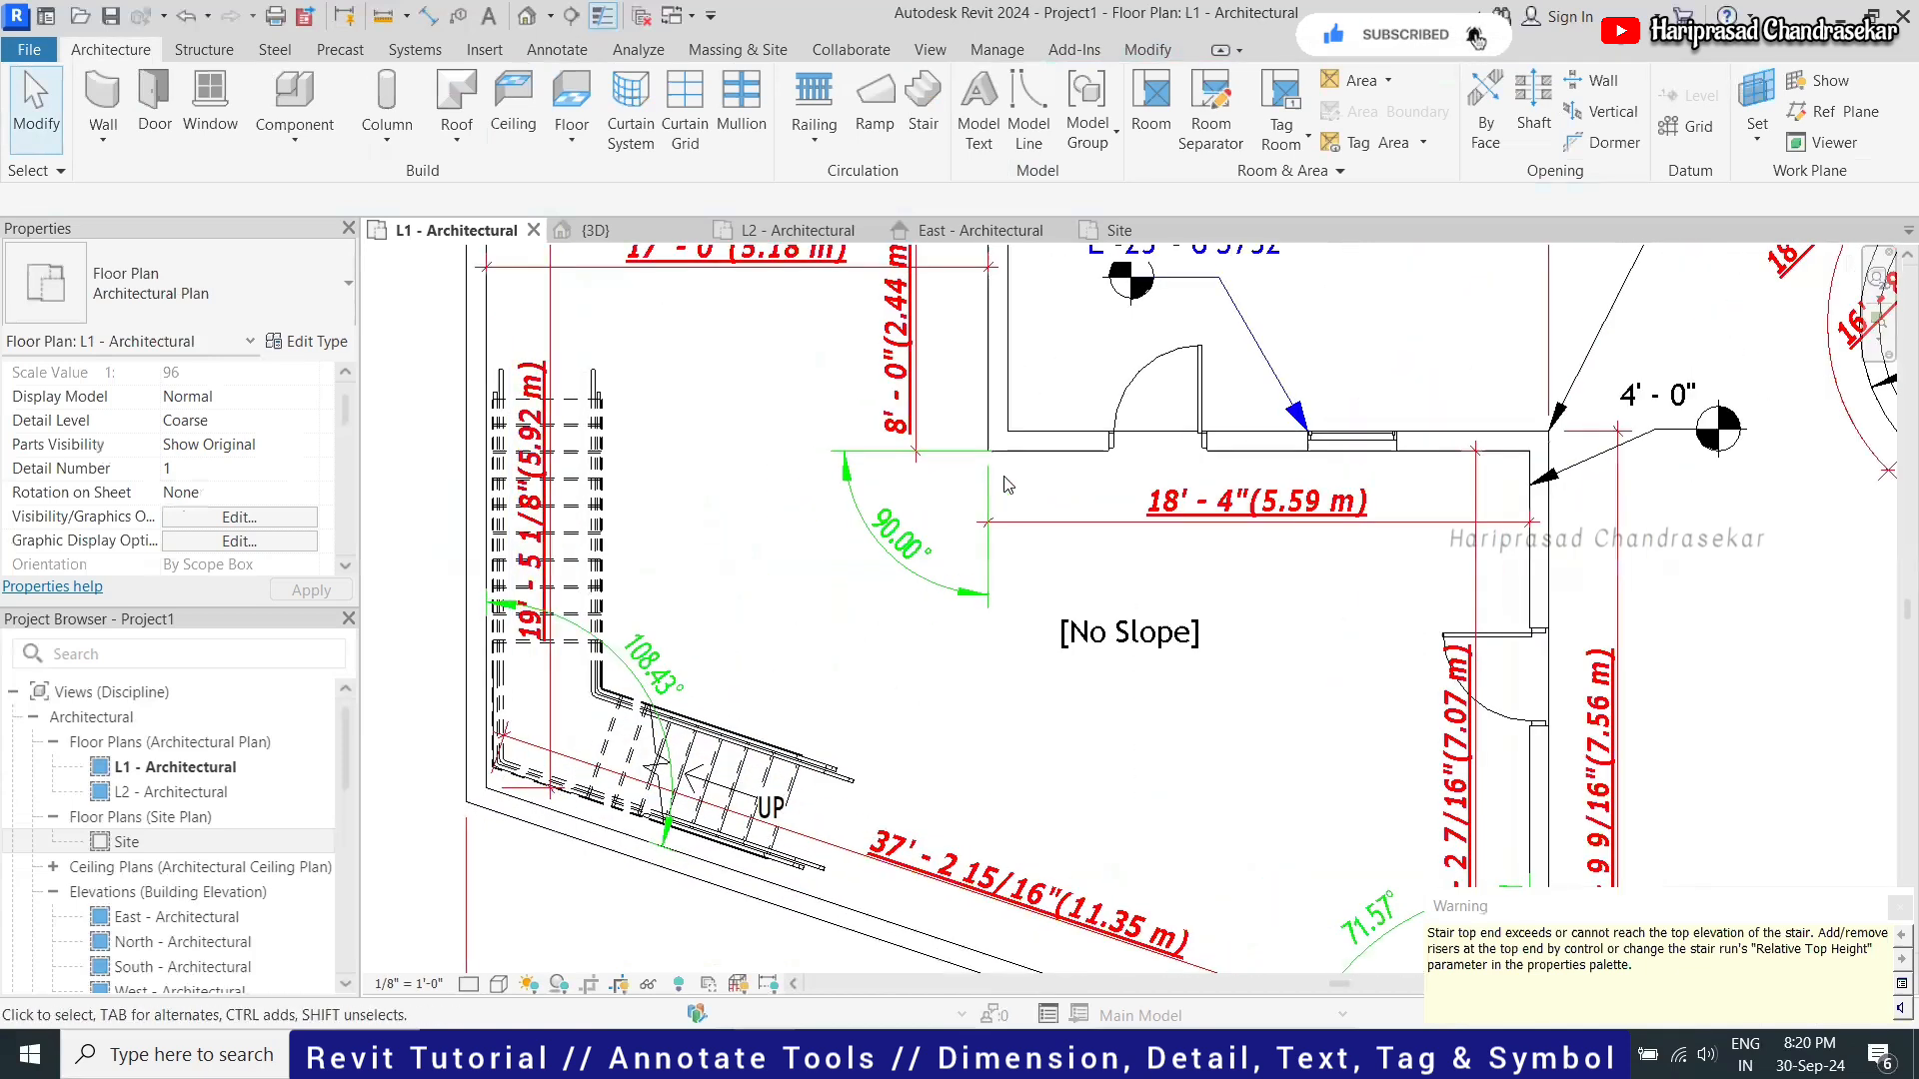
Show the building in the 3D view from the top-front-right corner, dismissing the stair warning
left_click(668, 231)
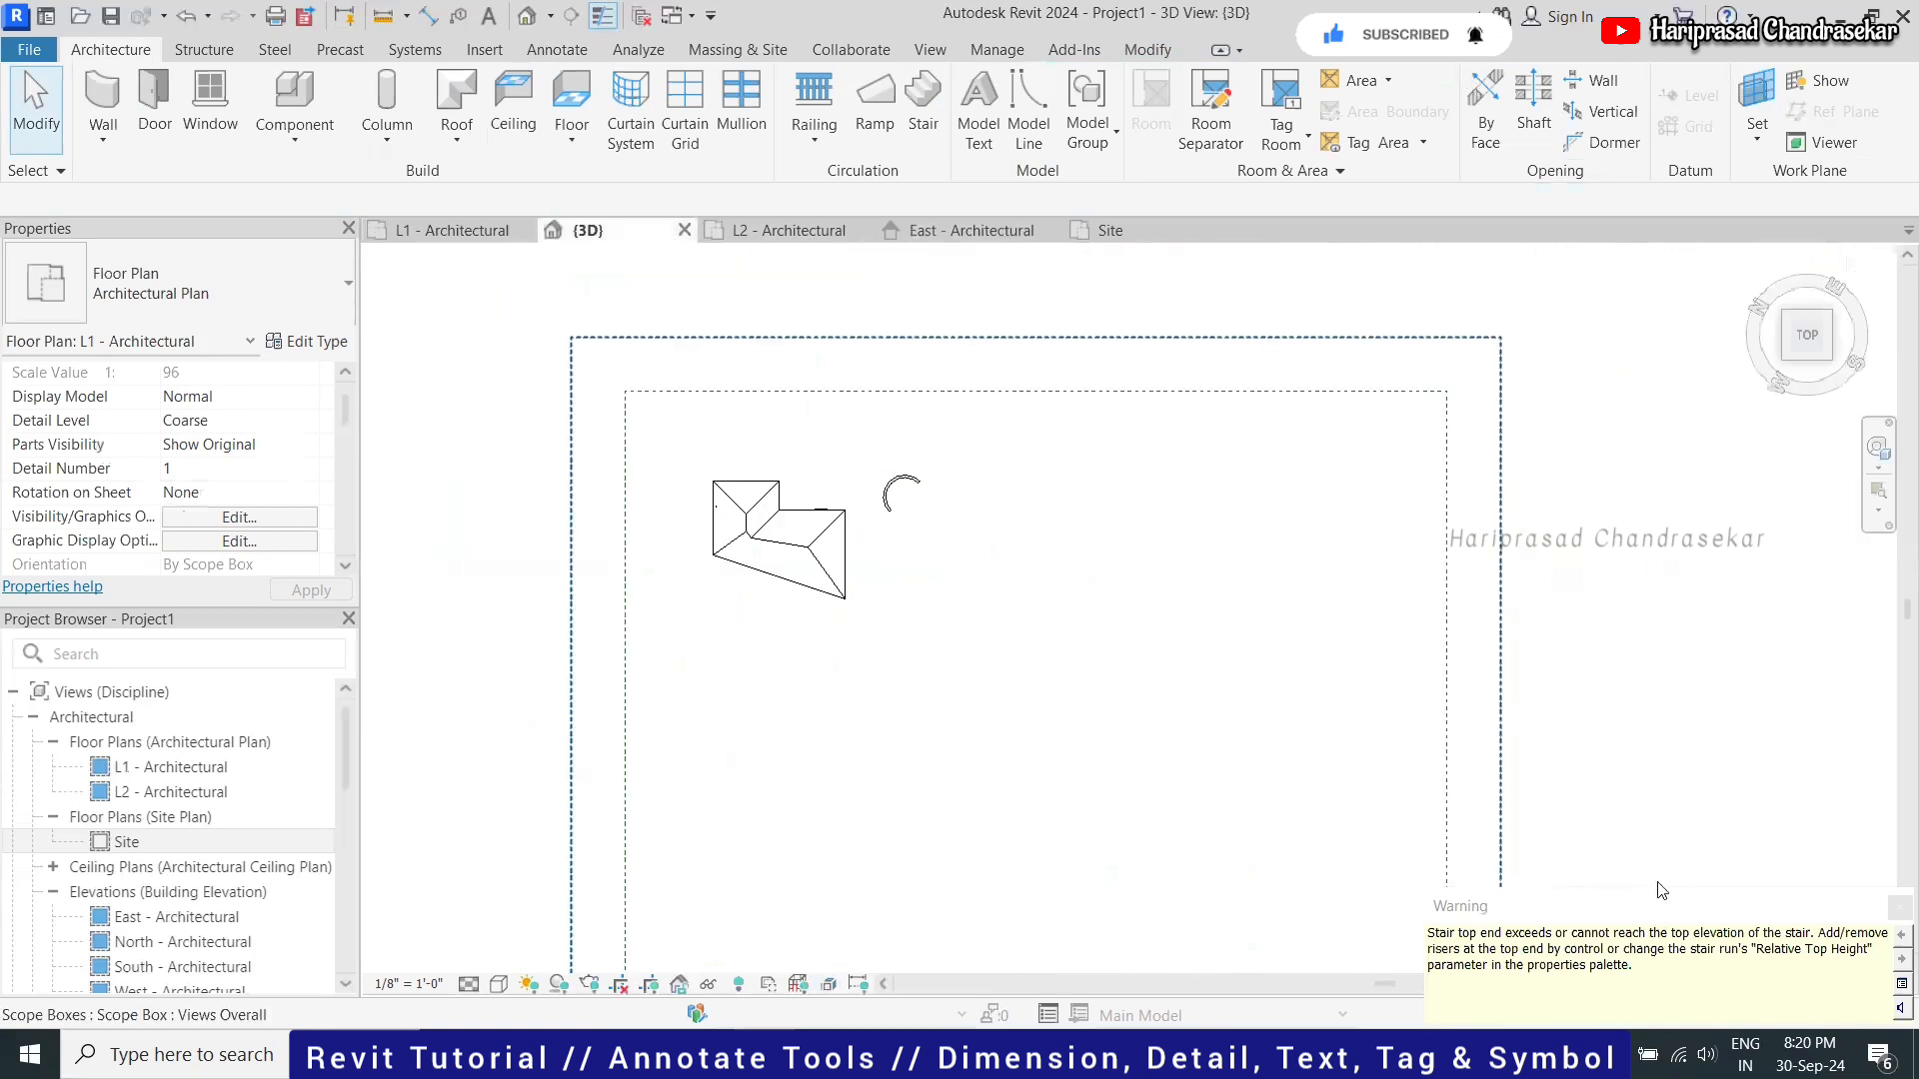
left_click(1899, 909)
scroll(775, 555, "up", 5)
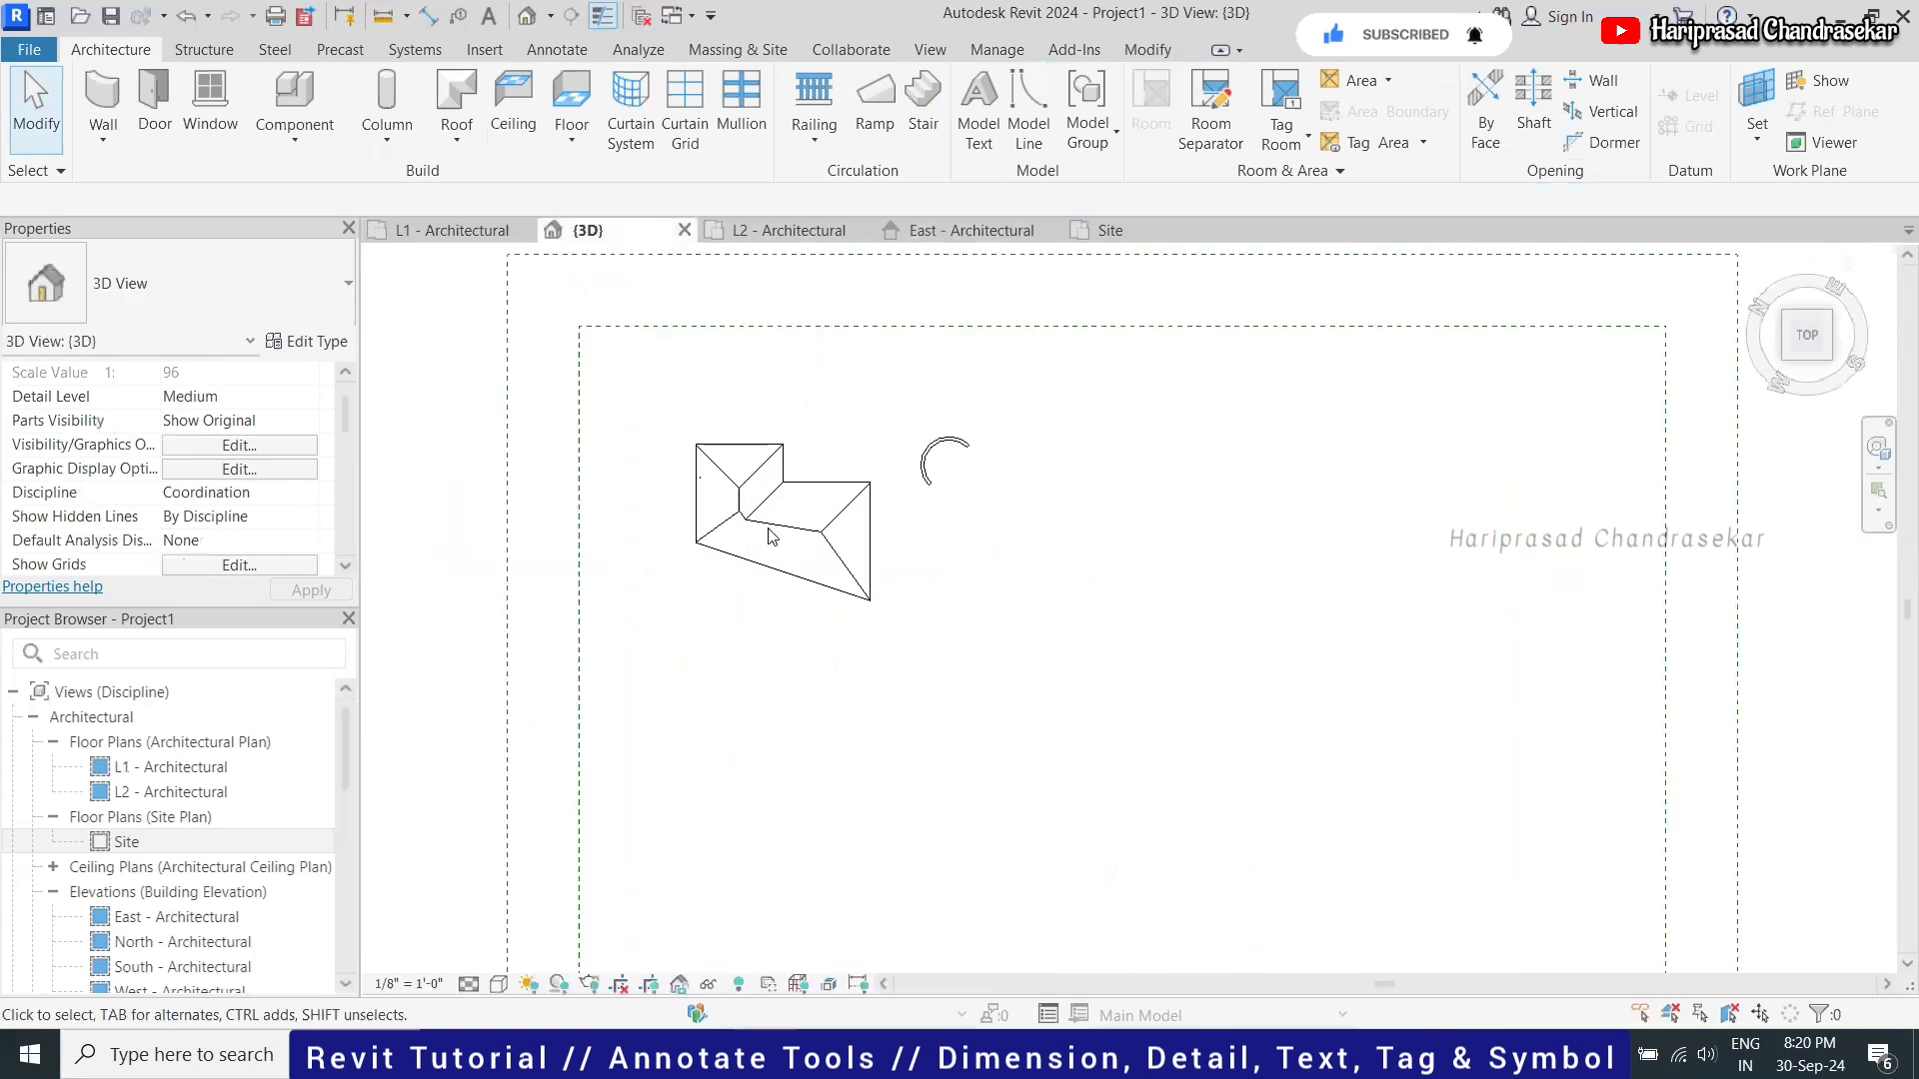
left_click(1829, 352)
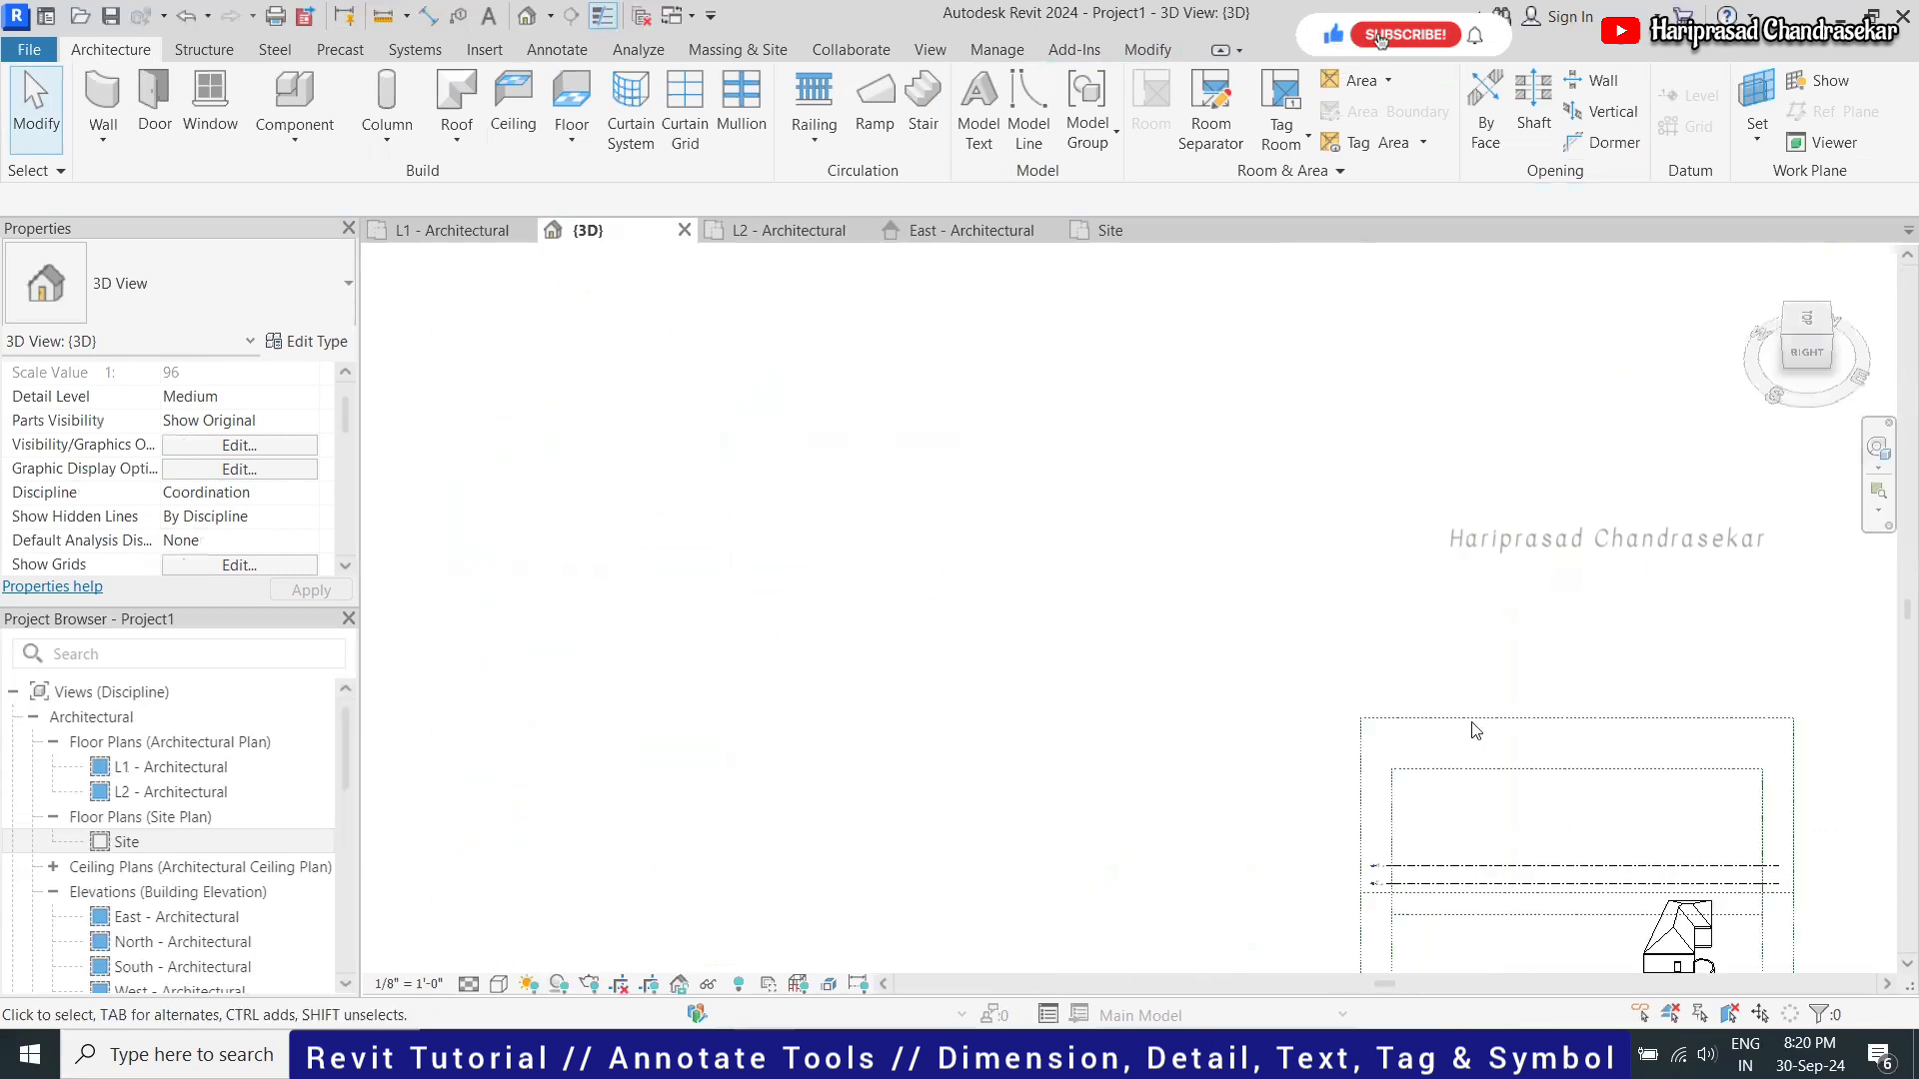
left_click(1790, 334)
scroll(1080, 647, "up", 5)
scroll(1115, 419, "up", 5)
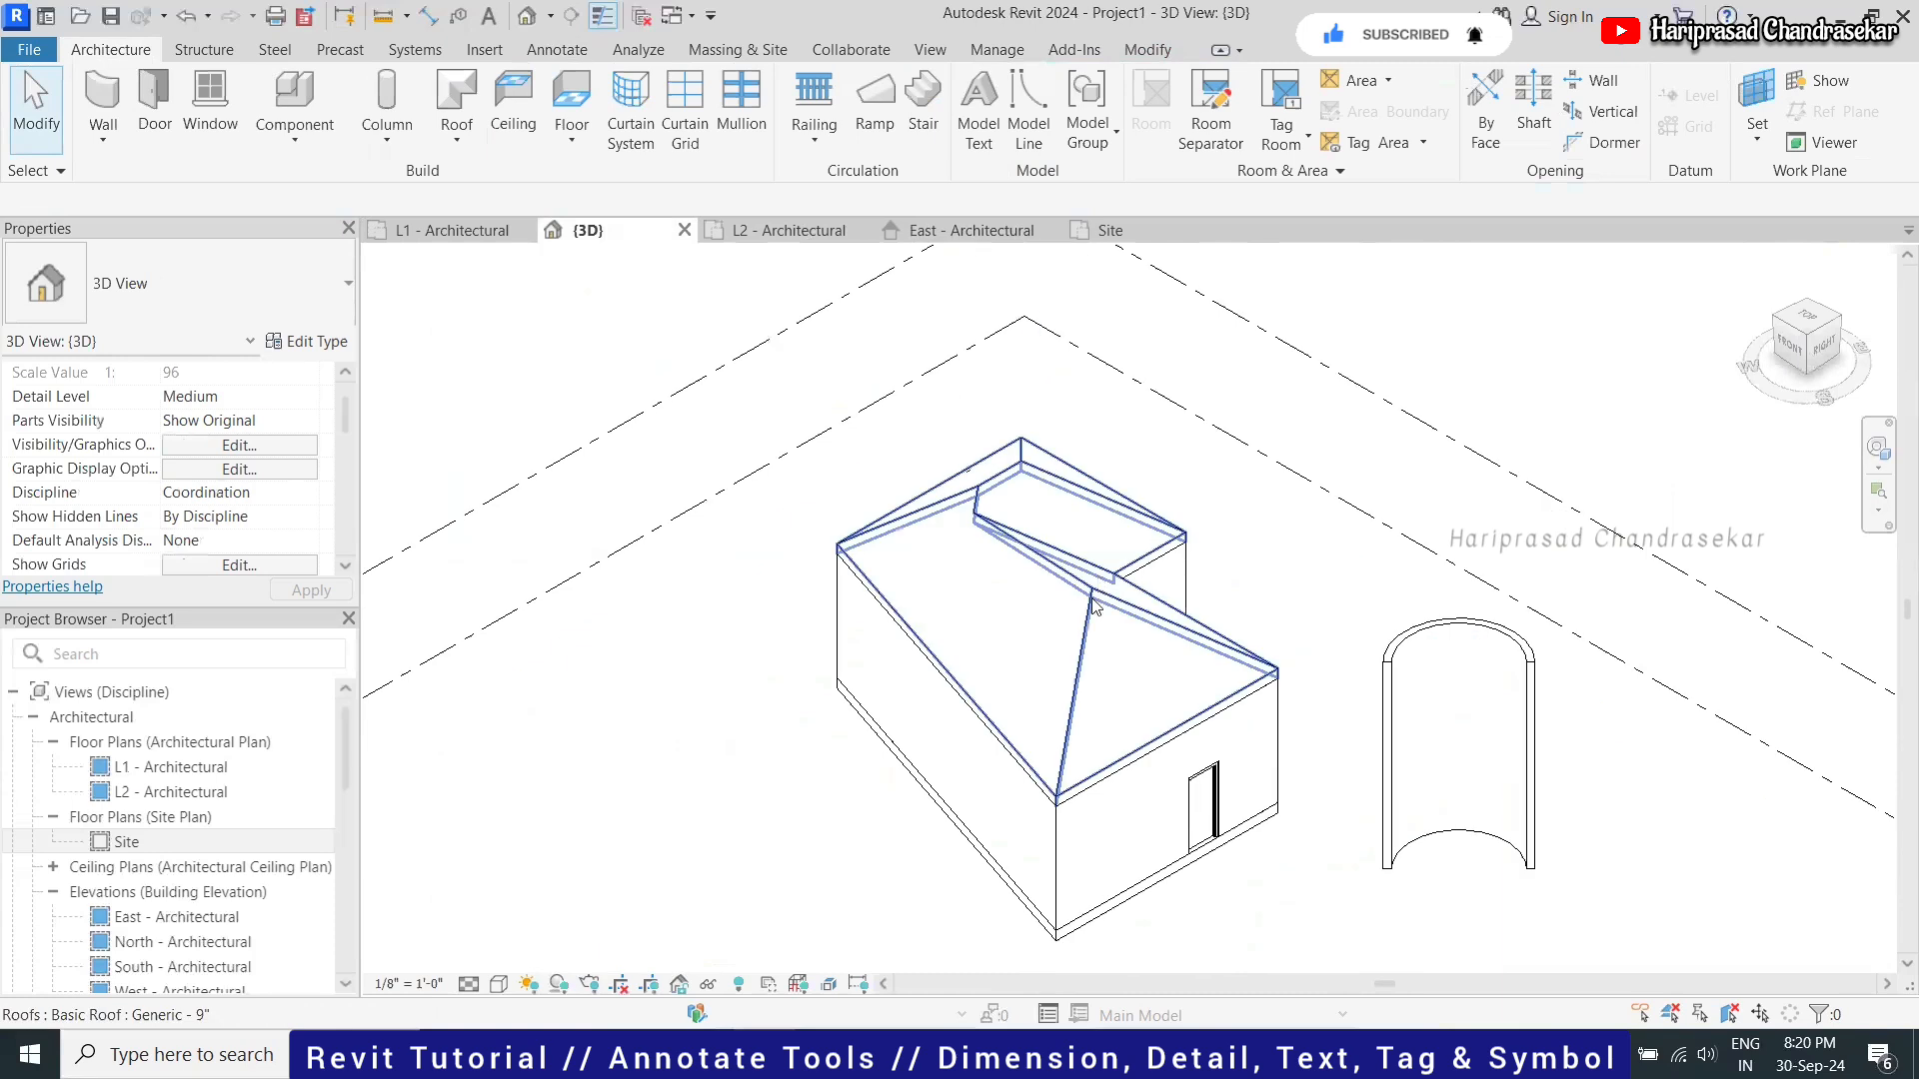
Temporarily hide the roof element in the 3D view and set the visual style to Shaded to inspect the stair
left_click(1095, 670)
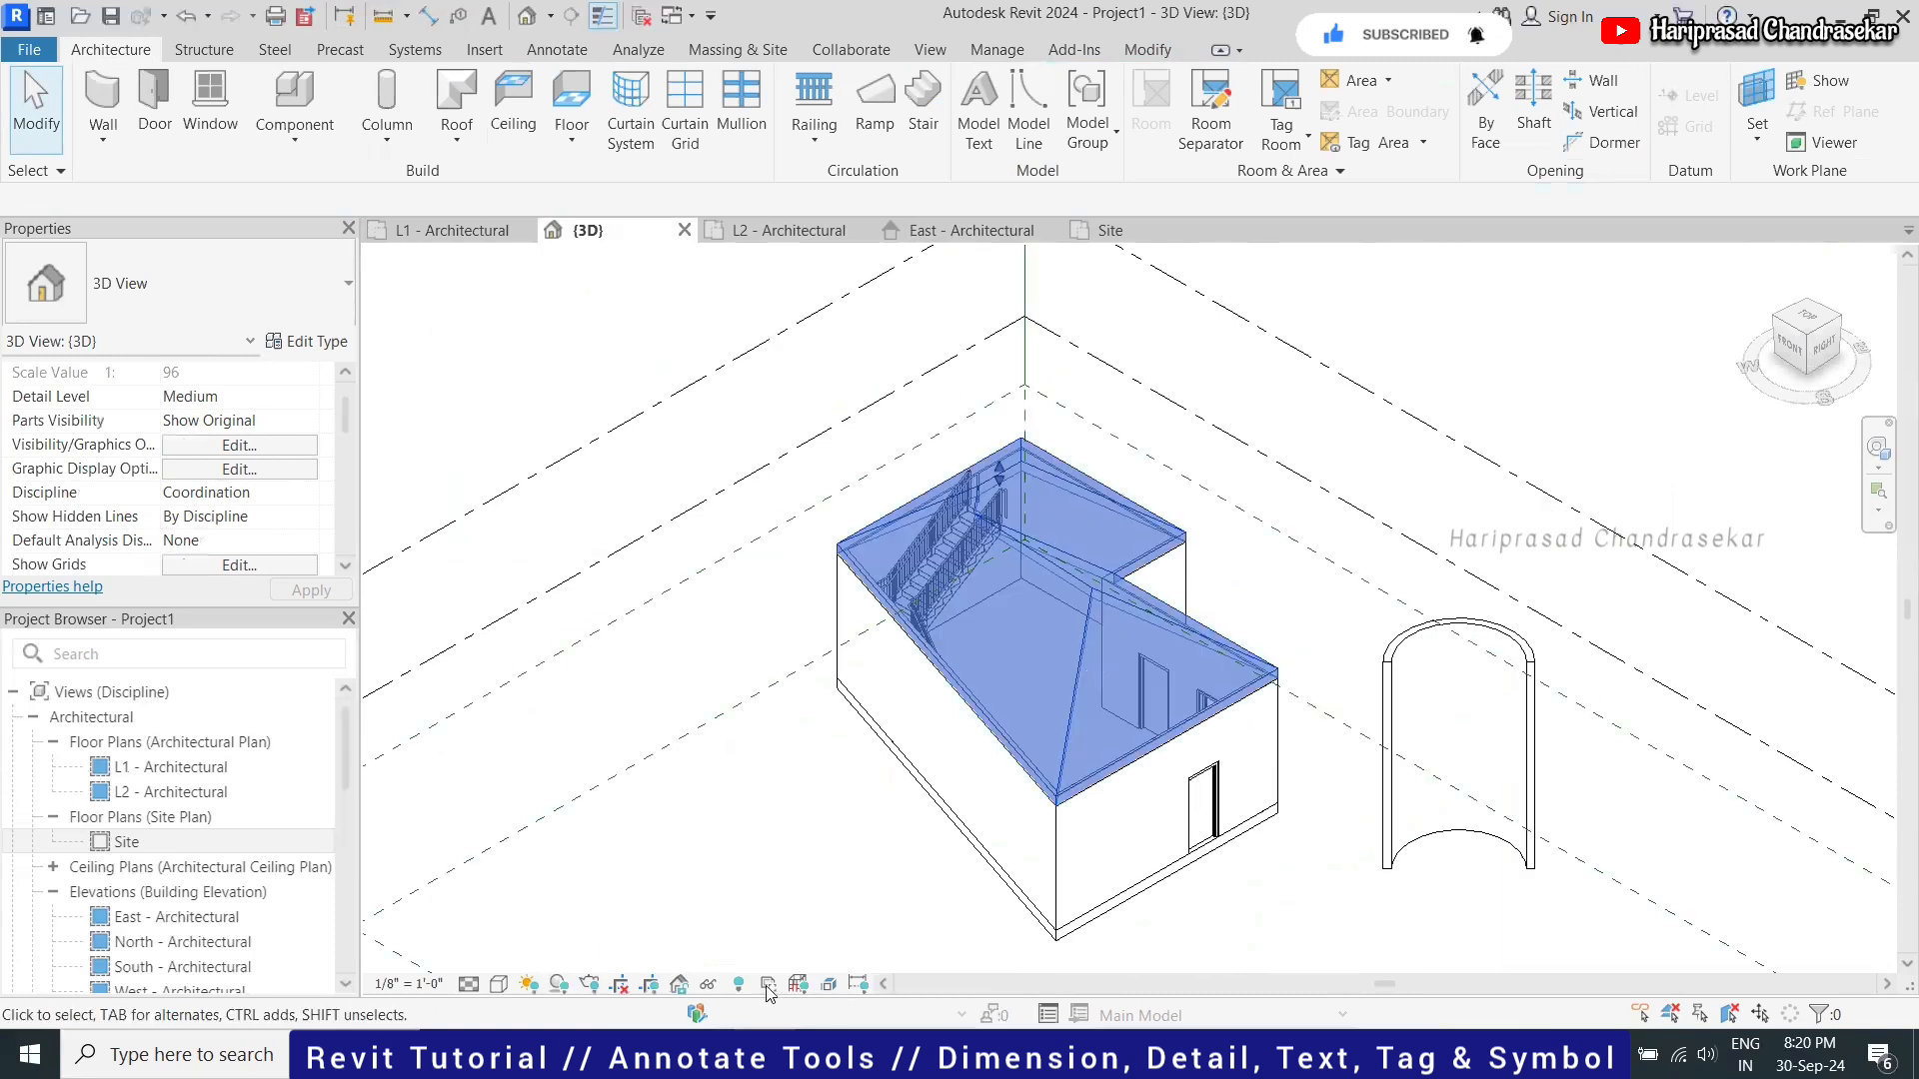
left_click(709, 984)
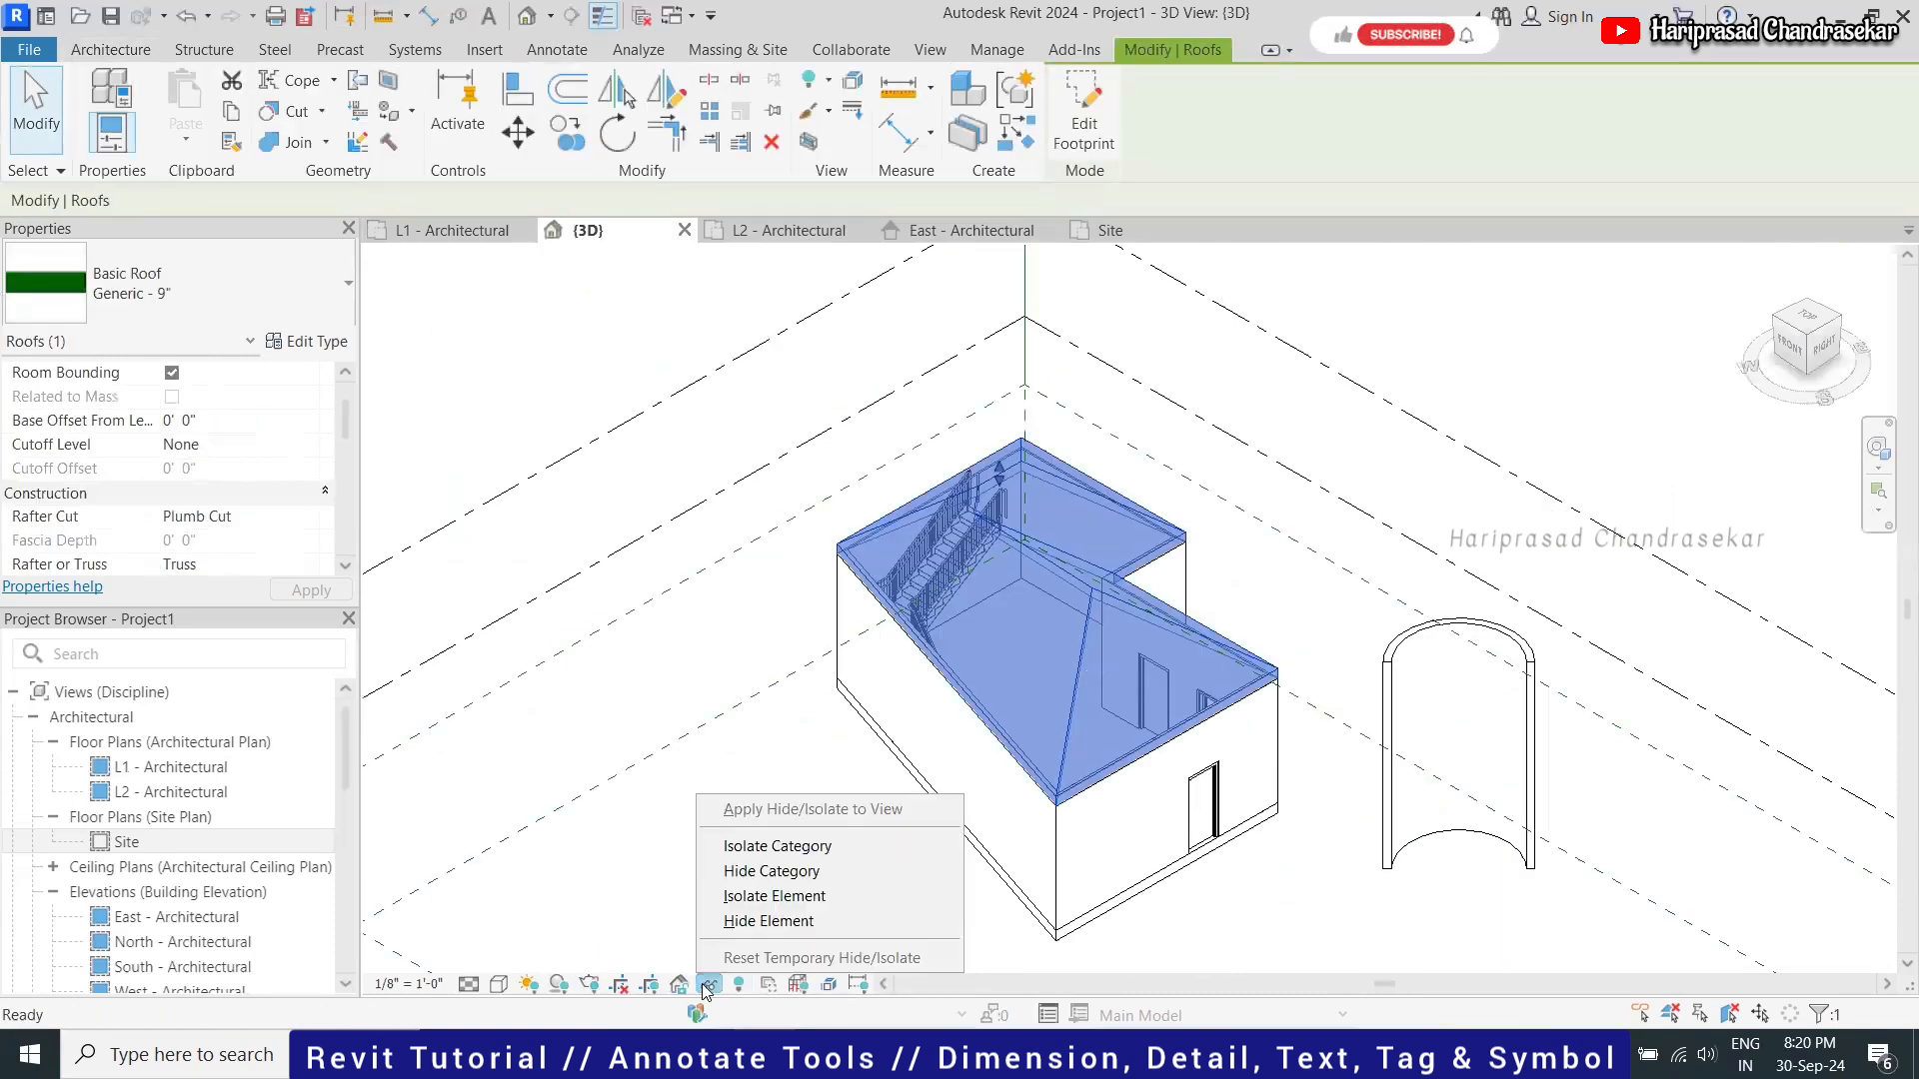
left_click(747, 921)
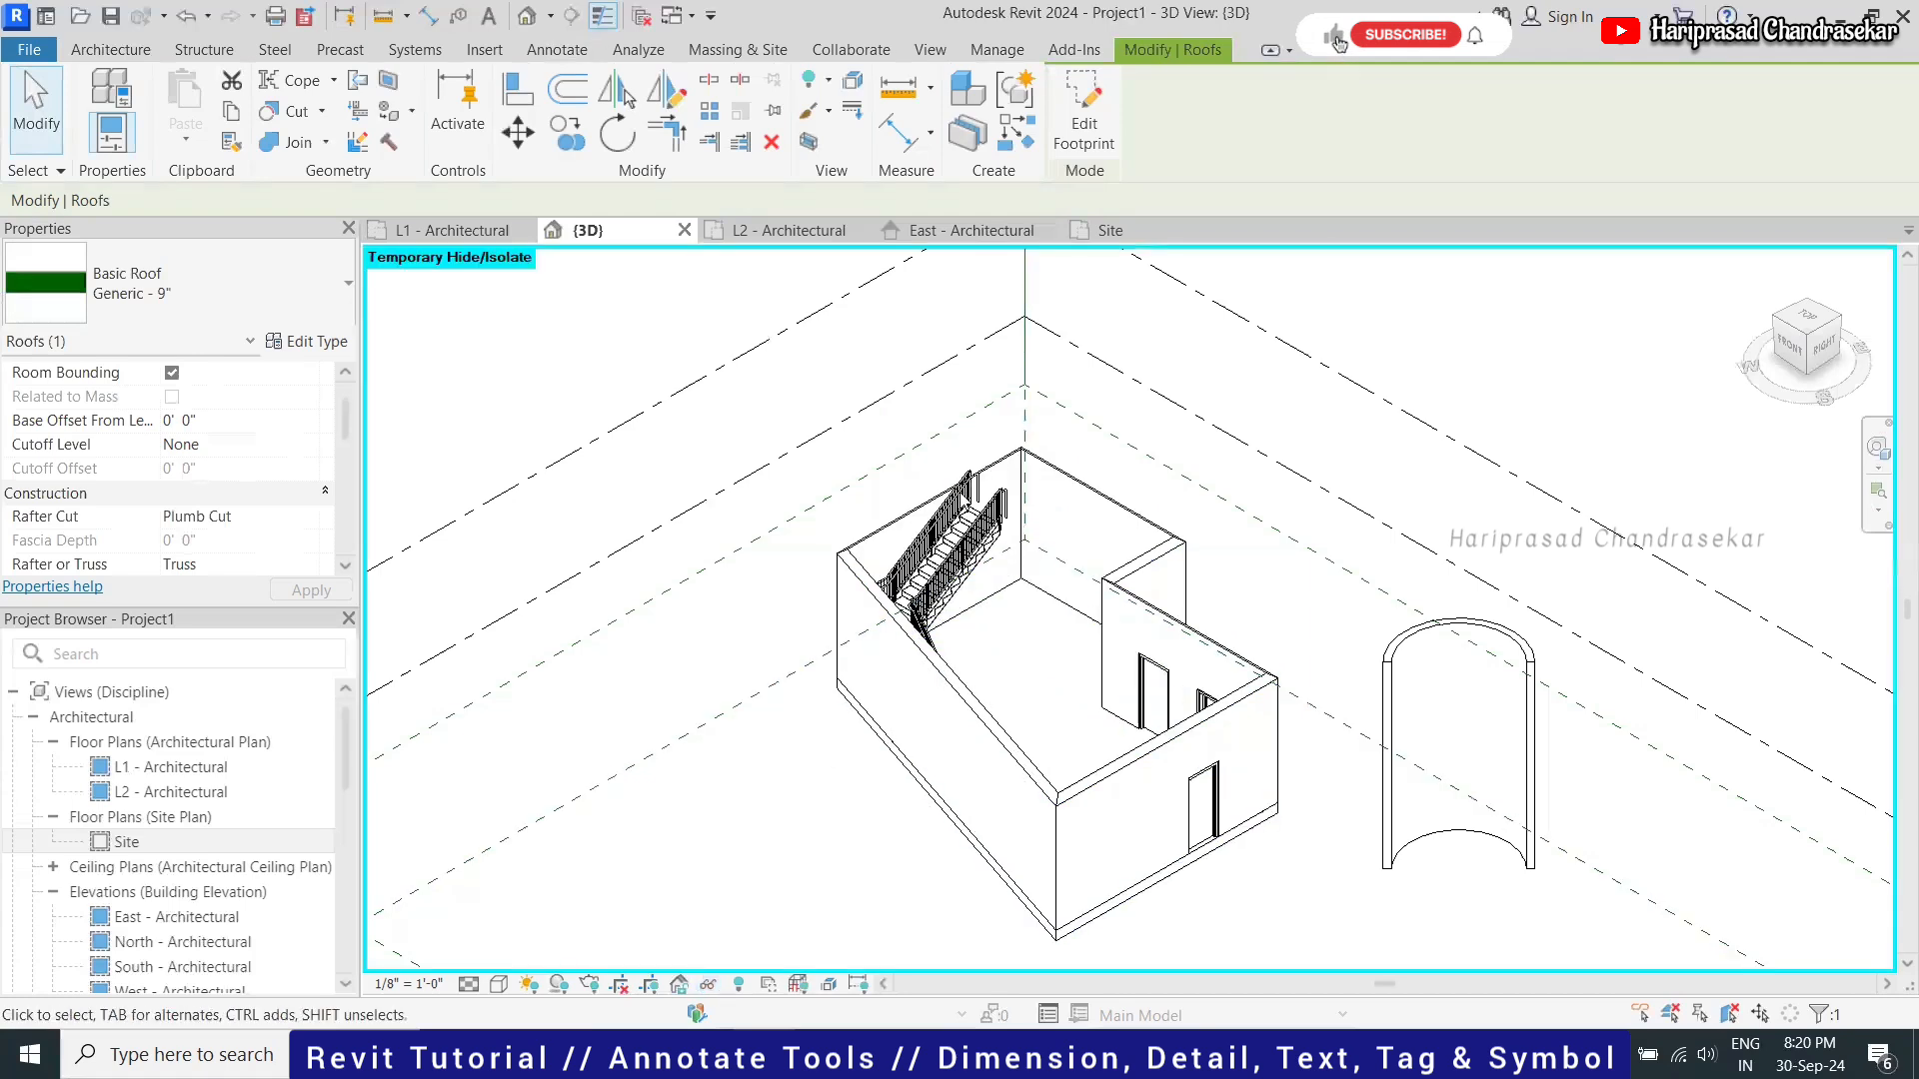
scroll(960, 500, "up", 2)
key("s")
key("d")
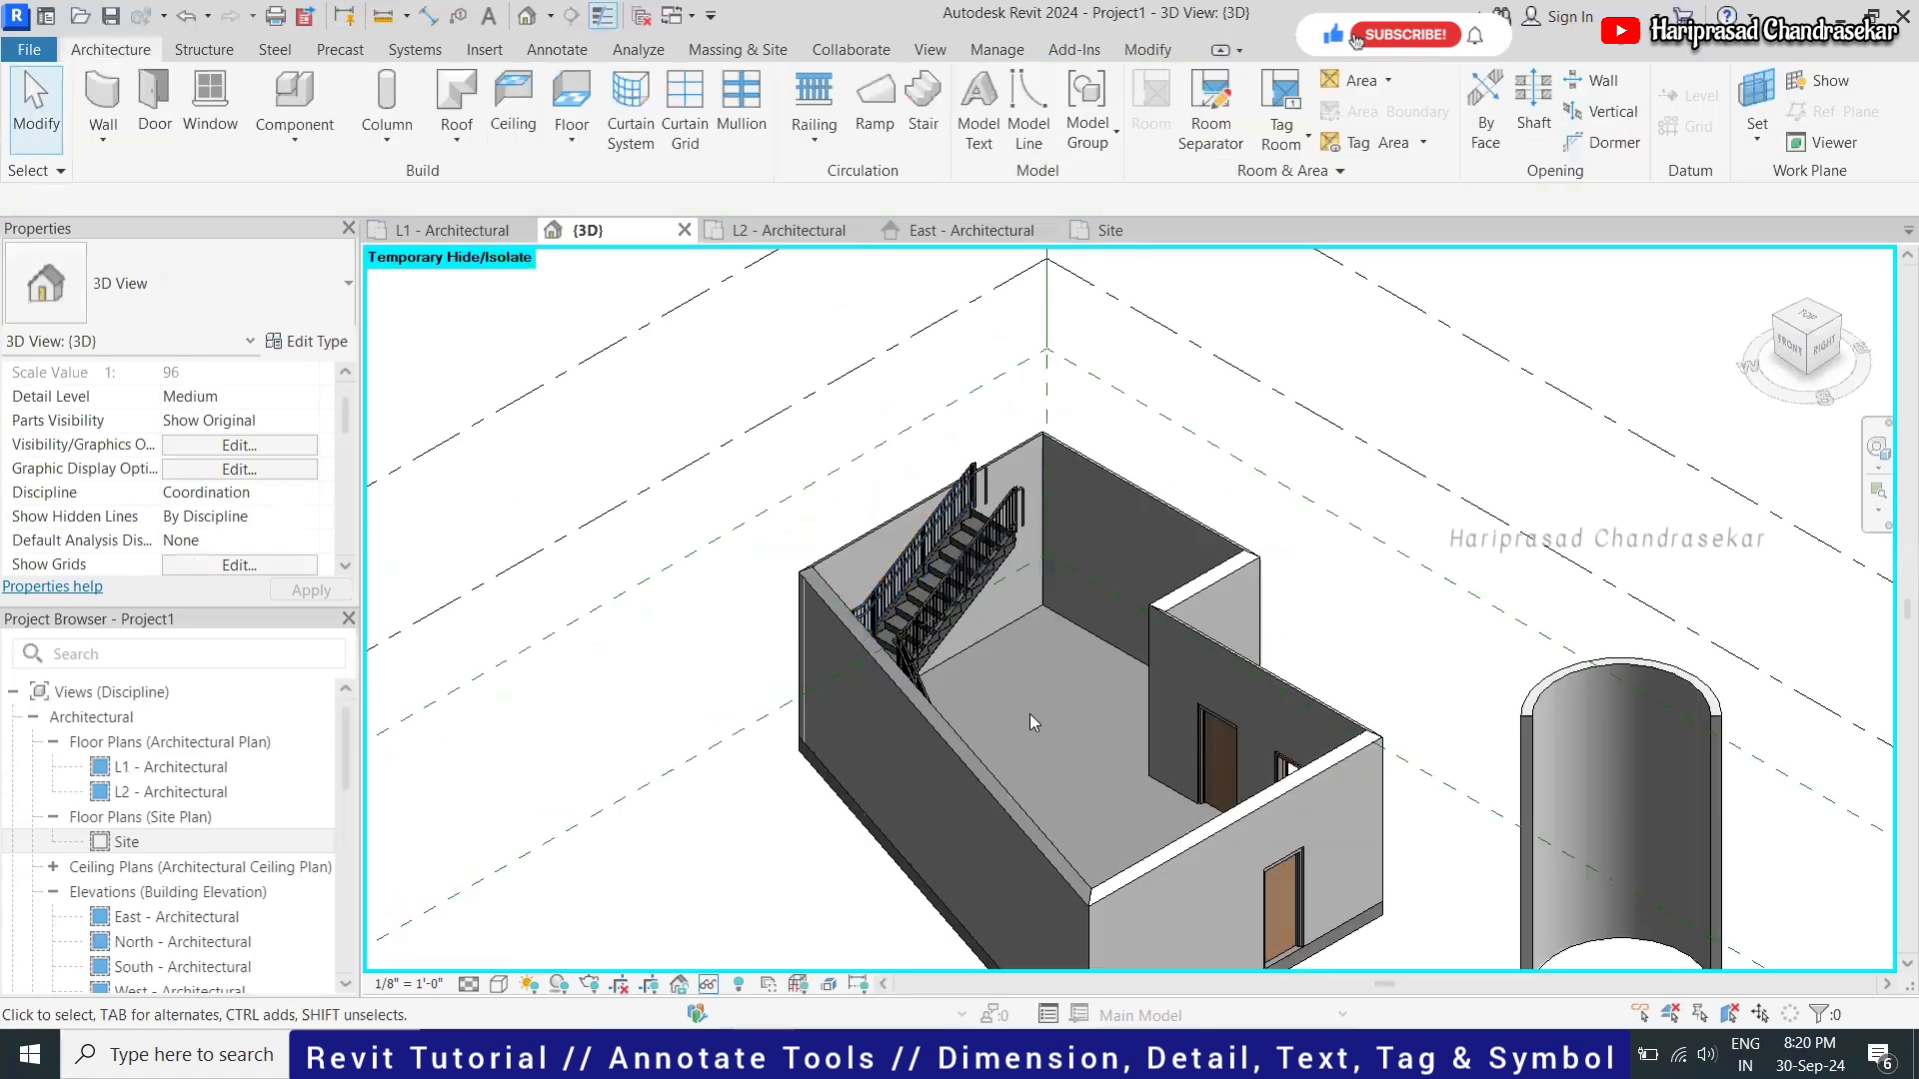
Reset the temporary hide in the 3D view and return to the L1 - Architectural plan
left_click(711, 986)
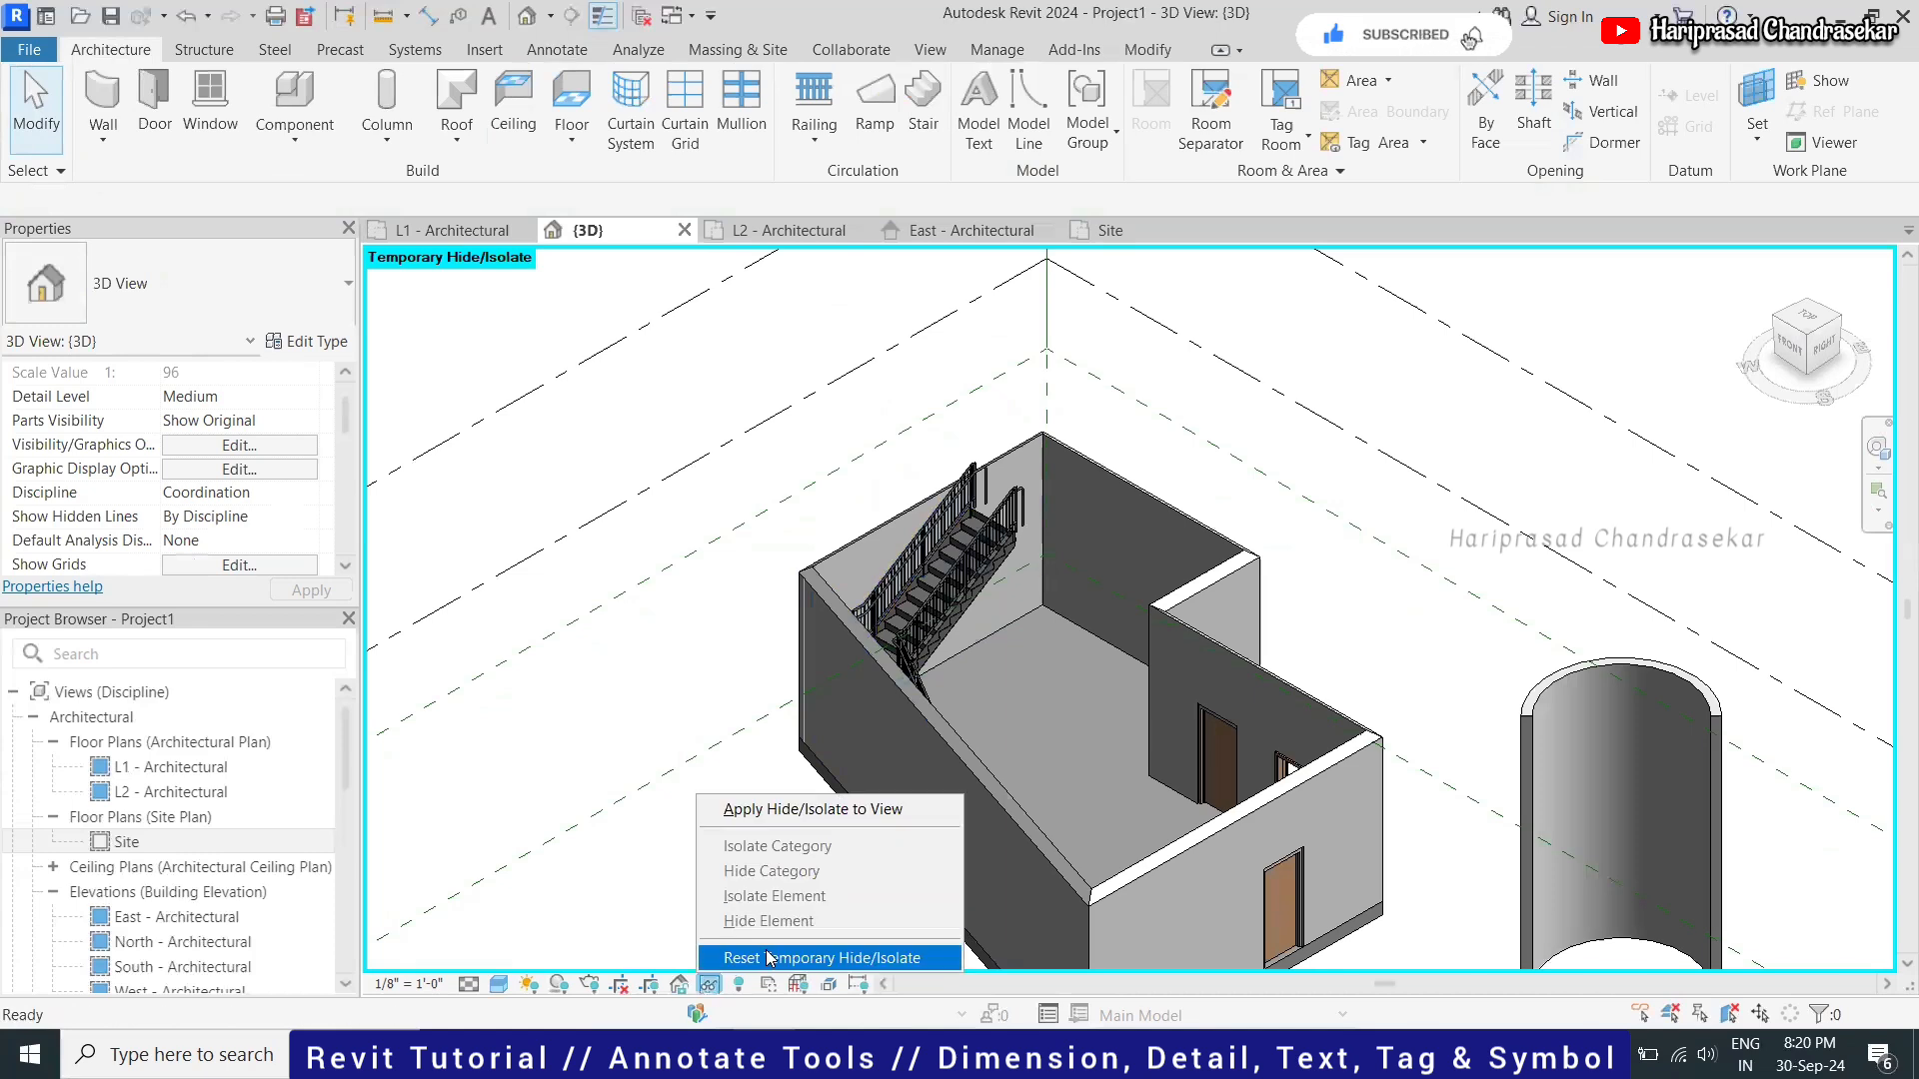
left_click(770, 958)
left_click(452, 230)
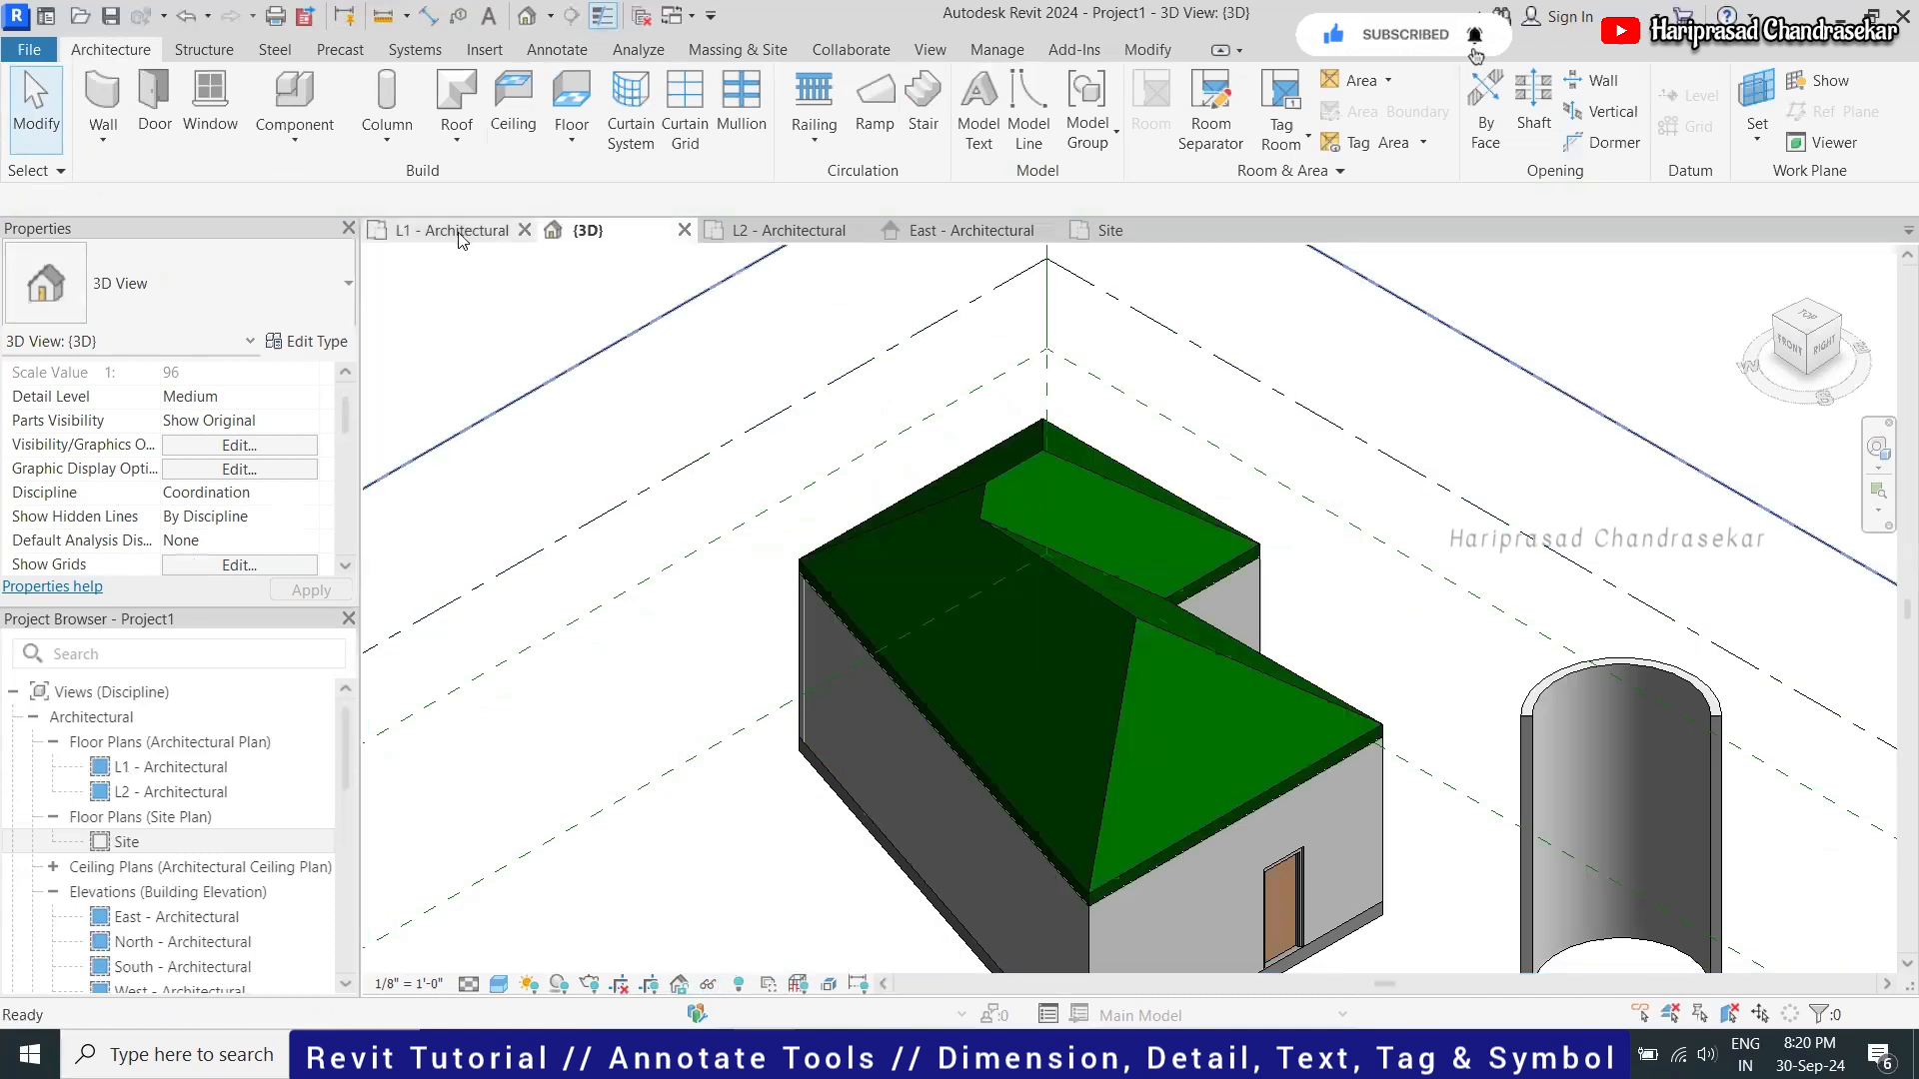
scroll(984, 473, "down", 3)
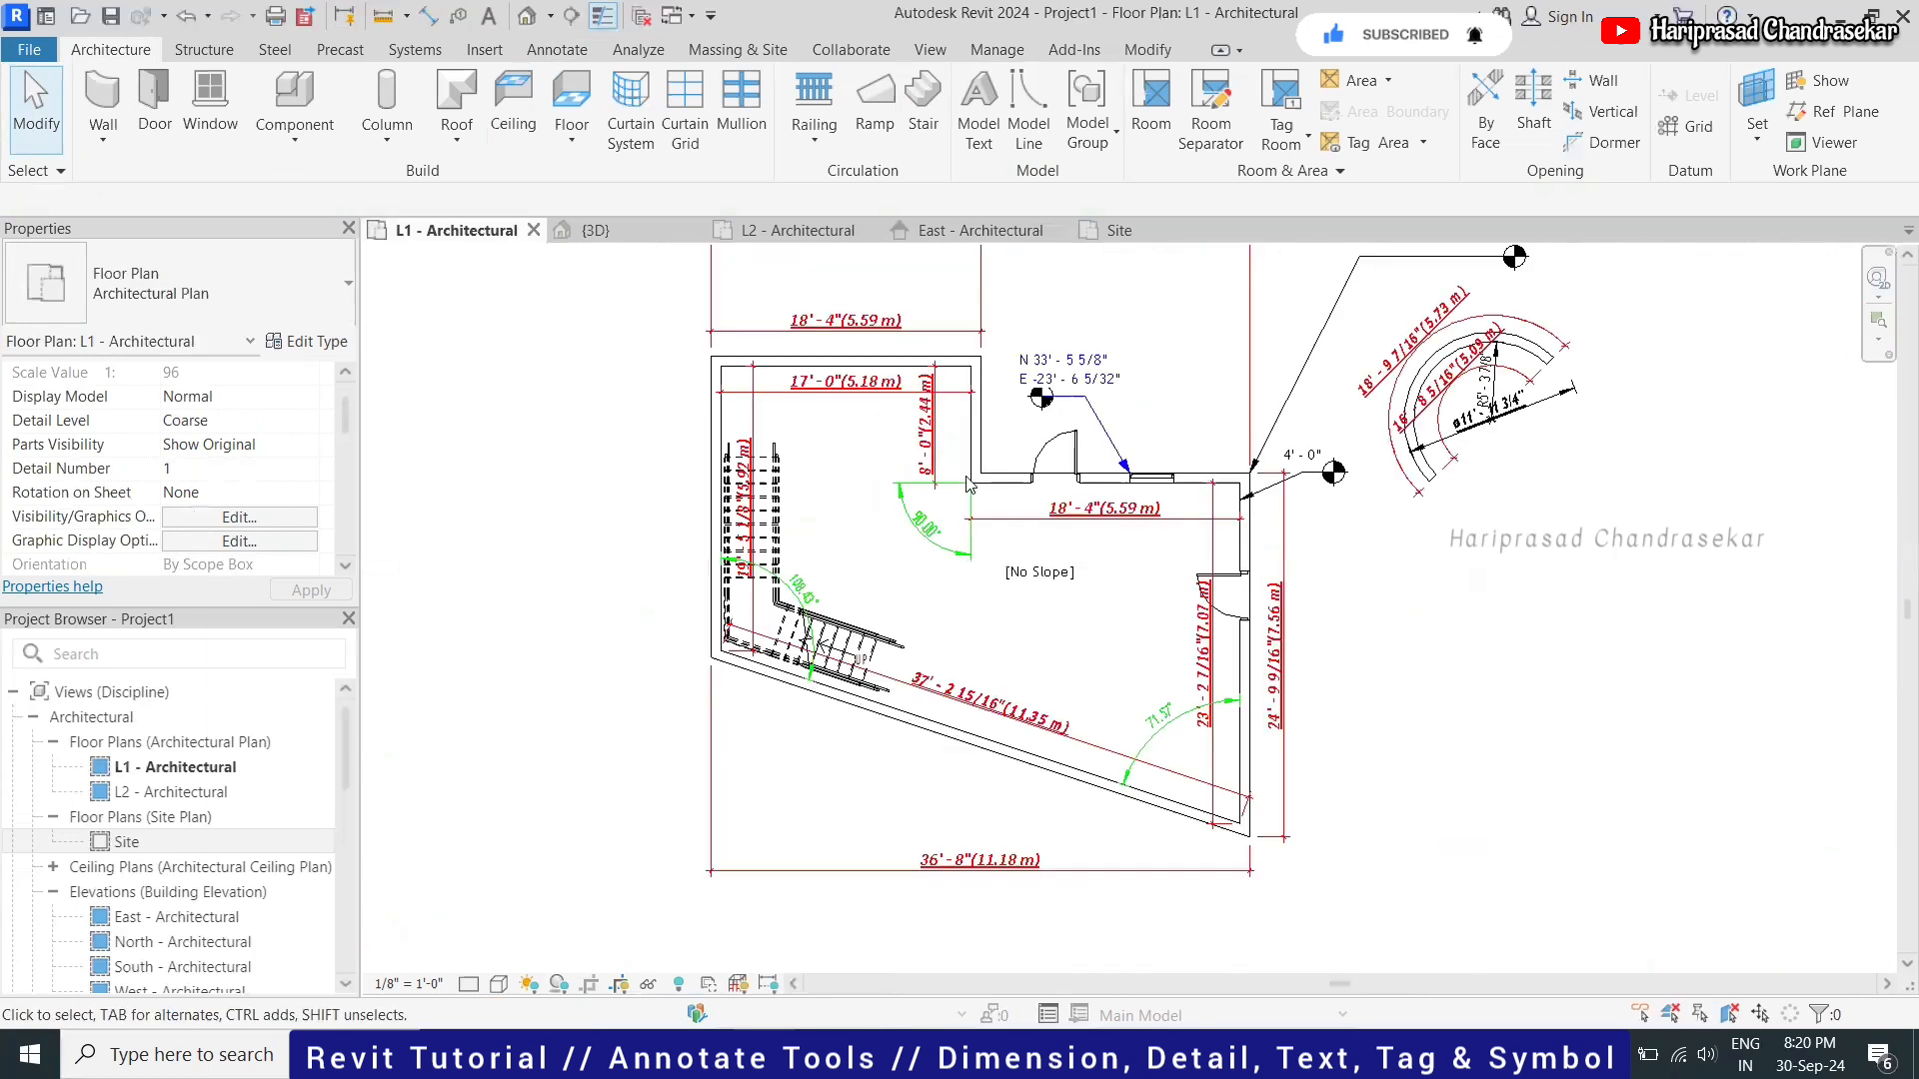
Add tread numbers with tag type Riser to both runs of the stair in the L1 plan
left_click(568, 53)
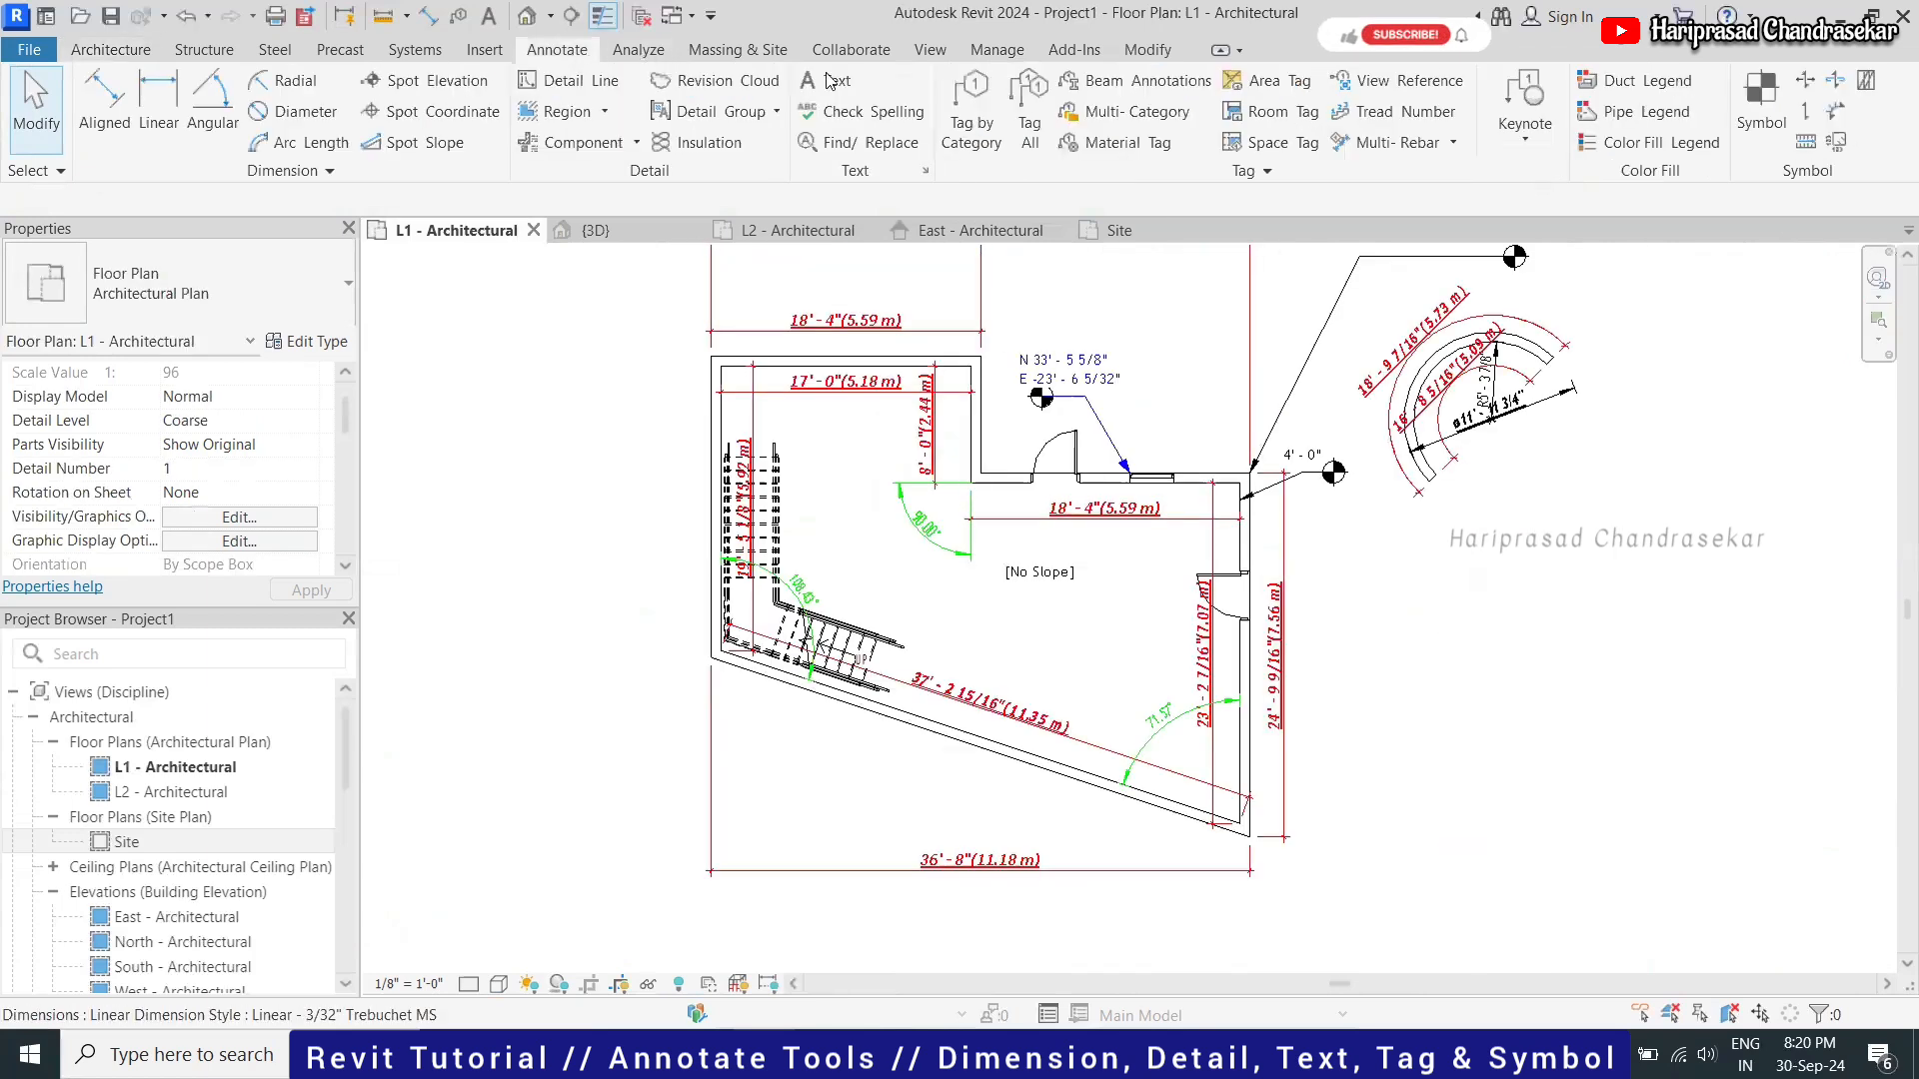
left_click(1419, 117)
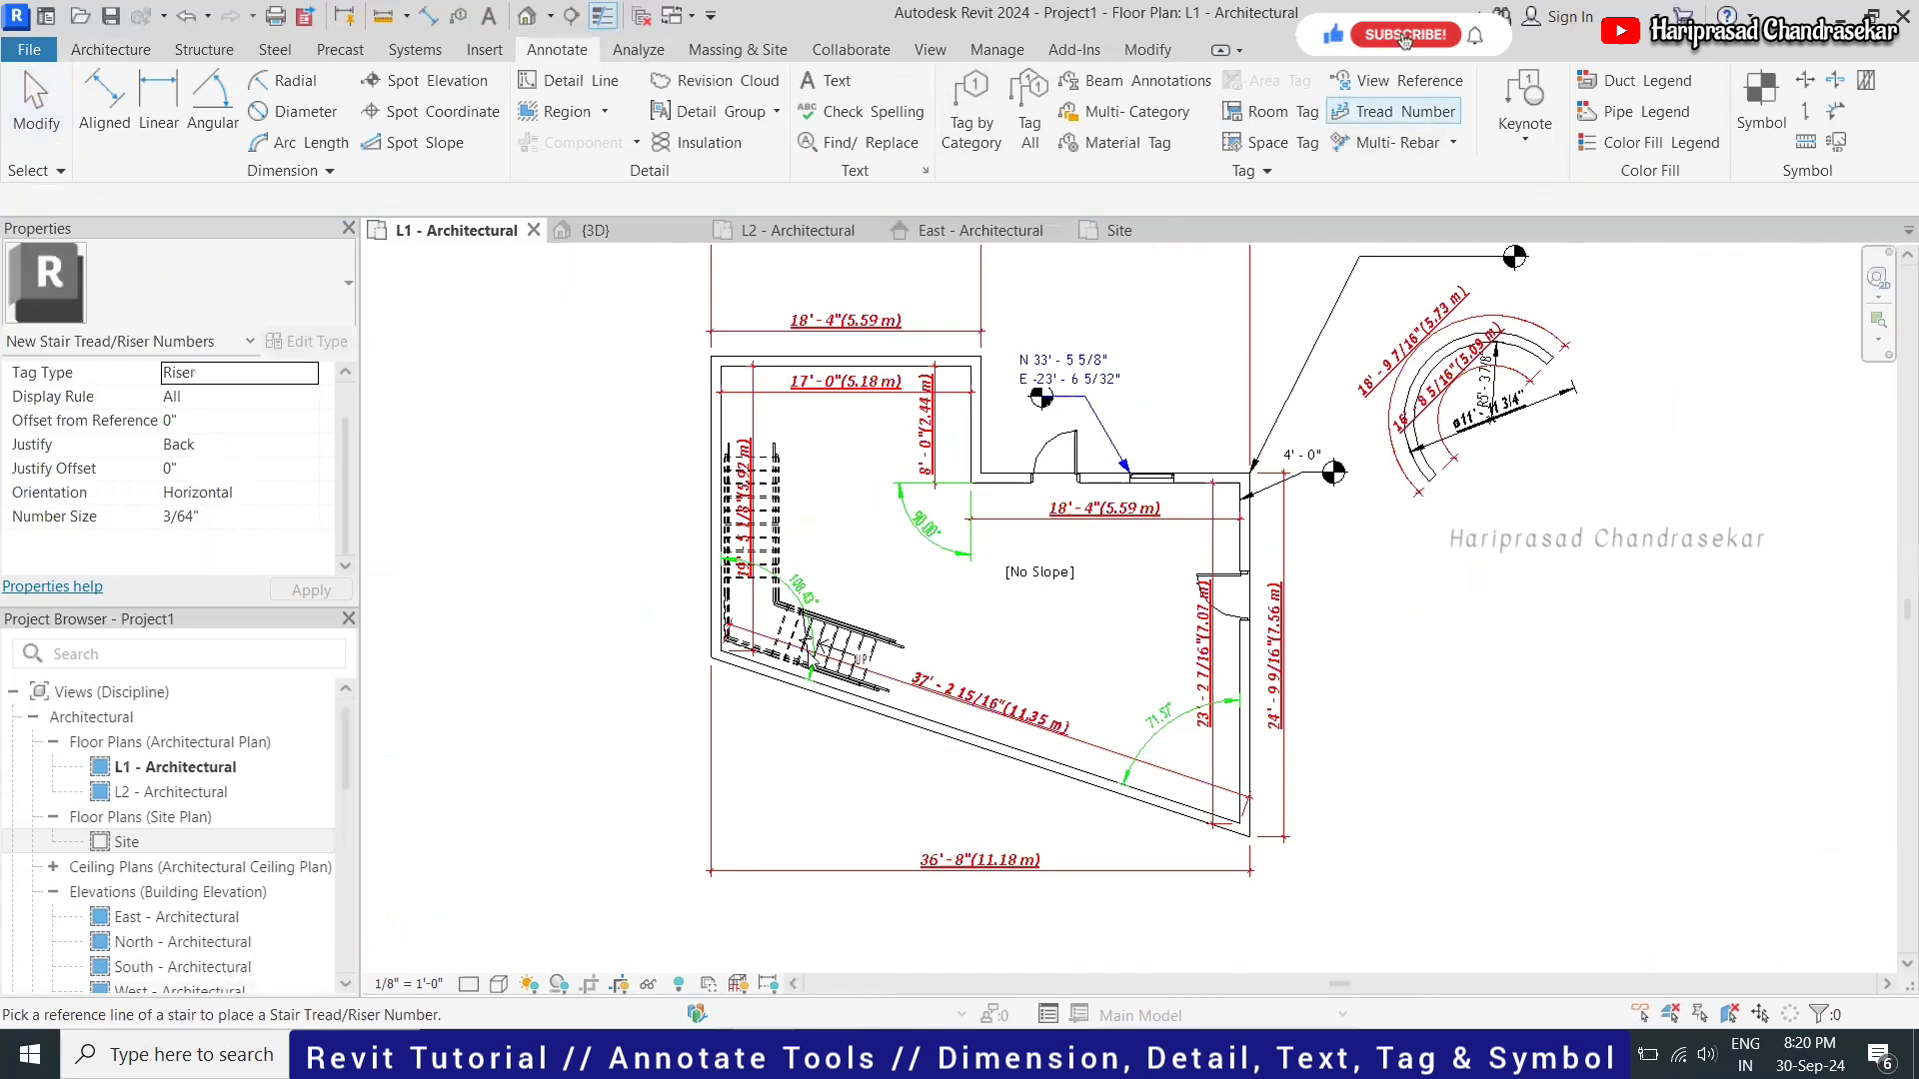
scroll(819, 629, "up", 3)
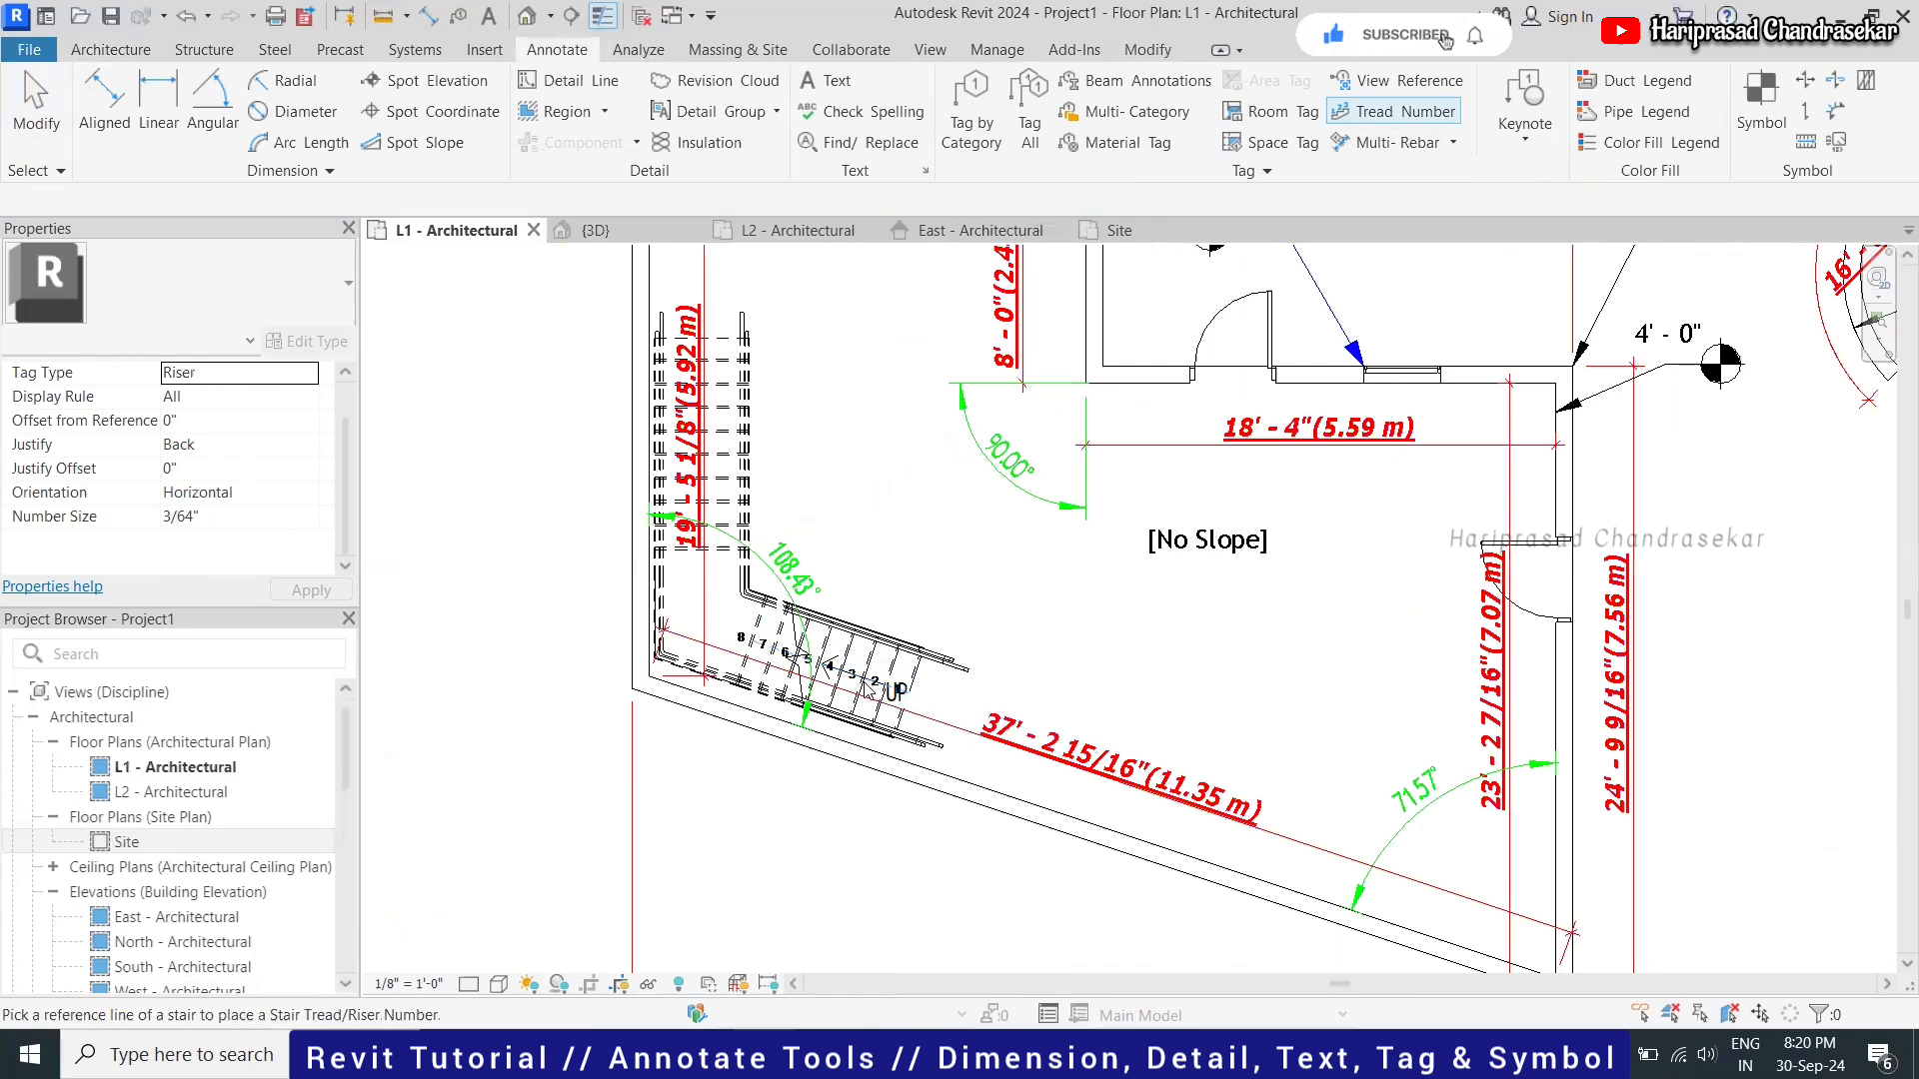
left_click(700, 500)
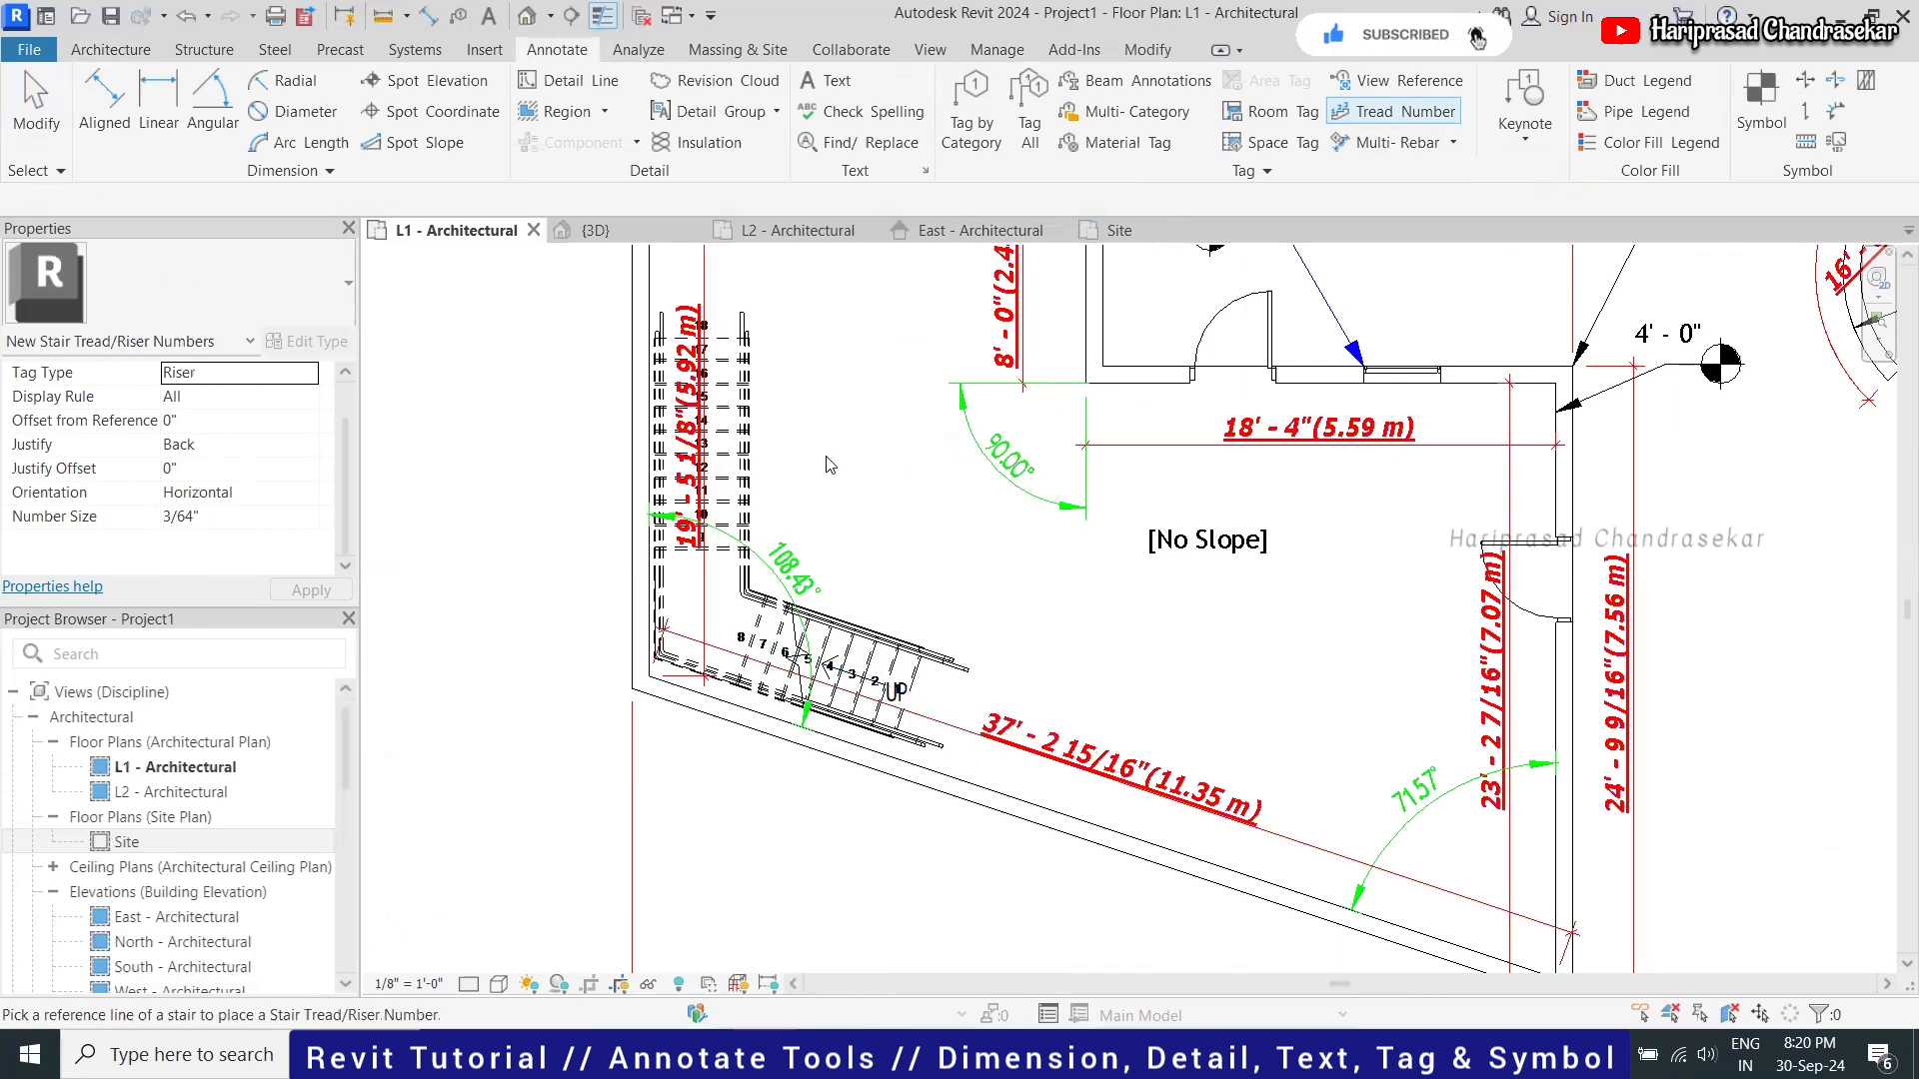
key("Escape")
key("Escape")
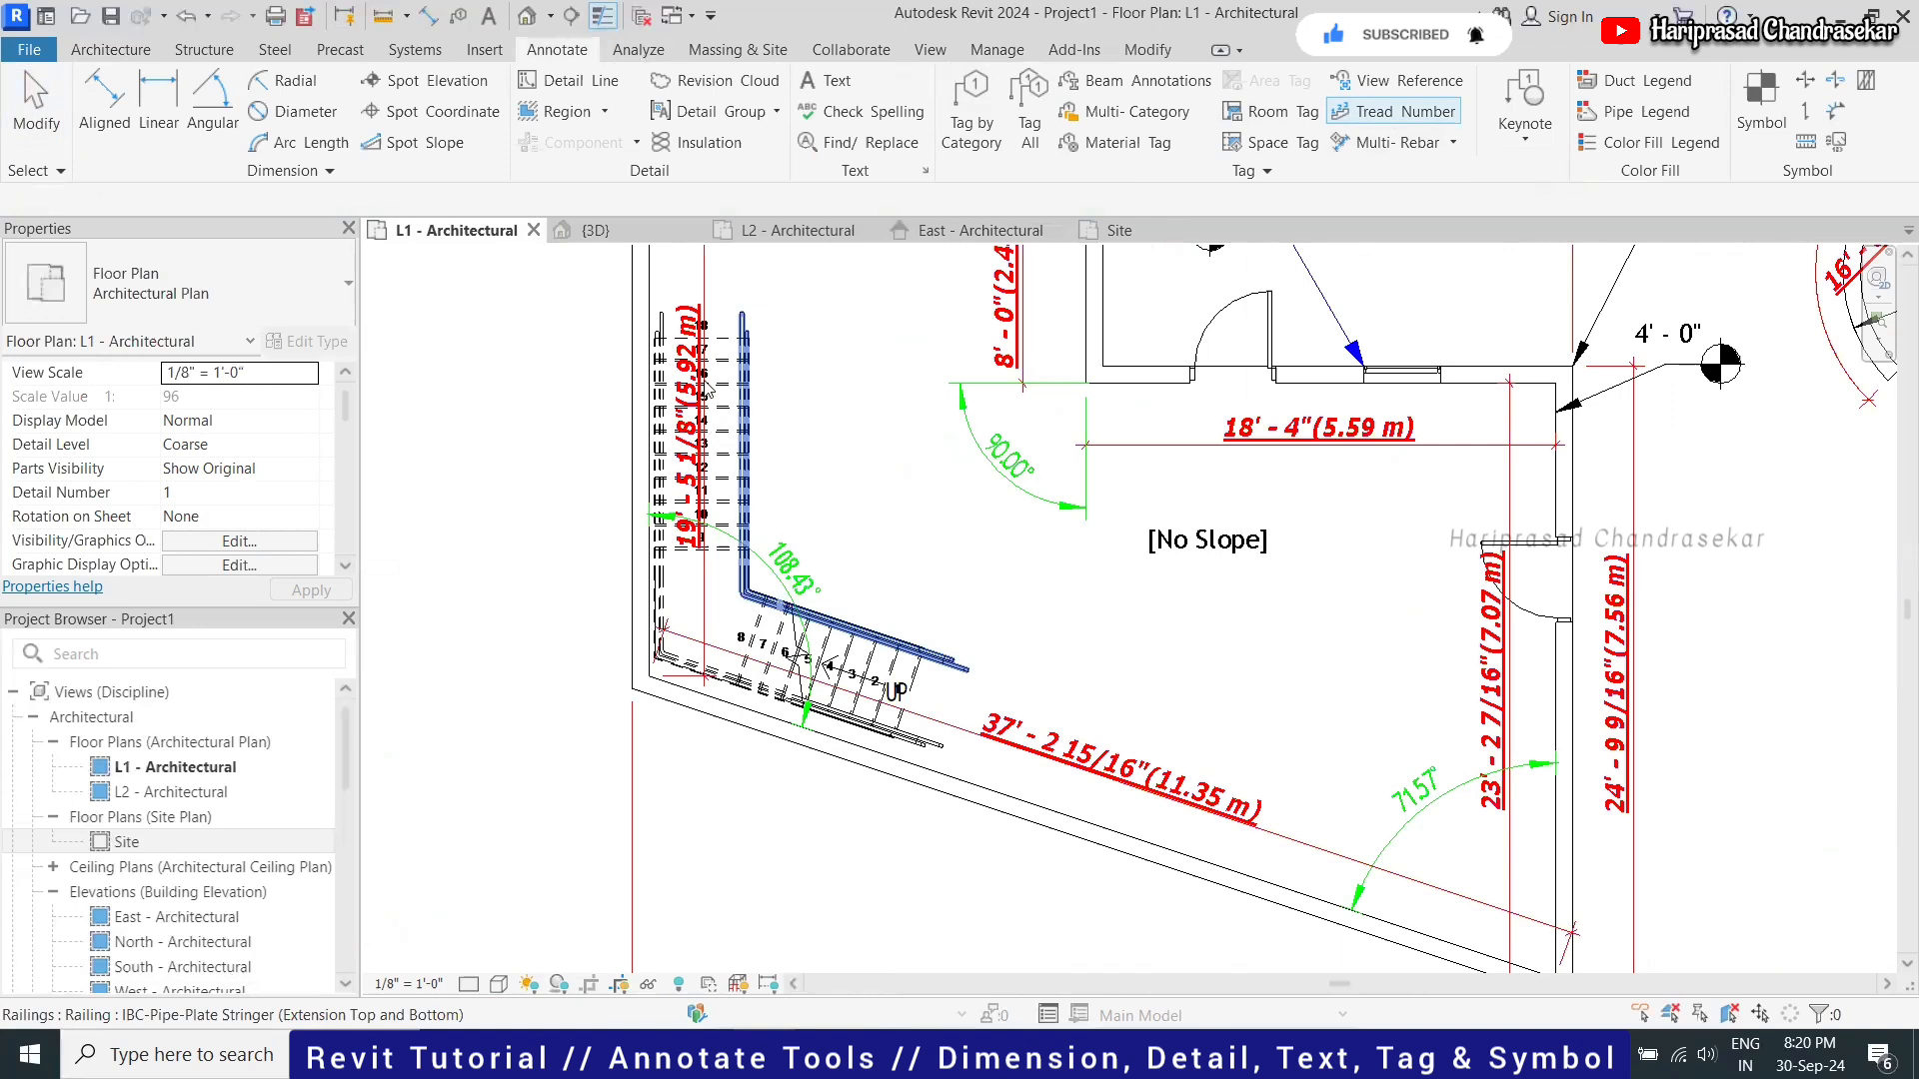
scroll(706, 348, "up", 4)
scroll(782, 314, "down", 3)
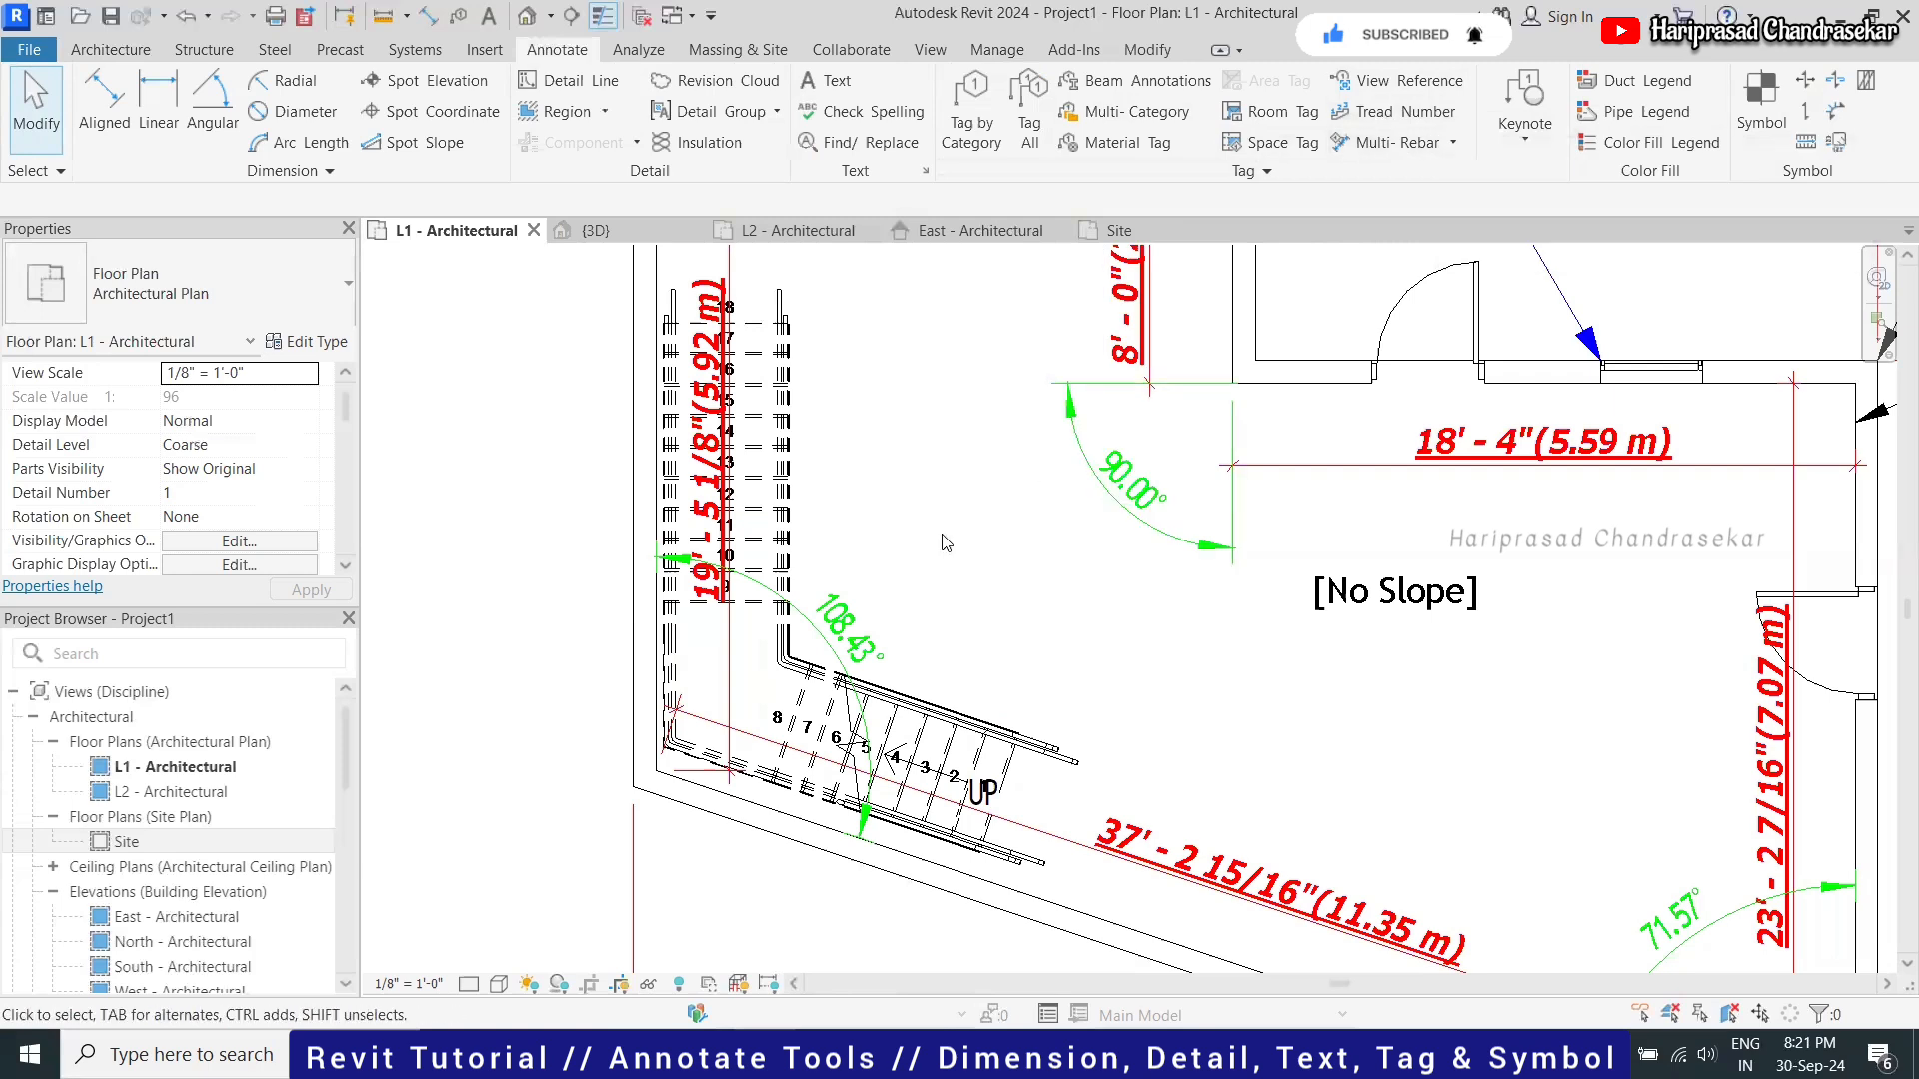
Place a text note without leader reading "This is a Residential Project" in the open area east of the building
scroll(833, 598, "down", 3)
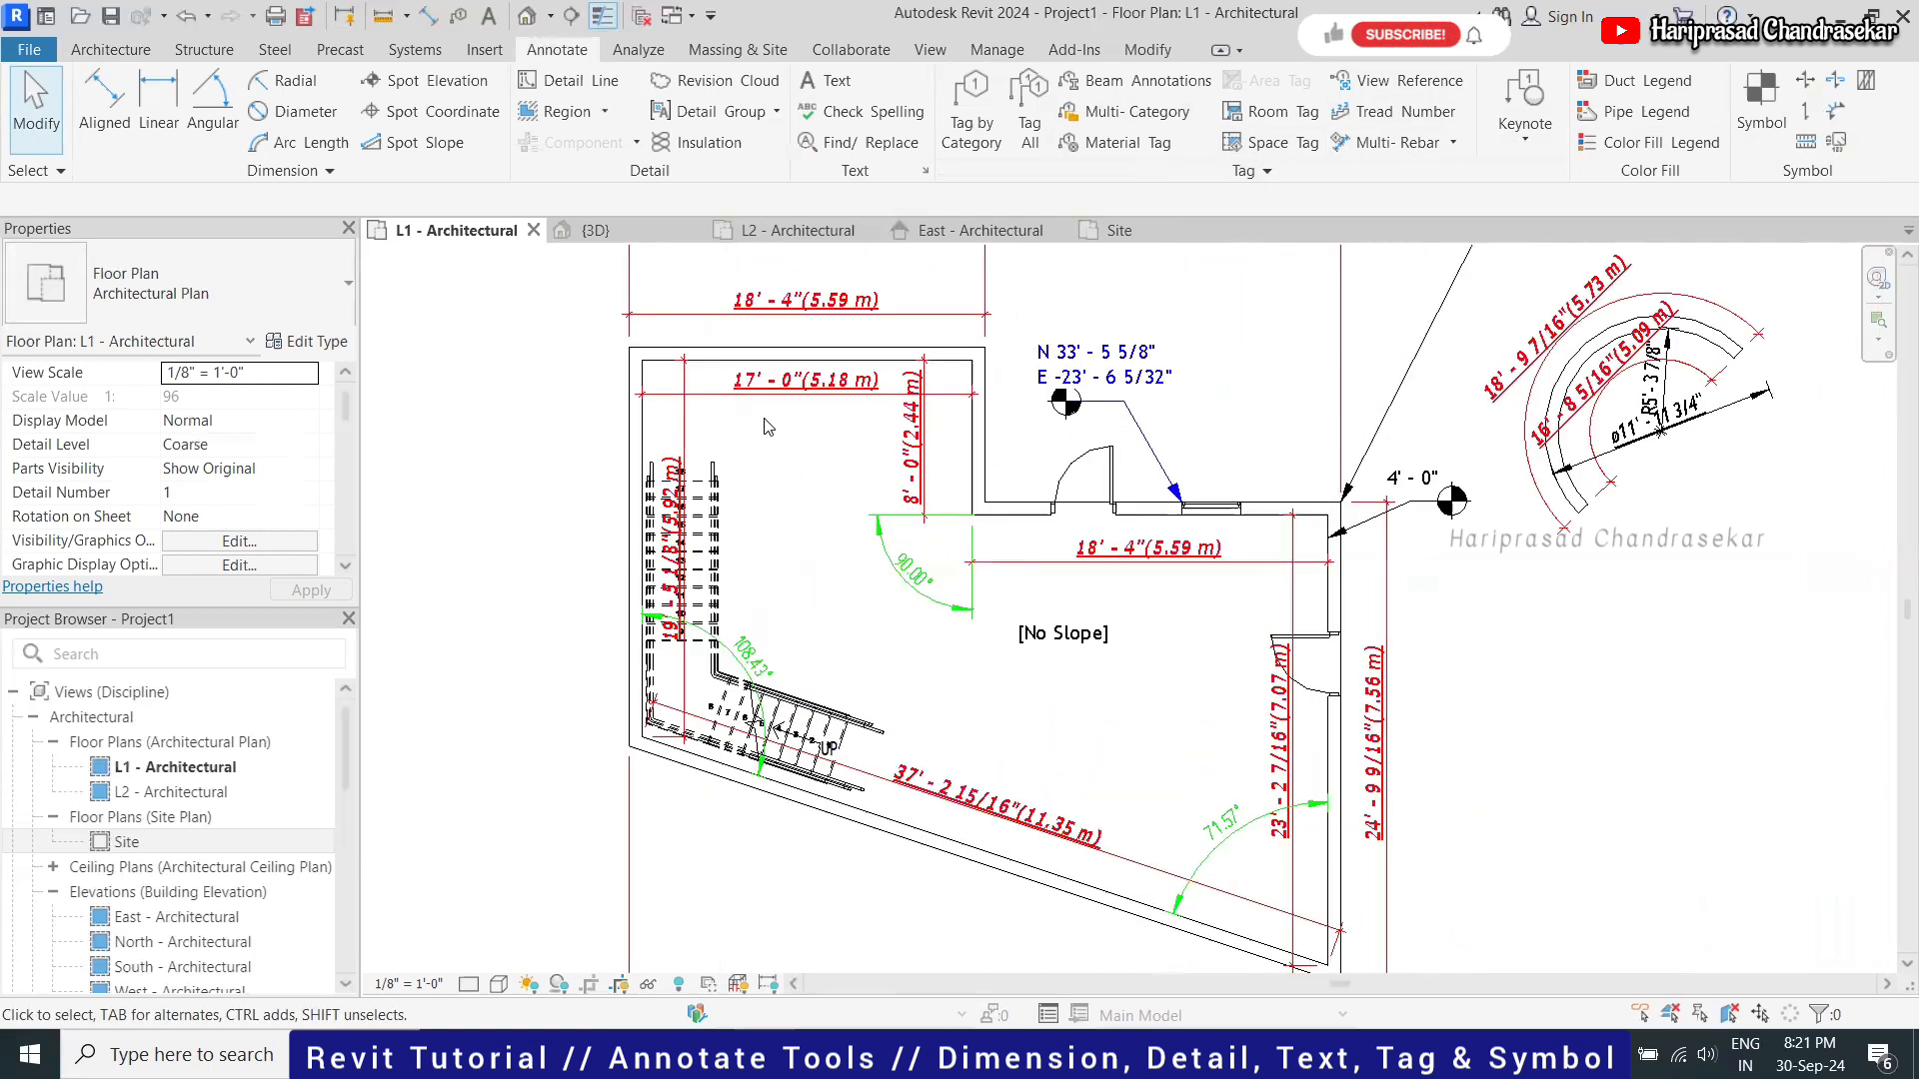
scroll(768, 427, "up", 1)
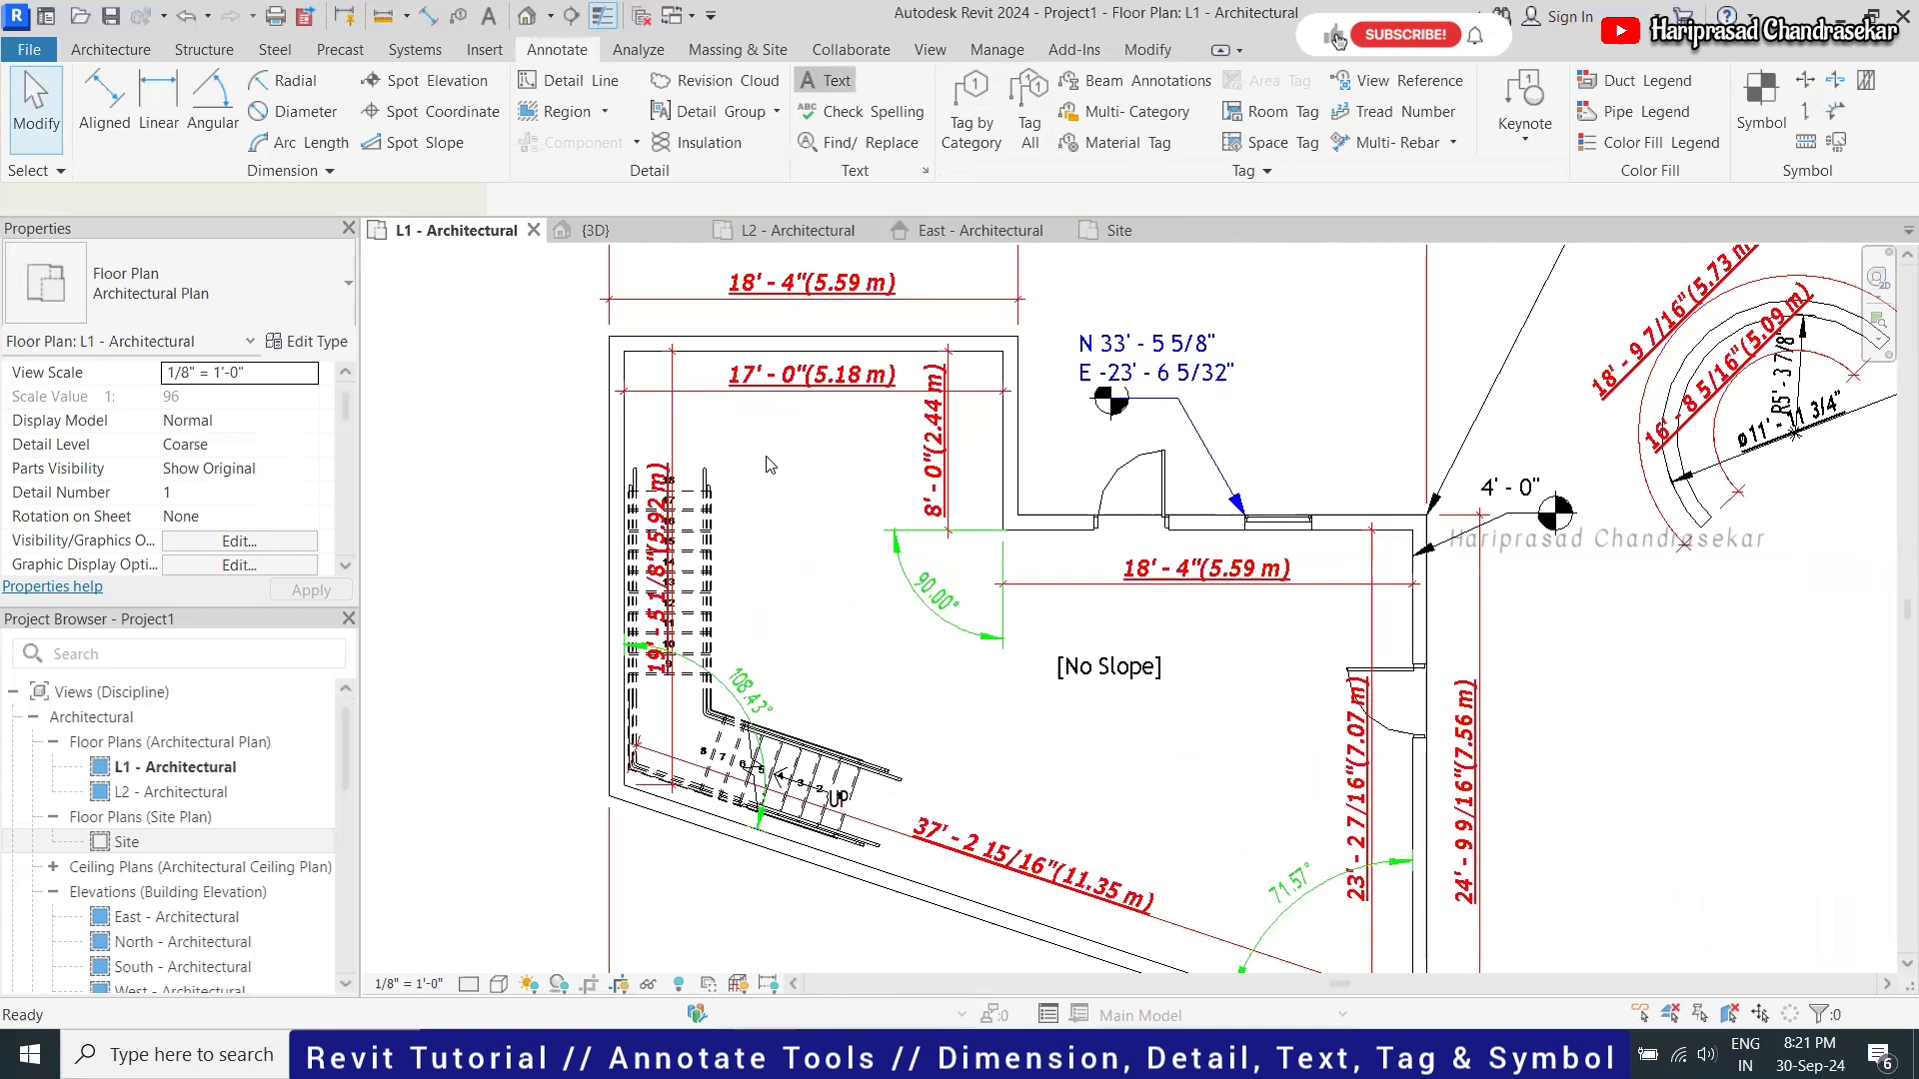
key("t")
key("x")
scroll(744, 450, "down", 2)
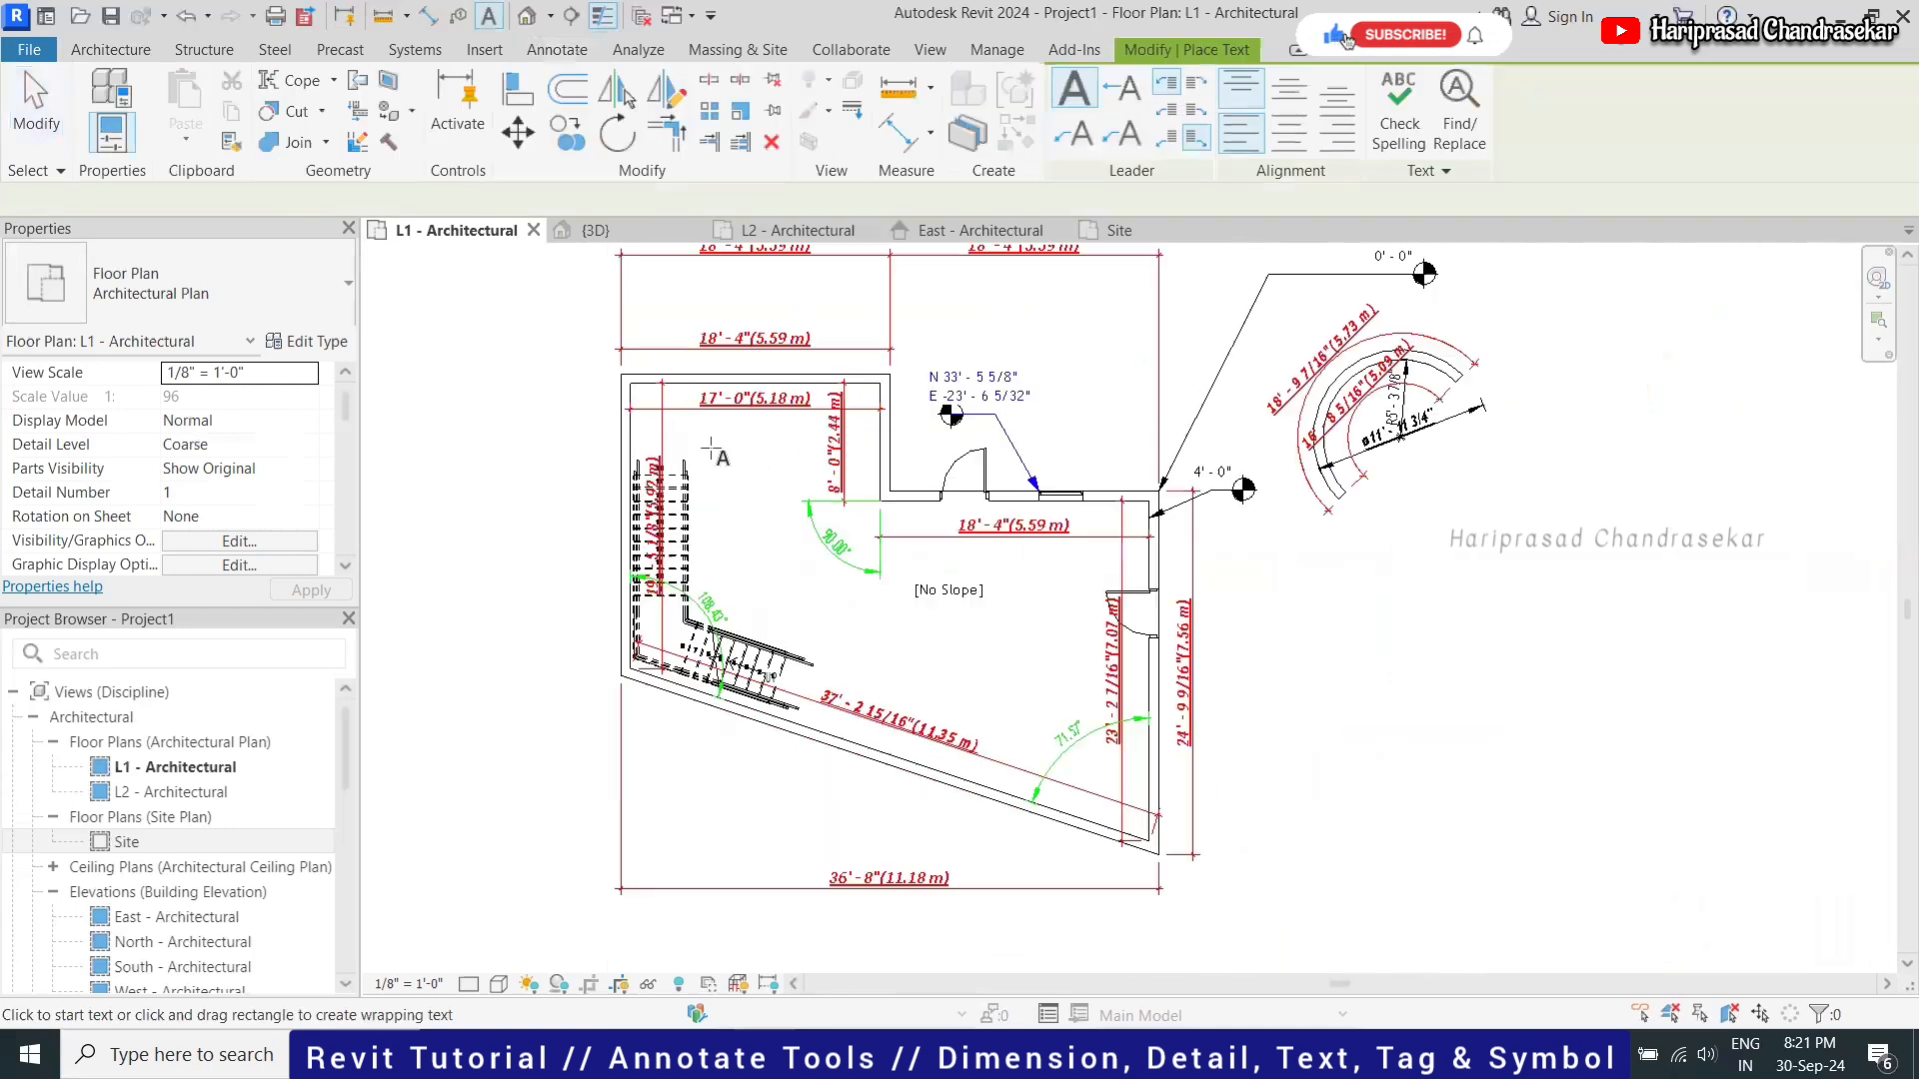
left_click(1310, 595)
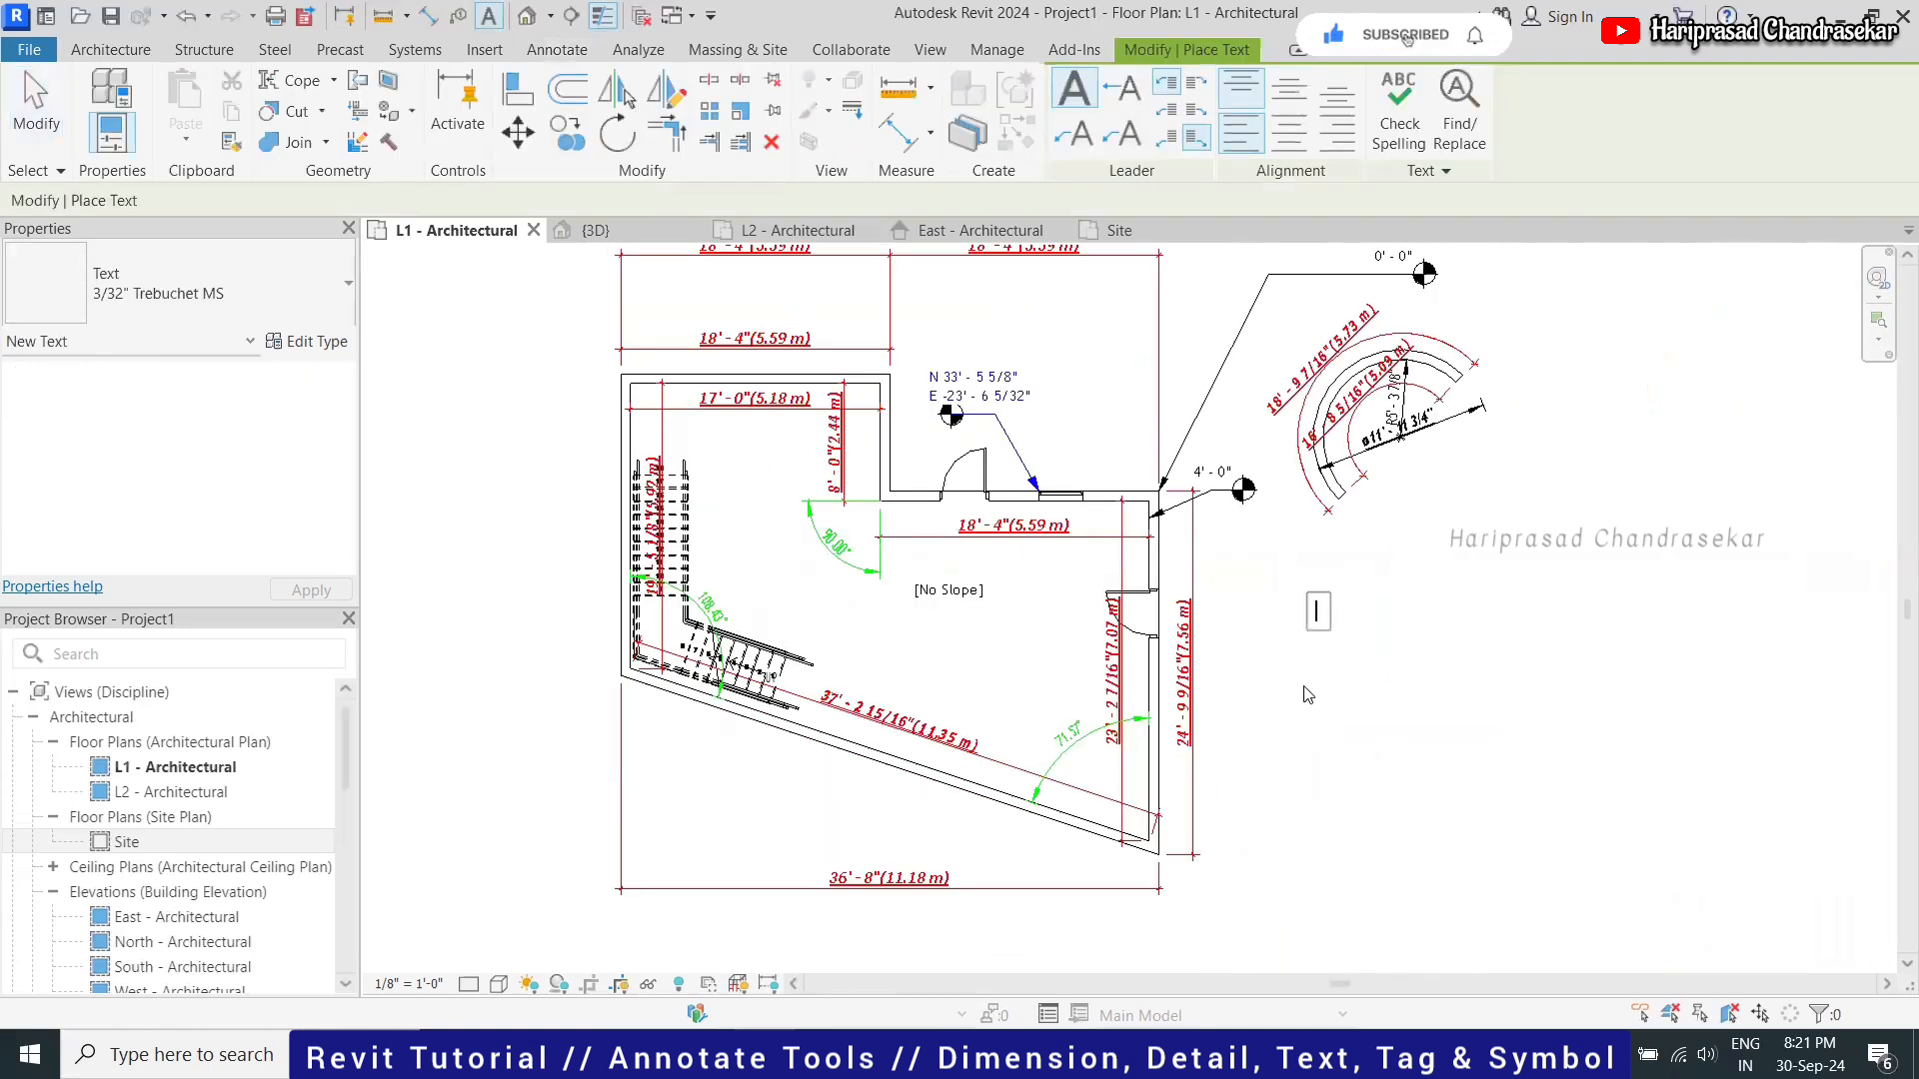
type("This")
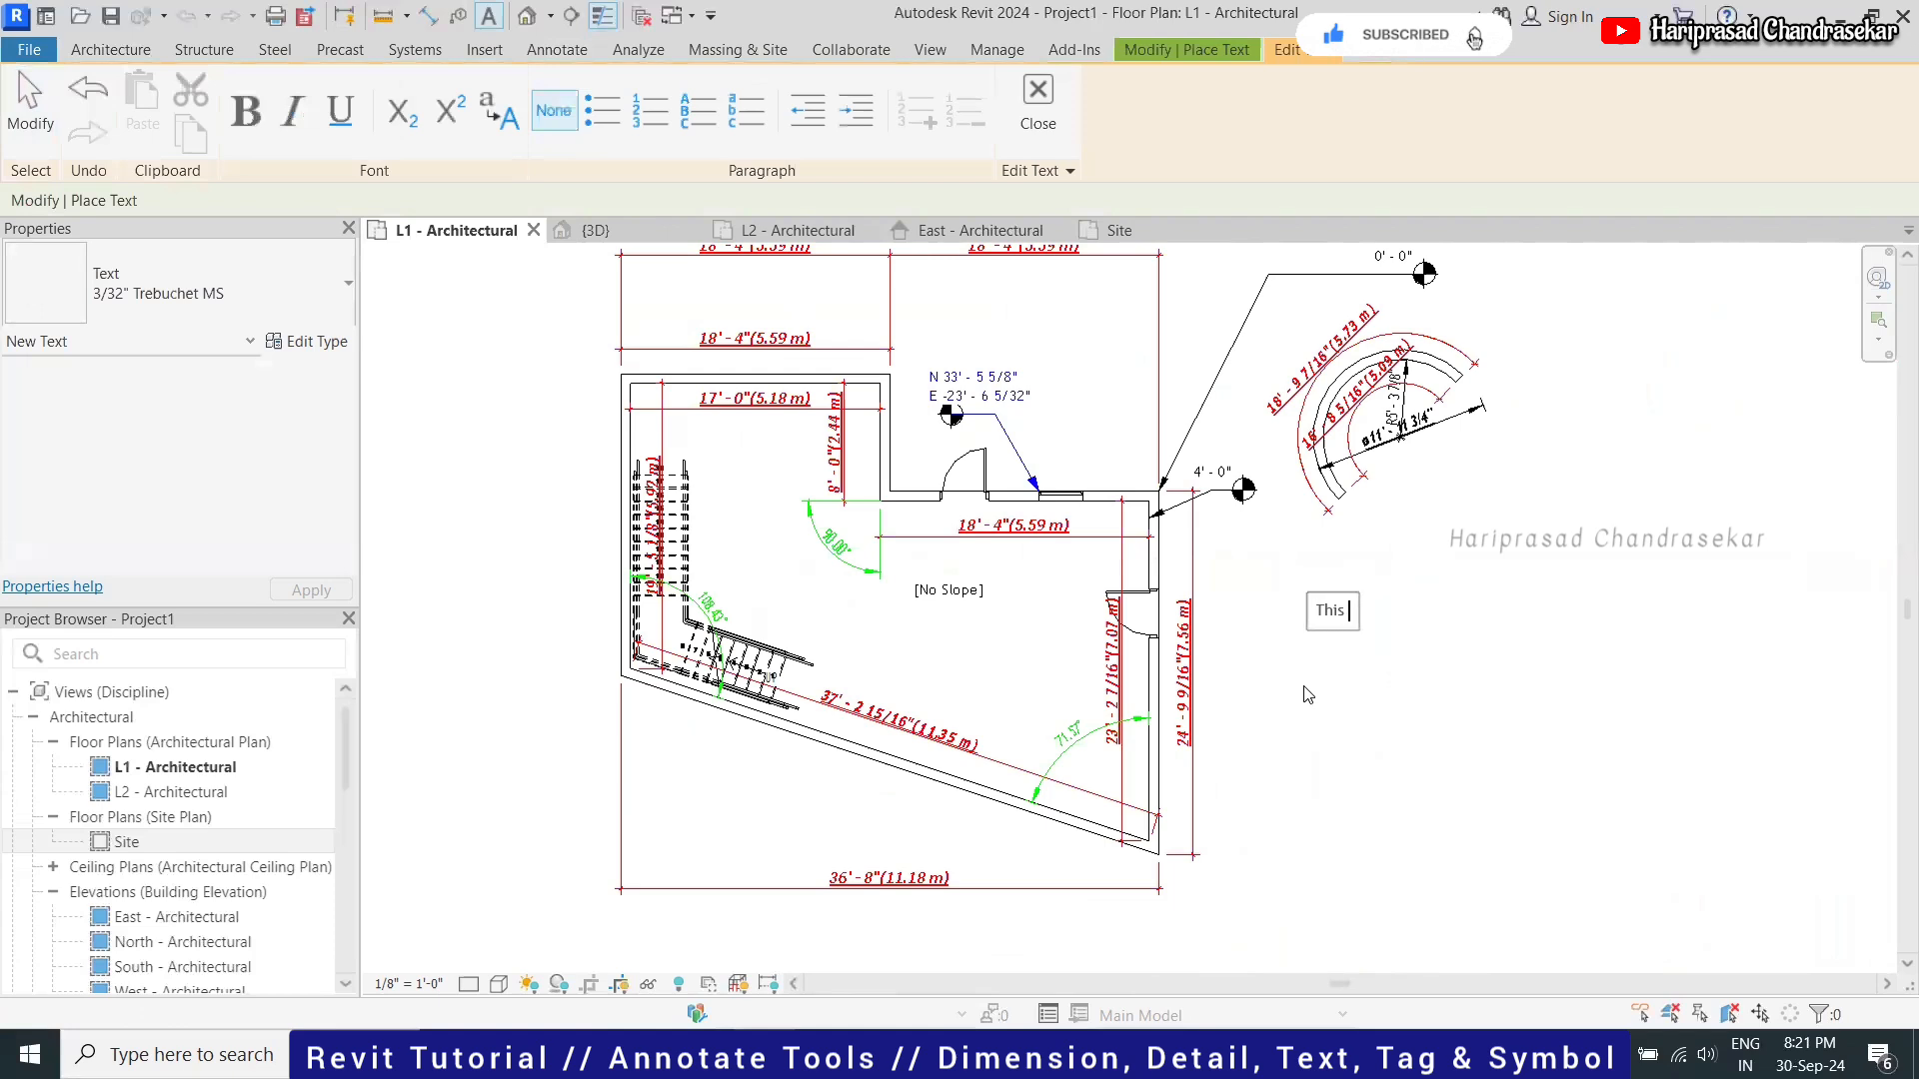
type(" is a Residential P")
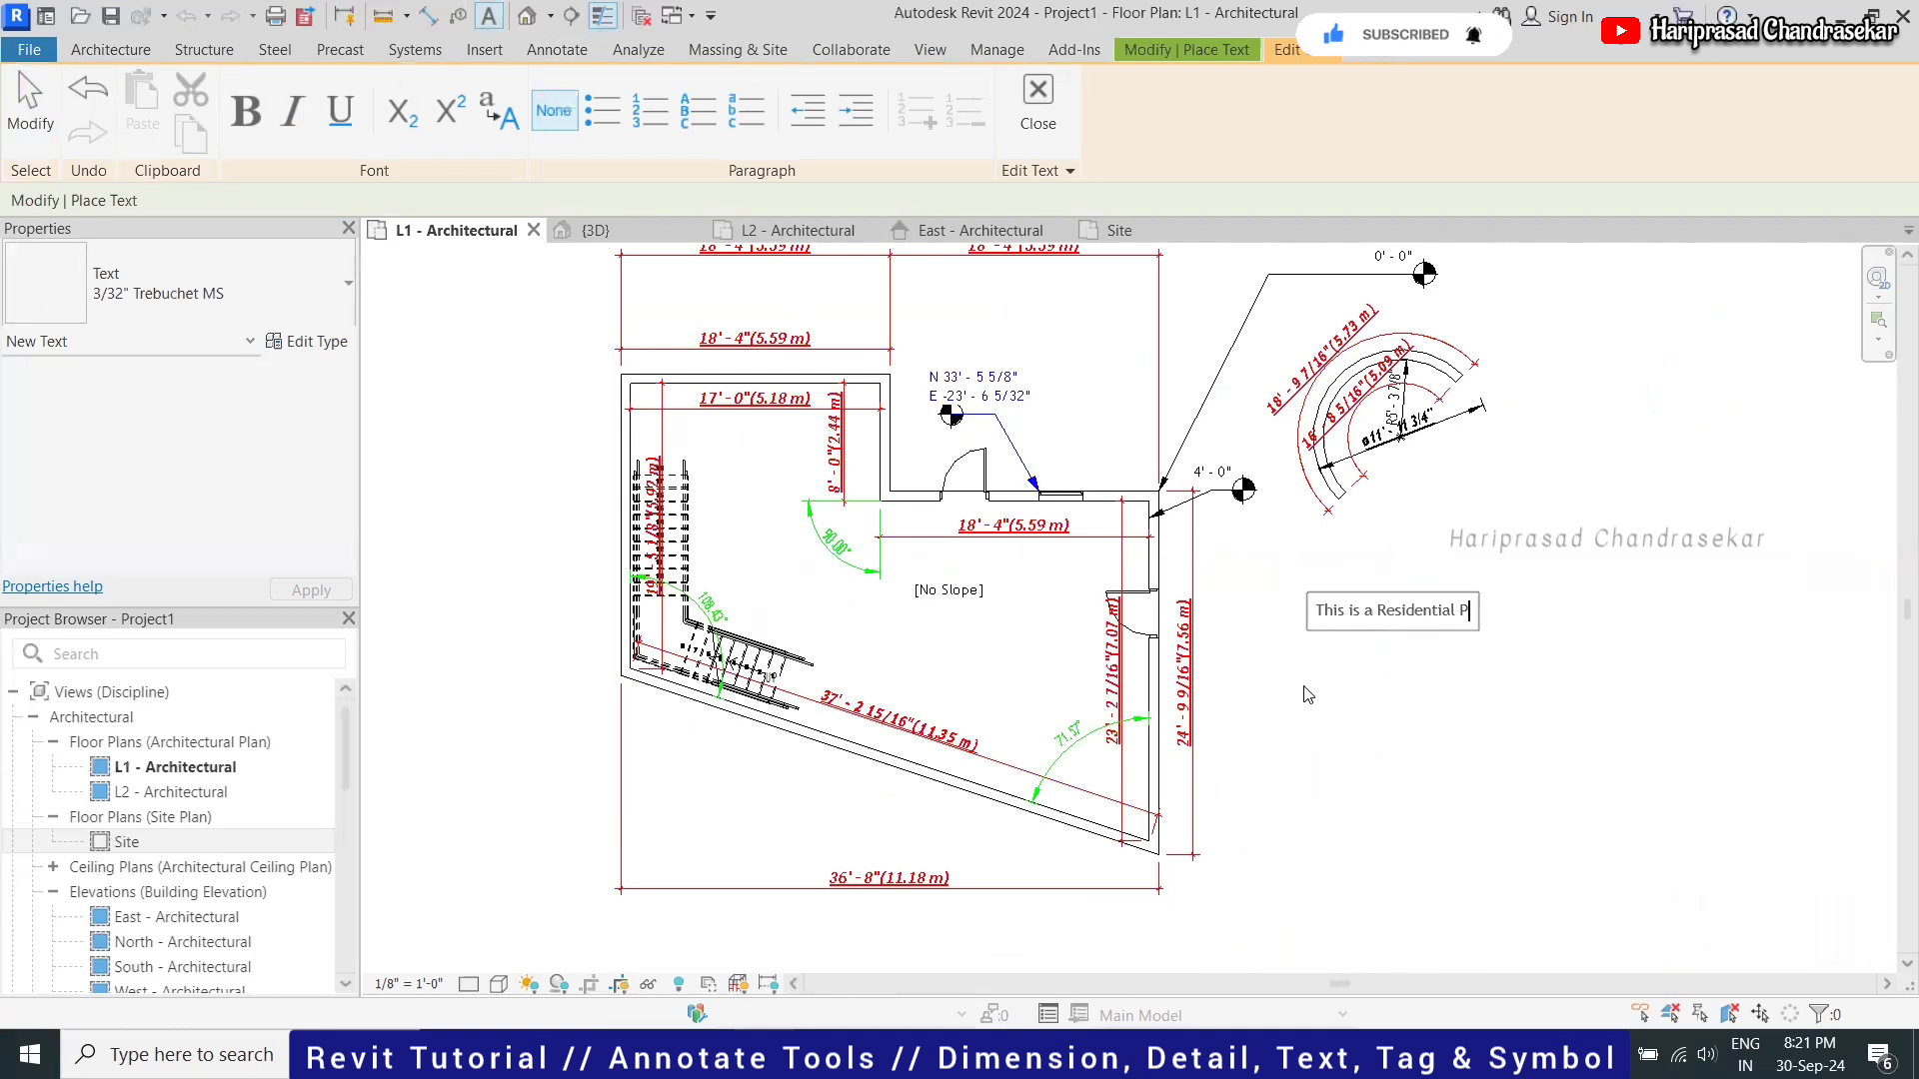
type("roject")
left_click(1324, 725)
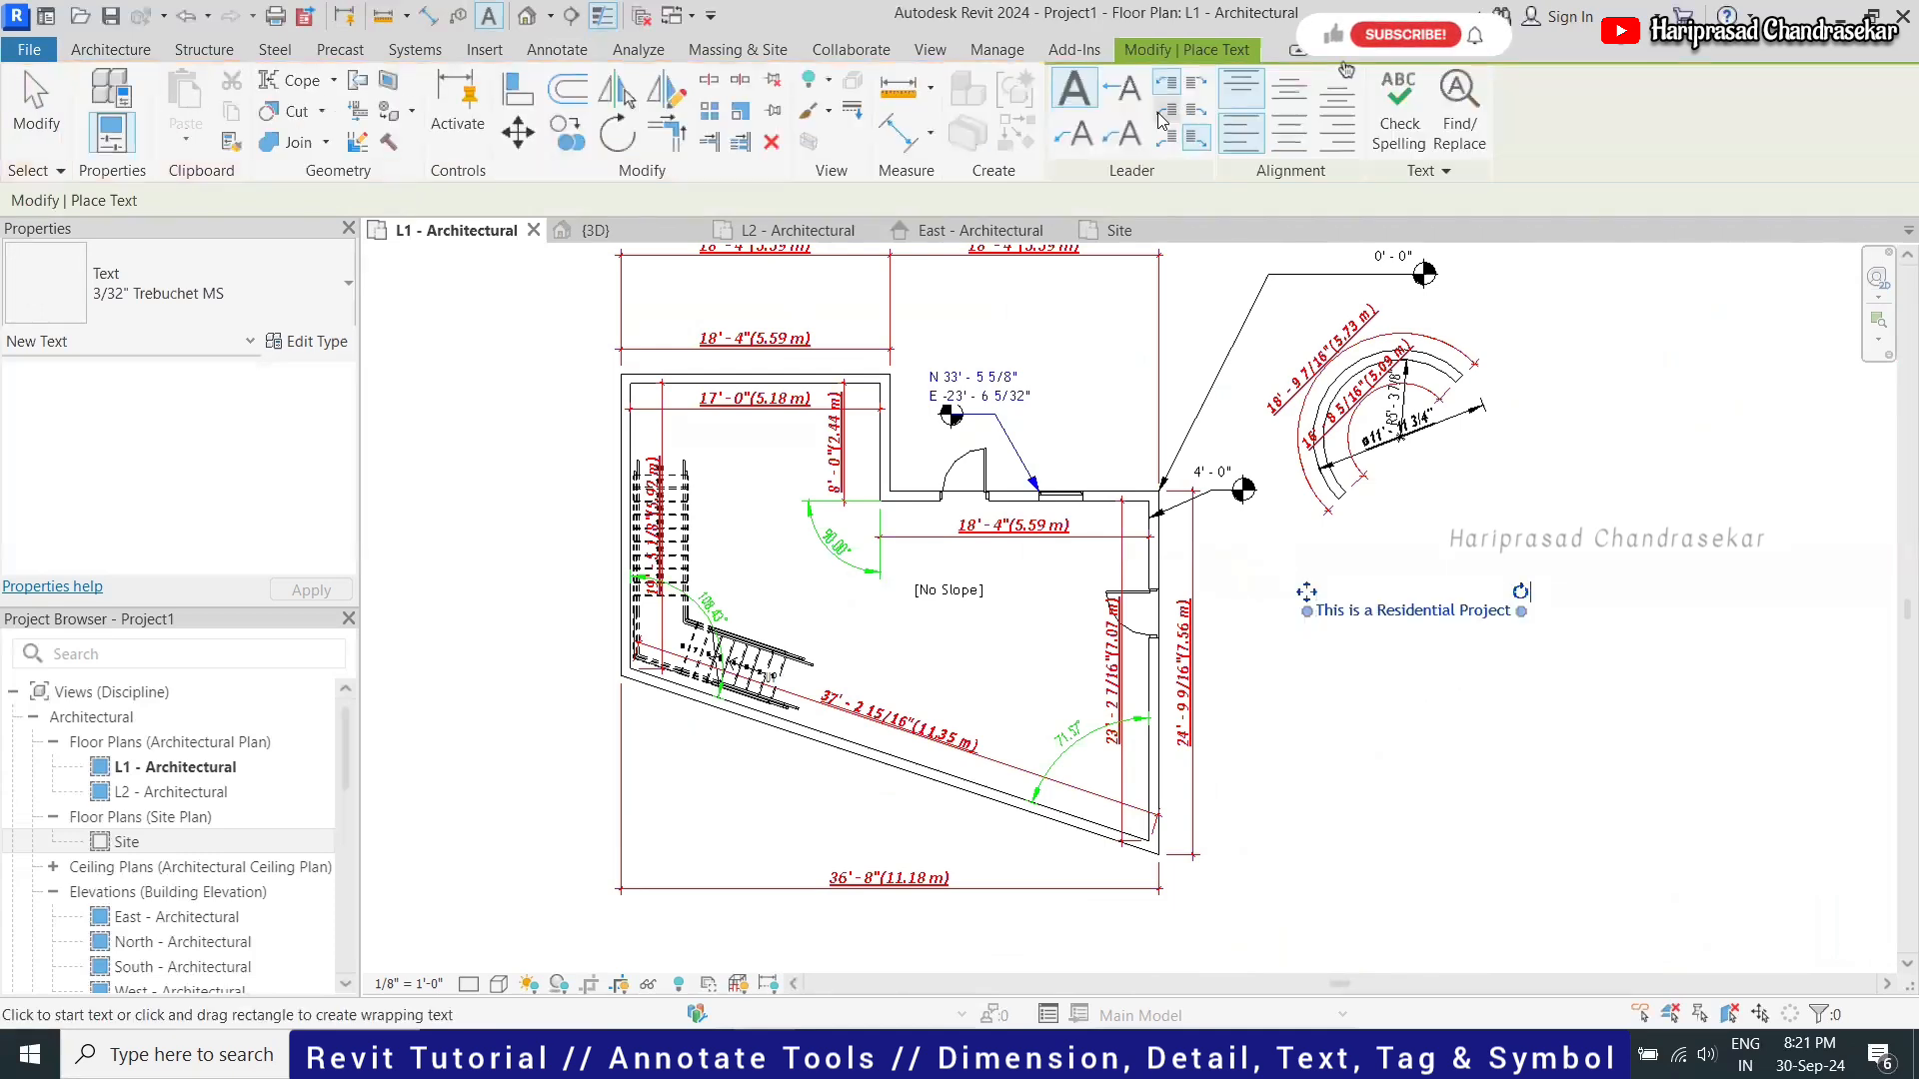
Add a text note with a one-segment leader at the building's lower right corner, reading "This is a peculiar corner"
left_click(1125, 88)
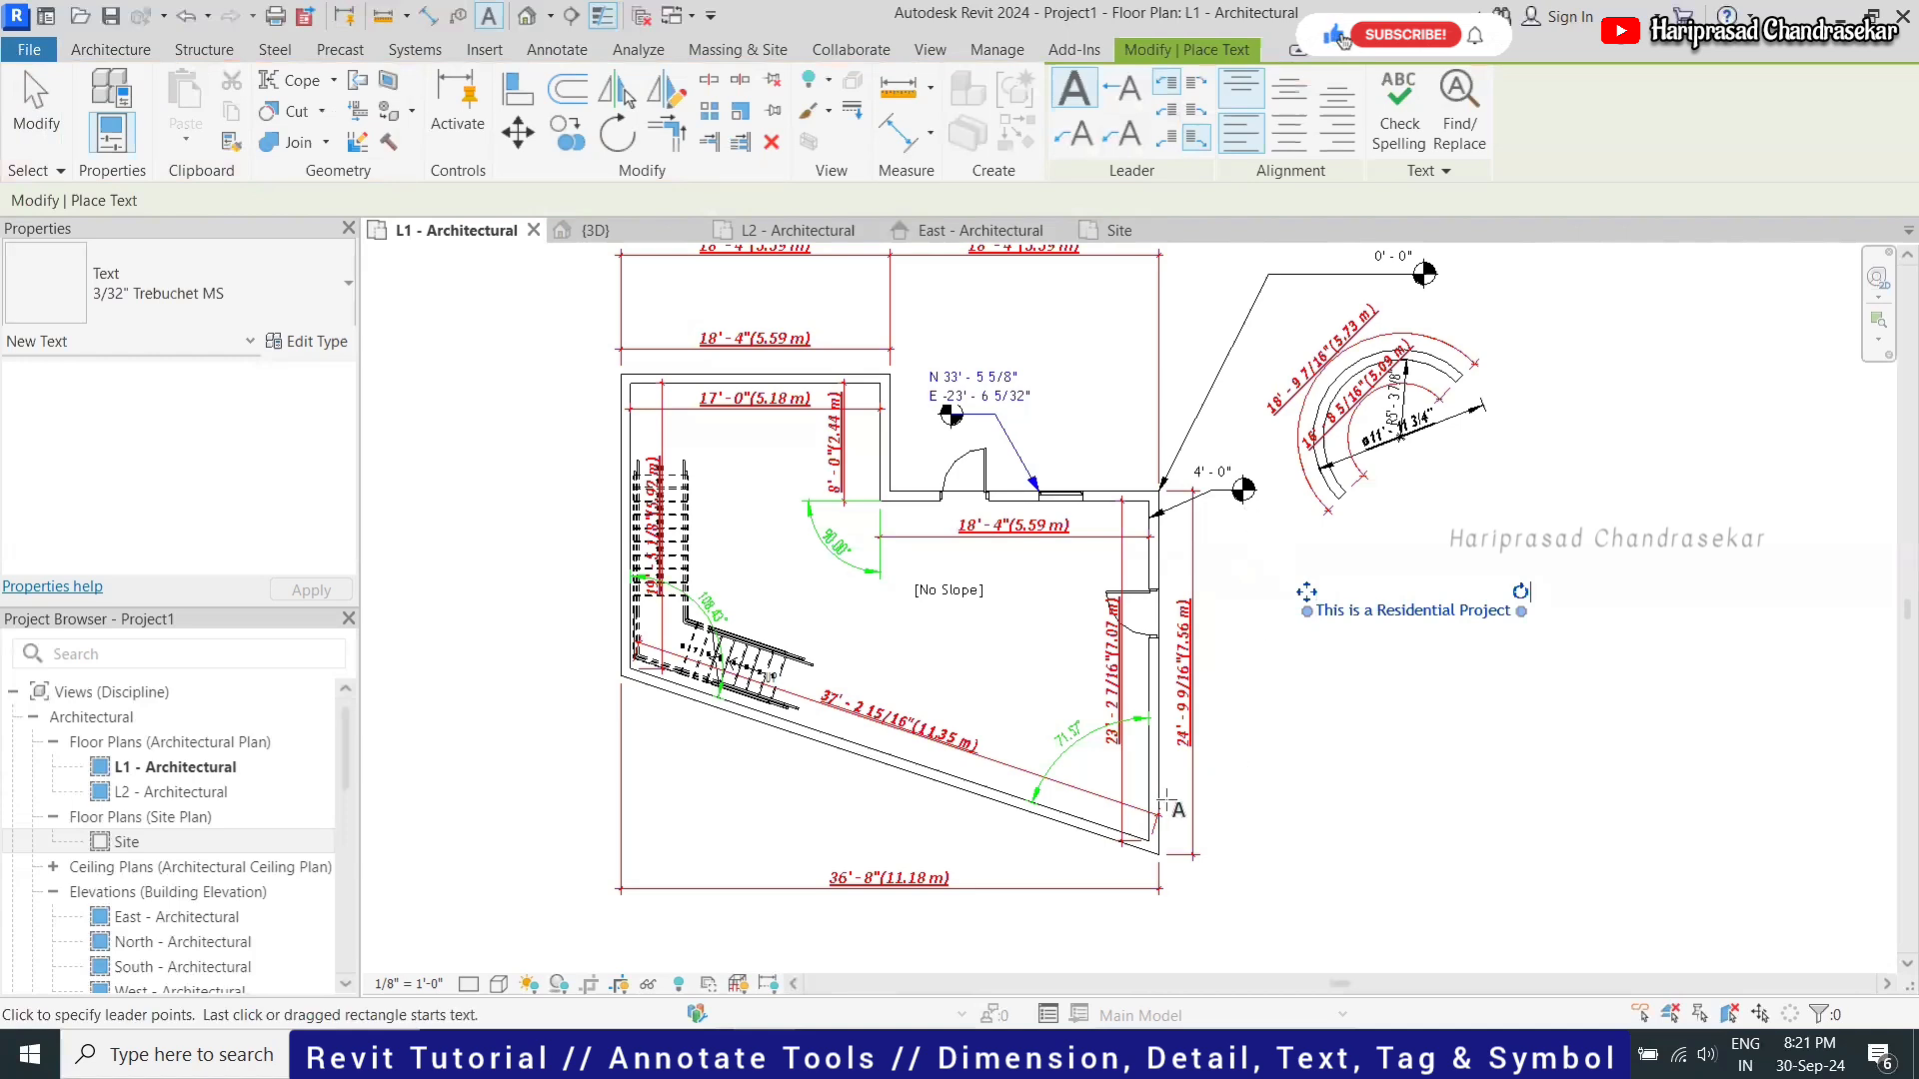
left_click(1160, 851)
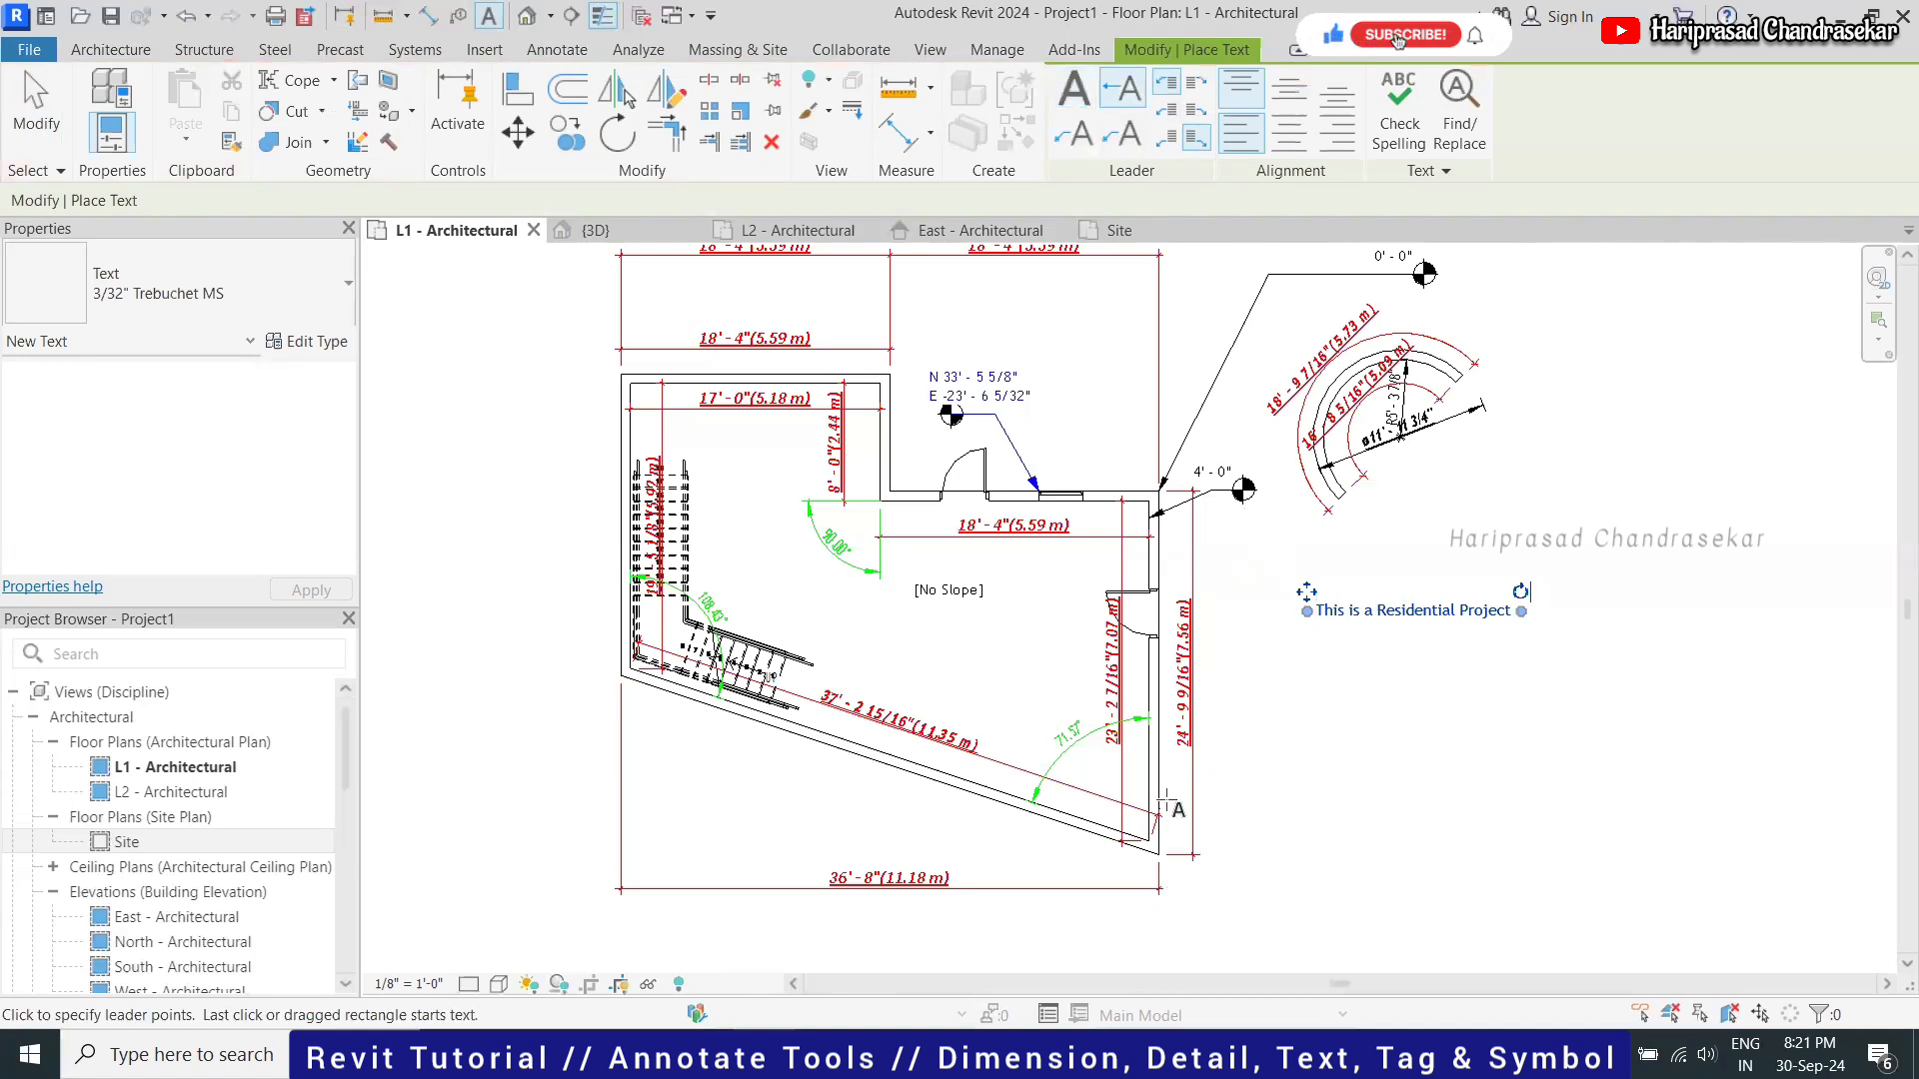
left_click(1274, 792)
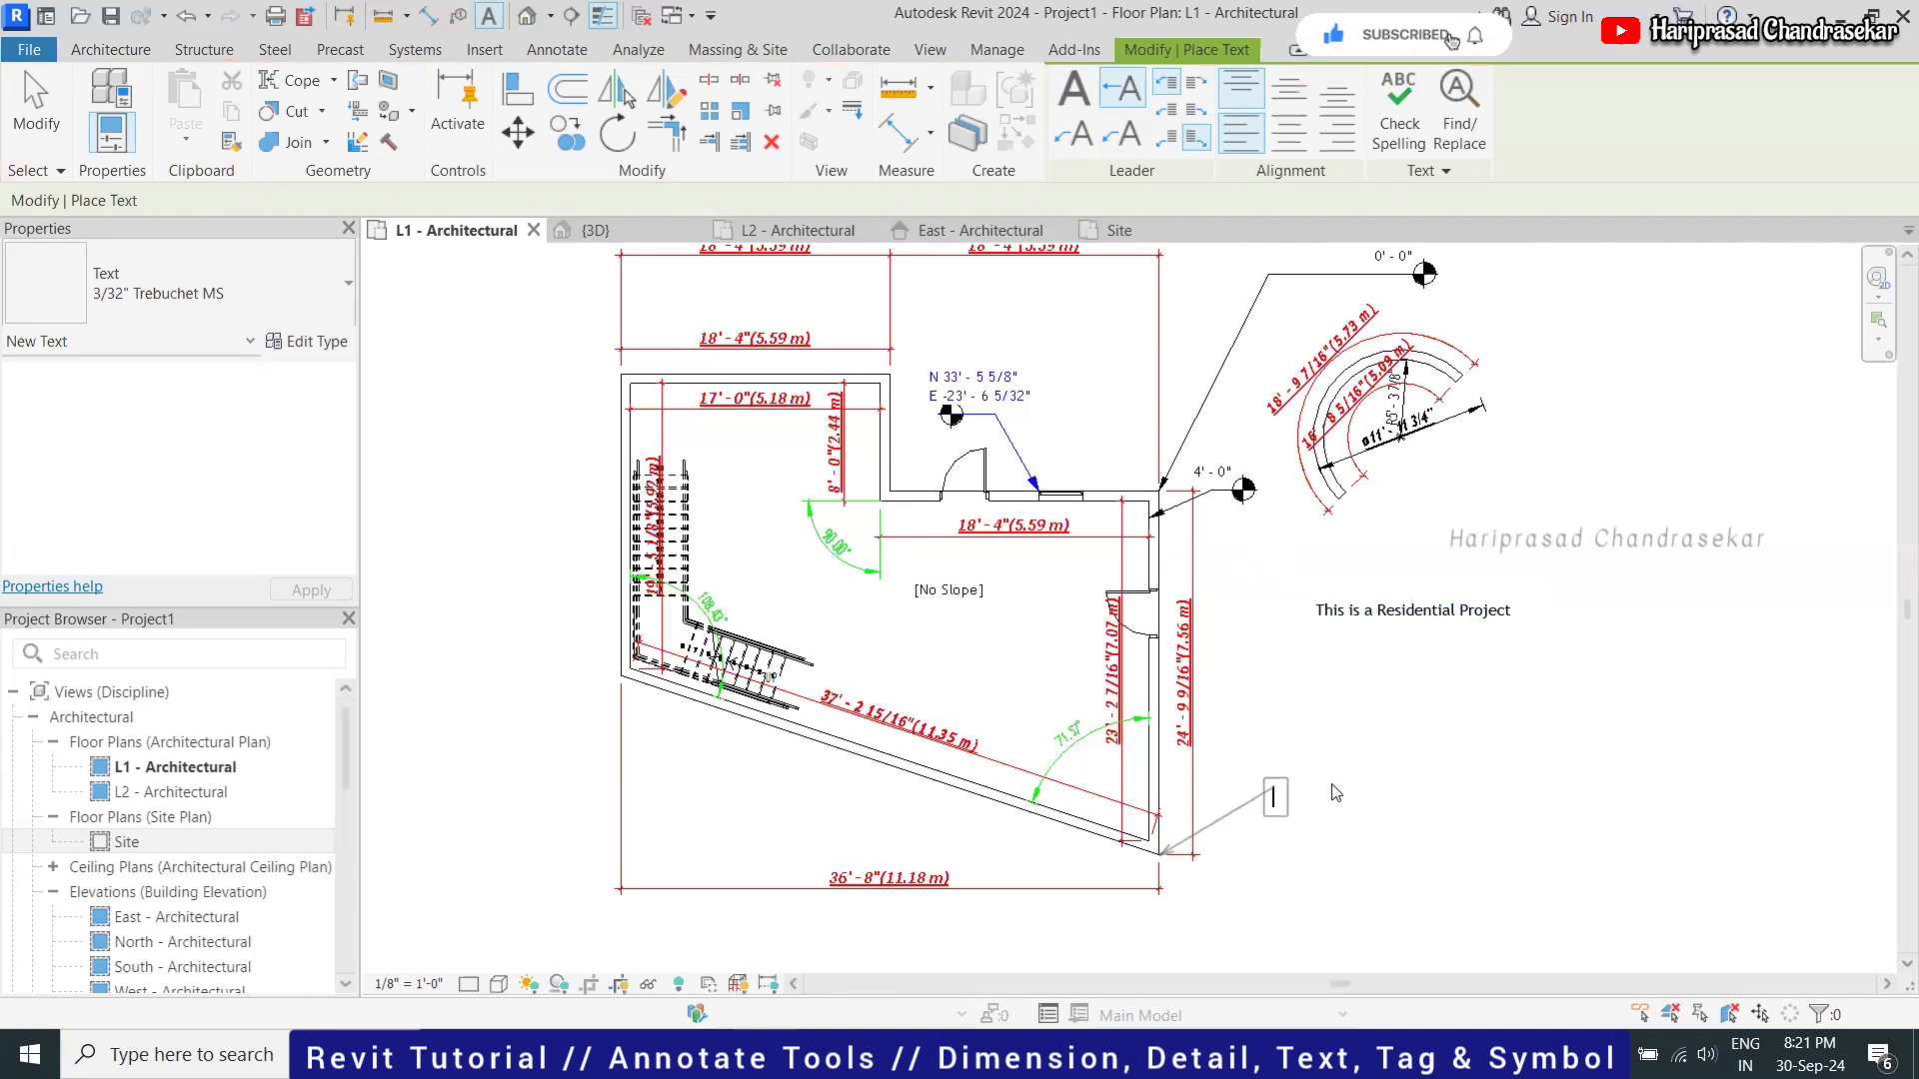
type("This is a pr")
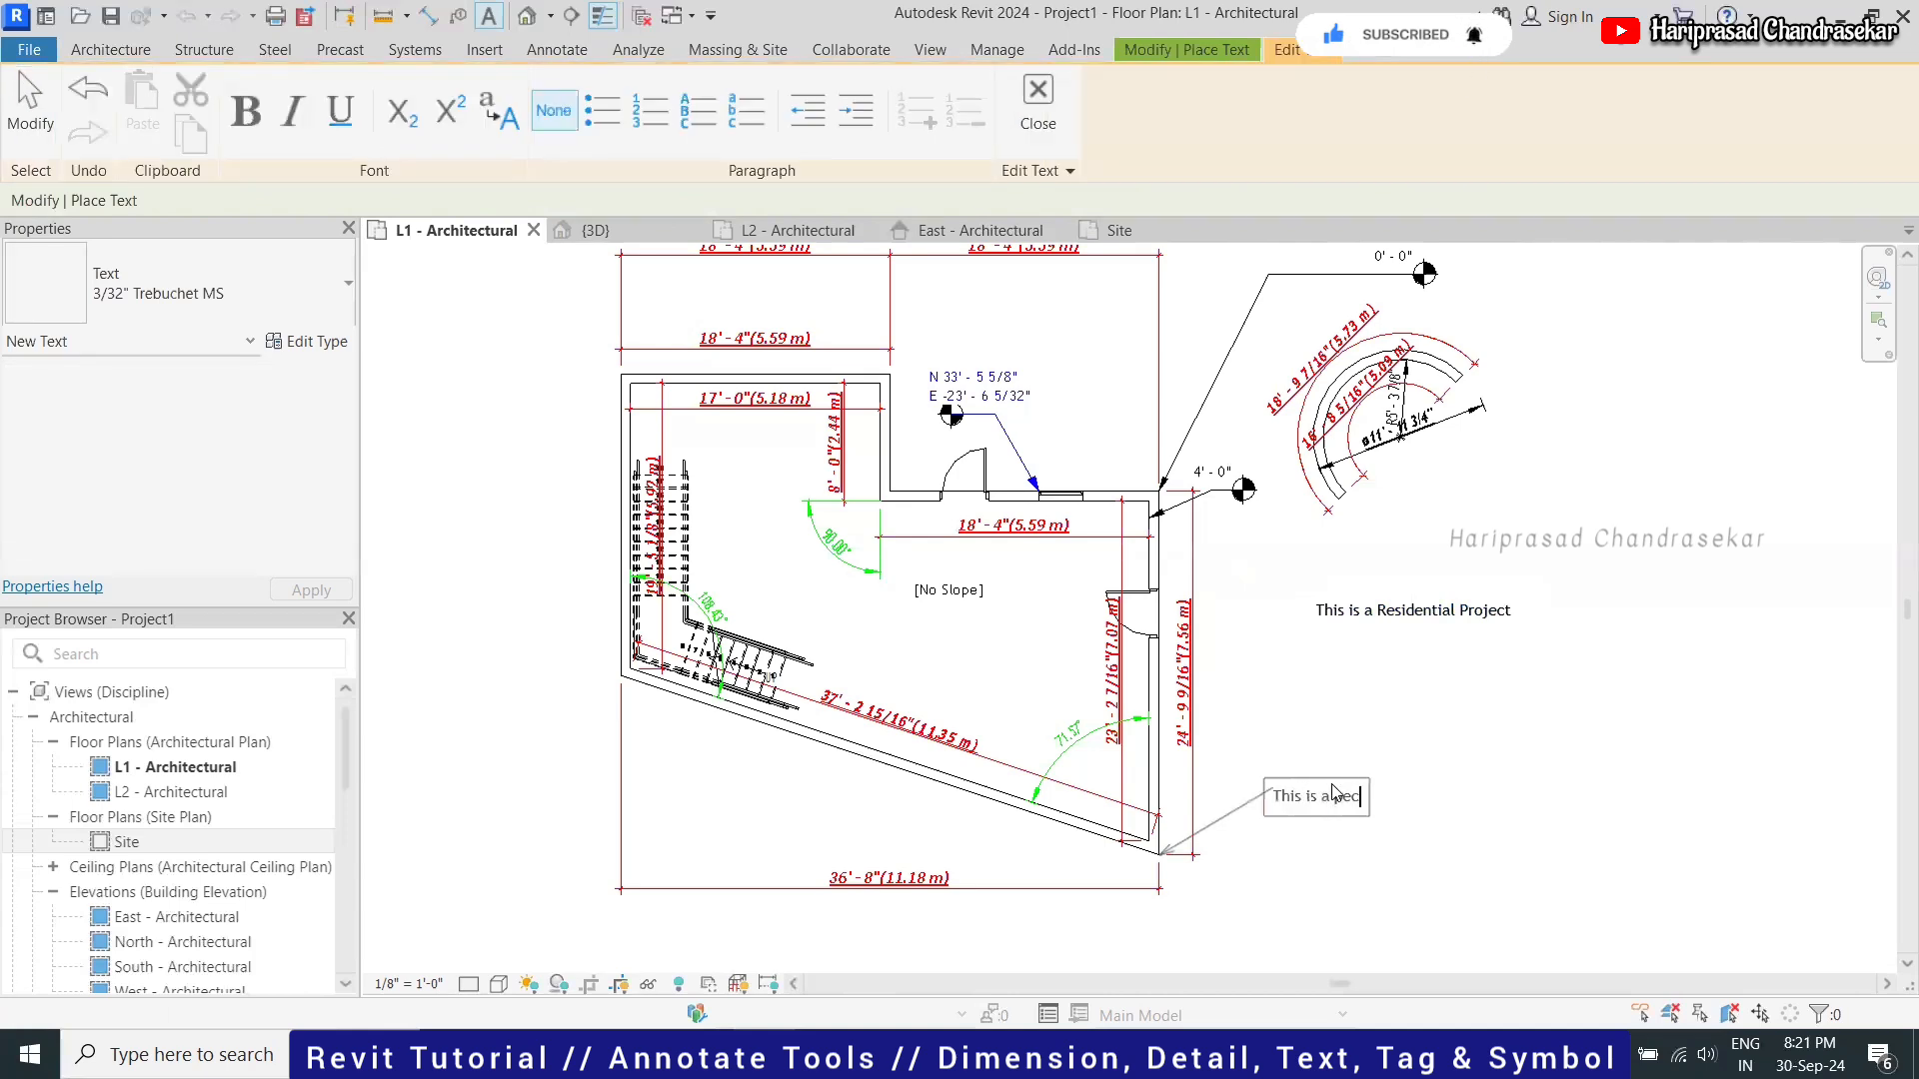
type("culiar corner")
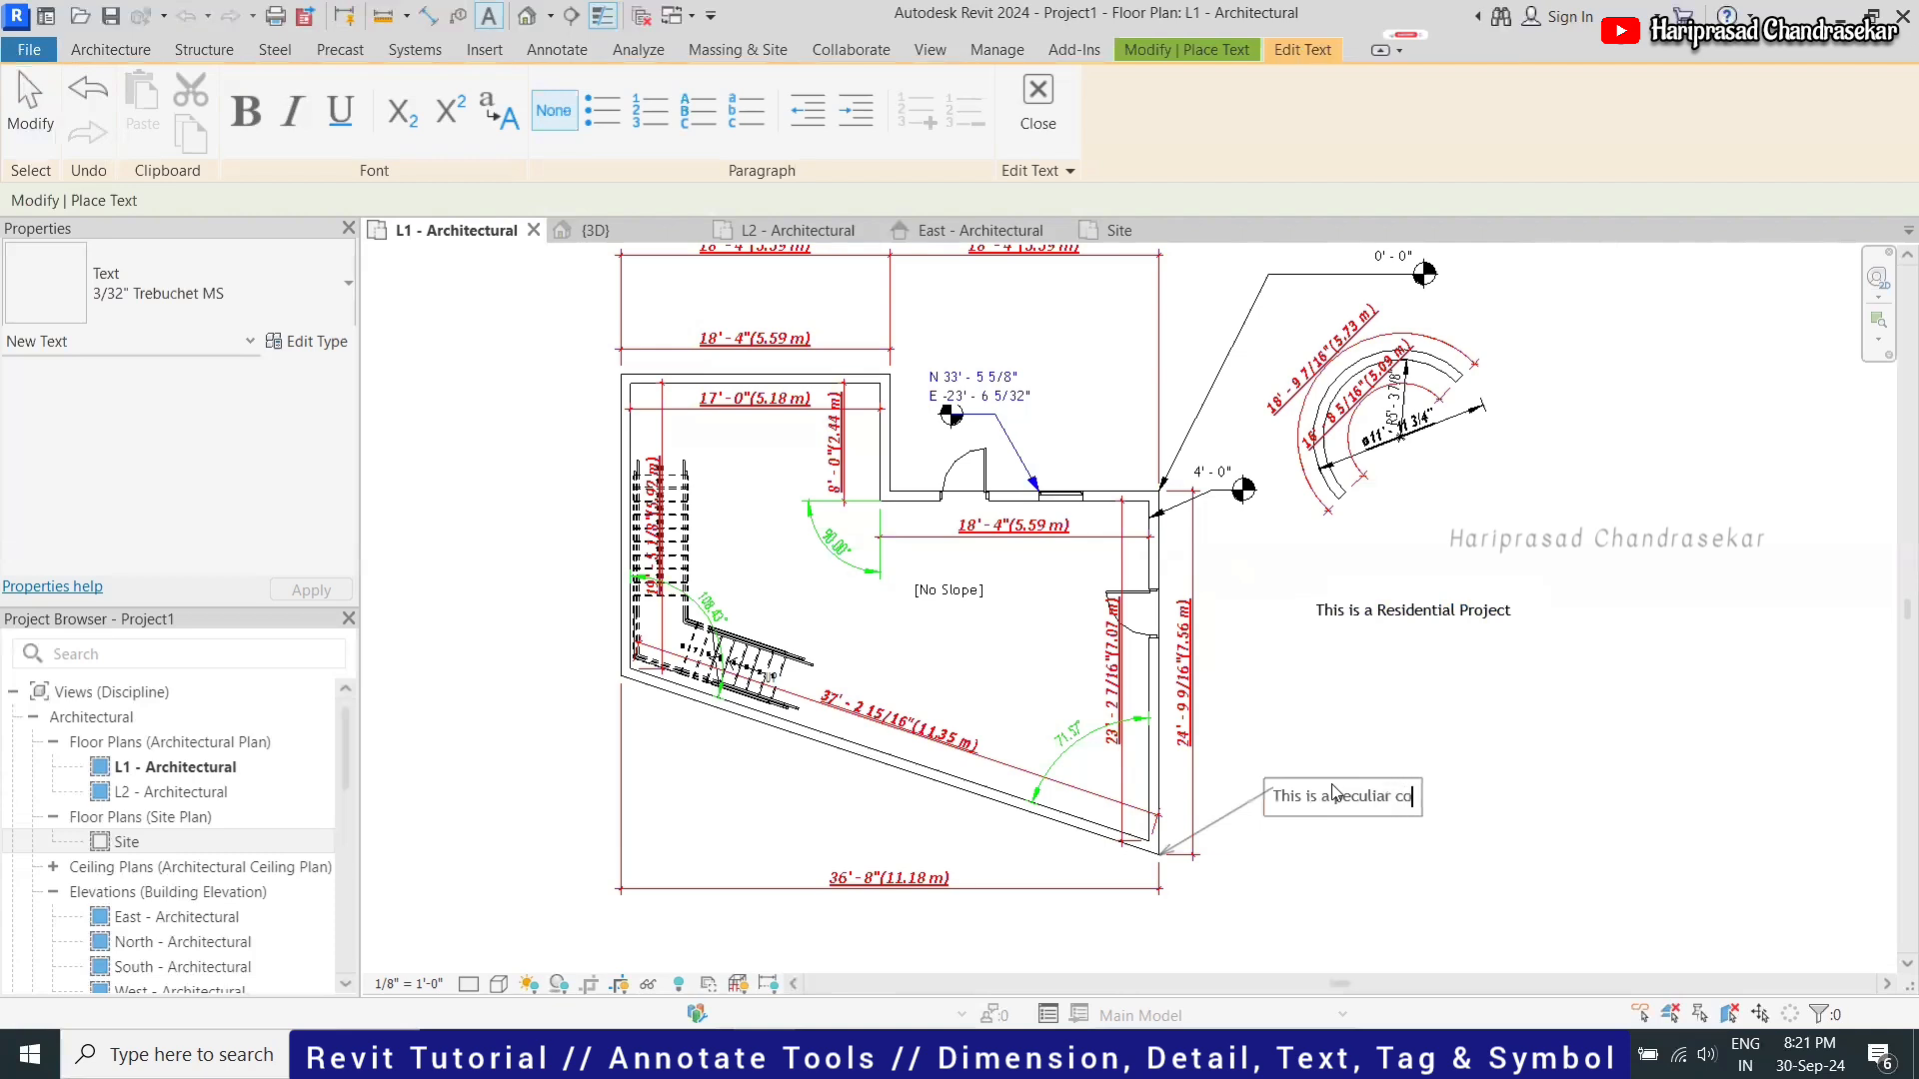
left_click(1467, 737)
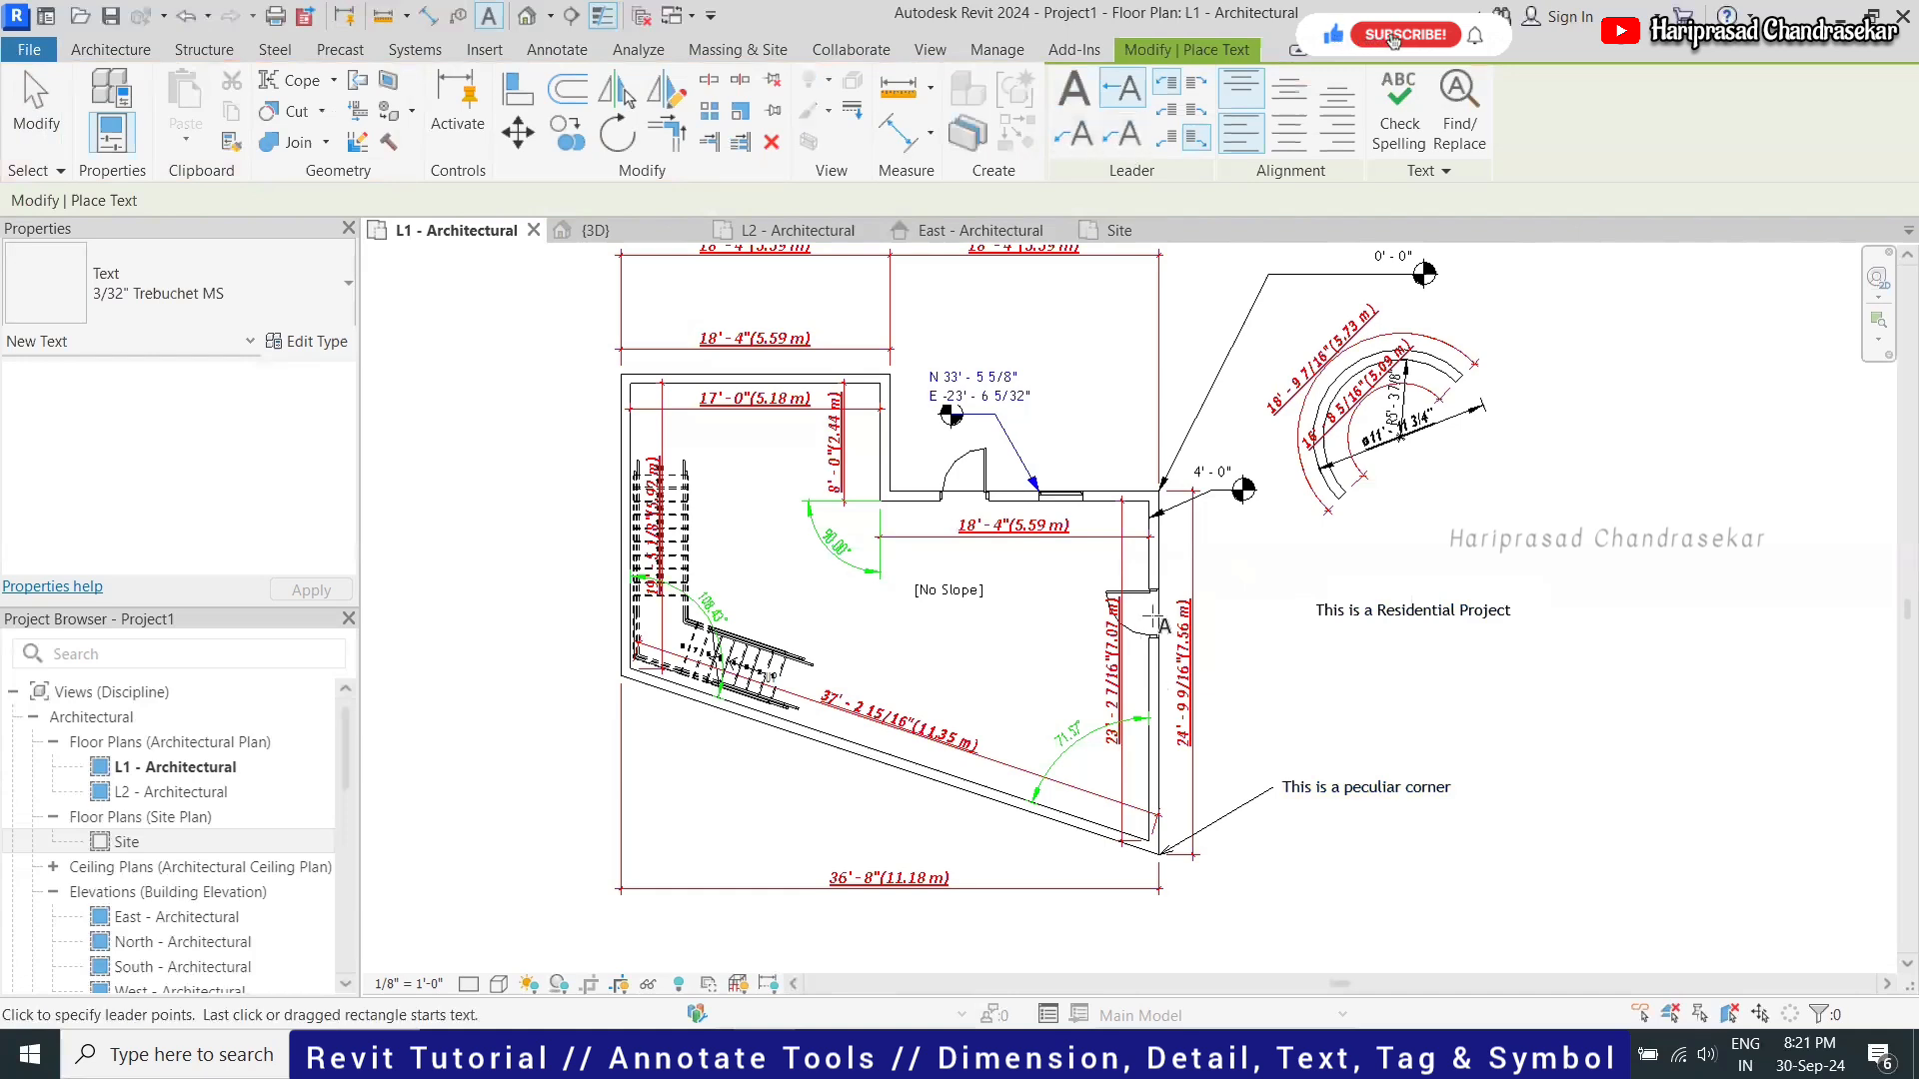
Add a text note with a curved leader pointing to the door in the right wall, reading "This is a Costly Door"
left_click(1123, 133)
left_click(1160, 602)
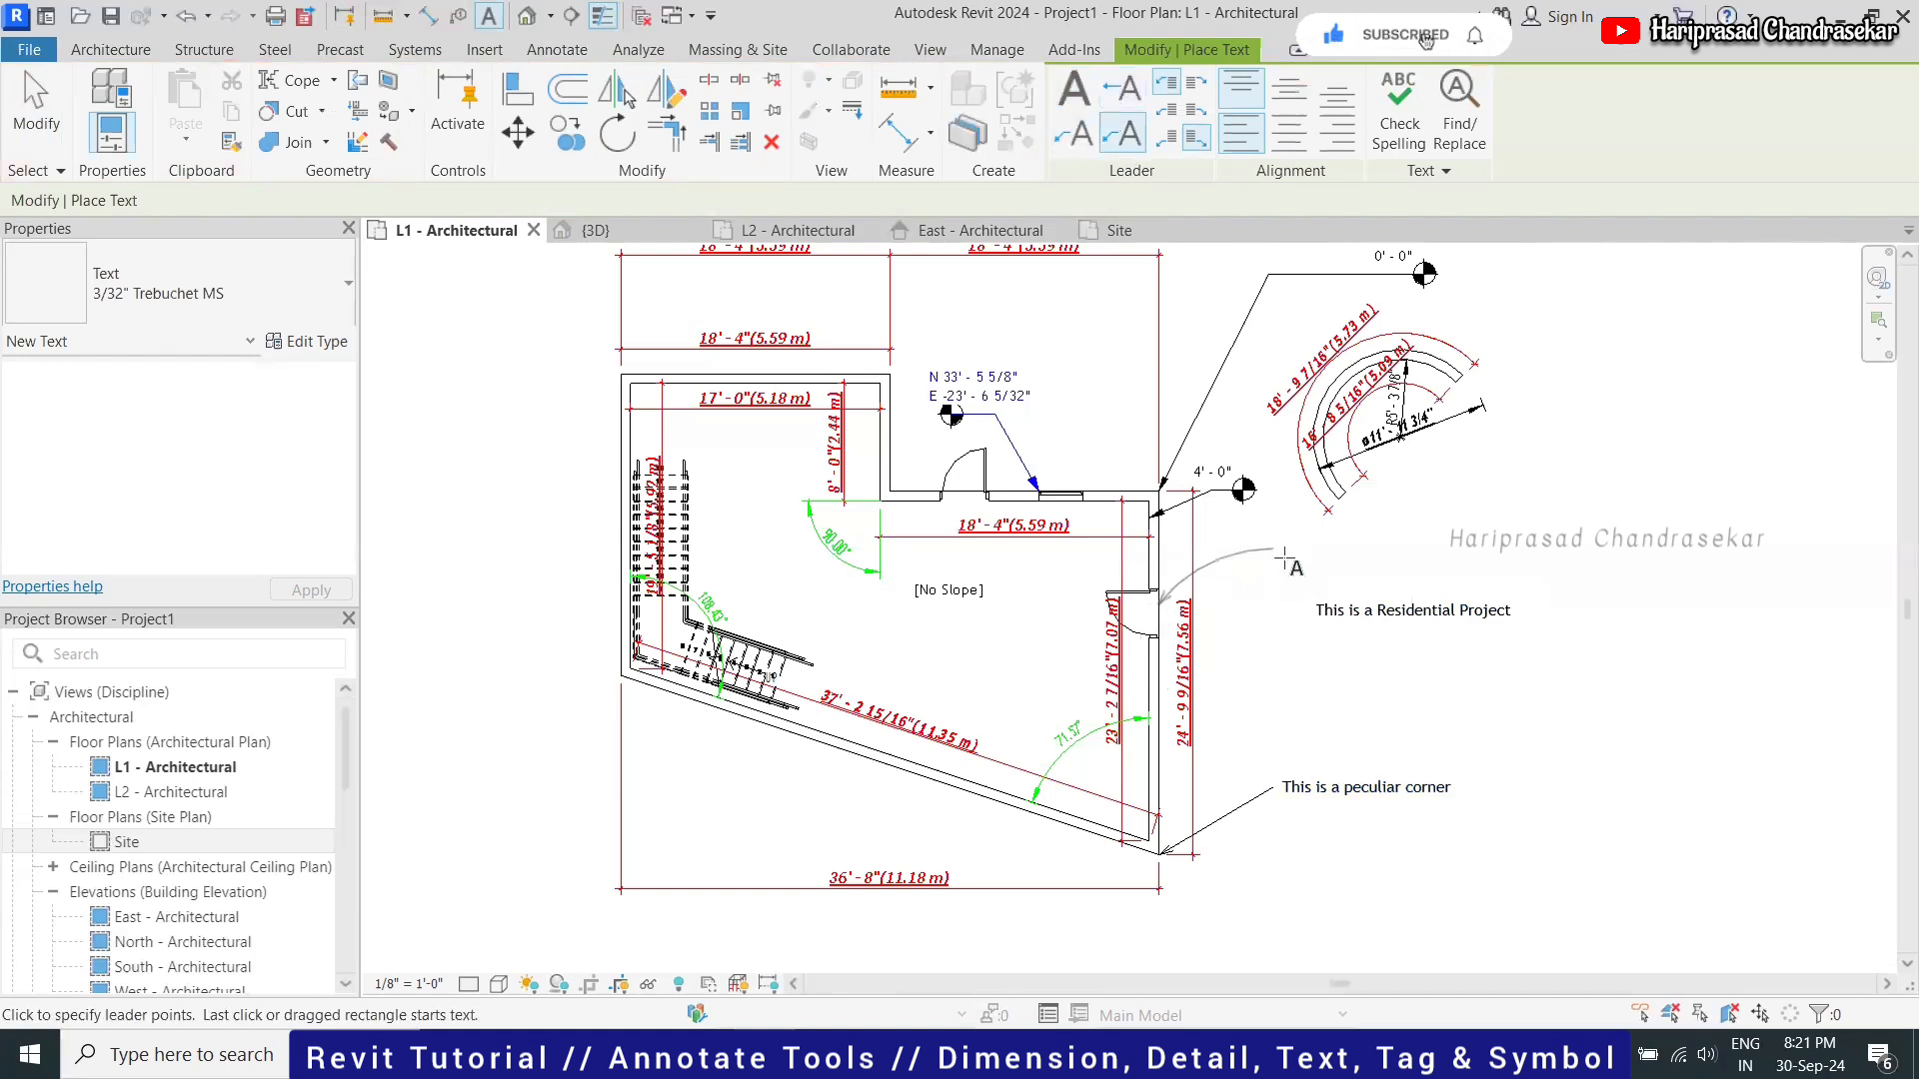
left_click(1284, 560)
type("This")
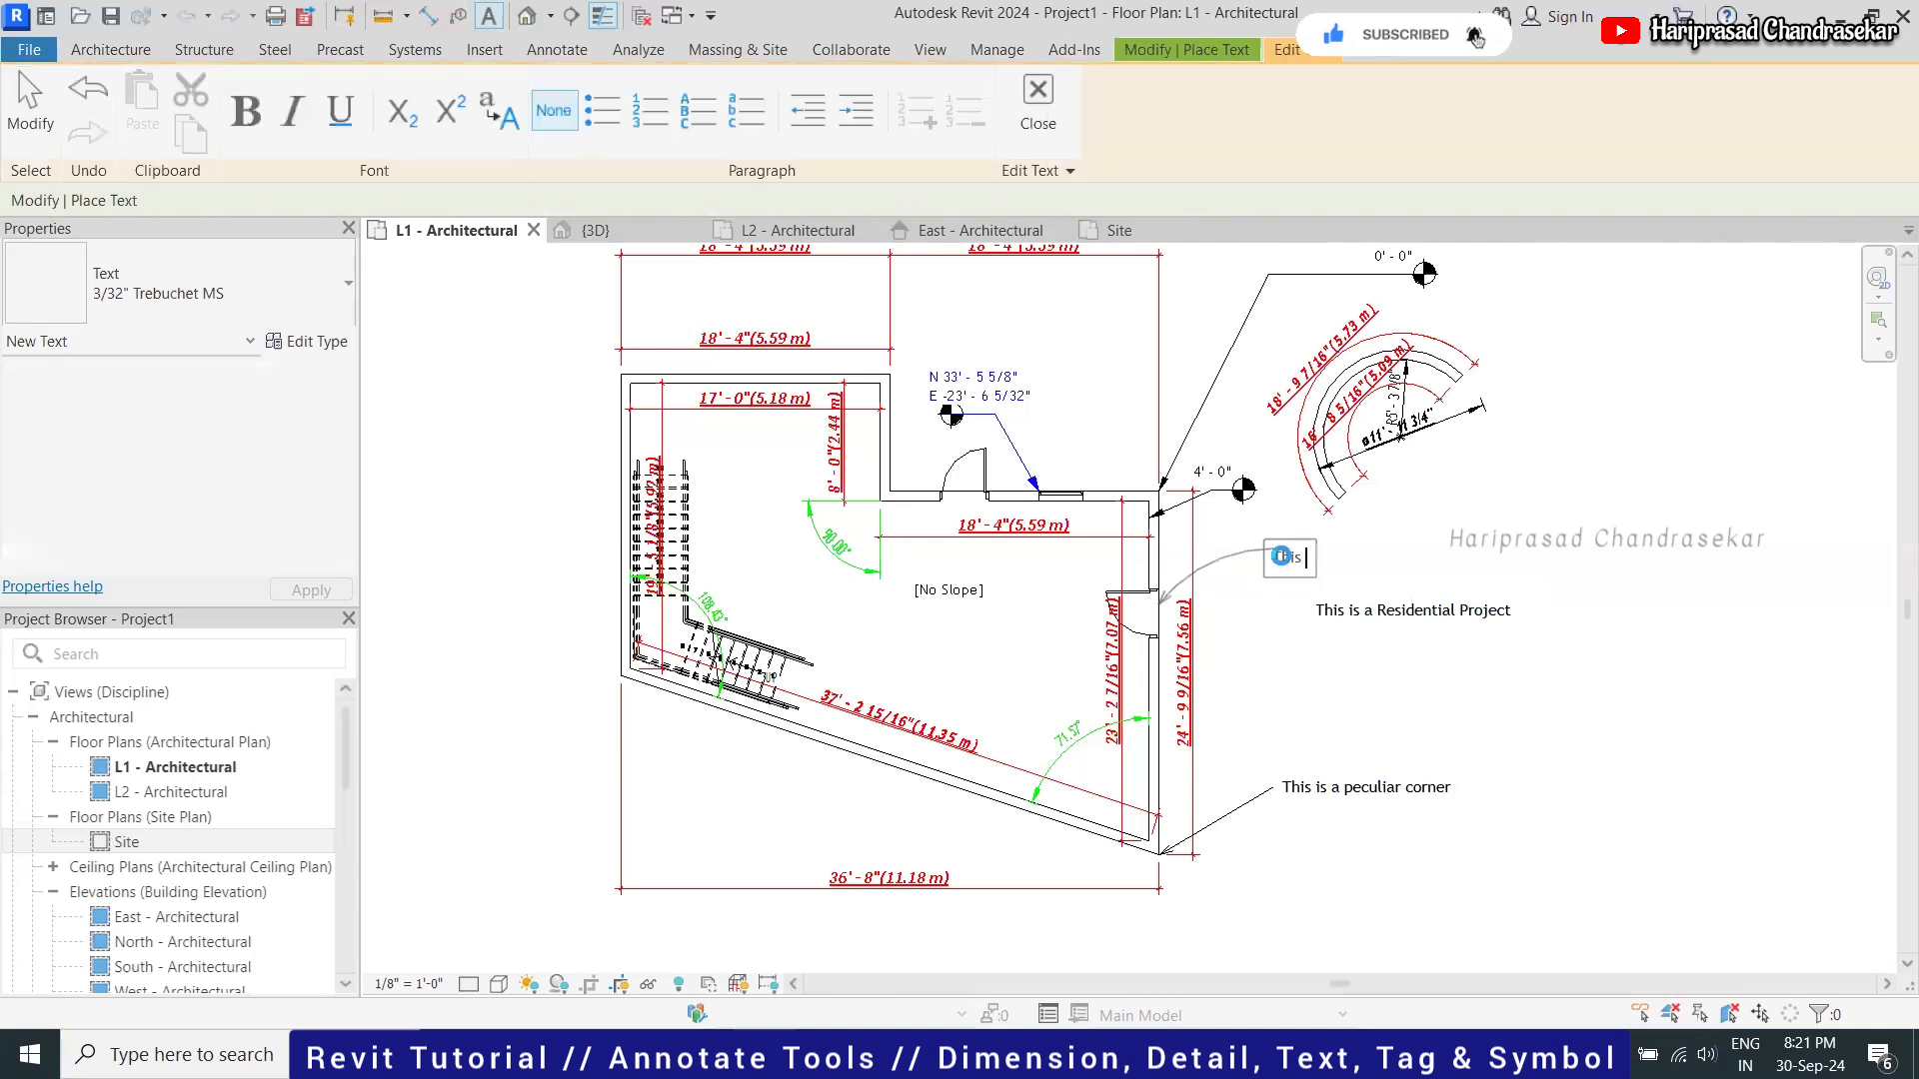
type(" is a Costly Door")
left_click(1556, 514)
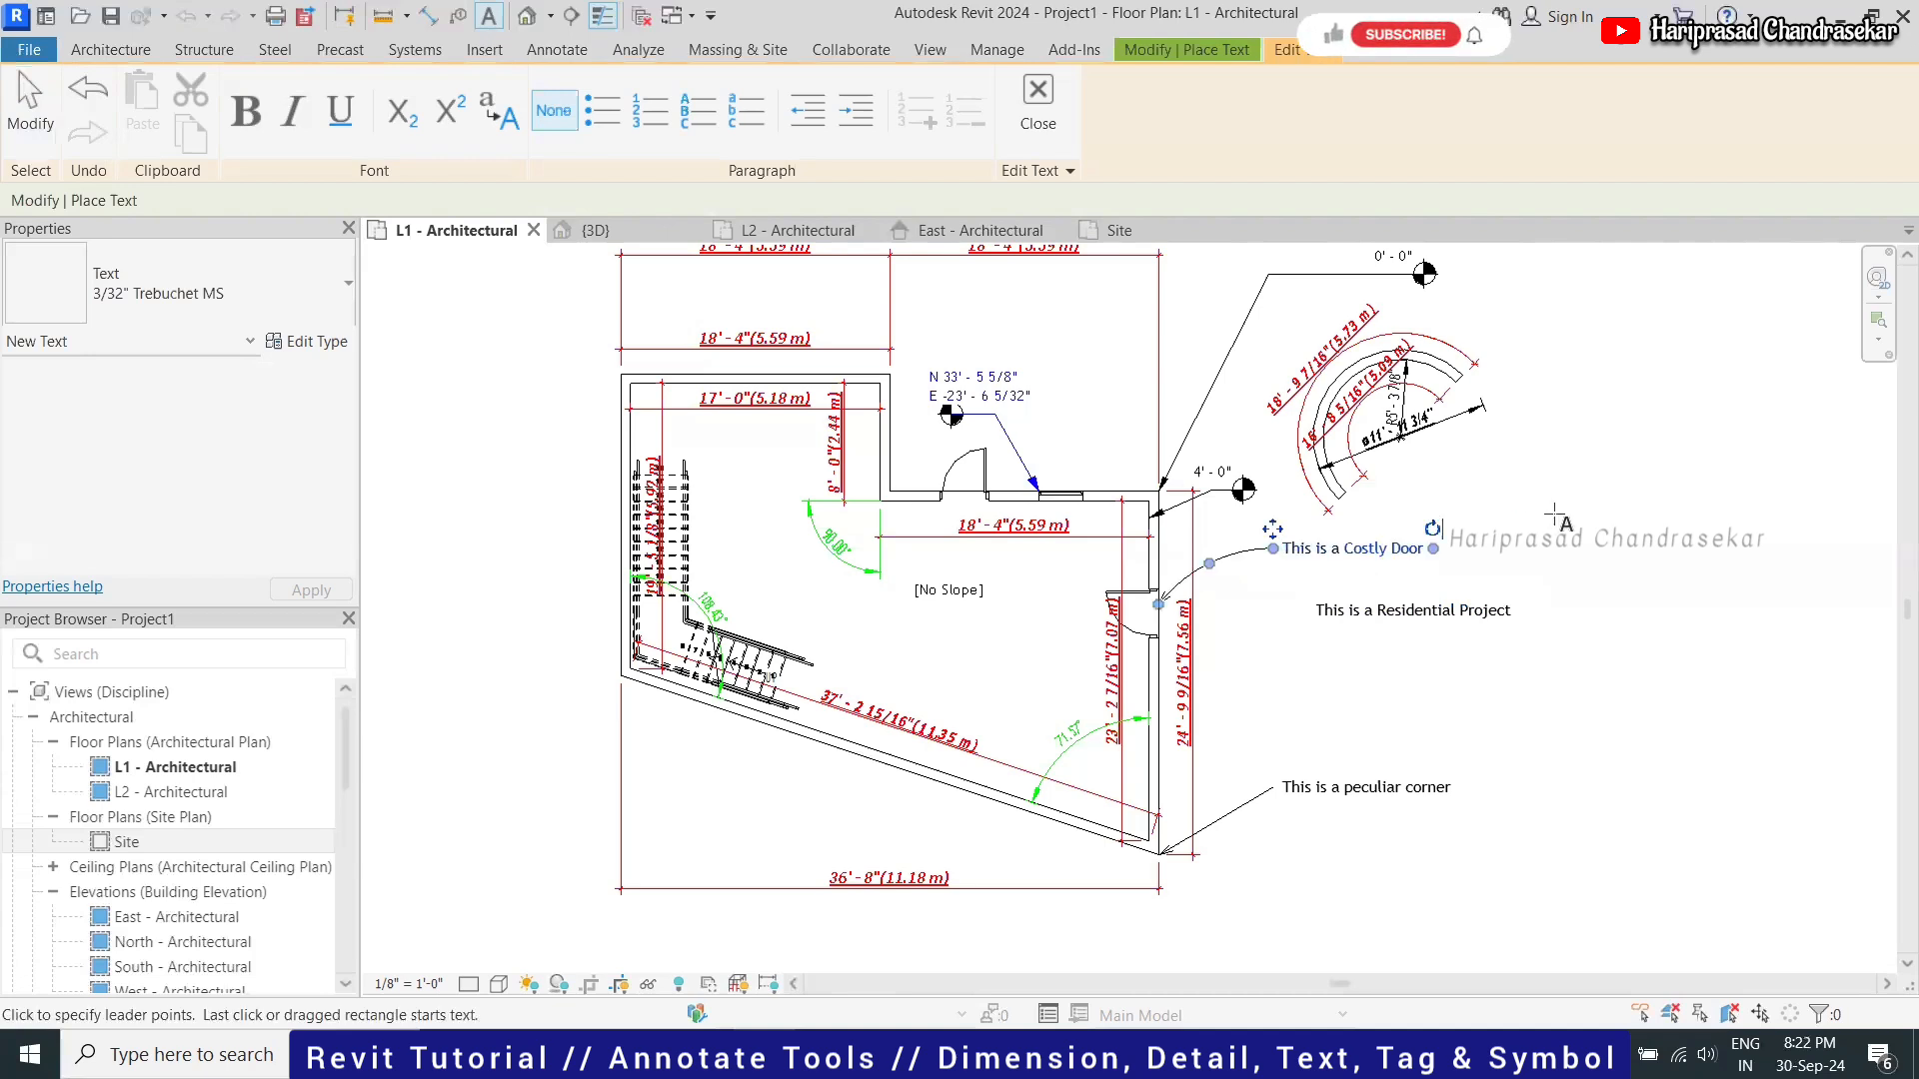
key("Escape")
key("Escape")
Make the 3/32" Trebuchet MS text type bold, italic and underlined, and set its colour to RGB 128-000-064
left_click(1253, 556)
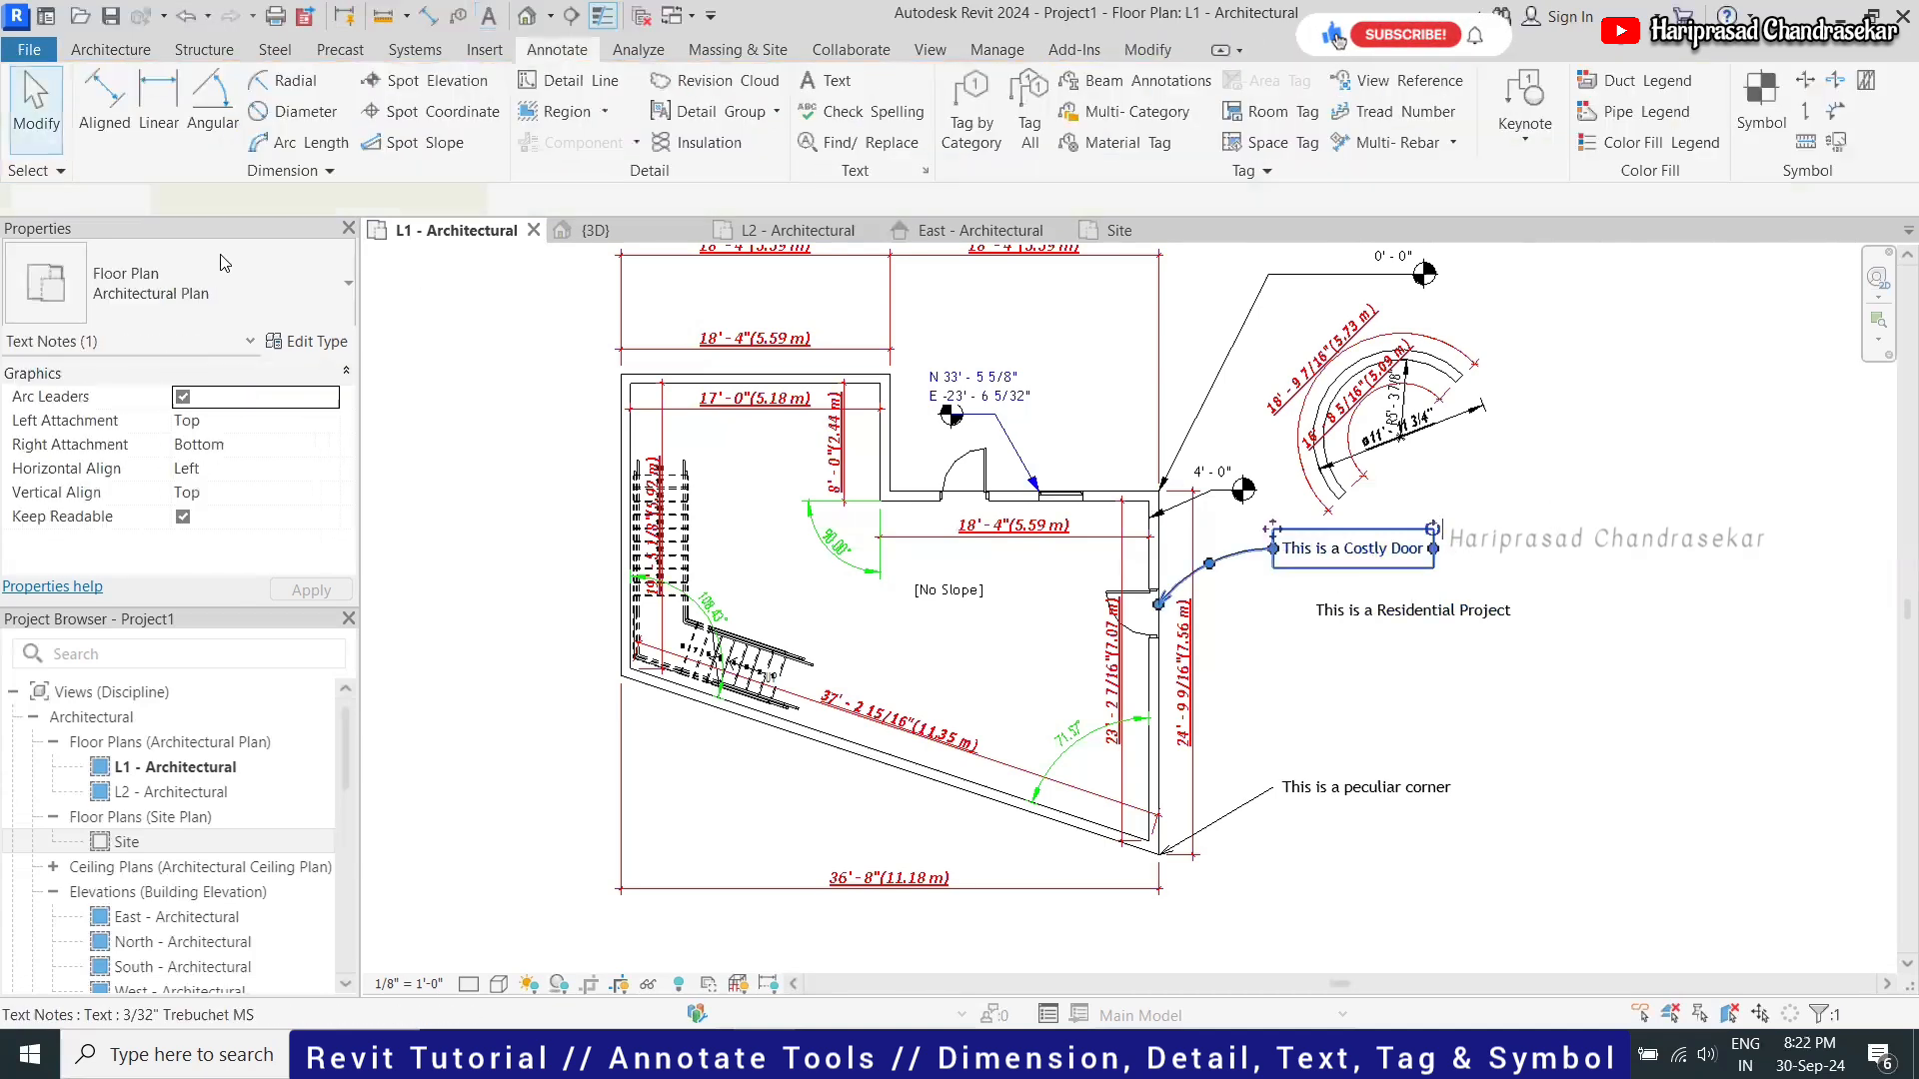
left_click(333, 349)
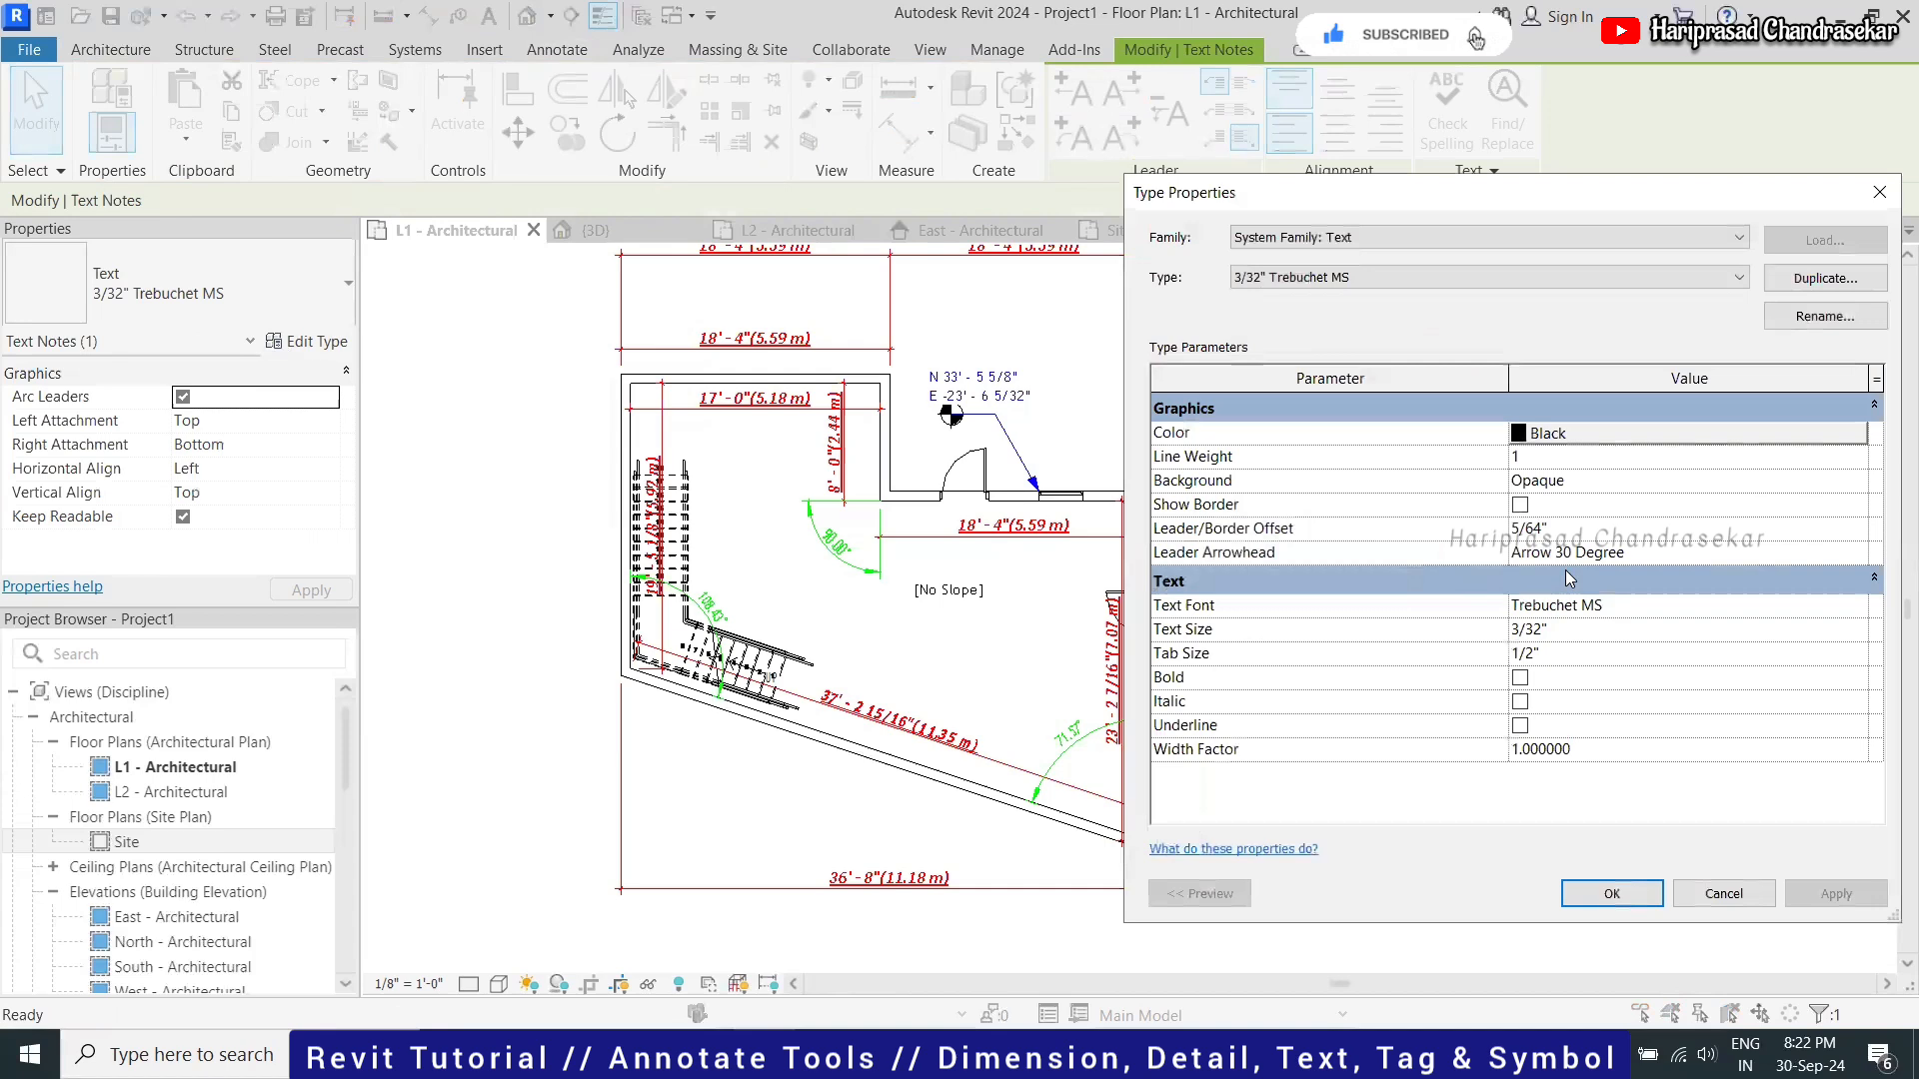
left_click(1520, 679)
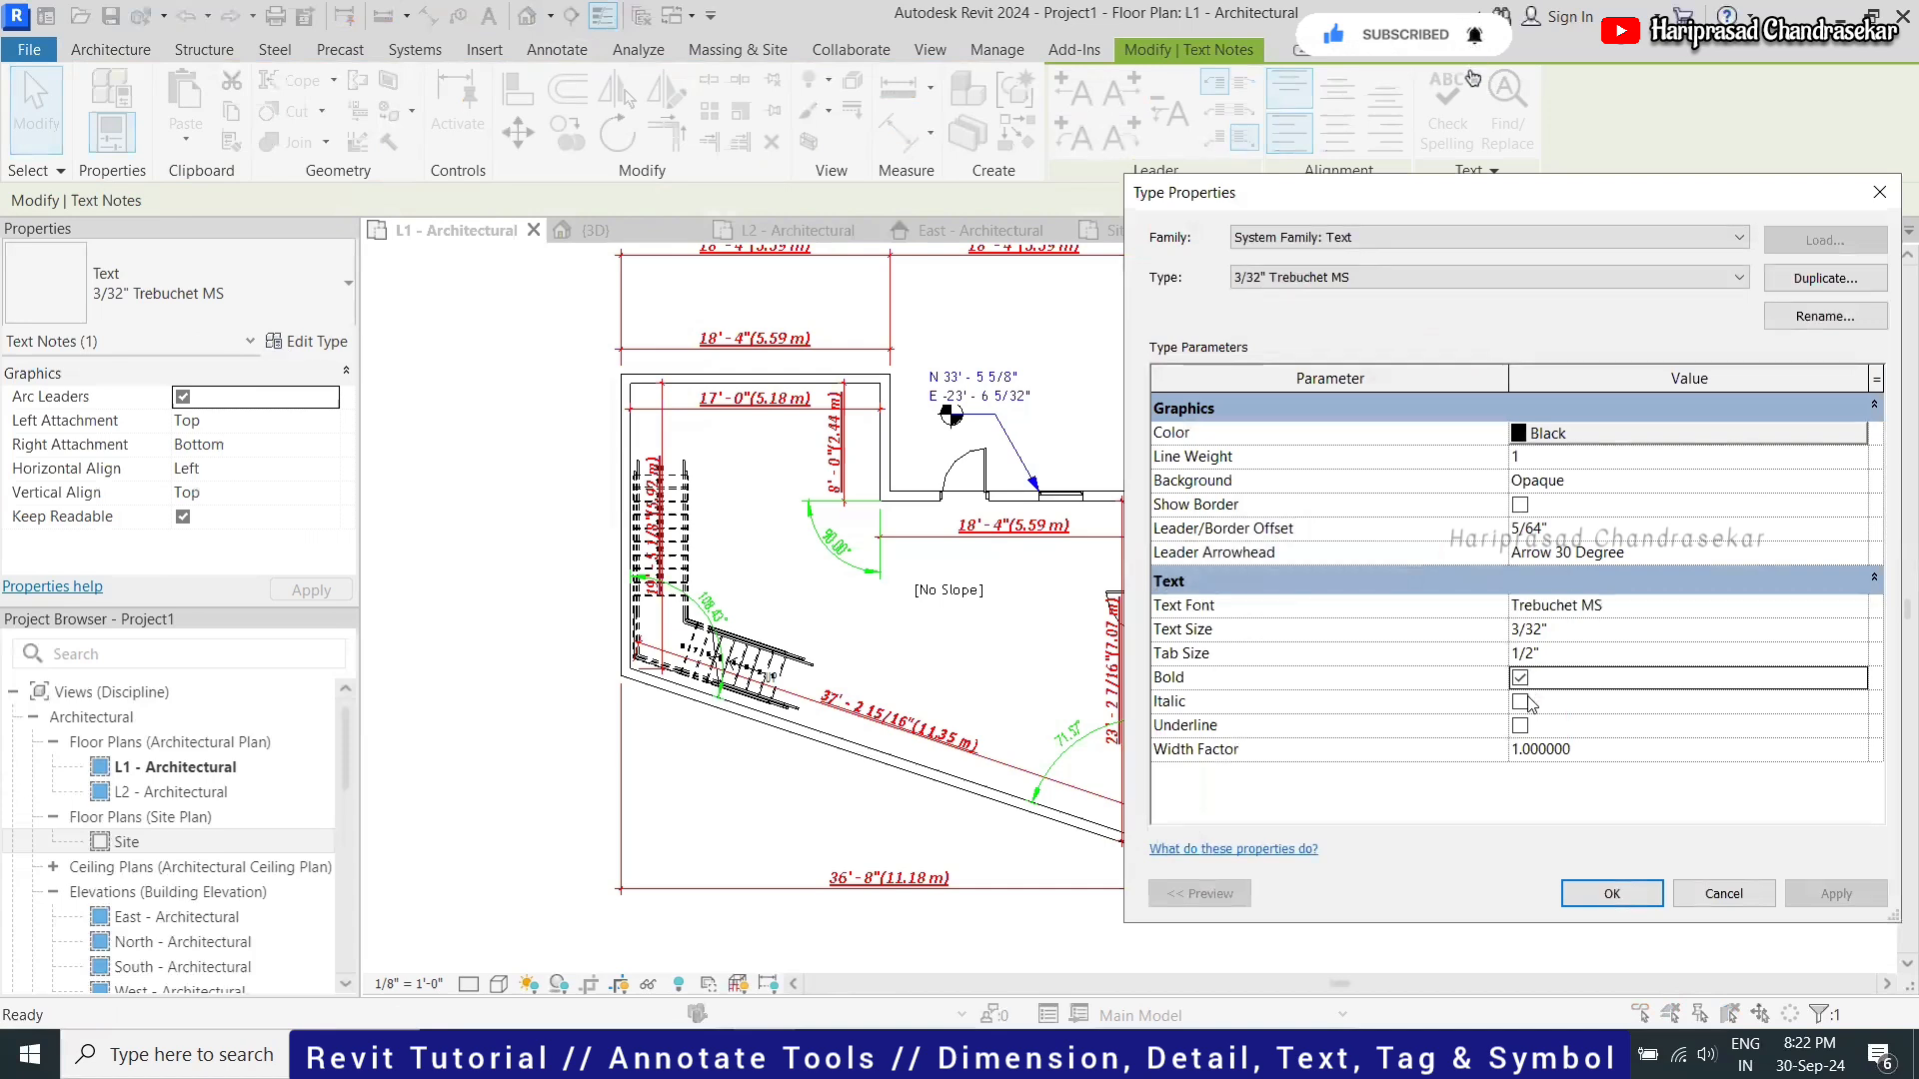
left_click(1520, 701)
left_click(1520, 726)
left_click(1607, 437)
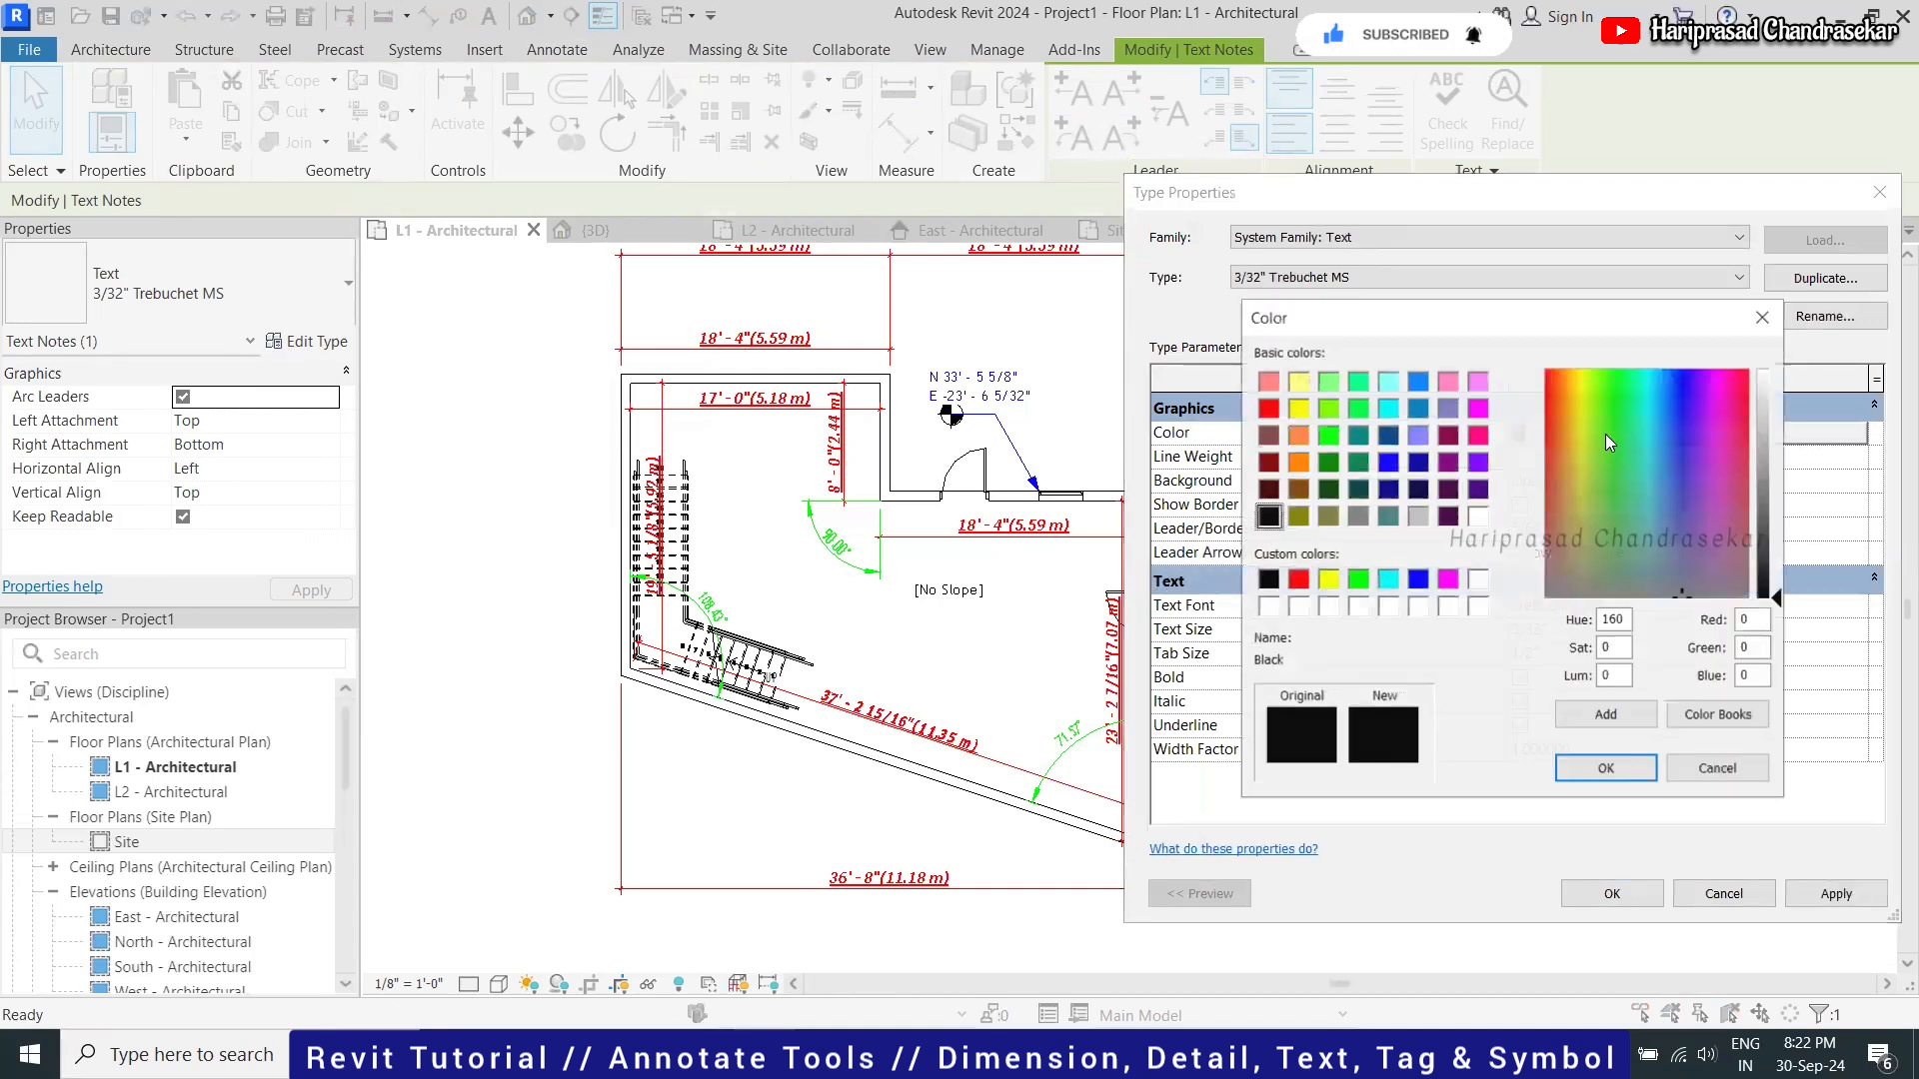
left_click(1448, 435)
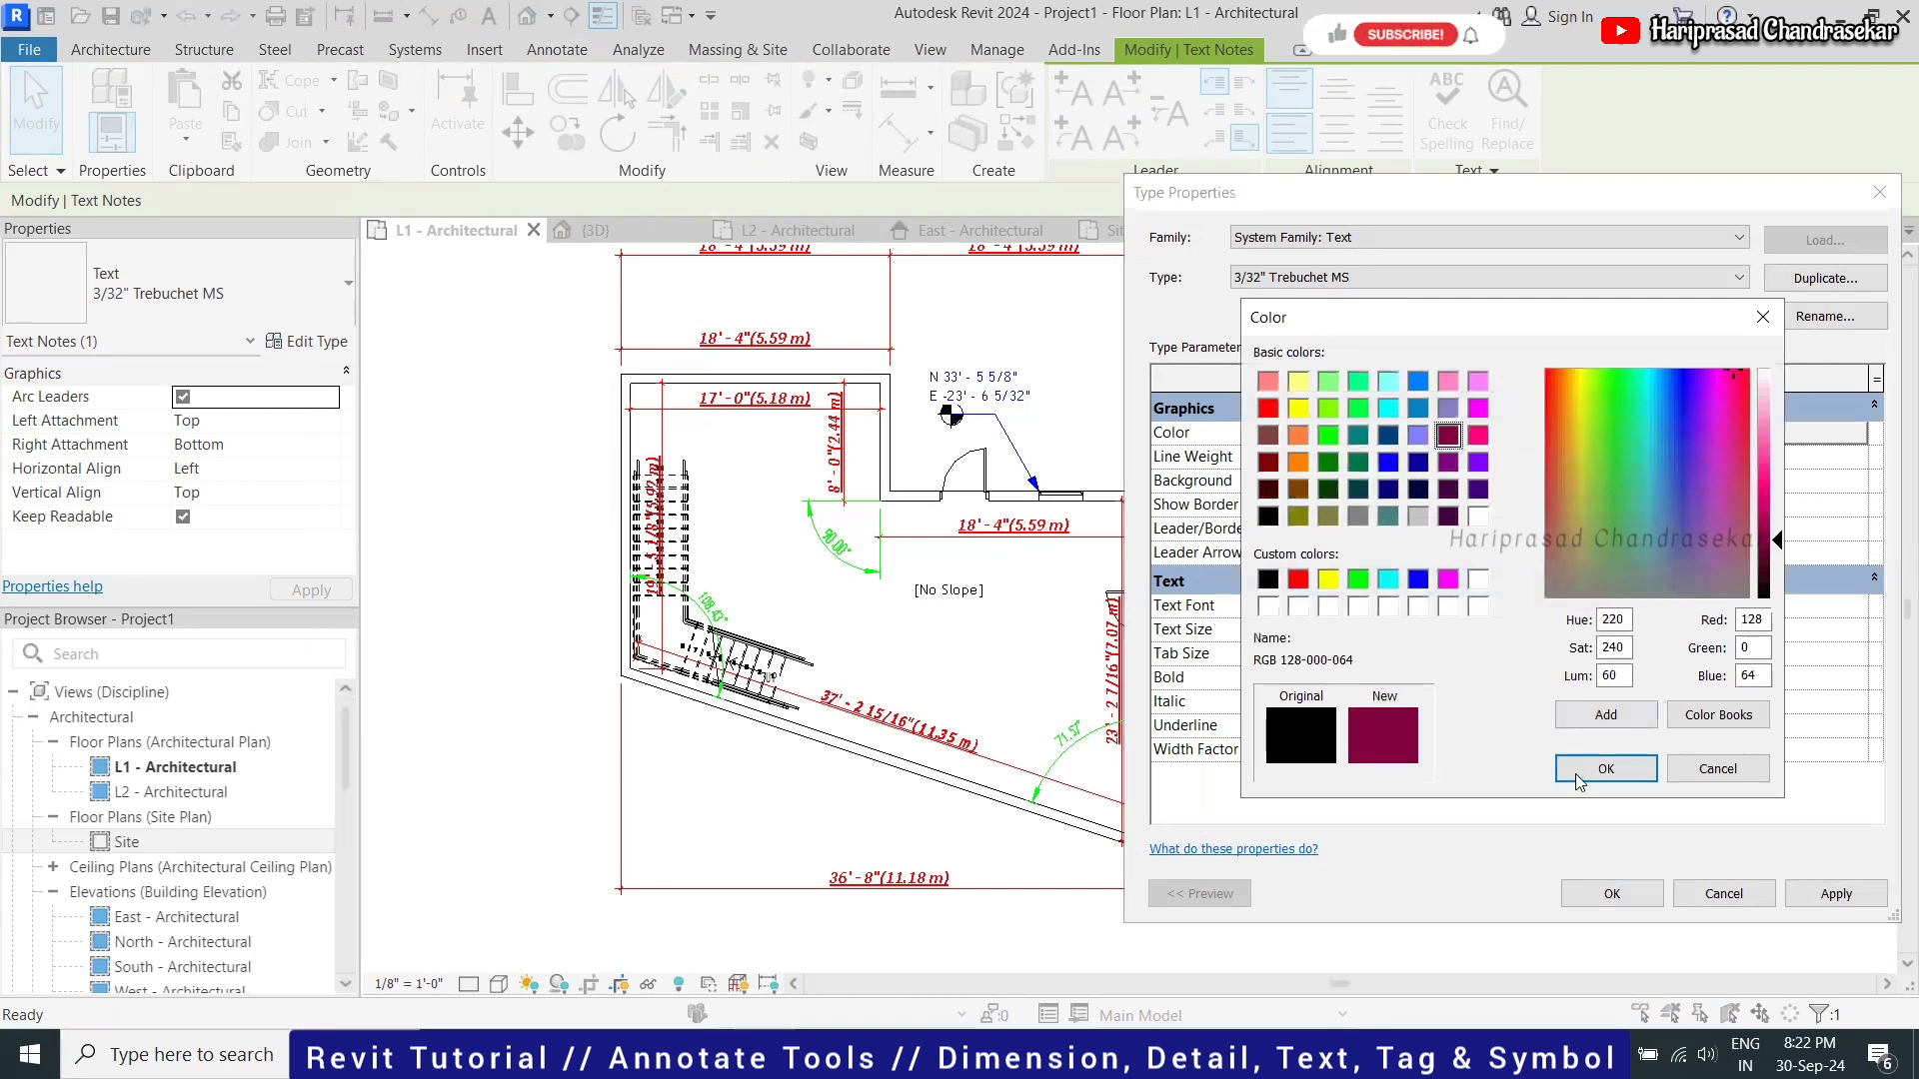
left_click(1607, 769)
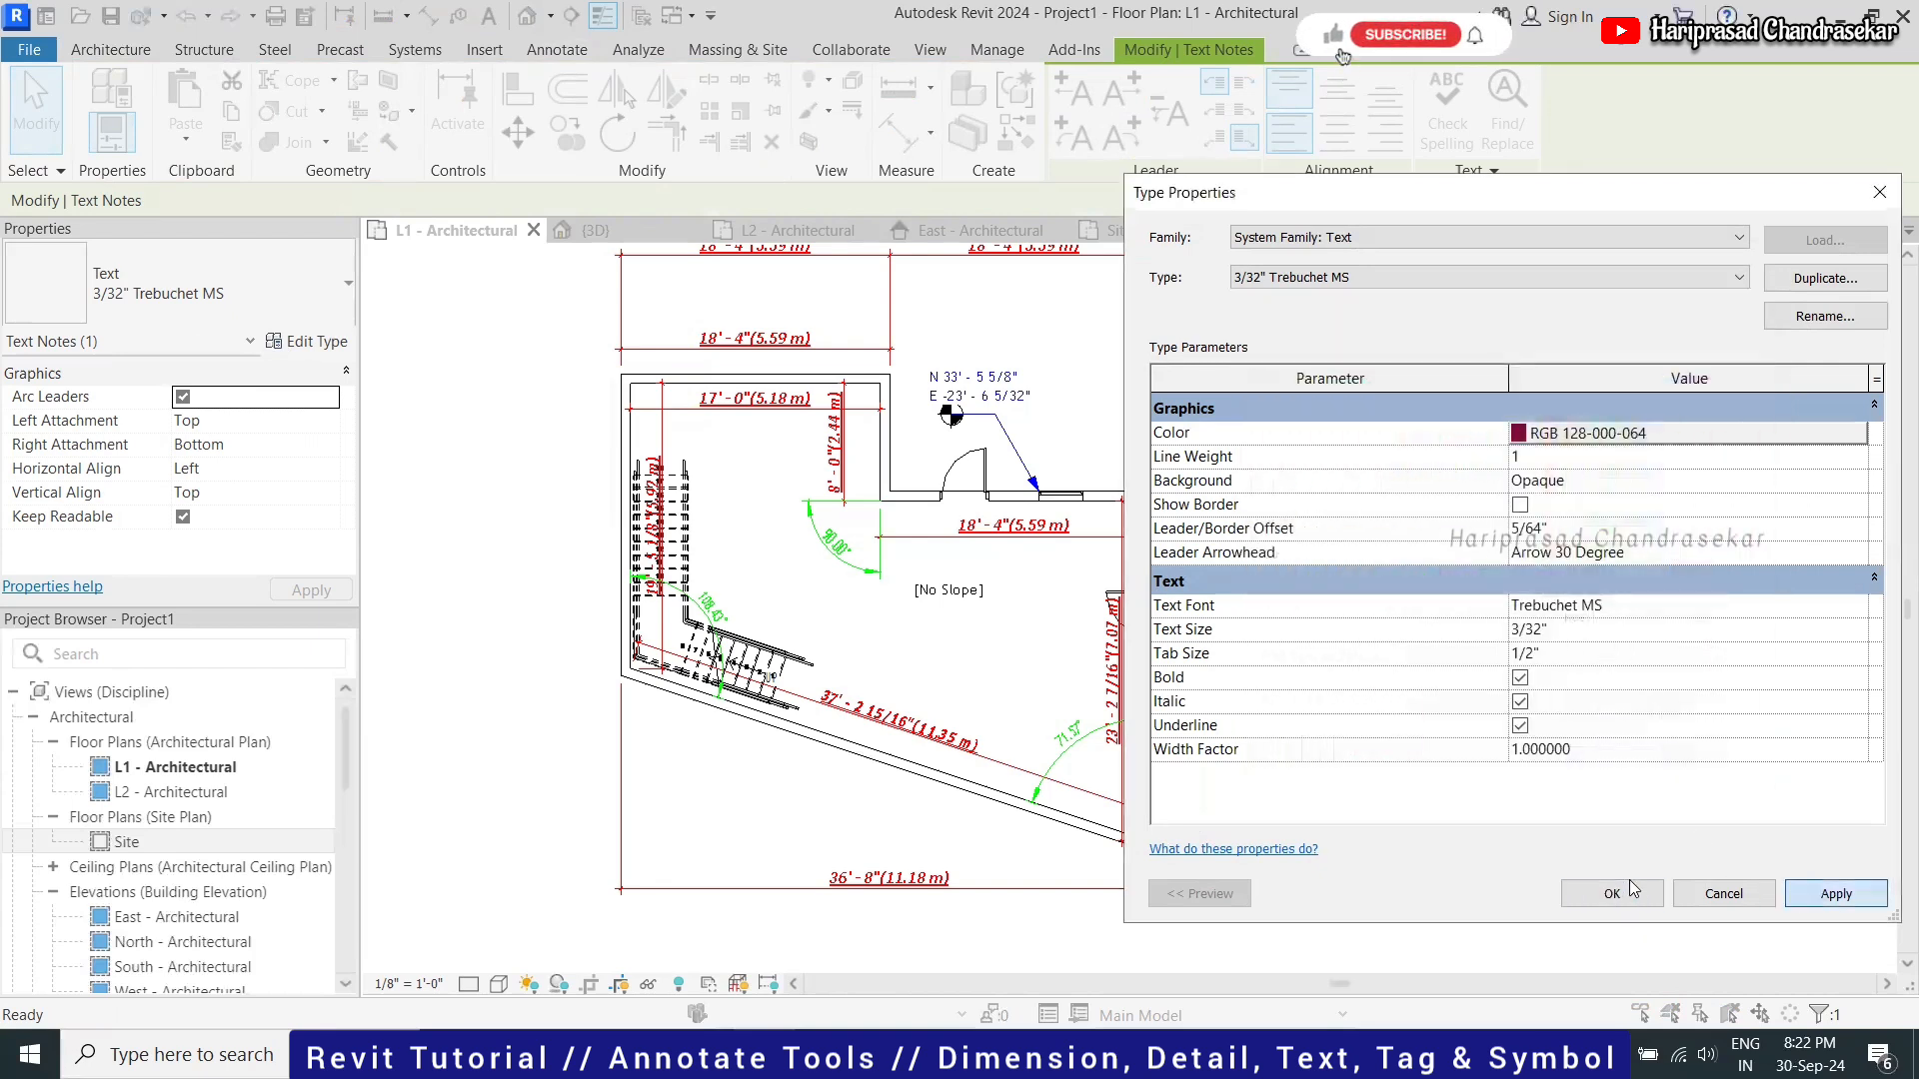
left_click(1612, 894)
left_click(1679, 588)
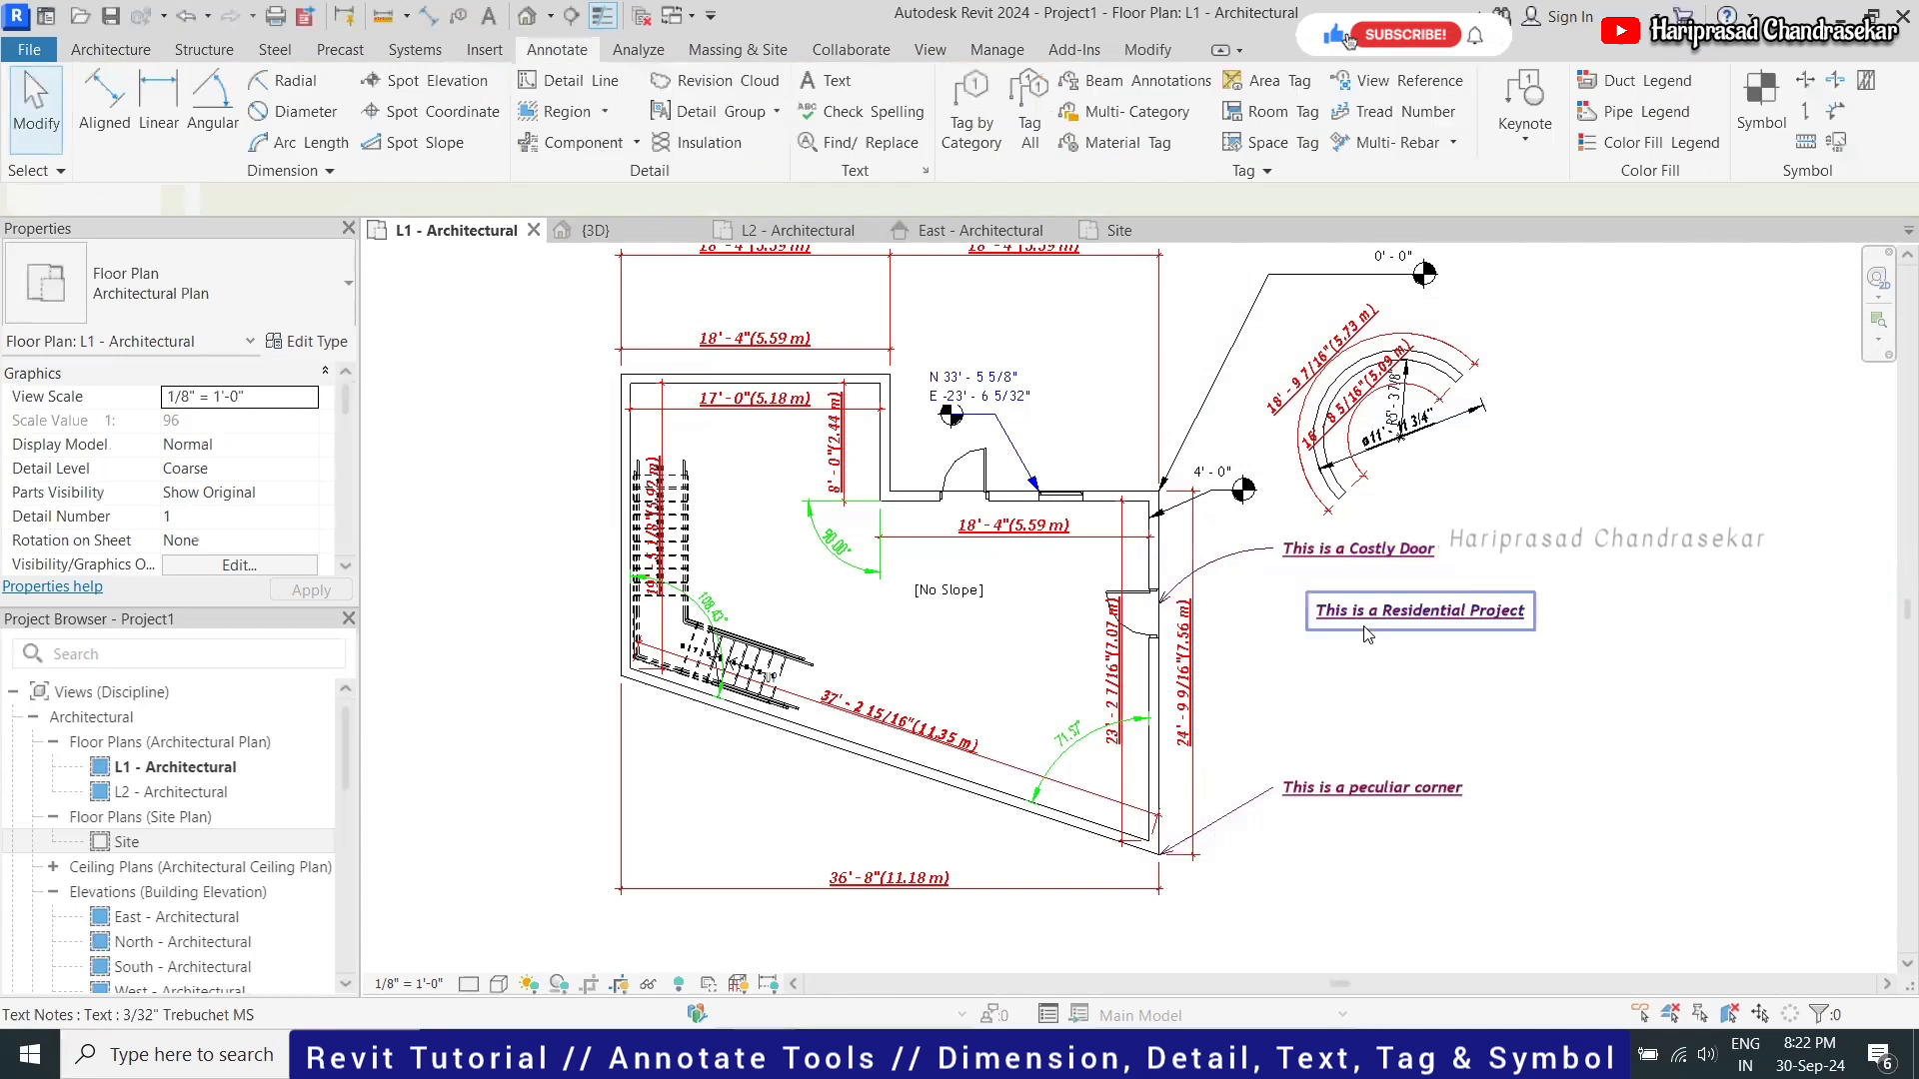
Run a spelling check on the text notes in the L1 plan
scroll(1725, 508, "up", 1)
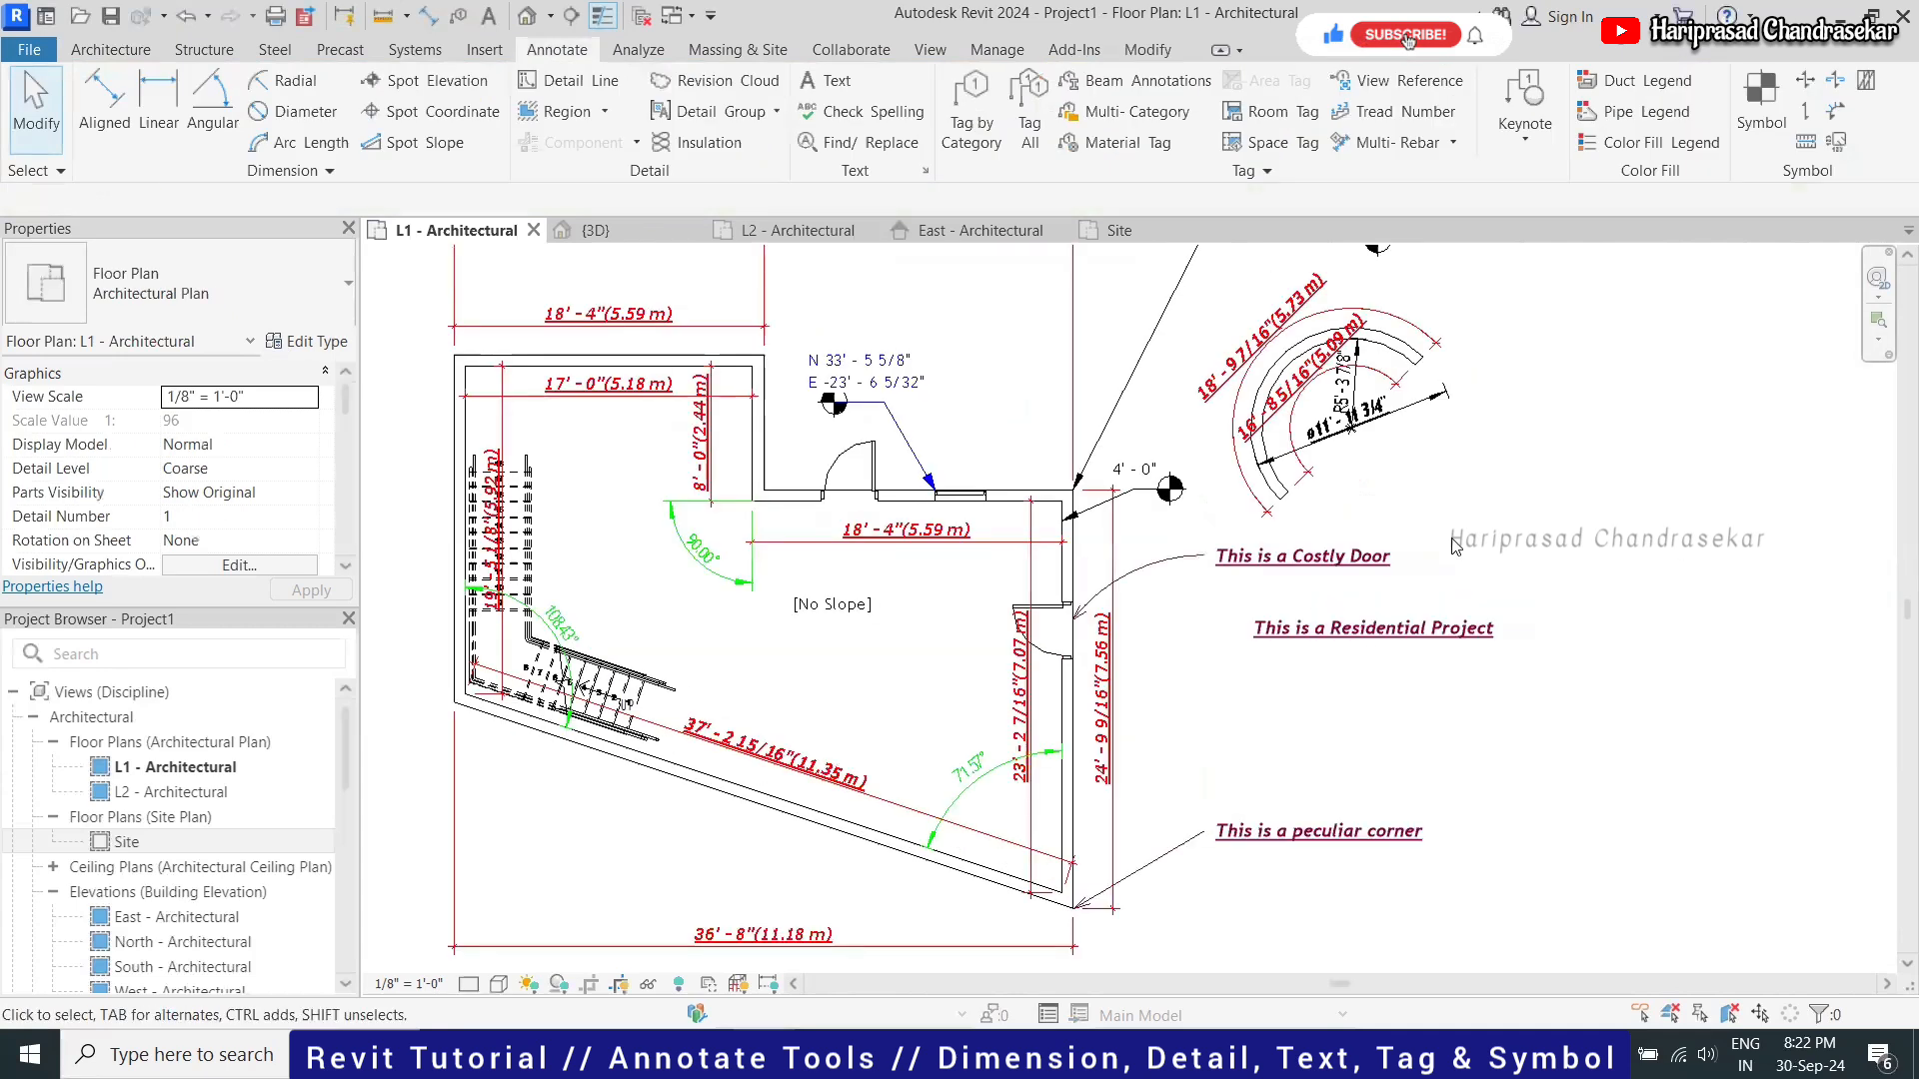
scroll(1284, 618, "down", 1)
left_click(872, 114)
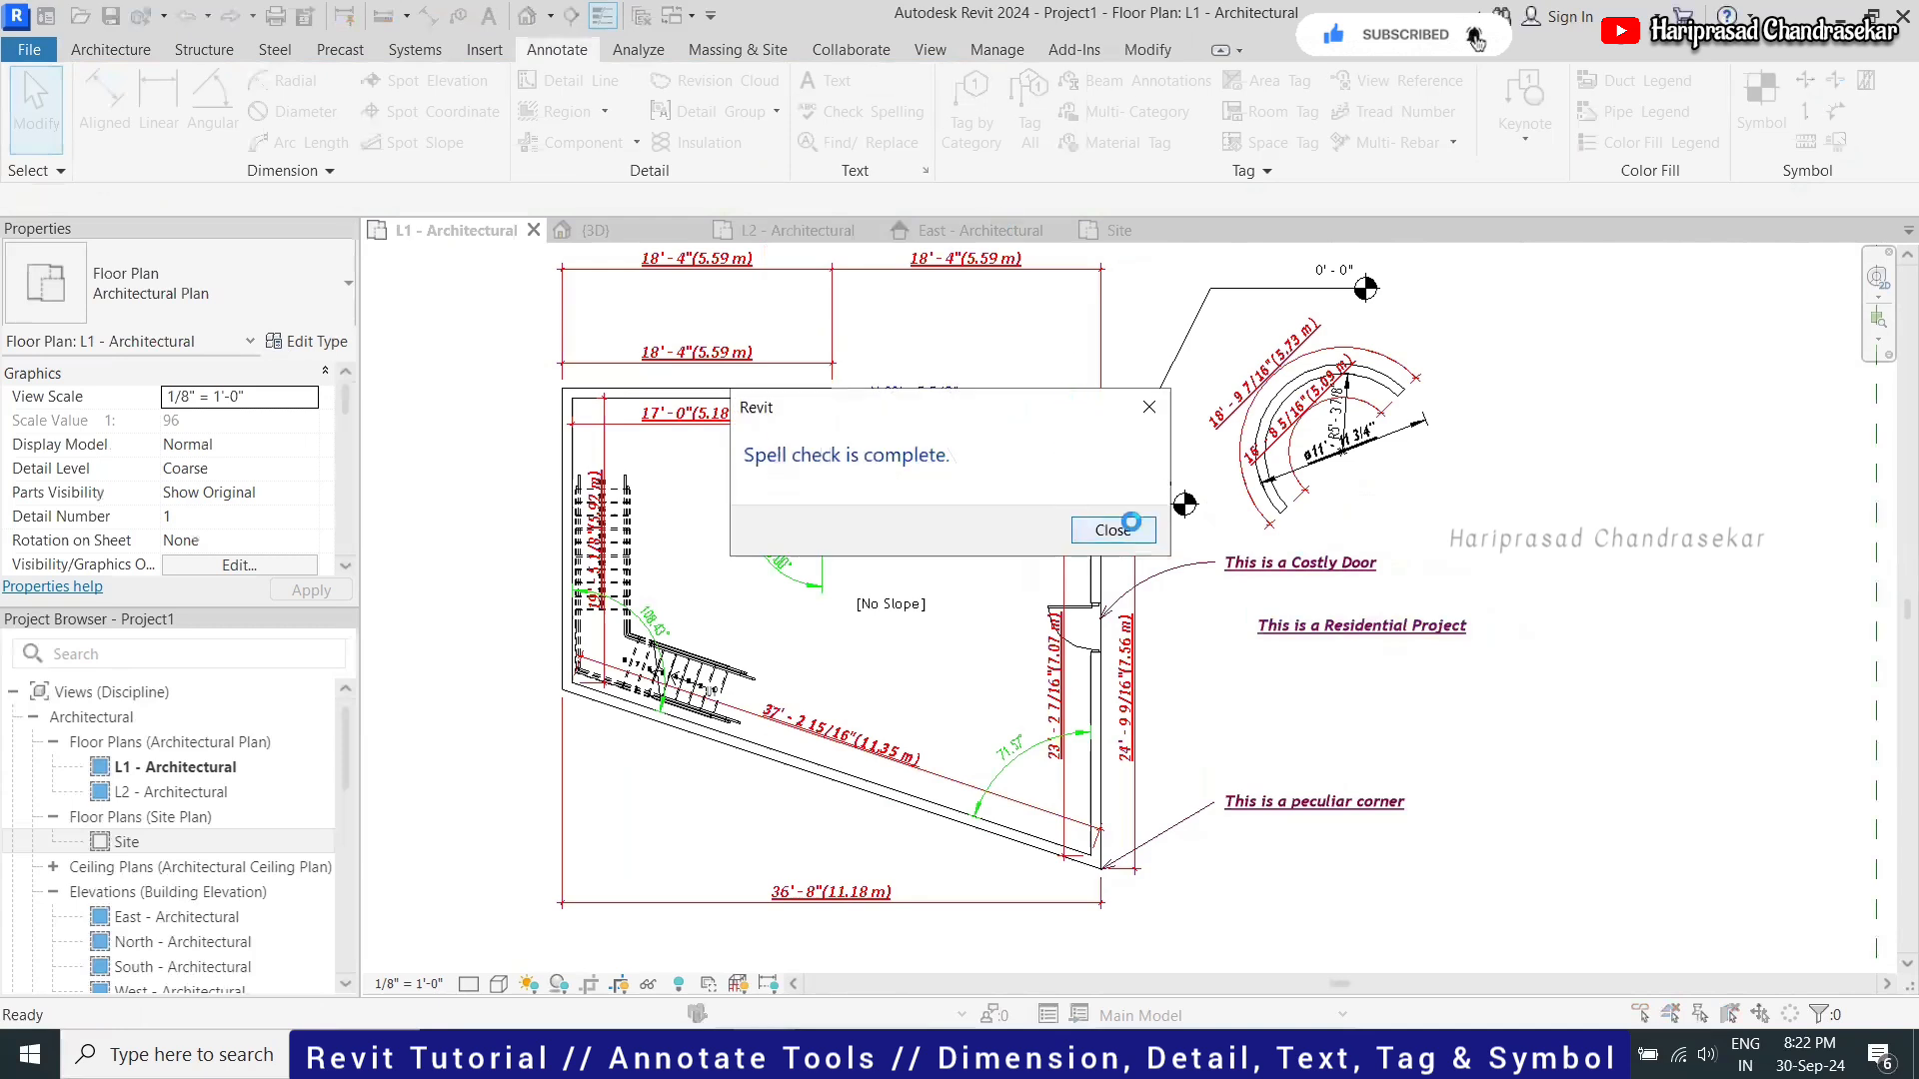
left_click(1112, 527)
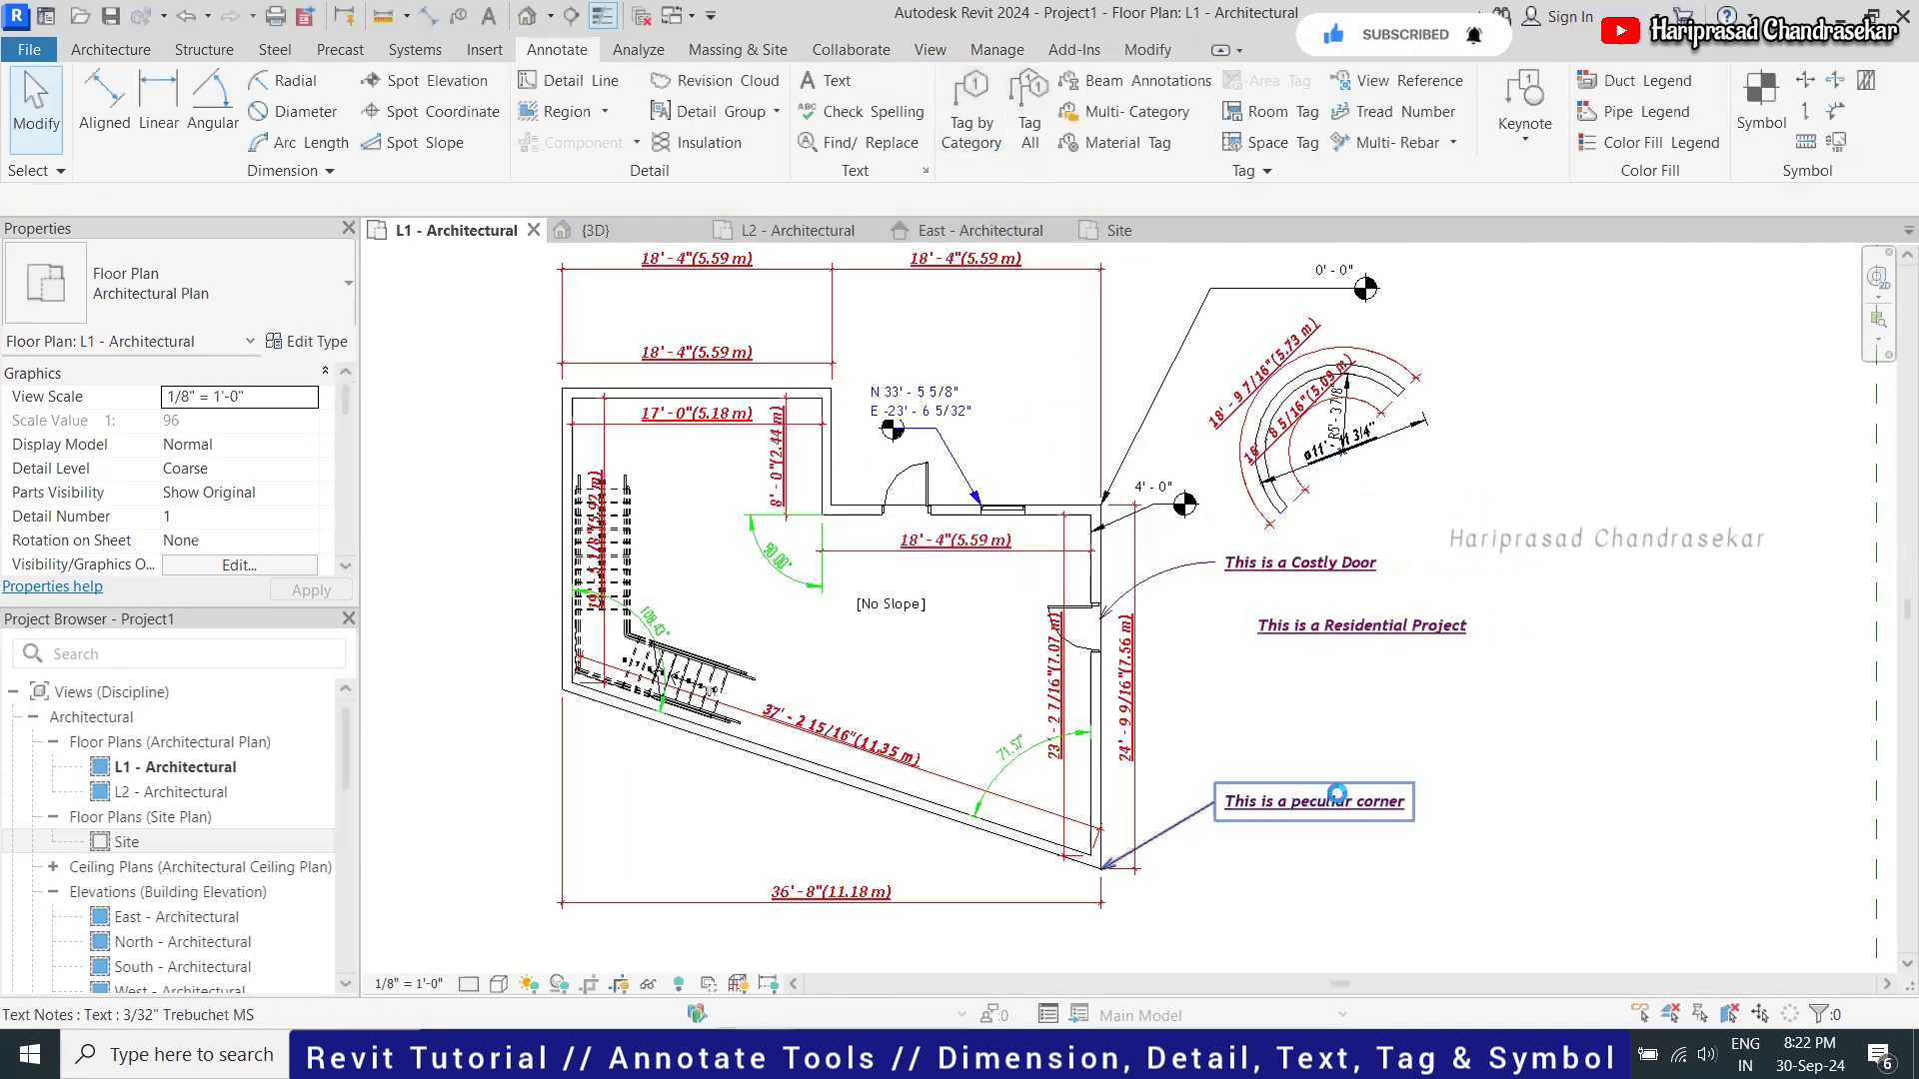
Misspell the text note at the building's lower right corner so it reads "This is a pecular coner"
left_click(1310, 790)
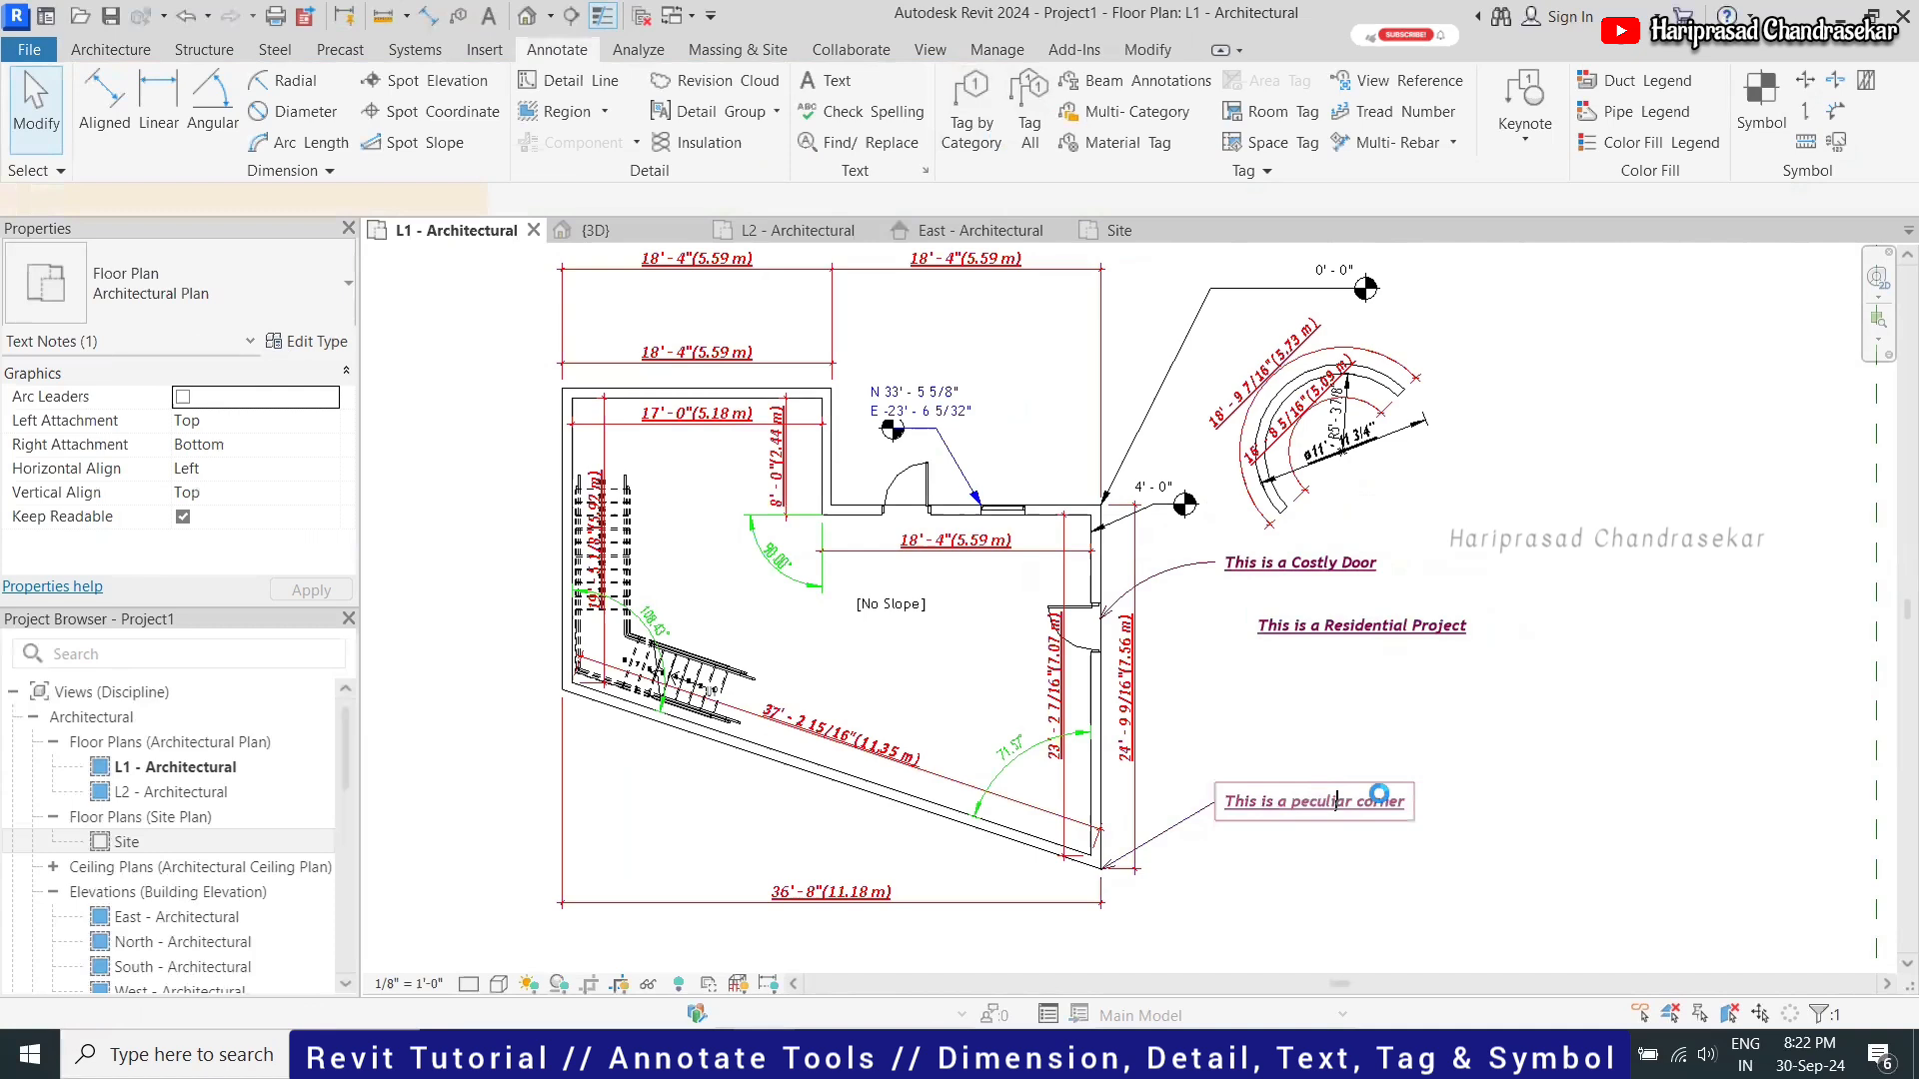
key("BackSpace")
left_click(1524, 706)
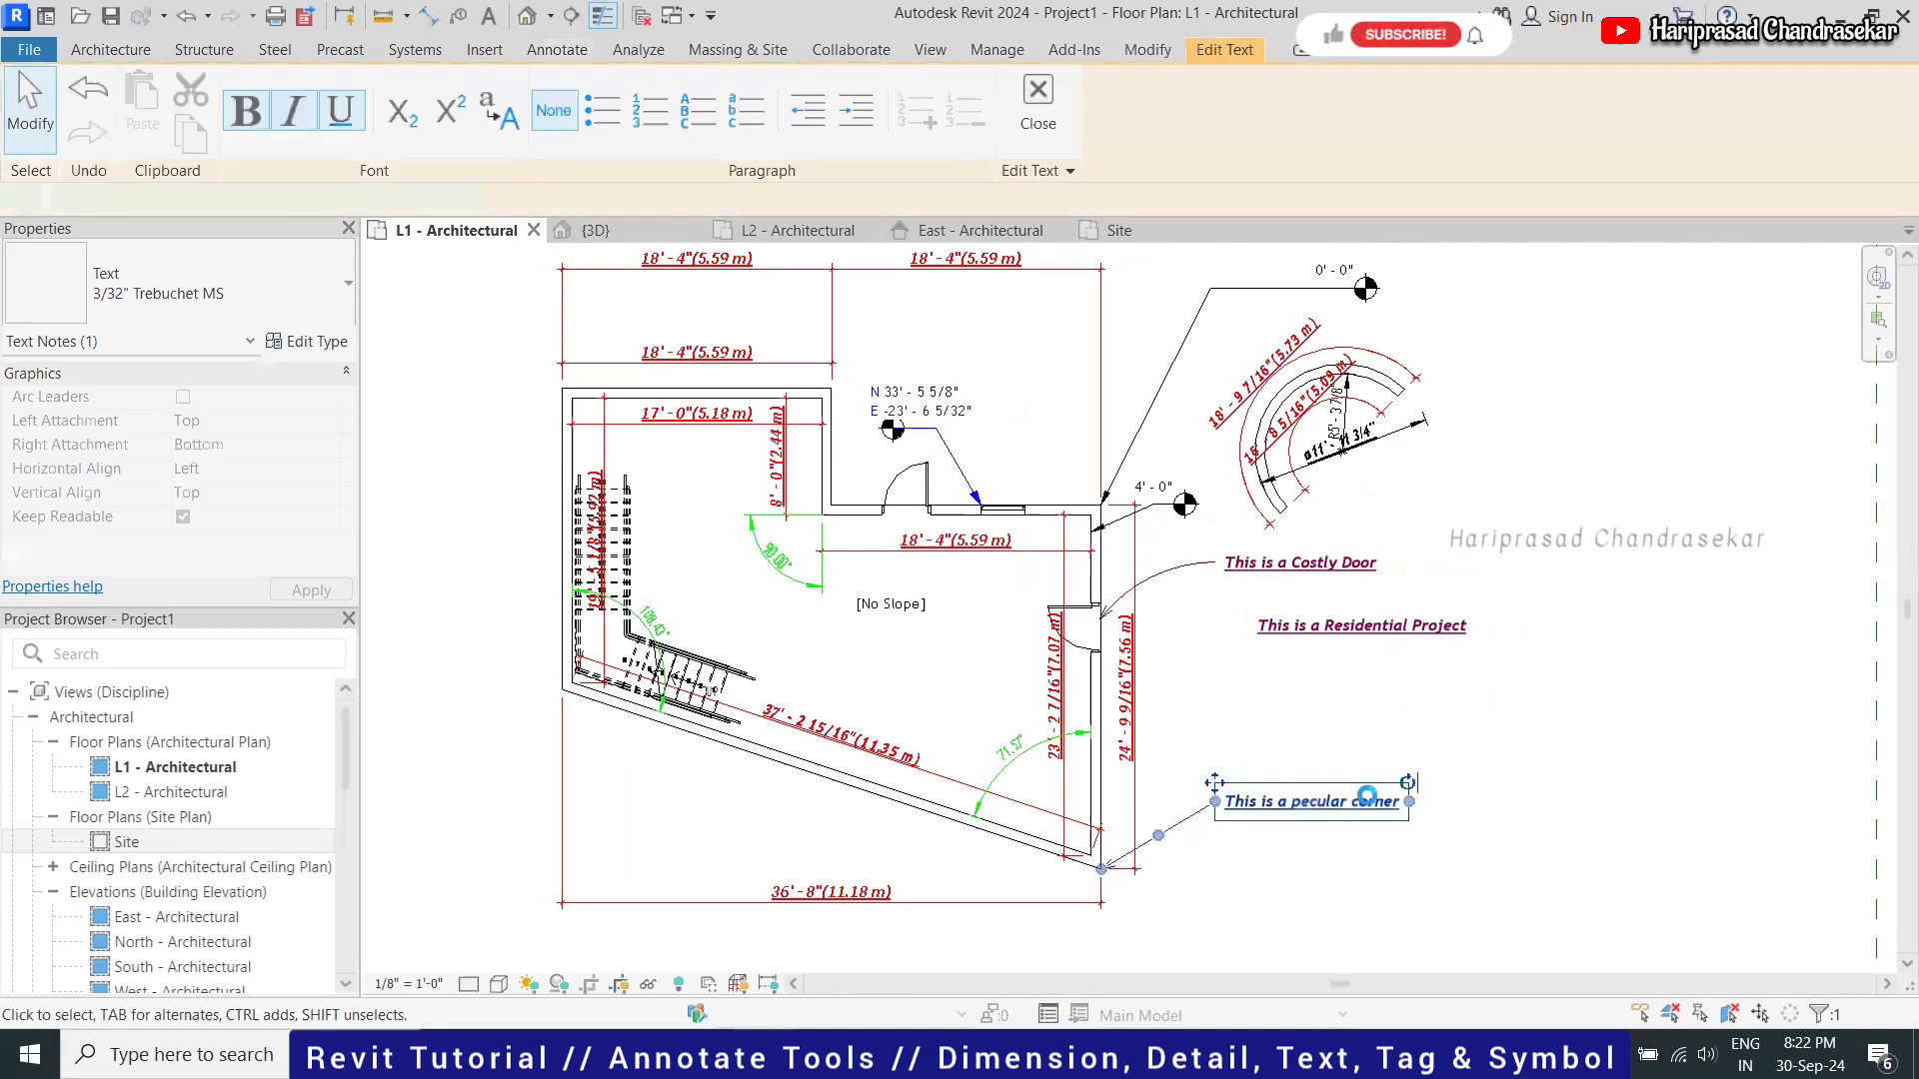
double_click(1367, 796)
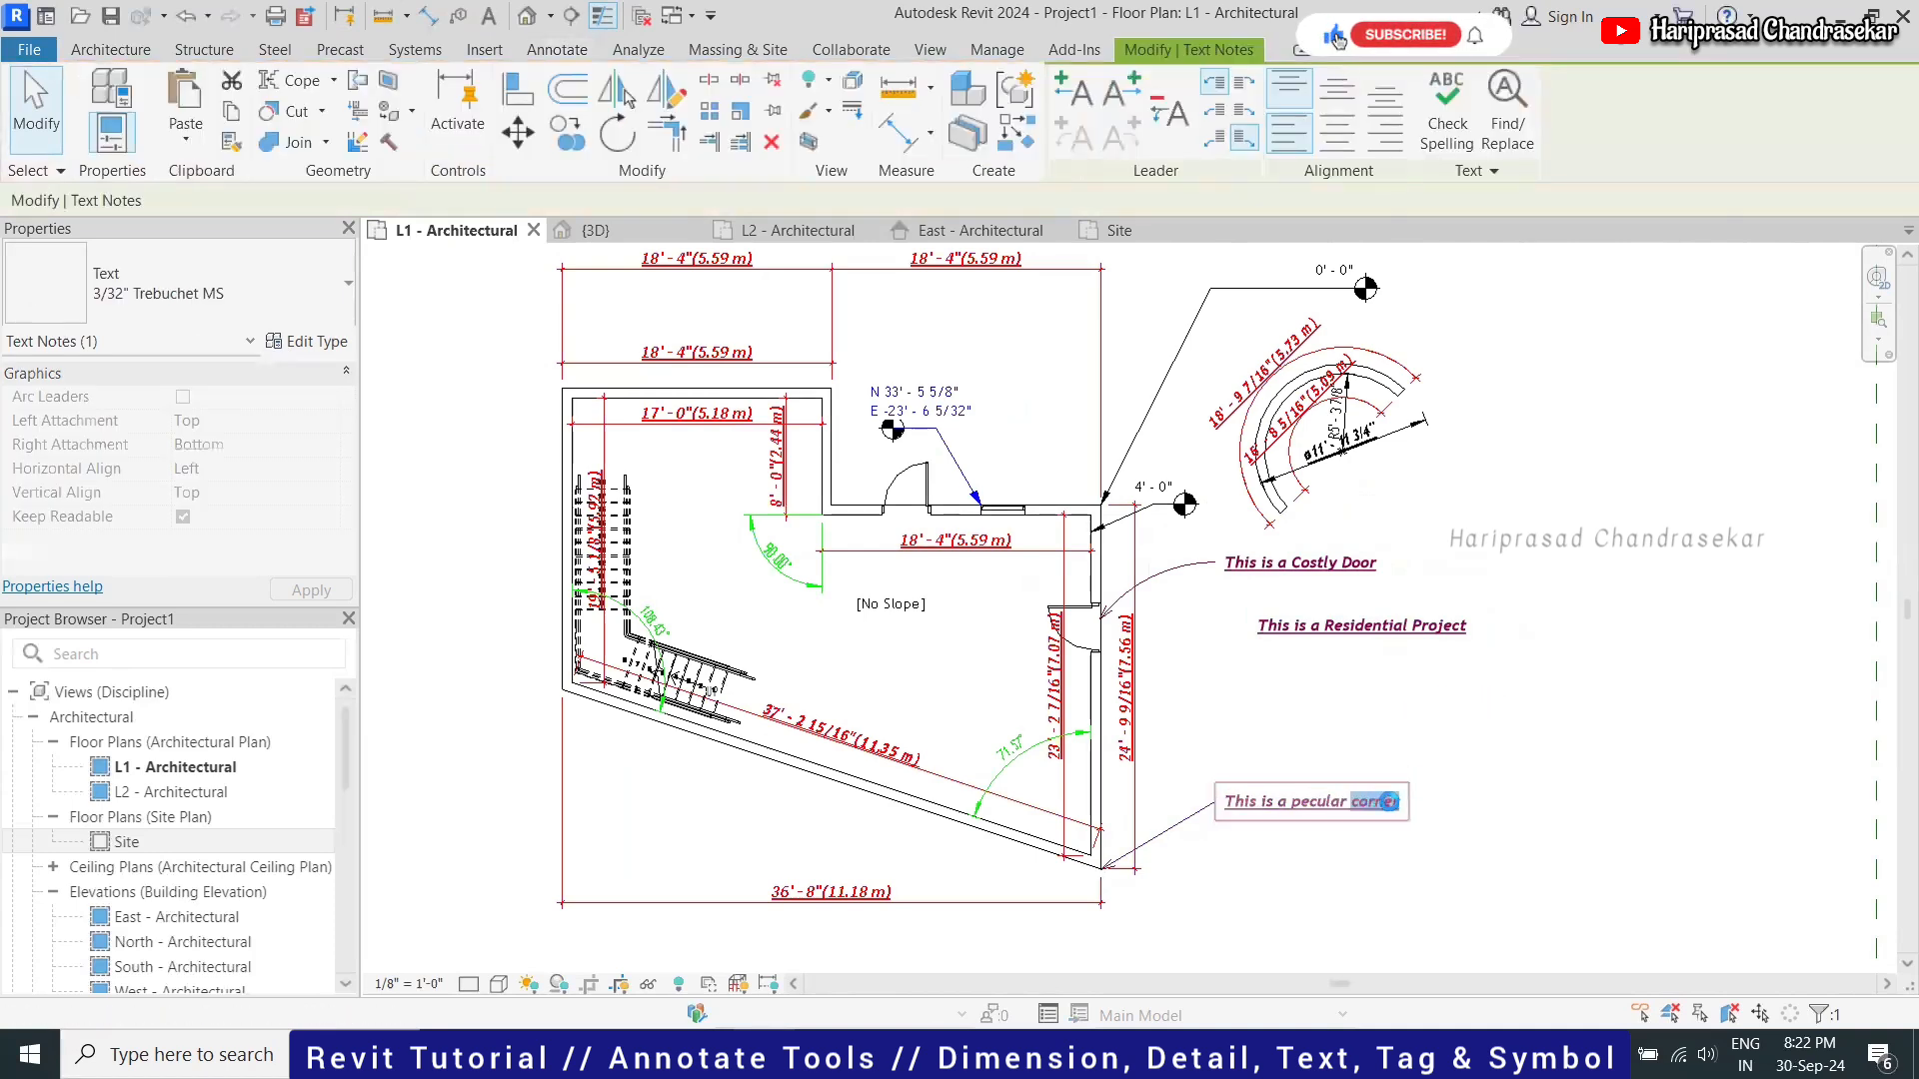
left_click(1375, 800)
key("BackSpace")
left_click(1491, 739)
left_click(1393, 718)
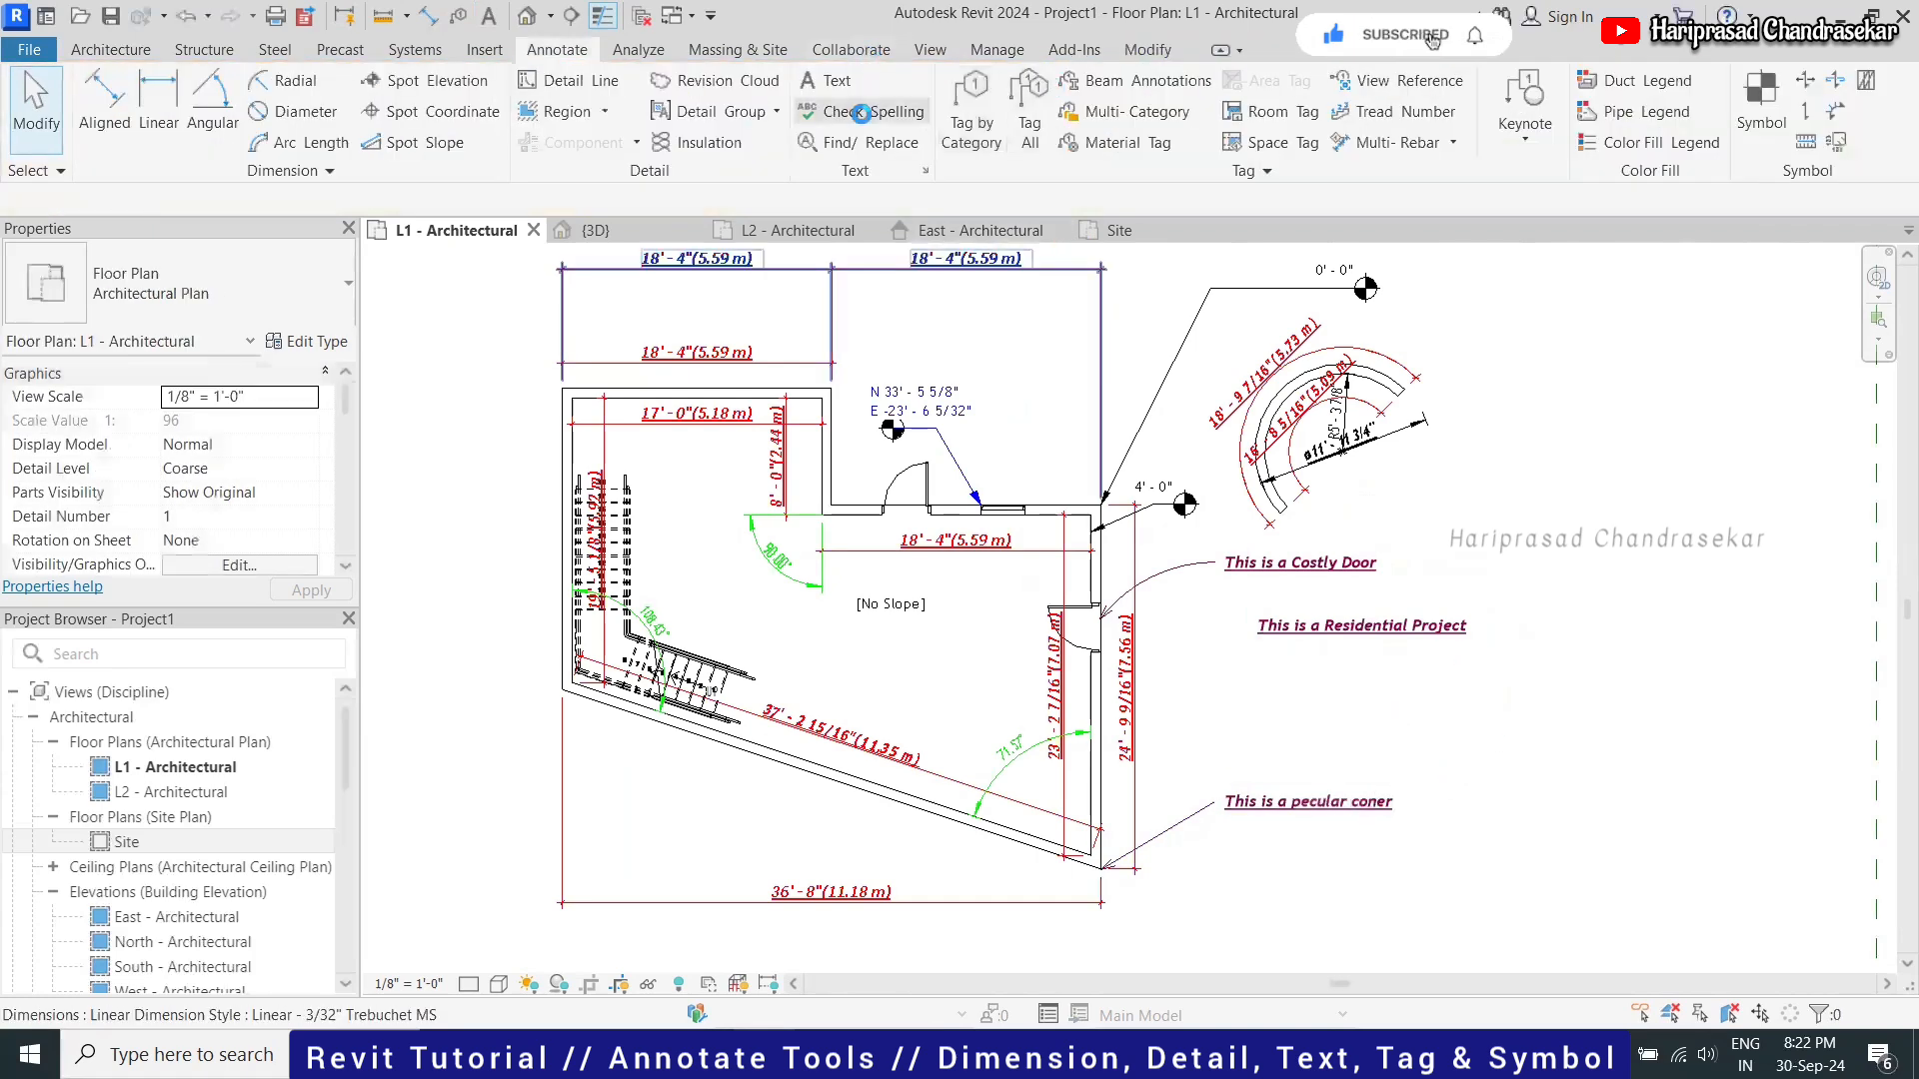
Run the spelling check again and replace the word "pecular" with "peculiar"
left_click(859, 112)
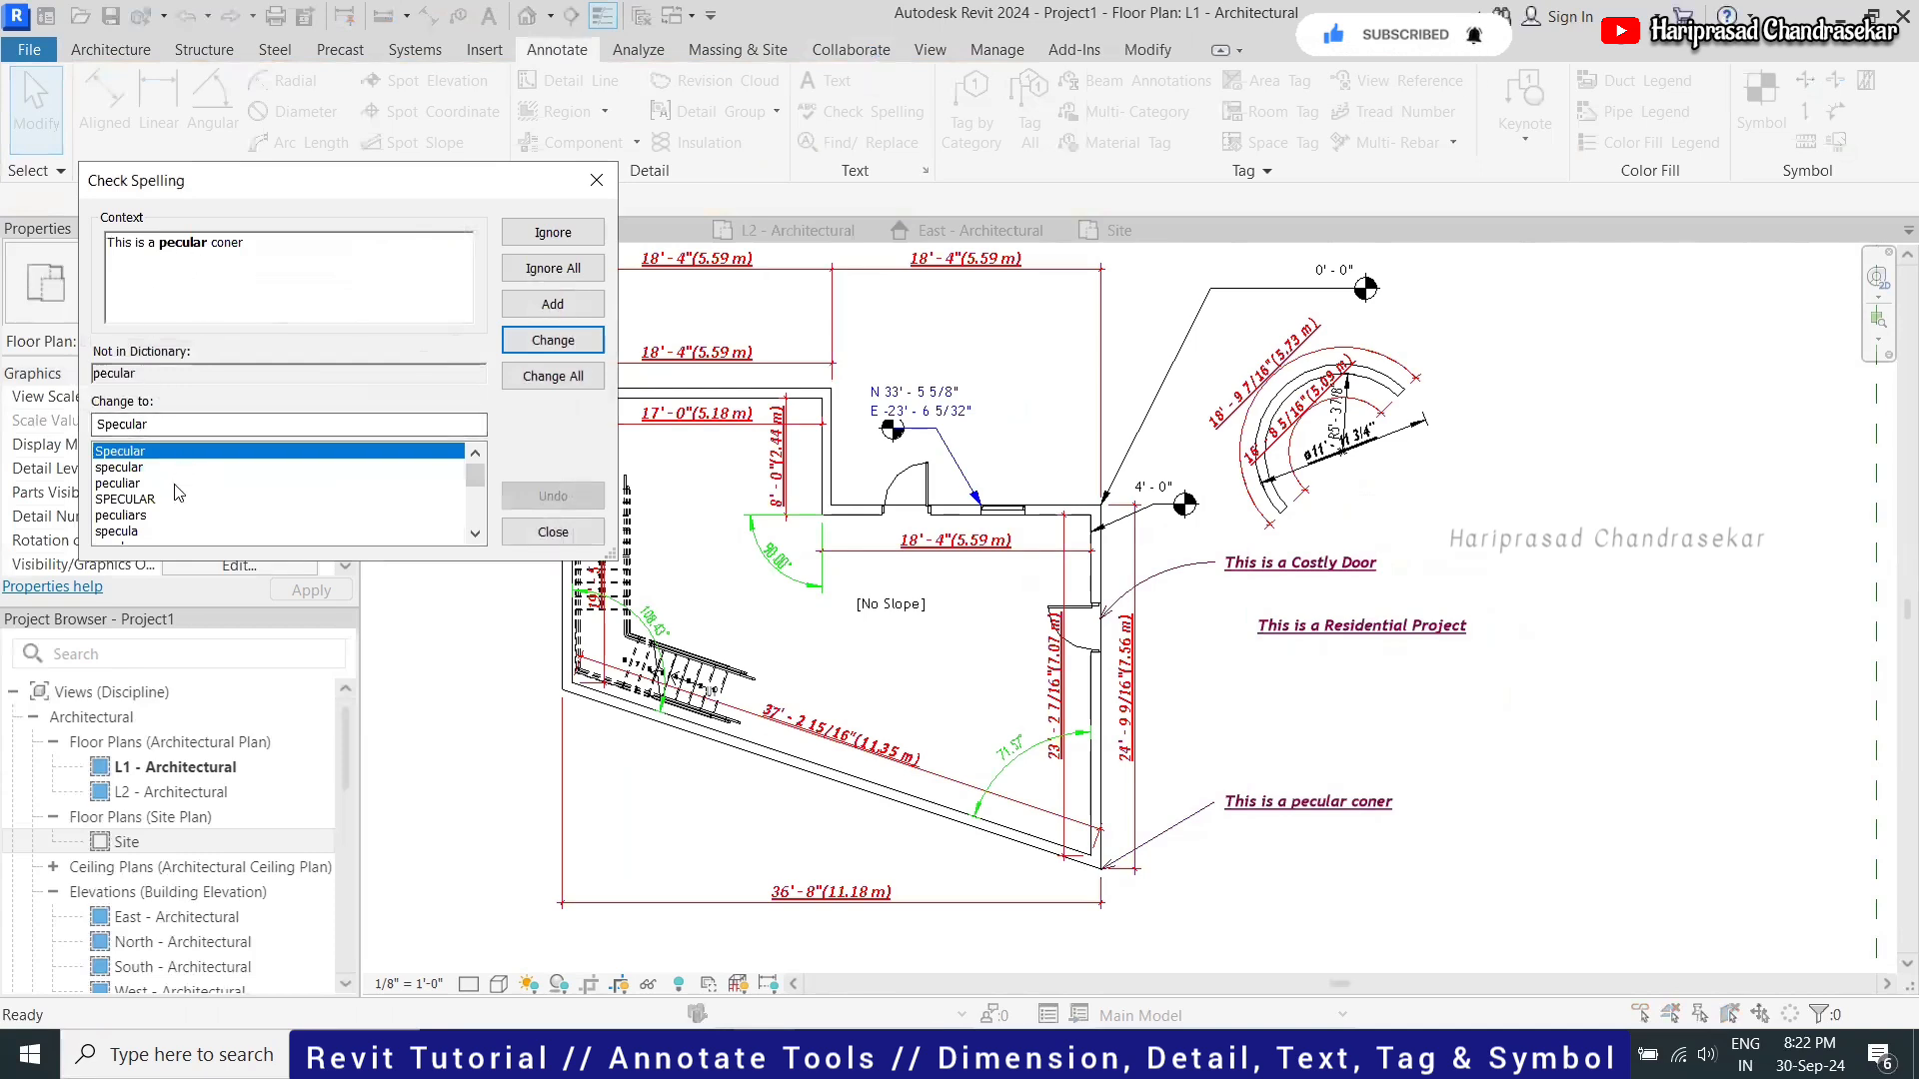
scroll(163, 531, "down", 1)
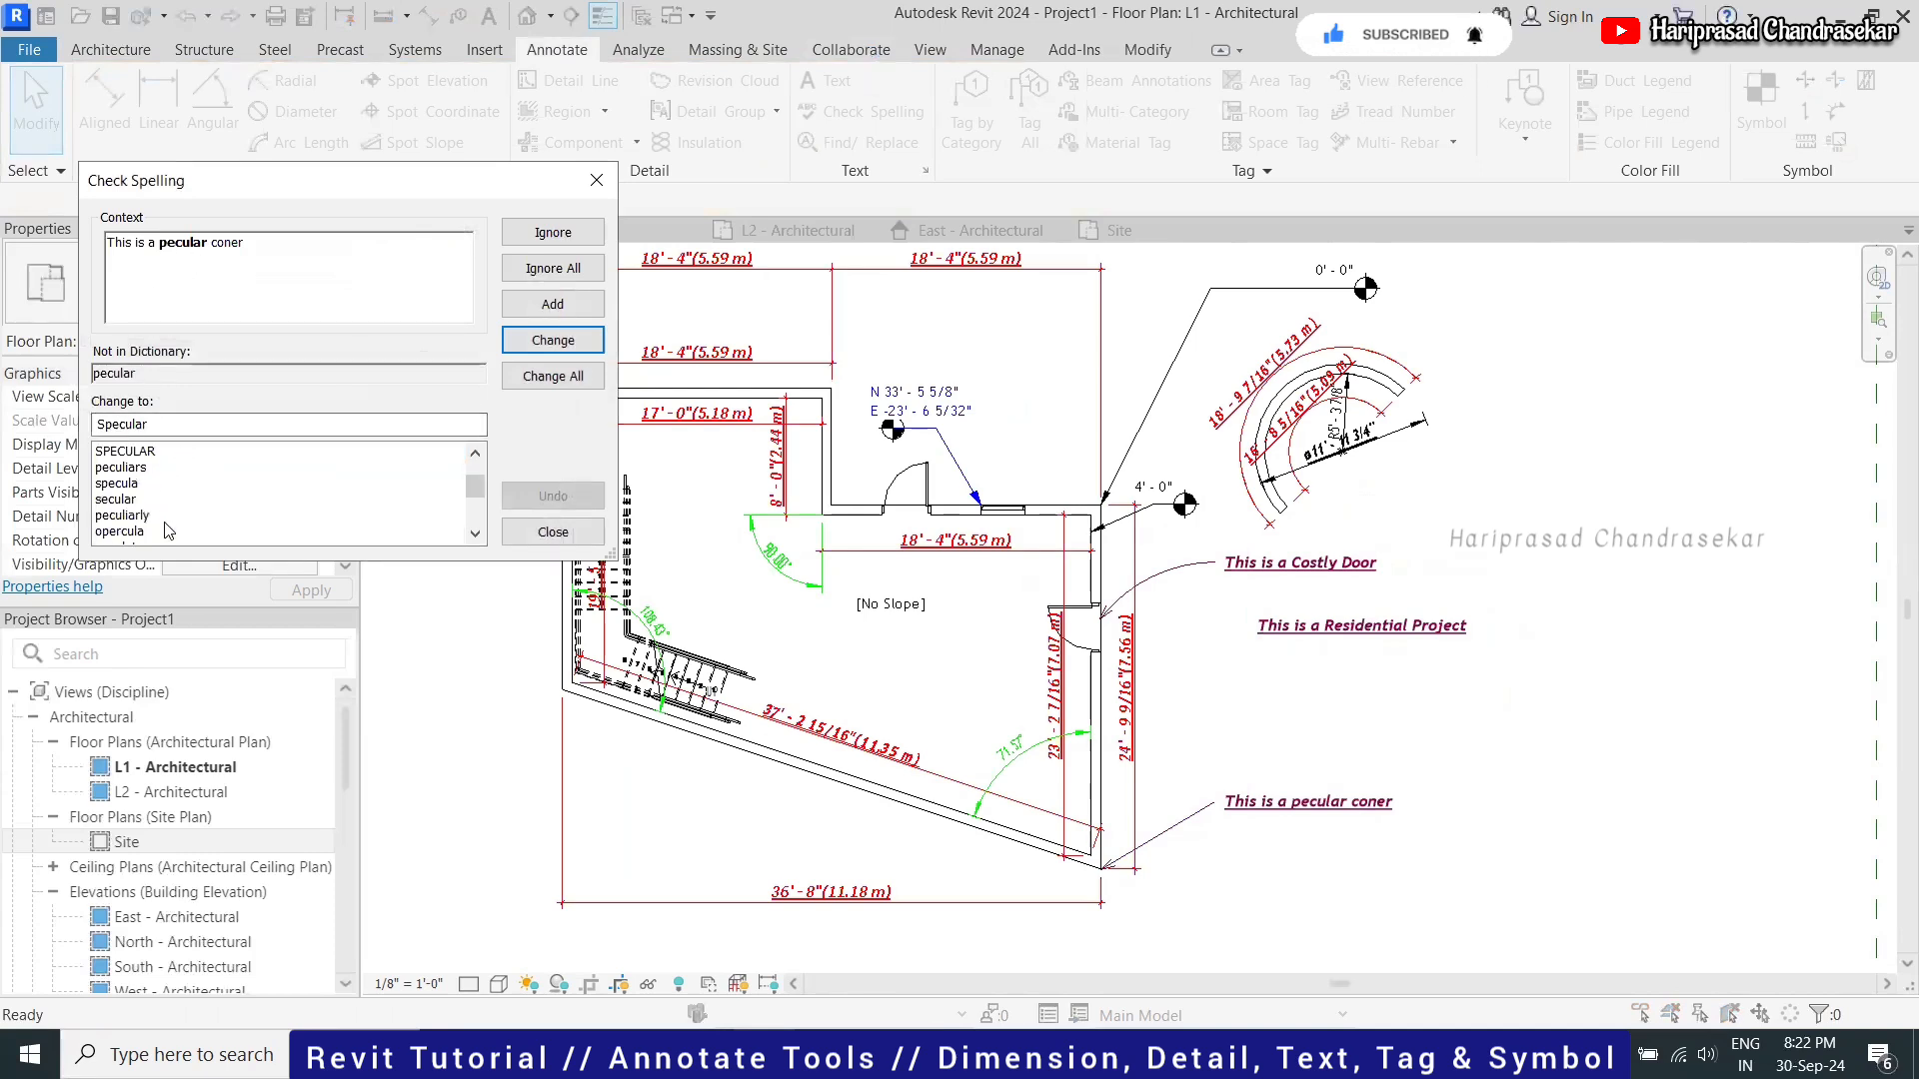
left_click(149, 469)
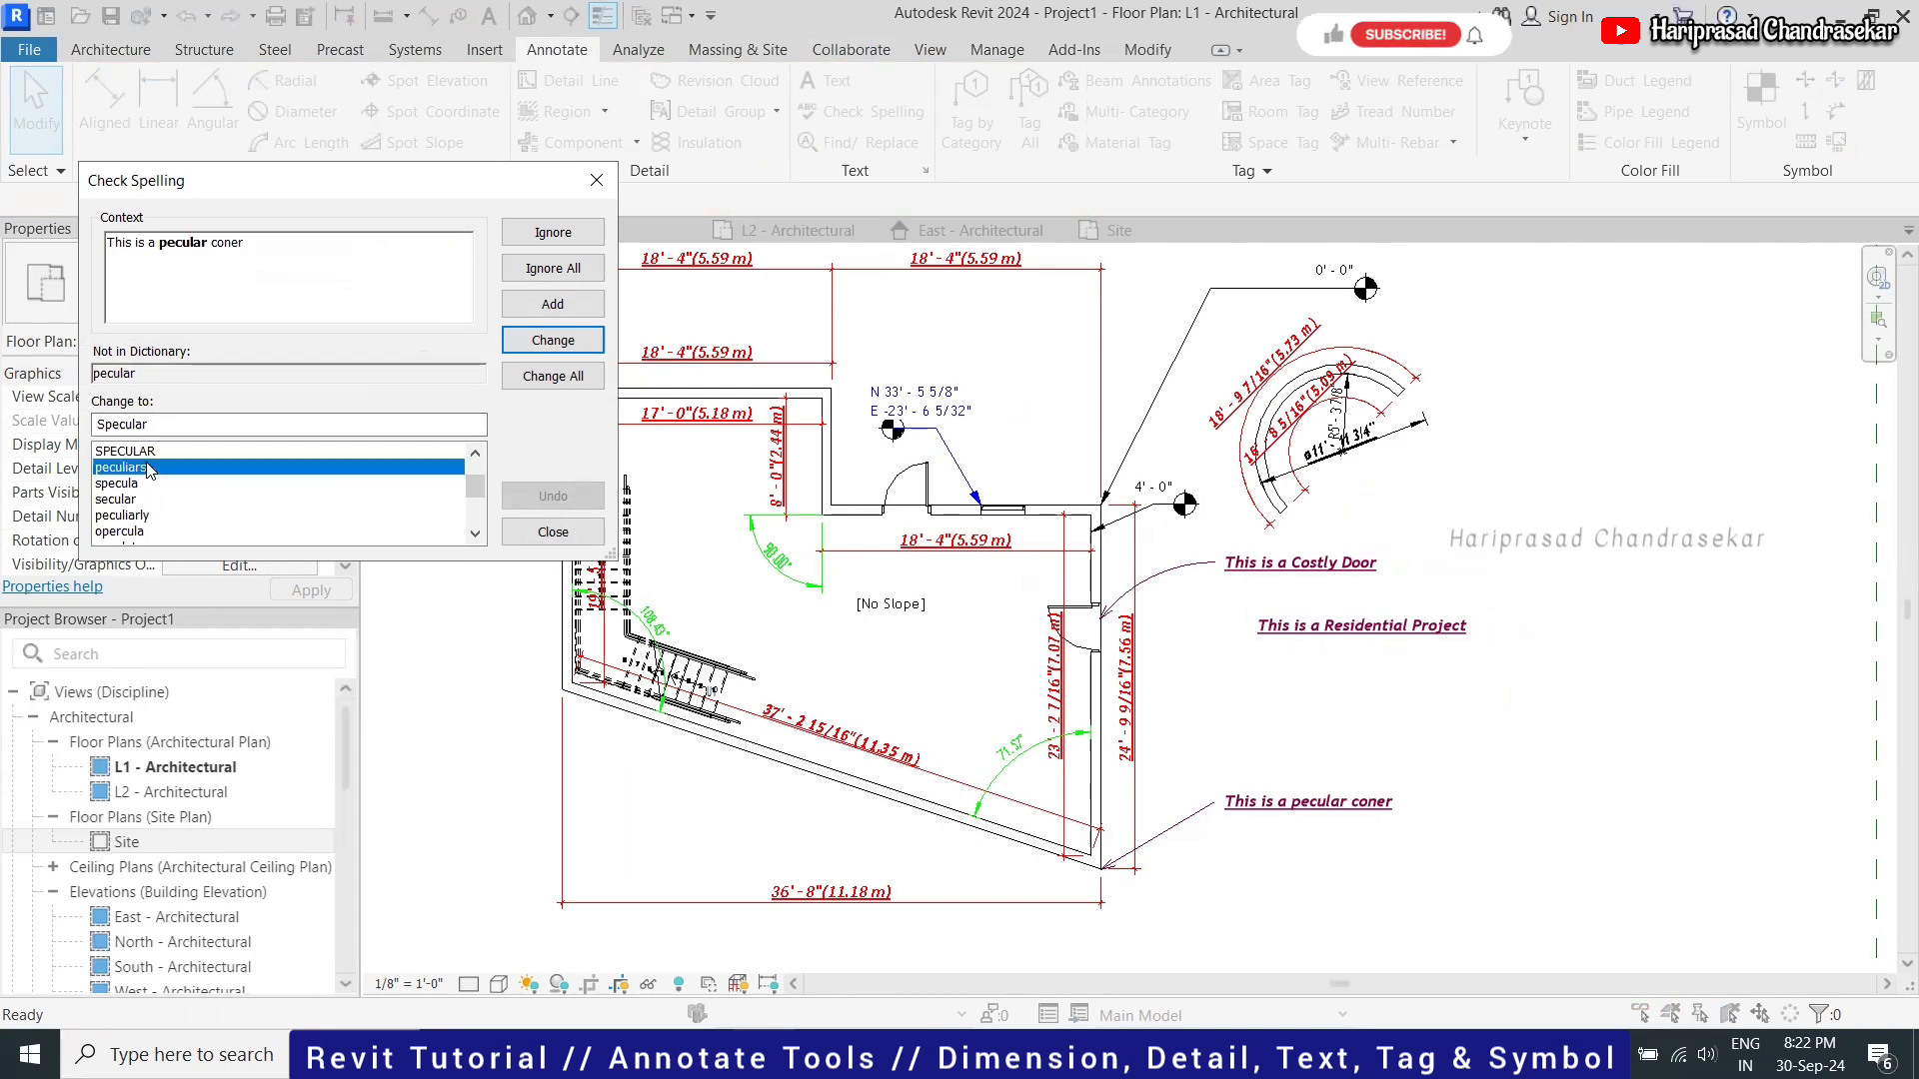
scroll(201, 489, "down", 2)
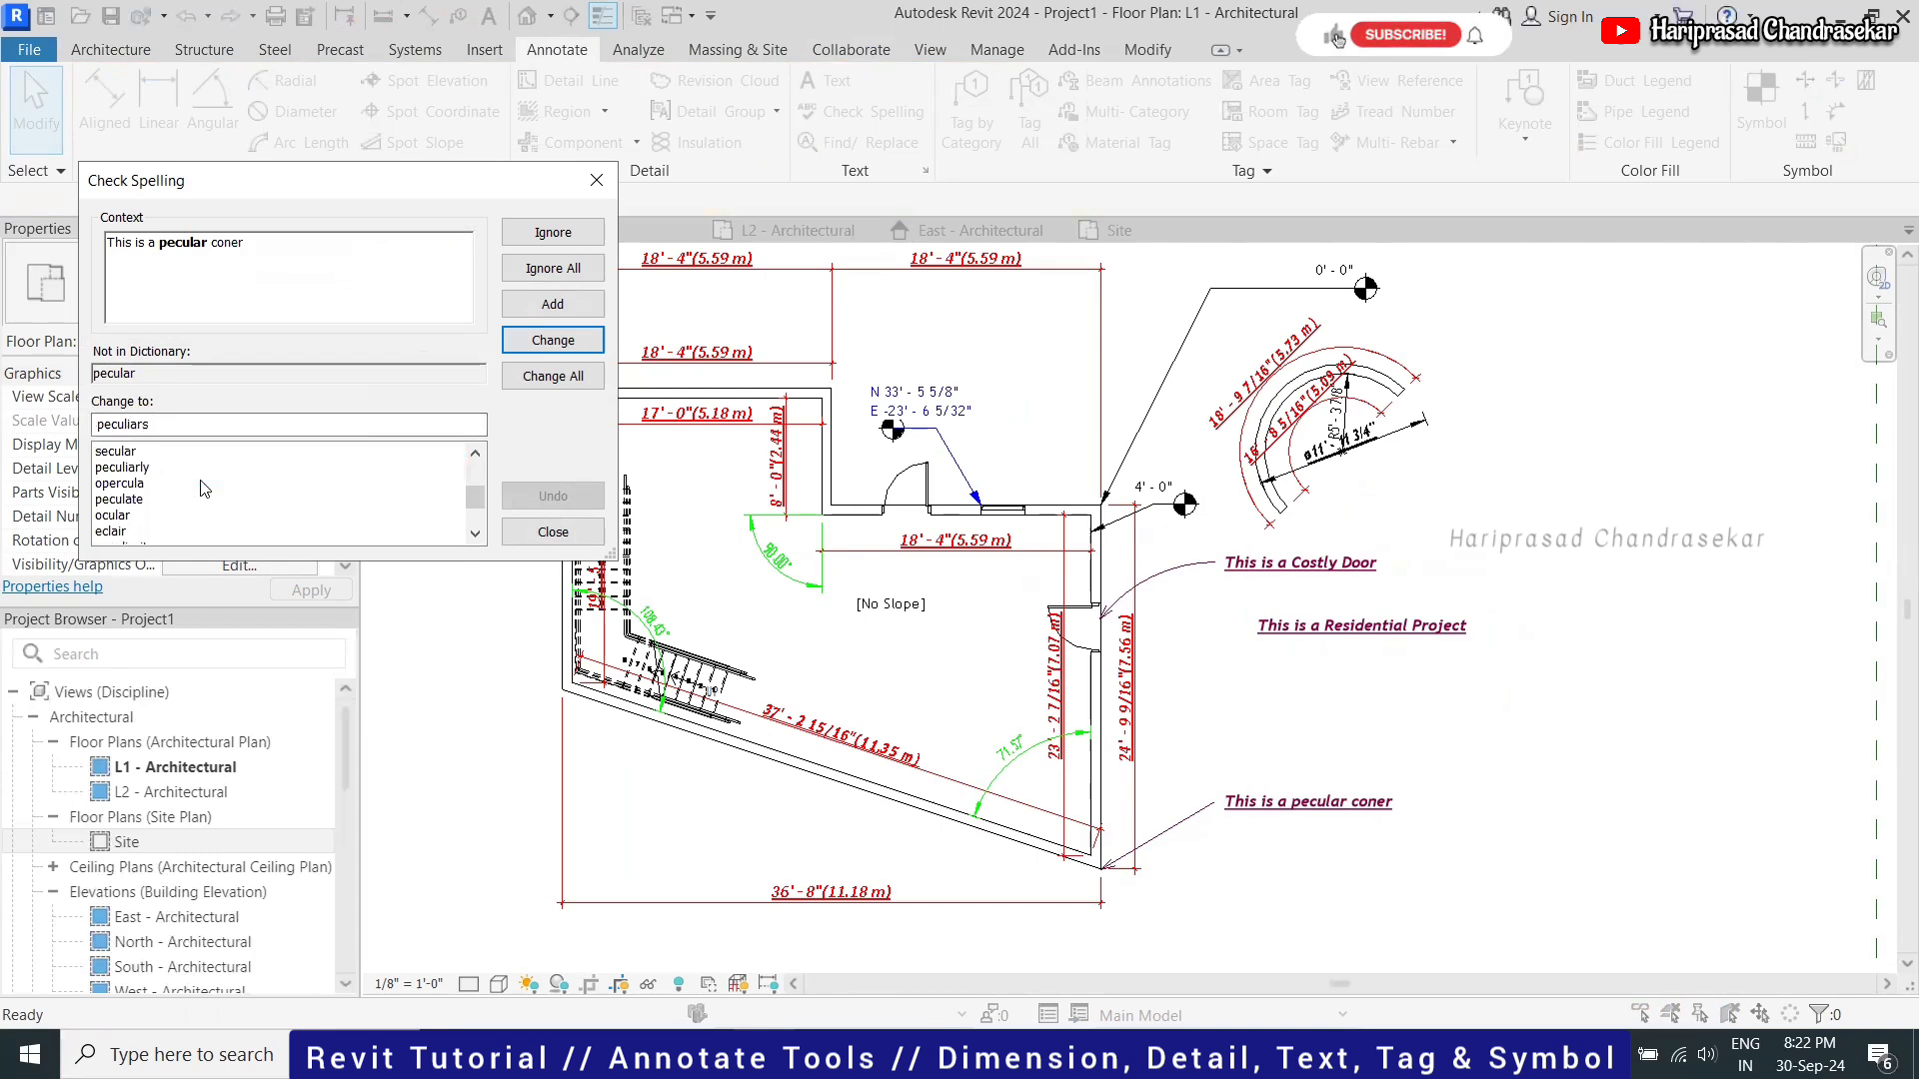
scroll(201, 488, "up", 2)
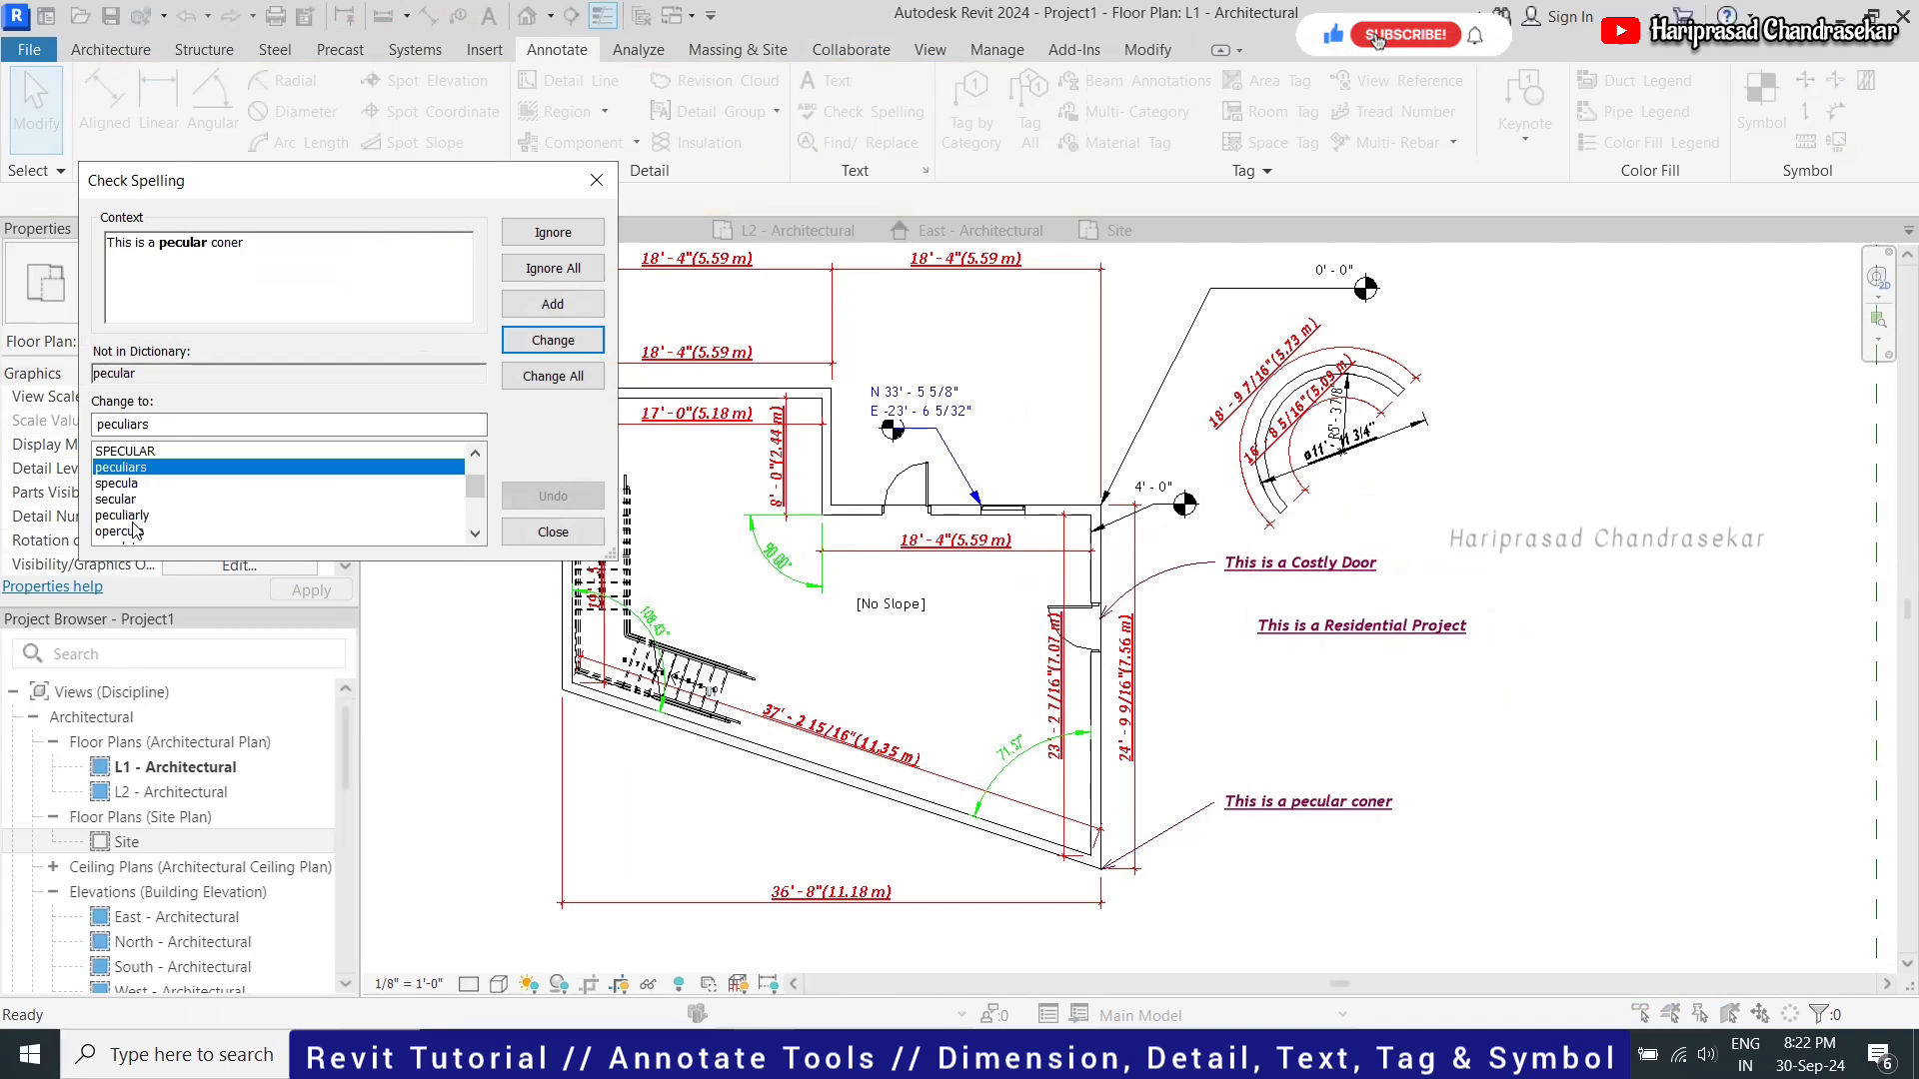
scroll(150, 515, "down", 1)
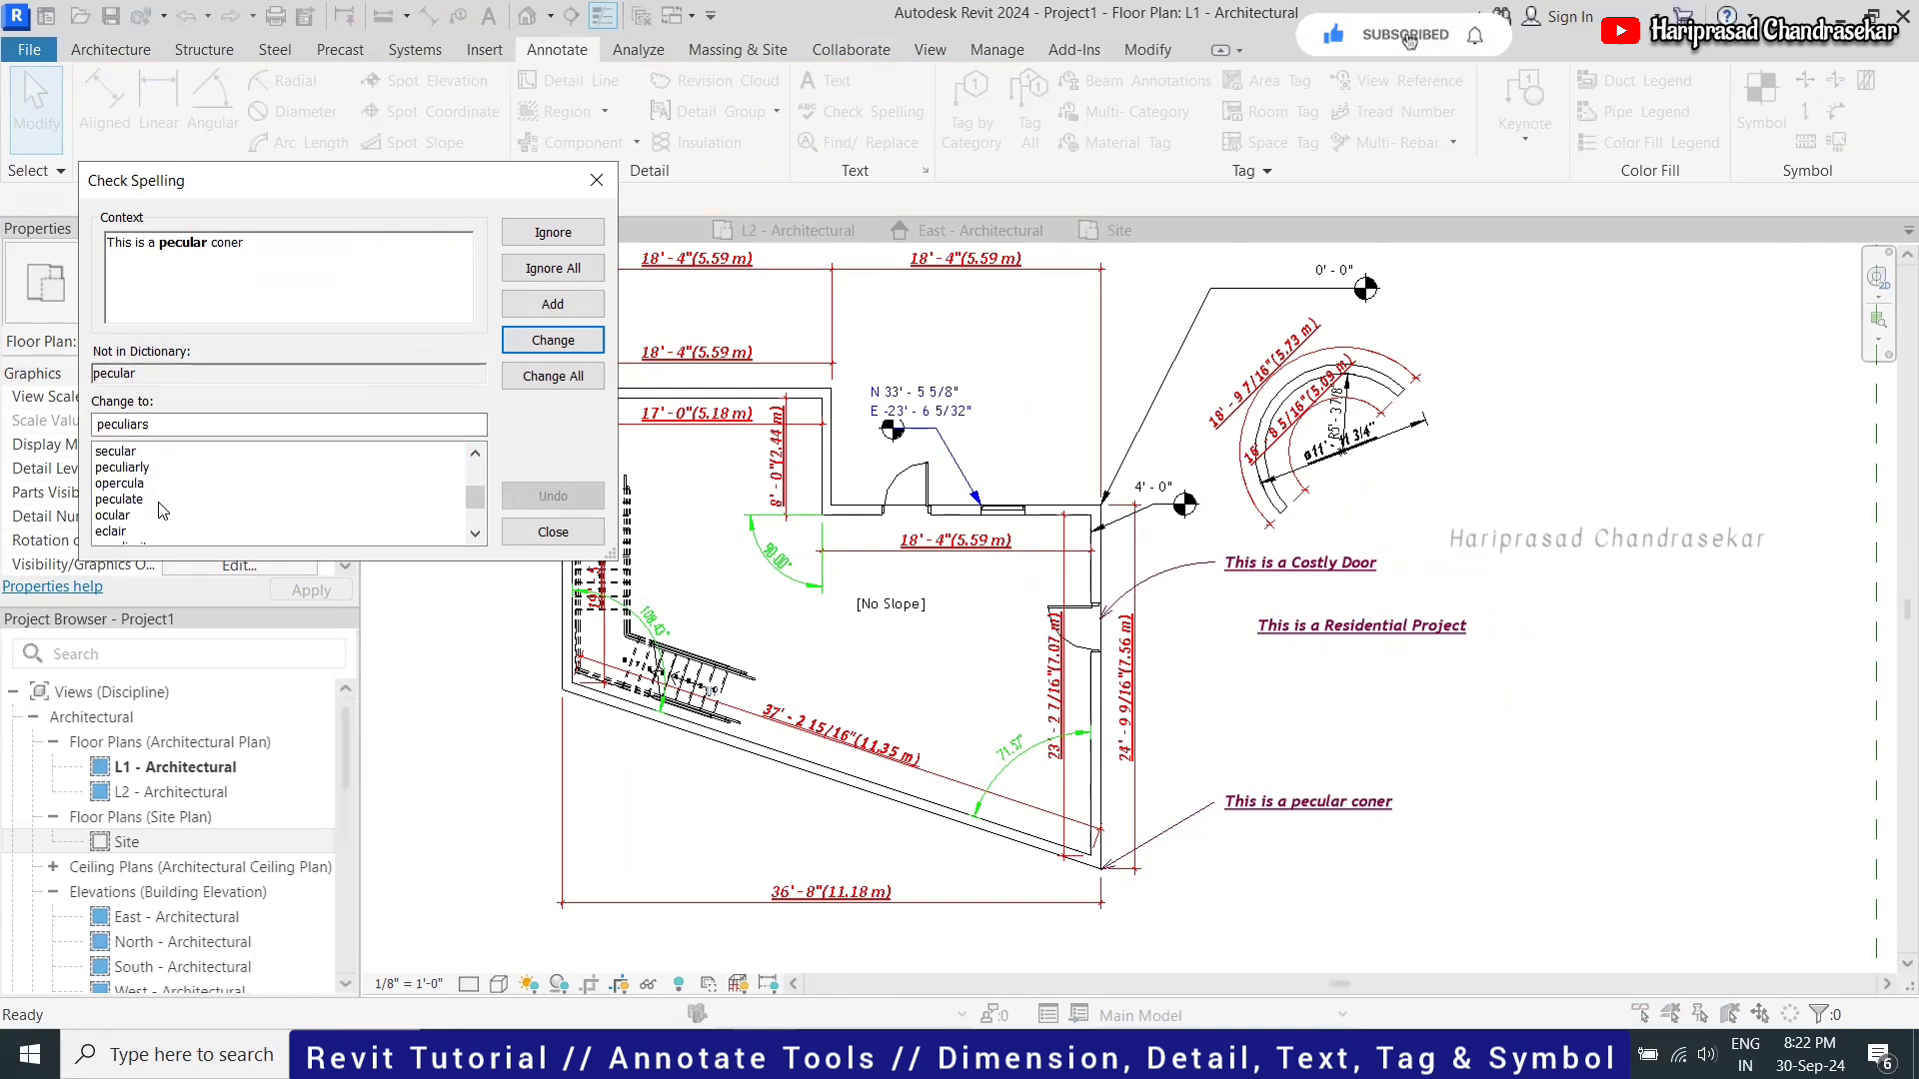
left_click(176, 424)
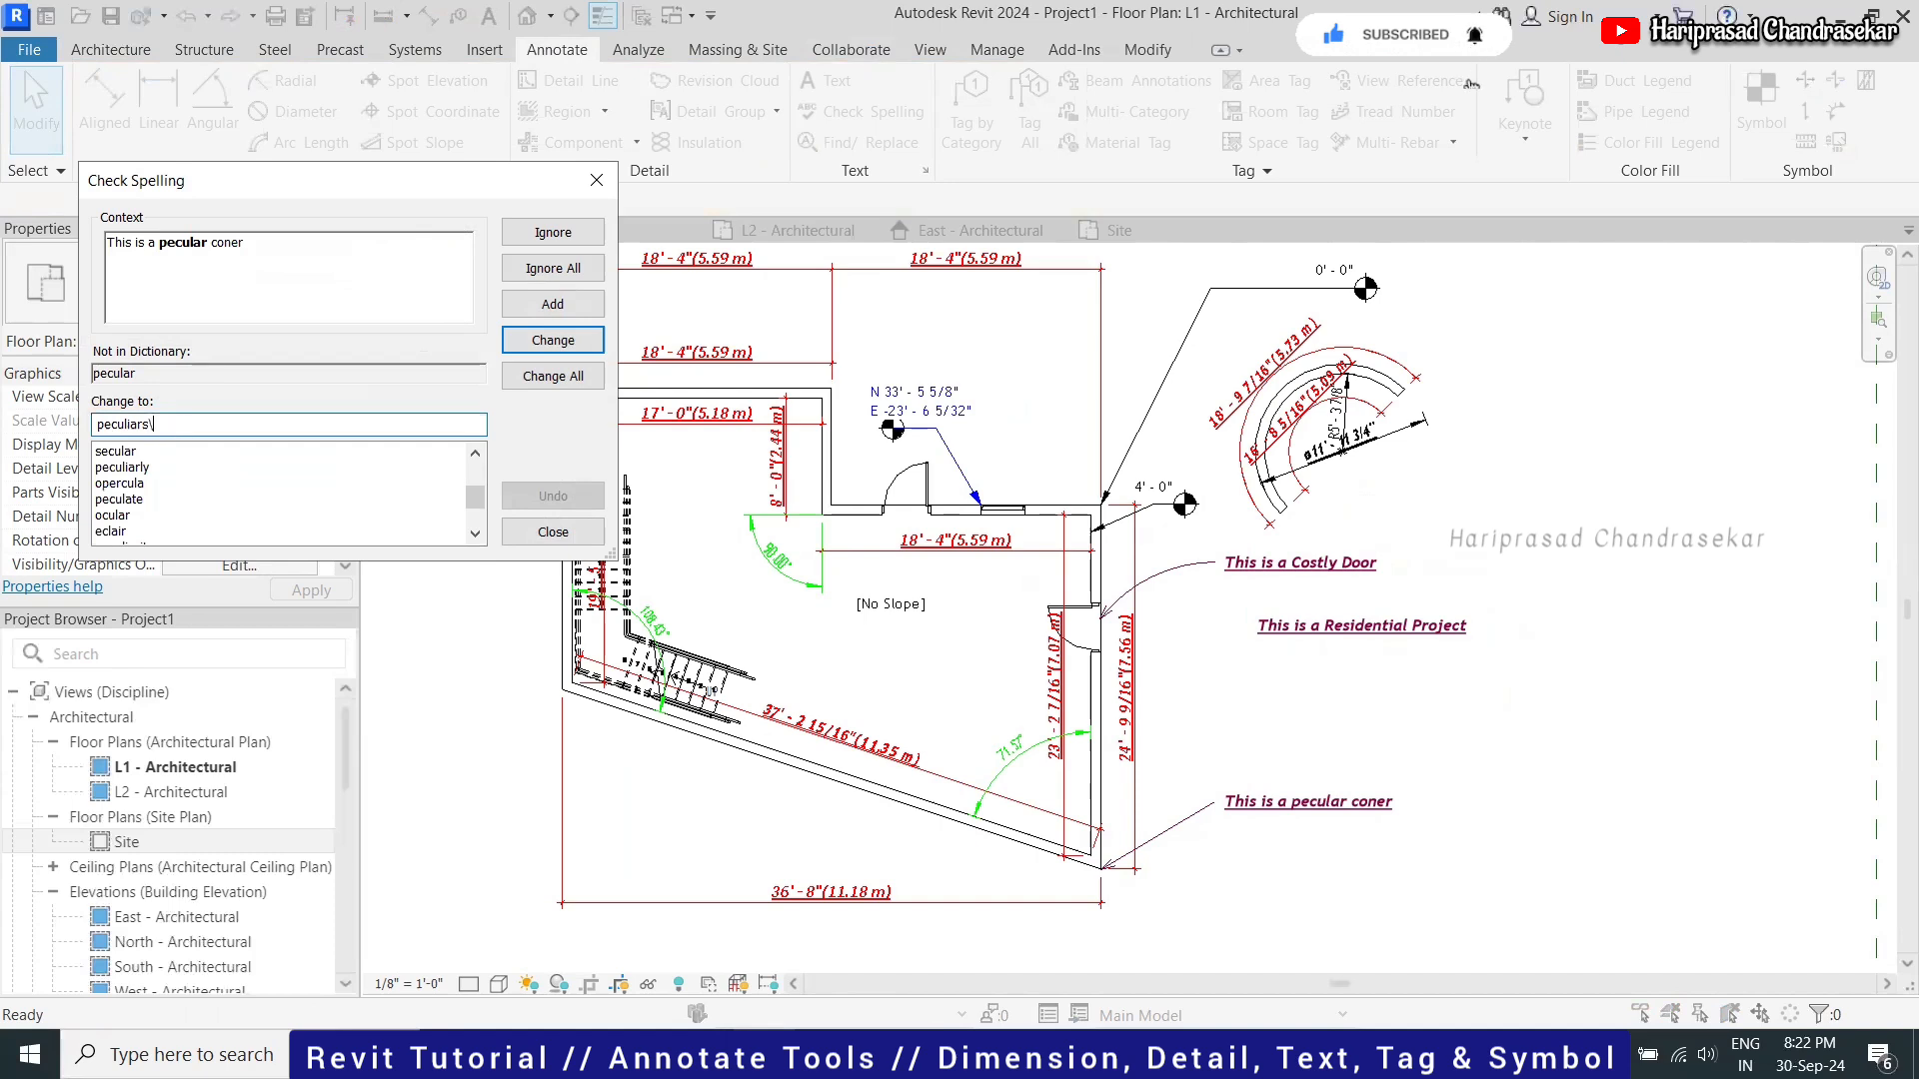
left_click(554, 341)
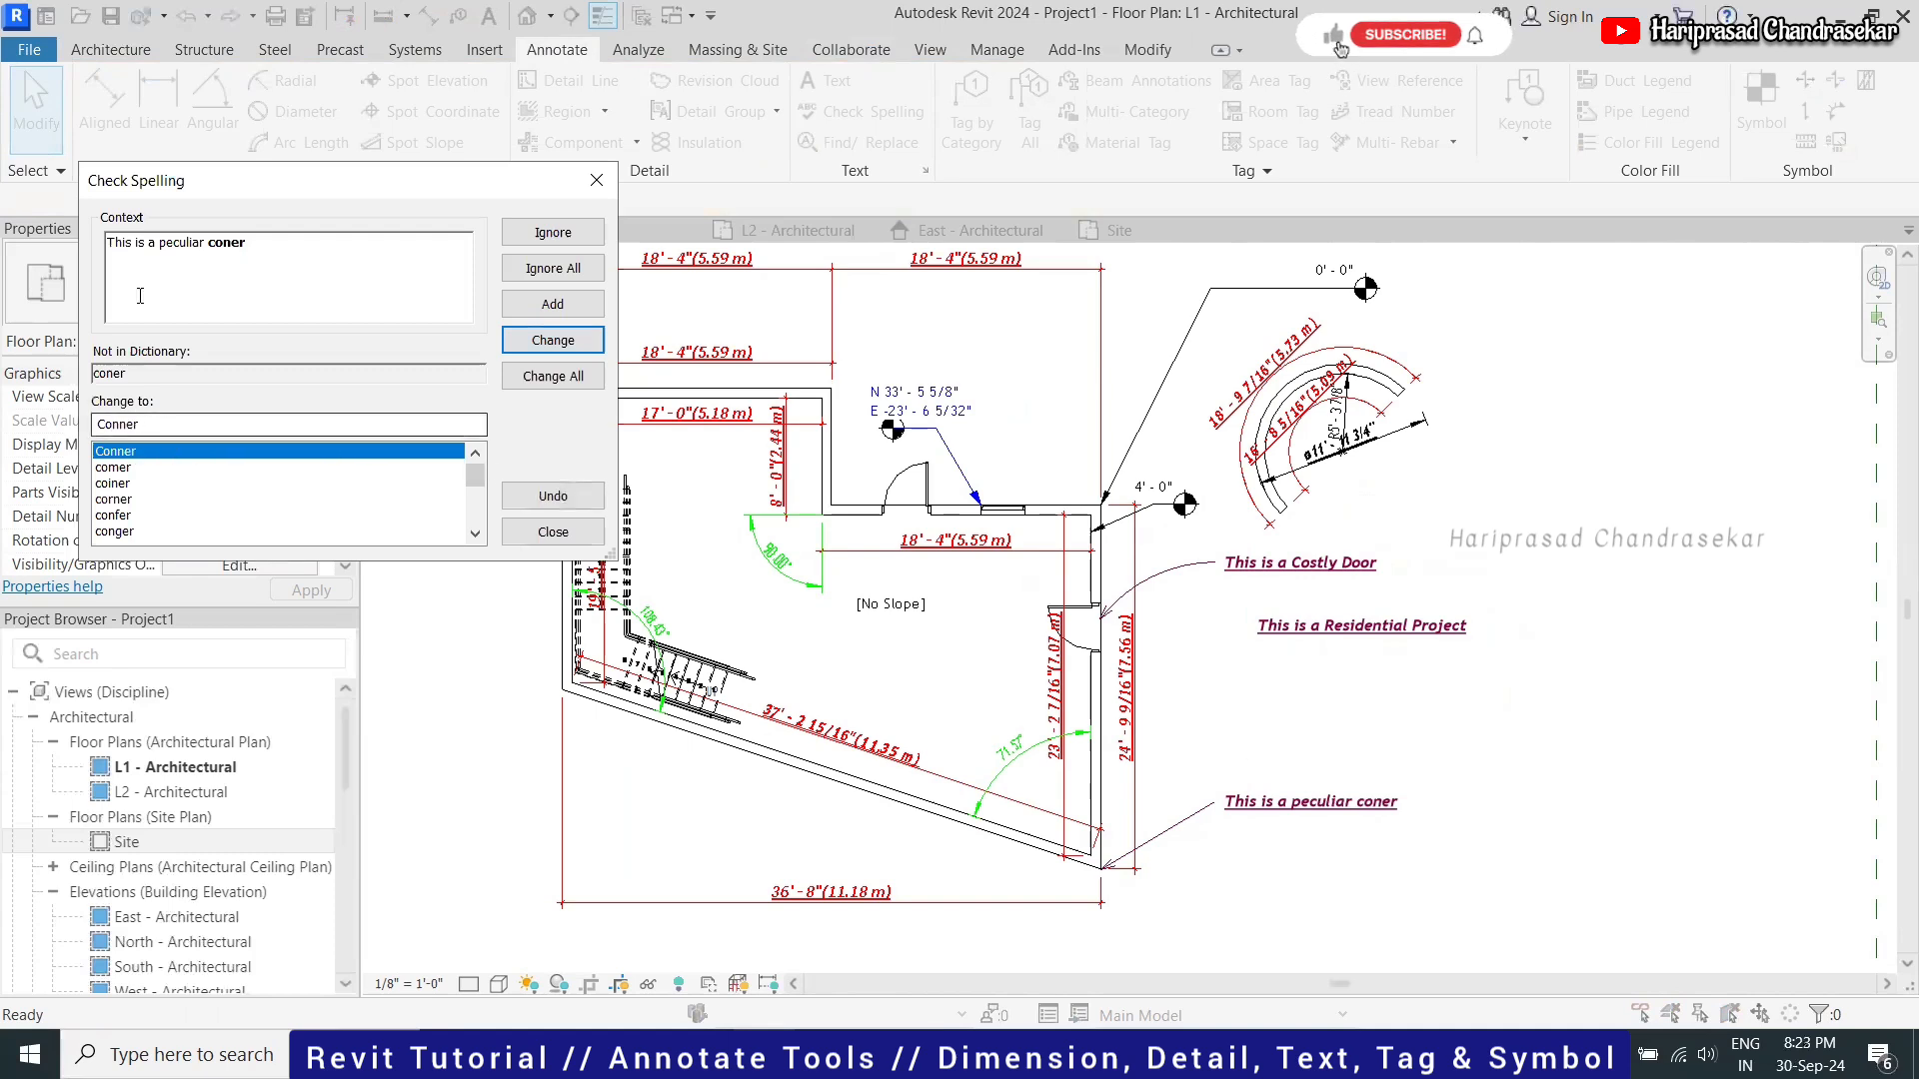
Replace the misspelled word "coner" with the suggestion "corner" and finish the spelling check
left_click(123, 499)
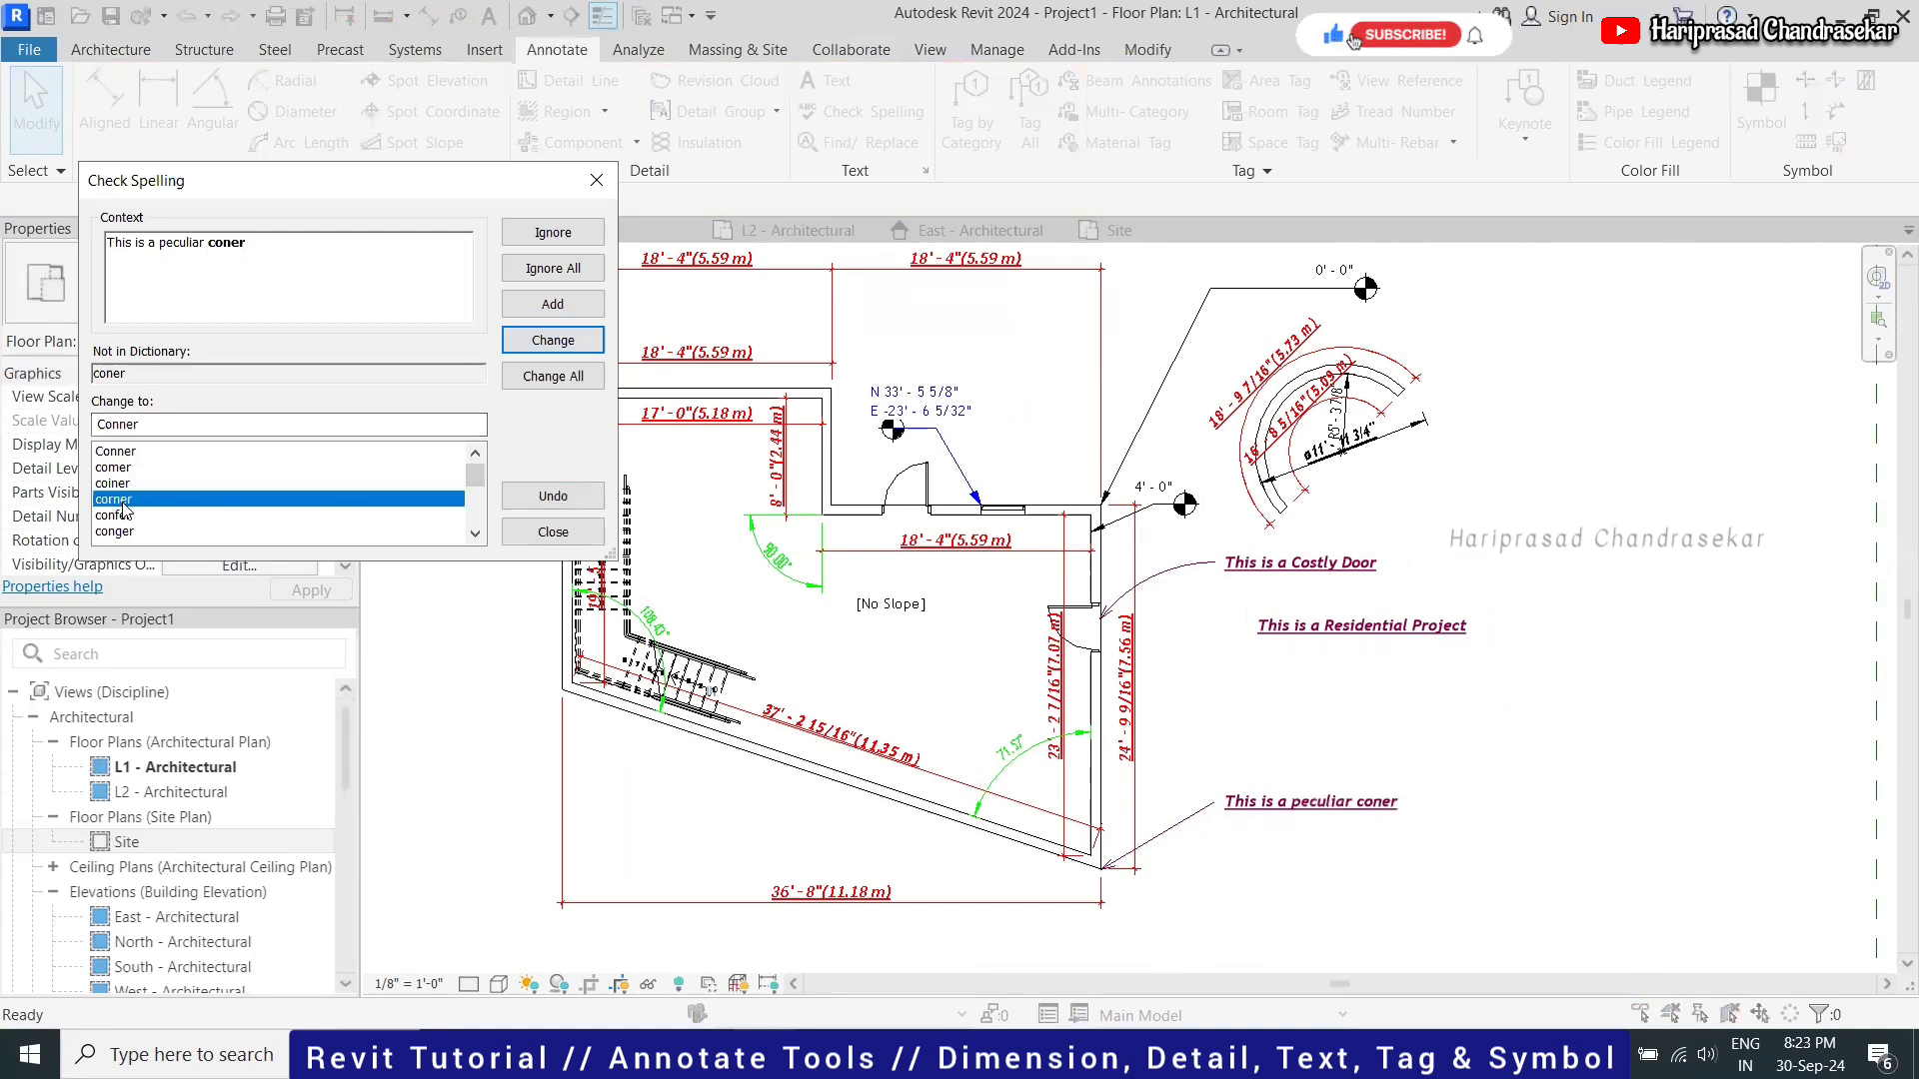
left_click(554, 340)
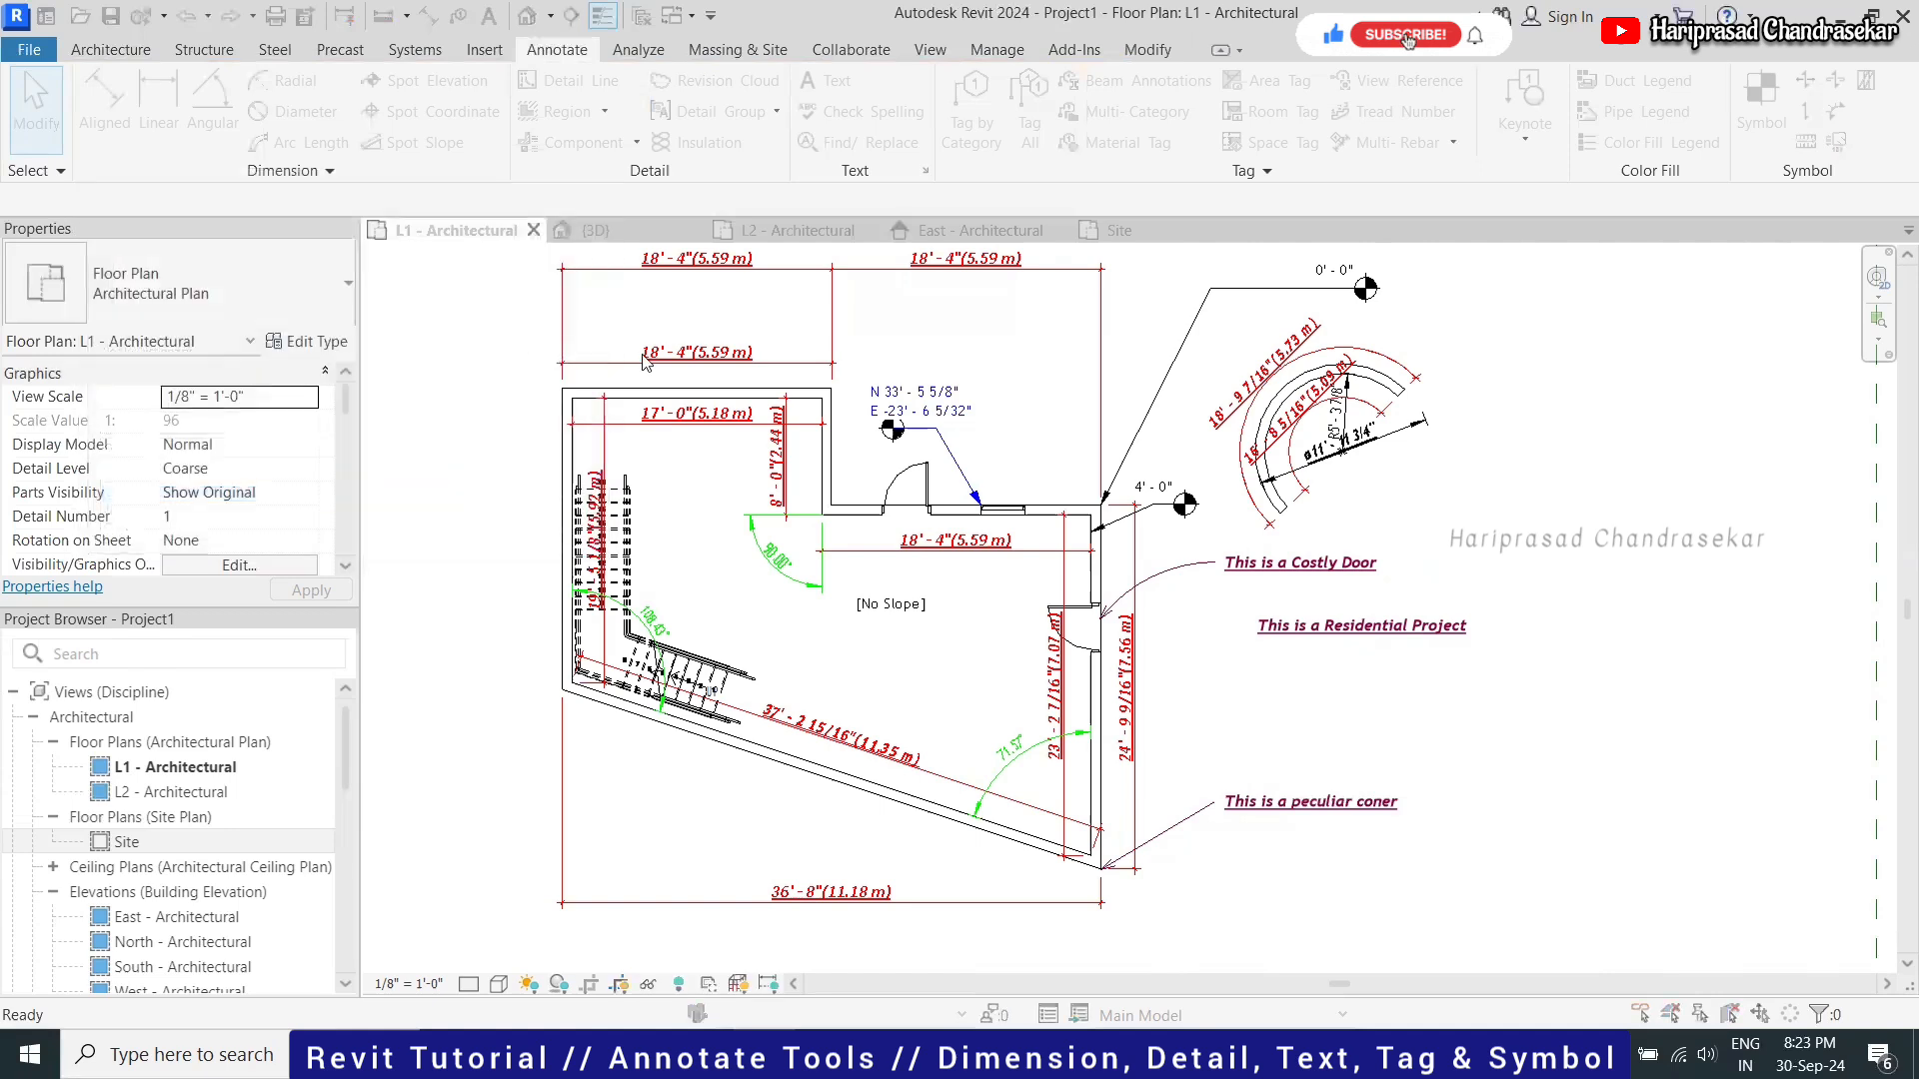
left_click(1085, 535)
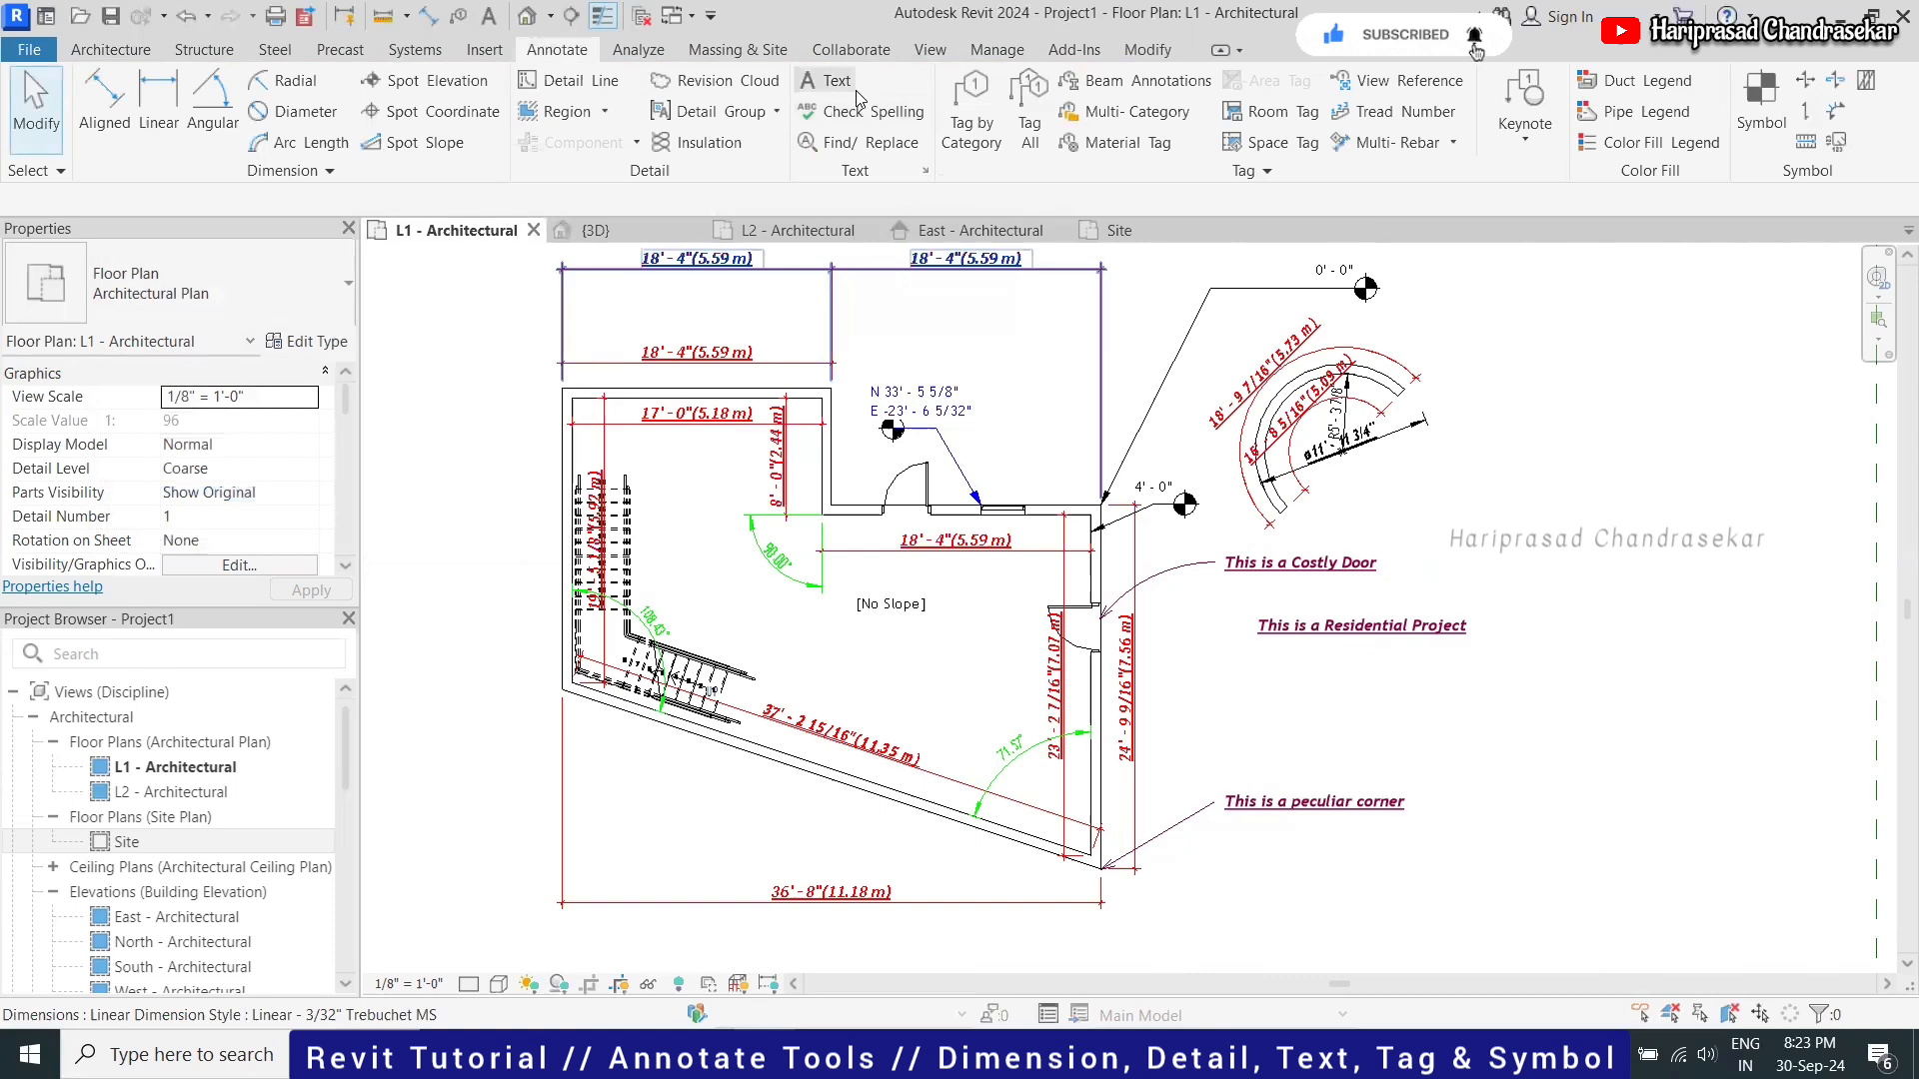
Find the word "Residential" in the current view and replace it with "House"
left_click(878, 145)
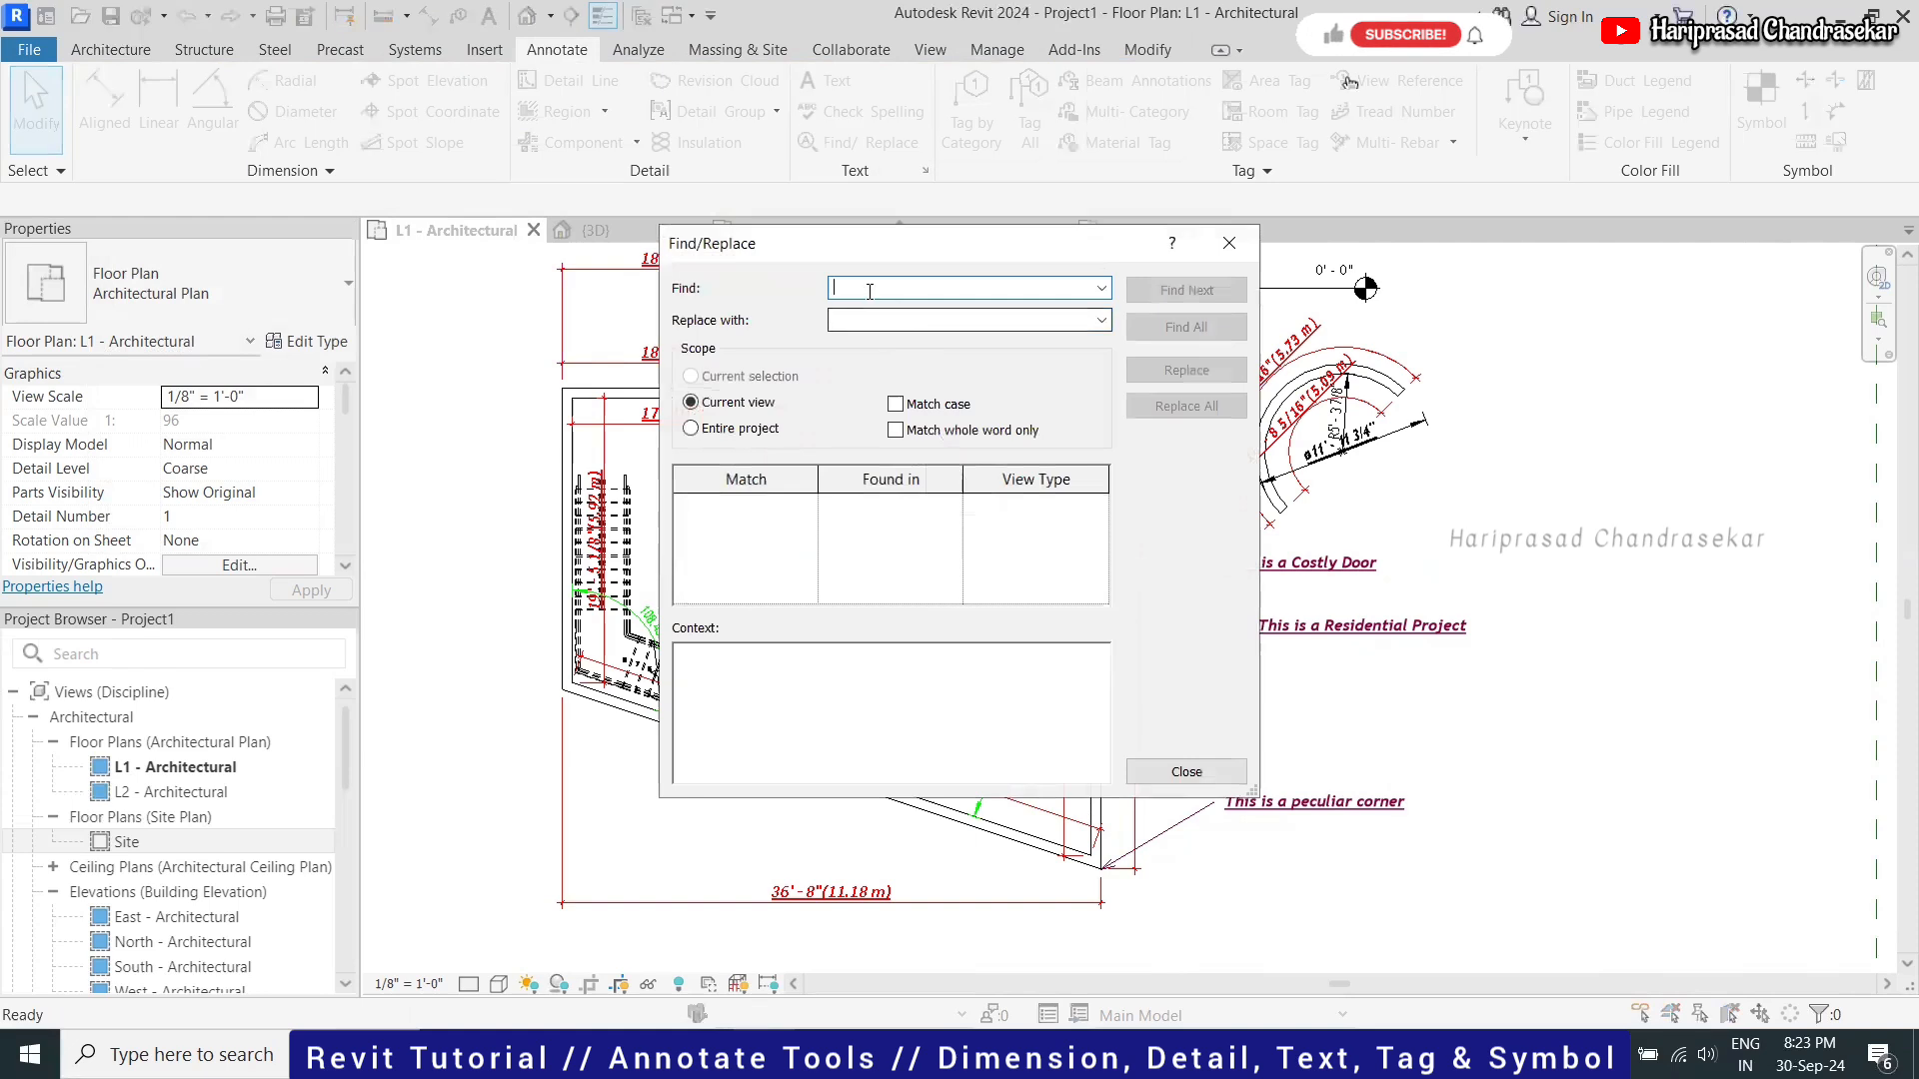
key("Escape")
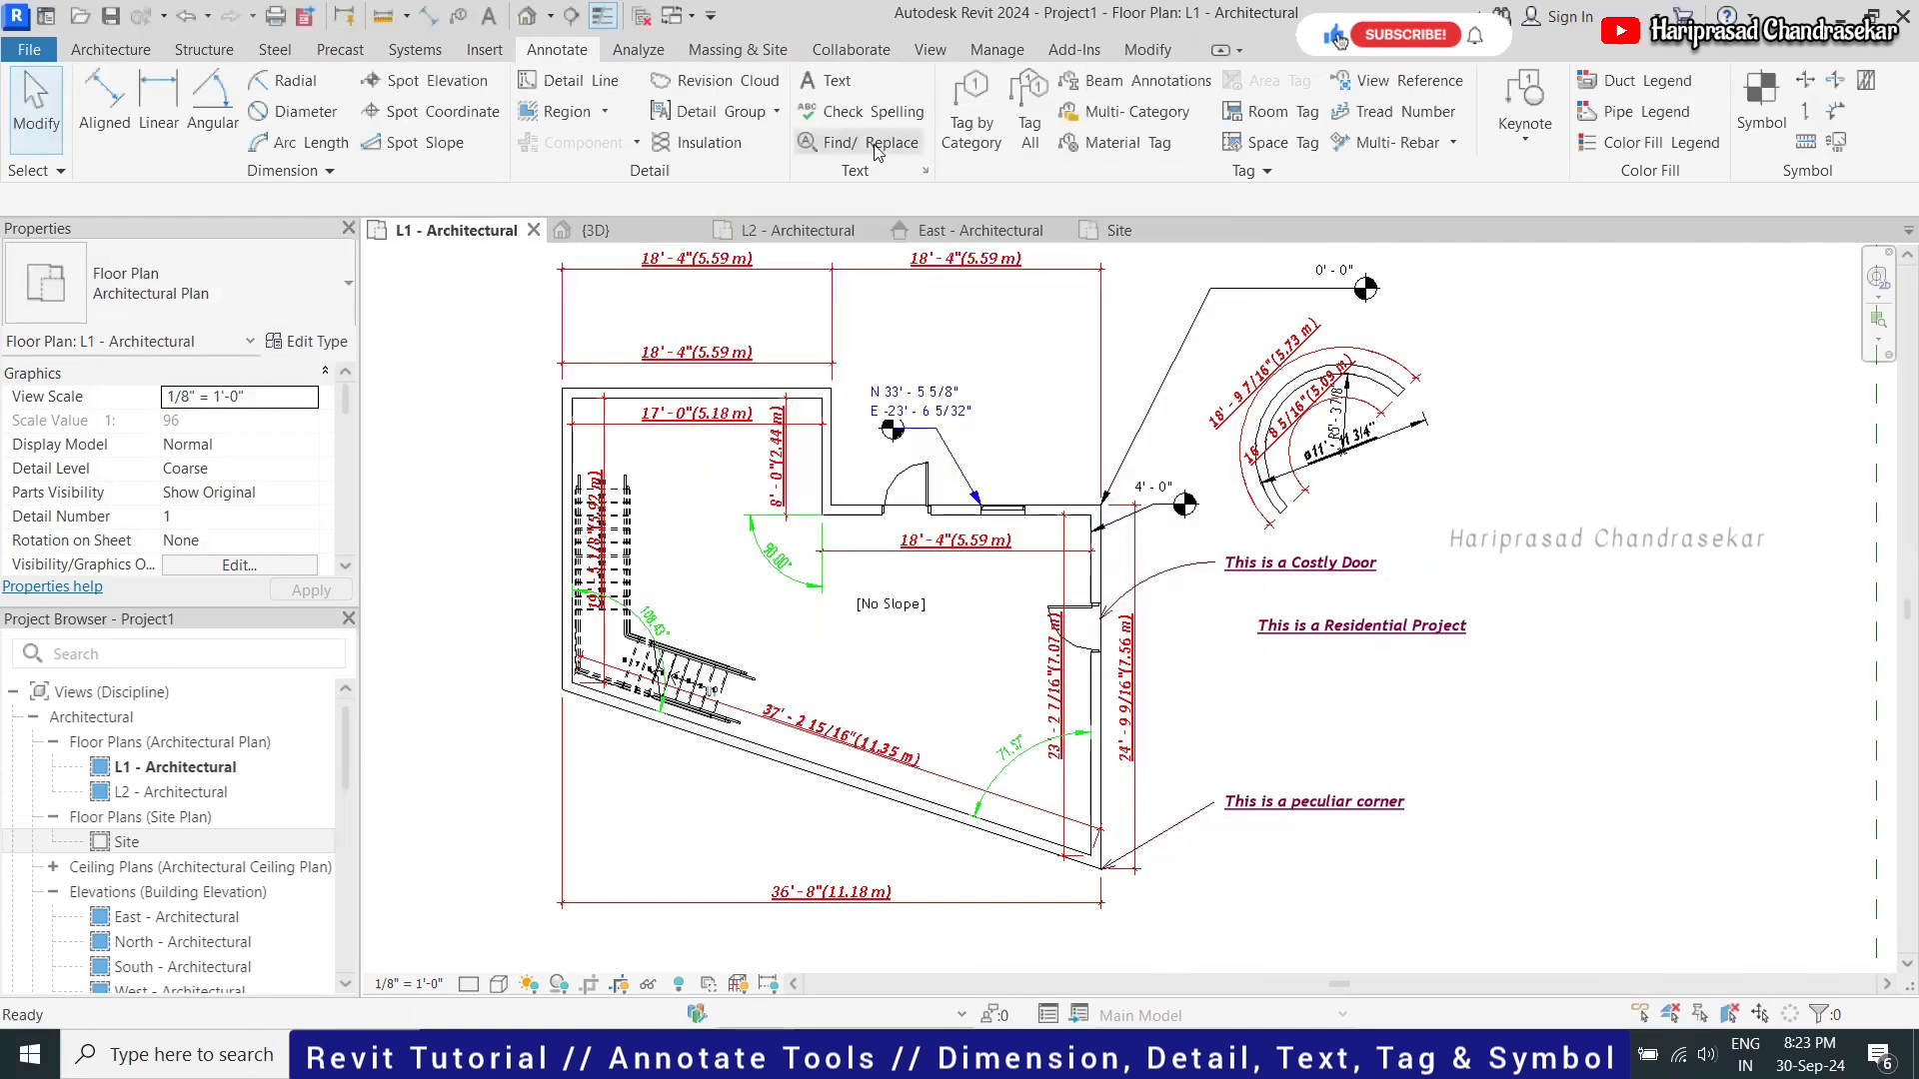
left_click(867, 143)
type("Re")
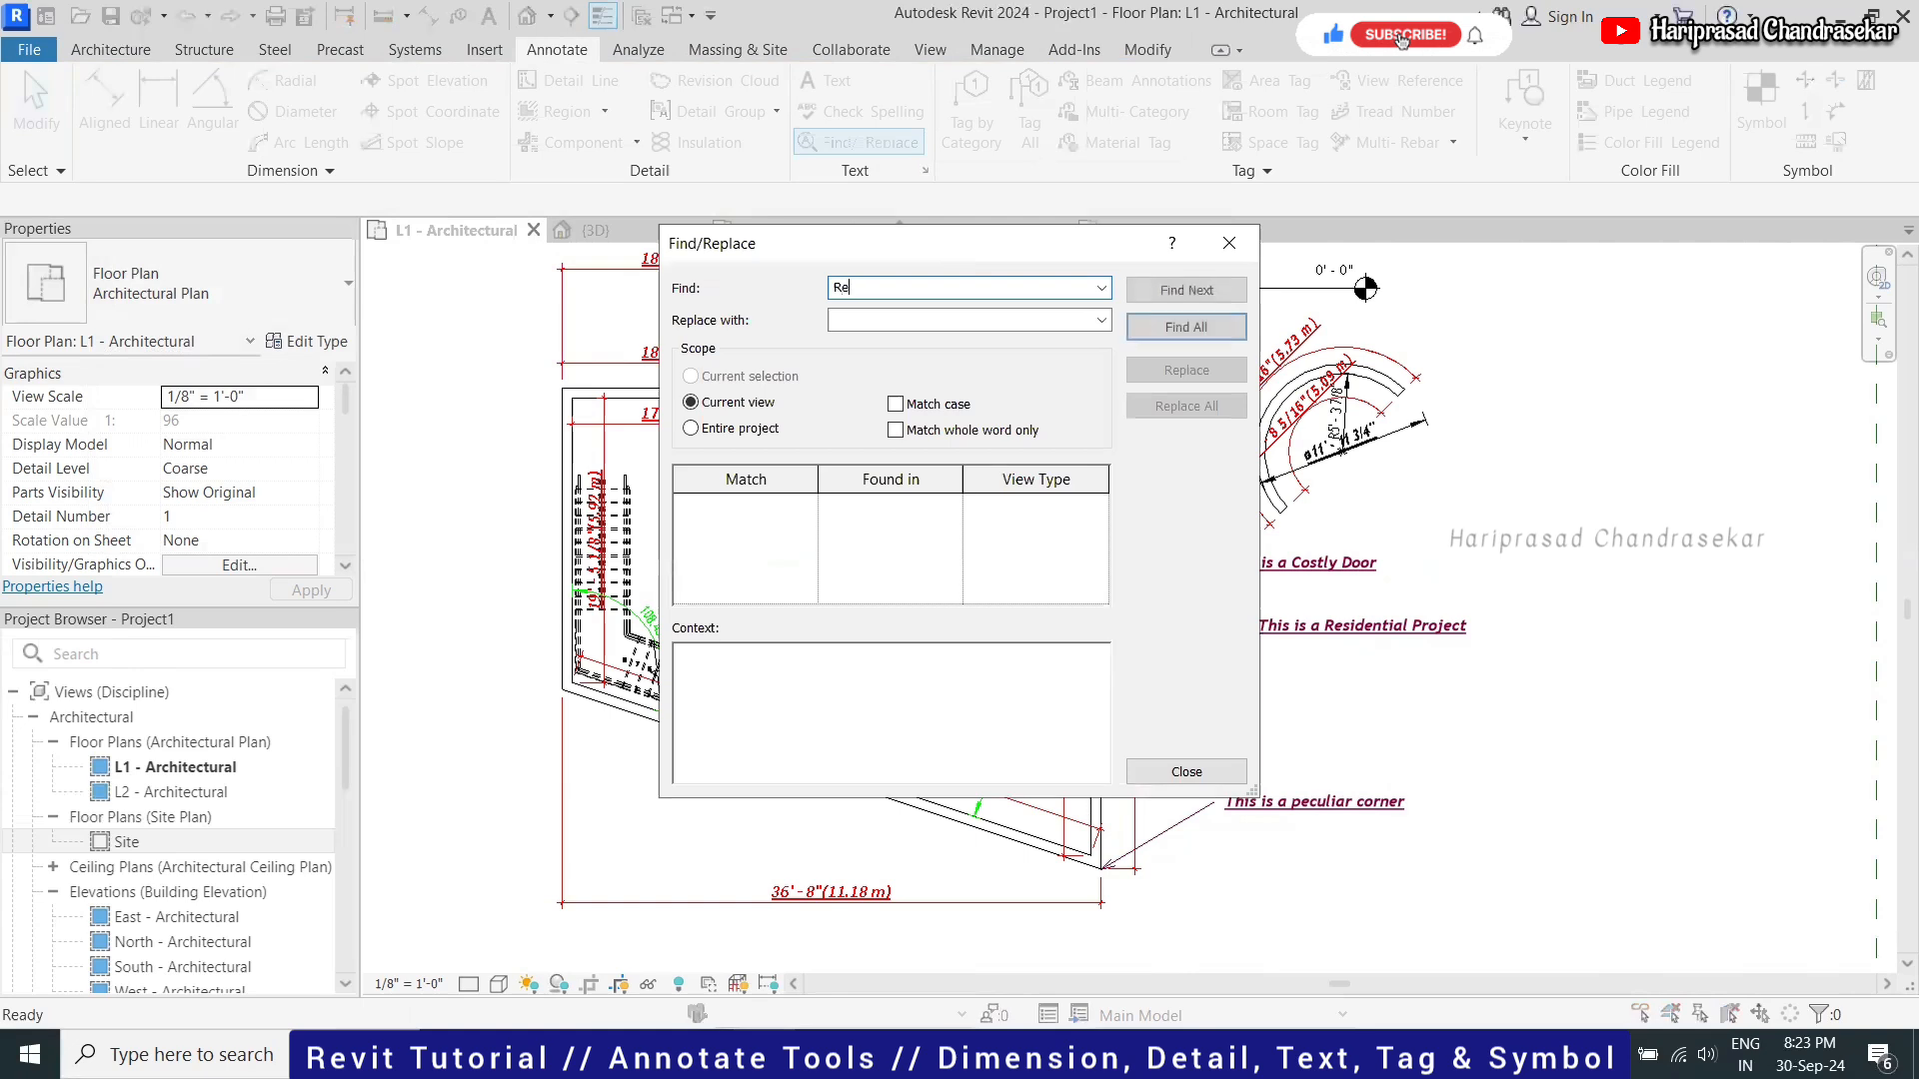
type("sidential")
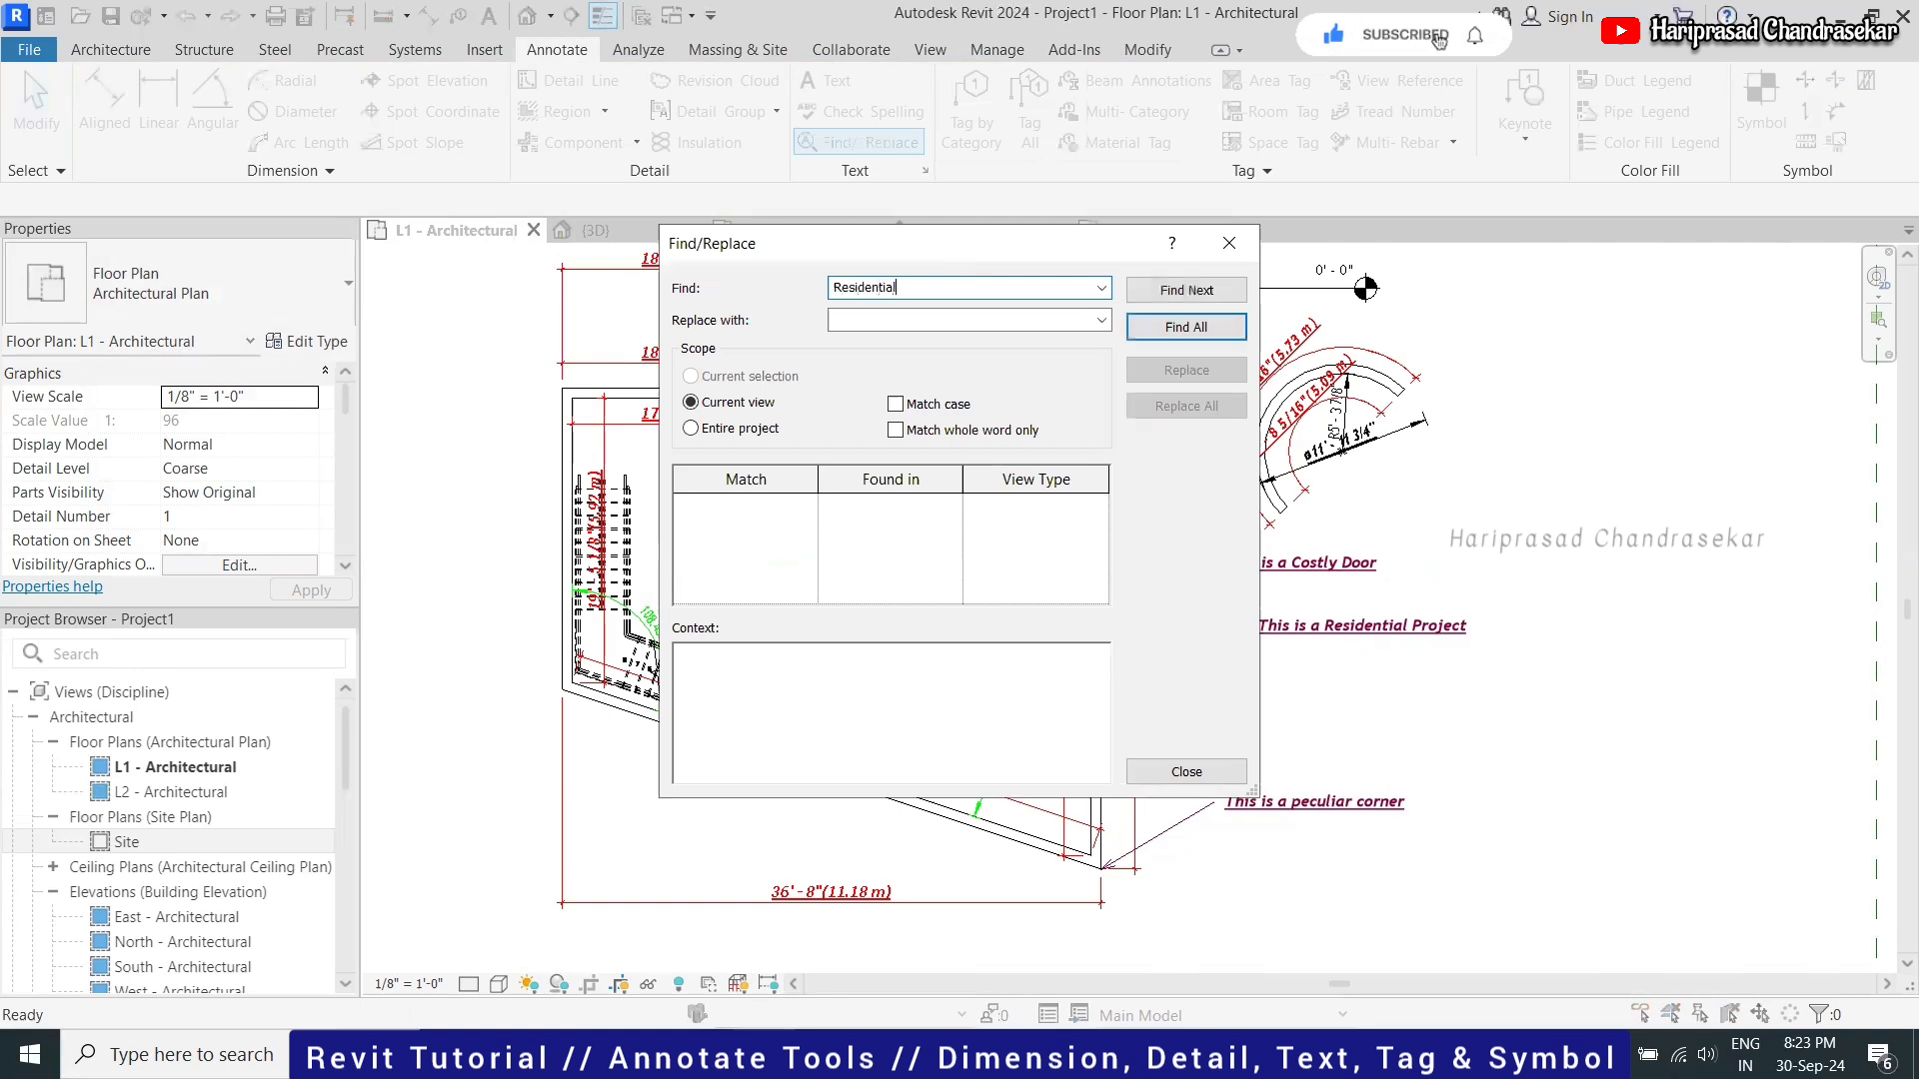
left_click(949, 317)
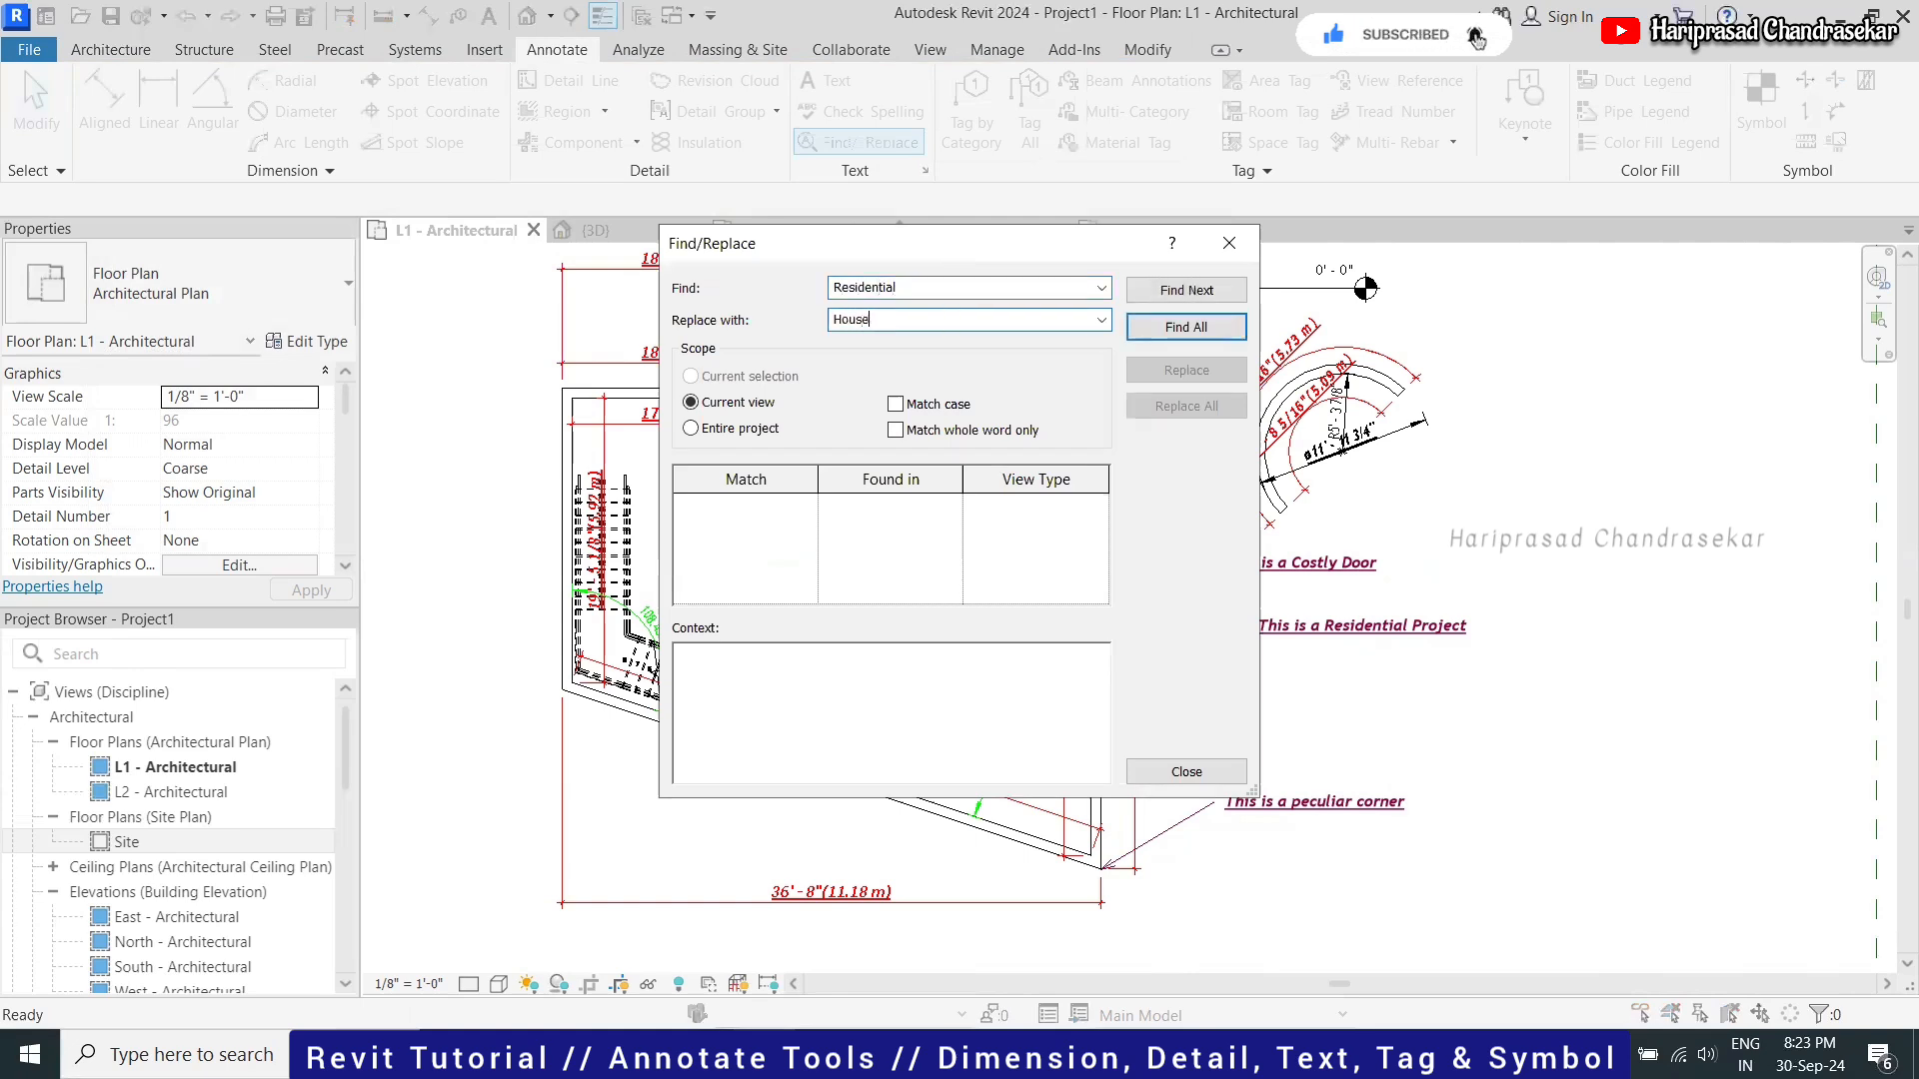
left_click(1186, 327)
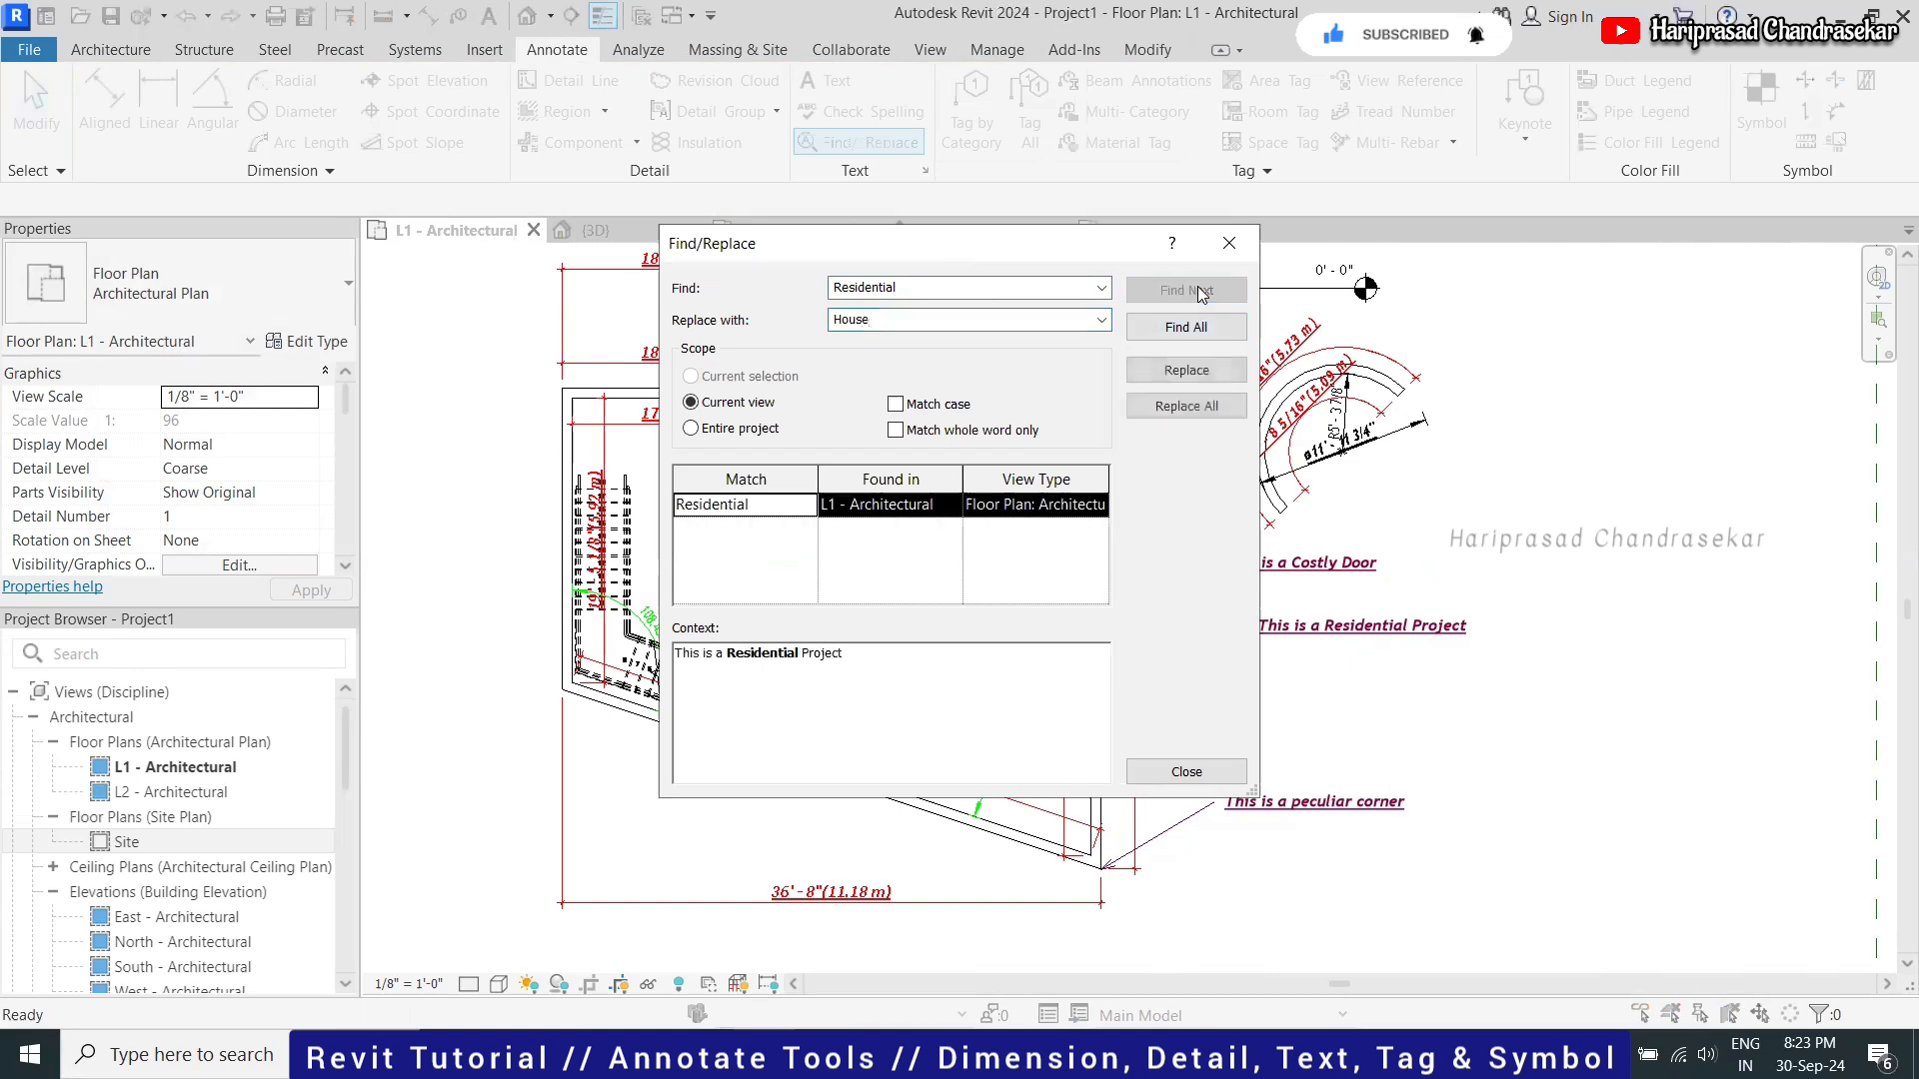
left_click(1195, 378)
left_click(1189, 772)
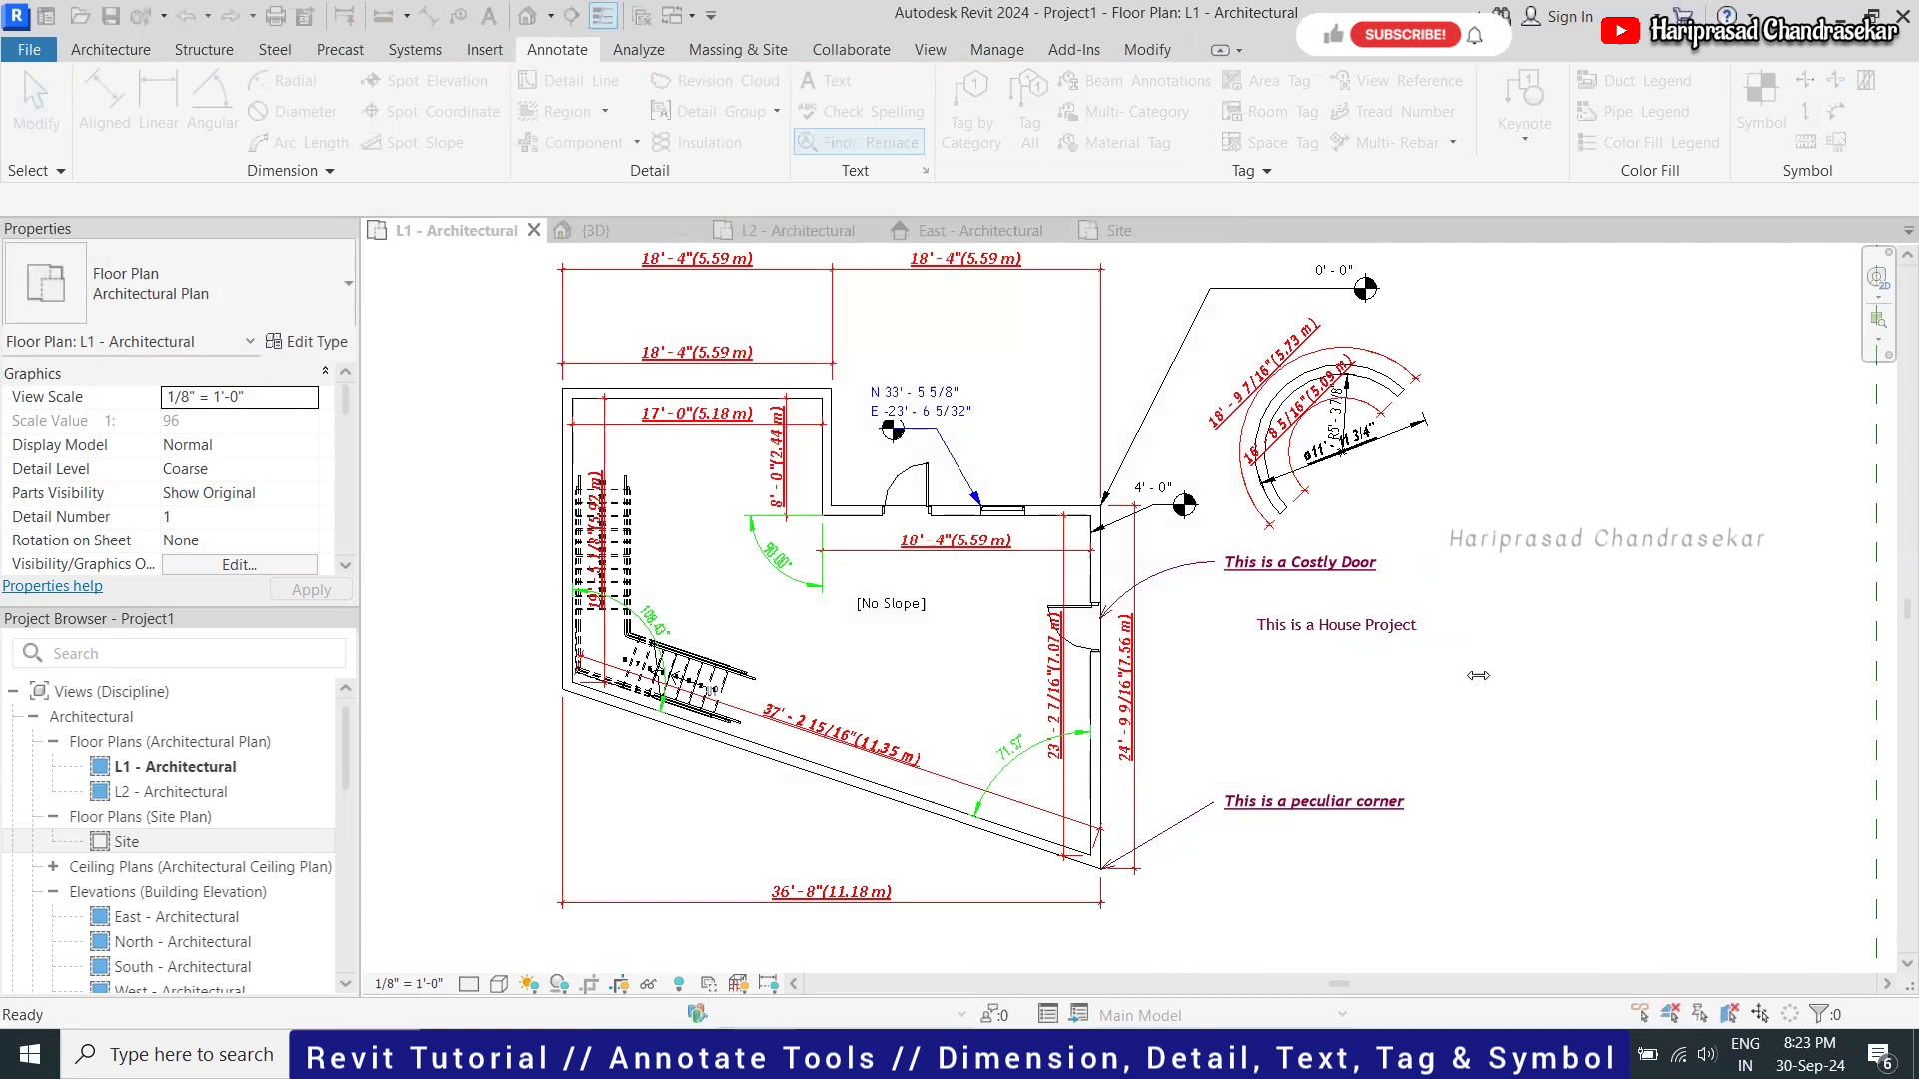
Undo the word replacement in the project text note east of the building
left_click(1292, 639)
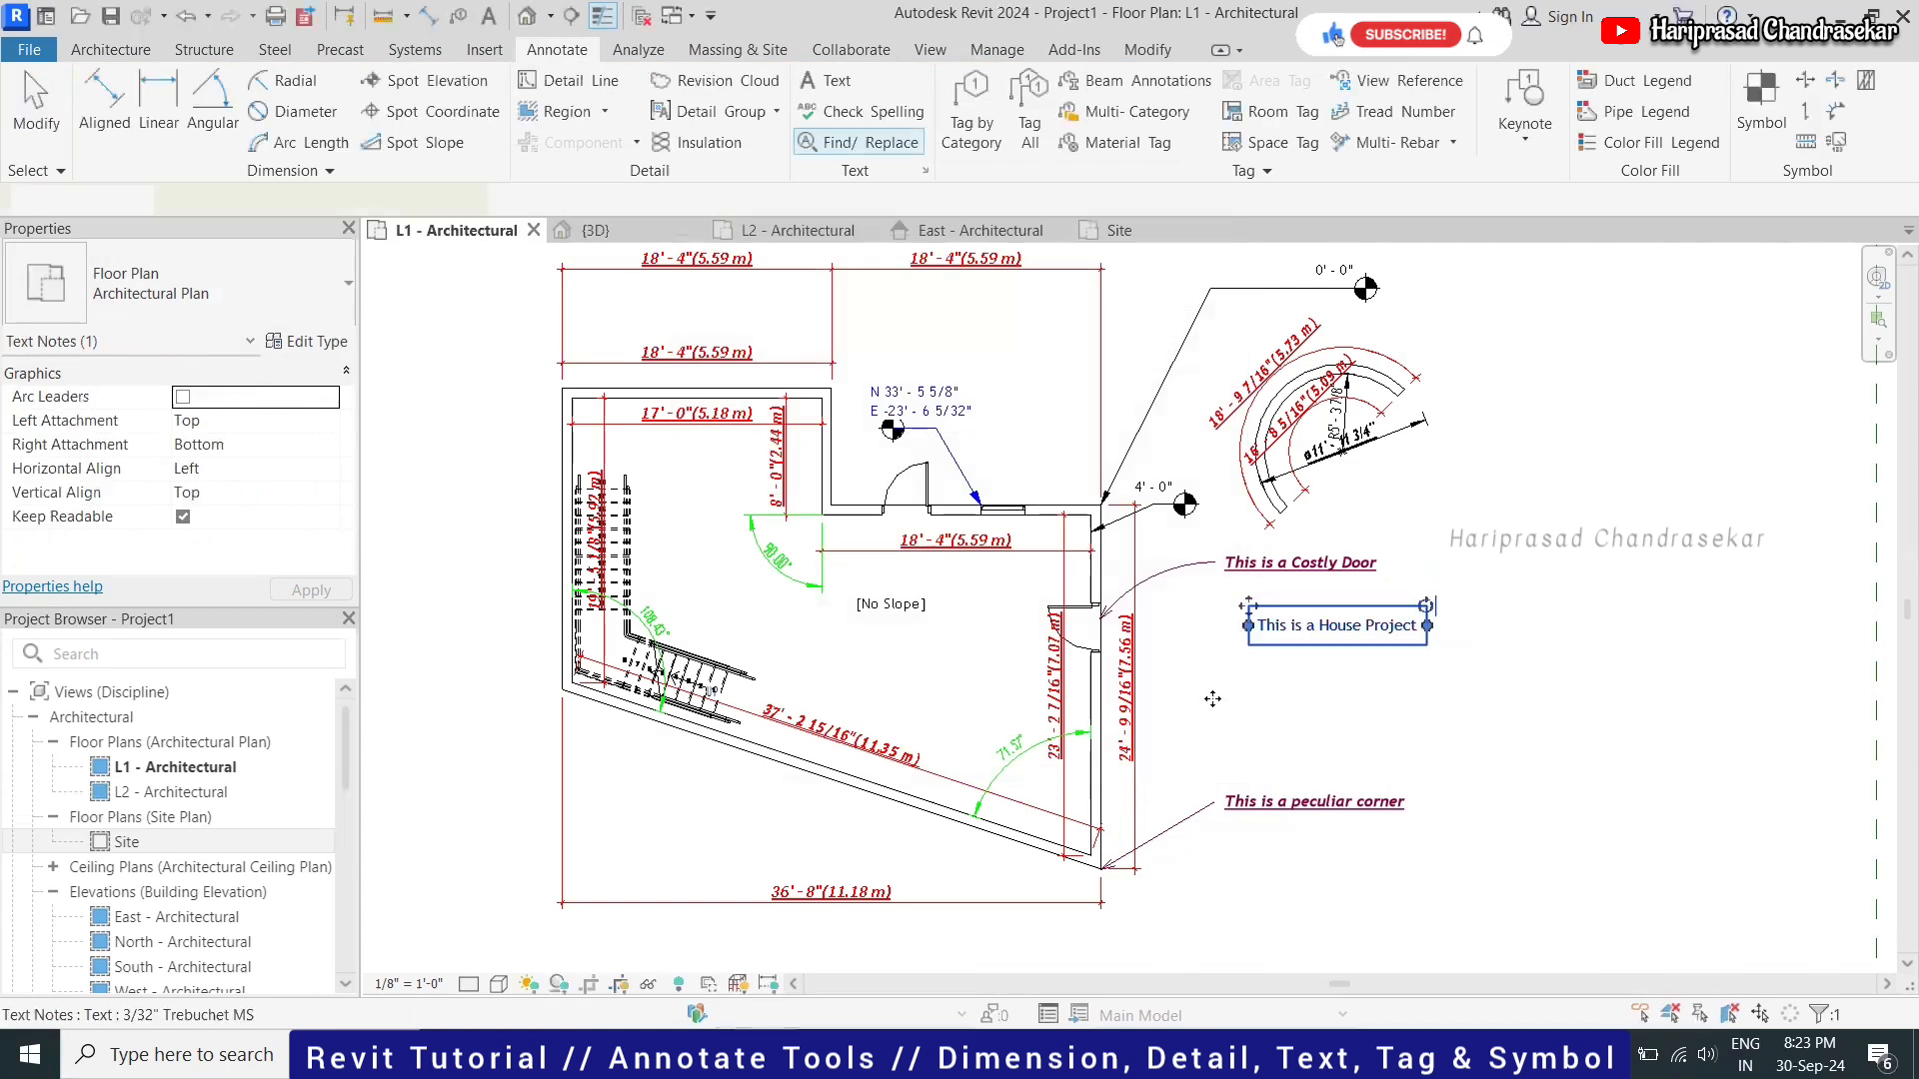
left_click(1304, 696)
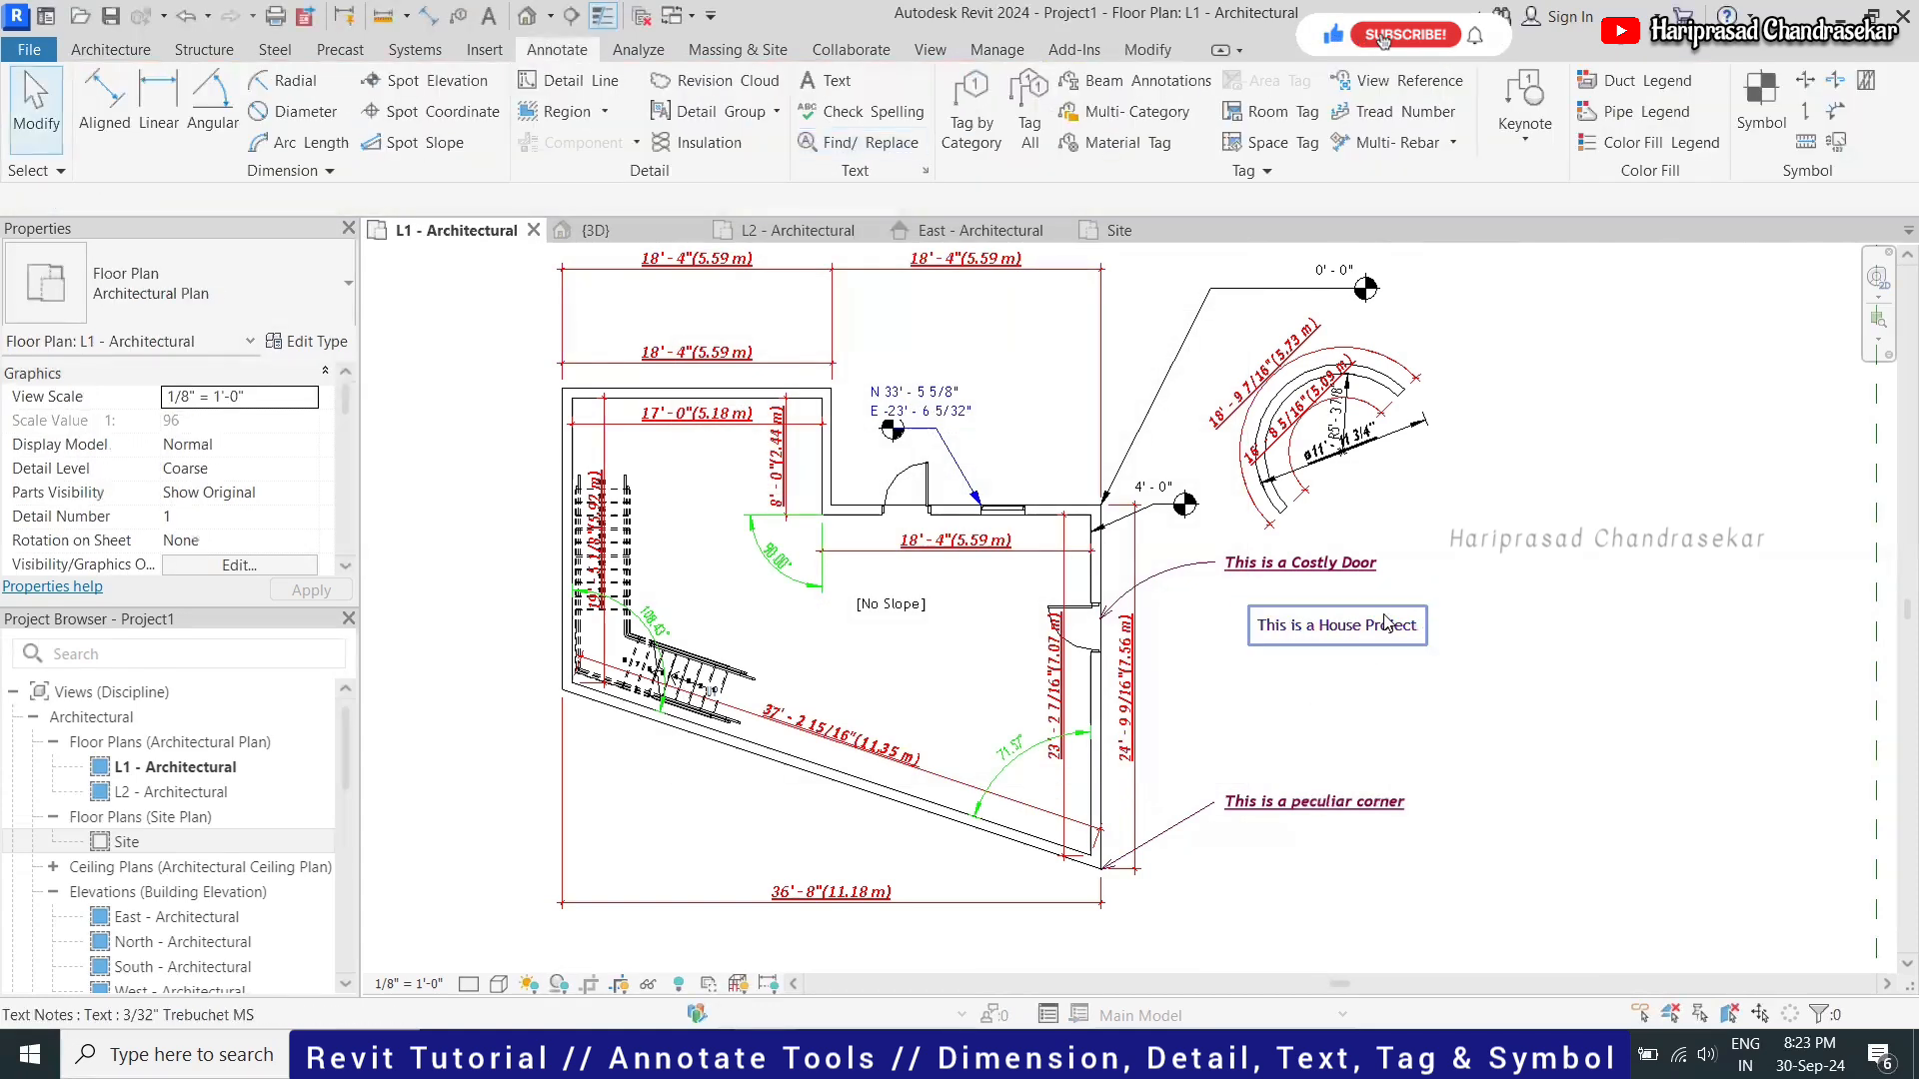
key("ctrl+z")
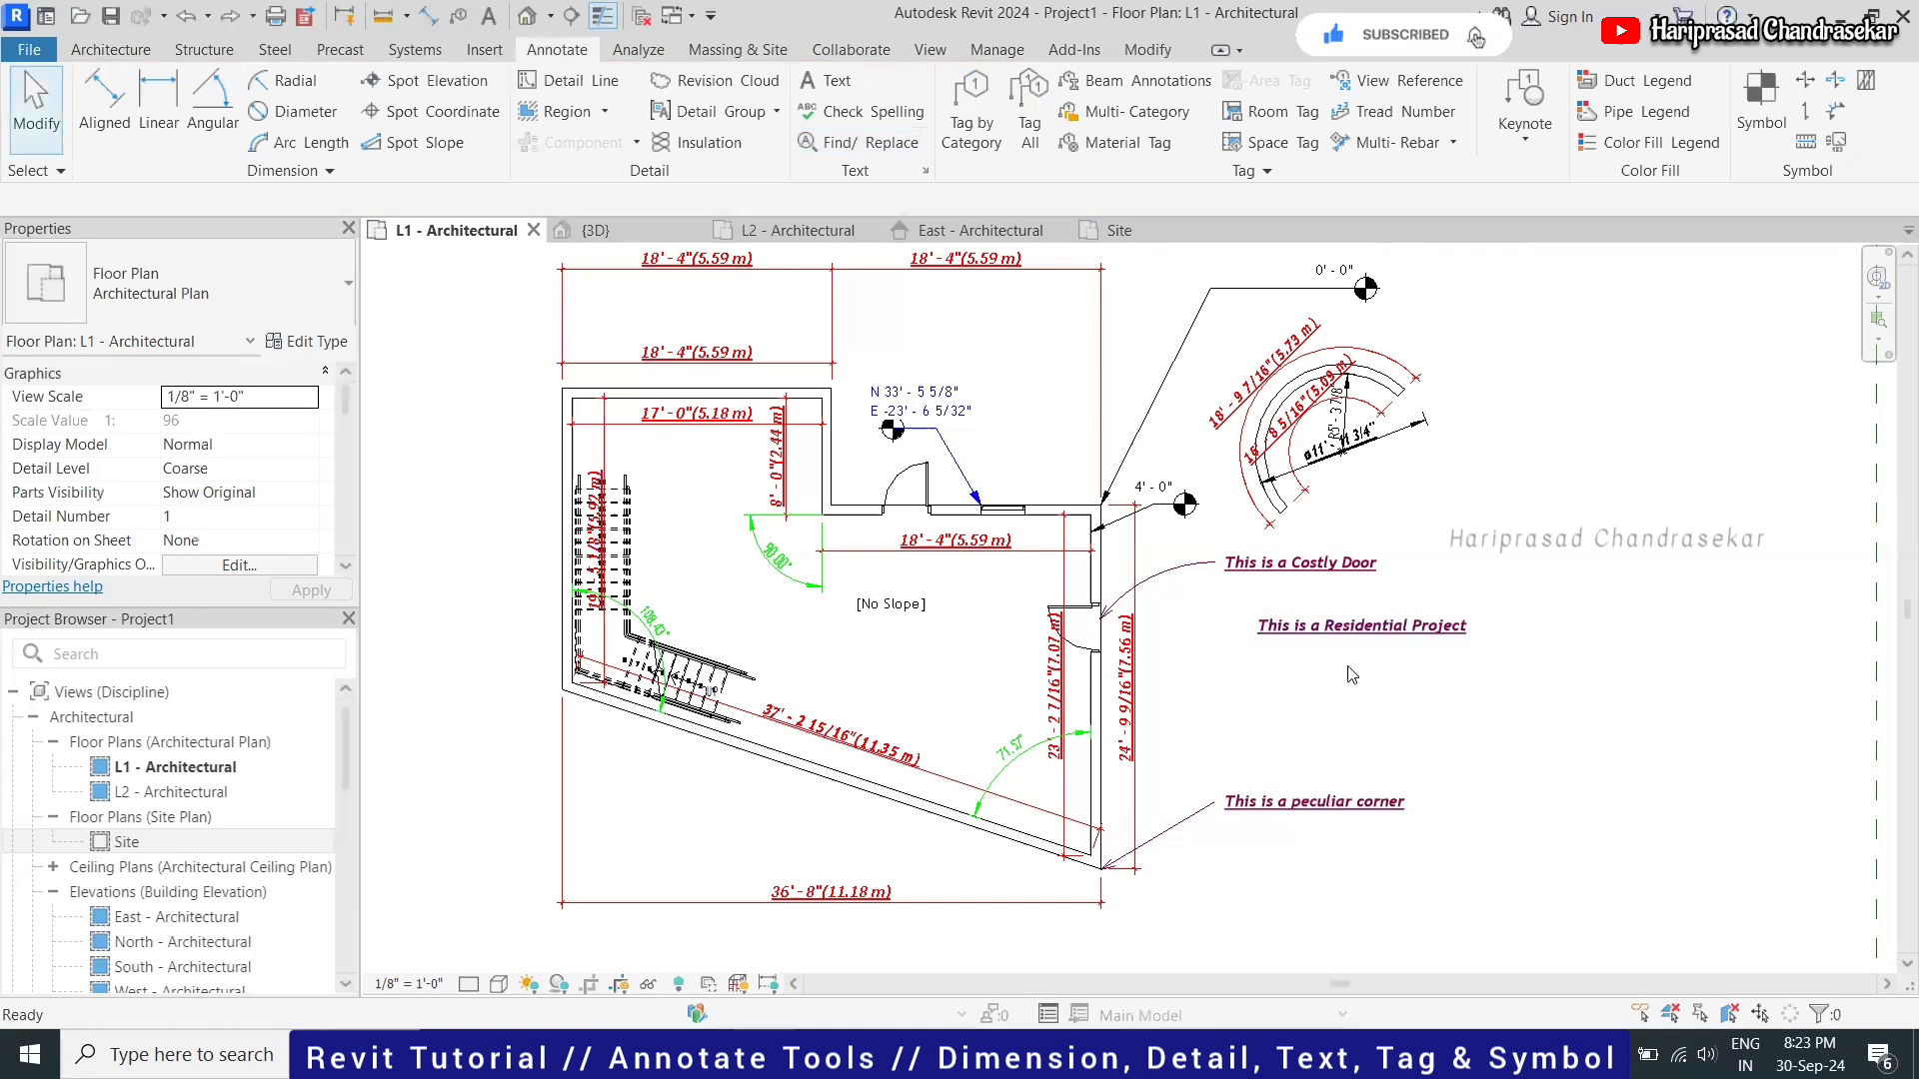
Redo the replacement of "Residential" with "House" in the project text note
key("ctrl+y")
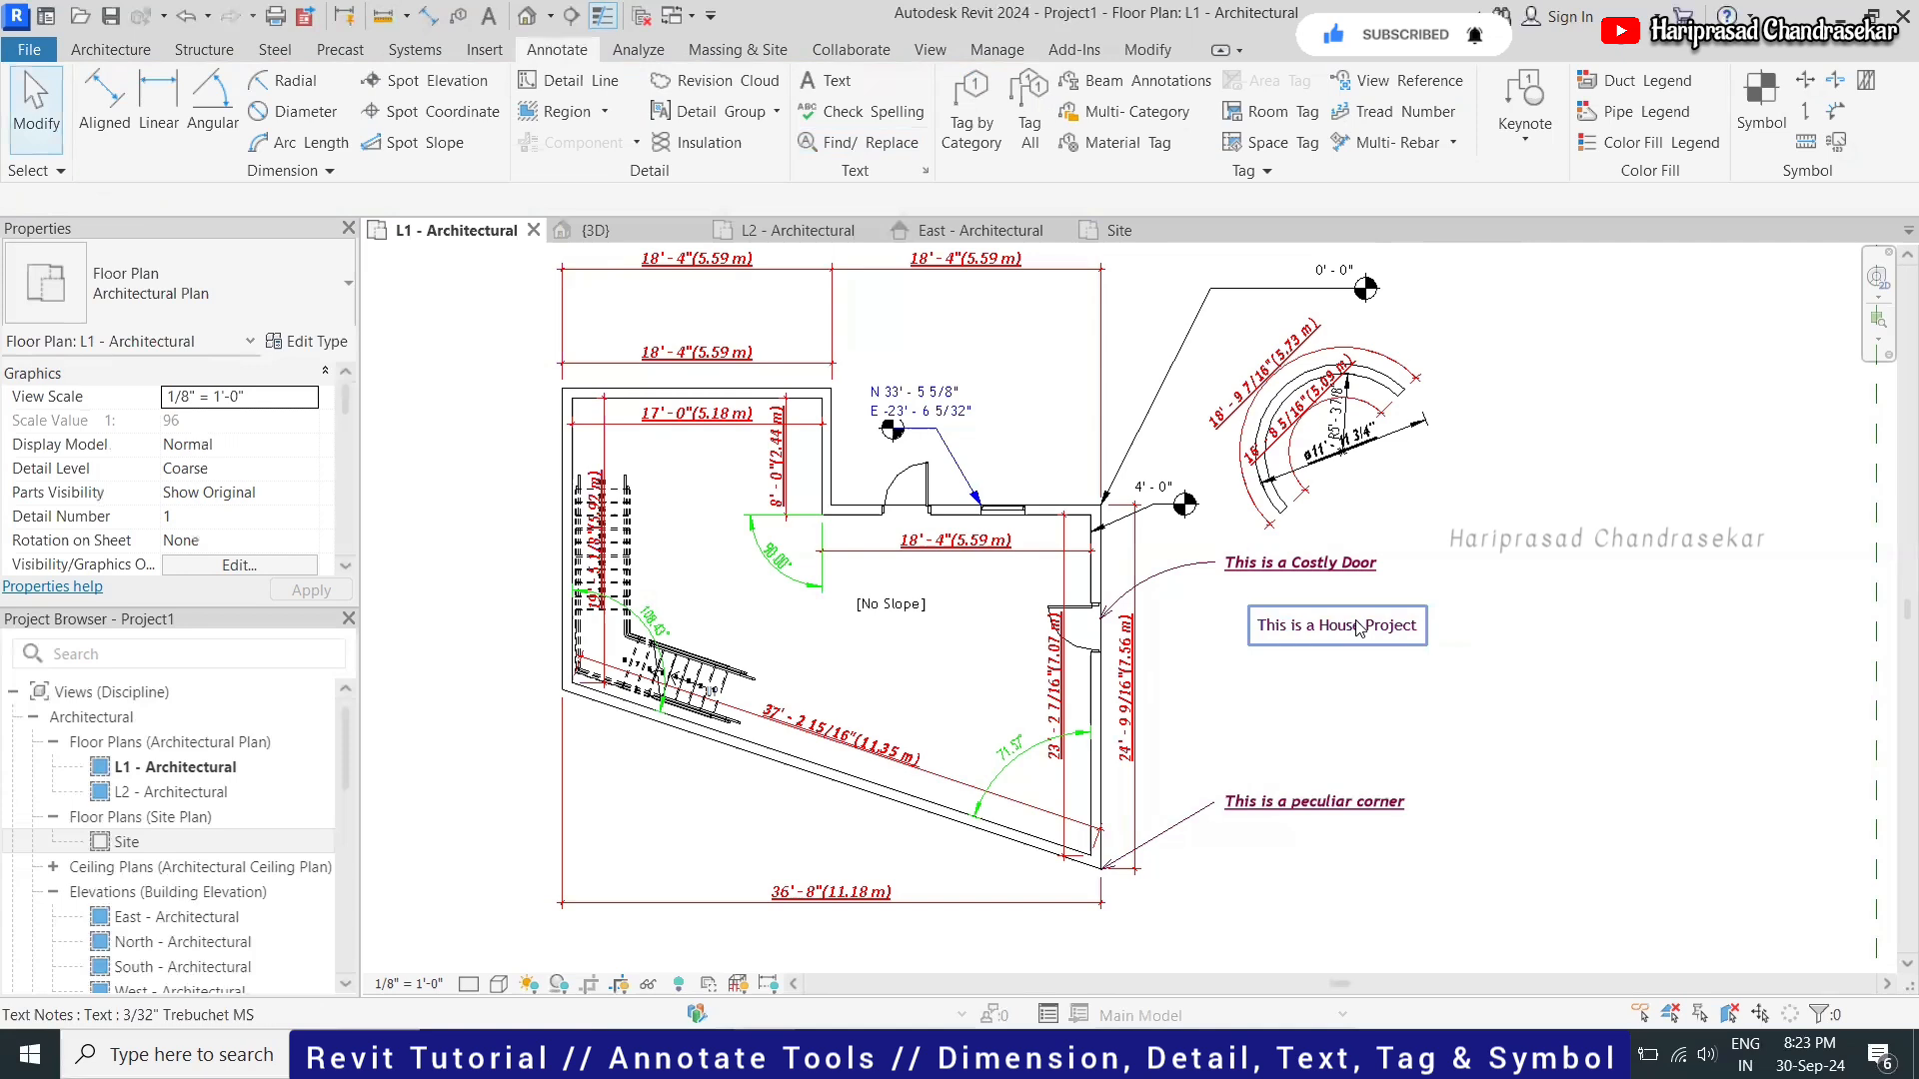
scroll(1339, 630, "up", 2)
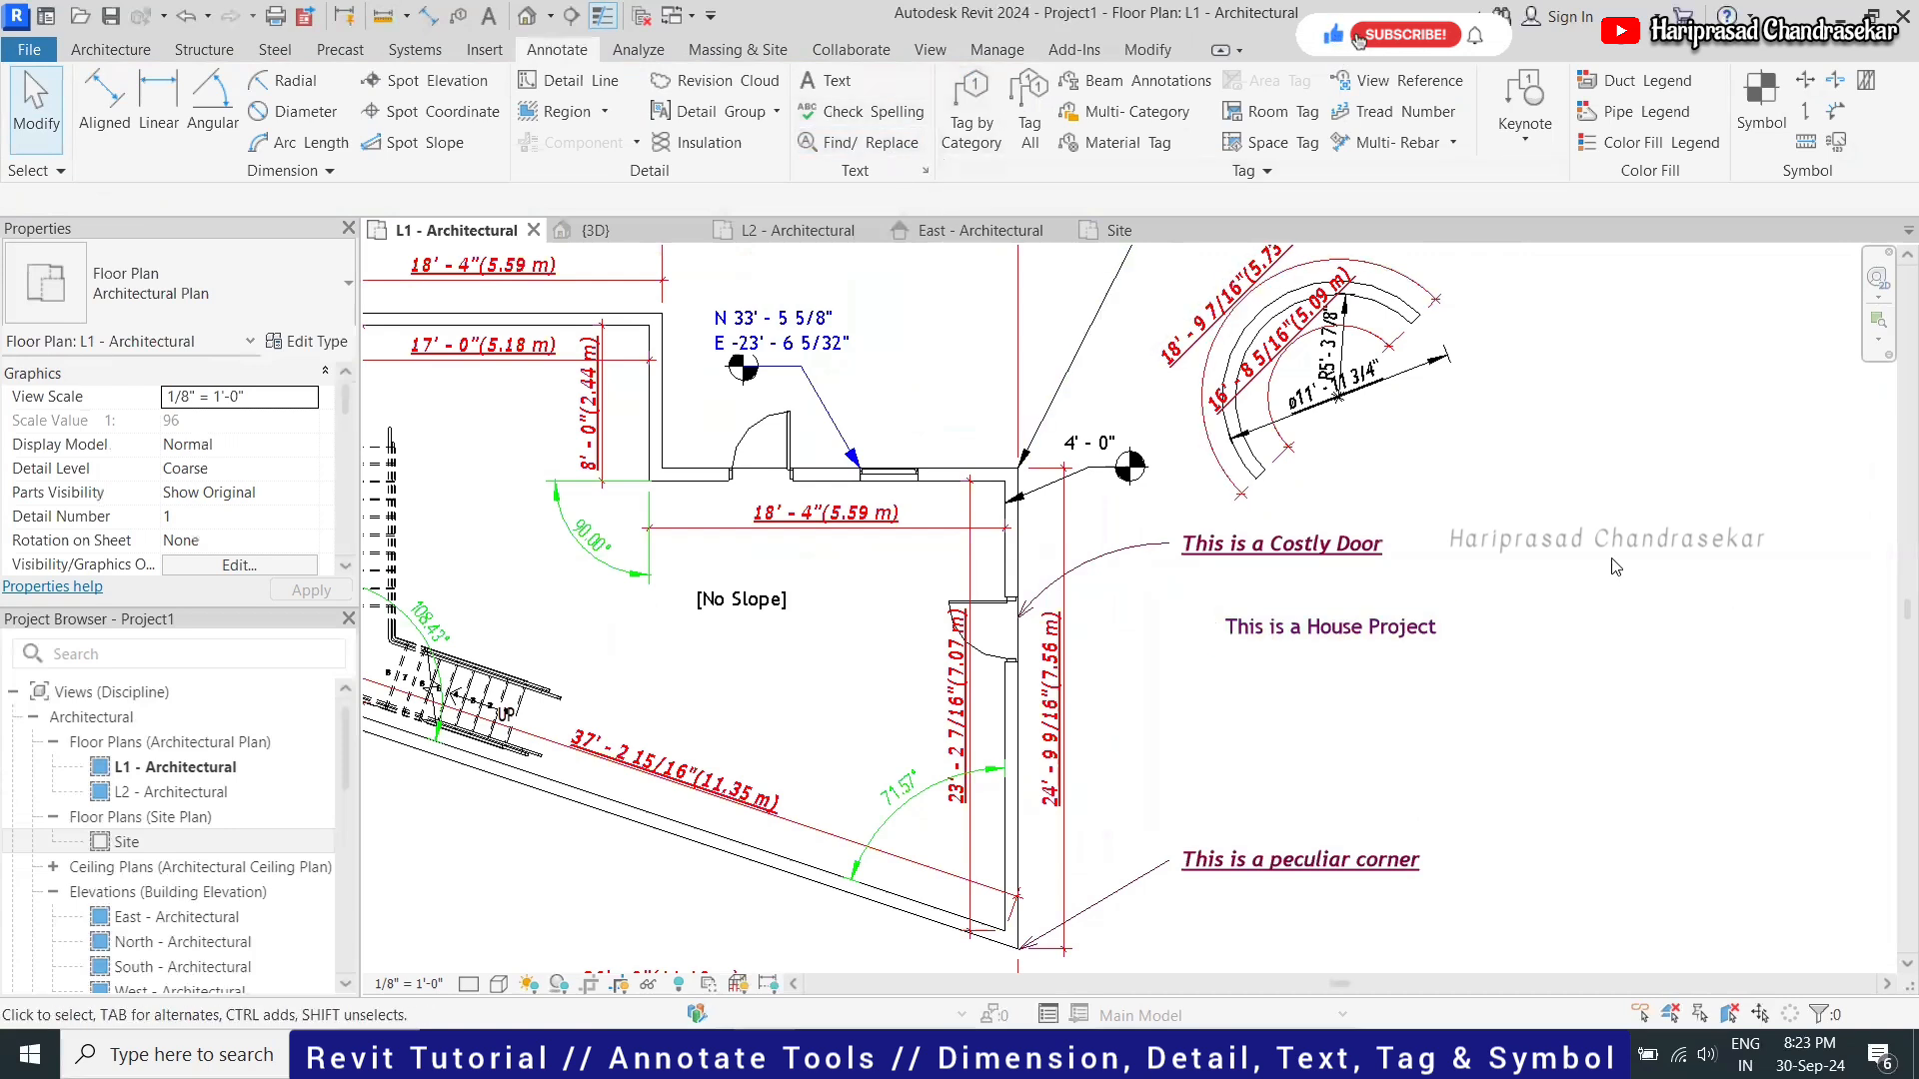
scroll(1429, 655, "down", 1)
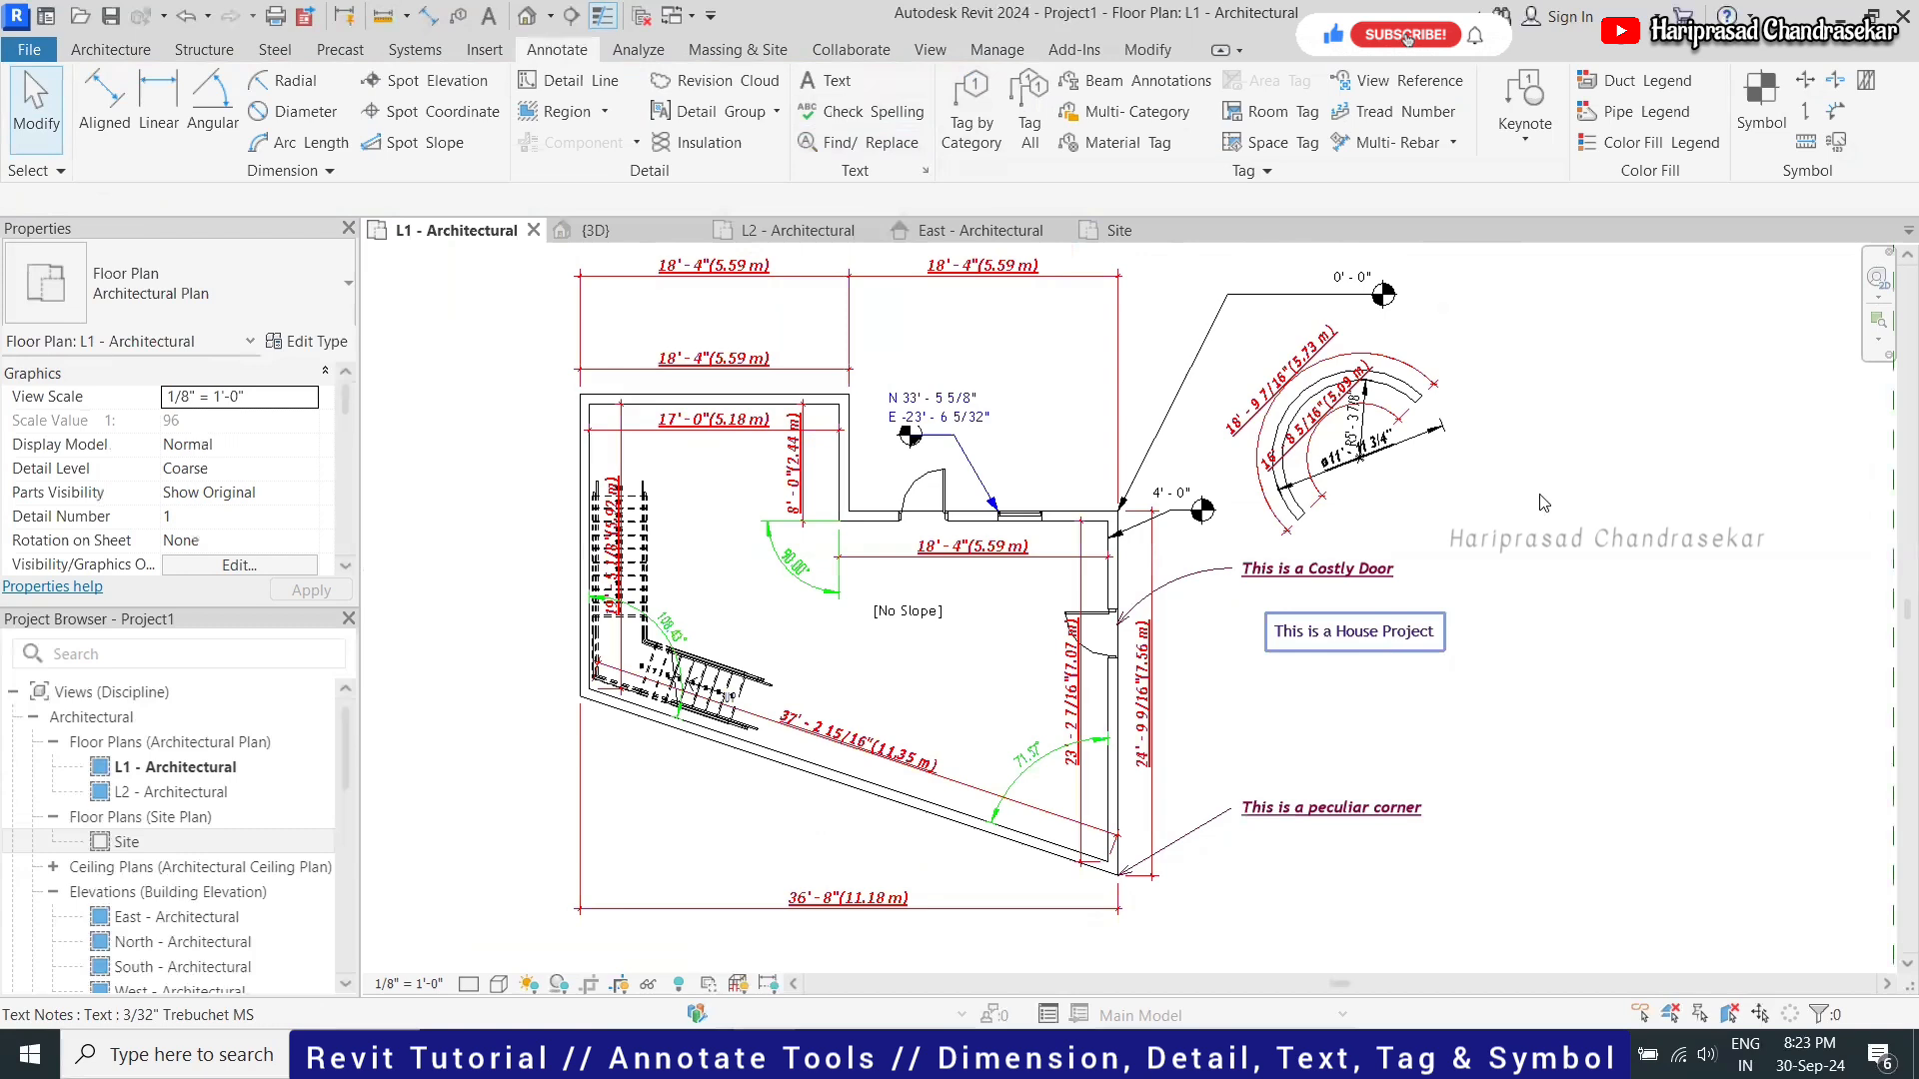
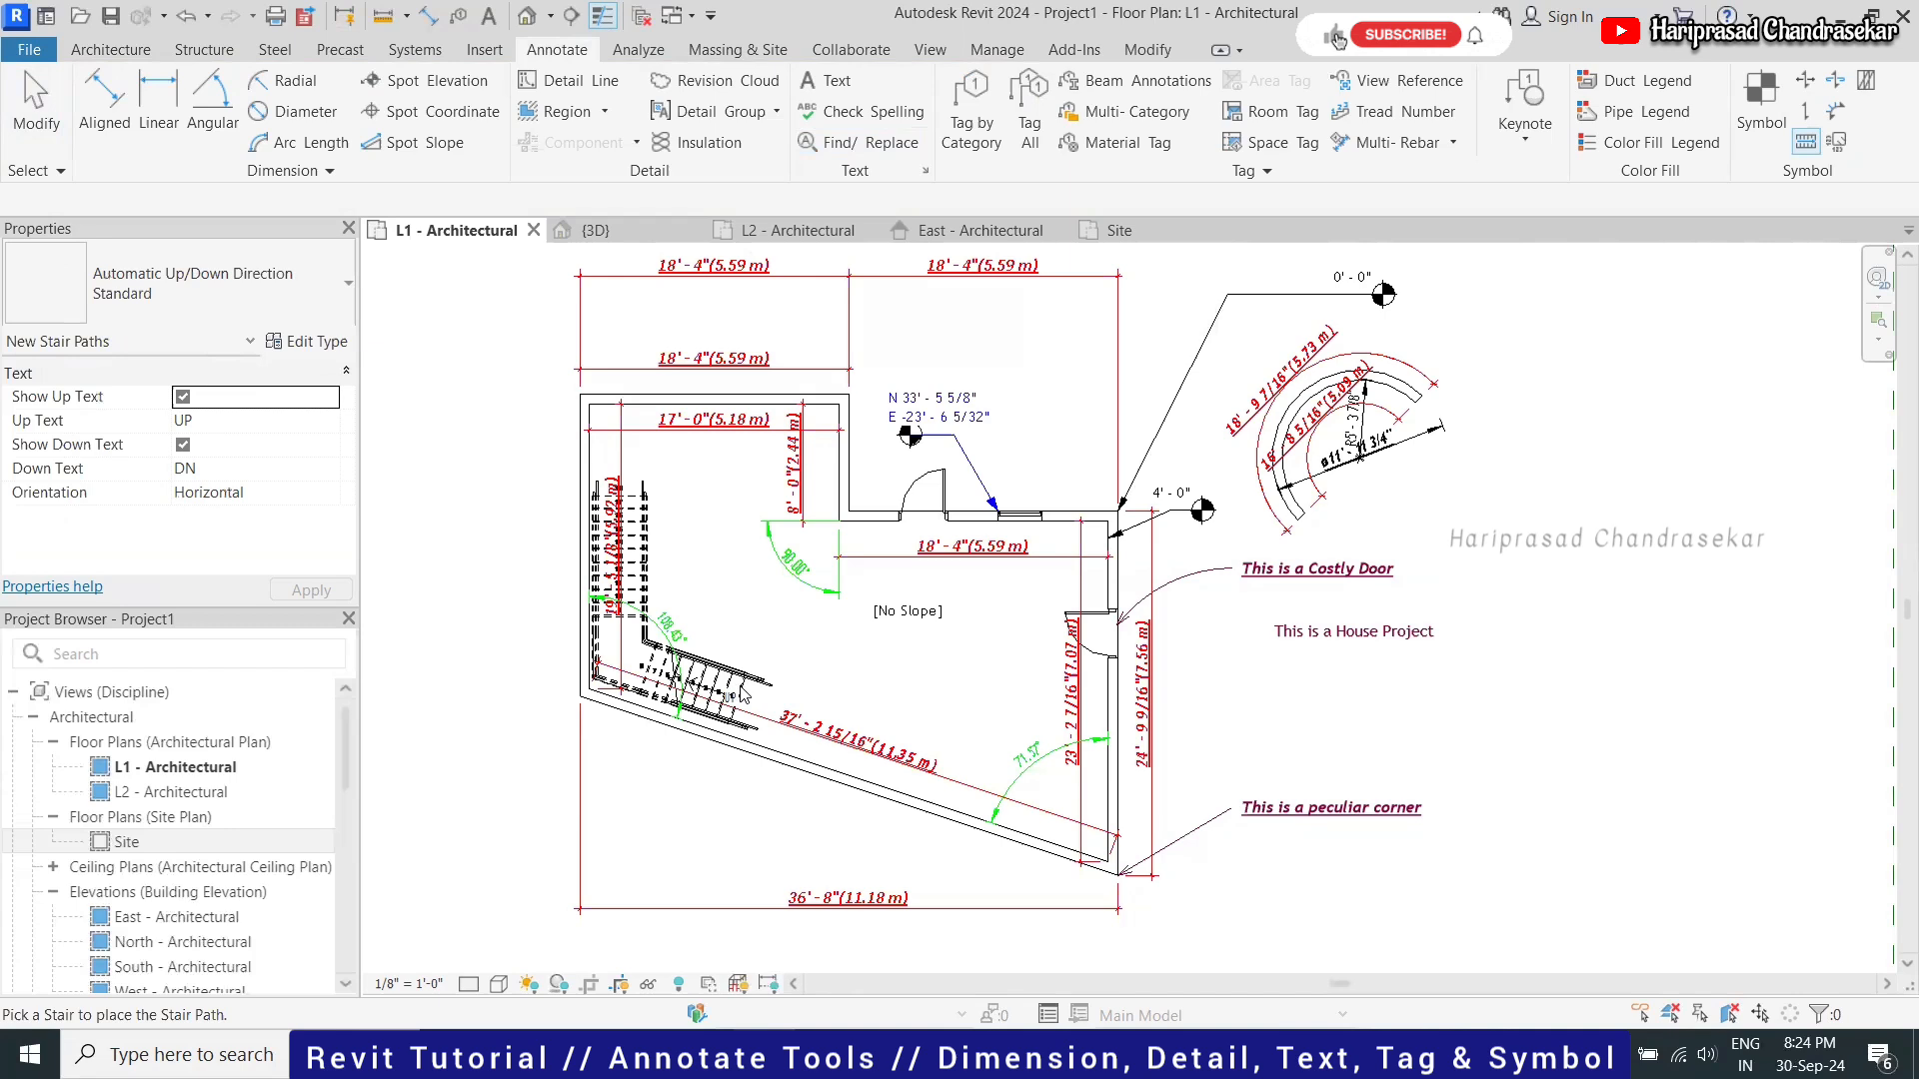
Examine the stair's existing path annotation and riser numbers along with the Stair Path command's settings
scroll(741, 694, "up", 1)
key("Escape")
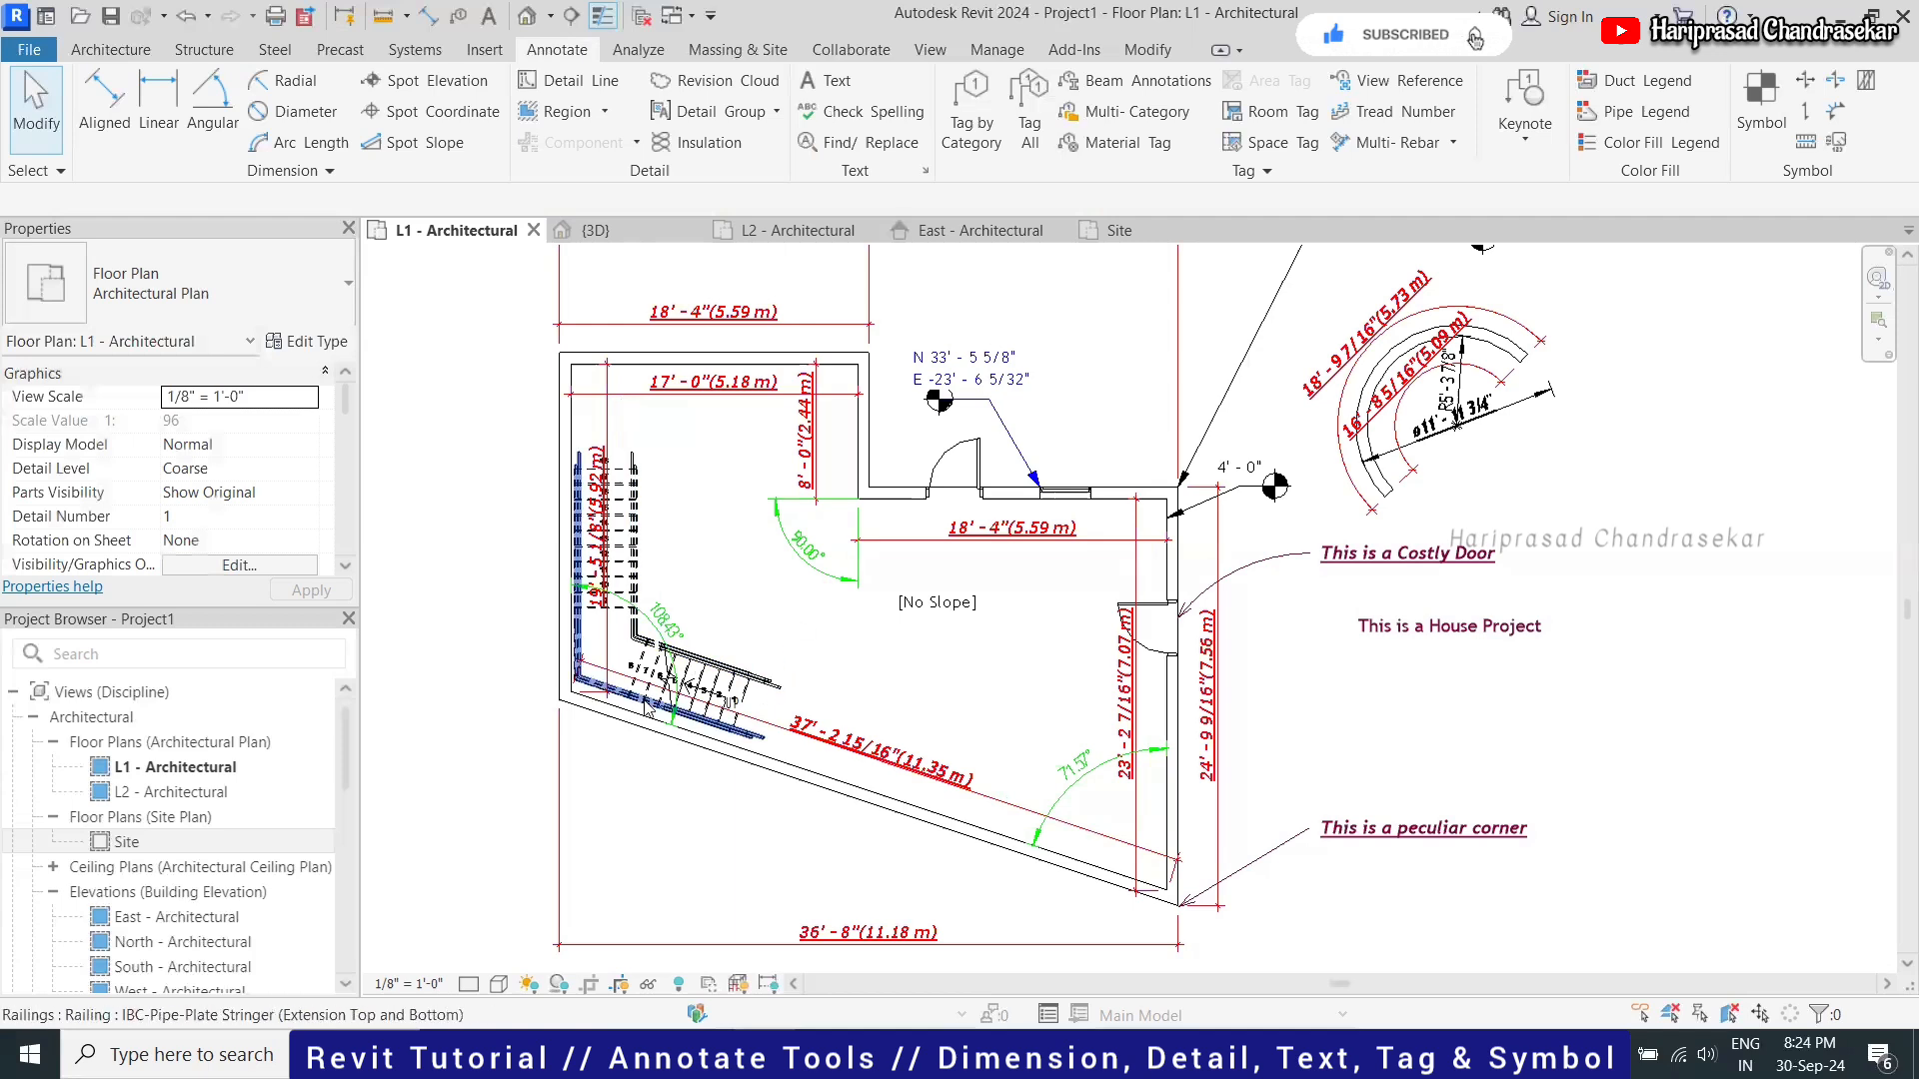
scroll(645, 680, "up", 3)
scroll(650, 665, "up", 2)
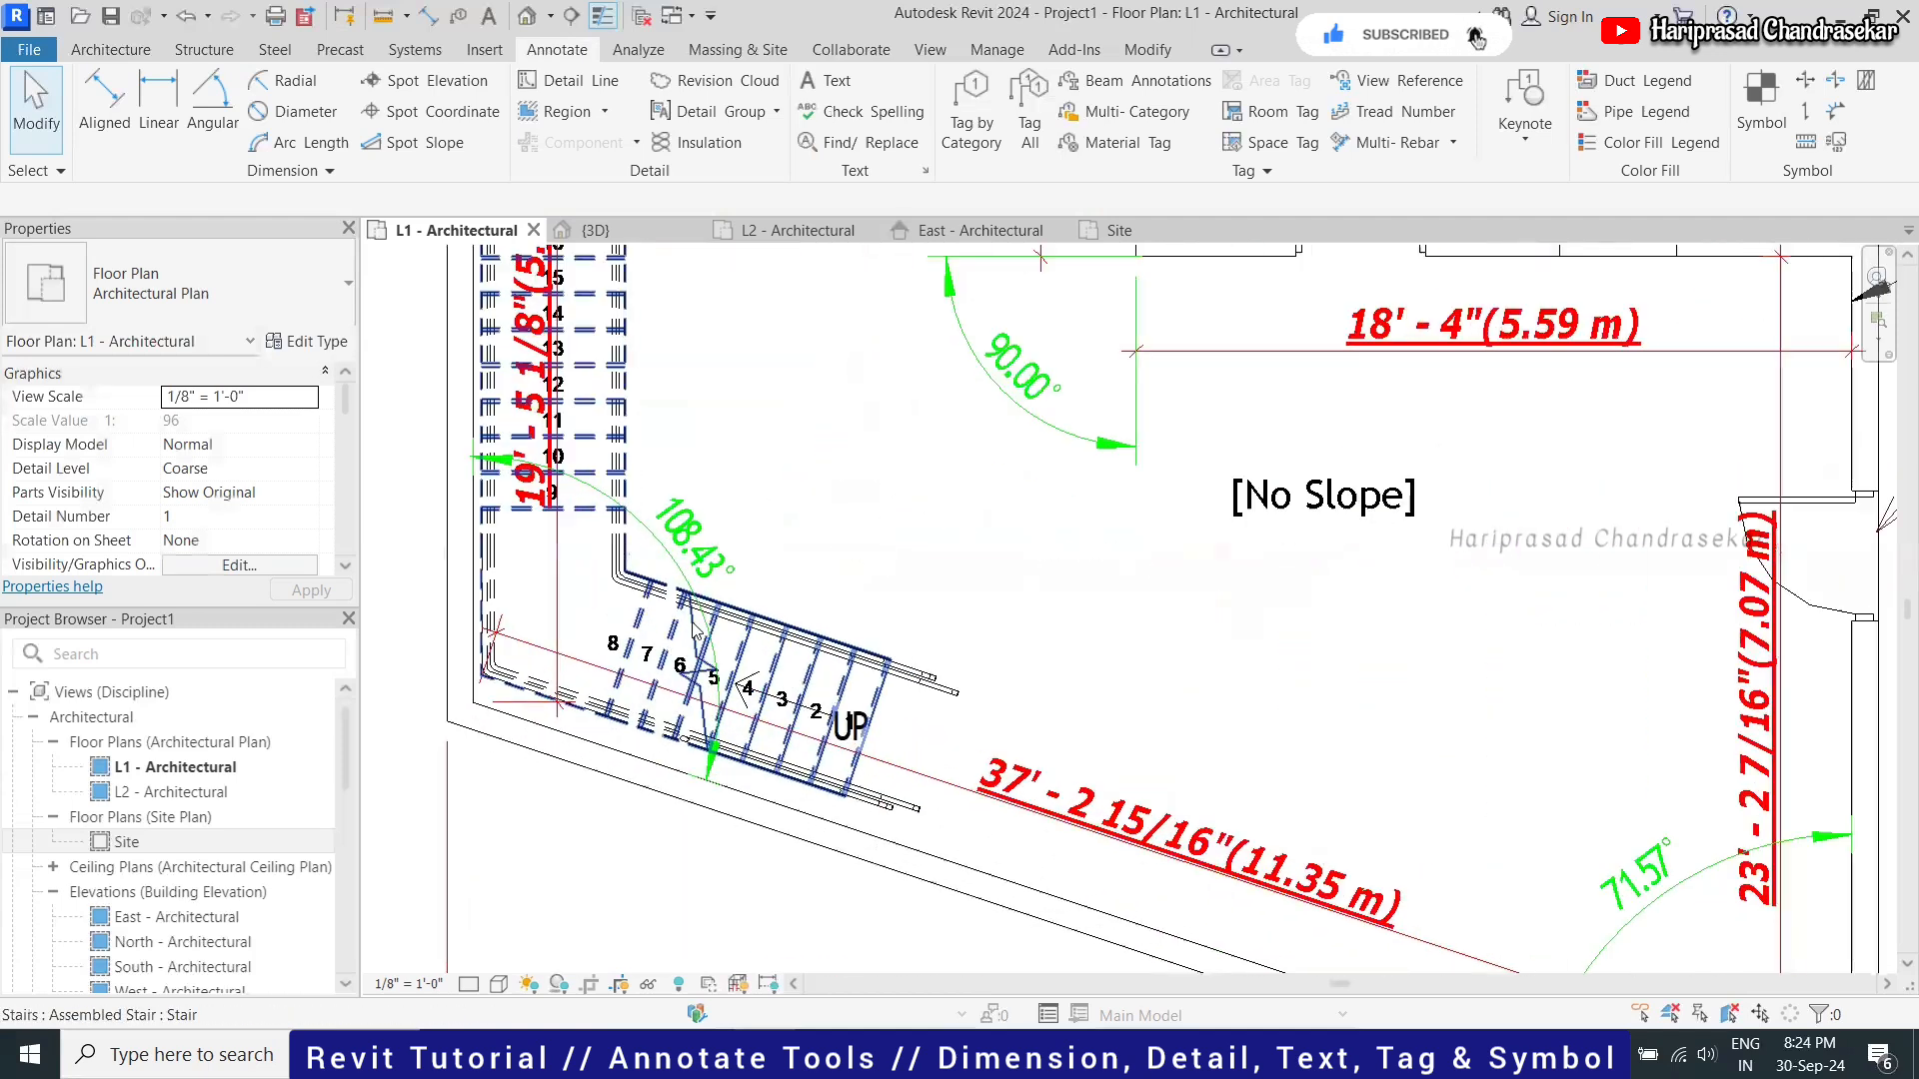
left_click(640, 646)
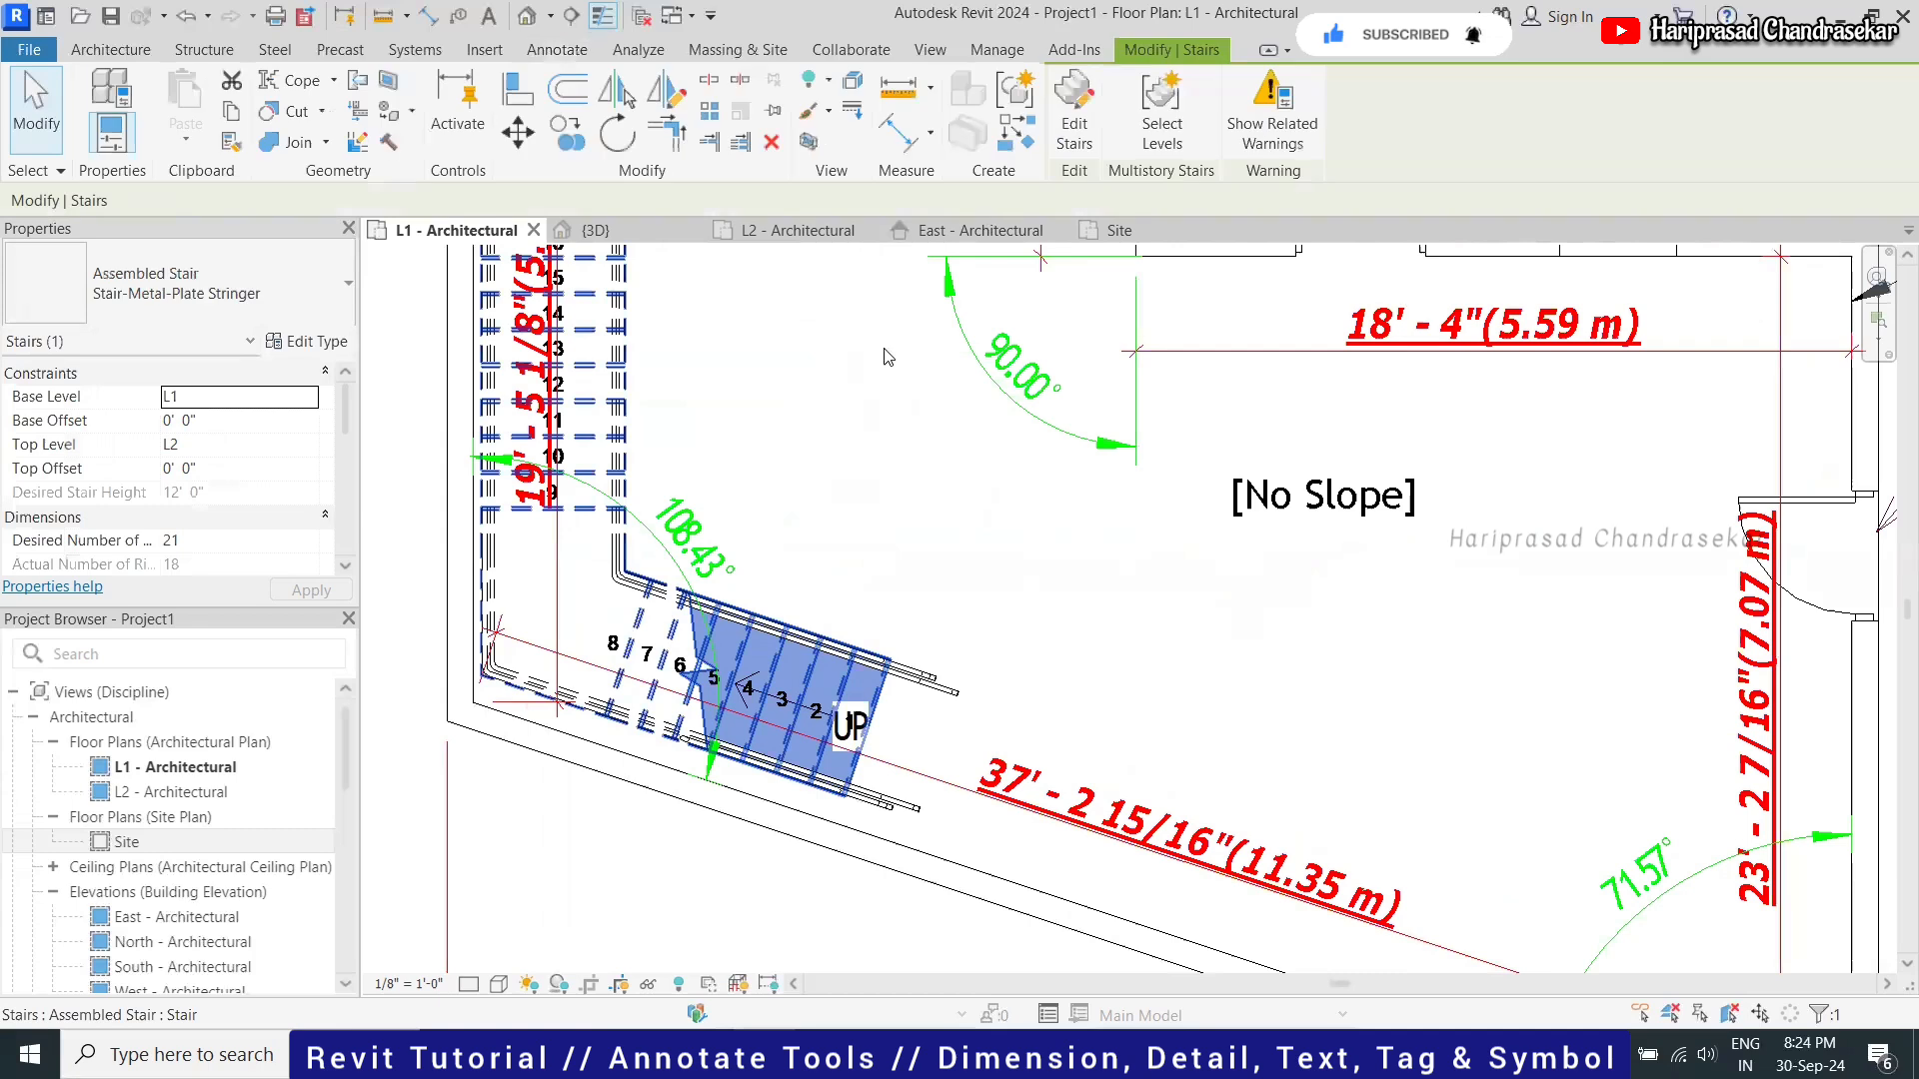
left_click(917, 383)
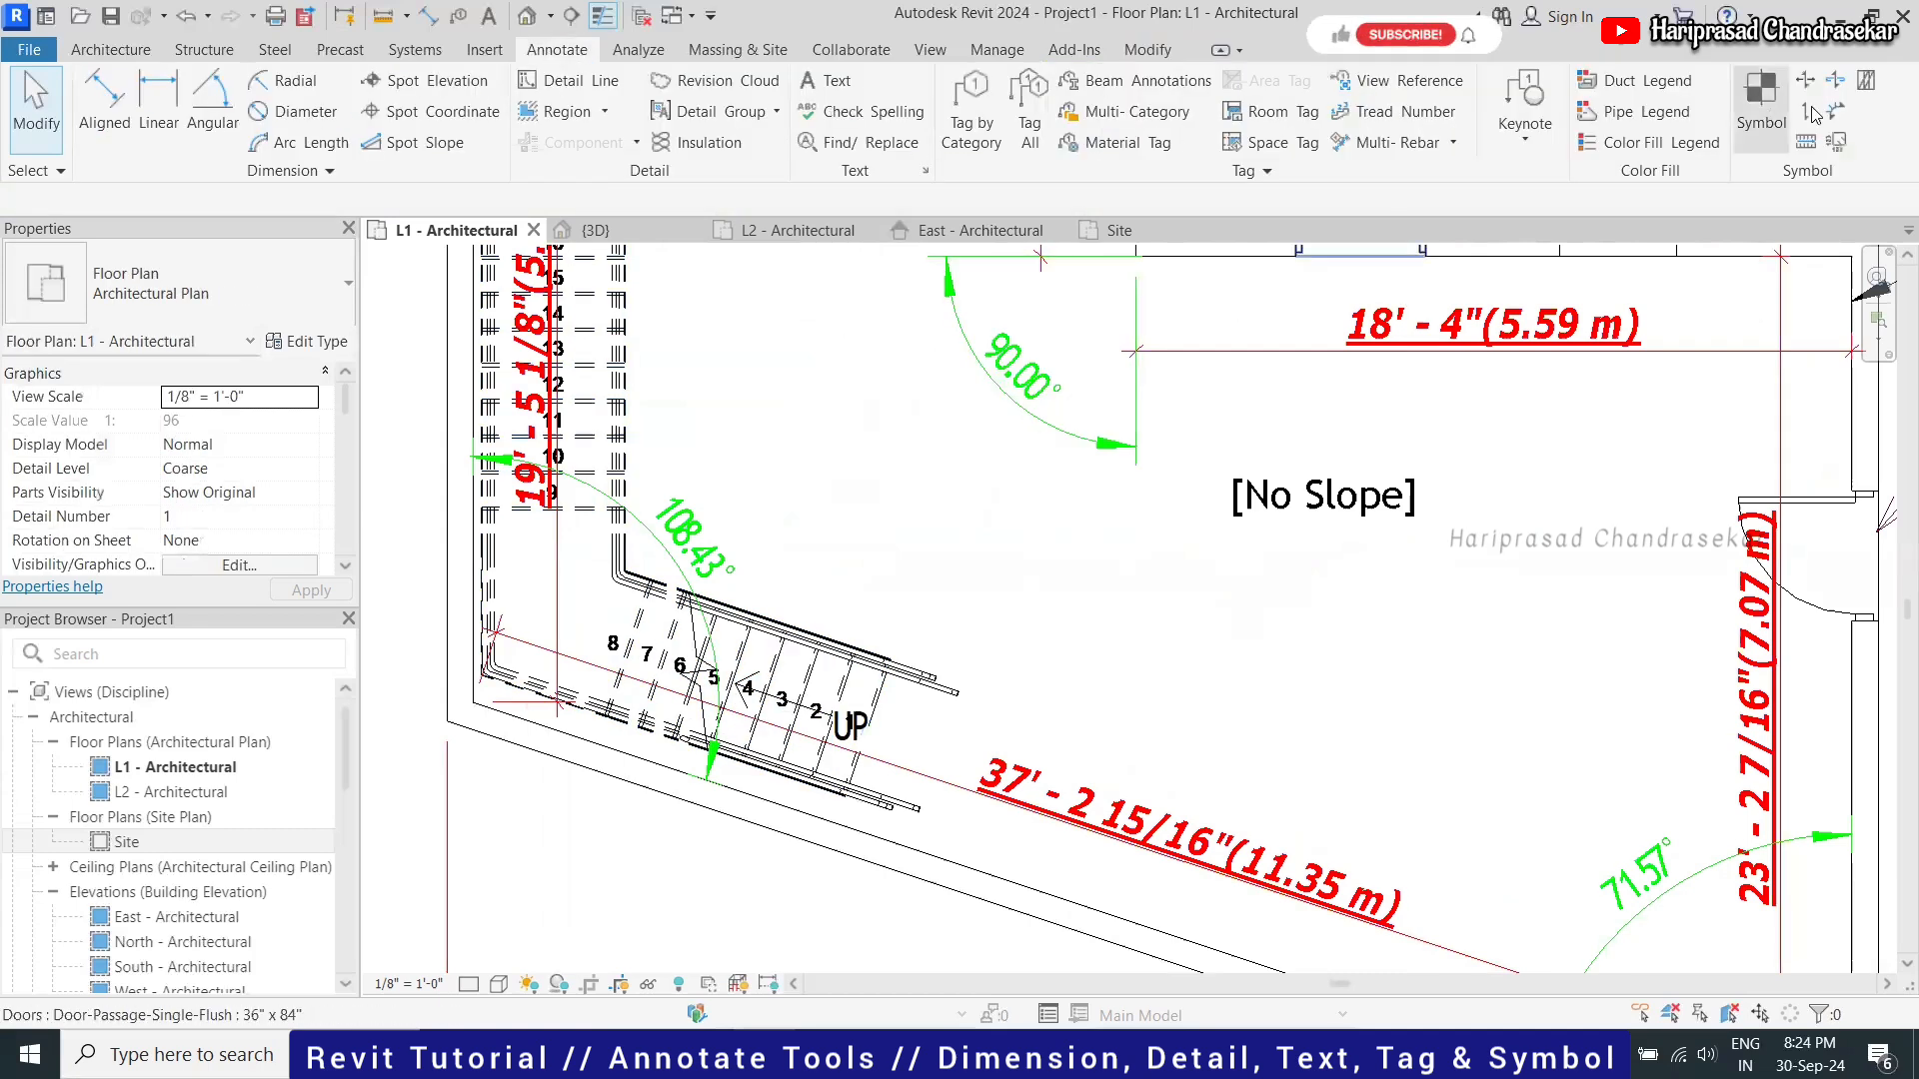
left_click(1806, 142)
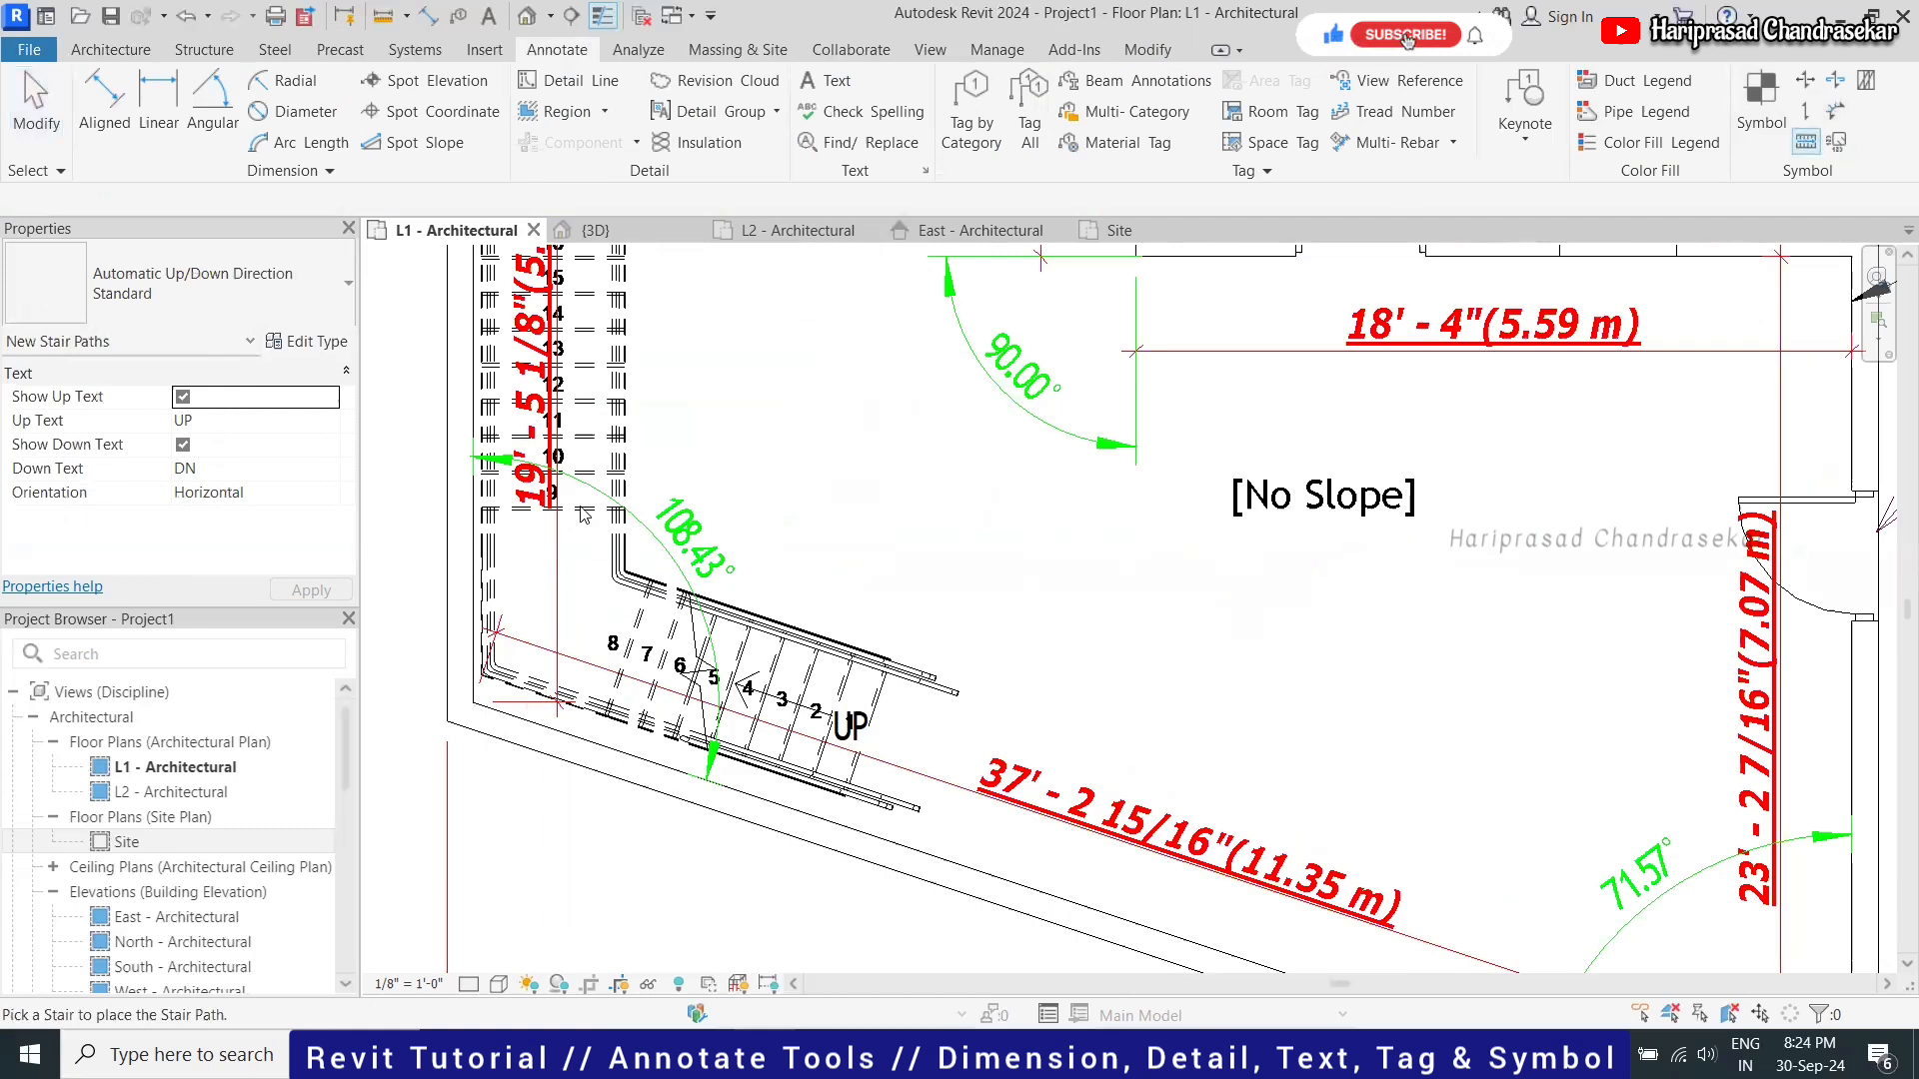
scroll(690, 679, "down", 2)
key("Escape")
left_click(650, 431)
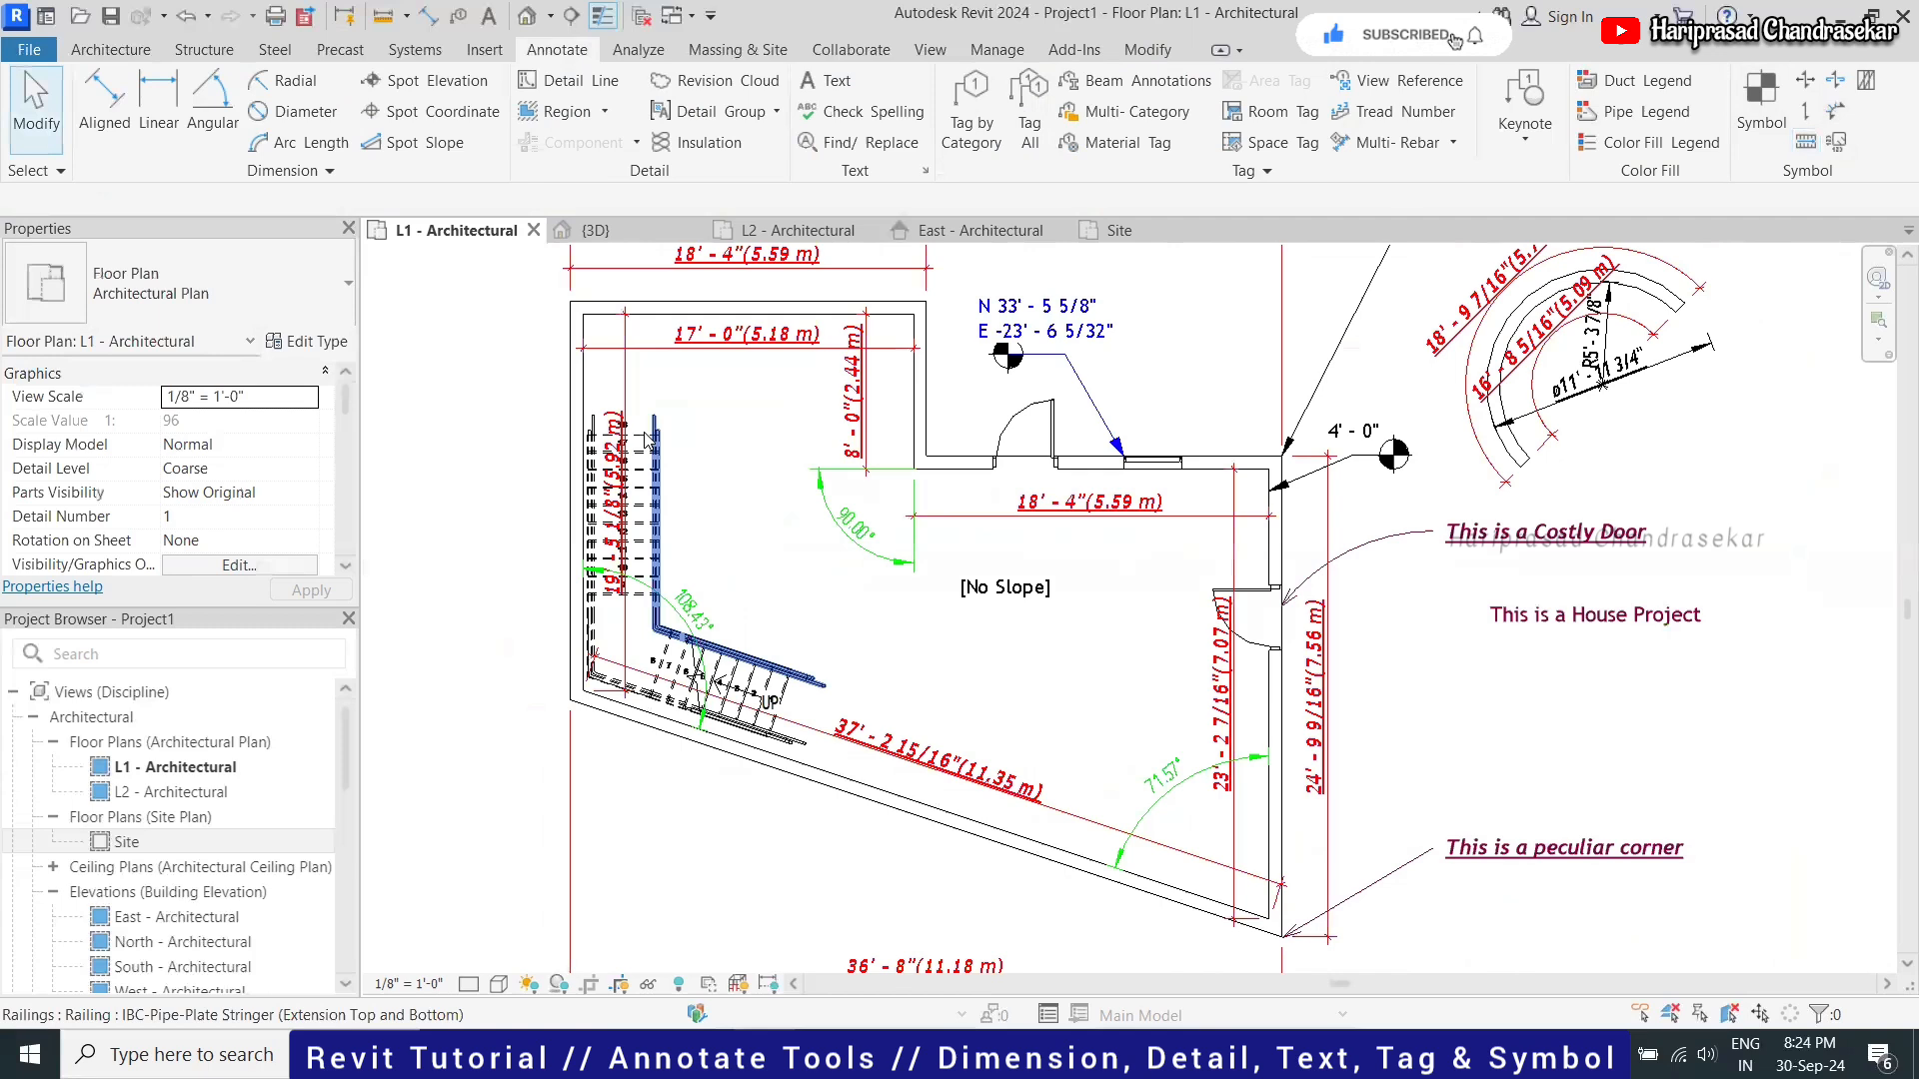
left_click(734, 525)
scroll(557, 622, "down", 2)
scroll(558, 622, "down", 2)
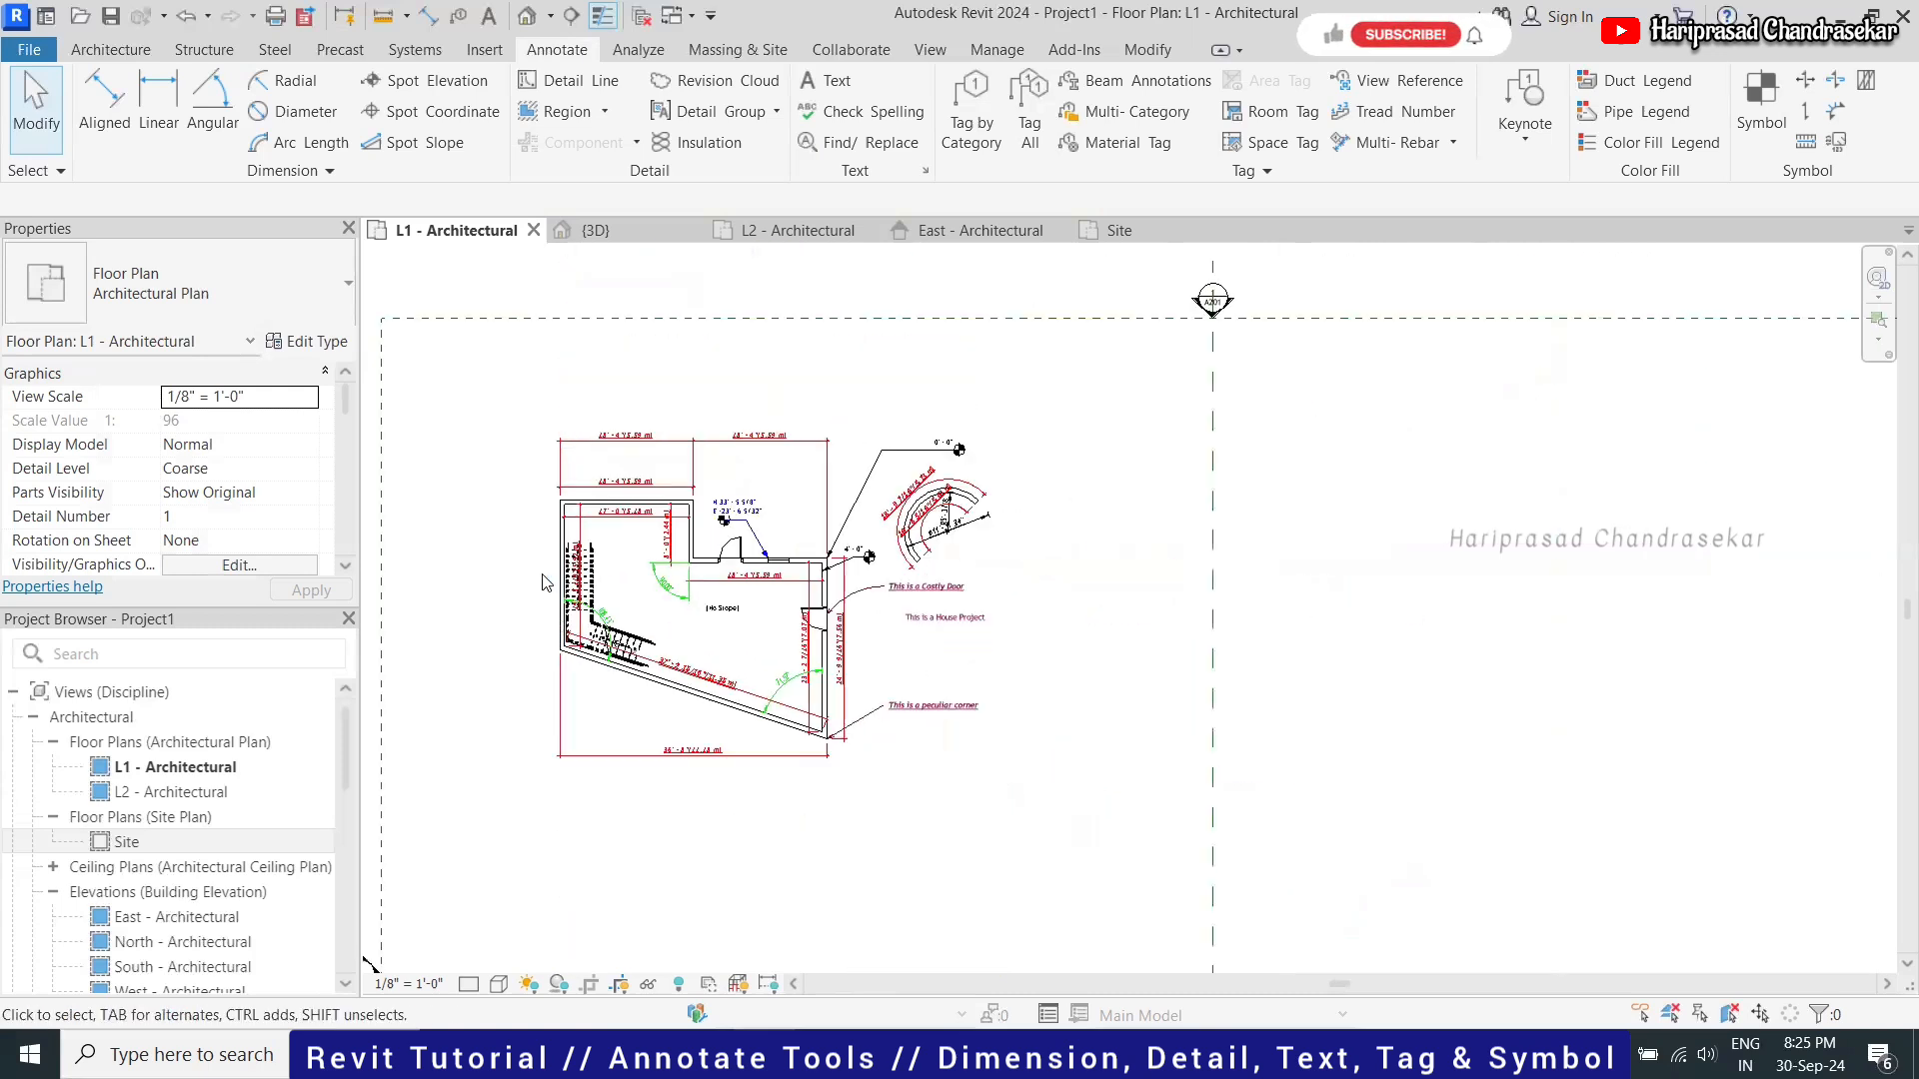
Preview category tags on the north door, the walls and the floor with Tag by Category
scroll(564, 669, "up", 1)
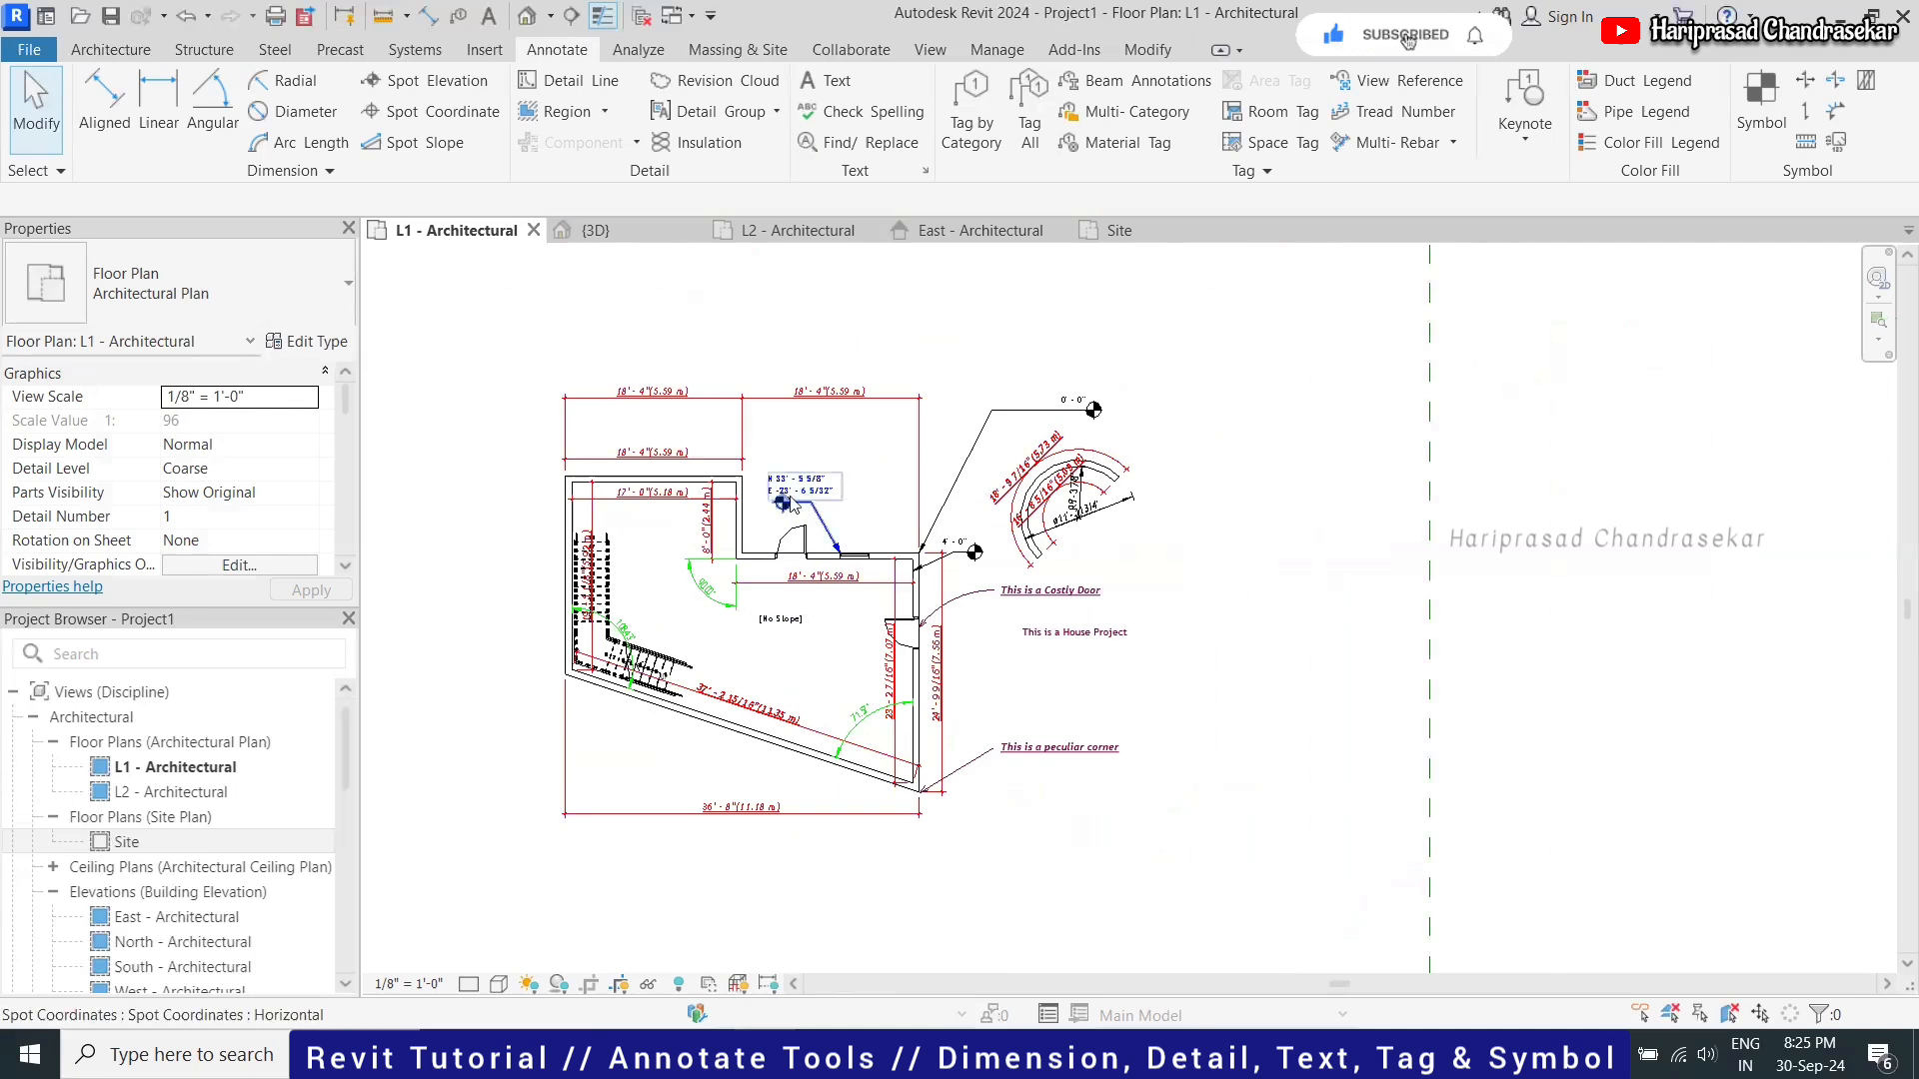
left_click(979, 137)
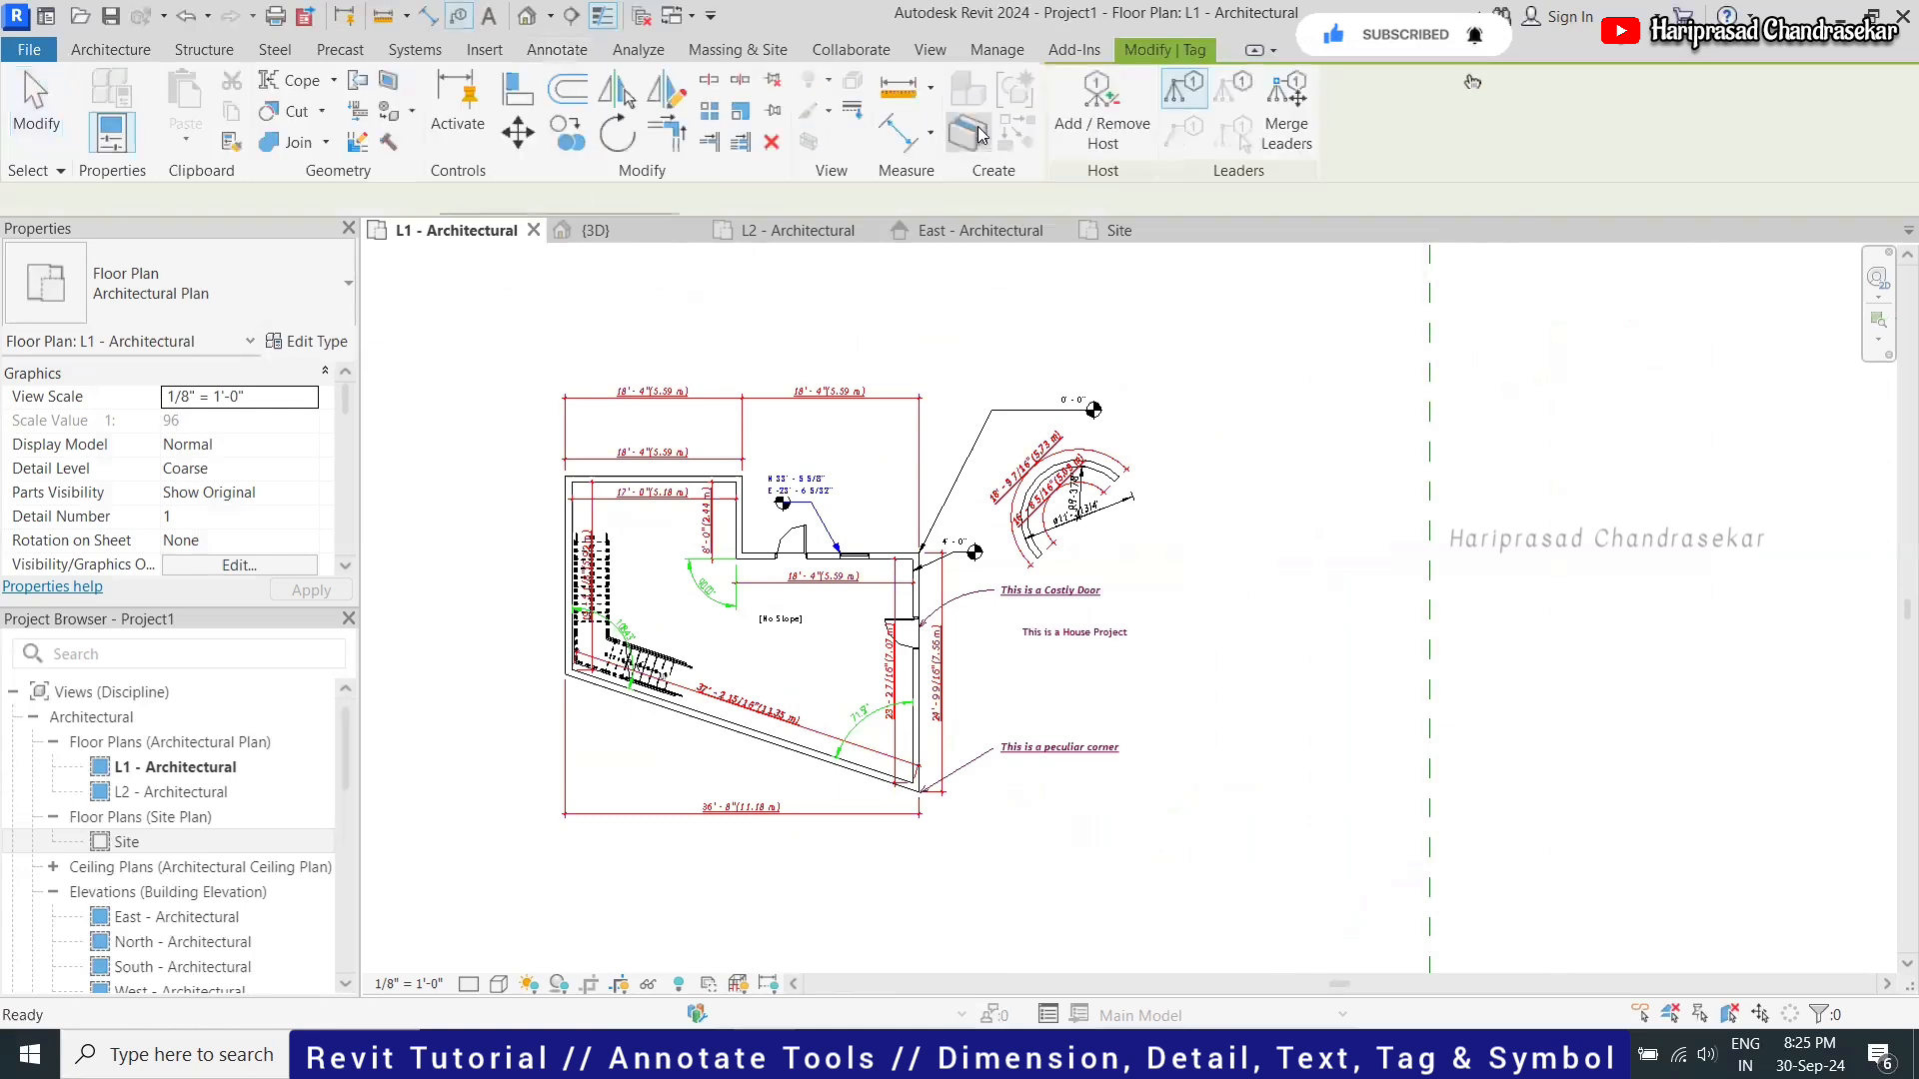
left_click(792, 540)
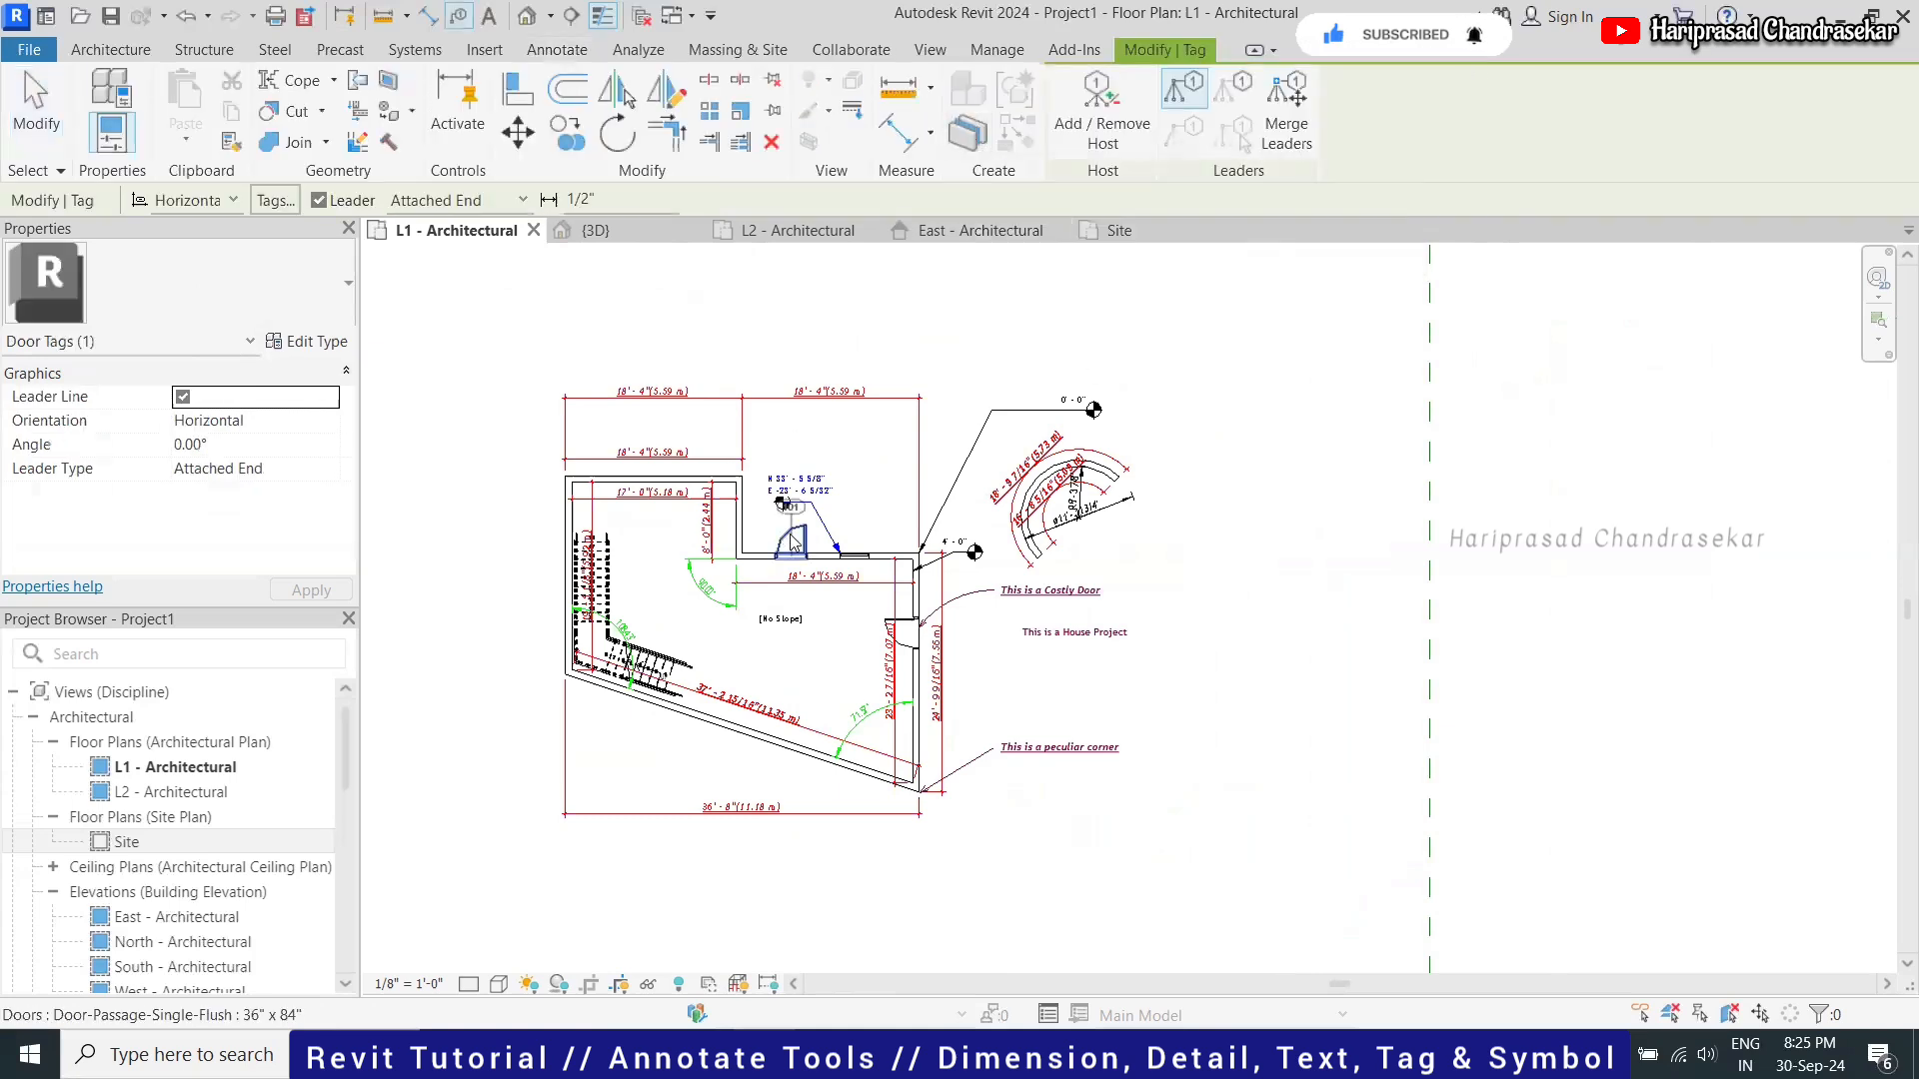
scroll(792, 540, "up", 4)
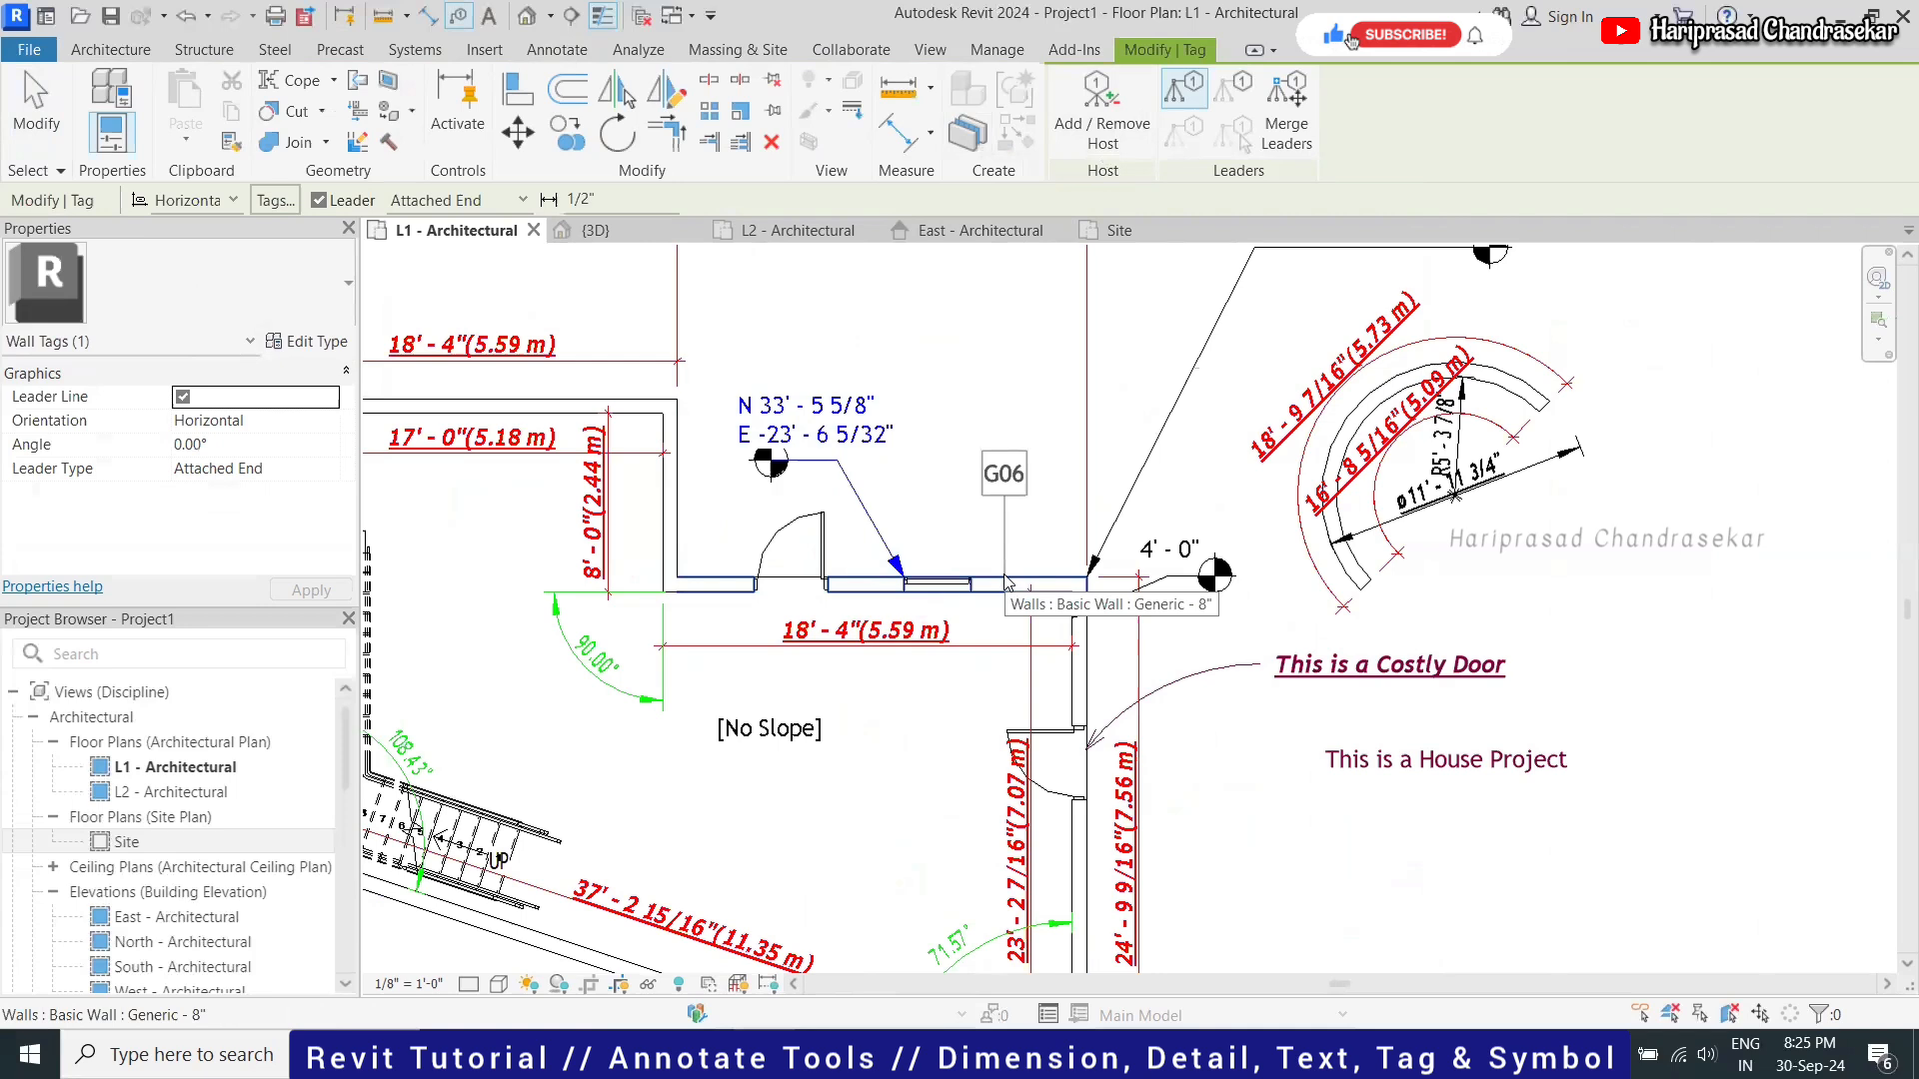
scroll(999, 506, "down", 2)
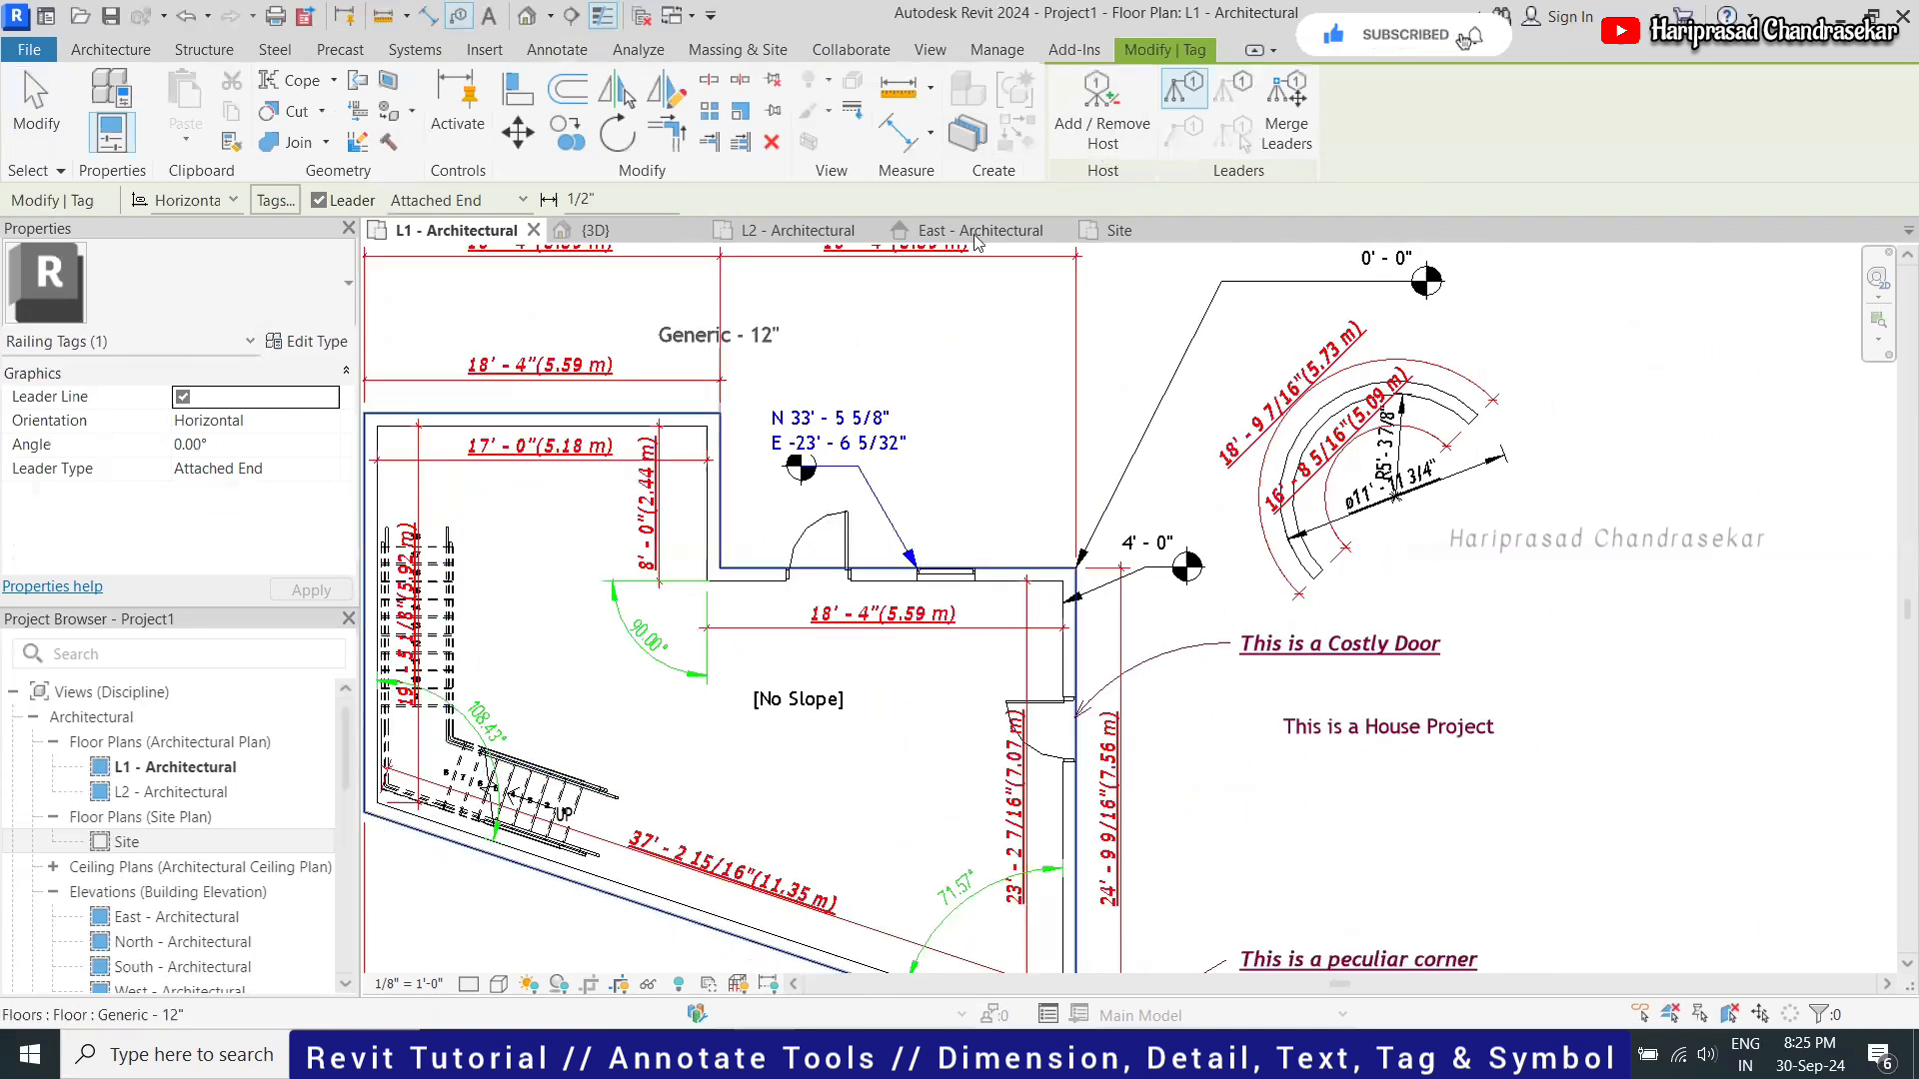
key("Escape")
key("Escape")
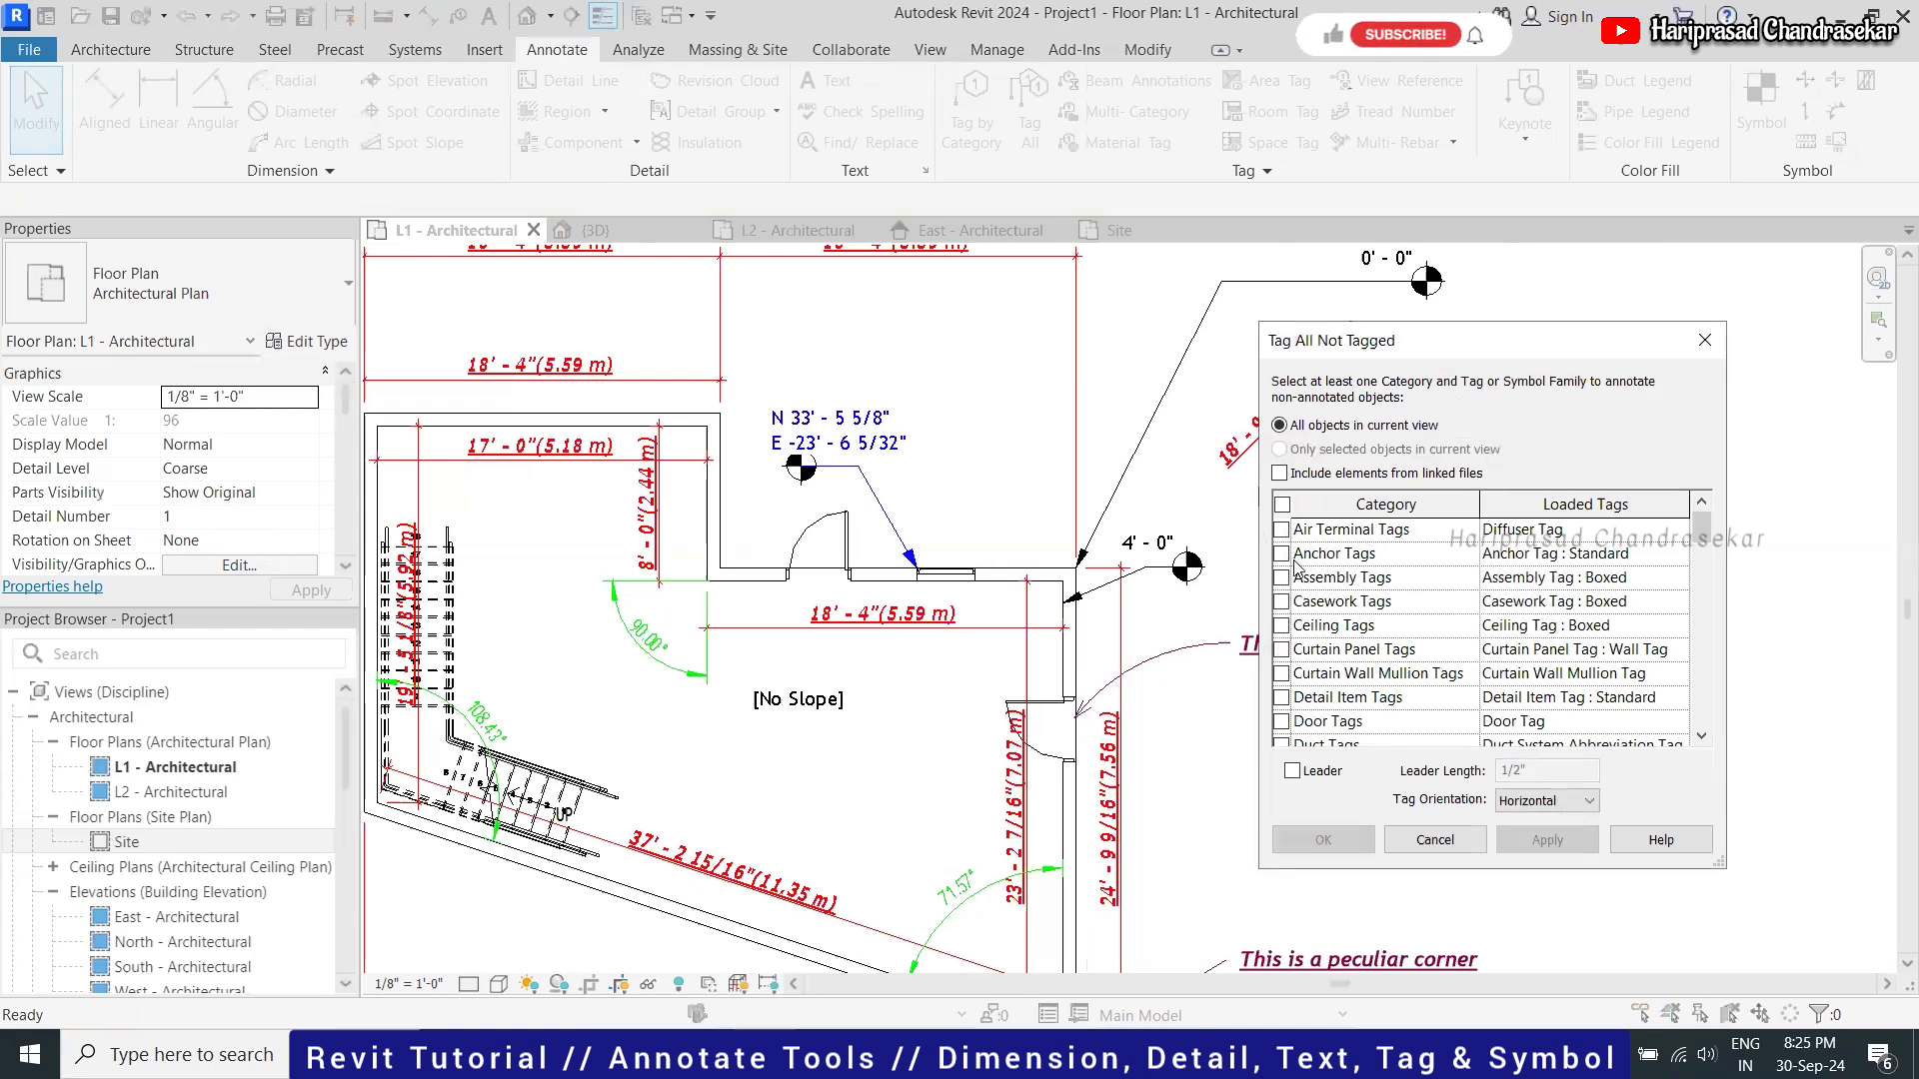
Tag all untagged doors and windows in the current view with Door Tag and Window Tag, horizontal and without leaders
left_click(1368, 576)
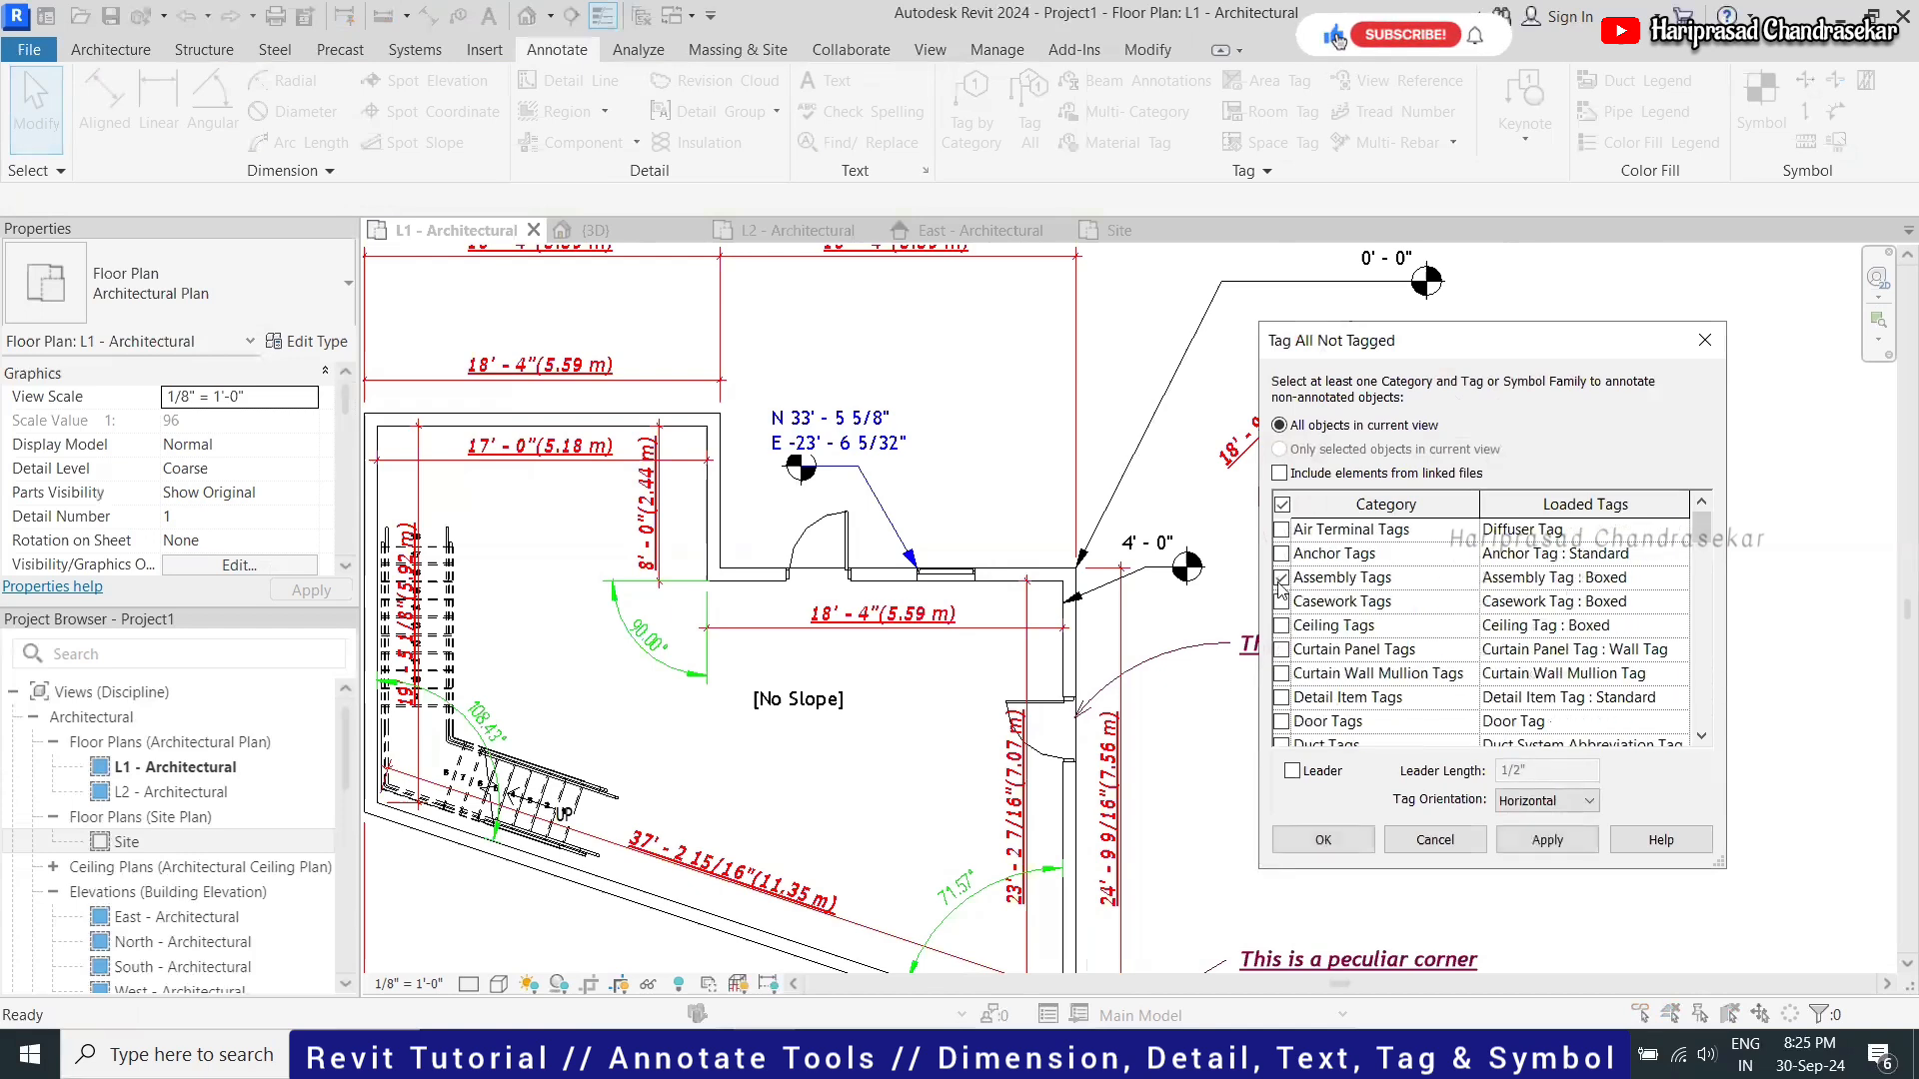
left_click(1282, 580)
scroll(1304, 635, "down", 3)
scroll(1299, 671, "down", 3)
scroll(1320, 660, "up", 4)
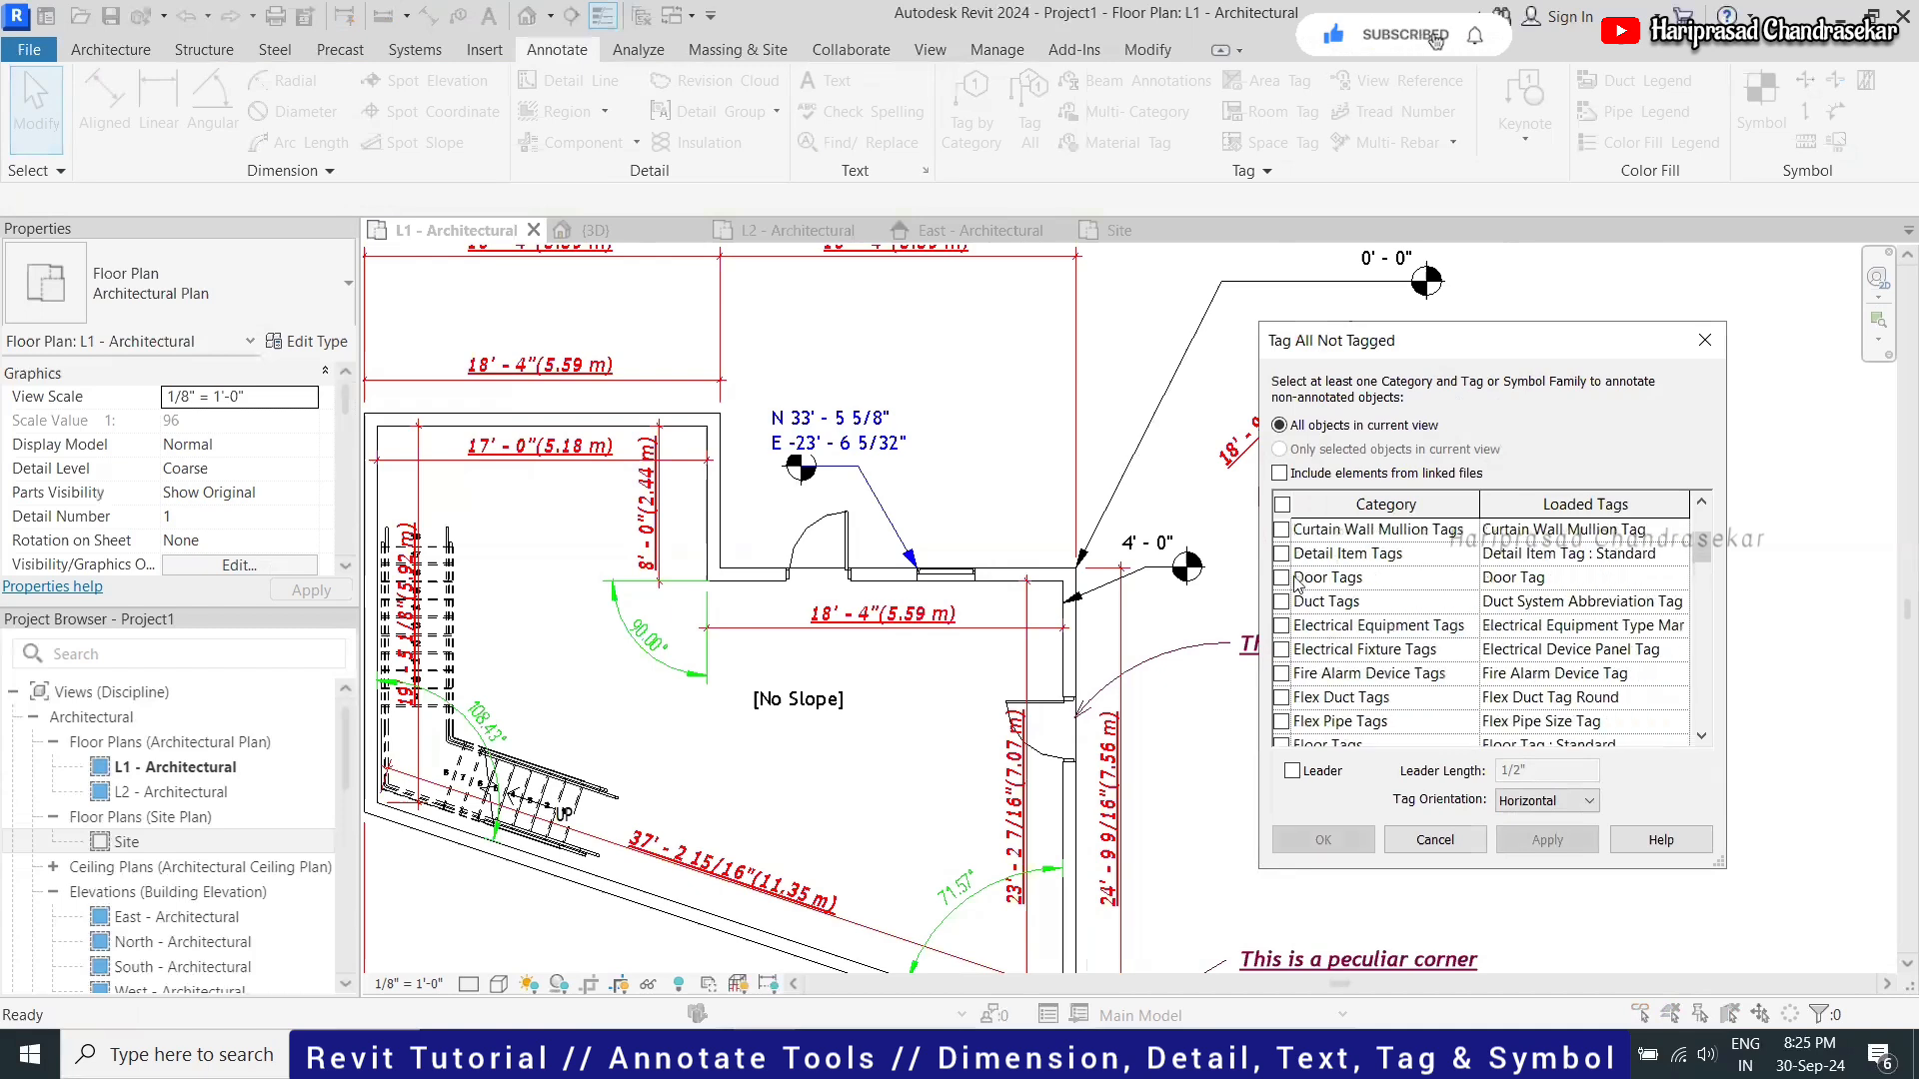
left_click(1282, 579)
scroll(1339, 699, "down", 10)
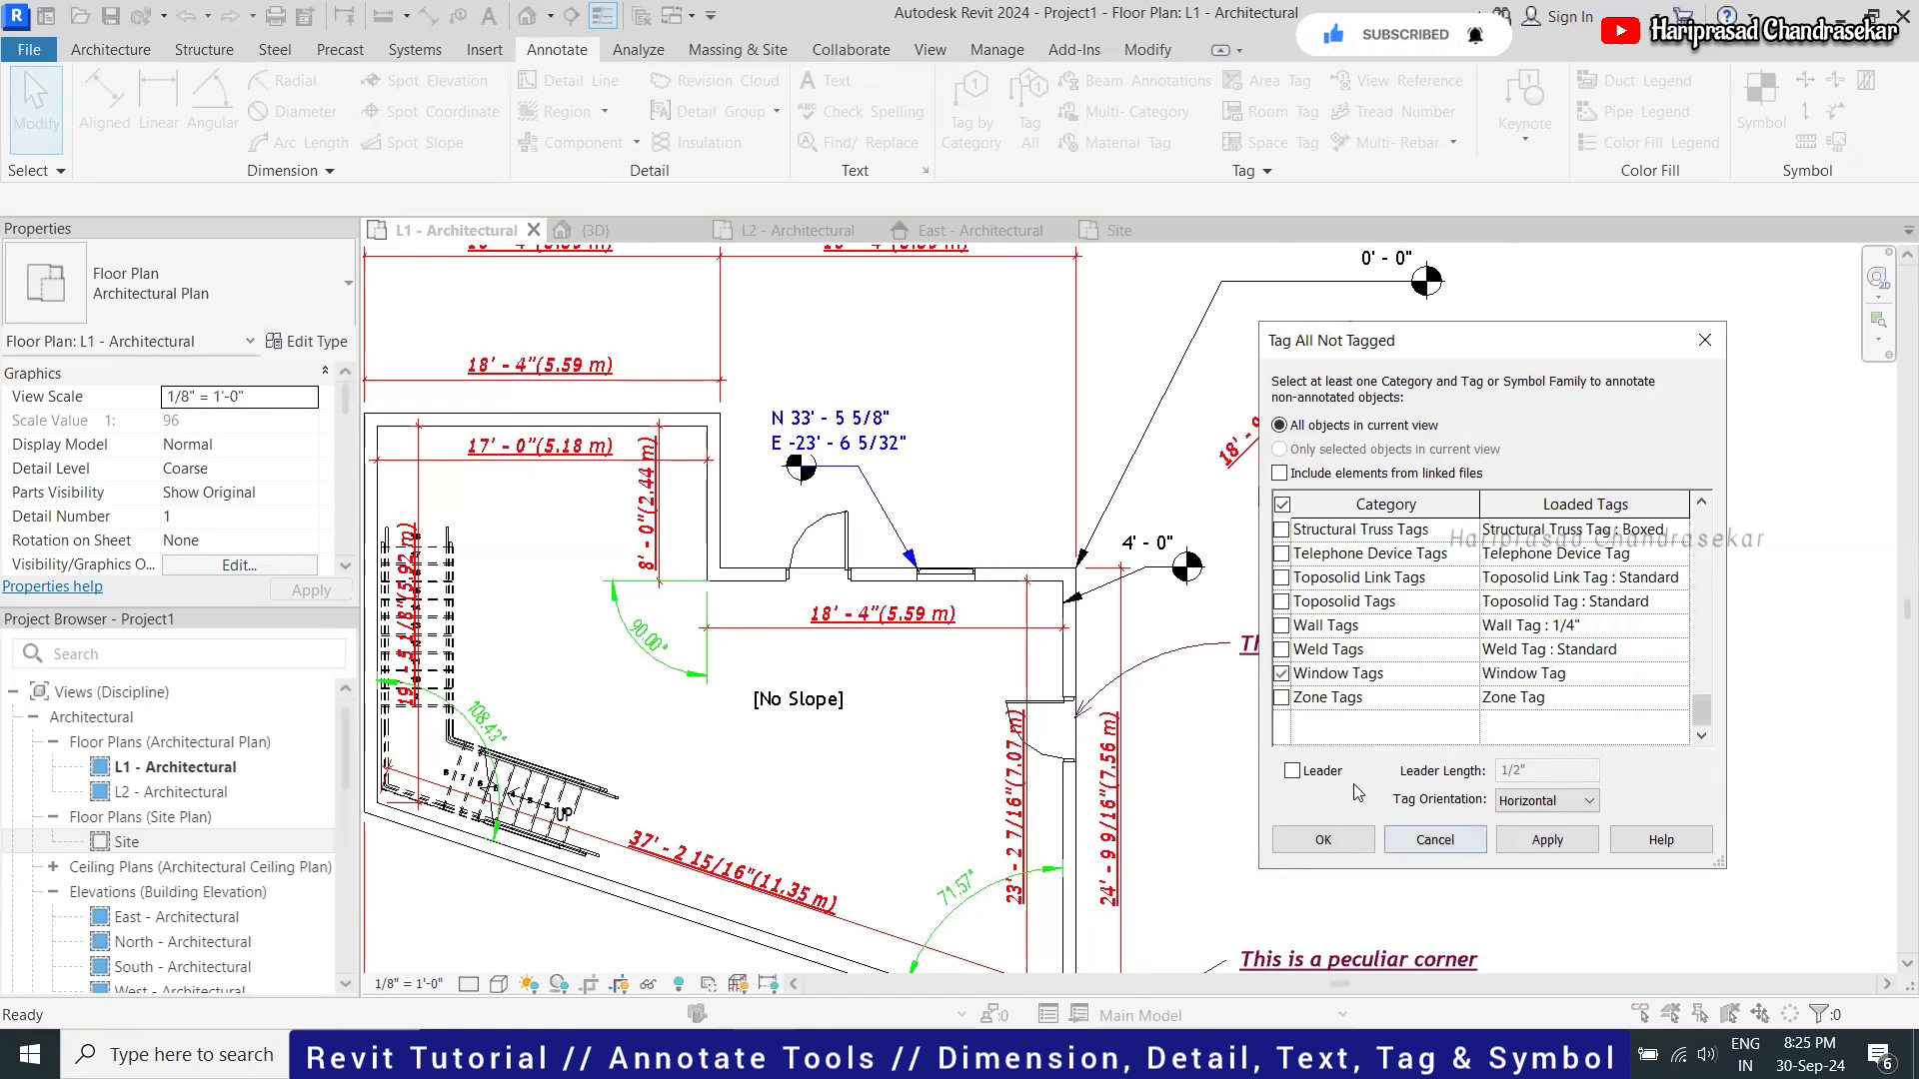
left_click(1323, 838)
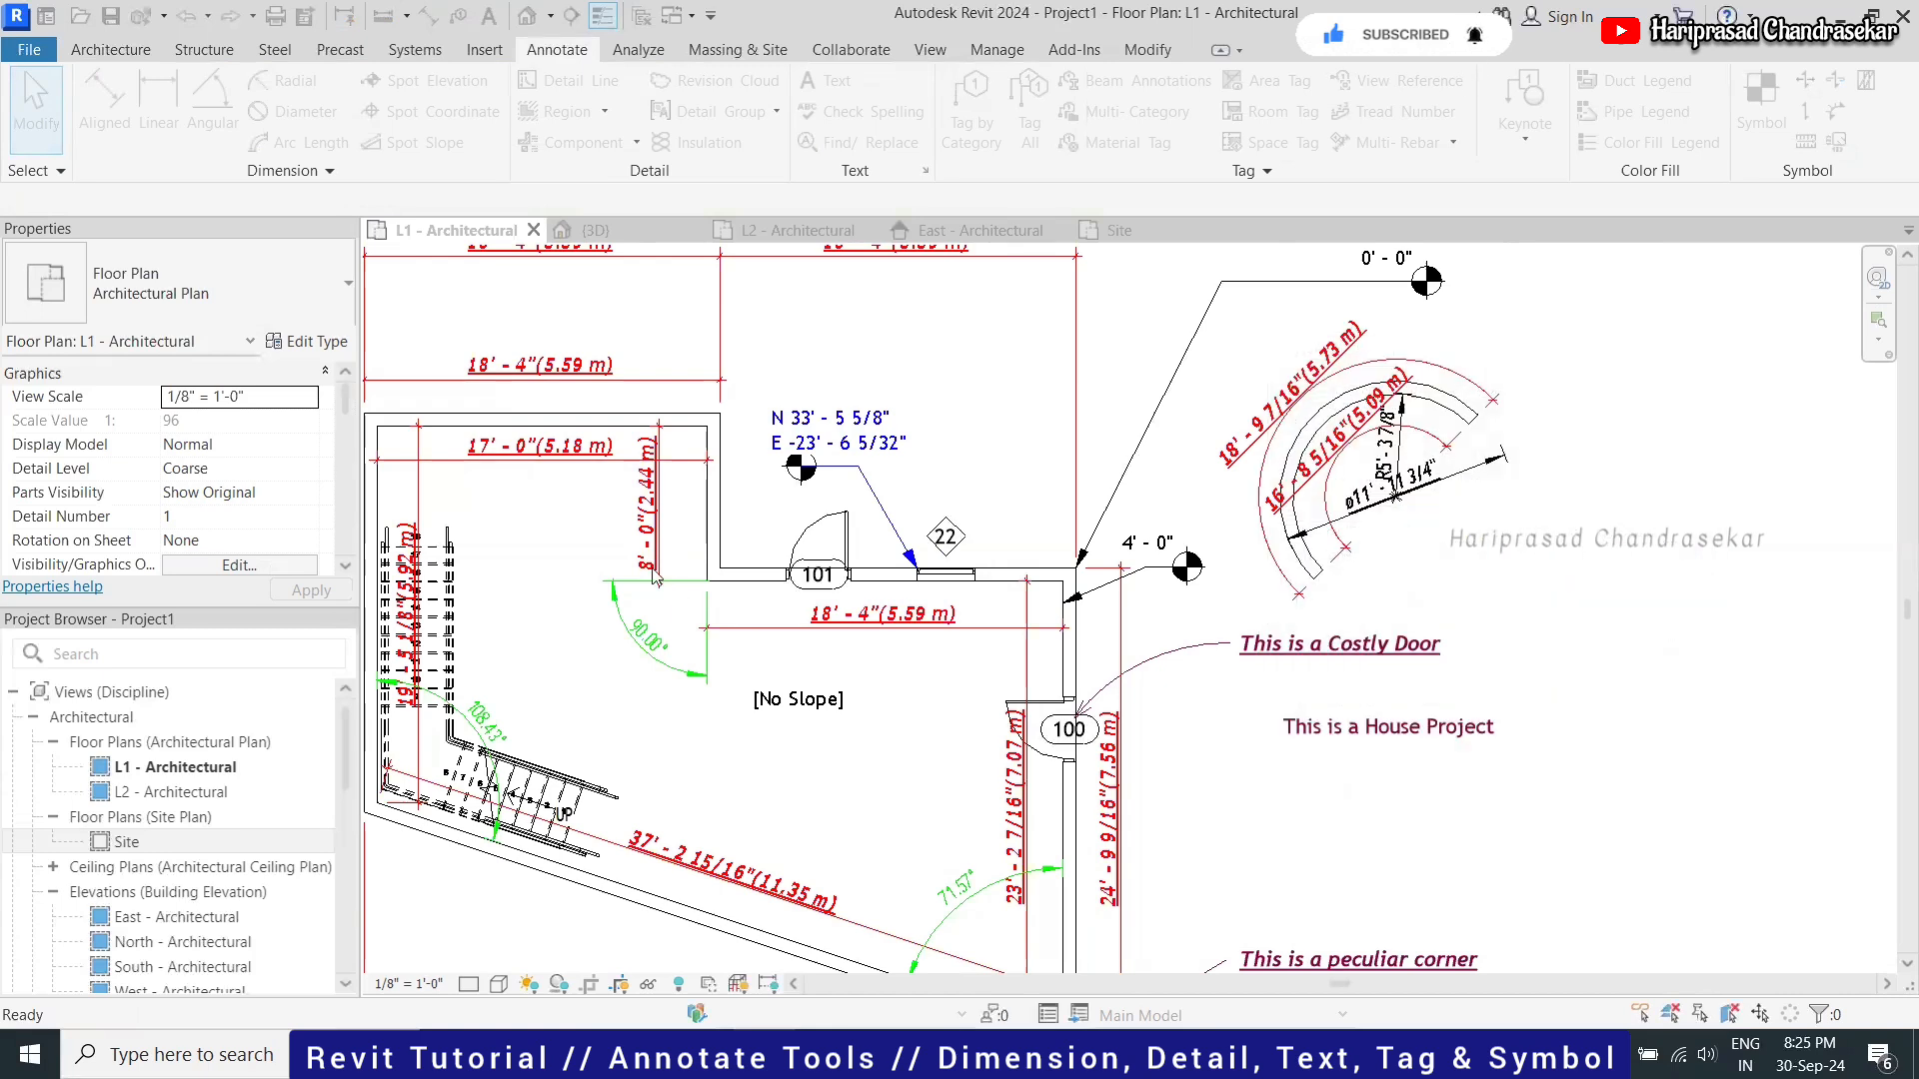
Place a window in the east wall between the northeast corner and the east door
scroll(686, 761, "down", 5)
scroll(752, 525, "up", 4)
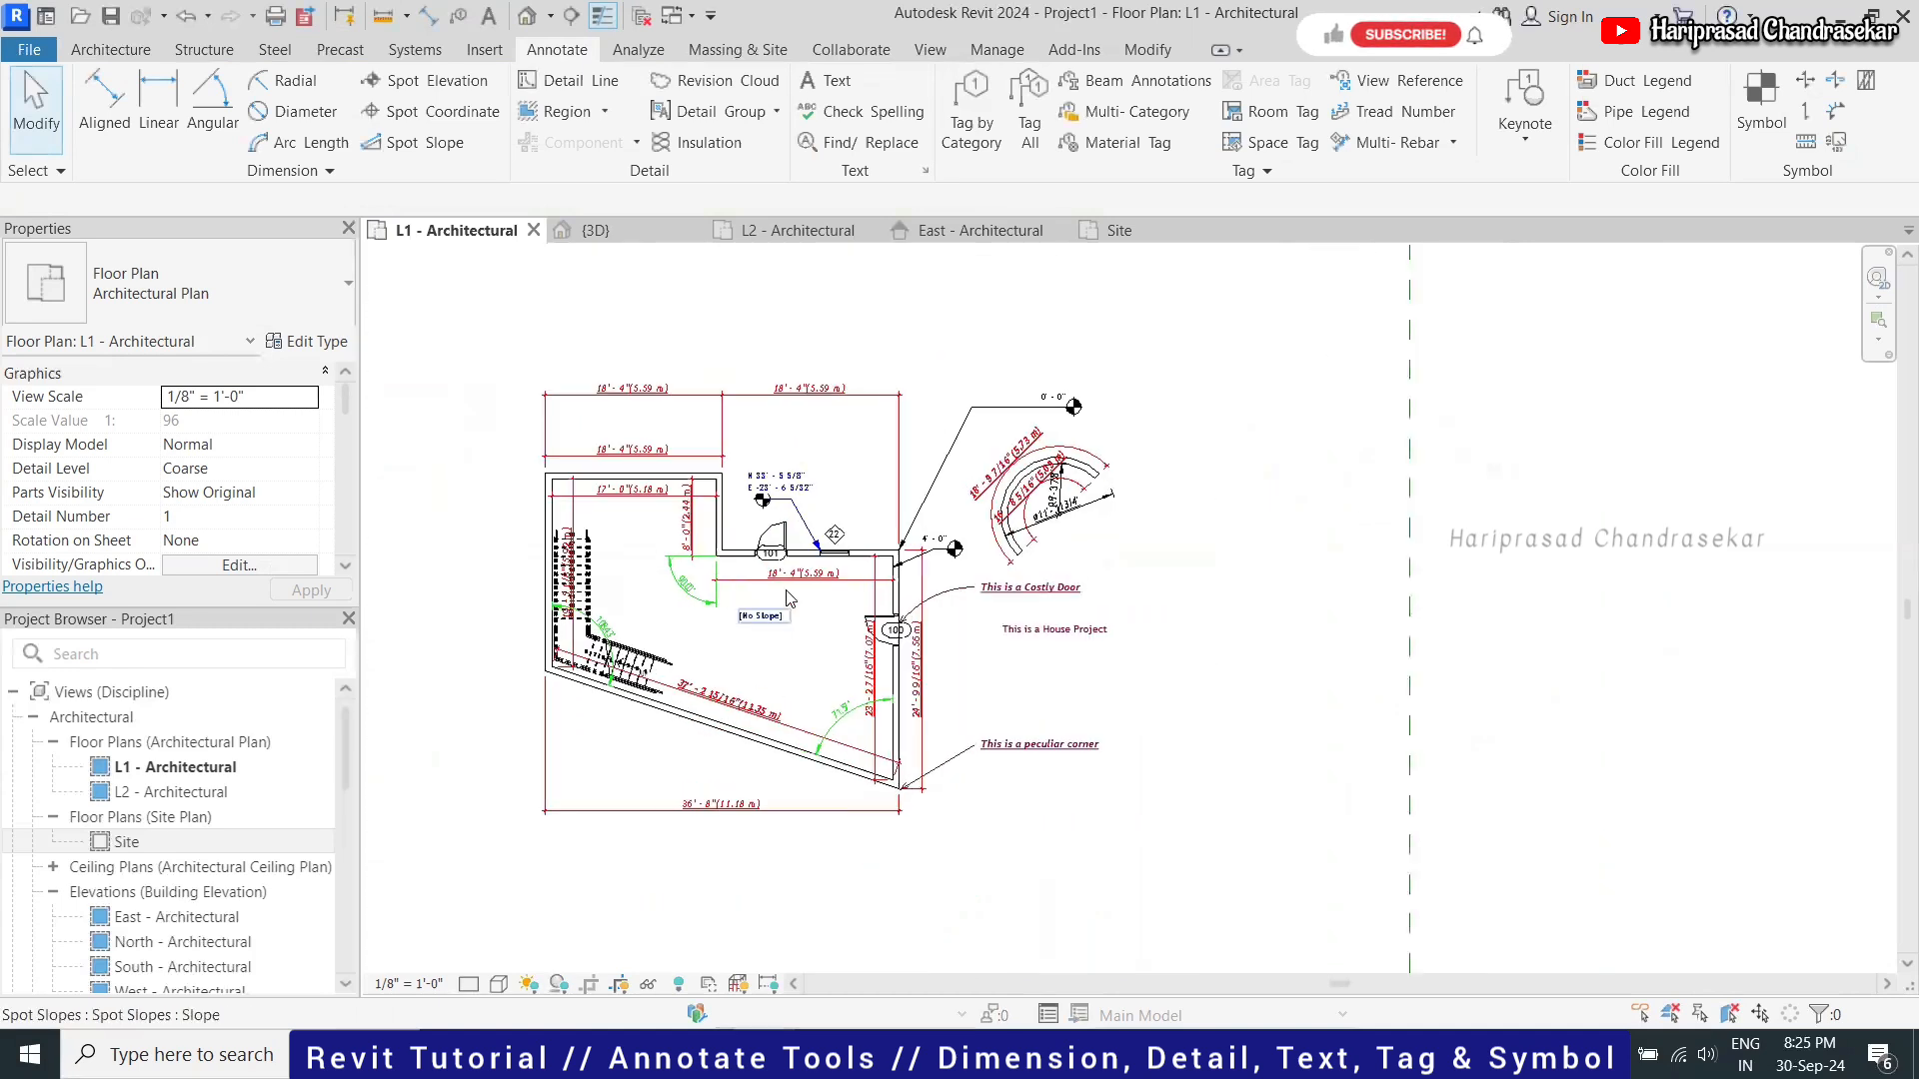
scroll(751, 525, "up", 4)
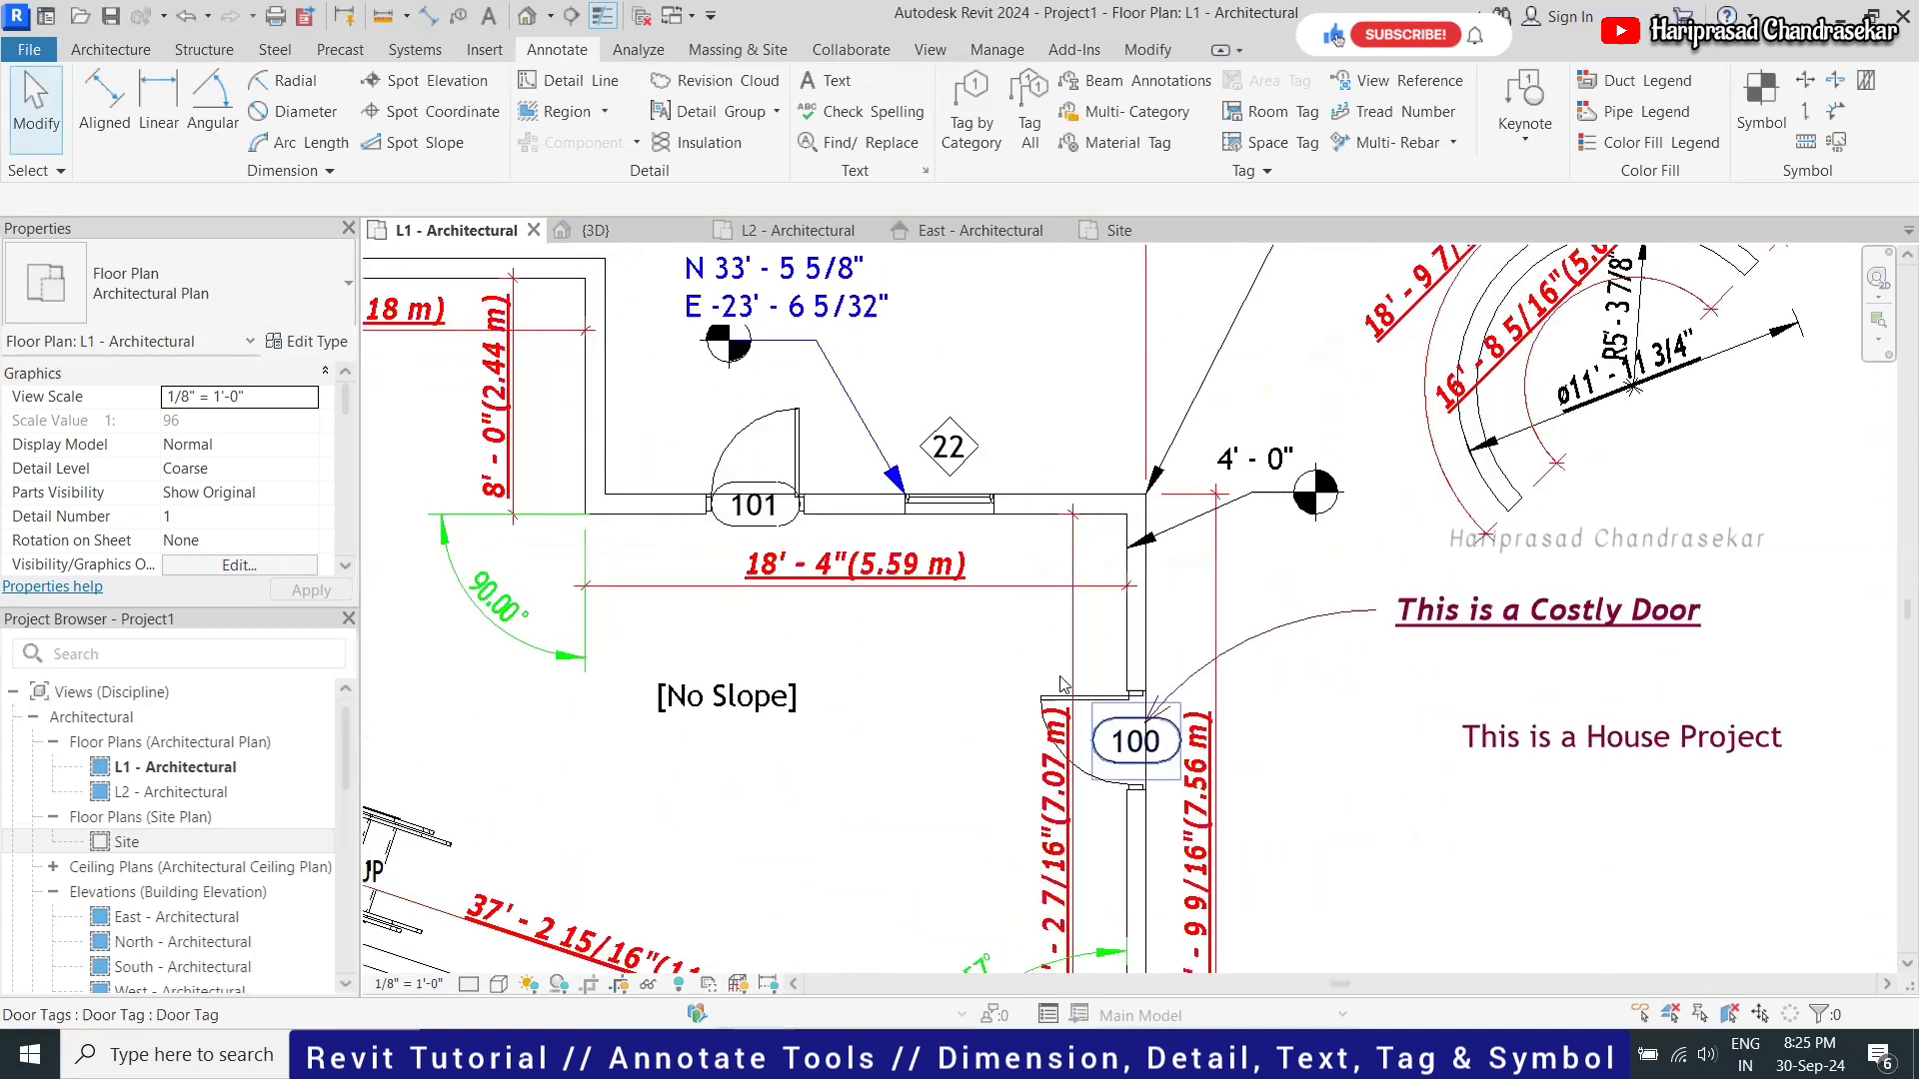
scroll(1108, 410, "down", 3)
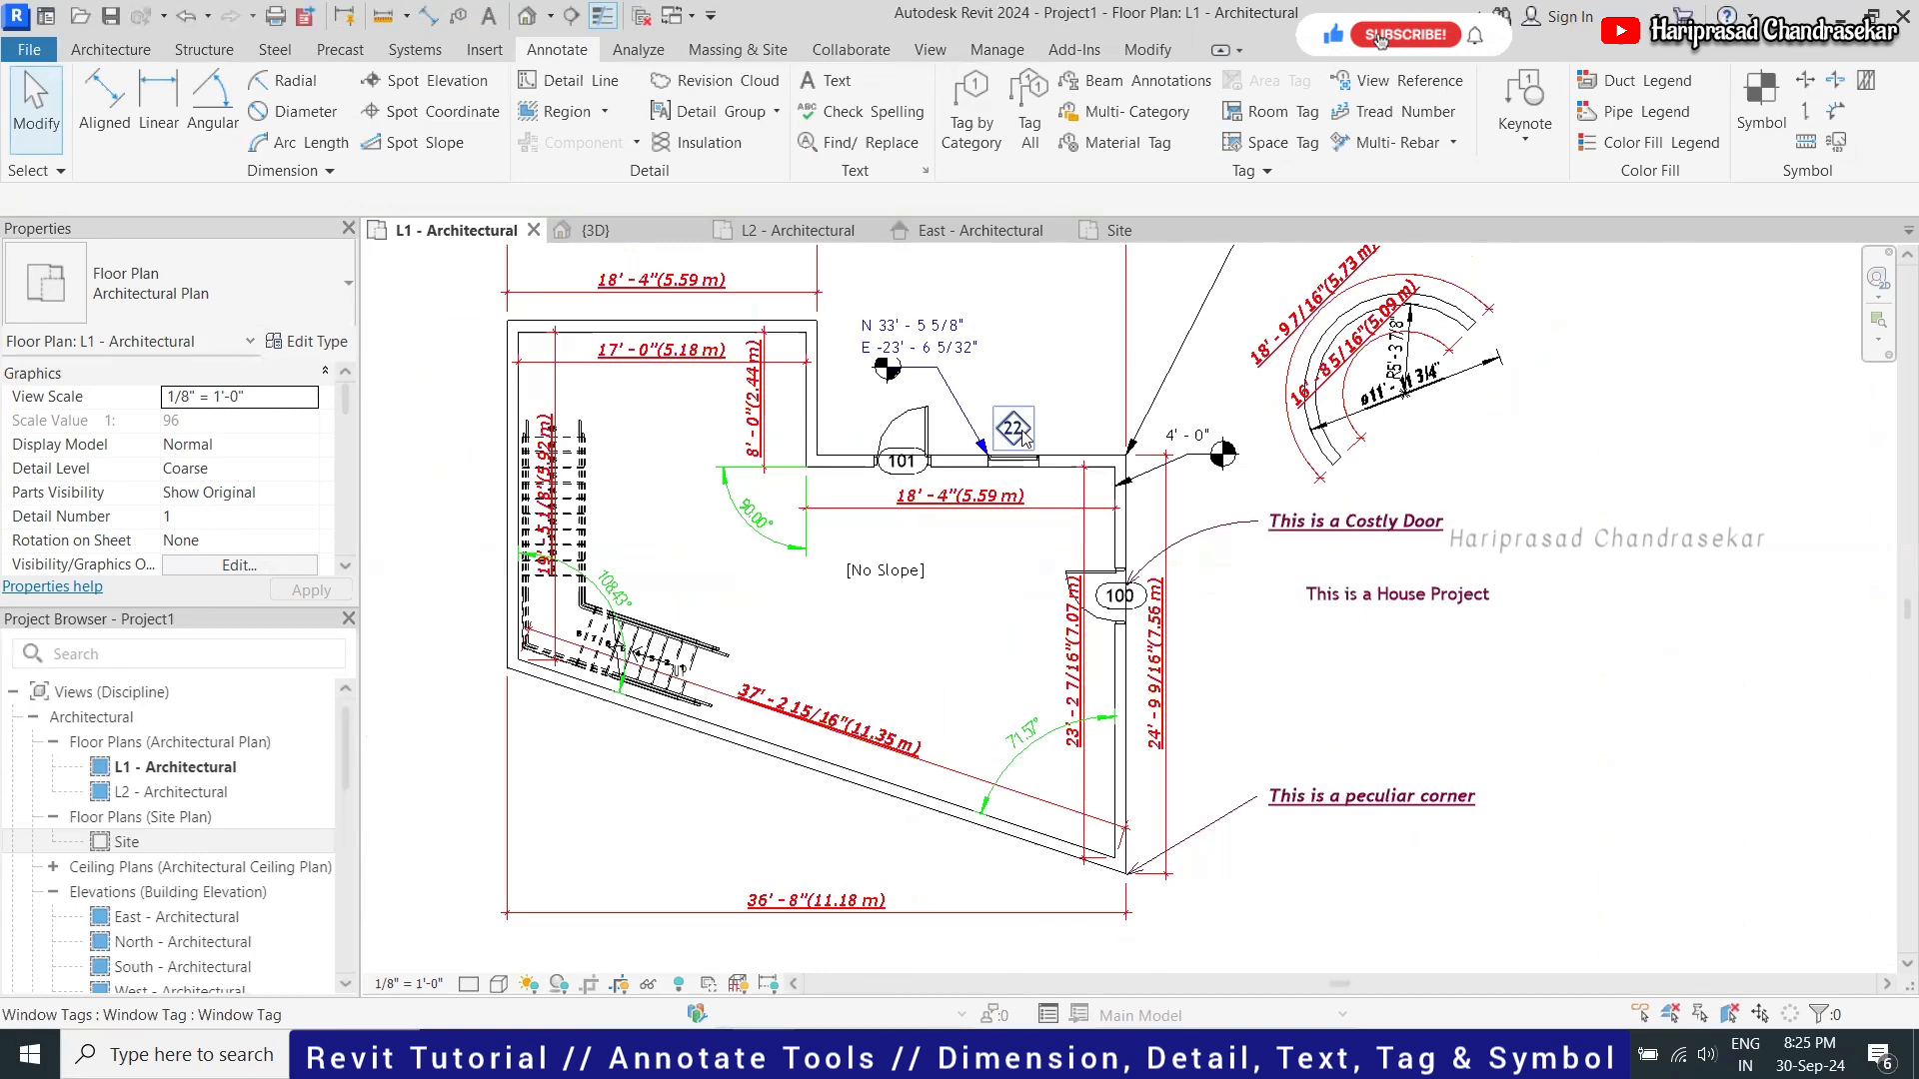
scroll(1111, 406, "up", 2)
key("w")
key("n")
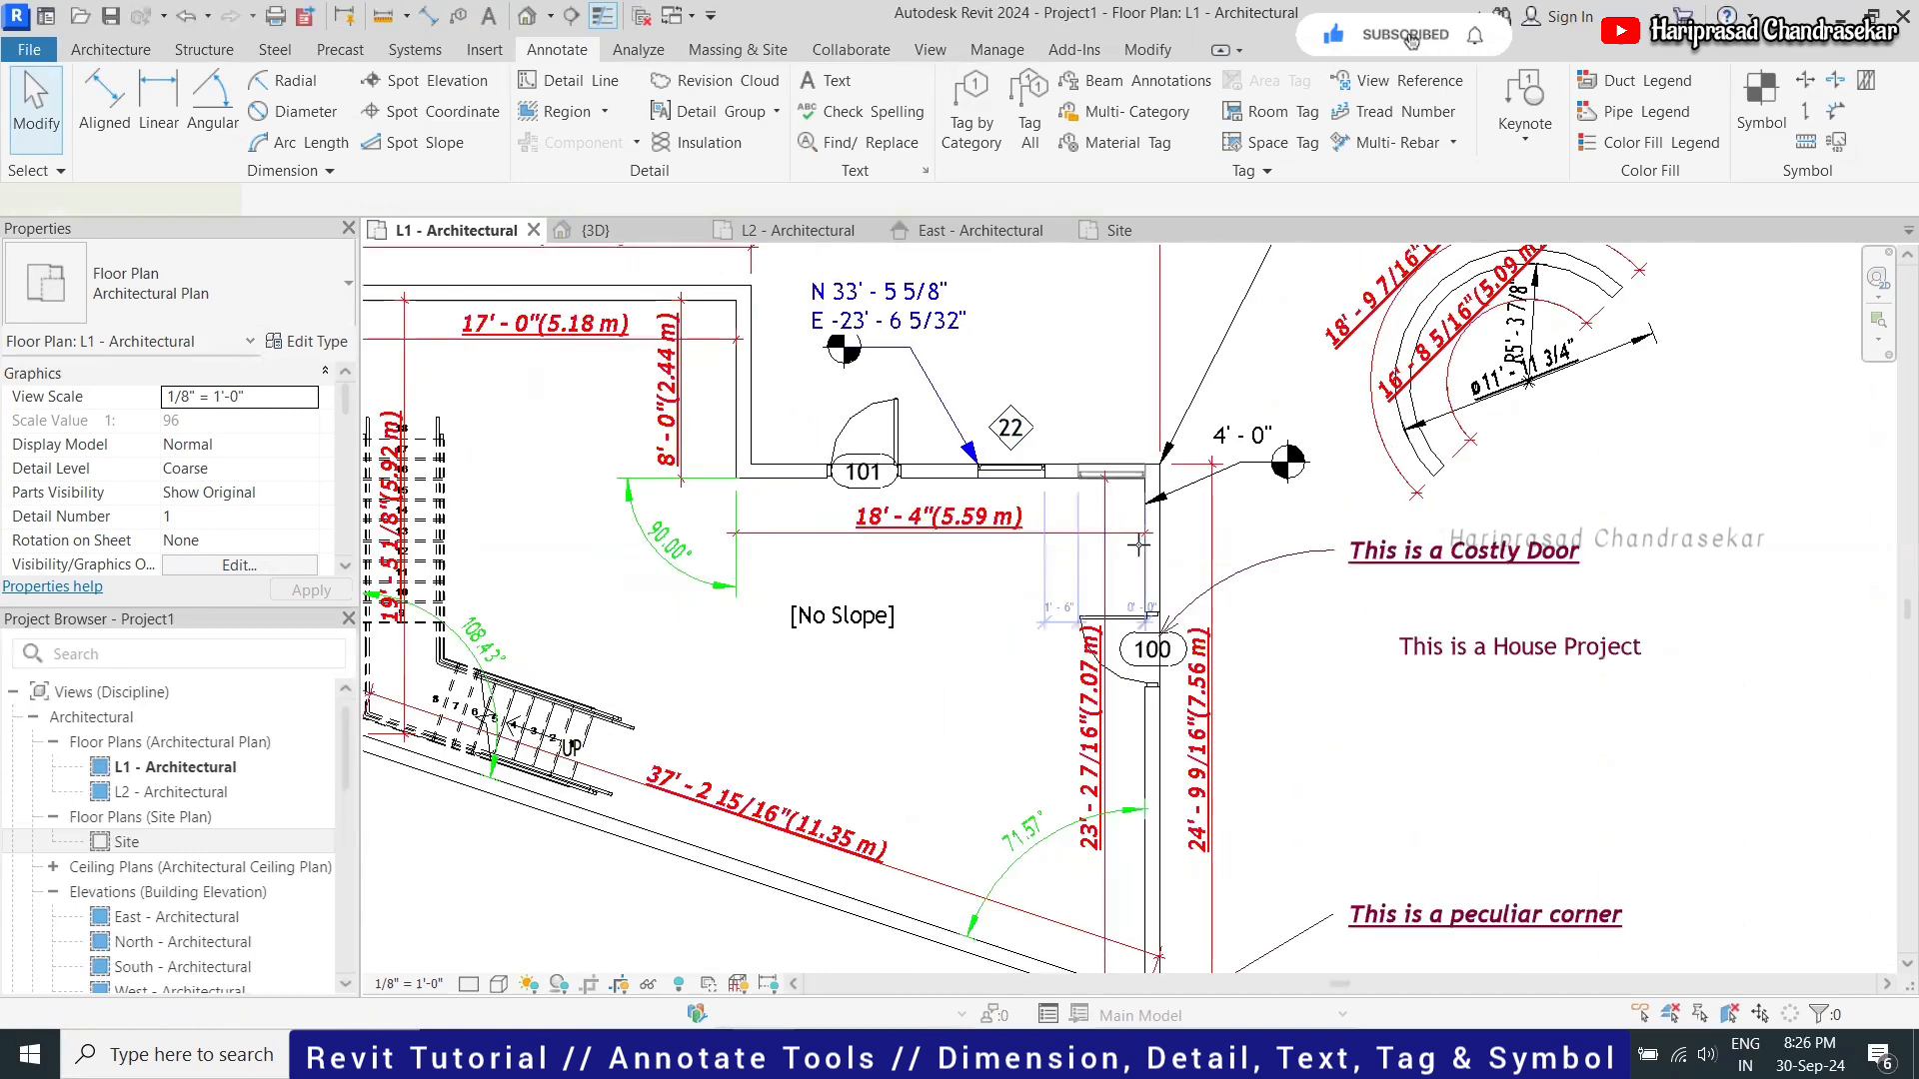
left_click(1156, 543)
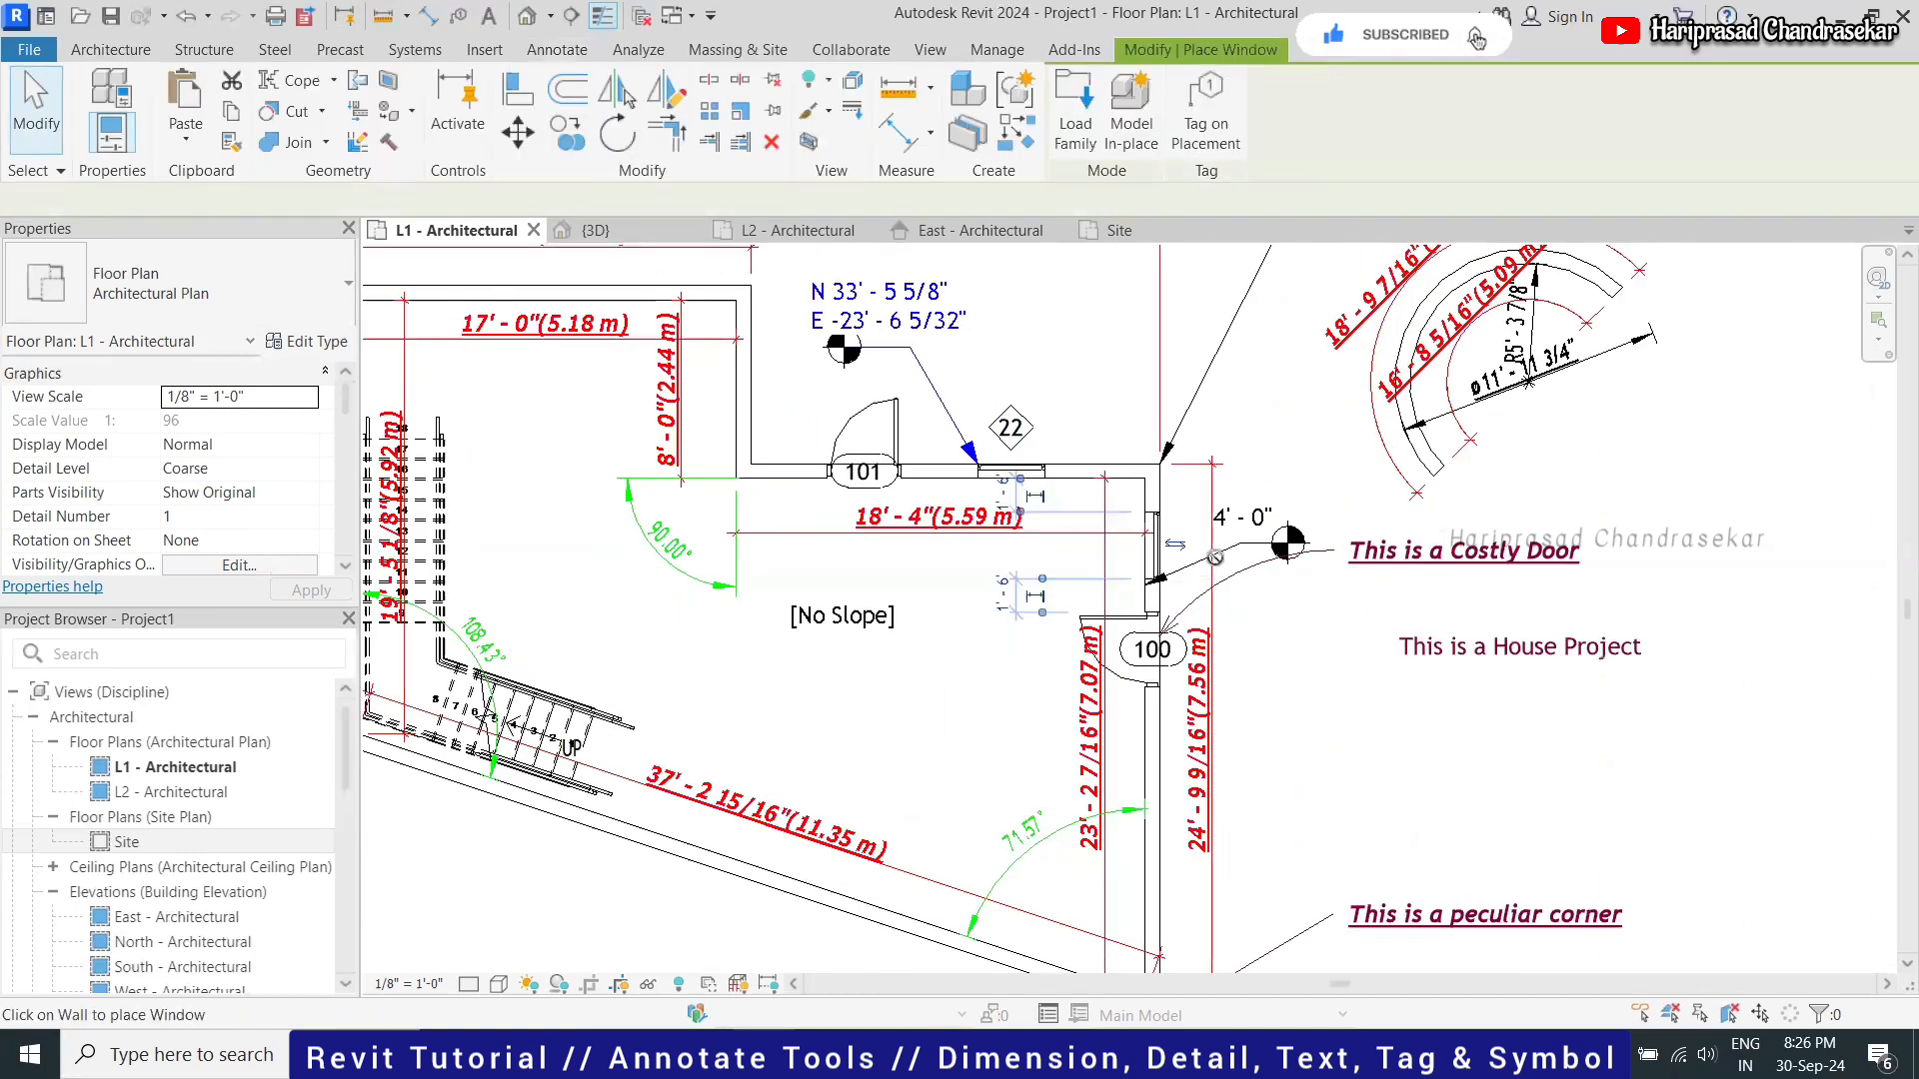
key("Escape")
key("Escape")
Run Tag All again for the Window Tags category to tag the new window in the east wall
scroll(1194, 561, "up", 1)
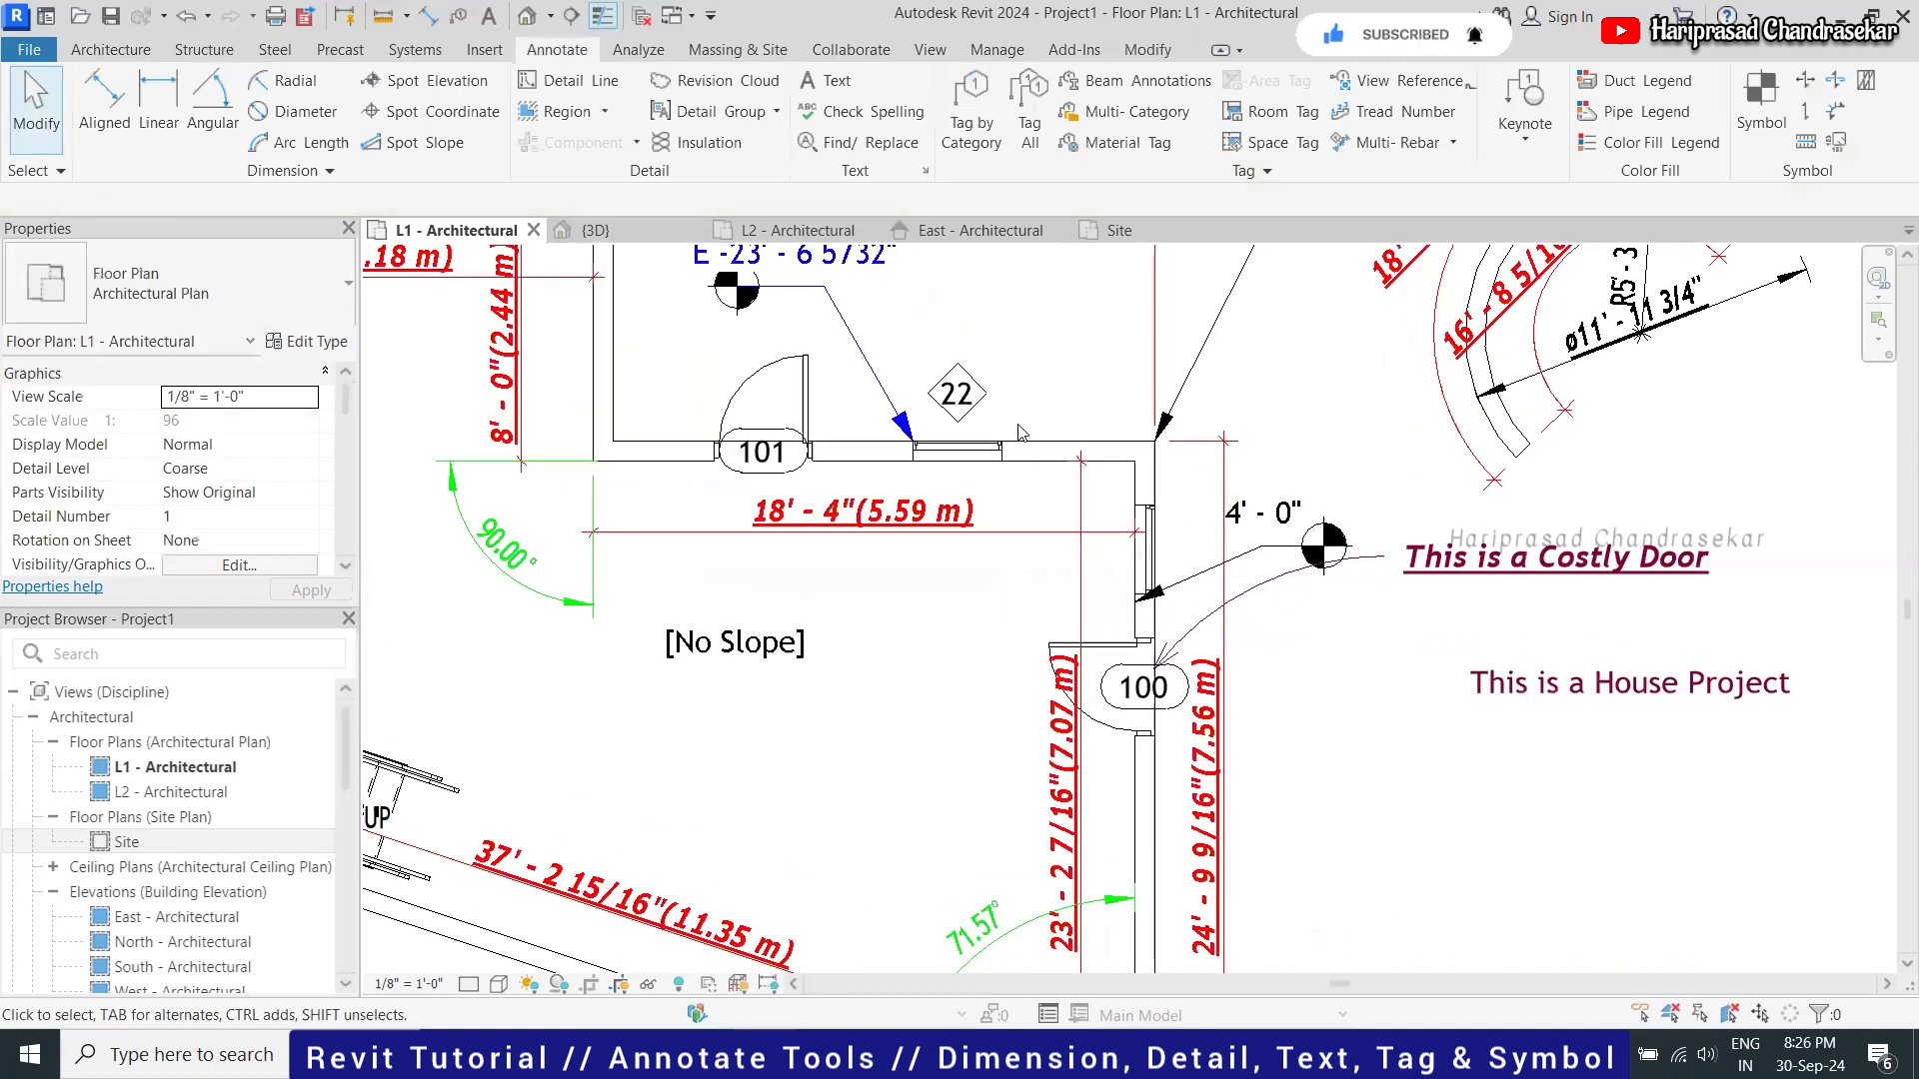
left_click(1035, 126)
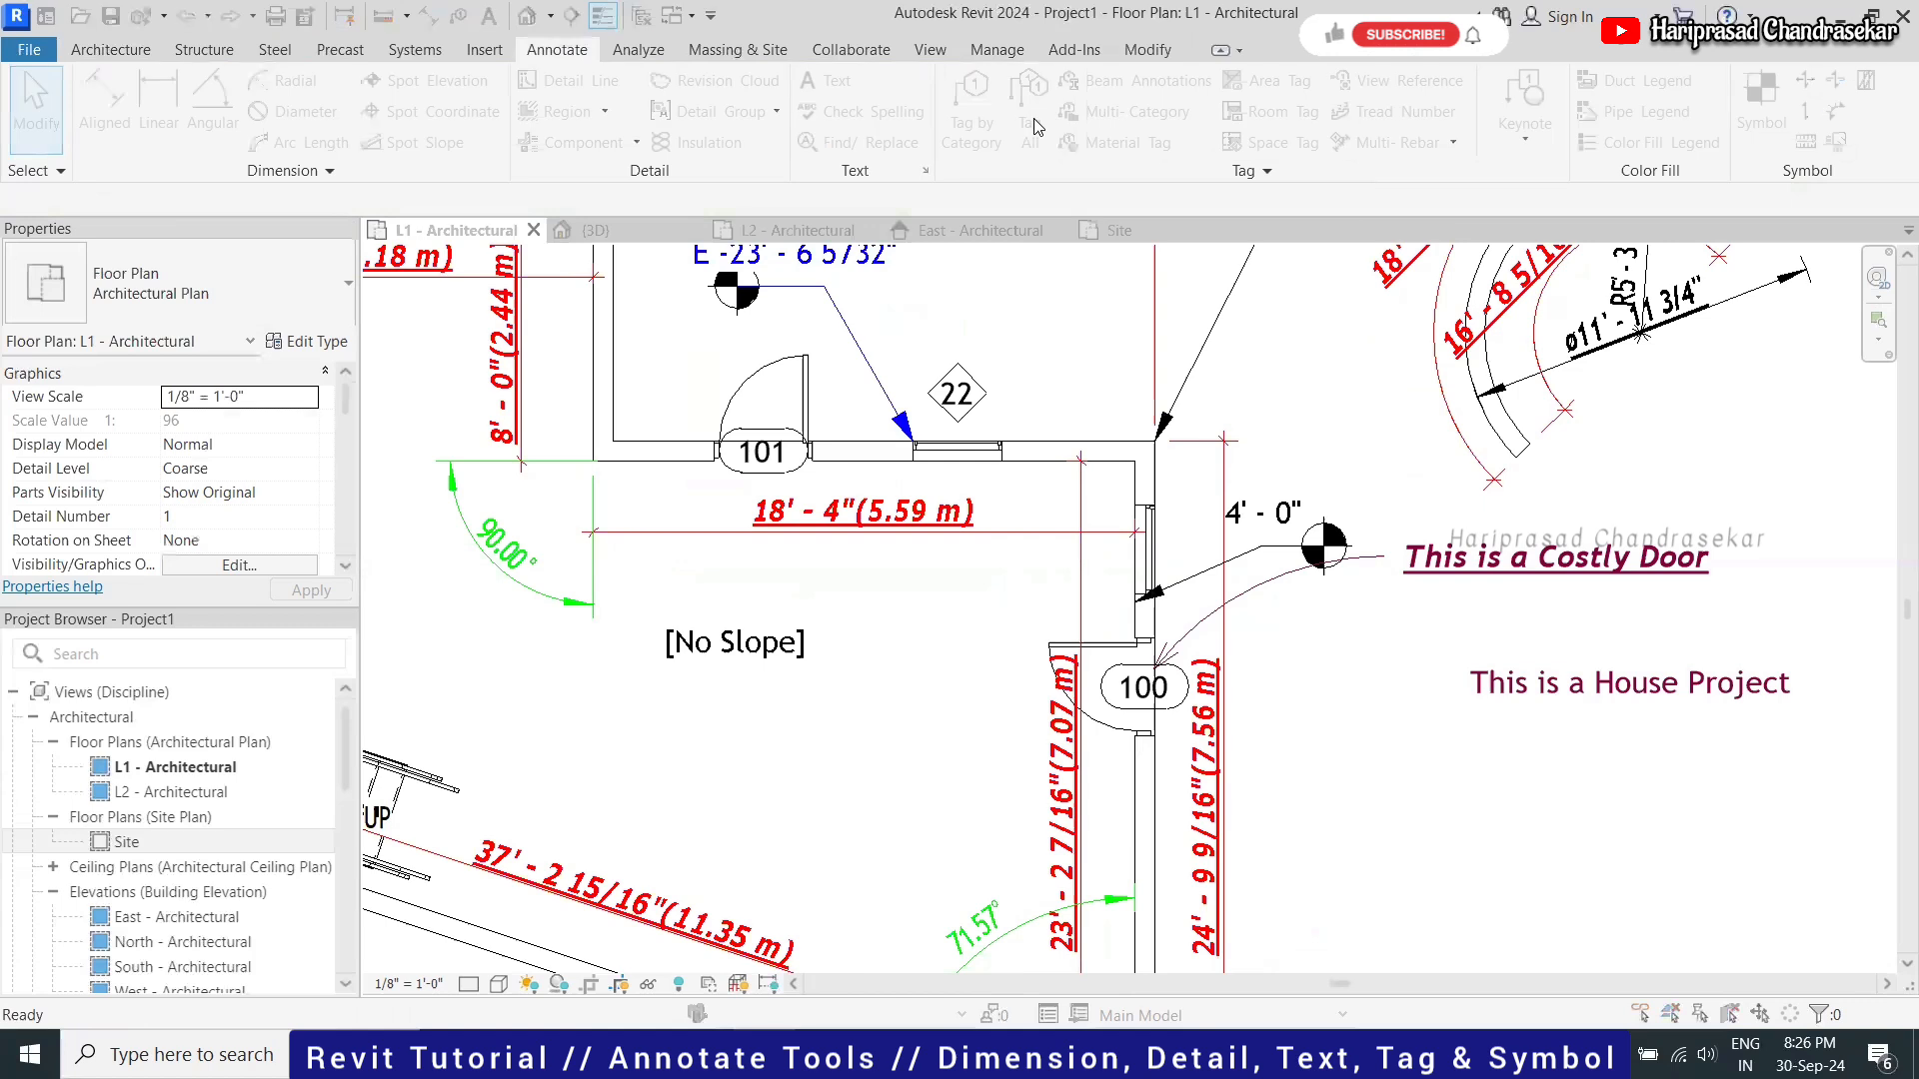
scroll(1297, 728, "down", 10)
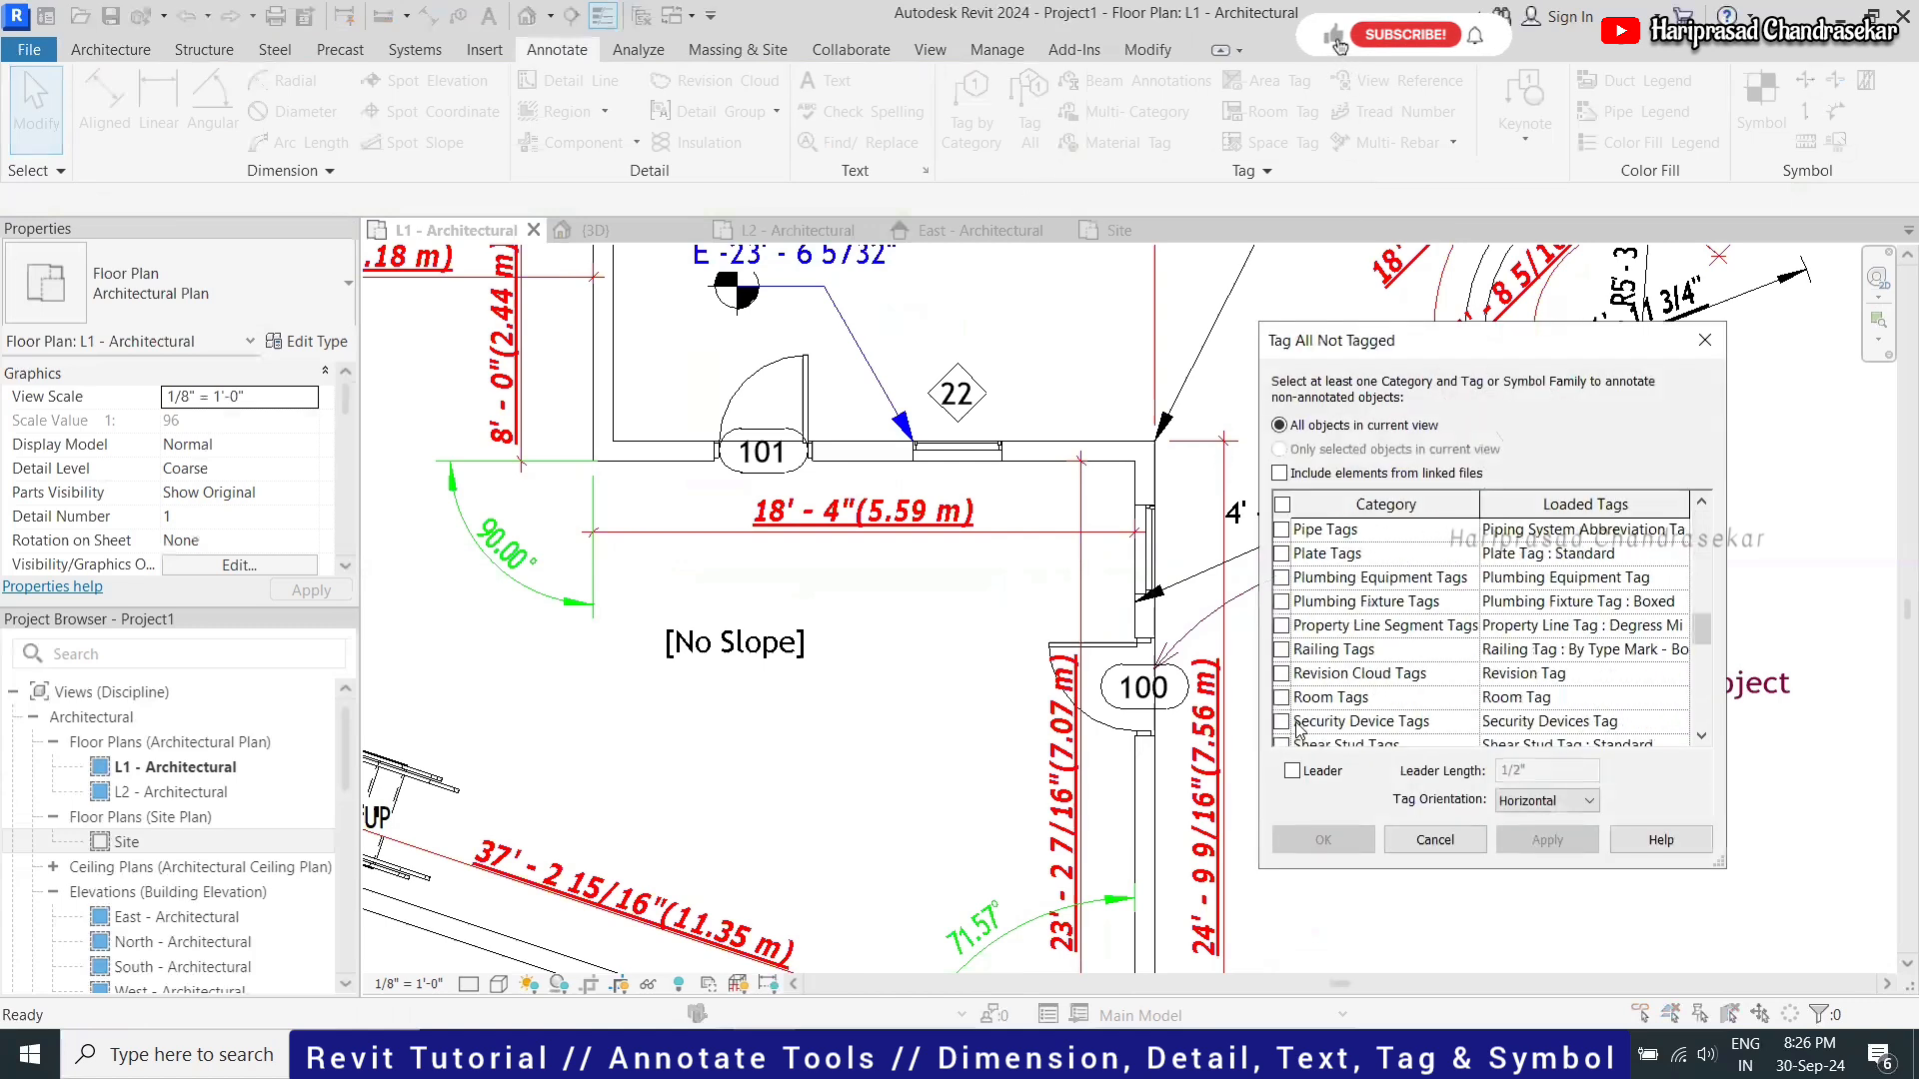
scroll(1297, 727, "down", 8)
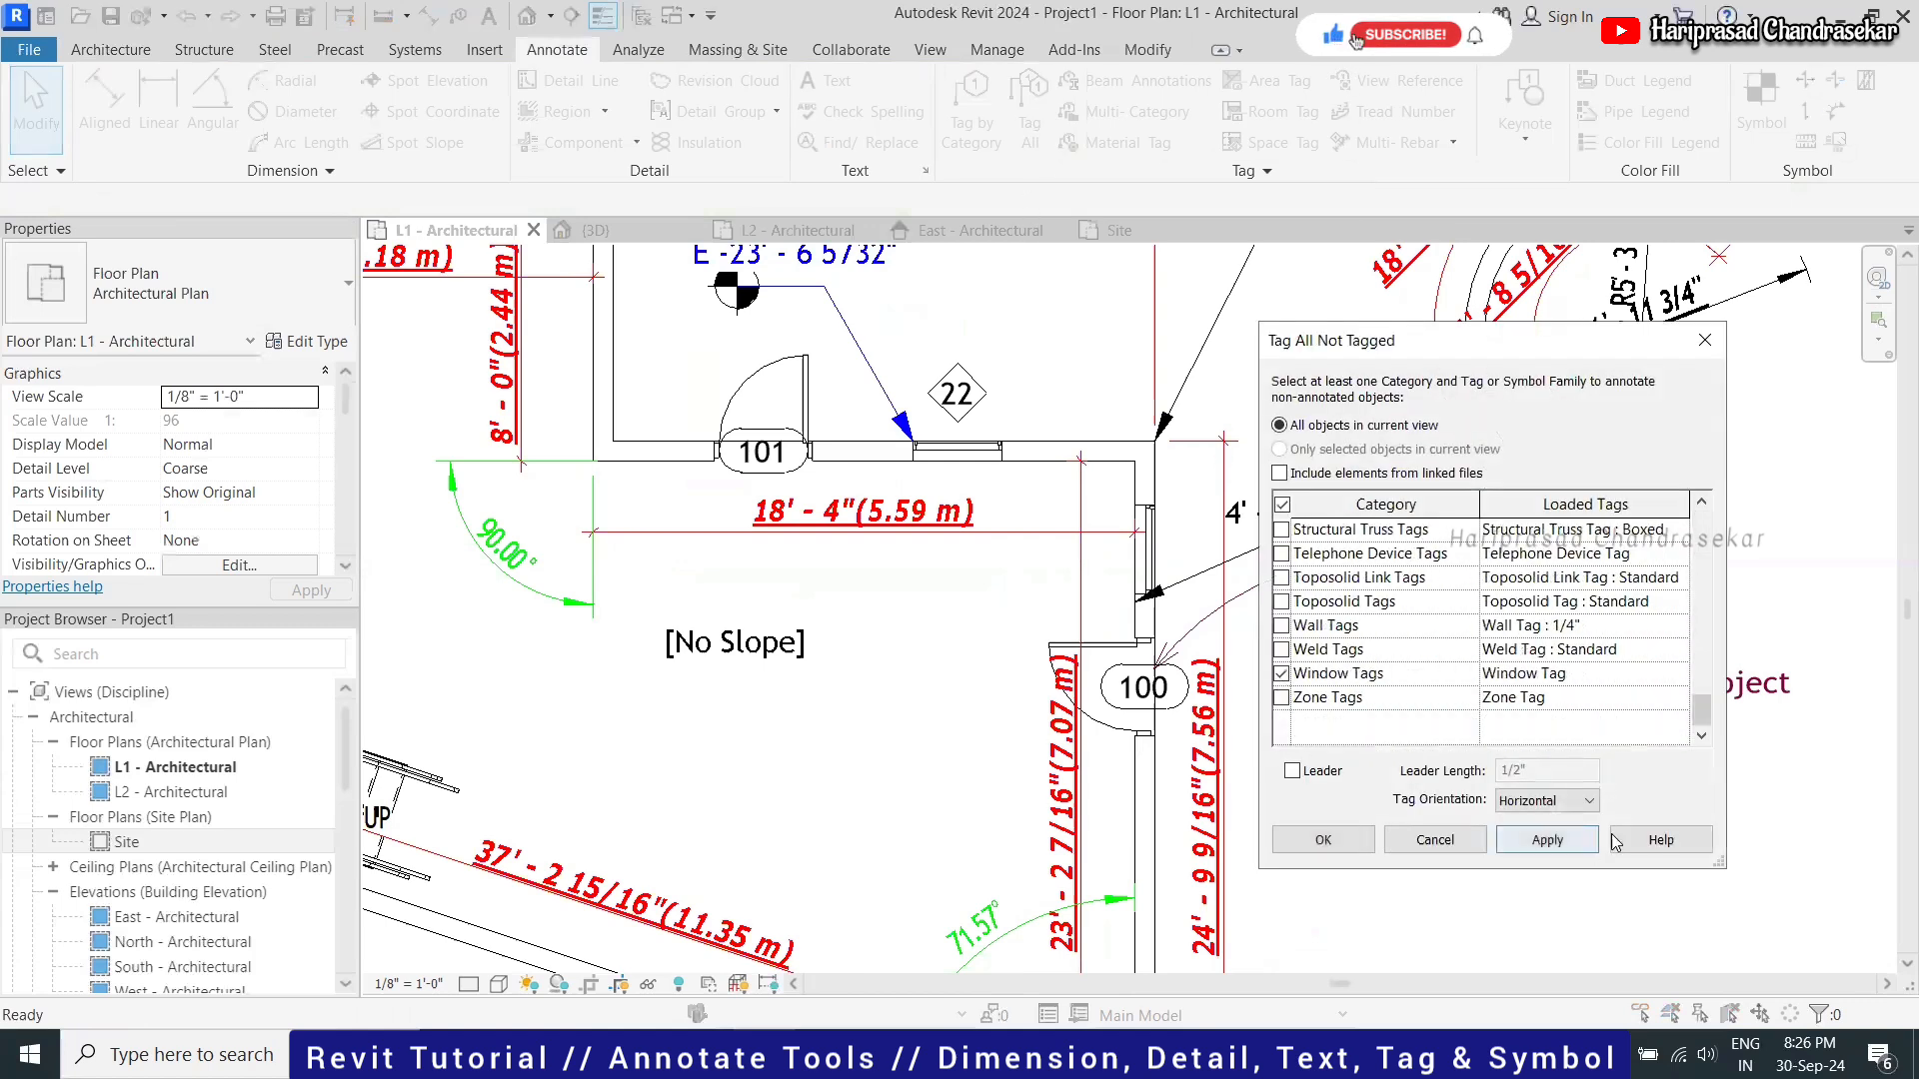
left_click(1661, 840)
left_click(1892, 16)
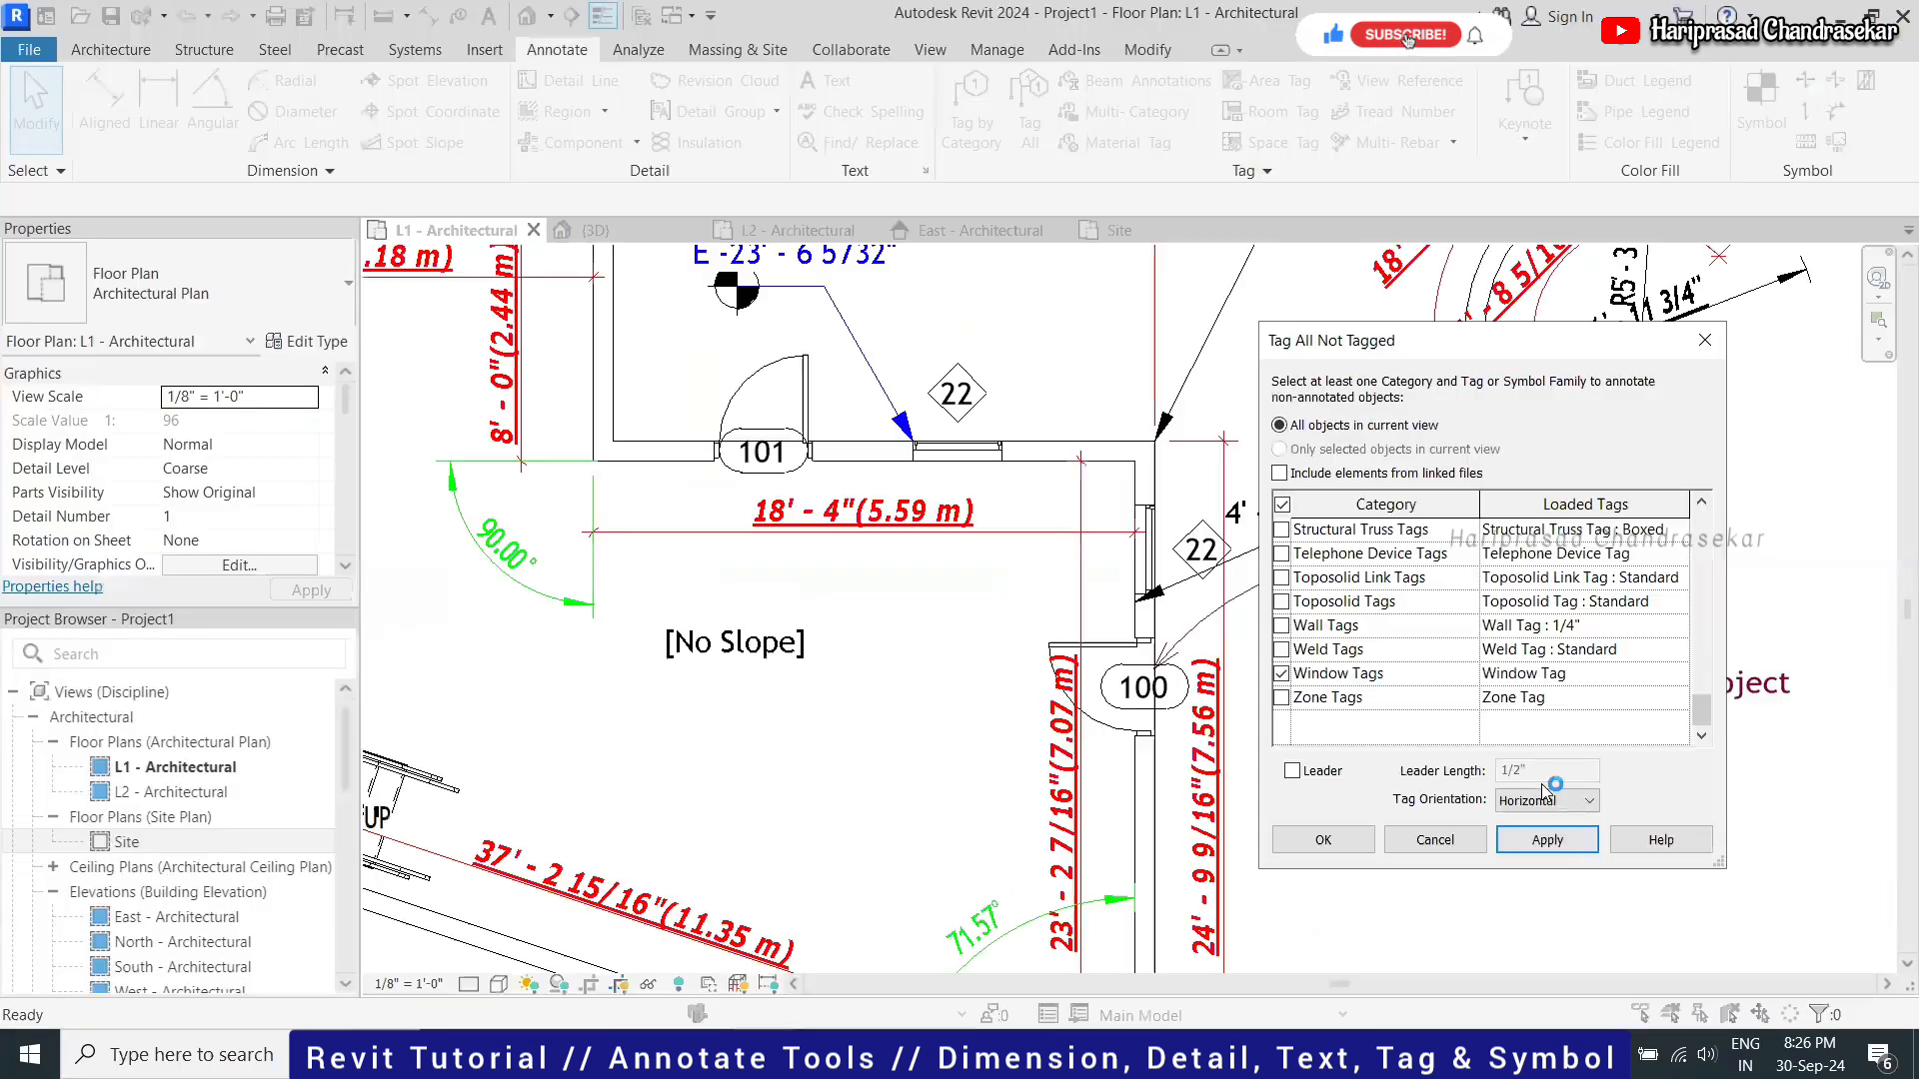
left_click(1321, 840)
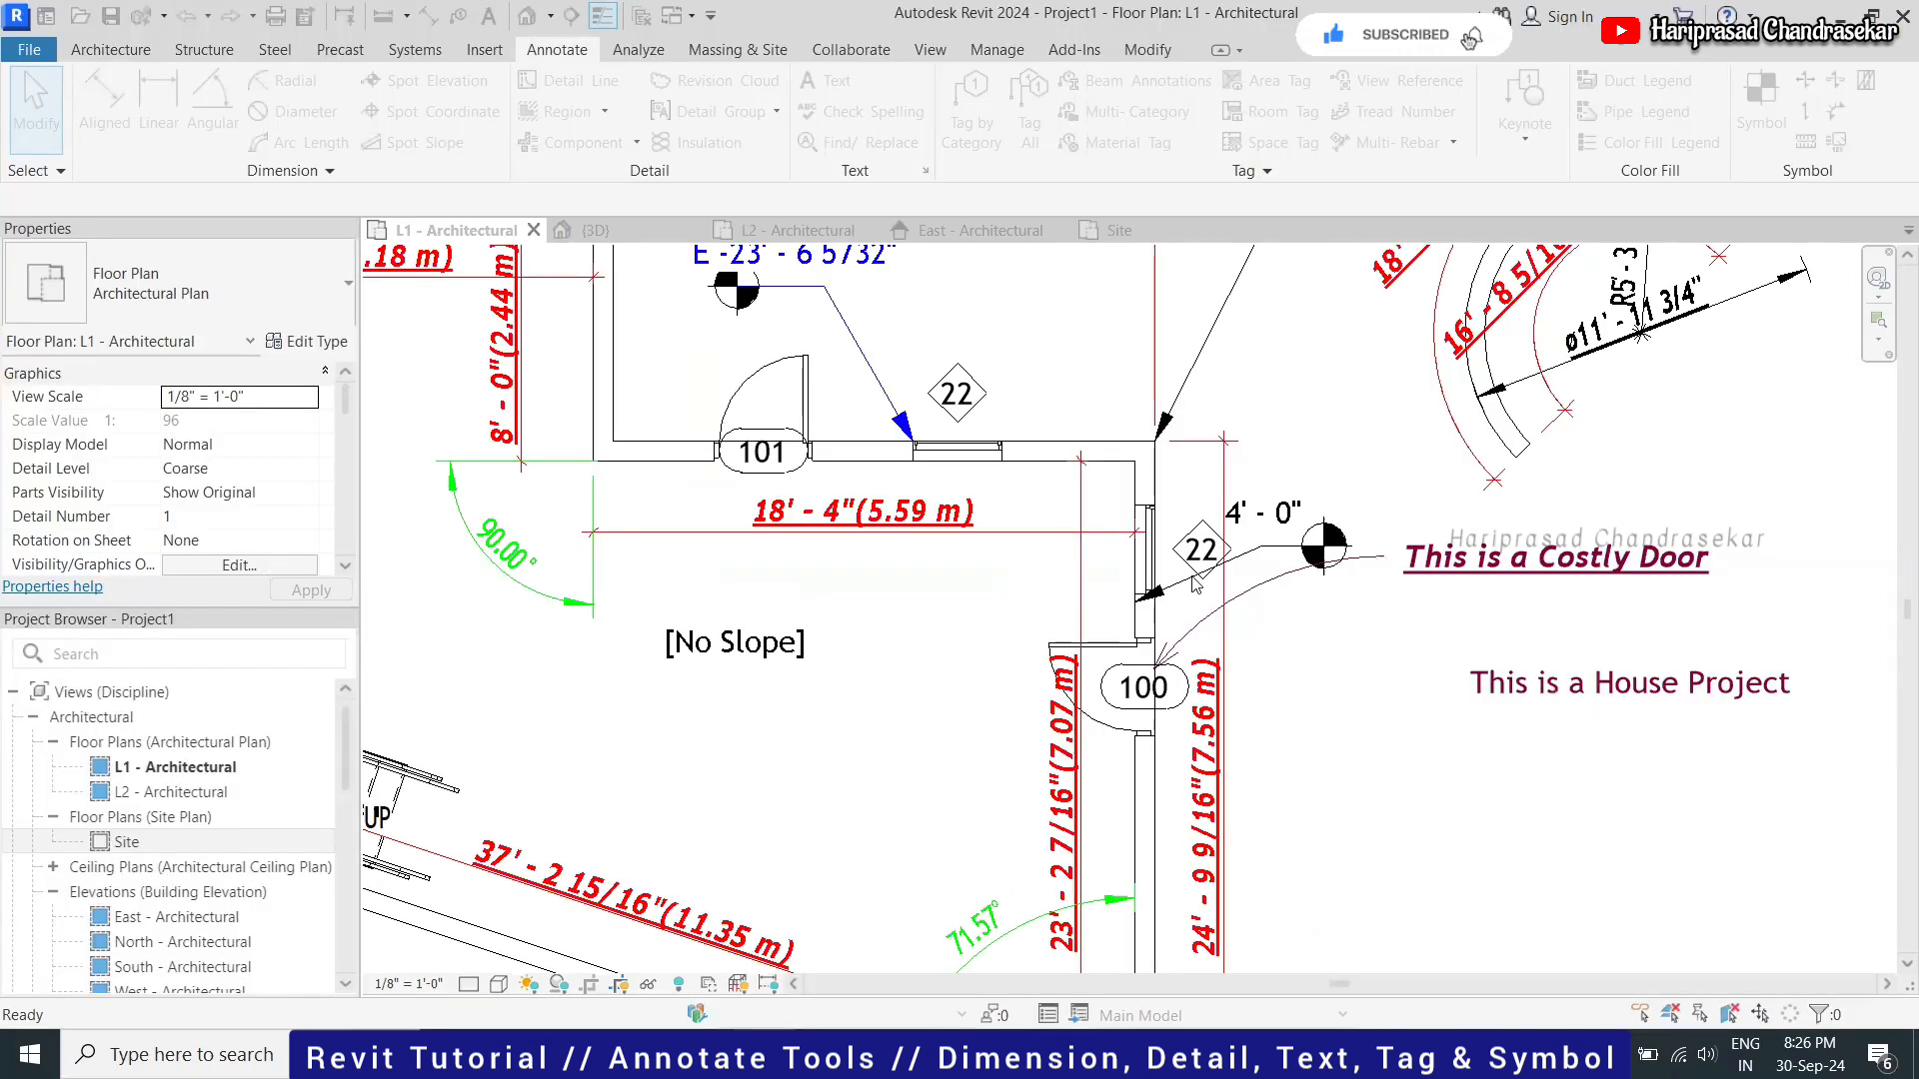
scroll(1016, 593, "down", 3)
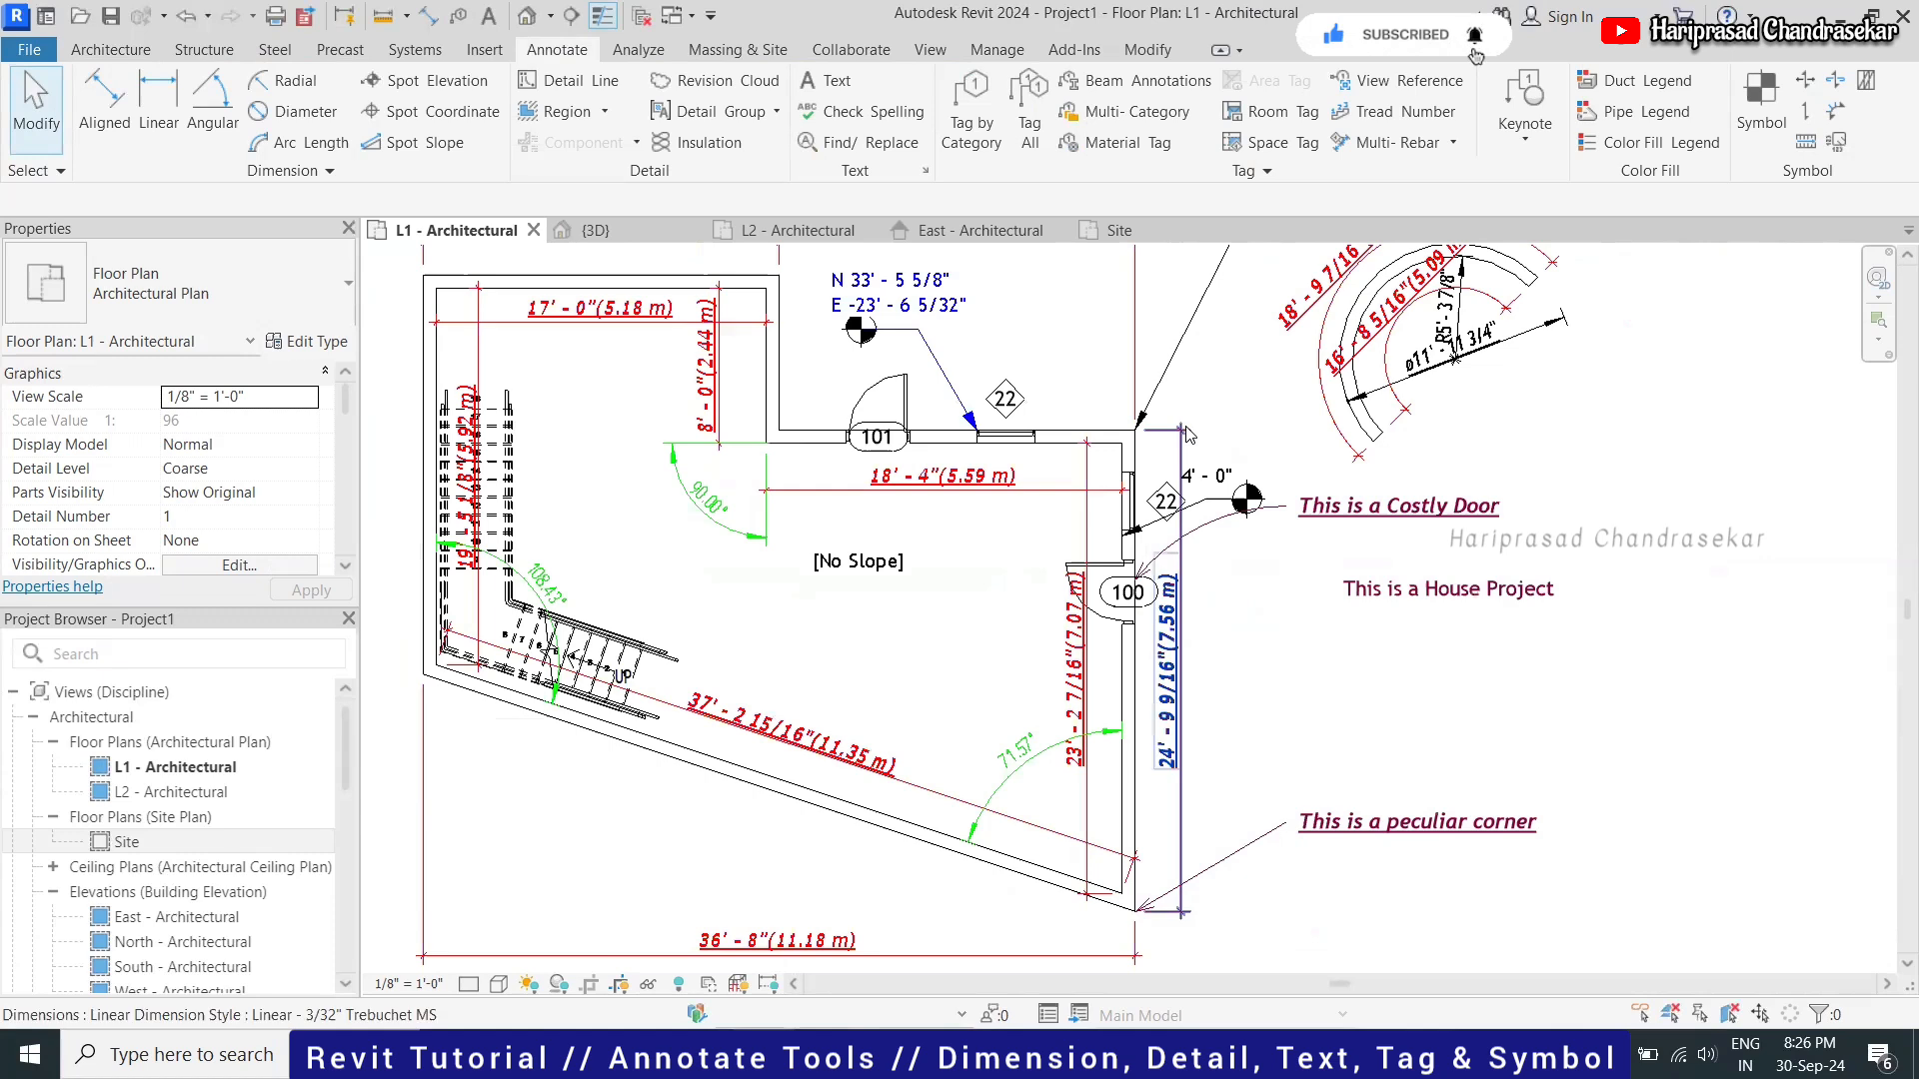
scroll(967, 504, "up", 2)
scroll(967, 504, "down", 2)
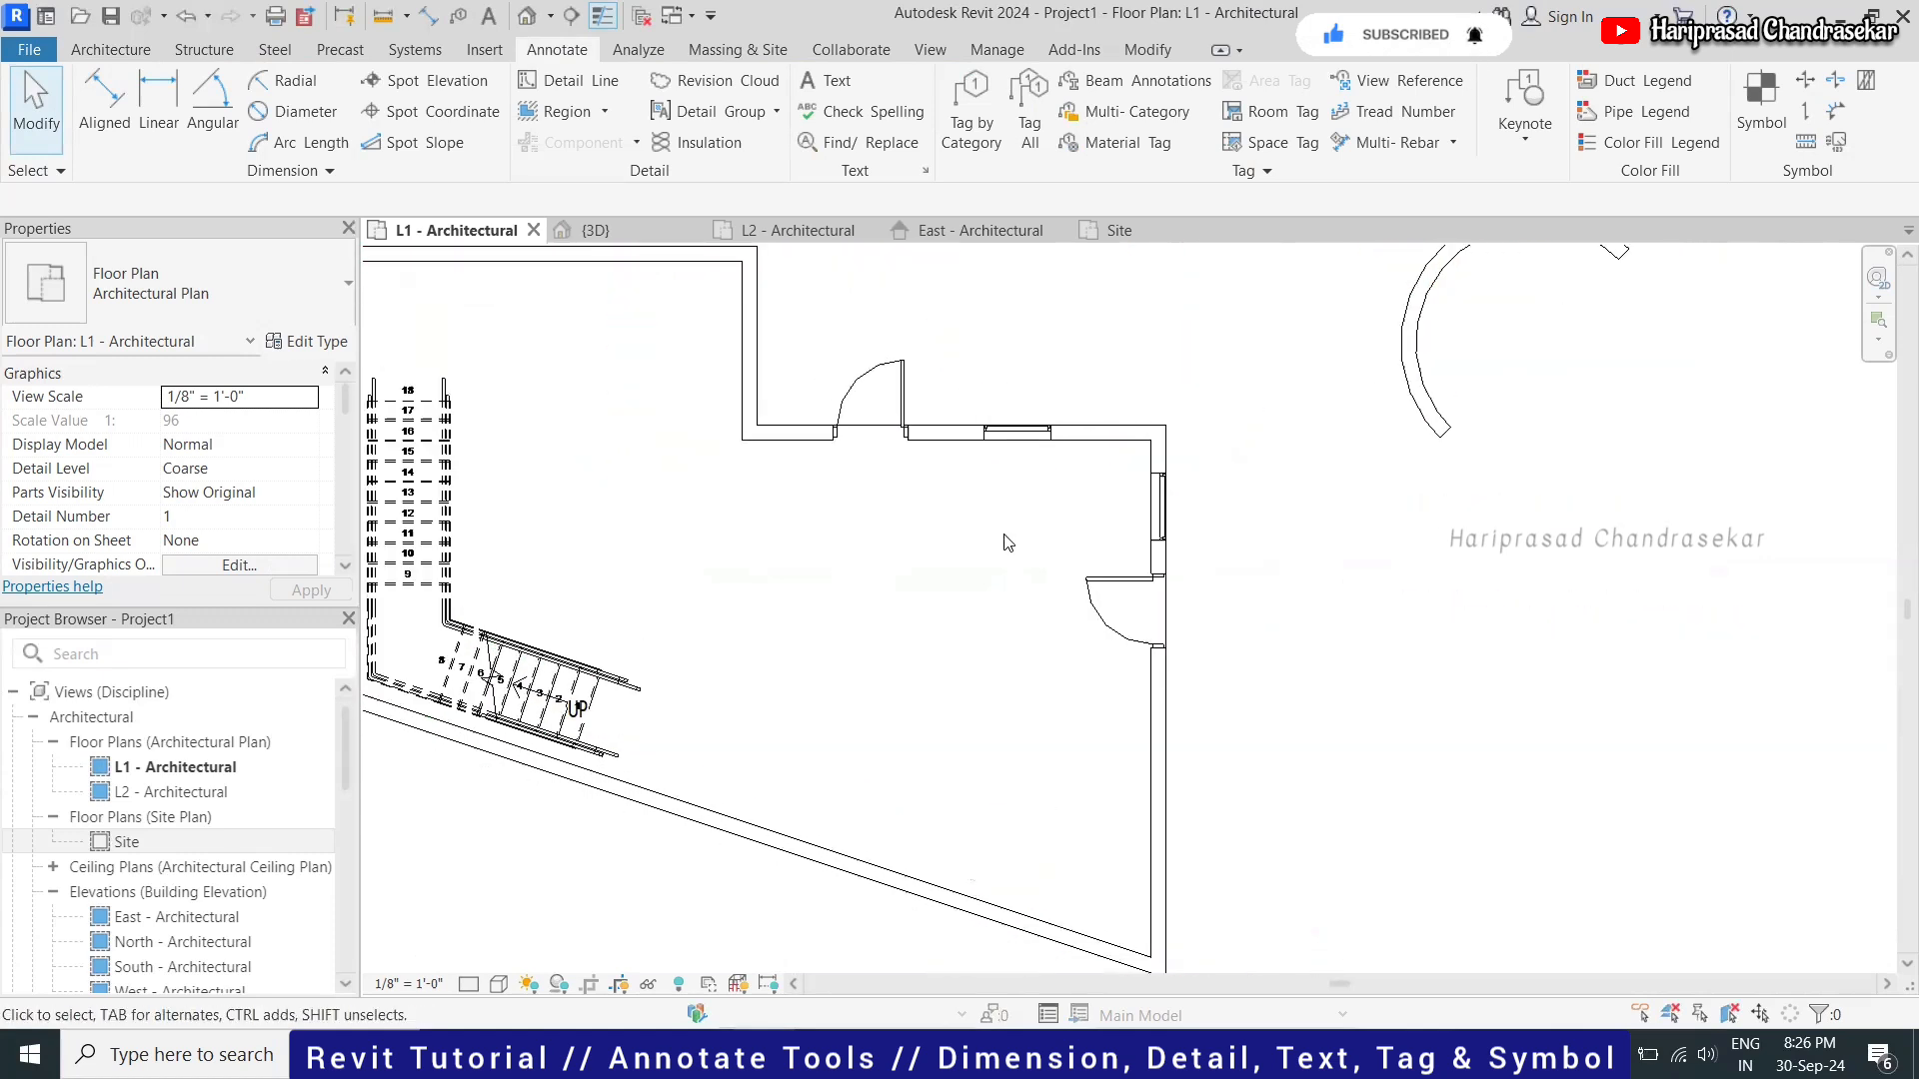
scroll(1032, 397, "up", 1)
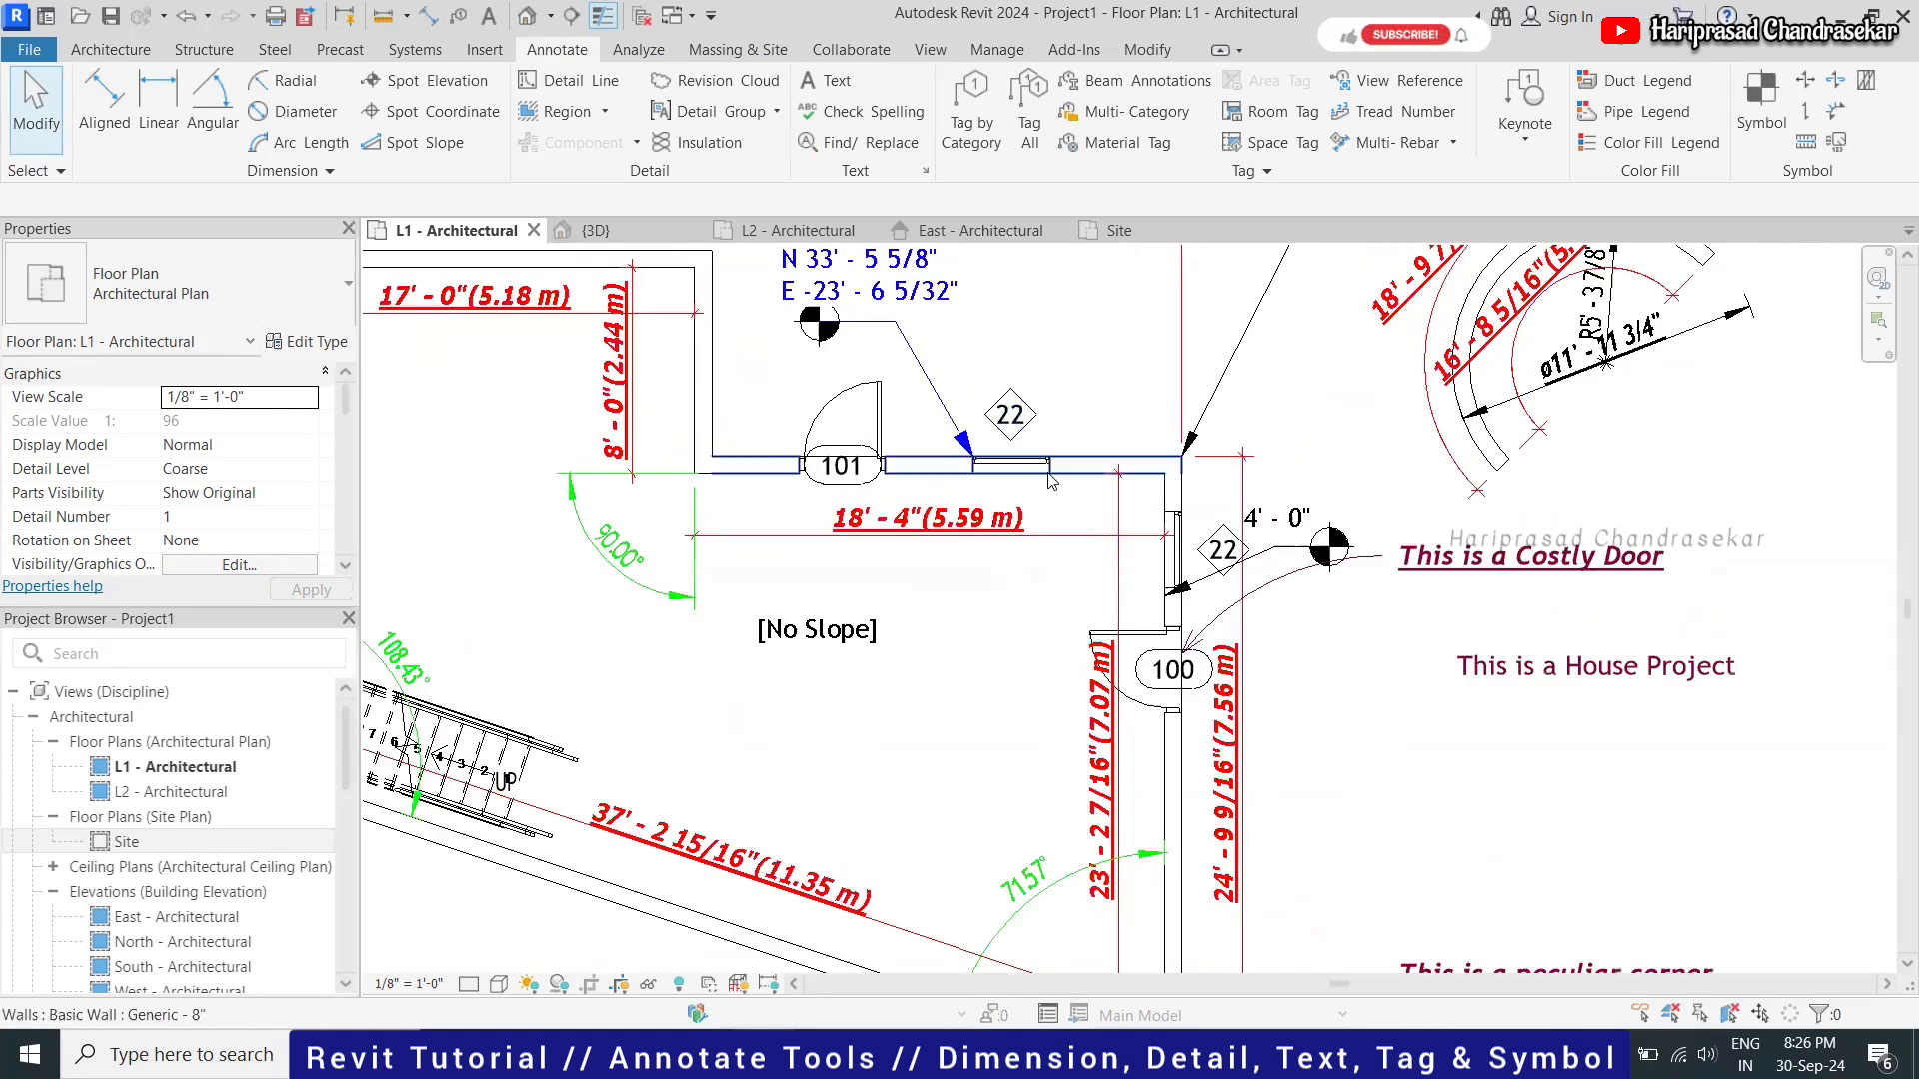
Place a Window-Double-Hung 24" x 42" window in the short north-south wall just west of the north door
scroll(949, 365, "up", 1)
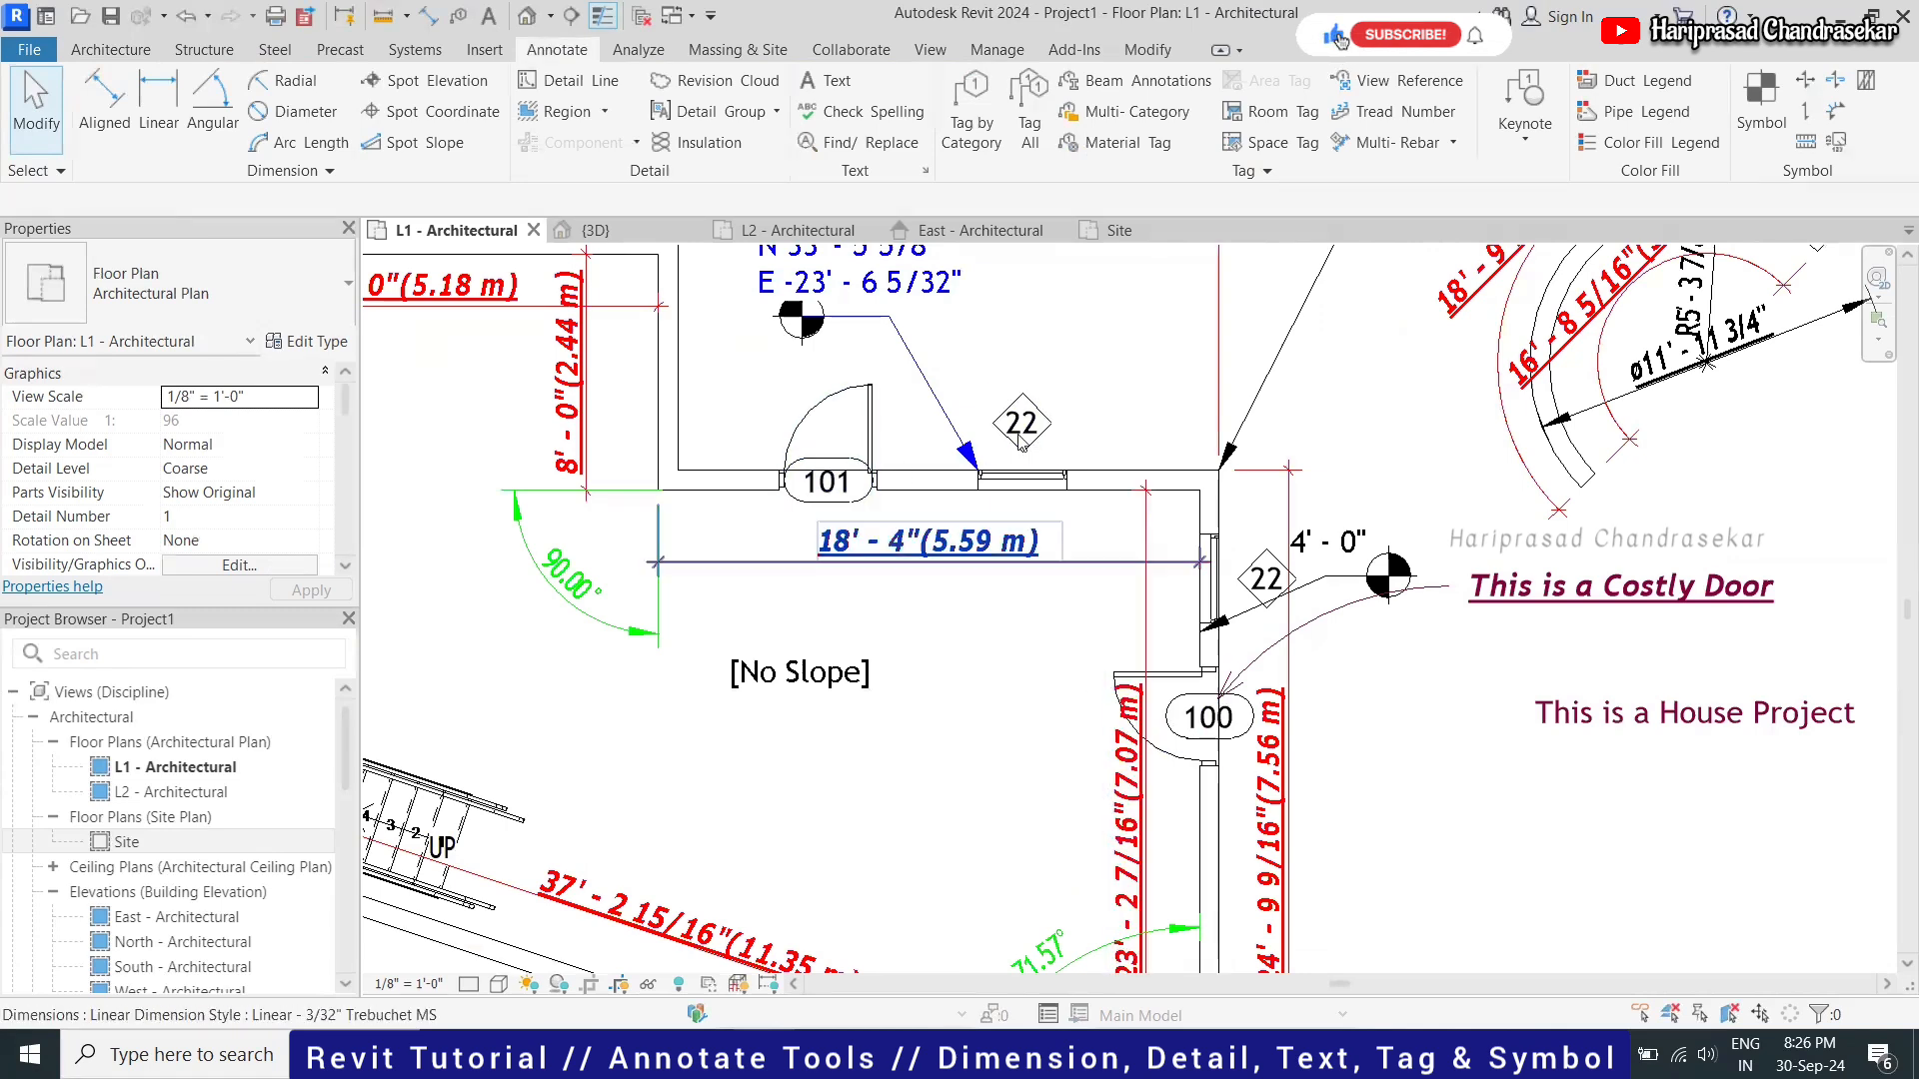
scroll(1105, 450, "down", 1)
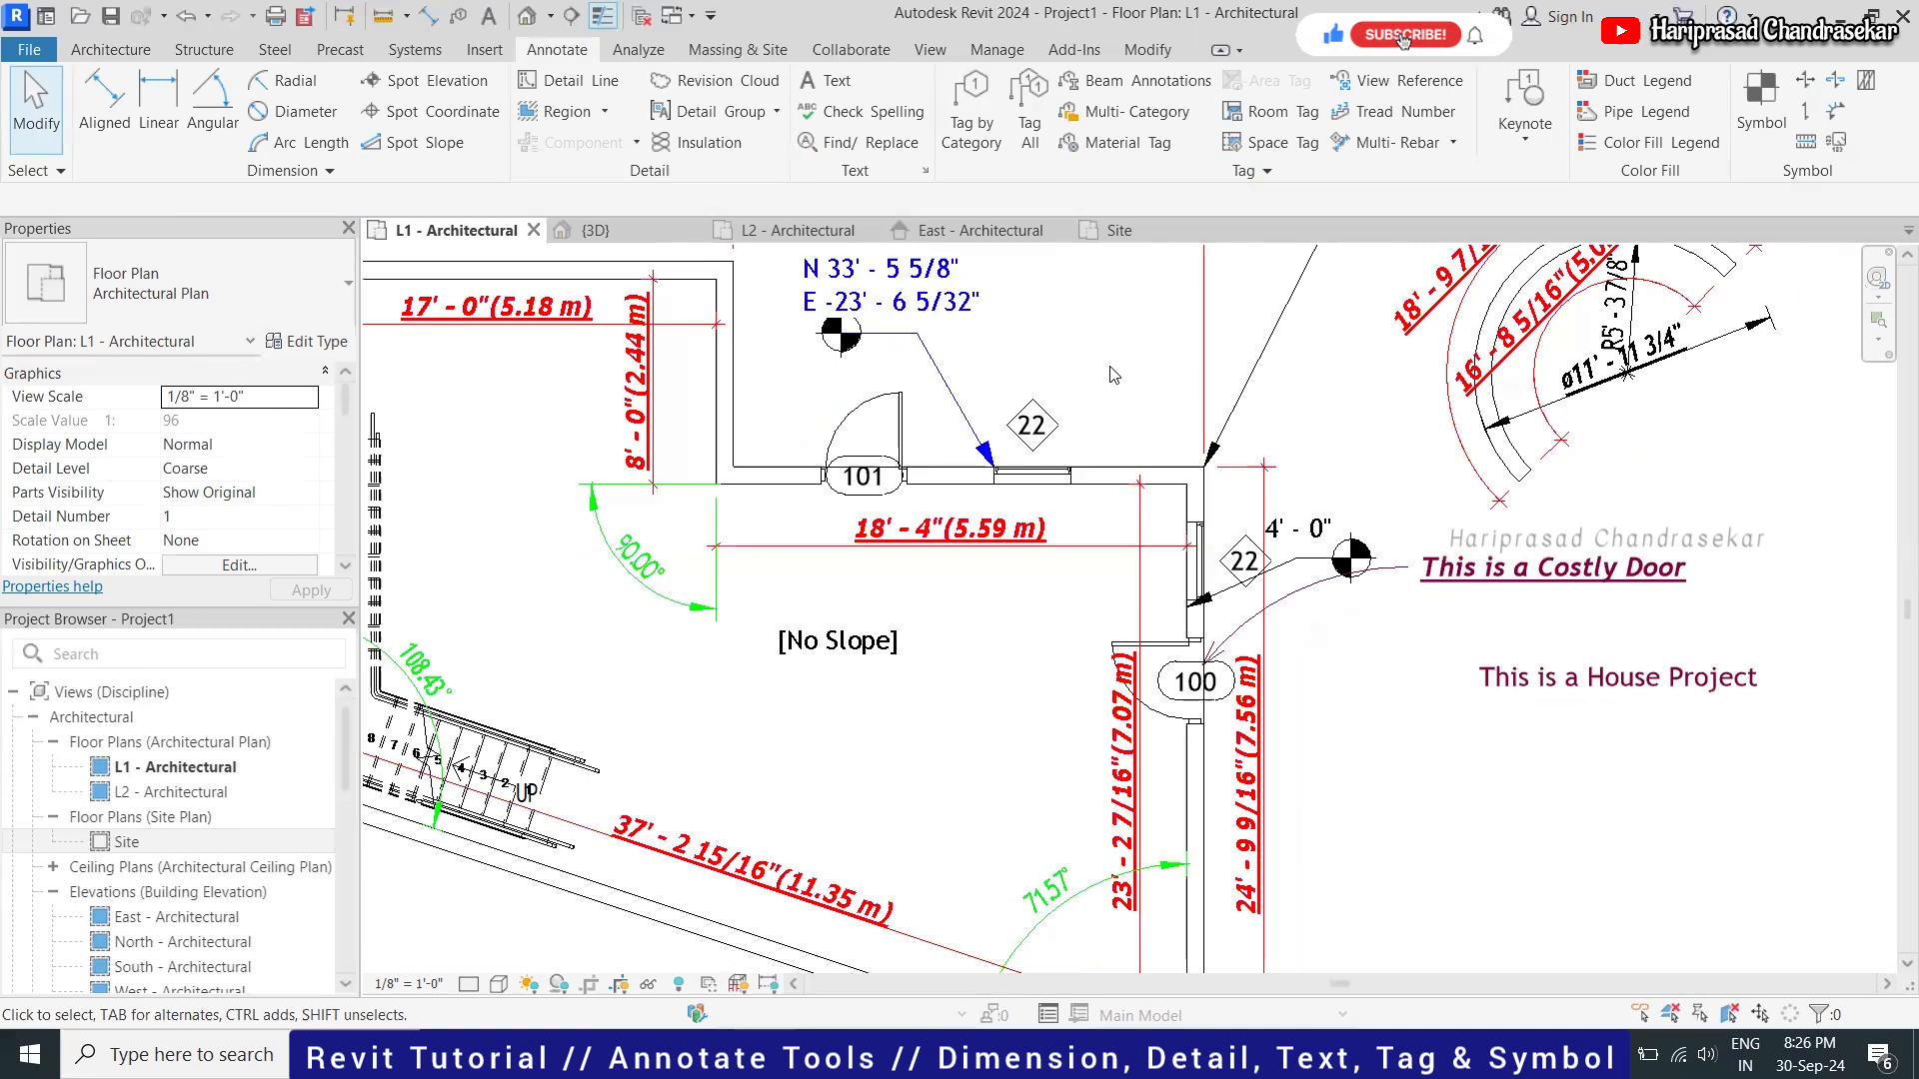
key("w")
key("n")
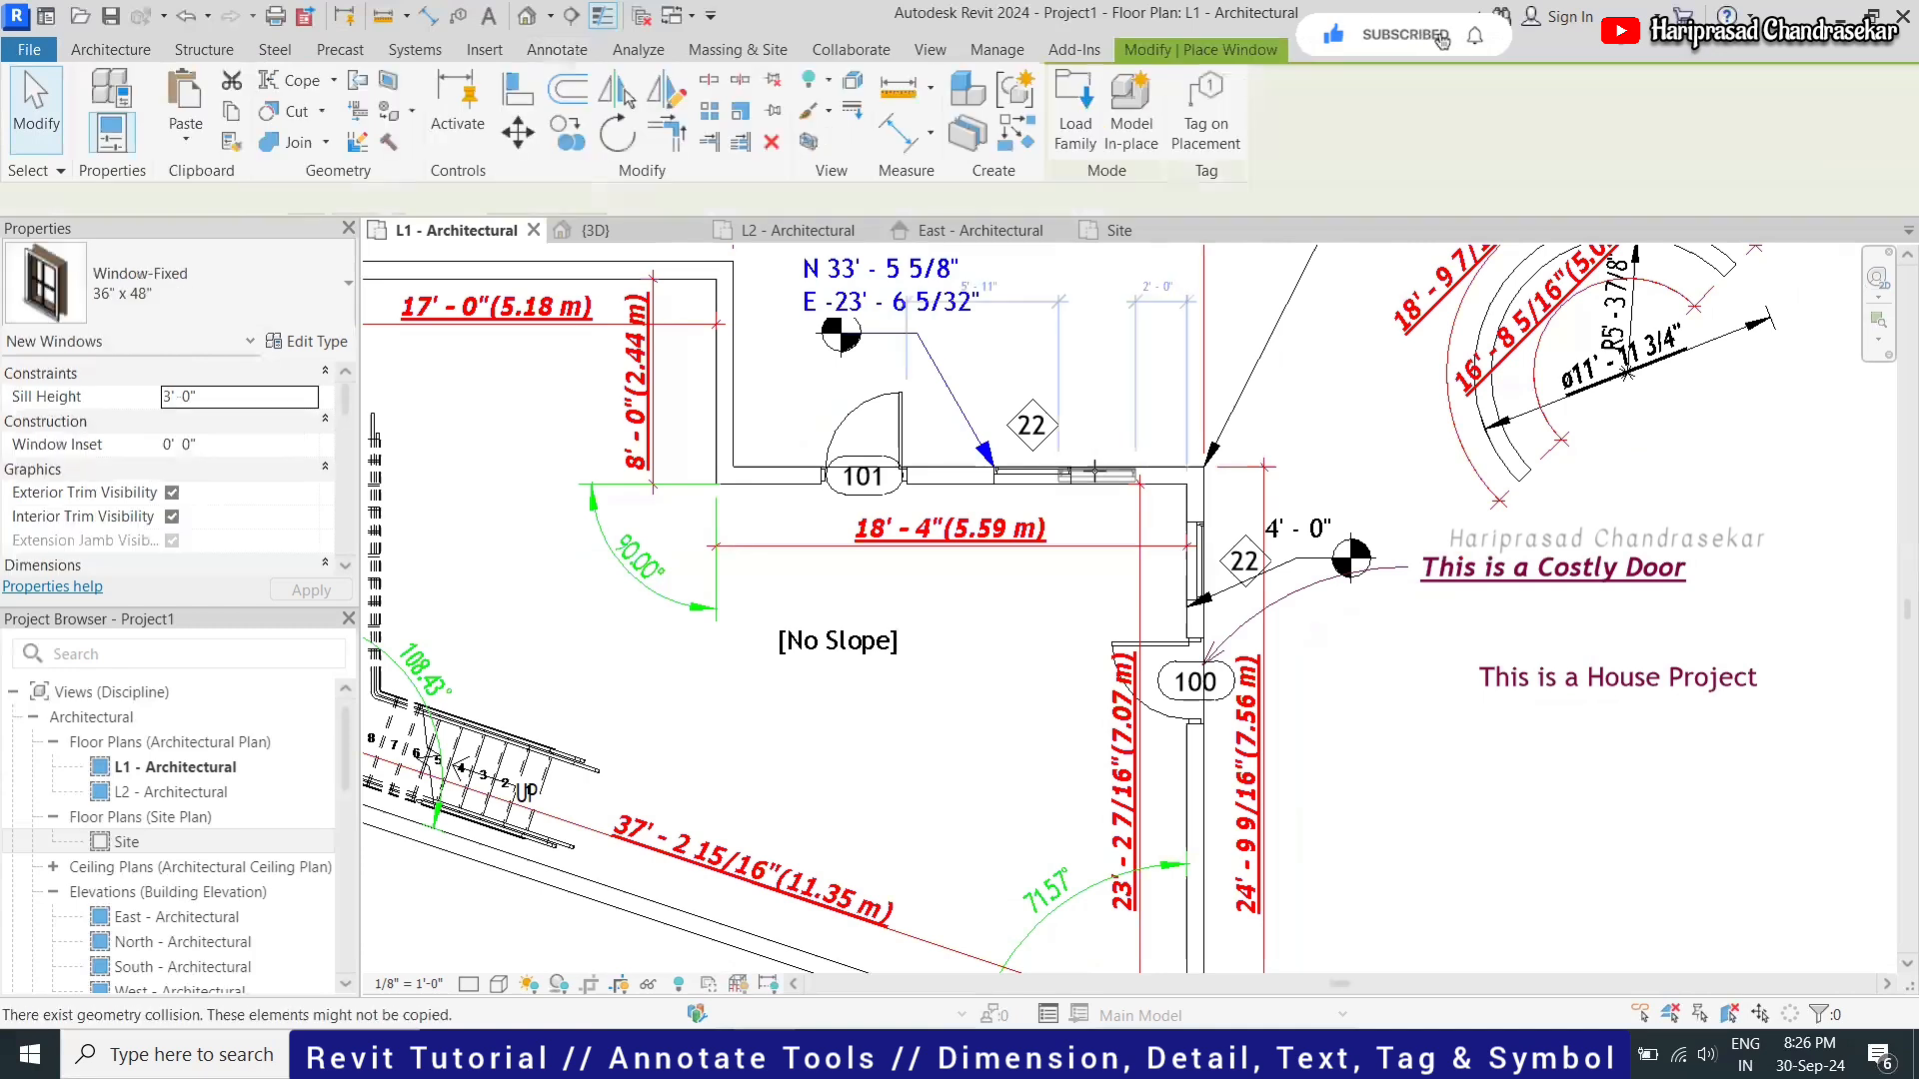
left_click(200, 289)
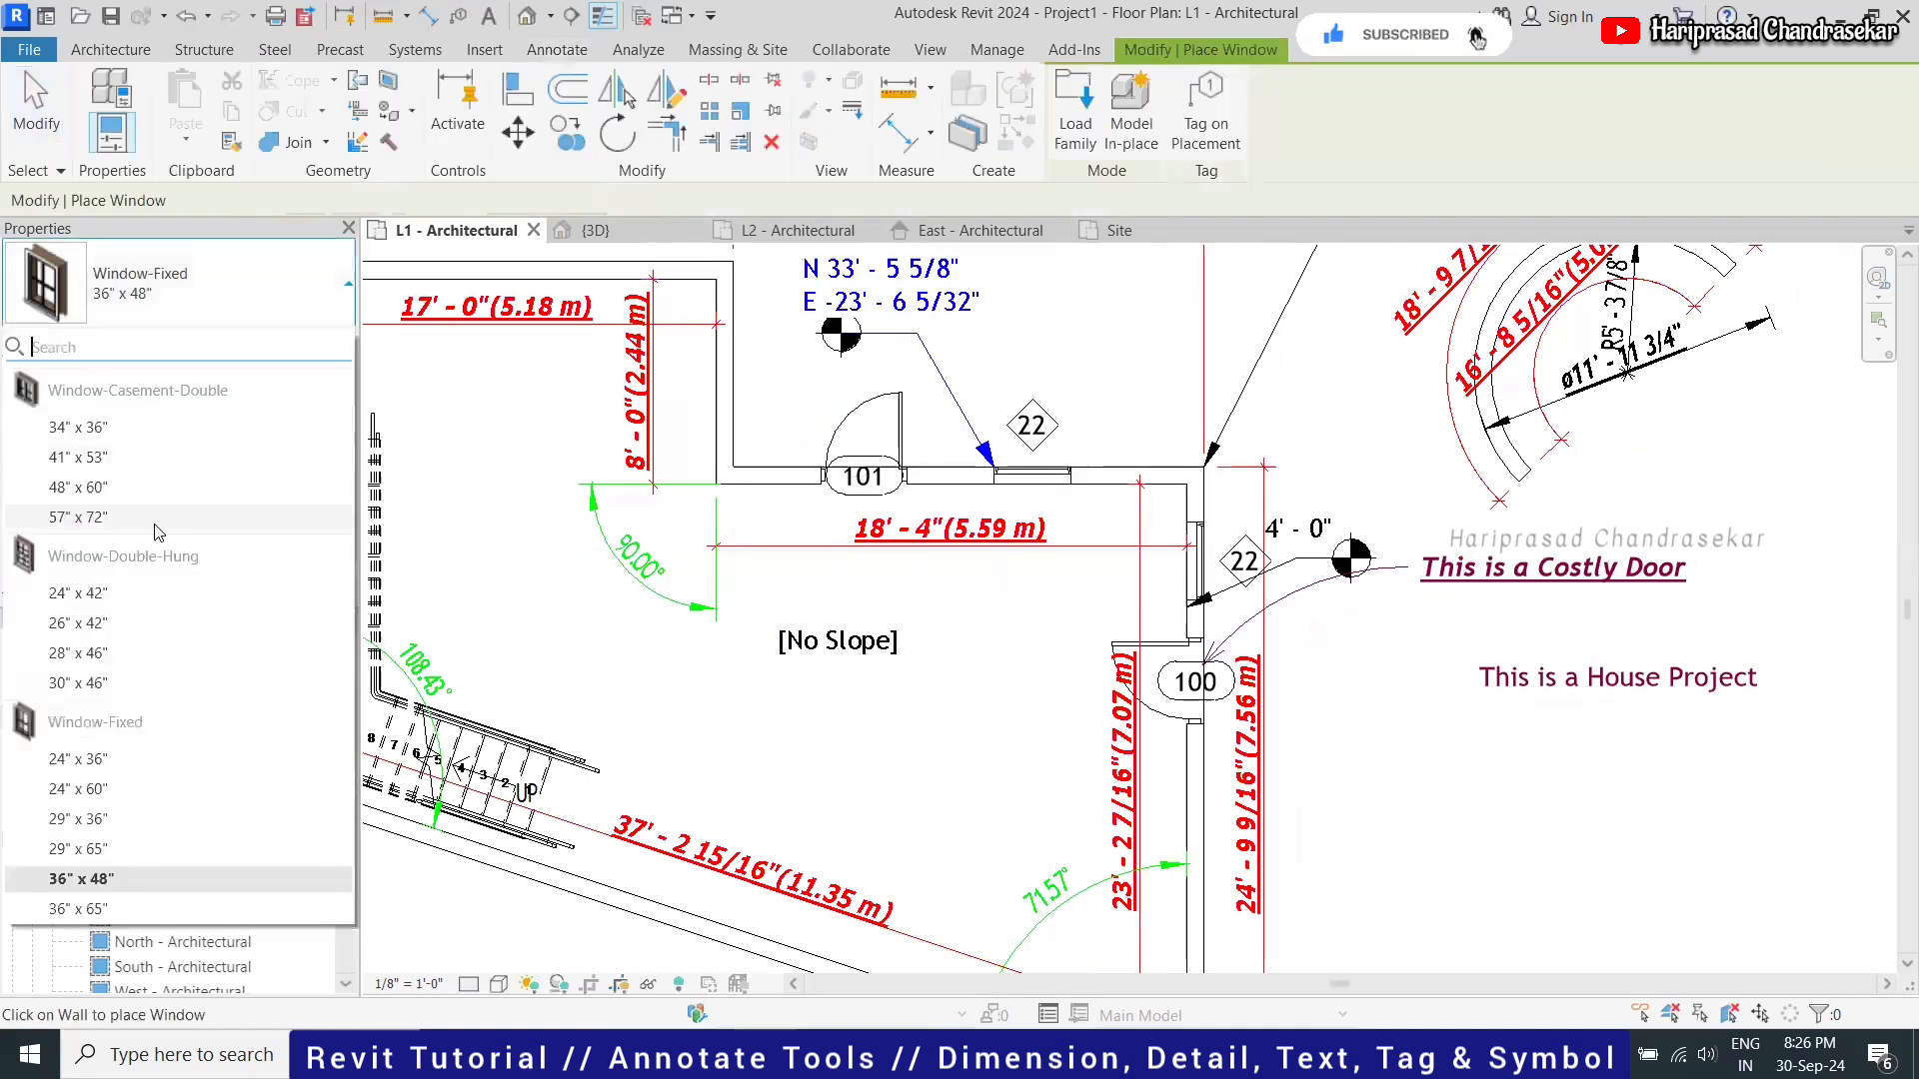
left_click(128, 595)
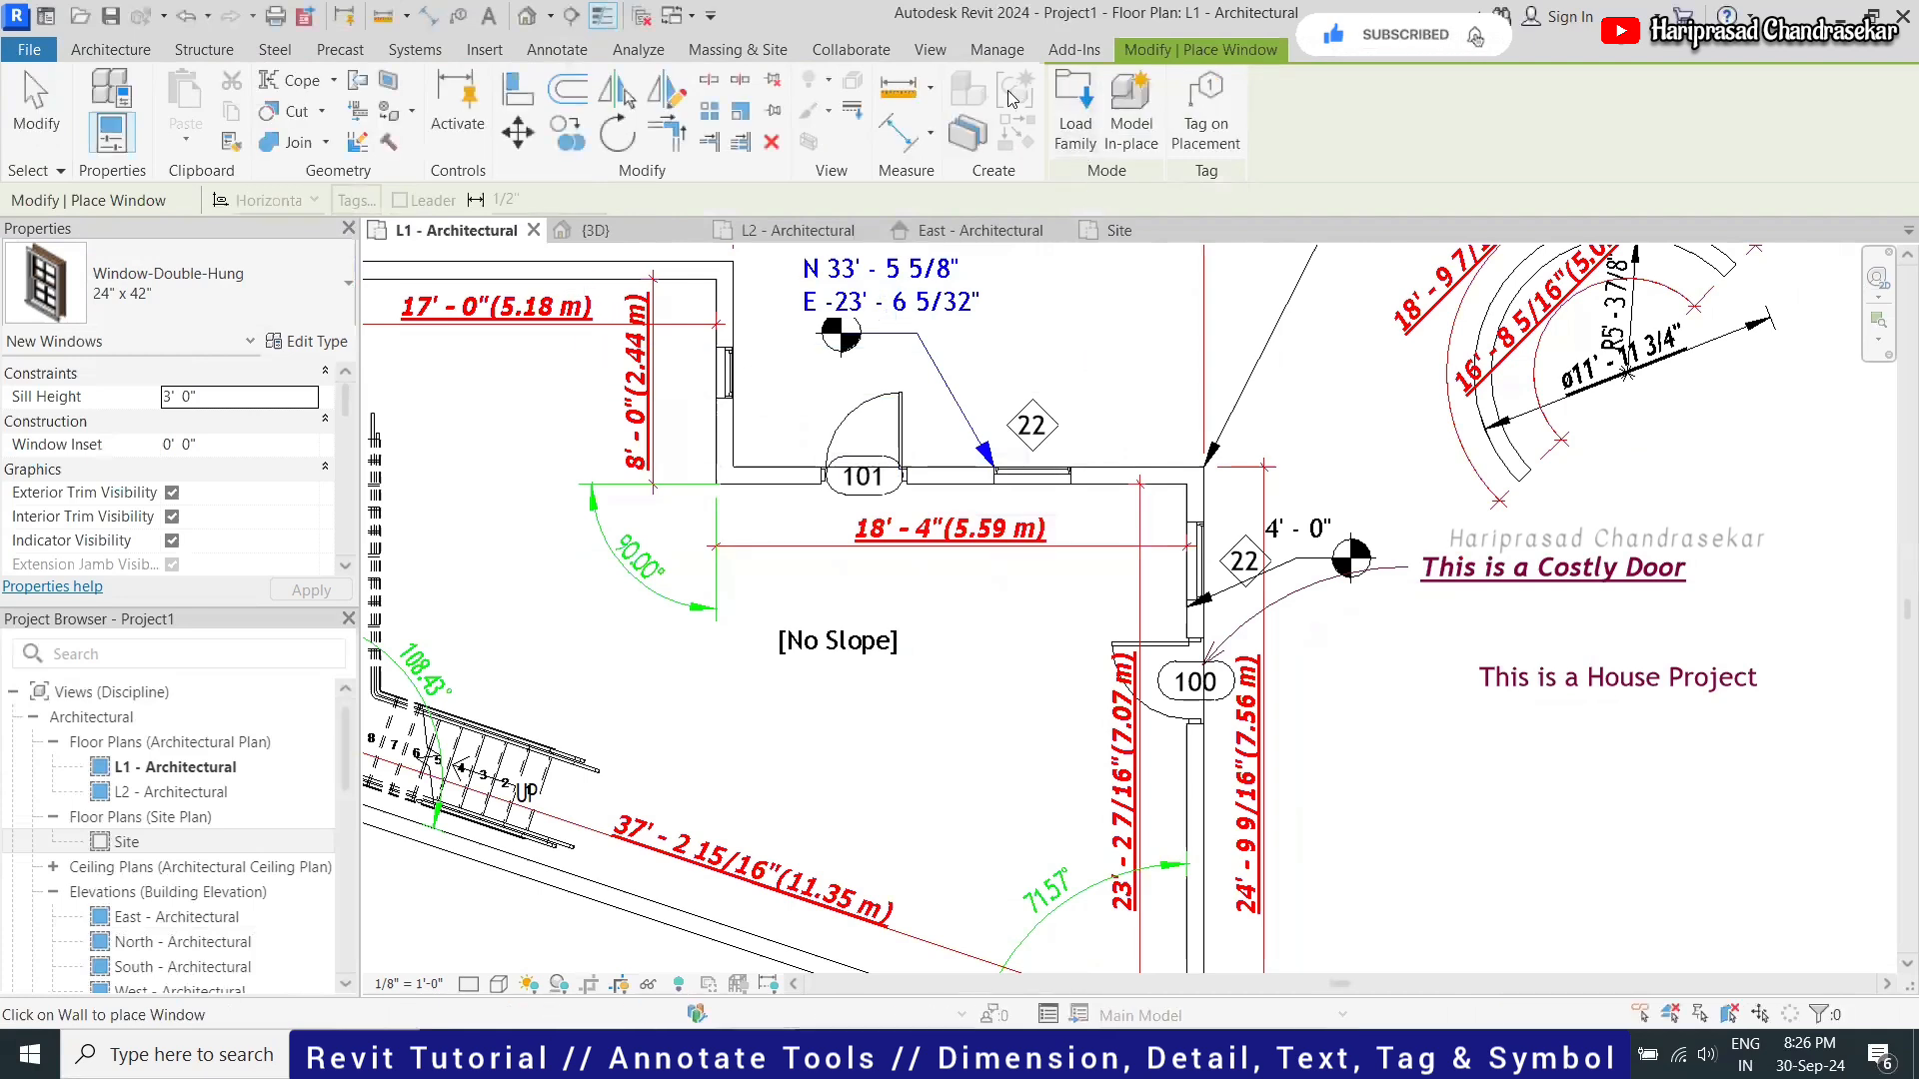
Tag all untagged windows in the current view with Window Tag, horizontal and without leaders
left_click(533, 52)
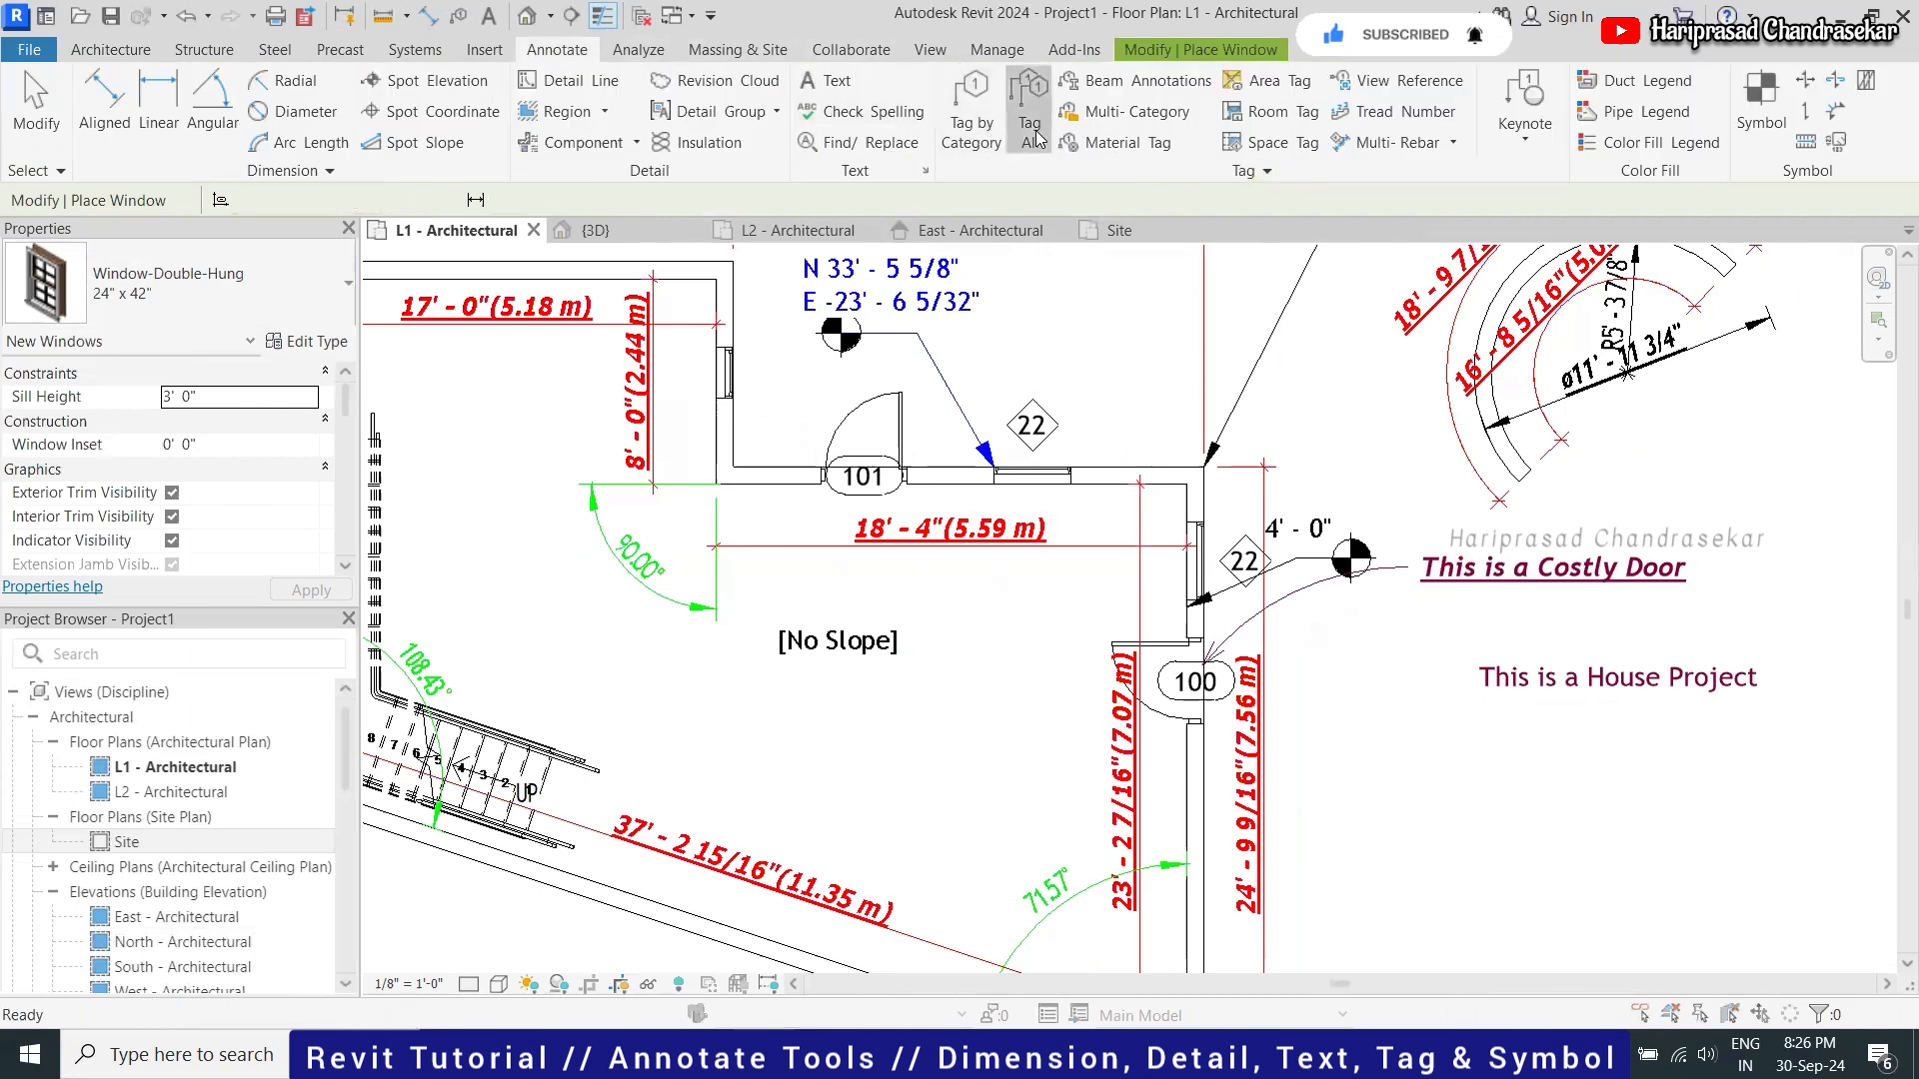
left_click(1033, 120)
scroll(1302, 724, "down", 15)
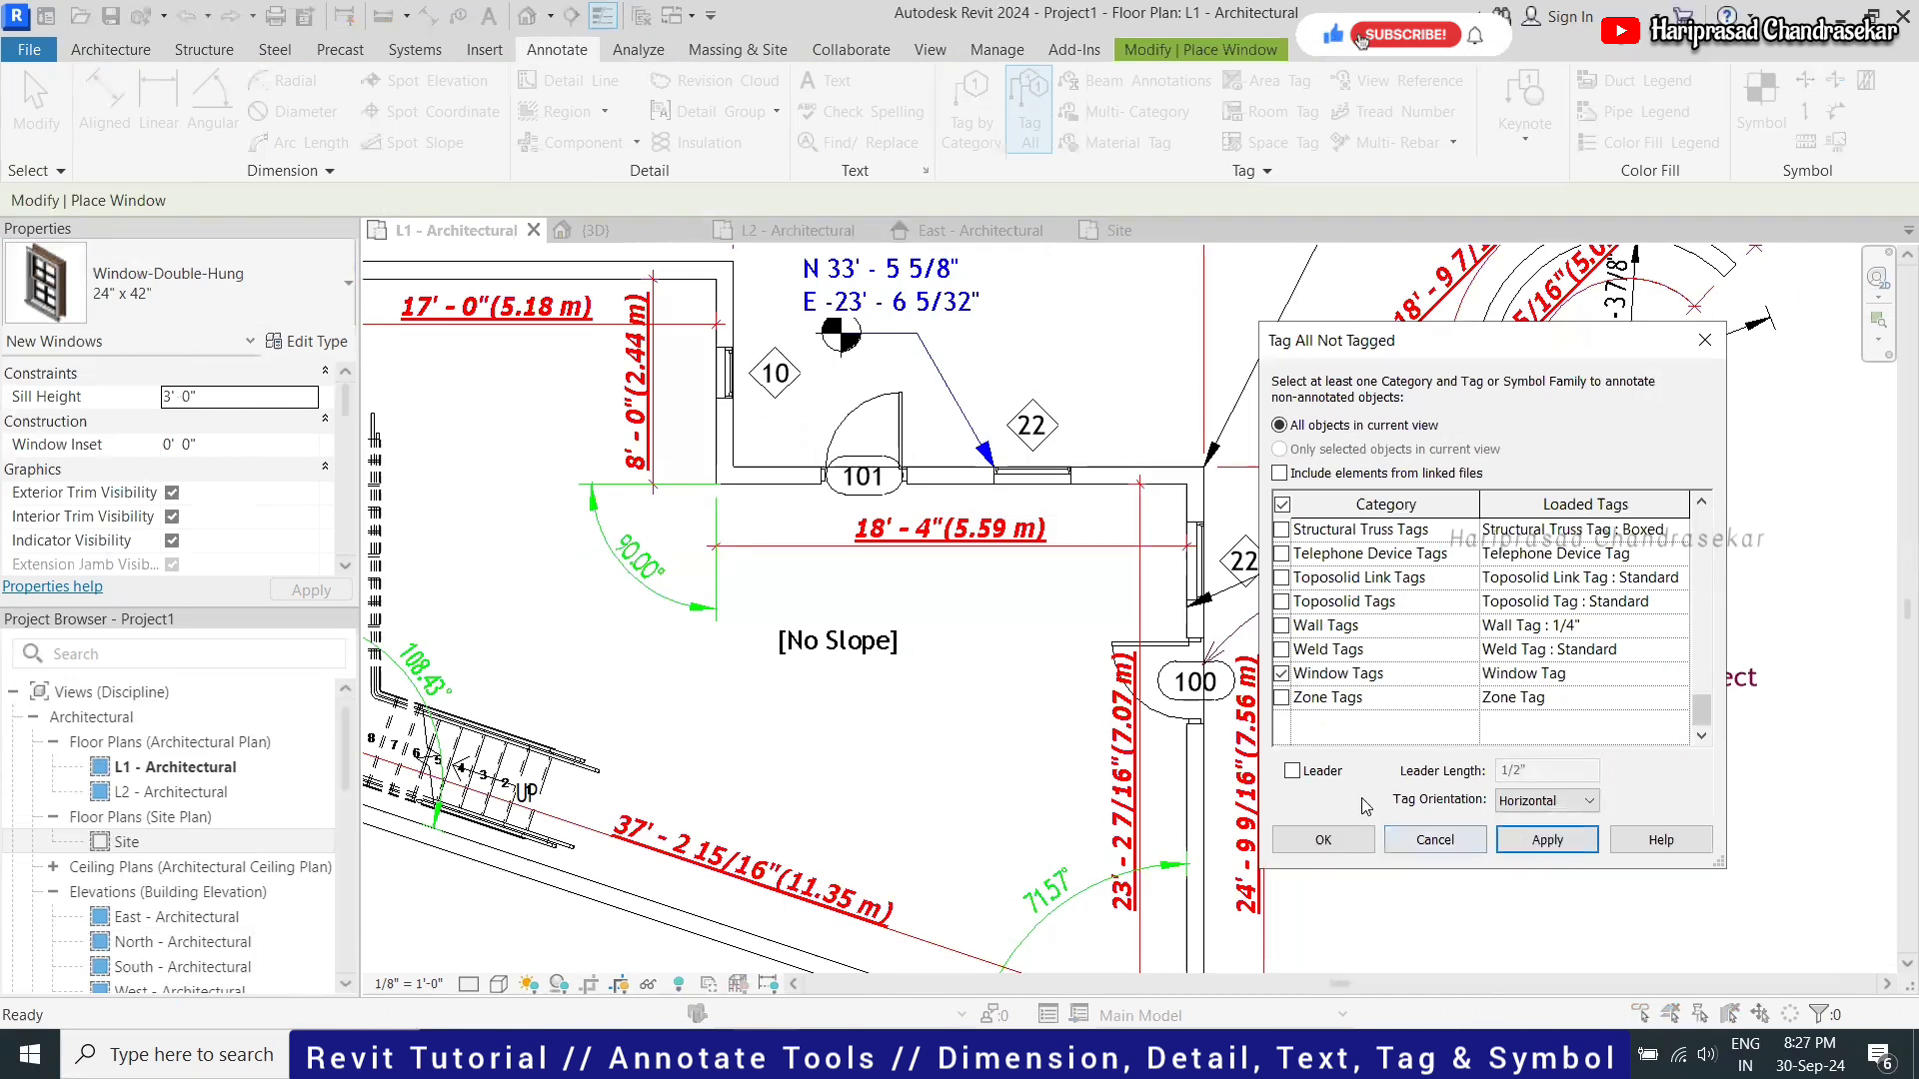
left_click(1323, 839)
key("Escape")
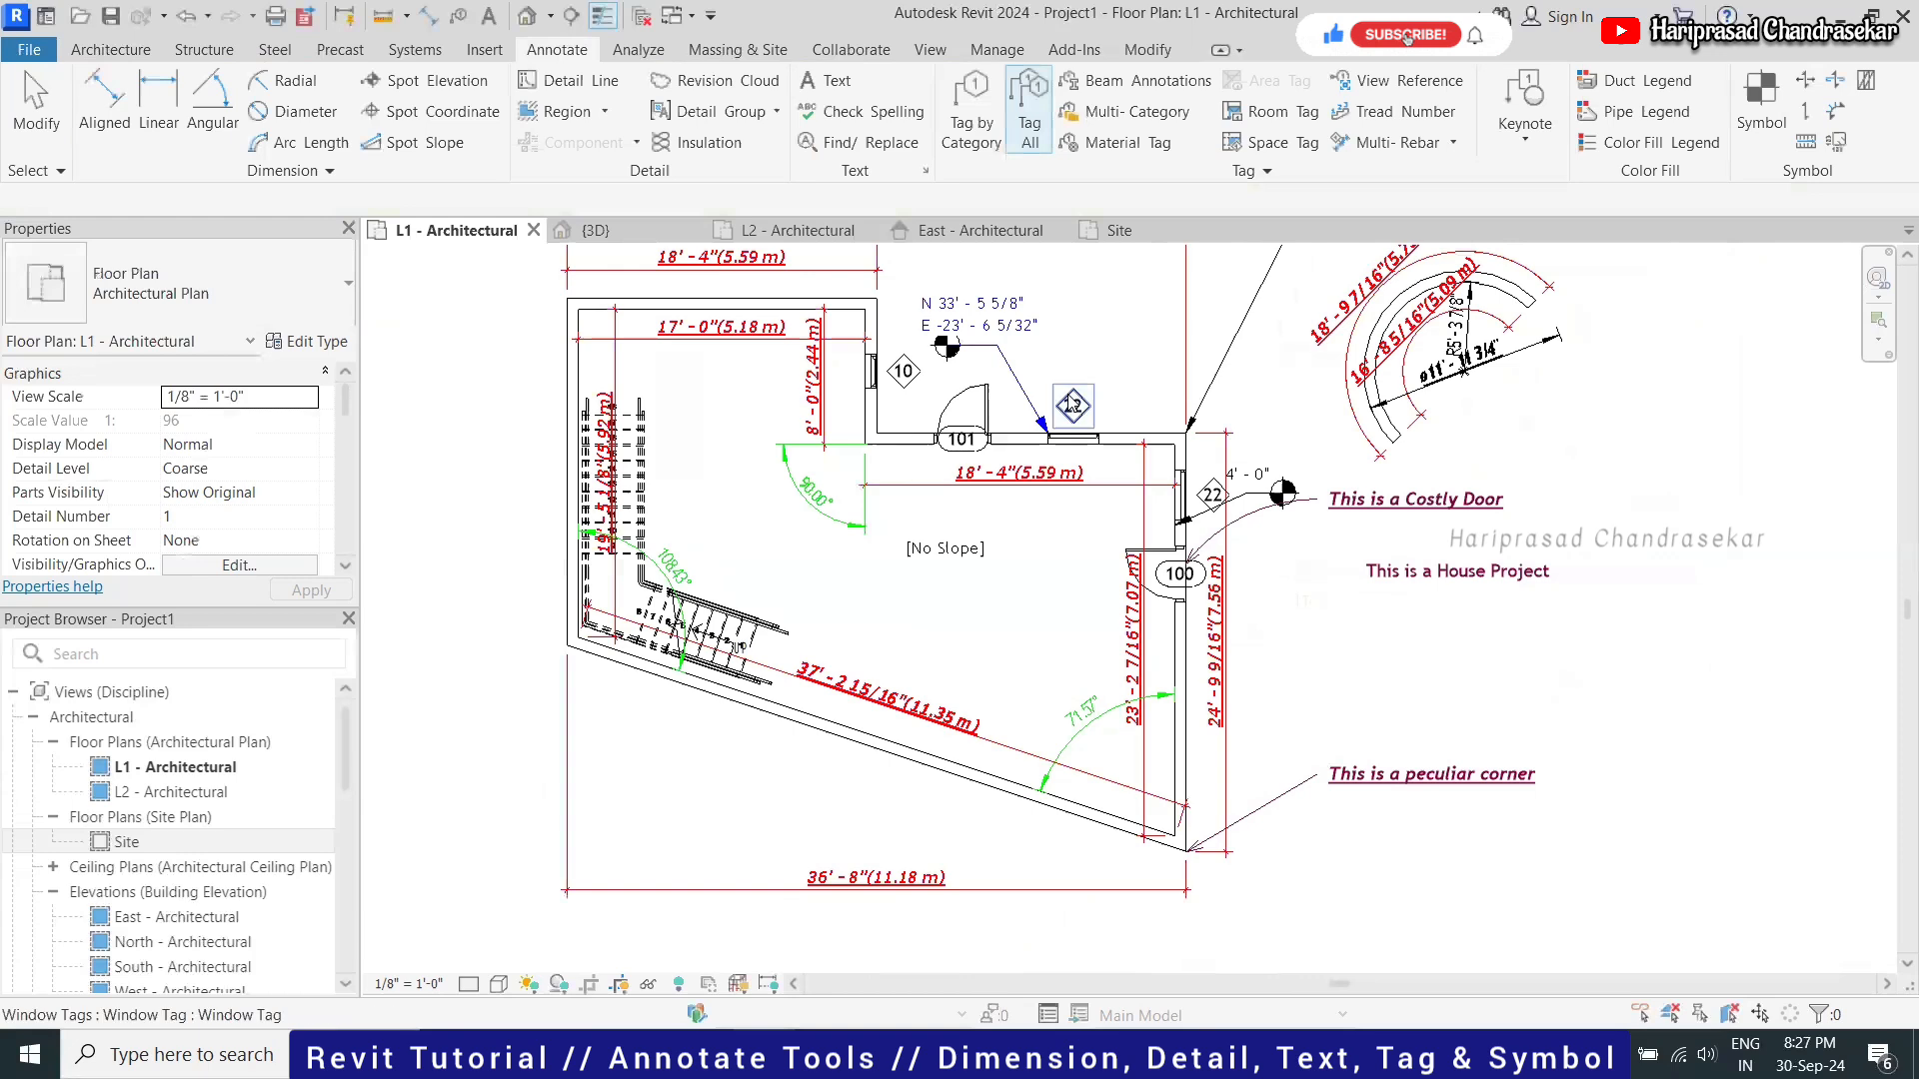
Change the north wall window's tag value to W1 and accept the type parameter change
scroll(1070, 405, "up", 2)
double_click(1077, 413)
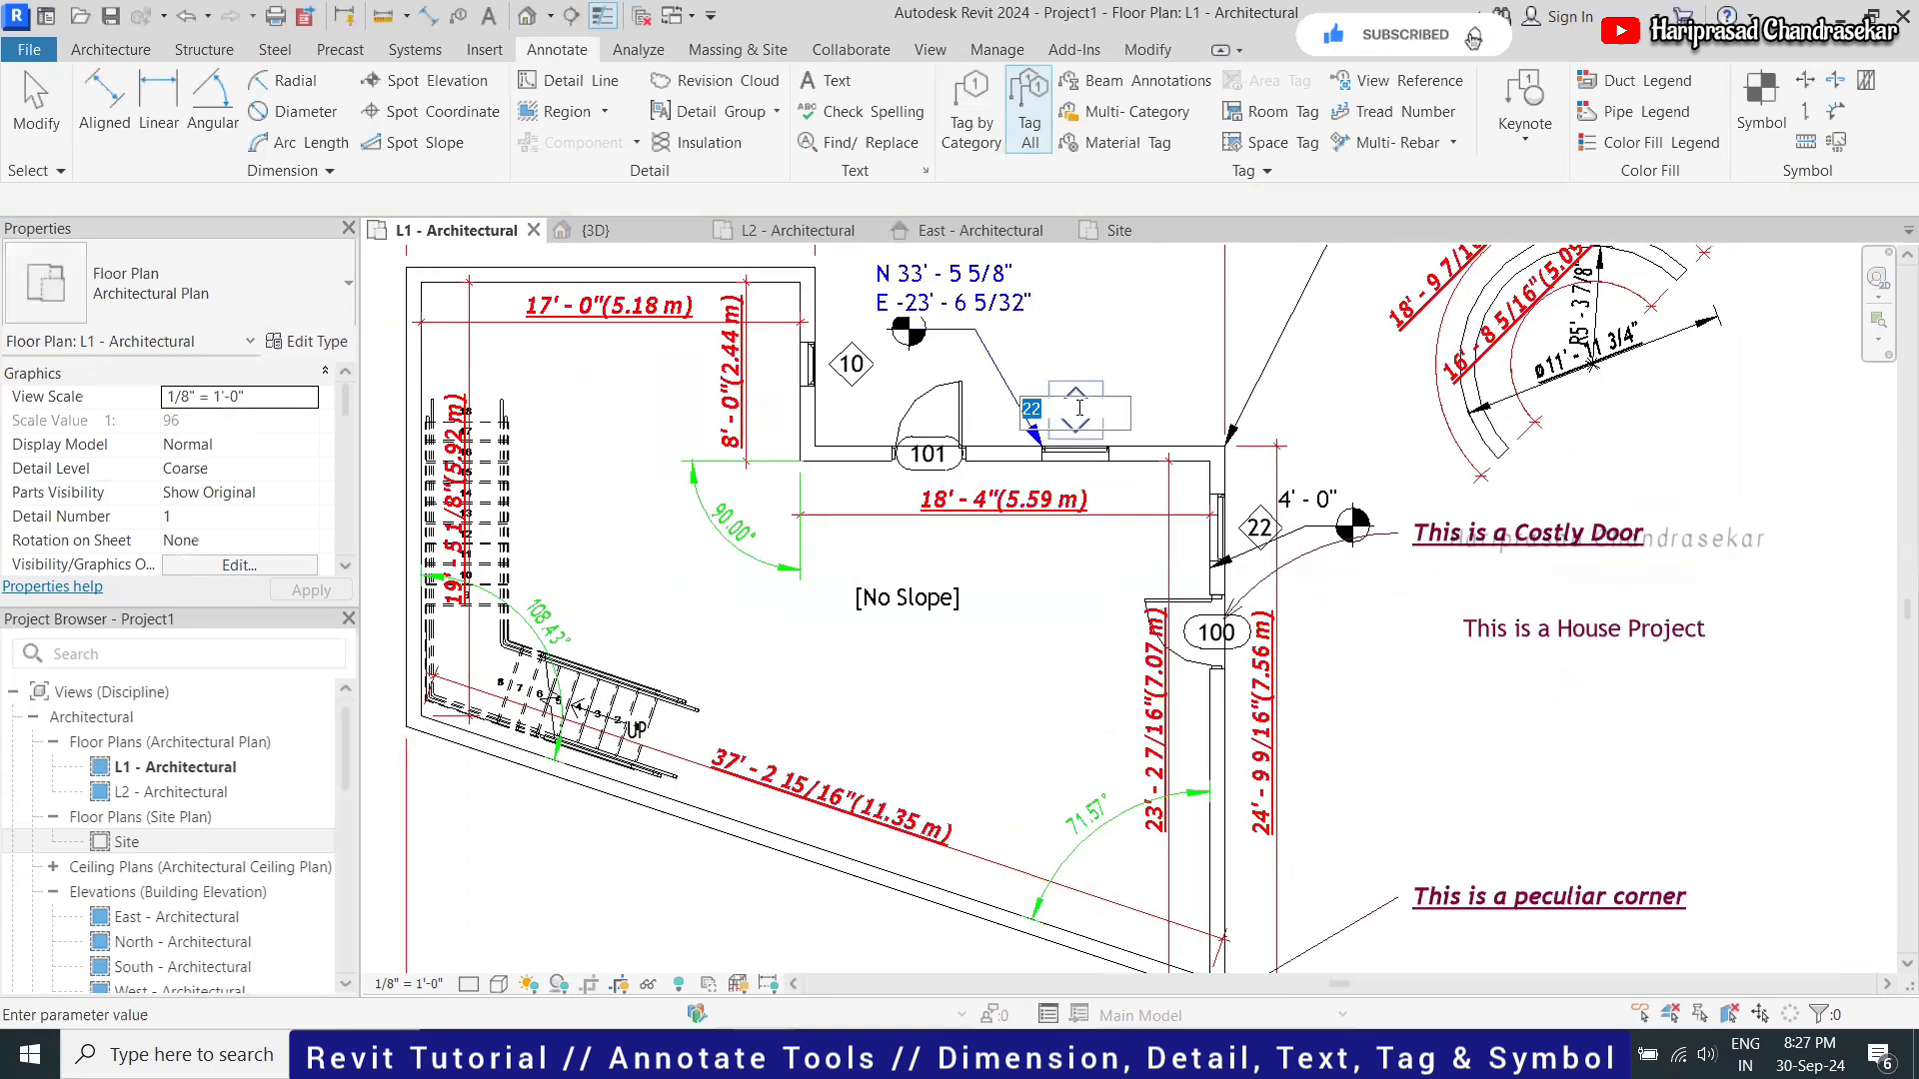
type("W")
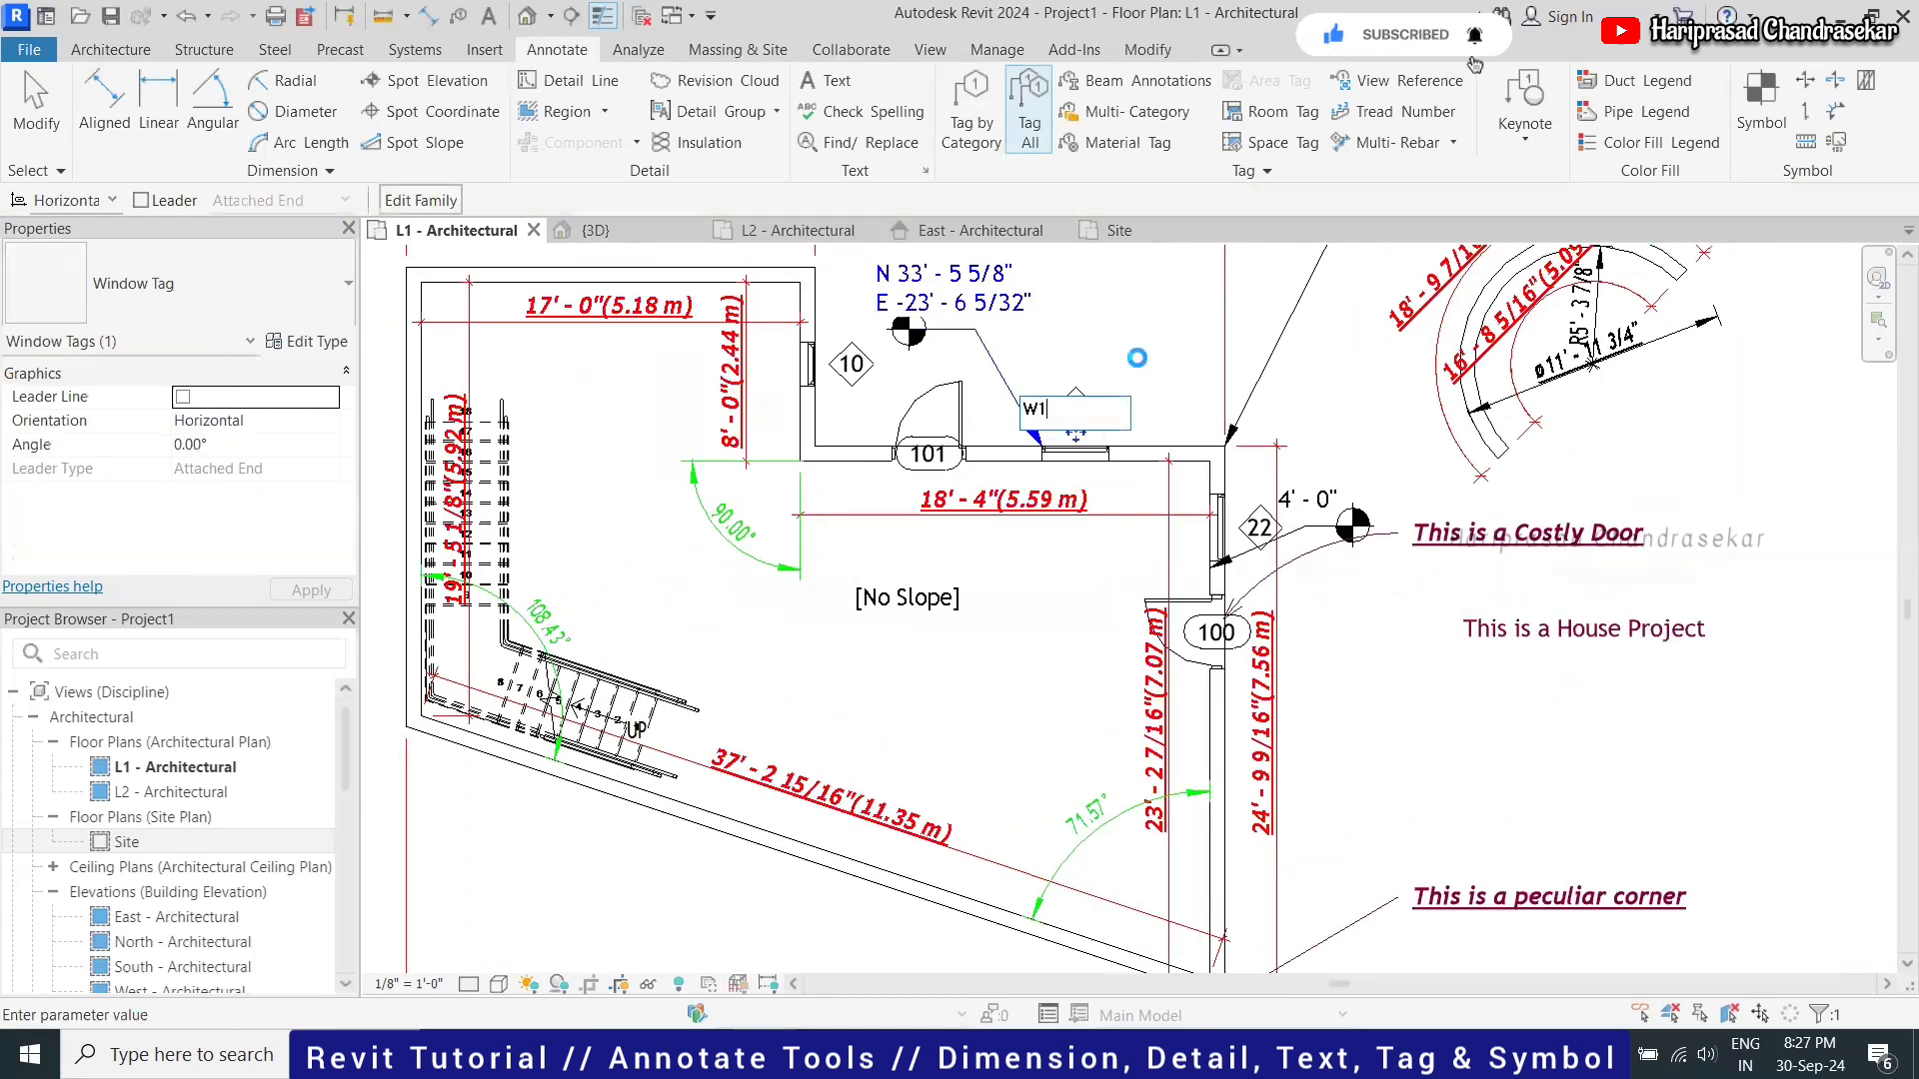
type("1")
left_click(1043, 544)
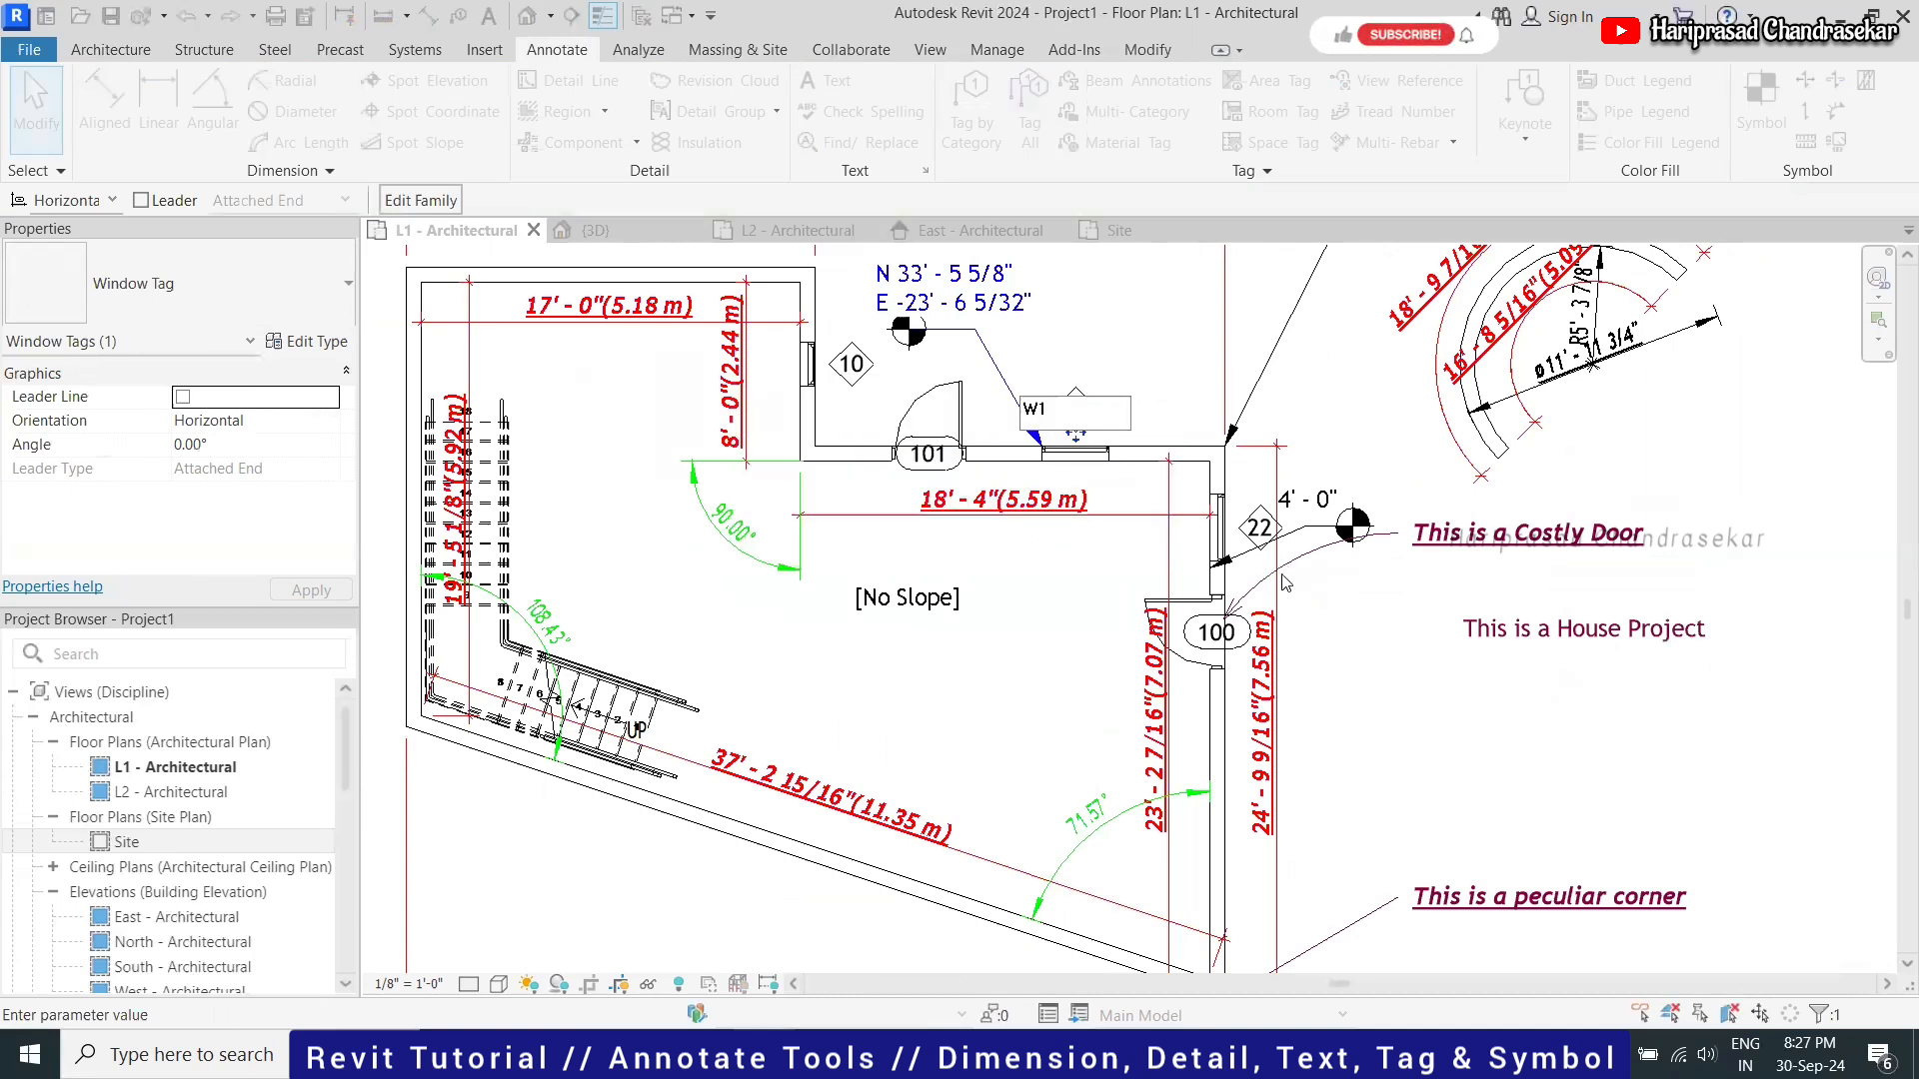
Change the tag value of the double-hung window west of the north door to W2, accepting the type parameter change
left_click(857, 368)
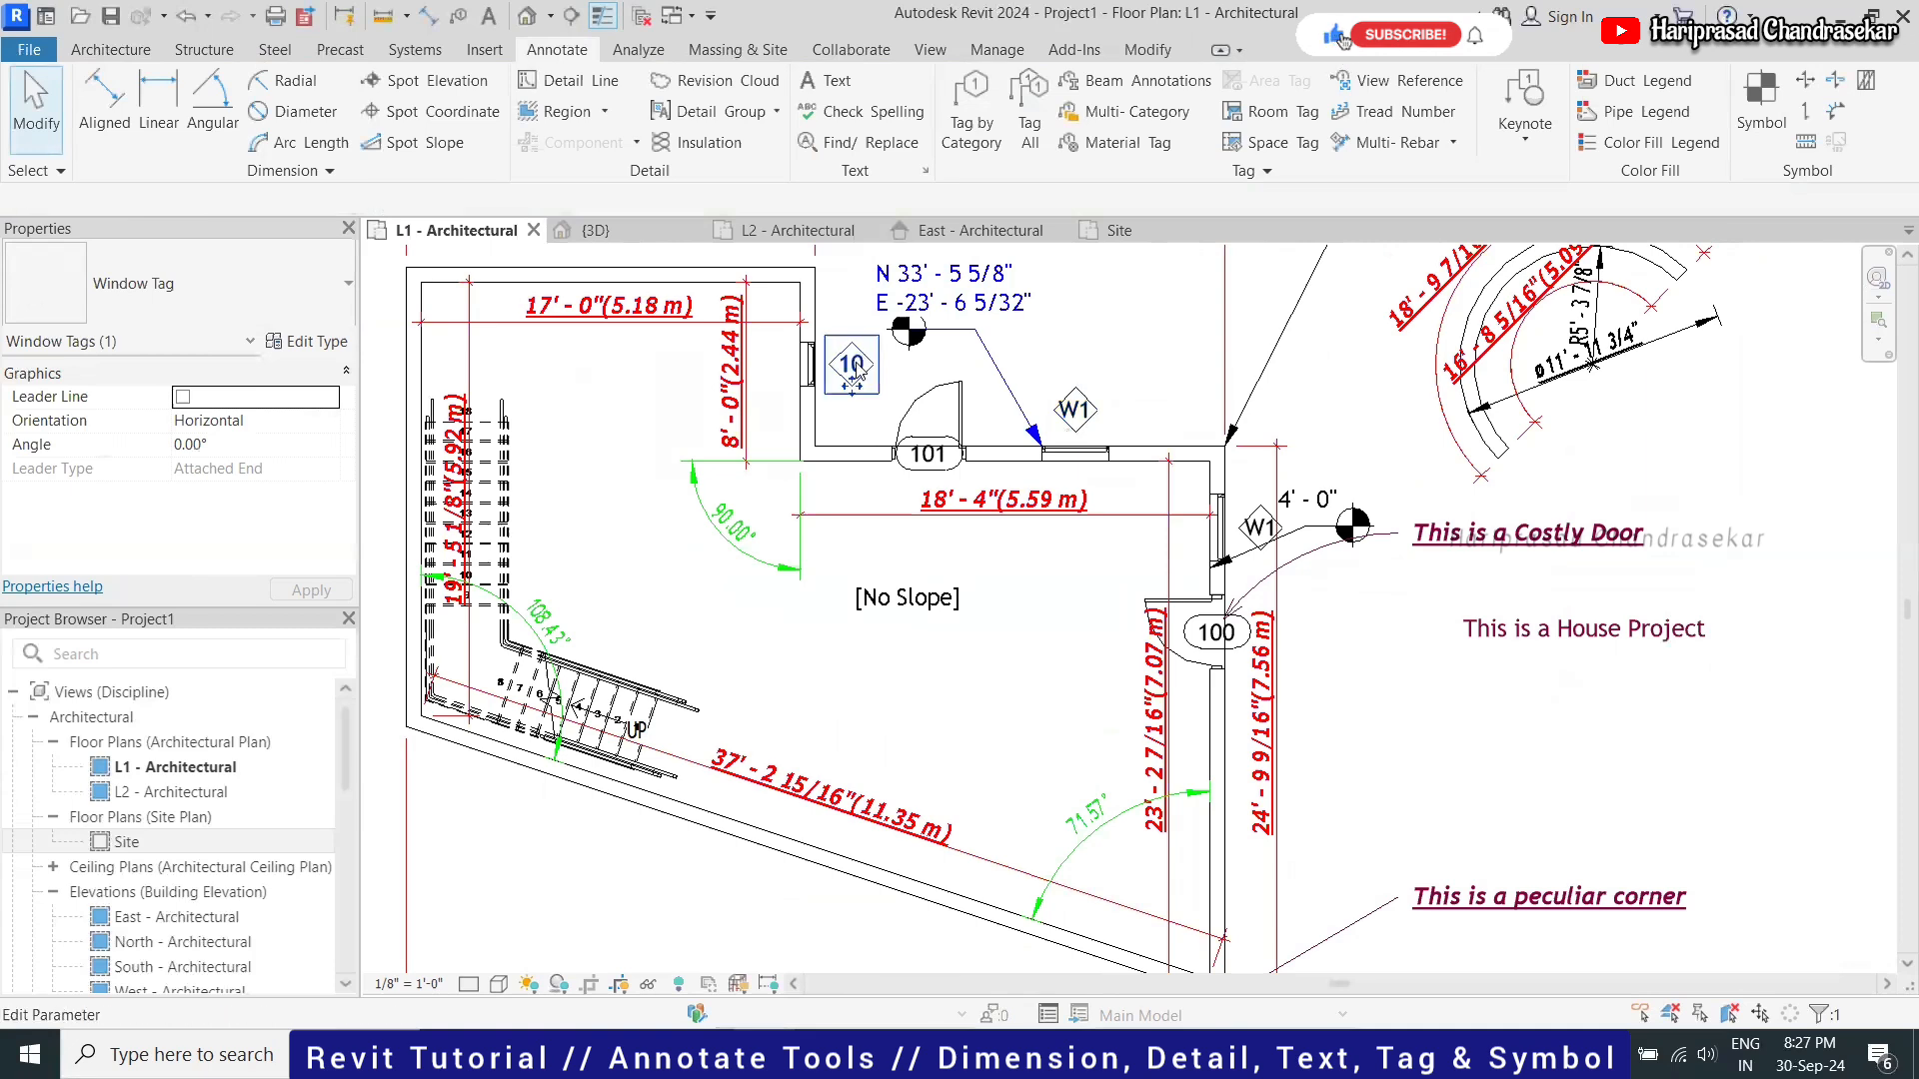
left_click(856, 365)
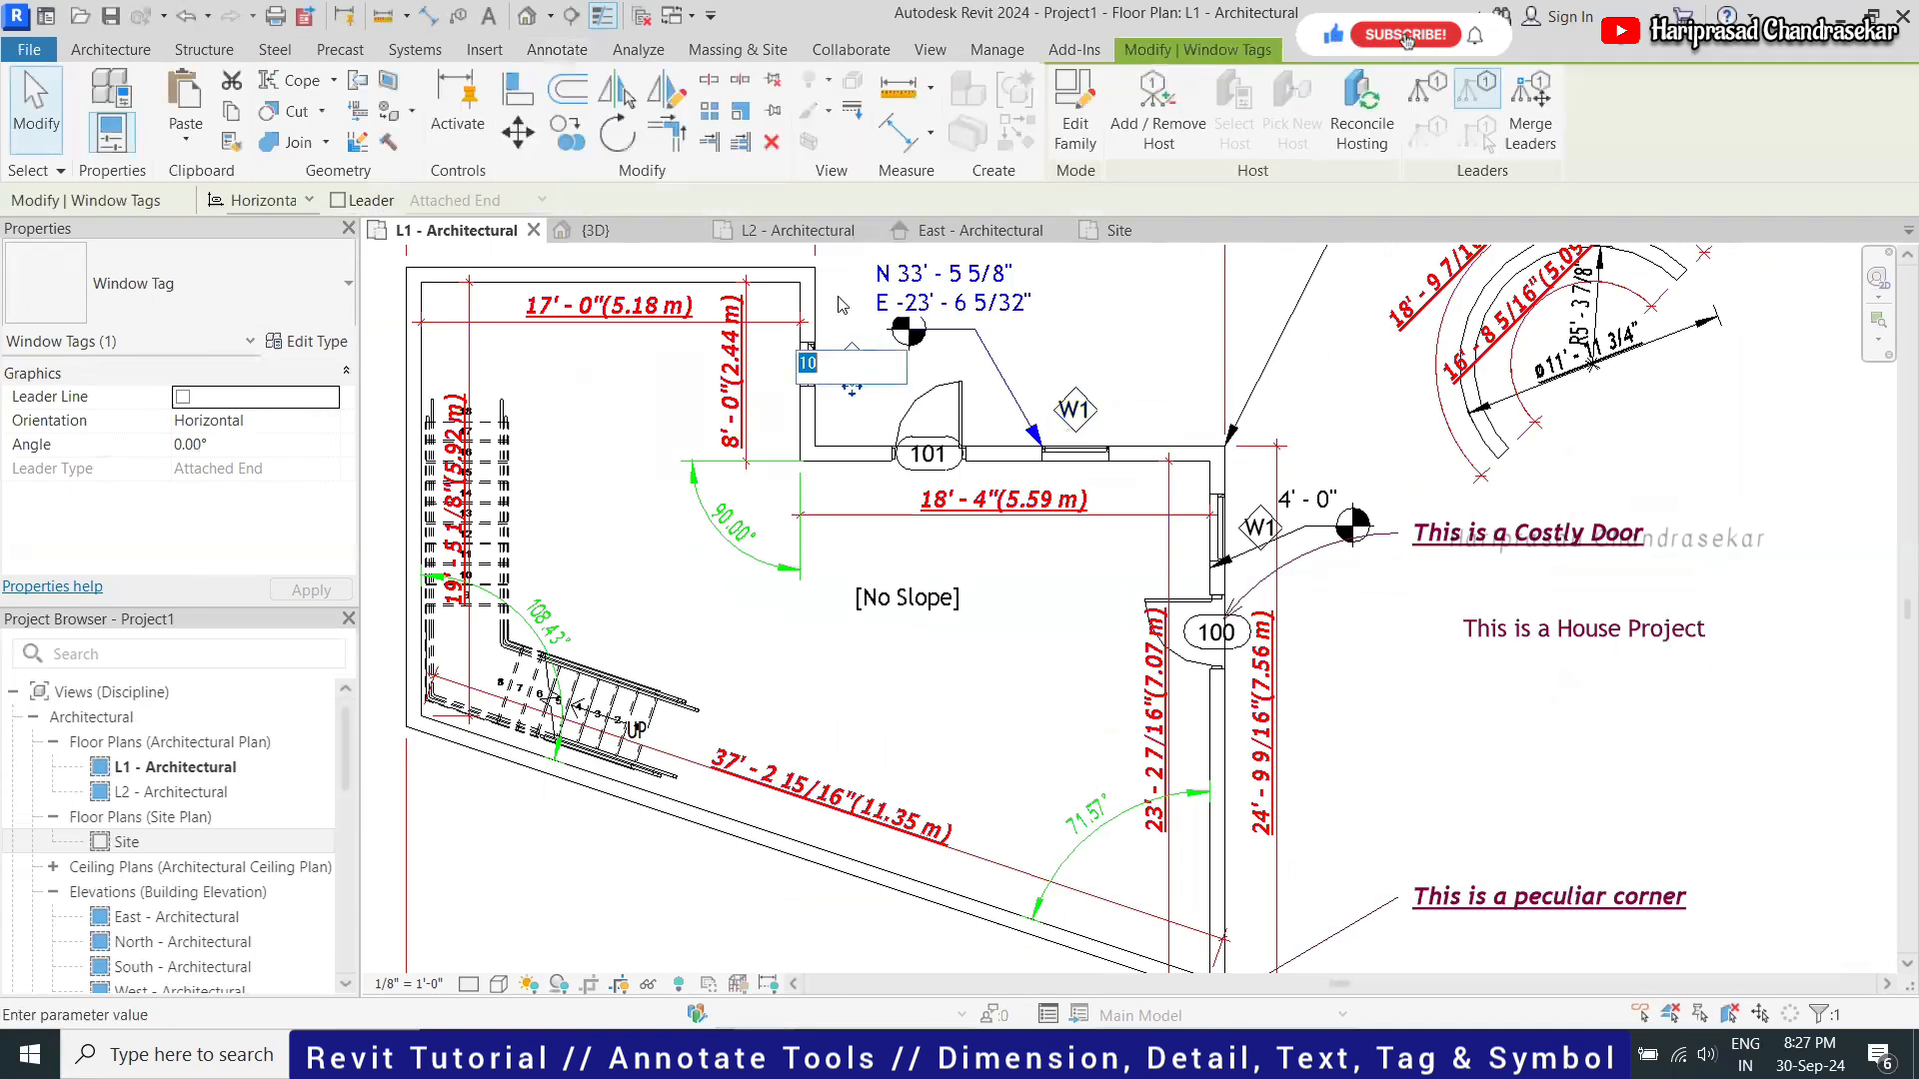
key("Return")
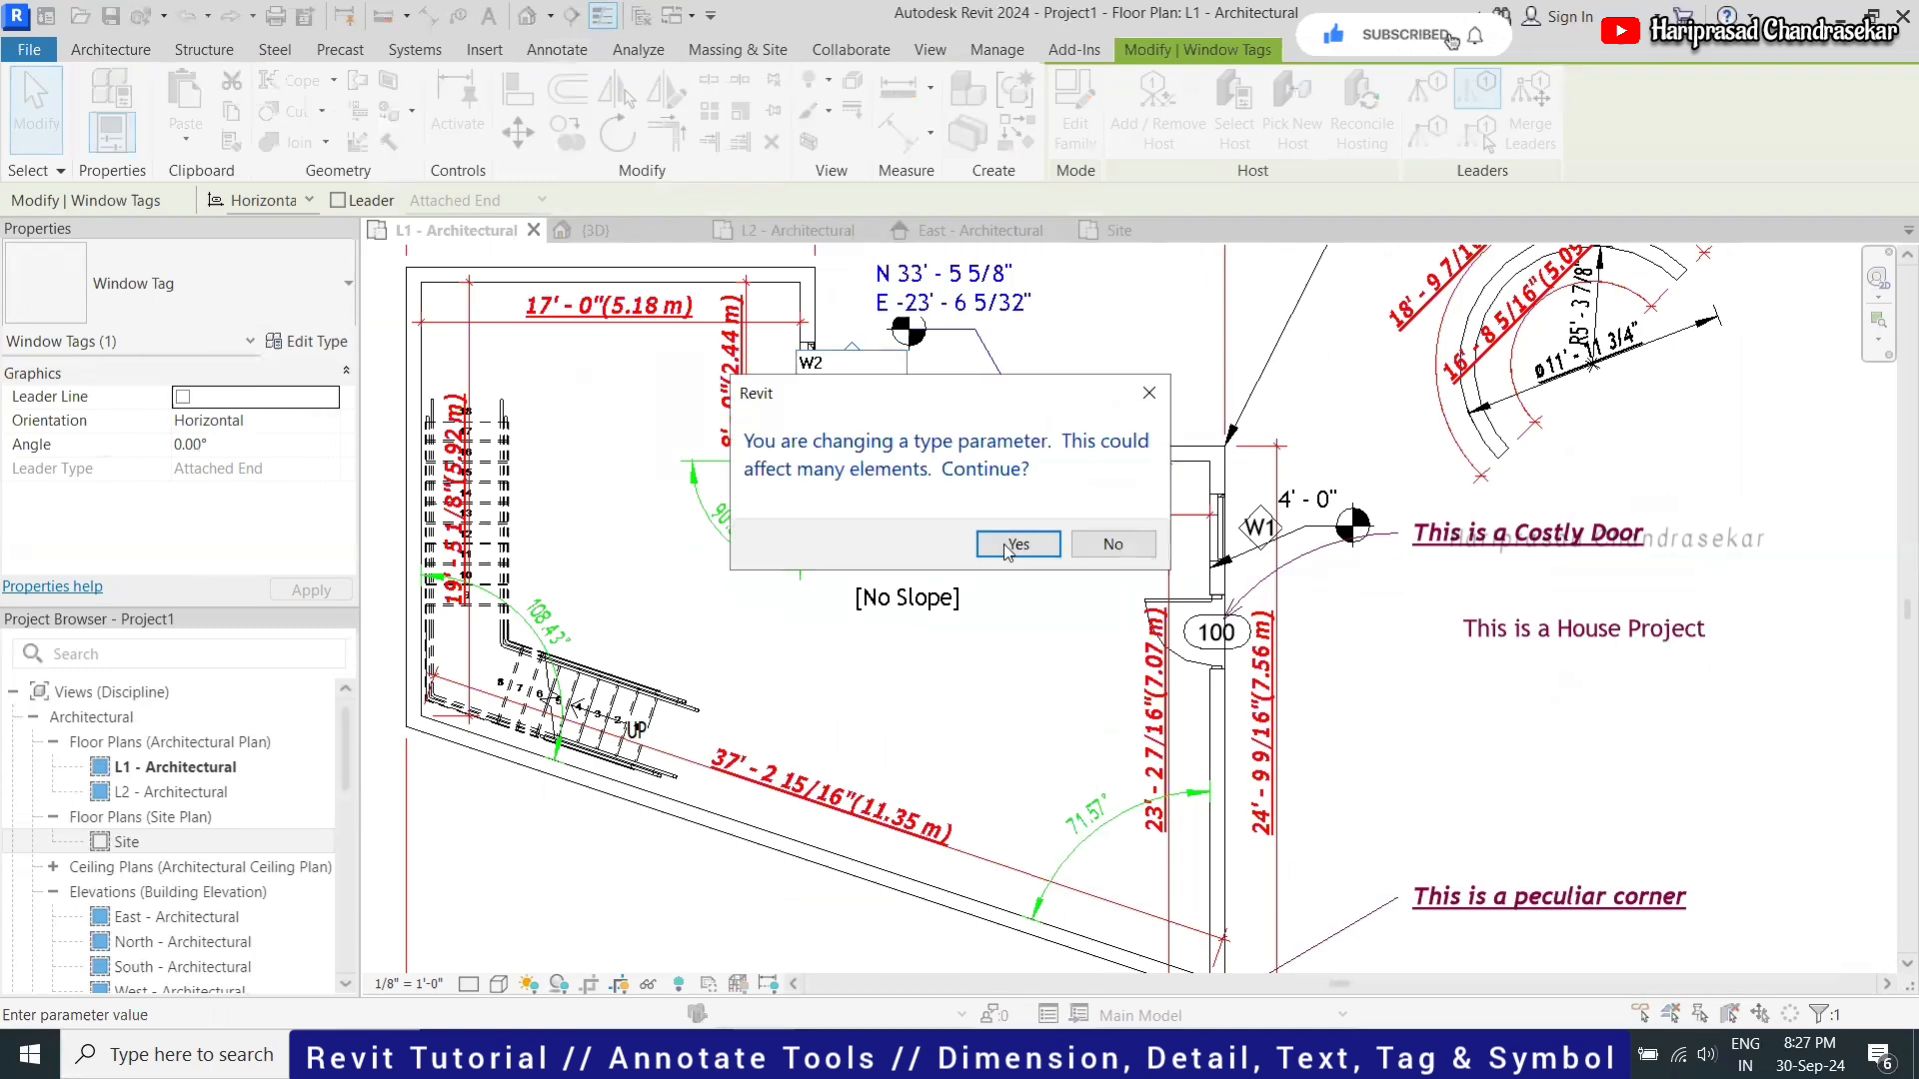
left_click(1016, 545)
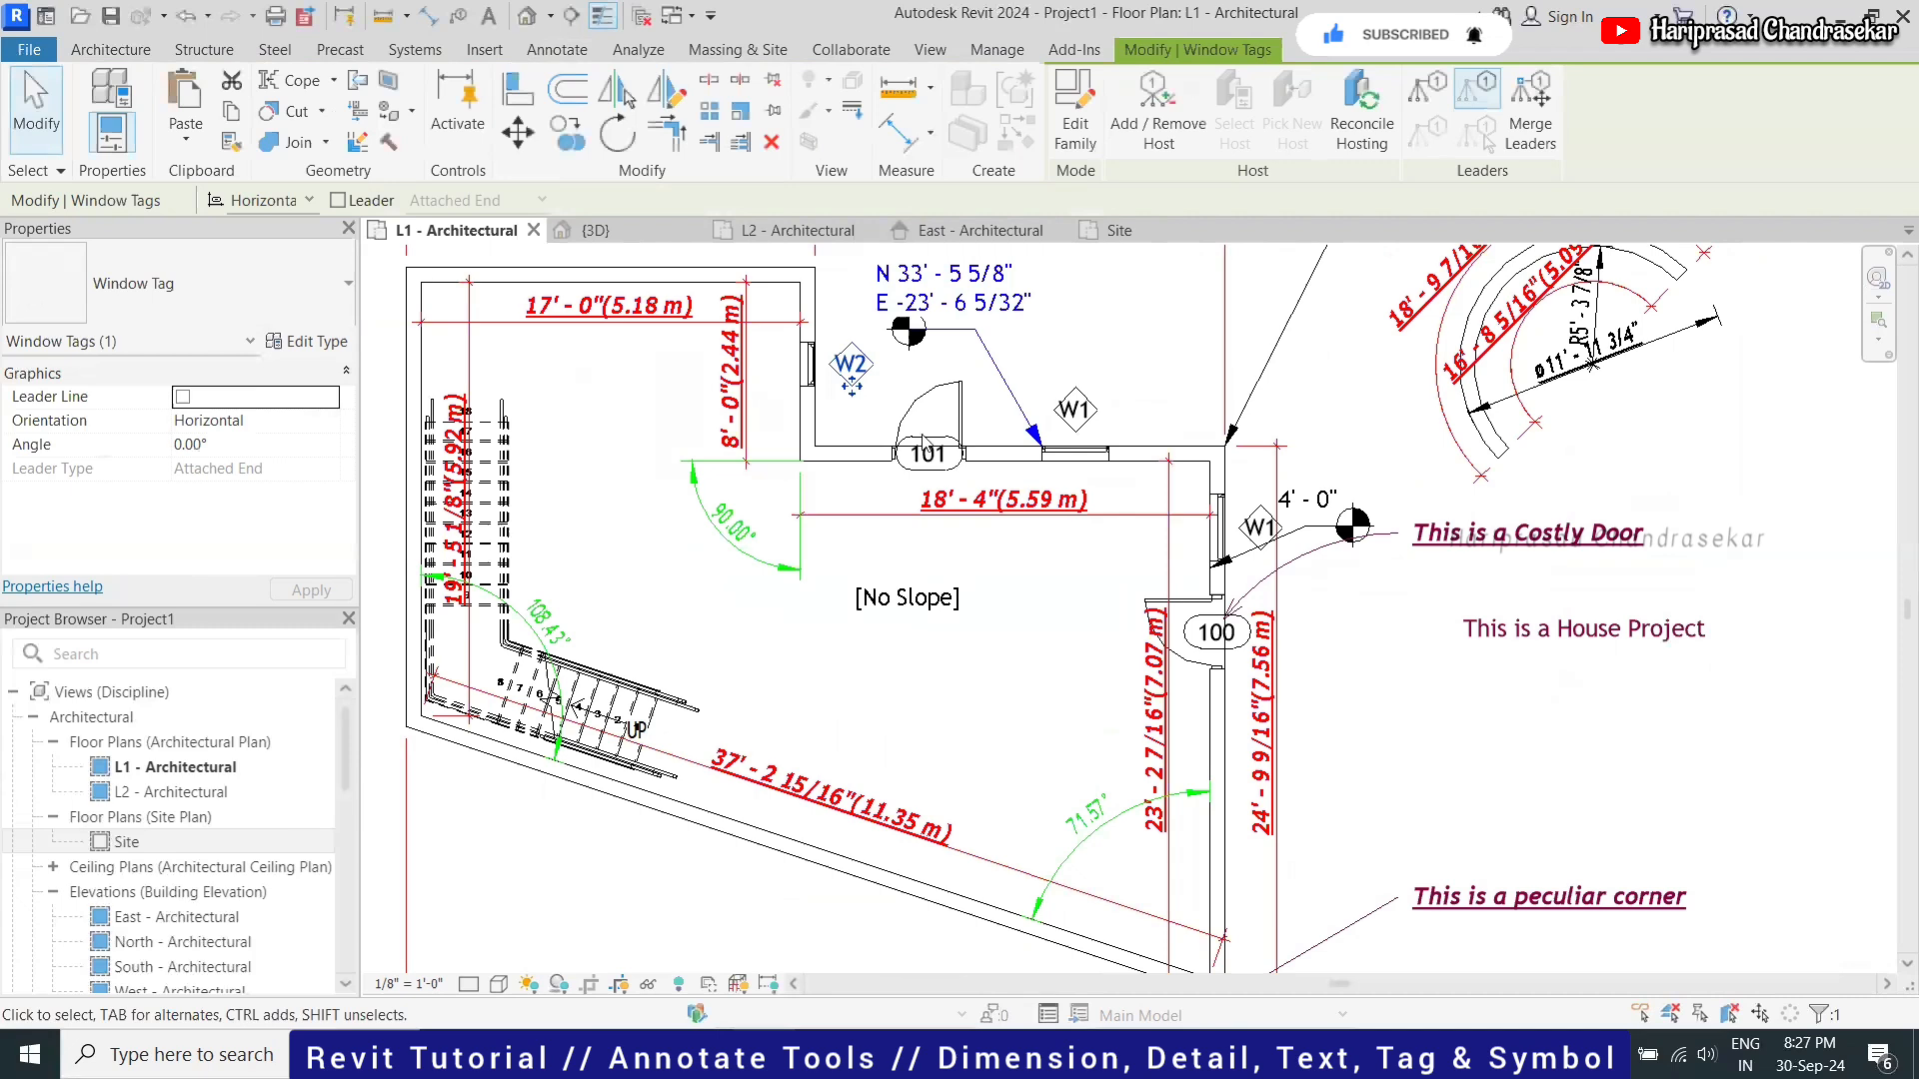
left_click(935, 482)
Set the mark of the east wall door to D1 in its tag
scroll(1212, 645, "up", 1)
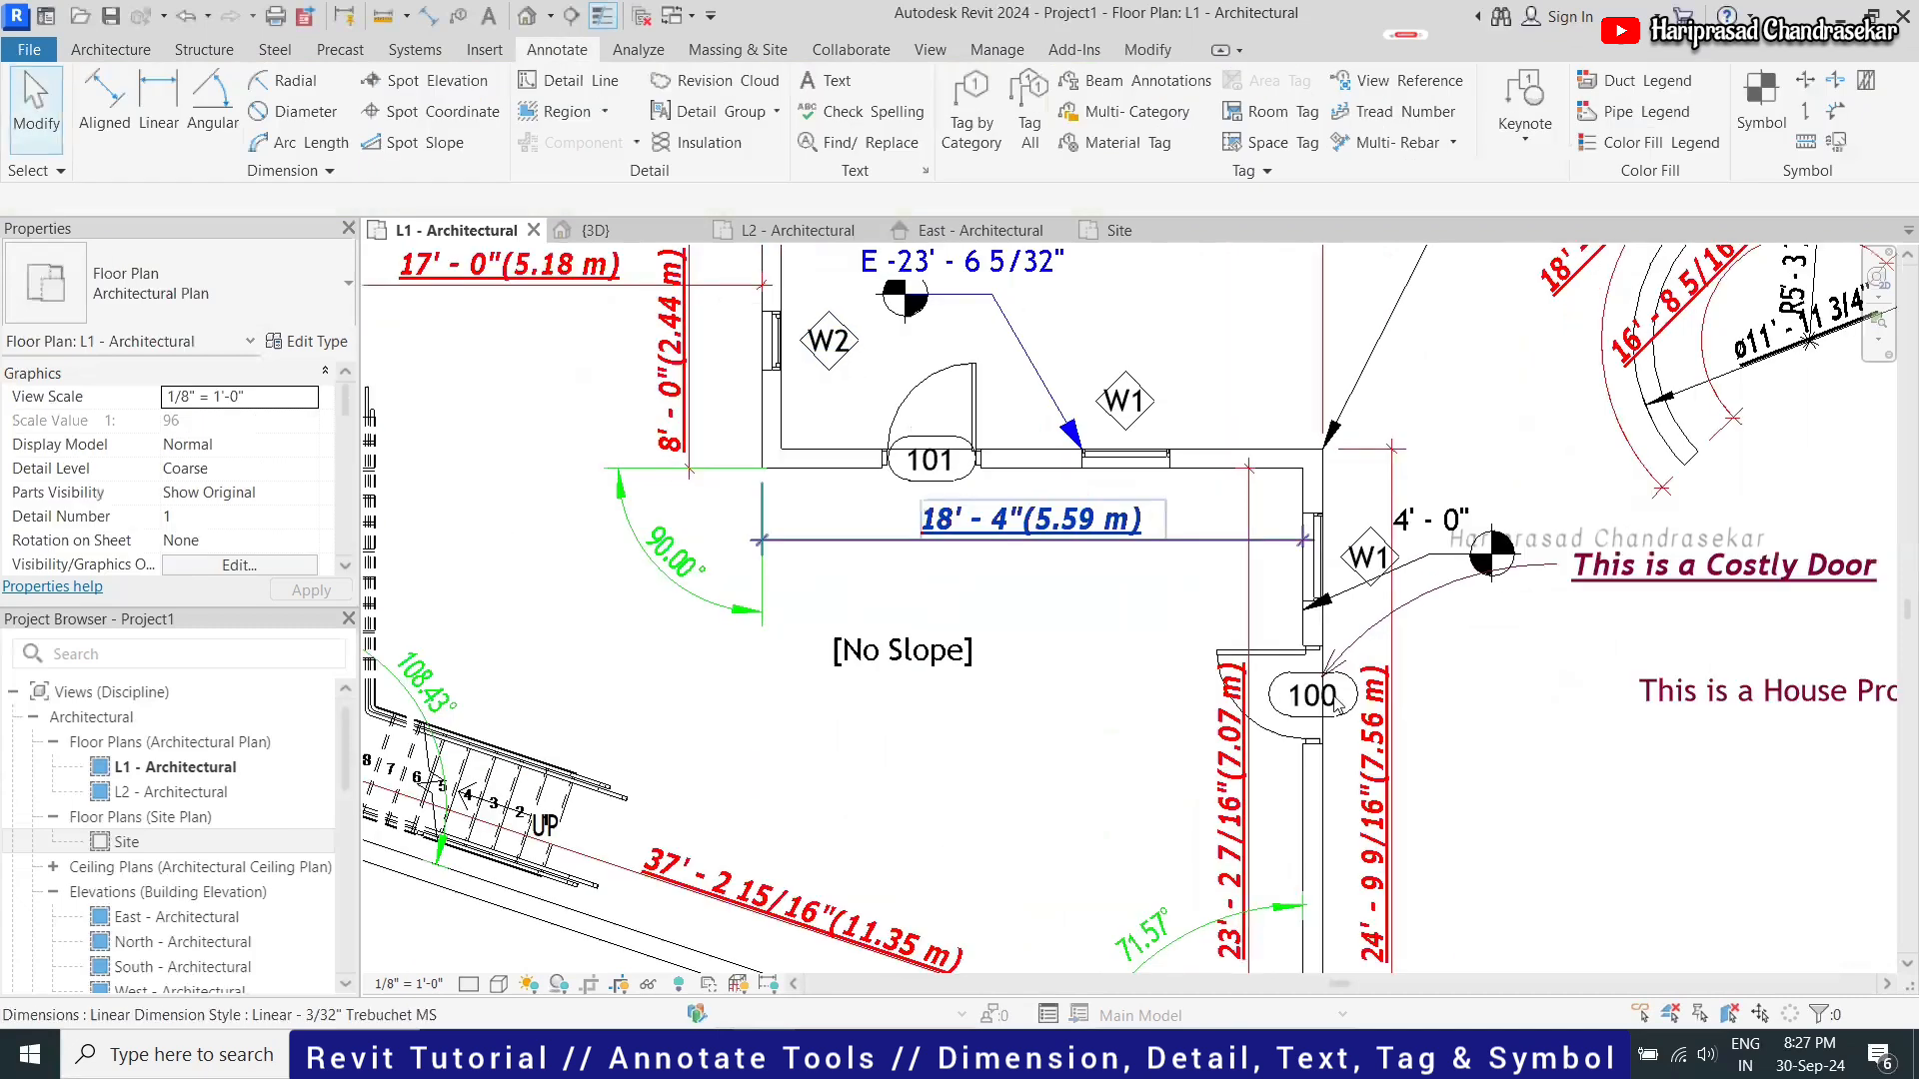
left_click(1321, 703)
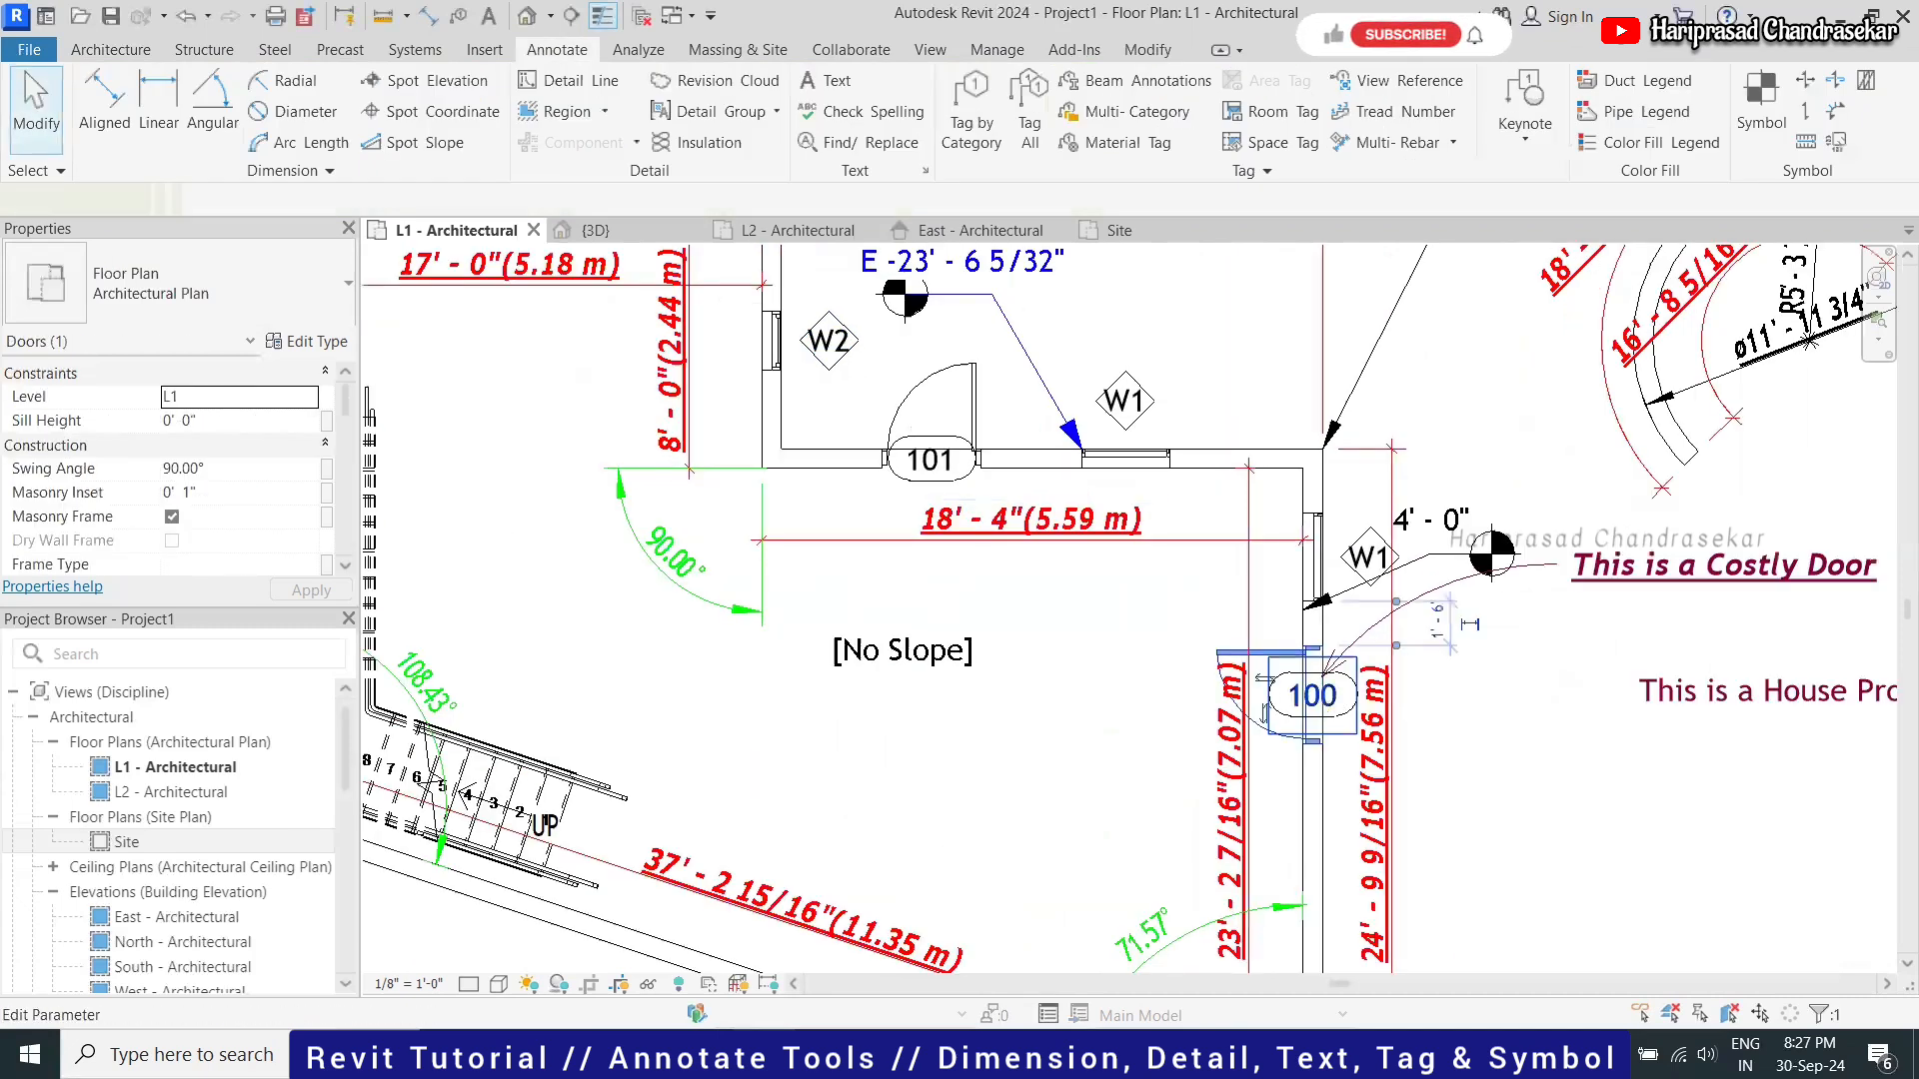
left_click(1313, 695)
left_click(1254, 480)
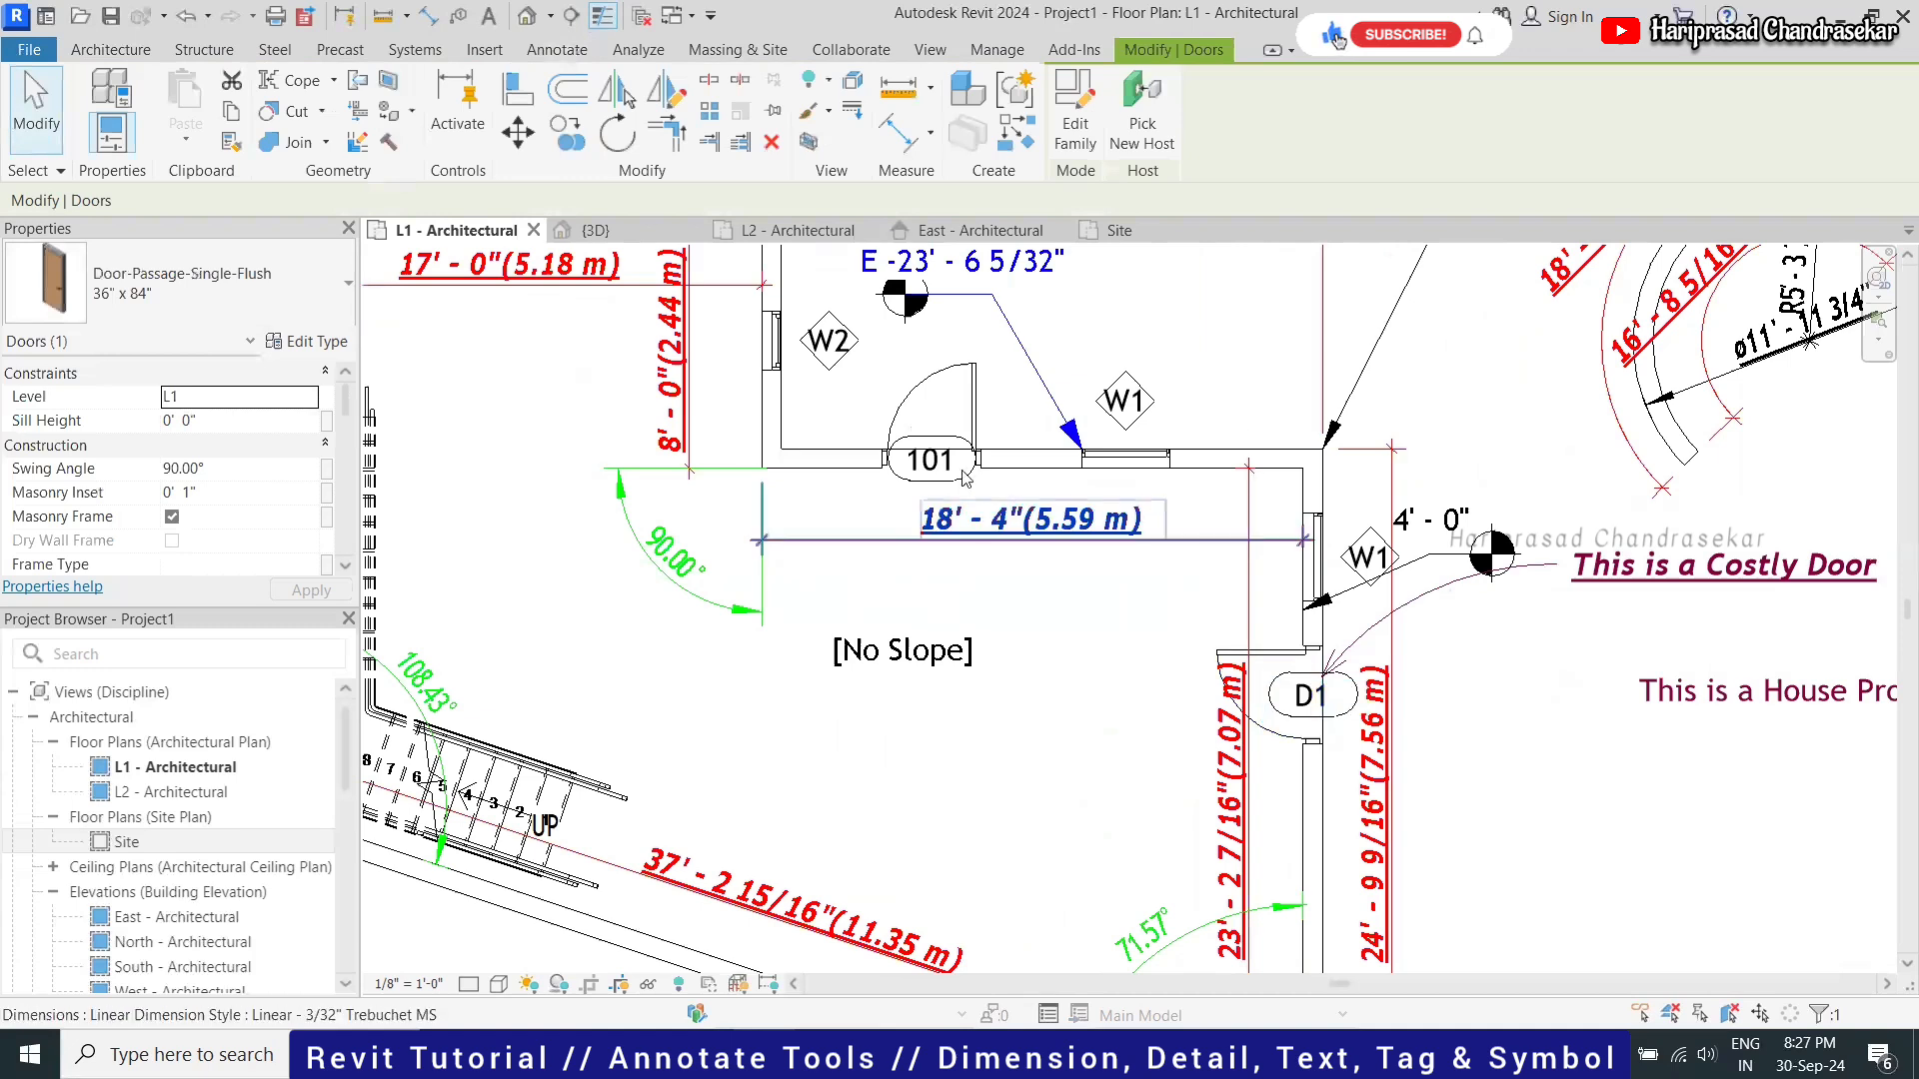
Set the mark of the north wall door to D2 in its tag
left_click(936, 458)
left_click(935, 457)
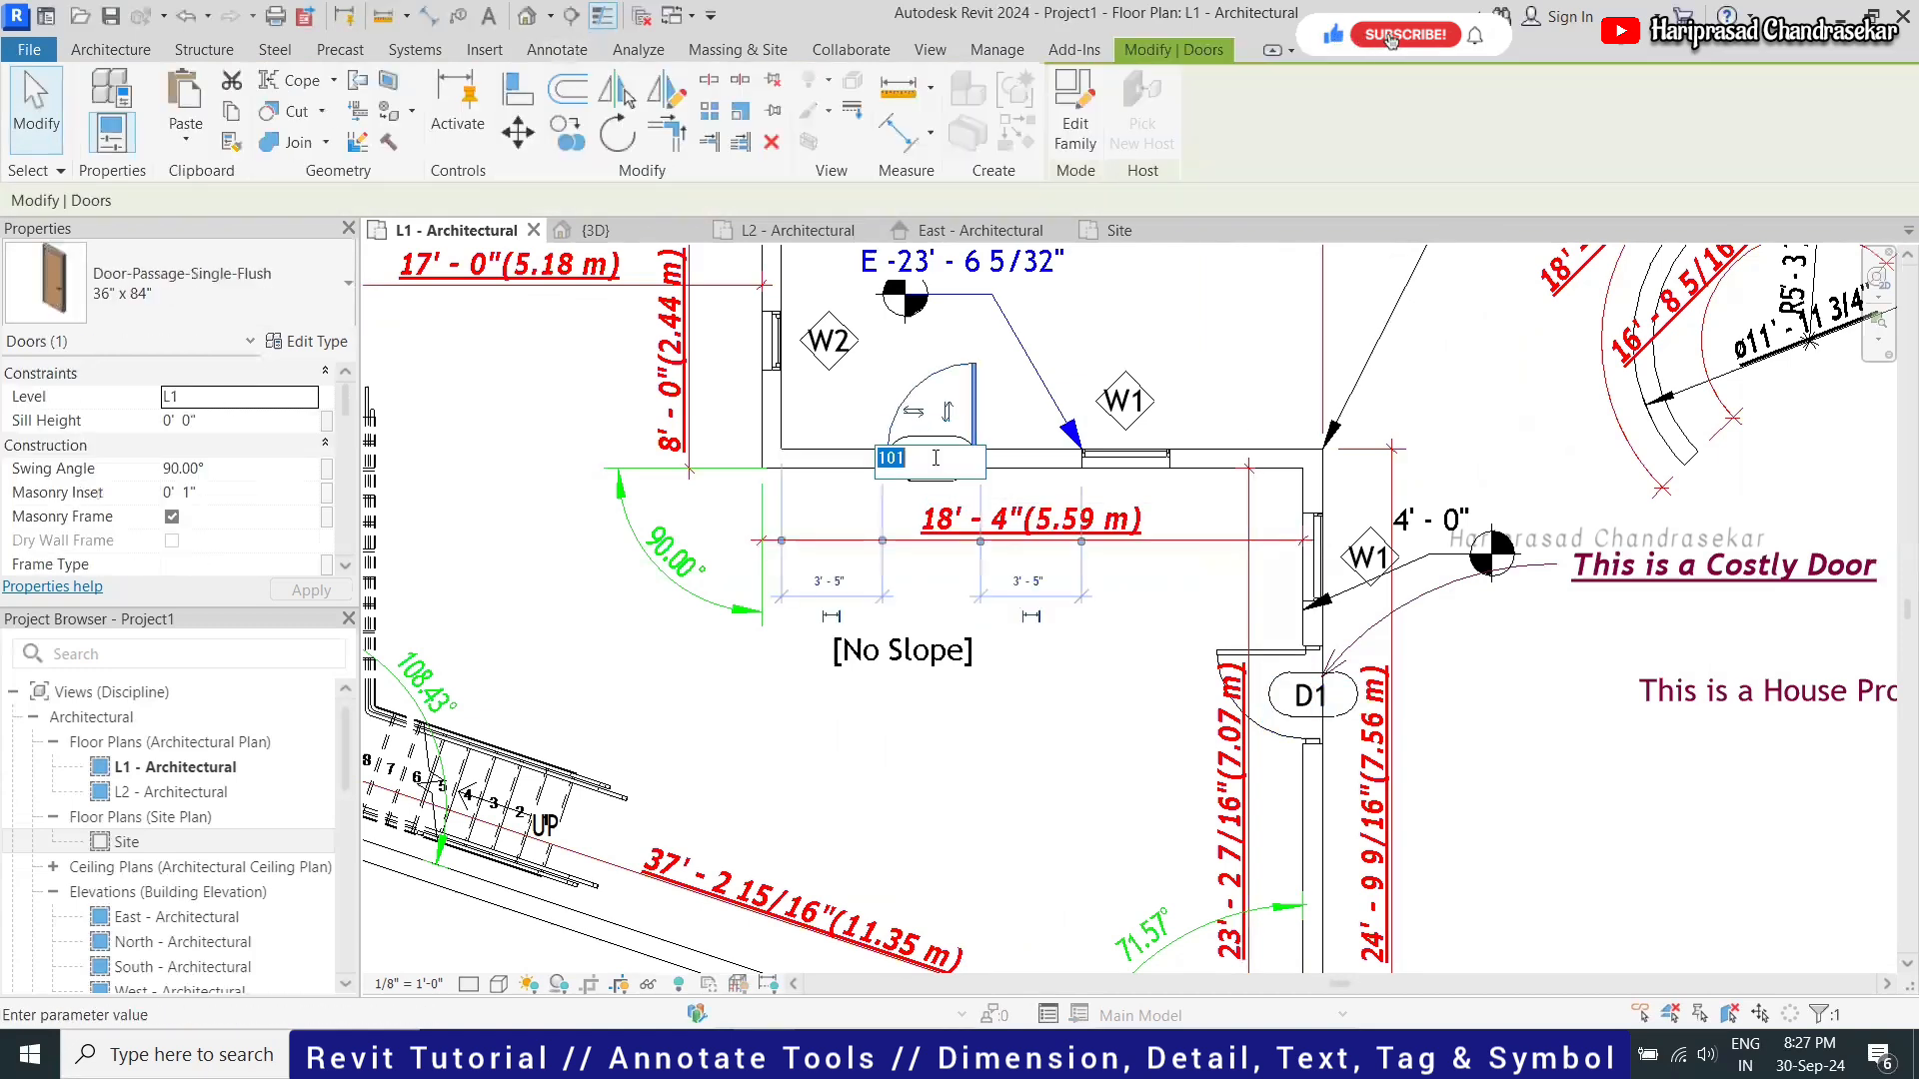
left_click(1147, 347)
left_click(1147, 347)
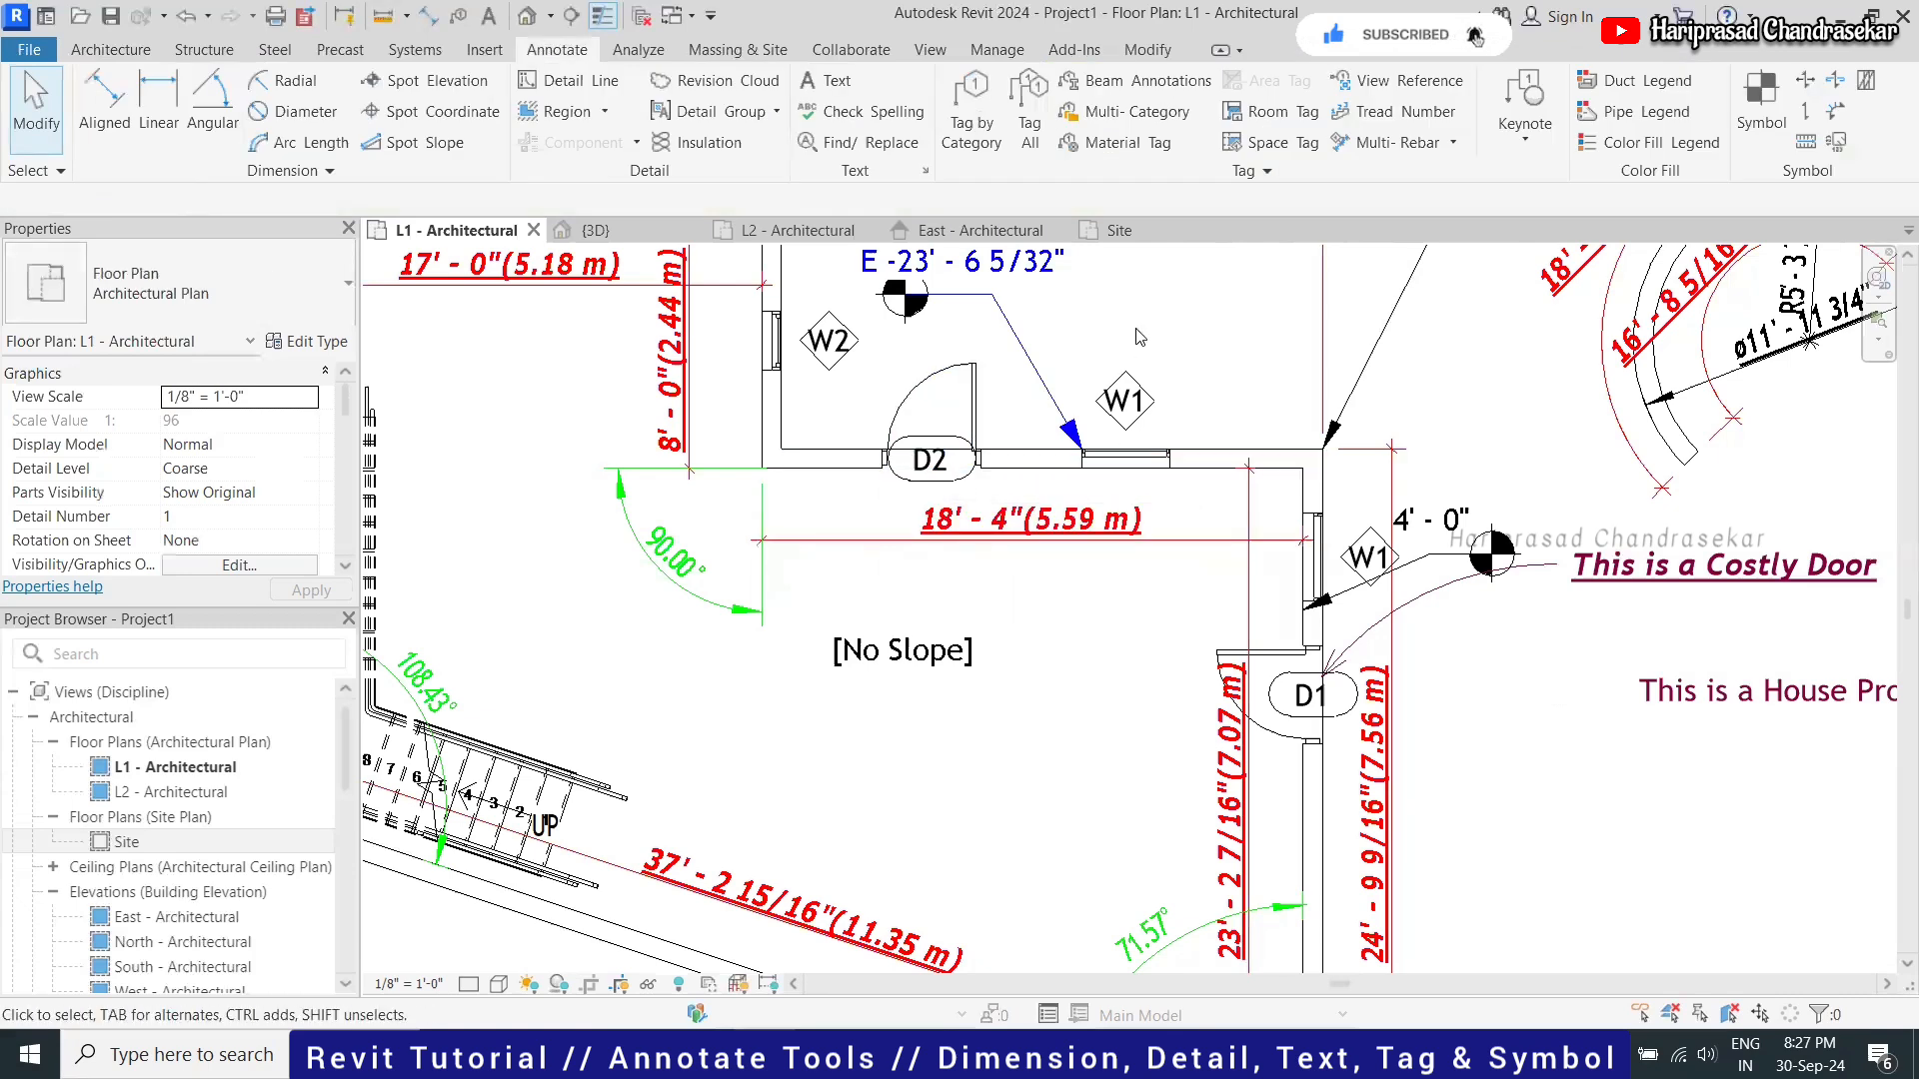
Open the east door's family for editing, examine its Ref. Level floor plan, and return to the project without saving
left_click(1286, 667)
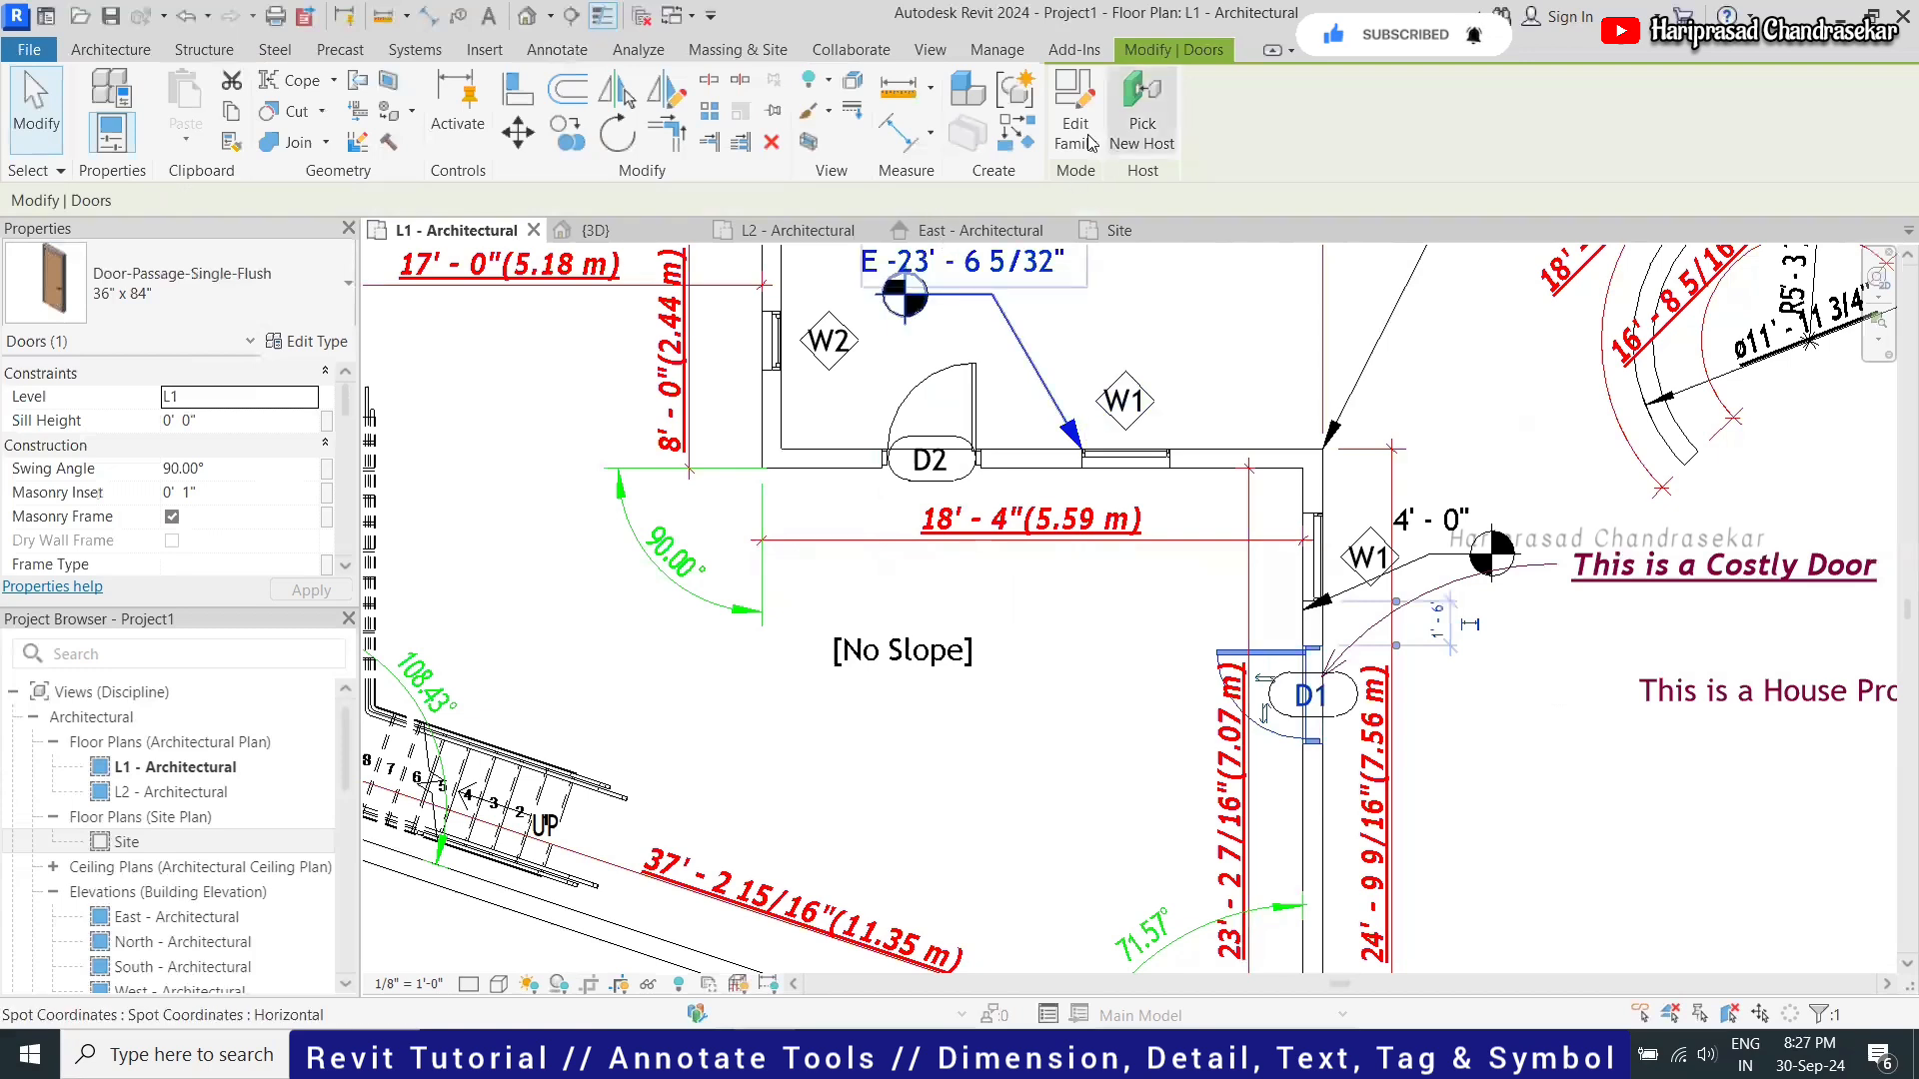
left_click(1074, 133)
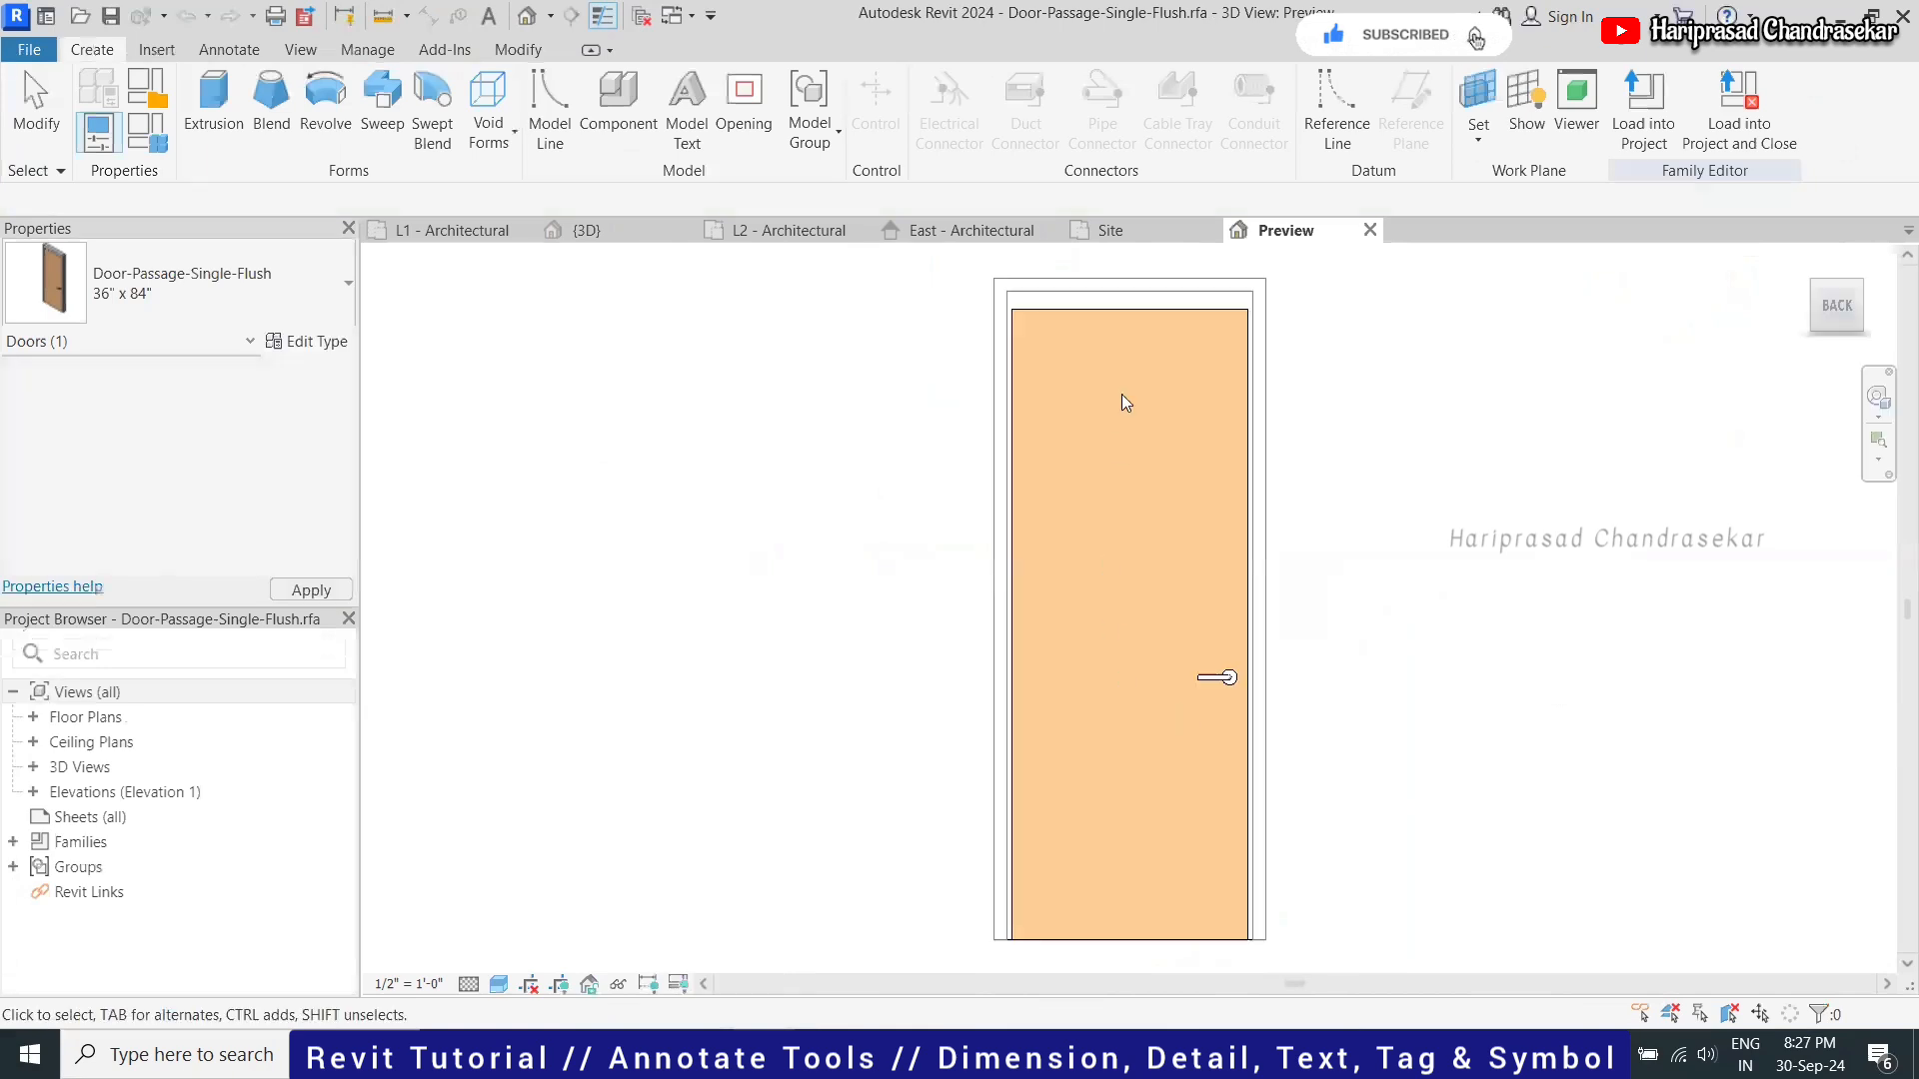
left_click(33, 719)
left_click(90, 744)
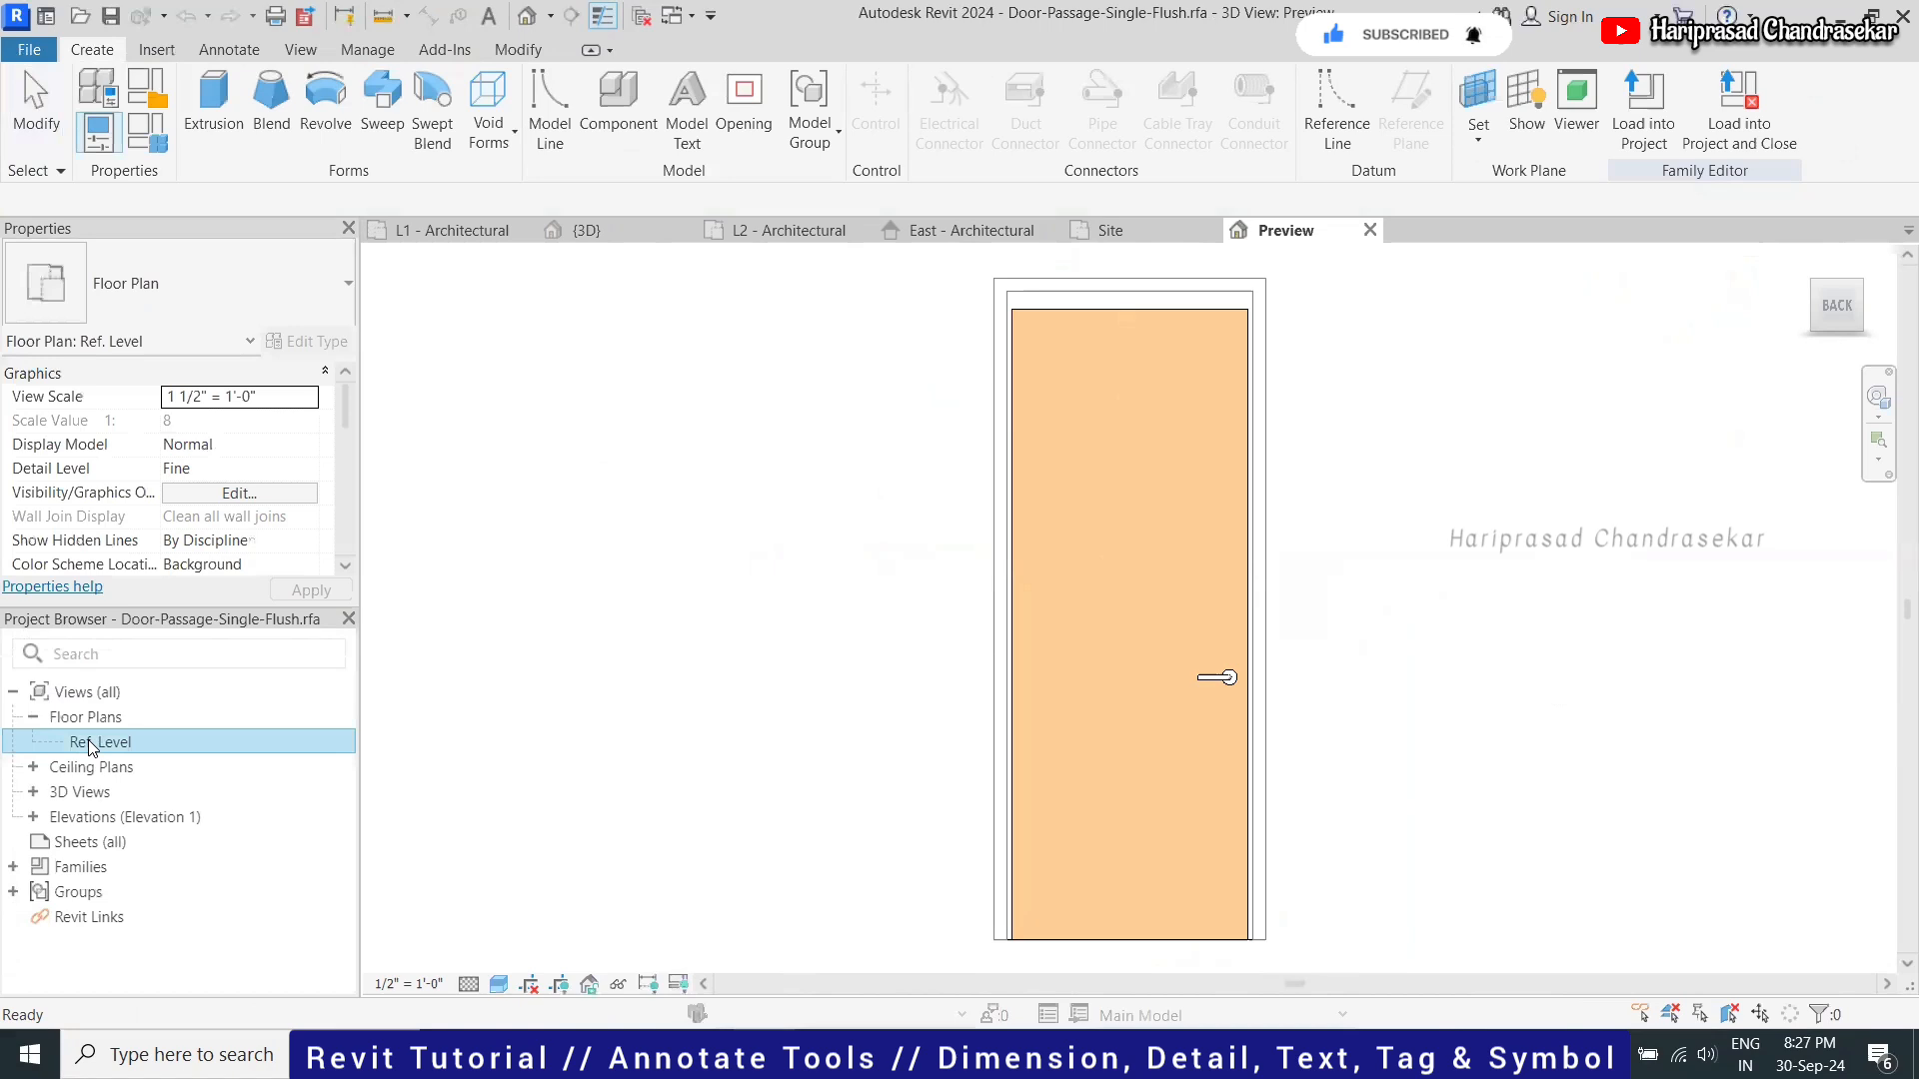
double_click(90, 745)
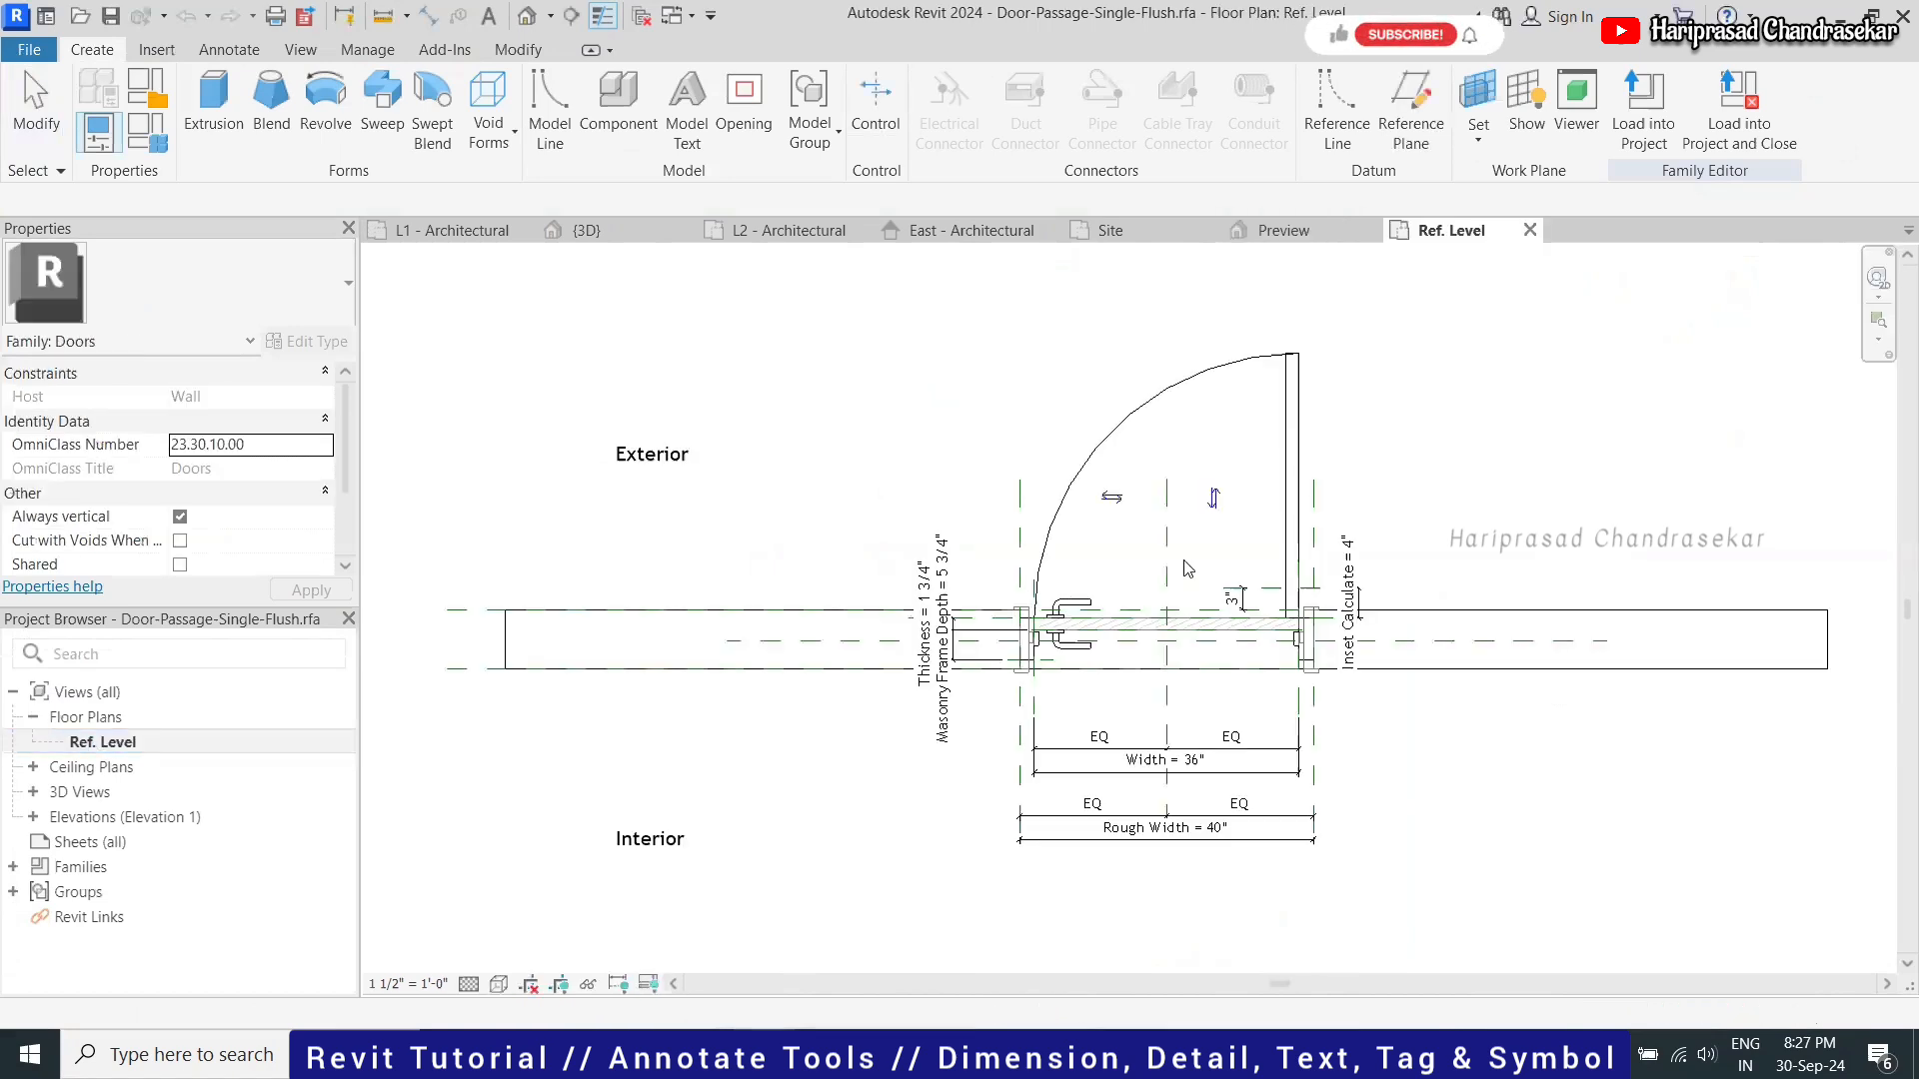
left_click(1529, 232)
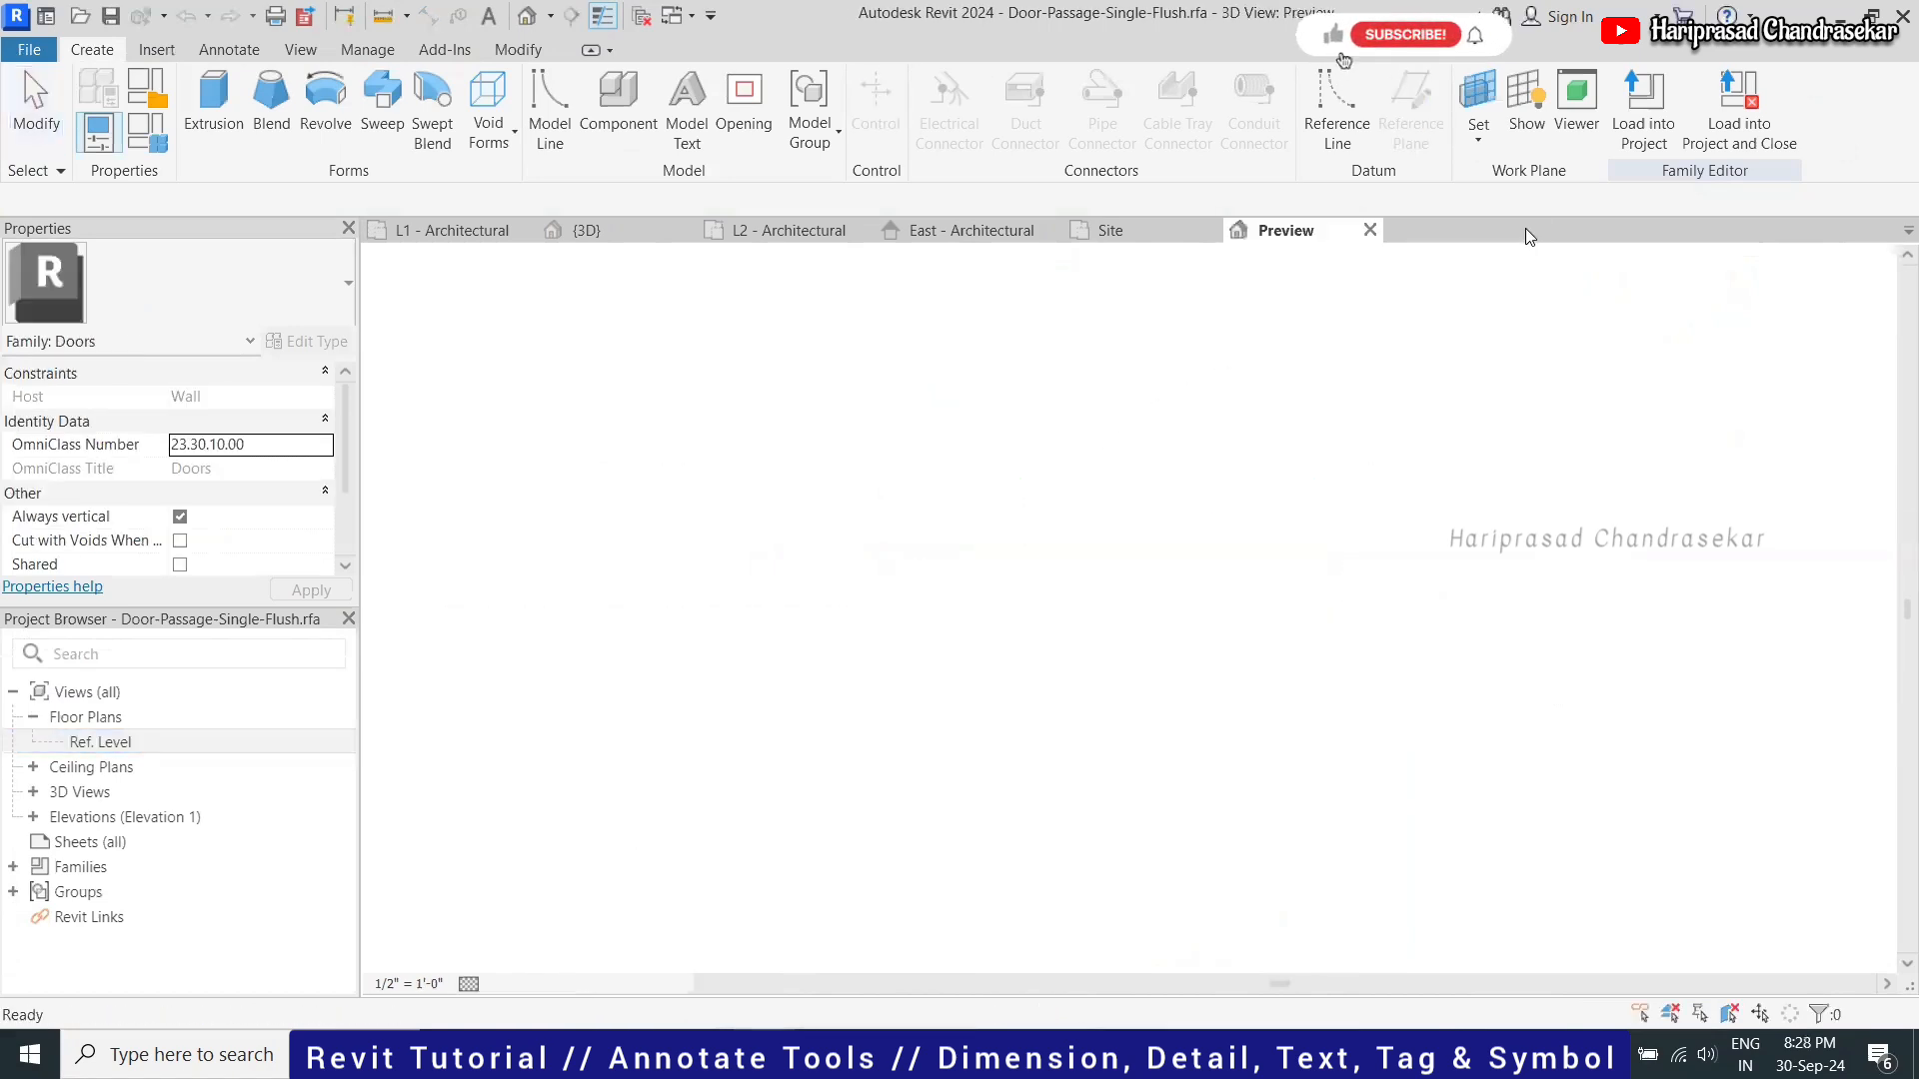
left_click(1371, 230)
left_click(1011, 546)
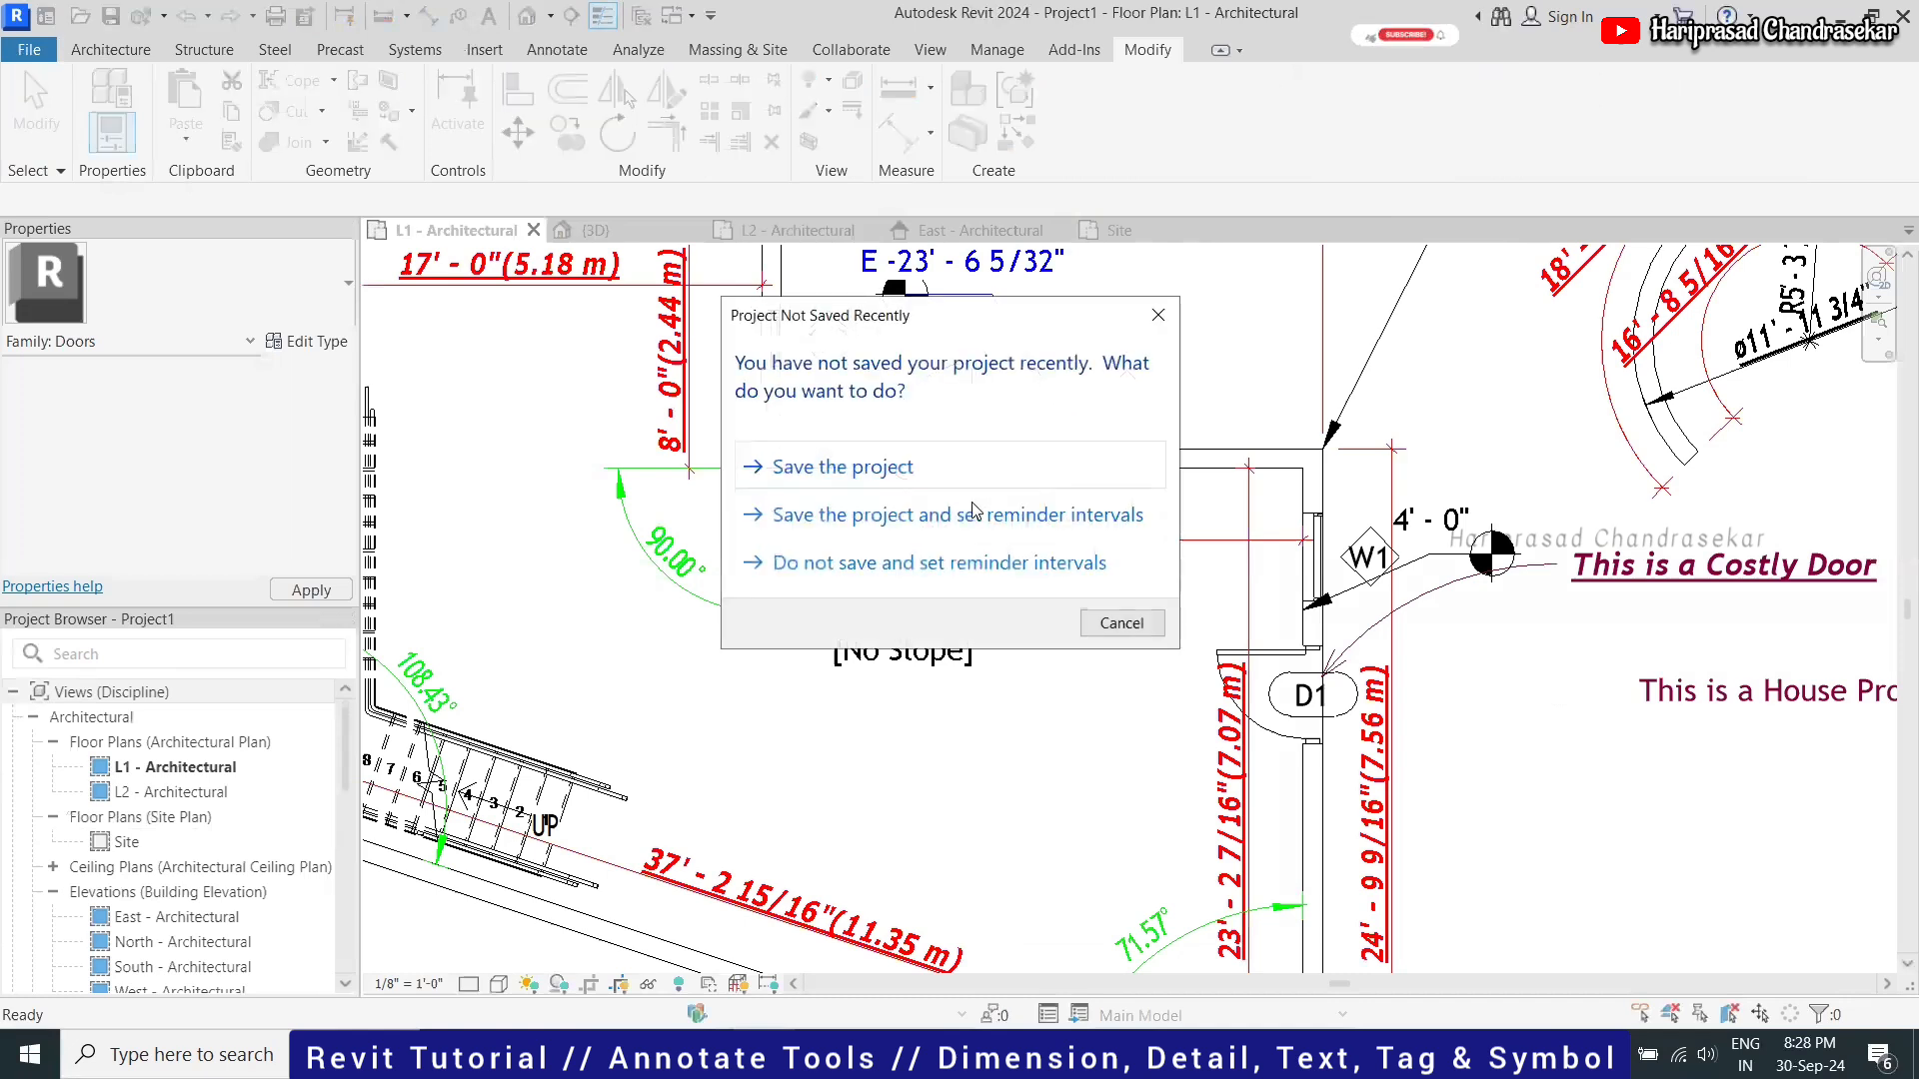
key("Escape")
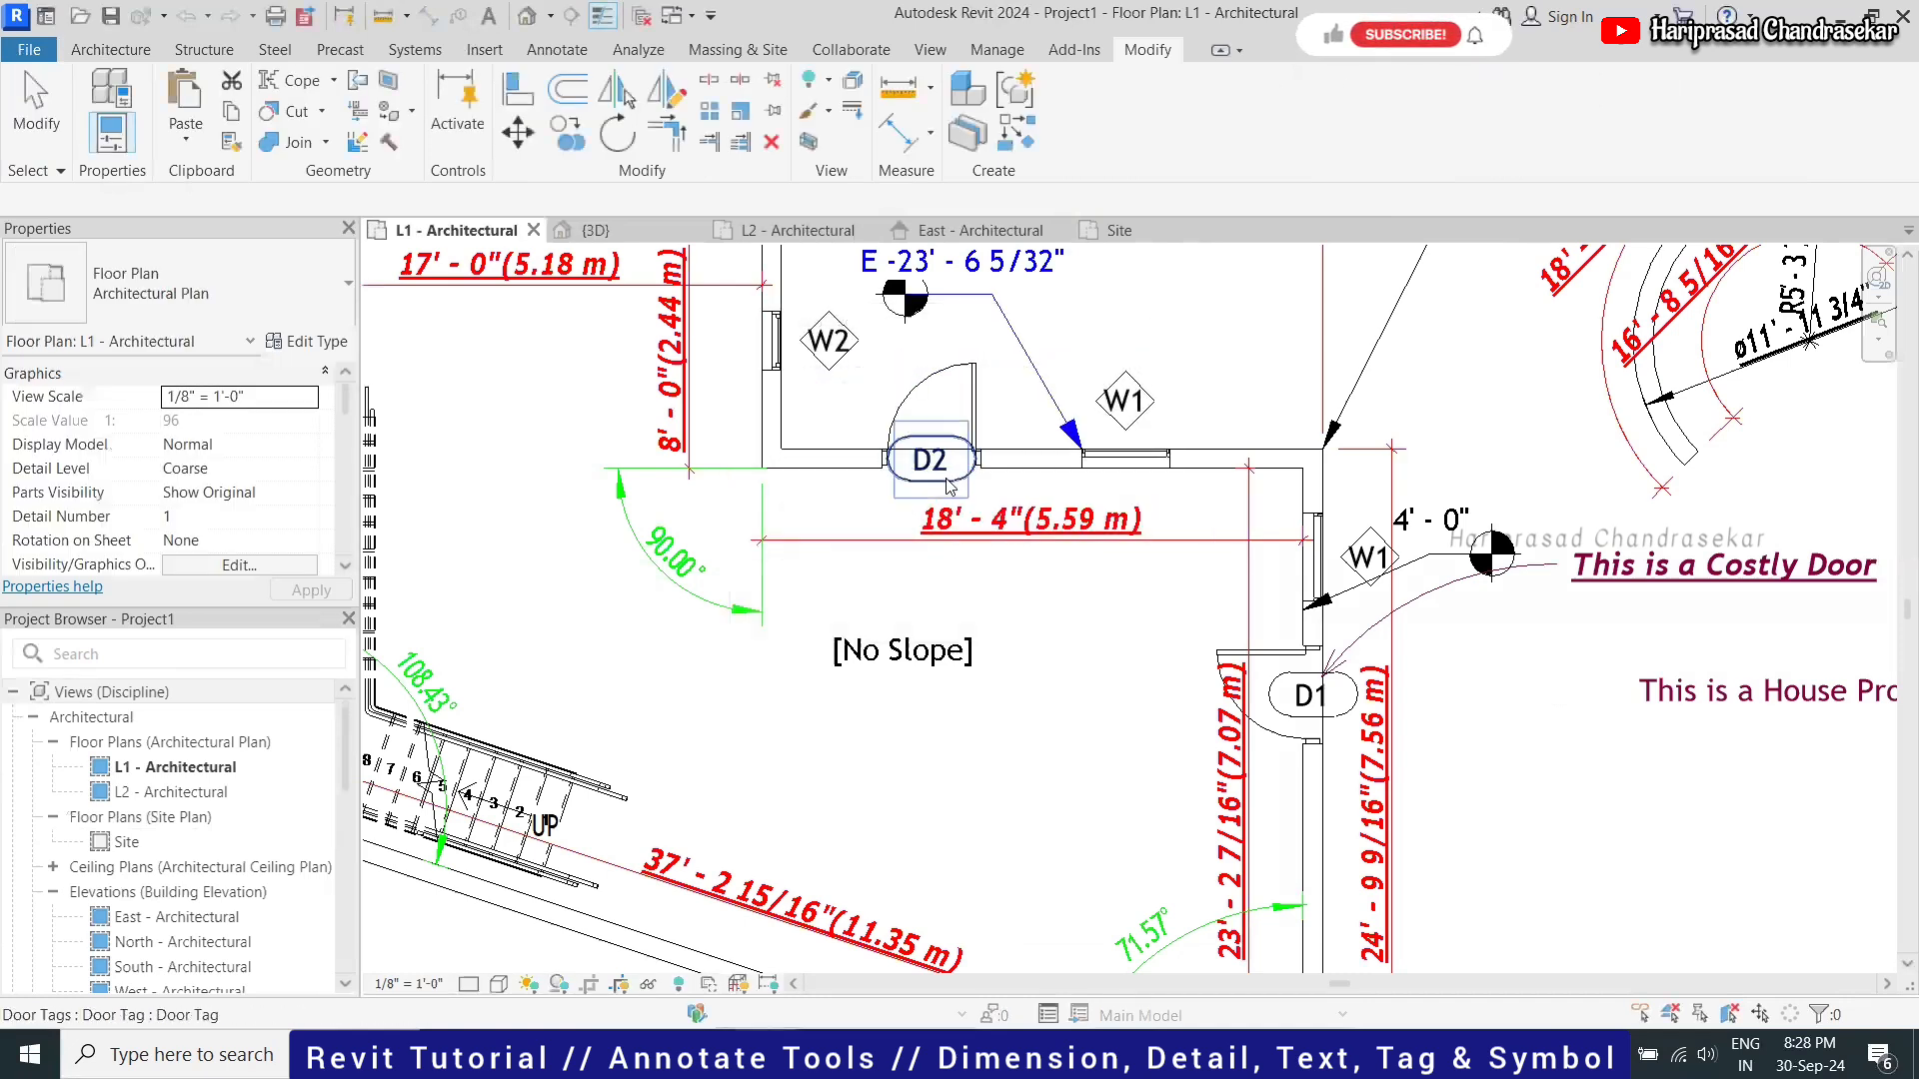
Inspect the type properties of the north door's tag and close them without changes
left_click(948, 486)
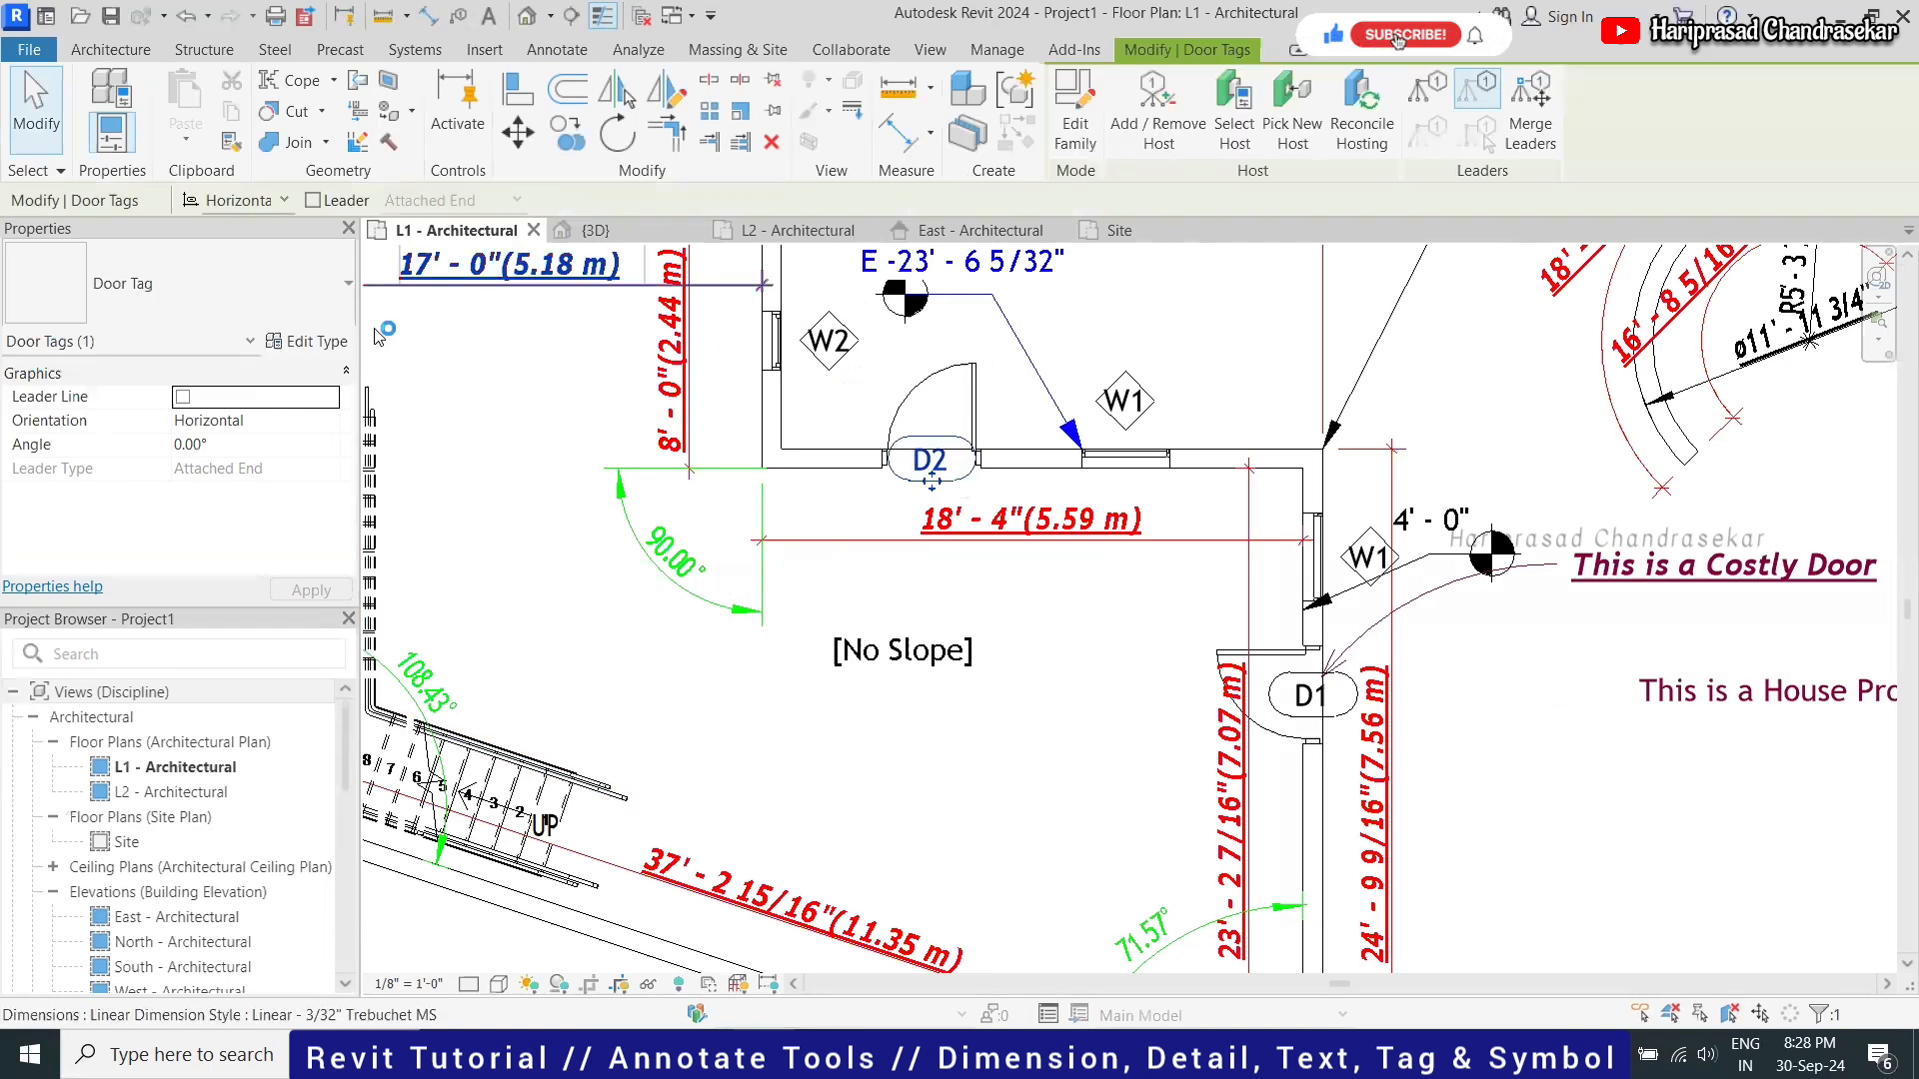
left_click(301, 344)
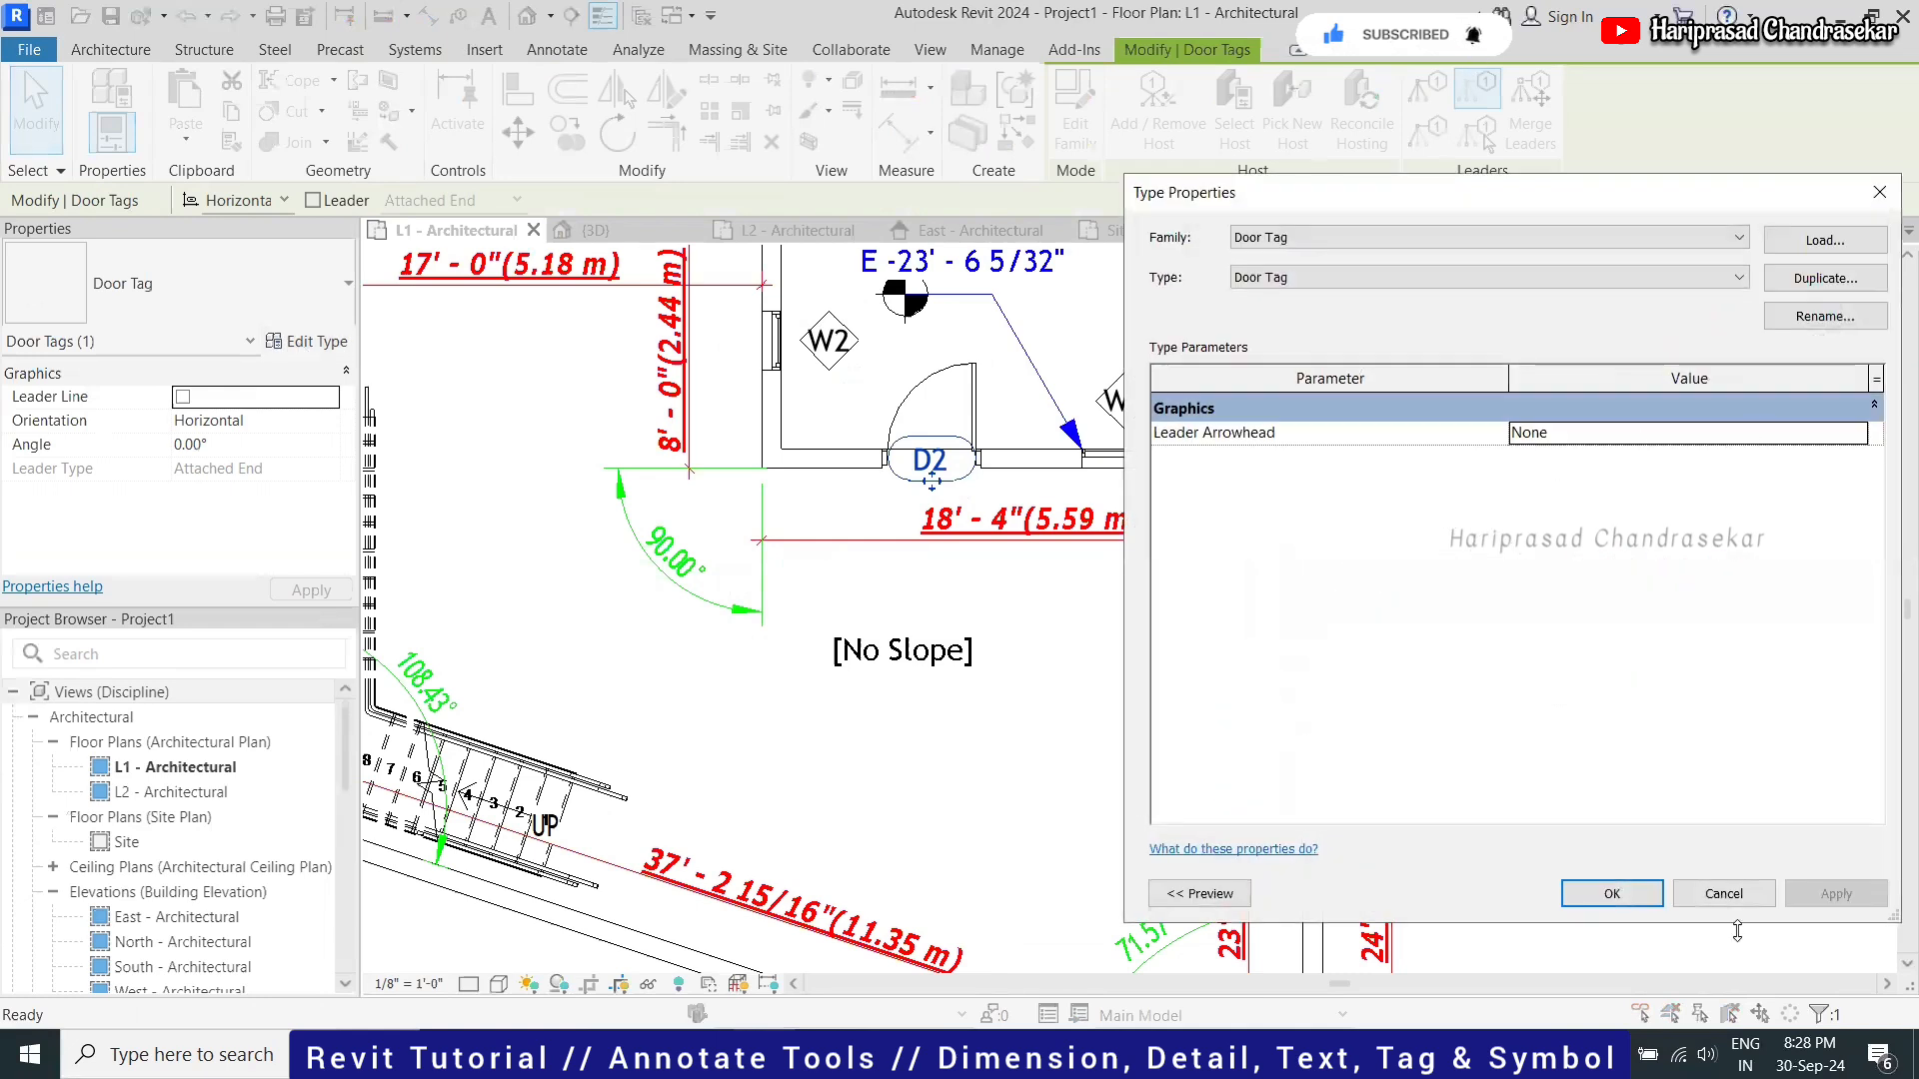
left_click(1721, 893)
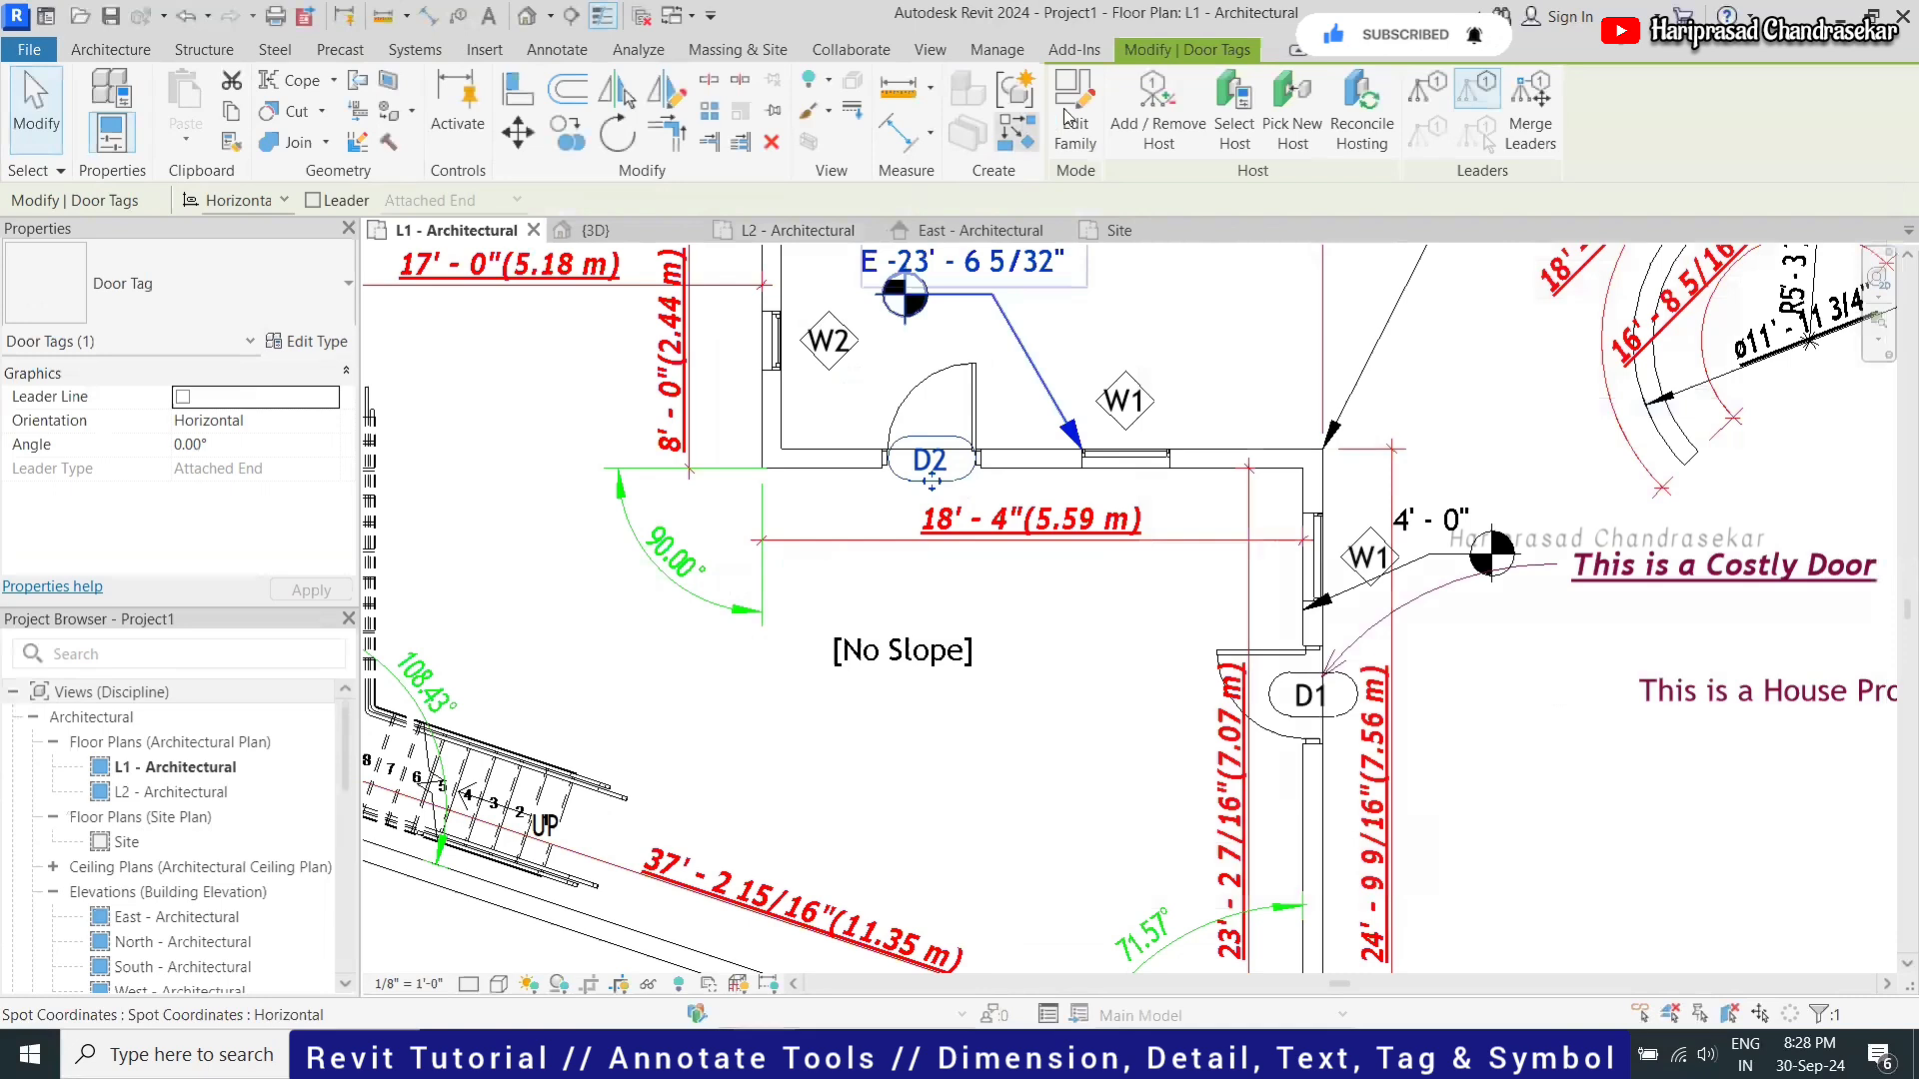
Open the door tag's family for editing and add the Type Mark parameter to its label
left_click(1070, 115)
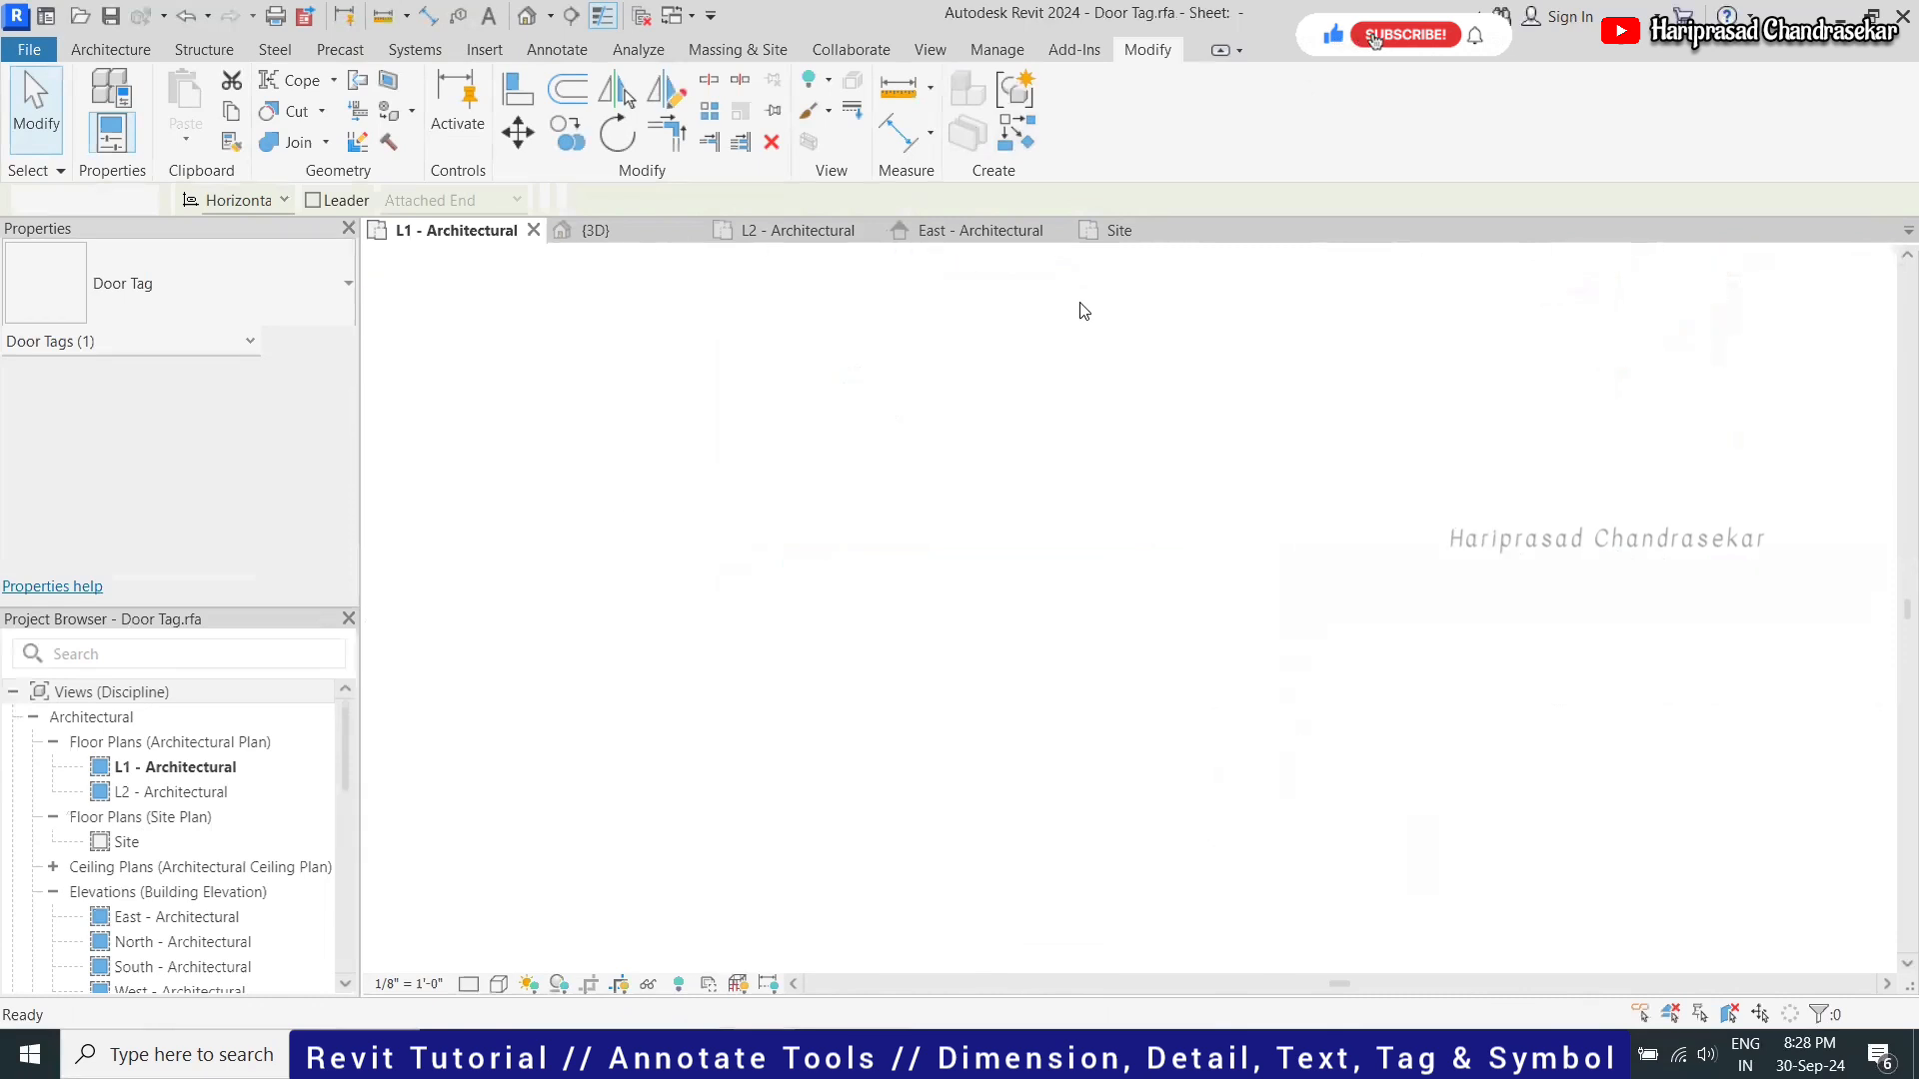
left_click(1152, 443)
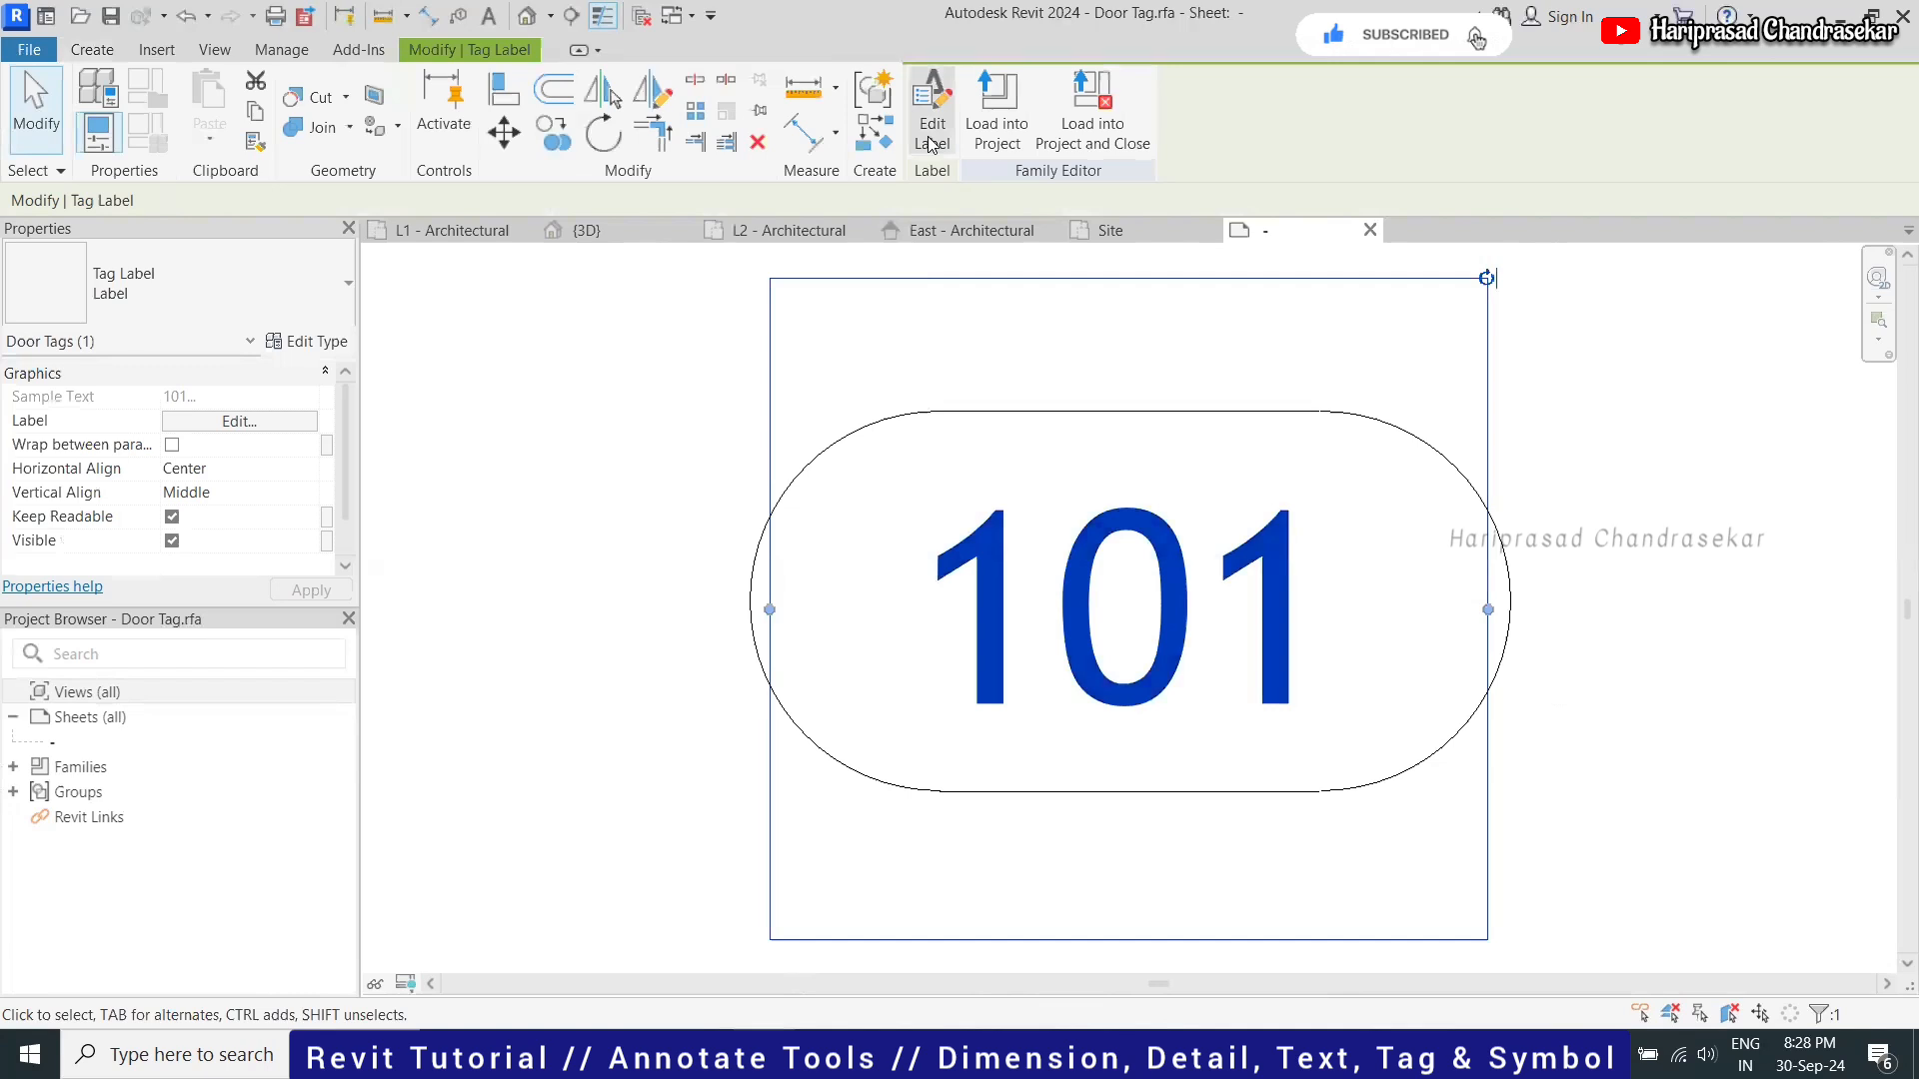
left_click(930, 140)
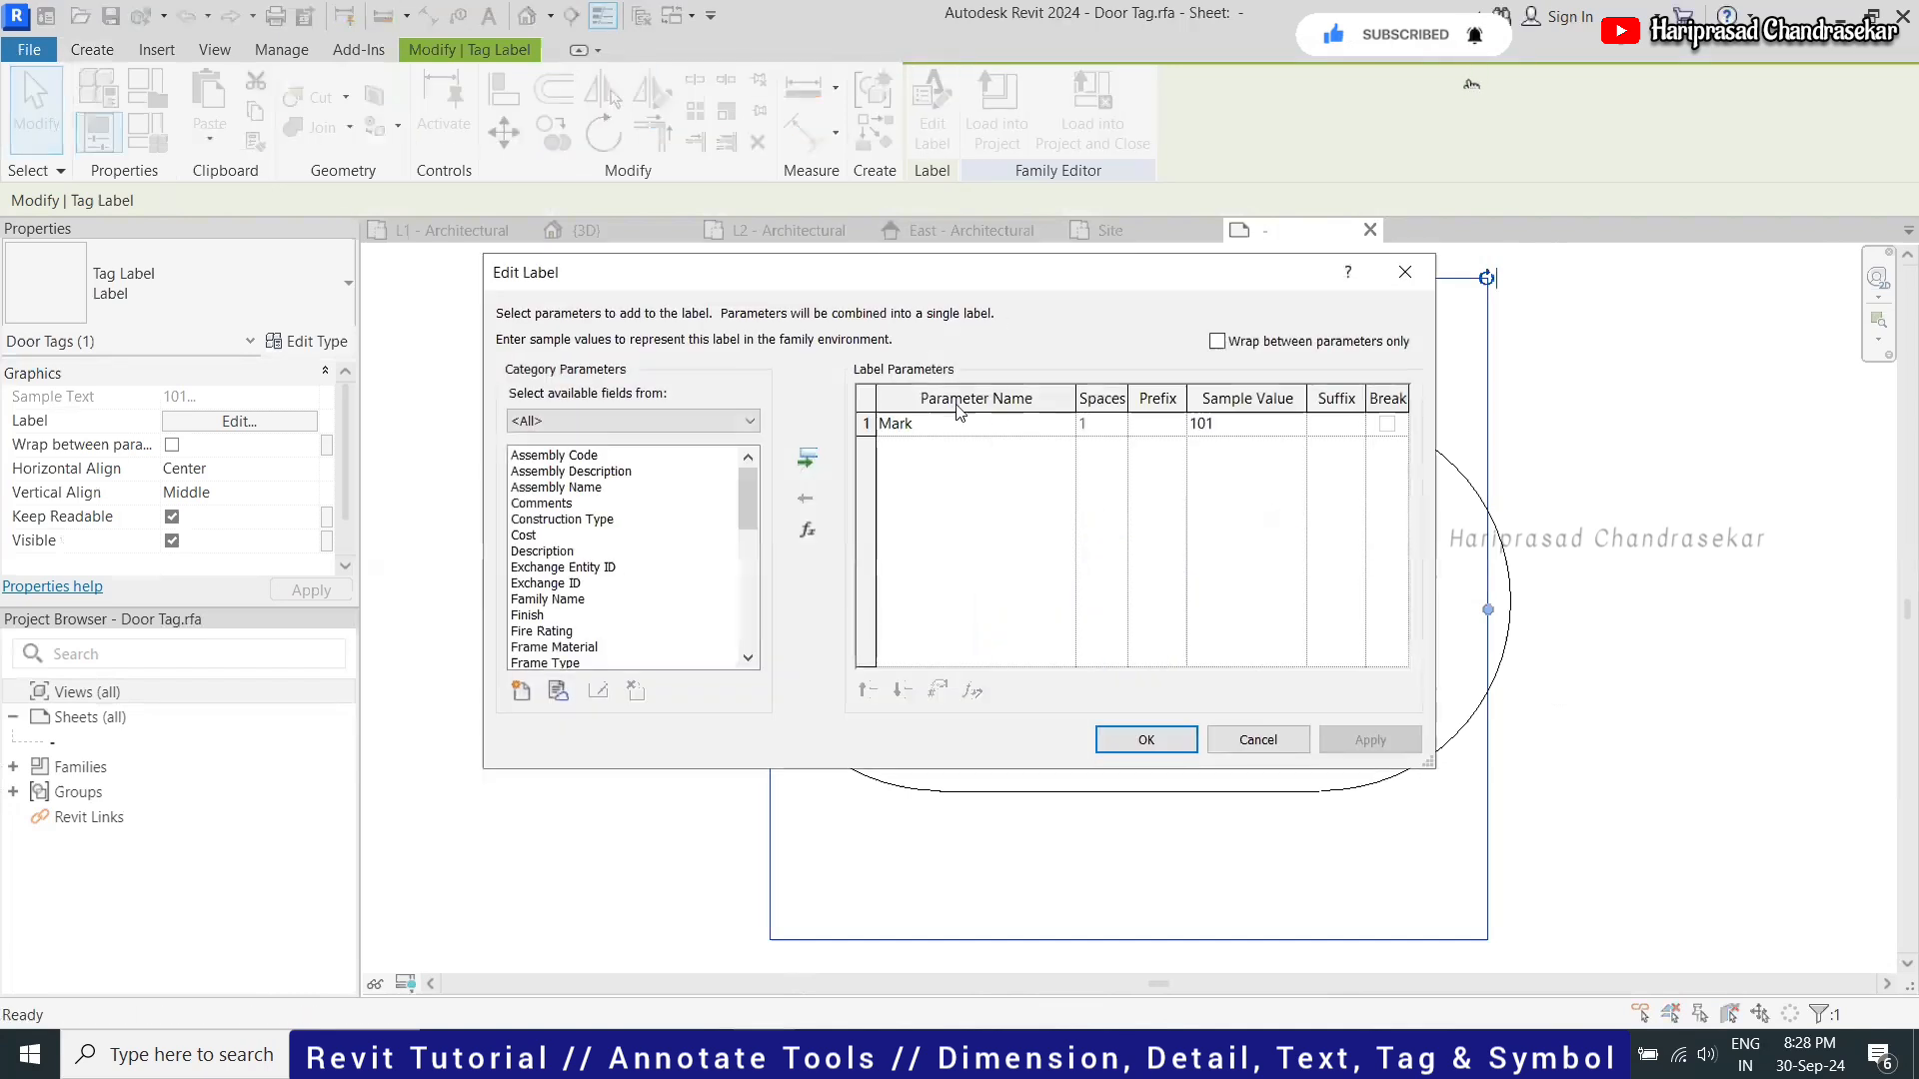
left_click(551, 607)
scroll(575, 594, "down", 8)
scroll(586, 584, "down", 2)
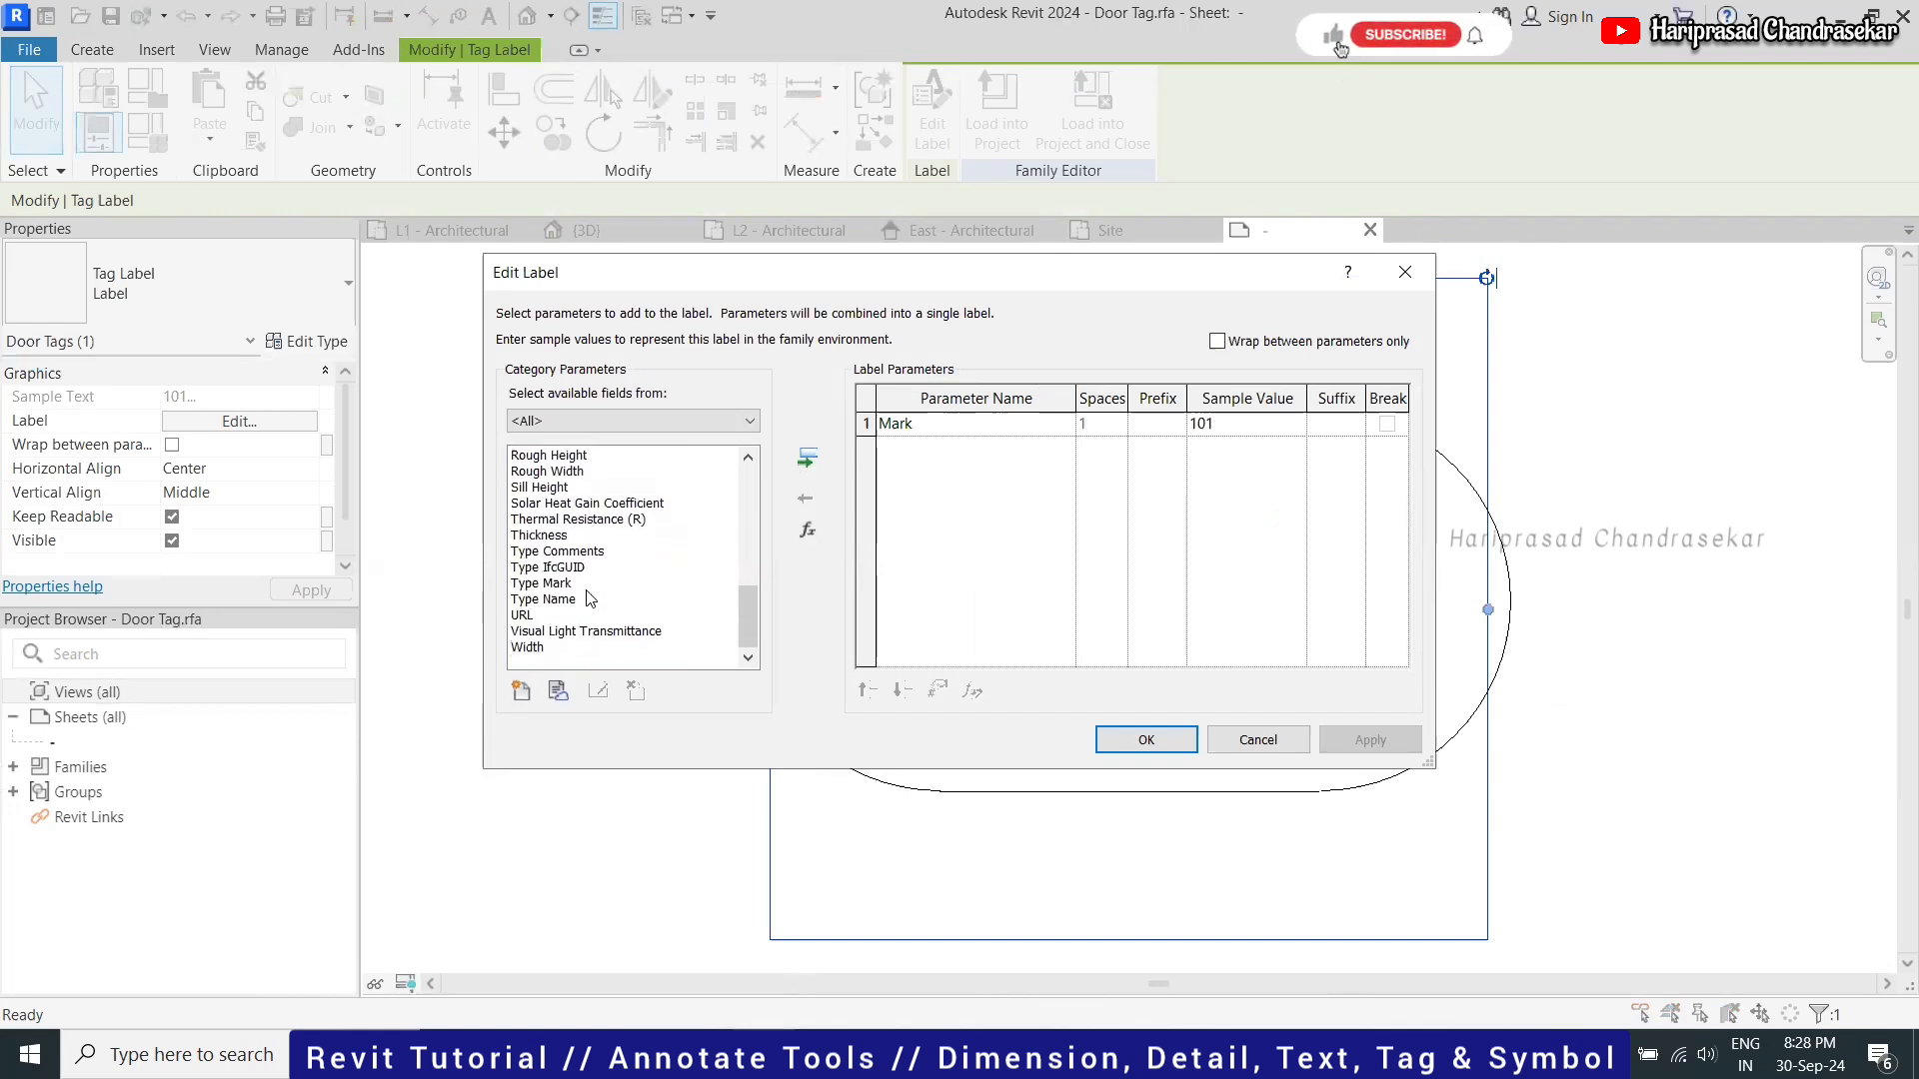
left_click(559, 586)
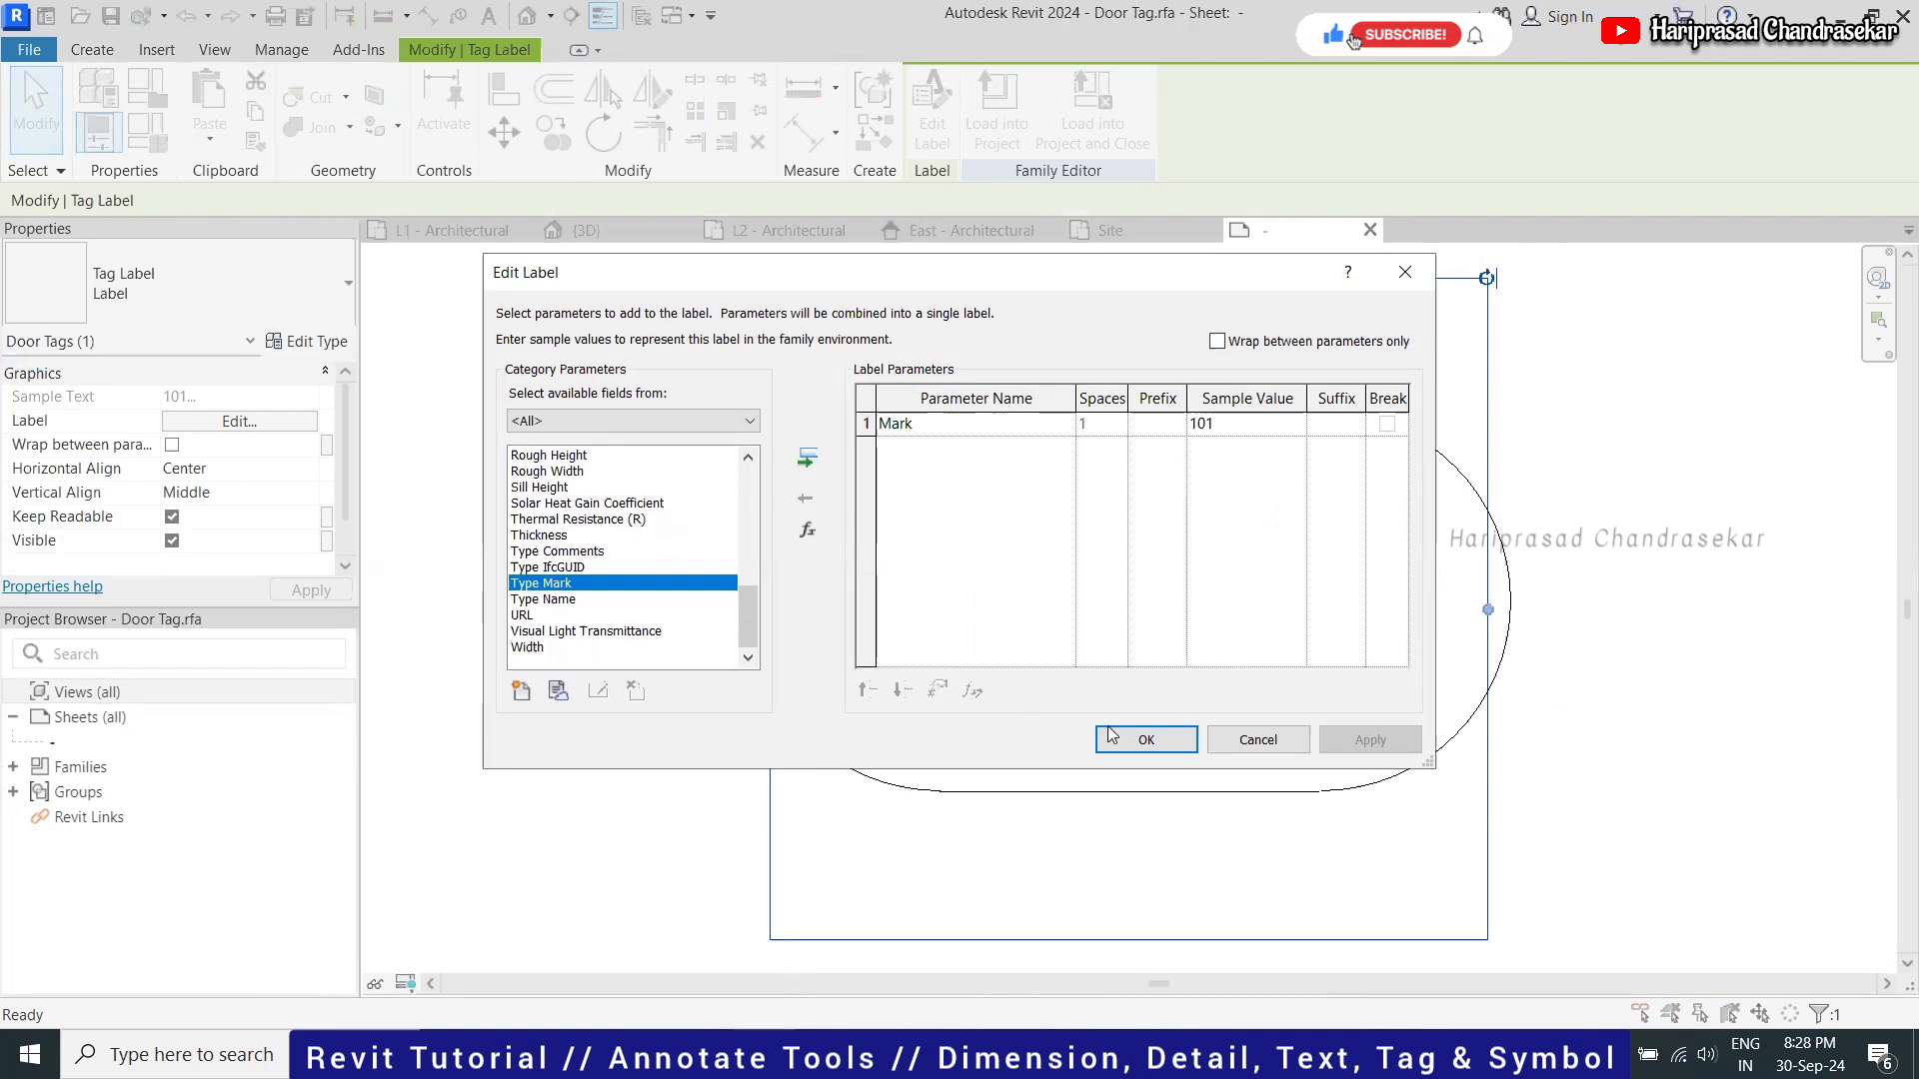
left_click(808, 458)
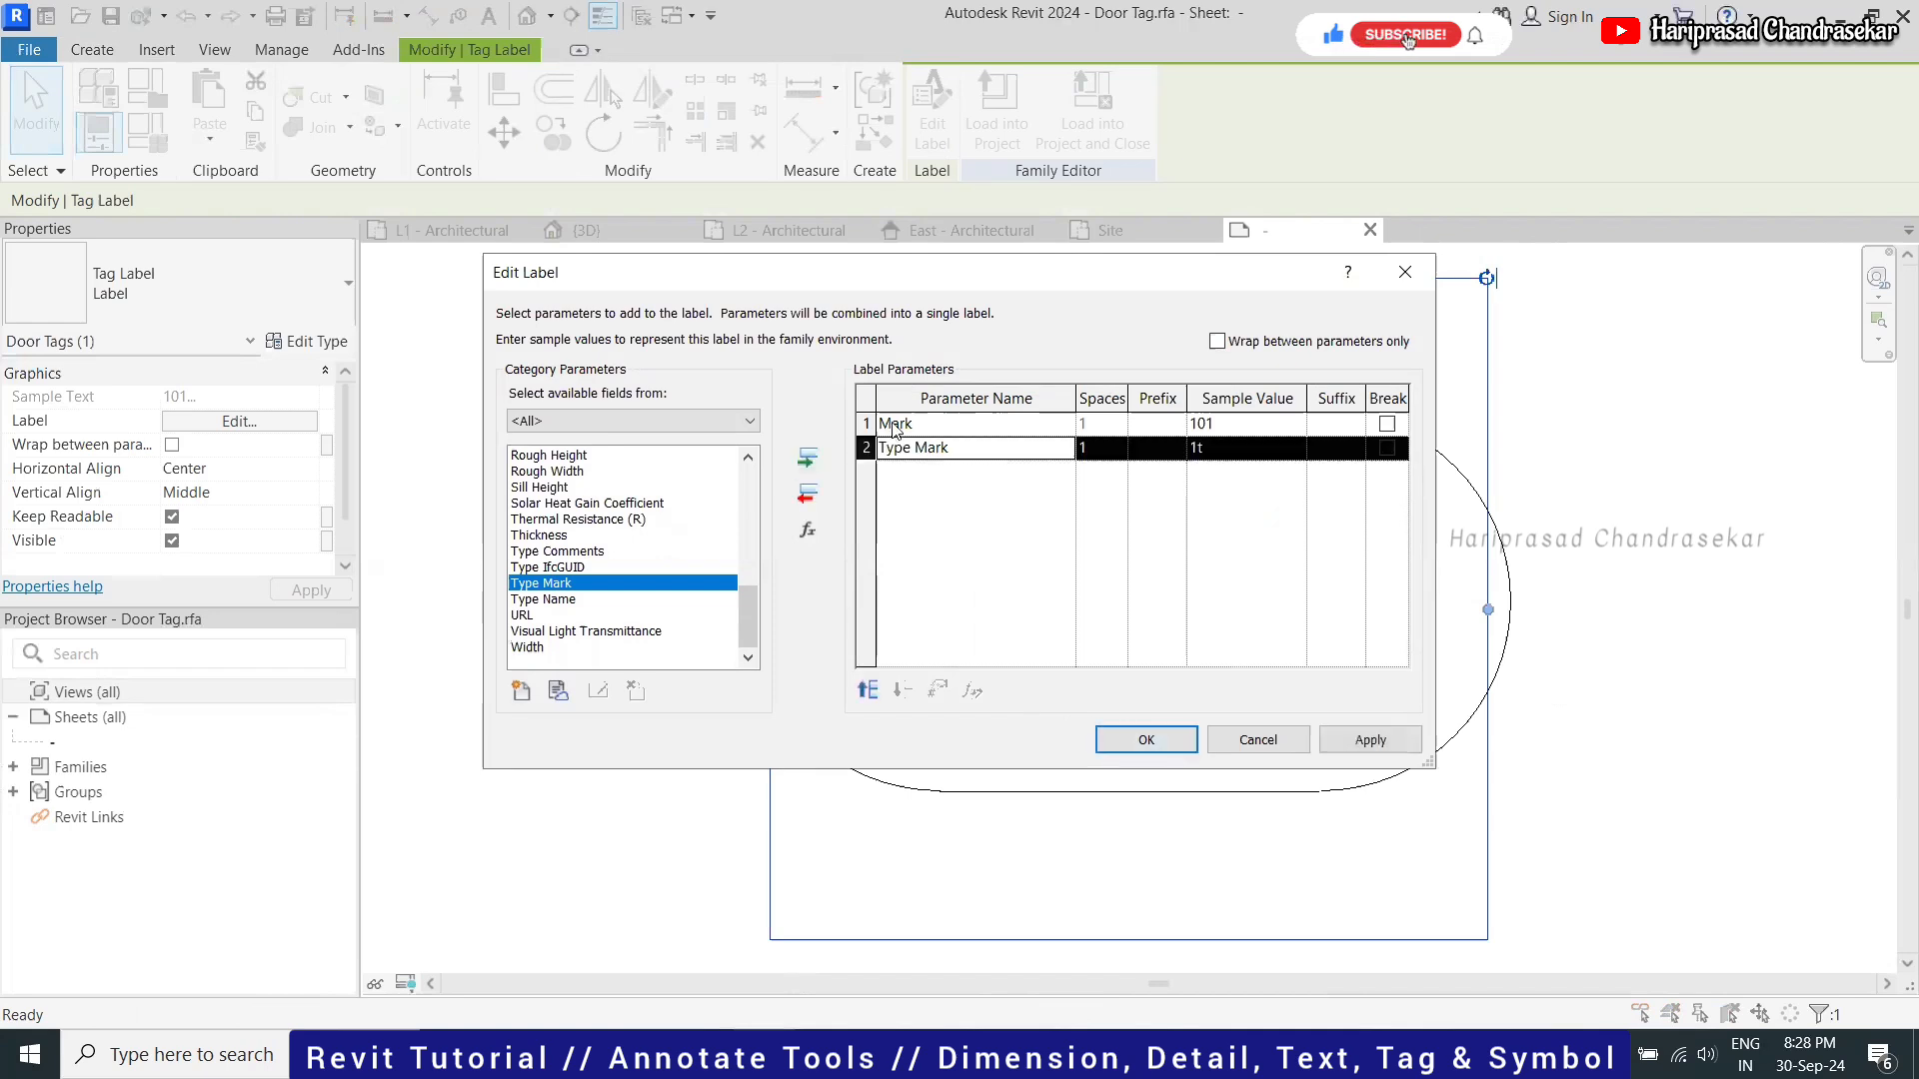
Remove the Mark parameter from the label and load the tag family into the project, overwriting the existing version
left_click(896, 432)
left_click(807, 495)
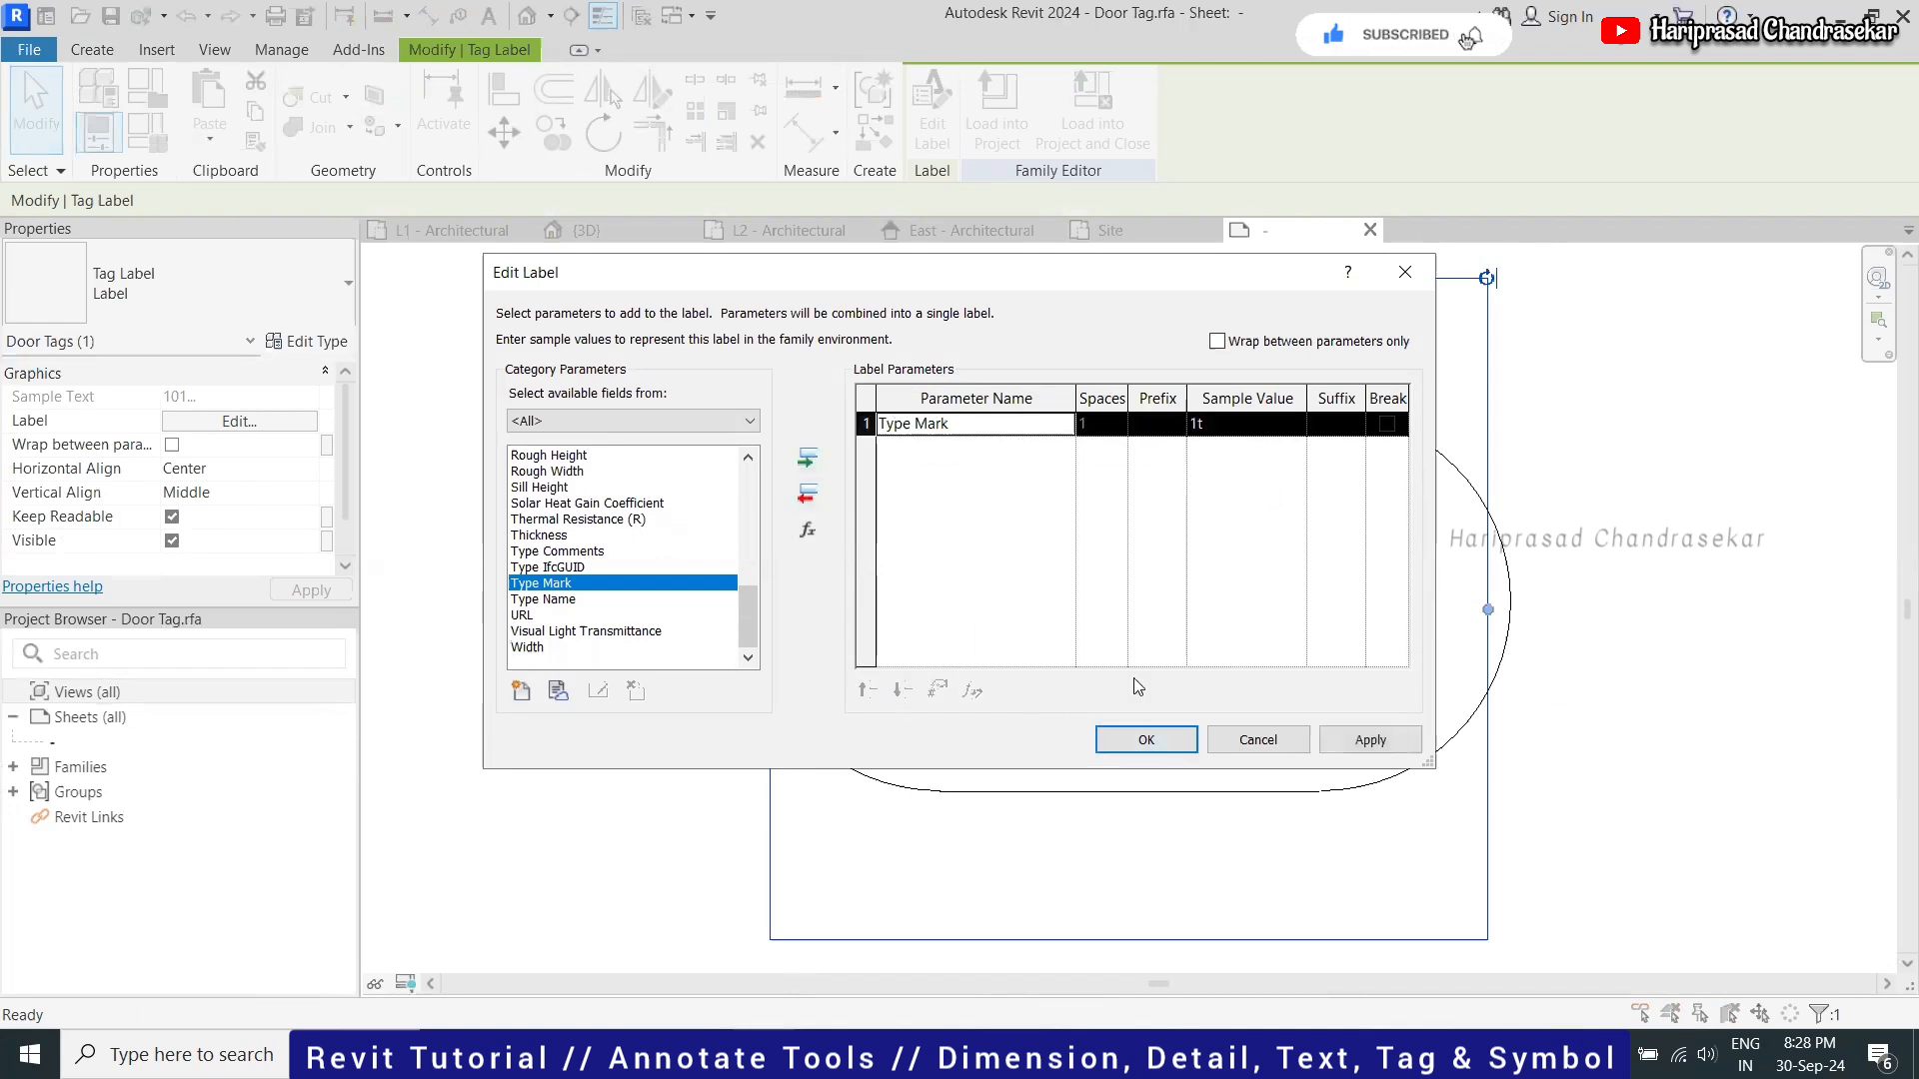
left_click(1141, 742)
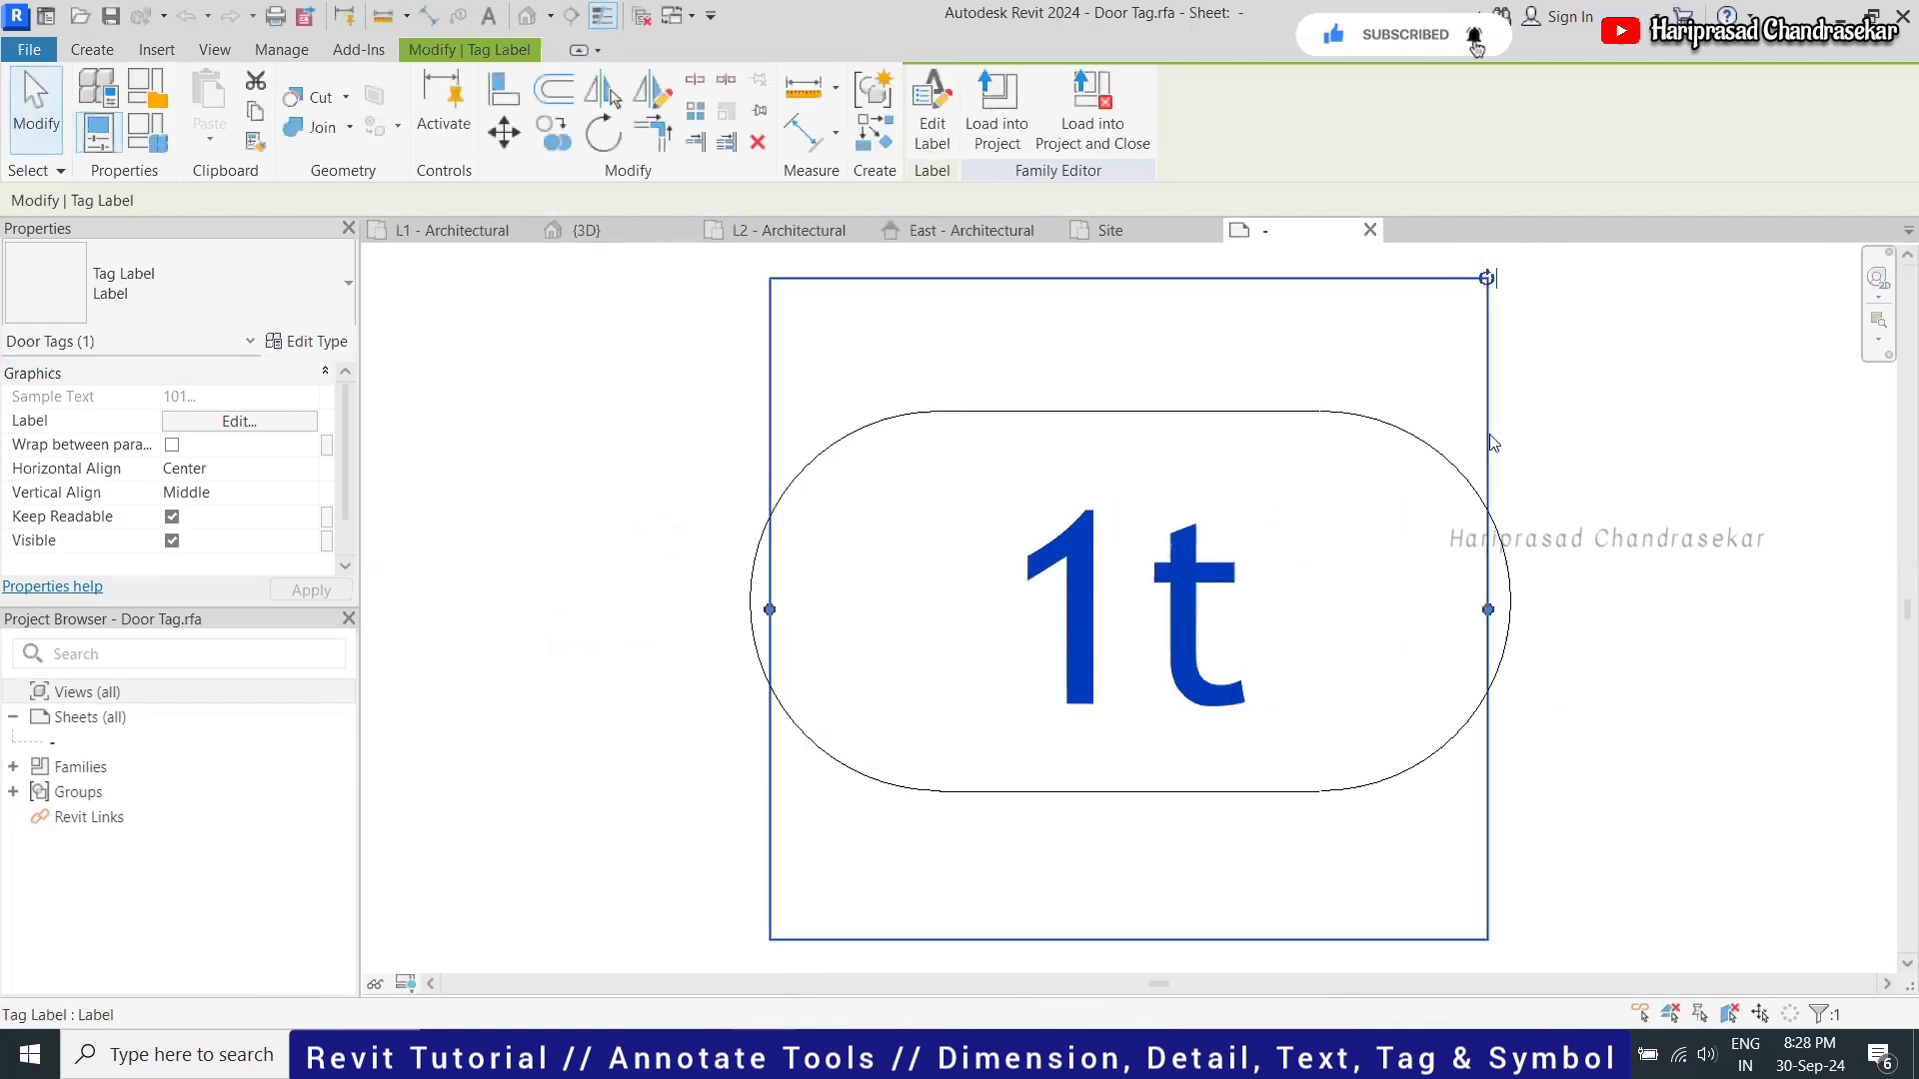
left_click(999, 110)
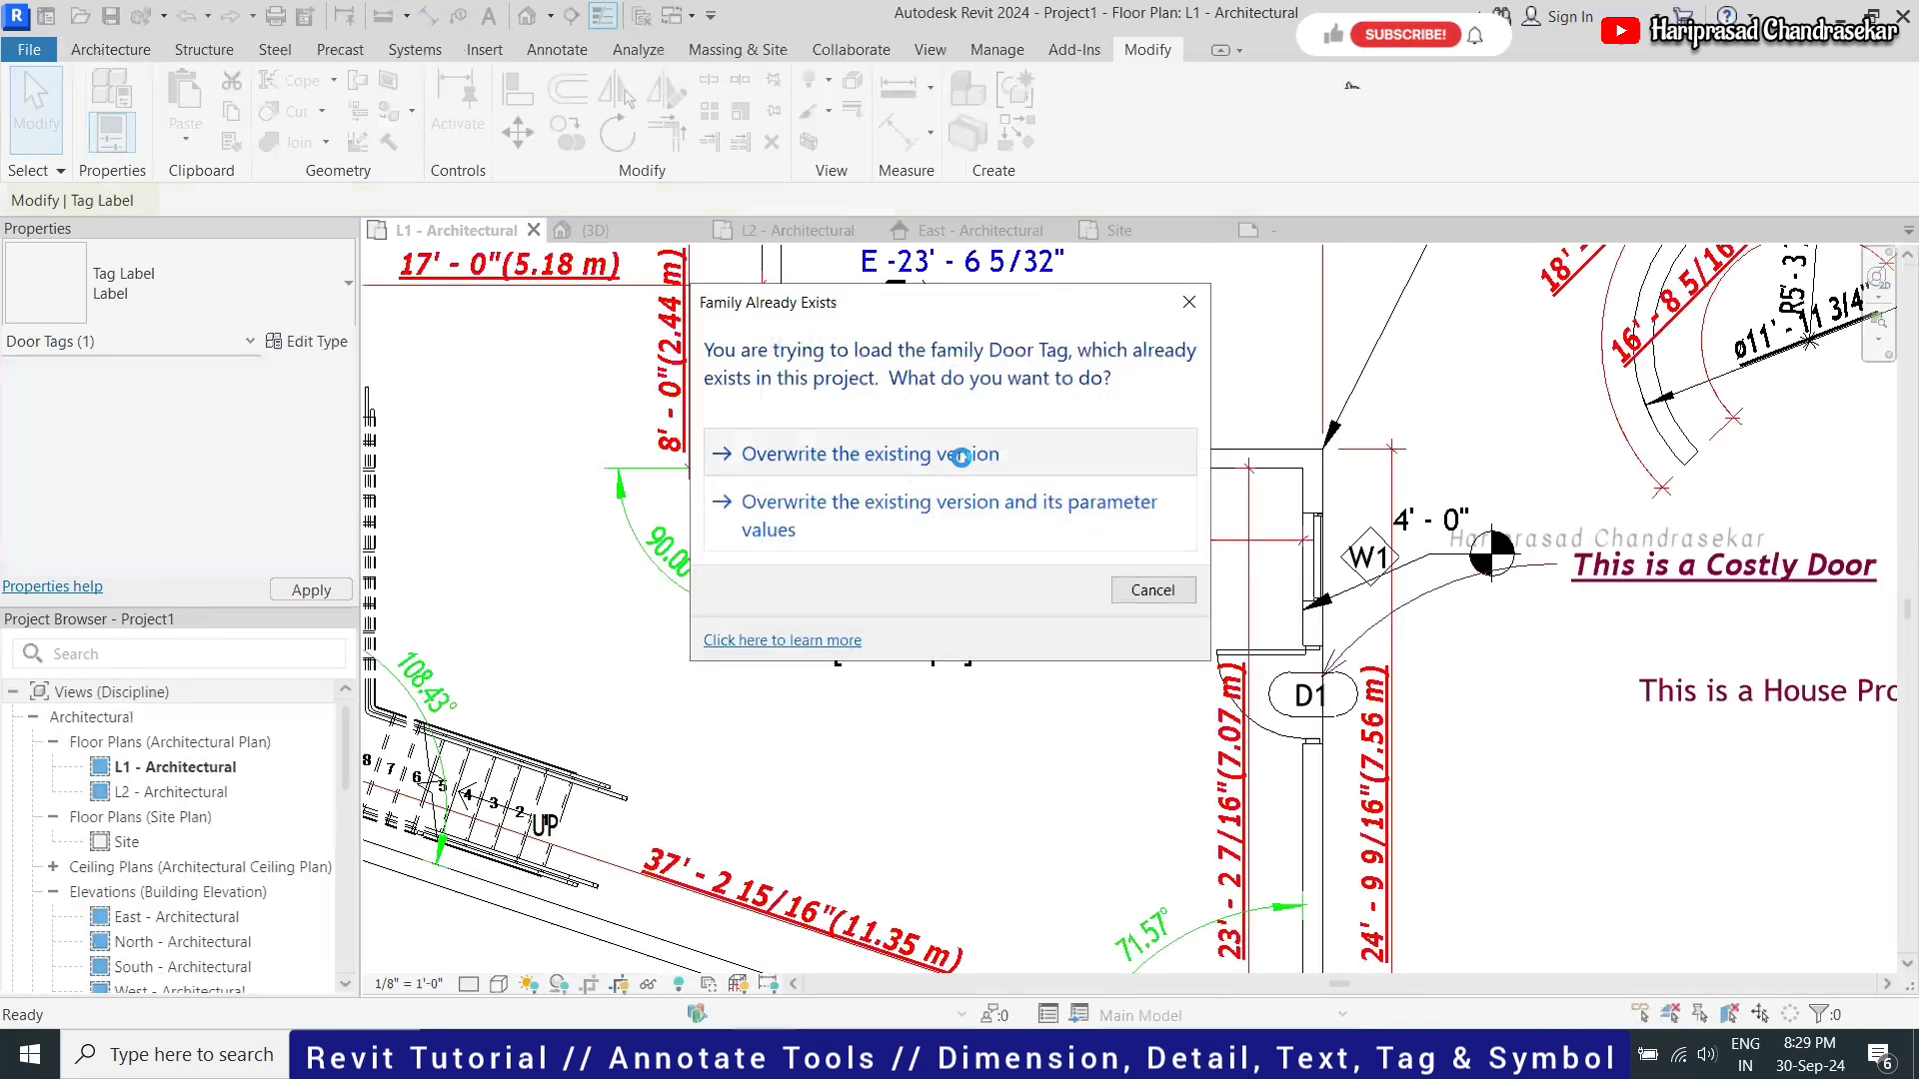
left_click(962, 456)
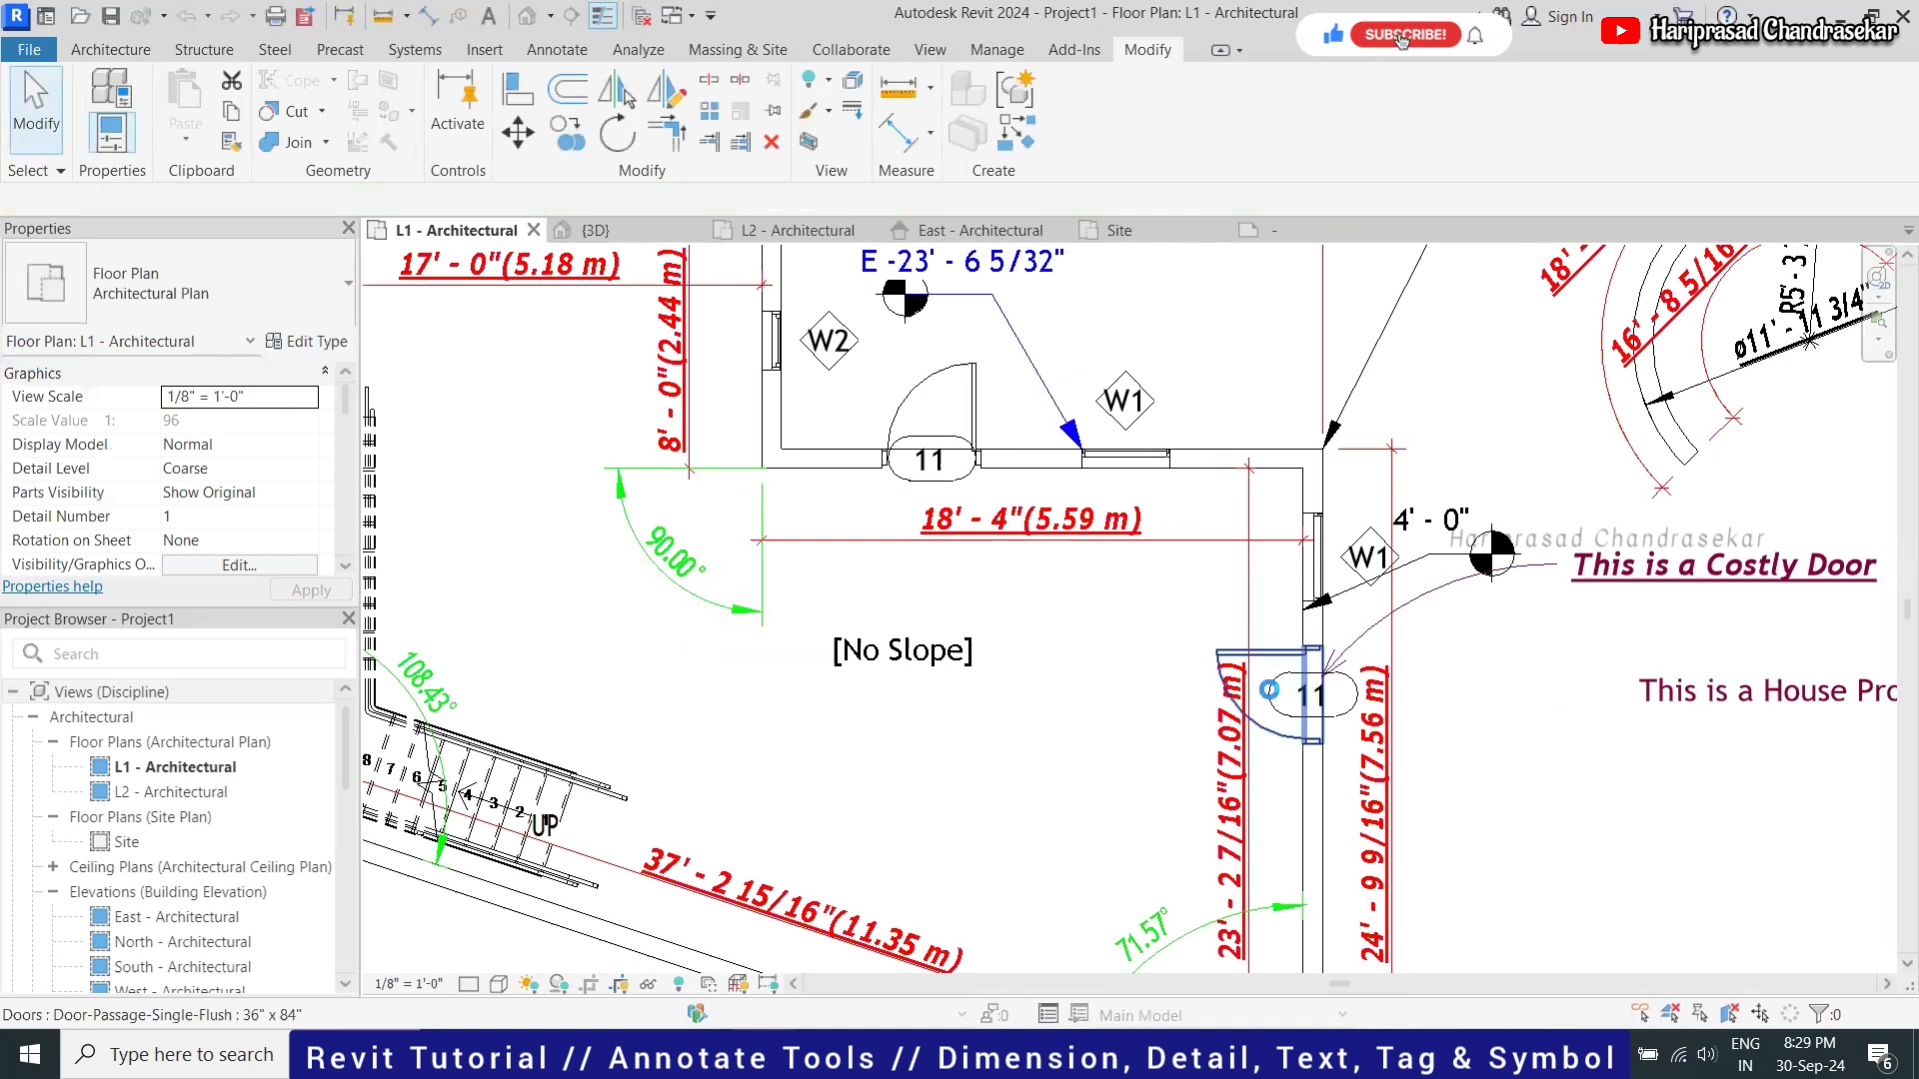
Set the type mark to D1 in the east wall door's tag and accept the type parameter change
left_click(1318, 700)
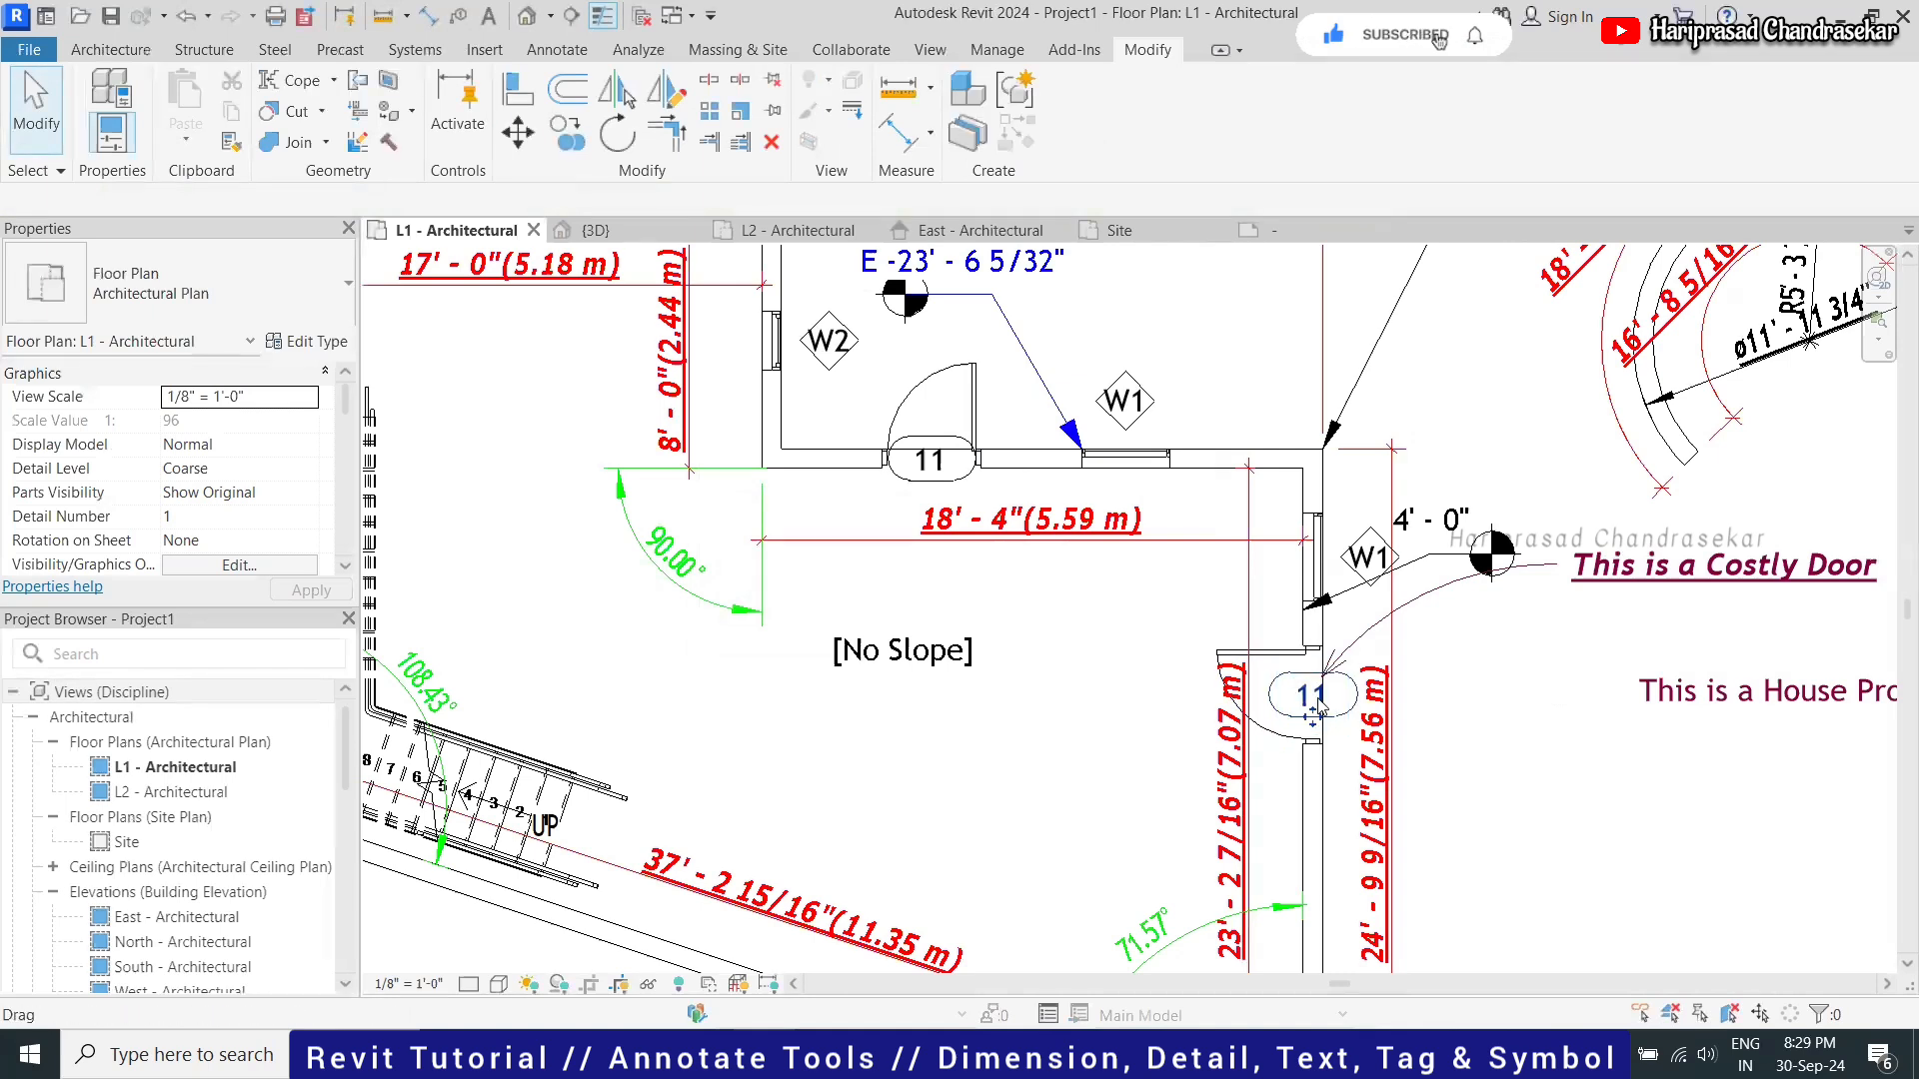
left_click(1313, 694)
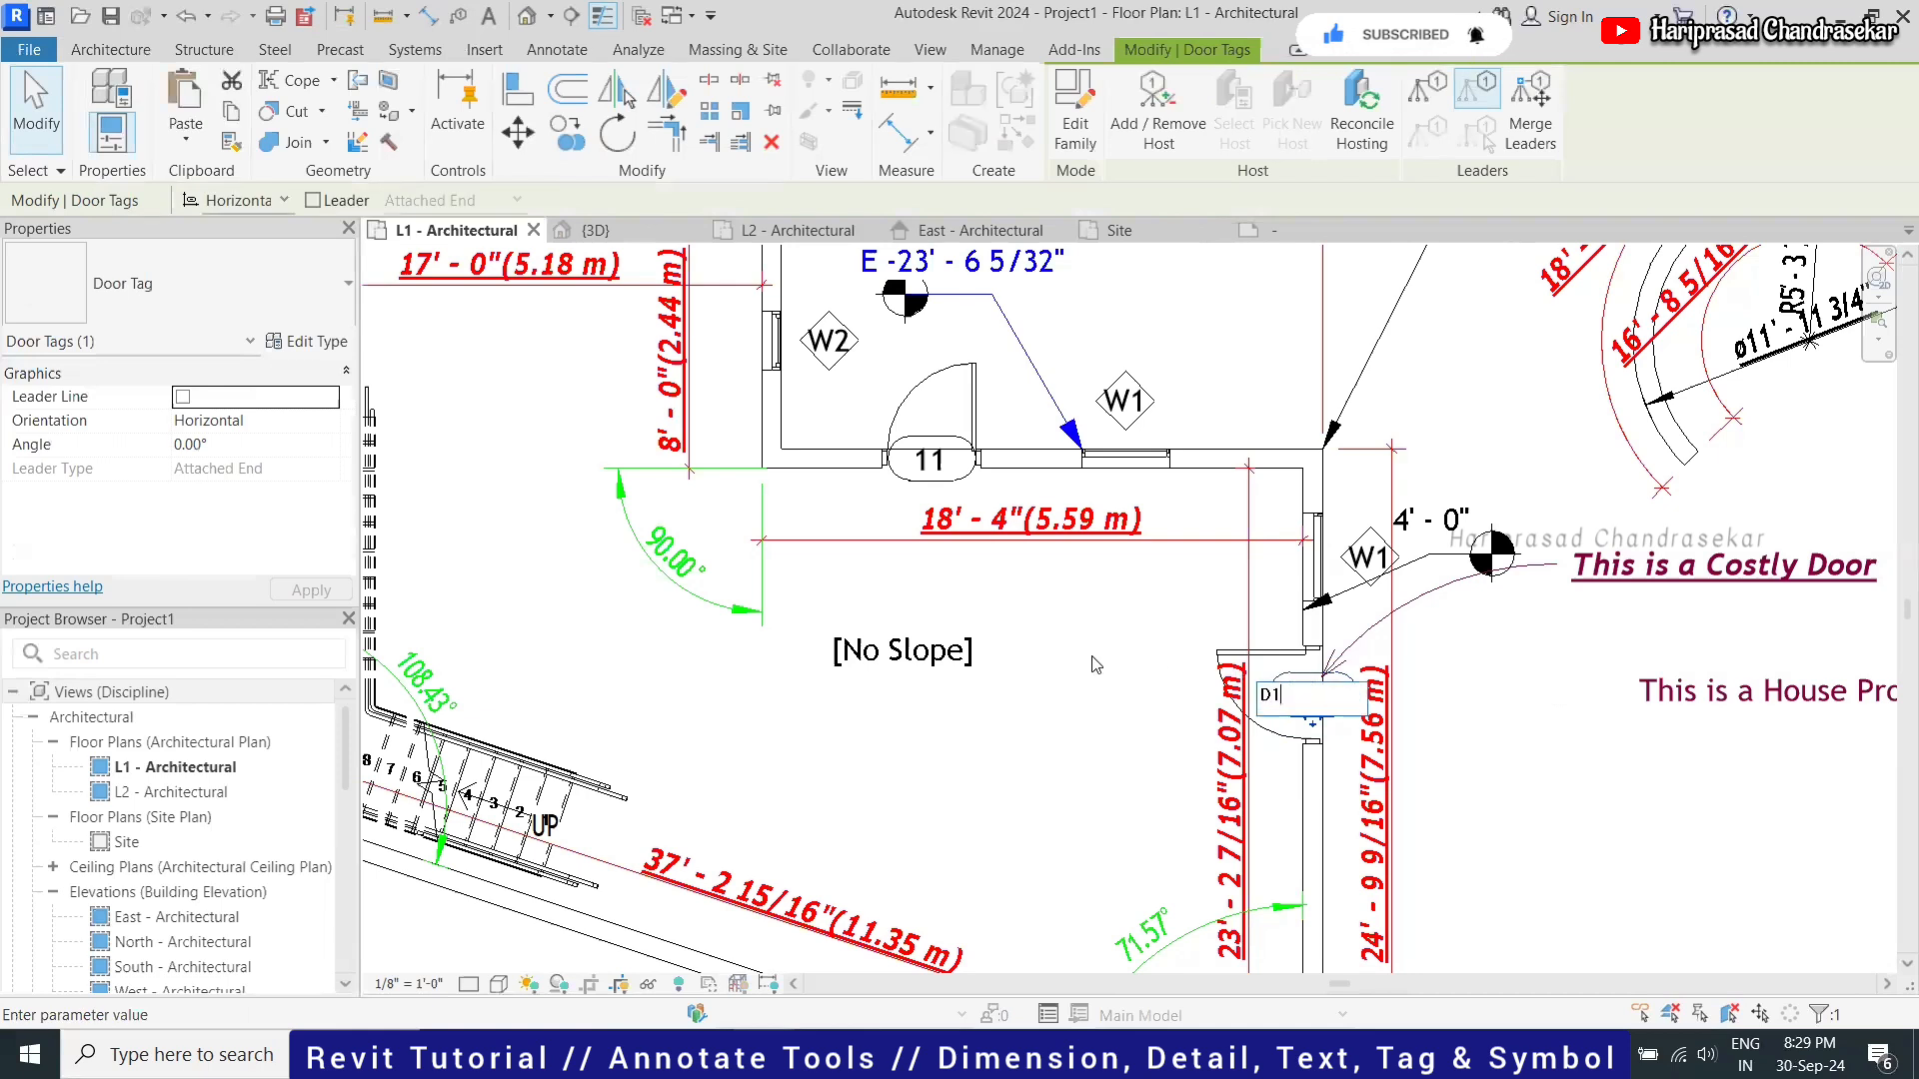
left_click(1024, 545)
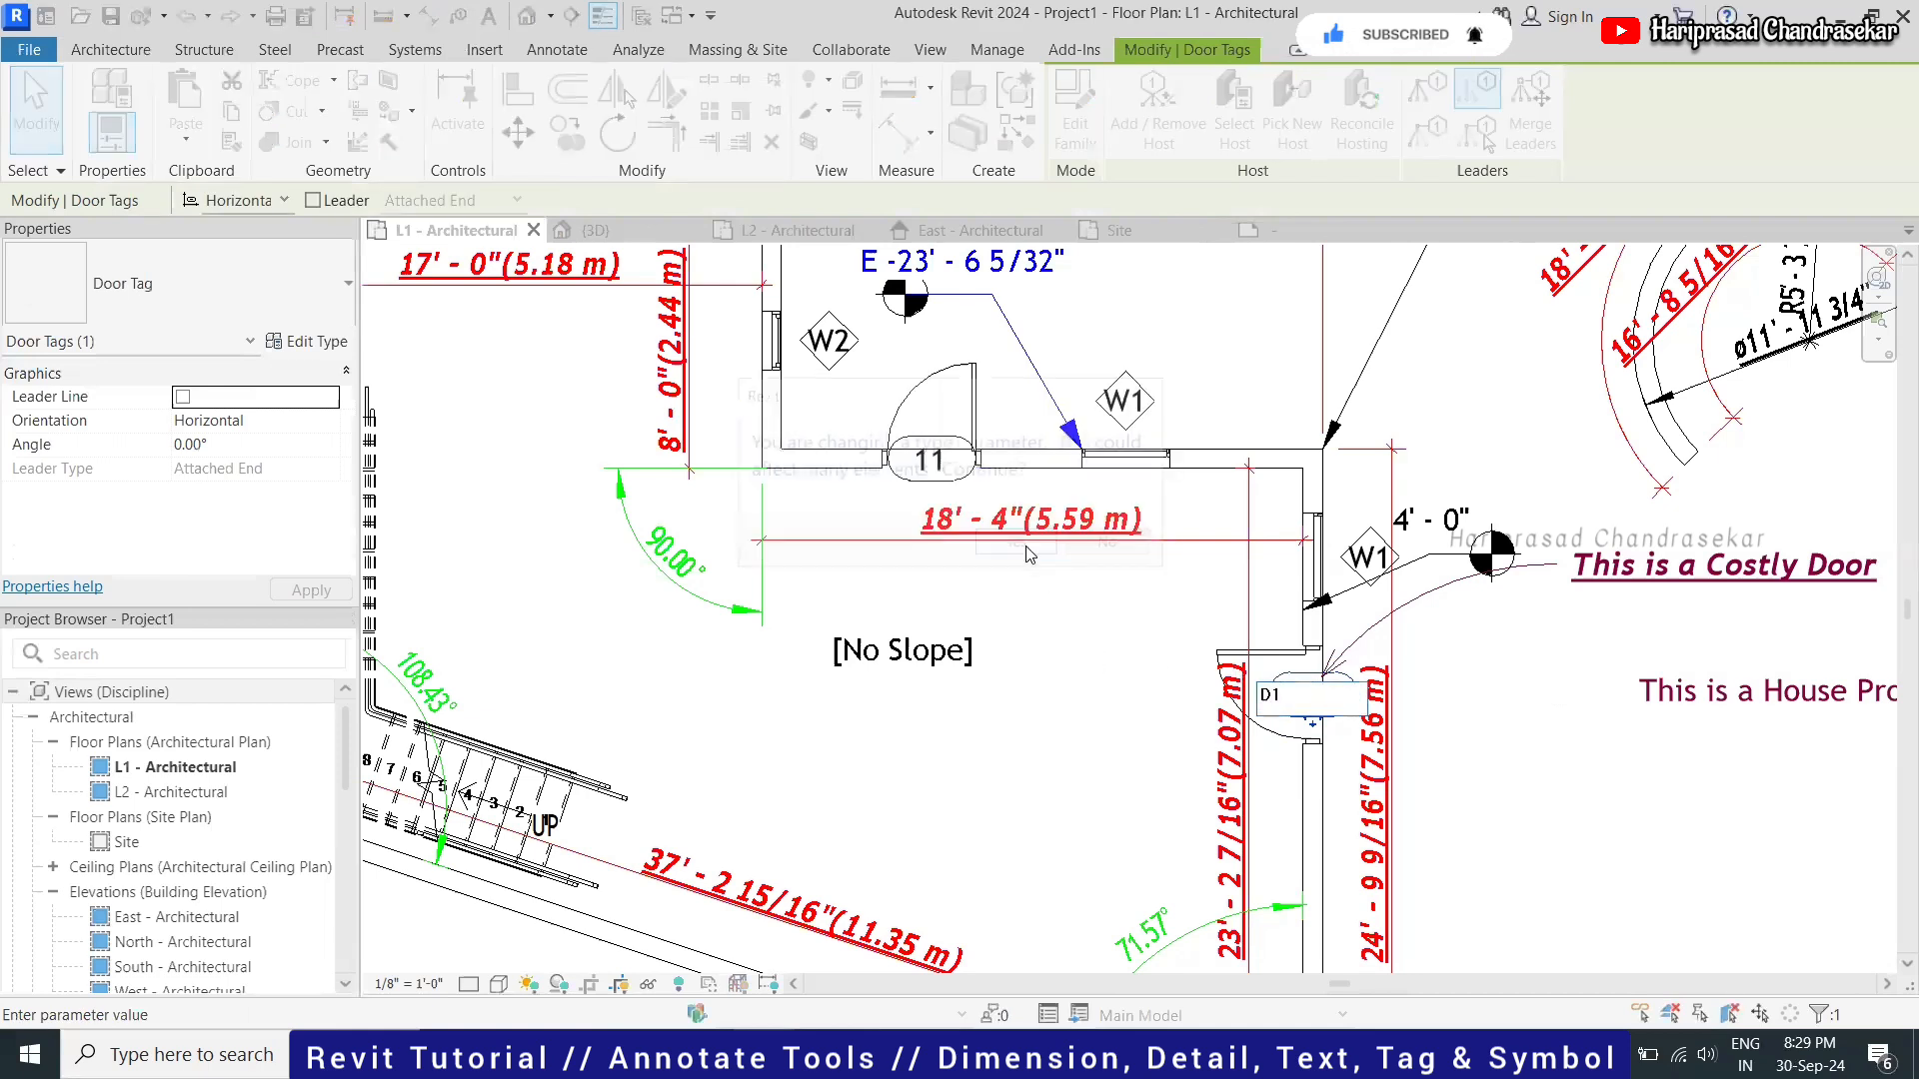
left_click(1080, 667)
scroll(1075, 664, "down", 2)
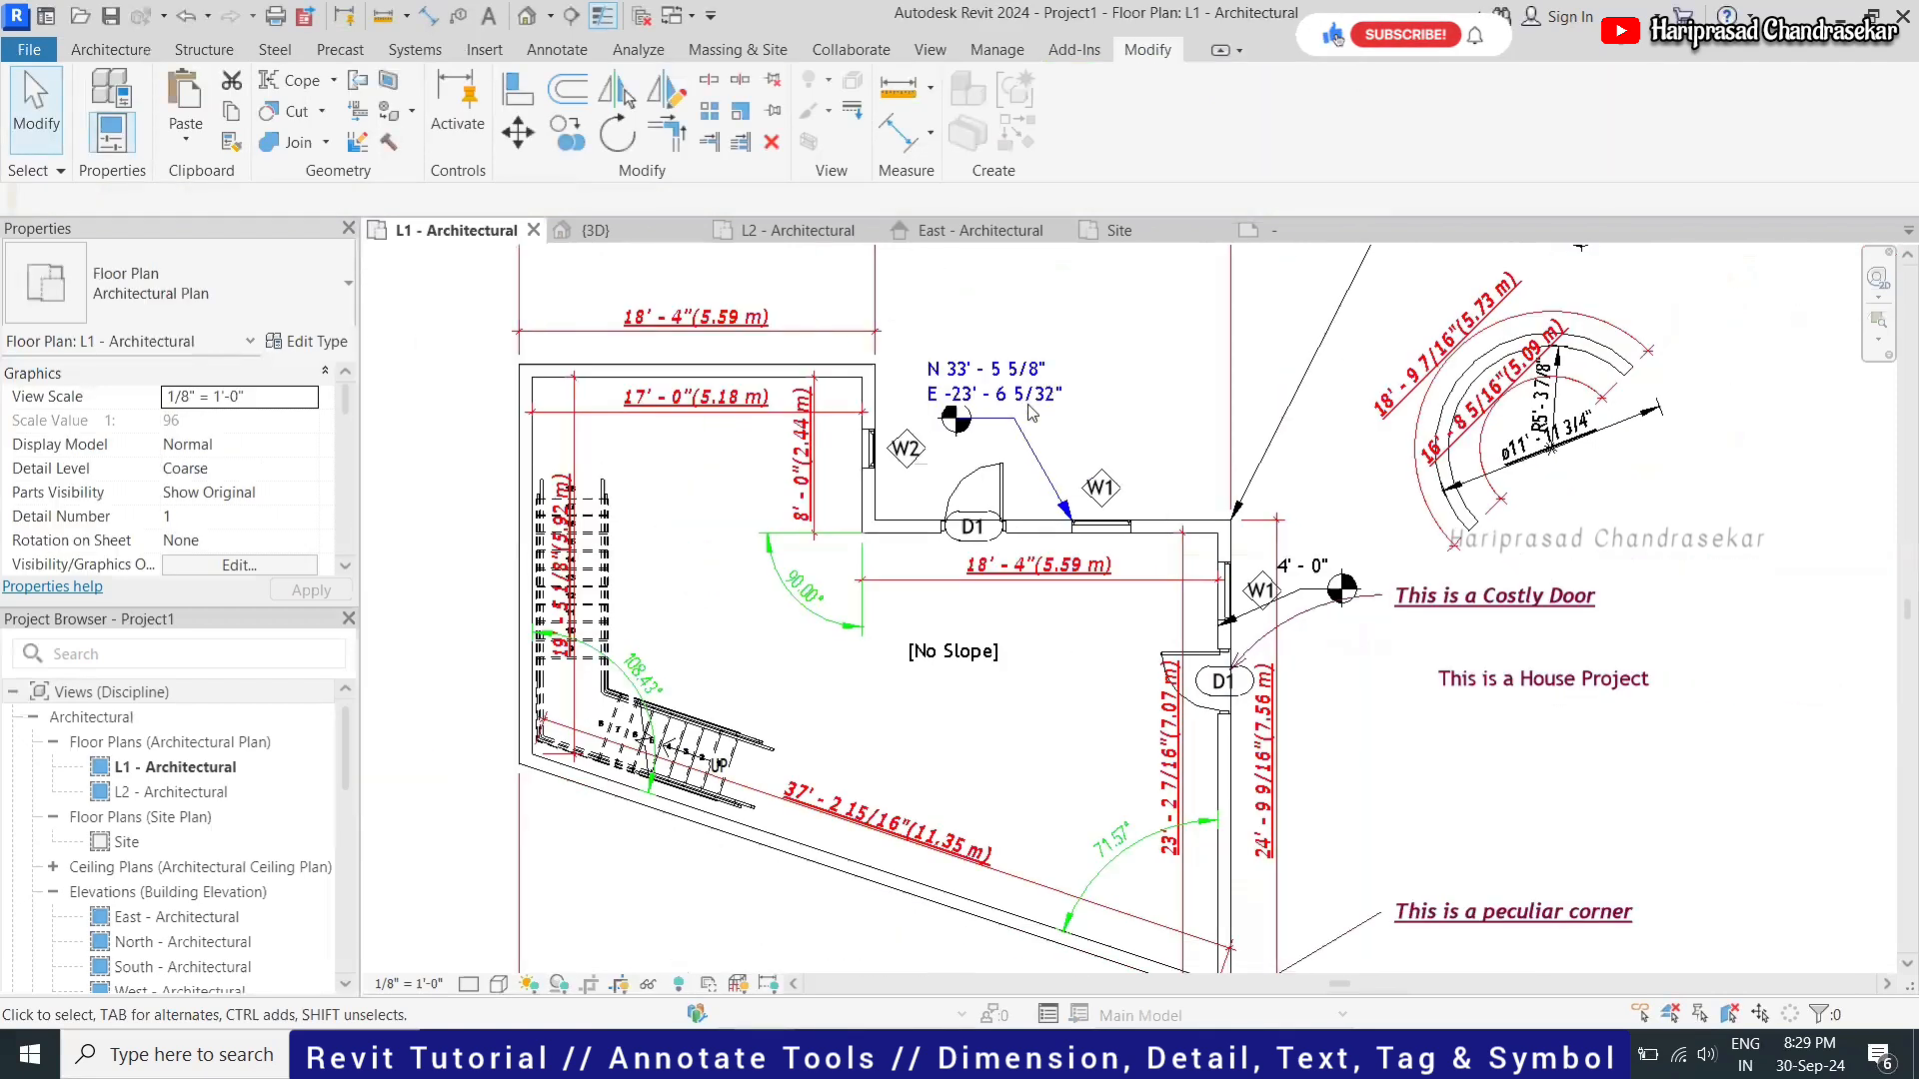
scroll(843, 441, "down", 2)
scroll(960, 435, "up", 2)
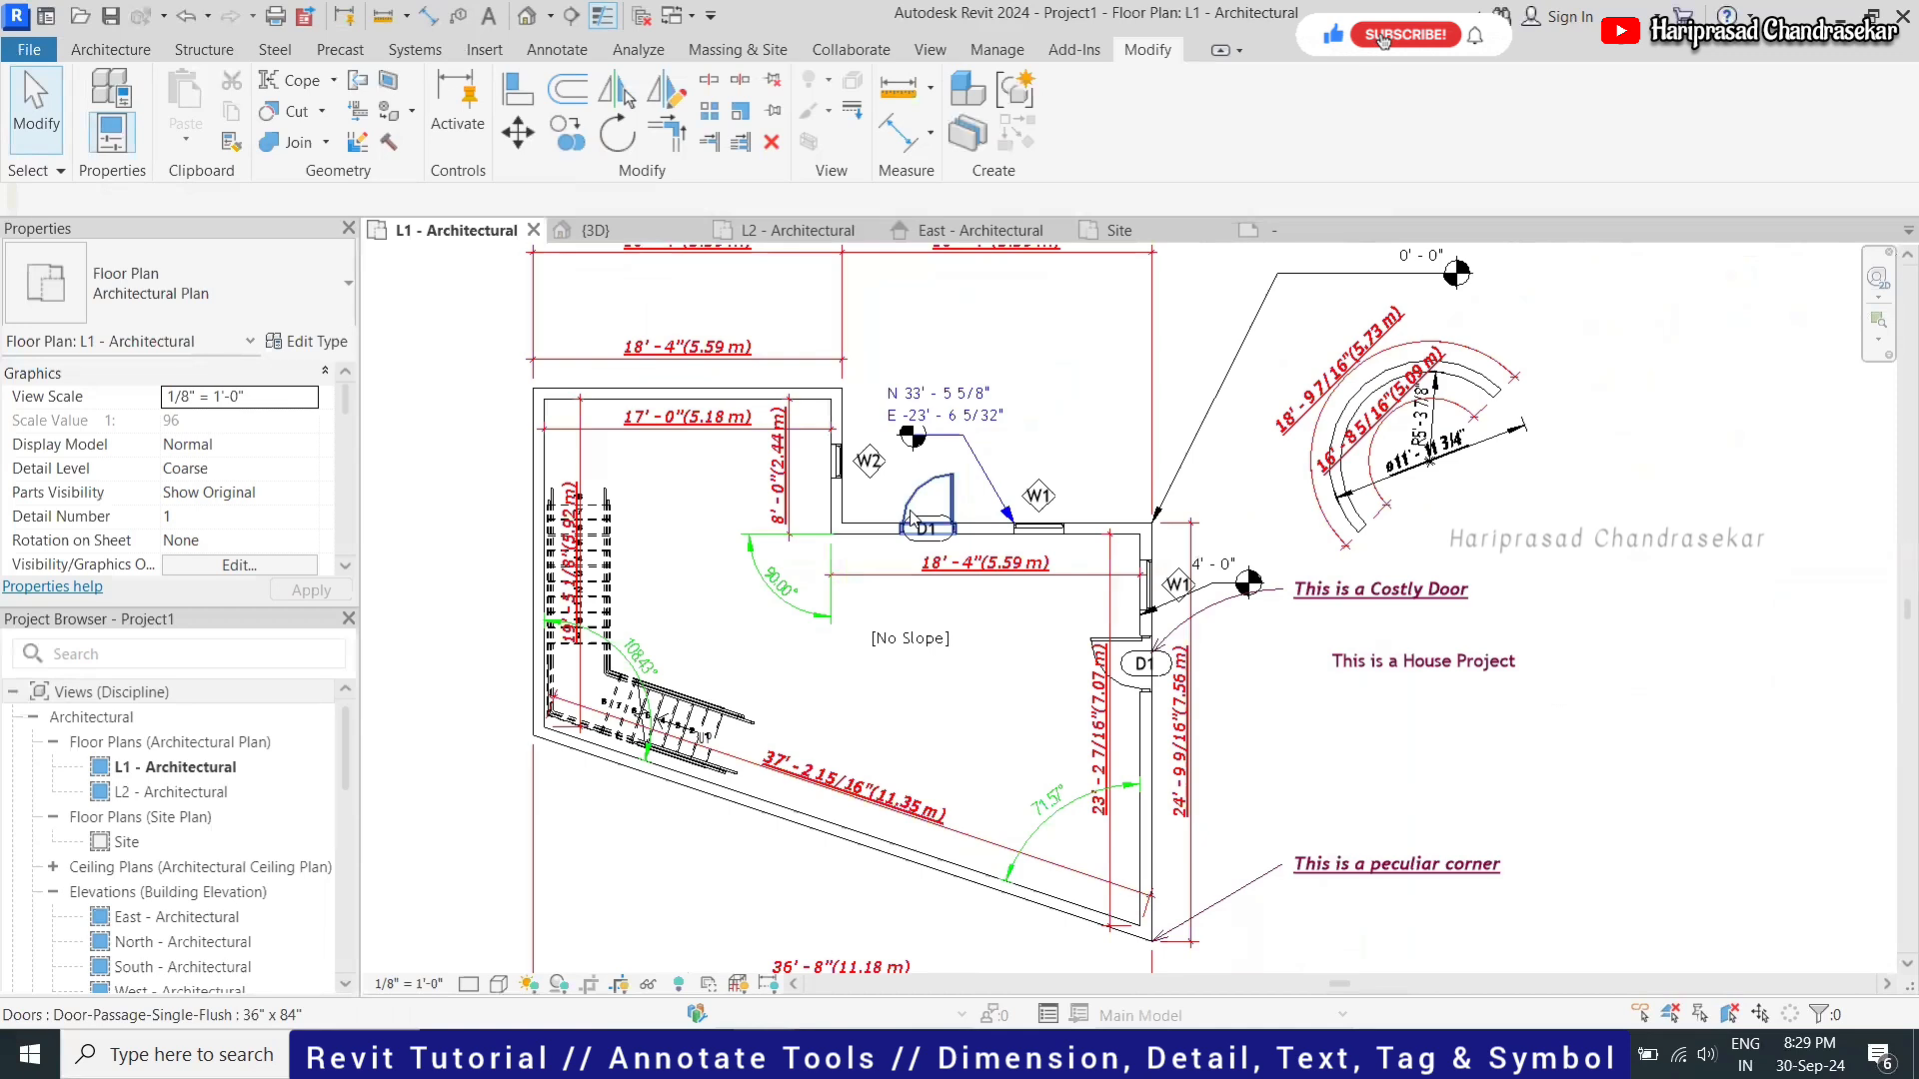
scroll(959, 340, "down", 1)
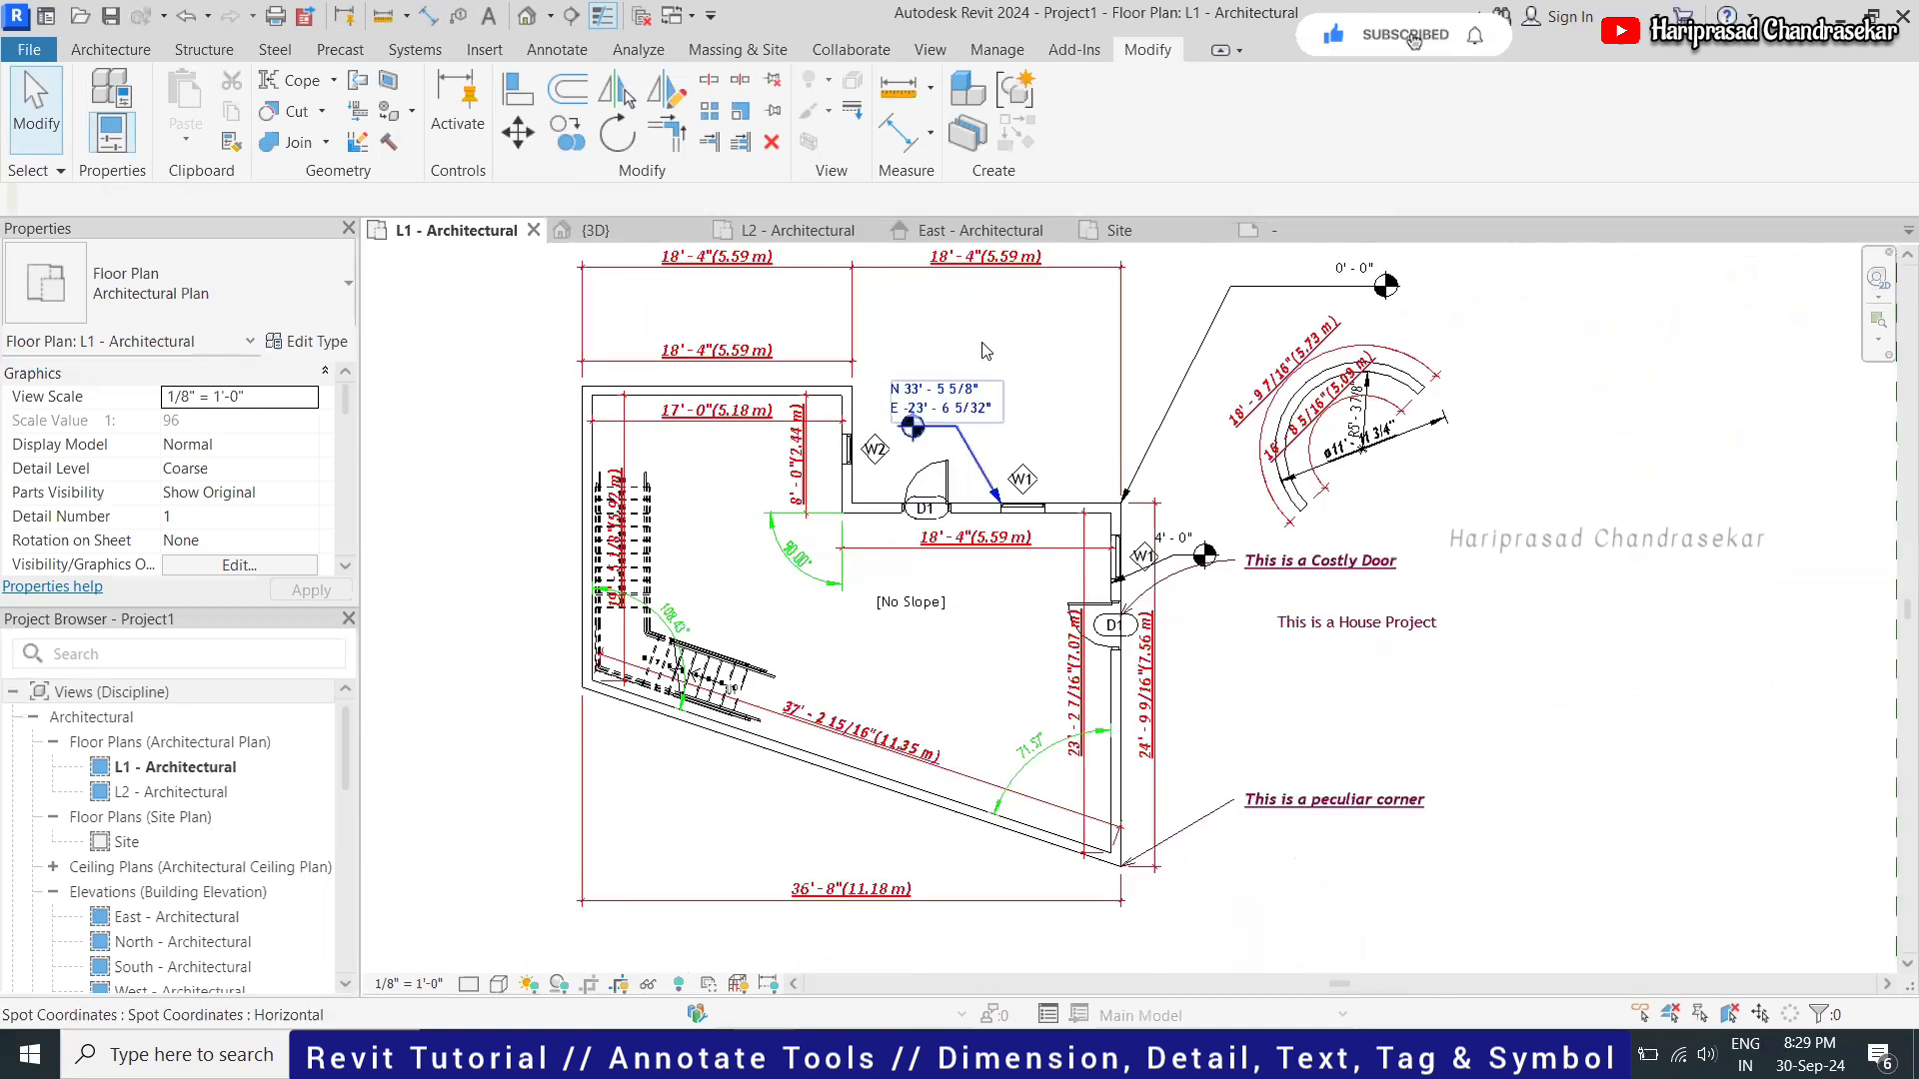
left_click(575, 56)
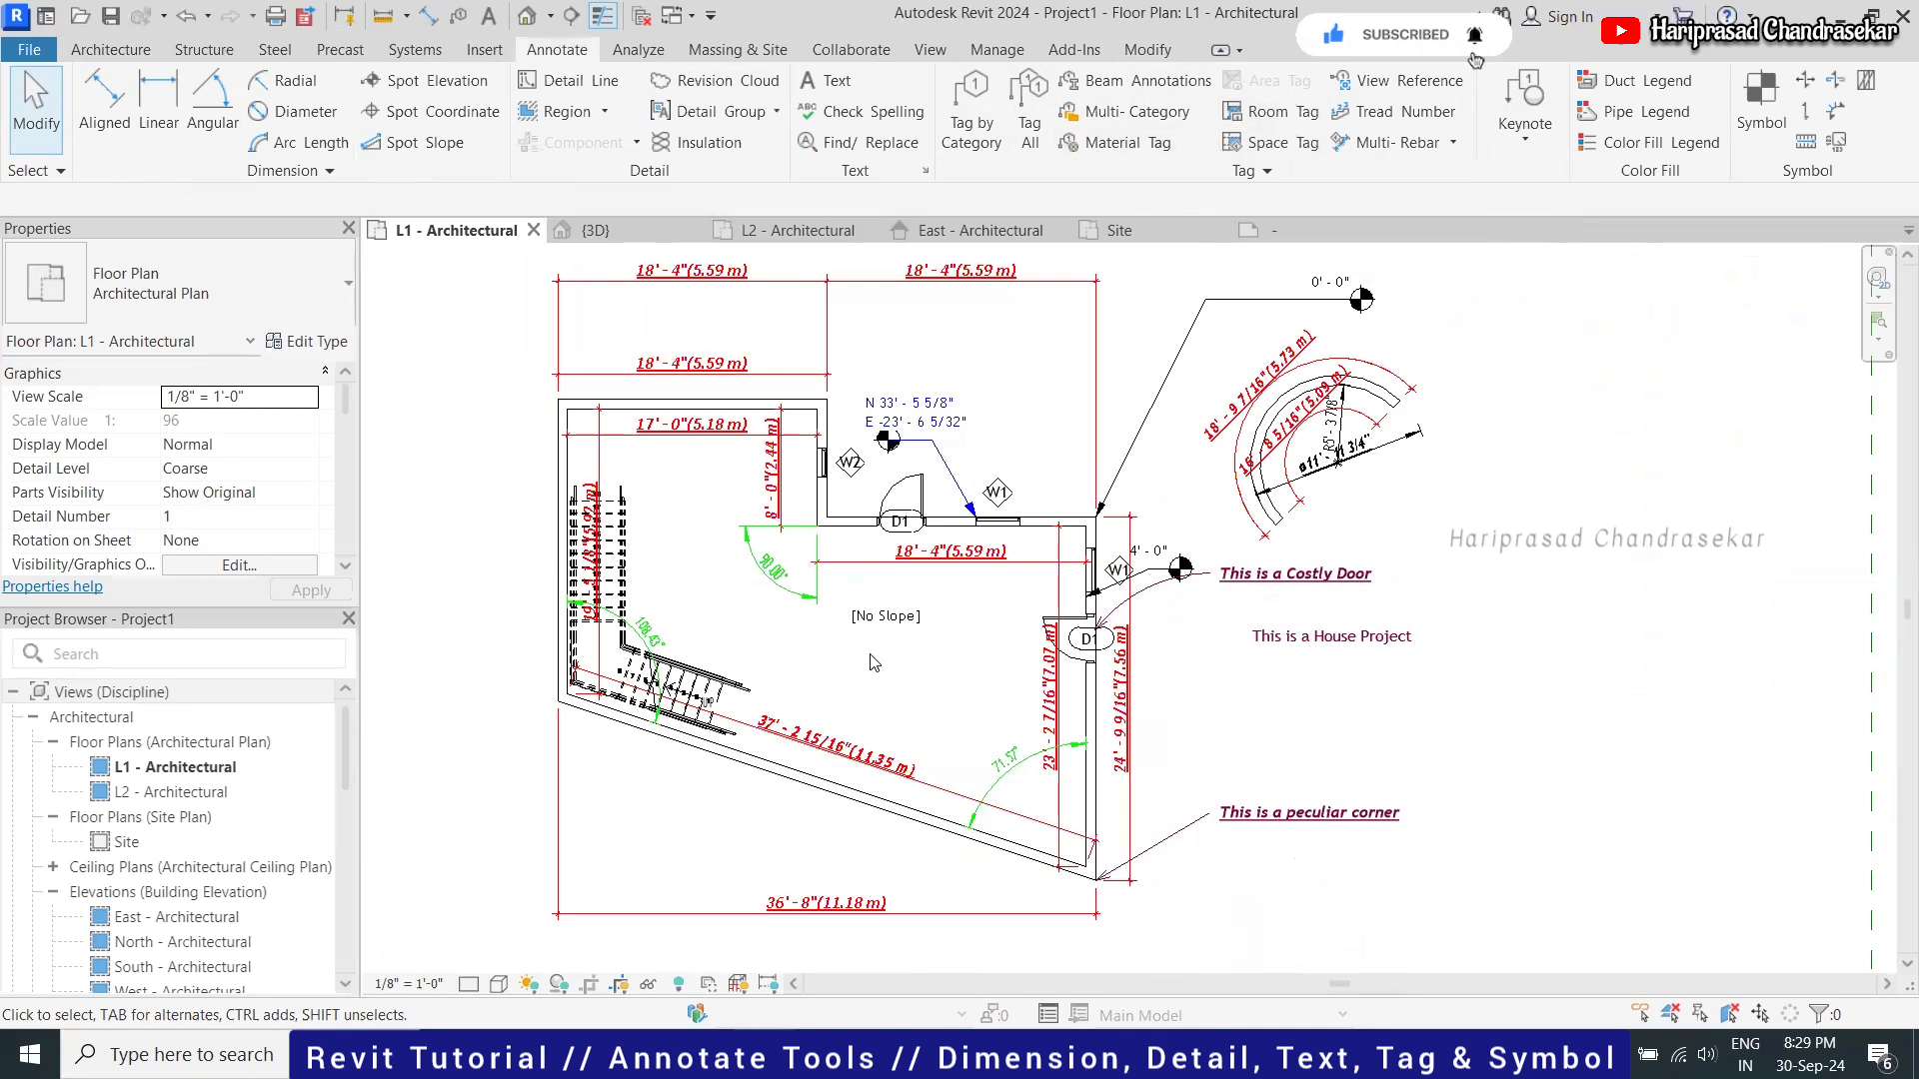
left_click(1267, 115)
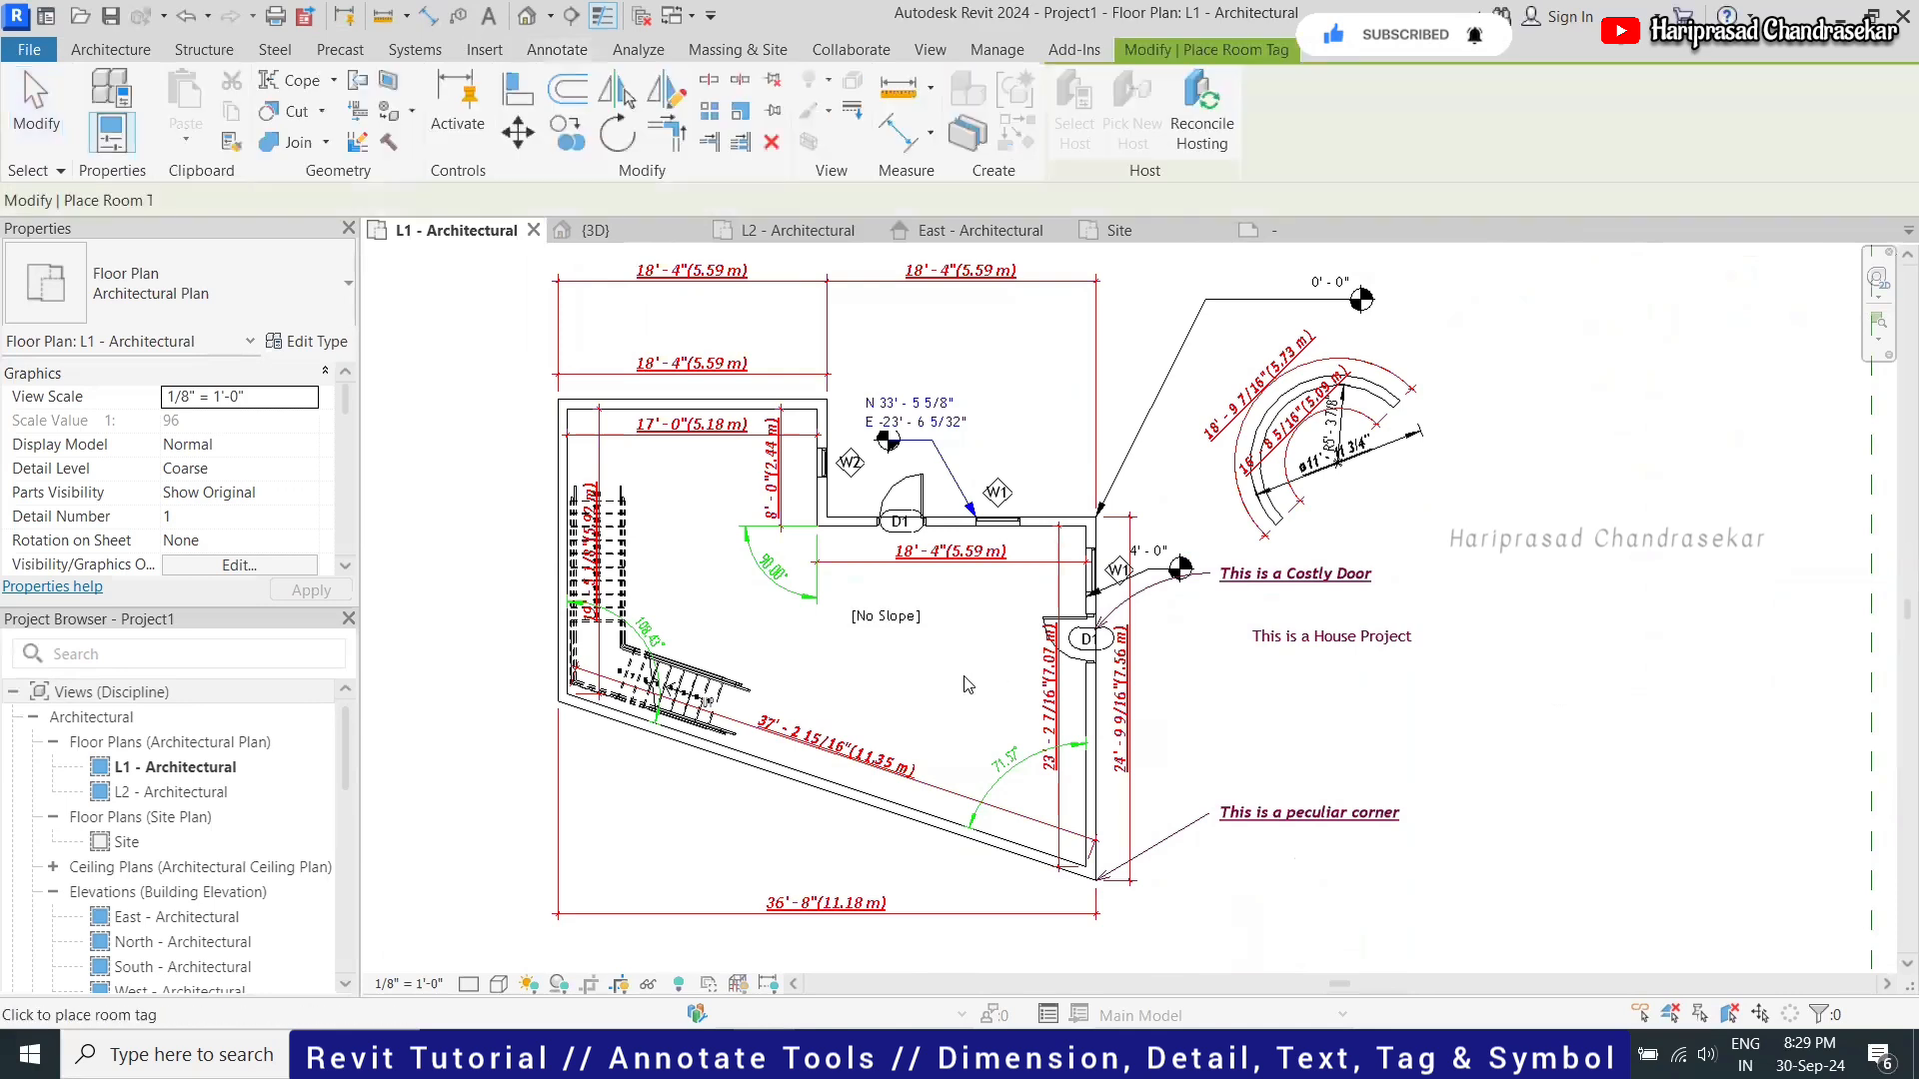
key("Escape")
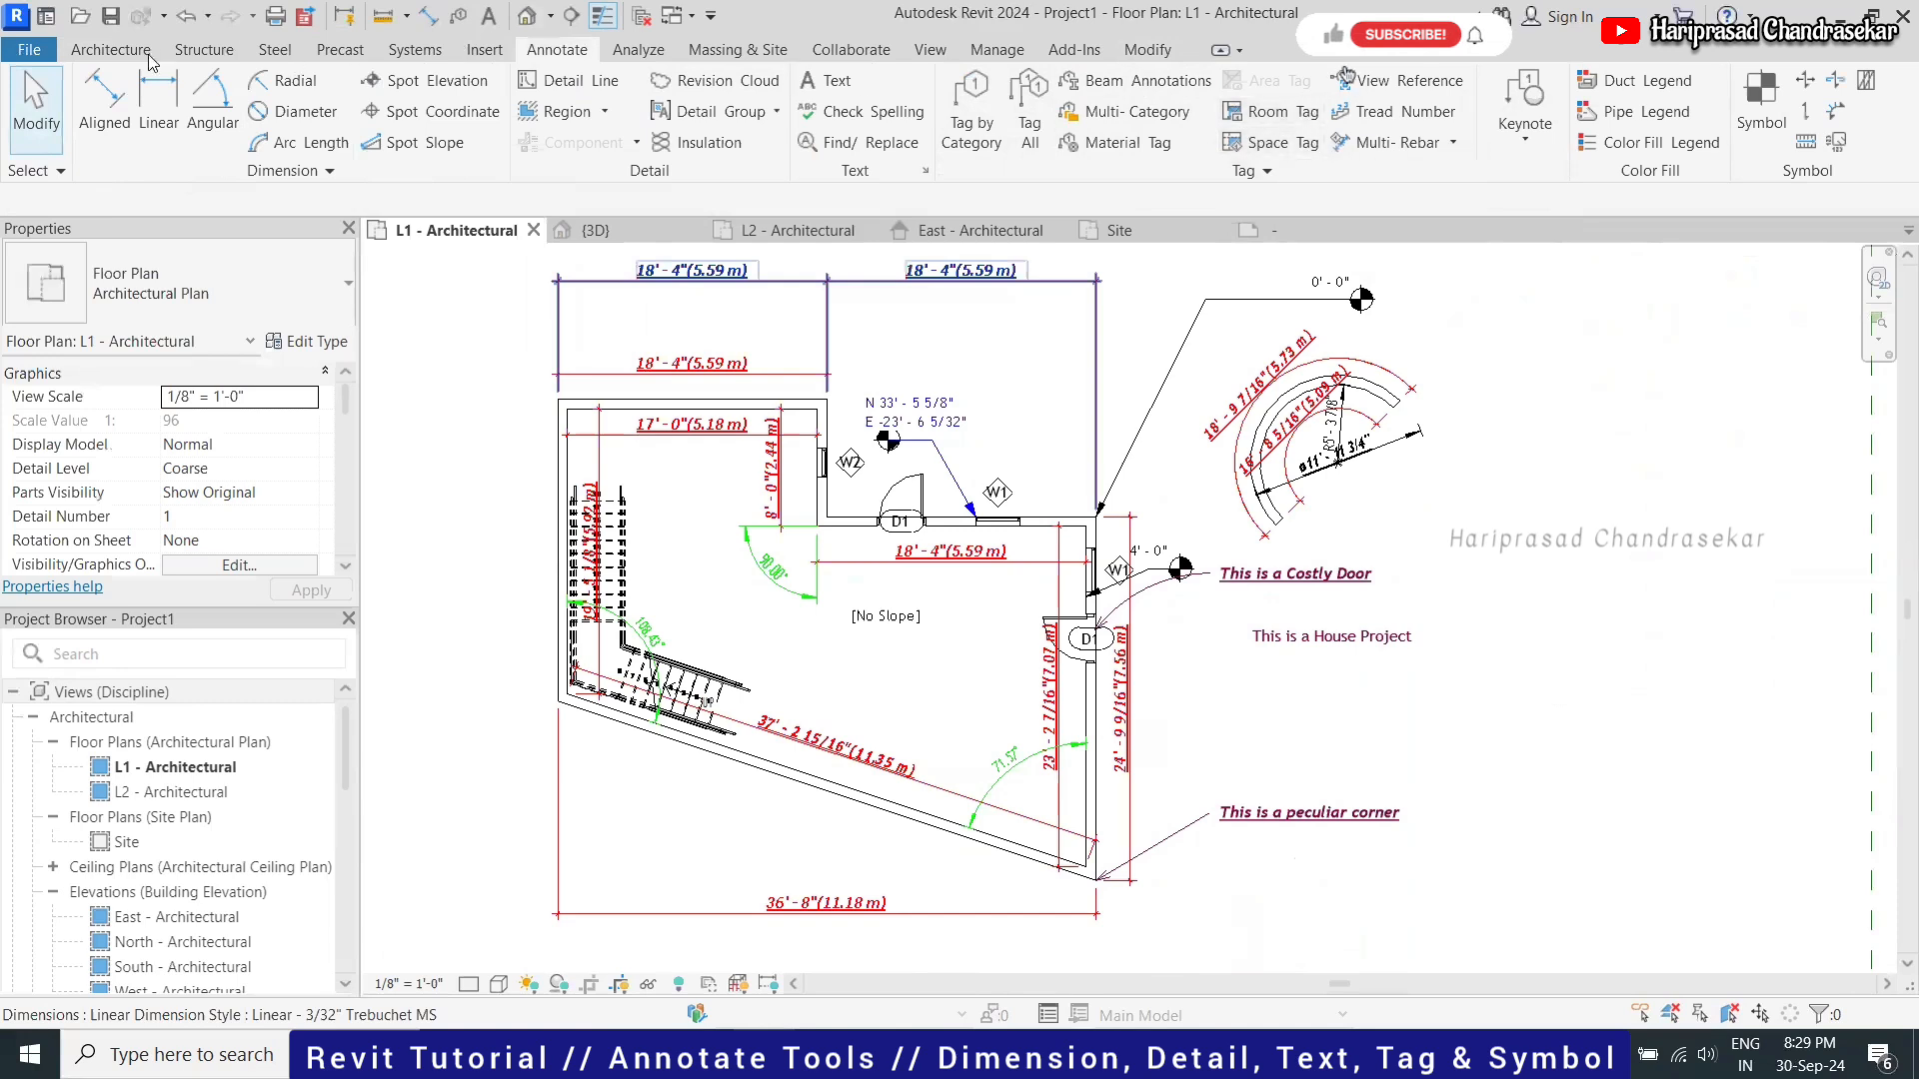
Place a tagged room inside the building's enclosed area, below the No Slope annotation
left_click(110, 49)
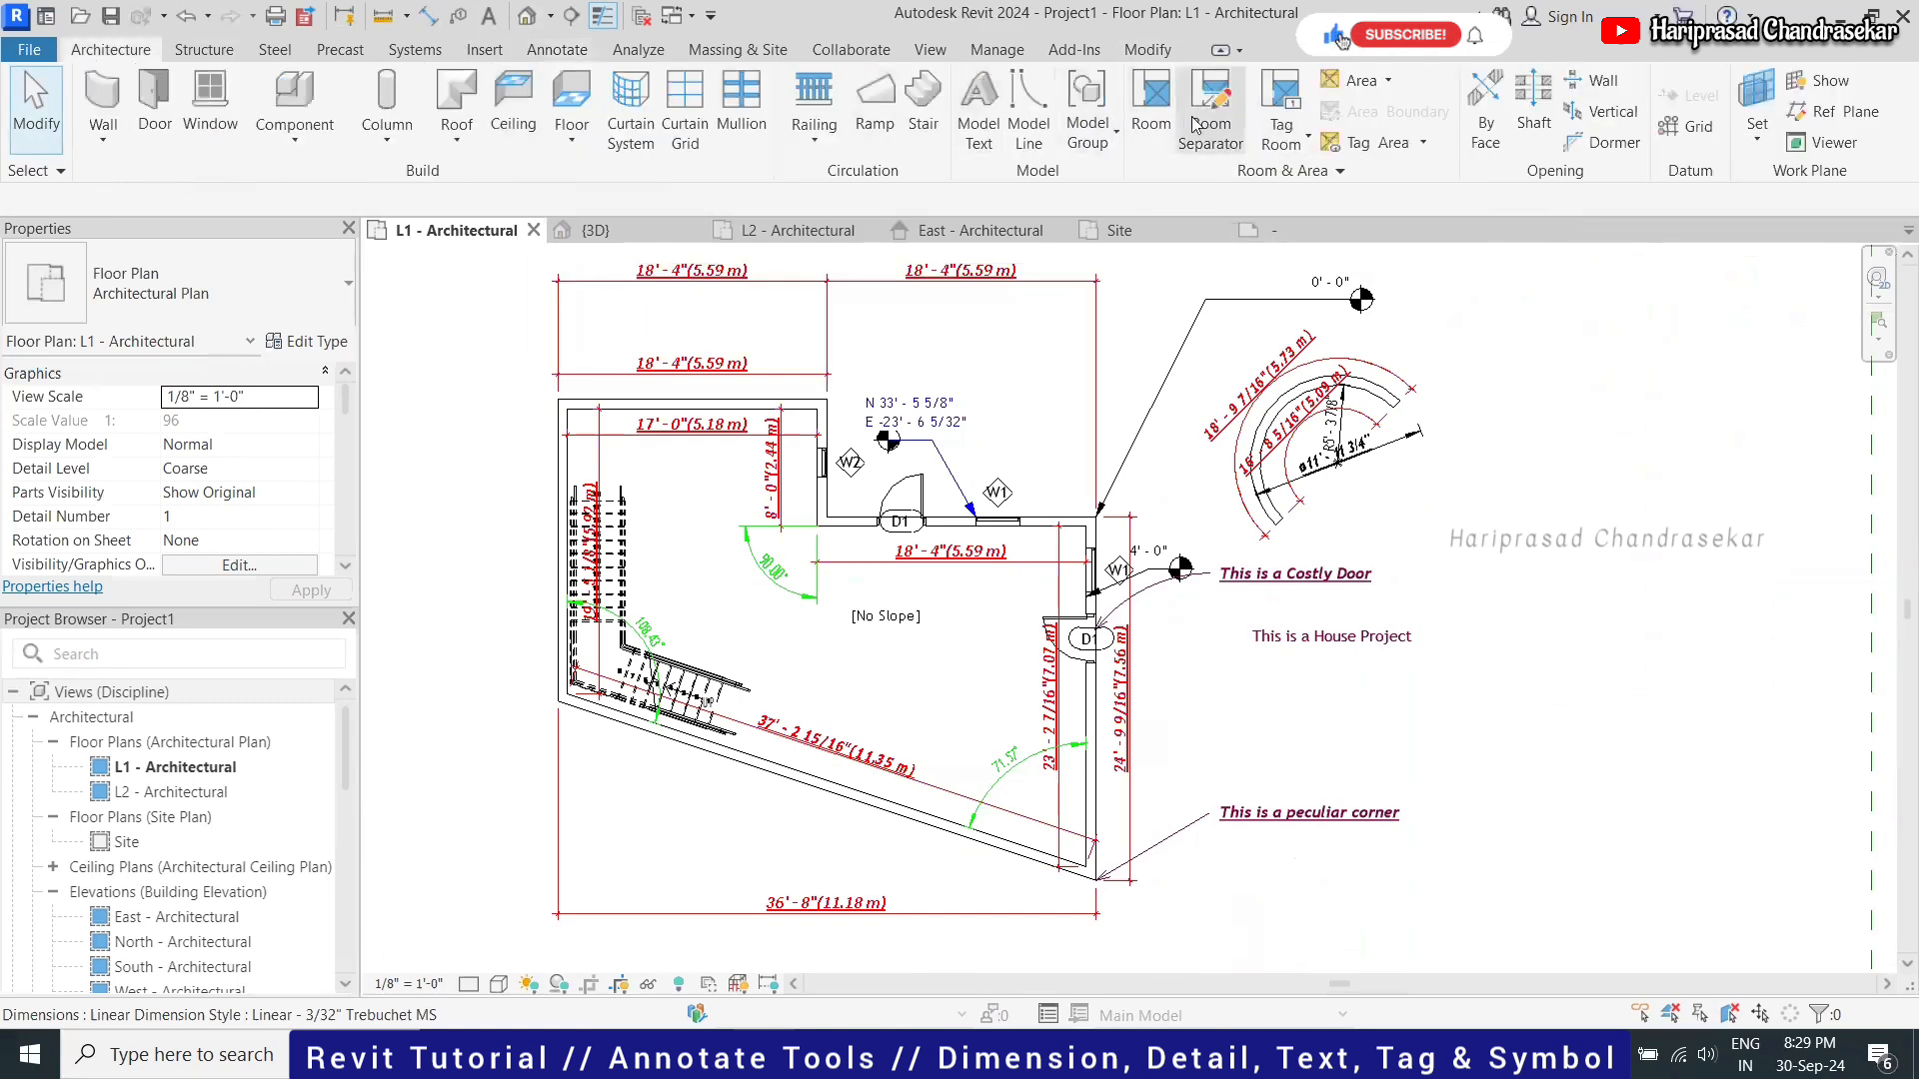
left_click(1152, 110)
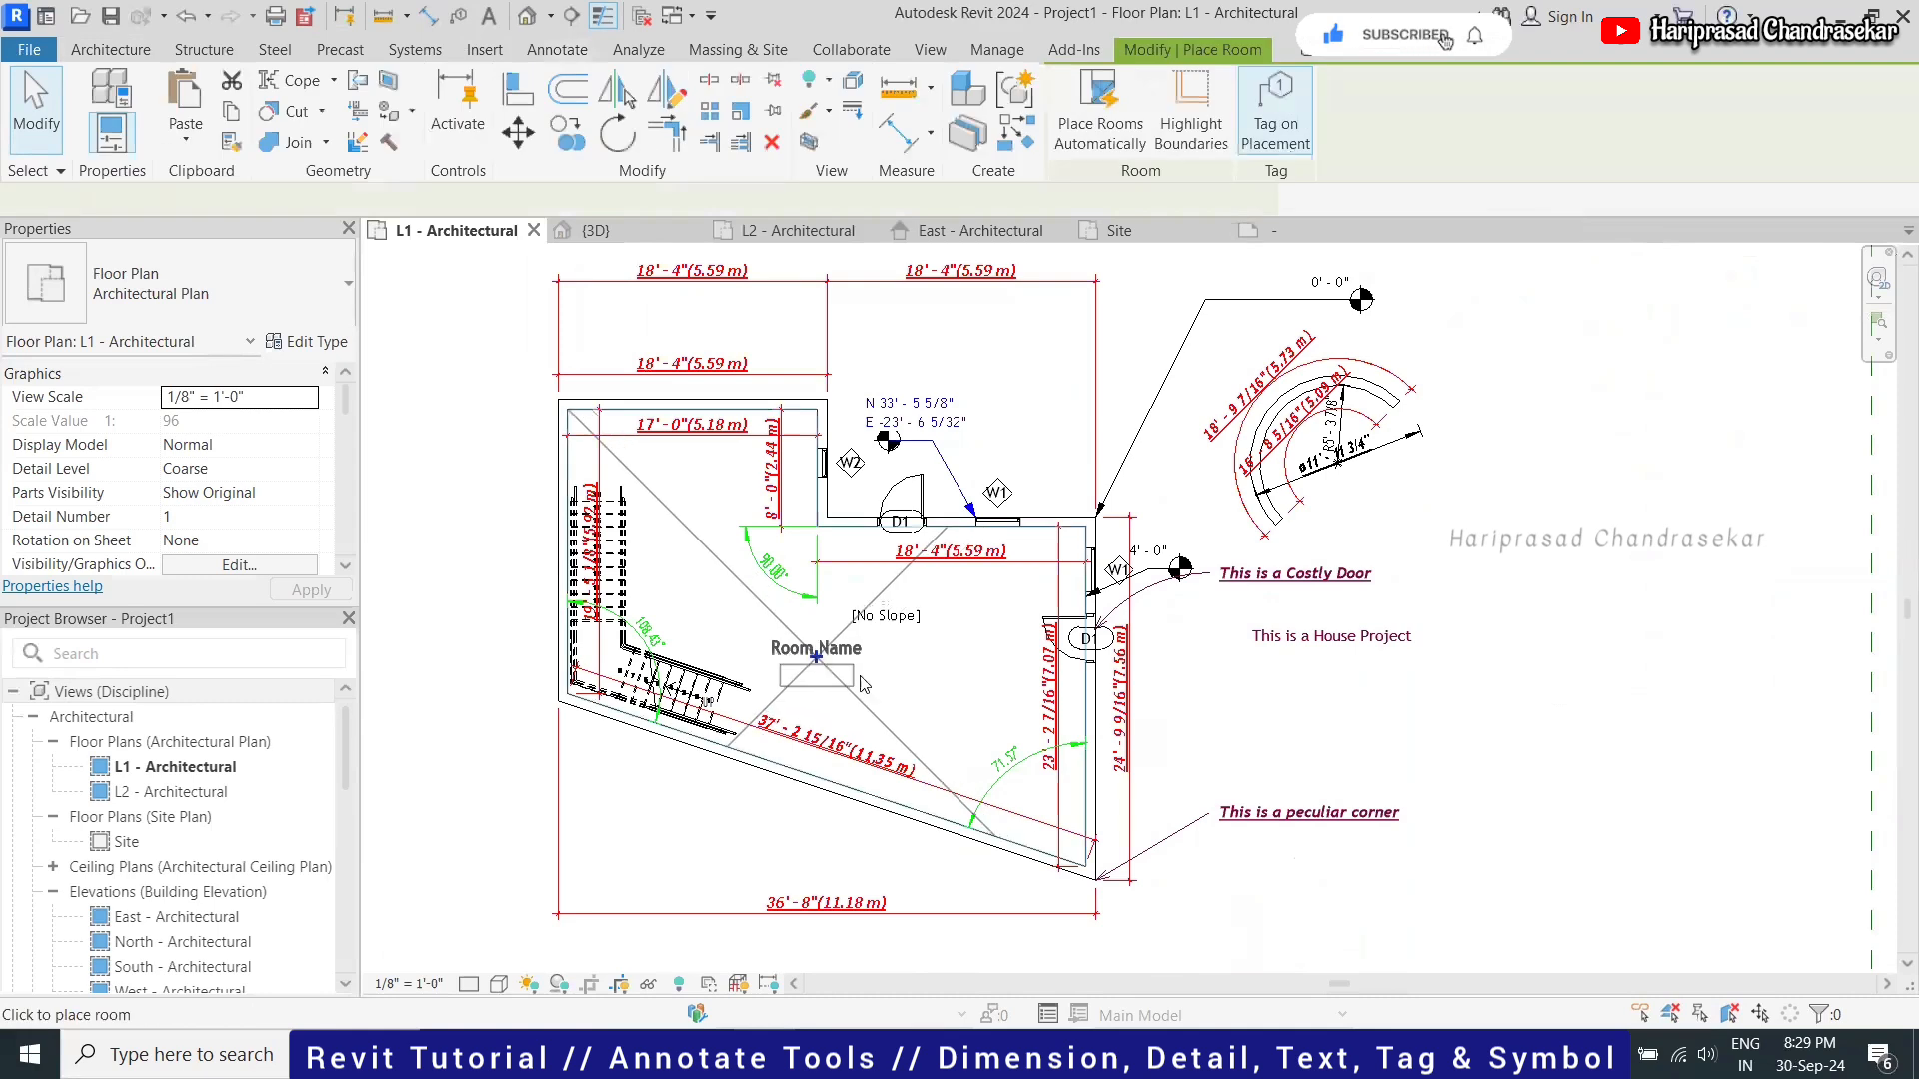
left_click(869, 667)
key("Escape")
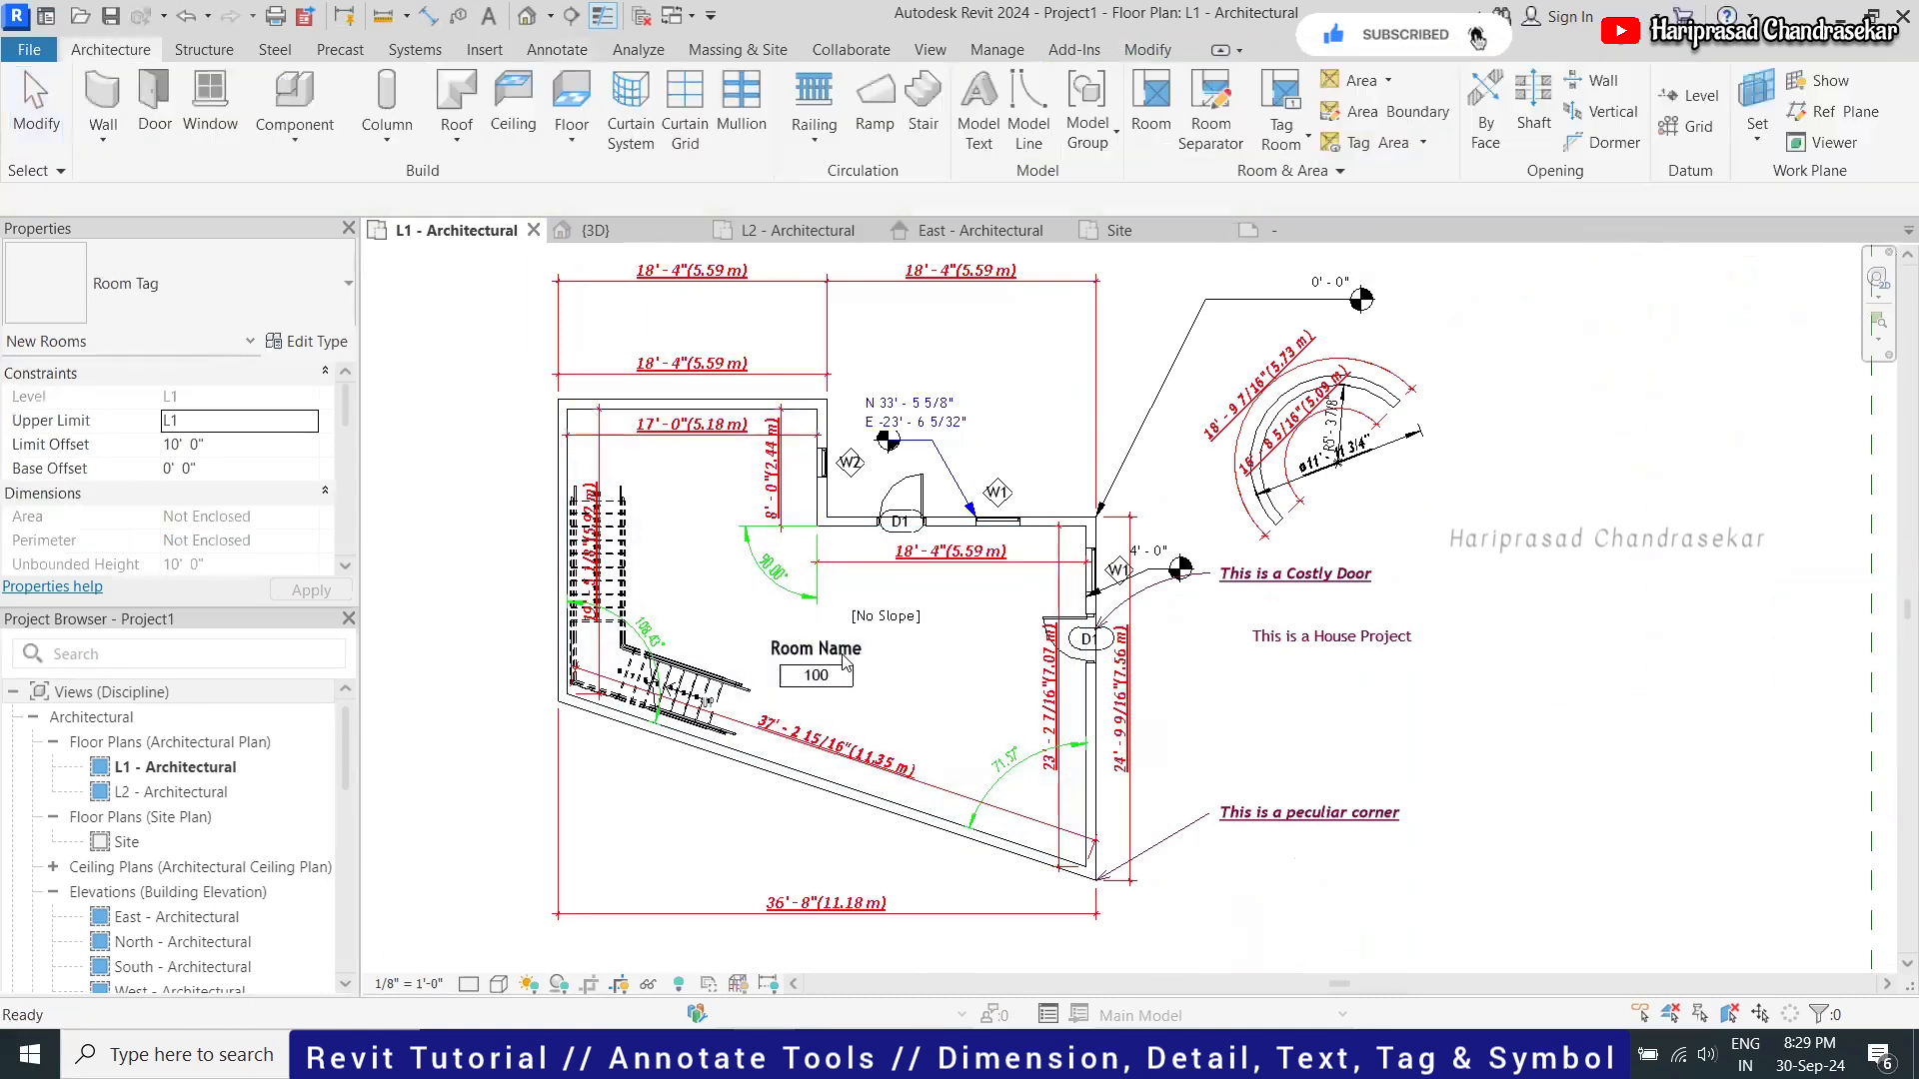
Delete the room's tag while keeping the room, and dismiss the warning
left_click(840, 655)
key("Delete")
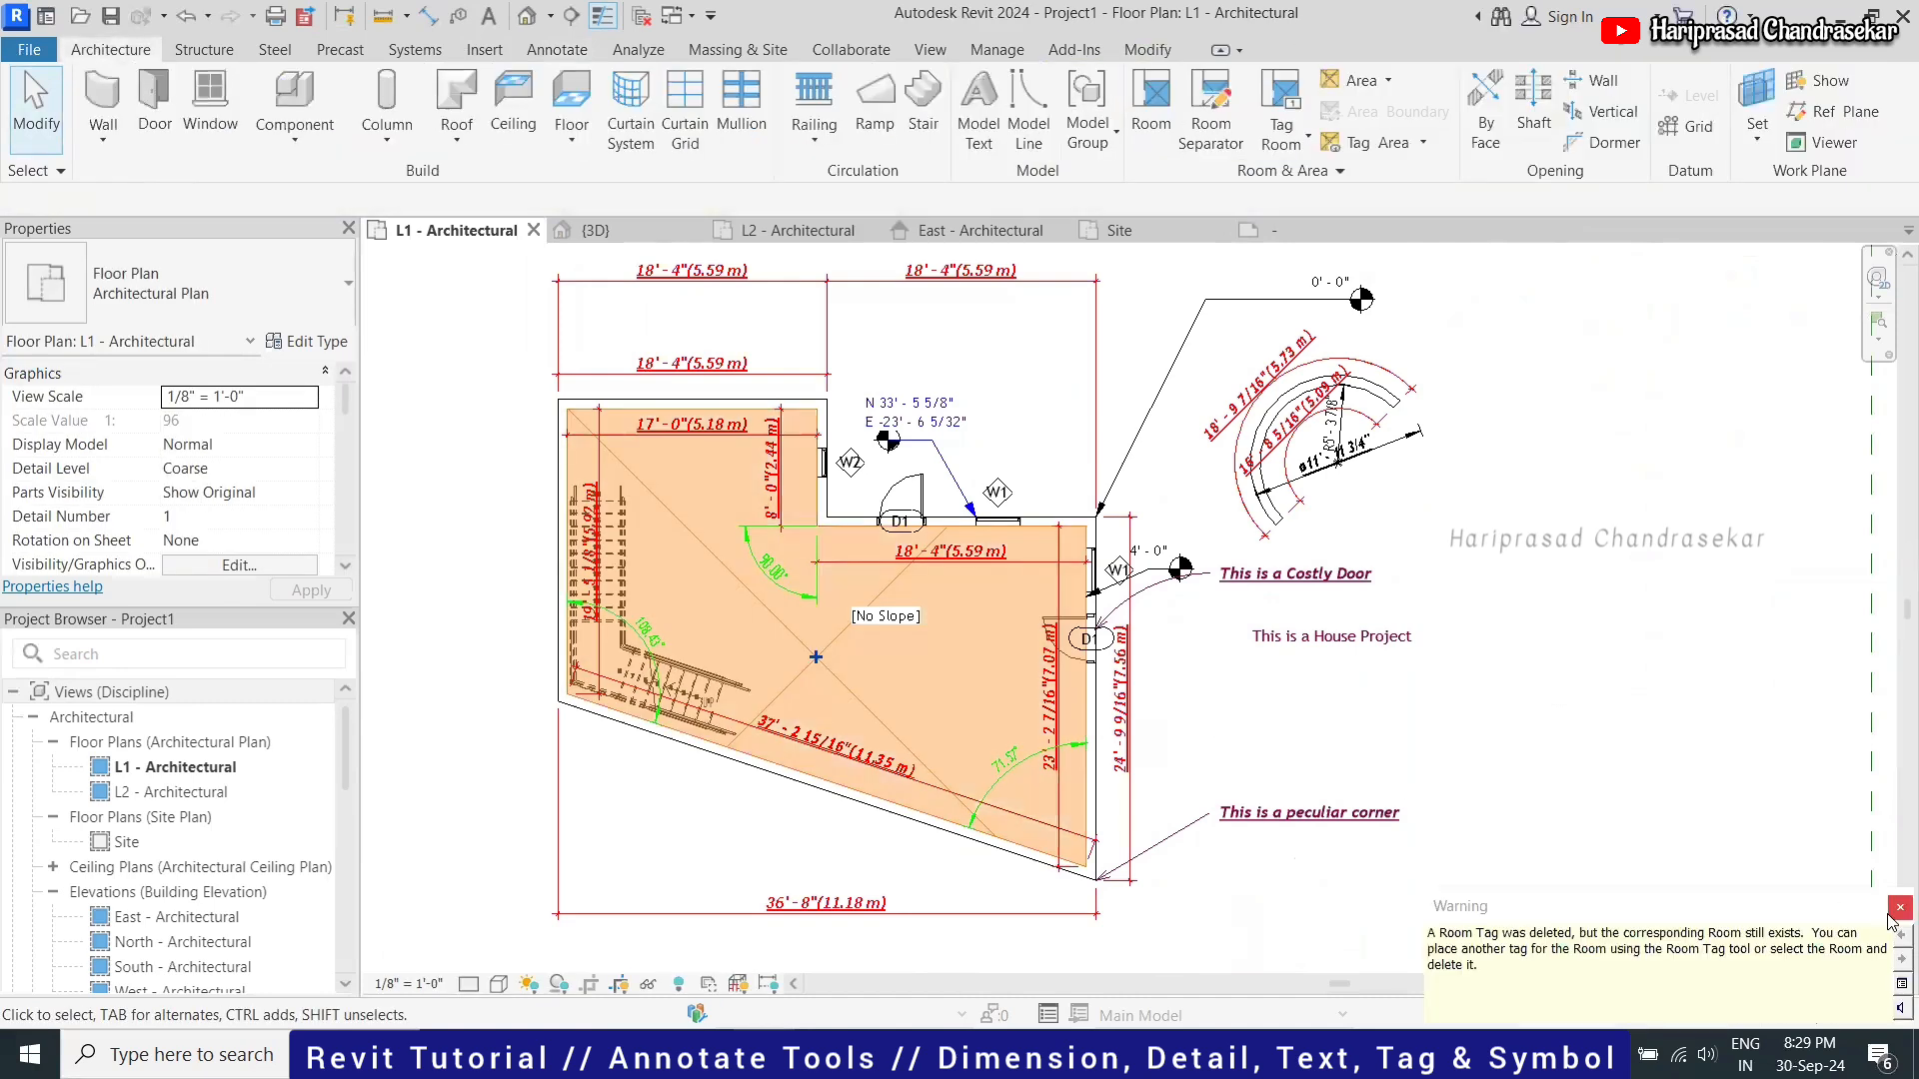
left_click(1897, 908)
left_click(1332, 636)
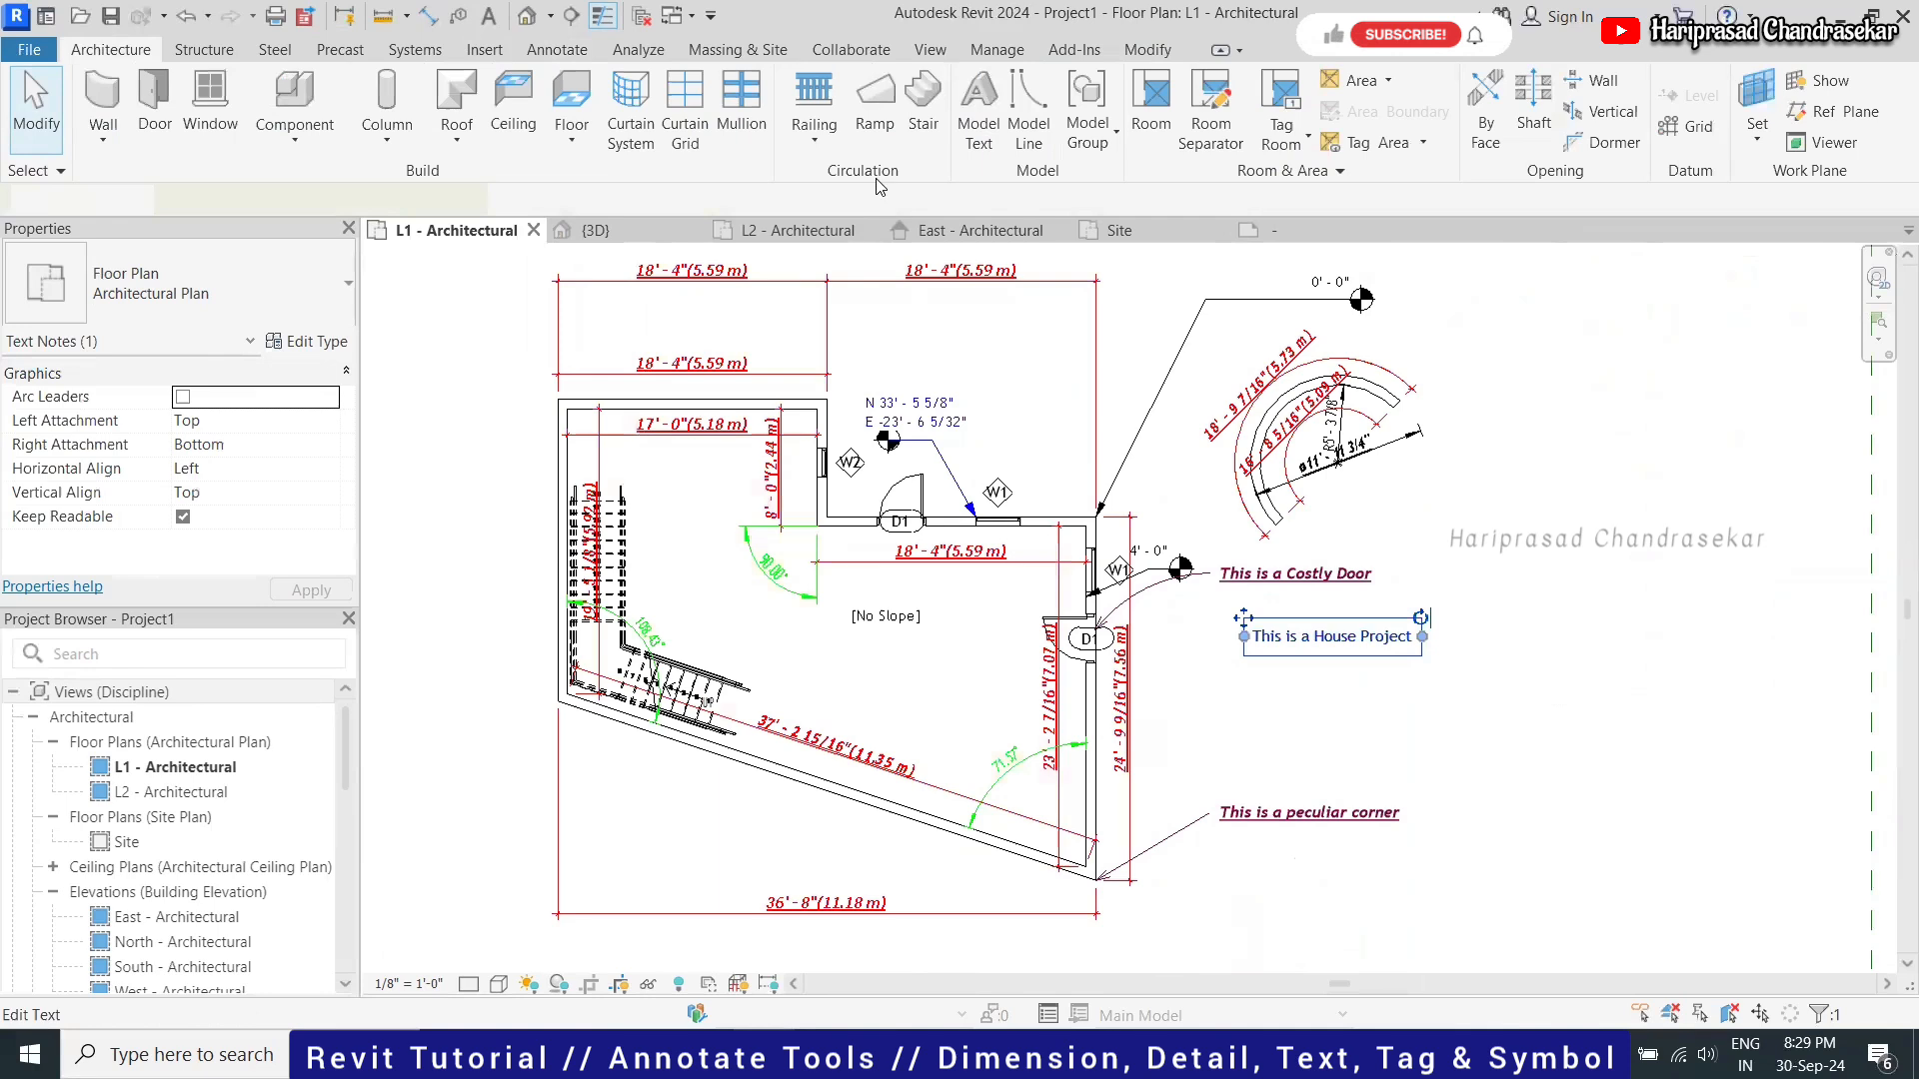
Place a room tag without a leader near the centre of the existing room
left_click(556, 49)
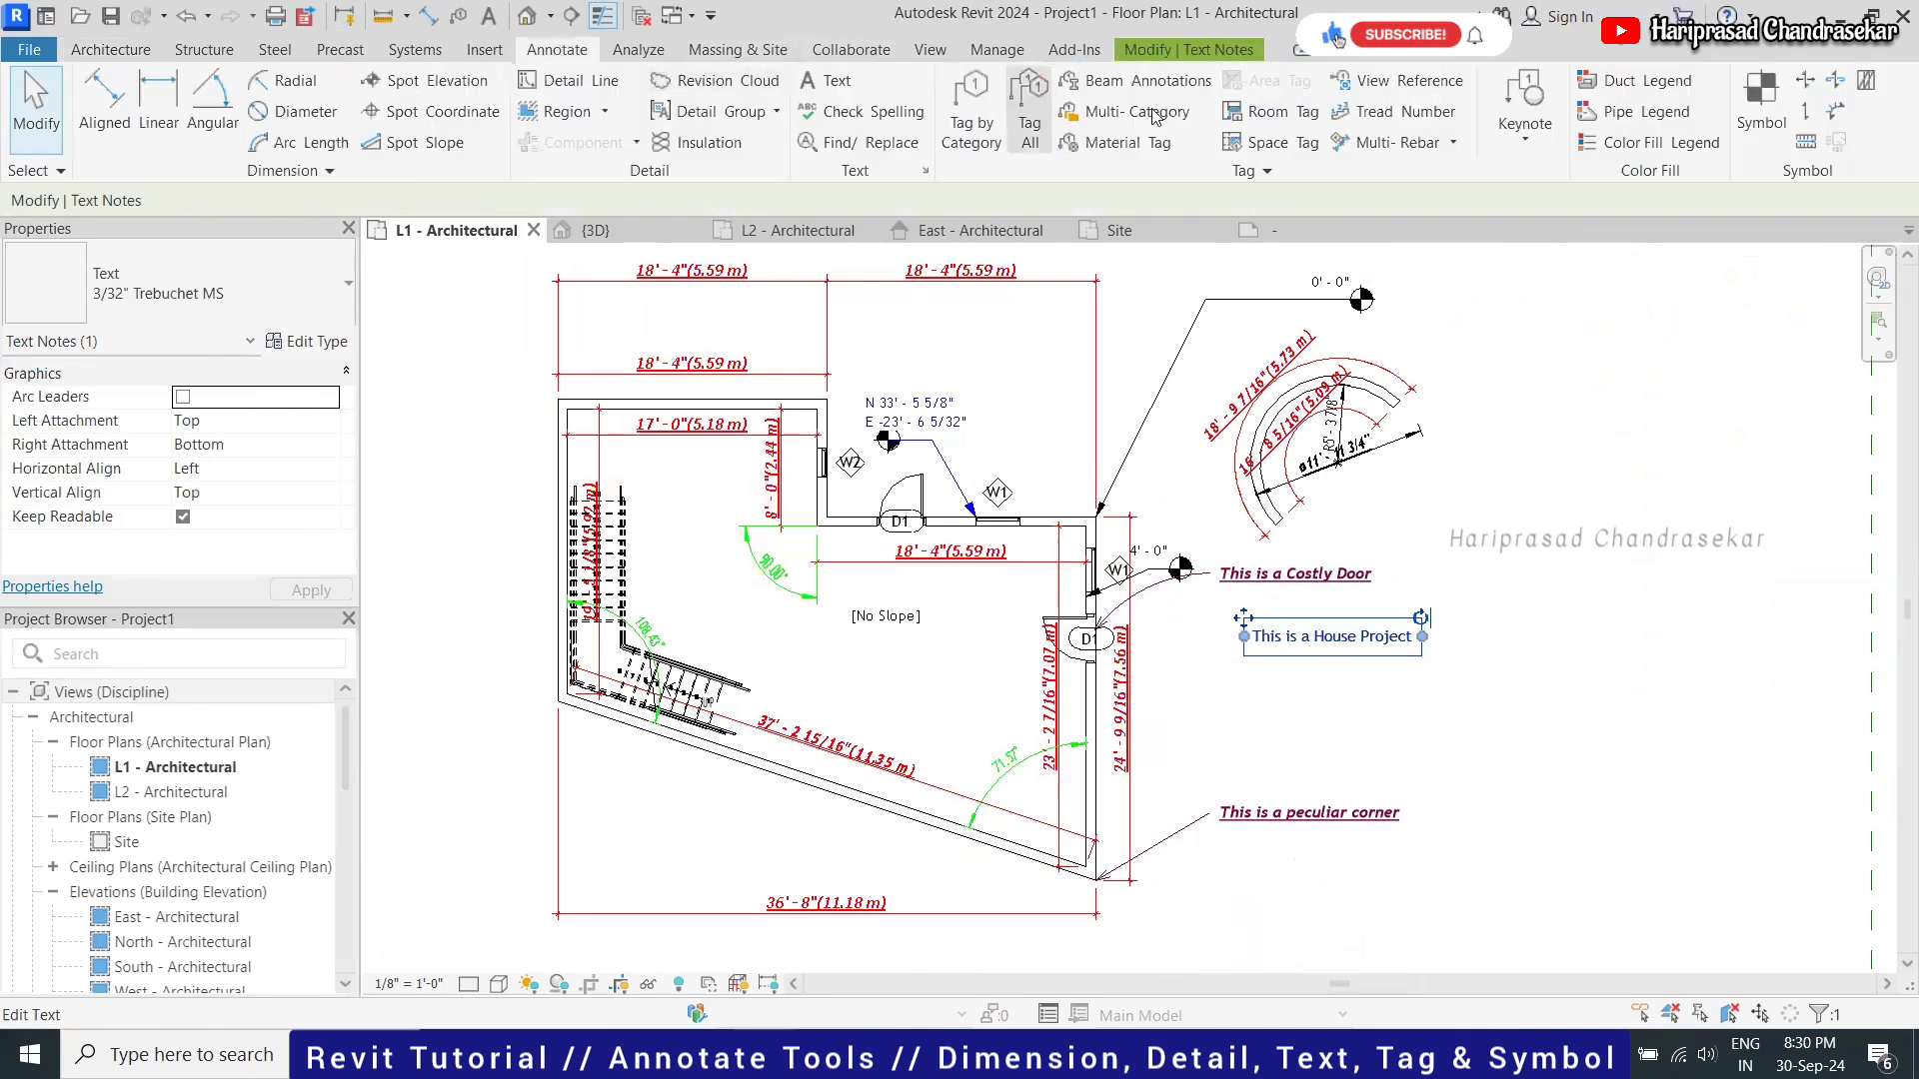
left_click(1264, 111)
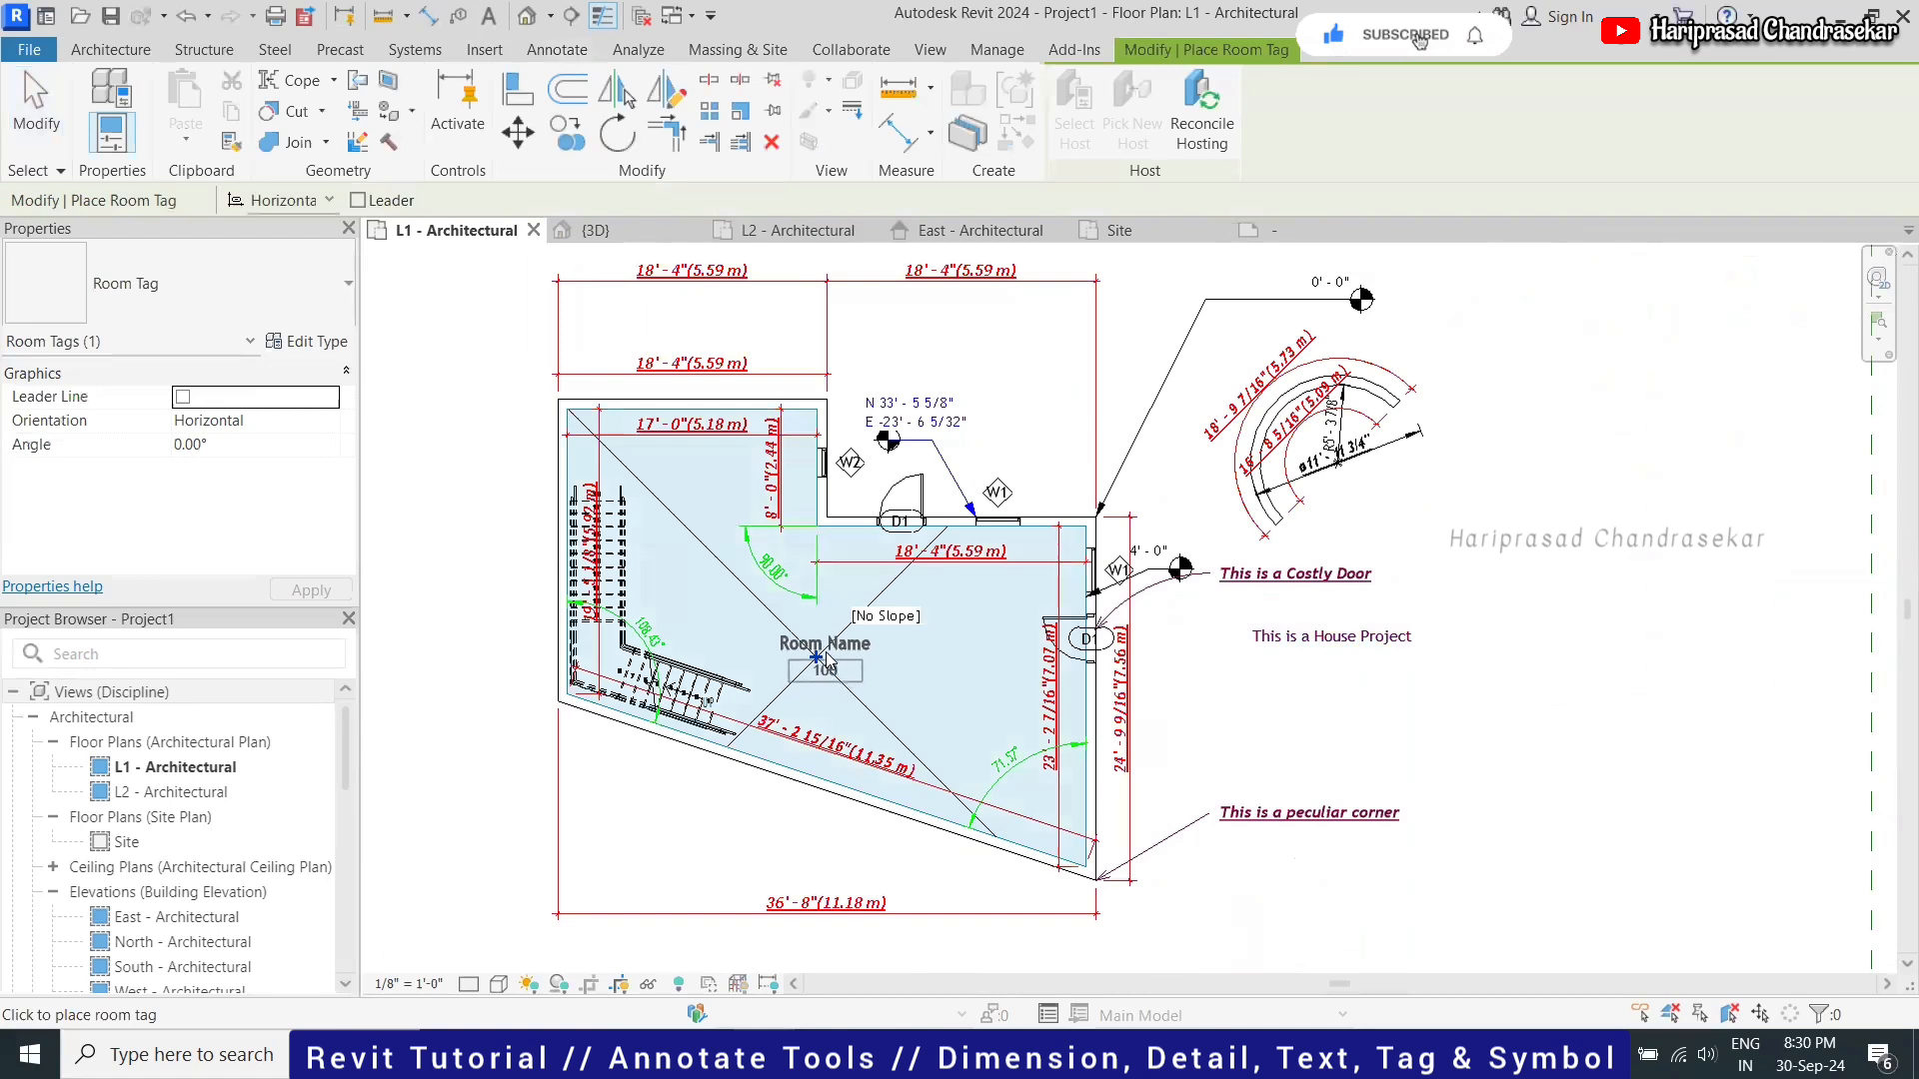
key("Escape")
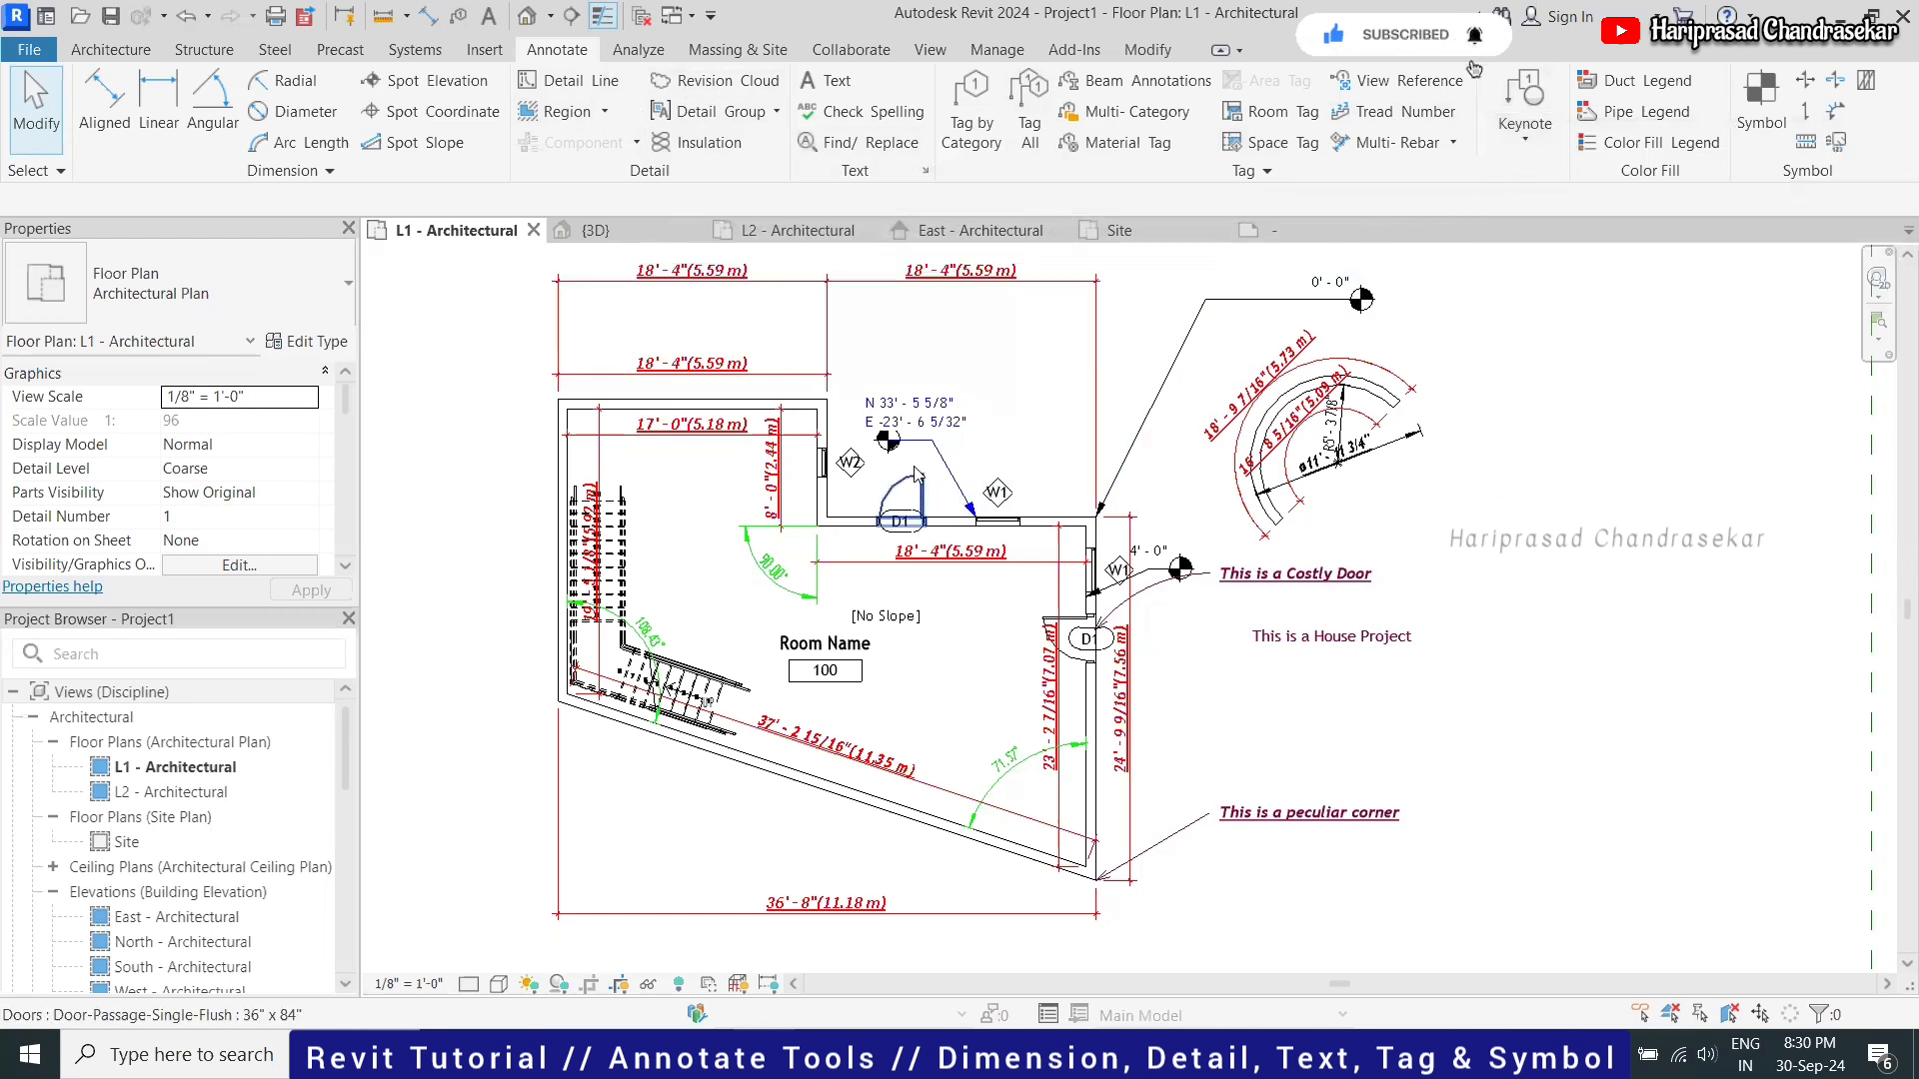
Place an element keynote with a free-end leader on the north wall near its east end, dismissing the save reminder
left_click(1526, 130)
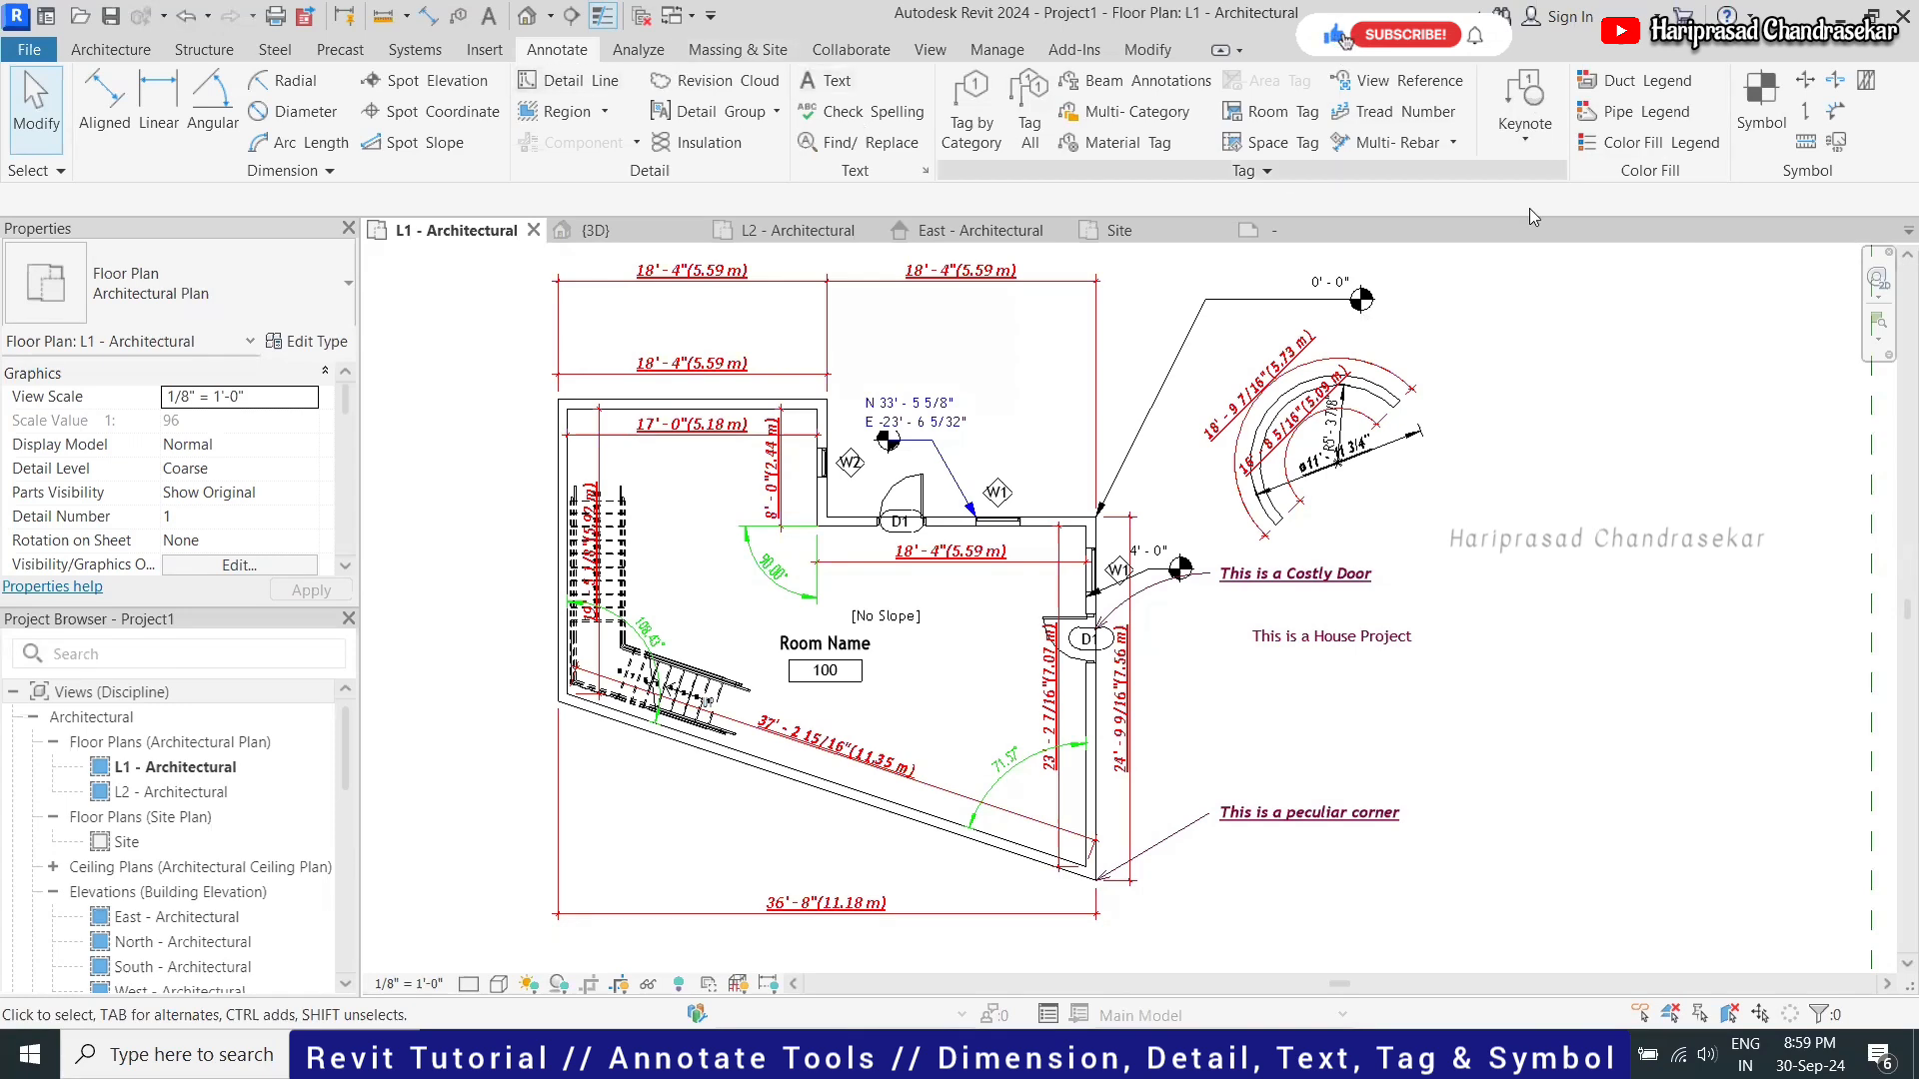
left_click(1517, 148)
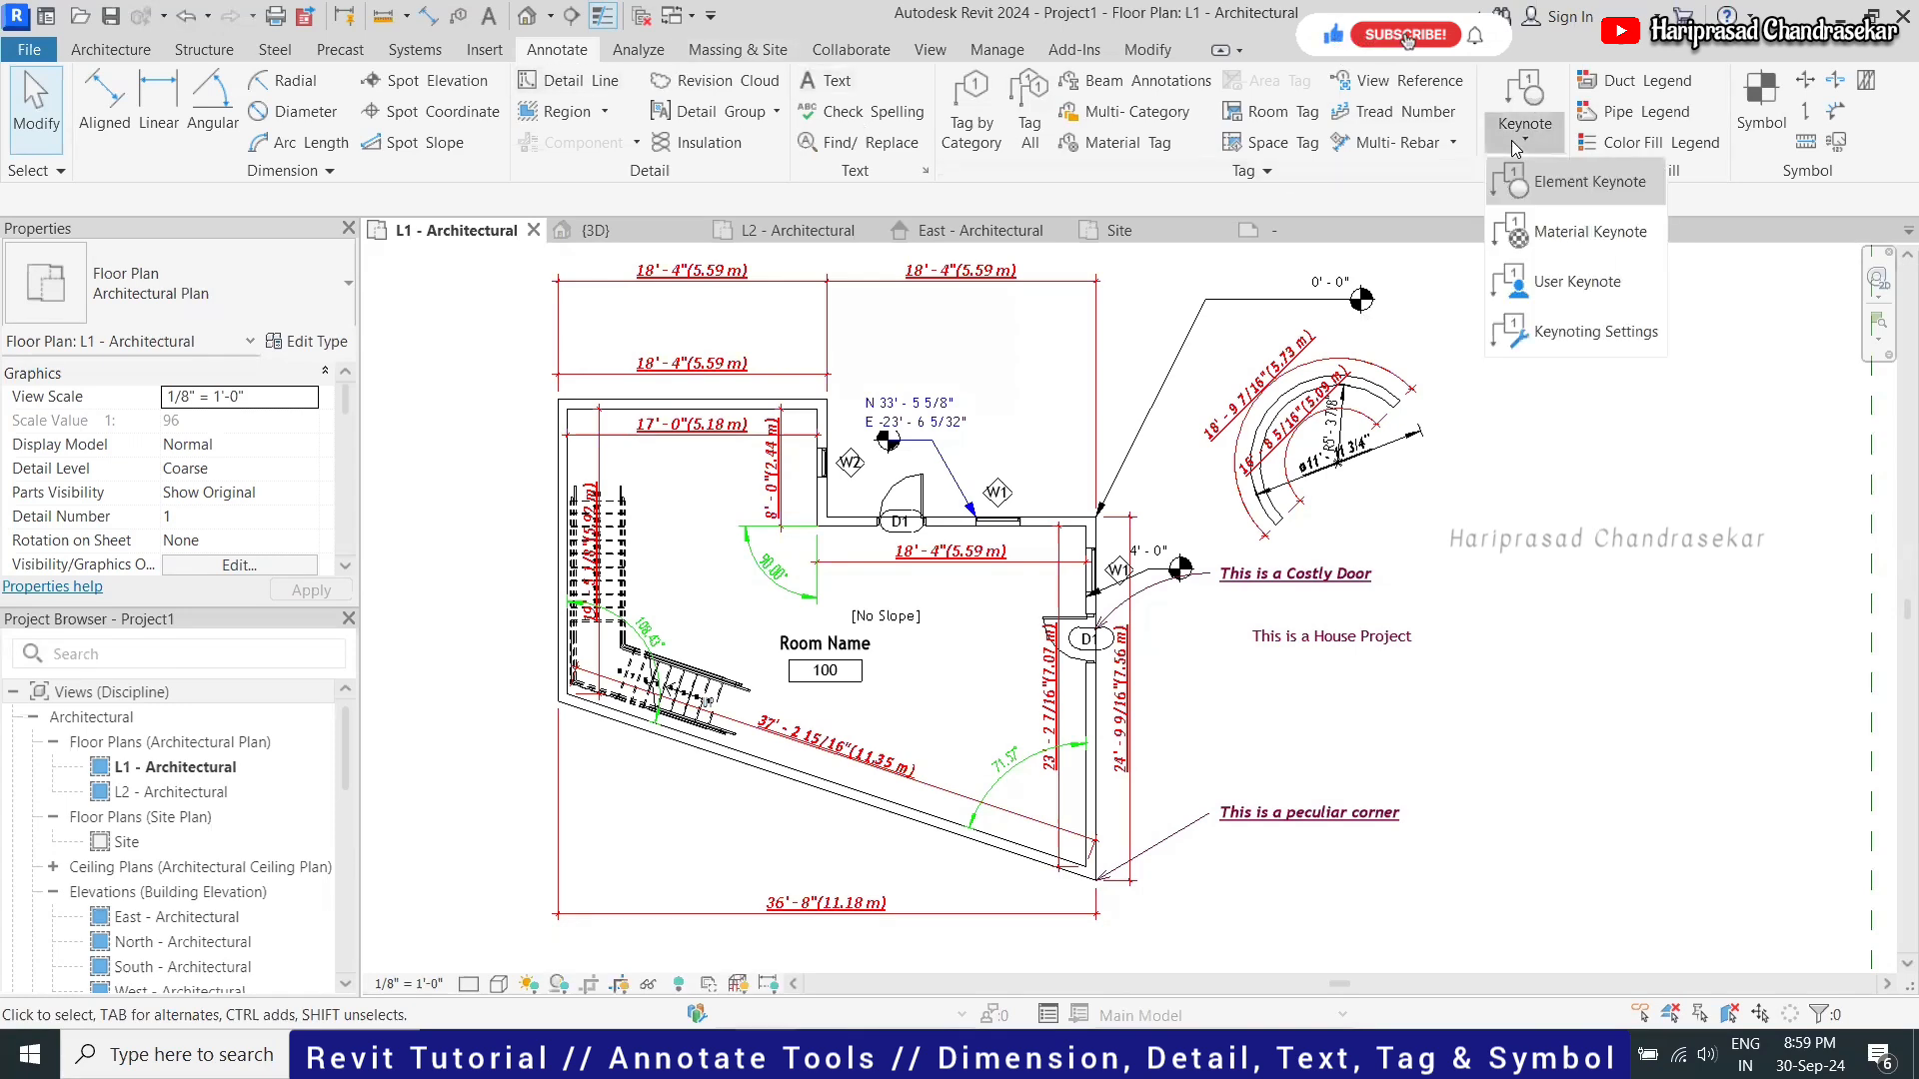
left_click(1566, 186)
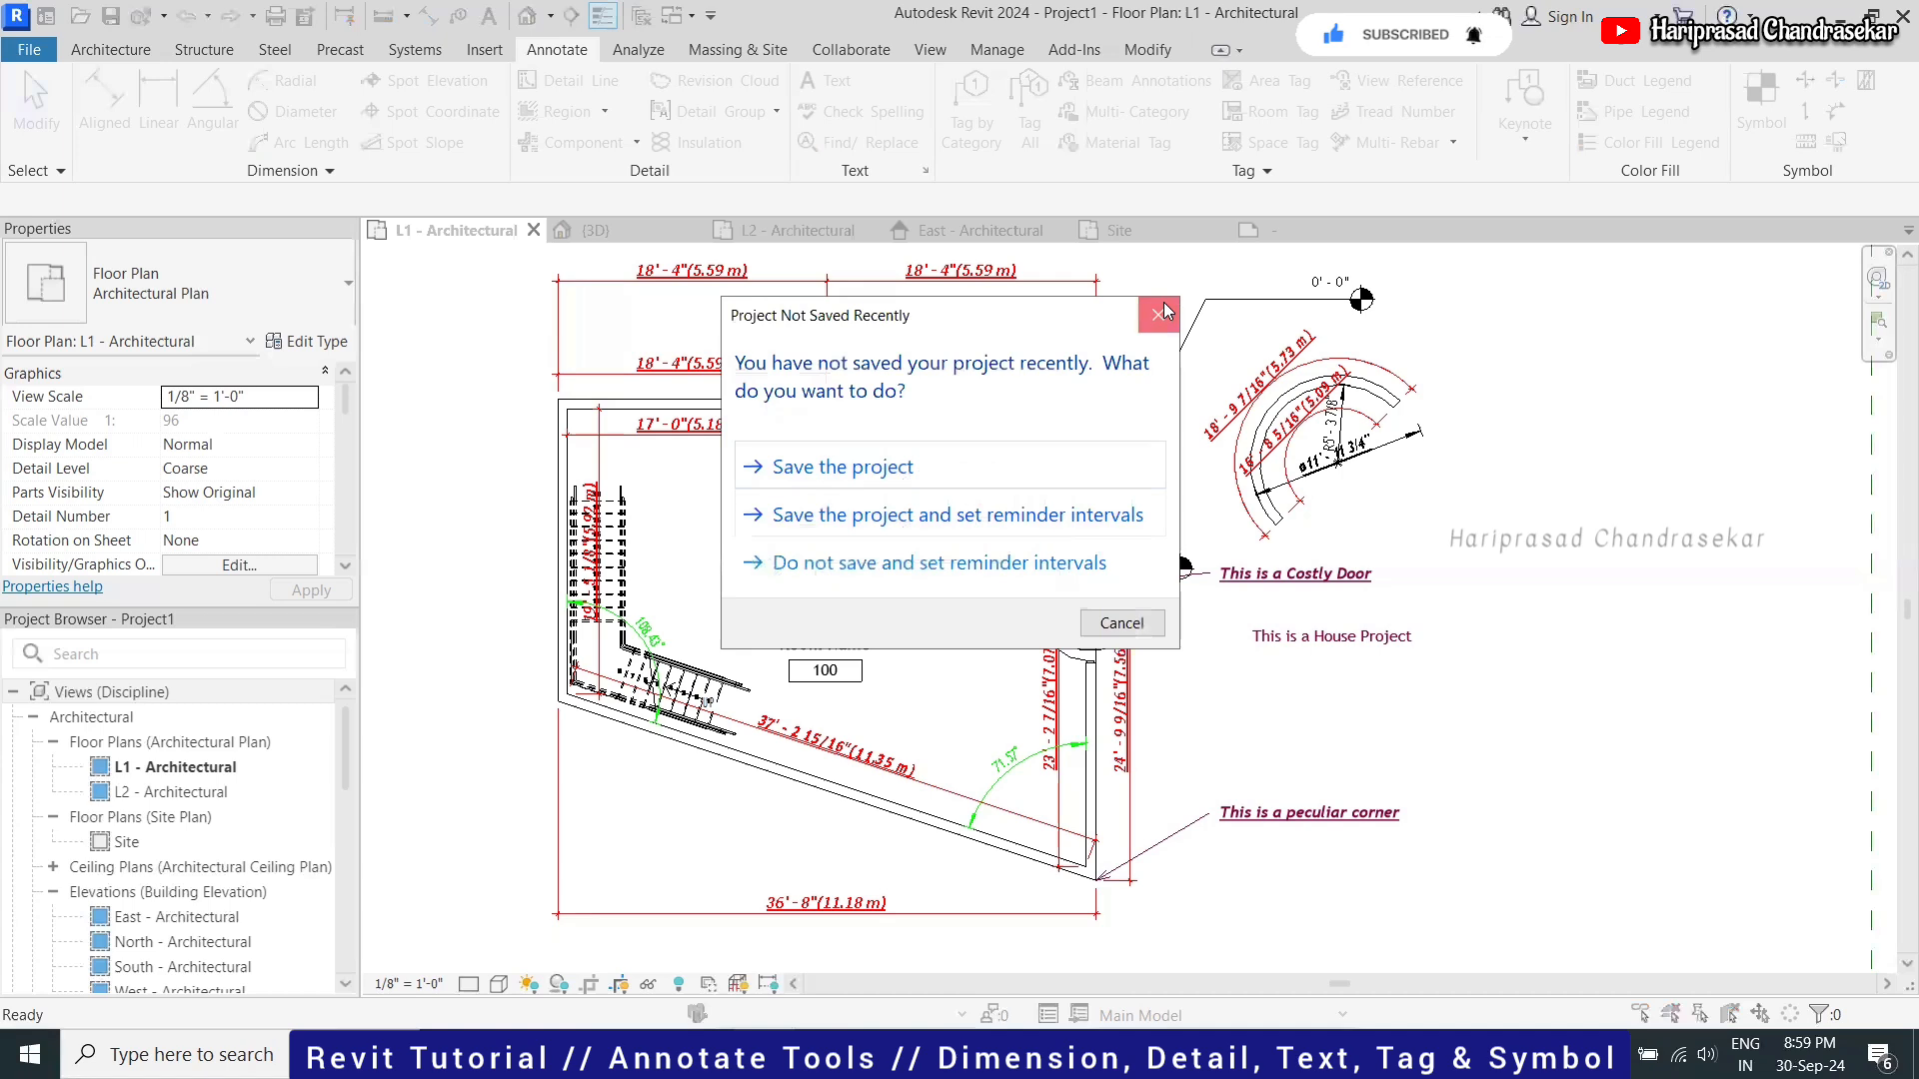
left_click(1162, 314)
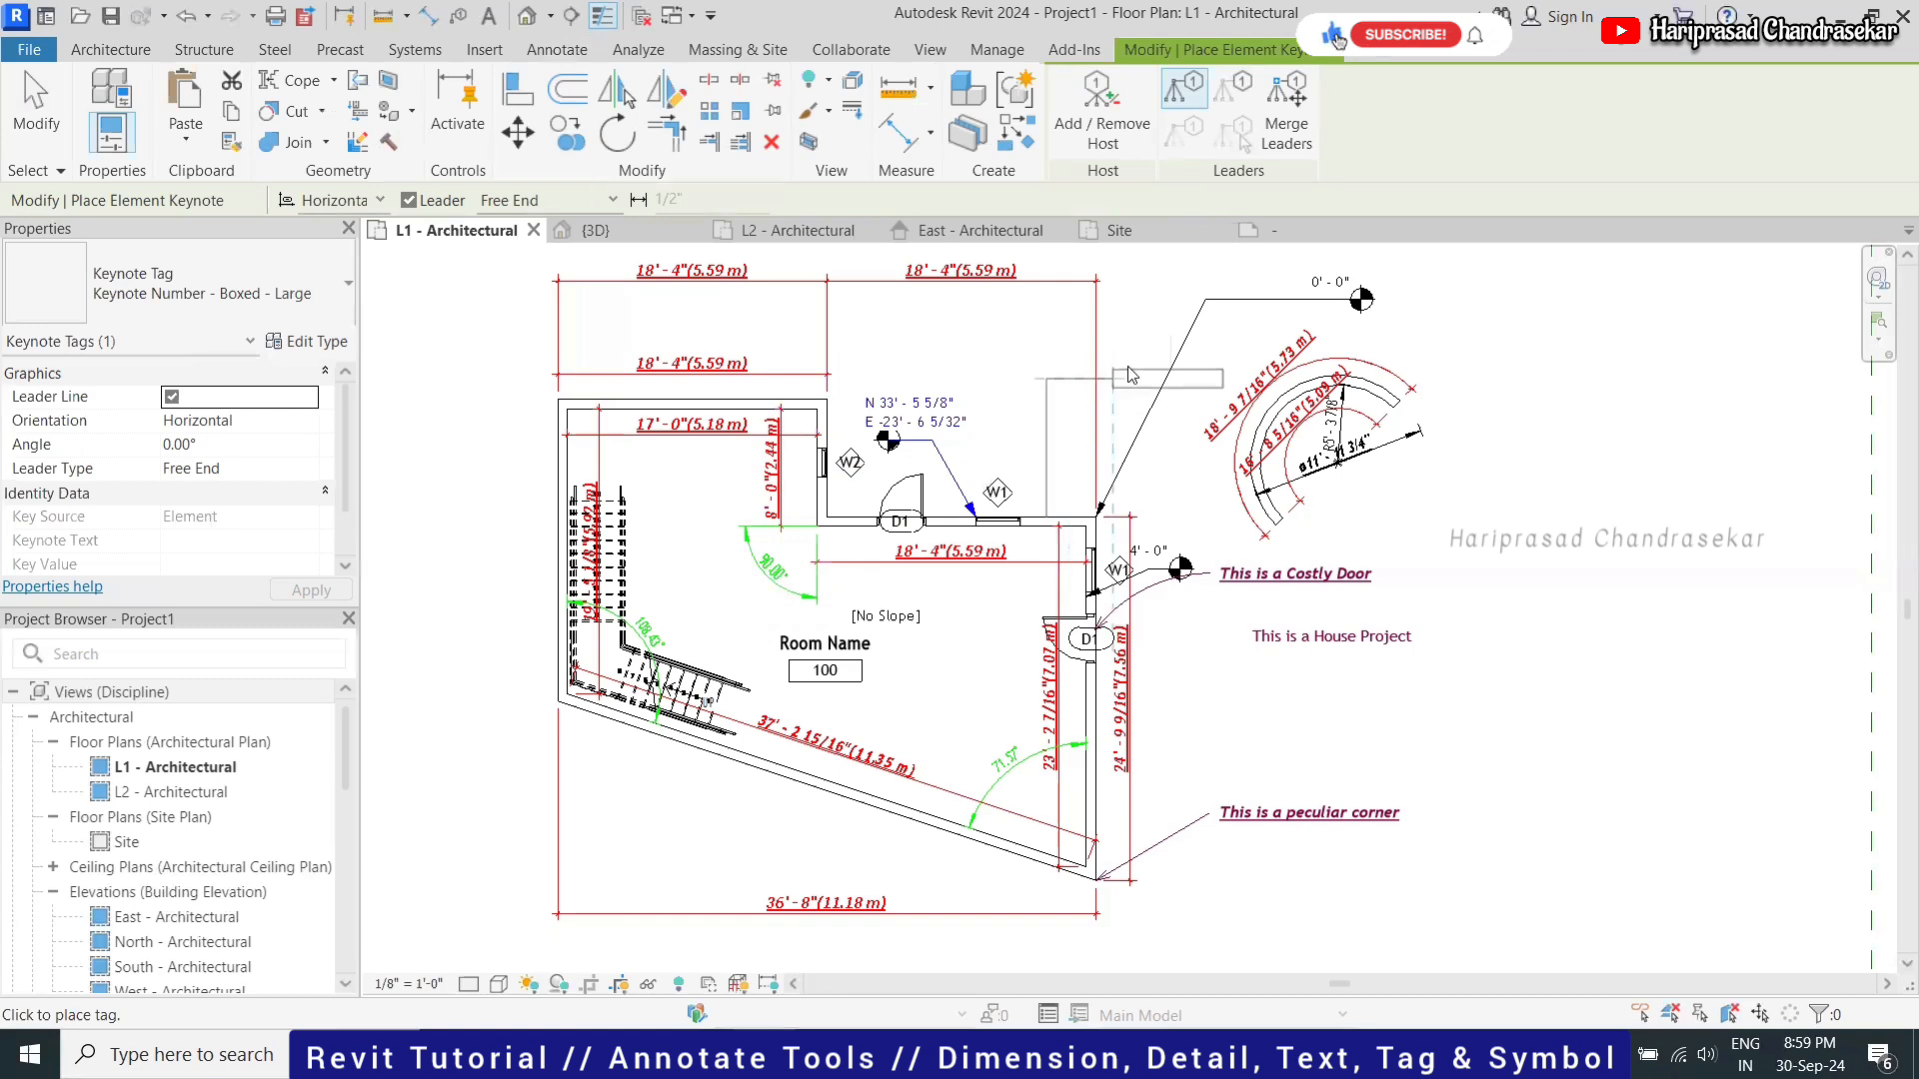
left_click(1145, 449)
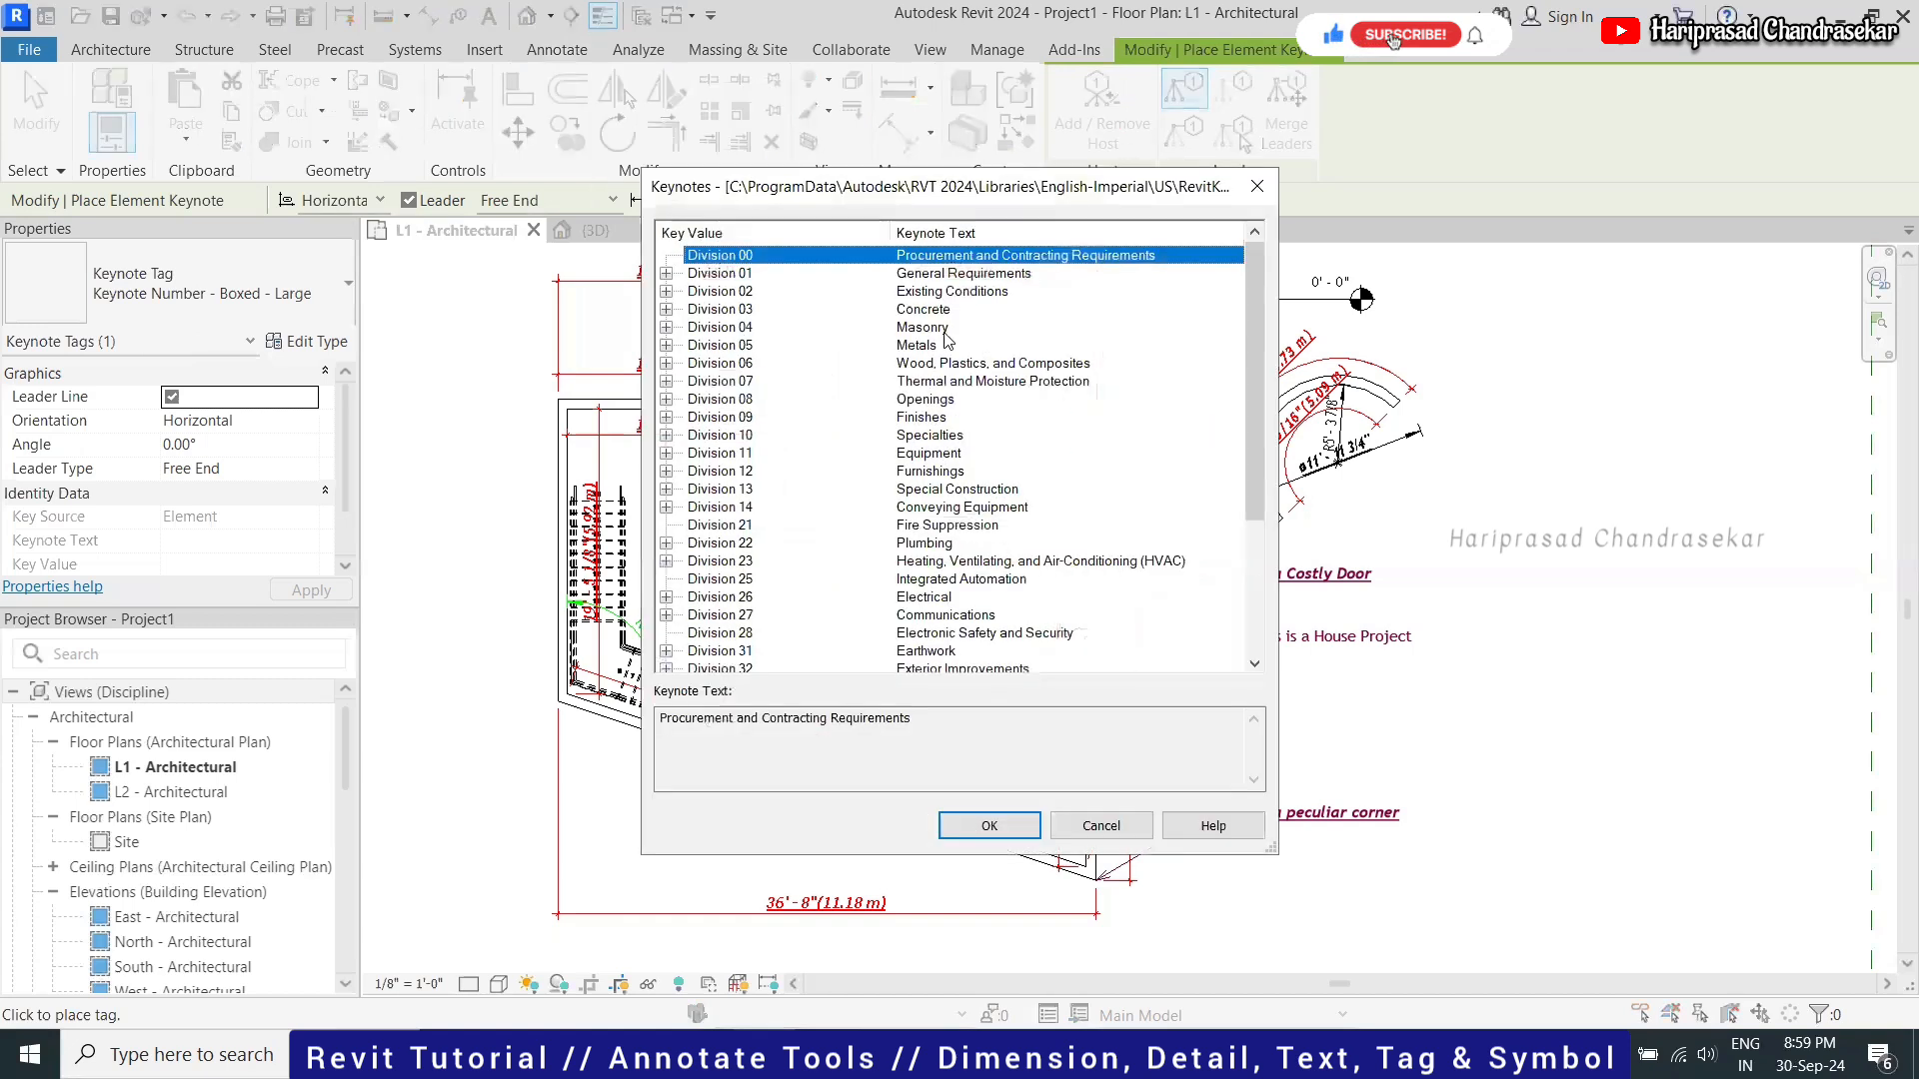
Browse the keynote list into Division 04 Masonry, Unit Masonry, highlight Cast Stone Cap, and cancel without assigning a keynote
scroll(723, 535, "down", 4)
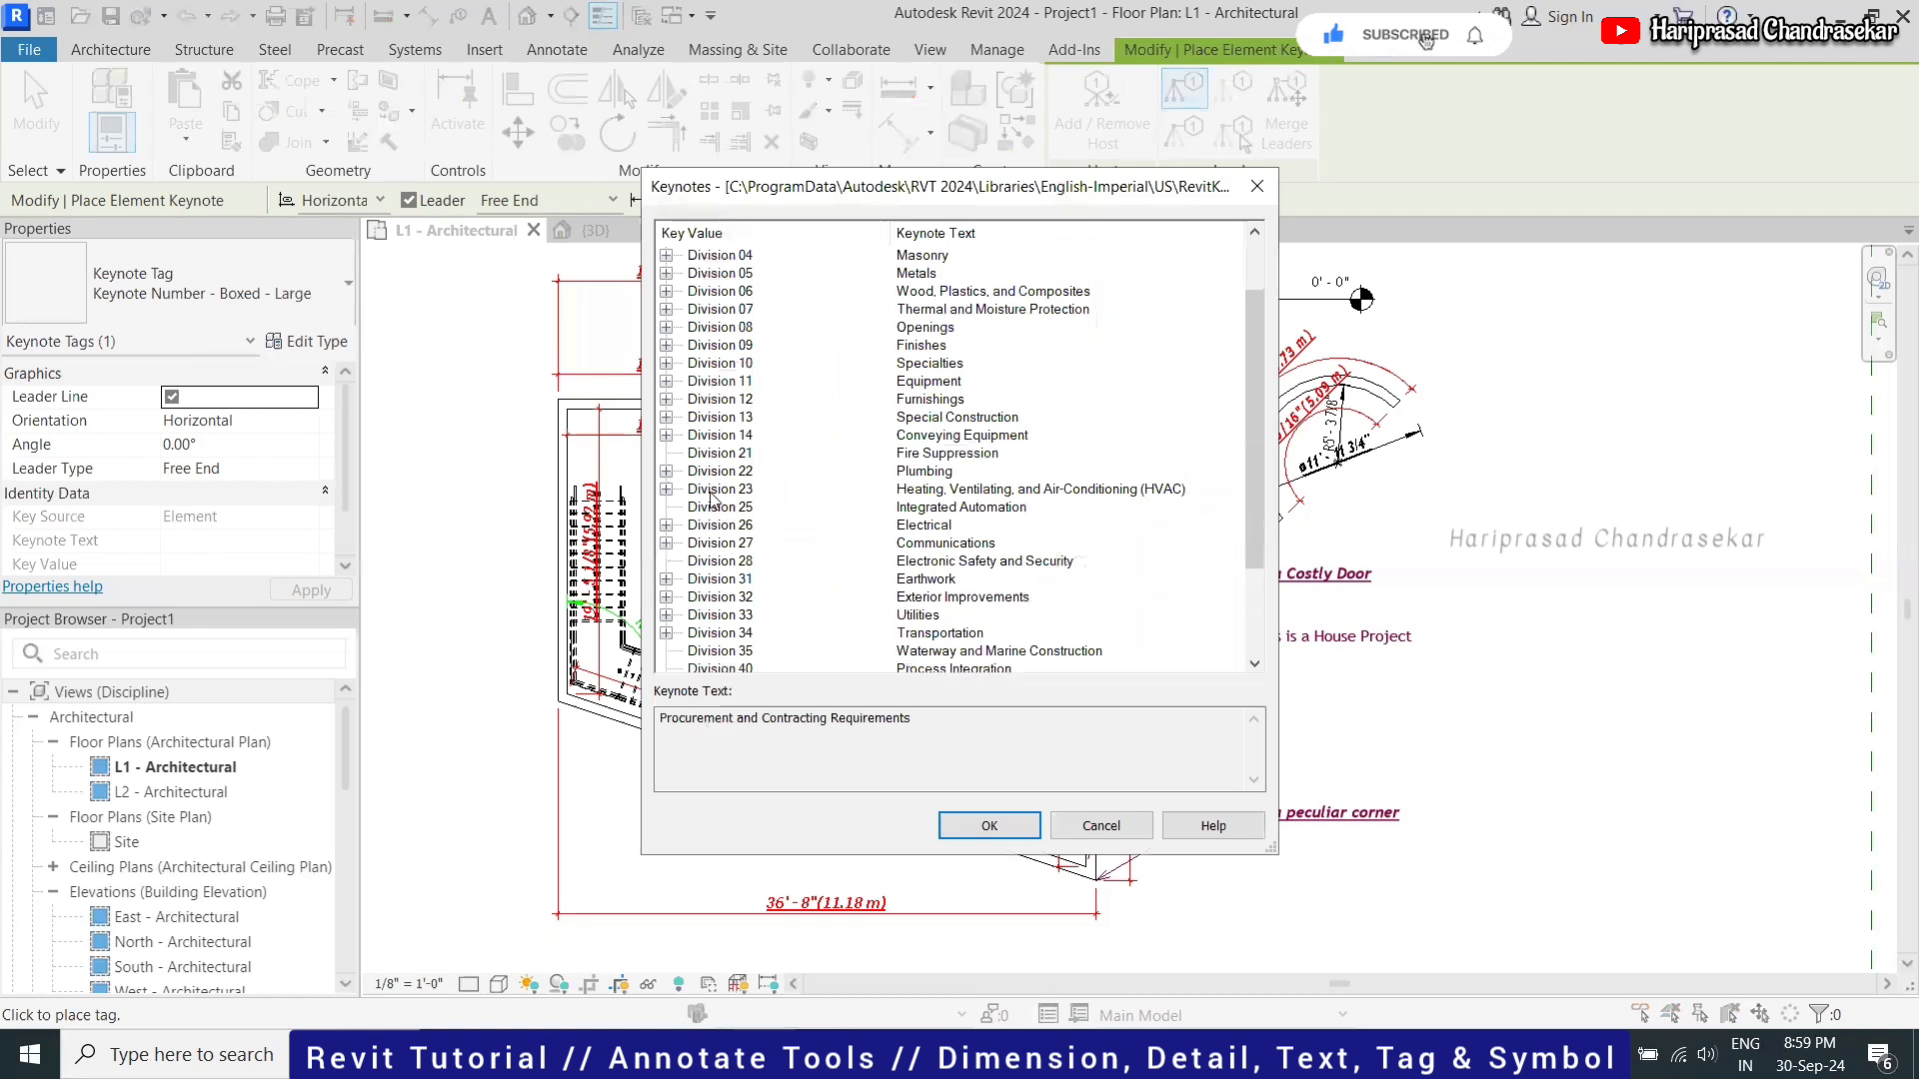
scroll(723, 500, "up", 1)
scroll(745, 490, "up", 3)
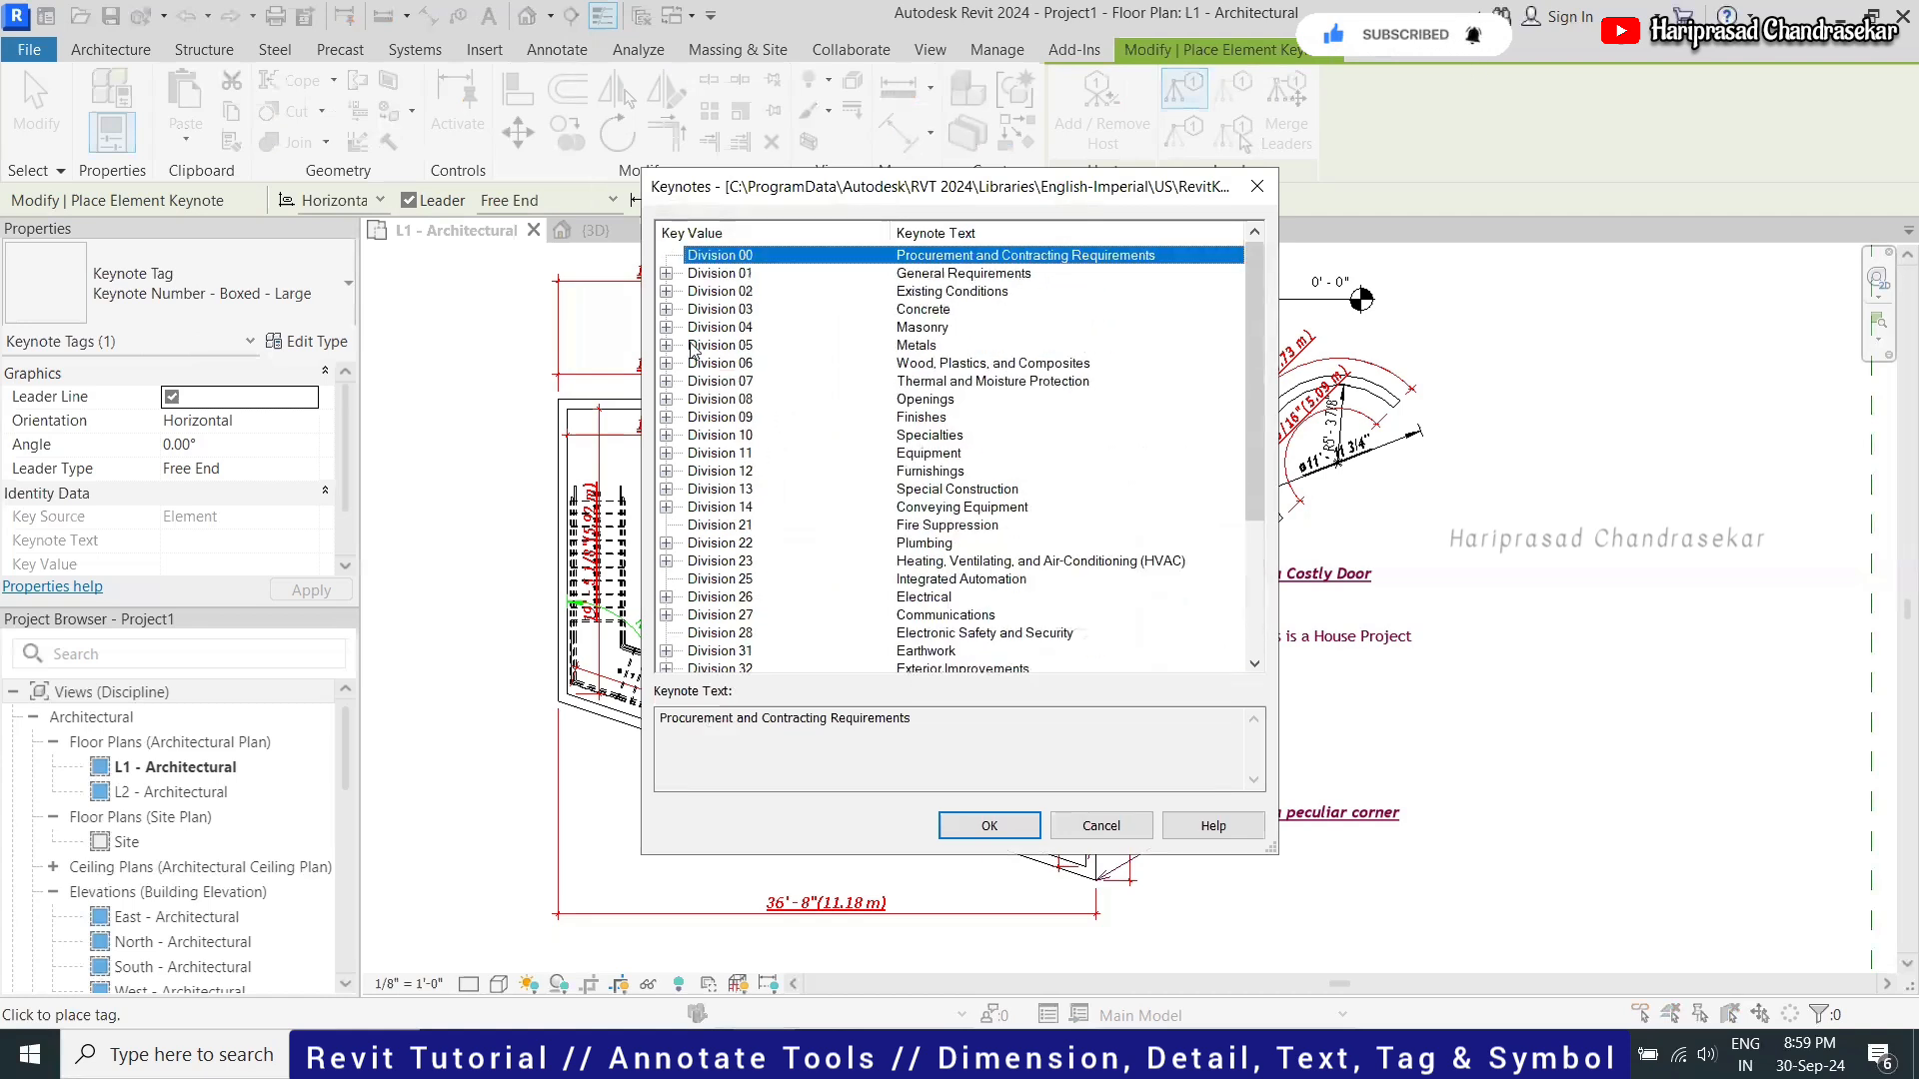
left_click(666, 328)
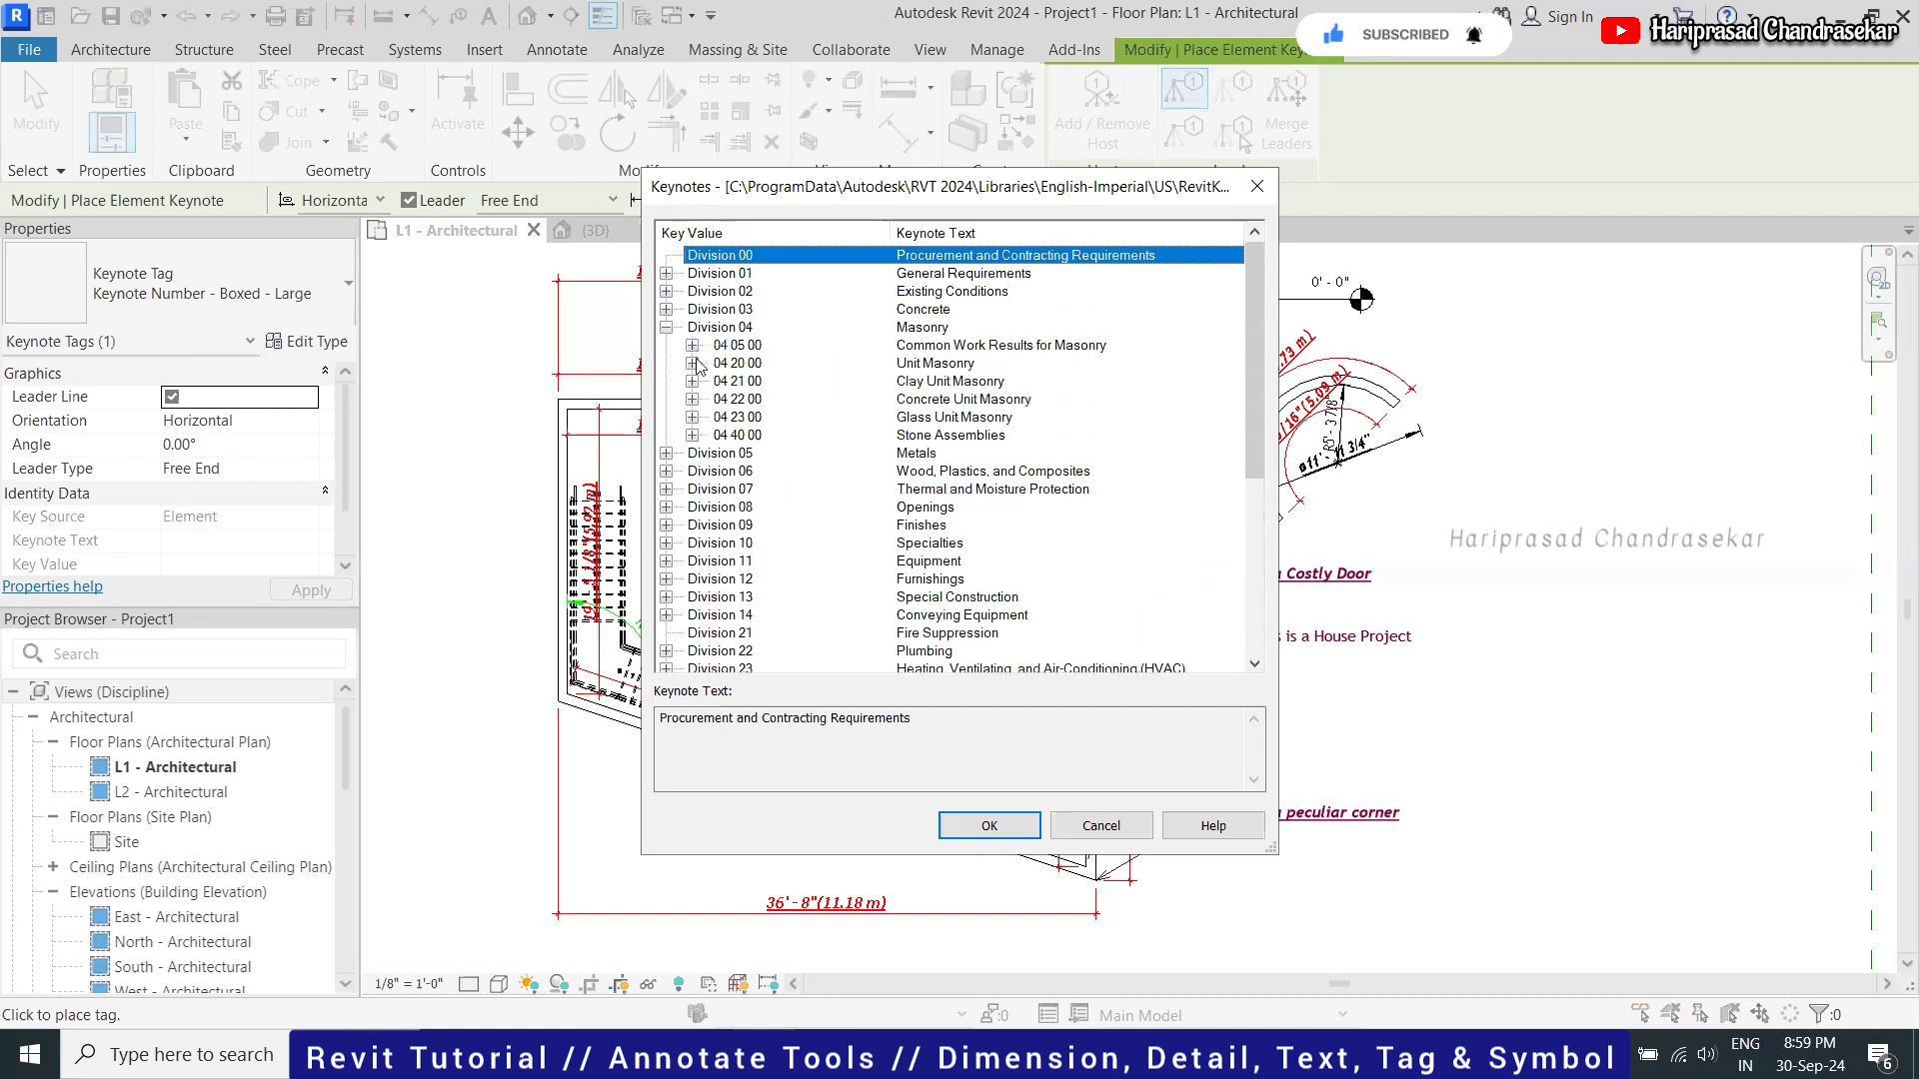
left_click(692, 364)
left_click(957, 382)
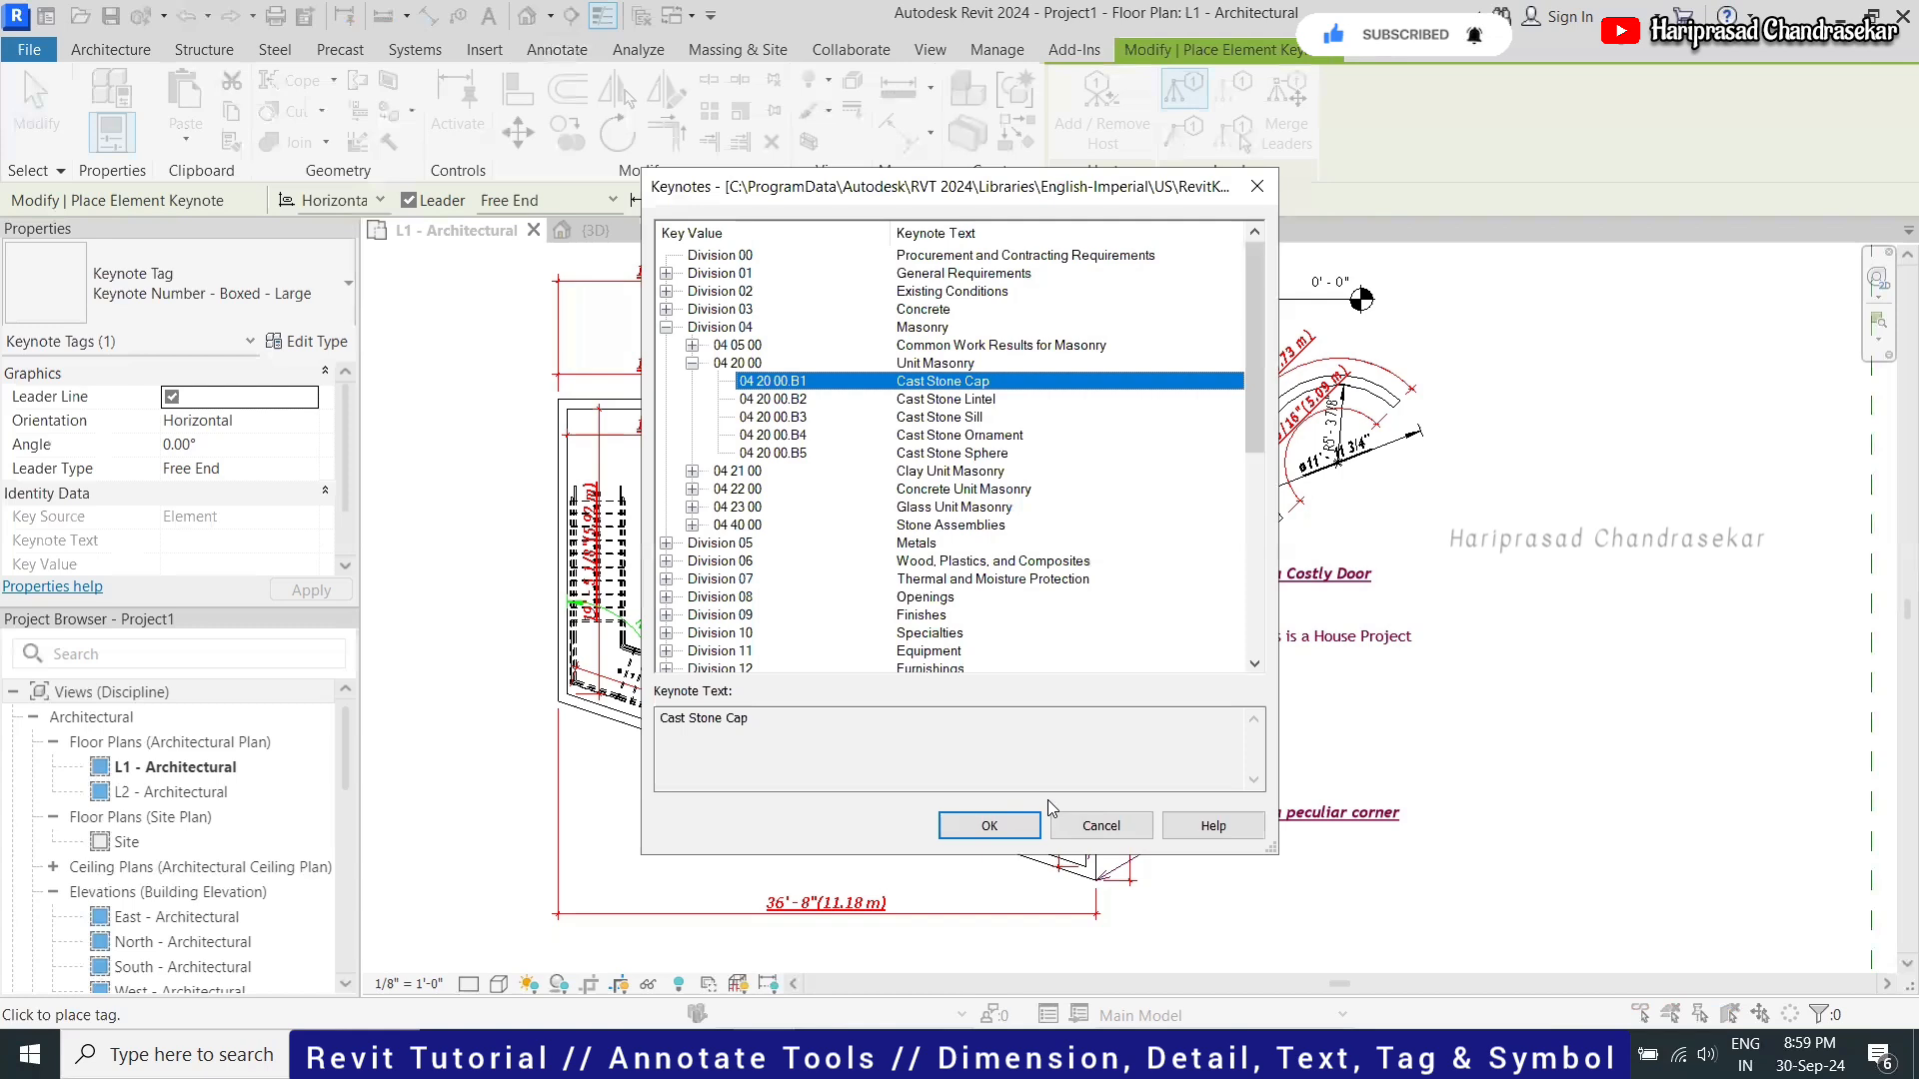
left_click(1098, 823)
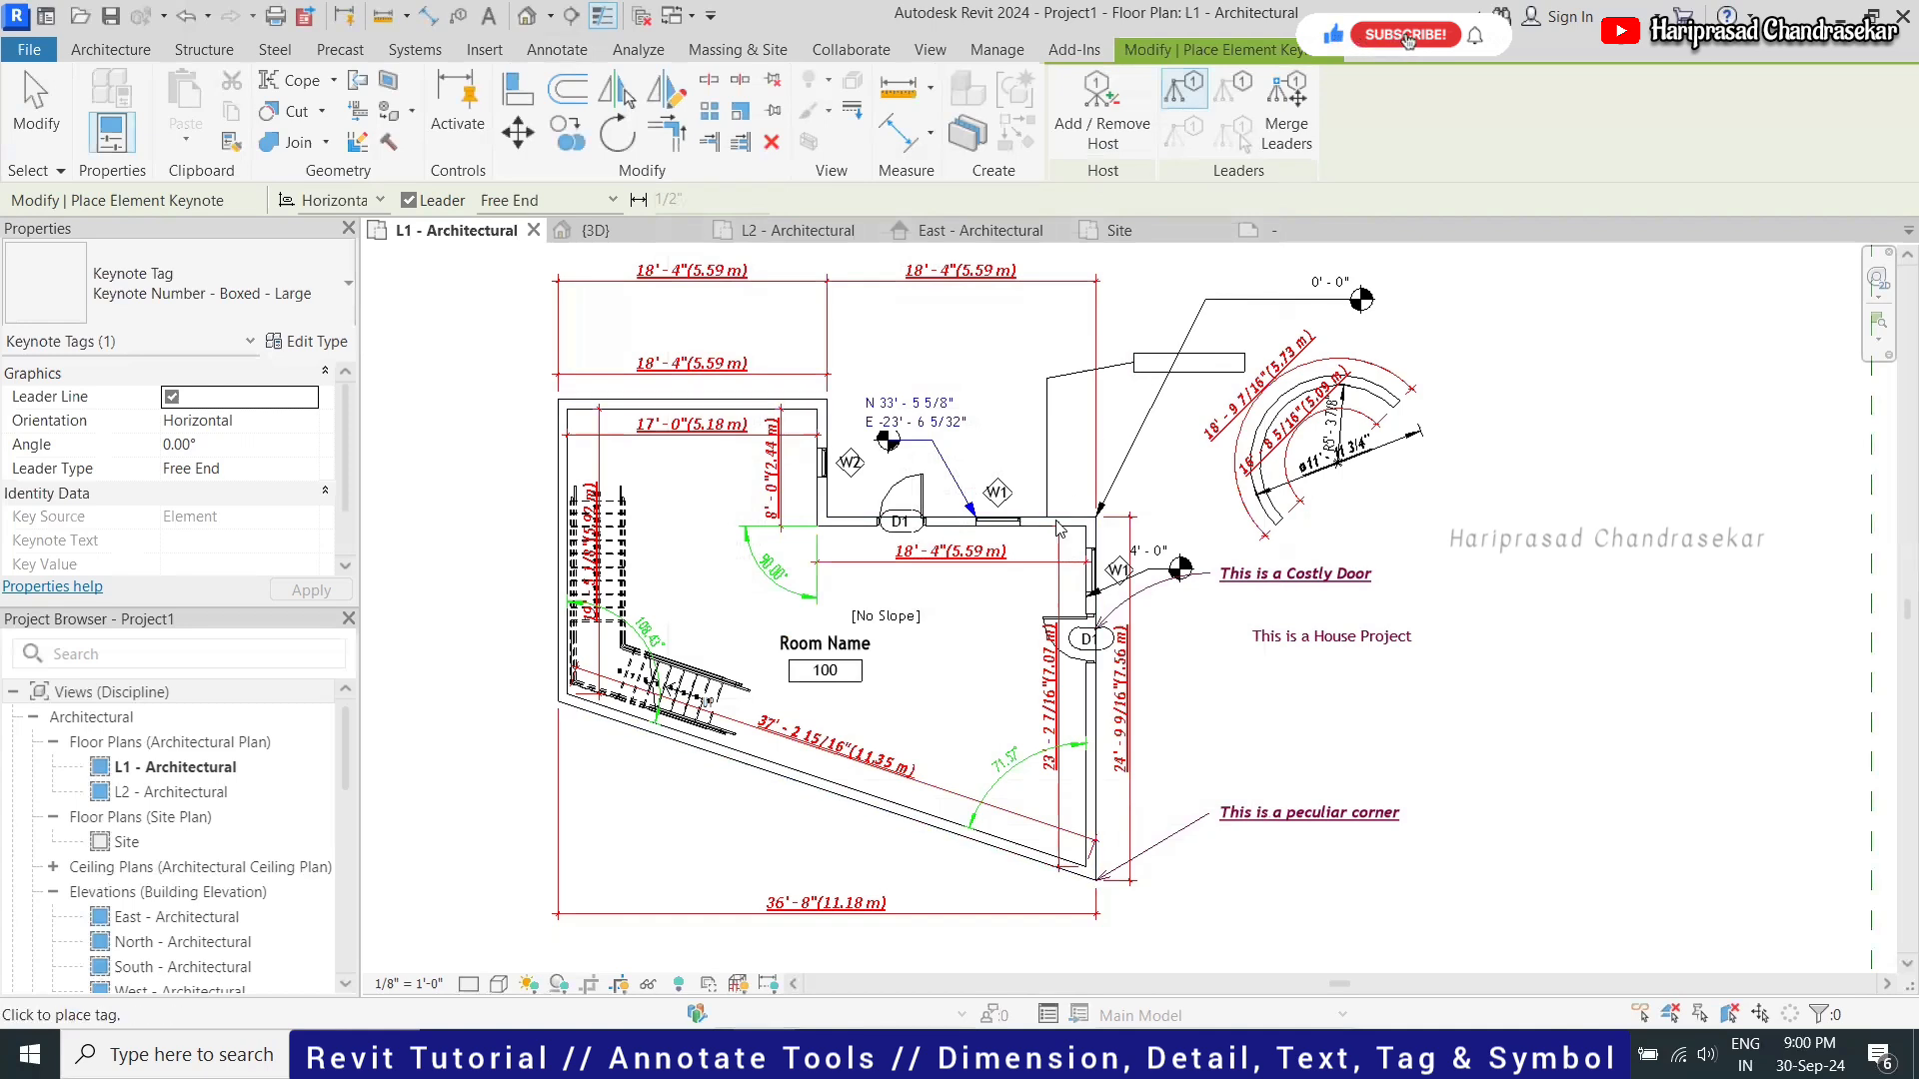
Exit keynote placement and delete the blank keynote tag with its leader above the north wall
key("Escape")
key("Escape")
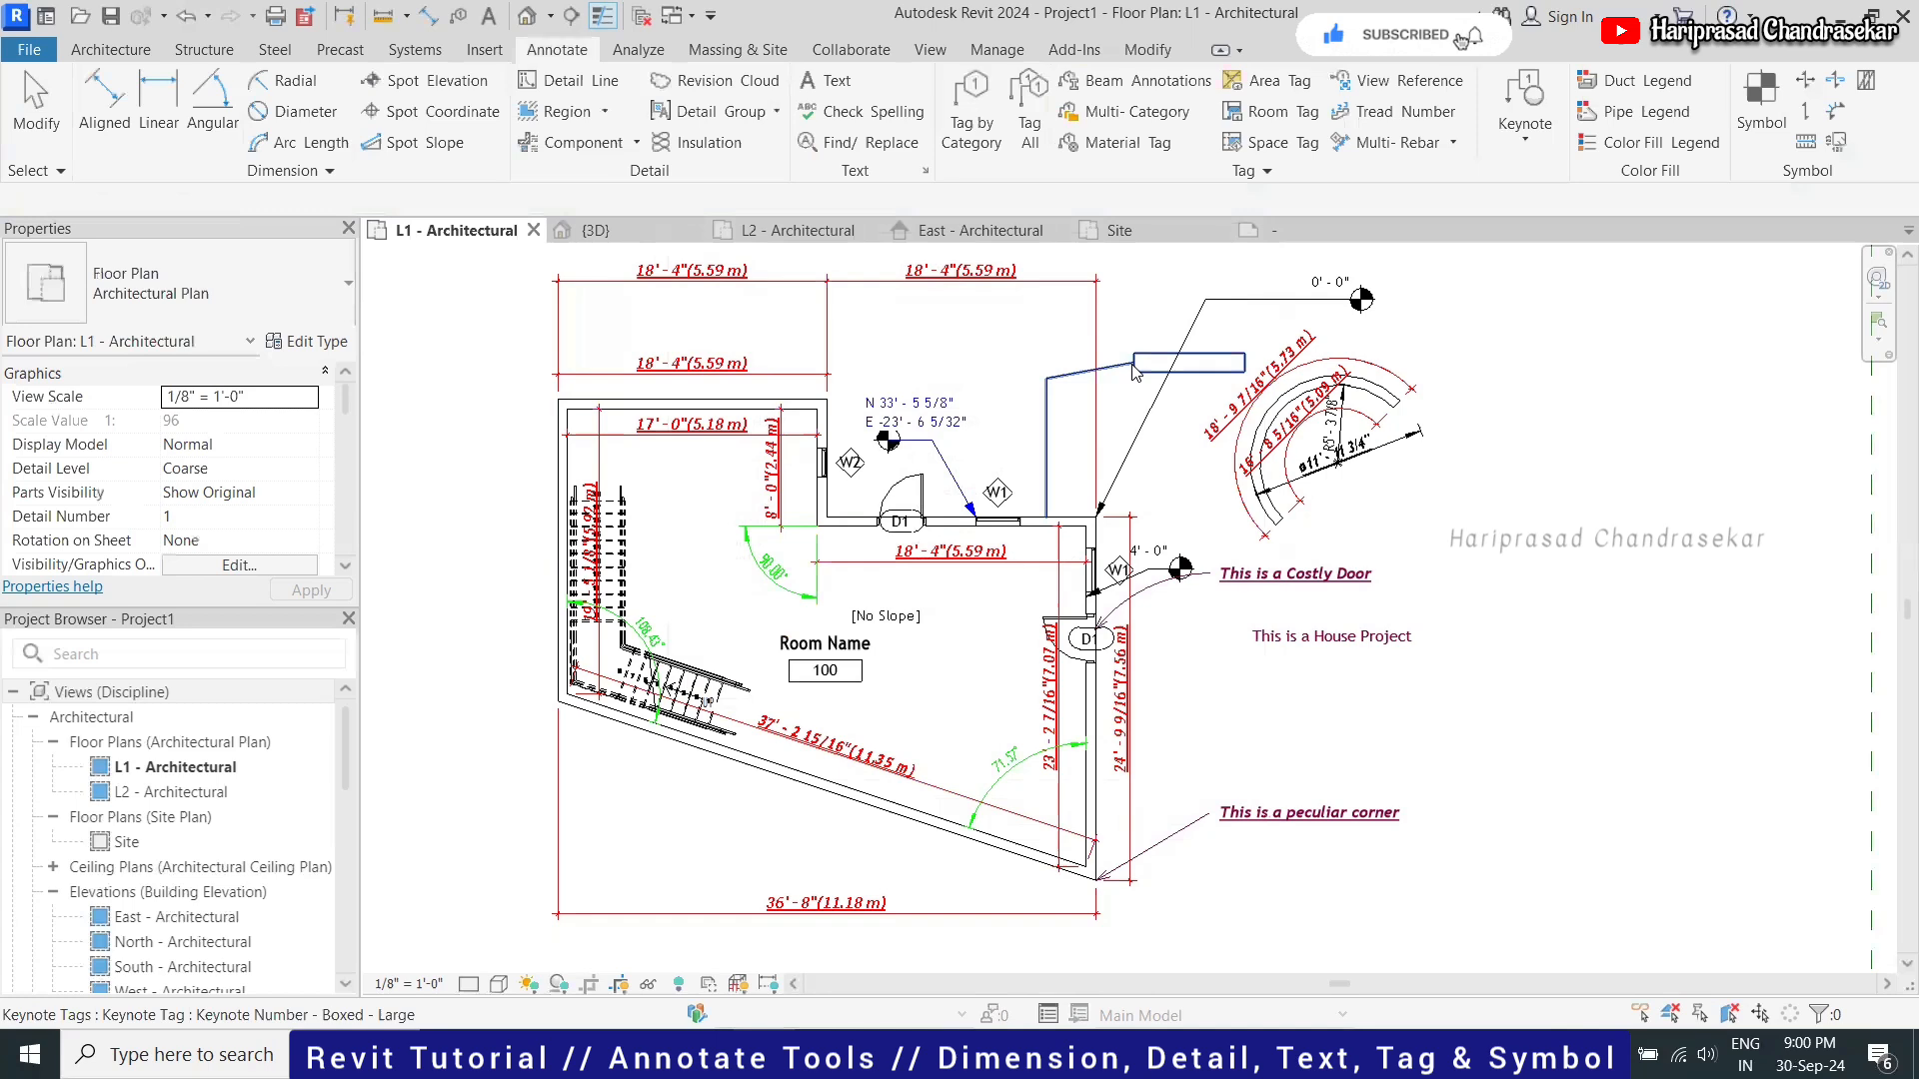
left_click(1137, 369)
key("Escape")
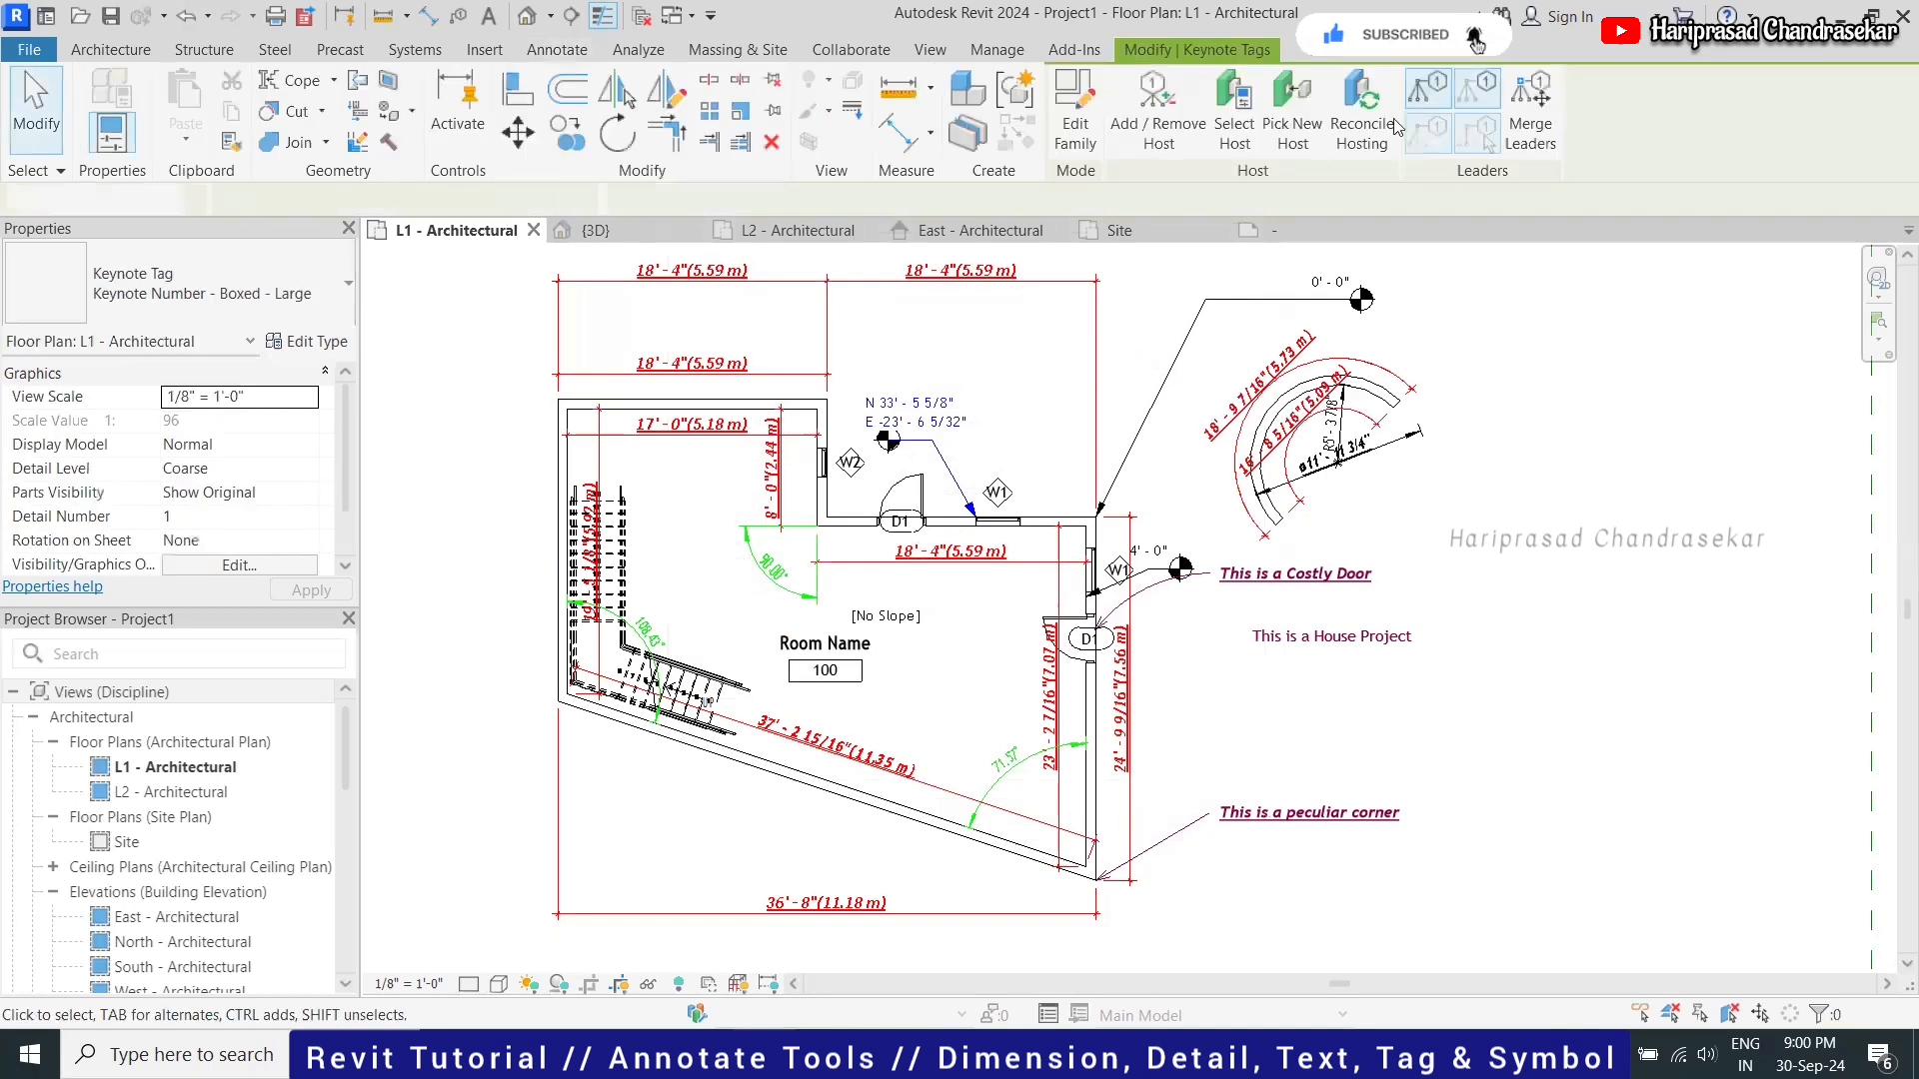
Open the keynoting settings and examine the keynote table's file location and the keynote files available in the US library folder
left_click(1540, 140)
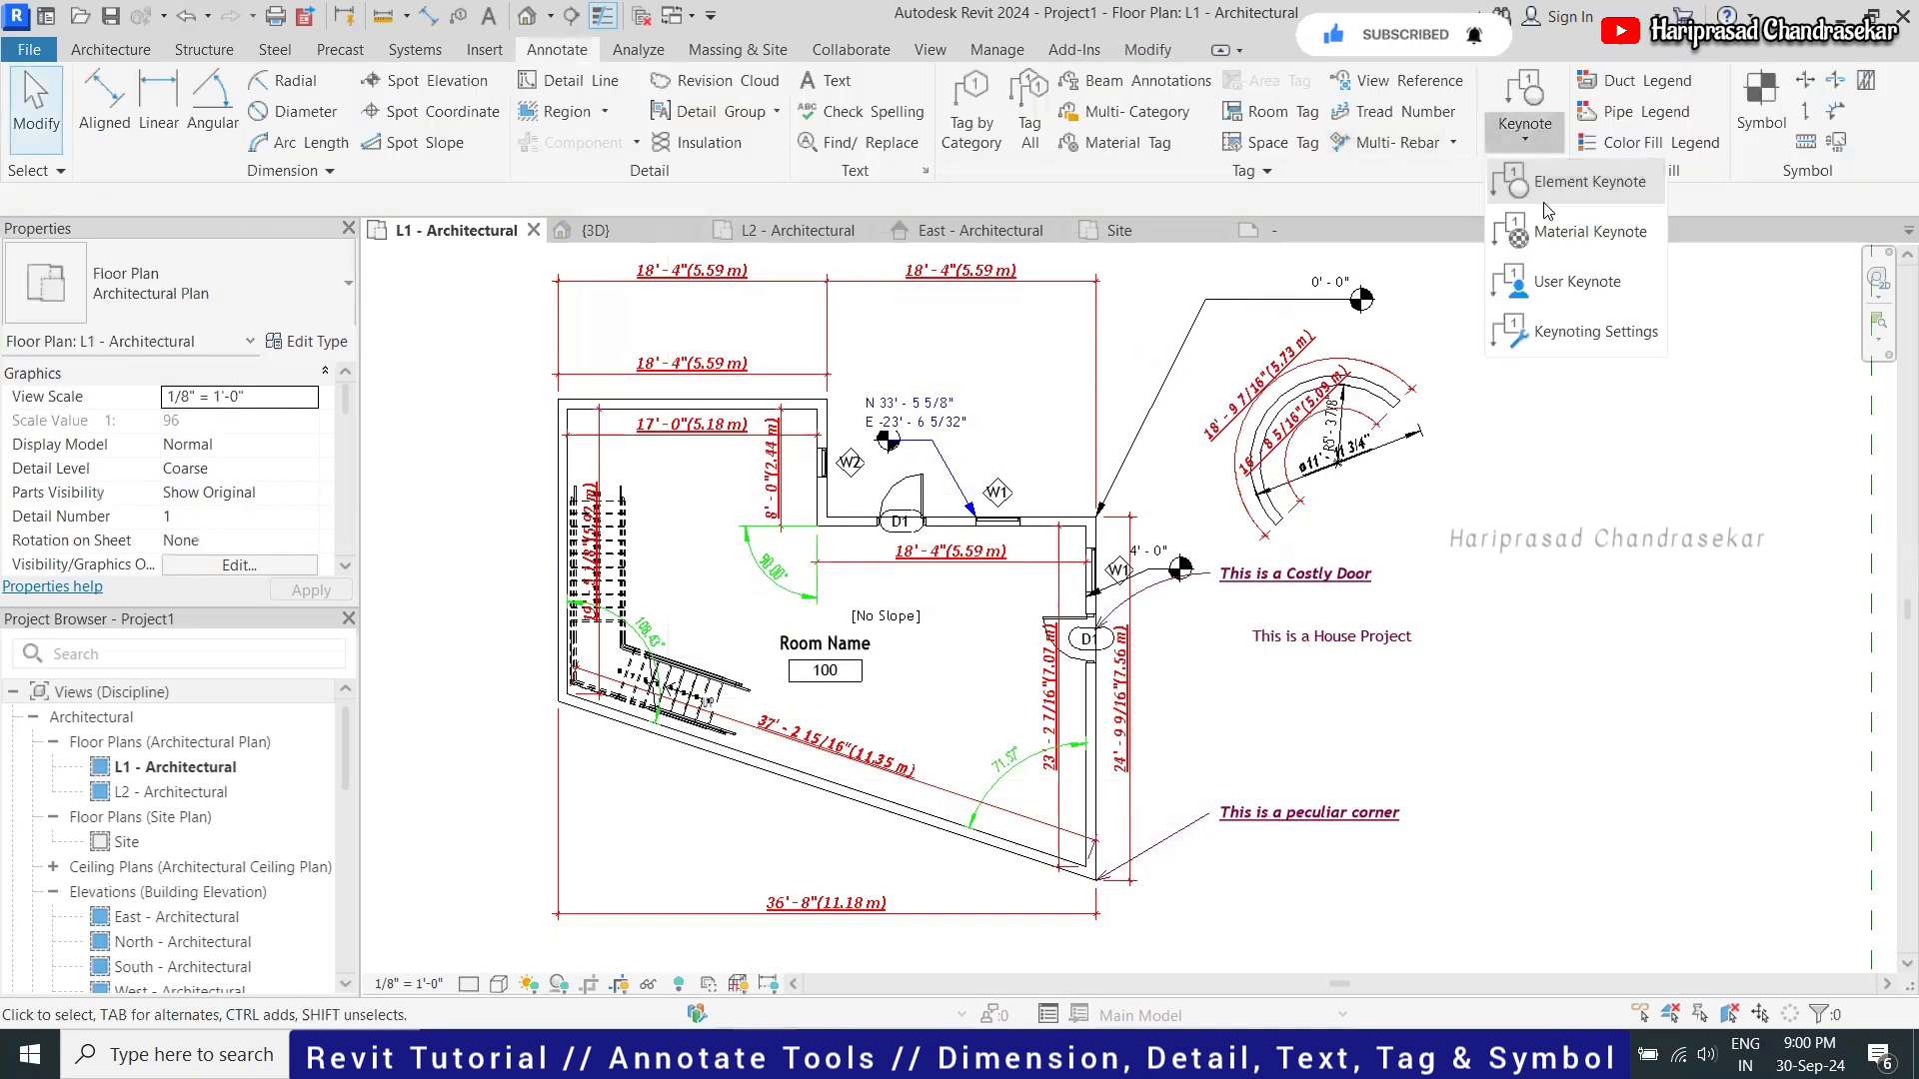
left_click(1584, 335)
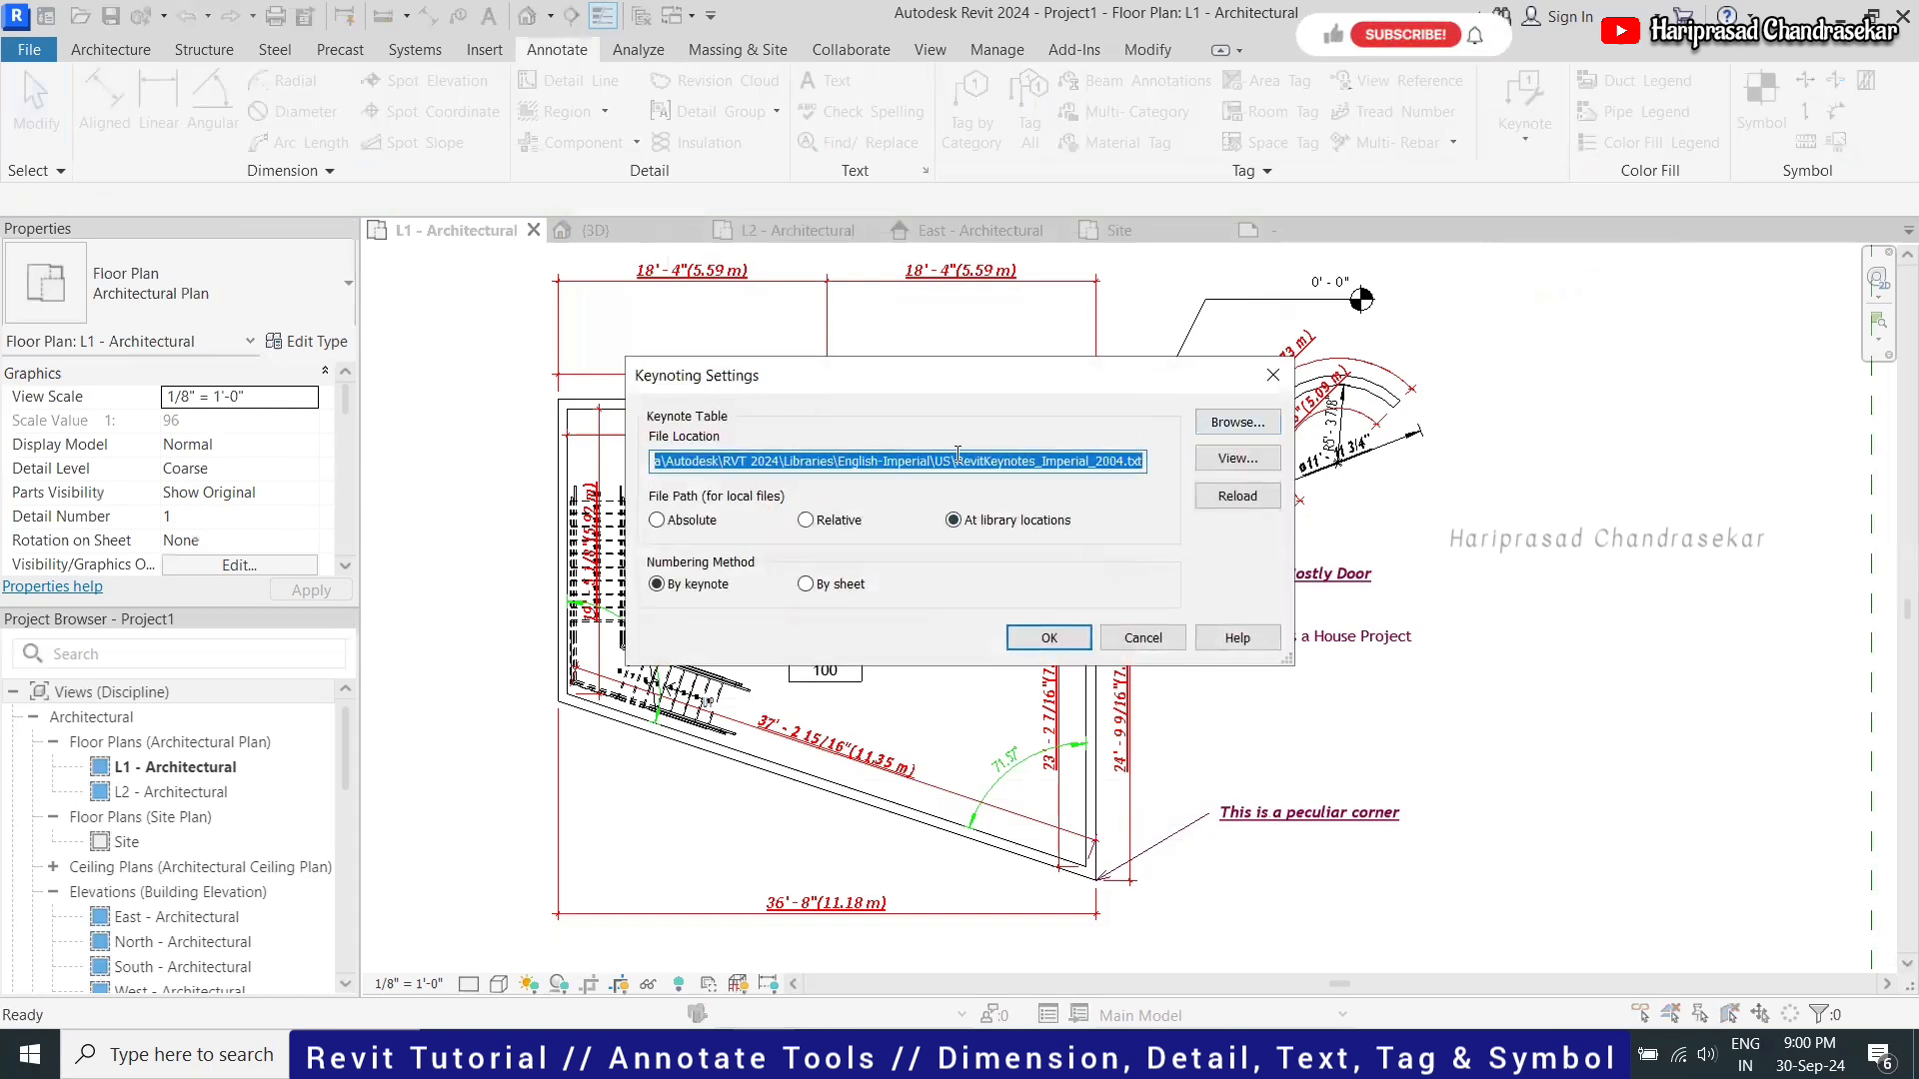
left_click(971, 463)
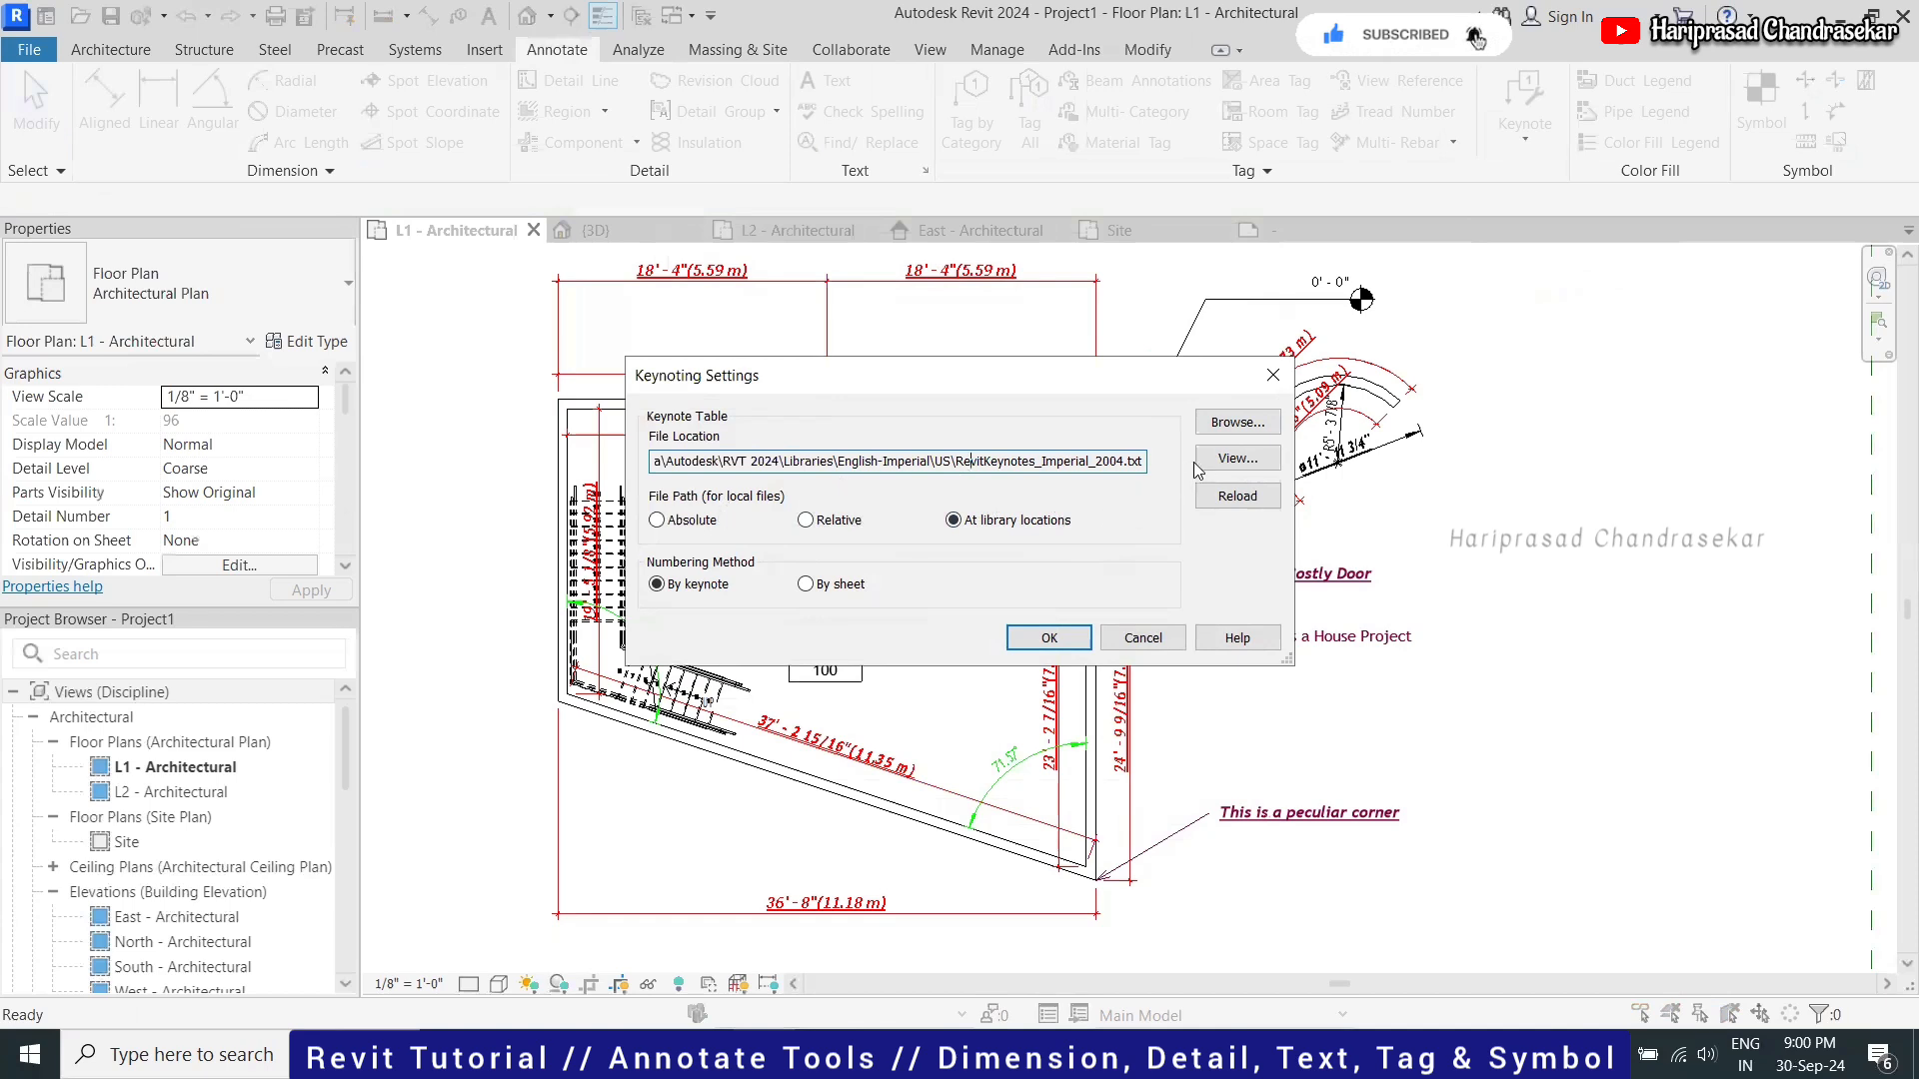
left_click(1219, 426)
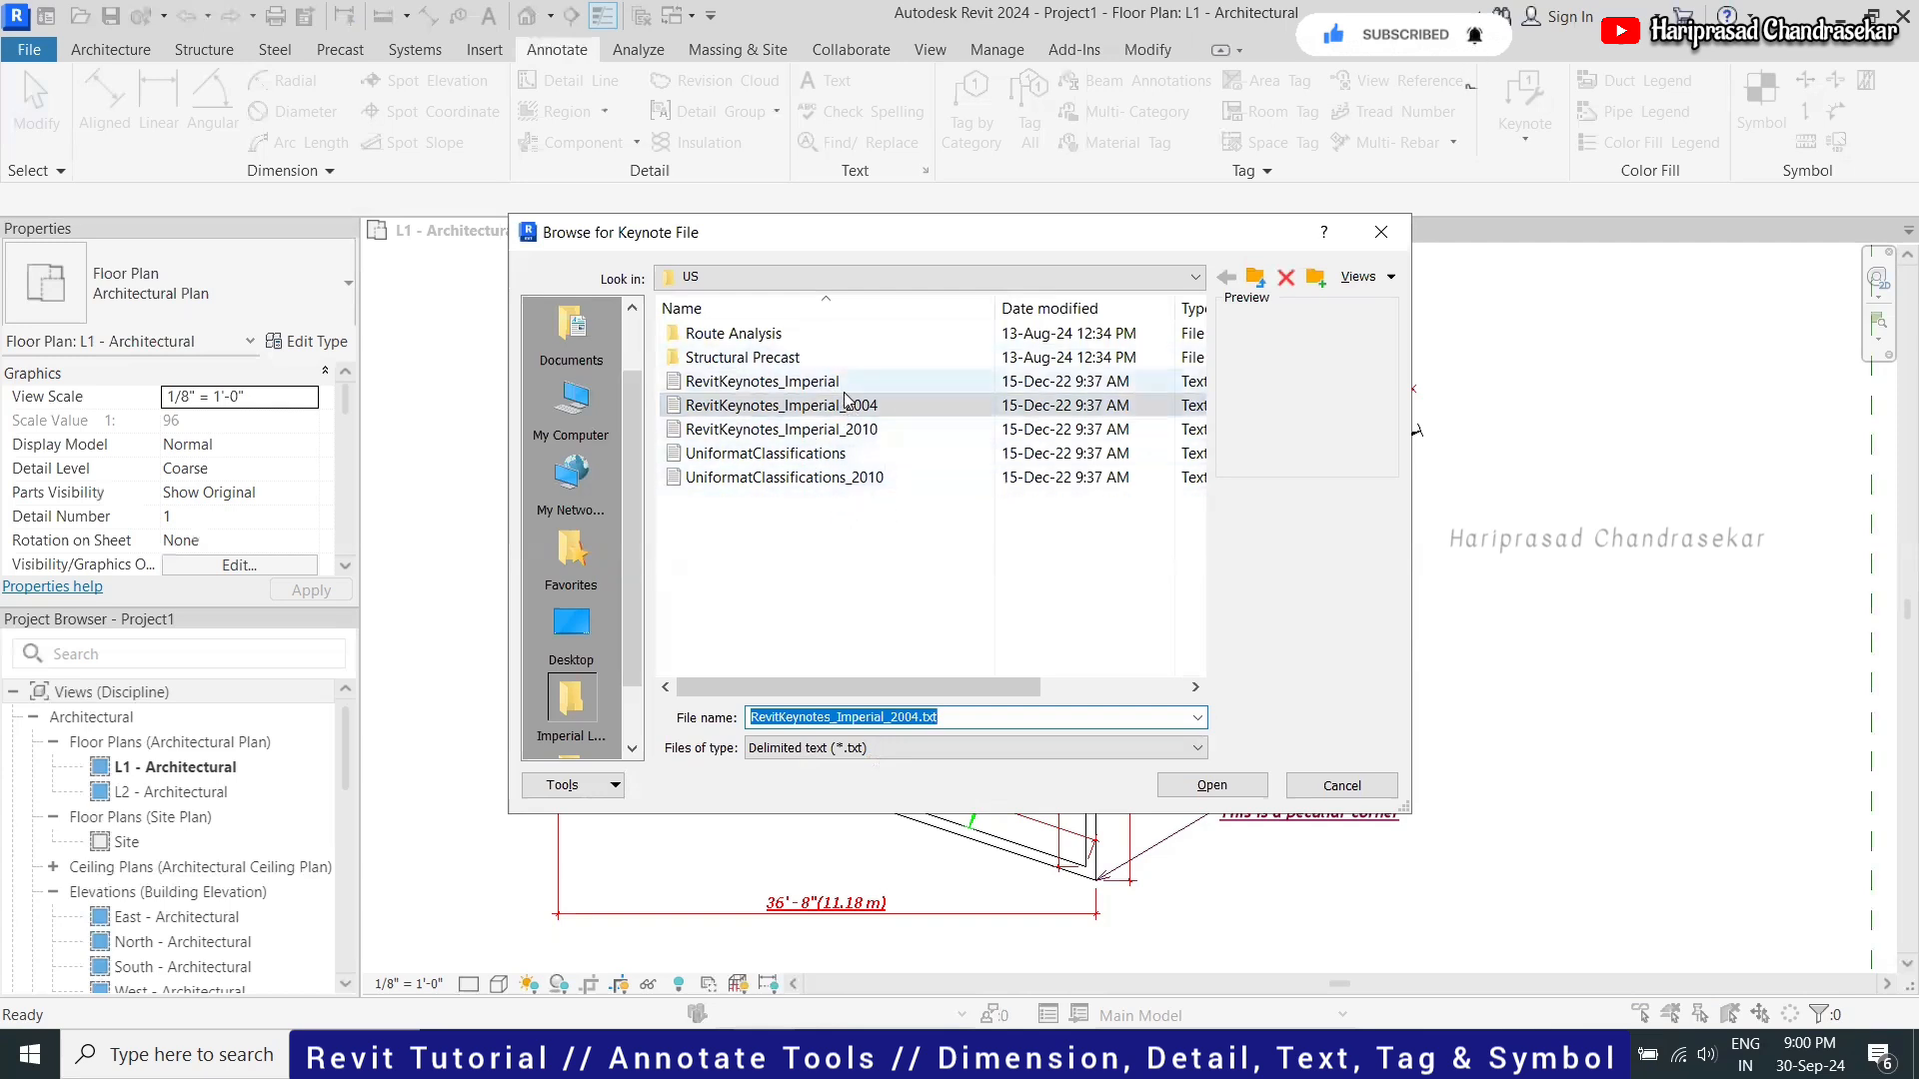
left_click(1334, 788)
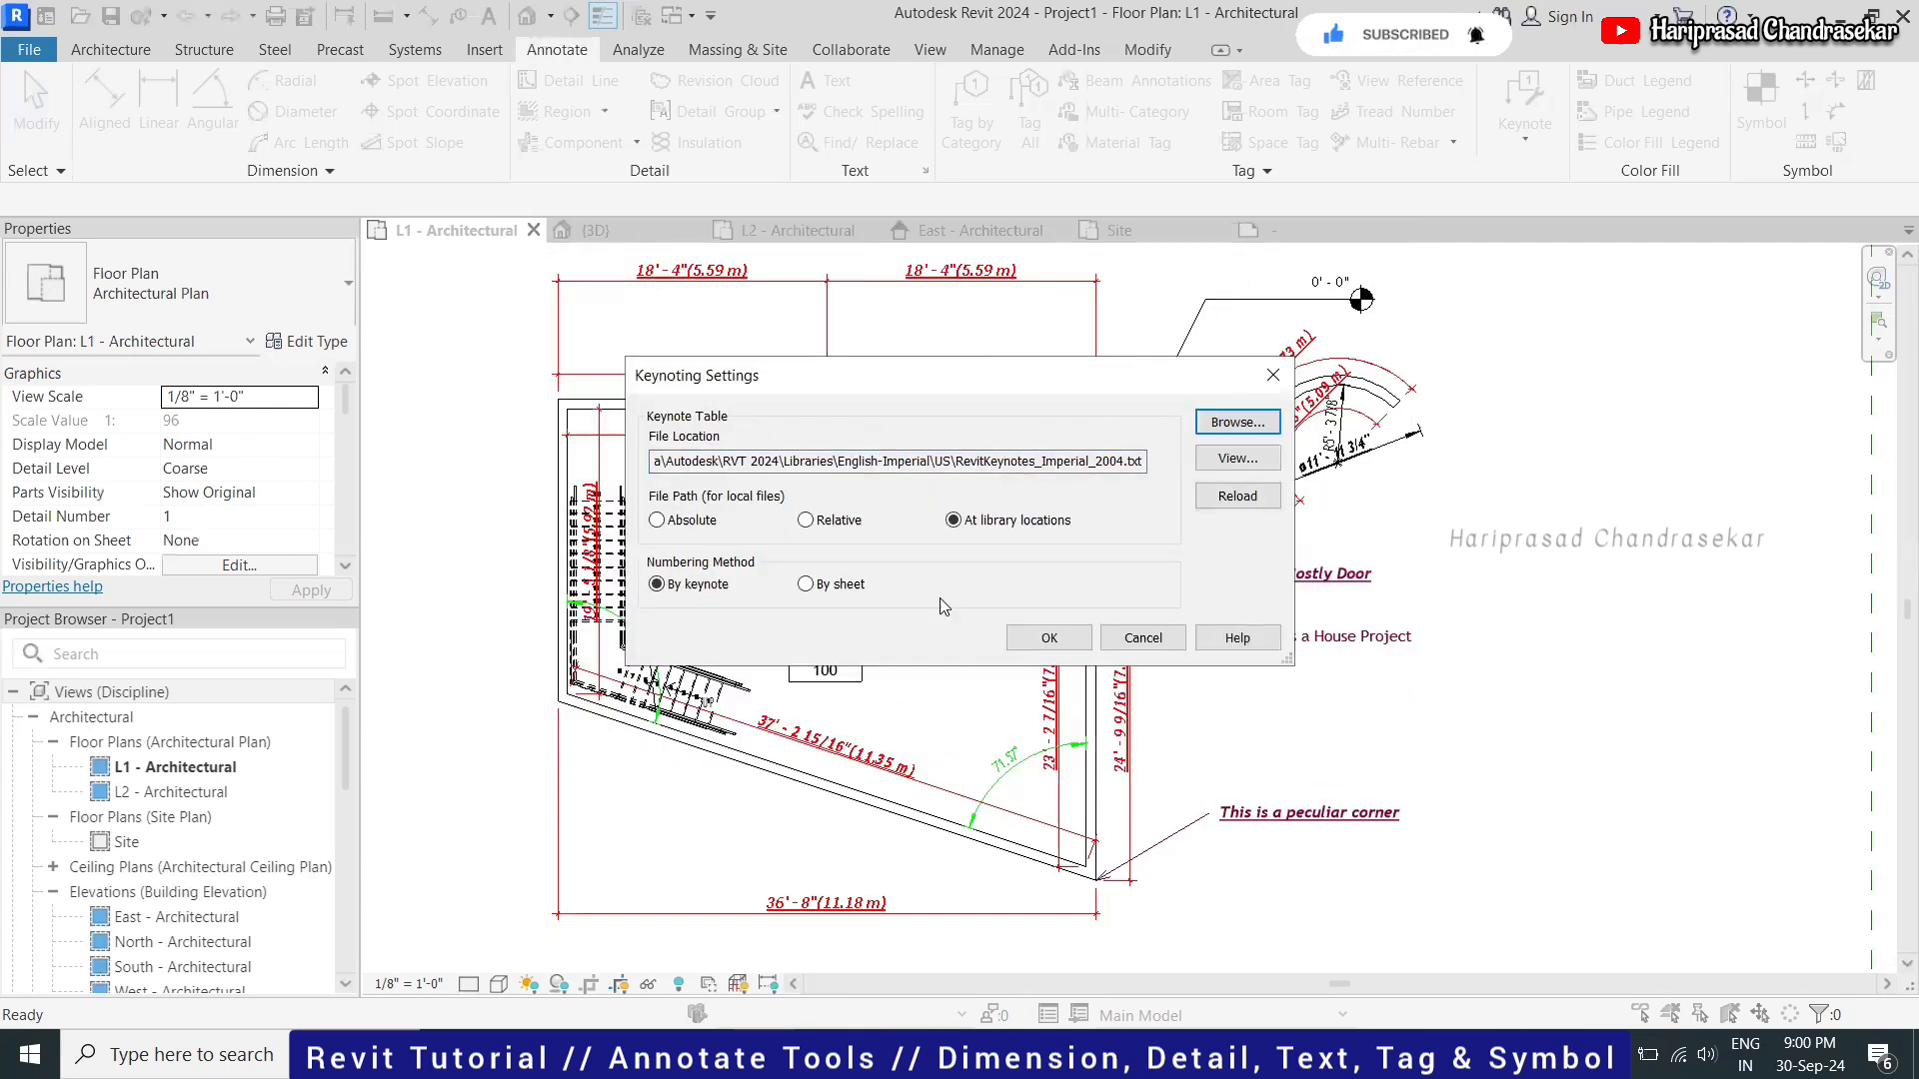
Set the keynote file path type to Absolute and browse for a keynote file, going up to the English-Imperial folder
left_click(687, 521)
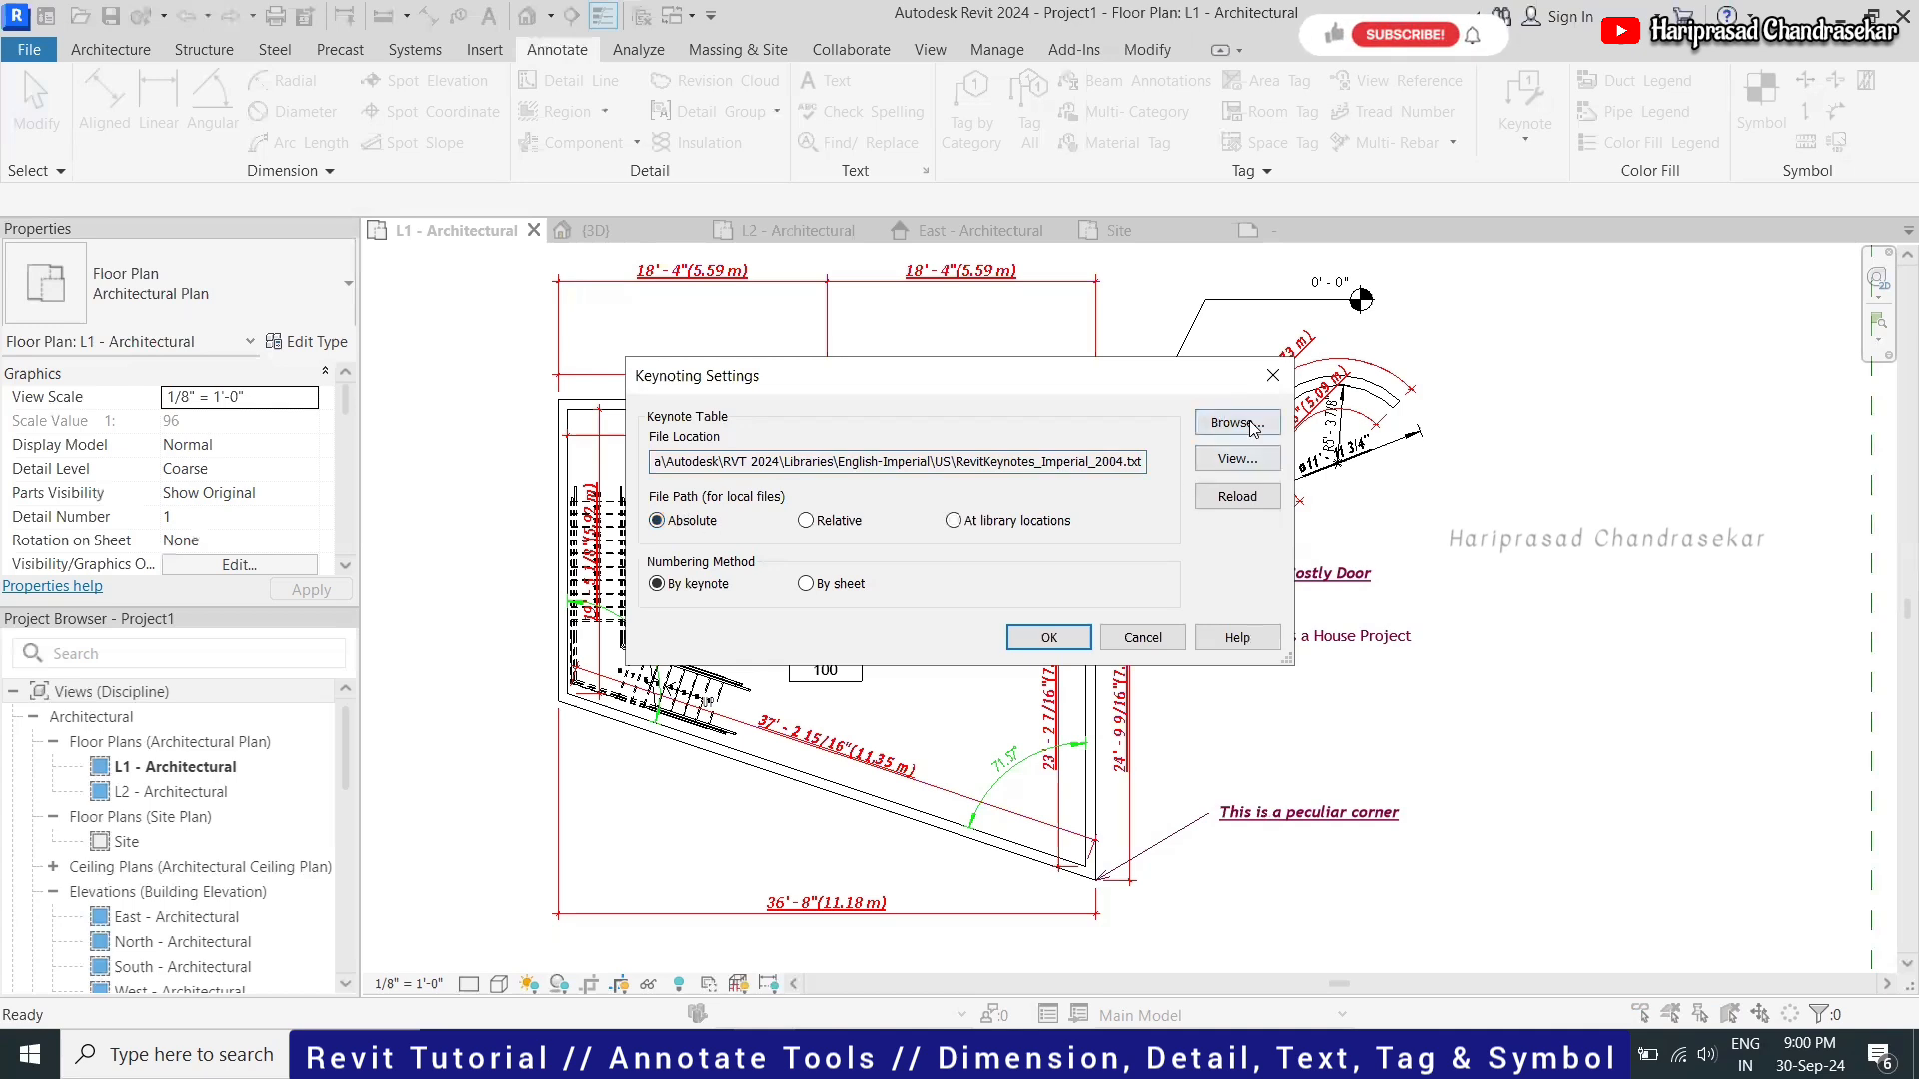
left_click(1237, 422)
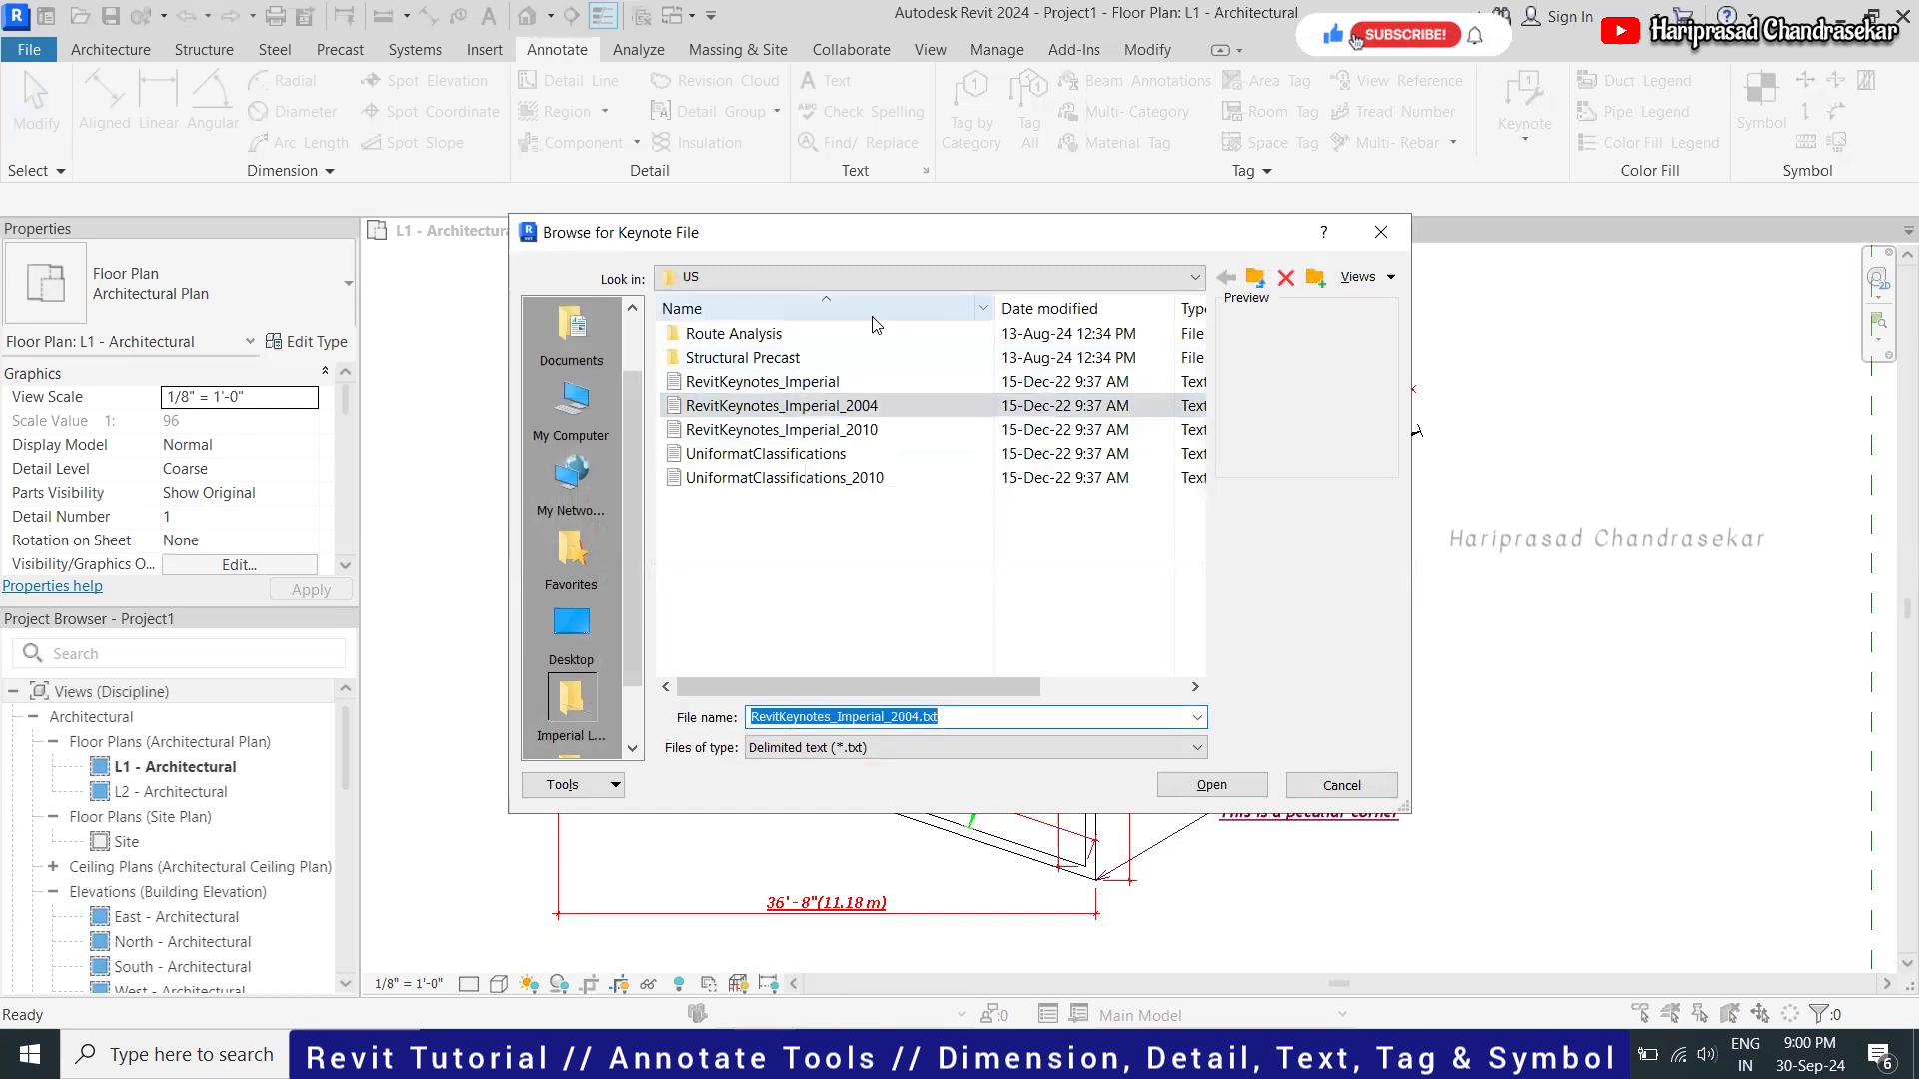
left_click(1257, 280)
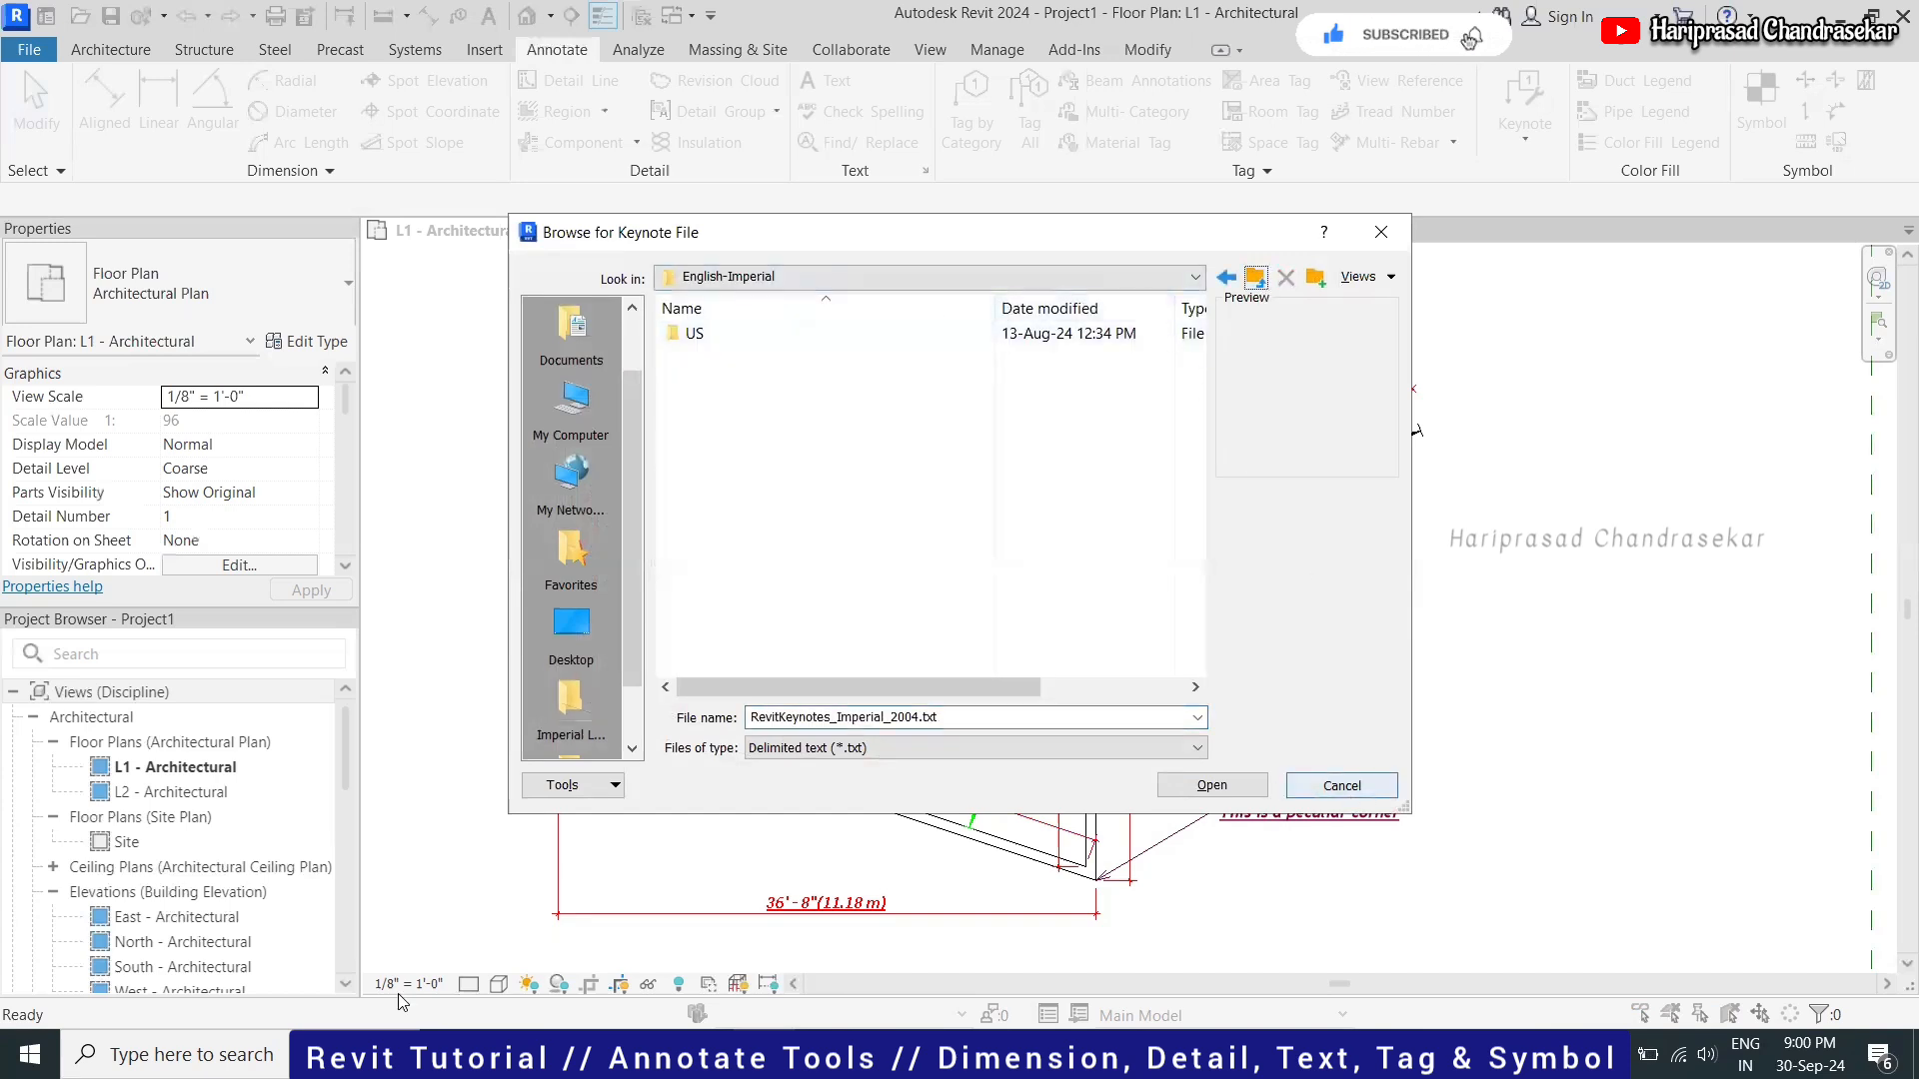
Switch to a new Notepad document and write two tab-separated door keynotes: D1 as 3'x7' and D2 as 4'x7'
left_click(180, 1054)
type("notepad")
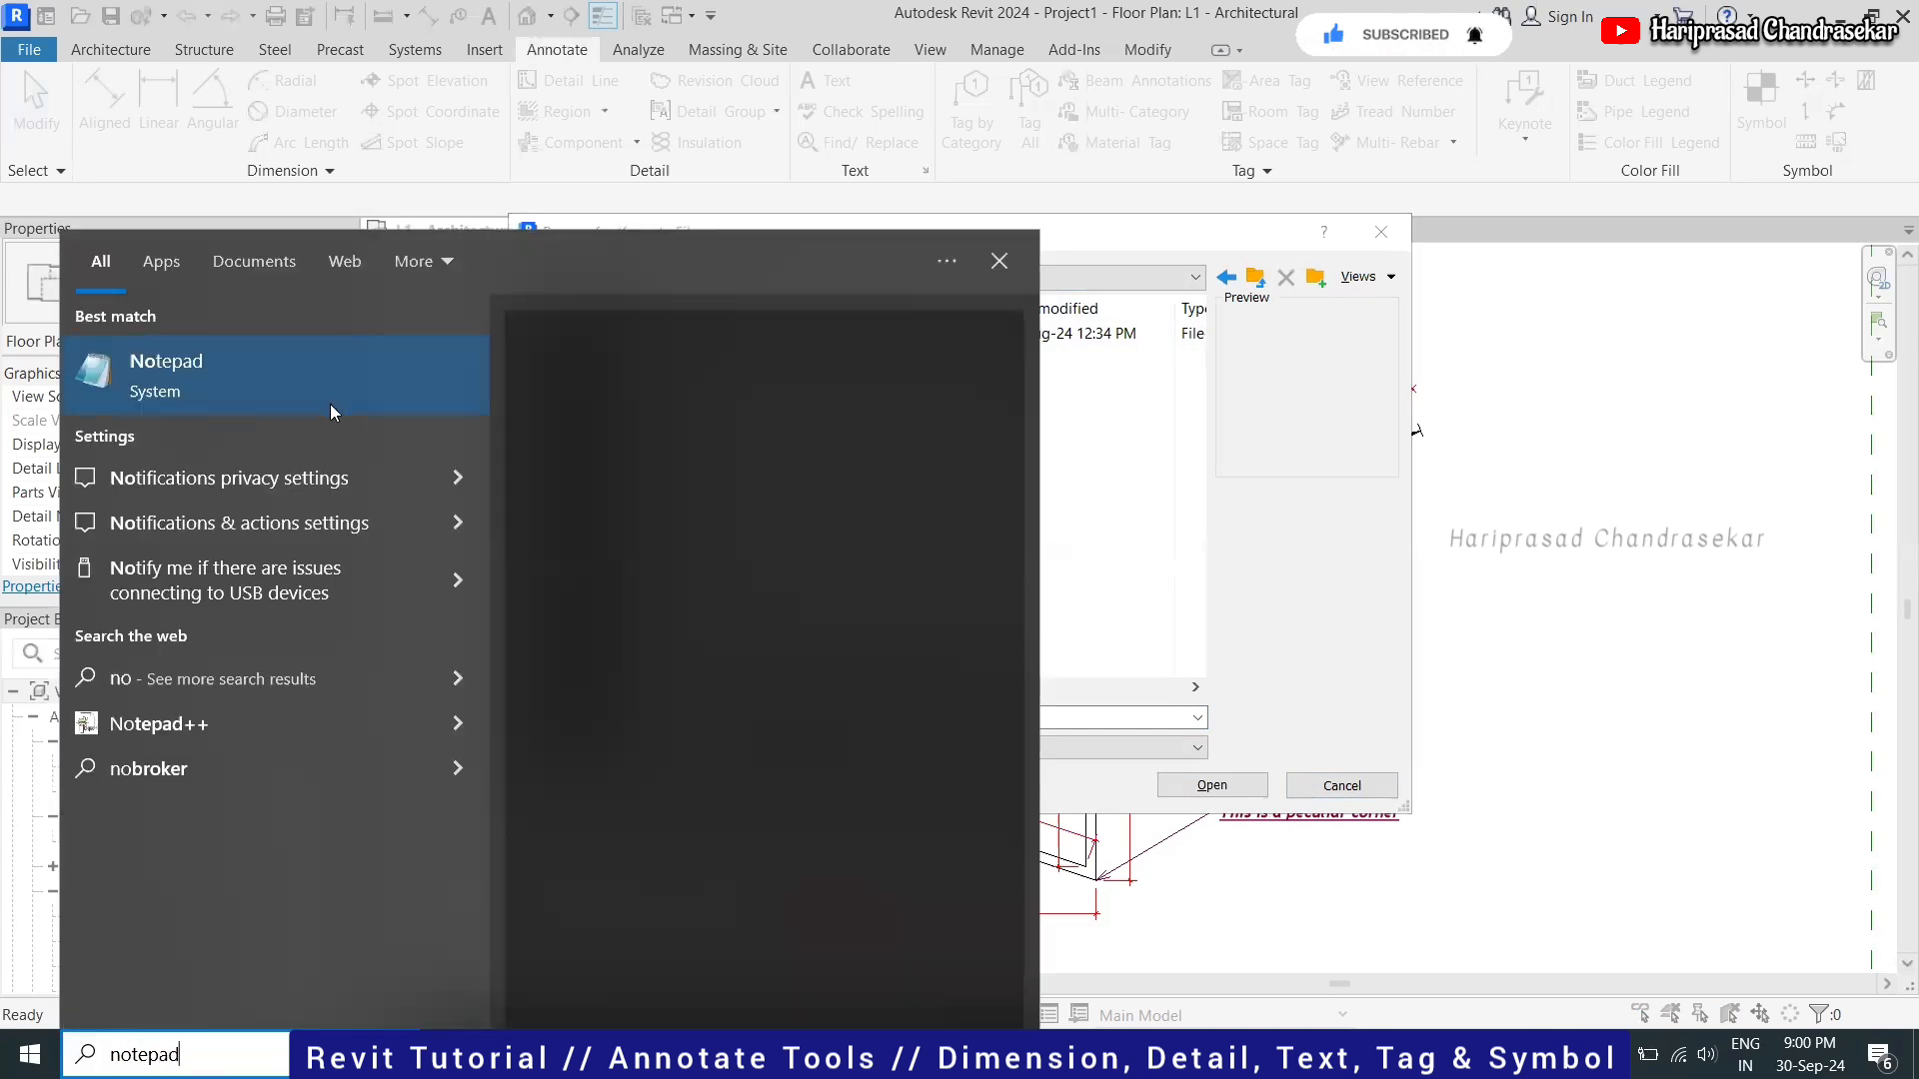
left_click(258, 374)
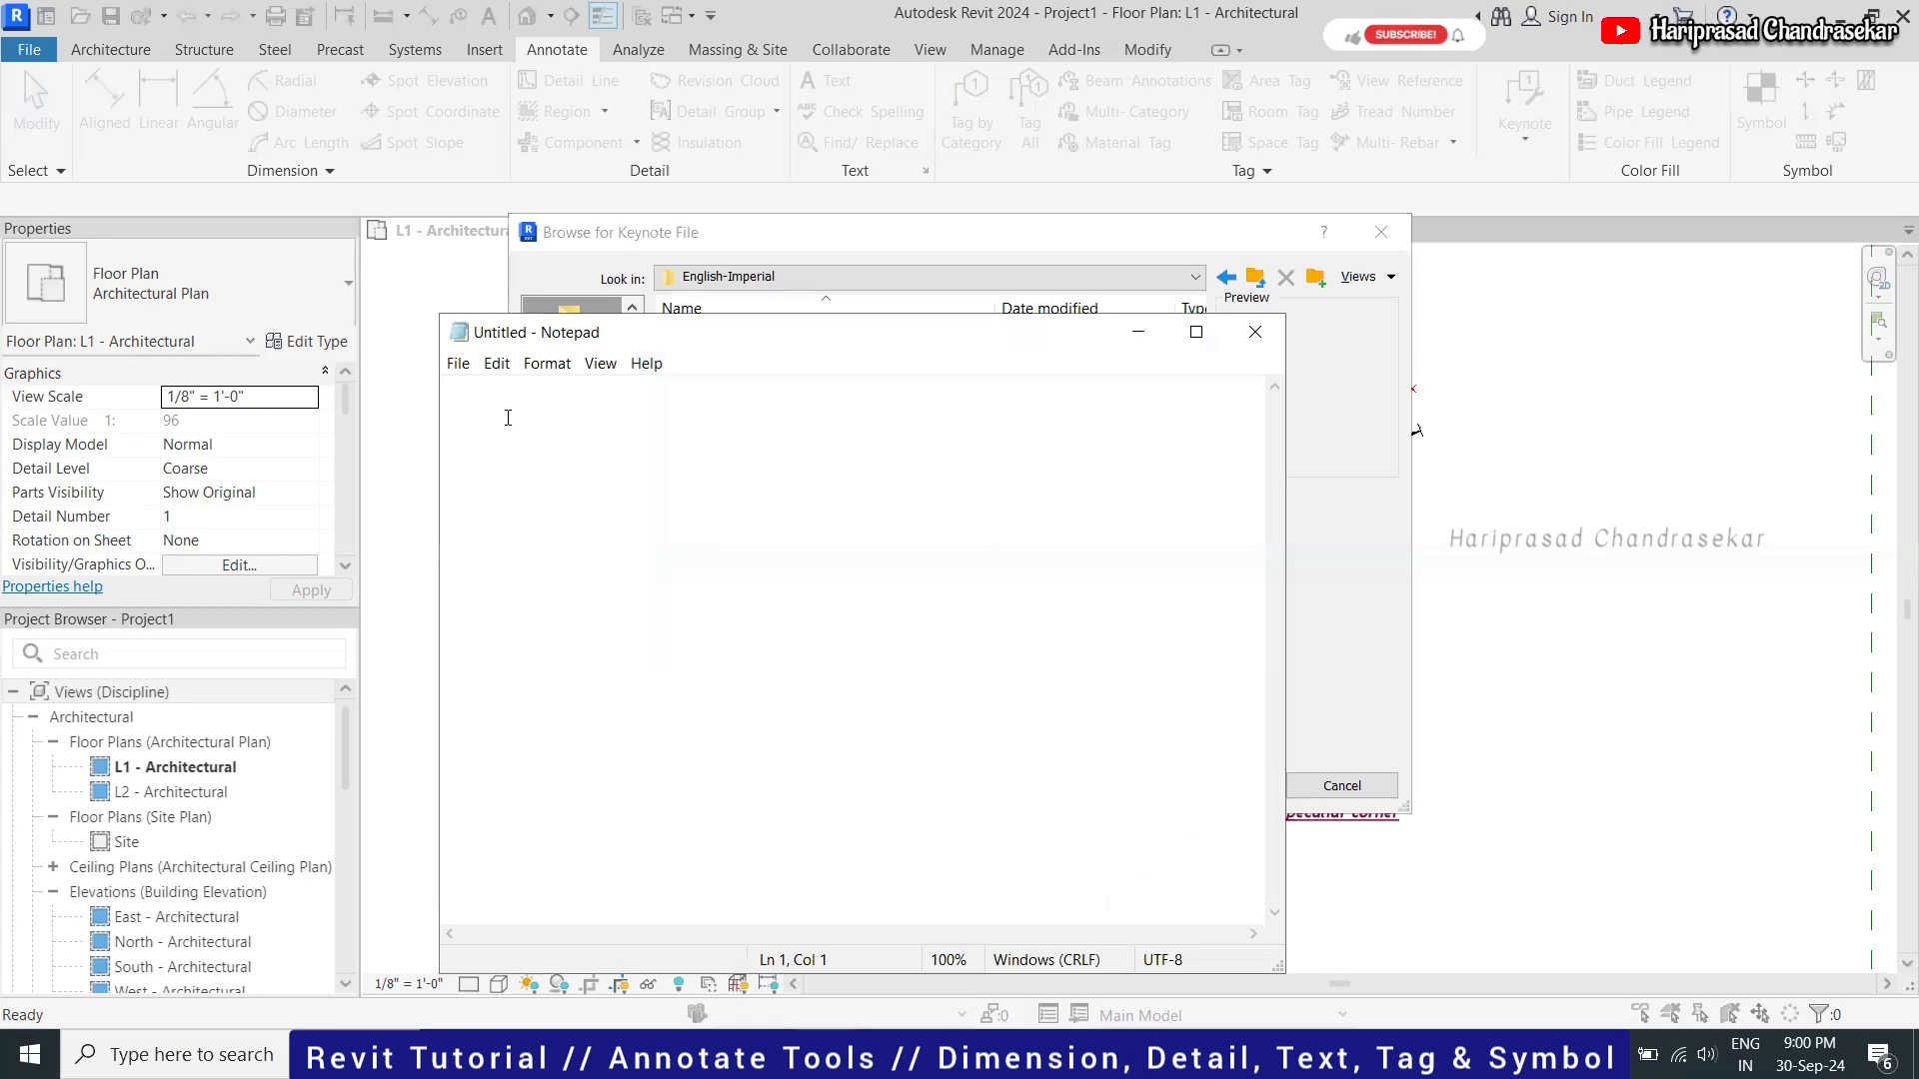
type("D1")
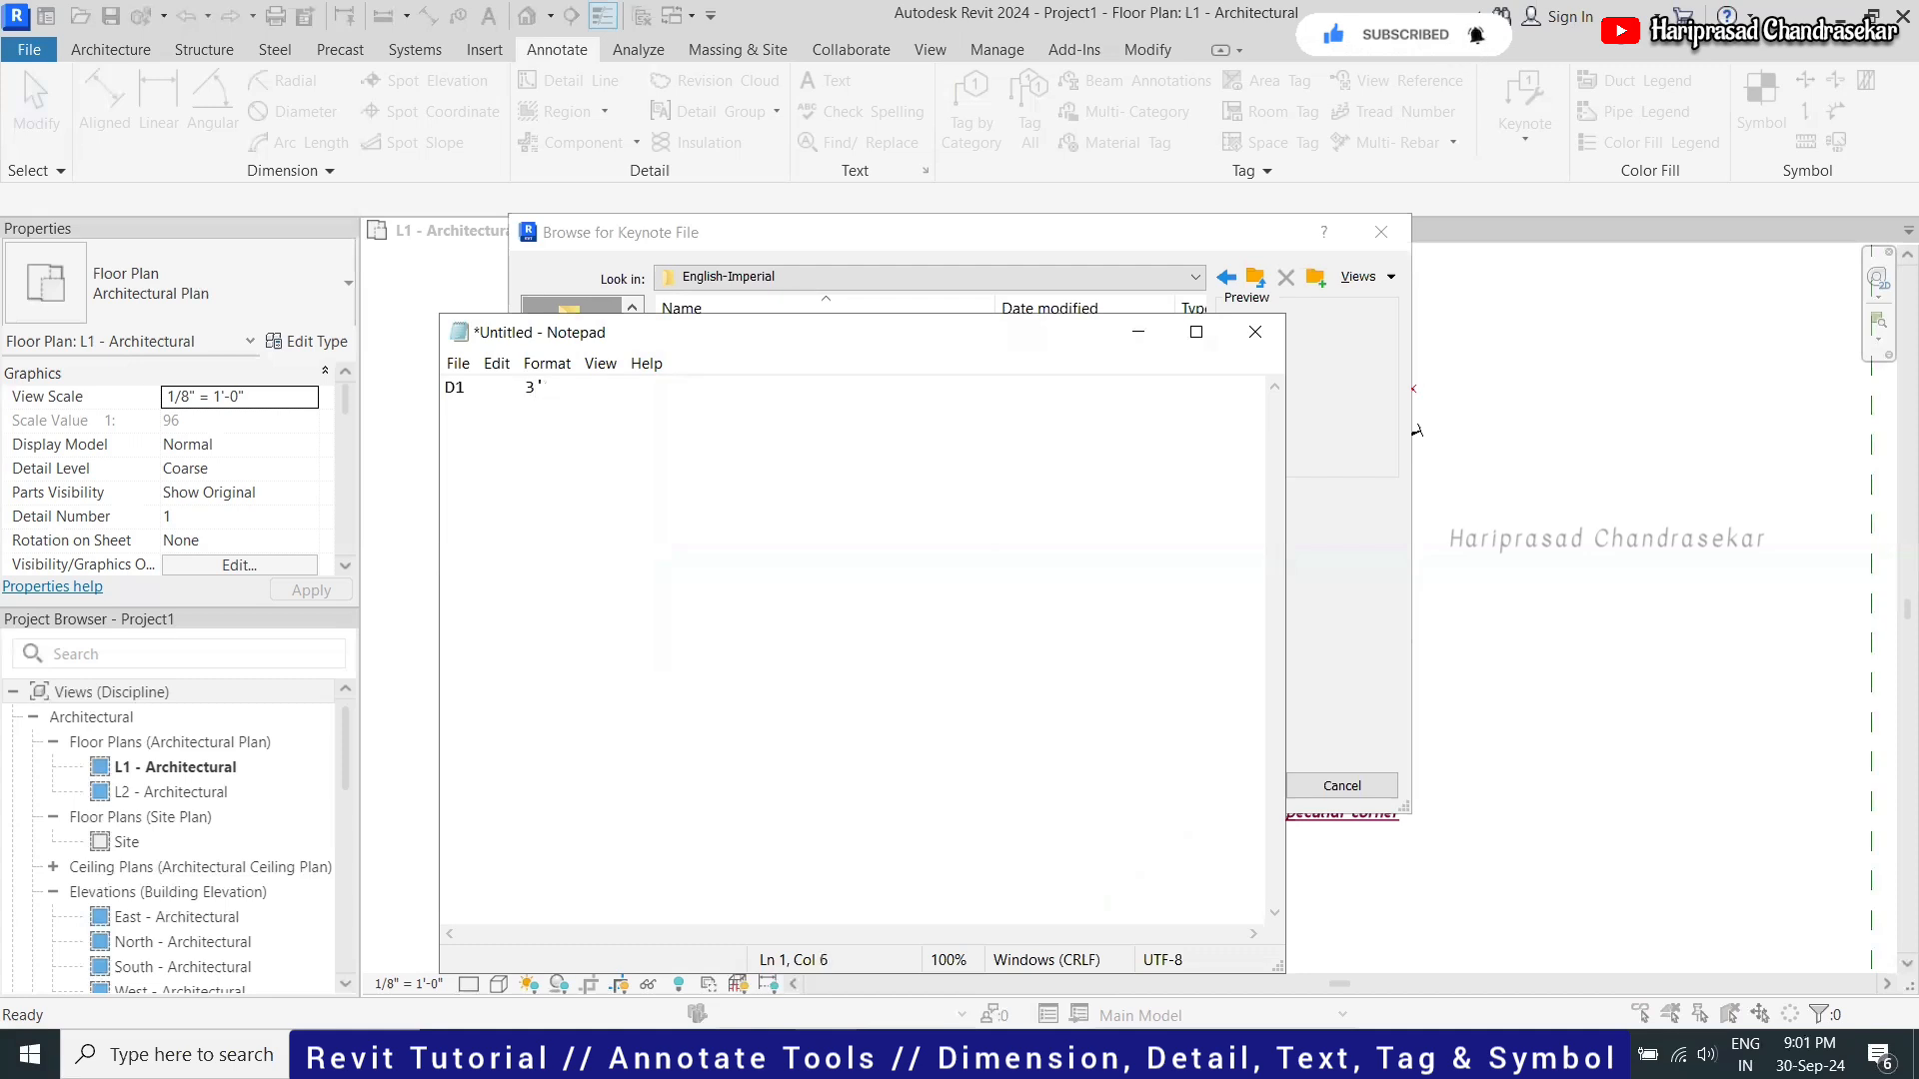
type("D2")
key("Tab")
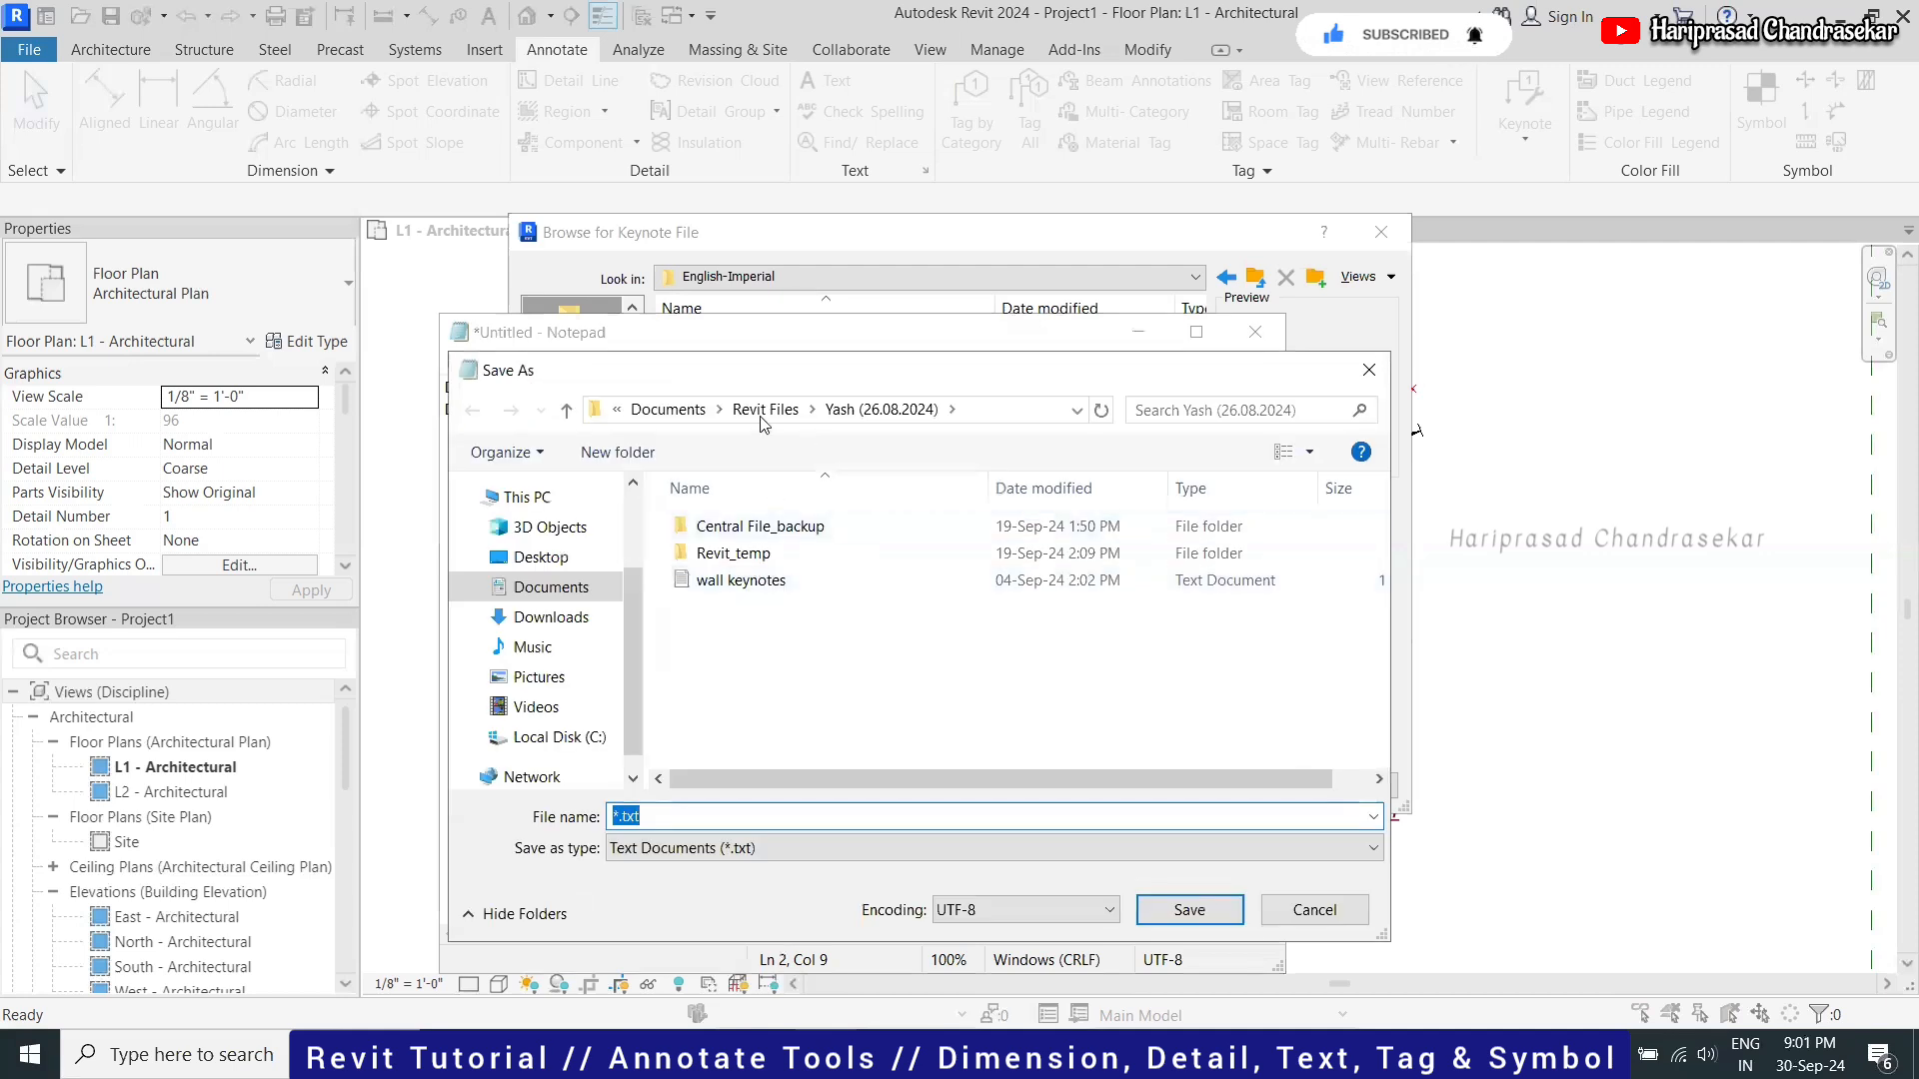
Save the text file as "door keynote" in the Bahrain project folder under Documents > Revit Files, and close Notepad
left_click(766, 410)
scroll(790, 645, "down", 2)
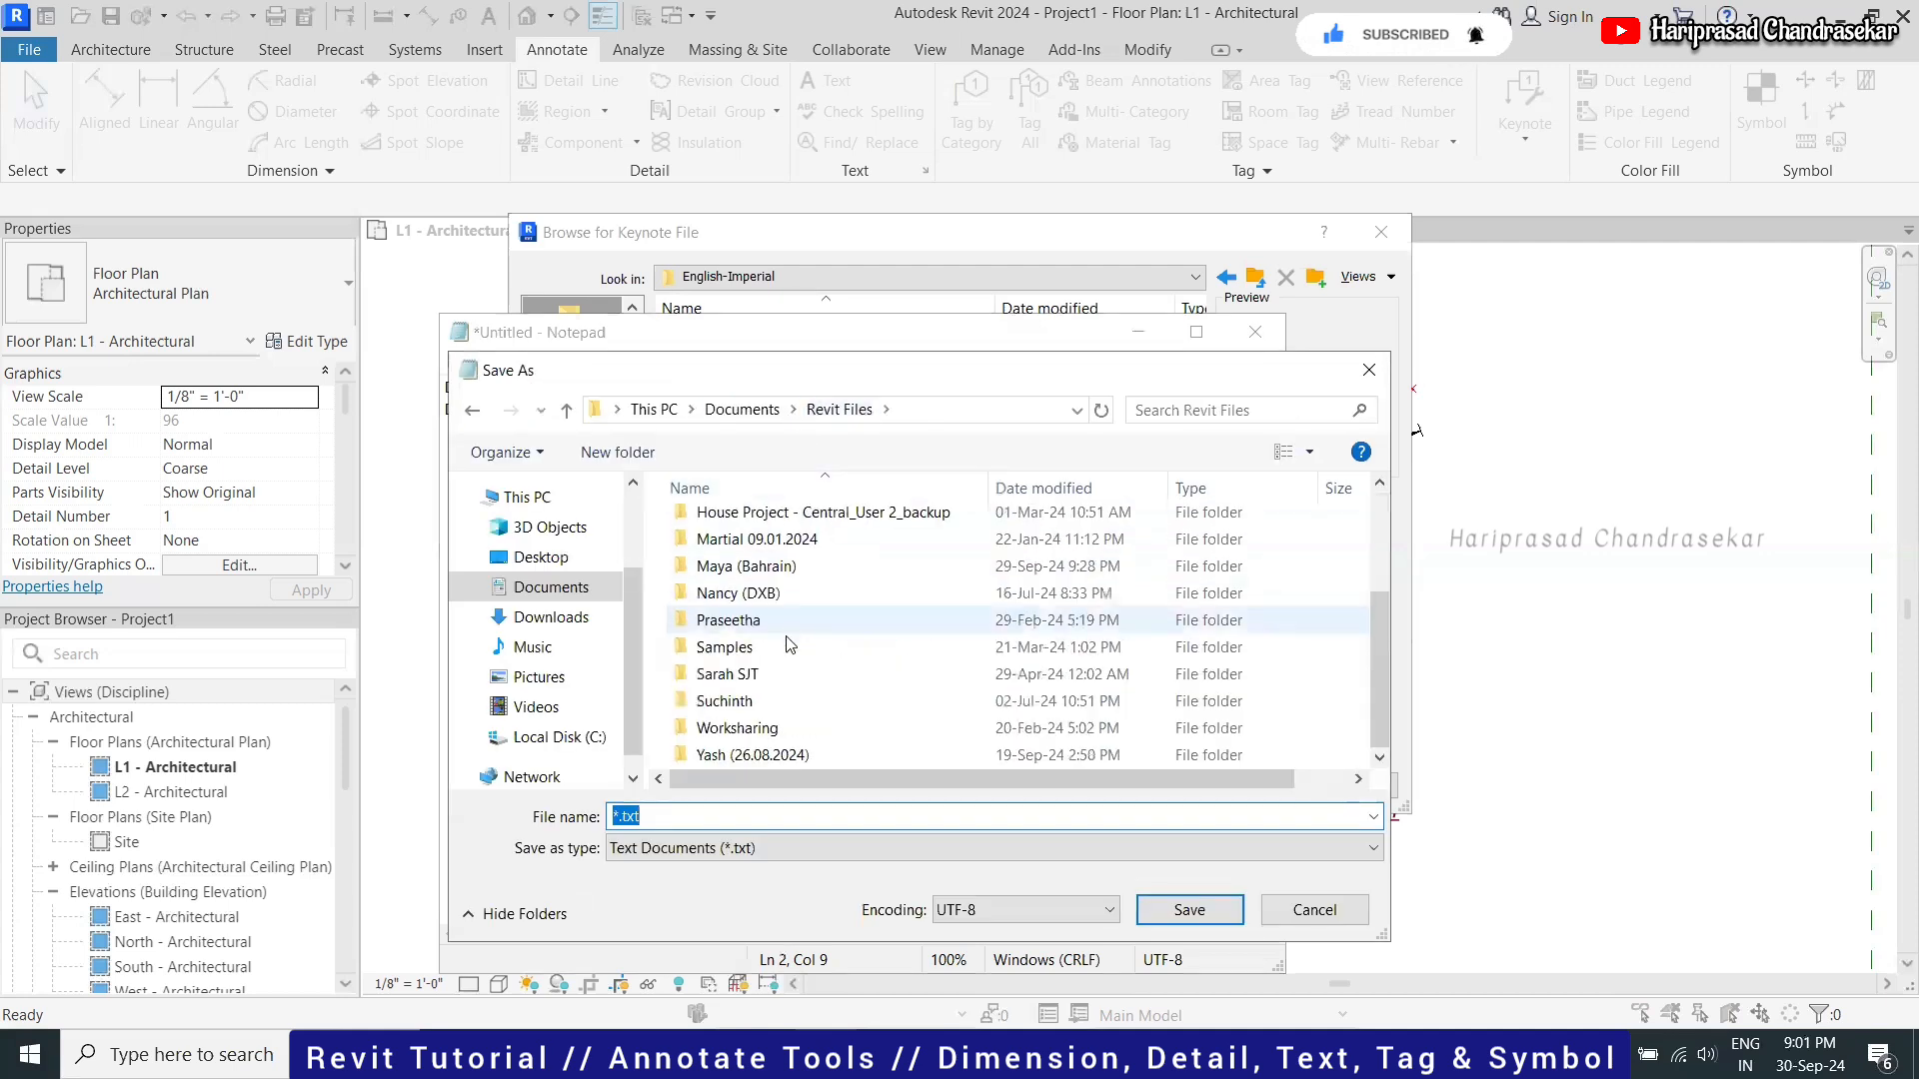
double_click(760, 574)
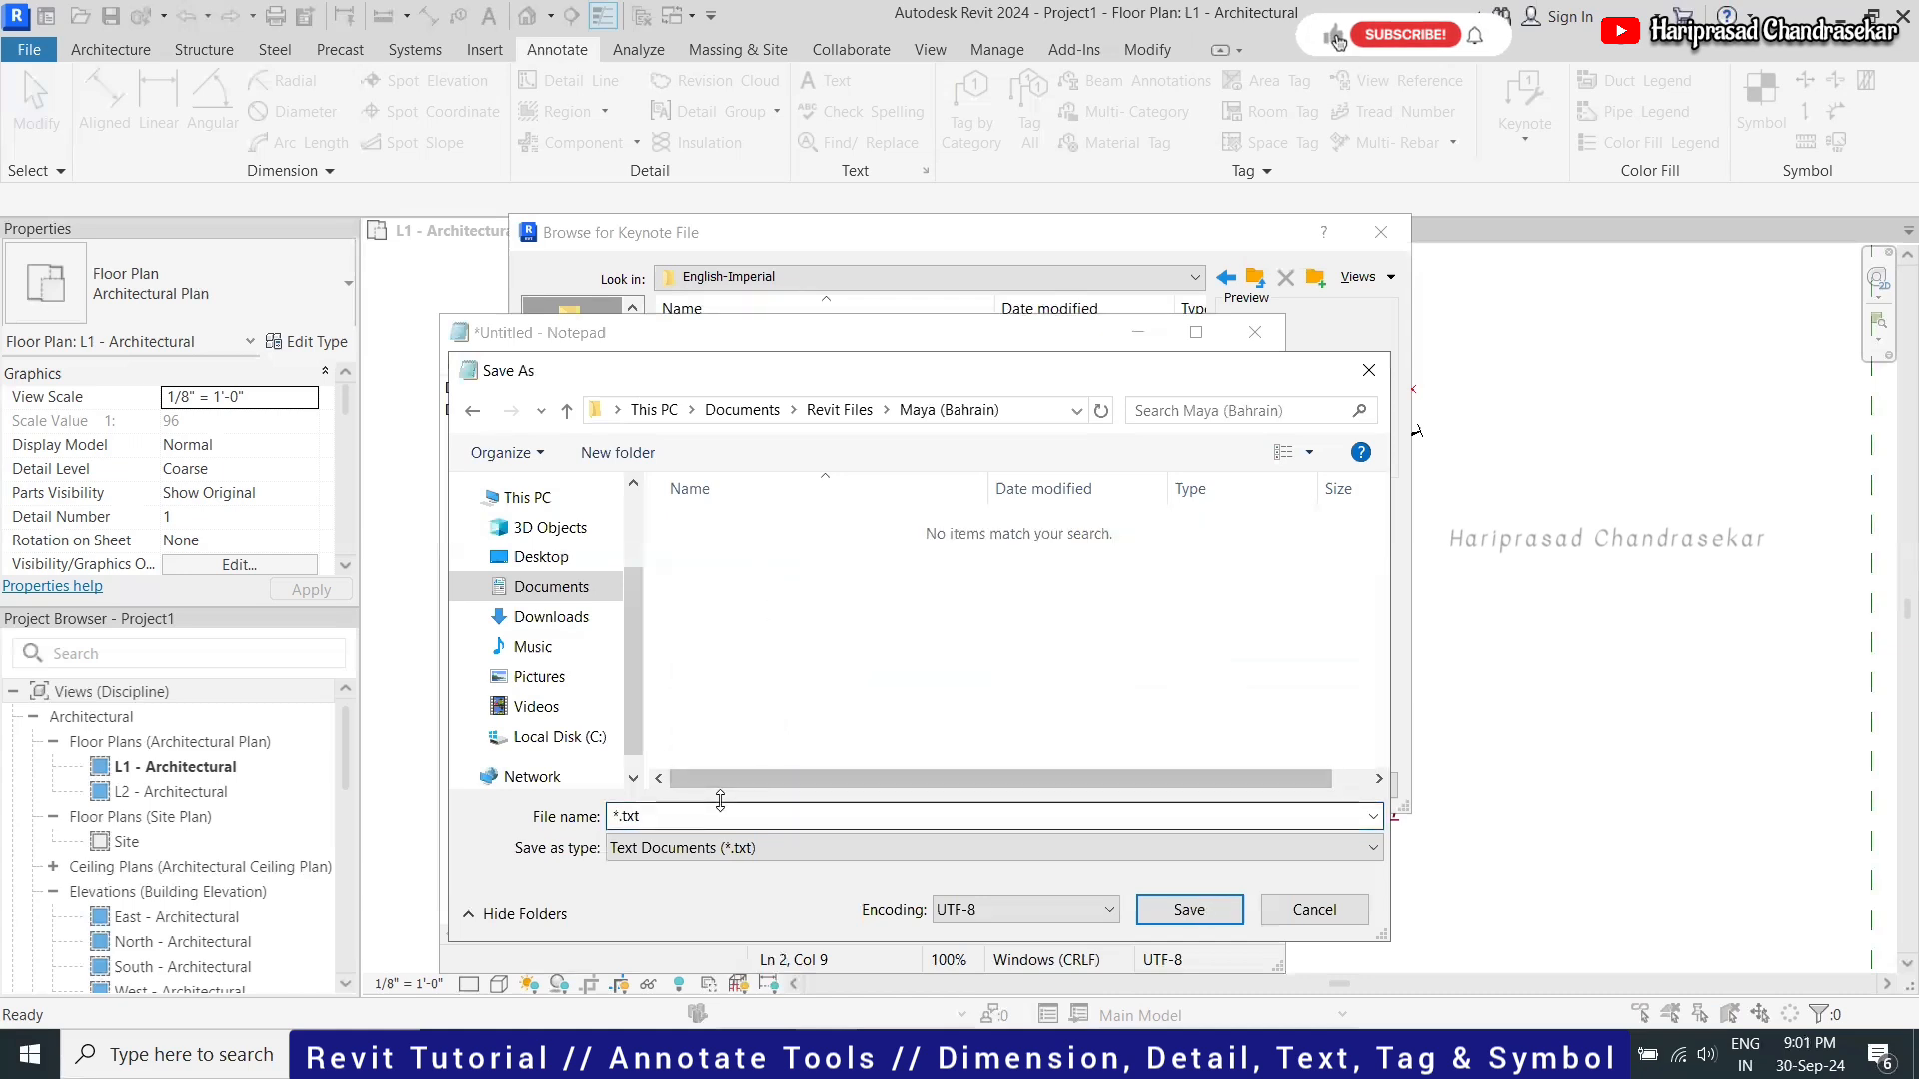
type("d")
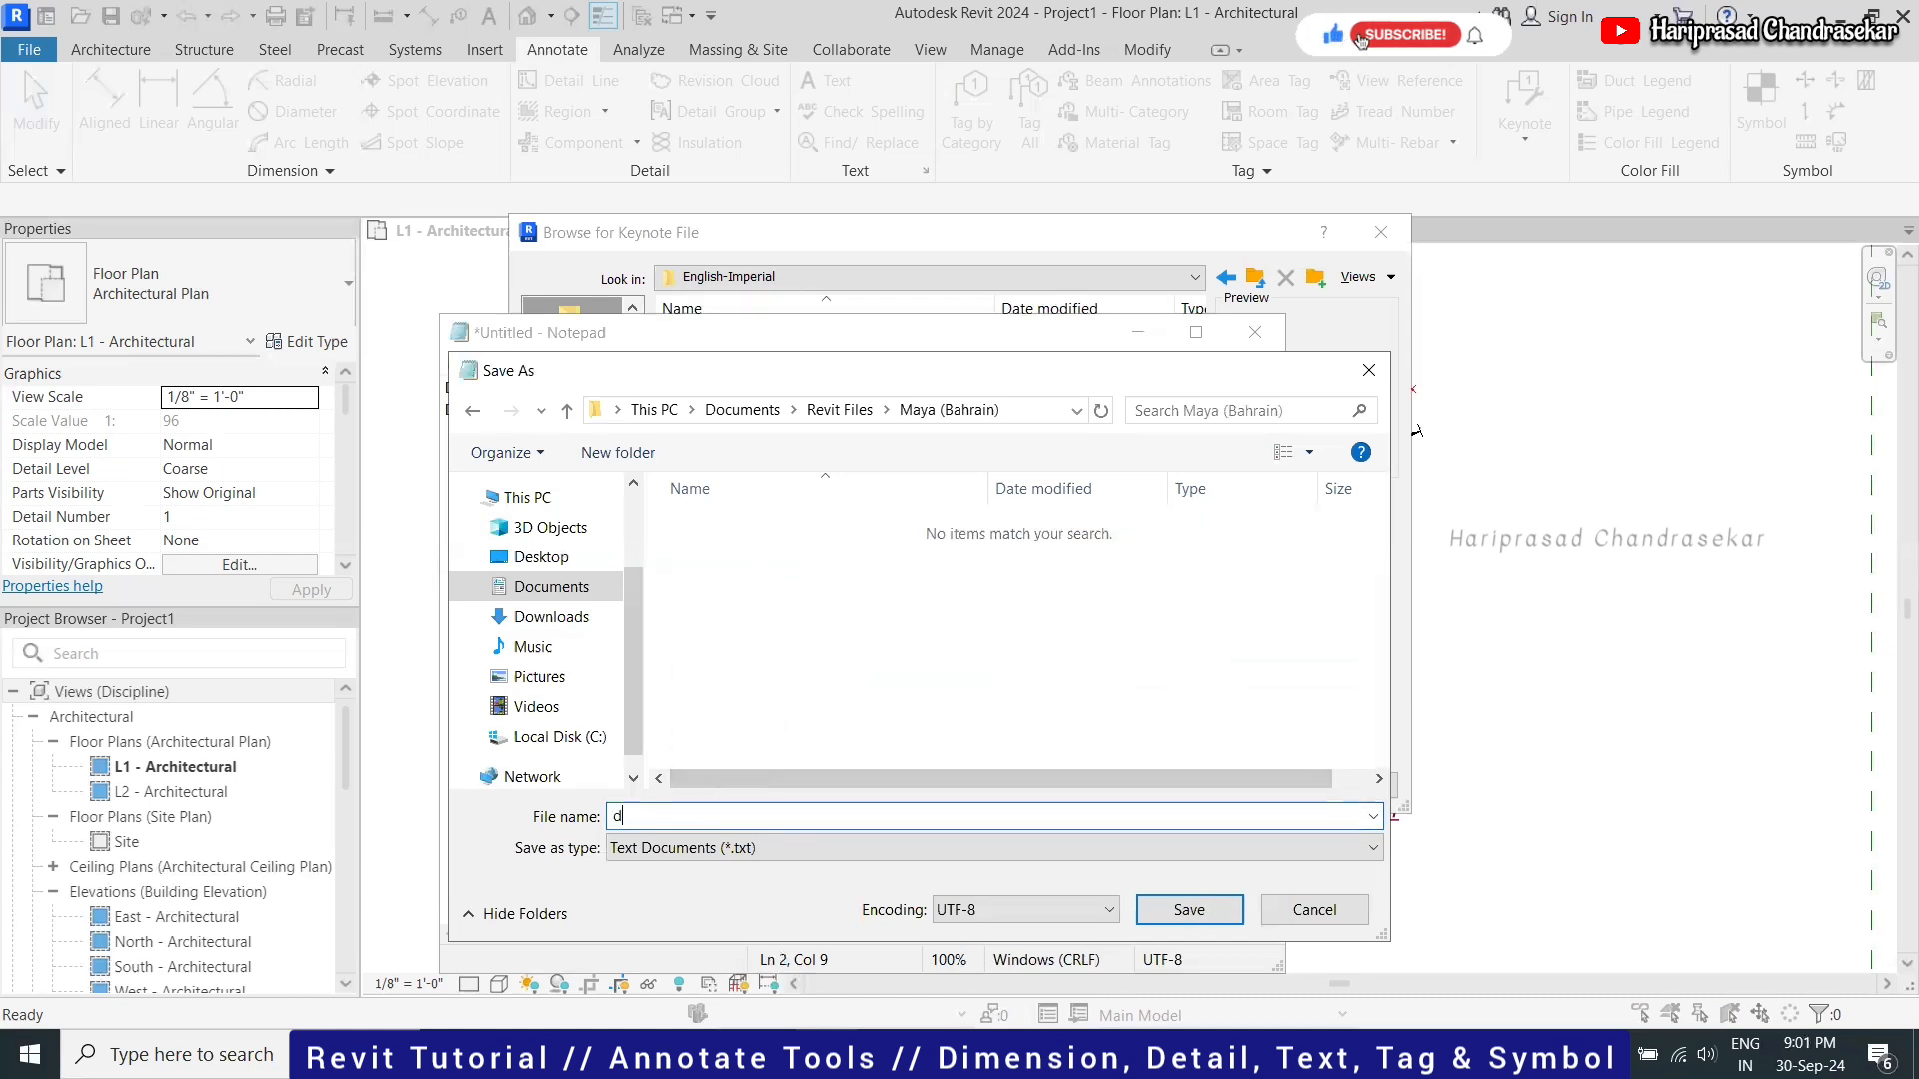
type("oor keynote")
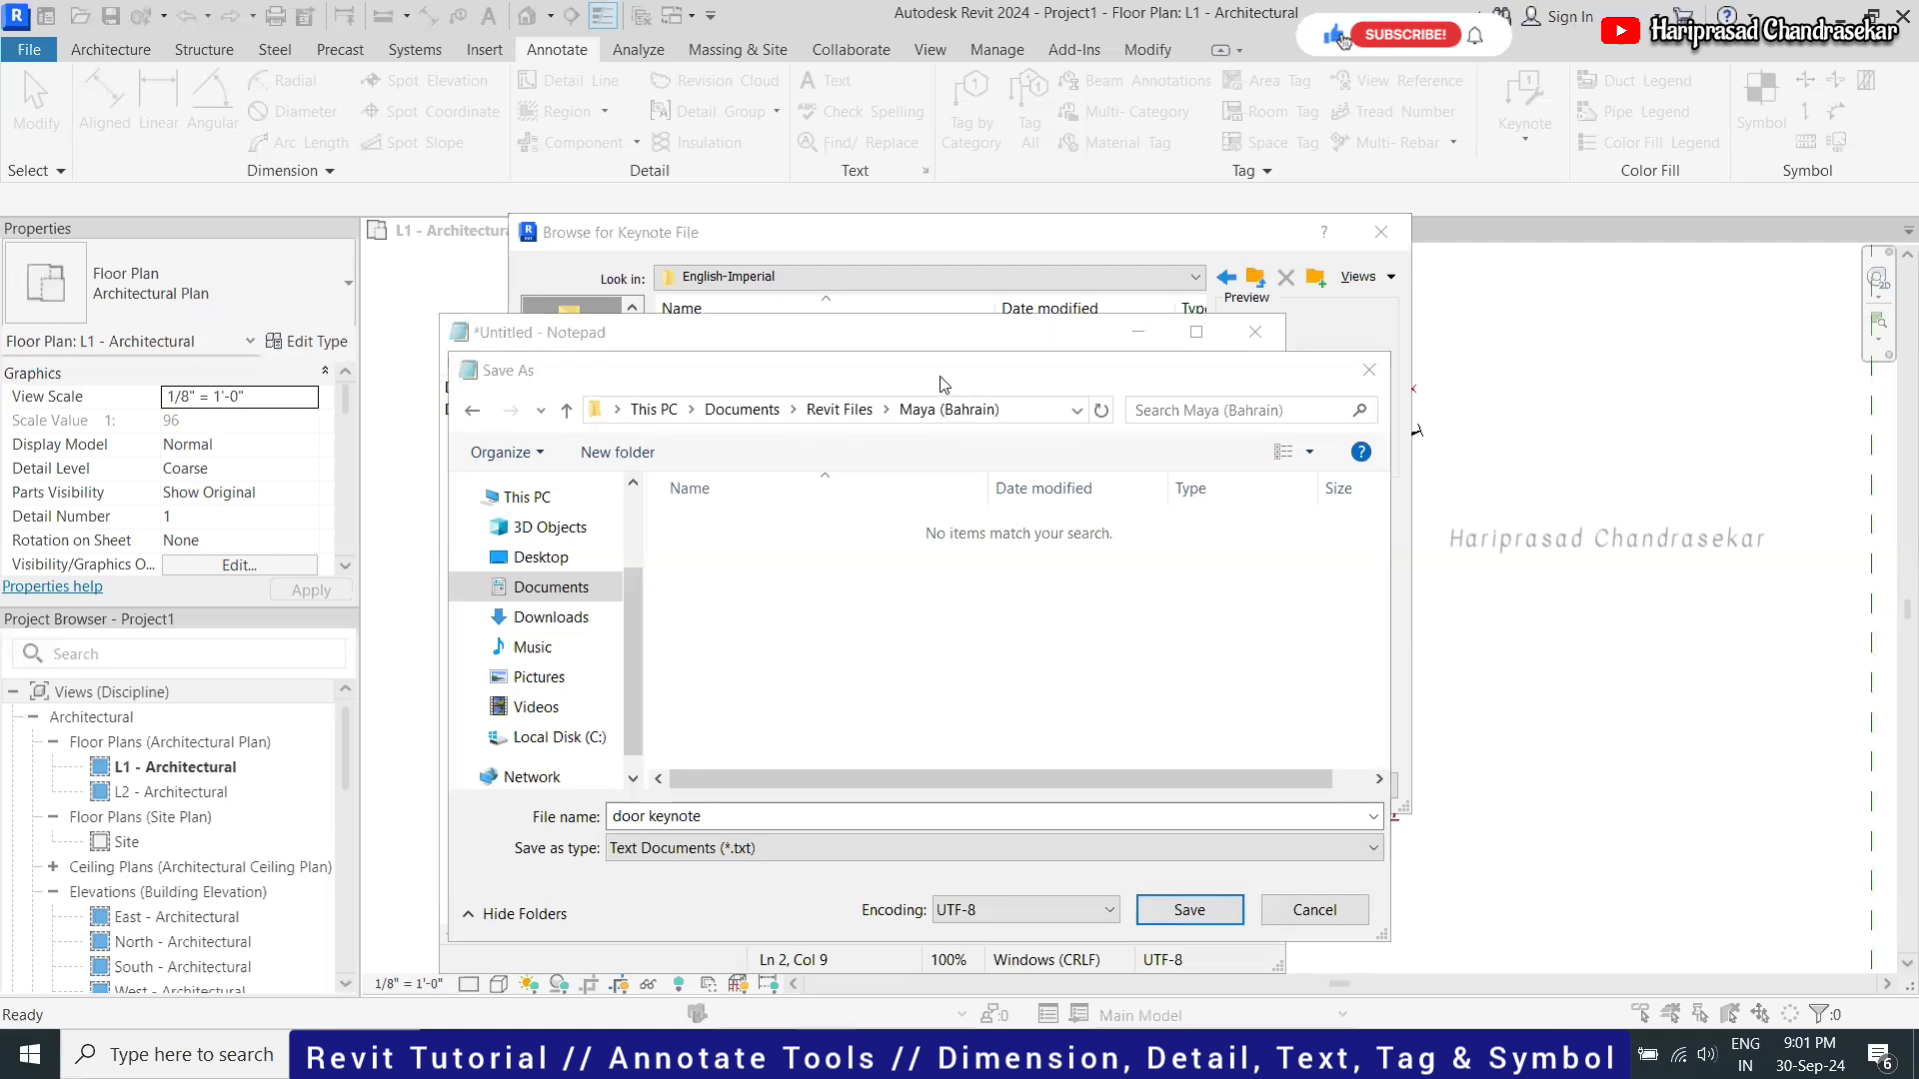
left_click_drag(943, 384, 996, 305)
left_click(870, 730)
left_click(865, 729)
left_click(1235, 826)
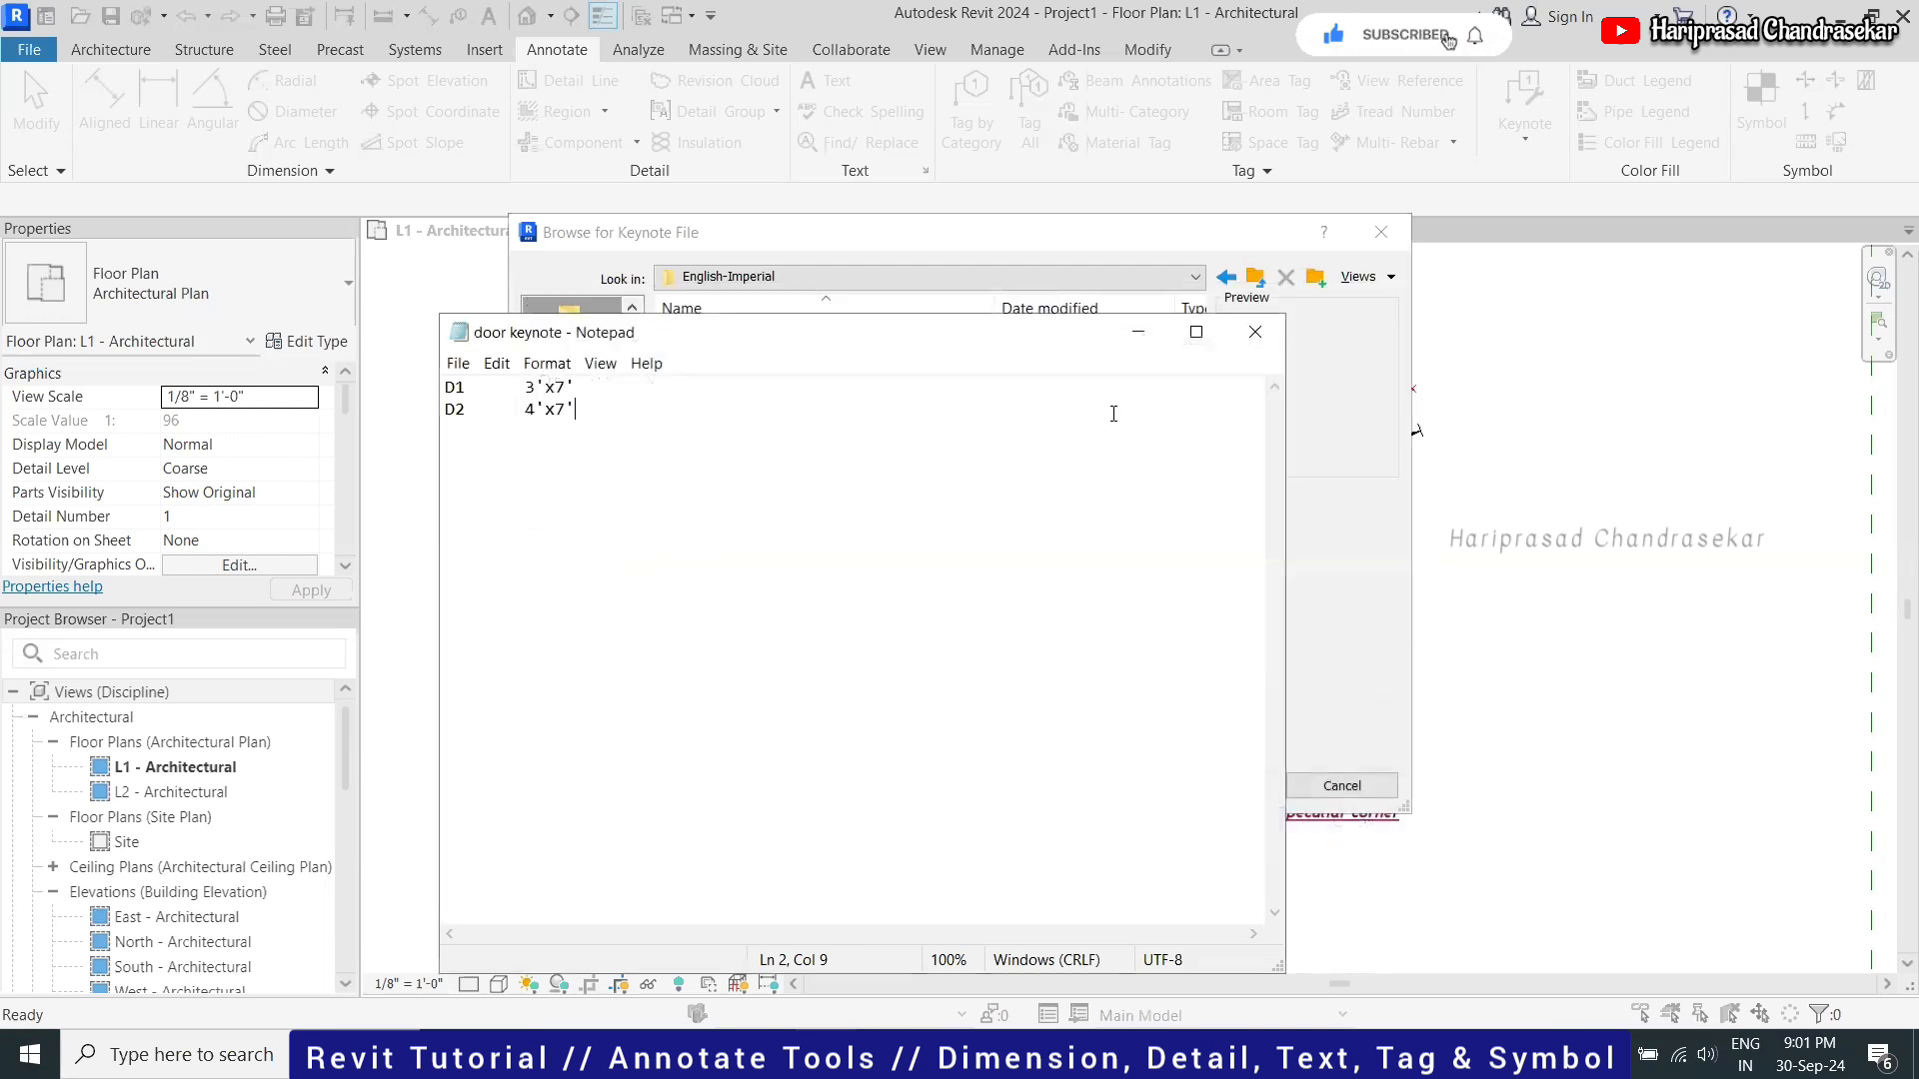
left_click(1257, 335)
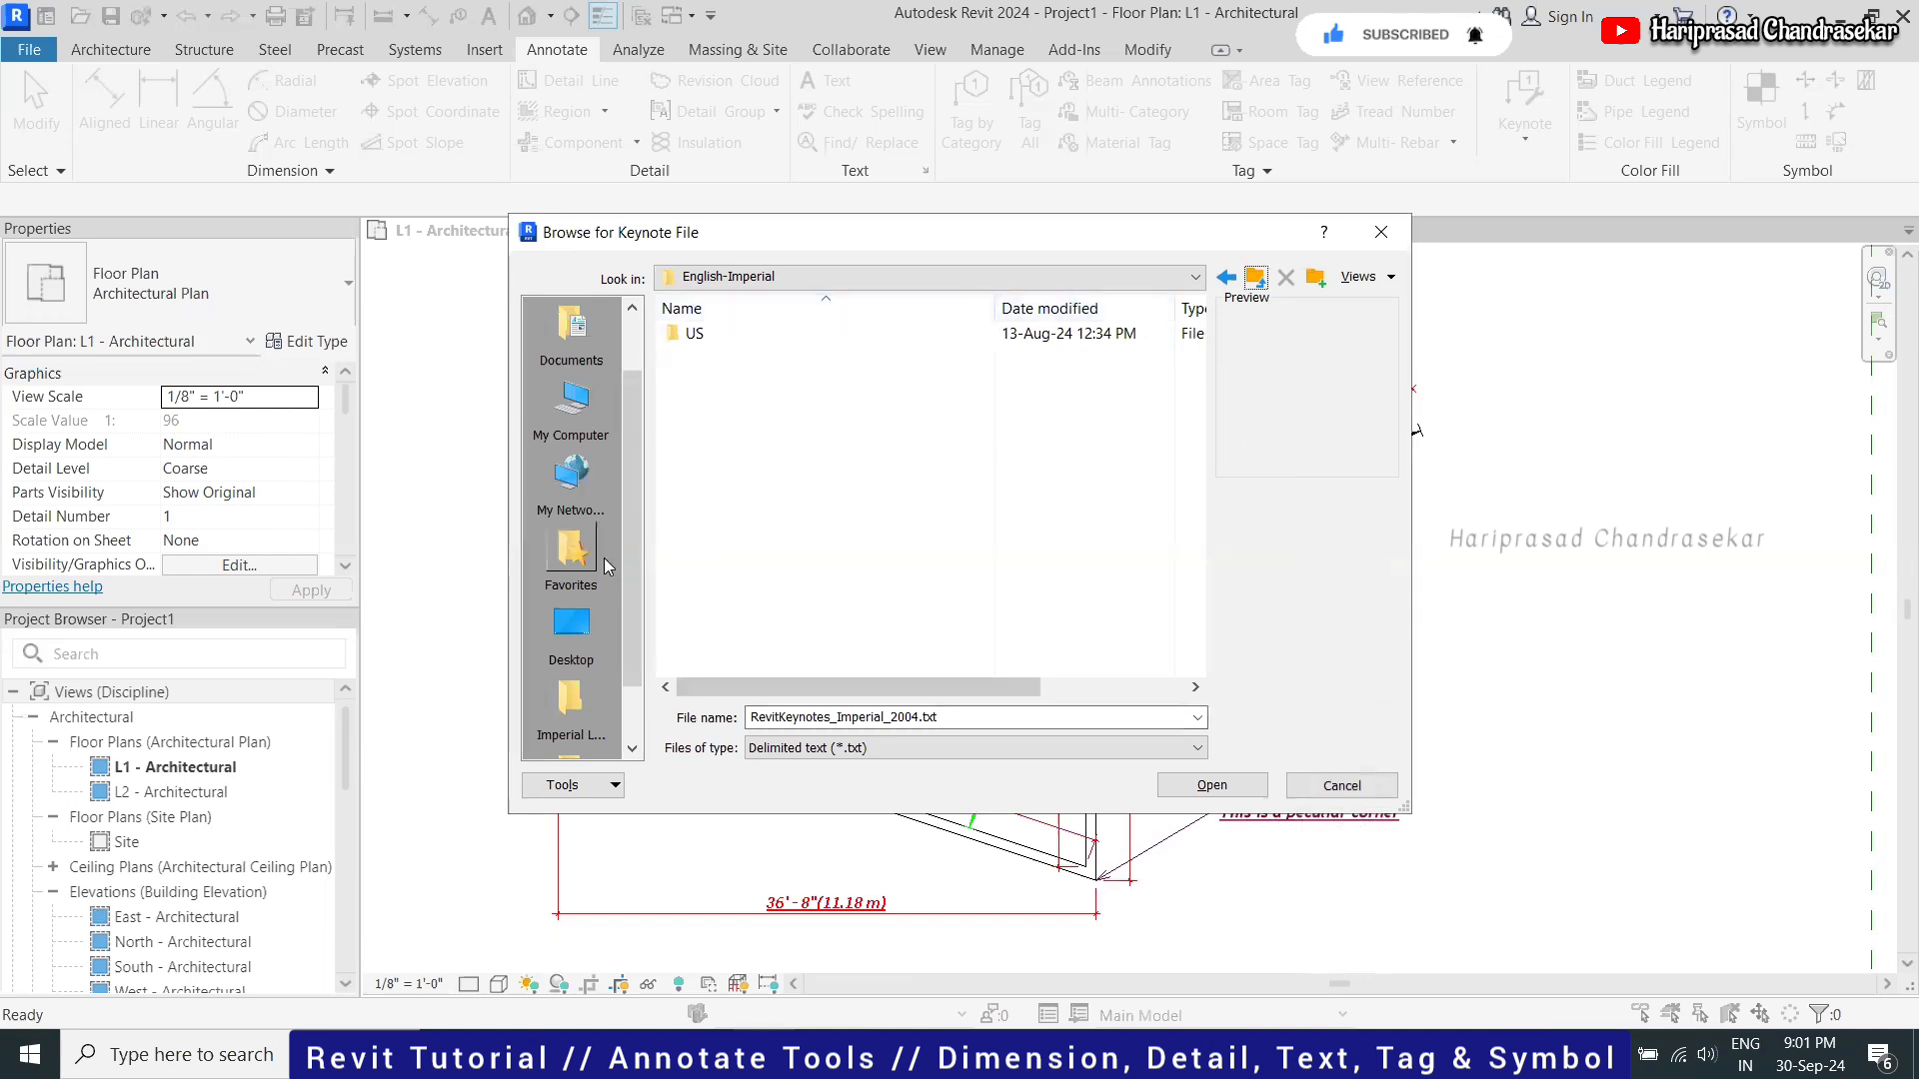
Load door keynote.txt from the Bahrain project folder under Documents > Revit Files as the keynote table, and accept the keynoting settings
left_click(572, 404)
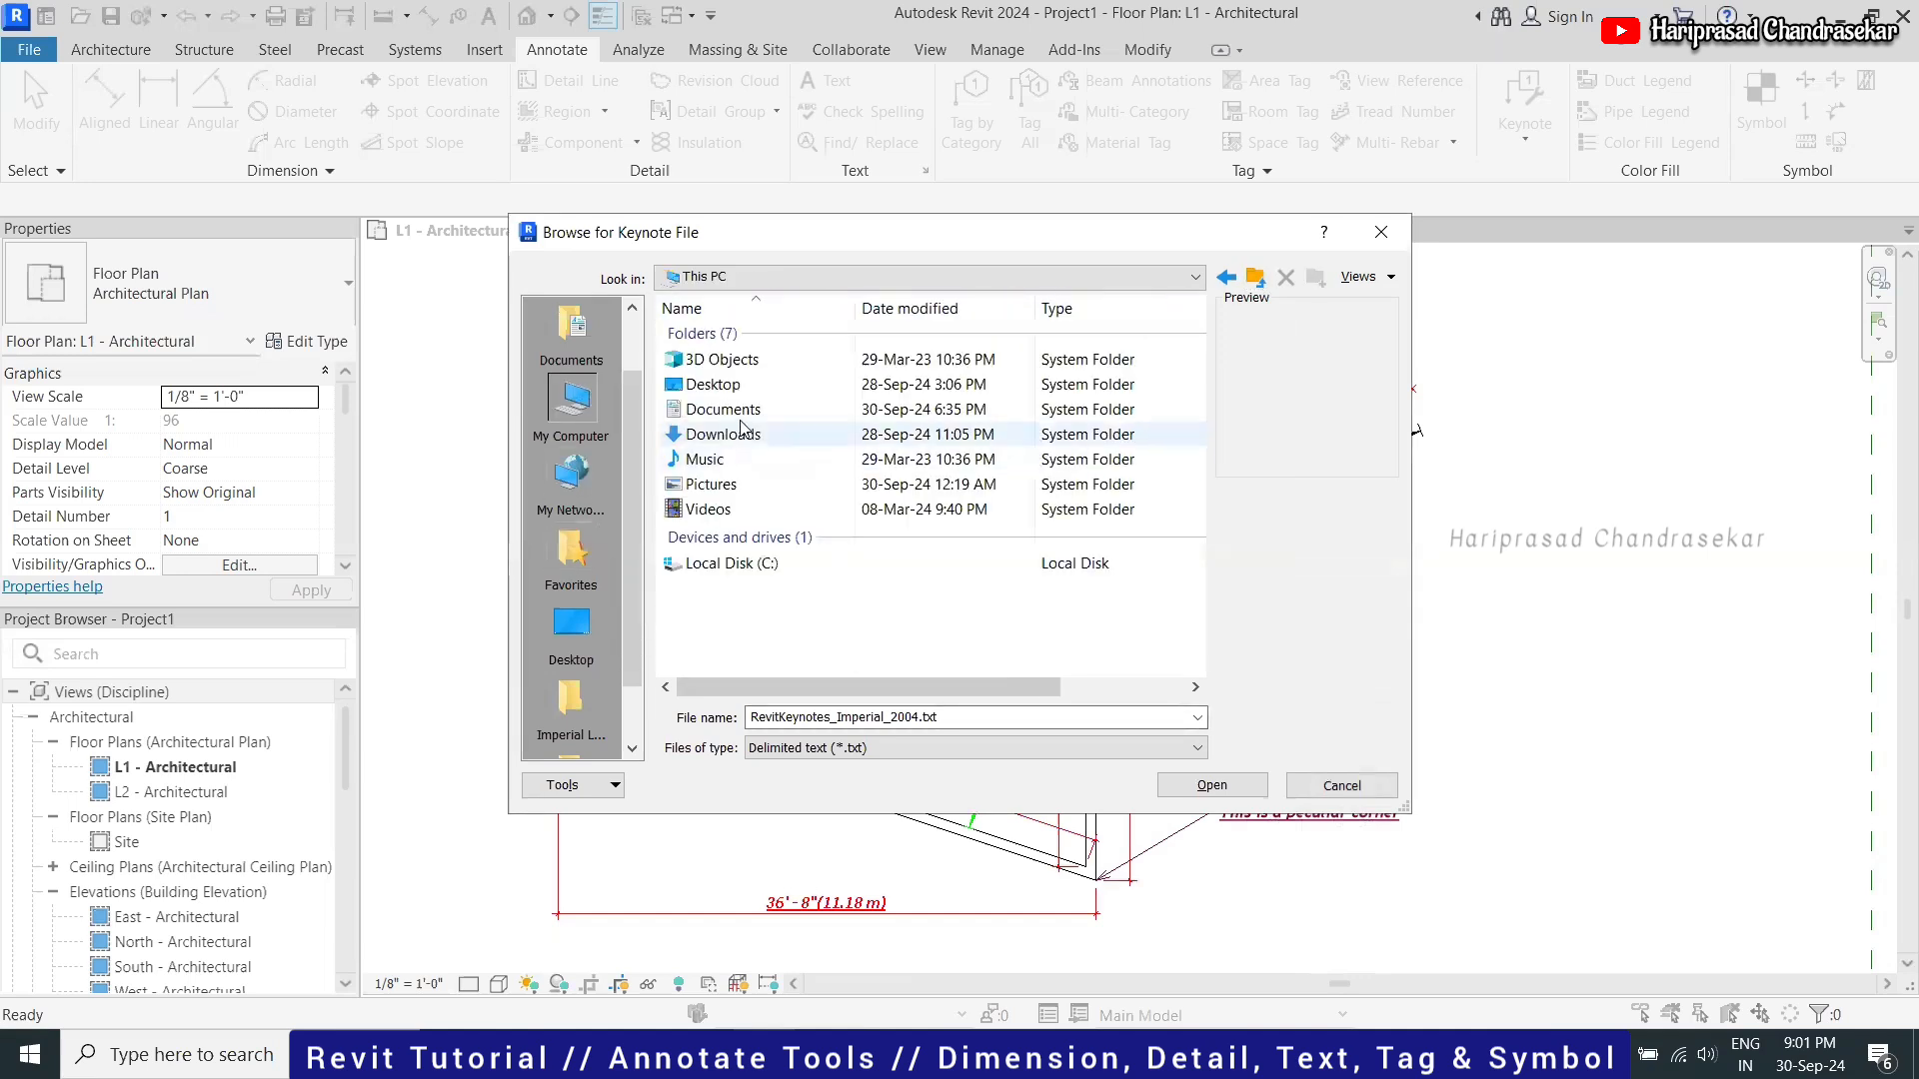
double_click(723, 410)
scroll(789, 457, "down", 5)
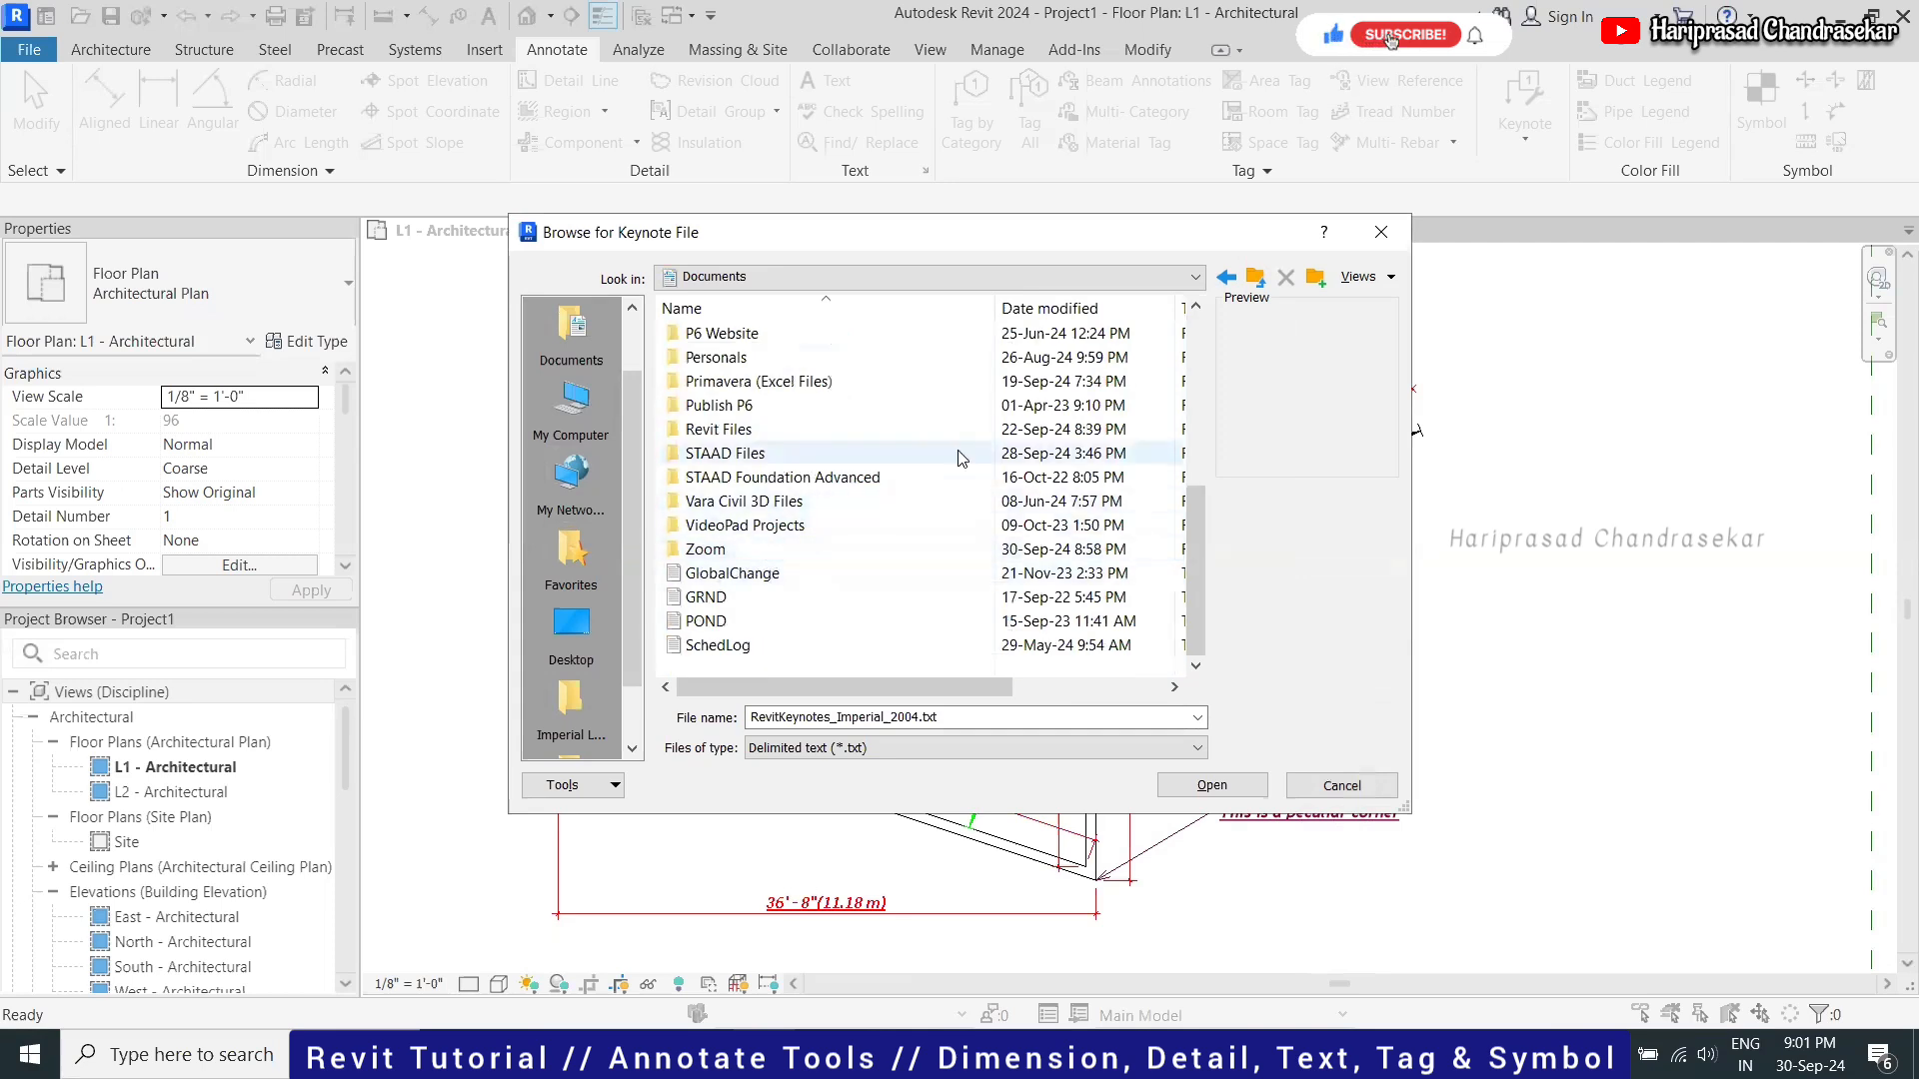
double_click(889, 430)
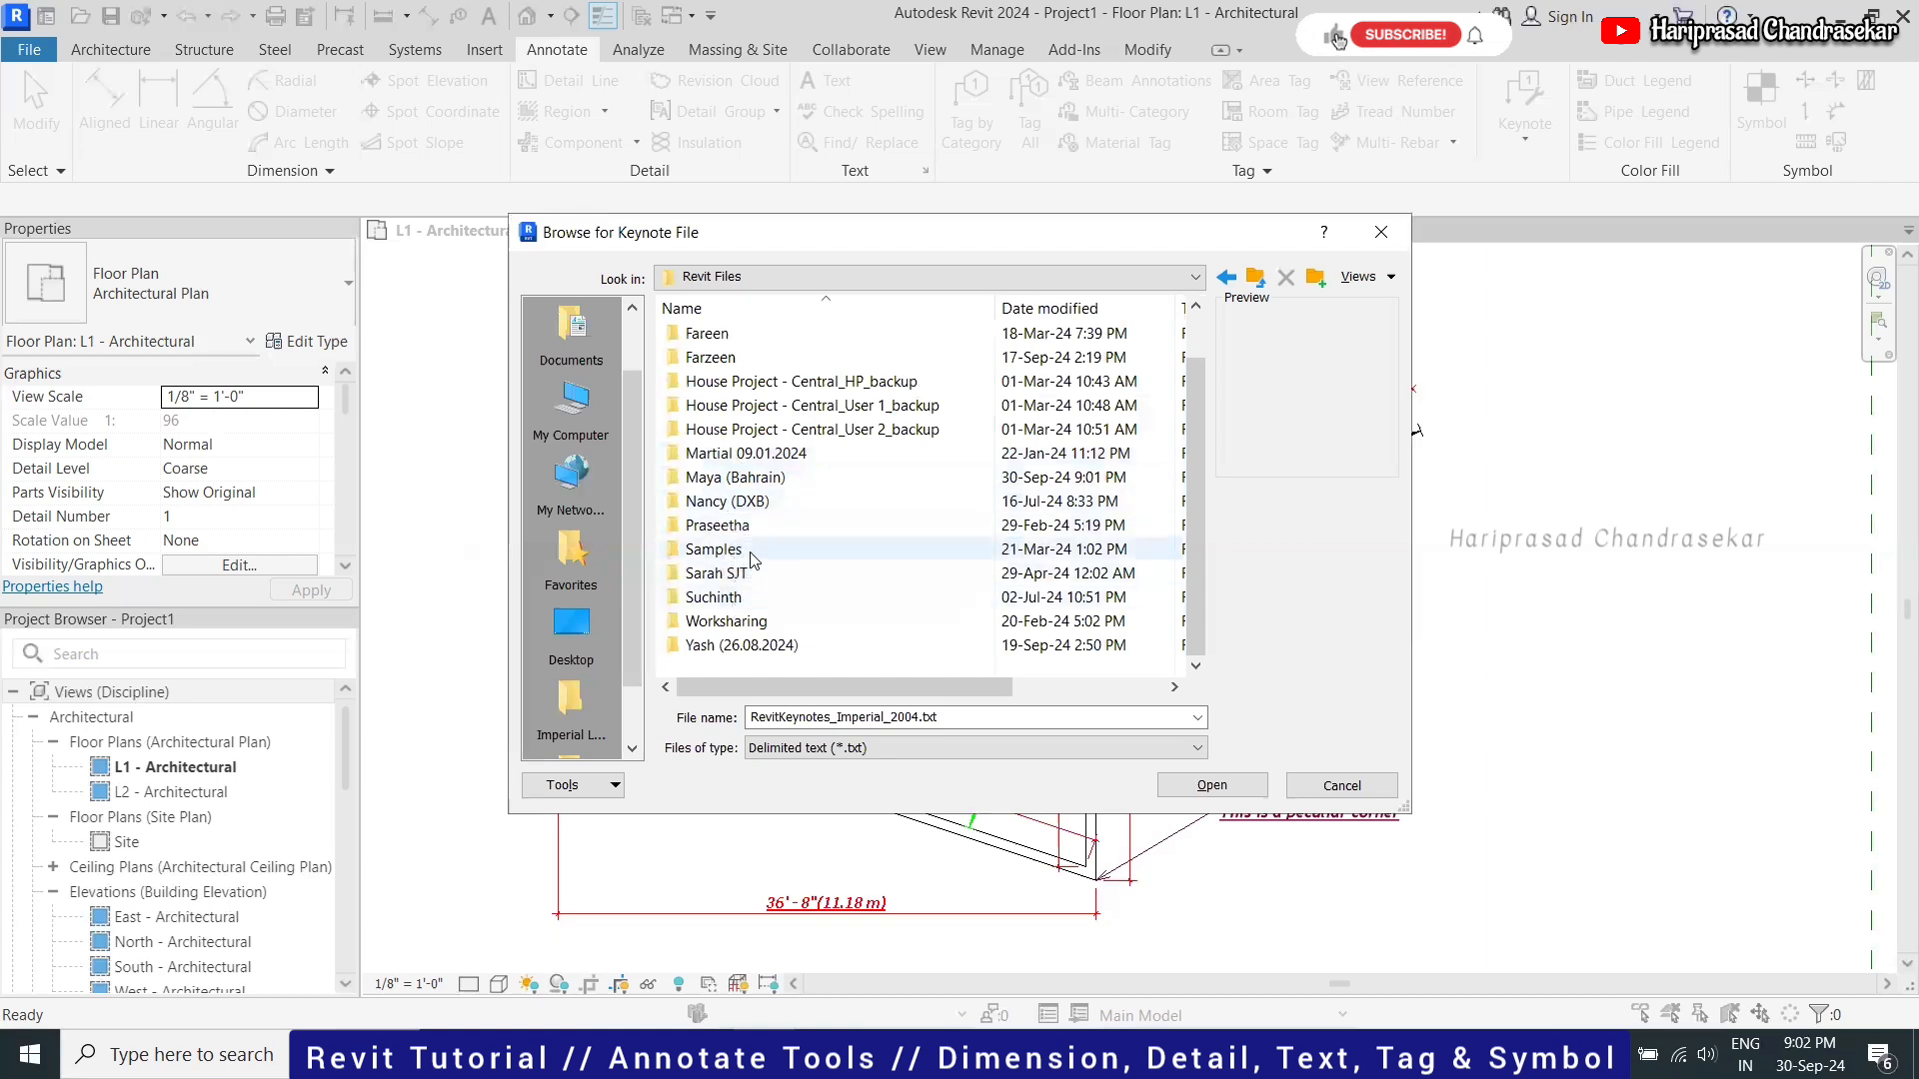
scroll(749, 540, "up", 1)
double_click(754, 529)
left_click(740, 335)
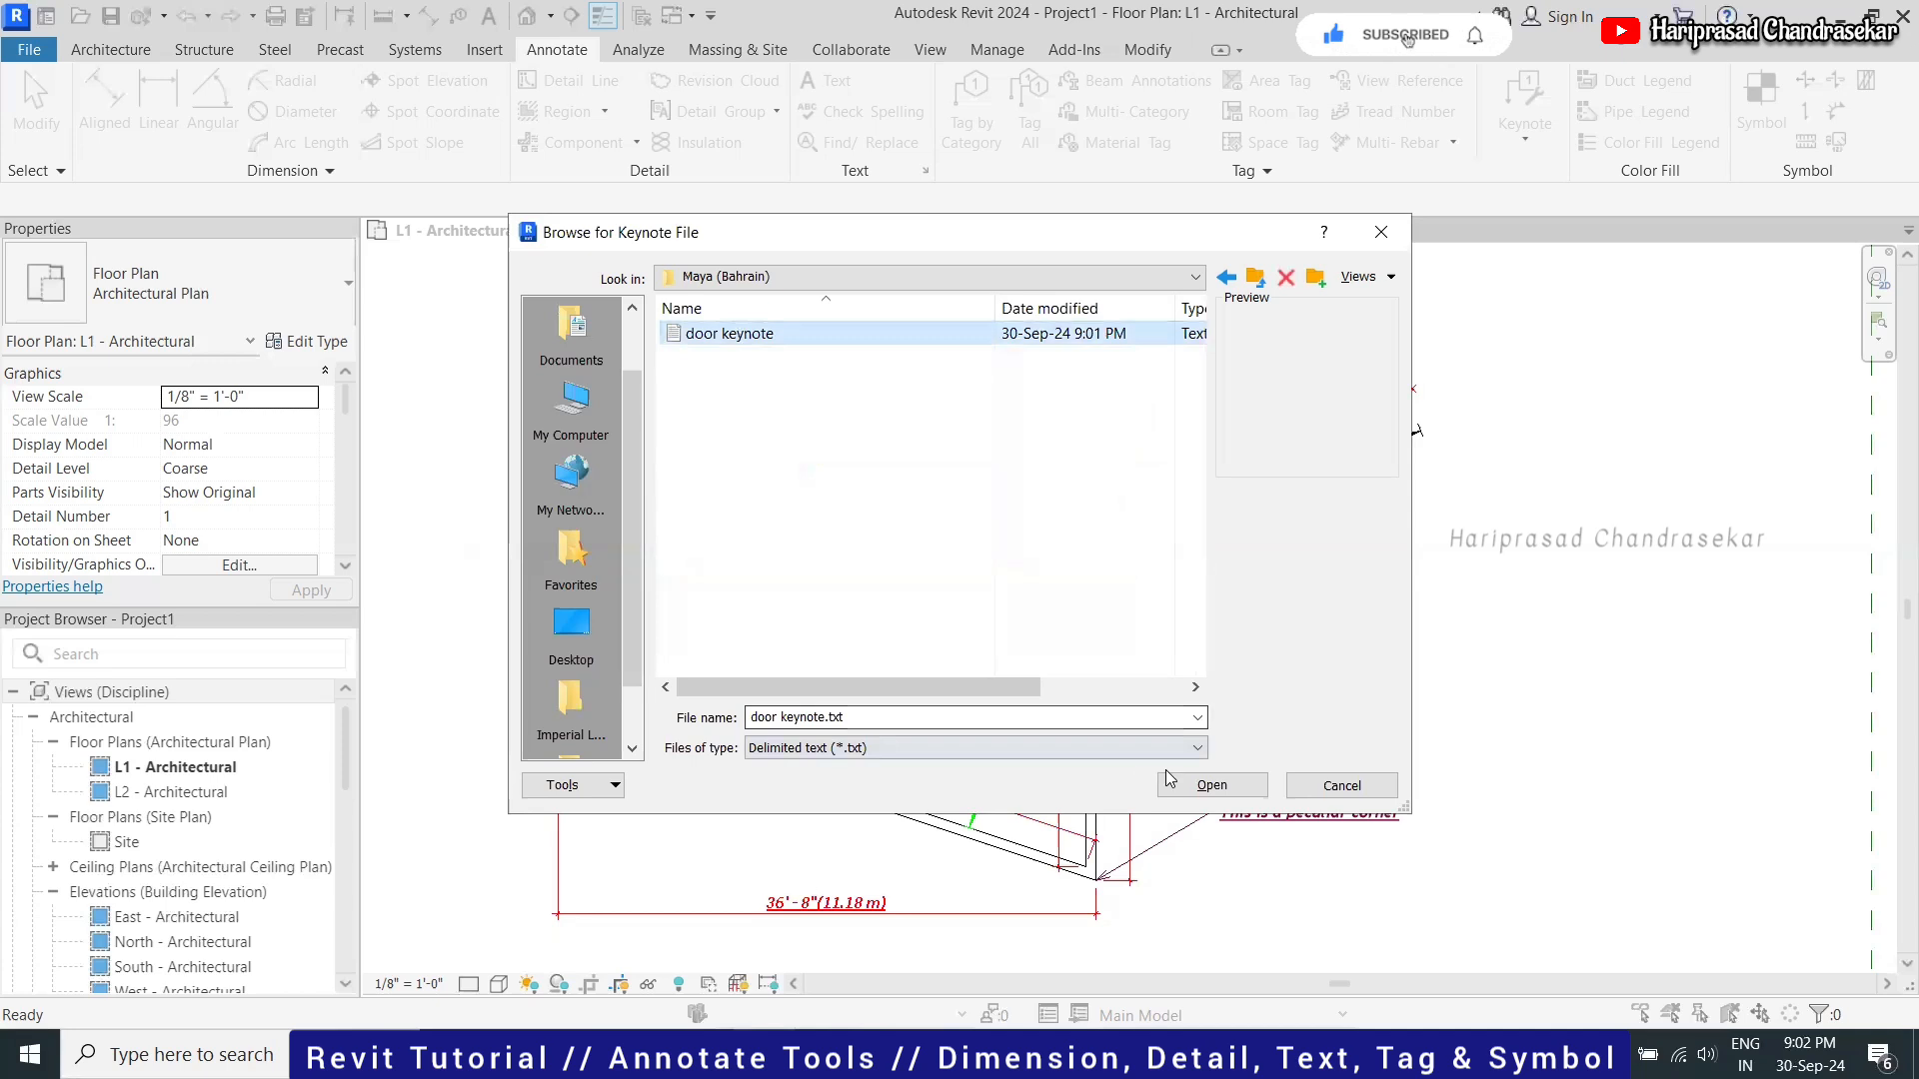
left_click(1212, 784)
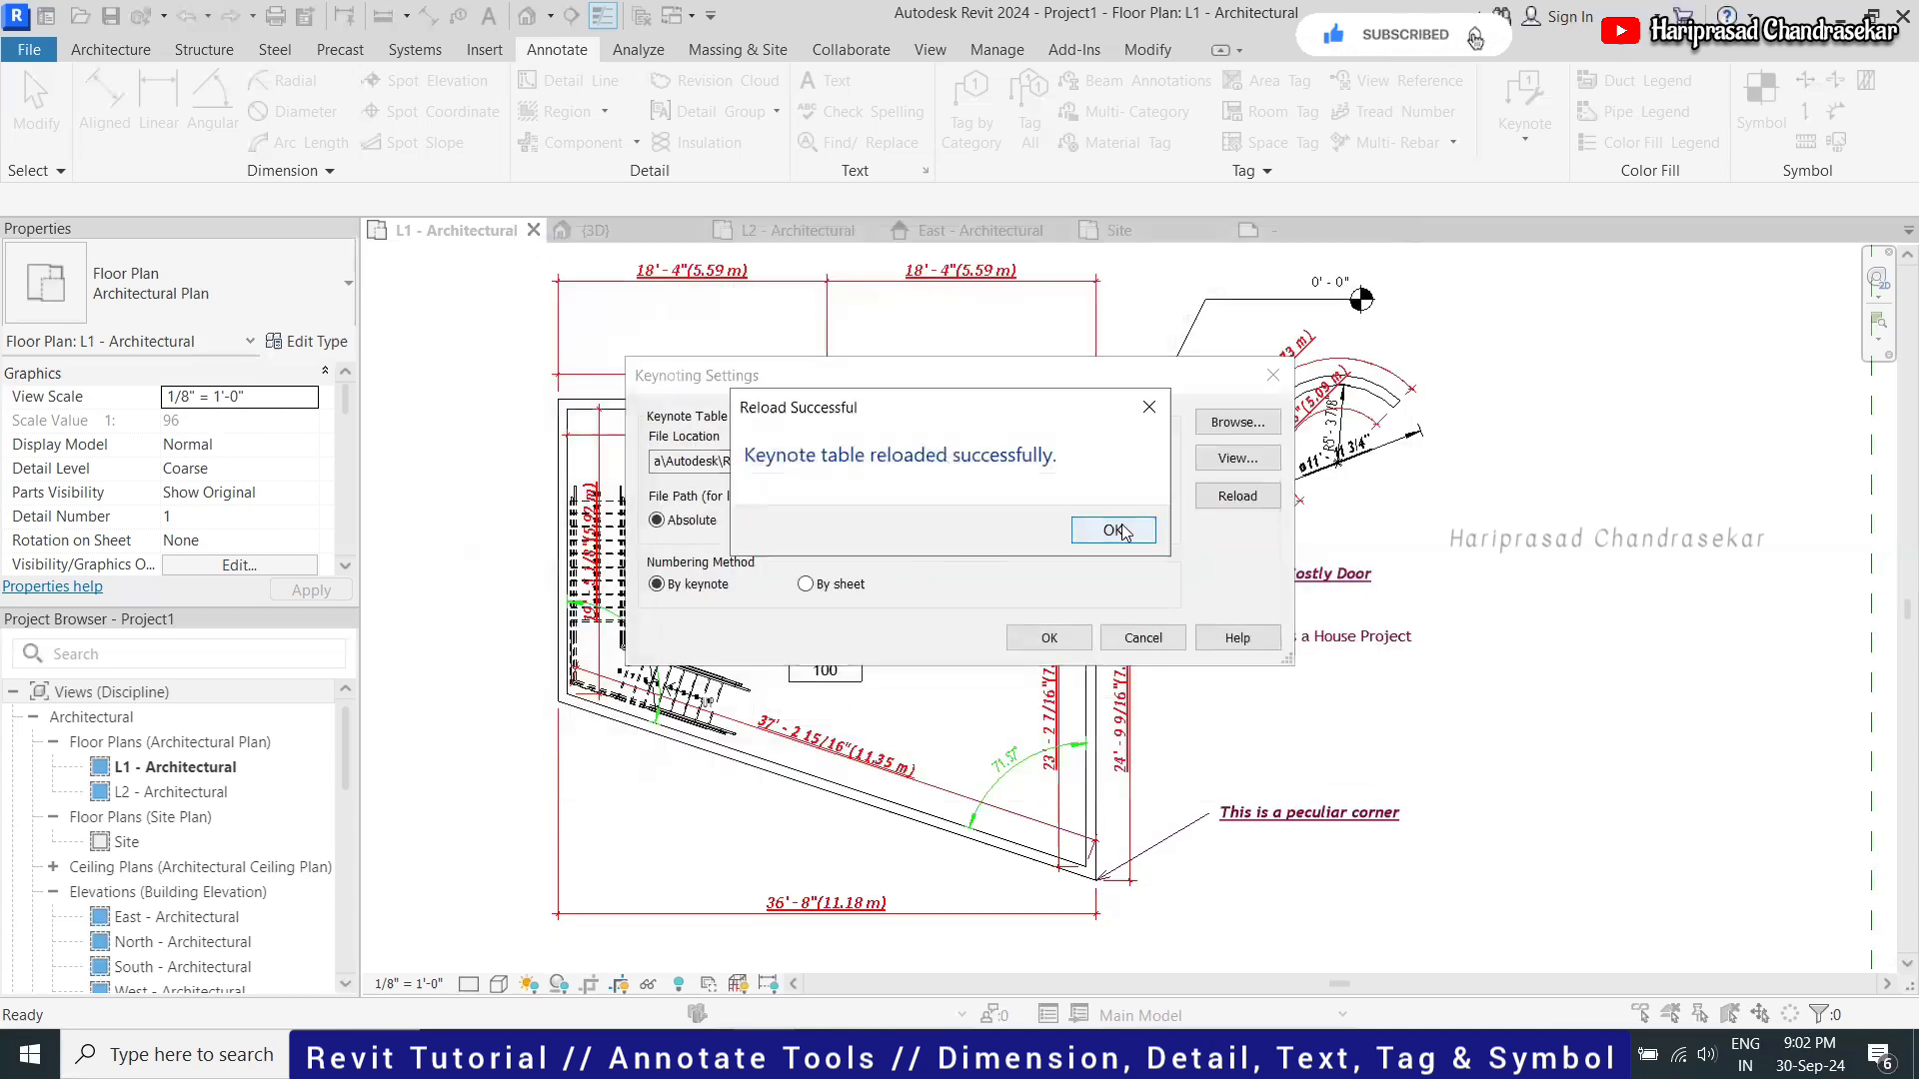
left_click(1111, 530)
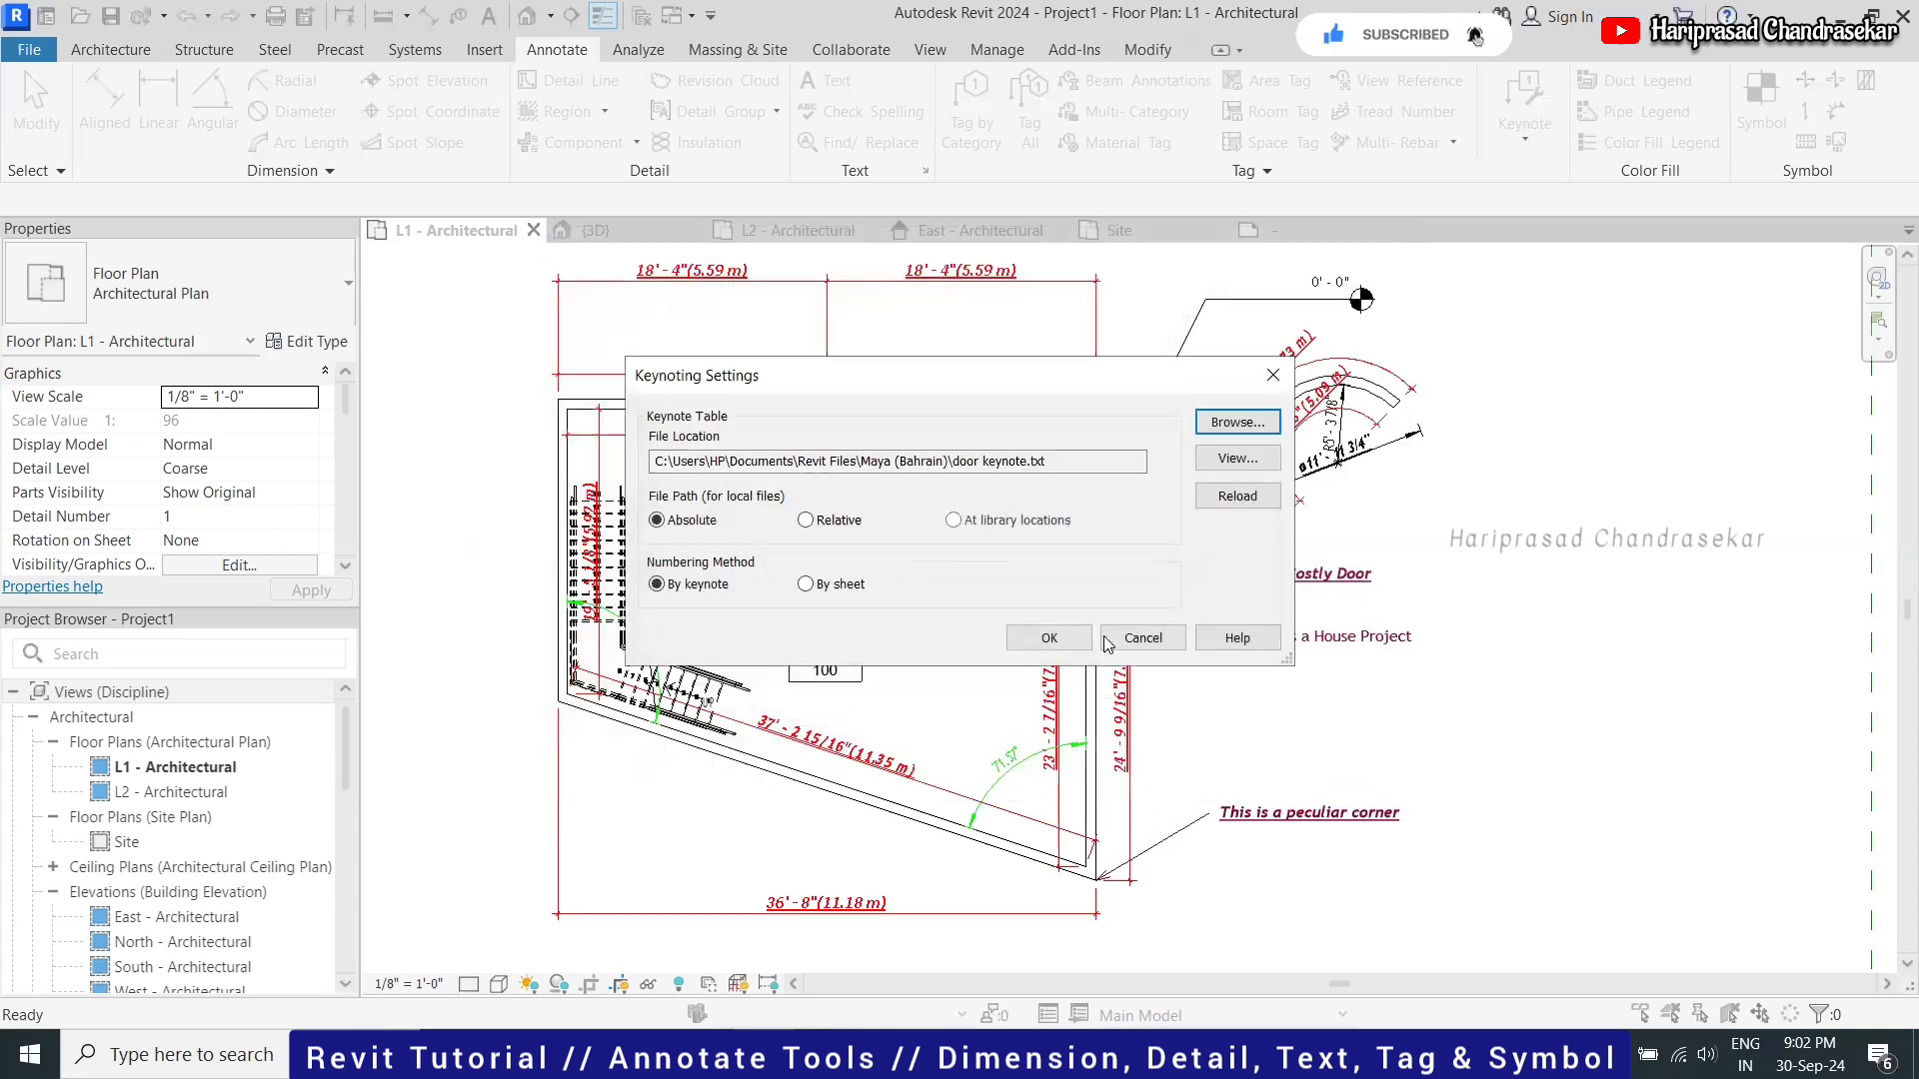
left_click(1049, 640)
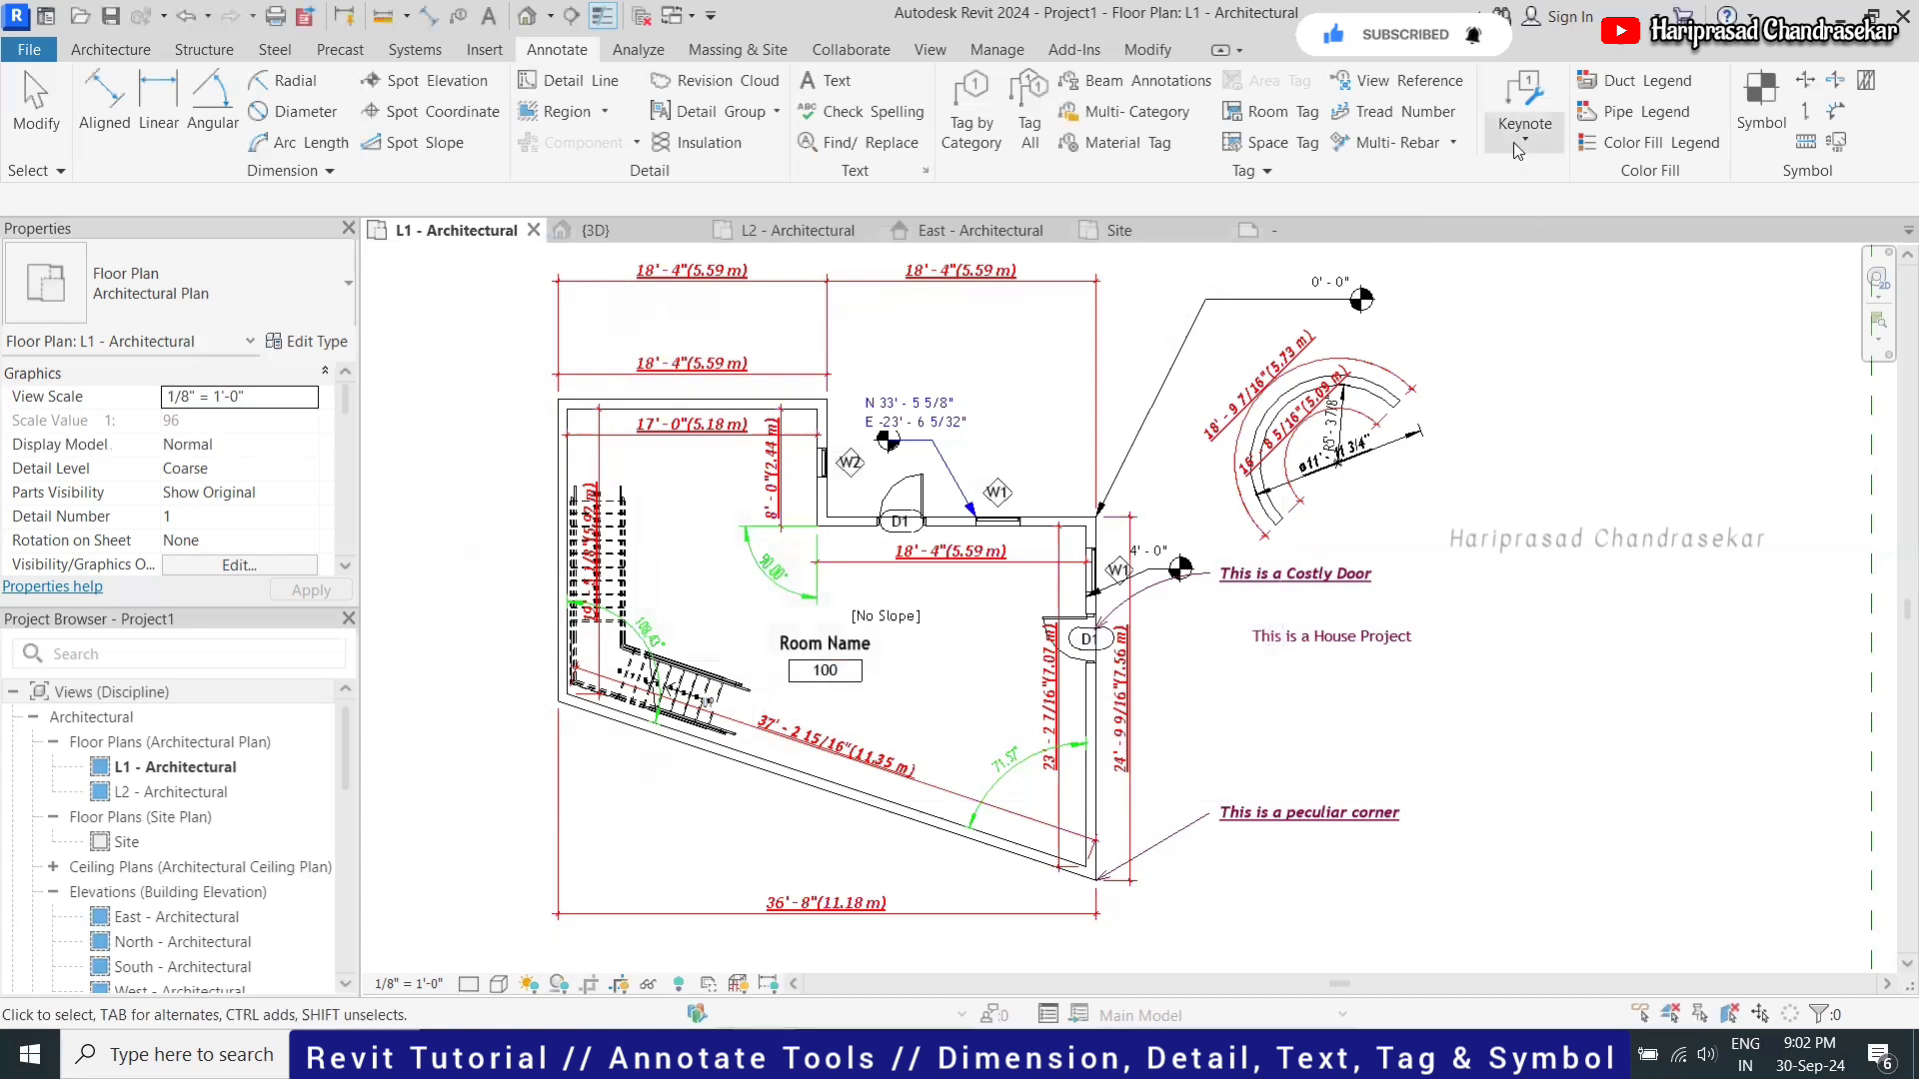
Place a user keynote with key value D1 on the door in the upper wall, with its leader running above the plan
left_click(1518, 150)
left_click(1571, 274)
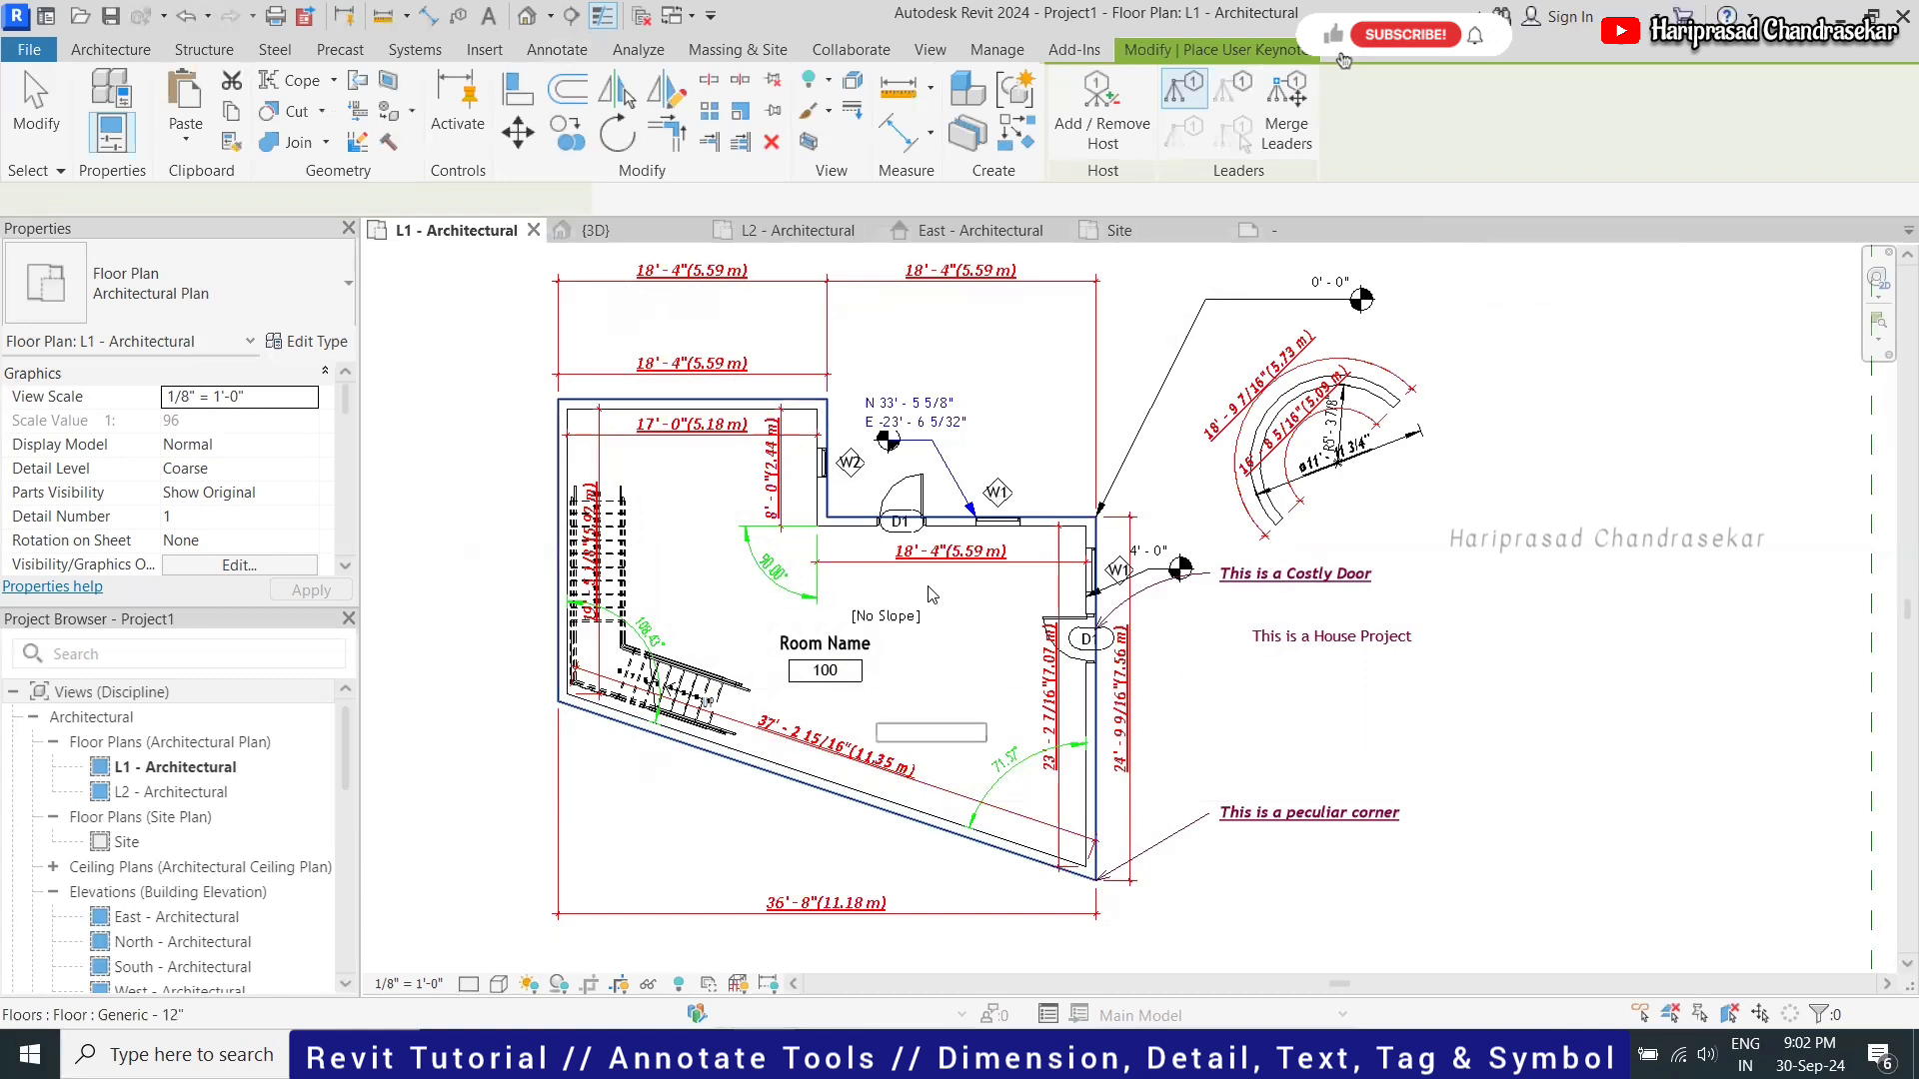
left_click(915, 487)
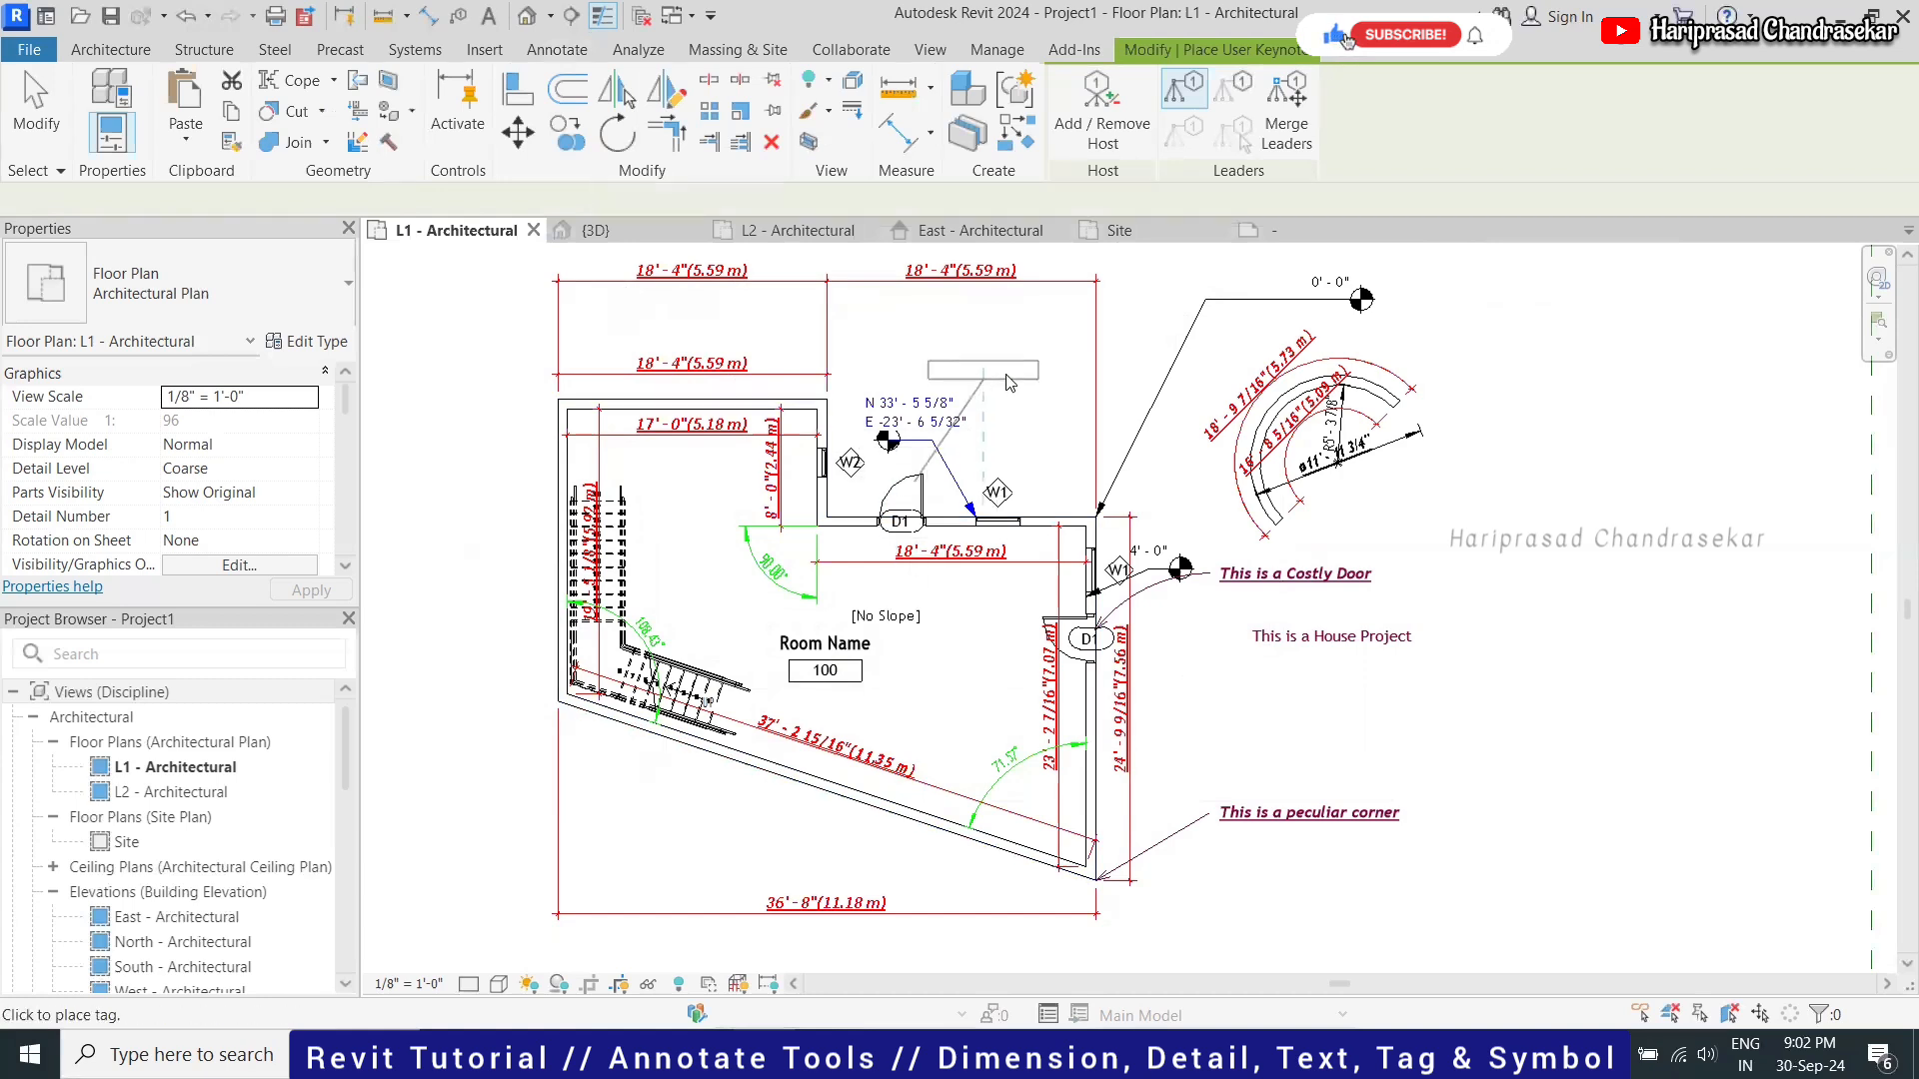
left_click(1020, 363)
left_click(1044, 362)
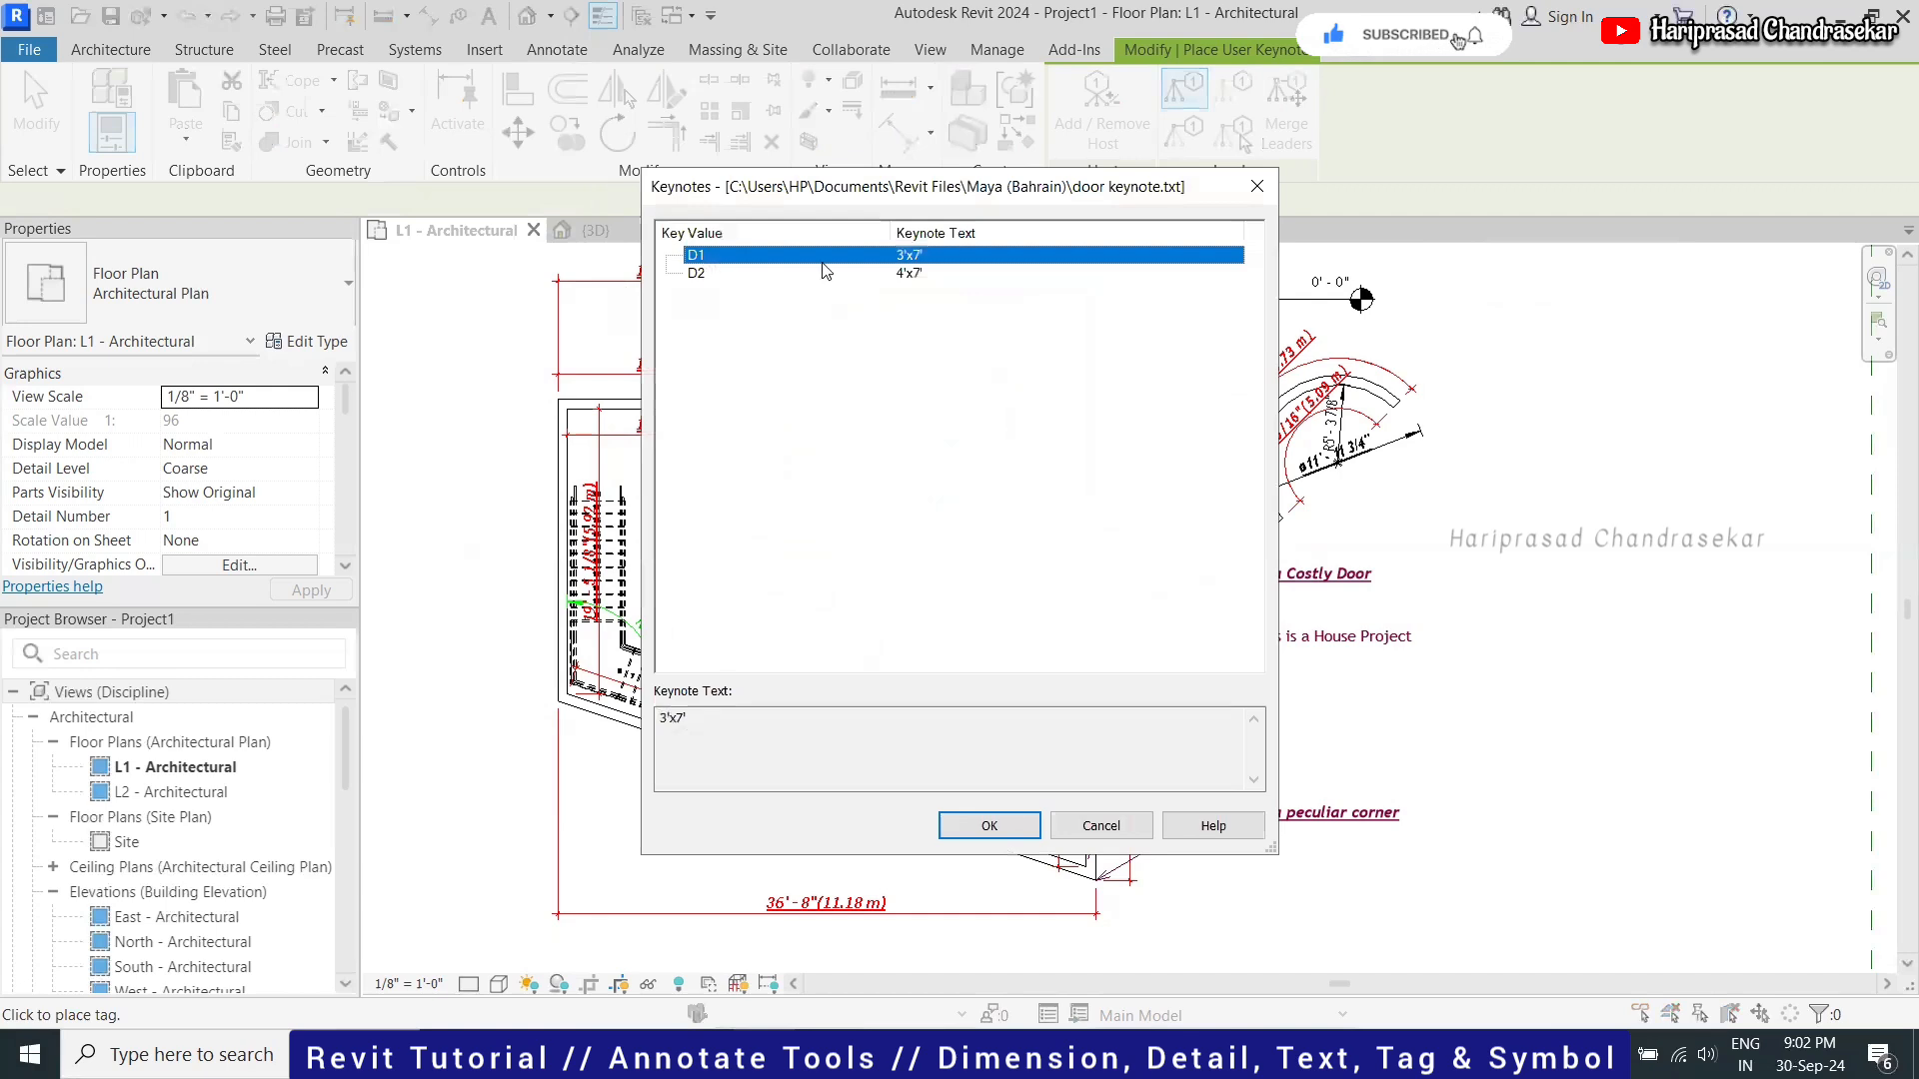
left_click(989, 825)
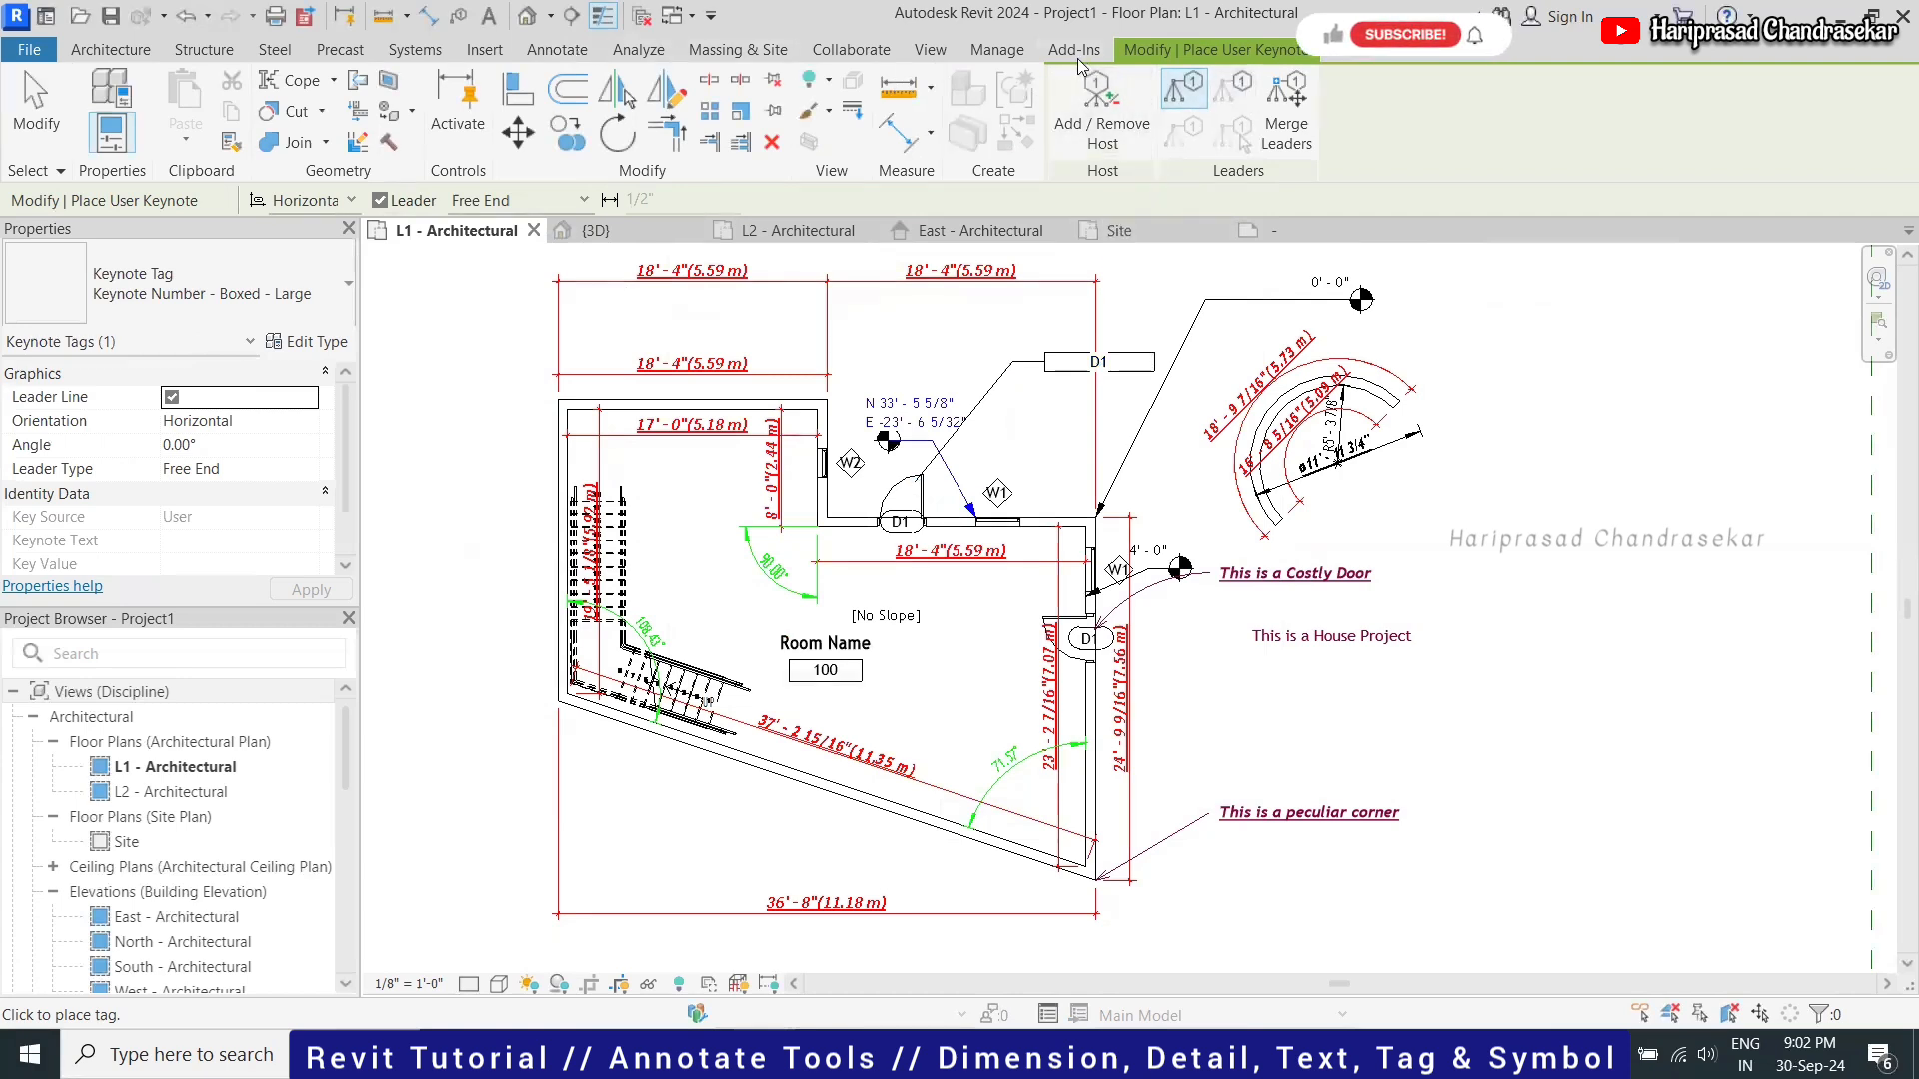
Place a second user keynote with key value D2, its leader starting at window W1 in the upper wall
left_click(556, 50)
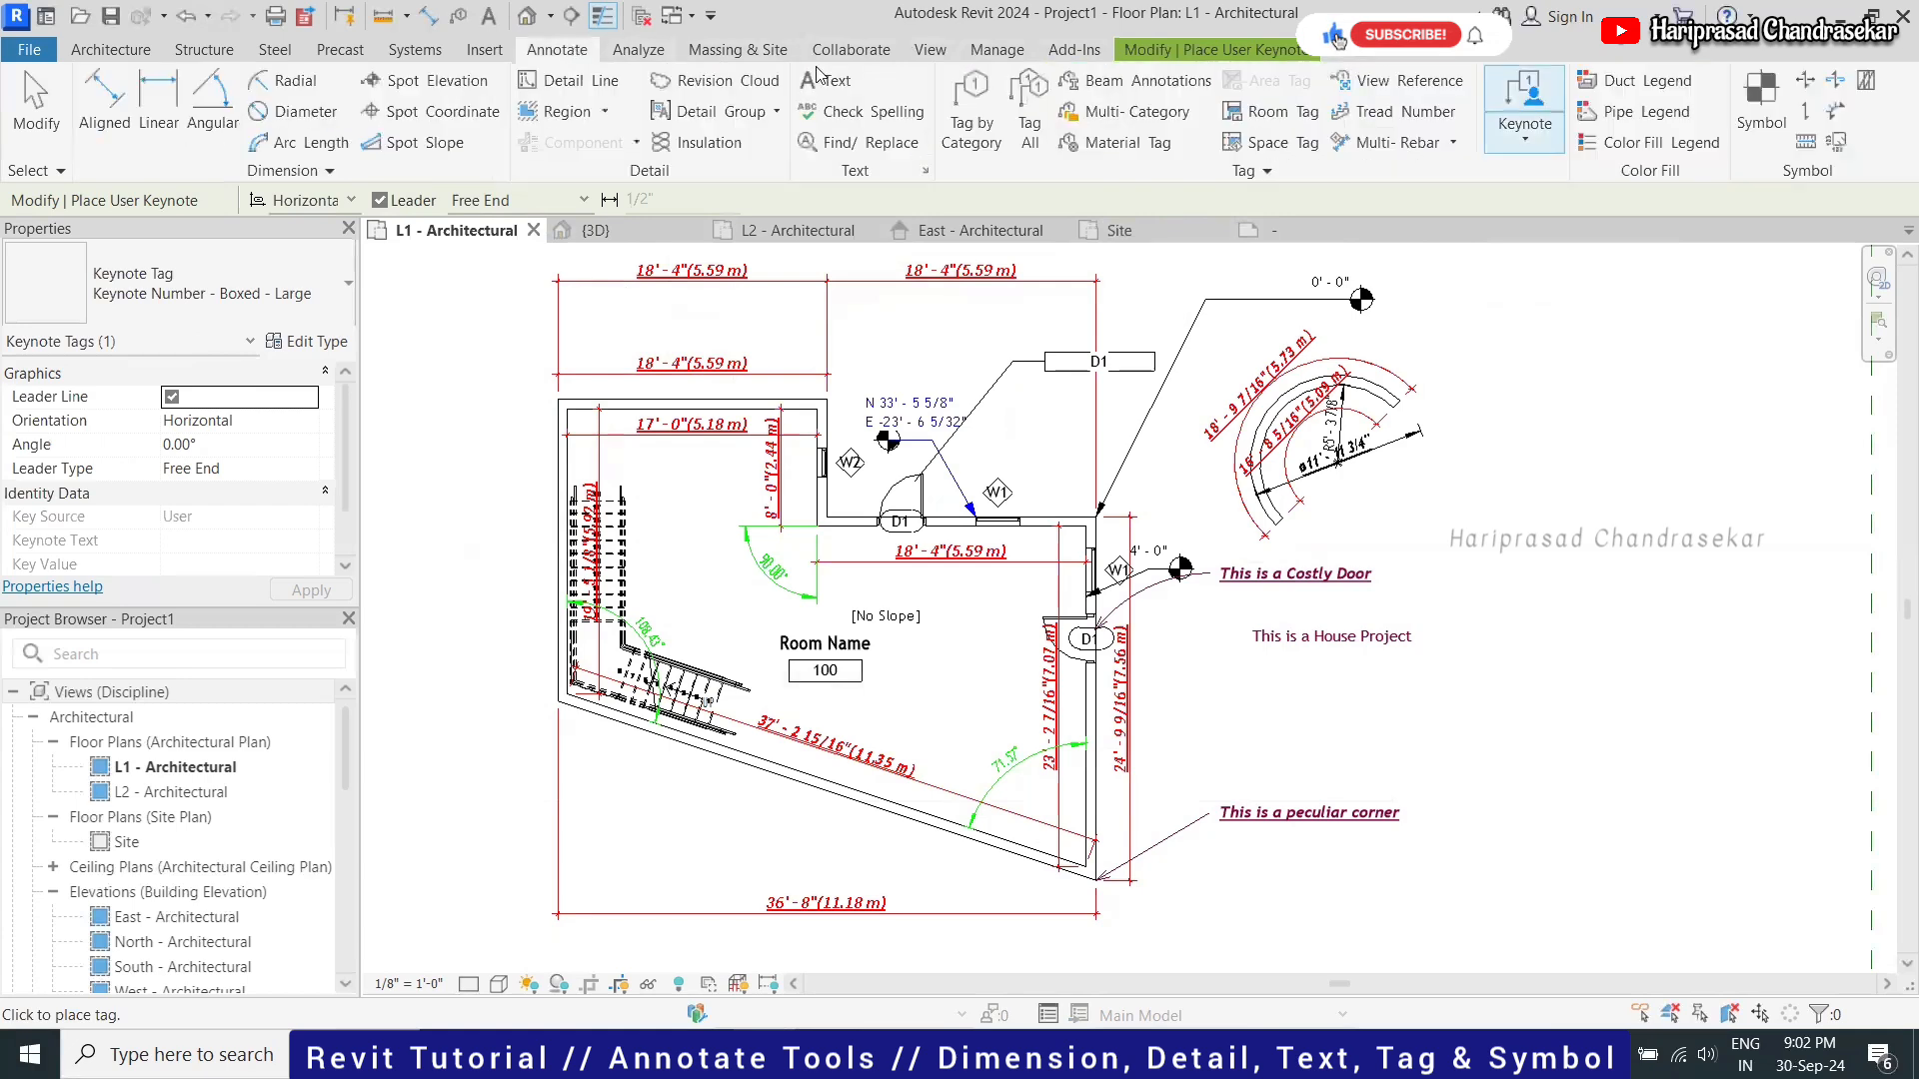
left_click(1524, 130)
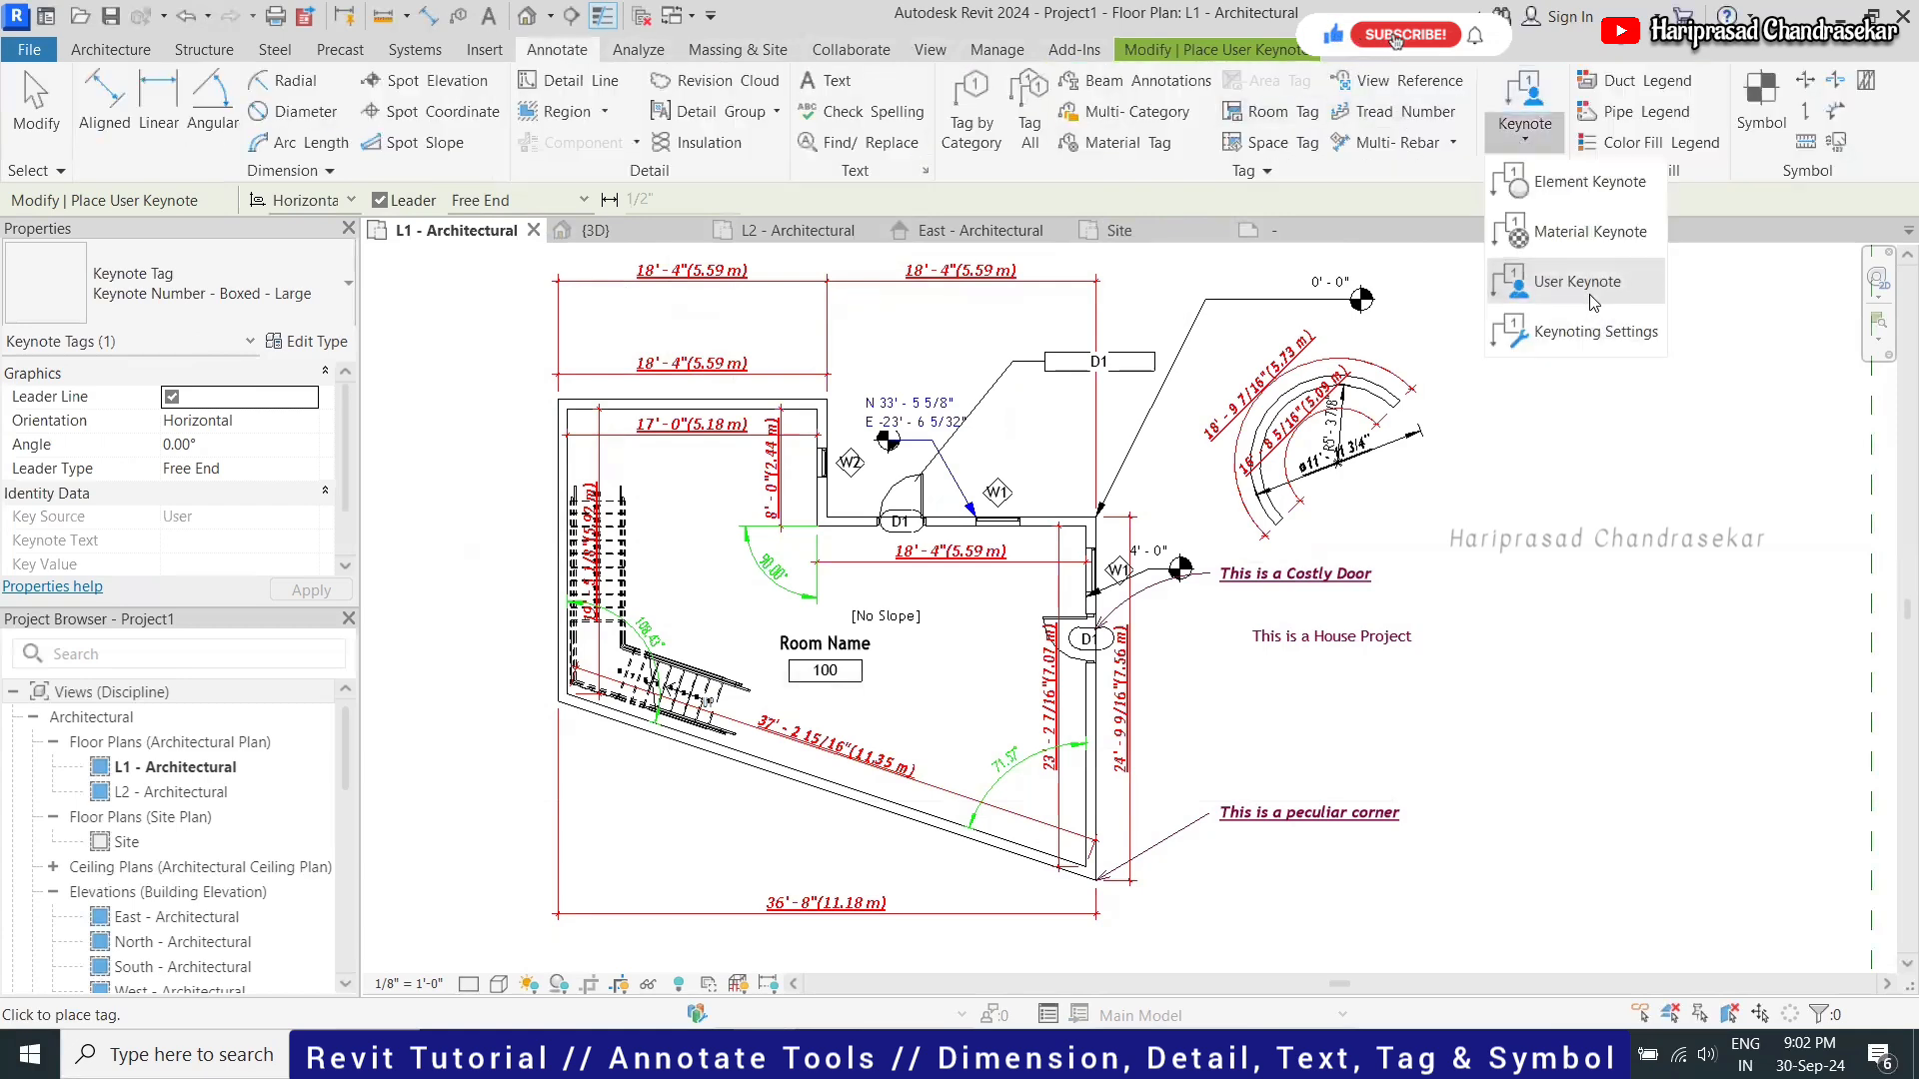
left_click(1577, 281)
left_click(1087, 583)
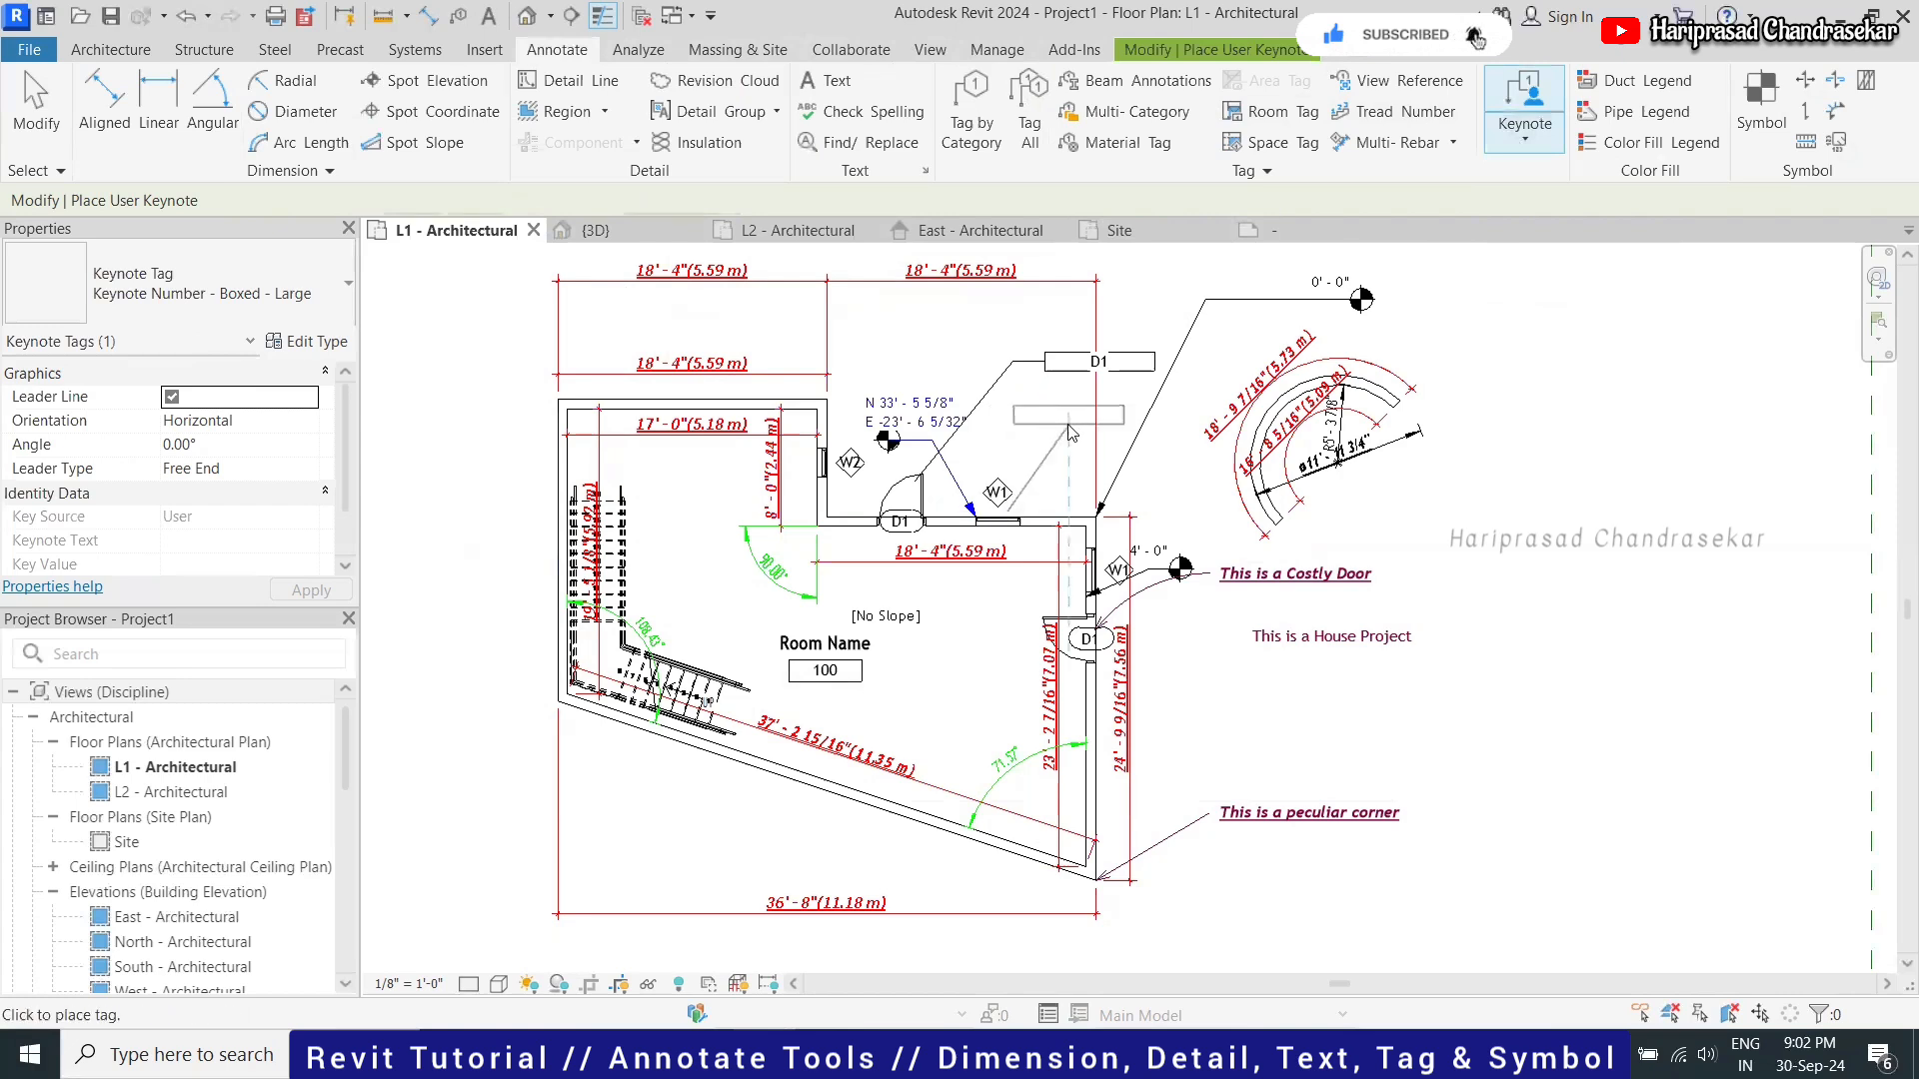
left_click(1107, 428)
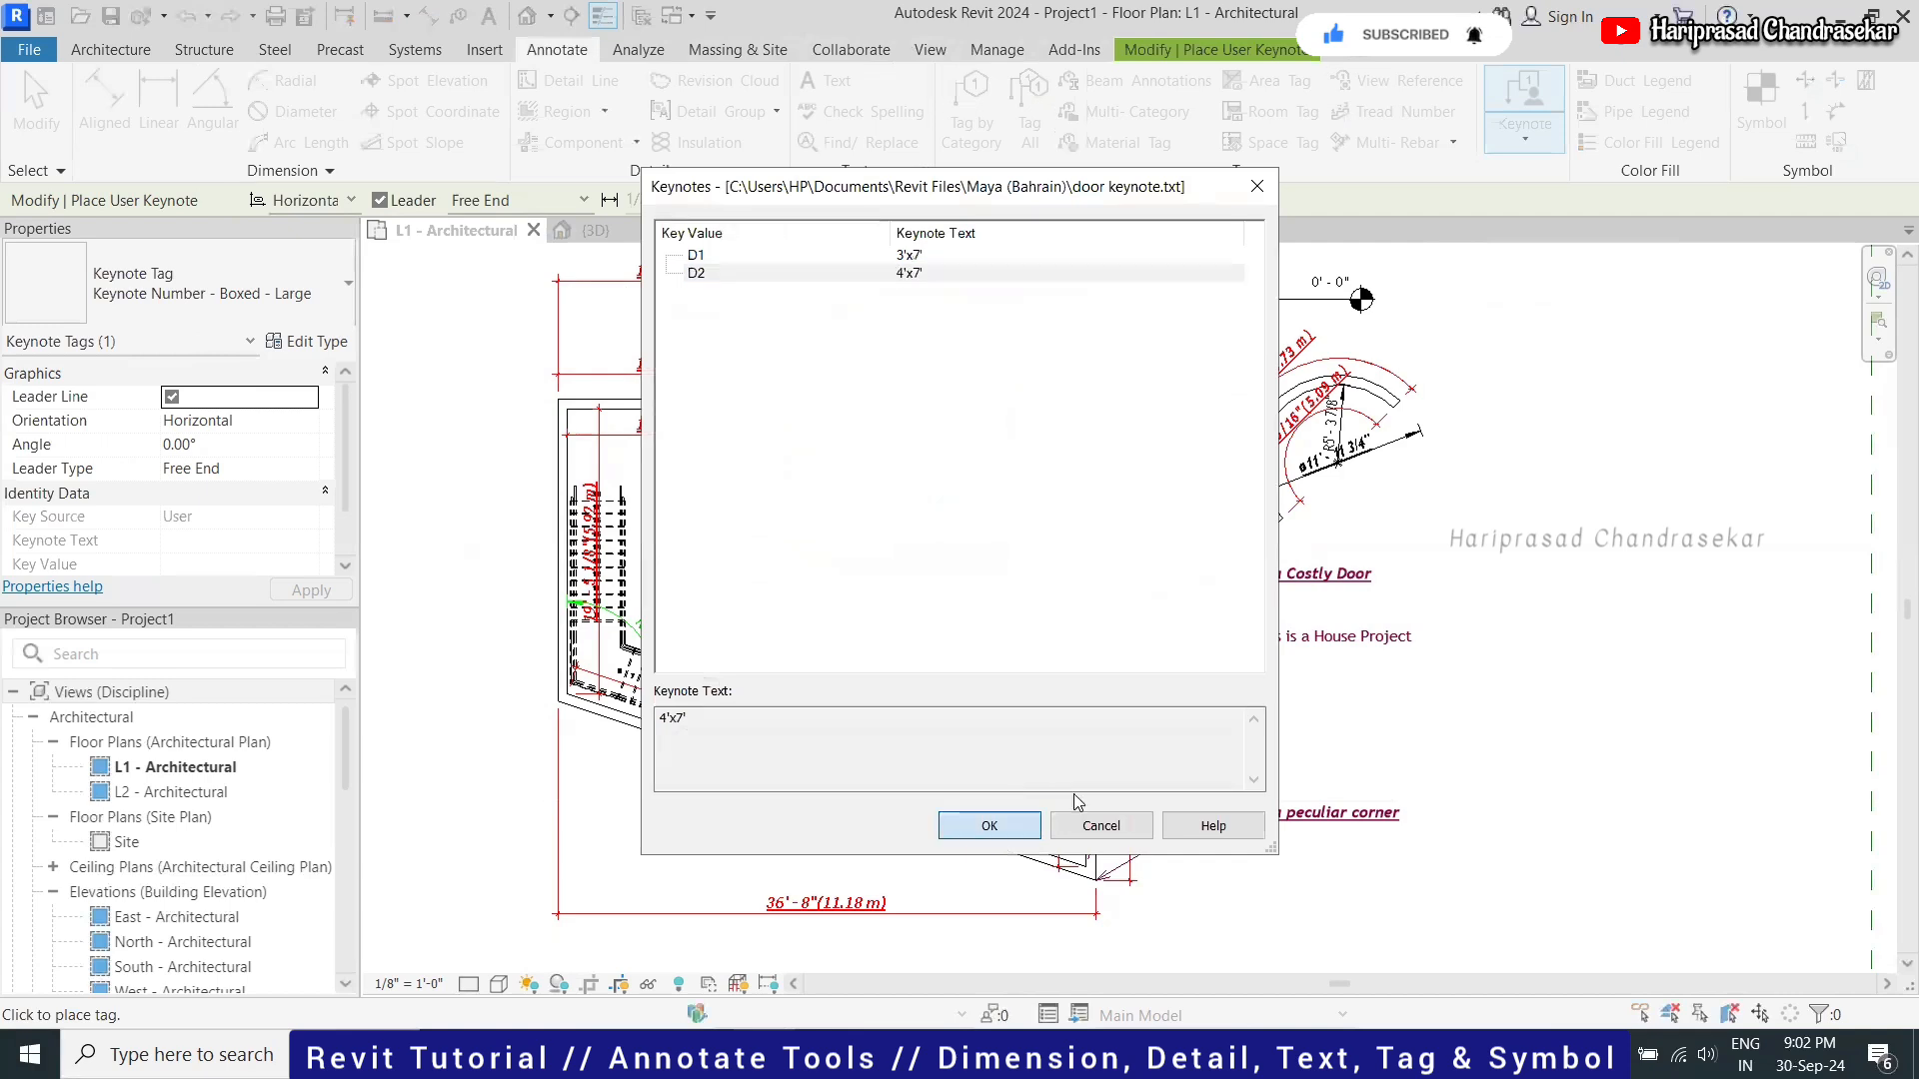
left_click(989, 825)
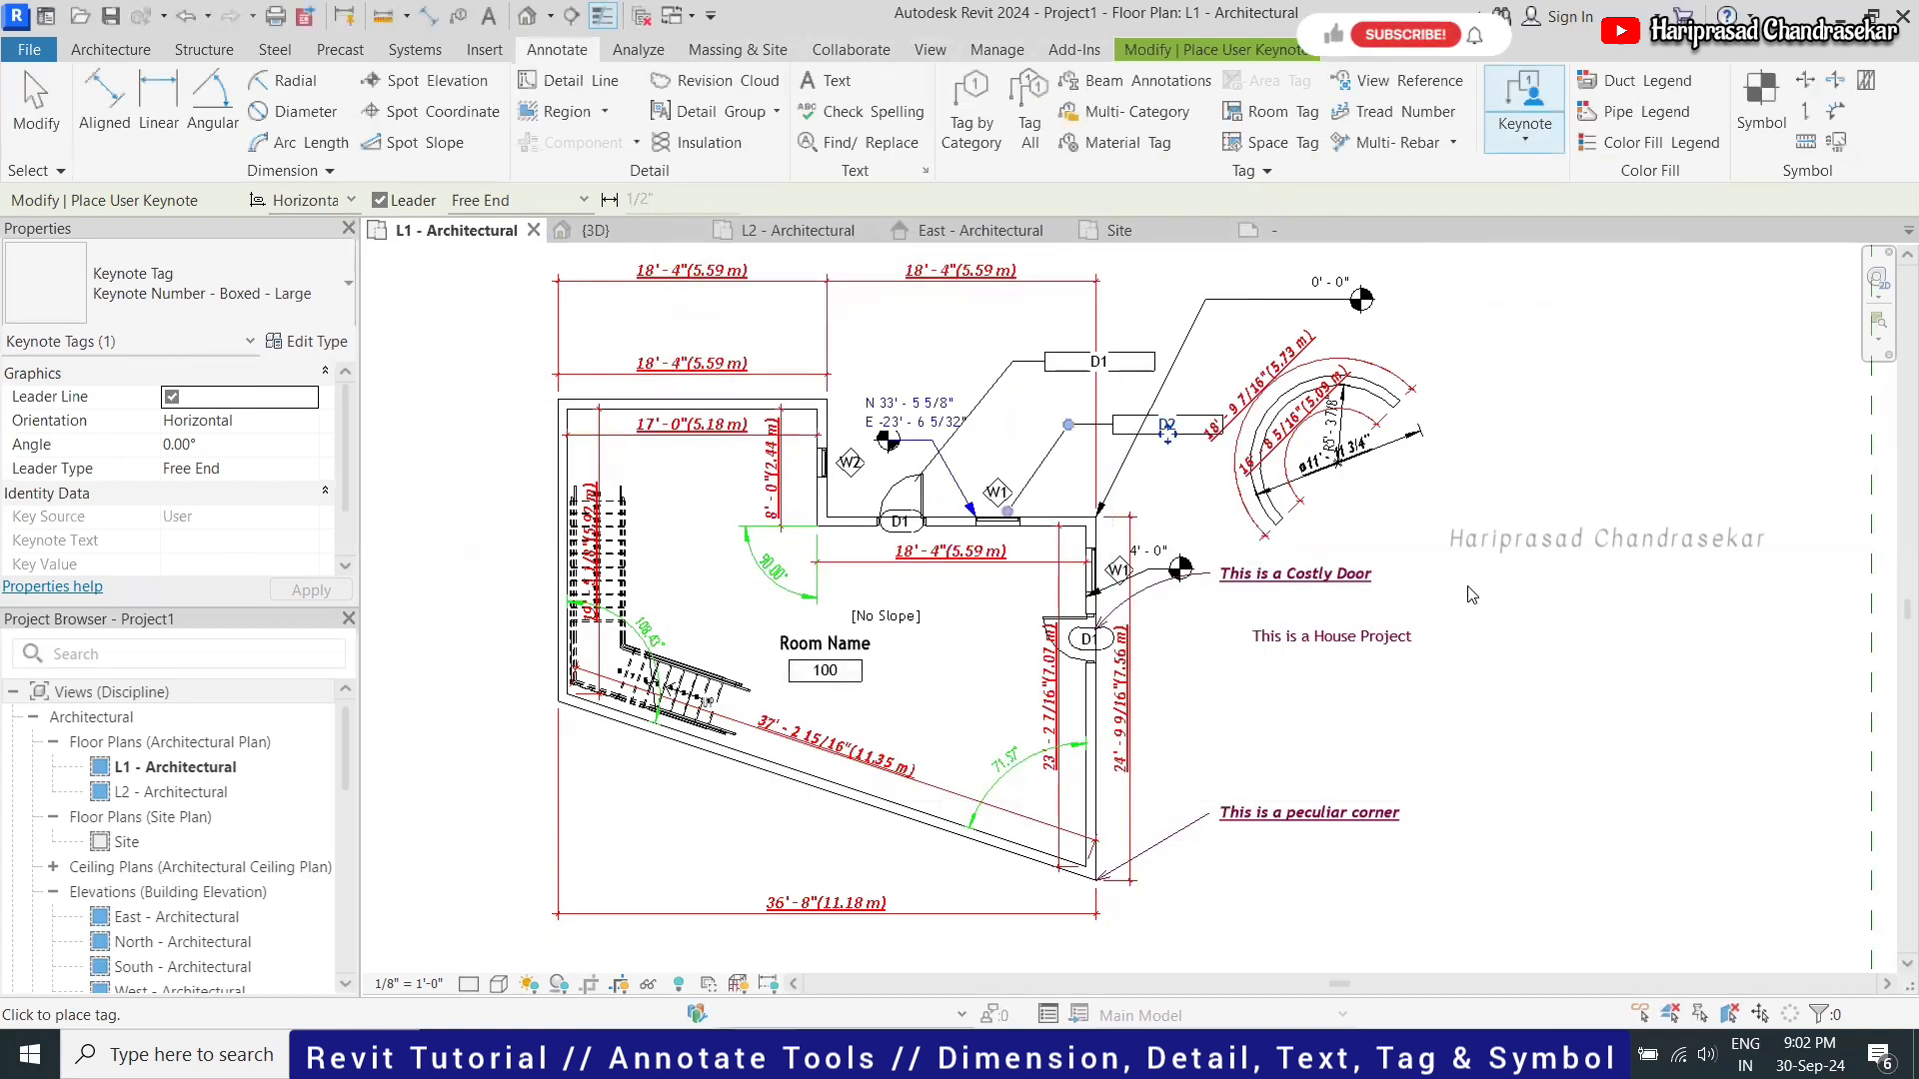
key("Escape")
key("Escape")
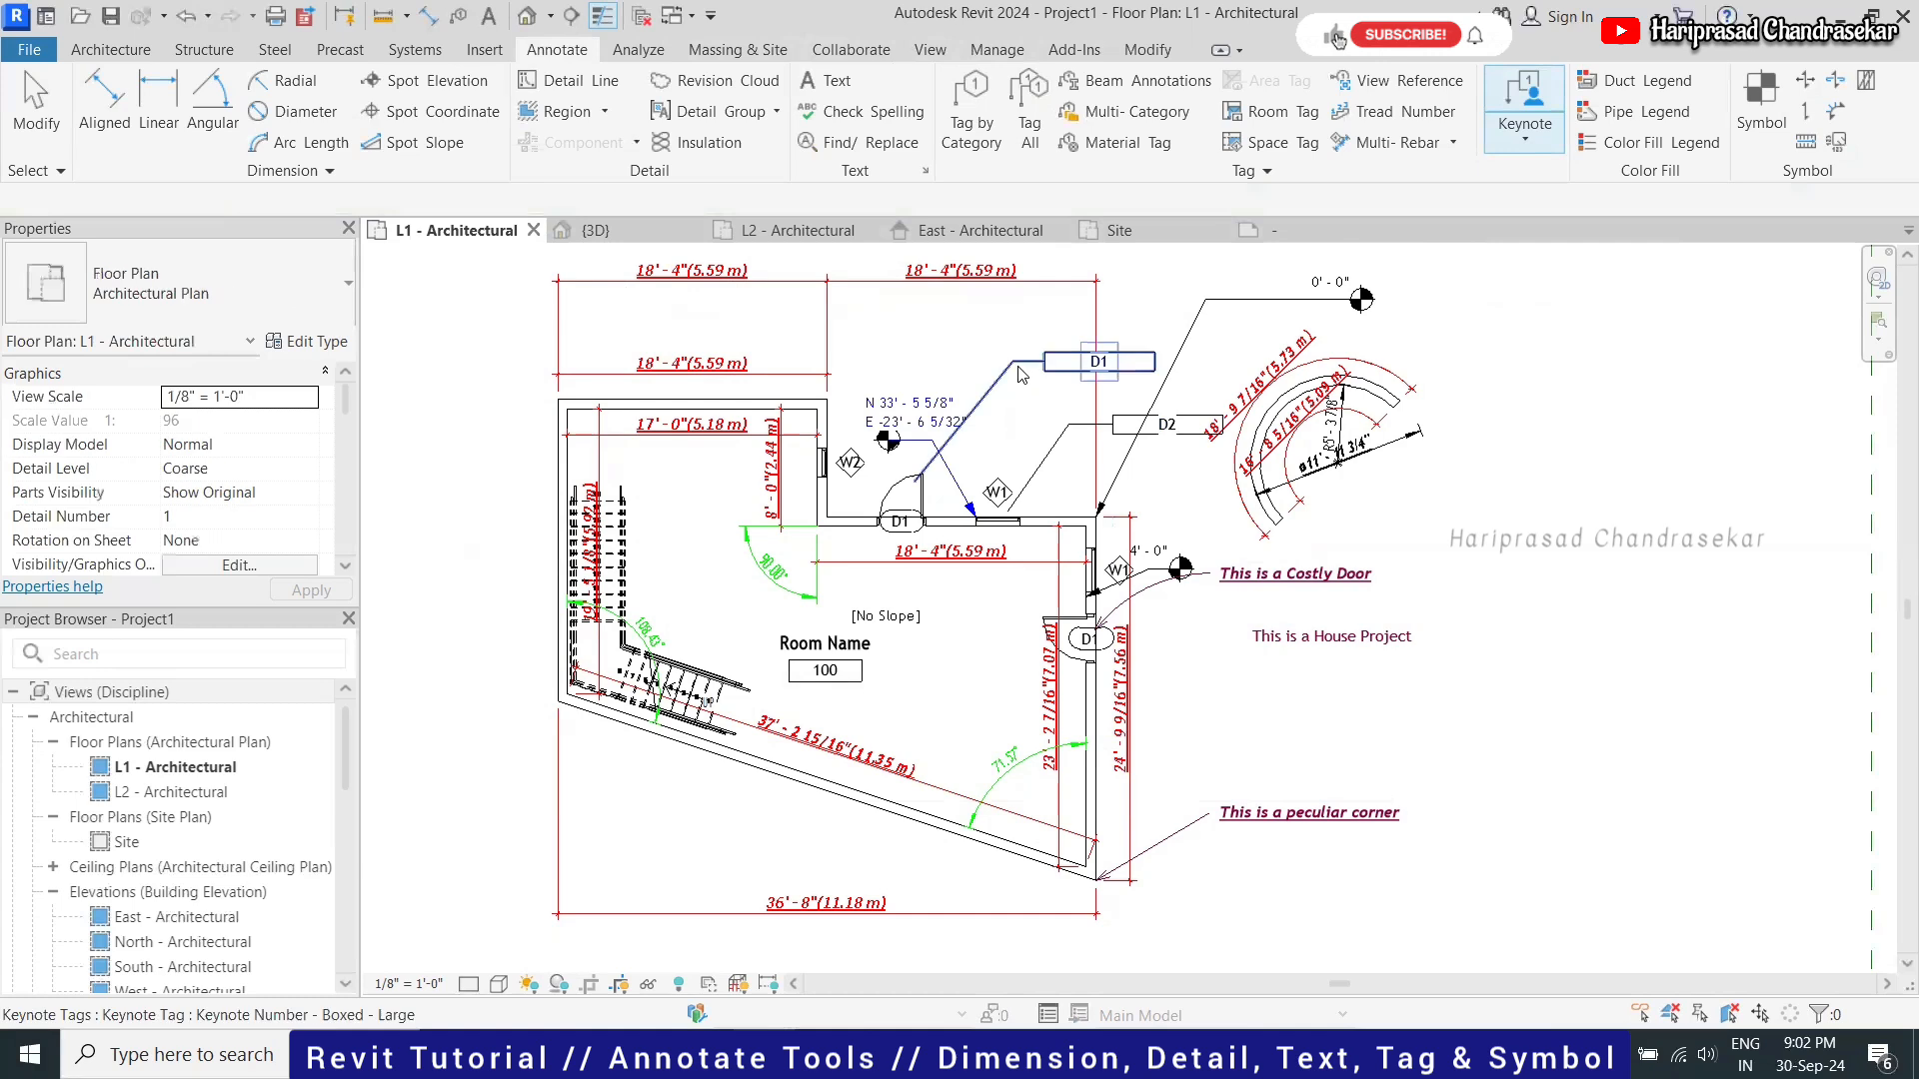
Change the D1 keynote tag's type to Keynote Text
left_click(1029, 374)
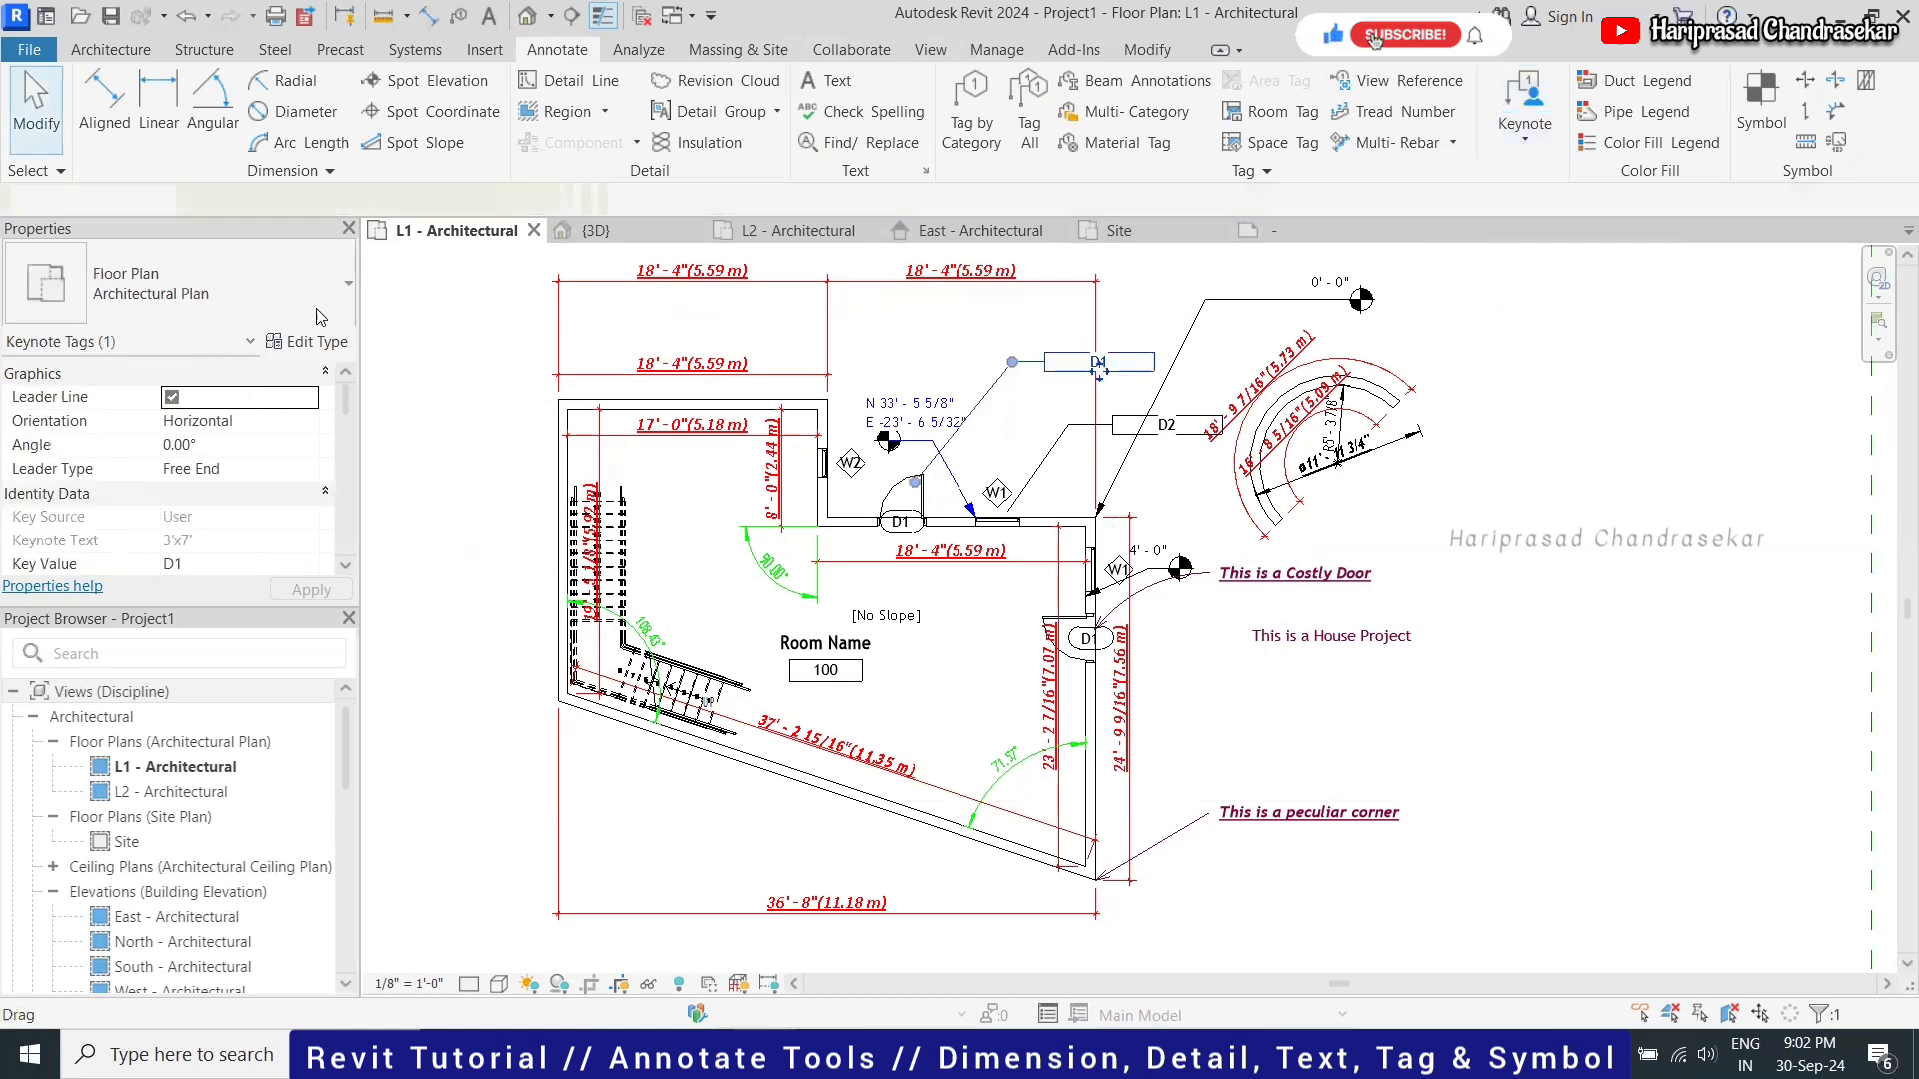
left_click(268, 298)
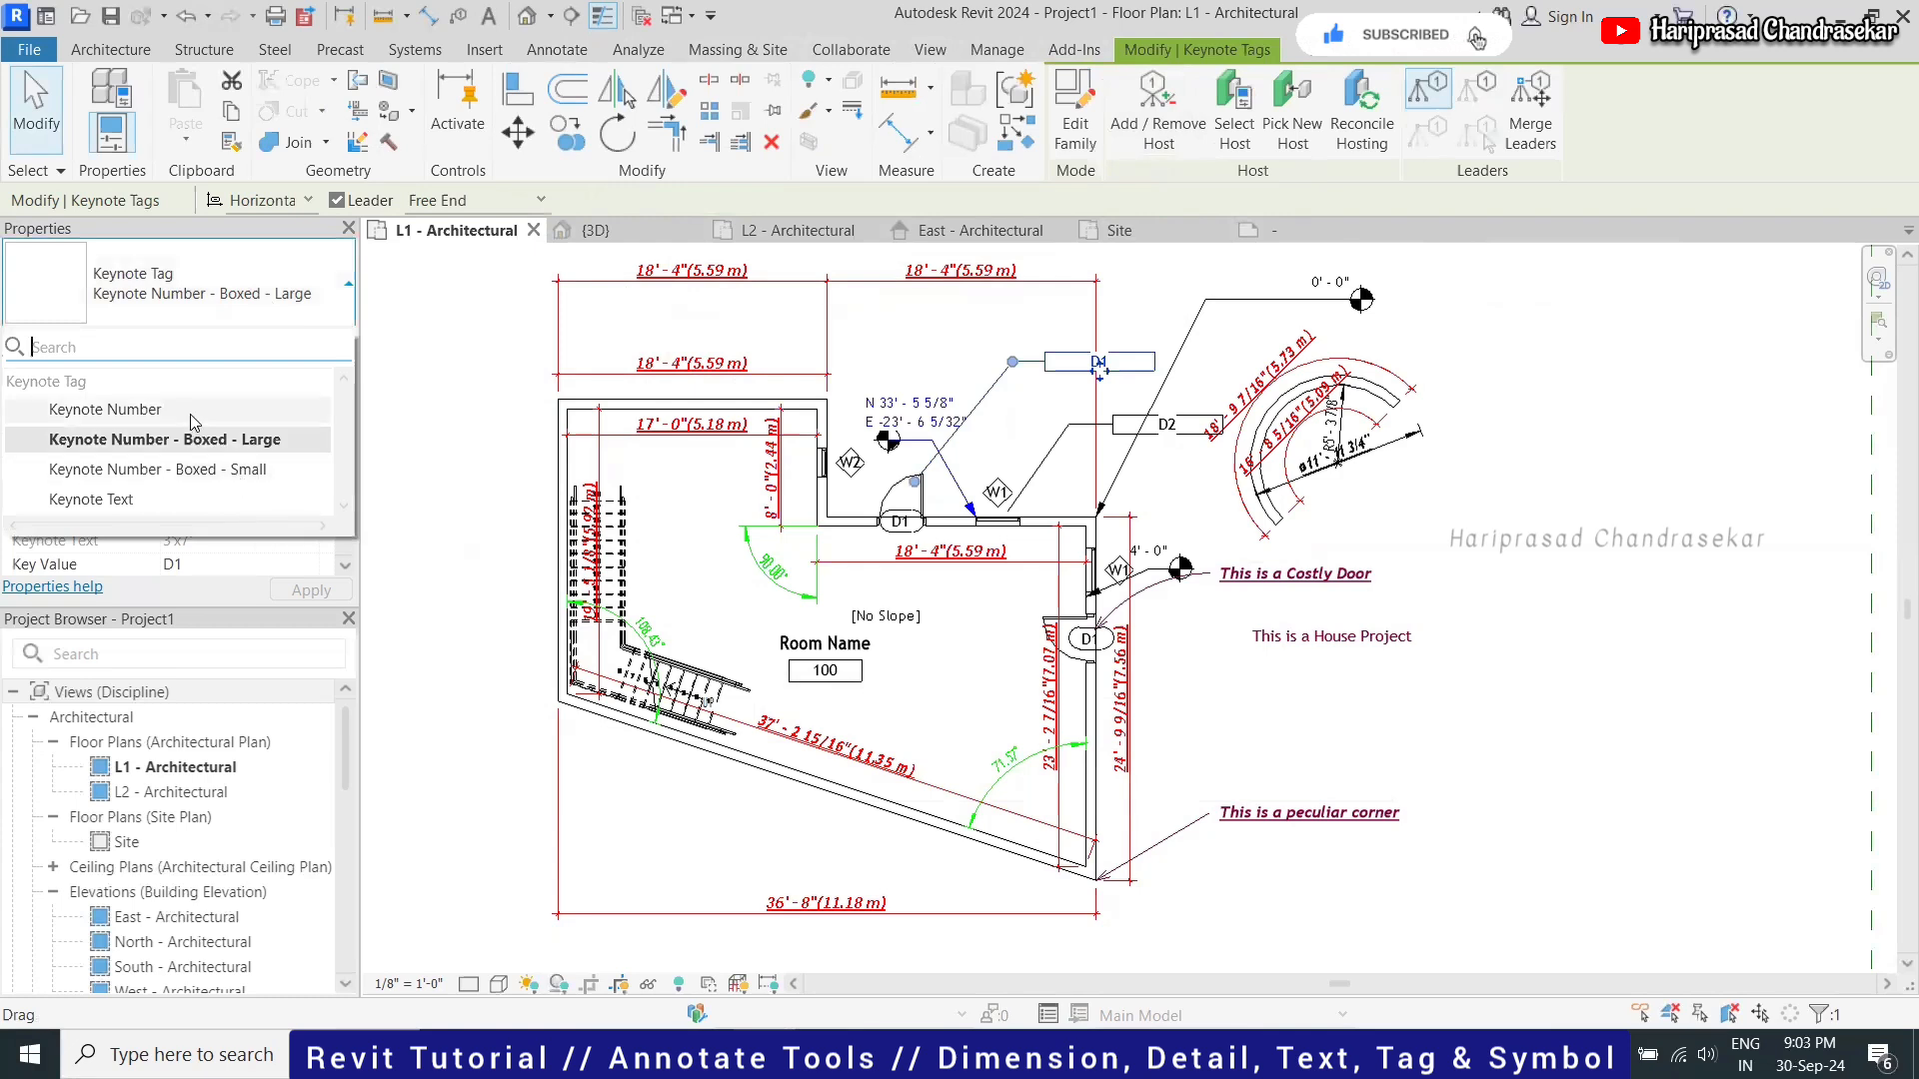
left_click(148, 502)
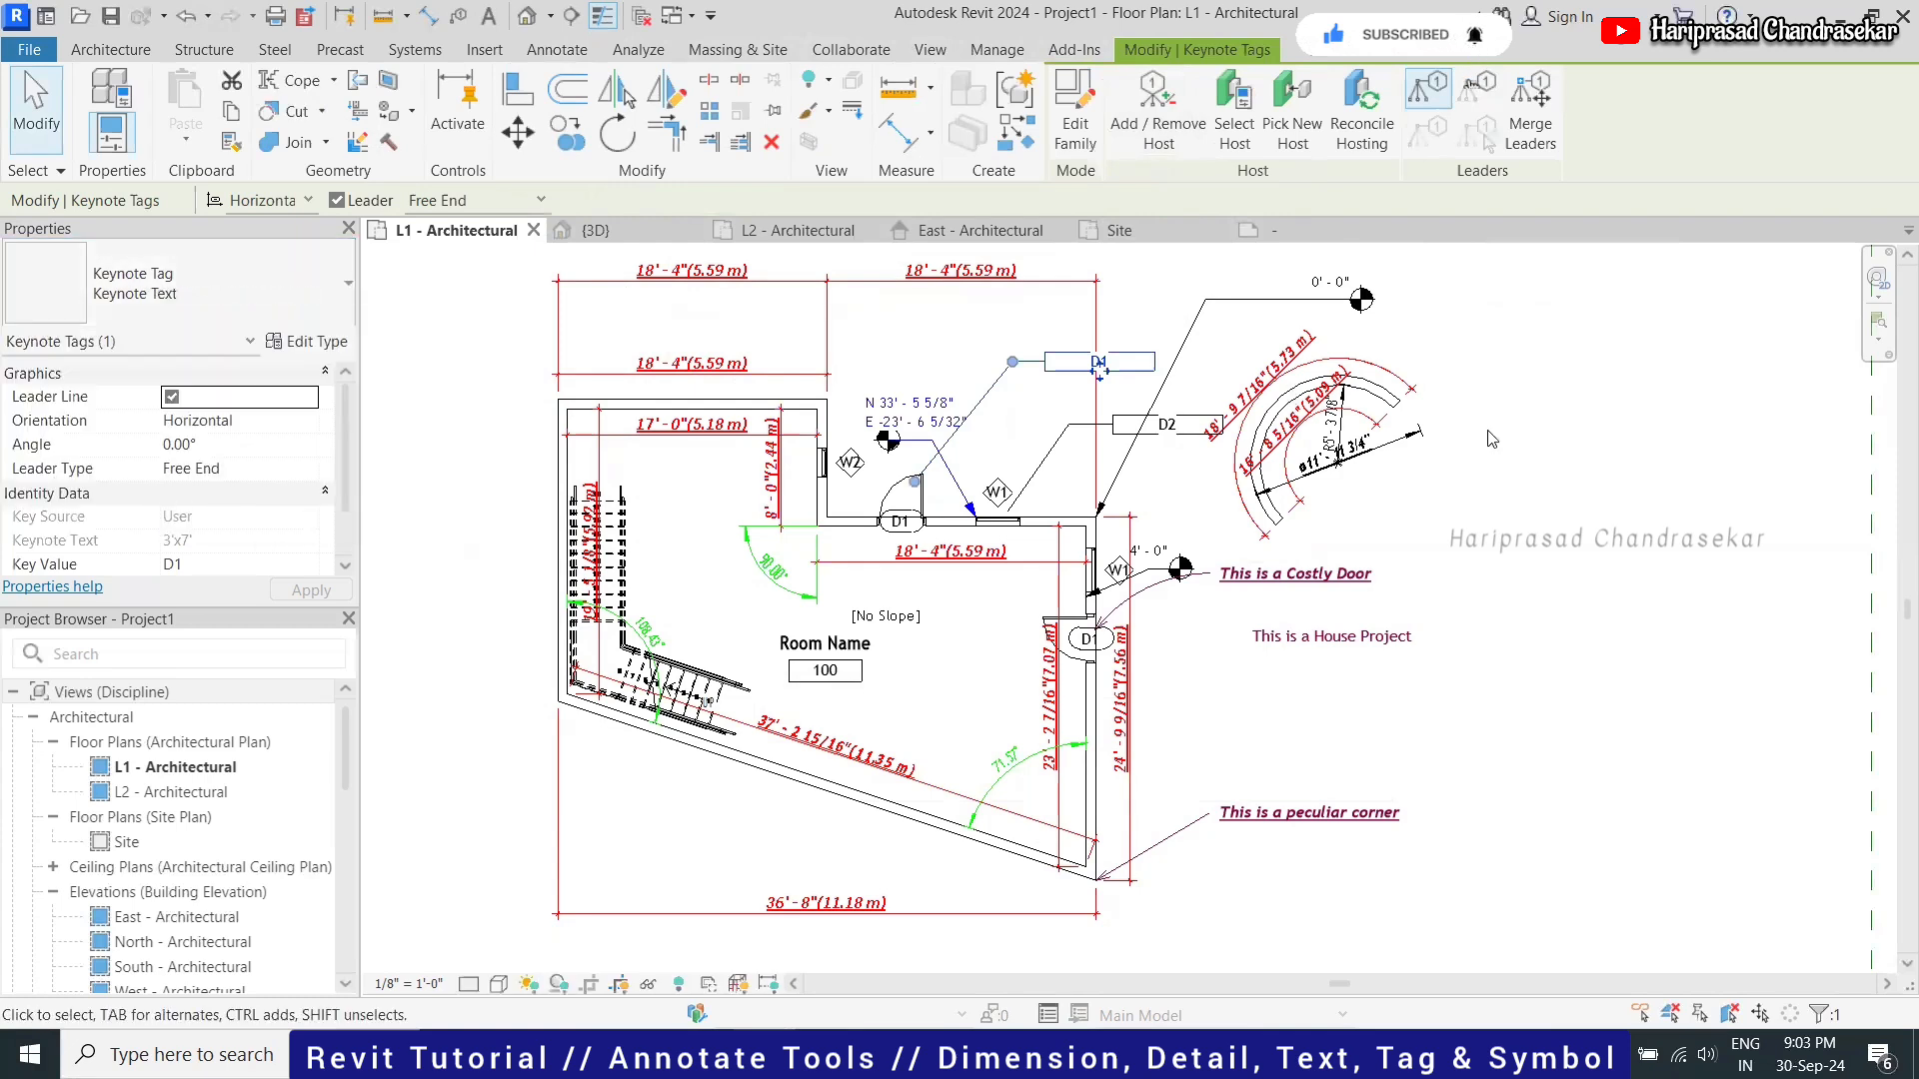
left_click(1606, 521)
left_click(1210, 439)
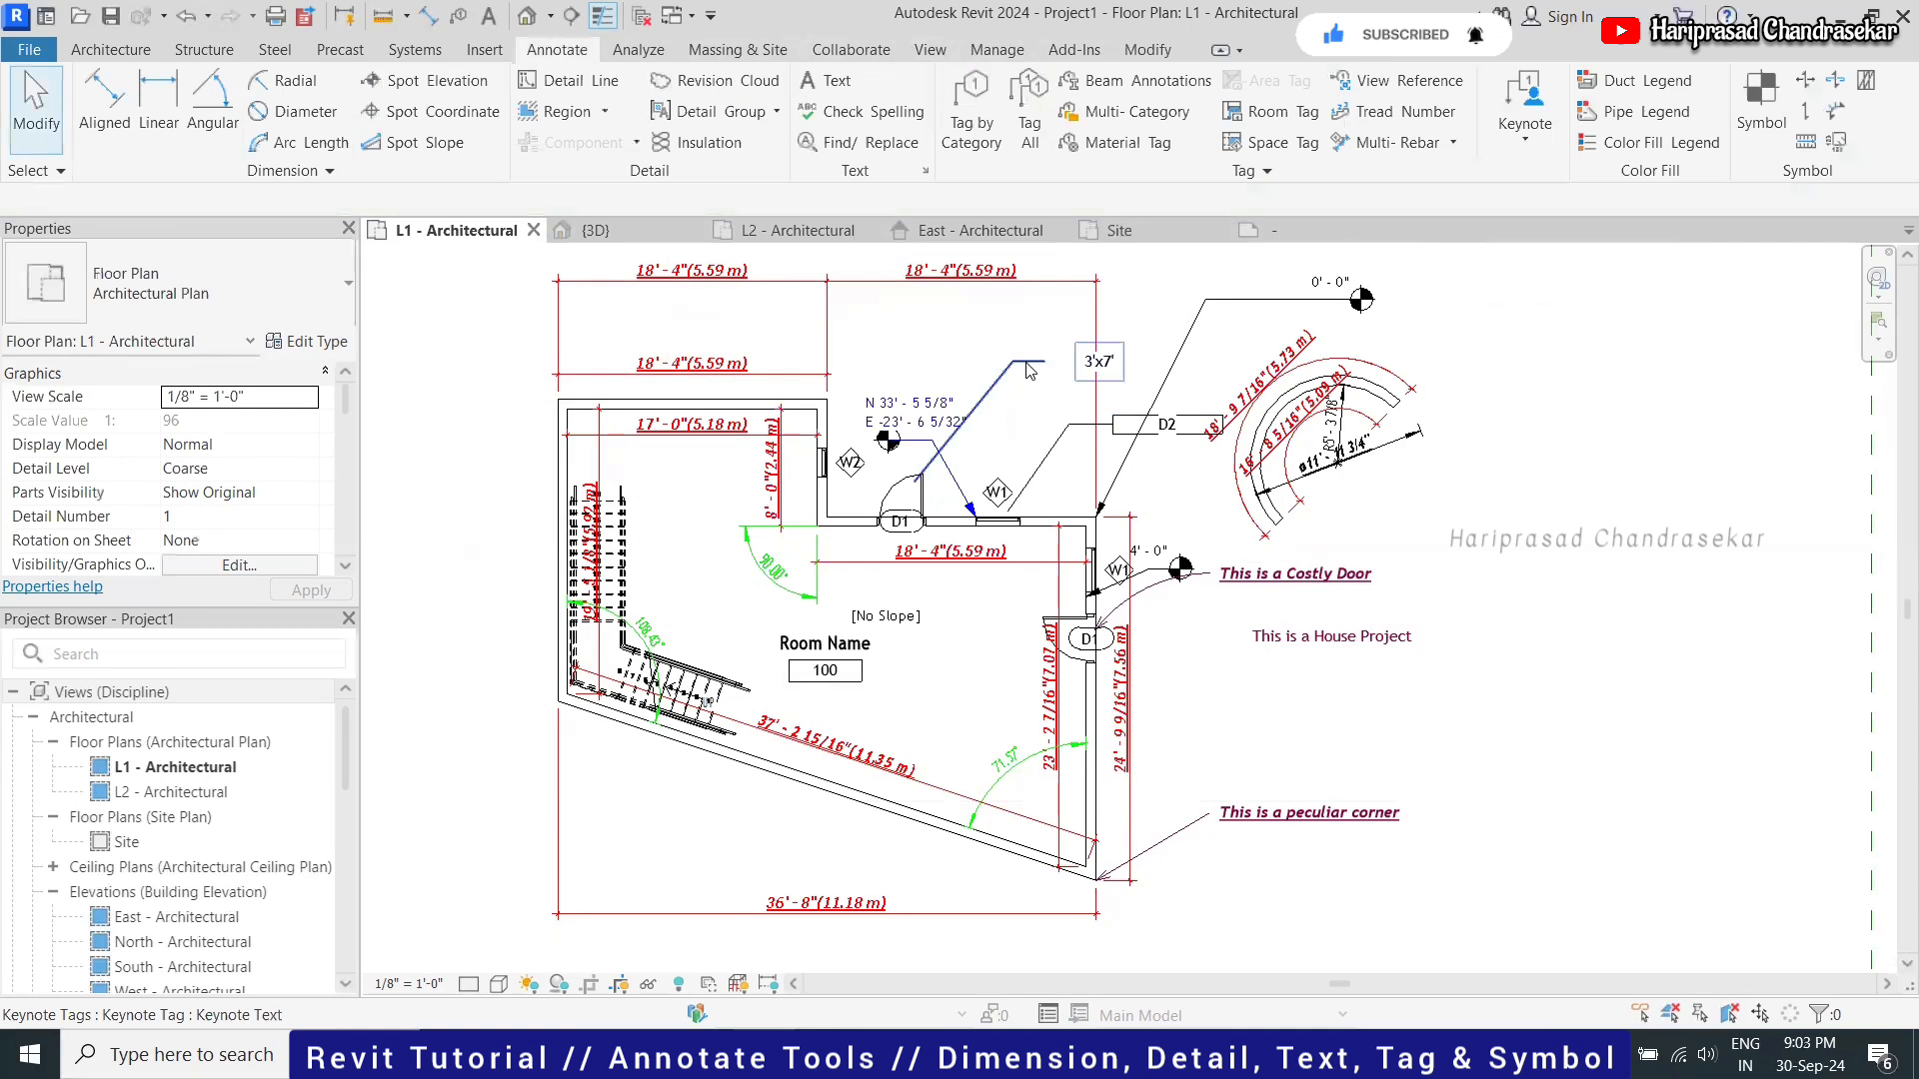
Change the D2 keynote tag's type to Keynote Number - Boxed - Small
left_click(1060, 428)
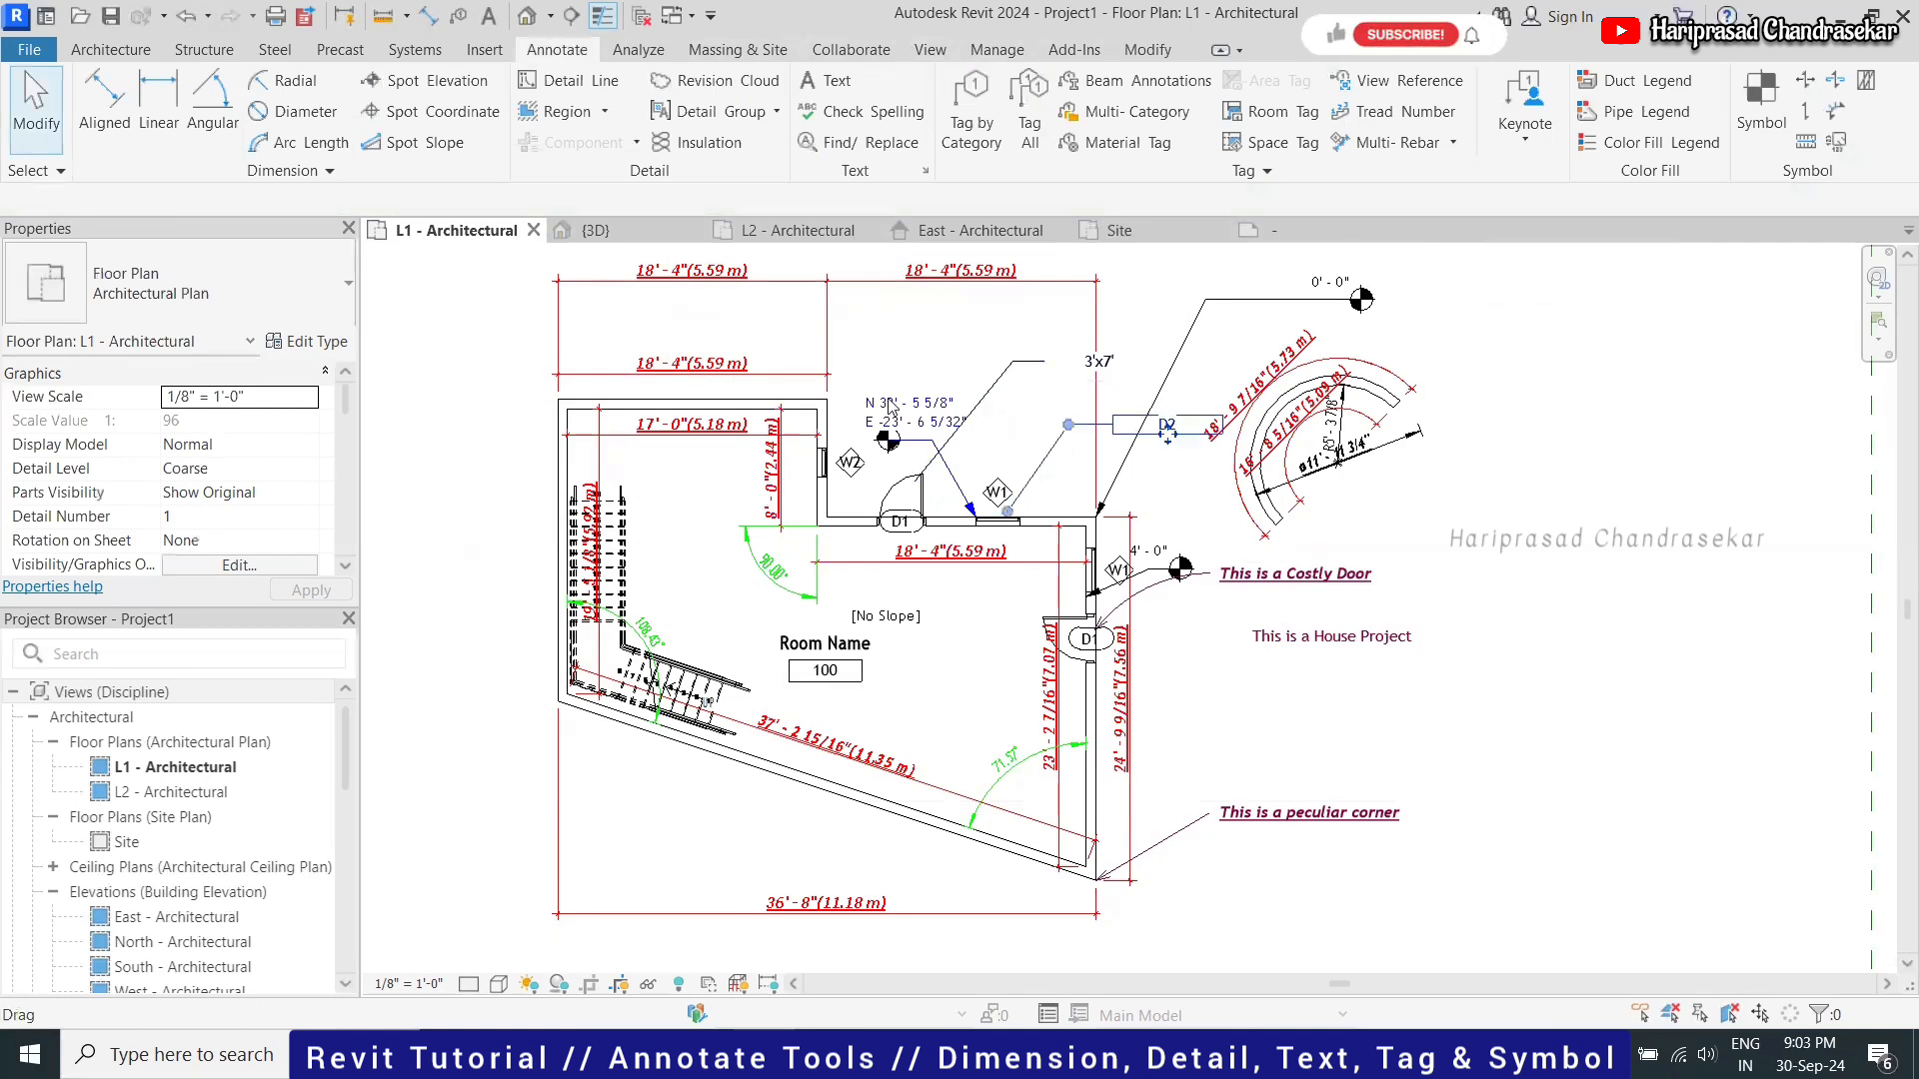
left_click(290, 292)
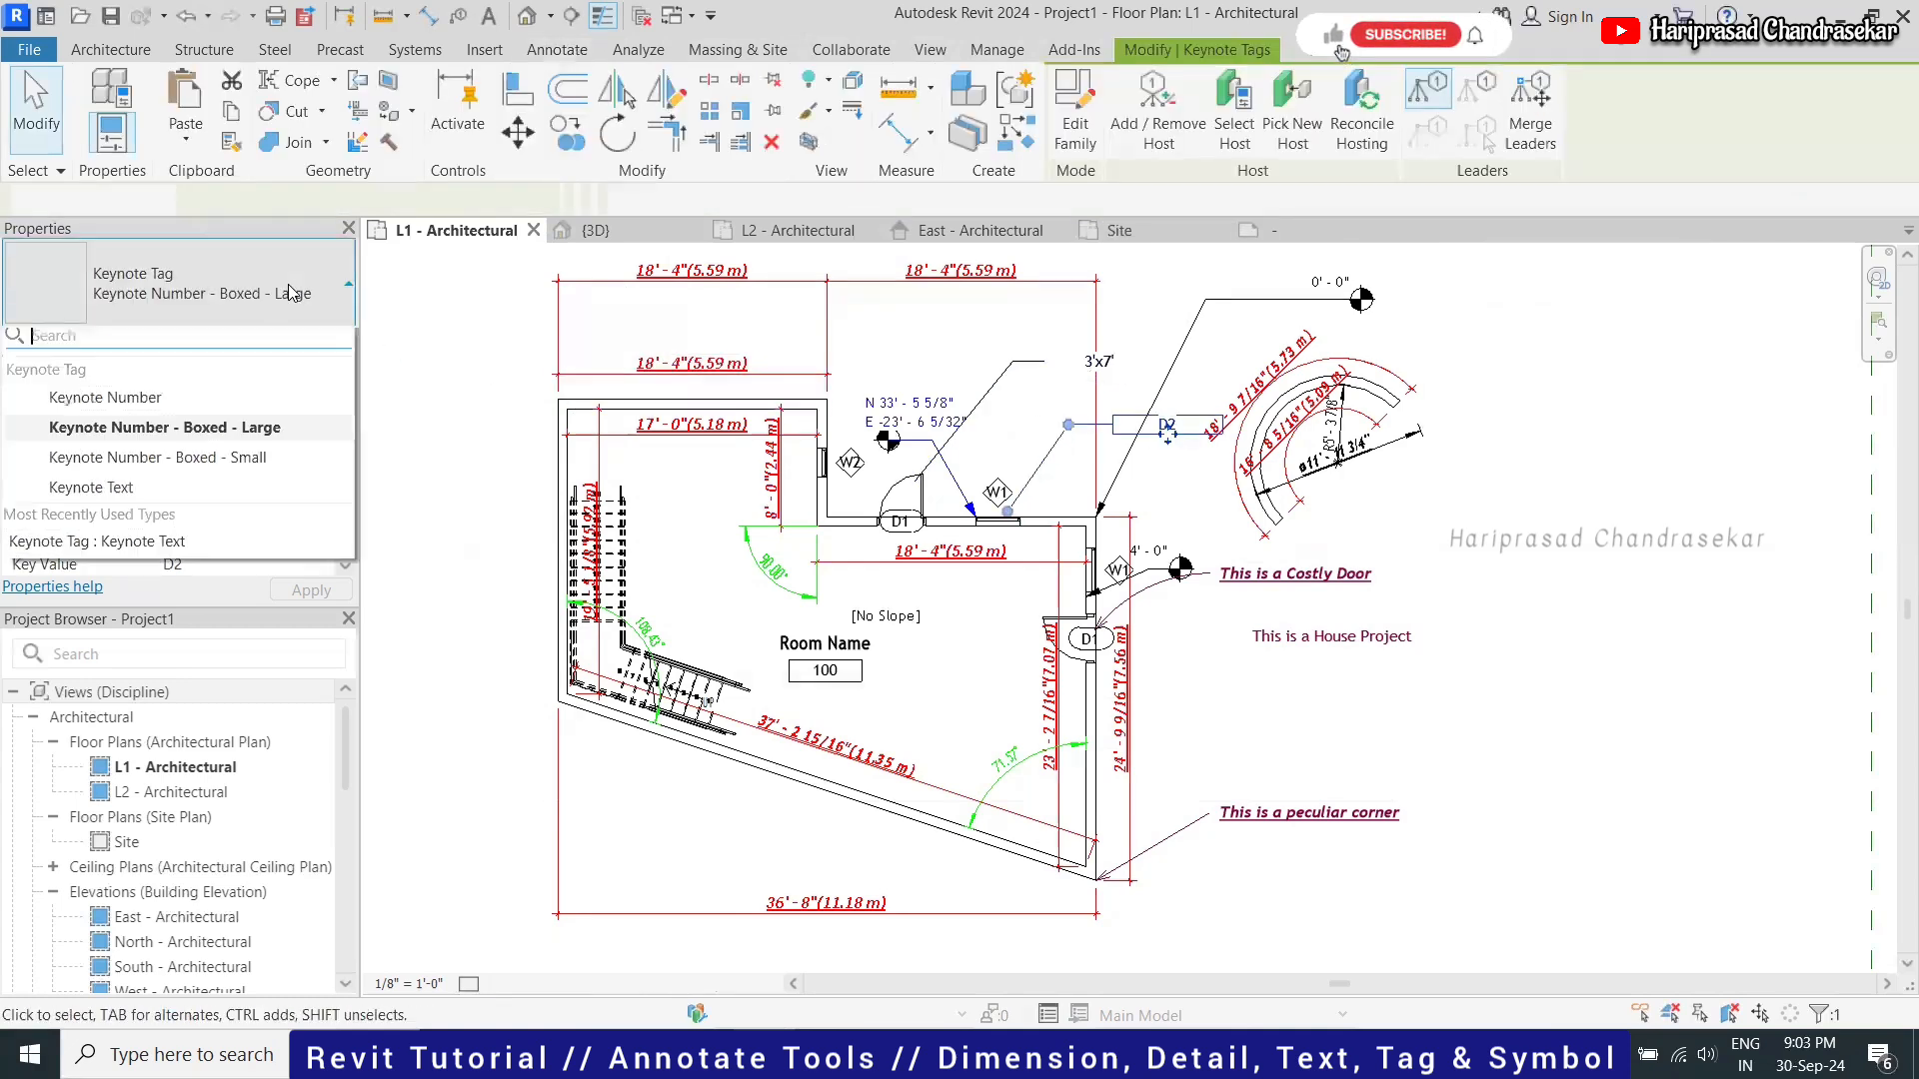
left_click(248, 458)
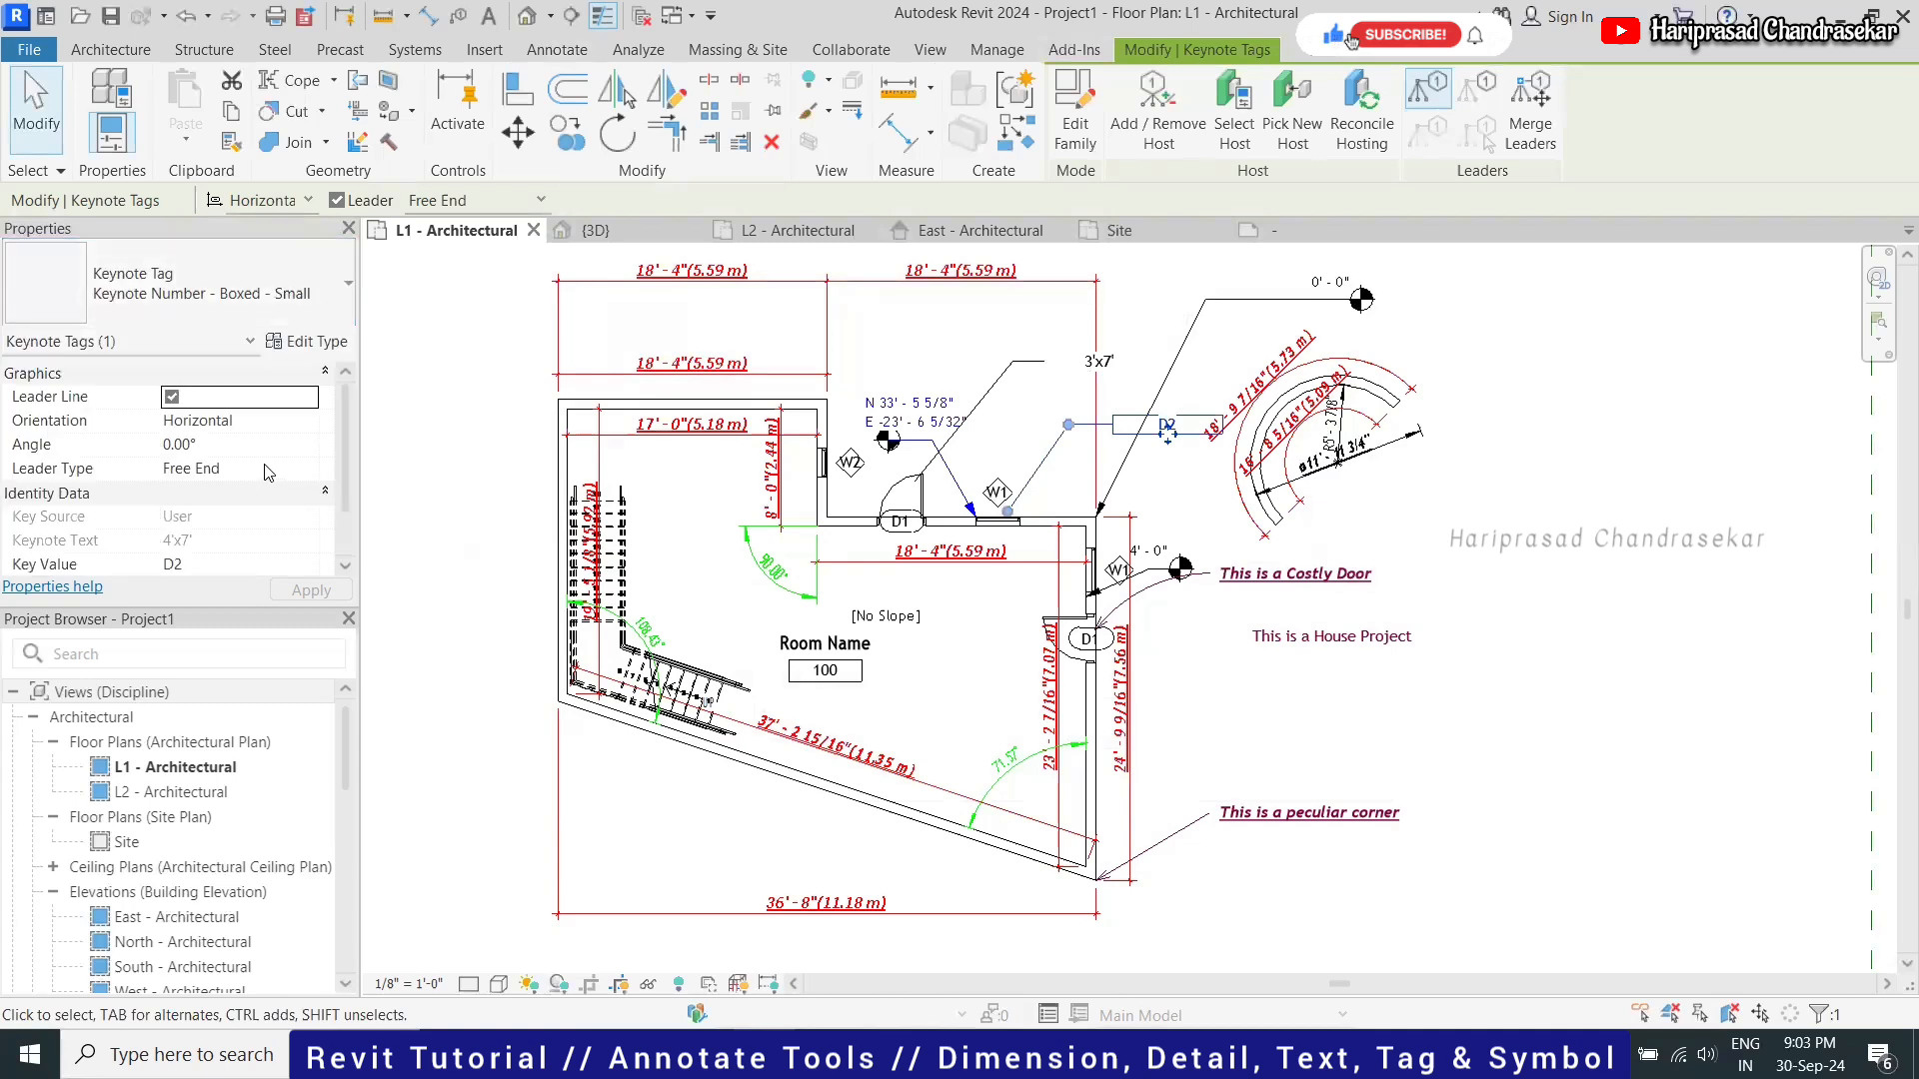
left_click(995, 372)
key("Escape")
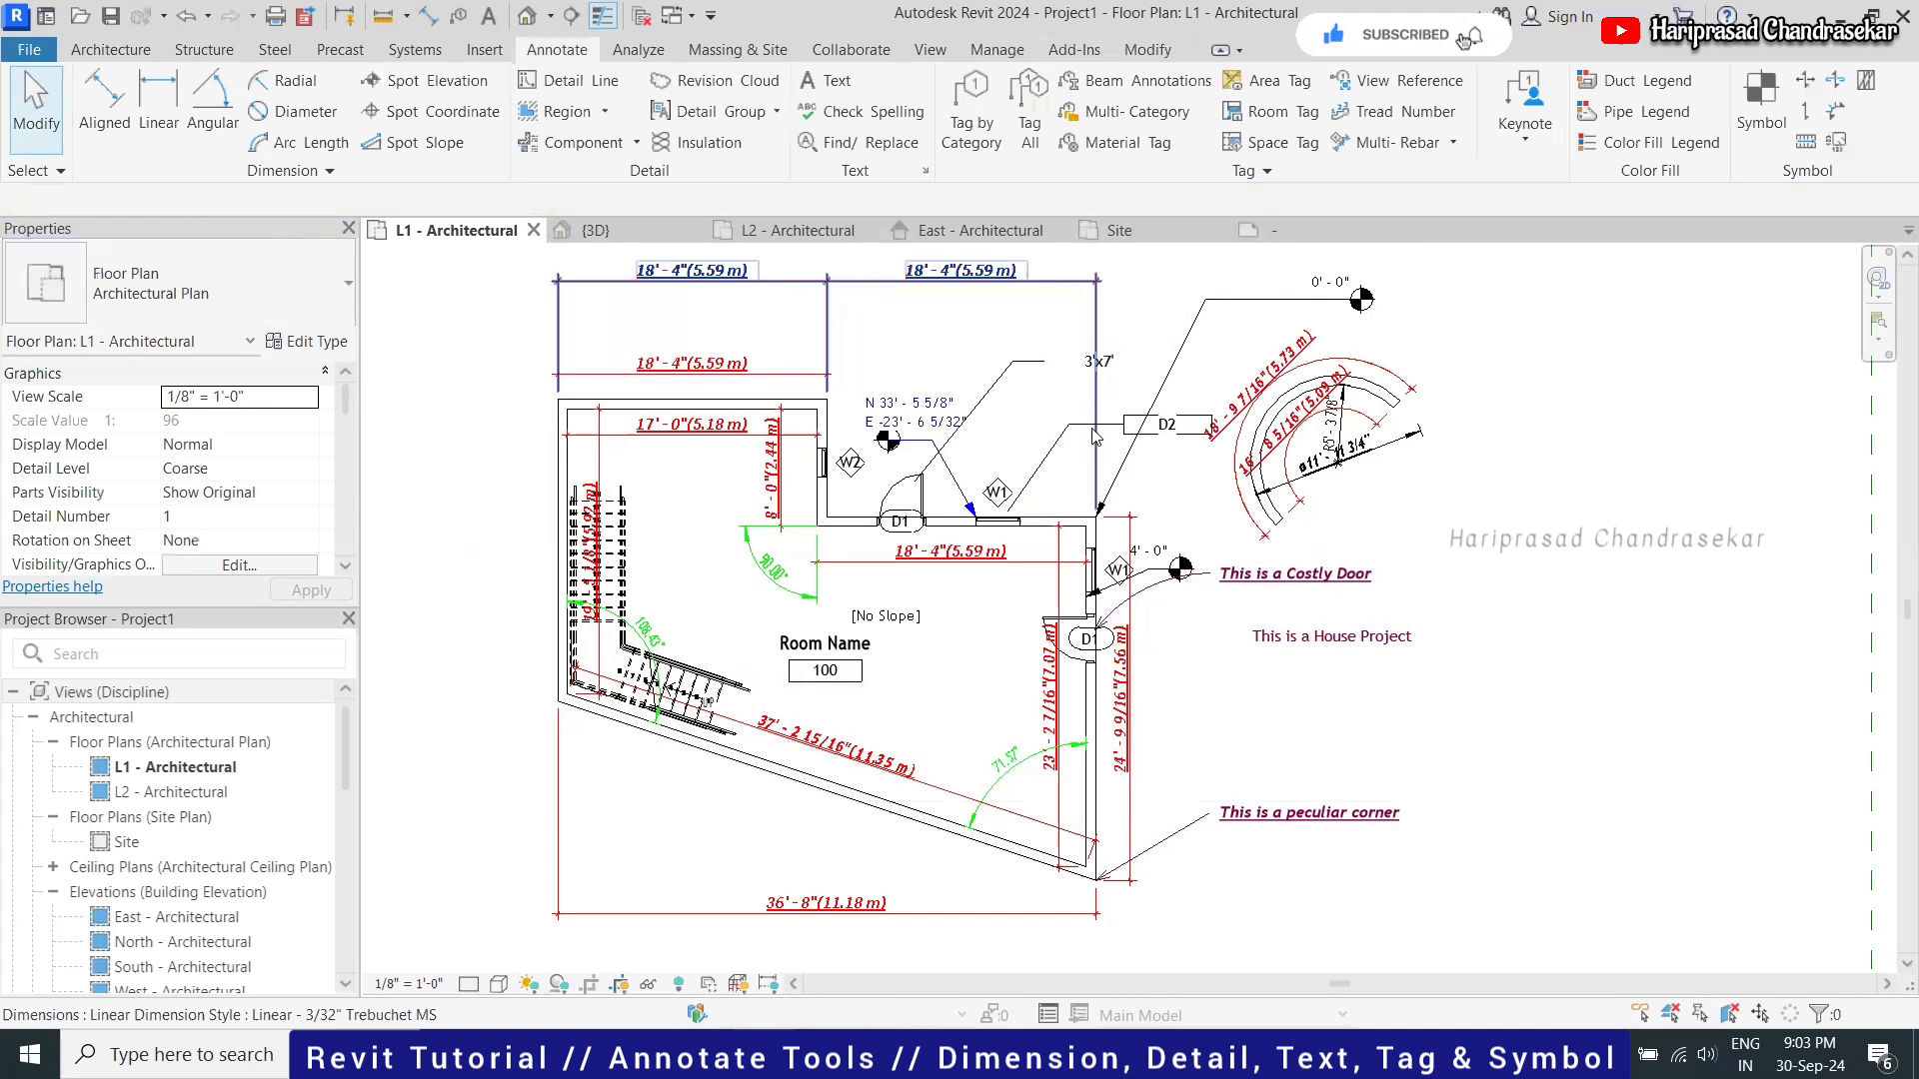
left_click(1075, 443)
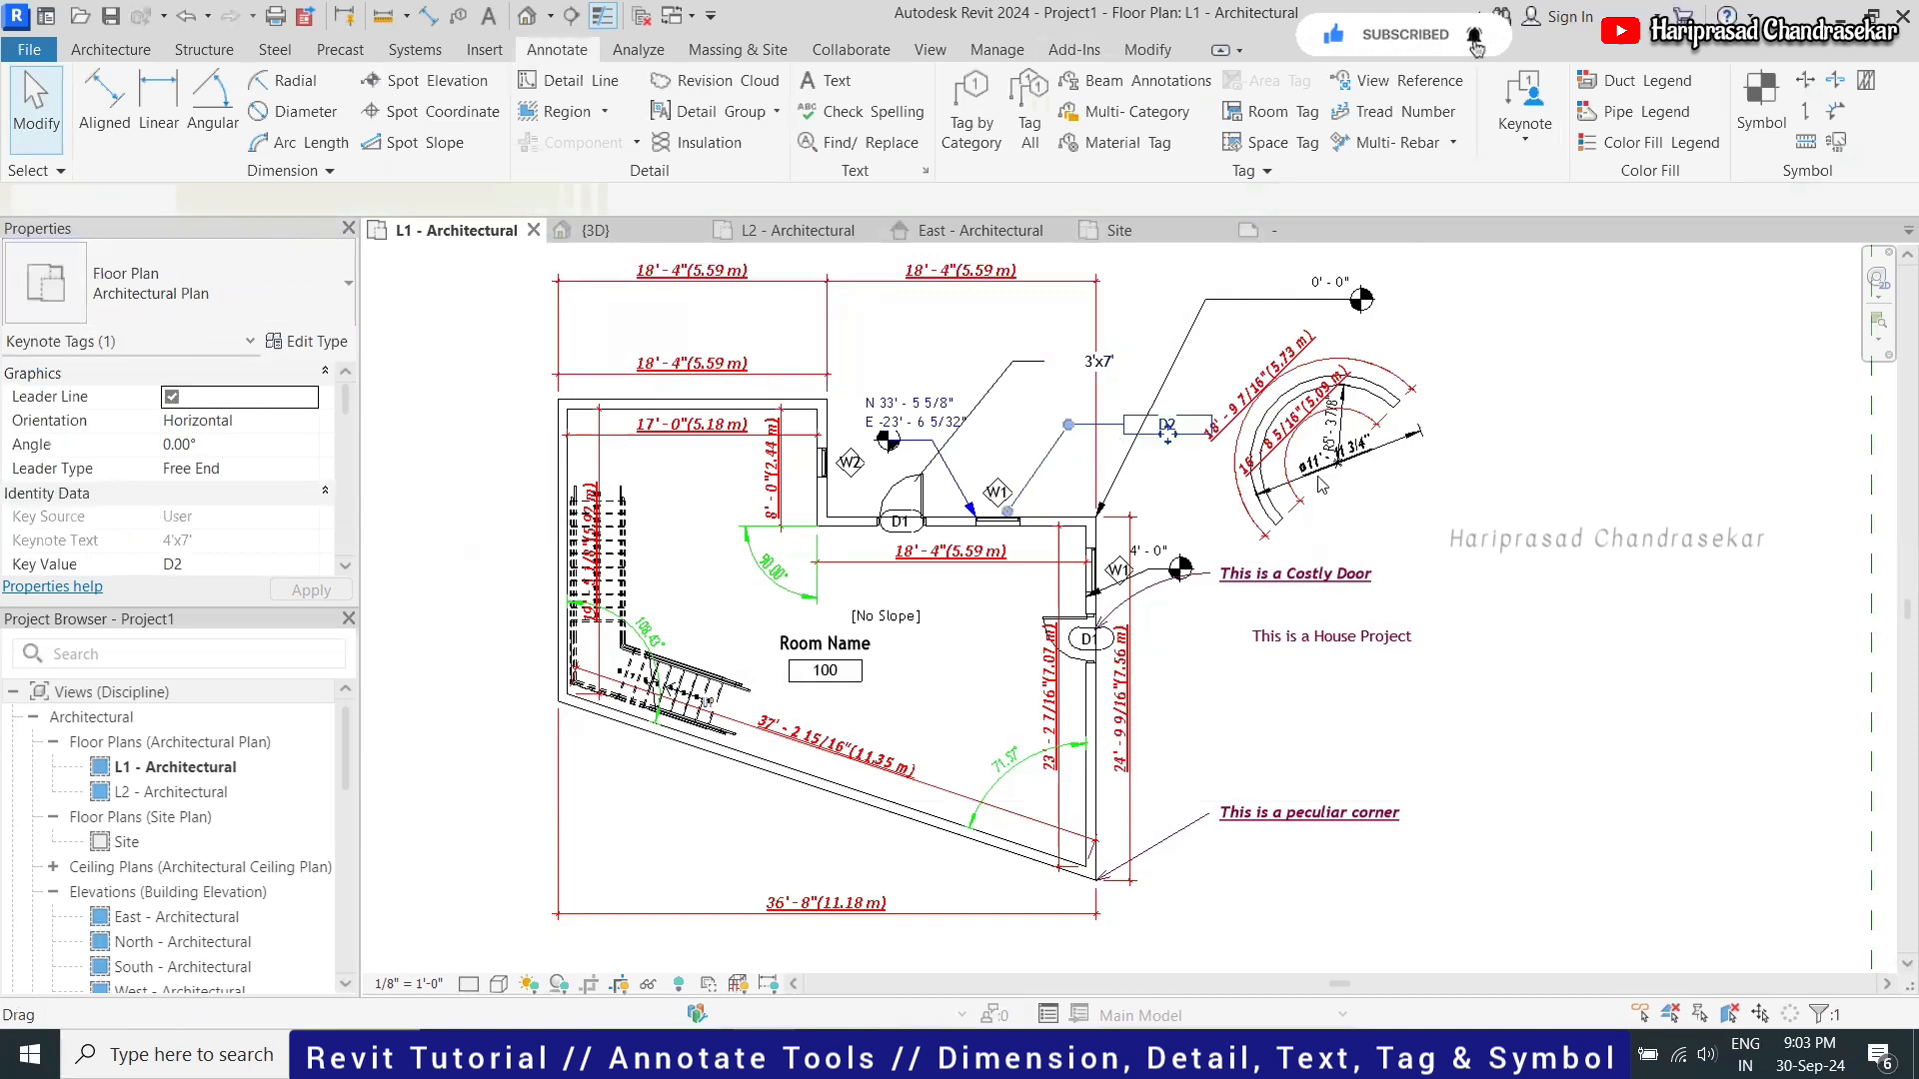
key("Escape")
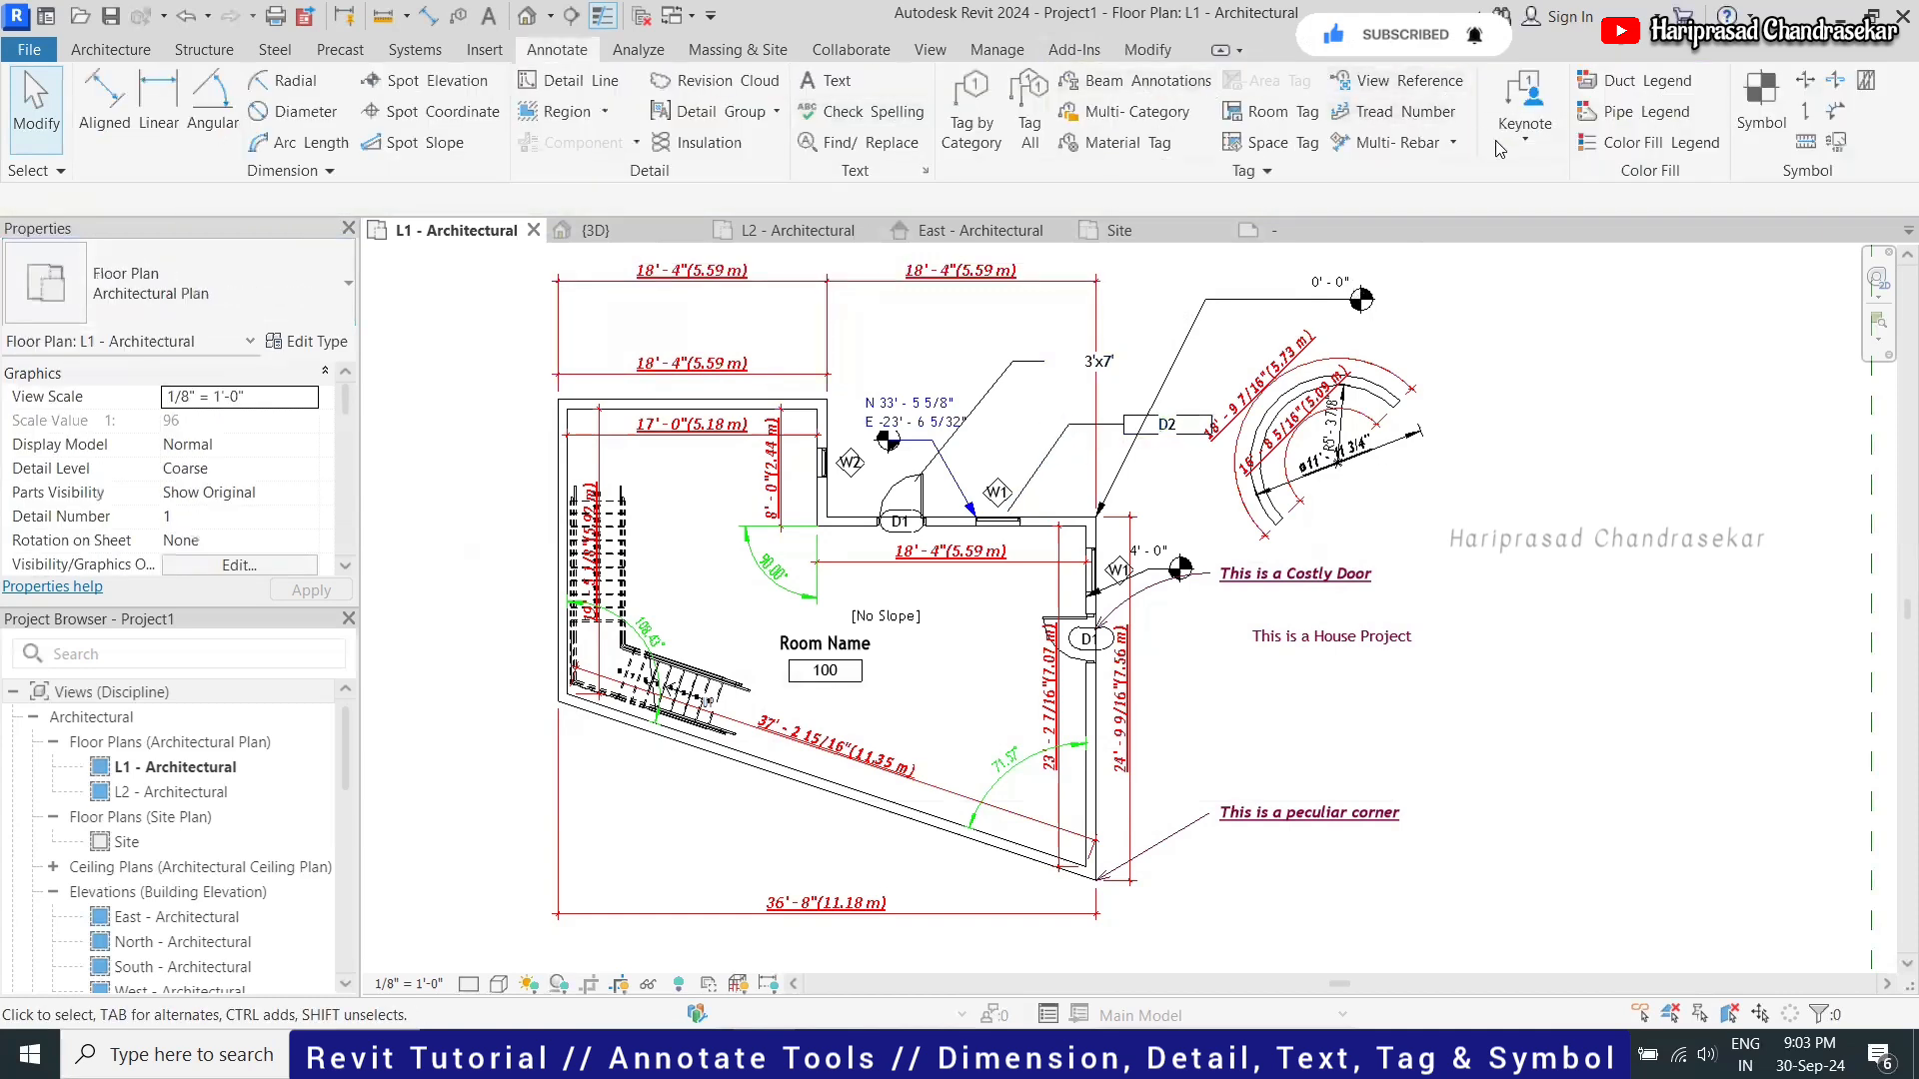
left_click(1526, 126)
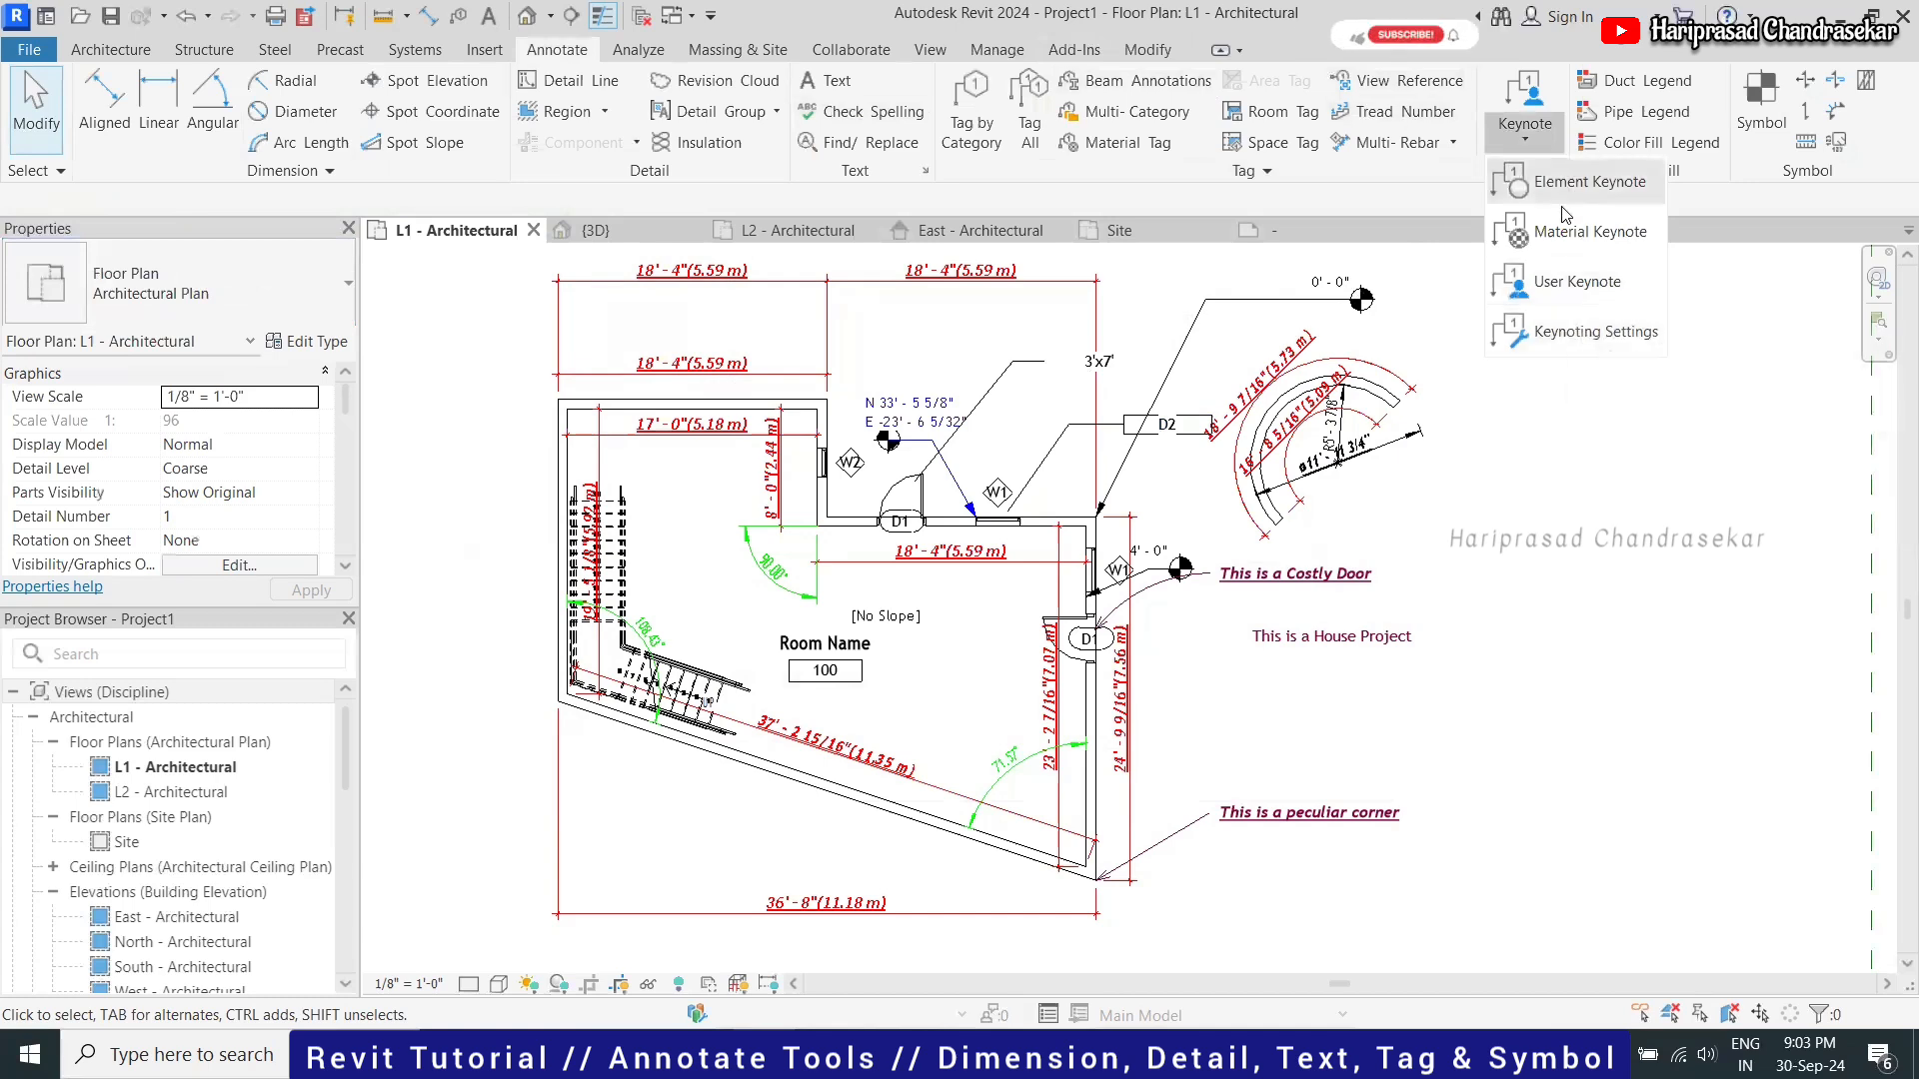
left_click(1566, 517)
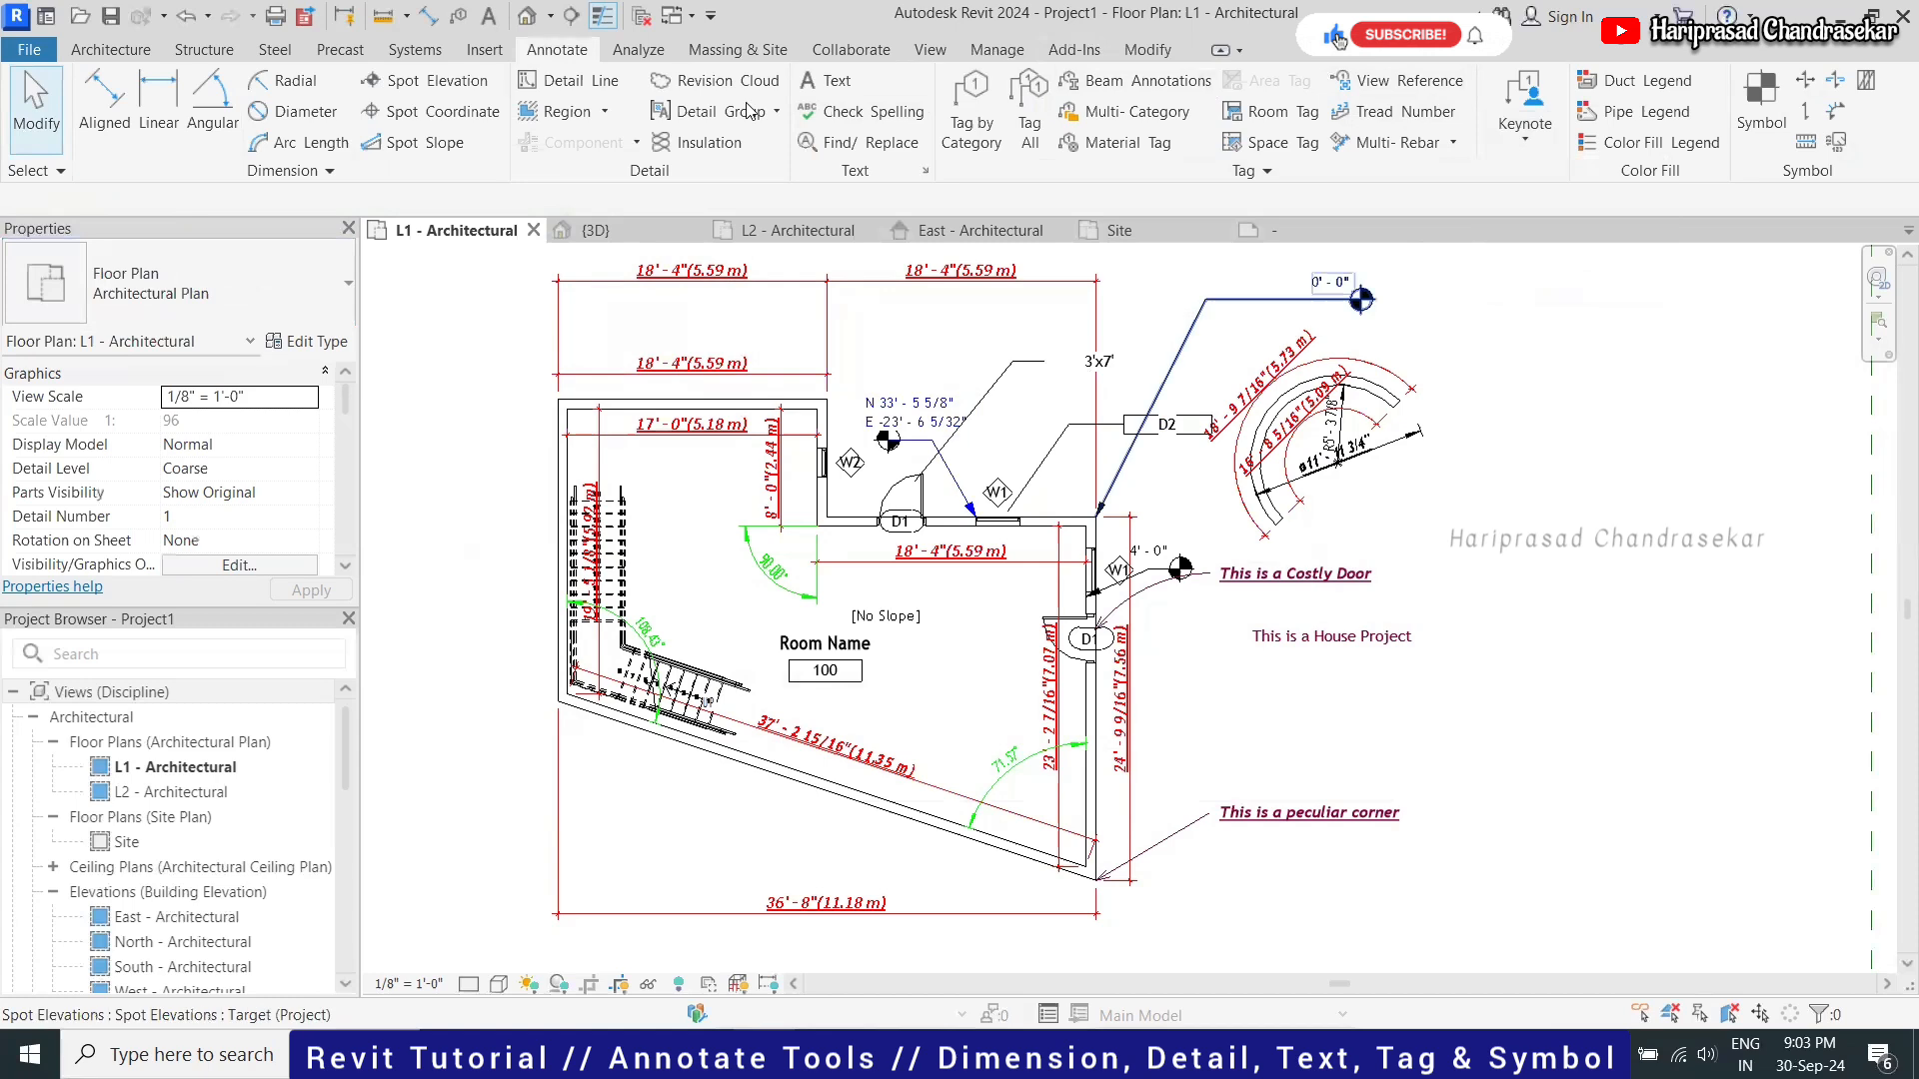
left_click(1097, 300)
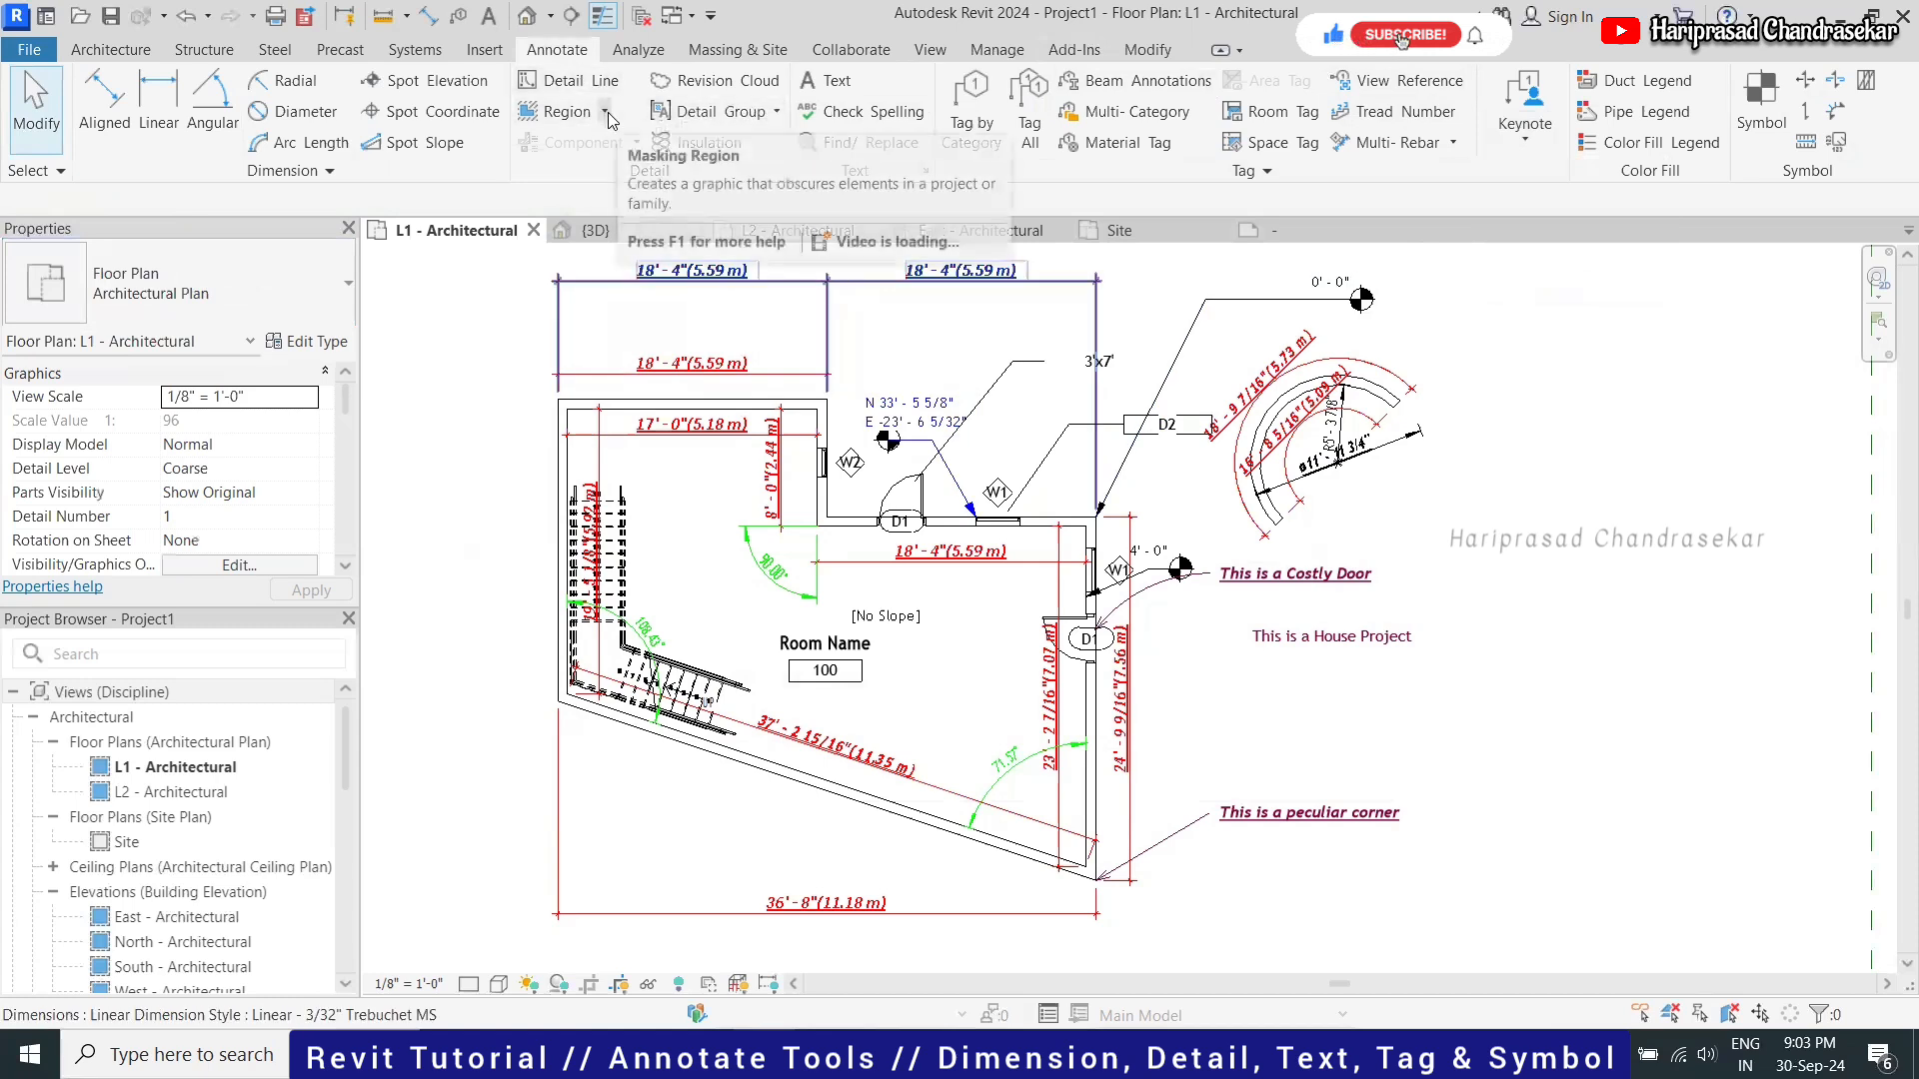
left_click(539, 362)
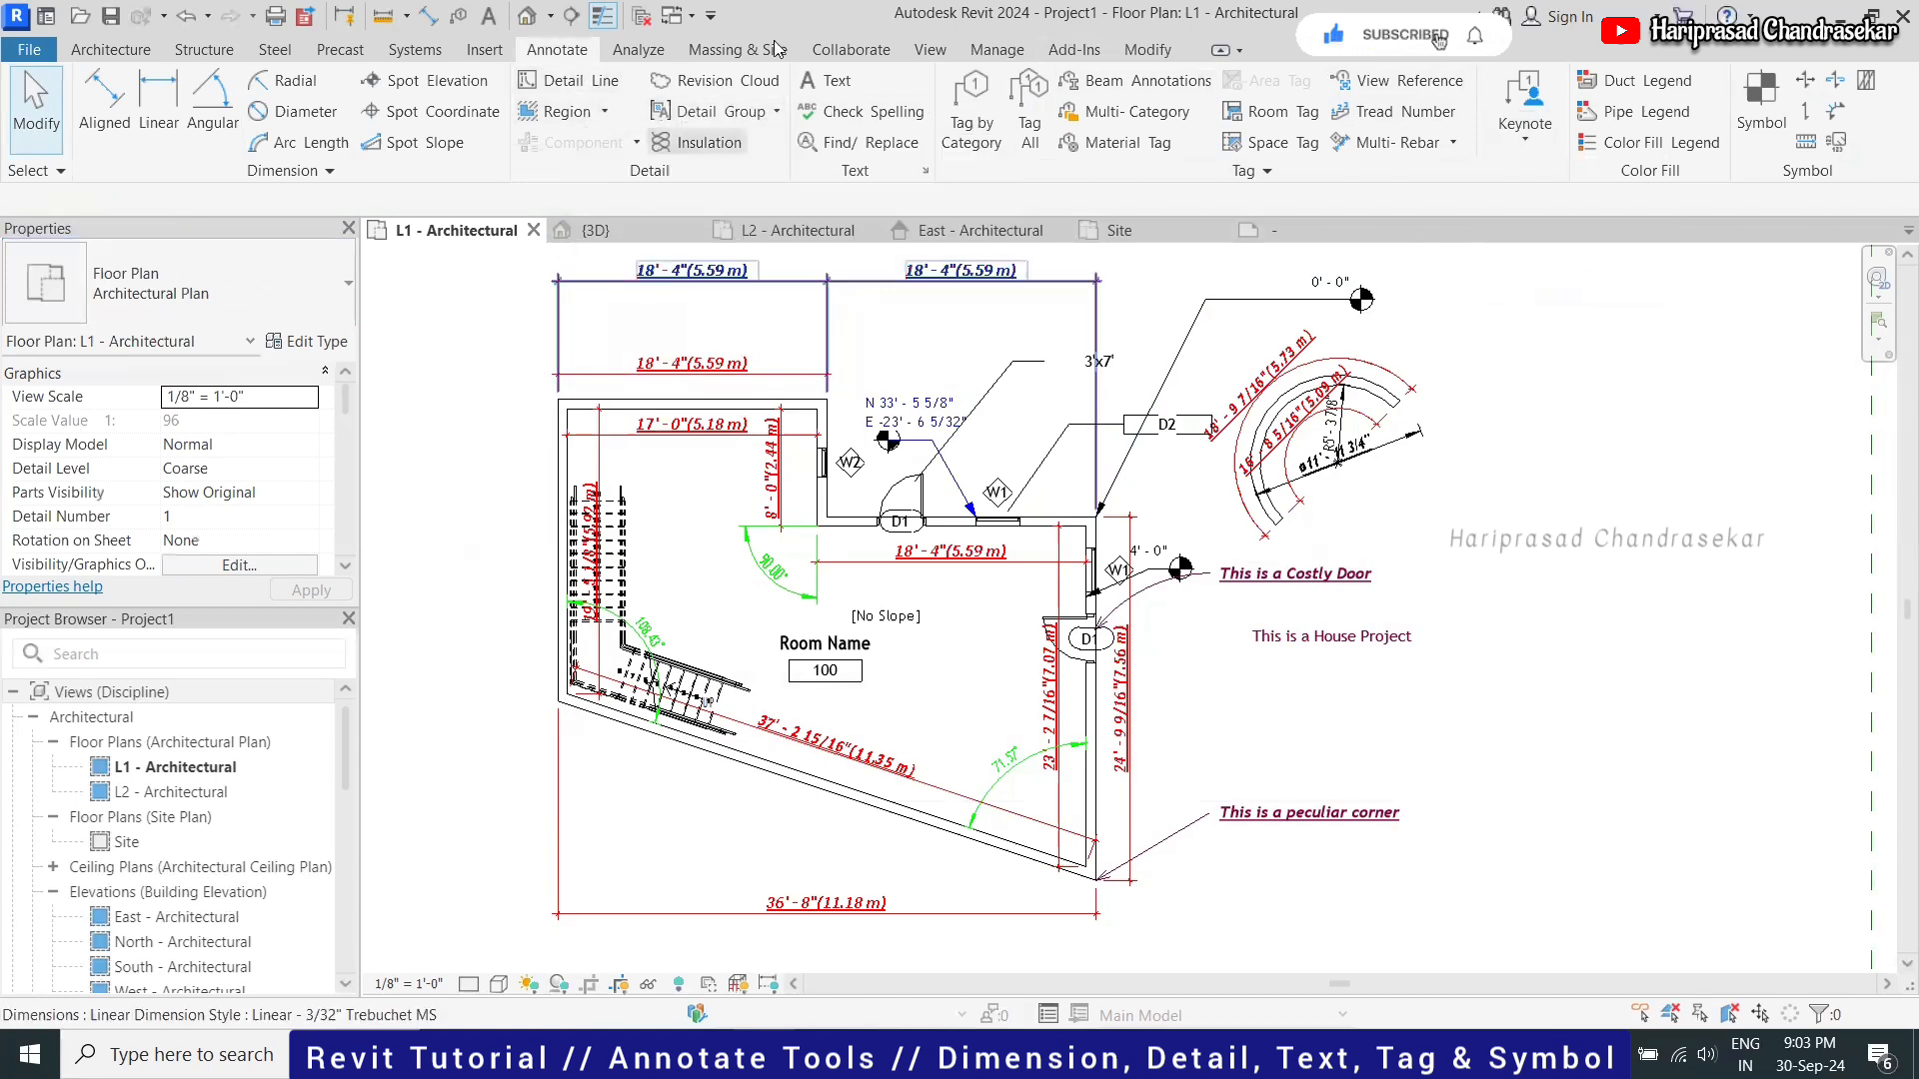
Create a new drafting view named Drafting 1 at a scale of 12" = 1'-0"
left_click(930, 50)
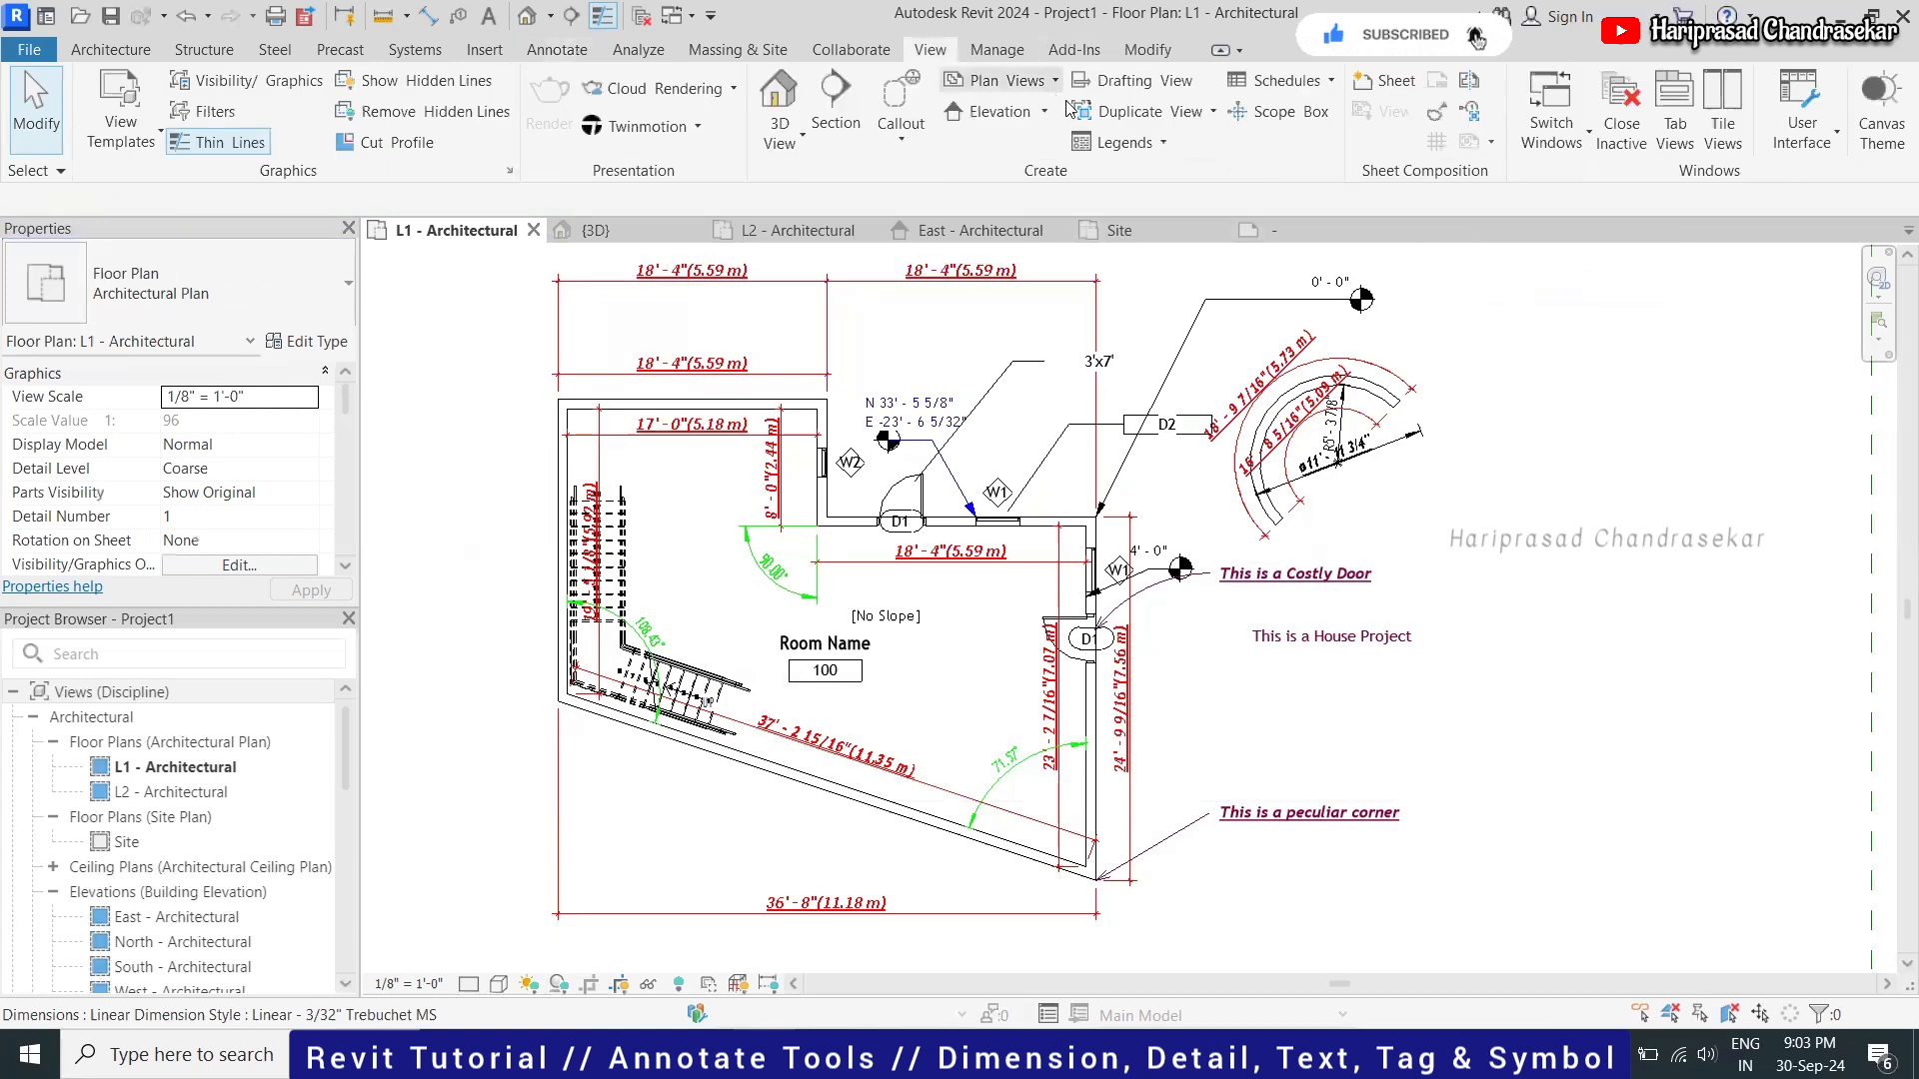
left_click(1144, 88)
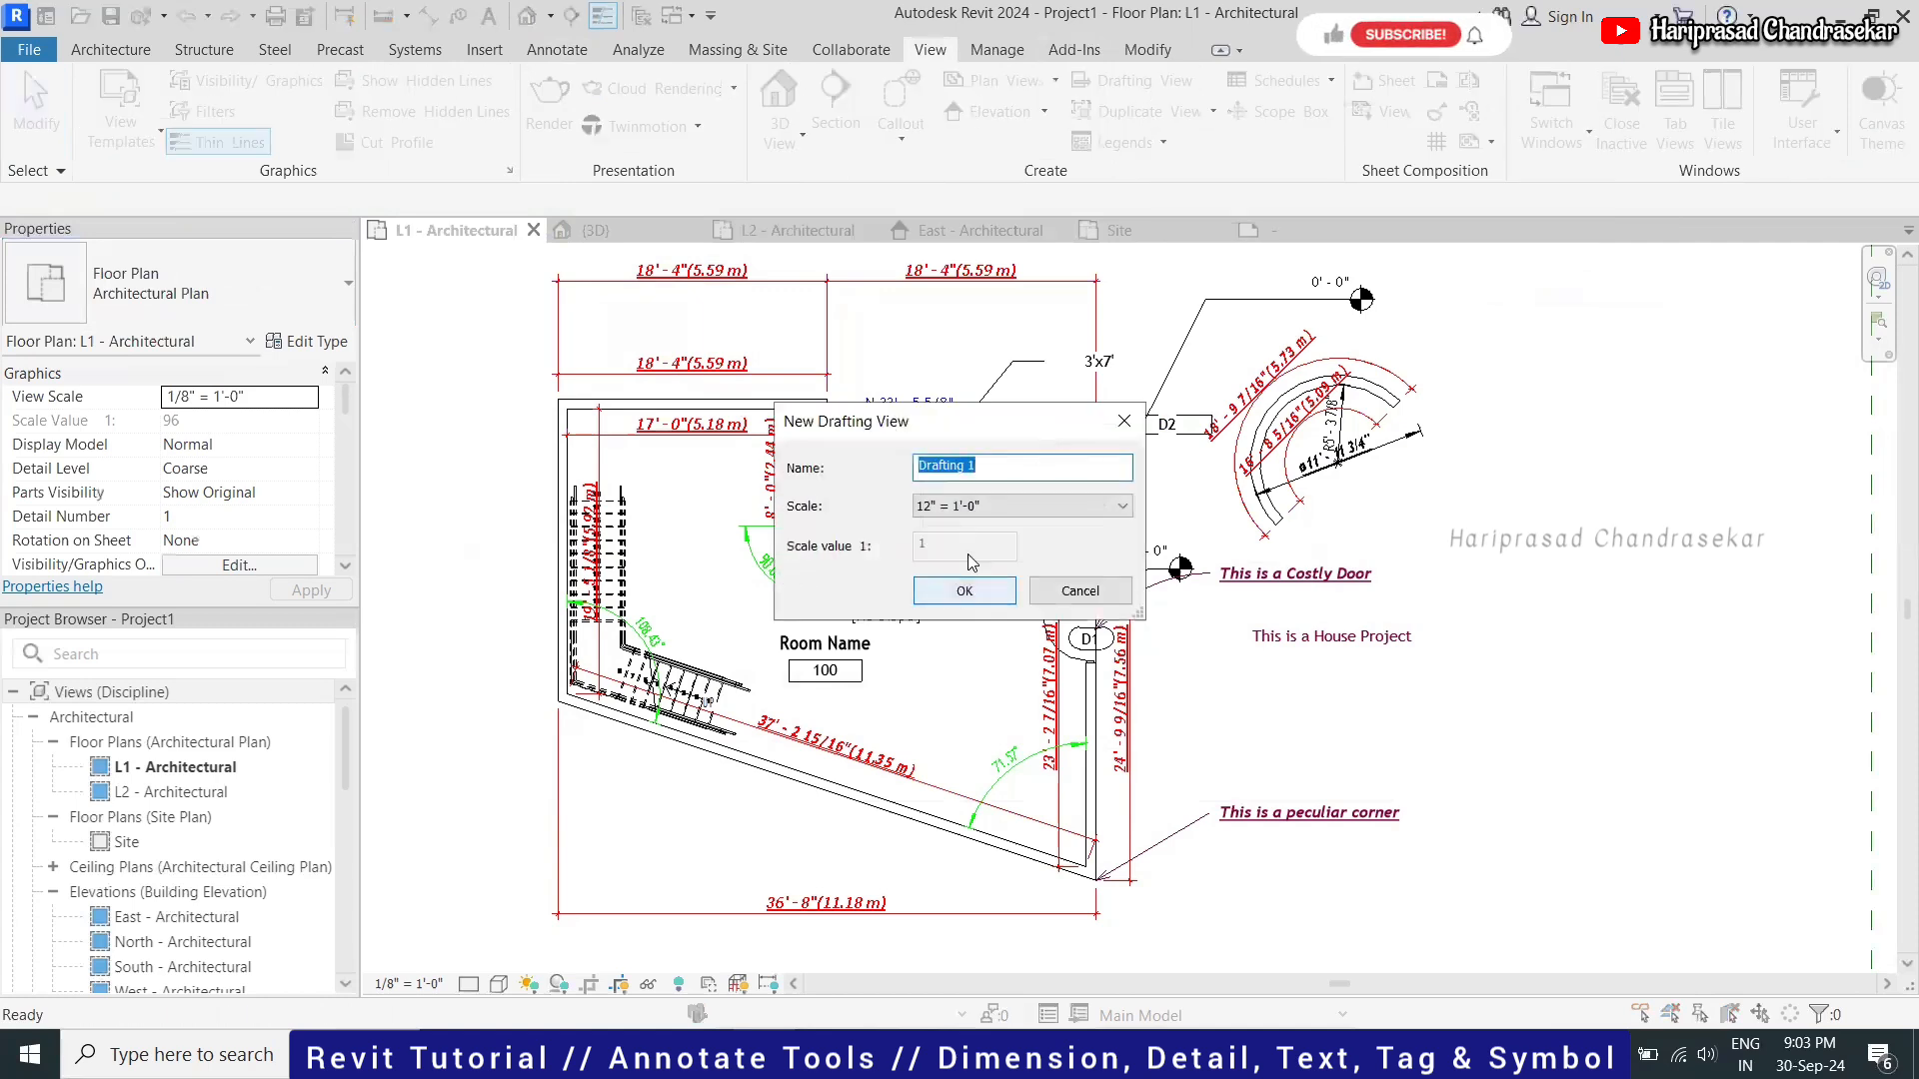
left_click(939, 595)
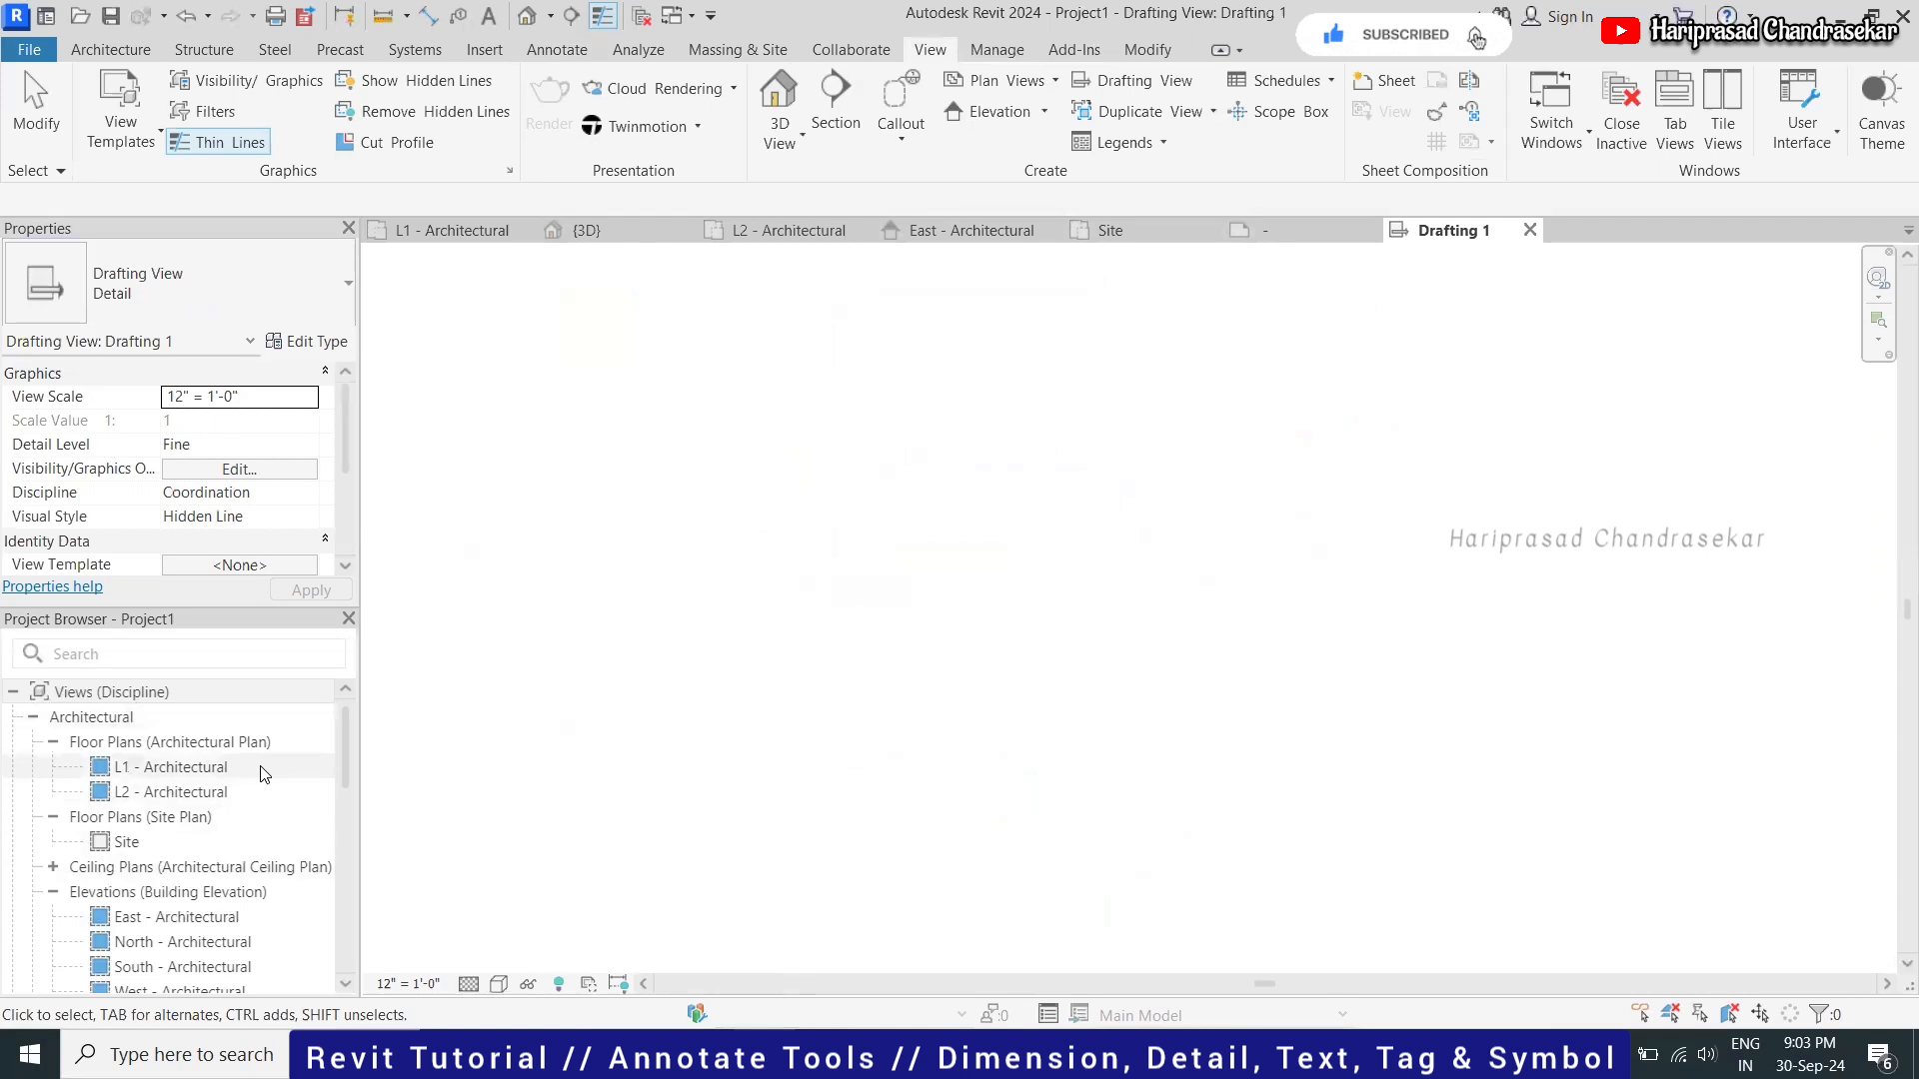
Locate the Drafting Views (Detail) group under Coordination in the project browser and expand it
scroll(266, 760, "down", 2)
scroll(266, 760, "down", 5)
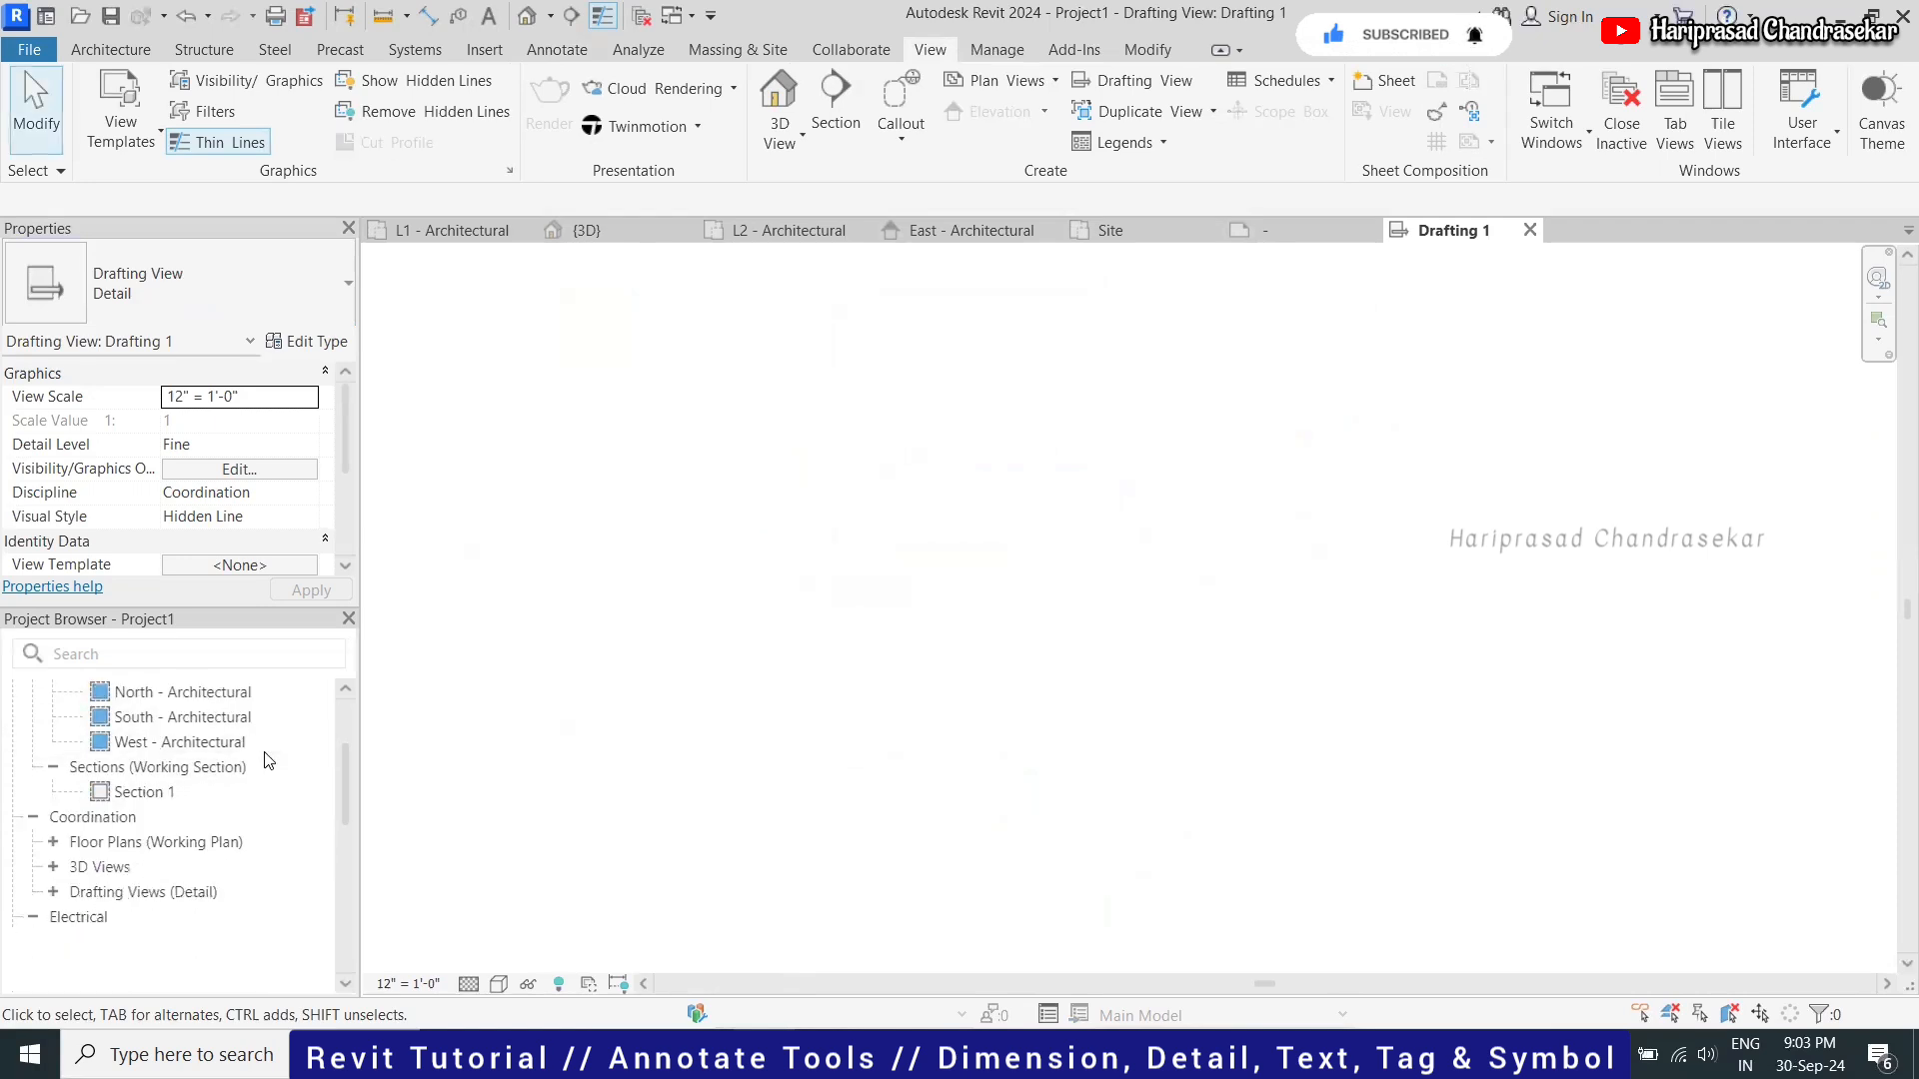
scroll(268, 760, "down", 2)
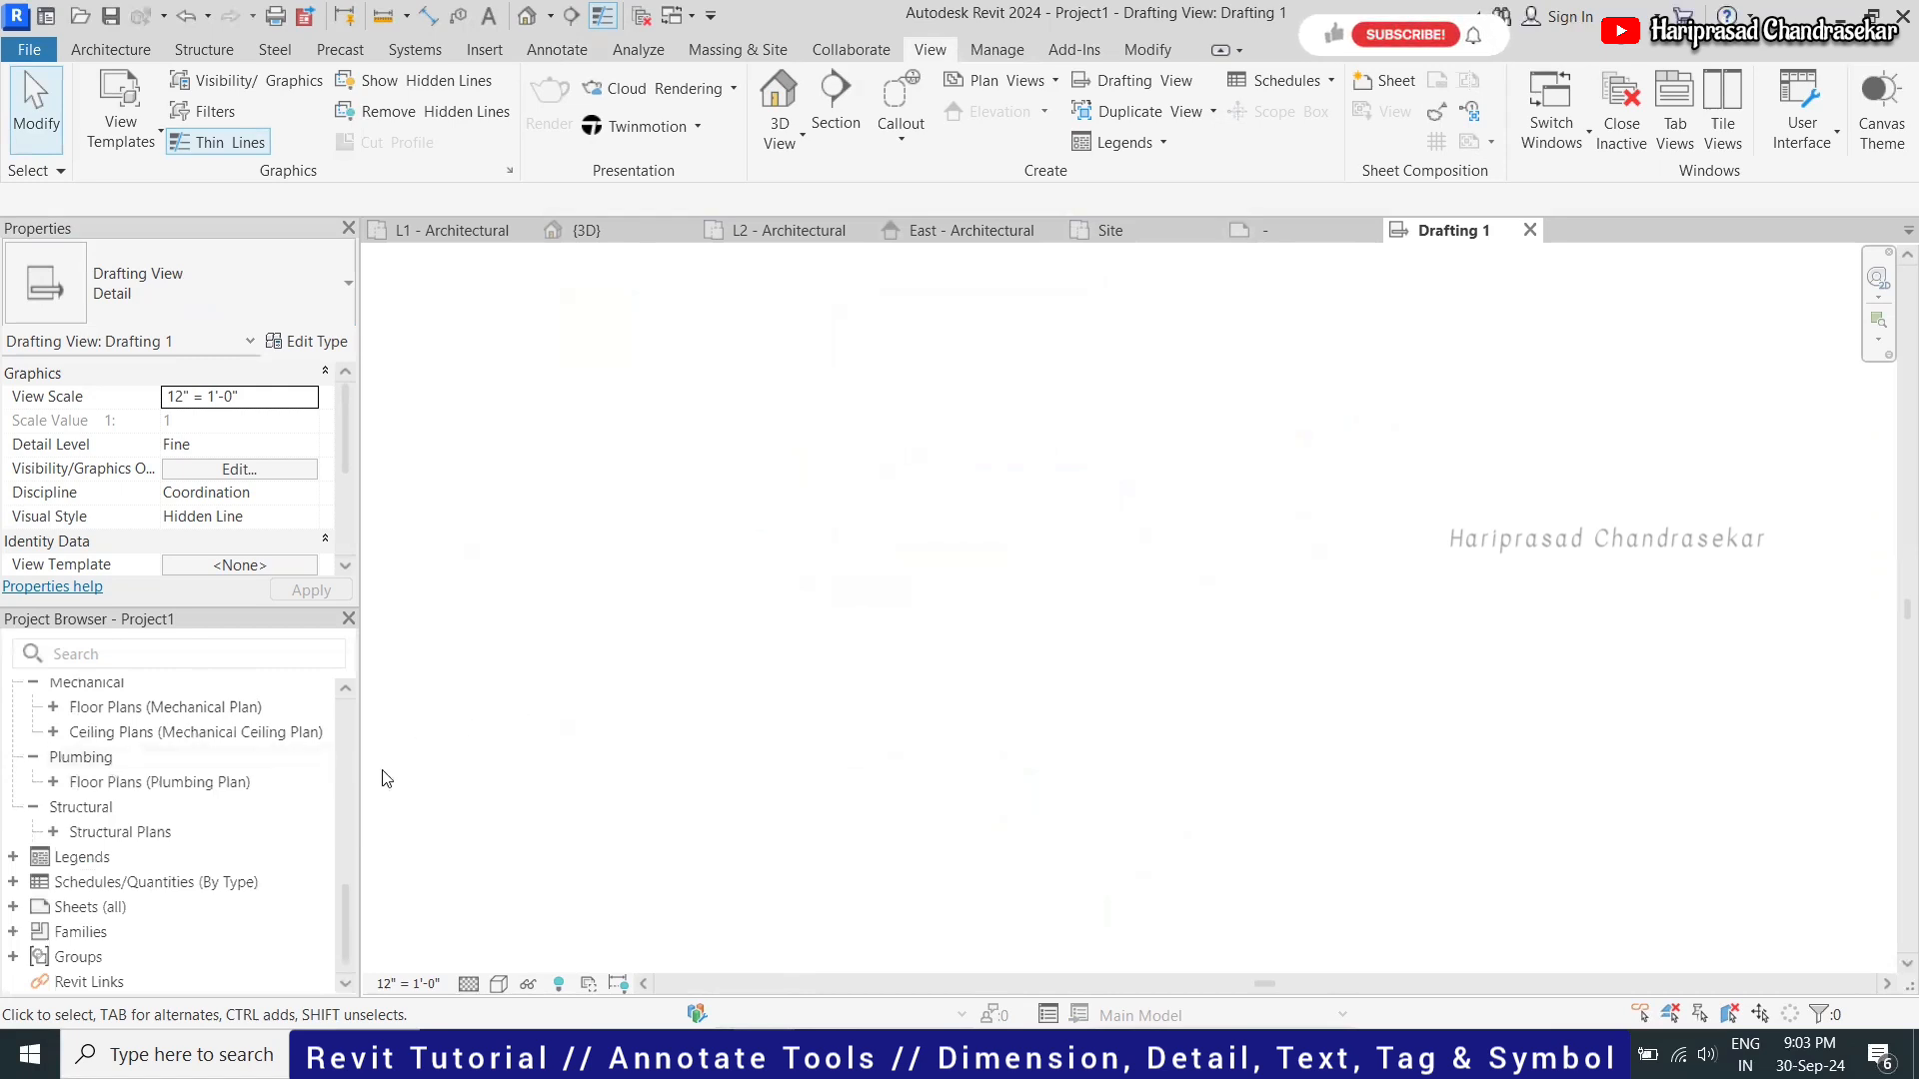
scroll(337, 790, "up", 3)
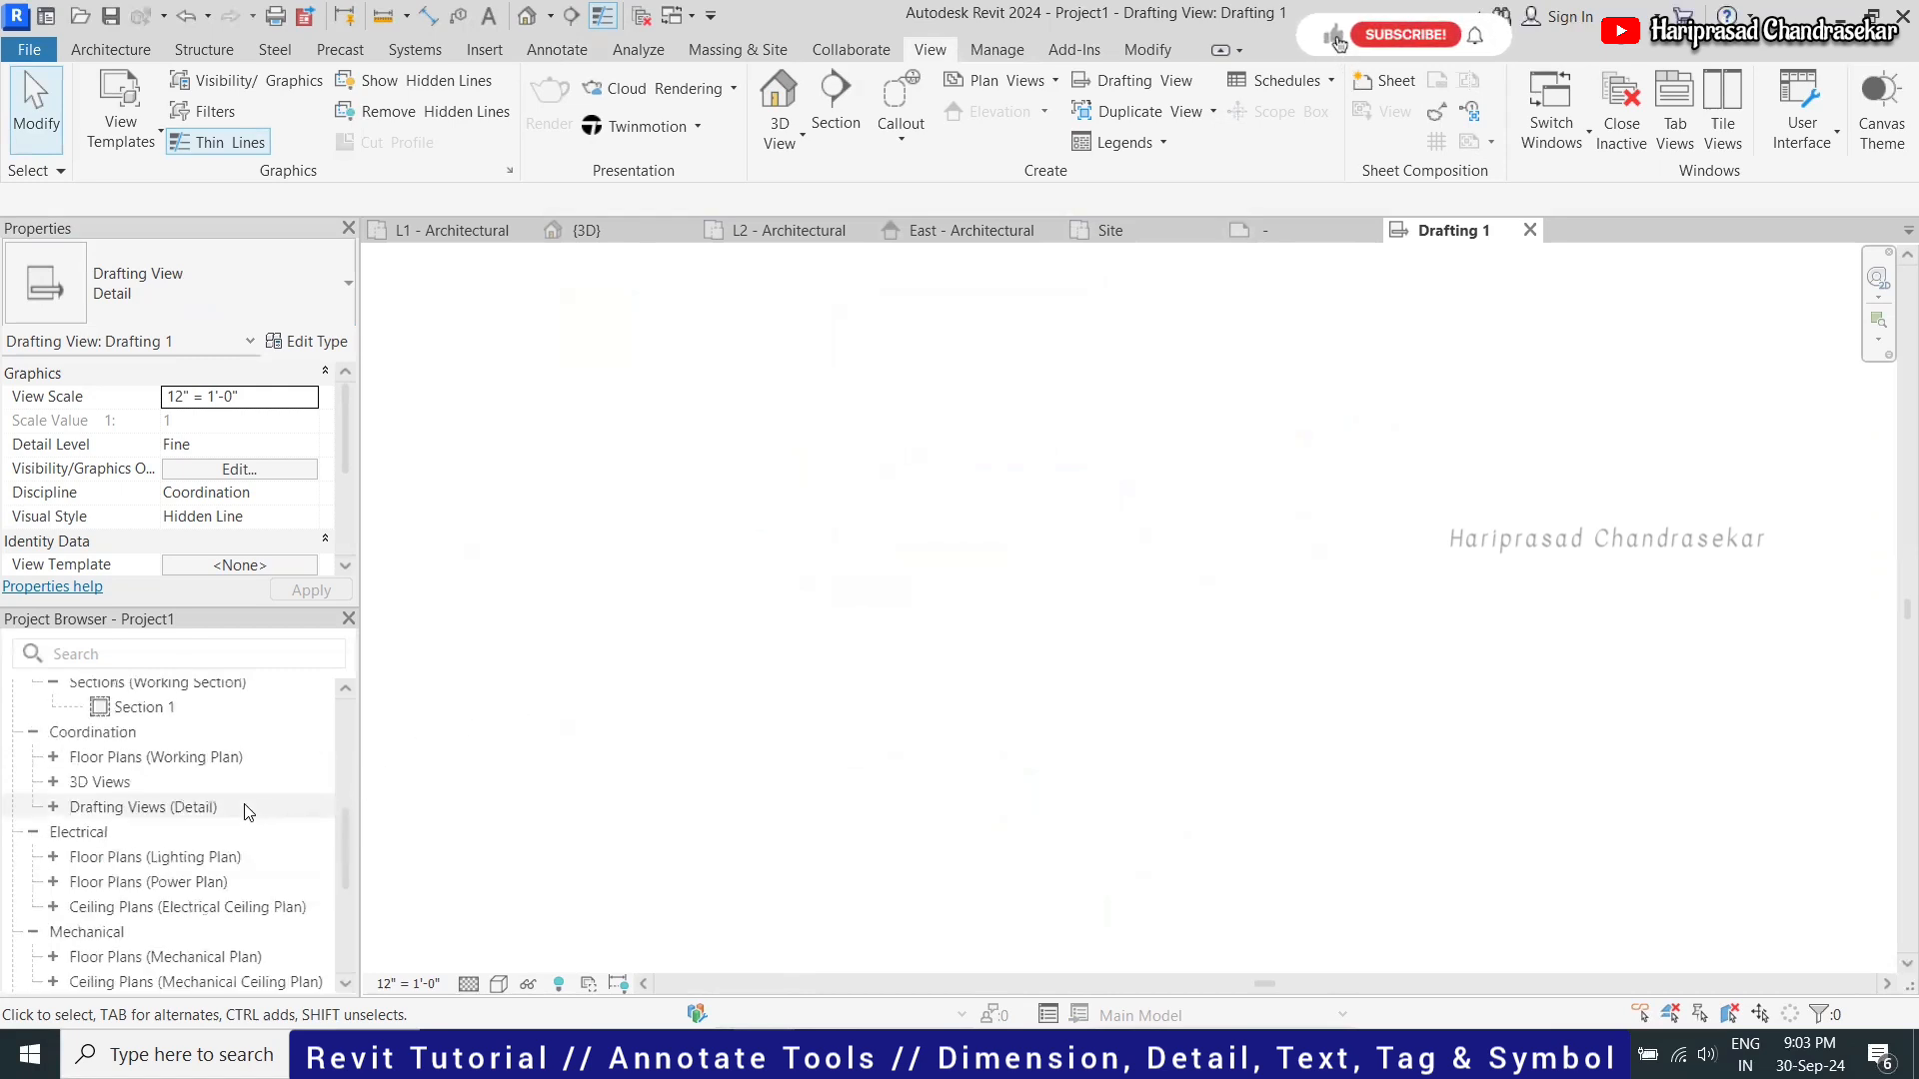
left_click(54, 809)
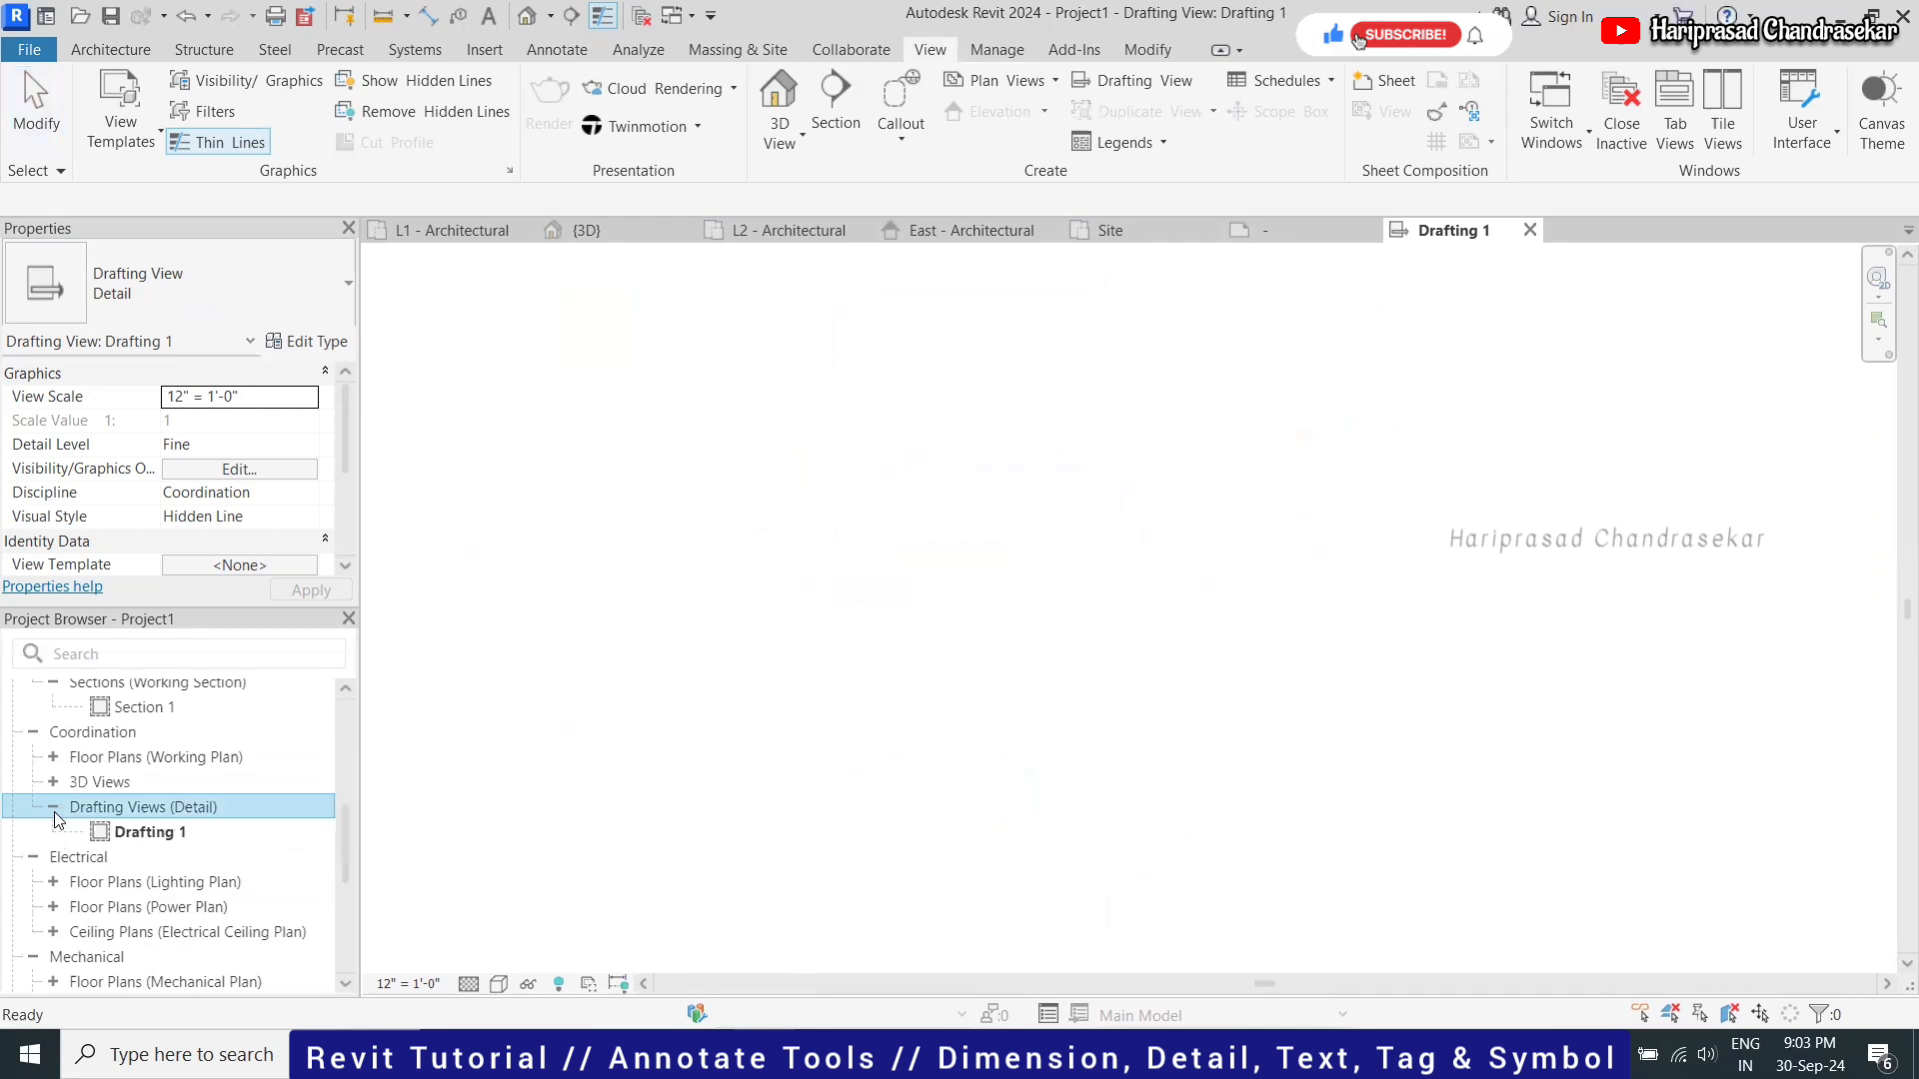
left_click(790, 569)
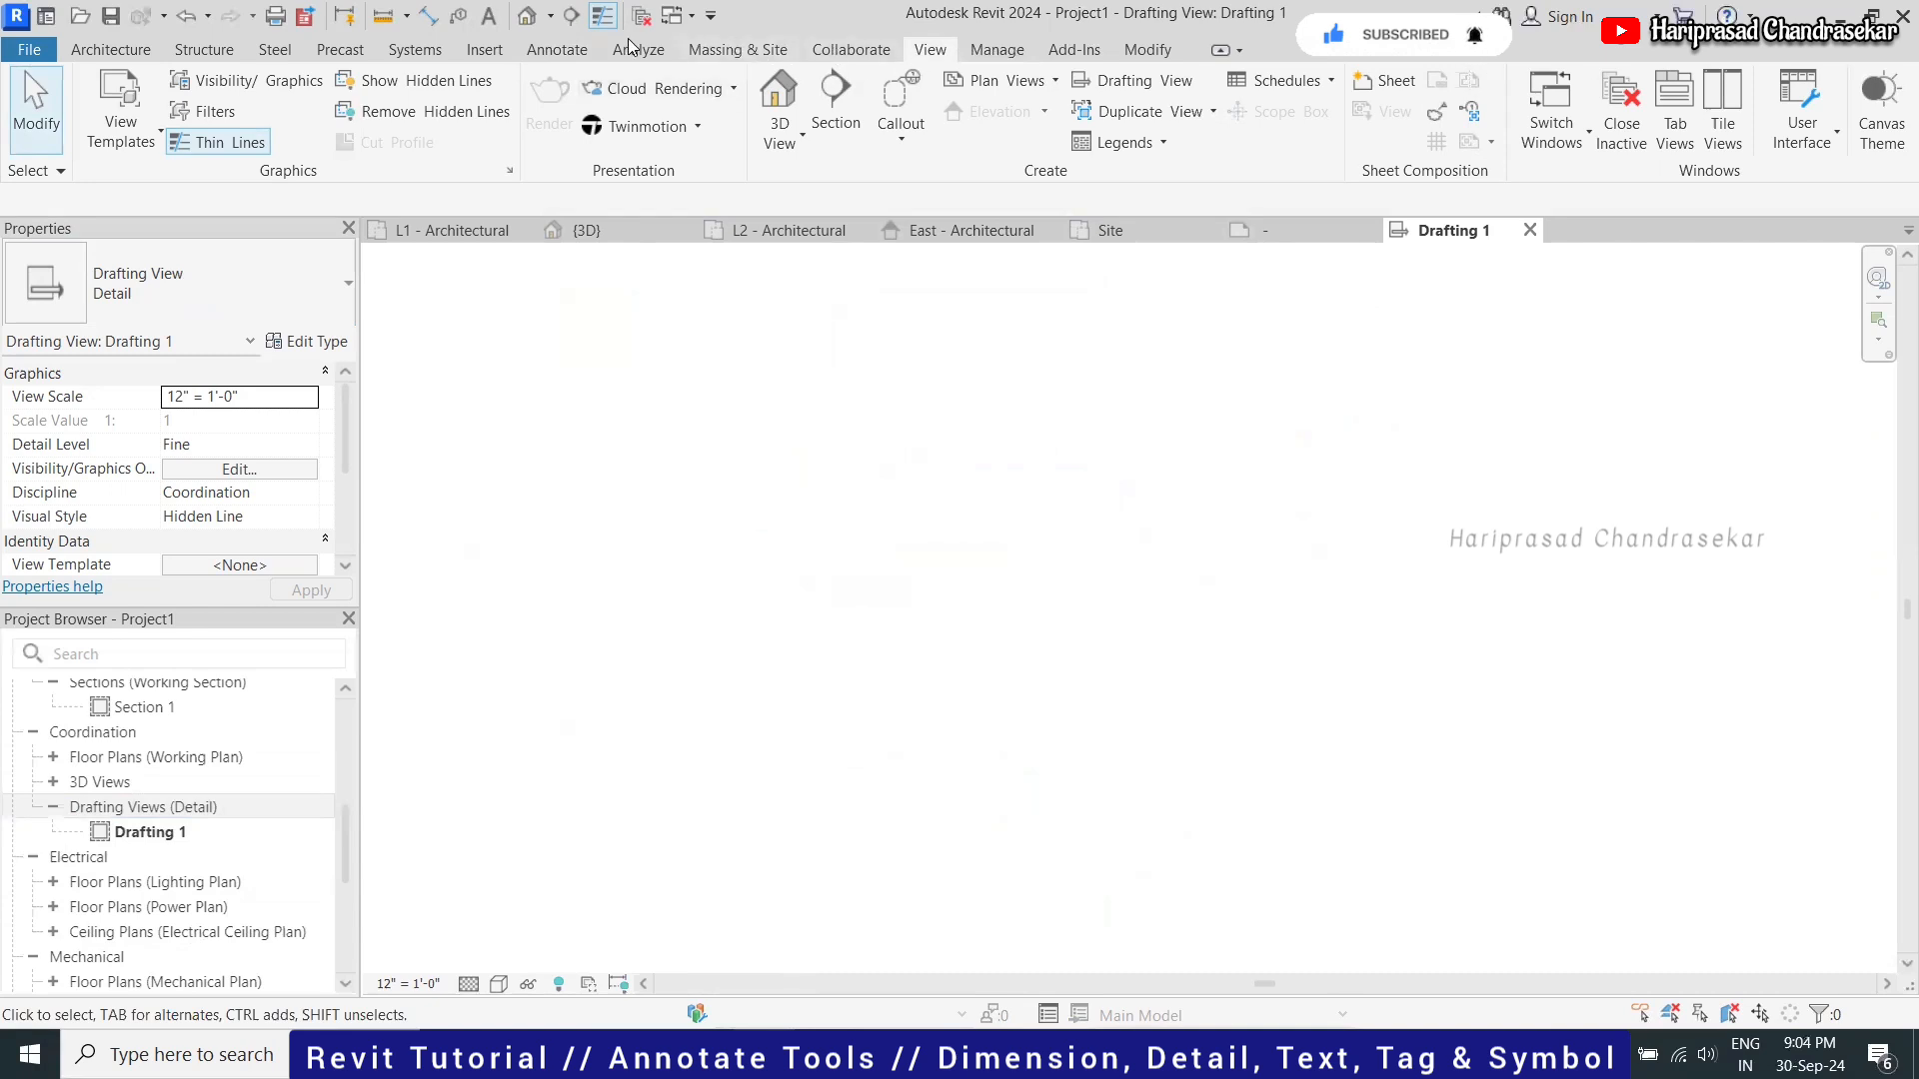
Draw a narrow upright rectangular column outline about 3'-6" tall with thin detail lines in the drafting view
left_click(578, 54)
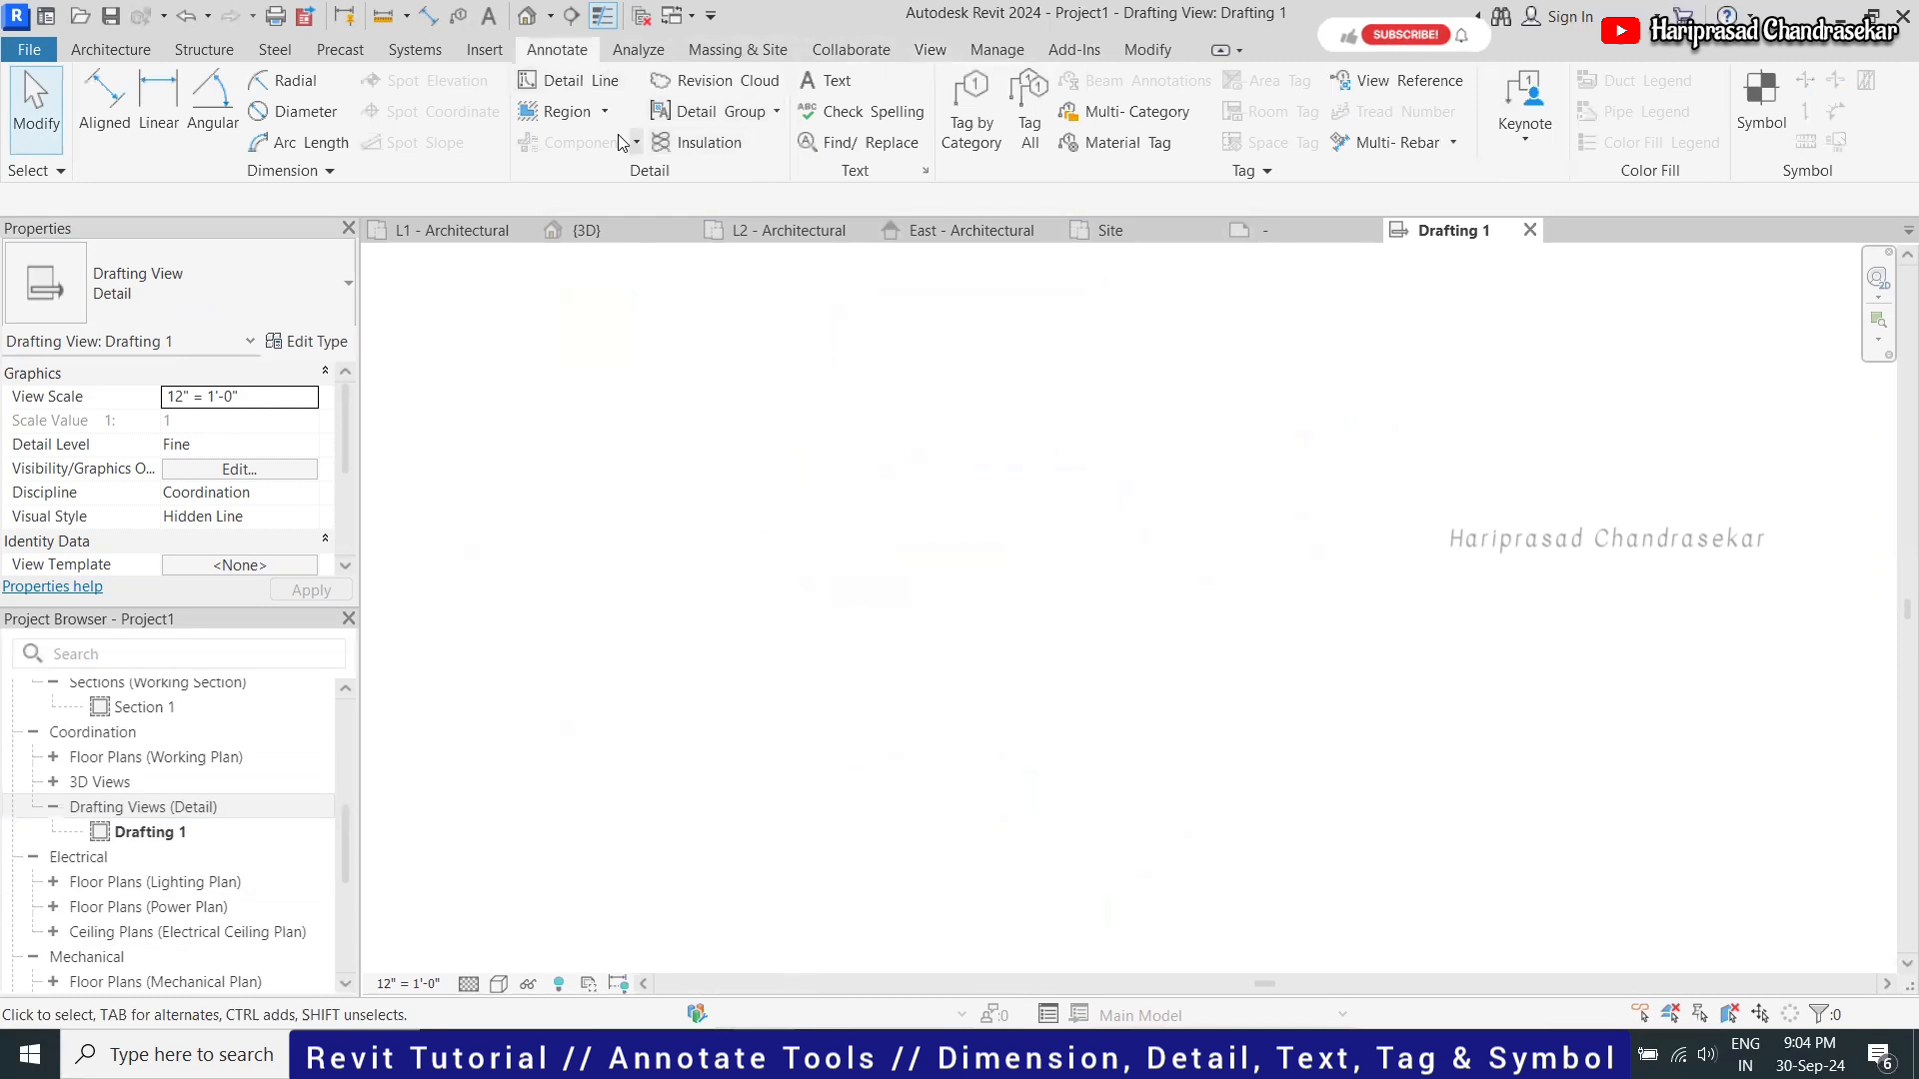
left_click(612, 82)
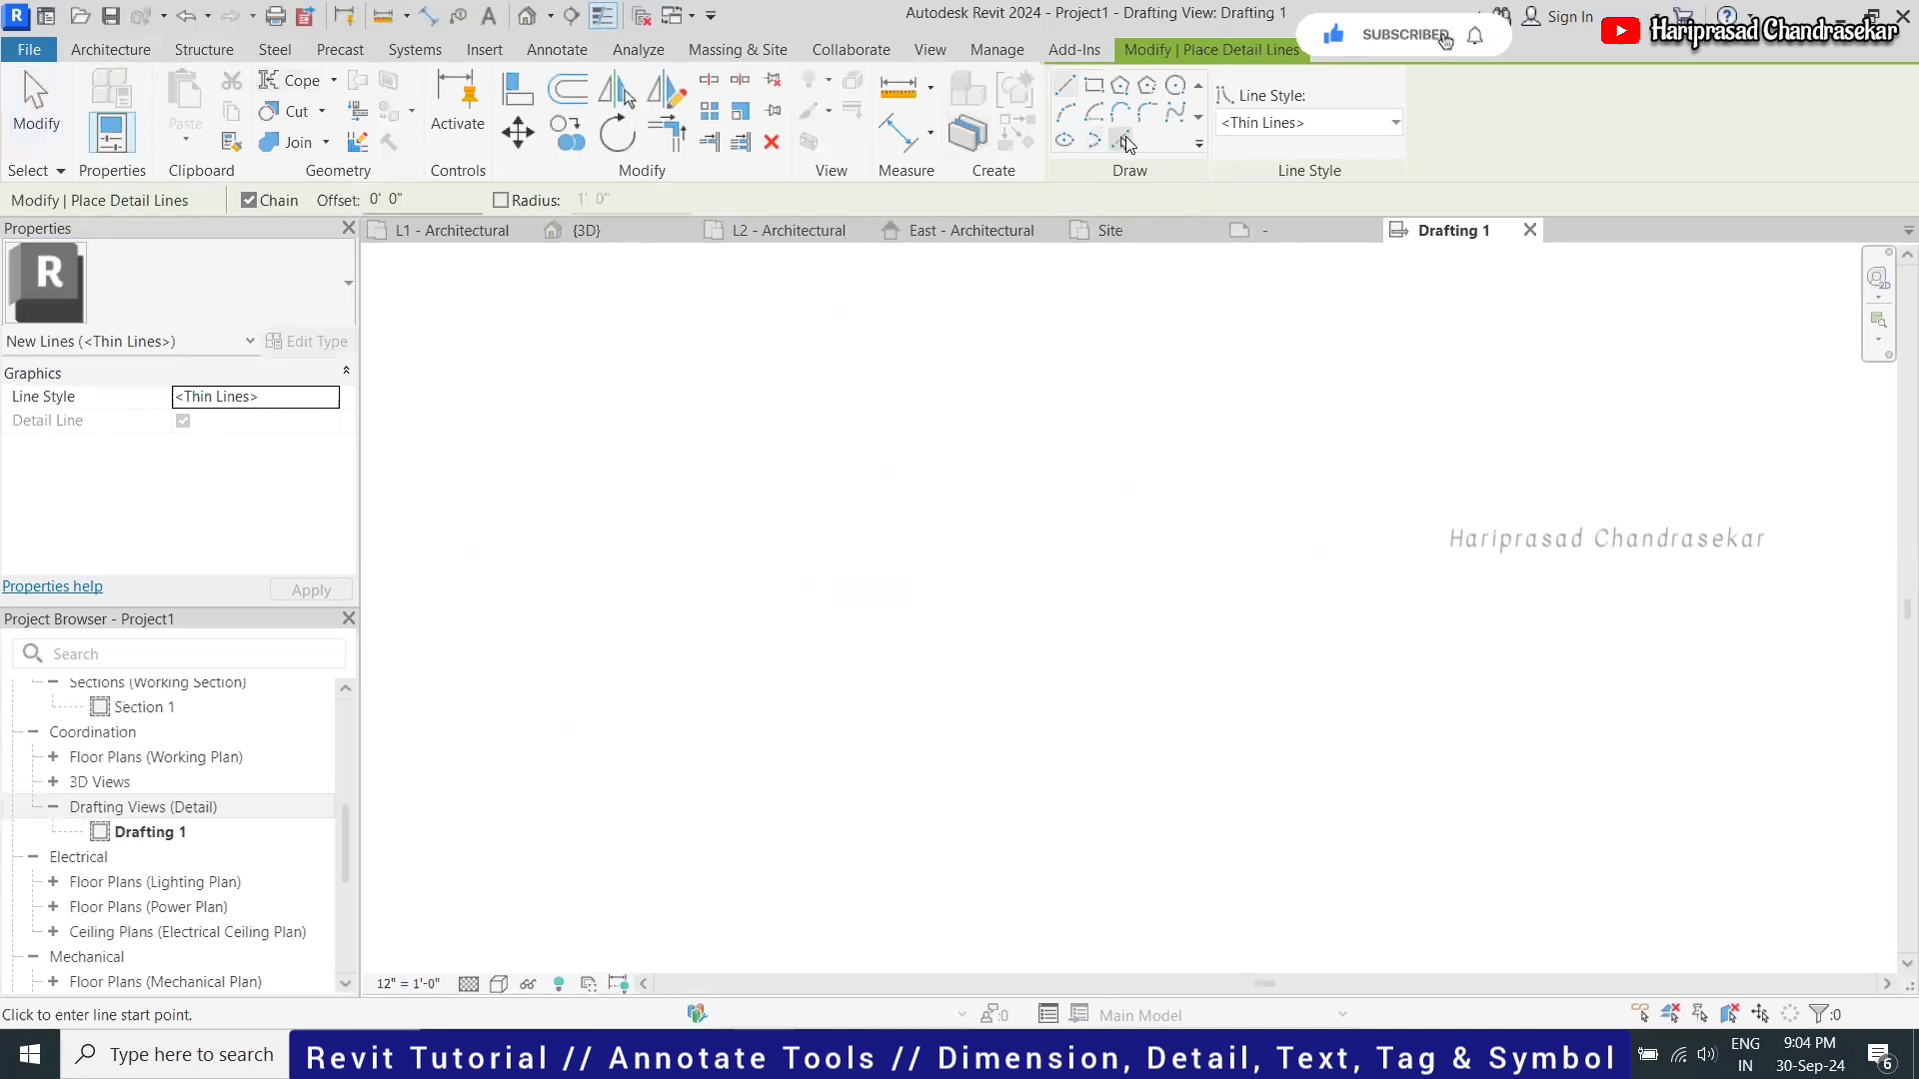
left_click(686, 446)
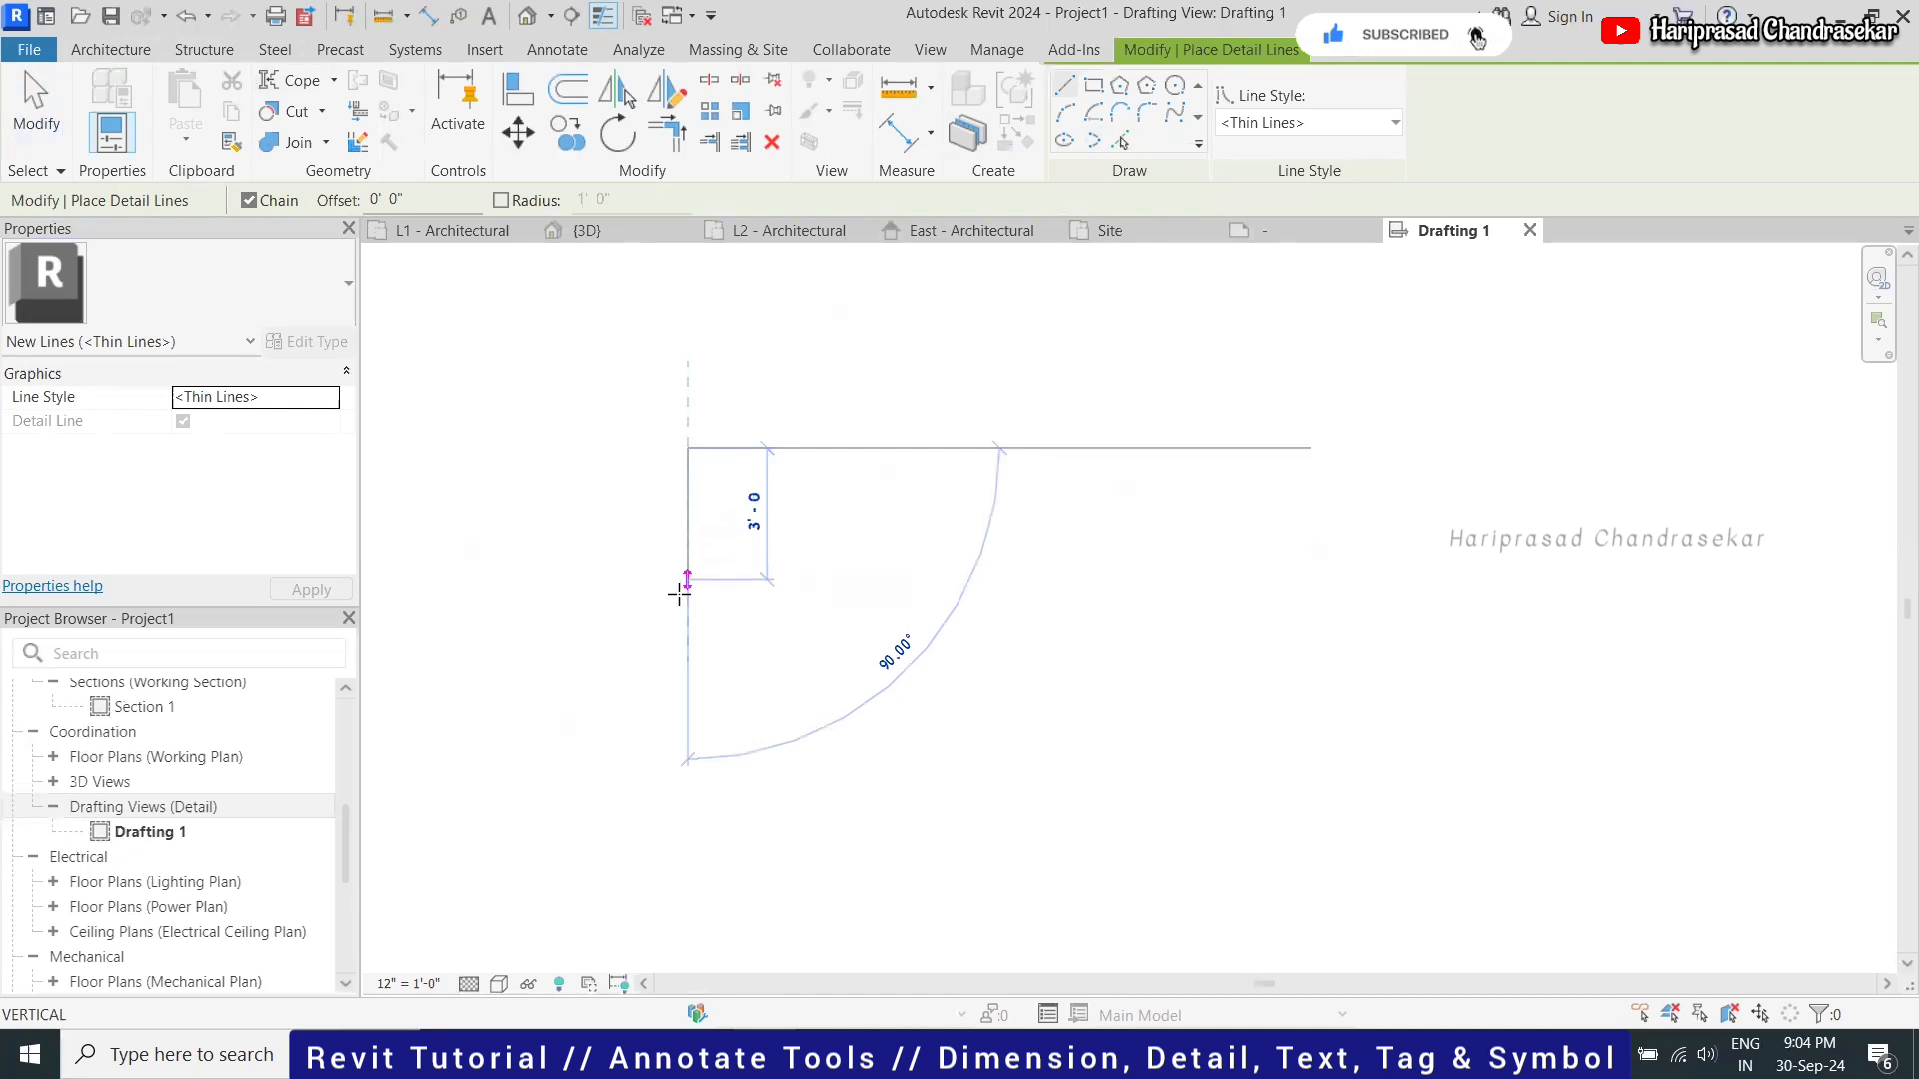
left_click(687, 602)
left_click(711, 601)
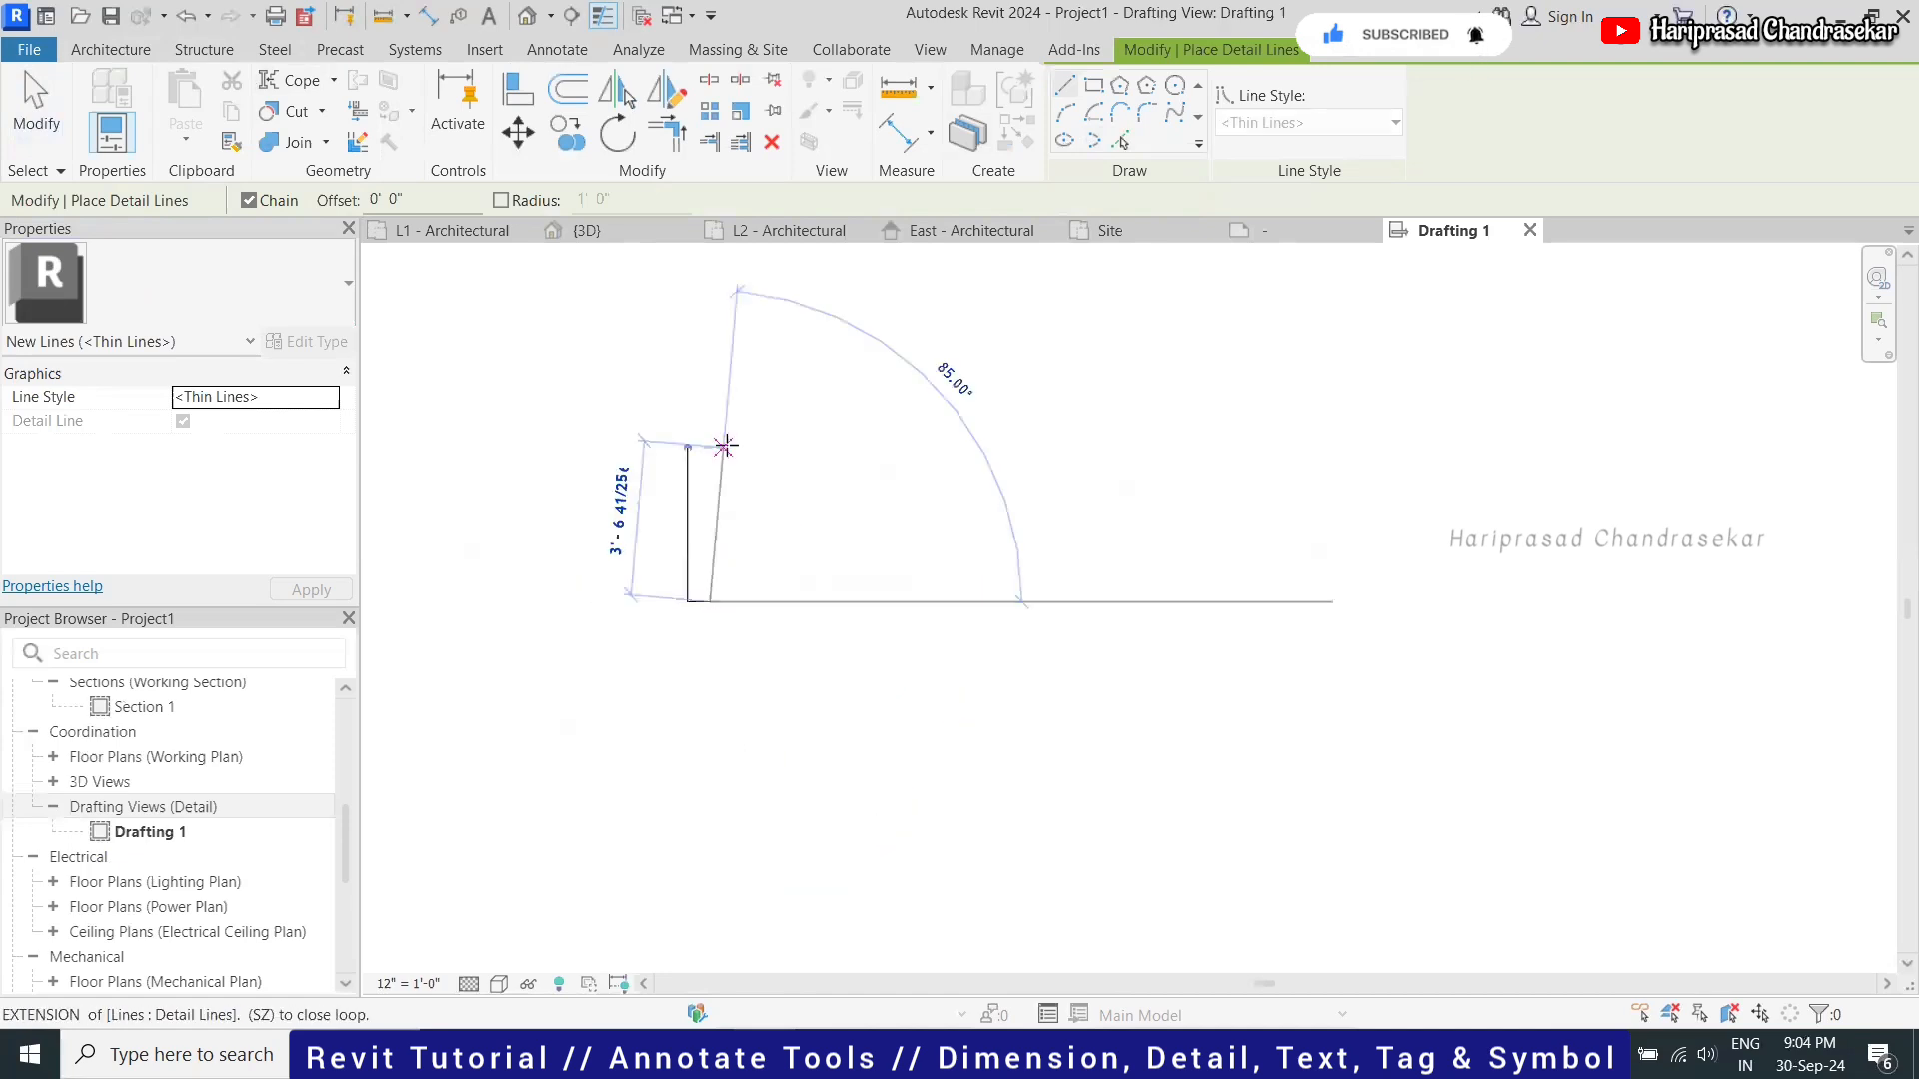
left_click(709, 446)
left_click(686, 447)
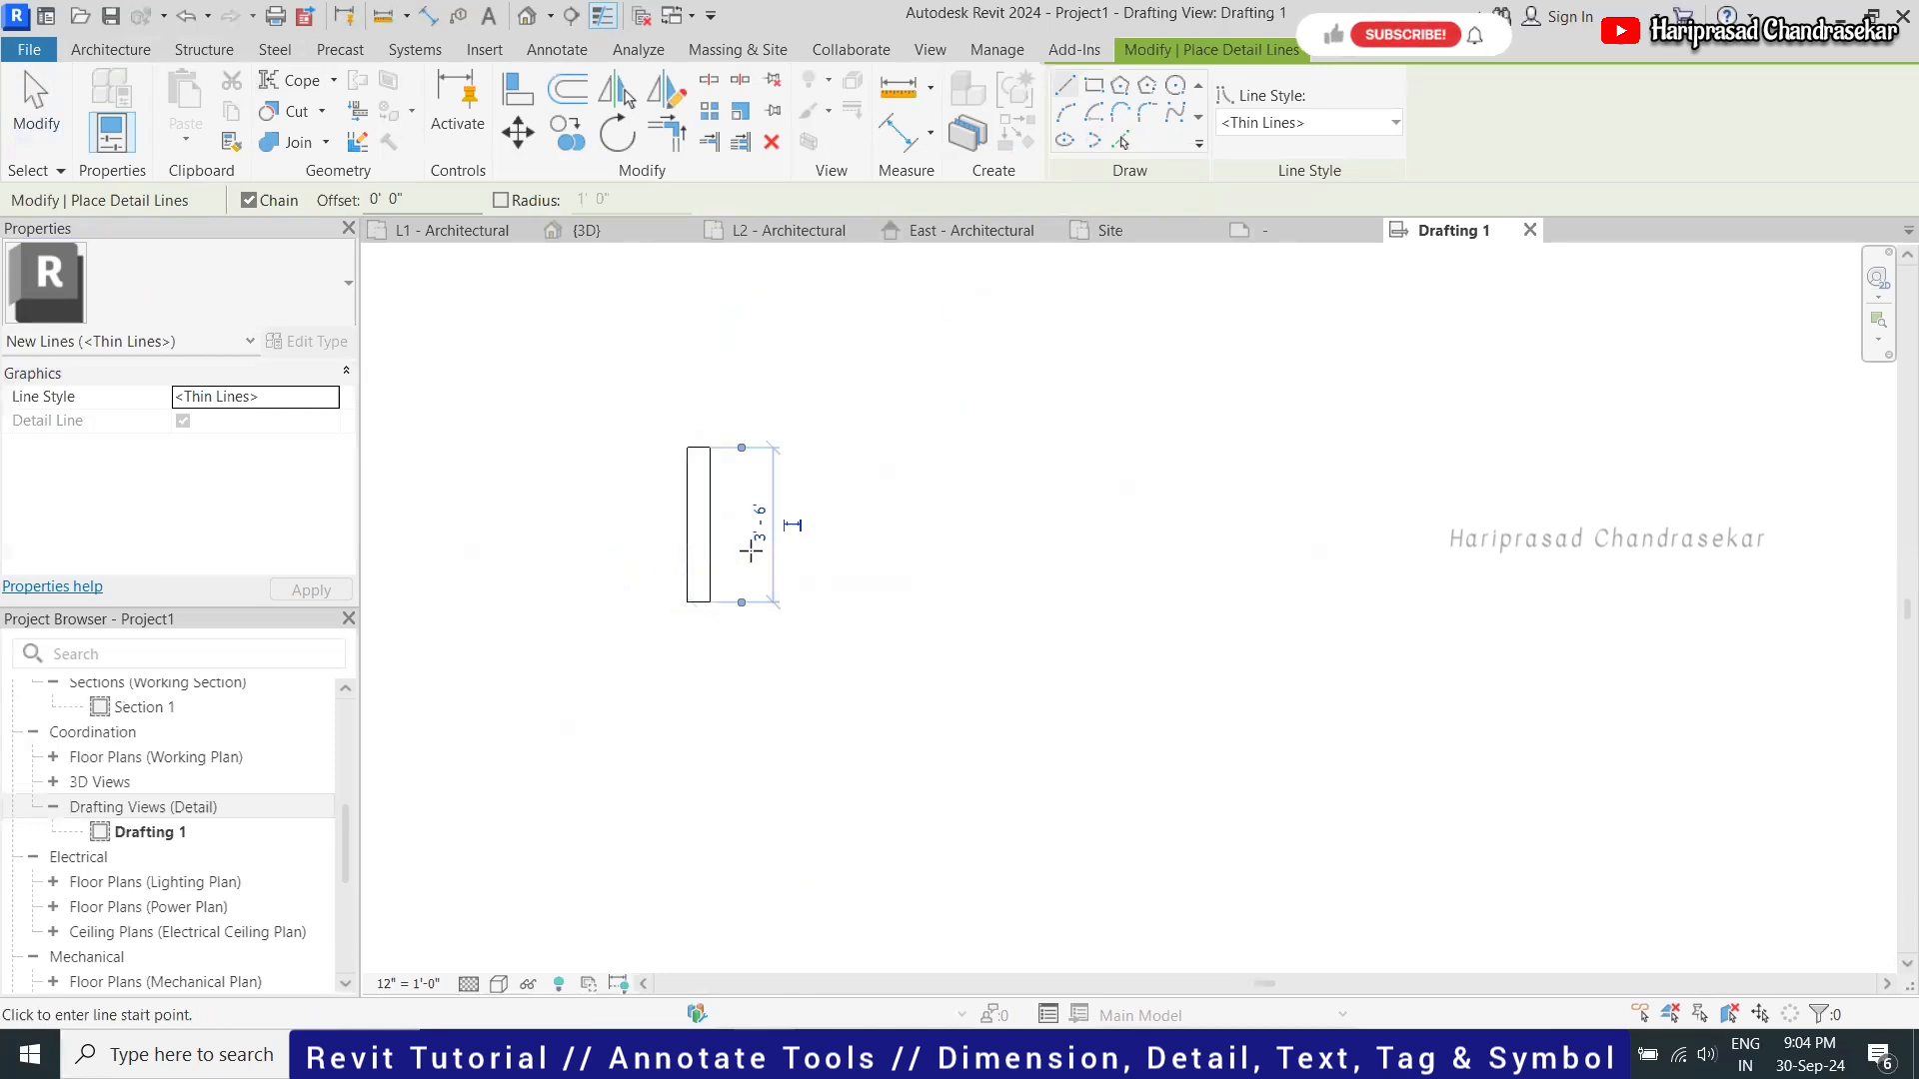
Draw the footing outline below the column with detail lines, about 1'-8" wide and 7" deep, projecting about 7" beyond each side
scroll(658, 630, "up", 1)
left_click(726, 592)
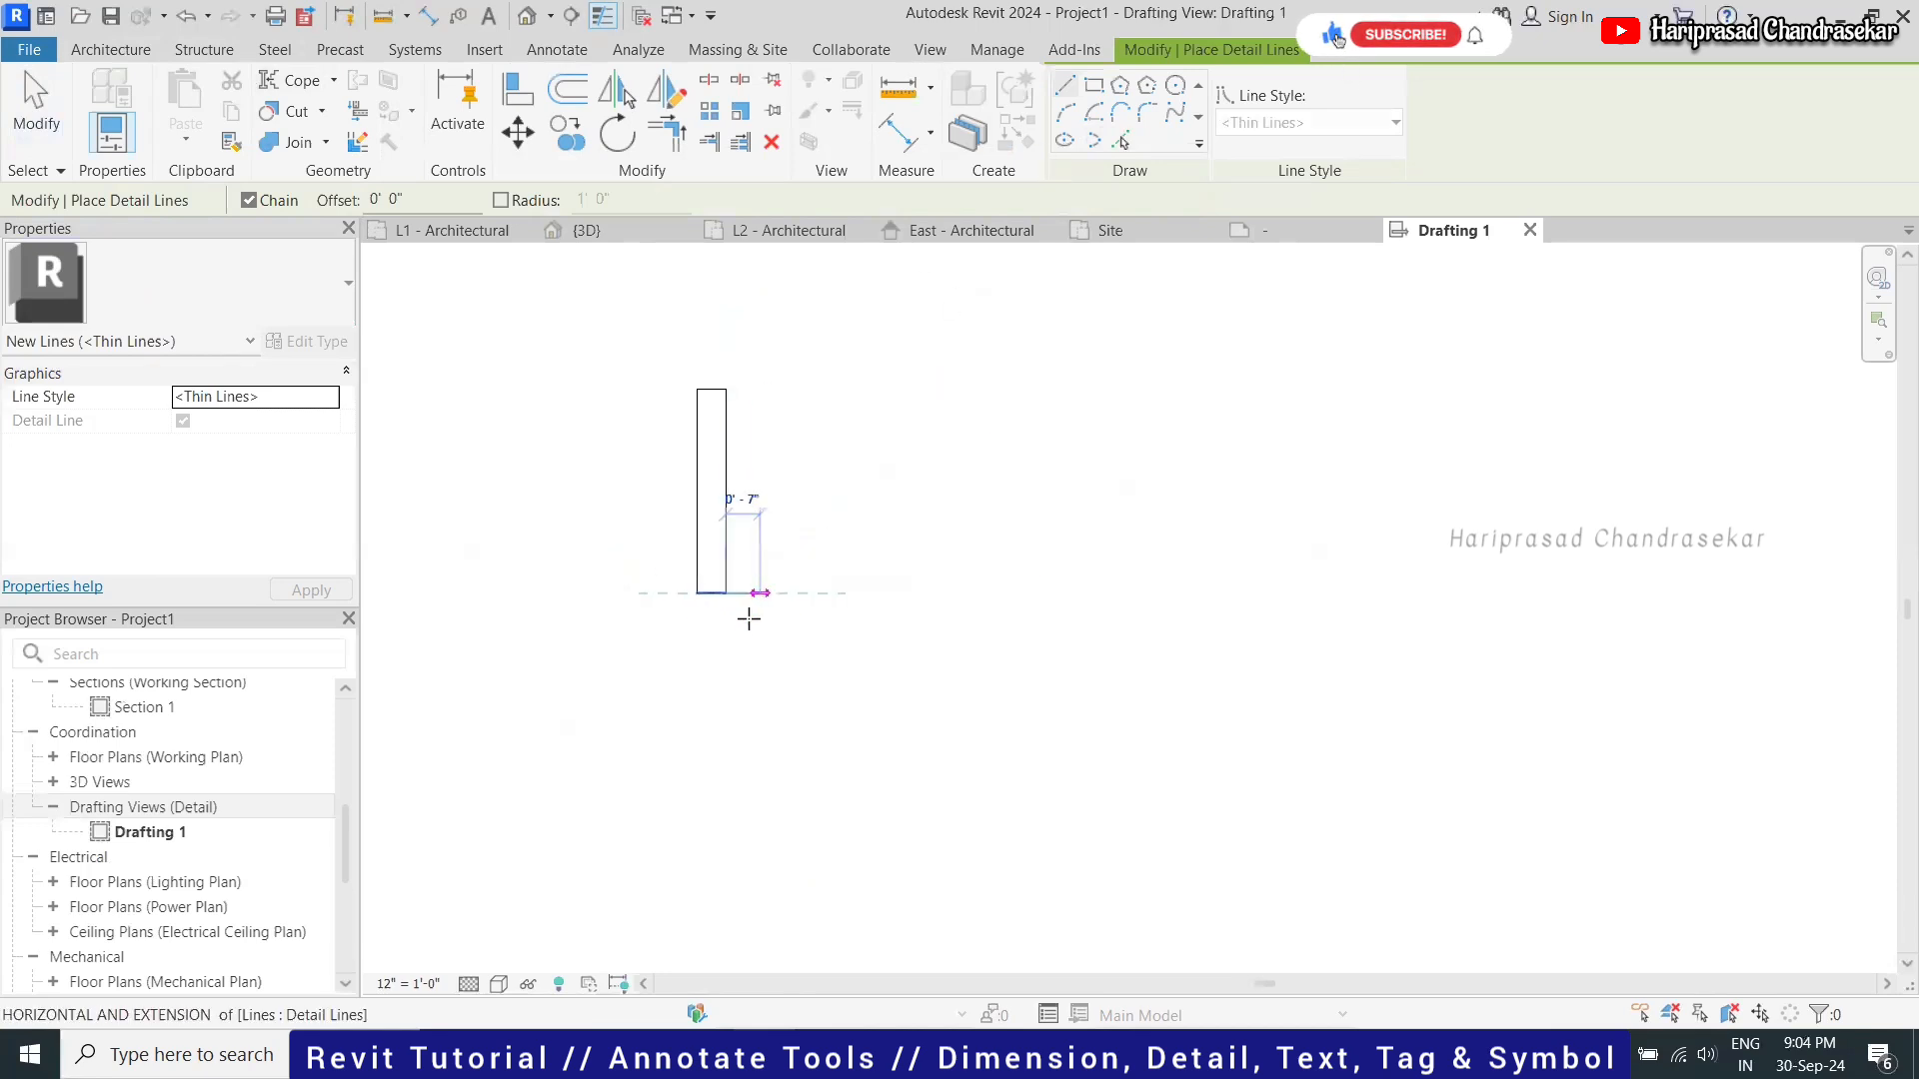
left_click(759, 592)
left_click(760, 627)
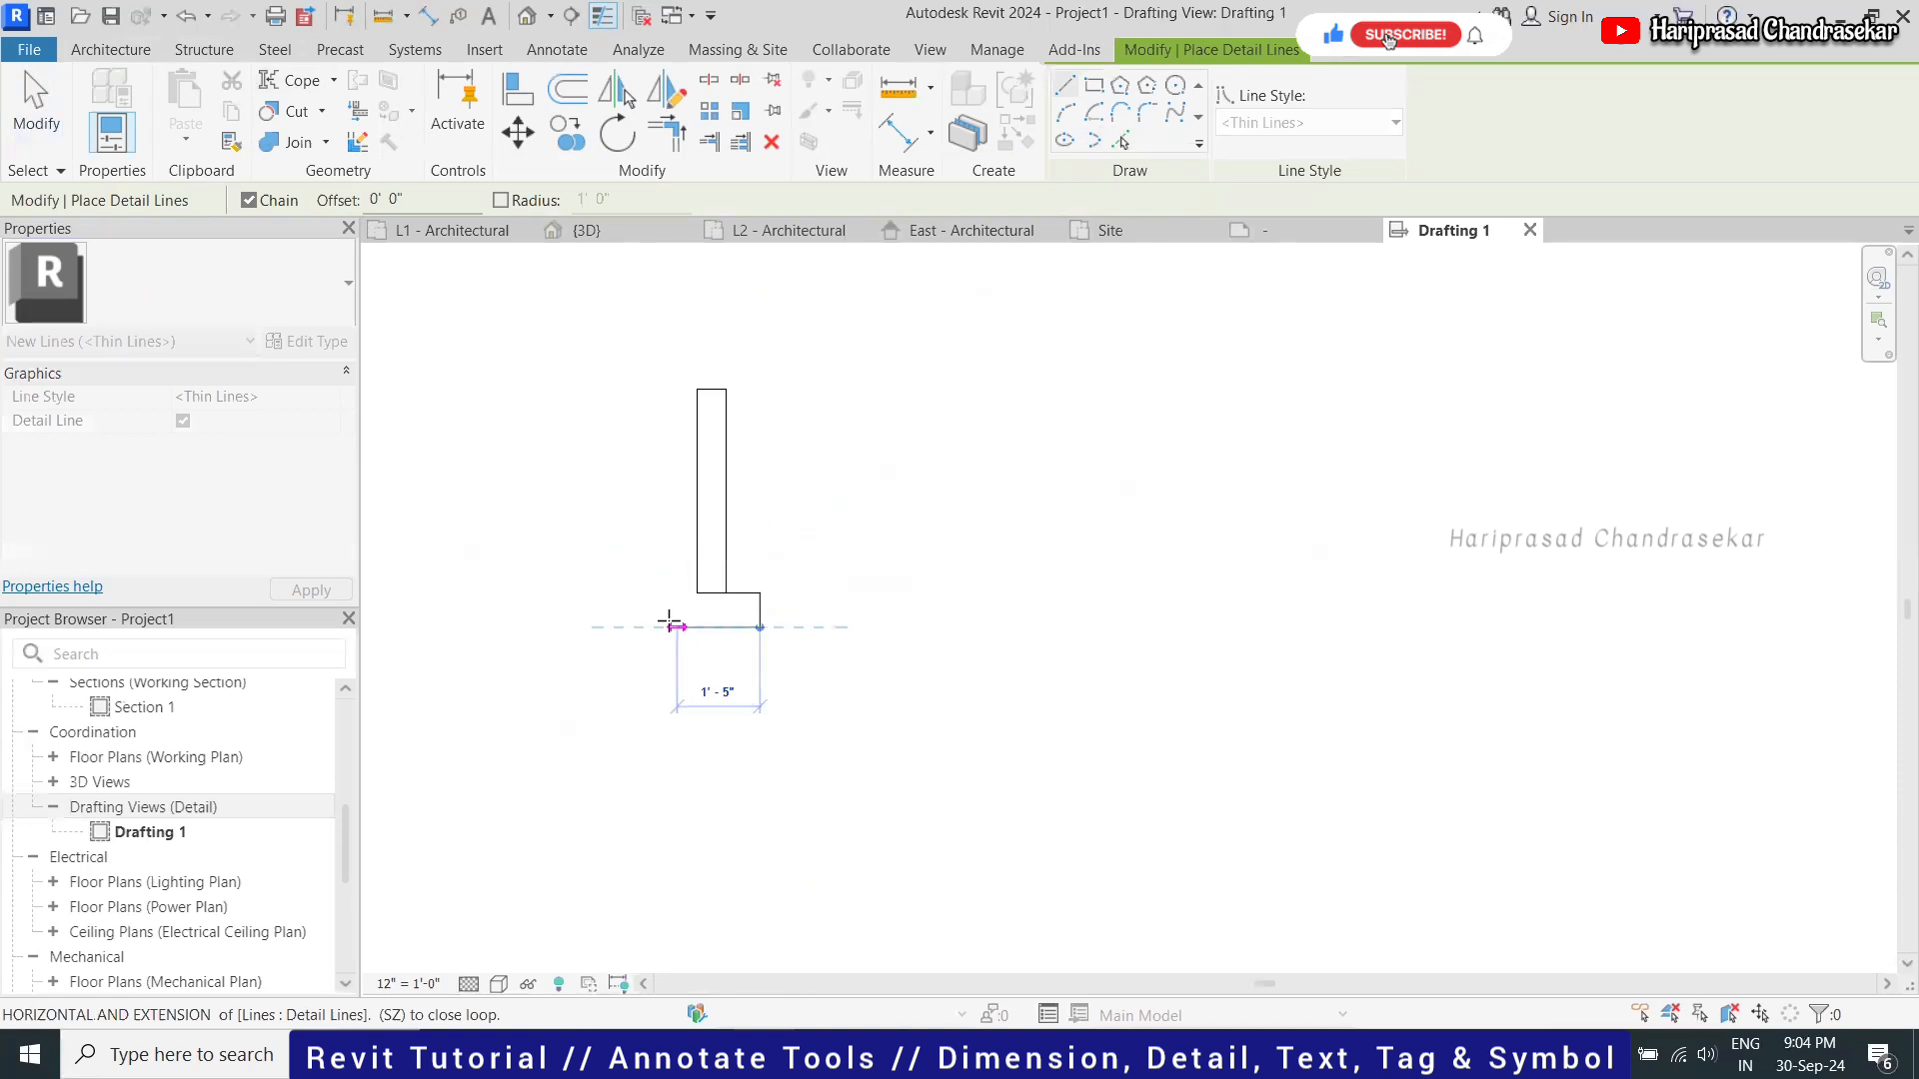
left_click(662, 626)
left_click(662, 593)
left_click(697, 592)
scroll(745, 361, "up", 1)
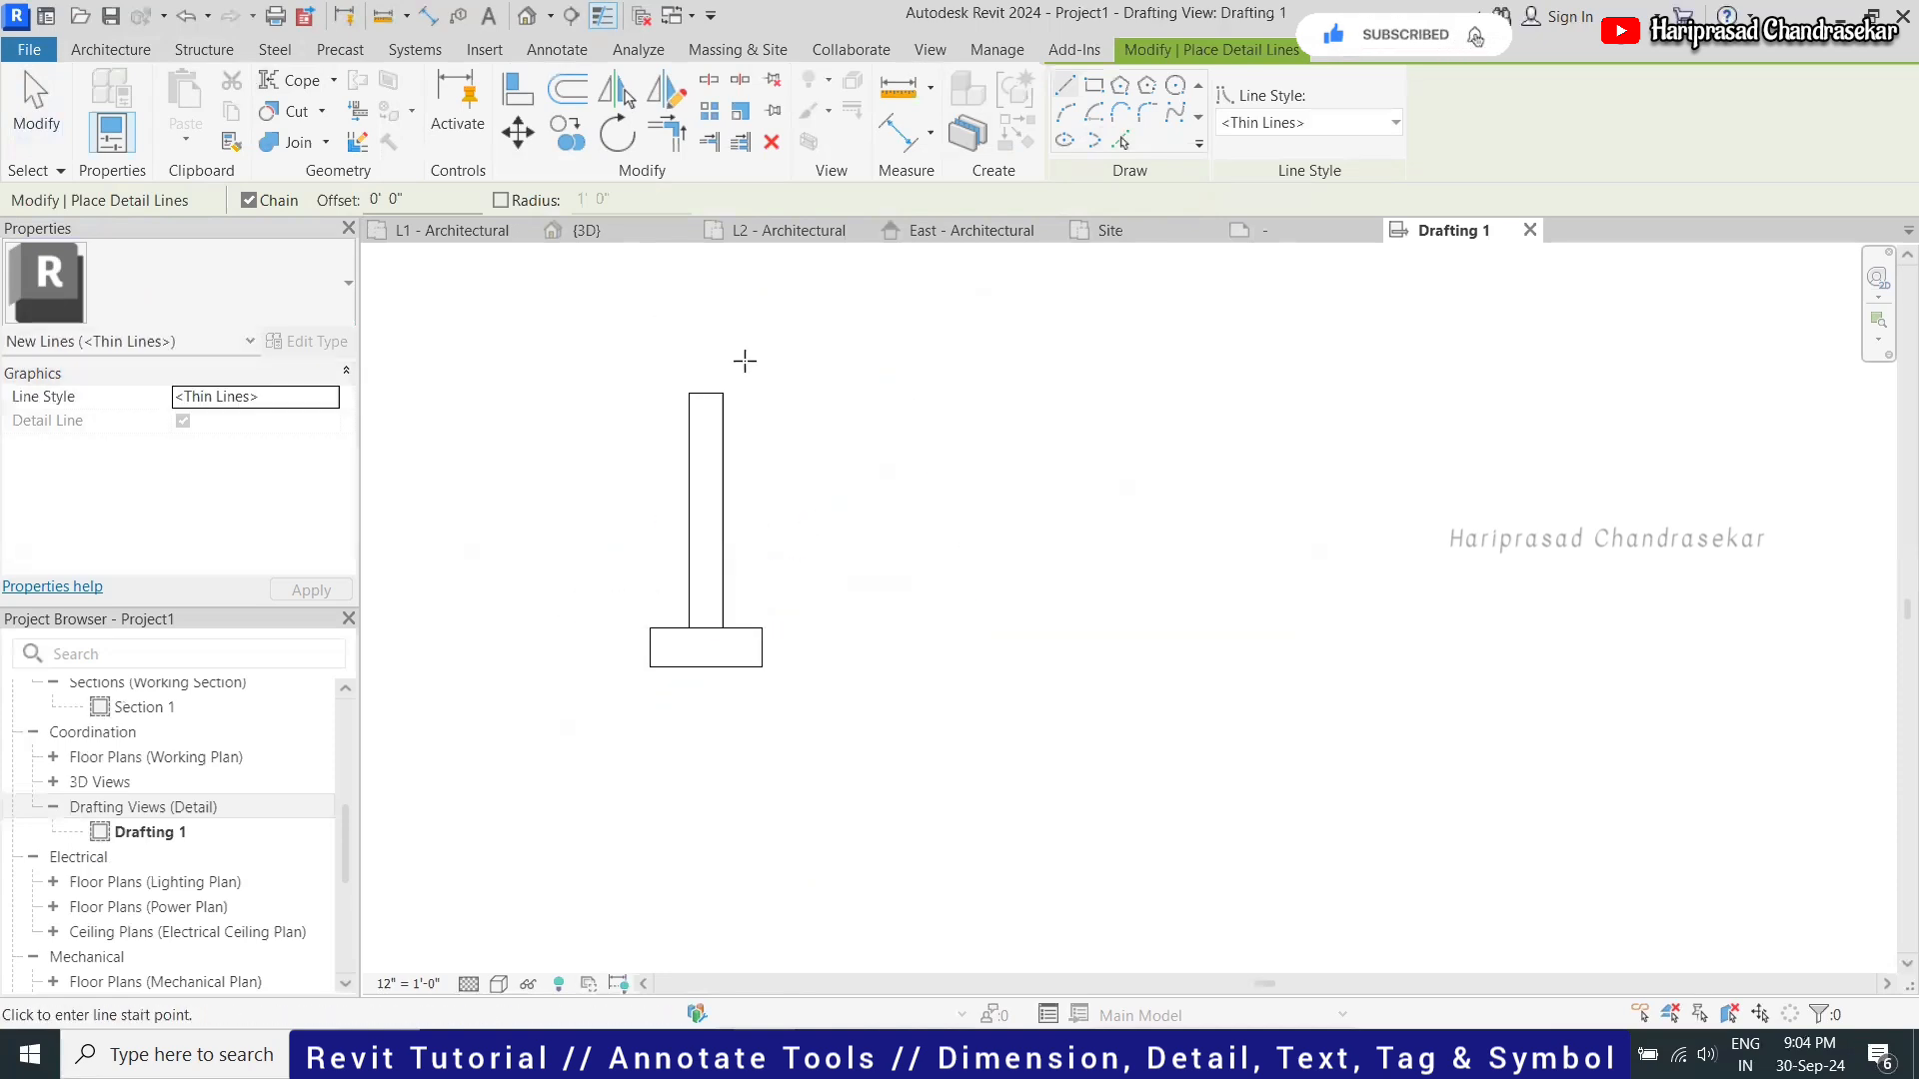
scroll(744, 361, "up", 1)
key("Escape")
key("Escape")
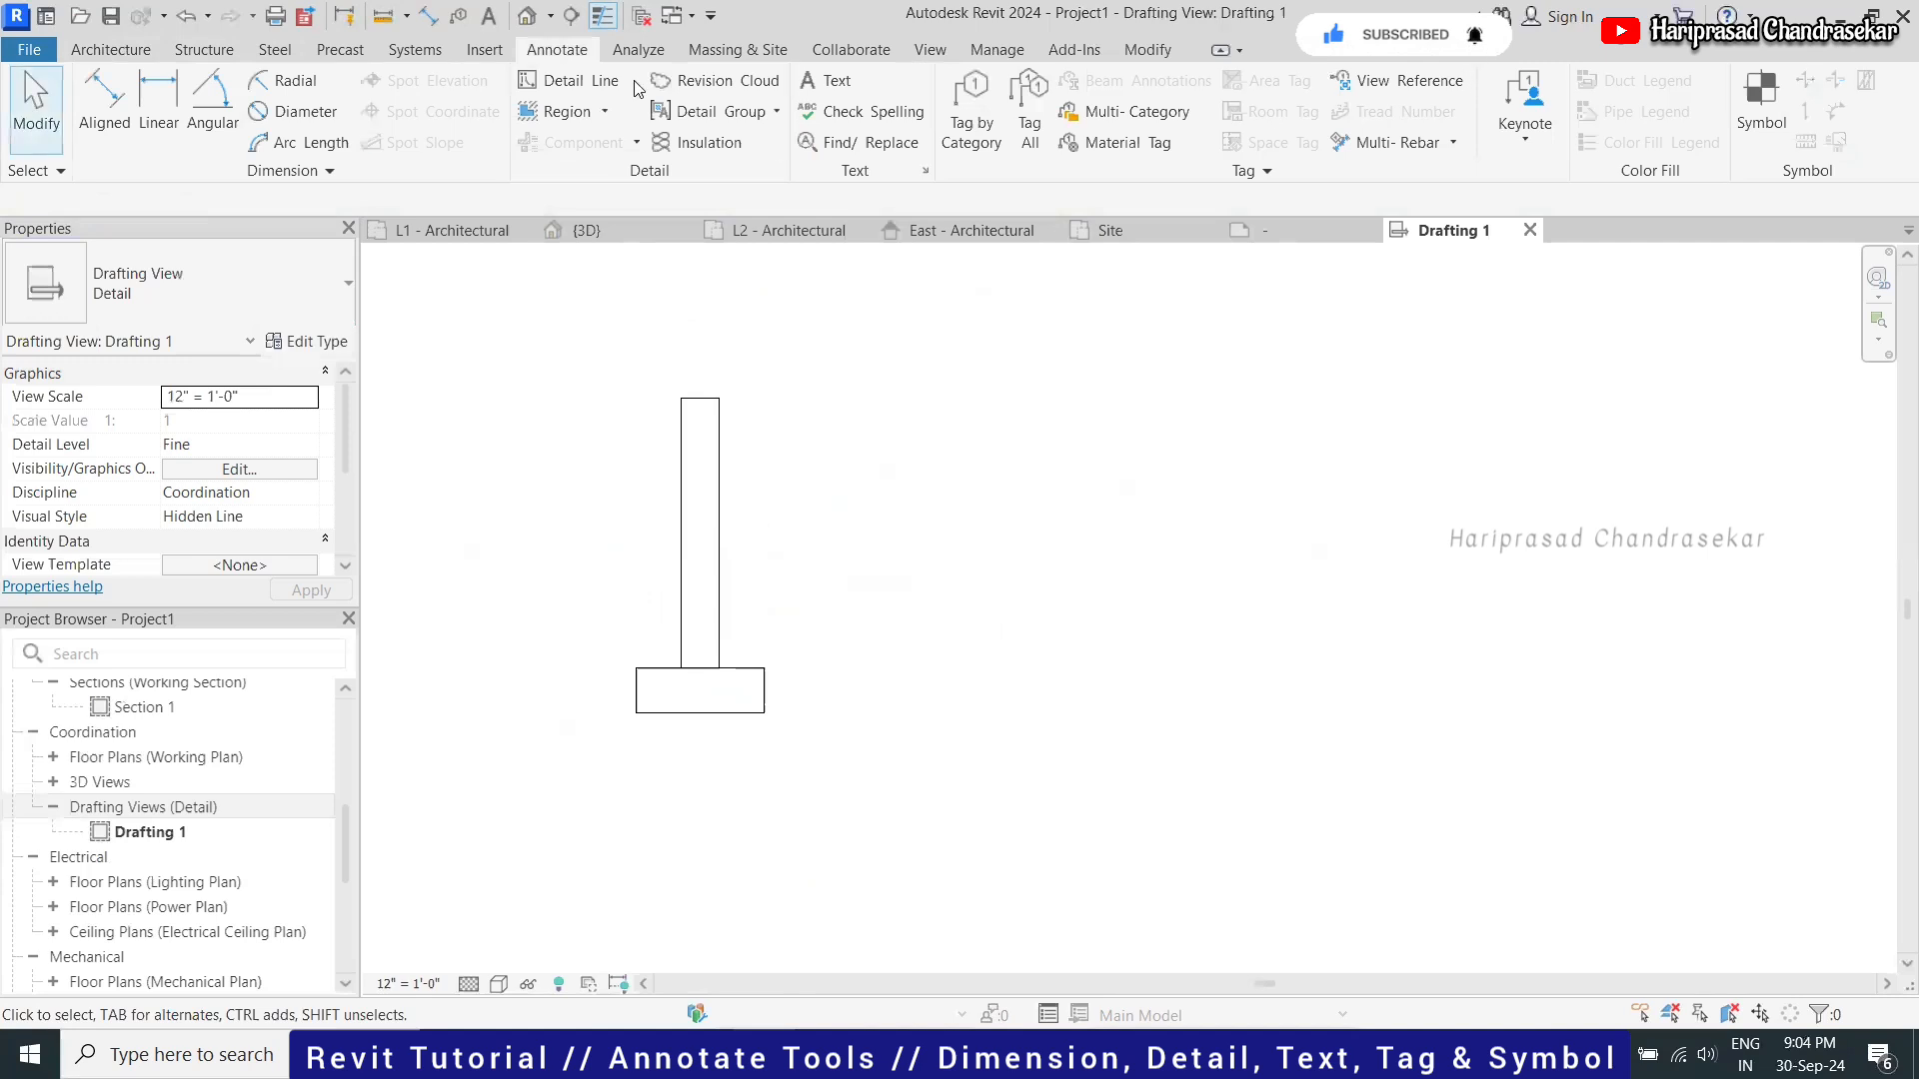
Create a rectangular Diagonal Crosshatch filled region covering the footing outline
left_click(606, 112)
left_click(570, 150)
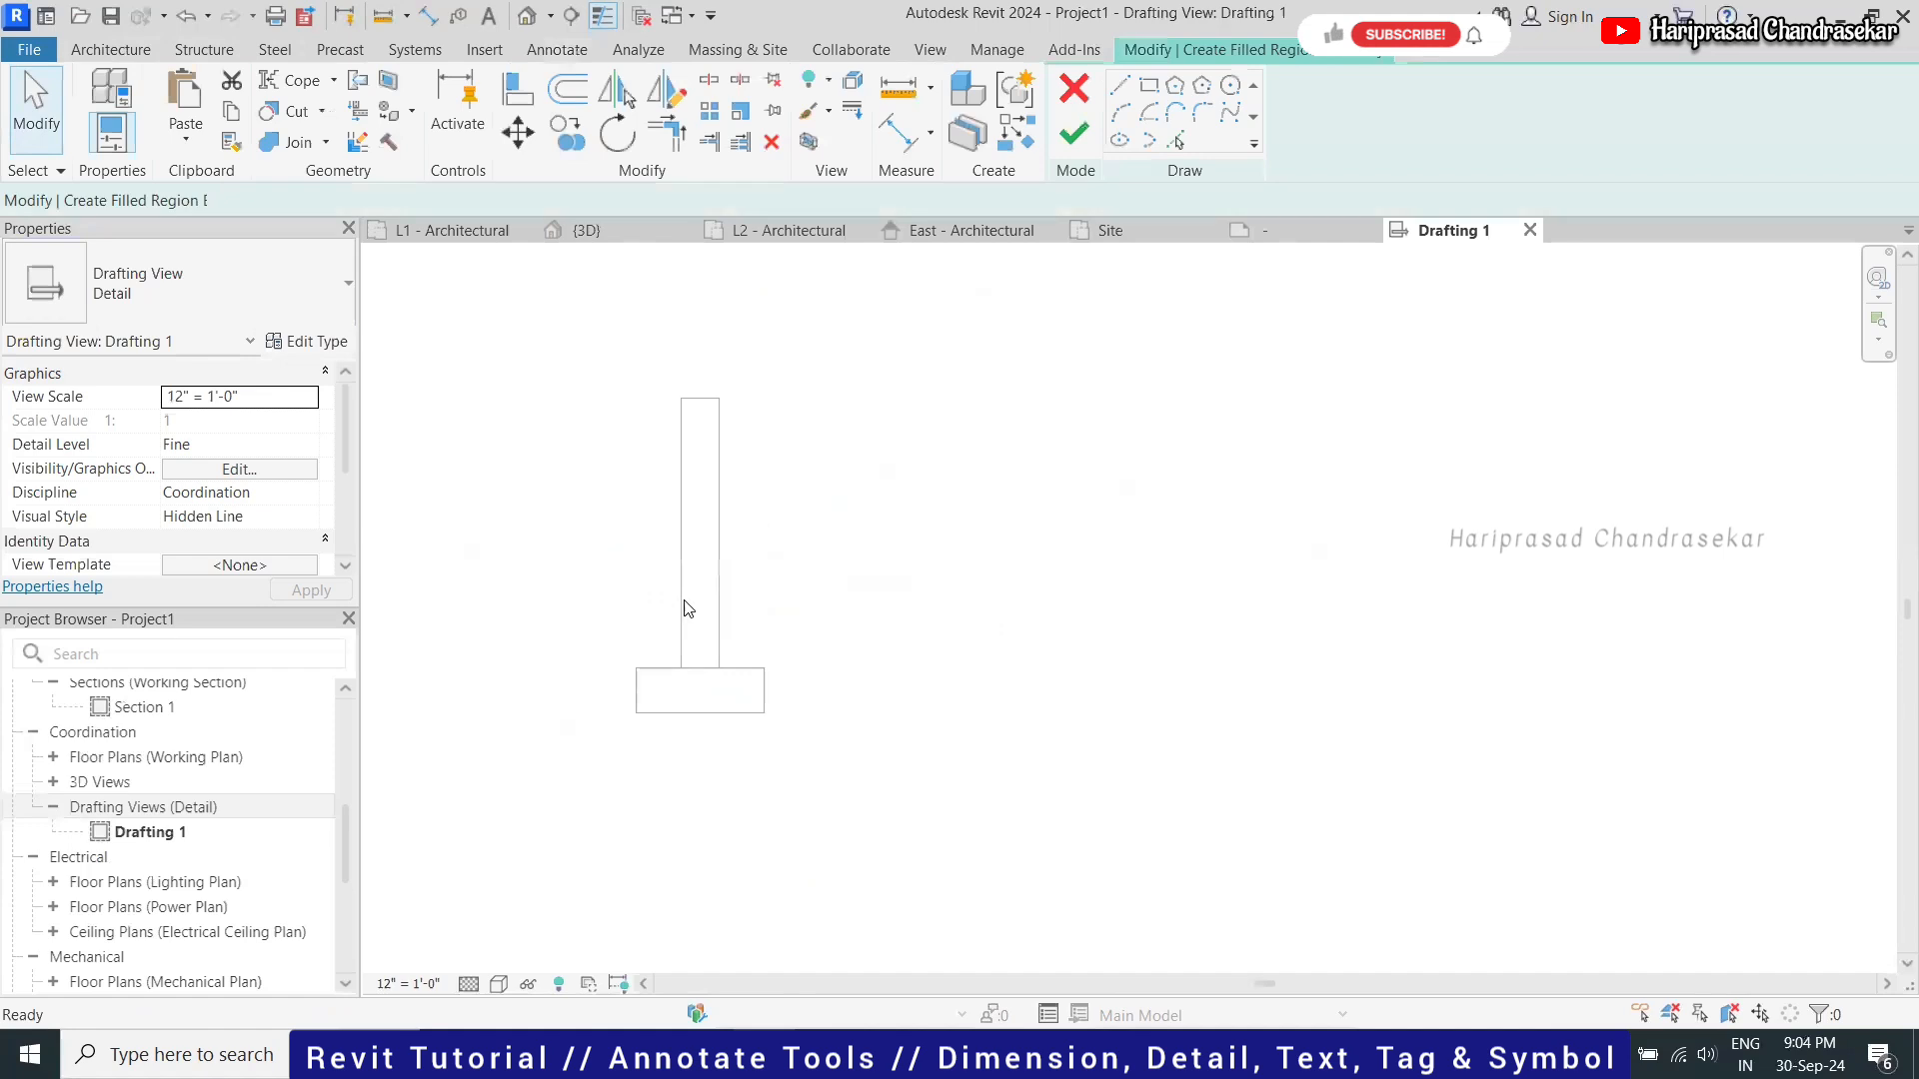
left_click(1148, 85)
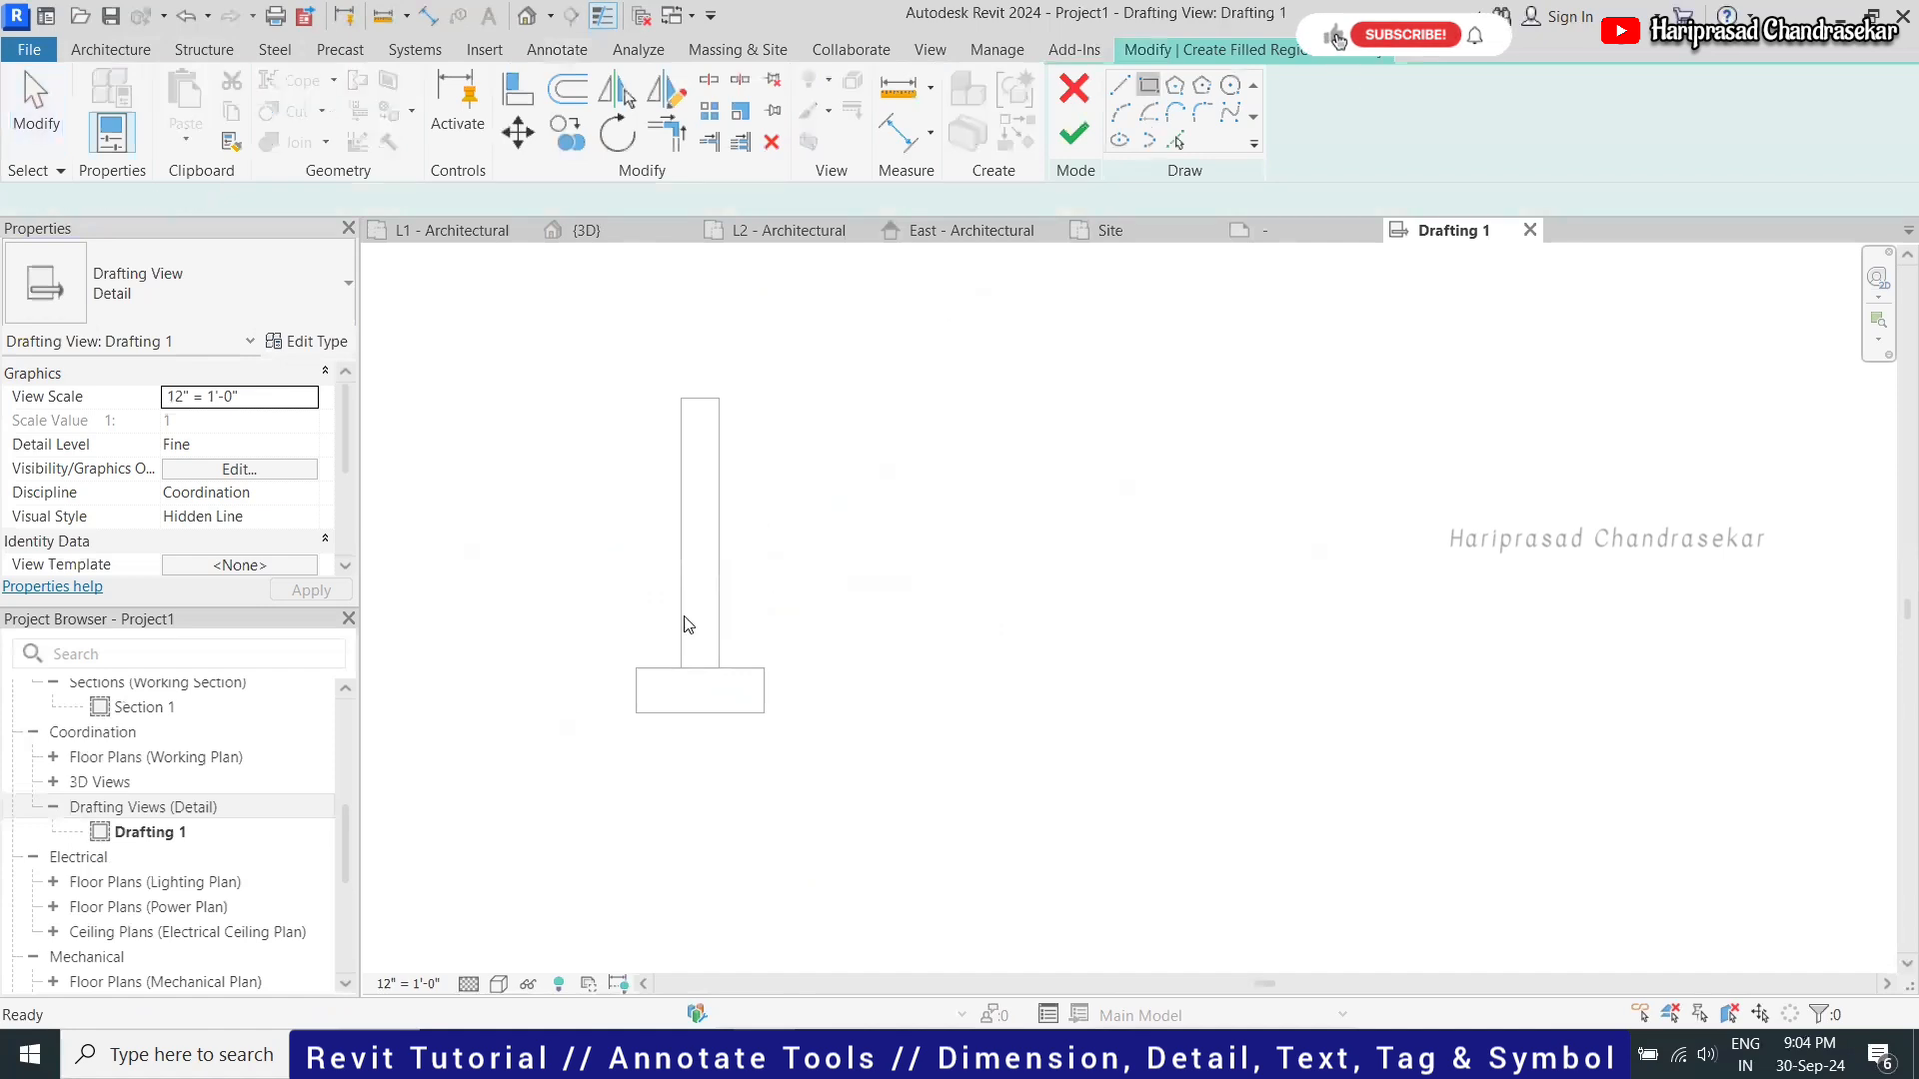
left_click(636, 668)
left_click(764, 713)
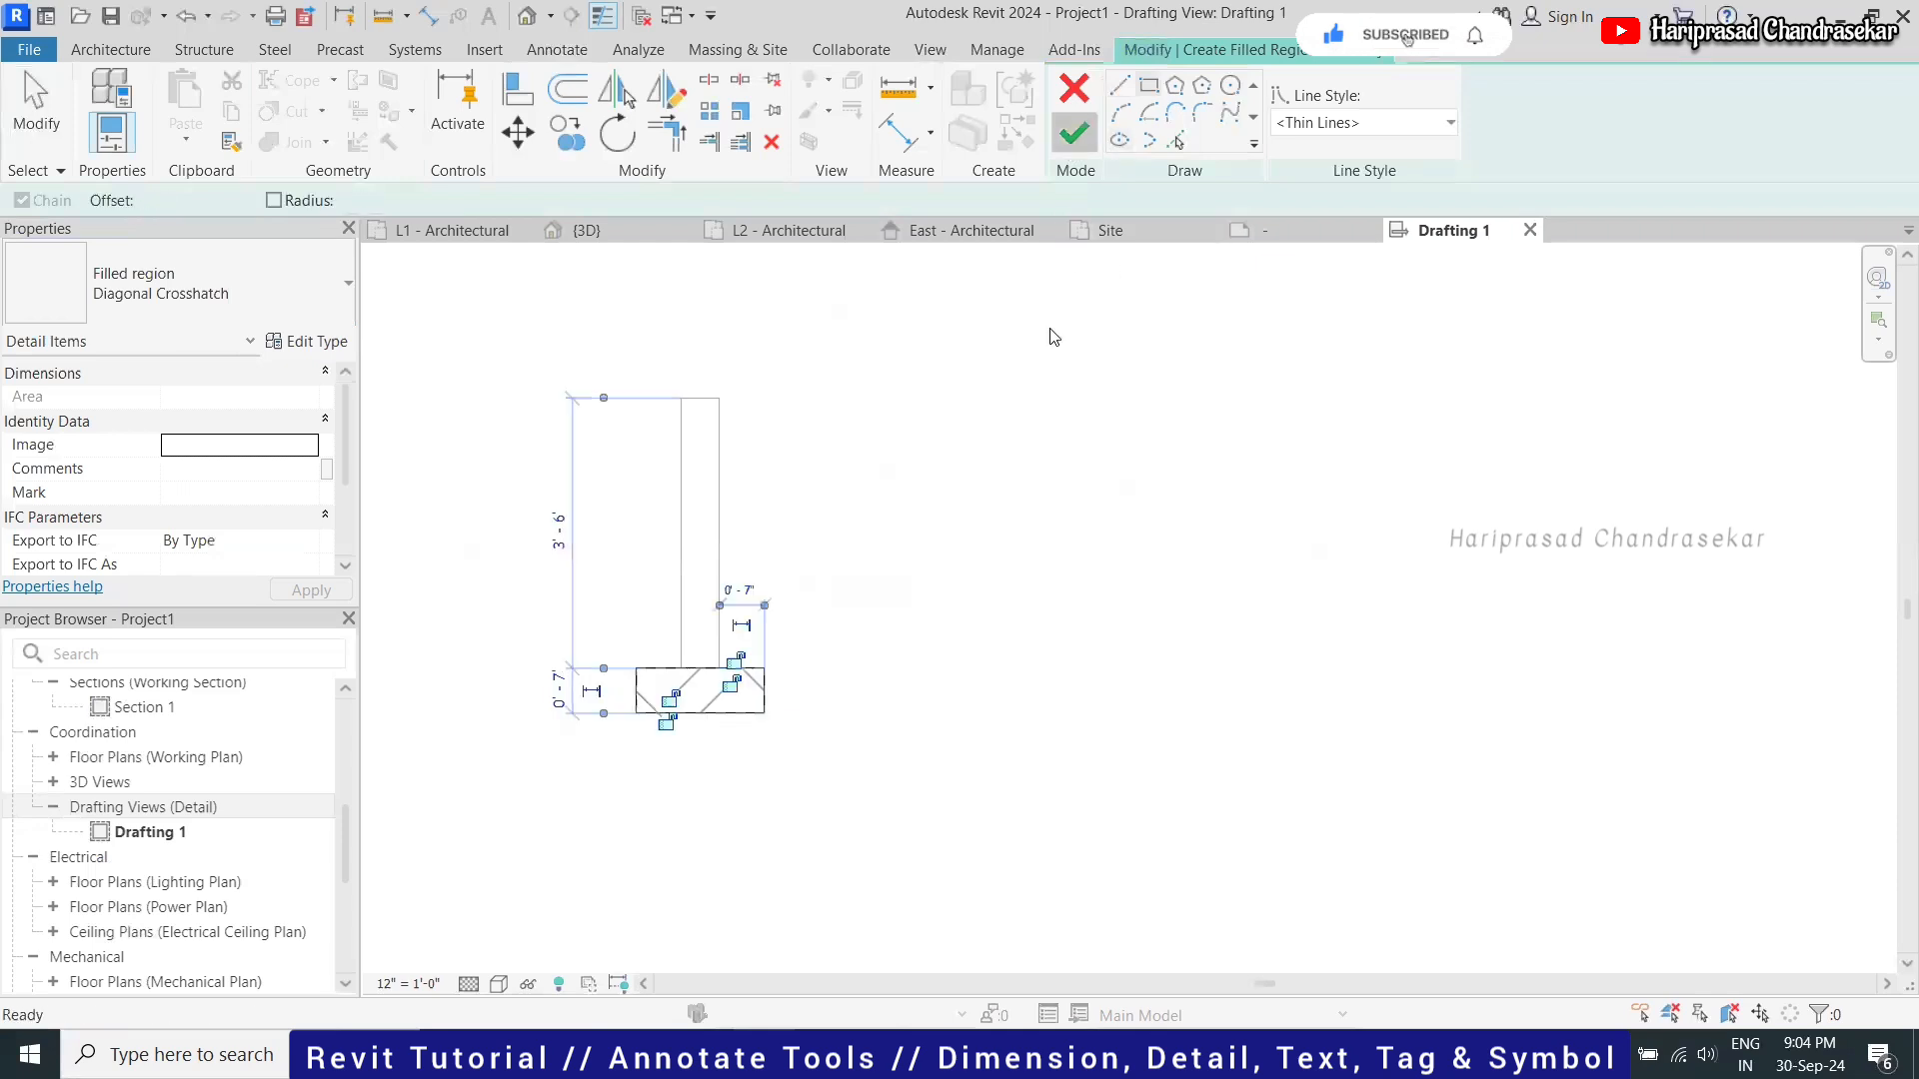
left_click(938, 546)
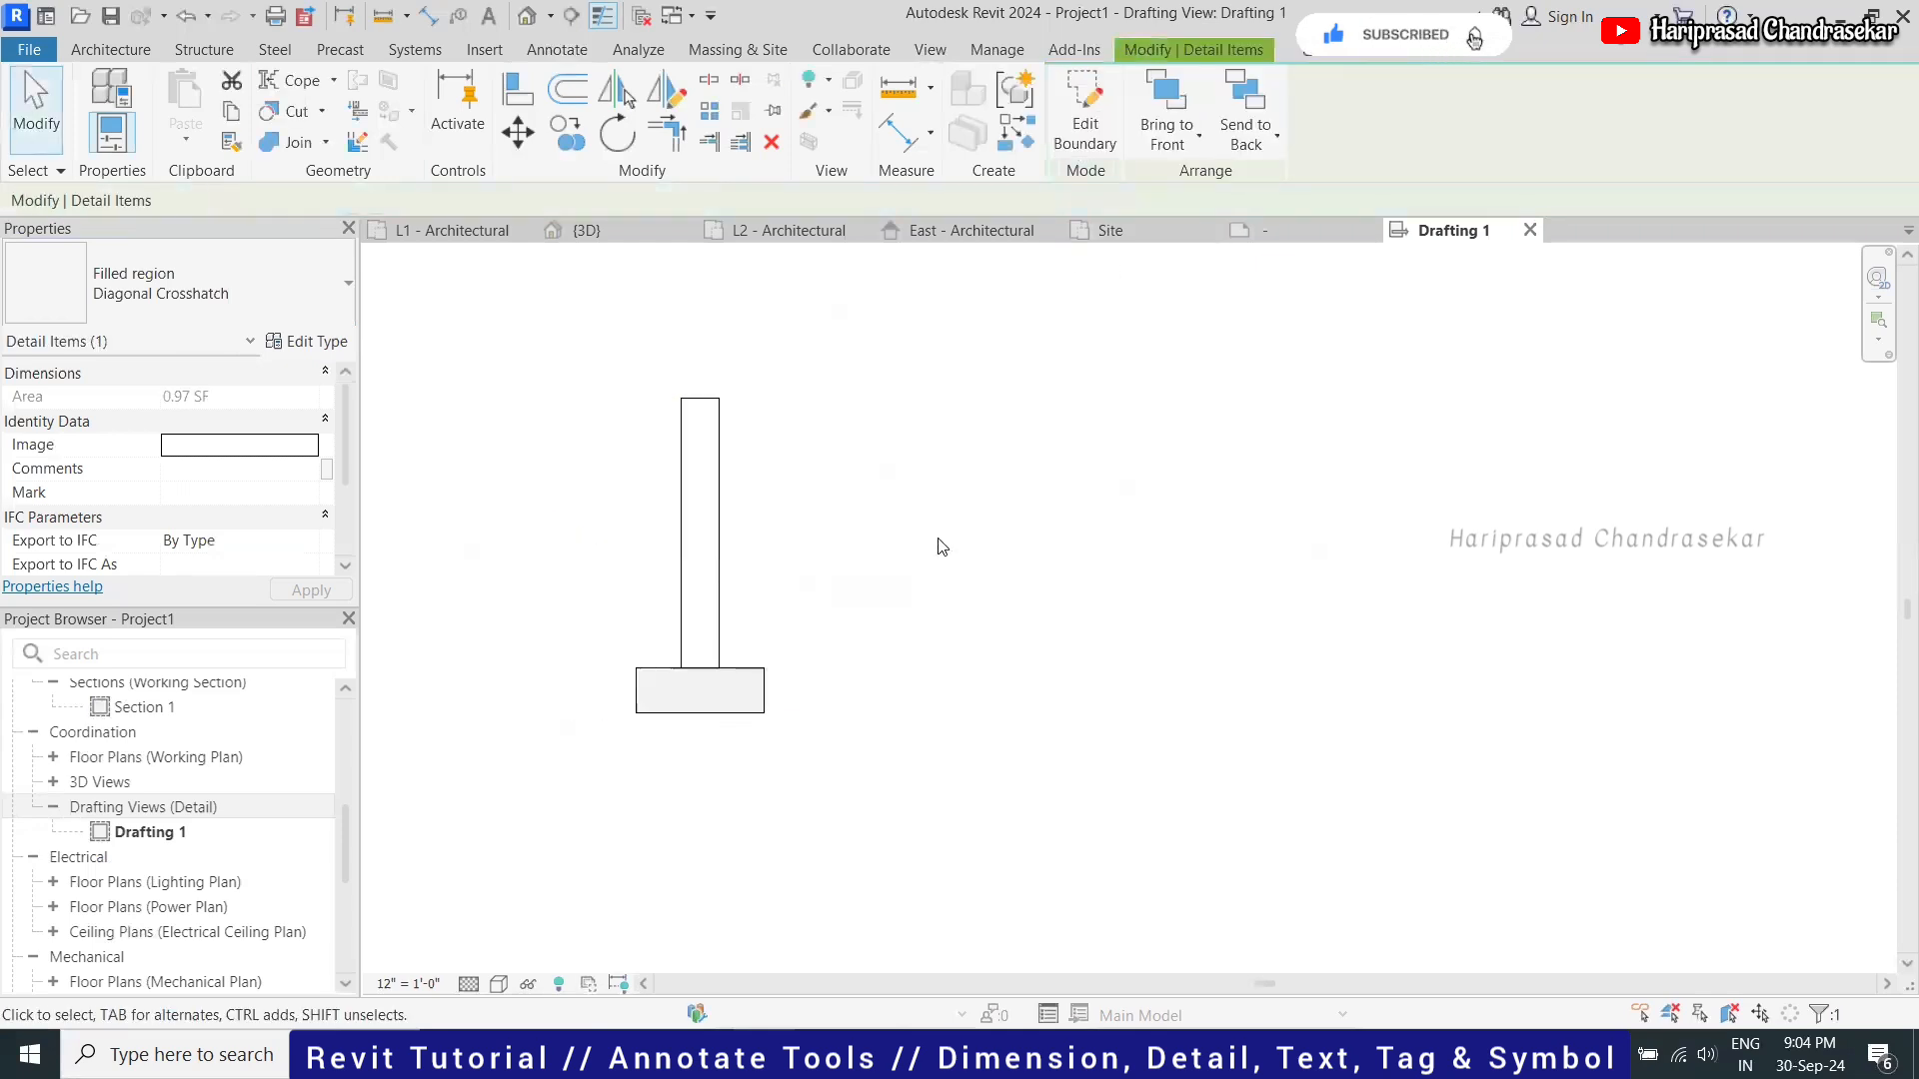
Set the foreground fill pattern of the footing's filled region type to the Concrete drafting pattern and apply it
scroll(624, 711, "up", 4)
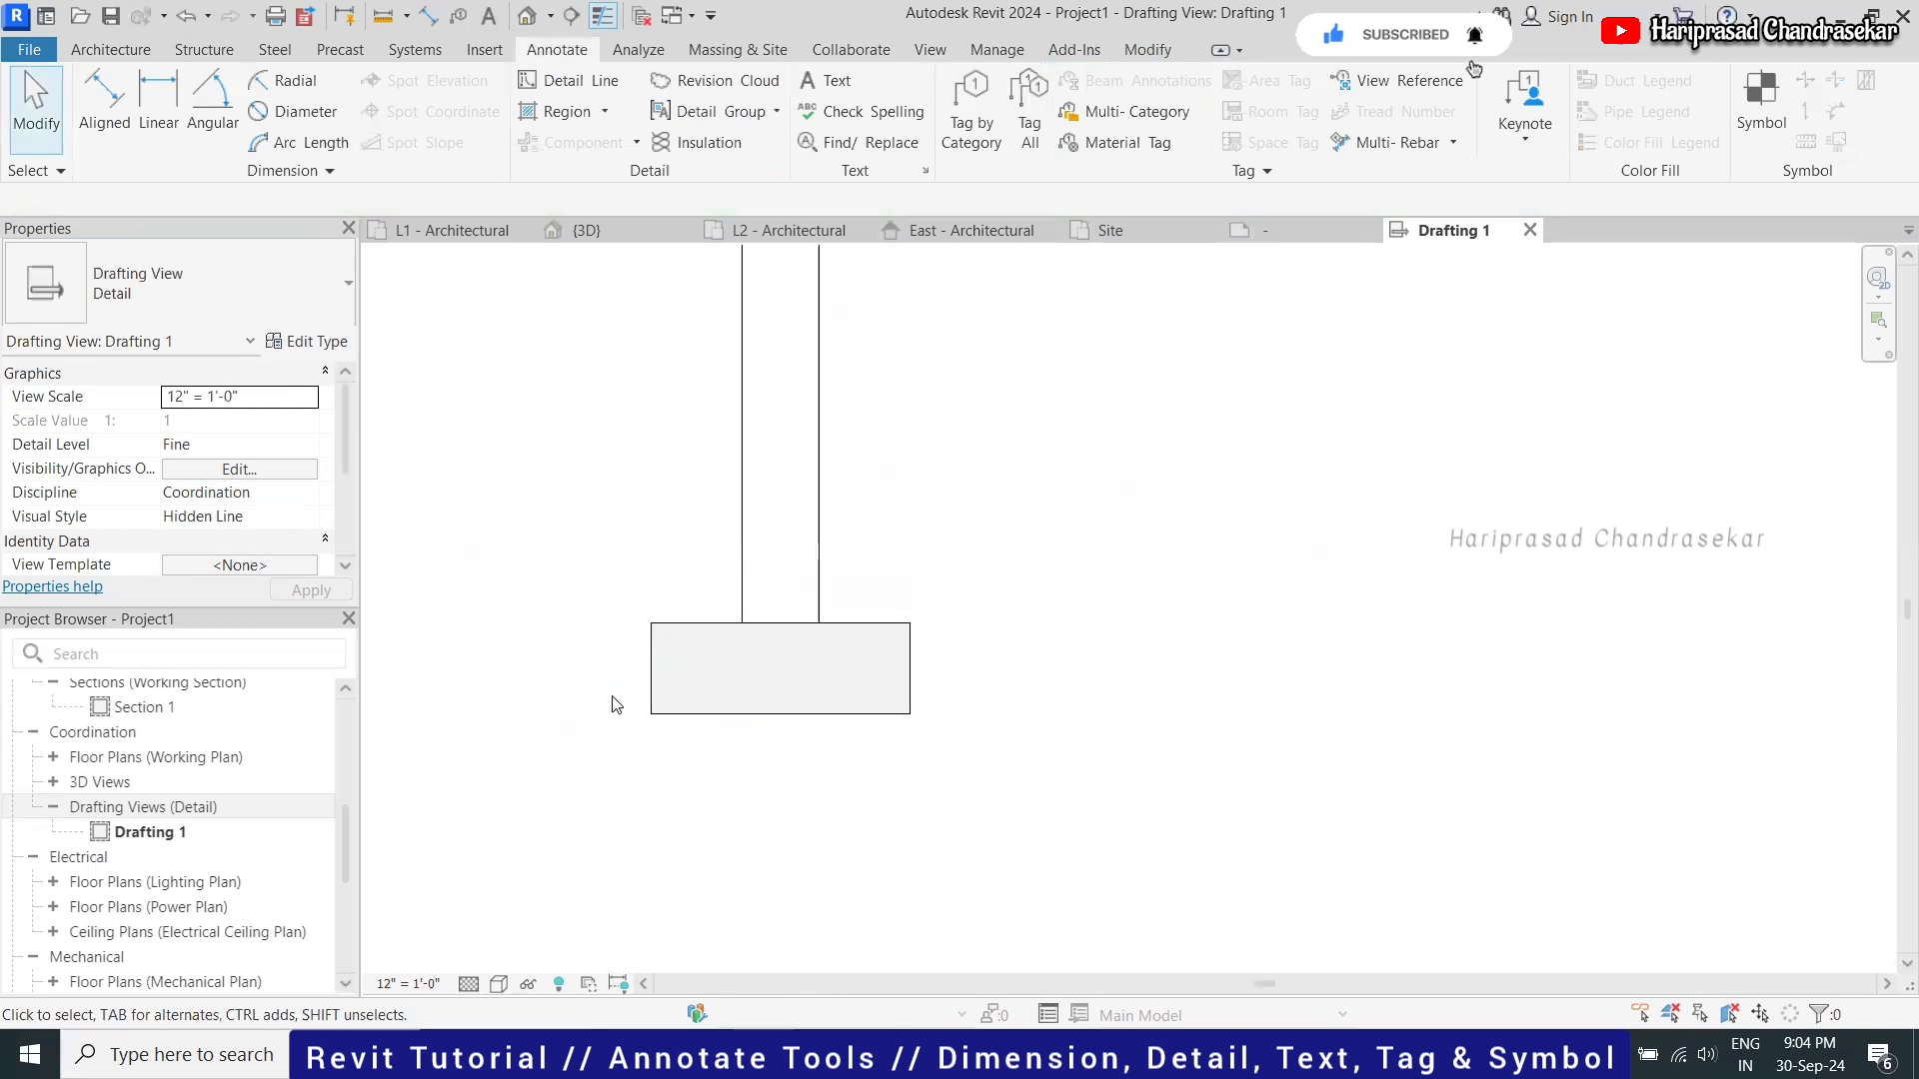
left_click(666, 643)
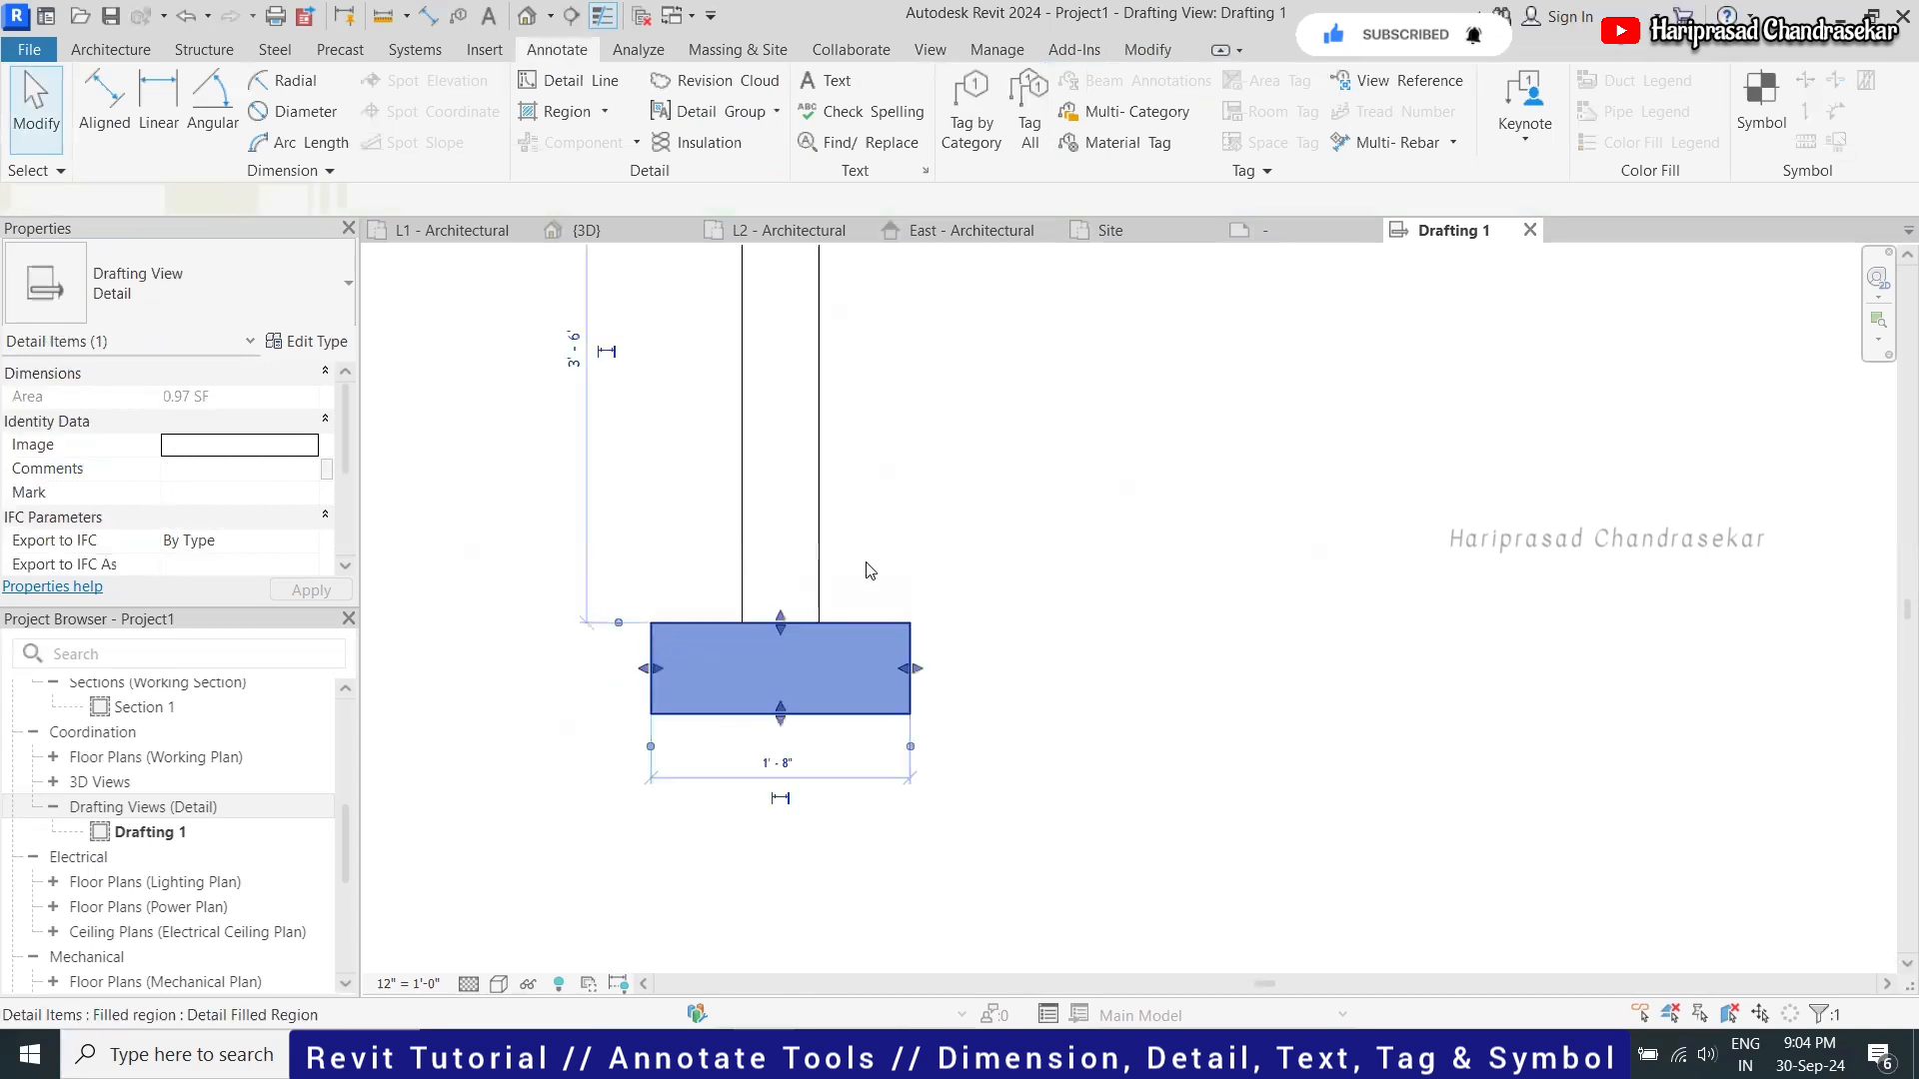
left_click(272, 282)
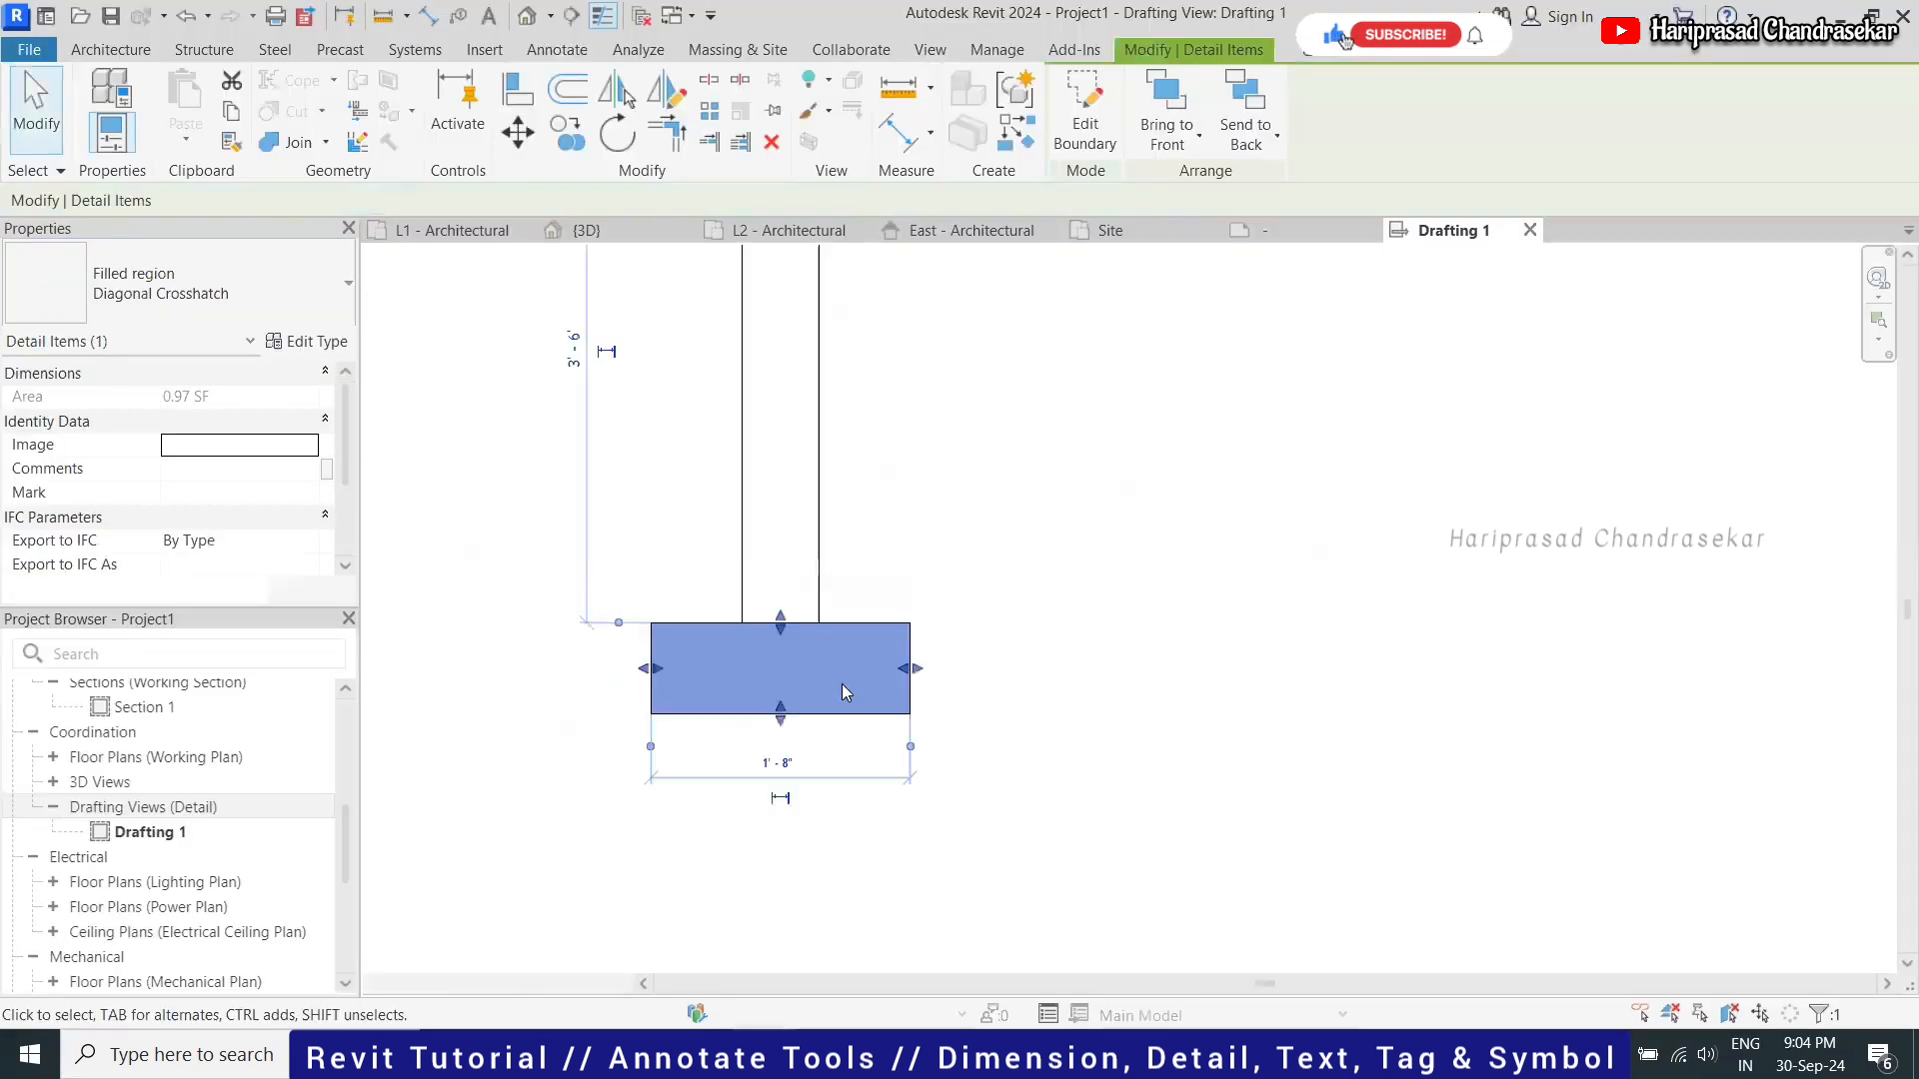
left_click(305, 346)
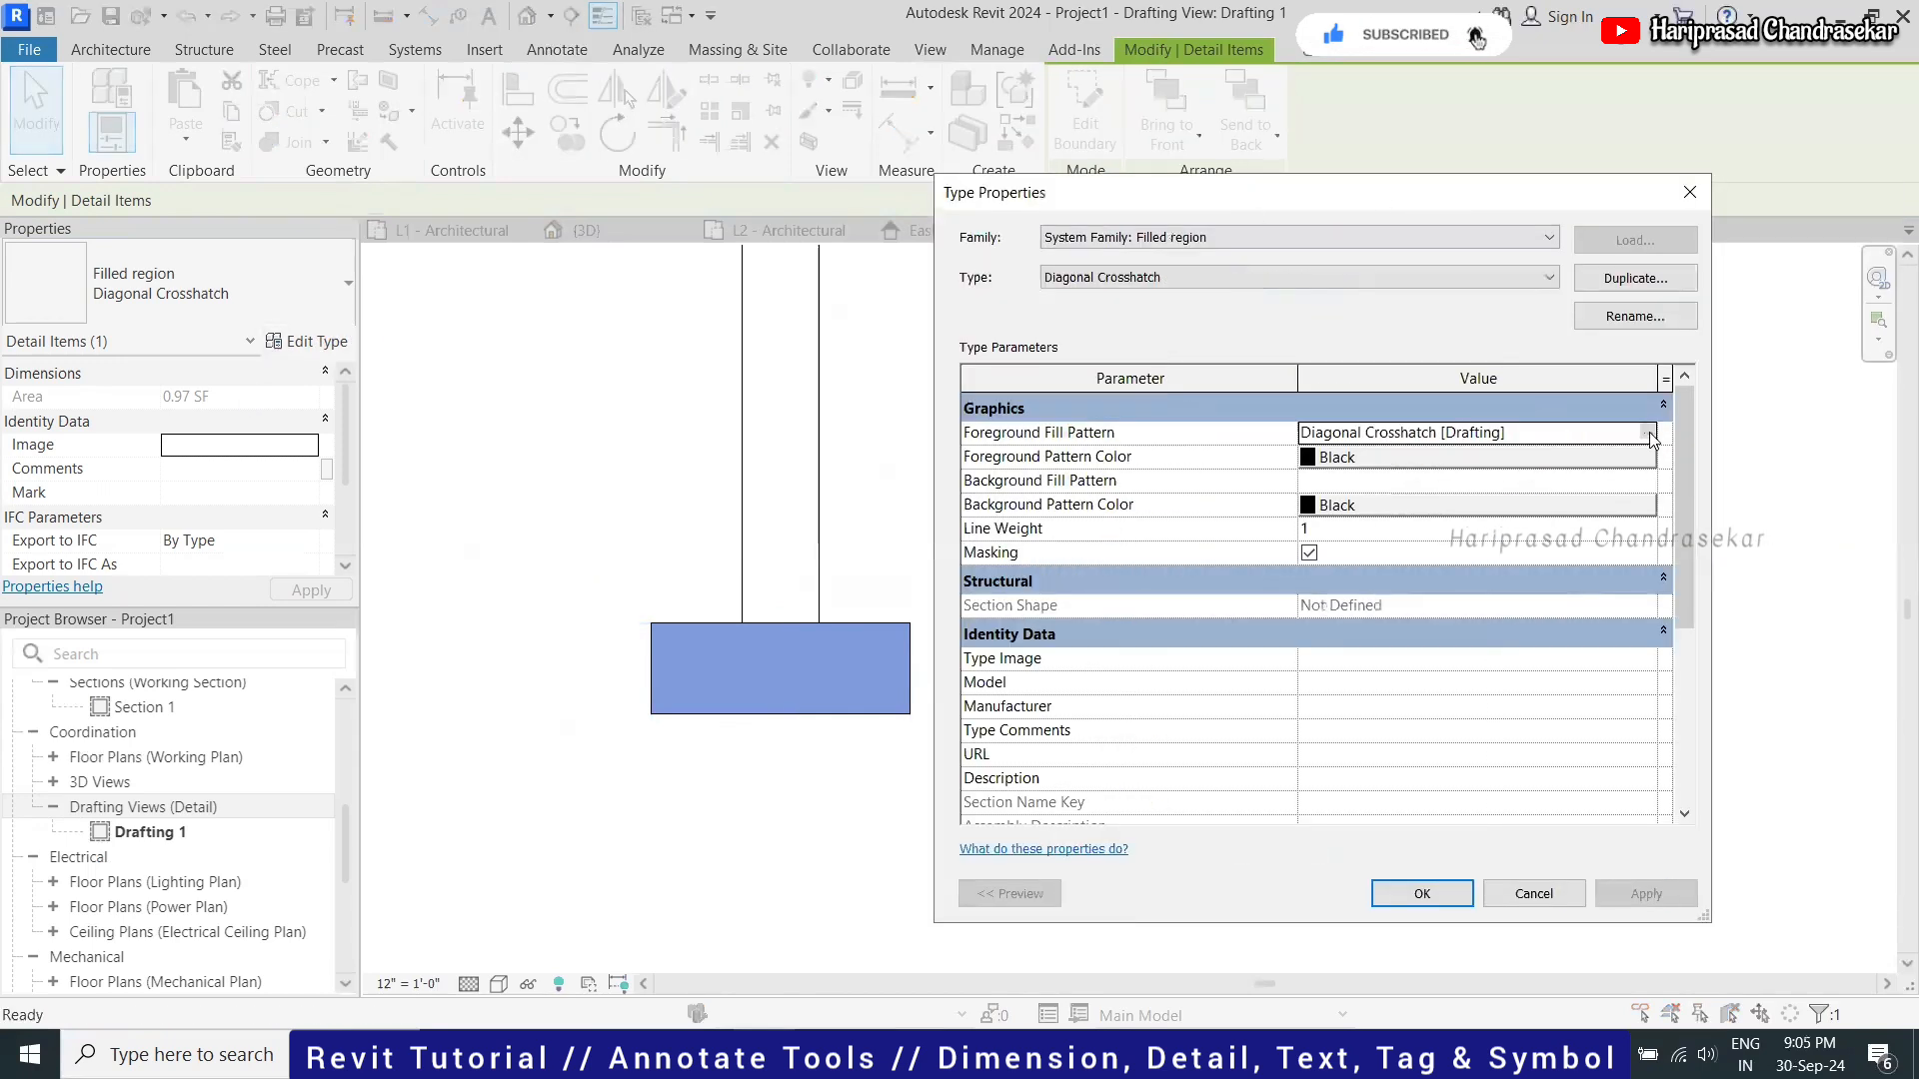
left_click(1648, 433)
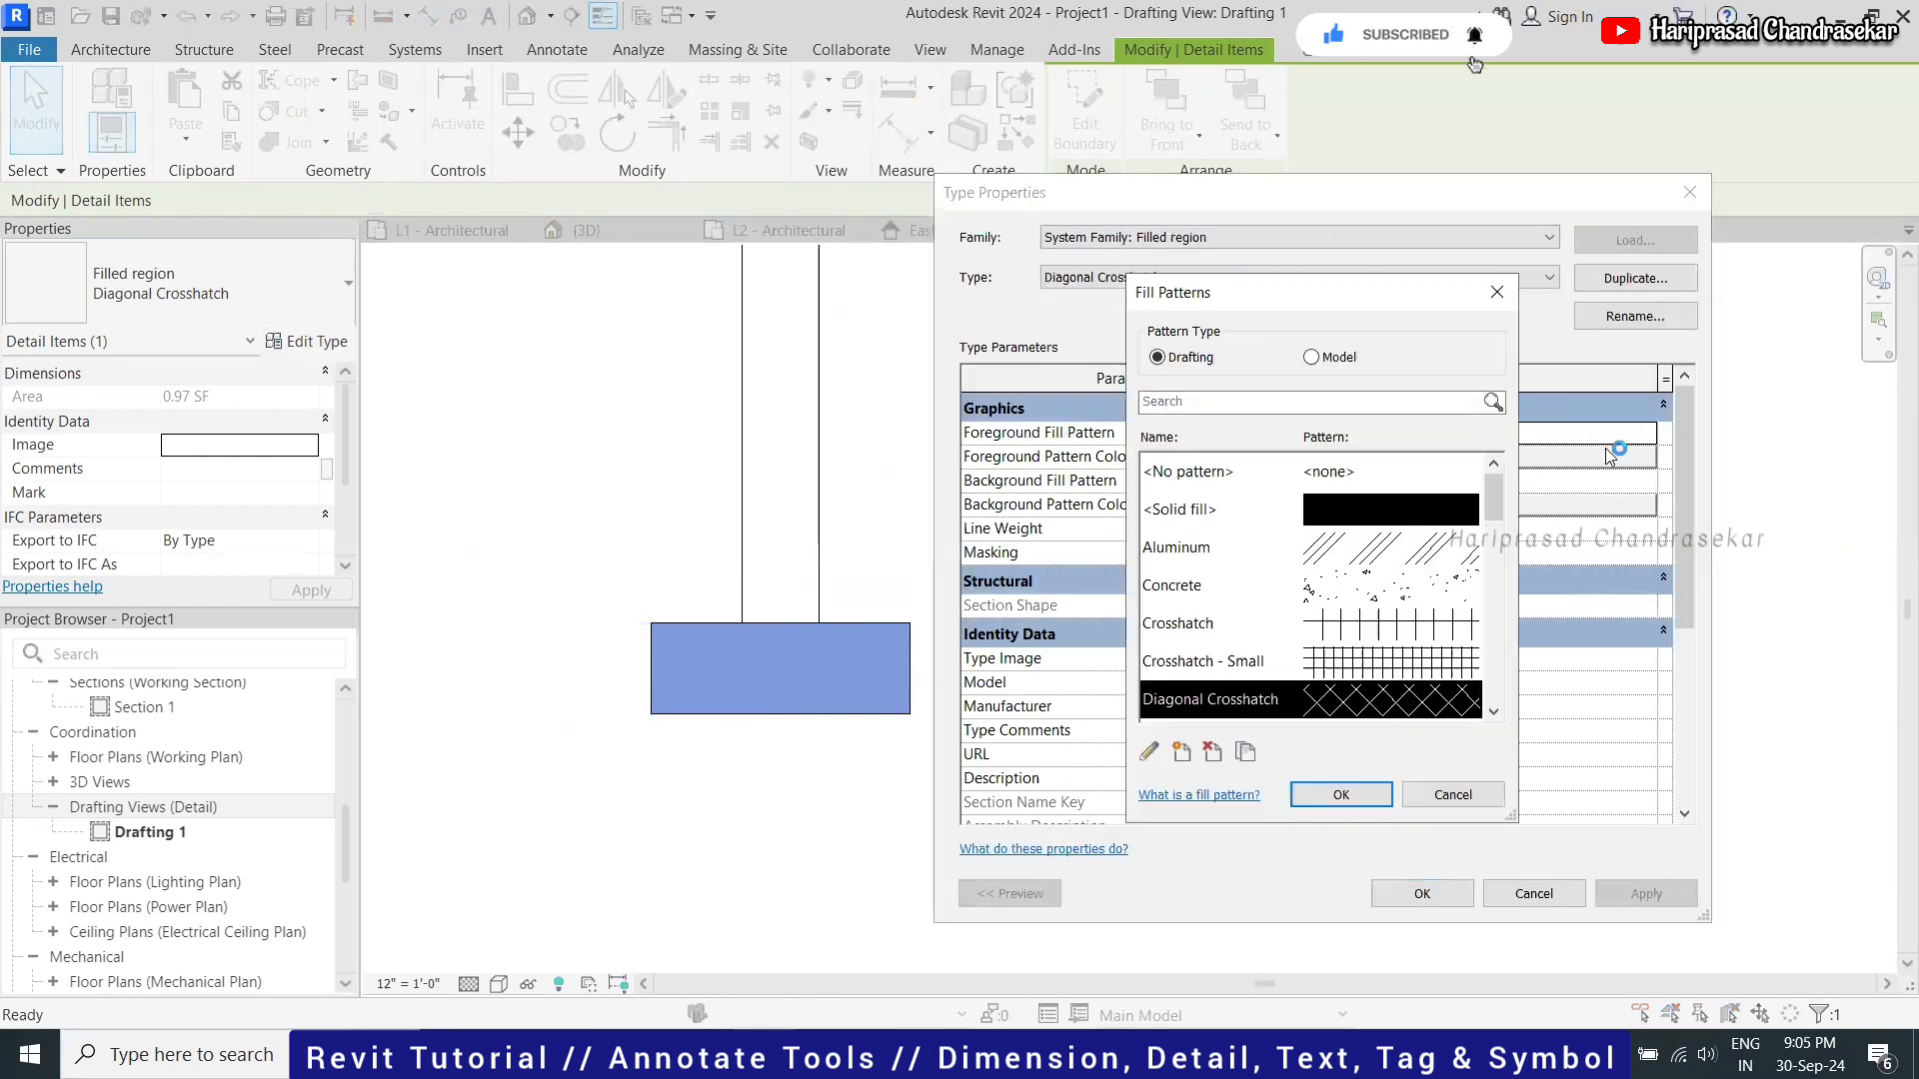
left_click(1394, 609)
left_click(1397, 628)
left_click(1408, 596)
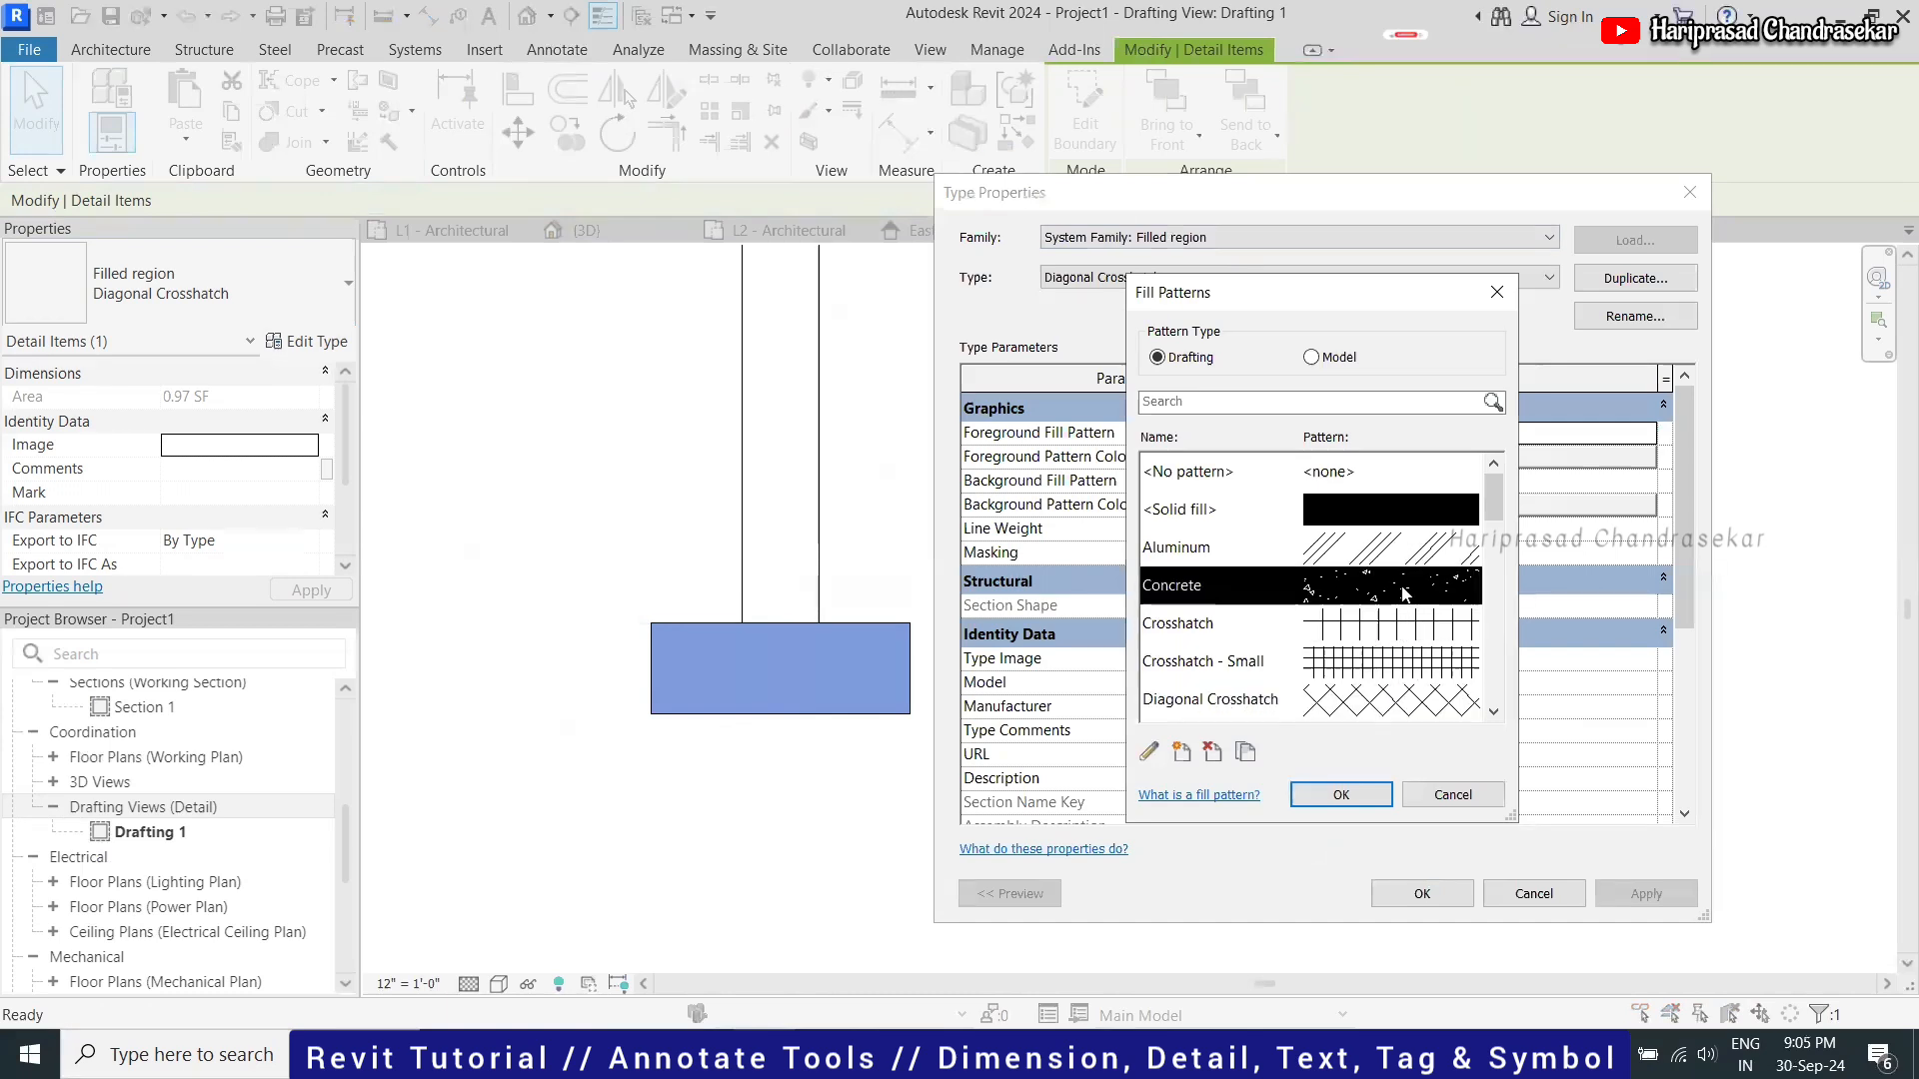
left_click(1366, 798)
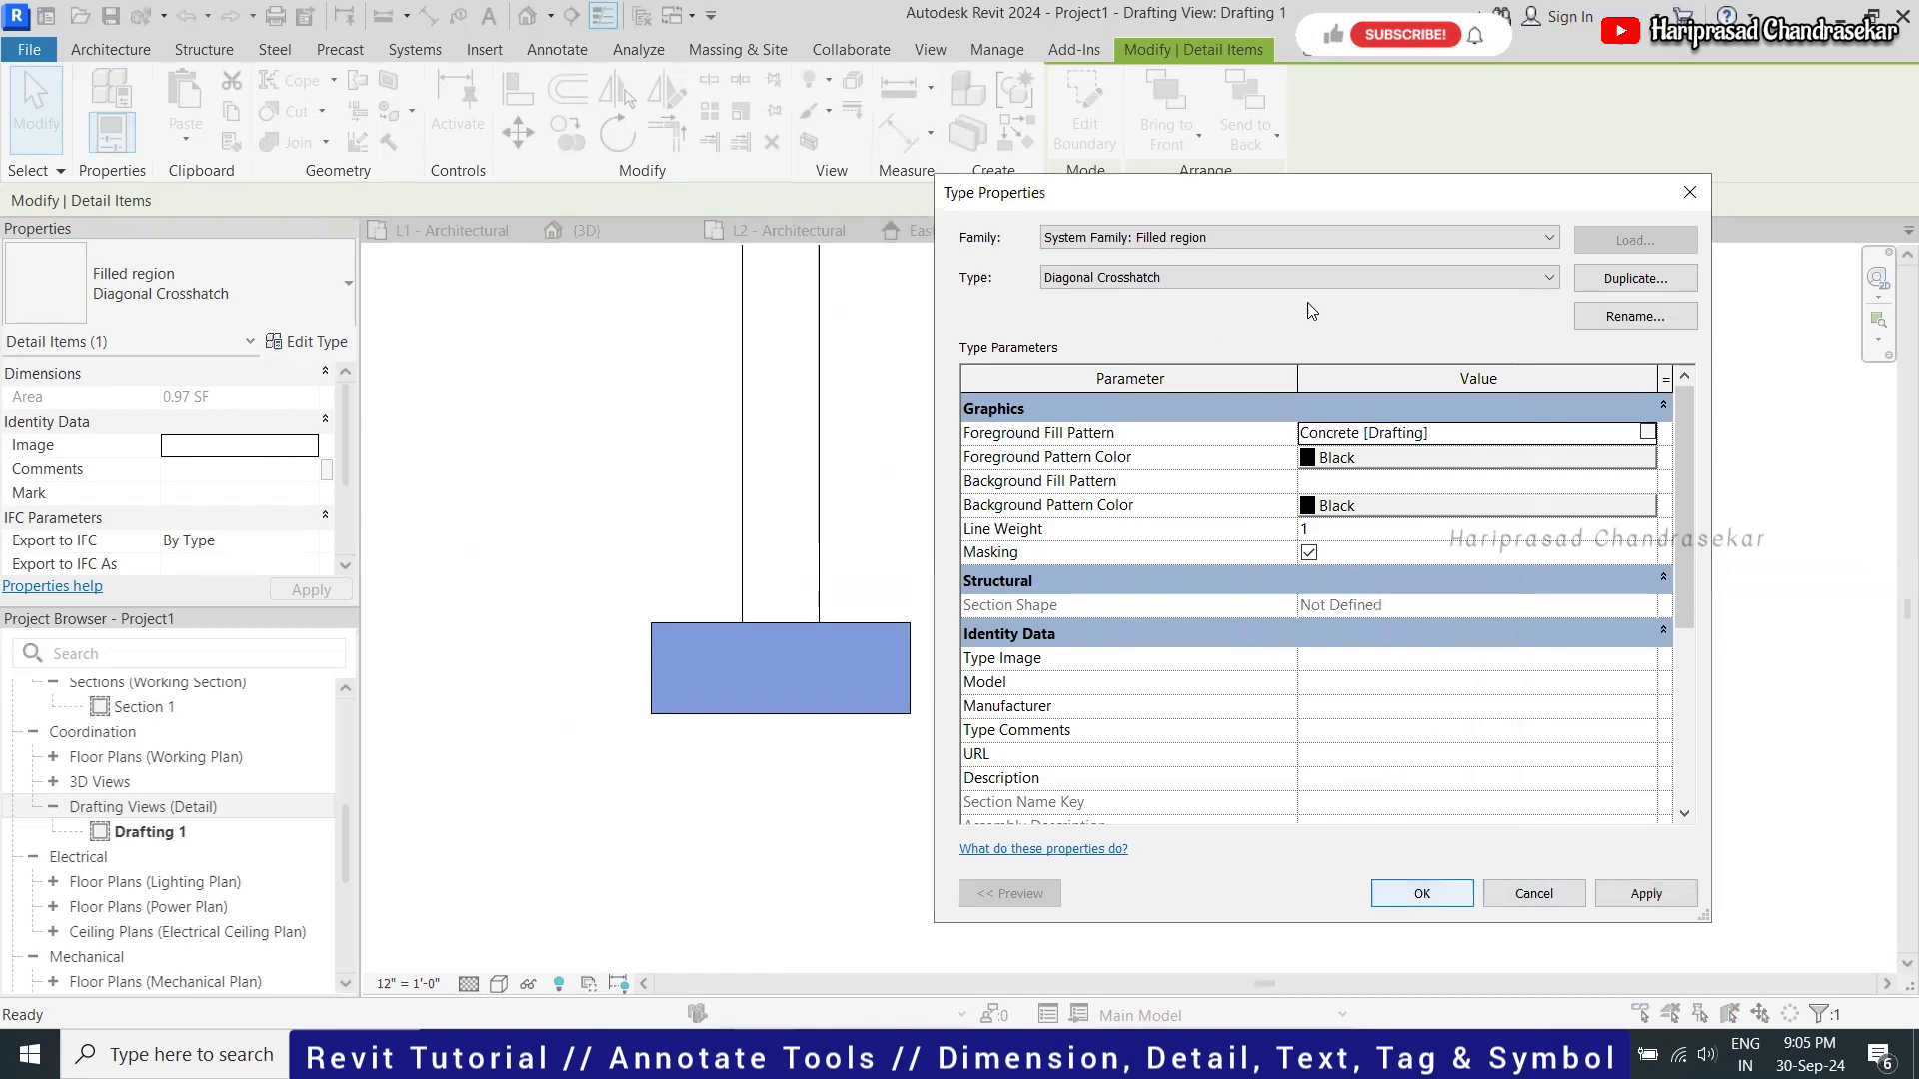
left_click_drag(1384, 207, 1523, 206)
left_click(1324, 527)
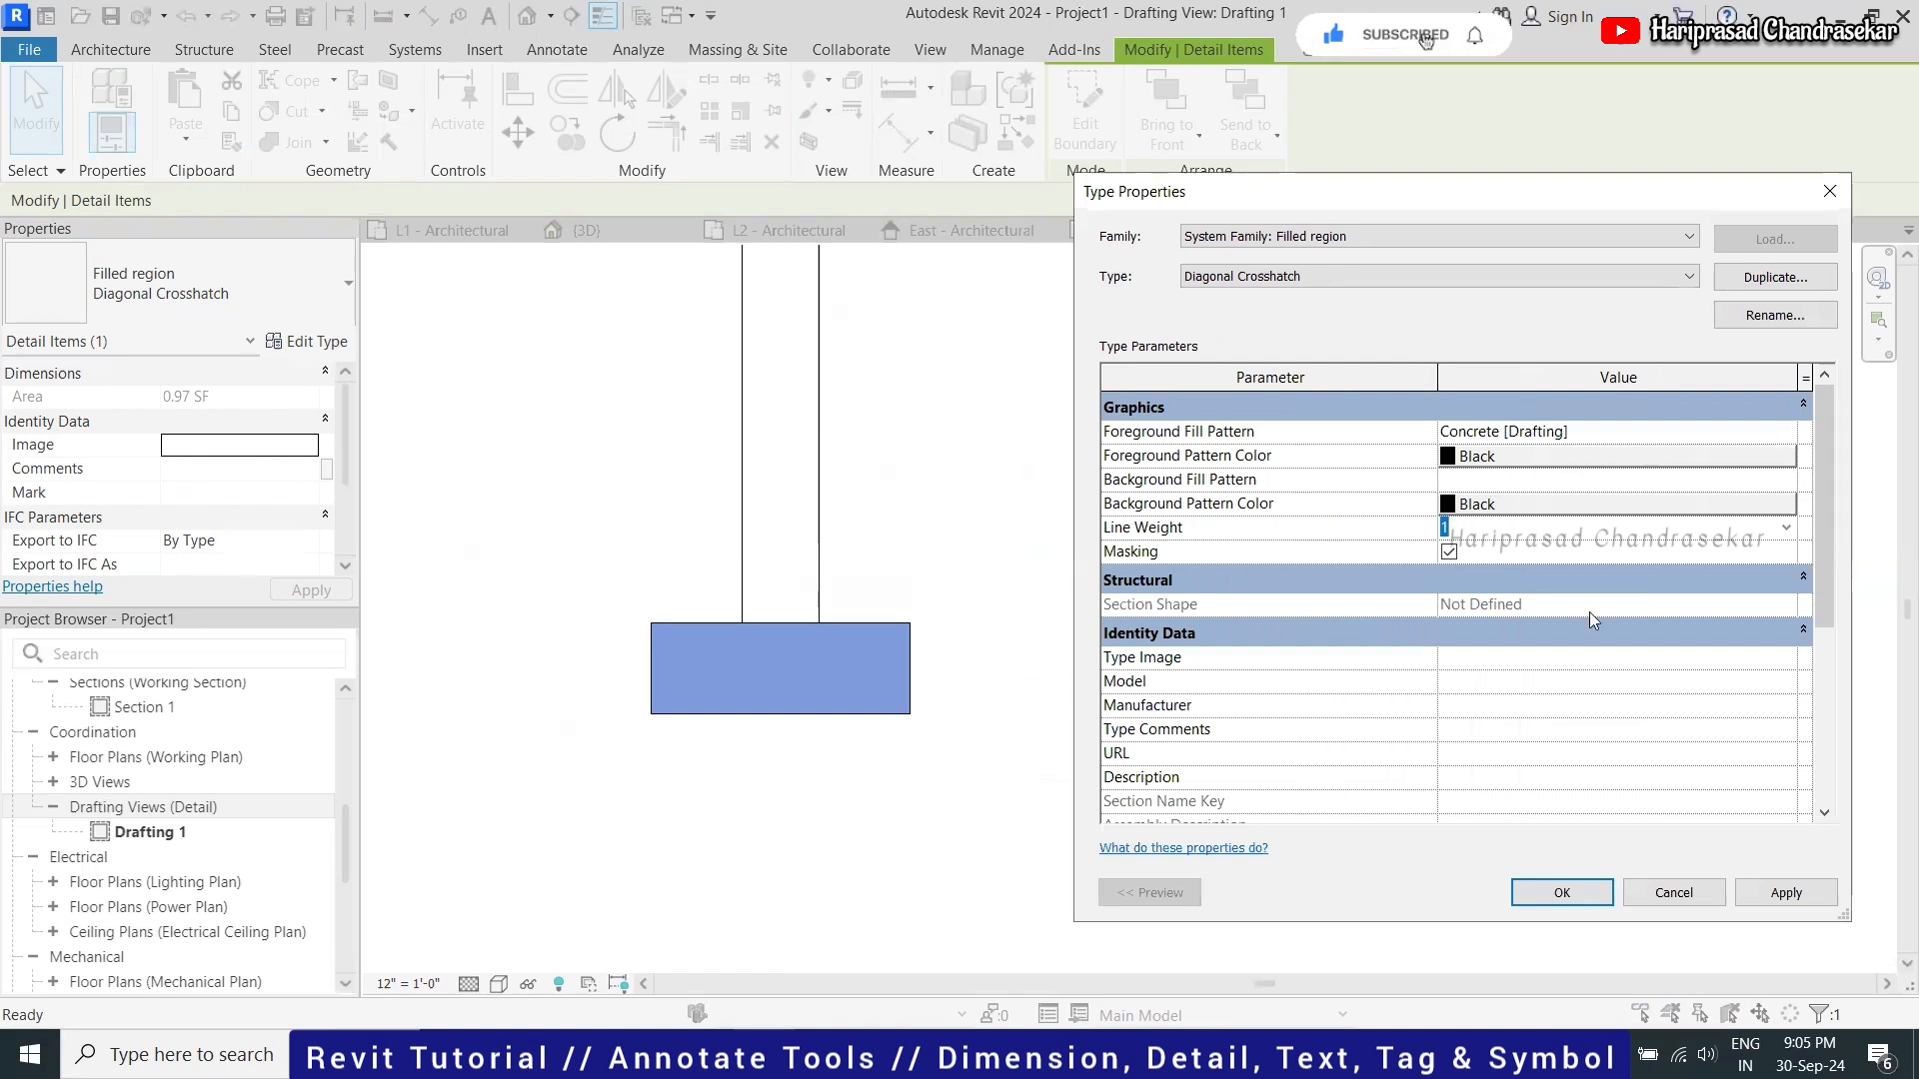
left_click(1773, 903)
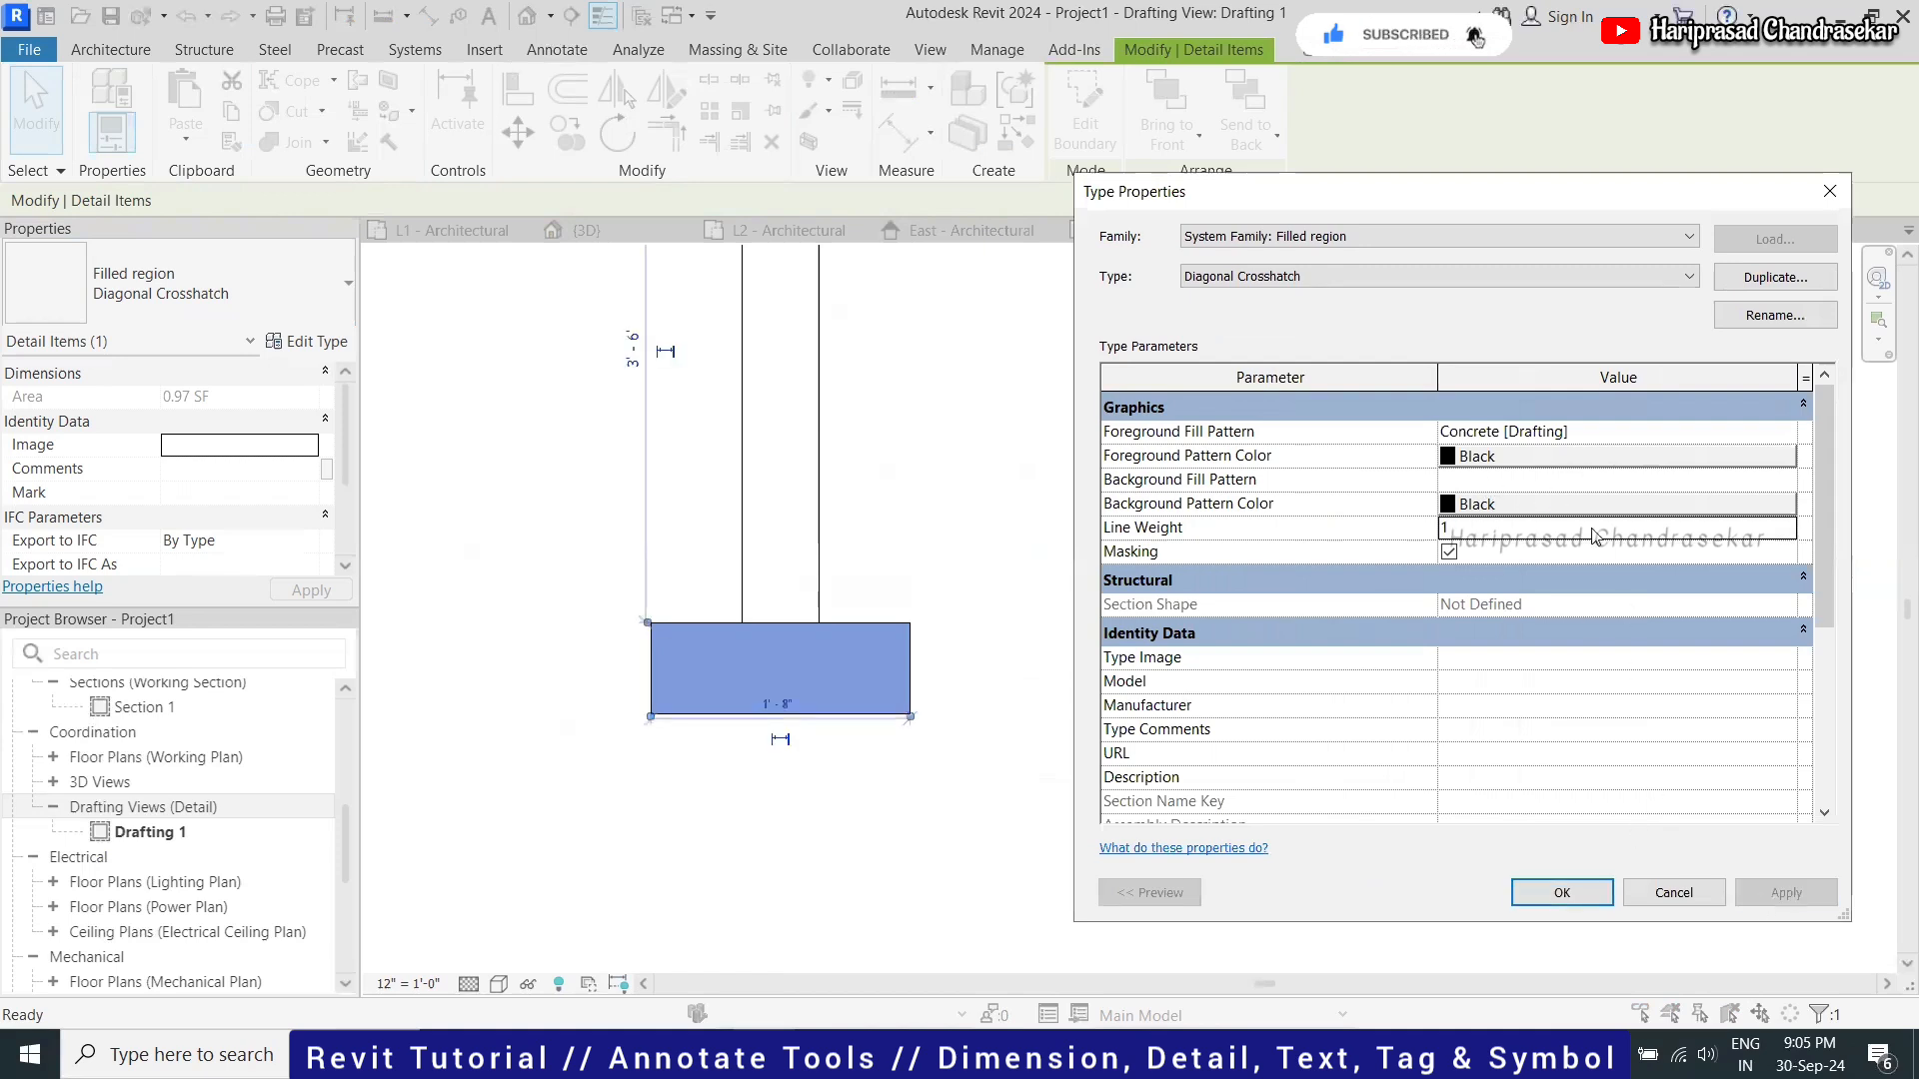
Edit the Concrete fill pattern with an import scale of 1 and apply it to the footing's filled region type
left_click(1767, 430)
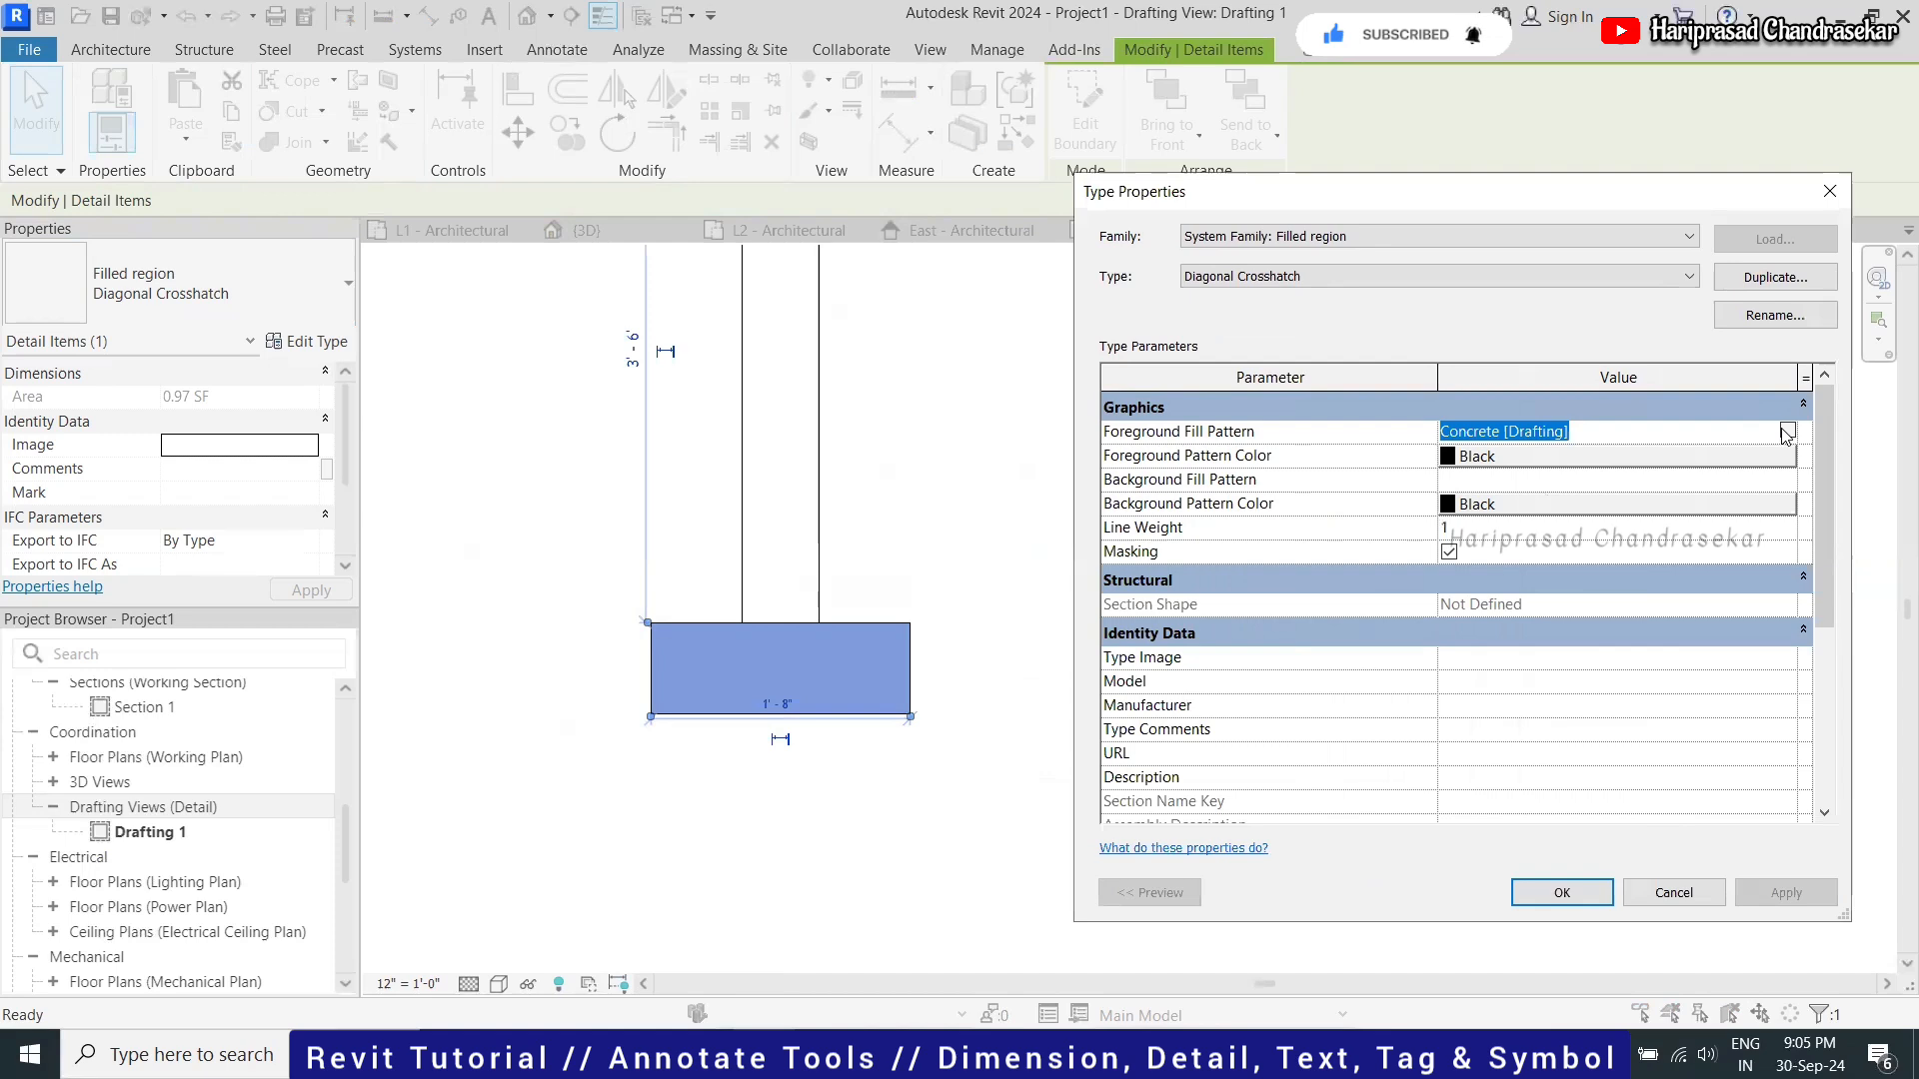
left_click(1787, 432)
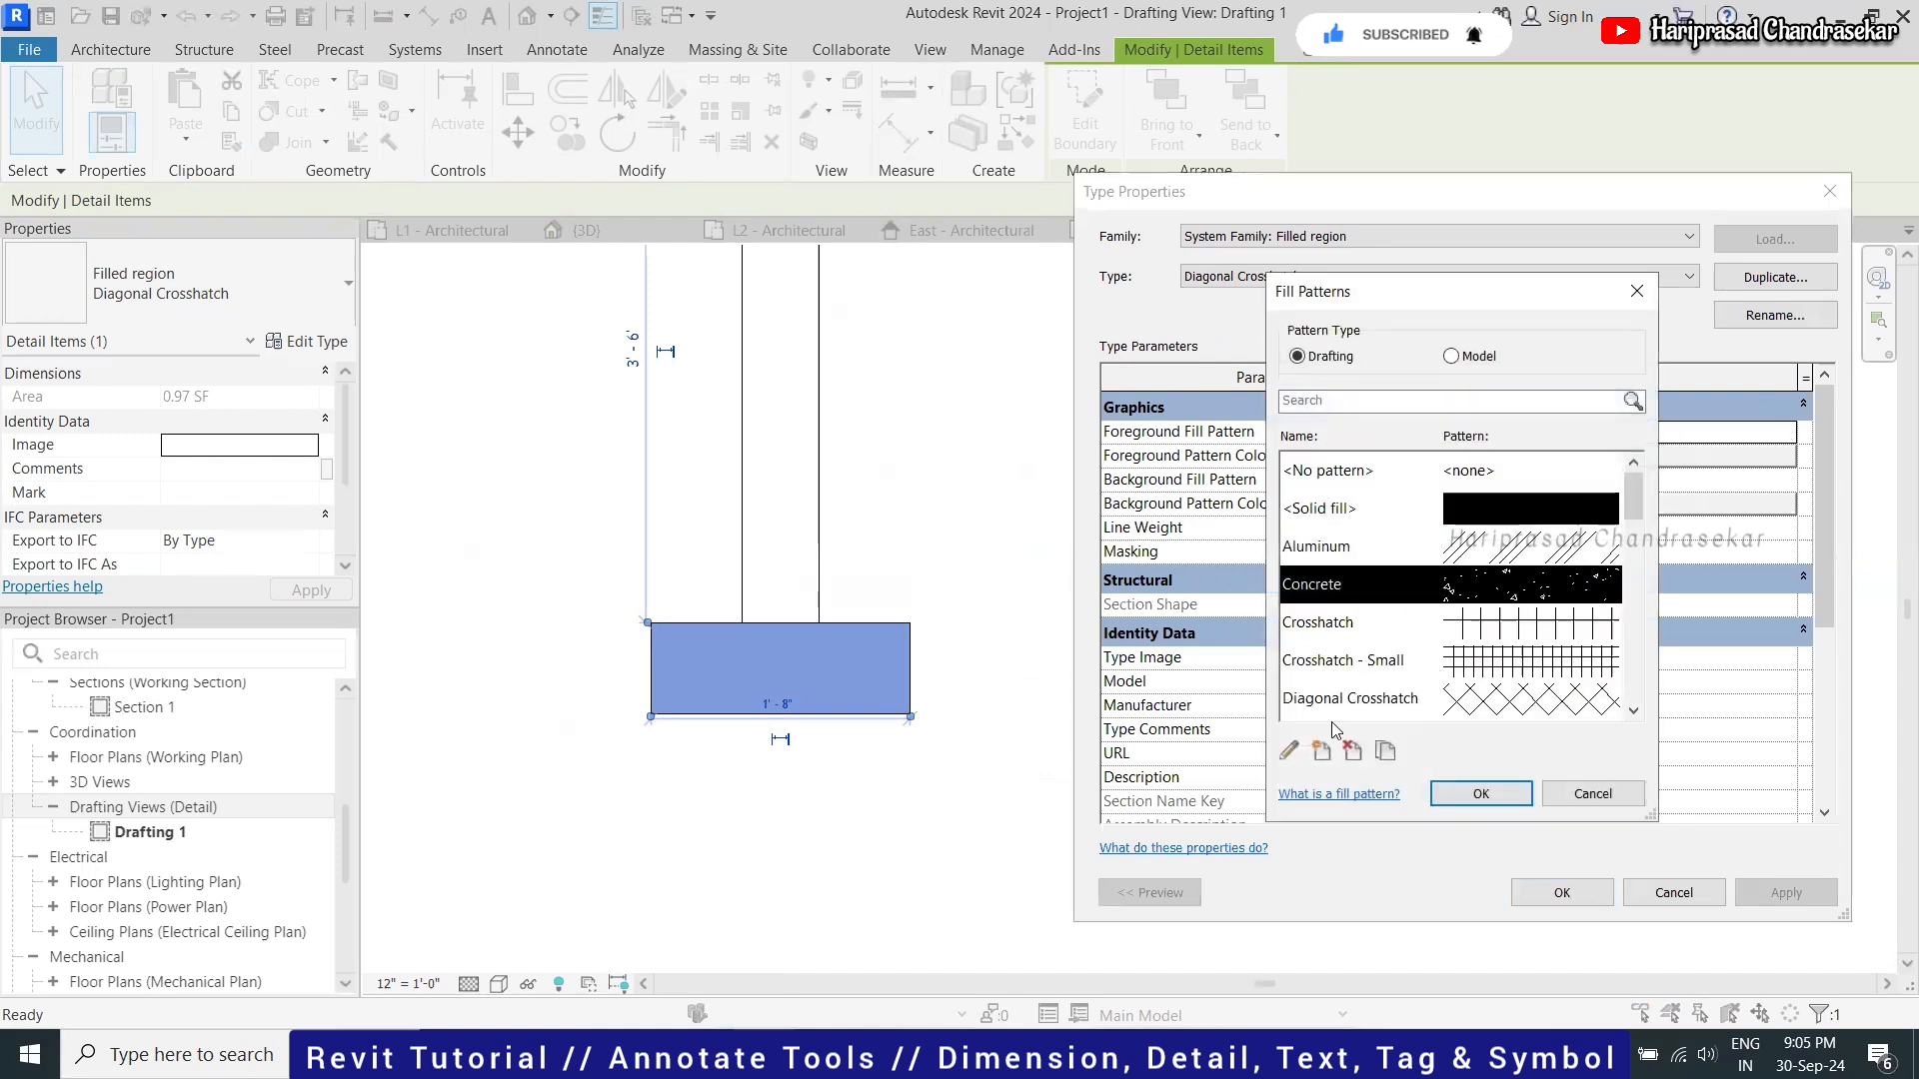
left_click(1289, 750)
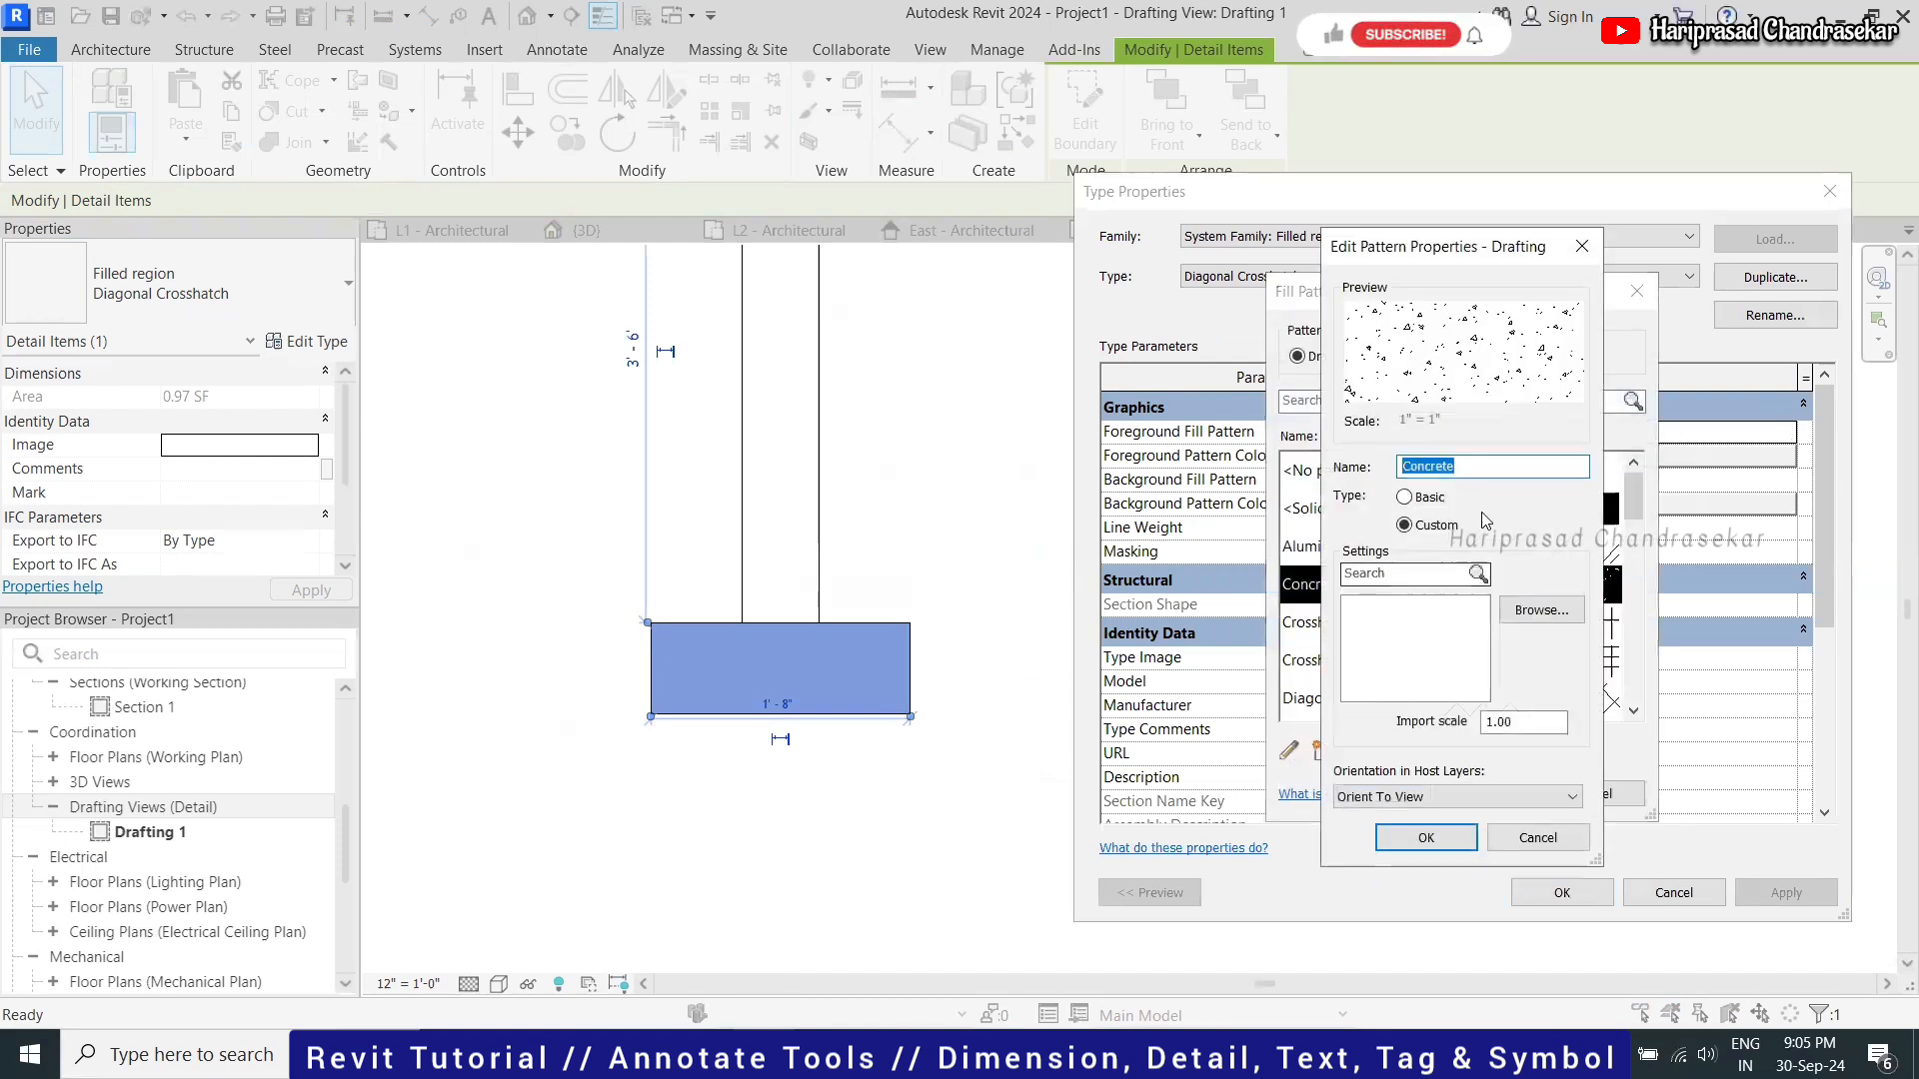
left_click_drag(1513, 722, 1443, 716)
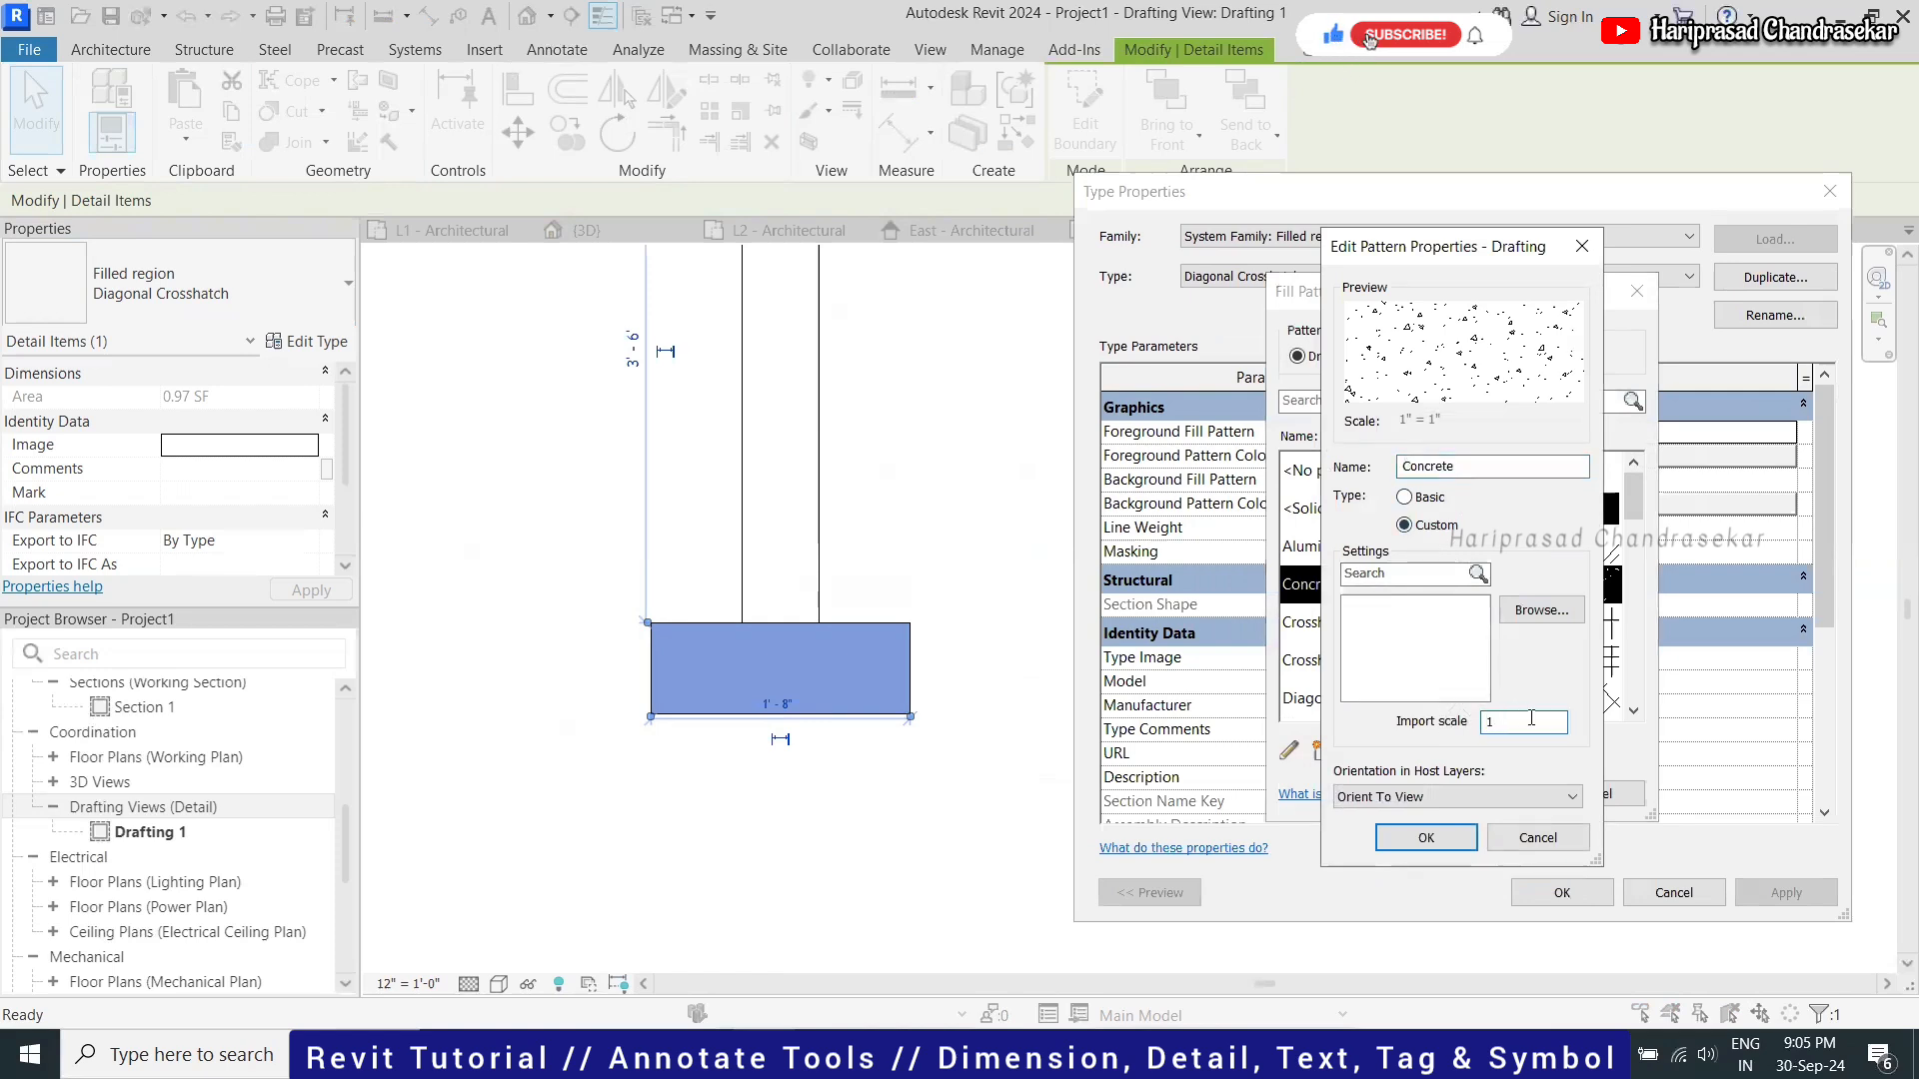
type("1")
left_click(1449, 840)
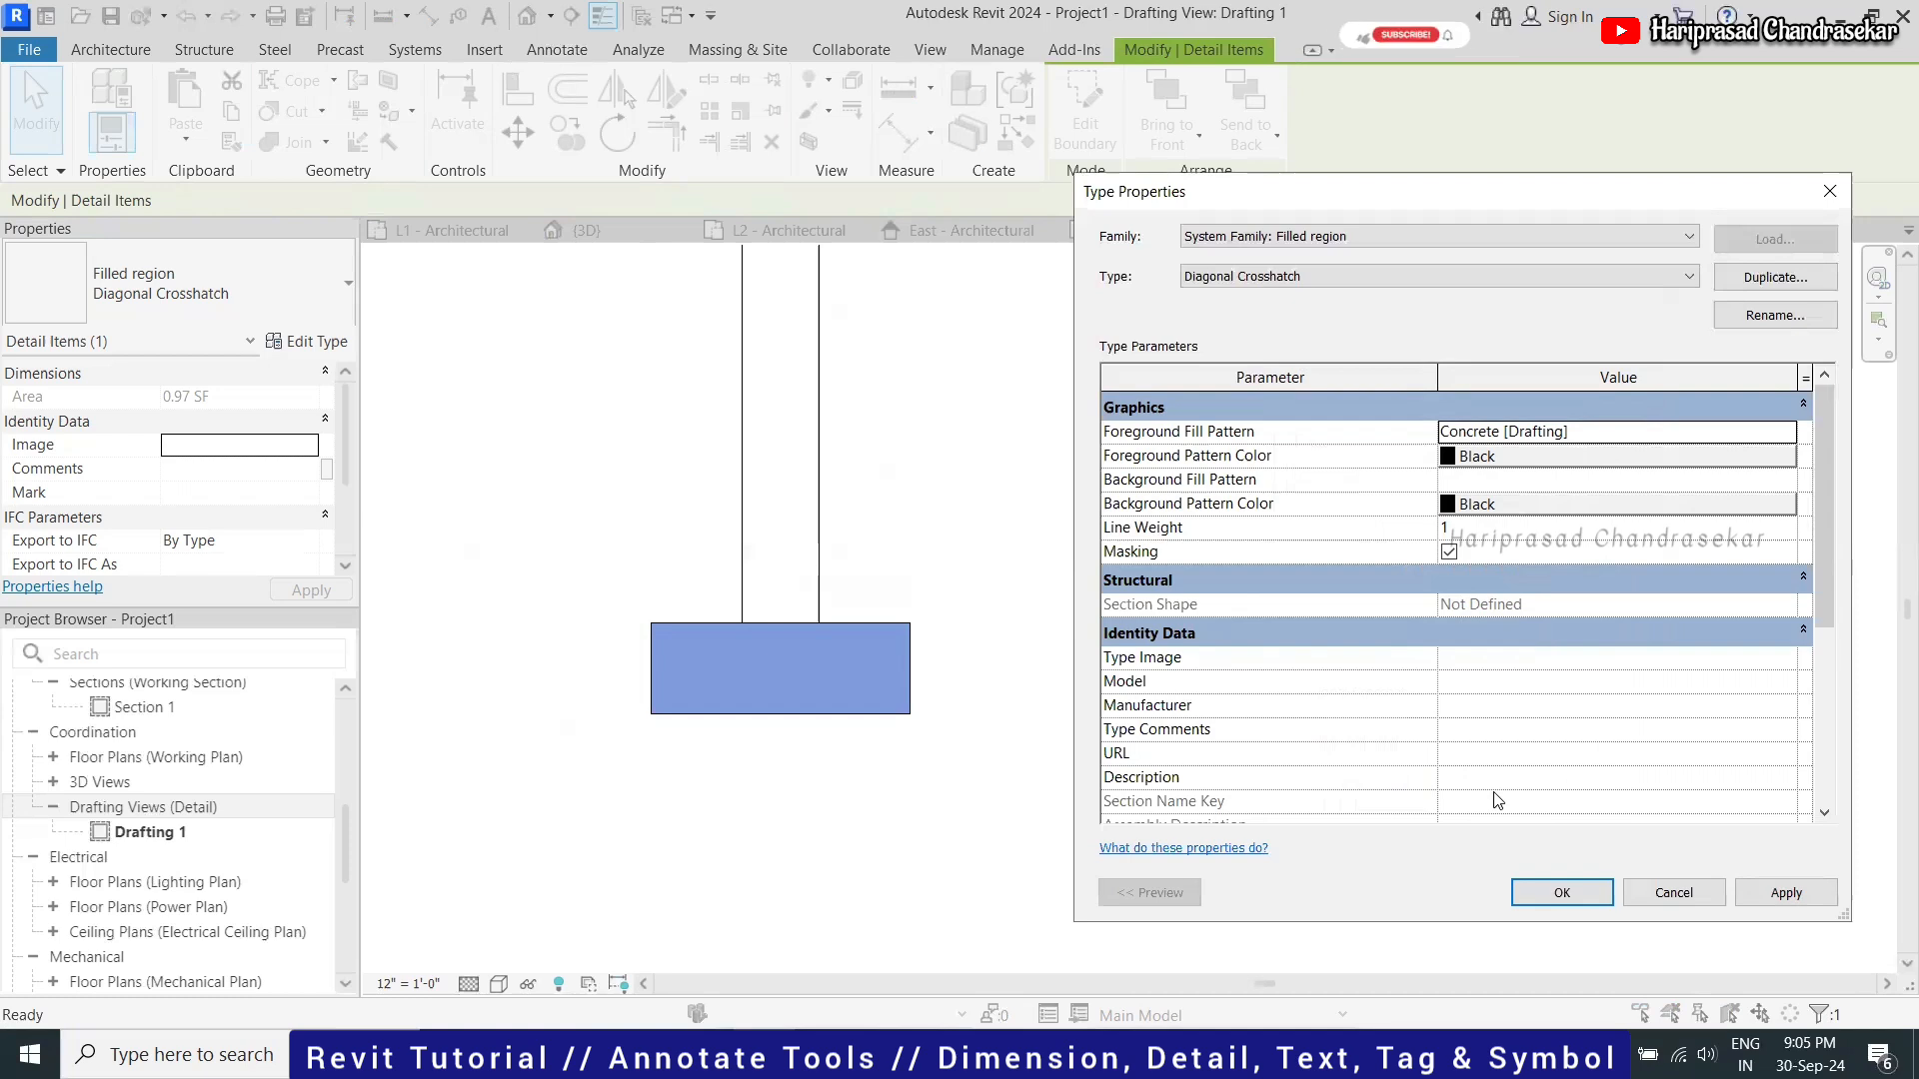
left_click(1761, 888)
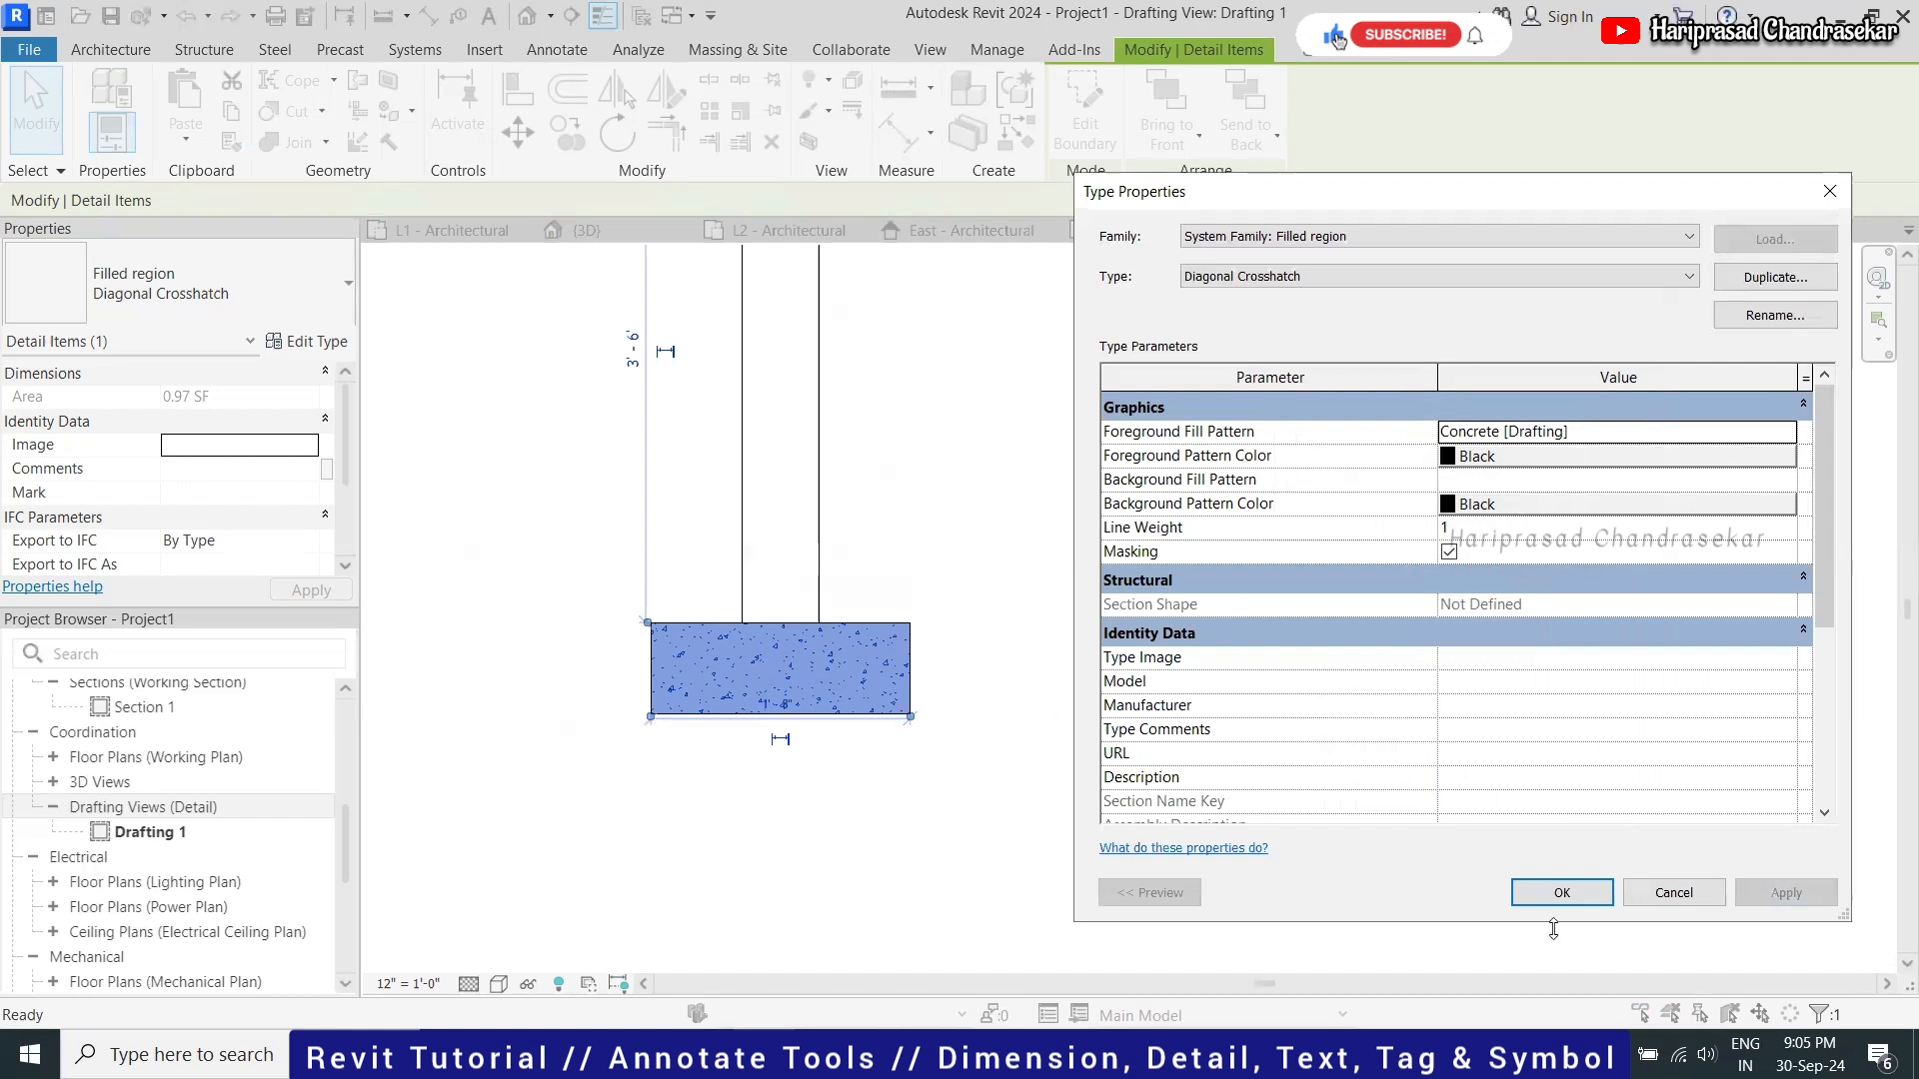
left_click(1561, 893)
scroll(545, 608, "up", 1)
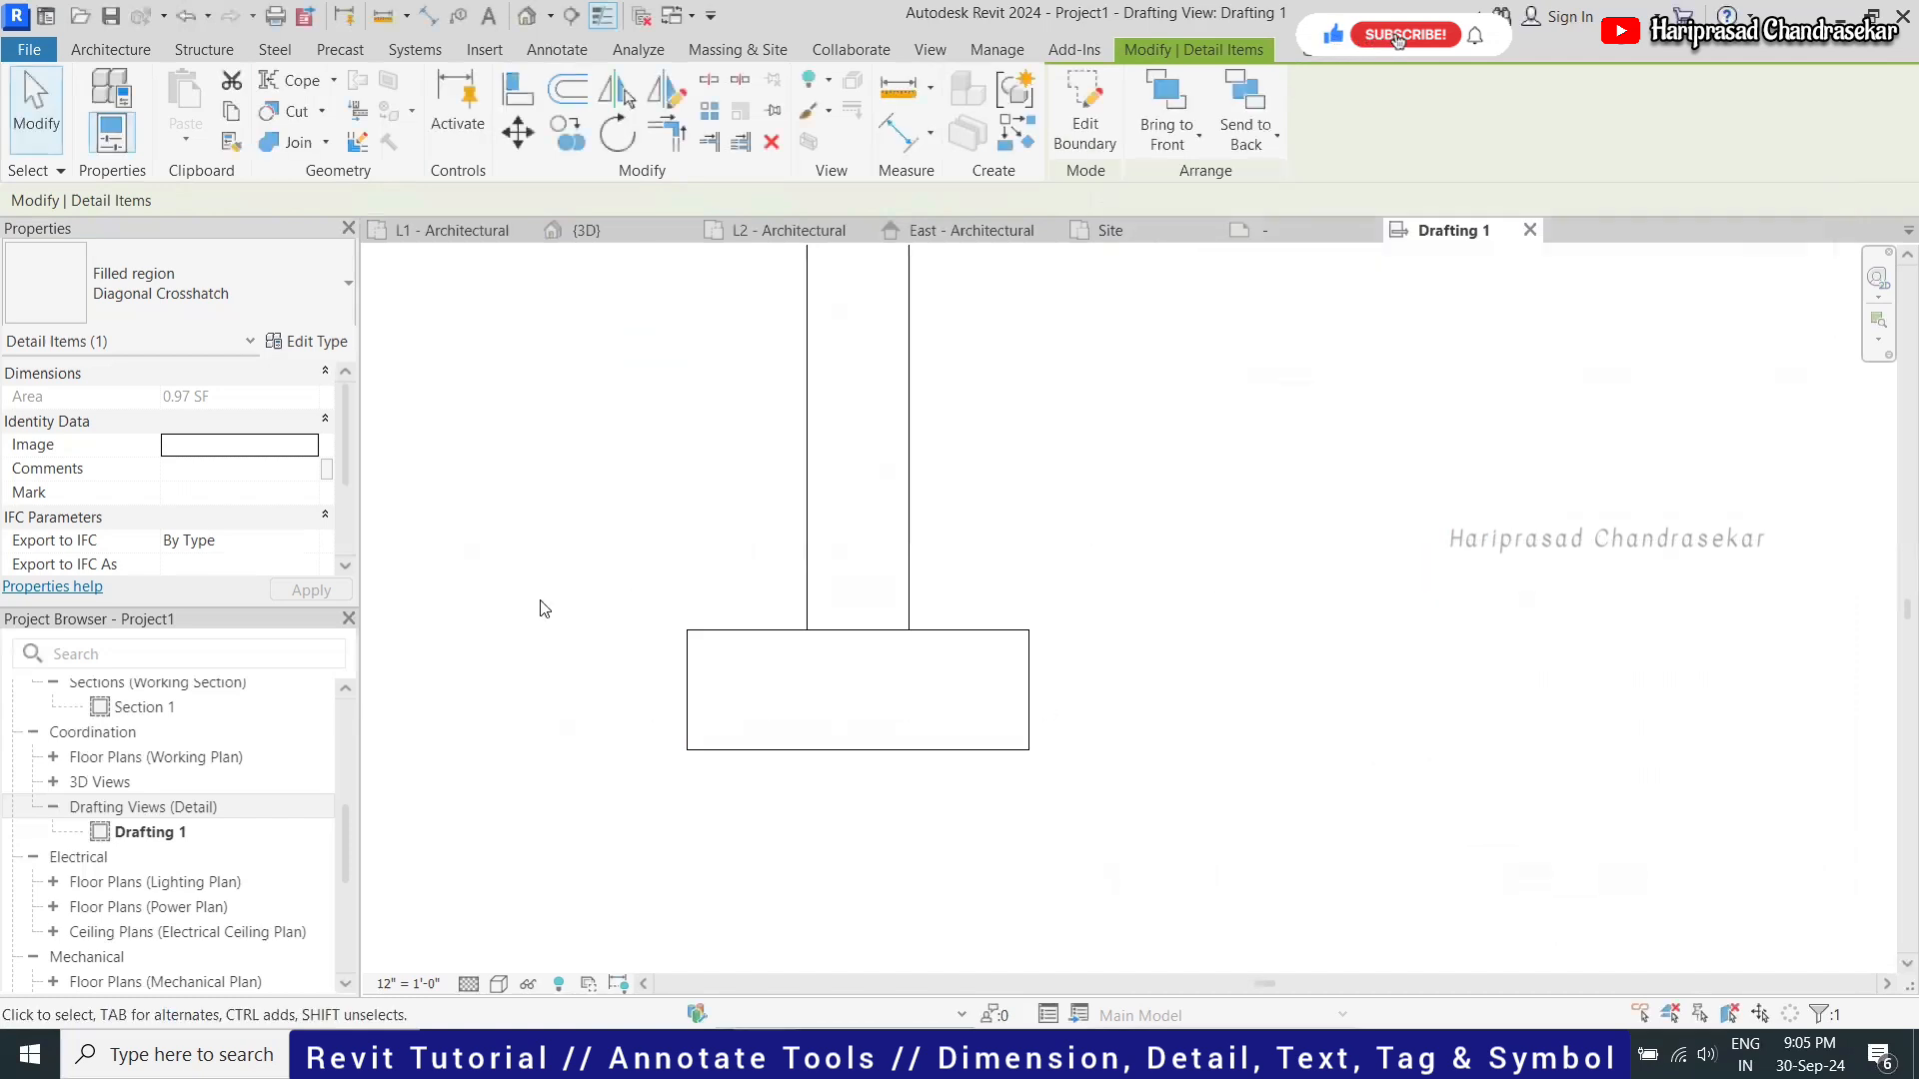
left_click(544, 608)
scroll(699, 590, "down", 1)
scroll(827, 770, "down", 1)
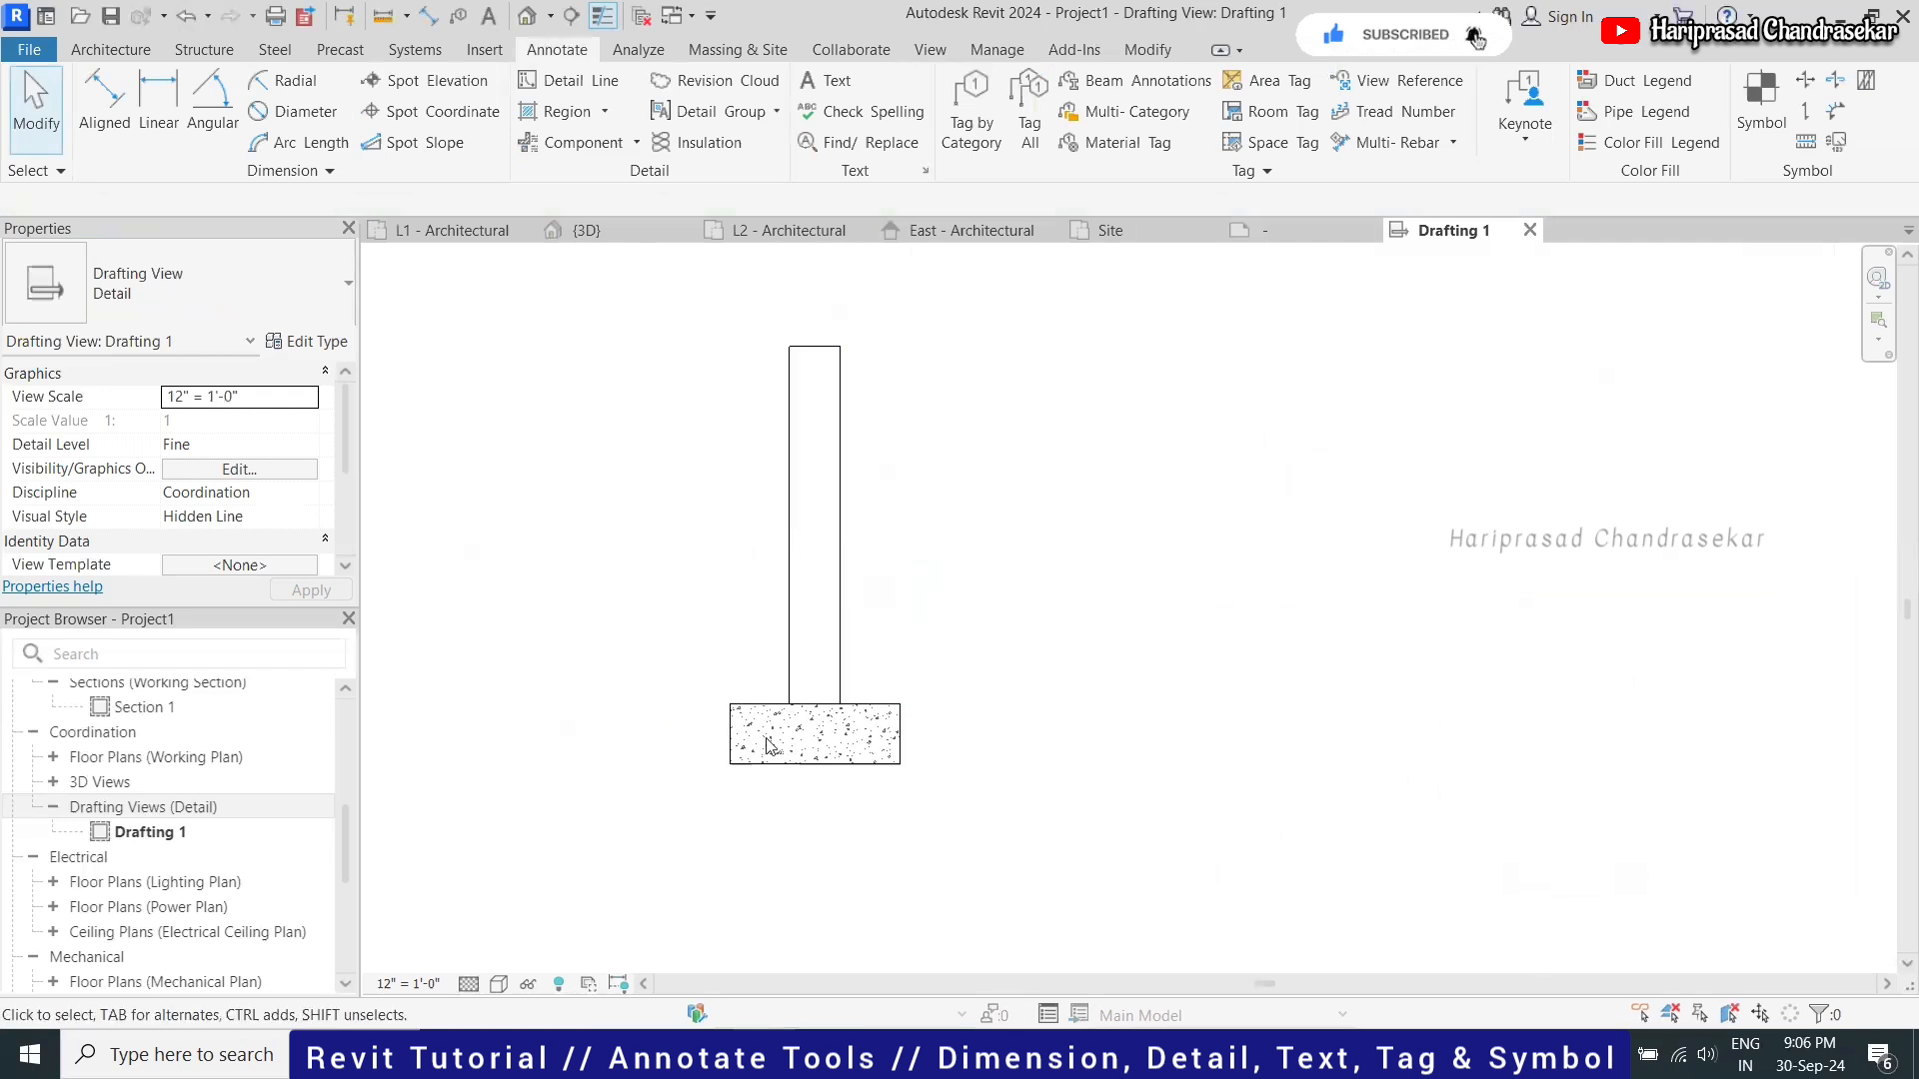
Create a rectangular masking region about 8" tall across the lower part of the column, extending past both sides
scroll(770, 744, "up", 1)
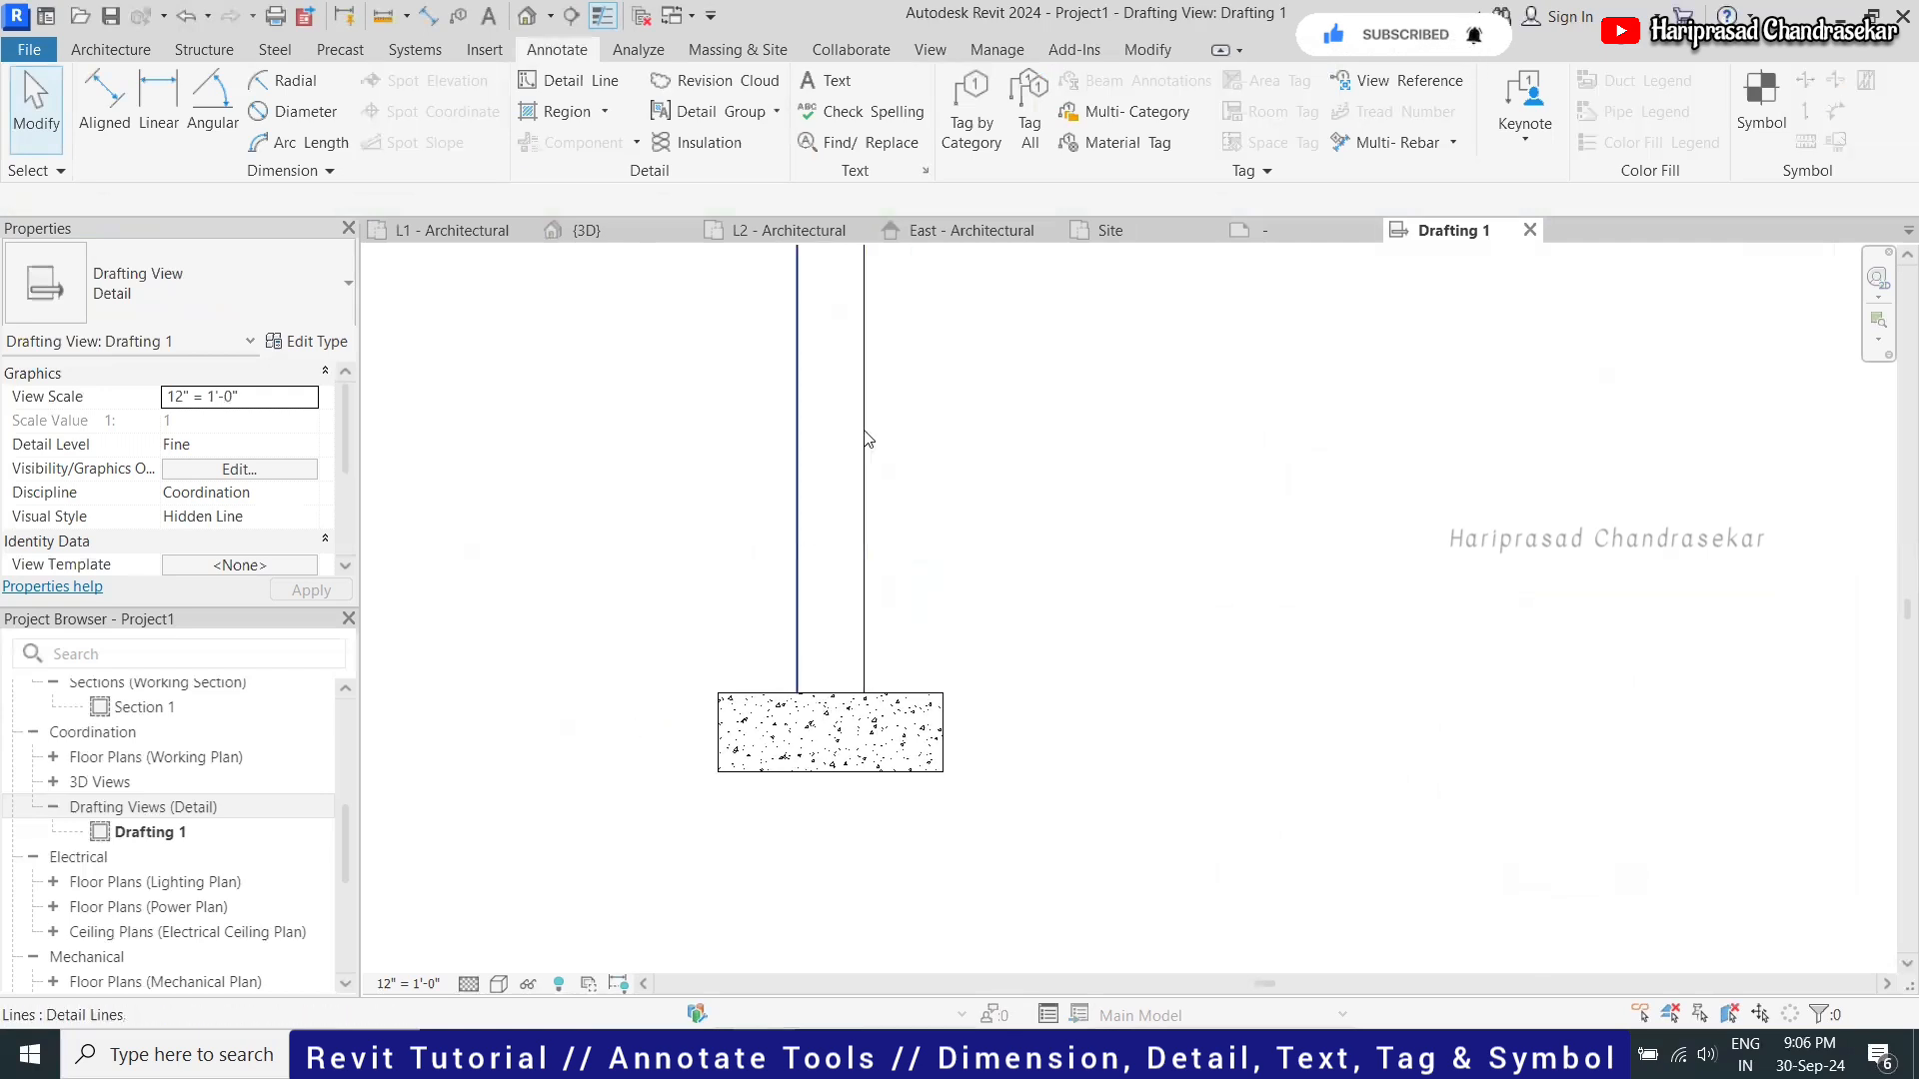
left_click(607, 117)
left_click(640, 200)
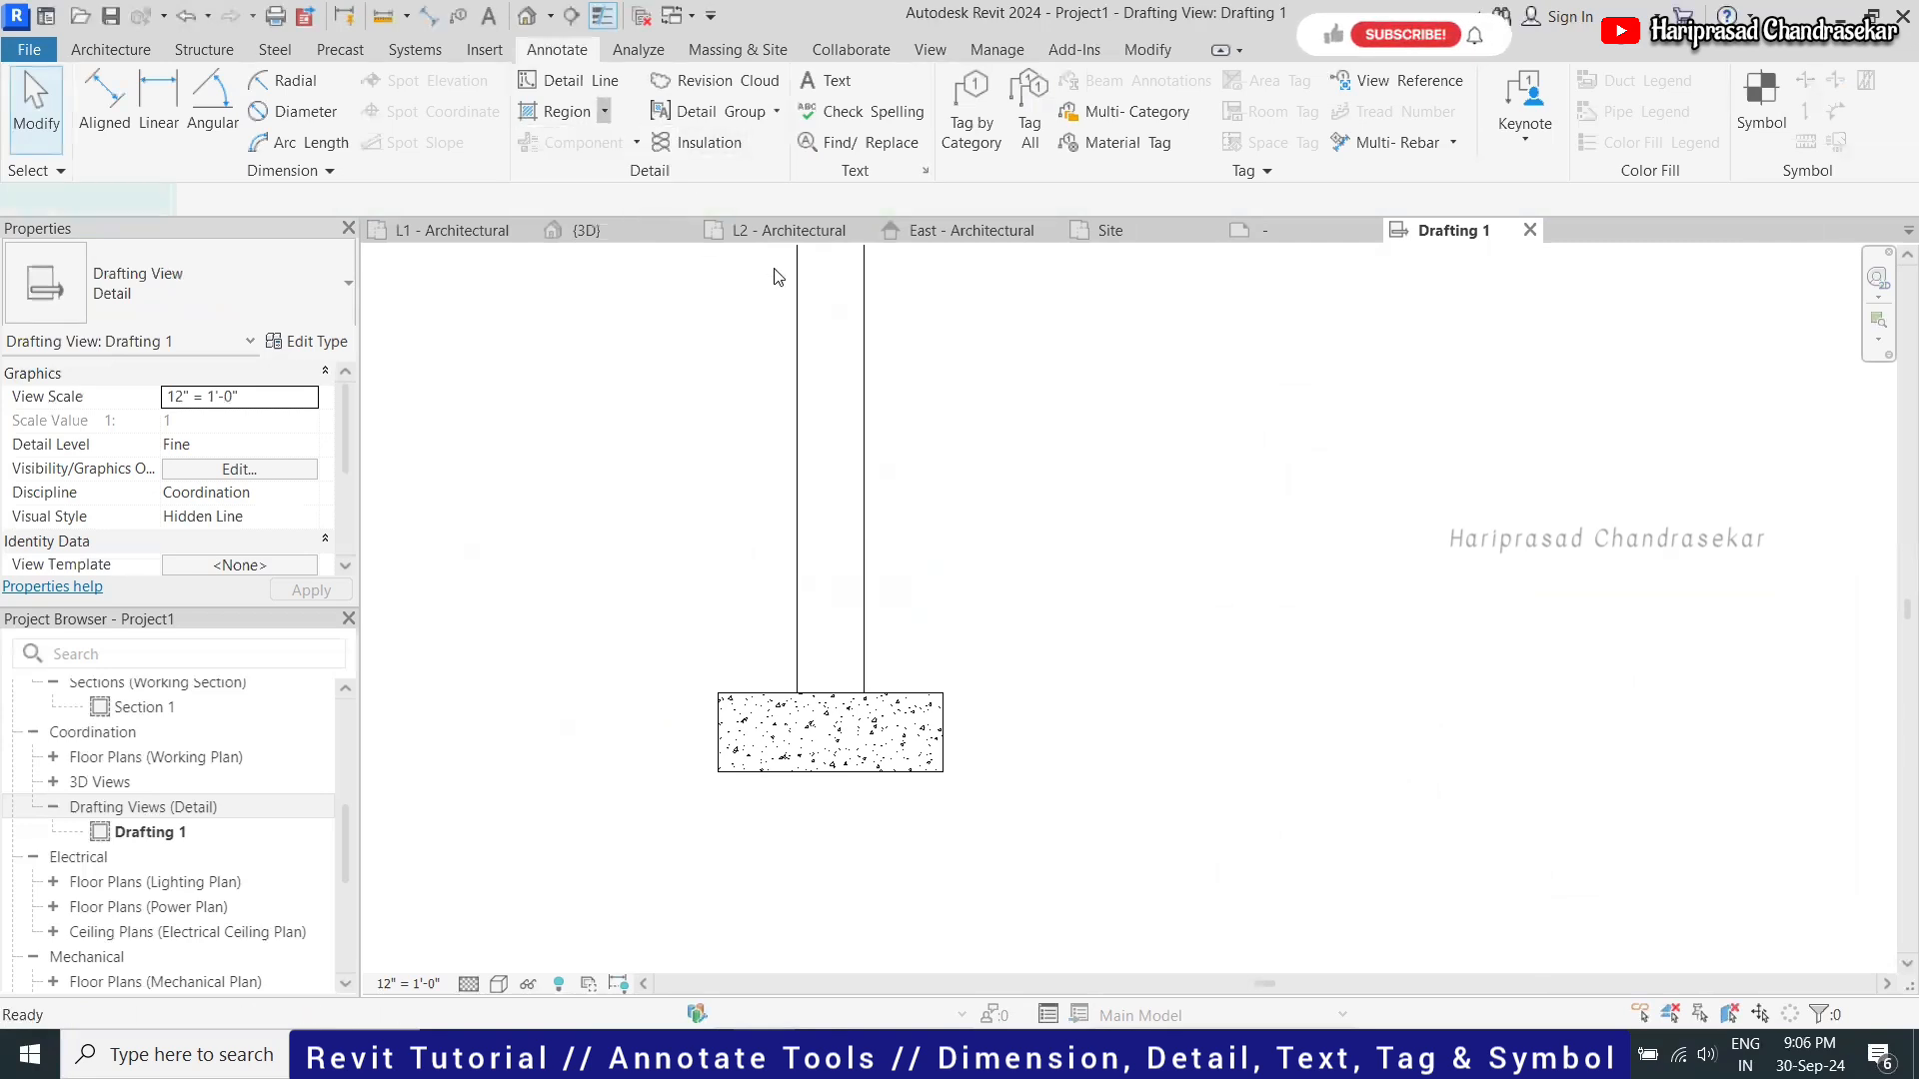
left_click(1154, 88)
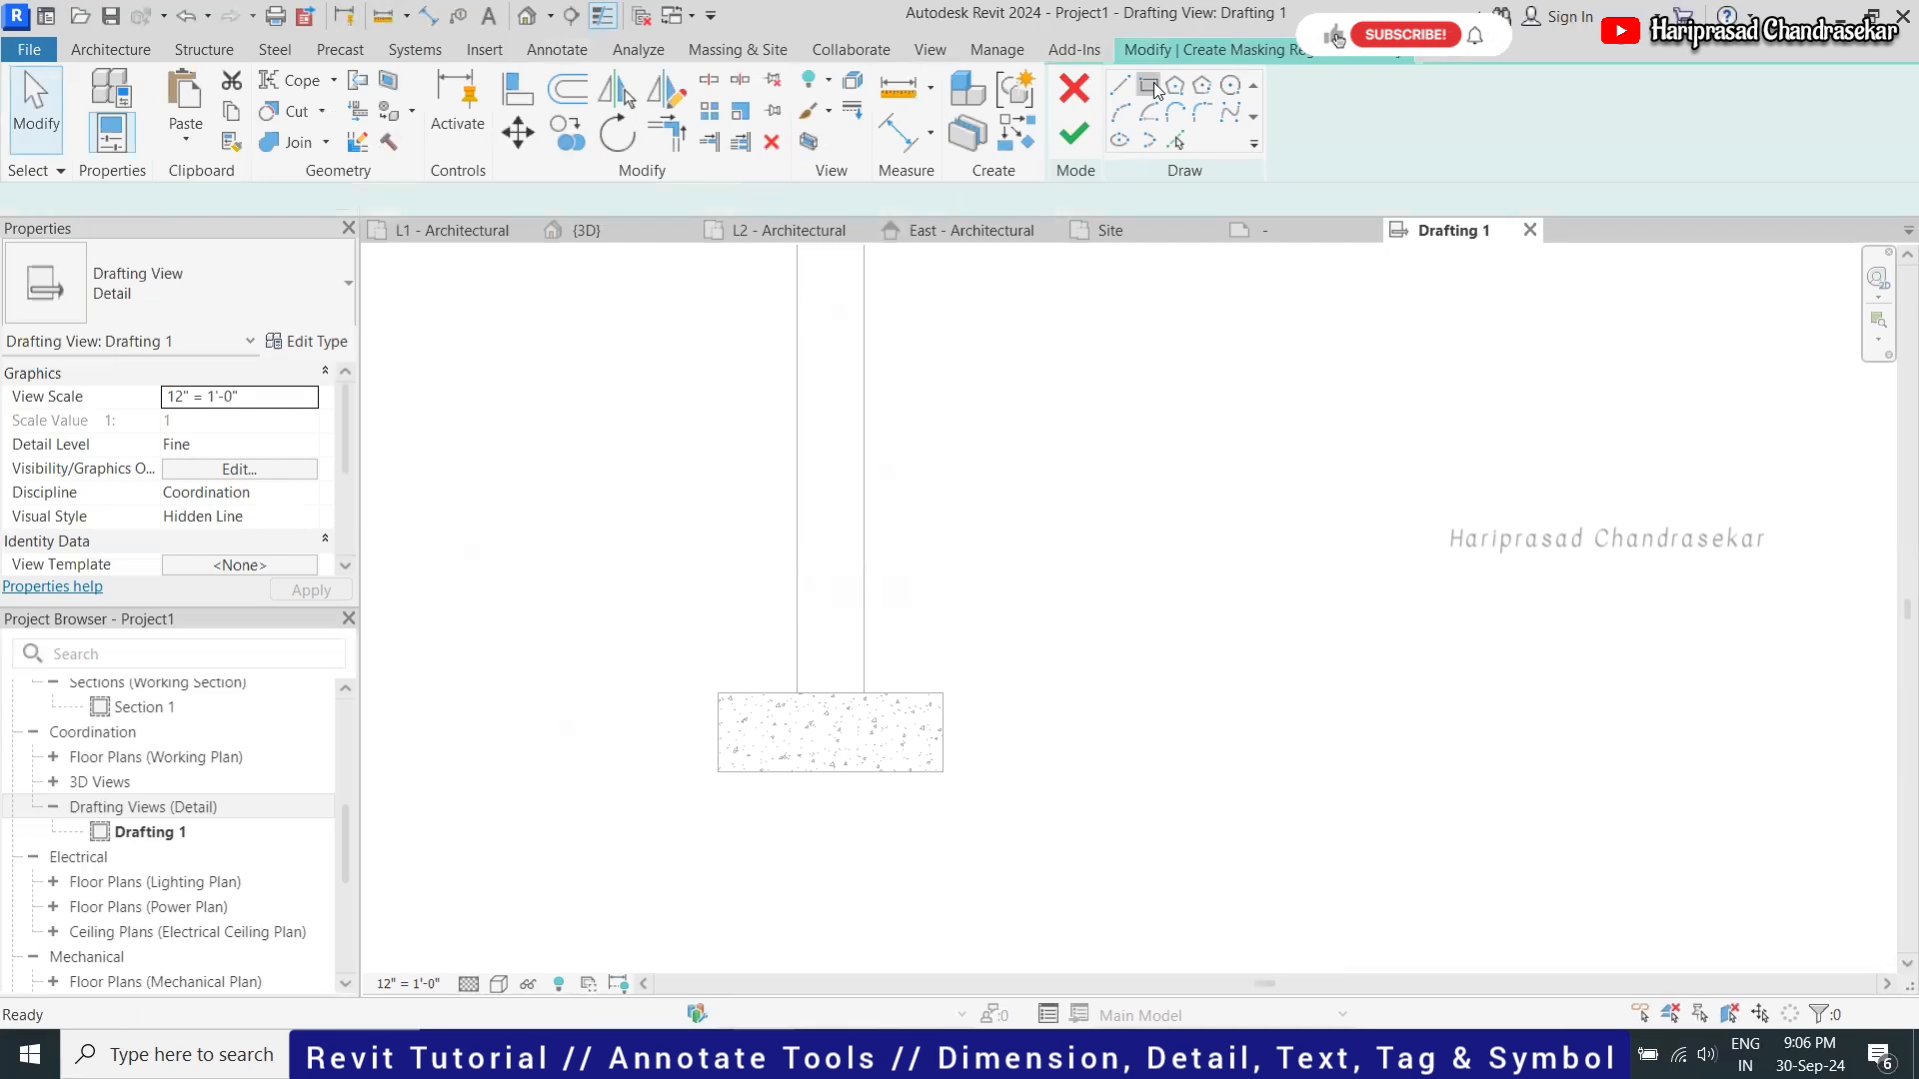
left_click(742, 501)
left_click(942, 593)
left_click(1074, 130)
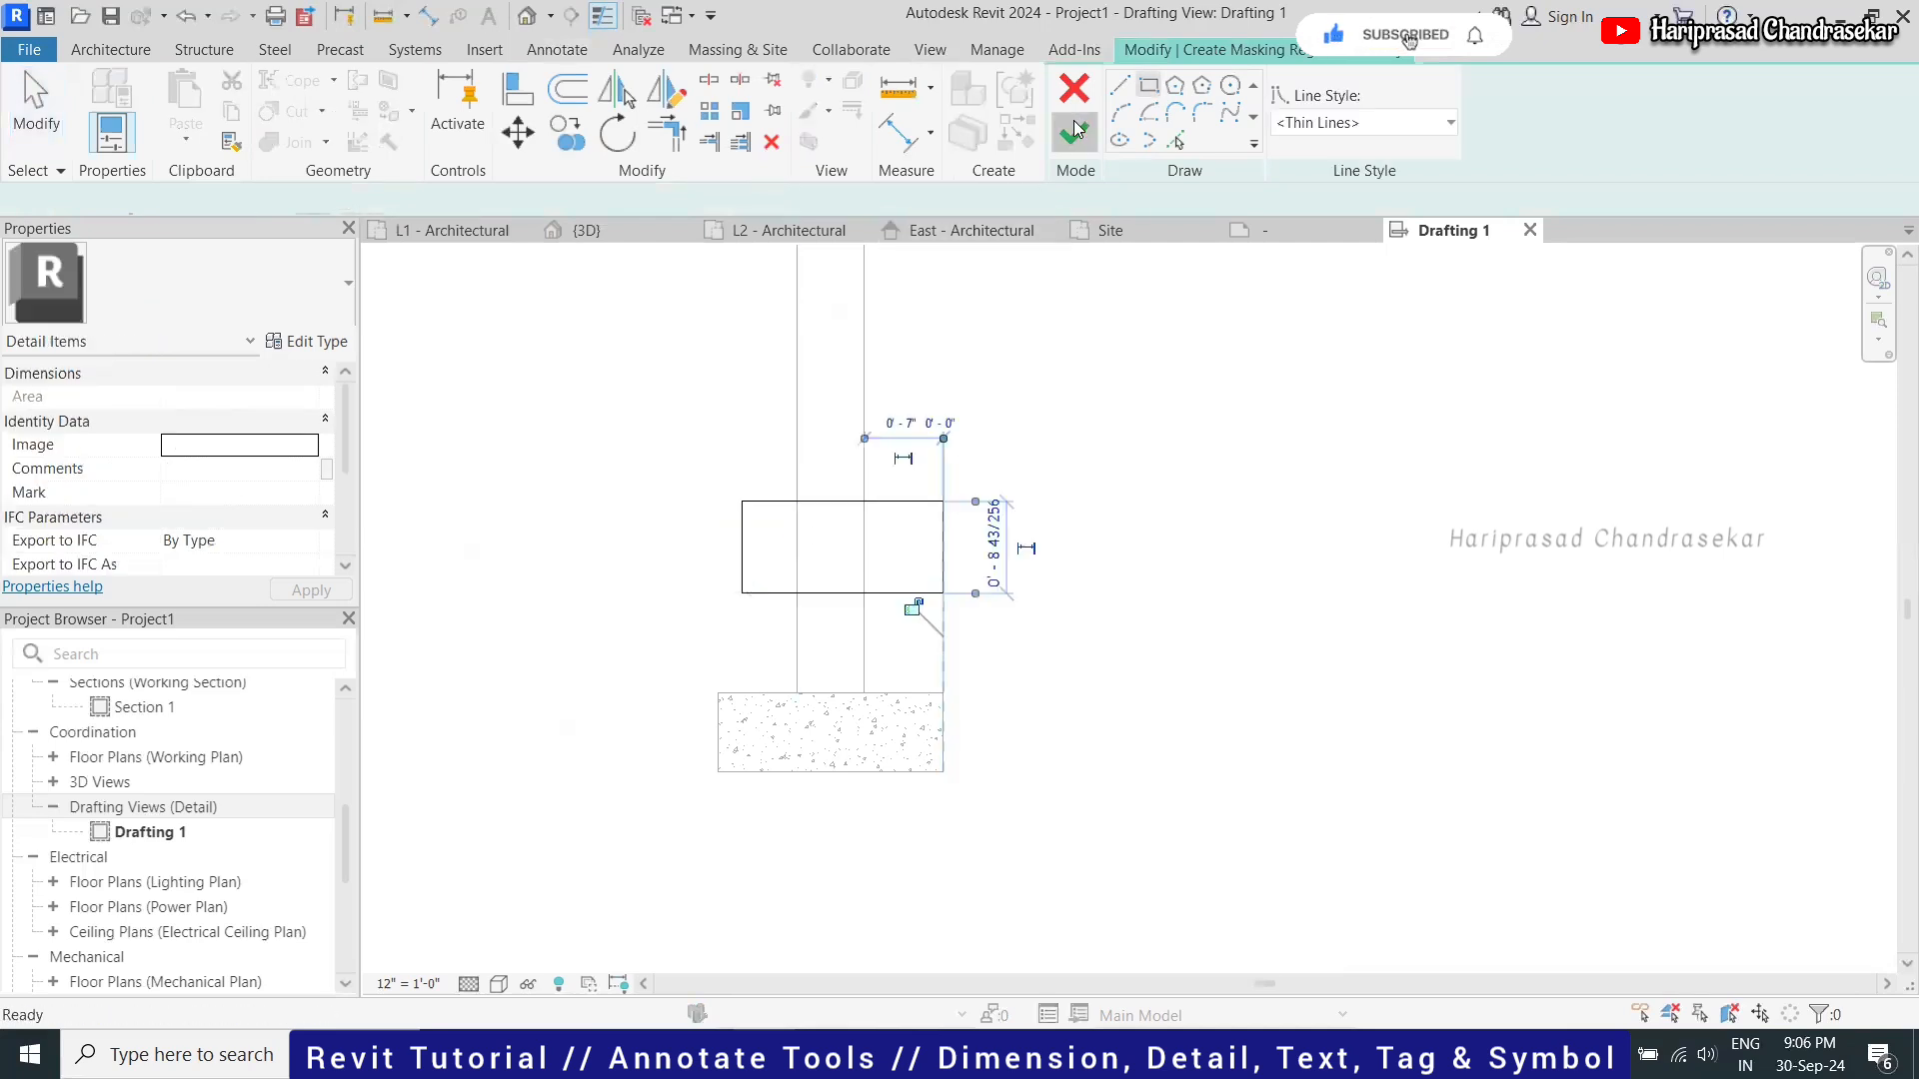
left_click(1136, 513)
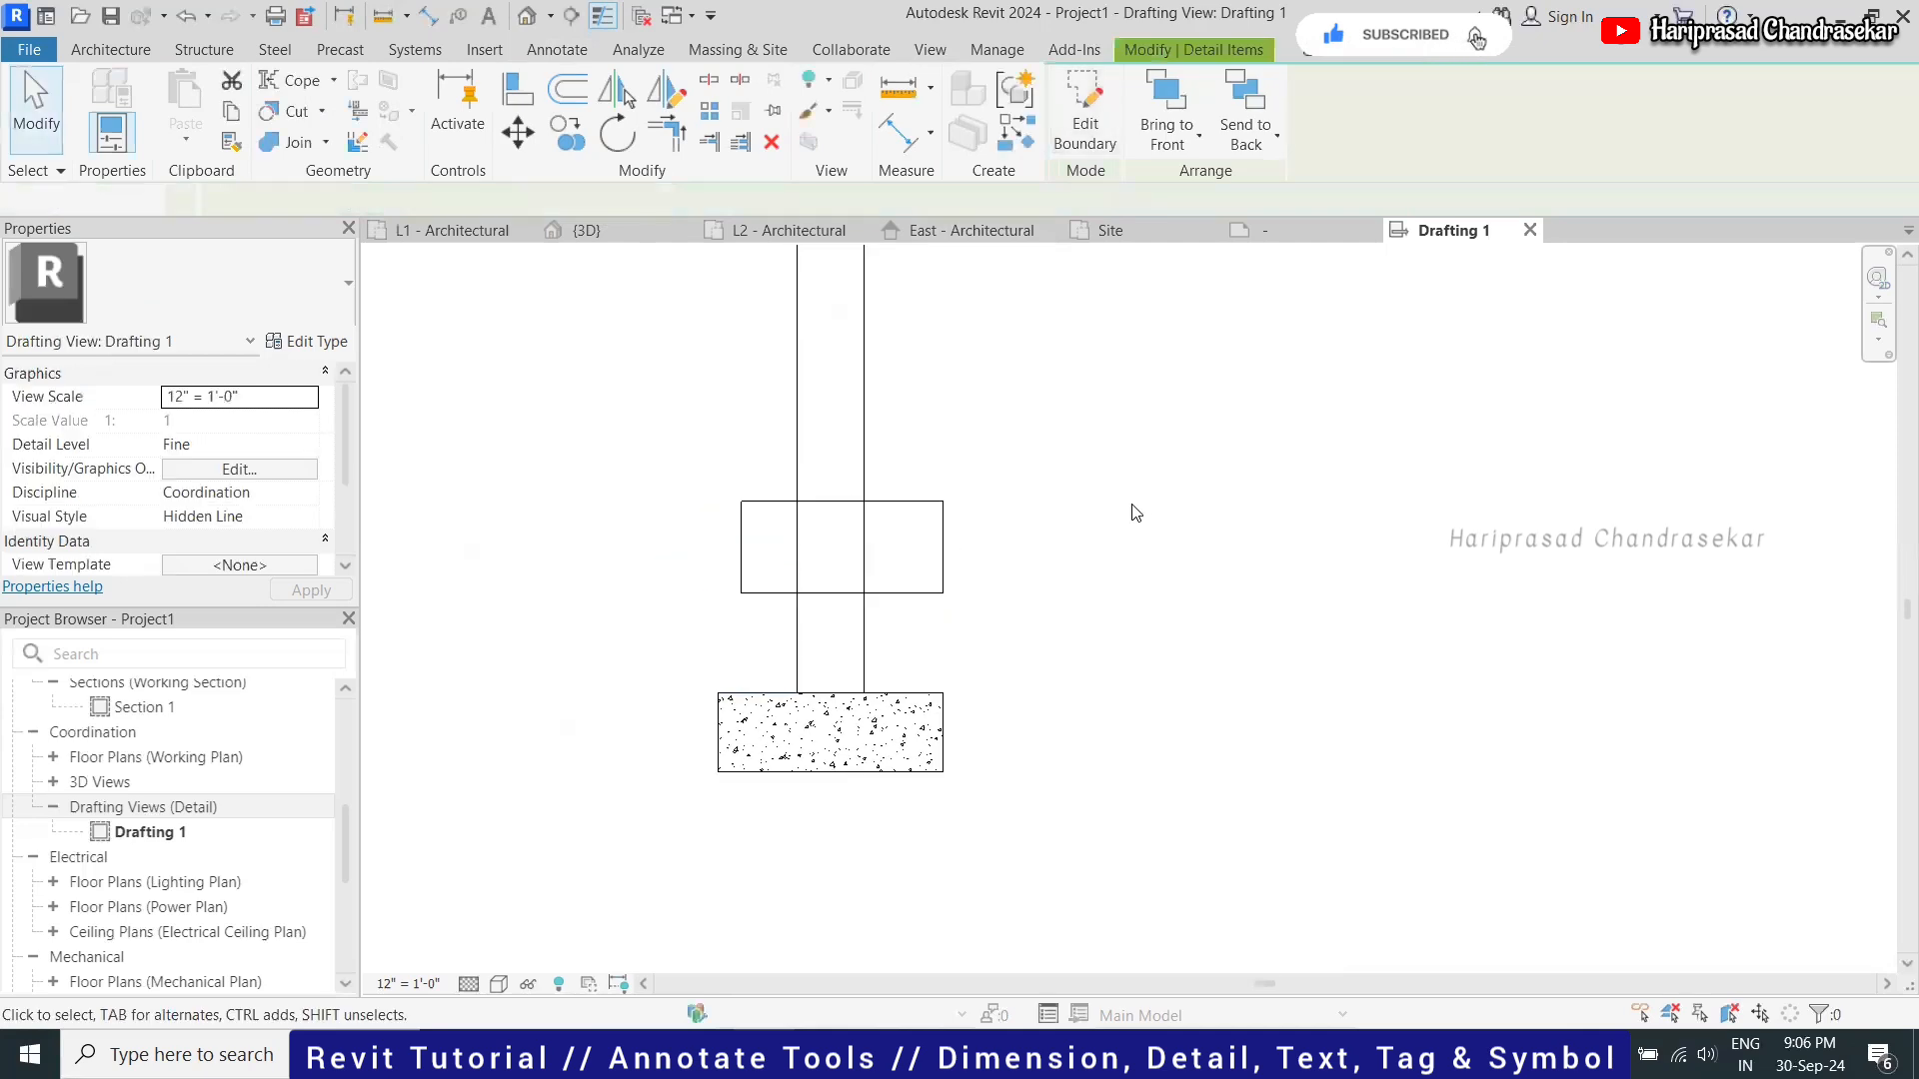
Bring the masking region to the front of the column lines
left_click(942, 560)
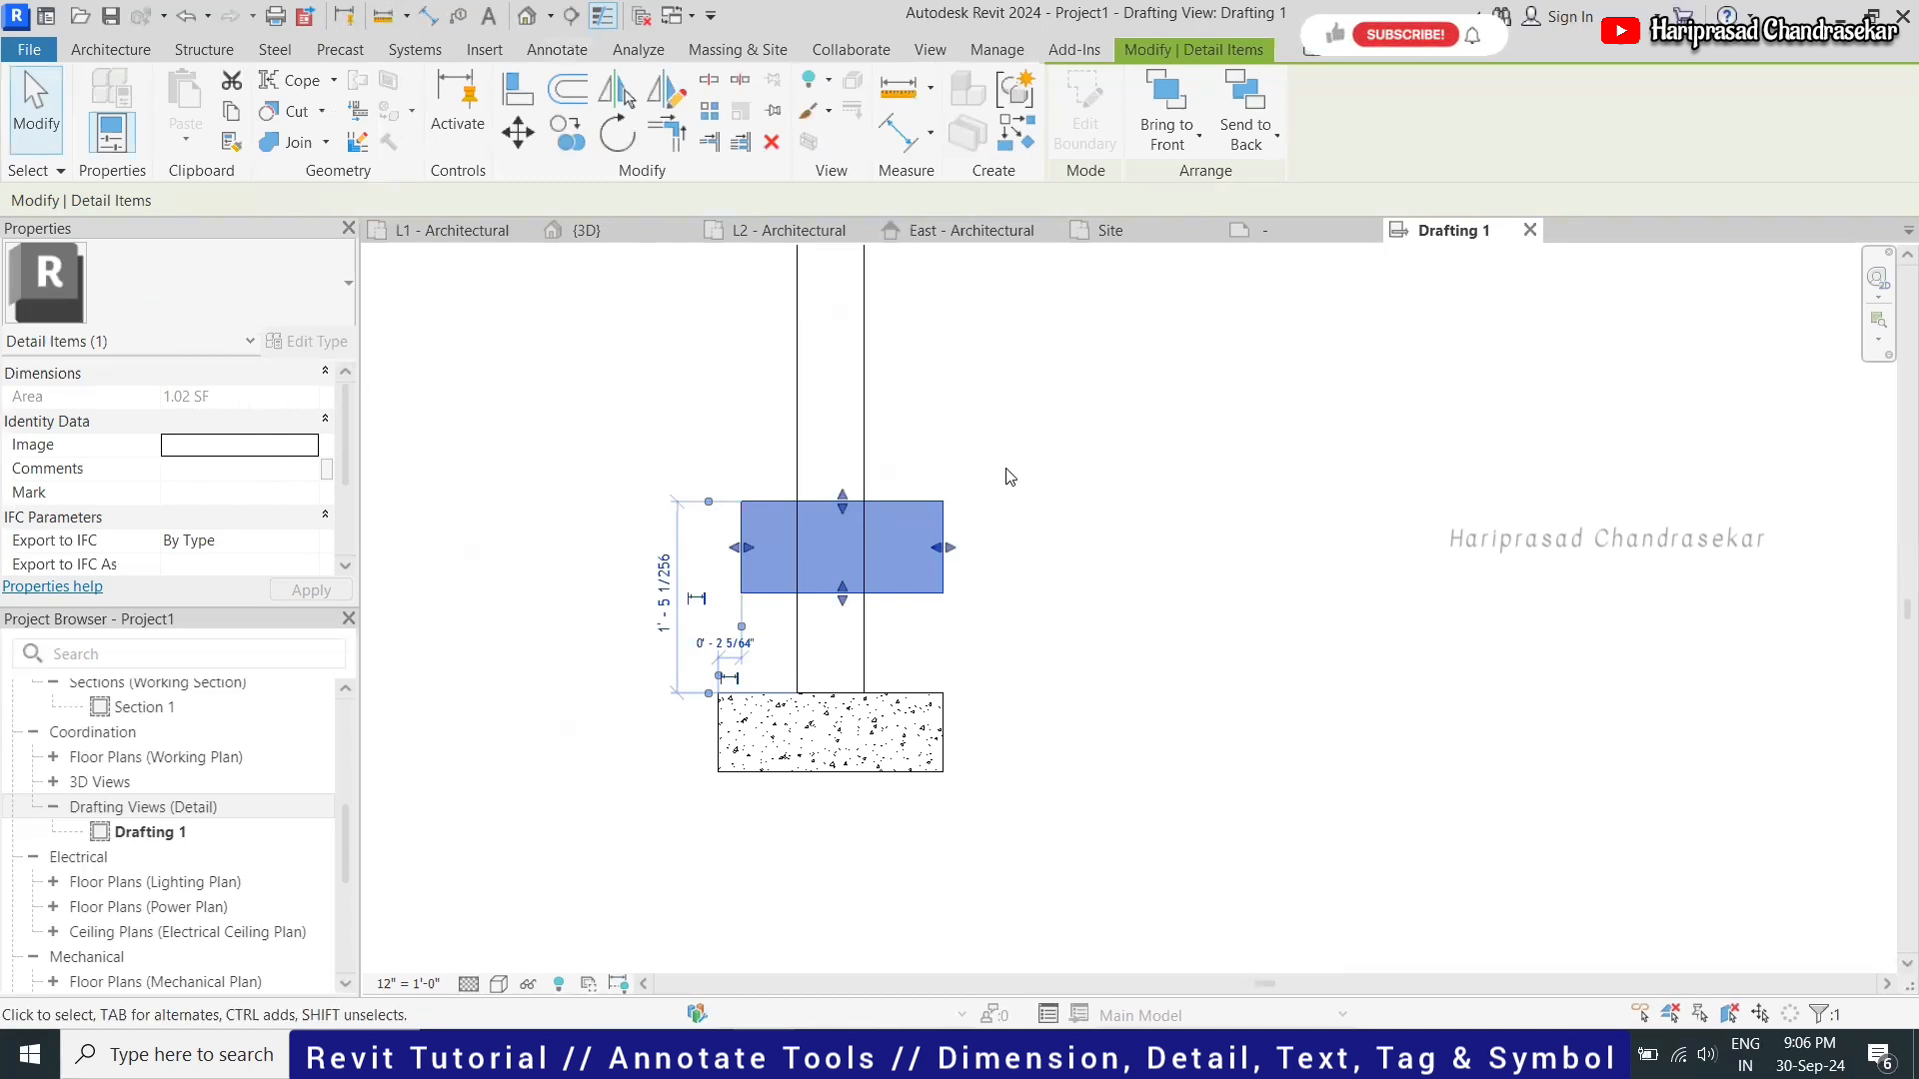
left_click(1037, 545)
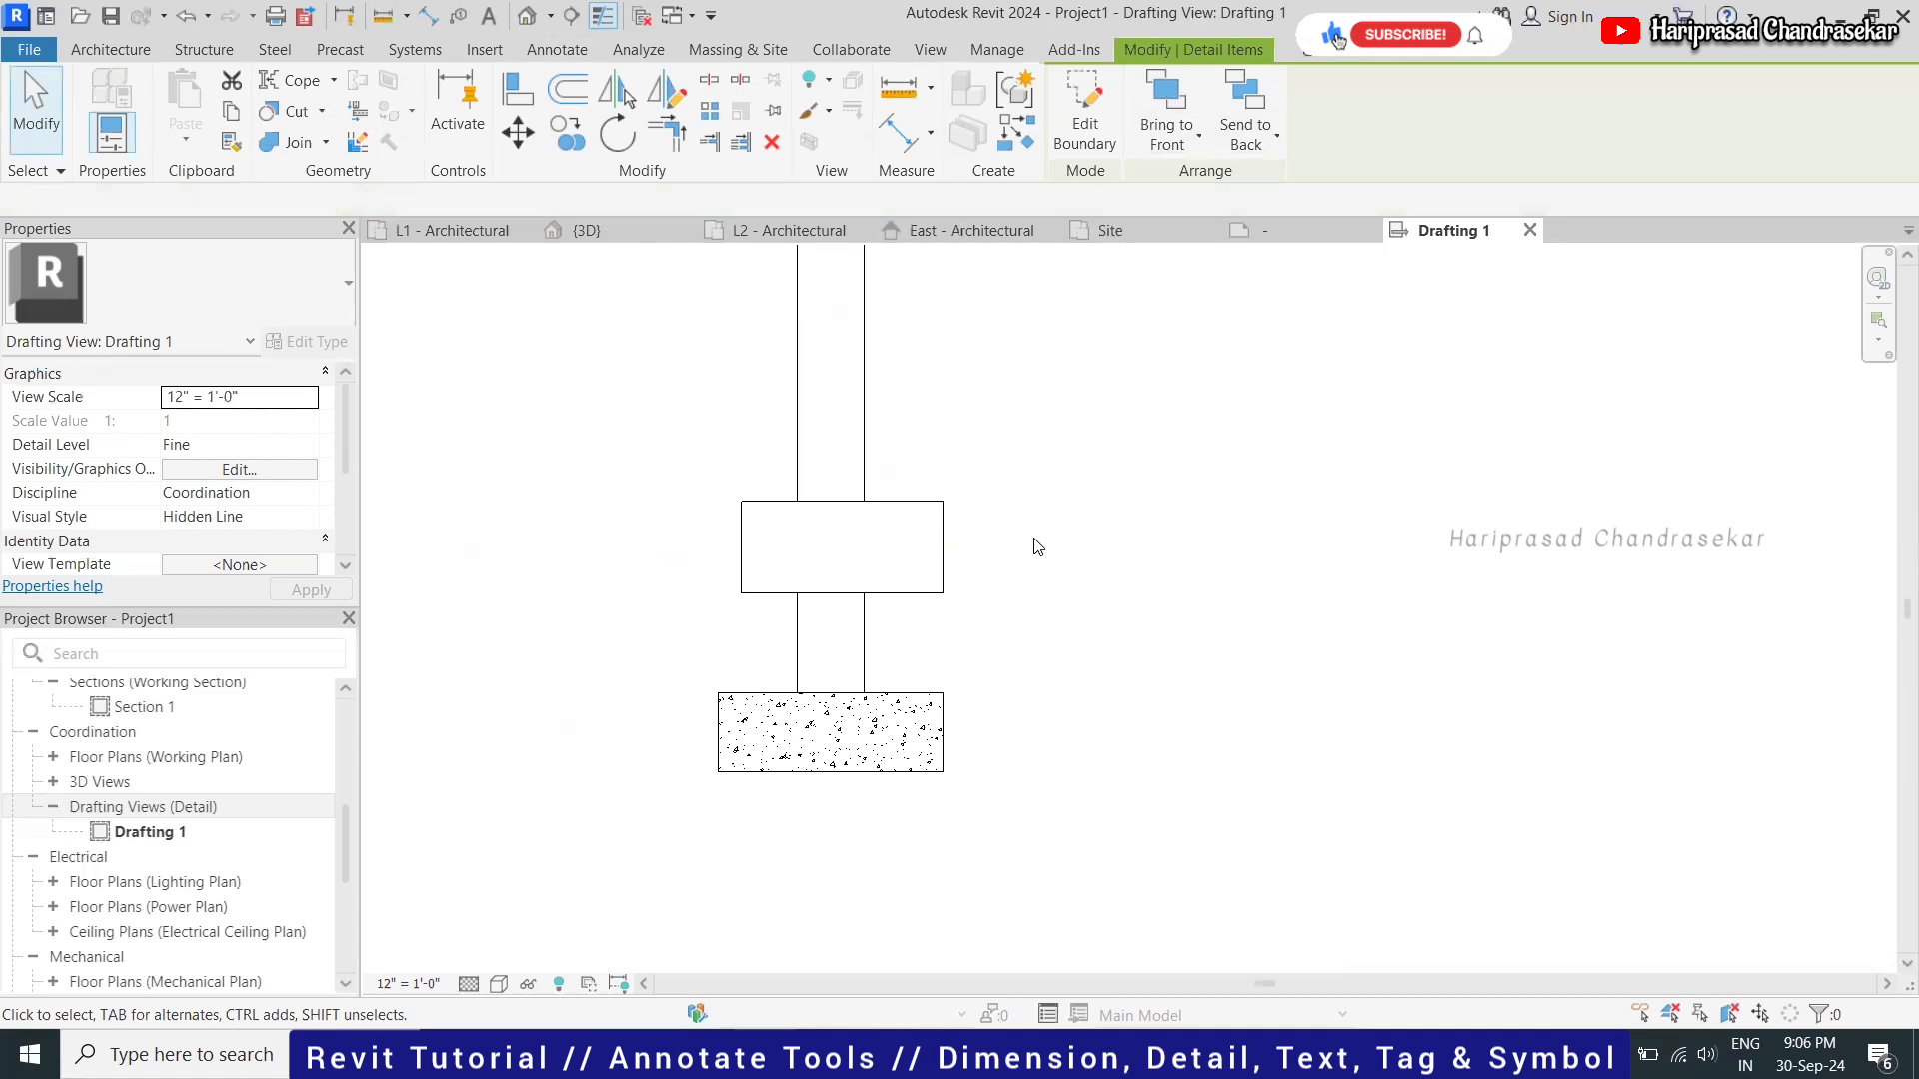
left_click(926, 510)
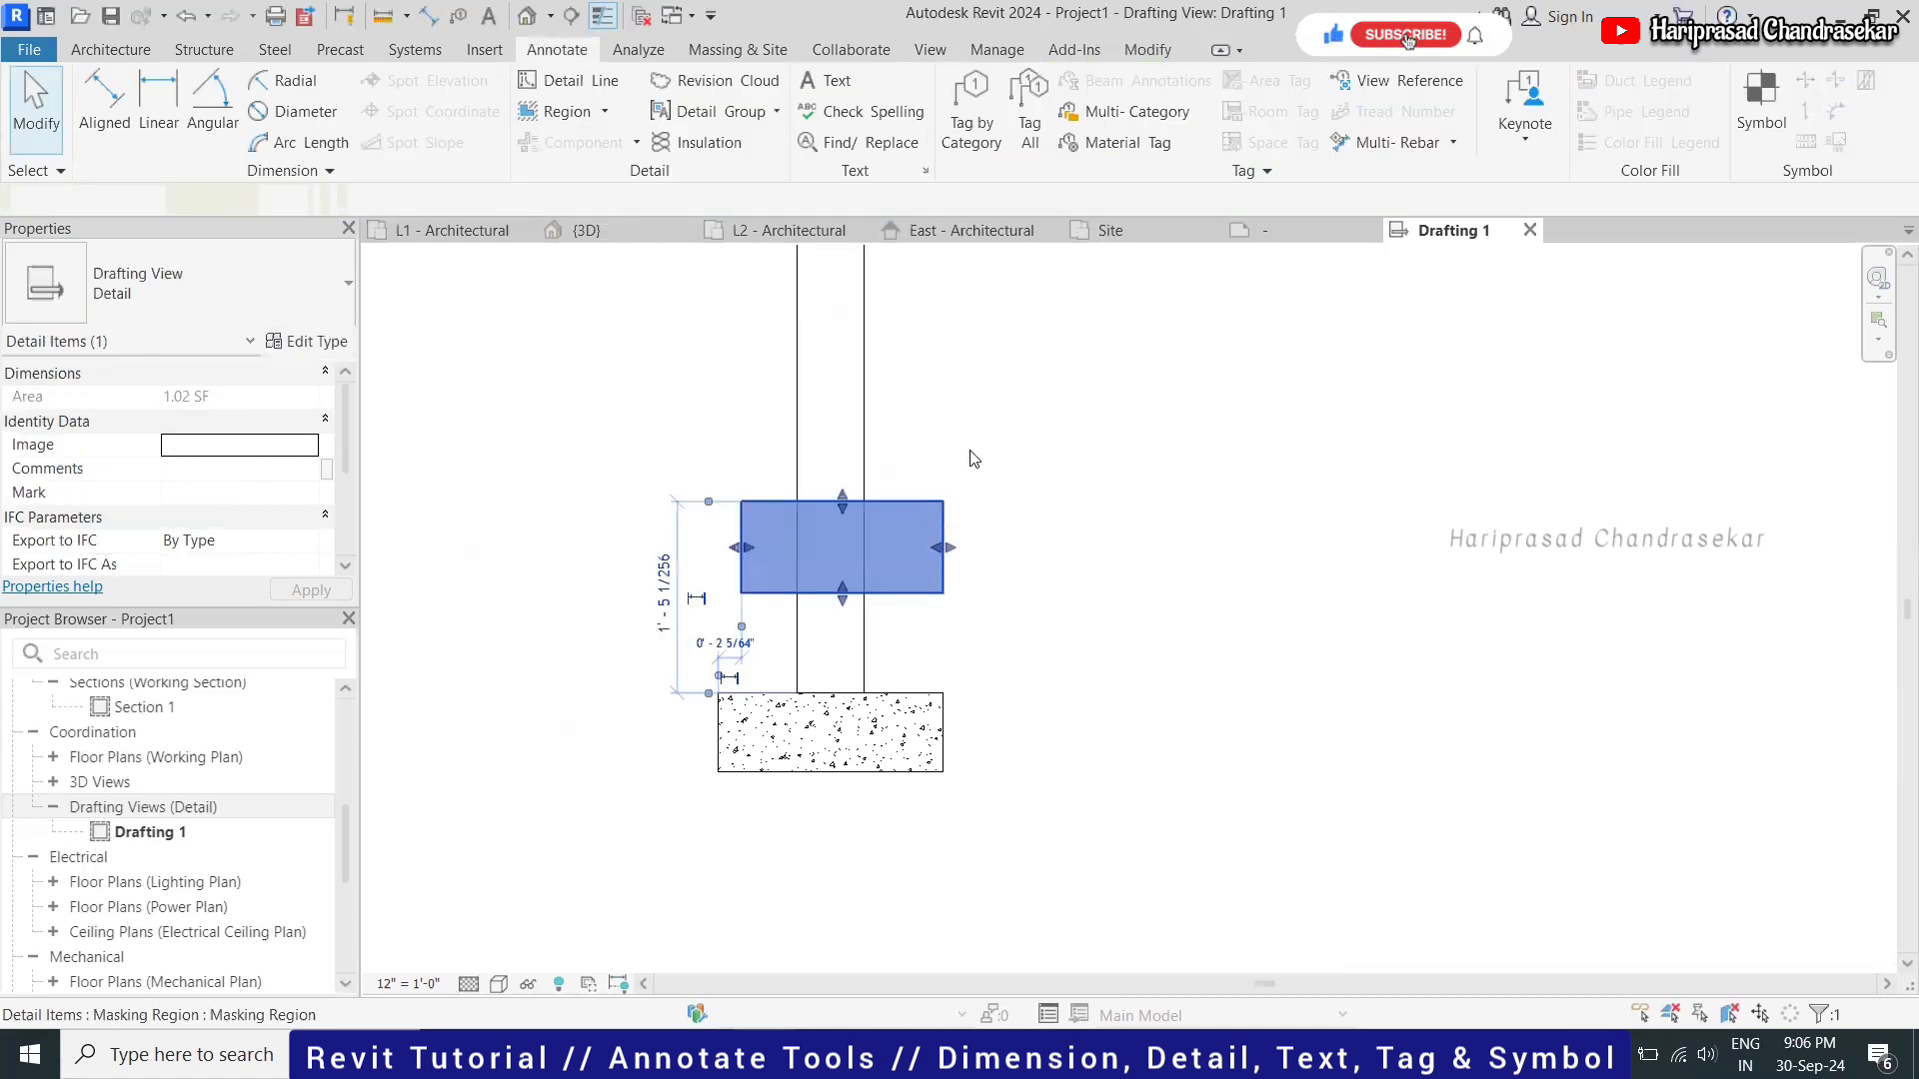
left_click(1004, 430)
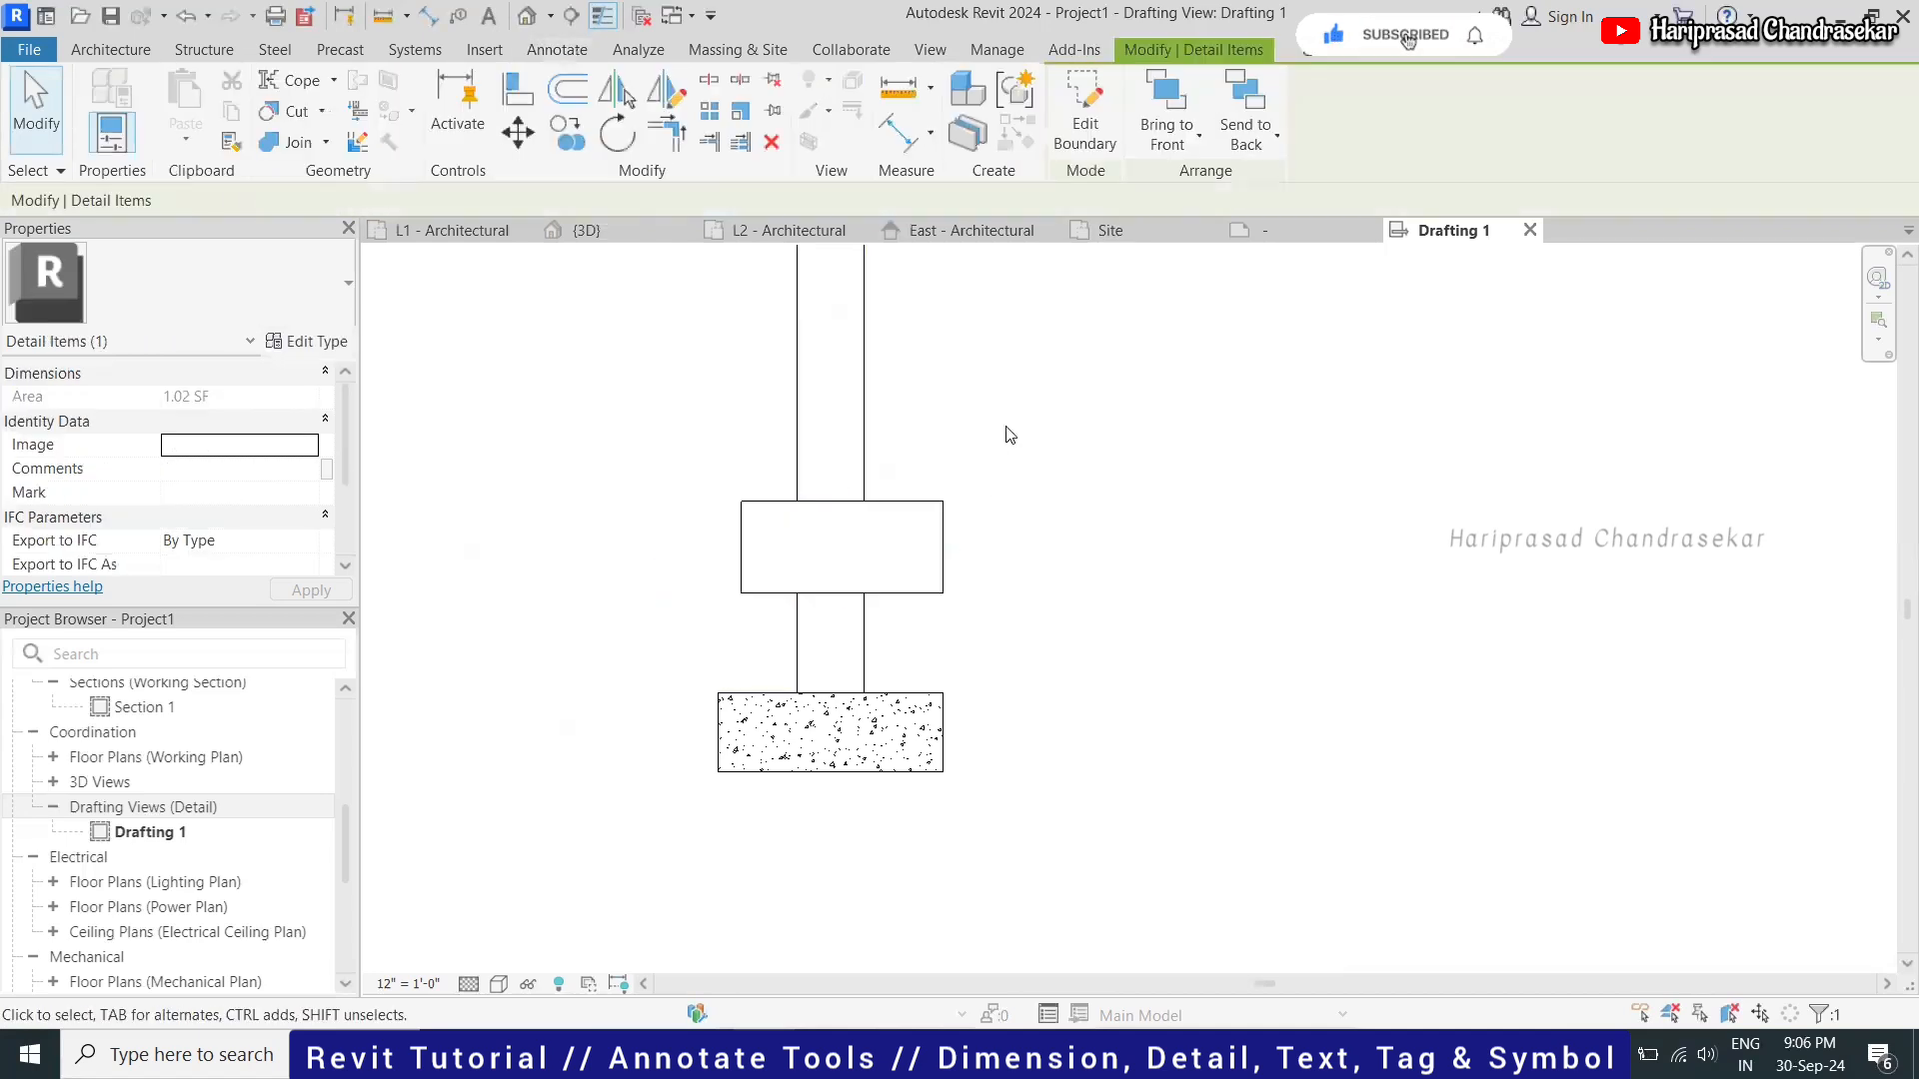
Stretch the masking region down below the footing and outward to about 6" past both footing sides
left_click(912, 503)
left_click_drag(843, 595, 842, 861)
left_click(1079, 668)
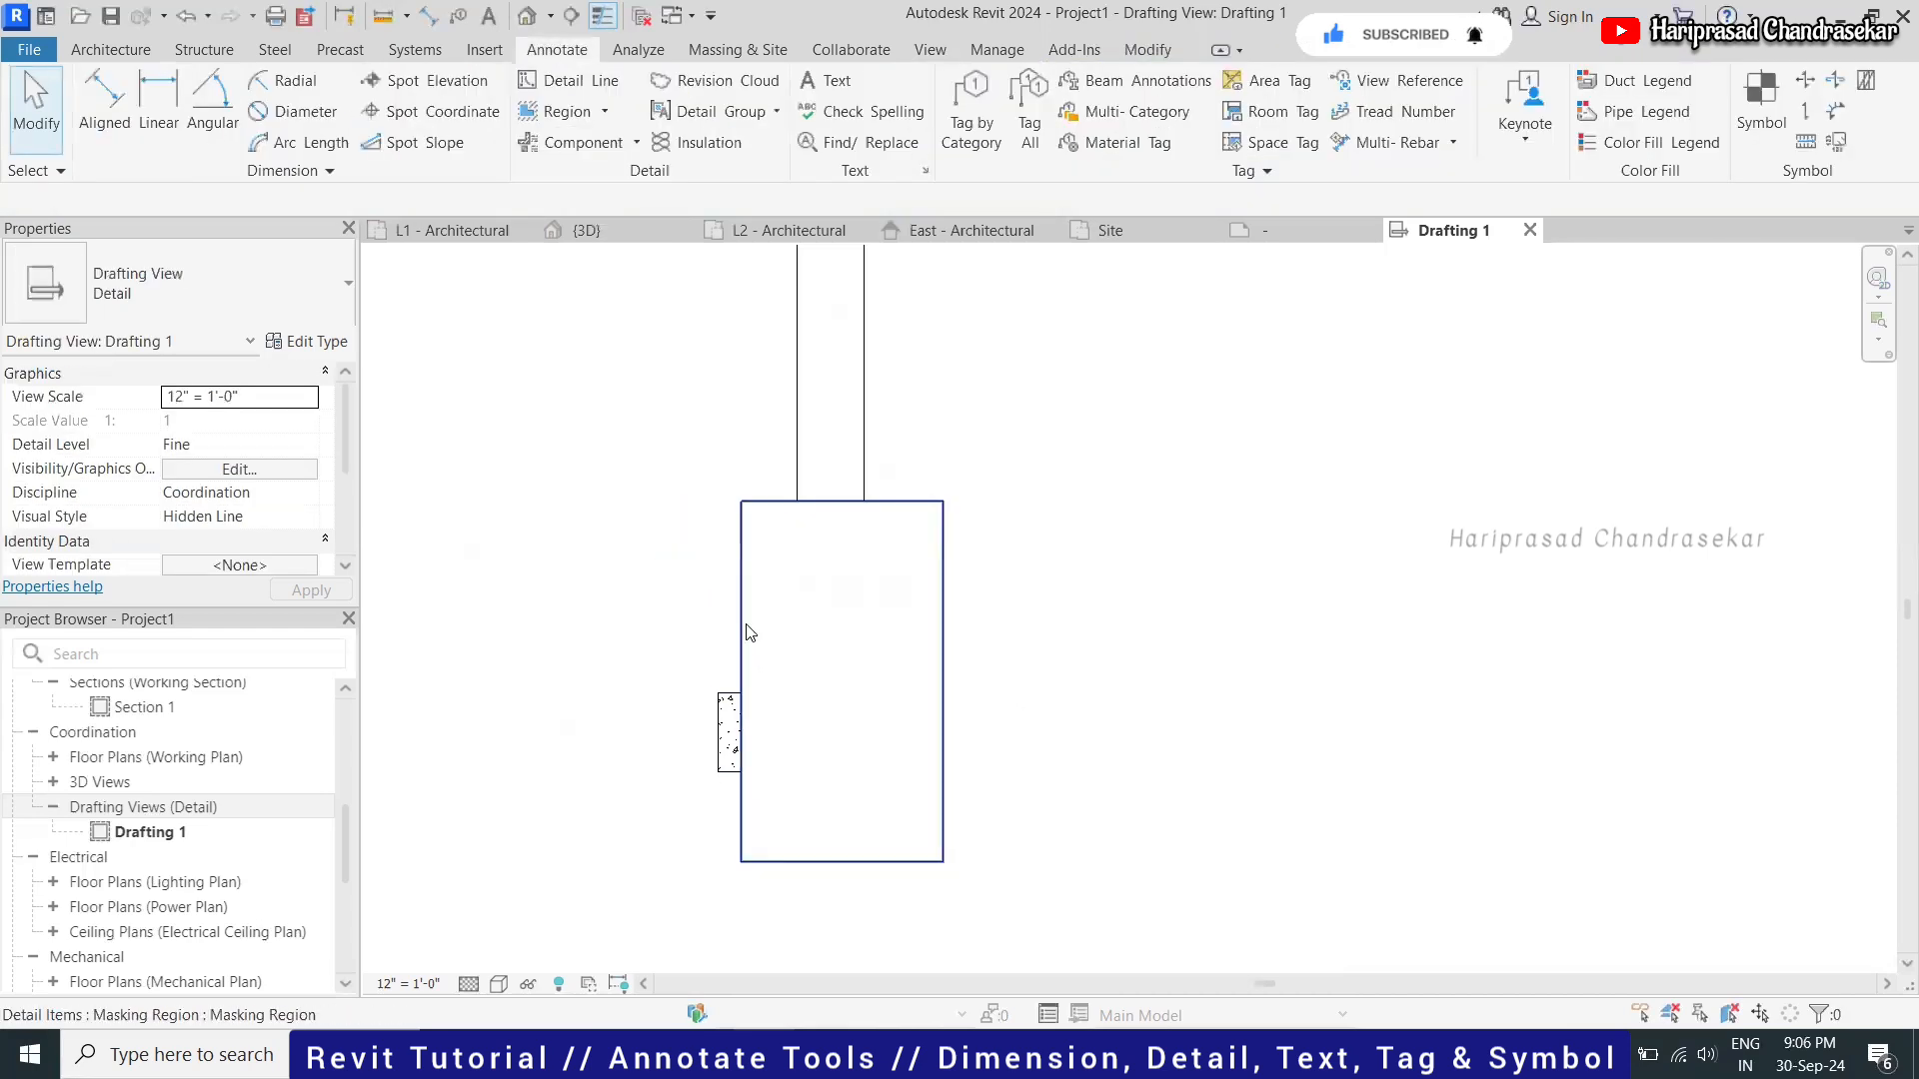
left_click(740, 674)
left_click_drag(742, 680, 650, 680)
left_click_drag(957, 680, 1008, 679)
left_click(1173, 544)
Send the enlarged masking region to the back, behind the column lines and the concrete footing
scroll(932, 540, "down", 1)
left_click(945, 514)
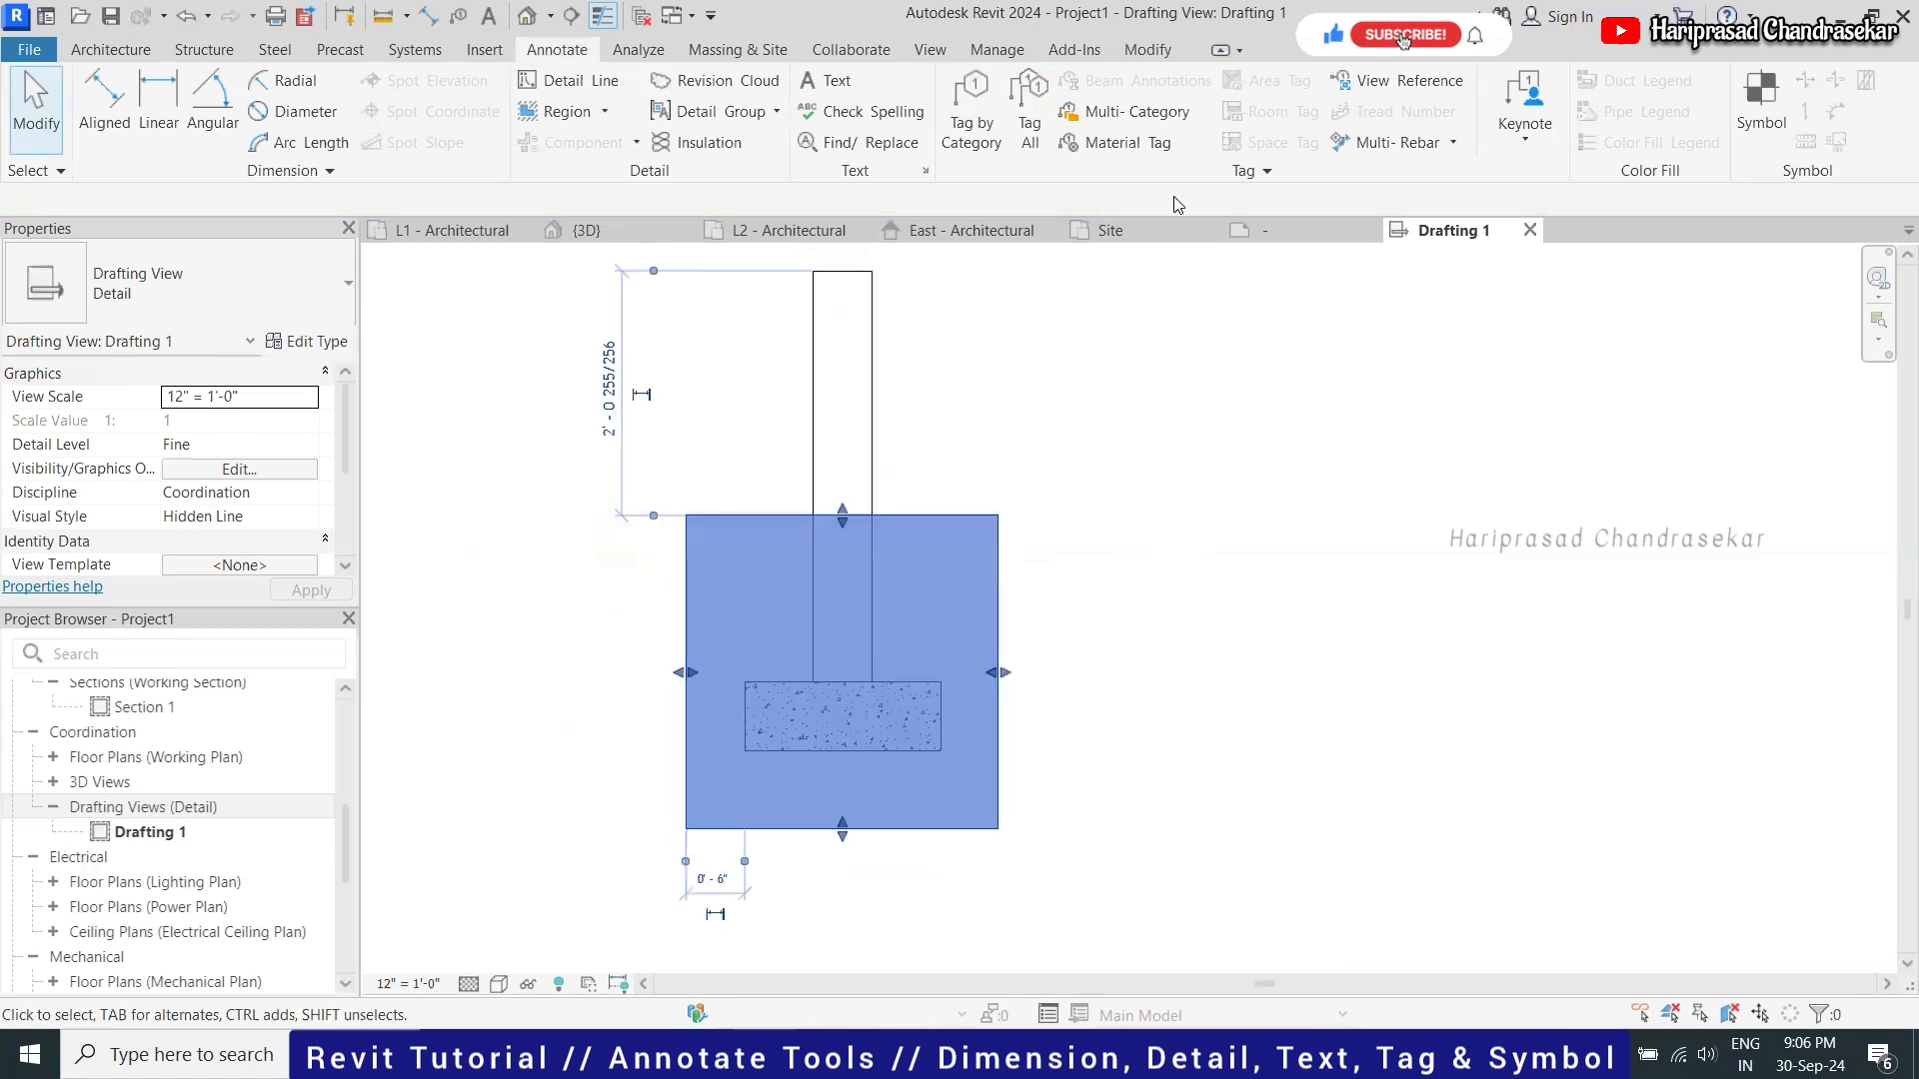
left_click(1114, 472)
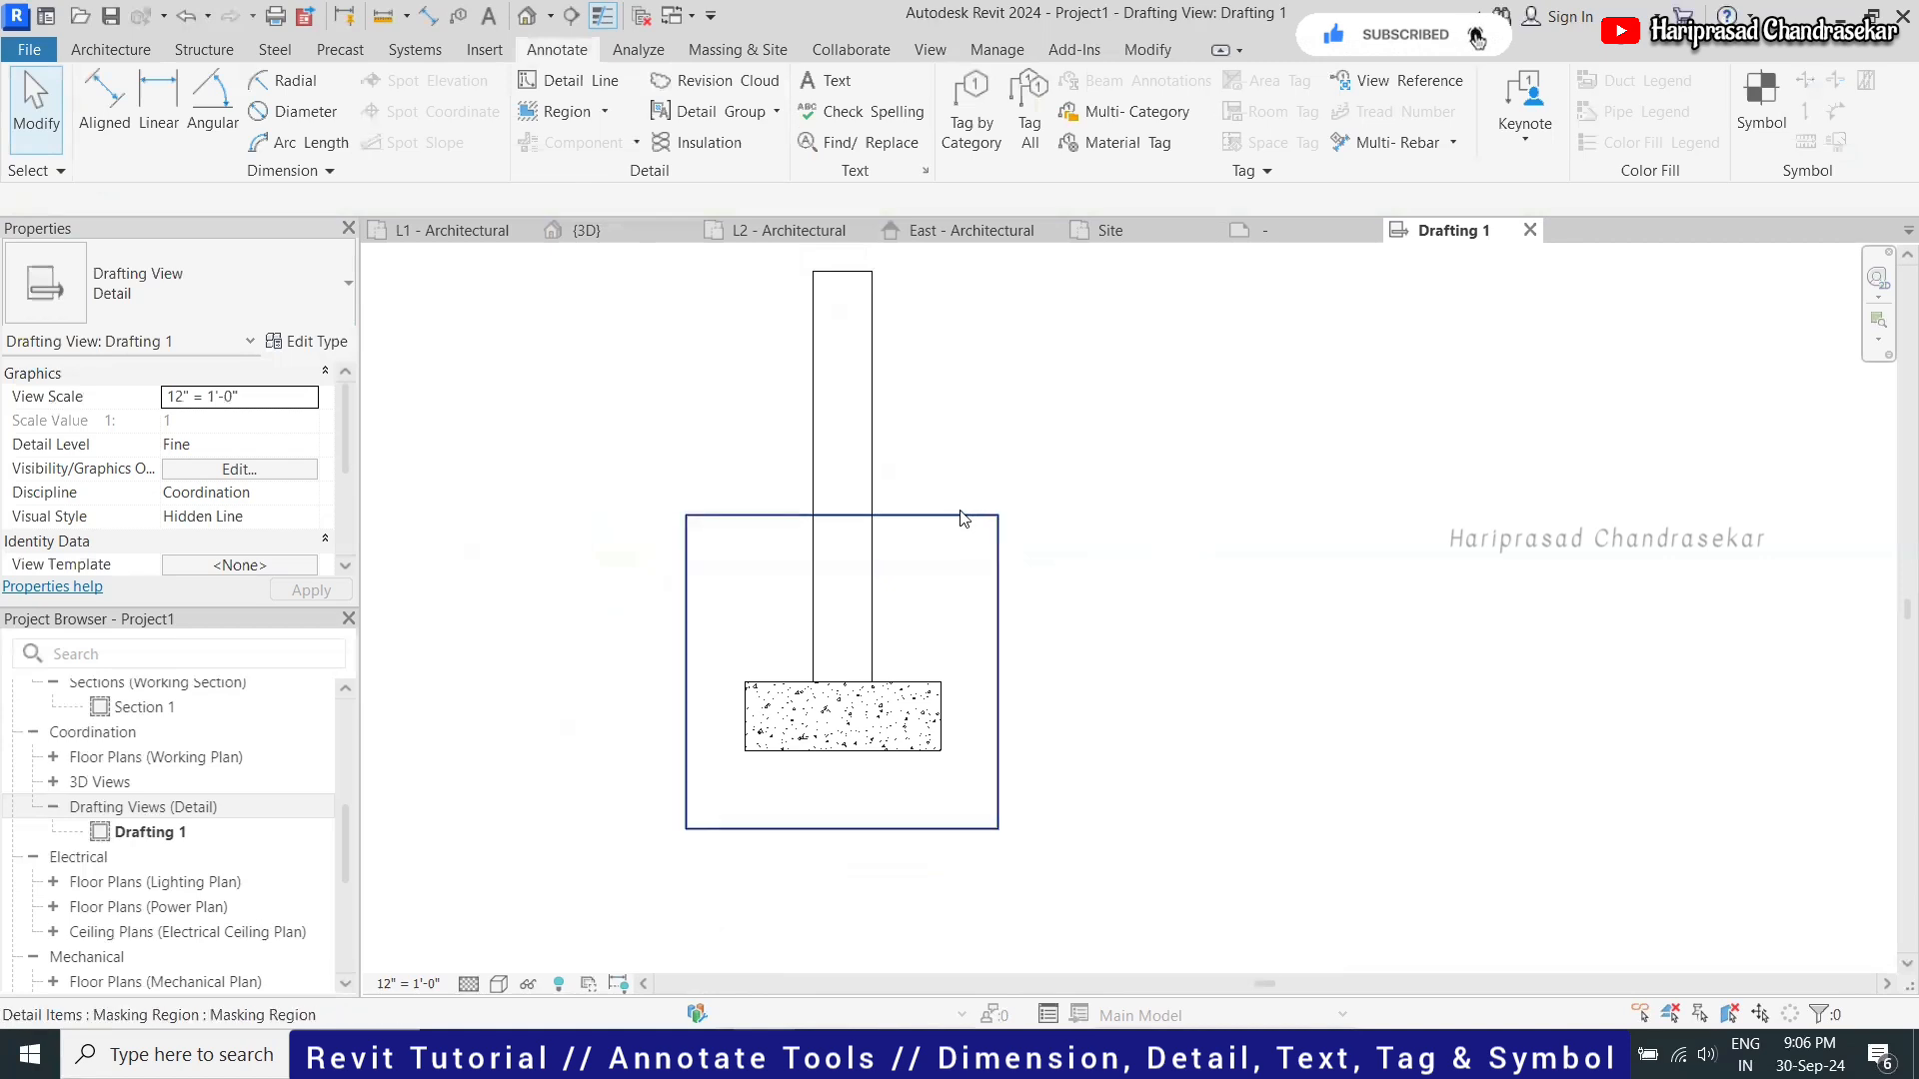
left_click(606, 113)
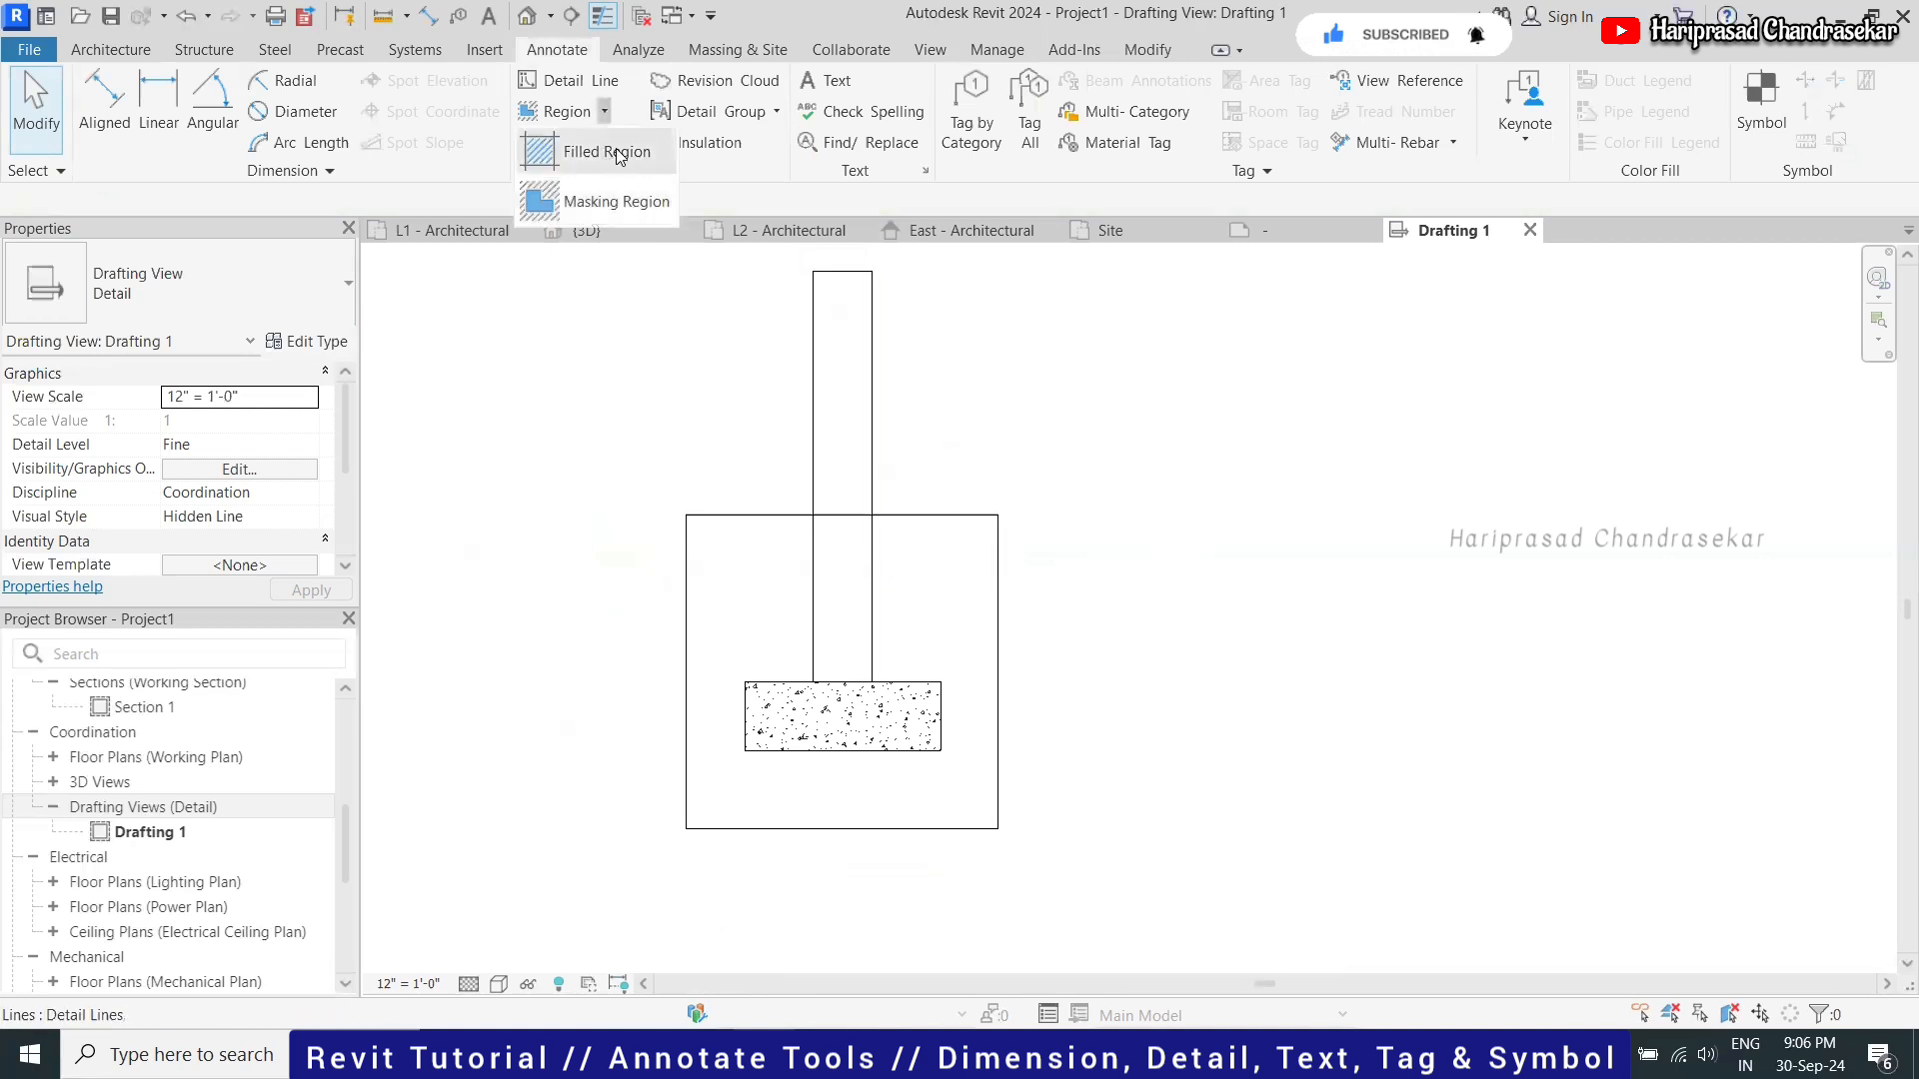
left_click(624, 302)
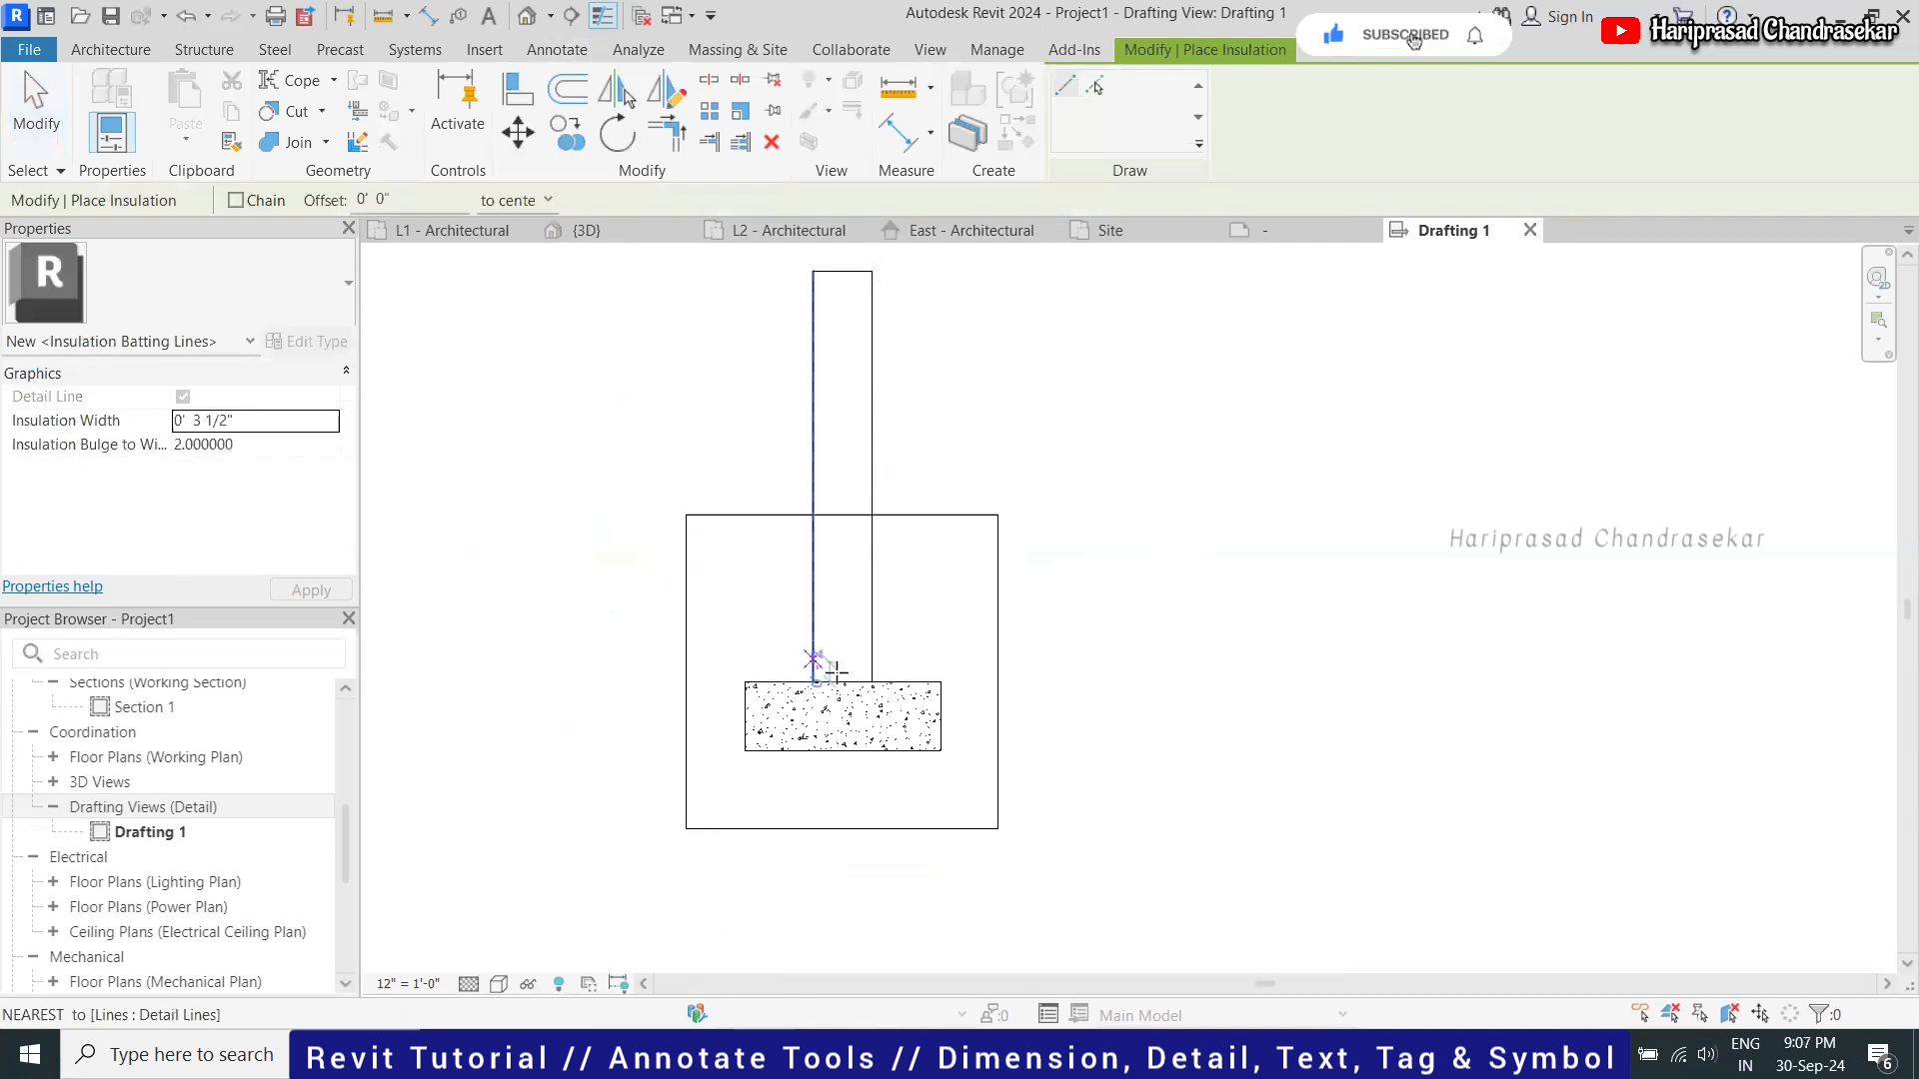
Place 3 1/2" wide insulation batting along the column's centreline, from the top of the footing to the column's top
left_click(869, 681)
left_click(842, 273)
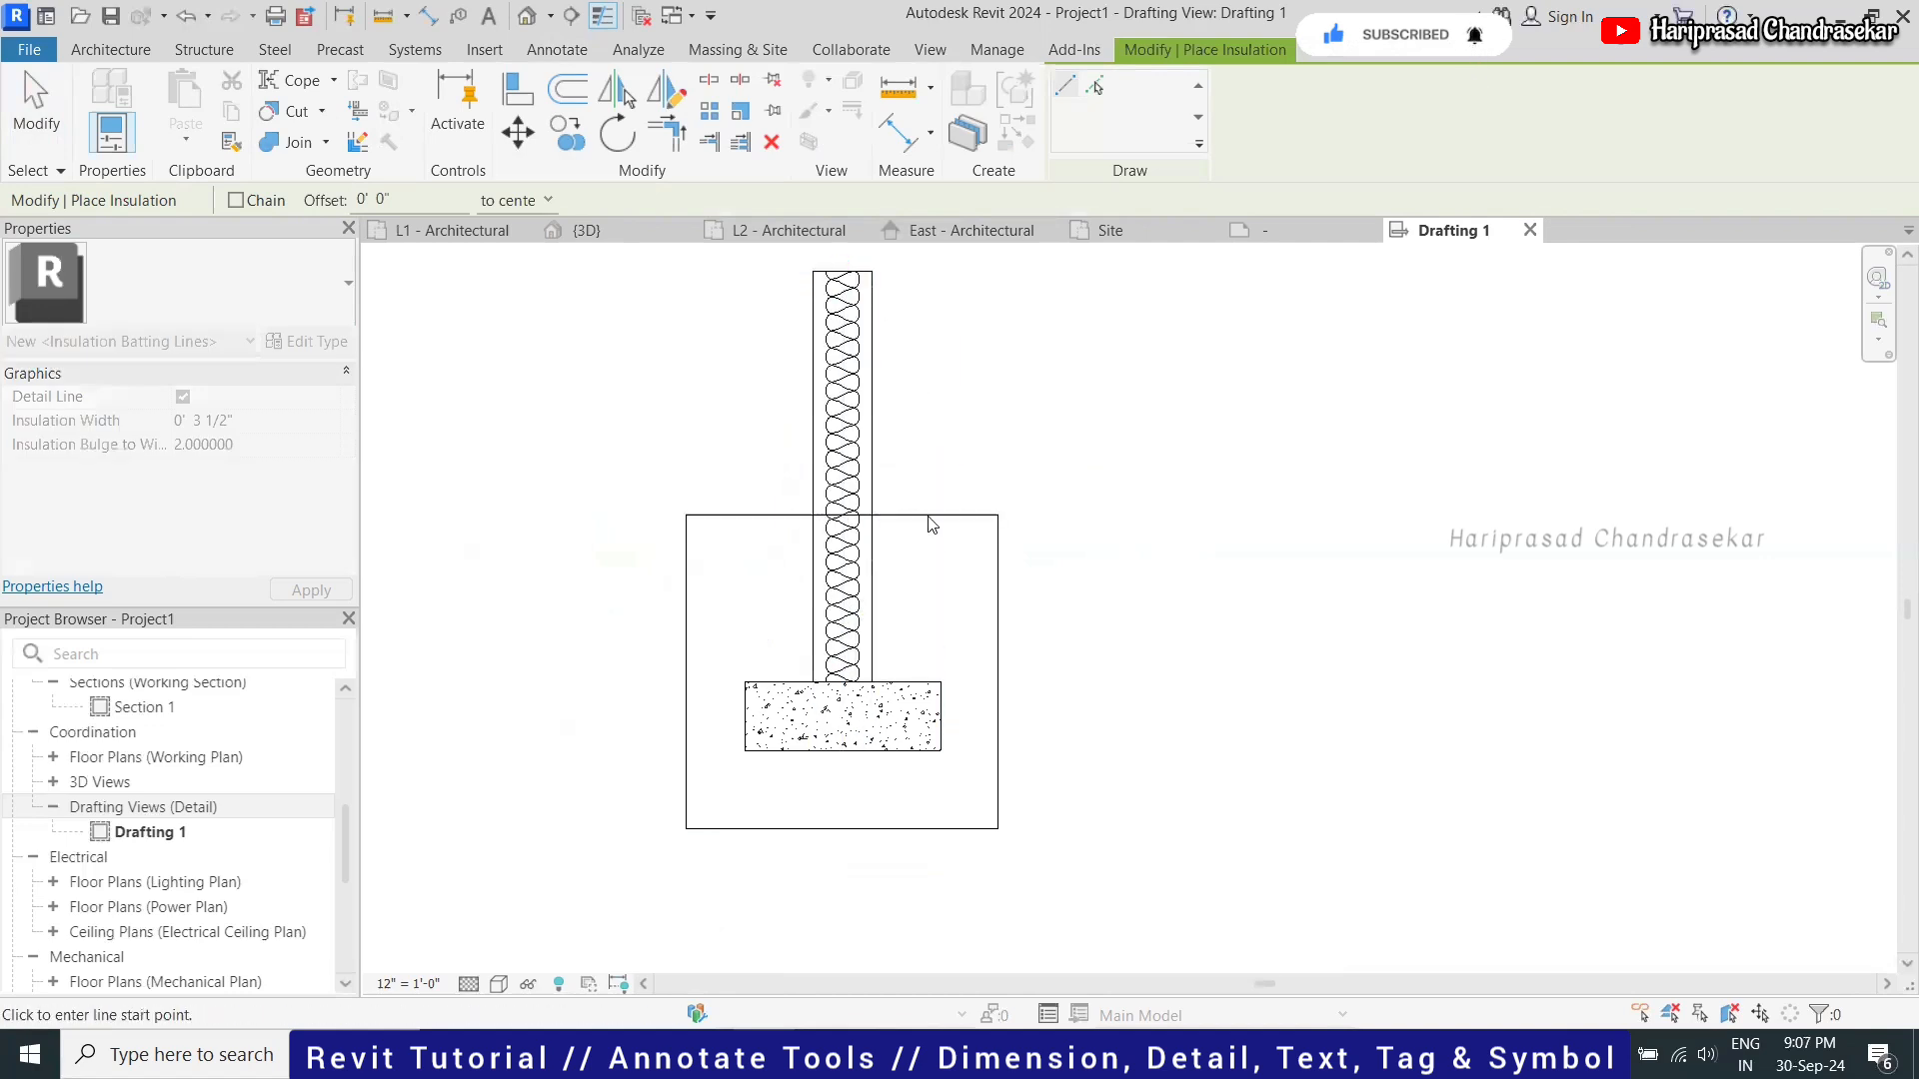
key("Escape")
key("Escape")
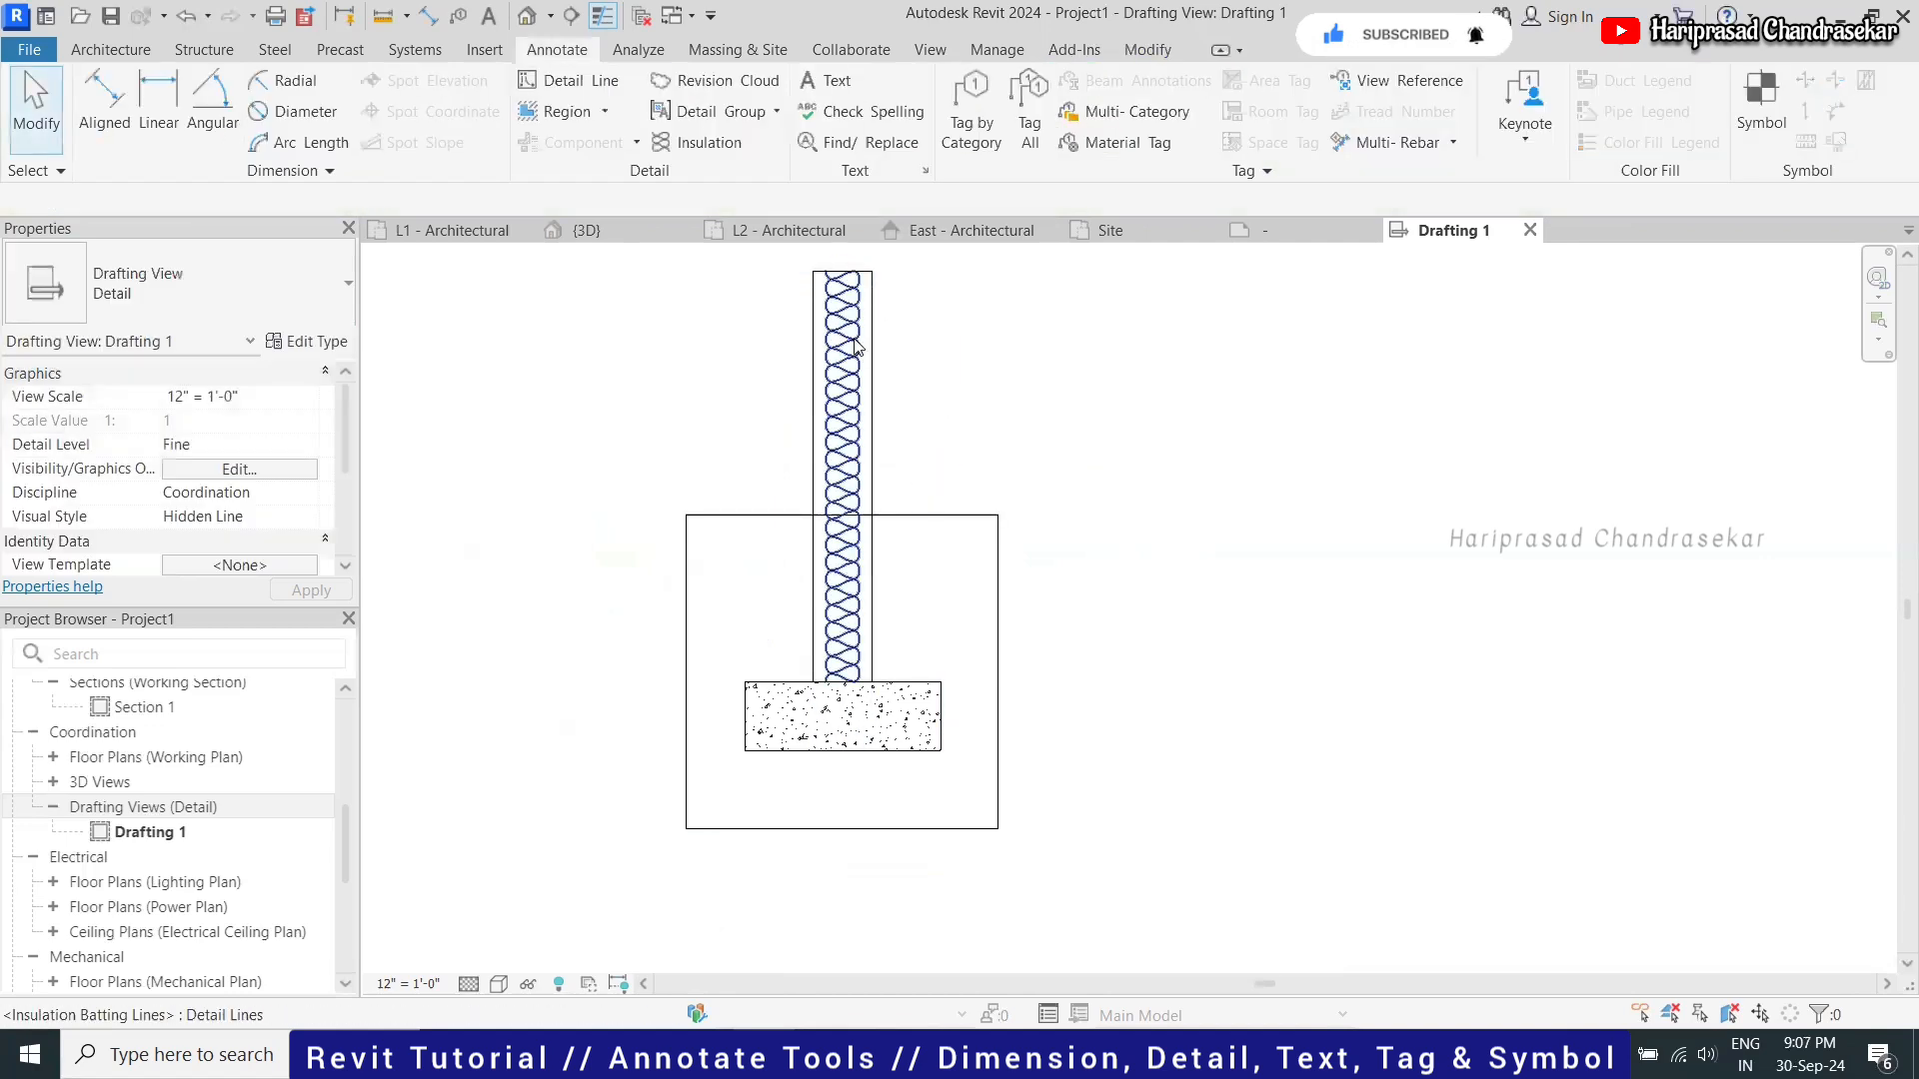
Set the column insulation's bulge-to-width ratio to 1
left_click(884, 335)
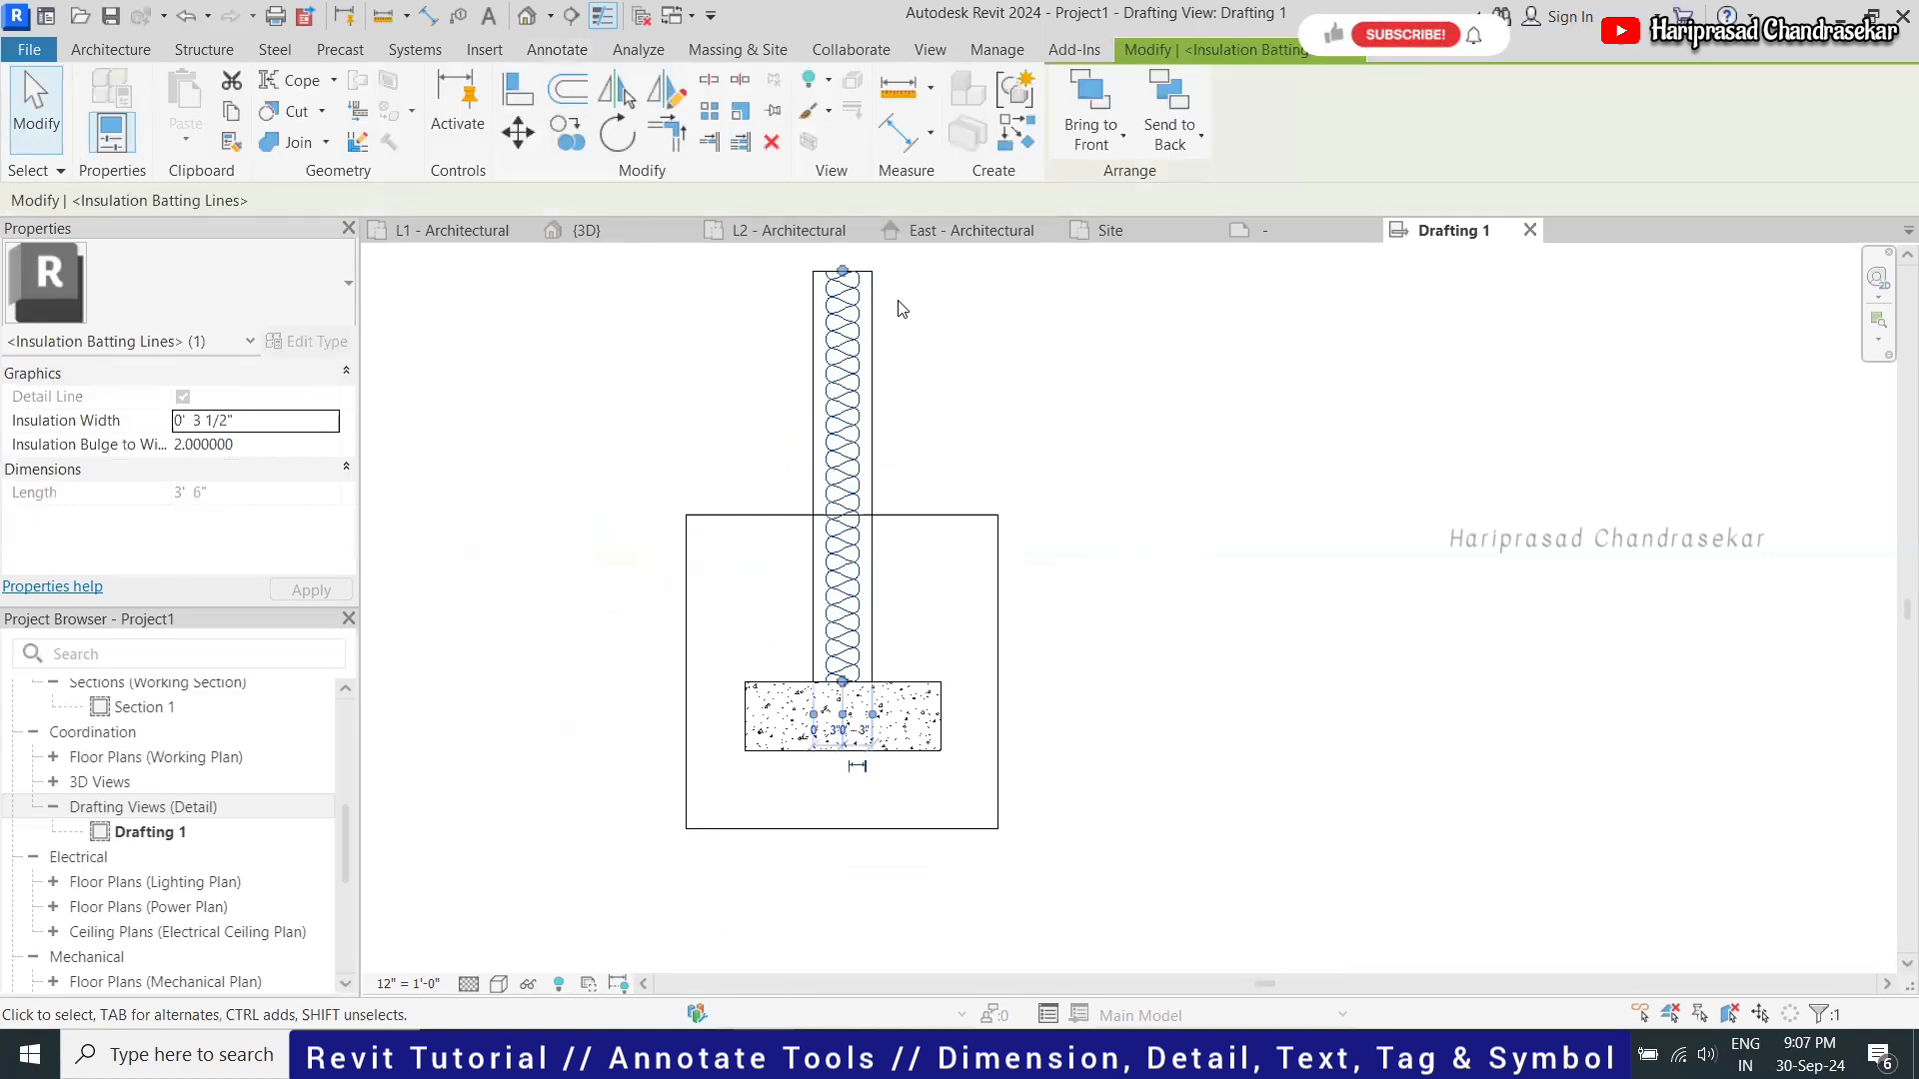
left_click(268, 447)
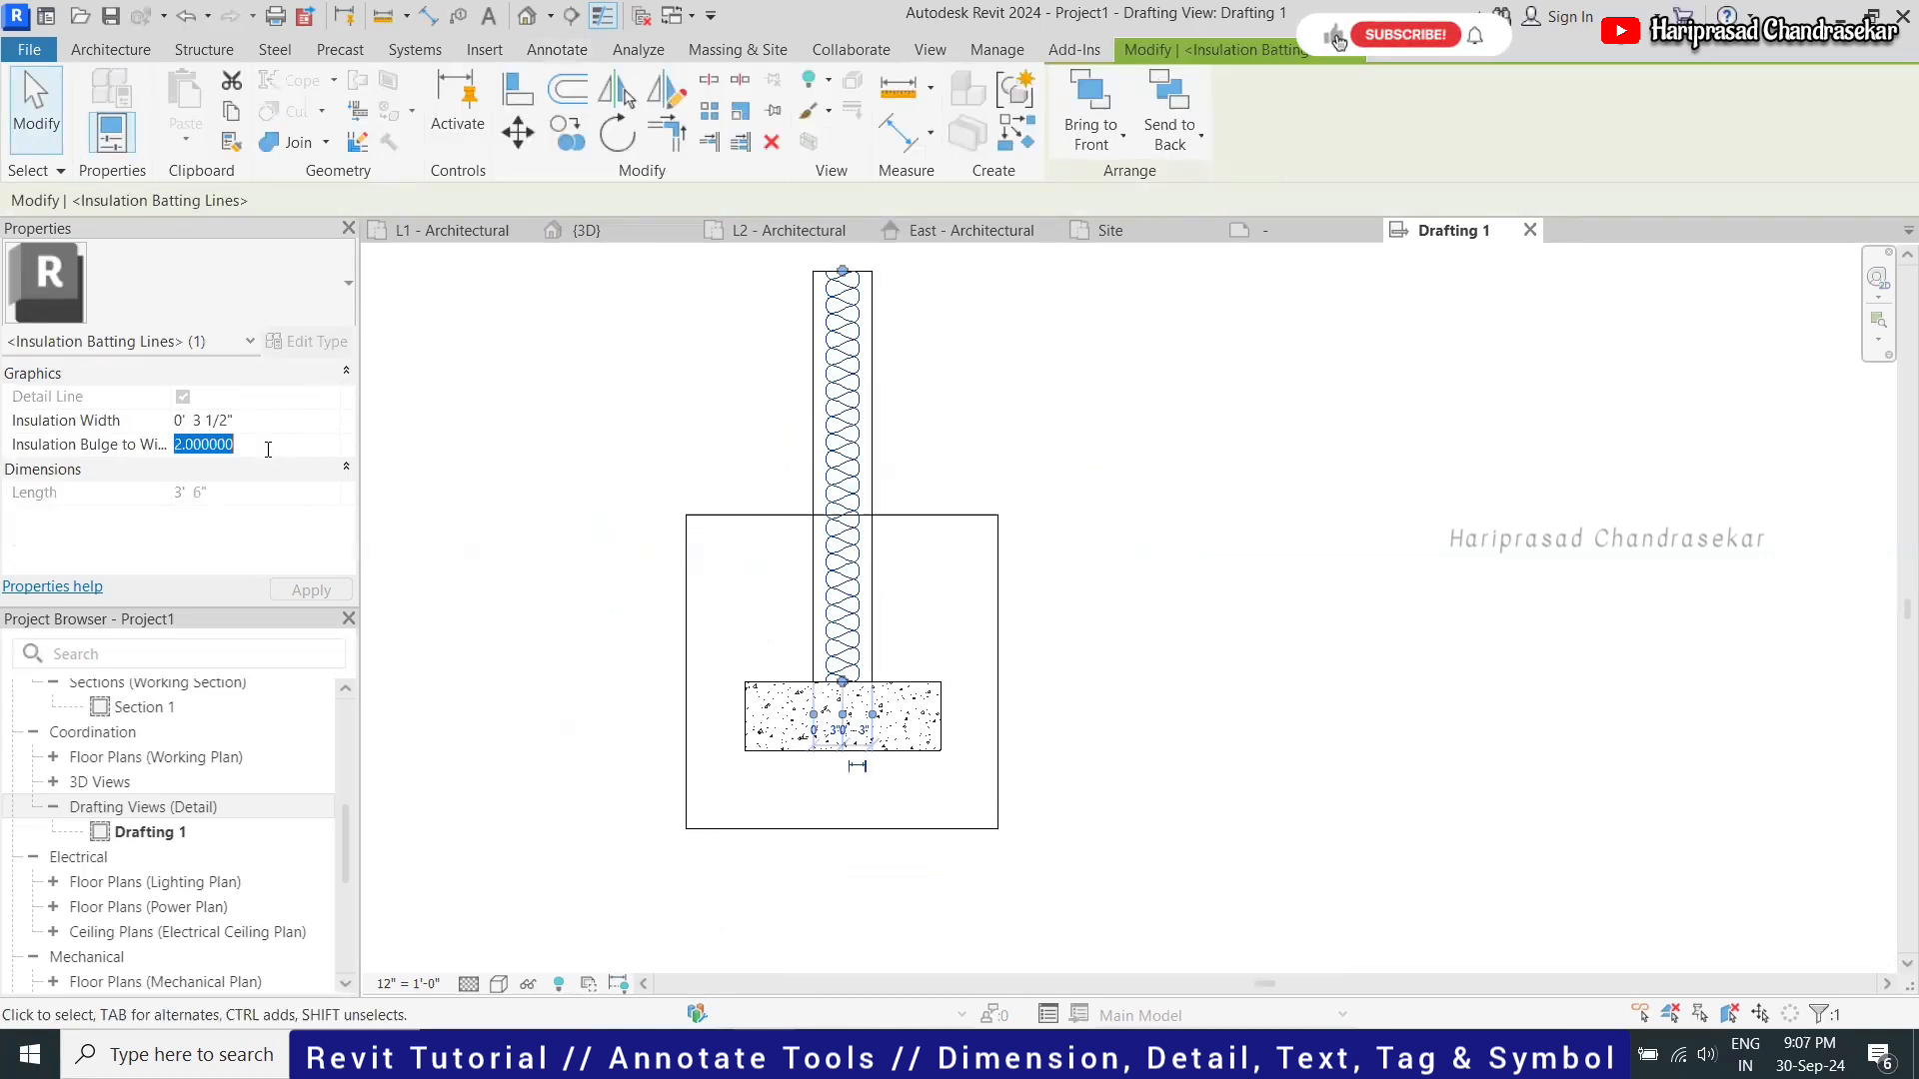
left_click(1160, 436)
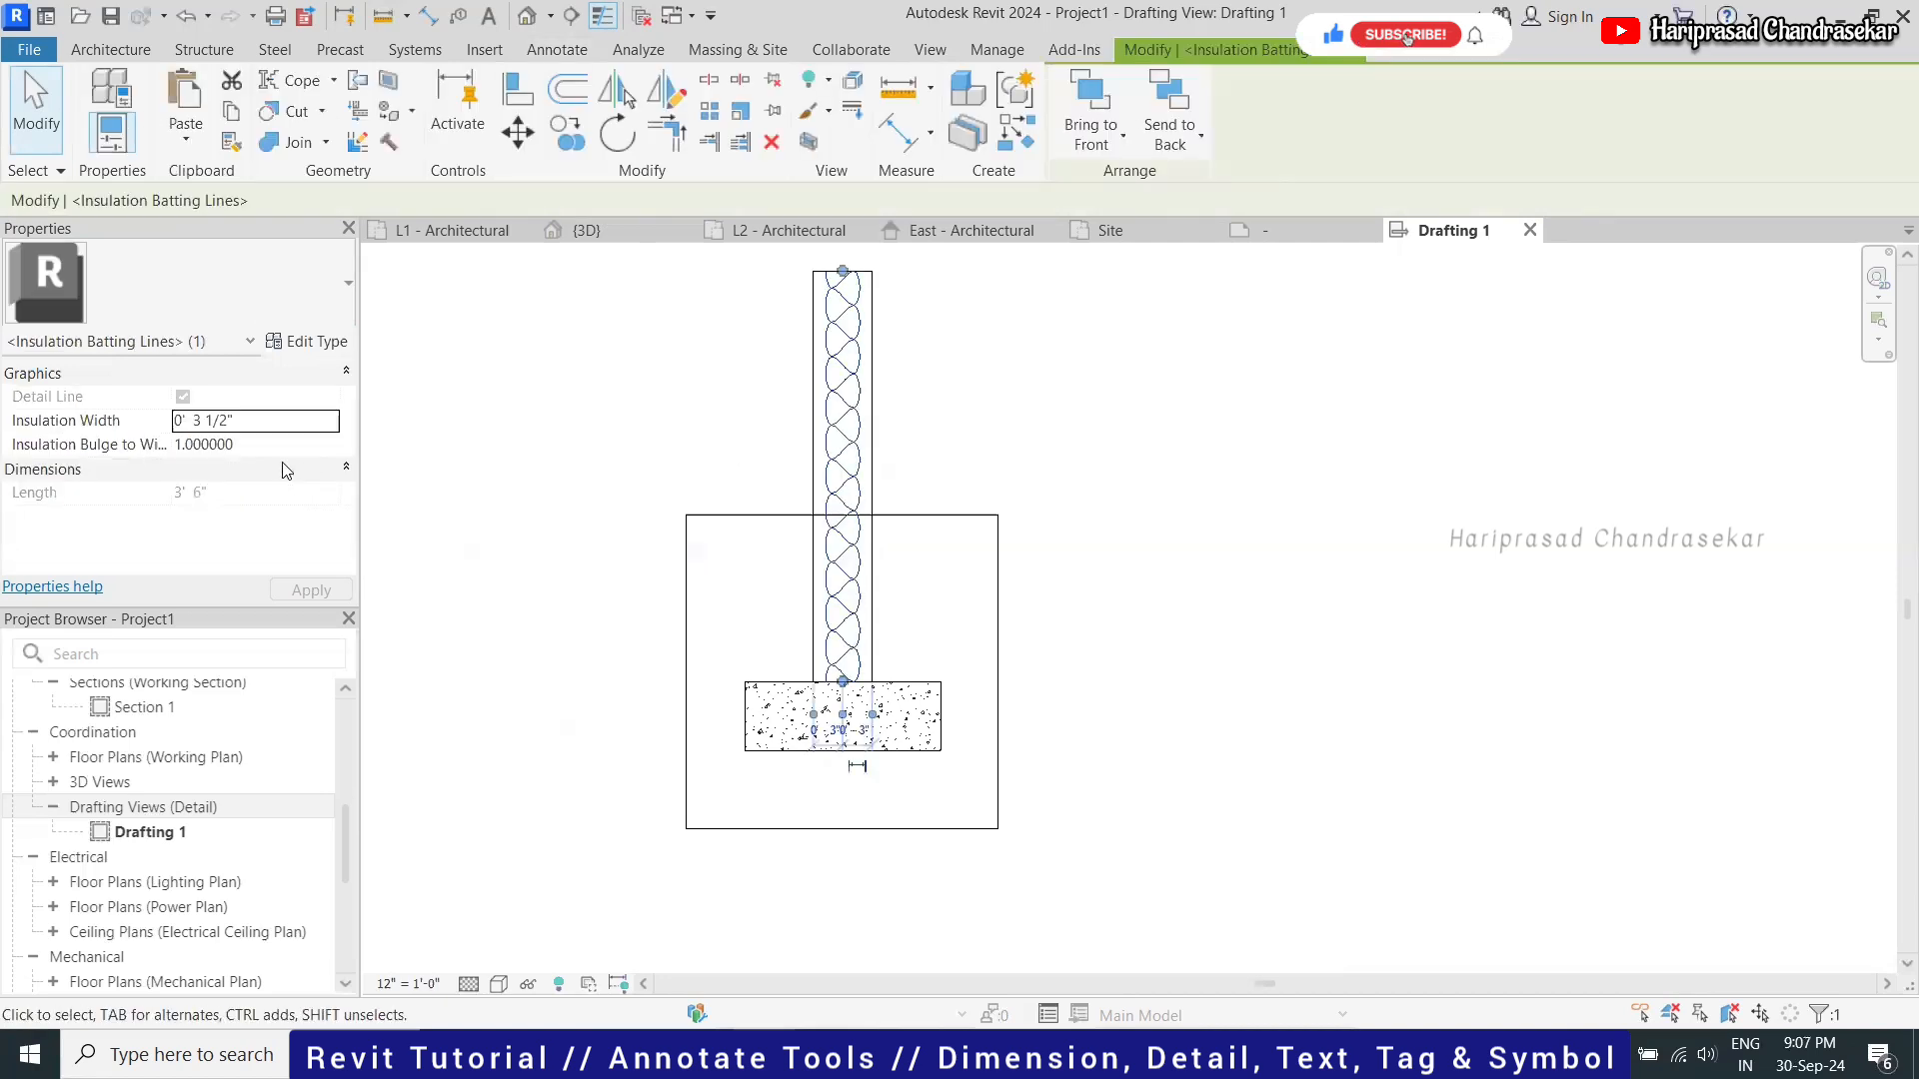
Set the column insulation's bulge-to-width ratio to 2 and increase its insulation width
left_click(279, 446)
type("2")
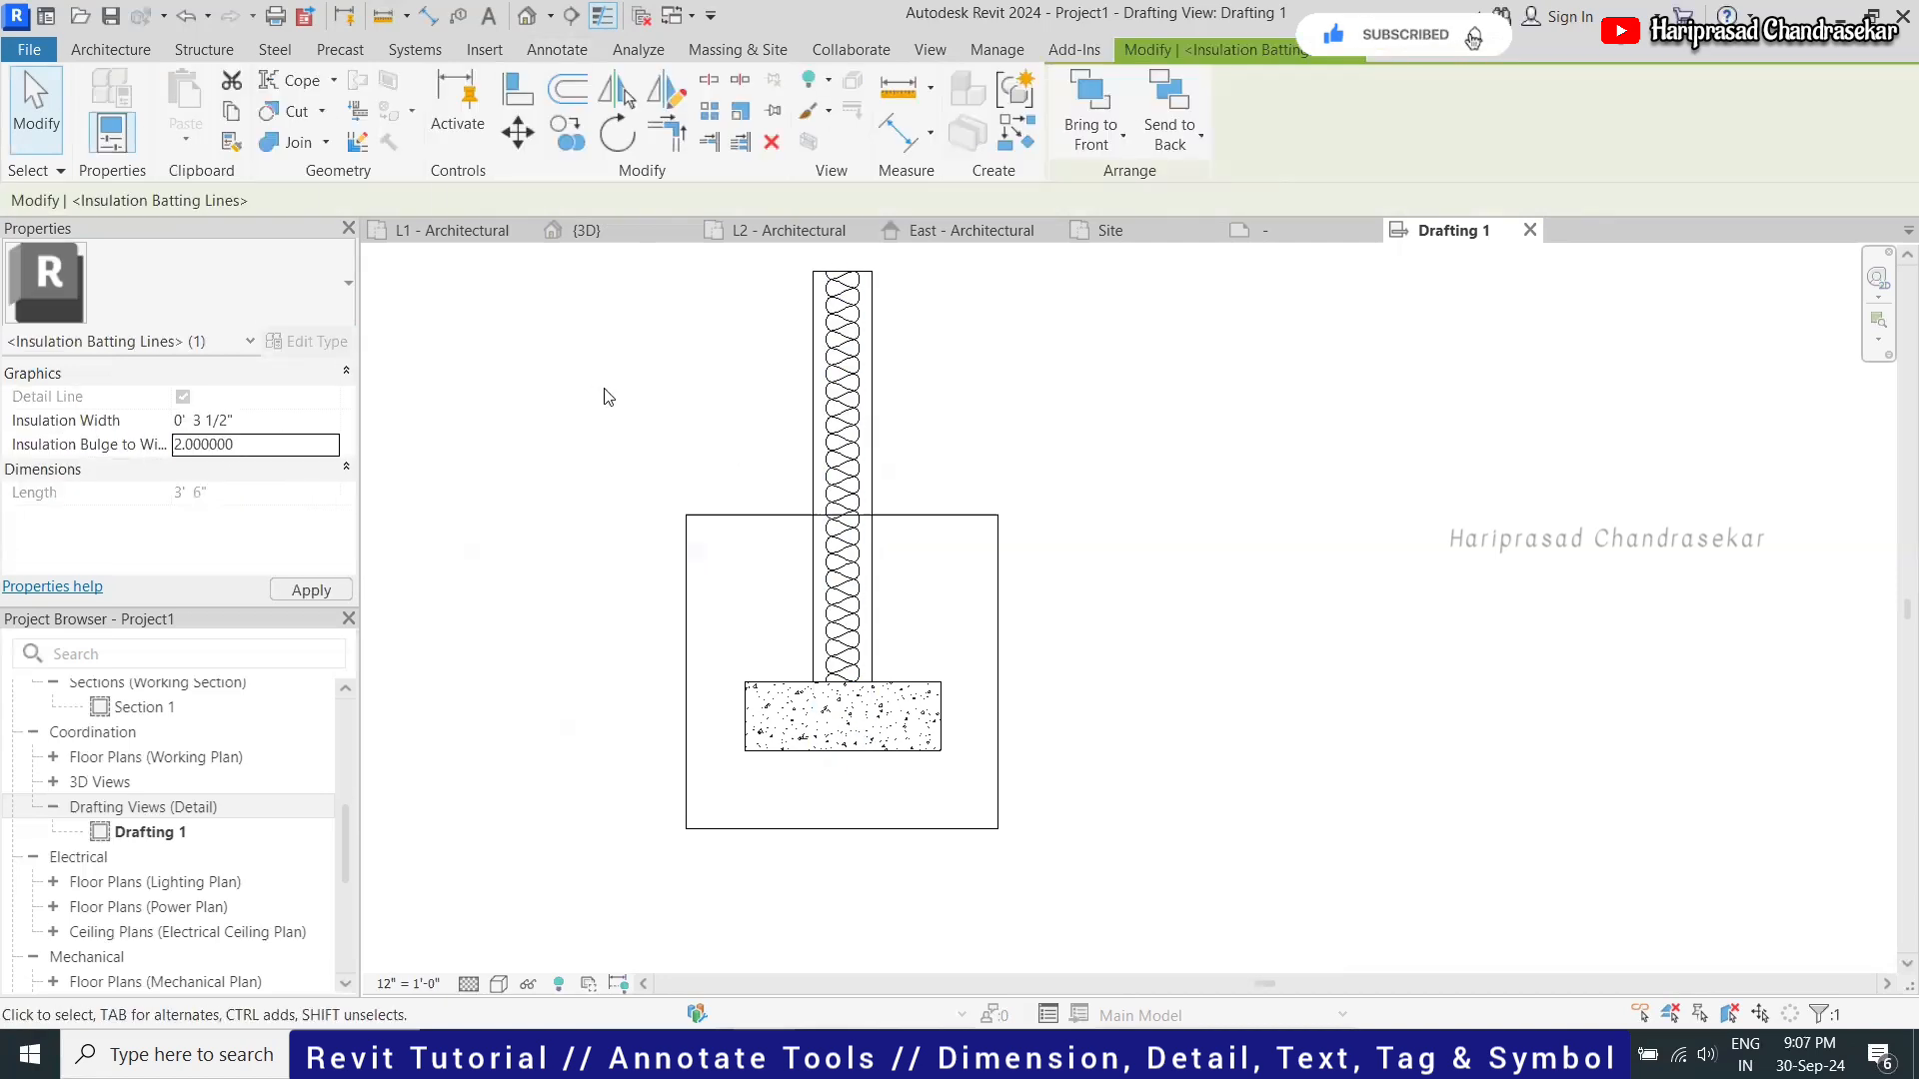
left_click(606, 396)
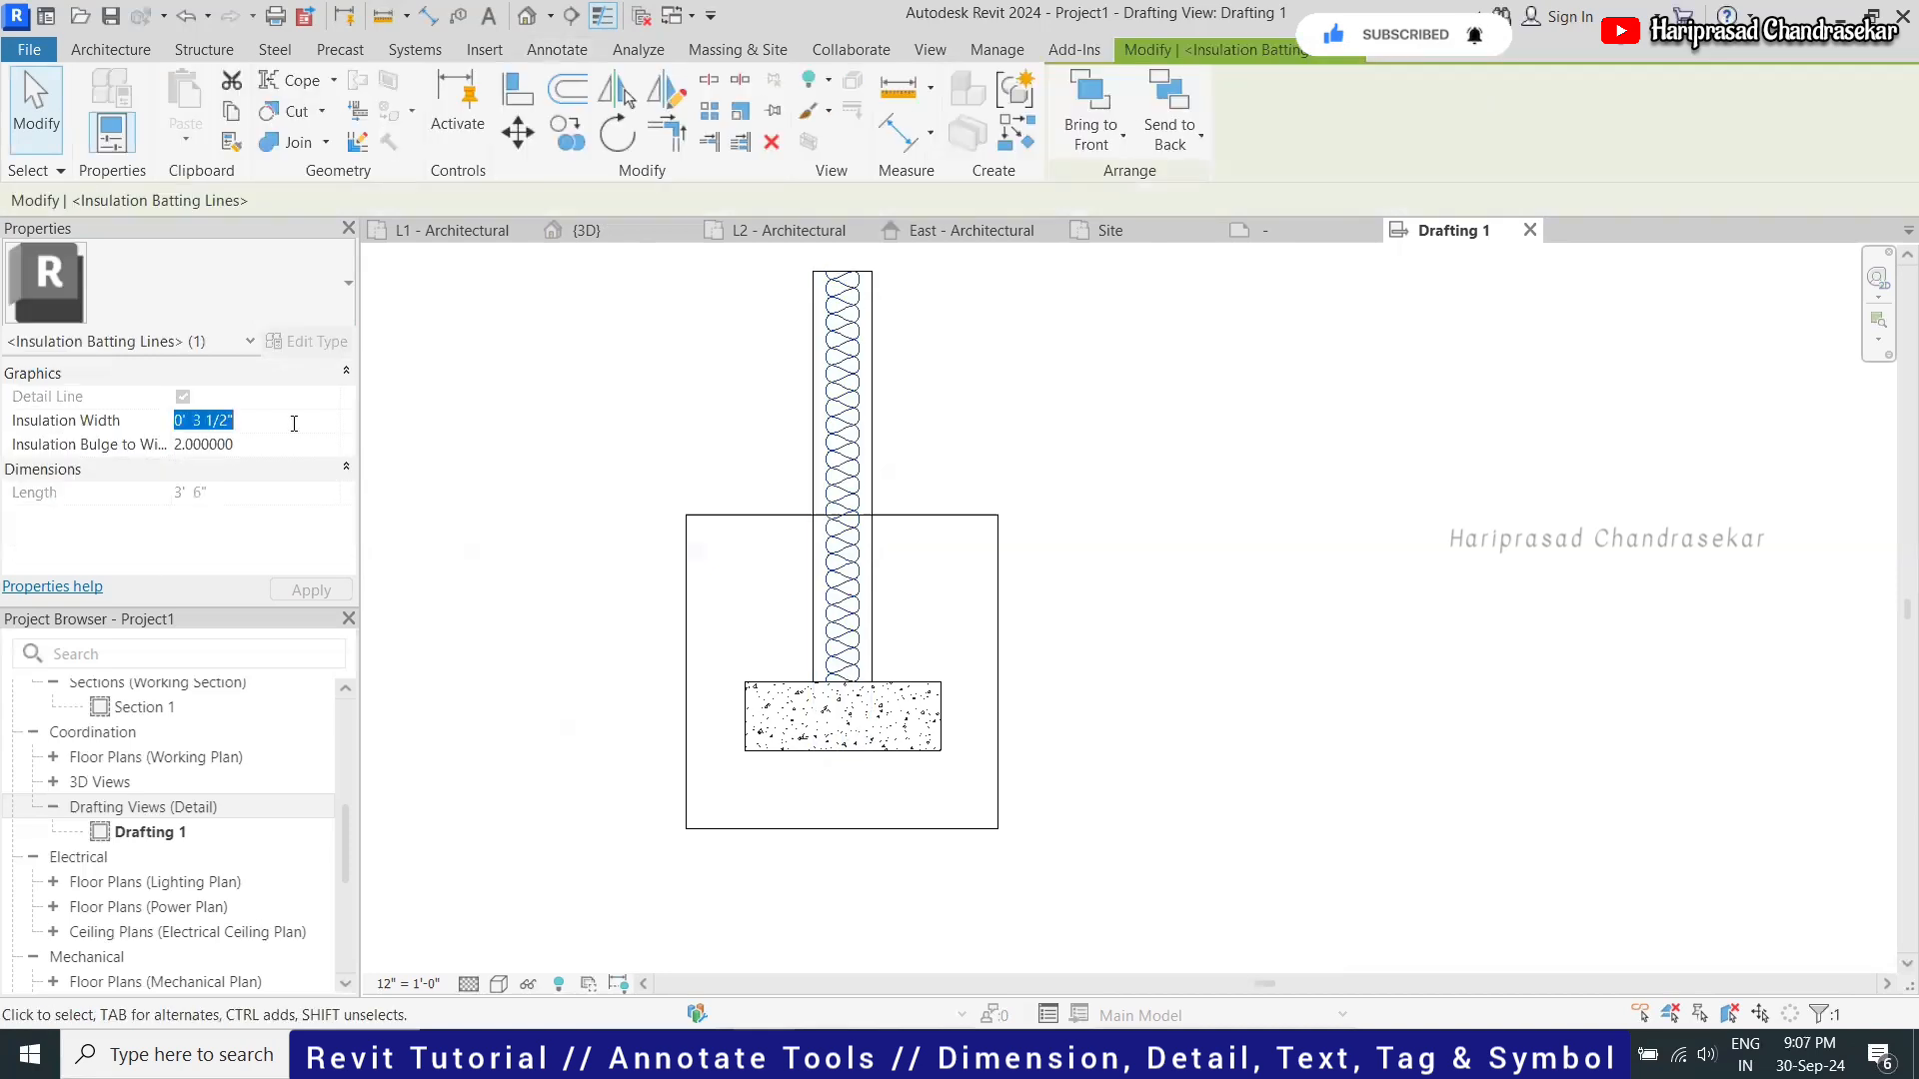
left_click(522, 360)
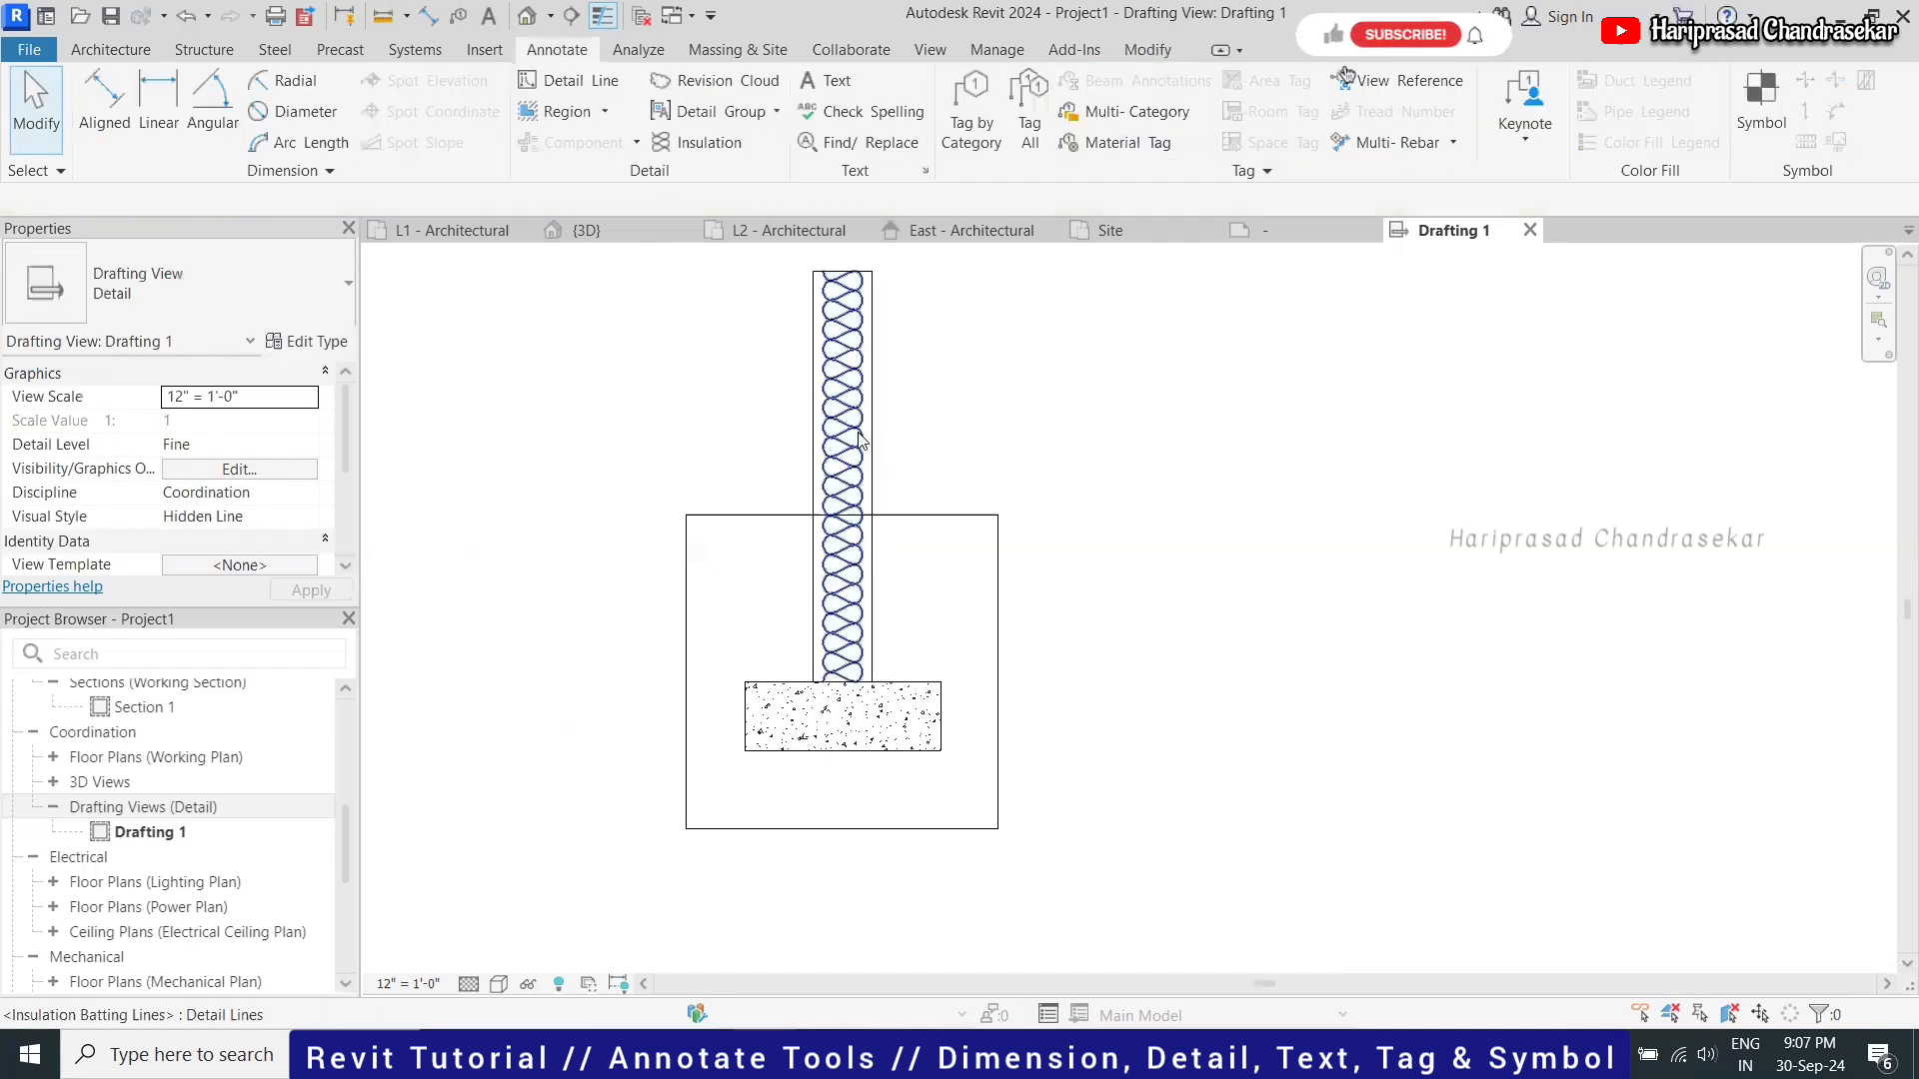